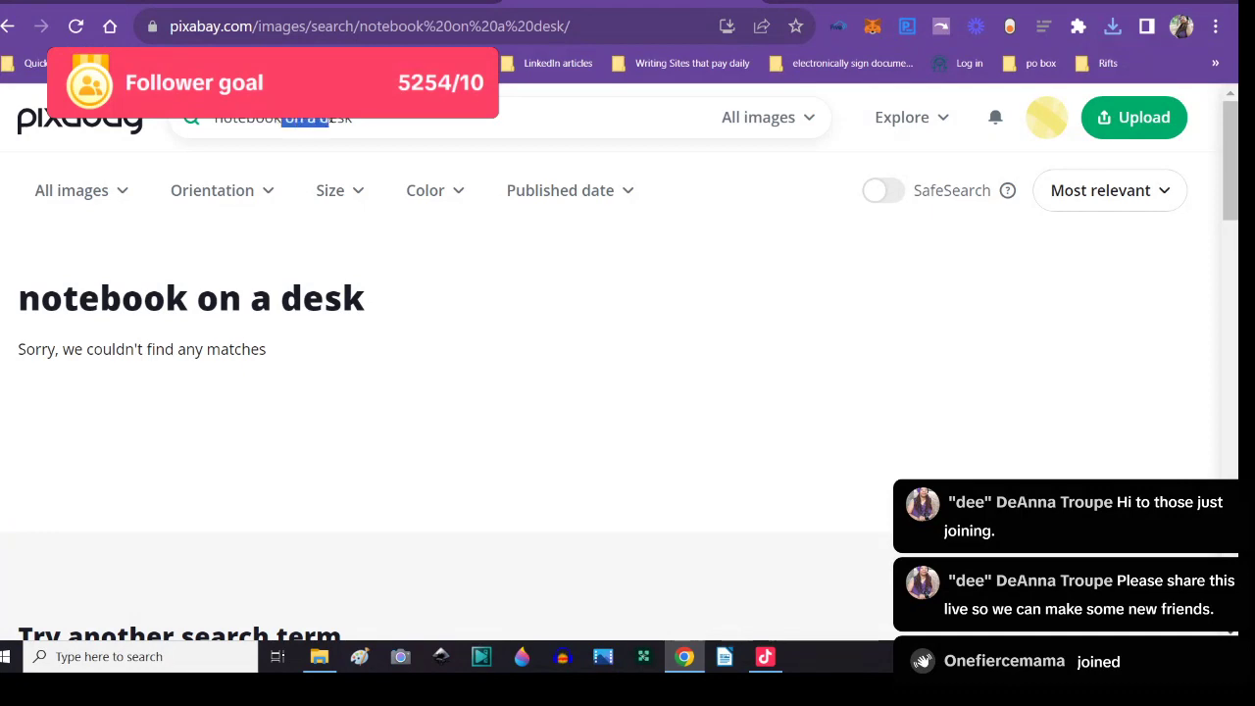
# - Shorten the image search to "notebook" and examine the royalty-free results for a suitable desk photo with a notebook
pyautogui.press('BackSpace')
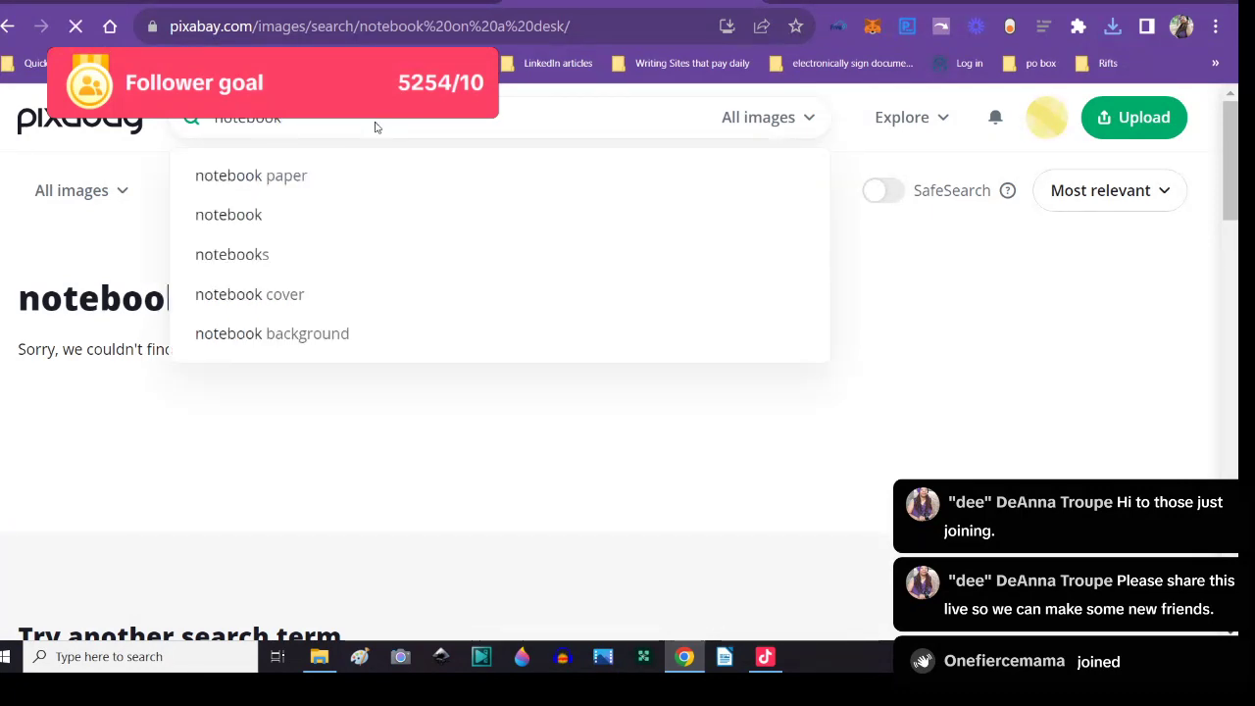
pyautogui.press('Return')
pyautogui.scroll(-3, 436, 402)
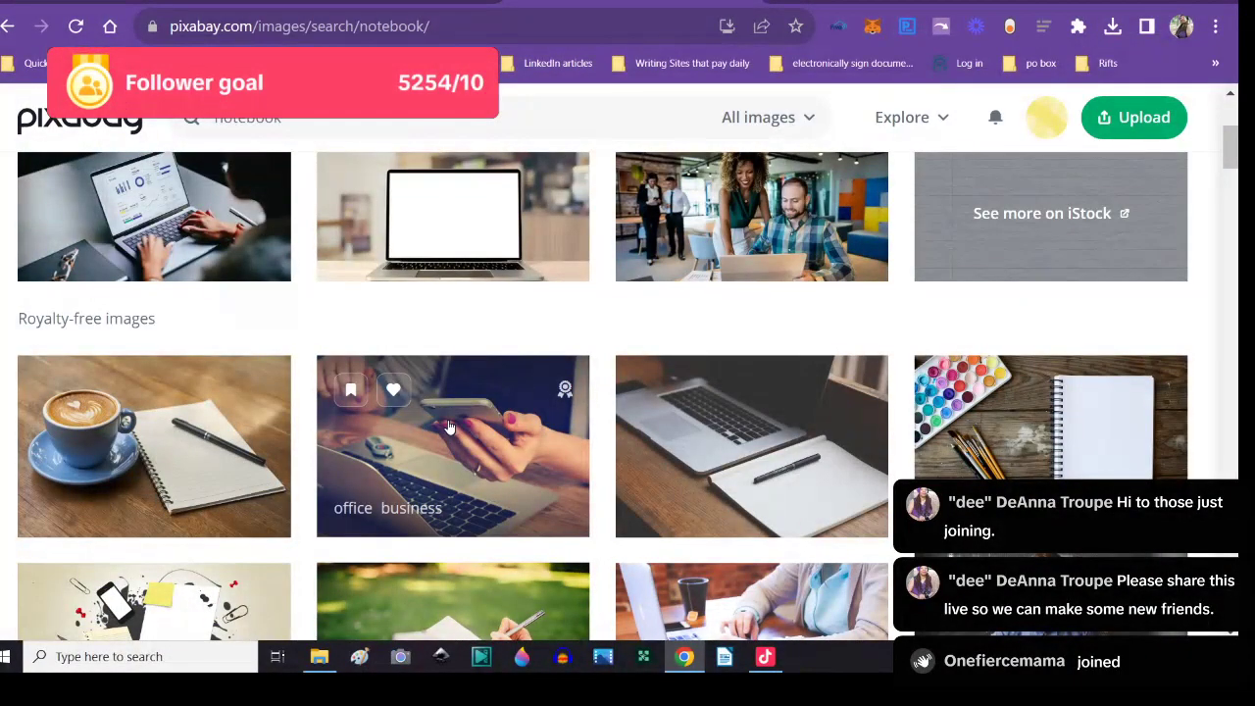
pyautogui.scroll(-2, 448, 426)
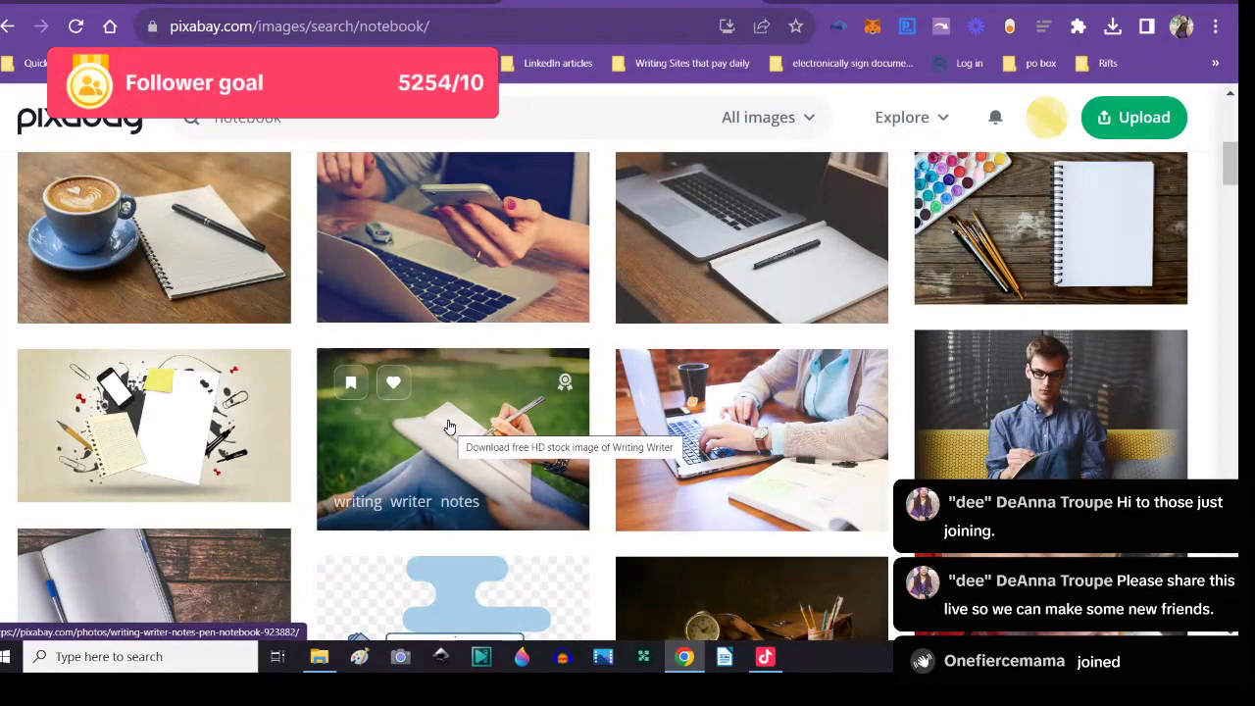
pyautogui.scroll(-1, 312, 448)
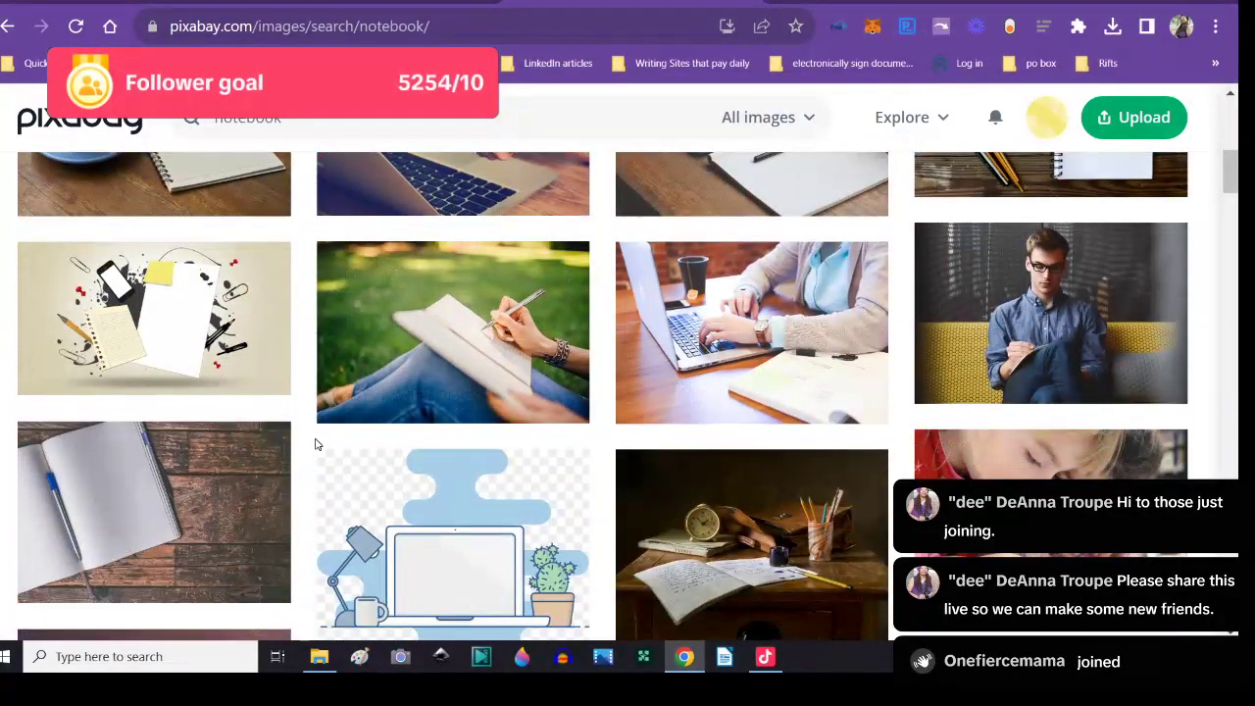
pyautogui.scroll(-2, 314, 444)
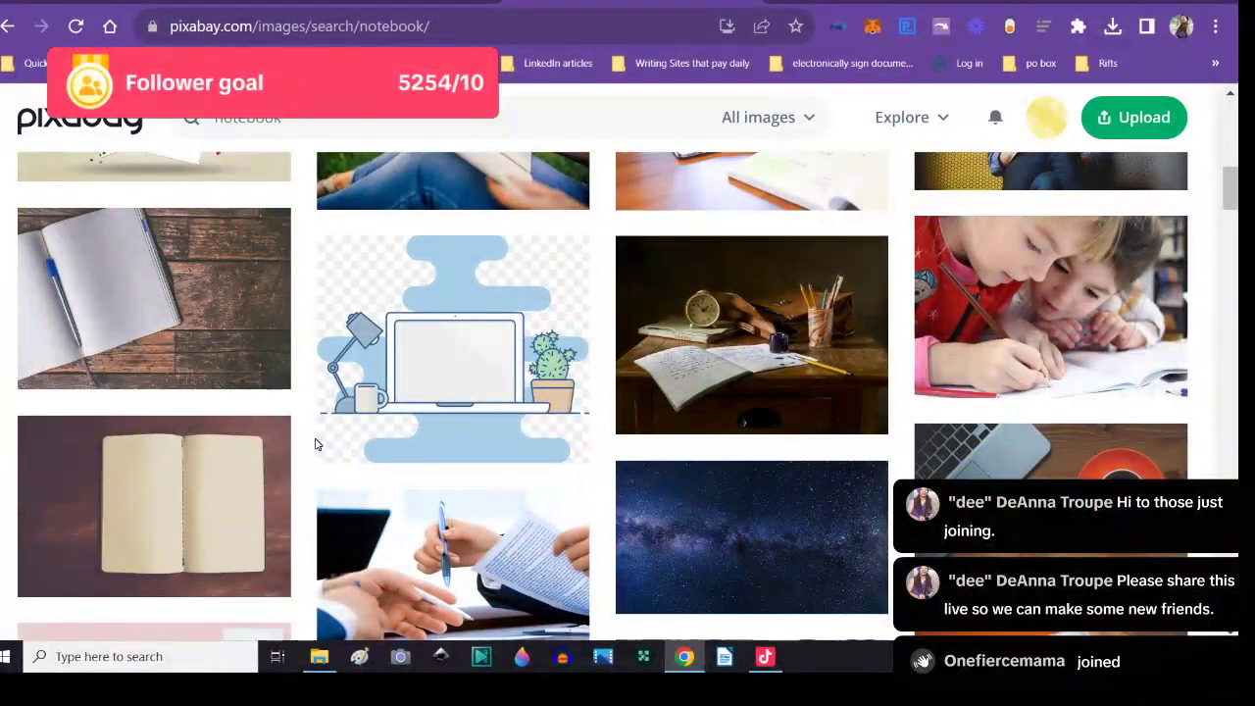
pyautogui.scroll(-2, 315, 445)
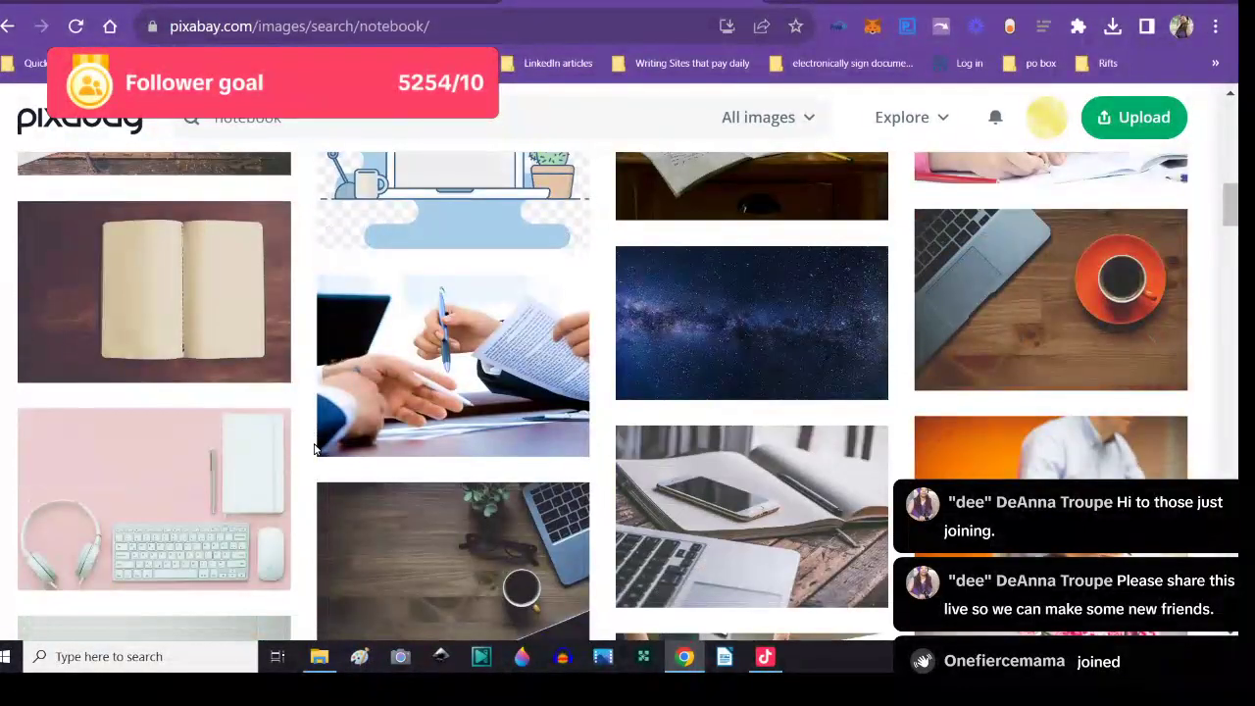
pyautogui.scroll(-3, 314, 448)
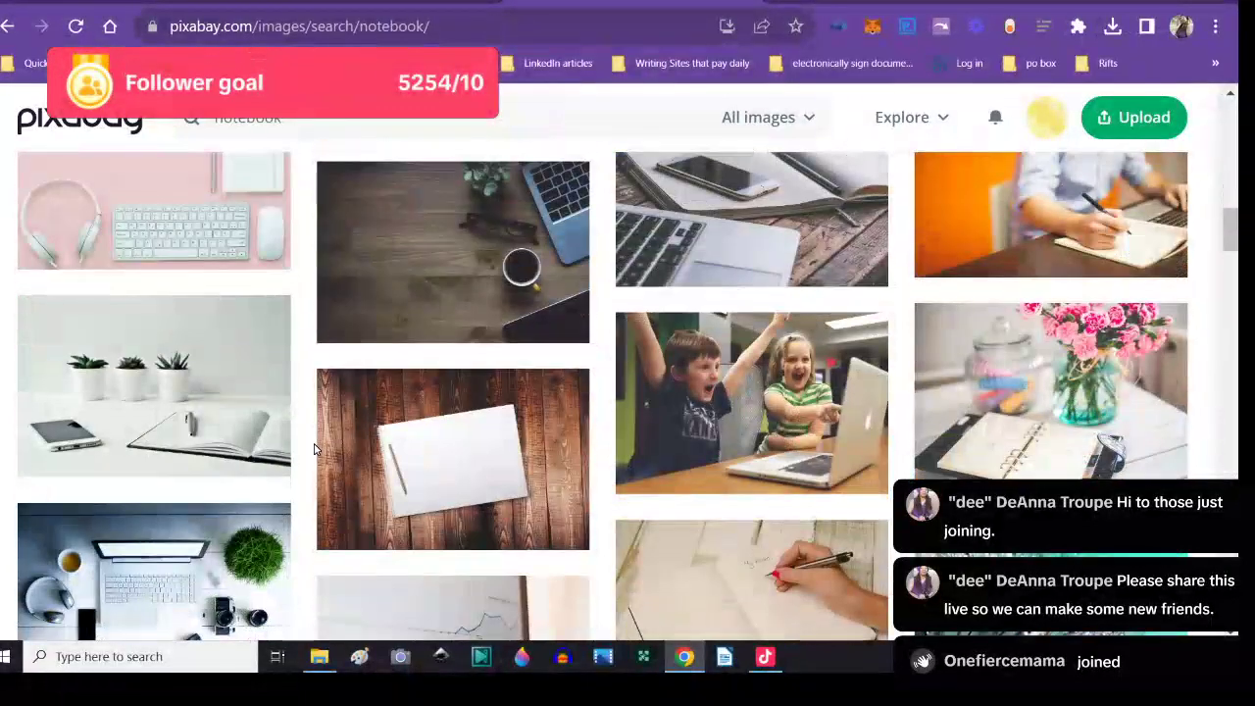
pyautogui.scroll(-2, 314, 448)
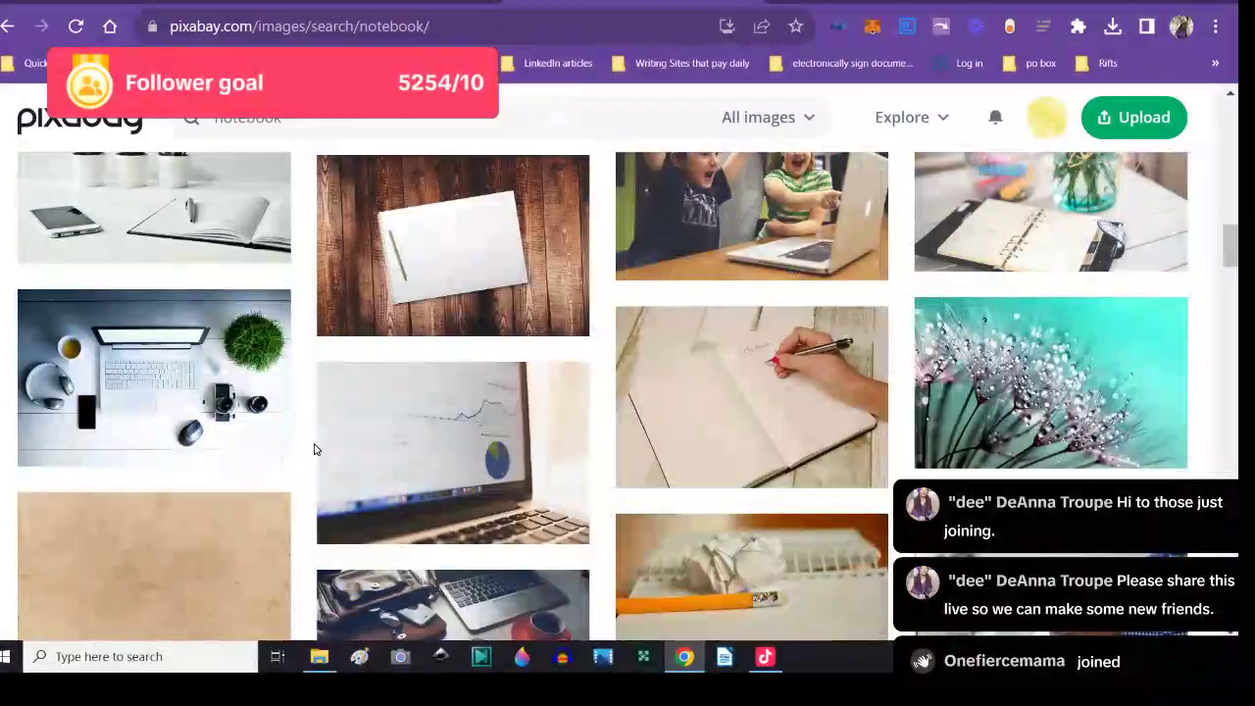
pyautogui.scroll(-2, 313, 448)
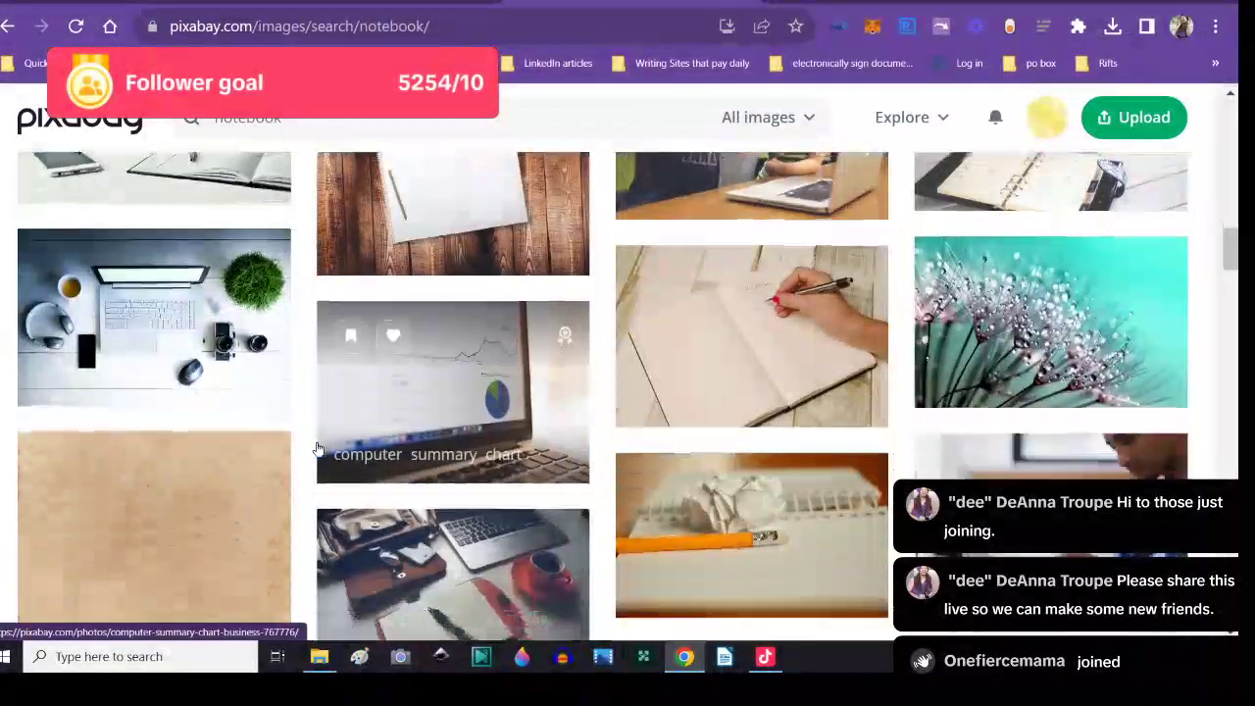
pyautogui.scroll(-2, 316, 448)
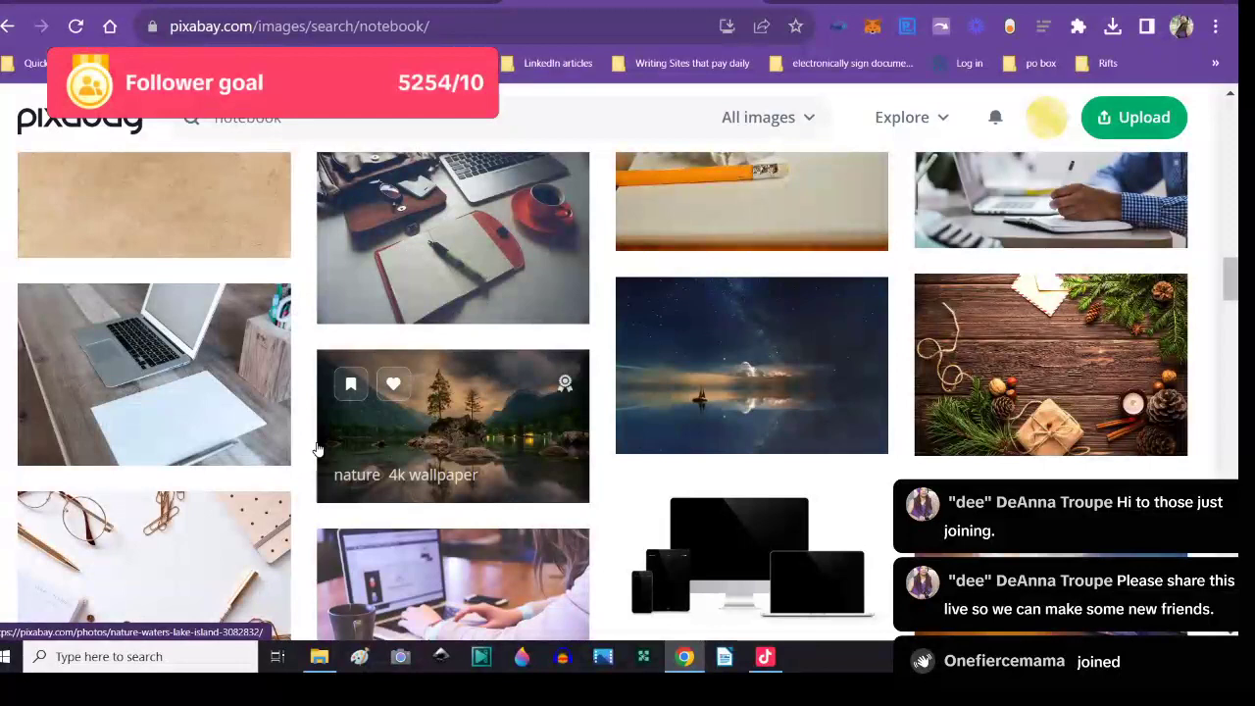
pyautogui.scroll(-3, 315, 448)
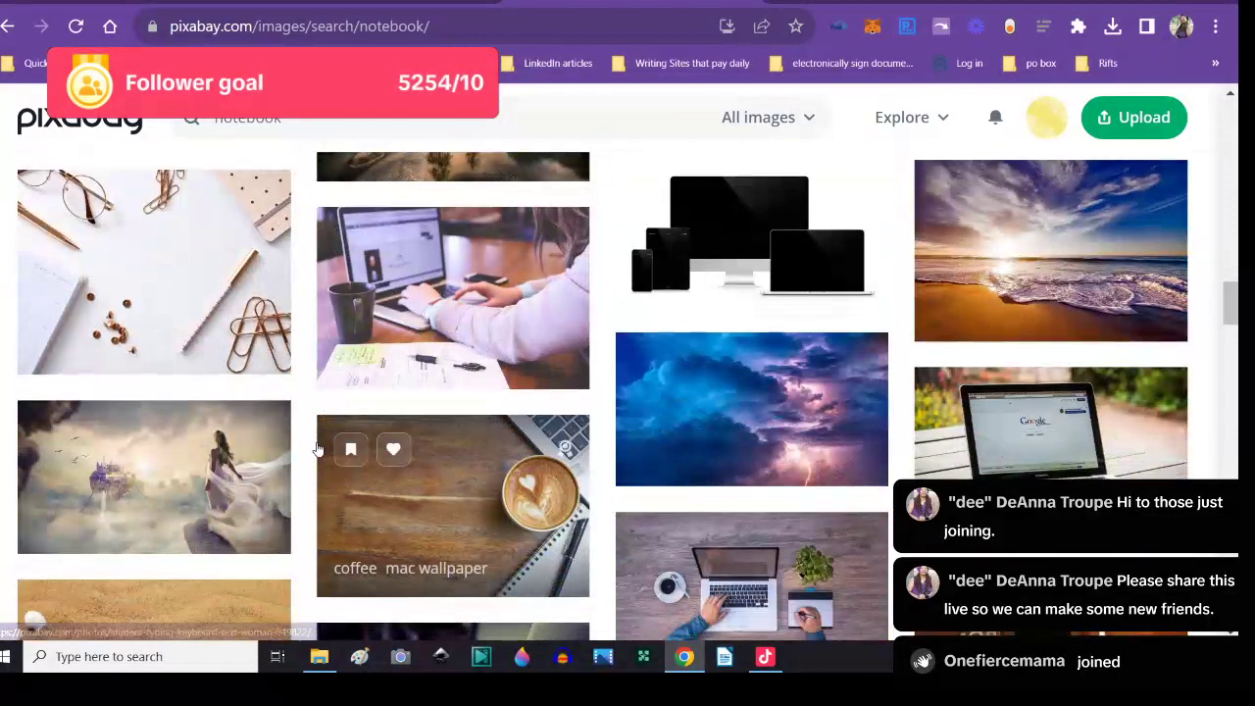
pyautogui.scroll(-2, 316, 448)
pyautogui.scroll(-3, 316, 448)
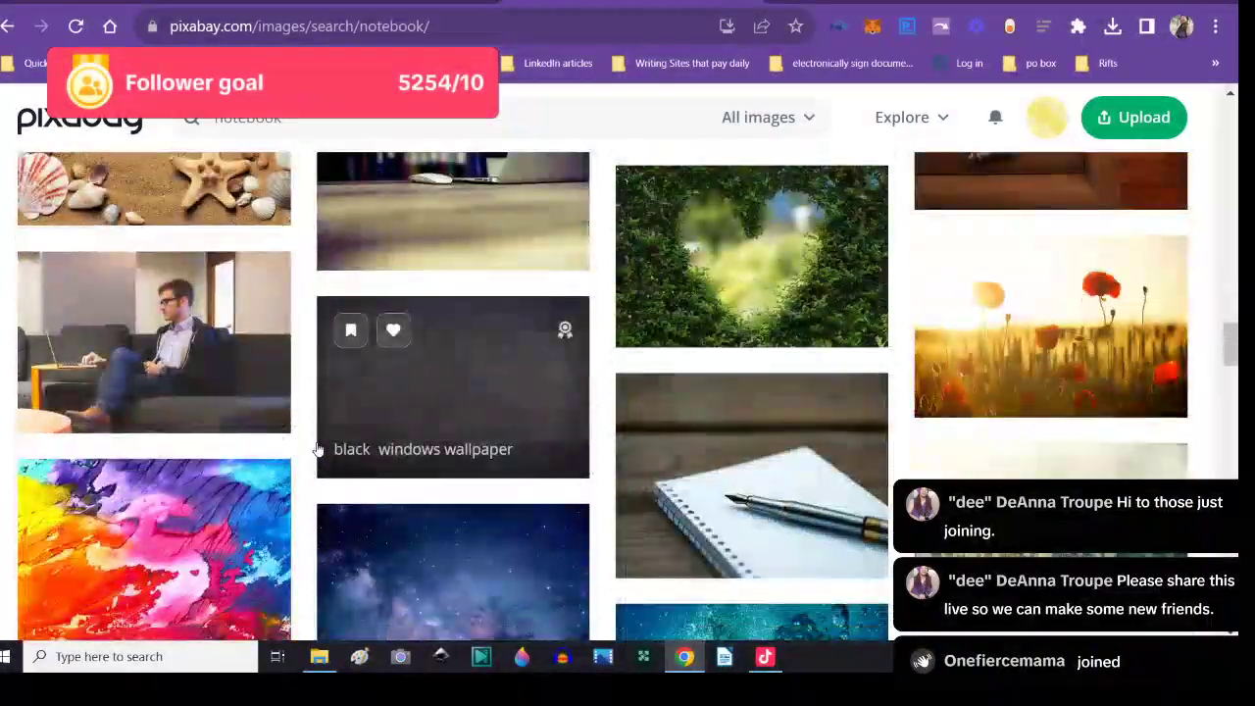
pyautogui.scroll(-3, 316, 448)
pyautogui.scroll(-3, 317, 456)
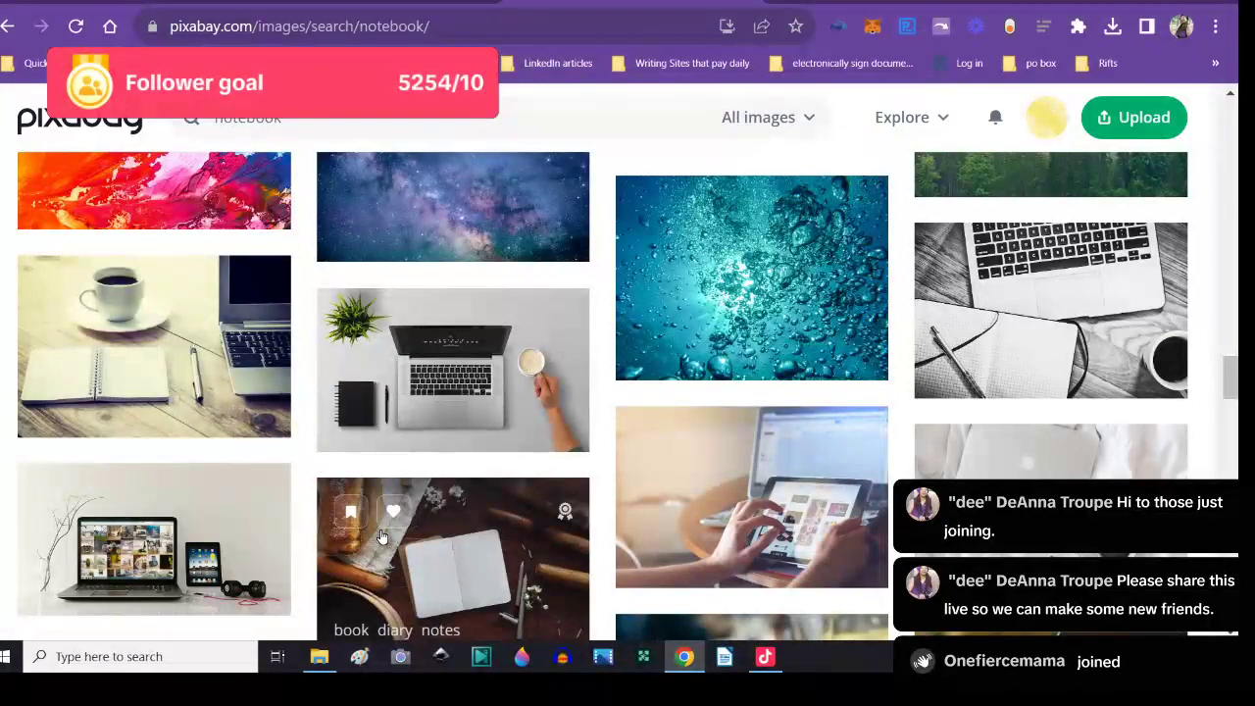
pyautogui.scroll(-3, 382, 536)
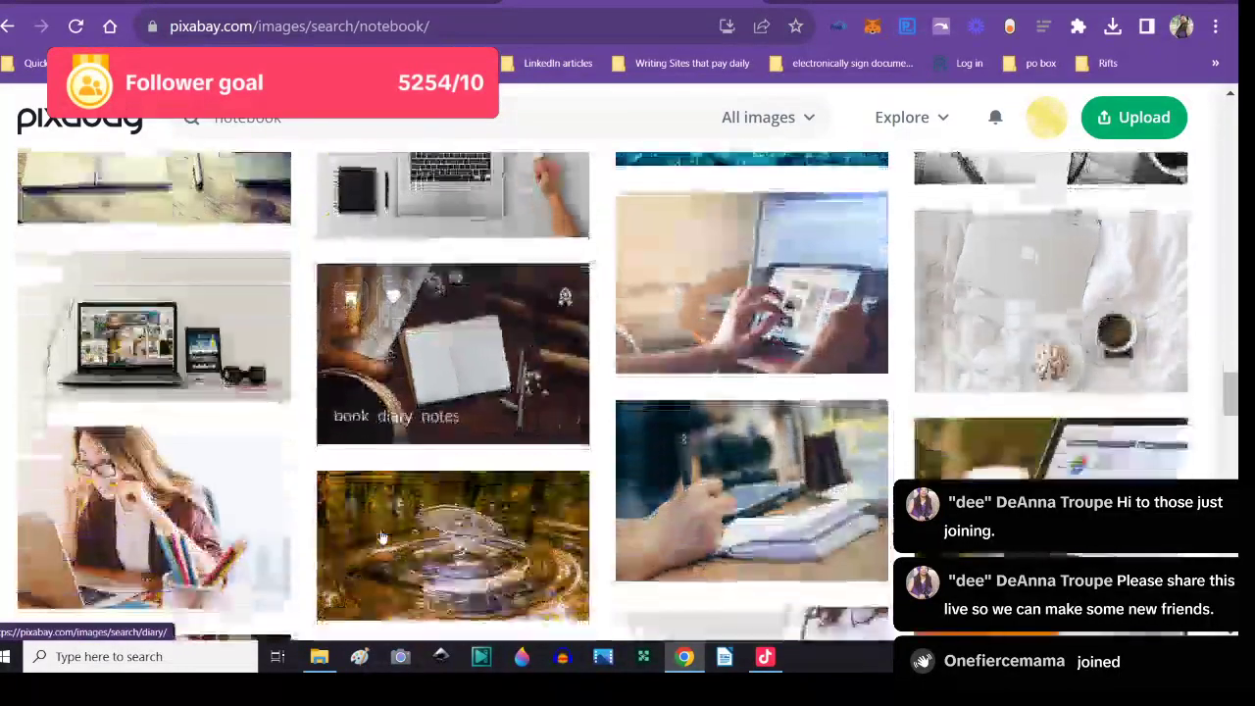
pyautogui.scroll(-2, 382, 529)
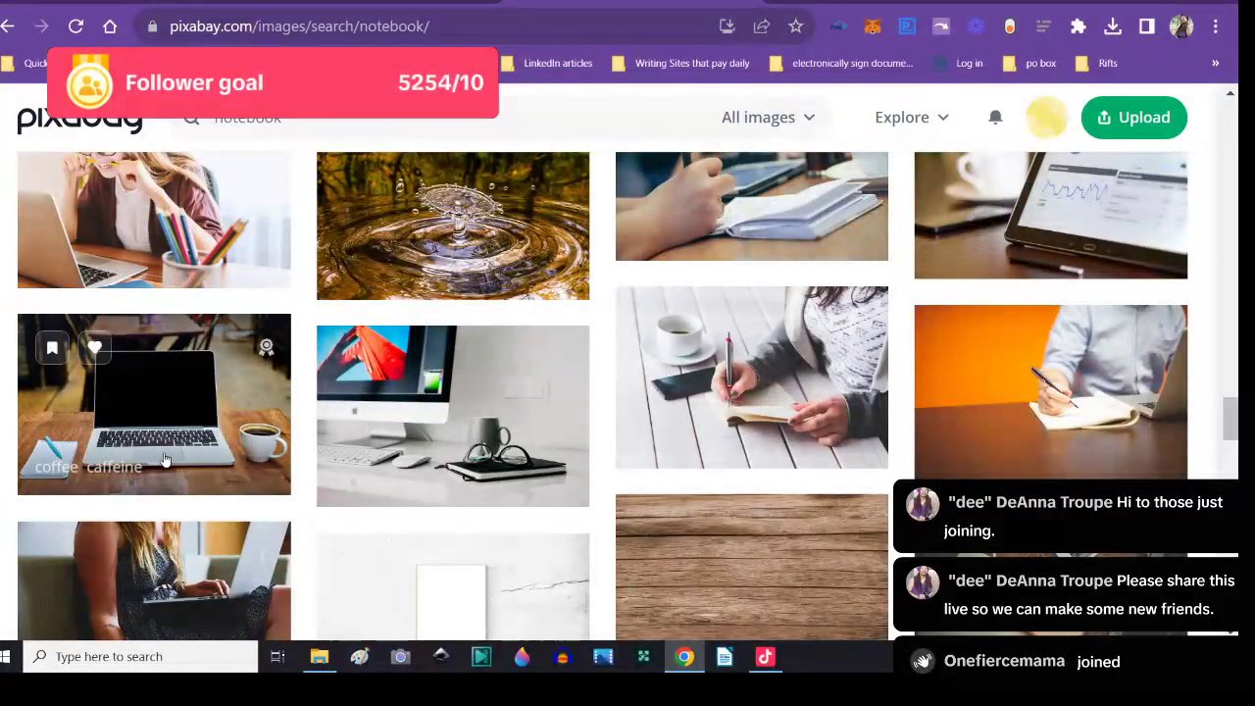
pyautogui.scroll(-2, 167, 459)
pyautogui.scroll(-2, 167, 458)
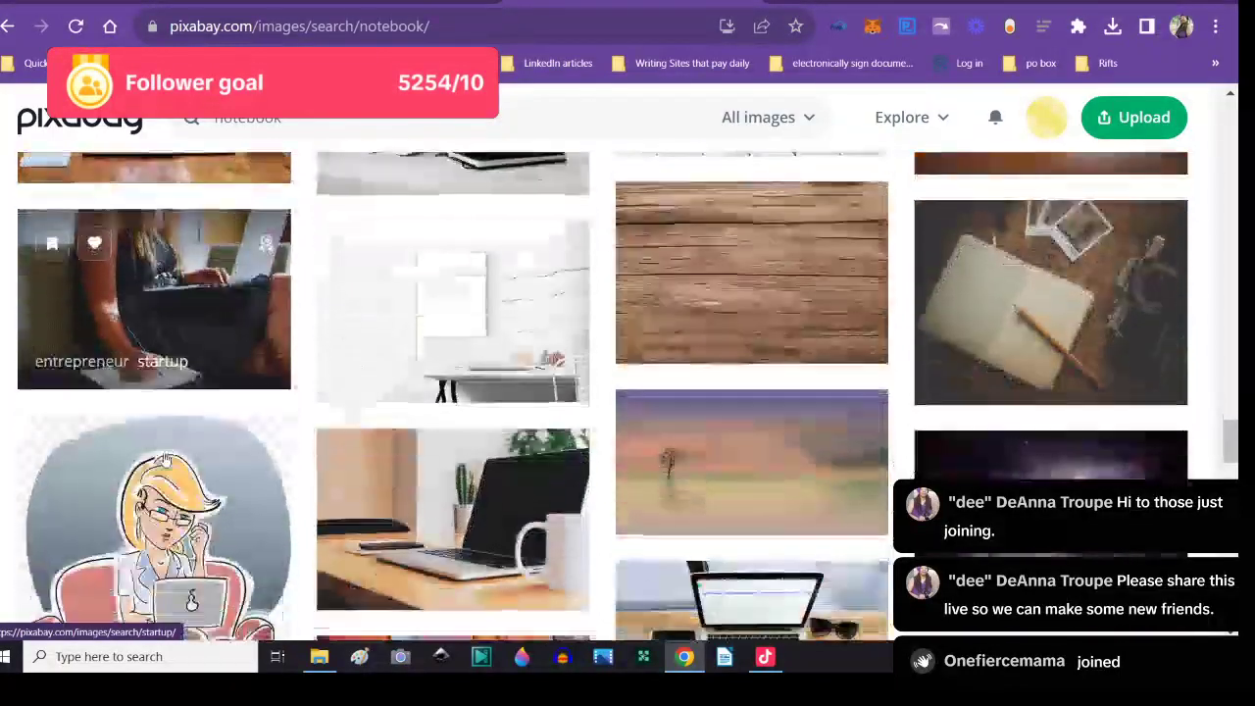
# - Open the photo of a laptop, notepad and coffee cup on a wooden table and download the largest, 7107-pixel-wide size
pyautogui.scroll(4, 165, 457)
pyautogui.click(164, 457)
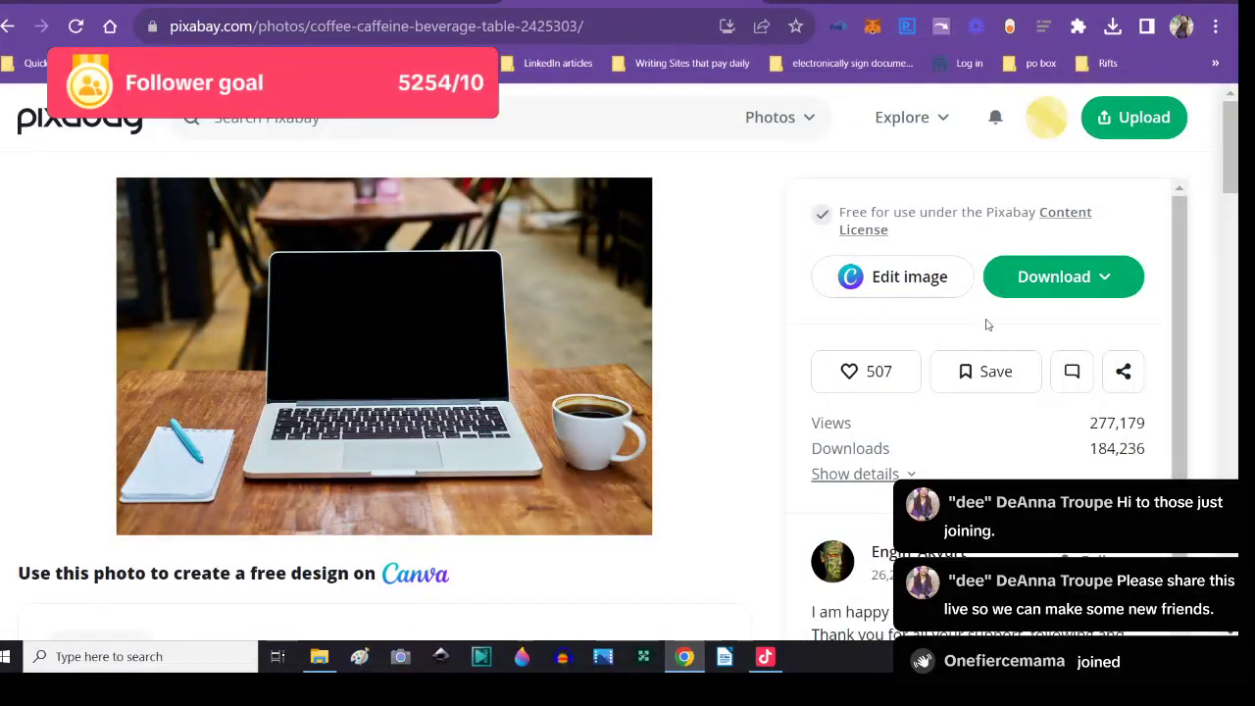
pyautogui.click(1100, 282)
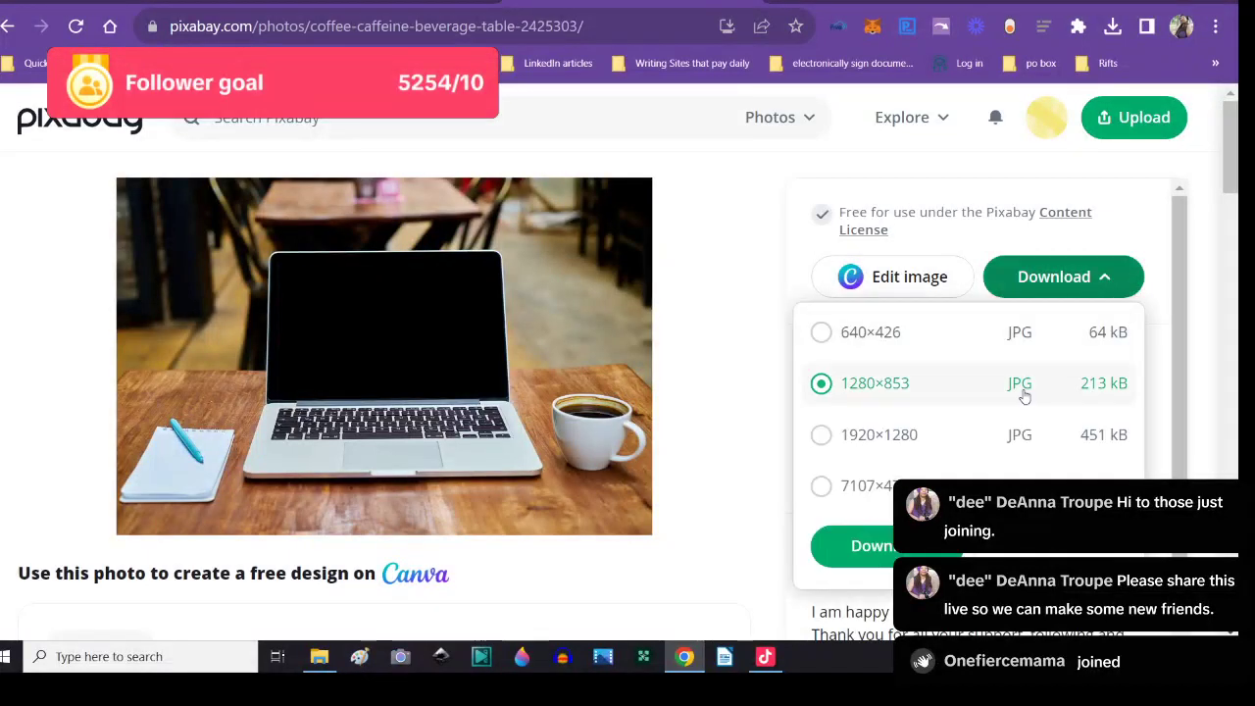
pyautogui.click(911, 437)
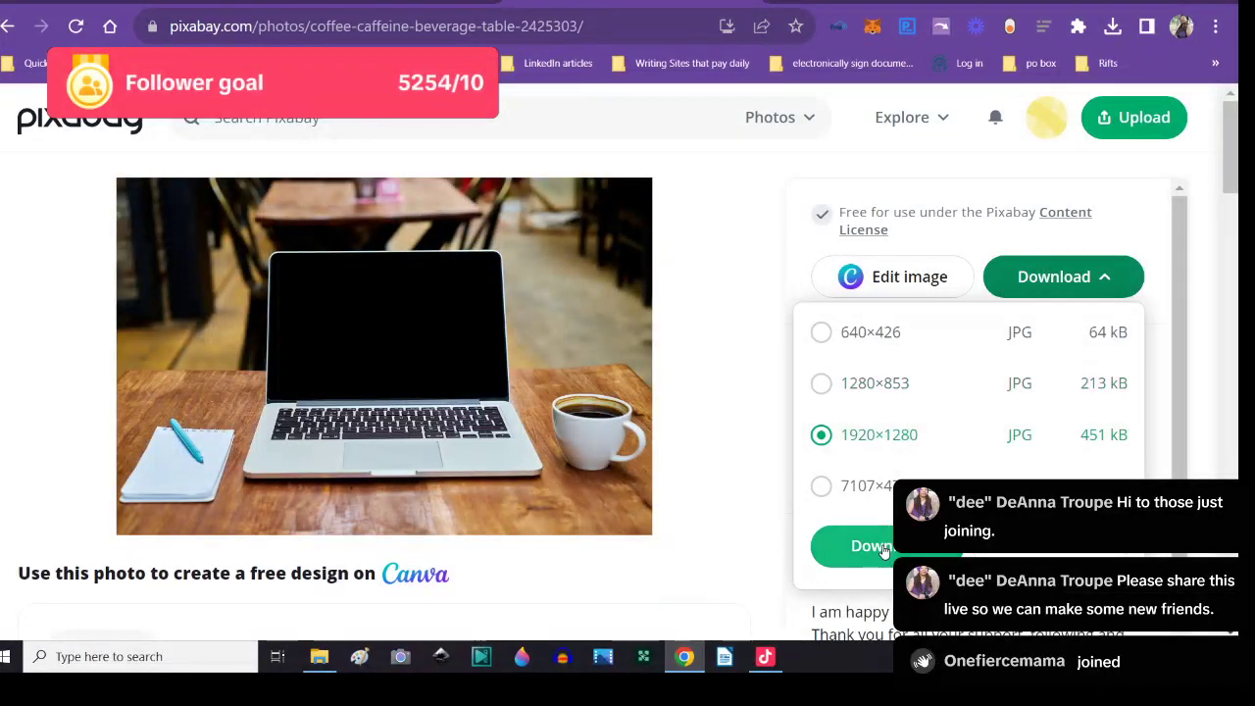
pyautogui.click(824, 495)
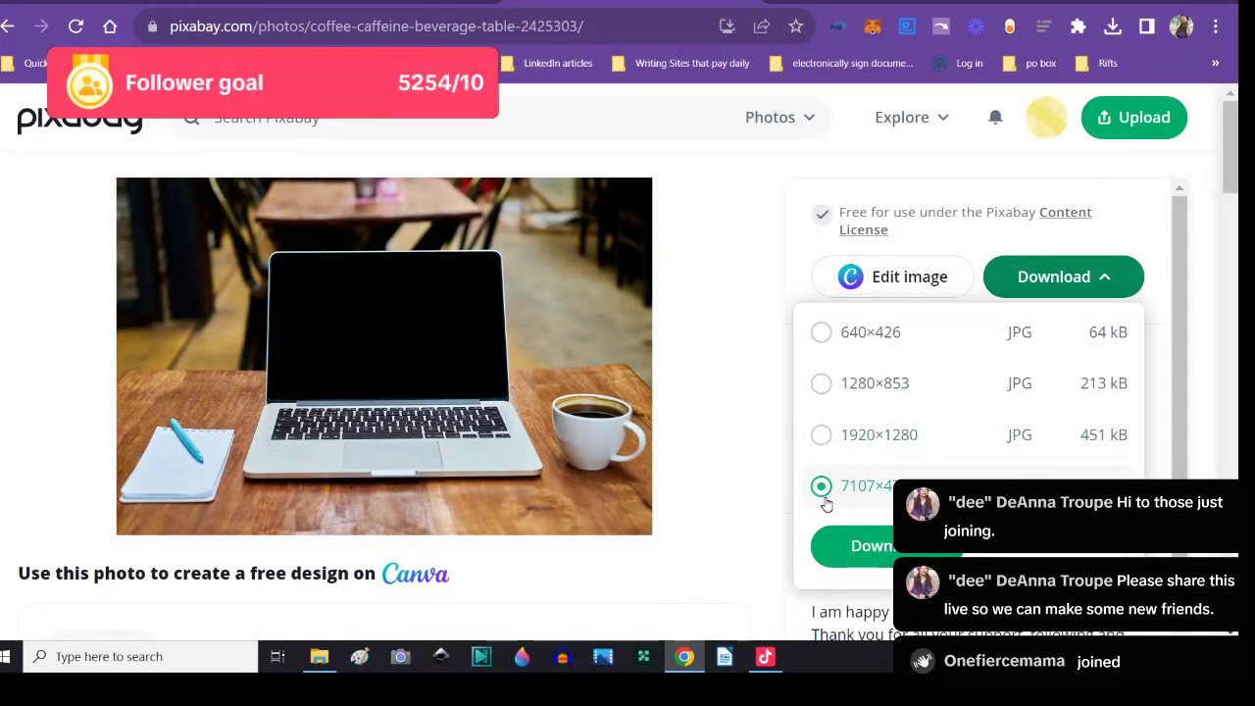
pyautogui.click(845, 551)
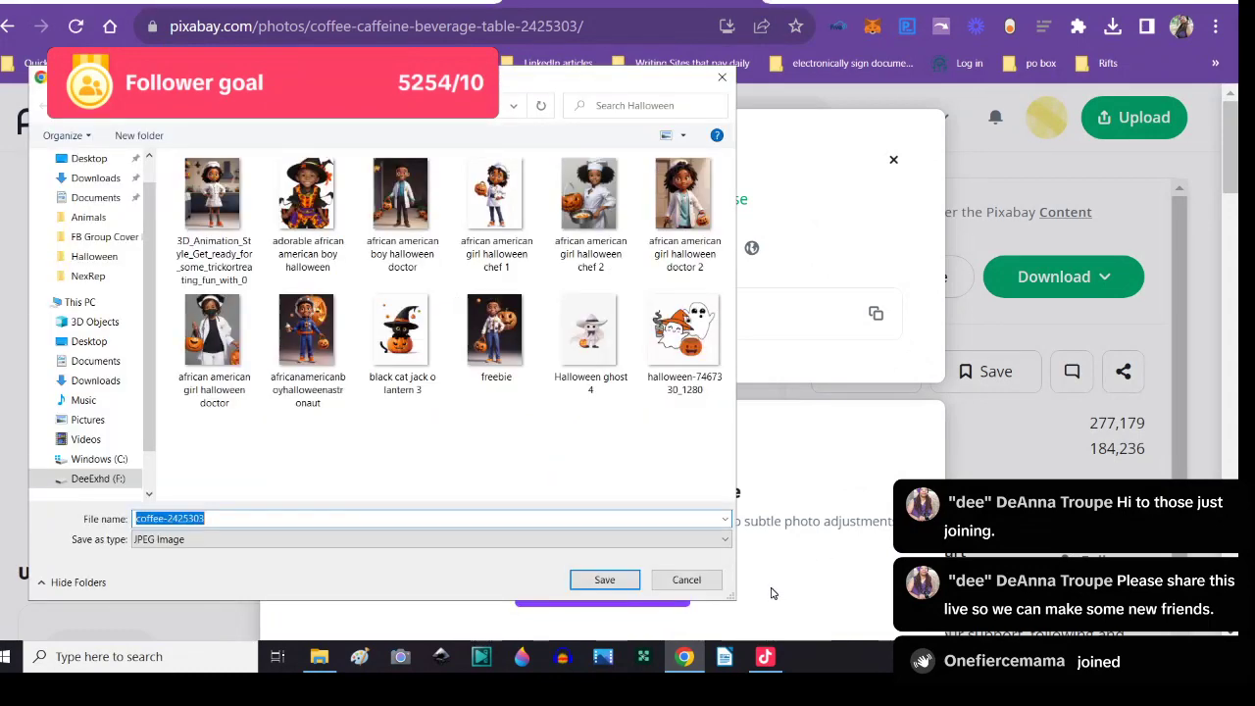
# - Save the downloaded JPEG as coffee-2425303 in the pixabay folder on the DeeExhd (F:) drive
pyautogui.click(294, 104)
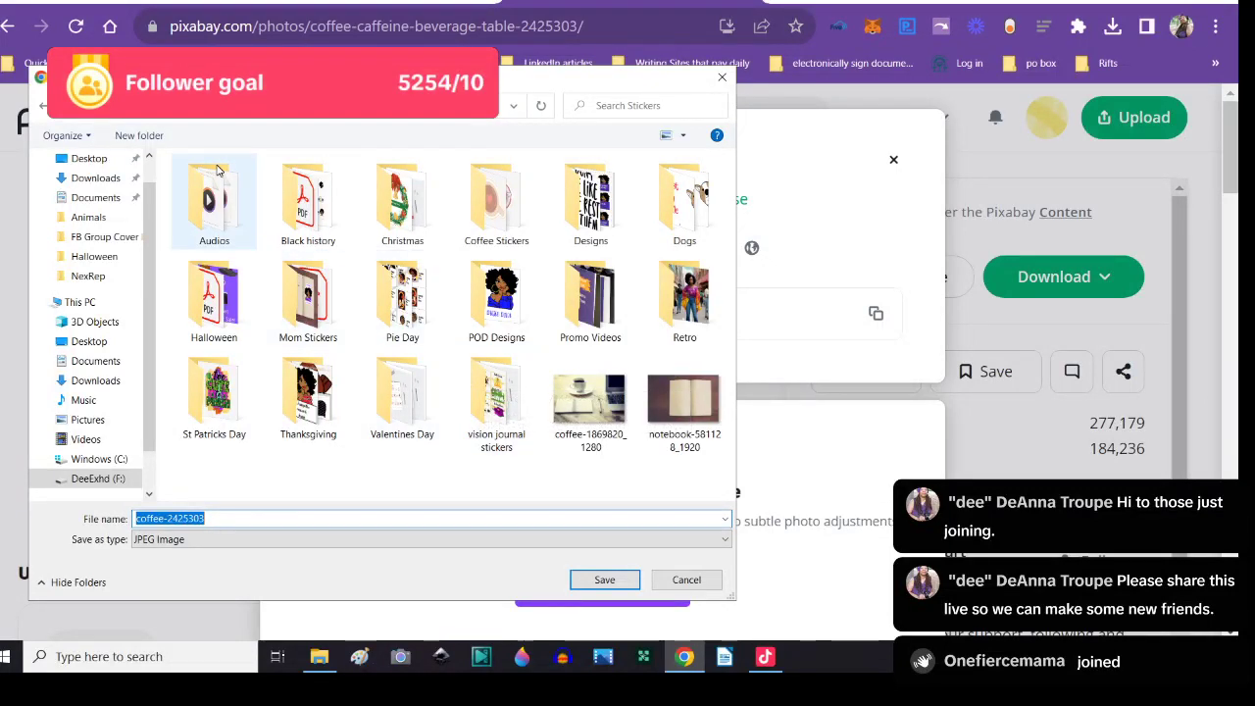
pyautogui.hotkey('alt', 'Up')
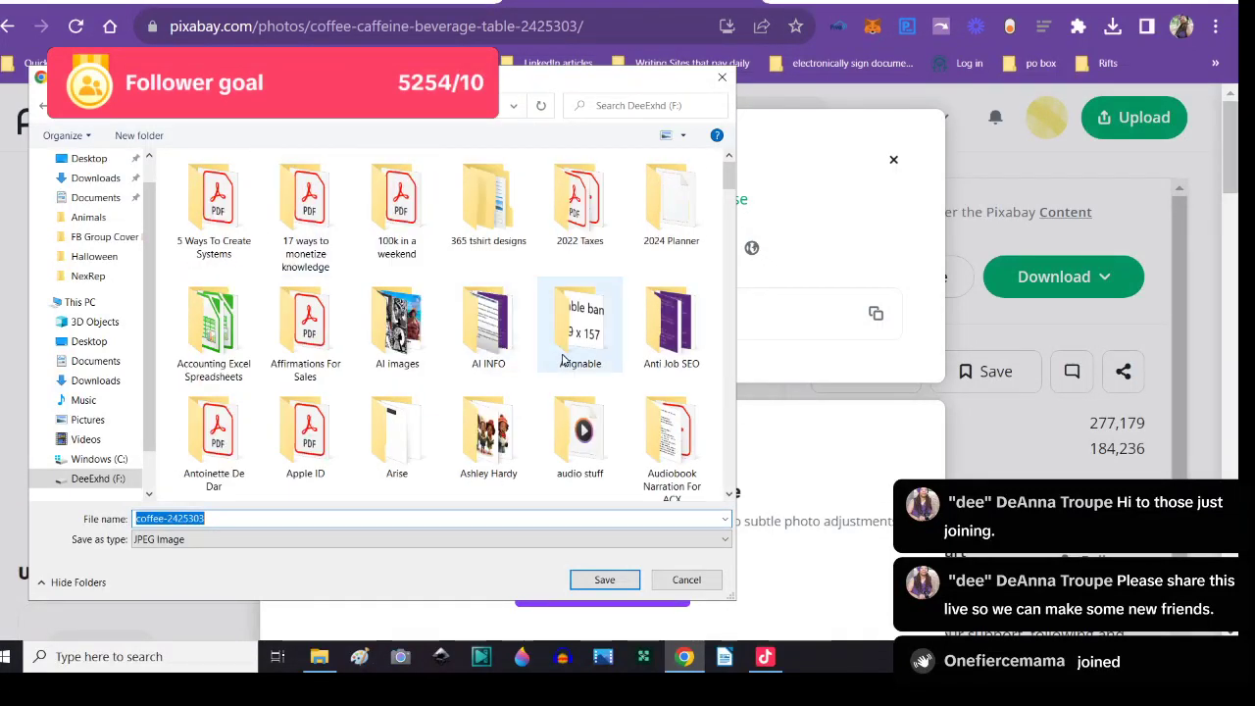
pyautogui.scroll(-8, 548, 377)
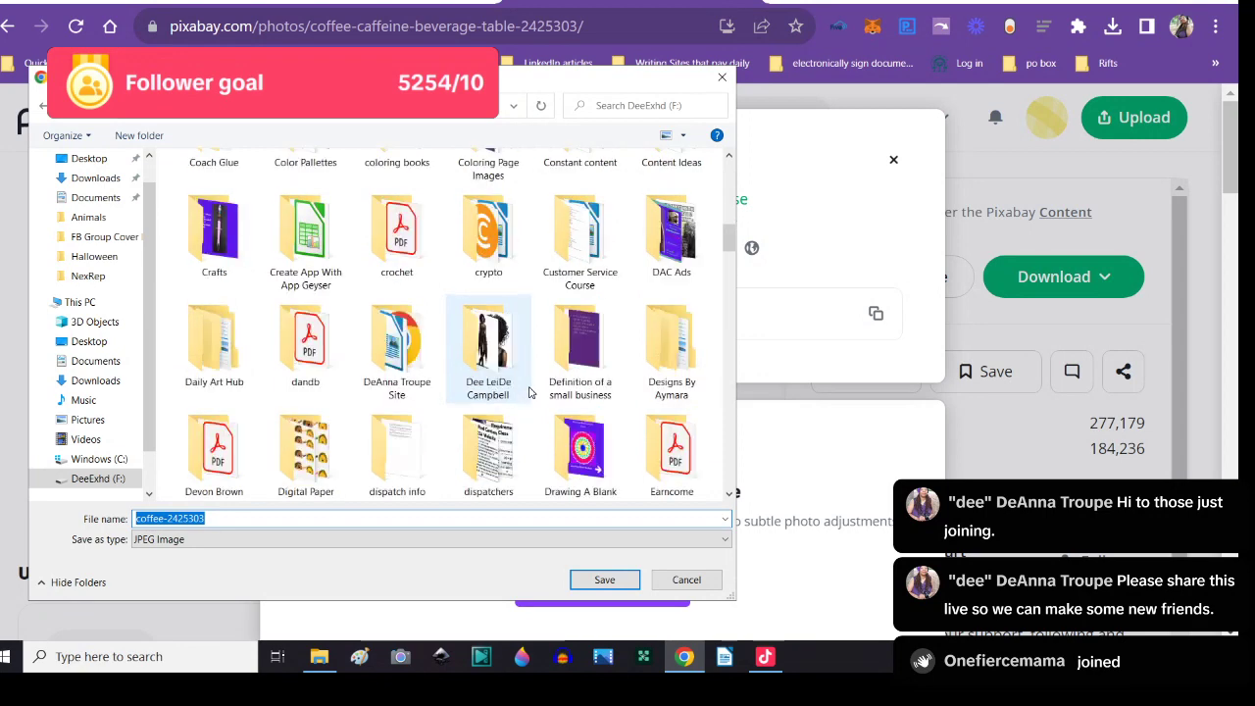
pyautogui.scroll(-12, 529, 392)
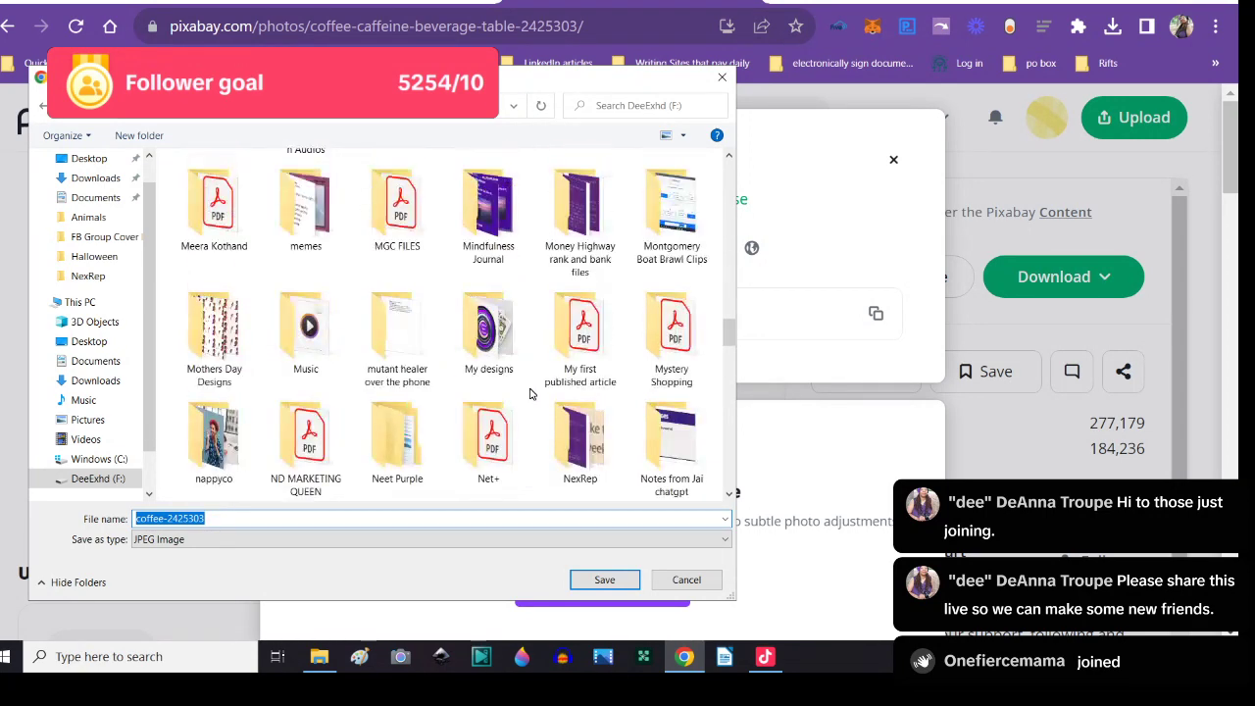
pyautogui.scroll(-6, 529, 393)
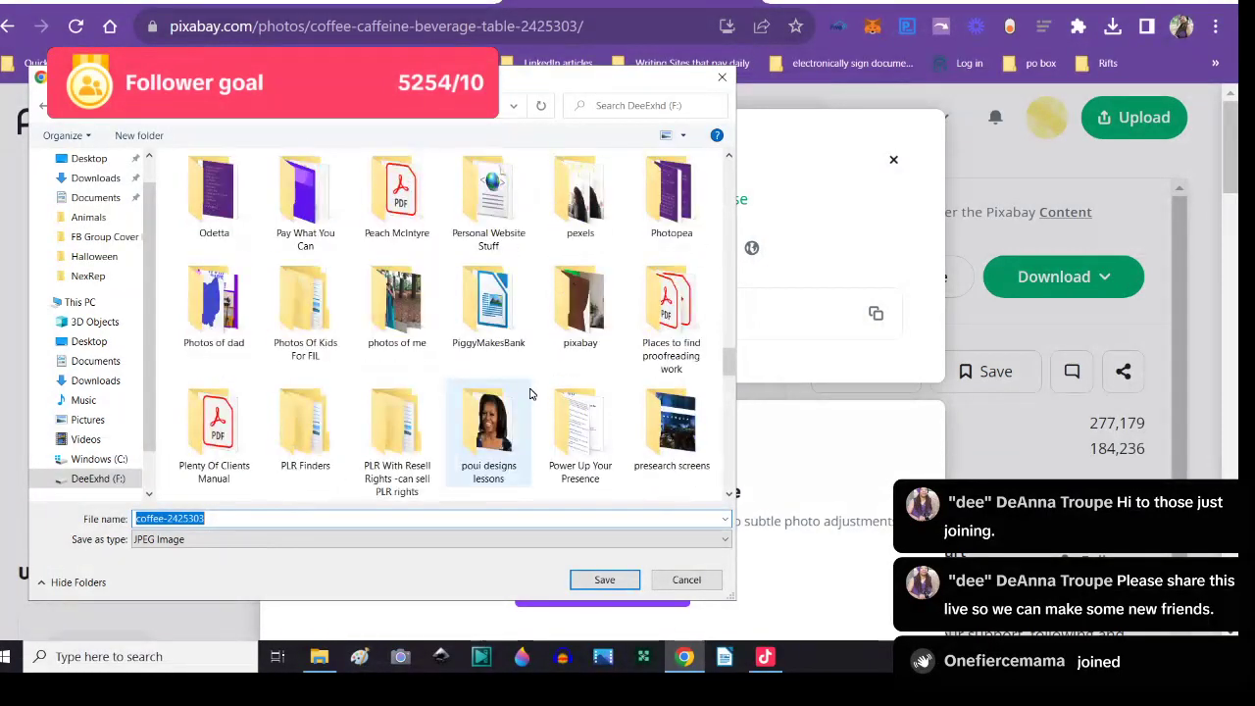
pyautogui.doubleClick(573, 329)
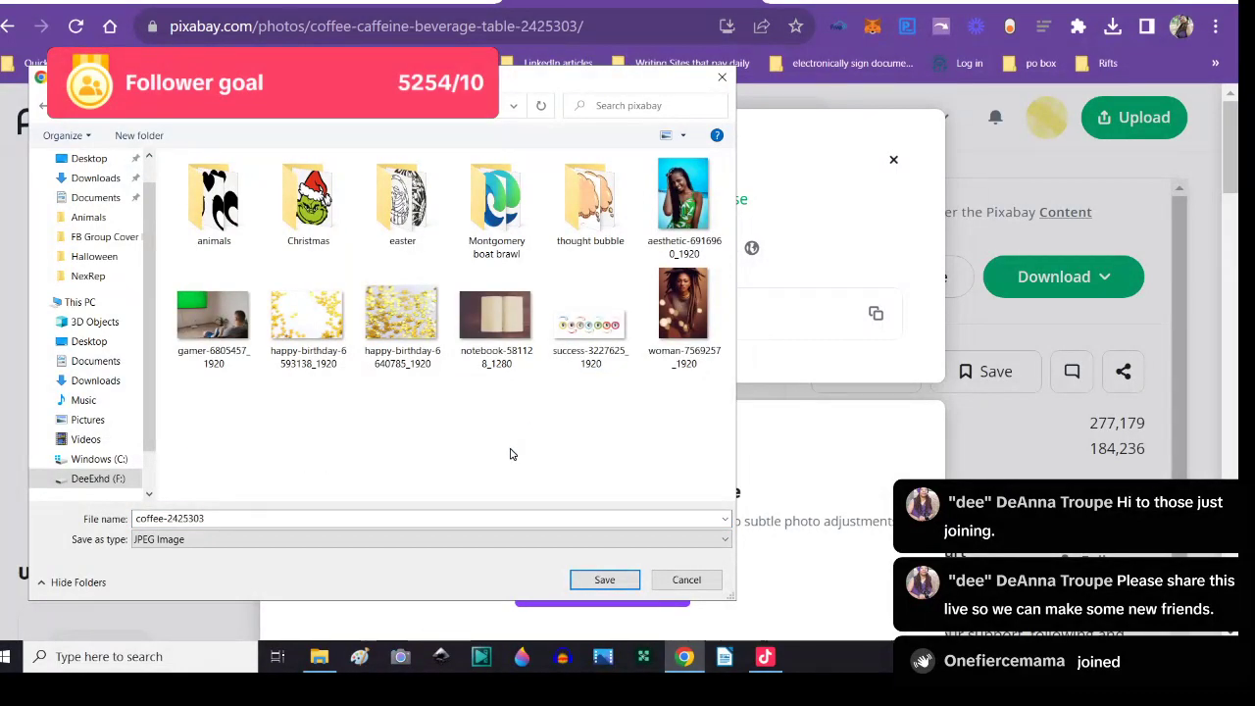
pyautogui.click(603, 579)
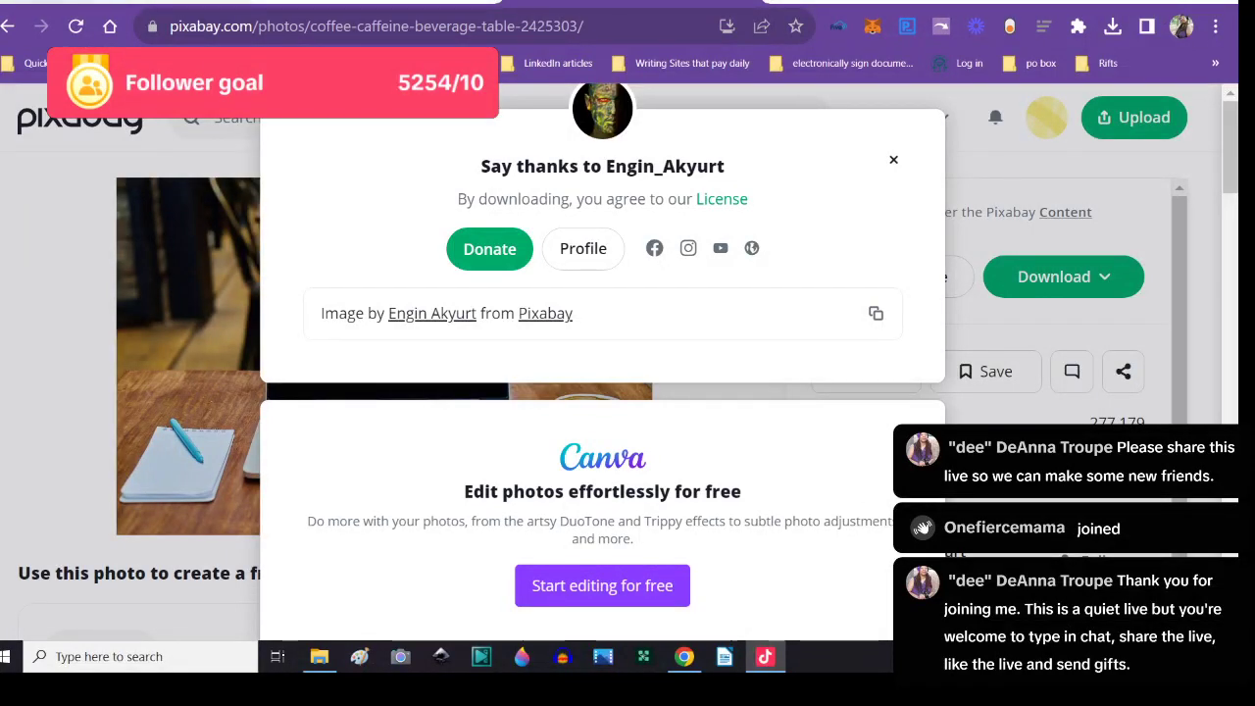
# - Switch to Photopea, where the Happy Halloween sticker document is open
pyautogui.hotkey('ctrl', 'Tab')
pyautogui.hotkey('ctrl', 'Tab')
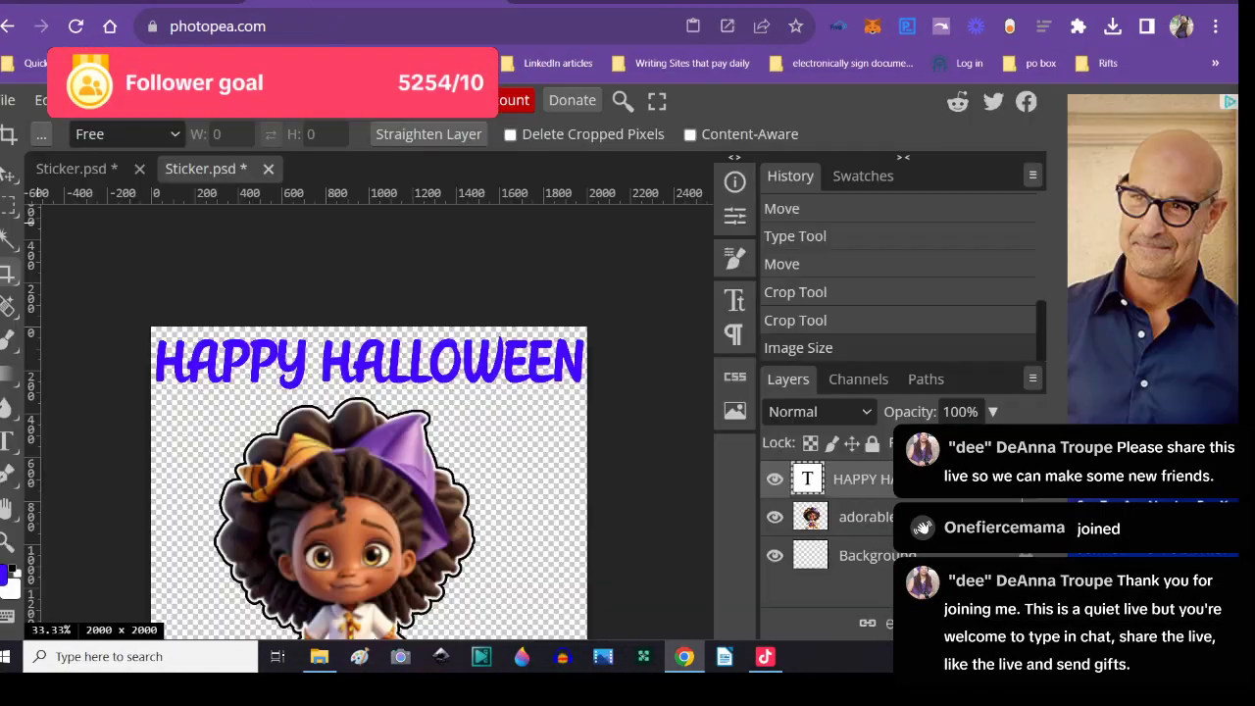
pyautogui.click(16, 102)
pyautogui.click(29, 129)
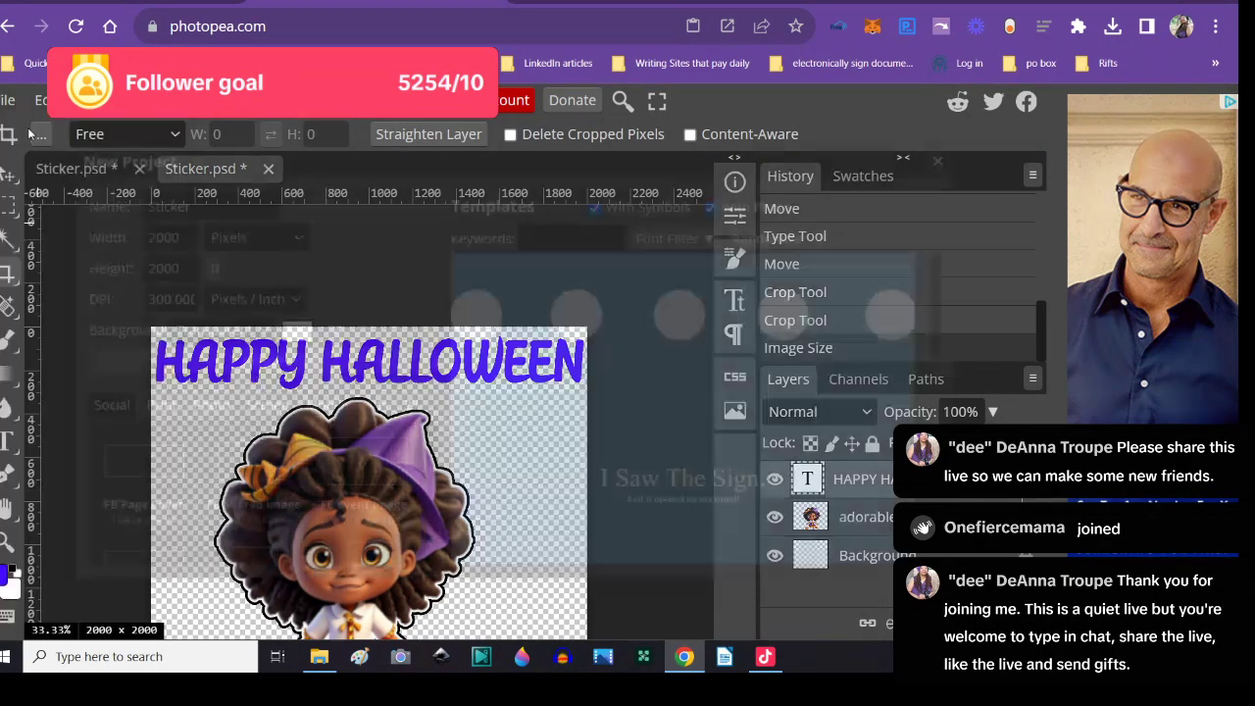
pyautogui.doubleClick(152, 200)
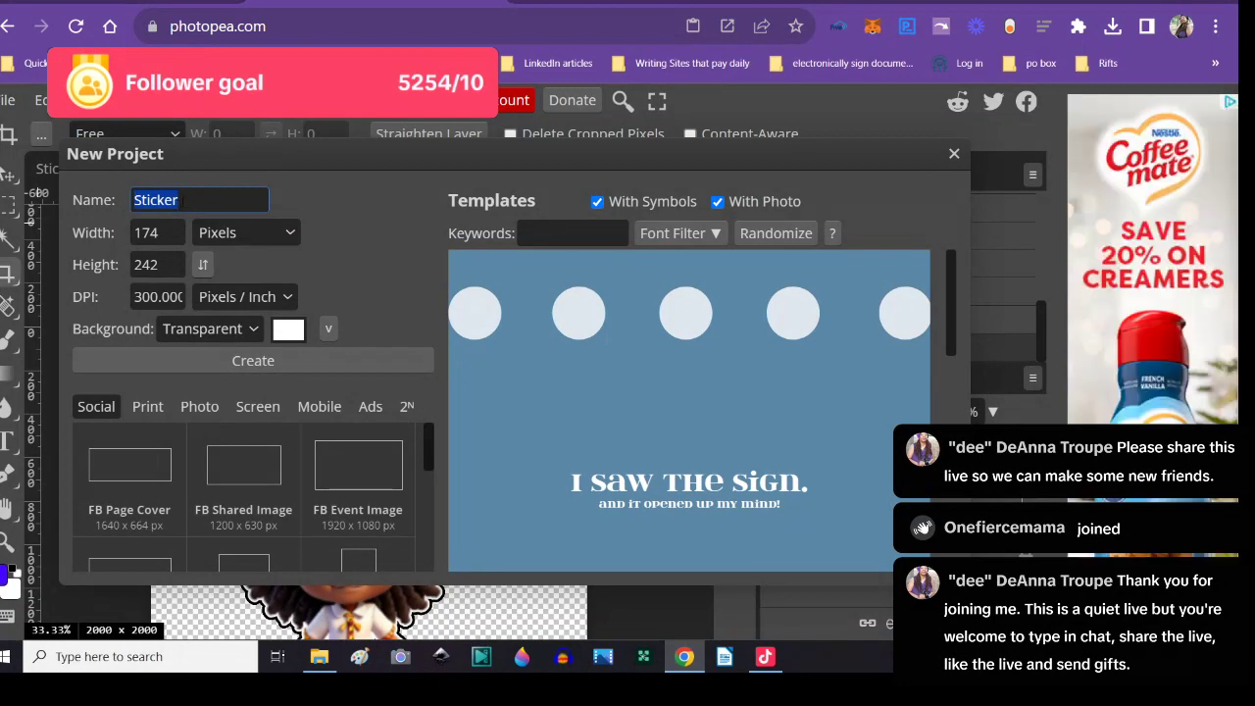
pyautogui.click(953, 155)
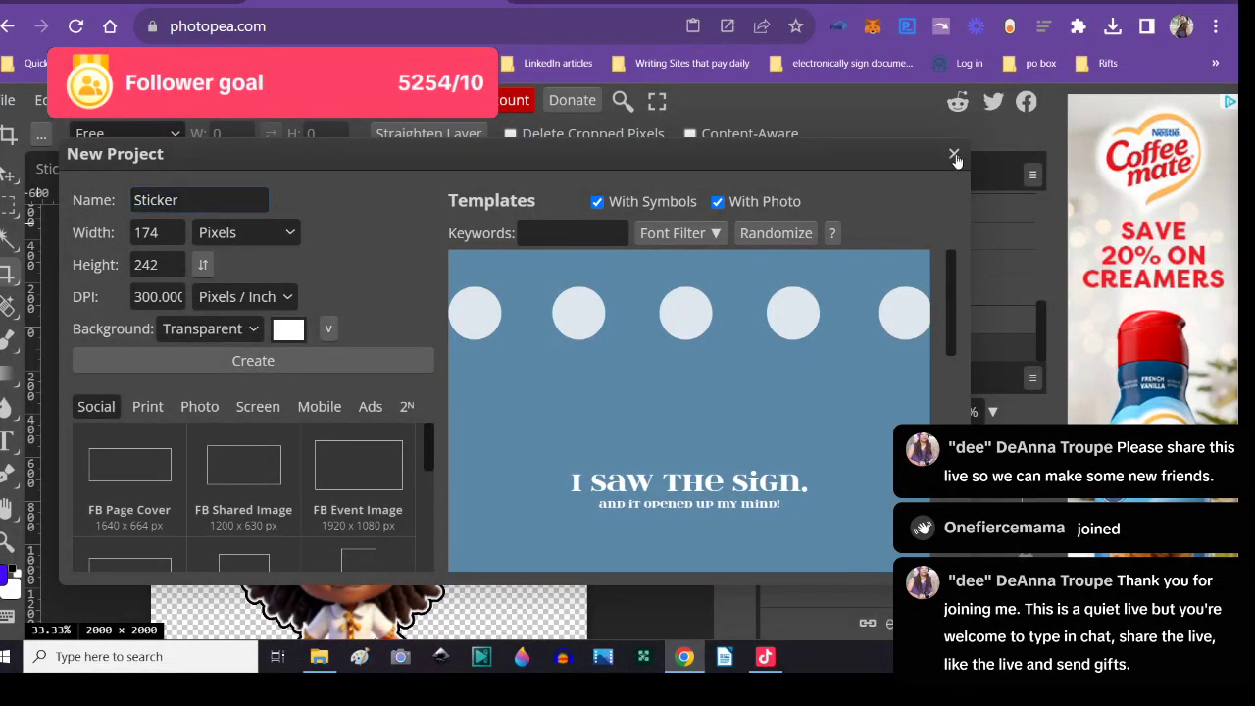
pyautogui.click(15, 98)
pyautogui.click(24, 164)
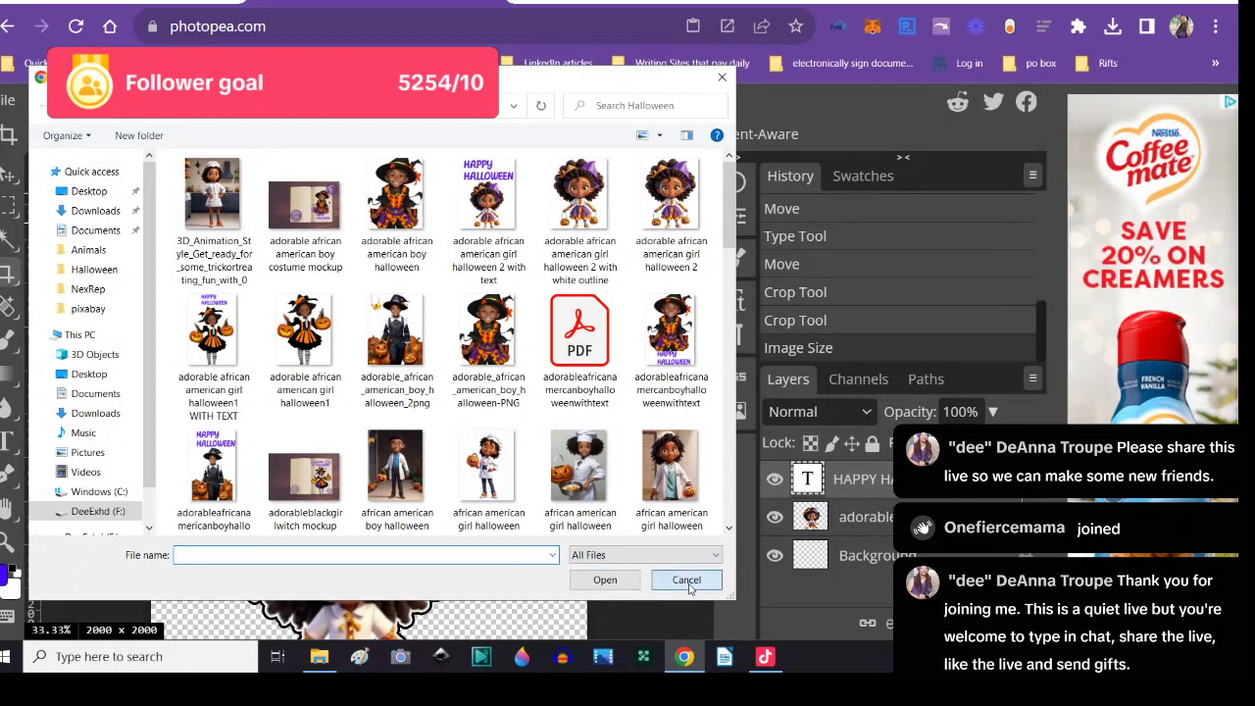
pyautogui.click(689, 584)
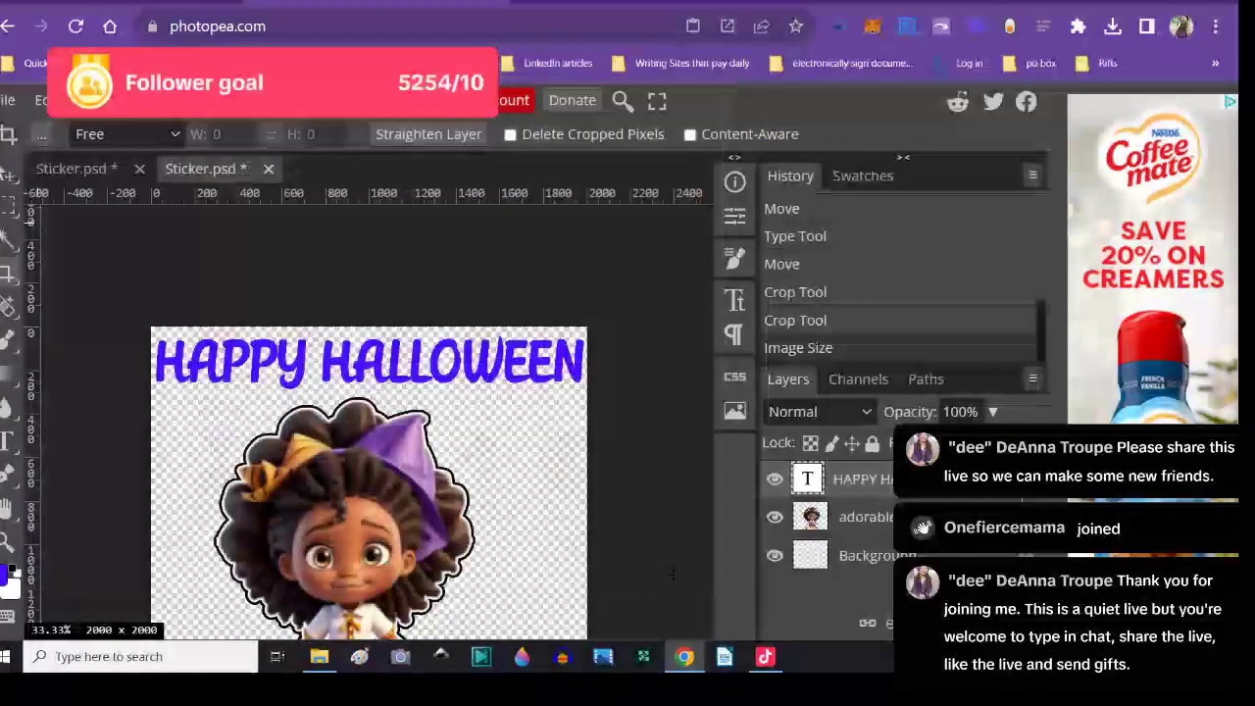
# - Close both open Sticker.psd documents and discard their unsaved changes
pyautogui.click(268, 169)
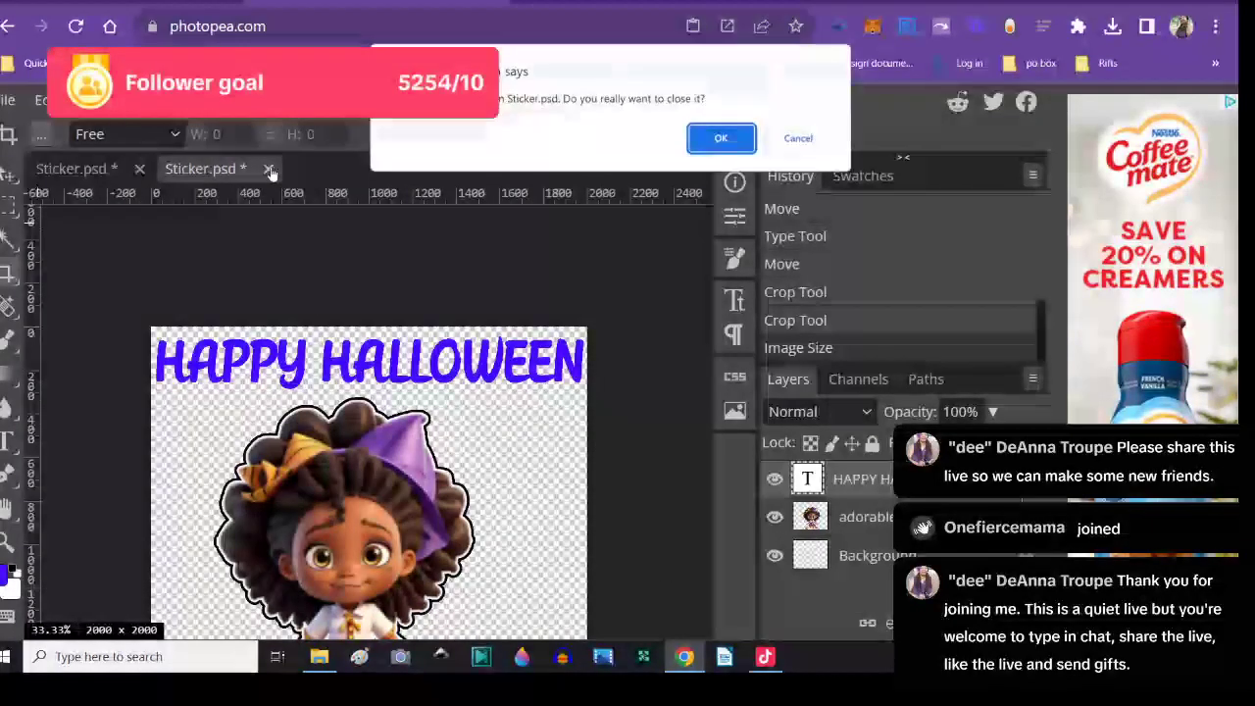
pyautogui.click(719, 140)
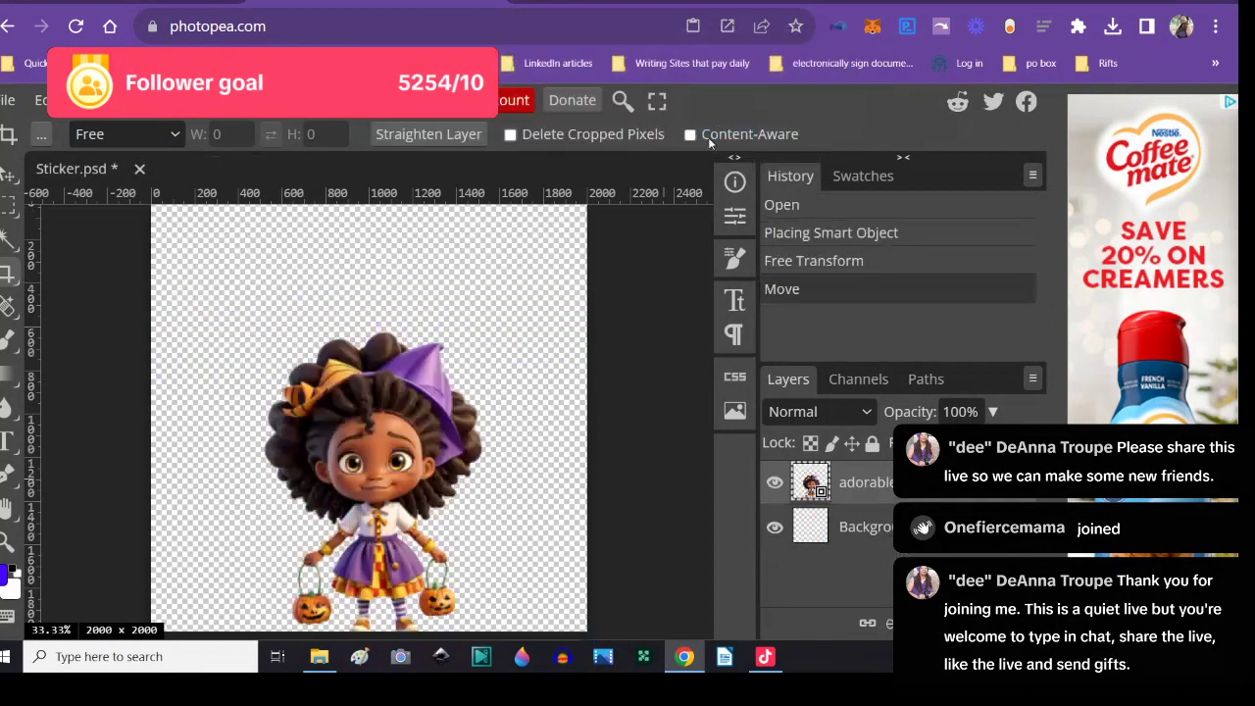
pyautogui.click(138, 171)
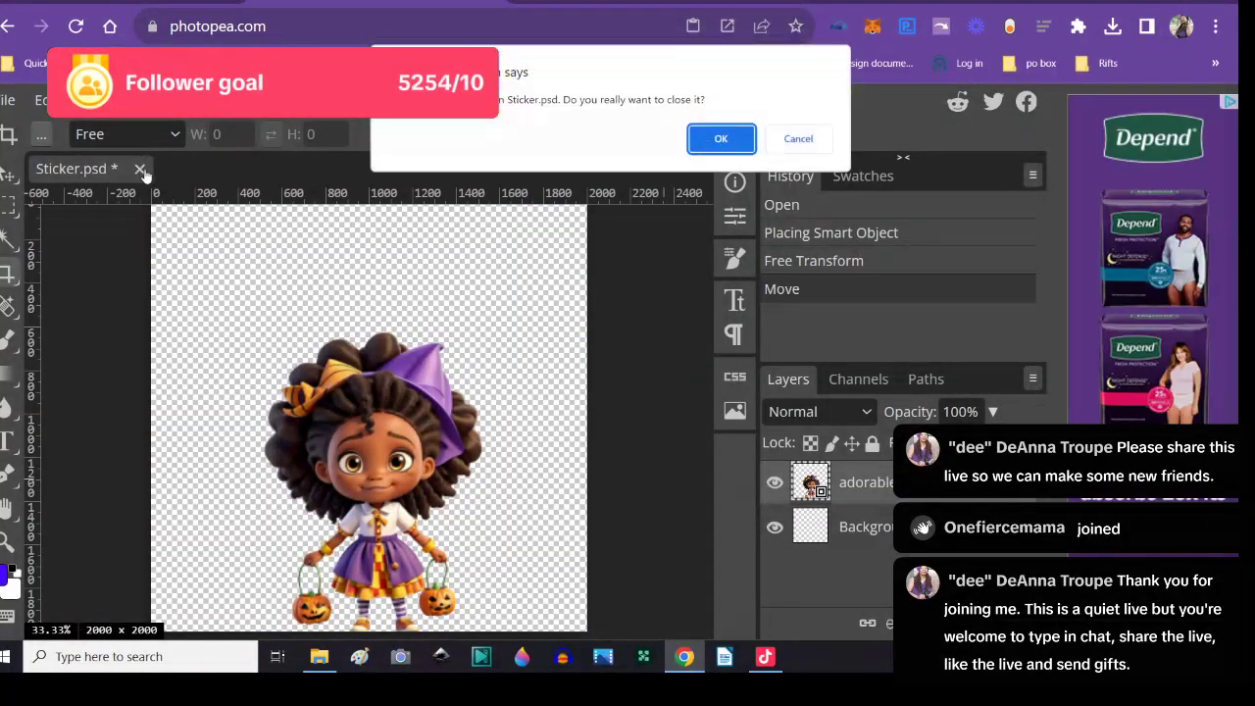
pyautogui.click(712, 143)
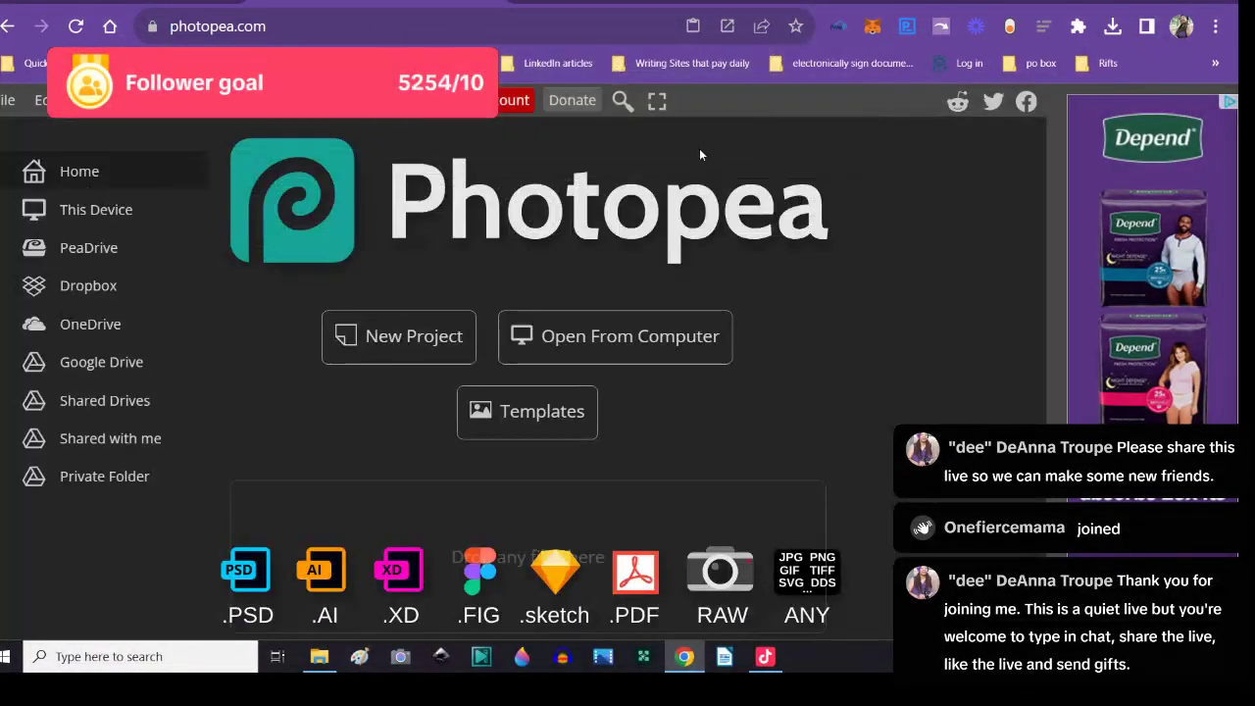
# - Open the "_mockup black history sticker sheet no watermark" image from drive F:'s pixabay folder and crop off its white border to 2827 x 2835
pyautogui.click(537, 327)
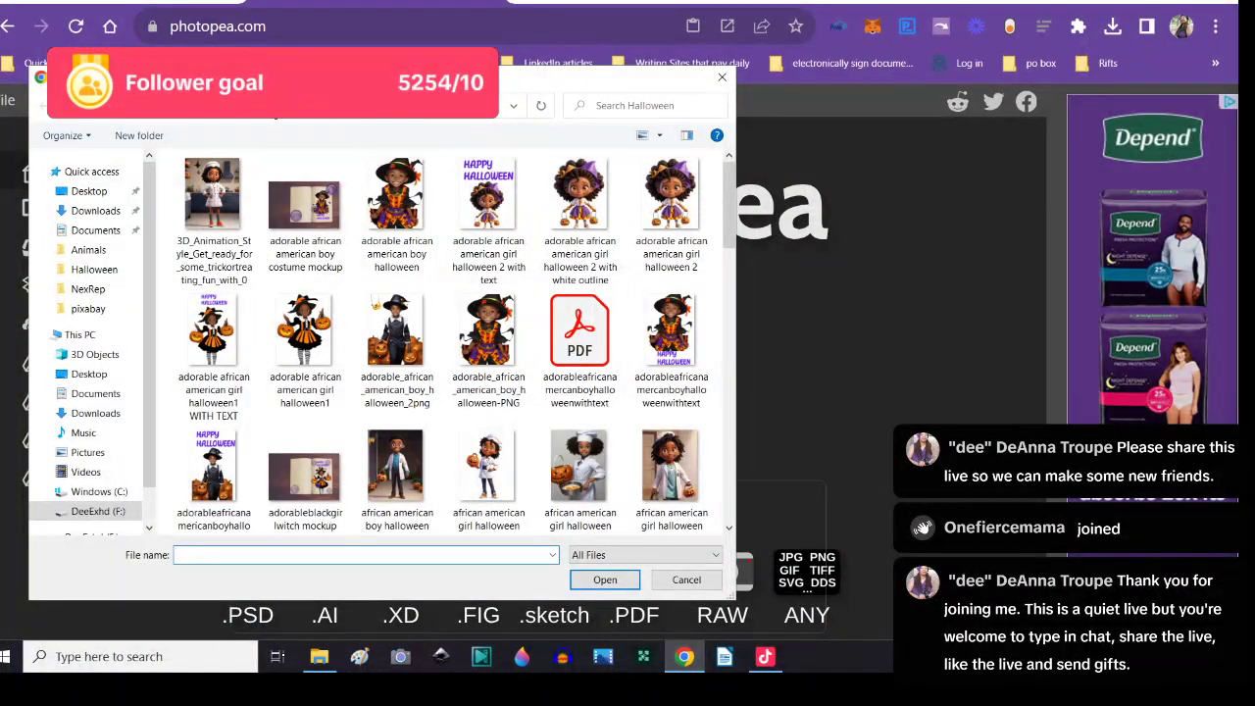
pyautogui.click(118, 105)
pyautogui.scroll(-5, 502, 366)
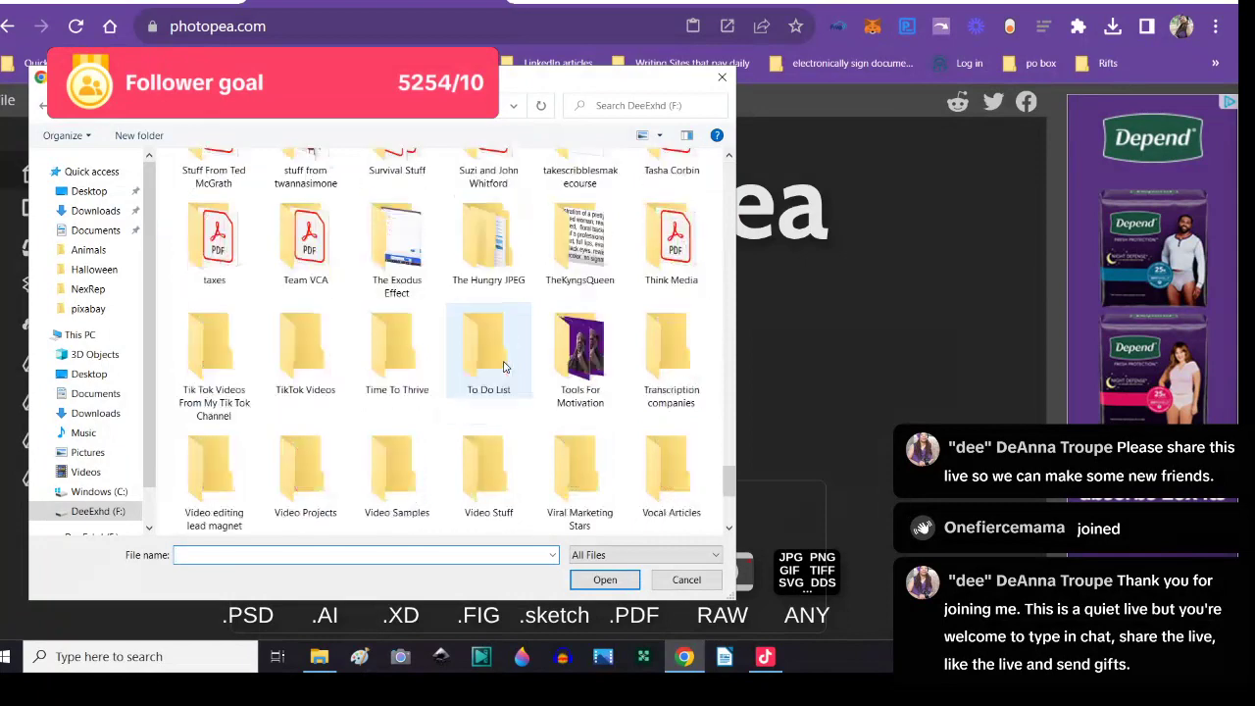
pyautogui.scroll(5, 502, 365)
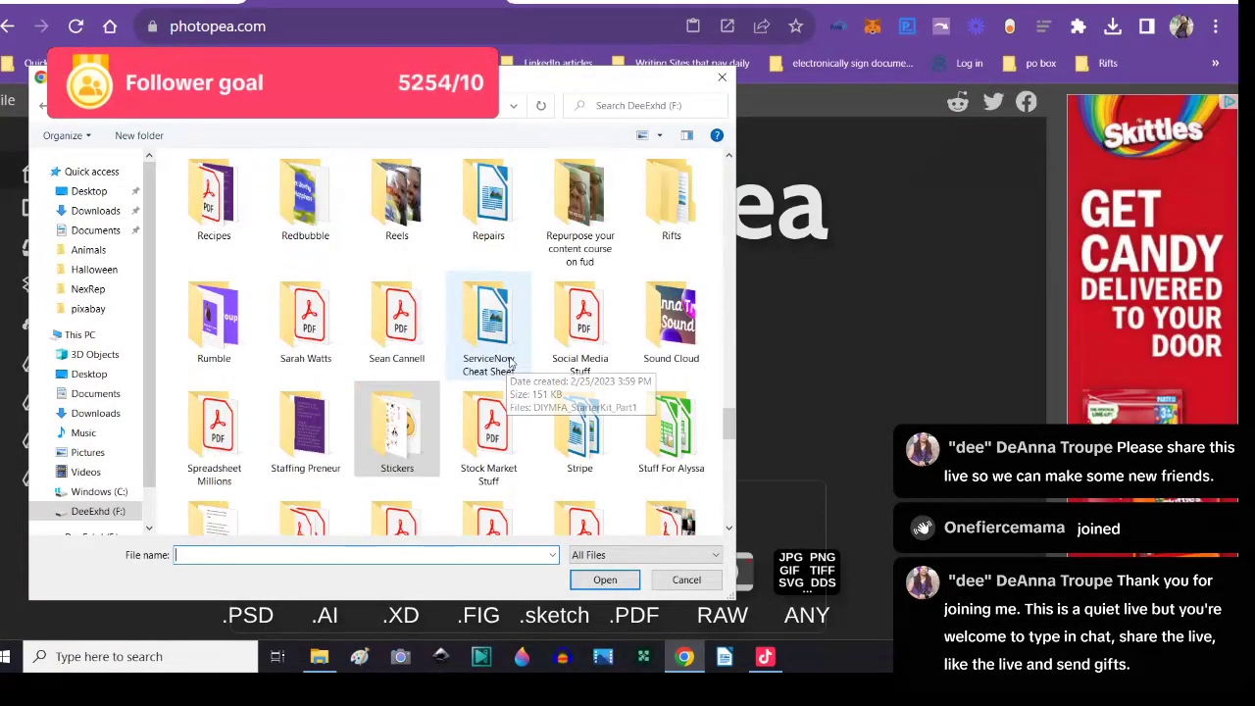
pyautogui.scroll(2, 511, 365)
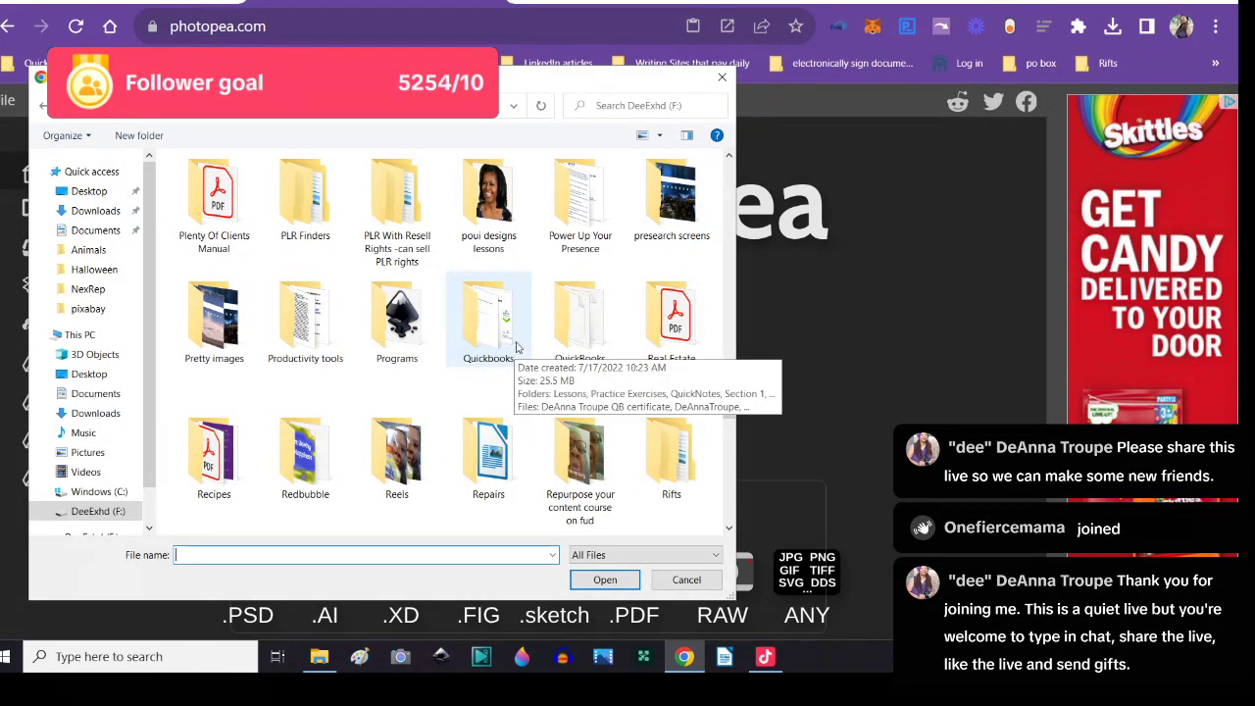
pyautogui.scroll(2, 516, 345)
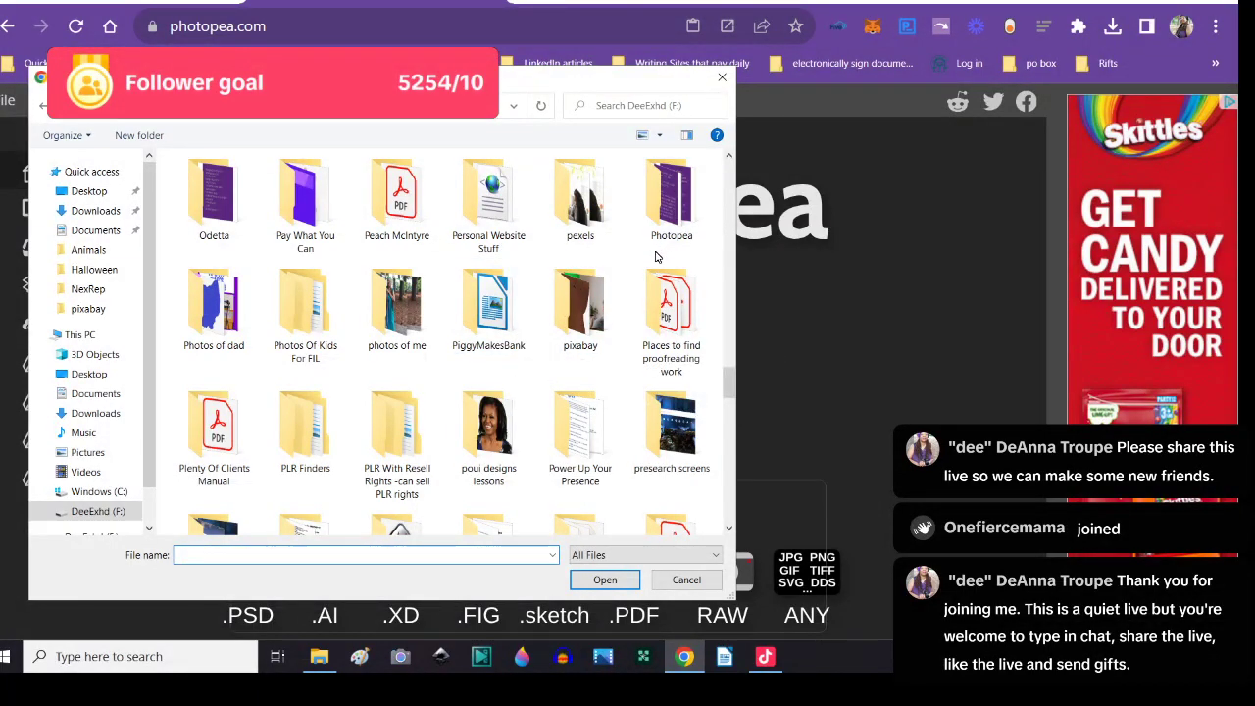
pyautogui.doubleClick(586, 323)
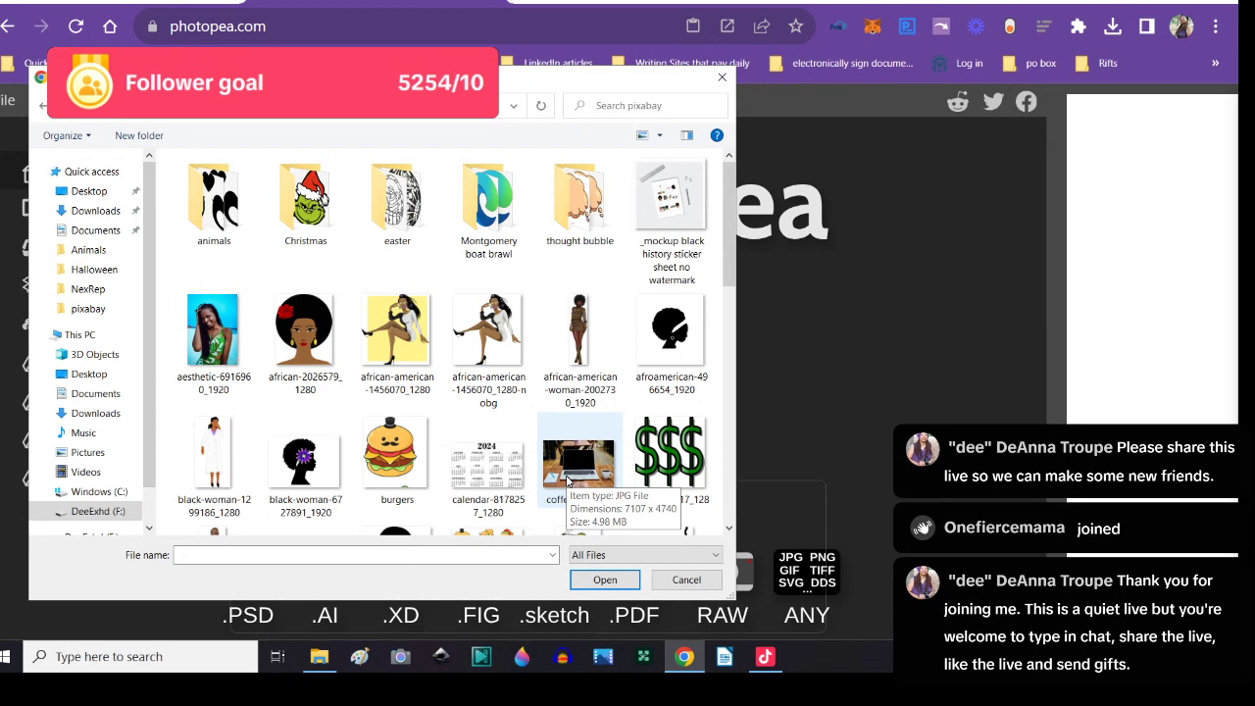
pyautogui.doubleClick(657, 218)
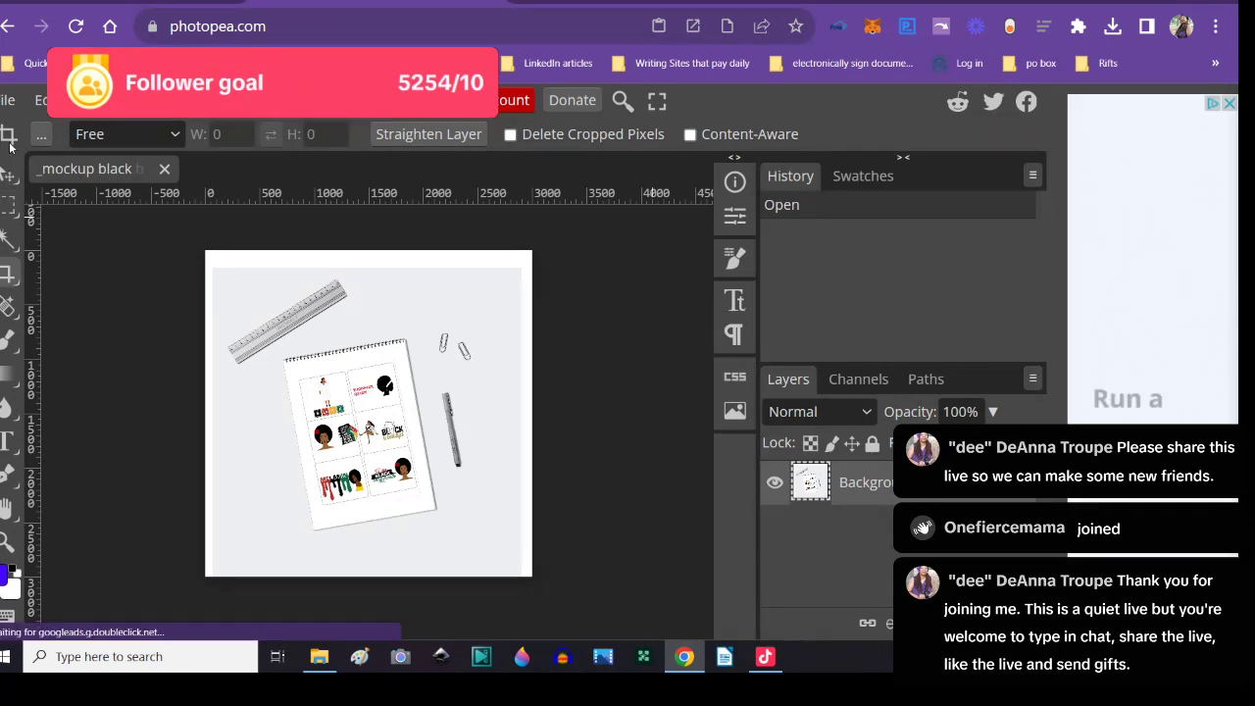
pyautogui.moveTo(213, 268); pyautogui.dragTo(521, 576)
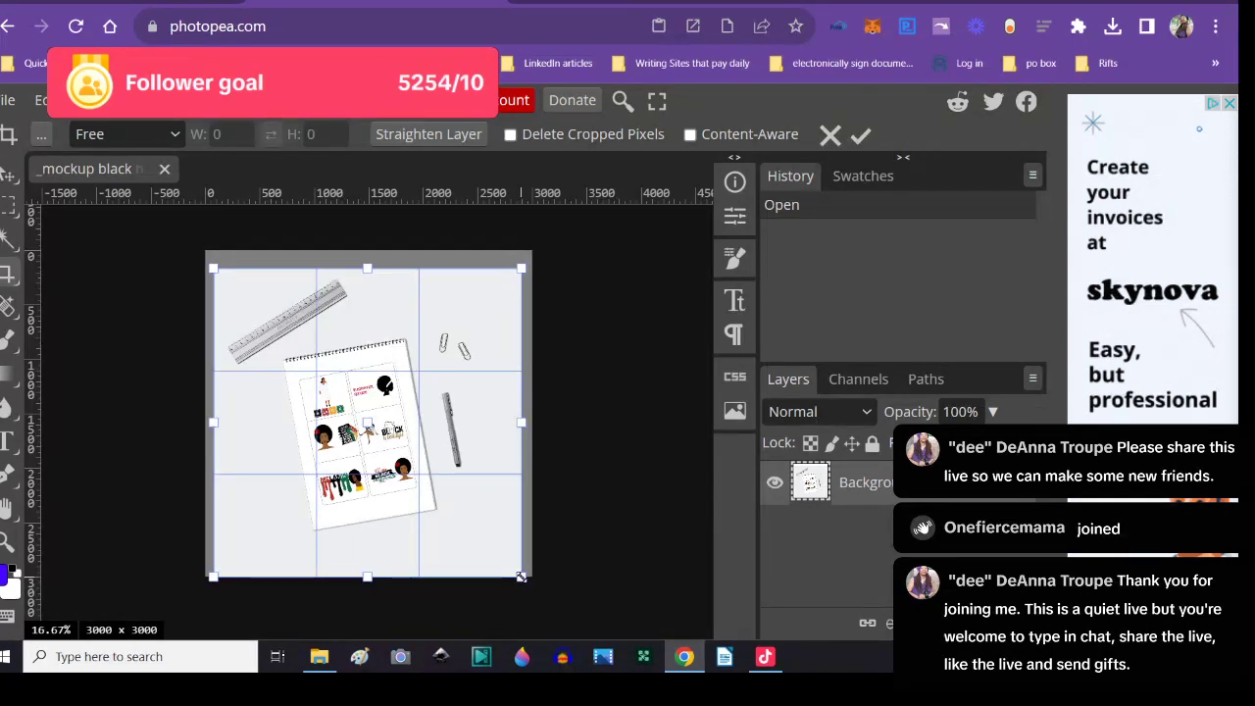
pyautogui.press('Return')
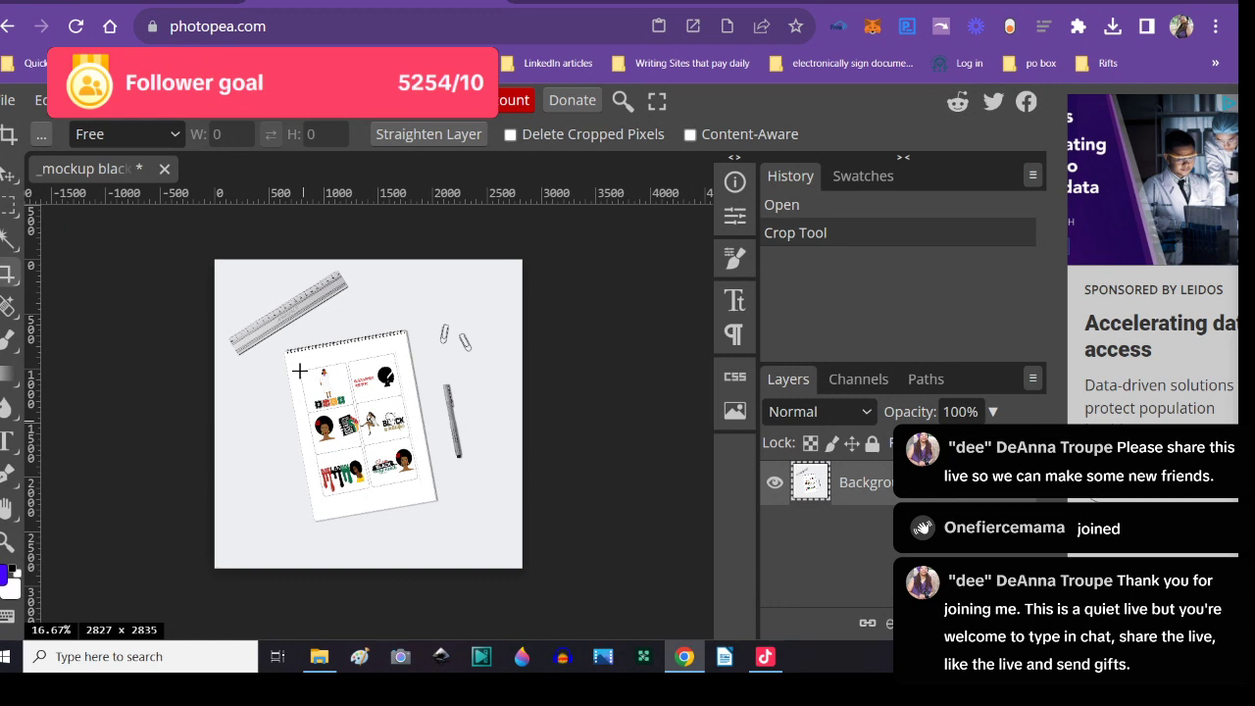
# - Try cropping the mockup to the sticker grid on the notepad, and undo that crop
pyautogui.moveTo(298, 371); pyautogui.dragTo(425, 499)
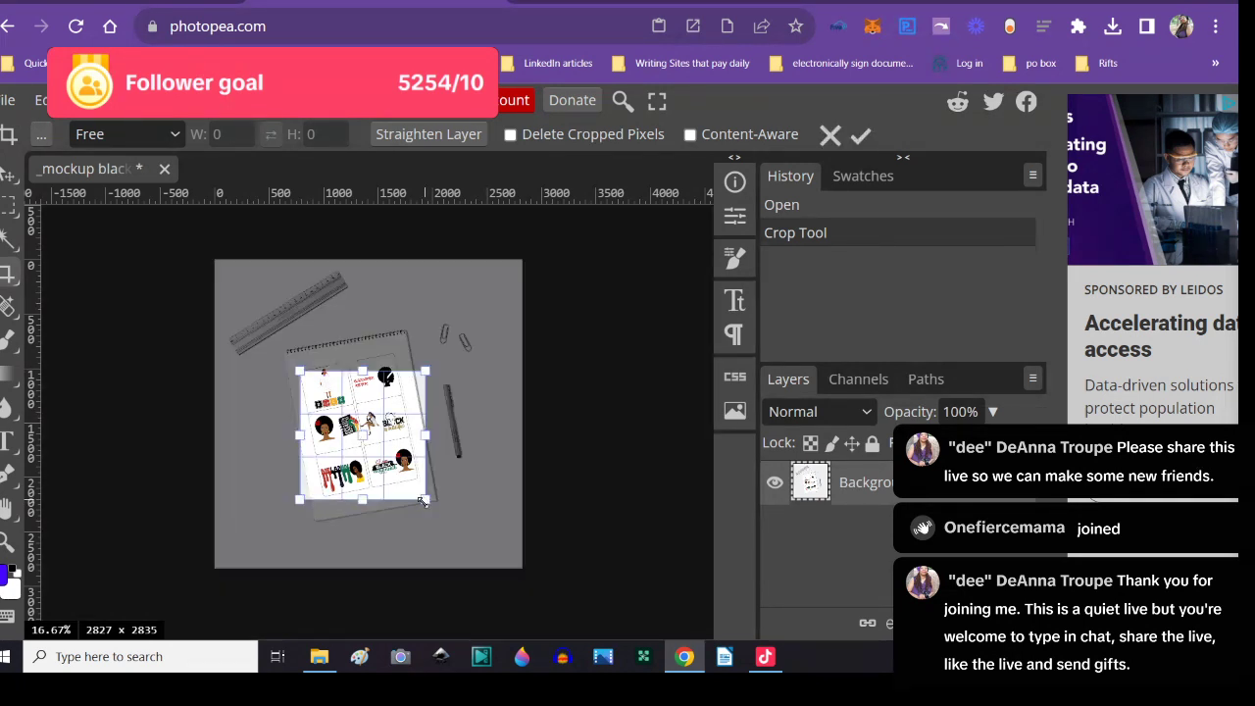
pyautogui.press('Return')
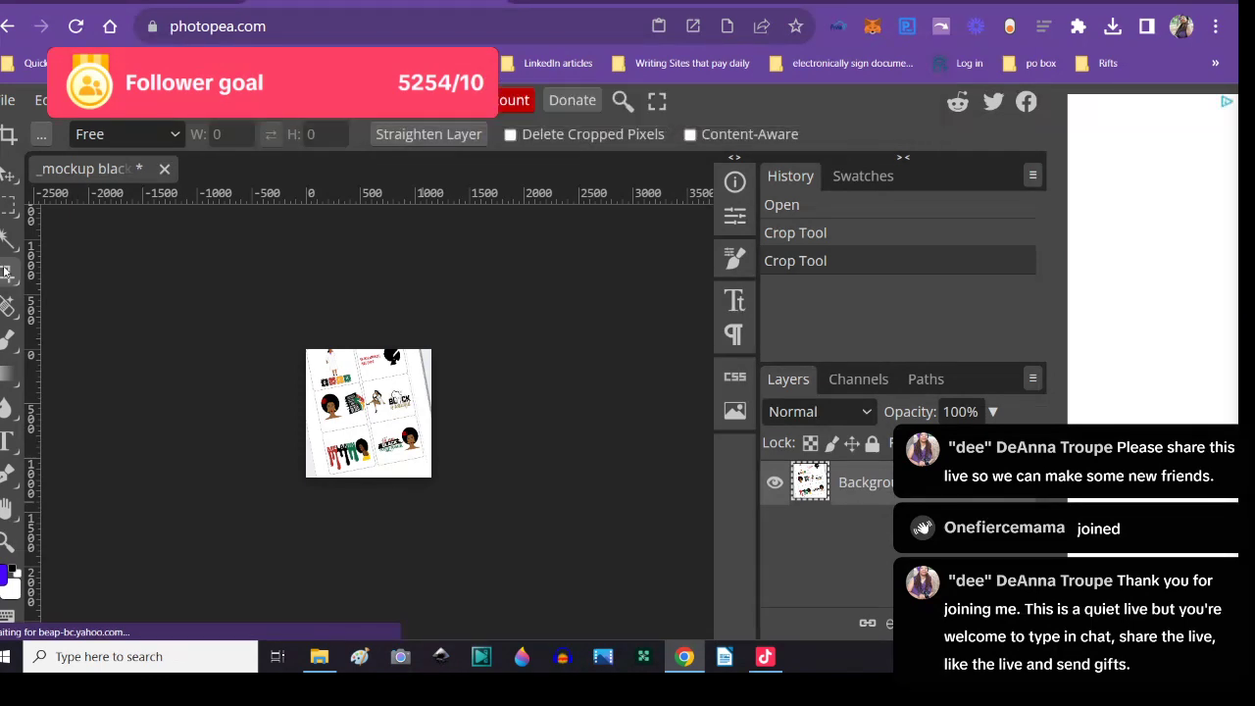
pyautogui.click(40, 100)
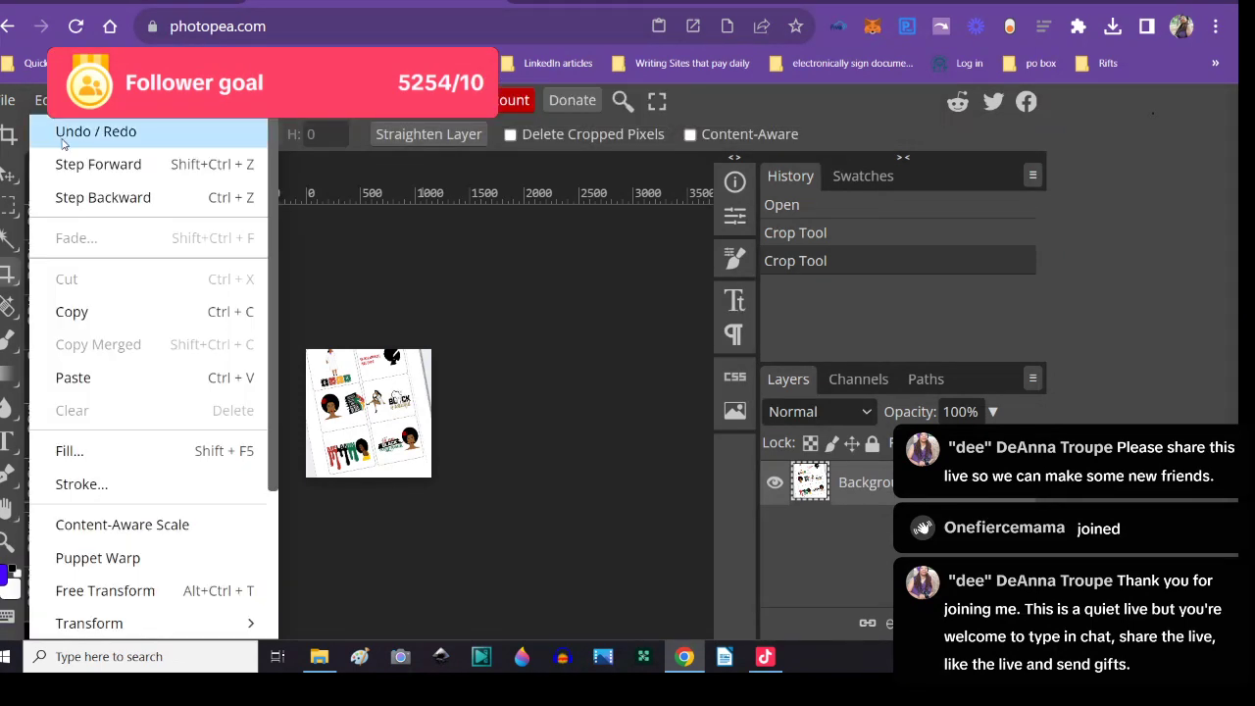
pyautogui.click(63, 137)
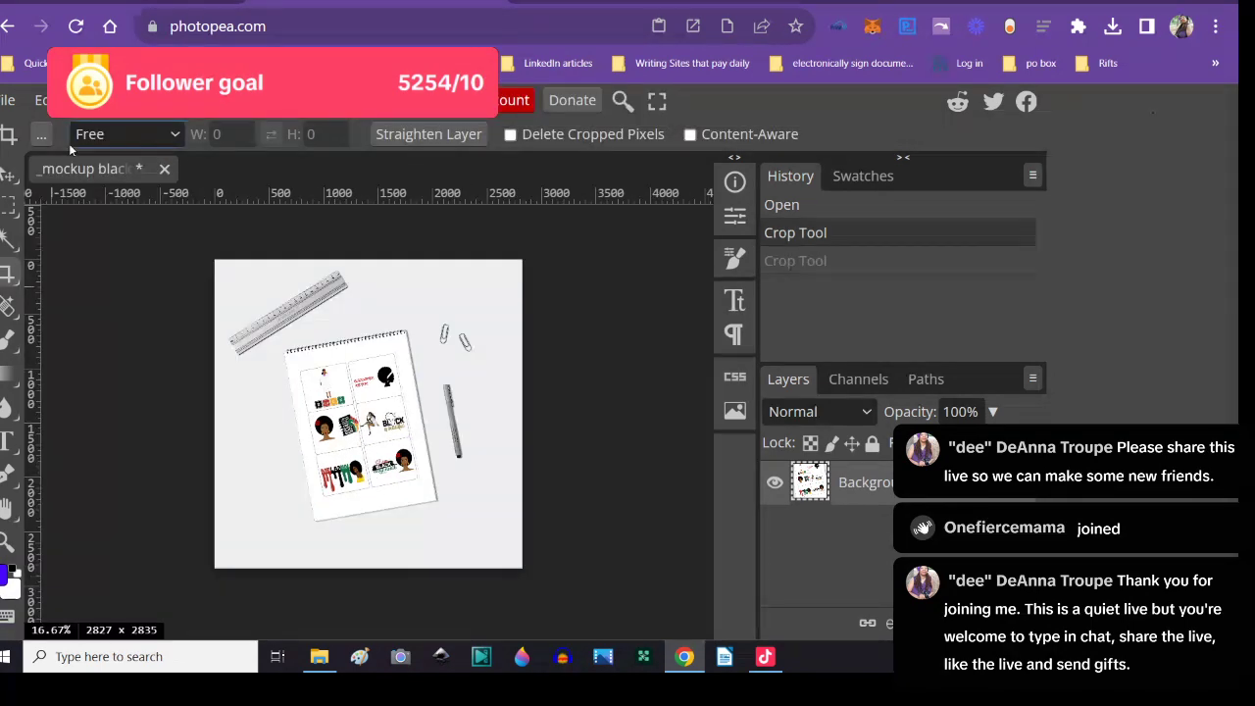
# - Try clearing a rectangular selection around the stickers on the notepad, undo the clearing and deselect the area
pyautogui.click(10, 176)
pyautogui.click(10, 208)
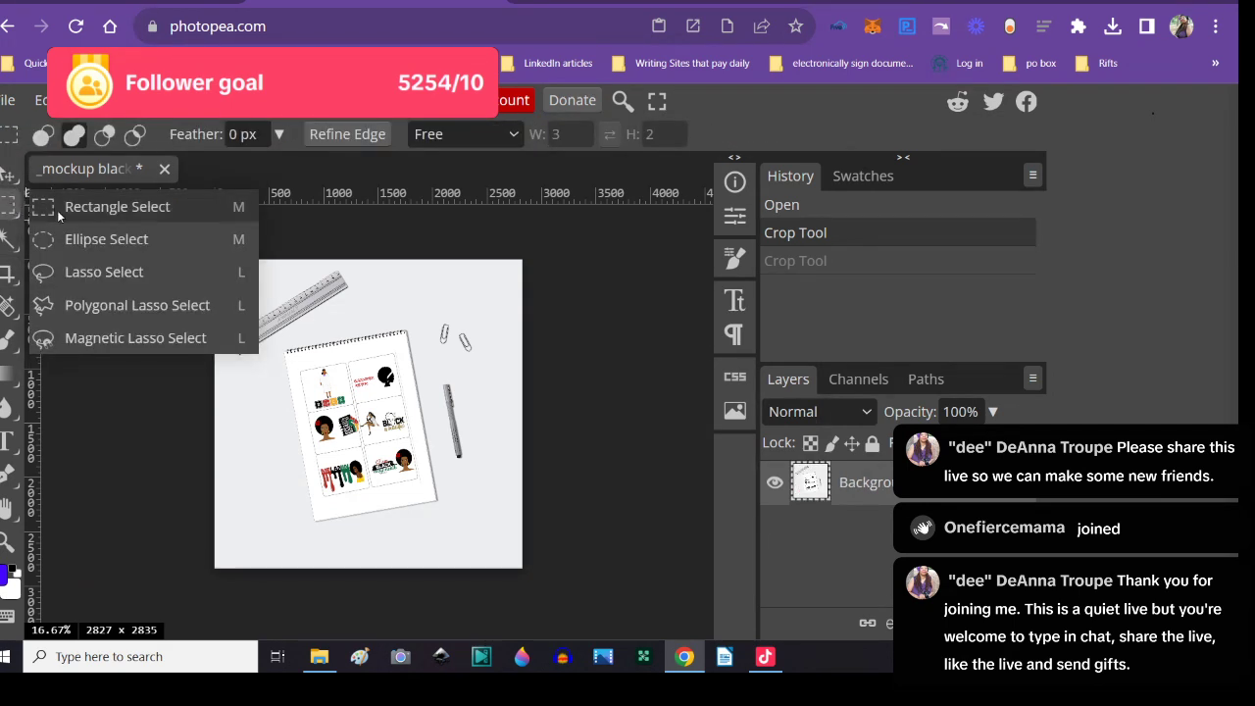
pyautogui.click(57, 210)
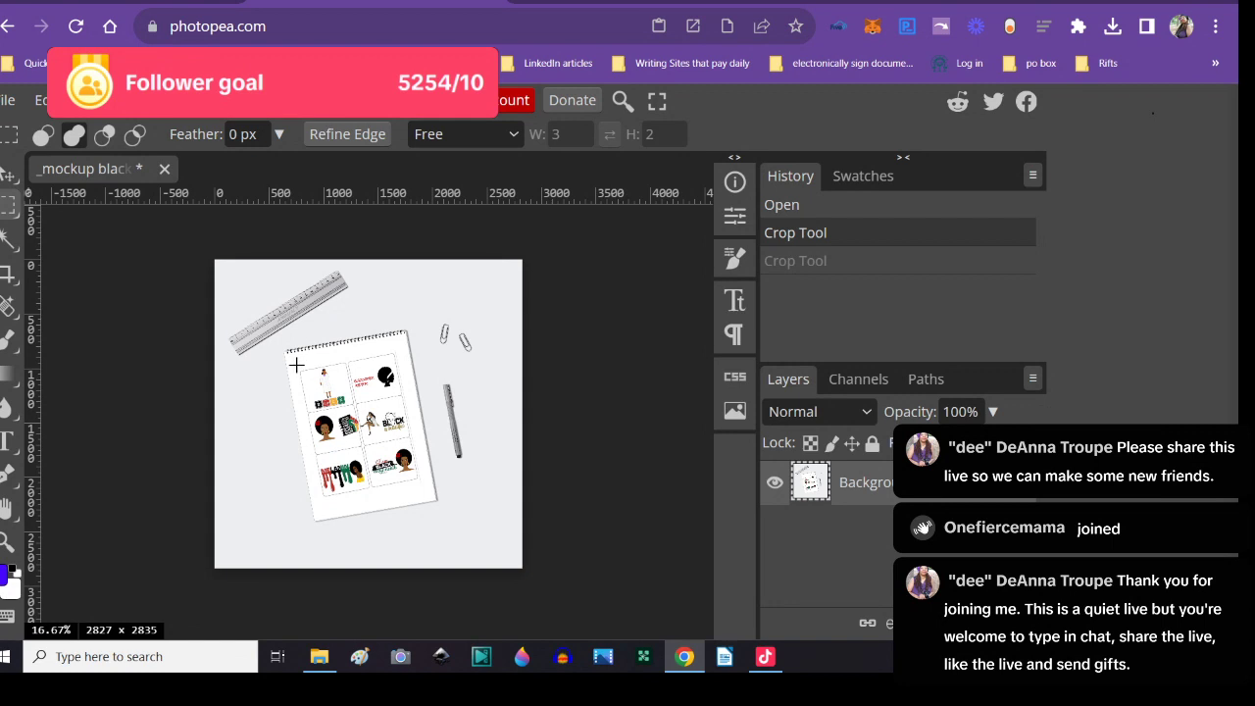
pyautogui.moveTo(297, 369); pyautogui.dragTo(419, 498)
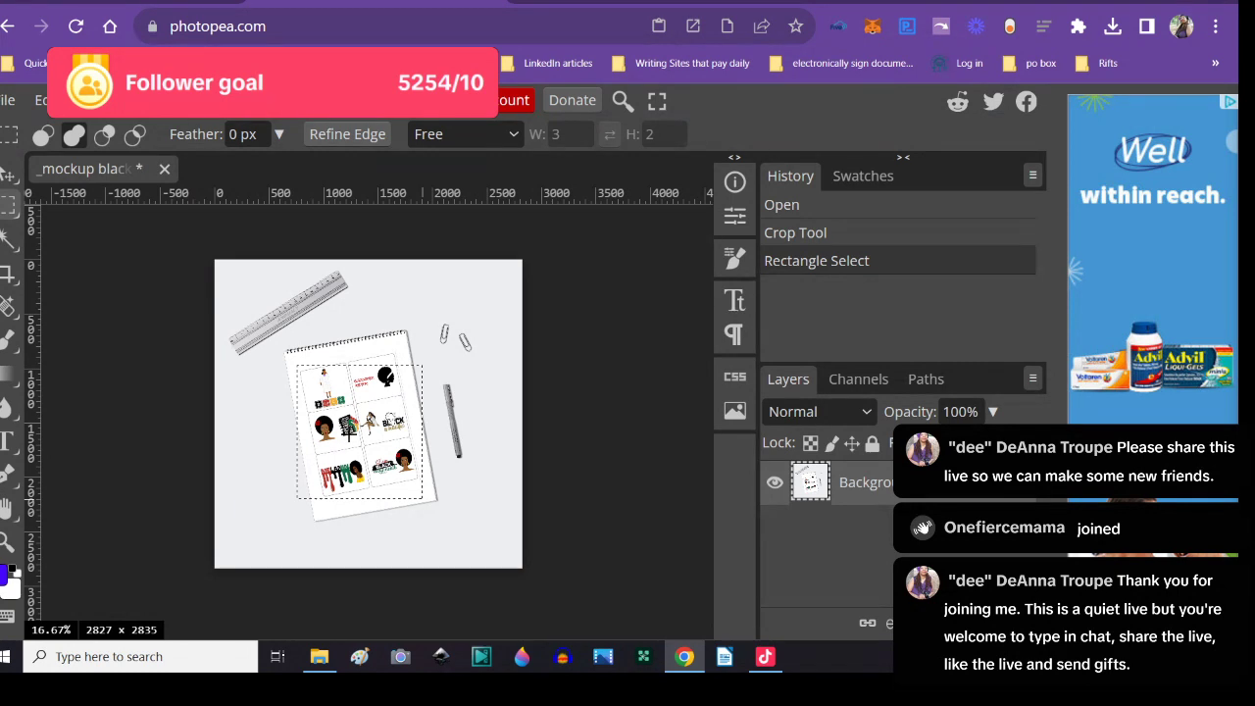
pyautogui.press('Delete')
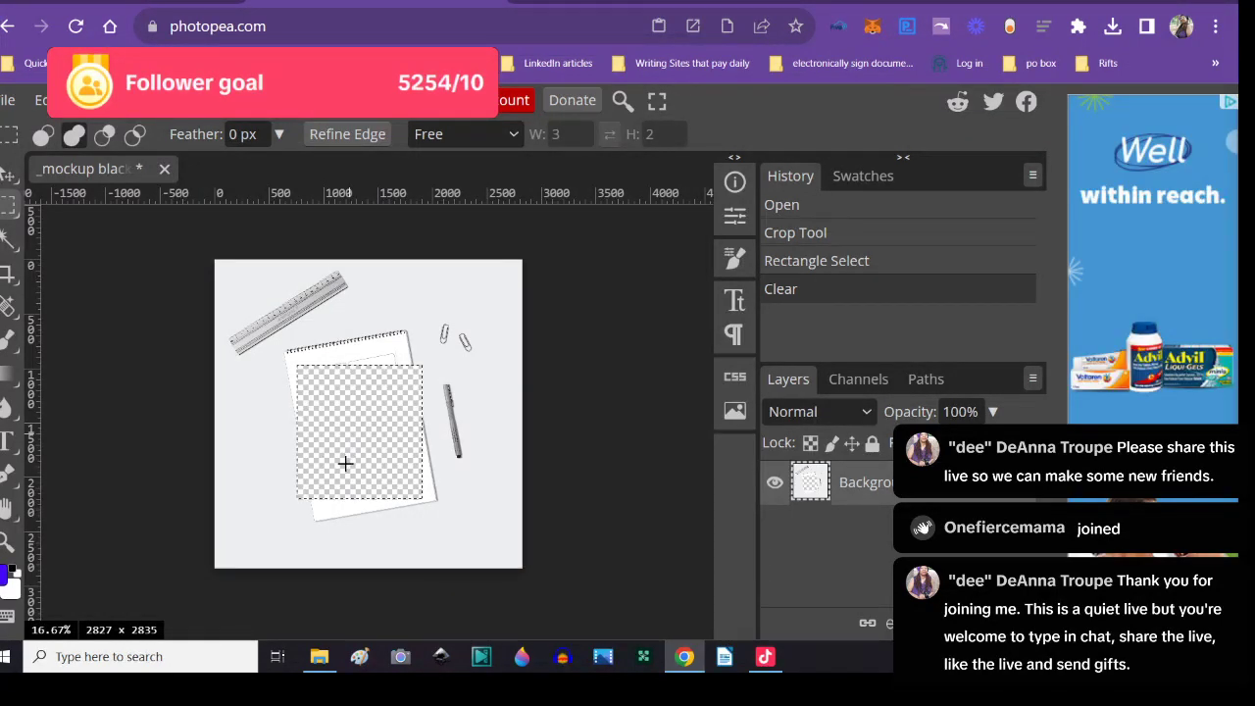
pyautogui.click(40, 100)
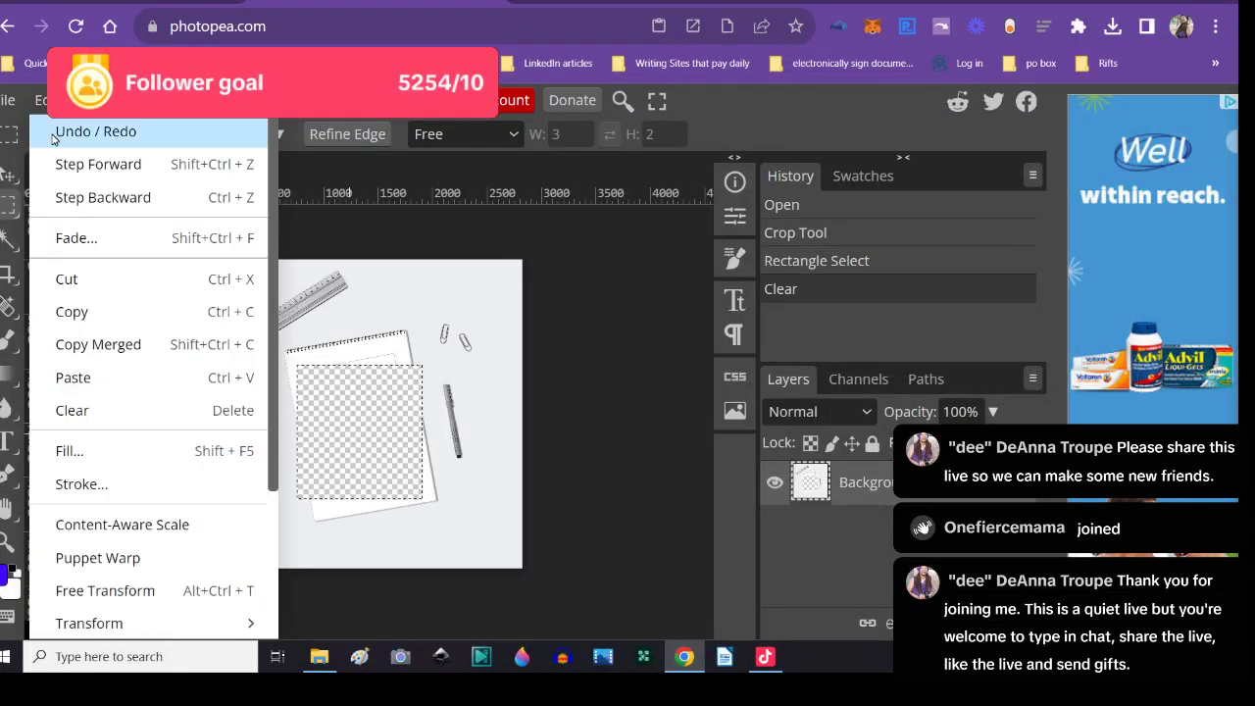
pyautogui.click(95, 131)
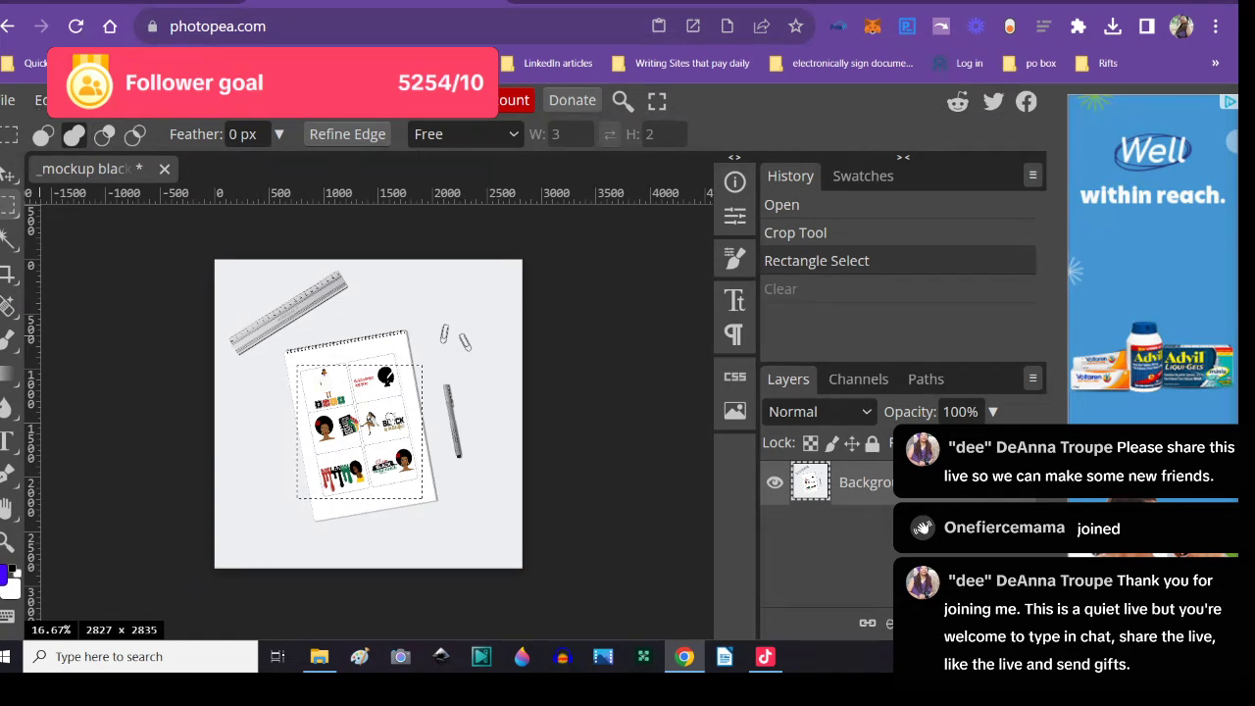
pyautogui.click(204, 100)
pyautogui.click(224, 165)
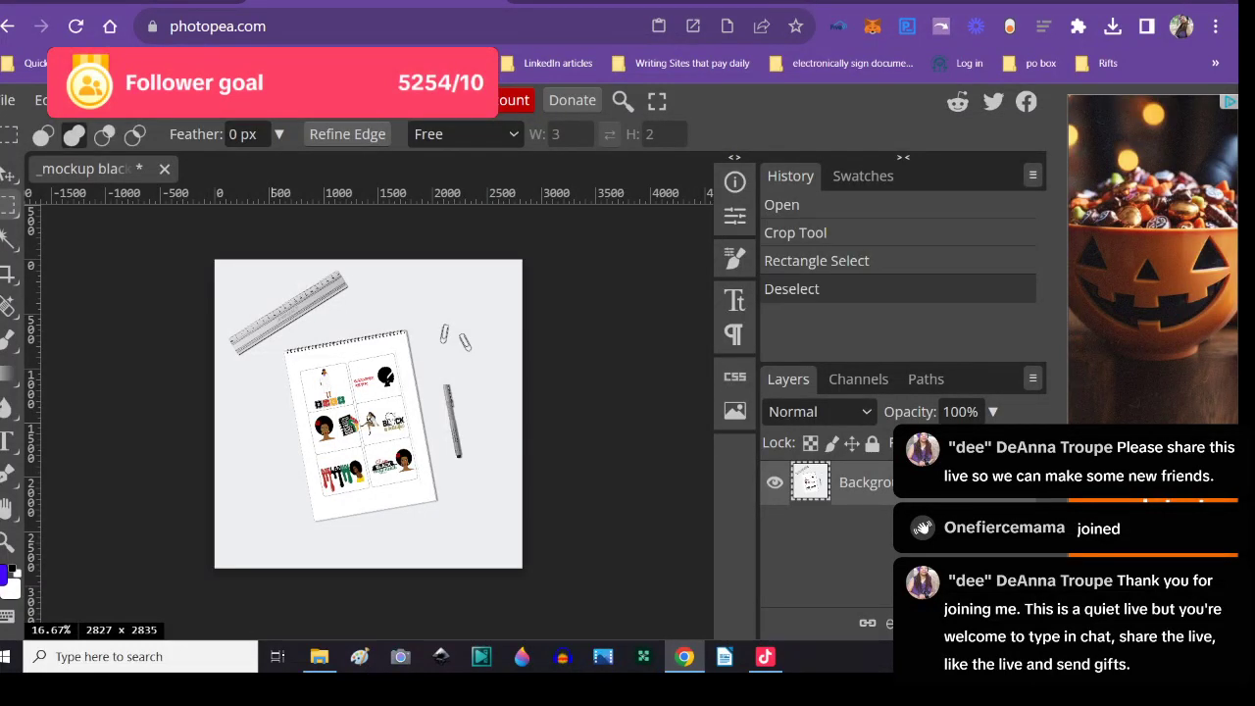
# - Switch to Canva at canva.com in a new browser tab and create a blank 8.5 × 11 in Resume design
pyautogui.click(595, 3)
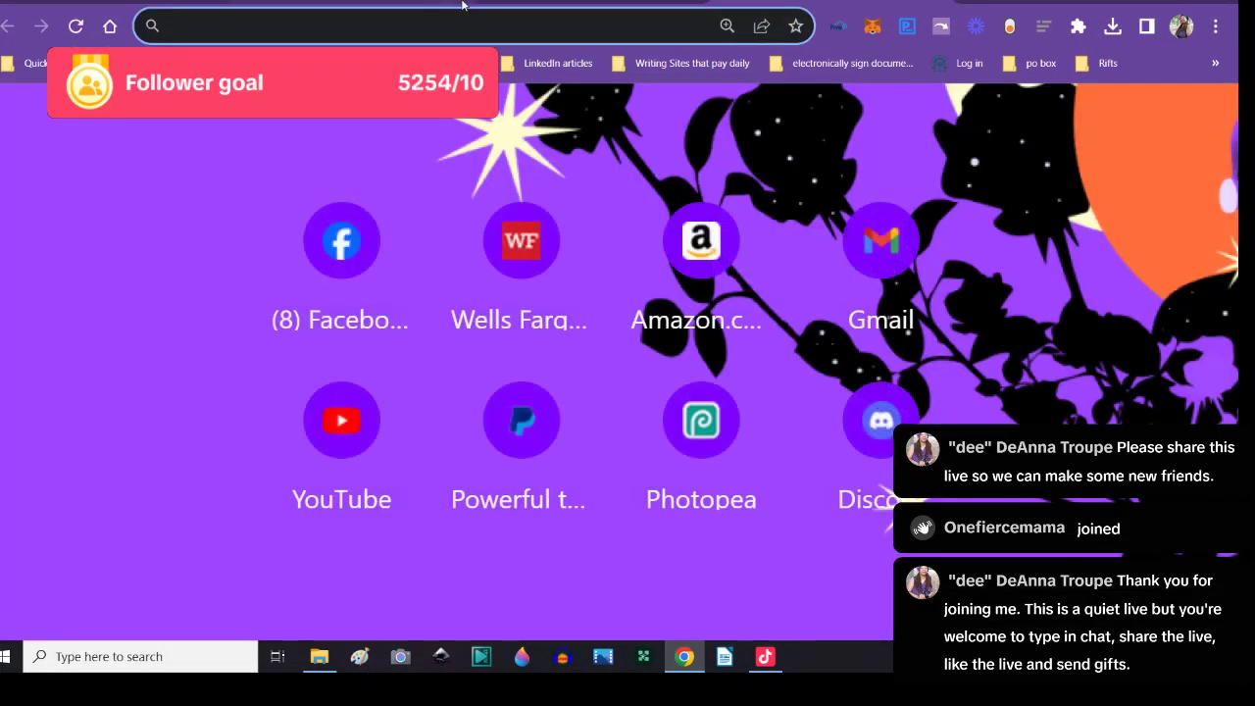
pyautogui.write('canva.com')
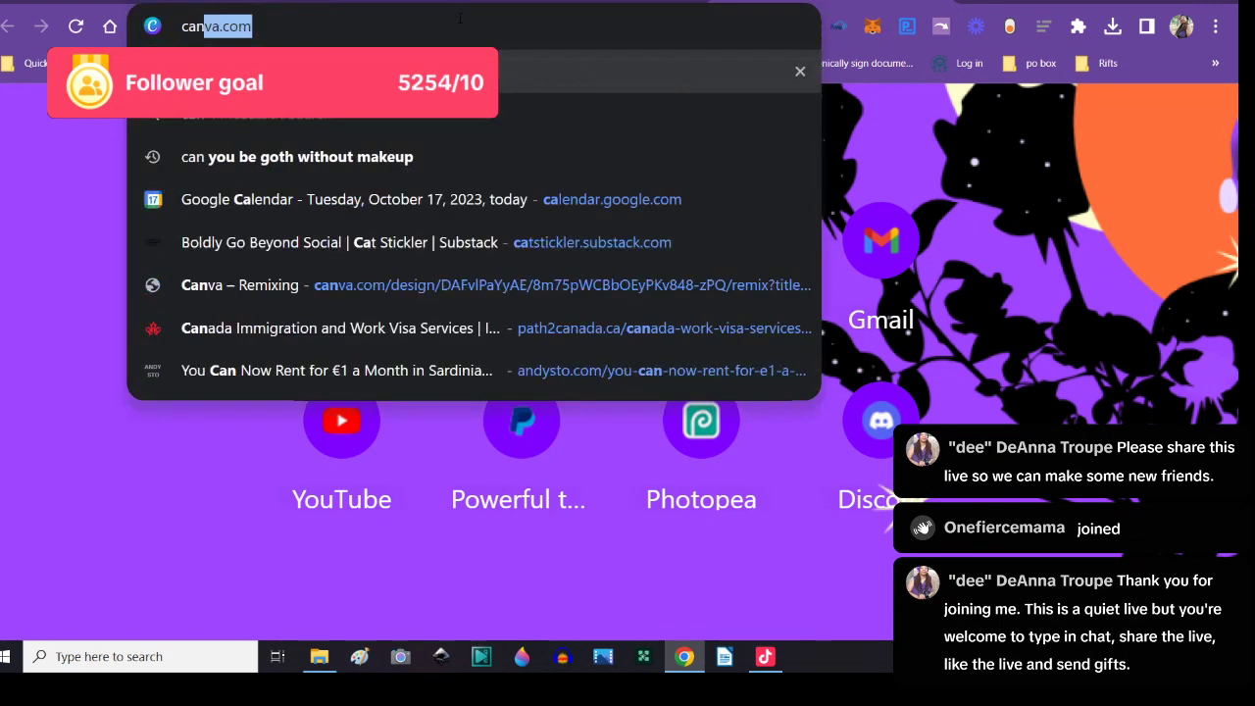
pyautogui.press('Return')
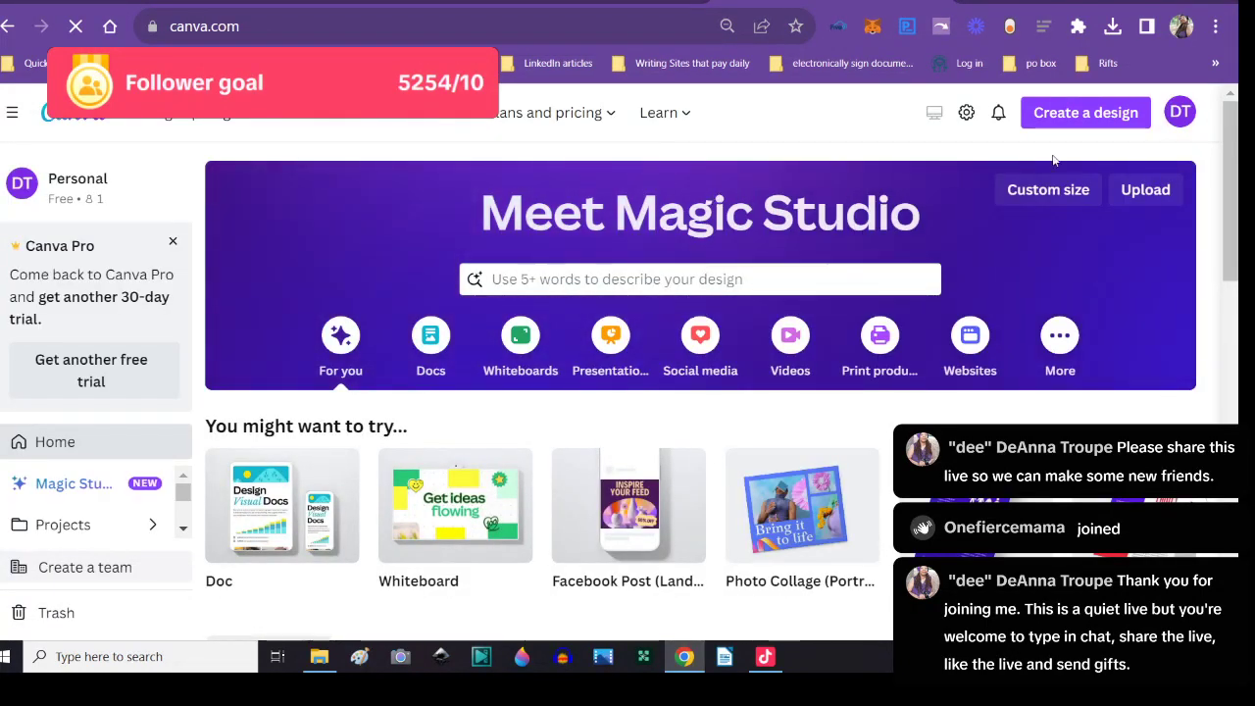
pyautogui.click(1075, 113)
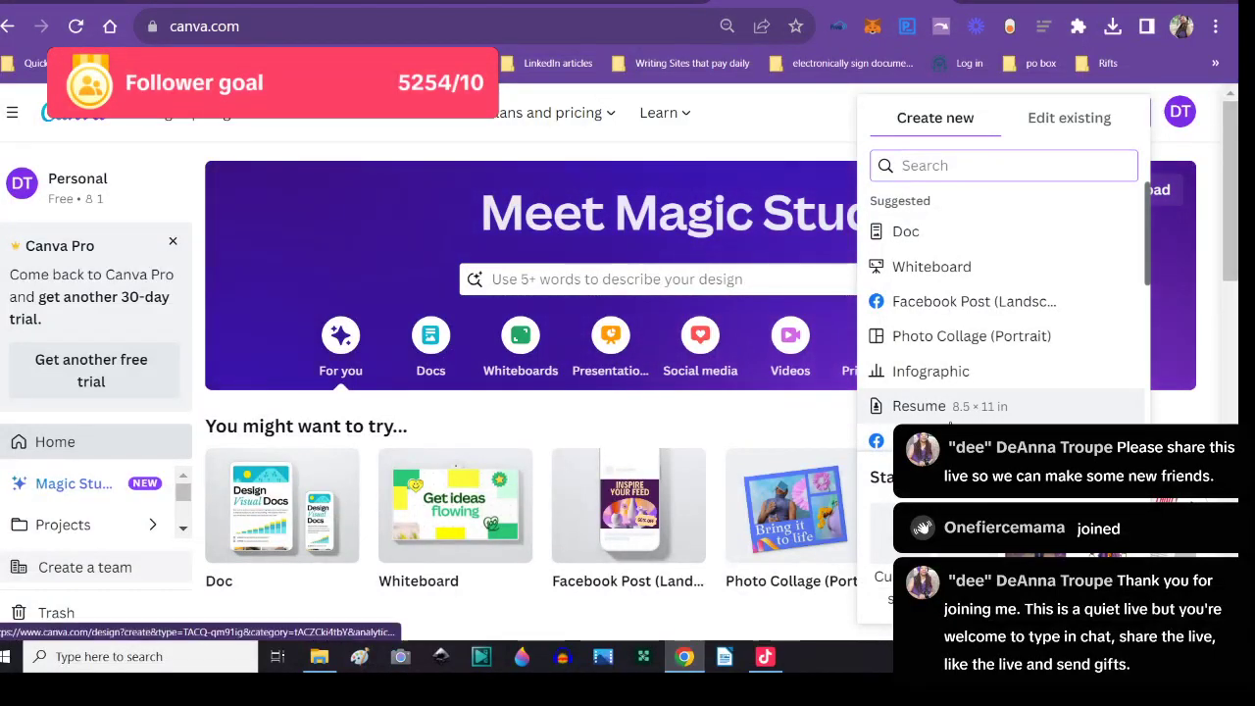
pyautogui.click(950, 394)
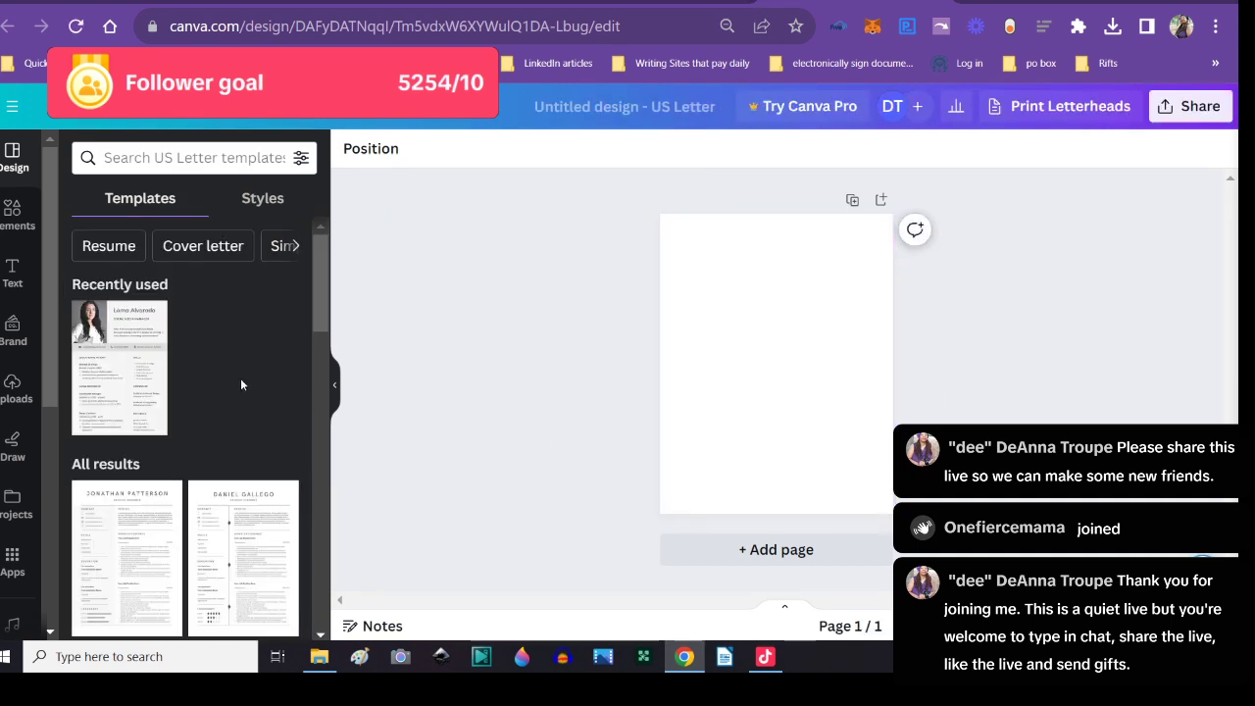
# - Look through the uploaded images for the blank white notepad mockup with a ruler, paper clips and pen
pyautogui.click(15, 387)
pyautogui.scroll(-10, 123, 333)
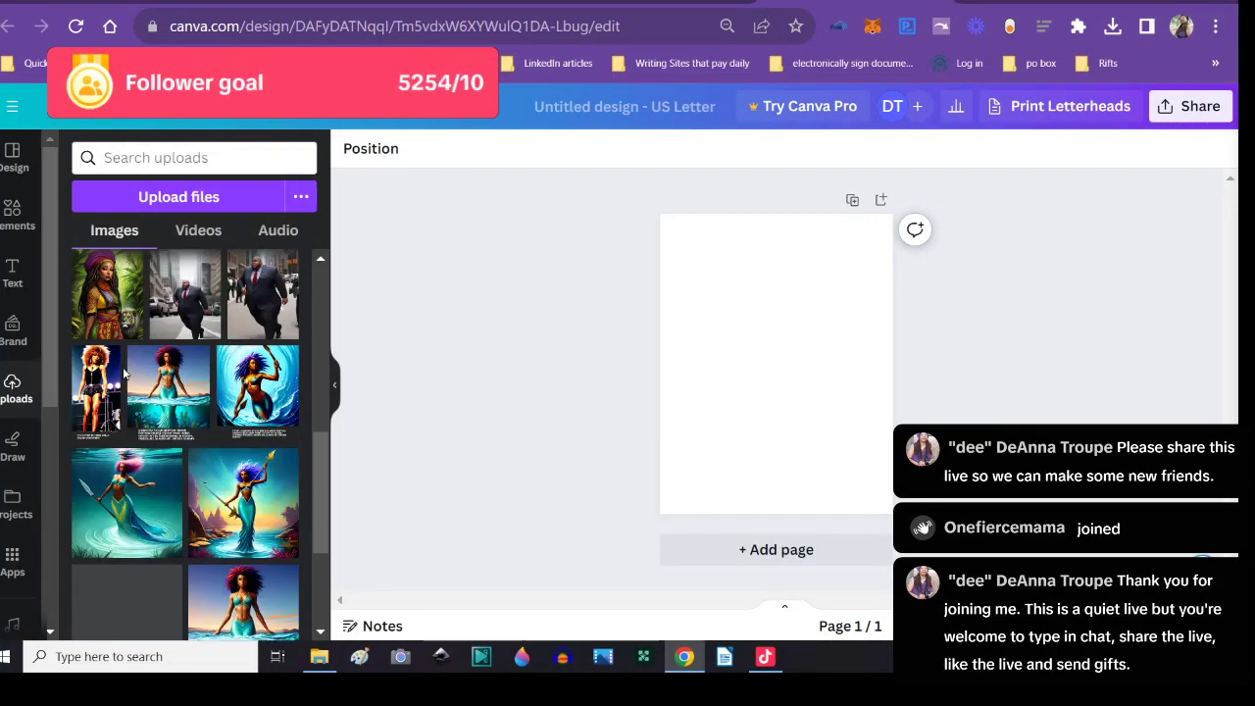
pyautogui.scroll(-8, 123, 367)
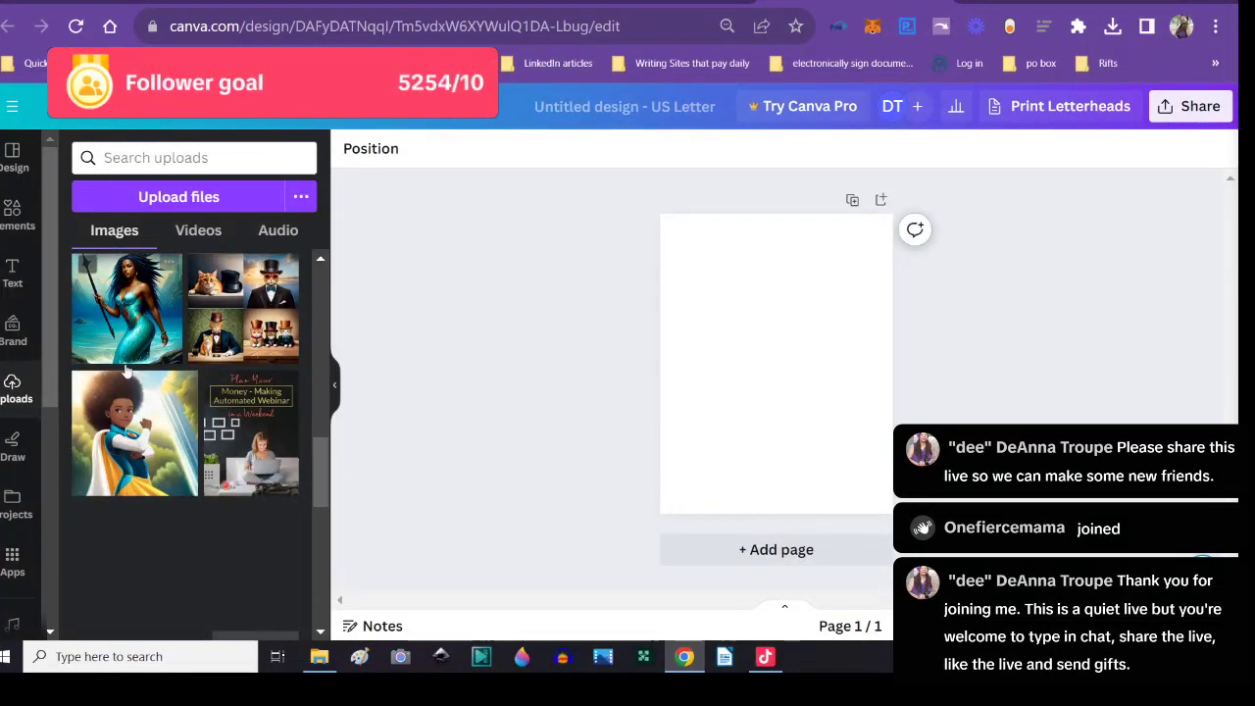
pyautogui.scroll(-8, 125, 369)
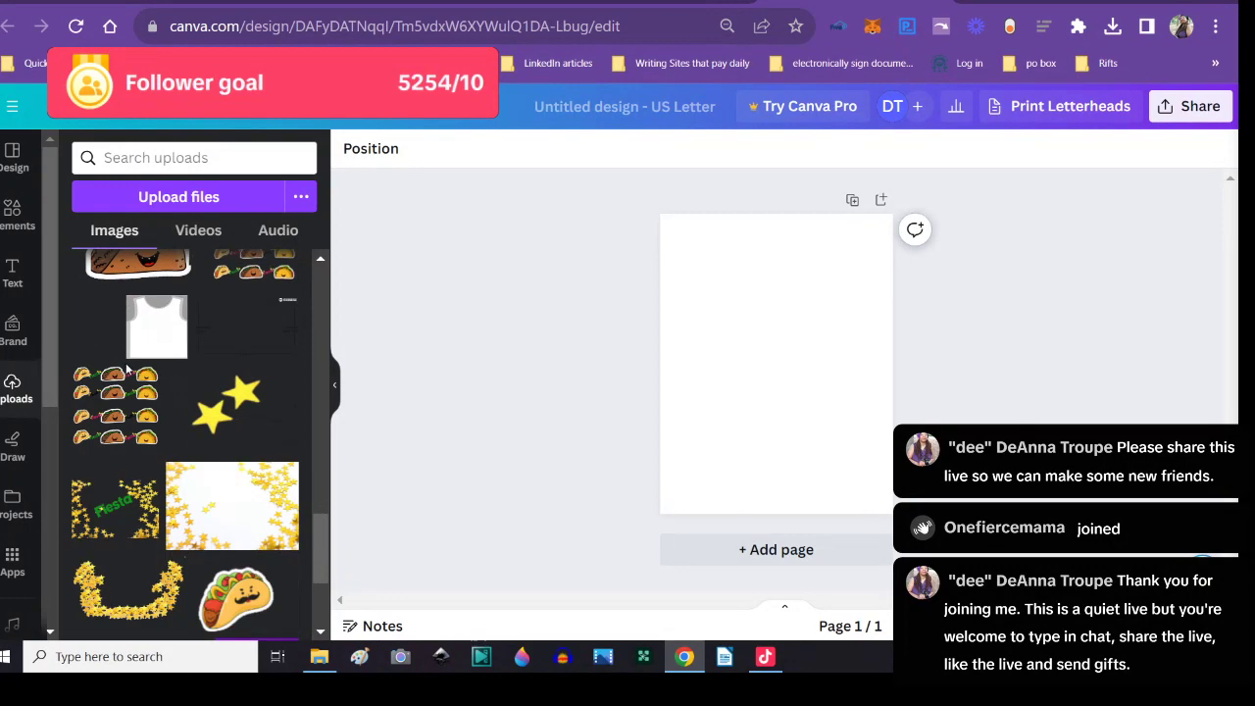
pyautogui.scroll(-10, 126, 370)
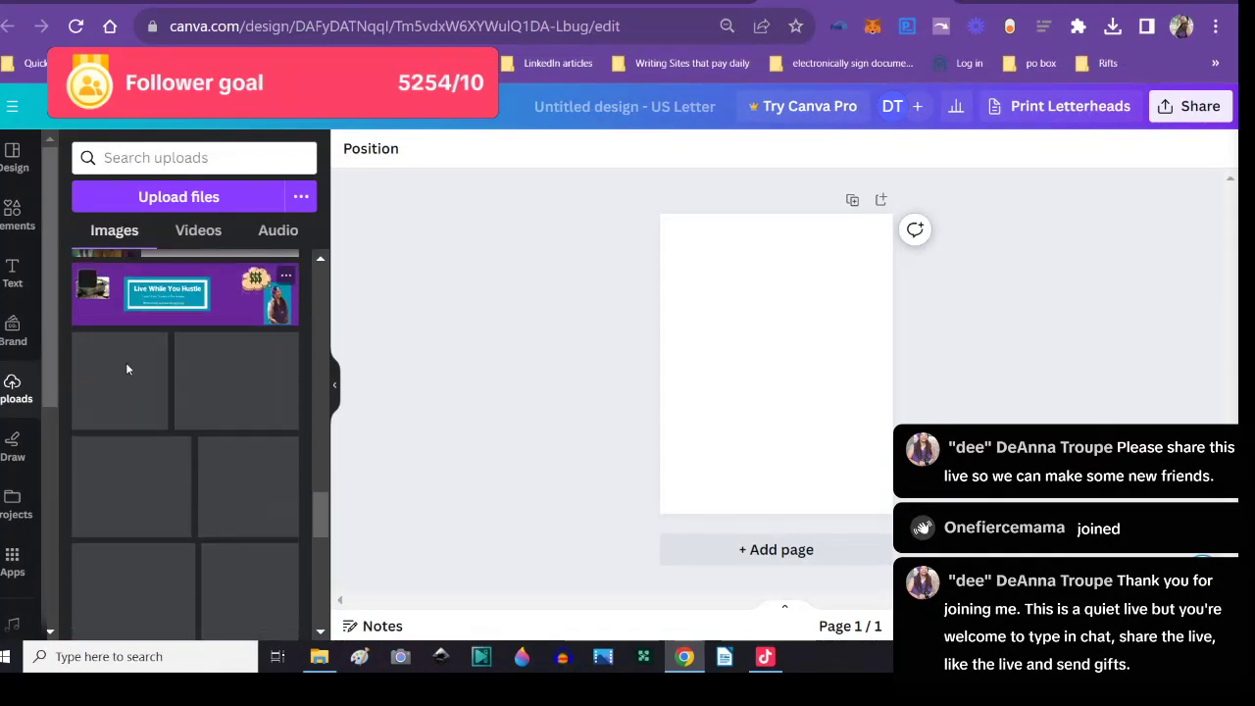
pyautogui.scroll(-6, 126, 369)
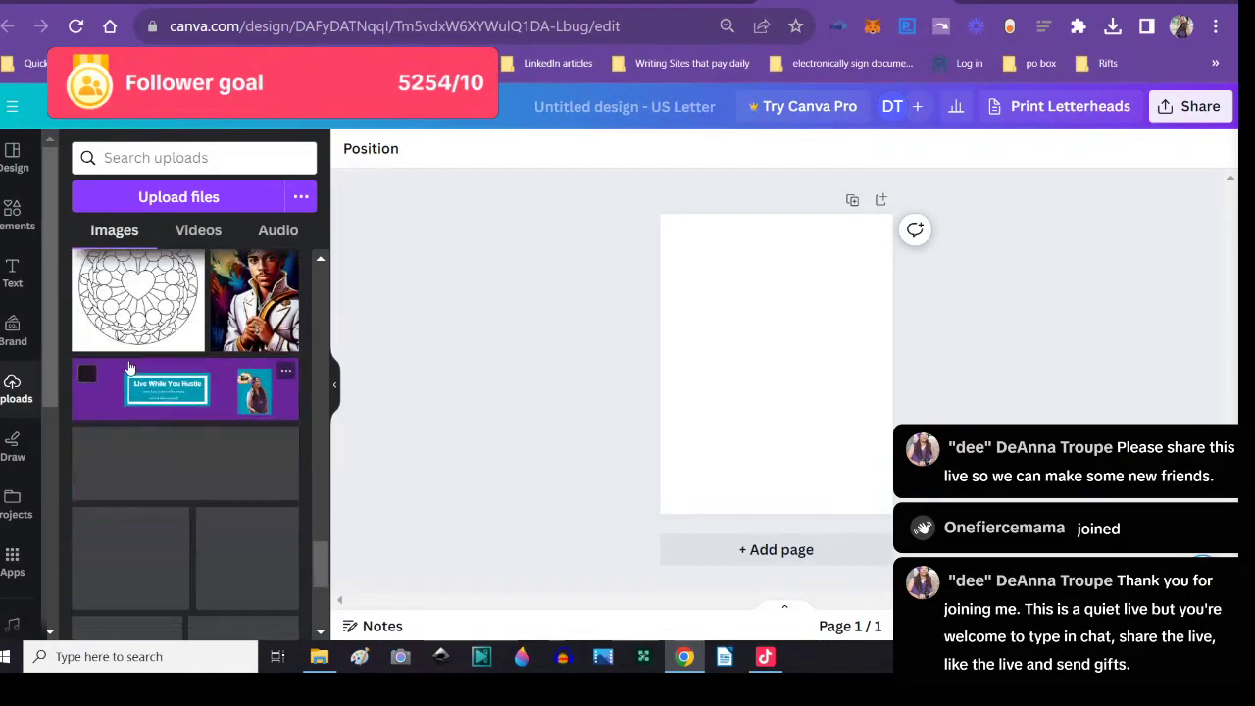
pyautogui.scroll(-10, 129, 367)
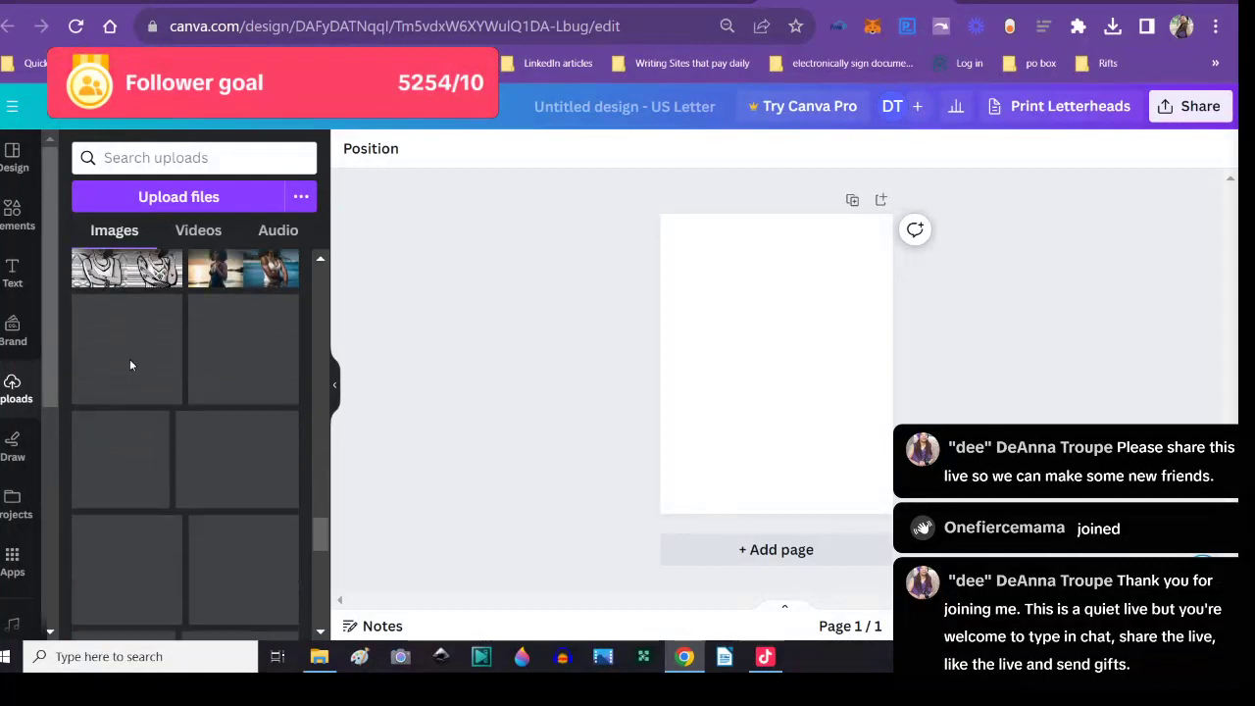
pyautogui.scroll(-5, 129, 364)
pyautogui.scroll(-10, 130, 365)
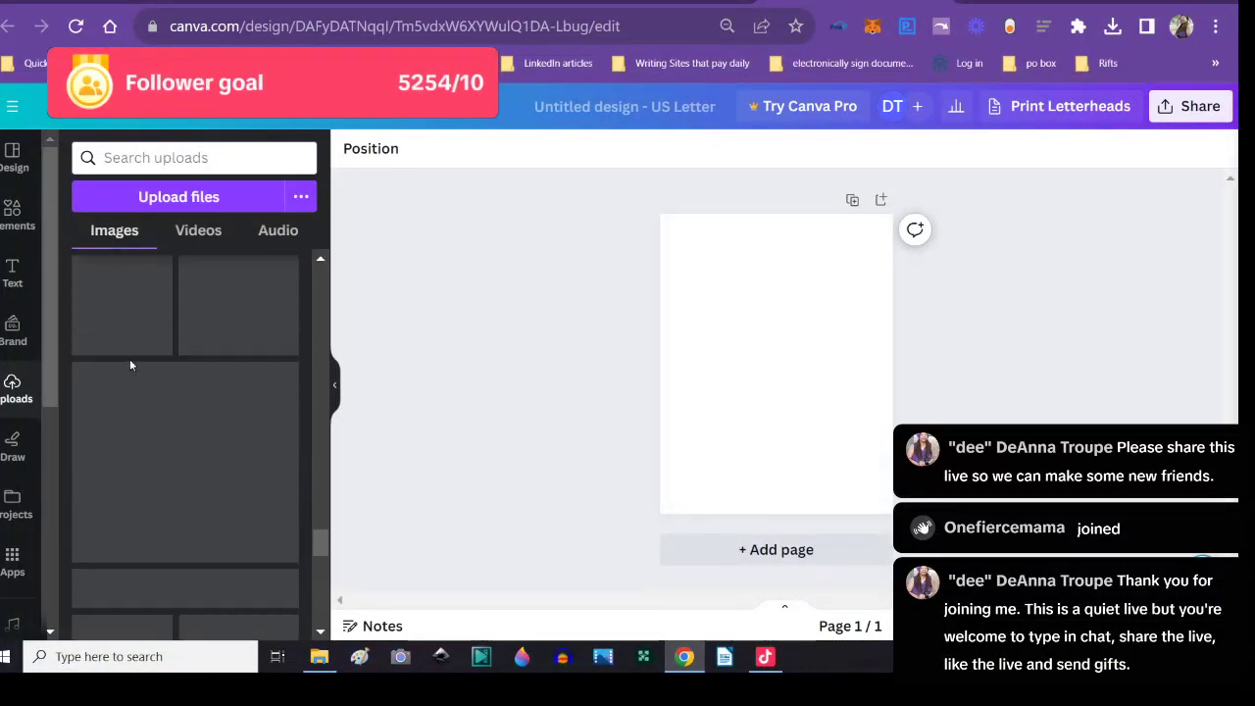
pyautogui.scroll(-5, 131, 365)
pyautogui.scroll(-10, 133, 365)
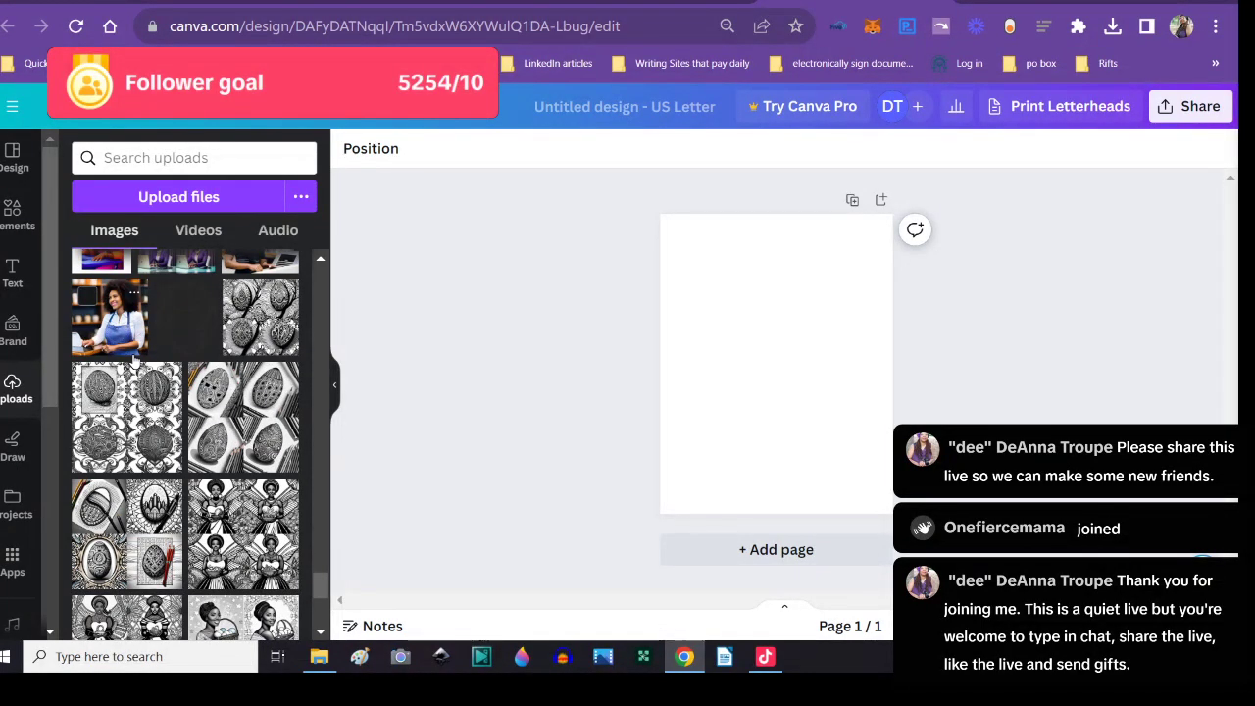
pyautogui.scroll(-10, 133, 361)
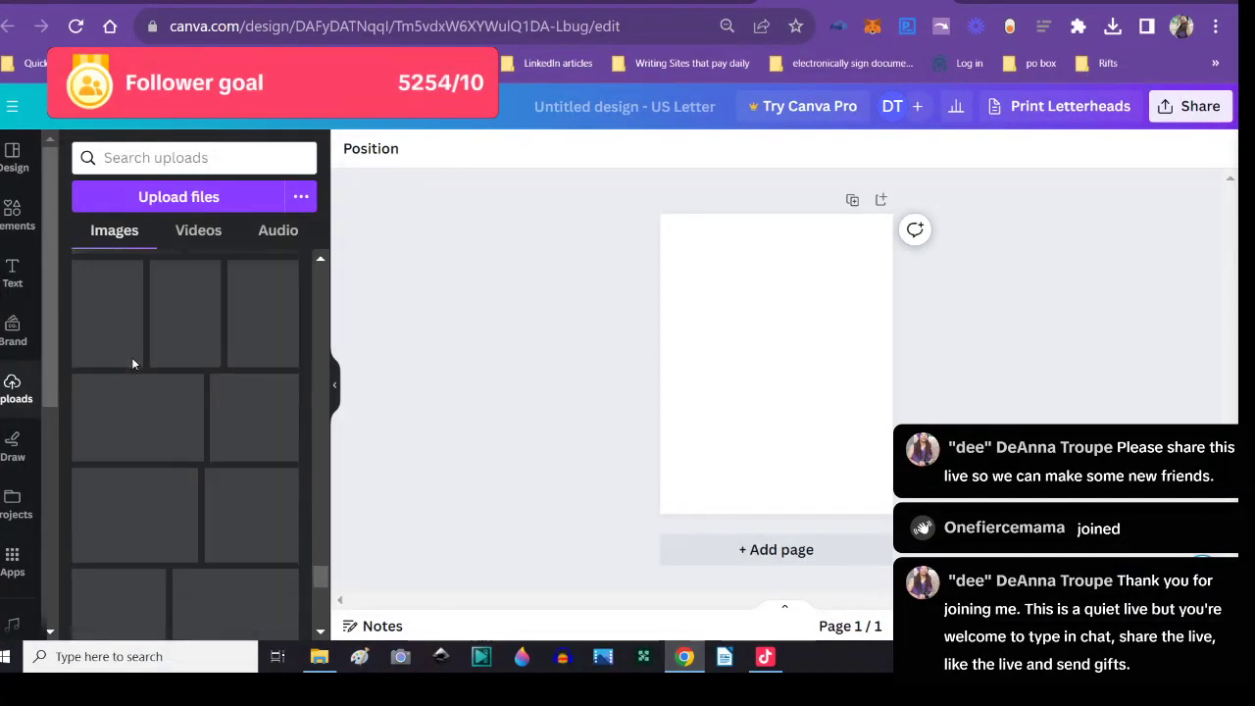
pyautogui.scroll(3, 133, 363)
pyautogui.scroll(-4, 134, 364)
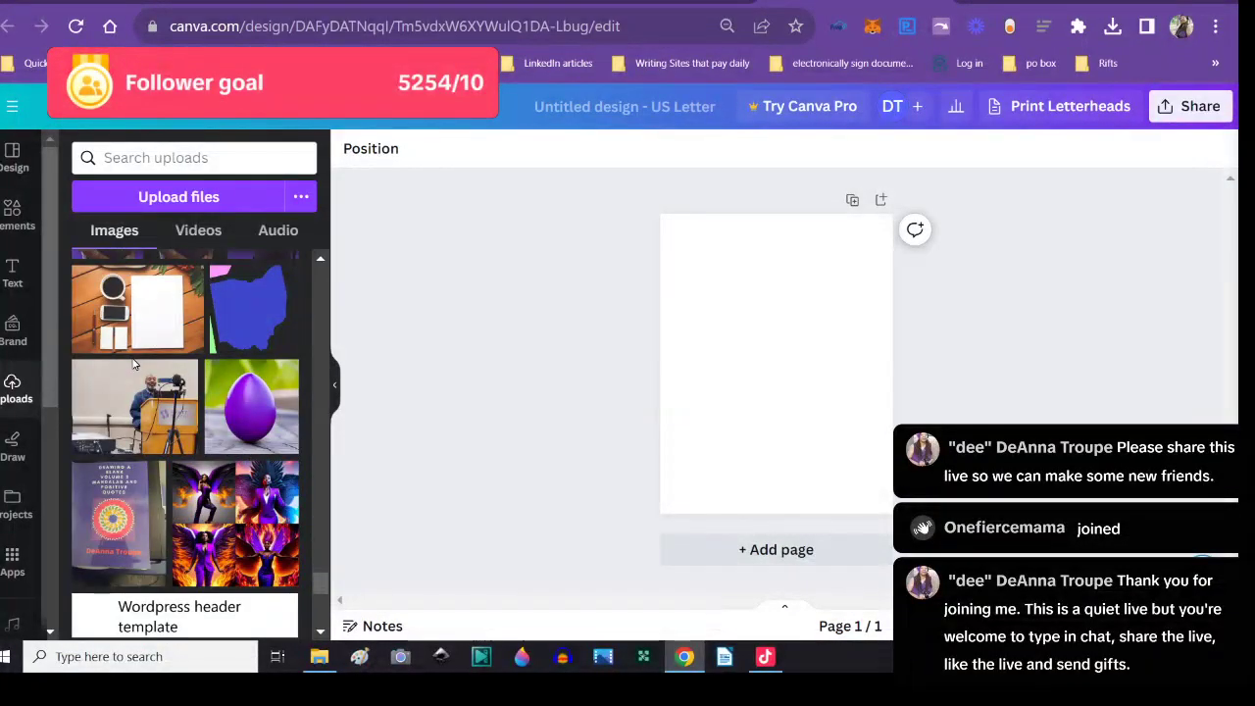
pyautogui.scroll(-6, 133, 362)
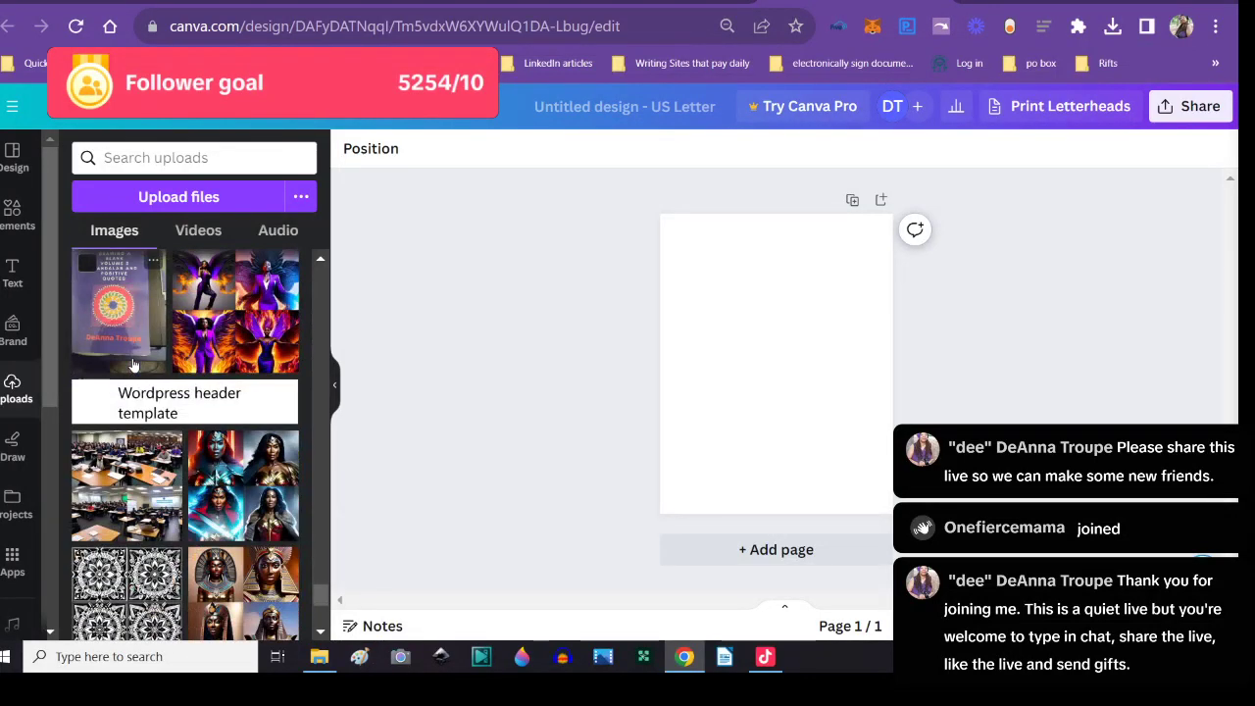
pyautogui.scroll(-8, 134, 363)
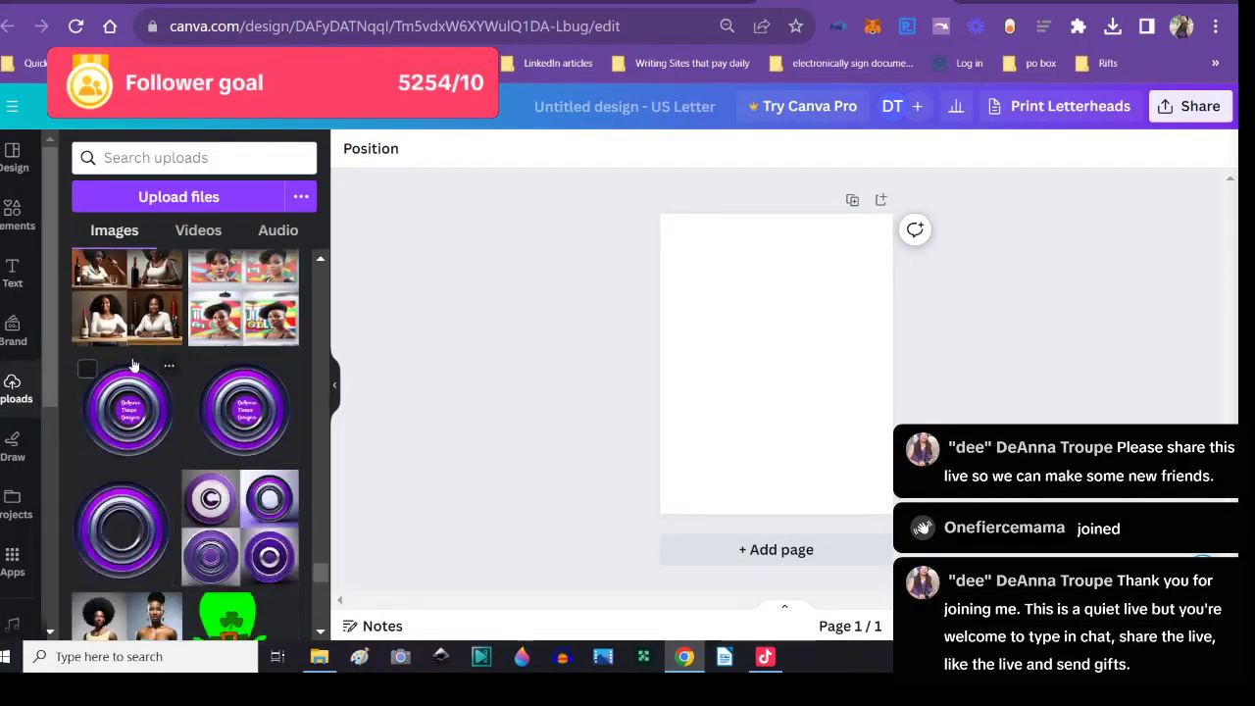
pyautogui.scroll(-10, 133, 363)
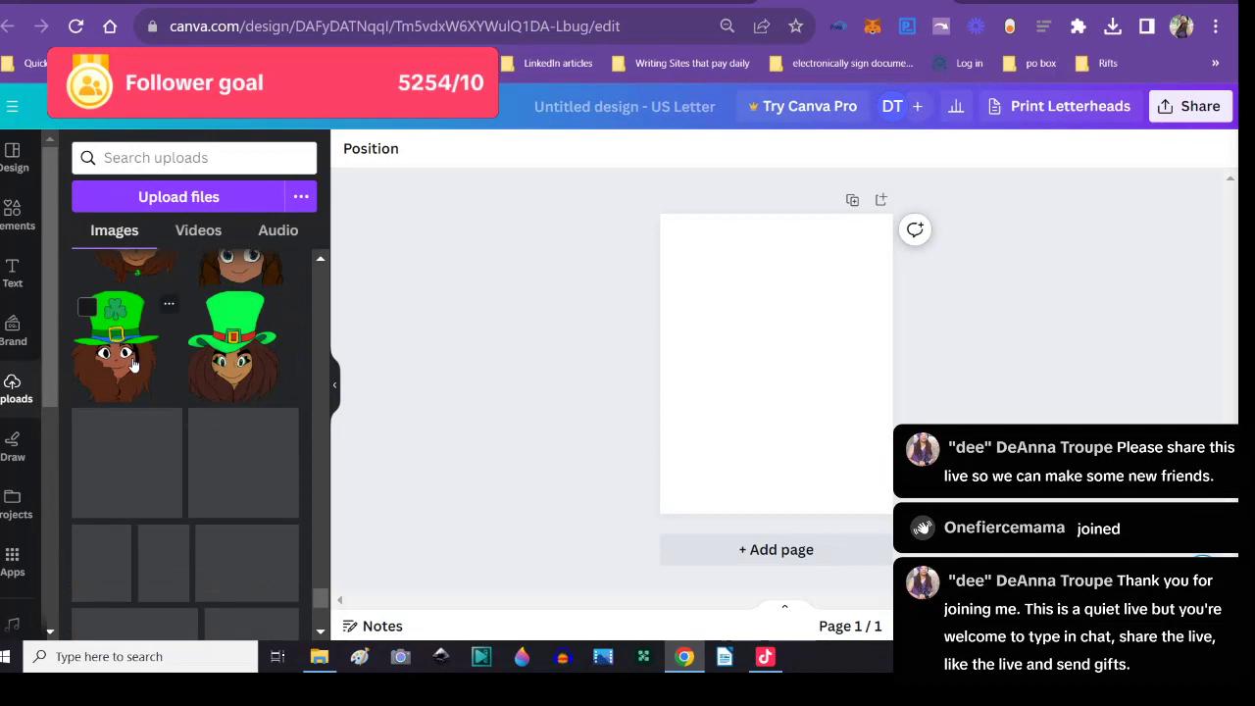
pyautogui.scroll(-6, 132, 362)
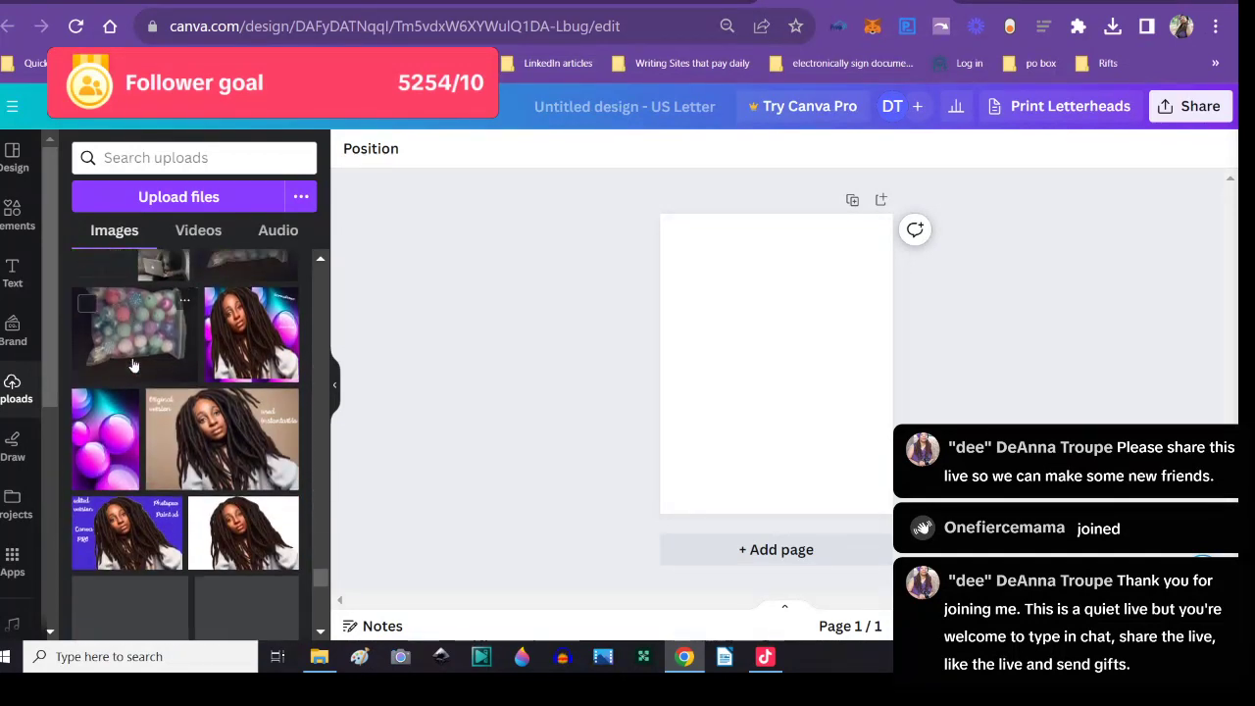
pyautogui.scroll(-3, 134, 362)
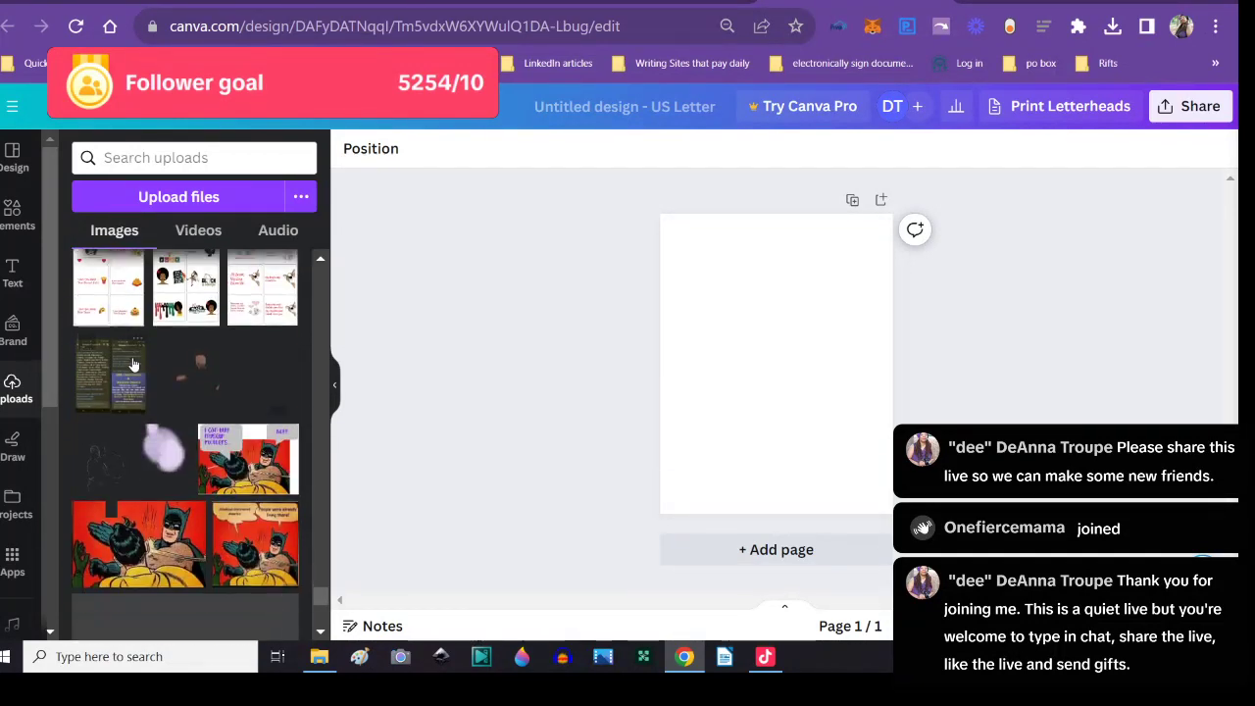
pyautogui.scroll(-8, 134, 363)
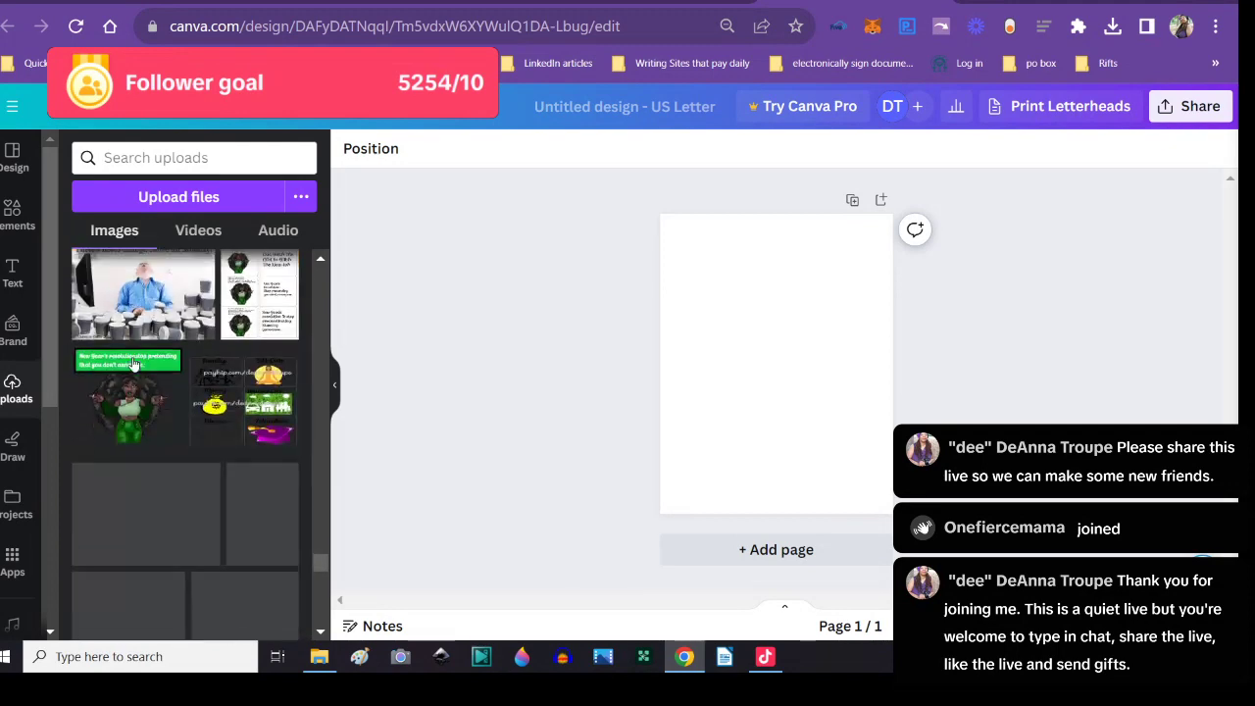
pyautogui.scroll(-8, 133, 363)
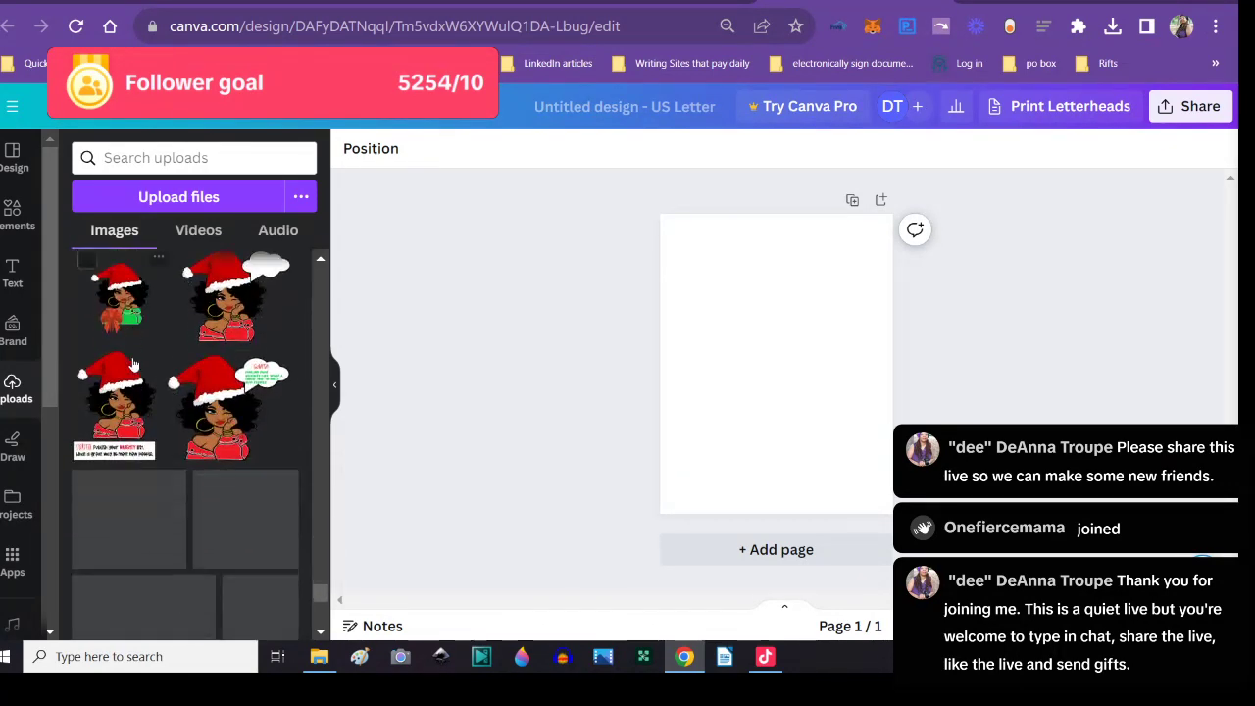
pyautogui.scroll(-6, 134, 363)
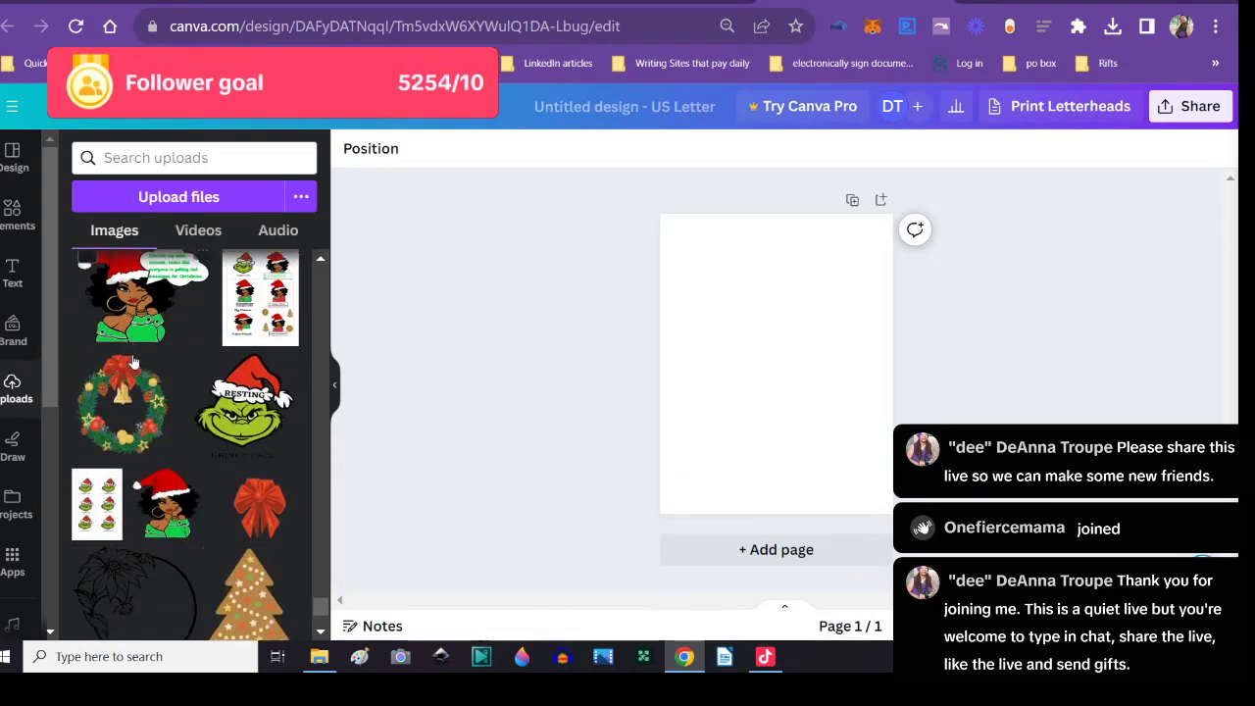
pyautogui.scroll(-8, 133, 363)
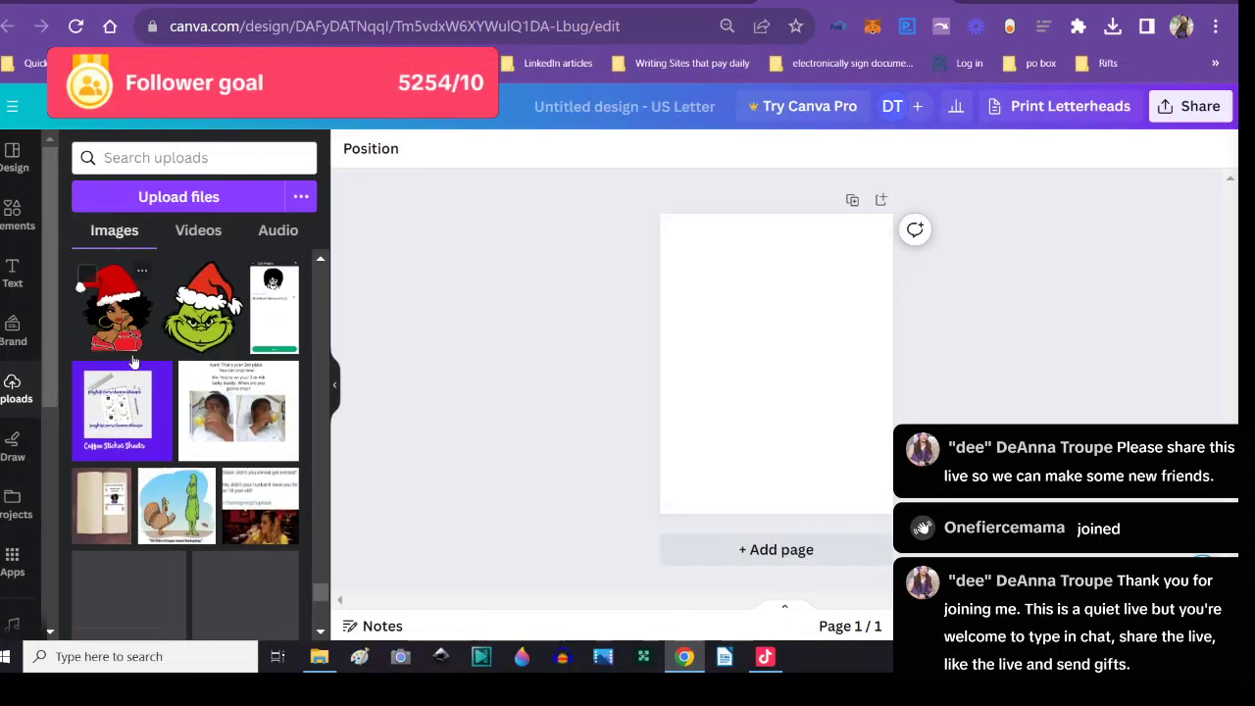
pyautogui.scroll(-8, 134, 363)
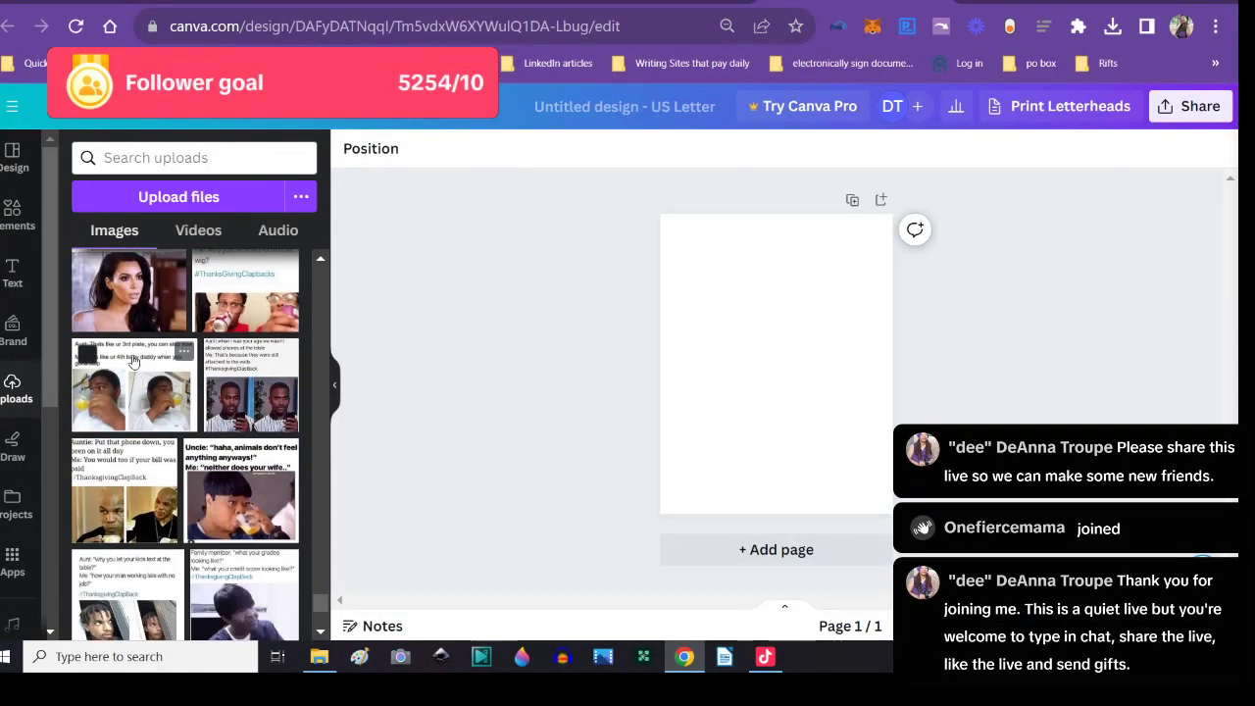
pyautogui.scroll(-4, 134, 360)
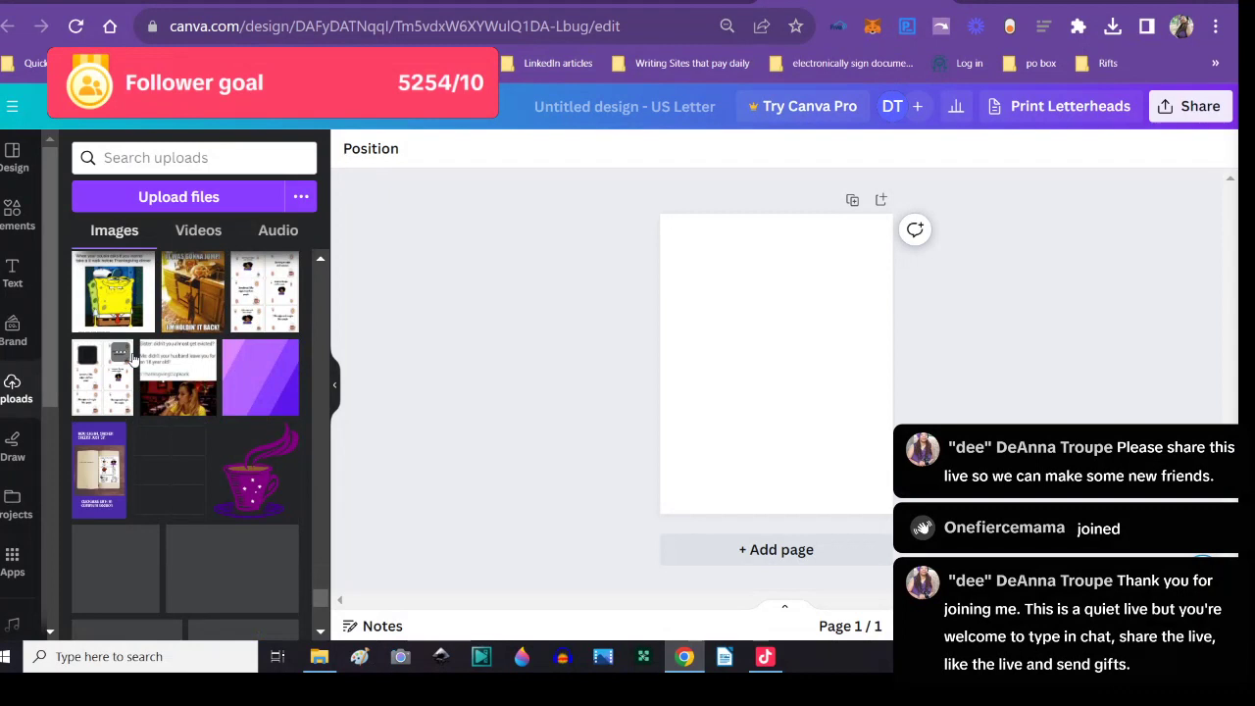
pyautogui.scroll(-5, 134, 360)
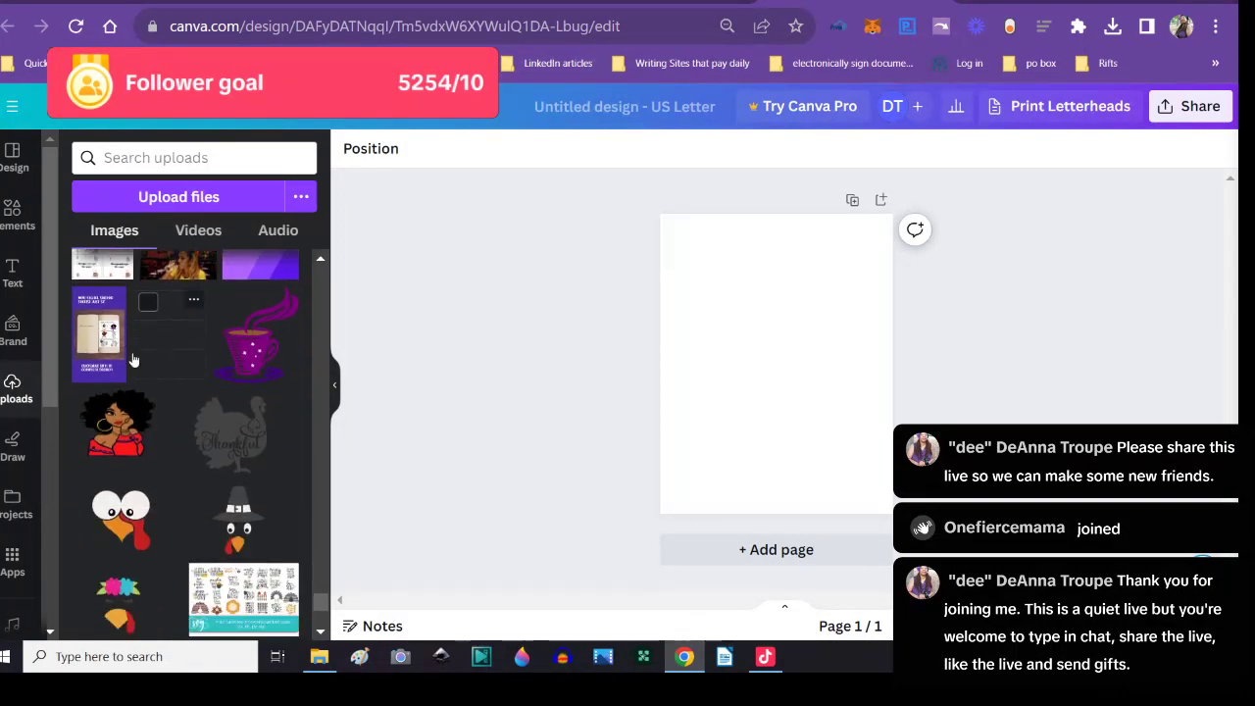
pyautogui.scroll(-5, 133, 360)
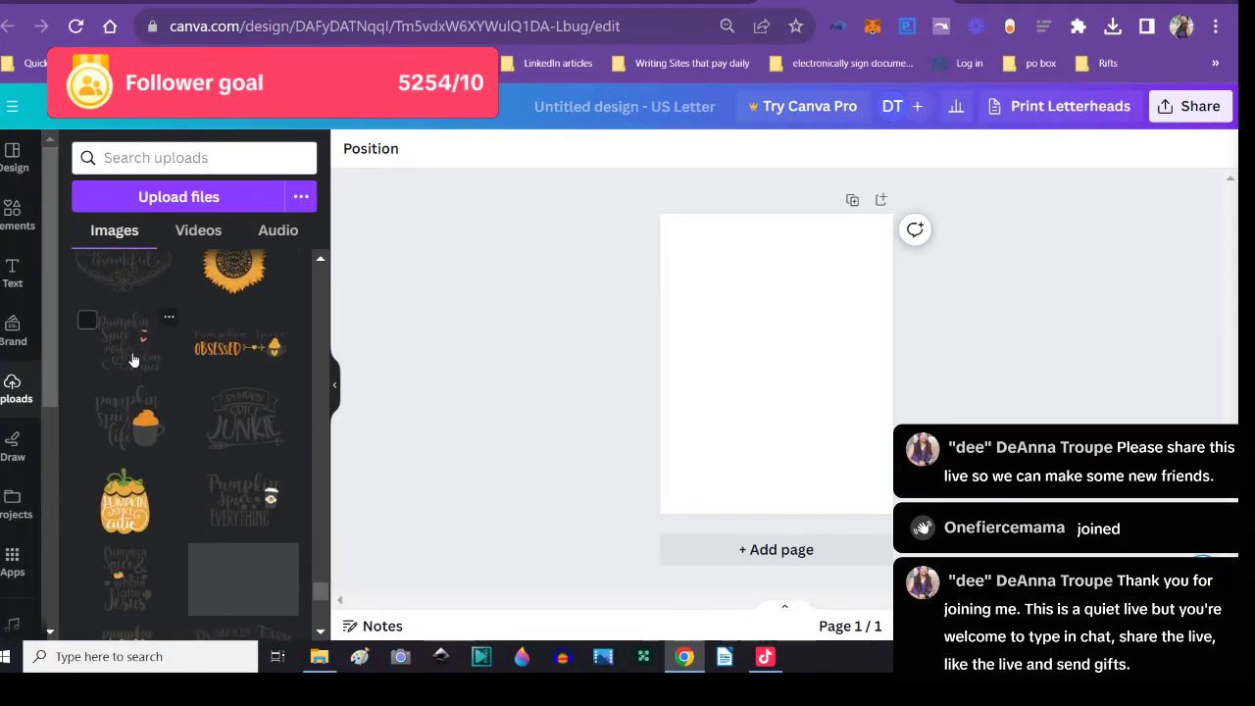
pyautogui.scroll(-5, 133, 359)
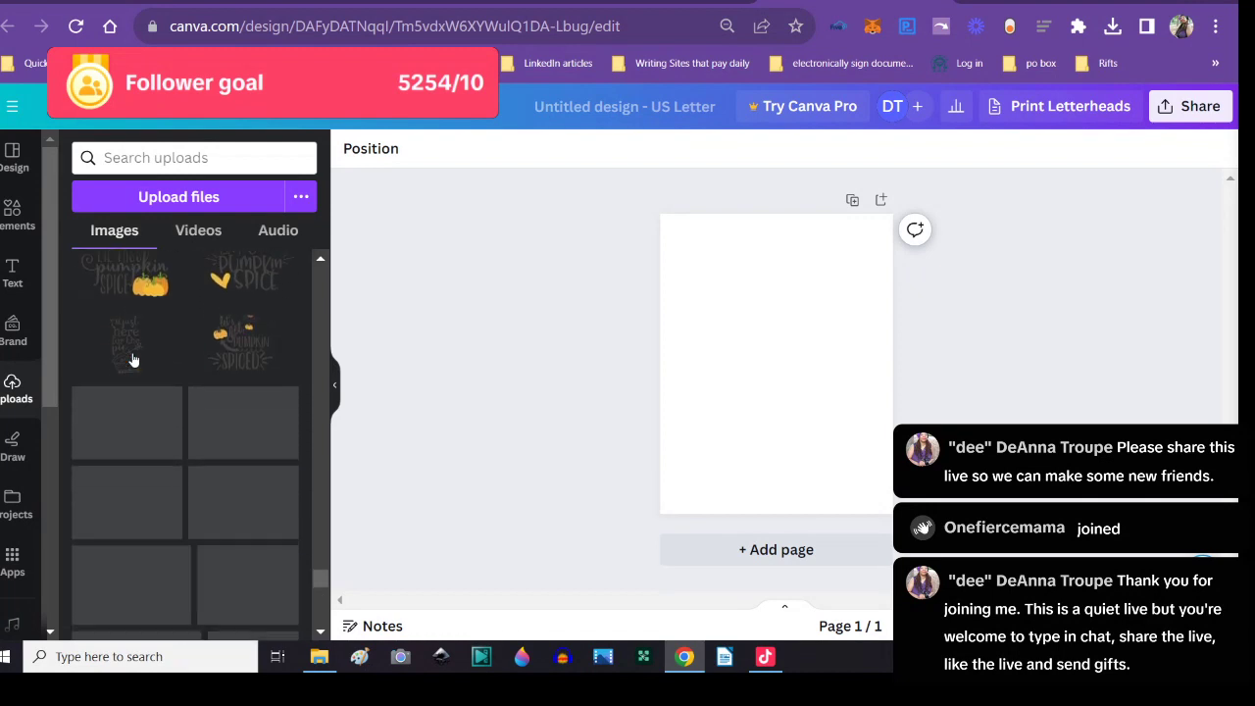
pyautogui.scroll(-5, 133, 360)
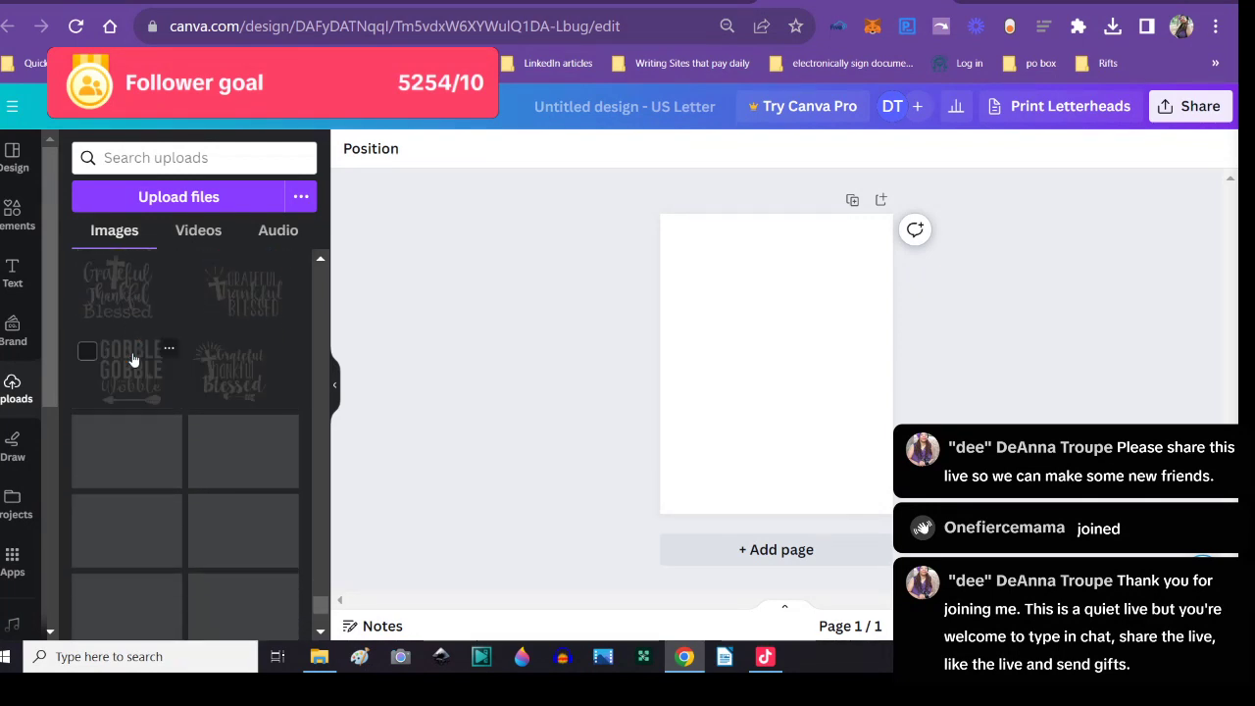
pyautogui.scroll(-5, 133, 358)
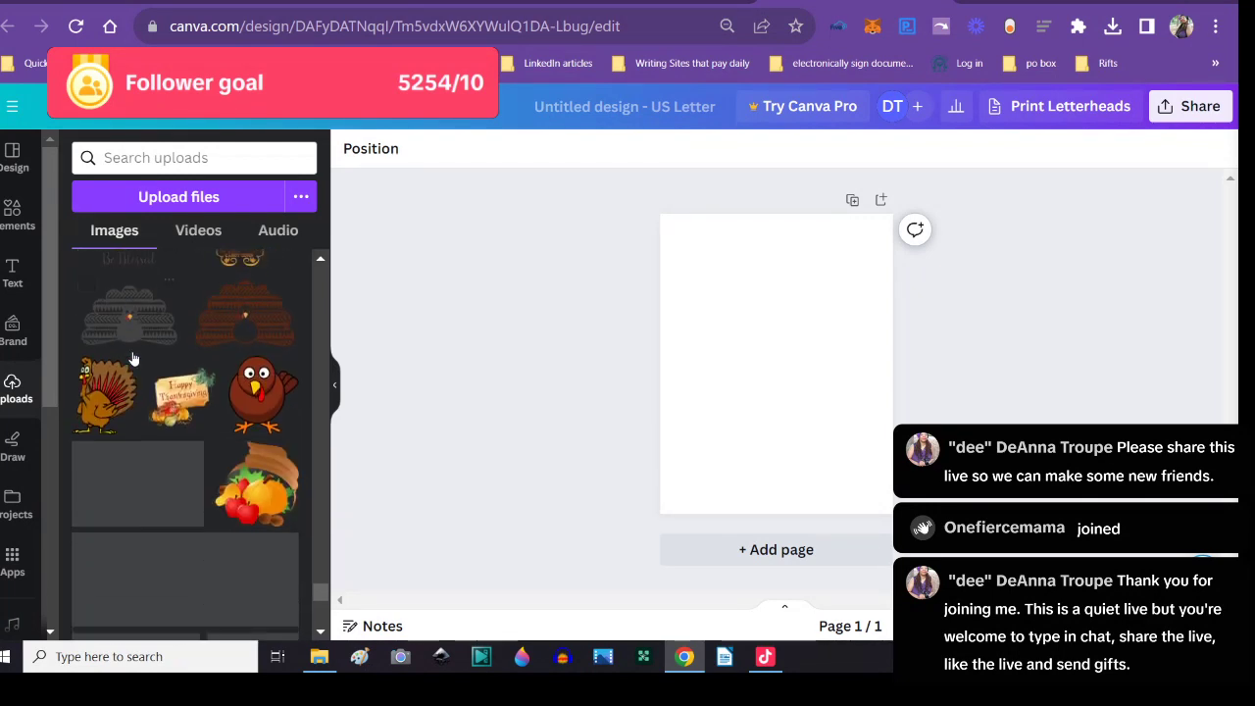
pyautogui.scroll(-5, 133, 359)
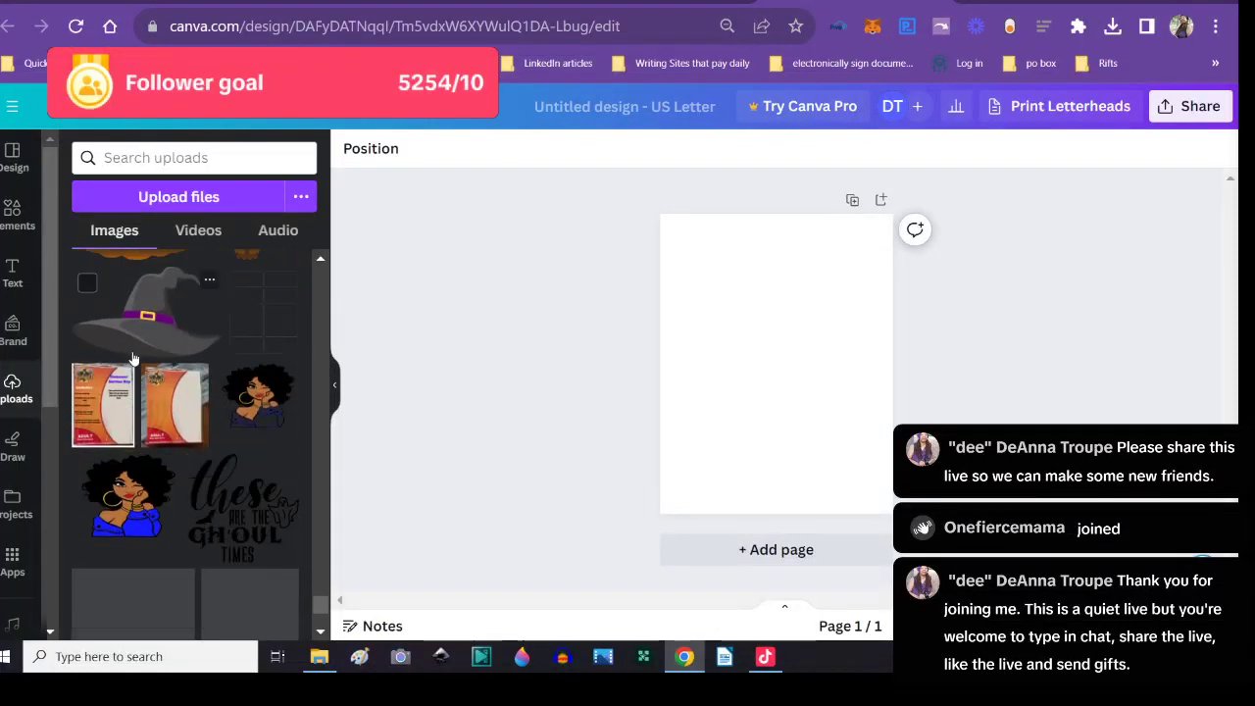
pyautogui.scroll(-5, 131, 355)
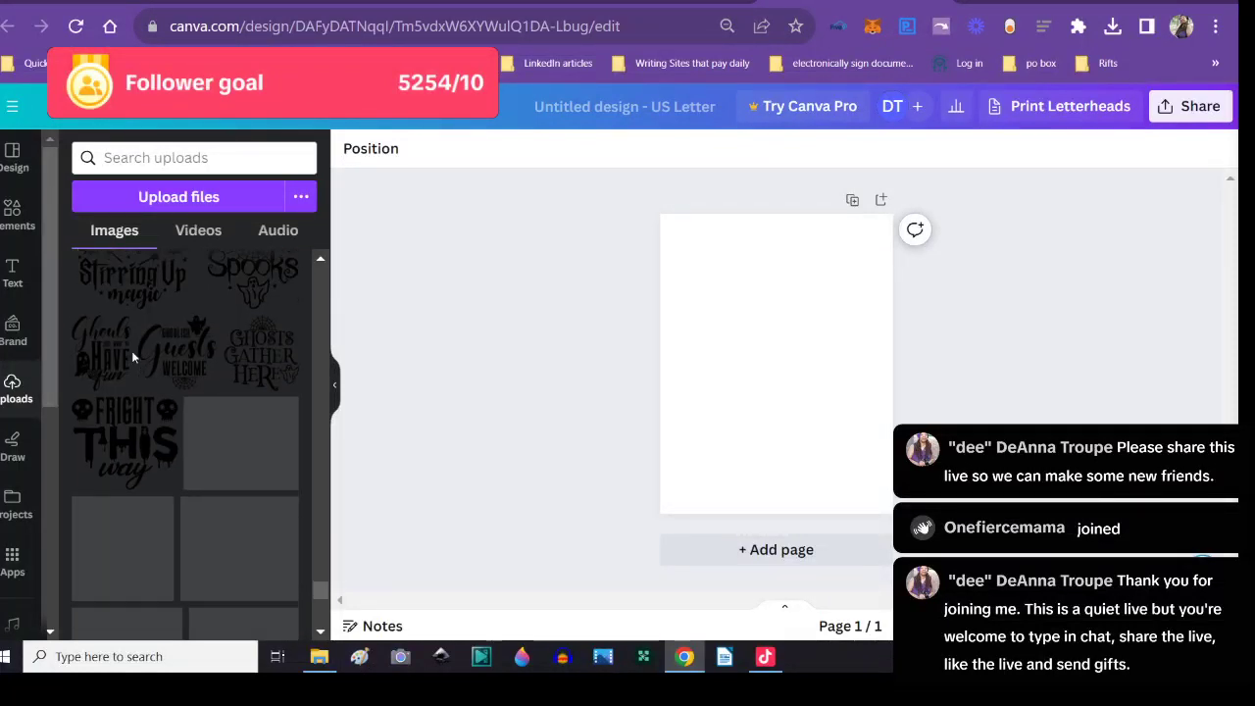
pyautogui.scroll(-8, 134, 359)
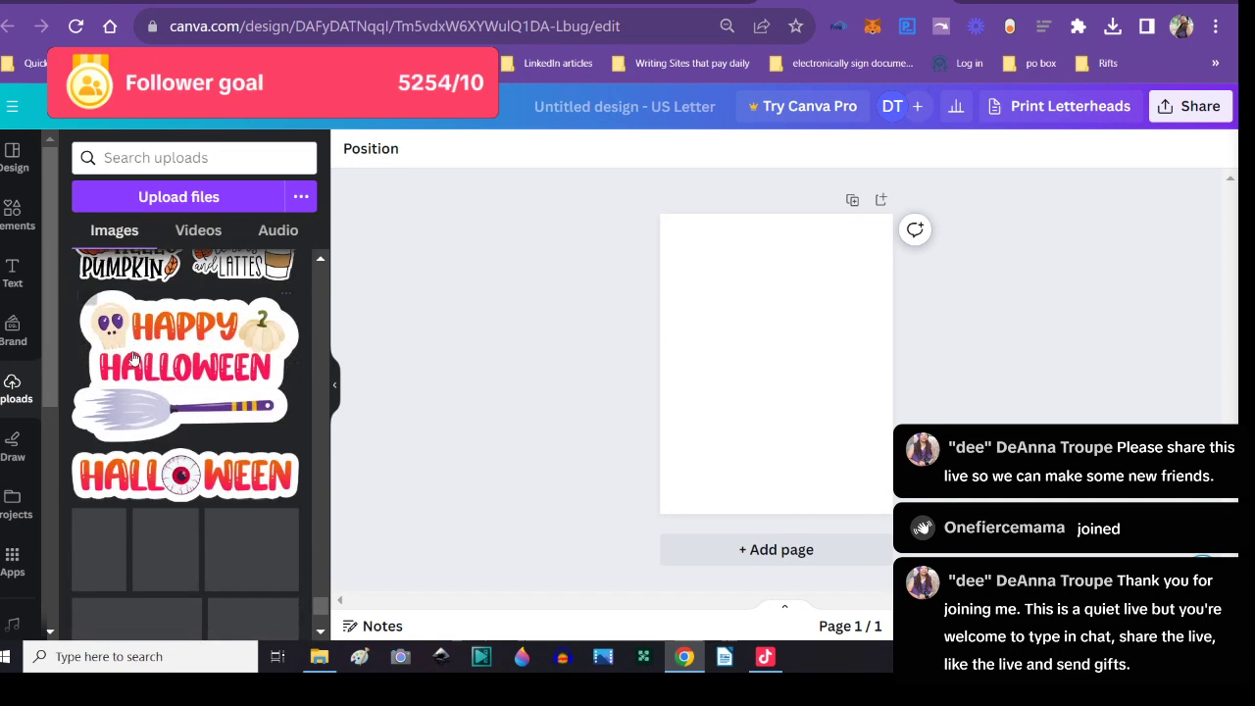
pyautogui.scroll(-5, 133, 359)
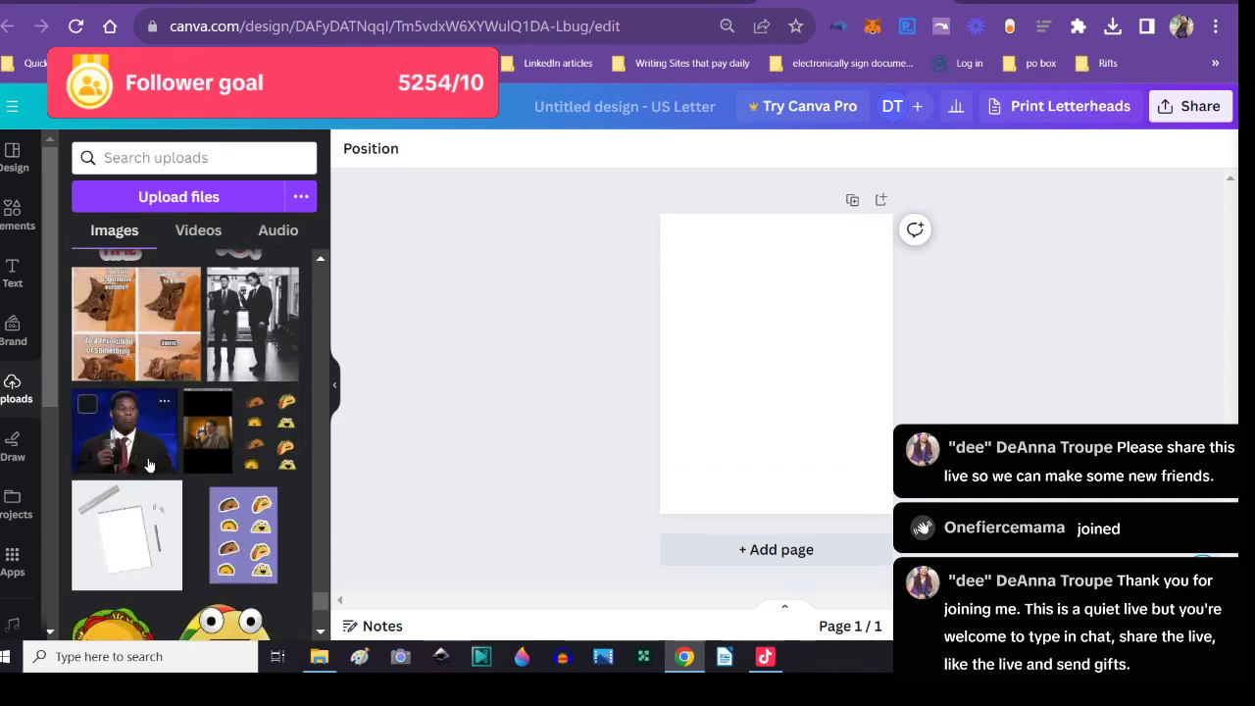
# - Download the uploaded blank notepad image with the ruler and pen as JPEG file ecommerce-3682163_1920 into the pixabay folder, keeping it off the page
pyautogui.click(143, 518)
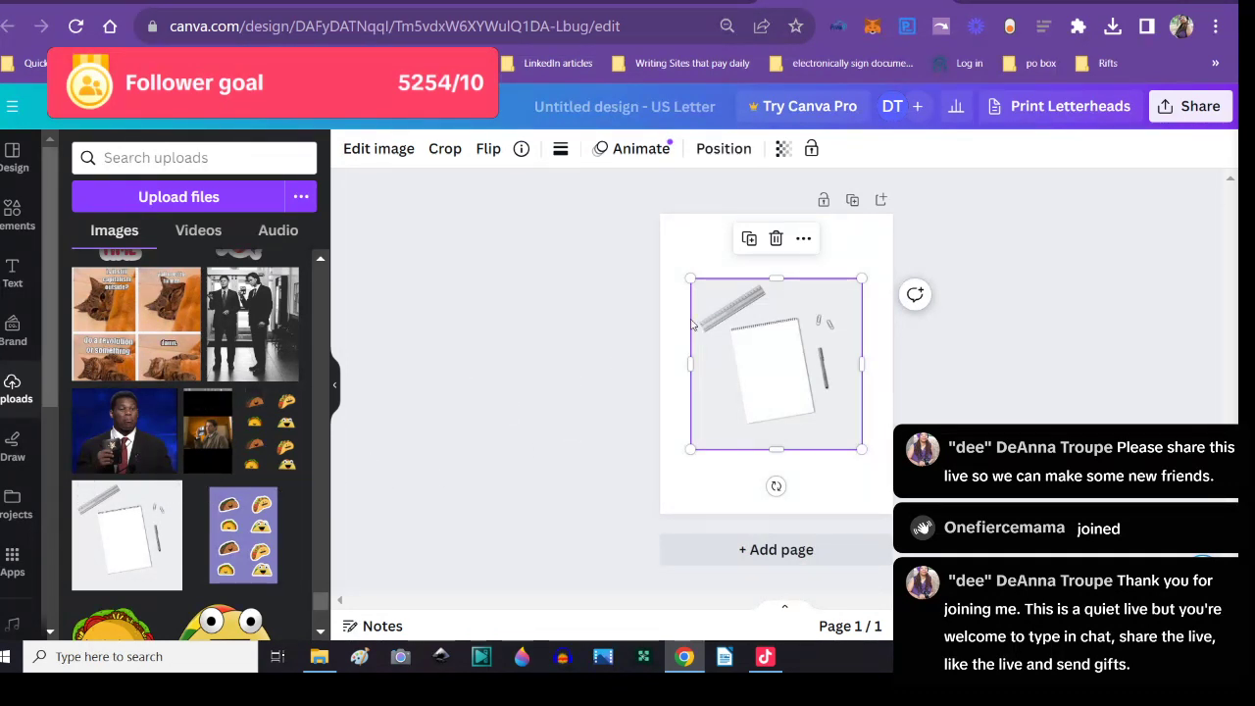
pyautogui.click(775, 238)
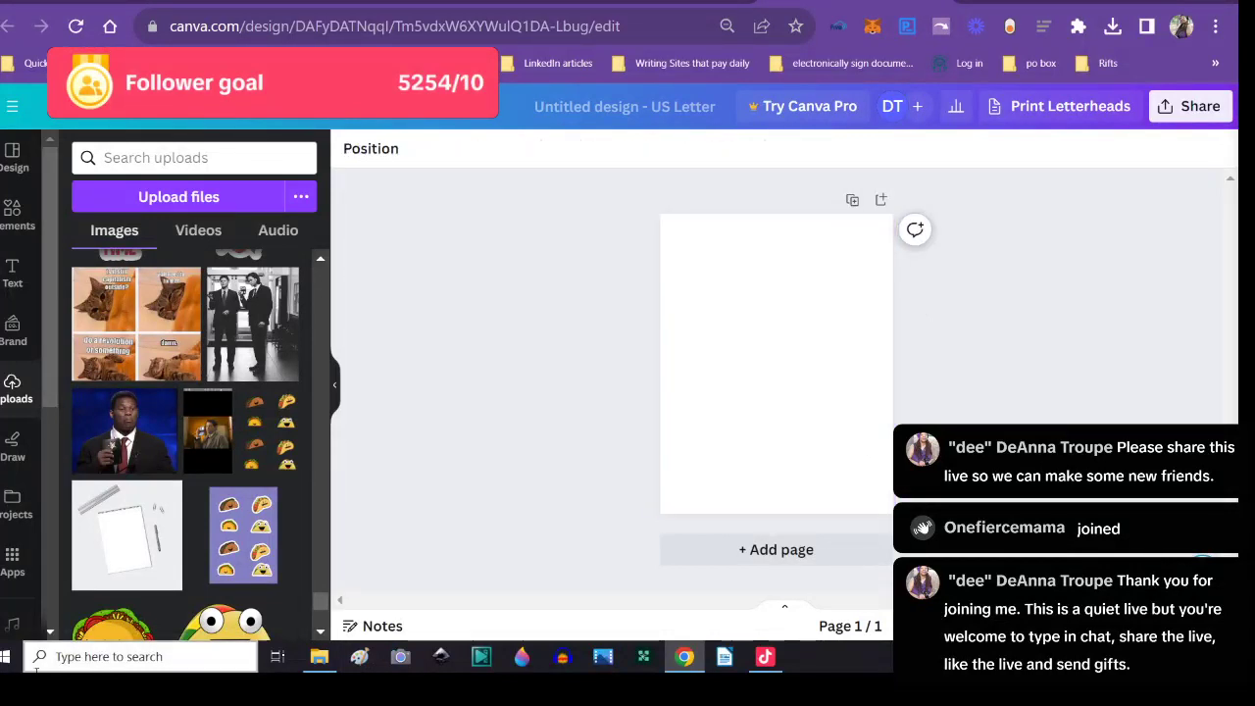
pyautogui.rightClick(129, 547)
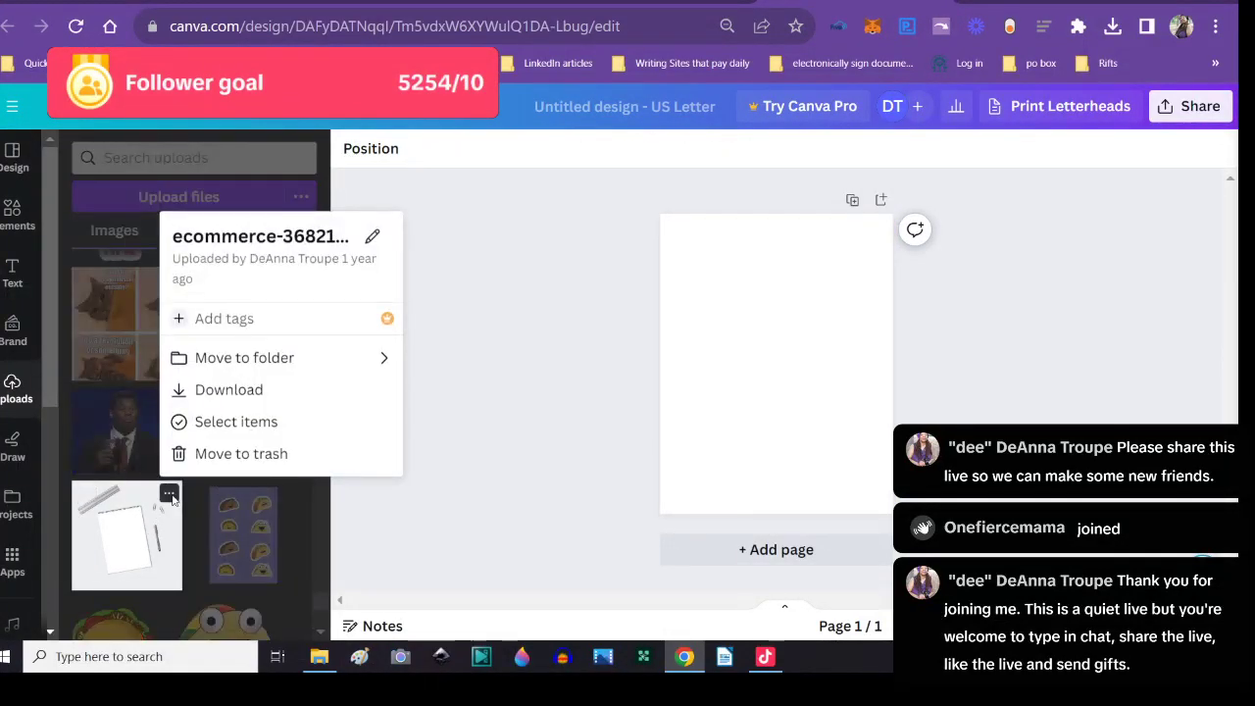
pyautogui.click(229, 390)
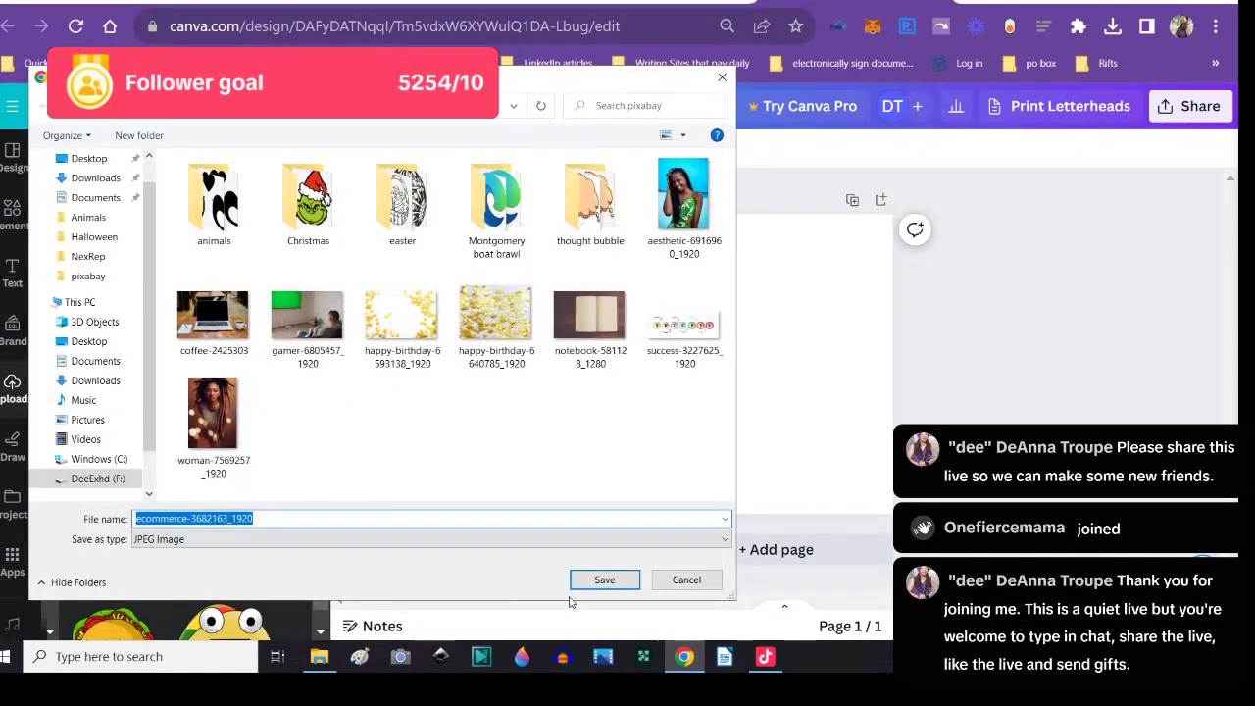
pyautogui.click(602, 580)
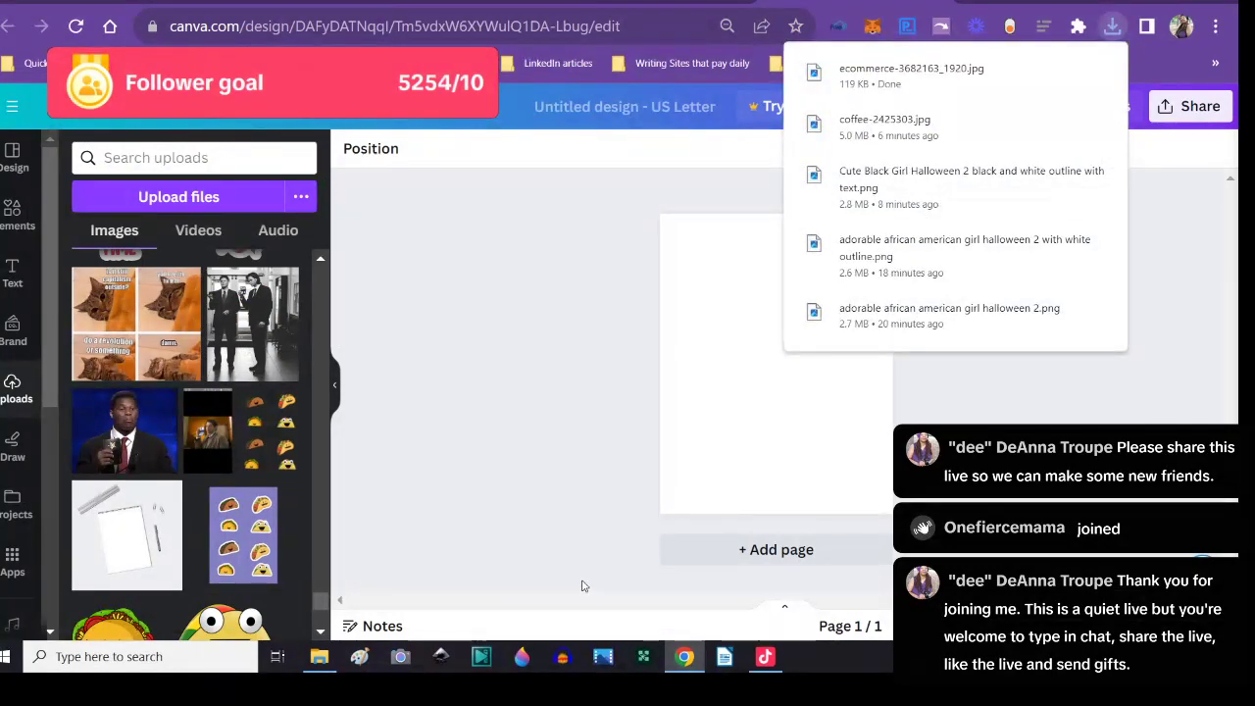
# - Browse up and down through the remaining uploaded images in Canva for other usable artwork
pyautogui.scroll(-10, 188, 498)
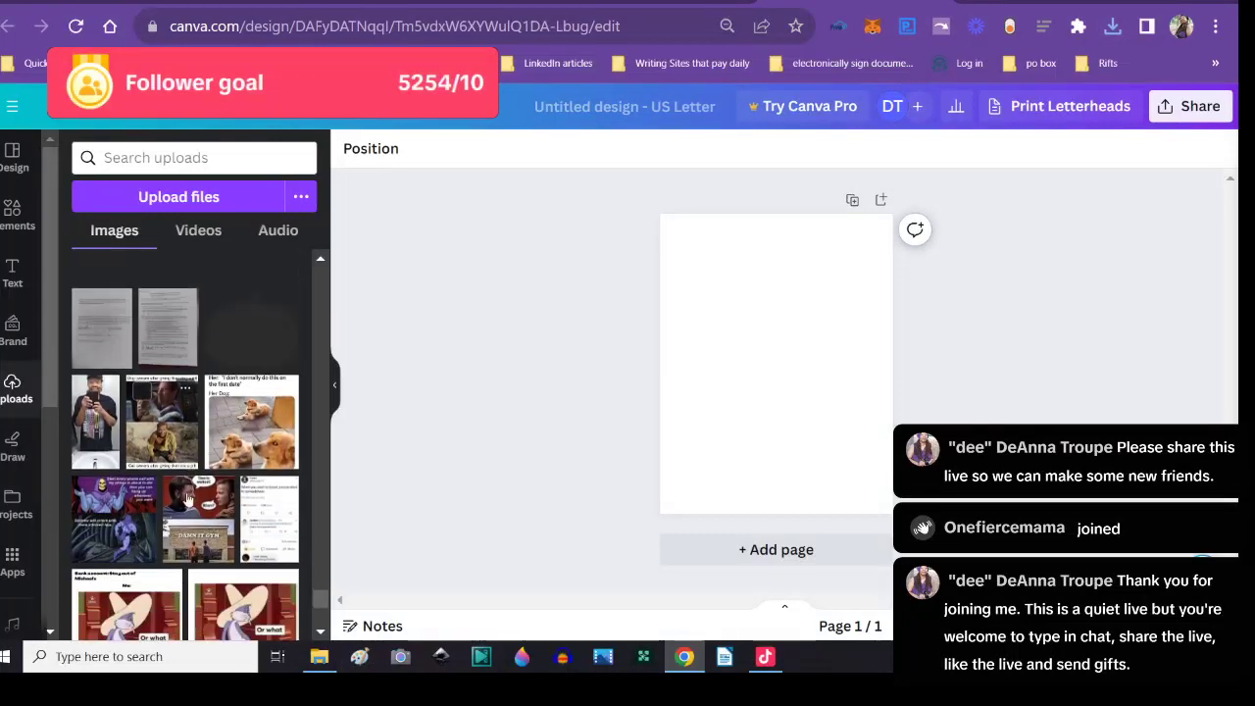
pyautogui.scroll(-1, 186, 492)
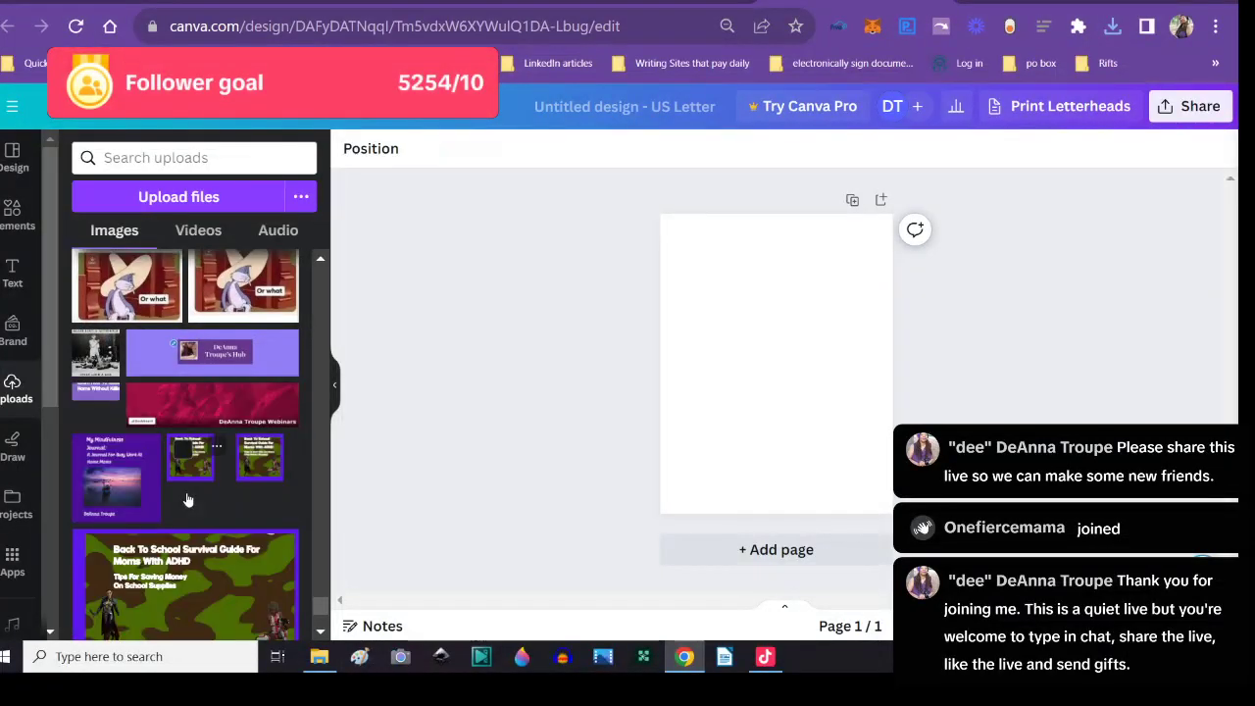
pyautogui.scroll(-4, 189, 500)
pyautogui.scroll(-10, 186, 499)
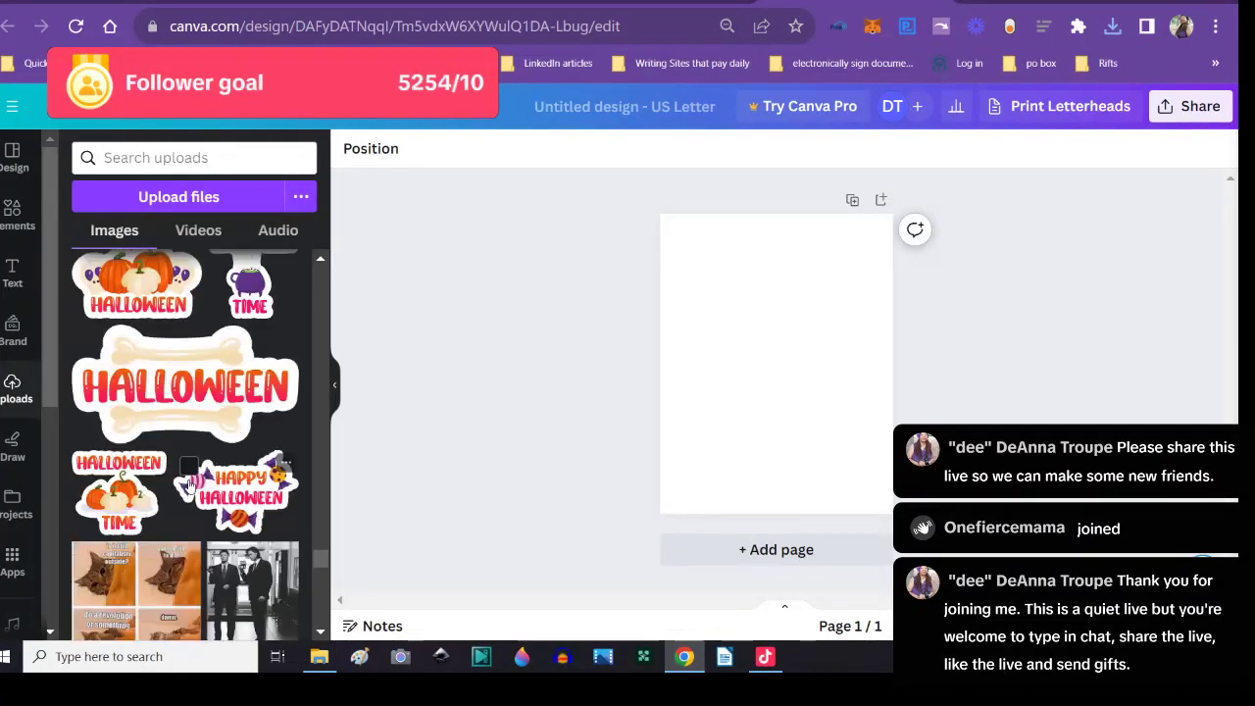
pyautogui.scroll(-10, 190, 483)
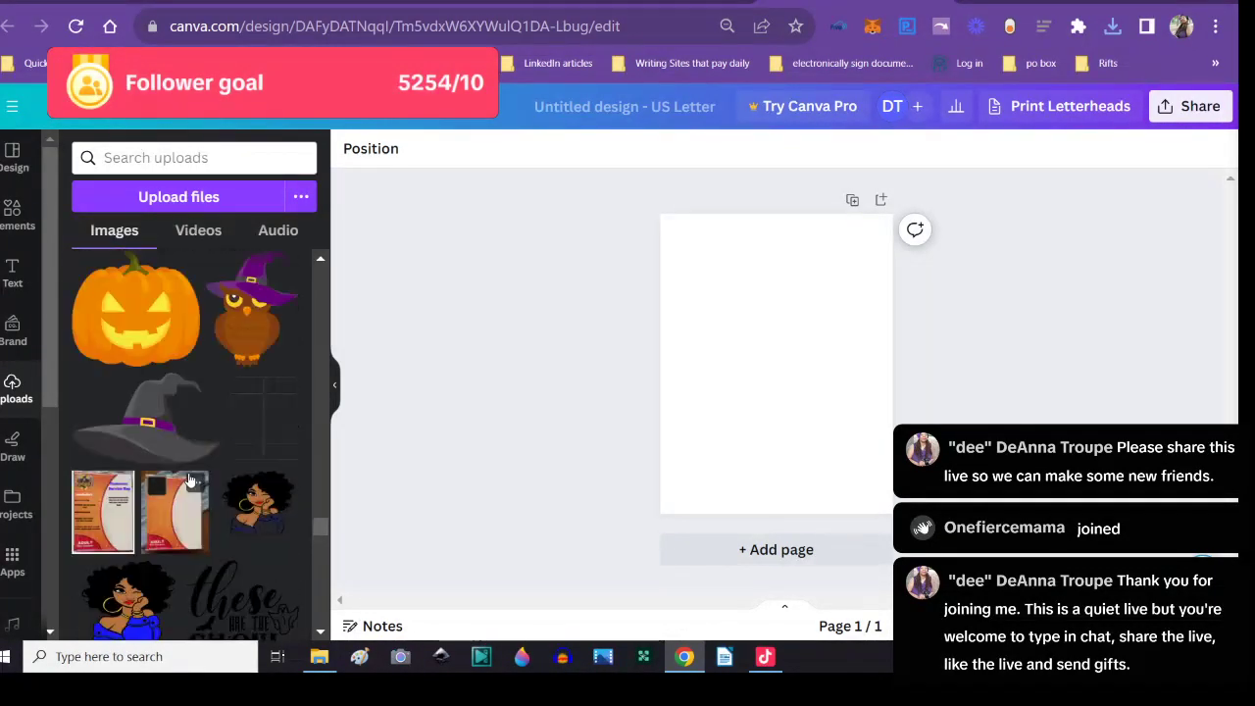
pyautogui.scroll(-8, 190, 480)
pyautogui.moveTo(316, 521); pyautogui.dragTo(310, 452)
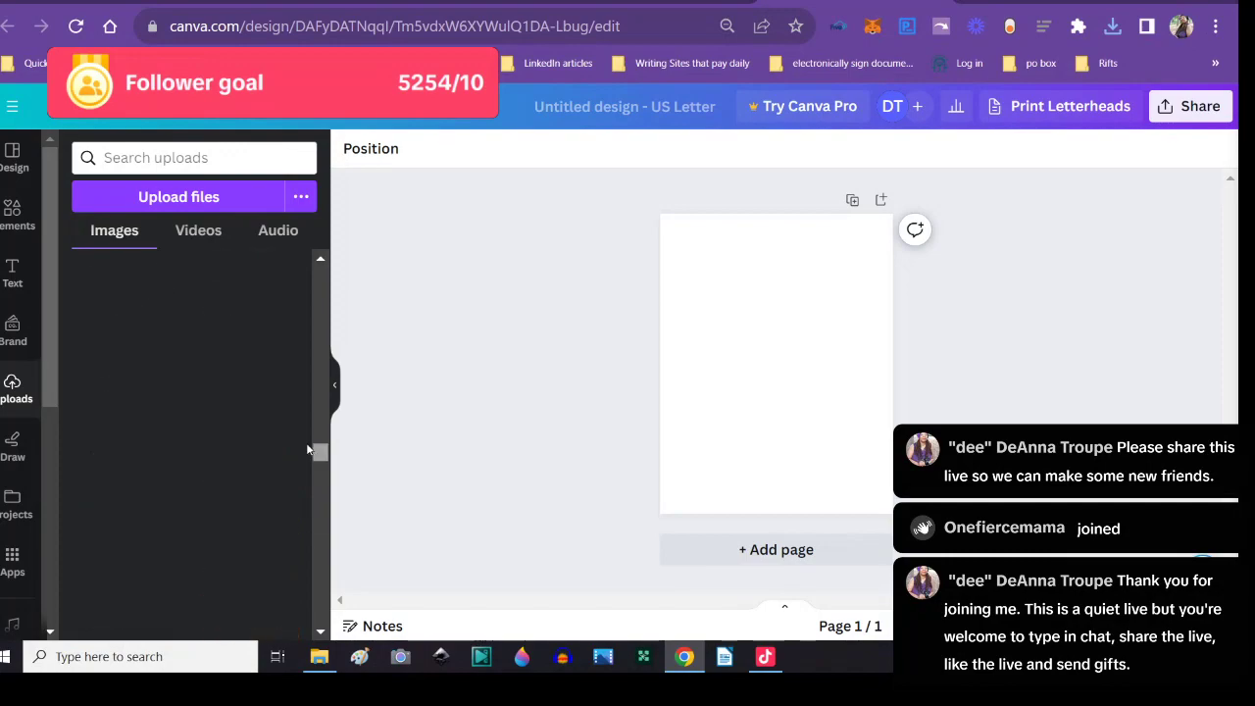
pyautogui.moveTo(298, 408); pyautogui.dragTo(295, 360)
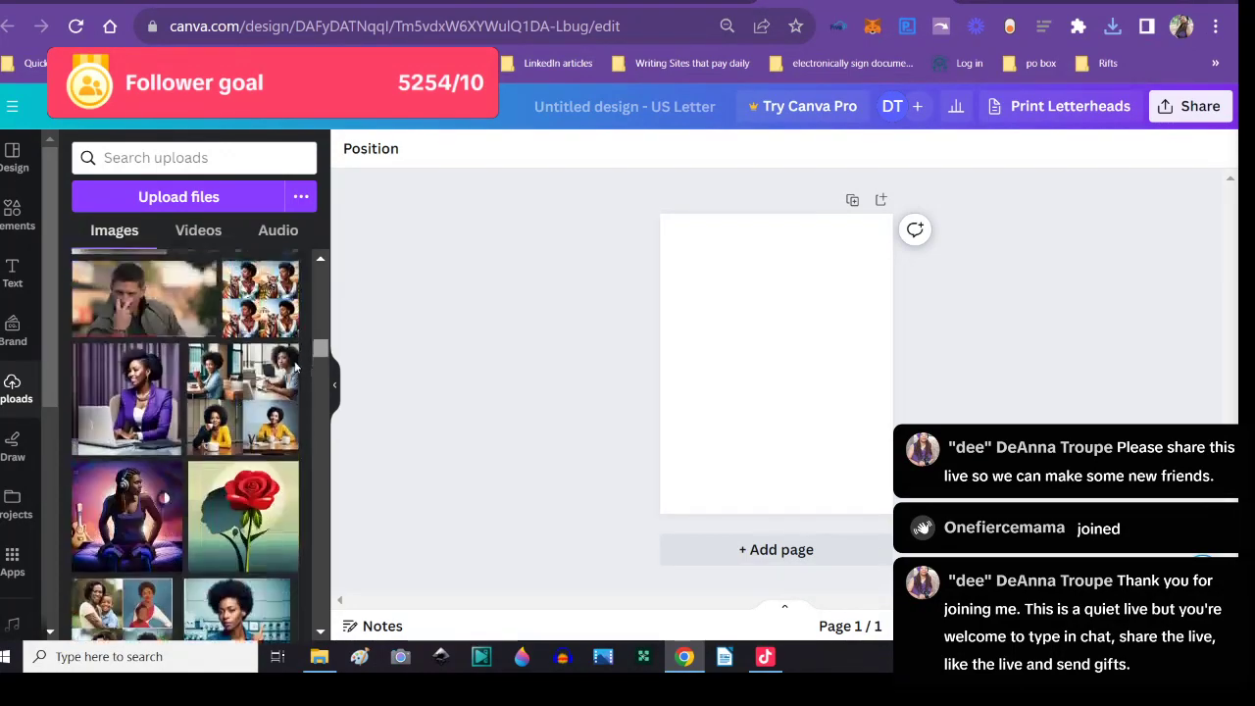
pyautogui.scroll(-3, 290, 367)
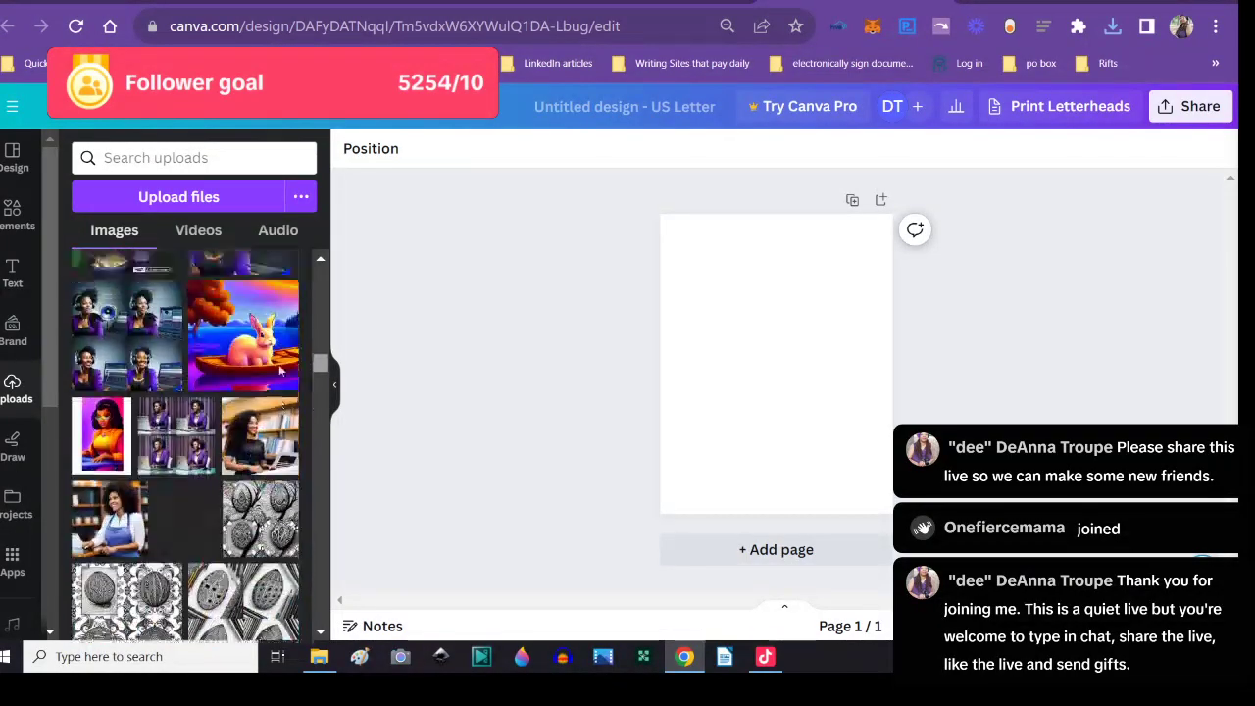
pyautogui.scroll(2, 278, 364)
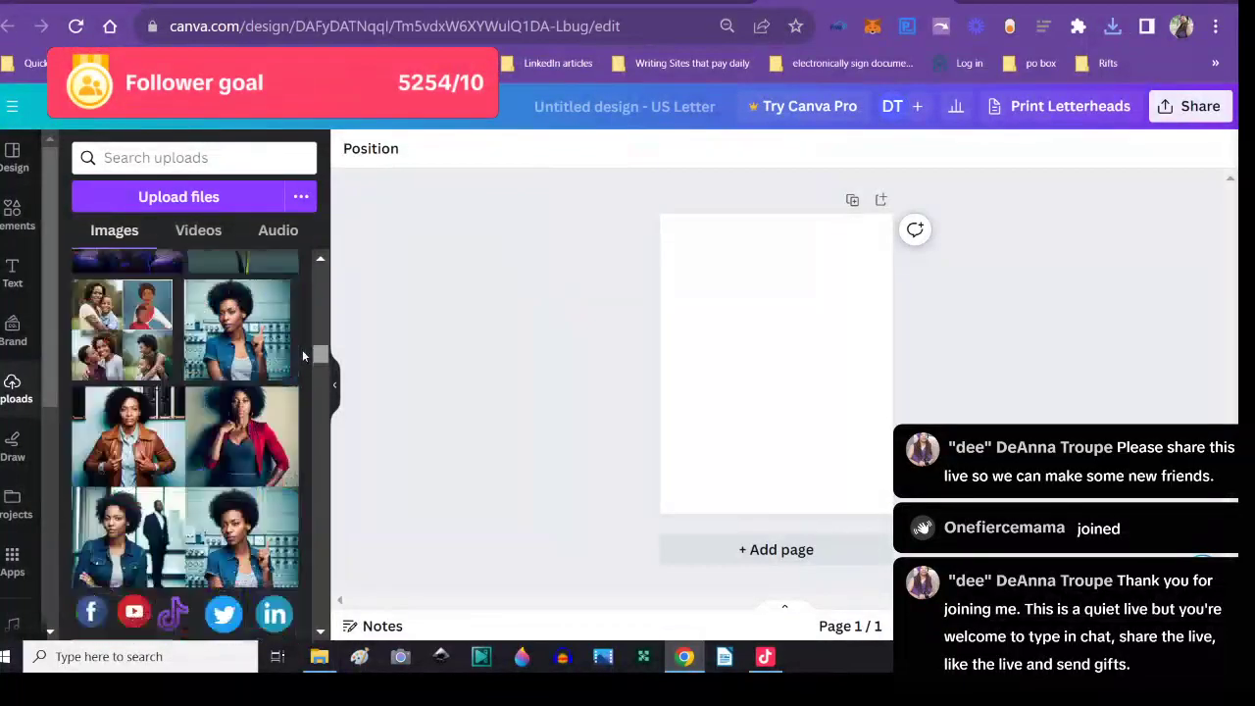
pyautogui.scroll(-3, 298, 350)
pyautogui.scroll(4, 298, 350)
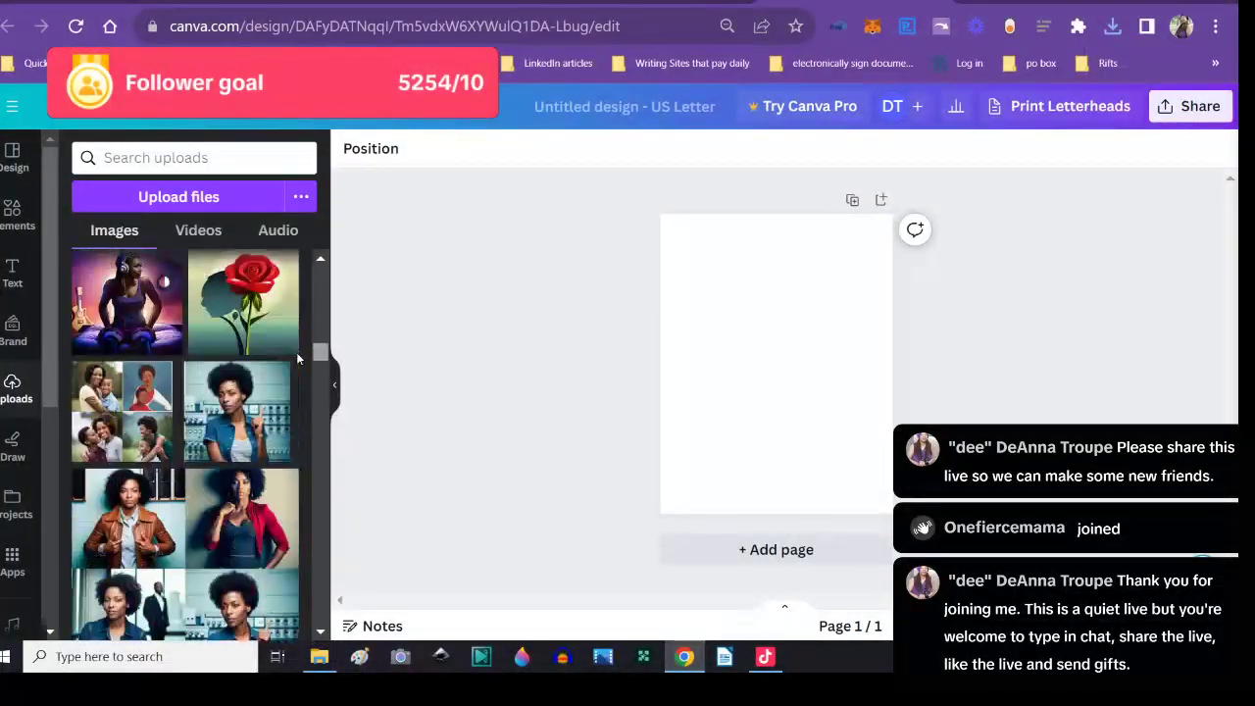
pyautogui.scroll(-5, 298, 359)
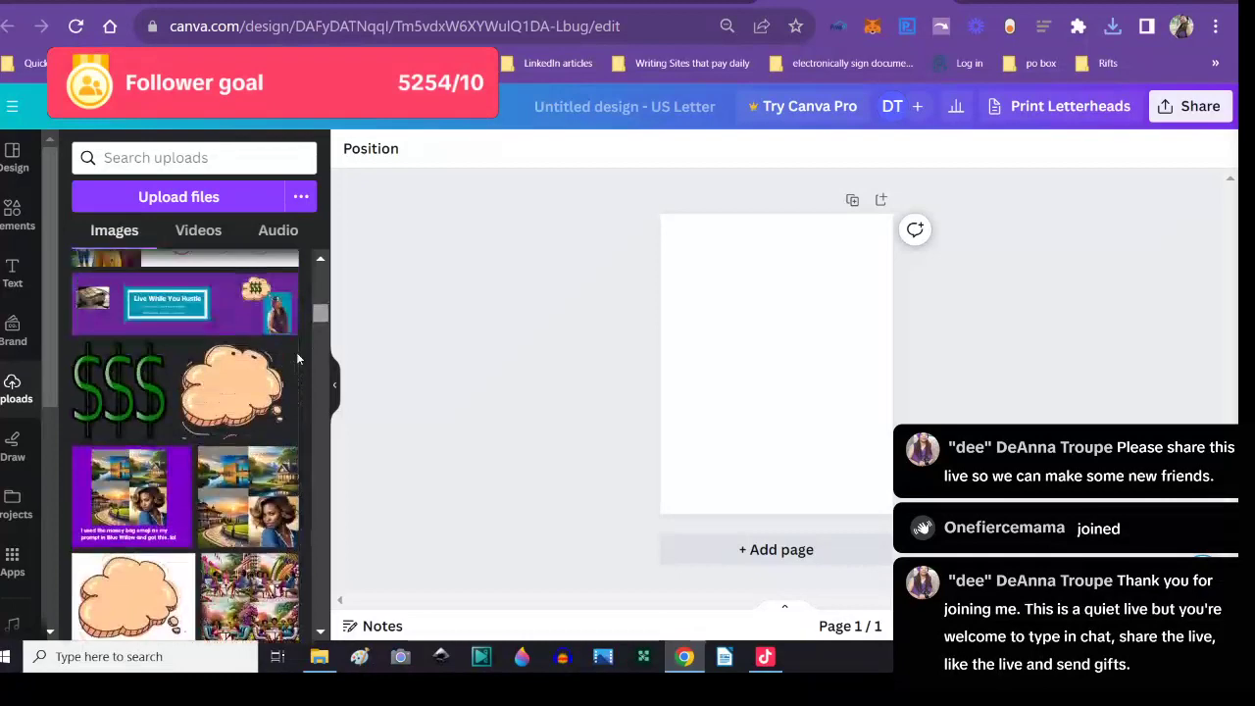
pyautogui.scroll(5, 298, 359)
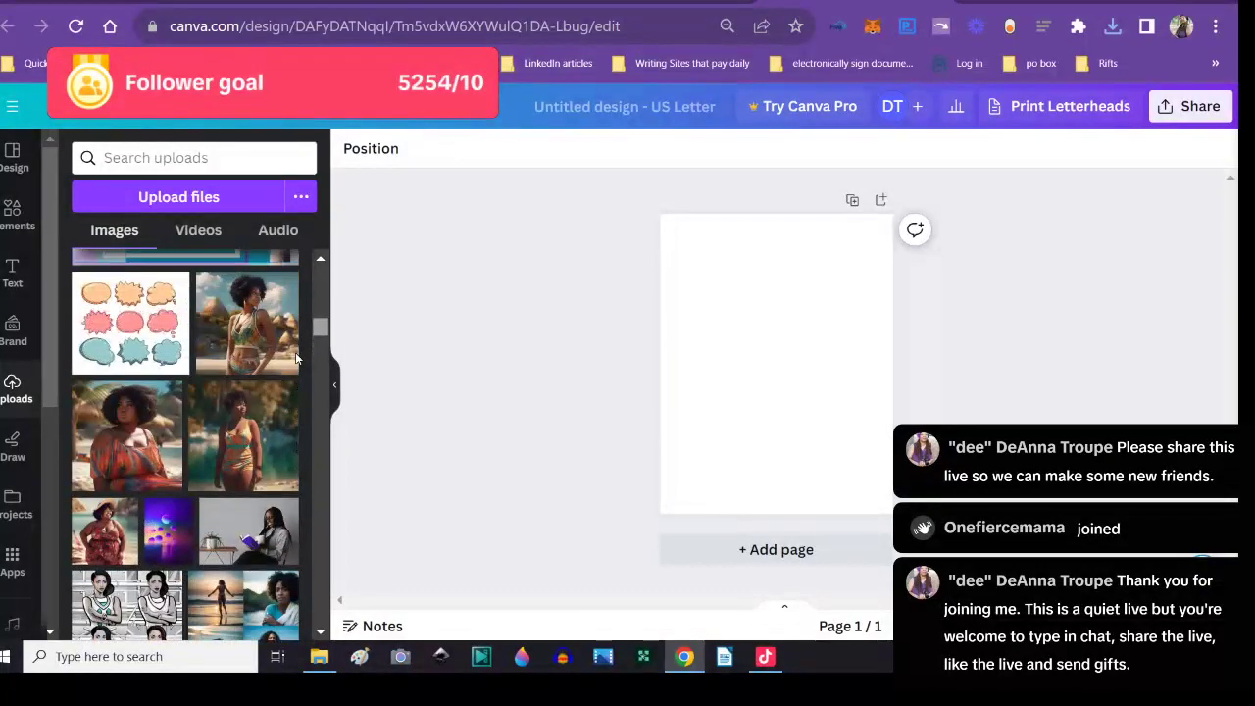
pyautogui.scroll(4, 296, 359)
pyautogui.scroll(-6, 300, 325)
pyautogui.scroll(4, 300, 325)
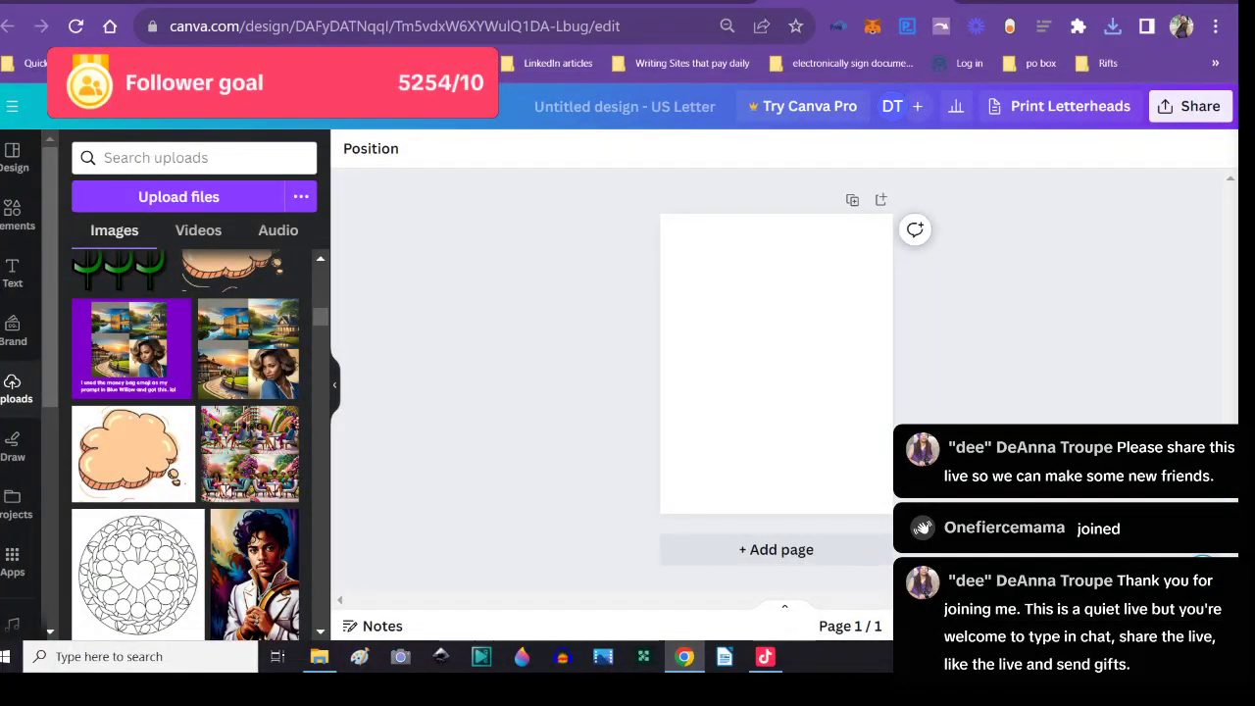
# - Switch back to the Photopea tab, select the whole canvas and clear the old sticker sheet mockup
pyautogui.hotkey('ctrl', 'Tab')
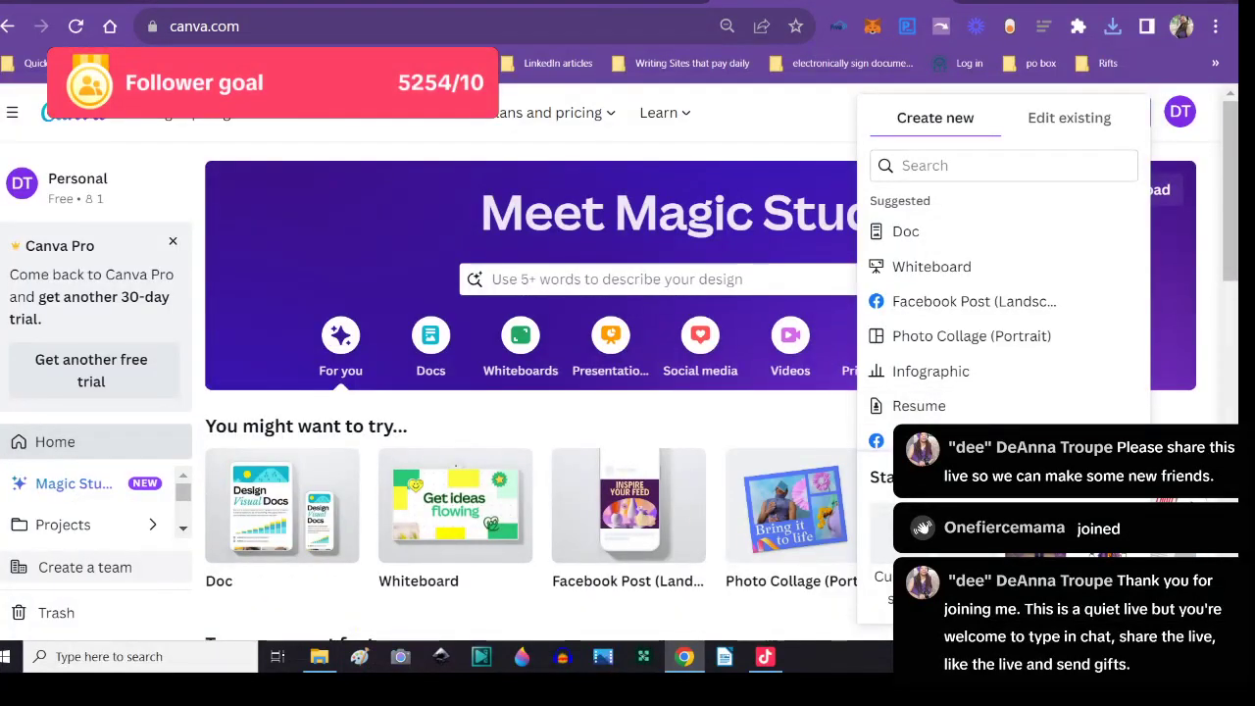
pyautogui.hotkey('ctrl', 'Tab')
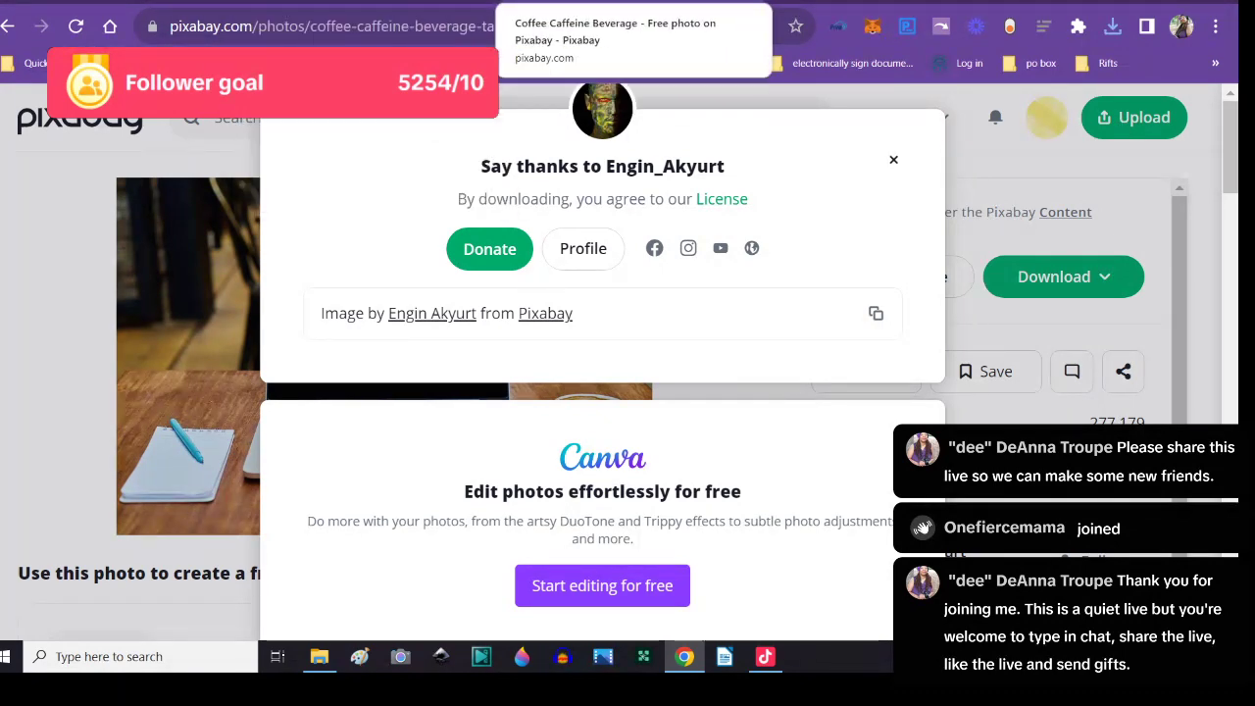
pyautogui.hotkey('ctrl', 'Tab')
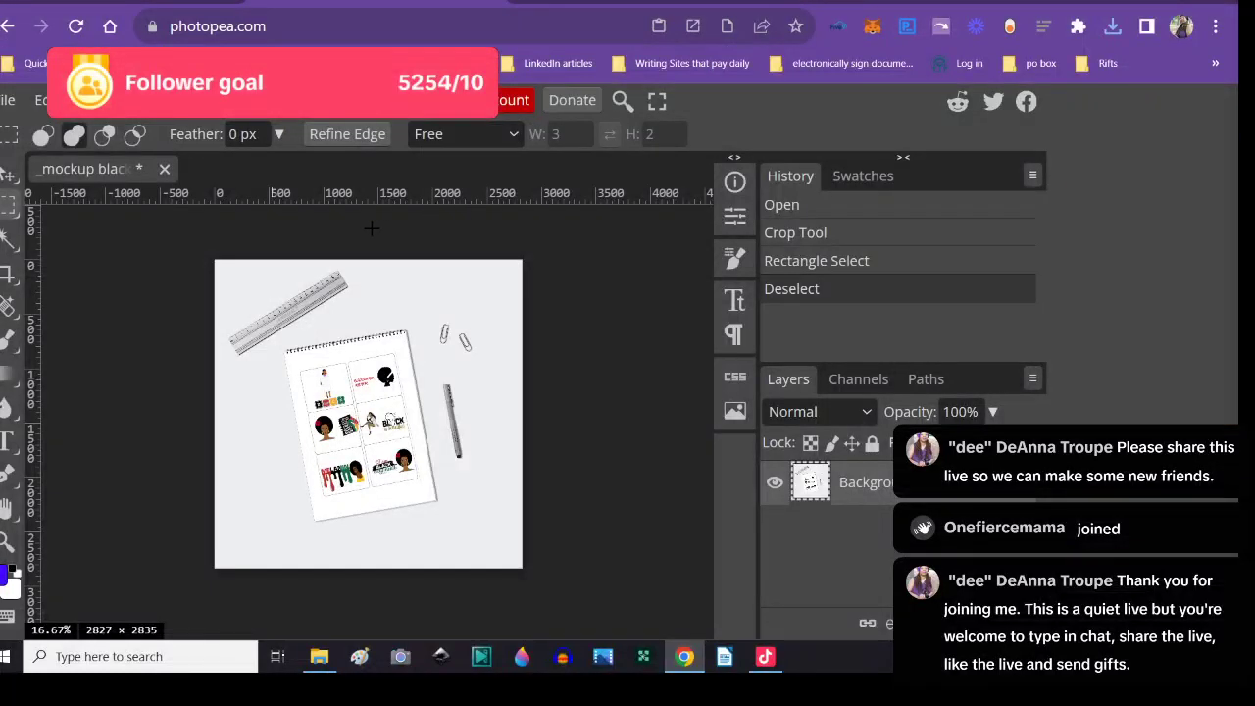
pyautogui.click(212, 101)
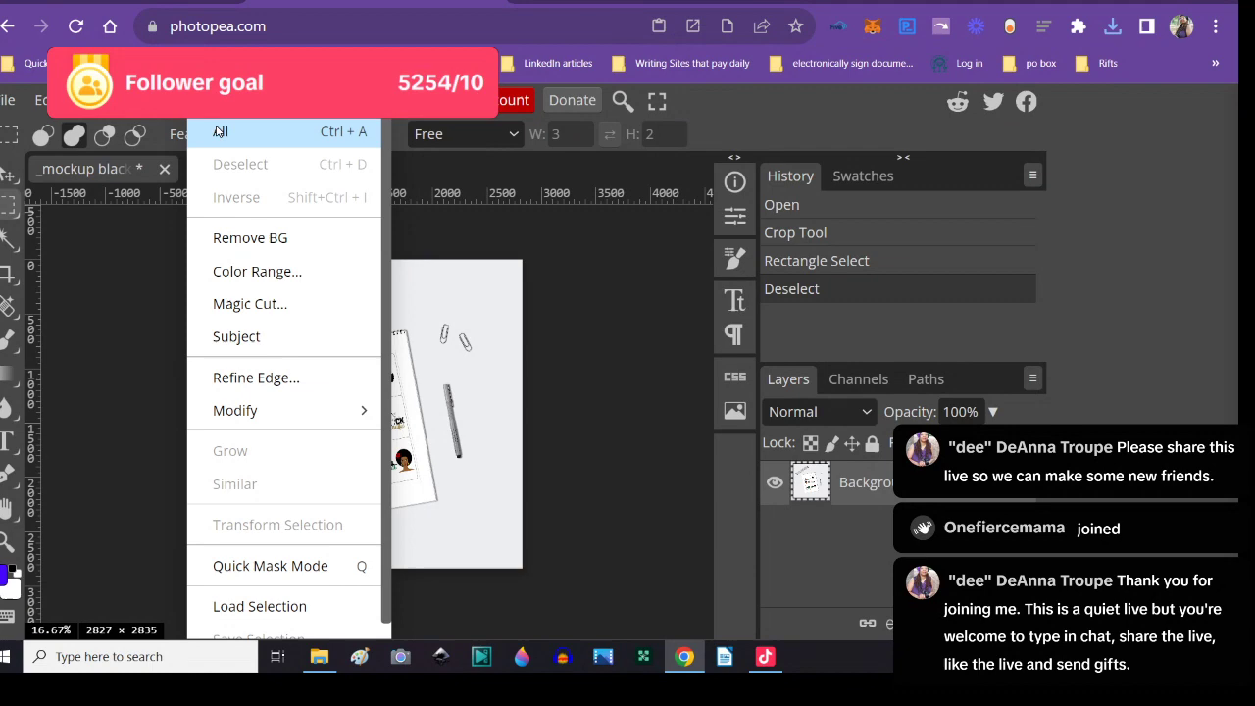
pyautogui.click(219, 132)
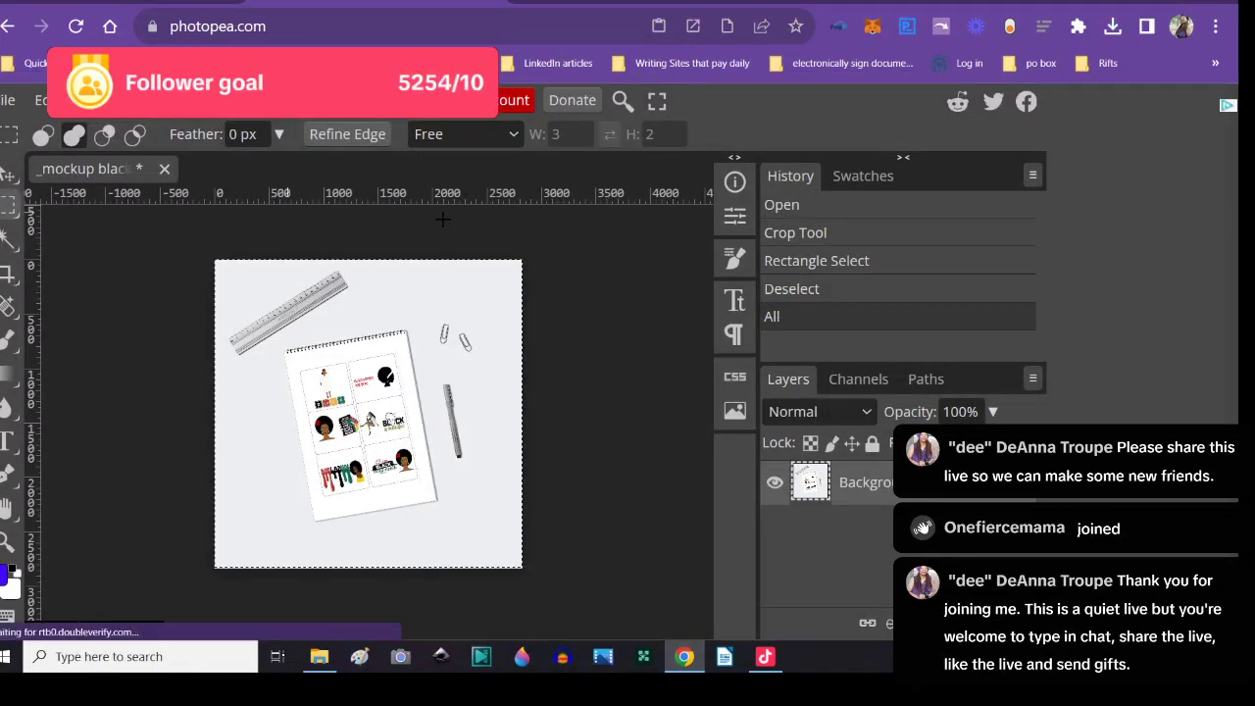
pyautogui.press('Delete')
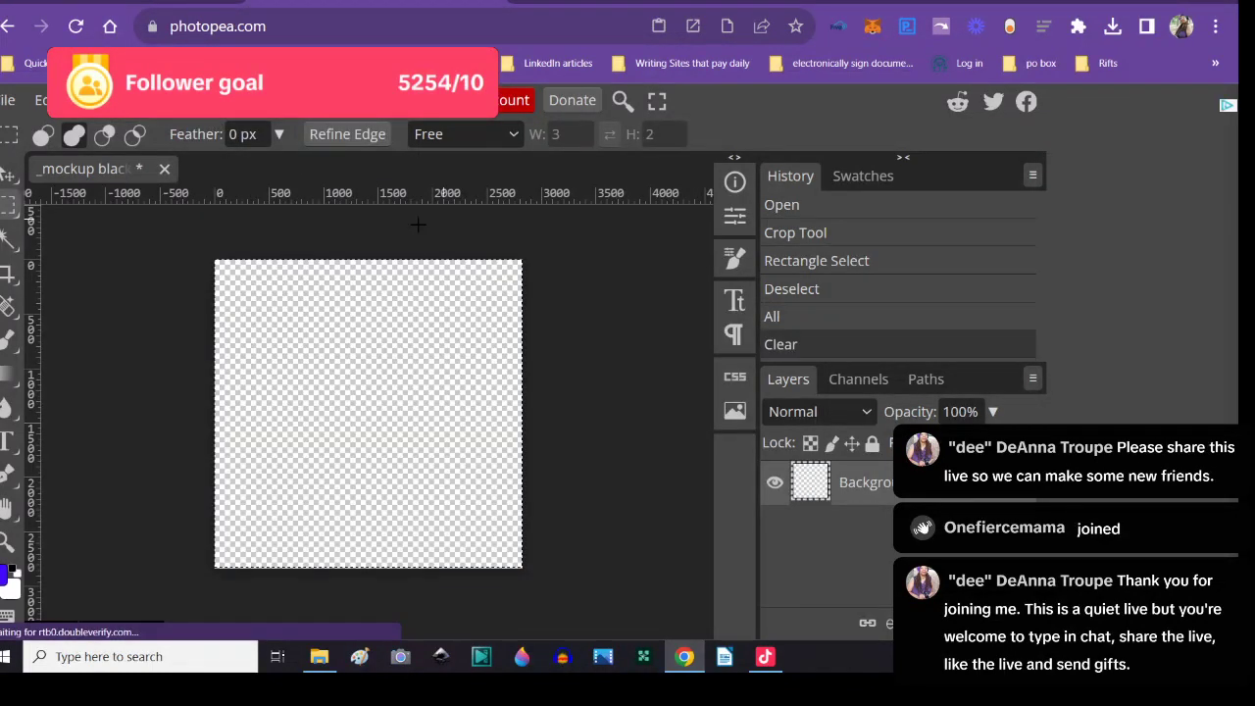
# - Duplicate the emptied background layer and place the image ecommerce-3682163_1920 from the pixabay folder into the document
pyautogui.click(147, 100)
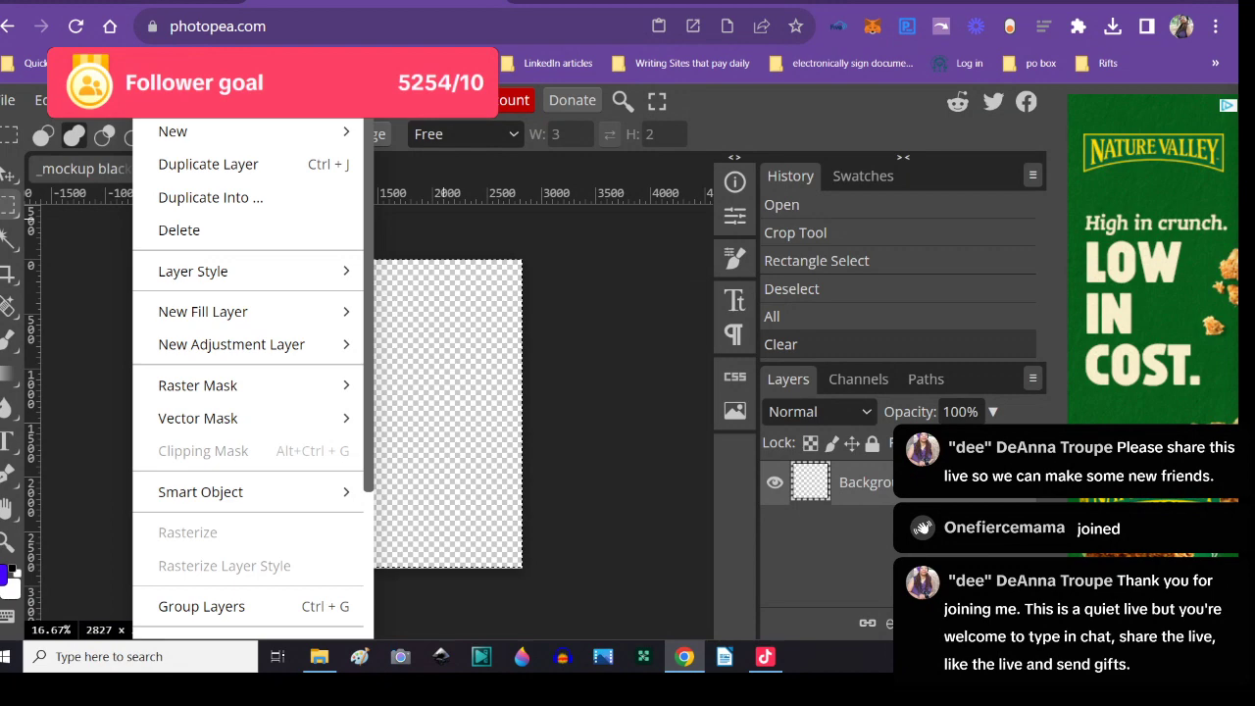
pyautogui.click(155, 169)
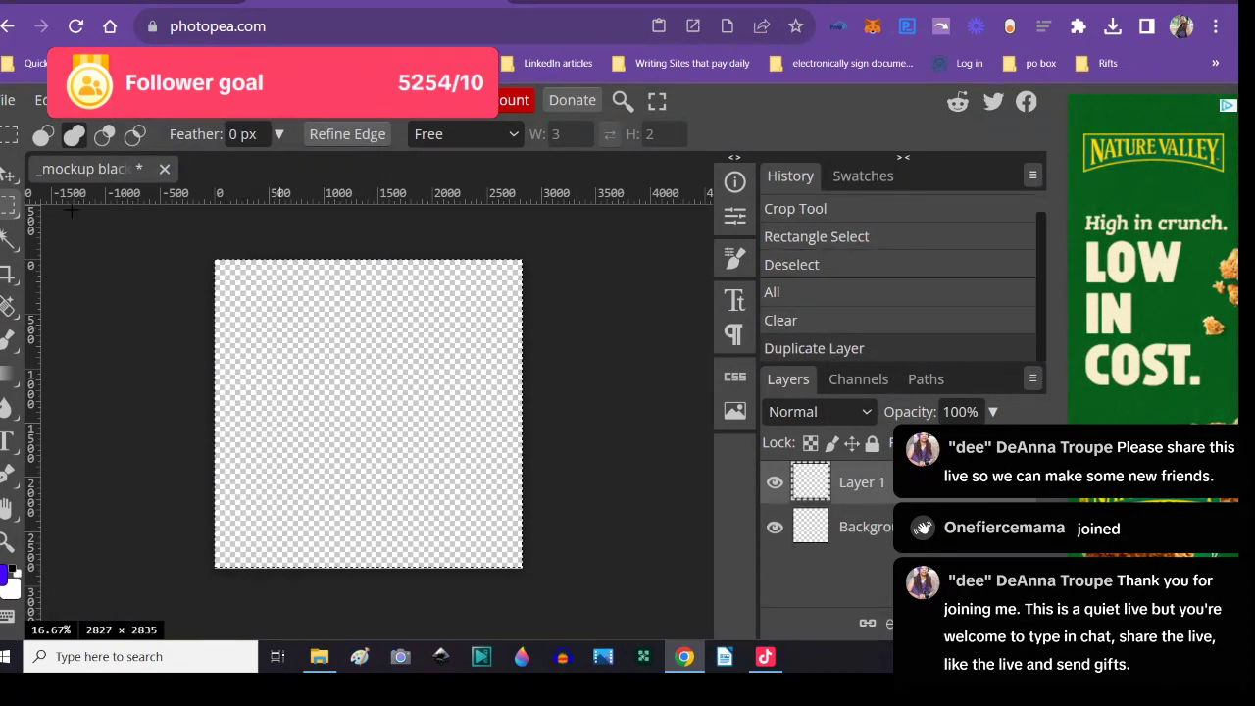
pyautogui.click(15, 102)
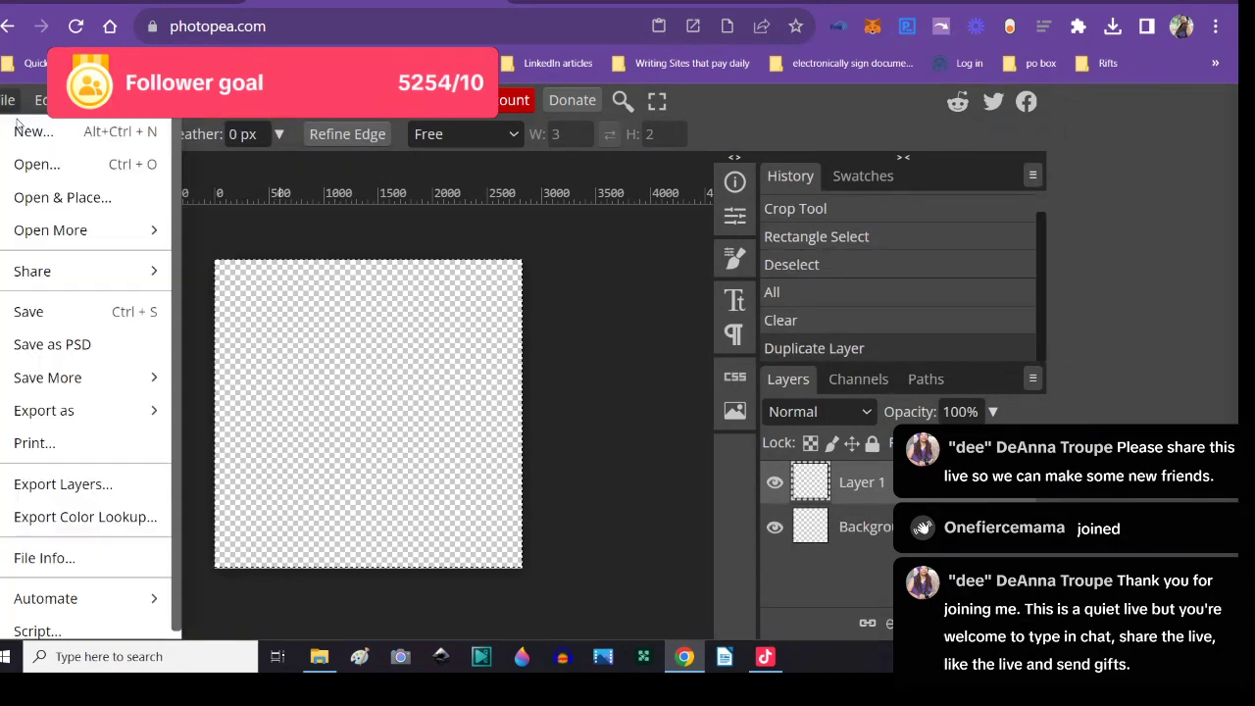
pyautogui.click(51, 208)
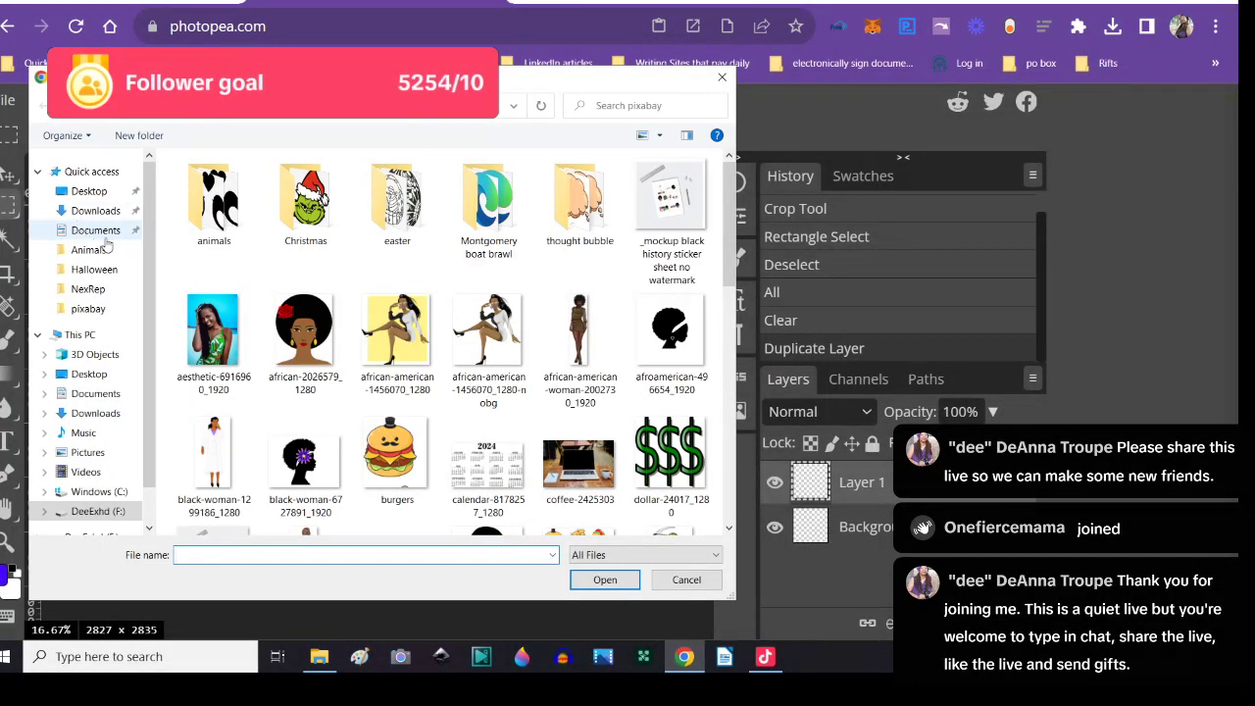
pyautogui.scroll(-2, 453, 505)
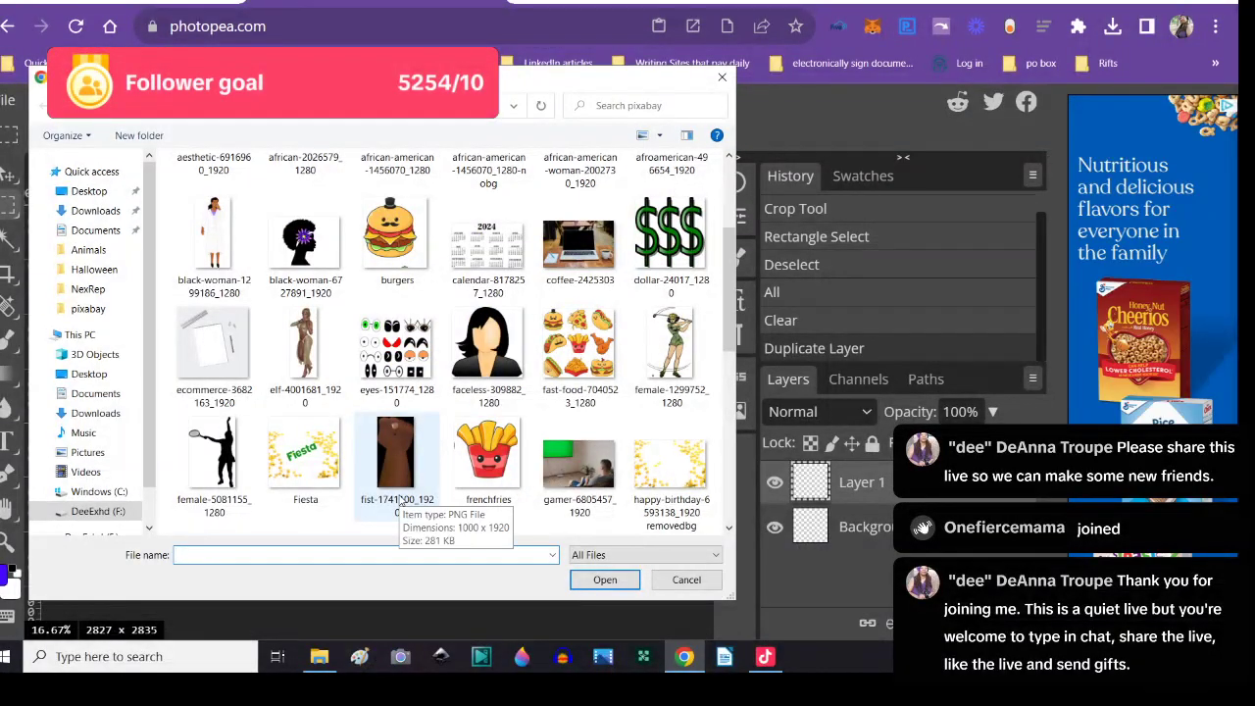
pyautogui.click(212, 348)
pyautogui.click(577, 581)
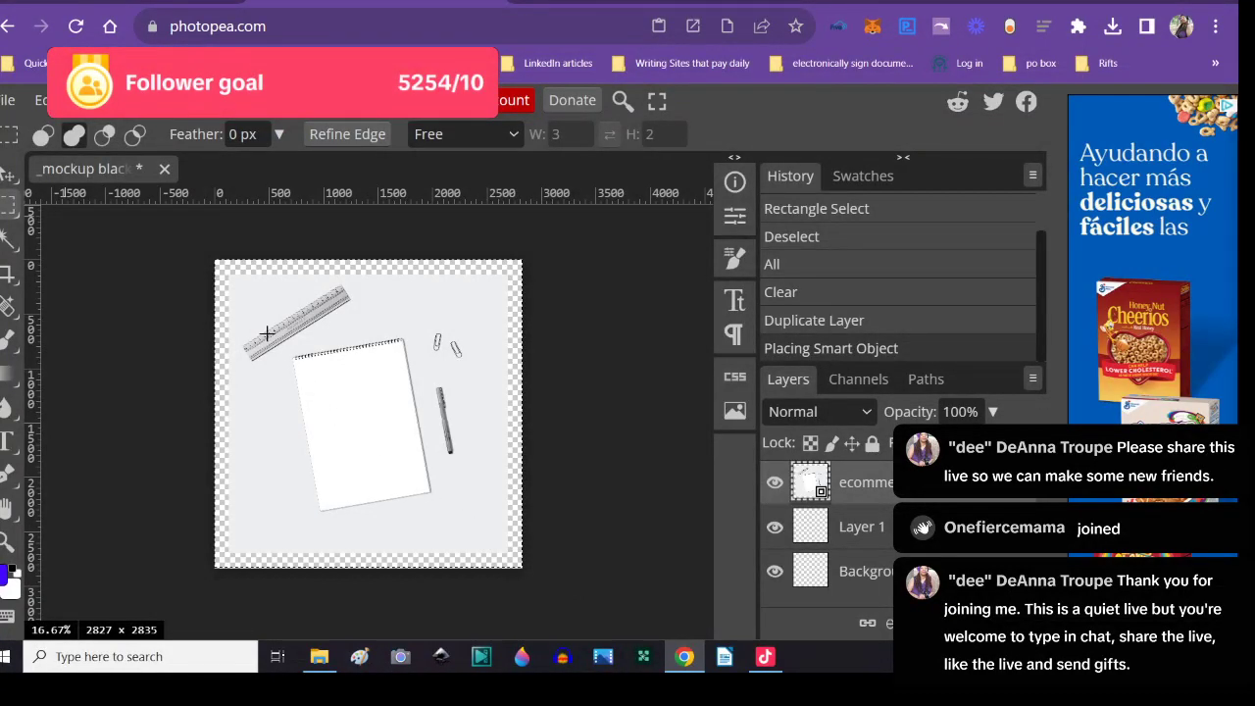
# - Rasterize the placed notepad image layer in preparation for Free Transform
pyautogui.click(39, 100)
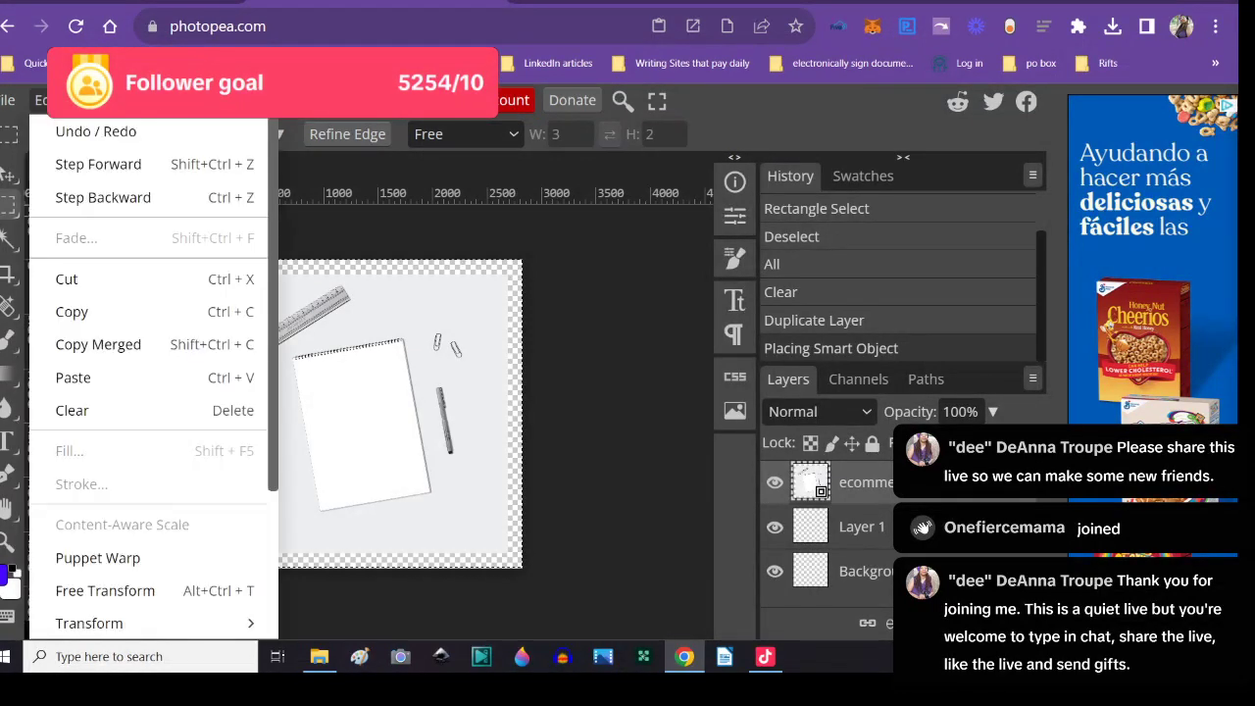
pyautogui.click(155, 588)
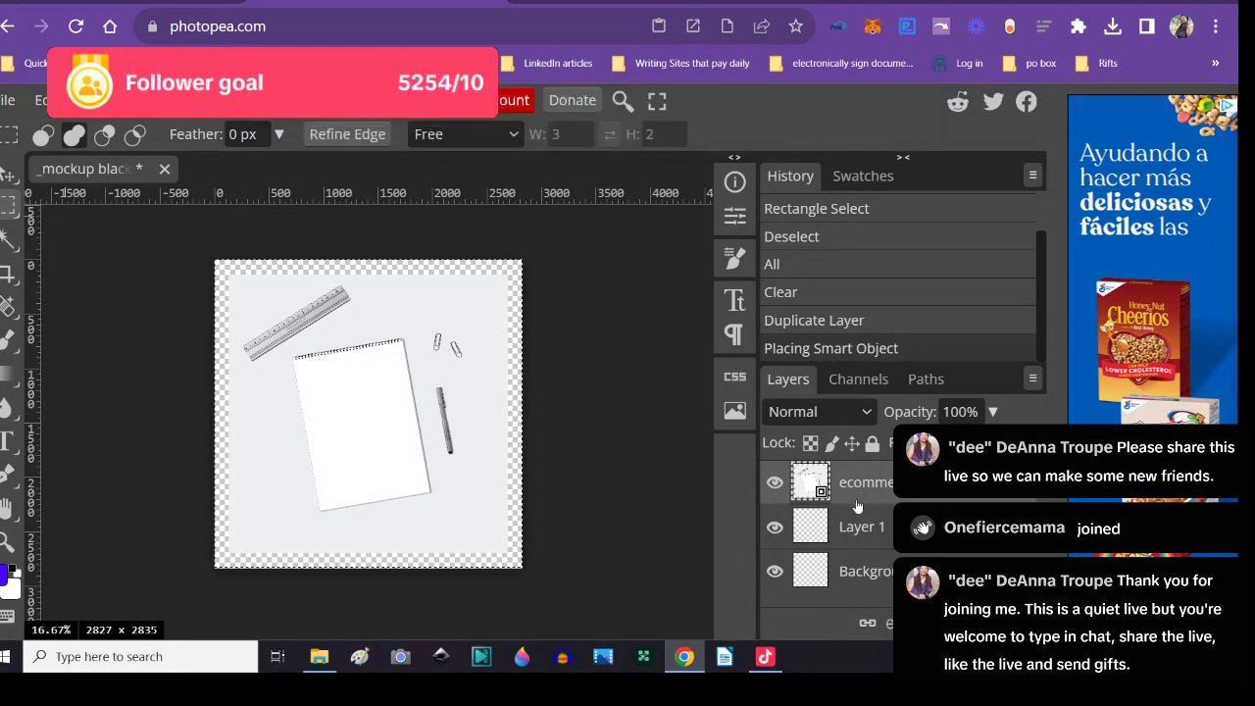
pyautogui.rightClick(865, 490)
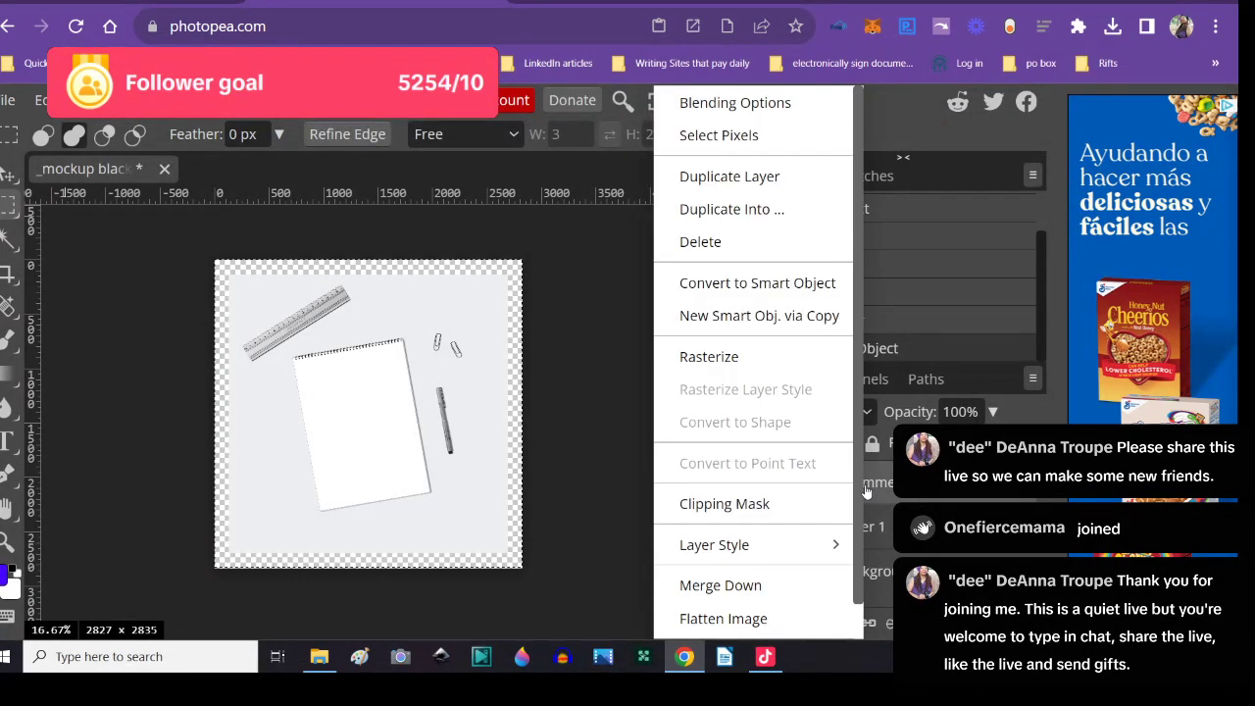
pyautogui.click(728, 361)
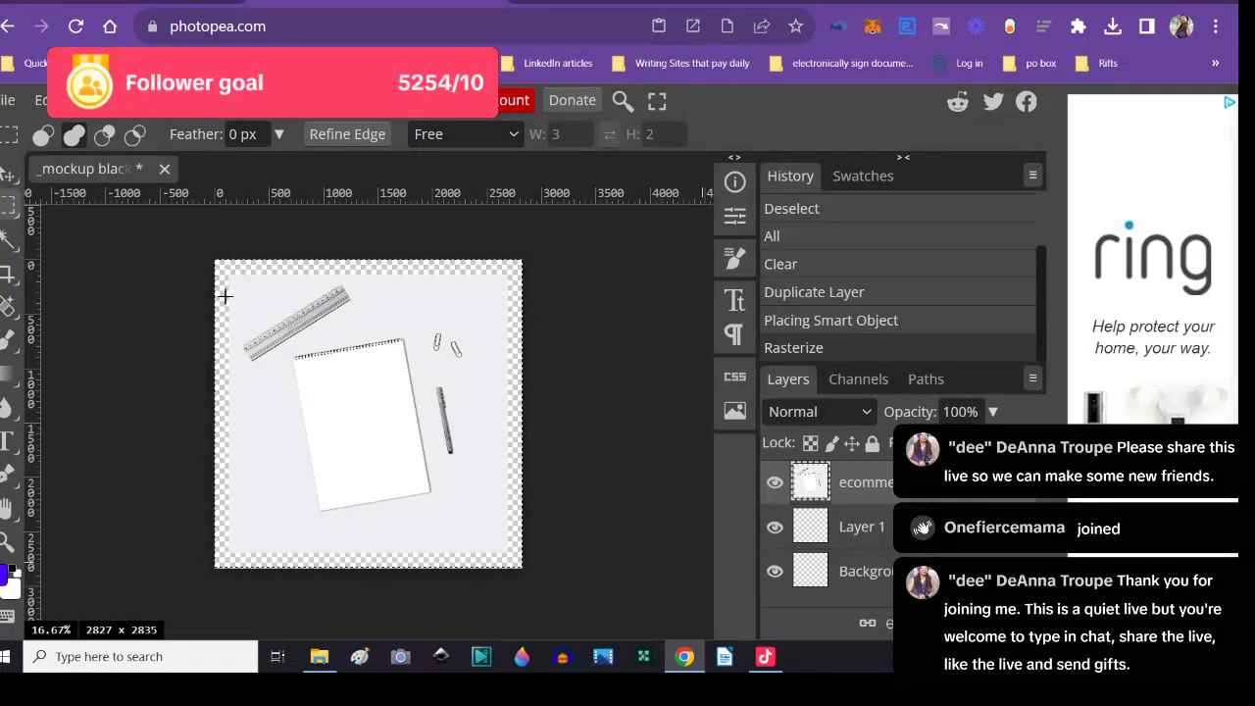
# - Confirm a Free Transform on the notepad layer without resizing it, and crop the canvas to the image's edges, 2560 × 2560 px
pyautogui.click(39, 100)
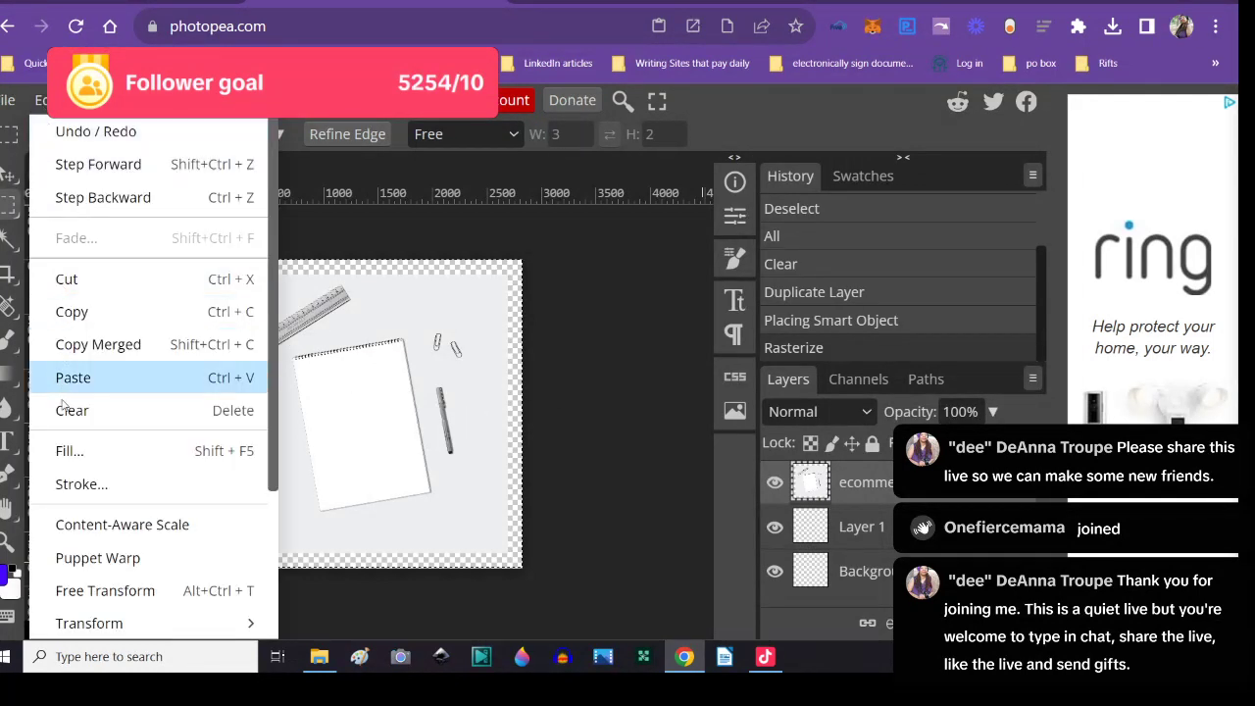
pyautogui.click(88, 576)
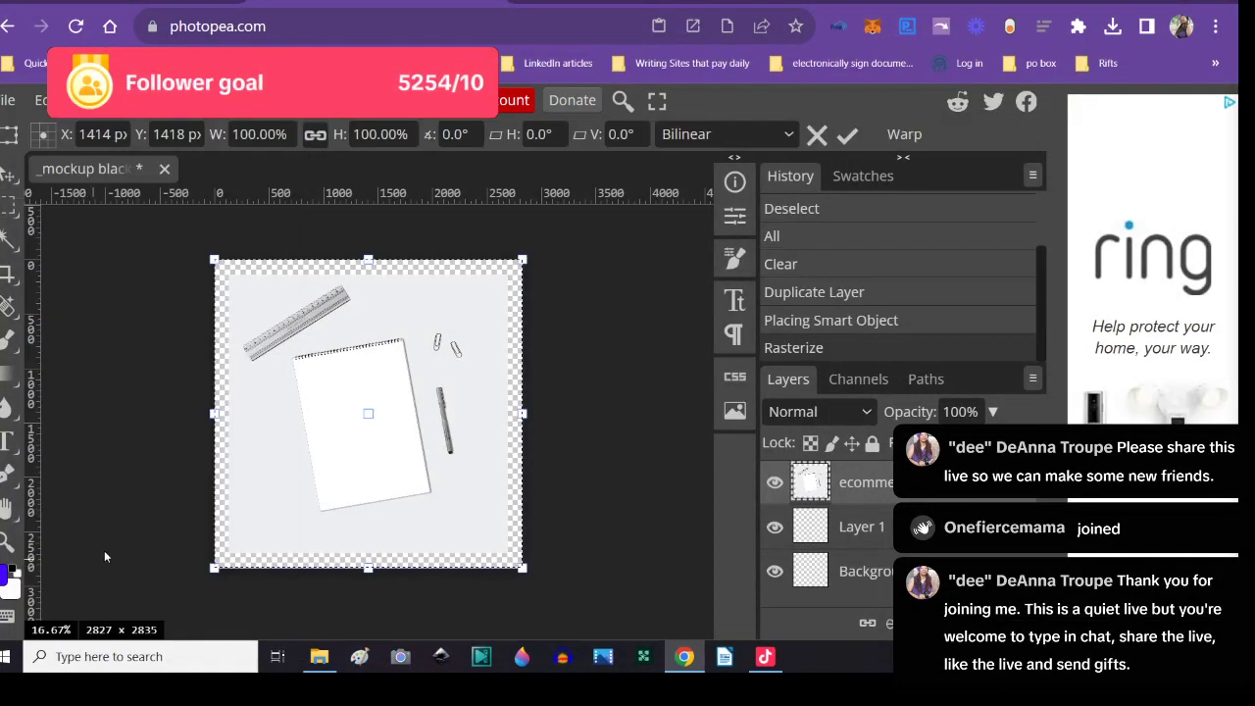
pyautogui.click(41, 100)
pyautogui.press('Return')
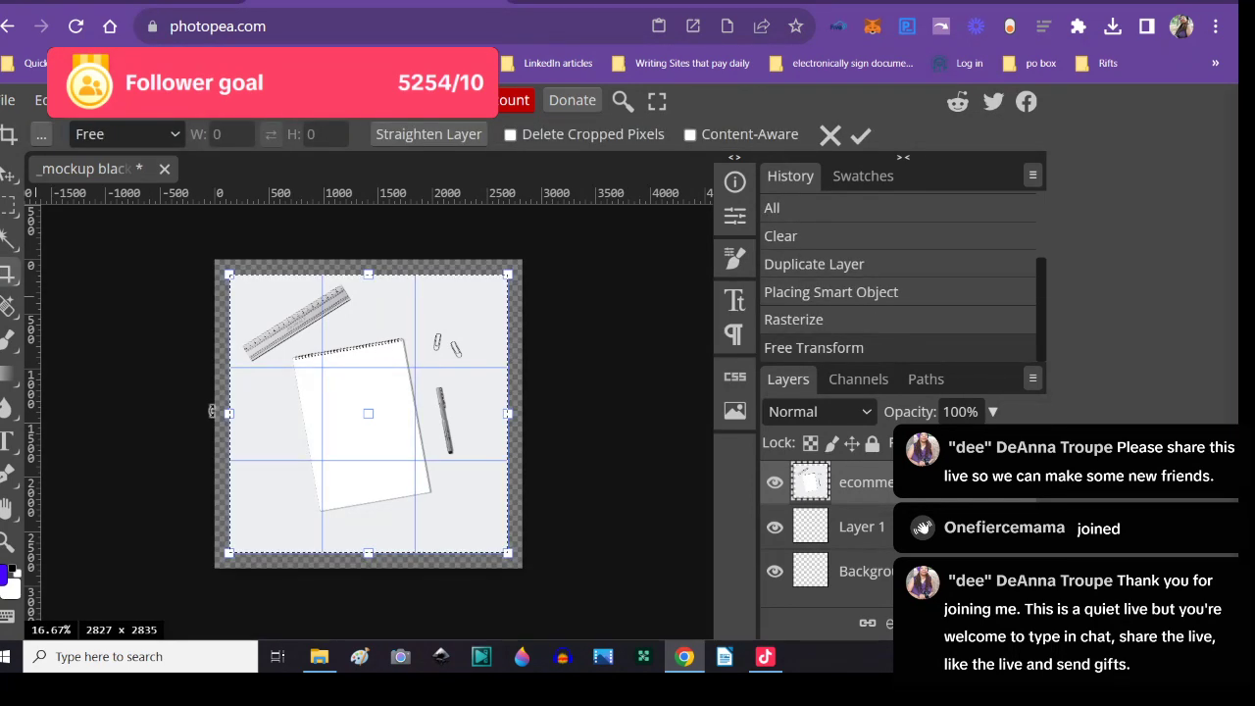
pyautogui.press('Return')
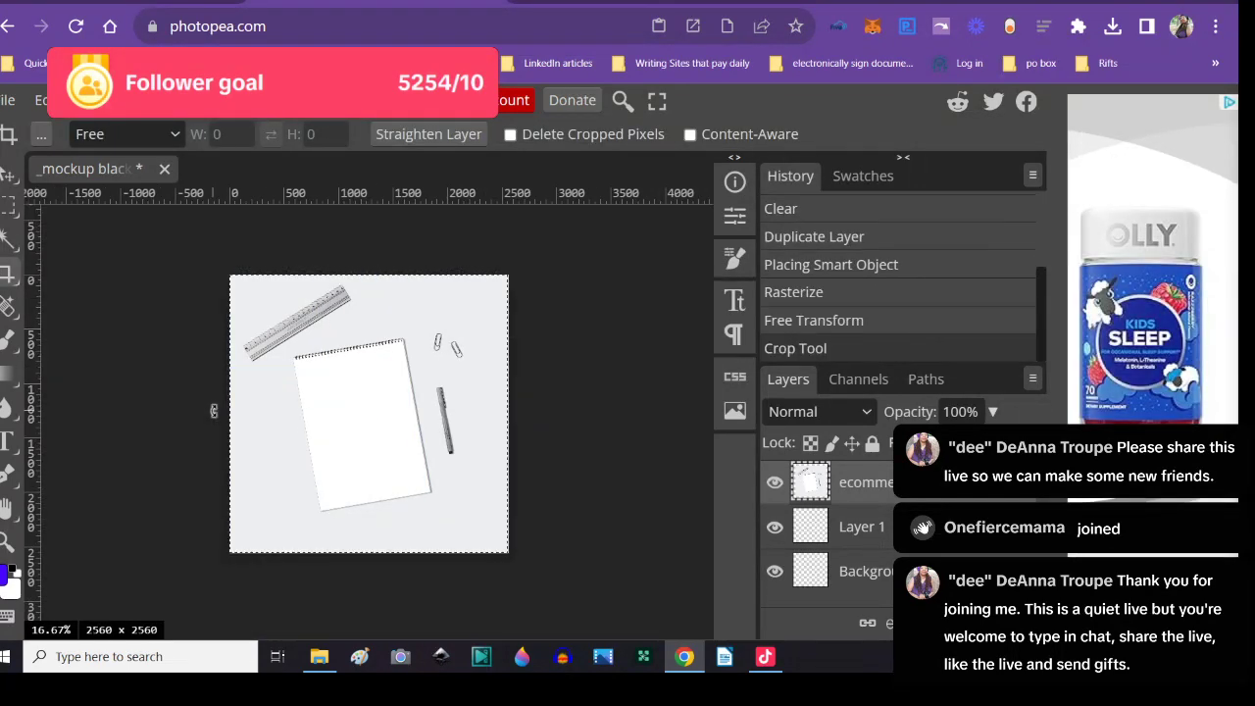
# - Deselect the whole-canvas selection and switch to the Move tool
pyautogui.moveTo(179, 415); pyautogui.dragTo(202, 386)
pyautogui.click(201, 100)
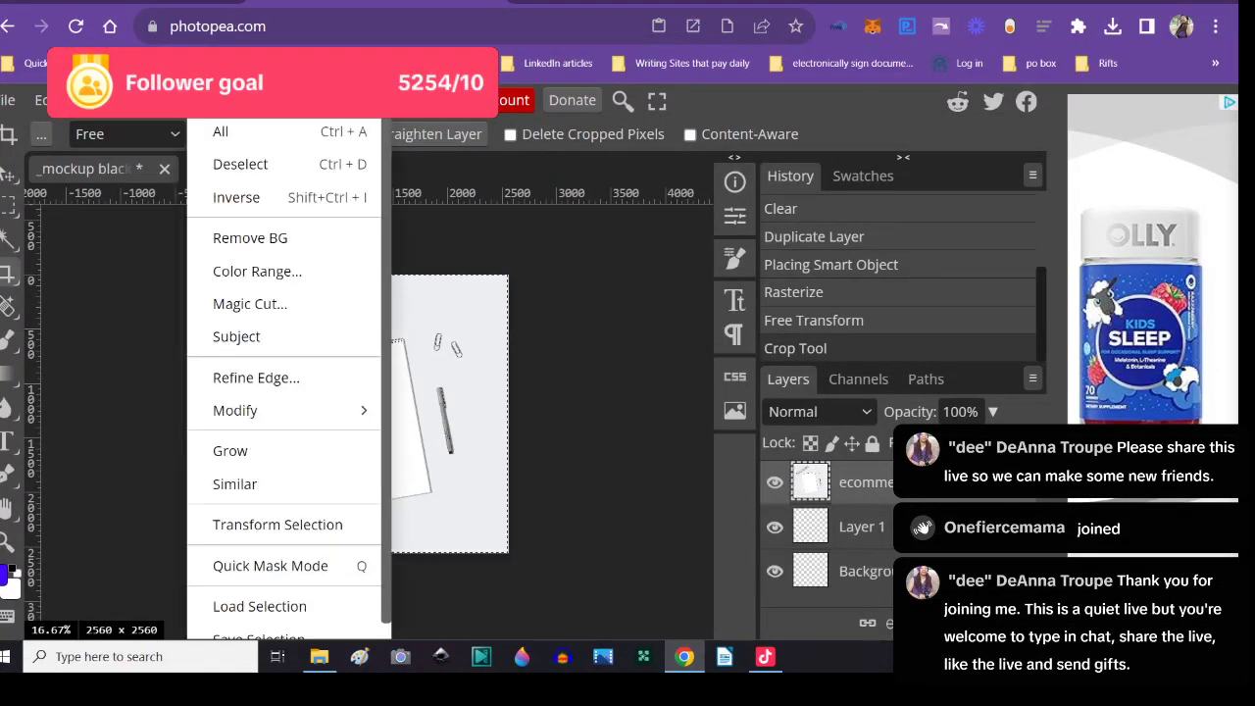
pyautogui.click(224, 164)
pyautogui.moveTo(278, 313); pyautogui.dragTo(14, 210)
pyautogui.click(8, 171)
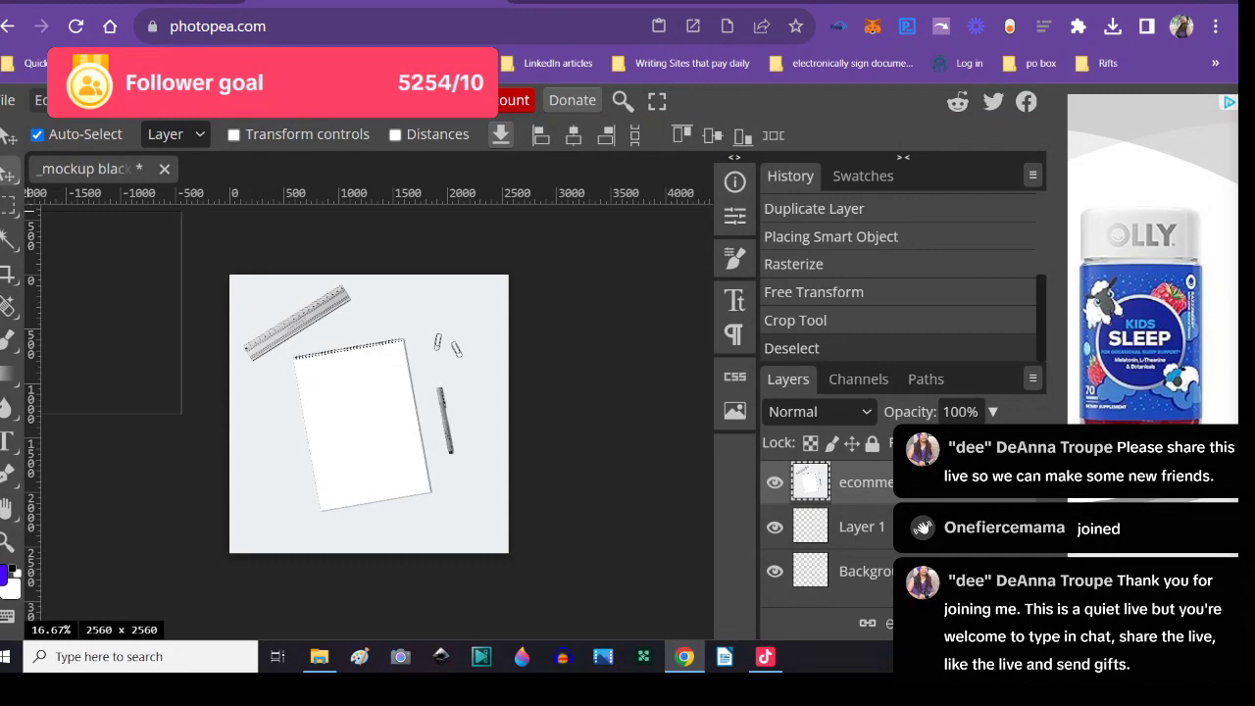
# - Try to set the image resolution to 300 pixels per inch, and wait for the page to respond
pyautogui.click(41, 100)
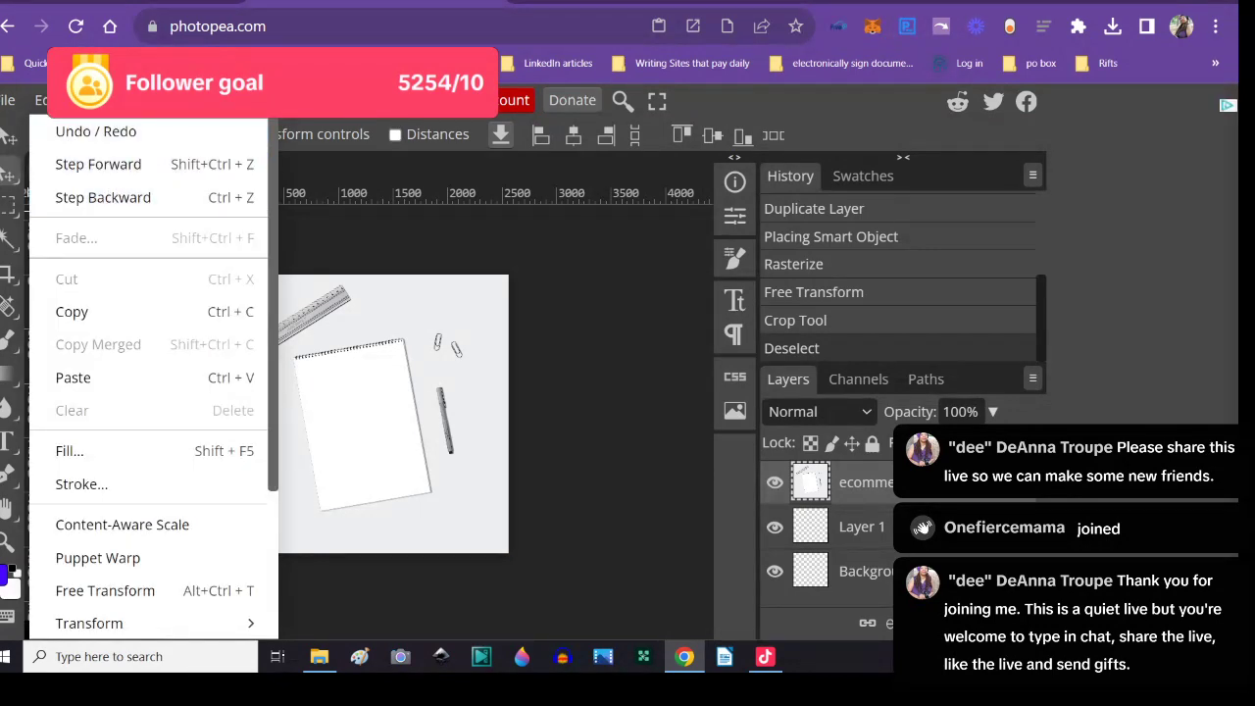
pyautogui.moveTo(86, 100)
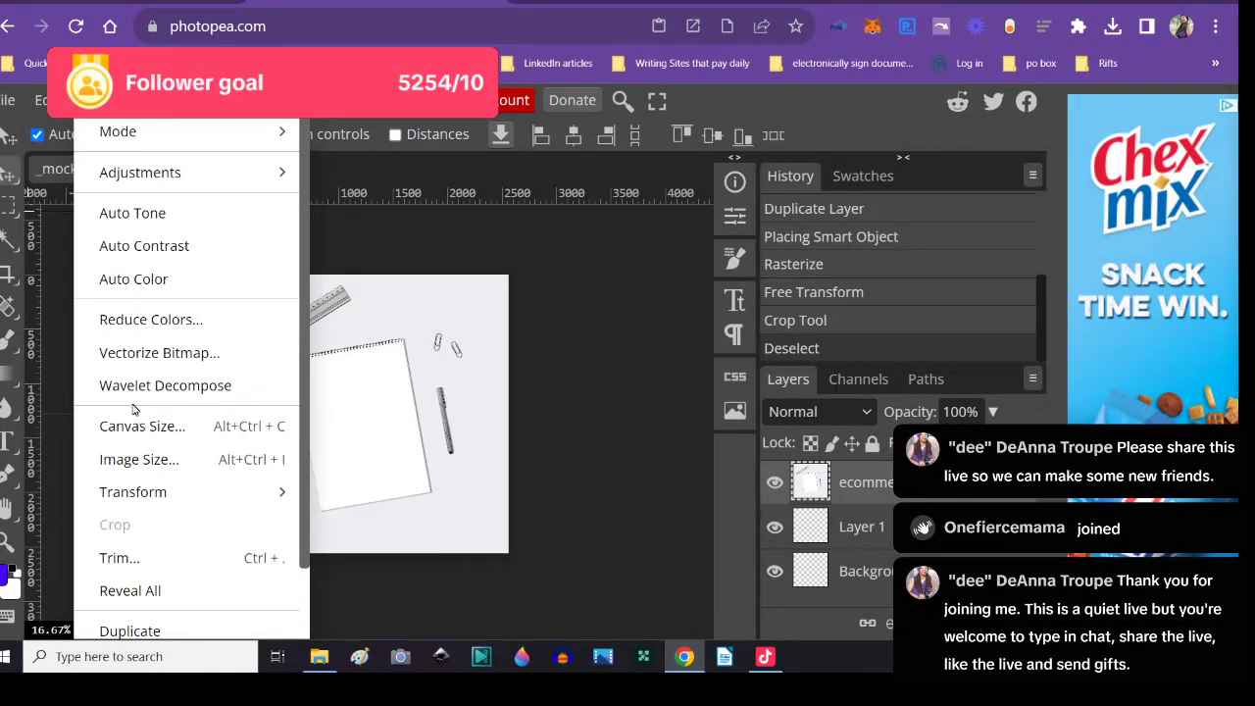
pyautogui.click(142, 458)
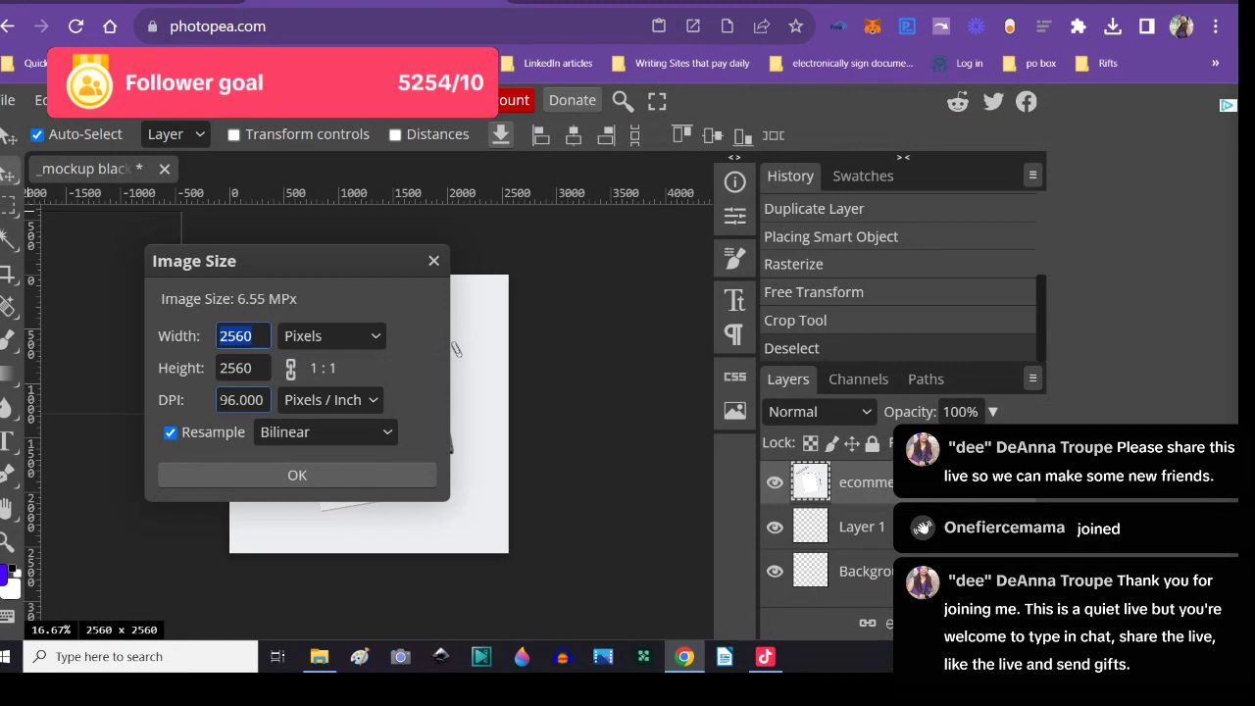
pyautogui.click(223, 399)
pyautogui.moveTo(221, 400); pyautogui.dragTo(235, 400)
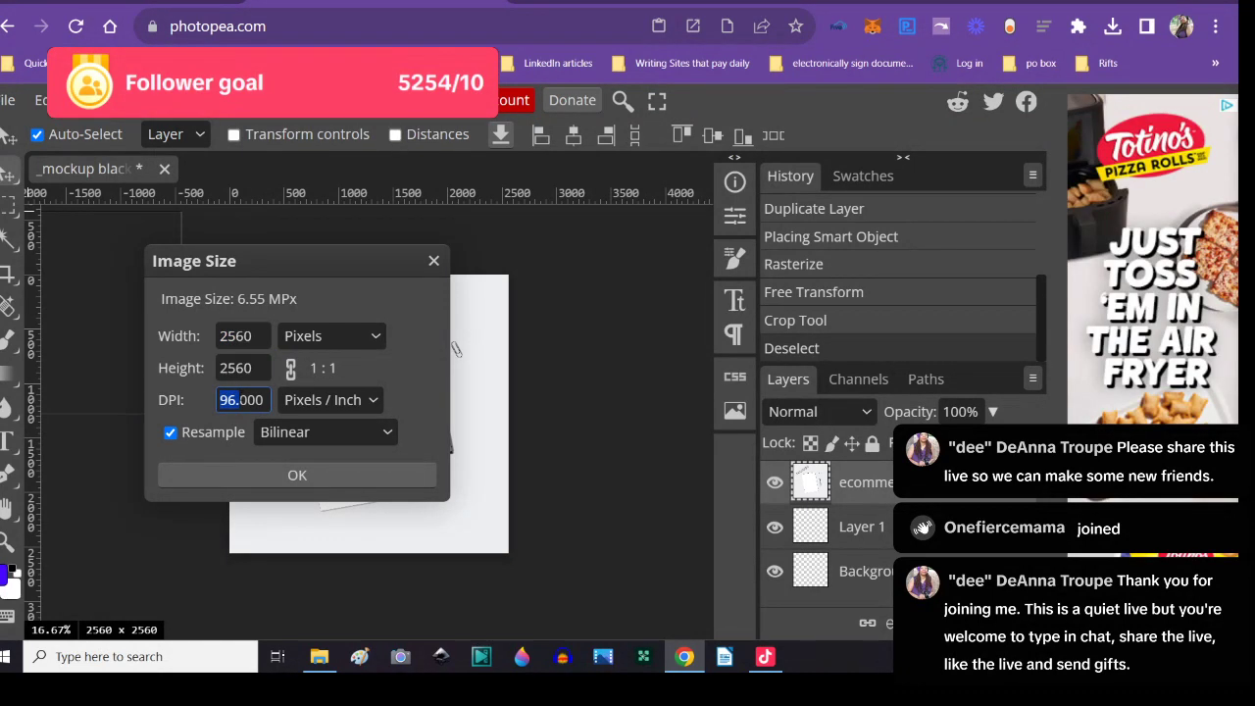
pyautogui.write('300.')
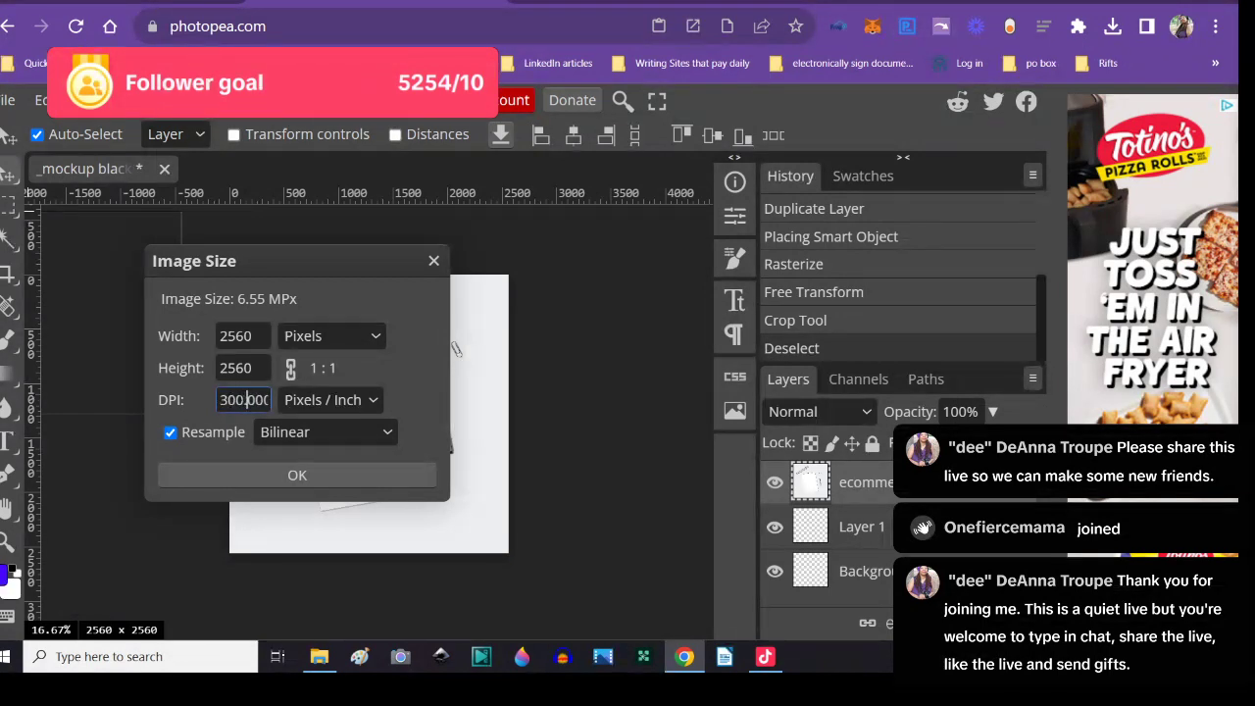
pyautogui.click(280, 474)
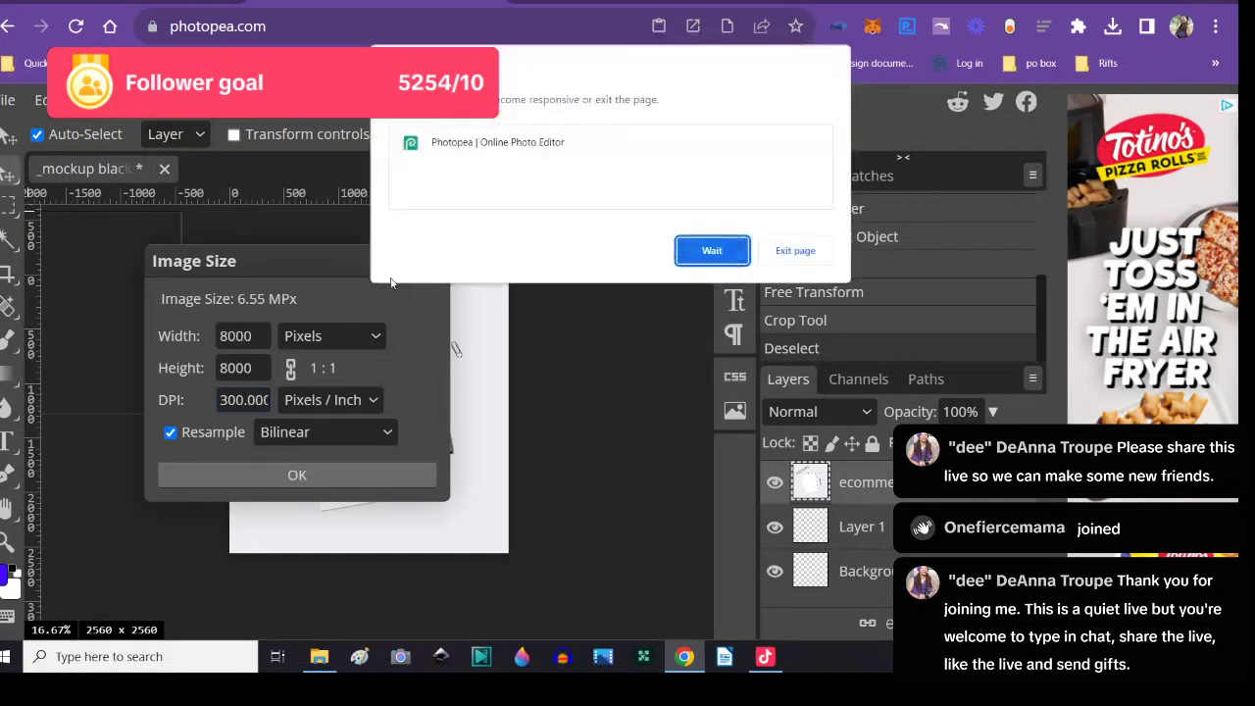
pyautogui.click(712, 253)
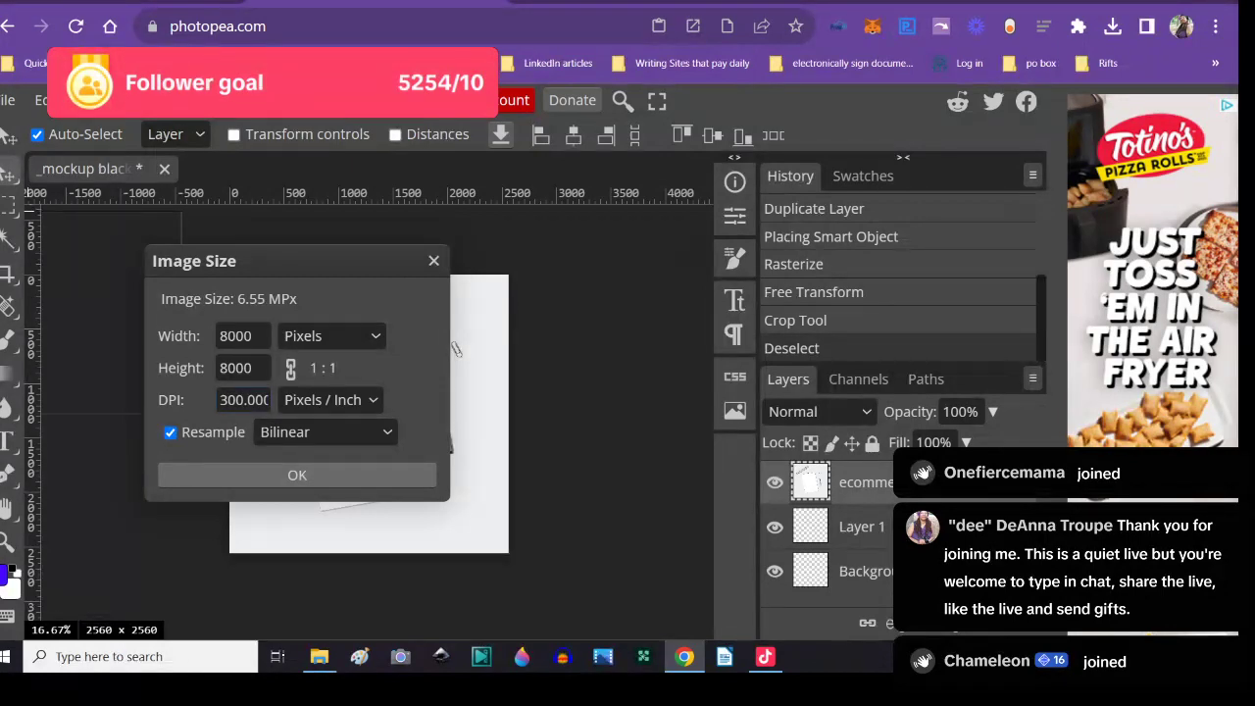
# - Leave the unresponsive editor page and load photopea.com again in a new browser tab
pyautogui.hotkey('ctrl', 'Tab')
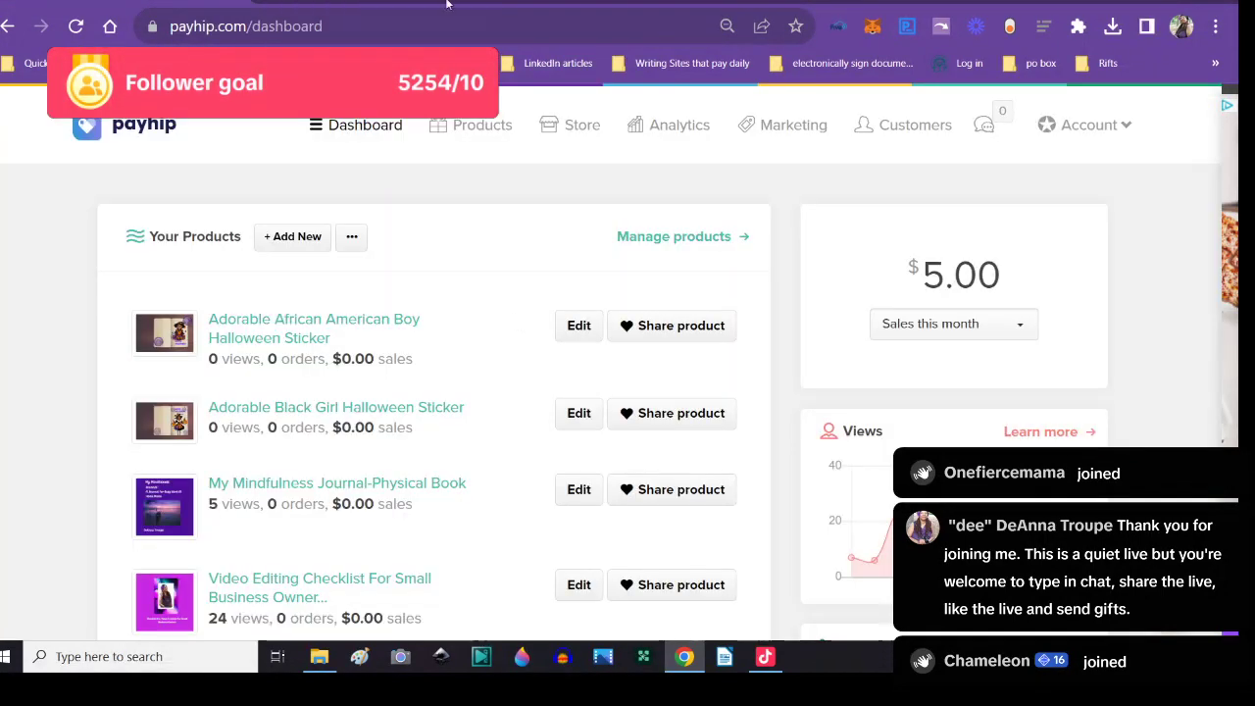
pyautogui.click(281, 3)
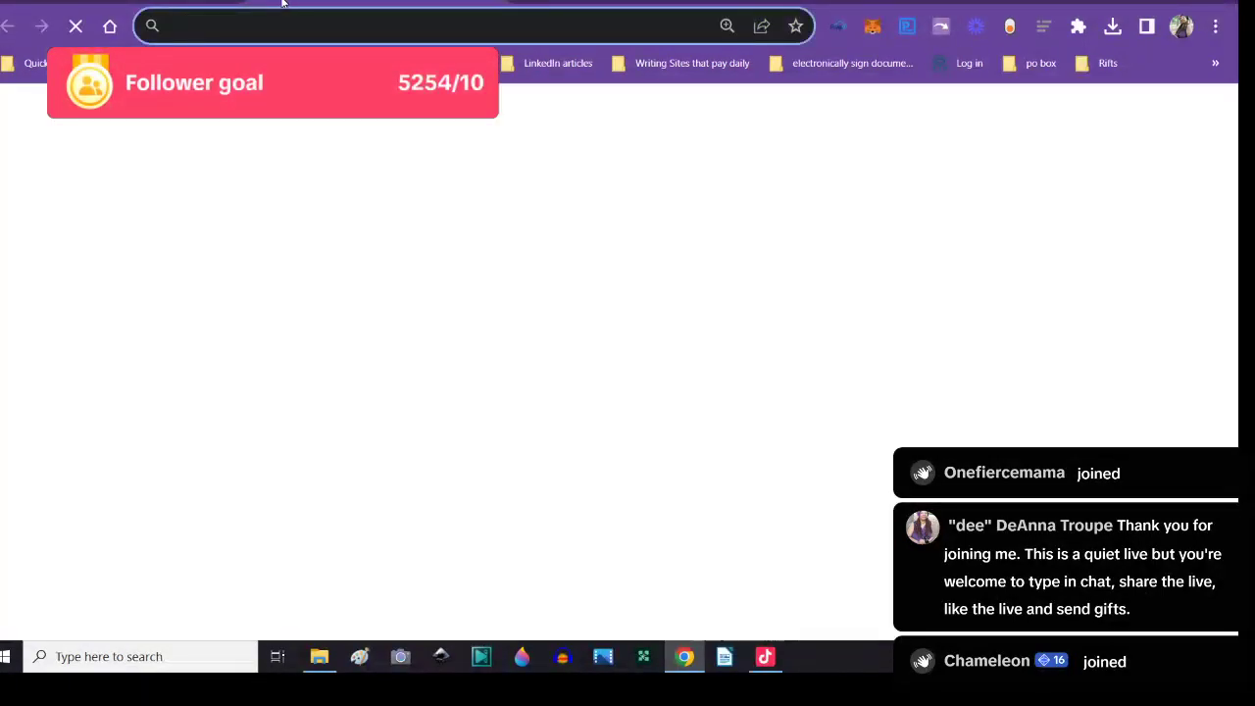
pyautogui.write('photo')
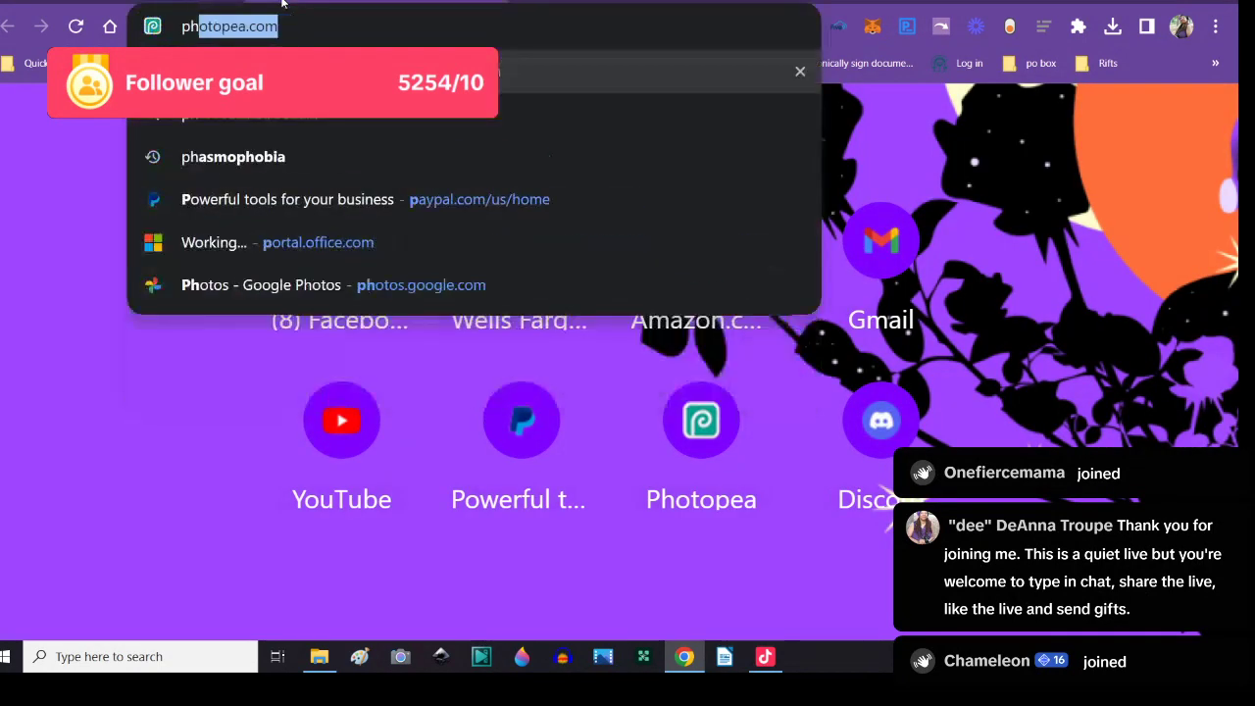
pyautogui.write('pea.com')
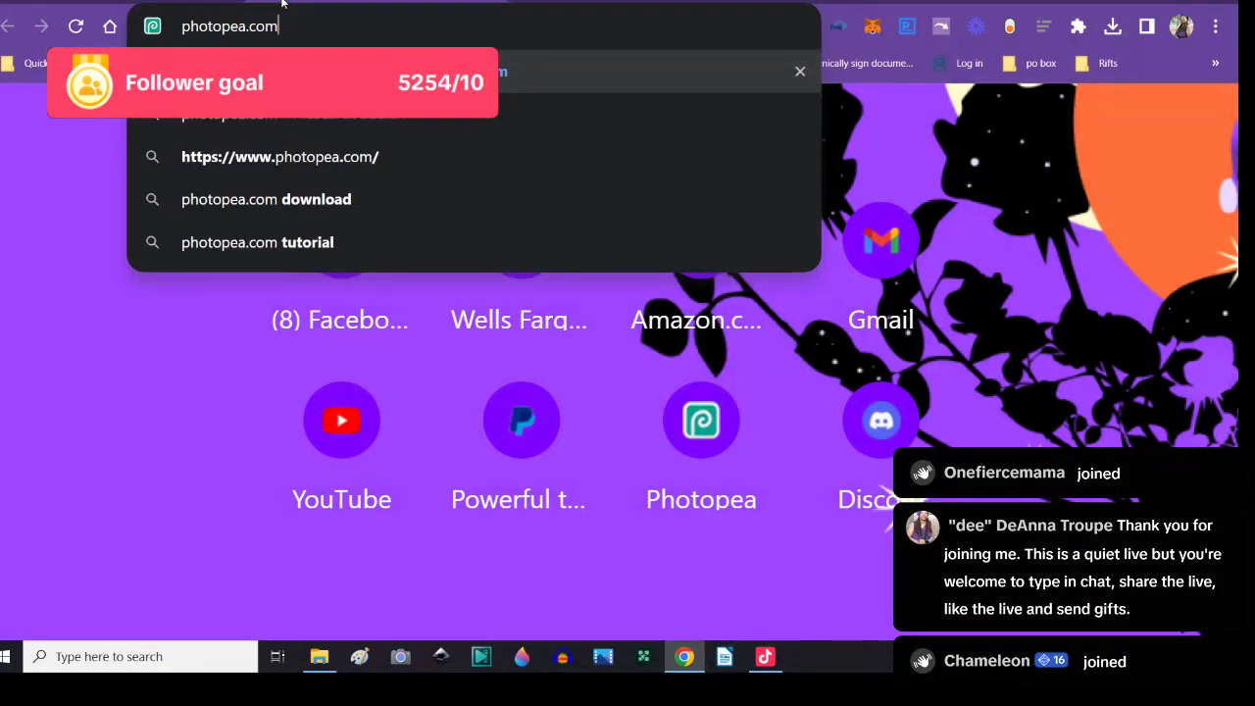
pyautogui.press('Return')
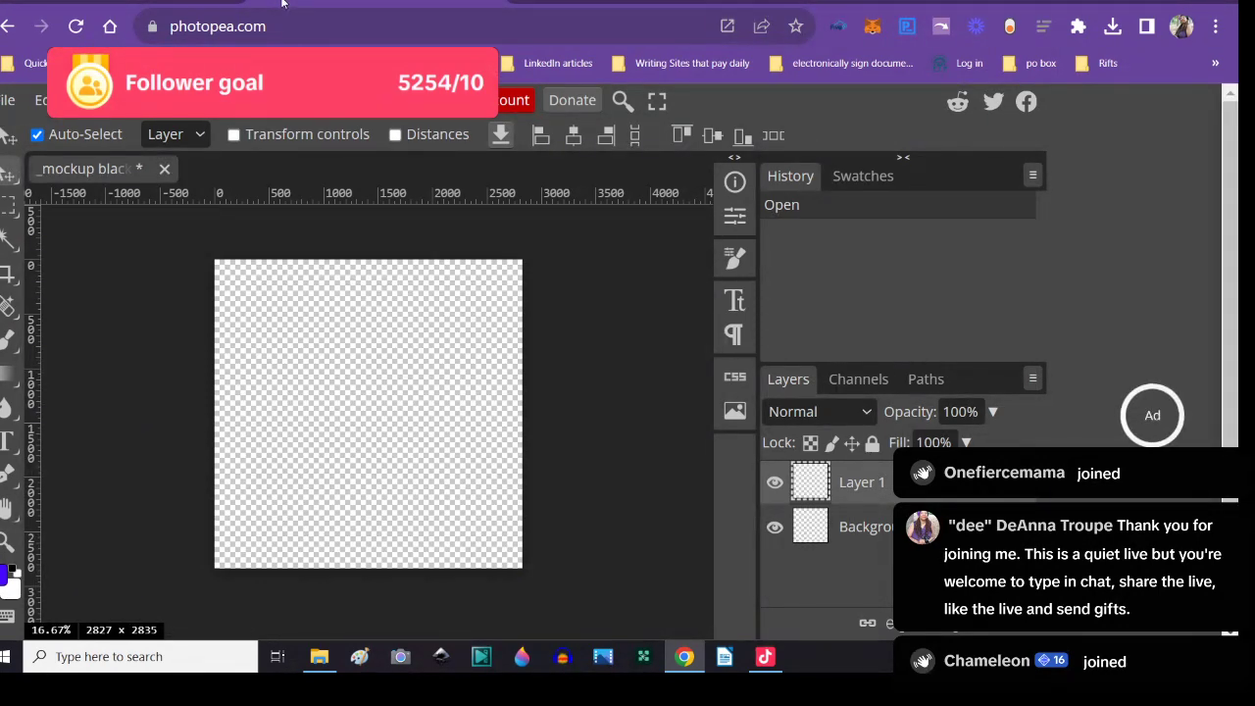
# - Place the image ecommerce-3682163_1920 from the pixabay folder into the emptied mockup document
pyautogui.click(6, 102)
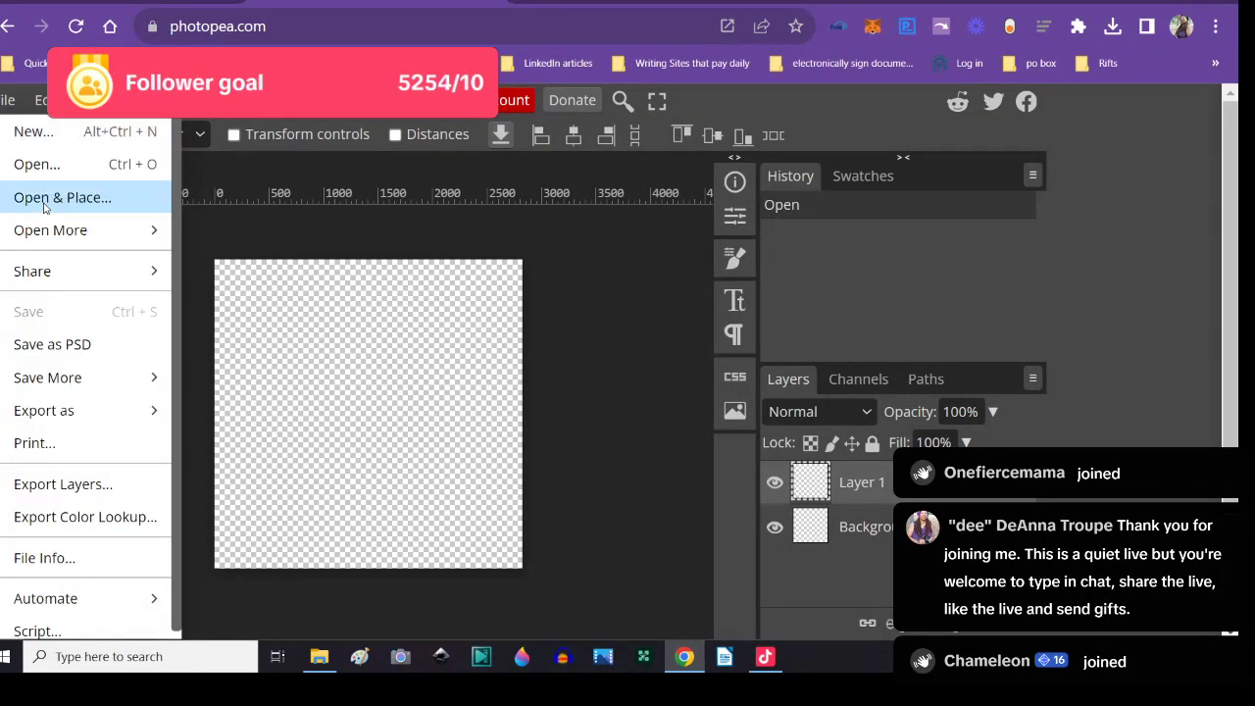
pyautogui.click(60, 198)
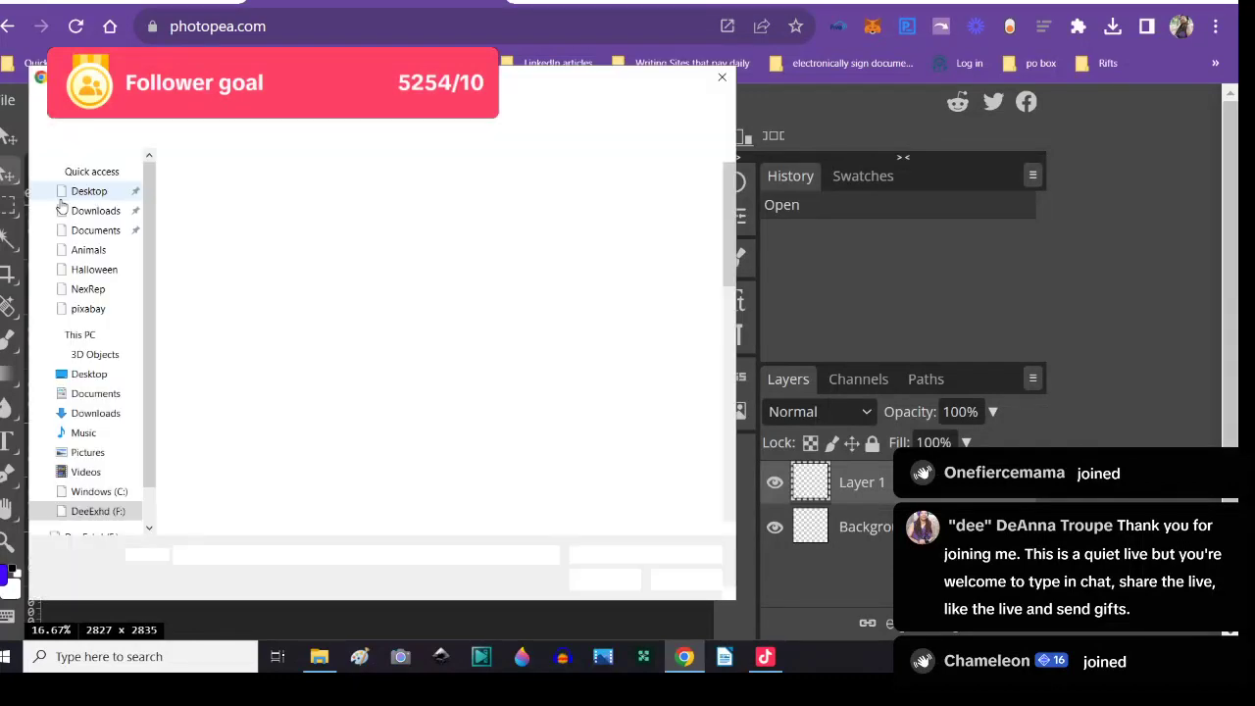
pyautogui.scroll(-5, 235, 363)
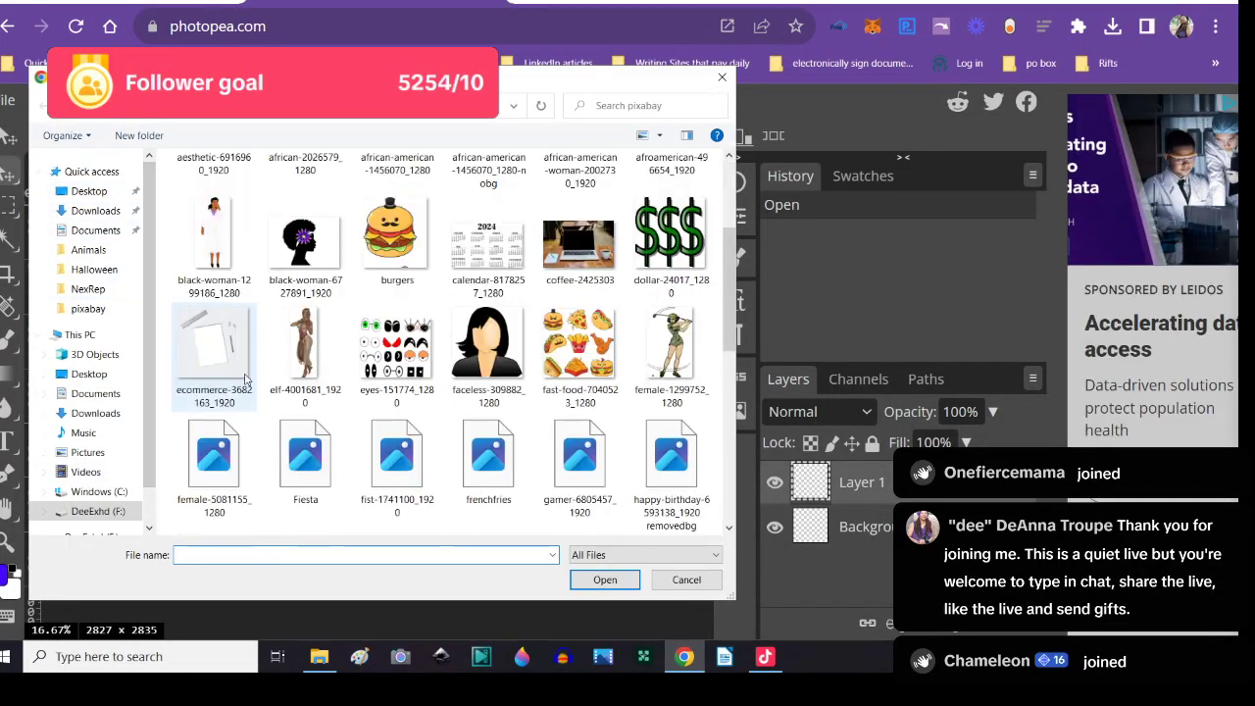
pyautogui.scroll(-2, 284, 461)
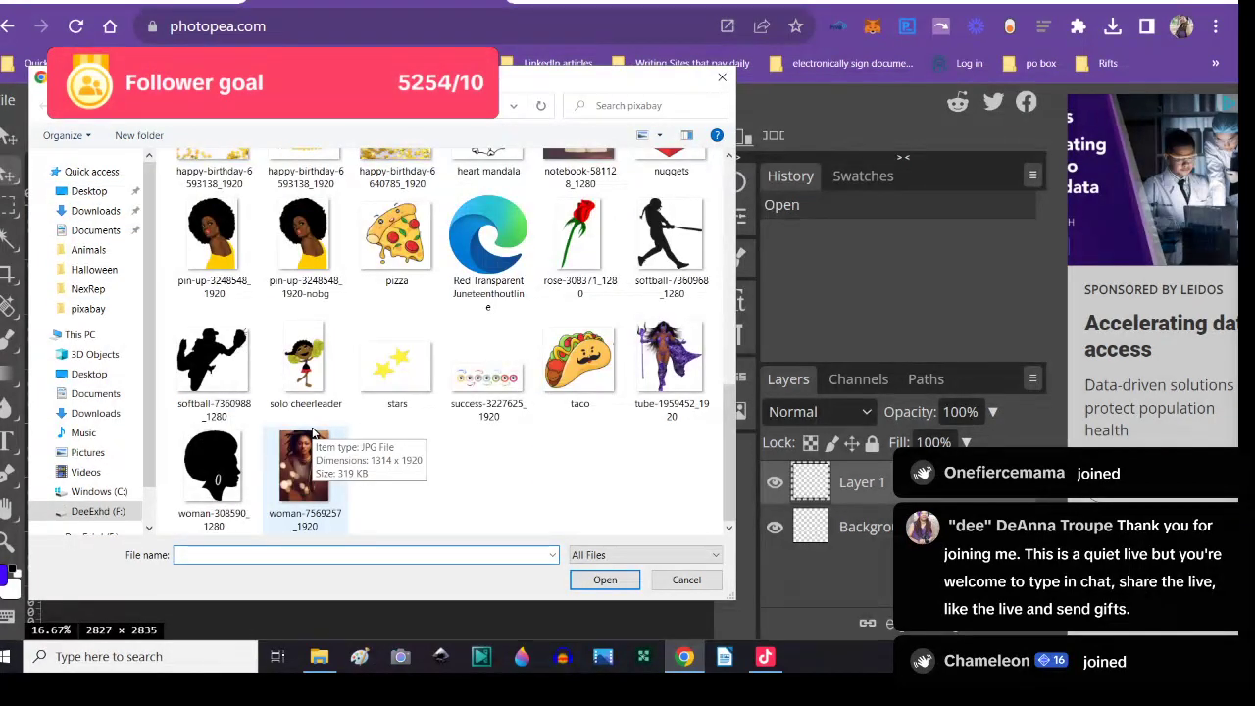
pyautogui.scroll(2, 309, 423)
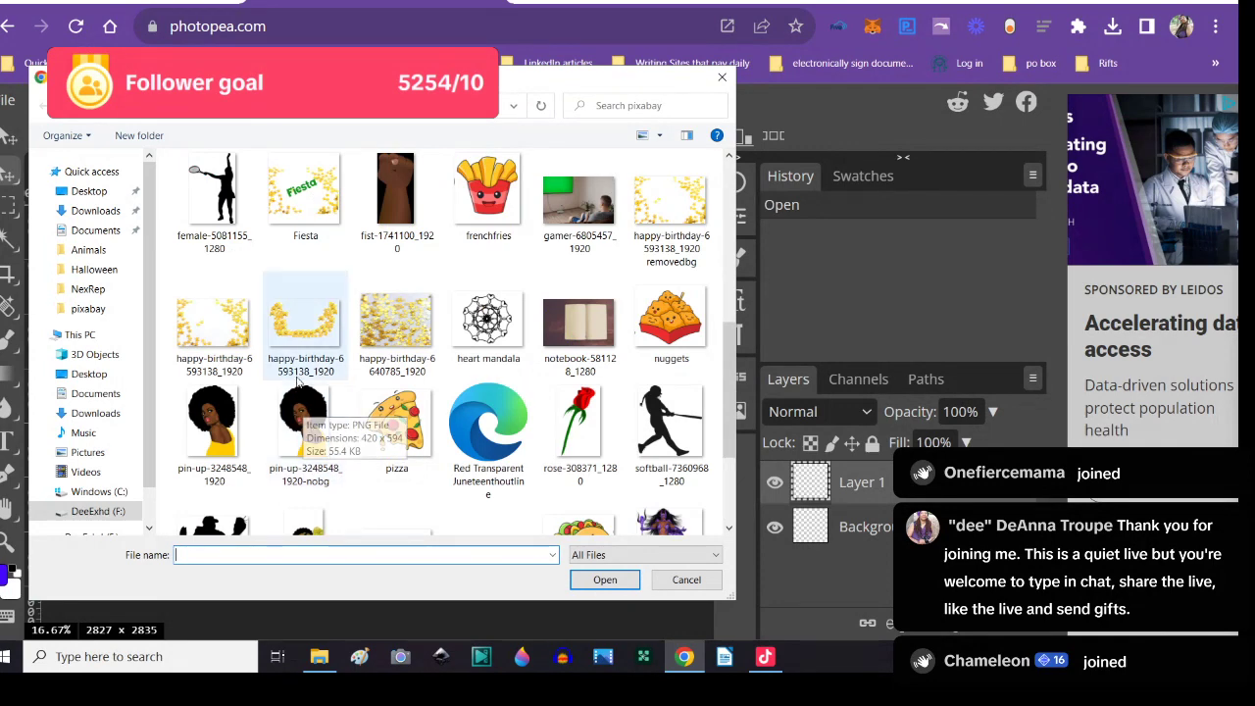
pyautogui.scroll(2, 299, 377)
pyautogui.click(222, 301)
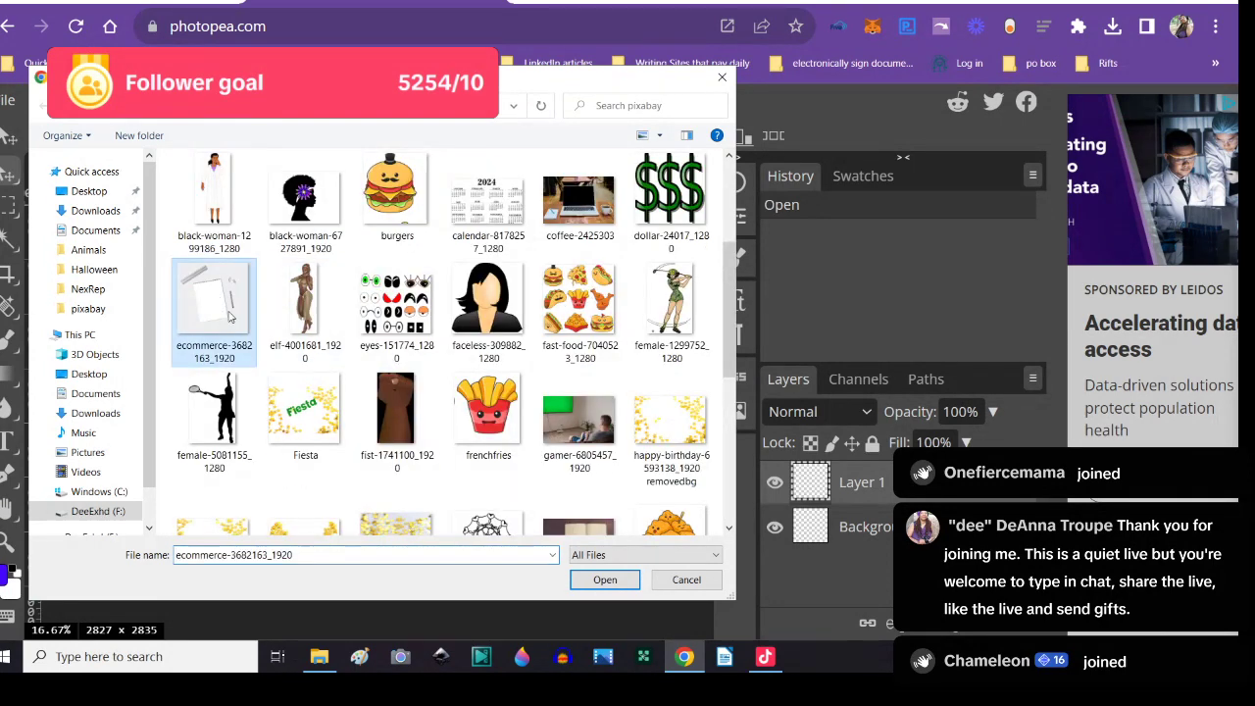
pyautogui.click(593, 579)
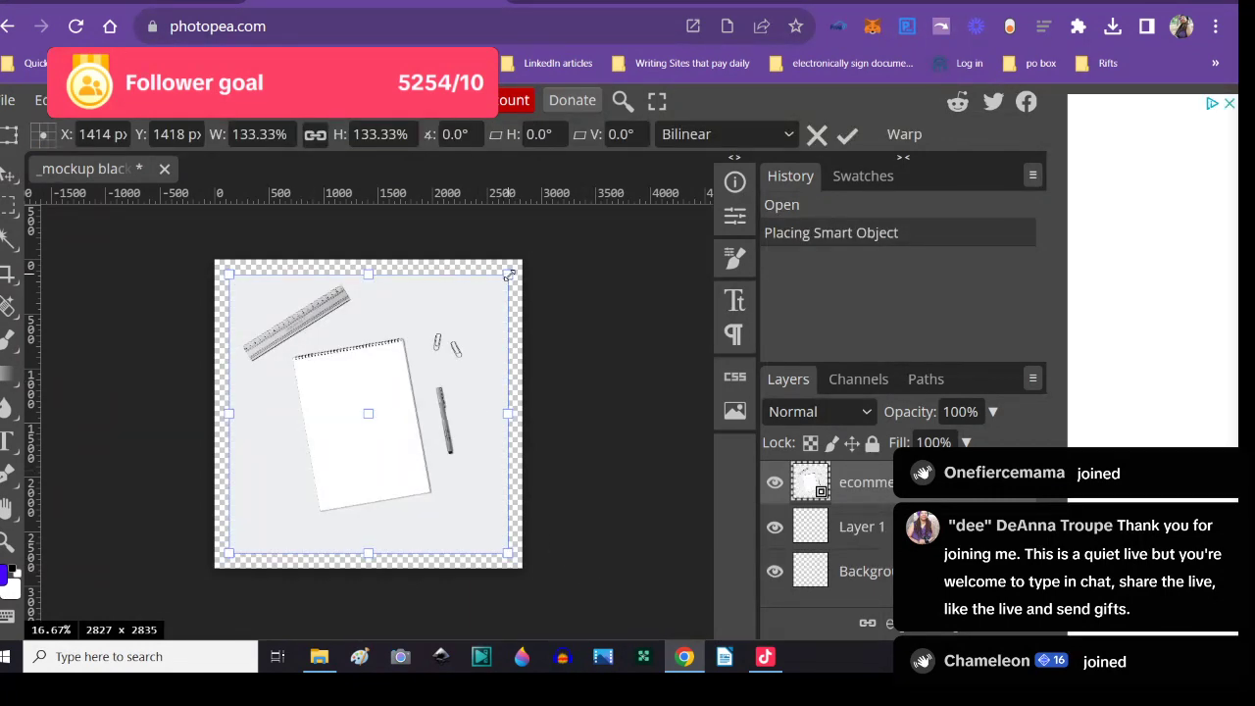
# - Scale the placed notepad image proportionally to 147.50% so it fills the whole canvas, and confirm the transform
pyautogui.moveTo(514, 267); pyautogui.dragTo(521, 261)
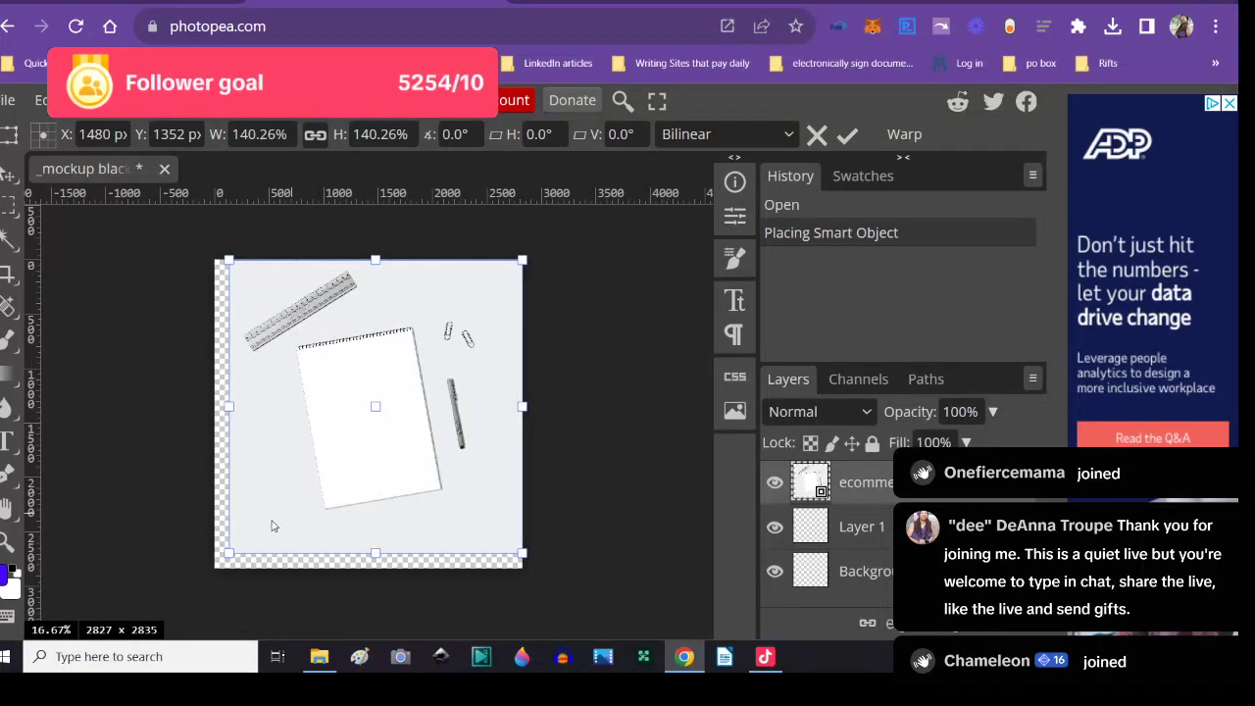
pyautogui.moveTo(227, 553); pyautogui.dragTo(208, 568)
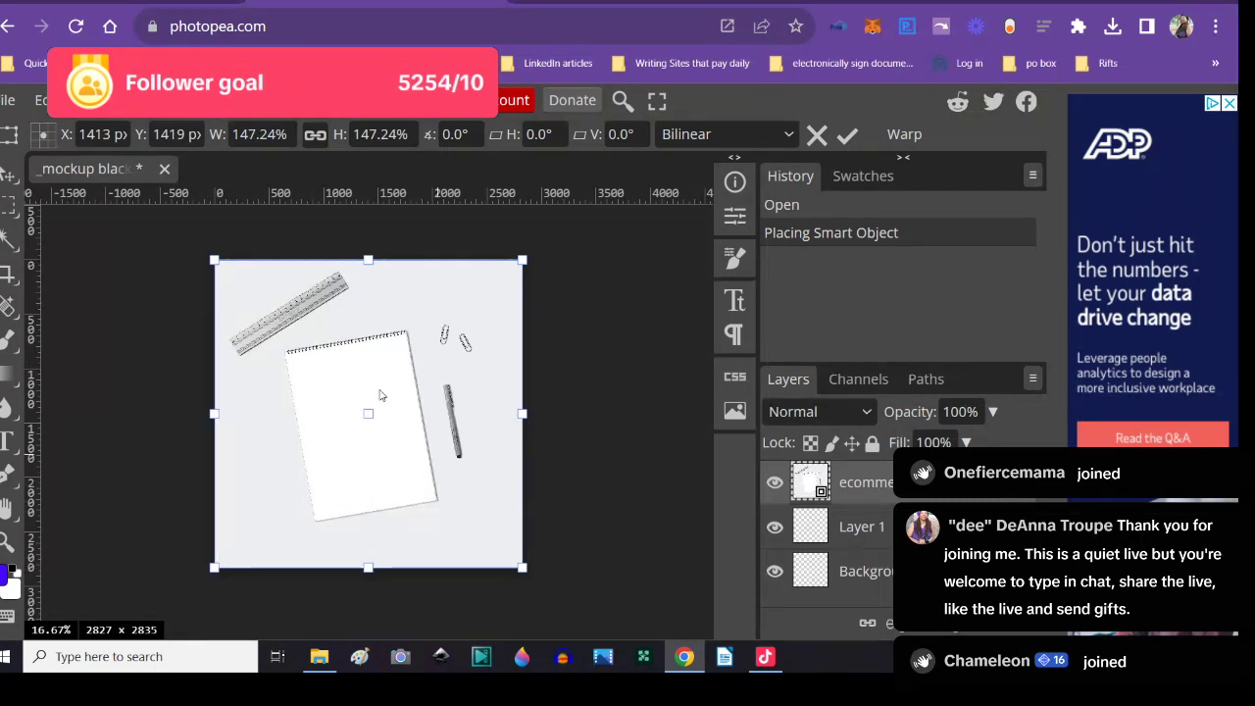
pyautogui.moveTo(369, 259); pyautogui.dragTo(367, 258)
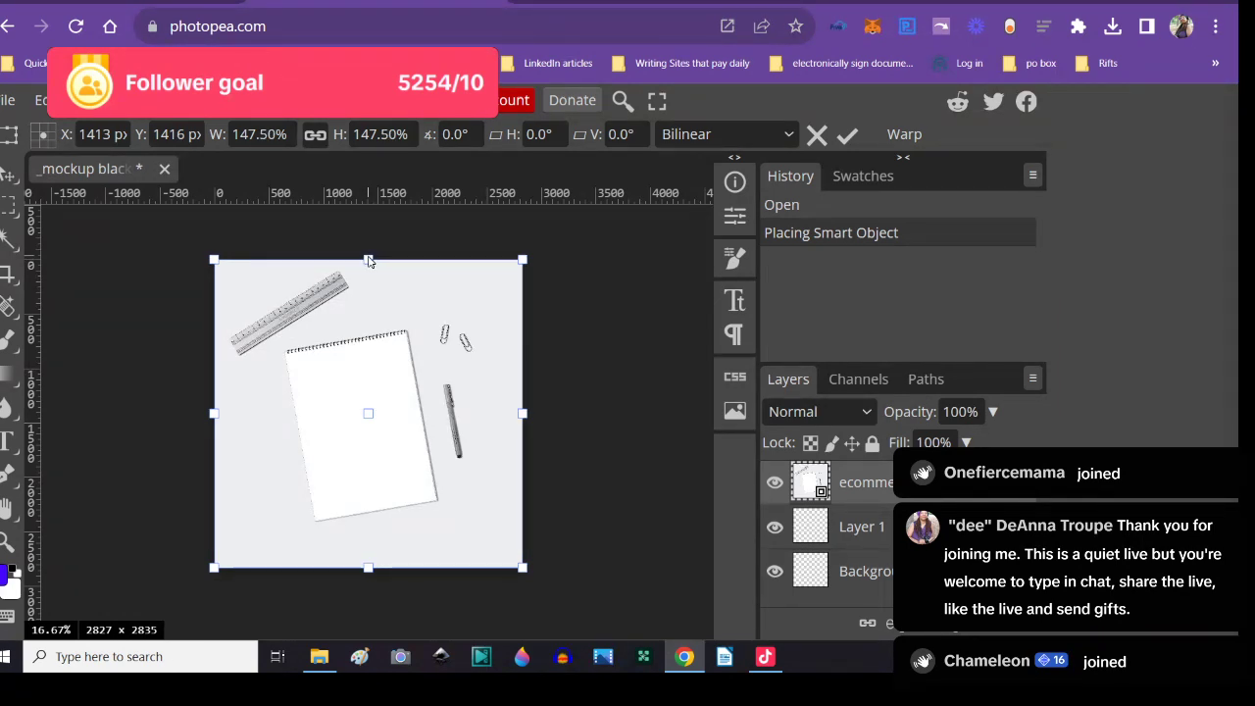
pyautogui.press('Return')
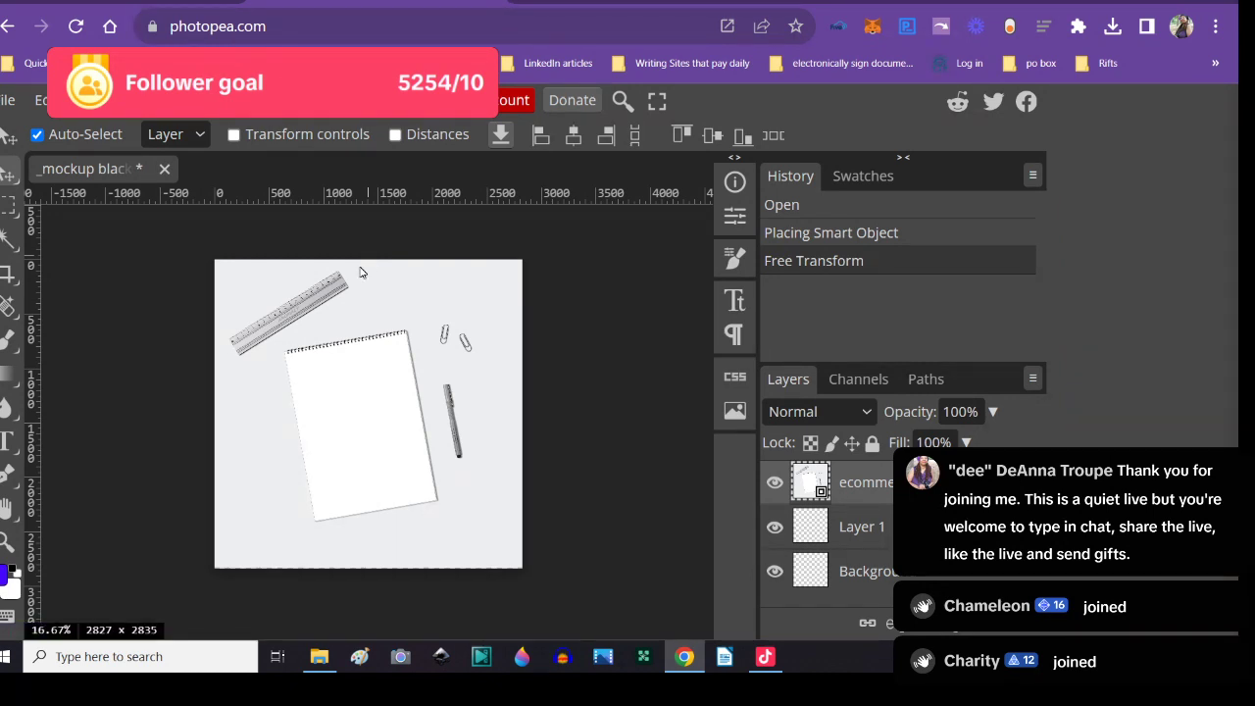
# - Start placing another image and browse the F: drive to the Halloween folder inside Stickers
pyautogui.click(4, 102)
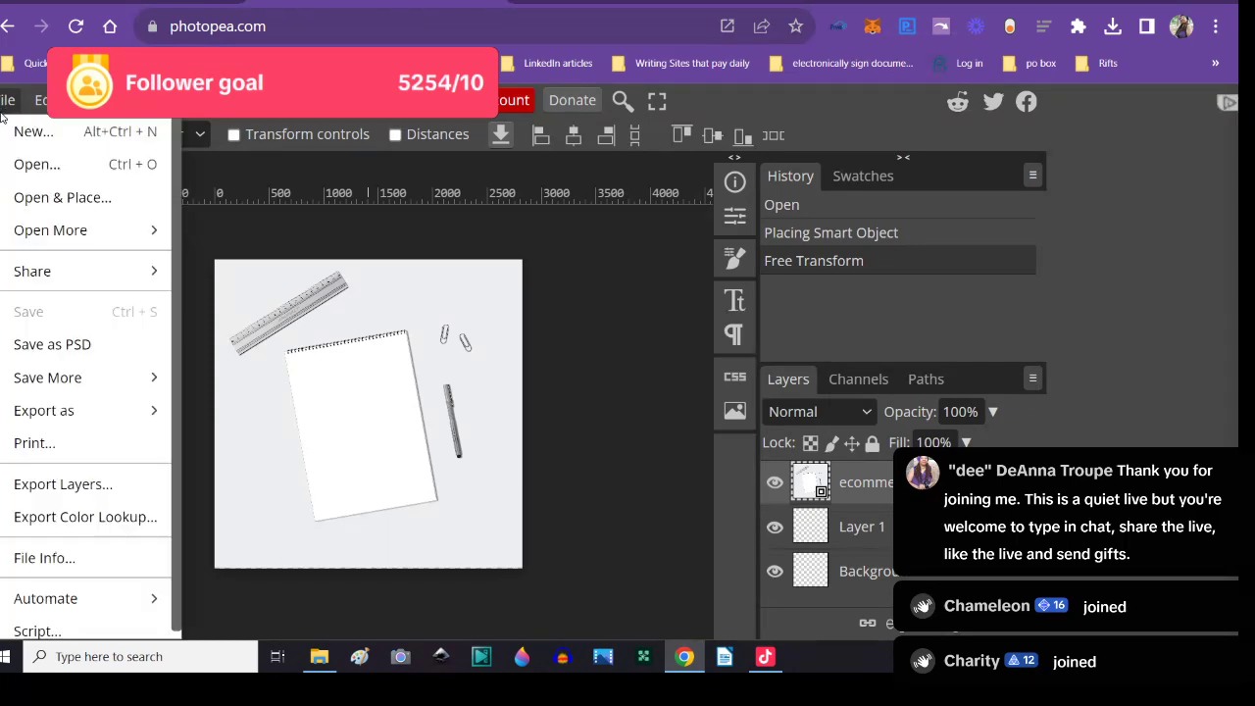
pyautogui.click(71, 200)
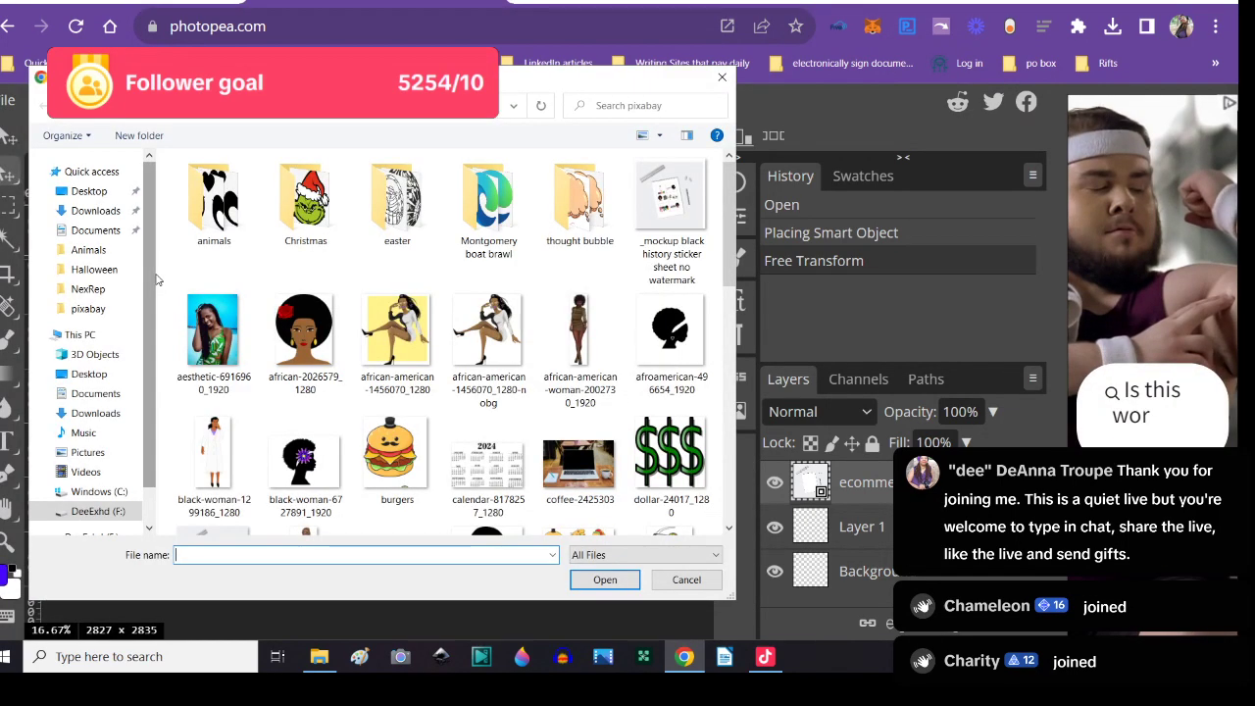
pyautogui.hotkey('alt', 'Up')
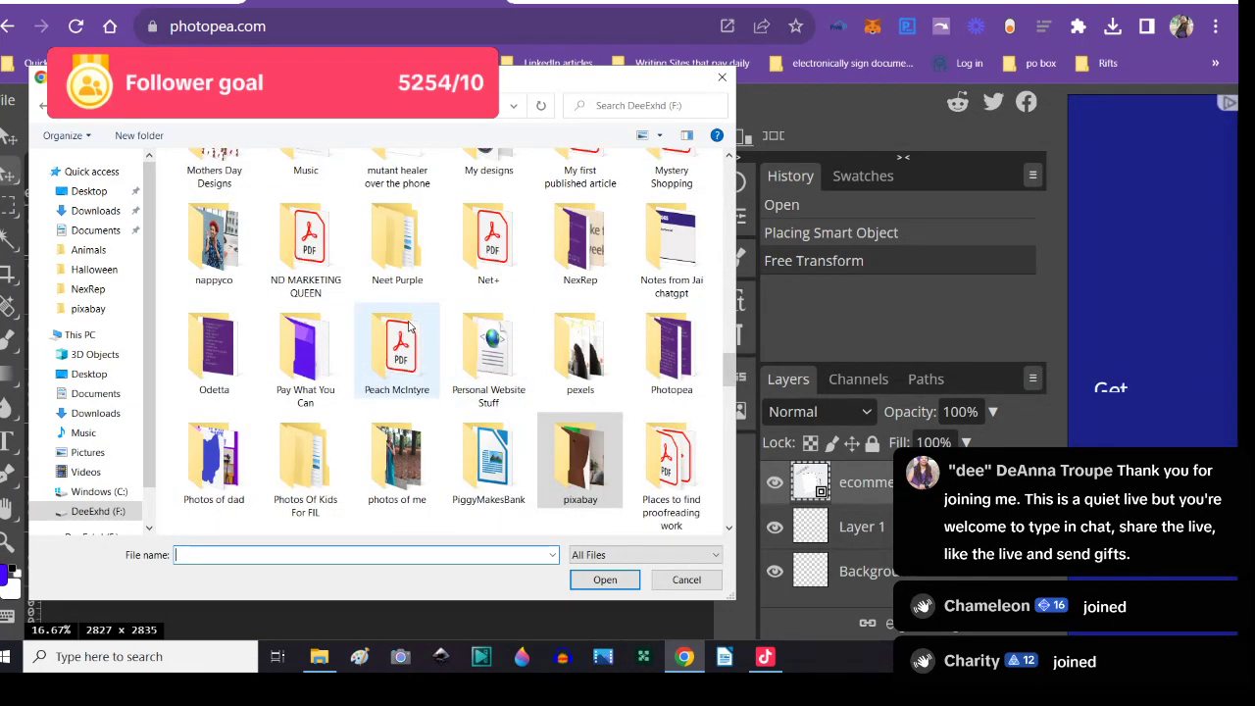
pyautogui.scroll(2, 393, 324)
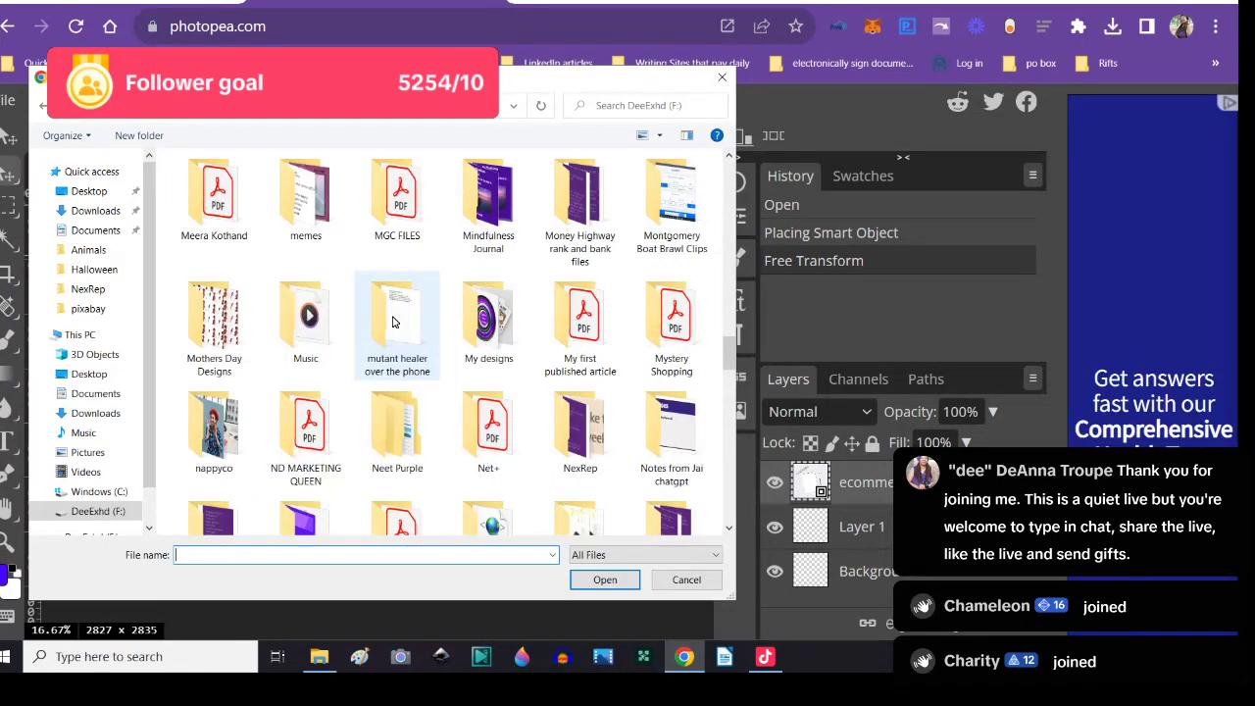
pyautogui.scroll(2, 393, 323)
pyautogui.scroll(3, 393, 323)
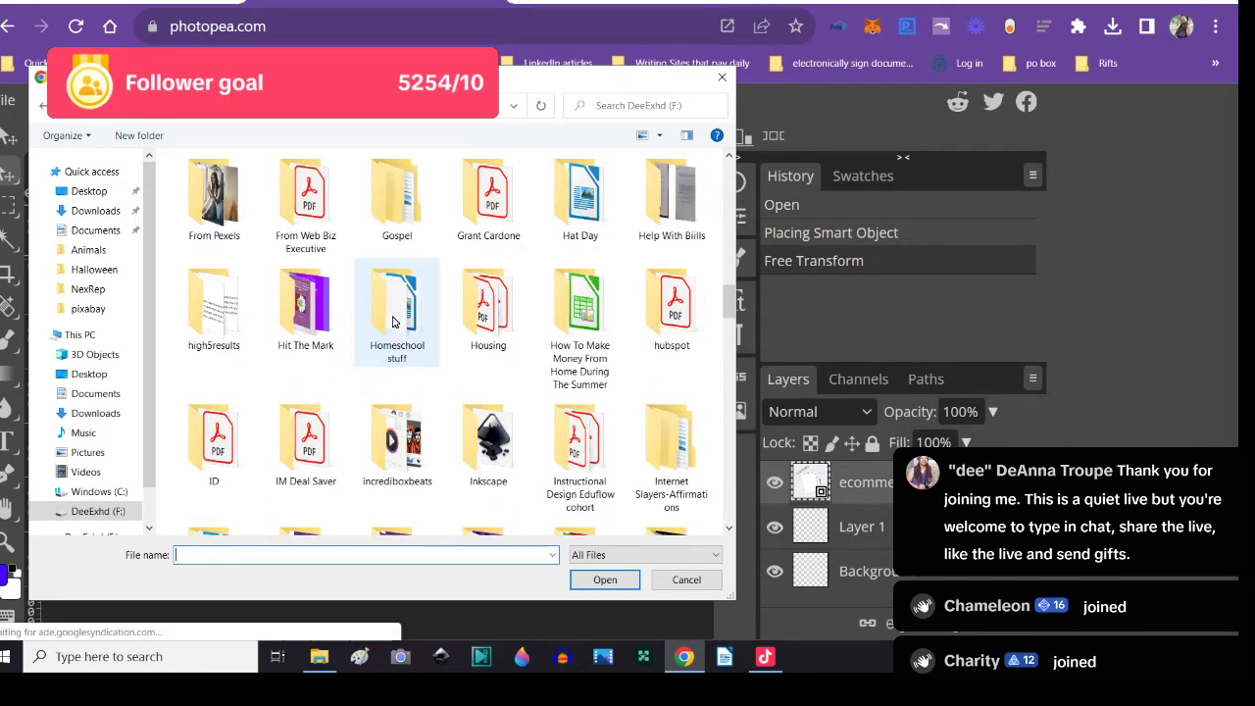
pyautogui.scroll(-2, 392, 324)
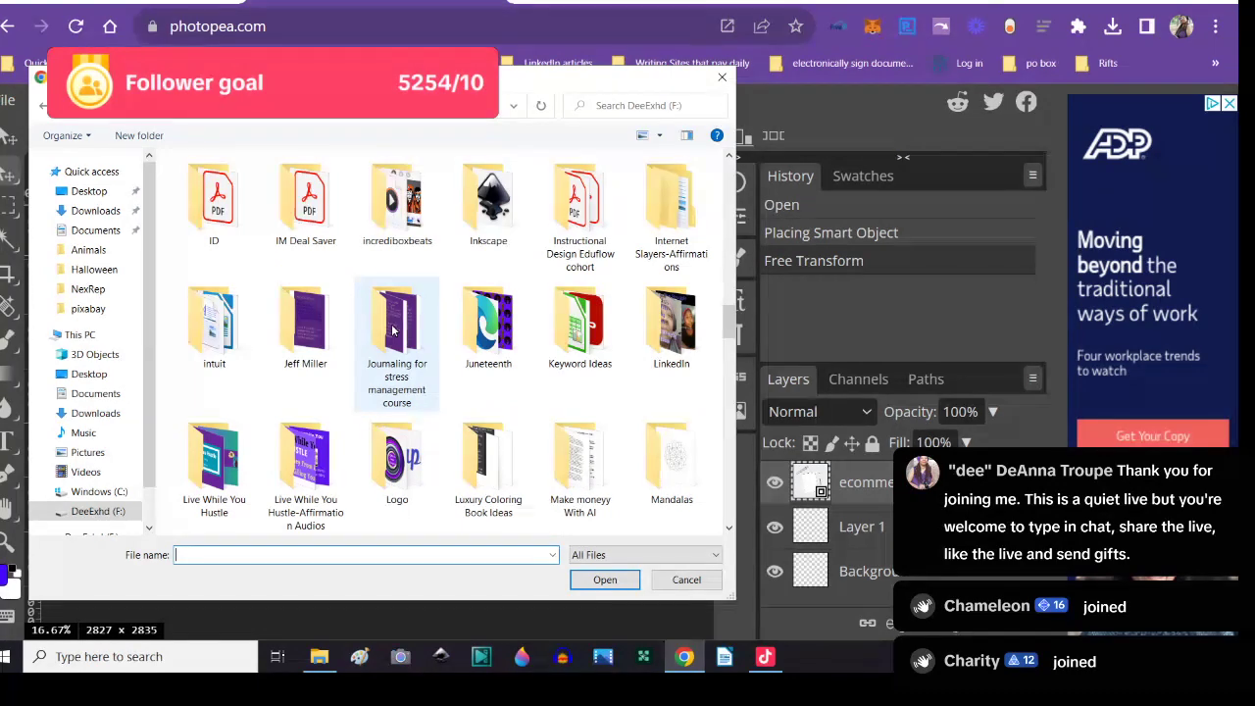
pyautogui.scroll(2, 392, 330)
pyautogui.scroll(2, 392, 330)
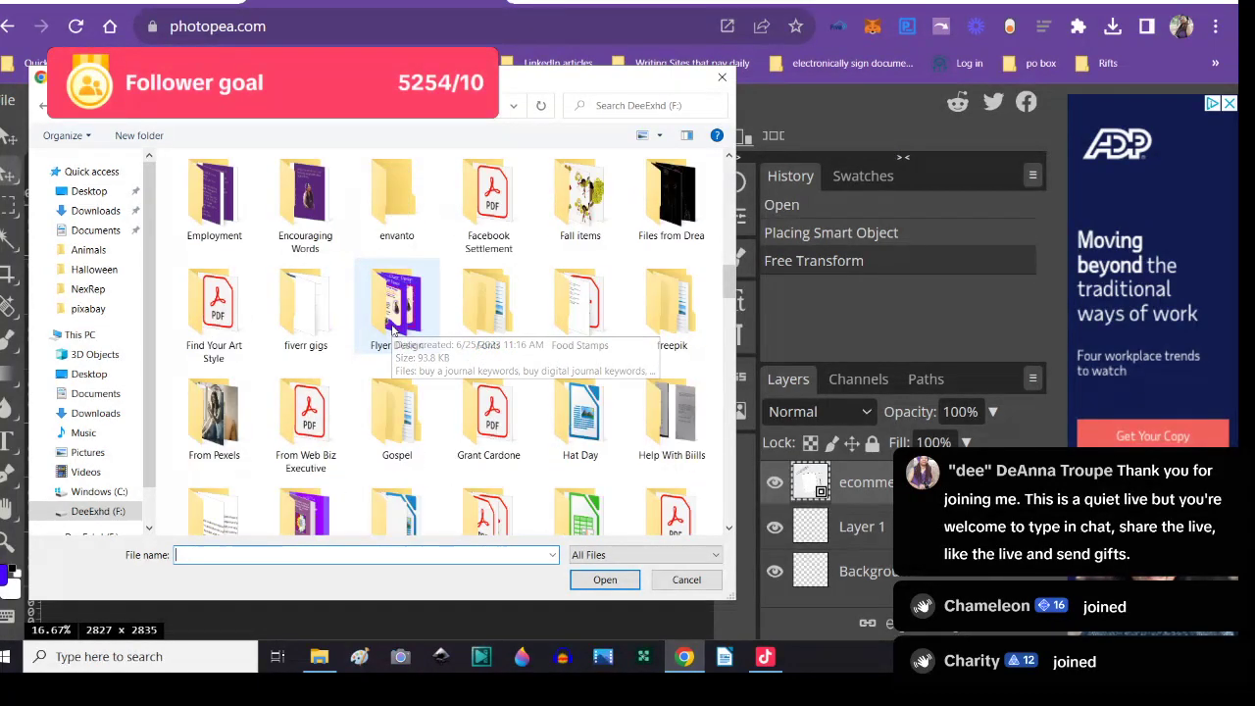
pyautogui.scroll(-8, 389, 334)
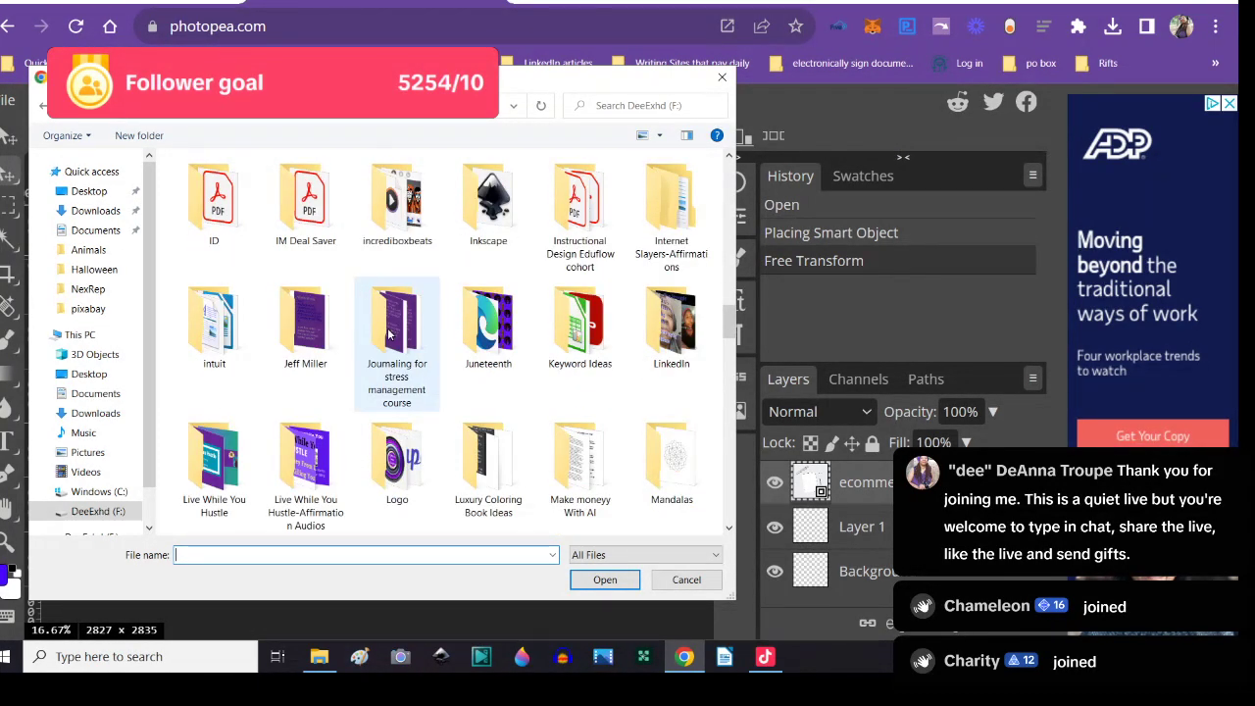
pyautogui.scroll(-3, 387, 336)
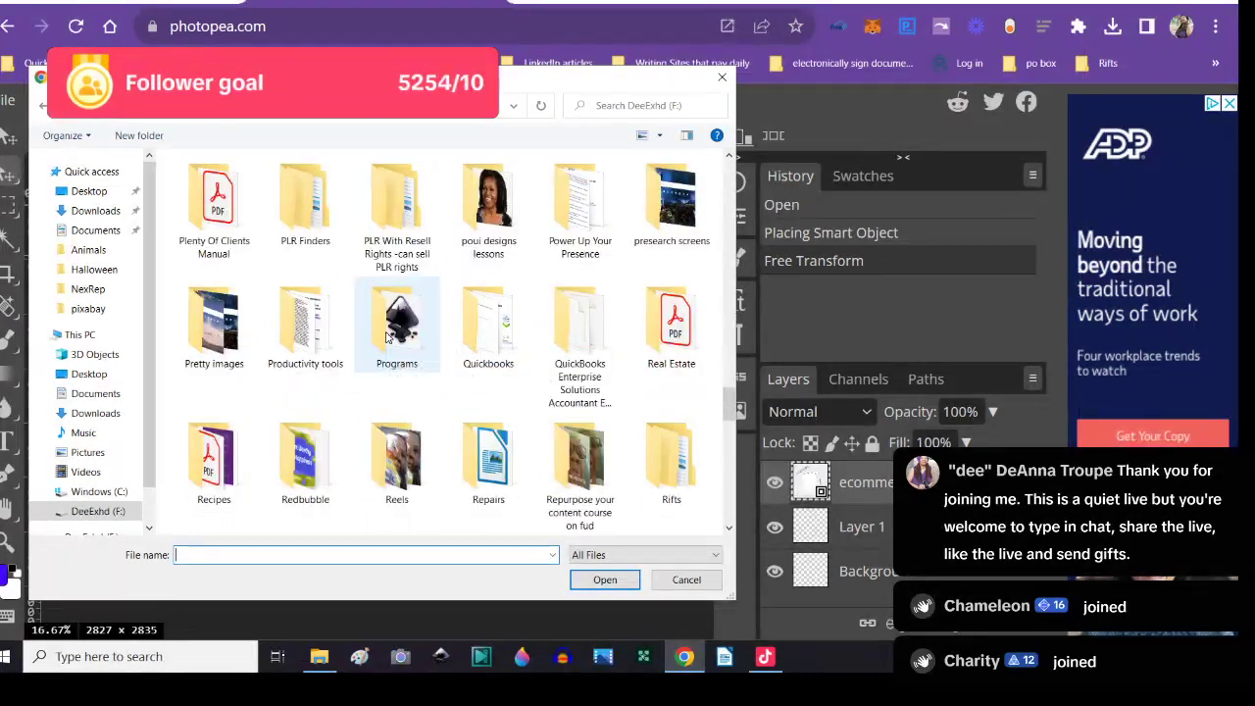
pyautogui.scroll(-2, 392, 340)
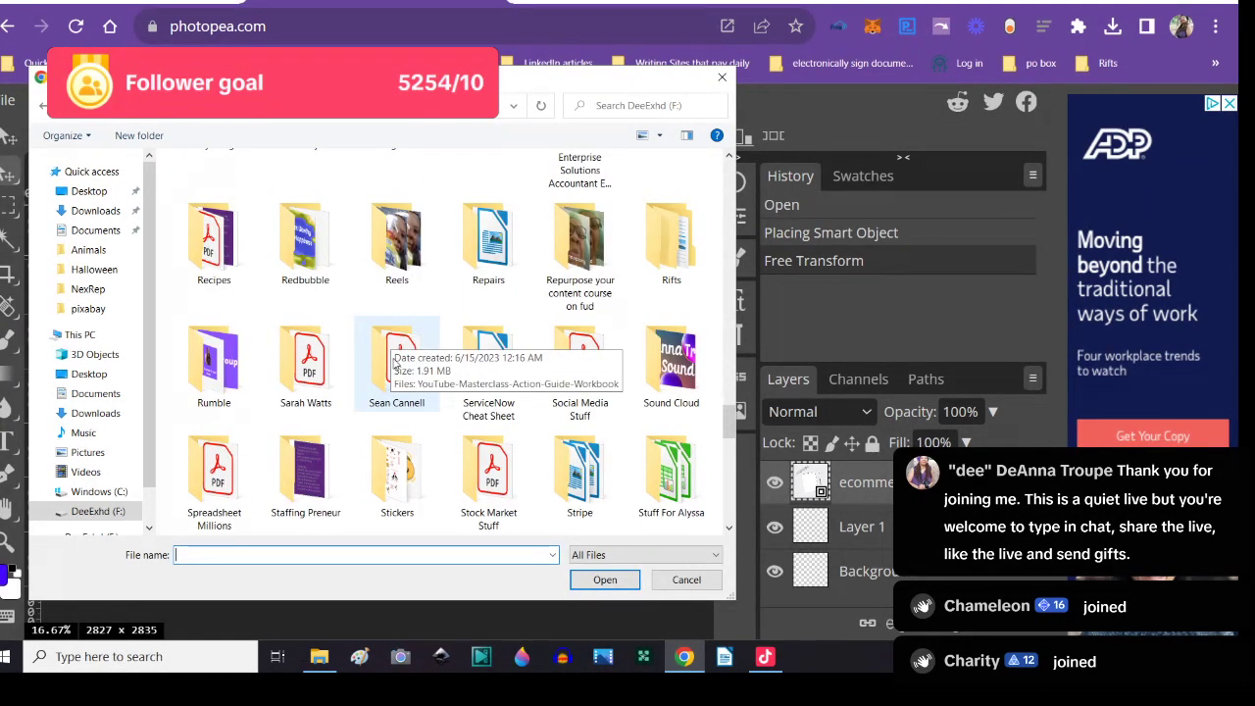
pyautogui.click(390, 476)
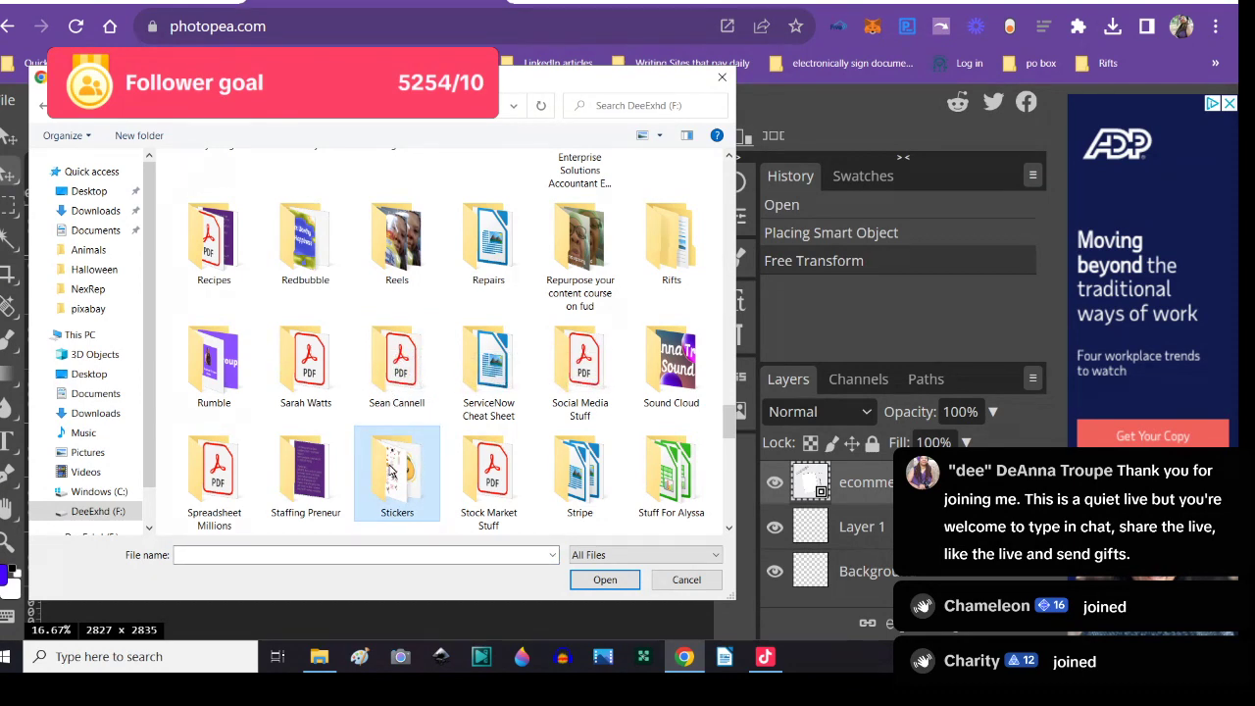
pyautogui.doubleClick(393, 459)
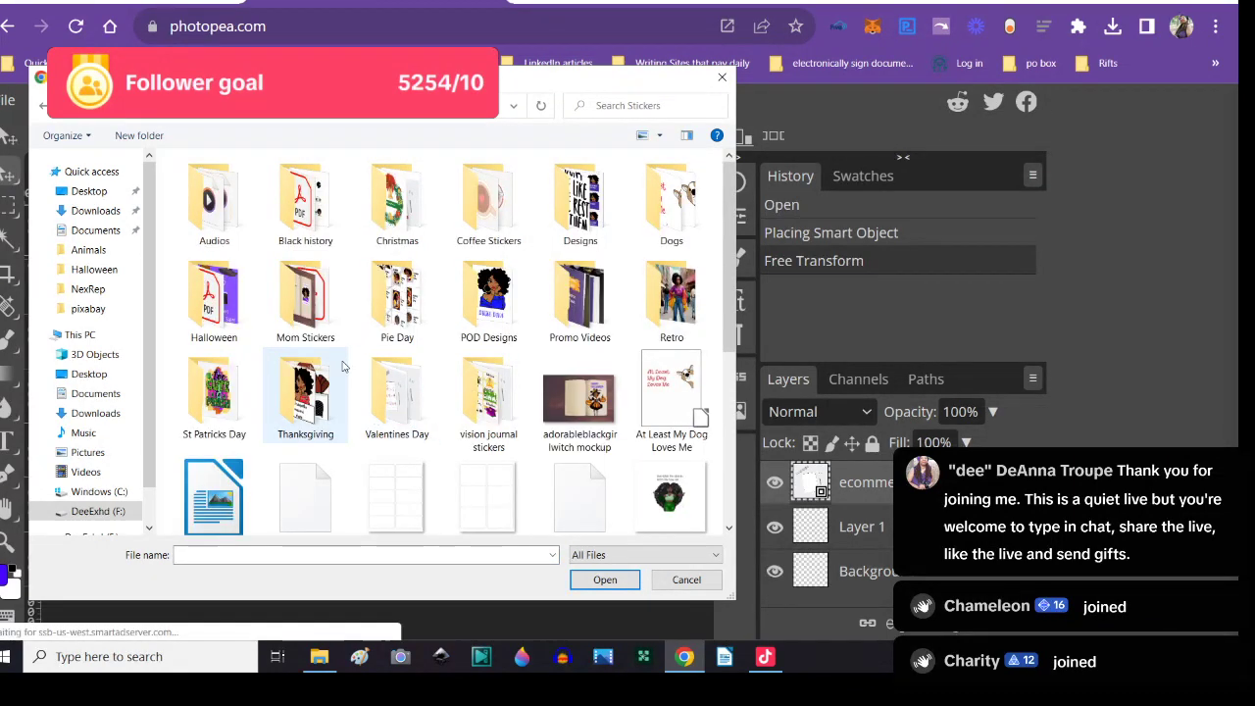
pyautogui.doubleClick(233, 302)
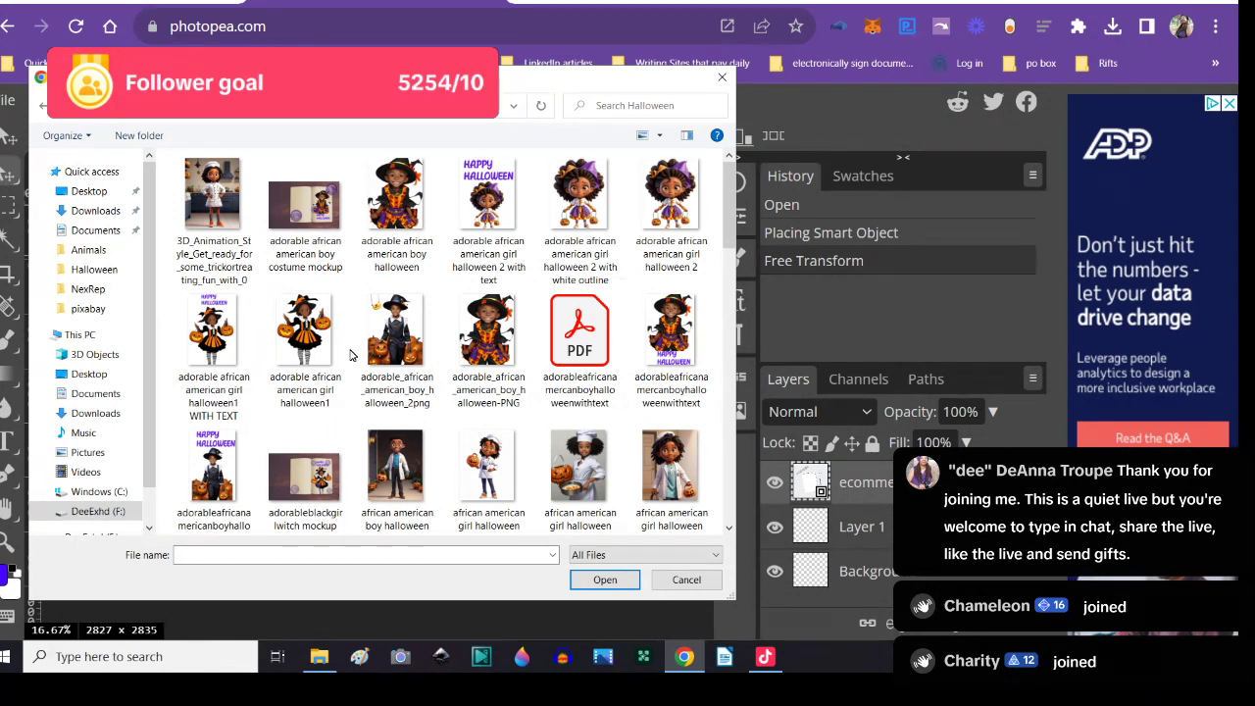
# - Place the image Cute Black Girl Halloween 2 black and white outline with text from the Halloween folder into the mockup
pyautogui.scroll(-1, 382, 437)
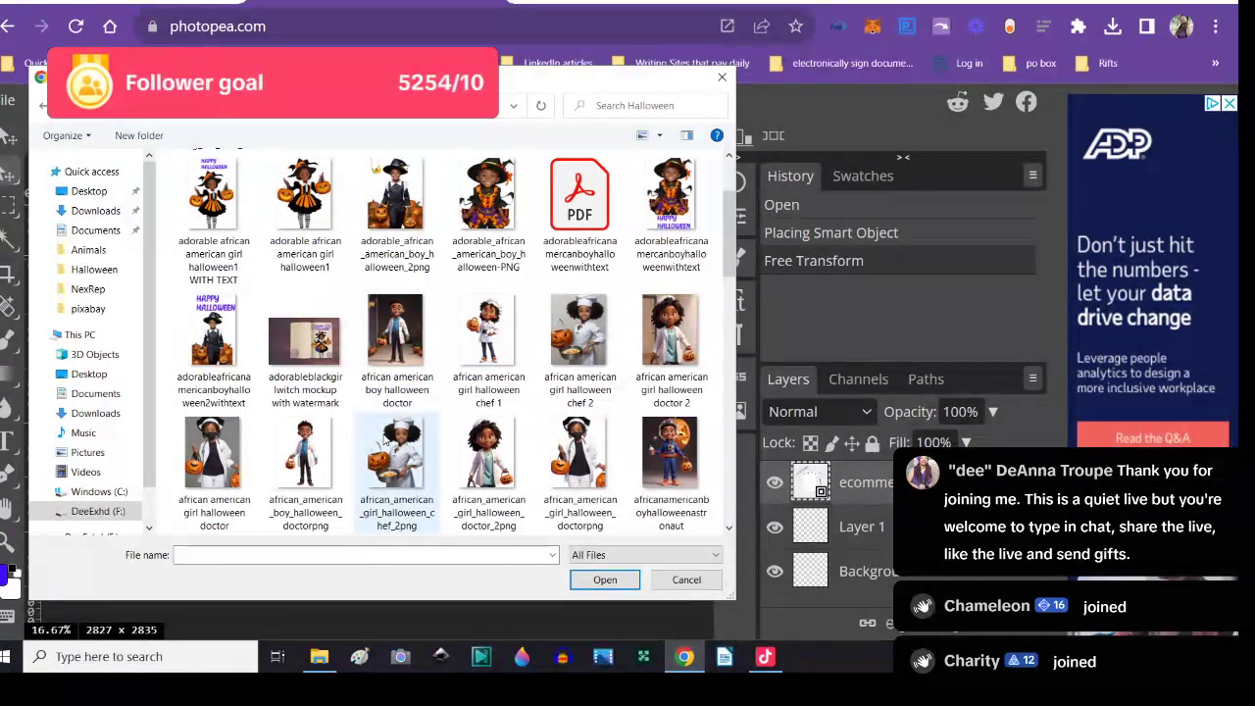
pyautogui.scroll(-2, 384, 441)
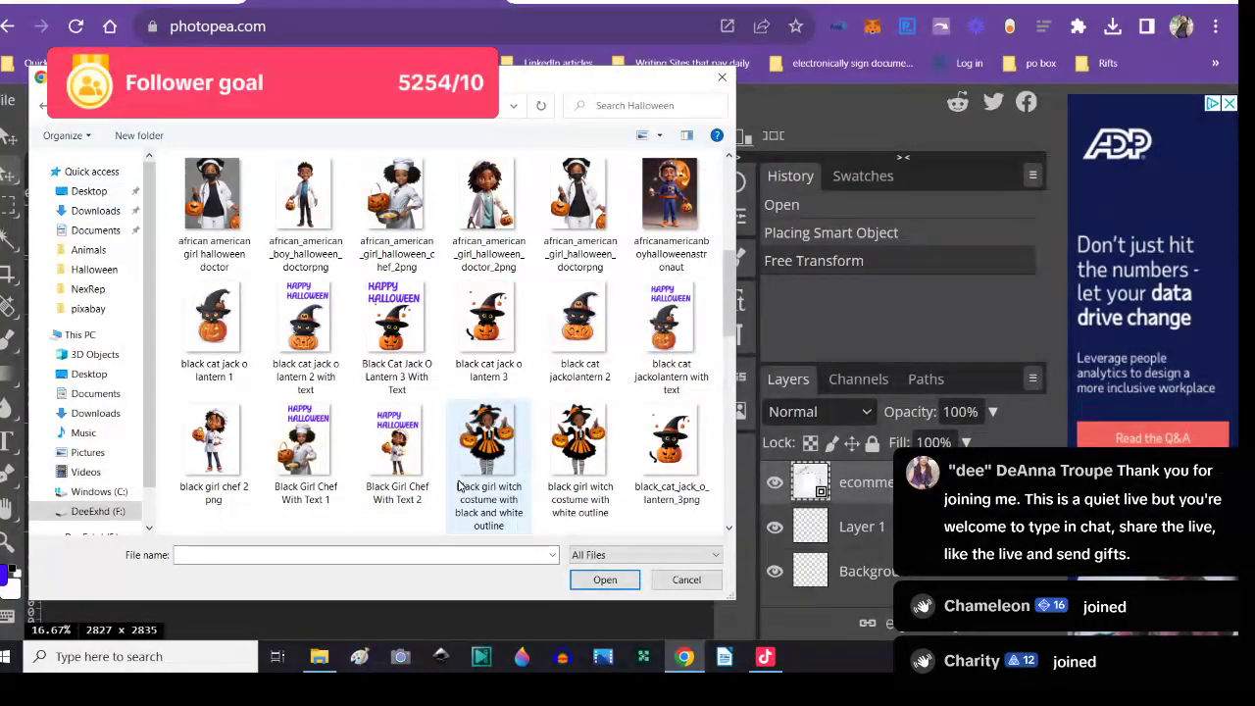
pyautogui.scroll(-1, 459, 484)
pyautogui.scroll(-1, 459, 484)
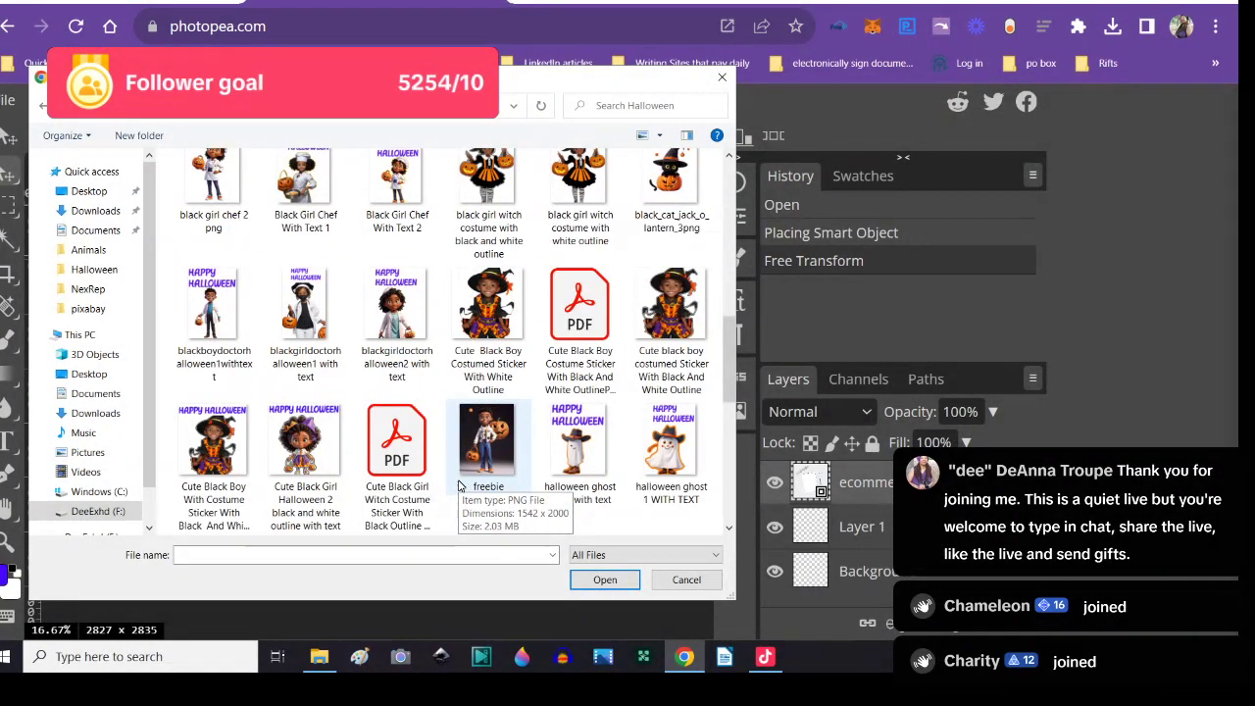
pyautogui.click(313, 465)
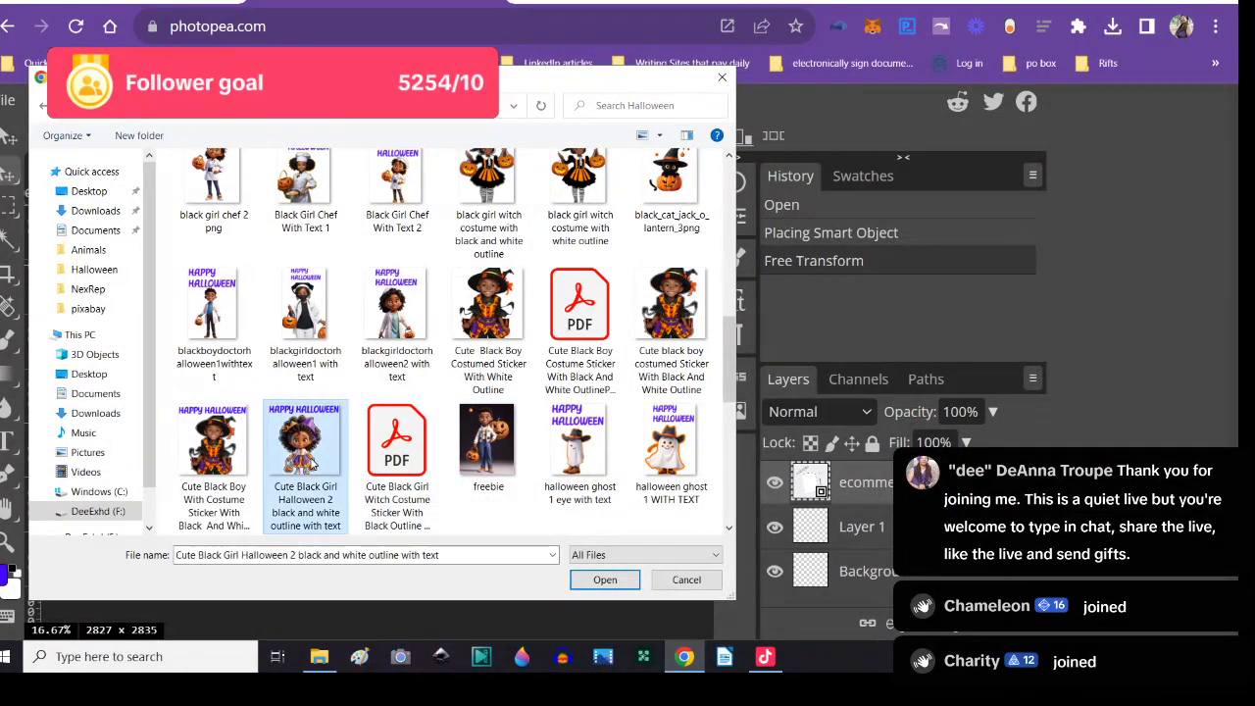
pyautogui.click(591, 582)
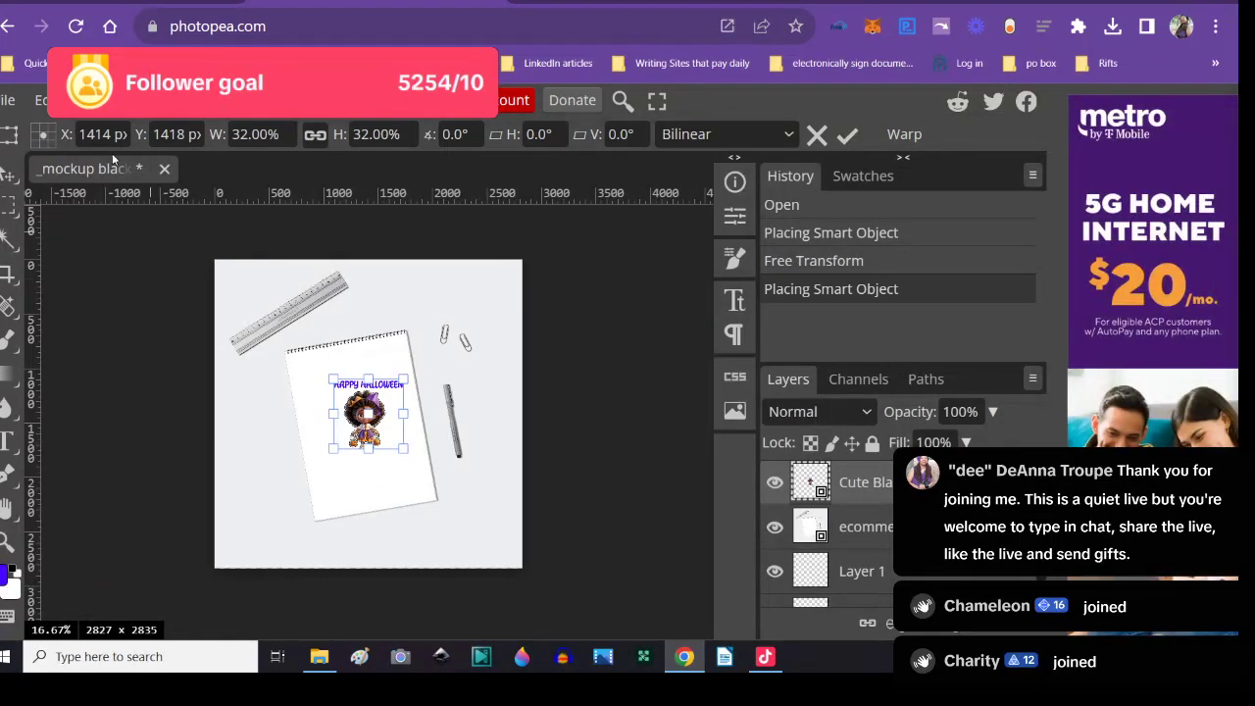
# - Free-transform the placed Halloween sticker, rotating it to about -14.4° to follow the tilt of the notepad
pyautogui.click(40, 100)
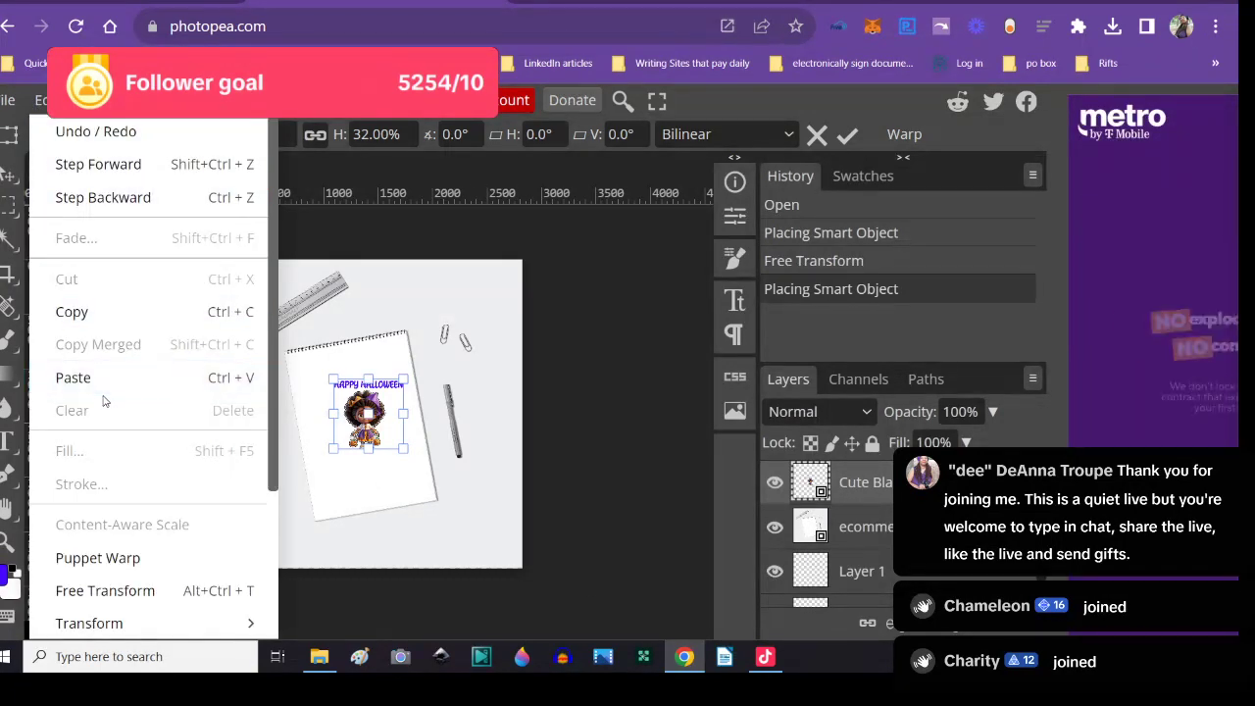
pyautogui.scroll(-1, 131, 588)
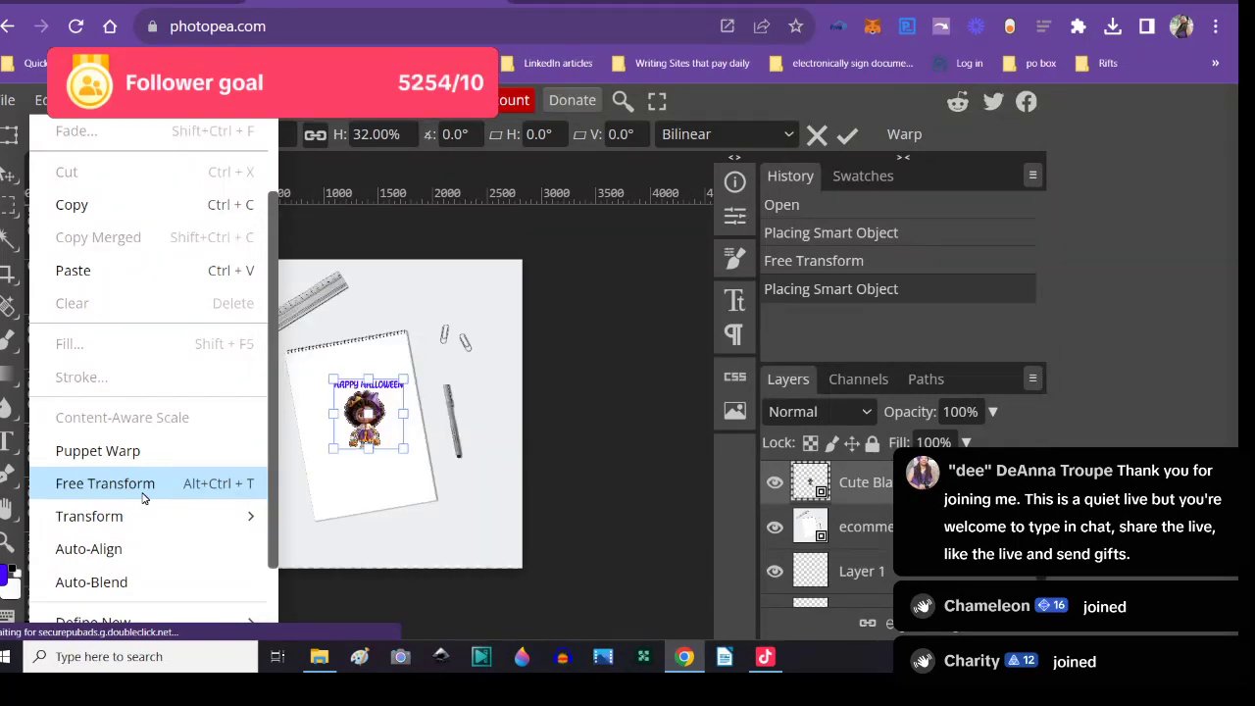
pyautogui.click(143, 495)
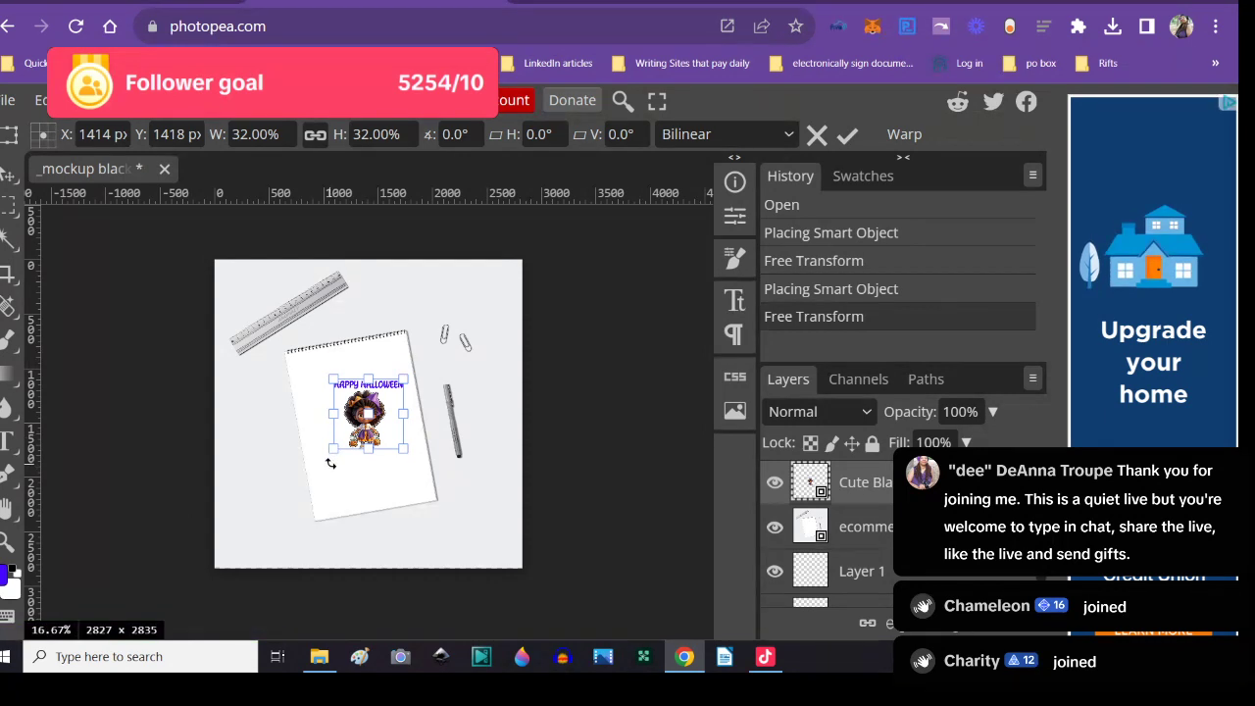
pyautogui.moveTo(330, 464); pyautogui.dragTo(343, 436)
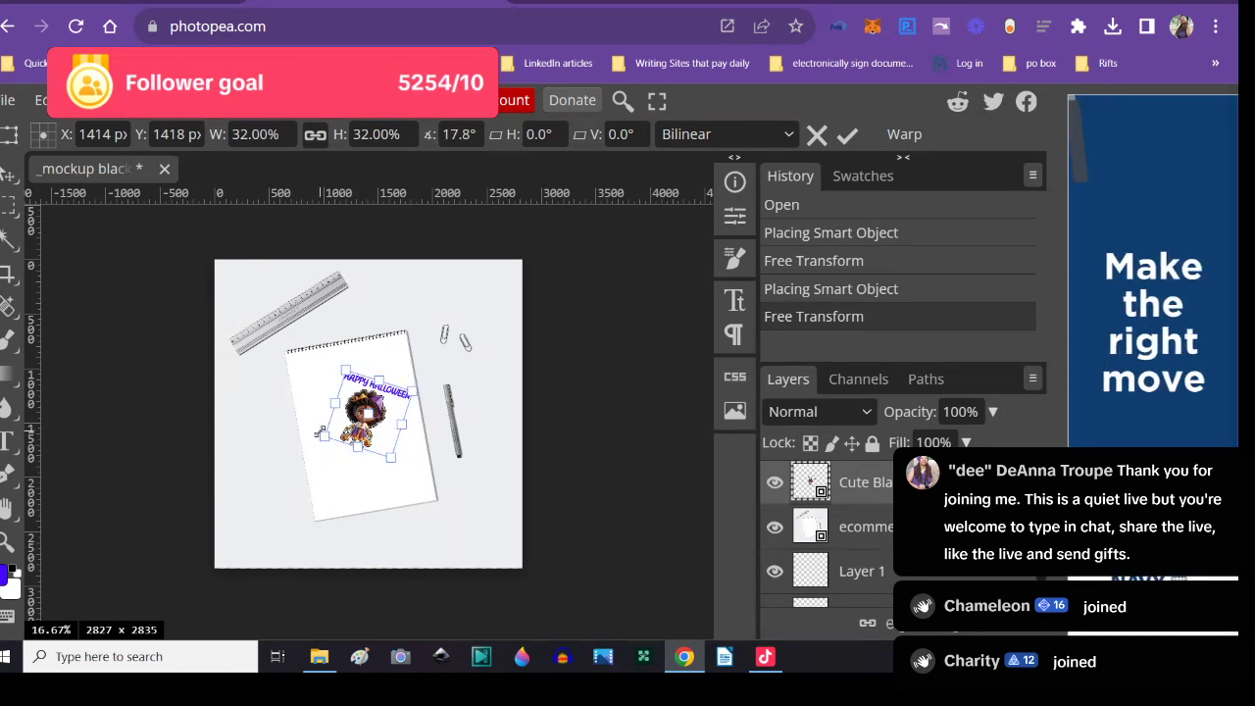
pyautogui.moveTo(316, 428); pyautogui.dragTo(392, 453)
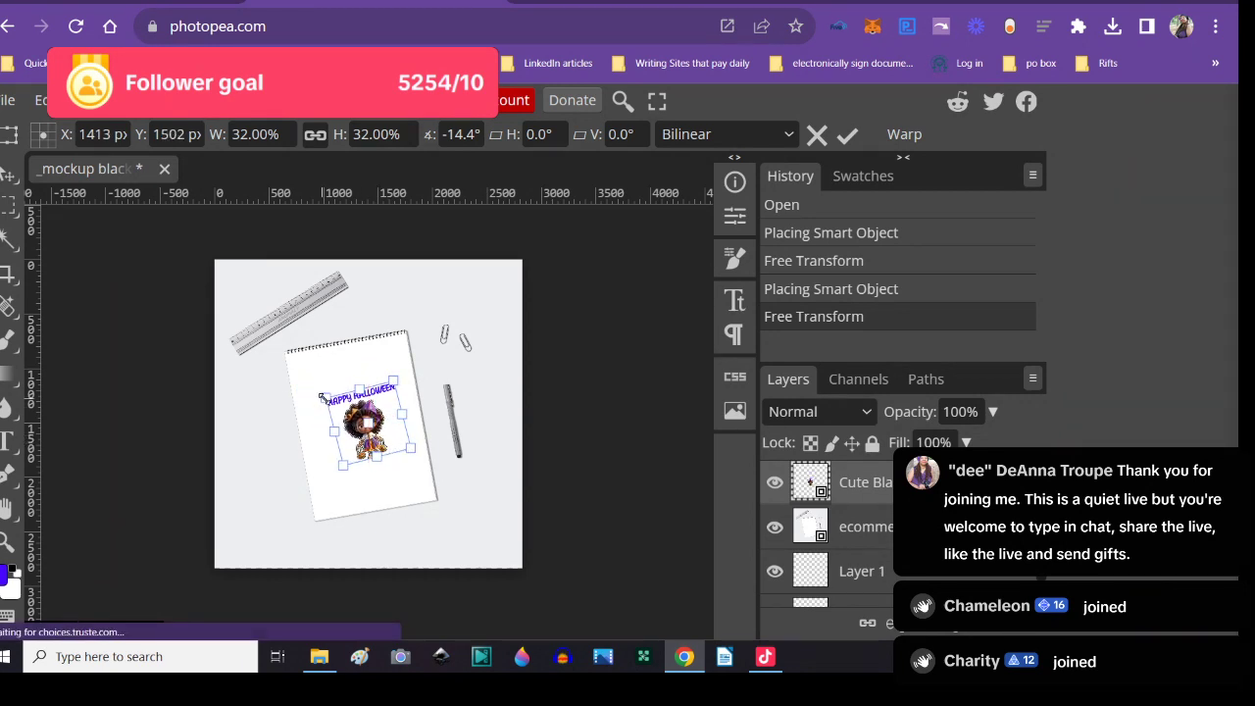
# - Scale the sticker proportionally to about 46.03% and position it across the notepad page at about X 1332, Y 1461 px
pyautogui.moveTo(305, 385); pyautogui.dragTo(295, 379)
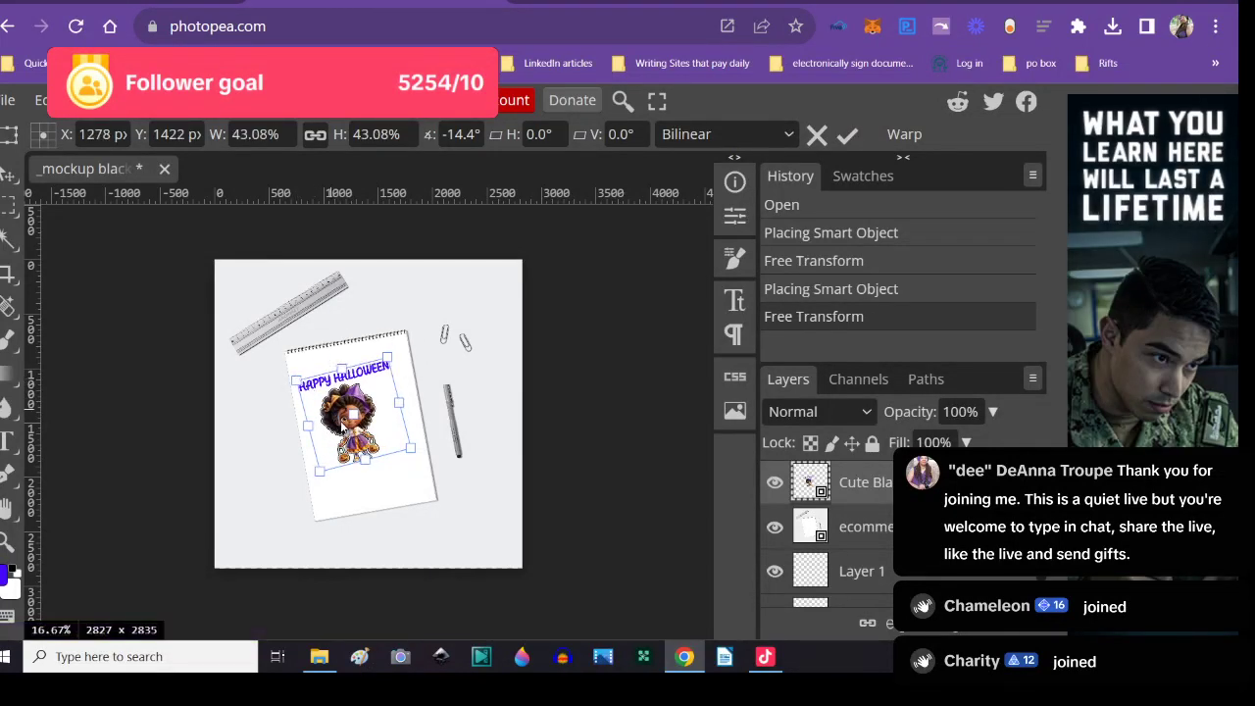
pyautogui.moveTo(400, 463); pyautogui.dragTo(409, 456)
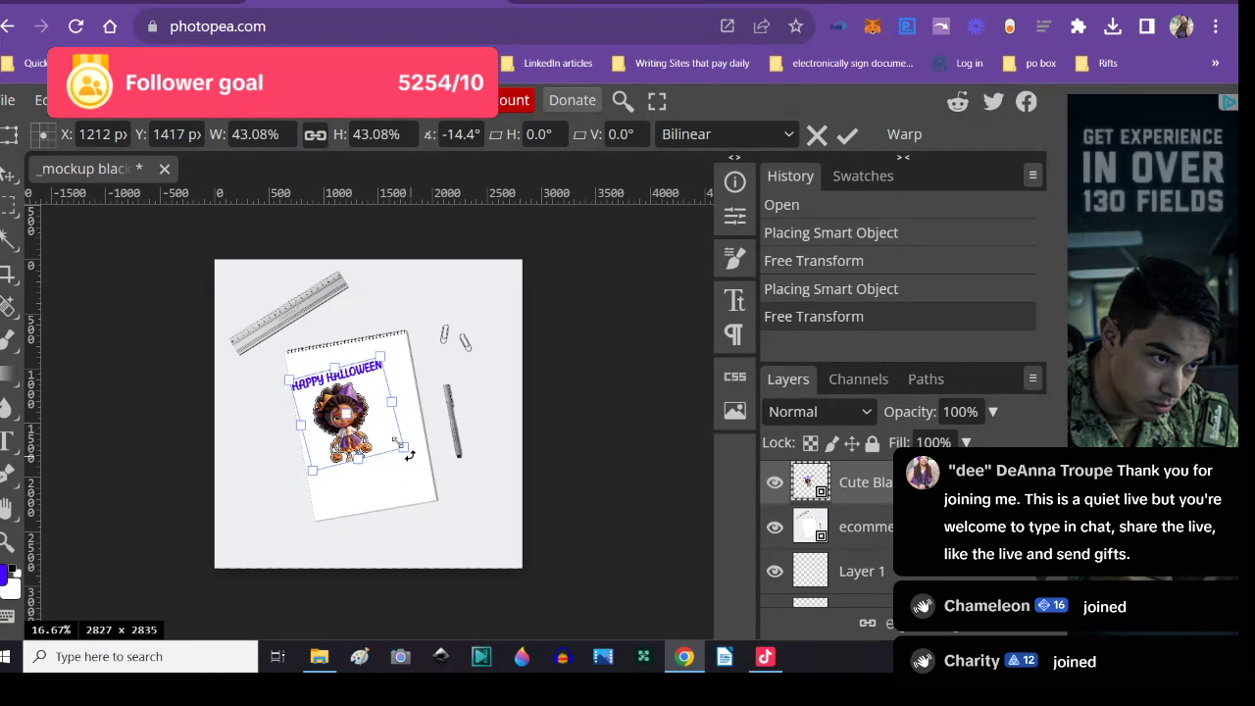
pyautogui.moveTo(383, 435); pyautogui.dragTo(390, 439)
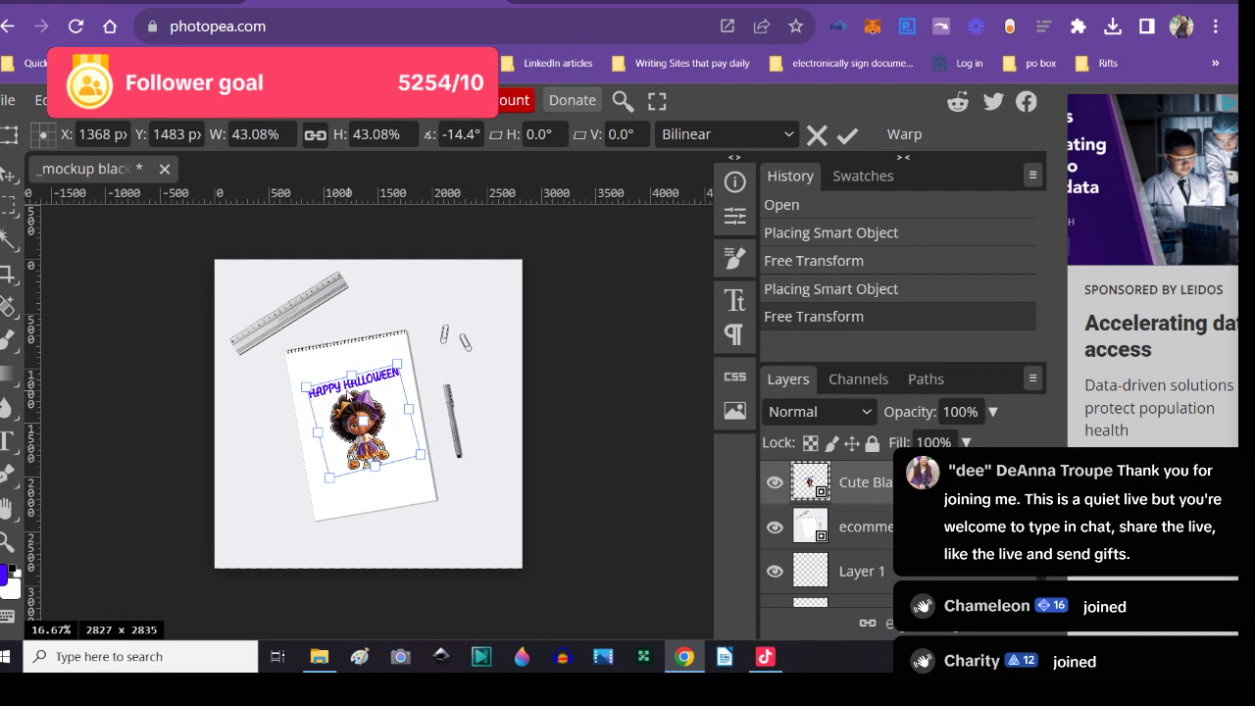
pyautogui.moveTo(305, 387)
pyautogui.mouseDown()
pyautogui.moveTo(286, 370)
pyautogui.moveTo(299, 380)
pyautogui.mouseUp()
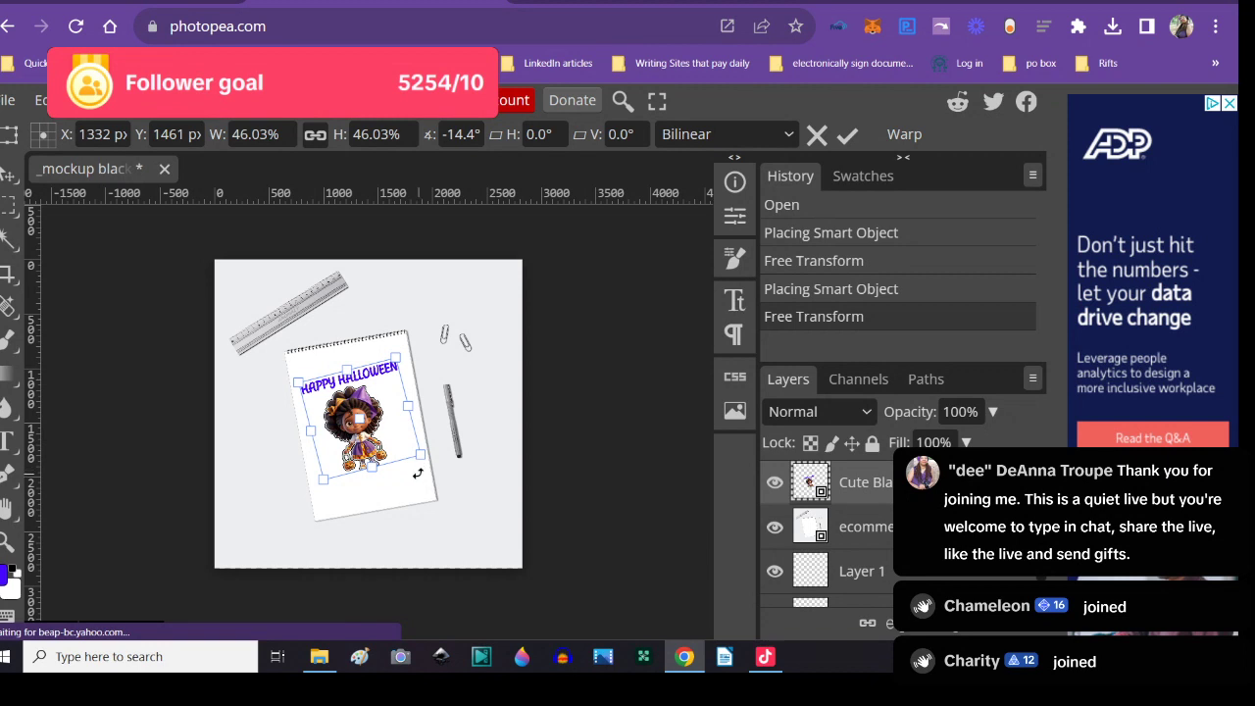
# - Nudge the sticker up to Y 1417 px on the notepad and confirm the transform
pyautogui.press('Up')
pyautogui.press('Up')
pyautogui.press('Up')
pyautogui.press('Up')
pyautogui.press('Up')
pyautogui.press('Up')
pyautogui.press('Up')
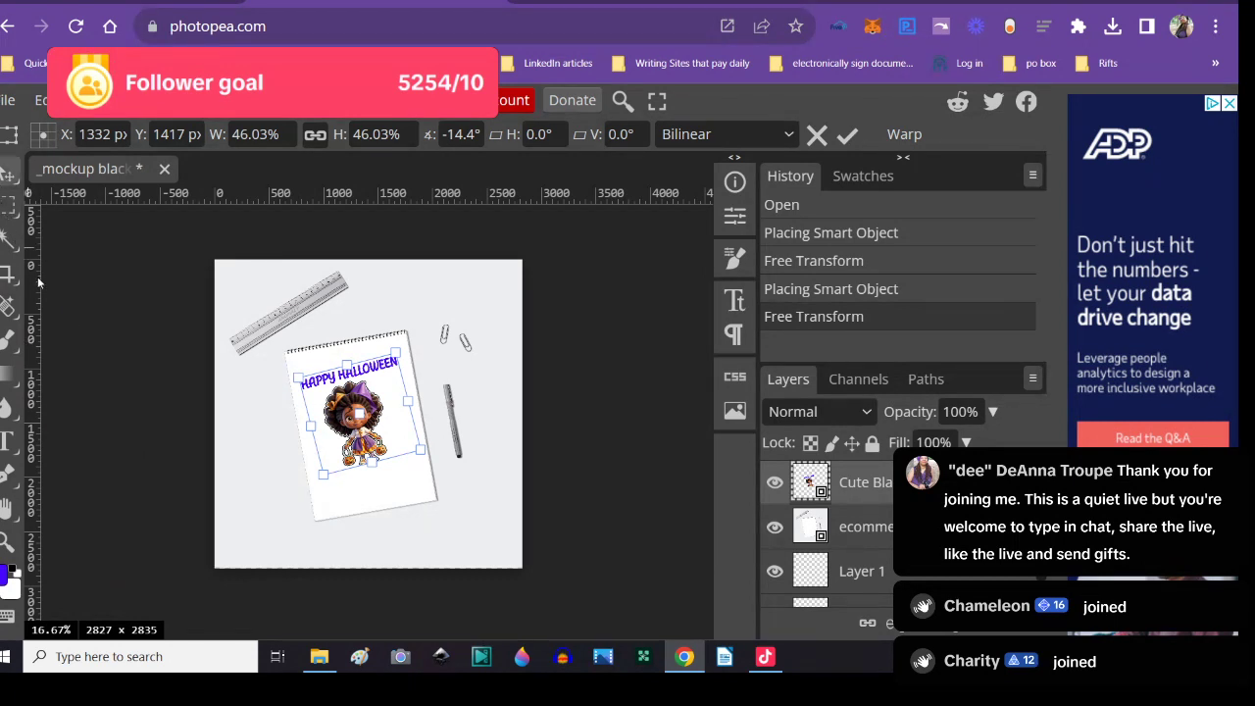
pyautogui.press('Return')
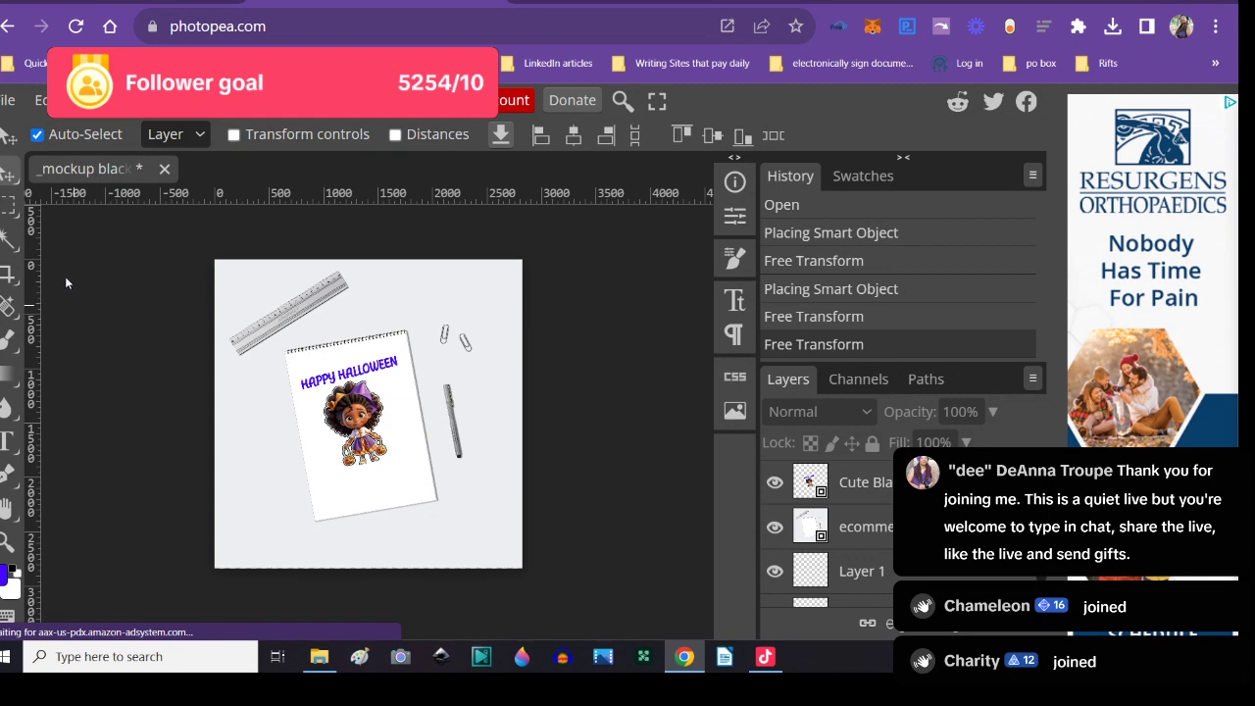
# - Place the first logo image, the circular purple one with the name ending in Designsfinal, from the Logo folder into the mockup
pyautogui.click(9, 102)
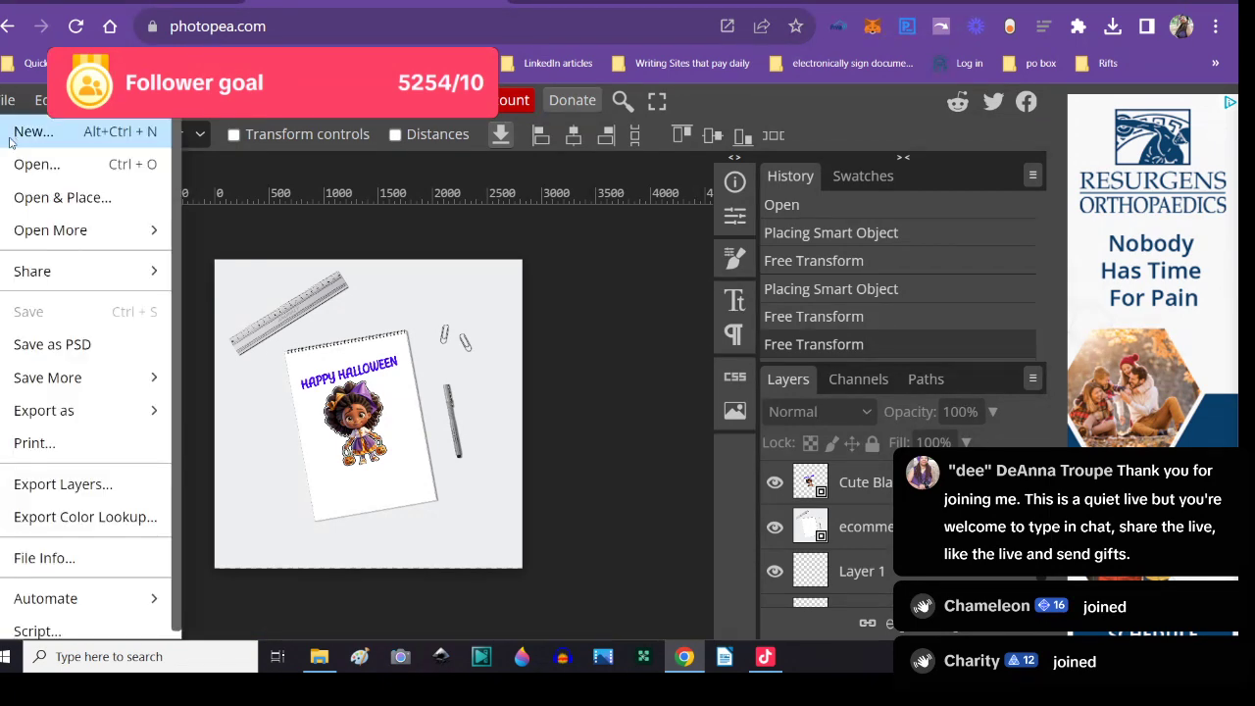
pyautogui.click(29, 199)
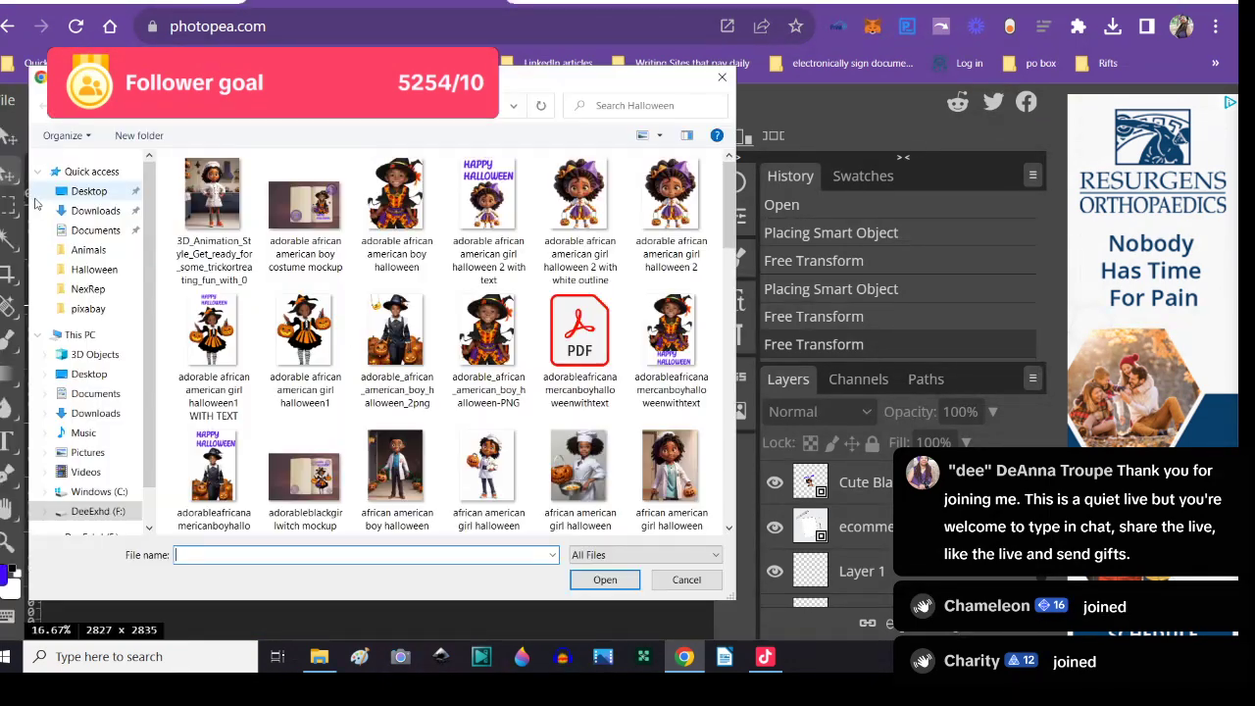
pyautogui.click(240, 110)
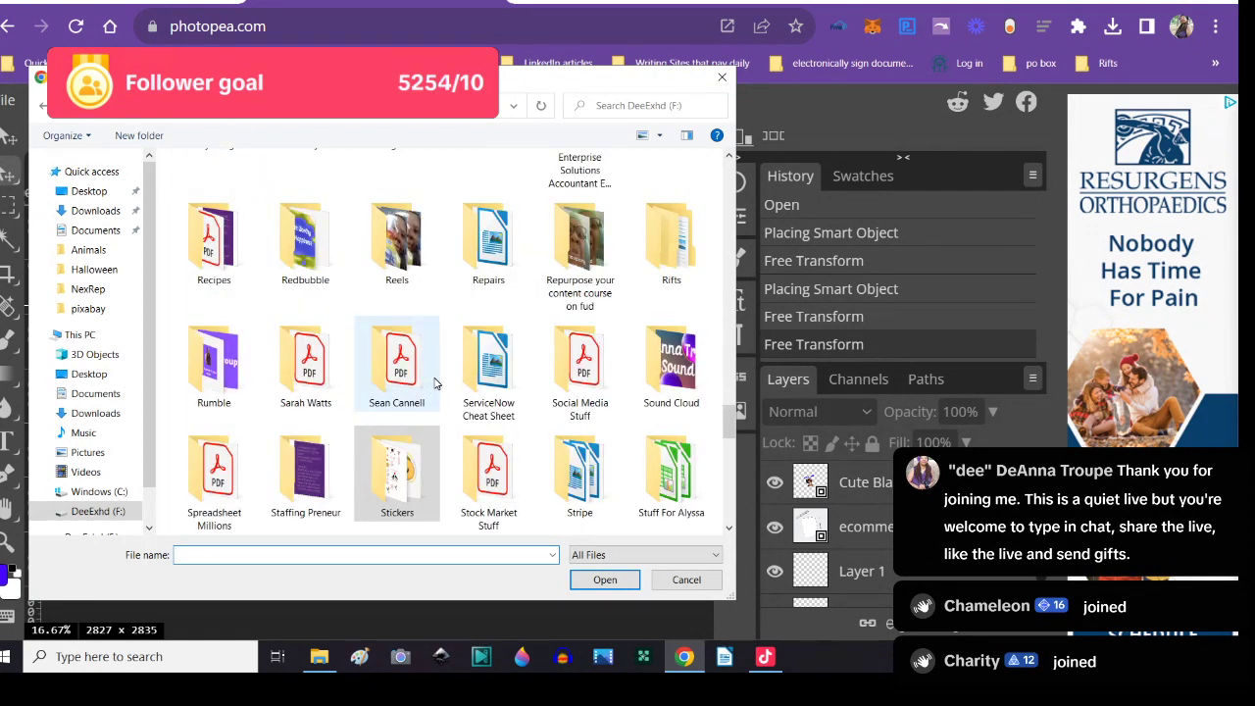
pyautogui.scroll(4, 435, 382)
pyautogui.scroll(2, 435, 351)
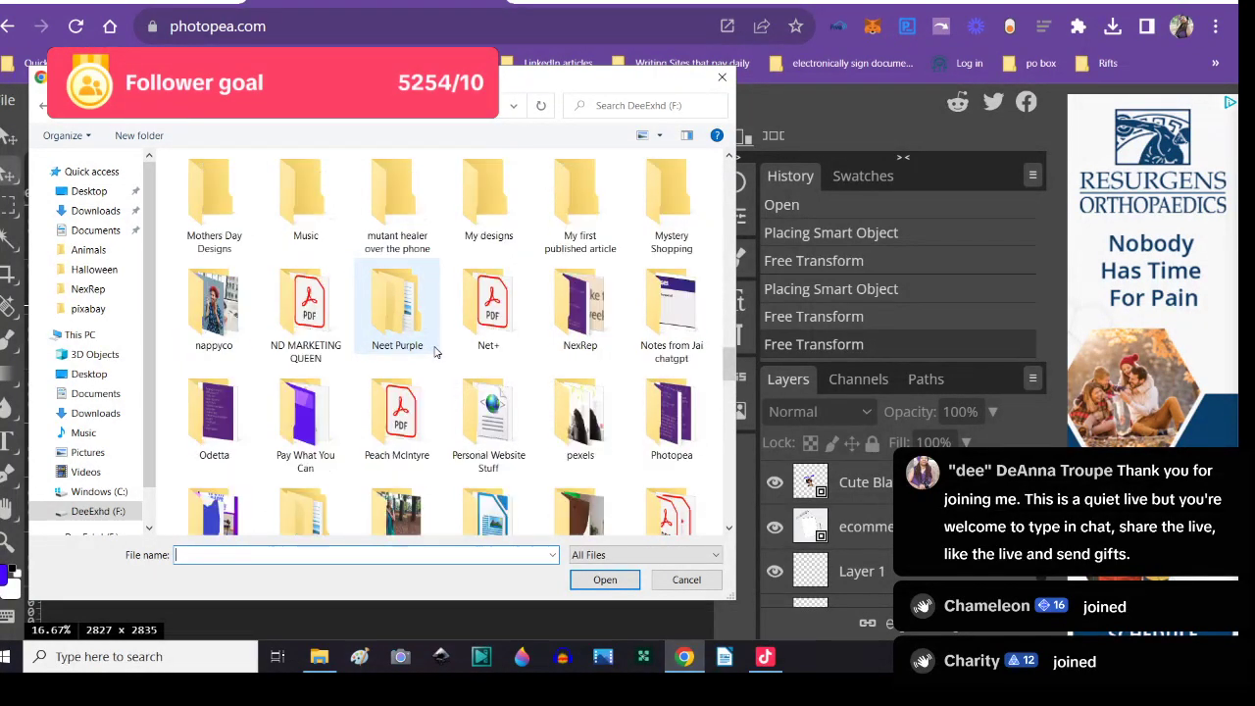
pyautogui.scroll(2, 435, 351)
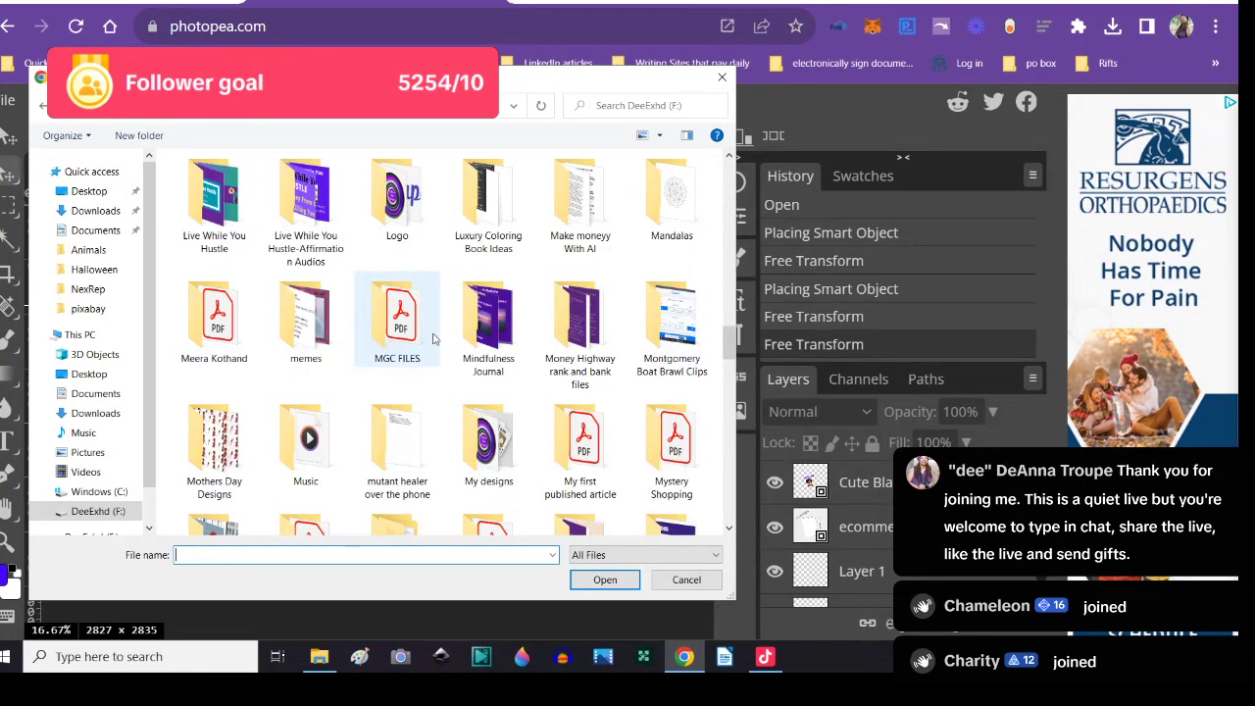
pyautogui.doubleClick(400, 210)
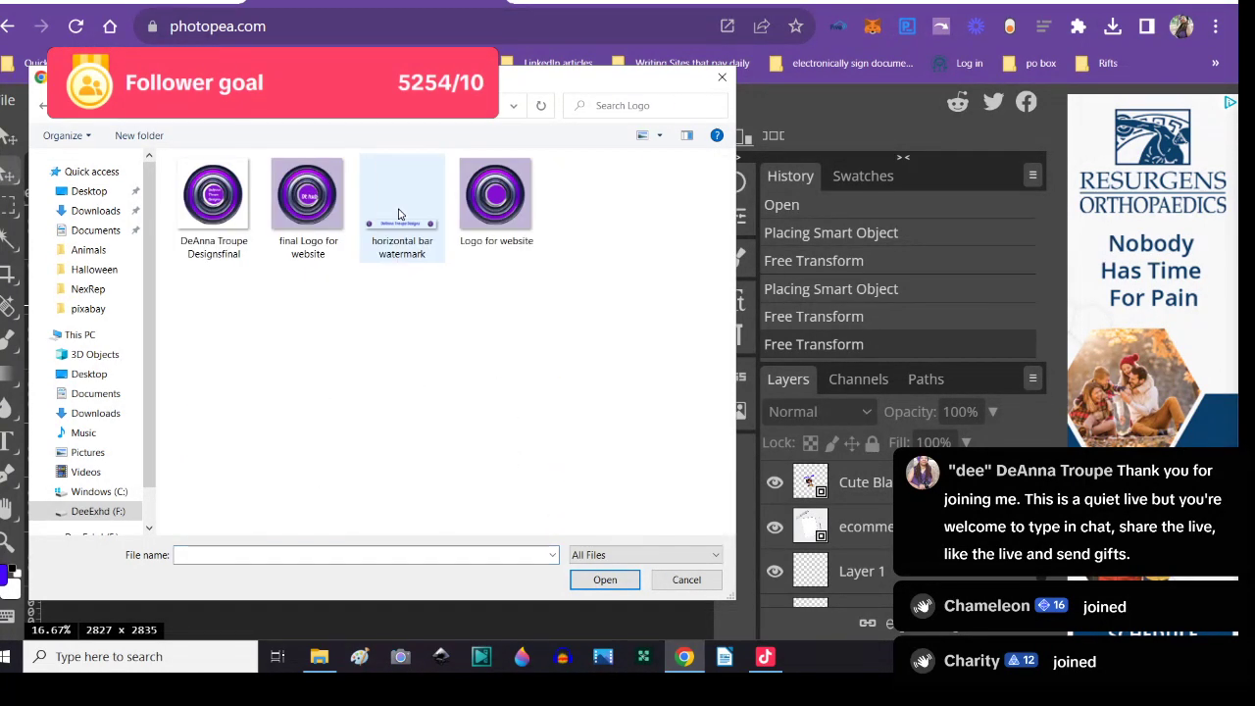
pyautogui.click(233, 211)
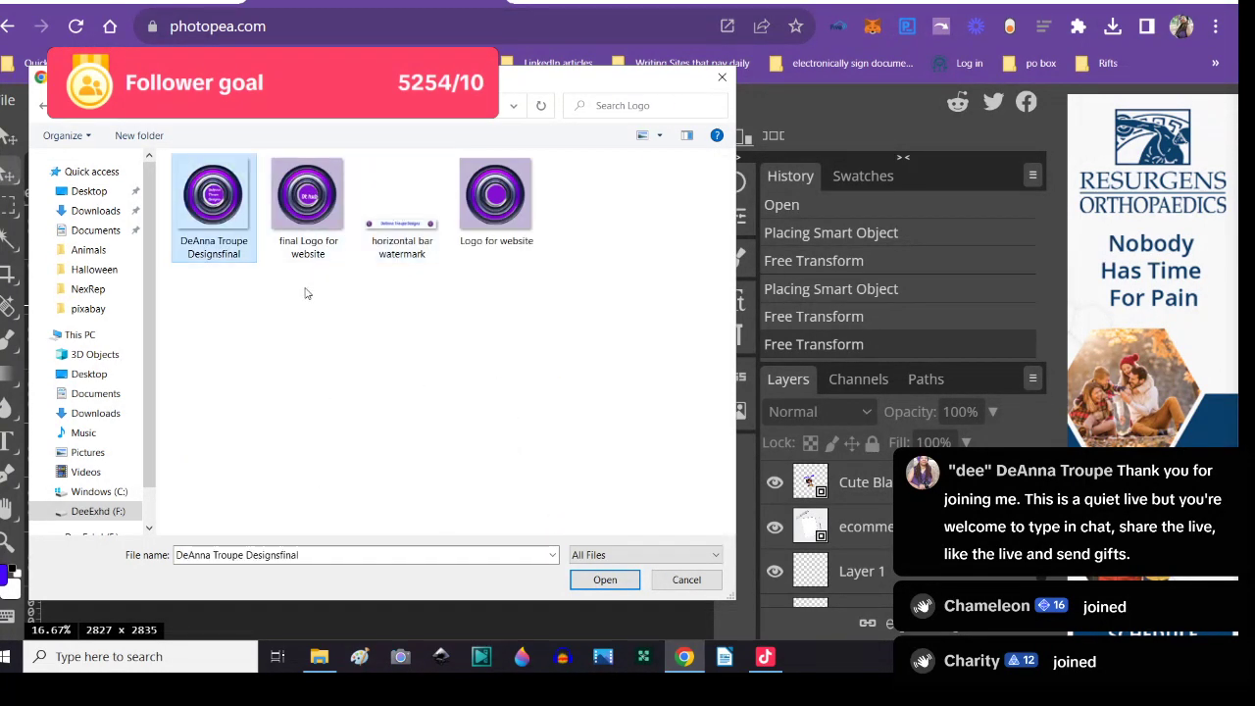
pyautogui.click(583, 582)
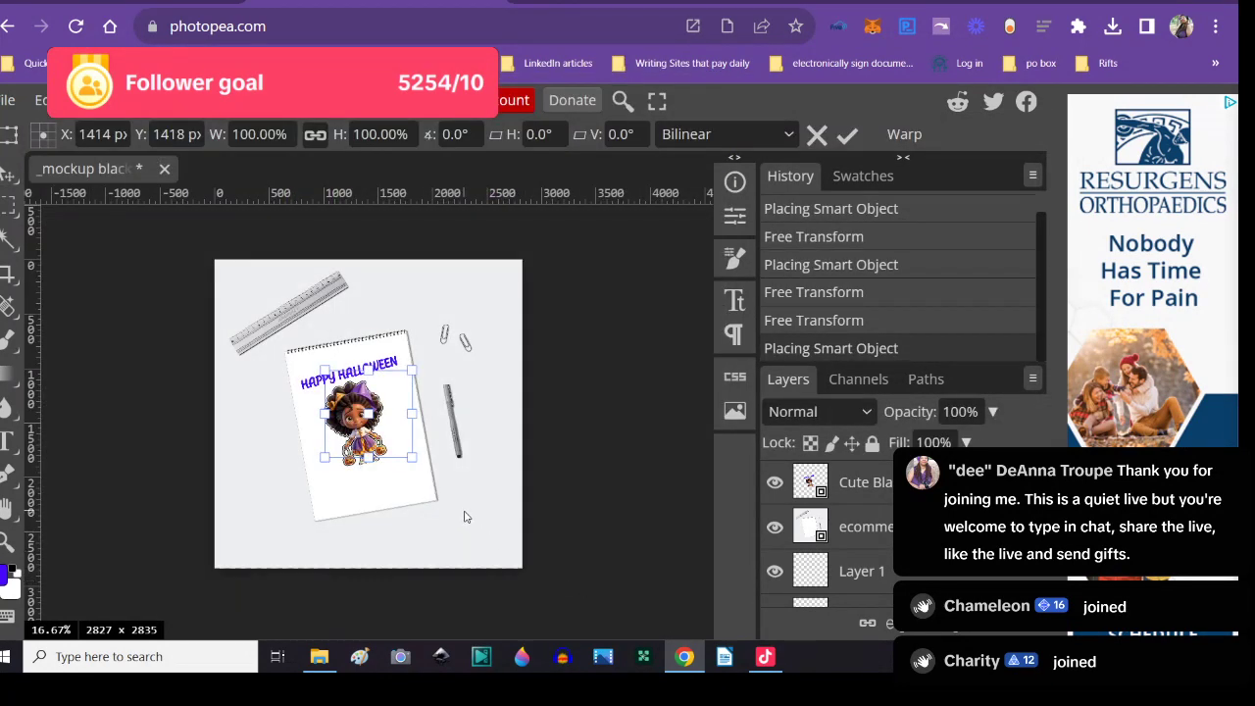
# - Try to move the placed logo toward the lower left of the notepad, and undo the move
pyautogui.moveTo(376, 451); pyautogui.dragTo(348, 475)
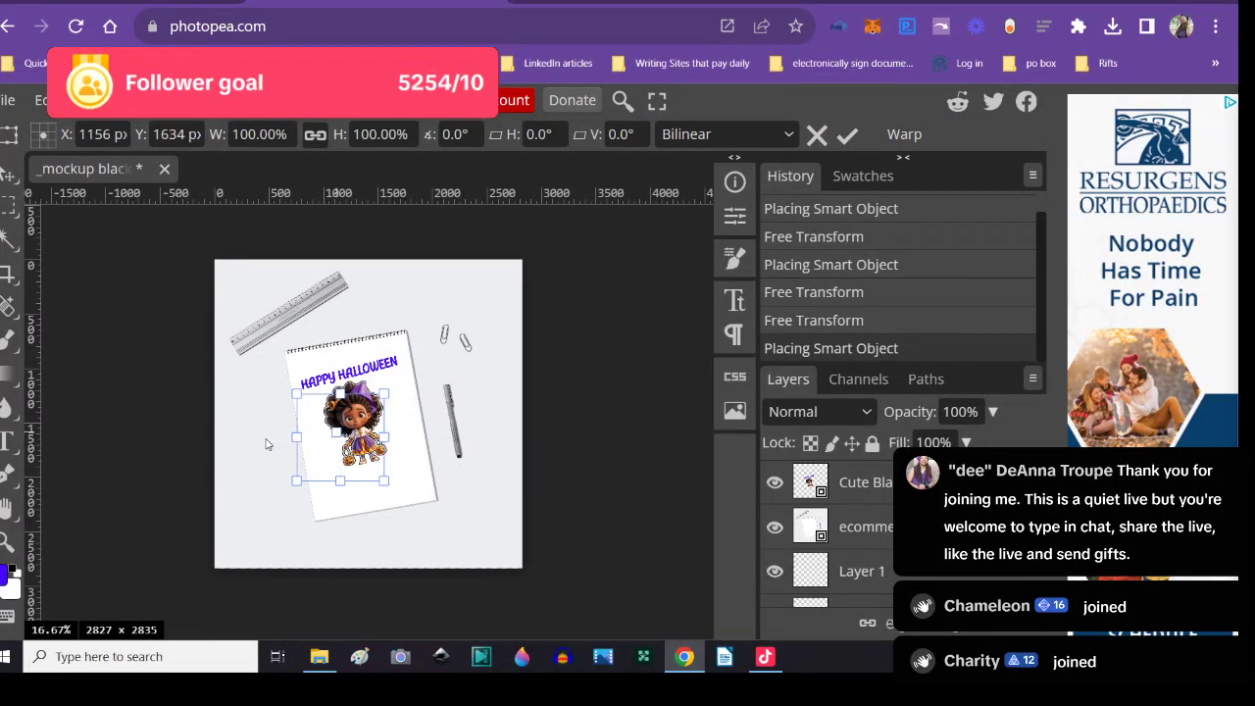
pyautogui.moveTo(264, 459); pyautogui.dragTo(299, 480)
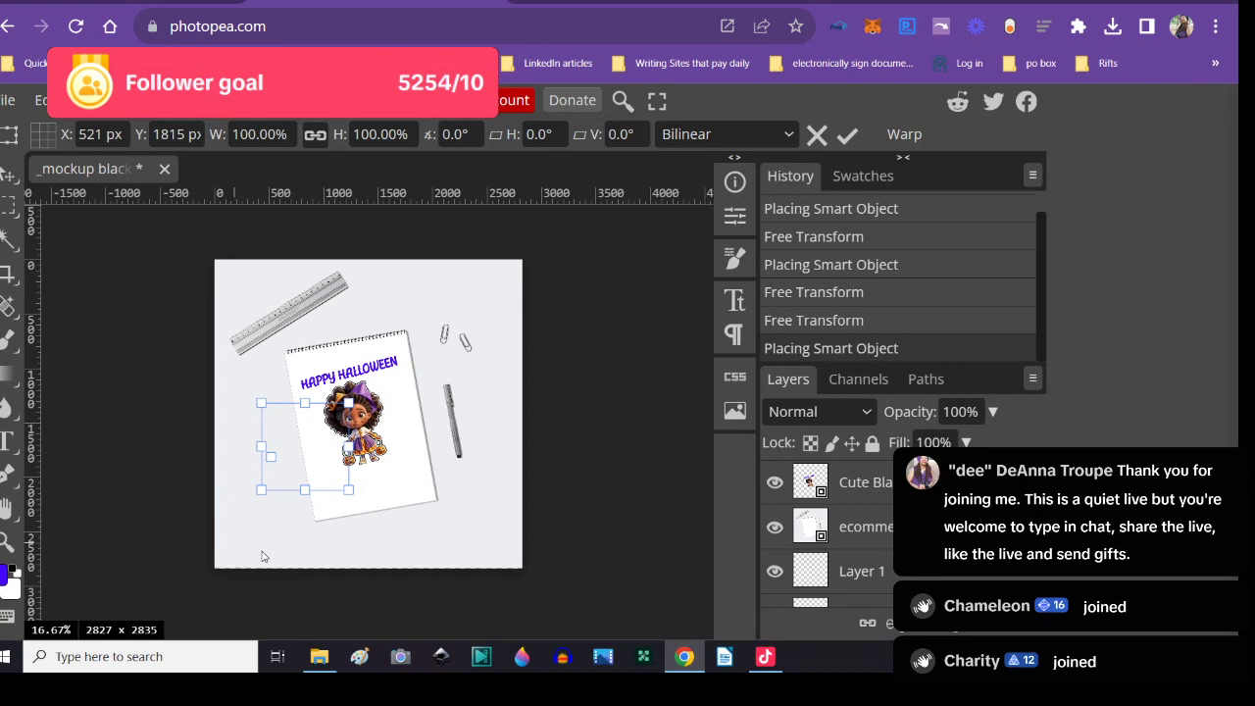
pyautogui.click(38, 104)
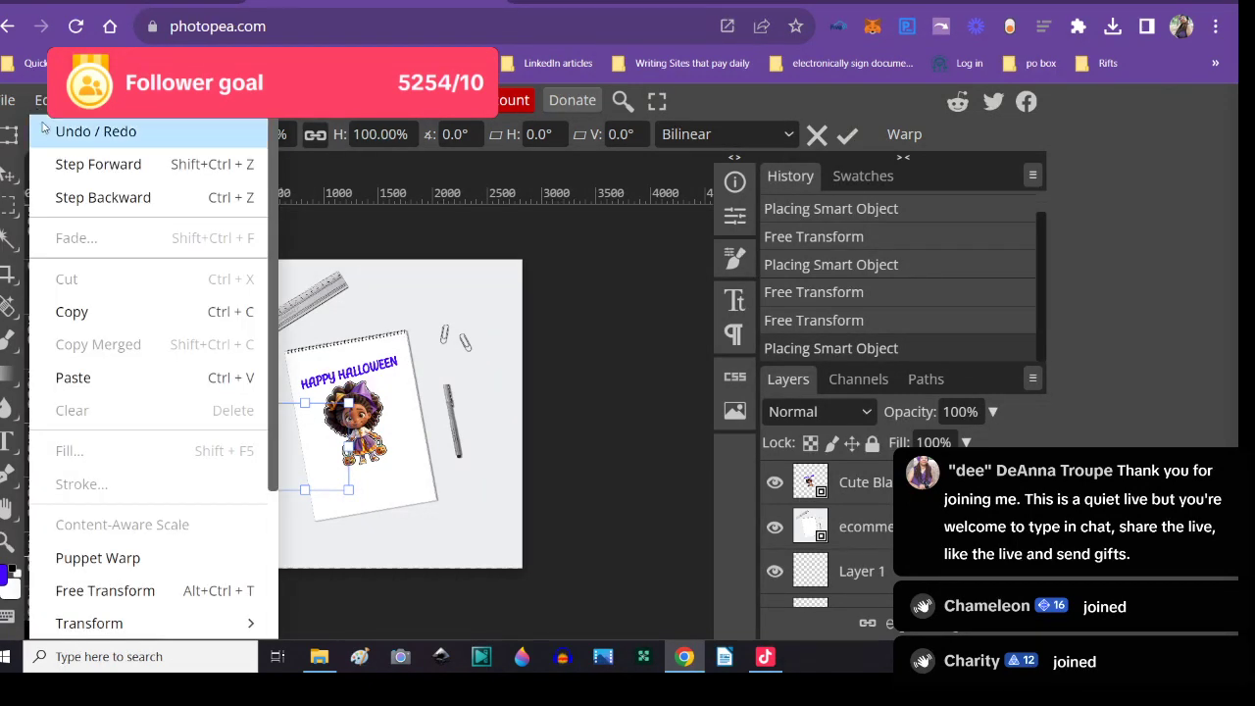
pyautogui.click(95, 132)
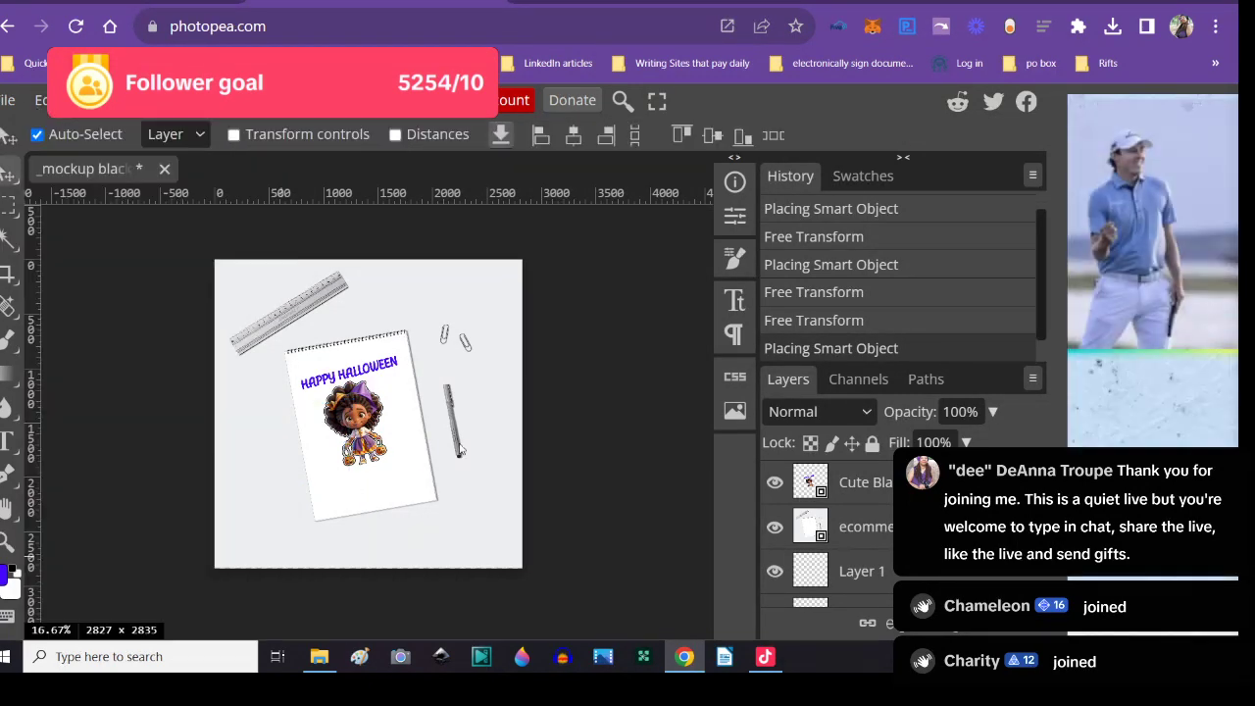
# - Add a new empty layer to the mockup
pyautogui.click(149, 100)
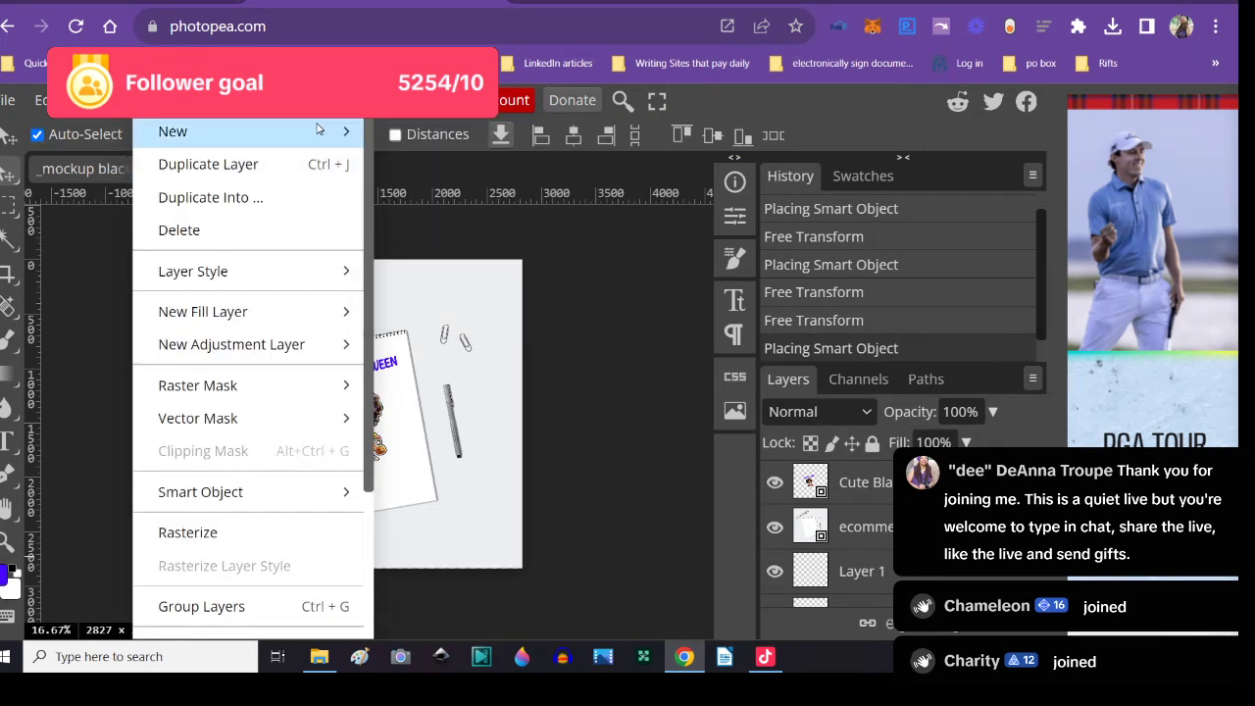
pyautogui.moveTo(333, 131)
pyautogui.click(421, 132)
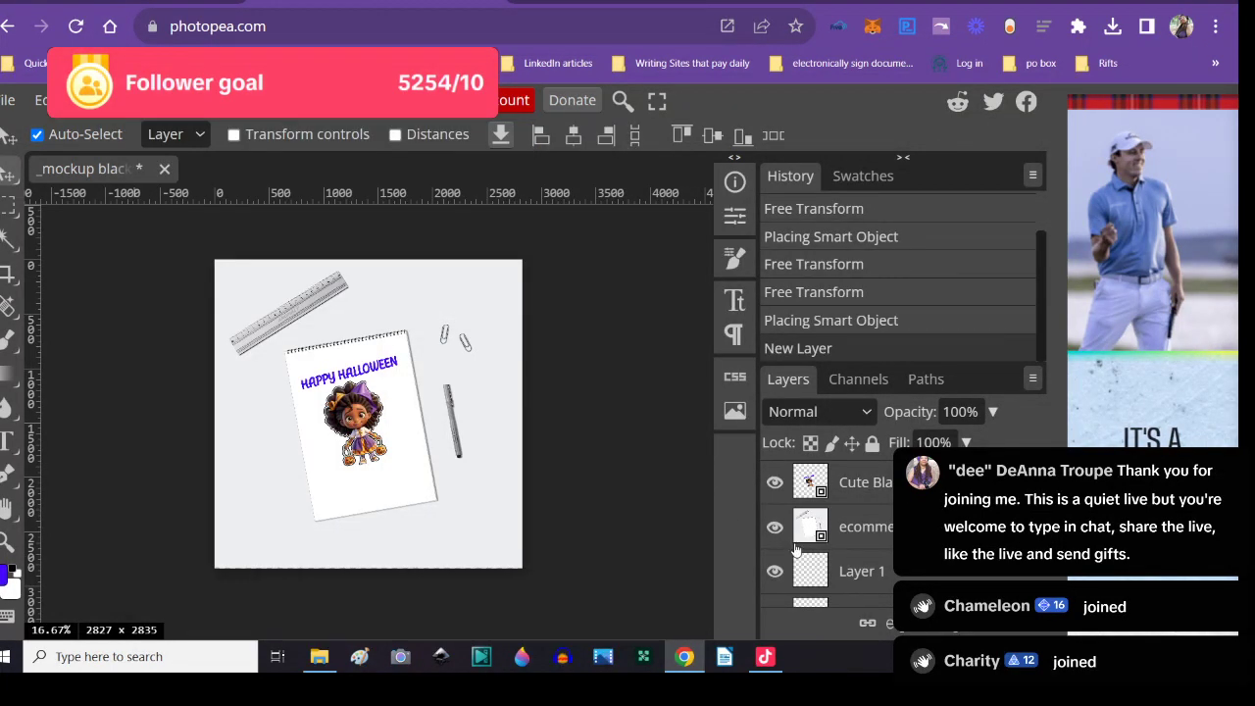
# - Select the logo layer and hide the Background, Layer 2, Halloween sticker and notepad layers
pyautogui.scroll(-3, 806, 510)
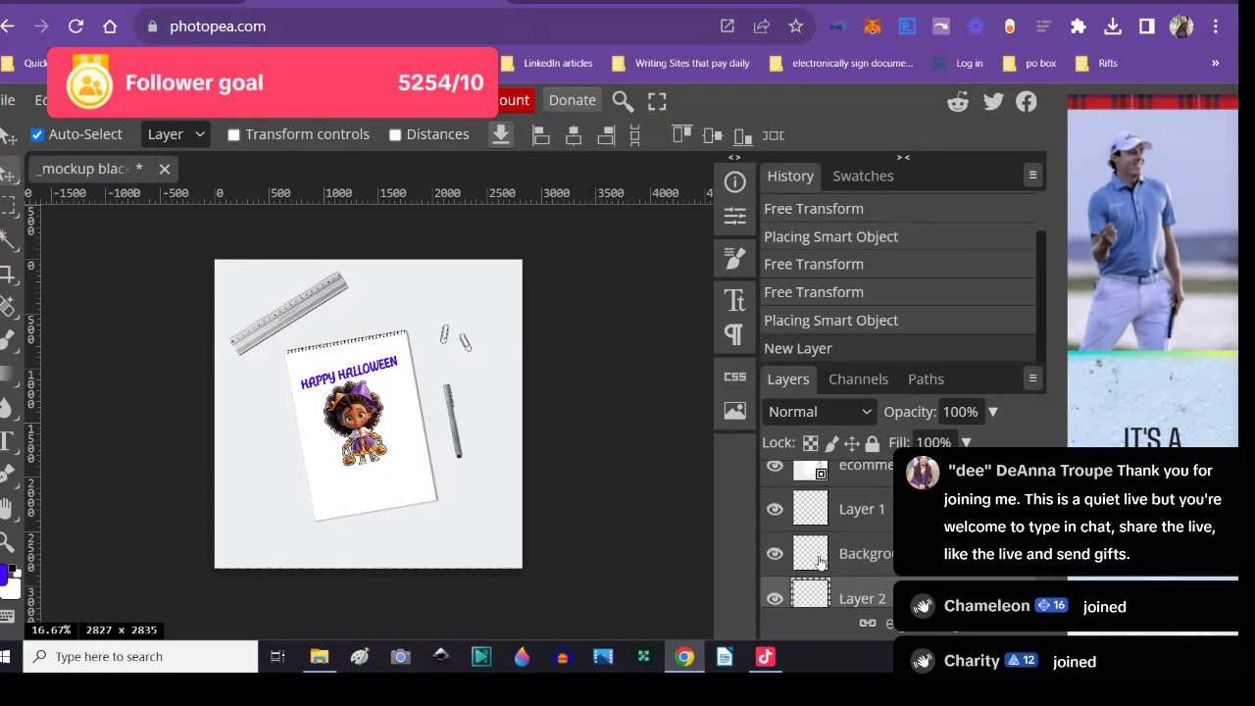
pyautogui.scroll(3, 812, 538)
pyautogui.scroll(-3, 811, 542)
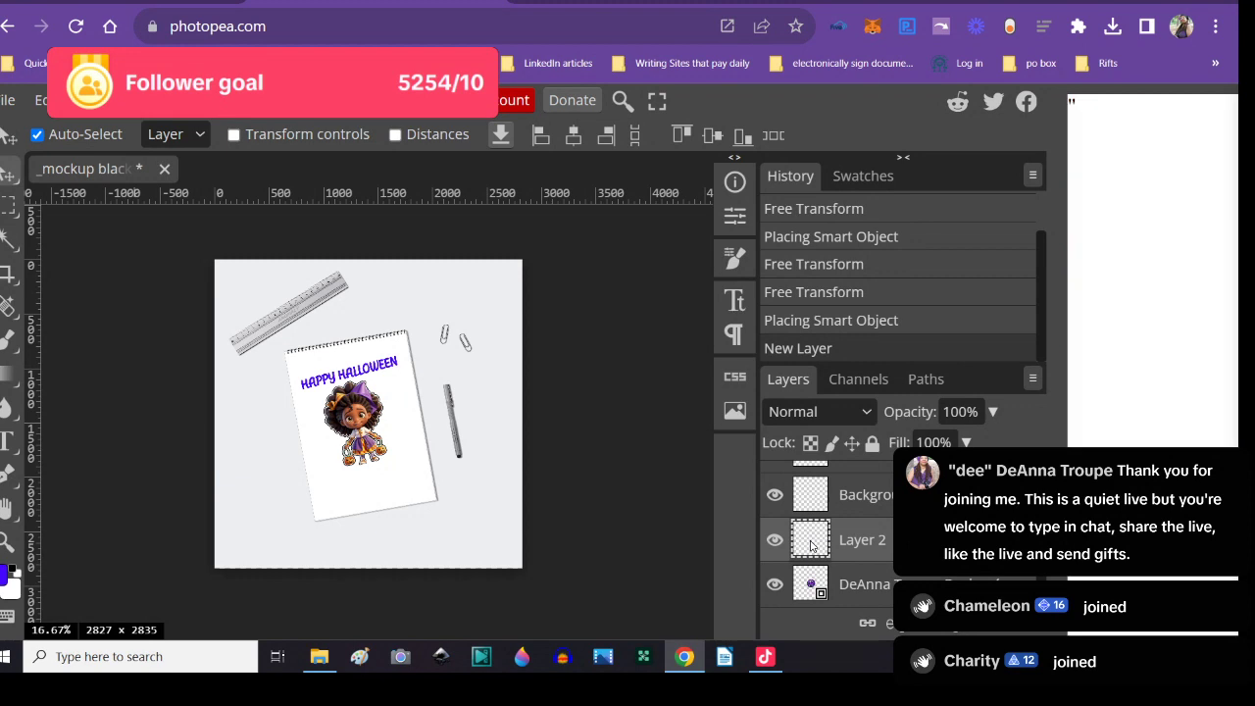
pyautogui.click(810, 586)
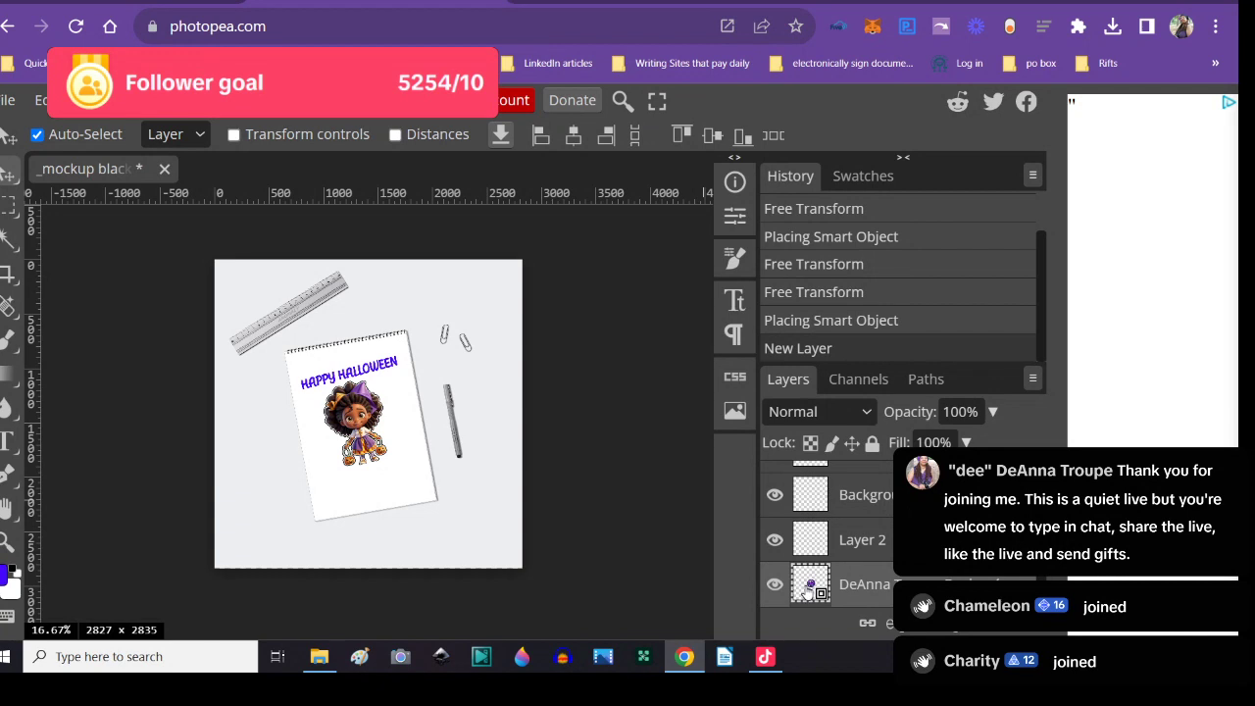
pyautogui.click(775, 497)
pyautogui.scroll(2, 779, 542)
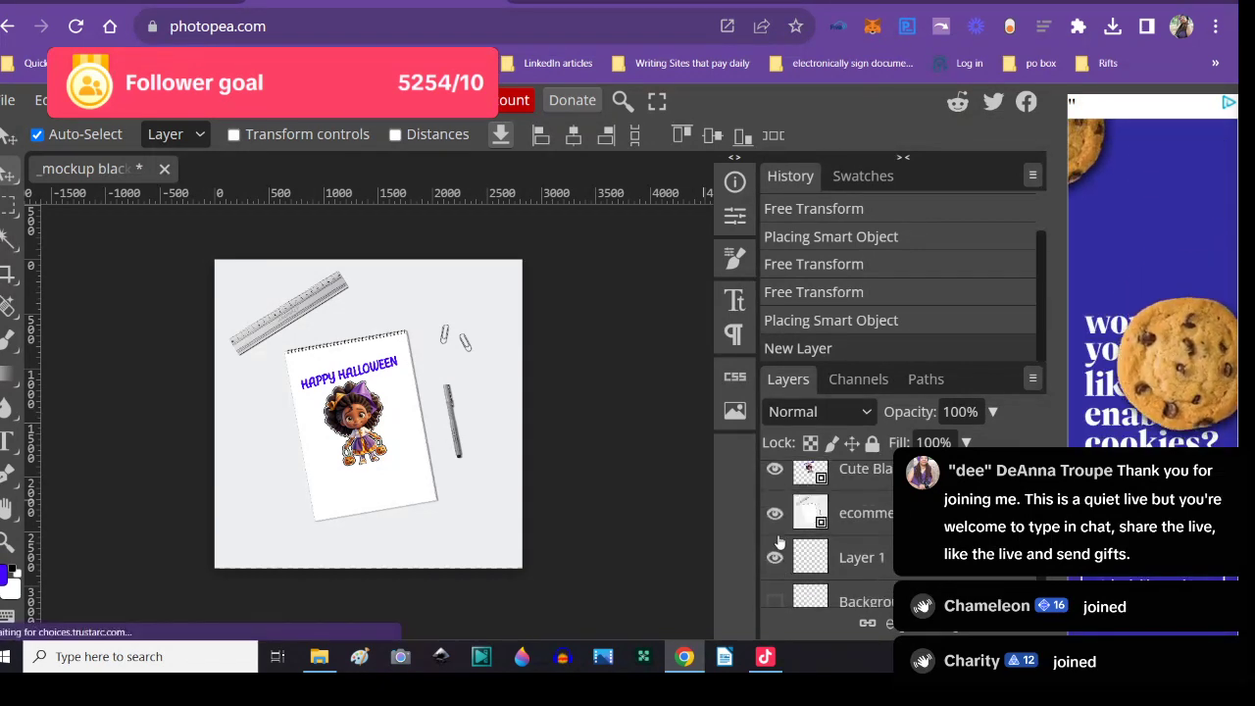
pyautogui.scroll(1, 780, 542)
pyautogui.click(774, 481)
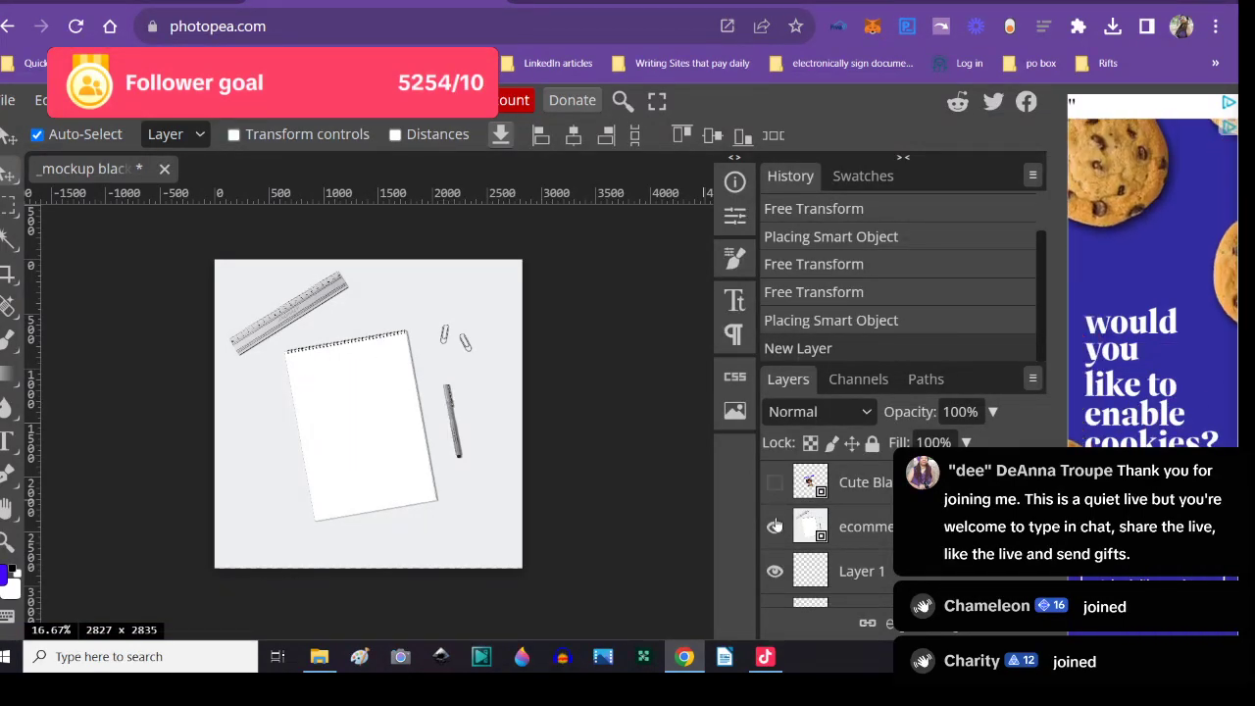
pyautogui.click(774, 526)
pyautogui.scroll(-2, 777, 536)
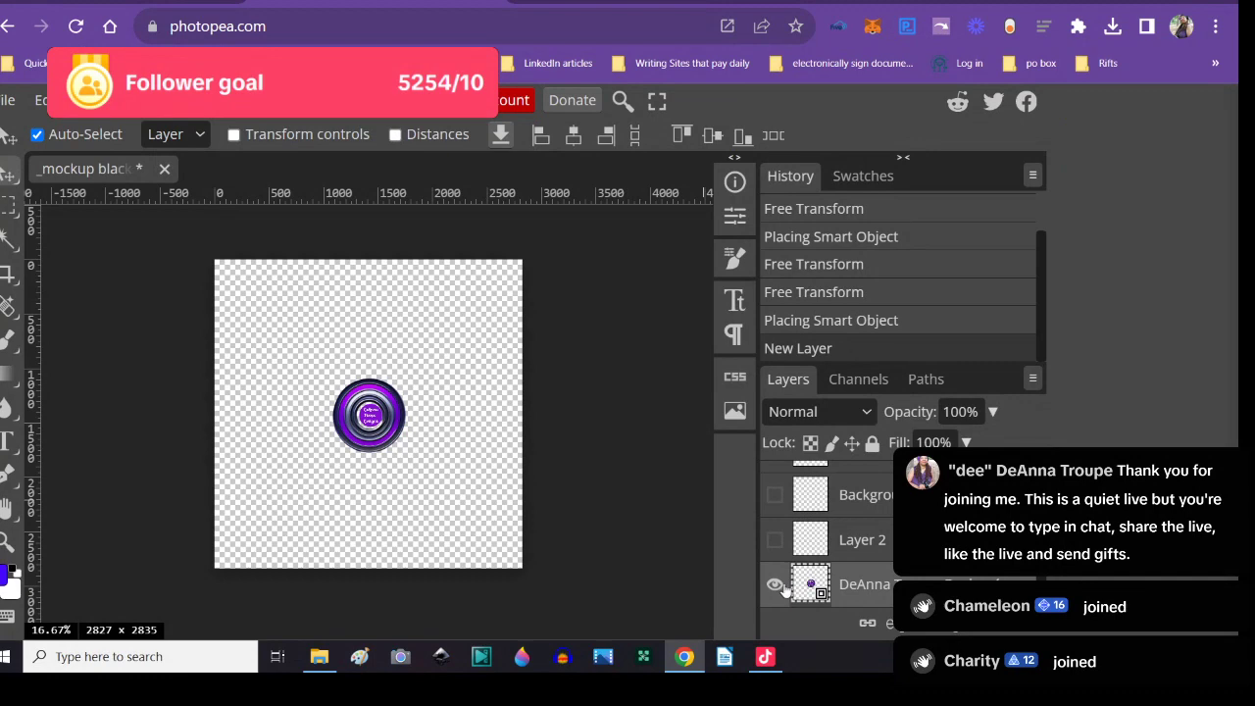
# - Move the logo layer above Background, directly below Layer 1, and show the Halloween sticker layer again
pyautogui.moveTo(796, 588); pyautogui.dragTo(799, 480)
pyautogui.scroll(-3, 828, 534)
pyautogui.scroll(3, 834, 542)
pyautogui.scroll(-3, 829, 539)
pyautogui.click(774, 484)
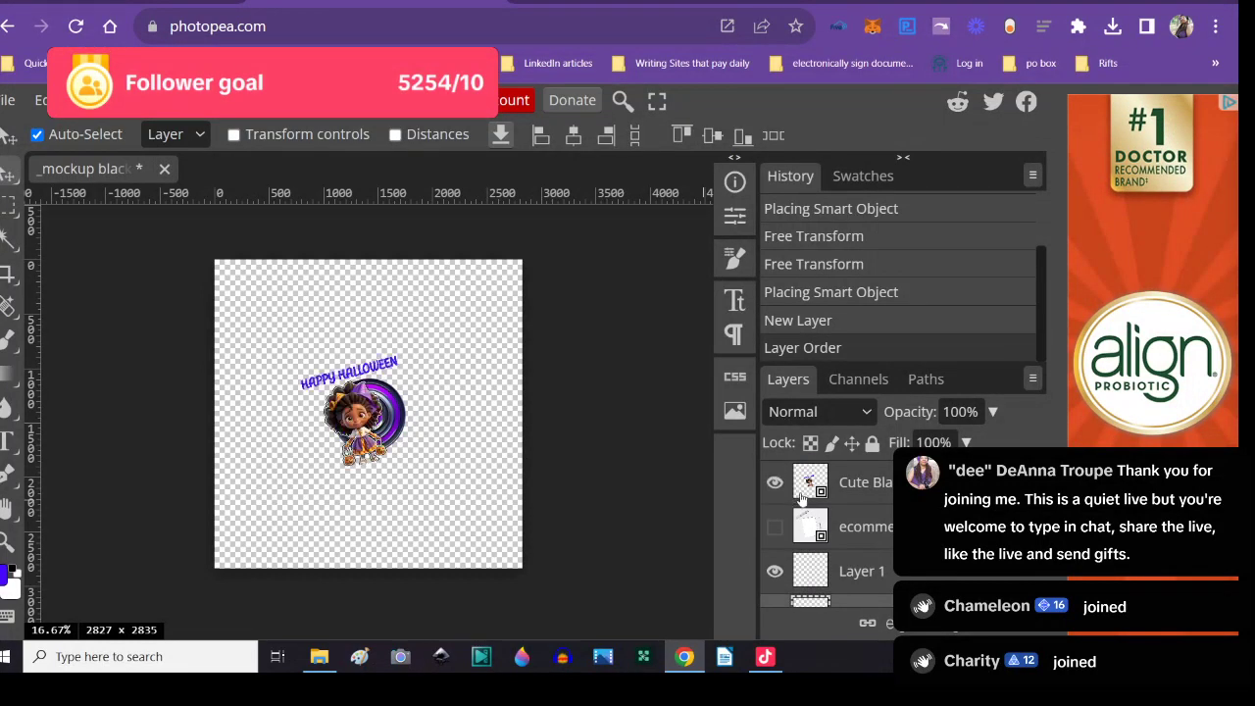
# - Switch the logo layer's visibility off and on to check it, and show the notepad layer again
pyautogui.scroll(-2, 831, 519)
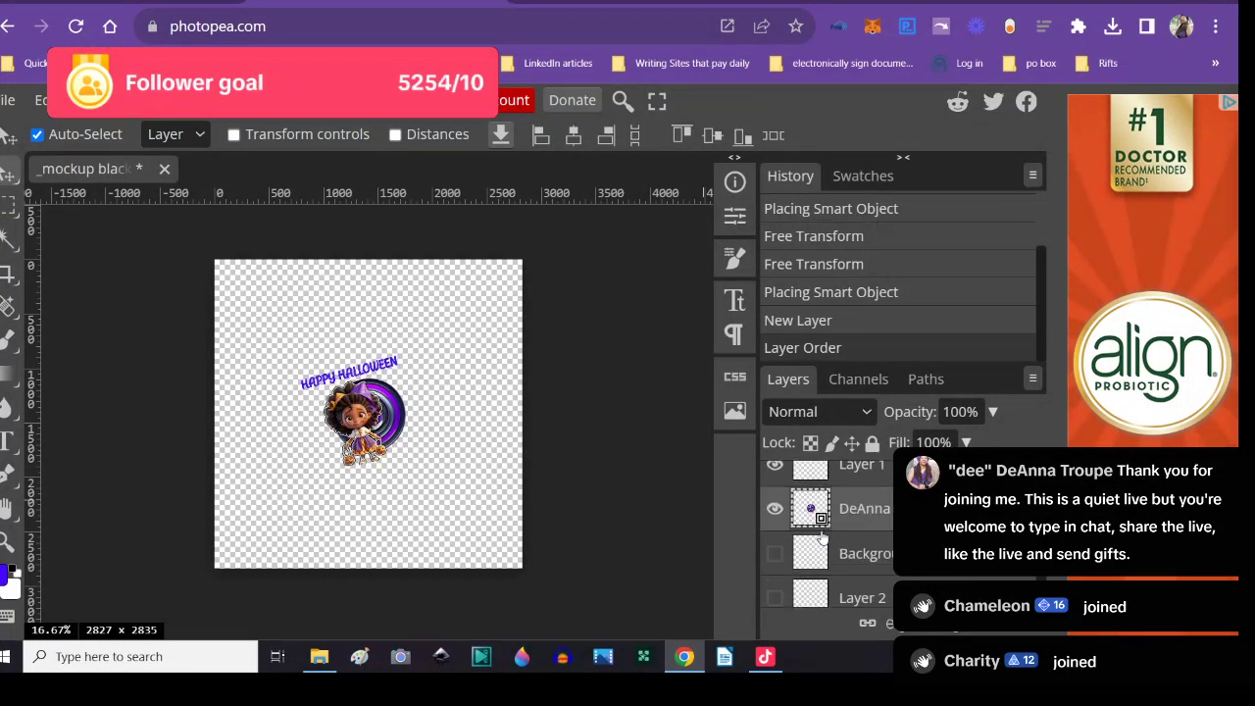
pyautogui.scroll(2, 789, 525)
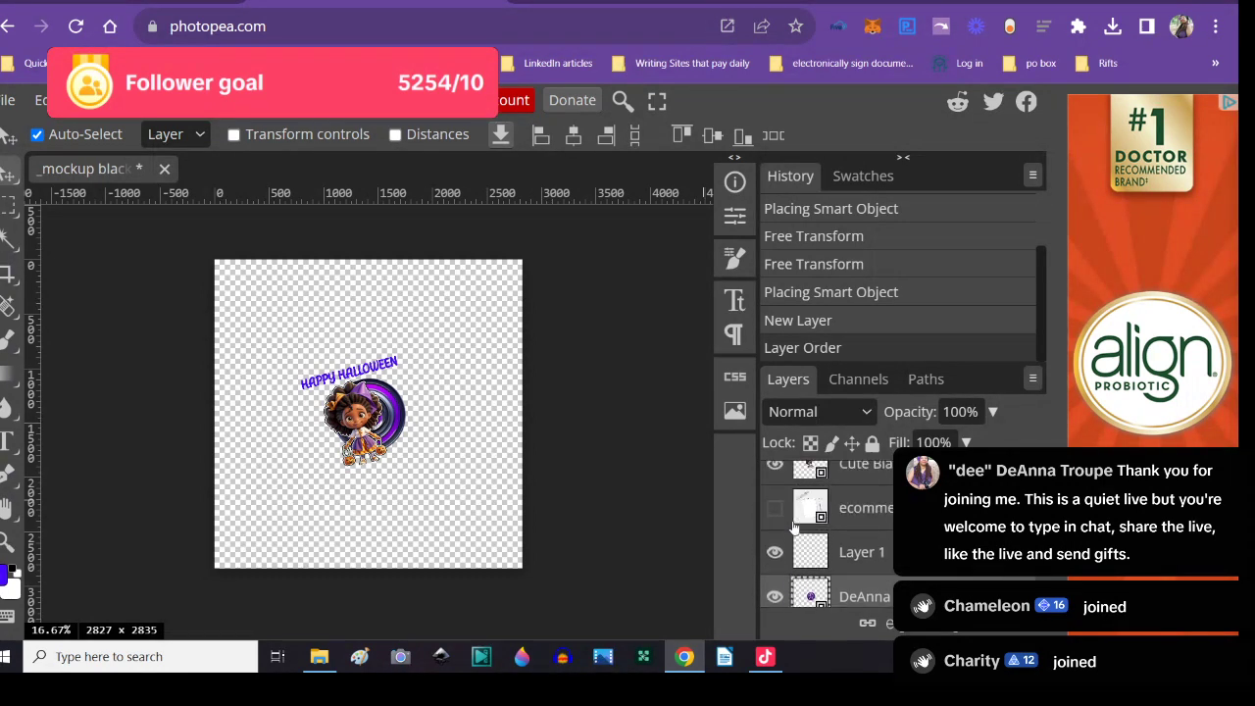
pyautogui.scroll(-3, 795, 548)
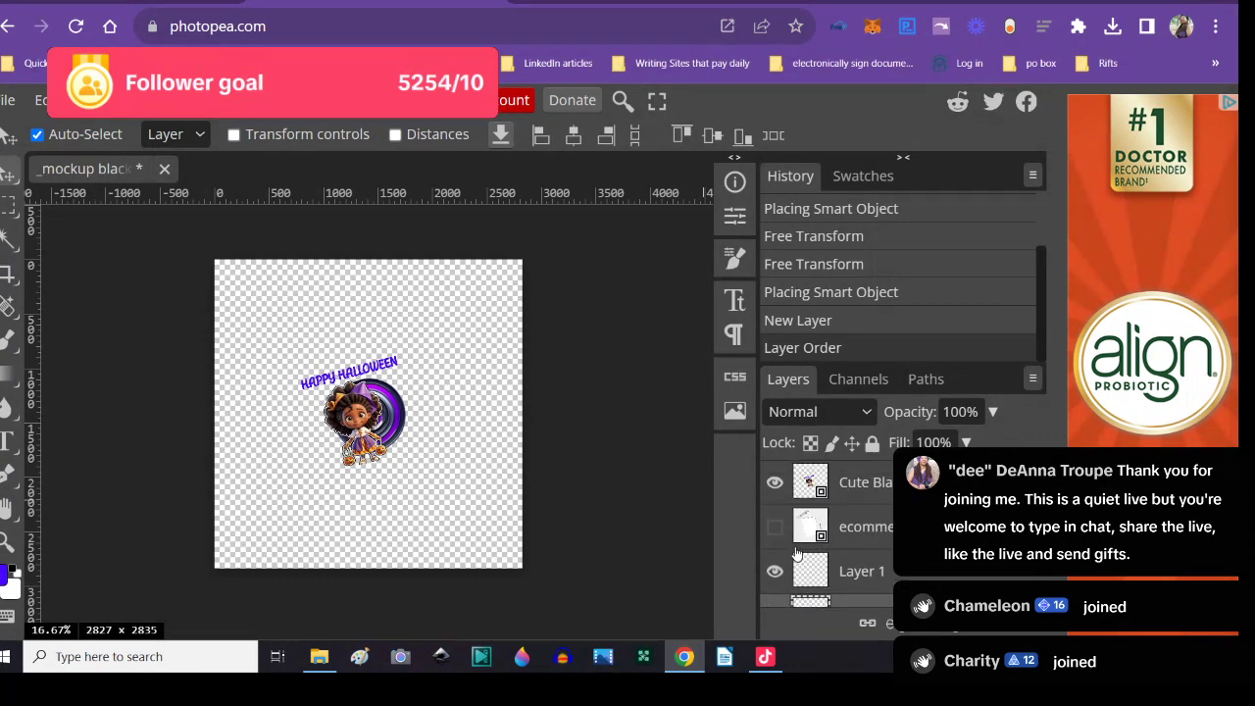
pyautogui.click(774, 495)
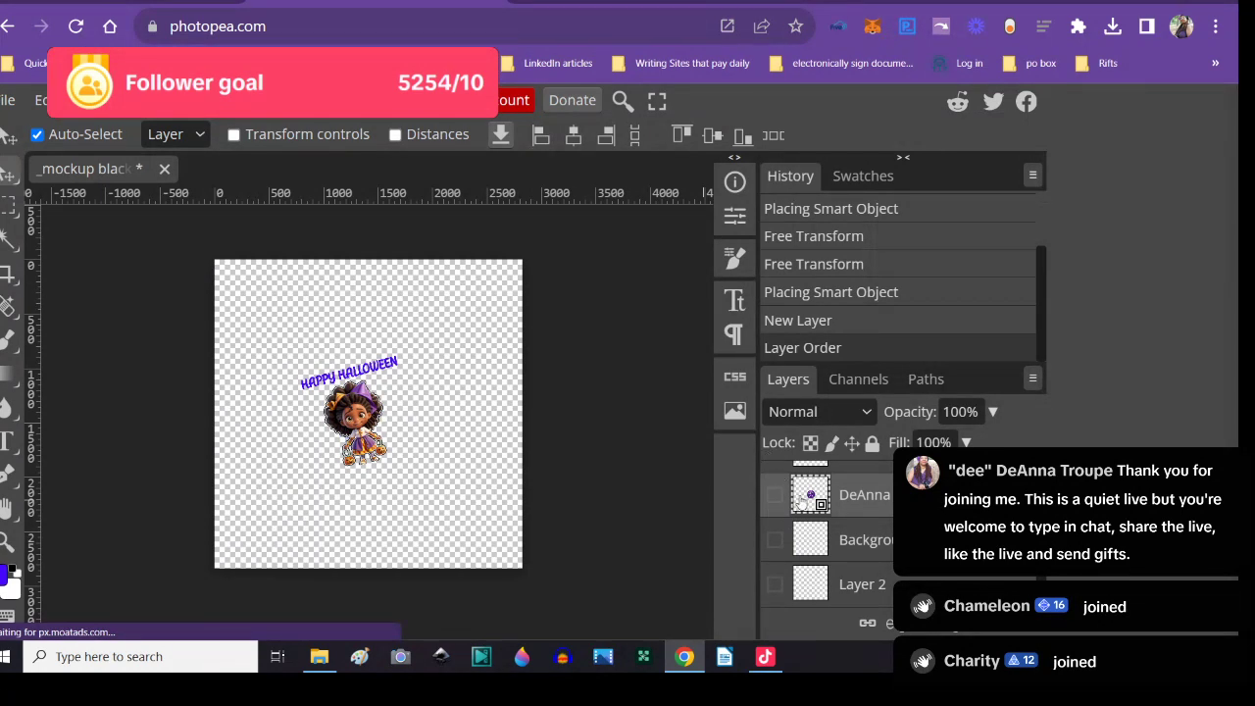
pyautogui.click(774, 495)
pyautogui.scroll(3, 807, 500)
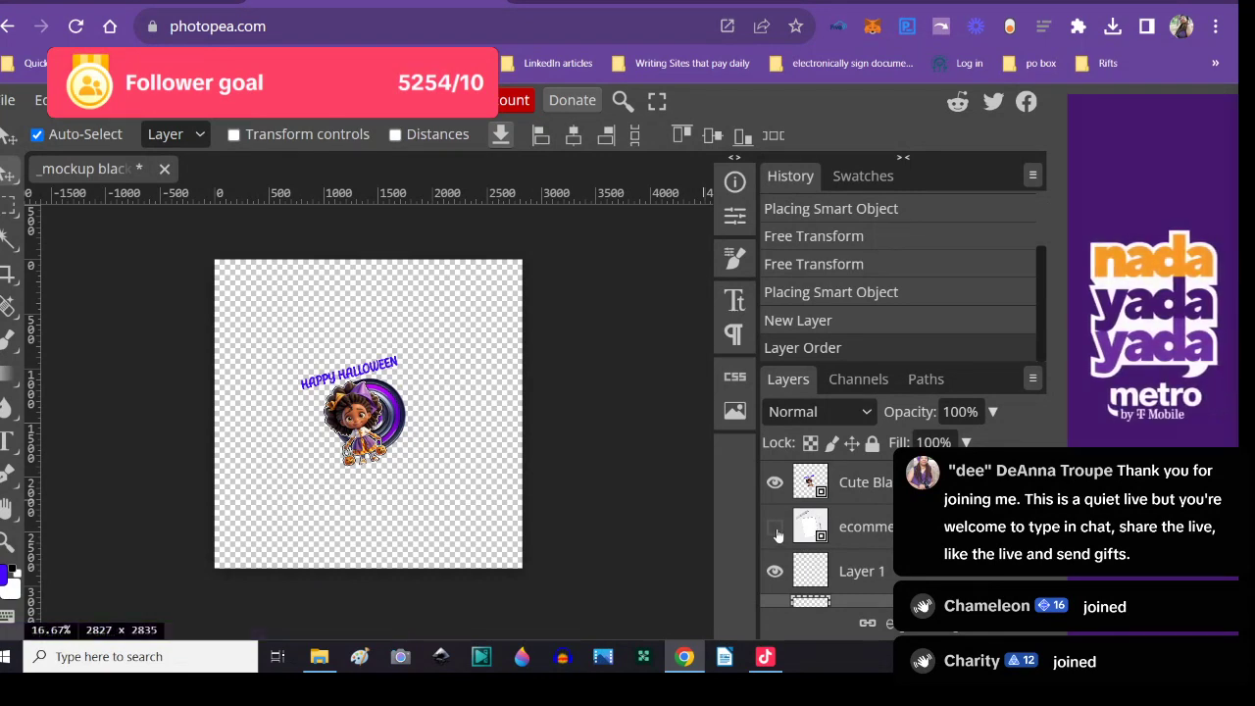
pyautogui.click(774, 528)
# - Move the logo layer to the top of the layer stack and hide the Halloween sticker layer
pyautogui.scroll(-2, 814, 546)
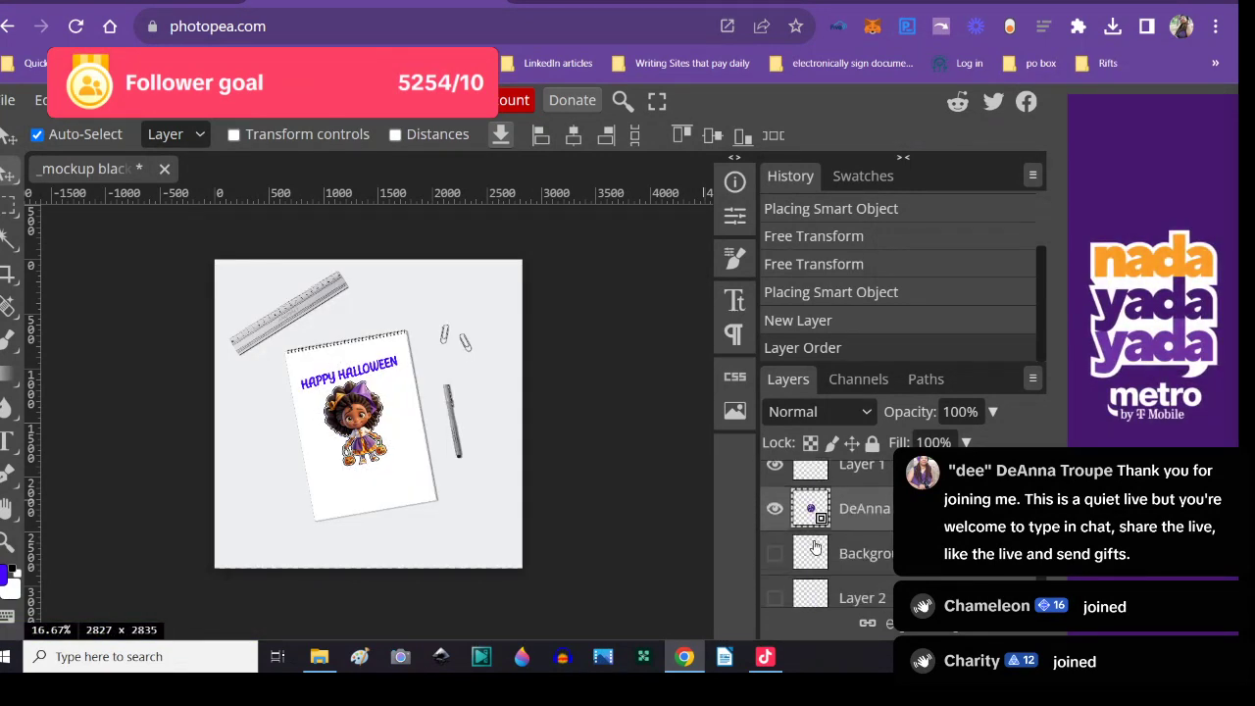
pyautogui.moveTo(810, 510); pyautogui.dragTo(811, 484)
pyautogui.hotkey('ctrl', 'shift', ']')
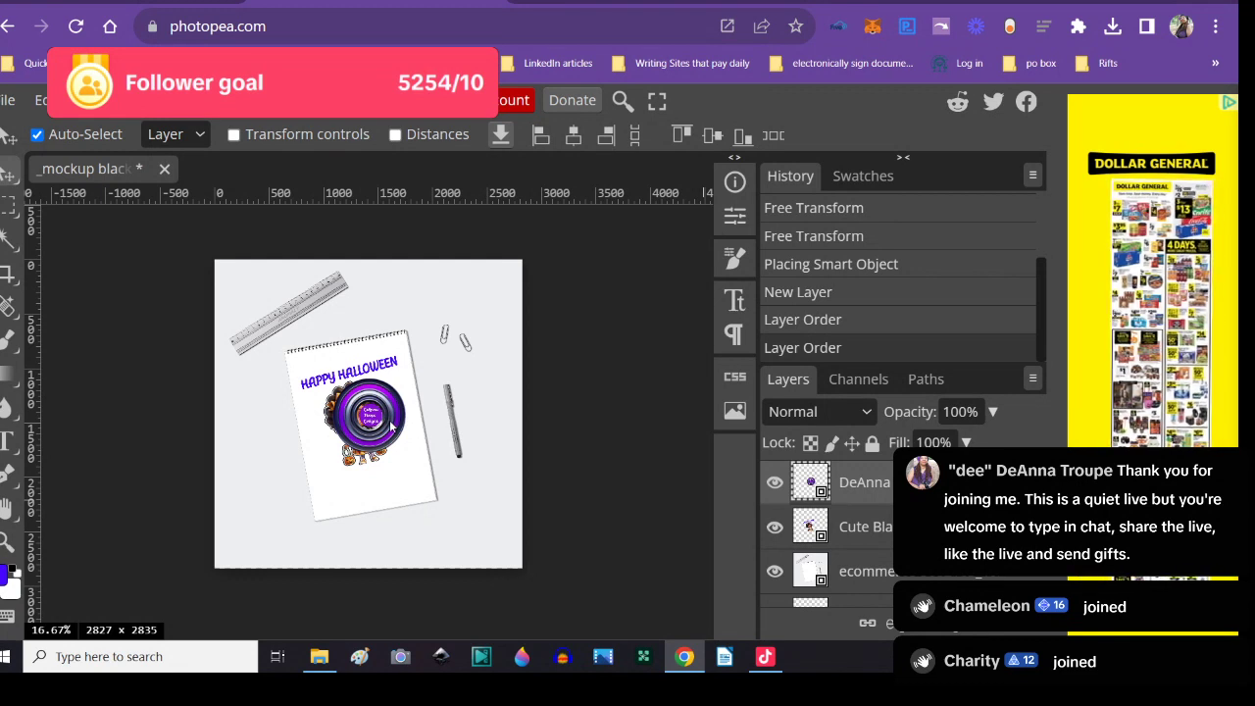
pyautogui.click(774, 526)
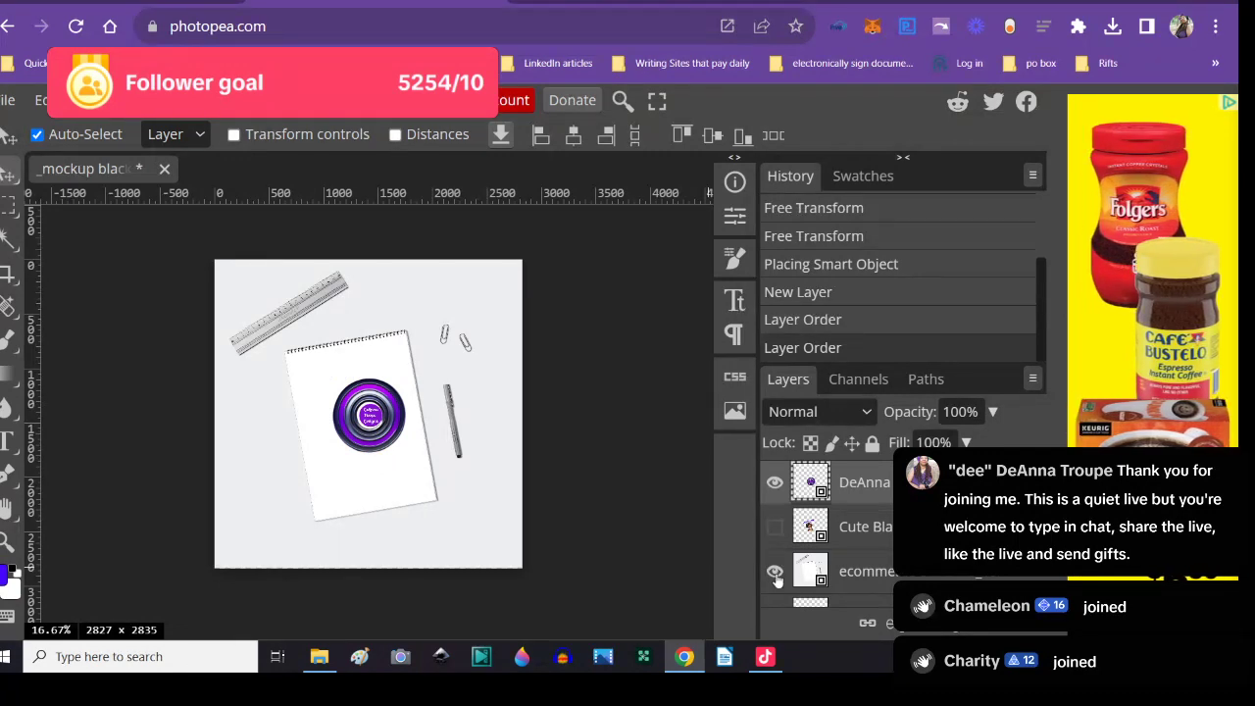
# - Delete the empty layers Layer 1 and Background
pyautogui.scroll(-1, 787, 555)
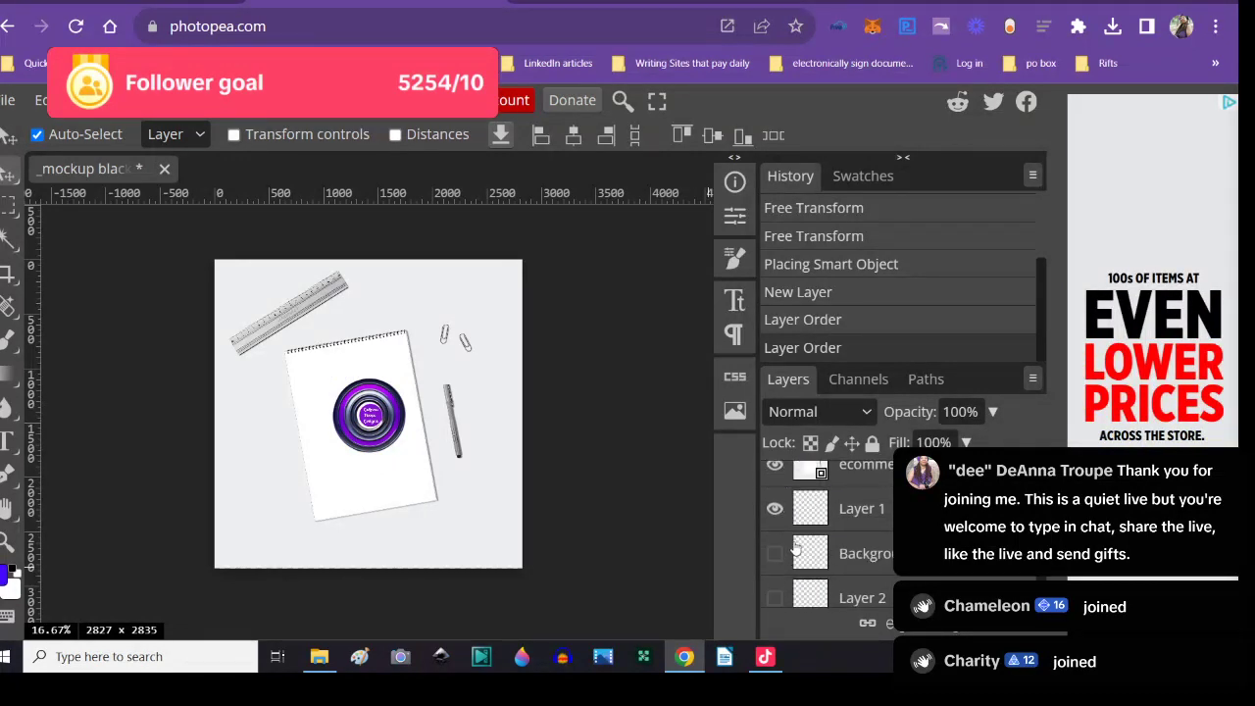
pyautogui.click(825, 516)
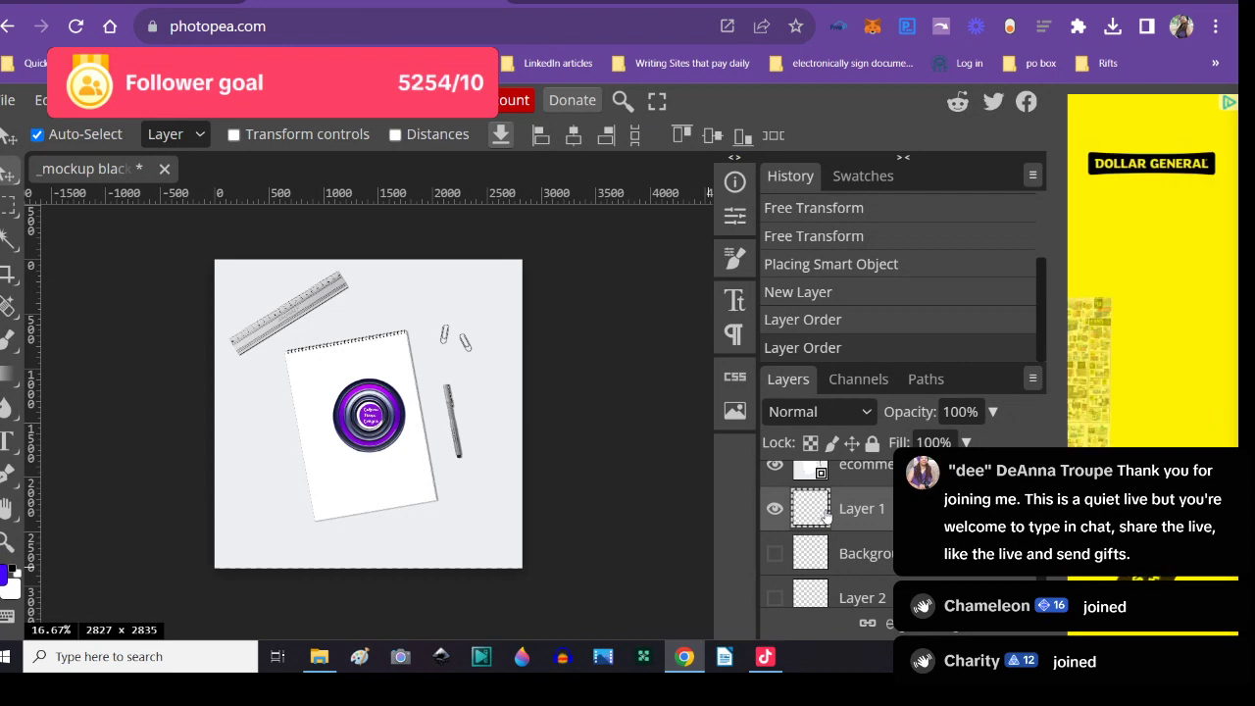
pyautogui.rightClick(825, 517)
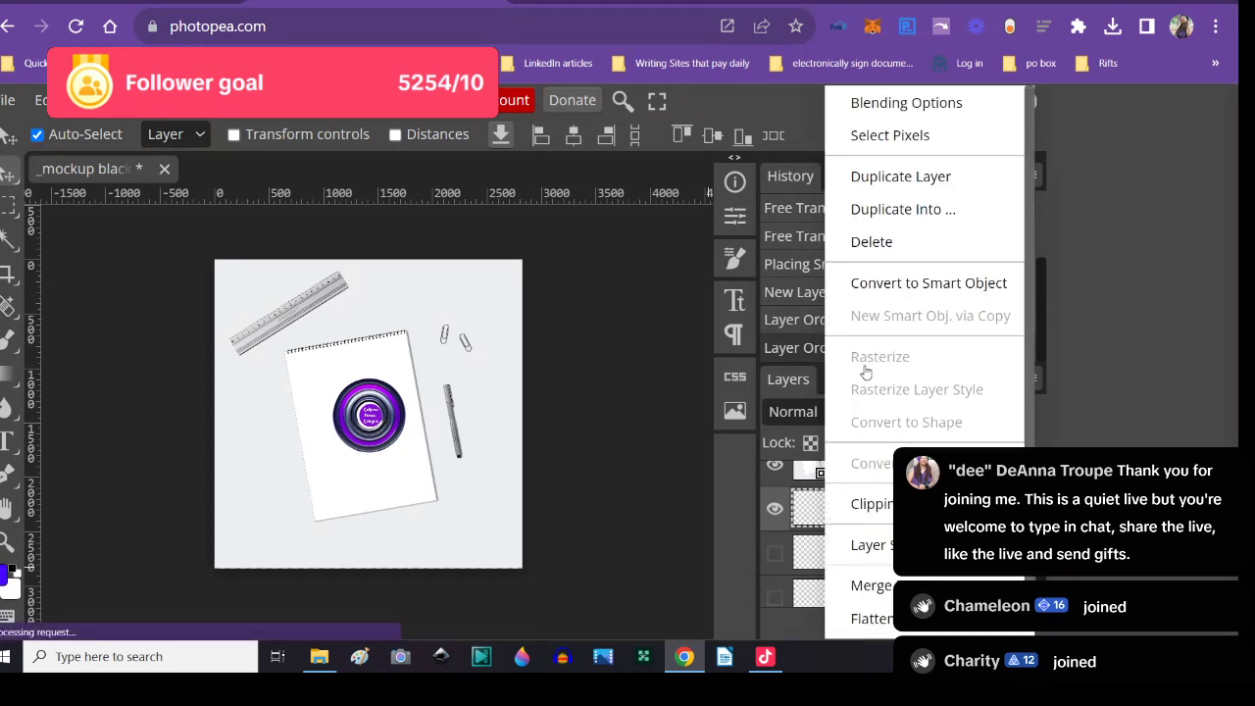
pyautogui.click(870, 243)
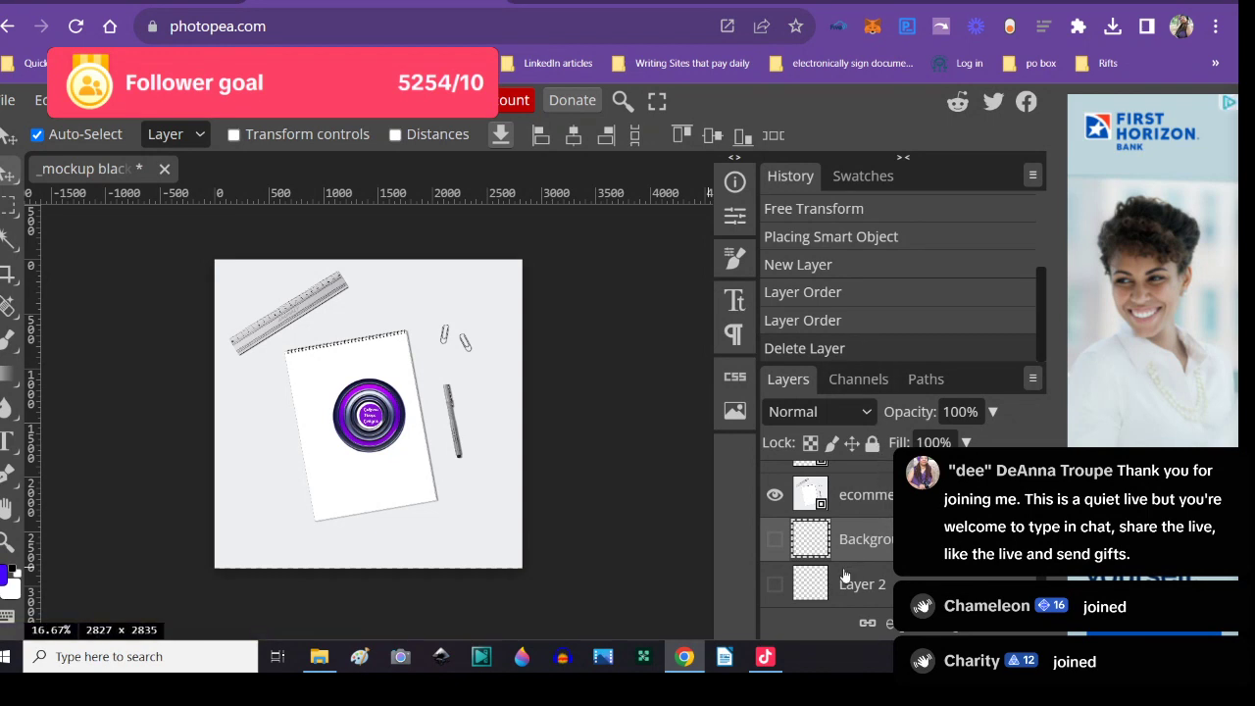
pyautogui.rightClick(814, 549)
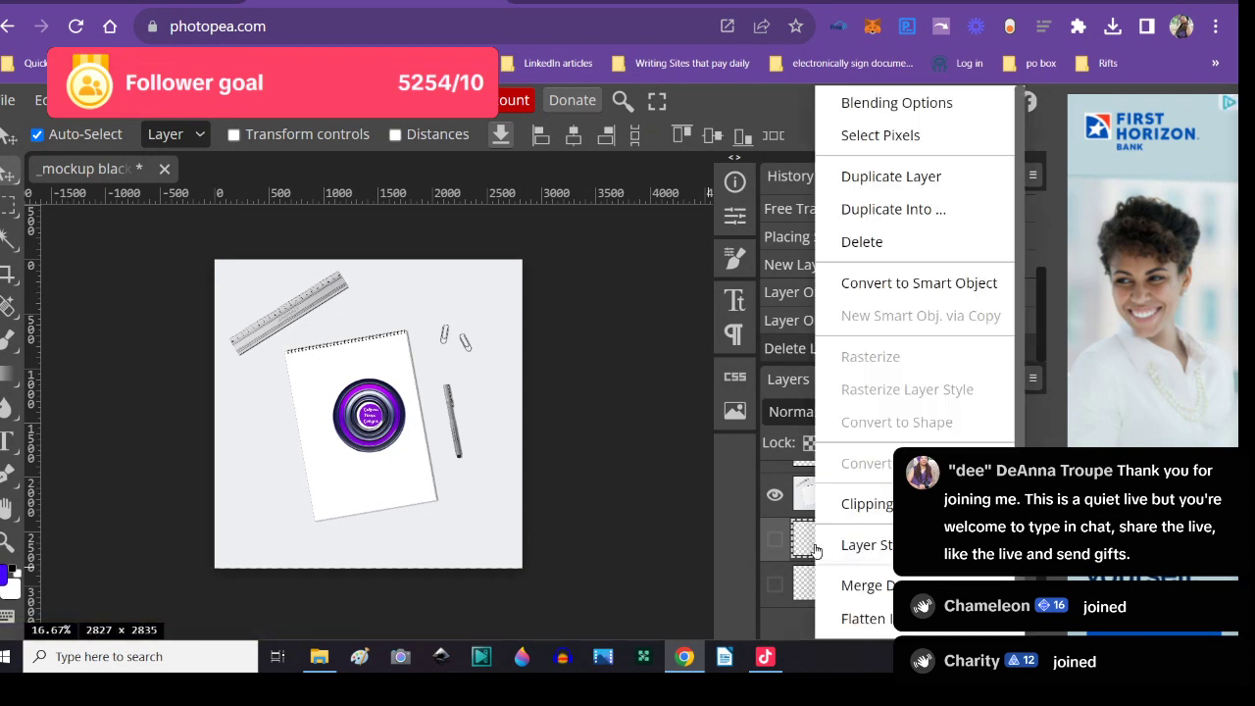
pyautogui.press('Delete')
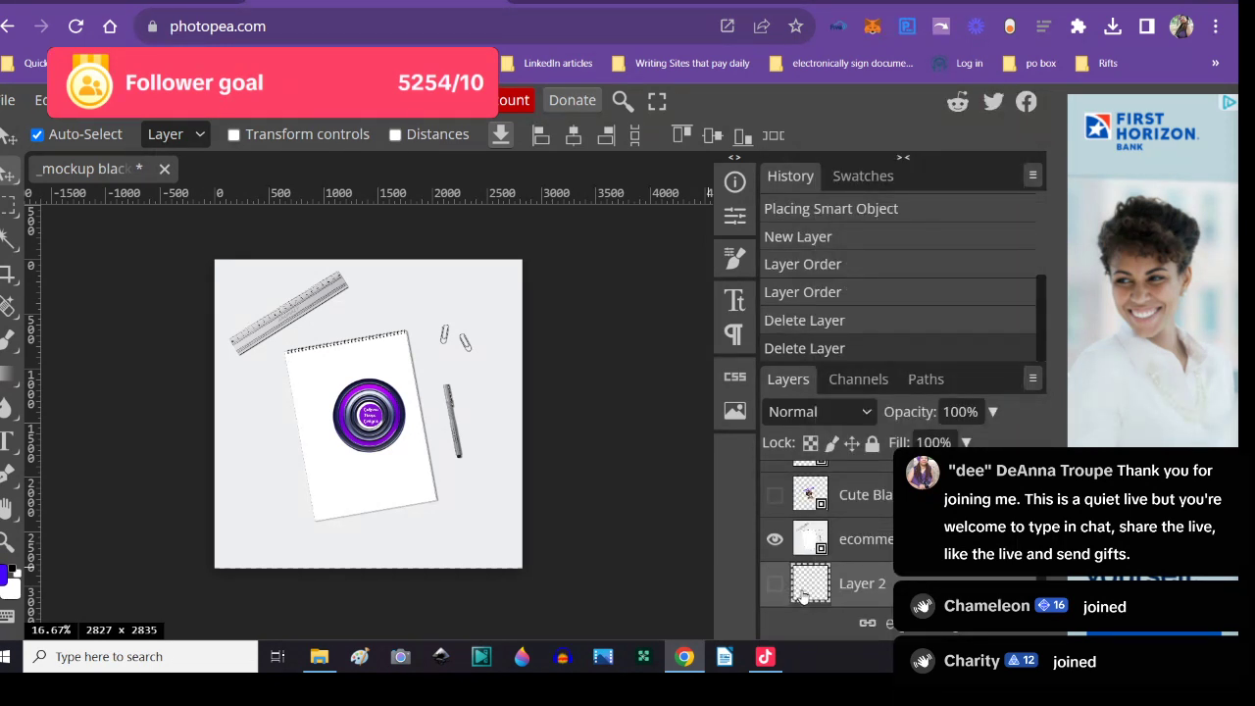
# - Delete the empty layer Layer 2 from the bottom of the layer stack
pyautogui.rightClick(804, 586)
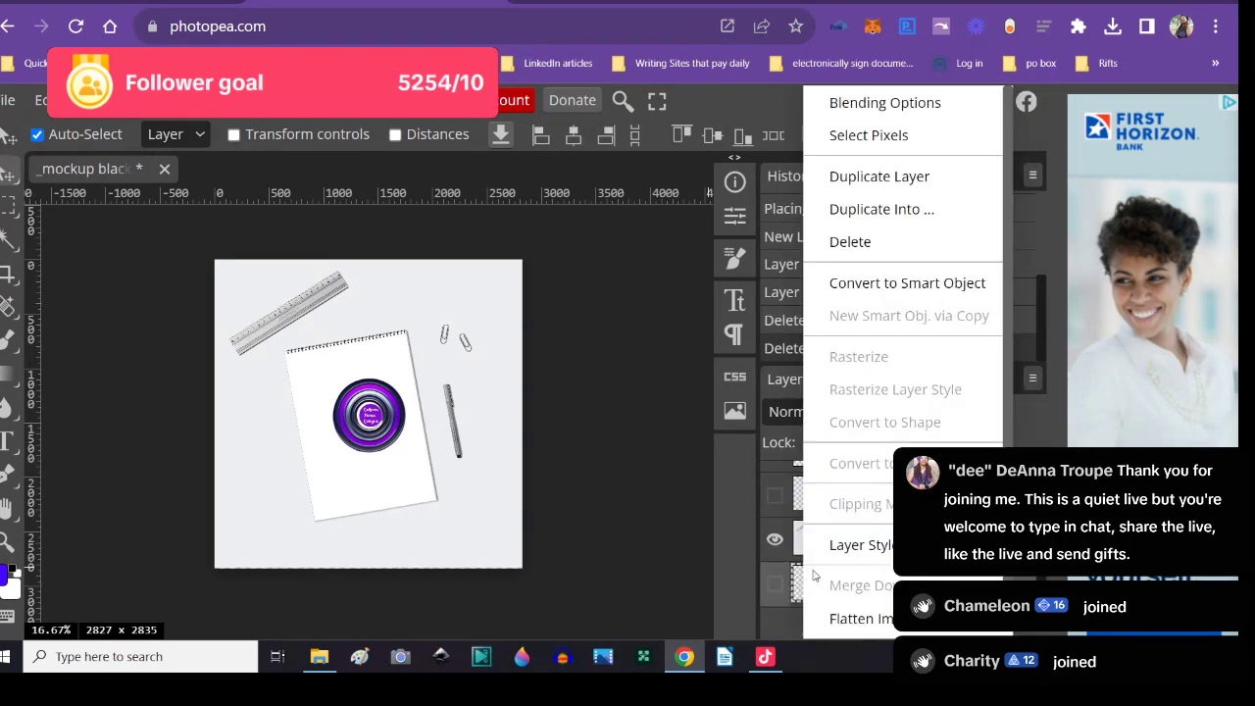
pyautogui.click(859, 243)
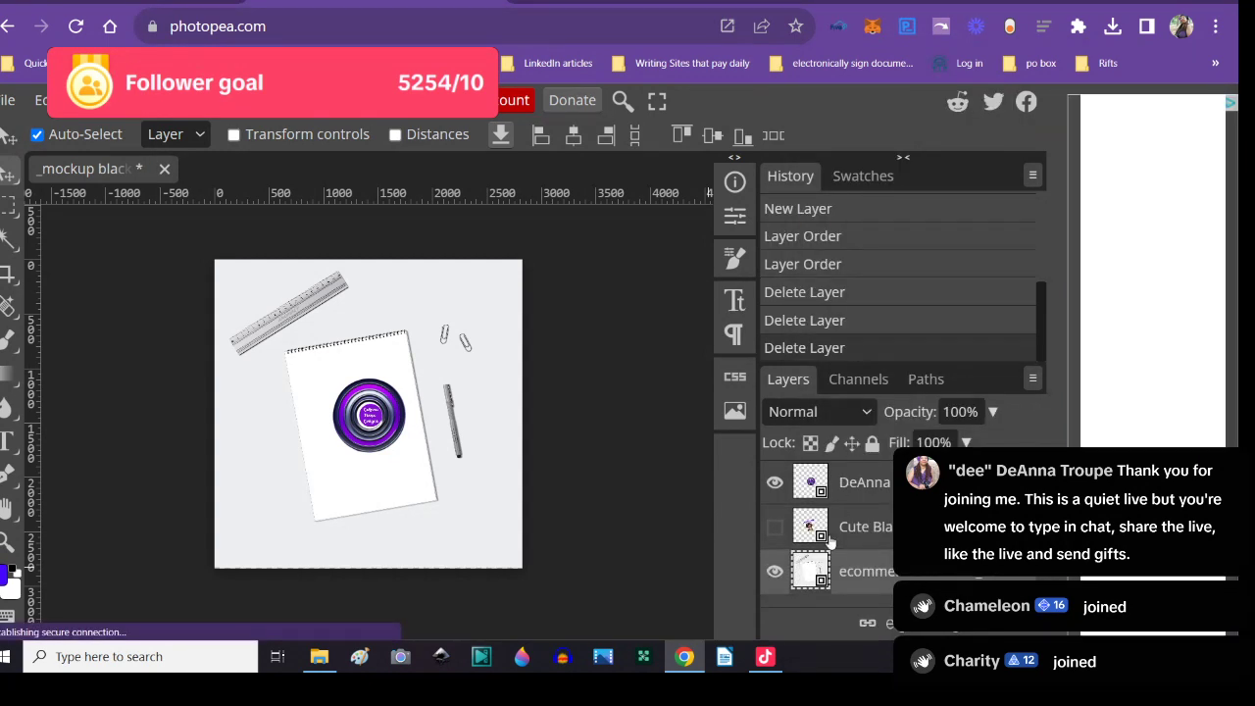
# - Move the logo off the notepad to the lower-left corner of the image and show the Halloween sticker layer
pyautogui.moveTo(379, 412); pyautogui.dragTo(288, 501)
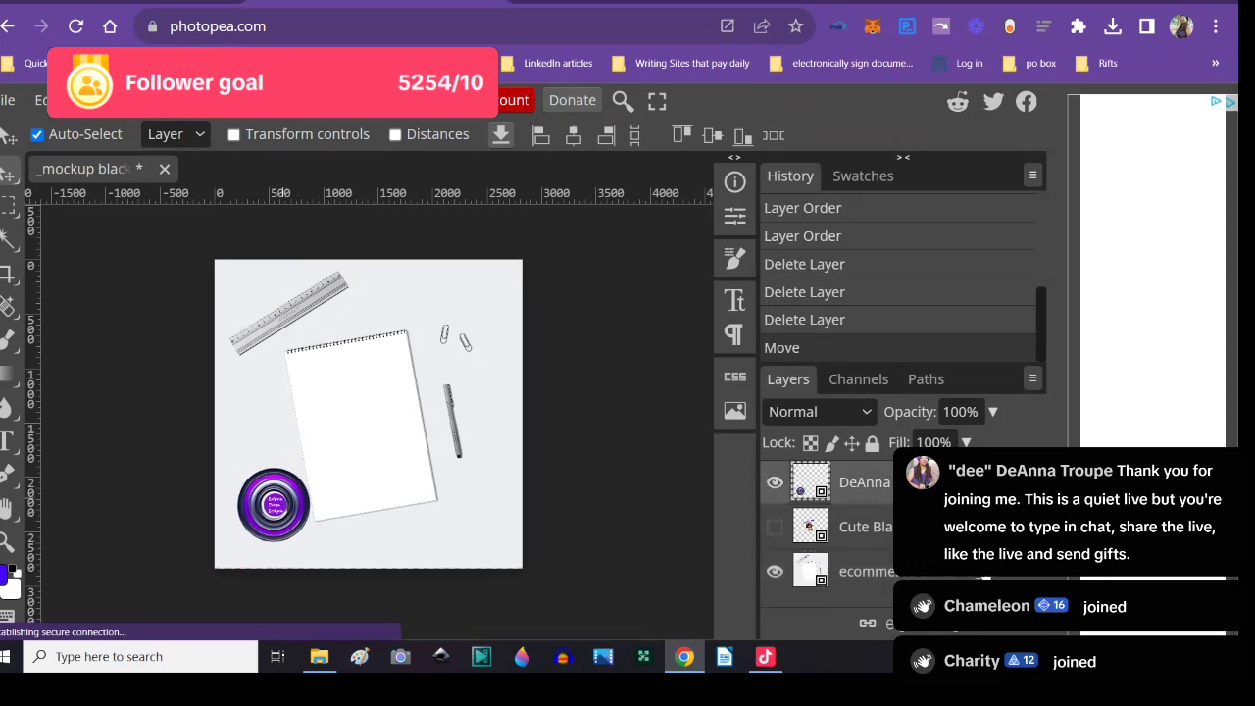
pyautogui.click(770, 529)
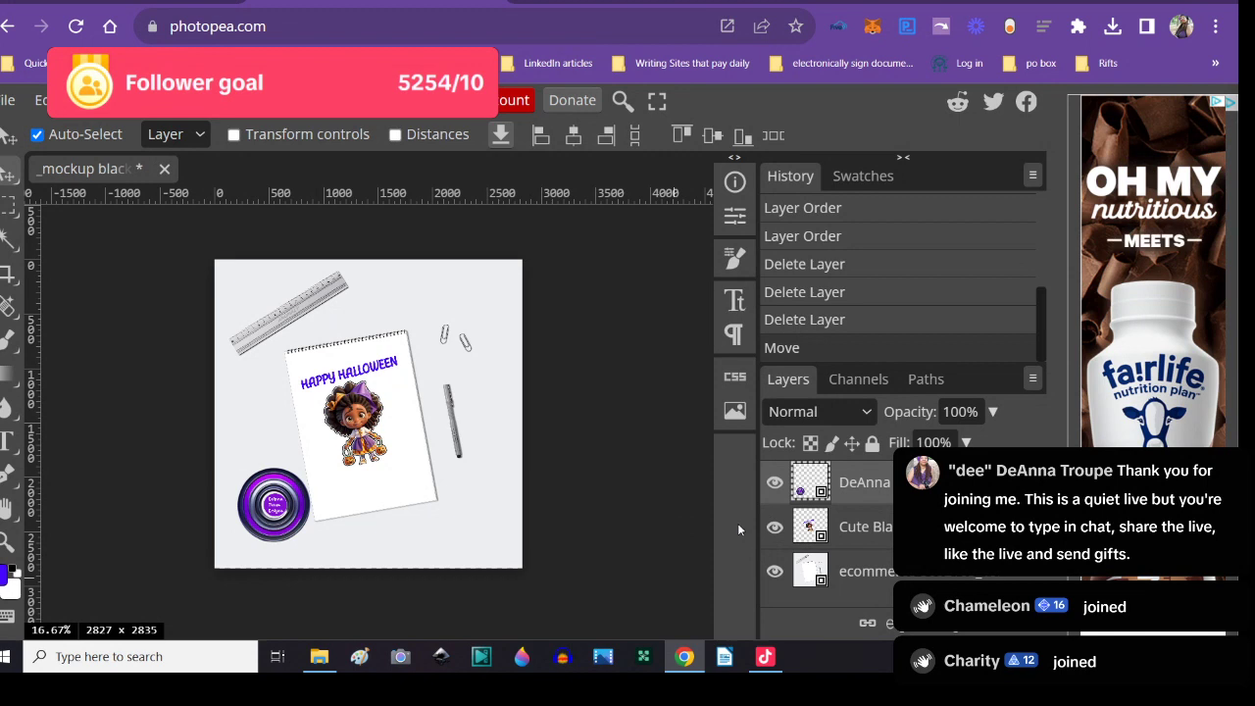
pyautogui.rightClick(270, 516)
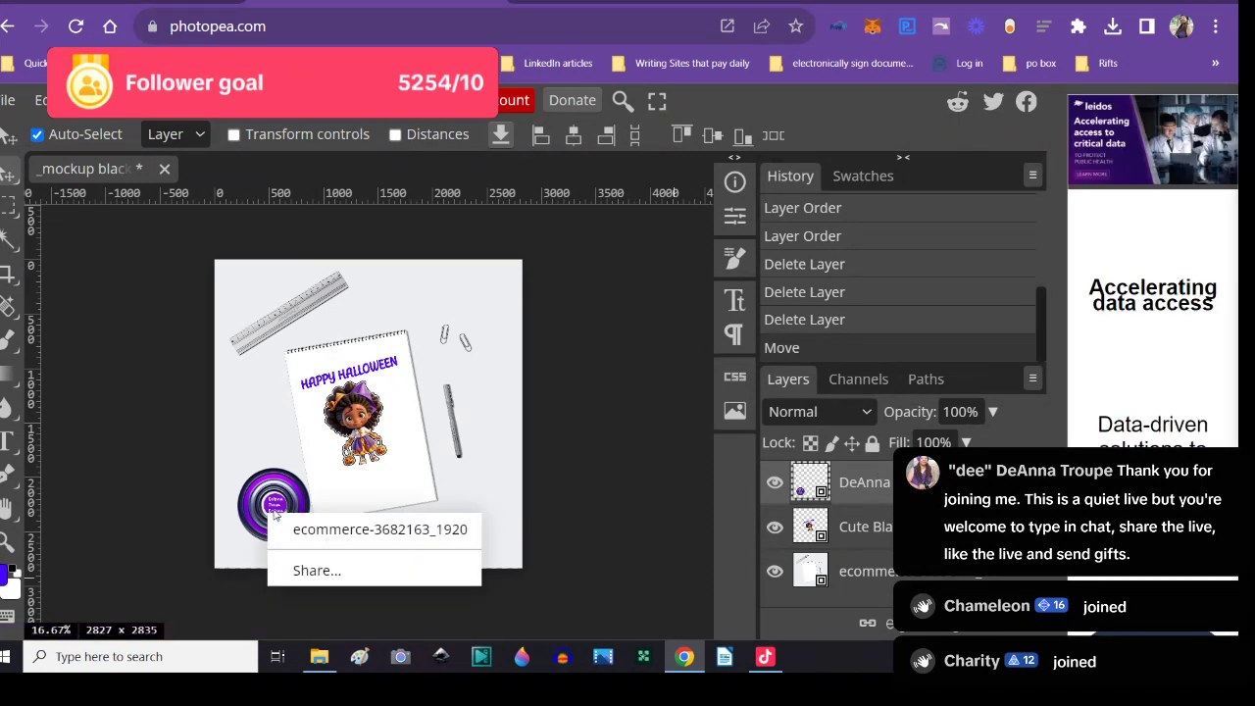
pyautogui.click(292, 497)
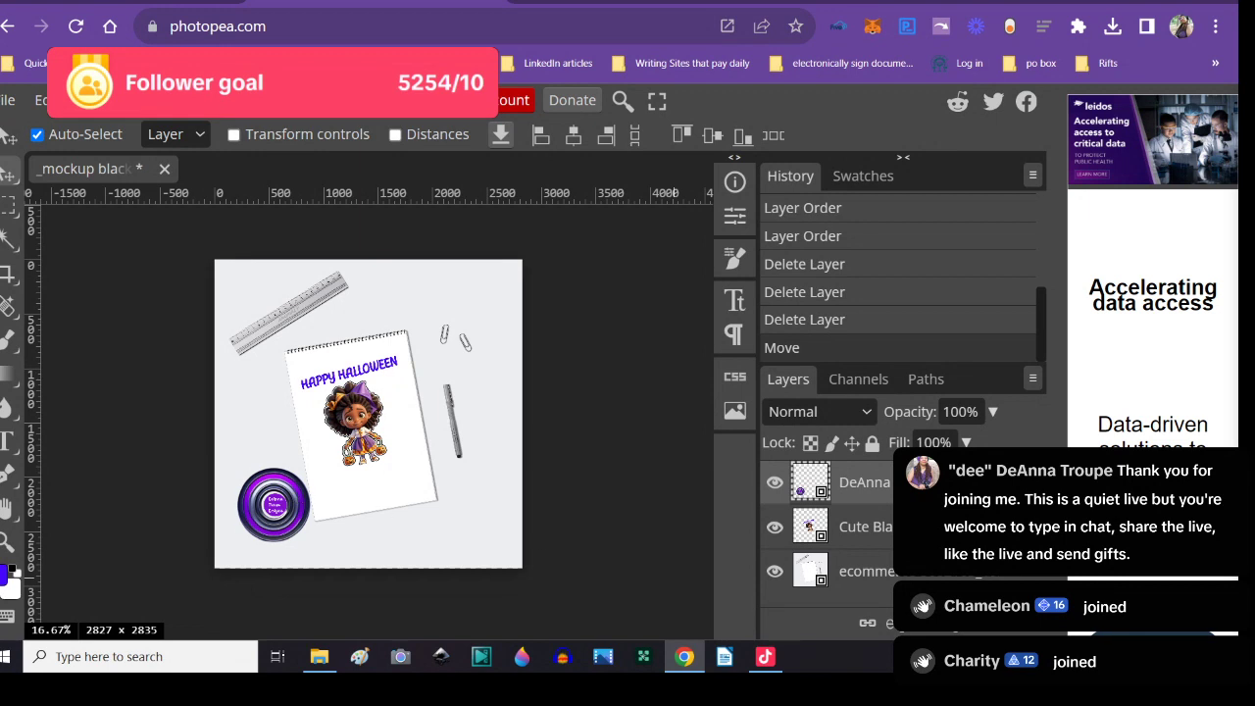
pyautogui.rightClick(906, 482)
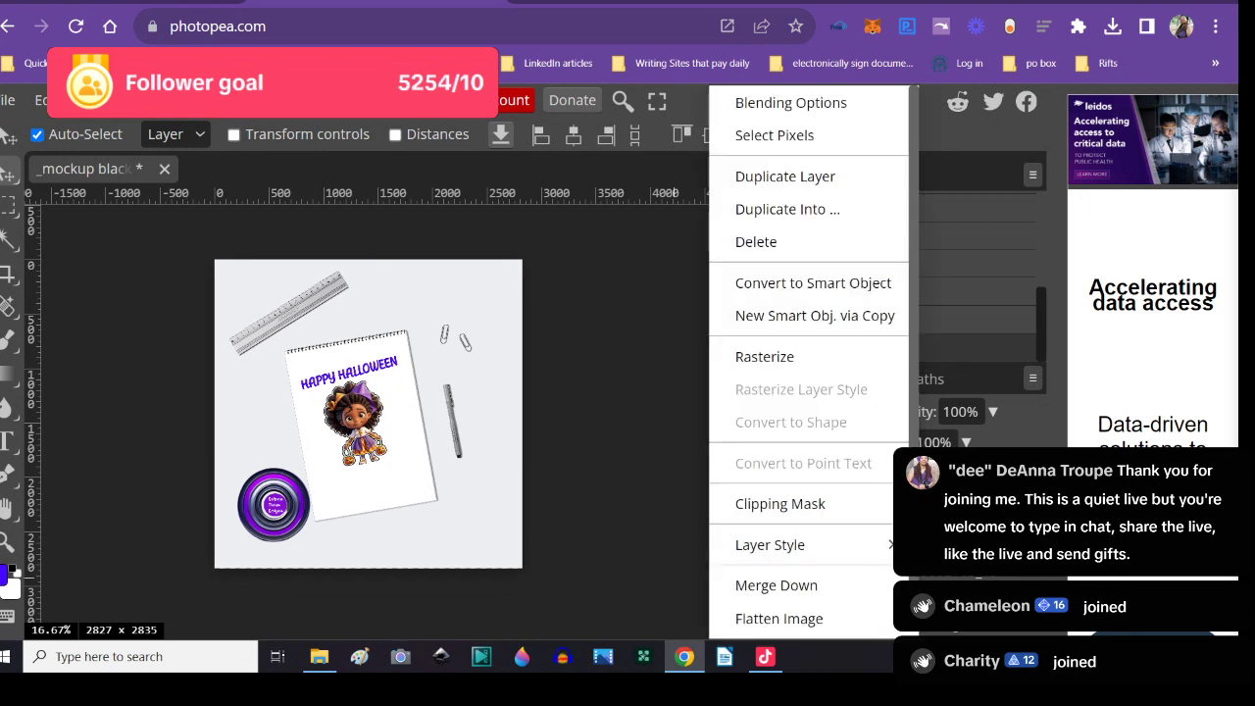
pyautogui.click(804, 181)
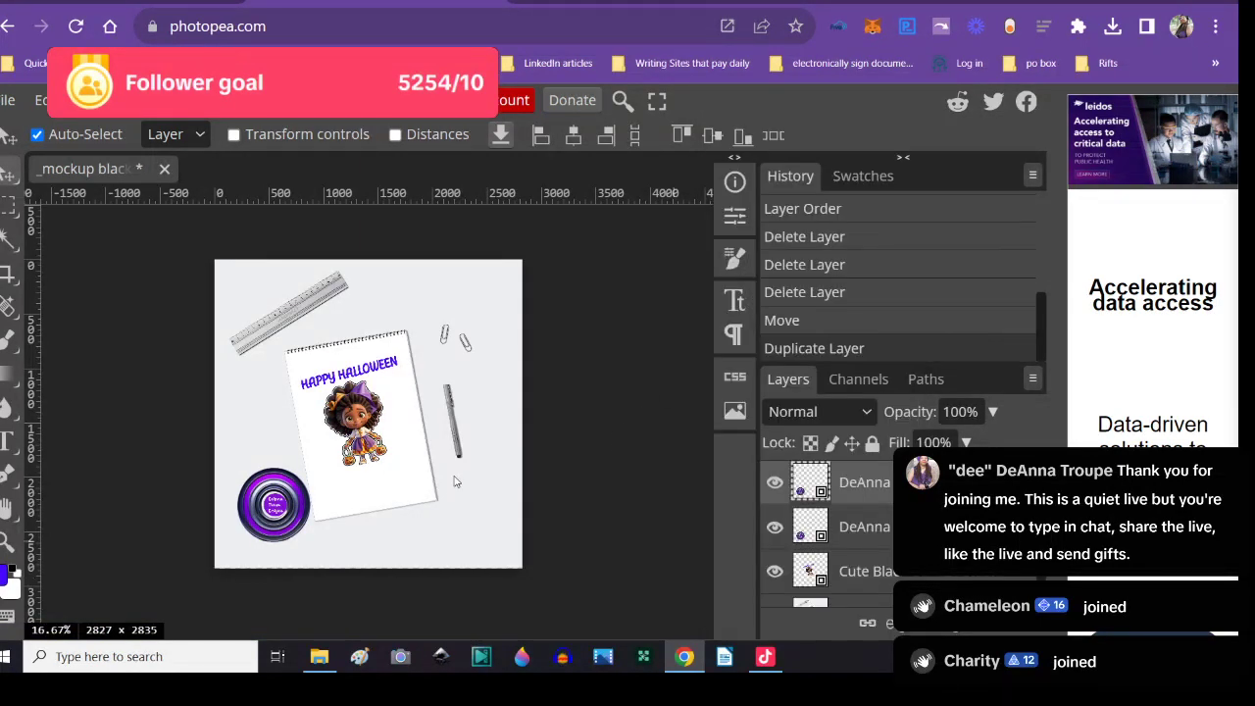
pyautogui.rightClick(861, 482)
pyautogui.click(741, 245)
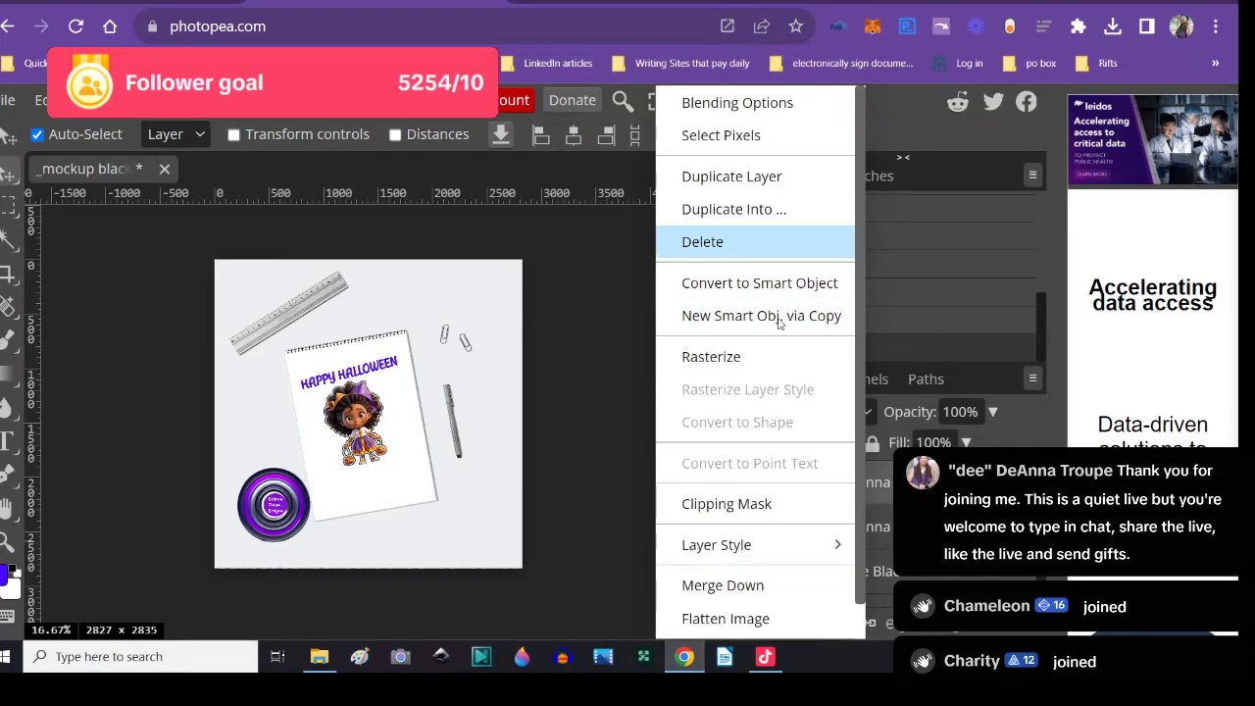
# - Rasterize the logo layer and lower its opacity to 39%
pyautogui.rightClick(862, 484)
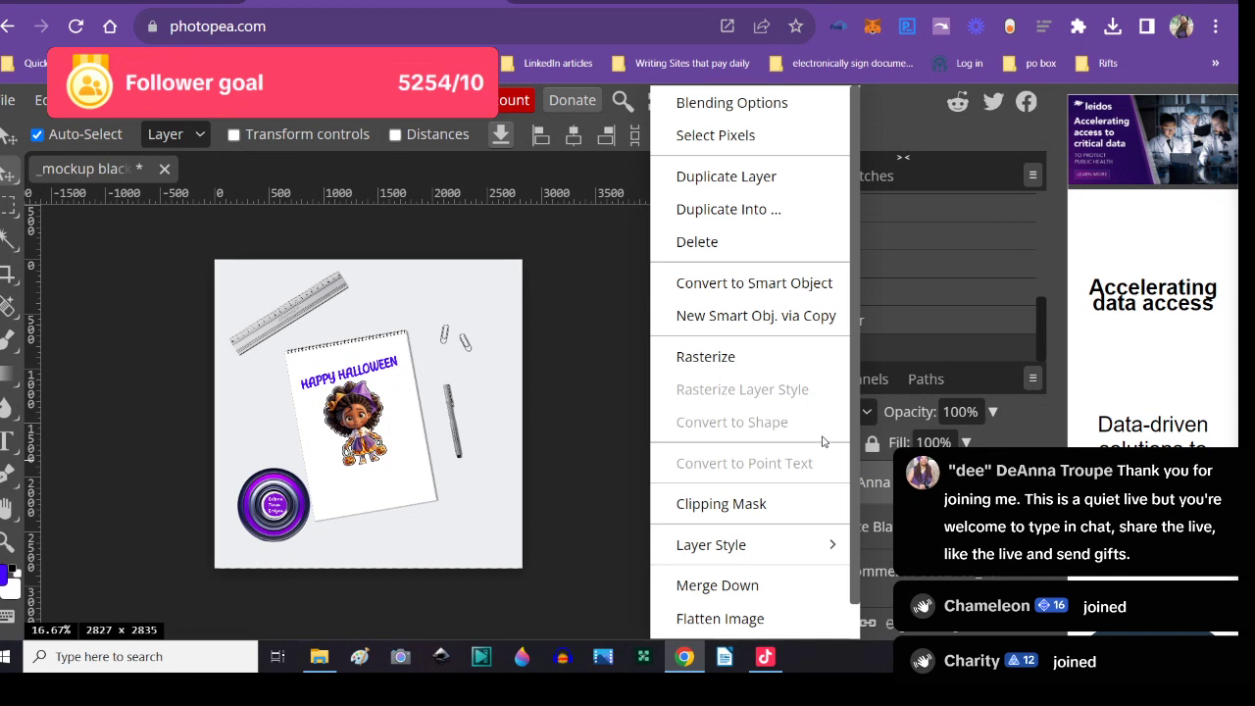
pyautogui.click(757, 356)
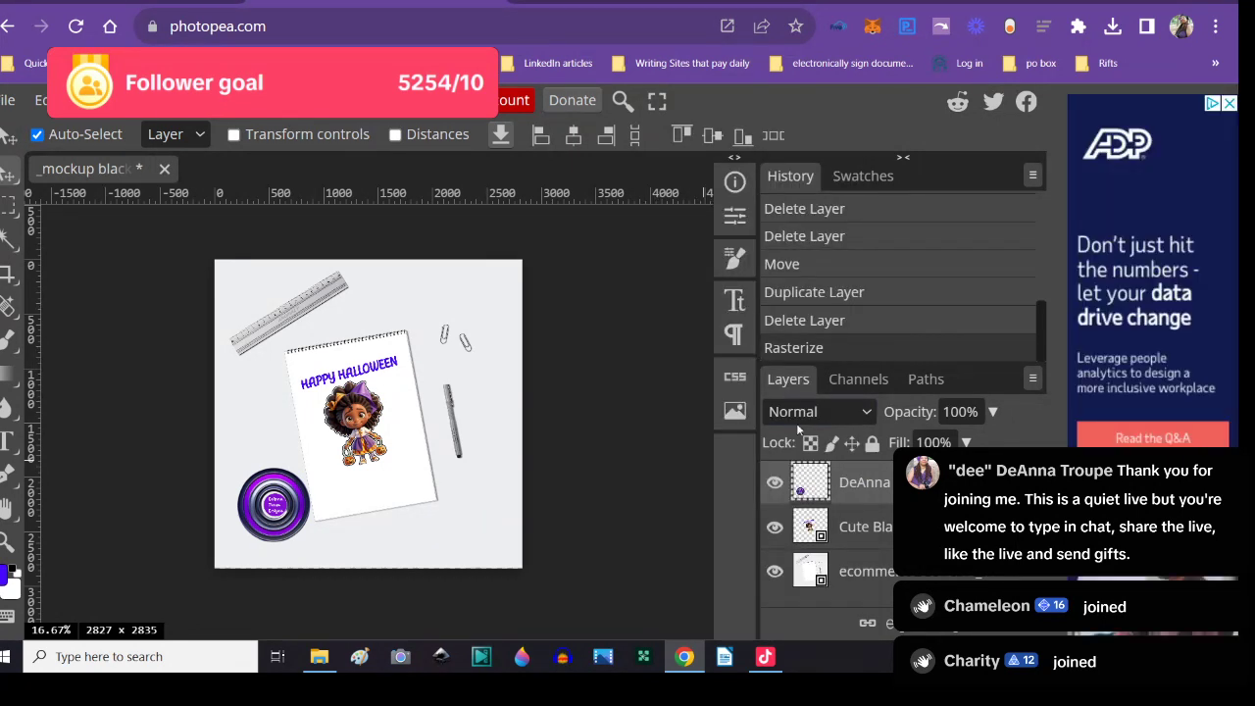
pyautogui.click(992, 413)
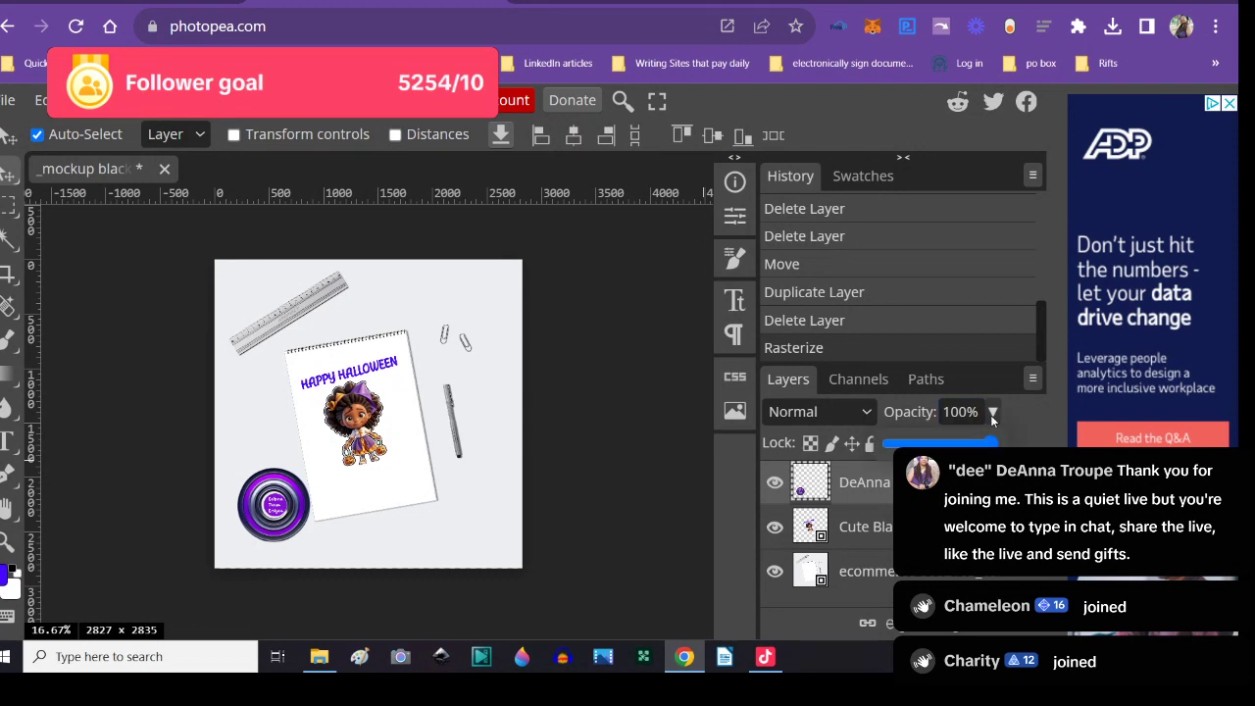
pyautogui.moveTo(987, 439); pyautogui.dragTo(939, 444)
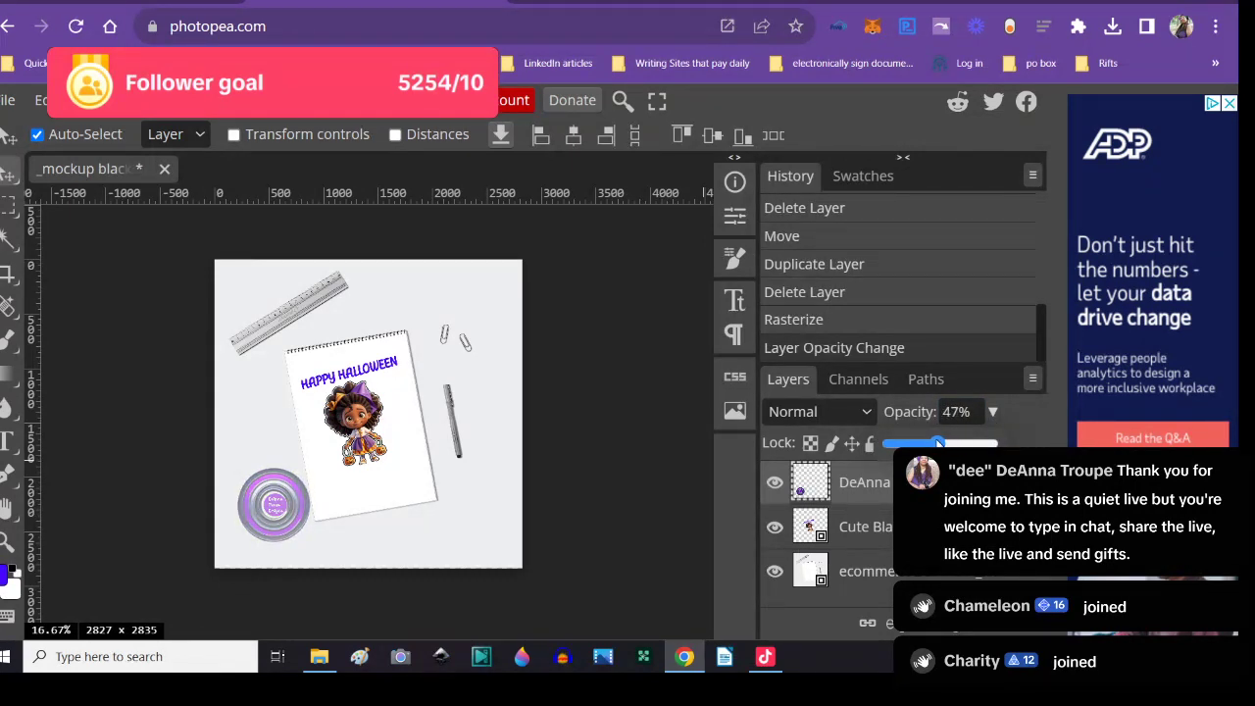
pyautogui.moveTo(937, 444); pyautogui.dragTo(931, 443)
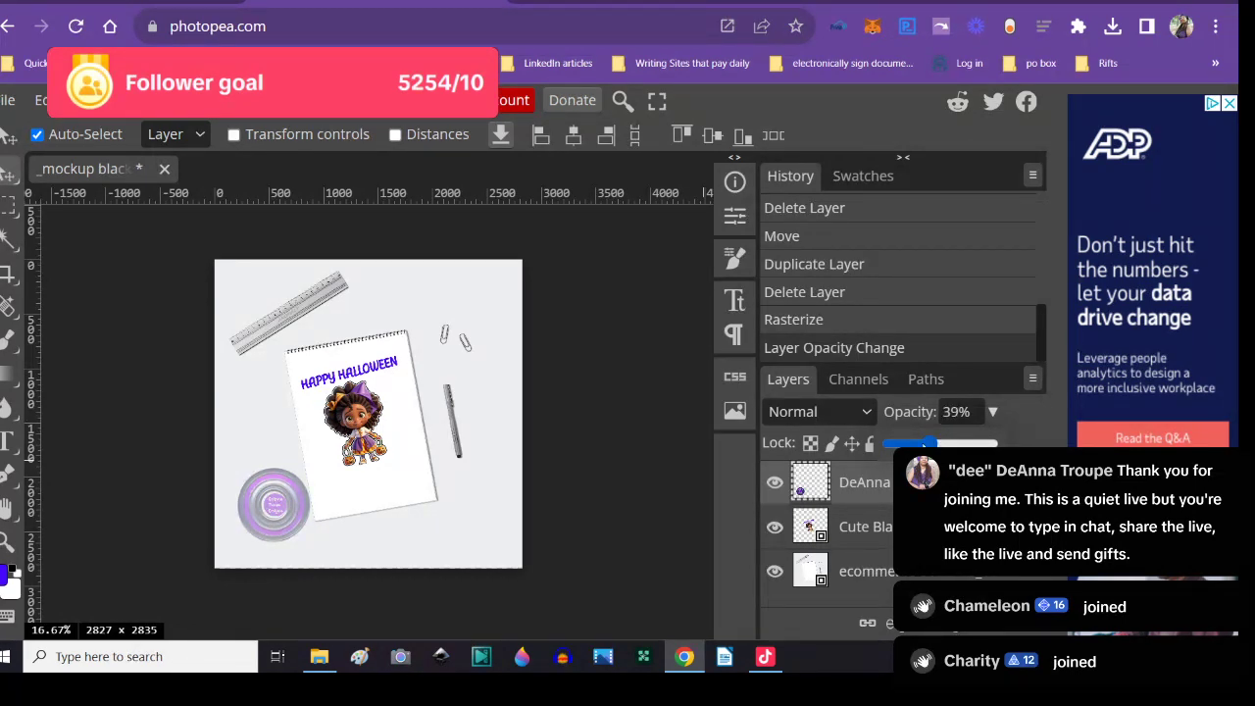
# - Duplicate the faded logo layer and place the copy over the lower-right part of the notepad
pyautogui.rightClick(260, 505)
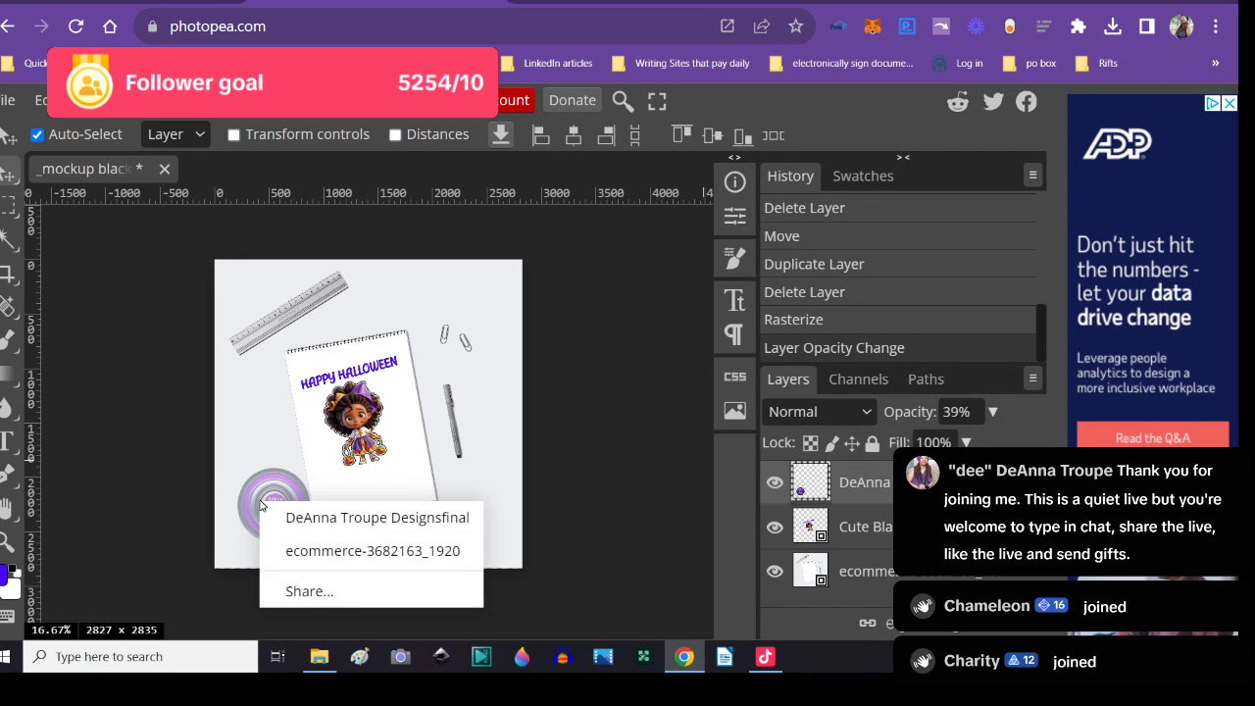
pyautogui.click(829, 488)
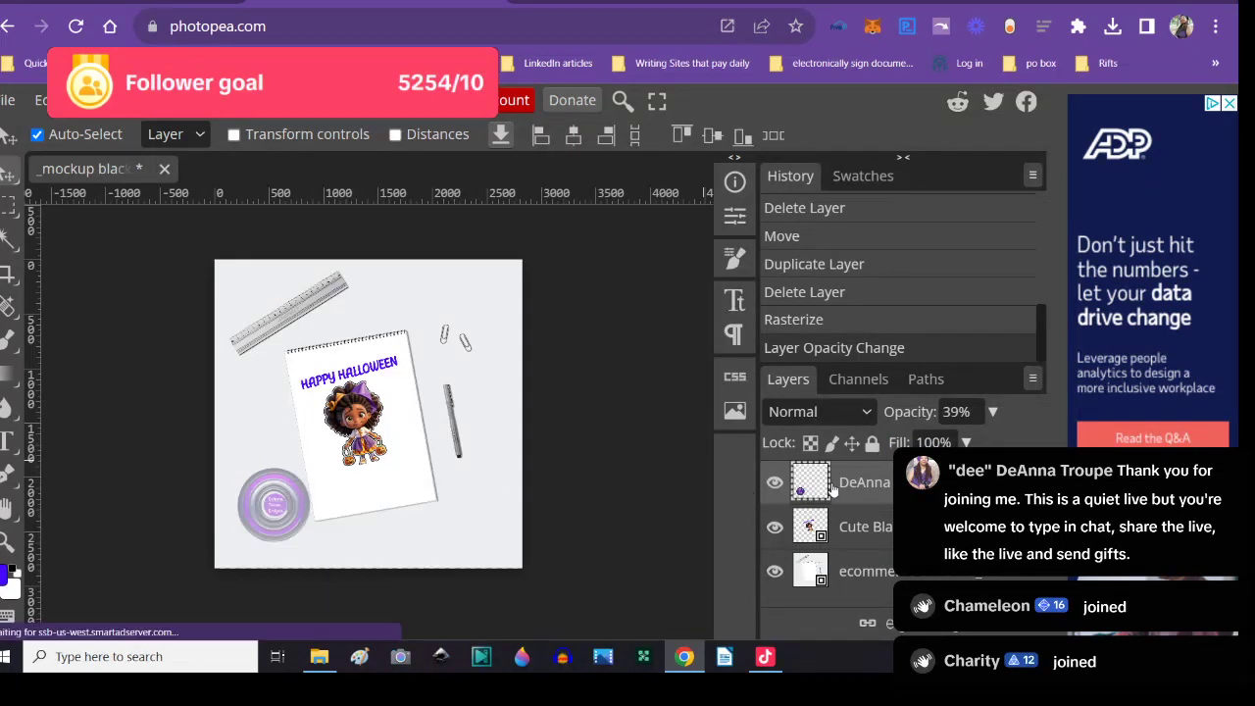
pyautogui.rightClick(829, 485)
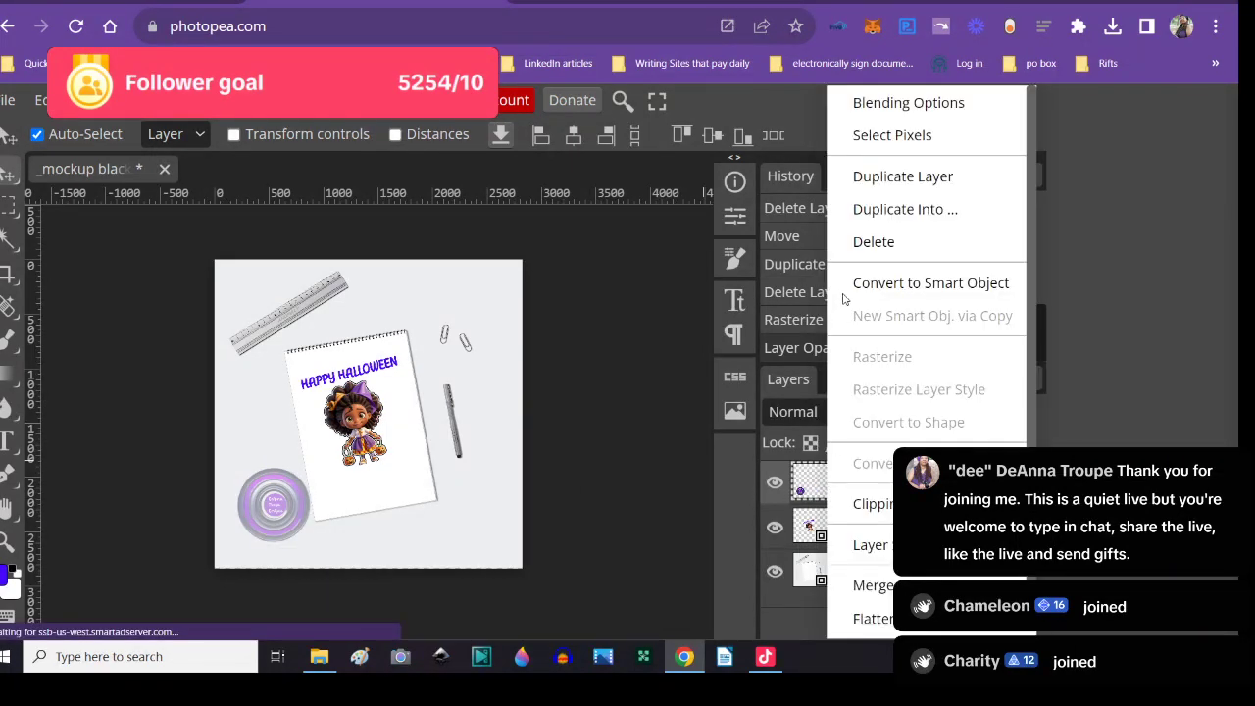
pyautogui.click(851, 178)
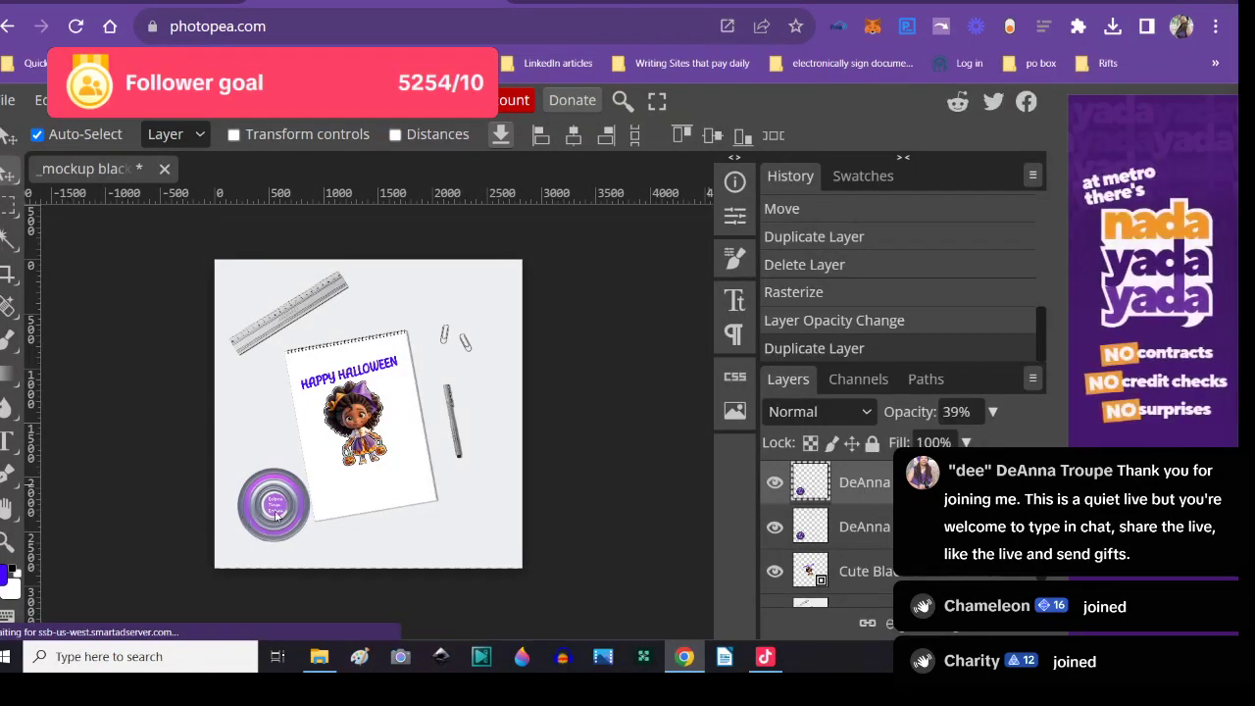
pyautogui.moveTo(281, 514); pyautogui.dragTo(413, 487)
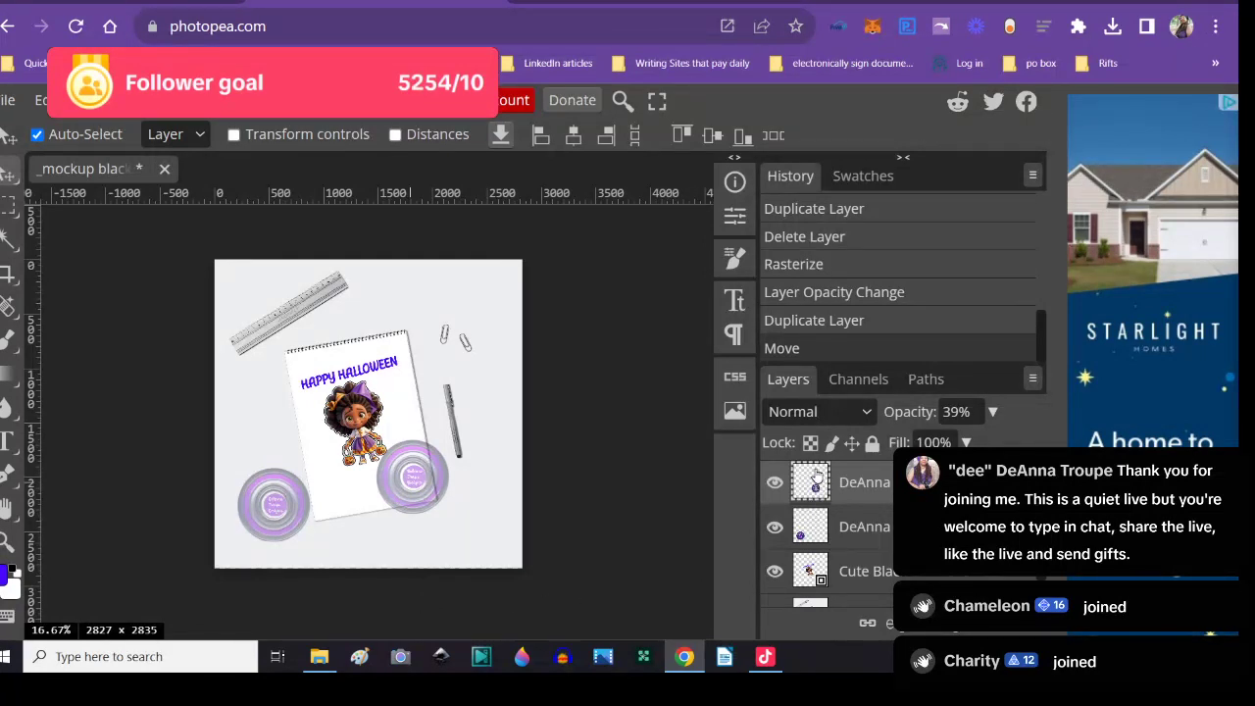
# - Reorder the copied logo layer below the Halloween sticker layer and position it behind the girl on the notepad
pyautogui.moveTo(815, 474); pyautogui.dragTo(850, 596)
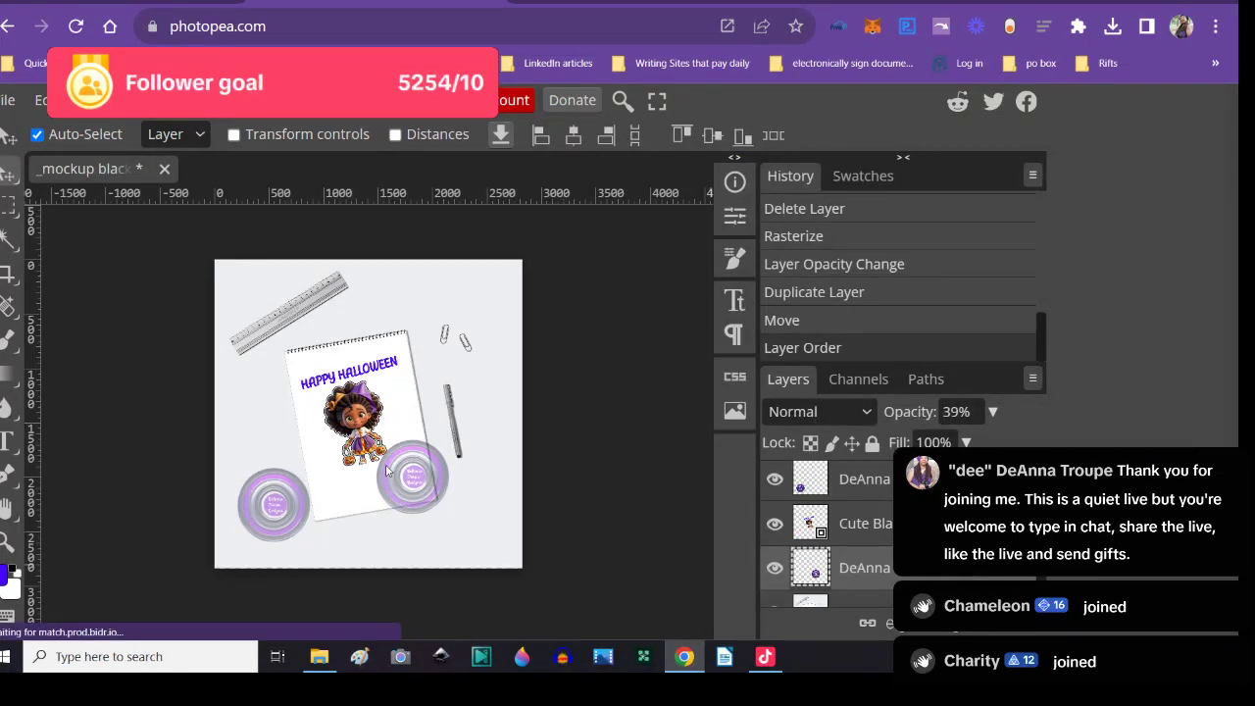
pyautogui.moveTo(390, 483); pyautogui.dragTo(380, 446)
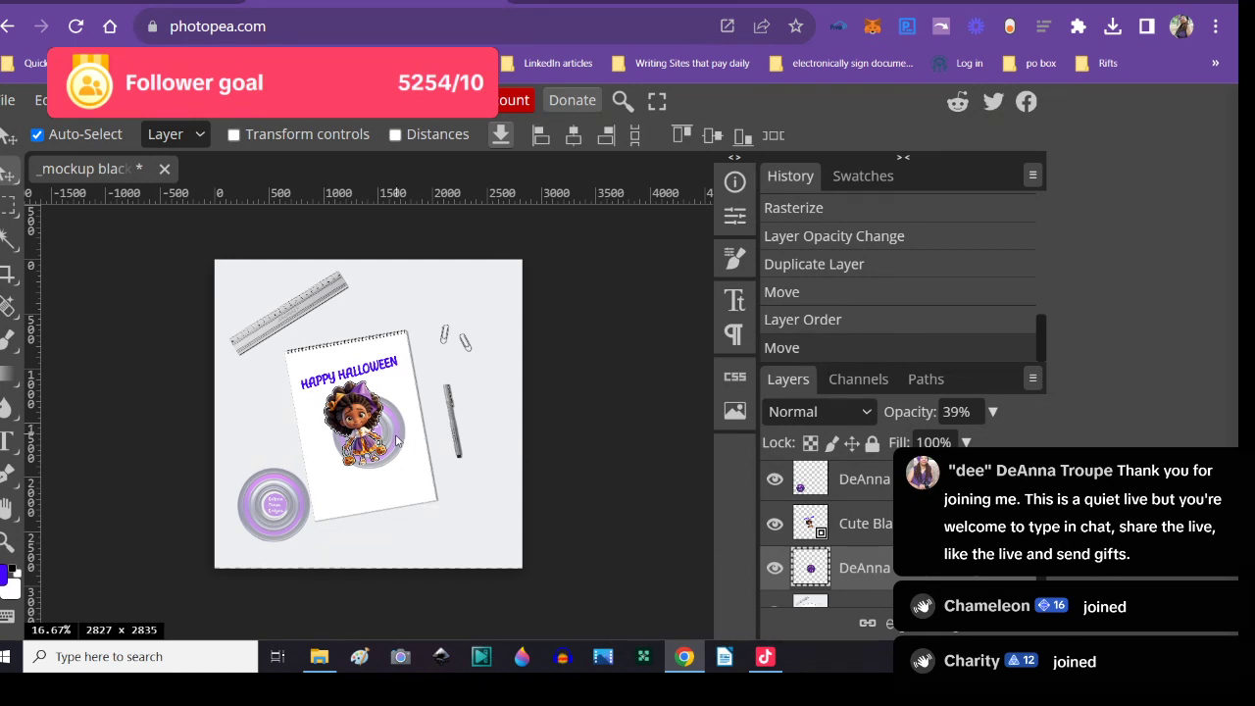
# - Scale the logo copy behind the girl down to about 78% with Free Transform
pyautogui.click(41, 100)
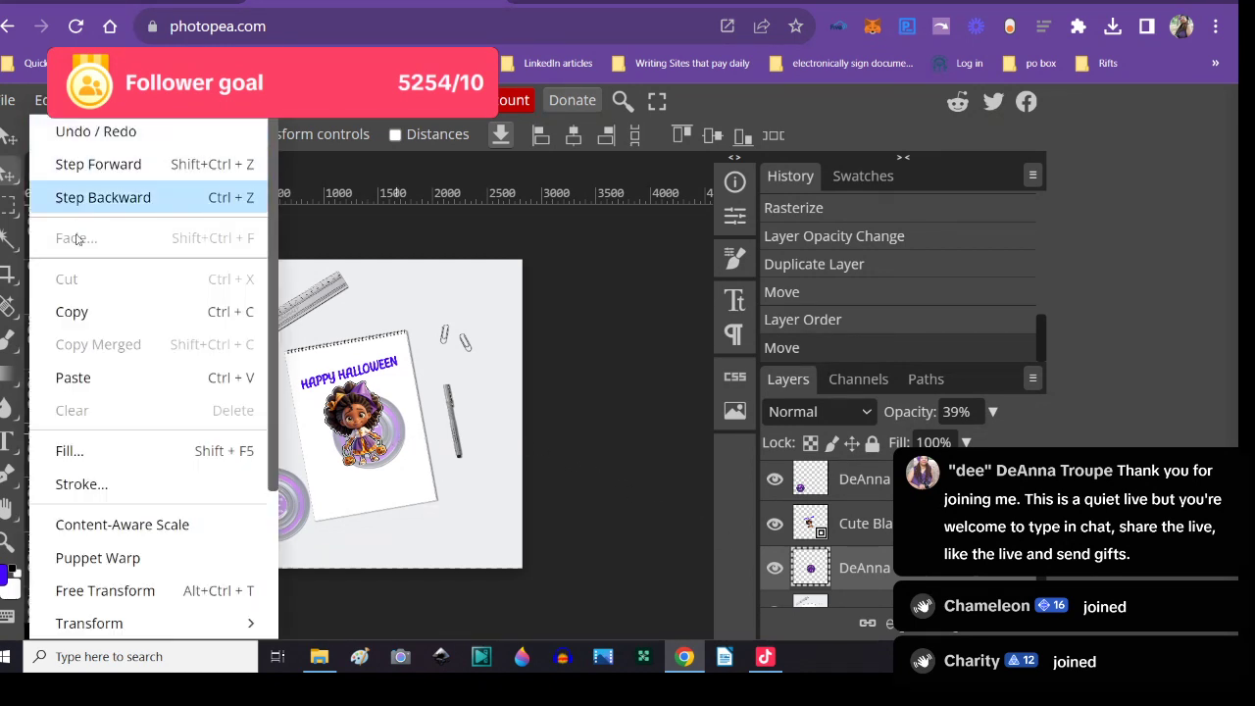
pyautogui.click(95, 591)
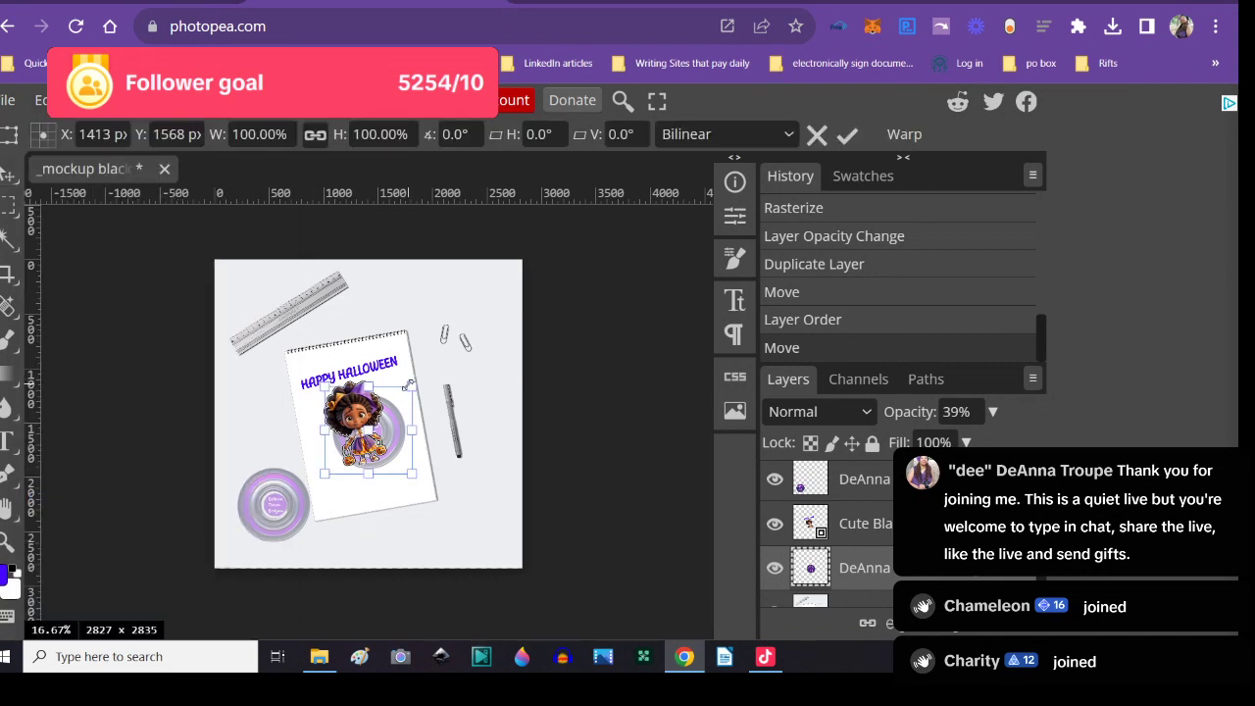
pyautogui.moveTo(411, 386); pyautogui.dragTo(390, 399)
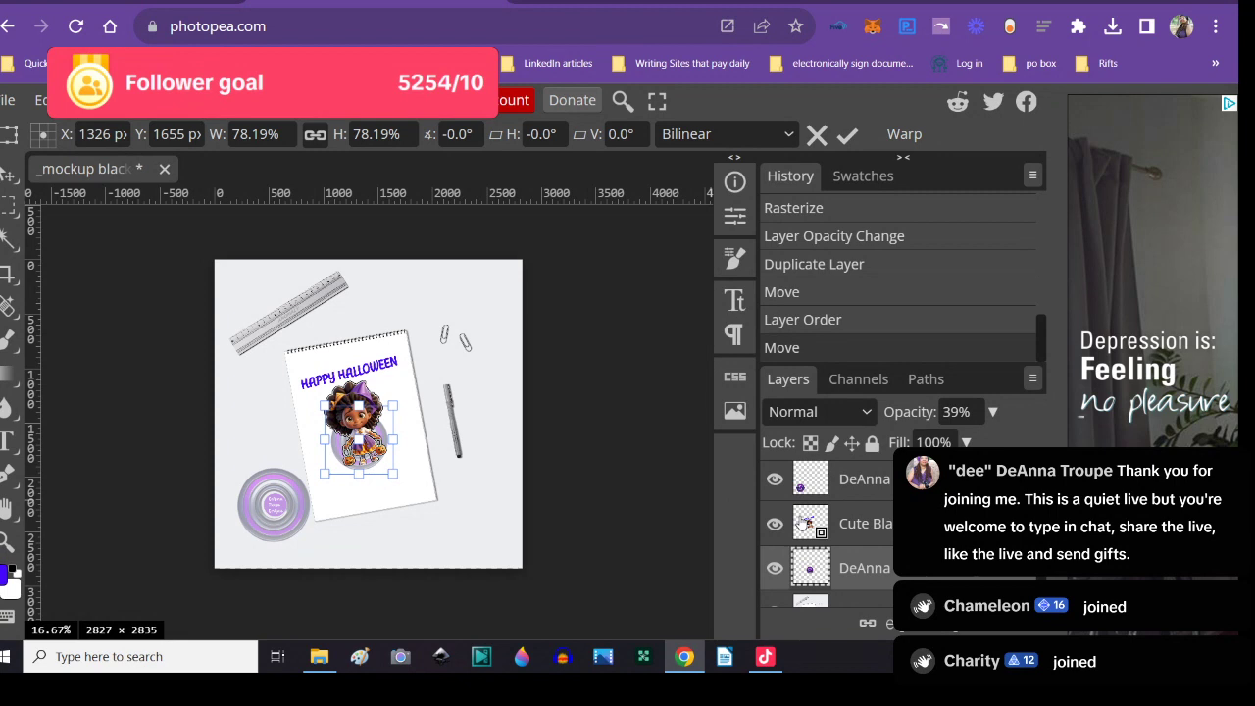
pyautogui.click(469, 480)
# - Enlarge the Halloween sticker to about 54% scale with Free Transform and reposition it within the notepad page
pyautogui.moveTo(360, 412); pyautogui.dragTo(322, 433)
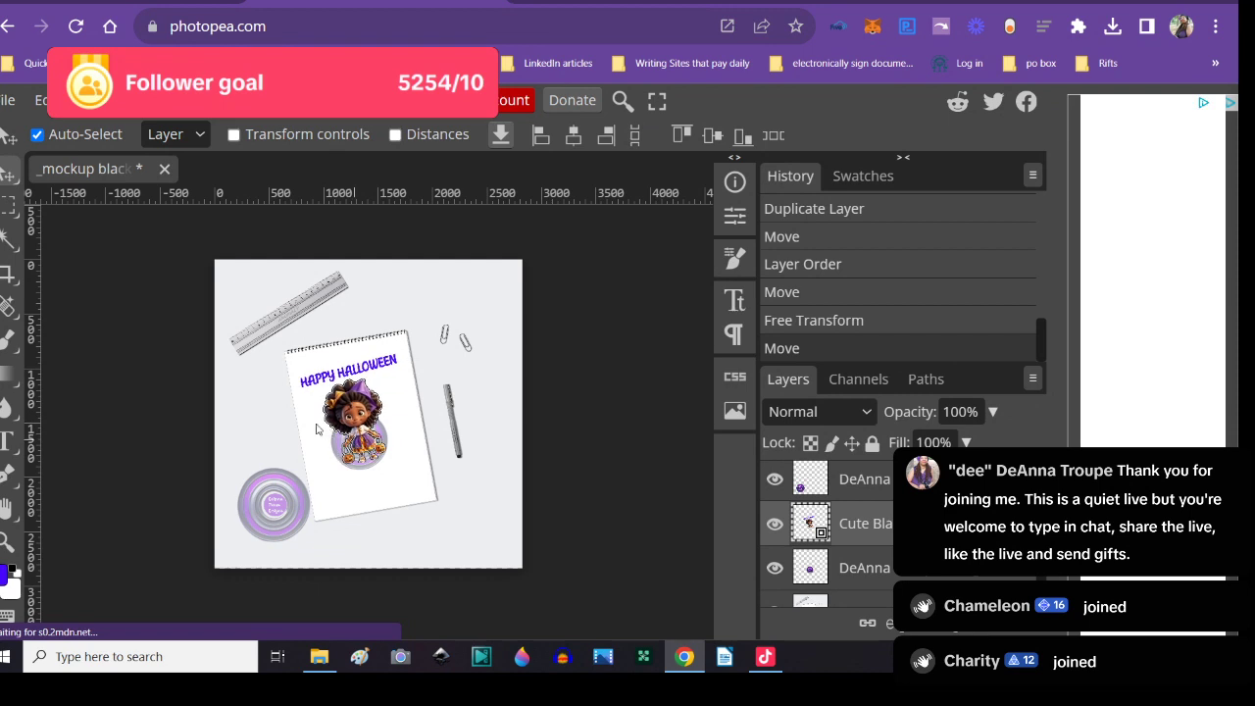
pyautogui.scroll(-1, 316, 429)
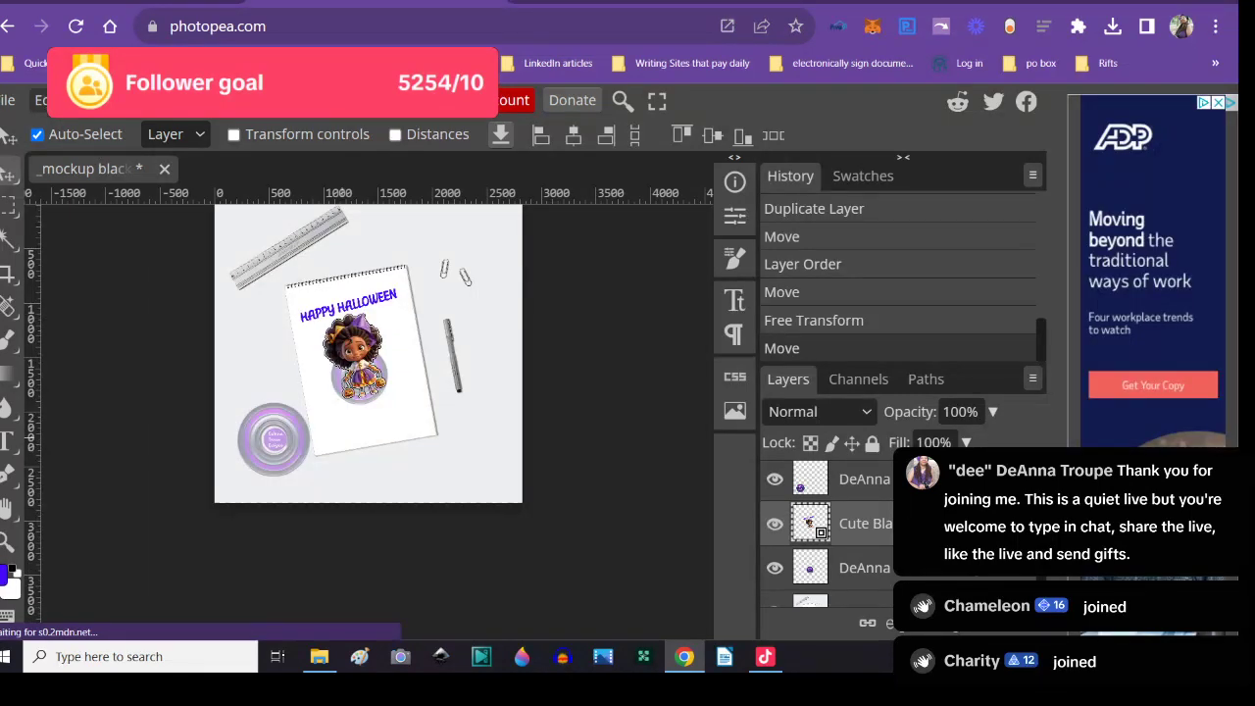
pyautogui.click(43, 102)
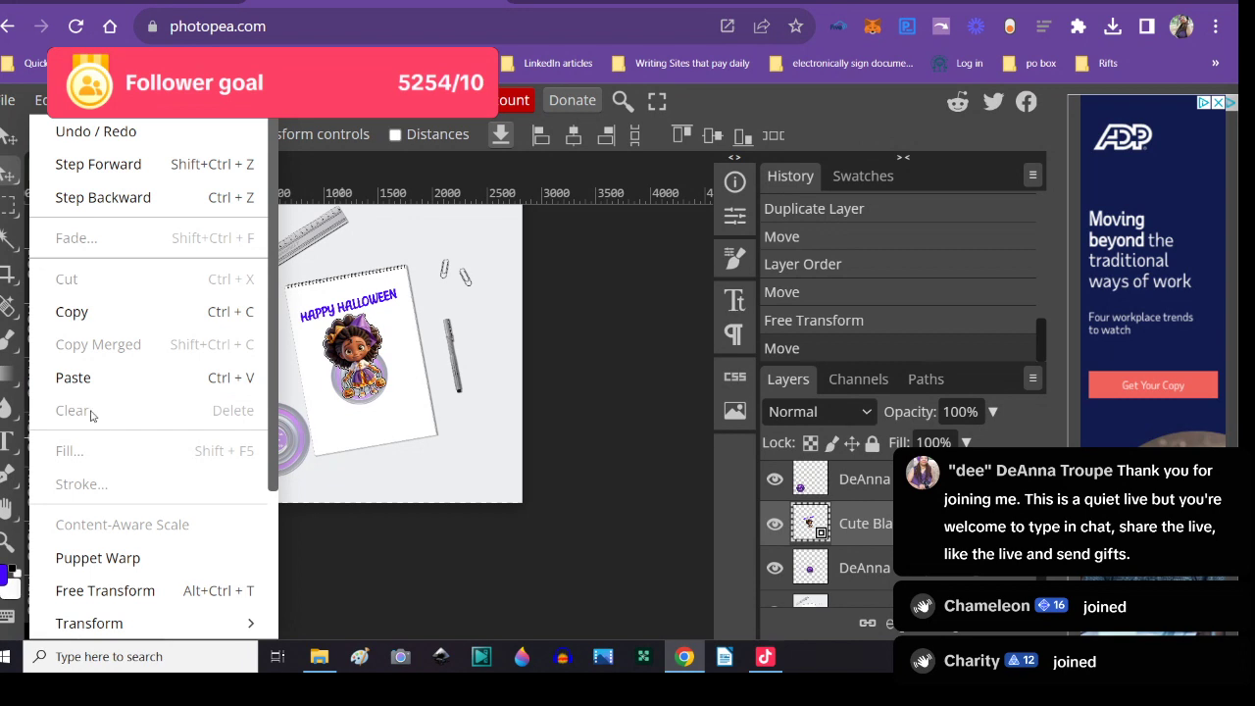
pyautogui.click(122, 591)
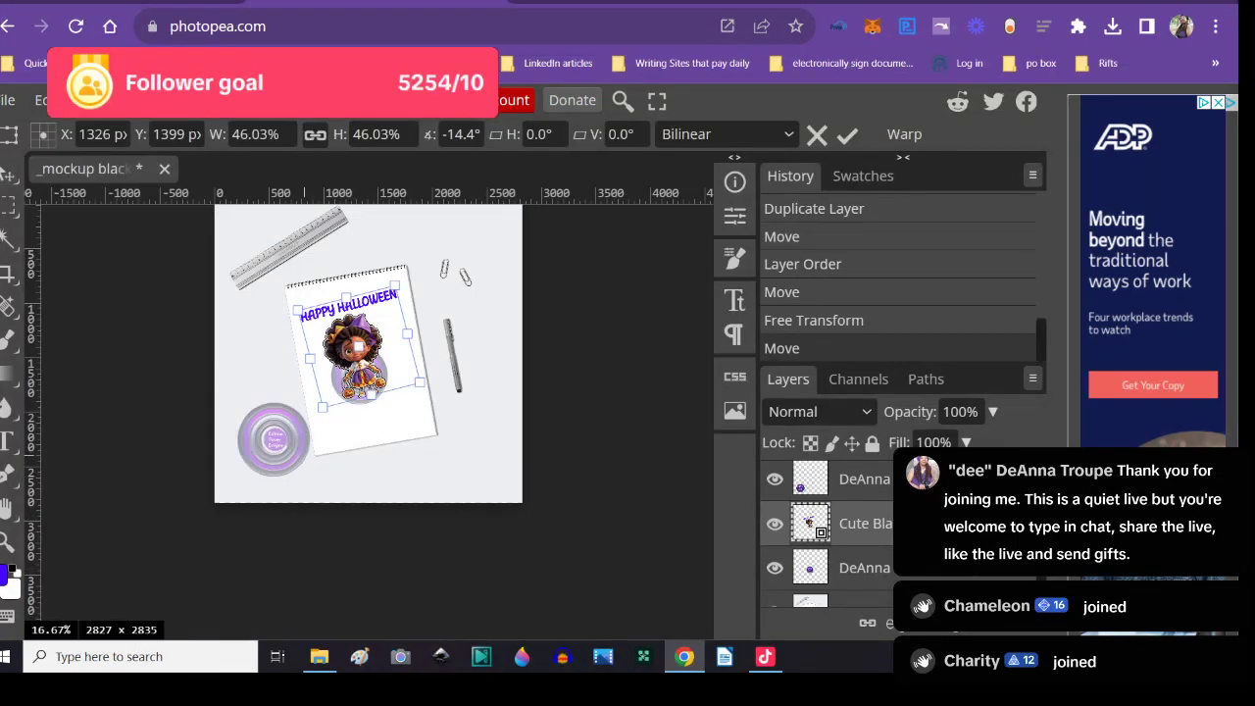
pyautogui.moveTo(323, 409); pyautogui.dragTo(310, 432)
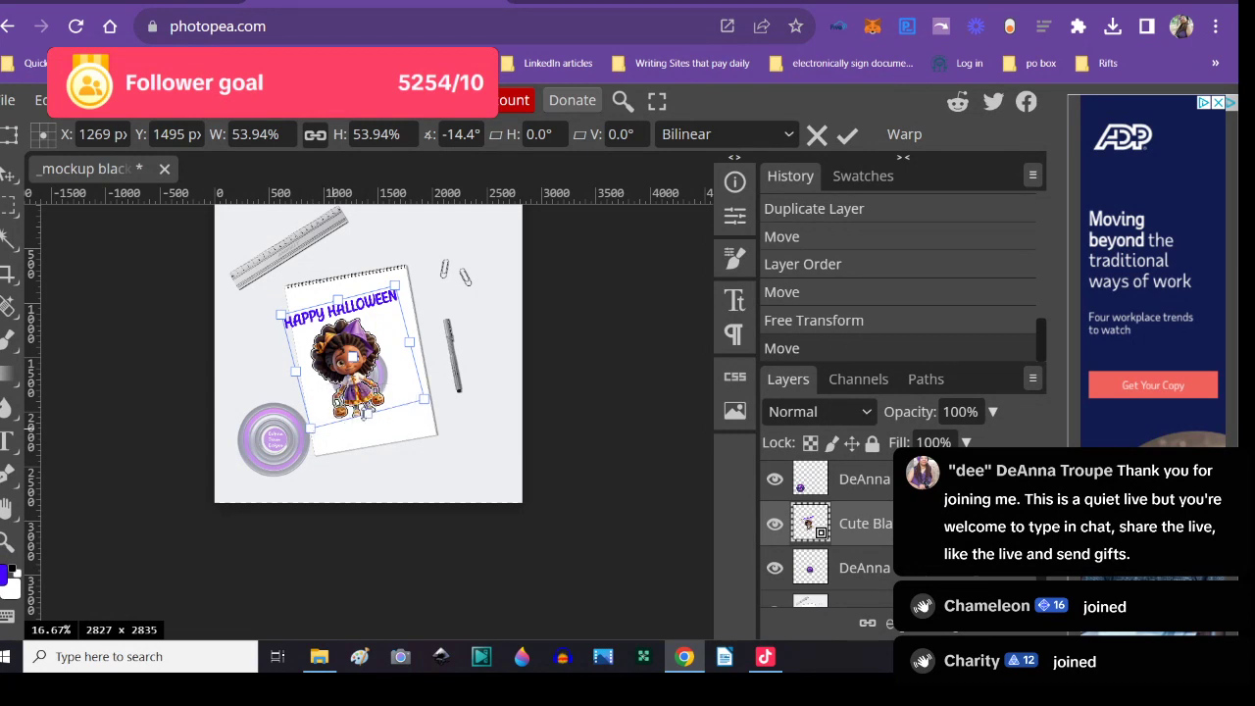
pyautogui.moveTo(353, 376); pyautogui.dragTo(358, 348)
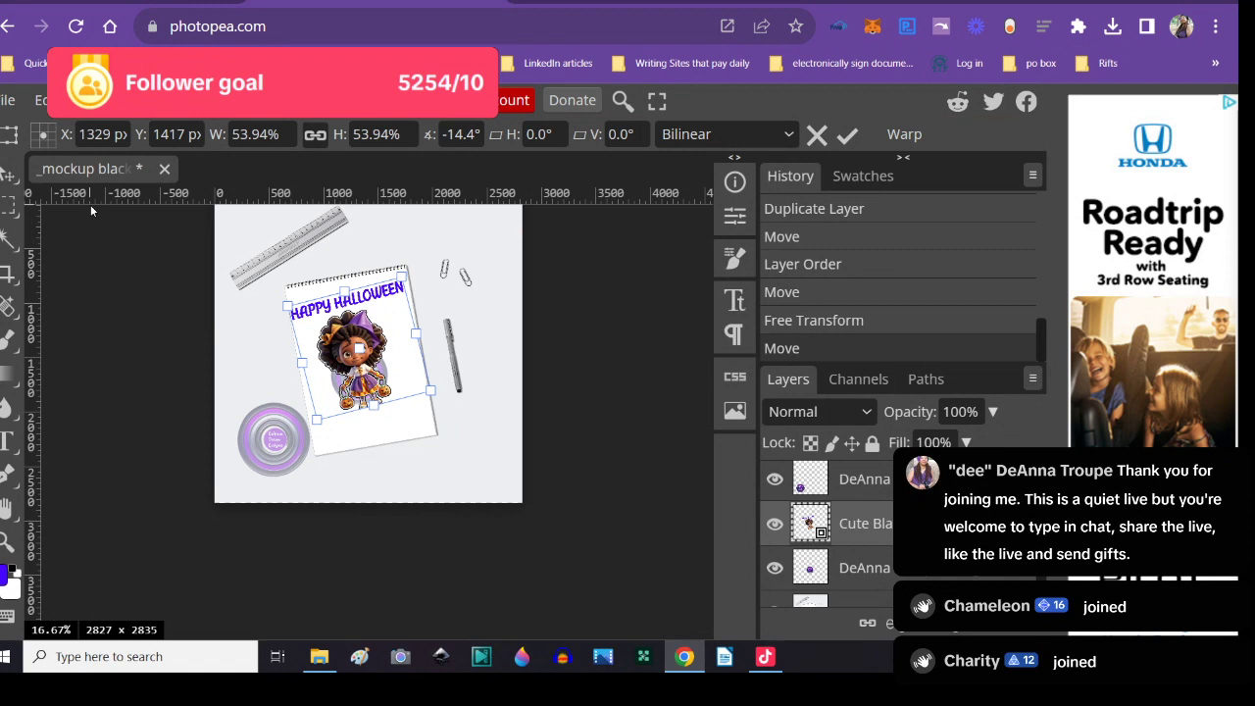
pyautogui.click(763, 488)
# - Duplicate the faded logo in the image's lower-left corner and move the new copy onto the notepad's lower-right area
pyautogui.moveTo(293, 454); pyautogui.dragTo(280, 450)
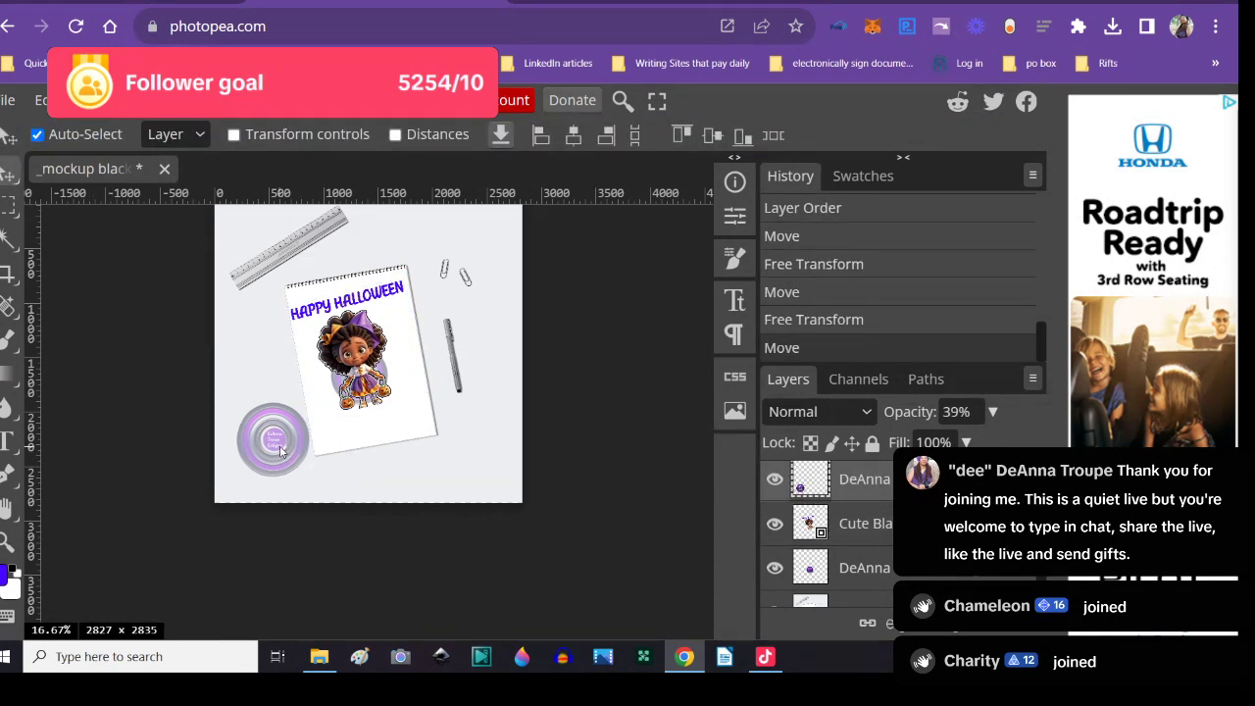
pyautogui.rightClick(273, 441)
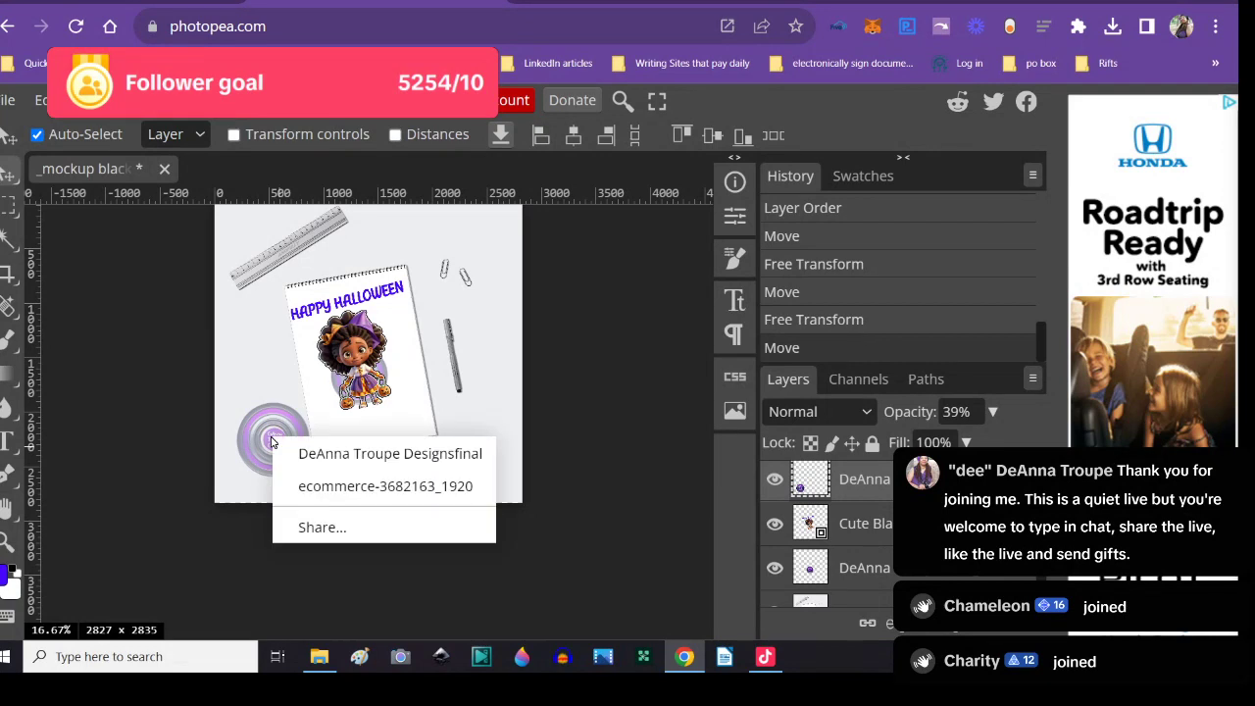
pyautogui.click(865, 487)
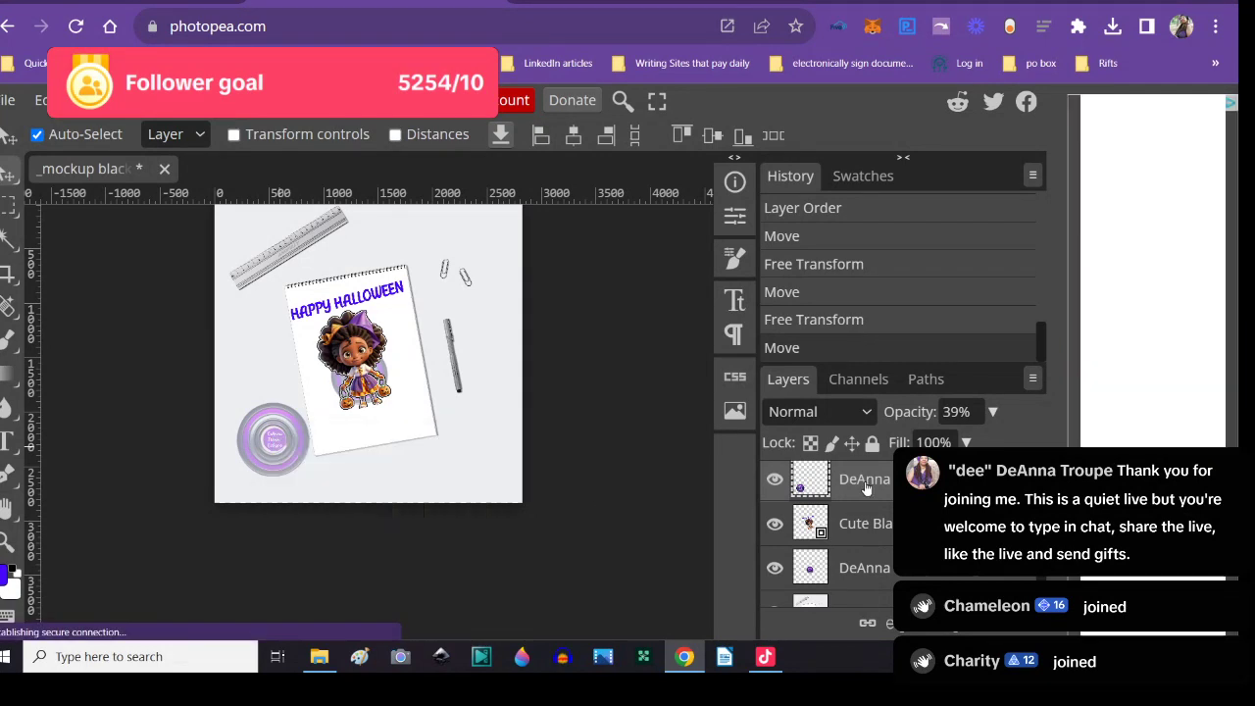
pyautogui.rightClick(865, 487)
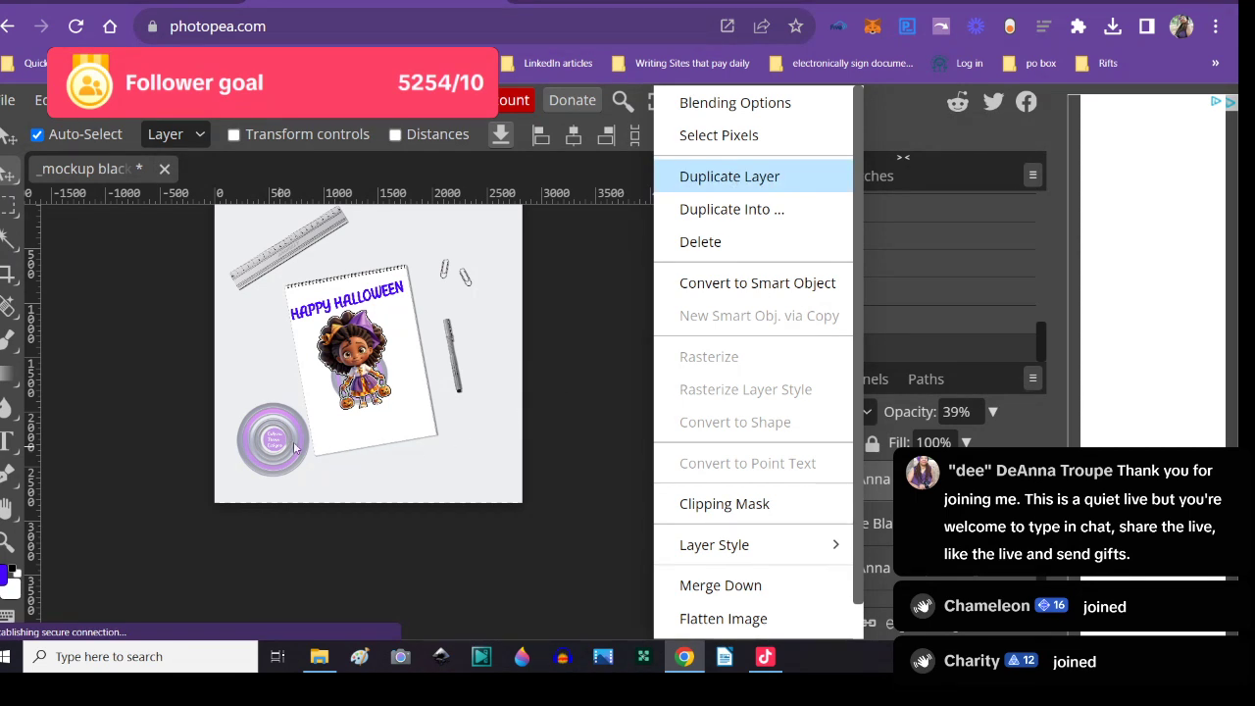
pyautogui.moveTo(283, 447); pyautogui.dragTo(420, 400)
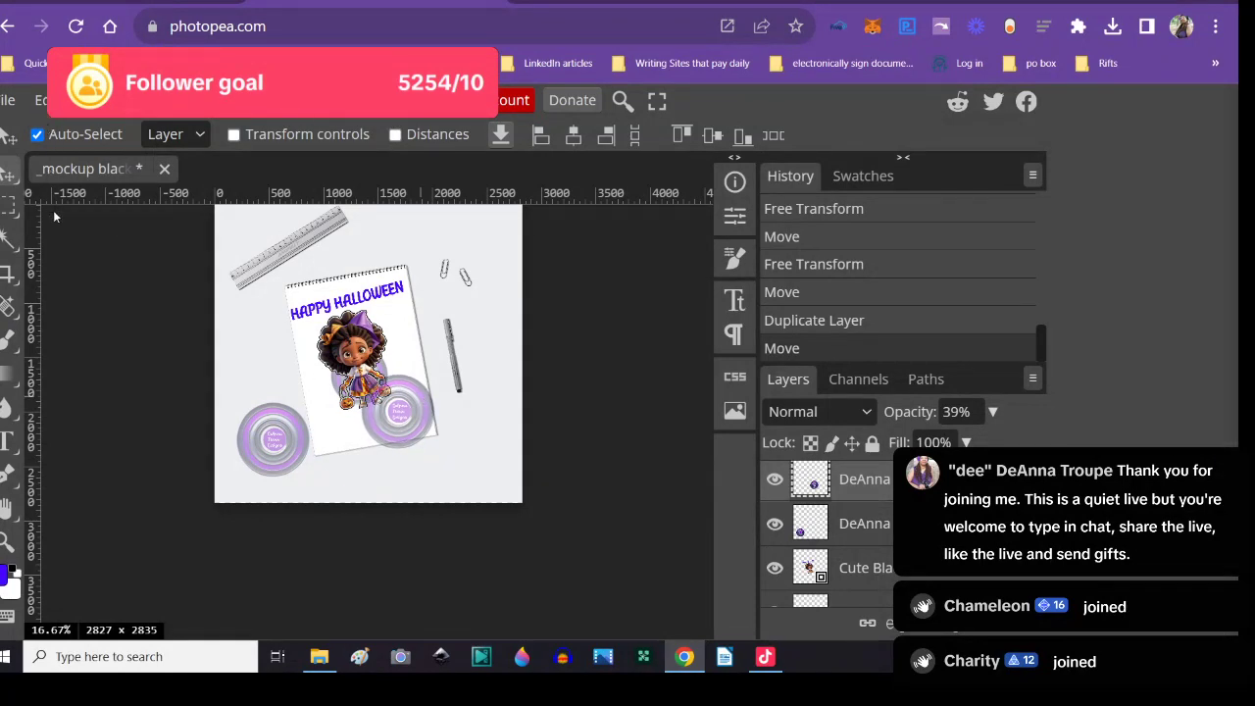
# - Scale the logo copy on the notepad's lower-right area to about 72% with Free Transform and refit it near the page corner
pyautogui.click(41, 100)
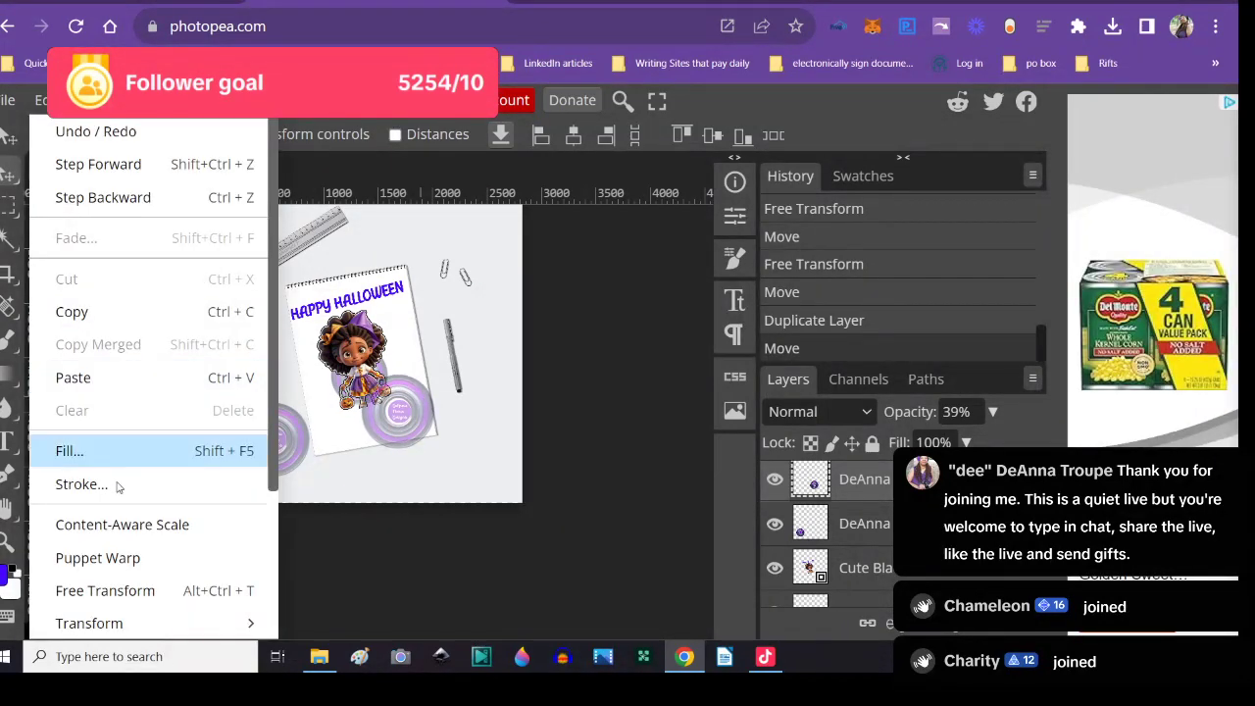
pyautogui.click(113, 589)
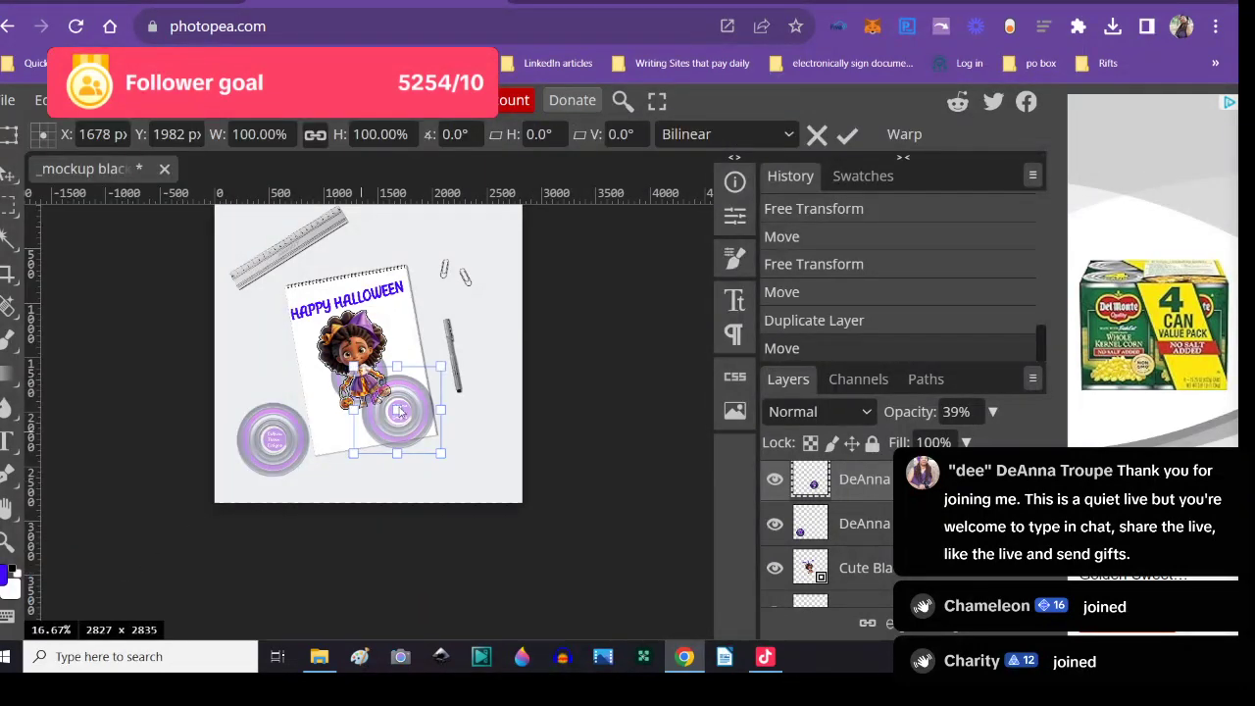
pyautogui.moveTo(441, 368); pyautogui.dragTo(407, 383)
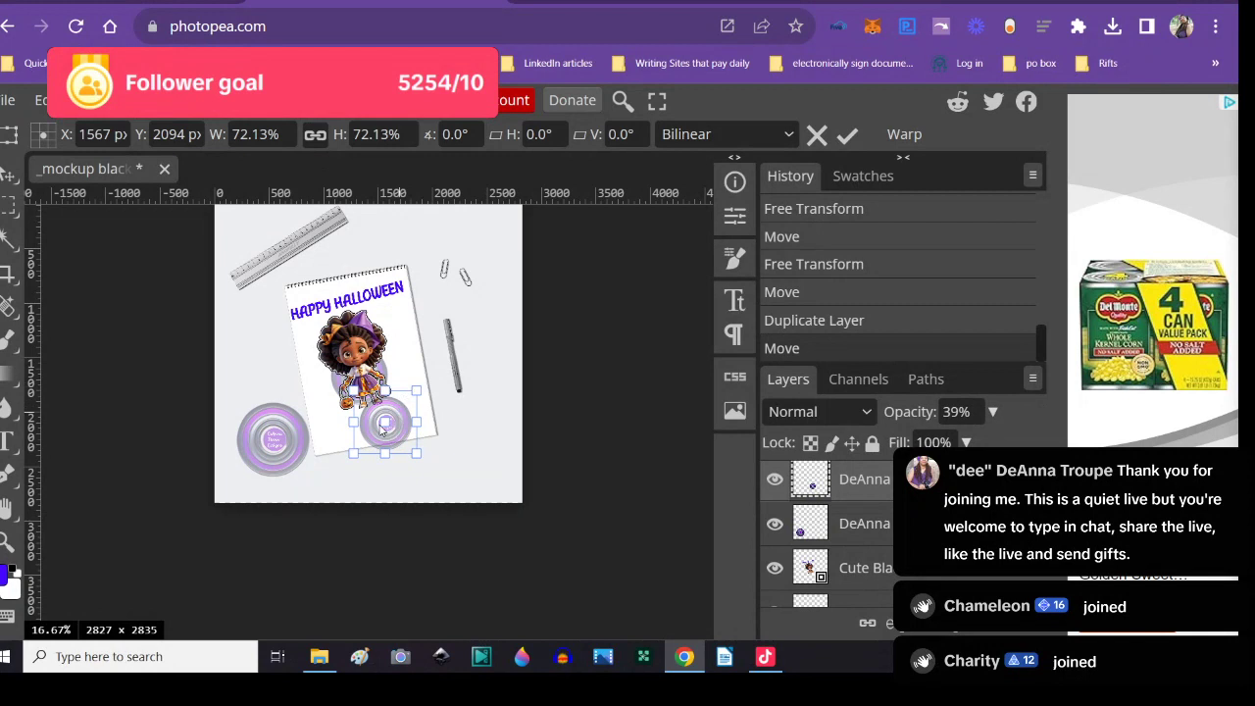
pyautogui.moveTo(381, 423); pyautogui.dragTo(395, 414)
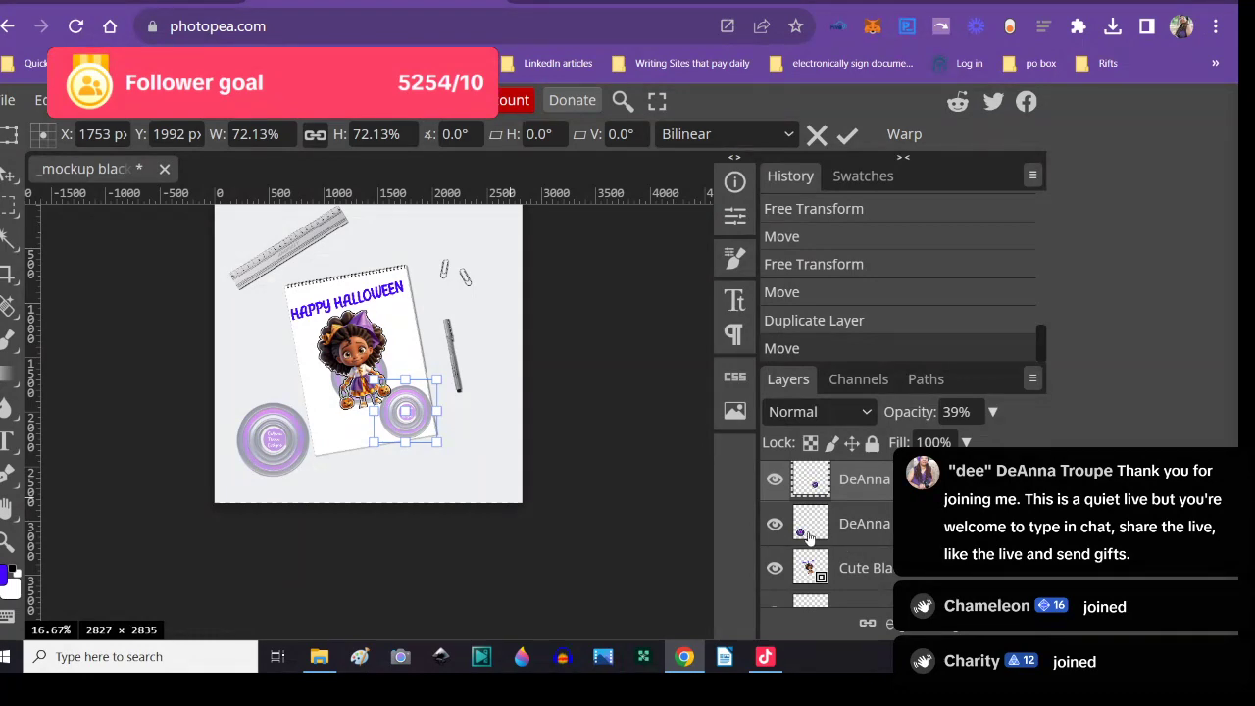
pyautogui.press('Return')
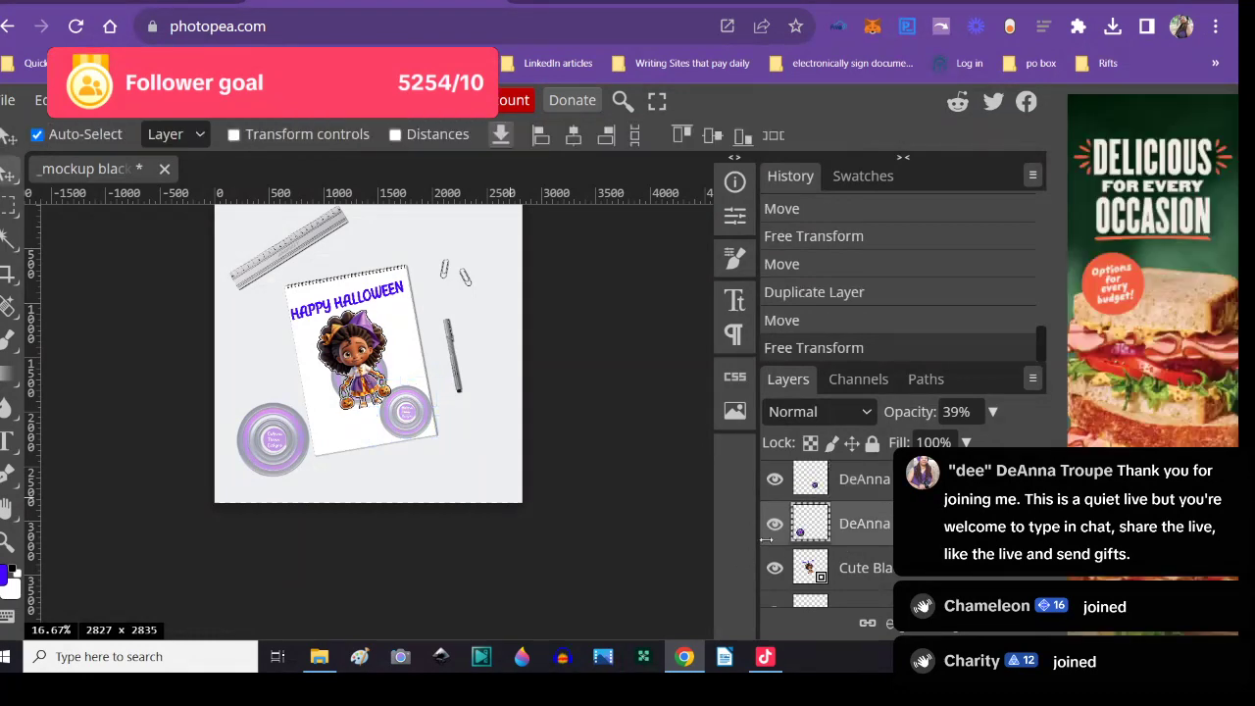
# - Duplicate the faded logo in the image's lower-left corner and move the new copy to the image's lower-right corner
pyautogui.rightClick(285, 431)
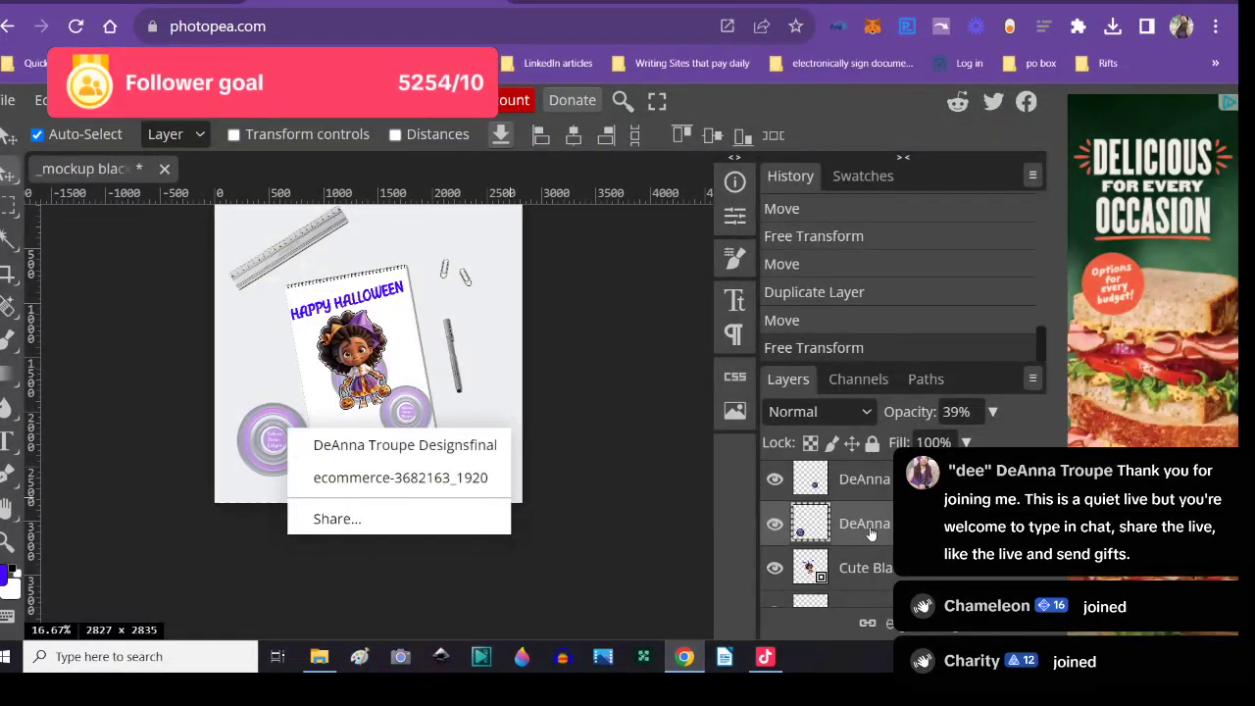
pyautogui.click(870, 530)
pyautogui.rightClick(871, 530)
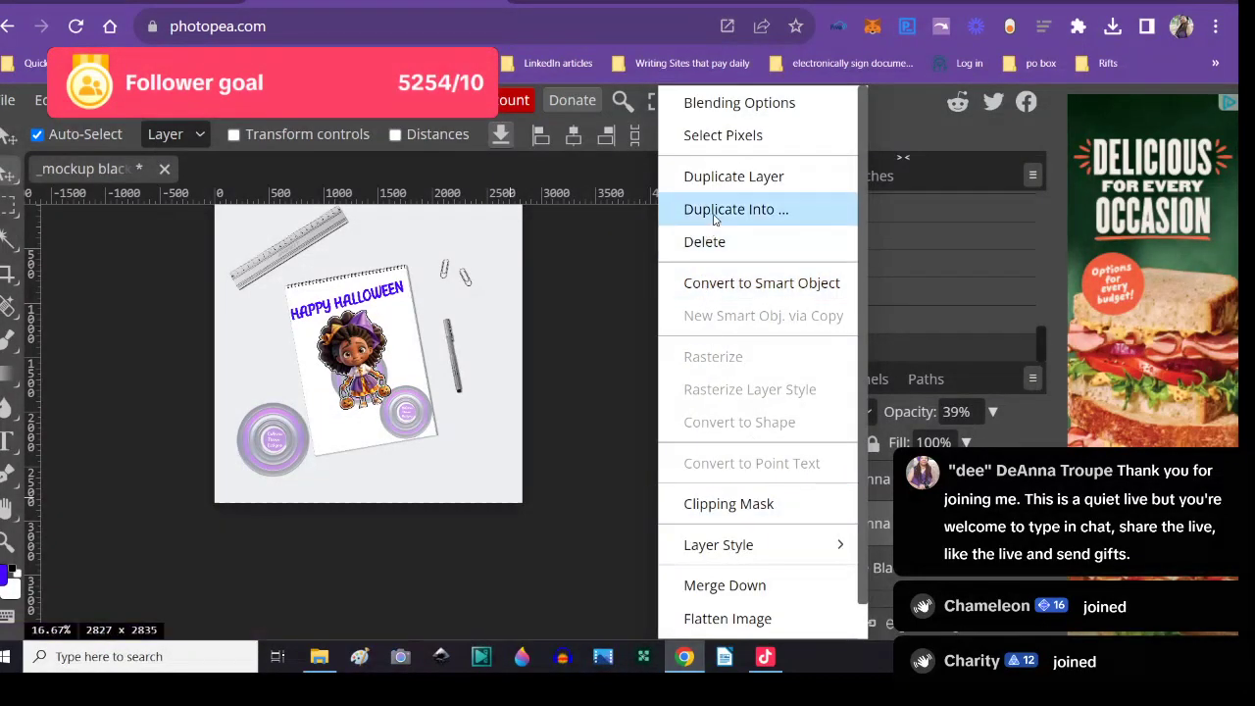
pyautogui.click(724, 177)
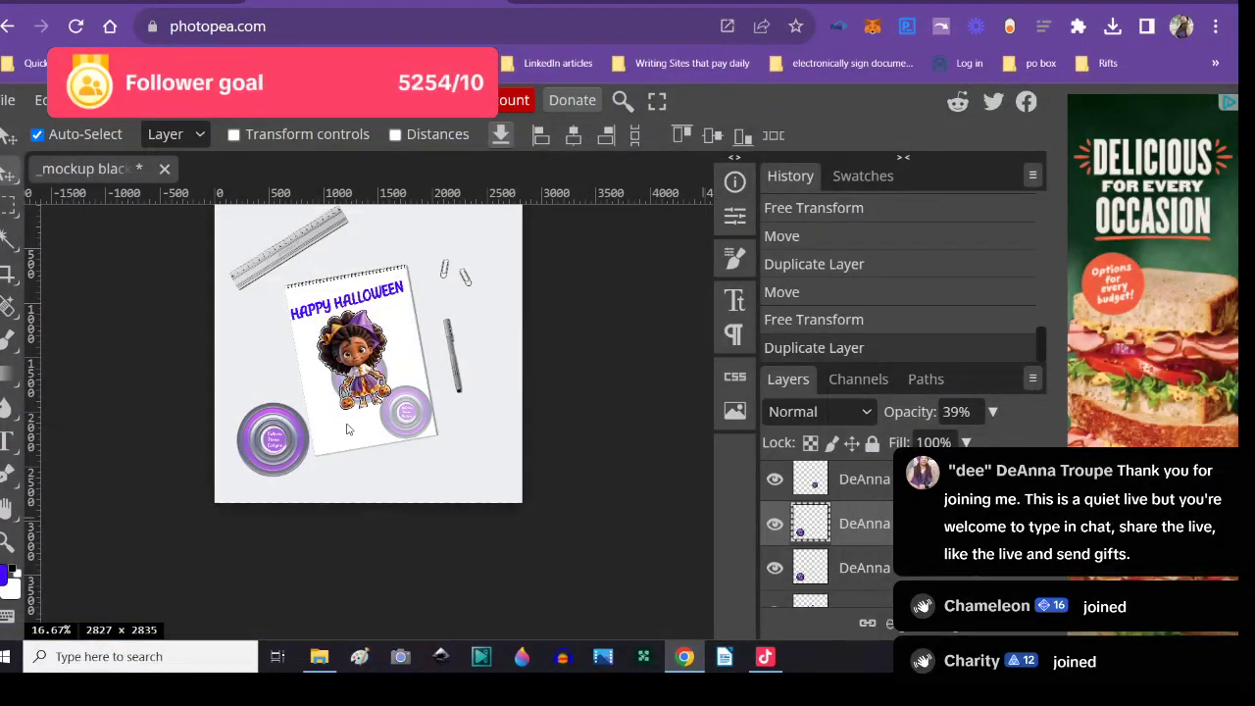
pyautogui.moveTo(277, 442); pyautogui.dragTo(487, 446)
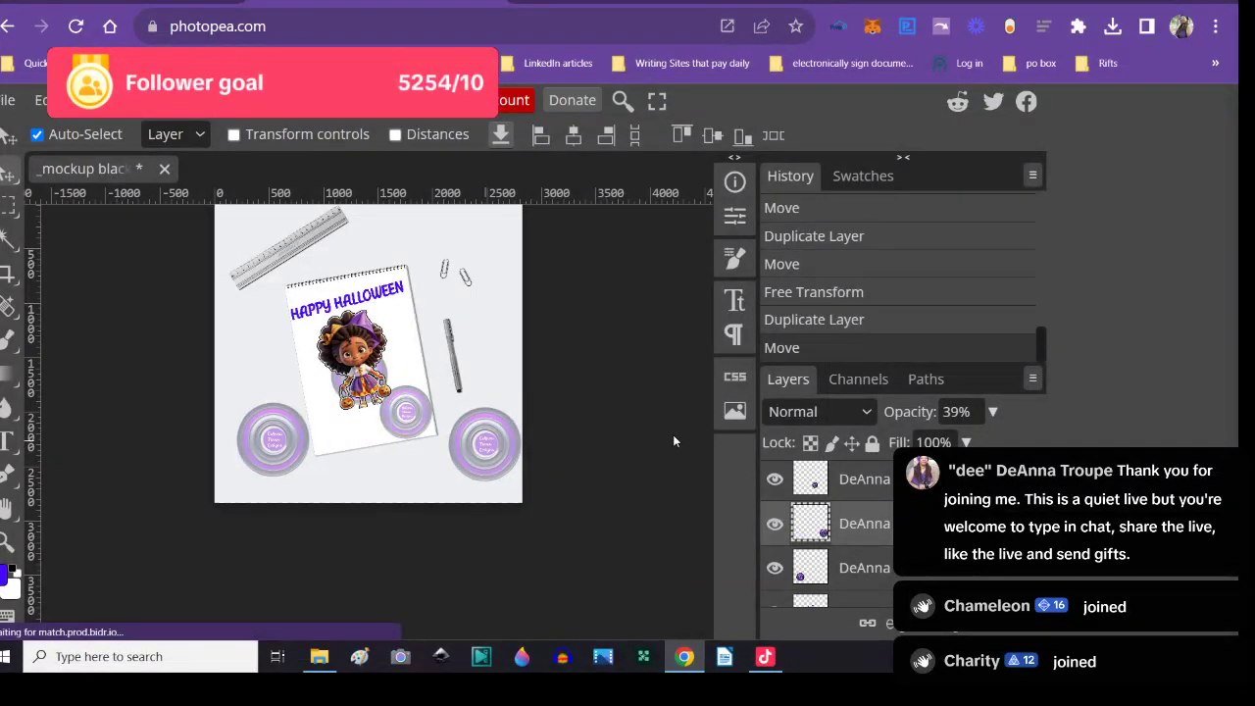
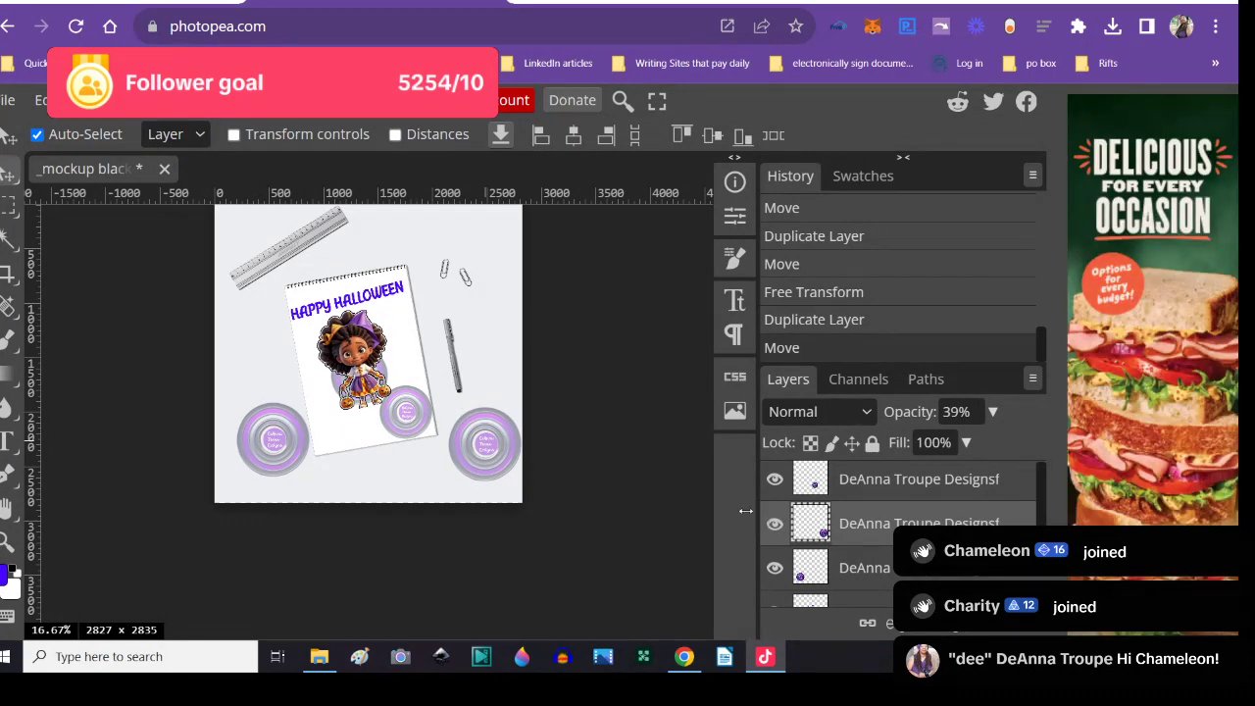
# - Duplicate the logo in the image's lower-right corner and position the new copy fully inside the image's upper-right corner
pyautogui.rightClick(801, 527)
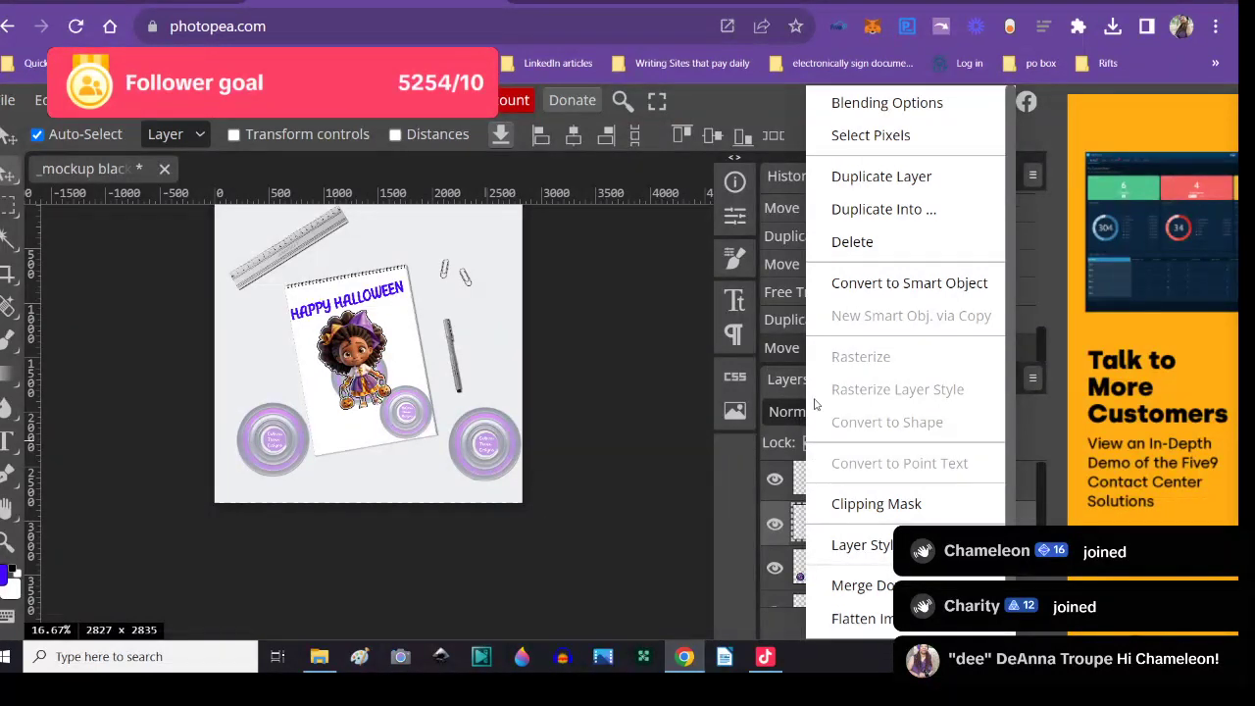
pyautogui.click(871, 177)
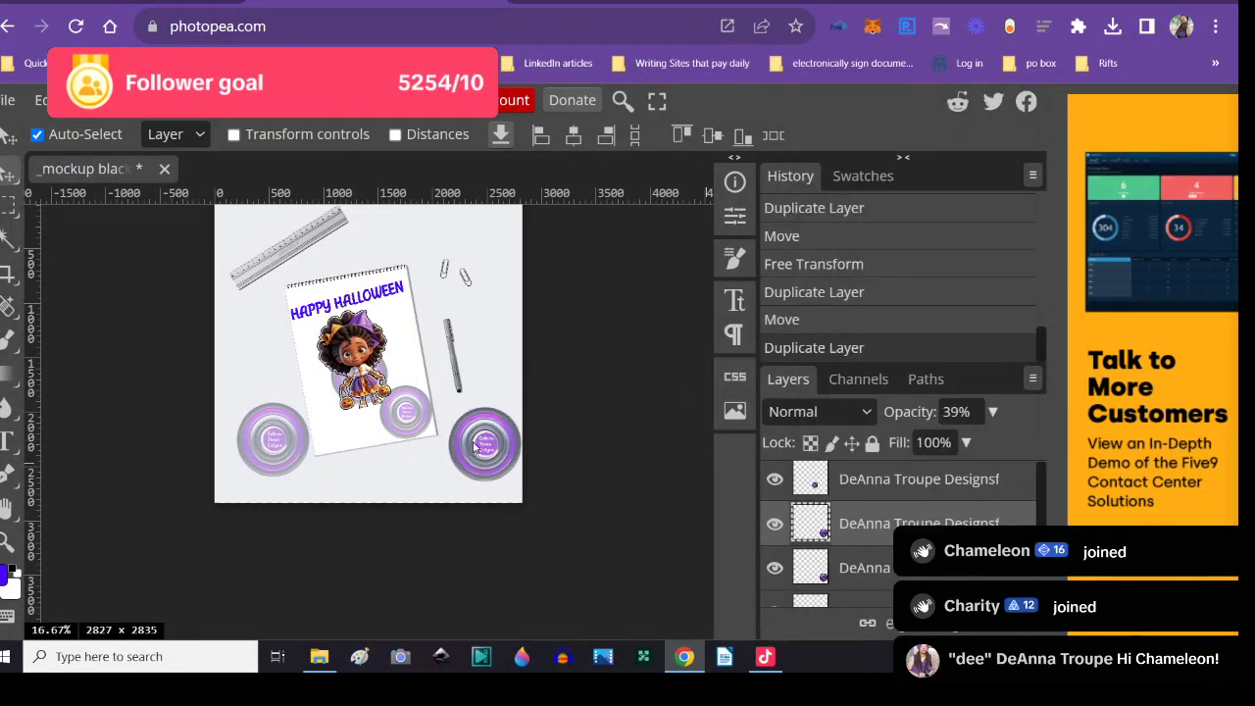
pyautogui.moveTo(477, 446); pyautogui.dragTo(493, 299)
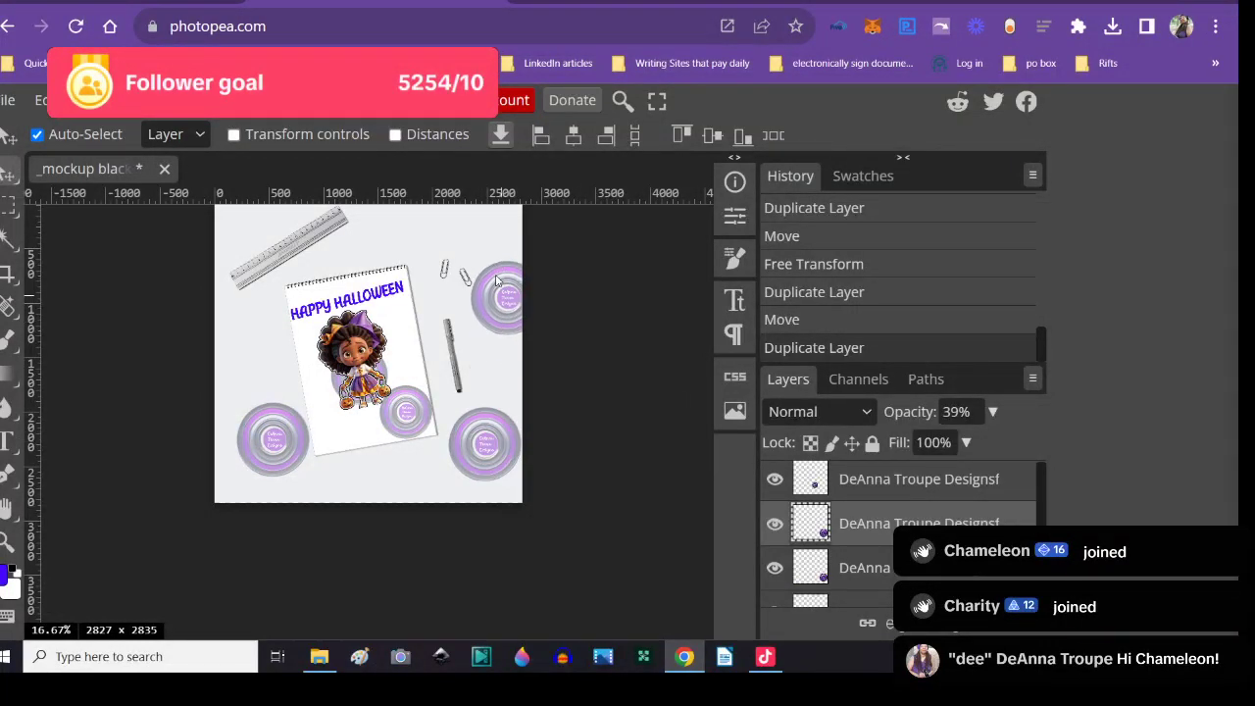
pyautogui.moveTo(488, 253); pyautogui.dragTo(498, 225)
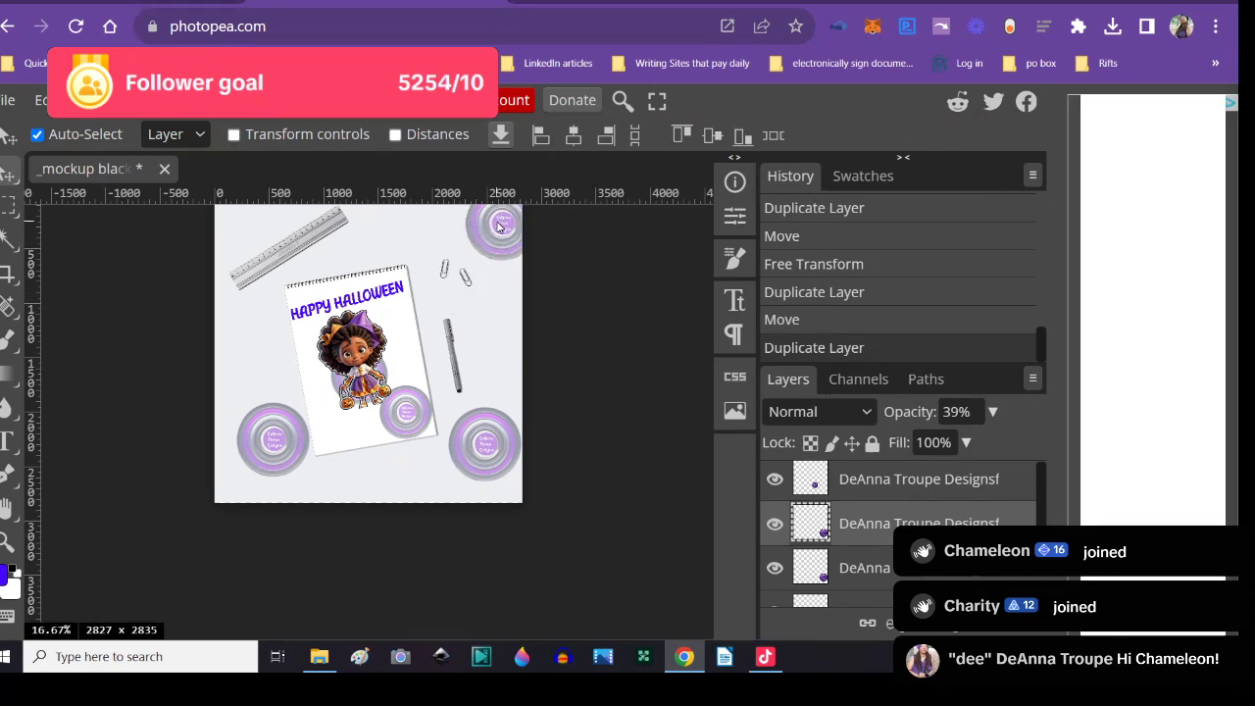
pyautogui.moveTo(498, 227); pyautogui.dragTo(491, 241)
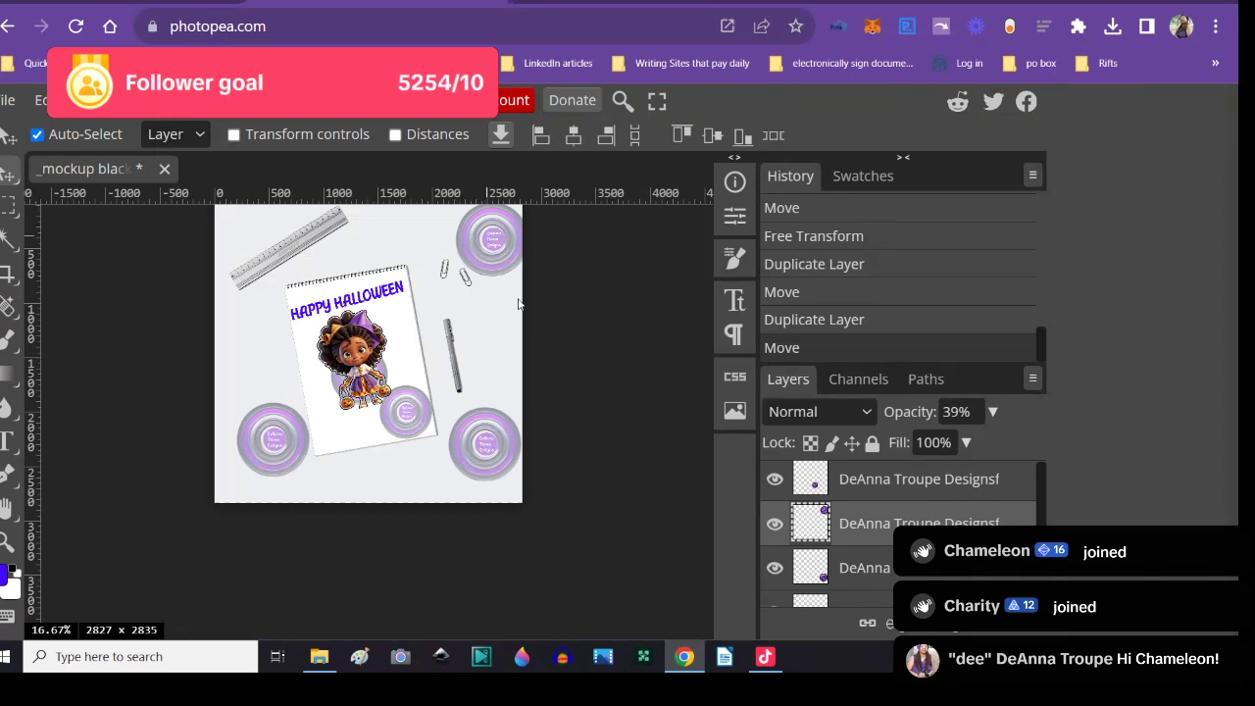
pyautogui.moveTo(492, 247)
pyautogui.mouseDown()
pyautogui.moveTo(470, 252)
pyautogui.moveTo(494, 247)
pyautogui.mouseUp()
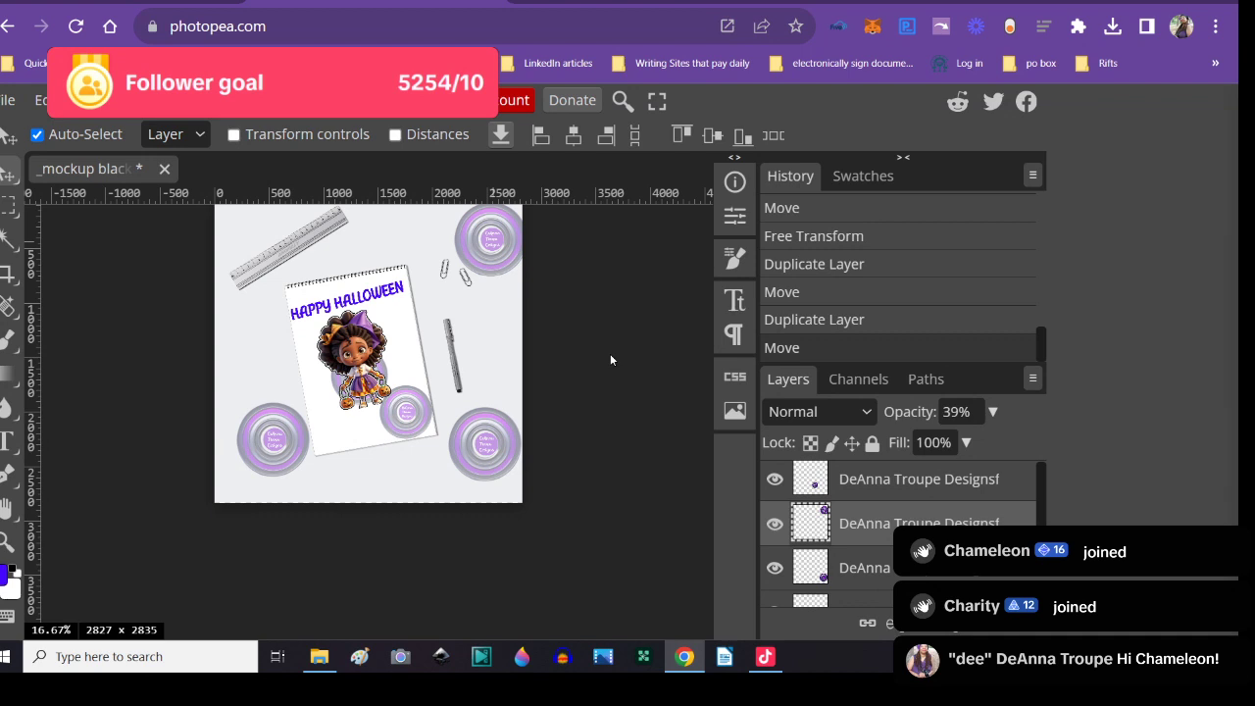
pyautogui.moveTo(485, 249); pyautogui.dragTo(481, 249)
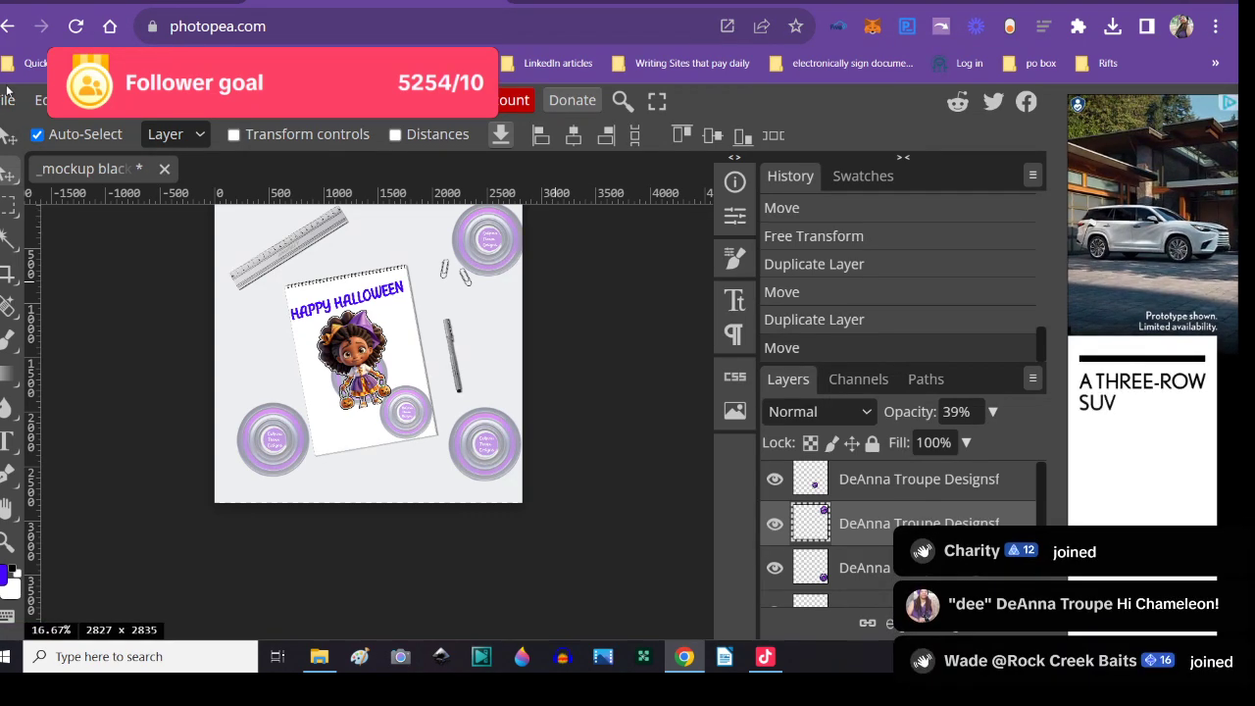
# - Start a PNG export and strip the leading underscore and the words "black history sticker sheet no" from the file name
pyautogui.click(7, 101)
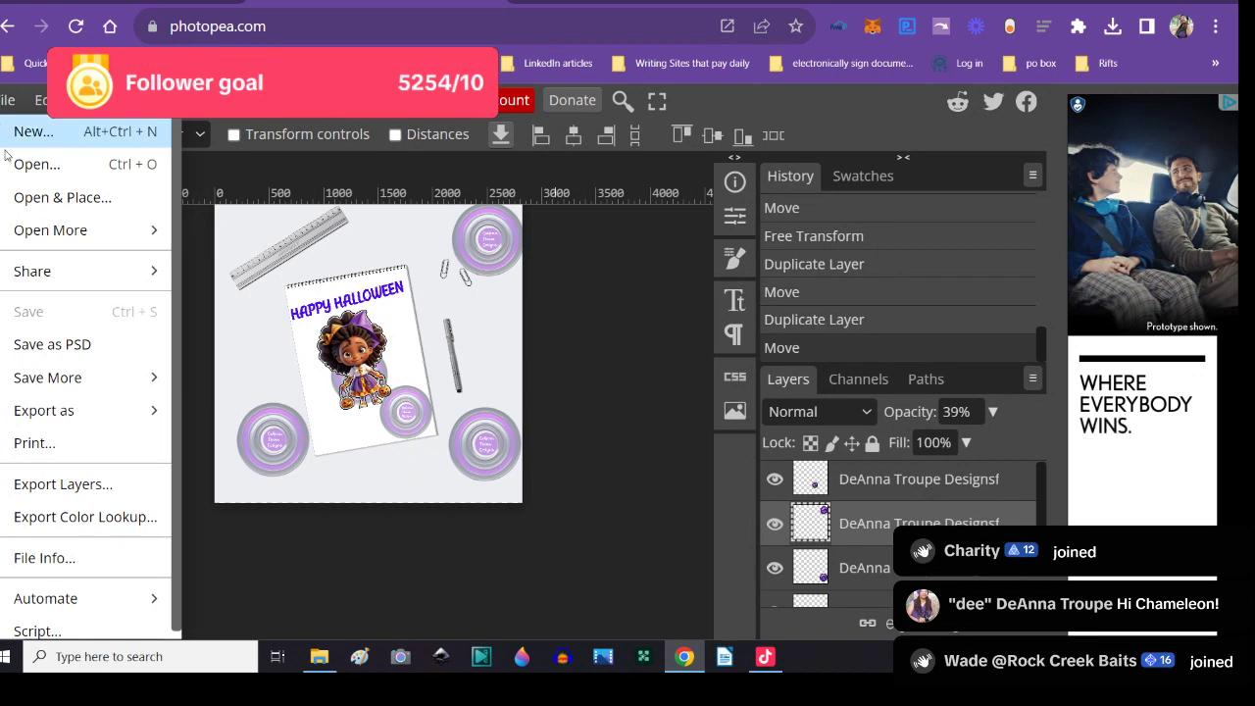
pyautogui.moveTo(79, 412)
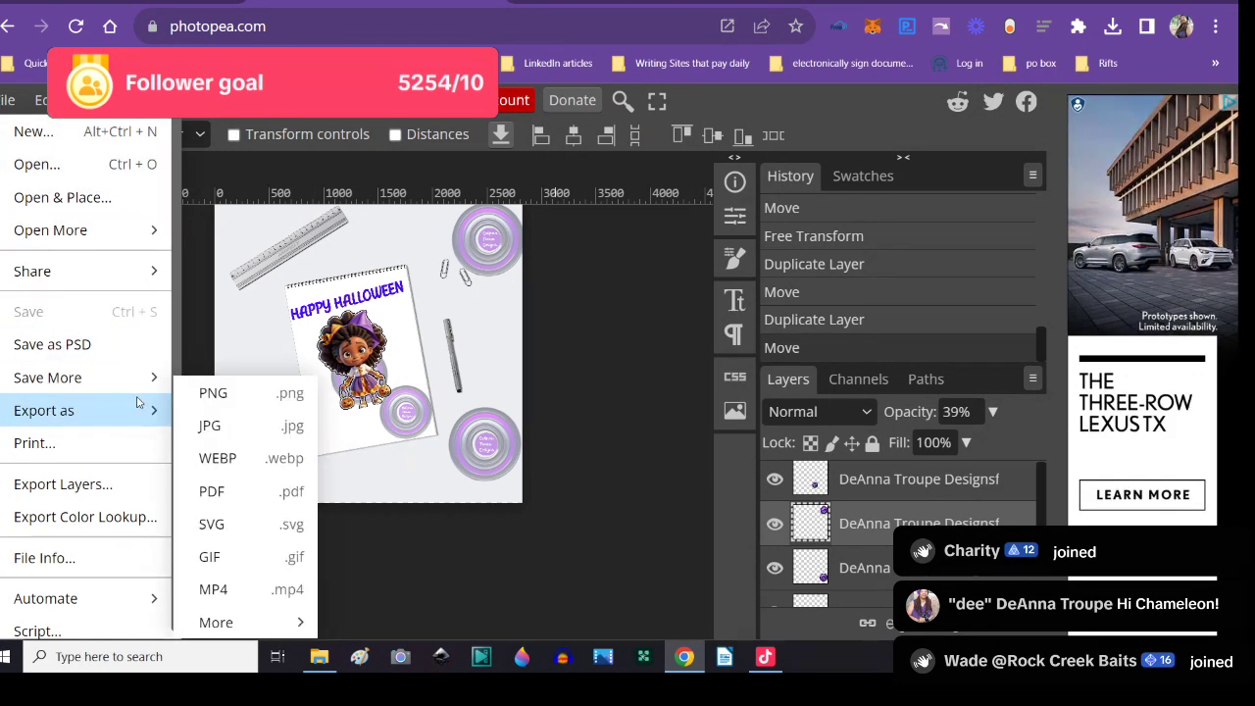
pyautogui.click(206, 393)
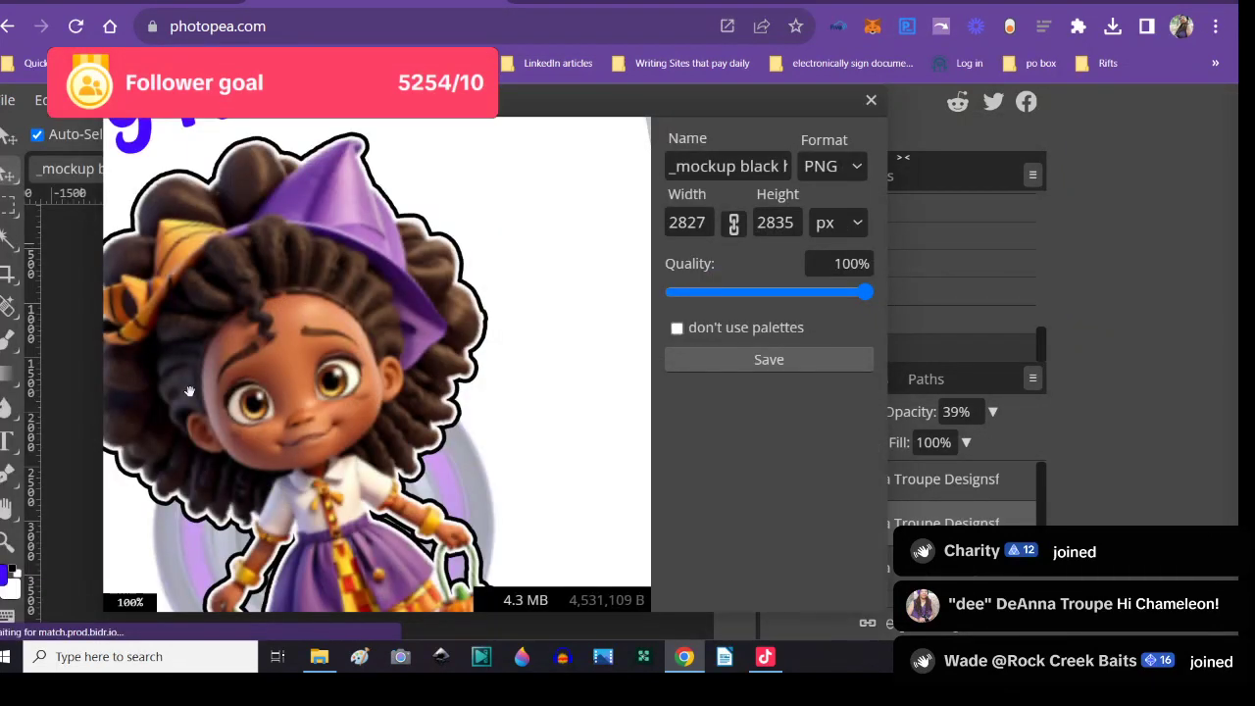
pyautogui.click(712, 170)
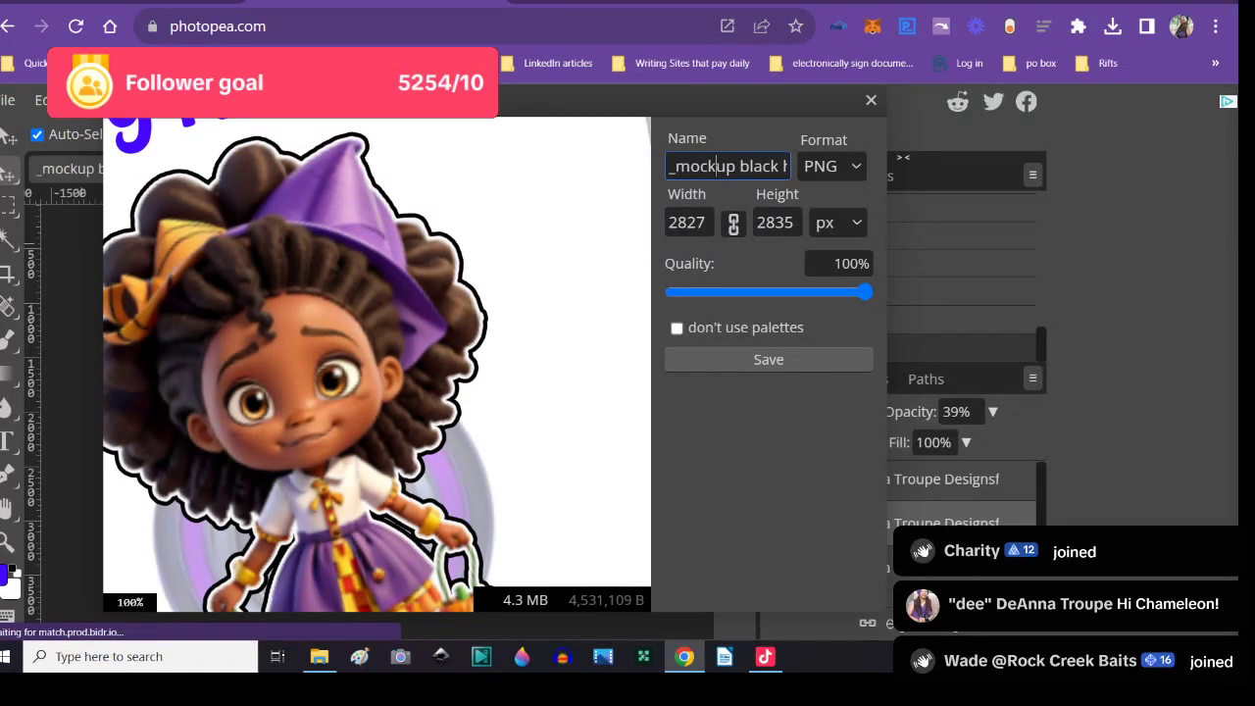
pyautogui.press('Right')
pyautogui.press('Right')
pyautogui.press('Right')
pyautogui.press('Right')
pyautogui.press('Right')
pyautogui.press('Right')
pyautogui.press('Right')
pyautogui.press('Right')
pyautogui.press('Right')
pyautogui.press('Right')
pyautogui.press('Right')
pyautogui.press('Right')
pyautogui.press('Right')
pyautogui.press('Right')
pyautogui.press('Right')
pyautogui.press('Right')
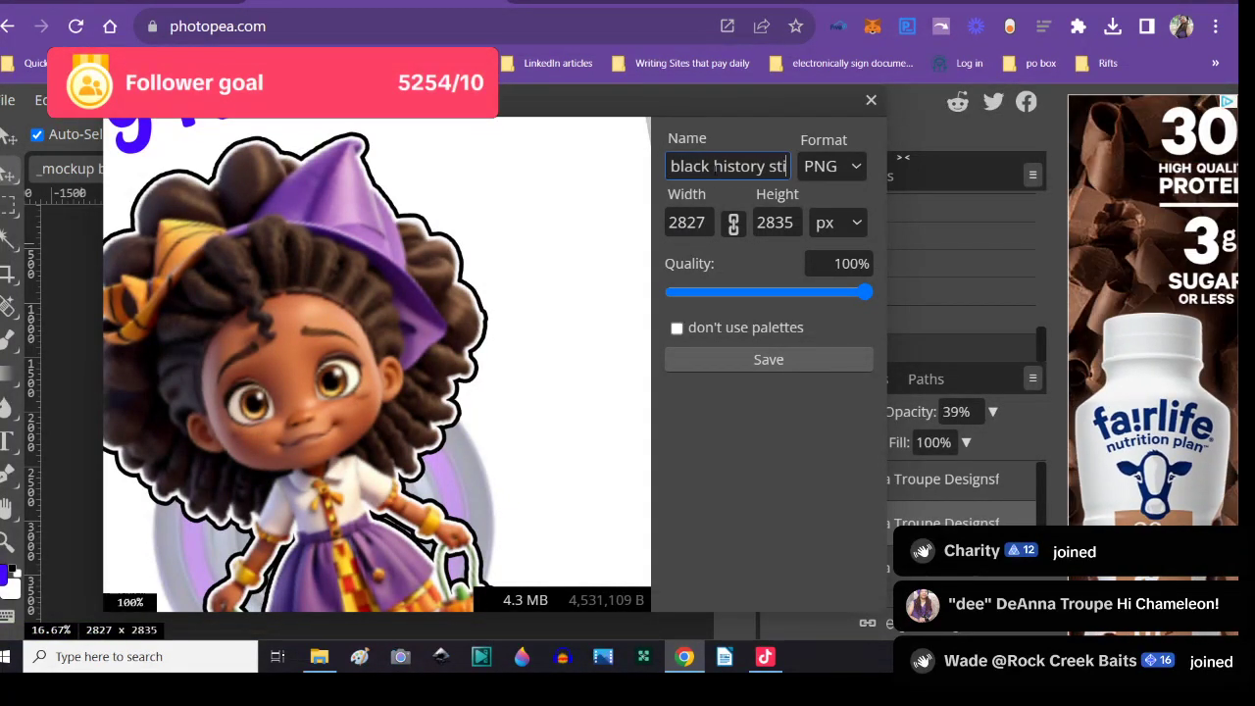
pyautogui.press('Right')
pyautogui.press('Right')
pyautogui.press('Right')
pyautogui.press('Right')
pyautogui.press('Right')
pyautogui.press('Right')
pyautogui.press('Right')
pyautogui.press('Right')
pyautogui.press('Right')
pyautogui.press('Right')
pyautogui.press('Right')
pyautogui.press('Right')
pyautogui.press('Right')
pyautogui.press('Right')
pyautogui.press('Right')
pyautogui.press('Right')
pyautogui.press('Right')
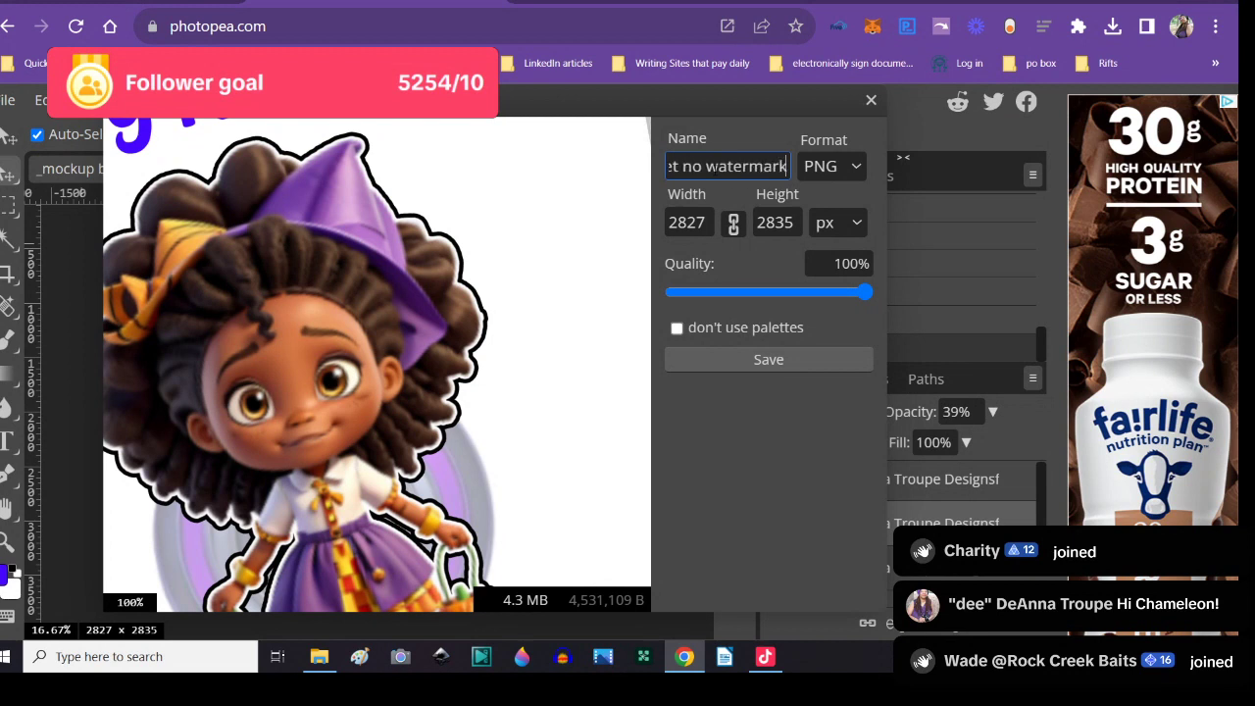
pyautogui.press('Left')
pyautogui.press('Left')
pyautogui.press('Left')
pyautogui.press('Left')
pyautogui.press('Left')
pyautogui.press('Left')
pyautogui.press('Left')
pyautogui.press('Left')
pyautogui.press('Left')
pyautogui.press('Left')
pyautogui.press('Left')
pyautogui.press('Left')
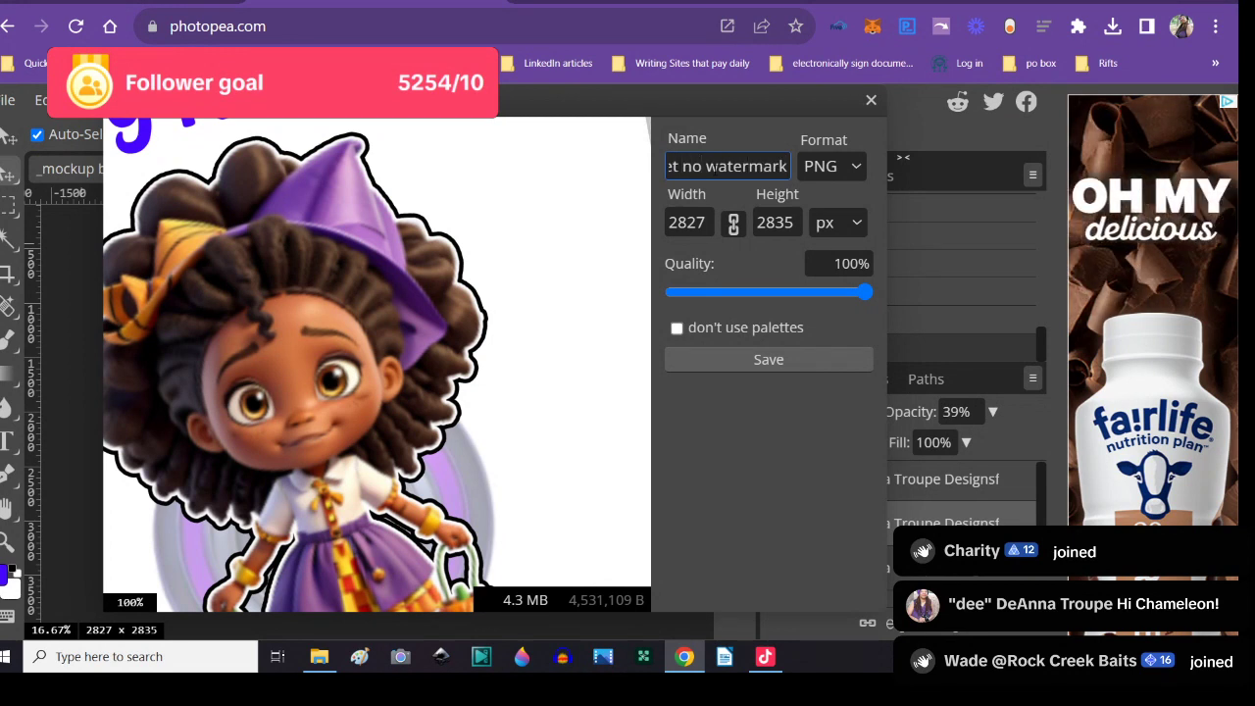
pyautogui.press('BackSpace')
pyautogui.press('BackSpace')
pyautogui.press('BackSpace')
pyautogui.press('BackSpace')
pyautogui.press('BackSpace')
pyautogui.press('BackSpace')
pyautogui.press('BackSpace')
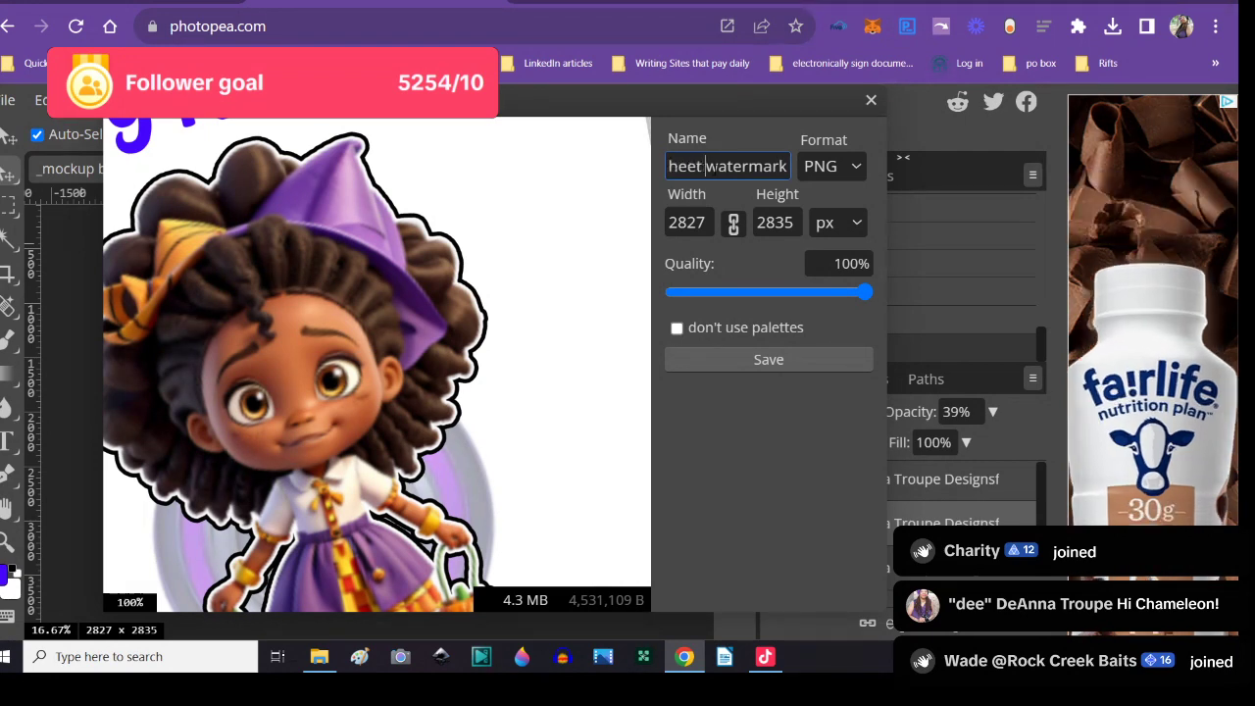
pyautogui.press('BackSpace')
pyautogui.press('BackSpace')
pyautogui.press('BackSpace')
pyautogui.press('BackSpace')
pyautogui.press('BackSpace')
pyautogui.press('BackSpace')
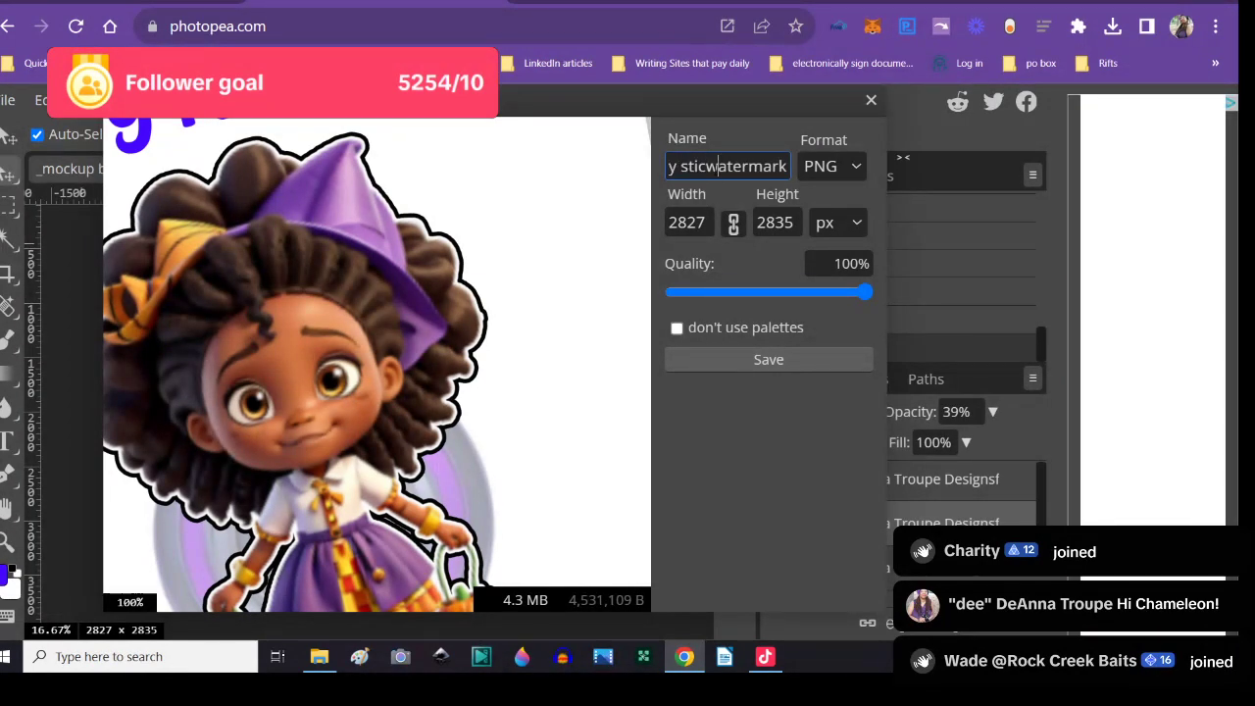
pyautogui.press('BackSpace')
pyautogui.press('BackSpace')
pyautogui.press('BackSpace')
pyautogui.press('BackSpace')
pyautogui.press('BackSpace')
pyautogui.press('BackSpace')
pyautogui.press('BackSpace')
pyautogui.press('BackSpace')
pyautogui.press('BackSpace')
pyautogui.press('BackSpace')
pyautogui.press('BackSpace')
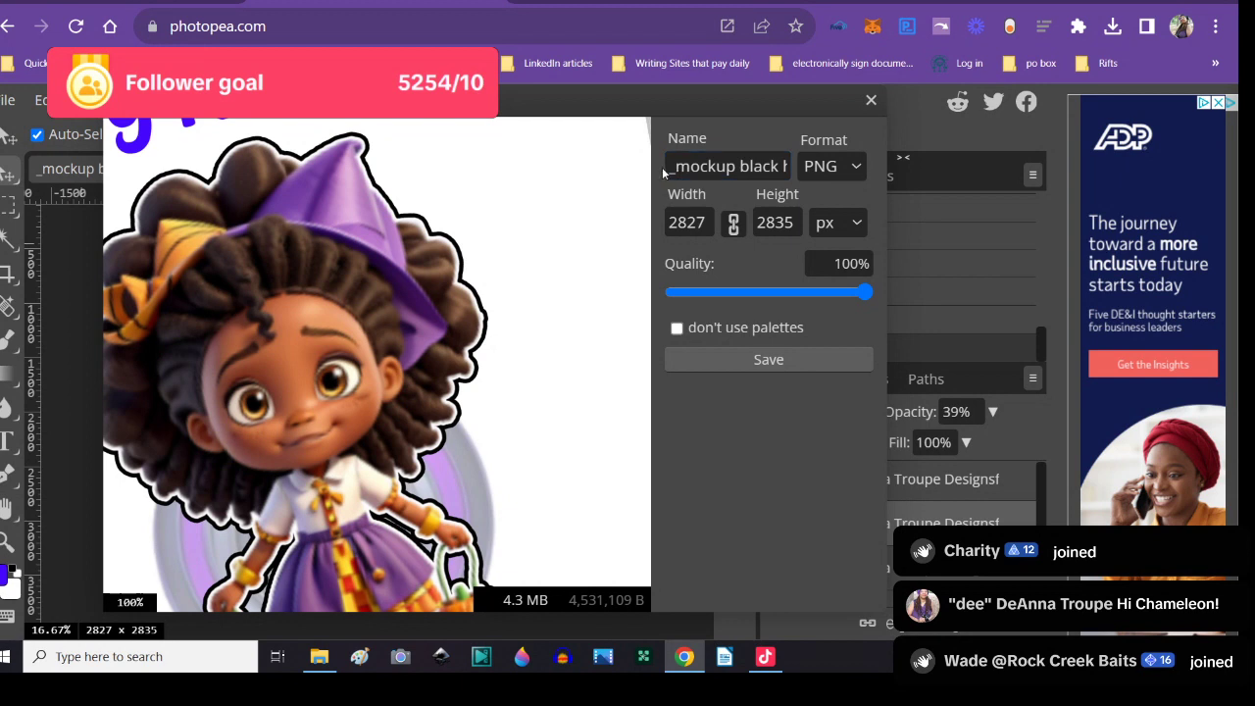
pyautogui.press('BackSpace')
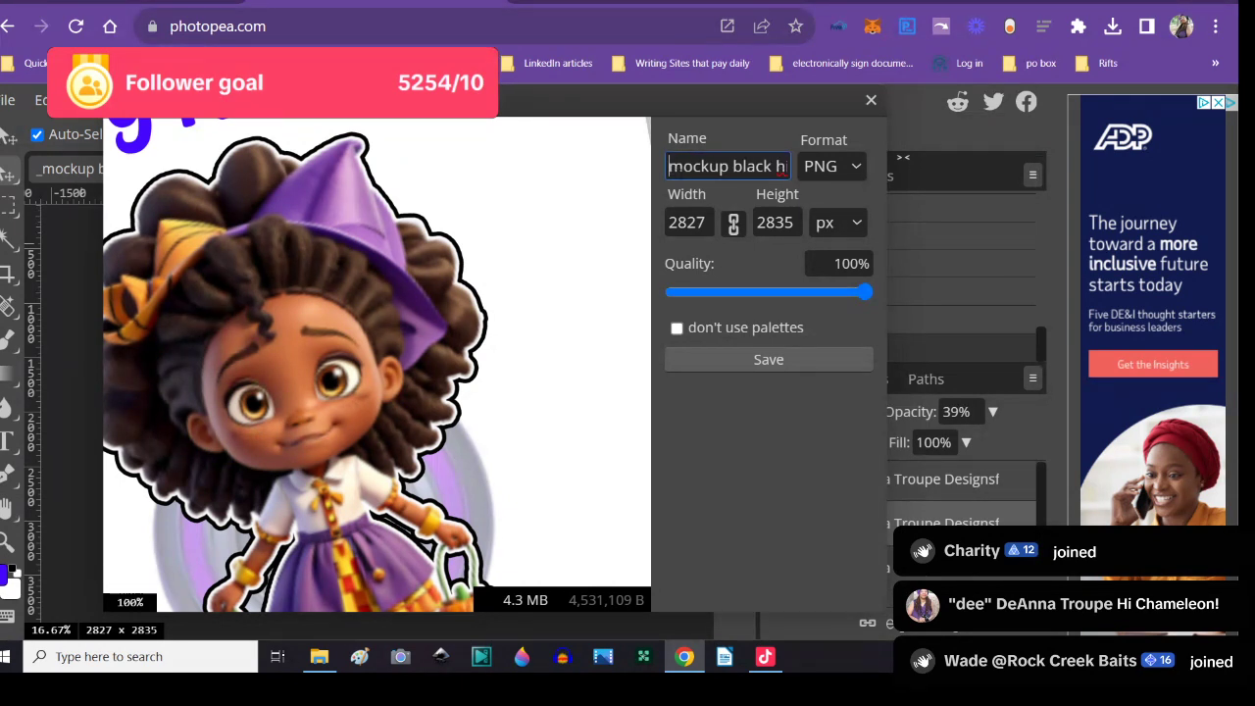
pyautogui.click(775, 166)
pyautogui.write('istoratermark')
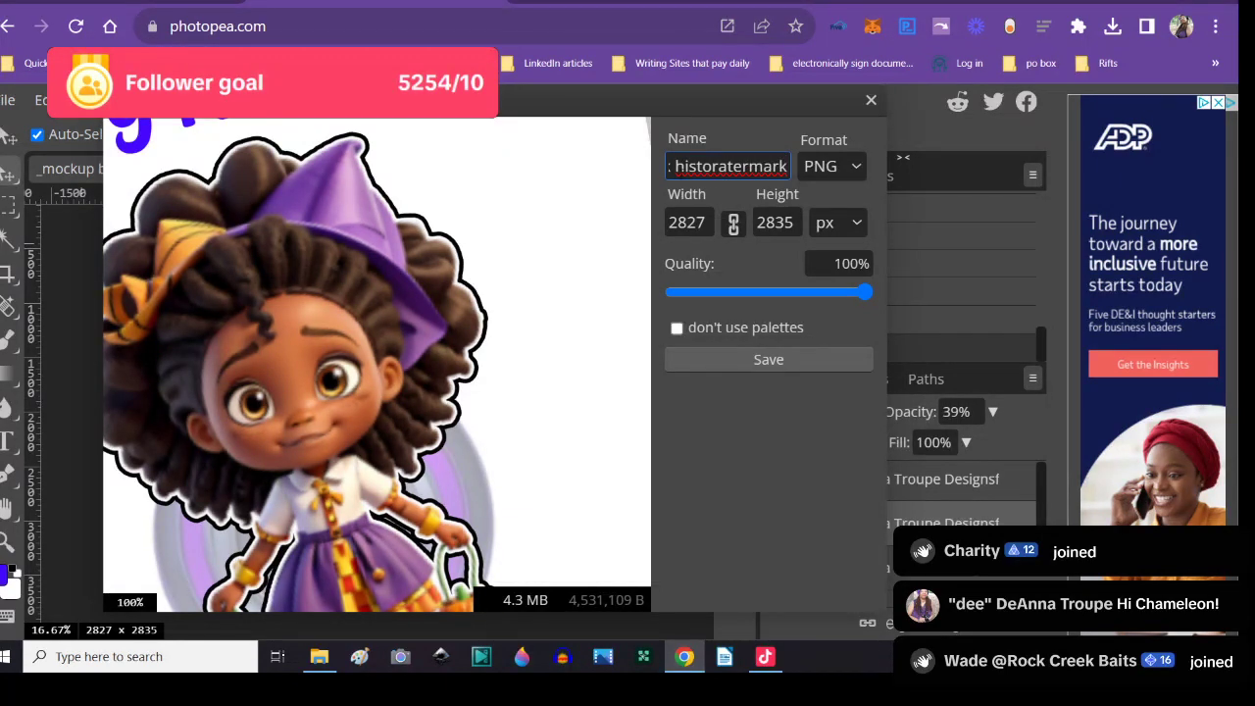
pyautogui.click(726, 166)
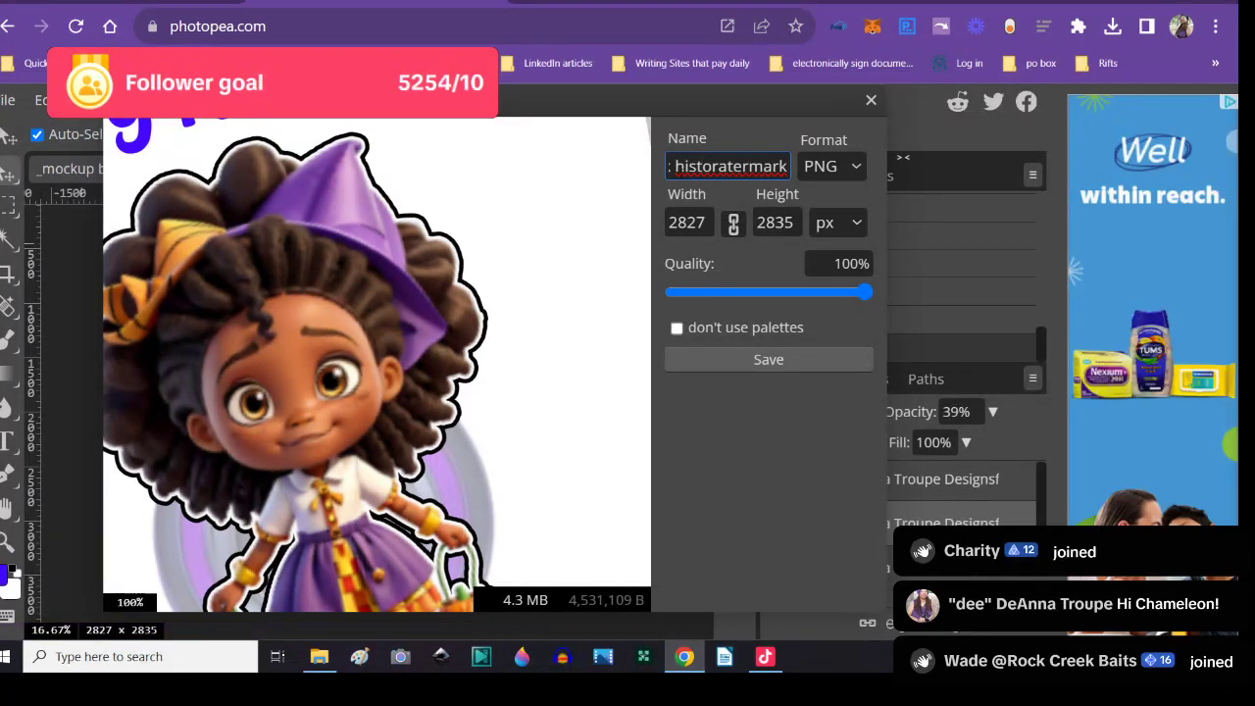
pyautogui.press('BackSpace')
pyautogui.press('BackSpace')
pyautogui.press('BackSpace')
pyautogui.press('BackSpace')
pyautogui.press('BackSpace')
pyautogui.press('BackSpace')
pyautogui.press('BackSpace')
pyautogui.press('BackSpace')
pyautogui.press('BackSpace')
pyautogui.press('BackSpace')
pyautogui.press('BackSpace')
pyautogui.press('BackSpace')
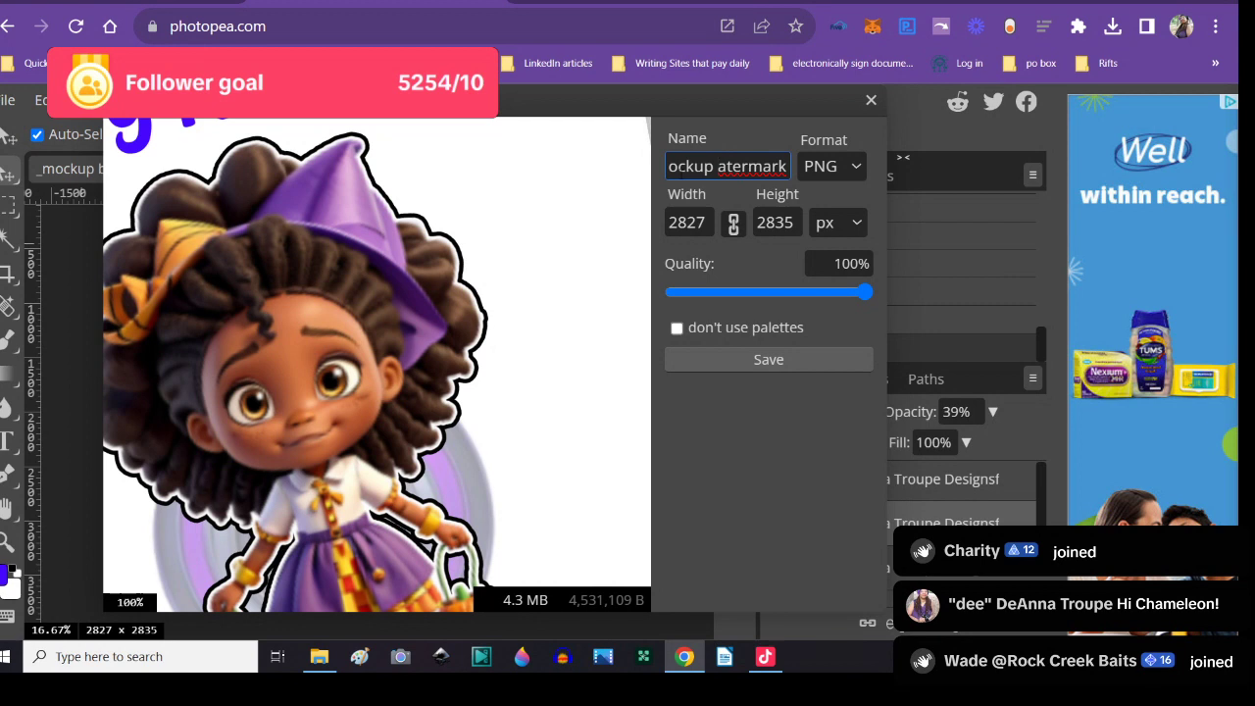
# - Name the PNG export "mockup cute black girl halloween watermark png" and start saving it
pyautogui.write('w')
pyautogui.write('cute blac')
pyautogui.write('k girl hall')
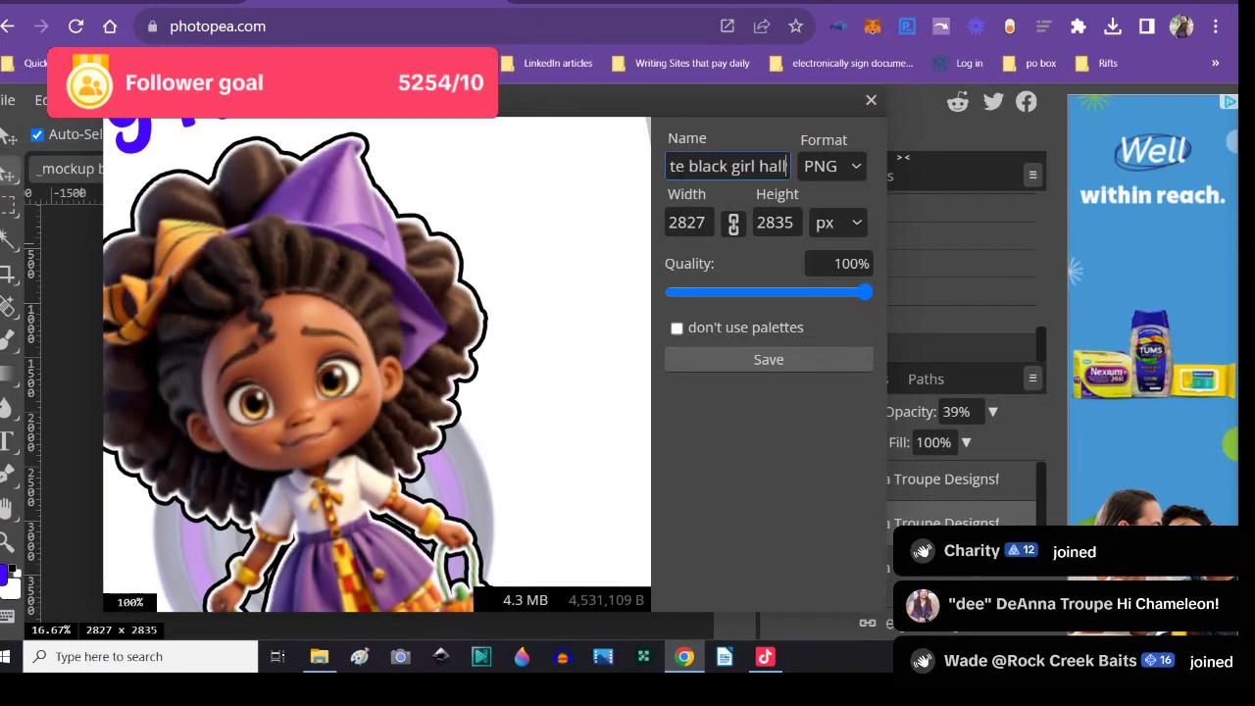
pyautogui.write('owee')
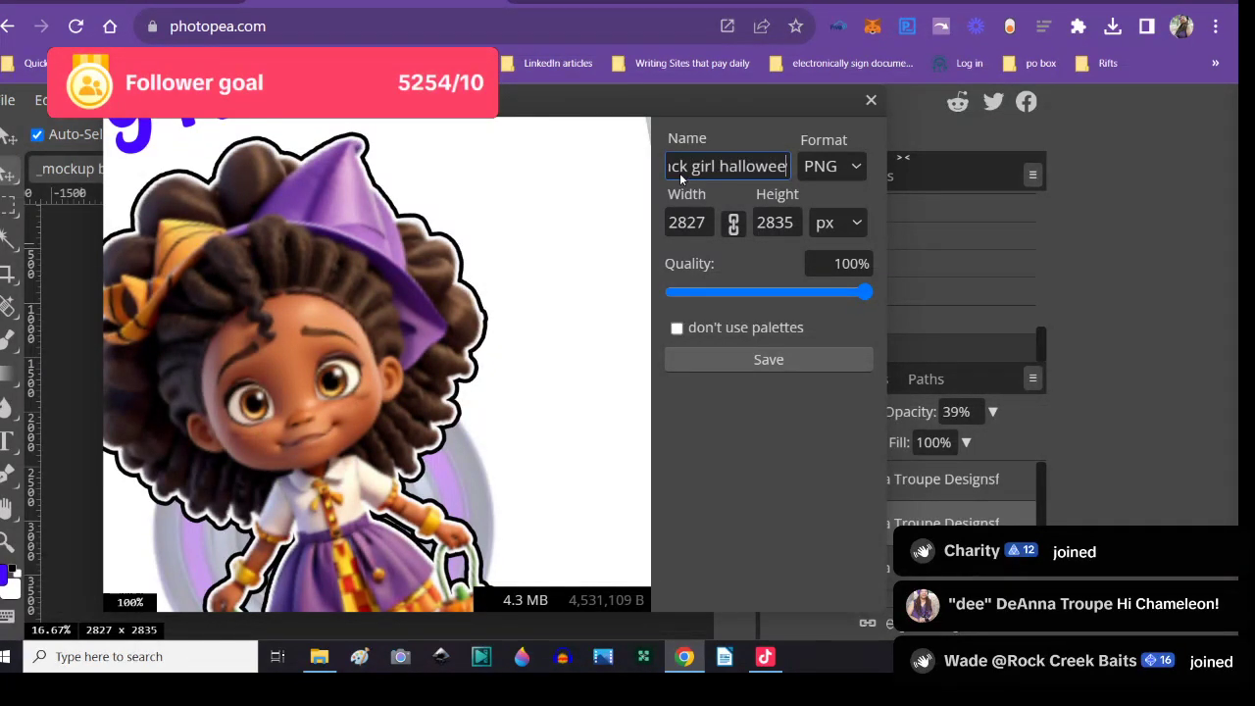
pyautogui.write('n watermark')
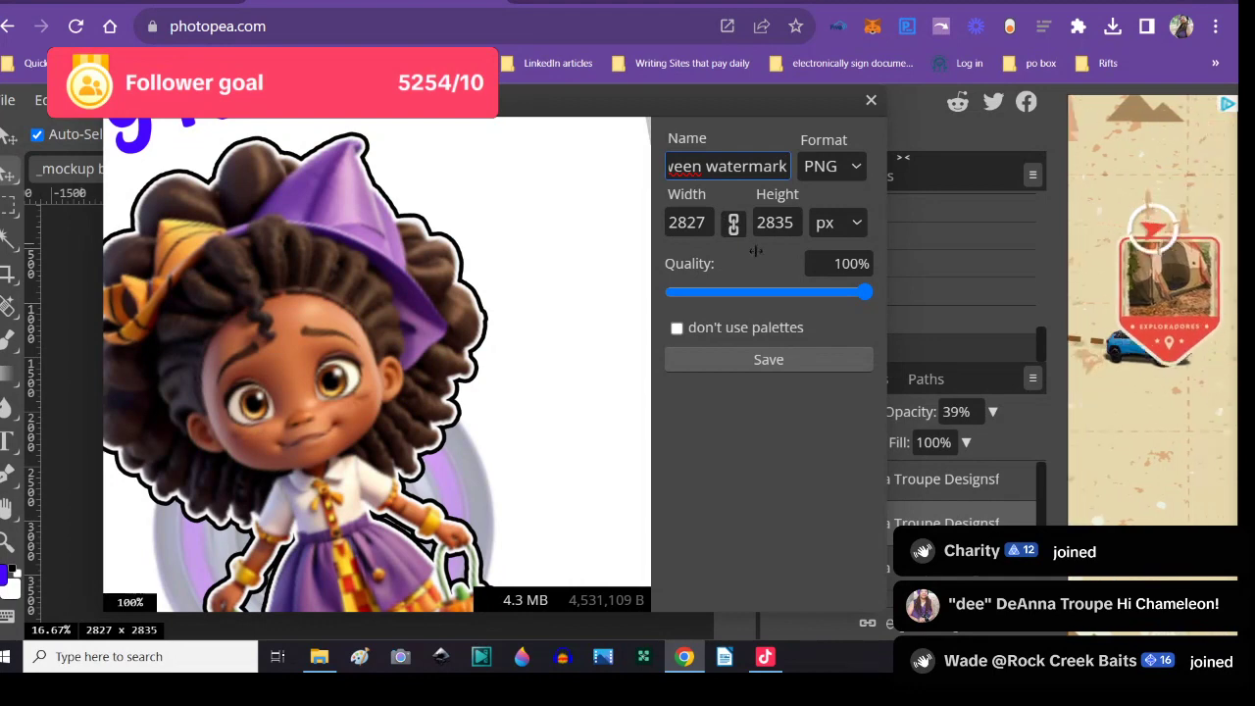
pyautogui.write(' png')
pyautogui.click(784, 361)
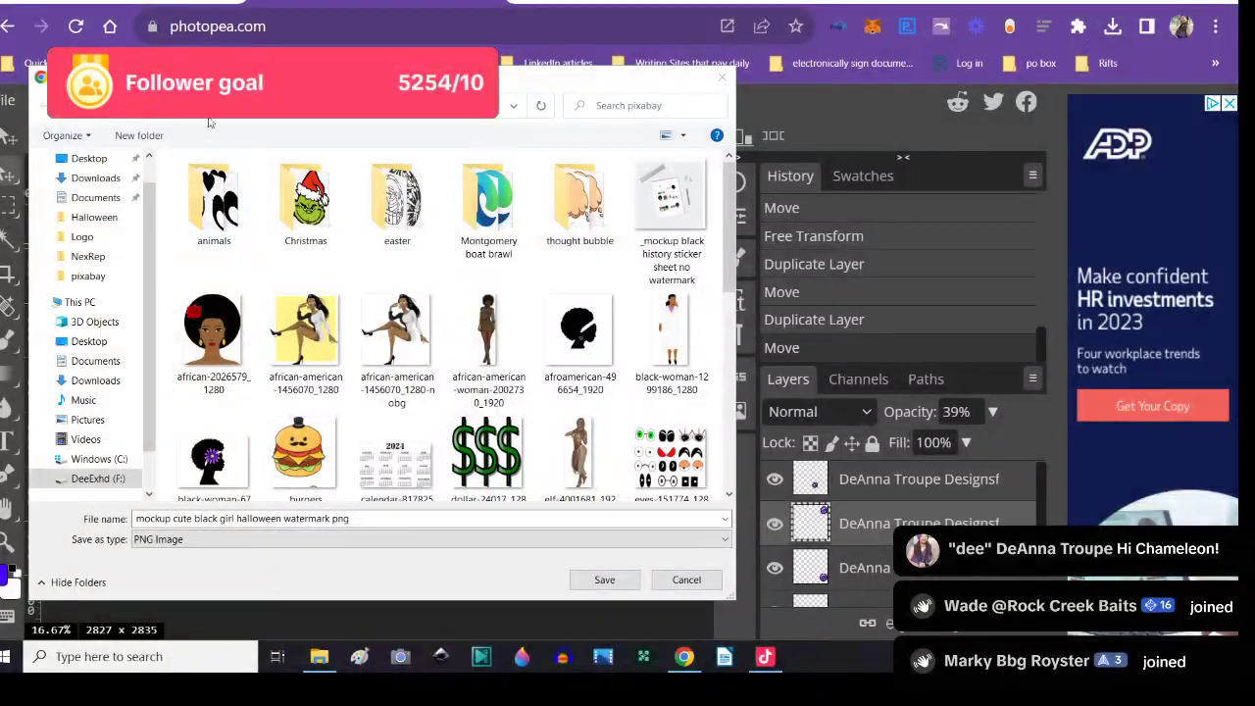
# - Save the PNG export in the Halloween folder inside Stickers on the F: drive
pyautogui.click(208, 106)
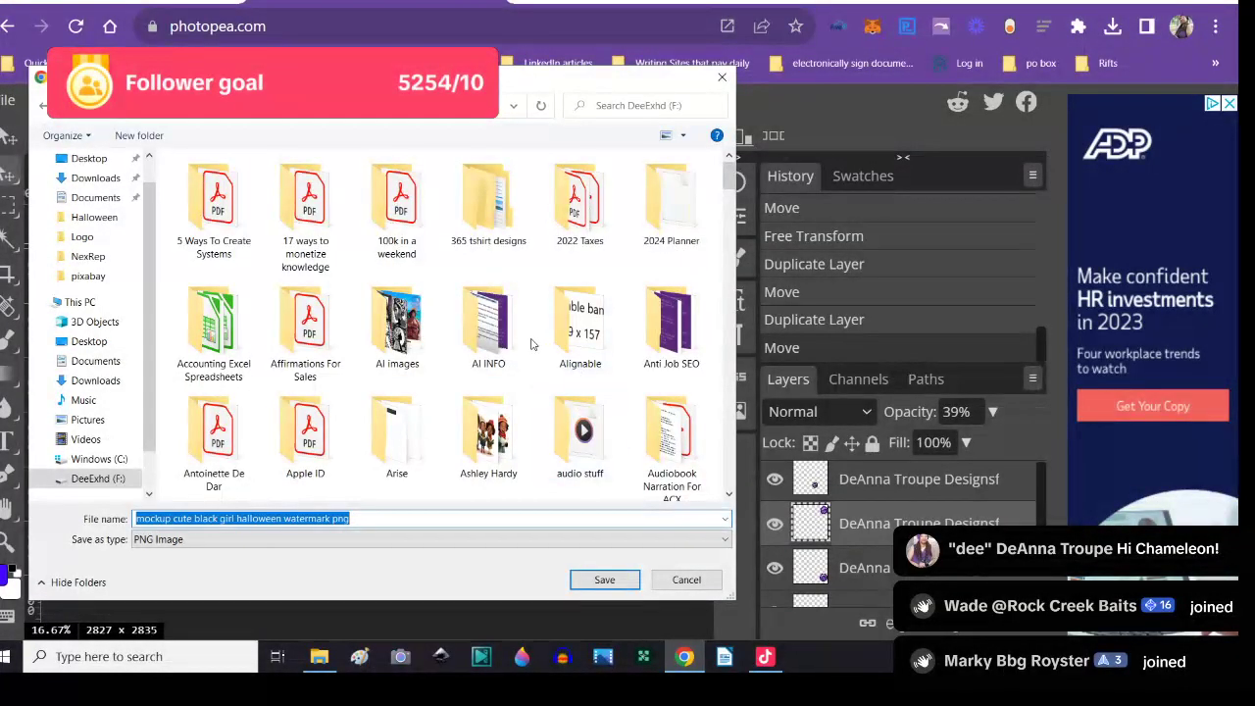
pyautogui.scroll(-5, 531, 343)
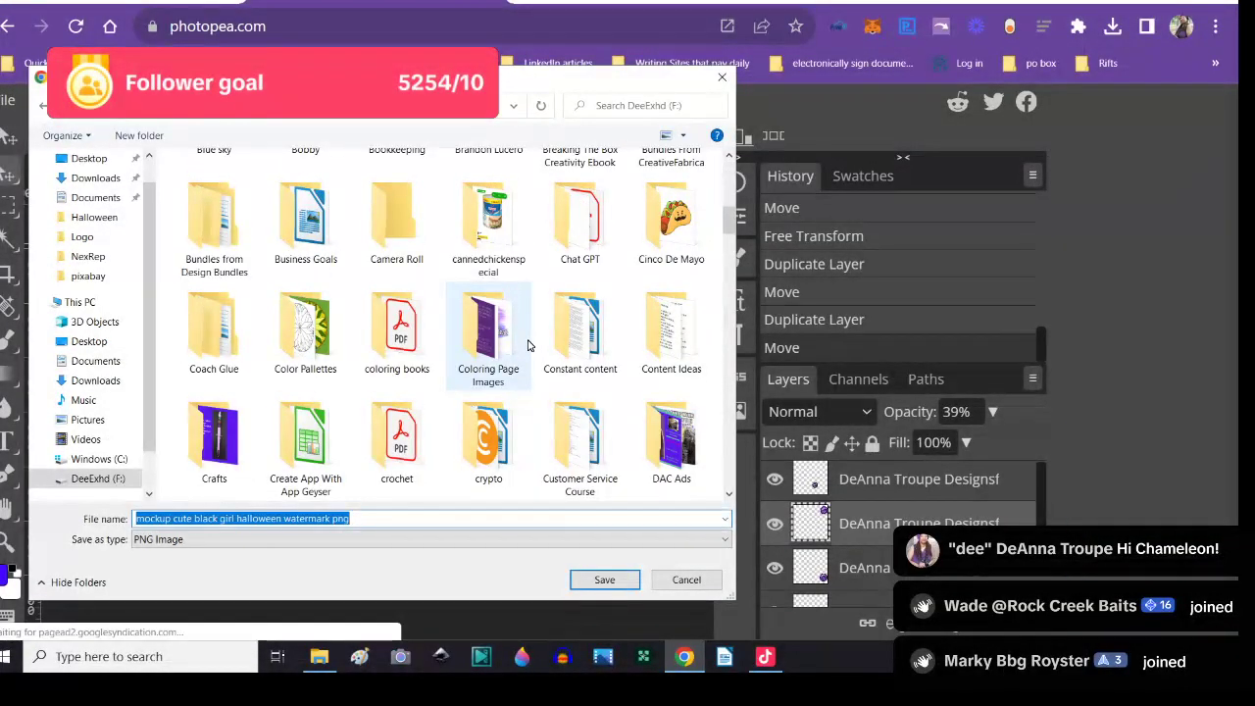
pyautogui.scroll(-4, 528, 345)
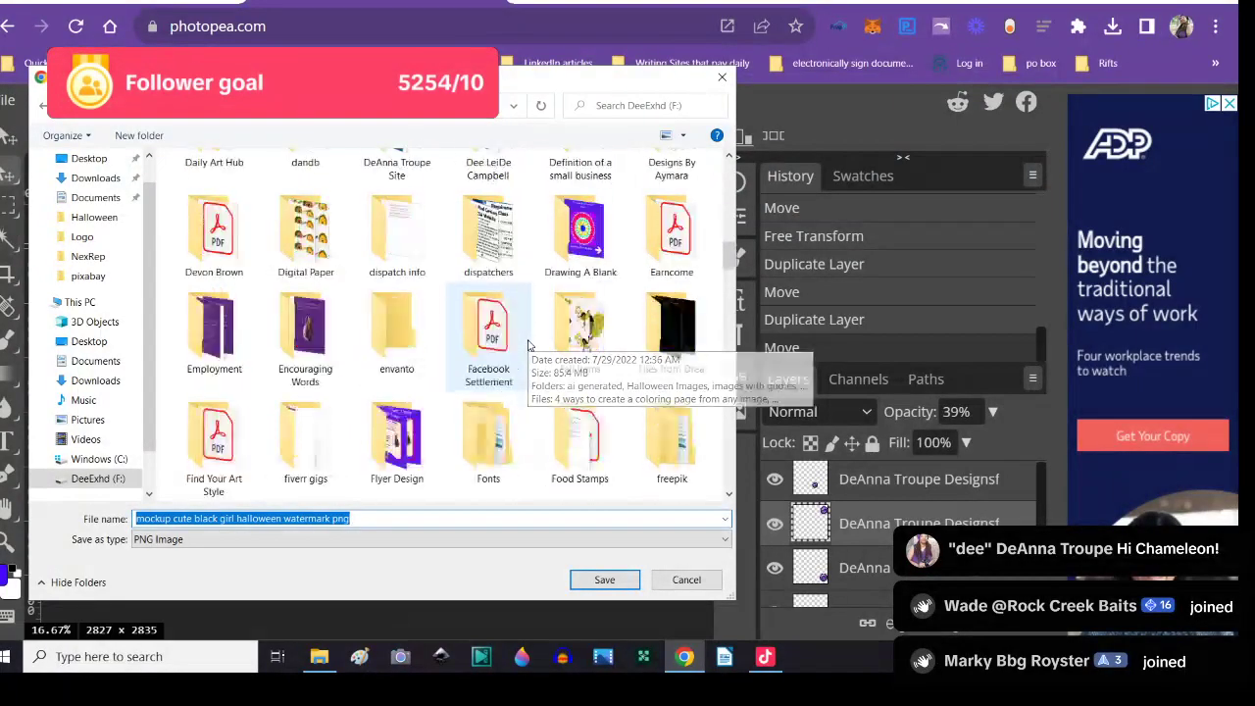
pyautogui.scroll(-1, 527, 345)
pyautogui.scroll(-2, 527, 345)
pyautogui.scroll(-1, 528, 351)
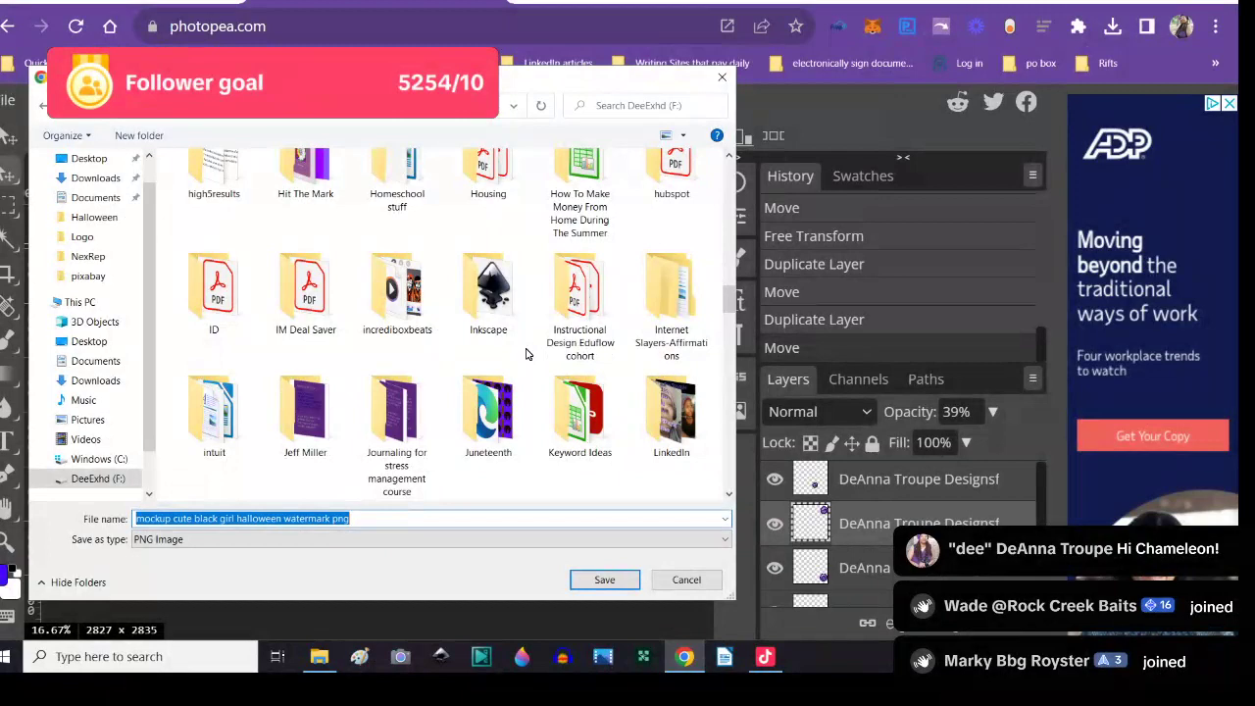
pyautogui.scroll(-2, 525, 354)
pyautogui.scroll(-3, 525, 356)
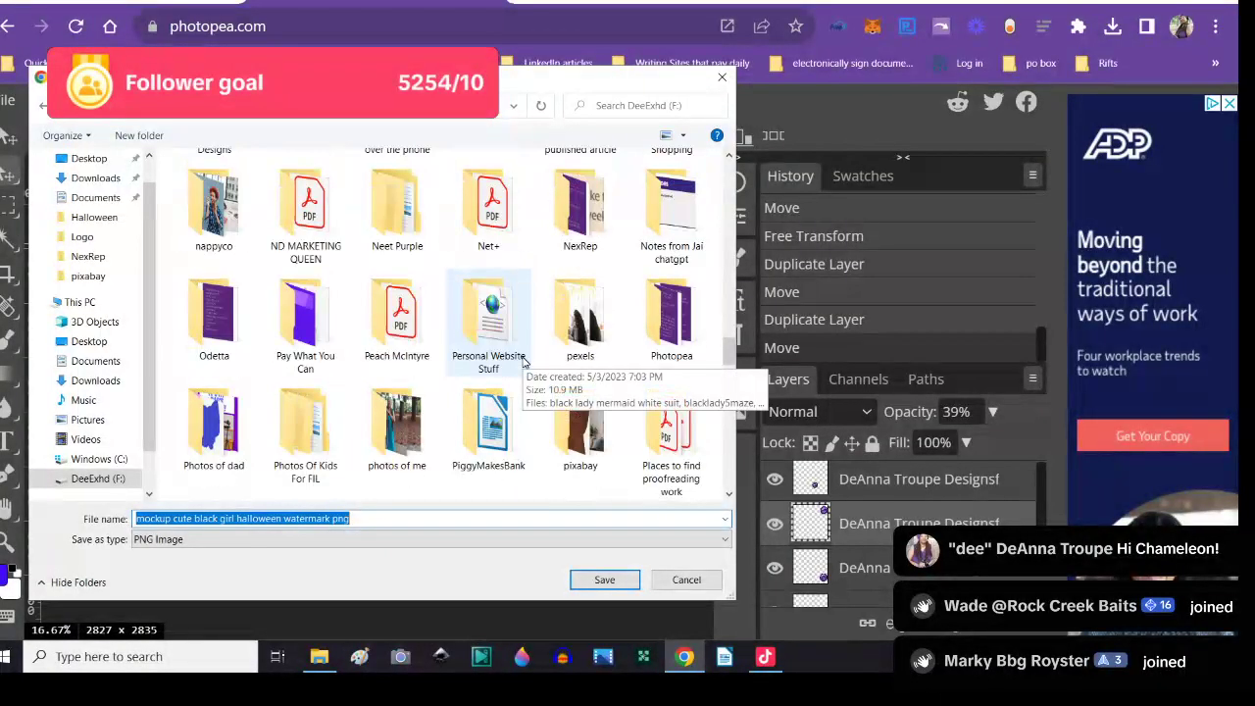
pyautogui.scroll(-1, 522, 368)
pyautogui.scroll(-1, 522, 368)
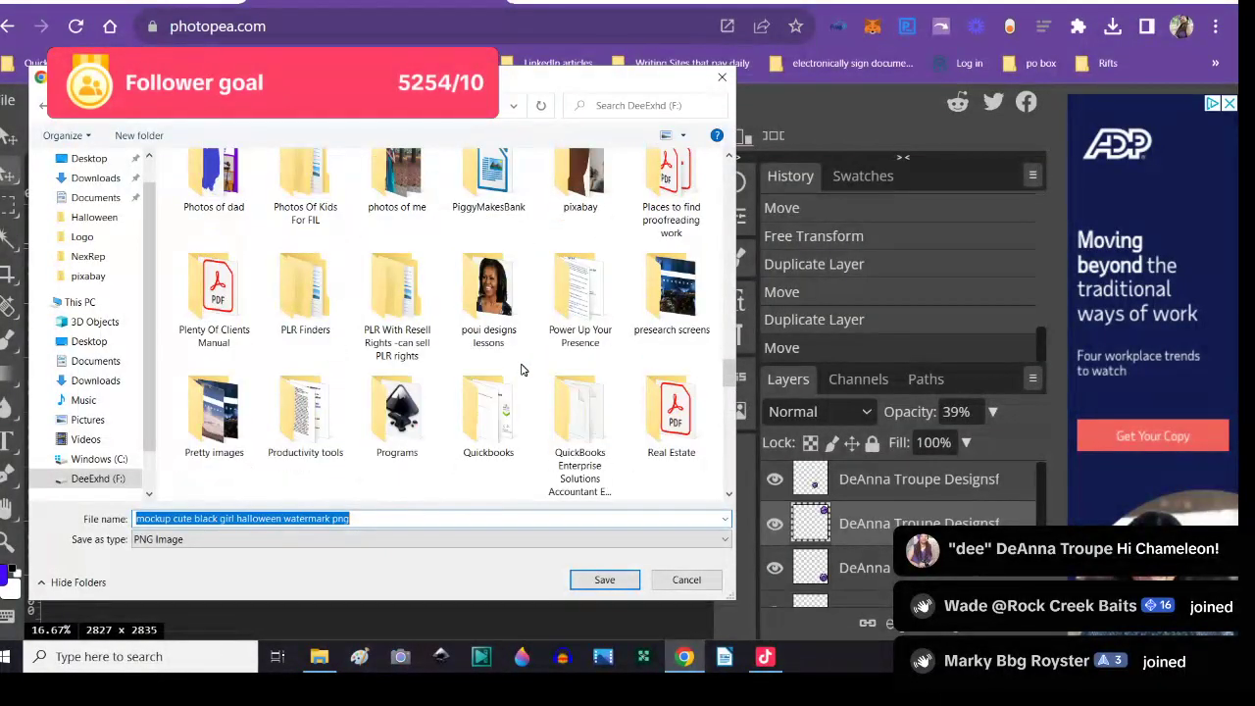
pyautogui.scroll(-2, 521, 371)
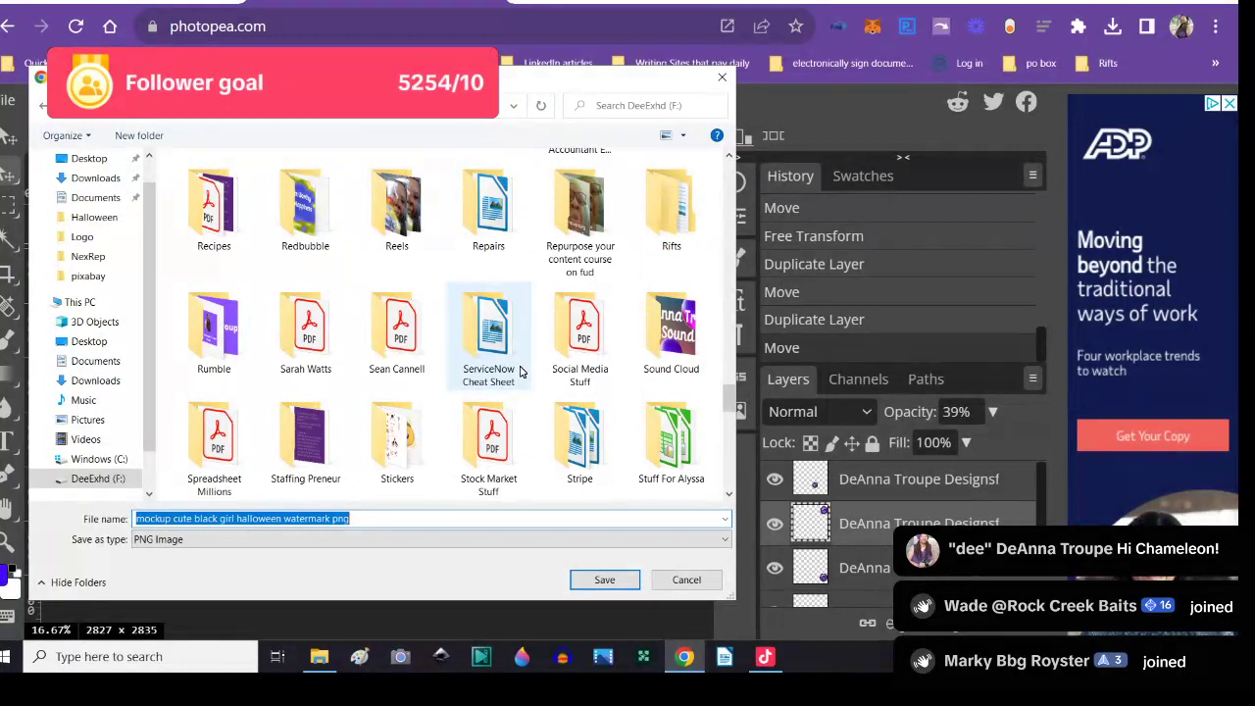
pyautogui.click(397, 461)
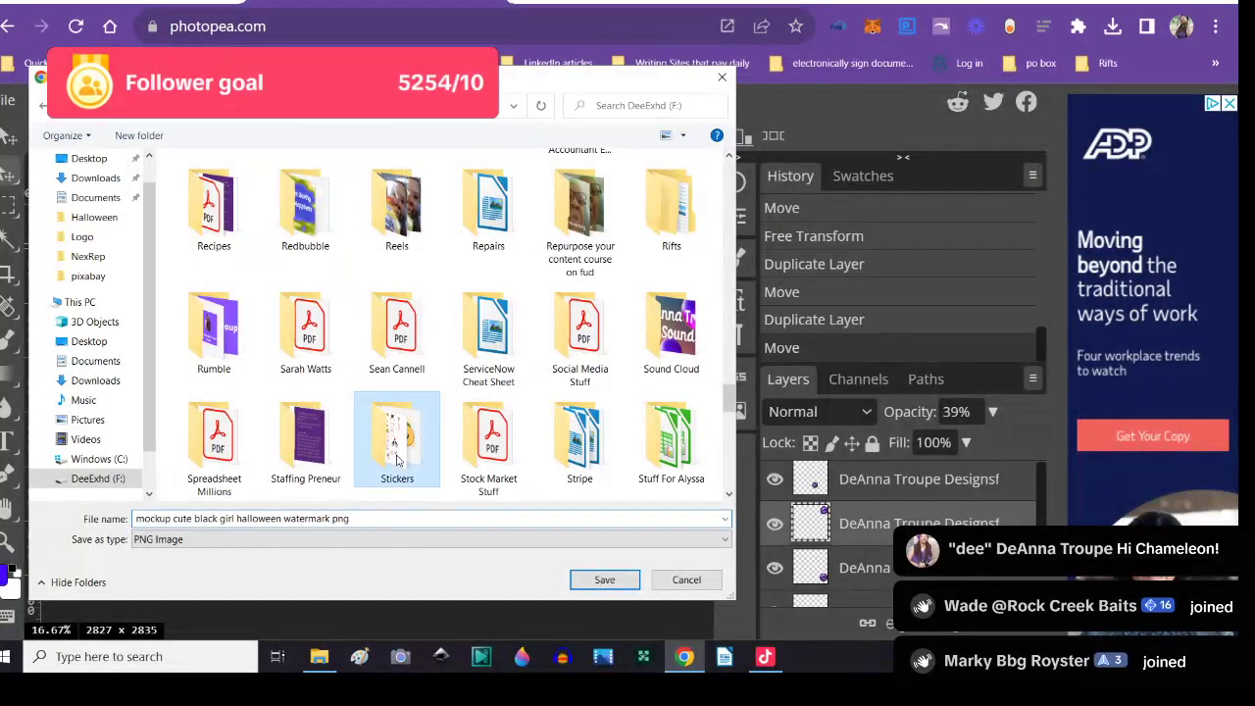
pyautogui.doubleClick(397, 460)
pyautogui.doubleClick(213, 294)
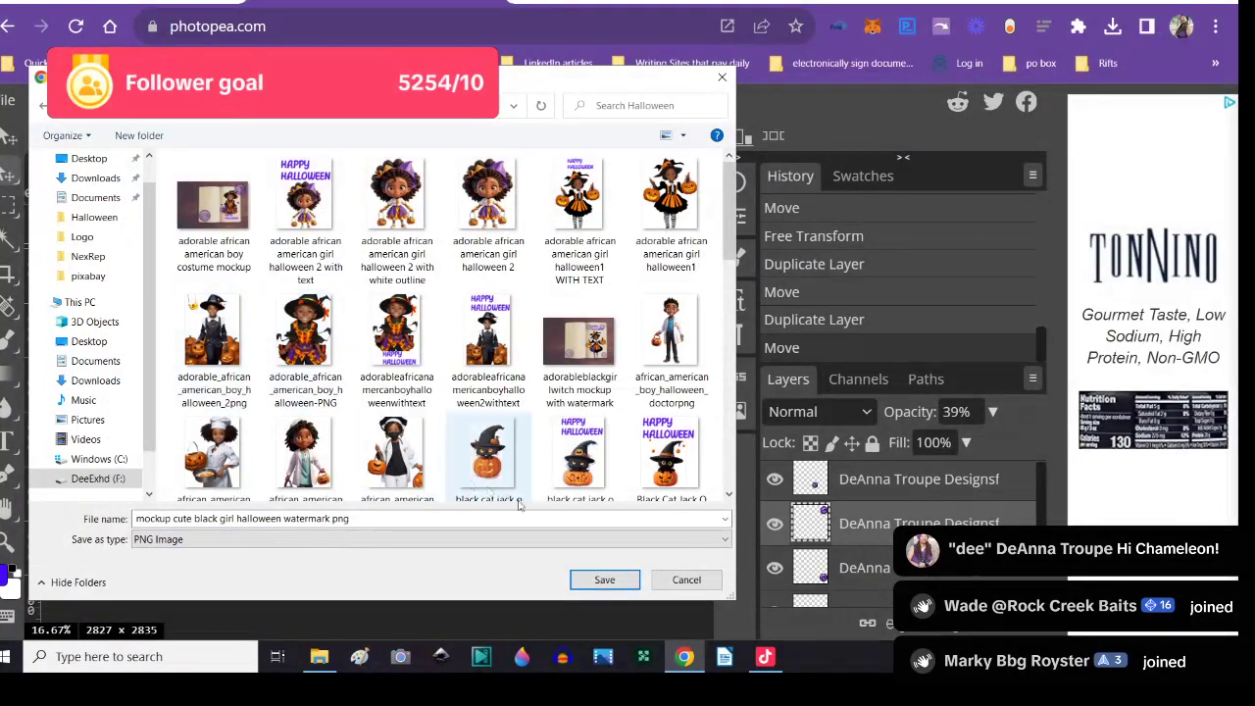
pyautogui.click(604, 581)
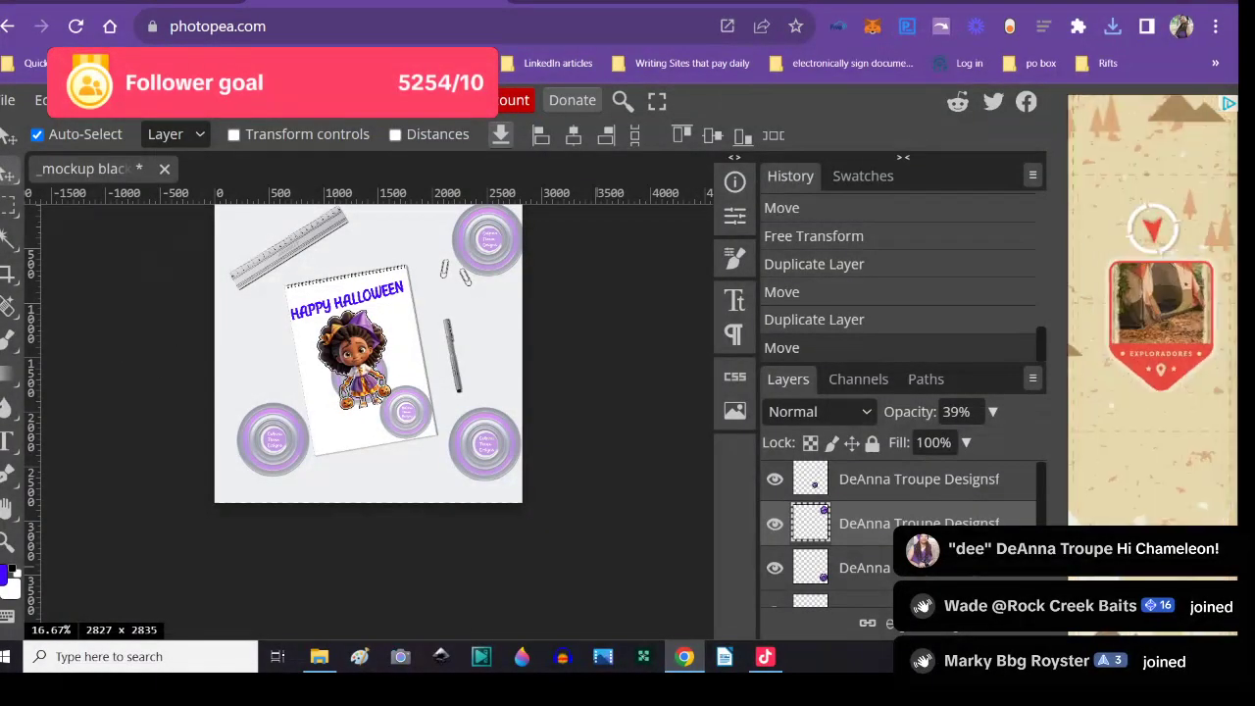
# - Close the mockup document without saving its changes and start opening a file from the computer
pyautogui.click(164, 169)
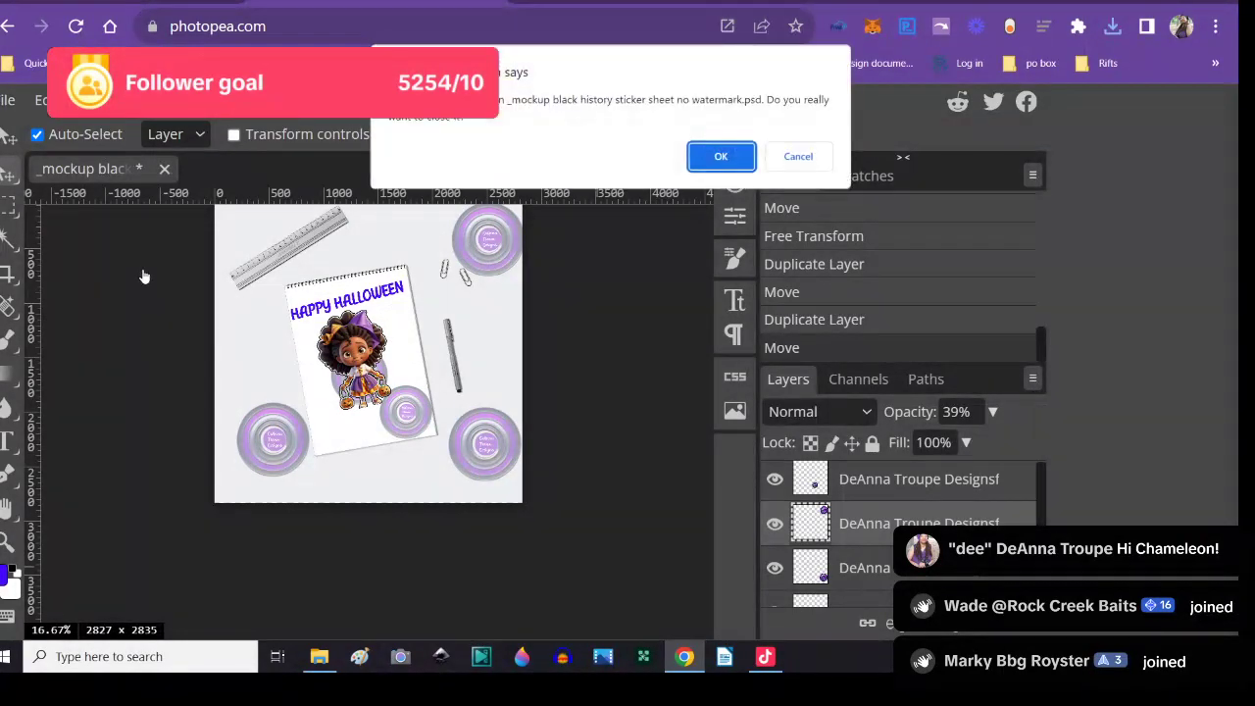
pyautogui.click(741, 156)
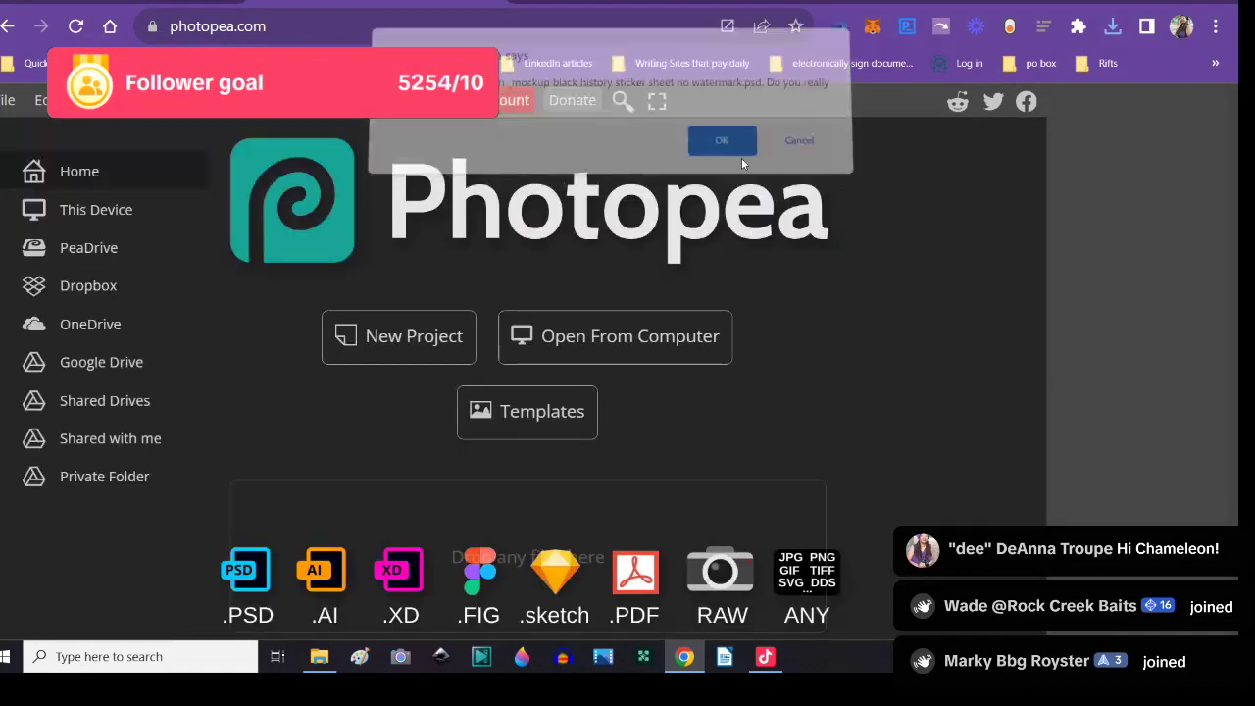
pyautogui.click(558, 339)
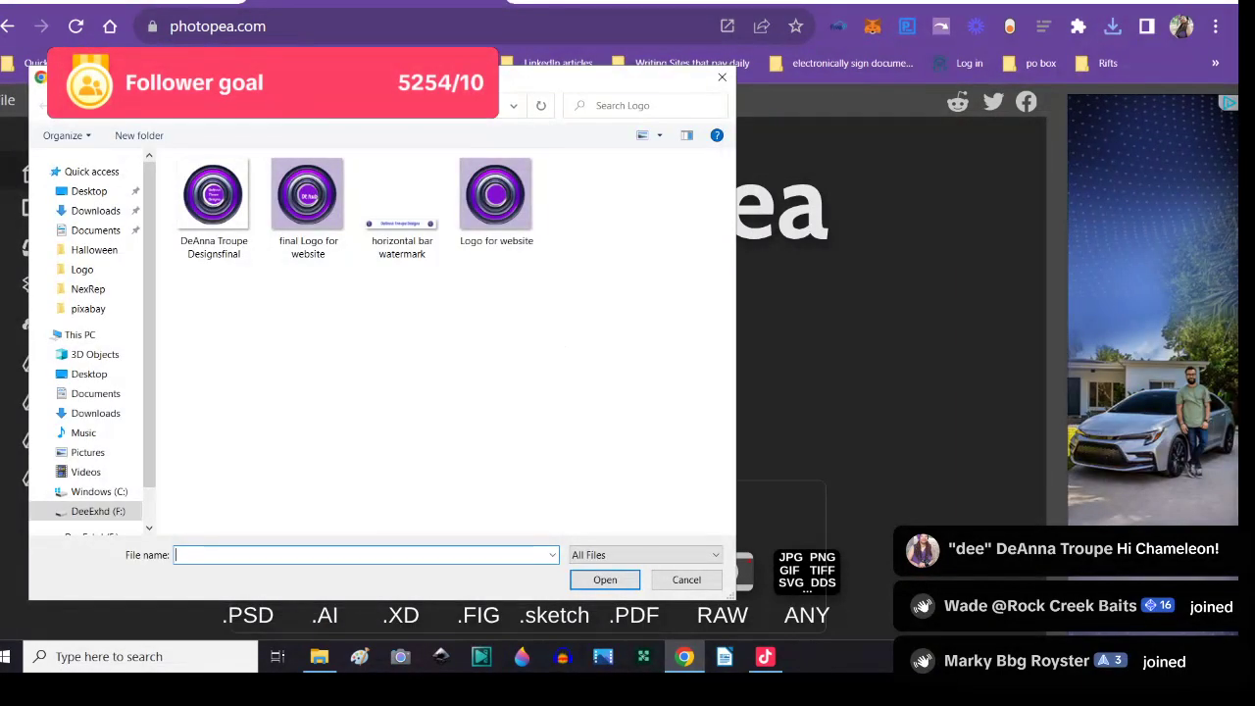
# - Browse to the Halloween folder inside Stickers on the F: drive
pyautogui.hotkey('alt', 'Up')
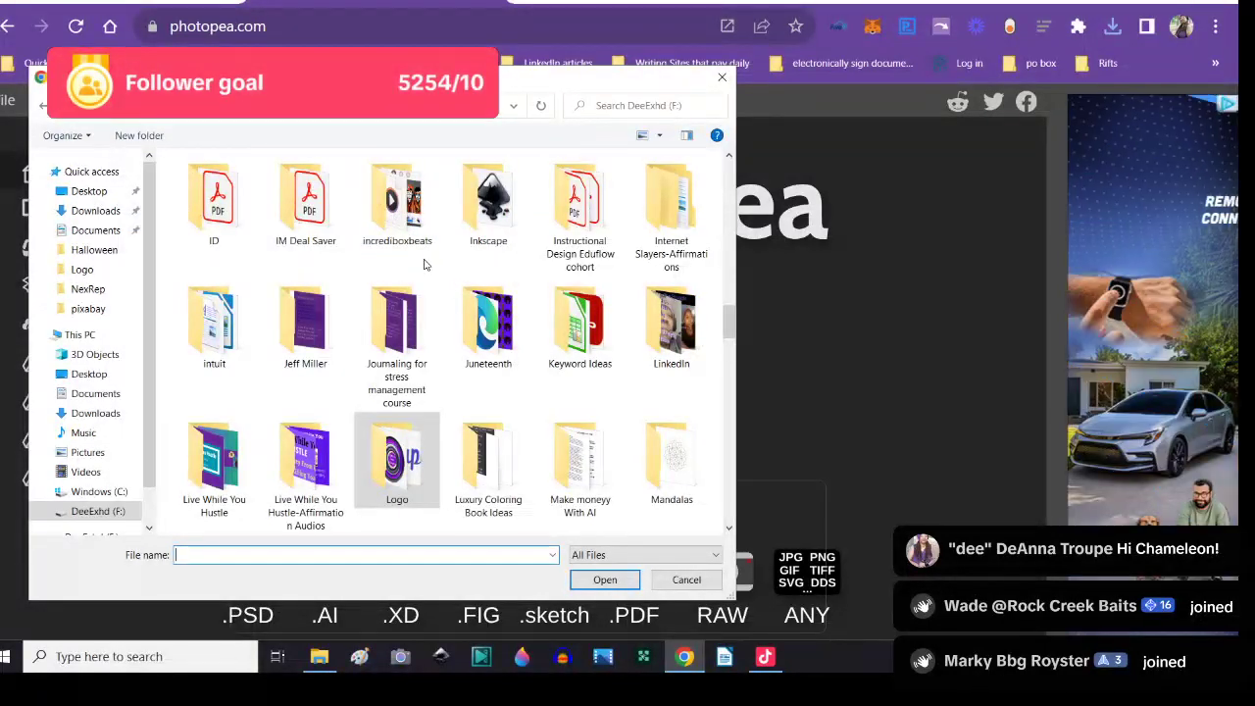
pyautogui.scroll(-3, 446, 387)
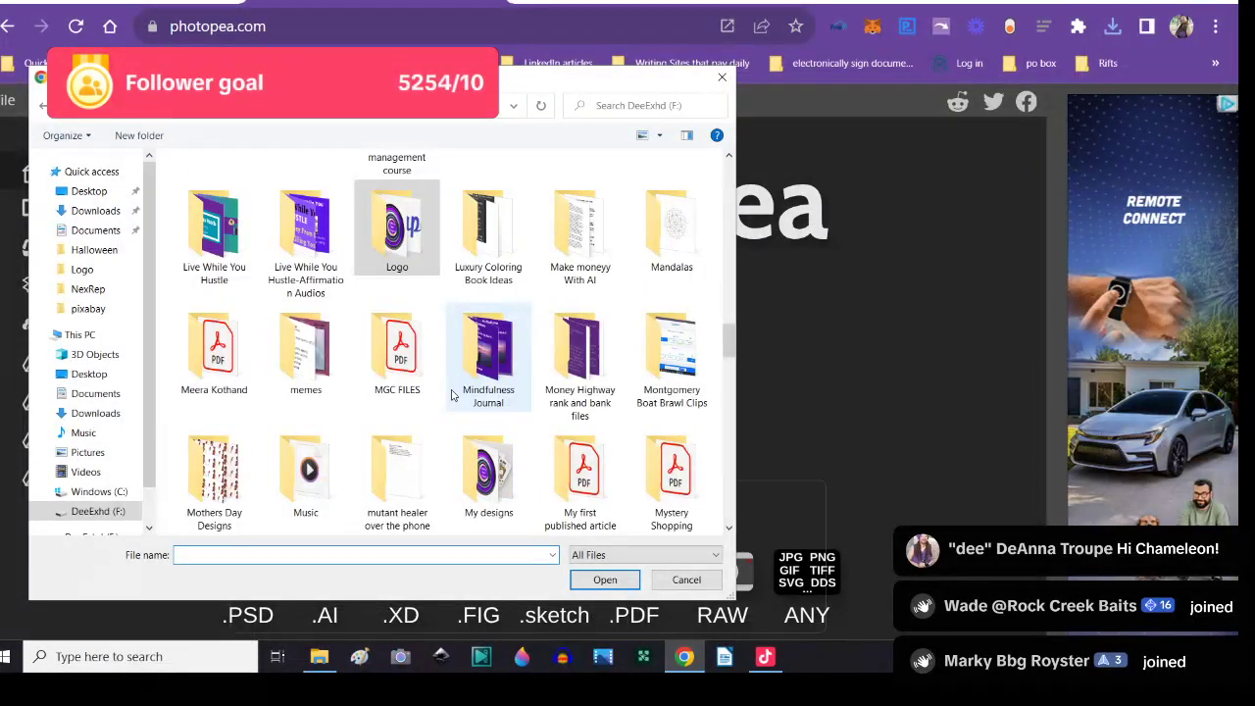
pyautogui.scroll(-5, 449, 392)
pyautogui.scroll(-3, 451, 394)
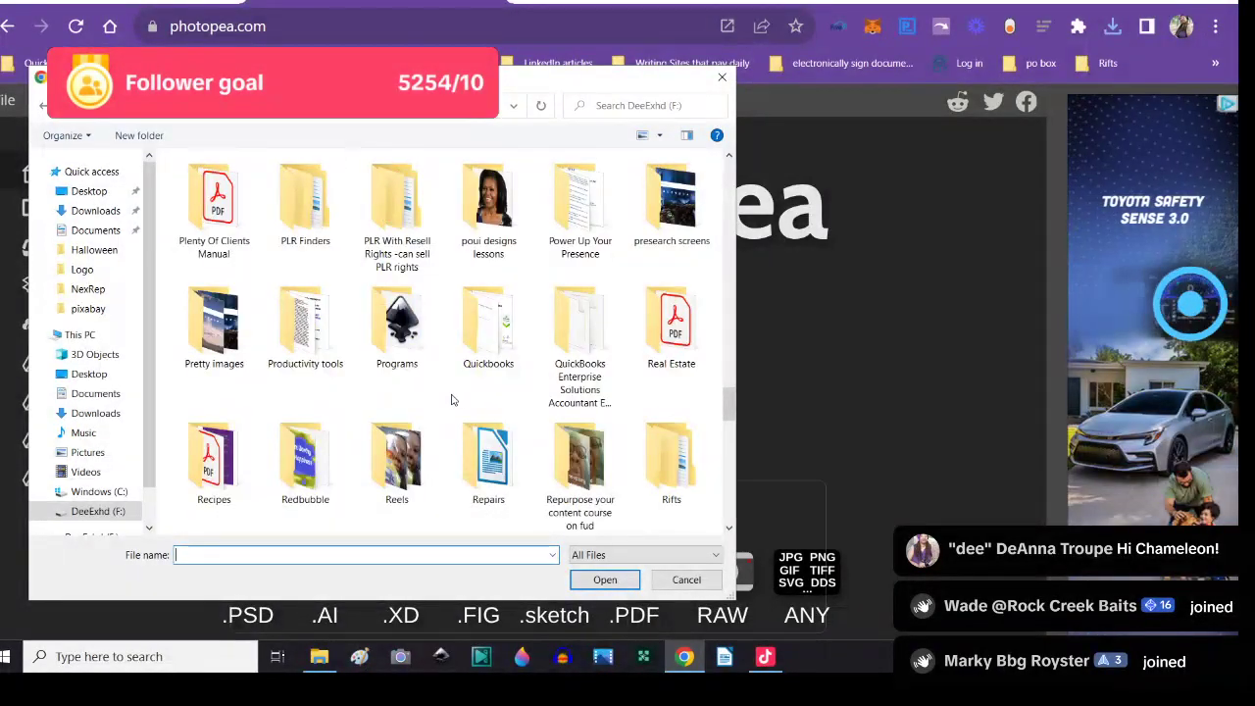
pyautogui.scroll(-3, 452, 397)
pyautogui.click(400, 477)
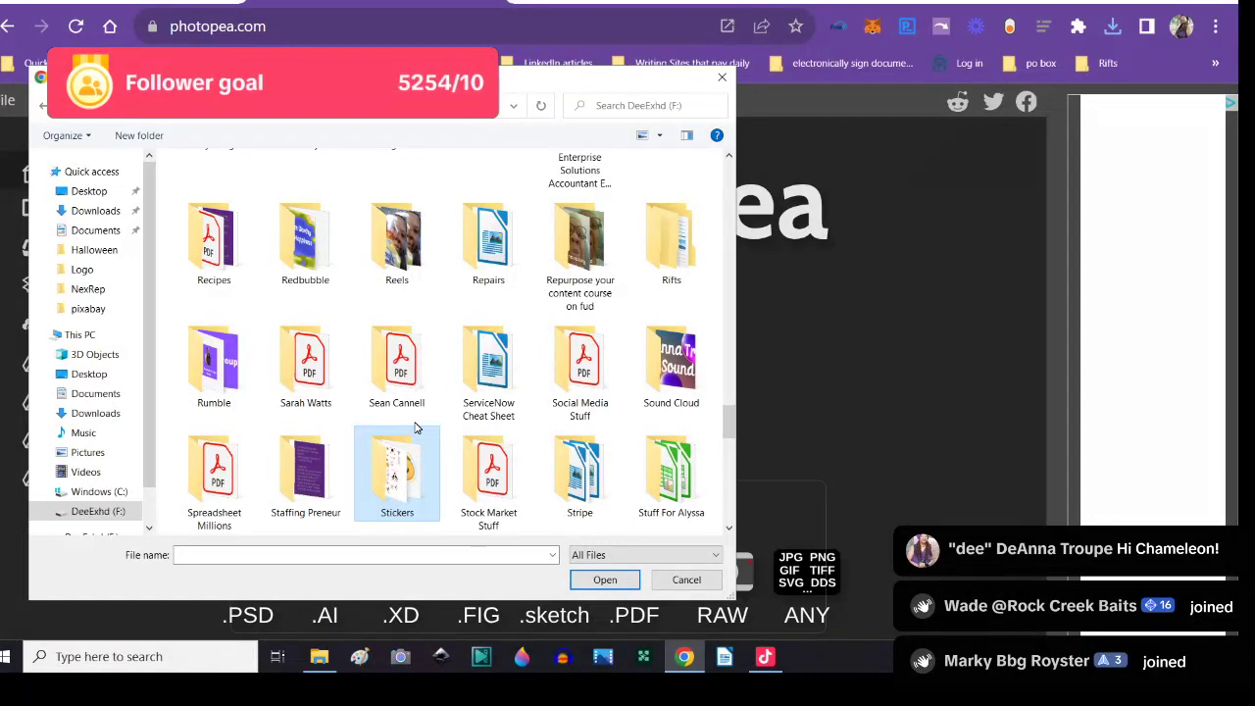
pyautogui.doubleClick(392, 479)
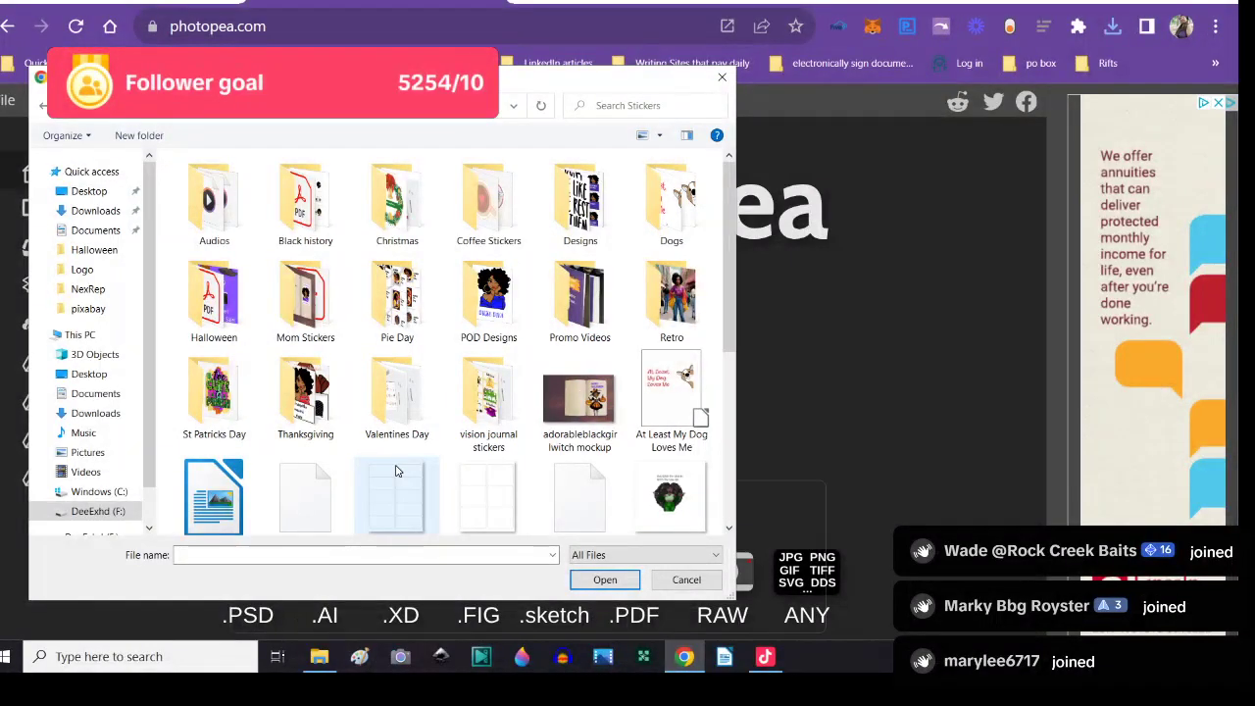
pyautogui.doubleClick(214, 299)
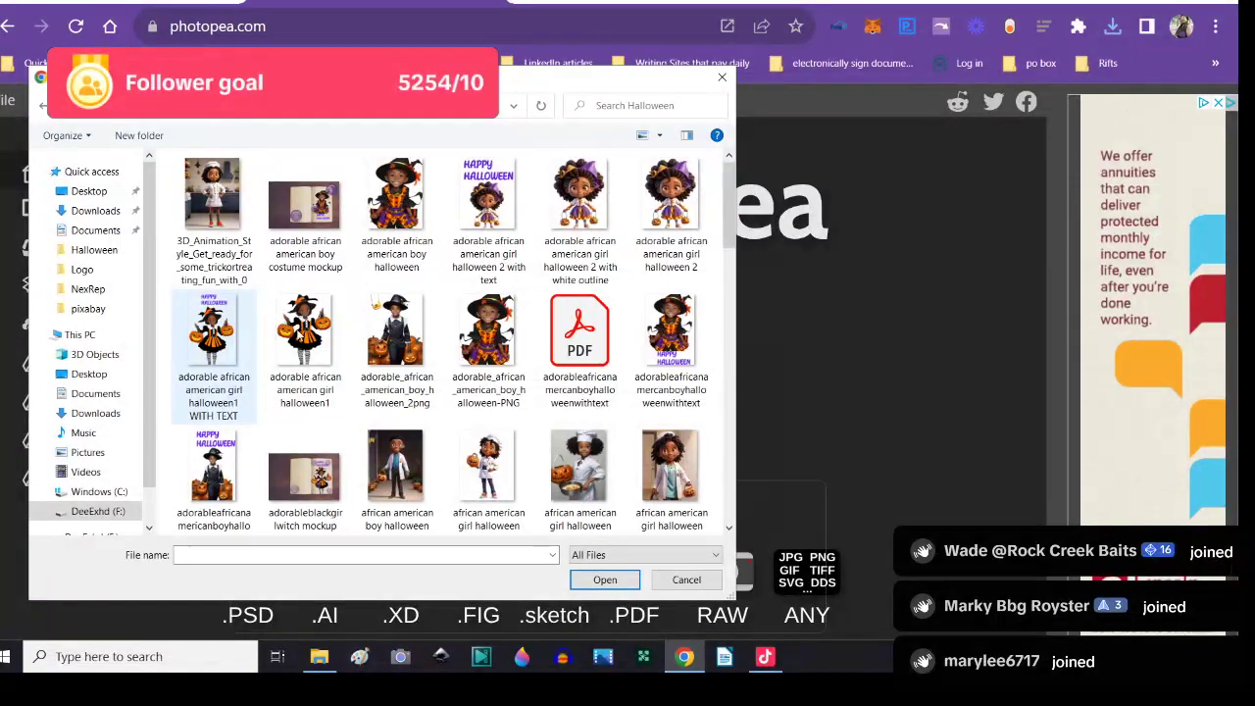
# - Open the PNG image "Cute Black Girl Halloween 2 black and white outline with text"
pyautogui.scroll(-10, 363, 392)
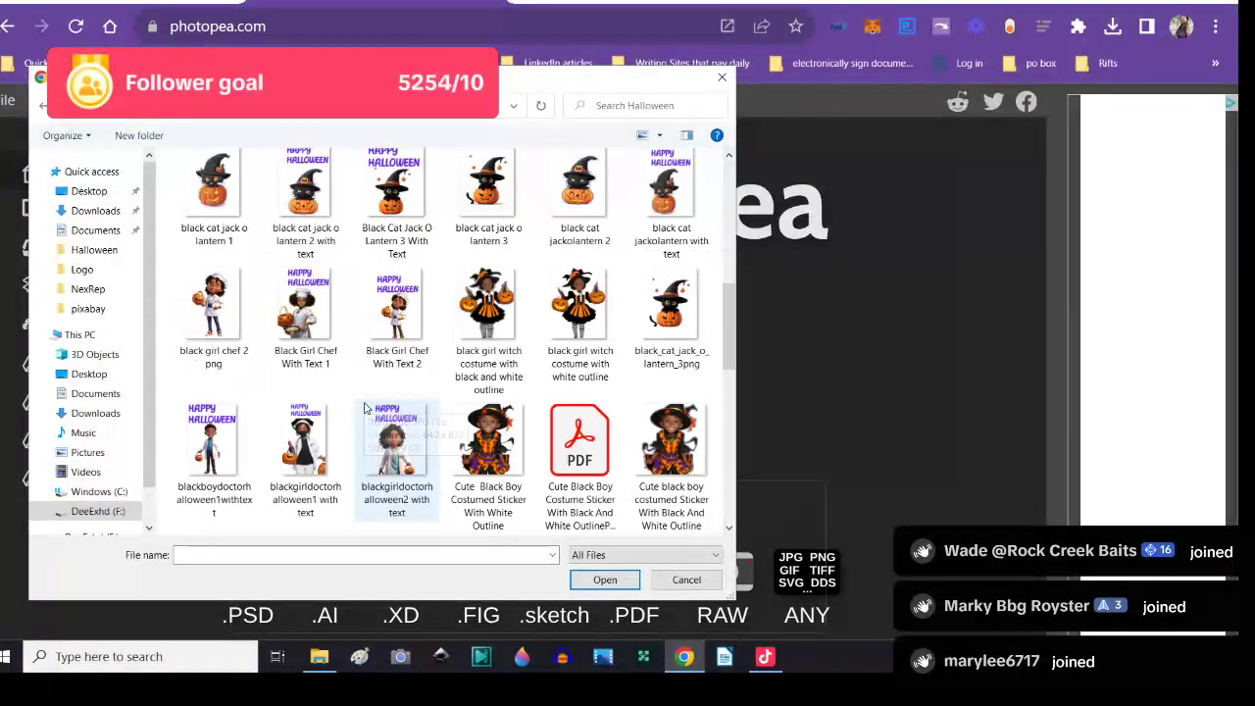
pyautogui.scroll(1, 367, 410)
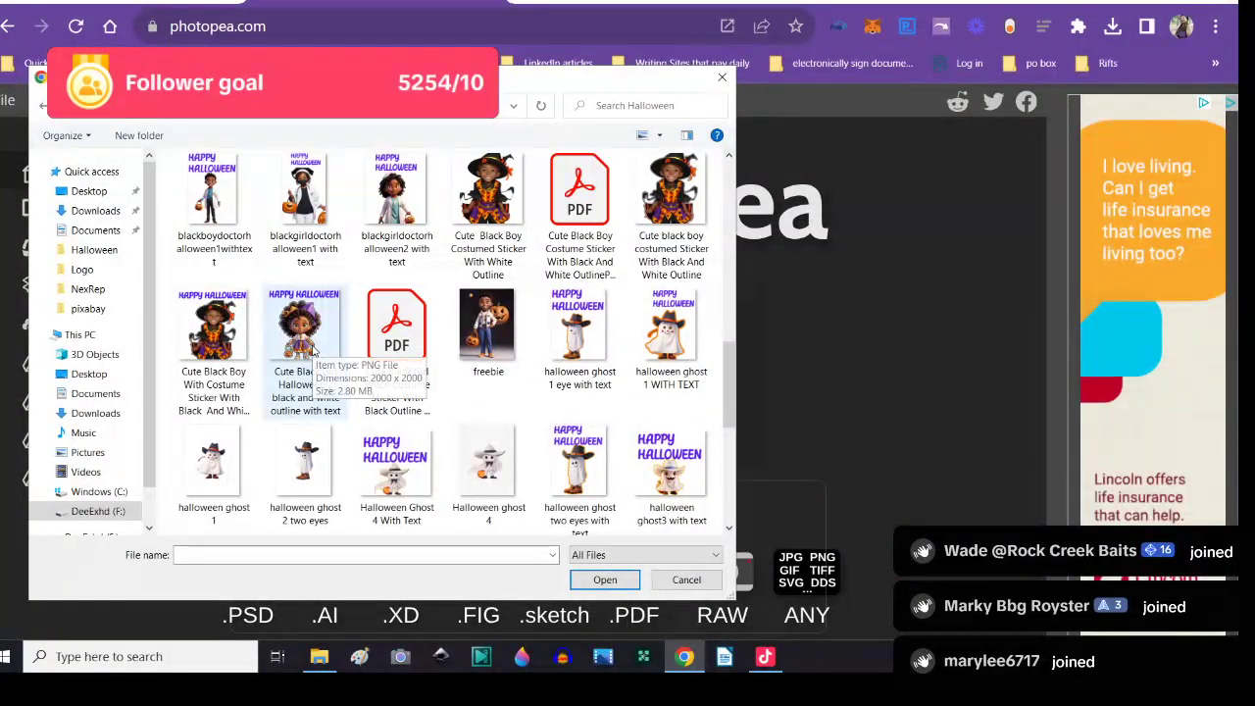
pyautogui.click(313, 349)
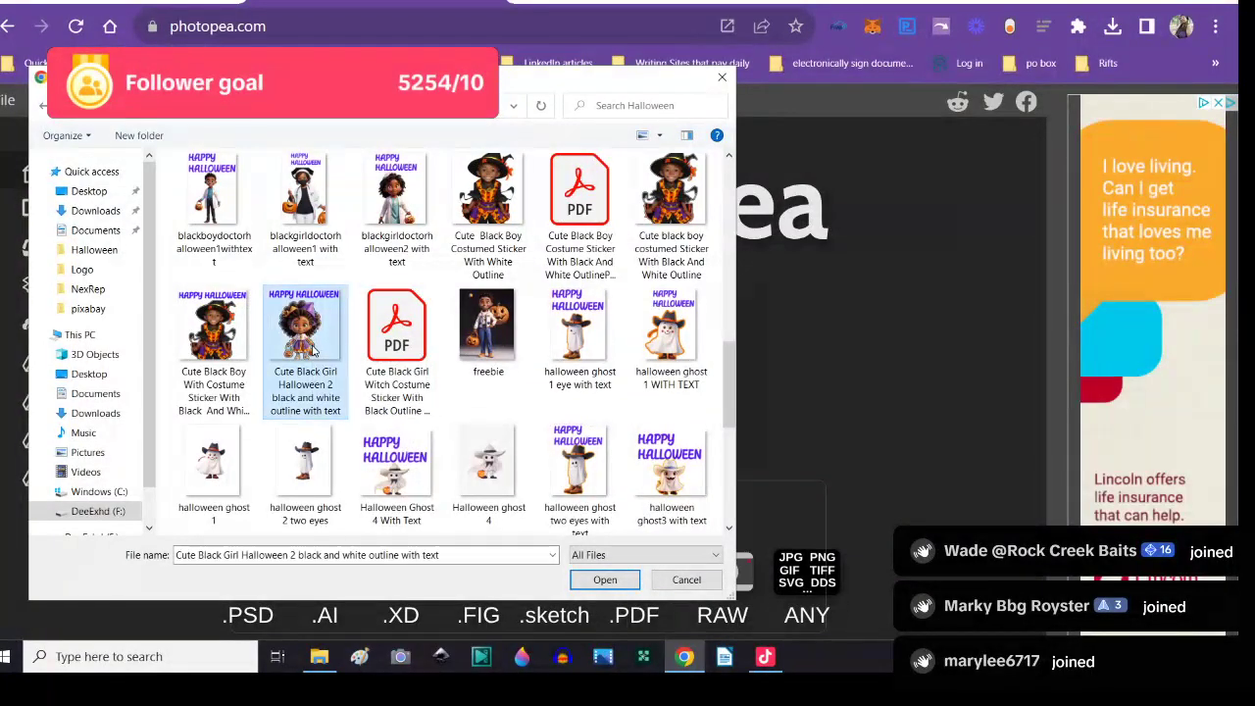
pyautogui.click(393, 351)
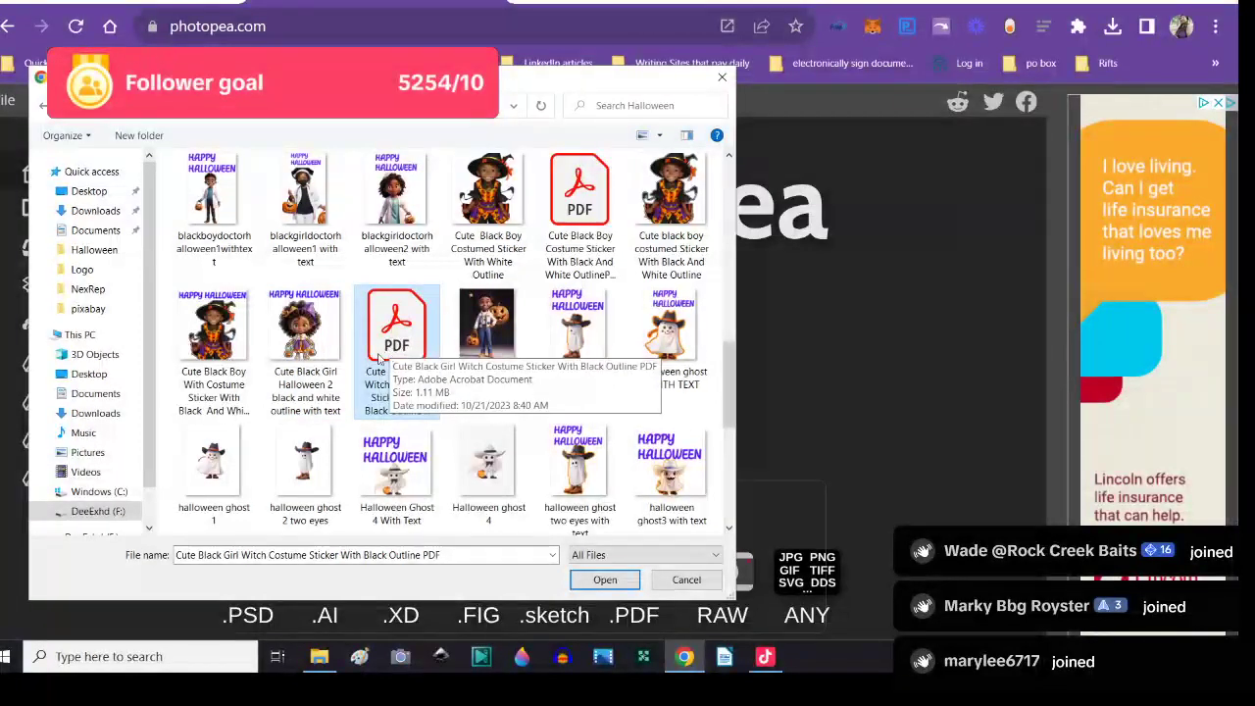
pyautogui.click(314, 358)
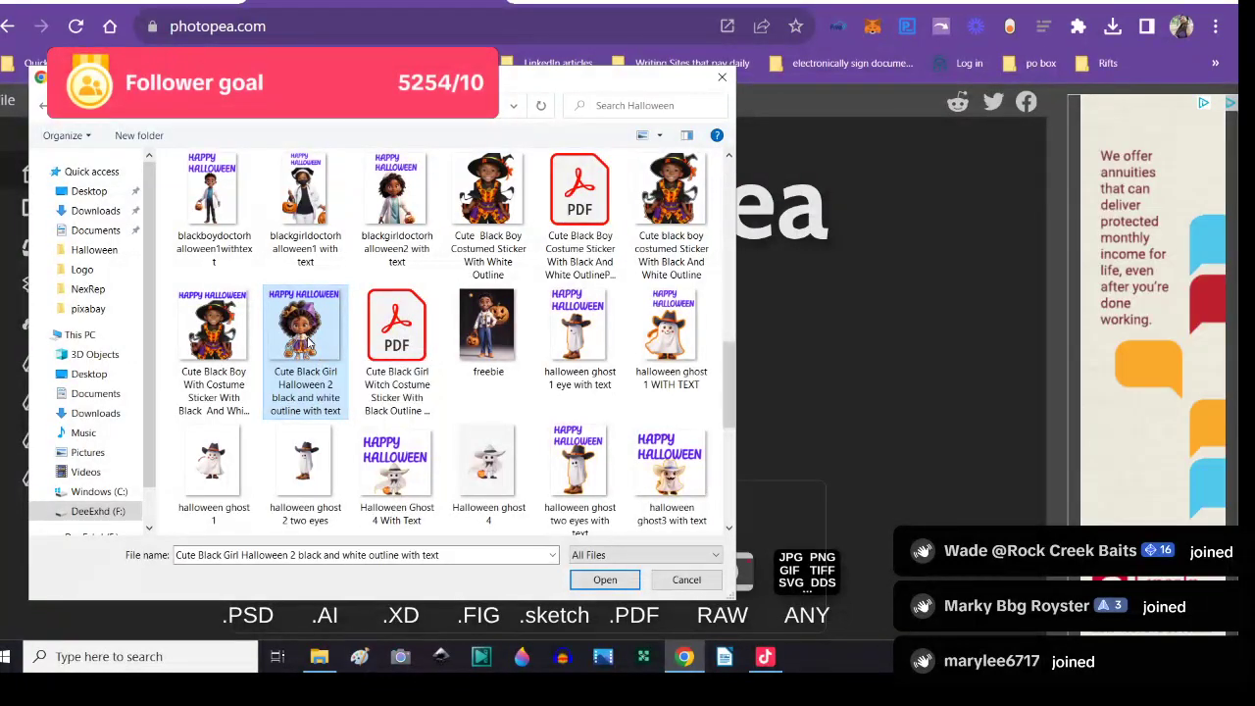
pyautogui.click(601, 579)
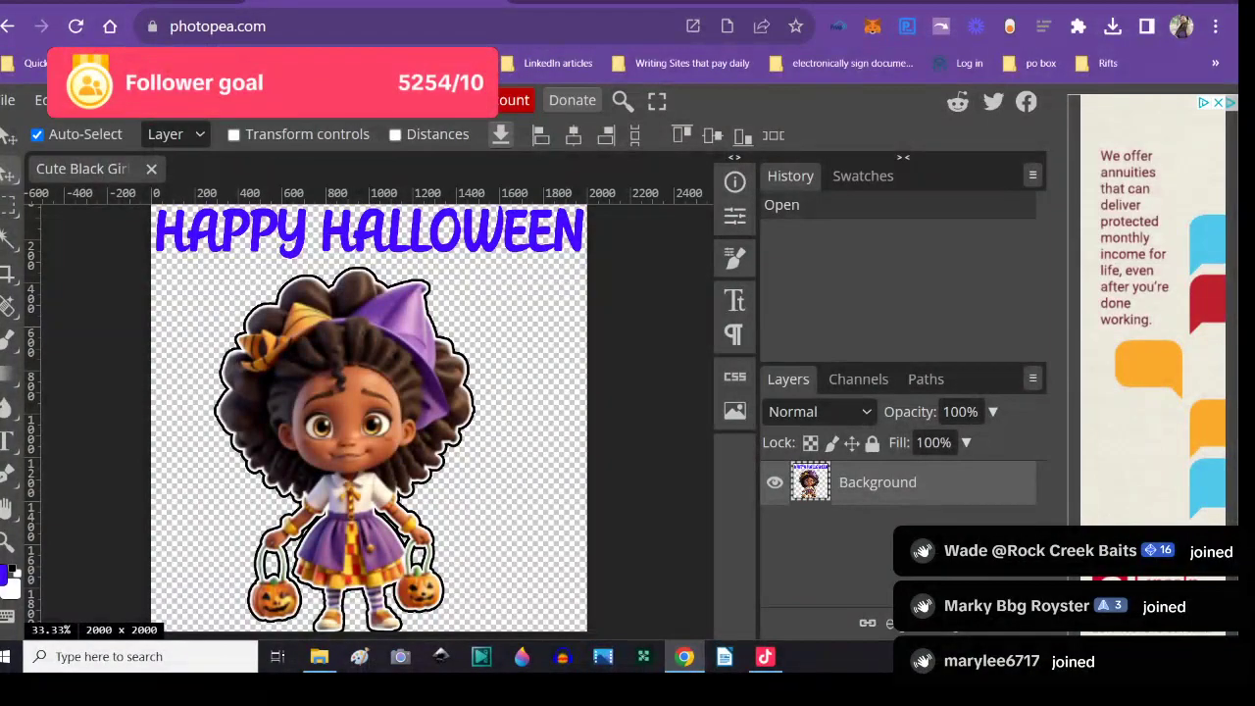
# - Export the sticker image as a 2000 x 2000 px PDF at 100% quality into the Halloween folder, keeping the suggested file name
pyautogui.click(7, 101)
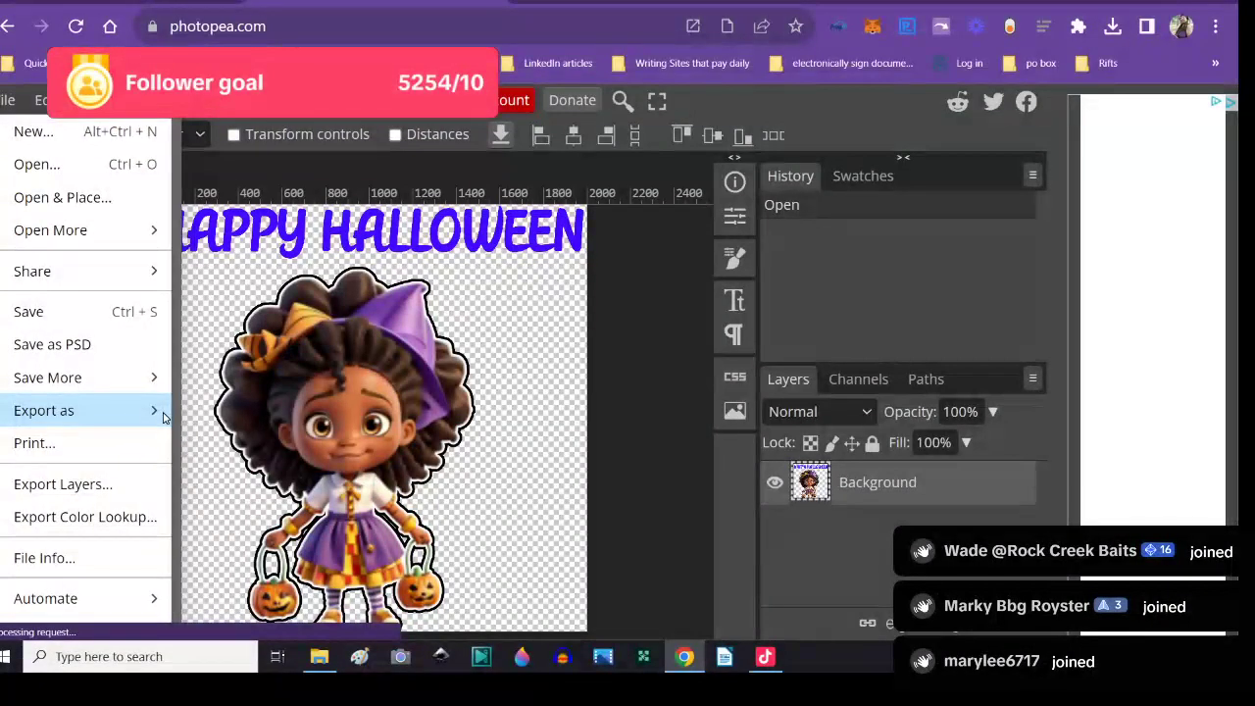
pyautogui.moveTo(157, 416)
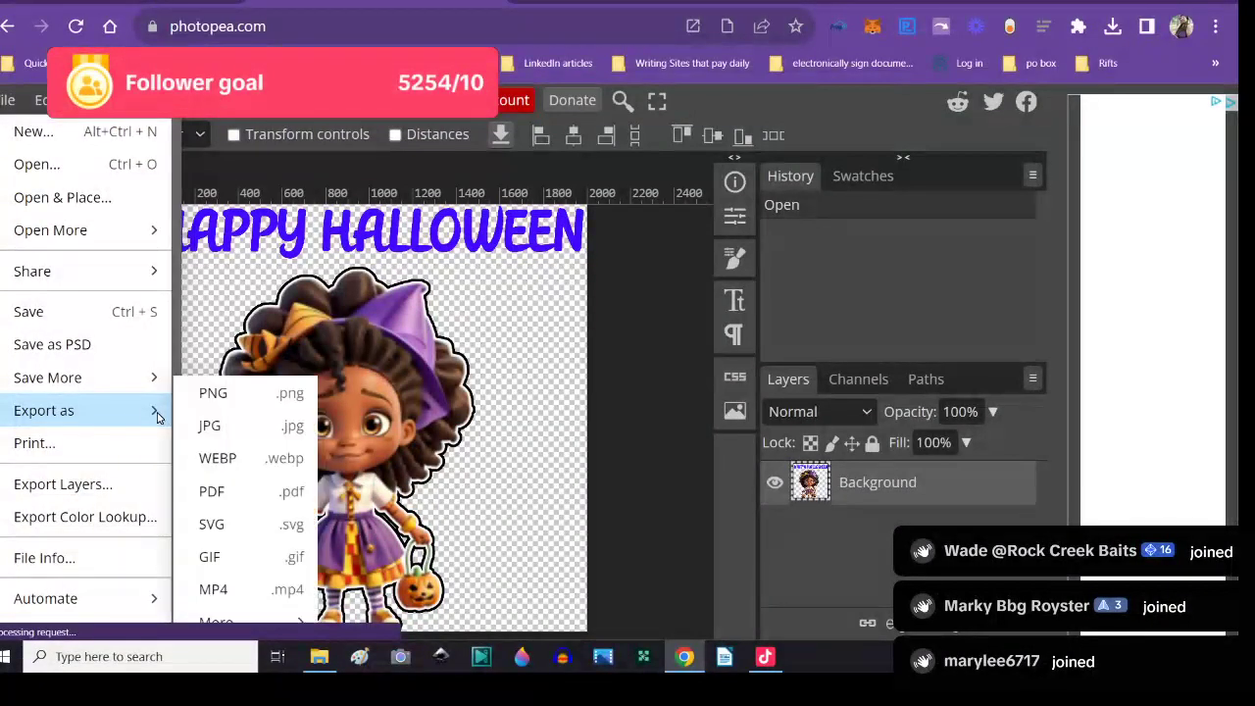
pyautogui.click(210, 493)
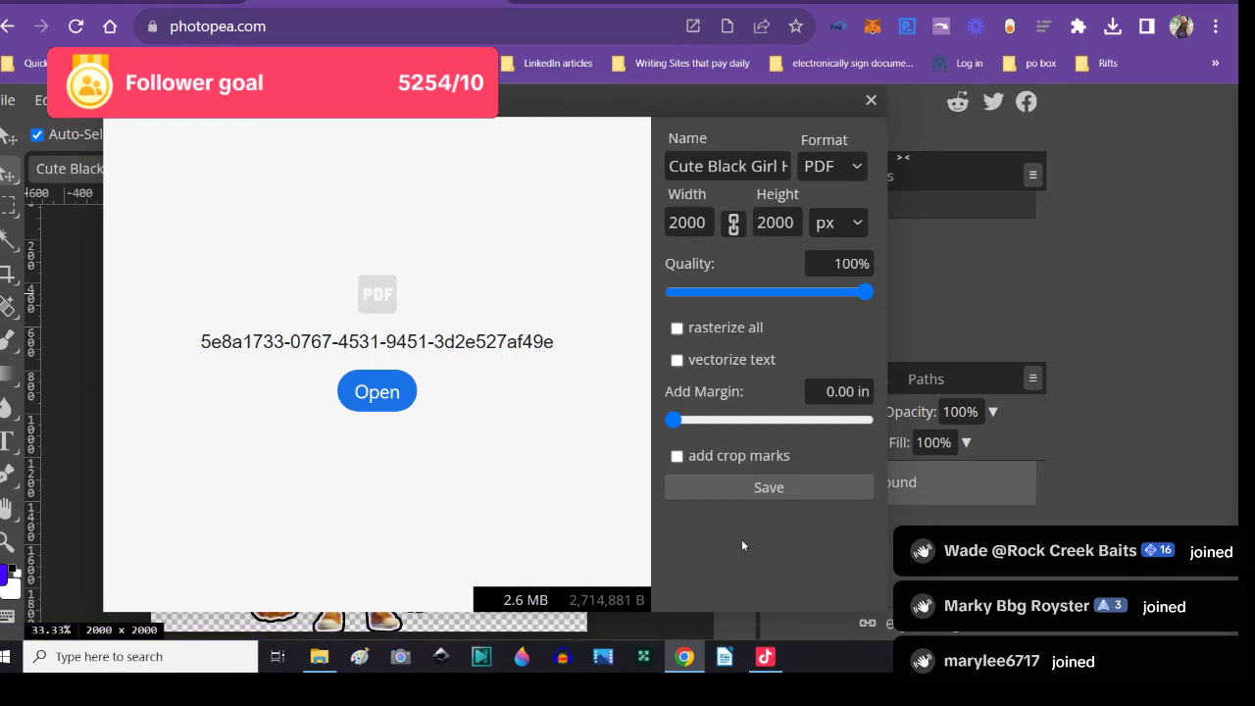
pyautogui.click(755, 487)
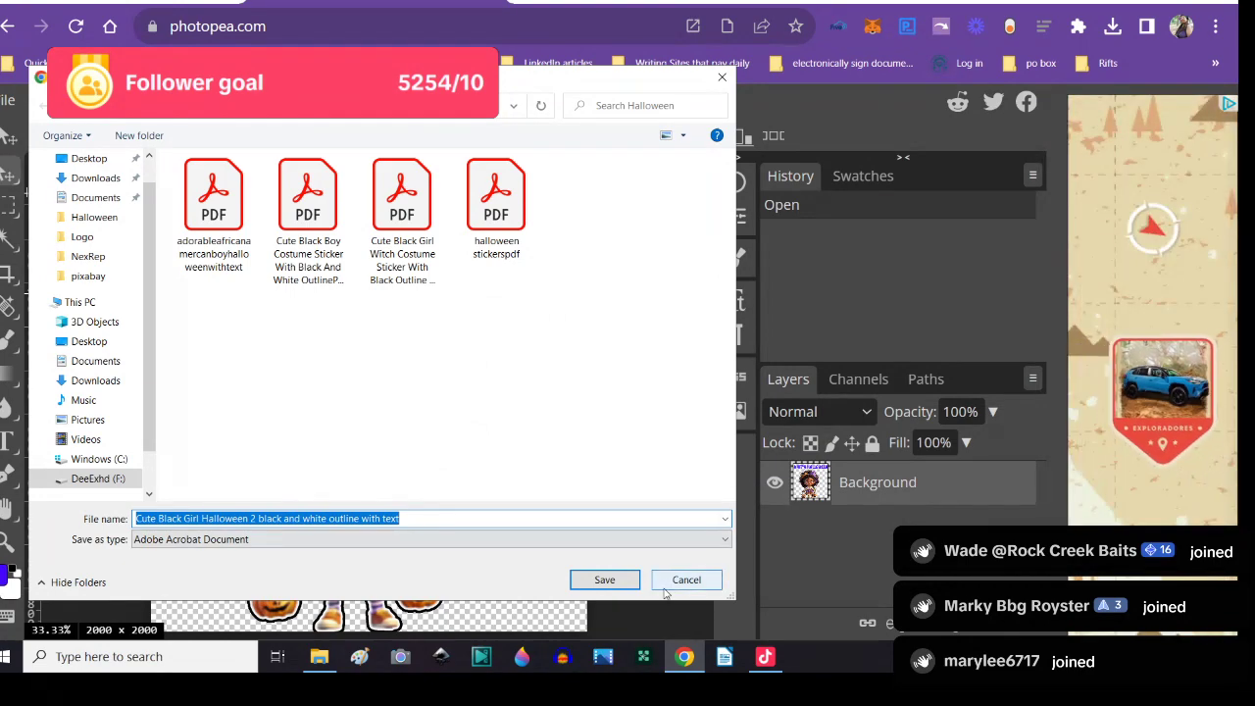
pyautogui.click(600, 579)
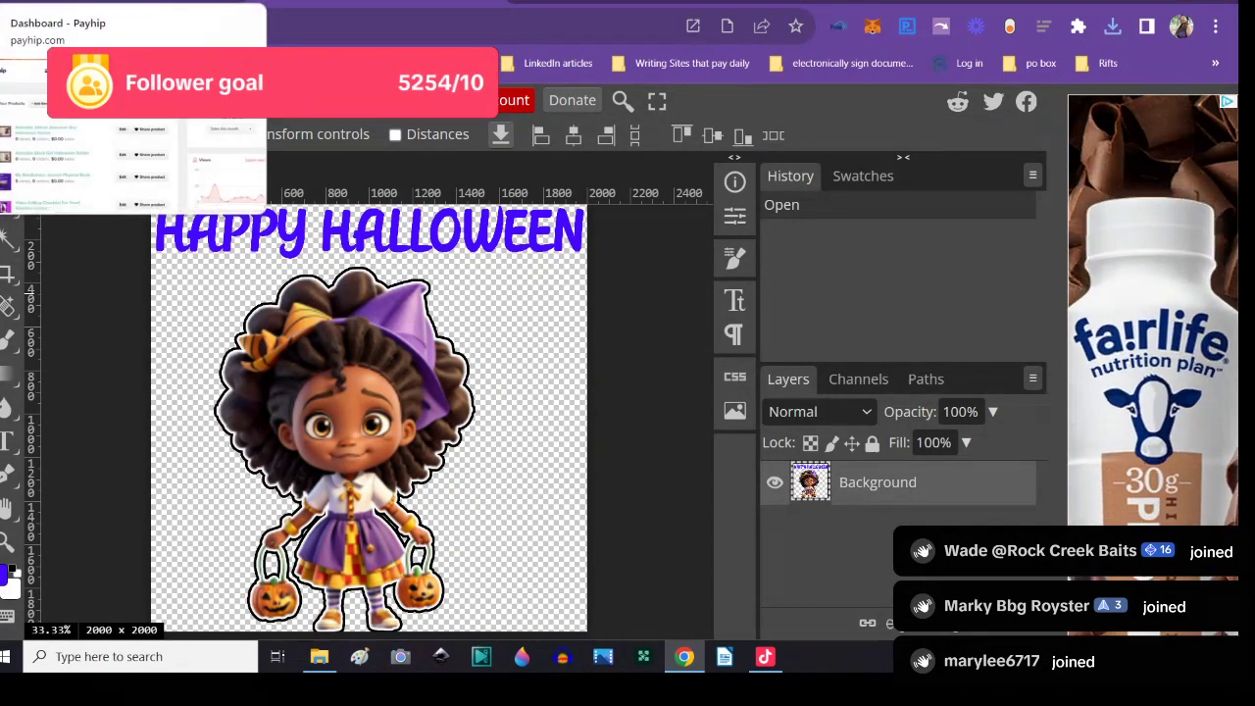
# - Switch to the Payhip dashboard and open chat.openai.com in a new browser tab
pyautogui.click(117, 4)
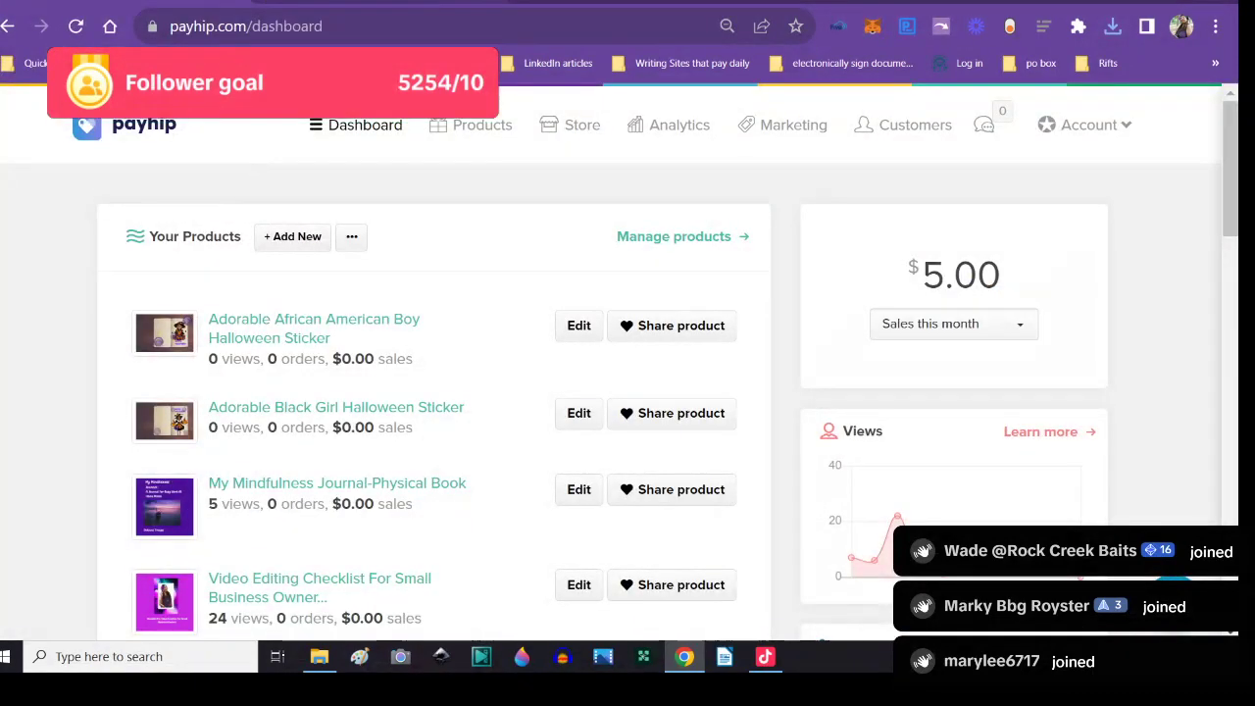
pyautogui.click(527, 2)
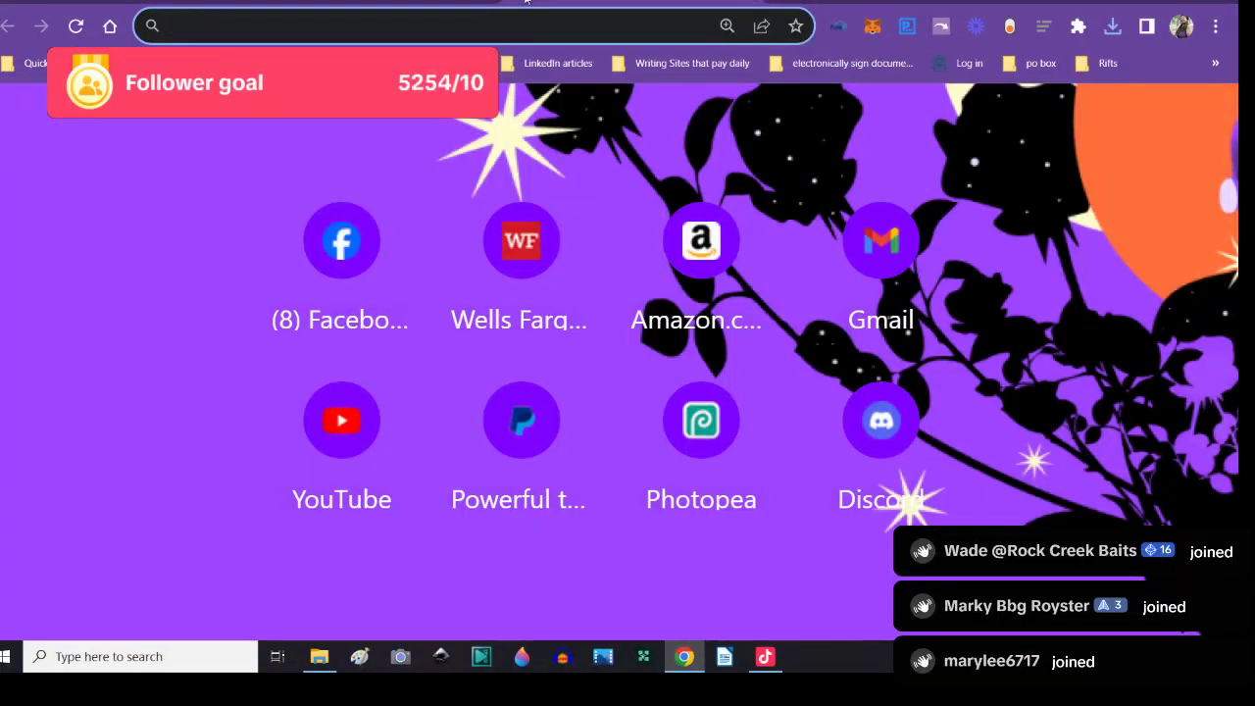
pyautogui.write('chat.openai.com')
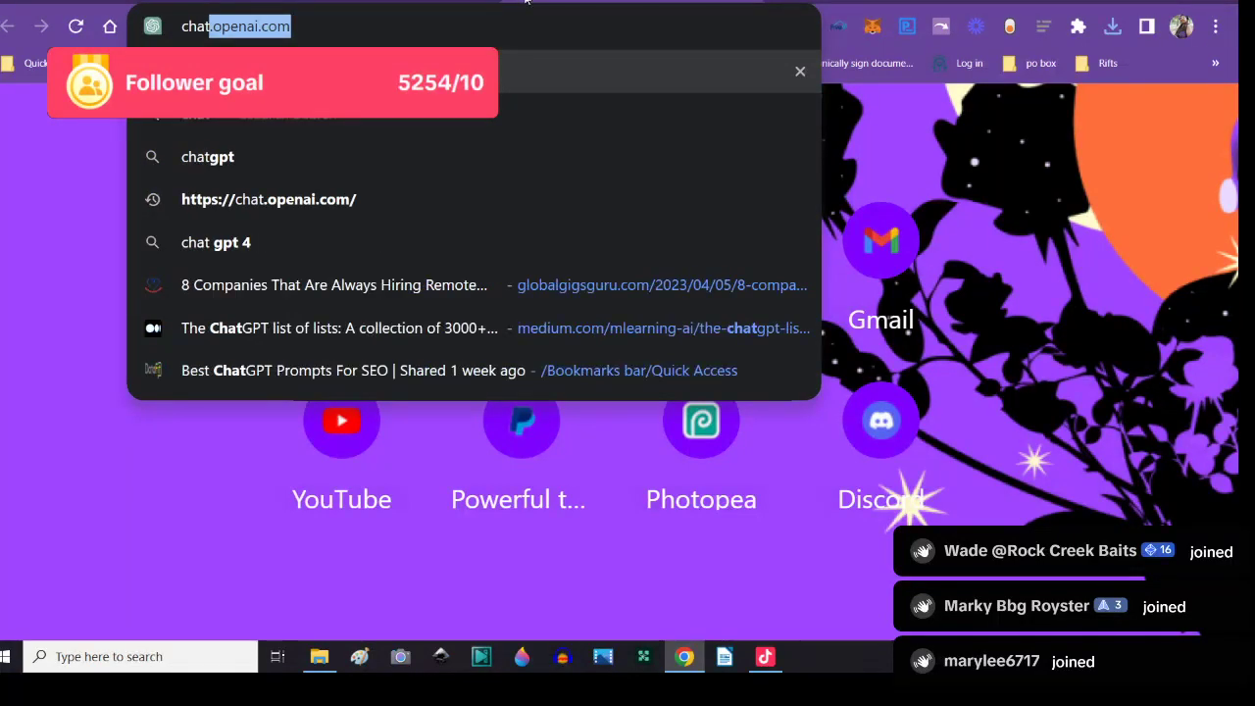
pyautogui.press('Return')
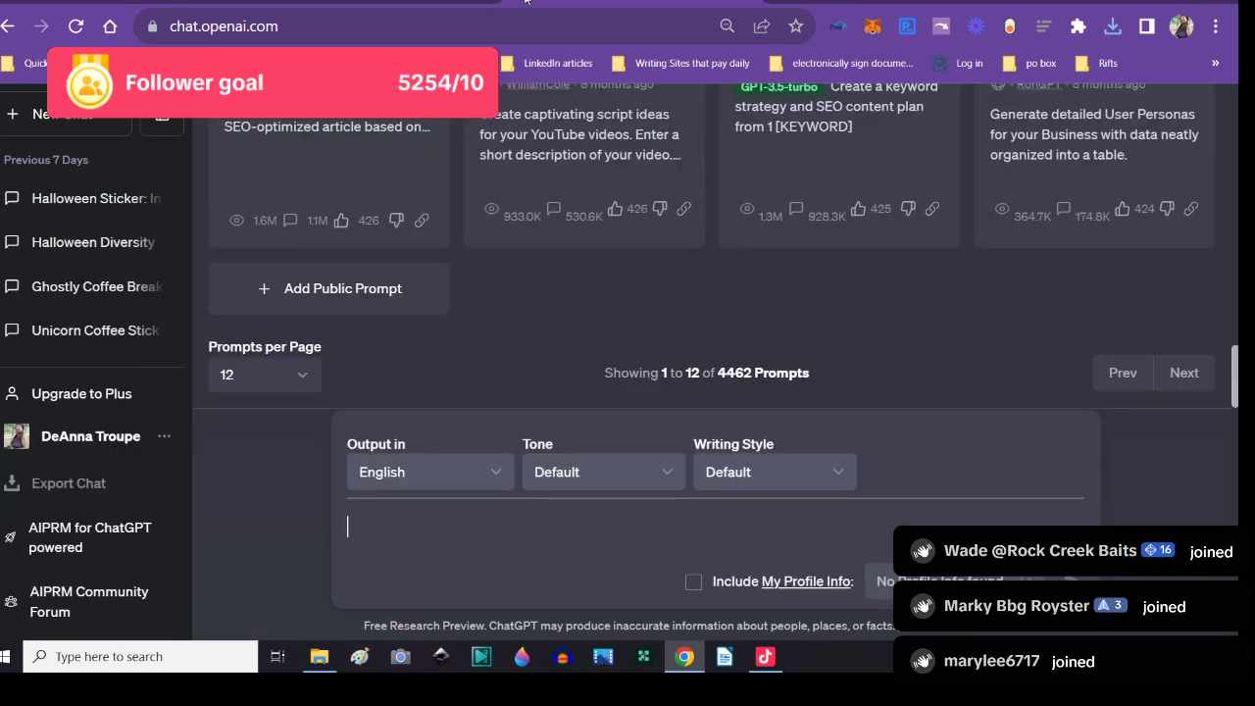
# - Prompt ChatGPT with "Please write a product description for a printable sticker featuring a cute black girl ready for trick or treating." and copy the response
pyautogui.write('Please write a ')
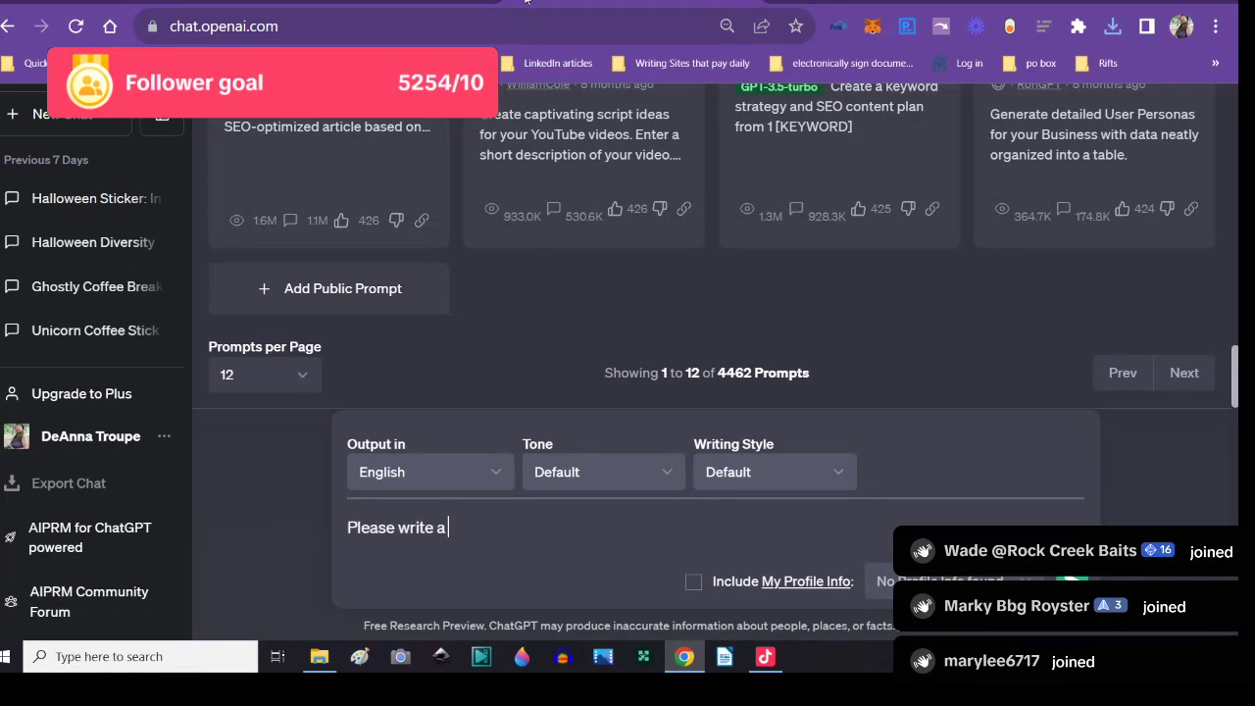
pyautogui.write('product descripti')
pyautogui.write('o')
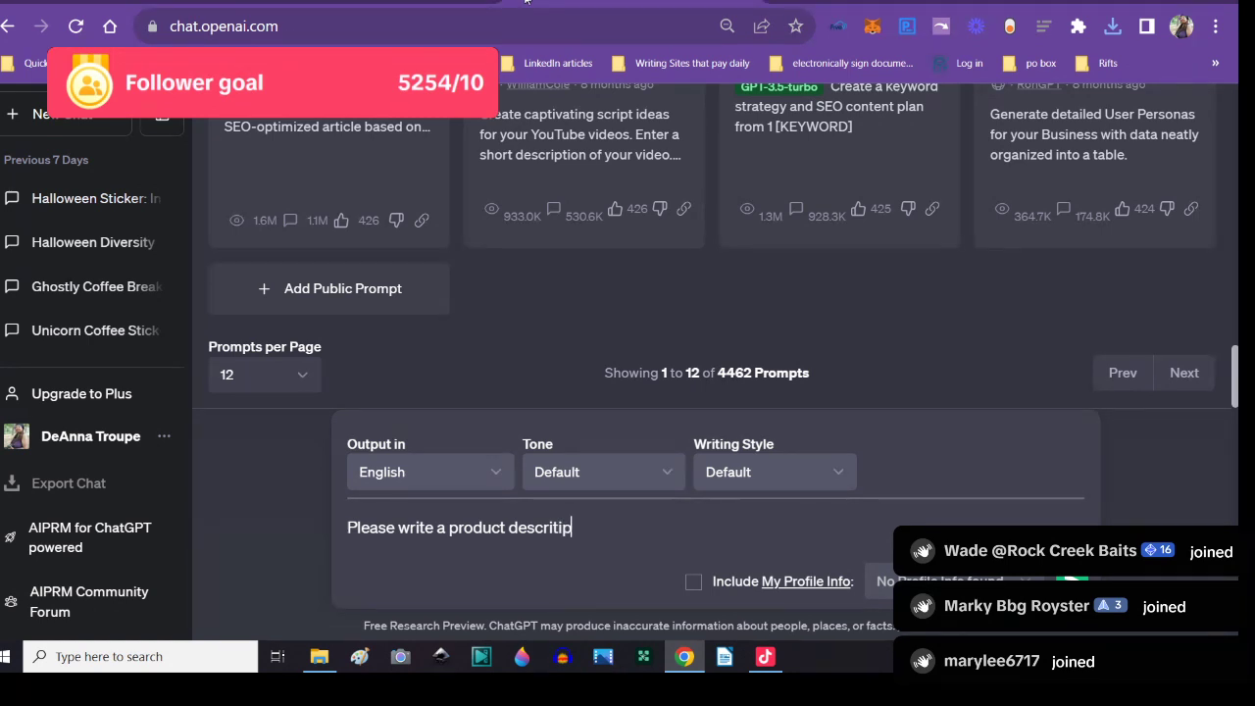
pyautogui.press('BackSpace')
pyautogui.press('BackSpace')
pyautogui.press('BackSpace')
pyautogui.write('ption for a print')
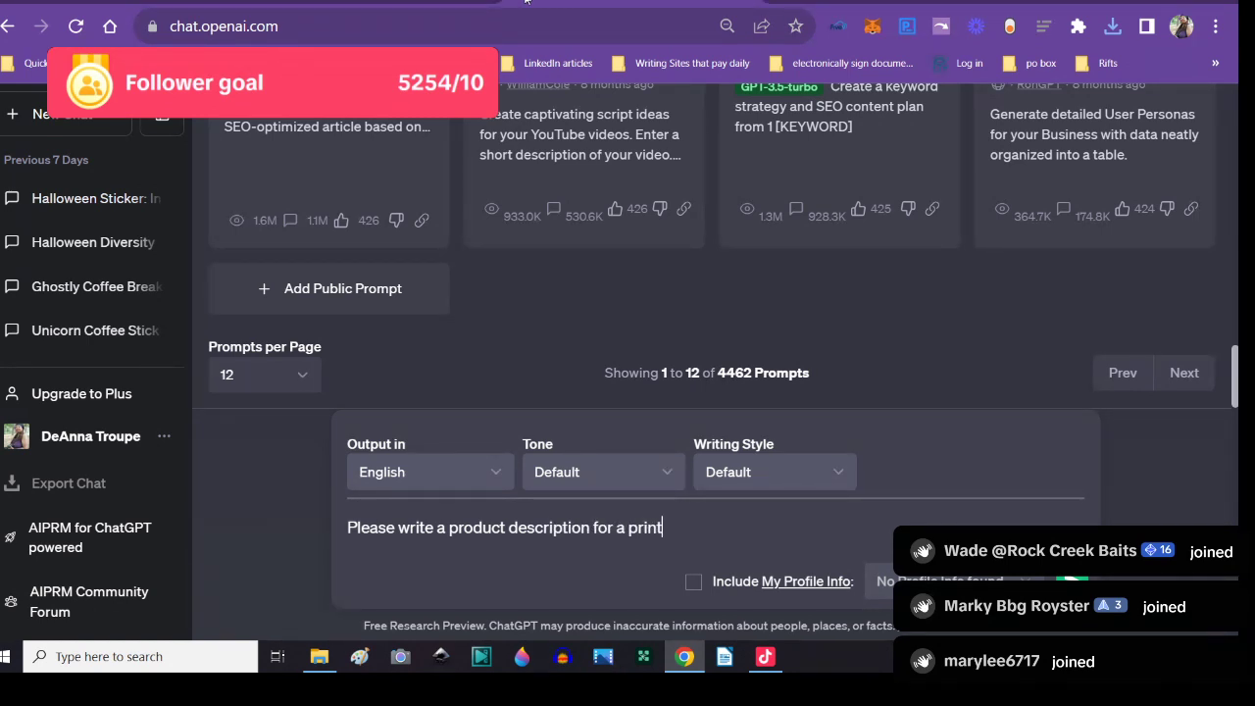
pyautogui.write('able stik')
pyautogui.write('ker fea')
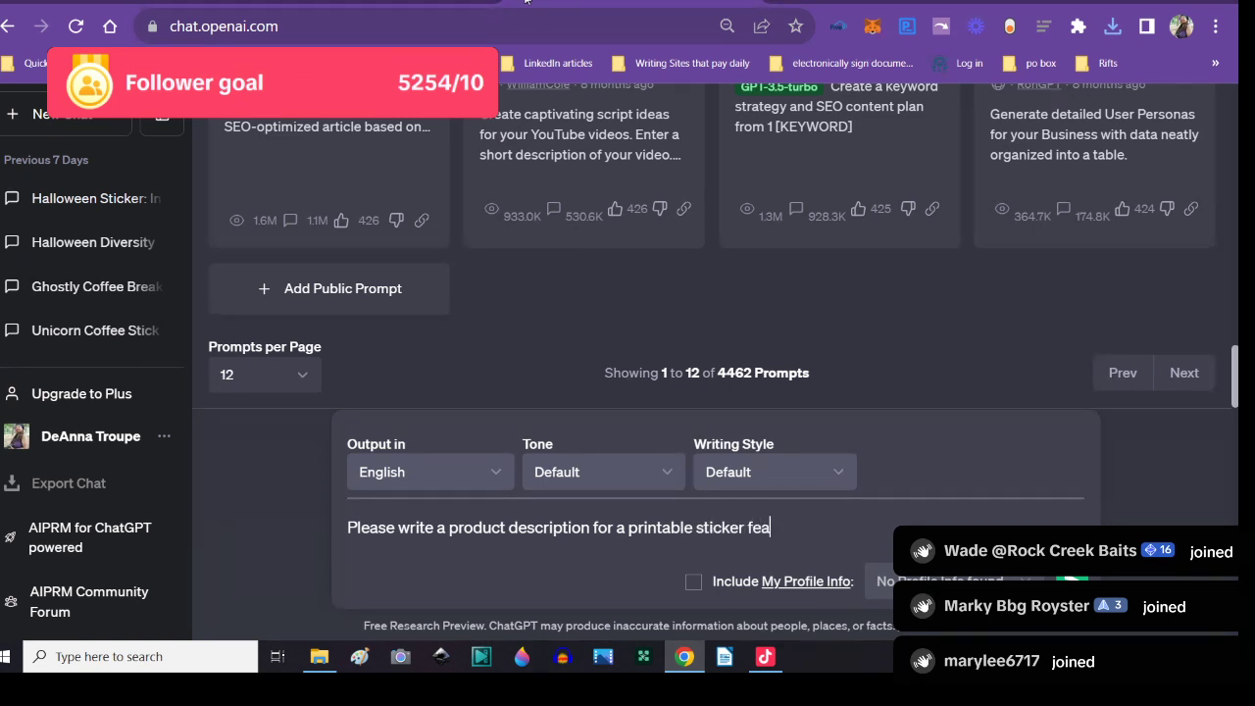
pyautogui.write('turing a cute ')
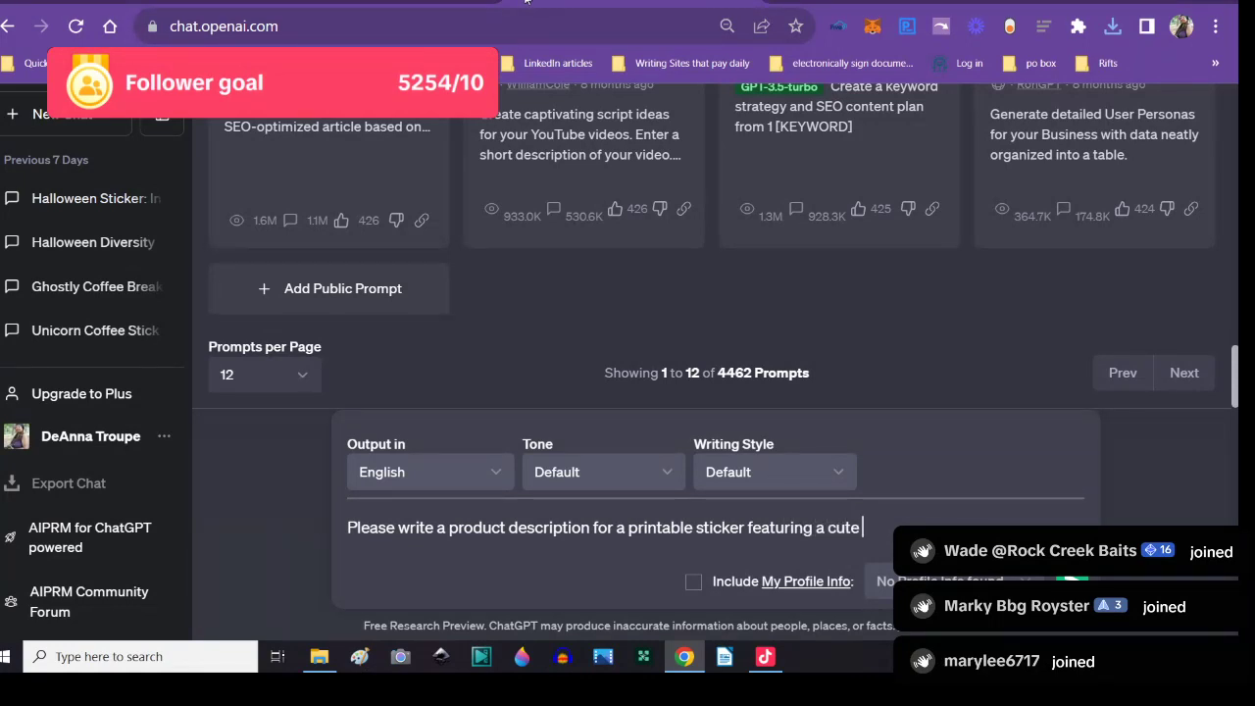
pyautogui.write('black girl ready for trick or te')
pyautogui.press('BackSpace')
pyautogui.write('reating.')
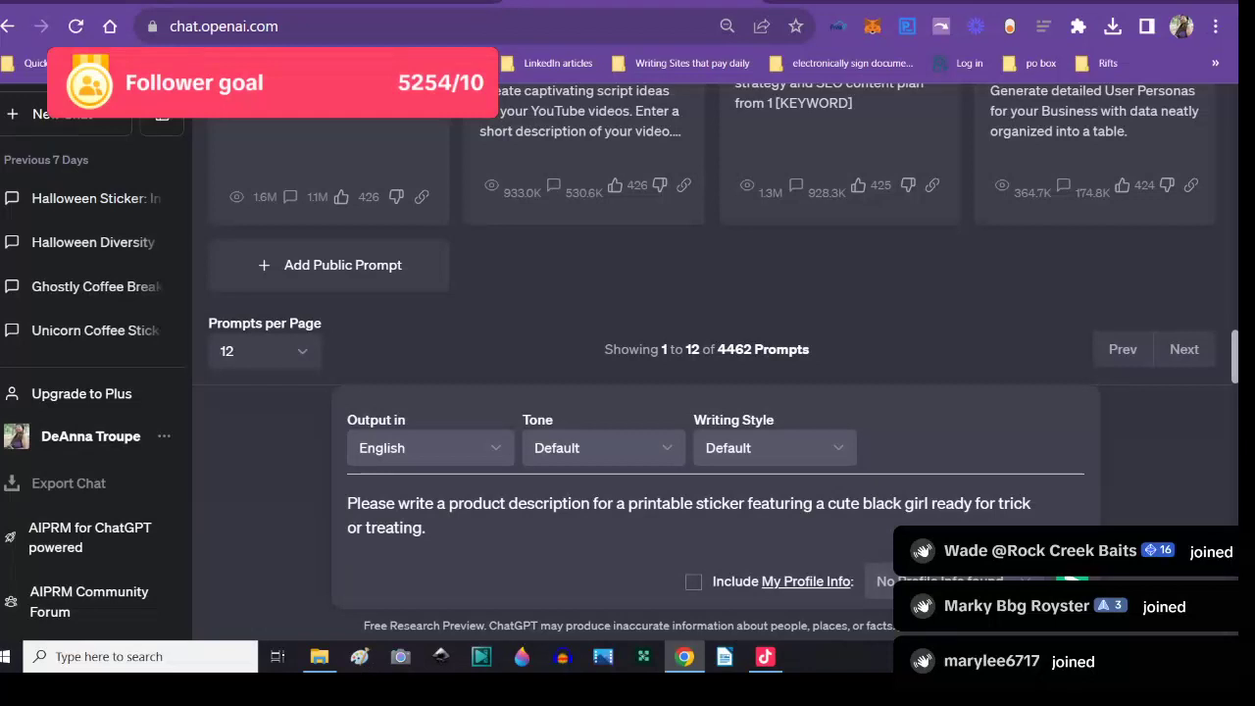
pyautogui.press('Return')
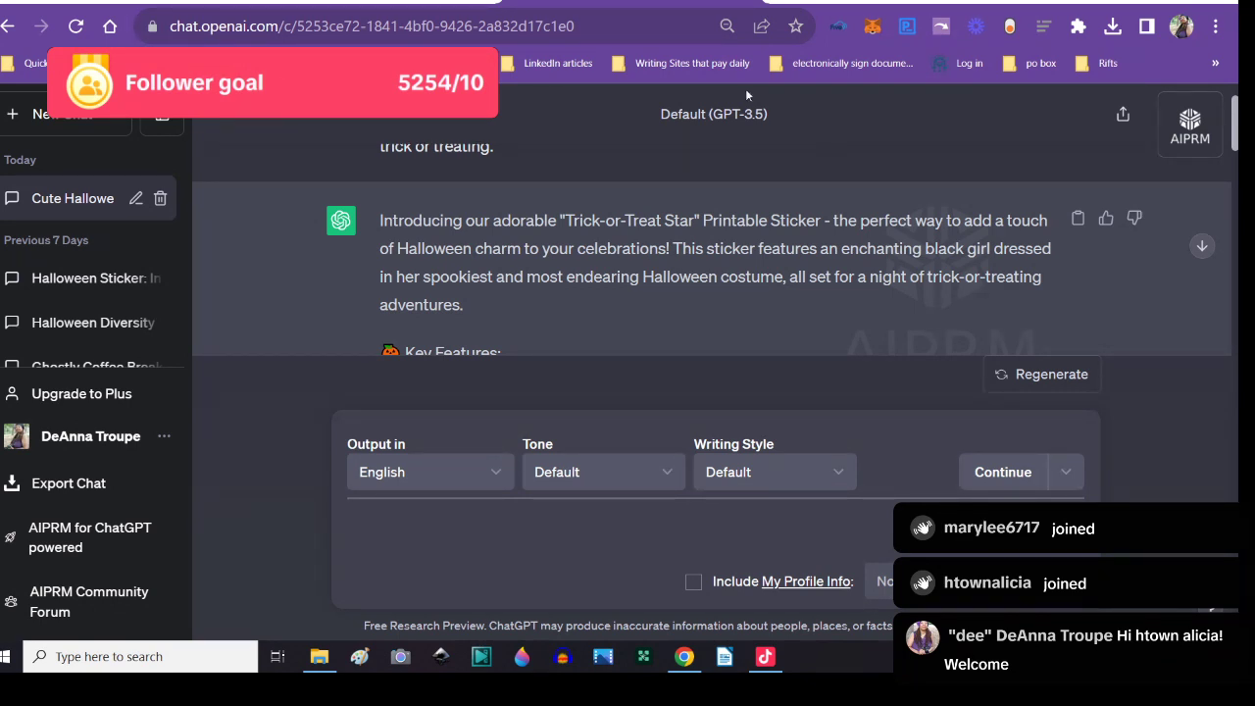
pyautogui.click(1077, 221)
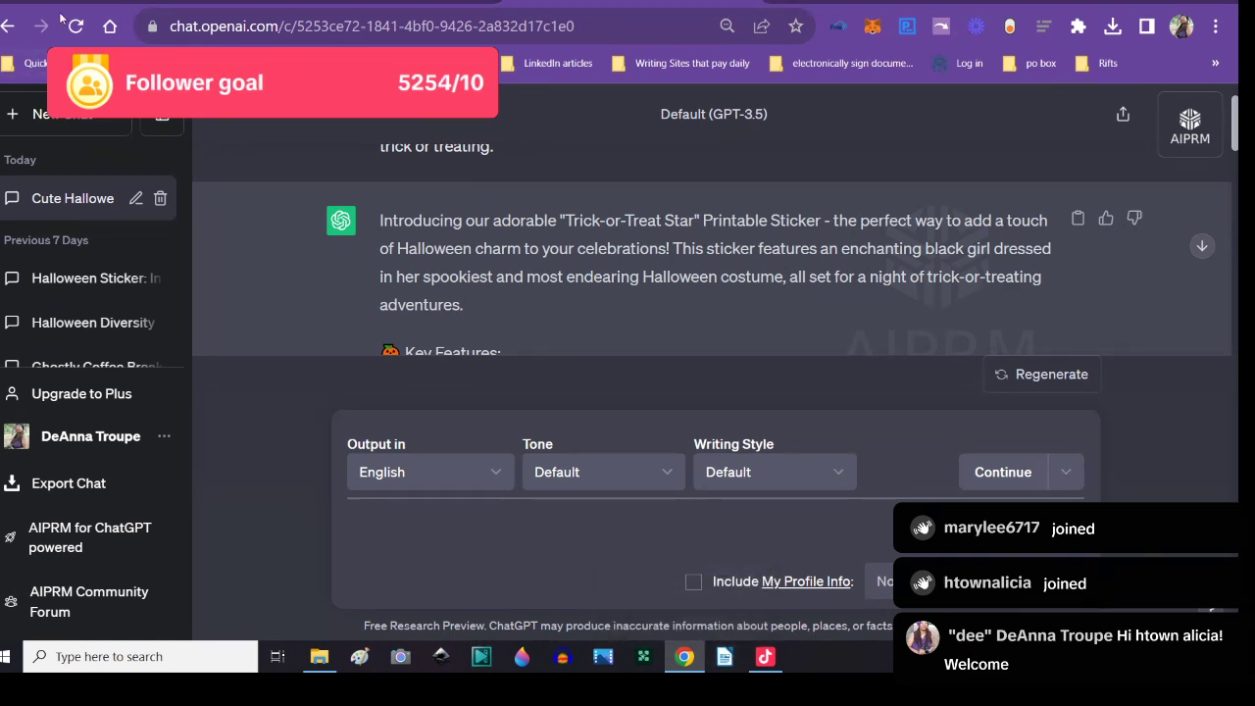
# - Switch to the Payhip dashboard and start adding a new digital product
pyautogui.click(684, 656)
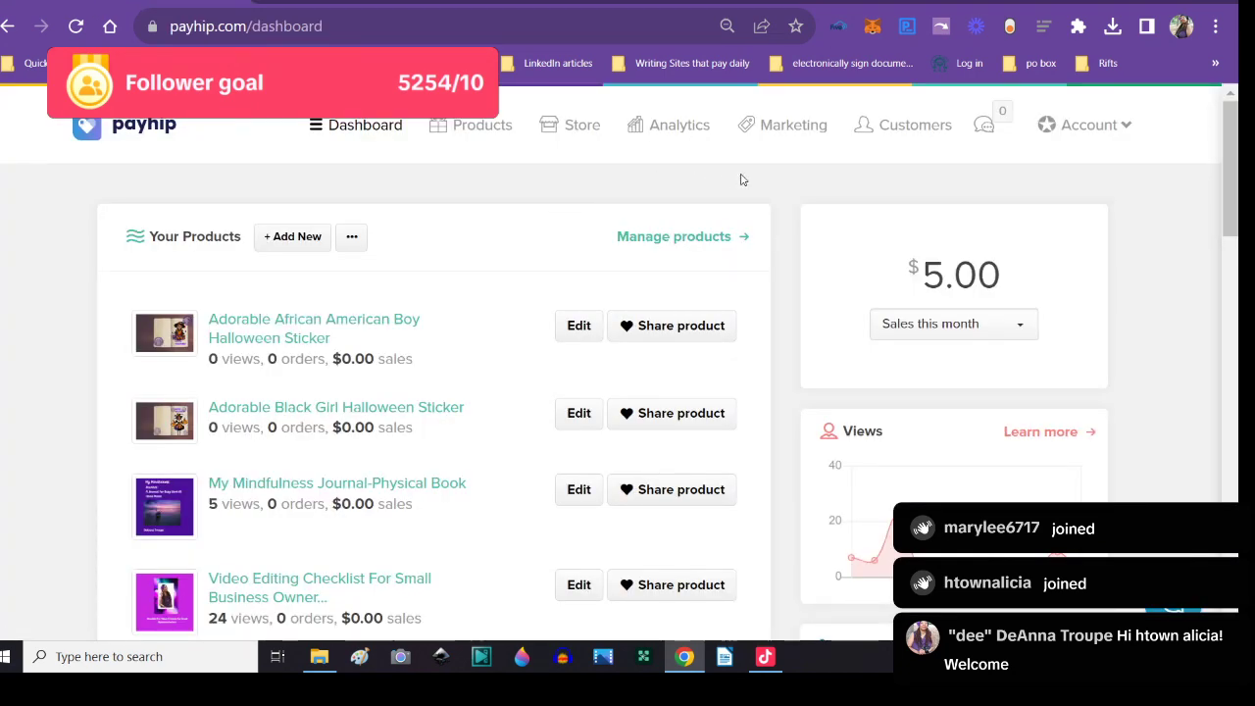
pyautogui.click(722, 237)
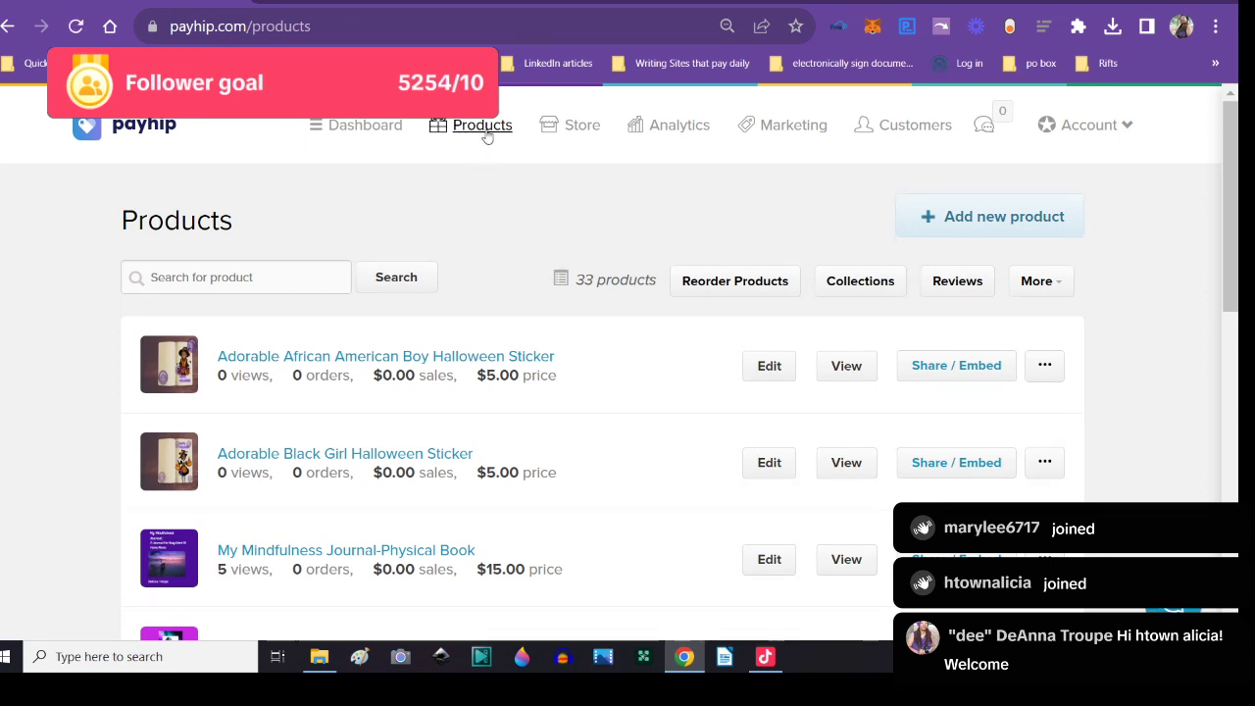
pyautogui.click(484, 134)
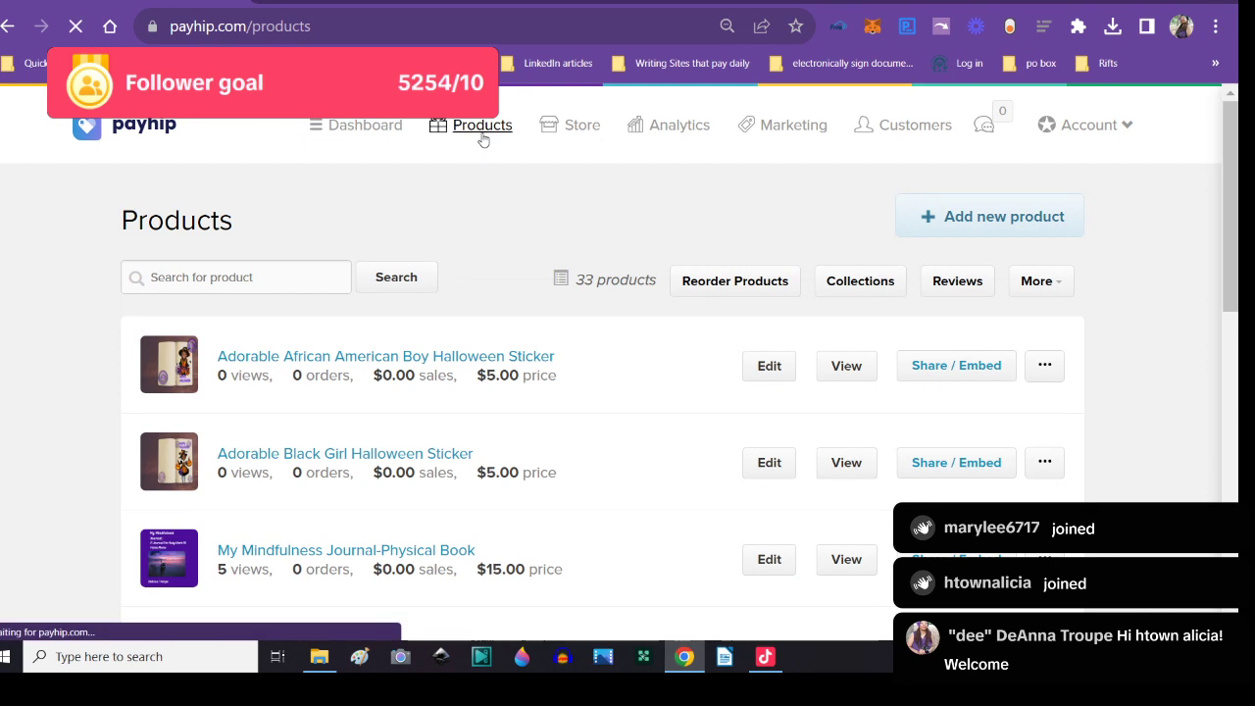
pyautogui.click(1019, 221)
pyautogui.click(408, 320)
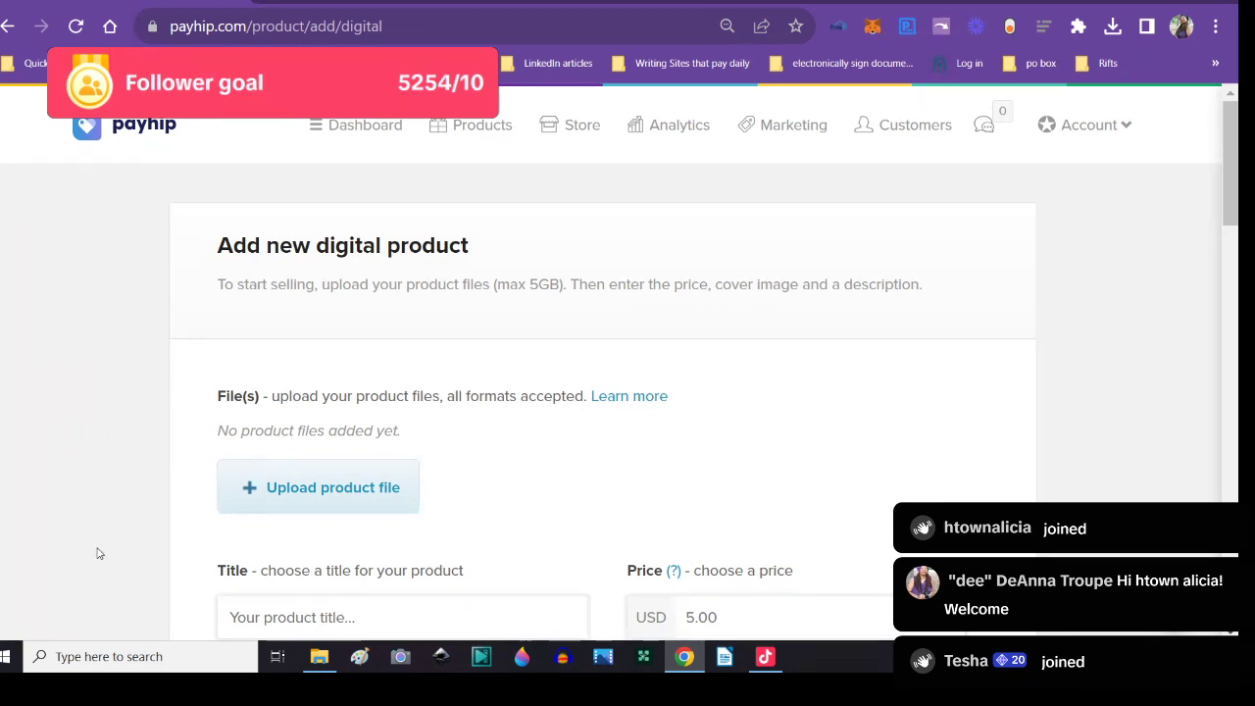
# - Enter "Cute Black Girl" as the new product's title
pyautogui.scroll(-2, 229, 545)
pyautogui.click(290, 403)
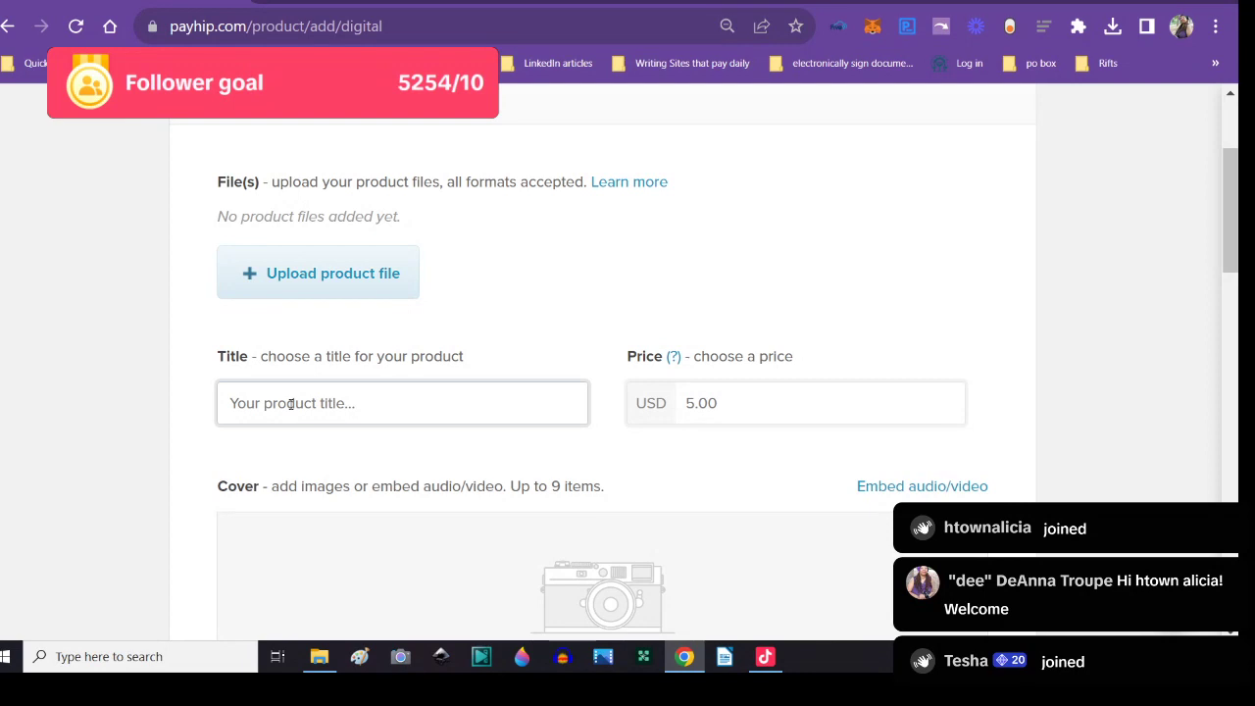
pyautogui.write('Cute Black Girl')
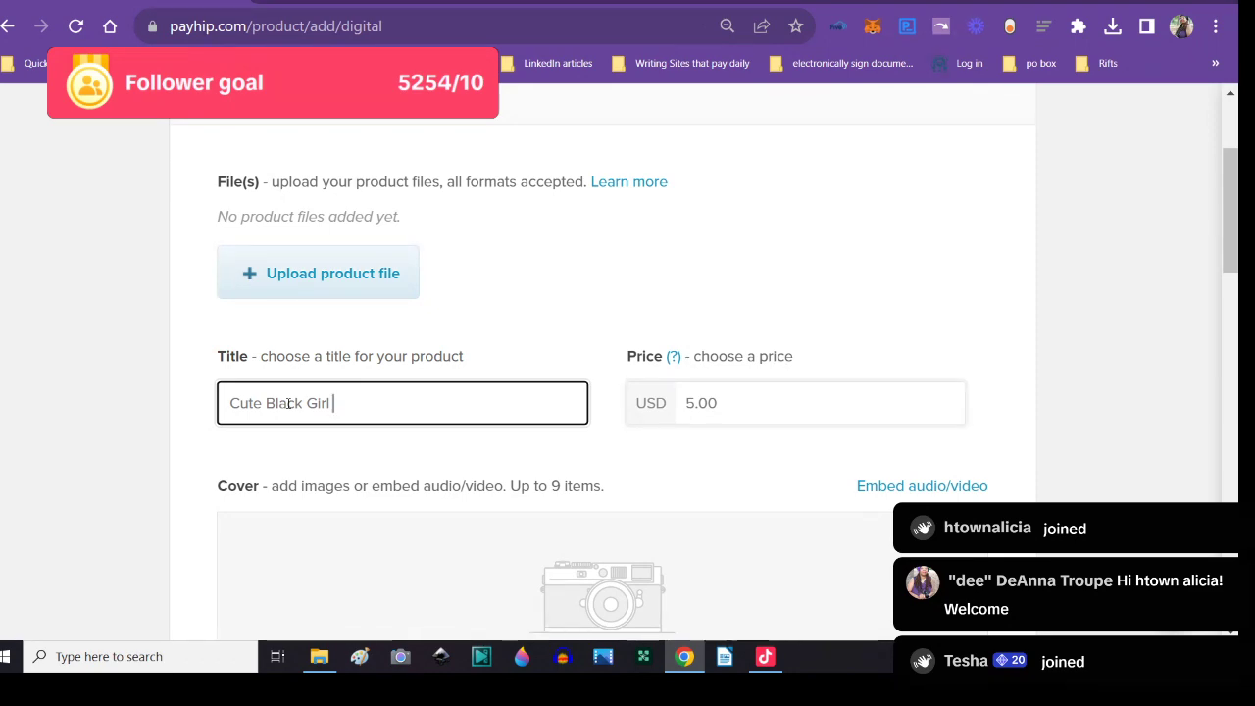
# - Start uploading a product file and browse the Halloween folder for the sticker file
pyautogui.click(248, 278)
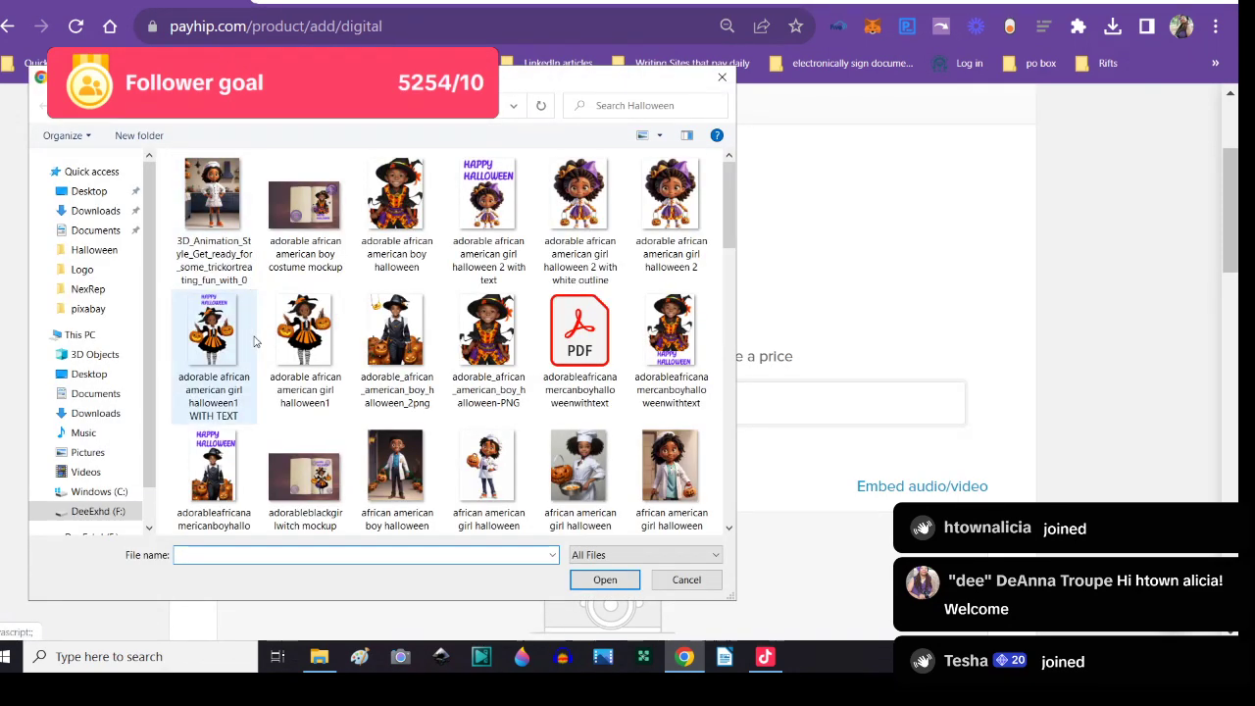
pyautogui.scroll(-5, 259, 333)
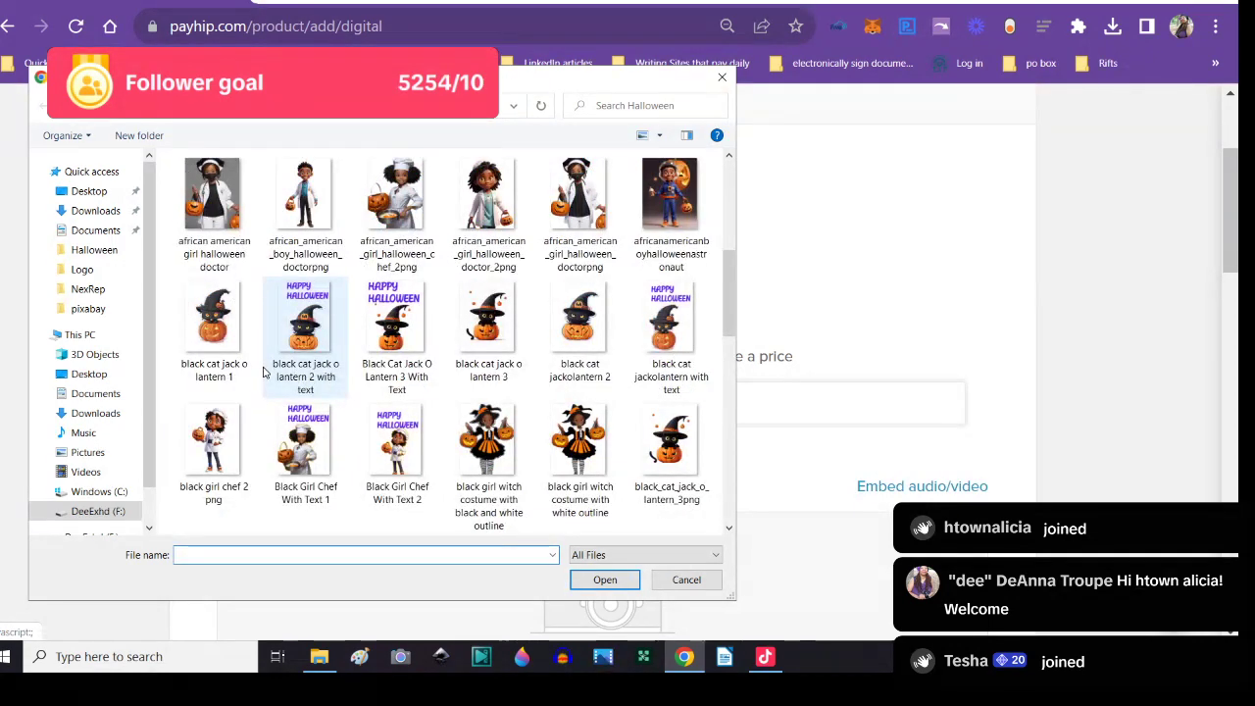
# - Upload the PDF "Cute Black Girl Halloween 2 black and white outline with text" from the Halloween folder as the product file
pyautogui.scroll(-2, 263, 377)
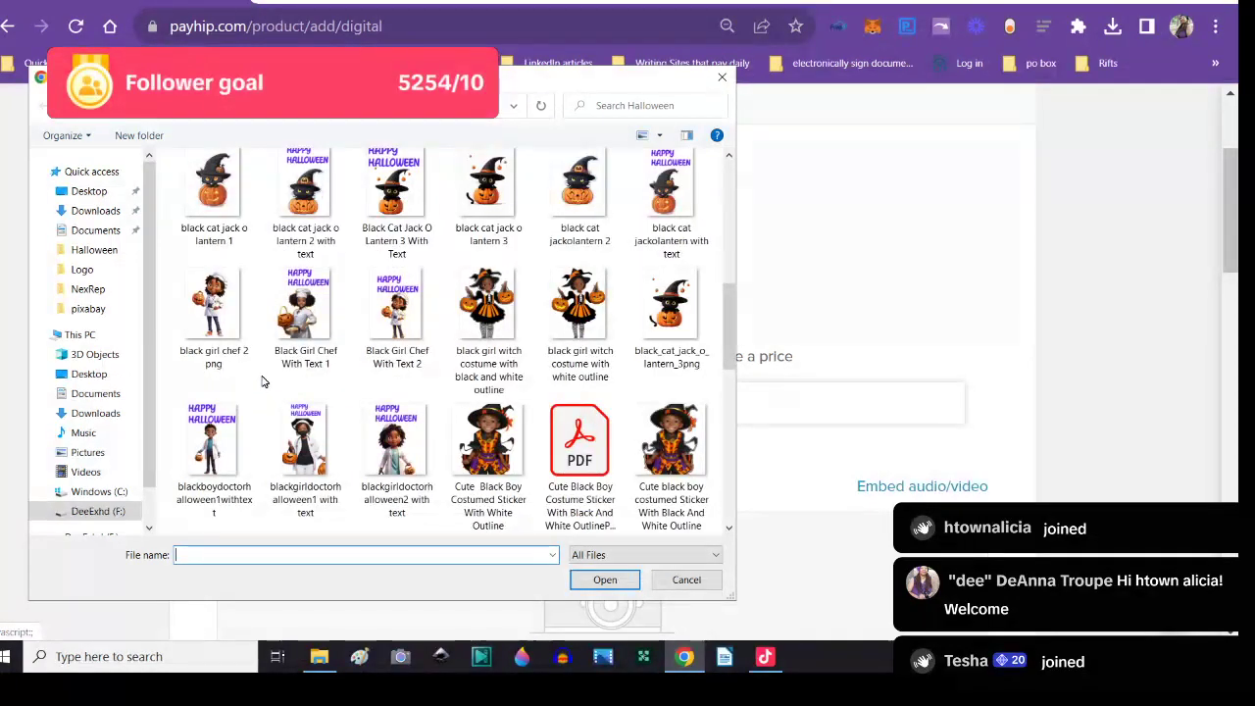
pyautogui.scroll(-2, 263, 380)
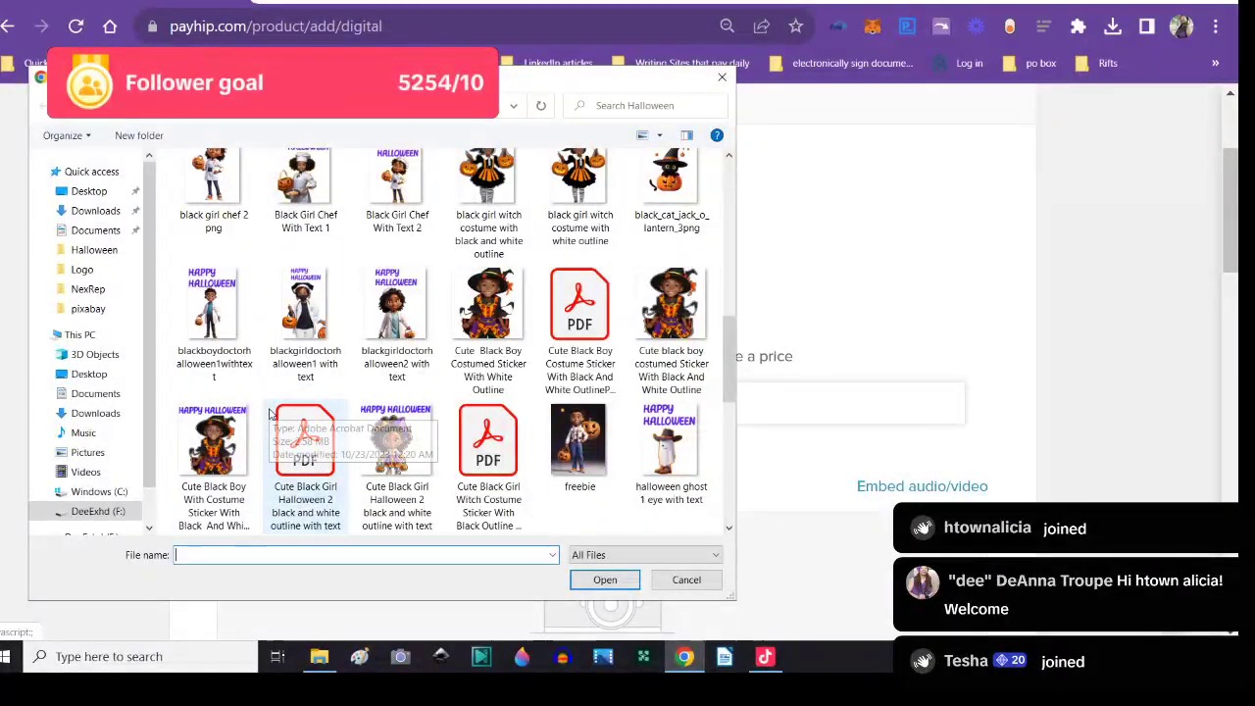
pyautogui.click(301, 469)
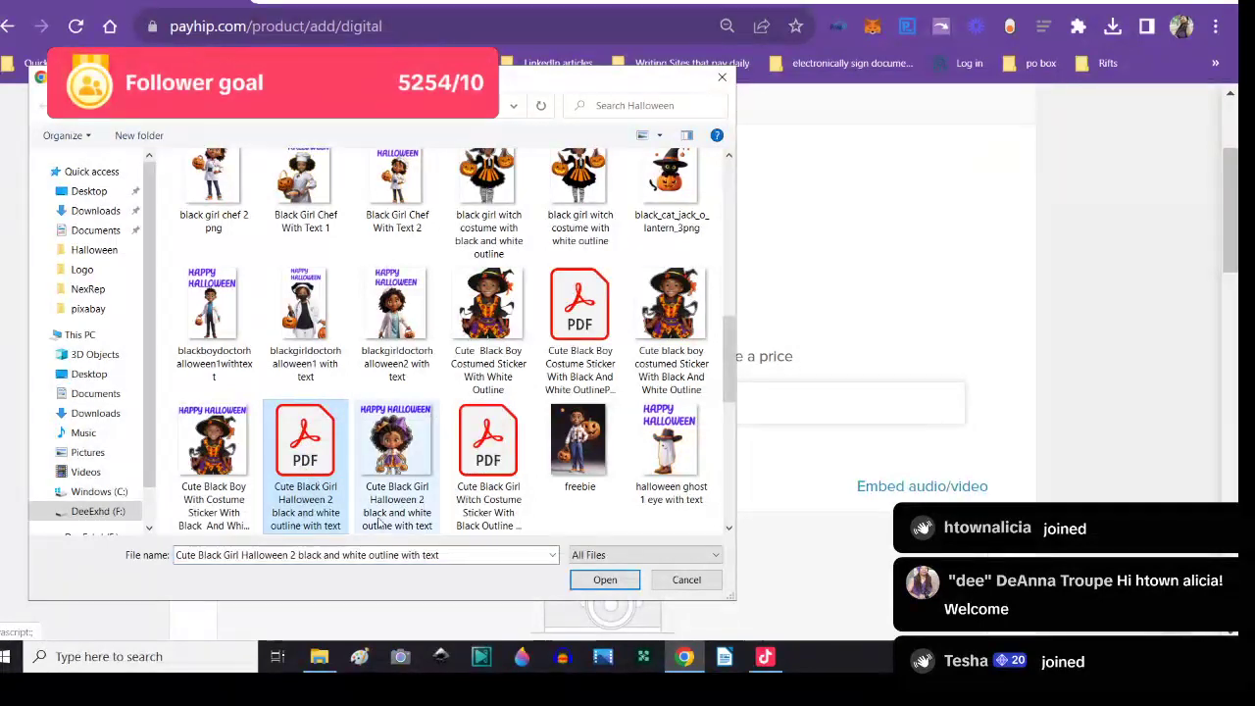
pyautogui.click(588, 586)
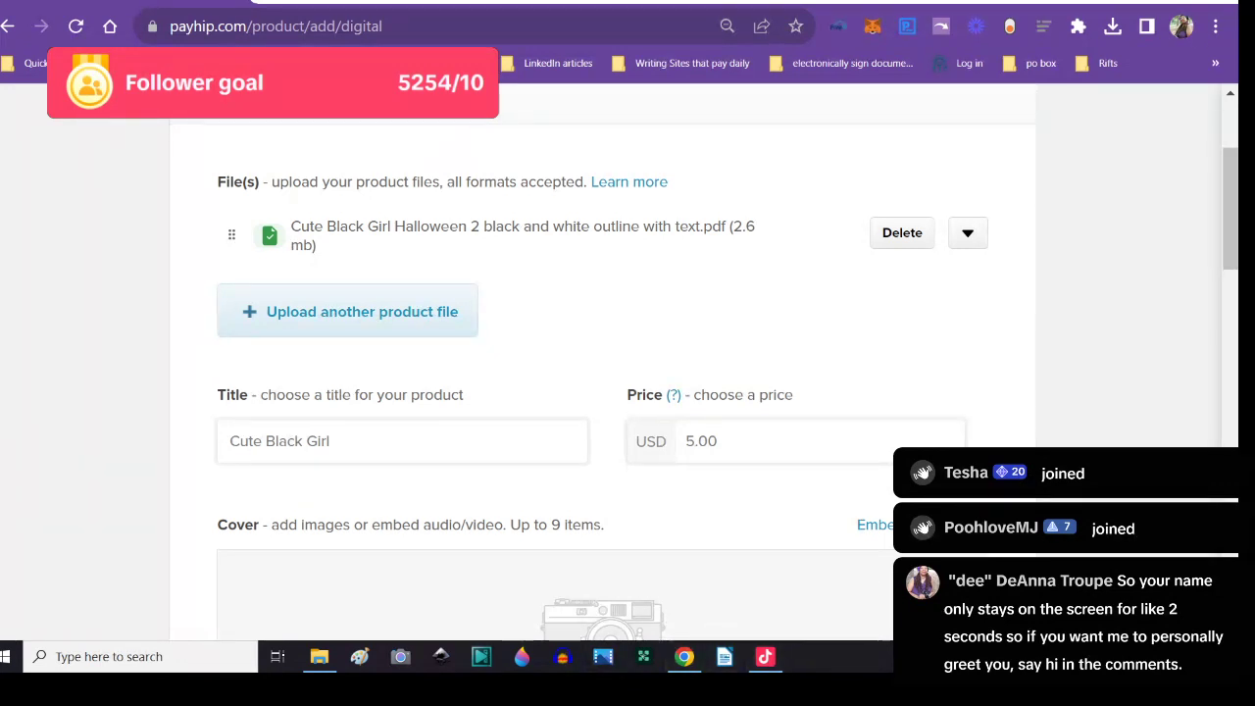
# - Complete the product title so it reads "Cute Black Girl, Ready For Trick Or Treating"
pyautogui.click(343, 445)
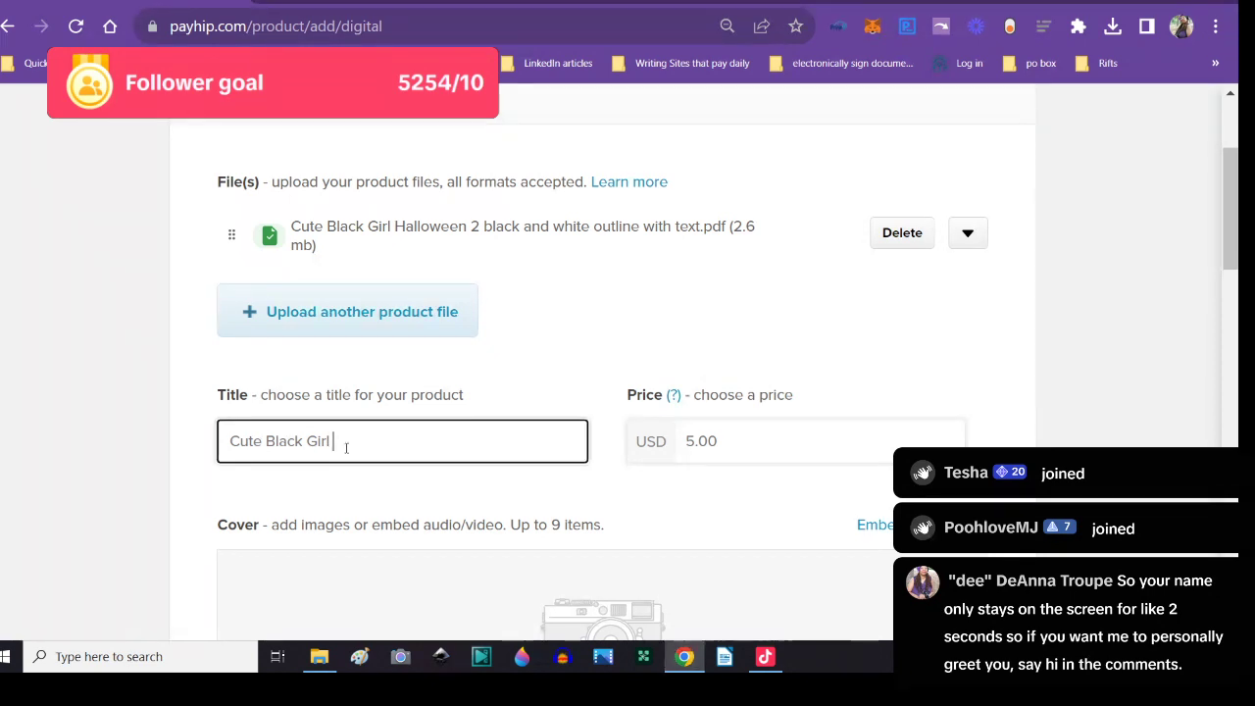
pyautogui.write(', Read')
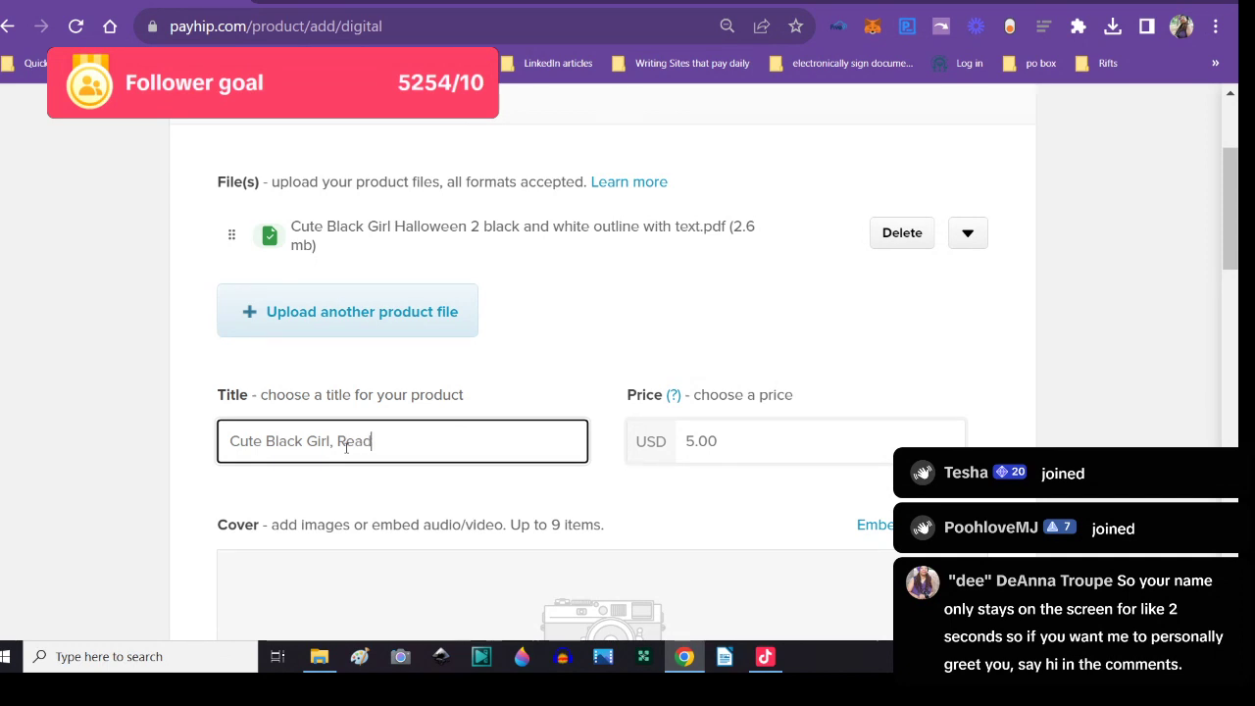
pyautogui.write('y For Trick Or Te')
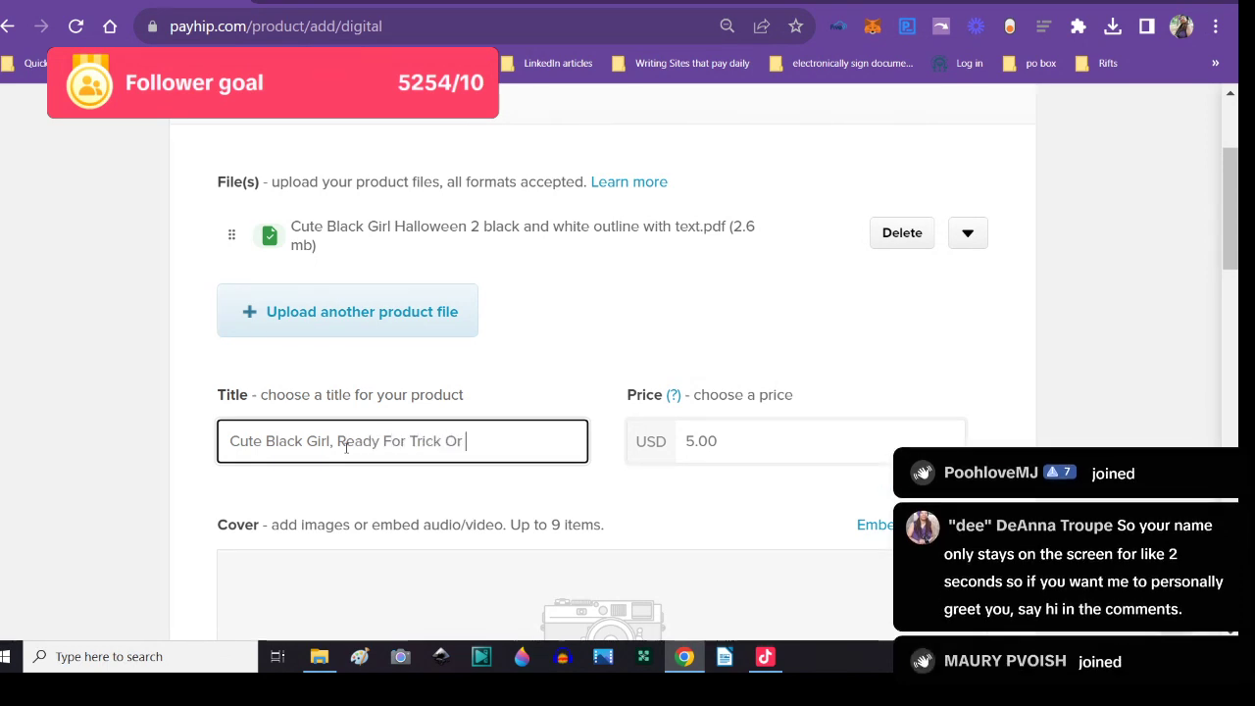
pyautogui.press('BackSpace')
pyautogui.write('reating')
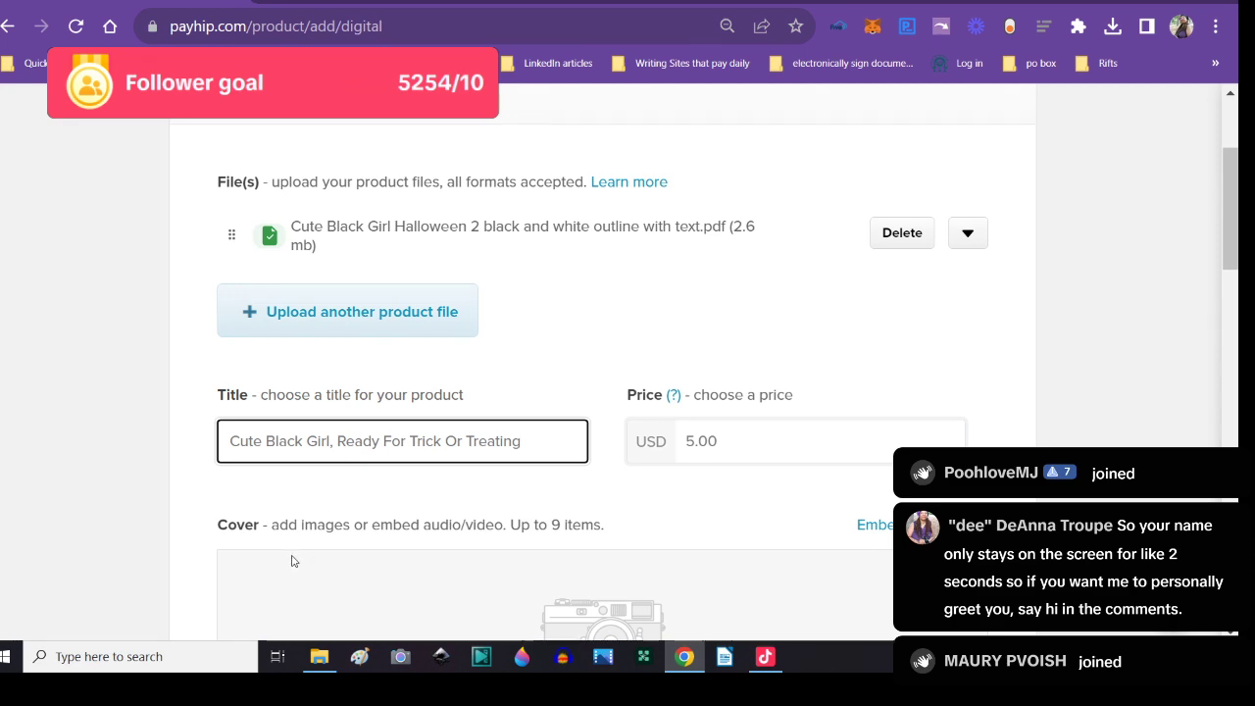
# - Upload the image "mockup cute black girl halloween watermark png" from the Halloween folder as the product cover
pyautogui.scroll(-2, 291, 559)
pyautogui.click(571, 510)
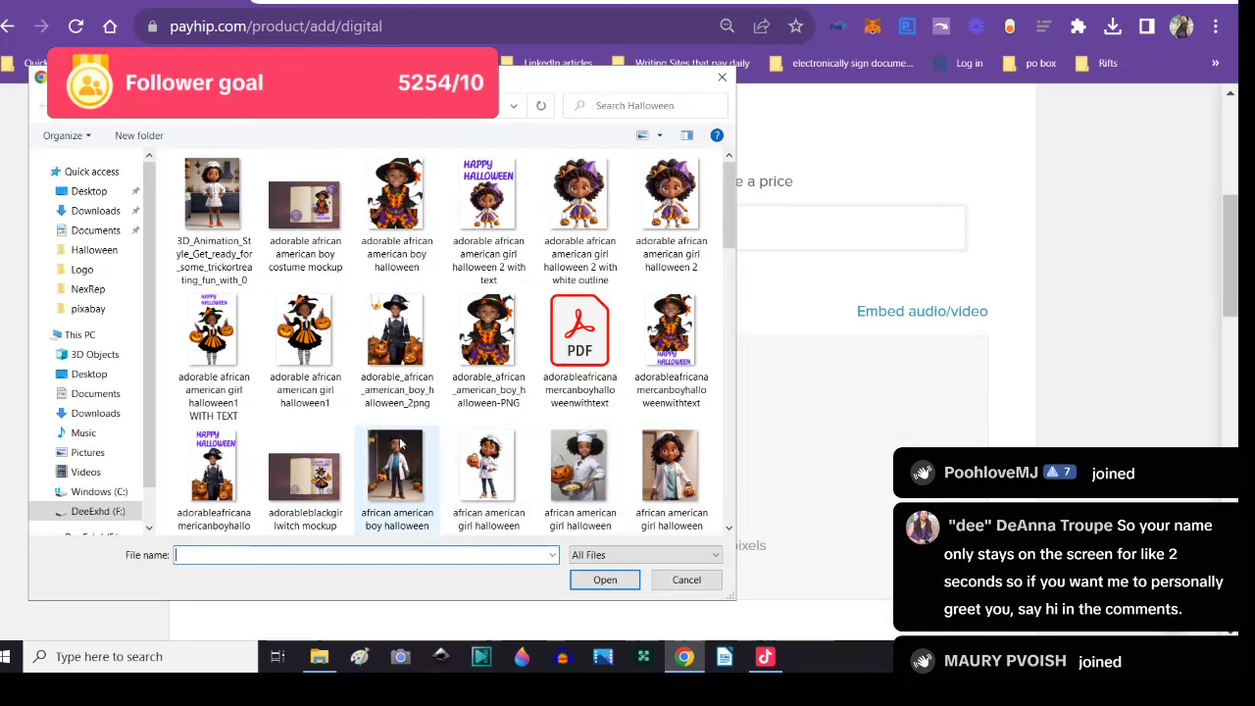
pyautogui.scroll(-1, 345, 434)
pyautogui.scroll(-5, 345, 434)
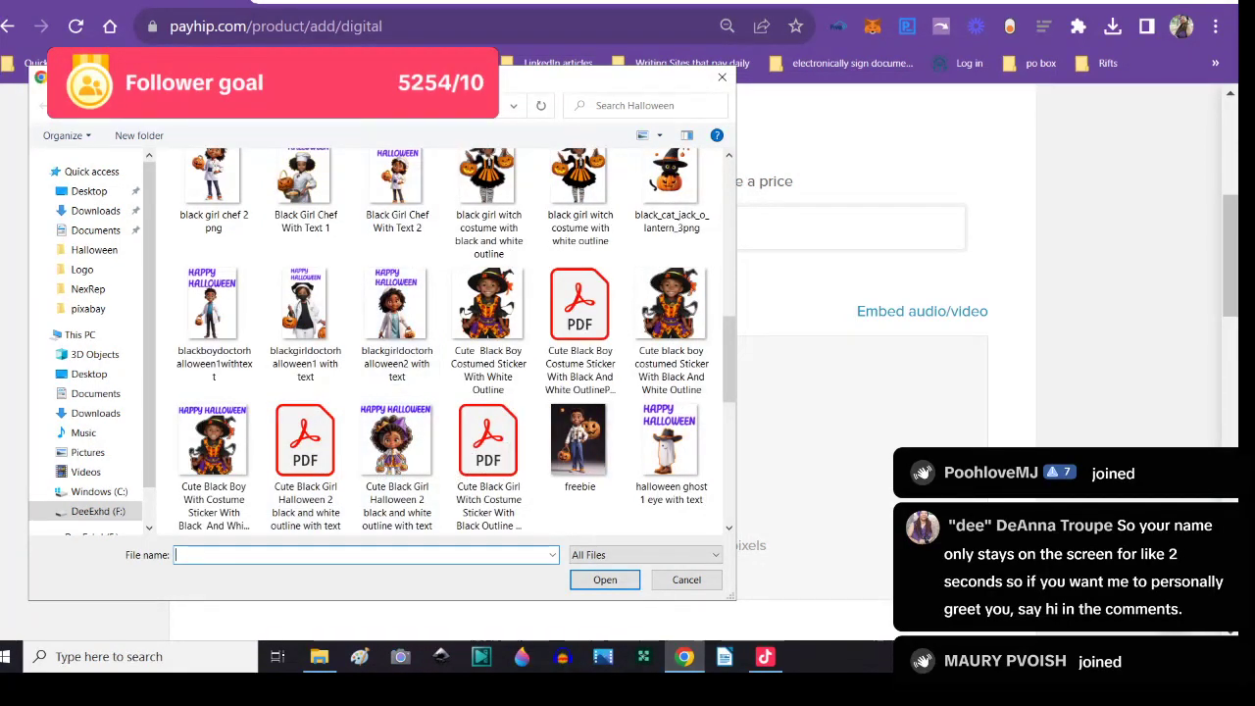
pyautogui.moveTo(372, 78); pyautogui.dragTo(570, 62)
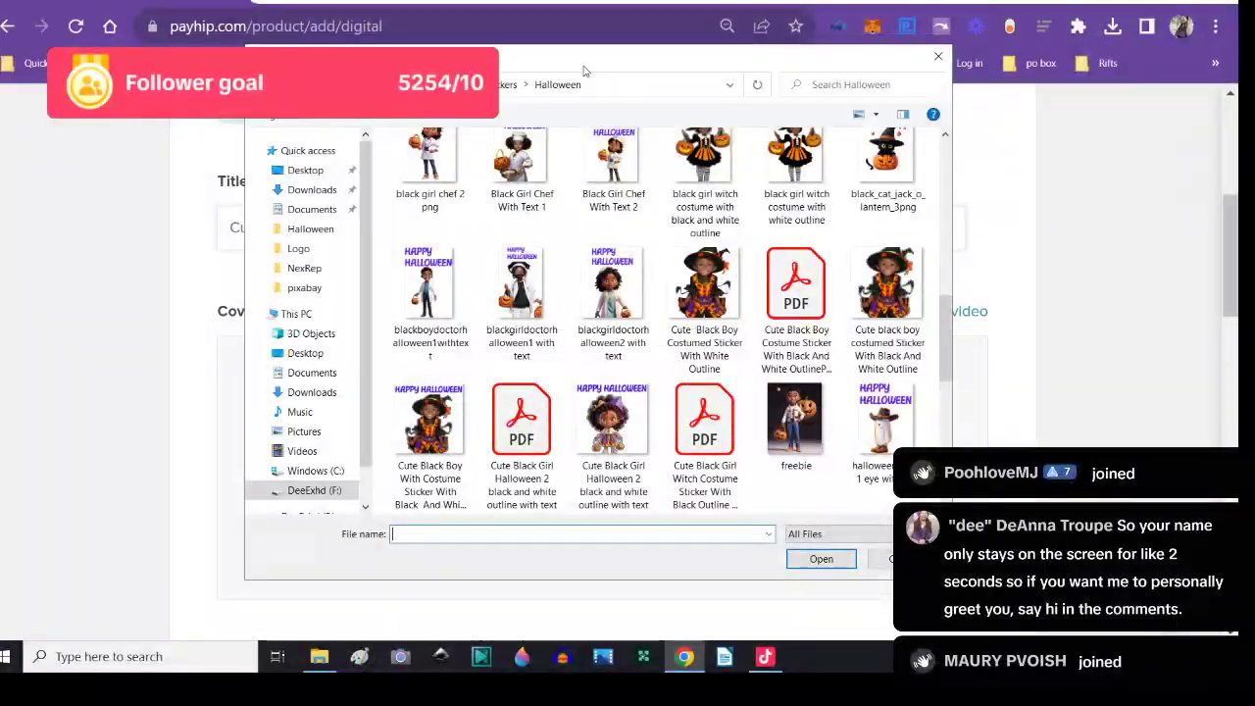
pyautogui.scroll(-5, 625, 357)
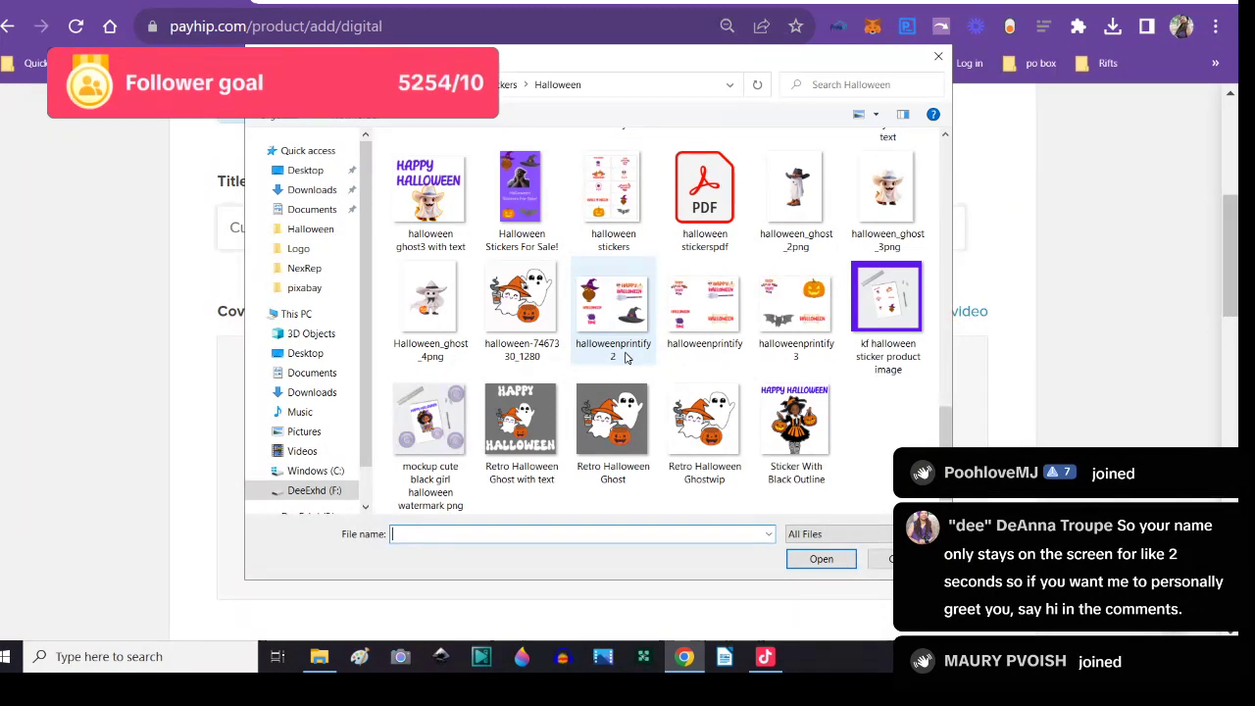
pyautogui.click(433, 419)
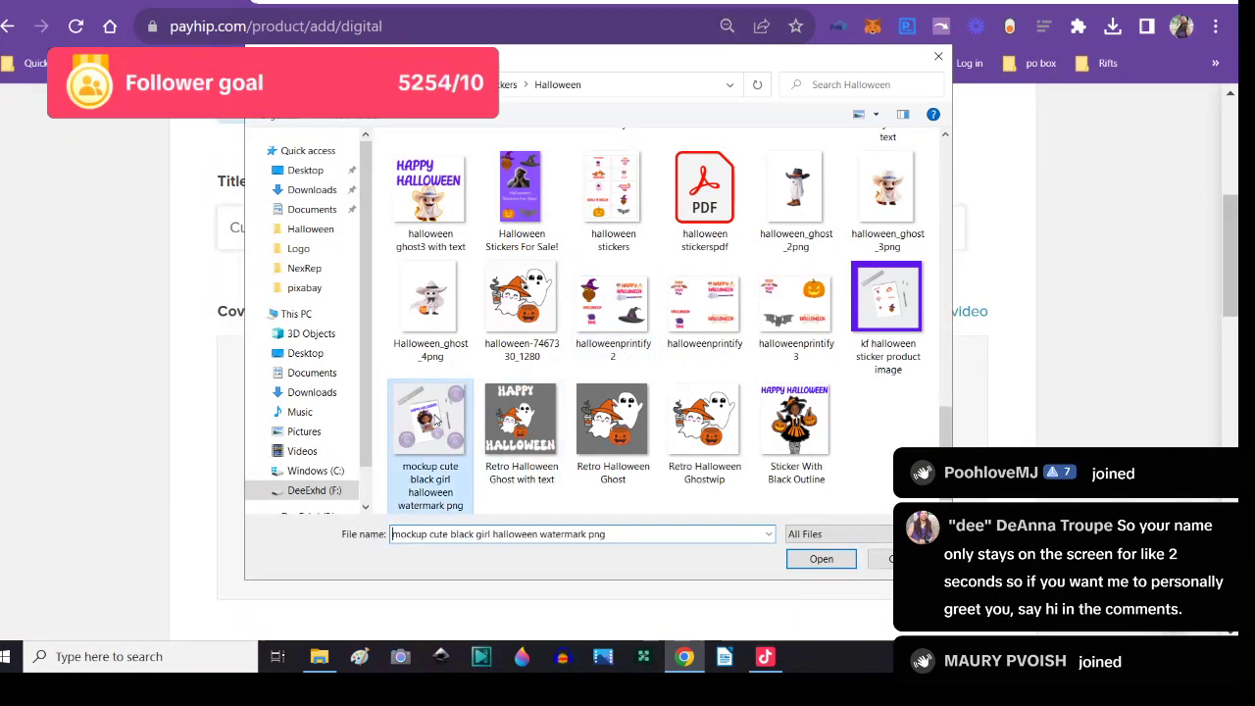
pyautogui.click(824, 559)
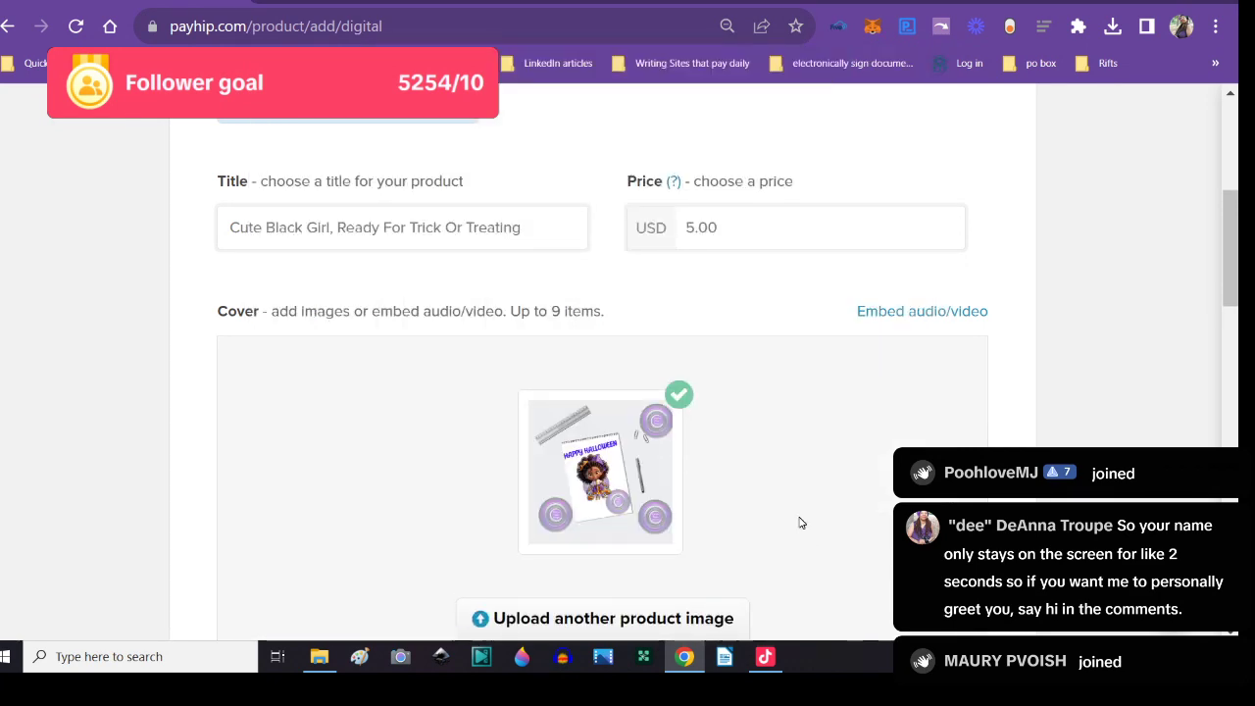
# - Paste the copied sticker description into the product's description field
pyautogui.scroll(-4, 800, 523)
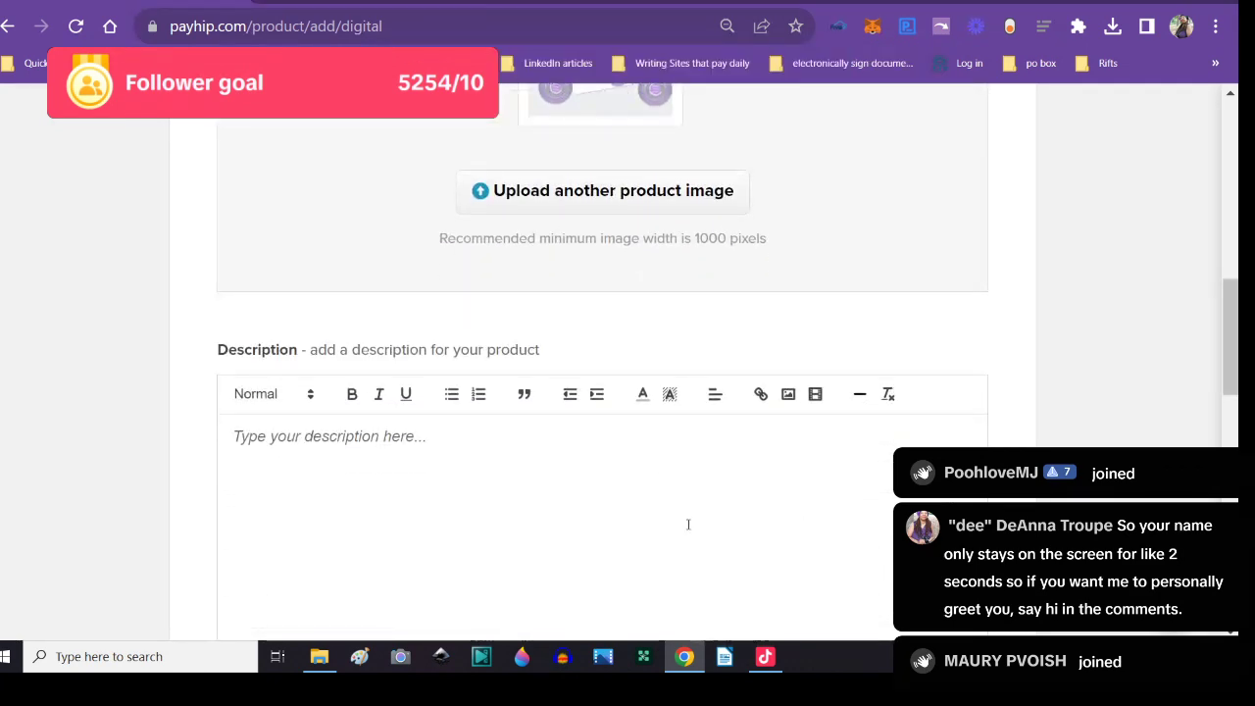
pyautogui.rightClick(249, 449)
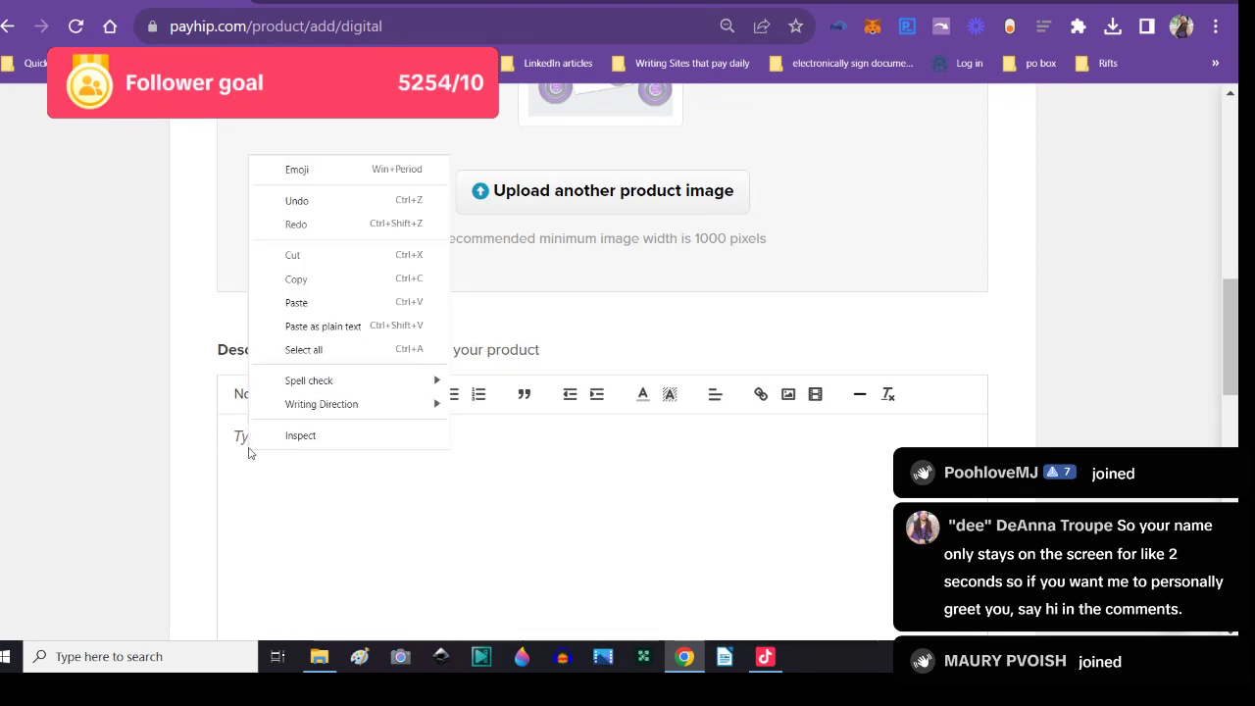
pyautogui.click(294, 302)
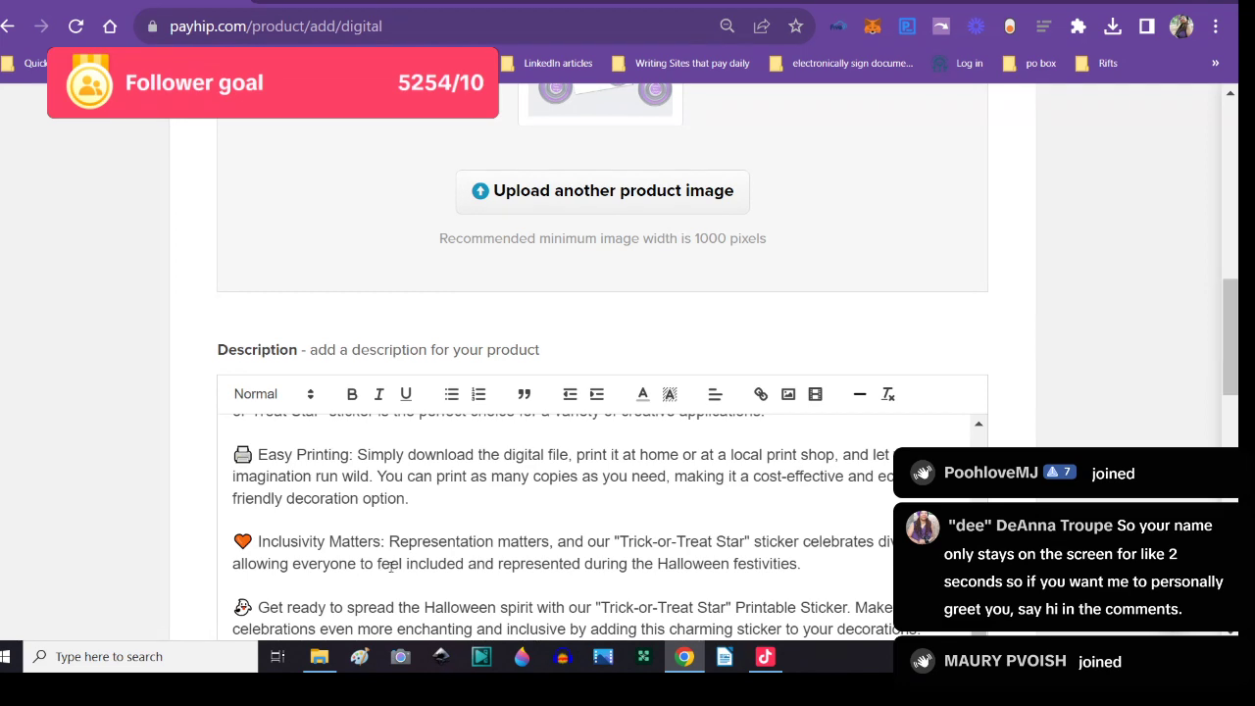
# - Delete the "Perfect Size" paragraph with the [insert dimensions] placeholder from the product description
pyautogui.scroll(3, 390, 565)
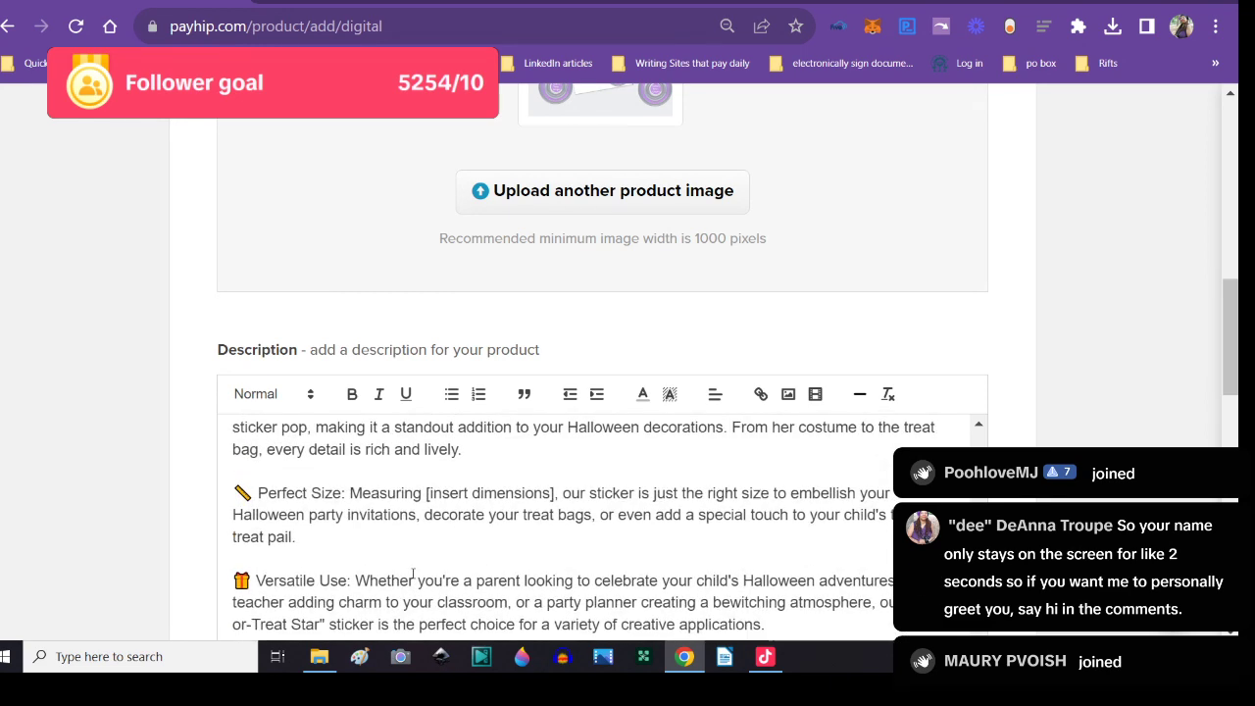
pyautogui.moveTo(328, 547); pyautogui.dragTo(225, 487)
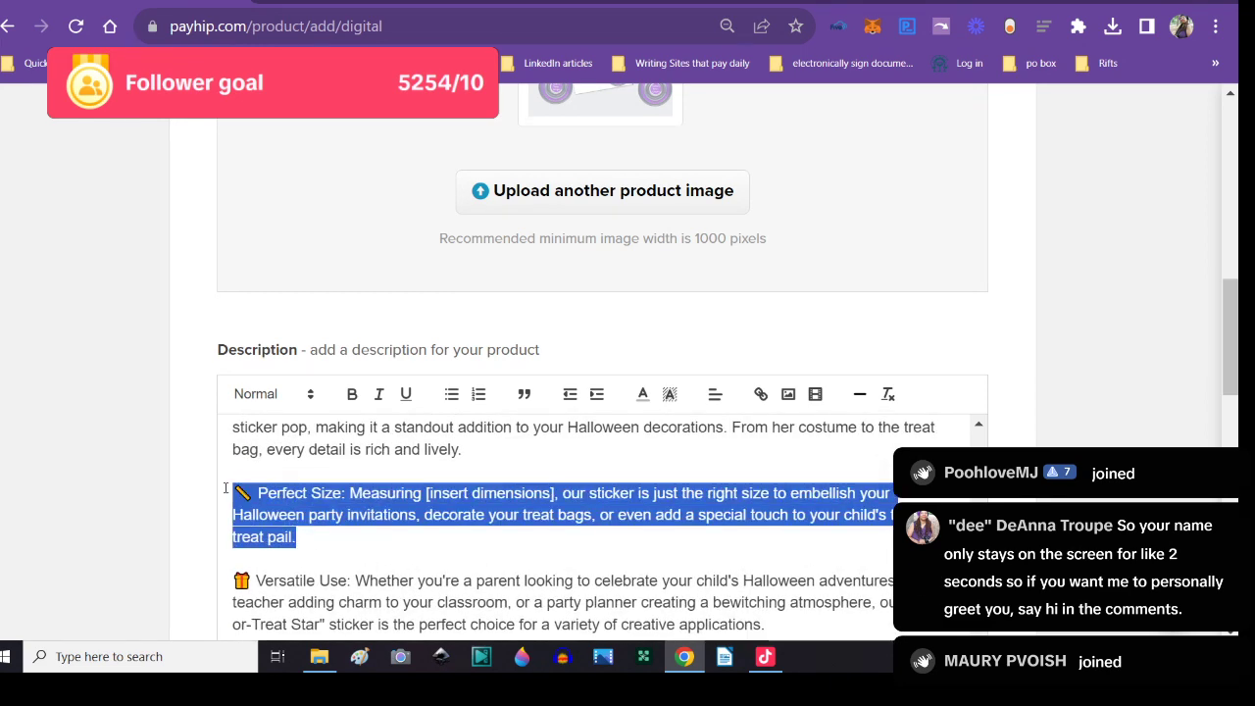
pyautogui.press('BackSpace')
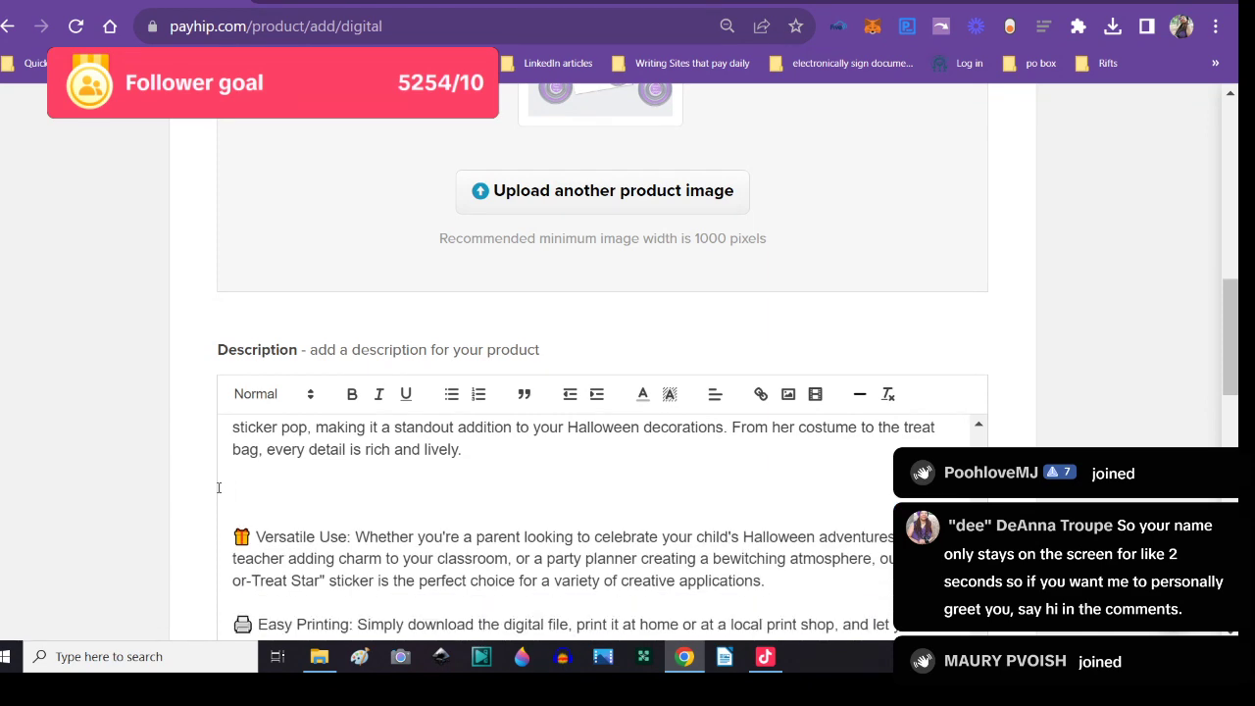
# - Review the start of the pasted description, and clear all text from the description field
pyautogui.scroll(2, 218, 487)
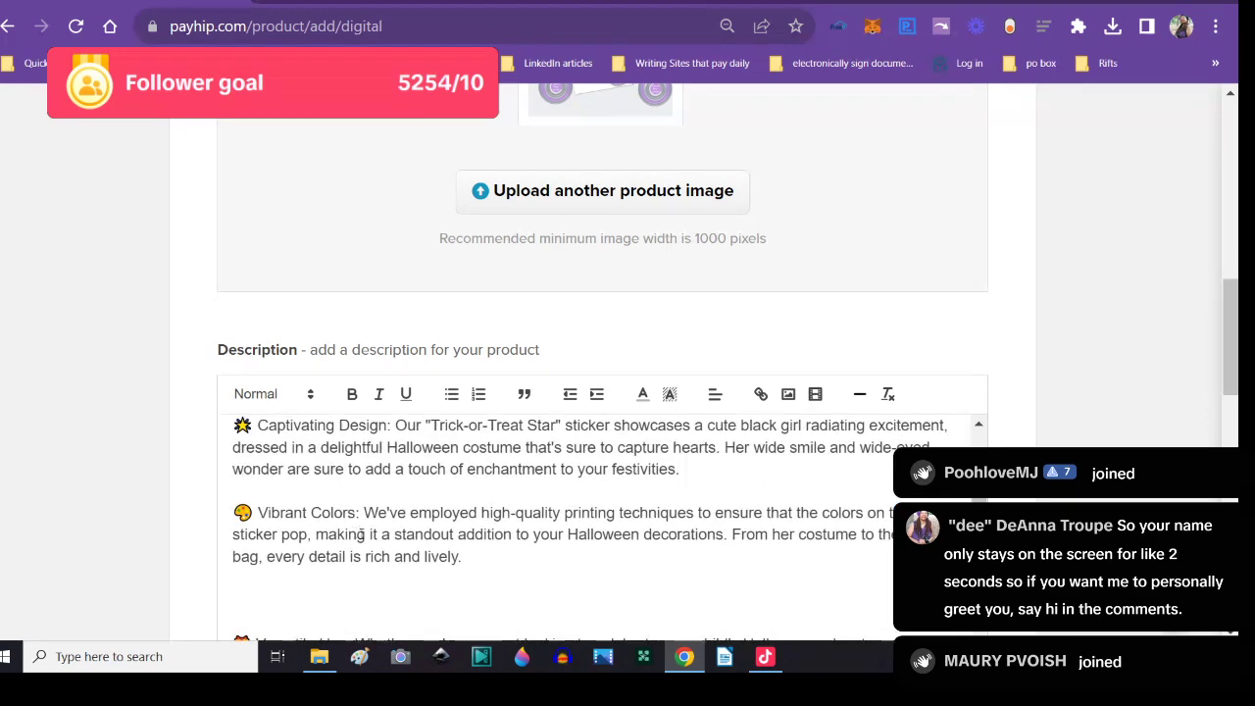
pyautogui.scroll(1, 361, 532)
pyautogui.scroll(1, 361, 532)
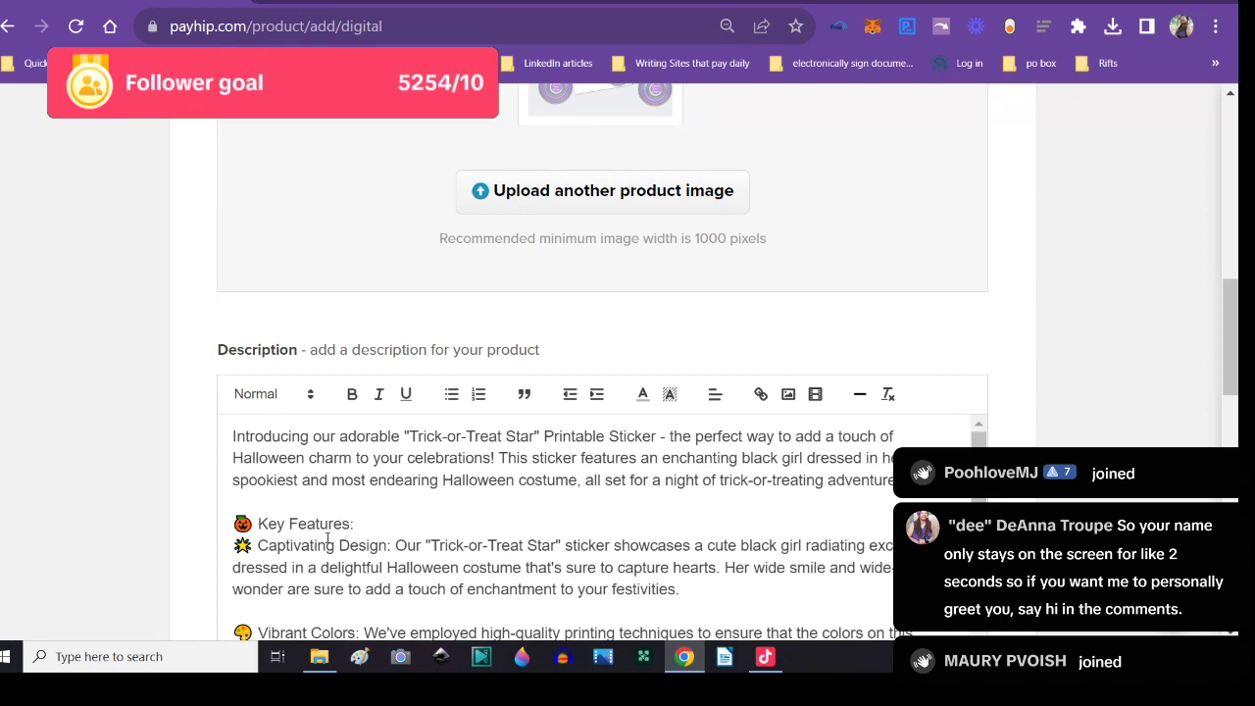
pyautogui.scroll(-1, 327, 538)
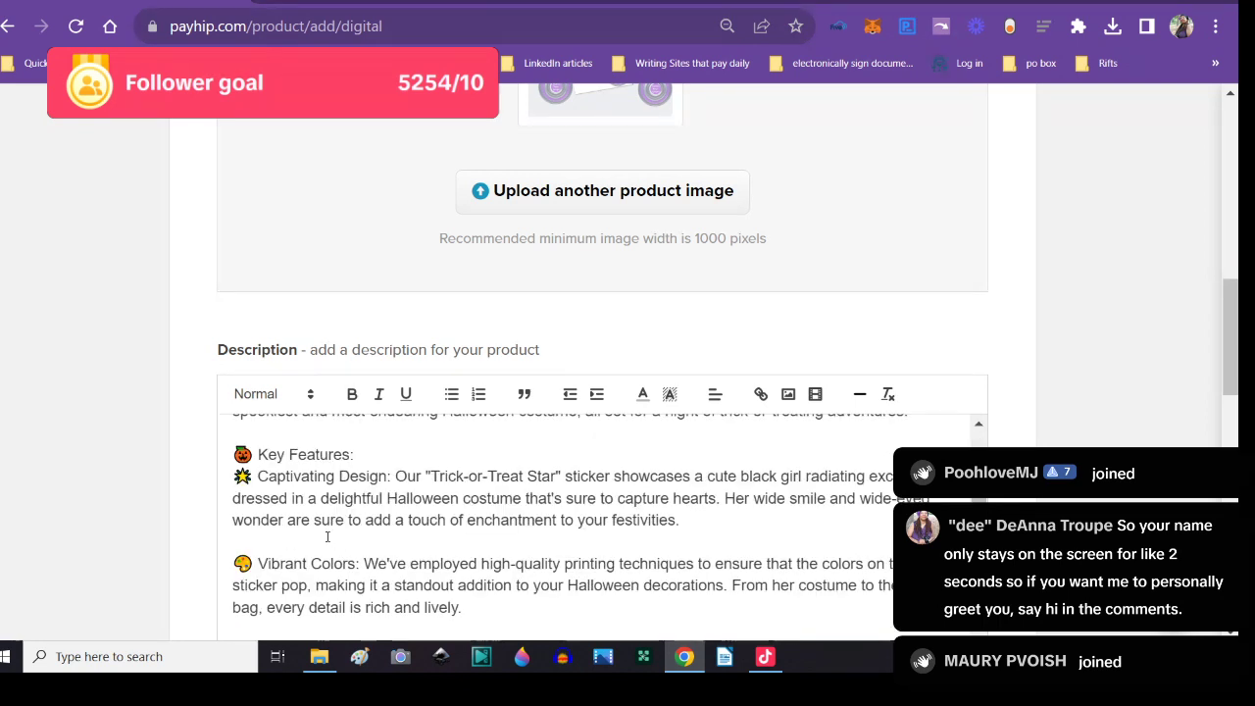
pyautogui.hotkey('ctrl', 'a')
pyautogui.press('BackSpace')
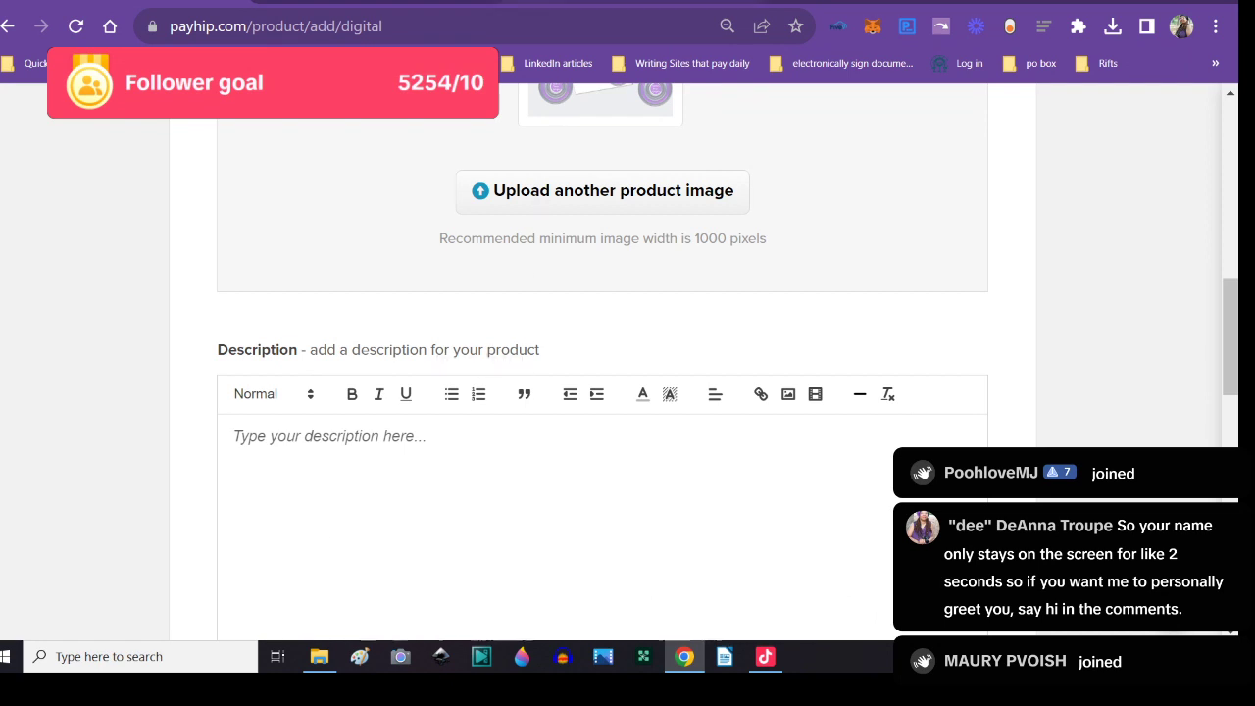
# - Switch to the ChatGPT conversation and start a follow-up prompt asking "Please replace" the name "Trick-or-Treat Star" "with" another one
pyautogui.hotkey('ctrl', 'Tab')
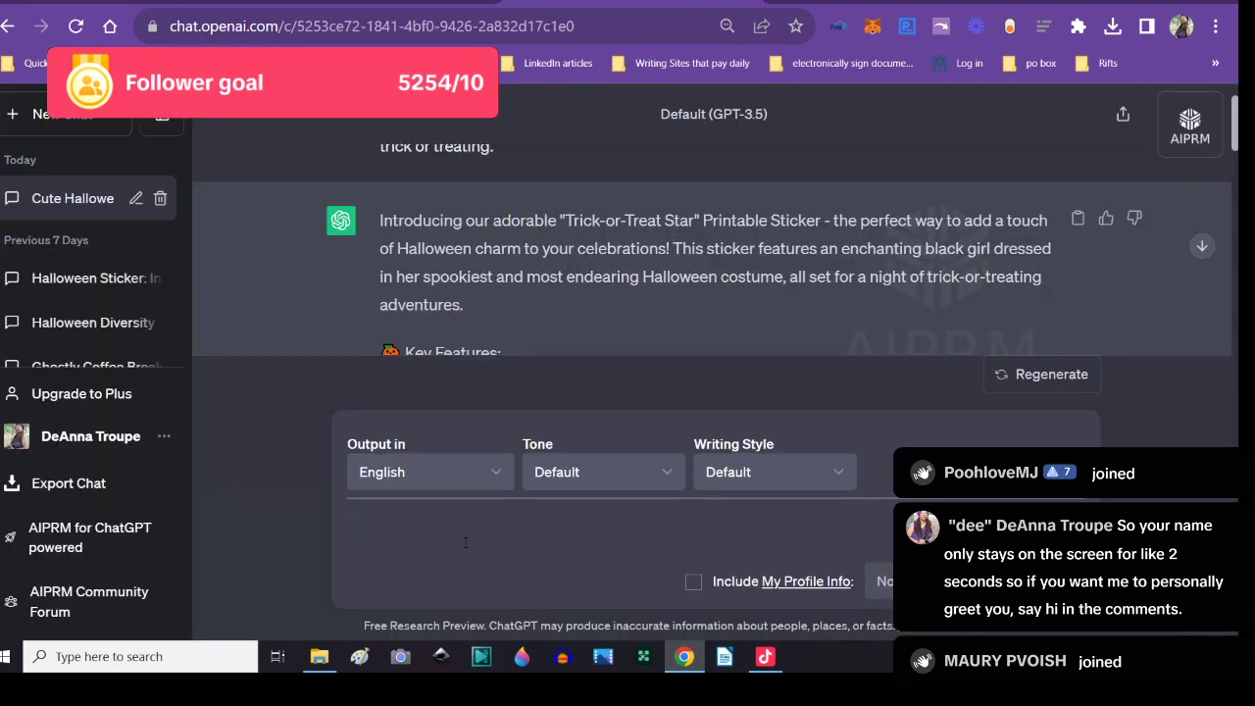
pyautogui.write('Please re')
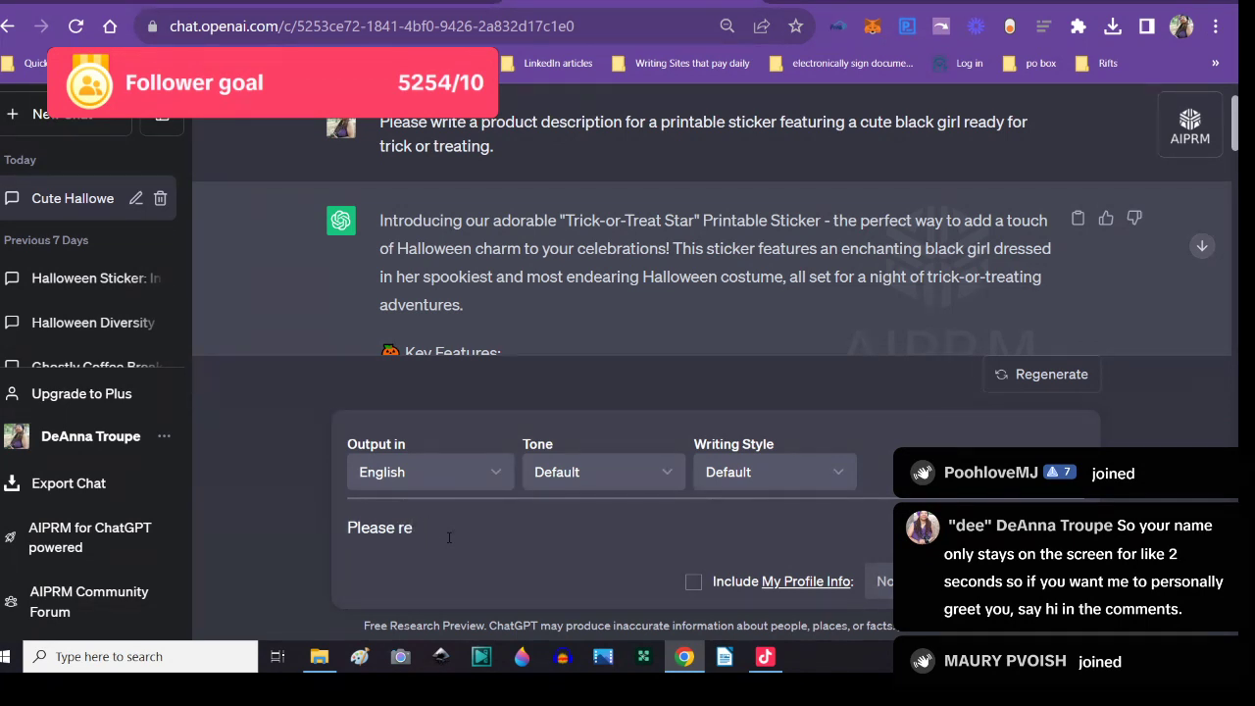
pyautogui.write('peplace "Trick or T')
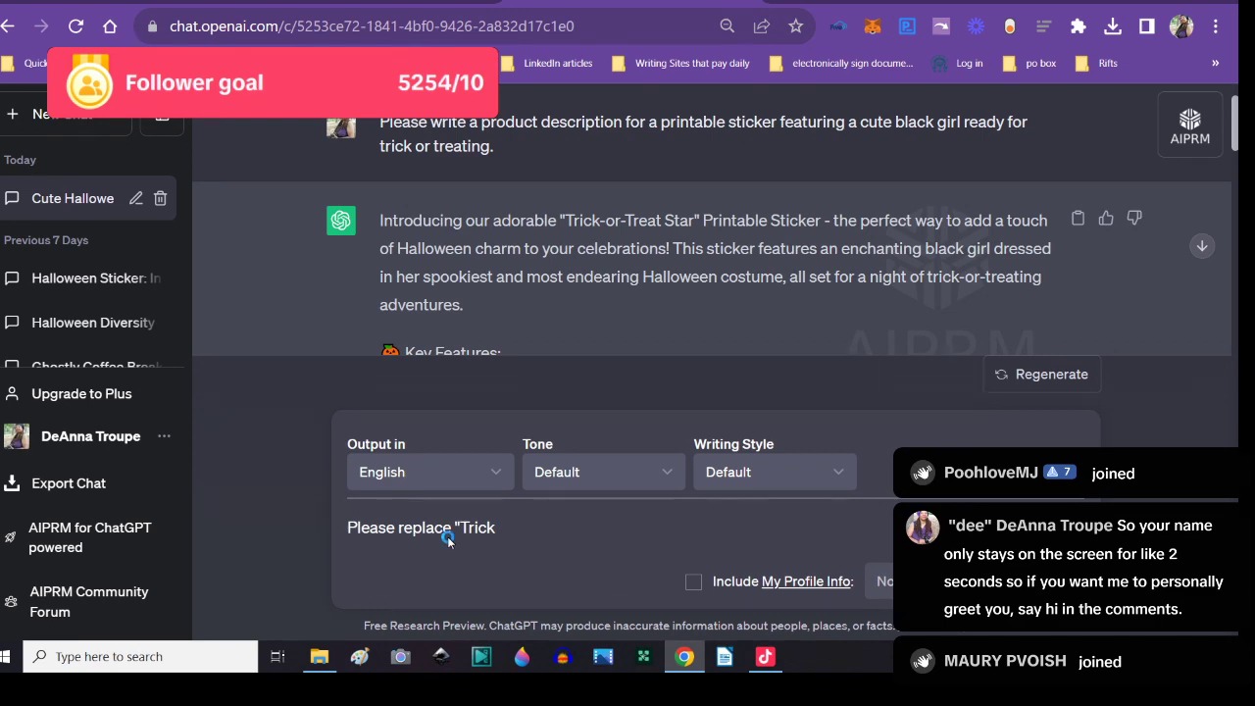
pyautogui.press('super+l')
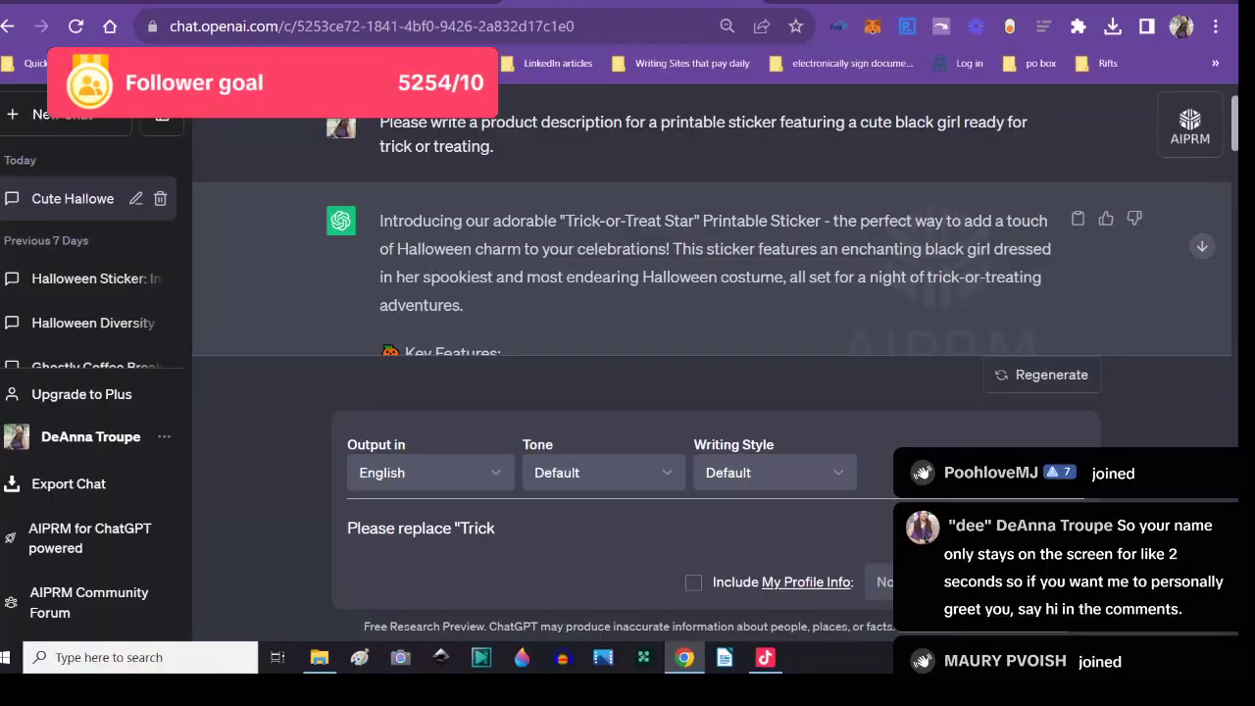
pyautogui.write('-or-Treat Star')
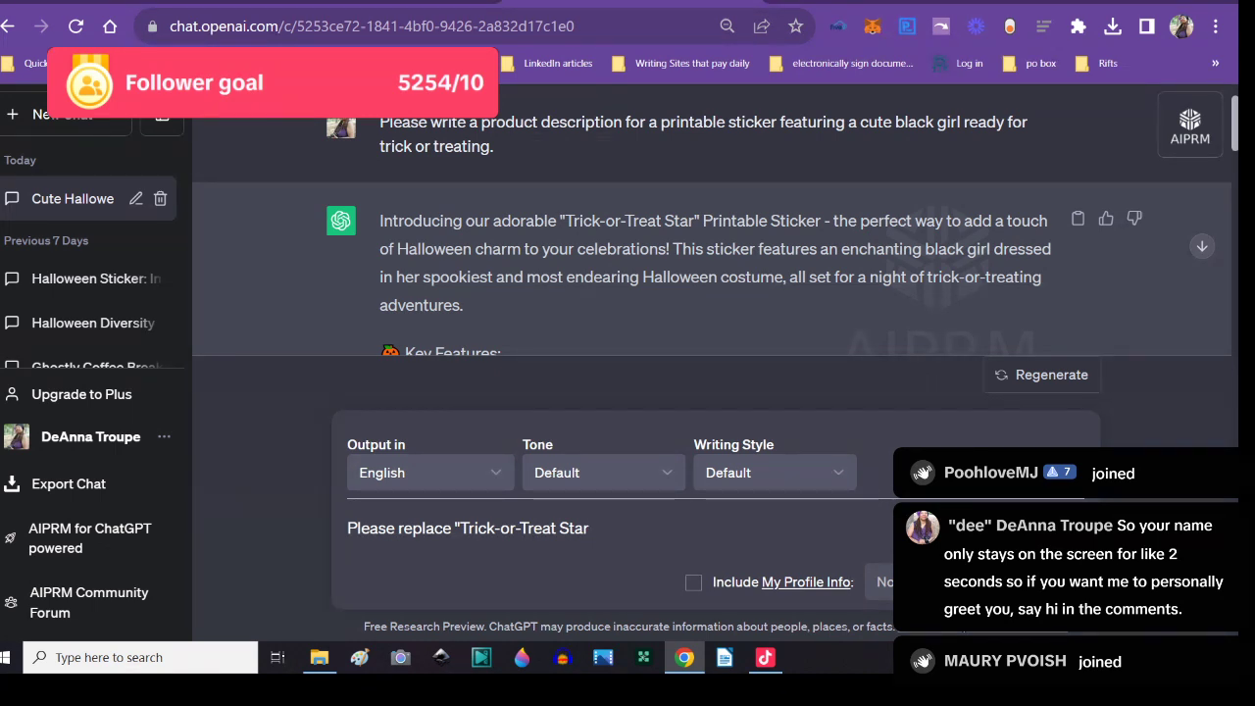
pyautogui.write('with')
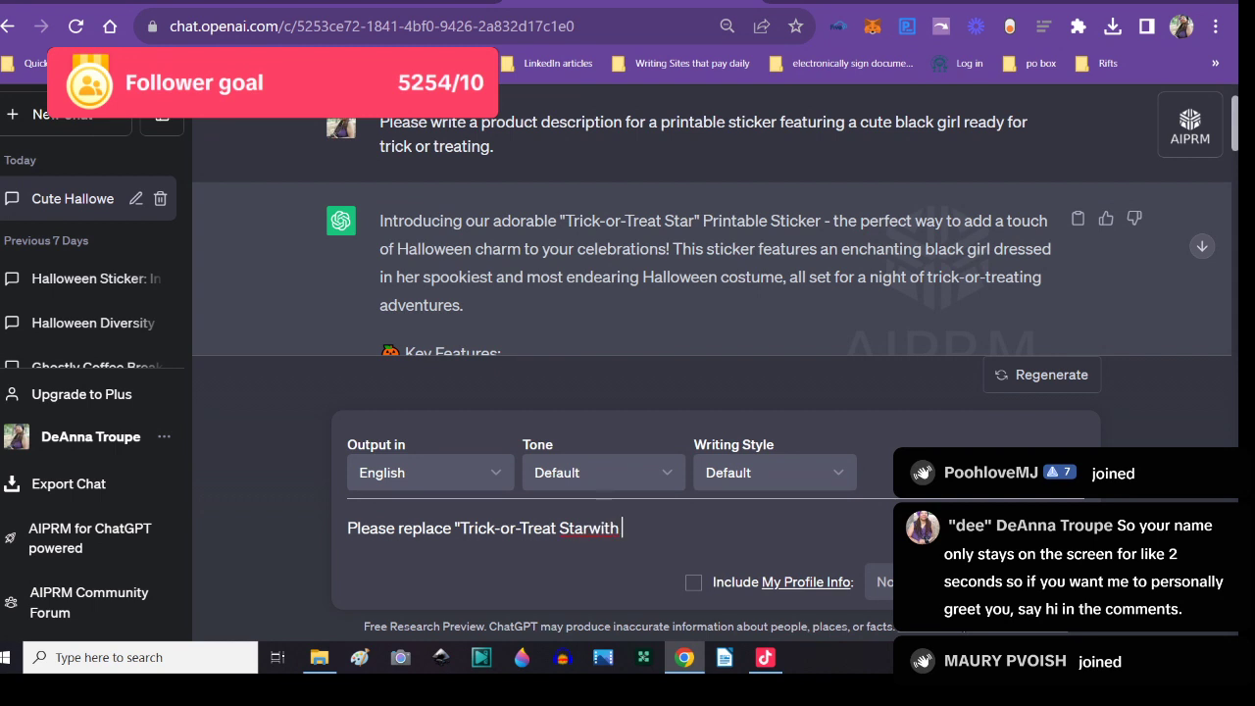
# - Insert the missing closing quotation mark and space after "Trick-or-Treat Star" in the prompt
pyautogui.press('Left')
pyautogui.press('Left')
pyautogui.press('Left')
pyautogui.press('Left')
pyautogui.write('"')
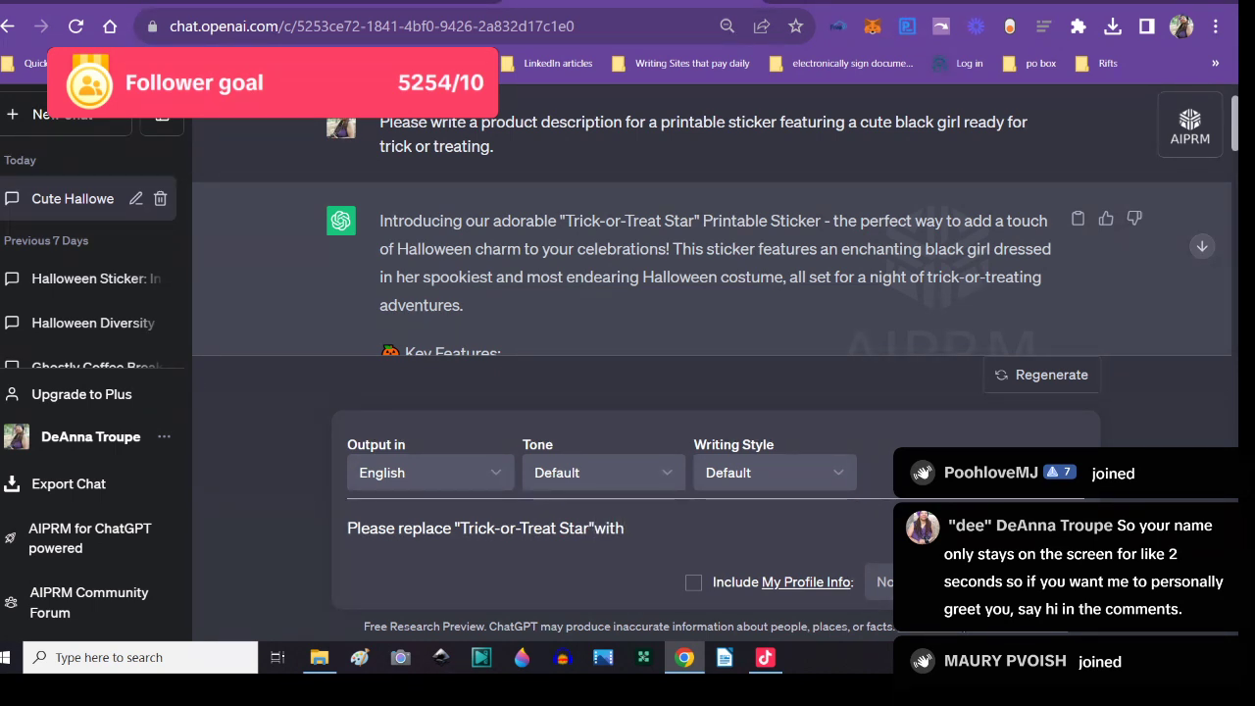
pyautogui.press('Right')
pyautogui.press('Right')
pyautogui.press('Right')
pyautogui.press('Right')
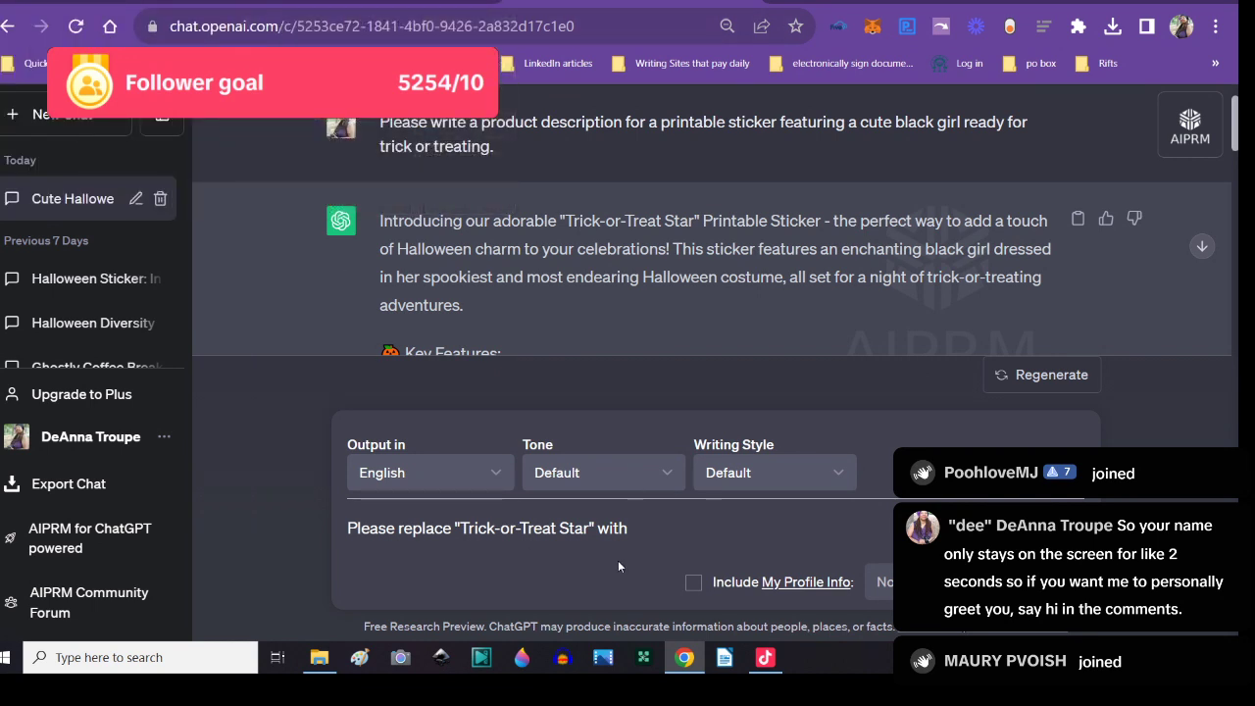
# - Continue the ChatGPT prompt with the replacement name Cute Black Girl Ready For Trick Or Treating
pyautogui.write('Cute Black G')
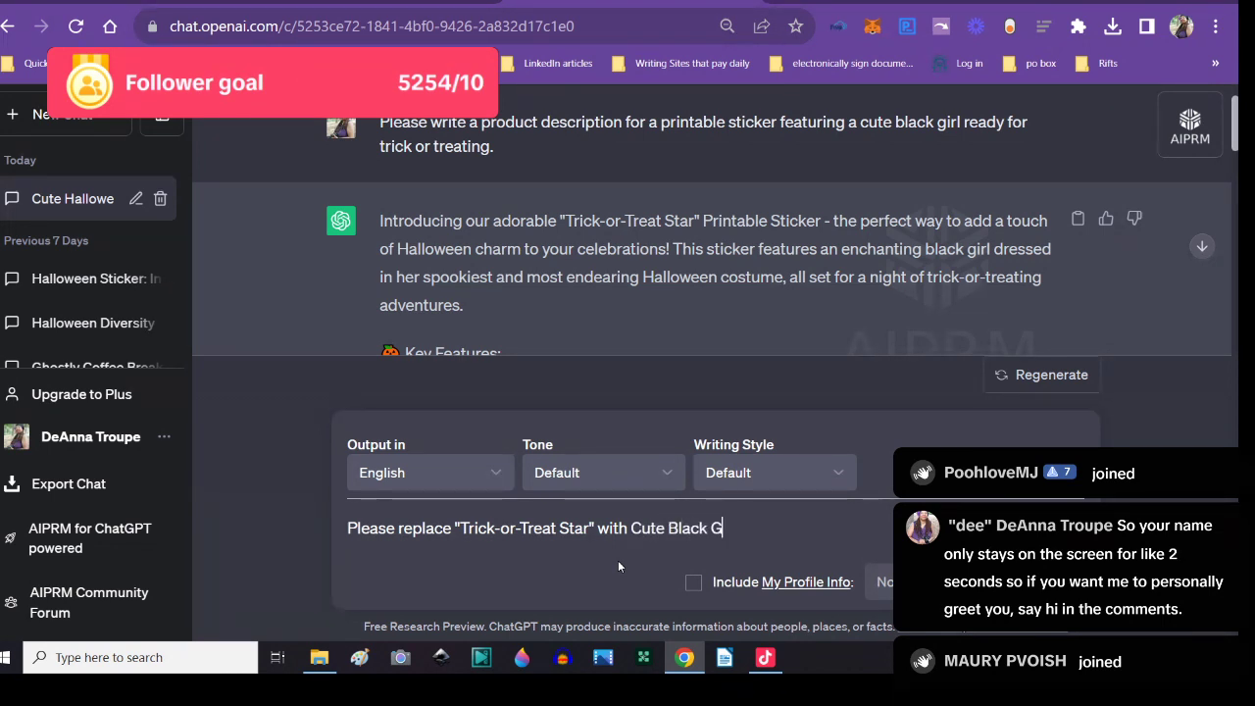
pyautogui.write('irl Ready for ')
pyautogui.write('Tr')
pyautogui.press('BackSpace')
pyautogui.press('BackSpace')
pyautogui.press('BackSpace')
pyautogui.press('BackSpace')
pyautogui.press('BackSpace')
pyautogui.press('BackSpace')
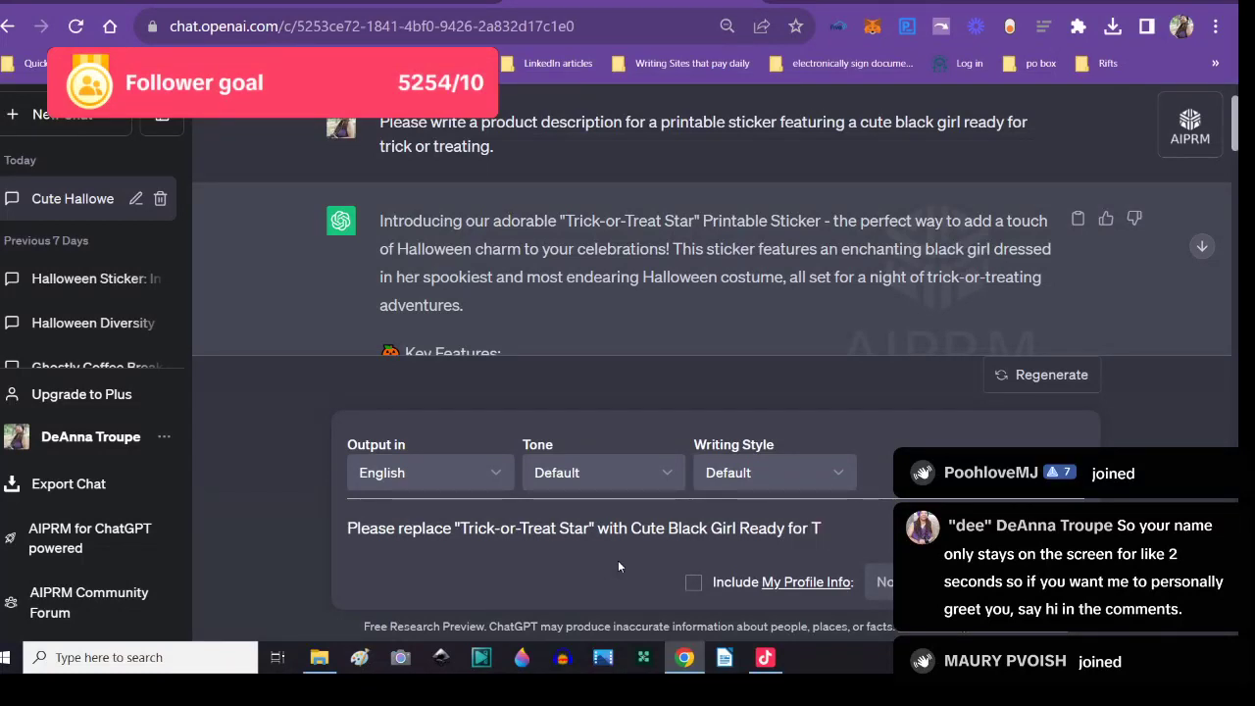
pyautogui.write('For')
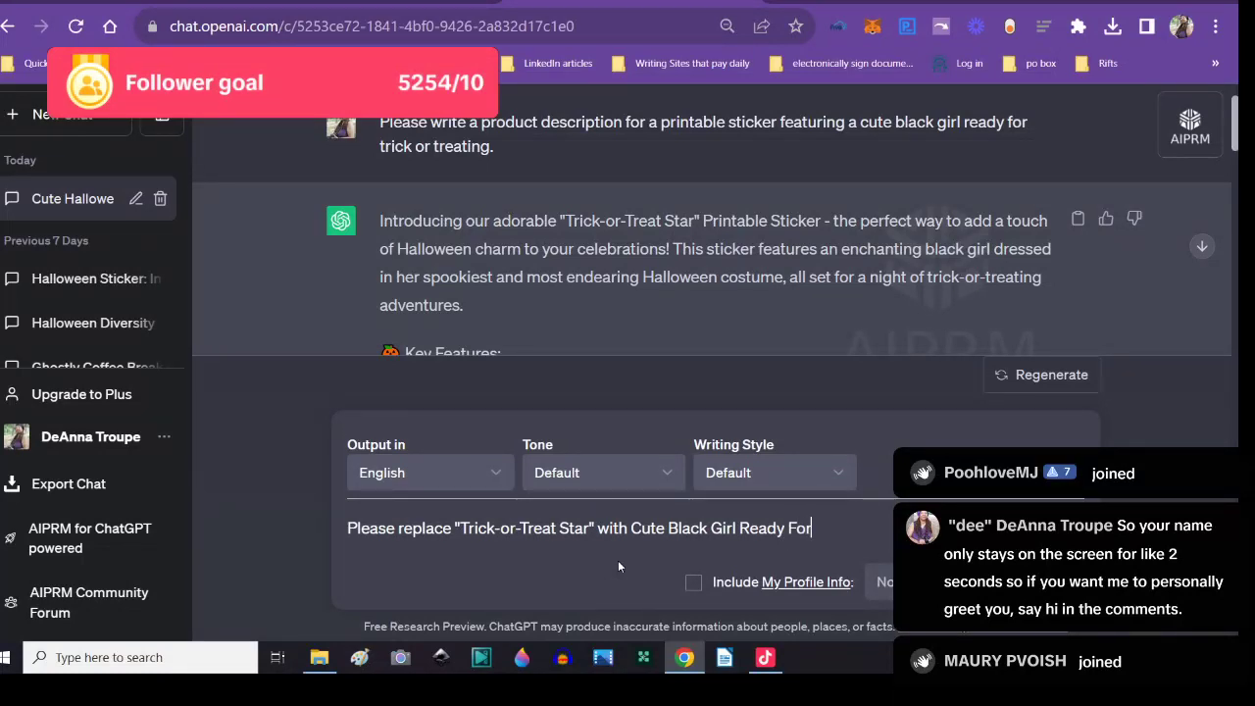
pyautogui.write(' Trick Or Tre')
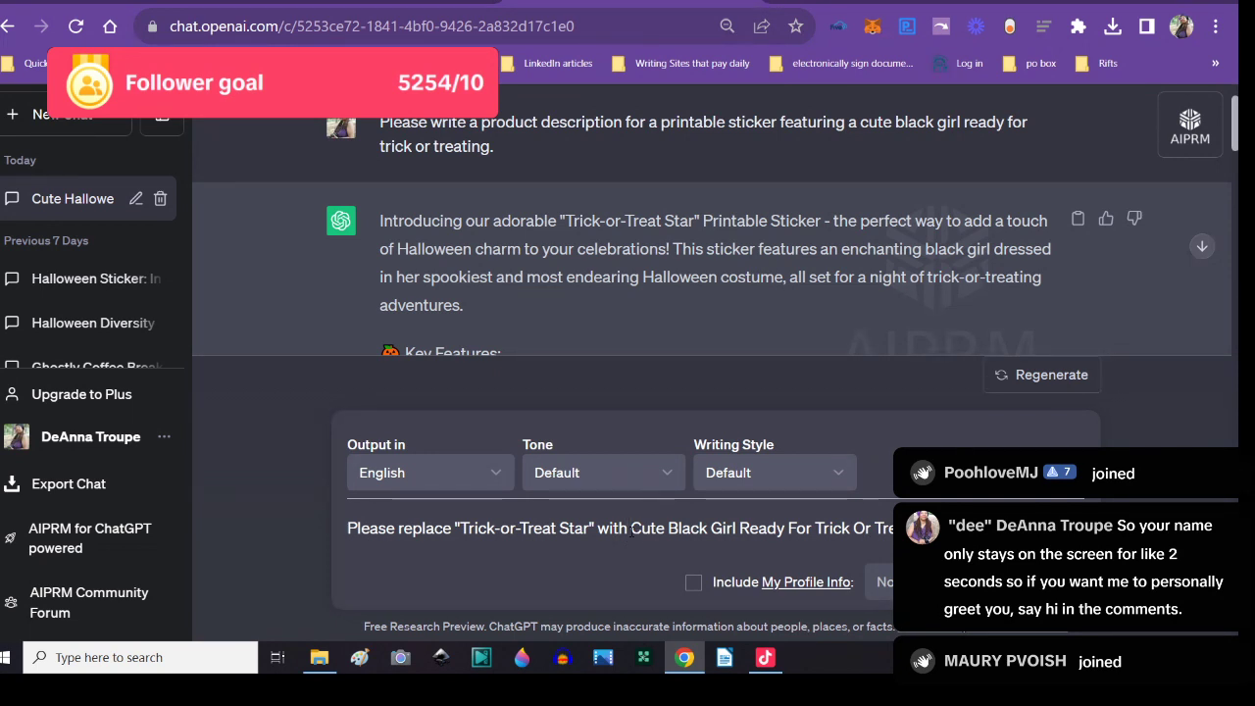
# - Enclose the replacement name in quotation marks and send the prompt
pyautogui.click(630, 529)
pyautogui.write('"')
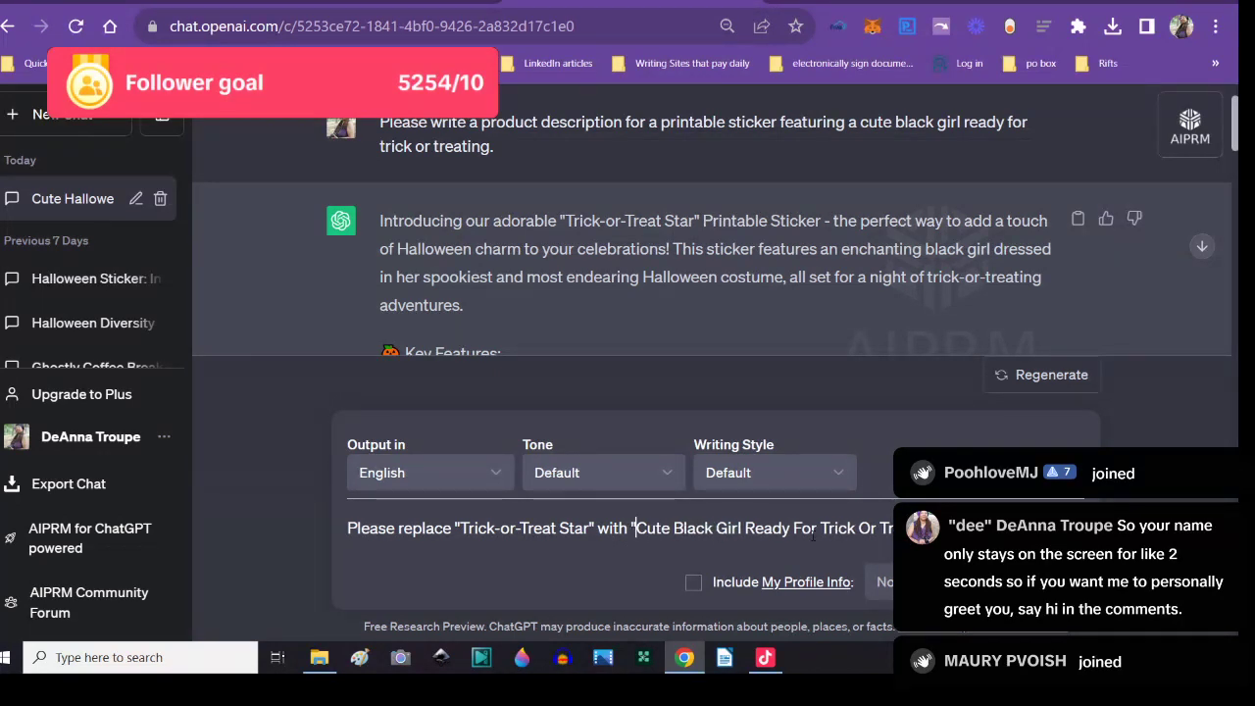
pyautogui.press('Return')
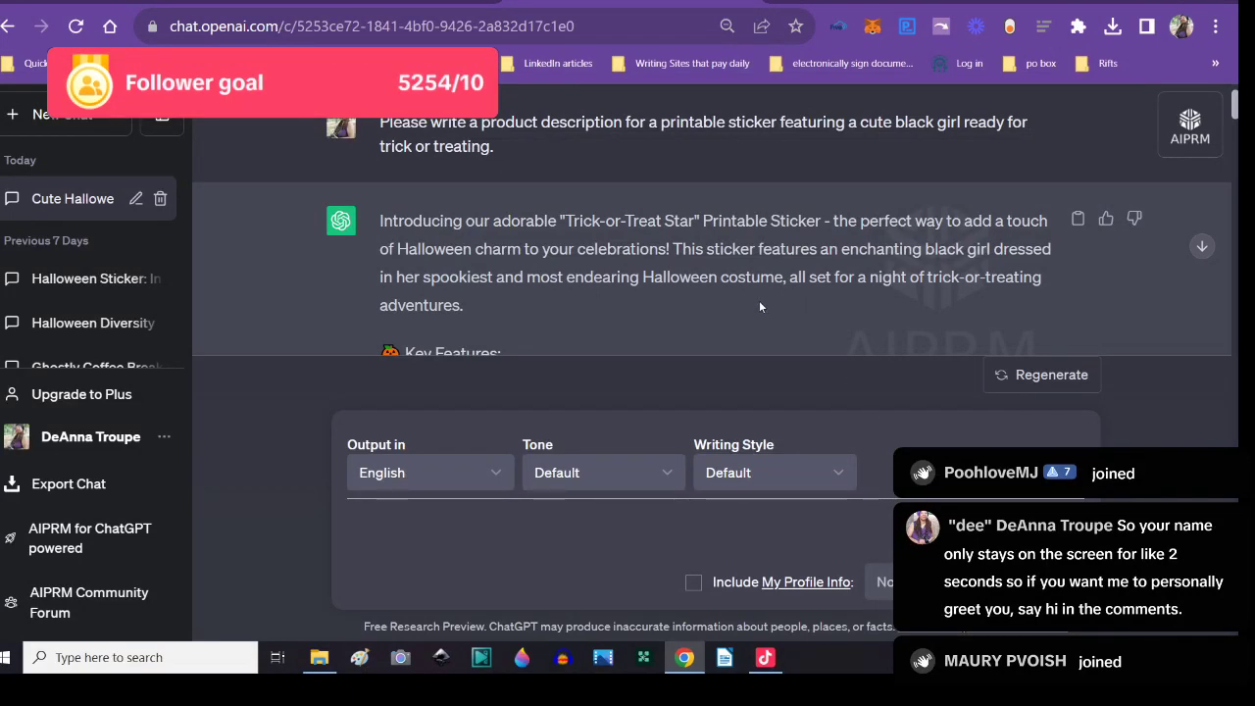
# - Copy ChatGPT's whole revised description and paste it into the description field of the new Payhip product
pyautogui.scroll(-10, 627, 308)
pyautogui.scroll(5, 627, 308)
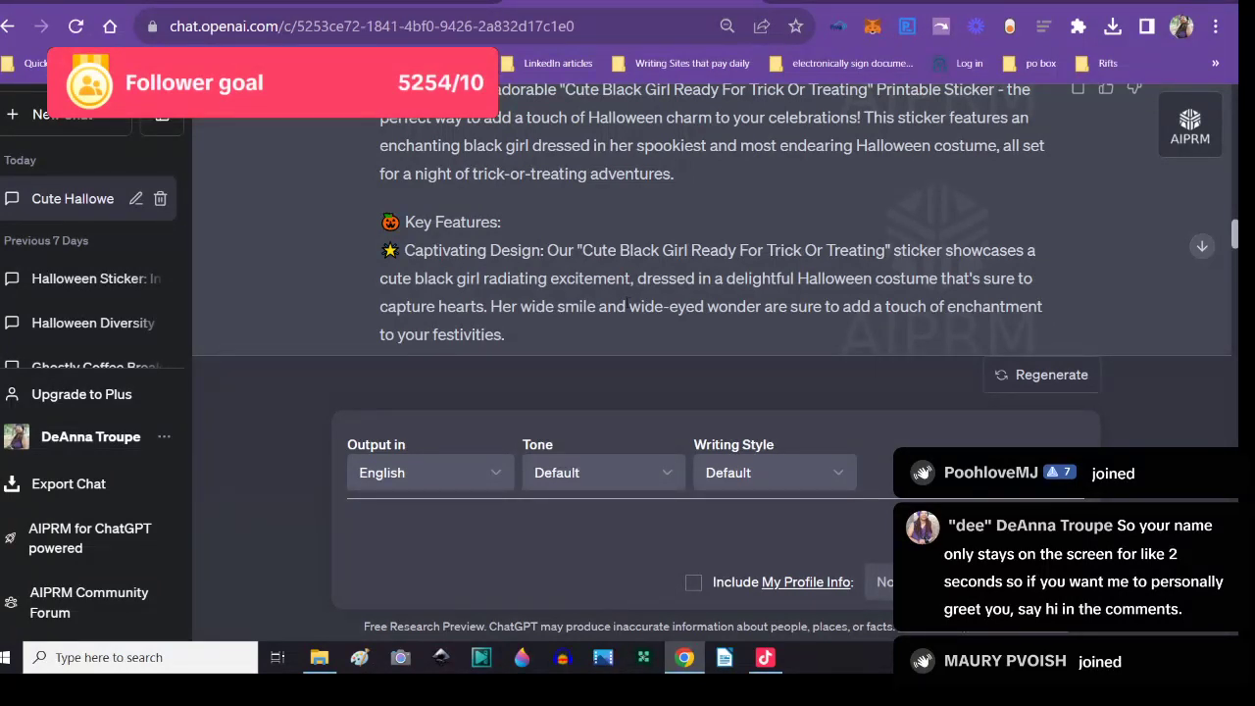
pyautogui.scroll(-5, 624, 305)
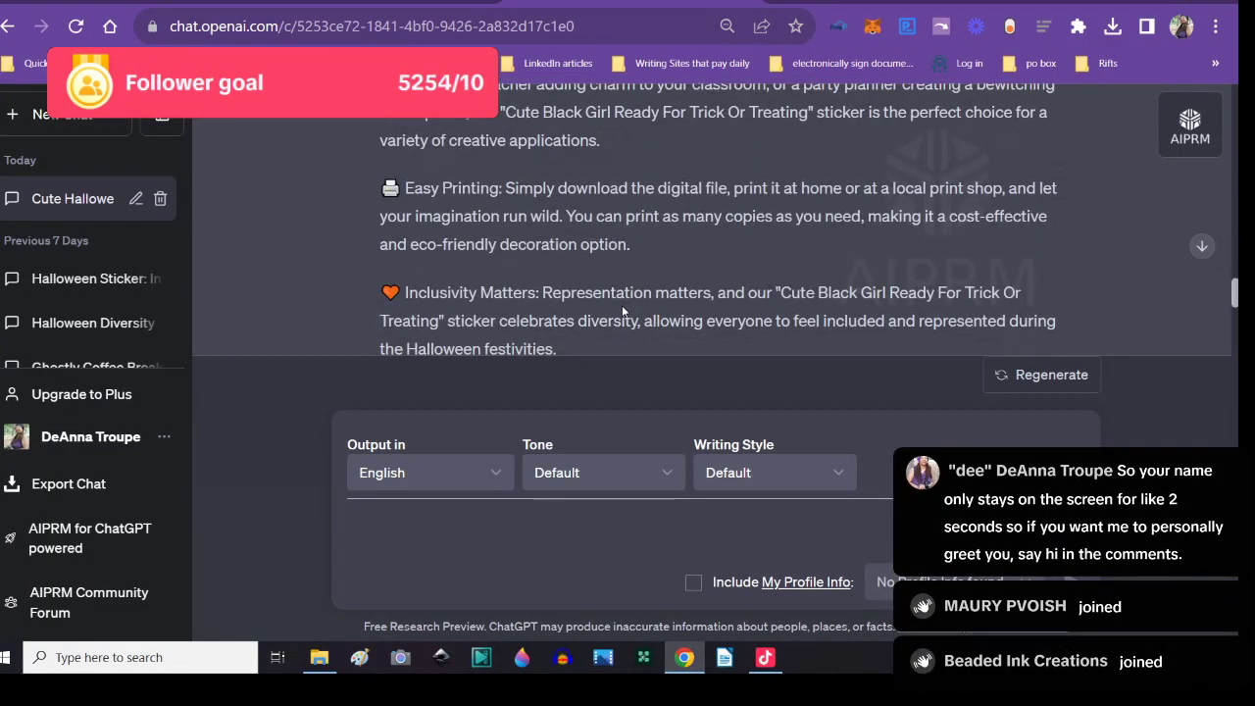
pyautogui.scroll(-3, 621, 307)
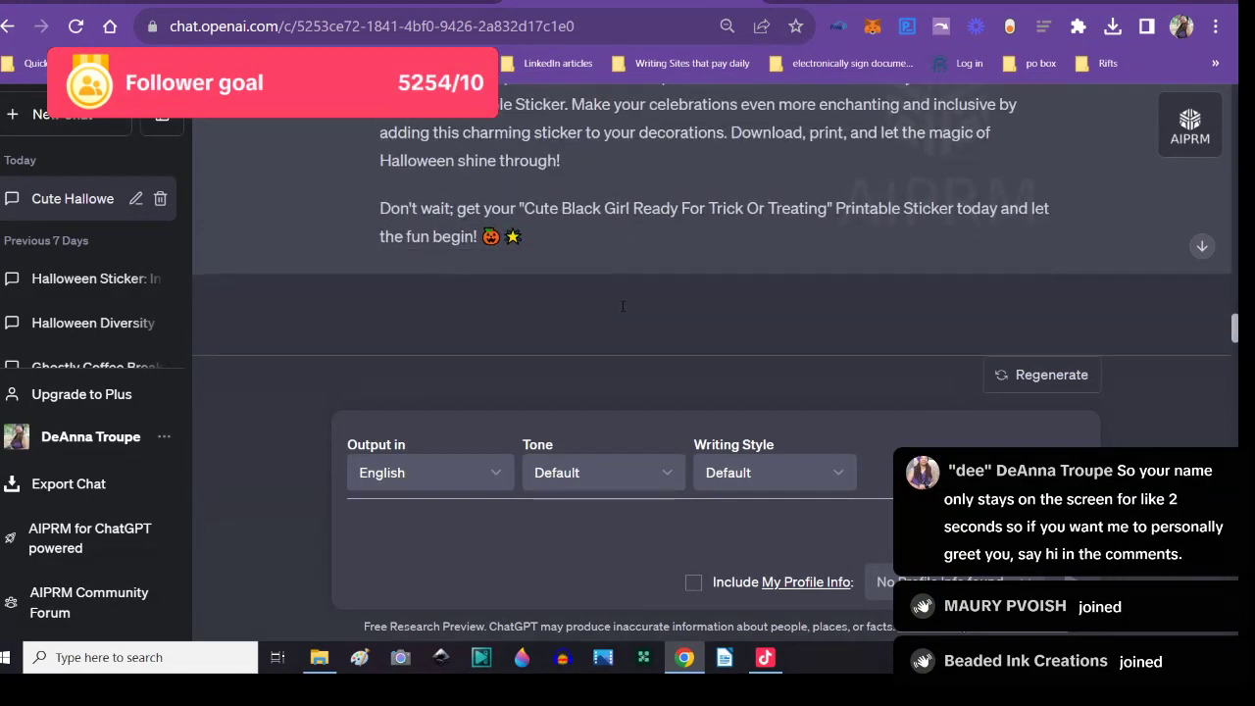
pyautogui.scroll(8, 1149, 184)
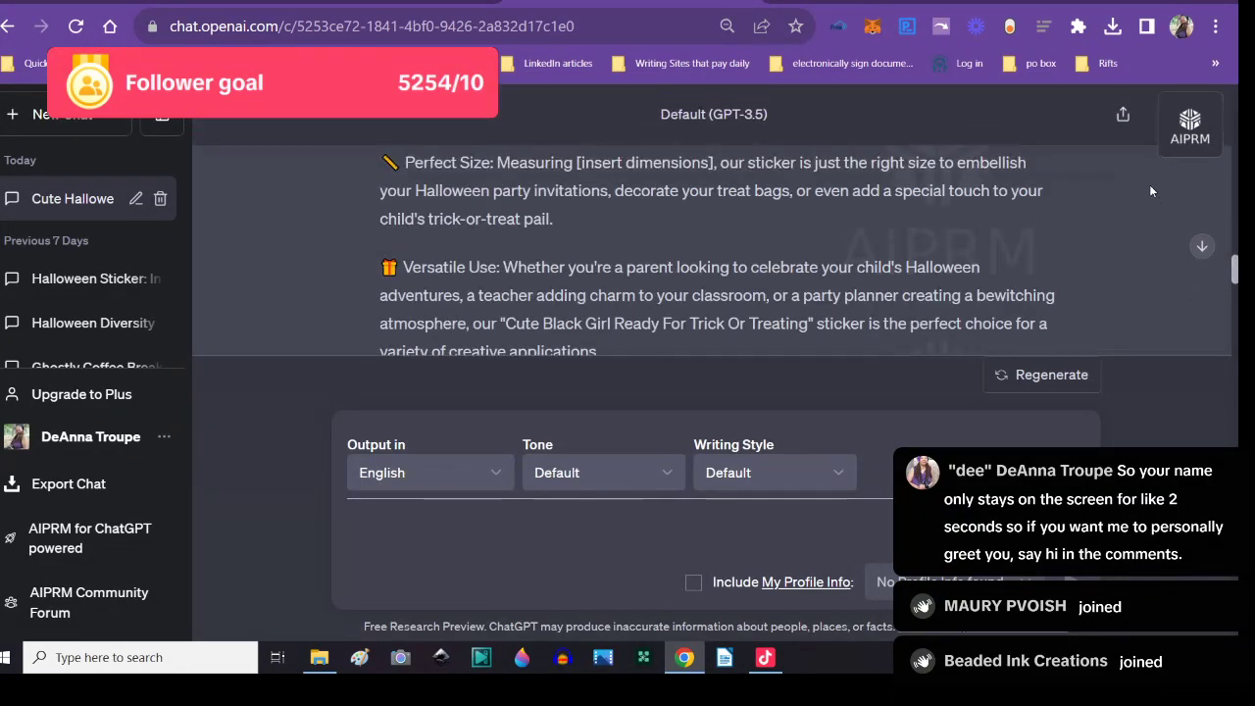
pyautogui.scroll(-1, 1102, 197)
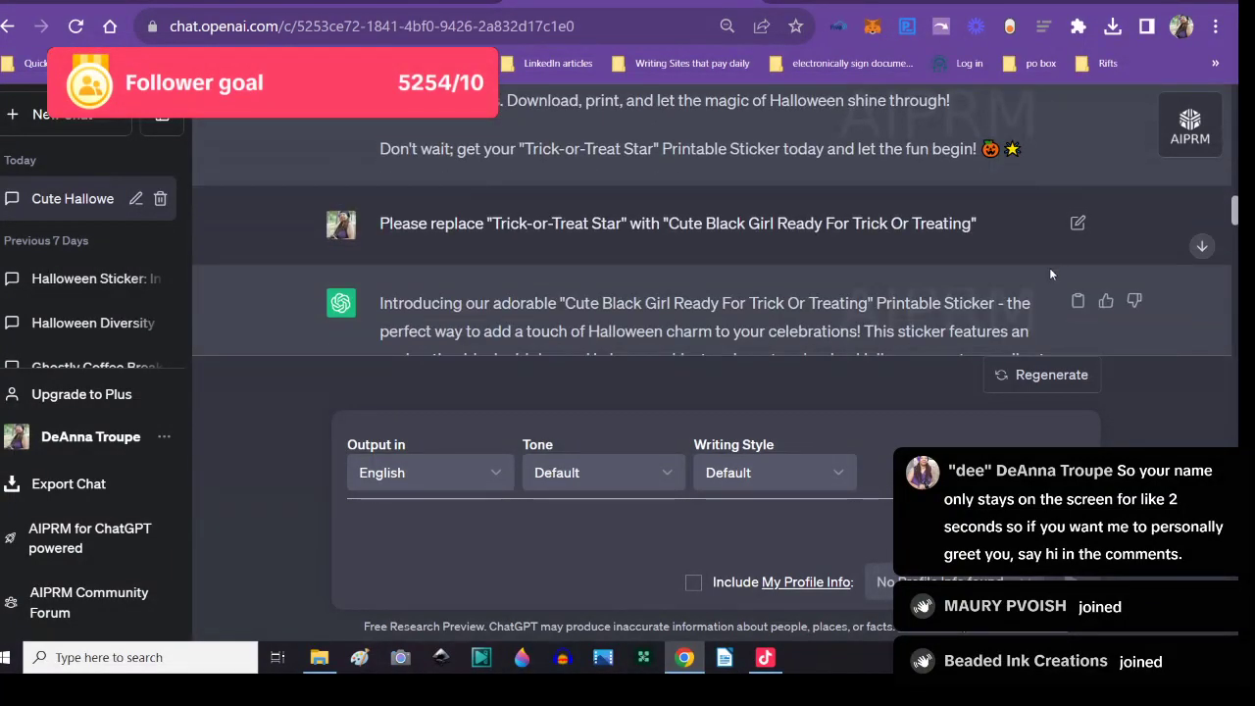
pyautogui.click(1076, 304)
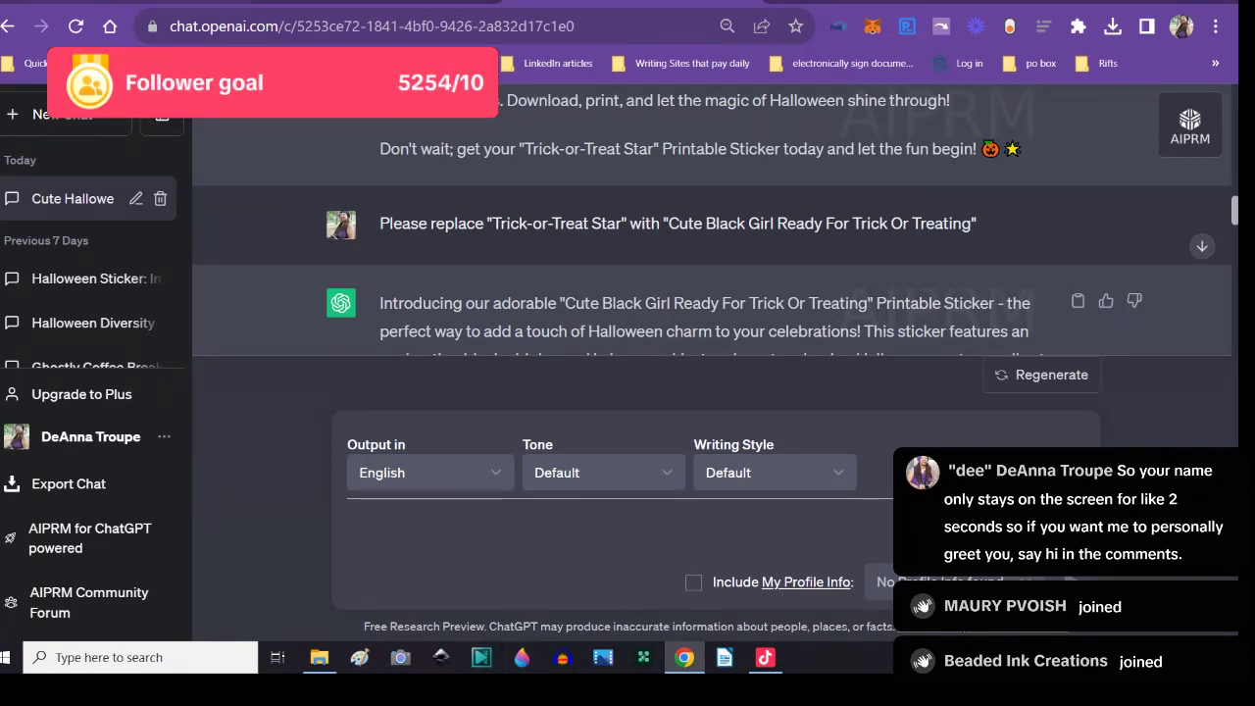
pyautogui.hotkey('ctrl', 'Tab')
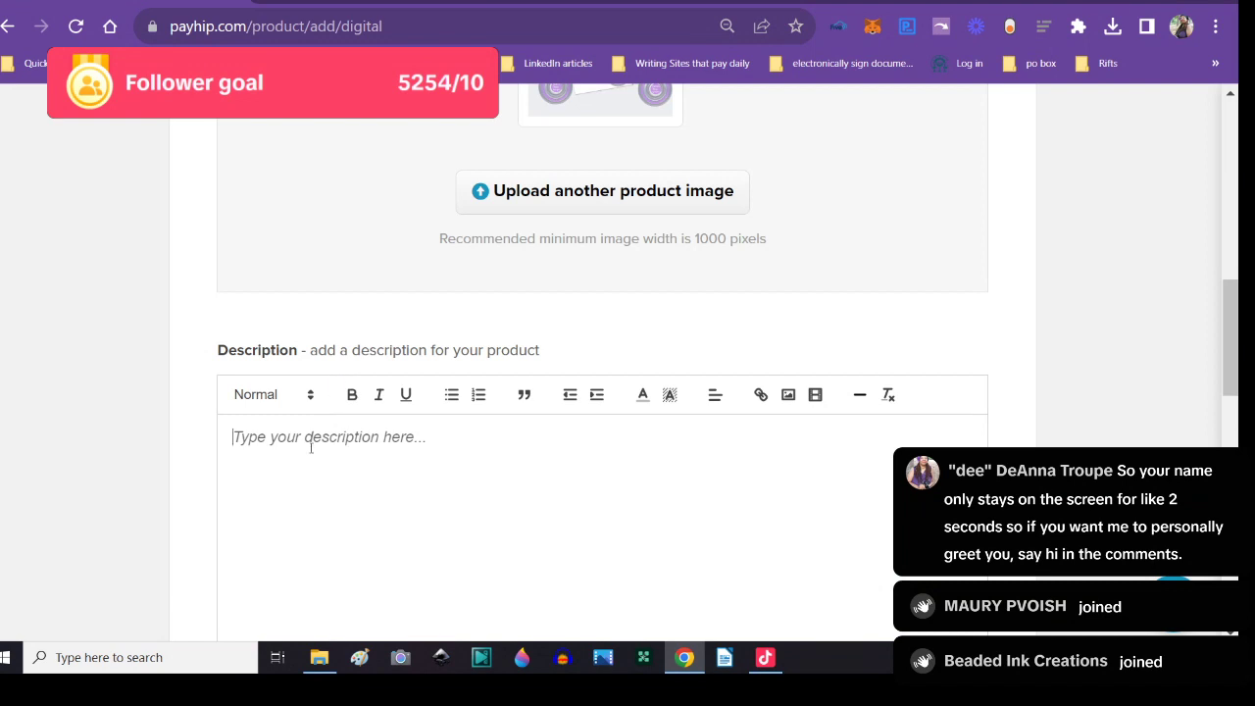
pyautogui.rightClick(300, 466)
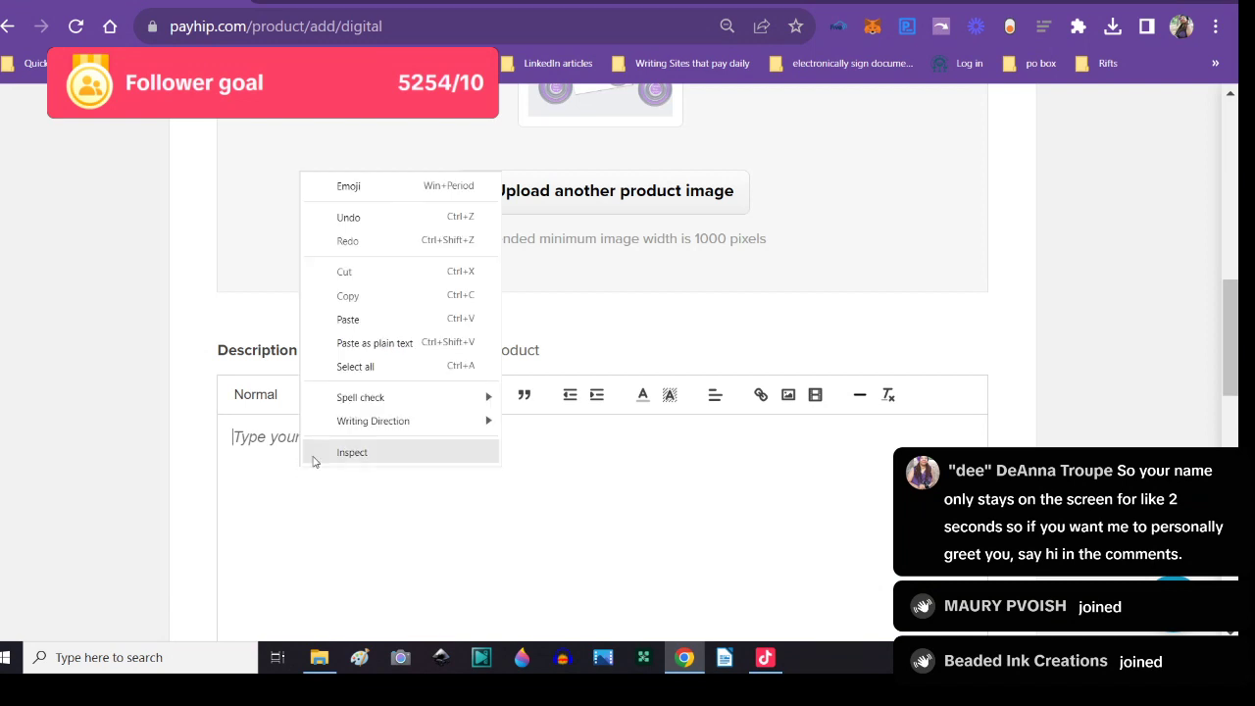
pyautogui.click(378, 327)
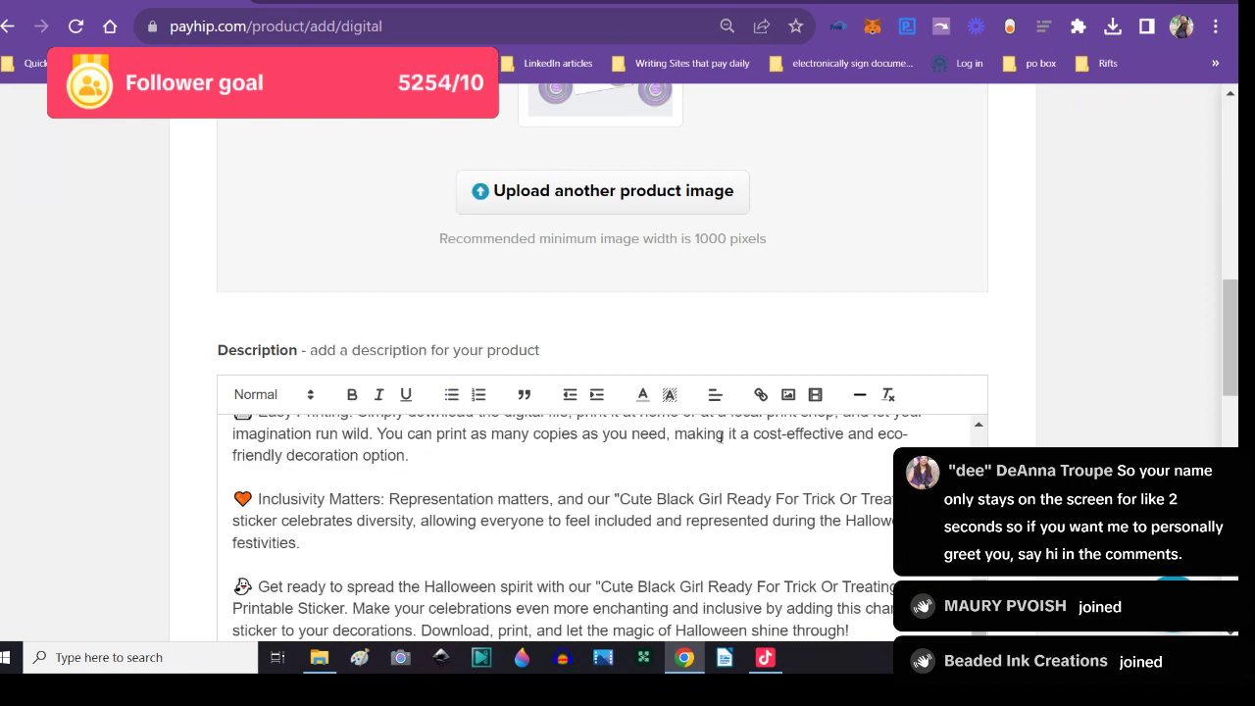
# - Assign the product to the Halloween and Digital, Printable Stickers collections
pyautogui.scroll(-10, 753, 347)
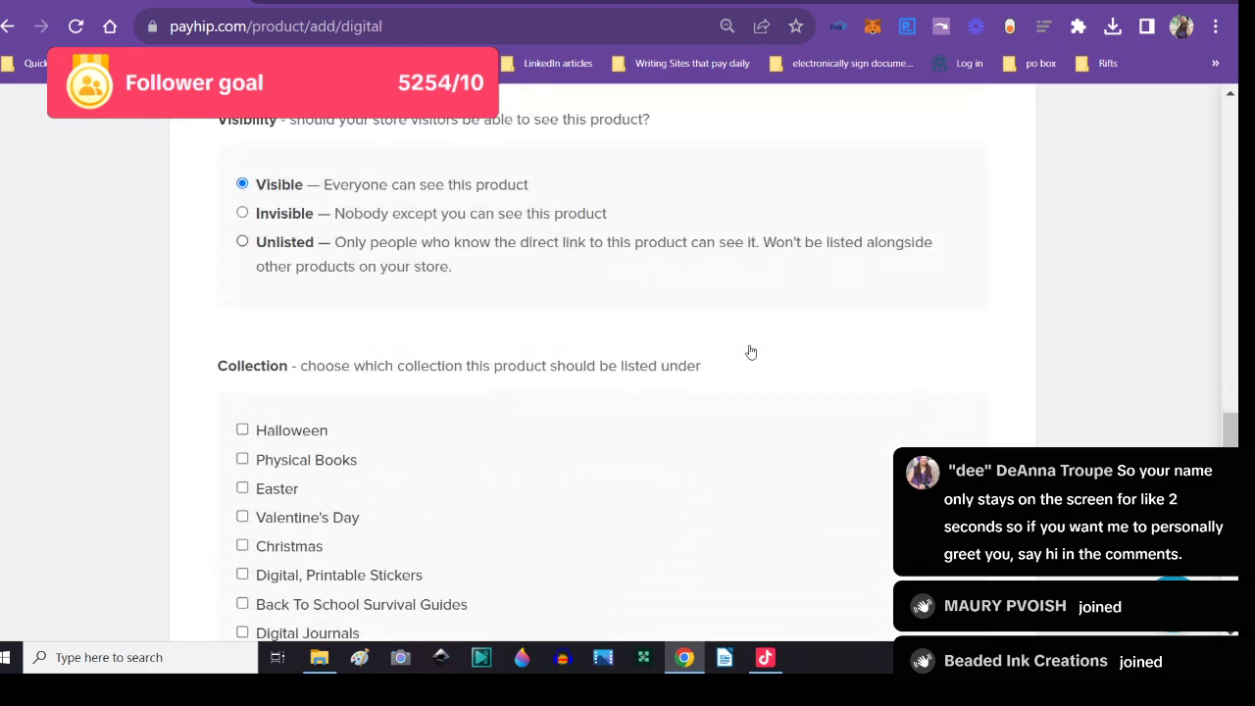
pyautogui.click(243, 429)
pyautogui.scroll(8, 404, 463)
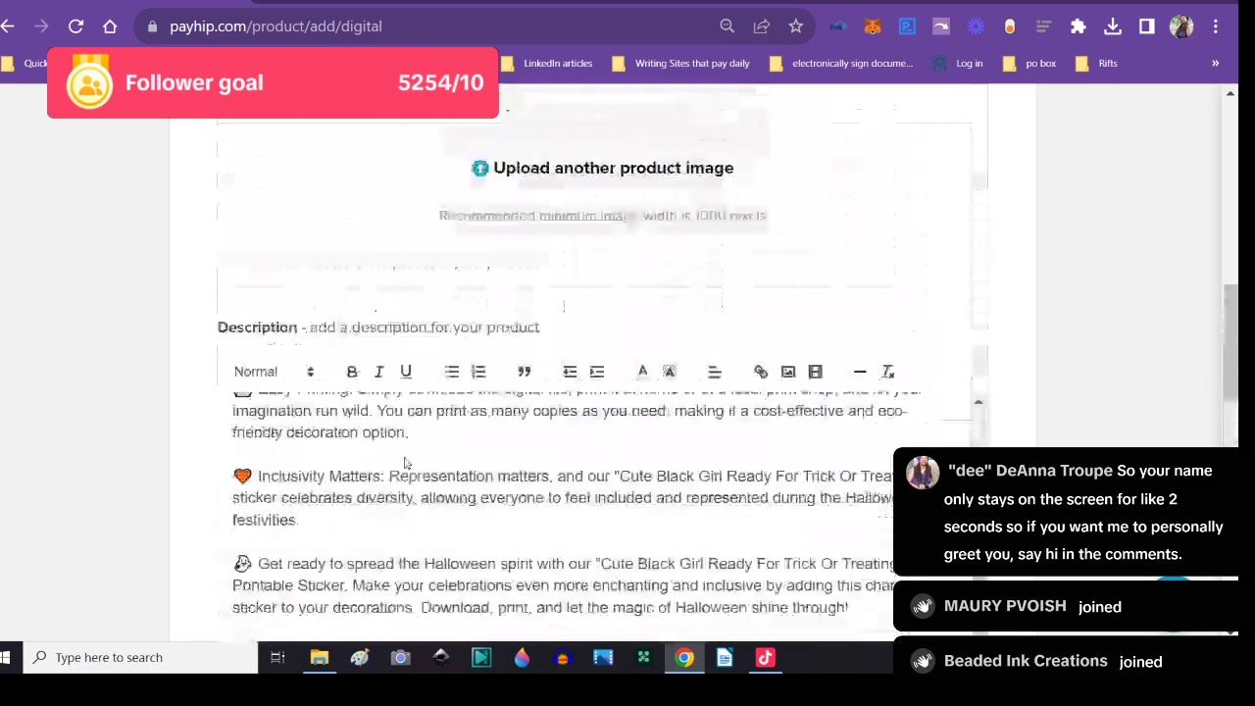
pyautogui.scroll(5, 408, 457)
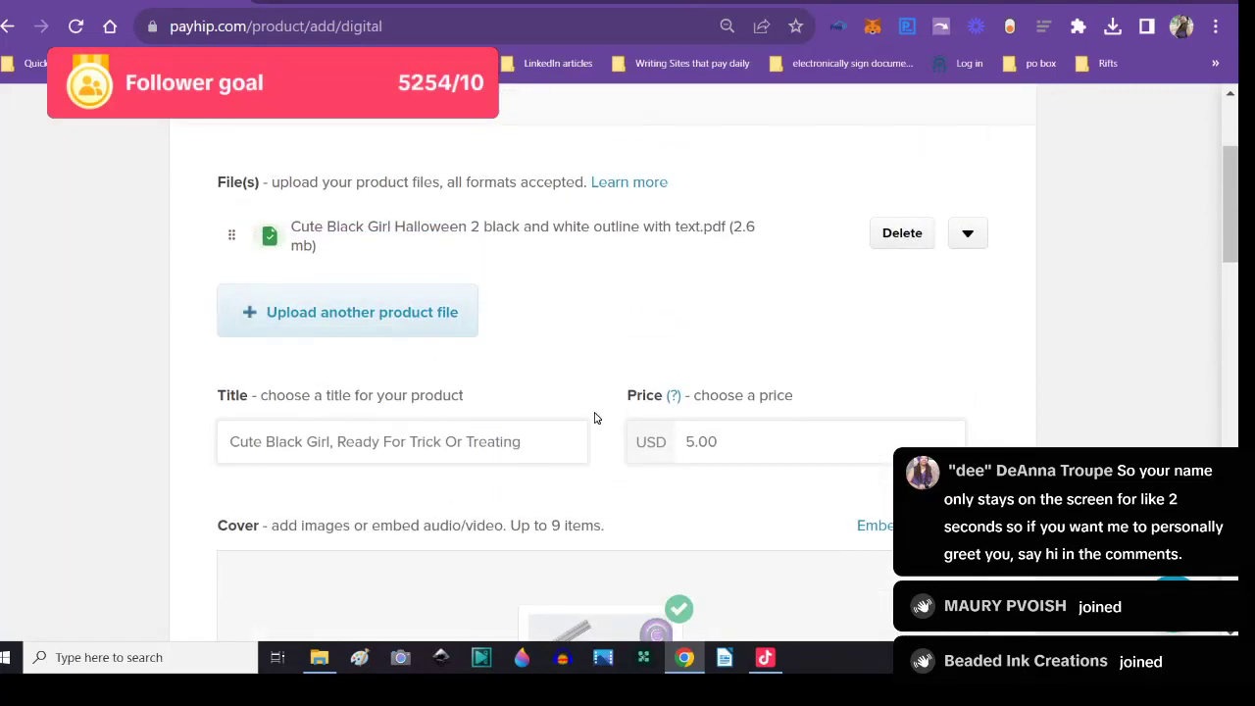
pyautogui.scroll(2, 595, 418)
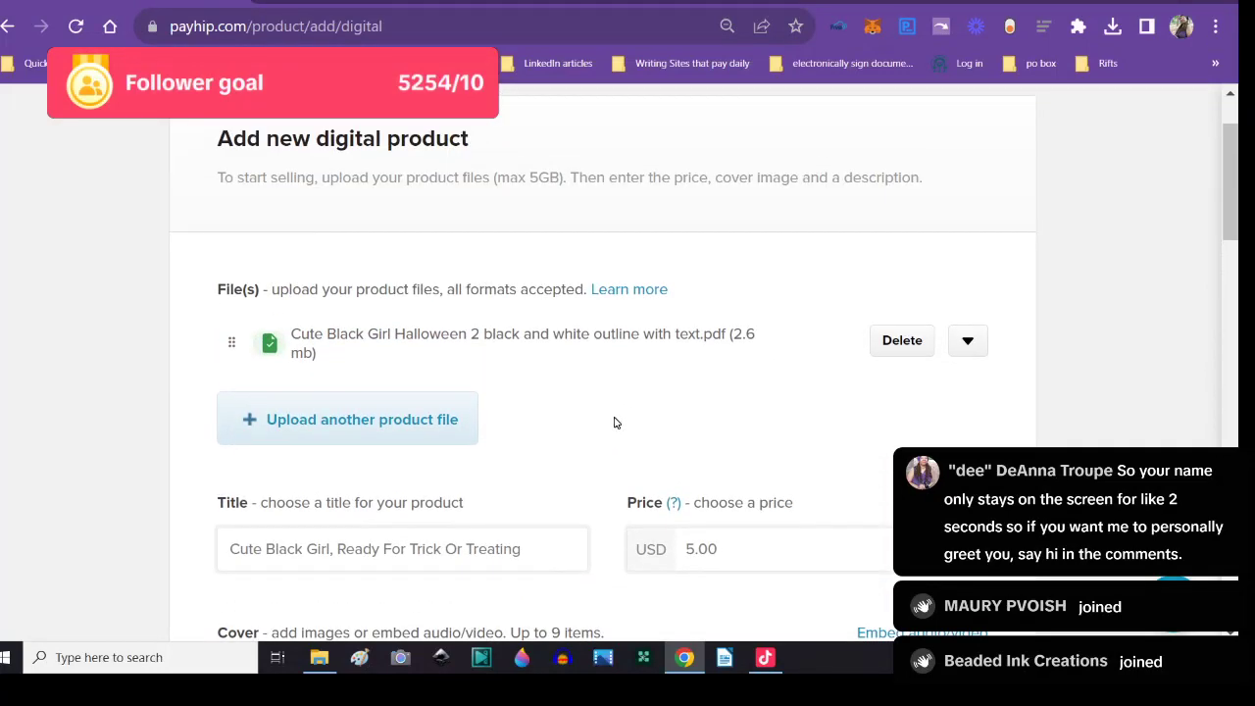
pyautogui.scroll(-10, 615, 423)
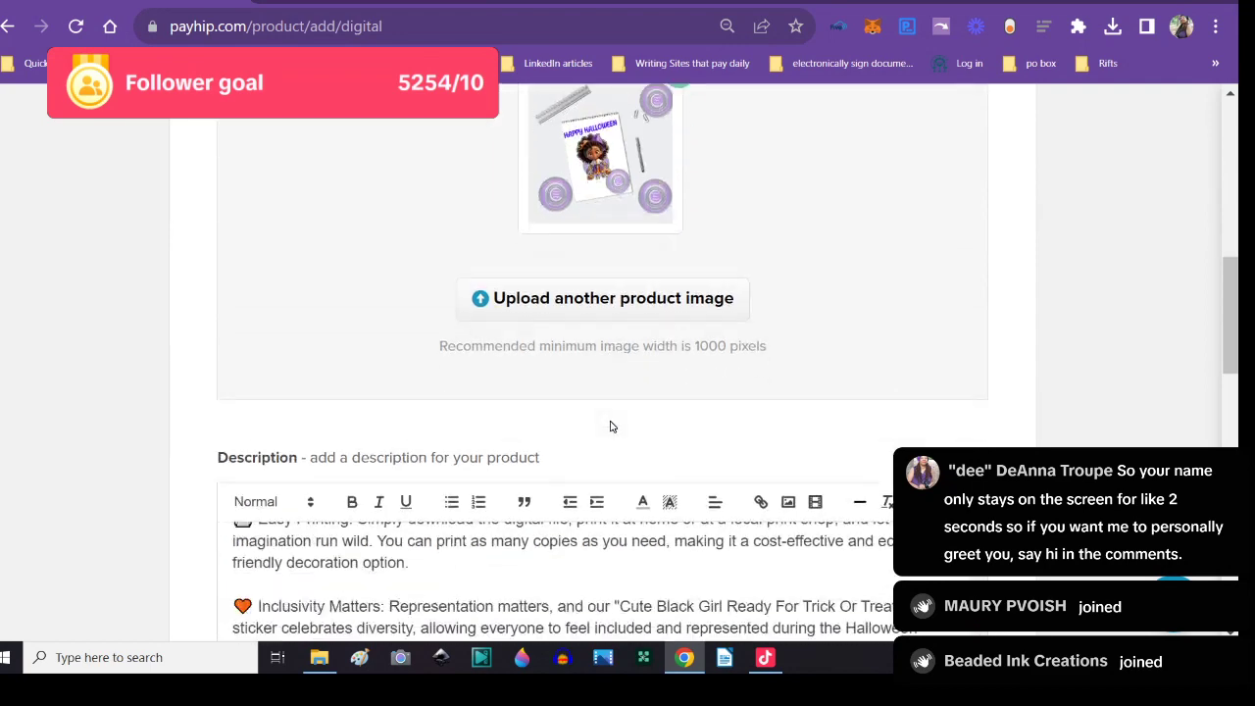
pyautogui.scroll(-5, 609, 425)
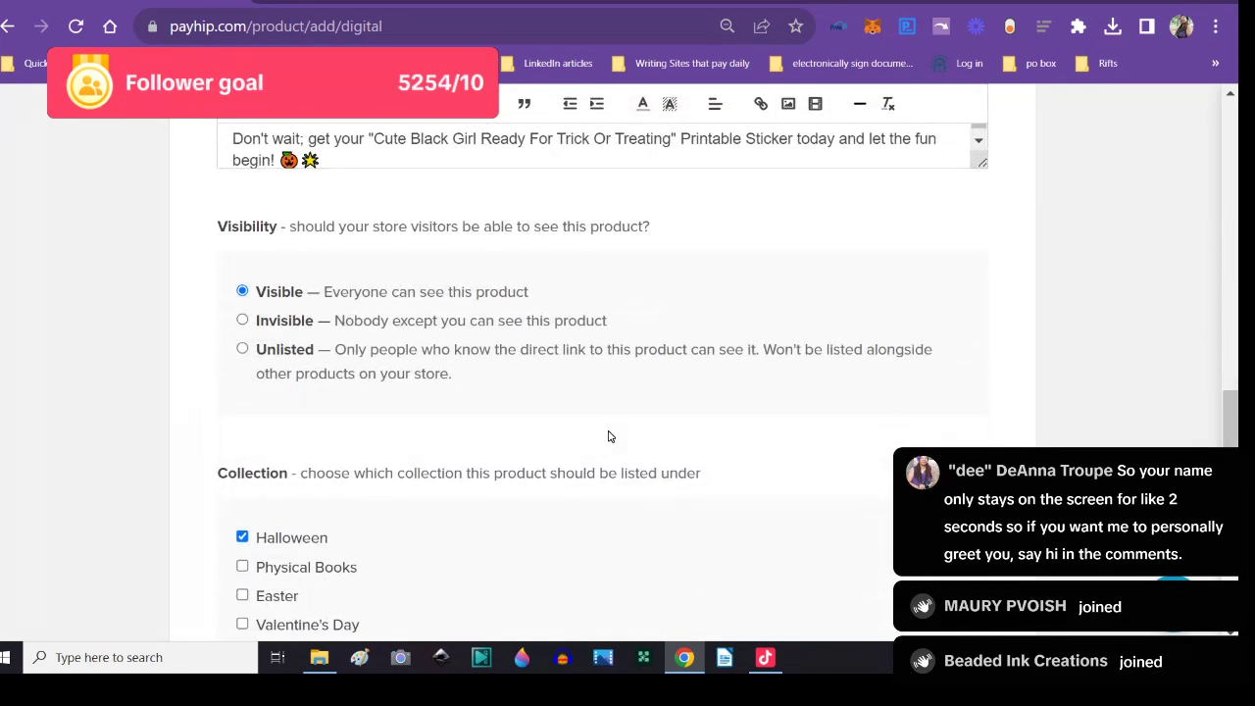
pyautogui.scroll(-1, 609, 437)
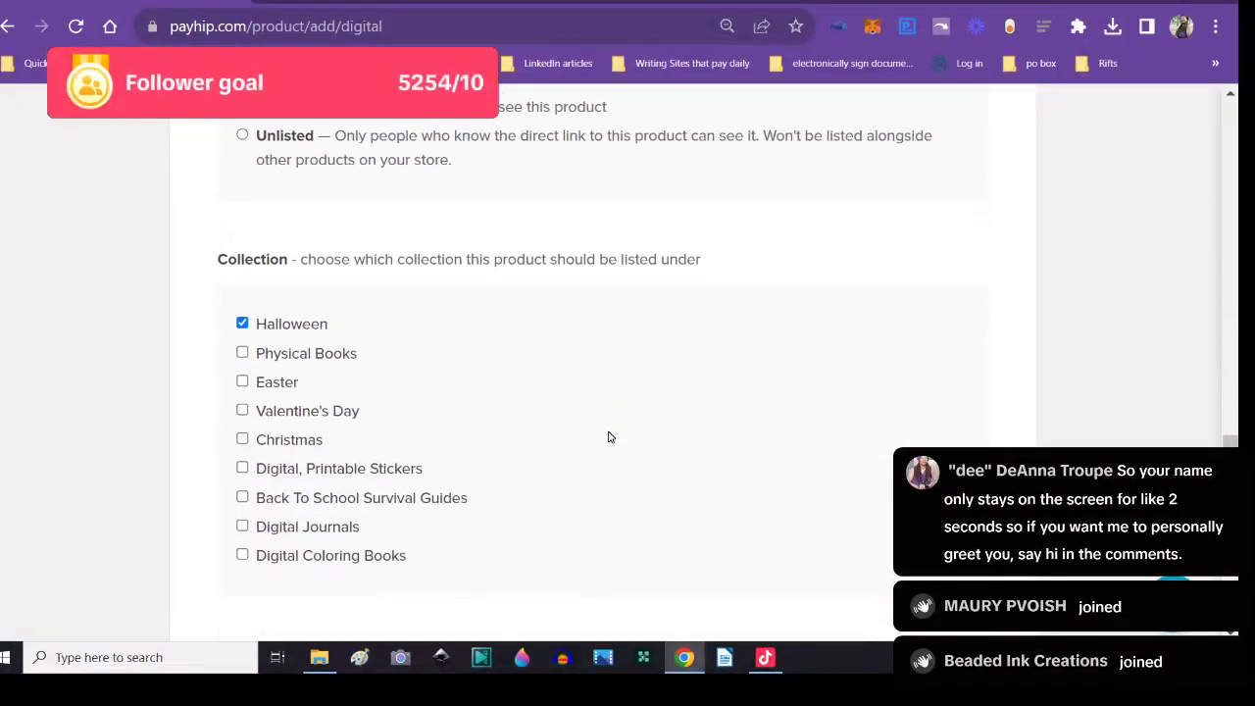
pyautogui.click(241, 468)
# - Submit the completed form to add the digital product to the store
pyautogui.scroll(-2, 613, 509)
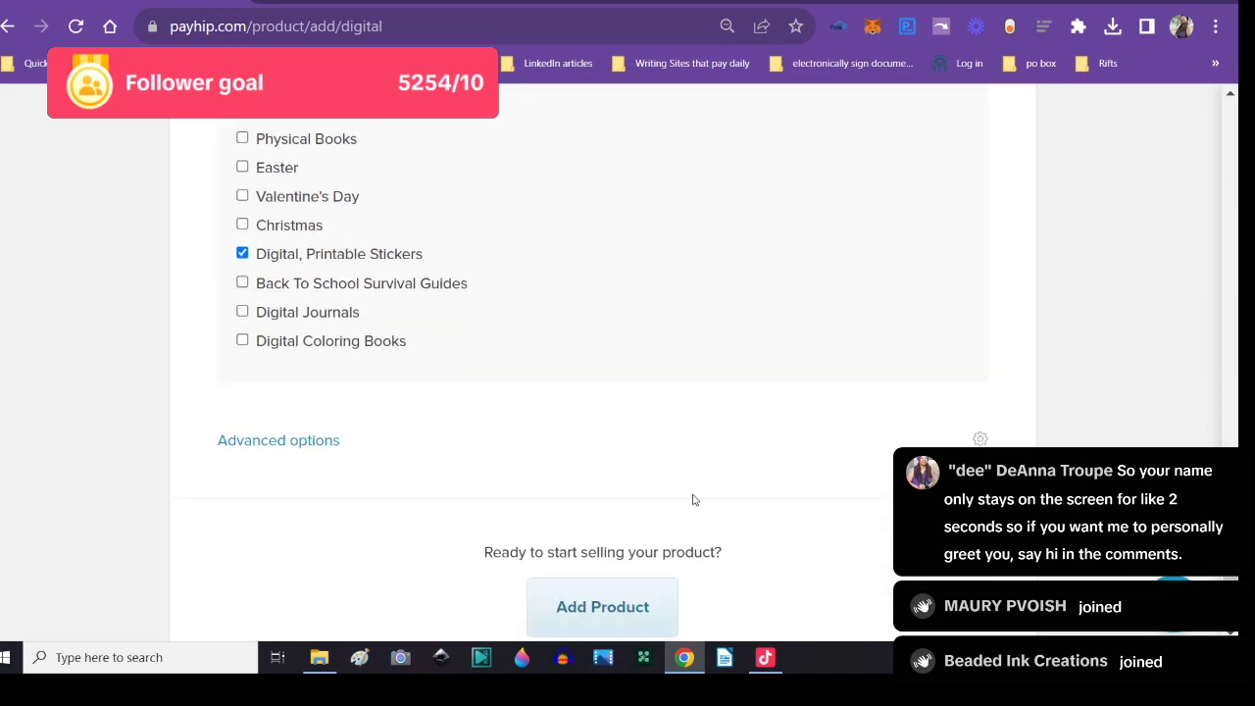
pyautogui.scroll(-1, 775, 482)
pyautogui.click(655, 513)
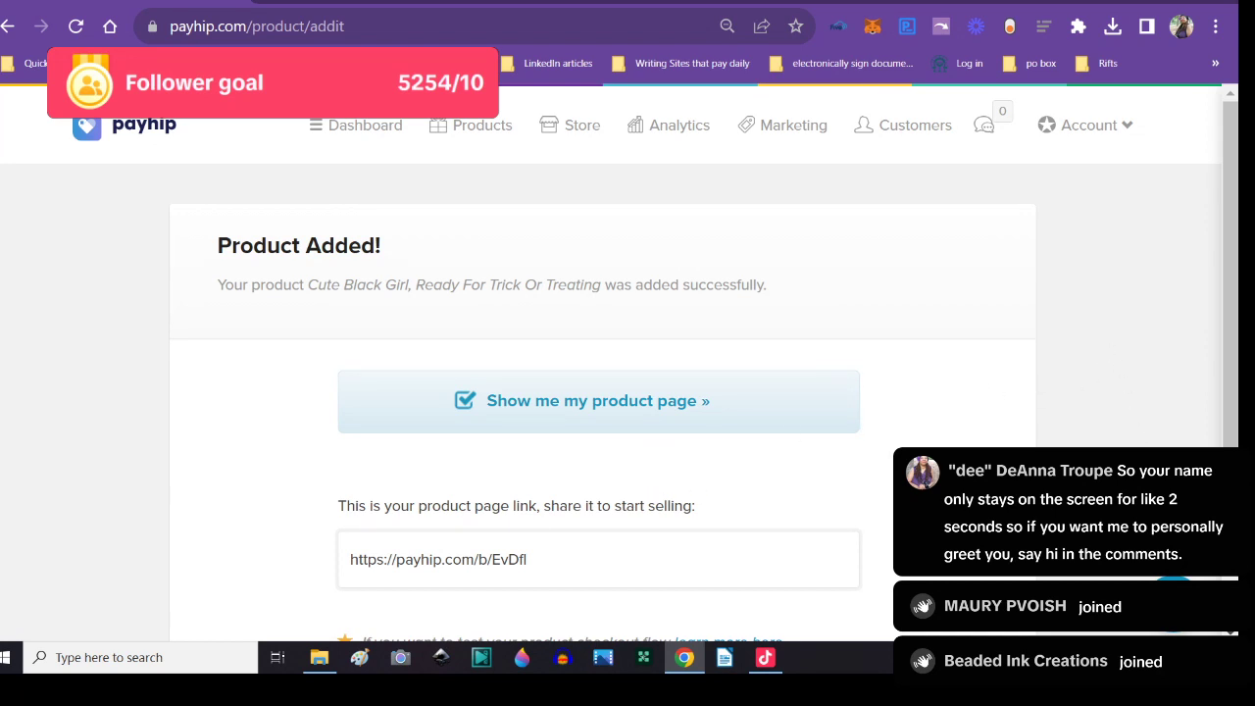
# - Look over the product confirmation page, and check the new listing in the store's products list
pyautogui.scroll(-3, 1215, 411)
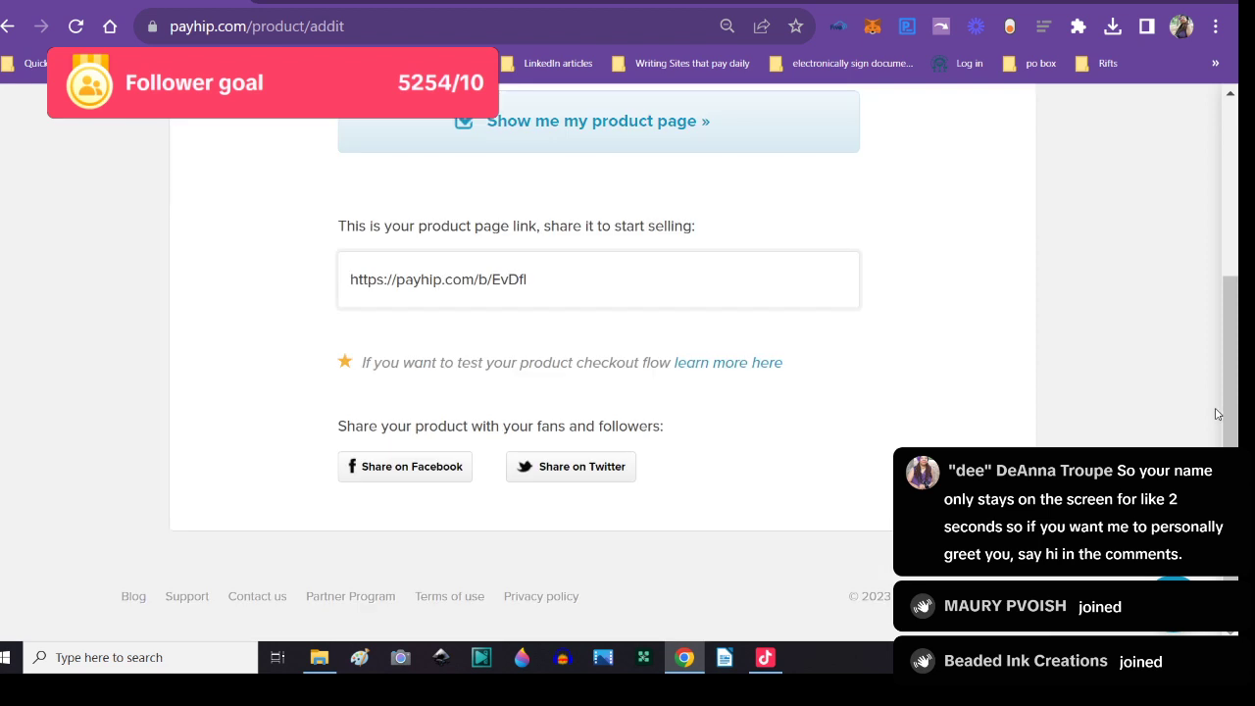
pyautogui.scroll(3, 1211, 323)
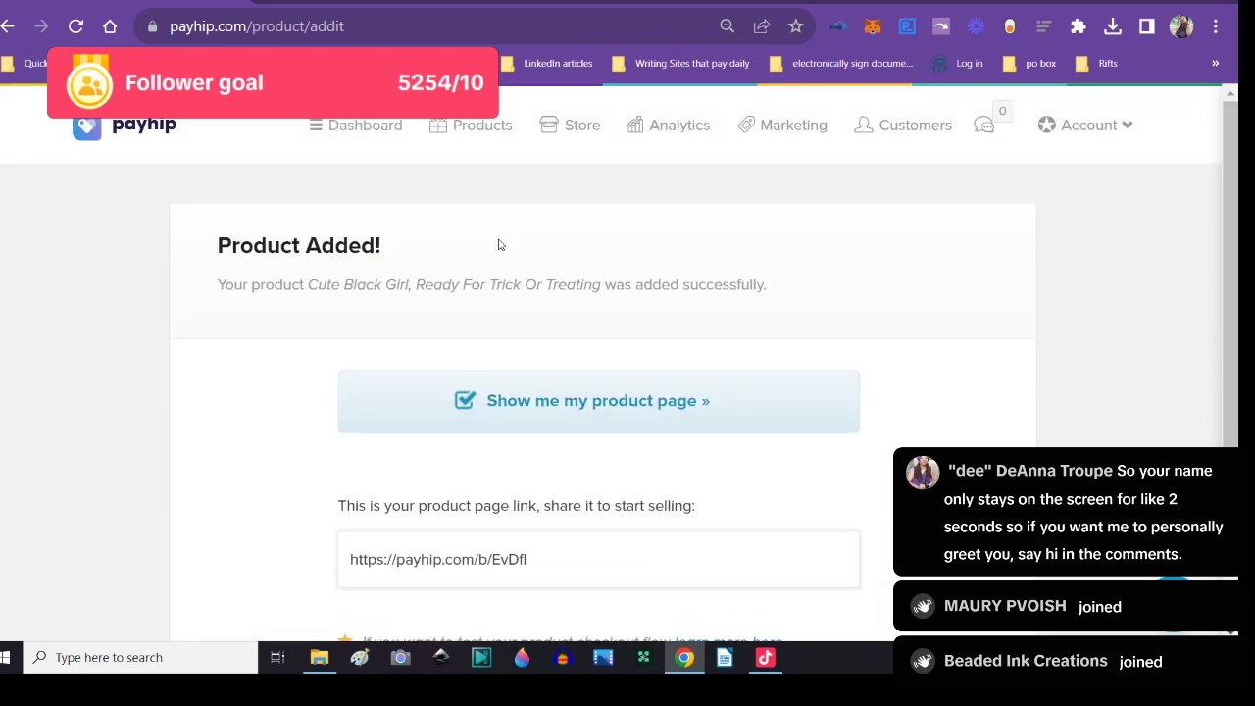
pyautogui.click(494, 137)
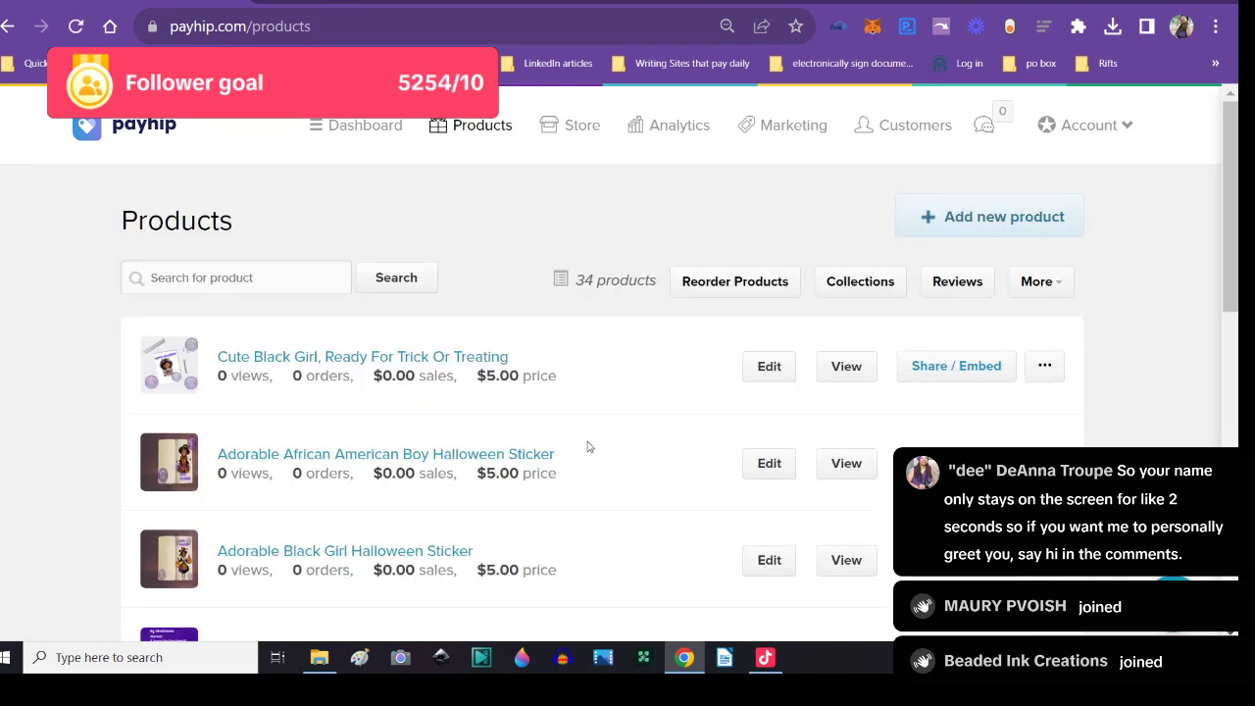
pyautogui.scroll(-1, 583, 489)
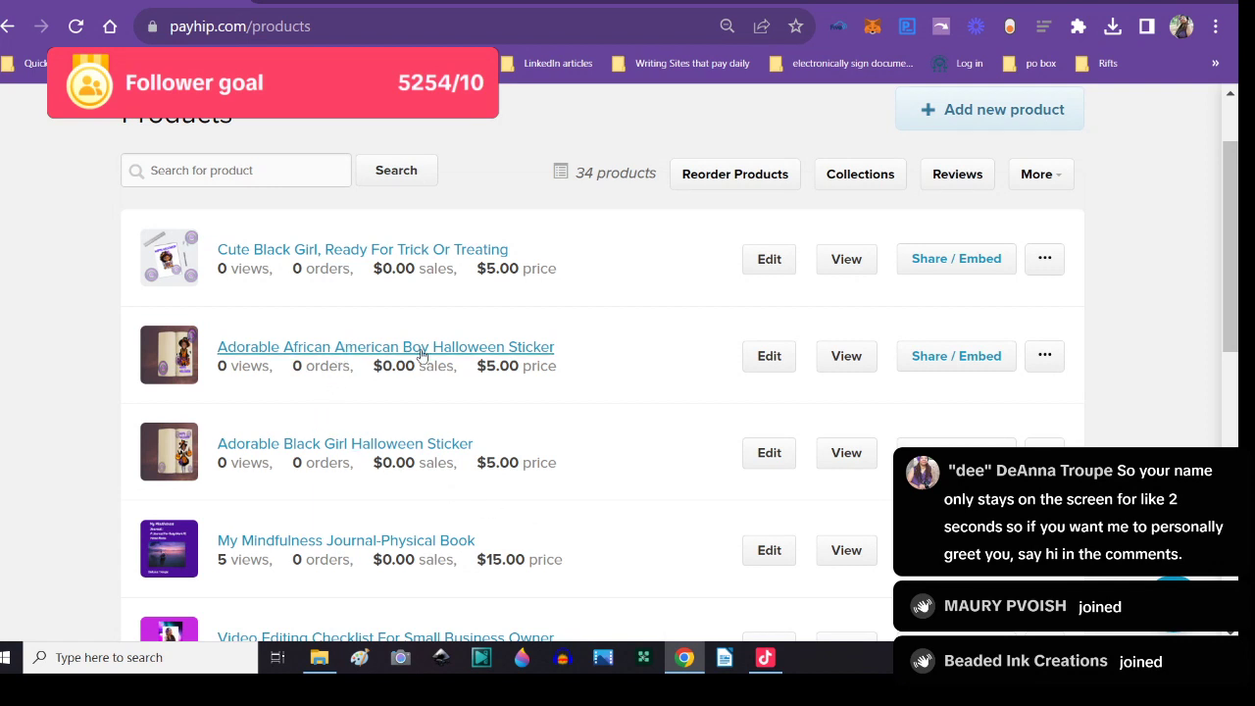
pyautogui.scroll(1, 621, 432)
pyautogui.scroll(1, 621, 432)
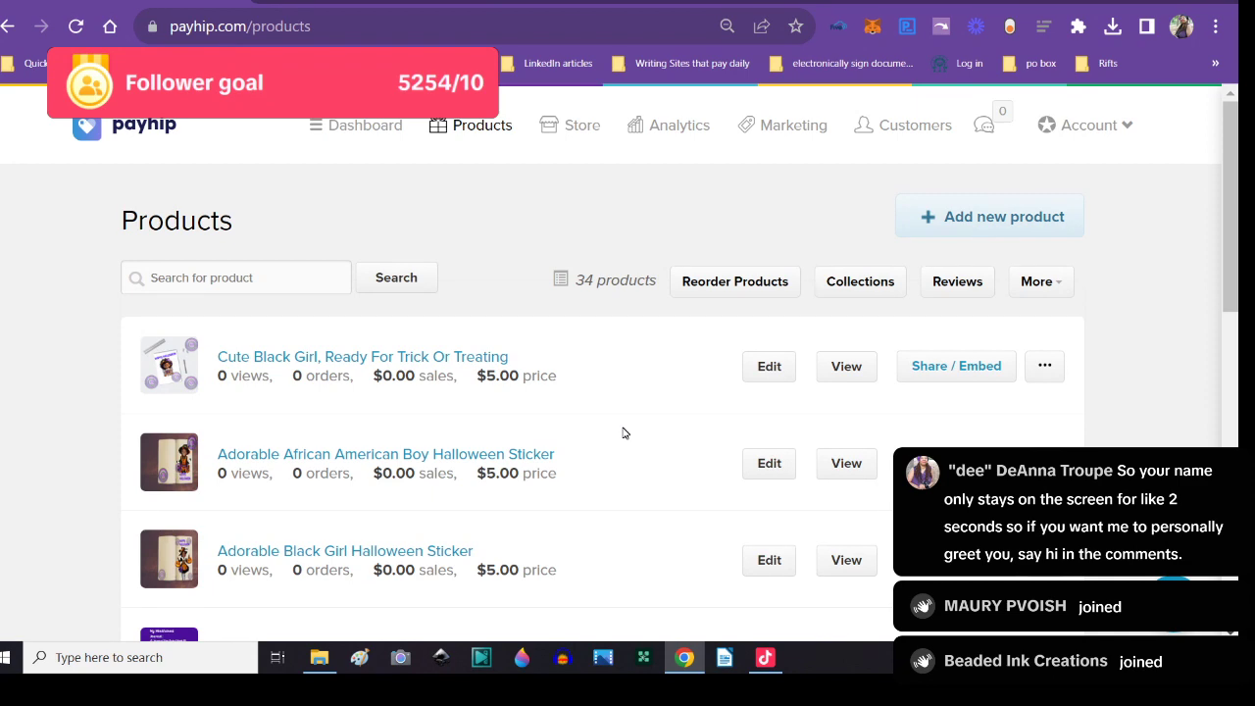
# - Browse the sticker images in the Halloween folder in File Explorer, and close the folder window
pyautogui.click(320, 655)
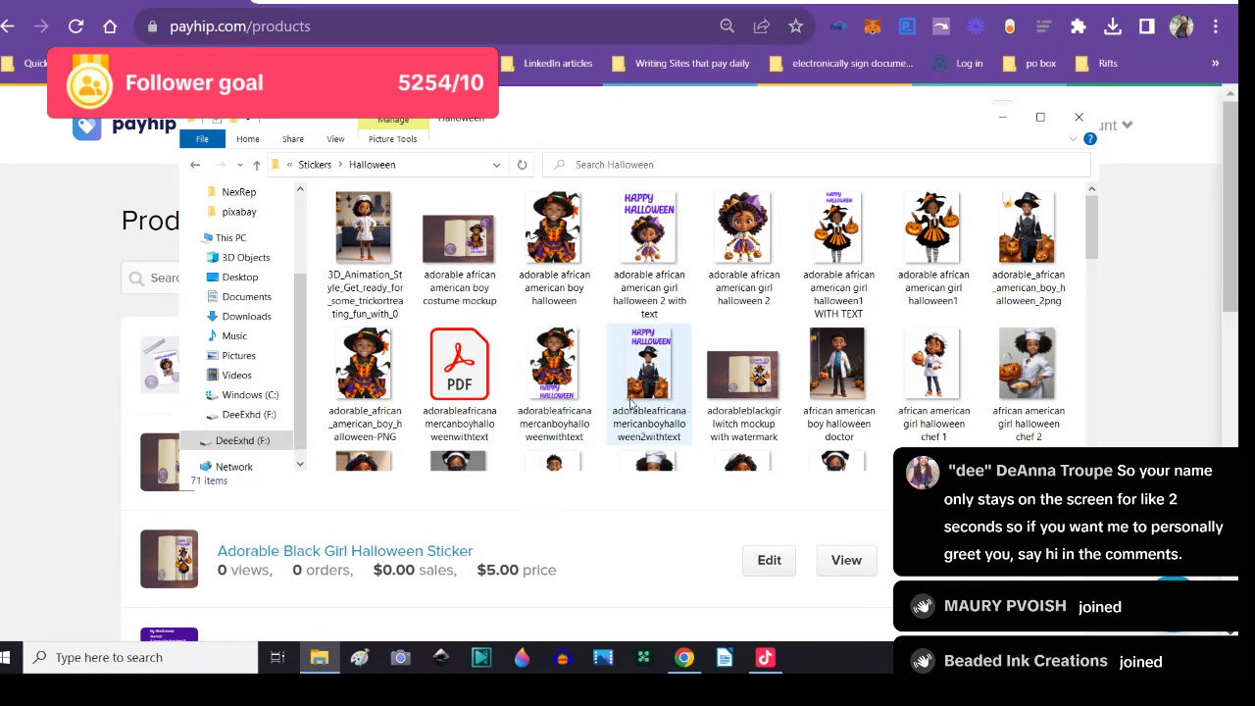
pyautogui.scroll(-1, 730, 466)
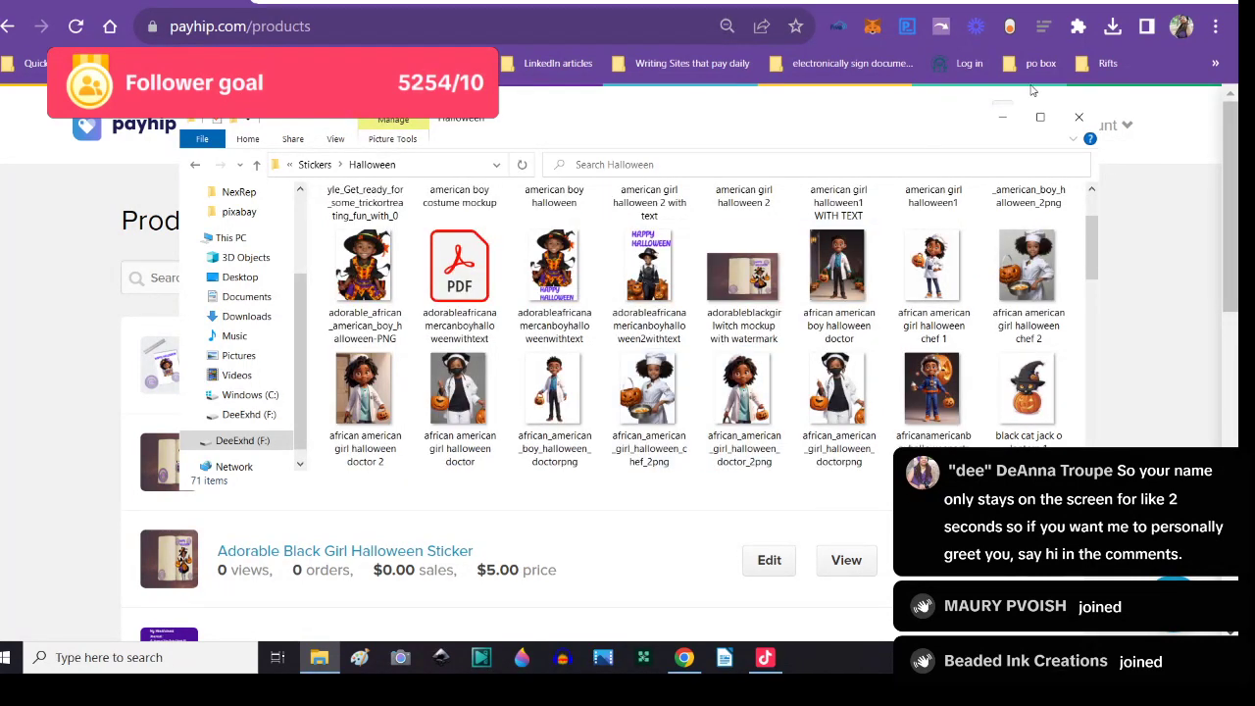
pyautogui.click(1078, 120)
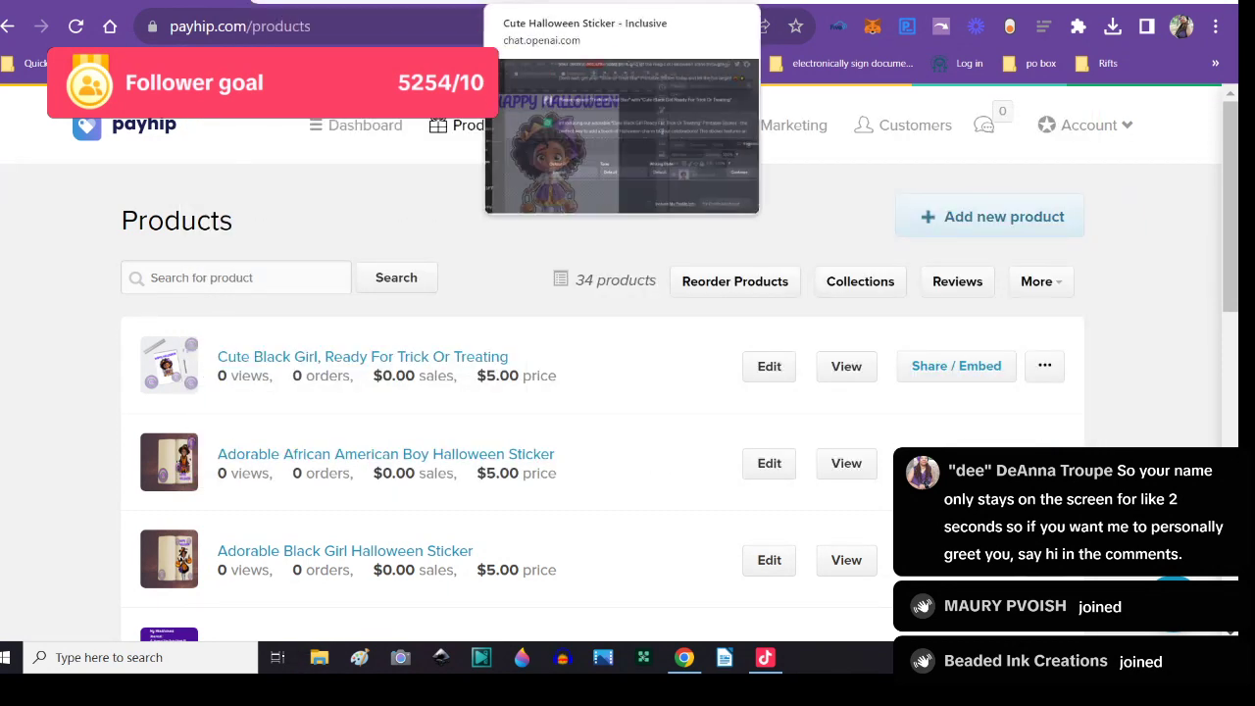
# - Switch to Photopea and close the open Happy Halloween girl sticker document
pyautogui.click(568, 2)
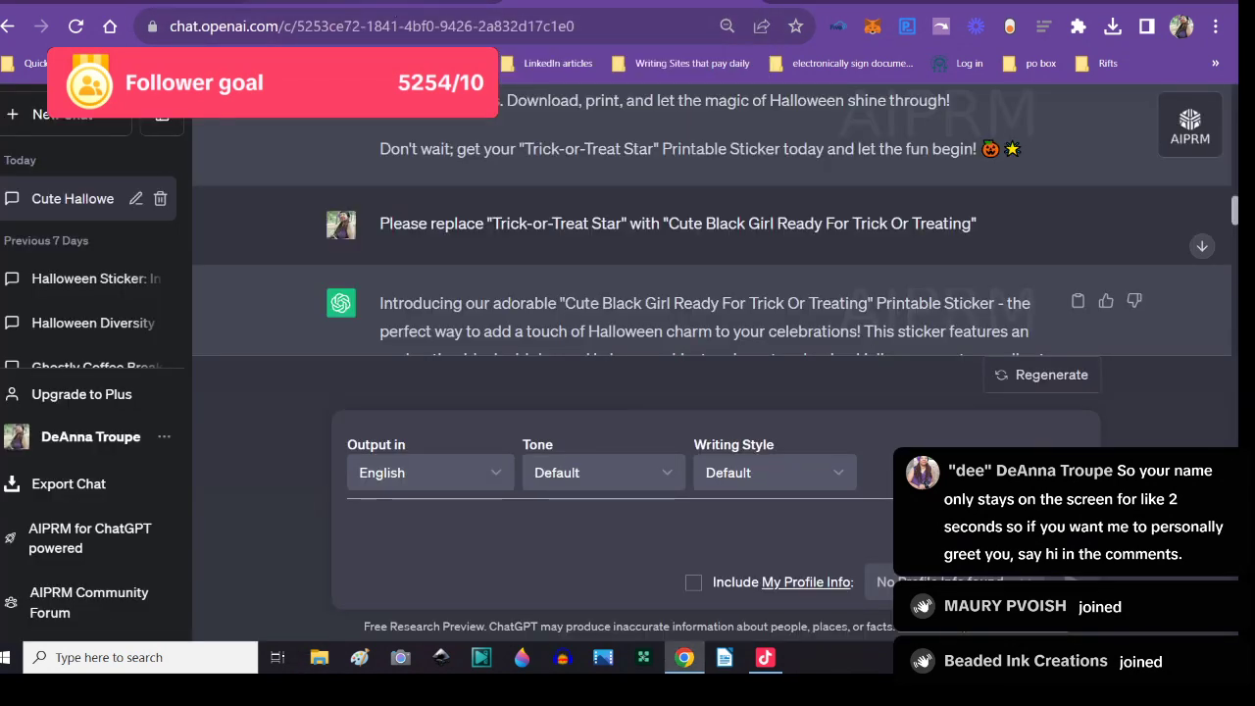
pyautogui.click(381, 5)
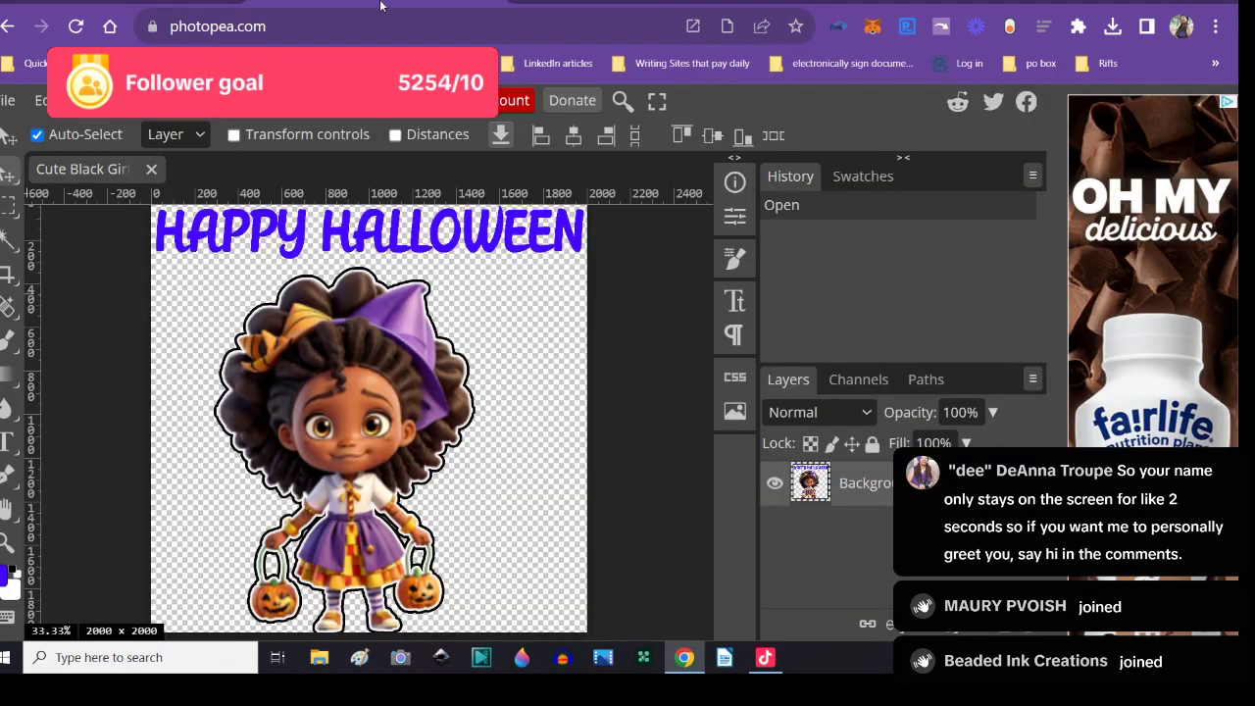
pyautogui.click(149, 170)
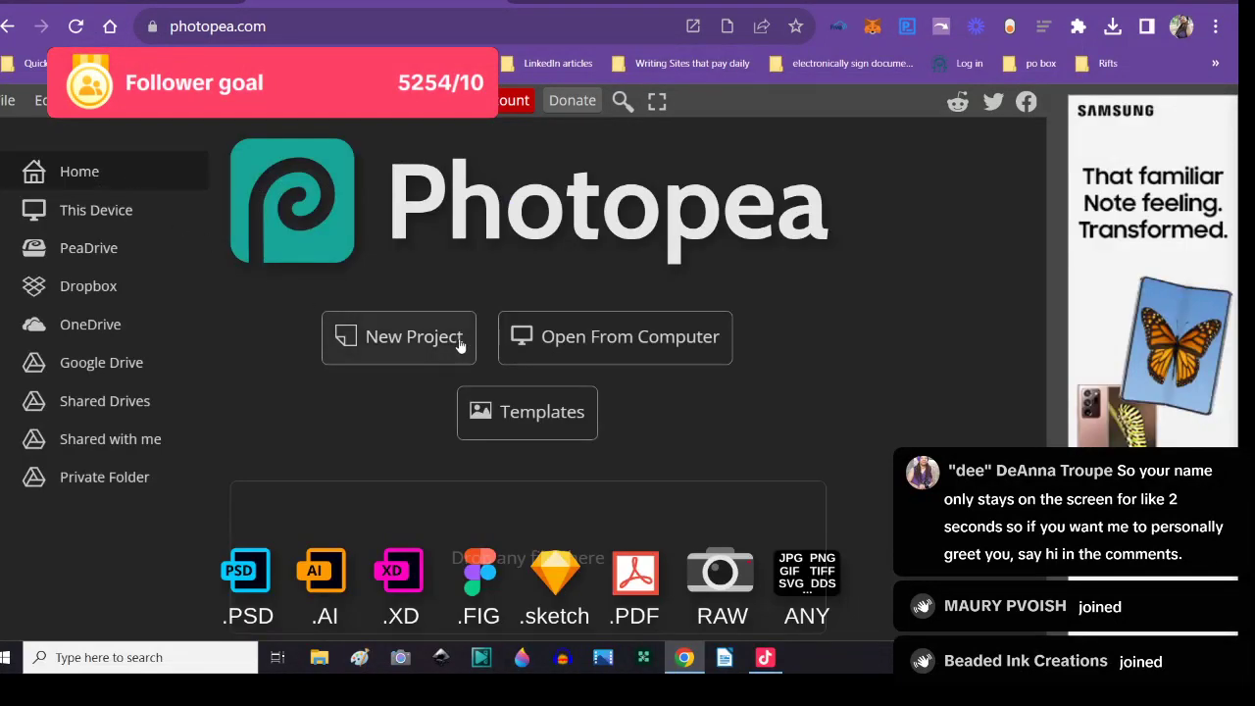
# - Start a new project and name it Sticker
pyautogui.click(414, 336)
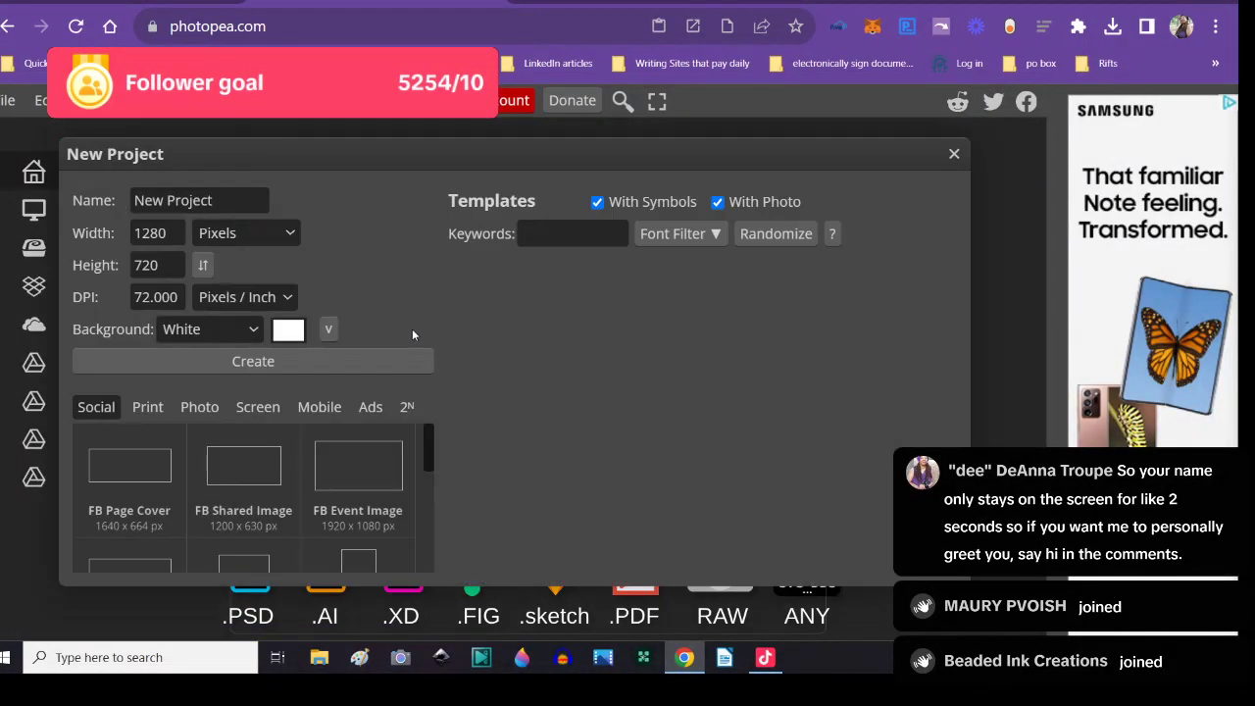
pyautogui.click(224, 201)
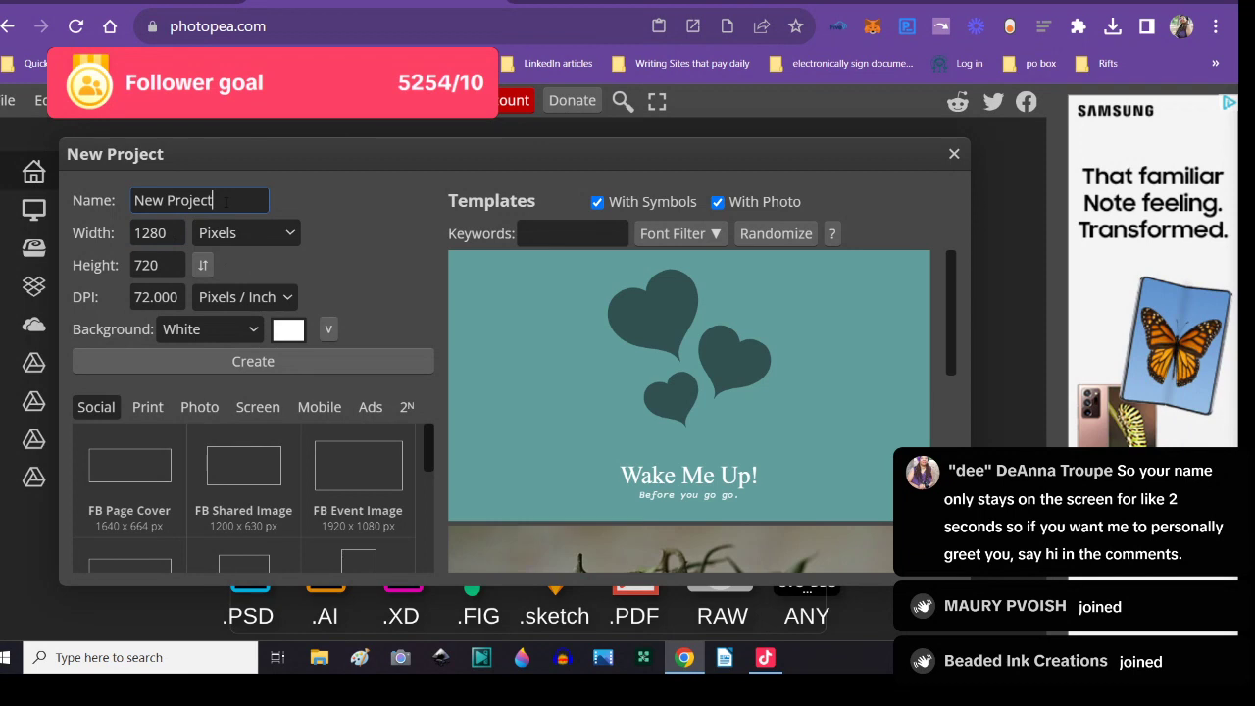
pyautogui.hotkey('ctrl', 'a')
pyautogui.press('Right')
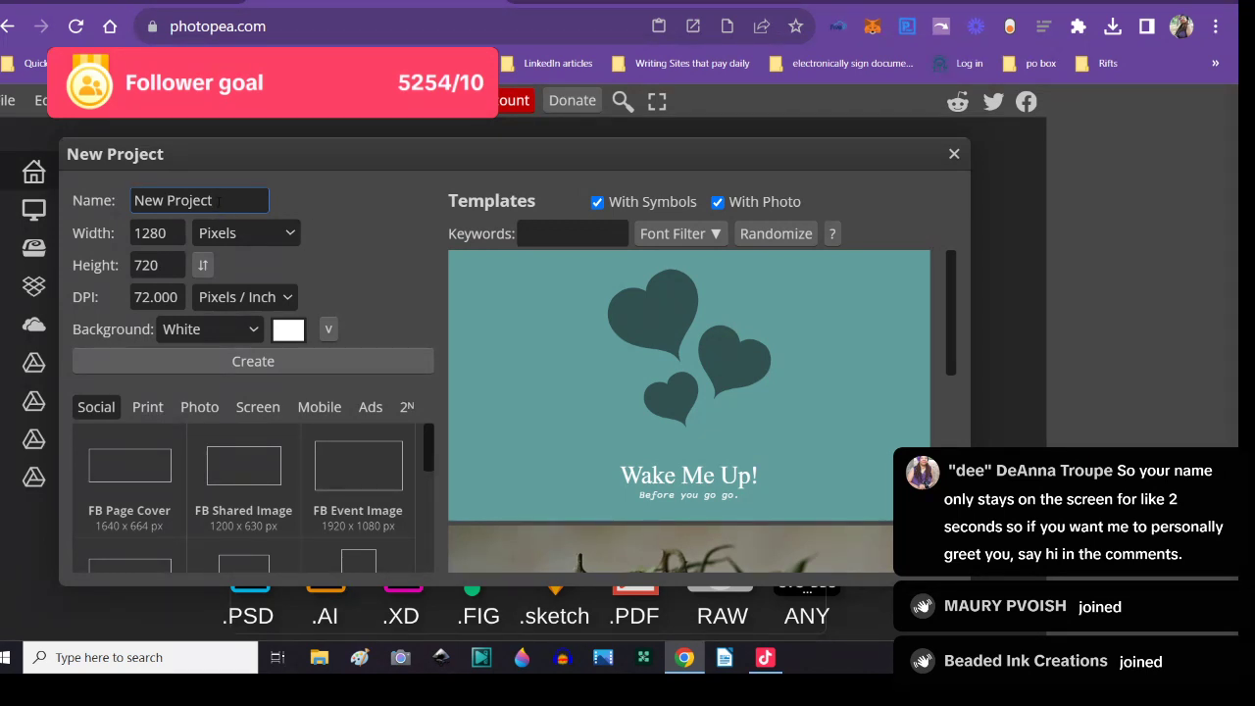
pyautogui.hotkey('ctrl', 'a')
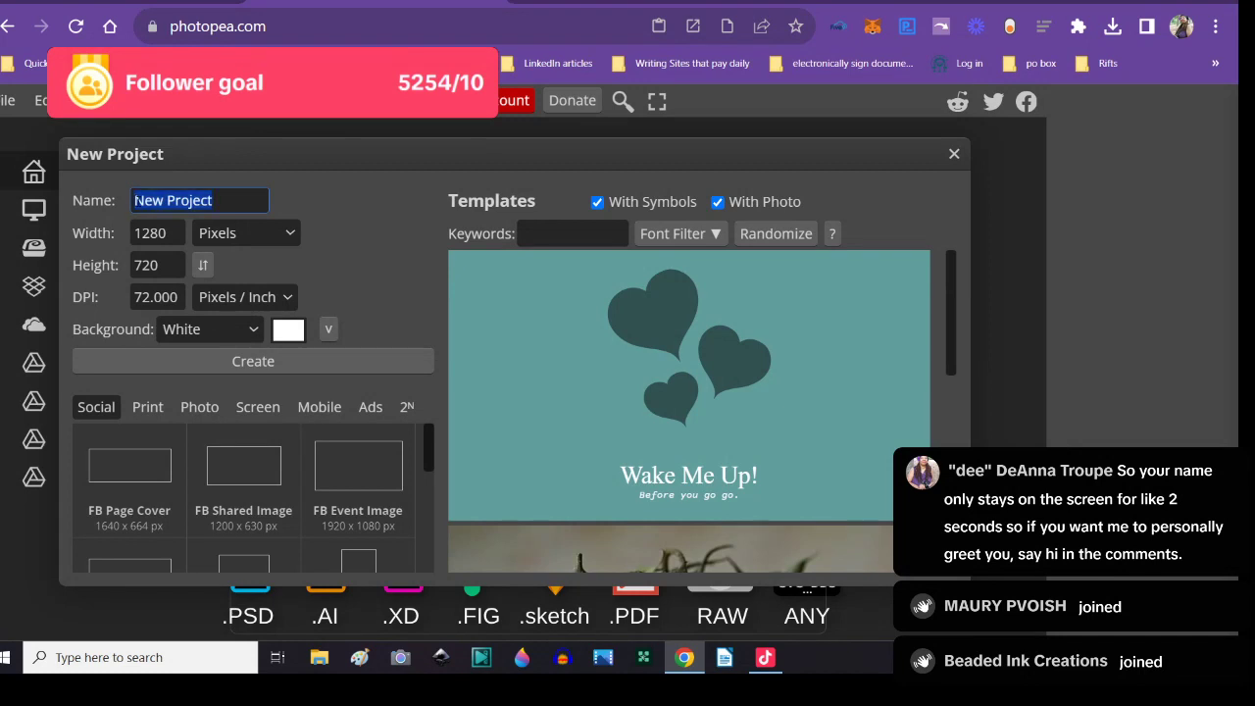
pyautogui.write('St')
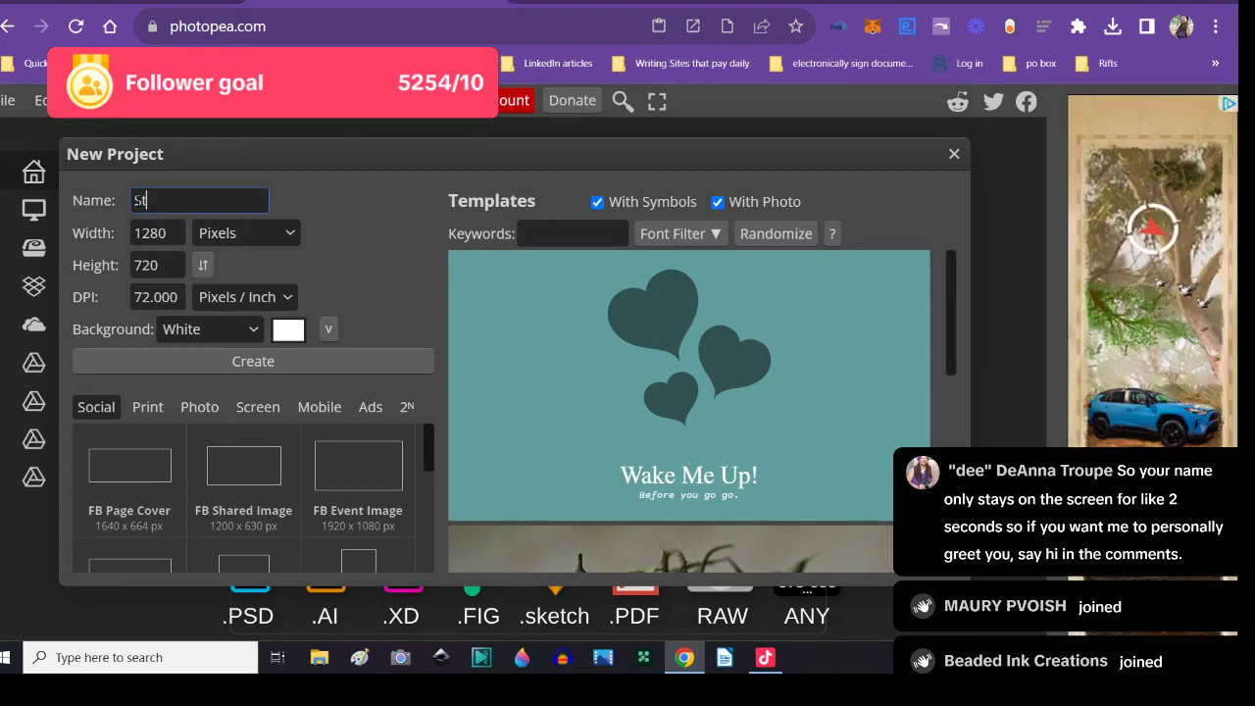
pyautogui.write('icker')
pyautogui.hotkey('ctrl', 'a')
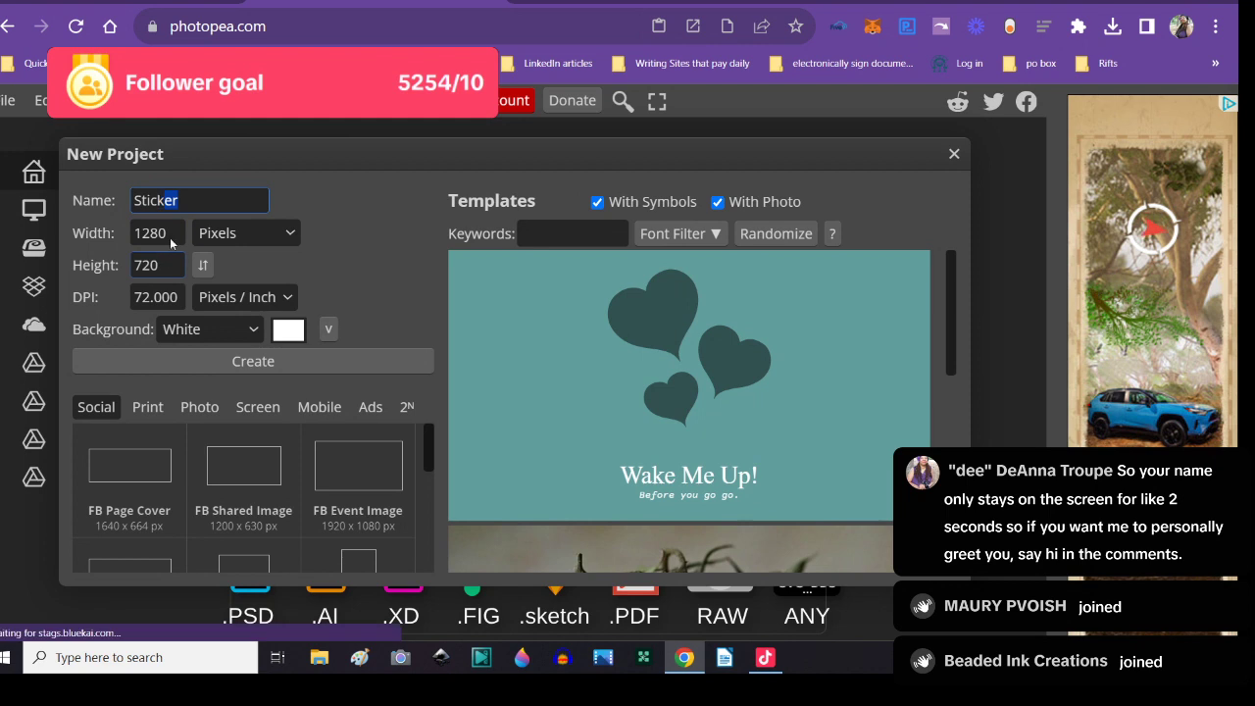
pyautogui.press('Right')
# - Set the new project's background to Transparent and its height to 2000 pixels
pyautogui.click(147, 296)
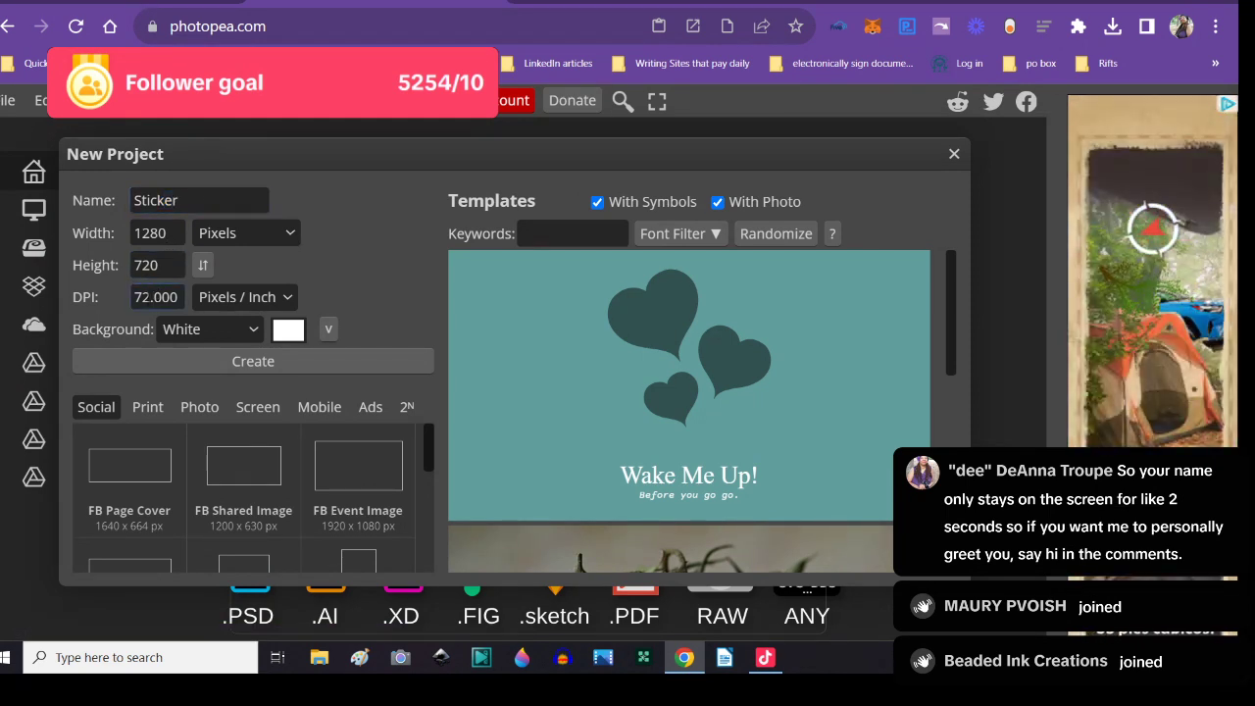
pyautogui.click(245, 330)
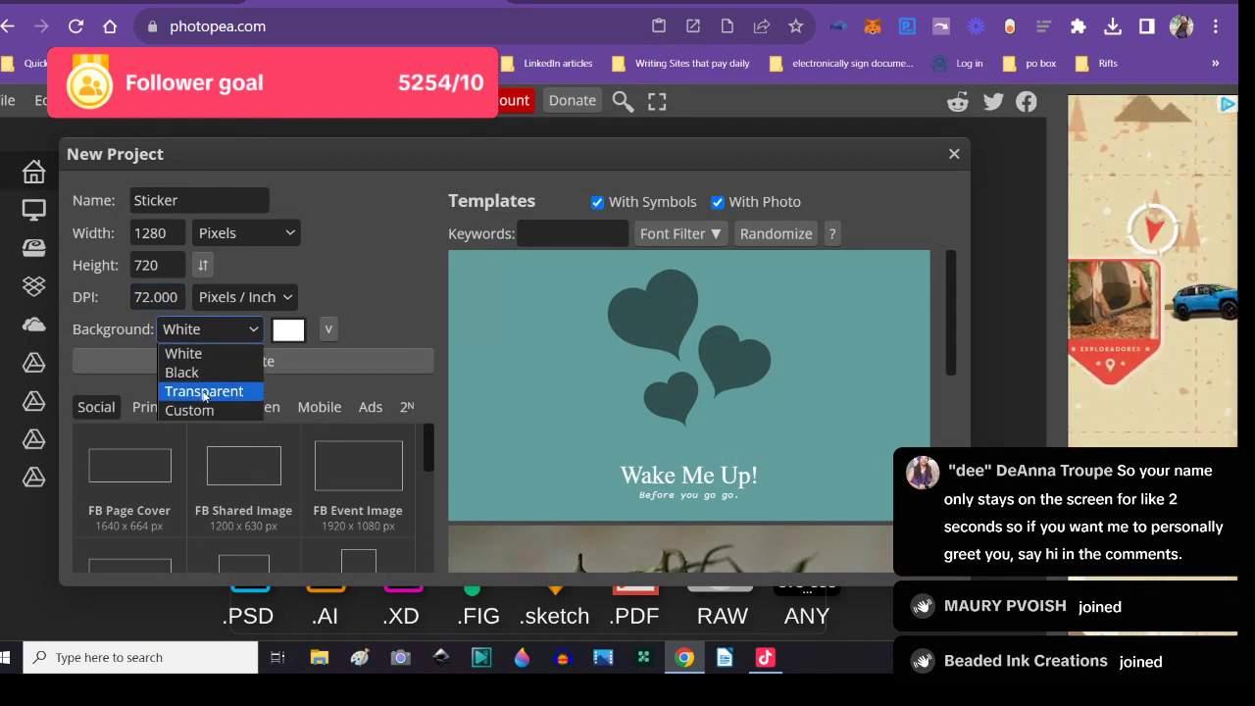
pyautogui.click(204, 391)
pyautogui.moveTo(158, 265); pyautogui.dragTo(125, 265)
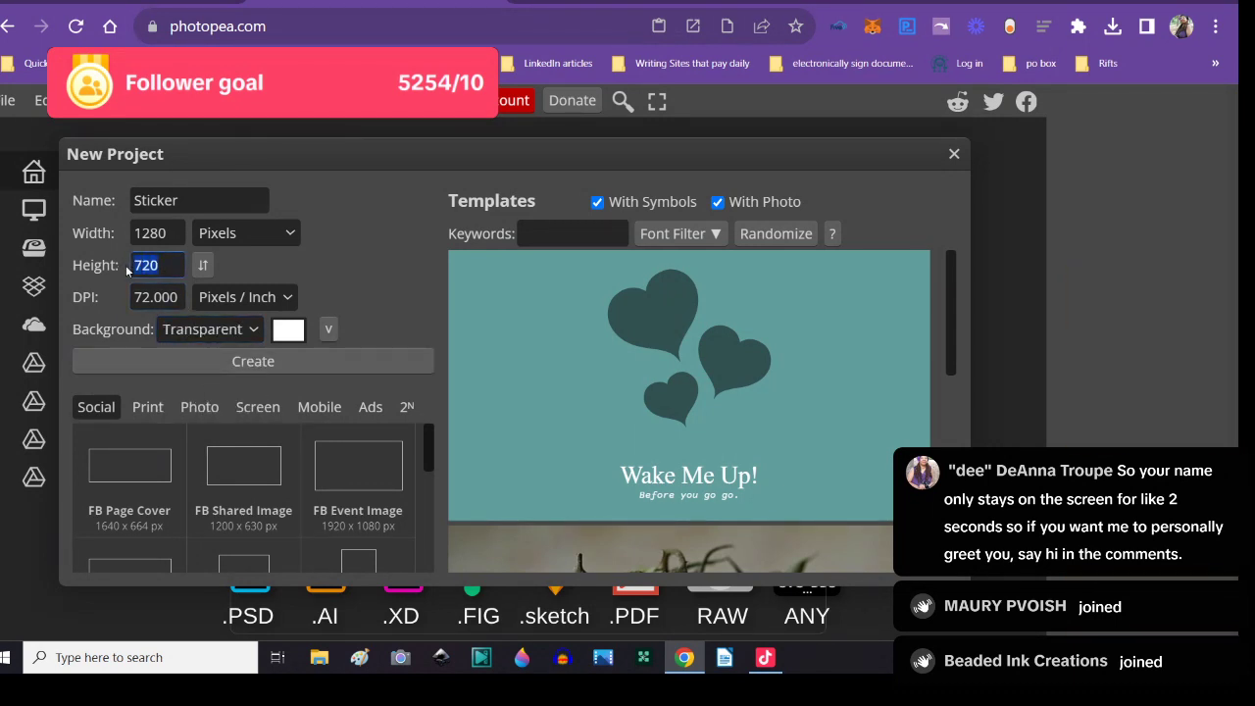
pyautogui.write('2000')
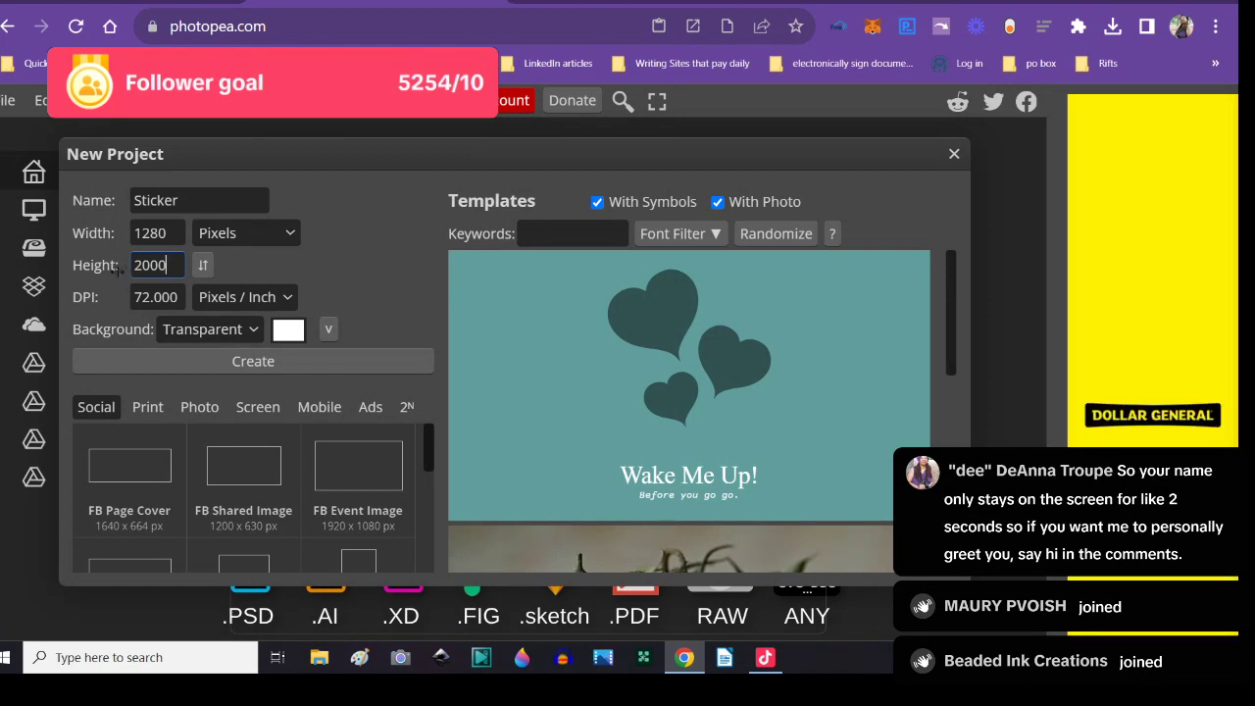
# - Set the resolution to 300 pixels per inch and the width to 2000 pixels, and create the project
pyautogui.click(138, 296)
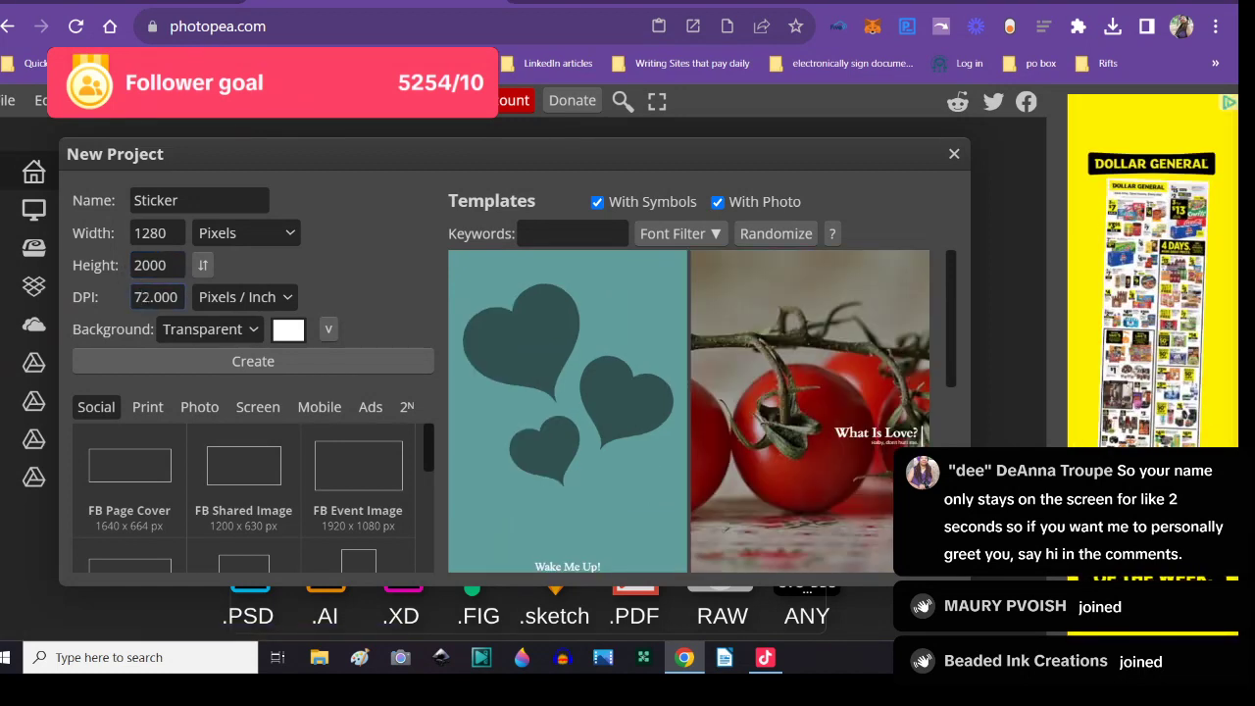
pyautogui.doubleClick(145, 296)
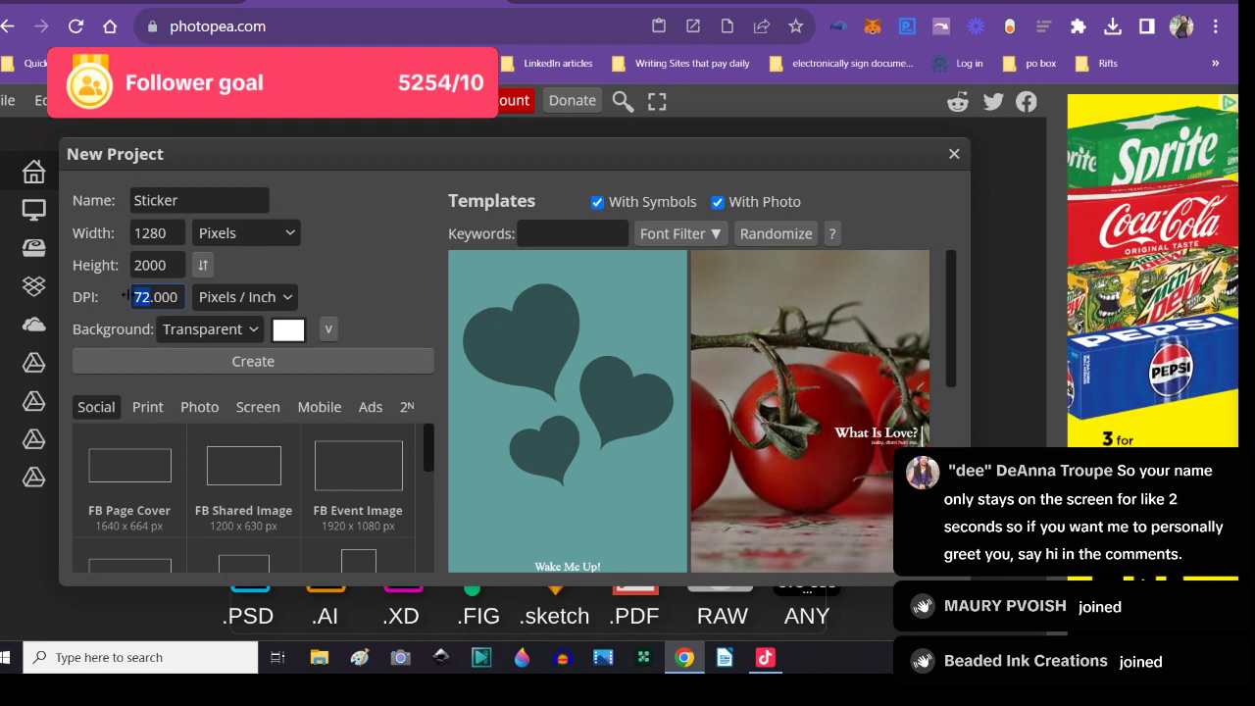
pyautogui.write('300')
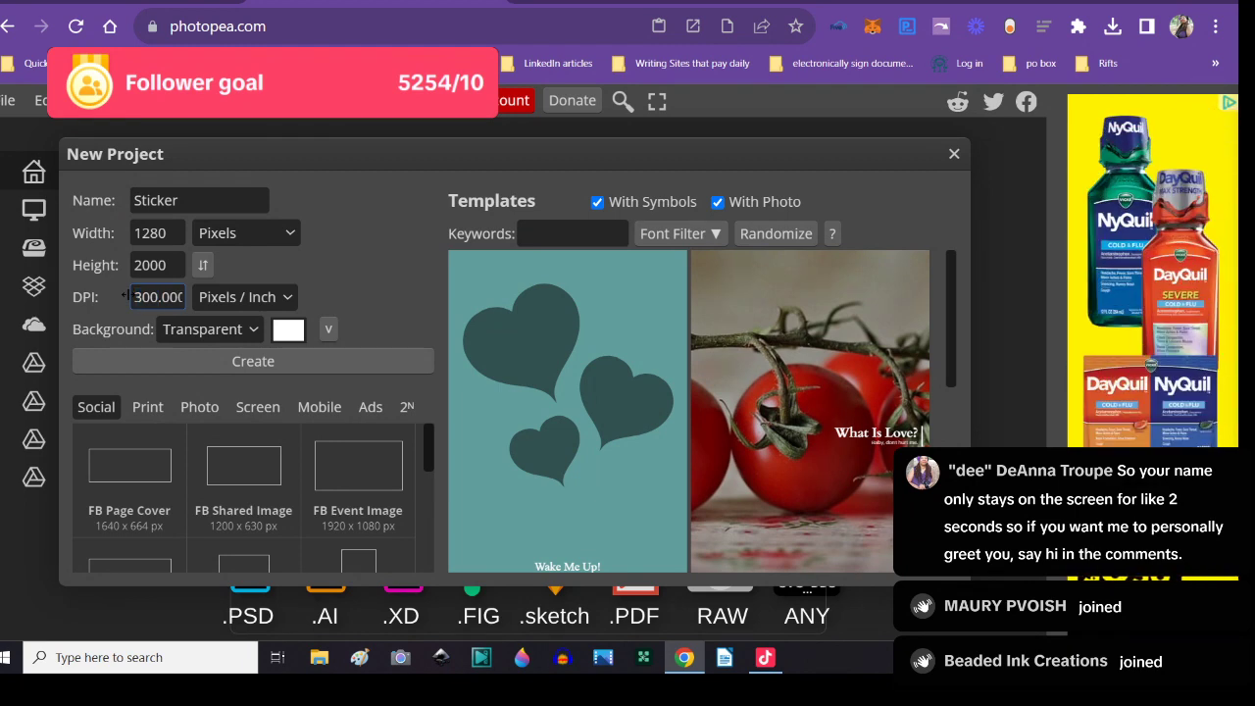
pyautogui.moveTo(169, 233); pyautogui.dragTo(119, 228)
pyautogui.write('2')
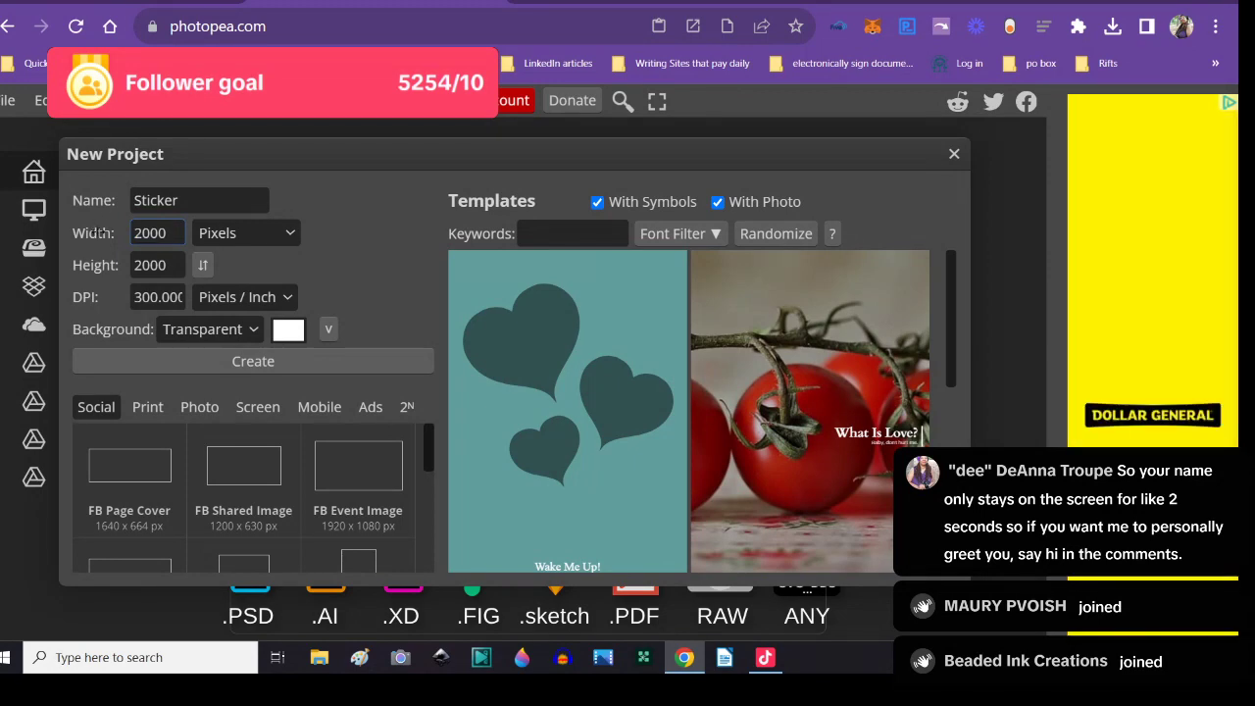
pyautogui.click(132, 357)
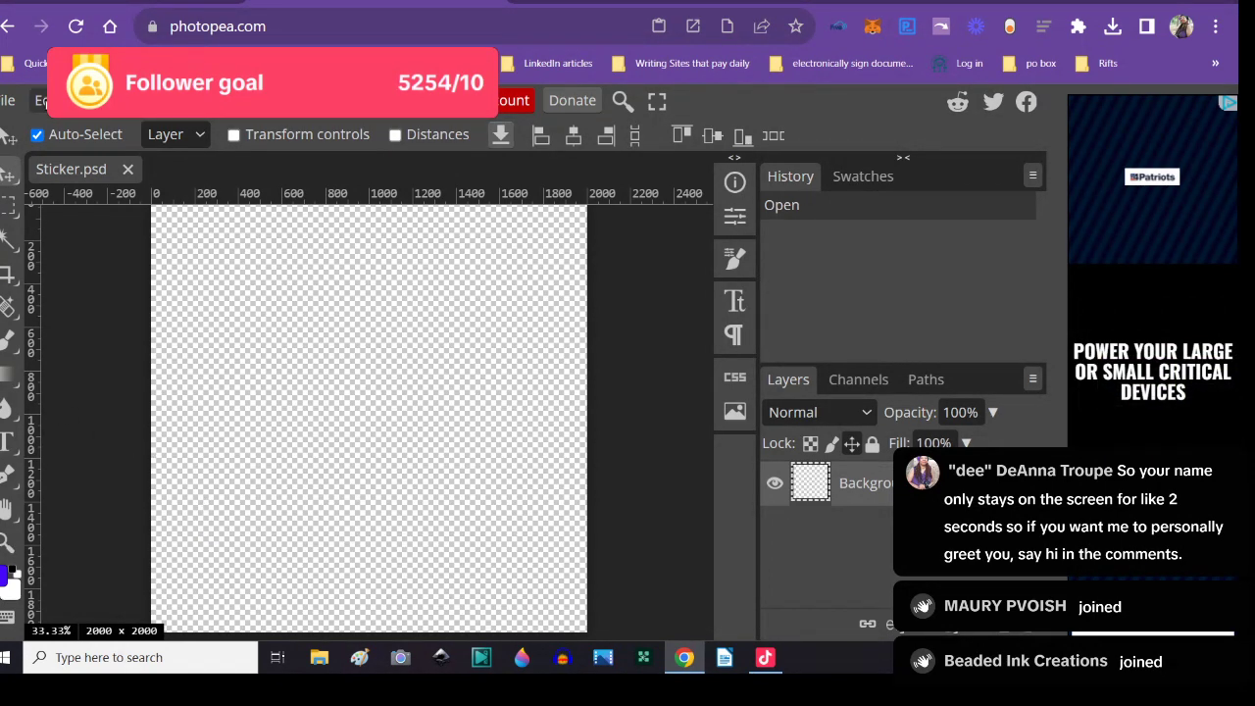
# - Place the image adorable_african_american_boy_halloween_2png from the Halloween folder into the document and rasterize its layer
pyautogui.click(10, 100)
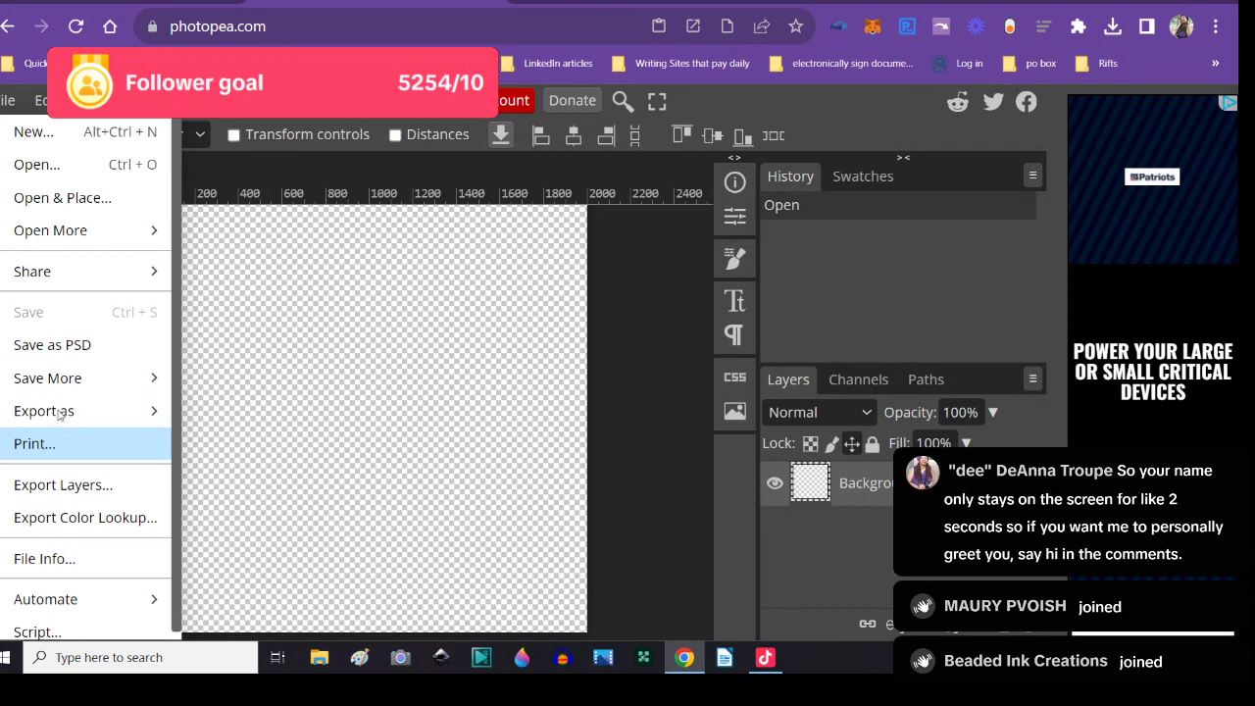
pyautogui.click(59, 204)
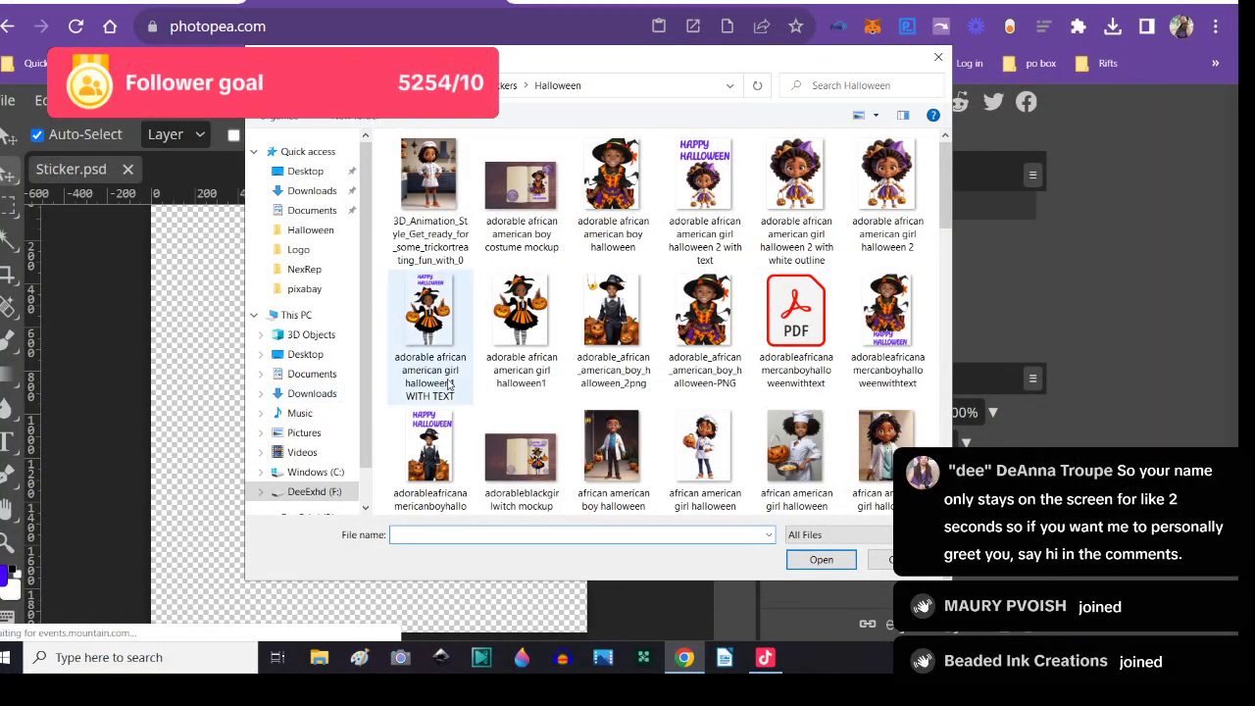
pyautogui.click(636, 333)
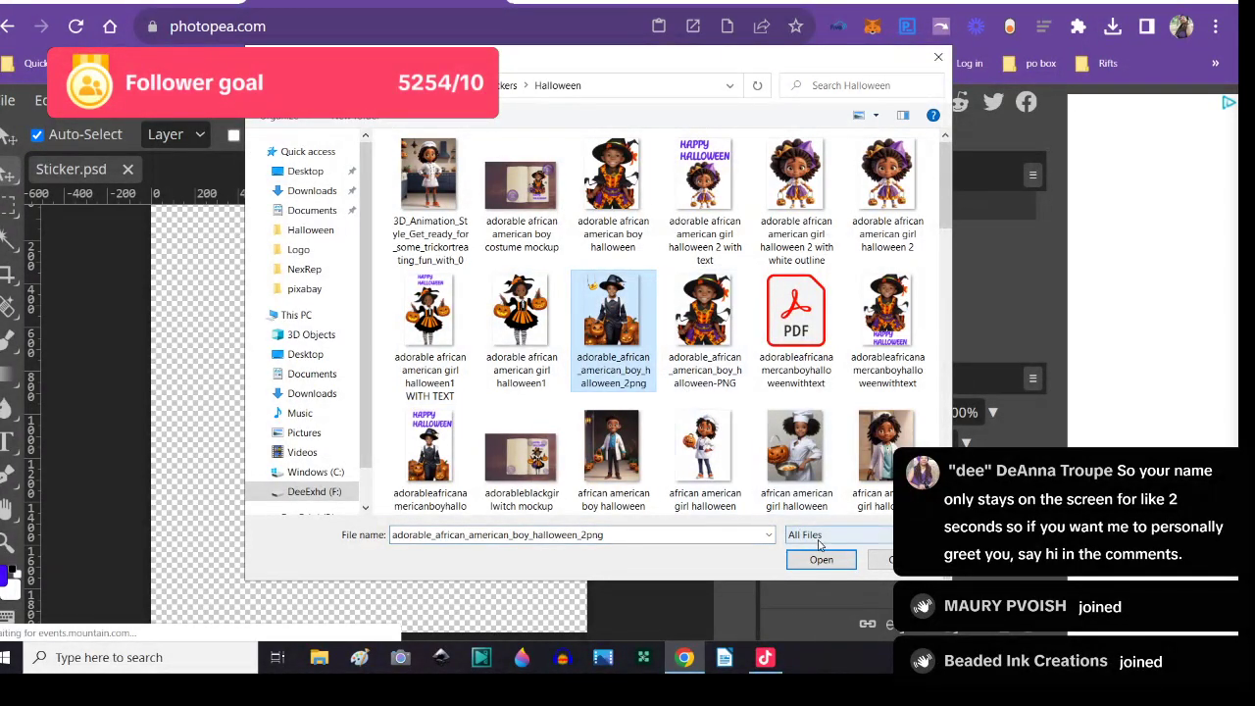
pyautogui.click(831, 567)
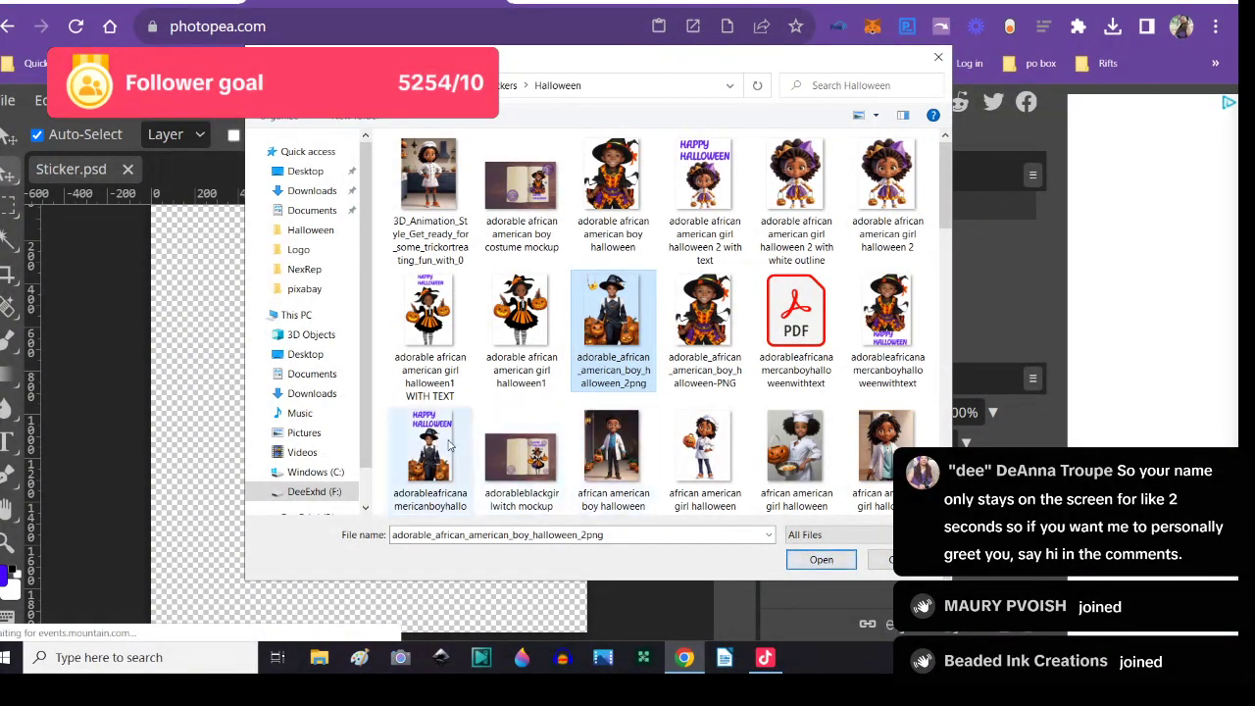
pyautogui.click(832, 566)
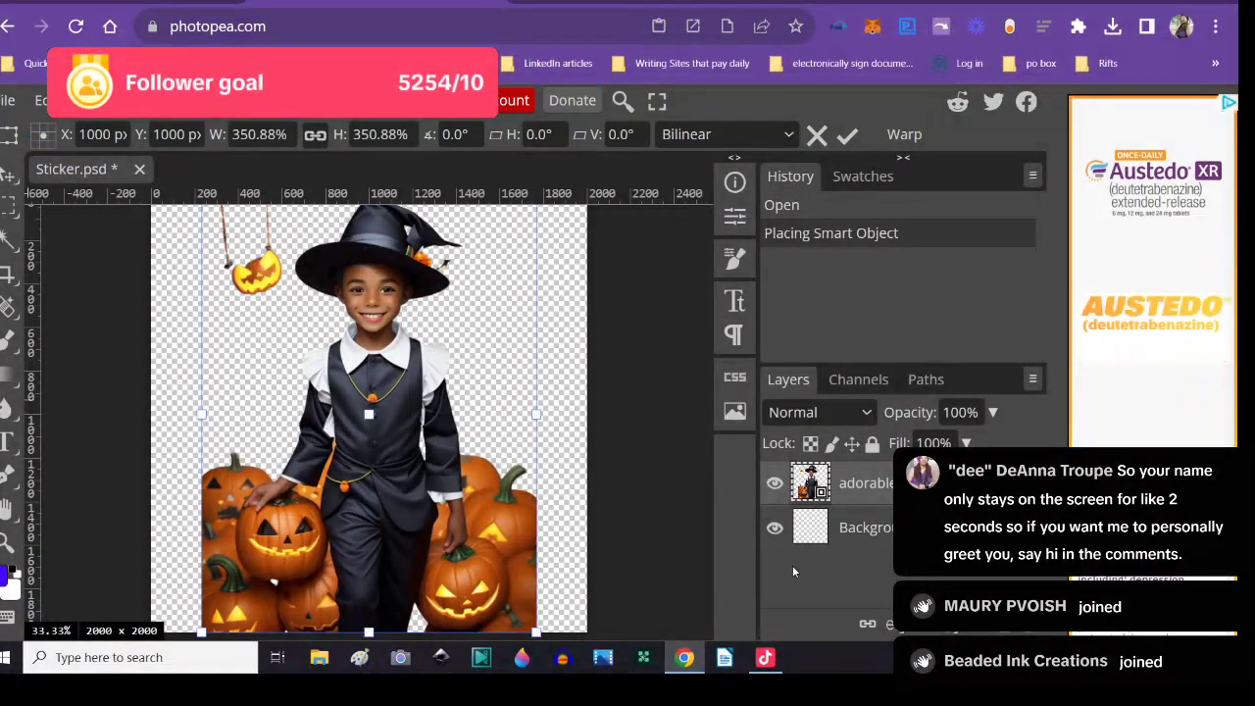
pyautogui.rightClick(888, 490)
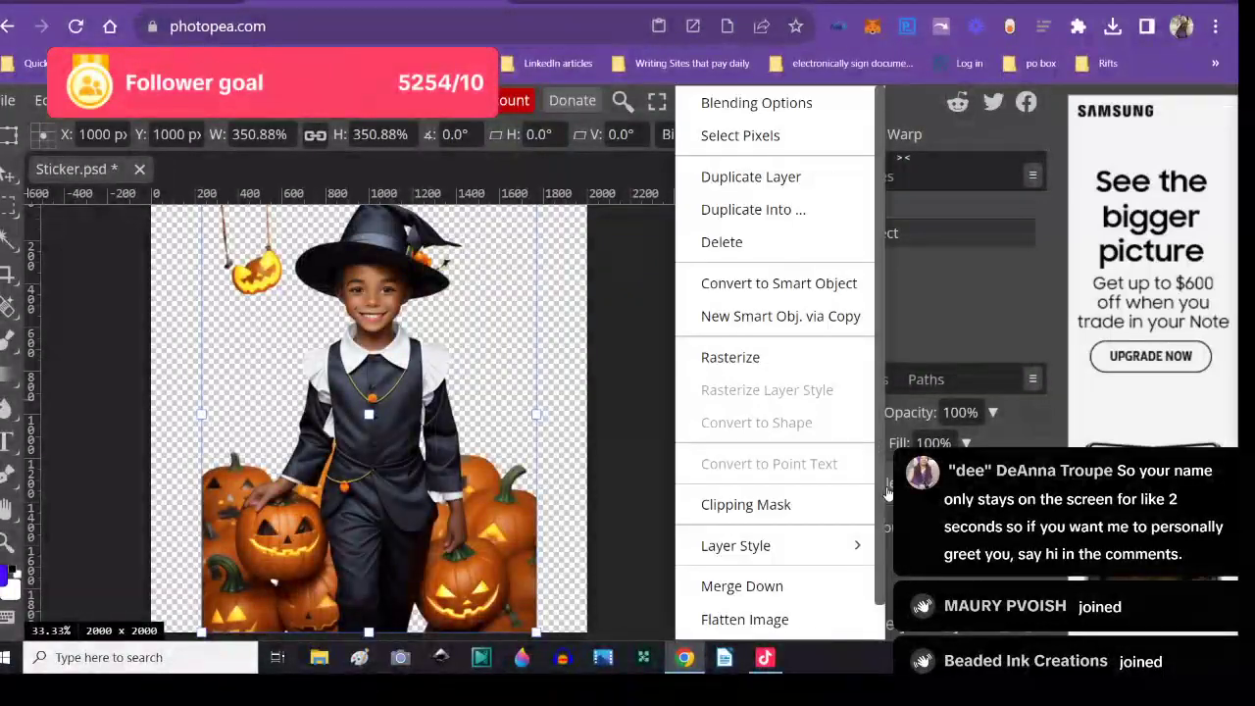
pyautogui.click(730, 358)
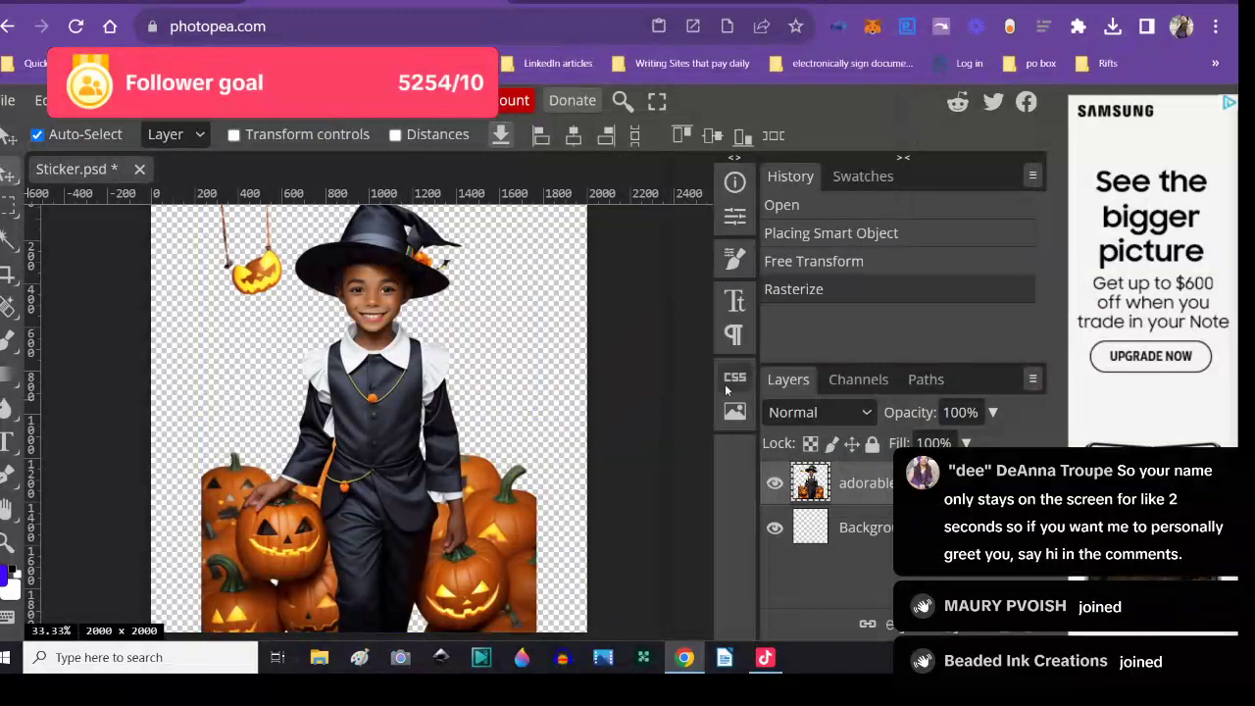
# - Erase the hanging jack-o'-lantern beside the boy's hat using a rectangular selection, and clear the selection
pyautogui.click(333, 102)
pyautogui.click(329, 129)
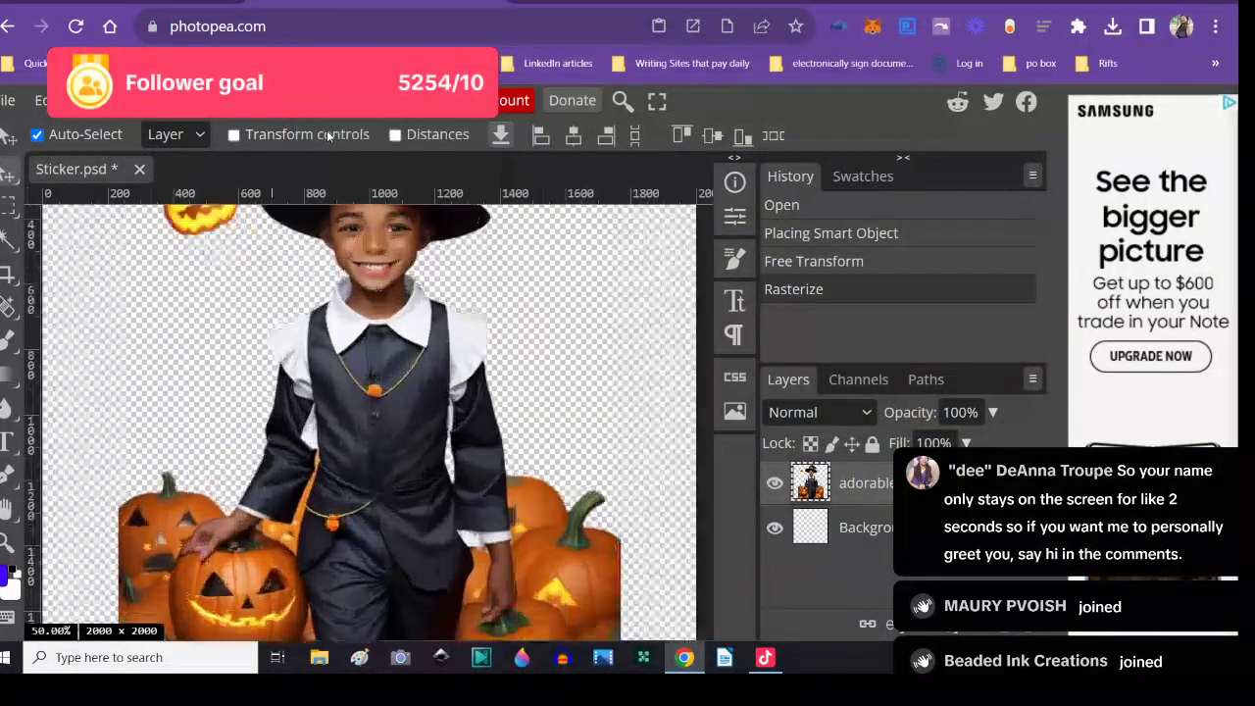
pyautogui.scroll(3, 471, 392)
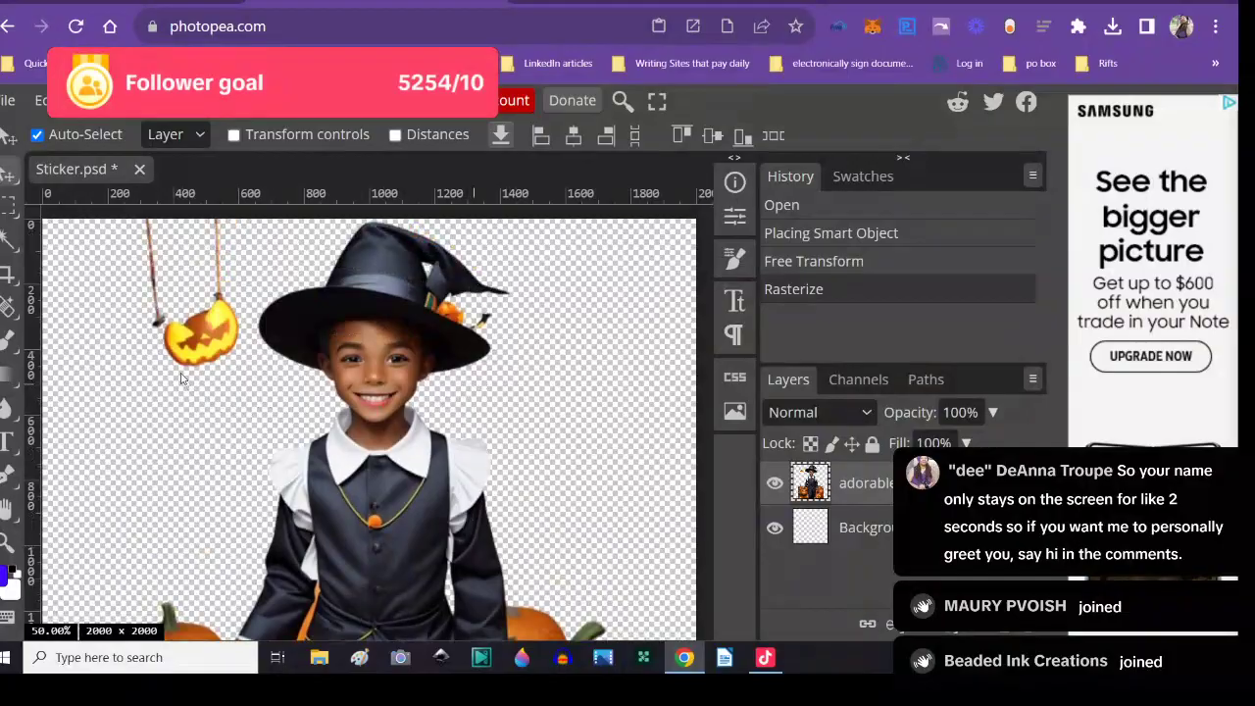
pyautogui.click(9, 203)
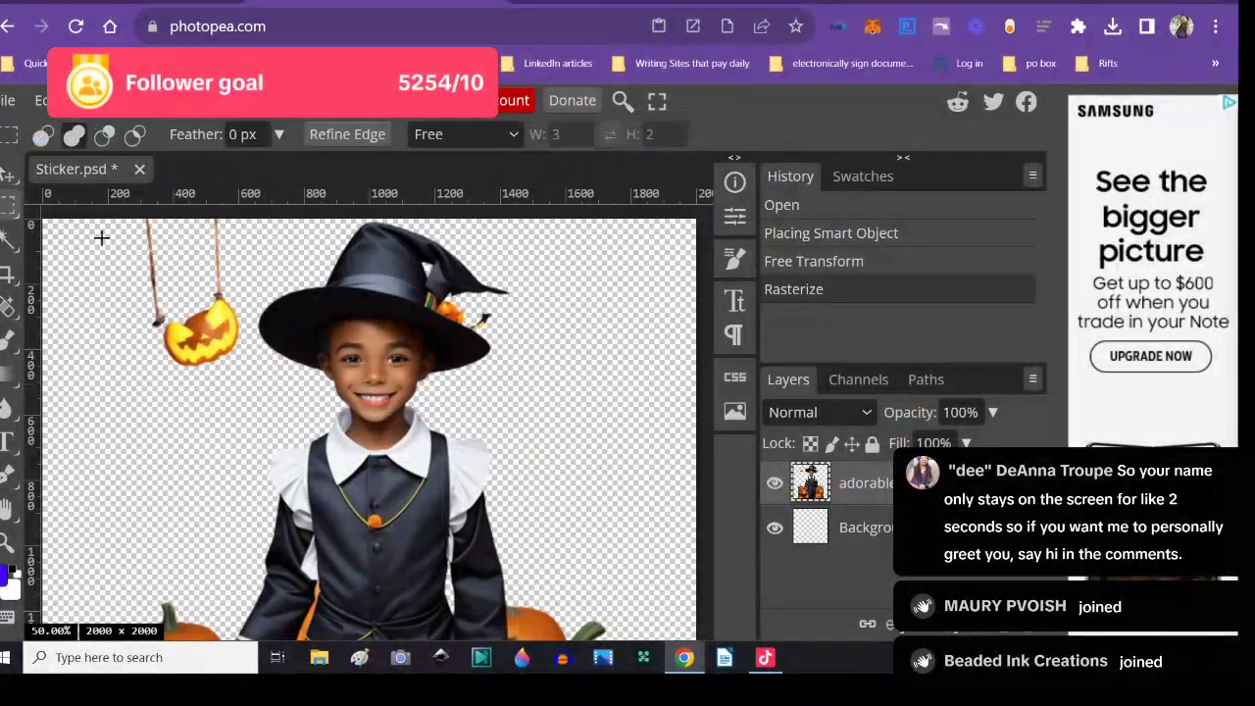
pyautogui.moveTo(107, 214); pyautogui.dragTo(251, 382)
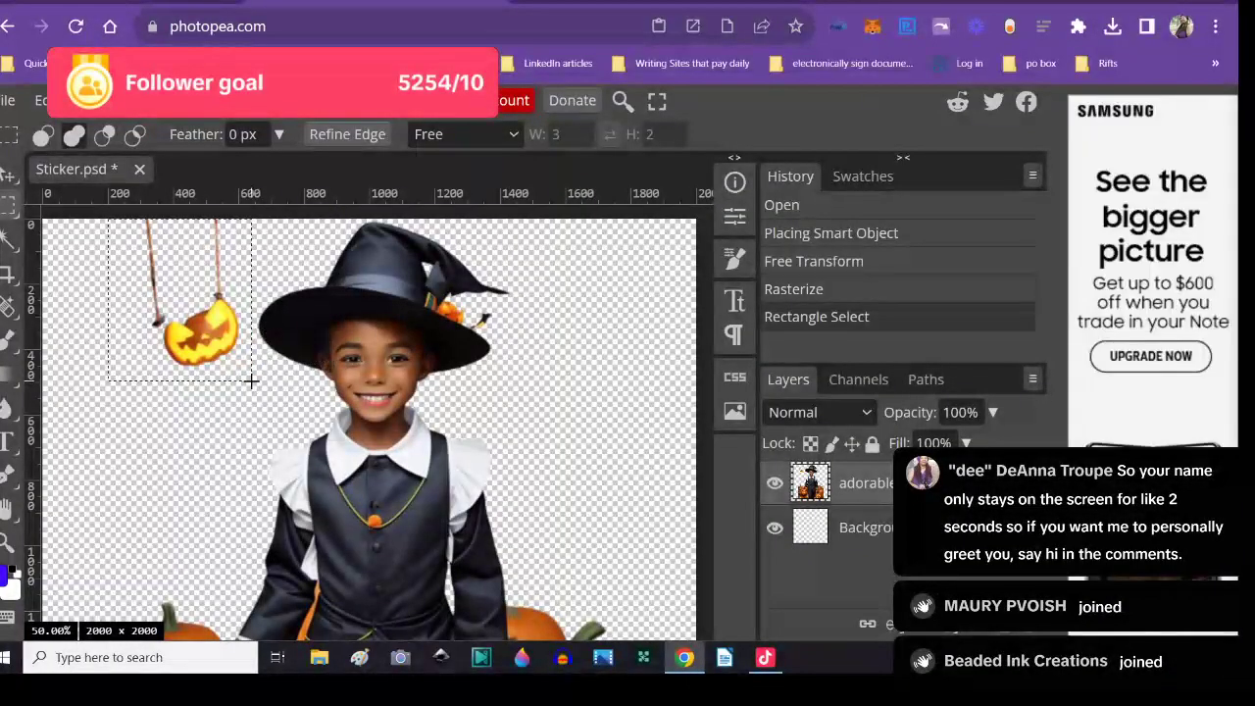
pyautogui.press('Delete')
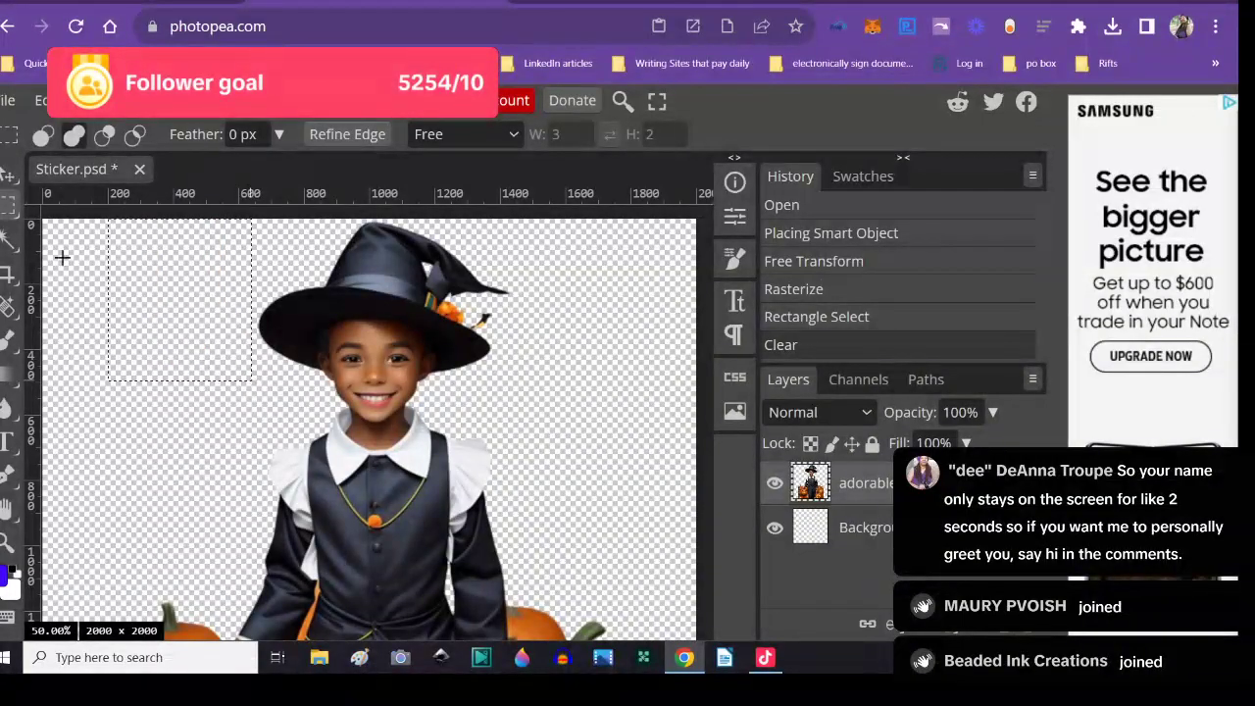
pyautogui.click(8, 173)
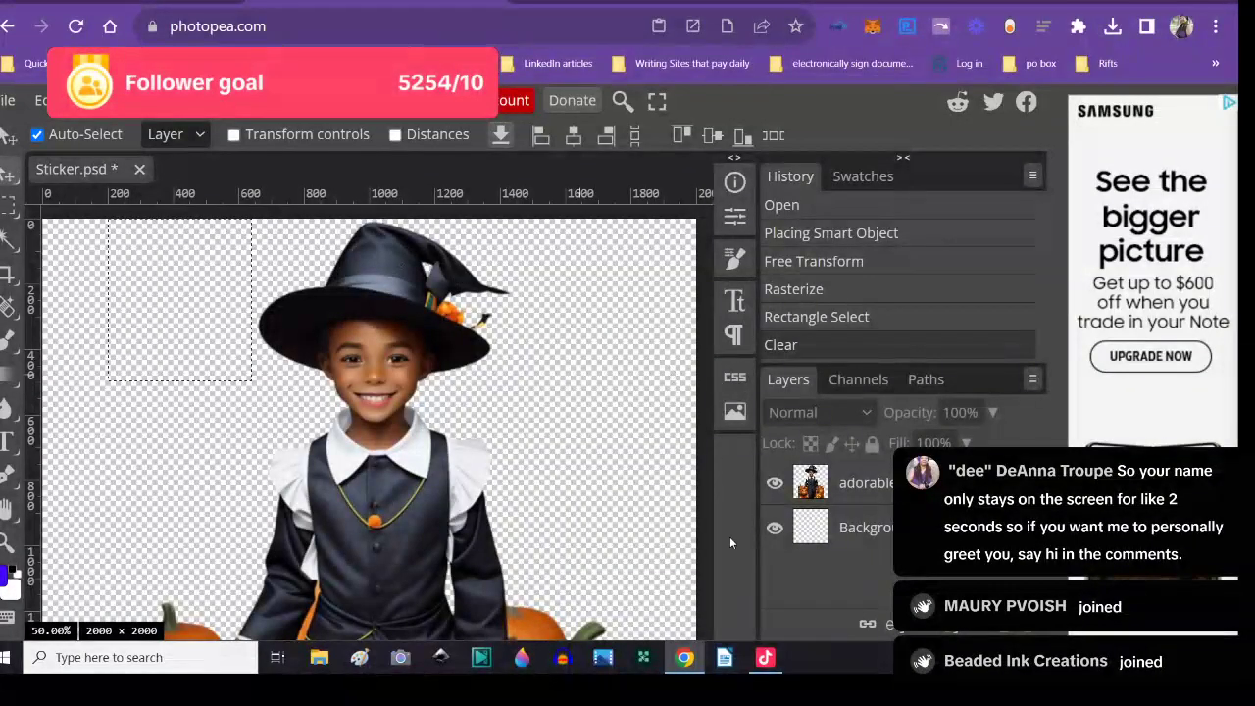
pyautogui.click(221, 100)
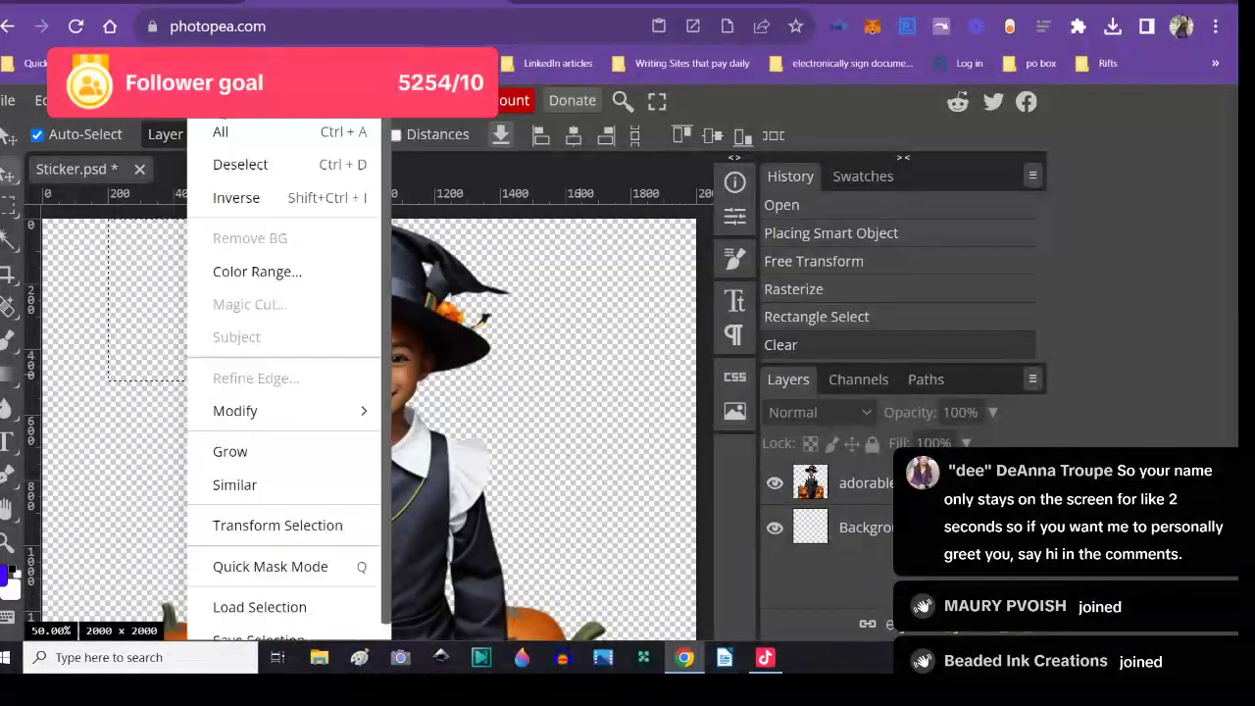
pyautogui.click(236, 164)
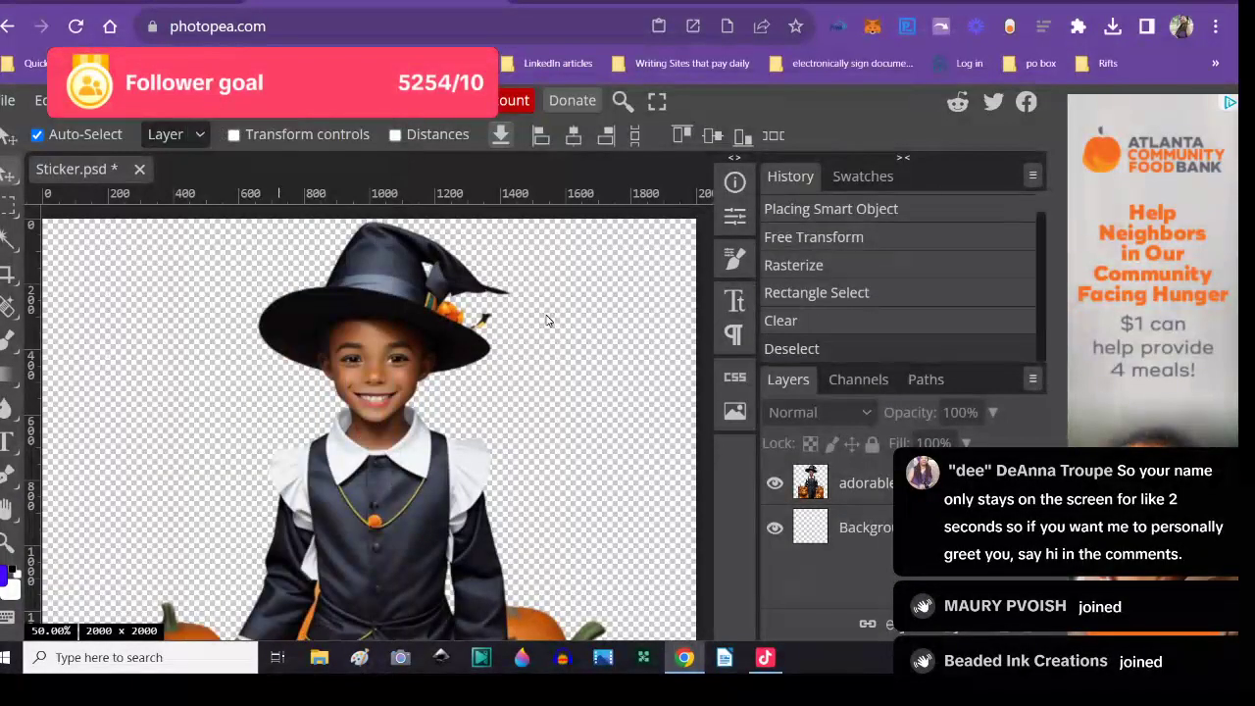
pyautogui.scroll(-5, 525, 358)
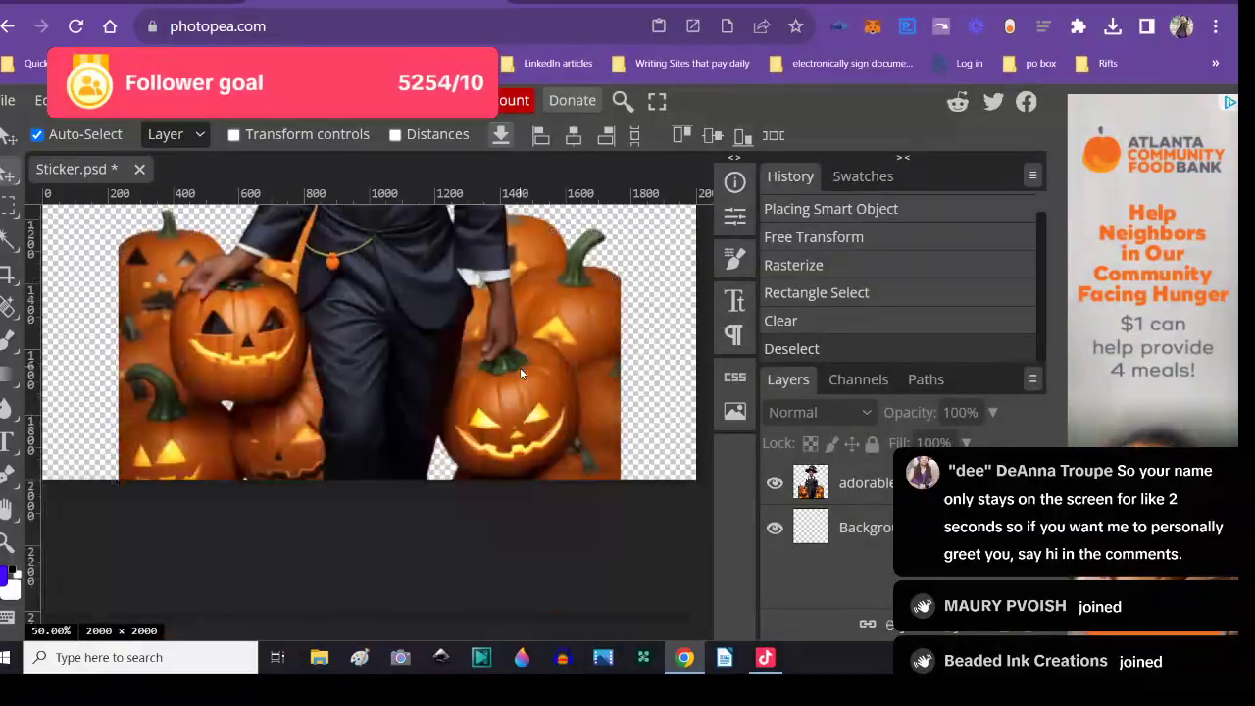
pyautogui.scroll(7, 521, 371)
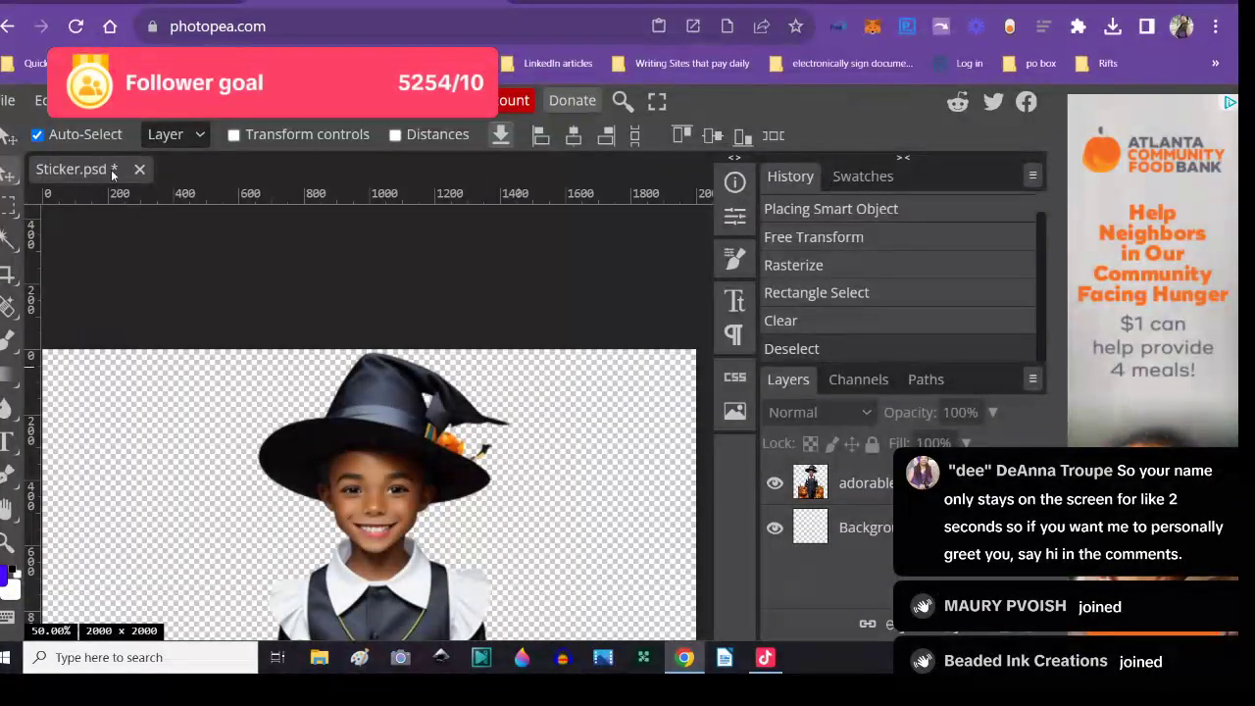
pyautogui.click(41, 100)
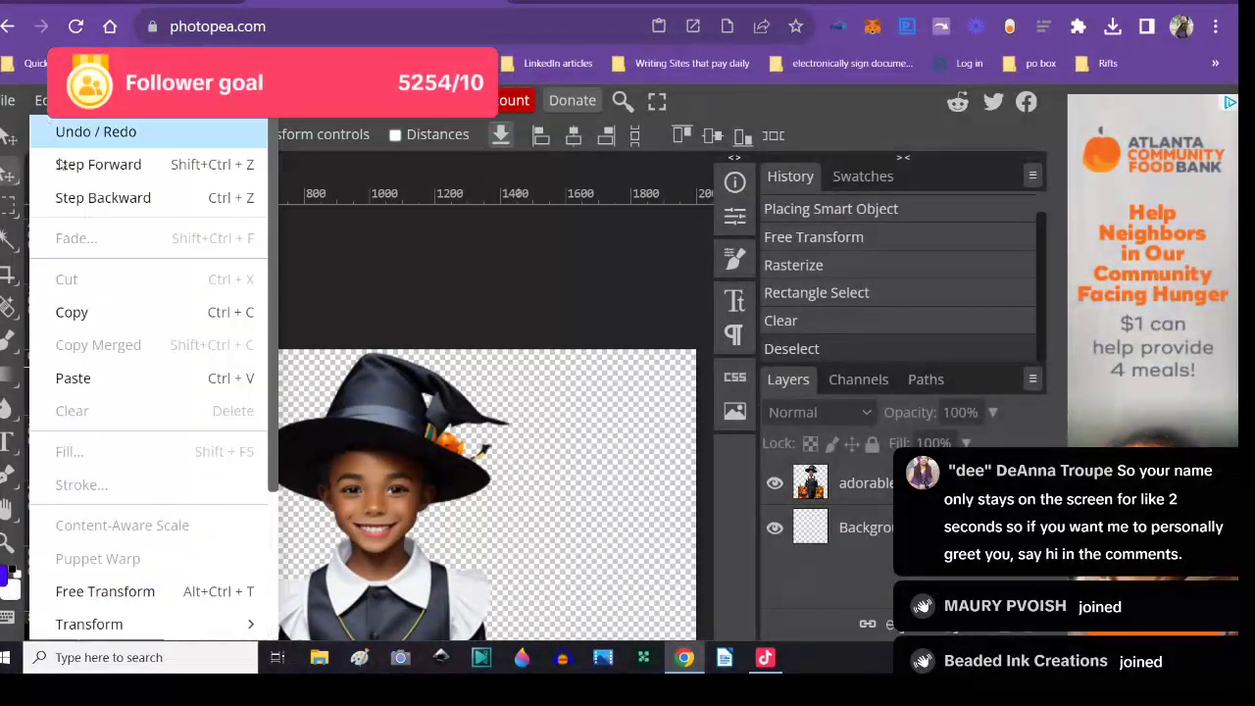
pyautogui.click(103, 591)
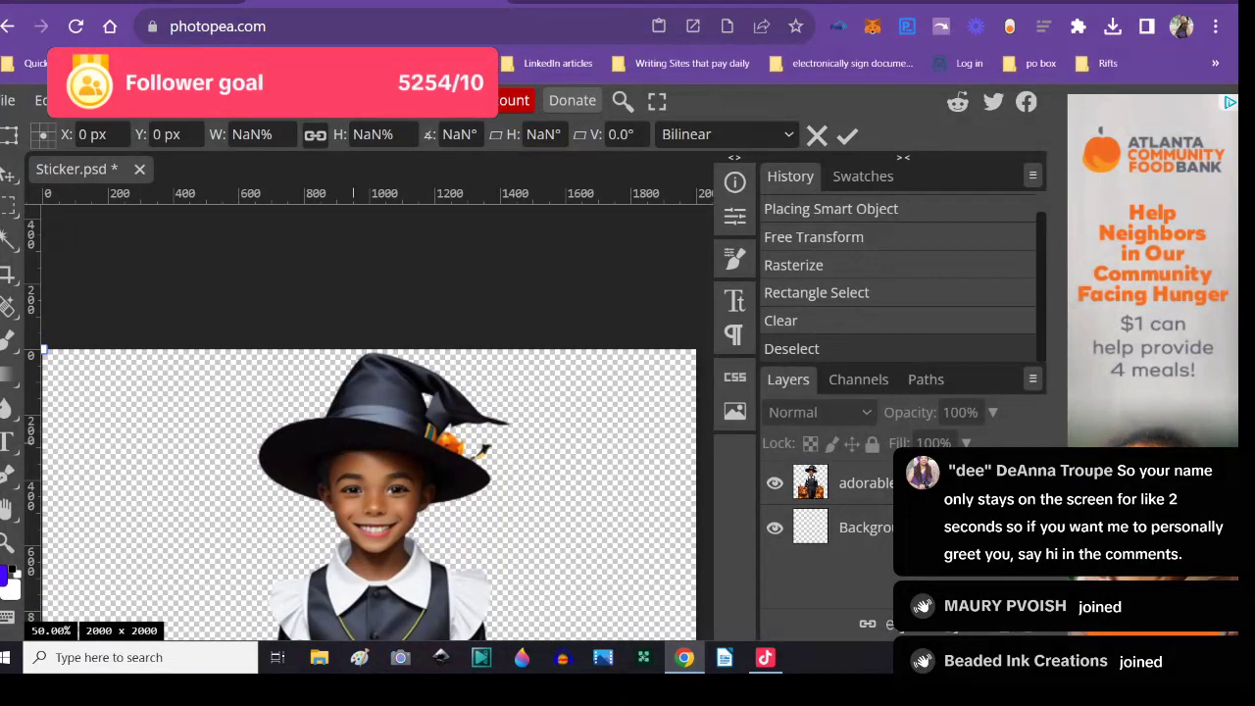
pyautogui.click(201, 100)
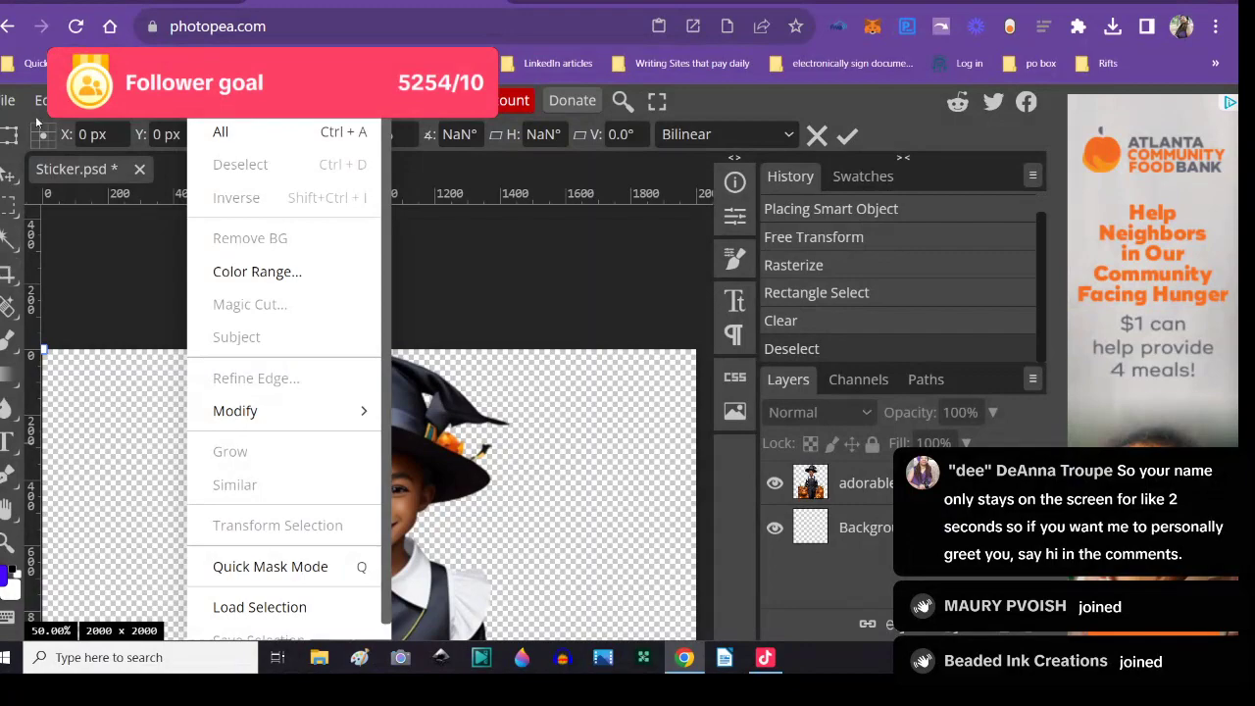
pyautogui.moveTo(42, 100)
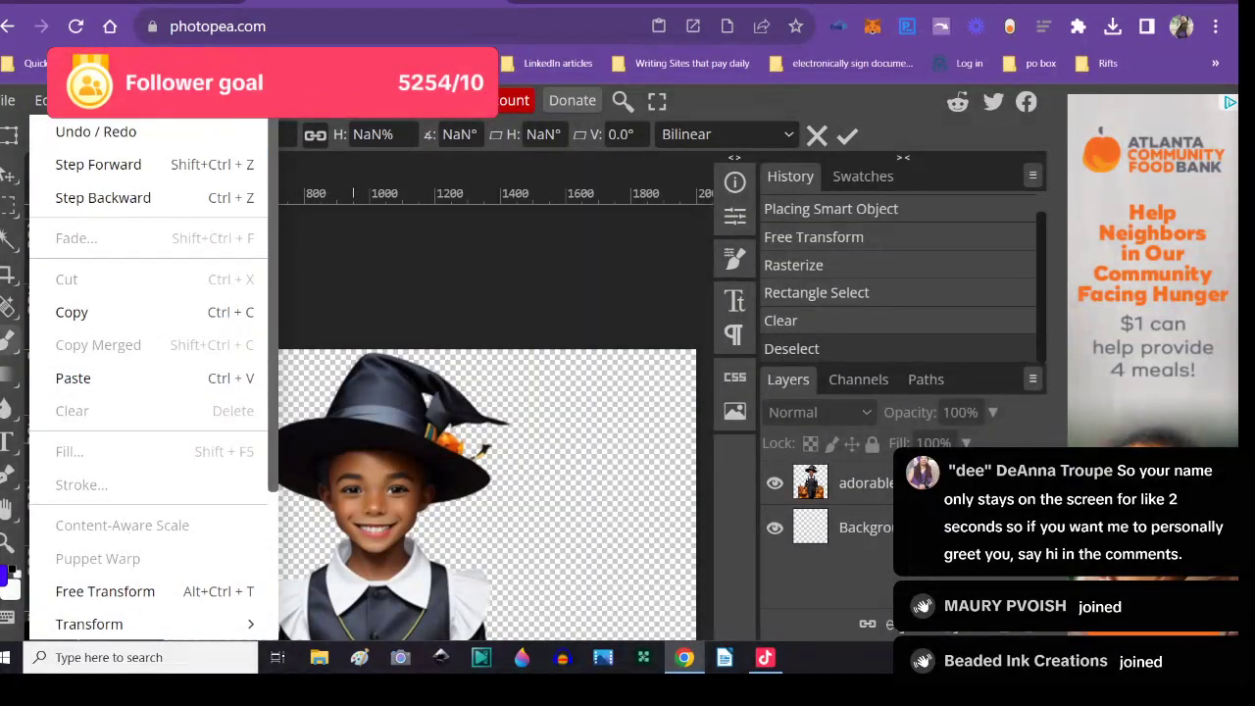
# - Crop the canvas's right side in to the outer edge of the pumpkins, making the canvas 1770 px wide
pyautogui.click(9, 278)
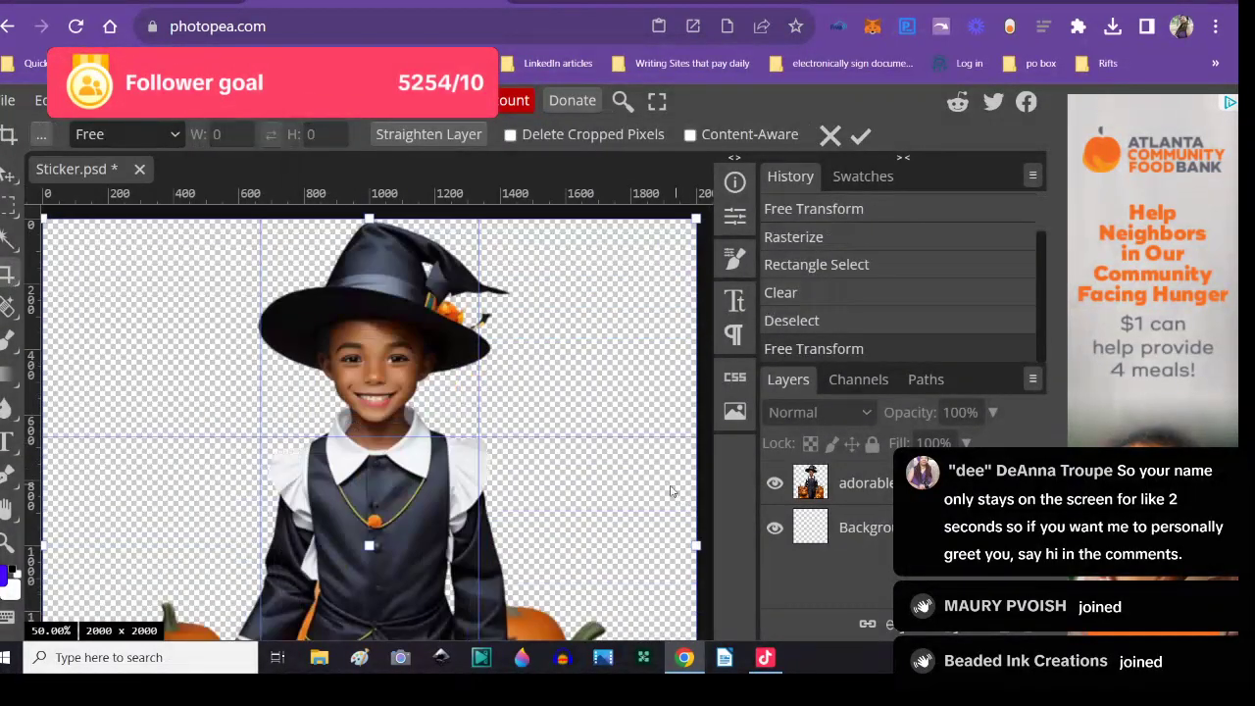
pyautogui.scroll(-4, 672, 490)
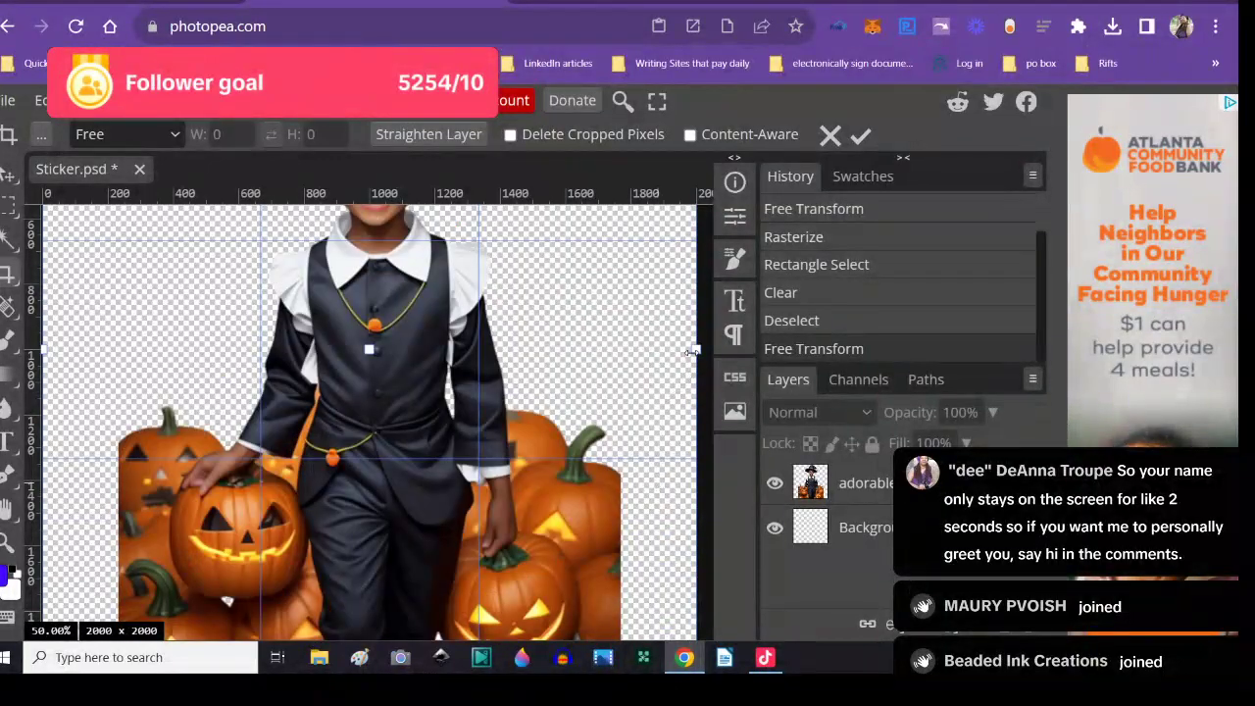
pyautogui.moveTo(692, 351); pyautogui.dragTo(620, 363)
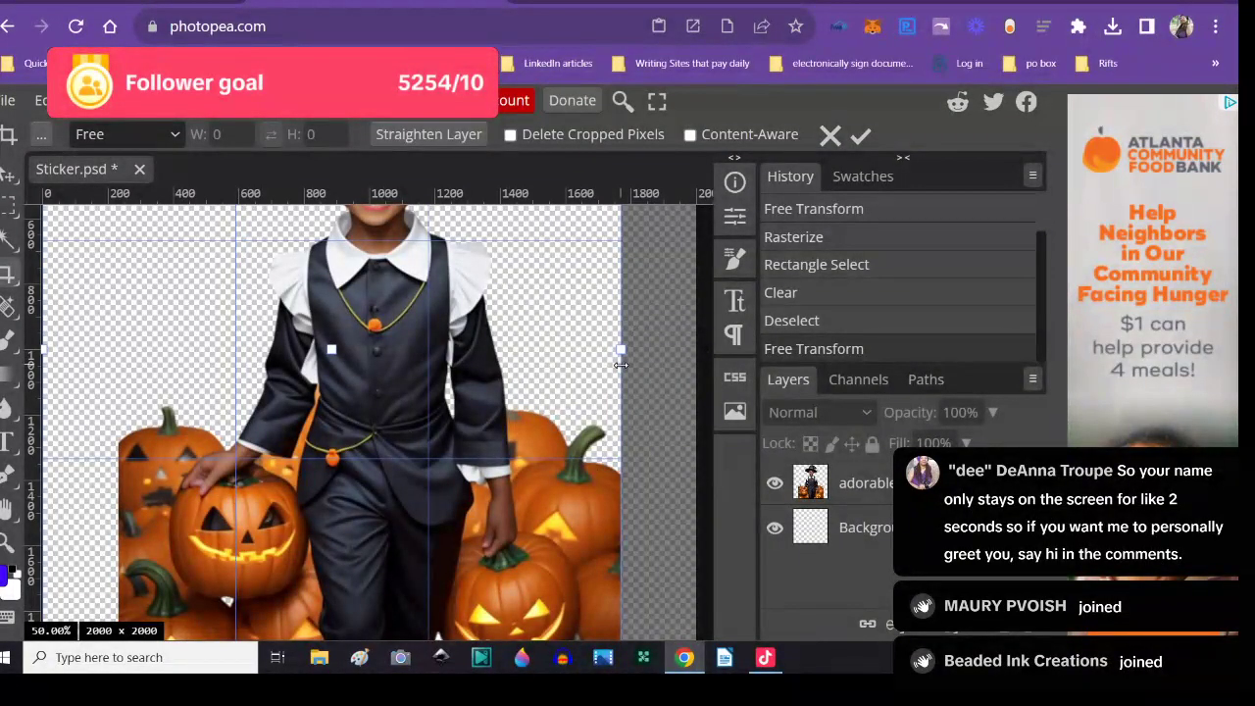
pyautogui.press('Return')
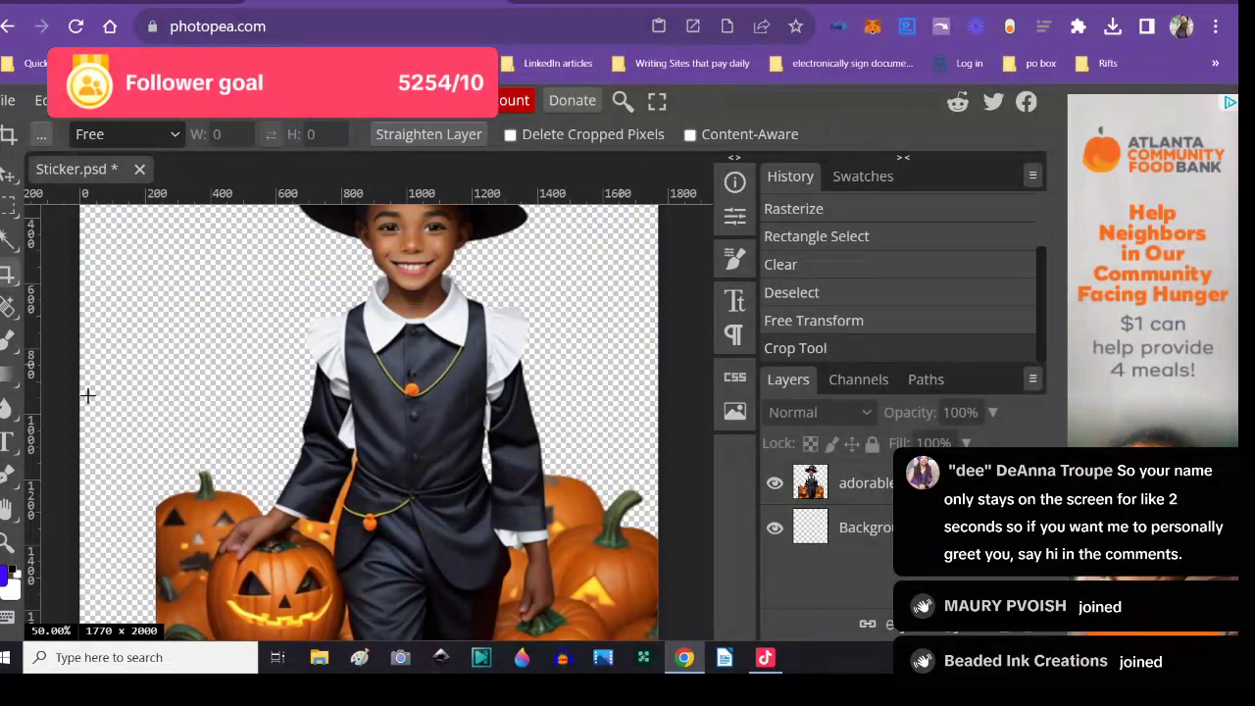
# - Crop the empty area off the canvas's left side up to the pumpkins, making the canvas 1530 x 2000 px
pyautogui.click(79, 450)
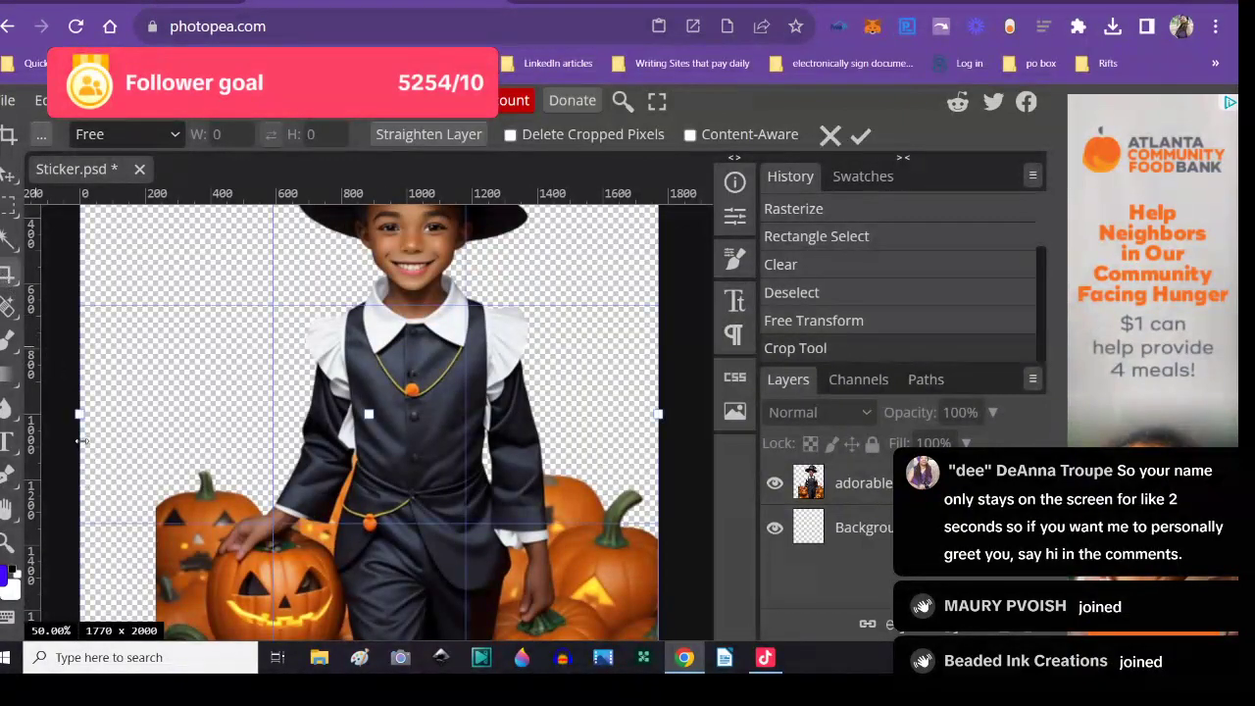
pyautogui.moveTo(79, 413); pyautogui.dragTo(157, 401)
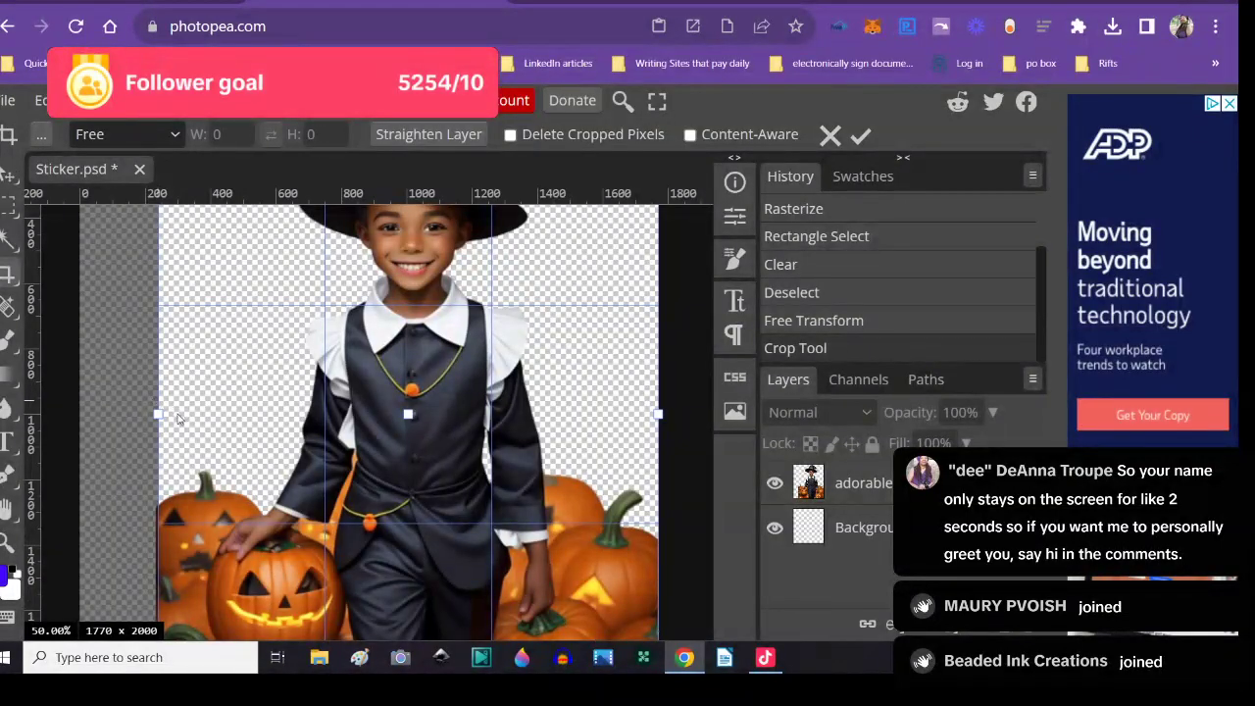
pyautogui.scroll(3, 692, 475)
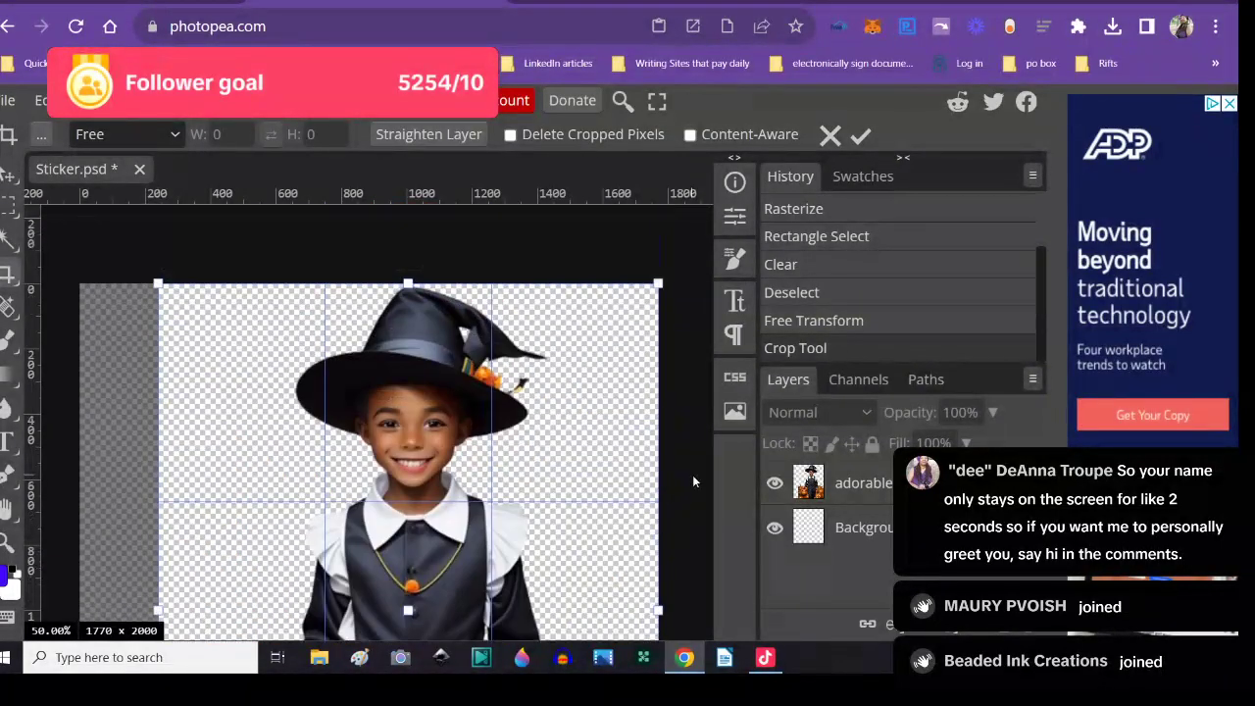
pyautogui.scroll(-2, 546, 508)
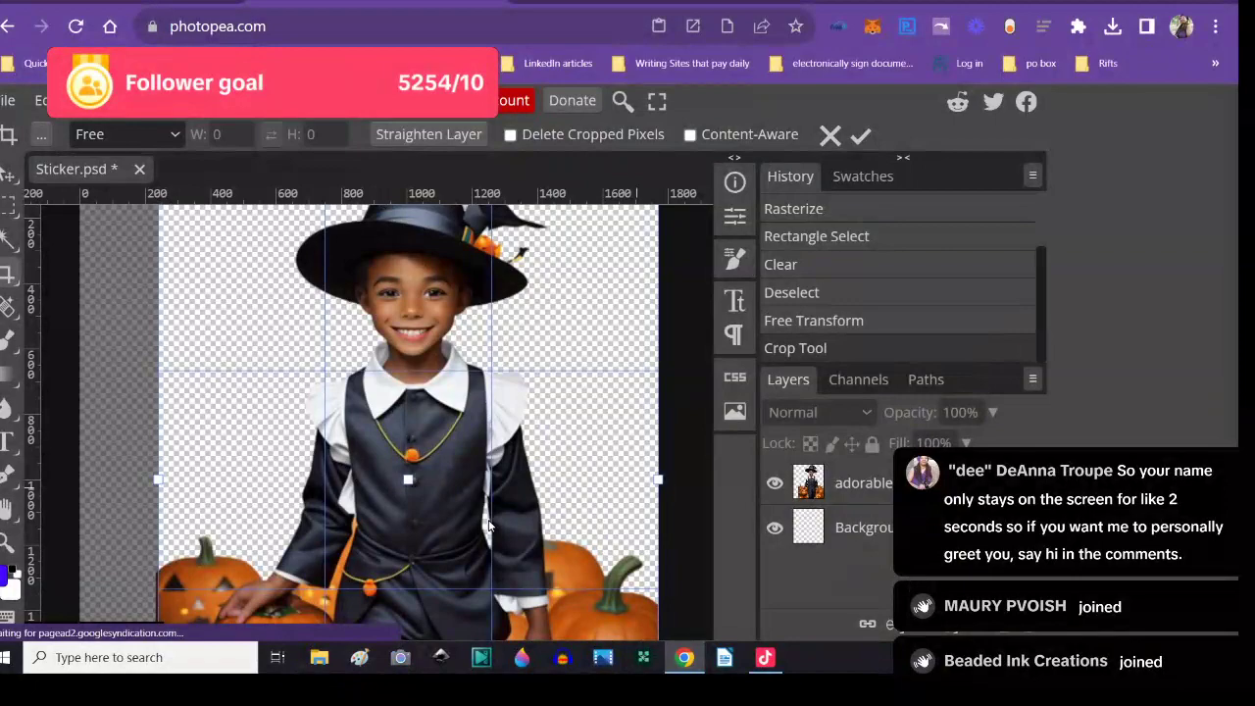
pyautogui.press('Return')
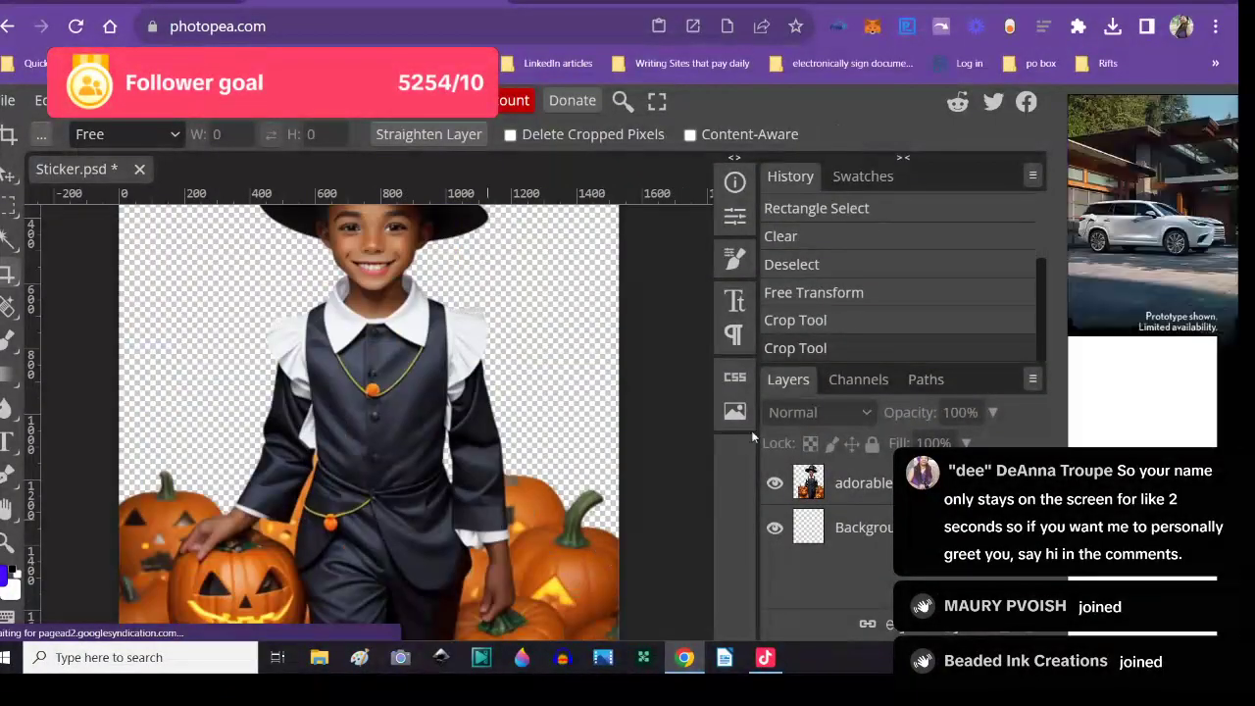
pyautogui.scroll(3, 675, 389)
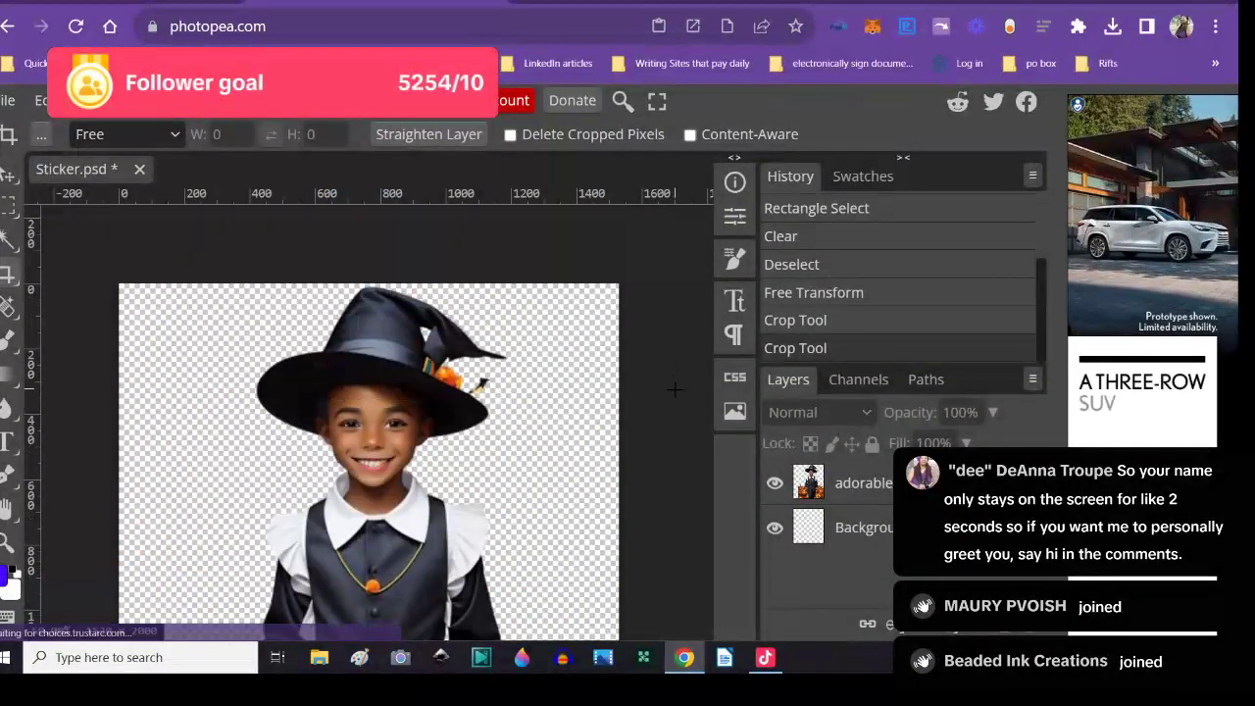
pyautogui.scroll(-3, 616, 450)
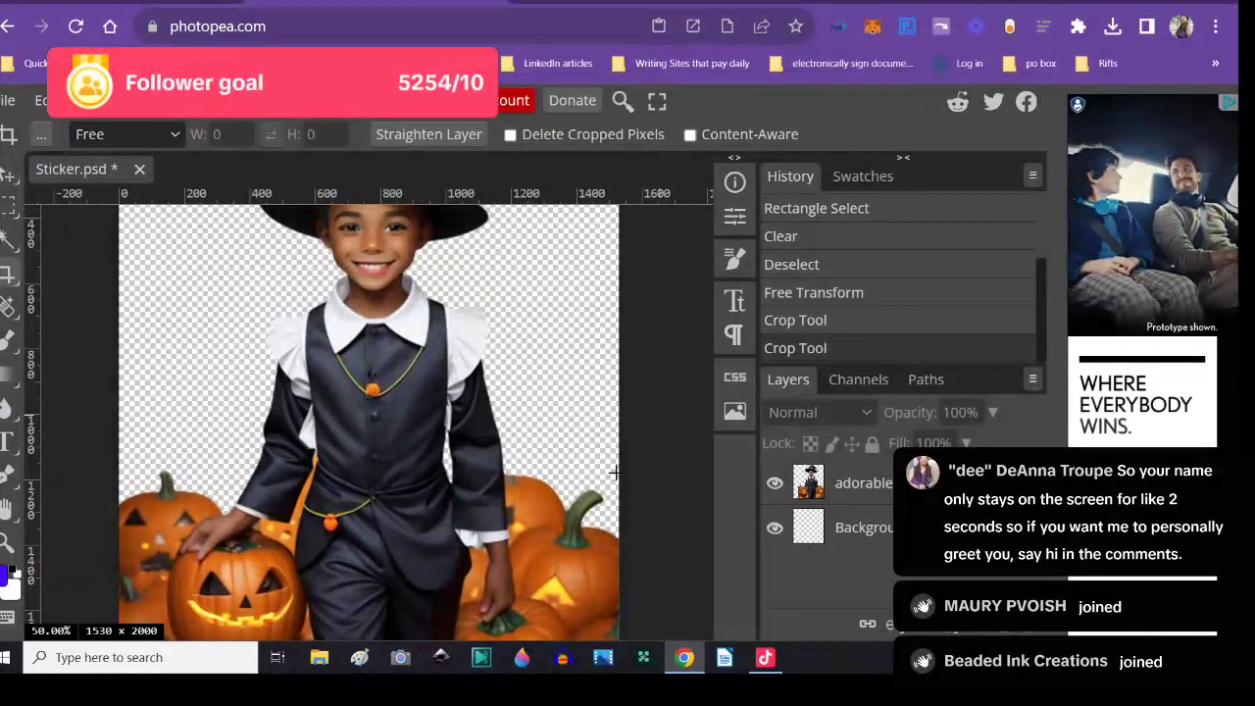
pyautogui.scroll(-4, 618, 457)
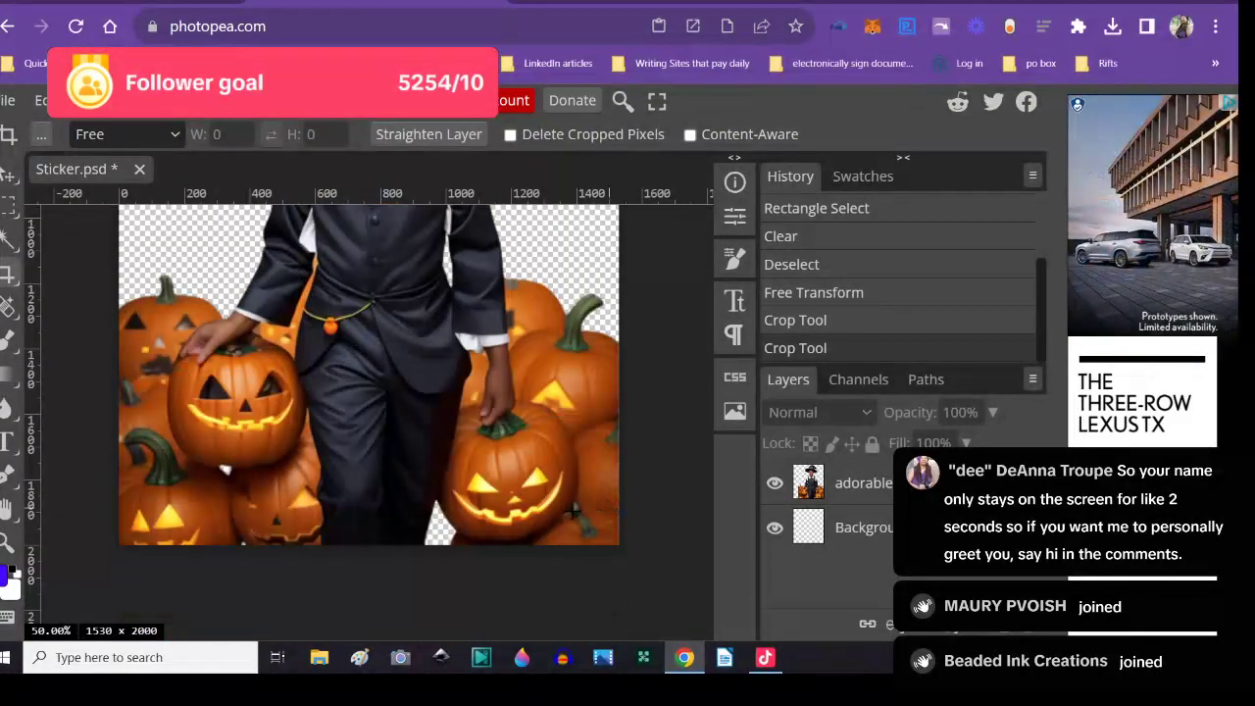
pyautogui.click(832, 487)
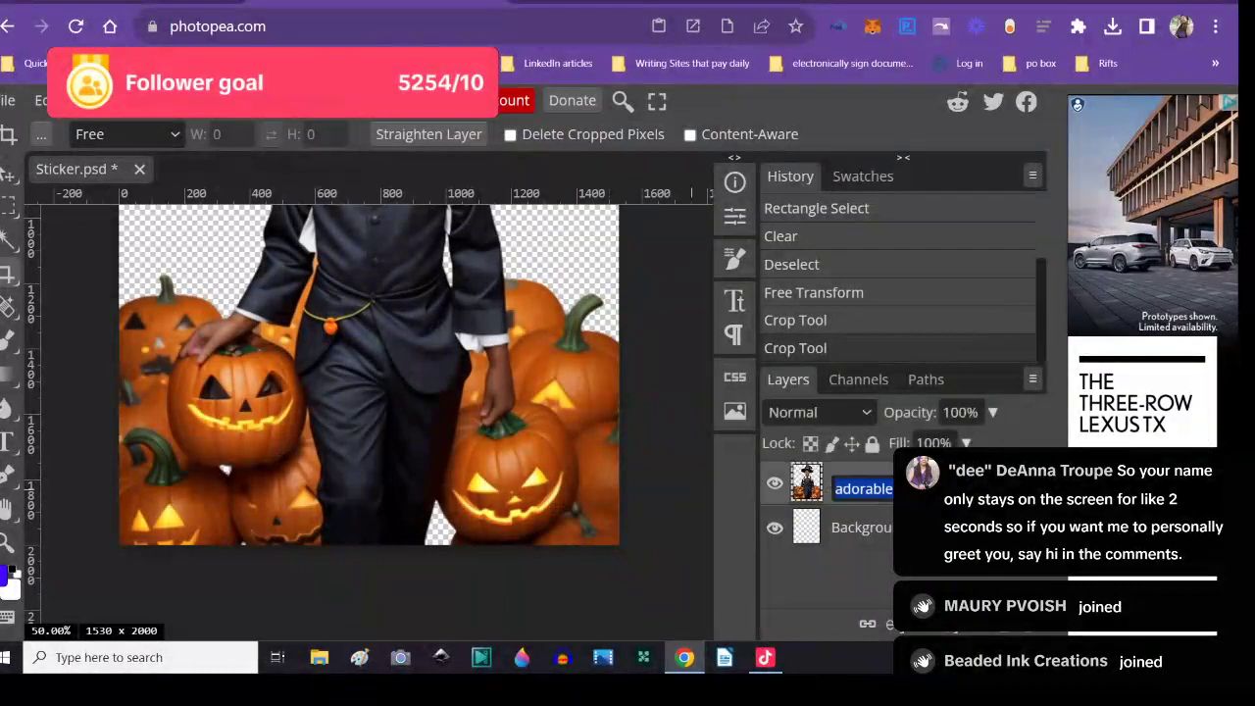
pyautogui.click(778, 479)
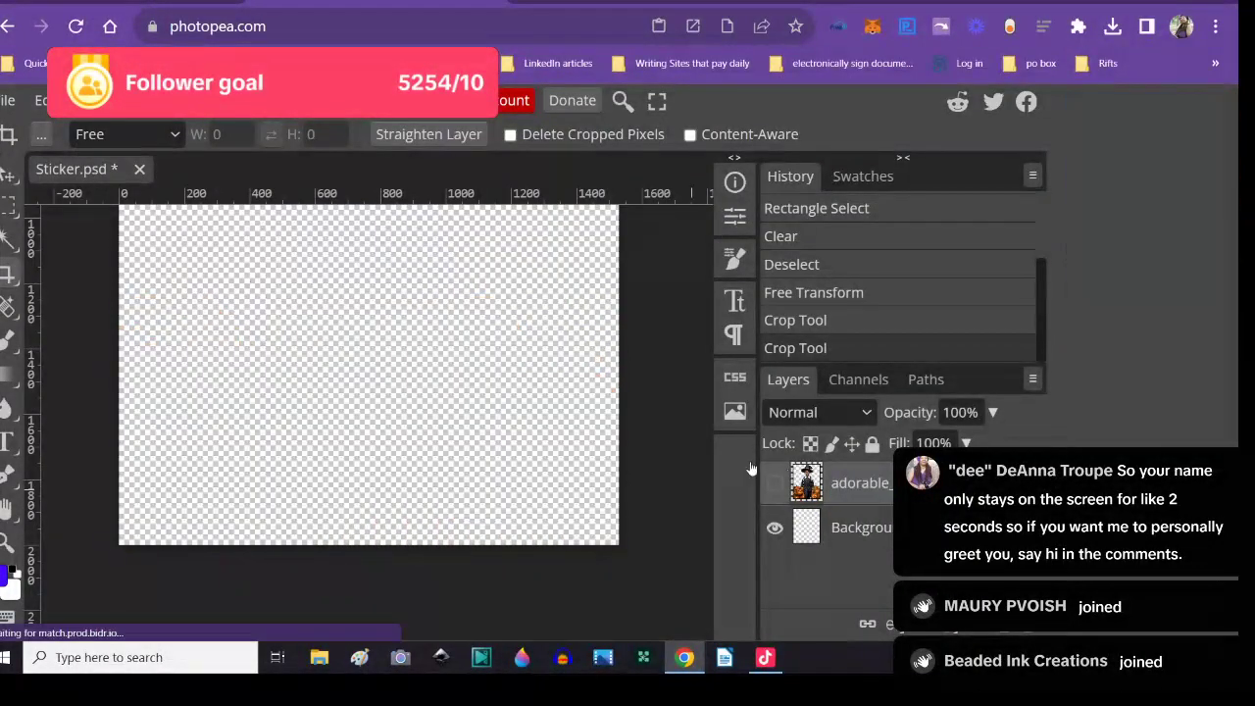
pyautogui.click(774, 482)
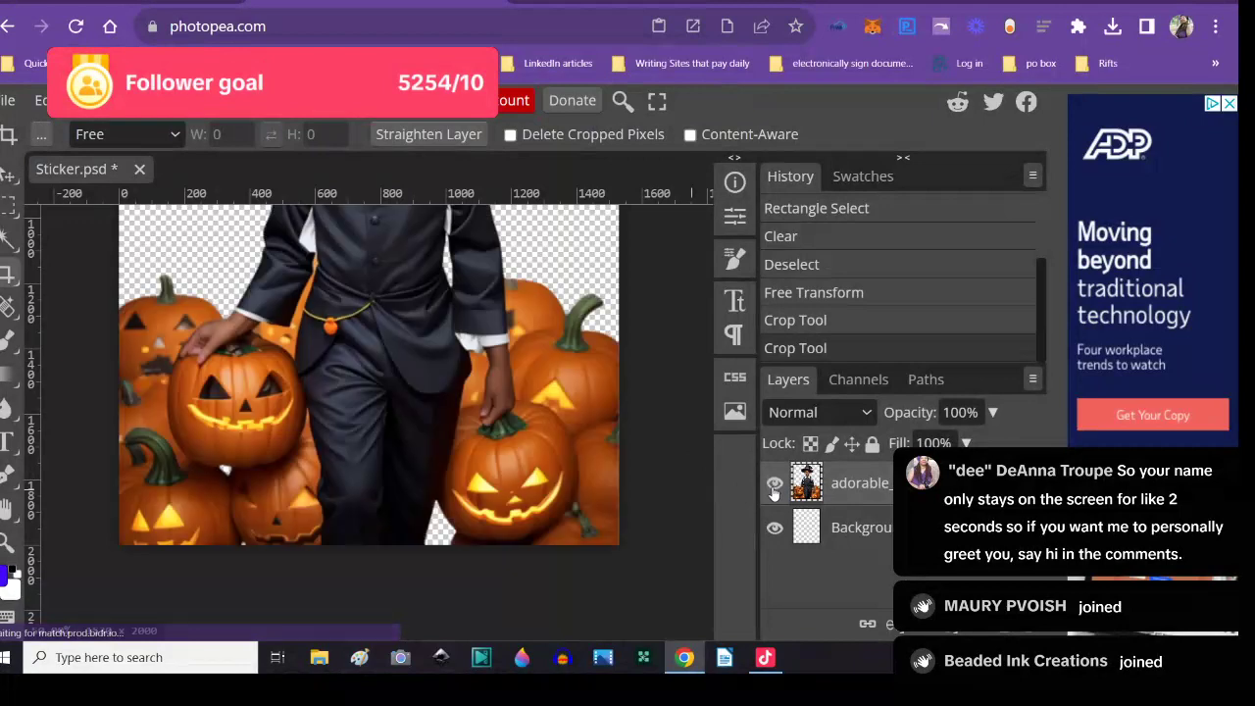
pyautogui.doubleClick(860, 487)
pyautogui.click(828, 493)
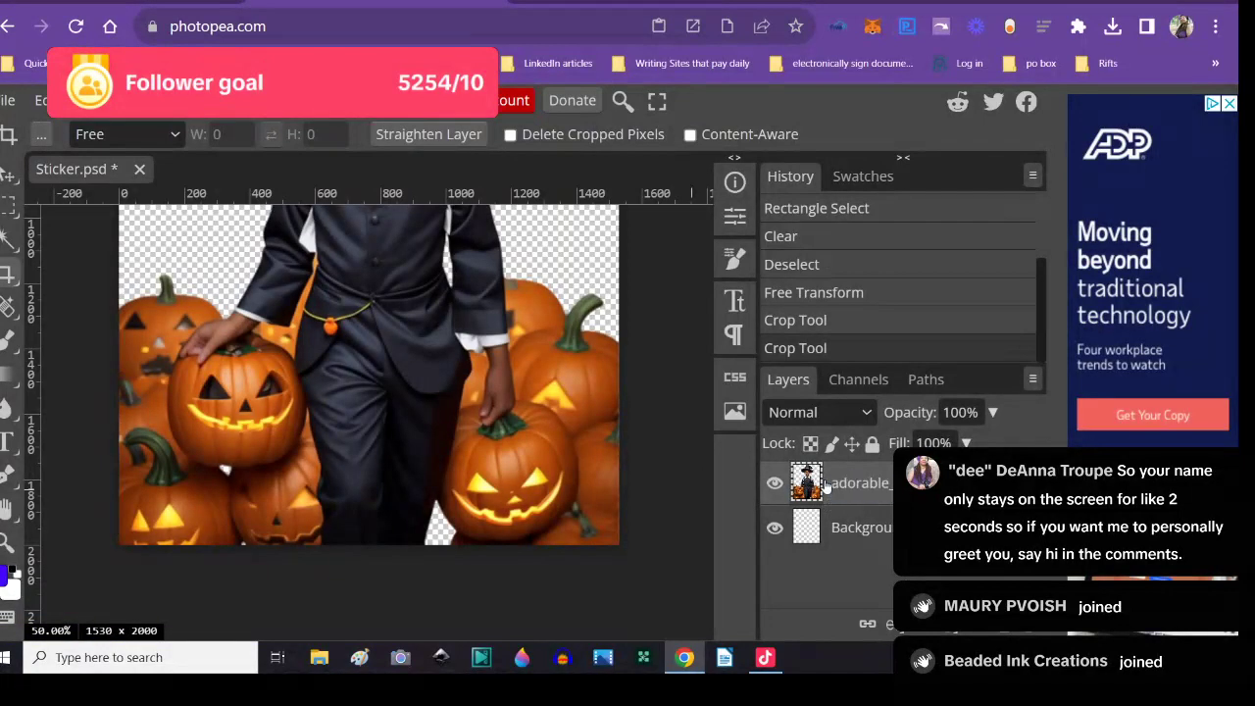
# - Open the boy layer's Layer Style settings and enable Outer Glow and Stroke
pyautogui.doubleClick(818, 479)
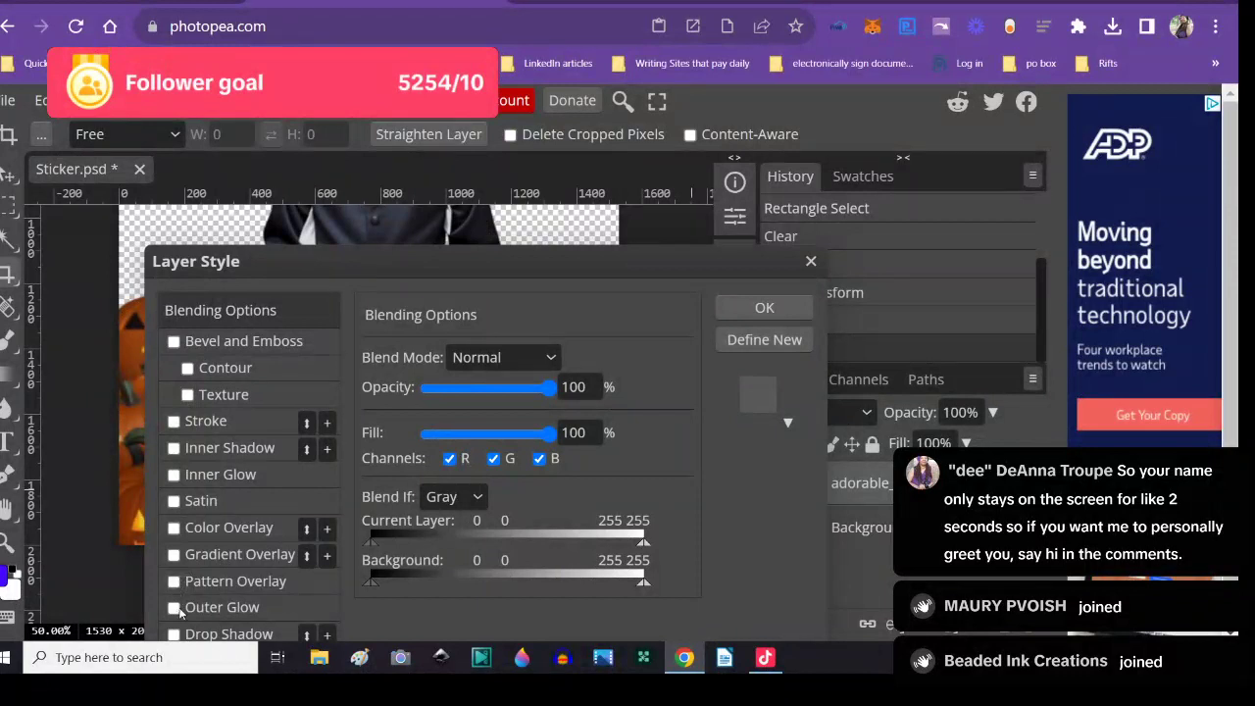
pyautogui.click(213, 609)
pyautogui.click(199, 428)
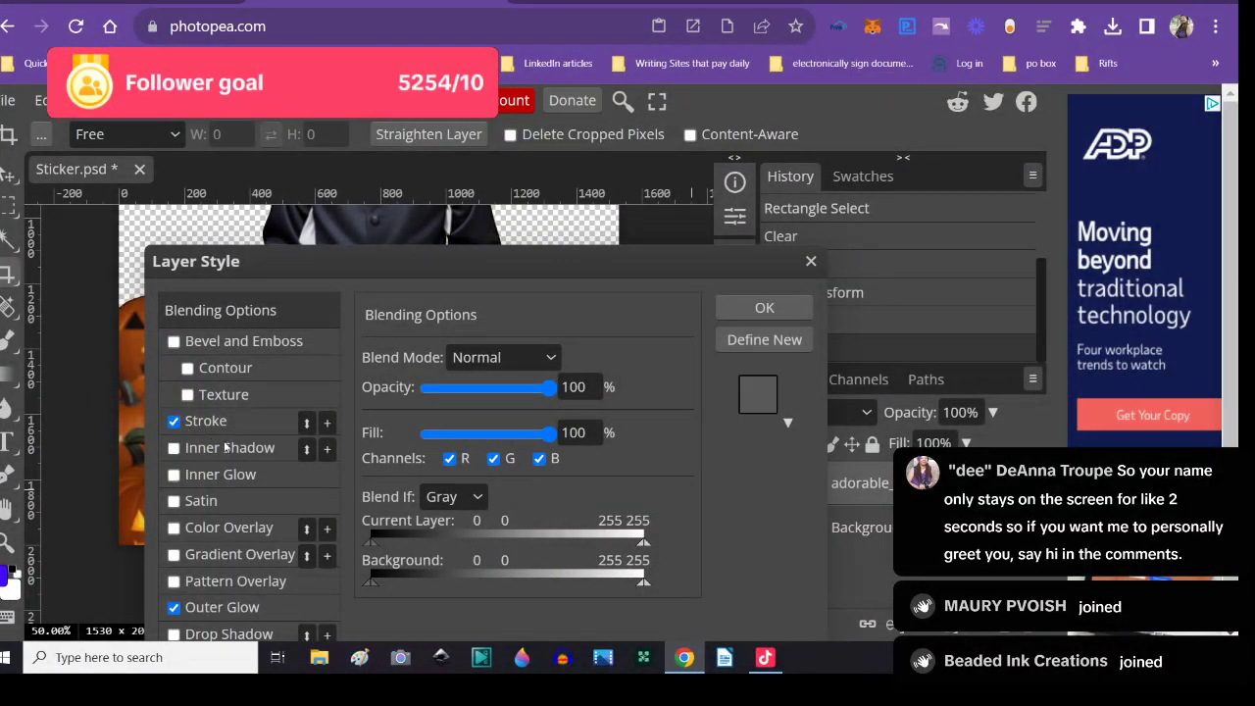
# - Set the boy layer's stroke to a near-white color and a size of 10 px, and apply the layer style
pyautogui.click(223, 425)
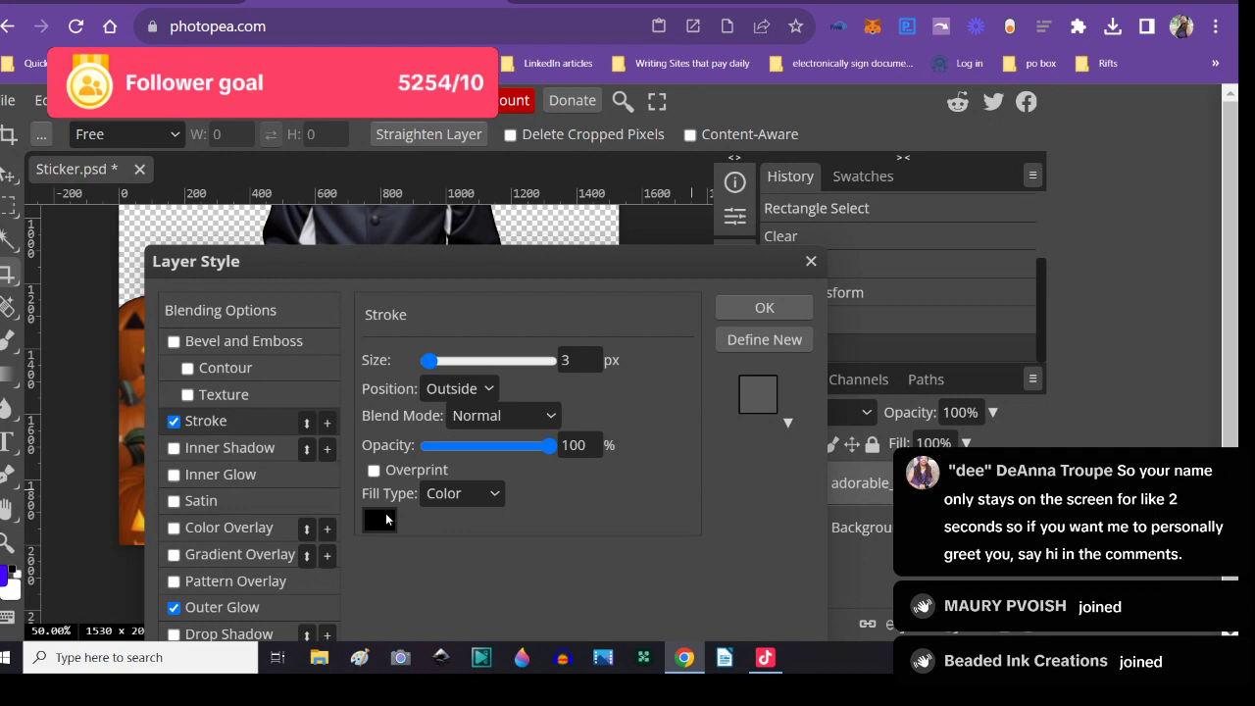
pyautogui.click(379, 520)
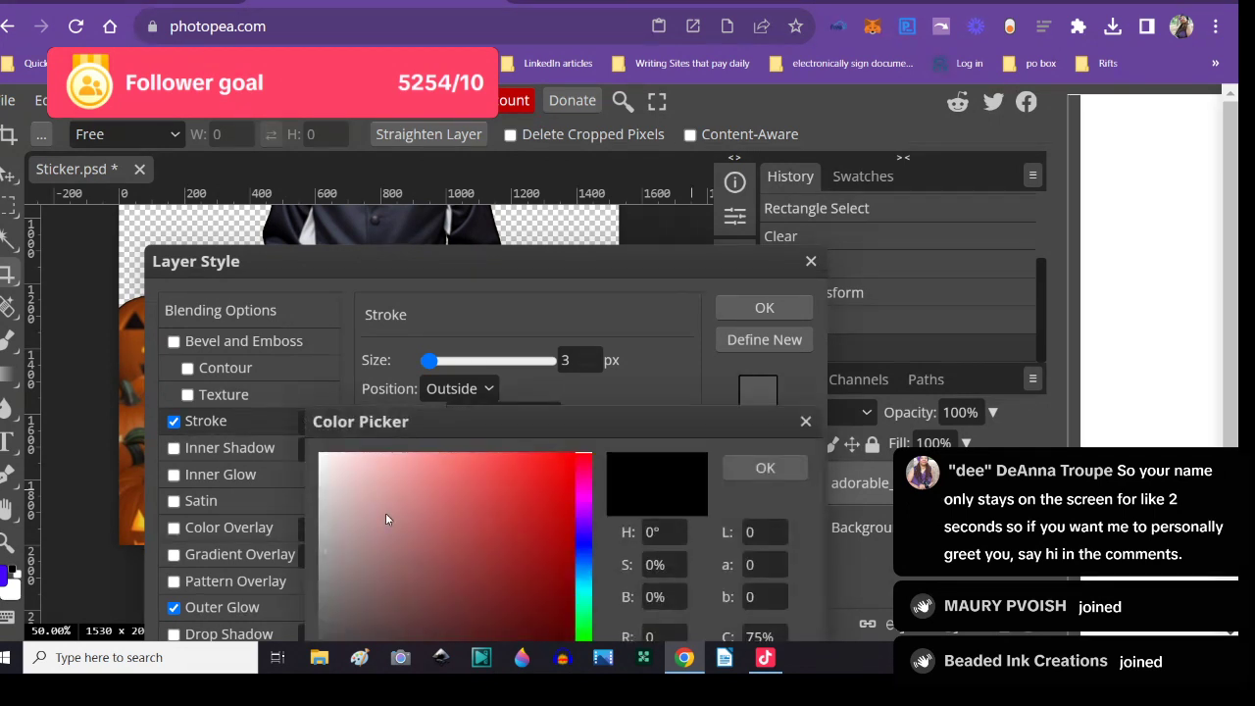
pyautogui.click(320, 456)
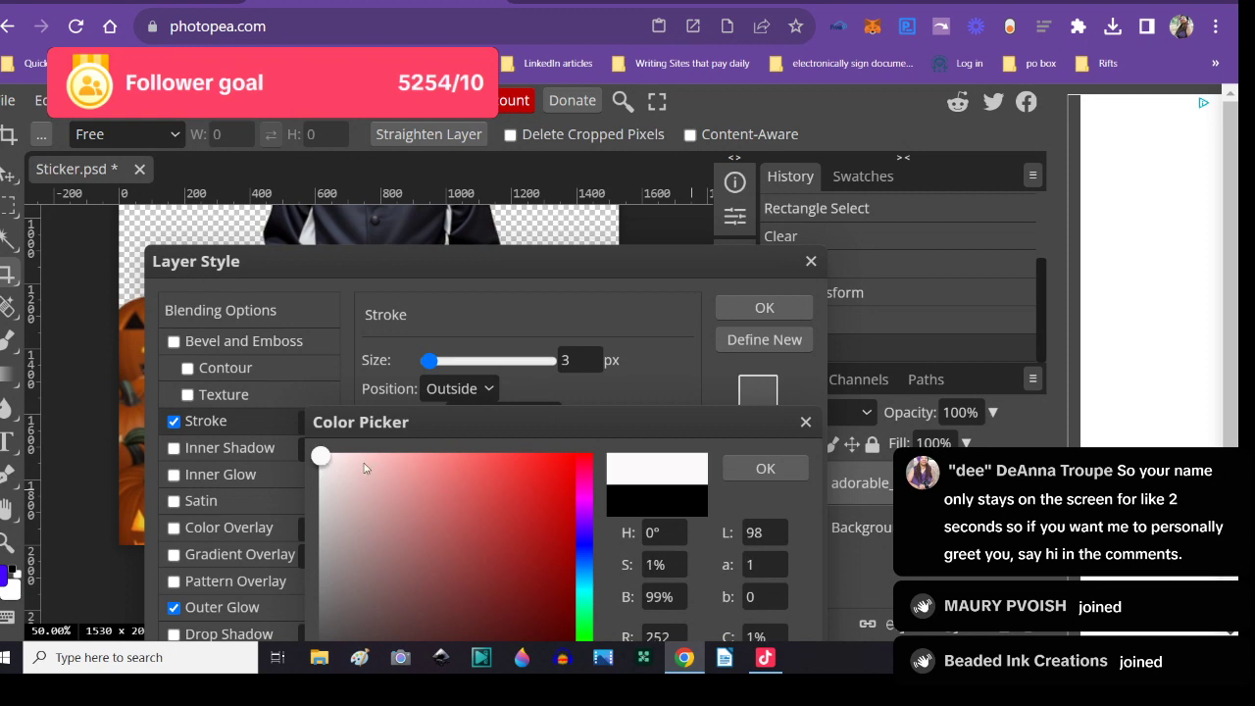
pyautogui.click(723, 472)
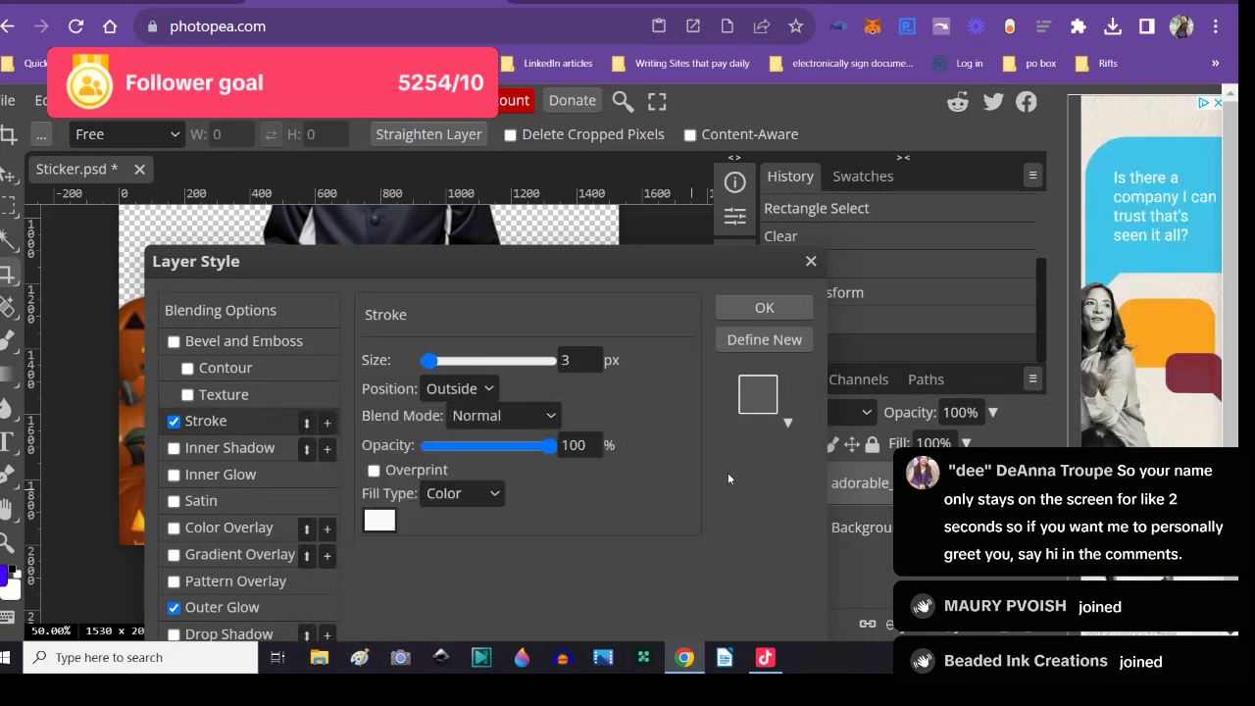
pyautogui.click(572, 360)
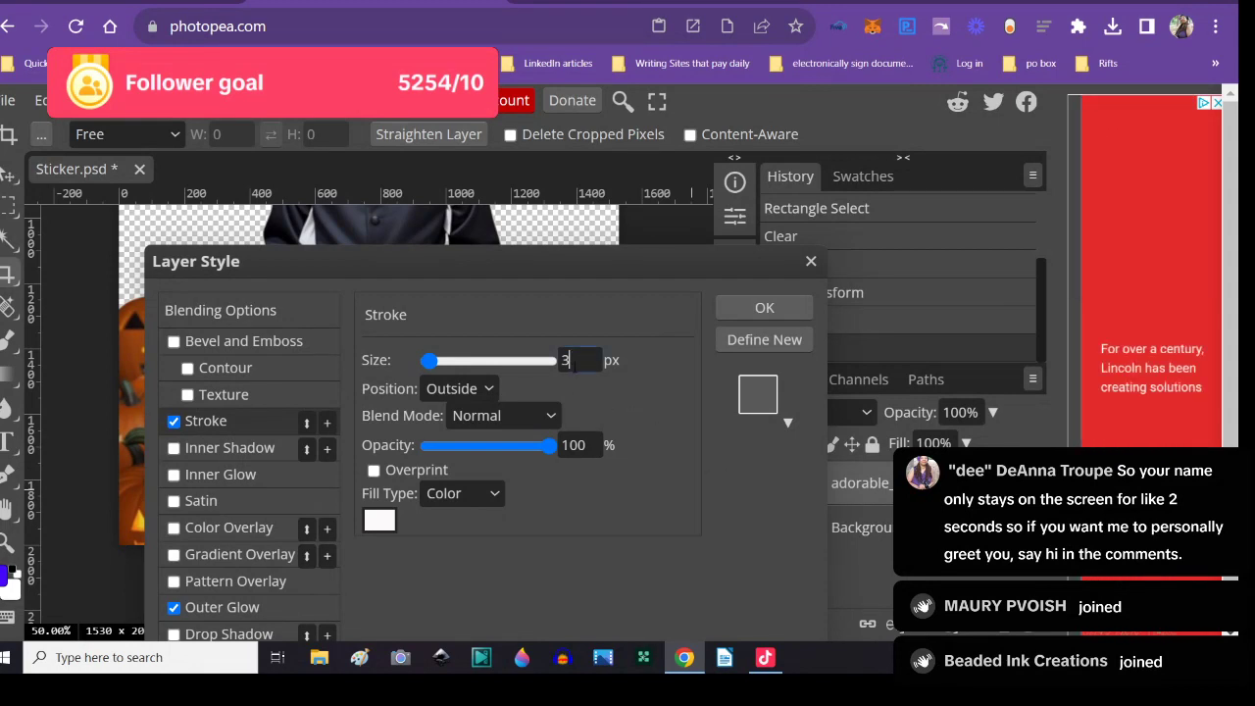
pyautogui.press('BackSpace')
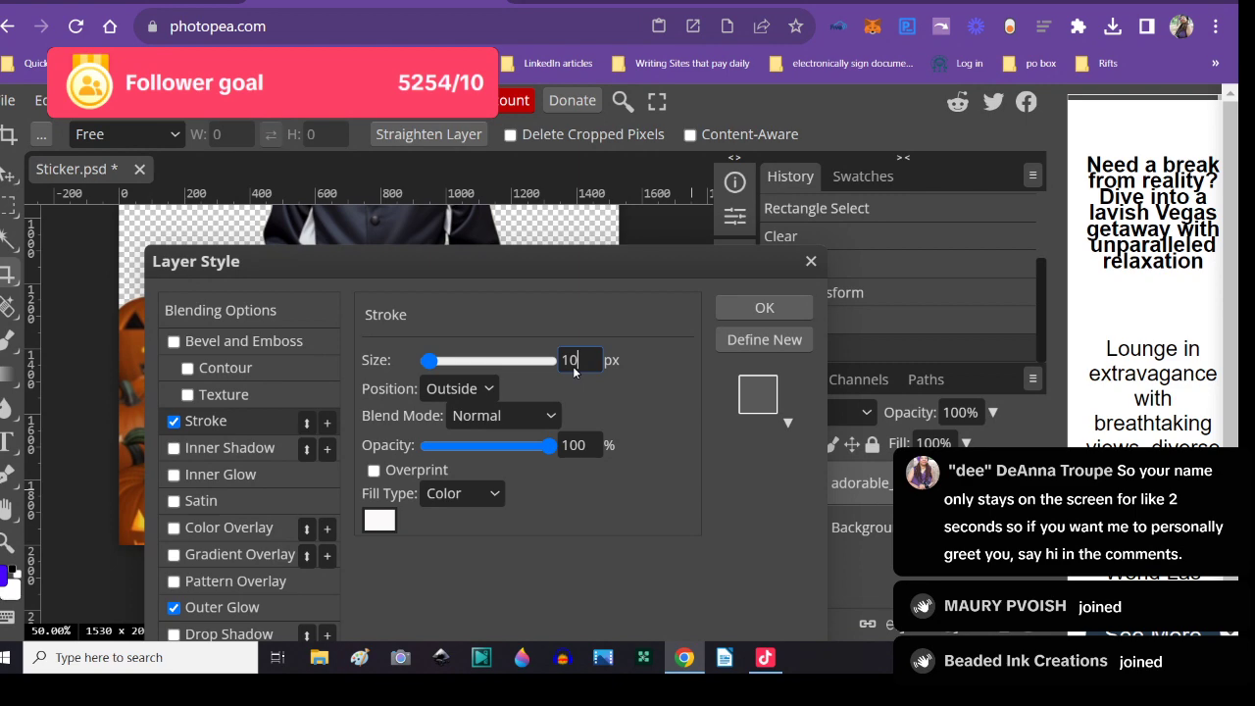
pyautogui.click(752, 315)
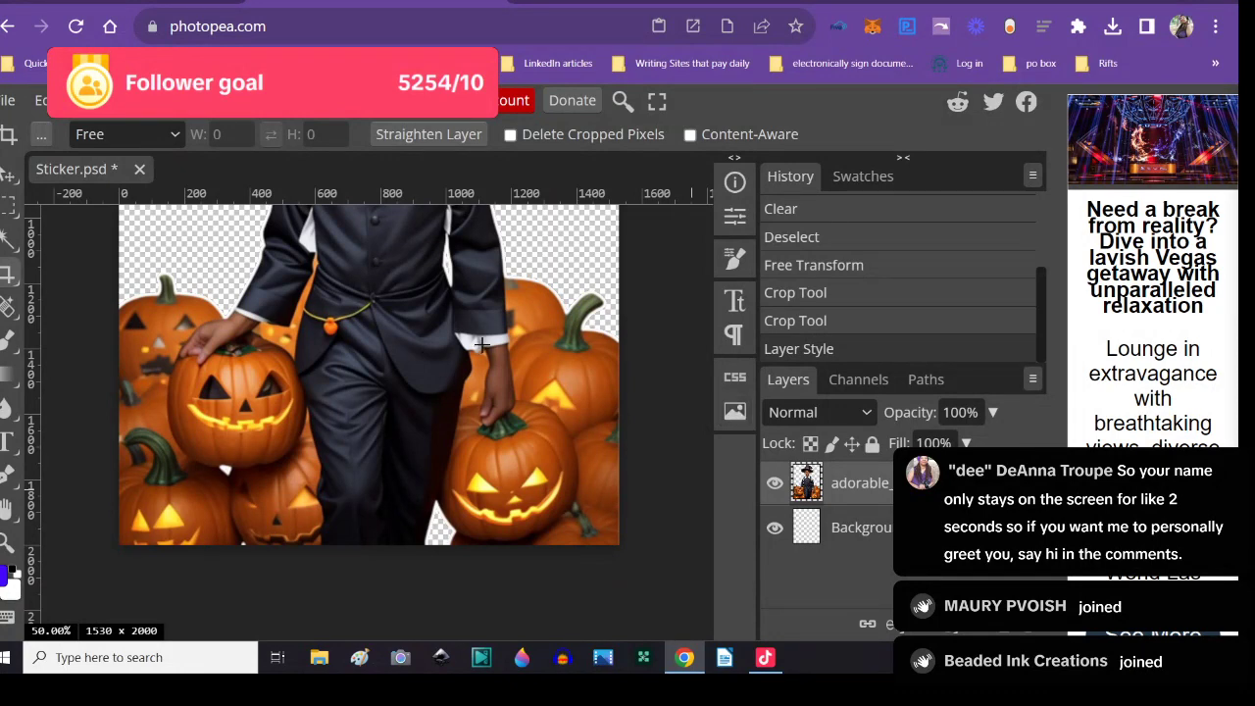
# - Start a PNG export of the white-outlined boy sticker
pyautogui.scroll(5, 480, 343)
pyautogui.scroll(2, 483, 340)
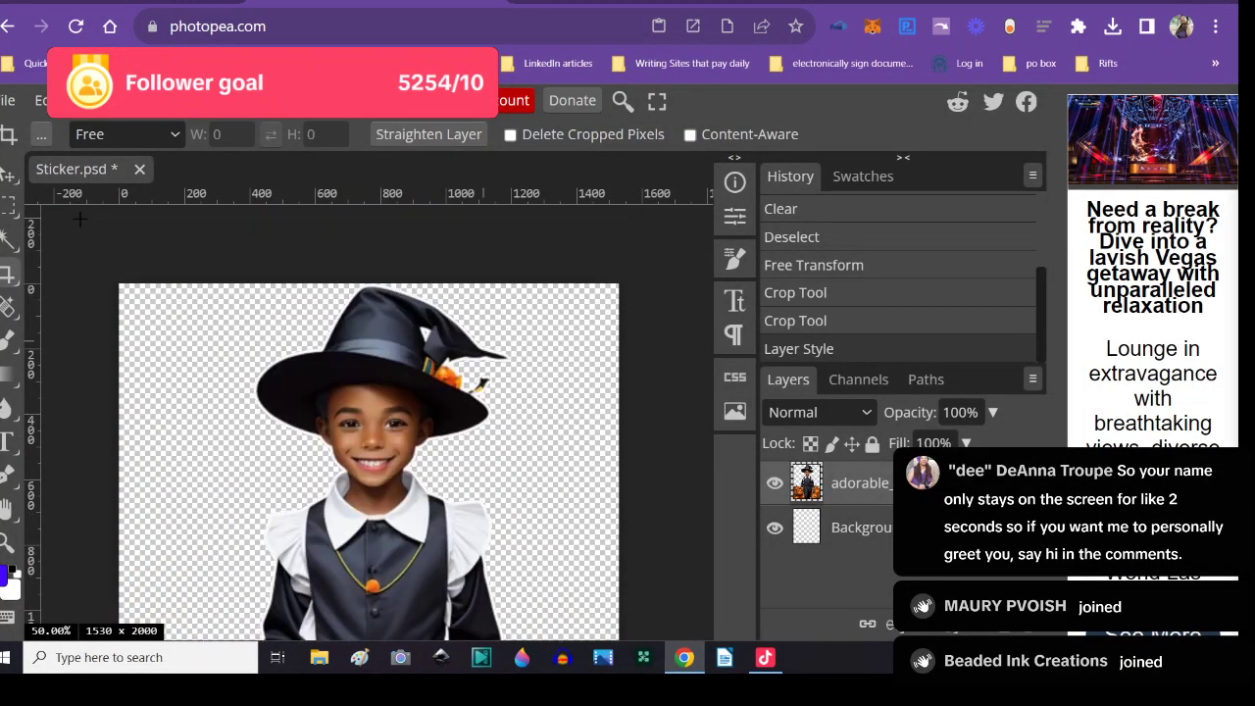
pyautogui.click(8, 100)
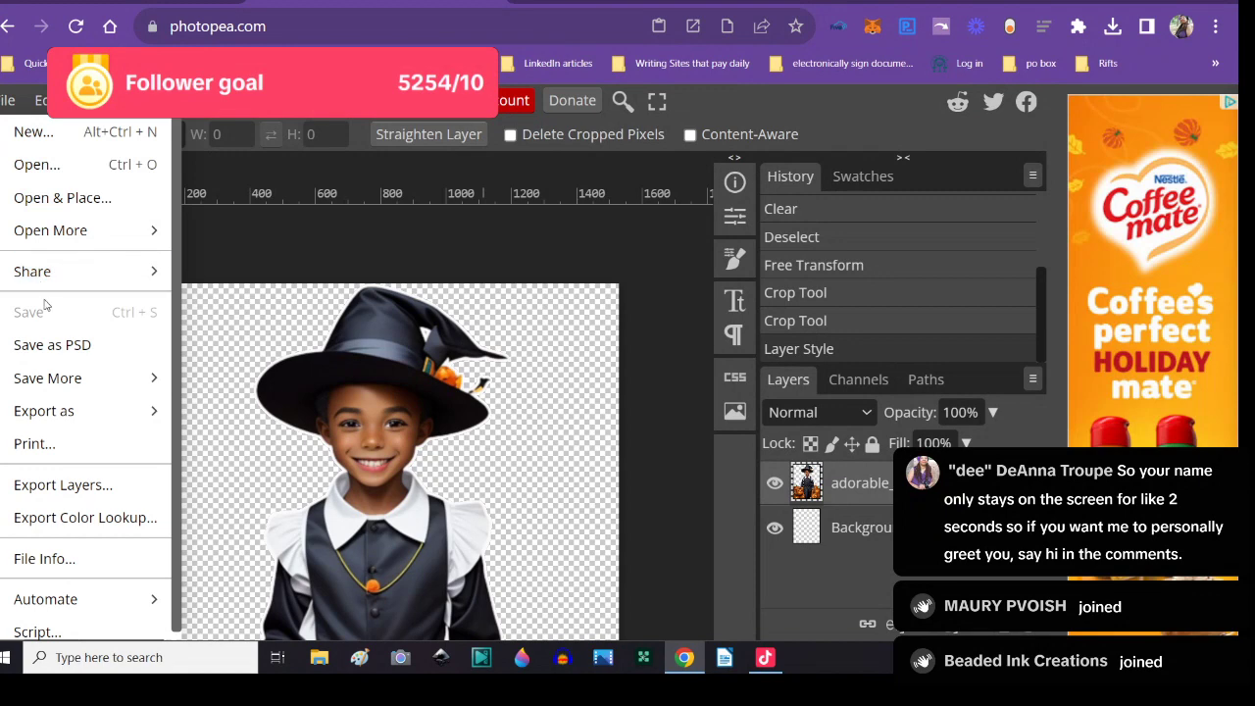
pyautogui.moveTo(56, 412)
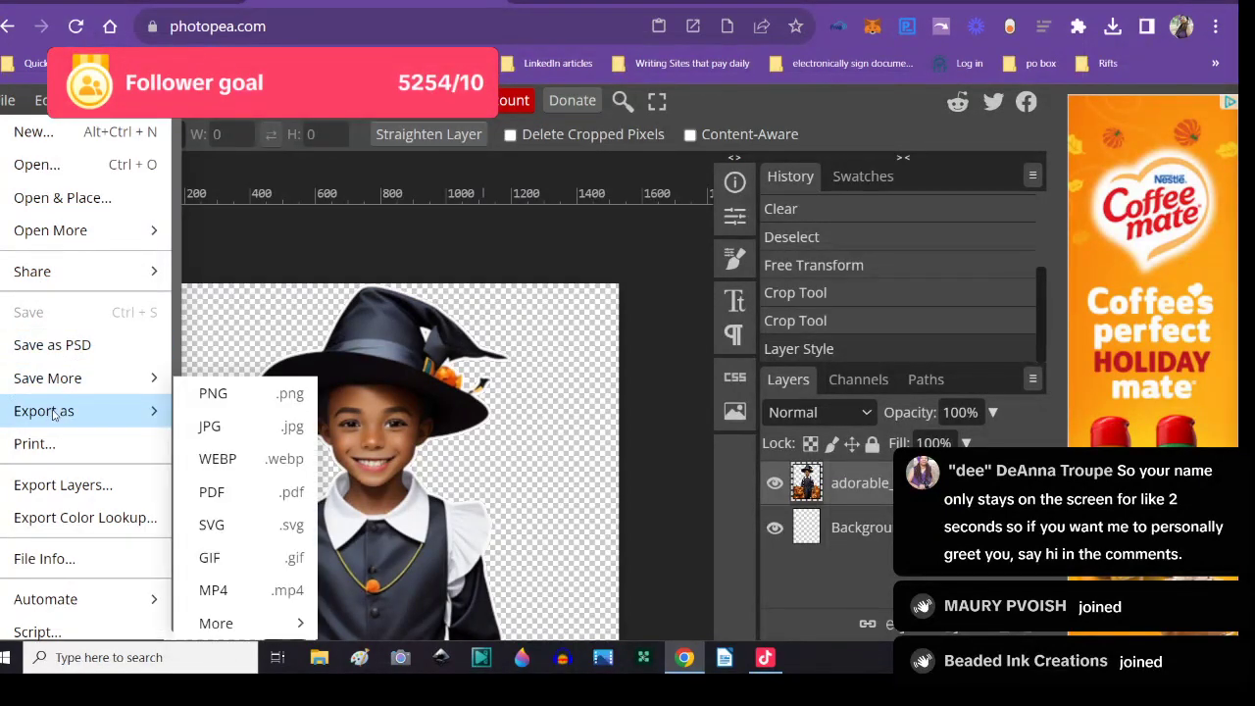
pyautogui.click(211, 393)
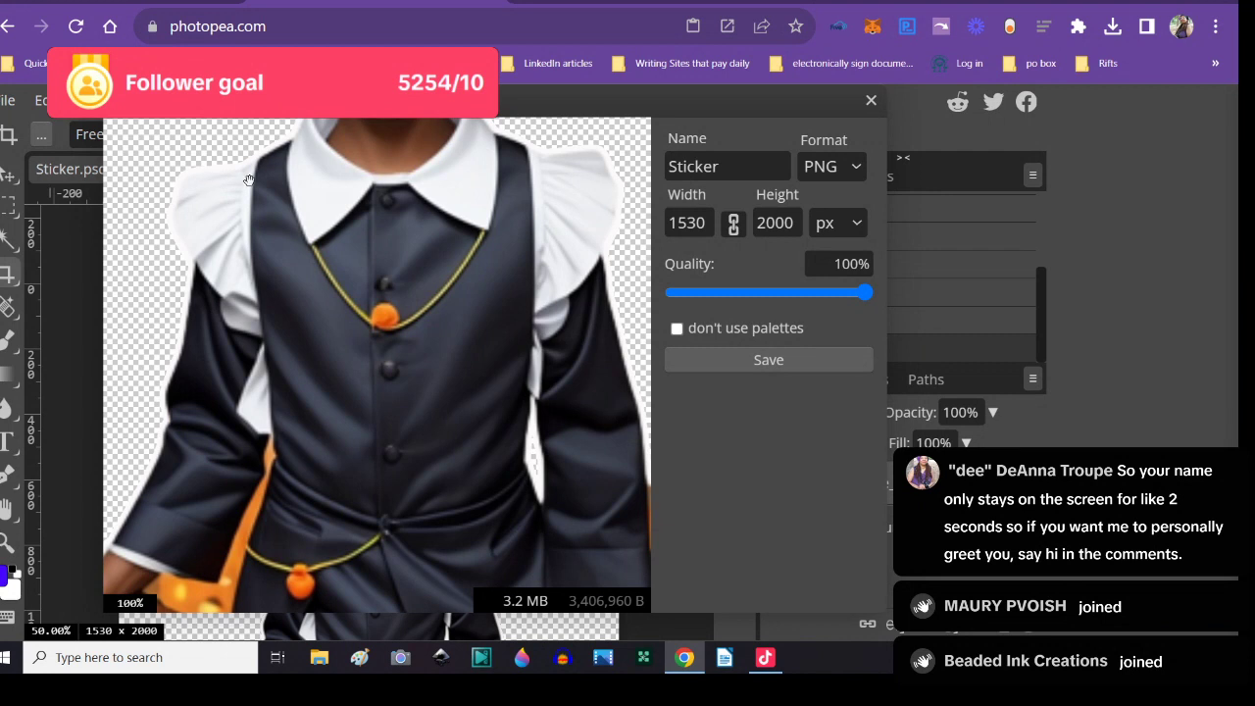
# - Name the export cuteblackboypumpkinpatchwhiteoutline and save the PNG in the Halloween folder
pyautogui.click(725, 167)
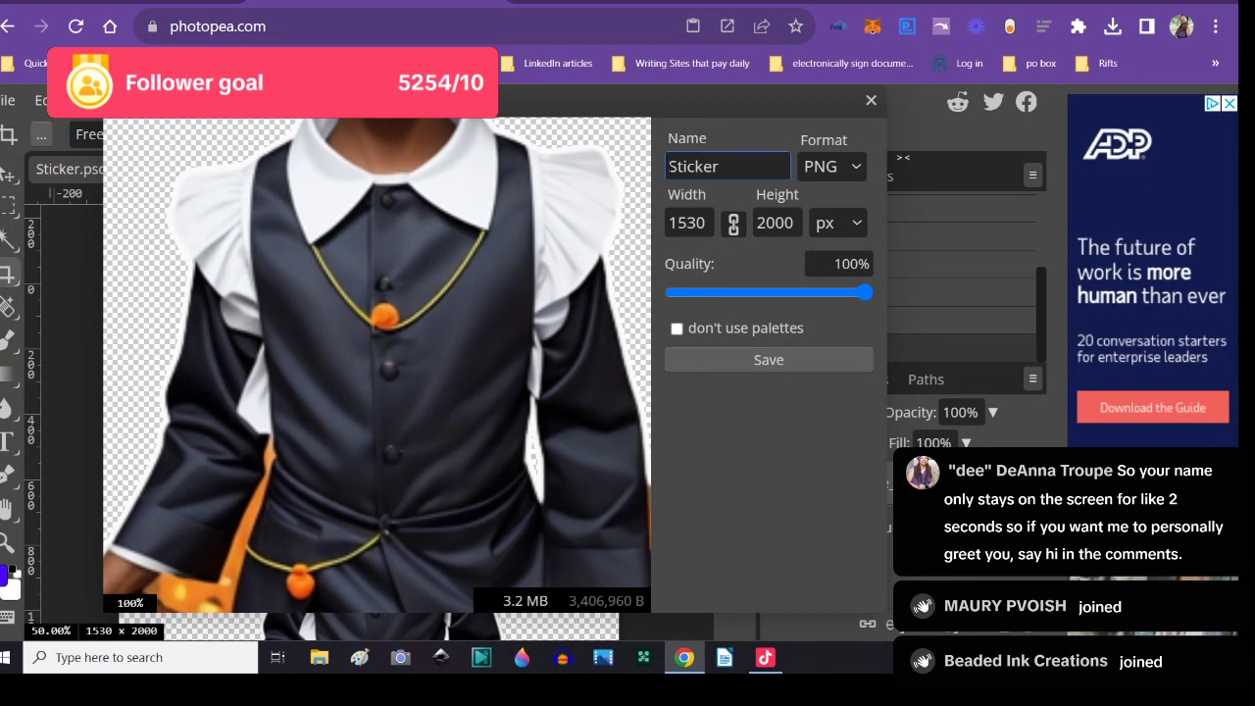
pyautogui.write('cuteblak')
pyautogui.press('BackSpace')
pyautogui.write('ckboypumpki')
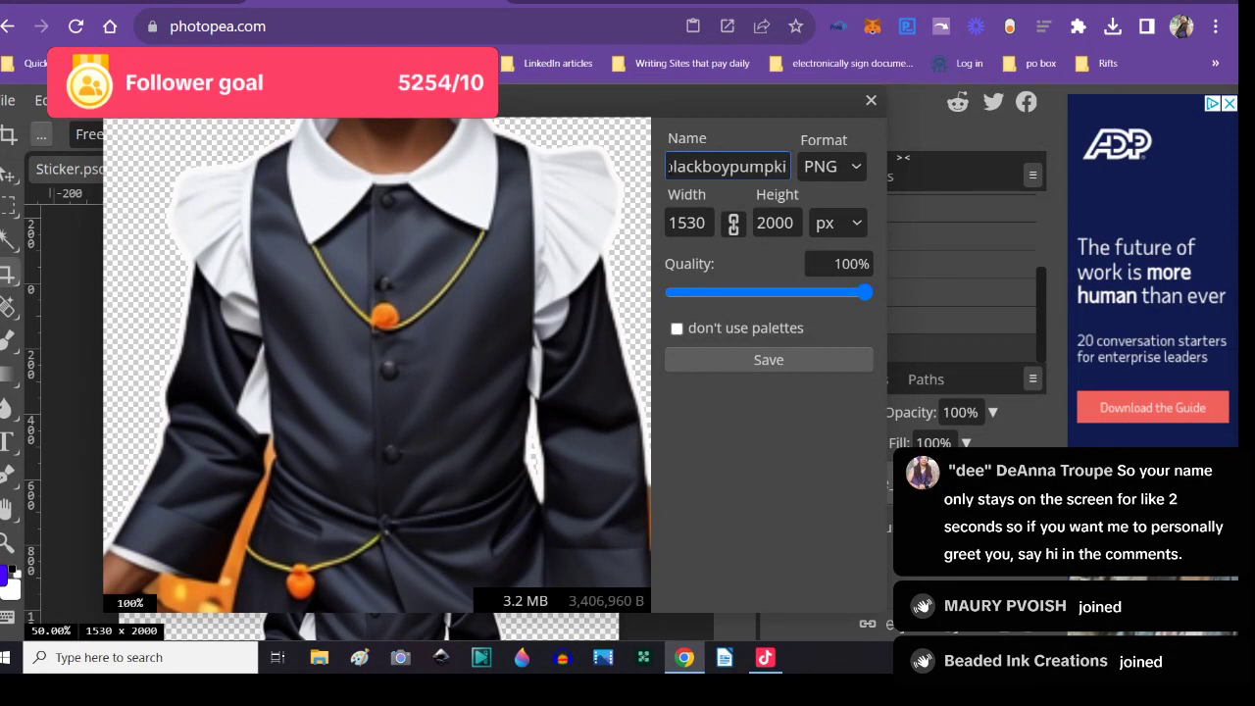
pyautogui.write('npat')
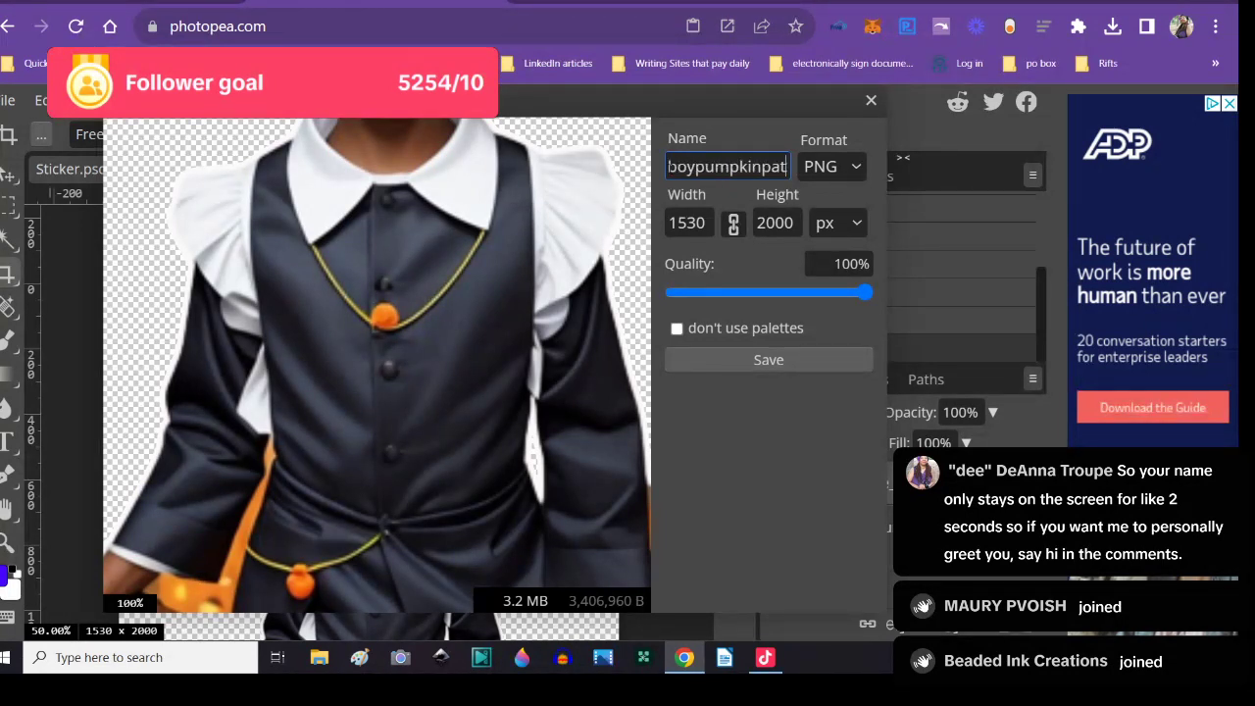
pyautogui.write('chwhite')
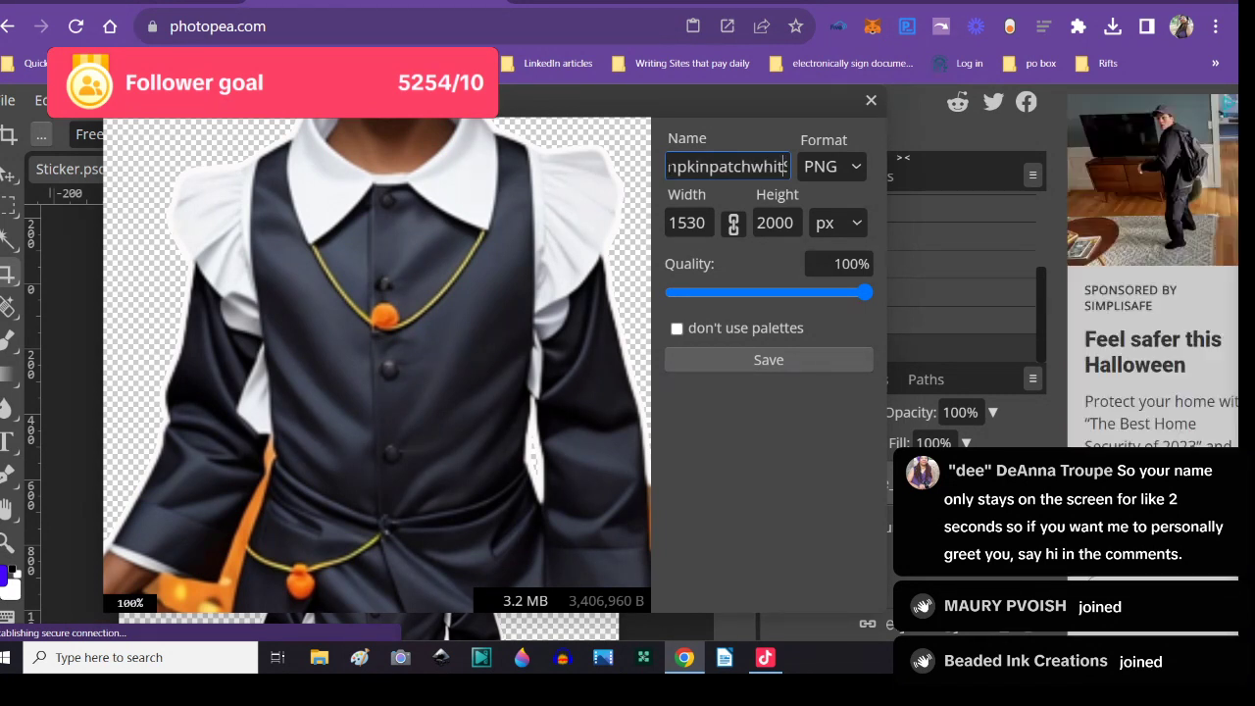
pyautogui.write('outline')
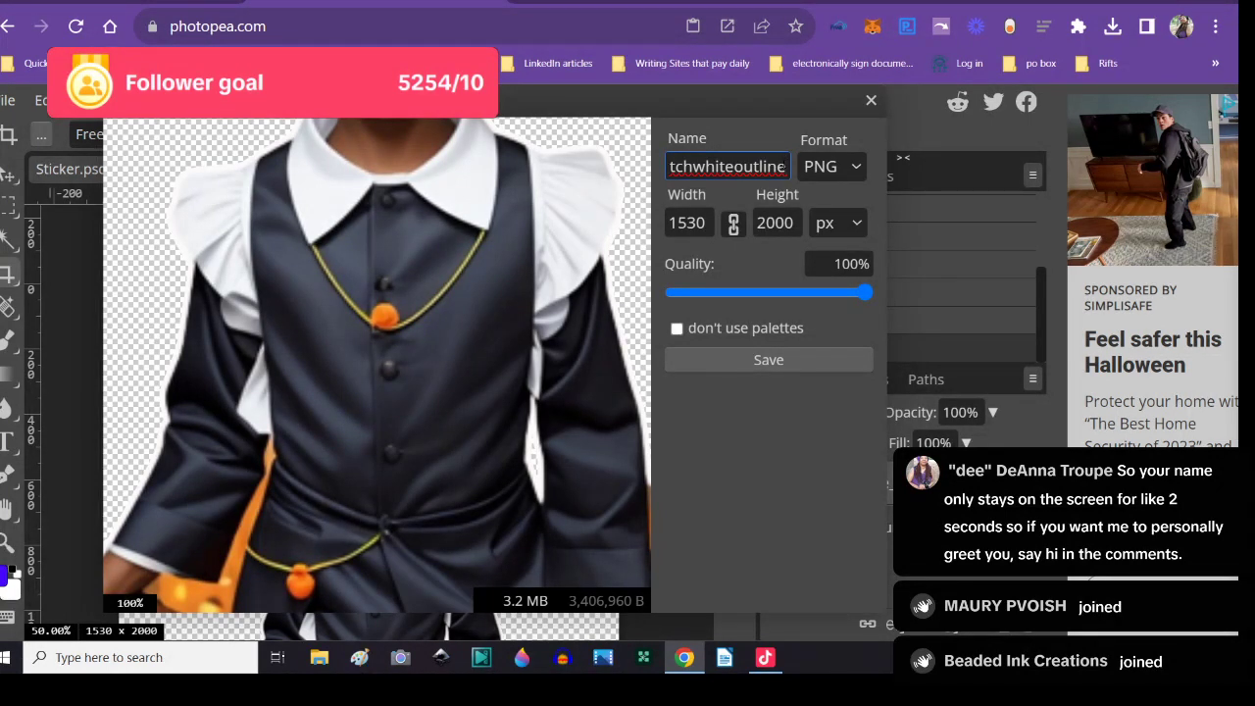
pyautogui.write('icker')
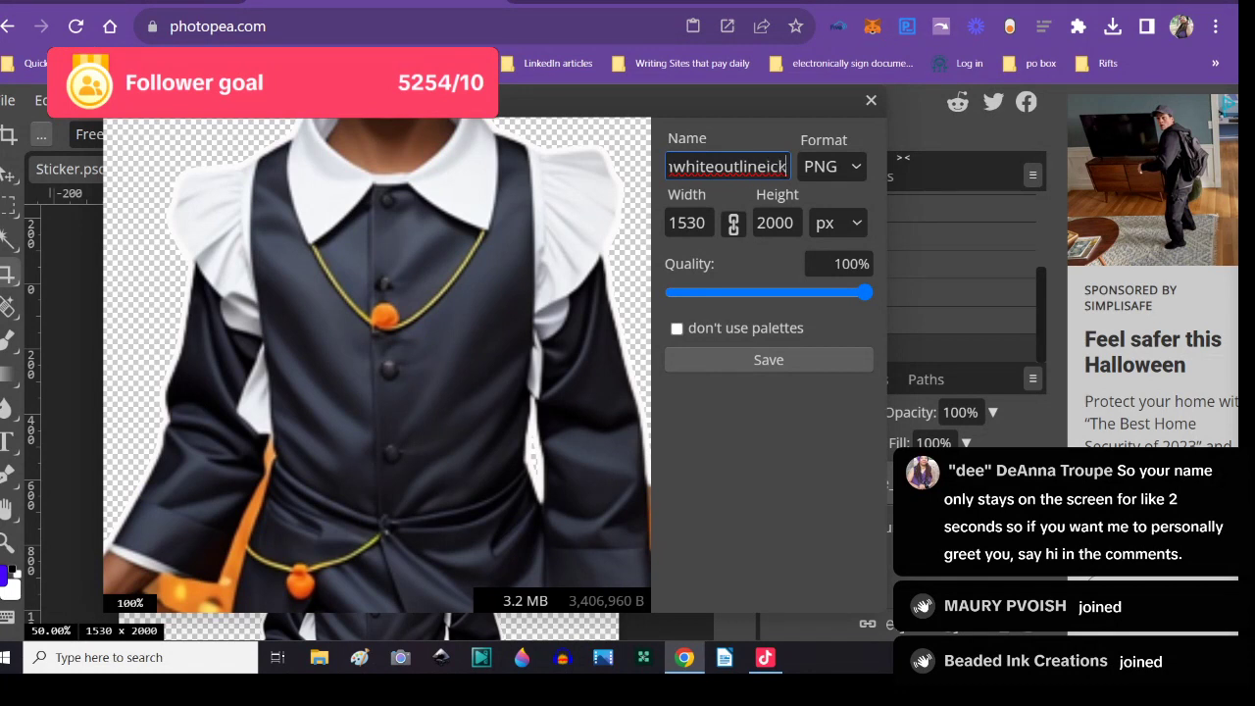
pyautogui.press('BackSpace')
pyautogui.press('BackSpace')
pyautogui.press('BackSpace')
pyautogui.press('BackSpace')
pyautogui.press('BackSpace')
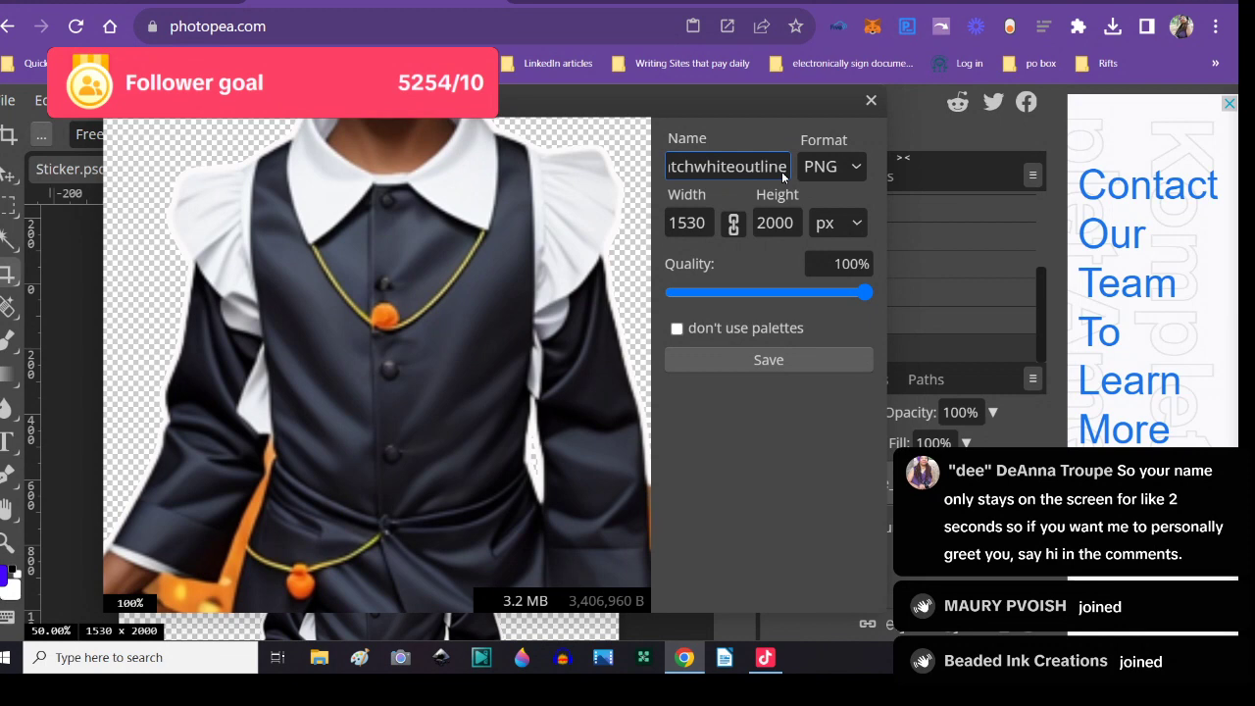
pyautogui.click(796, 364)
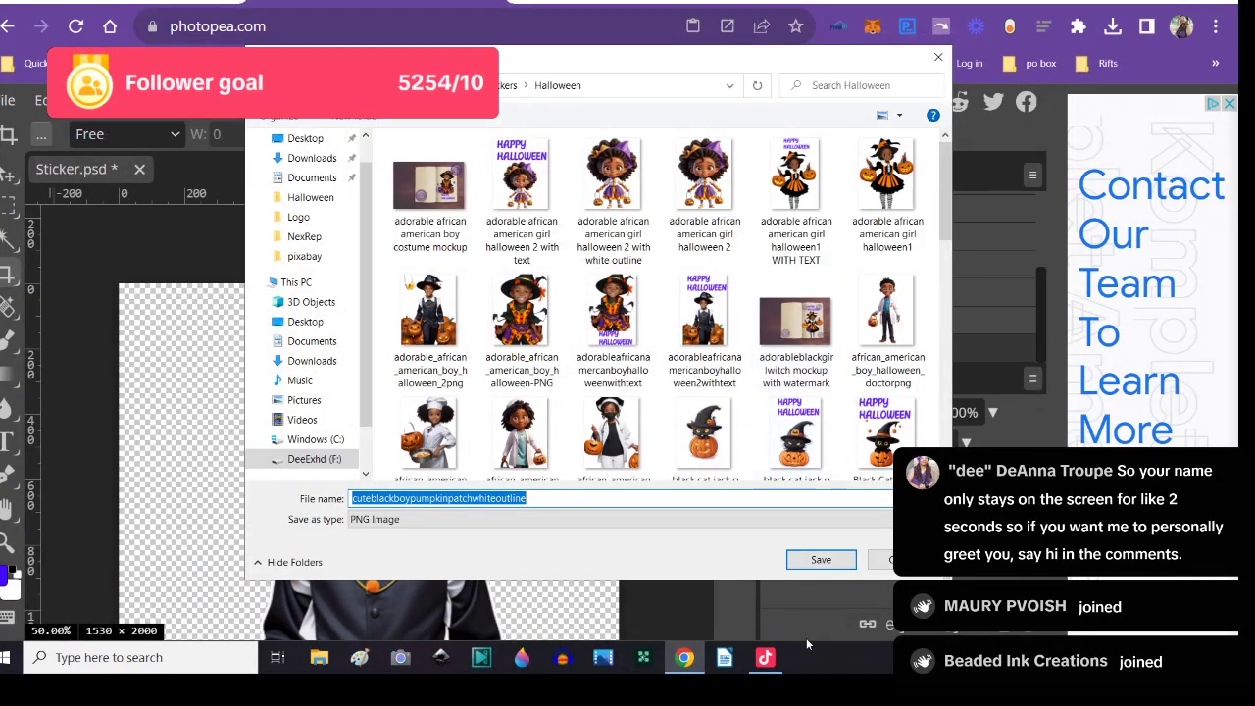
pyautogui.click(841, 560)
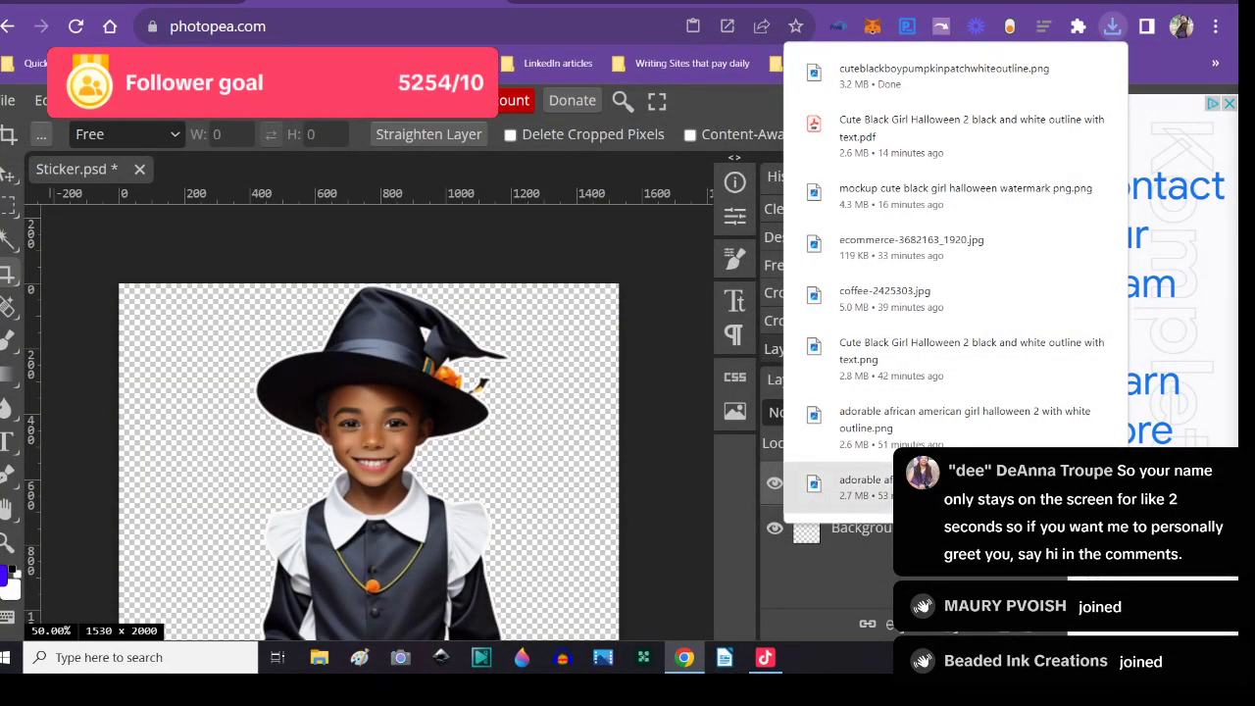
pyautogui.press('Escape')
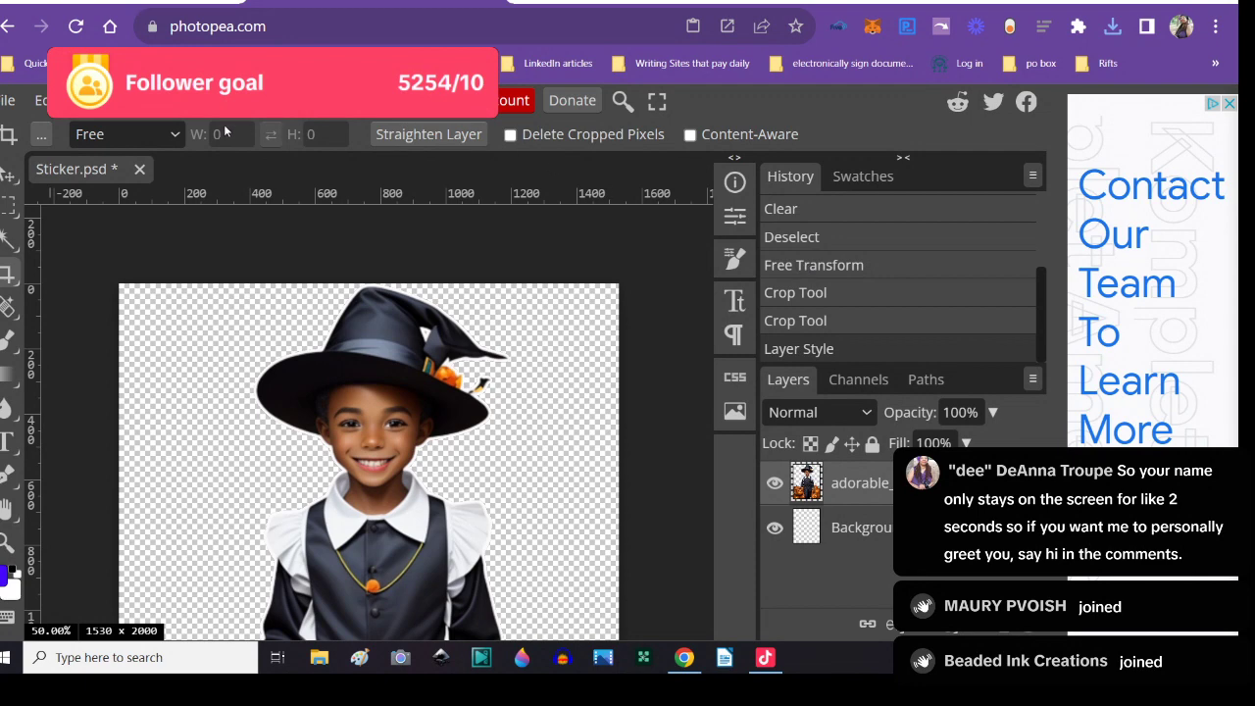
# - Close the Sticker document without saving and create a new 2000 x 2000 px, 300 DPI project named Sticker with a transparent background
pyautogui.click(140, 169)
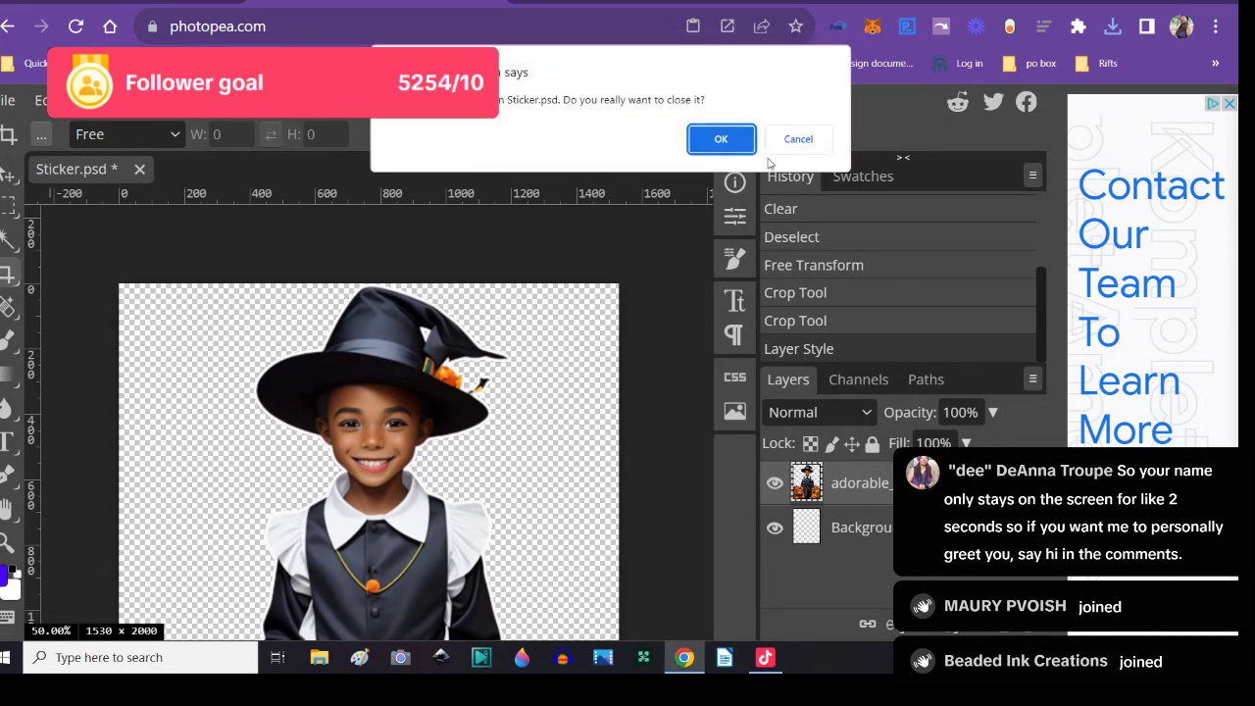
pyautogui.click(721, 139)
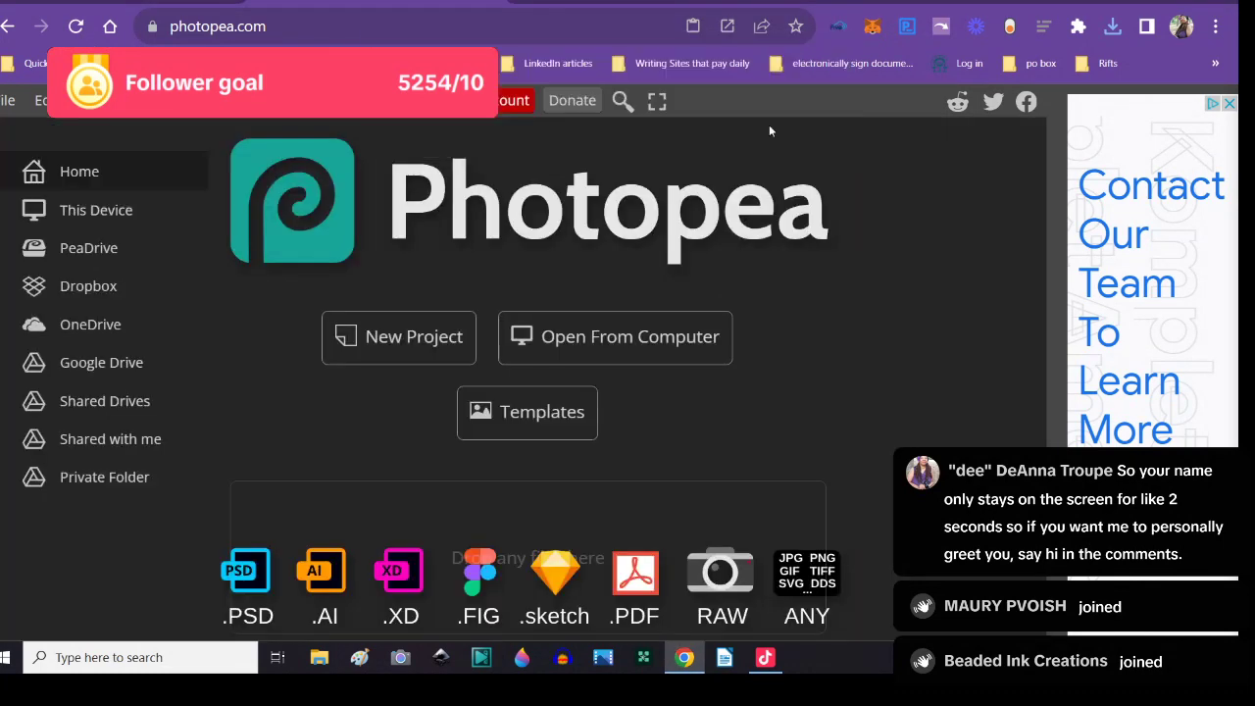
pyautogui.click(439, 346)
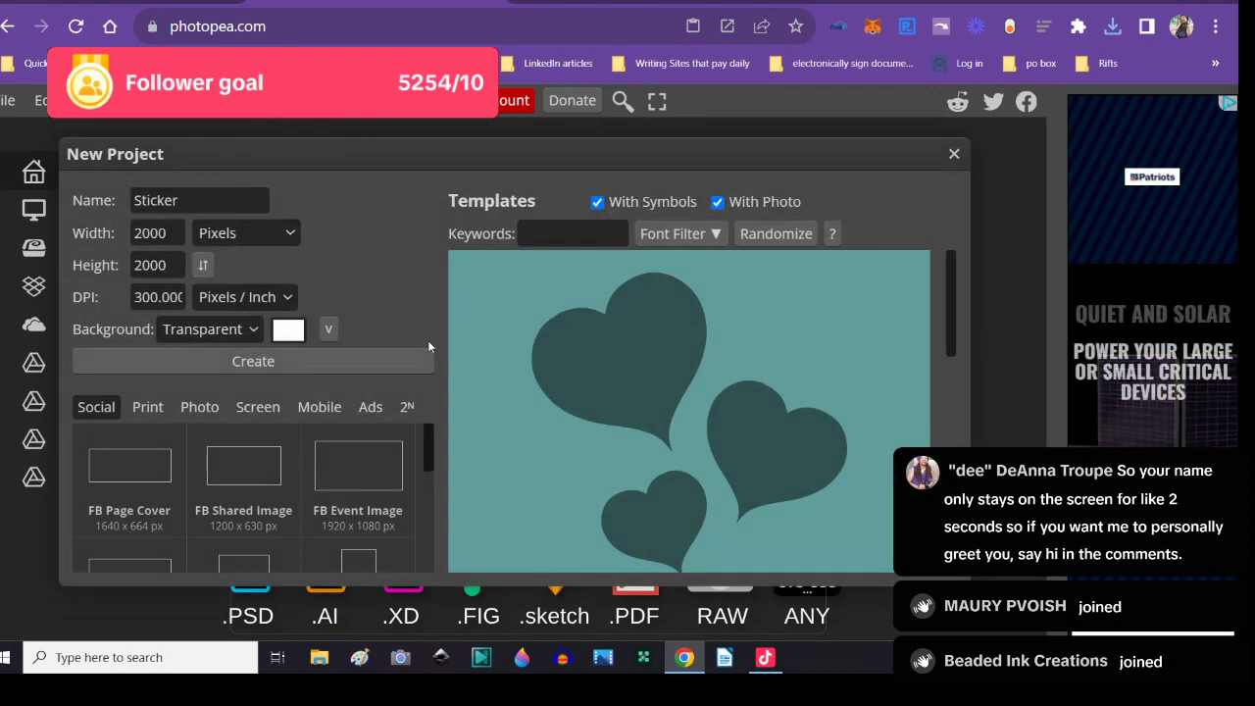
pyautogui.click(106, 352)
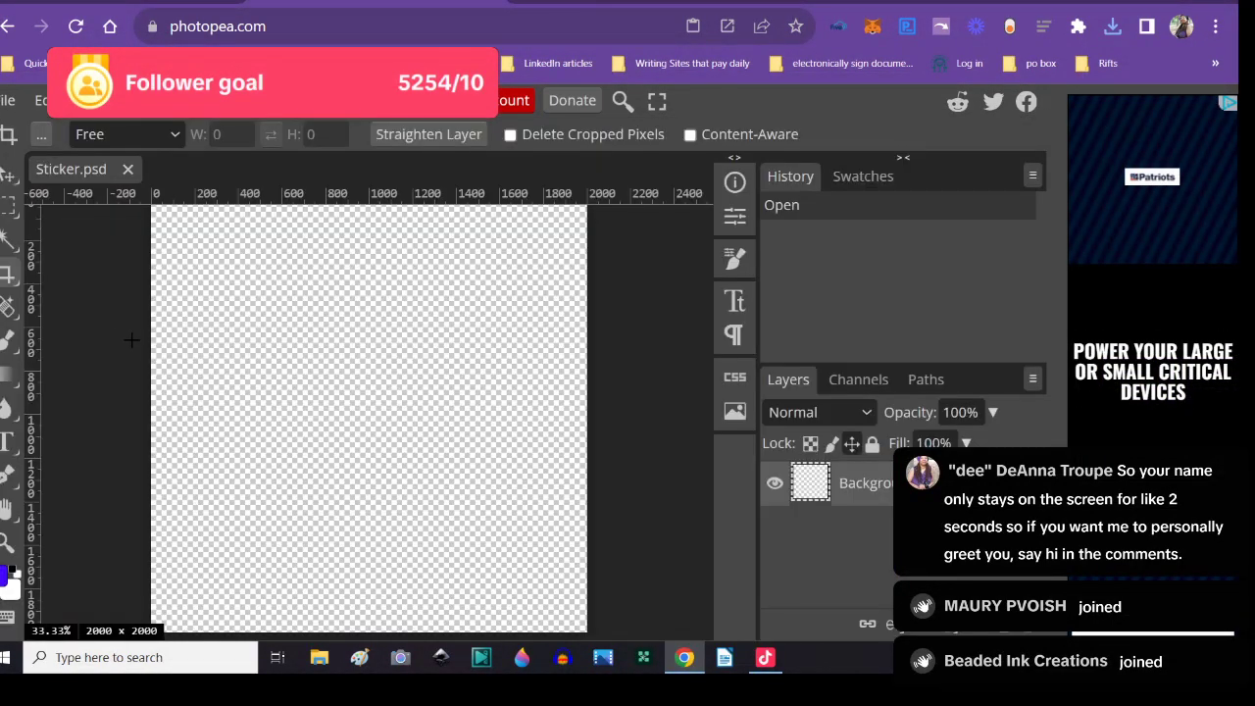
# - Duplicate the new document's Background layer
pyautogui.click(147, 102)
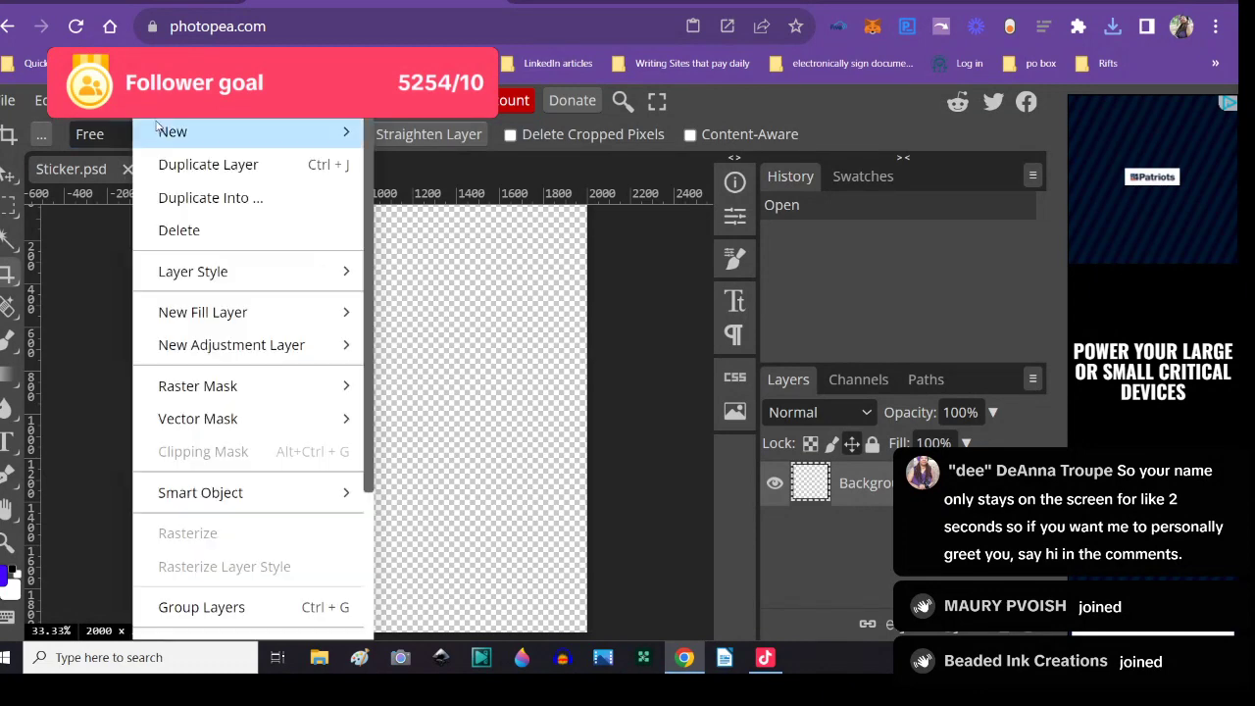
pyautogui.click(177, 163)
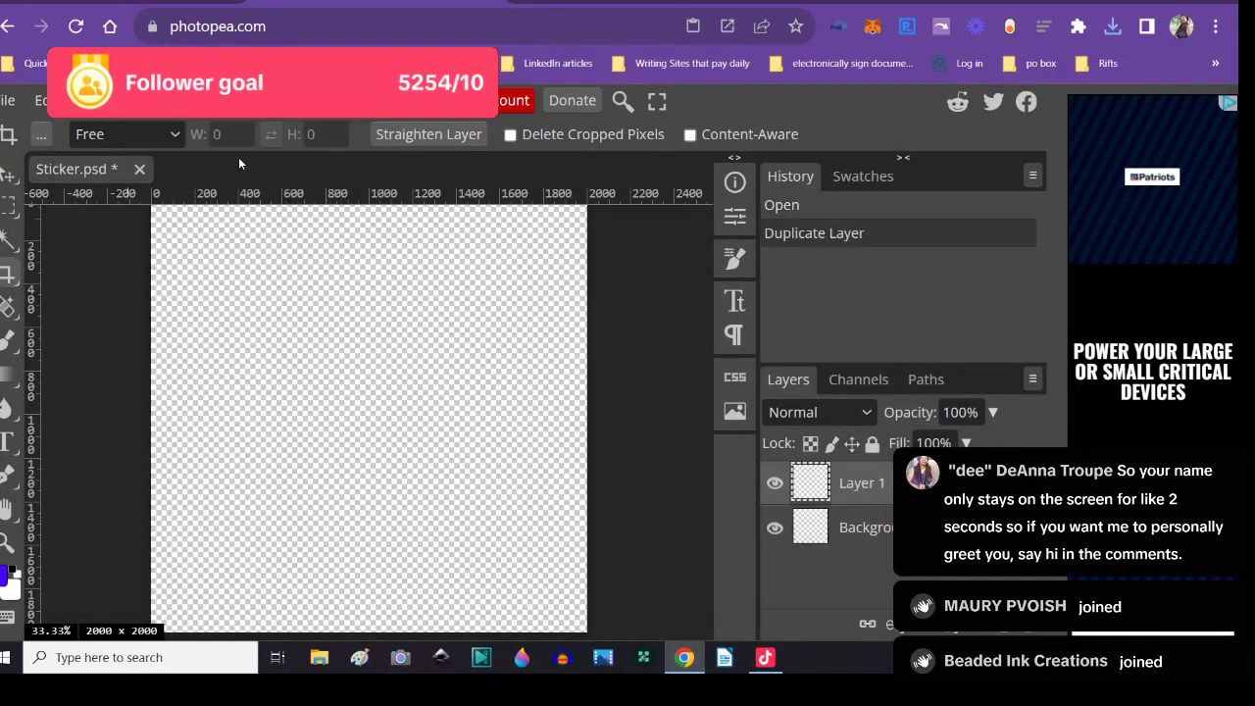
# - Place the cuteblackboypumpkinpatchwhiteoutline image from the Halloween folder into the new Sticker document
pyautogui.click(10, 102)
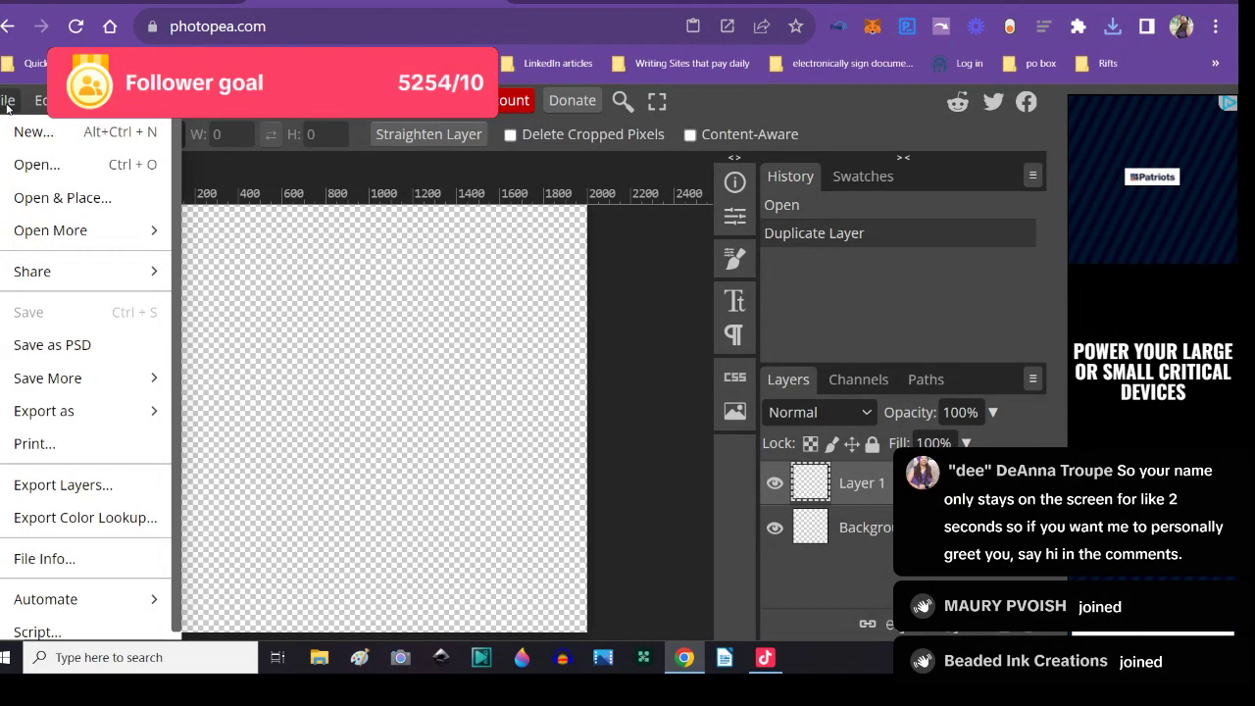
pyautogui.click(39, 200)
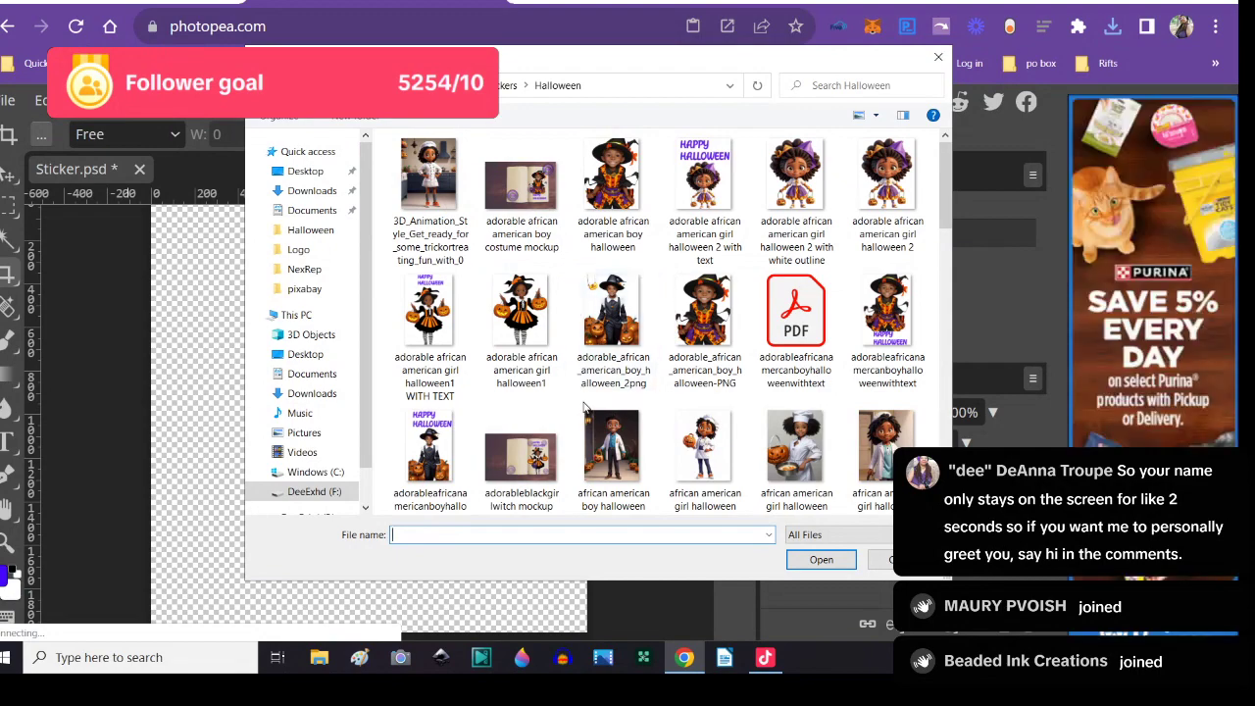
pyautogui.scroll(-5, 588, 405)
pyautogui.scroll(-5, 590, 402)
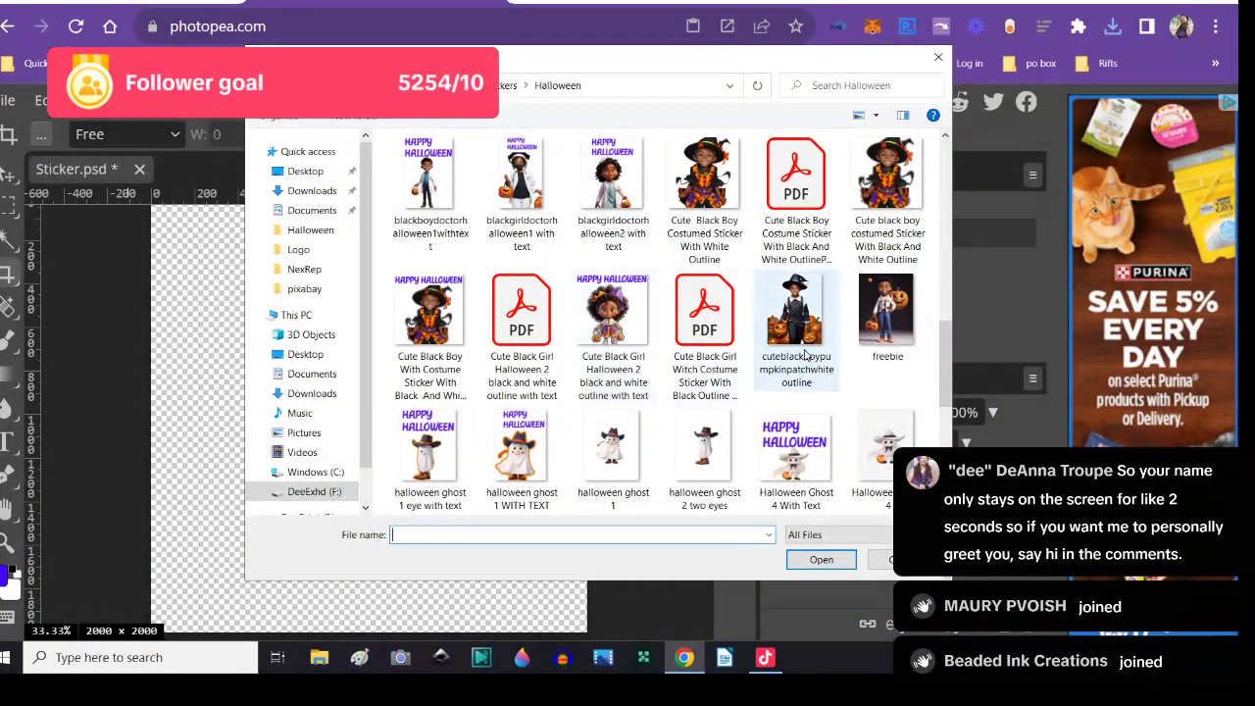
pyautogui.click(804, 328)
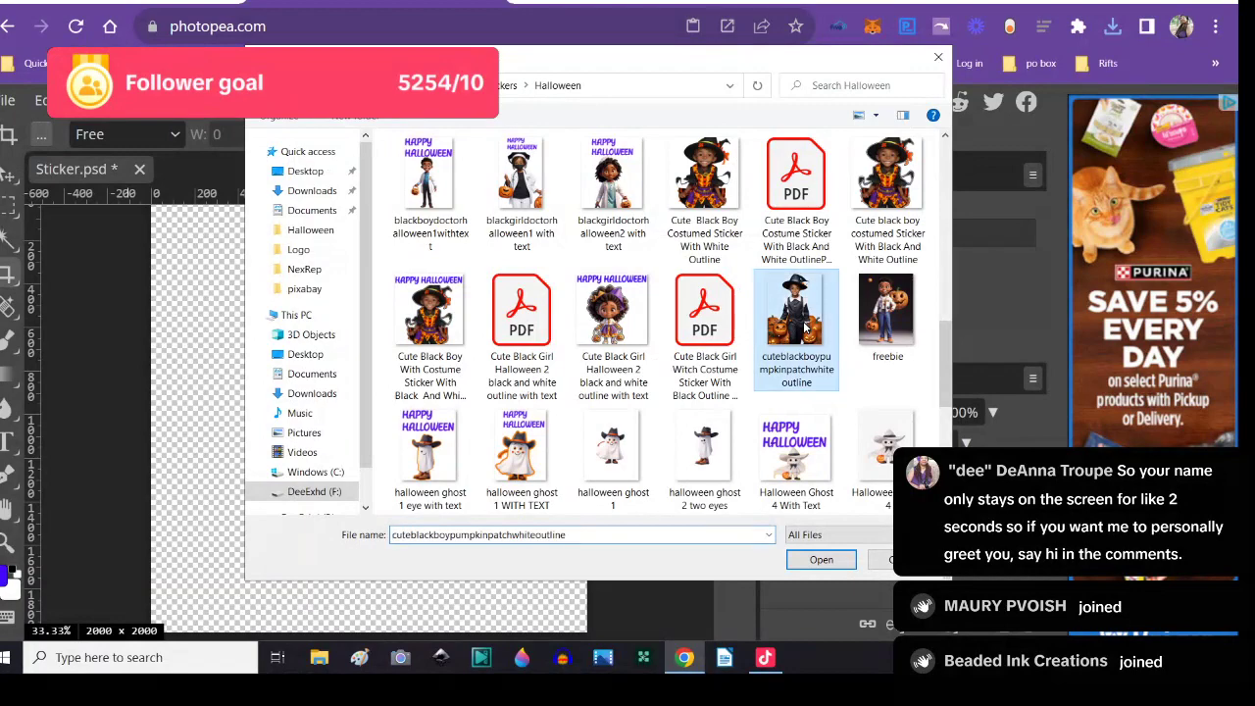
pyautogui.click(843, 559)
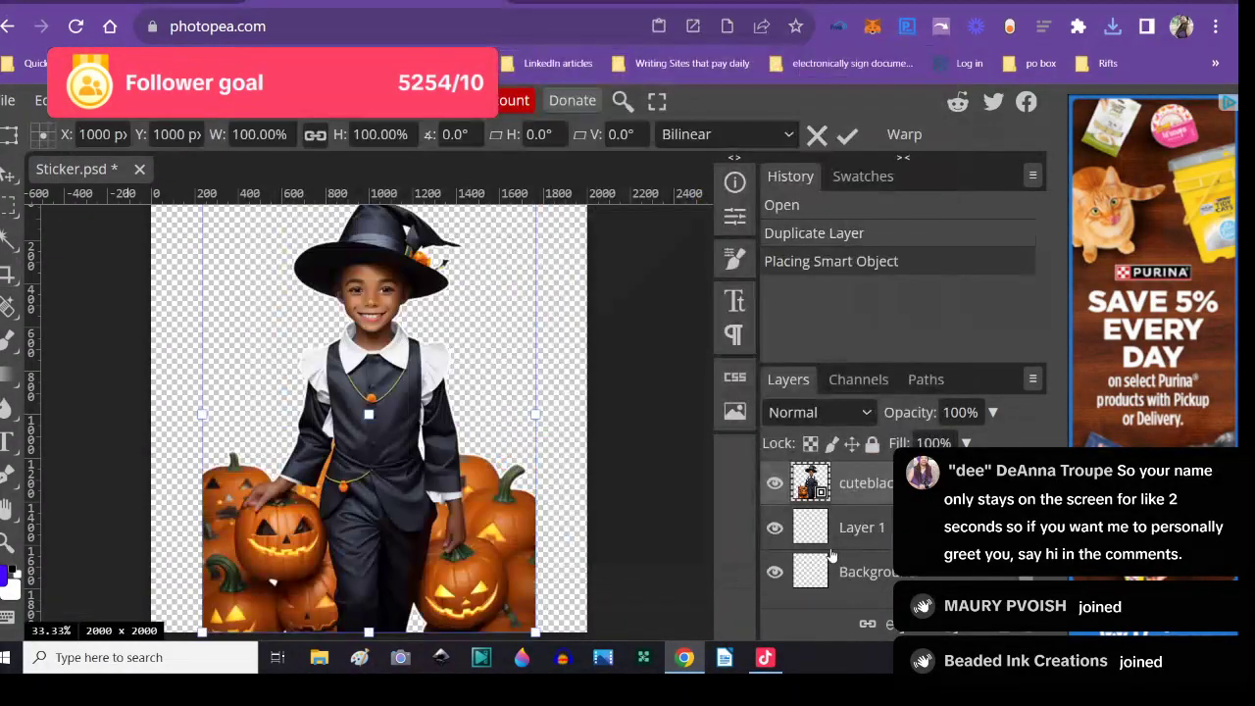
# - Delete the empty Layer 1 beneath the placed boy image
pyautogui.click(809, 530)
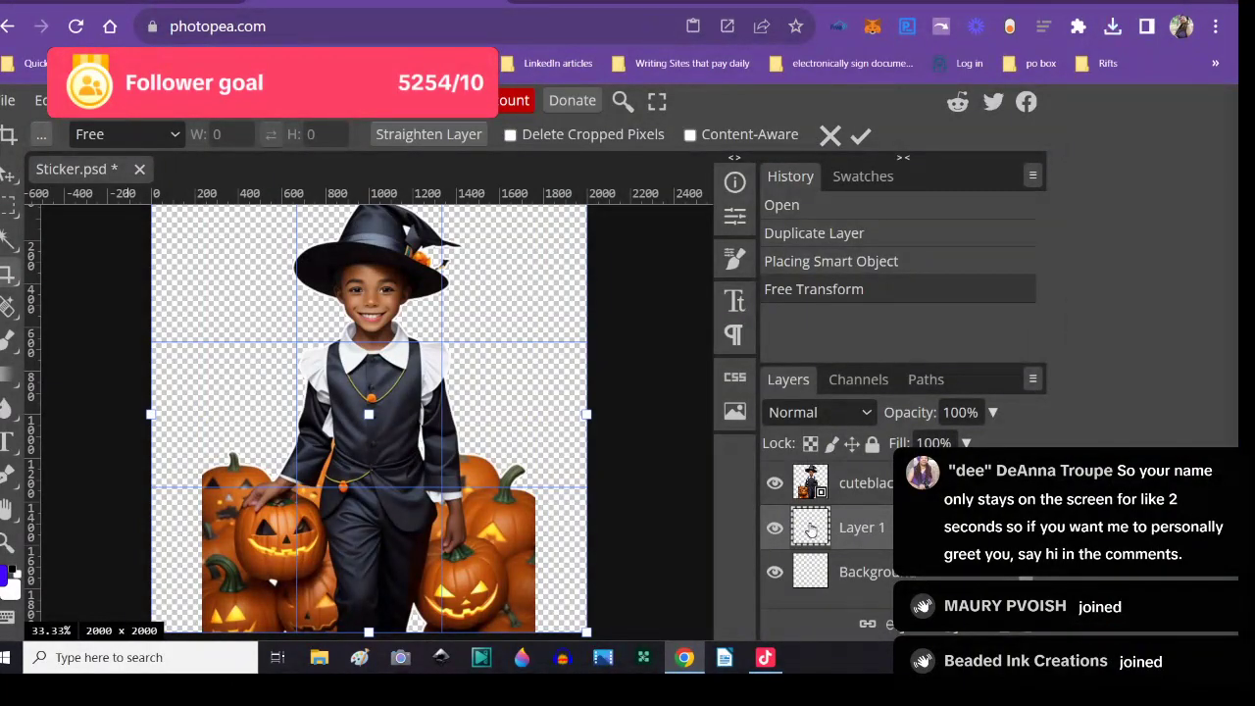
pyautogui.rightClick(809, 530)
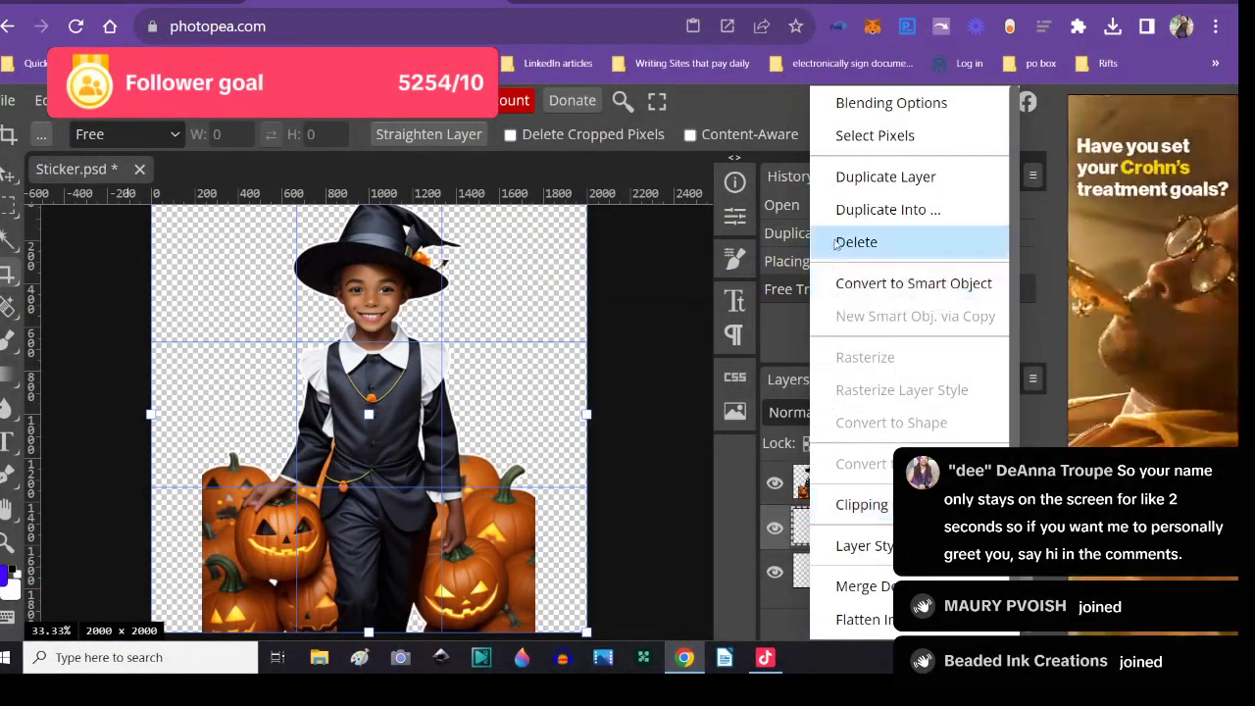
pyautogui.click(849, 241)
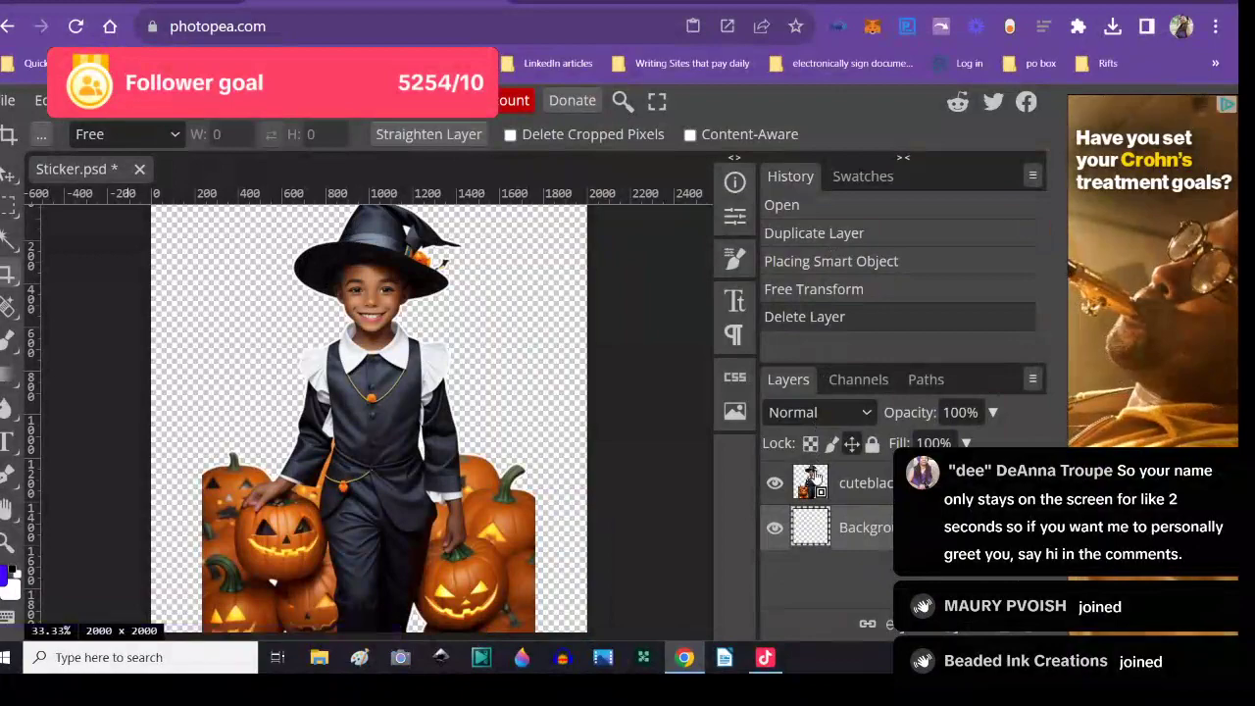
# - Rasterize the placed boy layer
pyautogui.click(813, 478)
pyautogui.rightClick(814, 478)
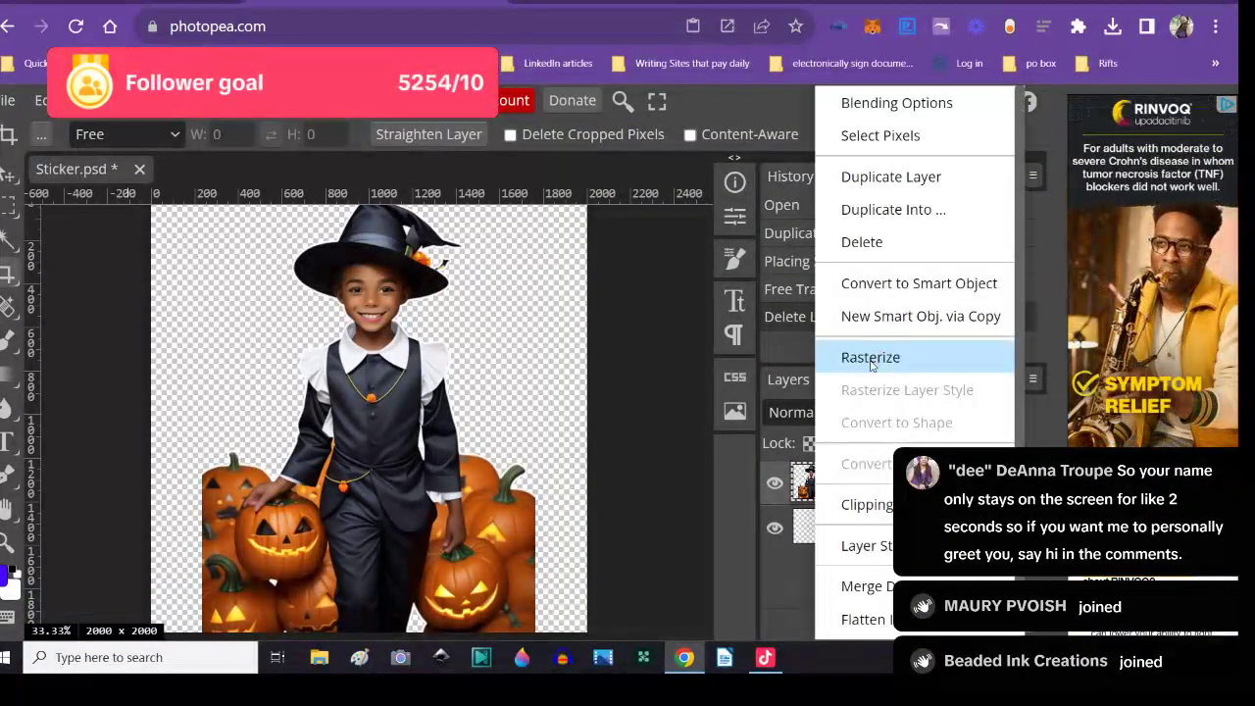
pyautogui.click(871, 358)
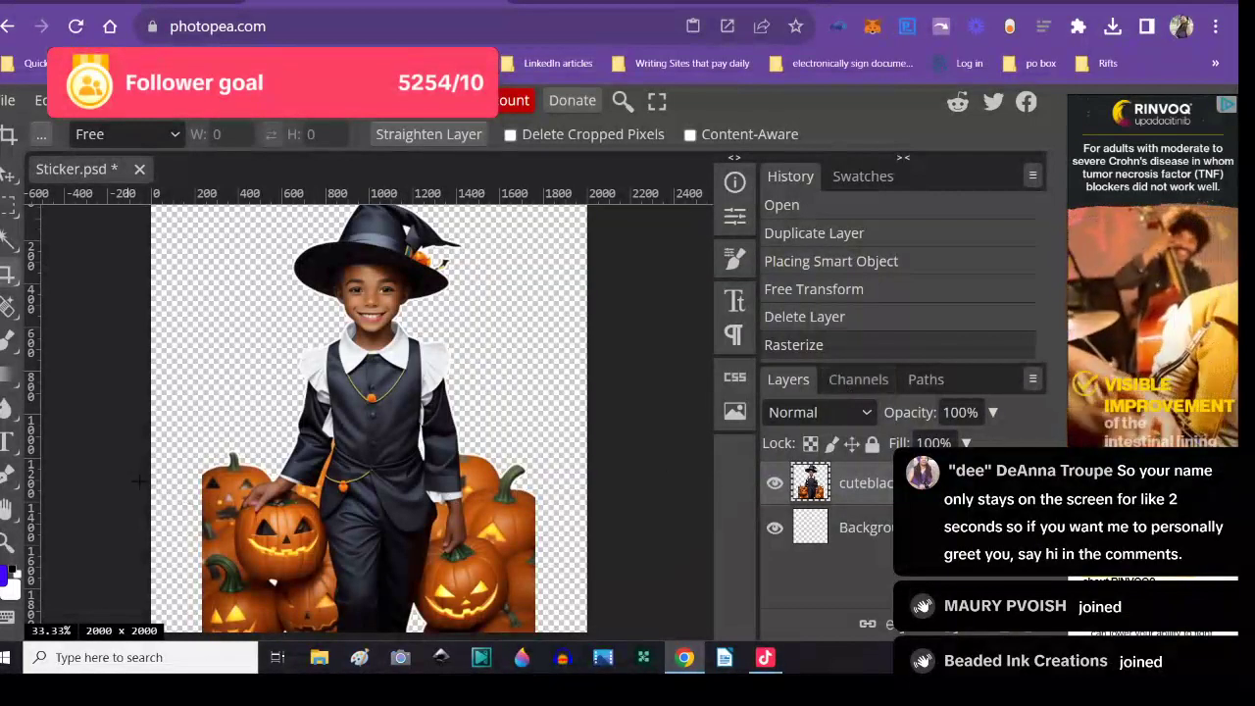
# - Crop the empty areas off both sides of the canvas up to the pumpkins, making it 1533 x 2000 px
pyautogui.rightClick(12, 276)
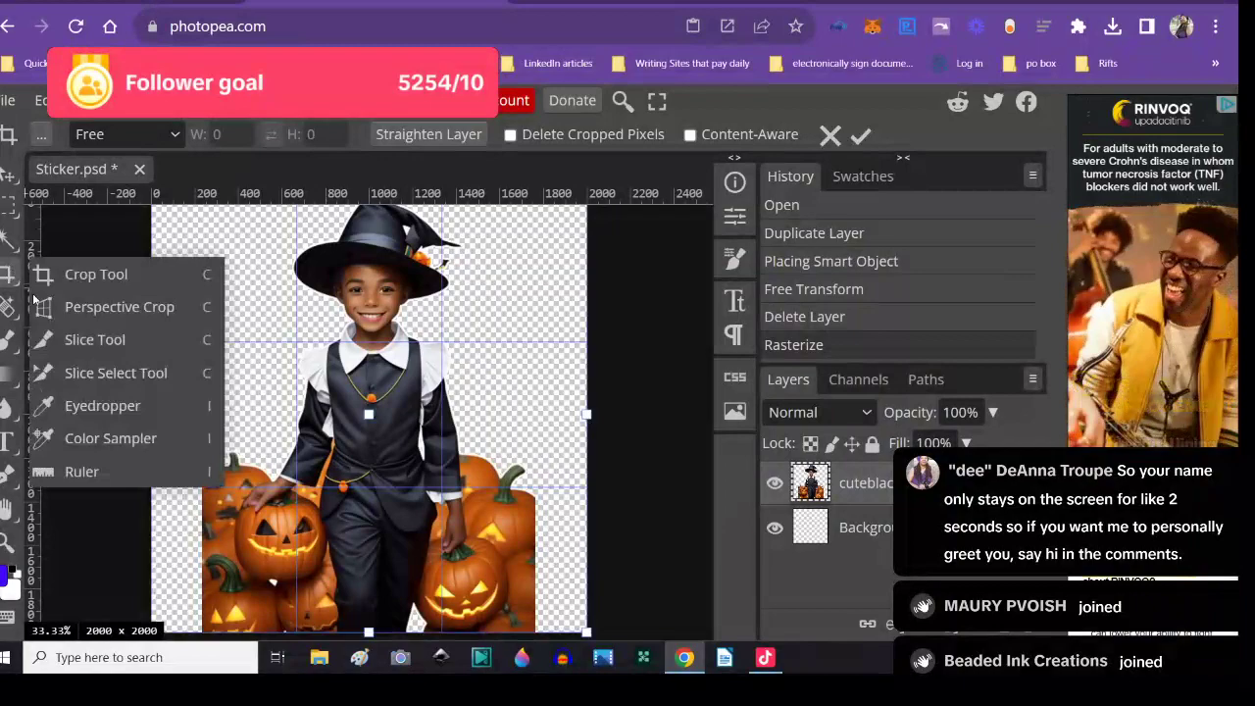
pyautogui.click(583, 413)
pyautogui.moveTo(583, 414); pyautogui.dragTo(535, 418)
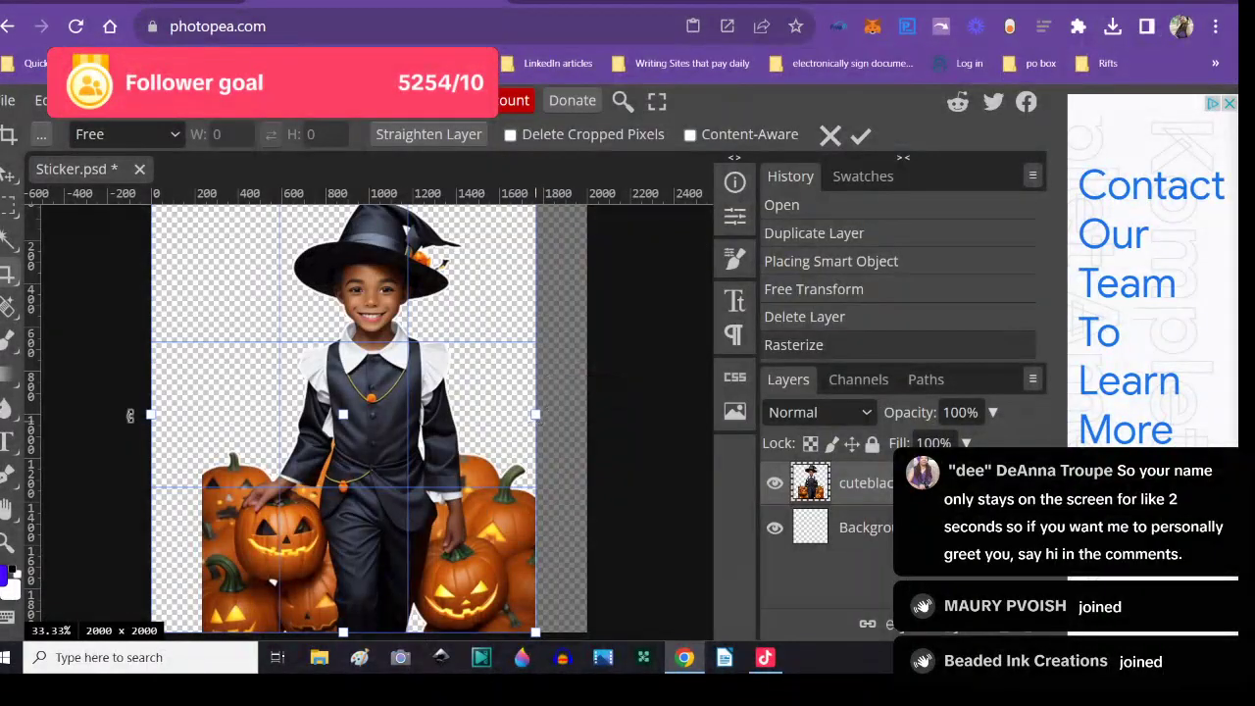
pyautogui.moveTo(149, 414); pyautogui.dragTo(202, 414)
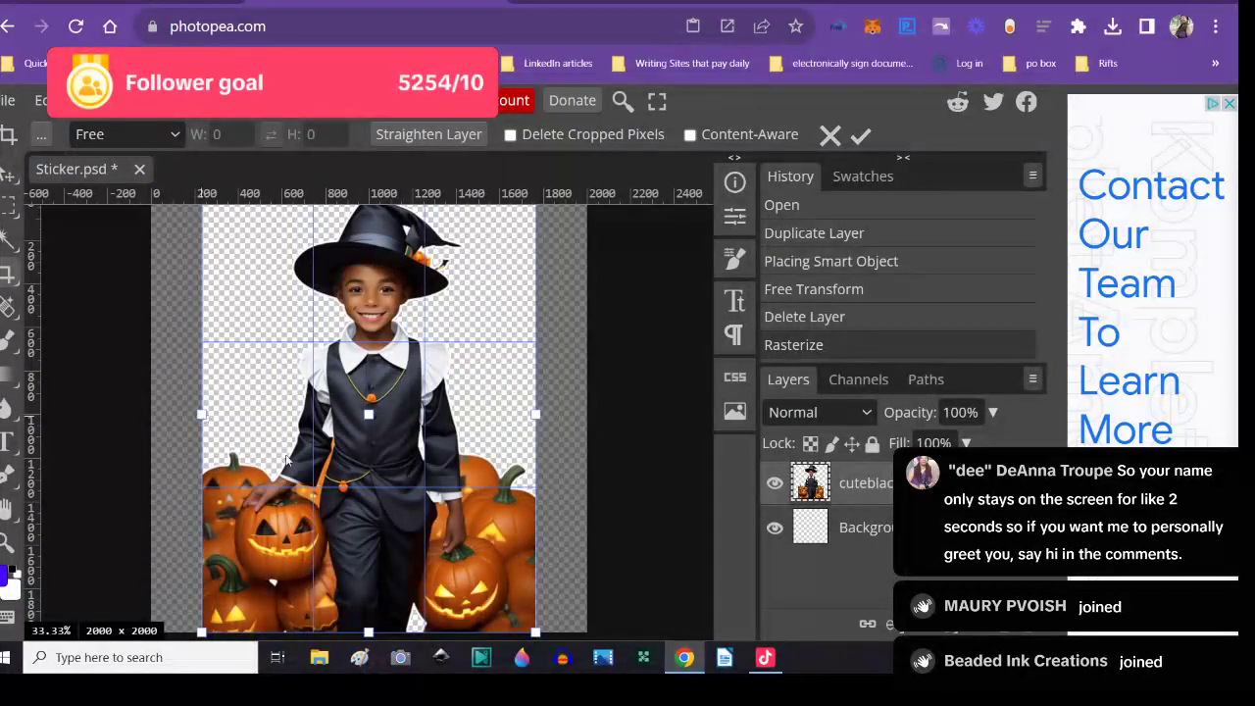
pyautogui.press('Return')
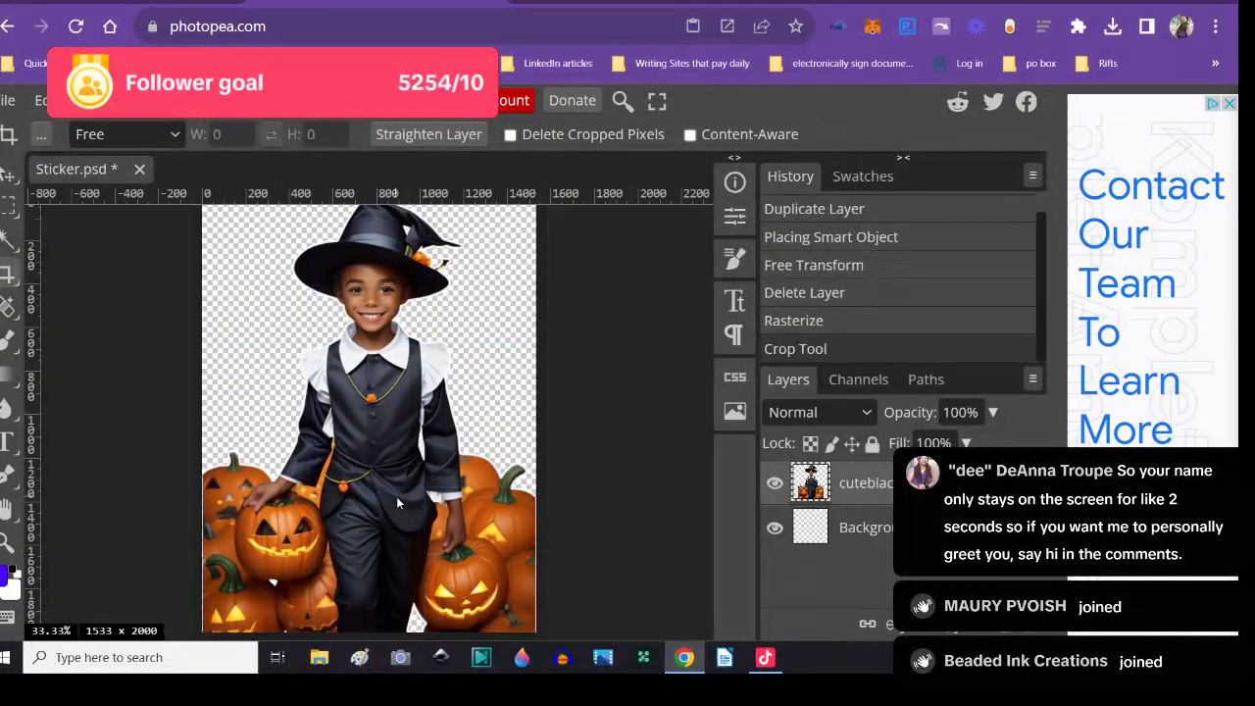
# - Enable the Outer Glow and Stroke effects in the layer style of the cuteblackboypumpkinpatch layer
pyautogui.doubleClick(865, 501)
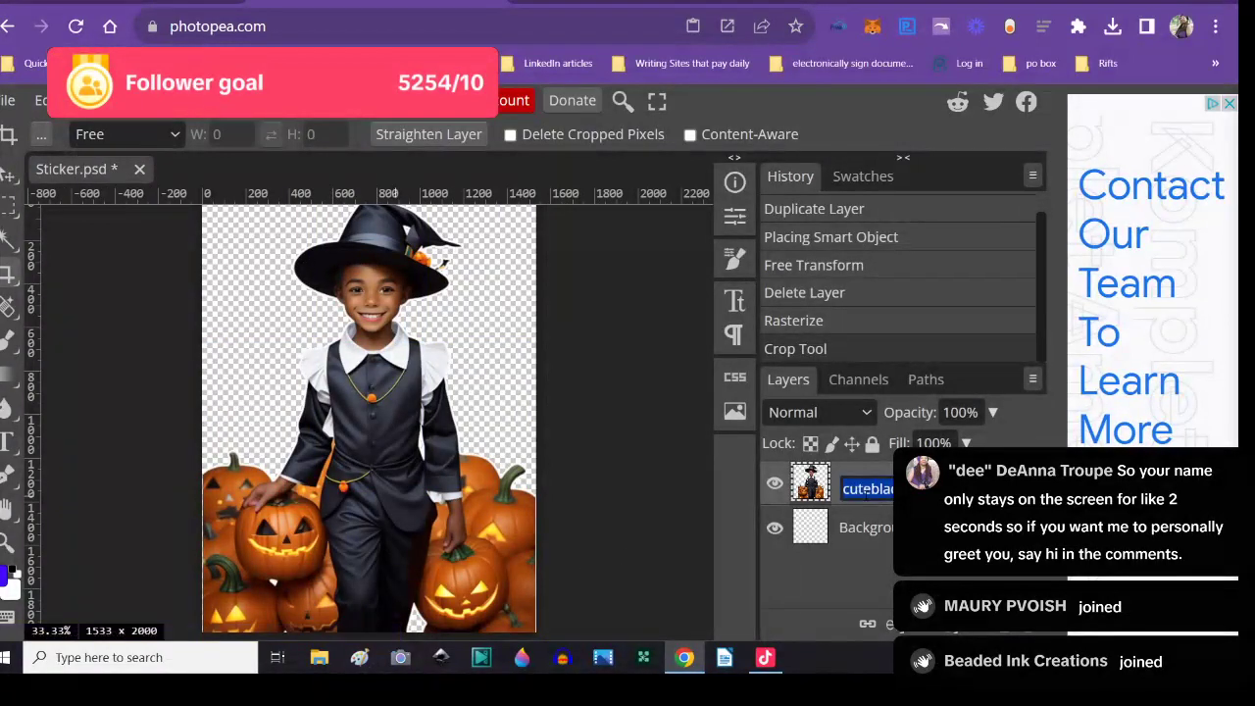
pyautogui.press('Return')
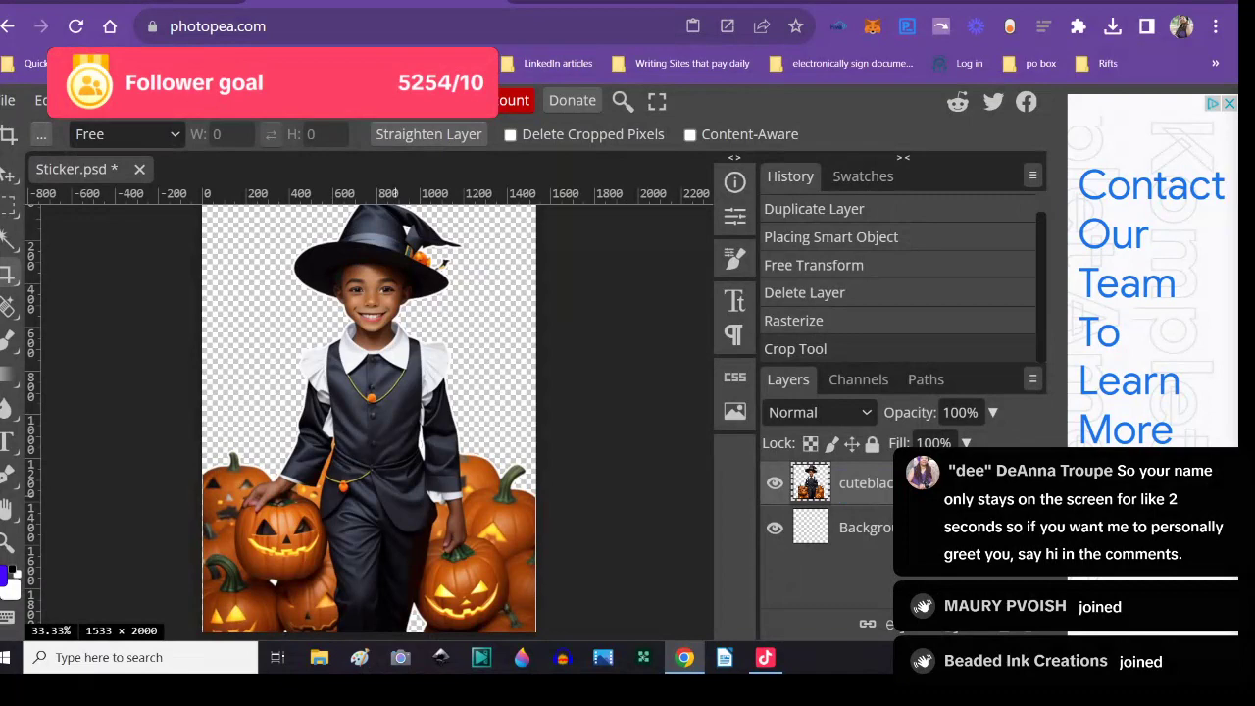
pyautogui.doubleClick(911, 490)
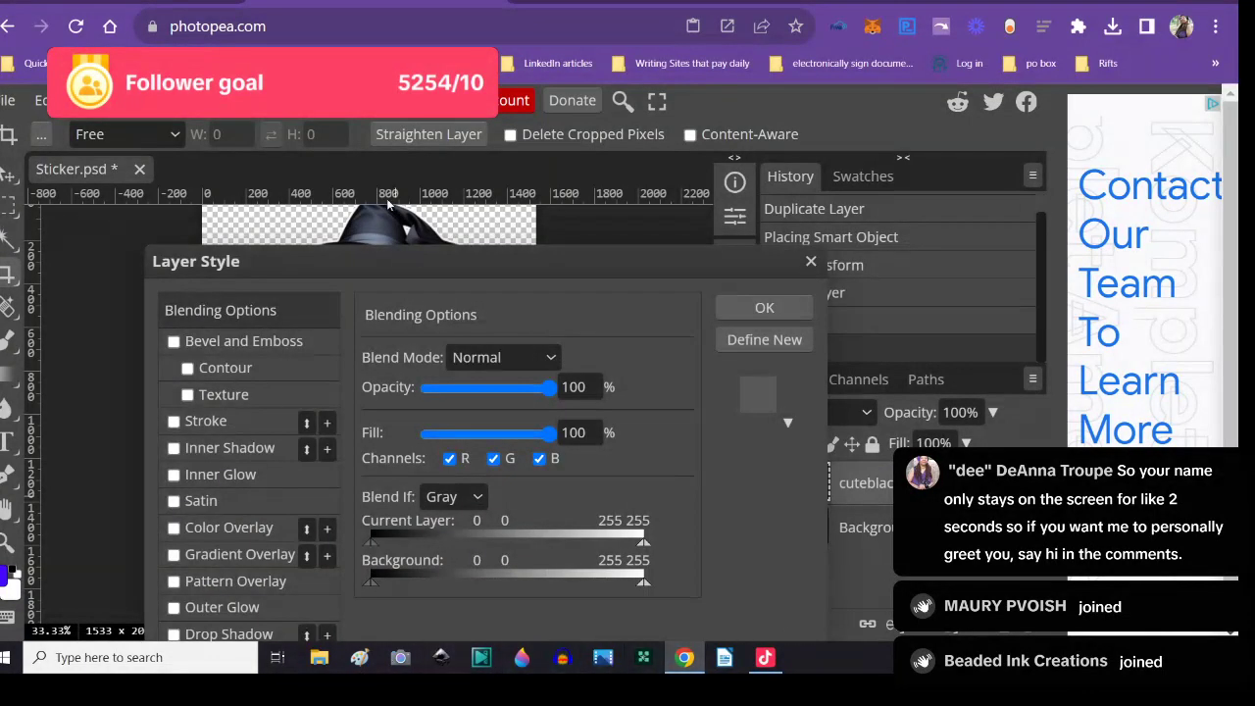
pyautogui.moveTo(406, 261); pyautogui.dragTo(514, 168)
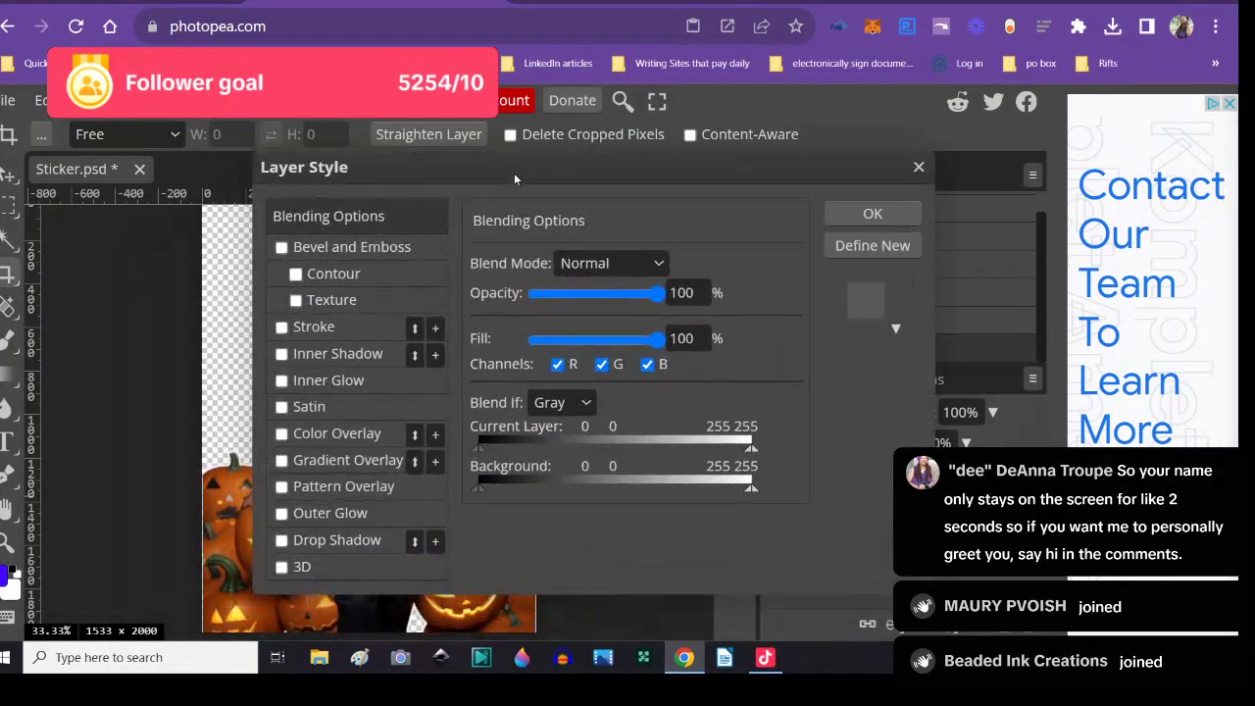
pyautogui.click(283, 513)
pyautogui.click(282, 327)
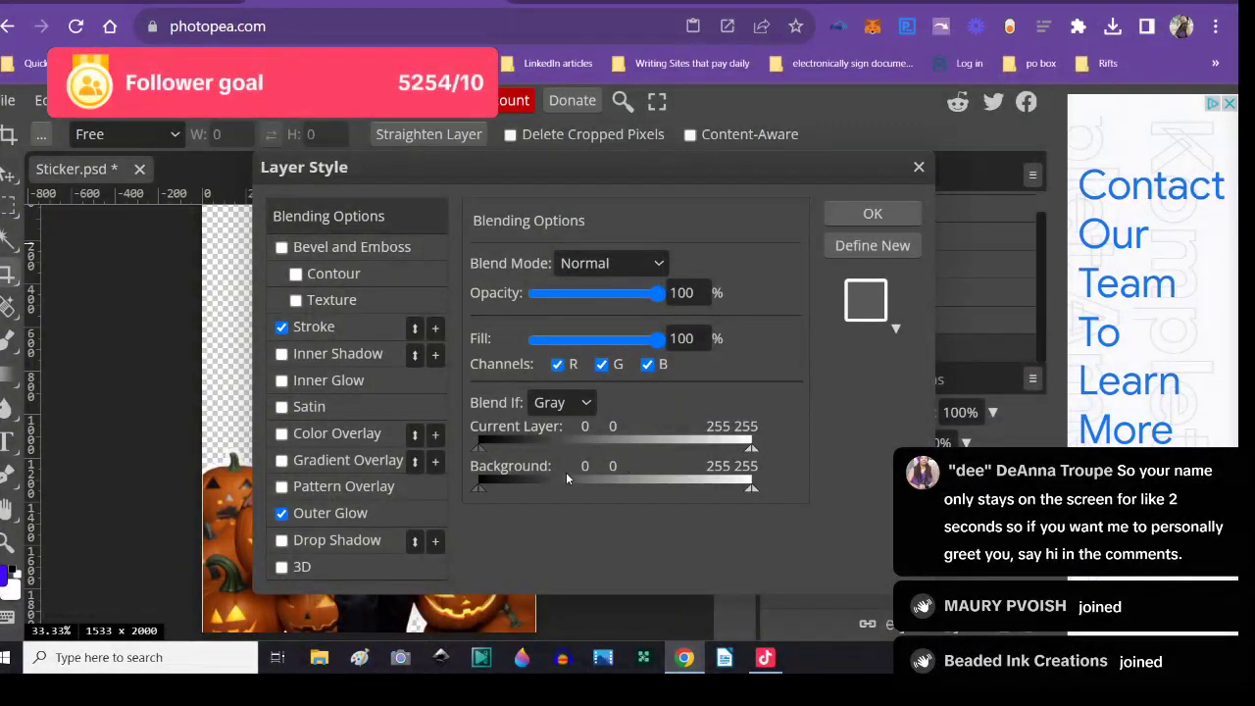
# - Set the stroke color to near-black 030303 and apply the layer style to the boy layer
pyautogui.click(315, 329)
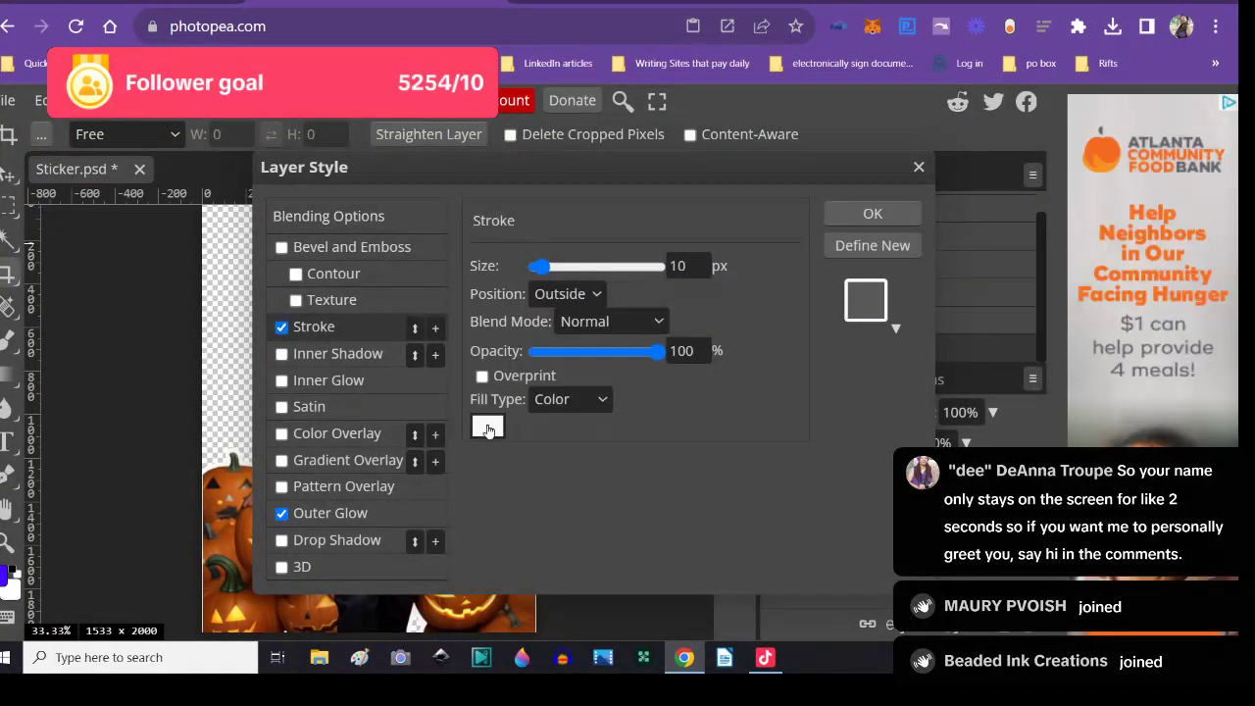
pyautogui.click(490, 428)
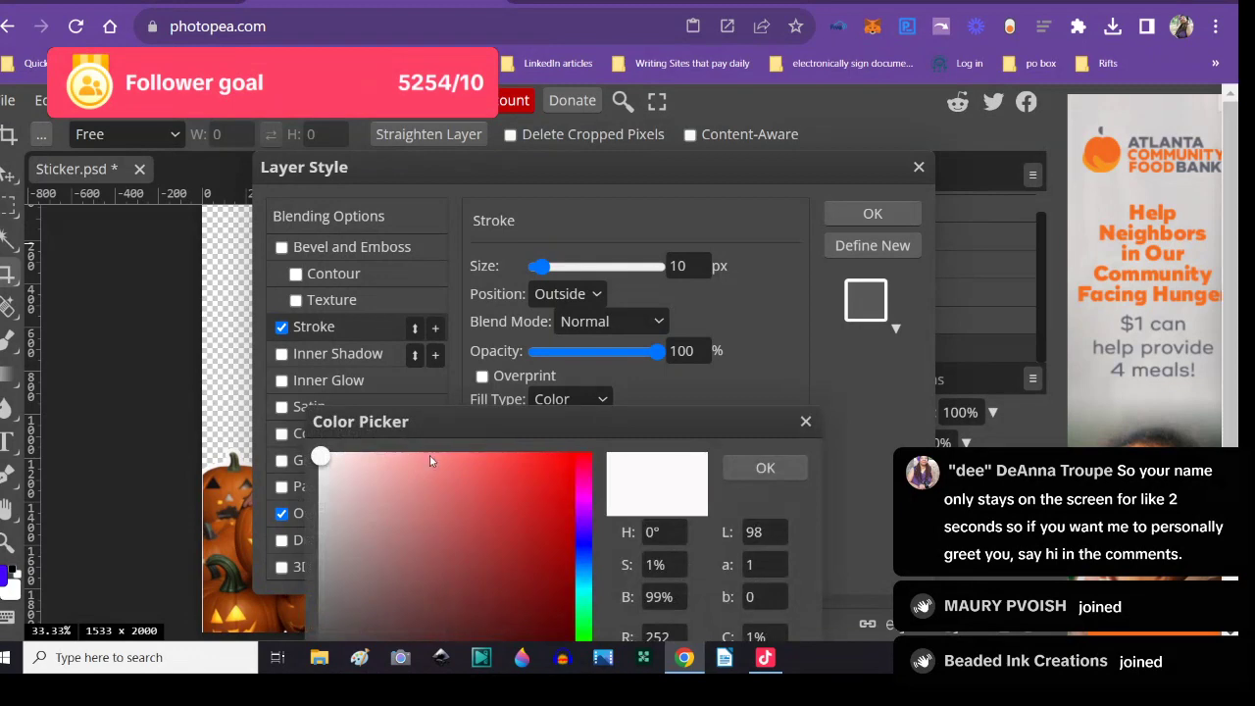
pyautogui.moveTo(581, 421); pyautogui.dragTo(587, 265)
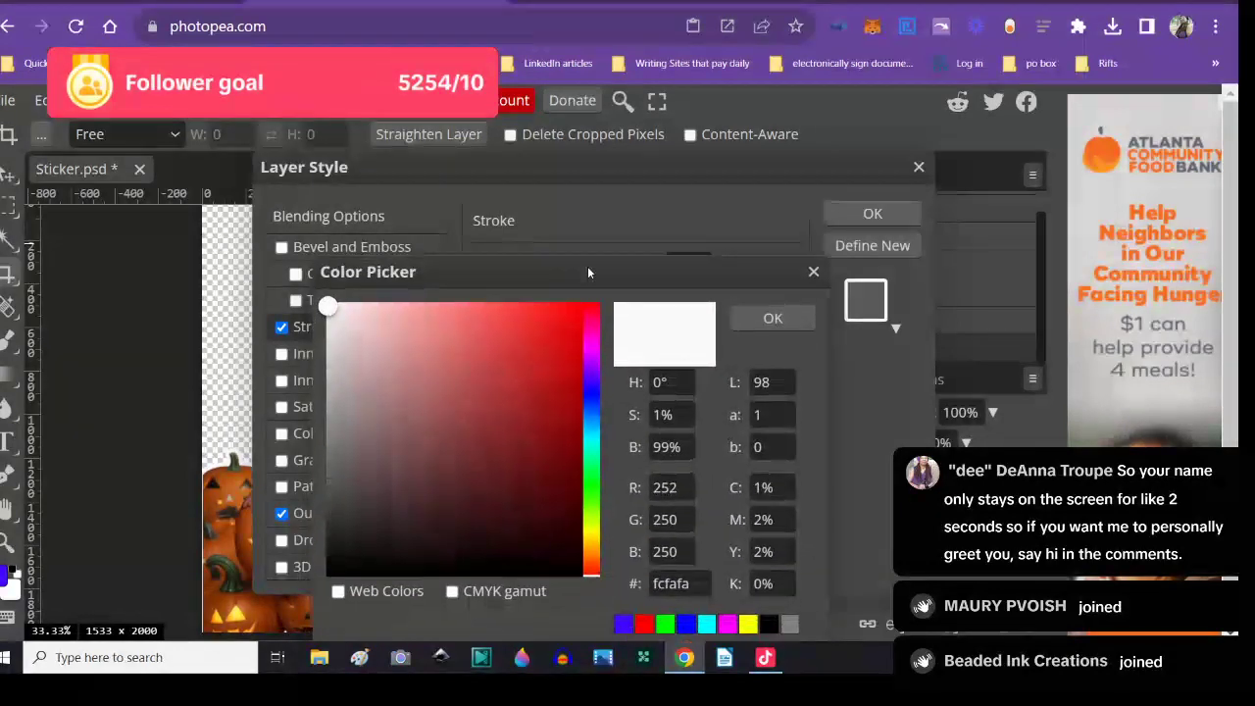
pyautogui.click(331, 568)
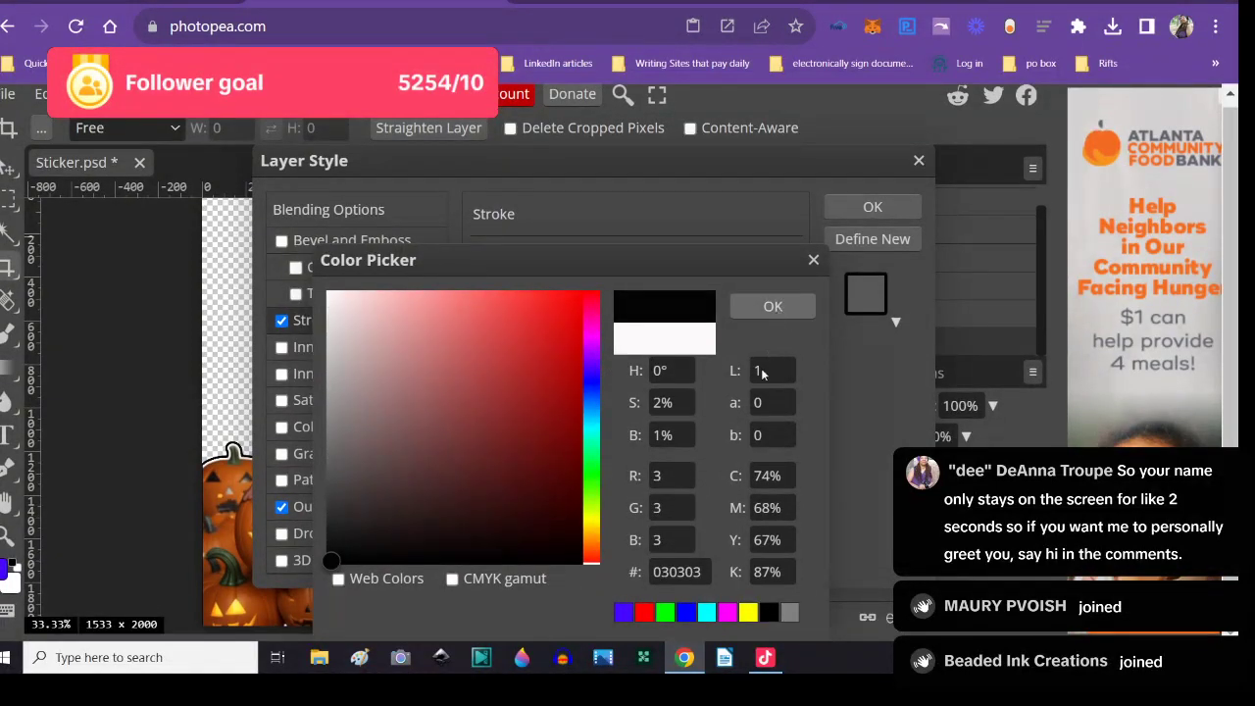
pyautogui.press('Return')
pyautogui.click(847, 213)
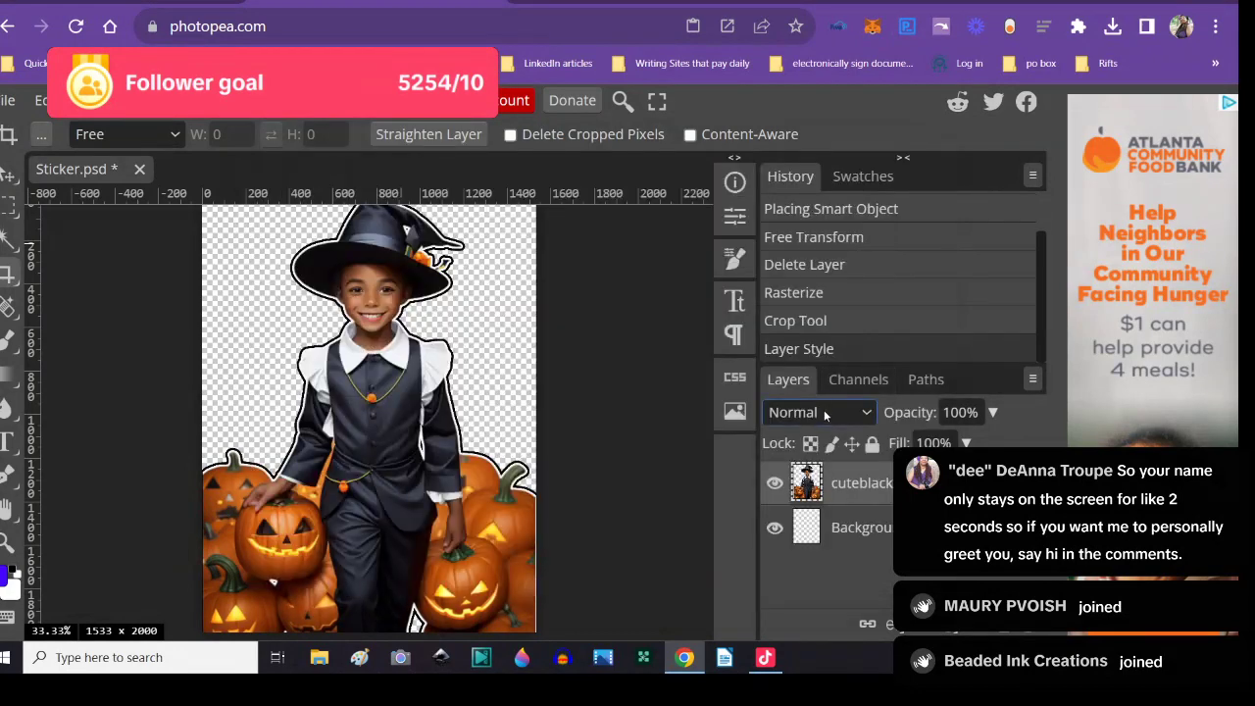
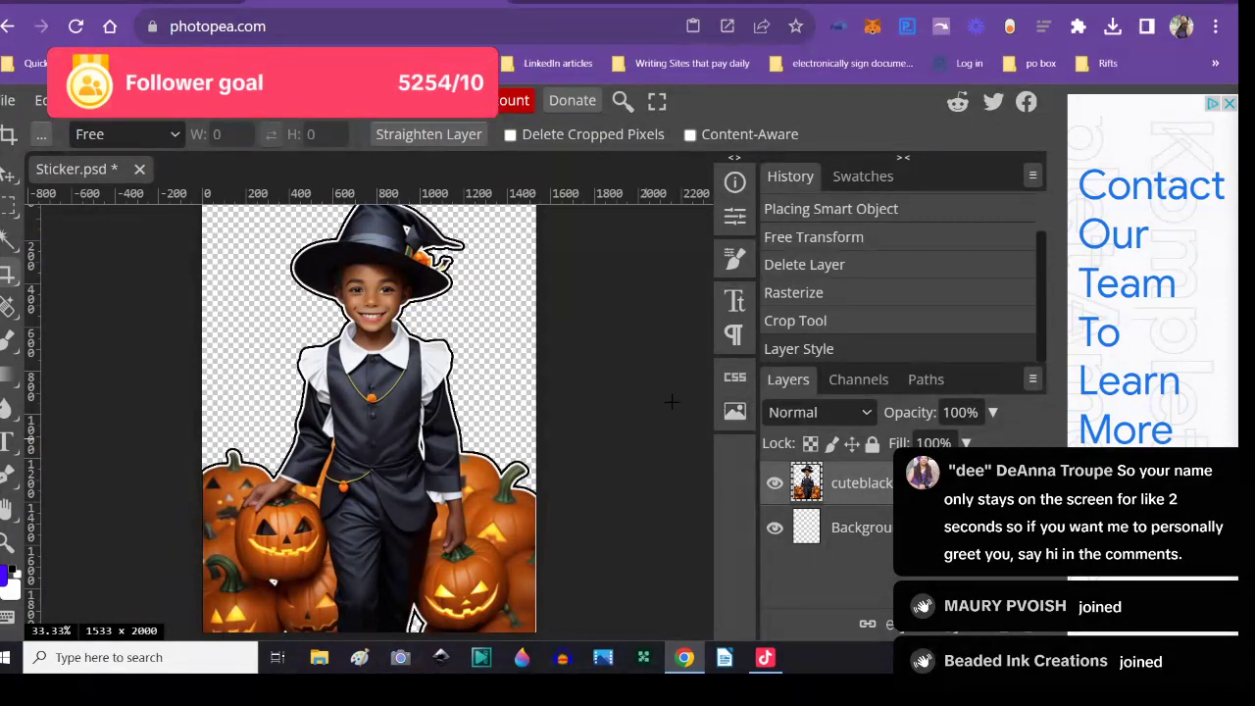
# - Set up a PNG export of the sticker named "cute black boy pumpkin patch black and white outline"
pyautogui.click(8, 100)
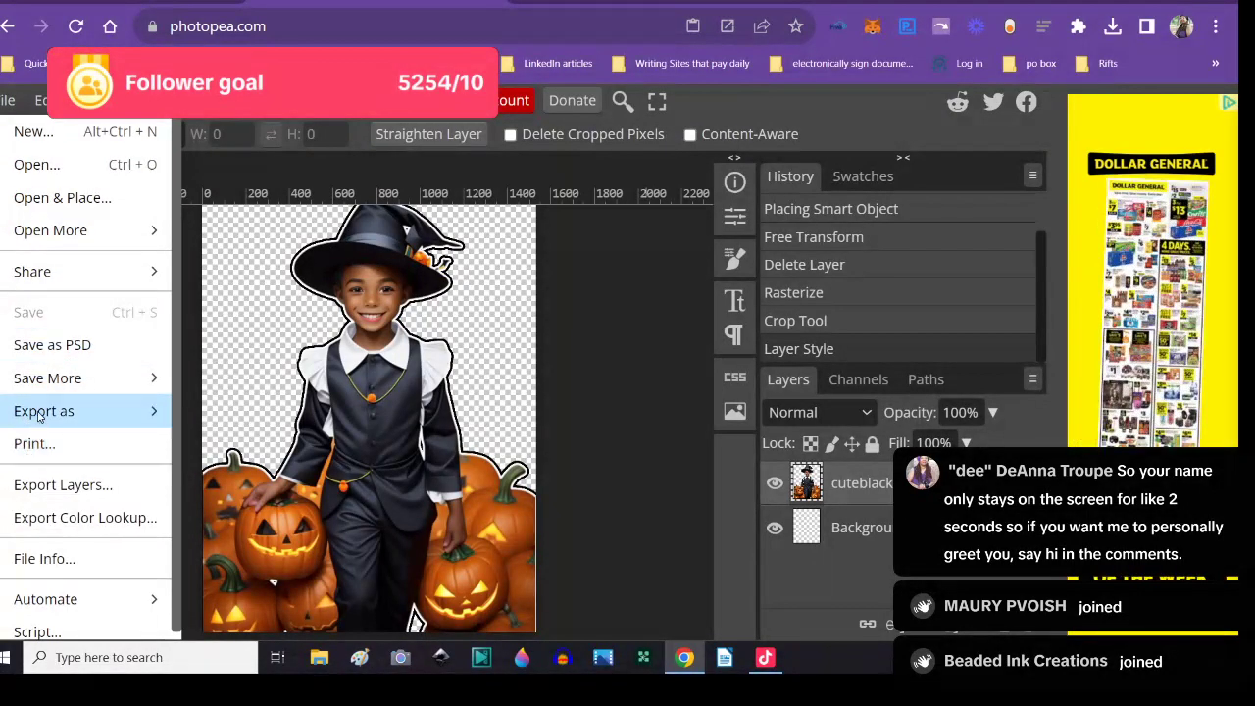
pyautogui.moveTo(39, 416)
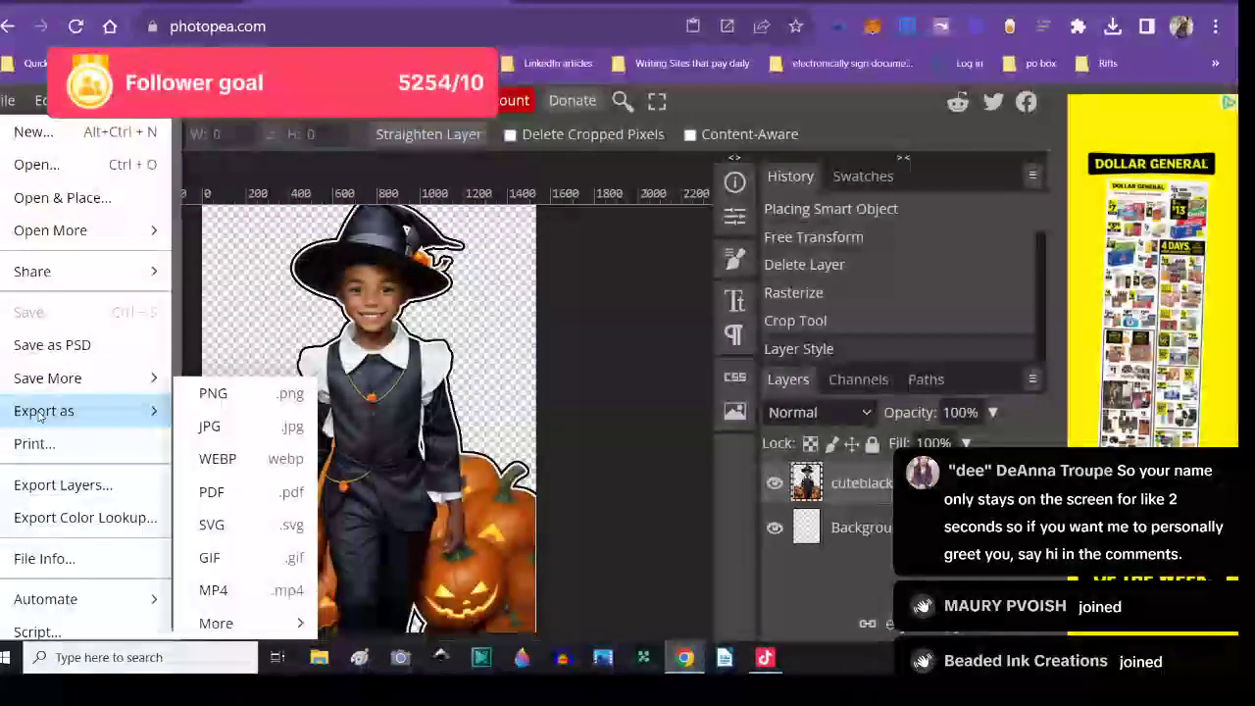
pyautogui.click(205, 396)
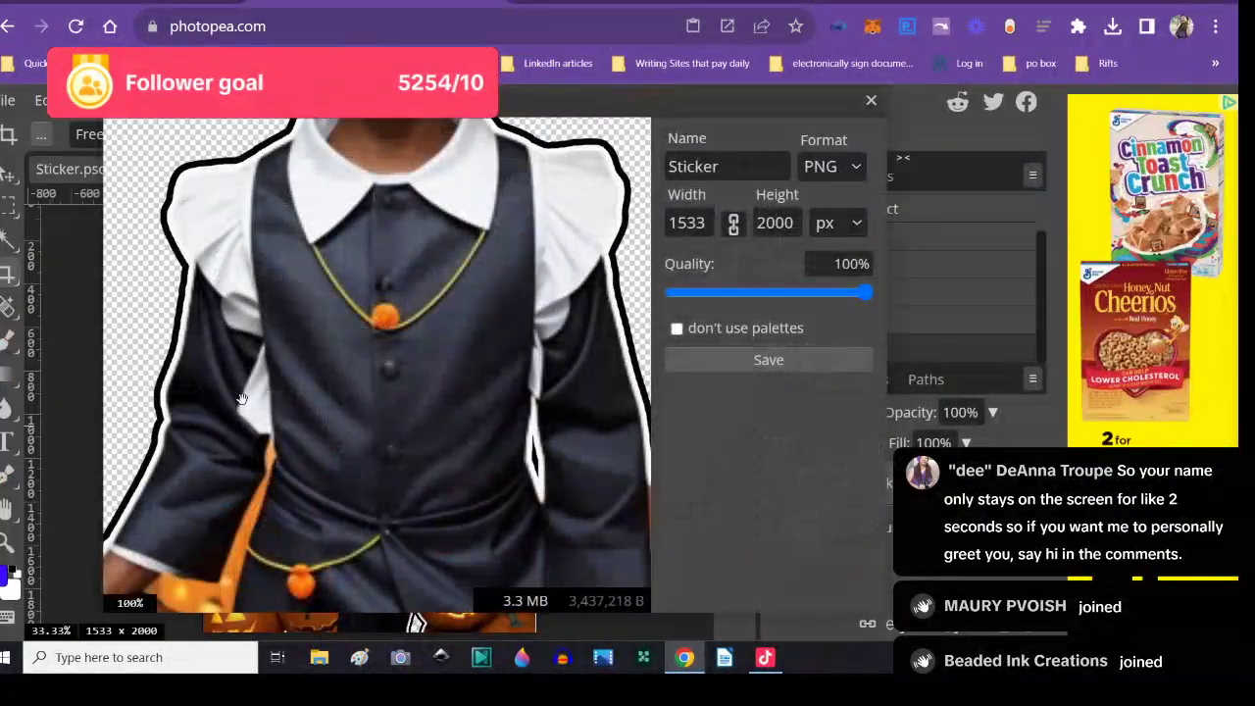
pyautogui.click(730, 167)
pyautogui.moveTo(719, 167); pyautogui.dragTo(658, 167)
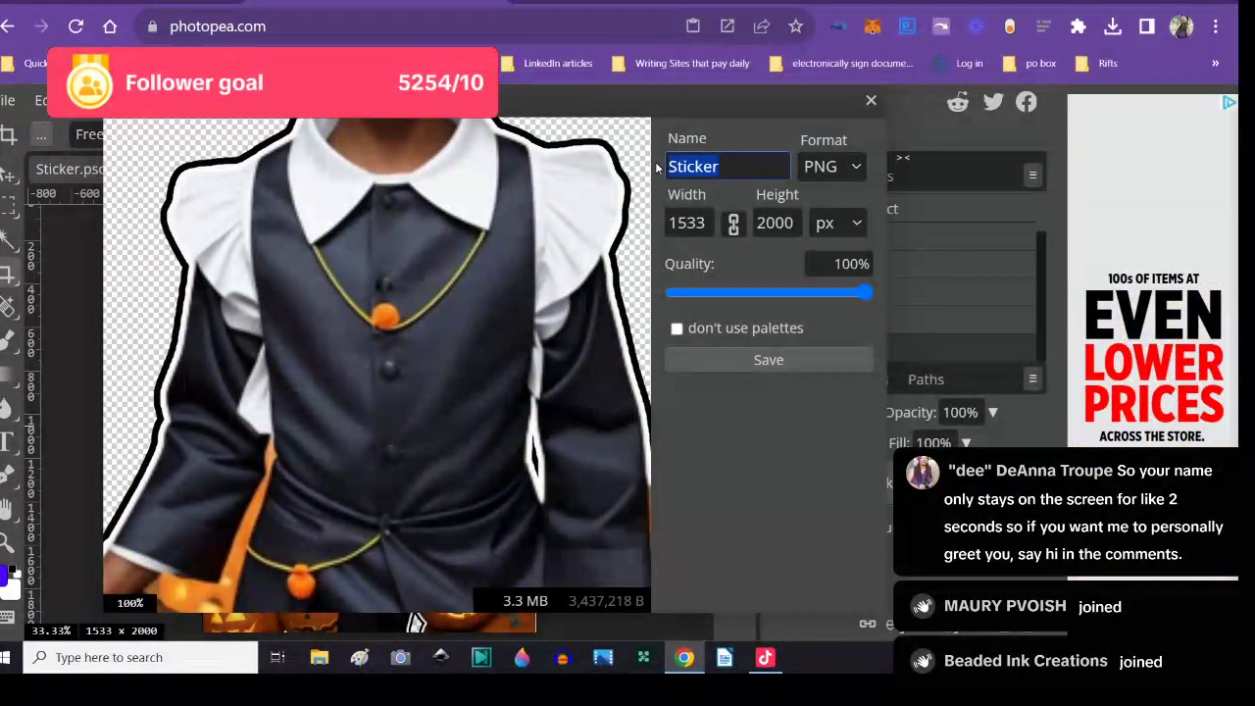
pyautogui.write('c')
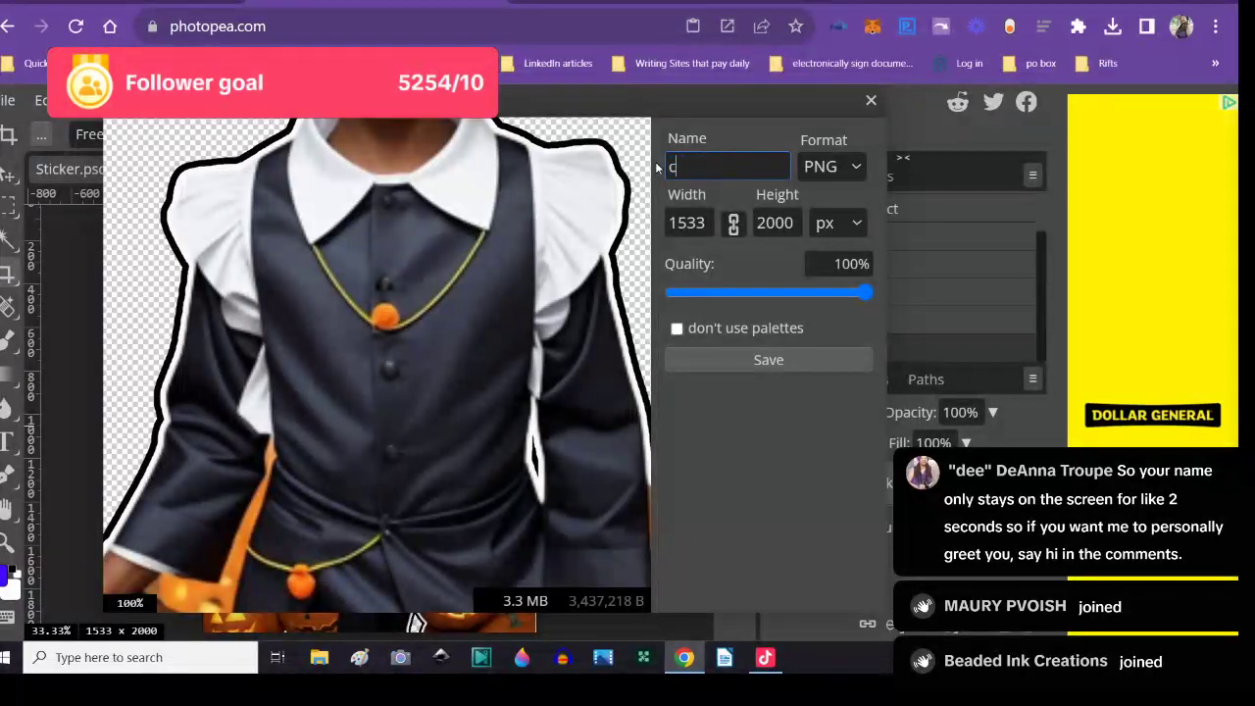
pyautogui.write('ute black')
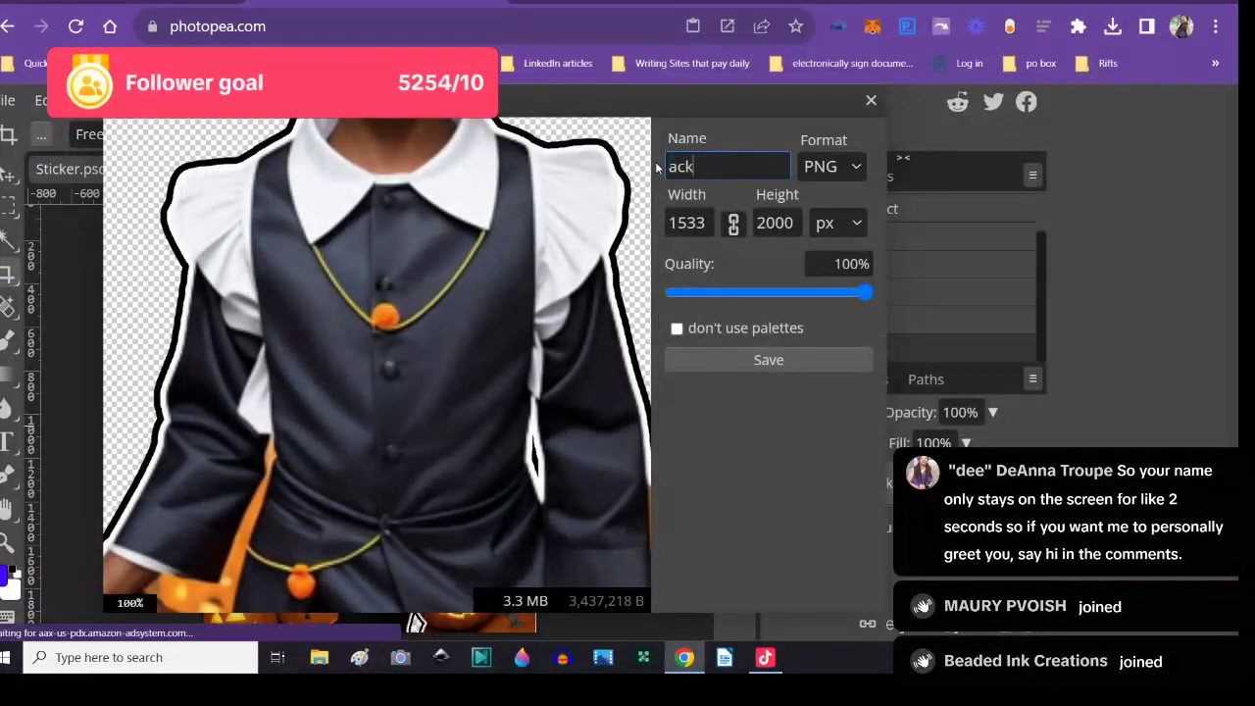
pyautogui.write(' bo')
pyautogui.write('pkin')
pyautogui.write(' patch')
pyautogui.write(' b')
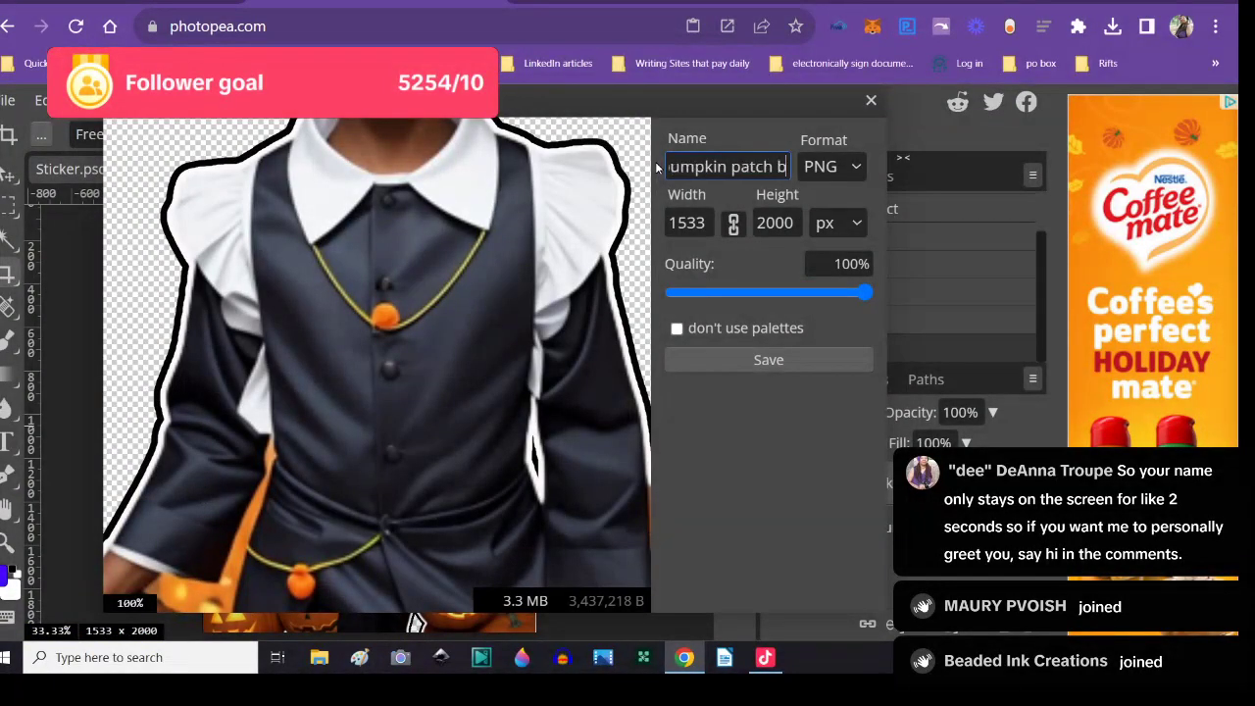
pyautogui.write('lack and white')
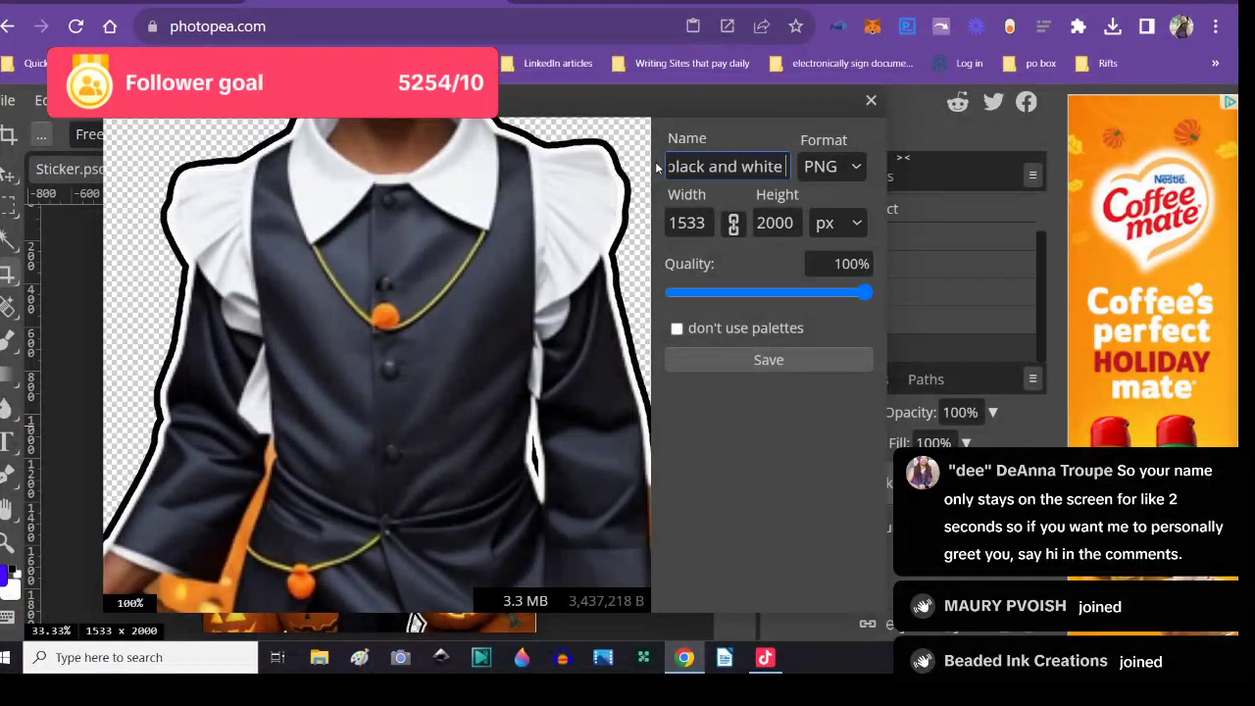
pyautogui.write(' outline')
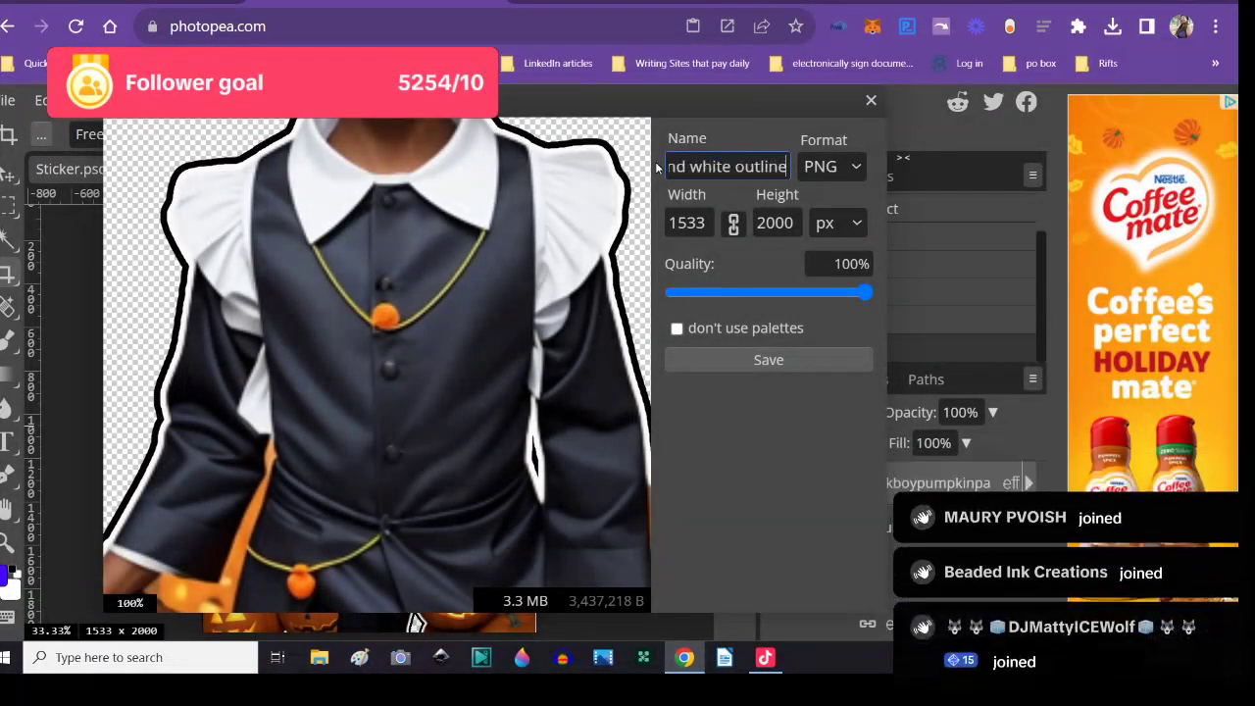
# - Check the spelling of the full export file name from beginning to end
pyautogui.press('Left')
pyautogui.press('Left')
pyautogui.press('Left')
pyautogui.press('Left')
pyautogui.press('Left')
pyautogui.press('Left')
pyautogui.press('Left')
pyautogui.press('Left')
pyautogui.press('Left')
pyautogui.press('Left')
pyautogui.press('Left')
pyautogui.press('Left')
pyautogui.press('Left')
pyautogui.press('Left')
pyautogui.press('Left')
pyautogui.press('Left')
pyautogui.press('Left')
pyautogui.press('Left')
pyautogui.press('Left')
pyautogui.press('Left')
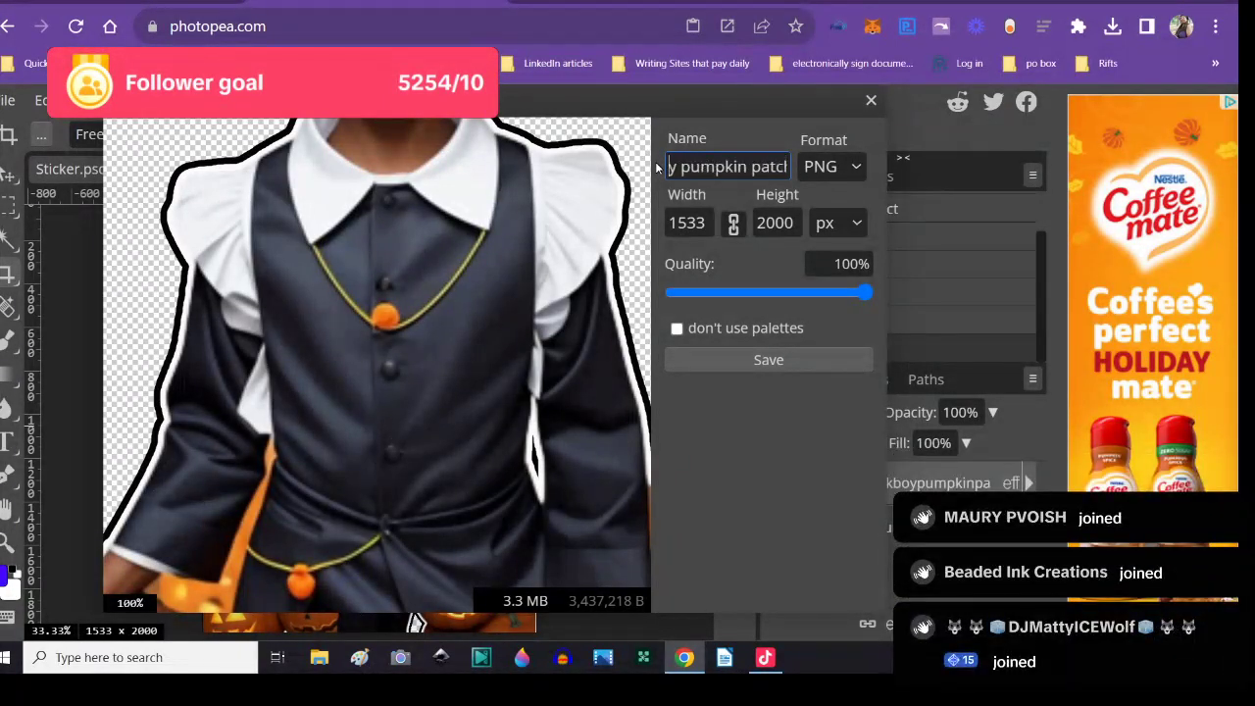
pyautogui.press('Left')
pyautogui.press('Left')
pyautogui.press('Left')
pyautogui.press('Left')
pyautogui.press('Left')
pyautogui.write('black bo')
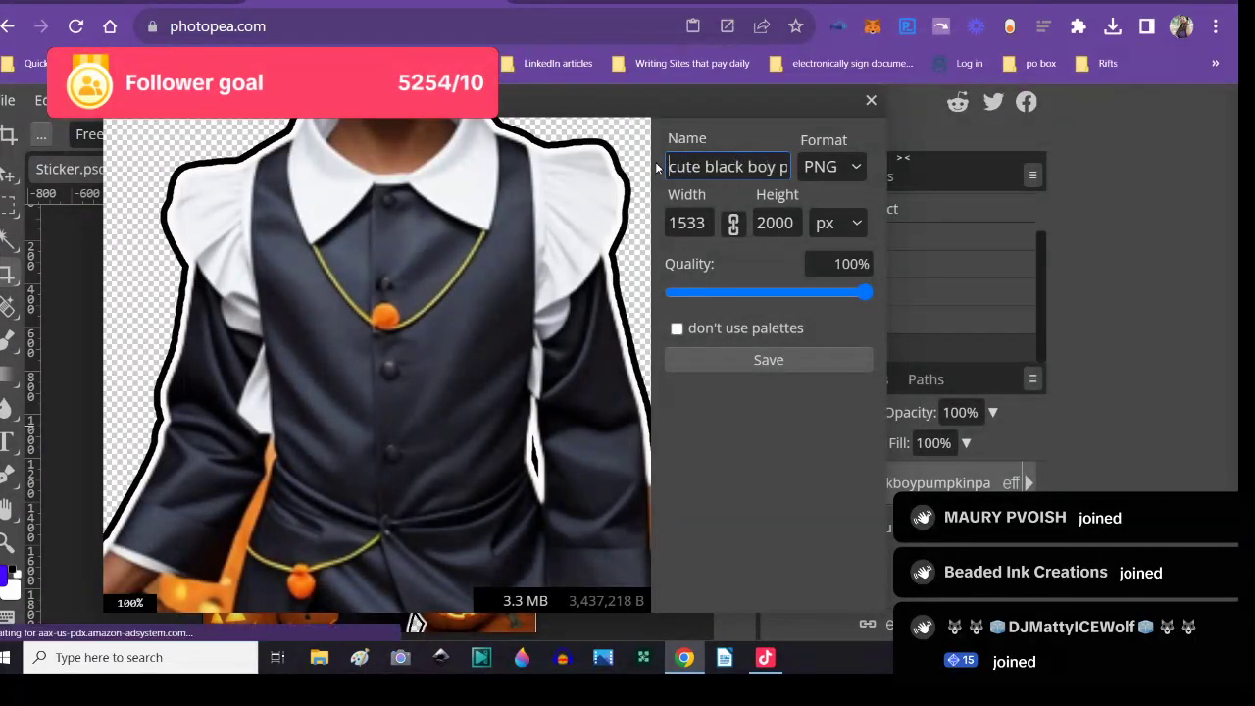
pyautogui.press('Right')
pyautogui.press('Right')
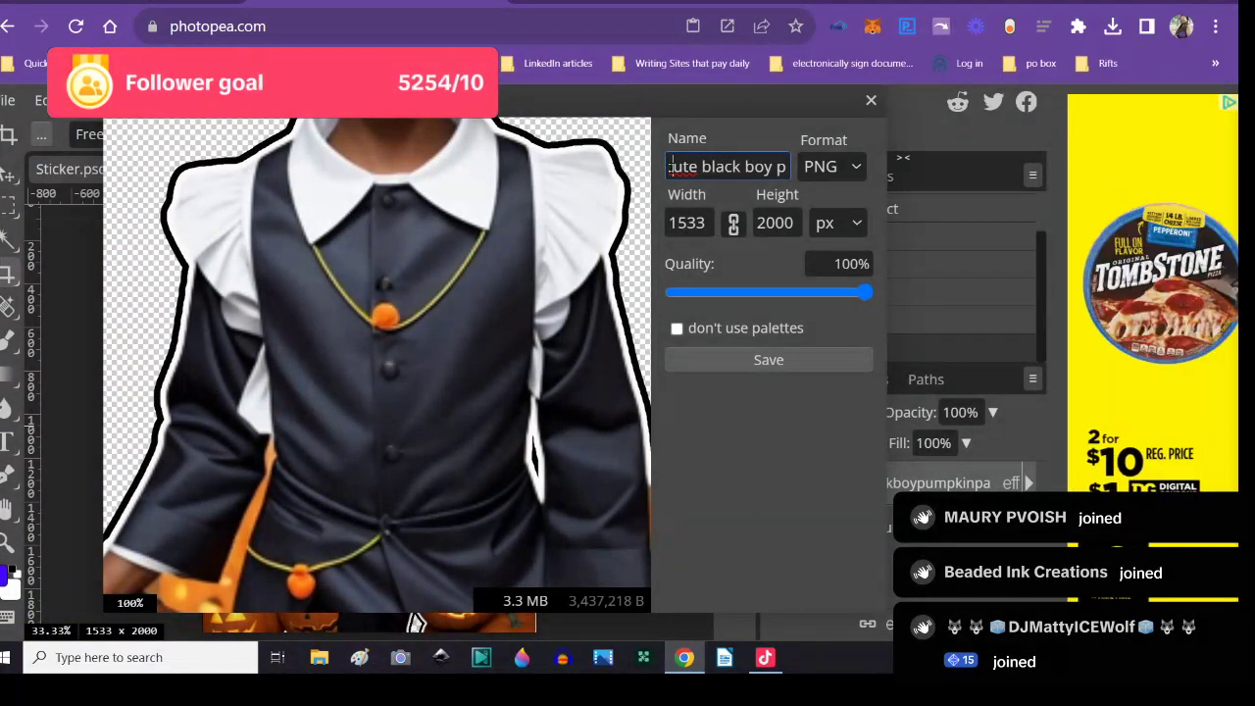
pyautogui.press('Home')
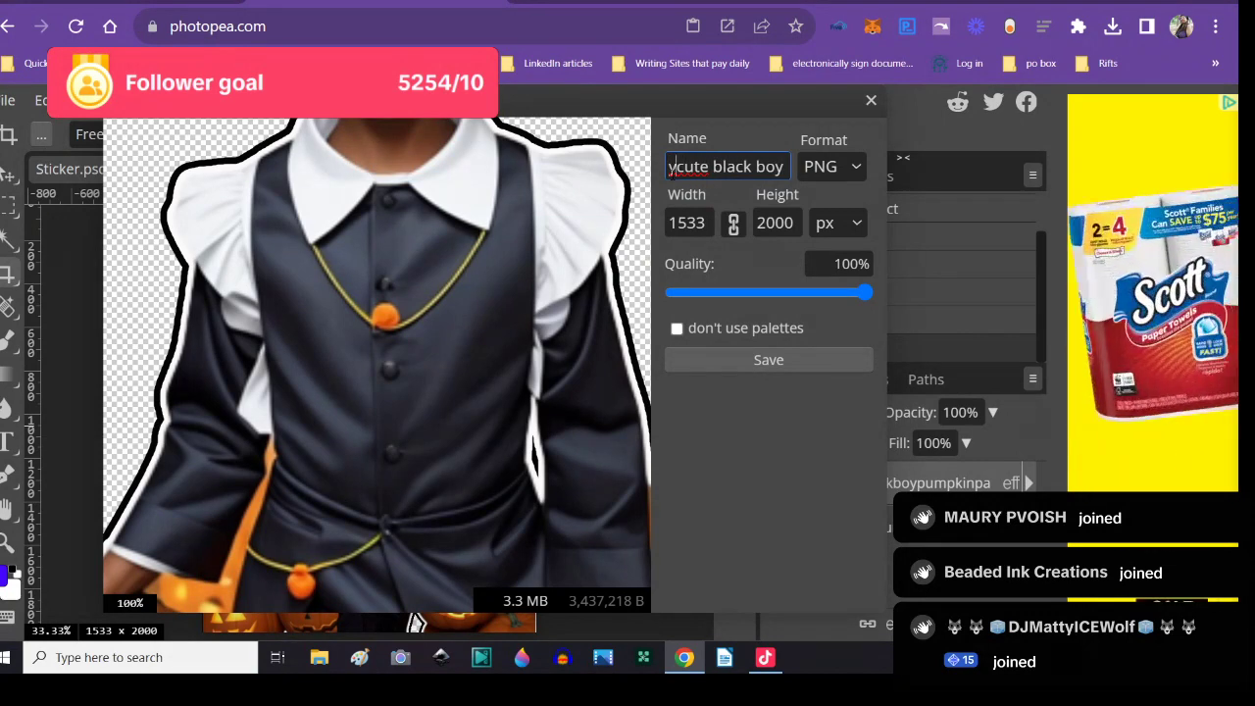
pyautogui.press('Delete')
pyautogui.press('Right')
pyautogui.press('Right')
pyautogui.press('Right')
pyautogui.press('Right')
pyautogui.press('Right')
pyautogui.press('Right')
pyautogui.press('Right')
pyautogui.press('Right')
pyautogui.press('Right')
pyautogui.press('Right')
pyautogui.press('Right')
pyautogui.press('Right')
pyautogui.press('Right')
pyautogui.press('Right')
pyautogui.press('Right')
pyautogui.press('Right')
pyautogui.press('Right')
pyautogui.press('Right')
pyautogui.press('Right')
pyautogui.press('Right')
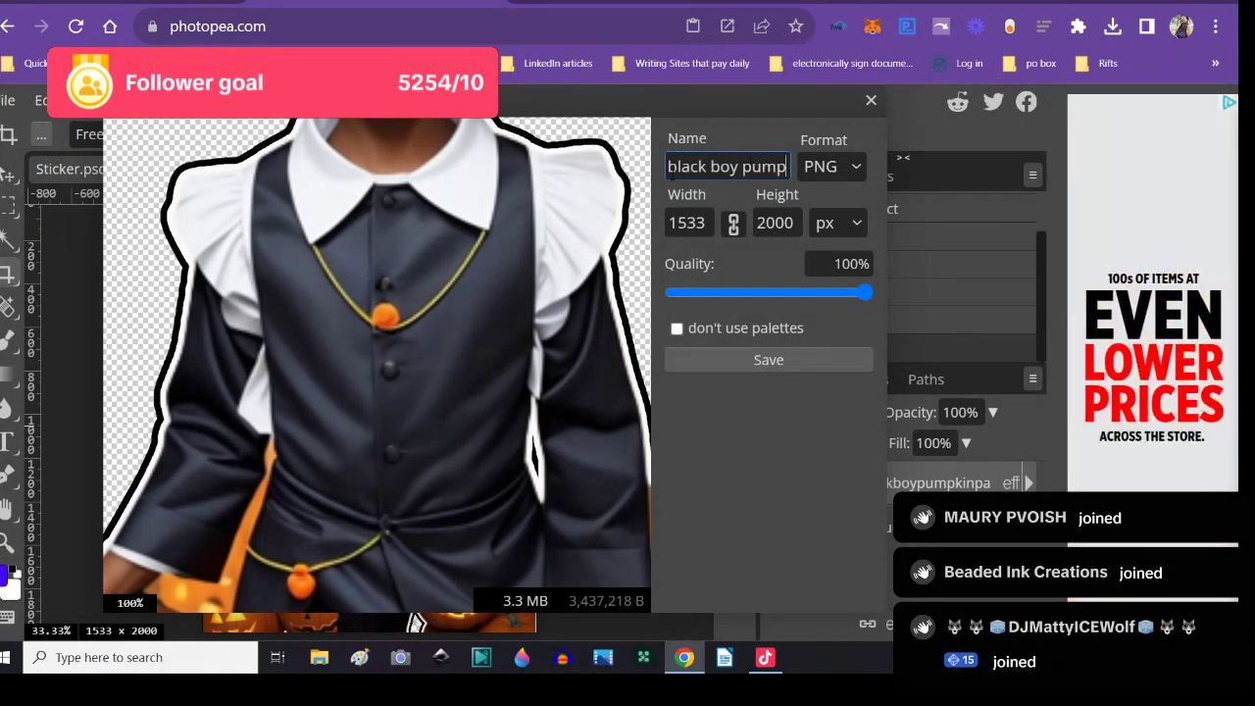
pyautogui.press('Right')
pyautogui.press('Right')
pyautogui.press('Right')
pyautogui.press('Right')
pyautogui.press('Right')
pyautogui.press('Right')
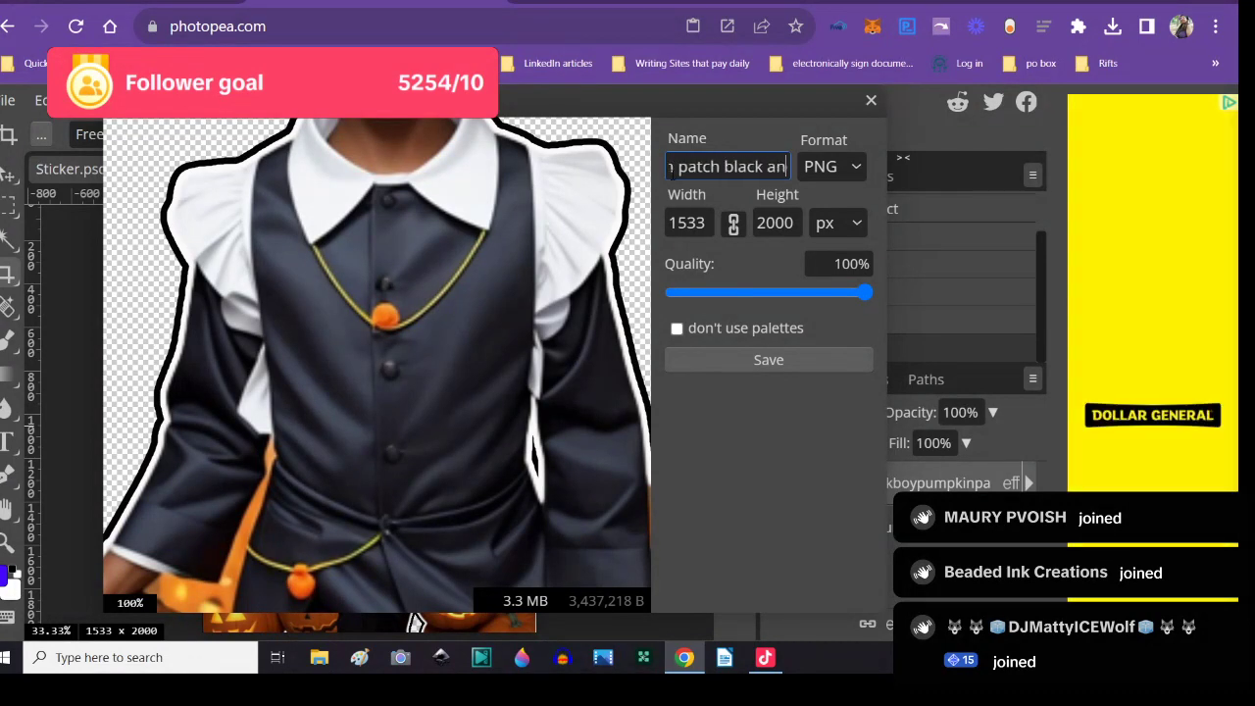
pyautogui.press('Right')
pyautogui.press('Right')
pyautogui.press('Right')
pyautogui.press('Right')
pyautogui.press('Right')
pyautogui.press('Right')
pyautogui.press('Right')
pyautogui.press('Right')
pyautogui.press('Right')
pyautogui.press('Right')
pyautogui.press('Right')
pyautogui.press('Right')
pyautogui.press('Right')
pyautogui.press('Right')
pyautogui.press('Right')
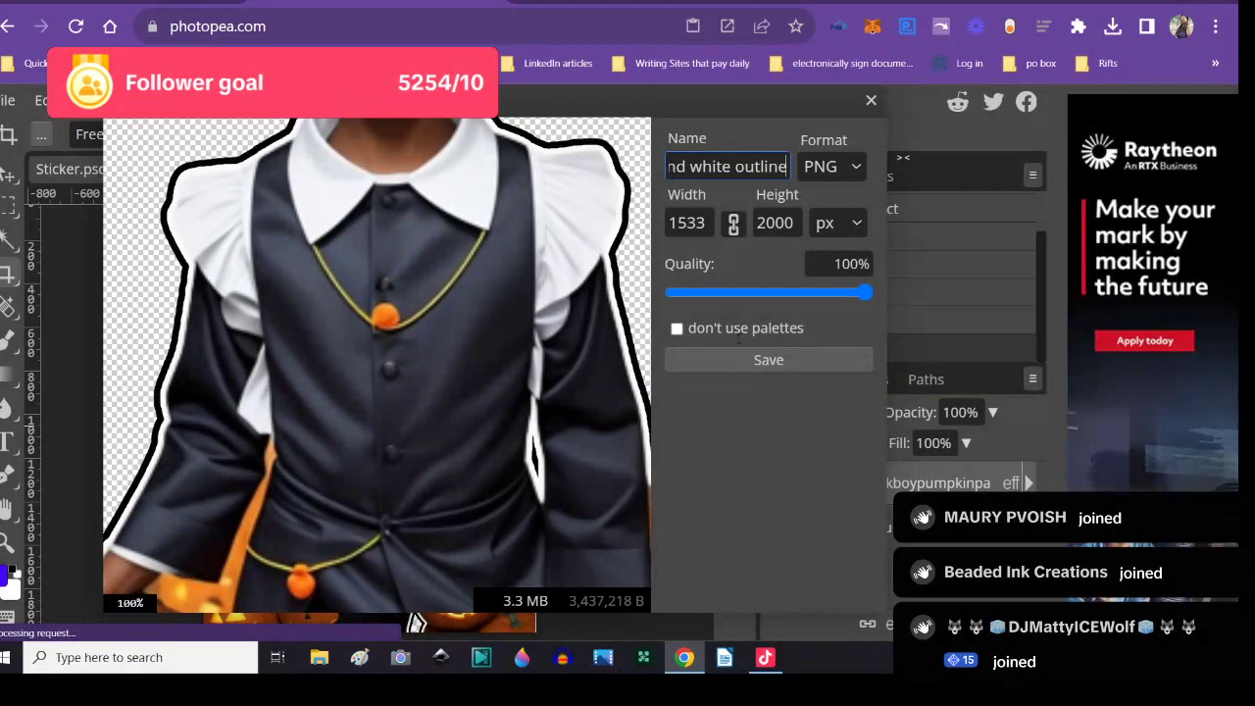
# - Save the exported PNG in the Halloween folder and dismiss the ad-removal offer
pyautogui.click(743, 358)
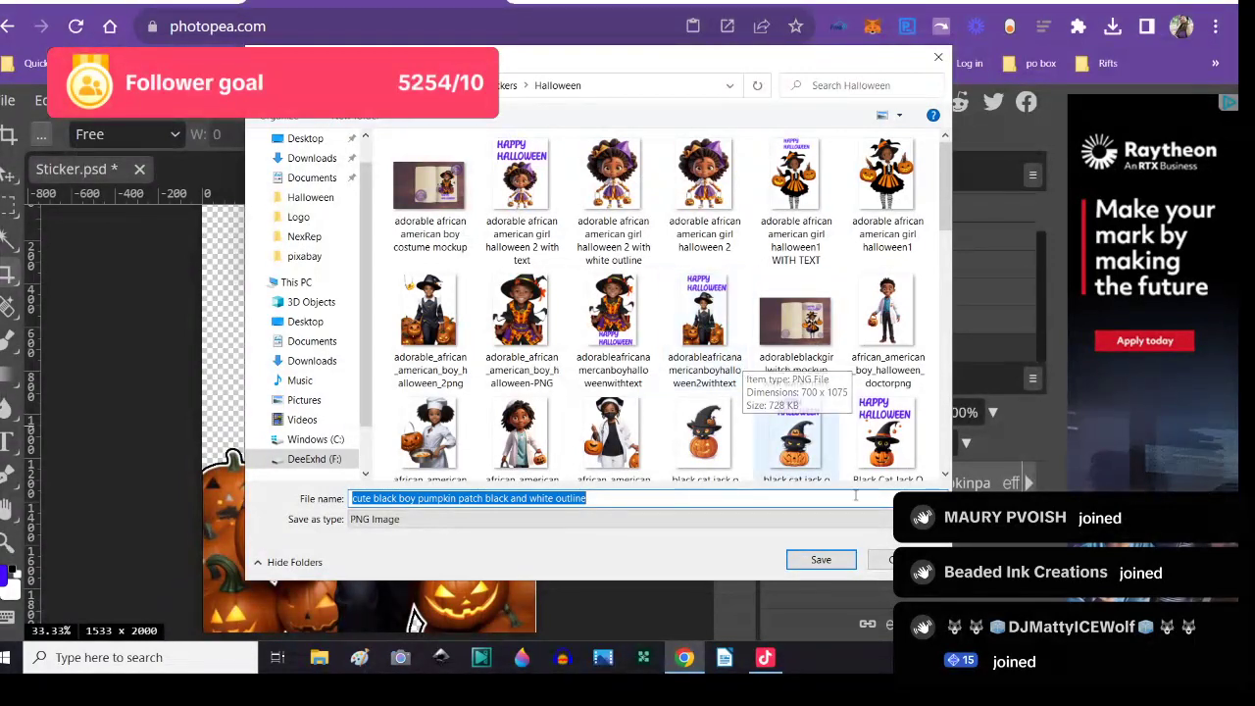
pyautogui.click(830, 565)
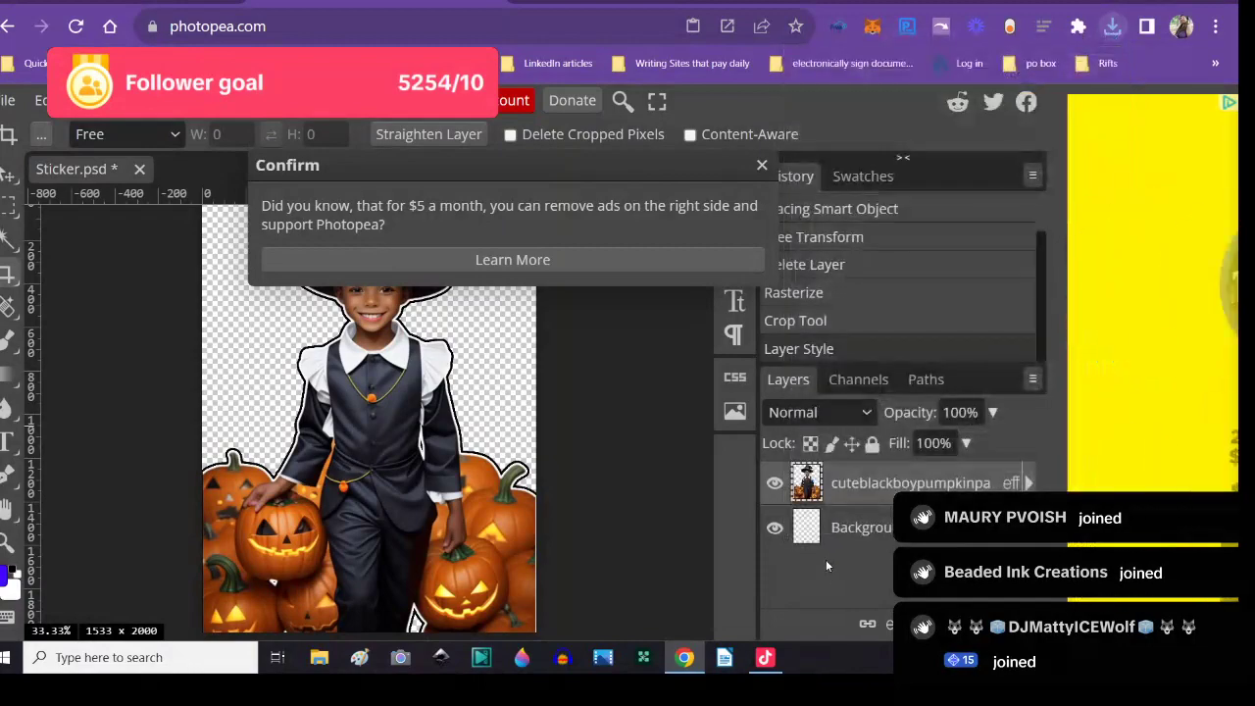
pyautogui.click(761, 166)
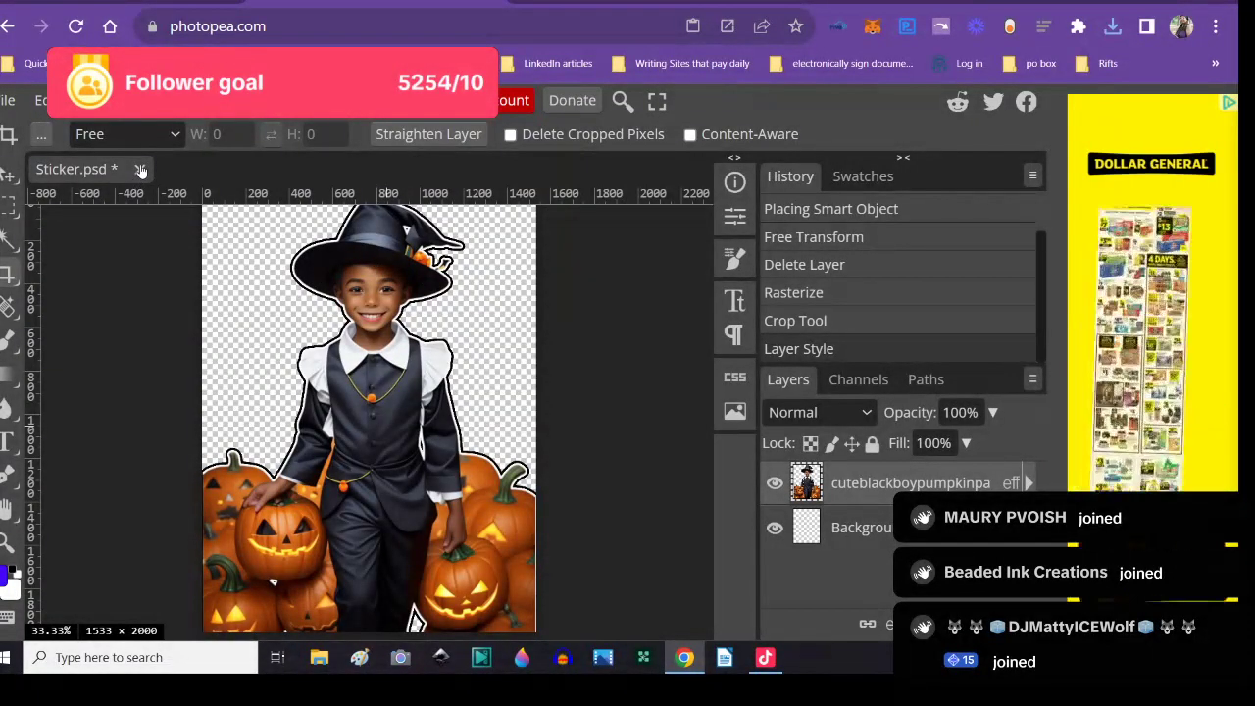
# - Close Sticker.psd without saving and create a new 2000 x 2000 px Sticker project at 300 DPI with a transparent background
pyautogui.click(140, 170)
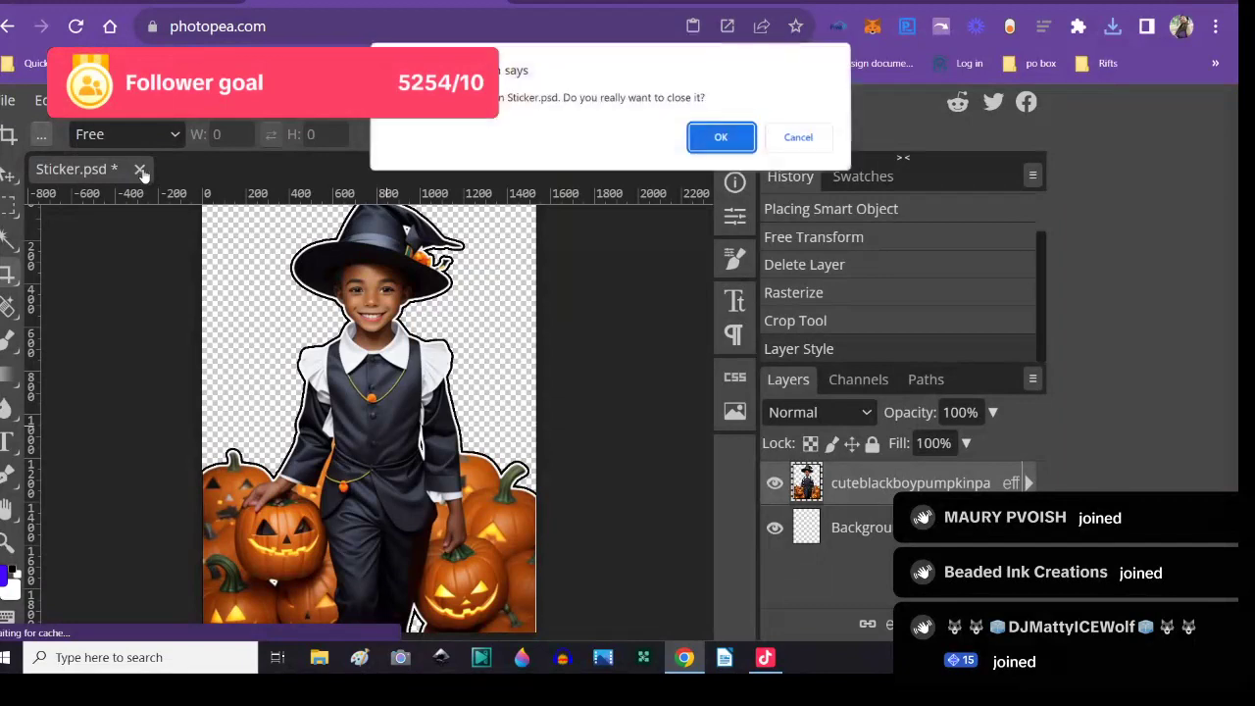
pyautogui.click(722, 139)
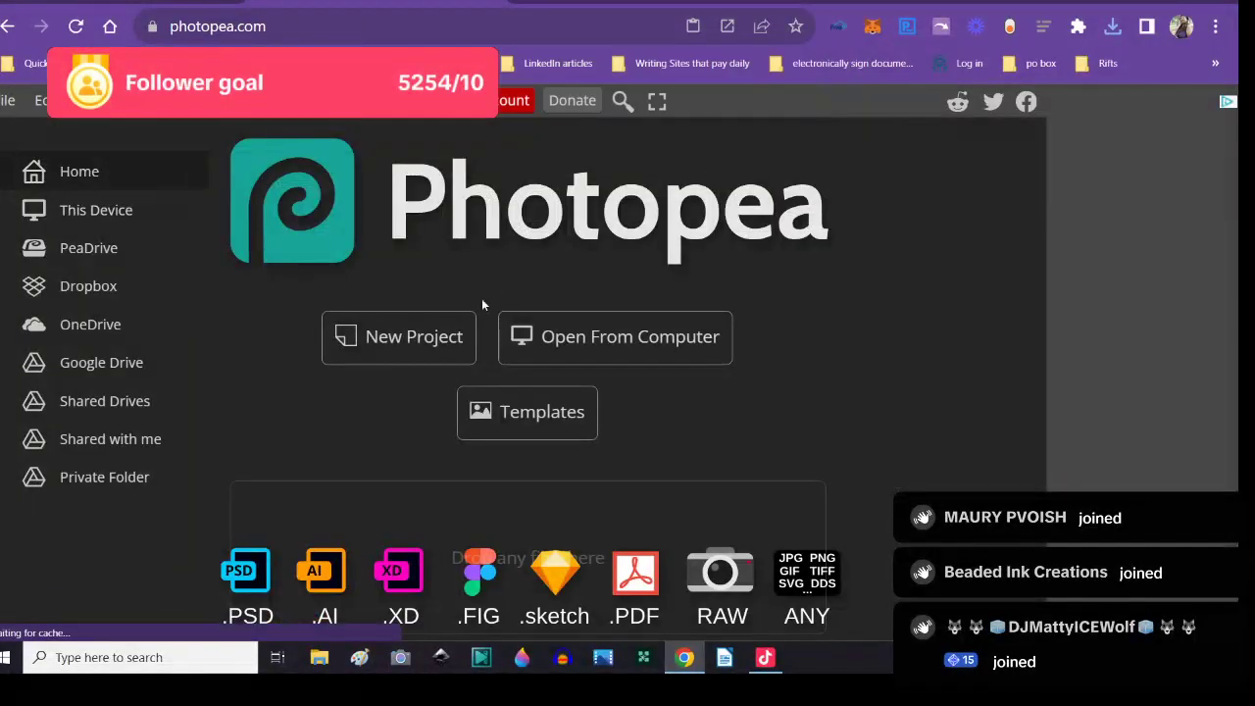
pyautogui.click(387, 343)
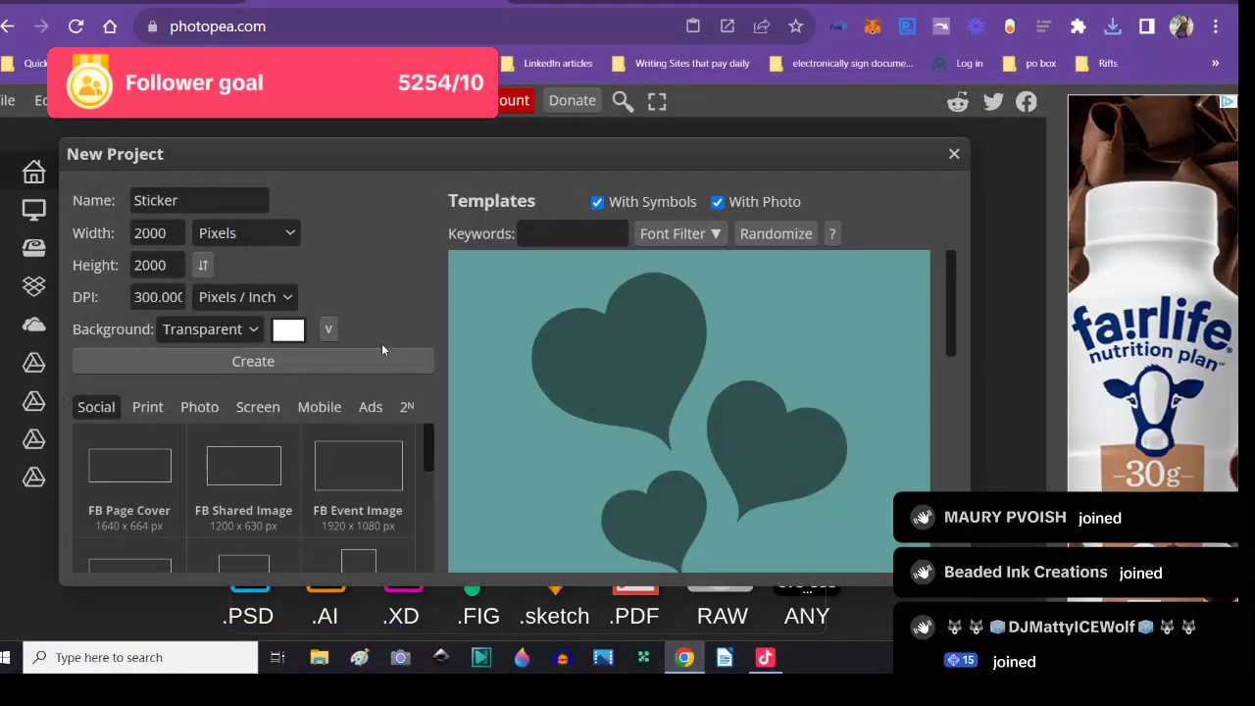
pyautogui.click(331, 356)
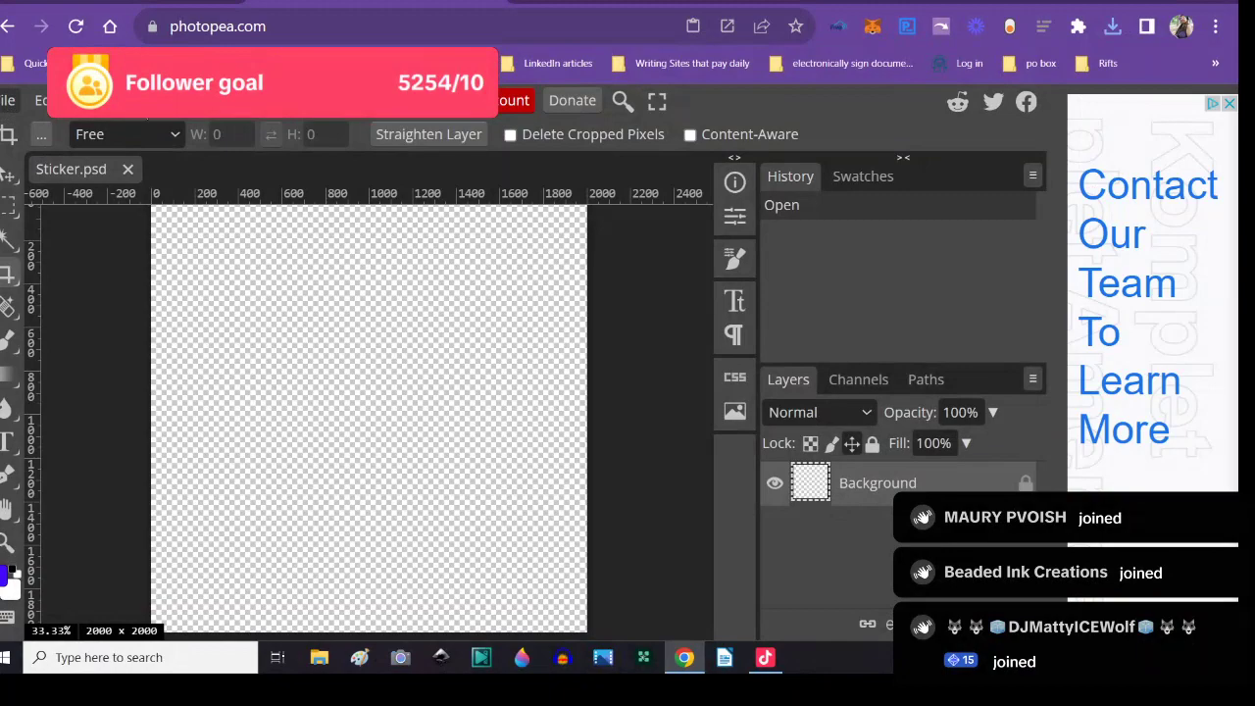
# - Add an empty layer and place the "cute black boy pumpkin patch black and white outline" image from the Halloween folder on the canvas
pyautogui.click(152, 100)
pyautogui.moveTo(245, 131)
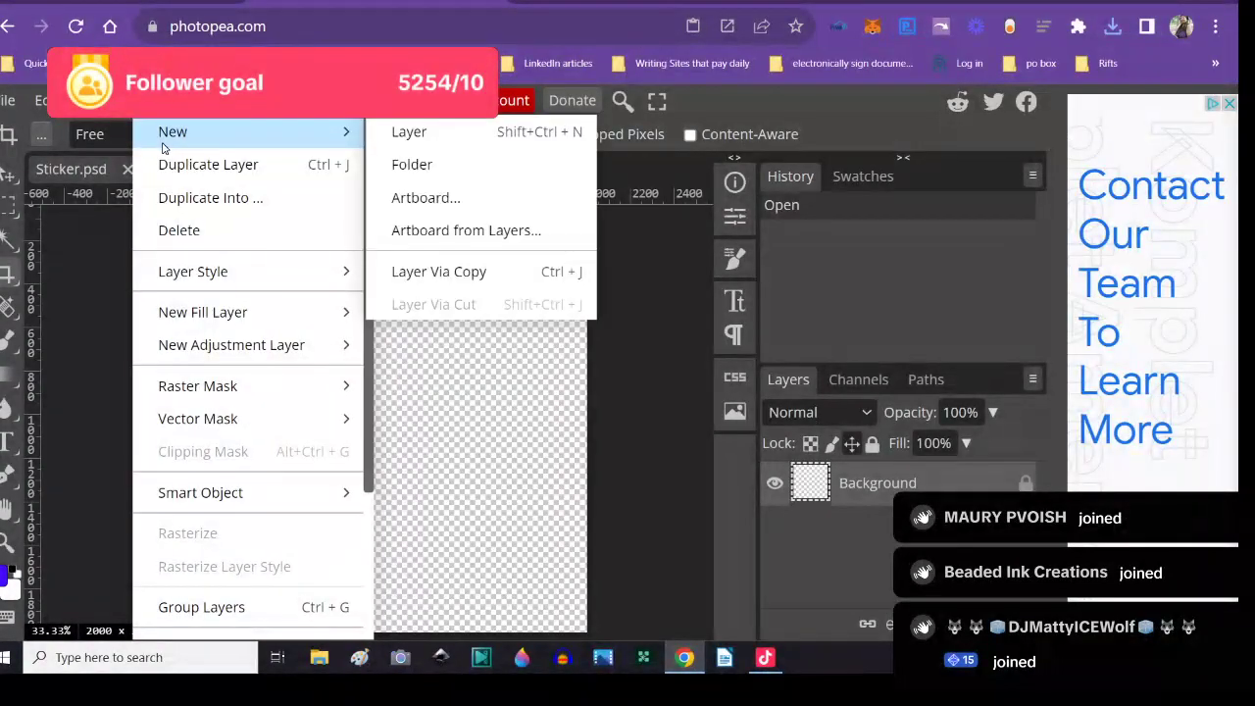
pyautogui.click(383, 139)
pyautogui.click(12, 100)
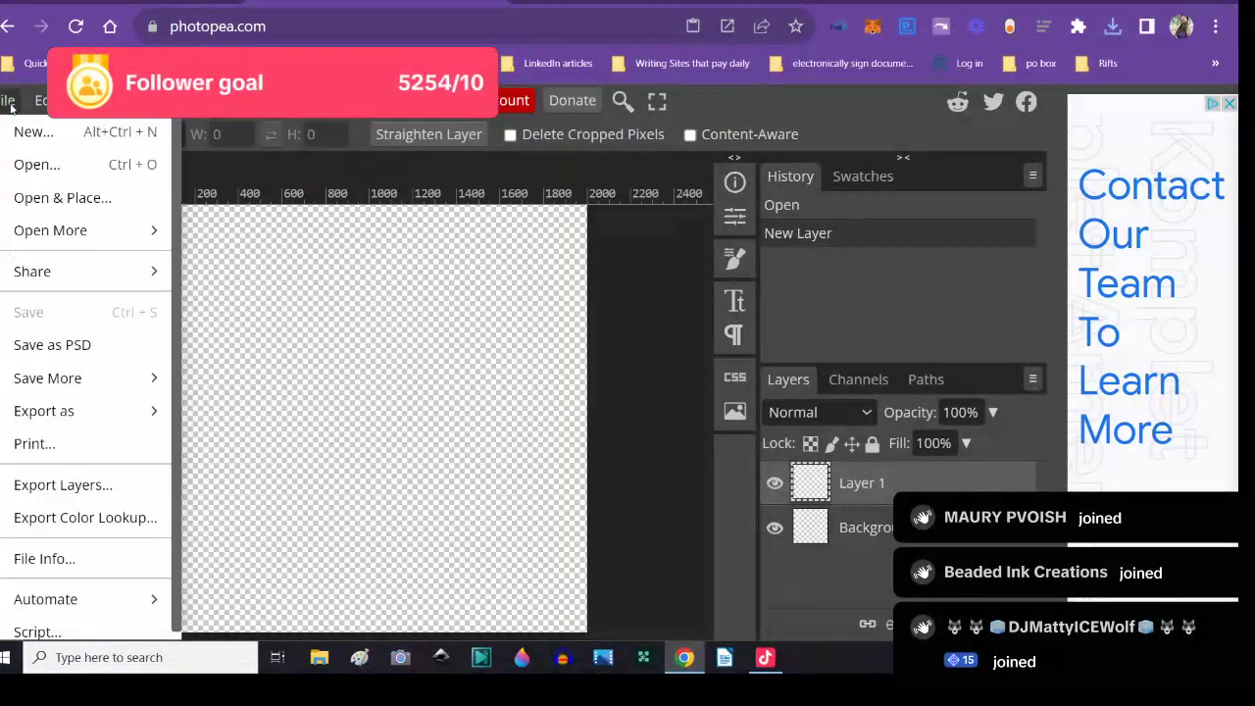
pyautogui.click(29, 201)
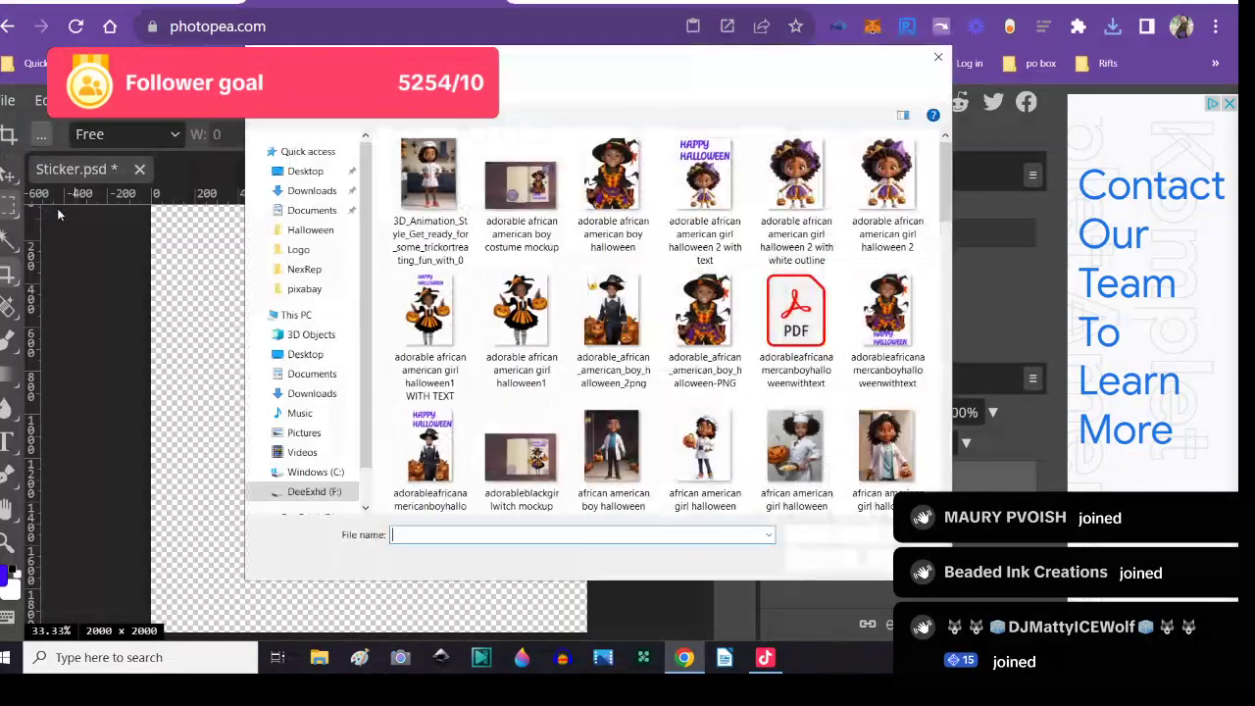
pyautogui.scroll(-1, 588, 419)
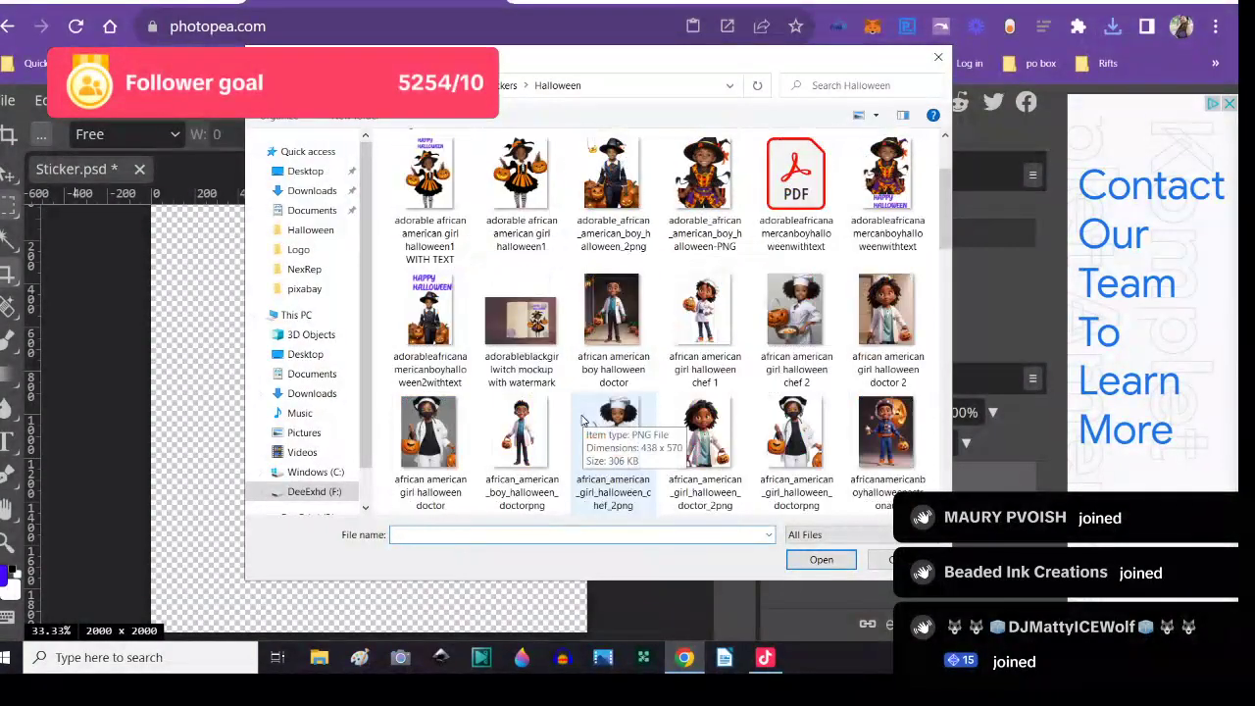
pyautogui.scroll(-2, 574, 424)
pyautogui.scroll(-3, 556, 436)
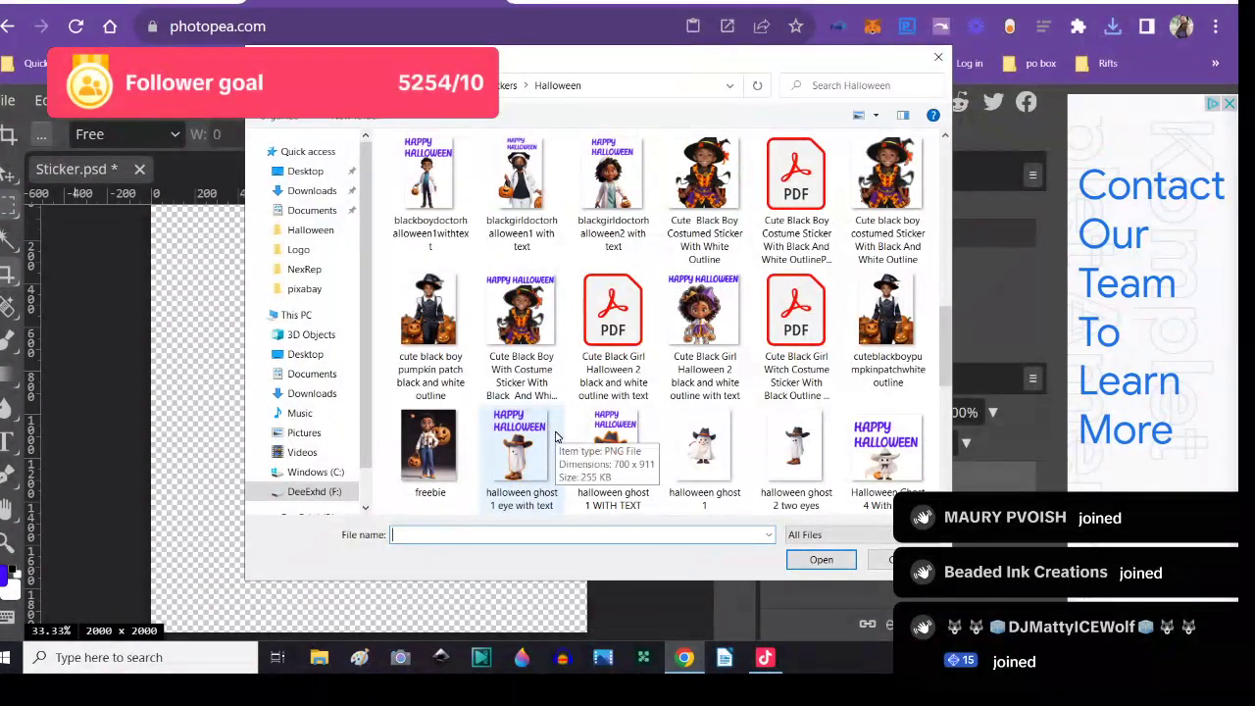
pyautogui.click(453, 393)
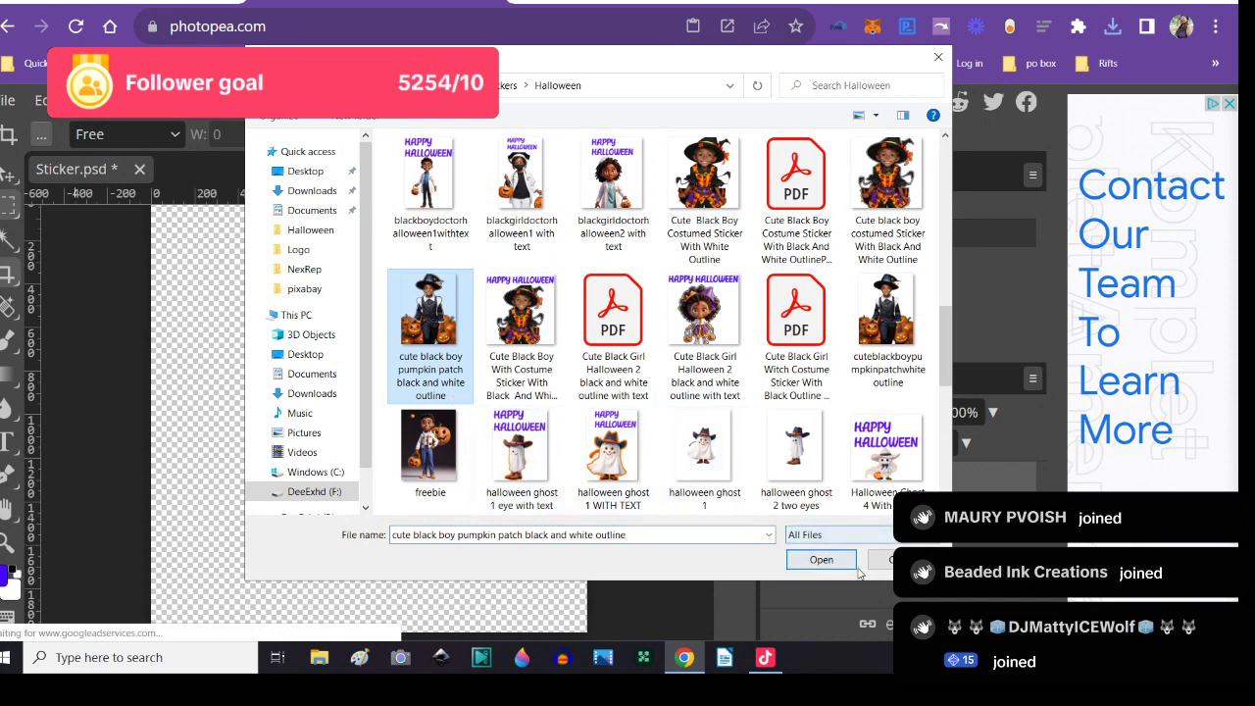
pyautogui.click(820, 560)
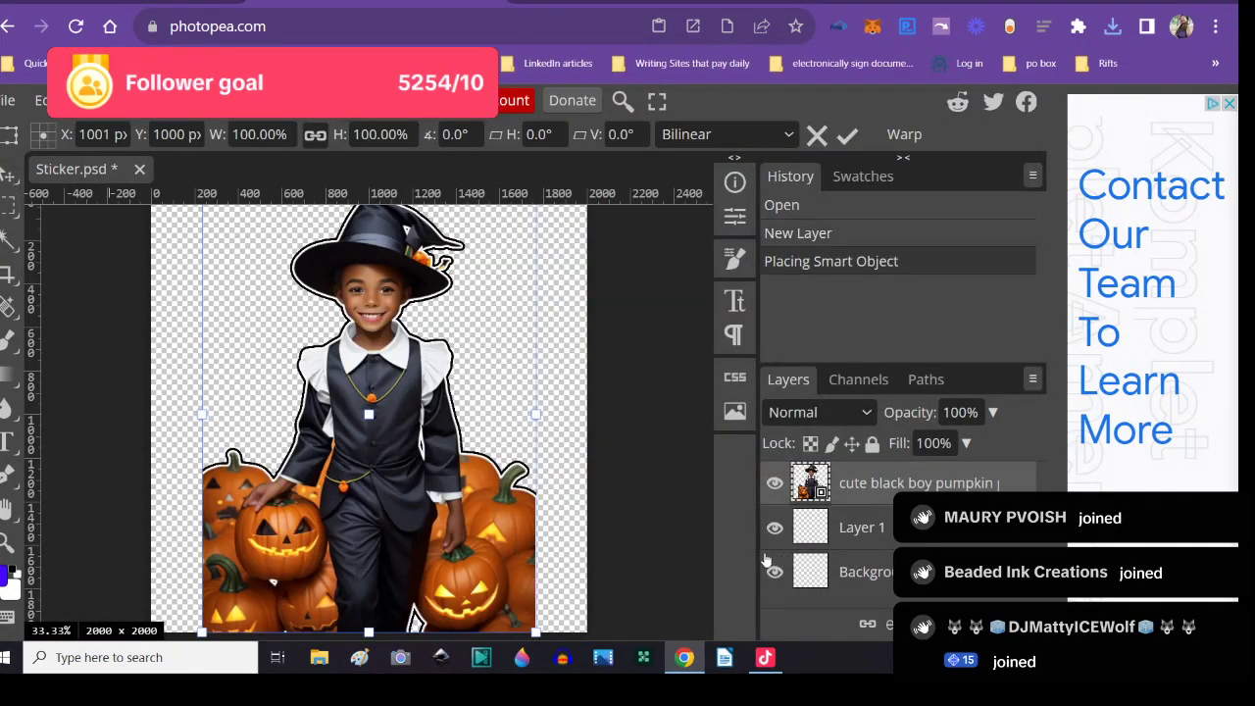
# - Crop both sides of the canvas to the edges of the placed boy image, giving 1527 x 2000 px
pyautogui.rightClick(12, 280)
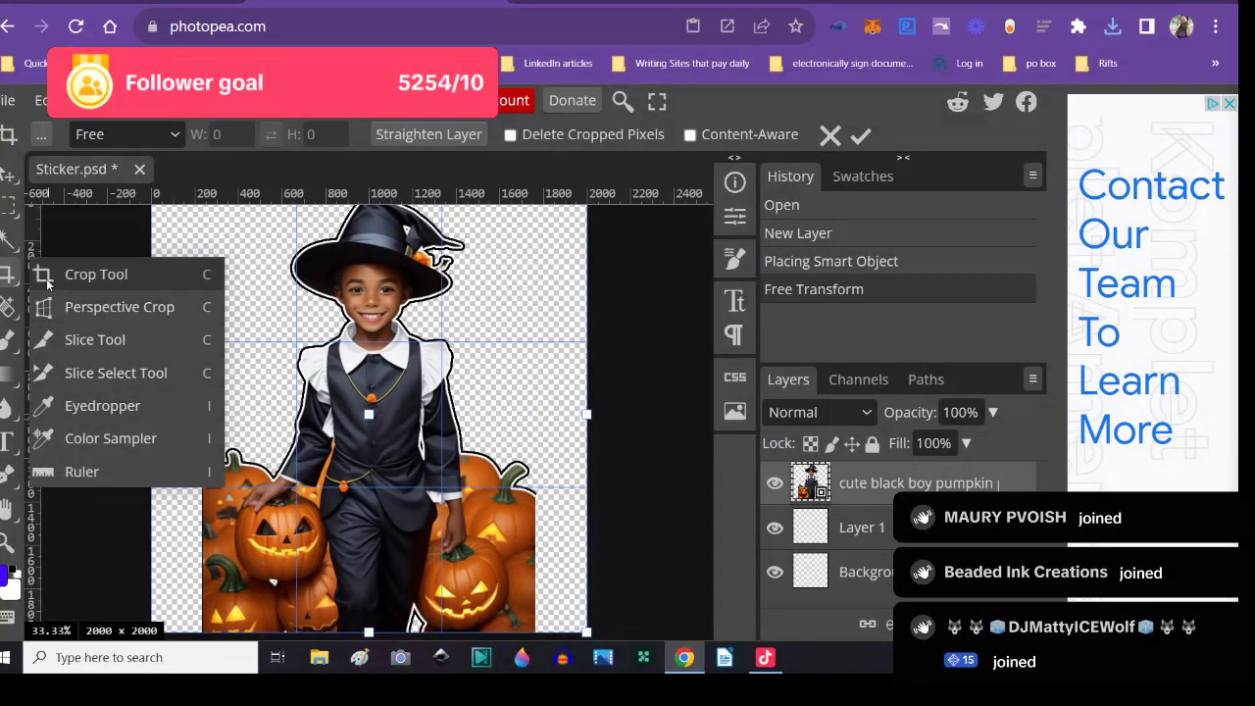
pyautogui.click(54, 276)
pyautogui.moveTo(151, 414); pyautogui.dragTo(203, 408)
pyautogui.moveTo(584, 414); pyautogui.dragTo(535, 415)
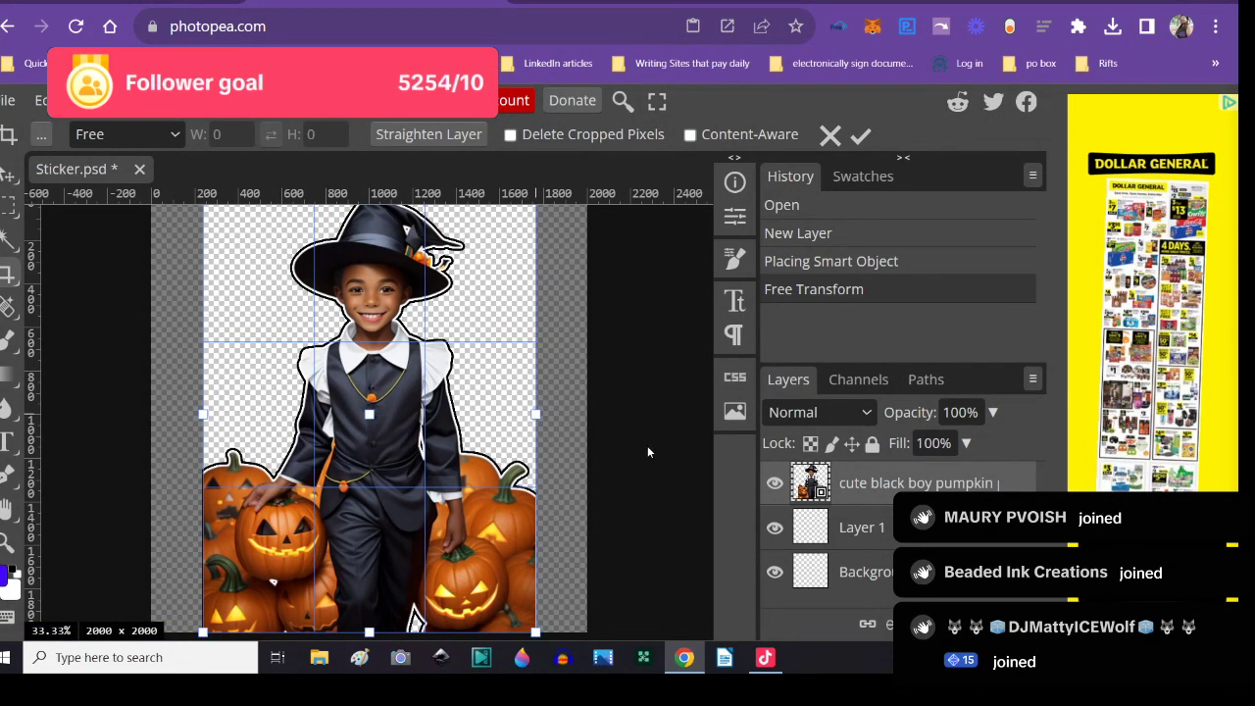
pyautogui.scroll(2, 646, 442)
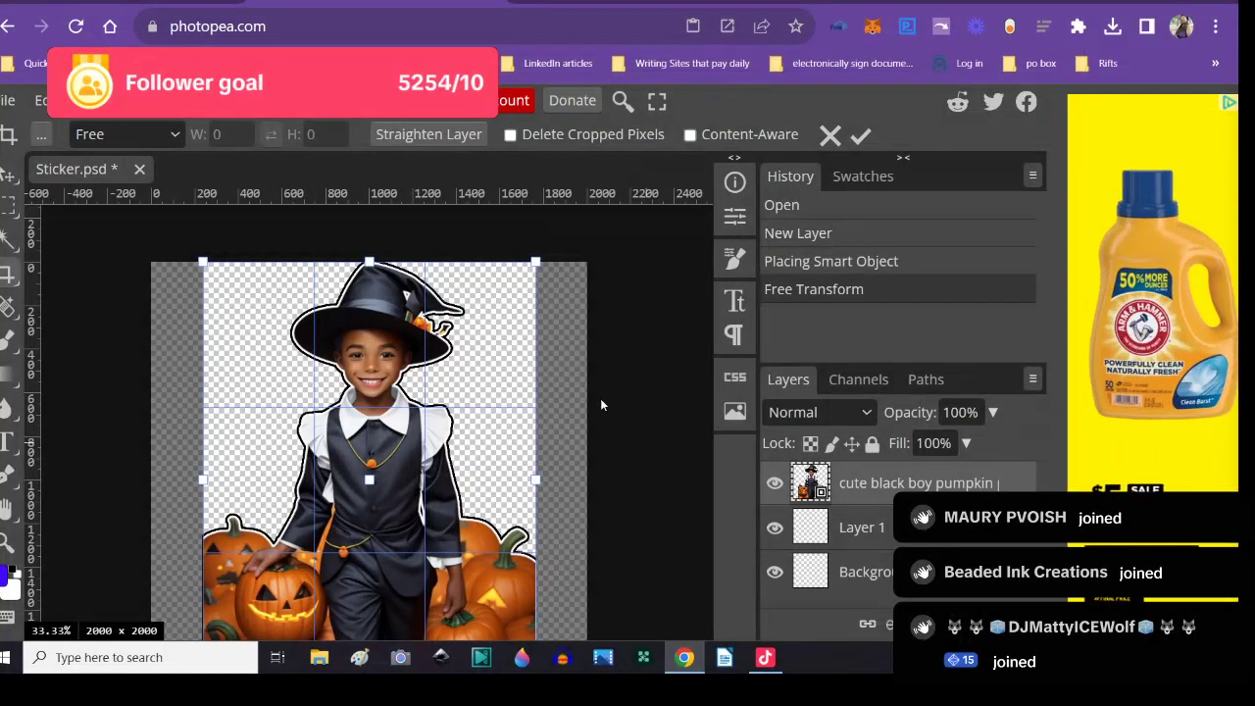
pyautogui.press('Return')
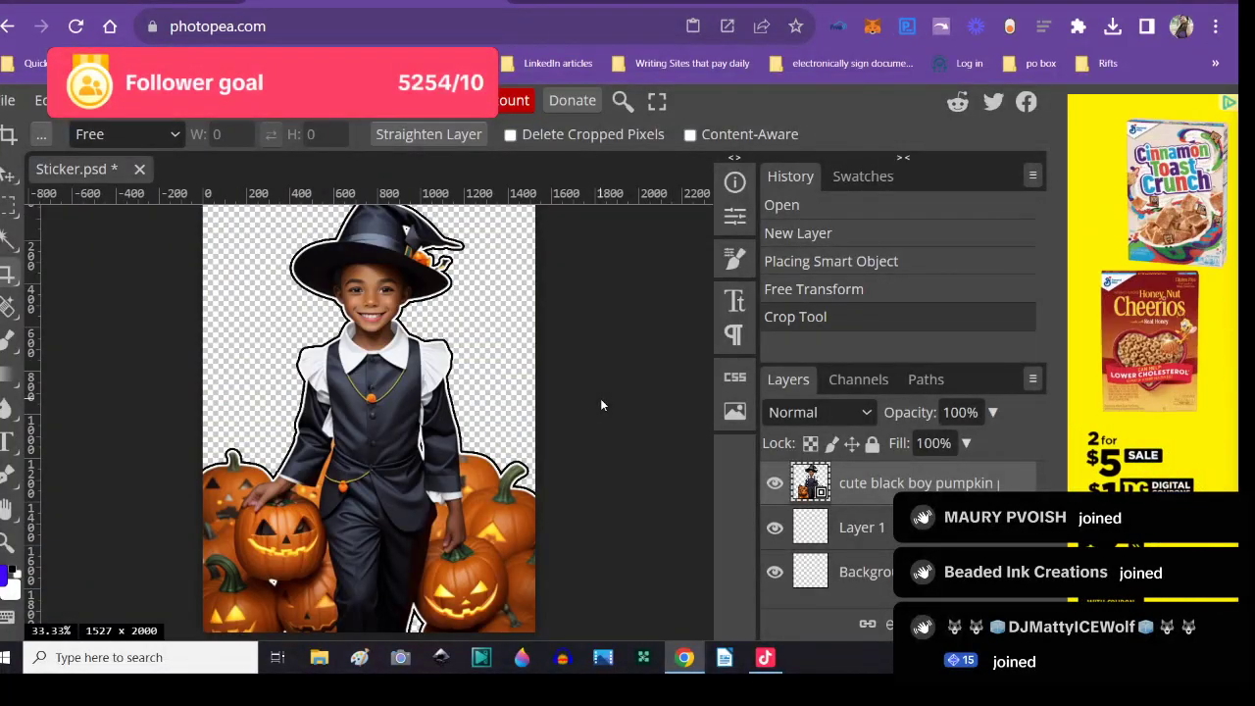
# - Rasterize the placed boy layer and delete the empty Layer 1
pyautogui.click(41, 100)
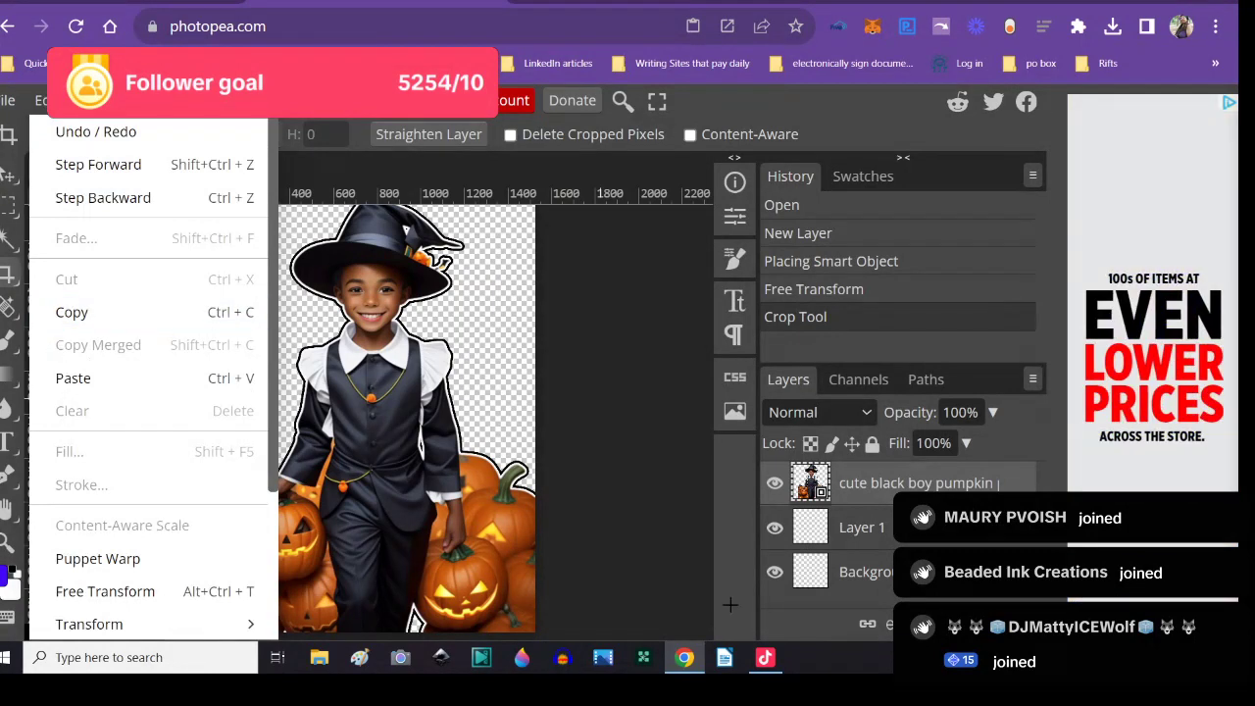
pyautogui.rightClick(849, 490)
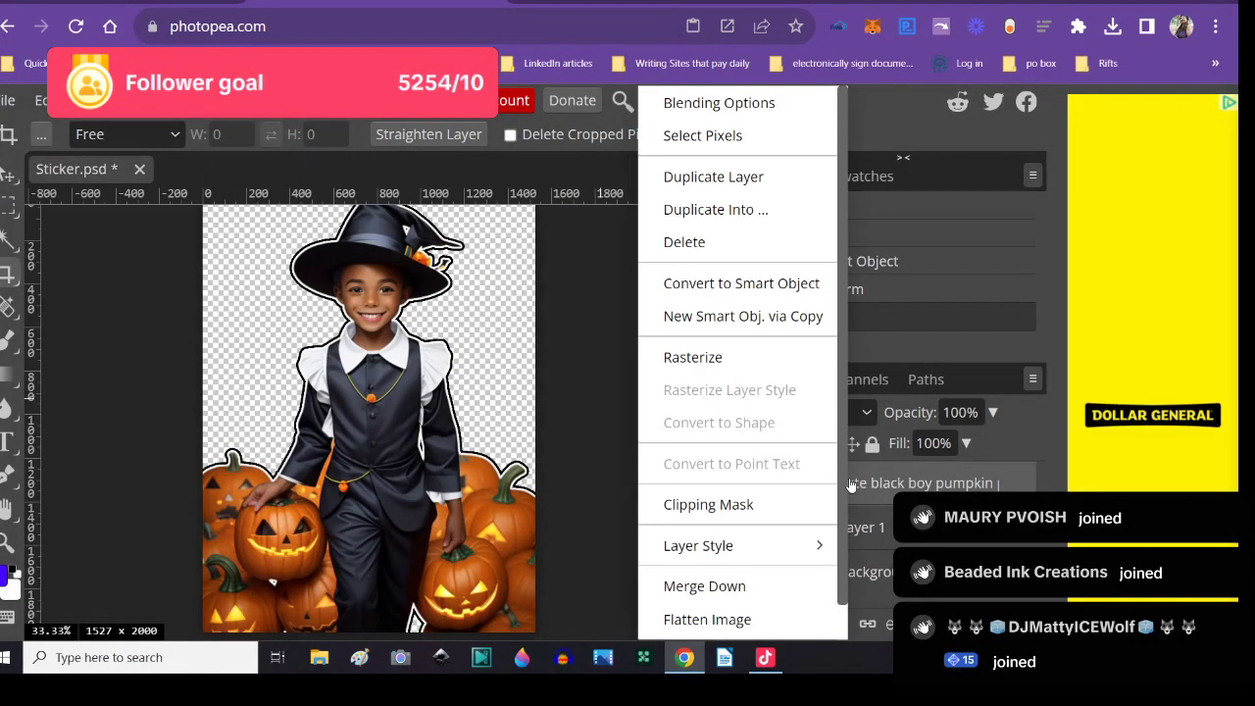
pyautogui.click(743, 361)
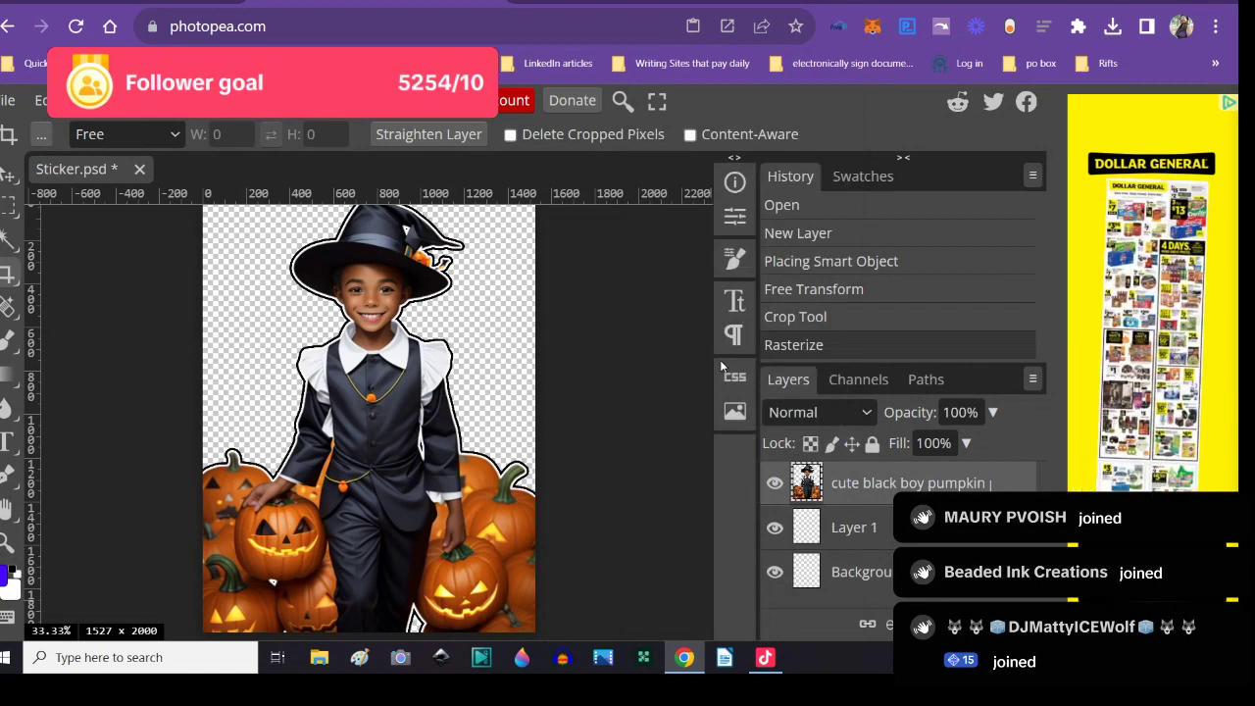
pyautogui.rightClick(804, 531)
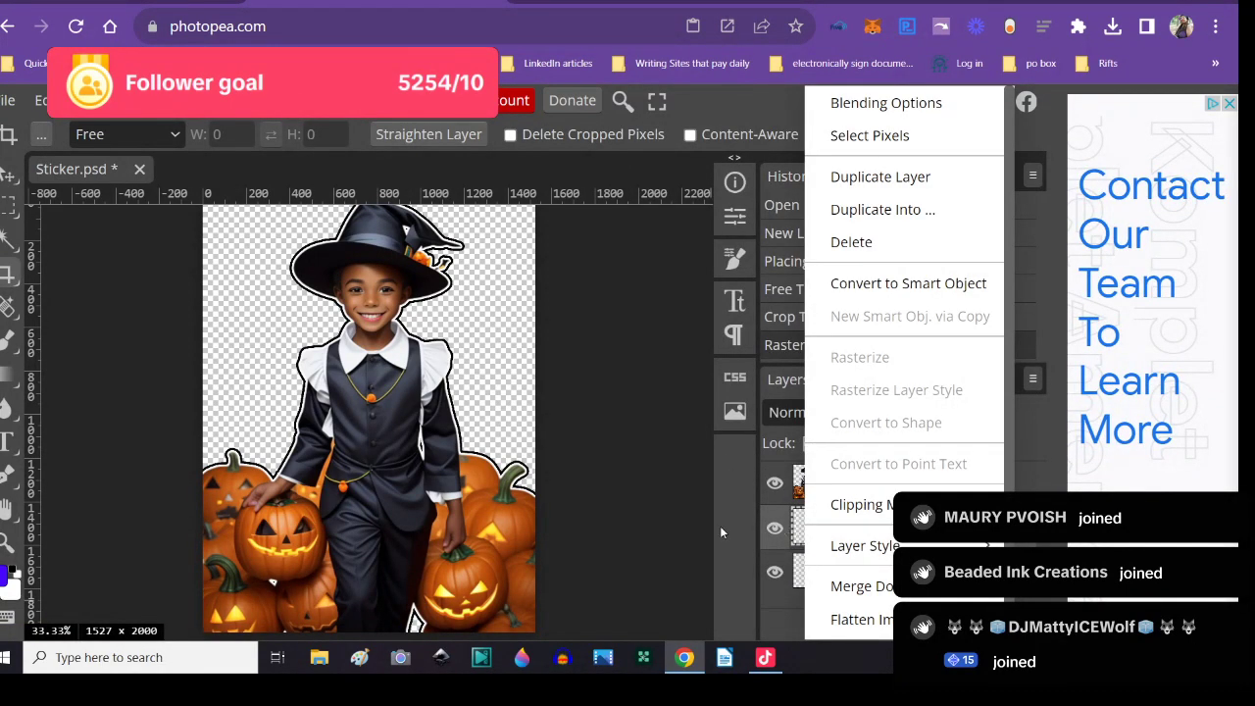
pyautogui.click(840, 247)
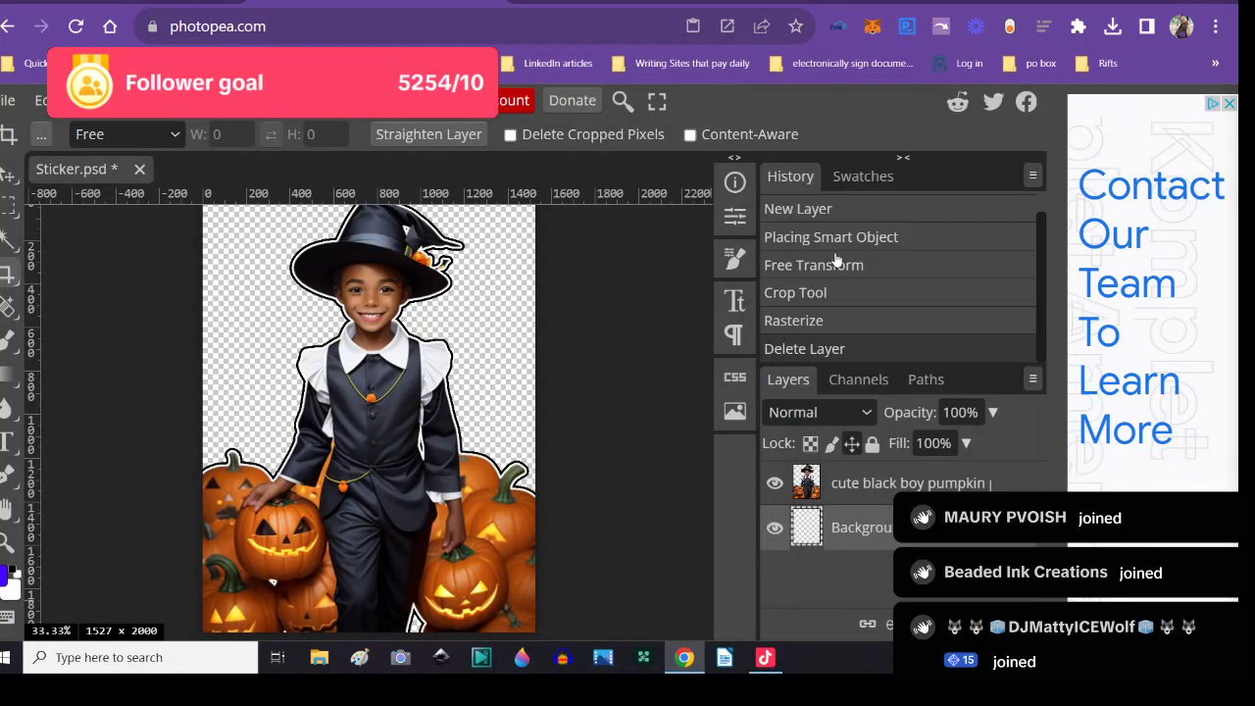
# - Scale the boy layer proportionally to about 76.57% and center it roughly along the canvas's bottom edge, leaving space above the hat
pyautogui.click(816, 486)
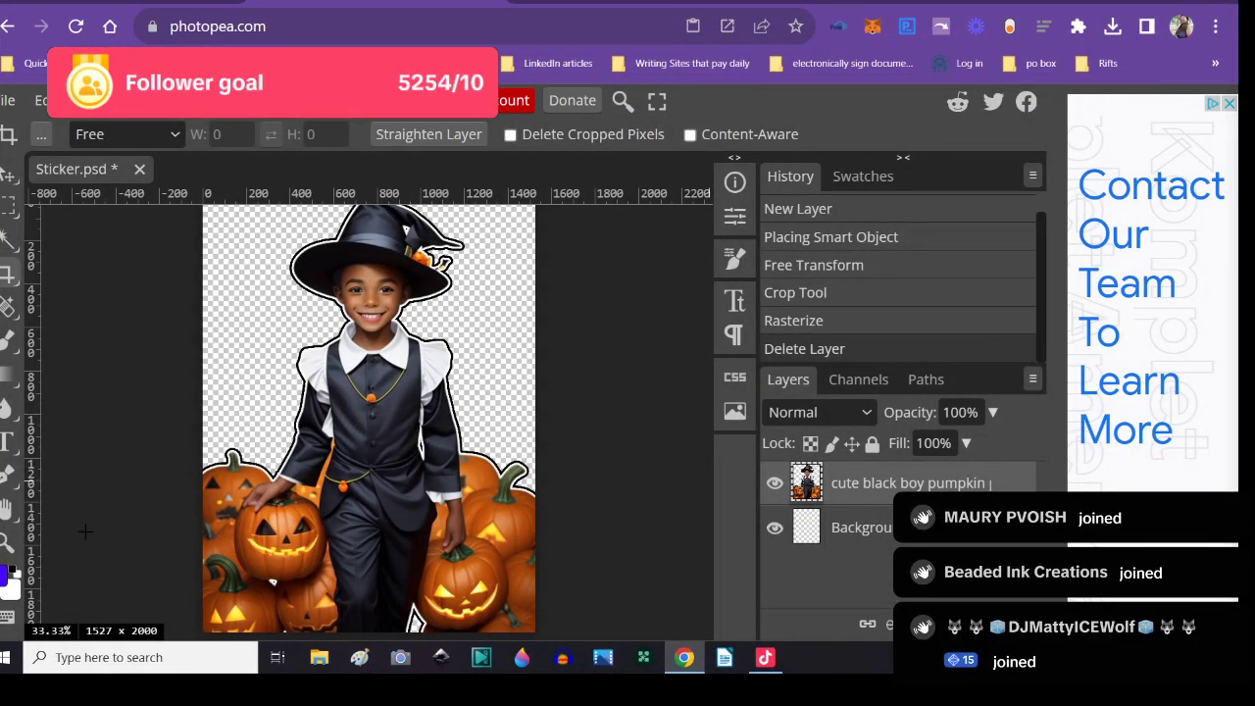
pyautogui.click(41, 100)
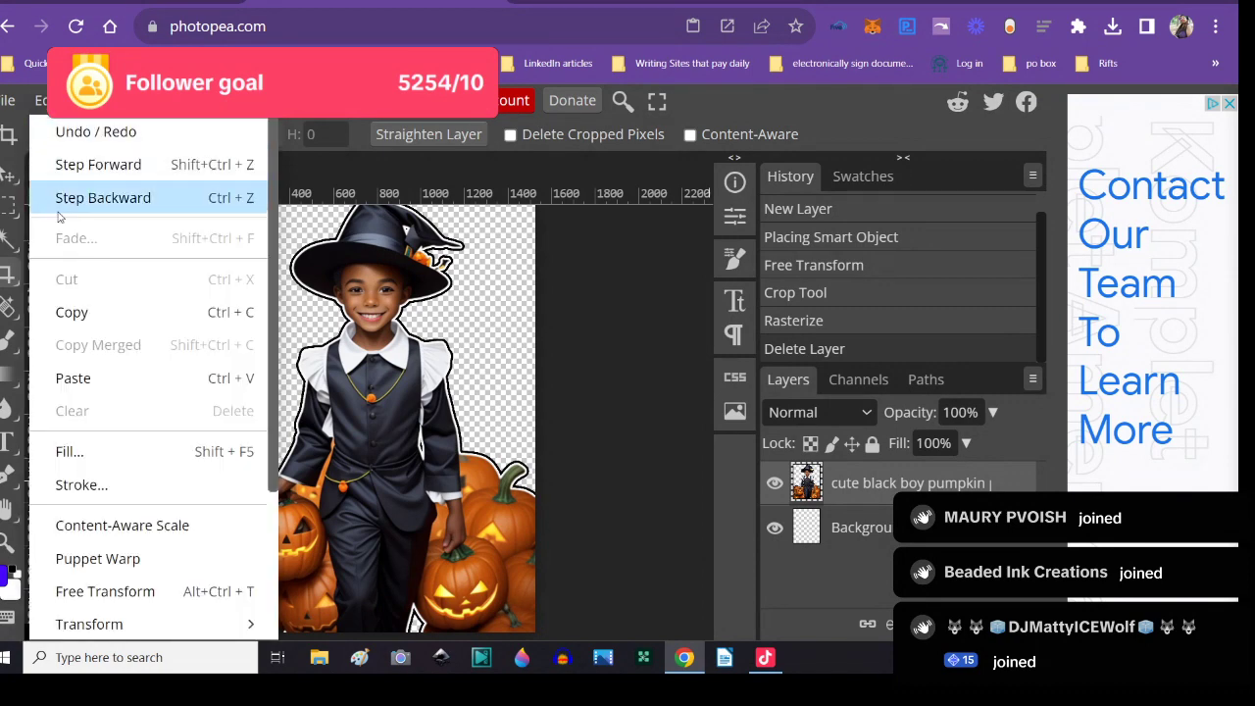
pyautogui.click(105, 591)
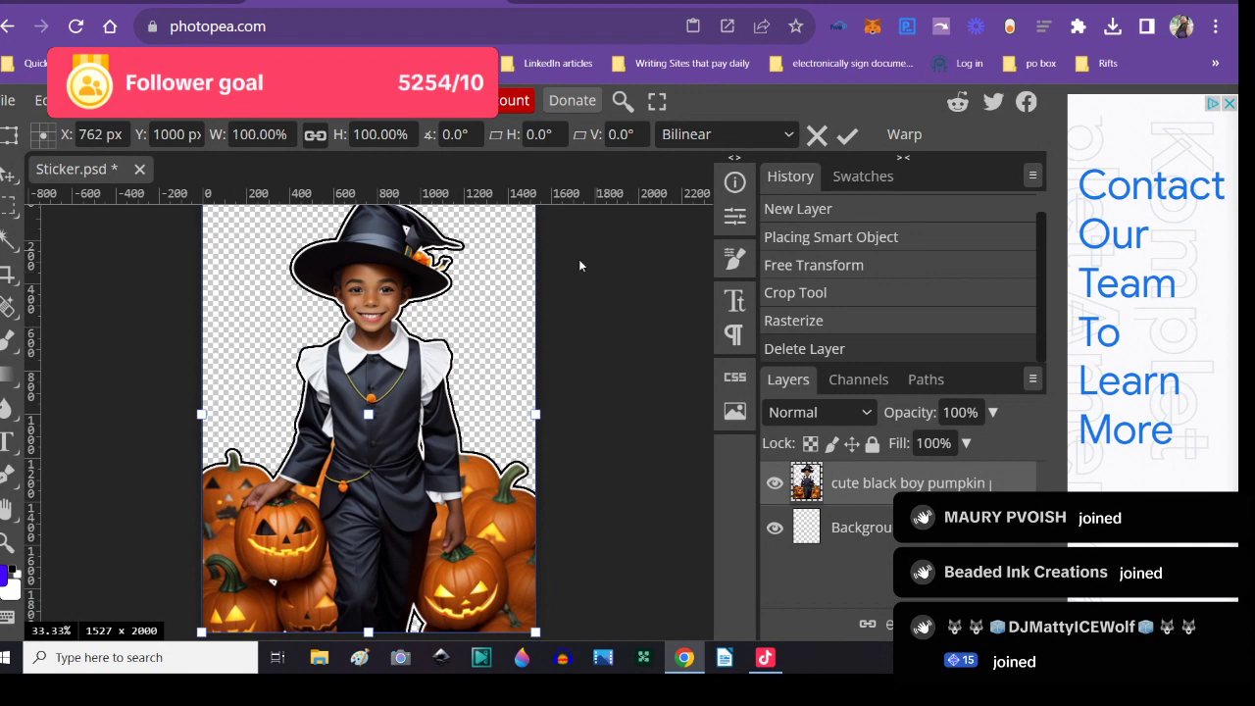
pyautogui.scroll(3, 662, 364)
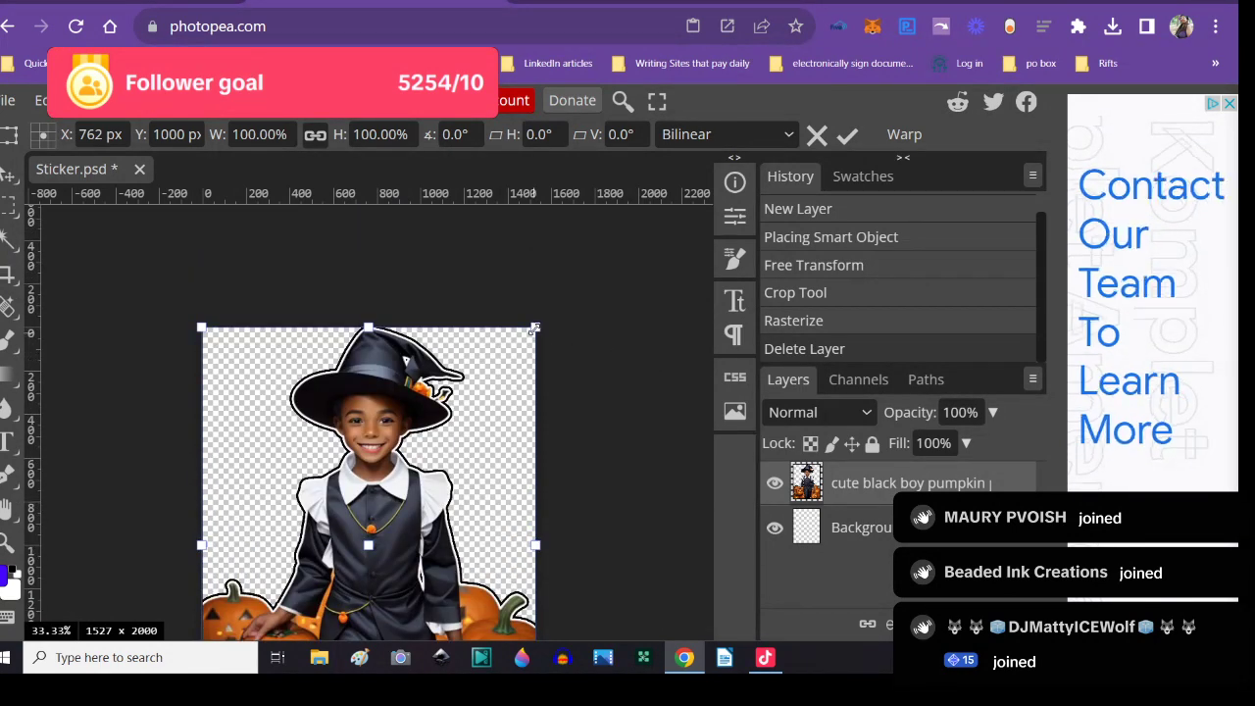
pyautogui.moveTo(533, 329); pyautogui.dragTo(457, 429)
pyautogui.scroll(-1, 651, 427)
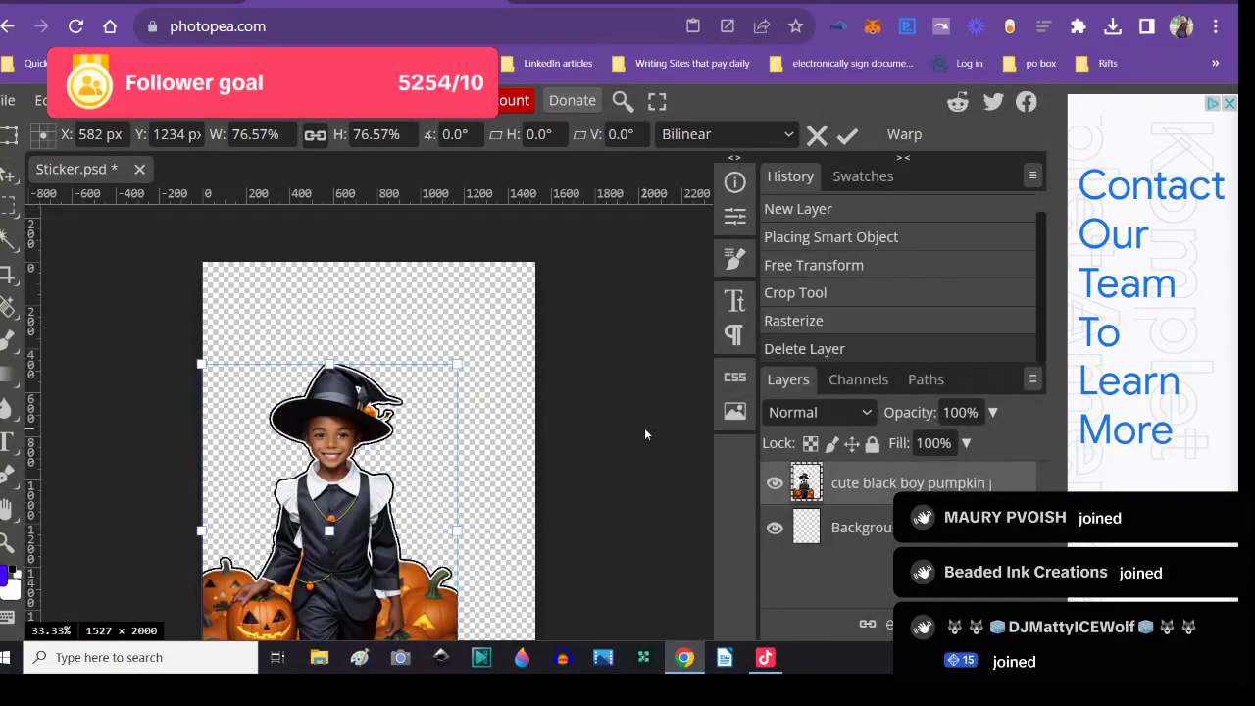
pyautogui.moveTo(348, 511); pyautogui.dragTo(395, 382)
pyautogui.scroll(-1, 380, 506)
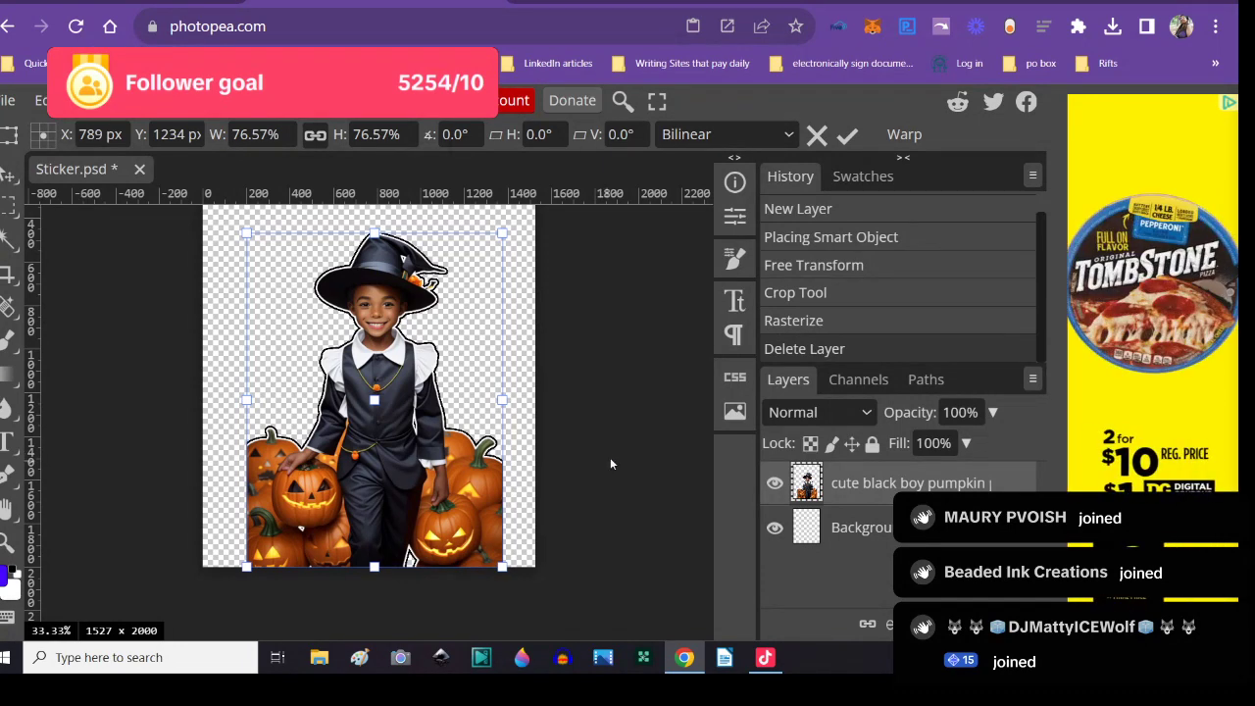
pyautogui.scroll(2, 610, 457)
pyautogui.scroll(-1, 616, 445)
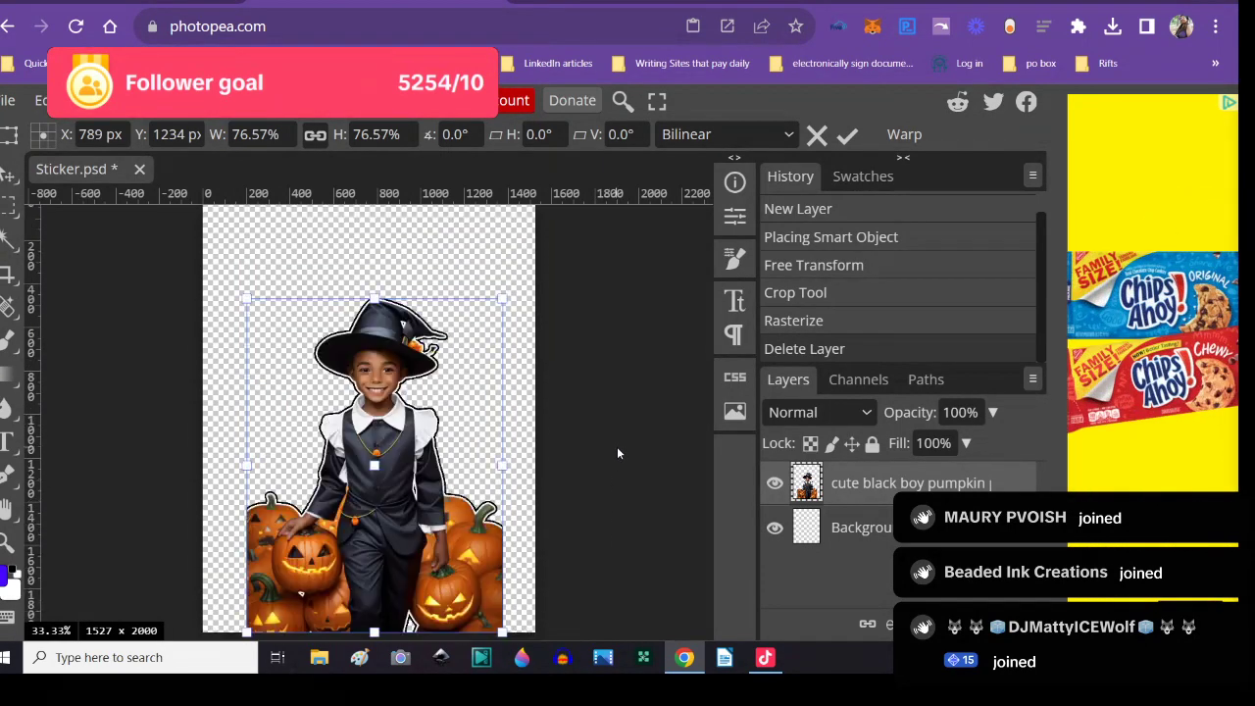
pyautogui.scroll(-1, 618, 450)
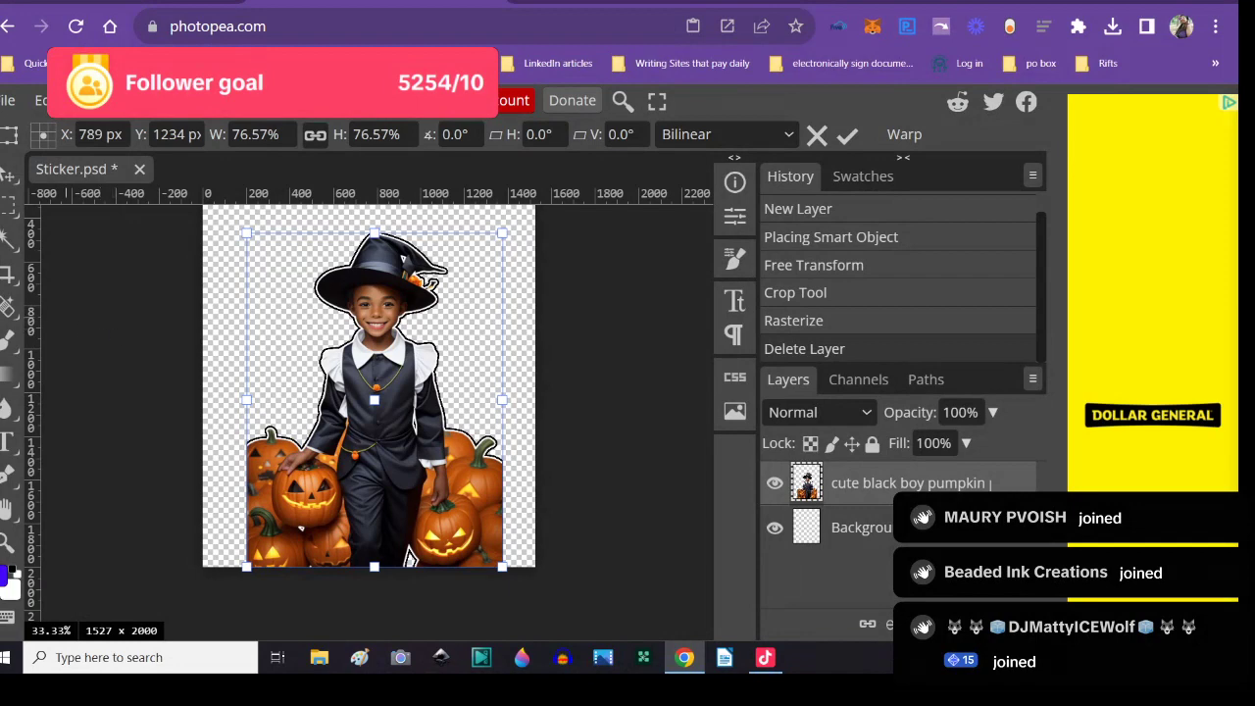
# - Crop both sides of the canvas to the outer edges of the pumpkins, giving 1179 x 2000 px
pyautogui.click(7, 277)
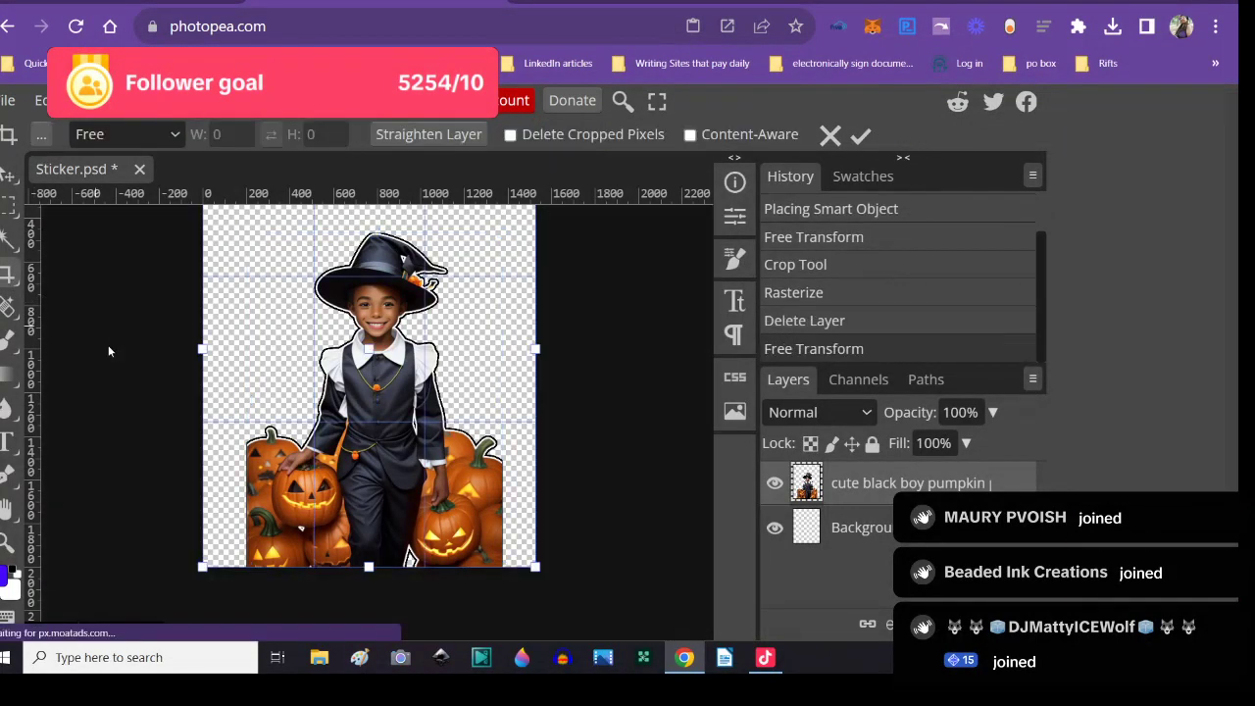
pyautogui.moveTo(529, 347); pyautogui.dragTo(502, 348)
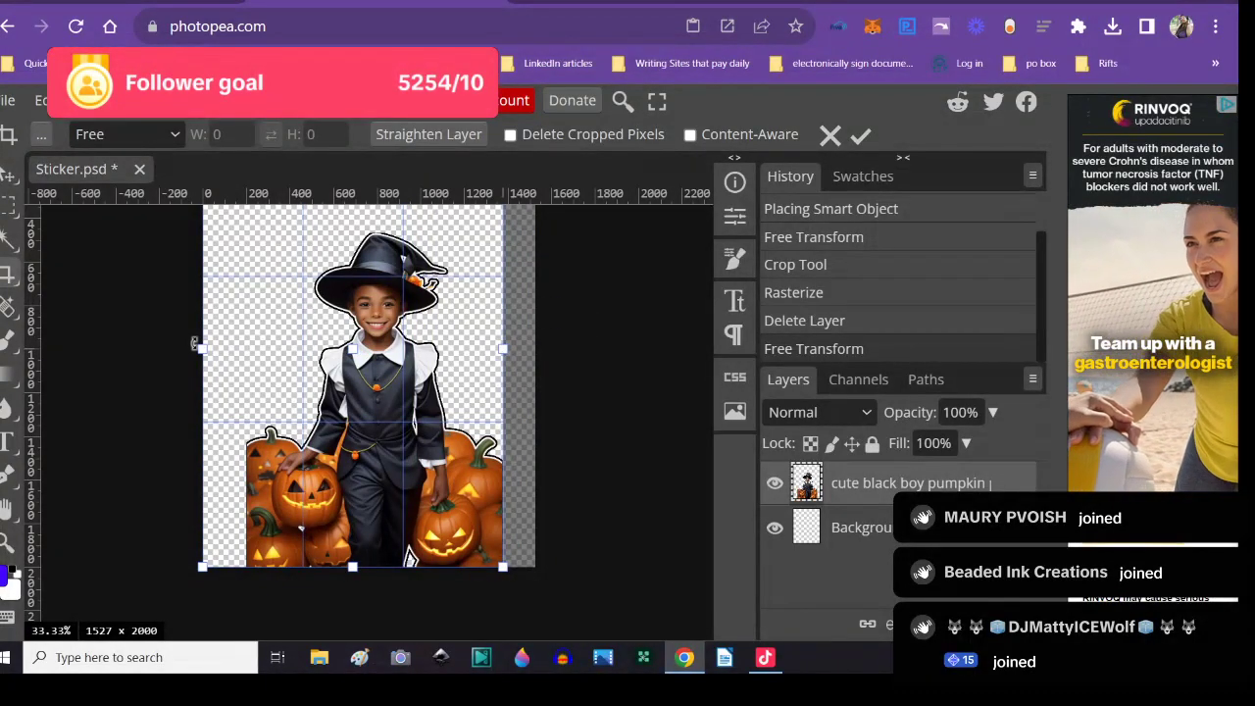
pyautogui.moveTo(198, 347); pyautogui.dragTo(246, 348)
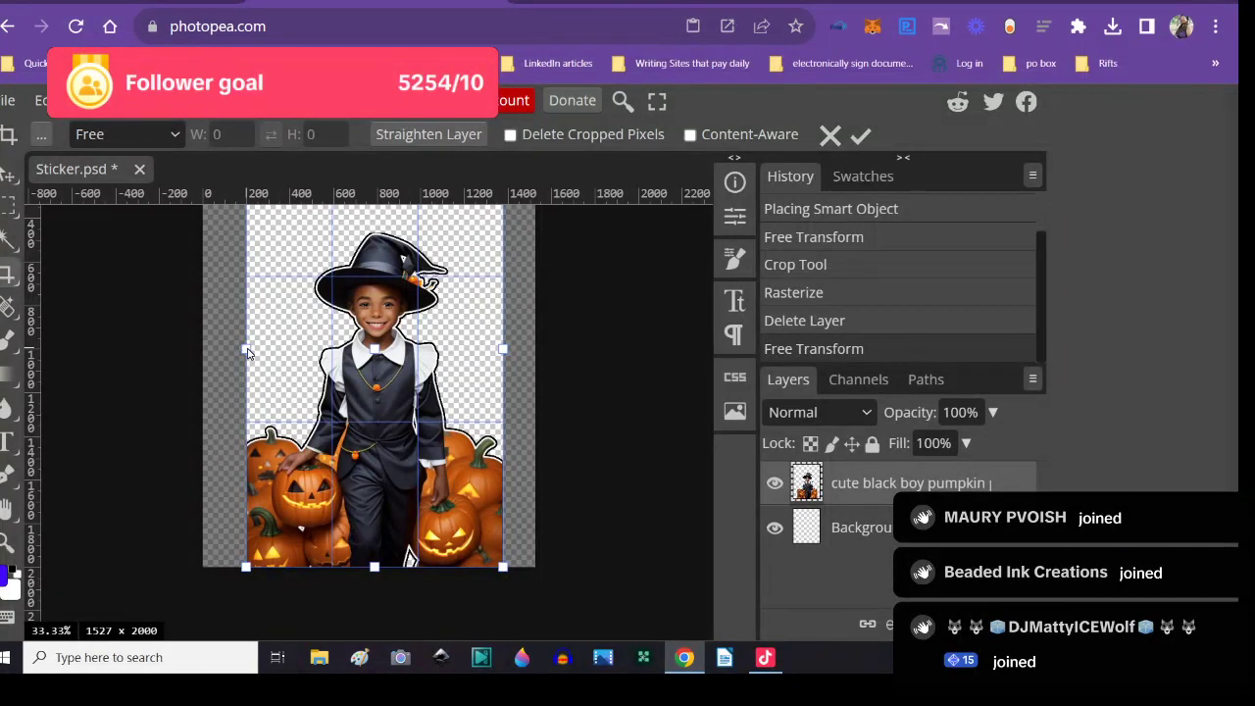
pyautogui.press('Return')
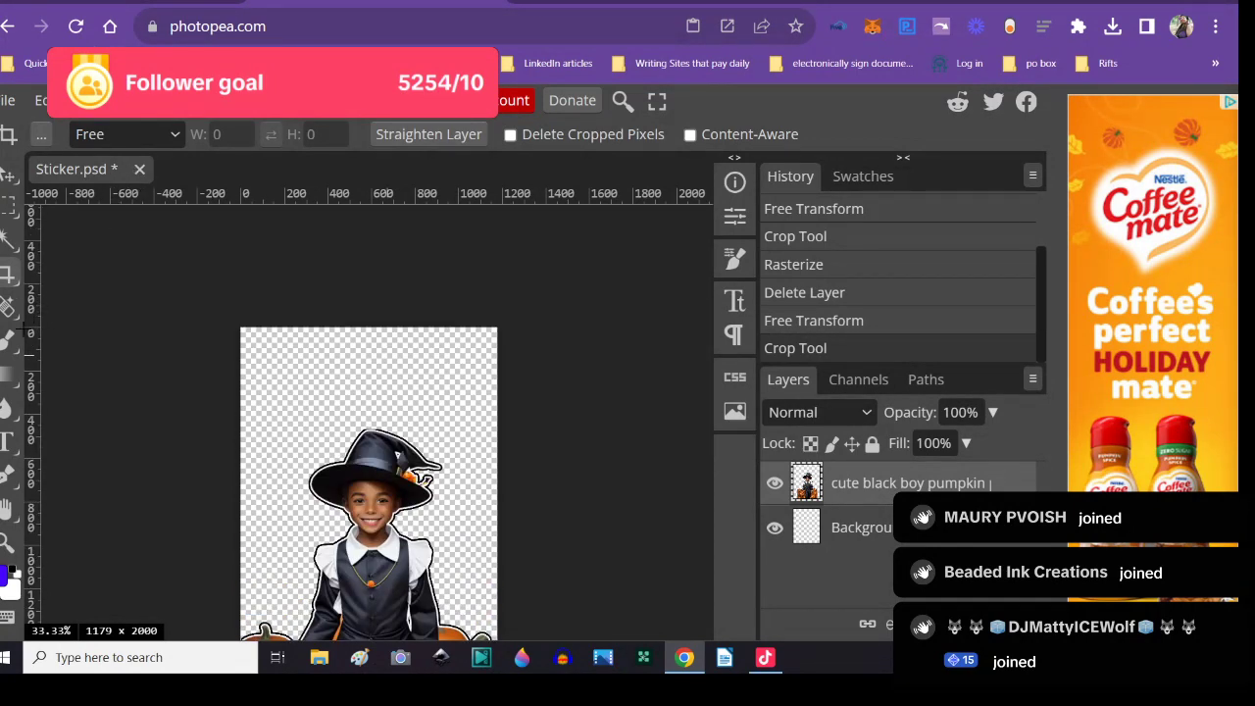
# - Try the text HAPPY at 100 px in the empty space above the hat, and clear it
pyautogui.click(8, 442)
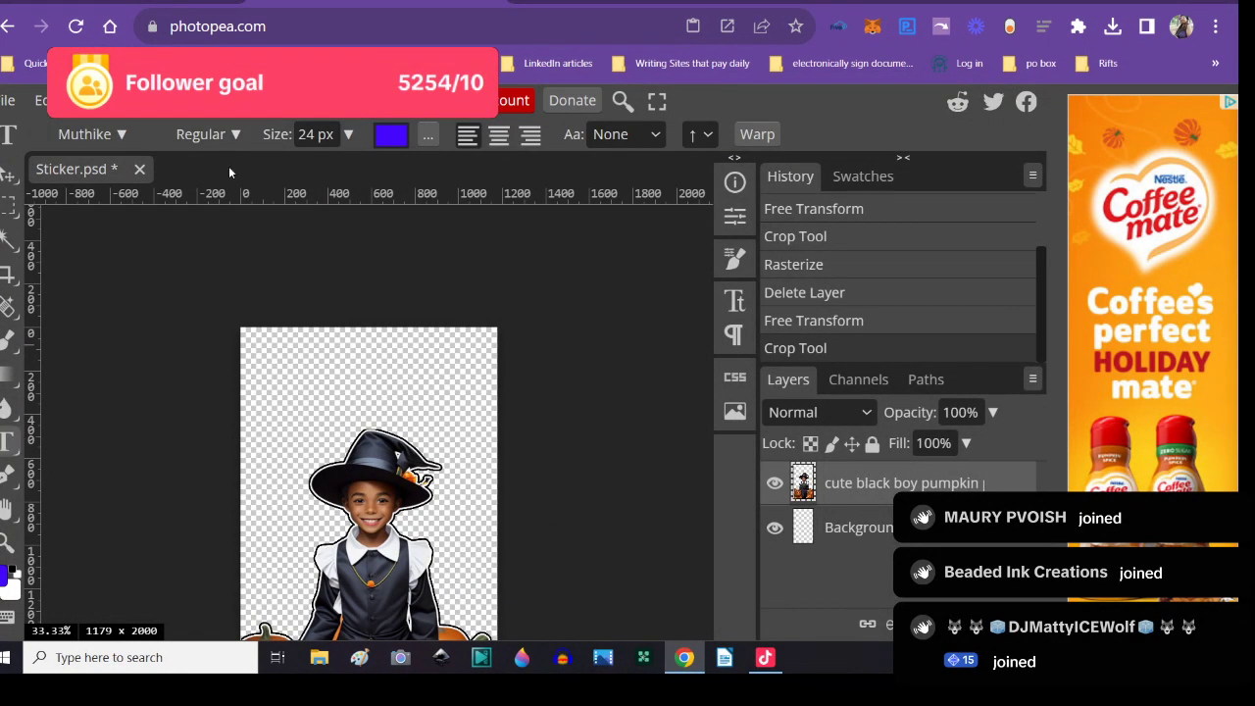
pyautogui.doubleClick(313, 134)
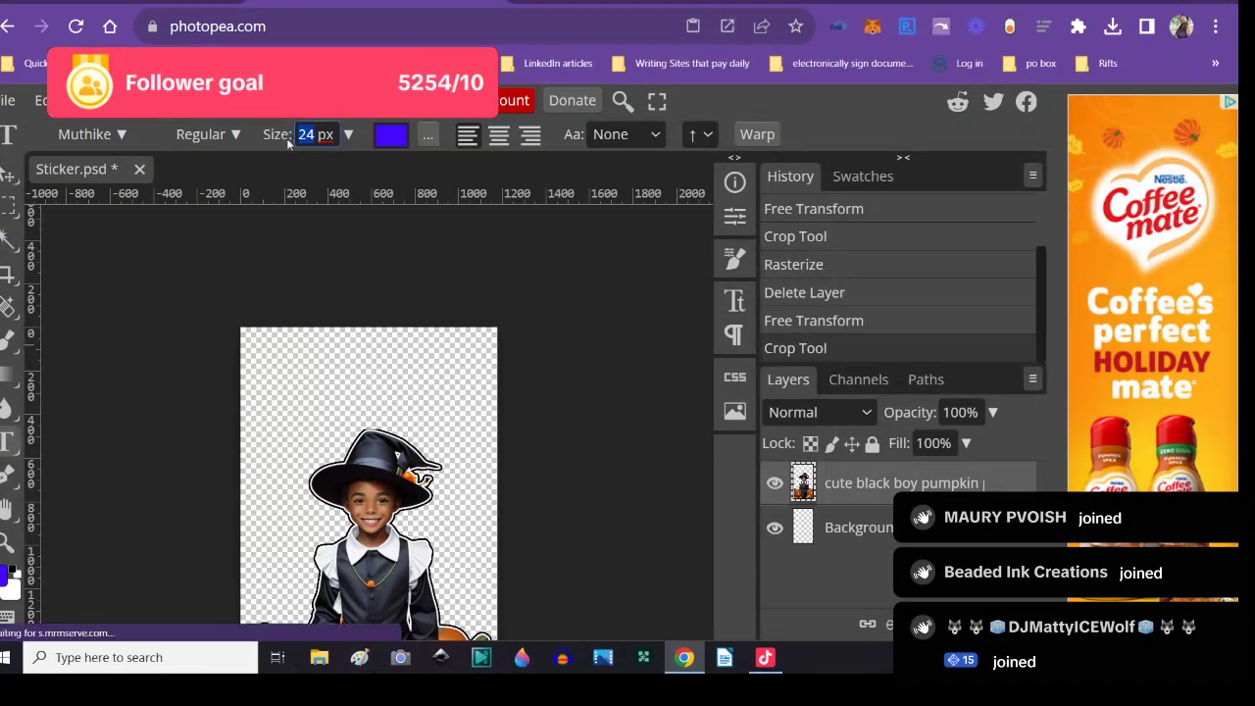
pyautogui.write('1')
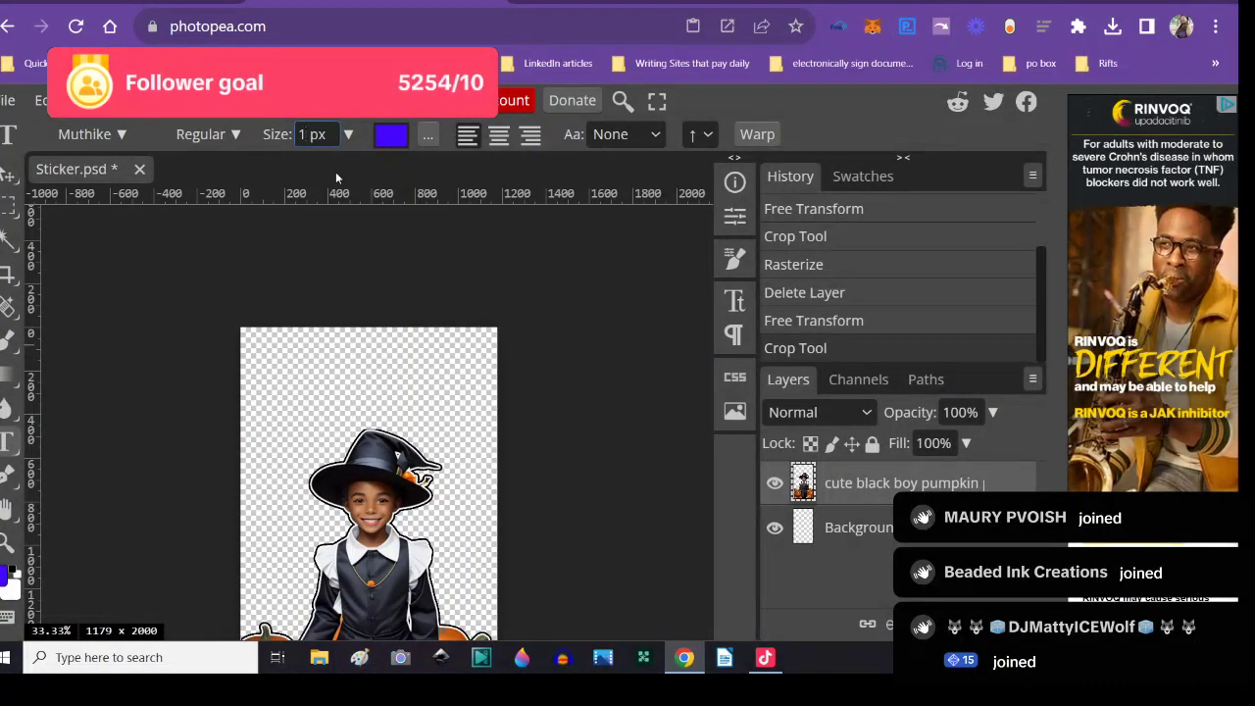
pyautogui.write('10')
pyautogui.press('Return')
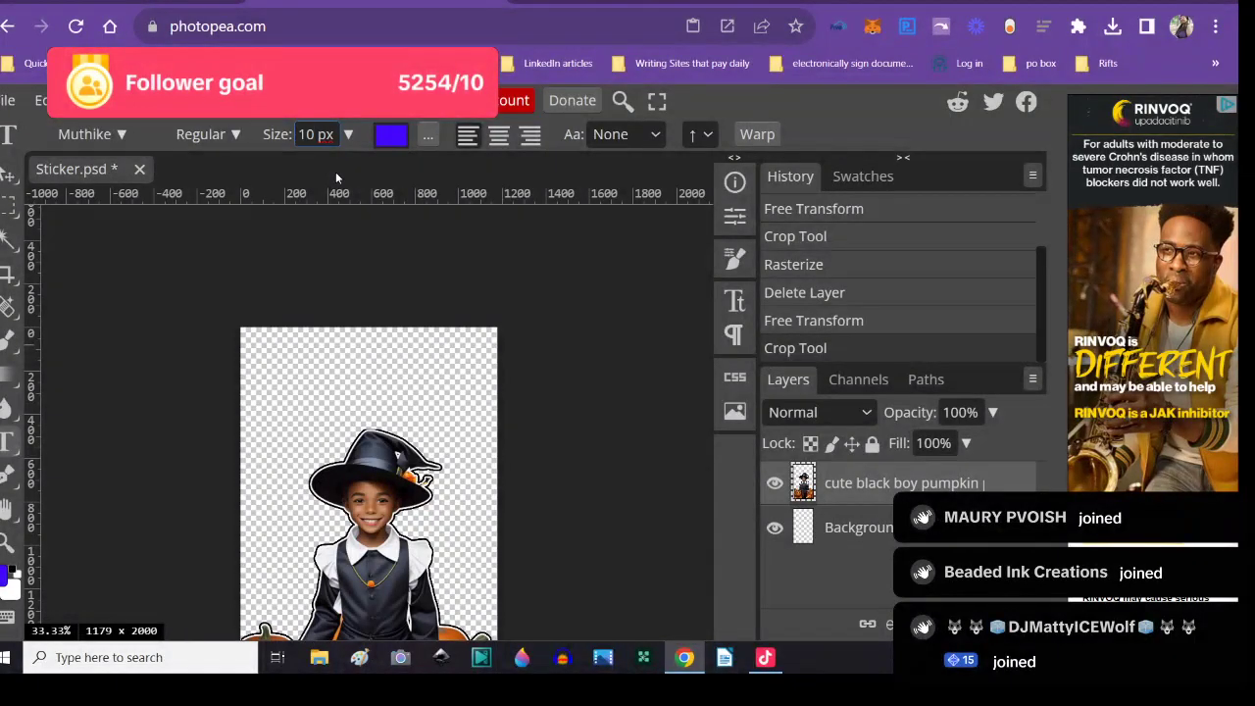
pyautogui.write('0')
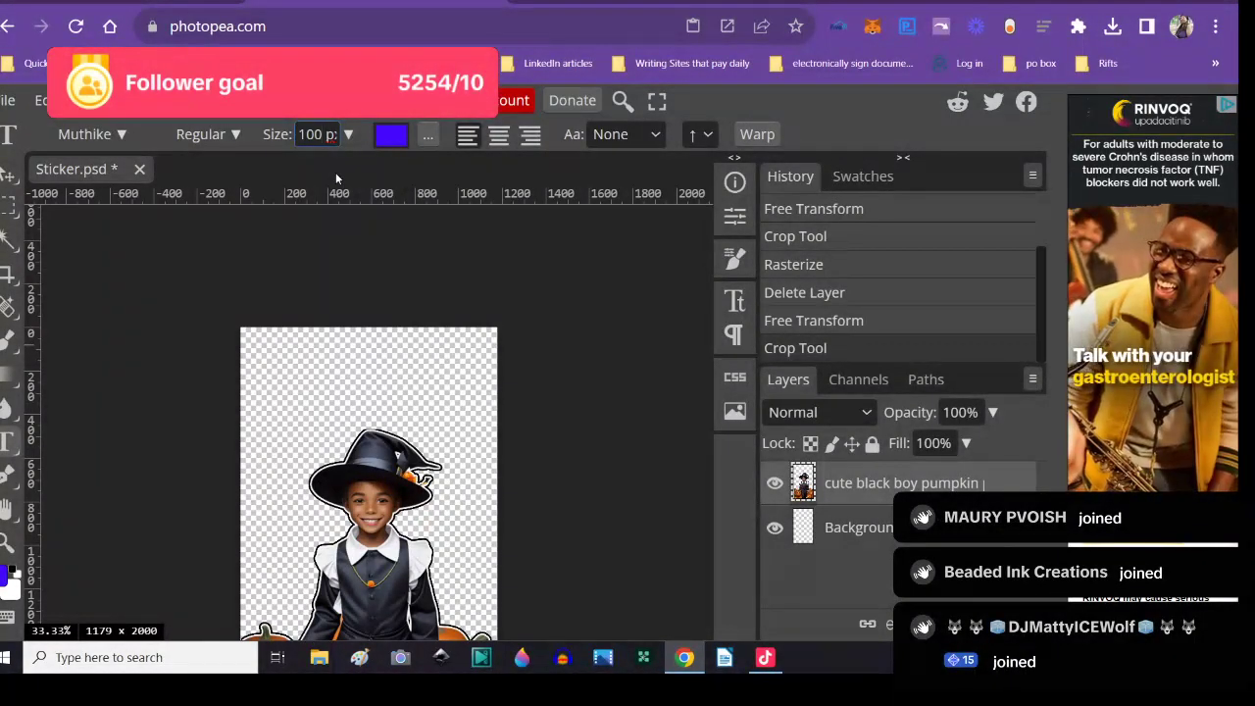
pyautogui.click(310, 370)
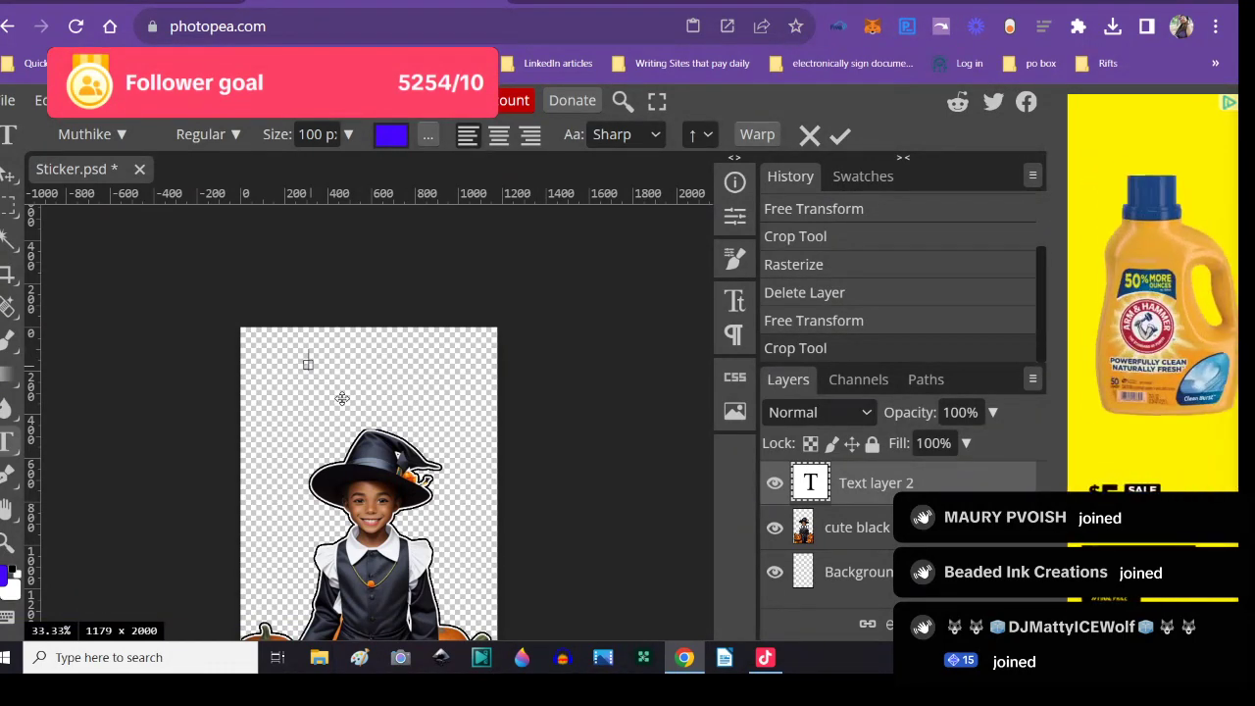
pyautogui.write('HAPPY')
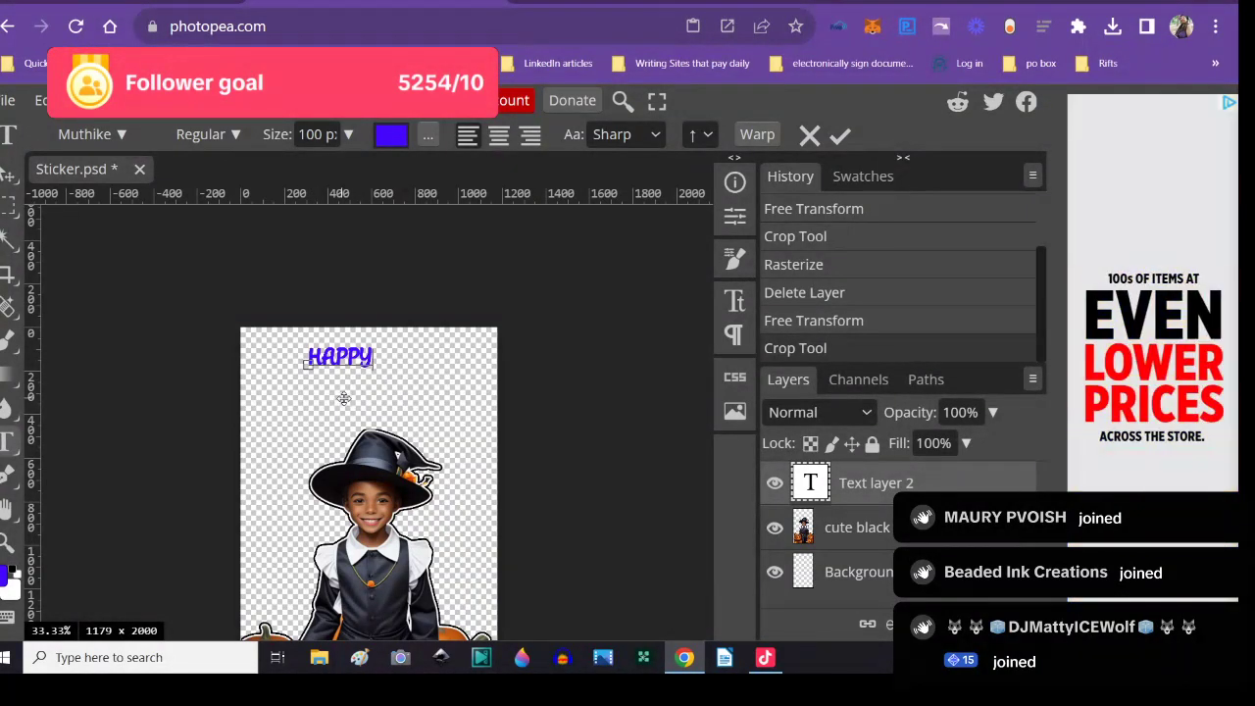
pyautogui.moveTo(377, 359); pyautogui.dragTo(304, 359)
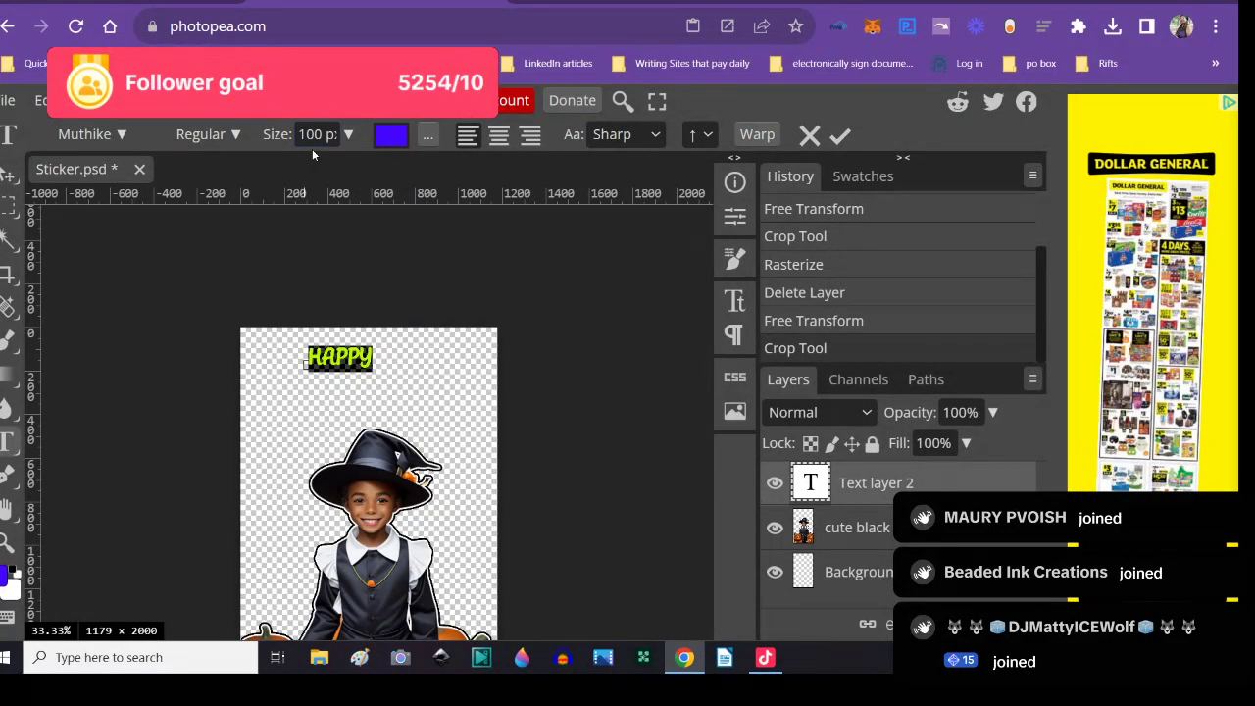
pyautogui.press('BackSpace')
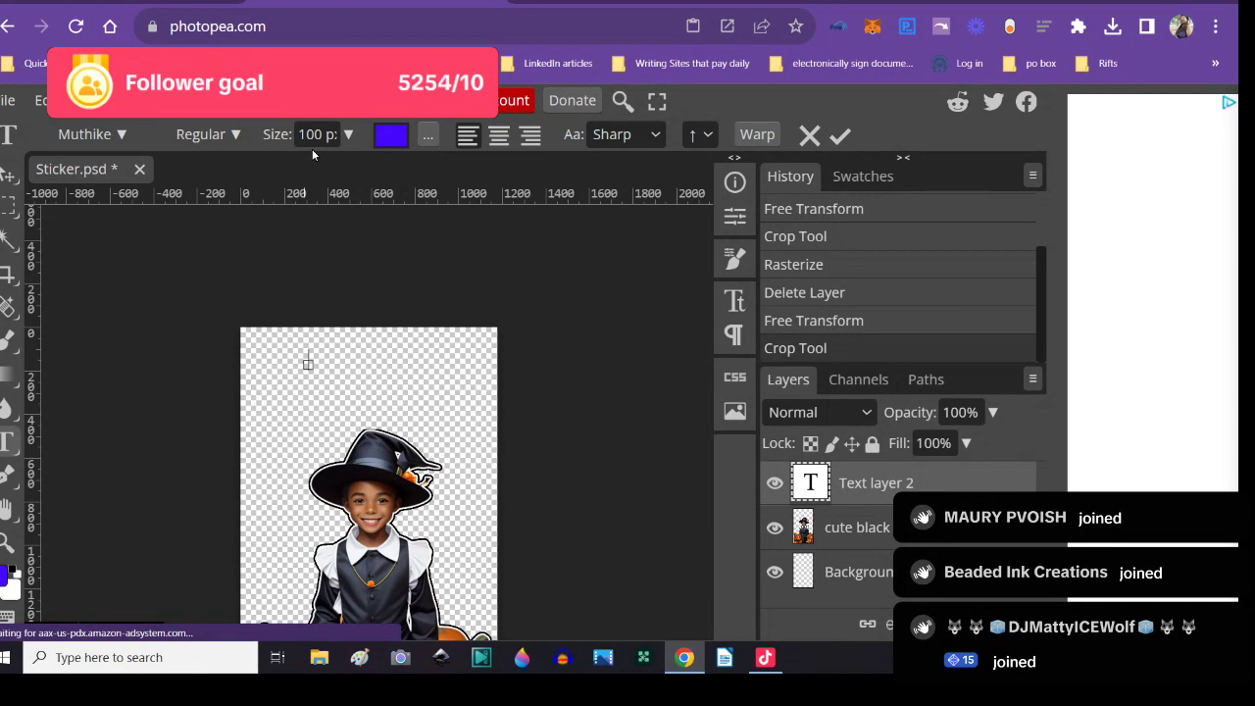
# - Set the text size to 200 px and end editing of the empty text layer
pyautogui.click(311, 135)
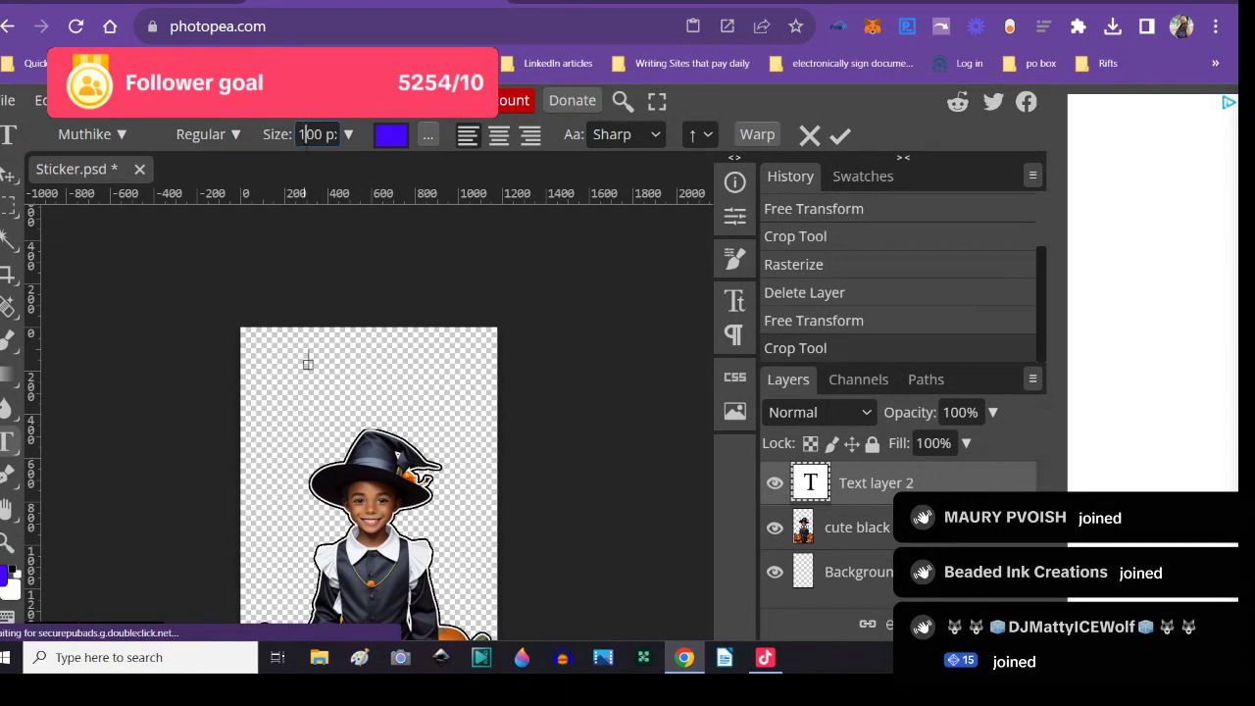
pyautogui.write('2')
pyautogui.press('BackSpace')
pyautogui.write('1')
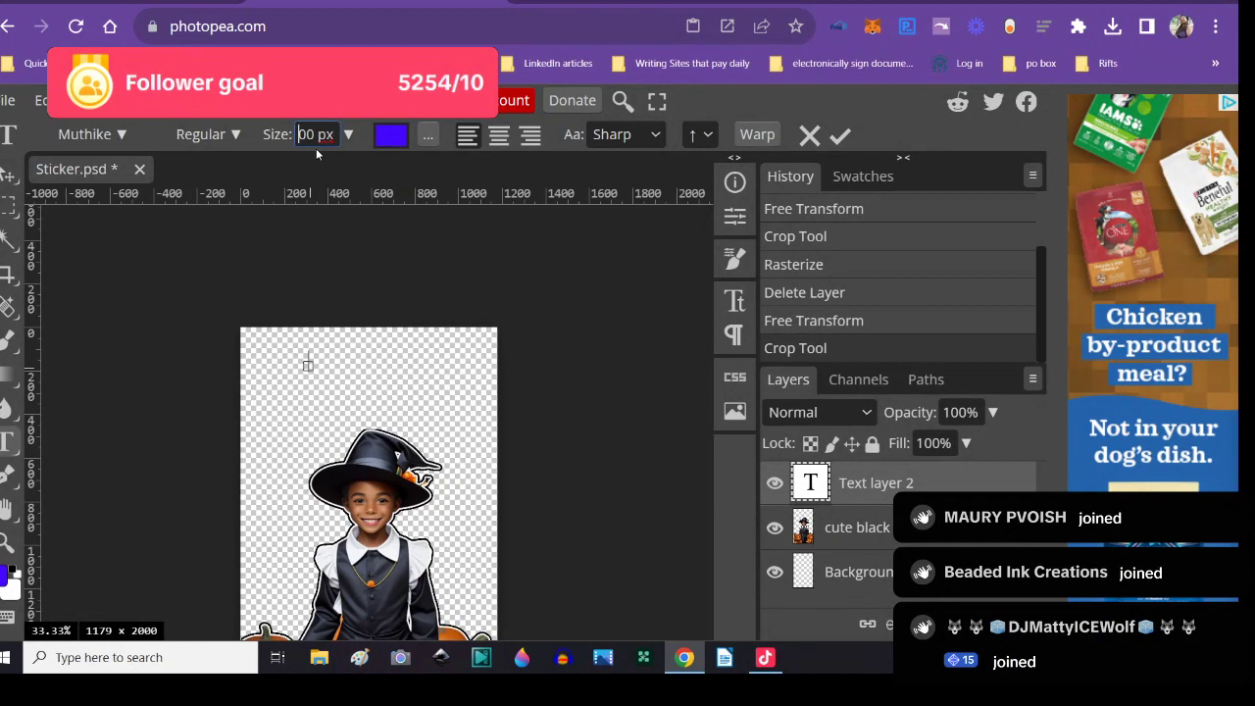
pyautogui.write('2')
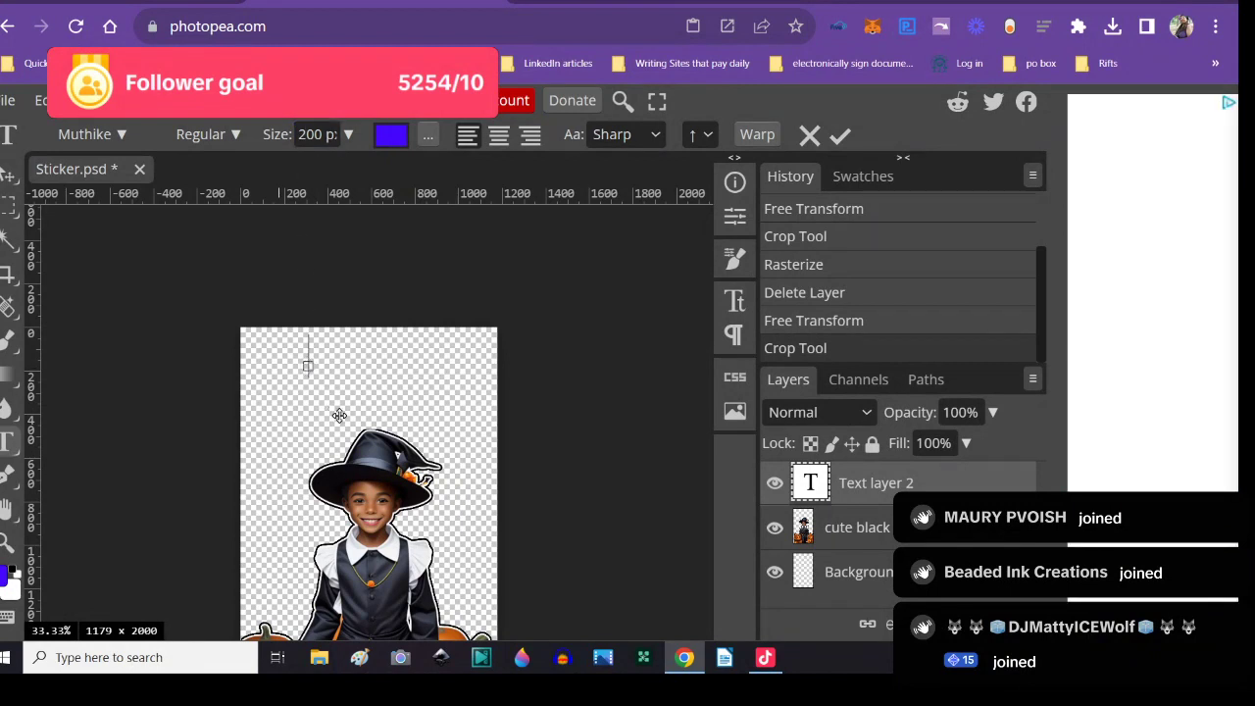
pyautogui.press('Escape')
pyautogui.press('u')
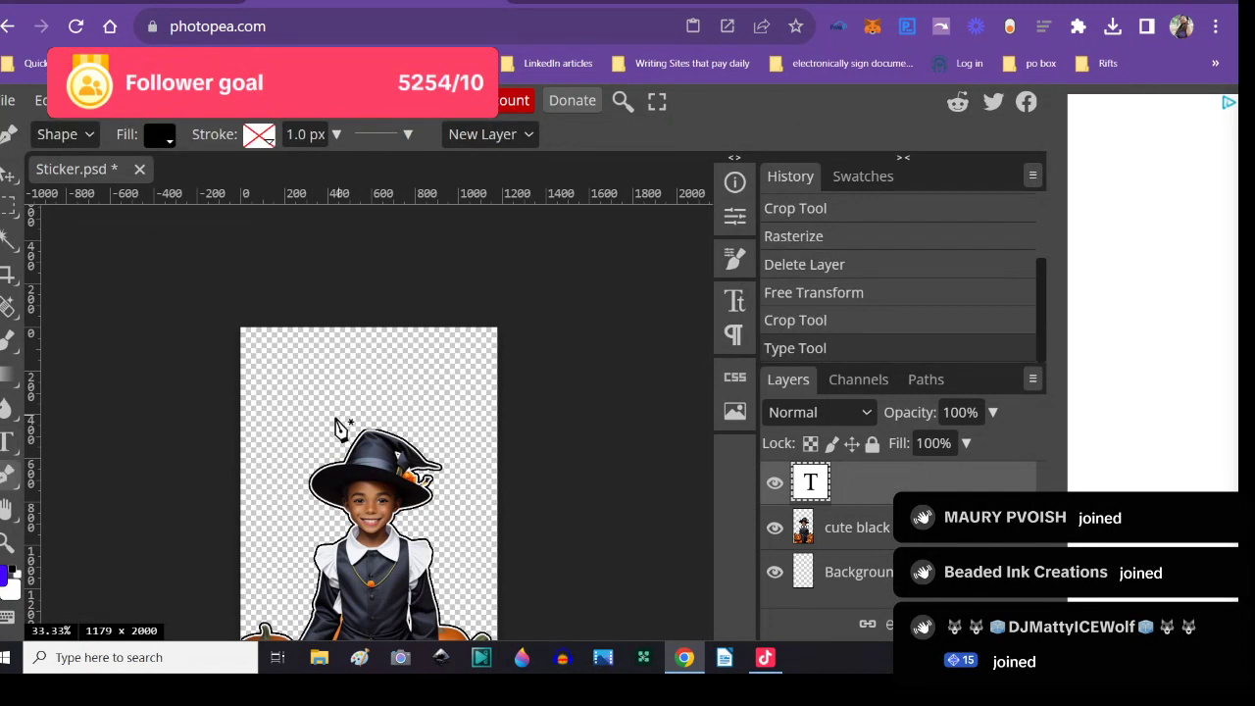
# - Add a new text layer above the hat reading HAPPY HALLOWEEN on two lines
pyautogui.click(17, 443)
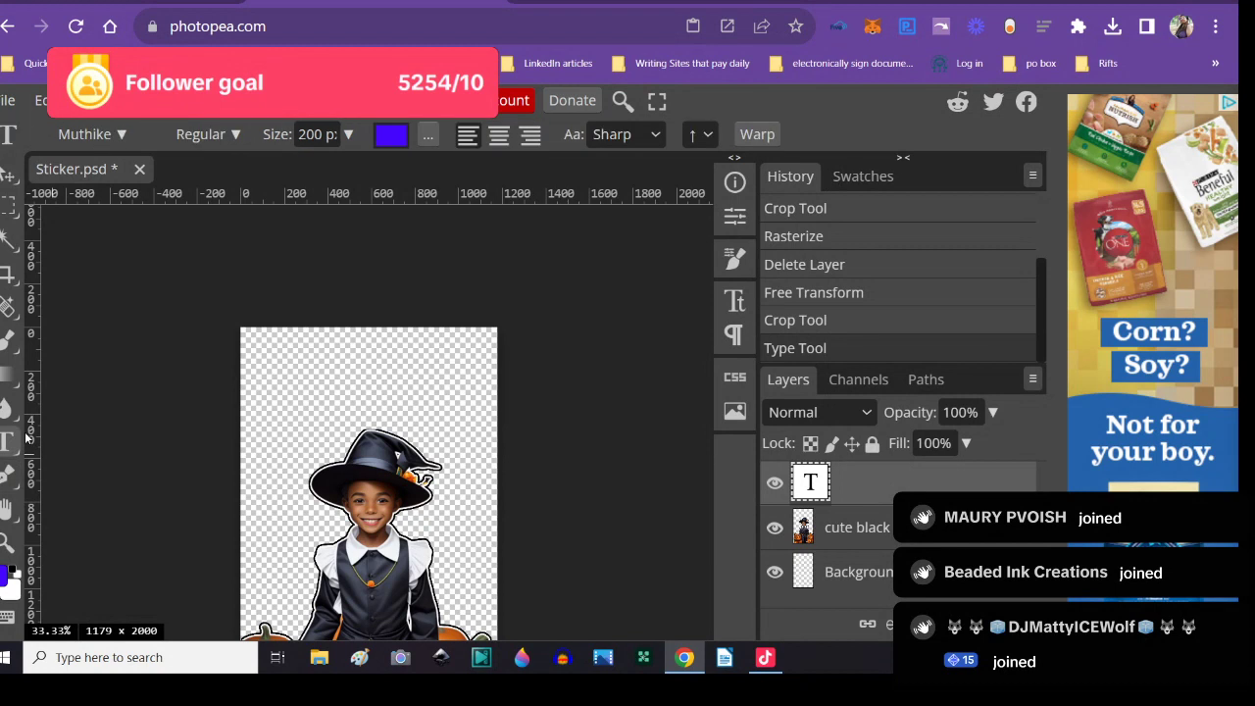
pyautogui.click(313, 369)
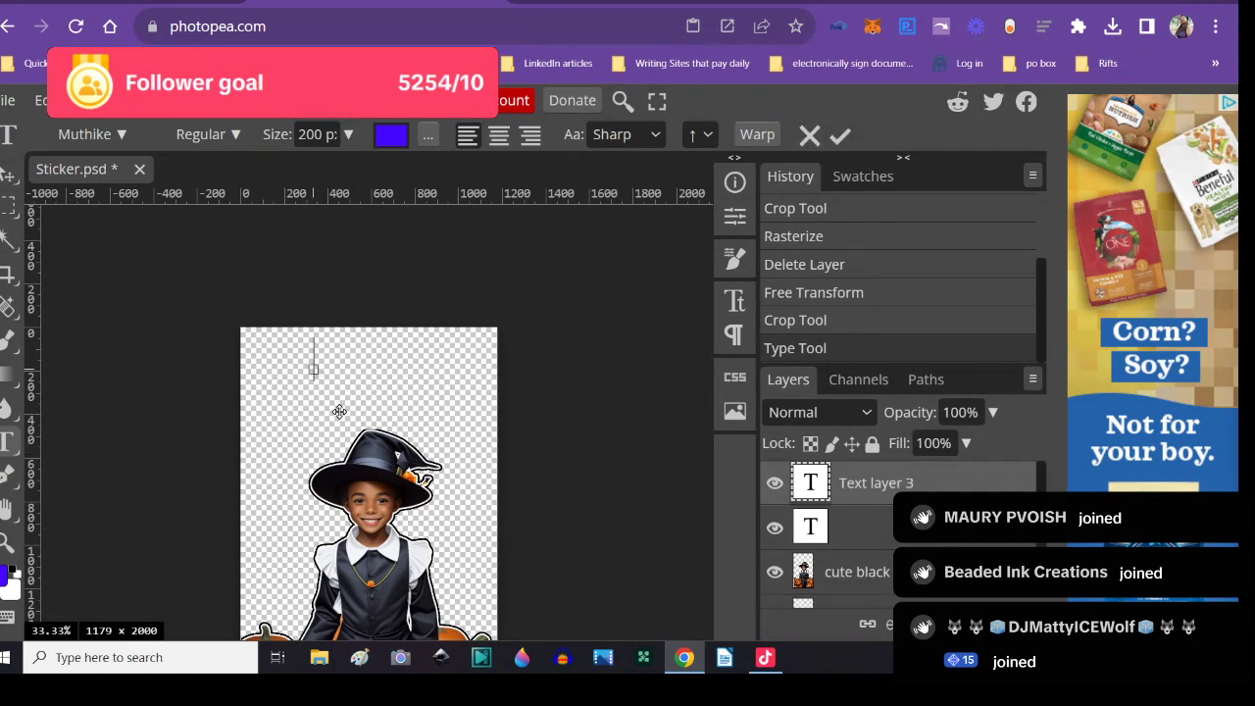
pyautogui.write('HAPPY')
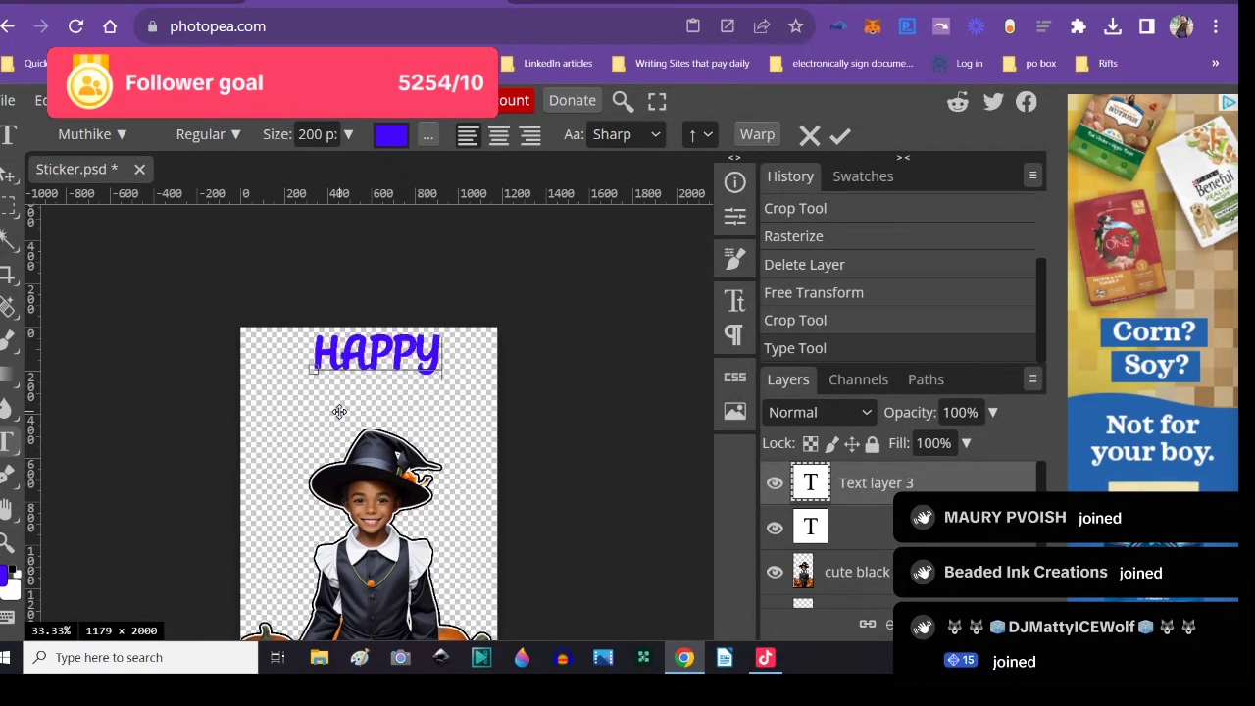
pyautogui.press('Return')
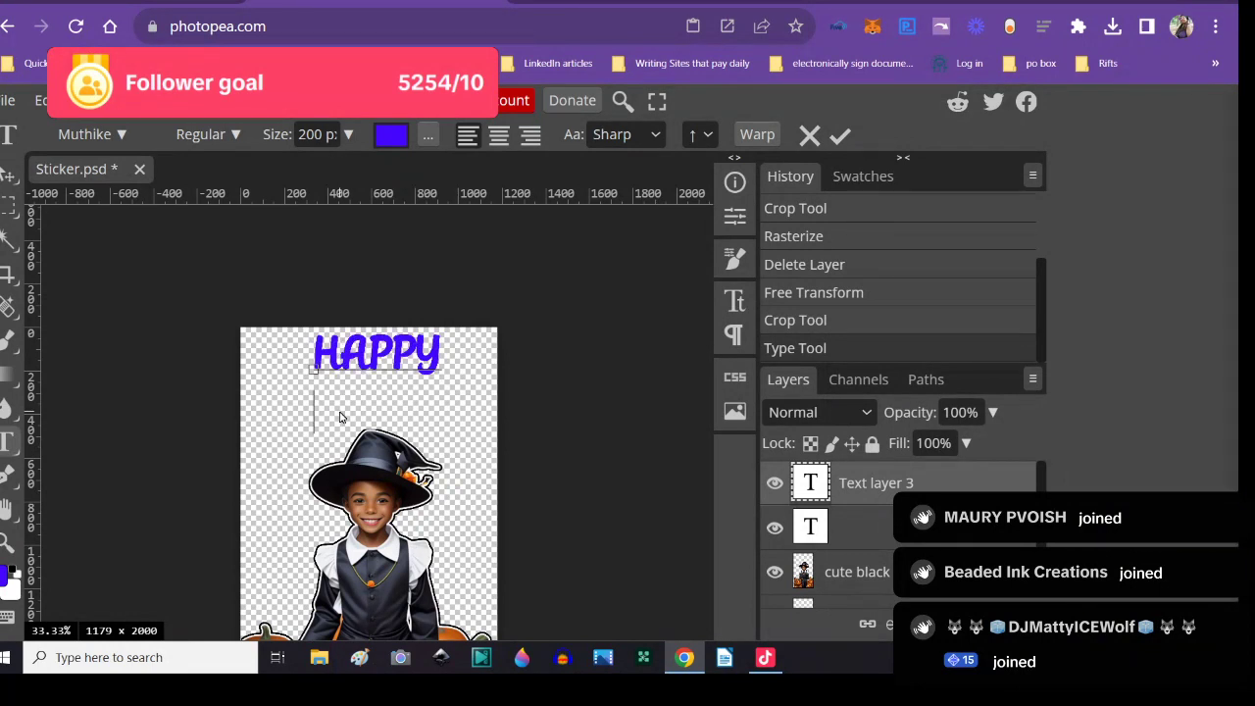
pyautogui.write('HALL')
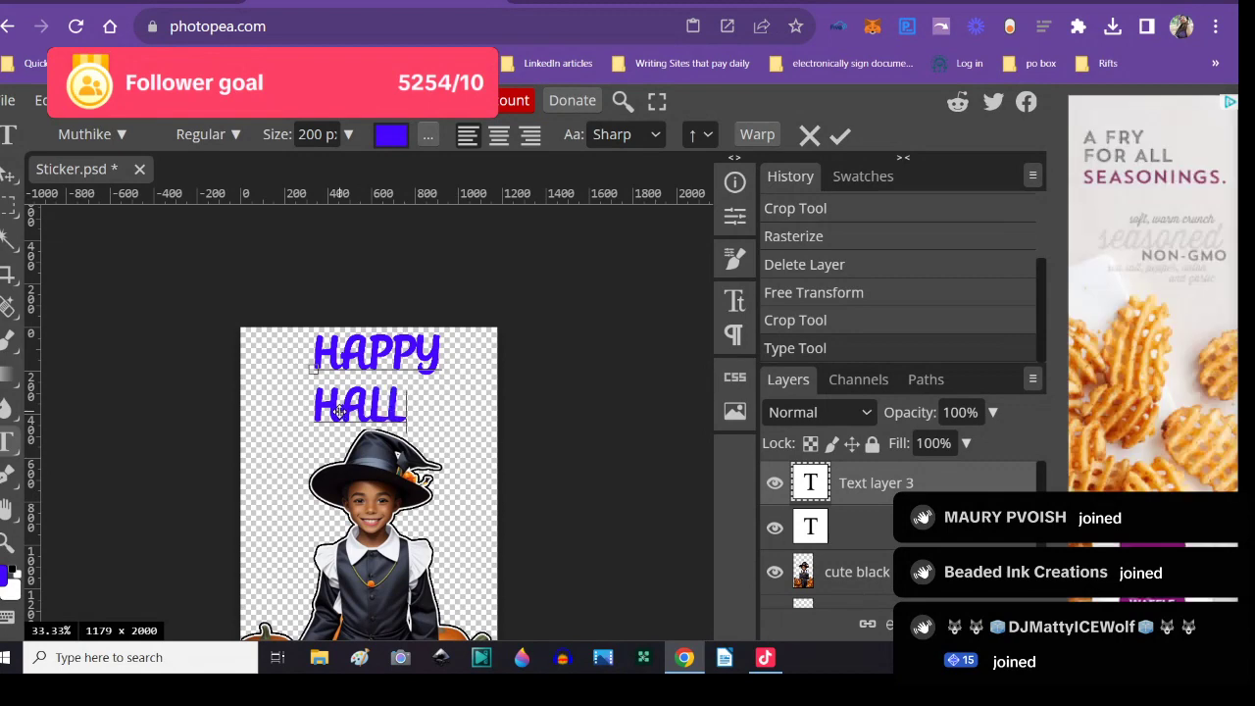
pyautogui.write('OWEEN')
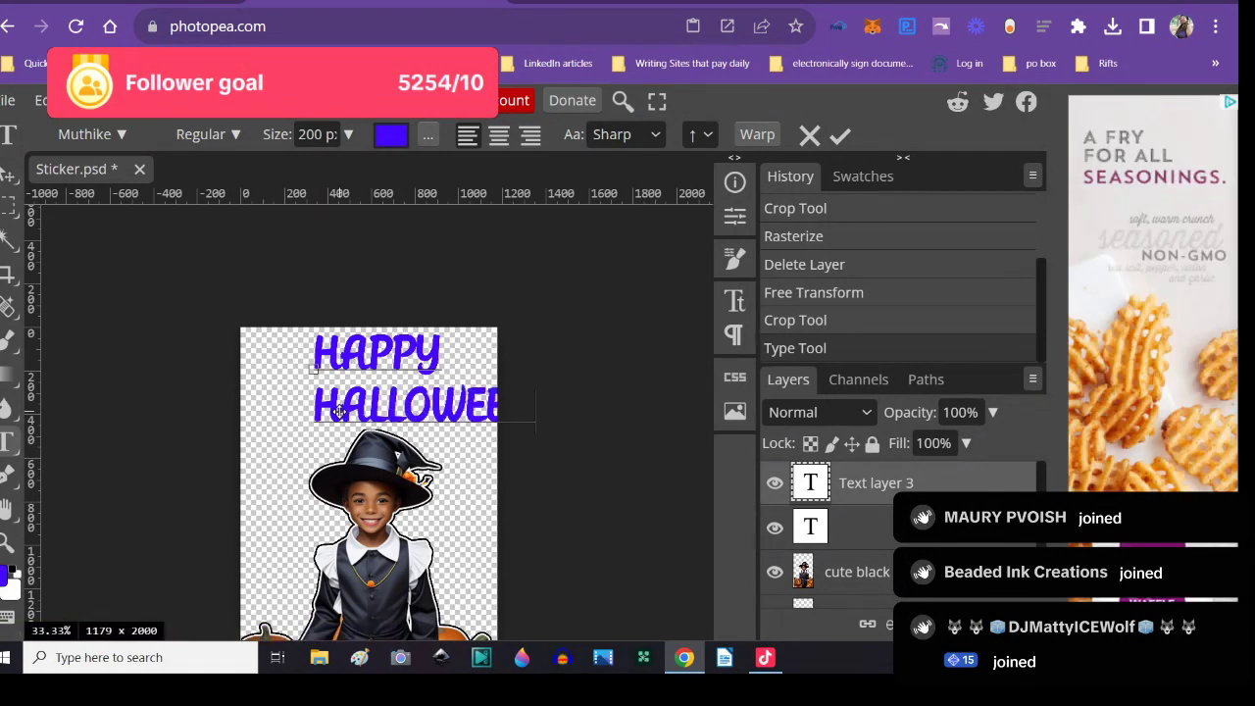
# - Shift the HAPPY HALLOWEEN text left so both lines fit within the canvas, and finish editing it
pyautogui.moveTo(338, 412); pyautogui.dragTo(311, 412)
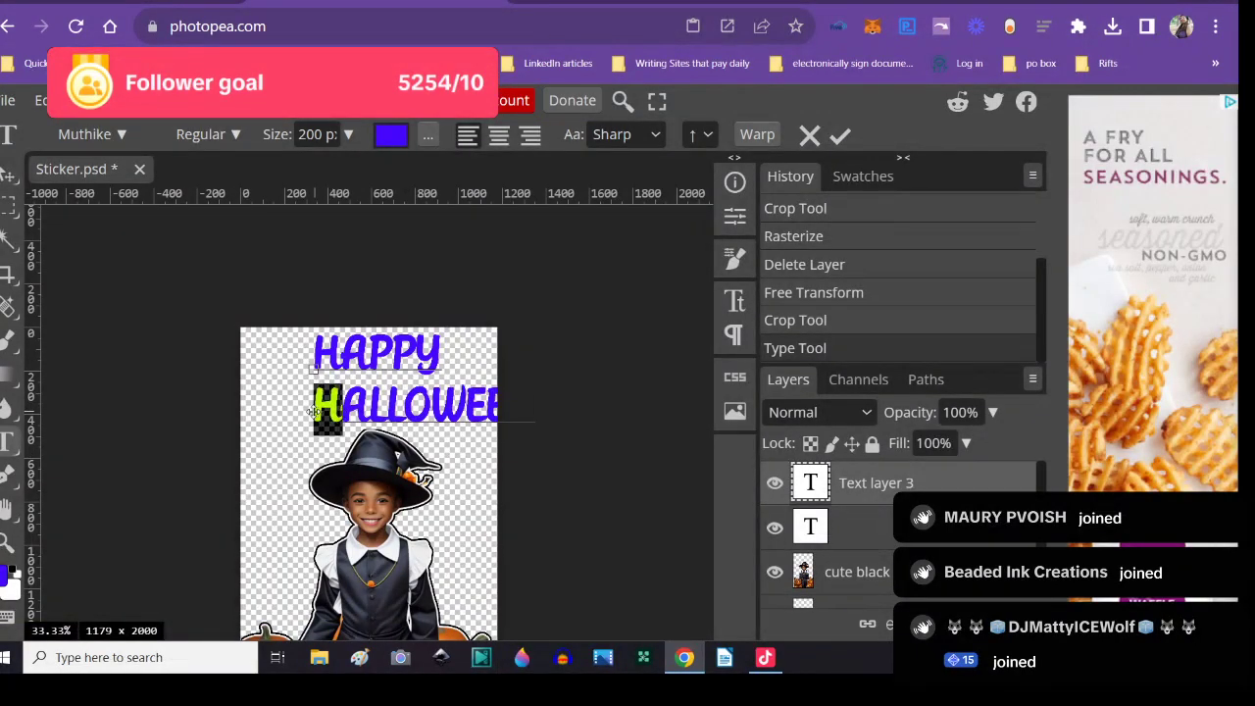
pyautogui.moveTo(274, 345); pyautogui.dragTo(233, 348)
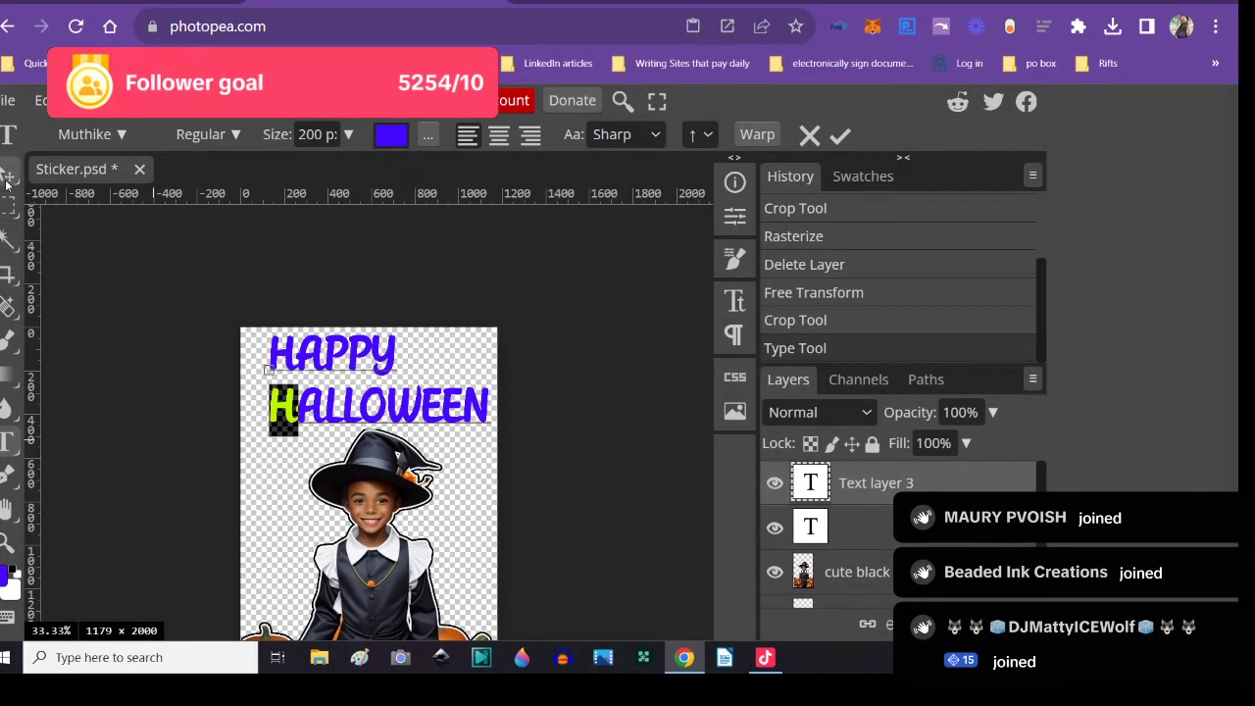
pyautogui.press('Escape')
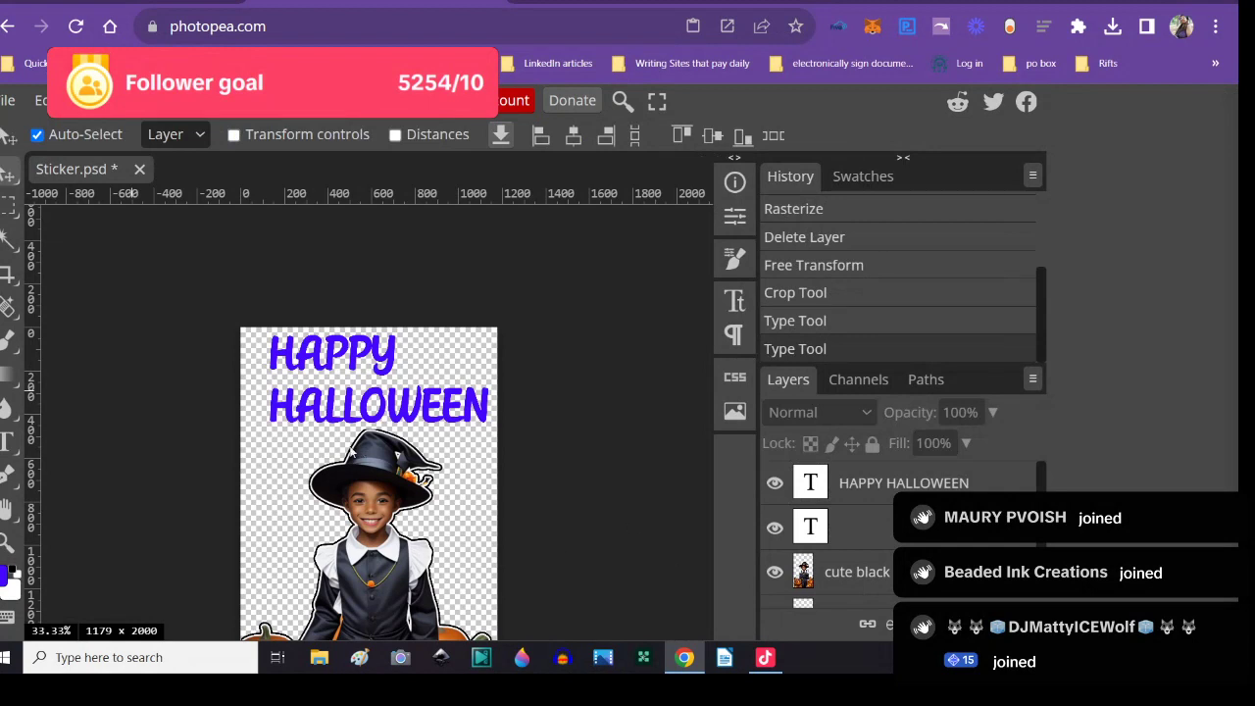
# - Delete the empty text layer beneath the HAPPY HALLOWEEN layer
pyautogui.click(804, 529)
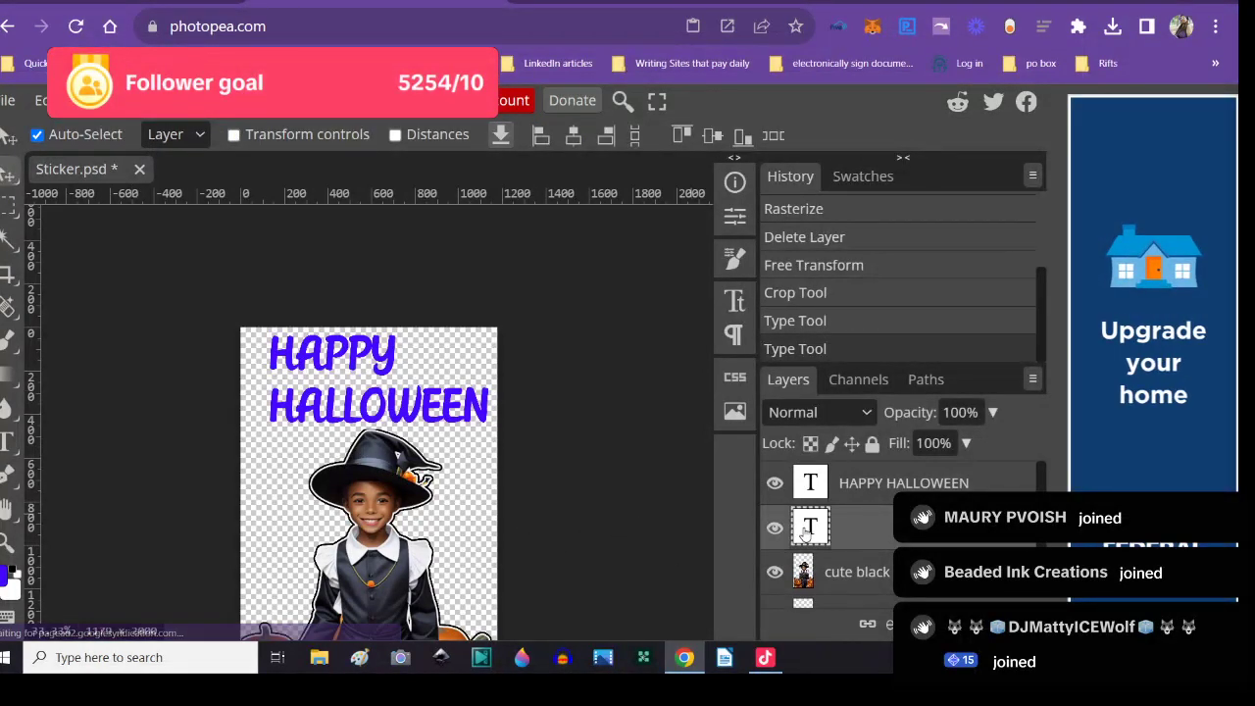
pyautogui.rightClick(805, 530)
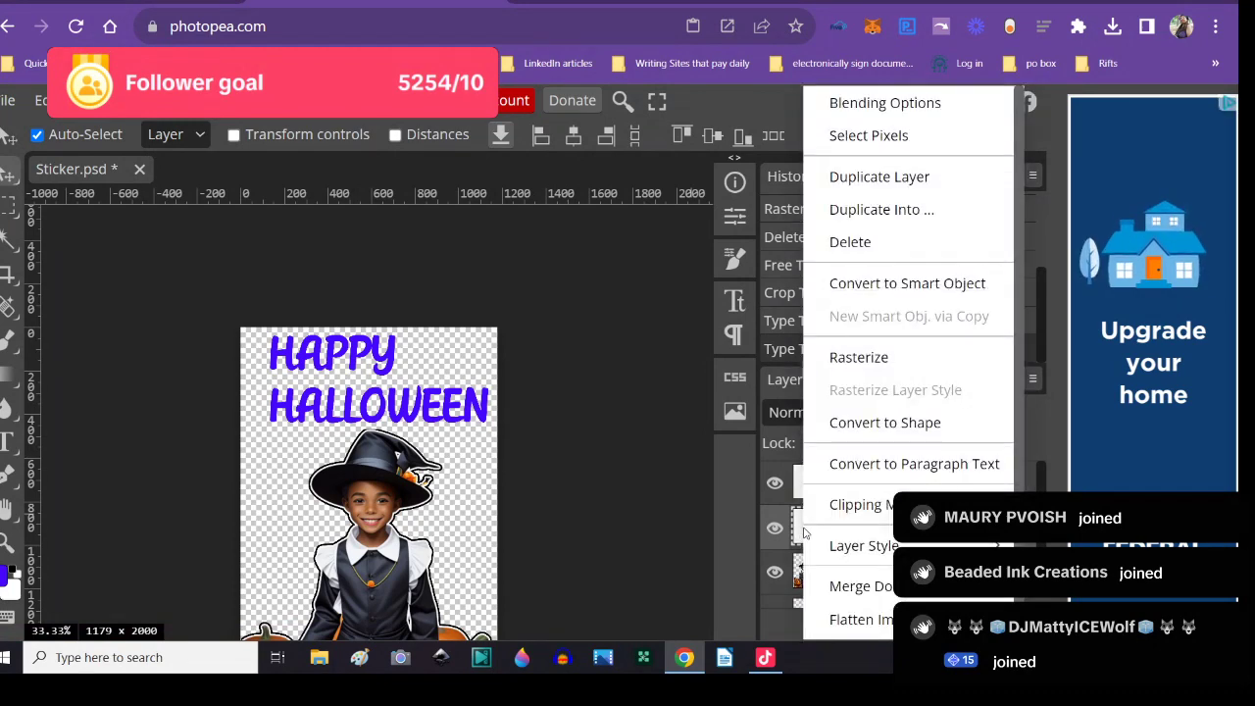
pyautogui.click(850, 241)
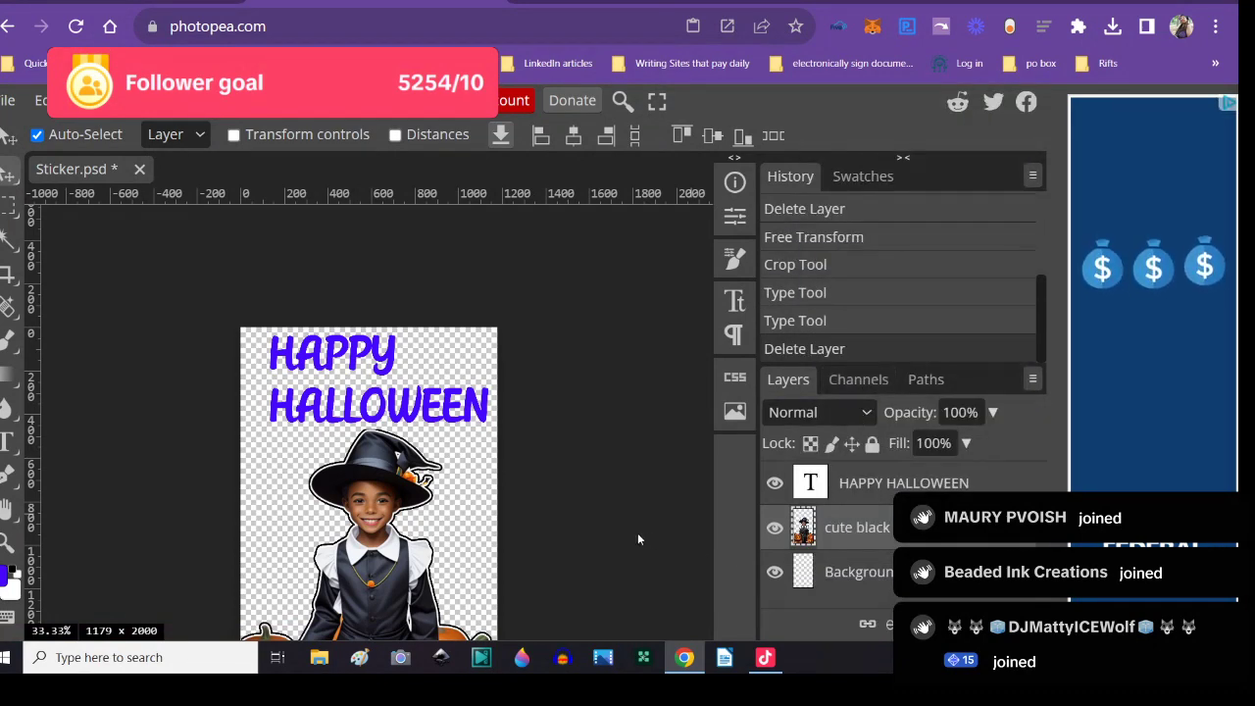
pyautogui.scroll(-3, 629, 537)
pyautogui.scroll(2, 629, 537)
pyautogui.scroll(-2, 629, 544)
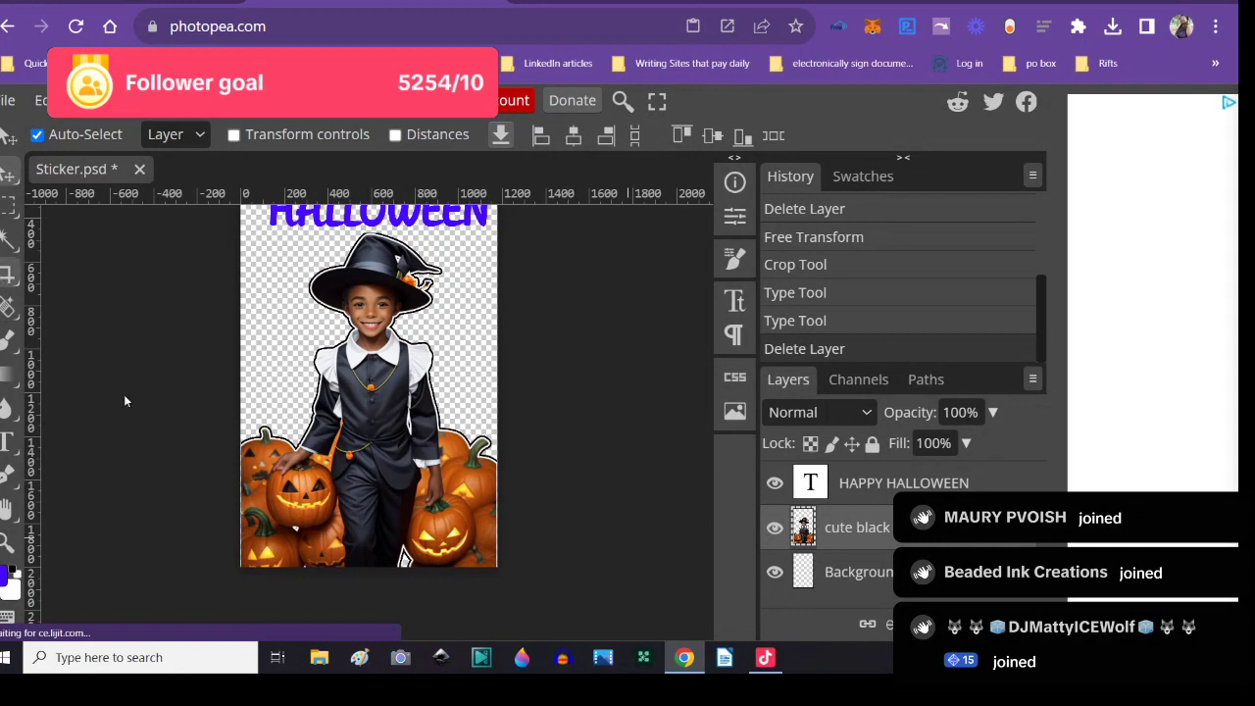
pyautogui.press('c')
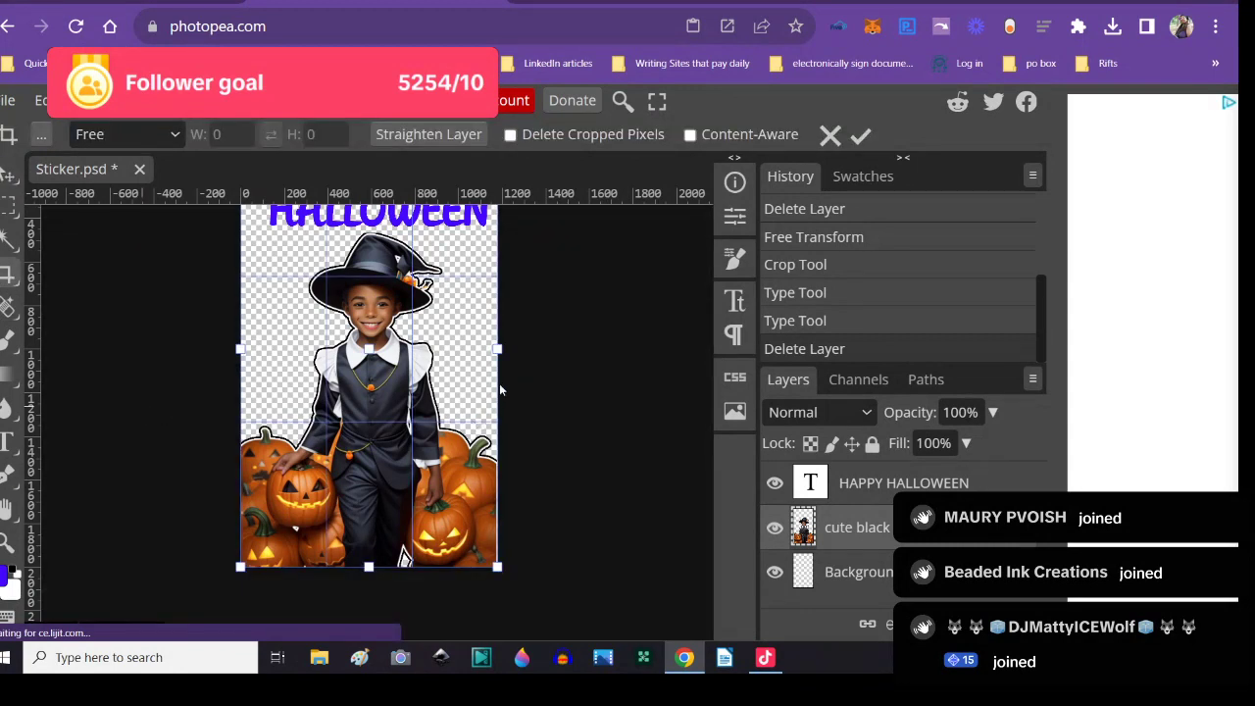
pyautogui.moveTo(498, 349); pyautogui.dragTo(588, 458)
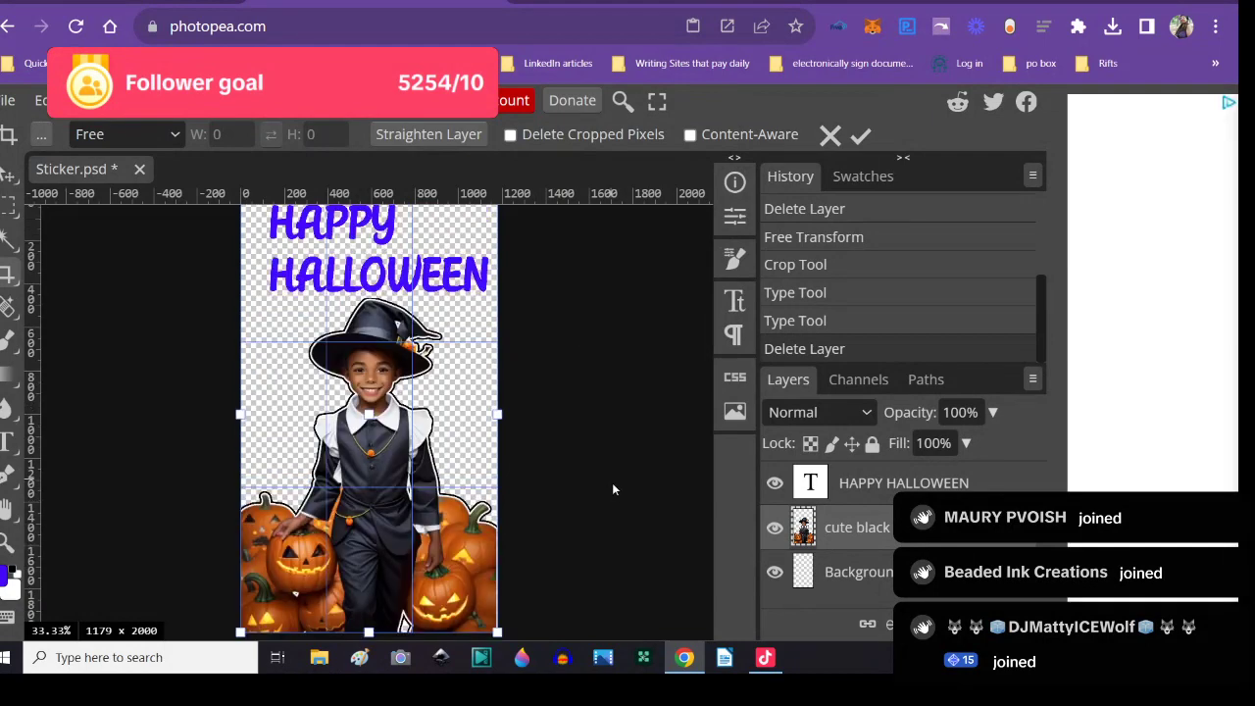
pyautogui.scroll(3, 614, 485)
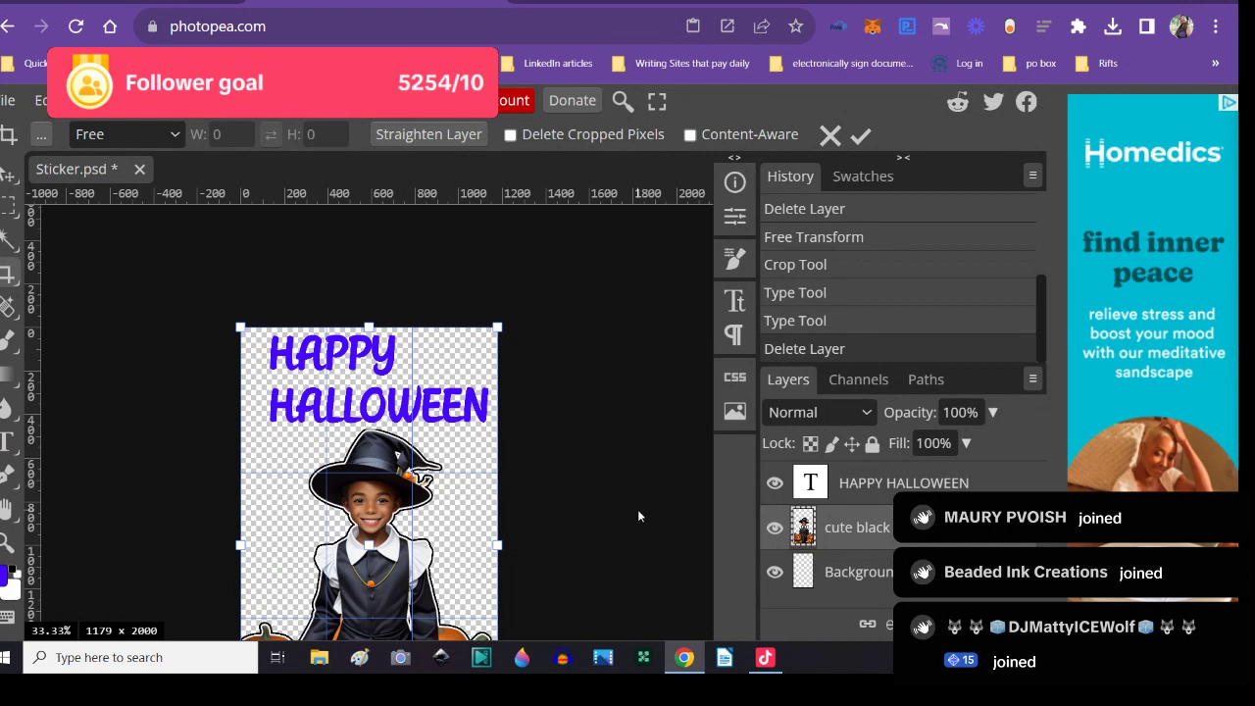
pyautogui.press('Escape')
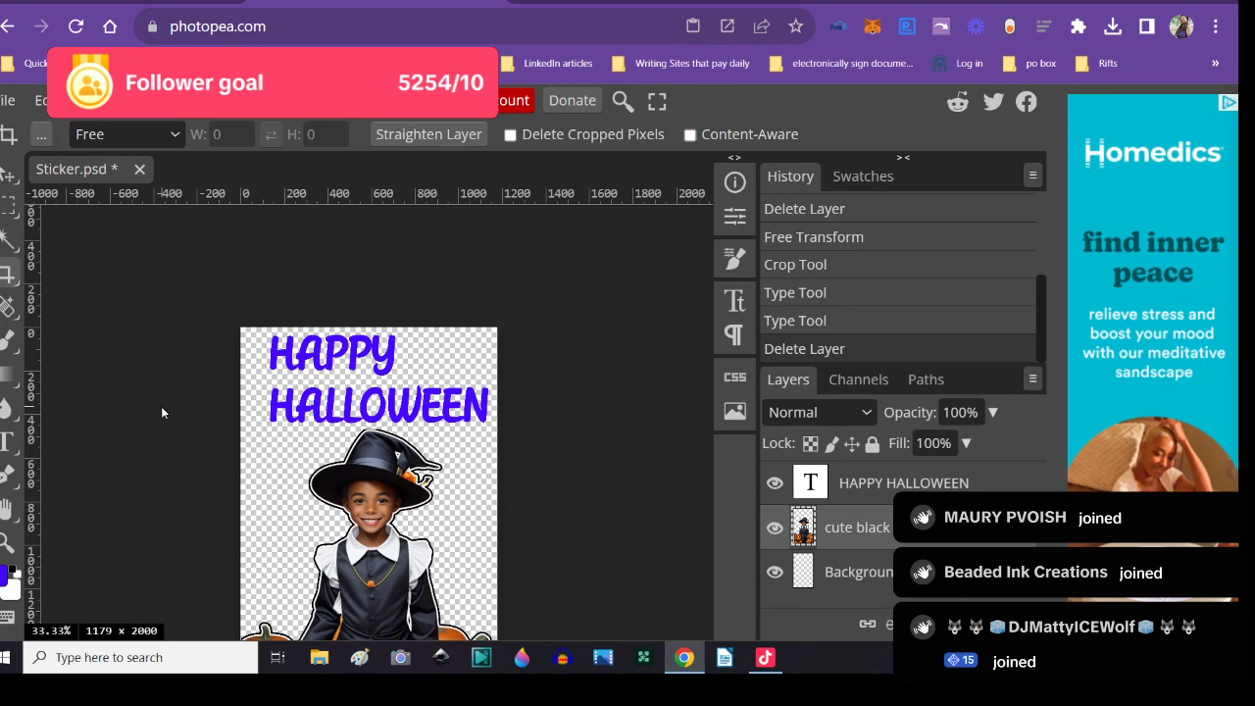
# - Review the document's dimensions and resolution in the Image Size settings, accept them, and look over the whole sticker
pyautogui.click(41, 100)
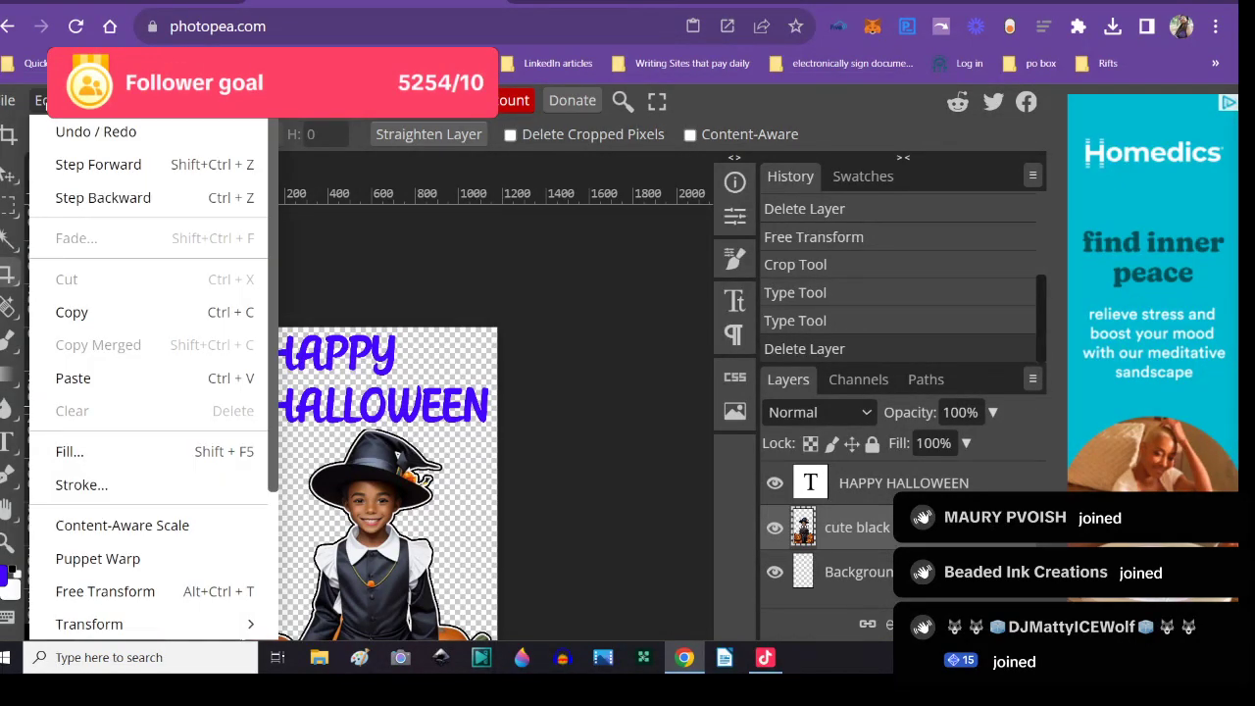
pyautogui.moveTo(86, 100)
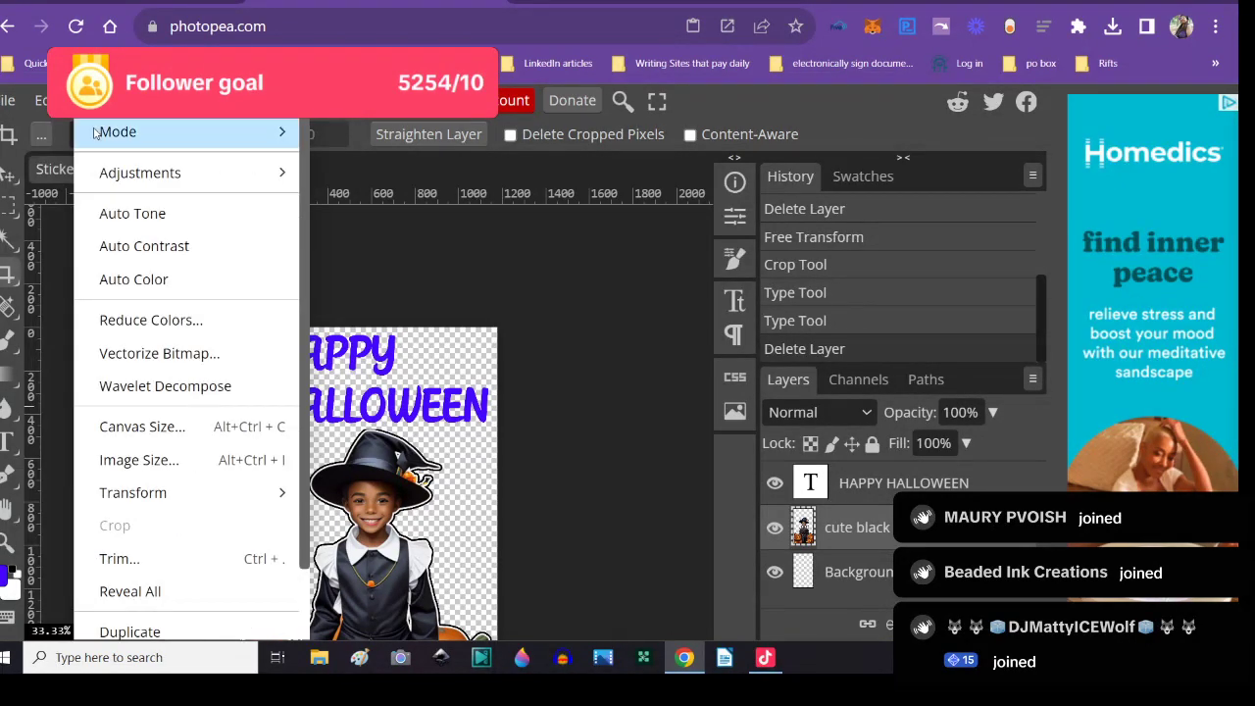
pyautogui.click(111, 454)
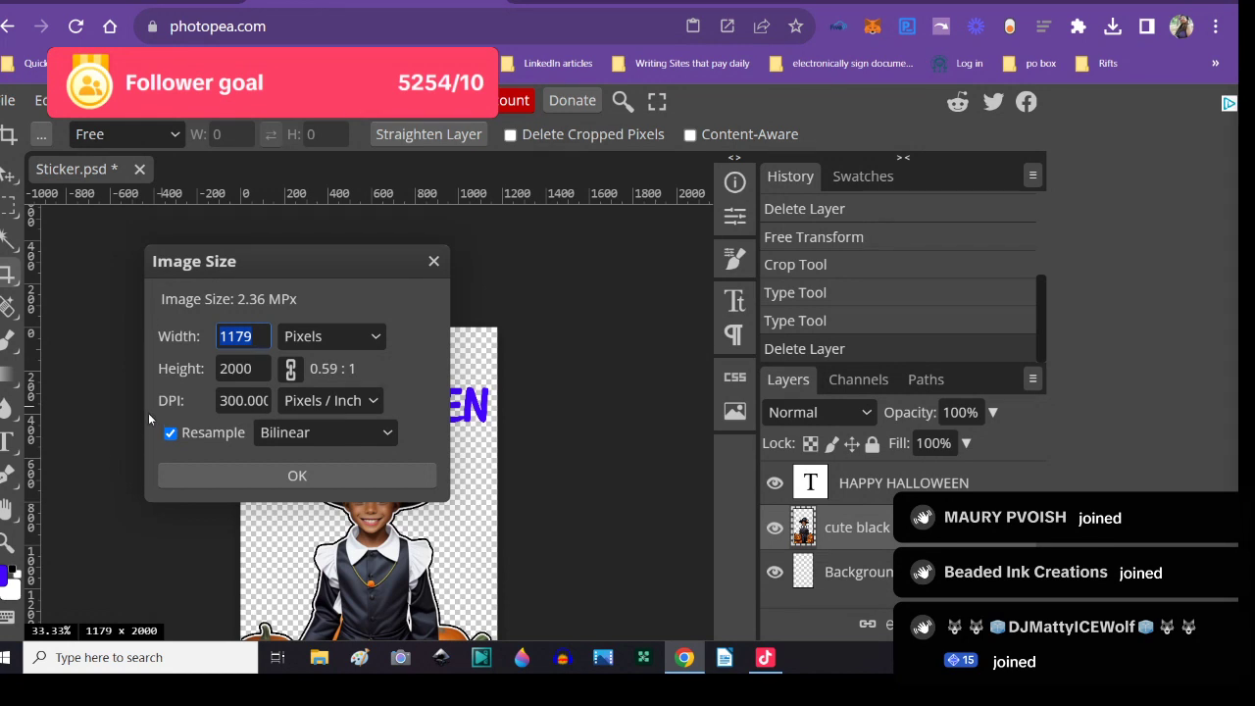
pyautogui.click(174, 475)
pyautogui.scroll(-6, 147, 456)
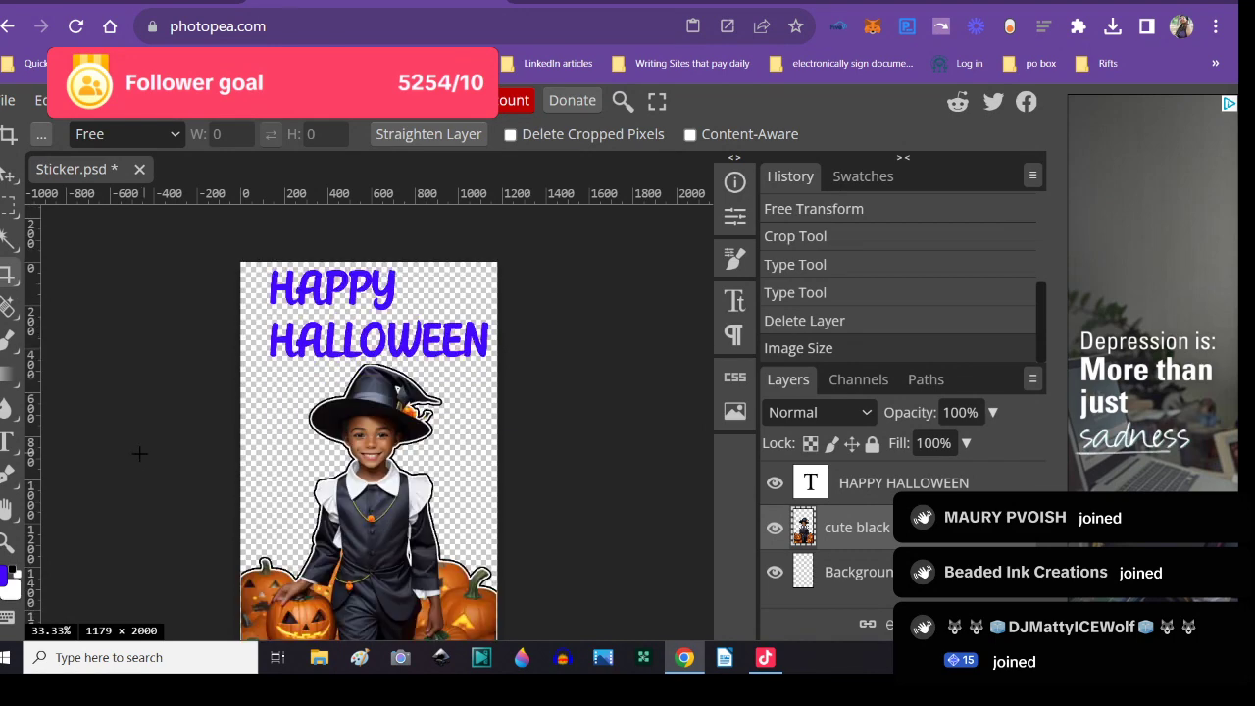
pyautogui.scroll(6, 137, 452)
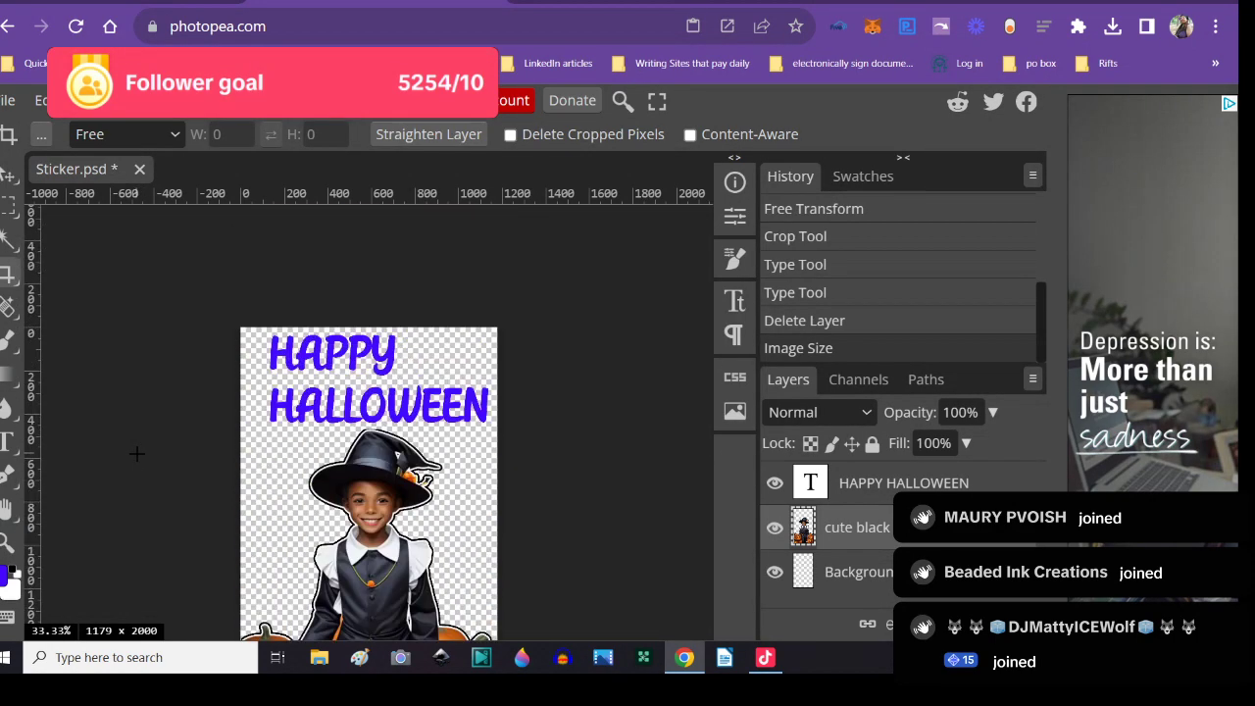
# - Set up a PNG export of the sticker named cuteblackboyhalloweenbandwoutlinewithtext
pyautogui.scroll(-5, 136, 453)
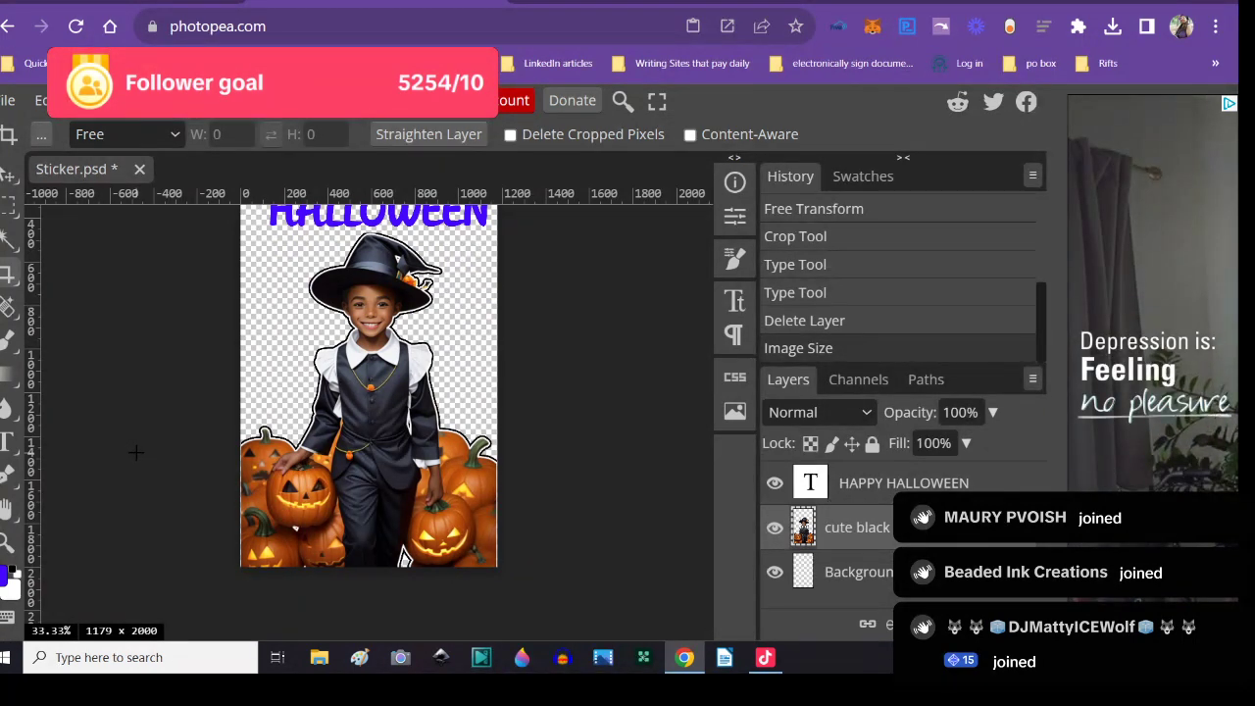
pyautogui.click(8, 100)
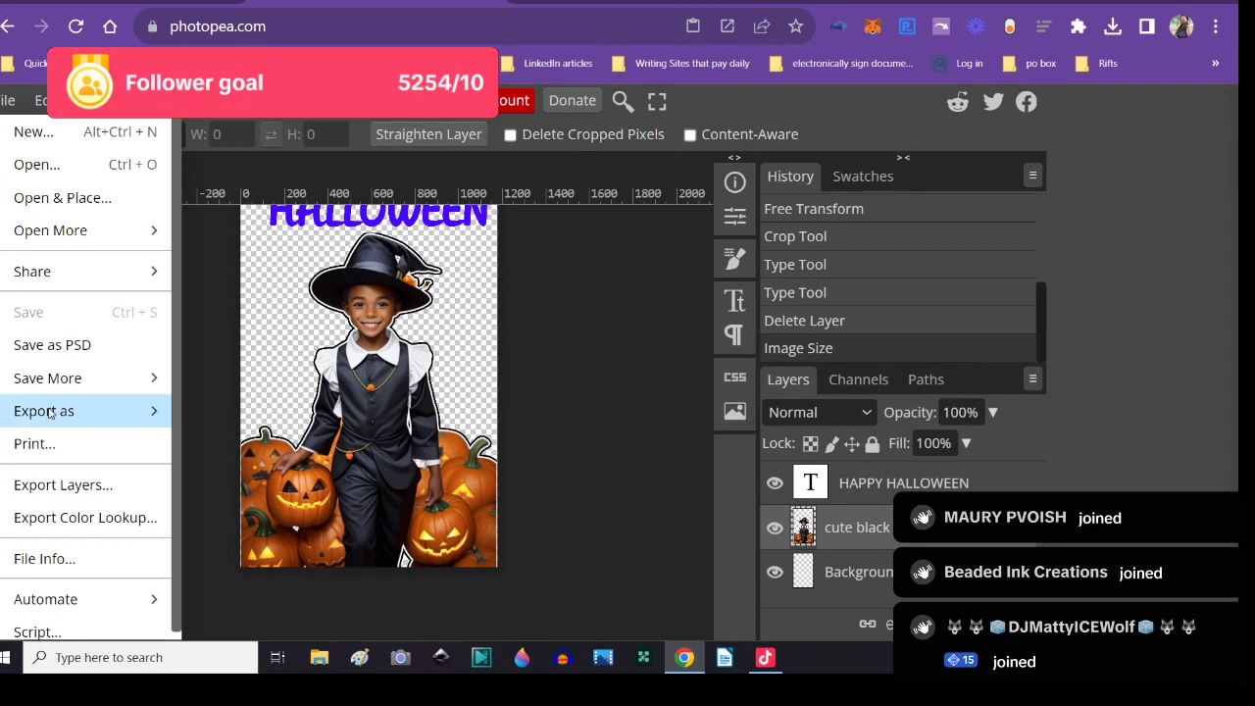
pyautogui.moveTo(80, 407)
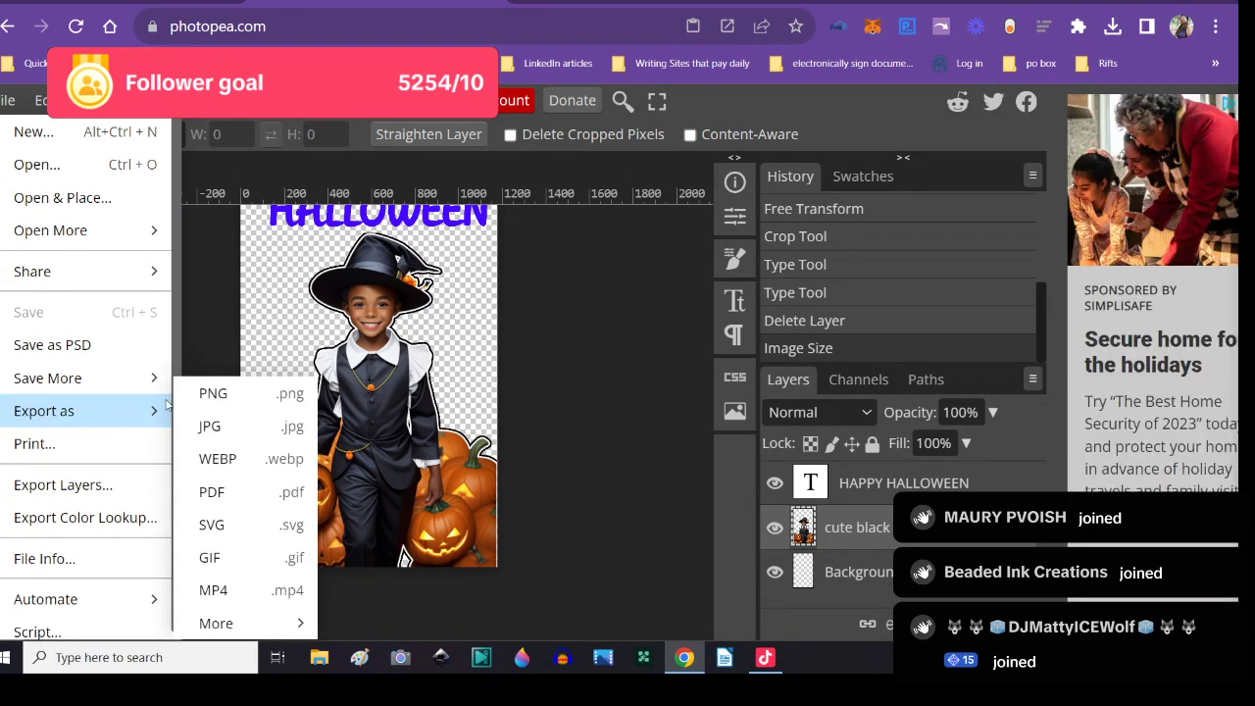
pyautogui.click(212, 397)
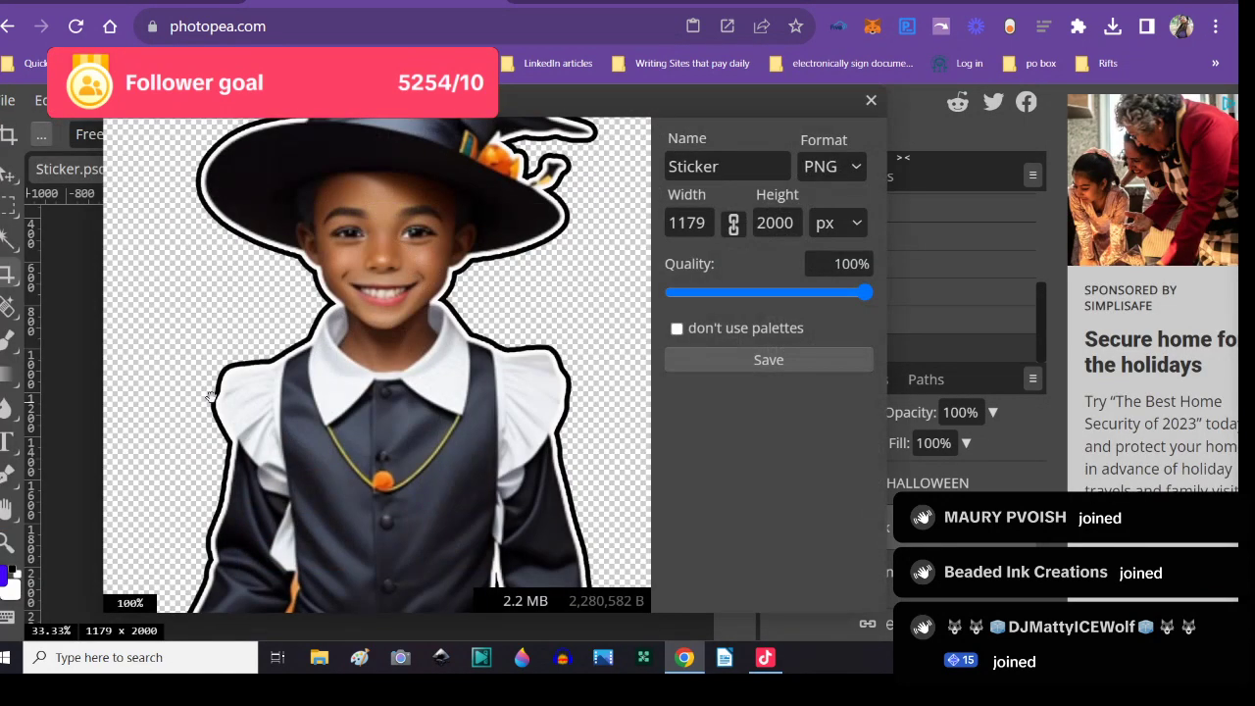
pyautogui.click(729, 169)
pyautogui.moveTo(727, 169); pyautogui.dragTo(663, 167)
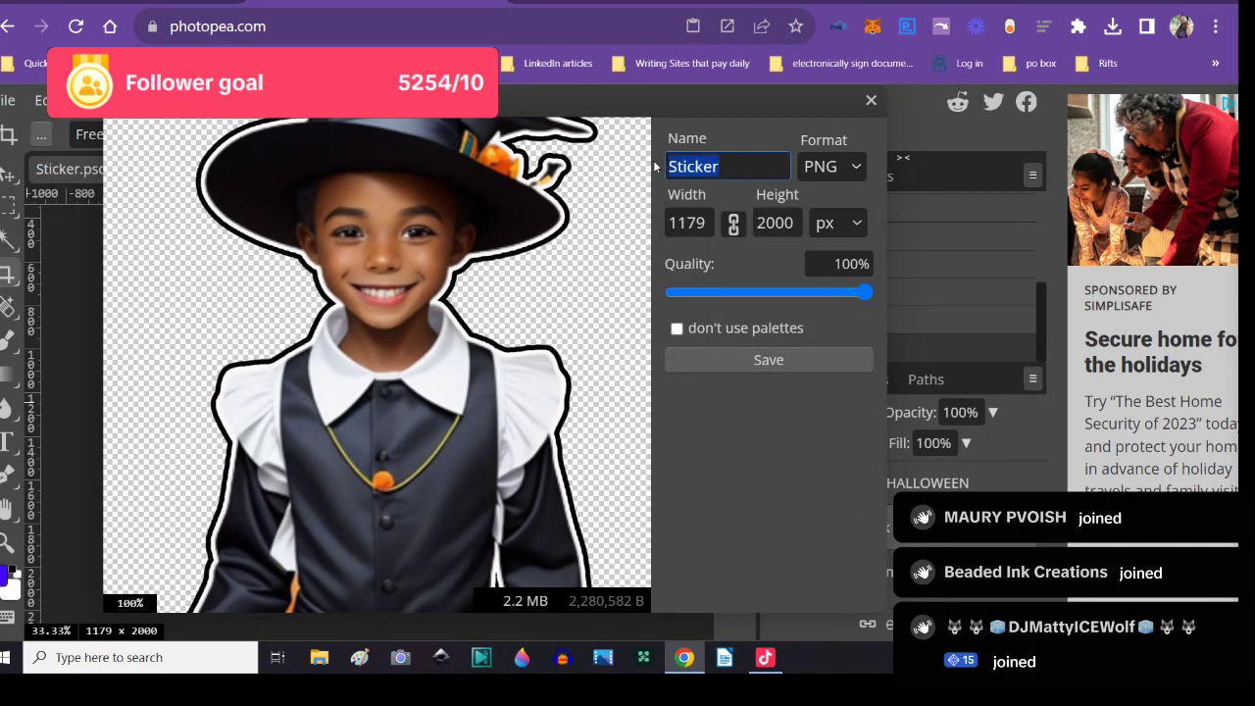
pyautogui.write('CUTE')
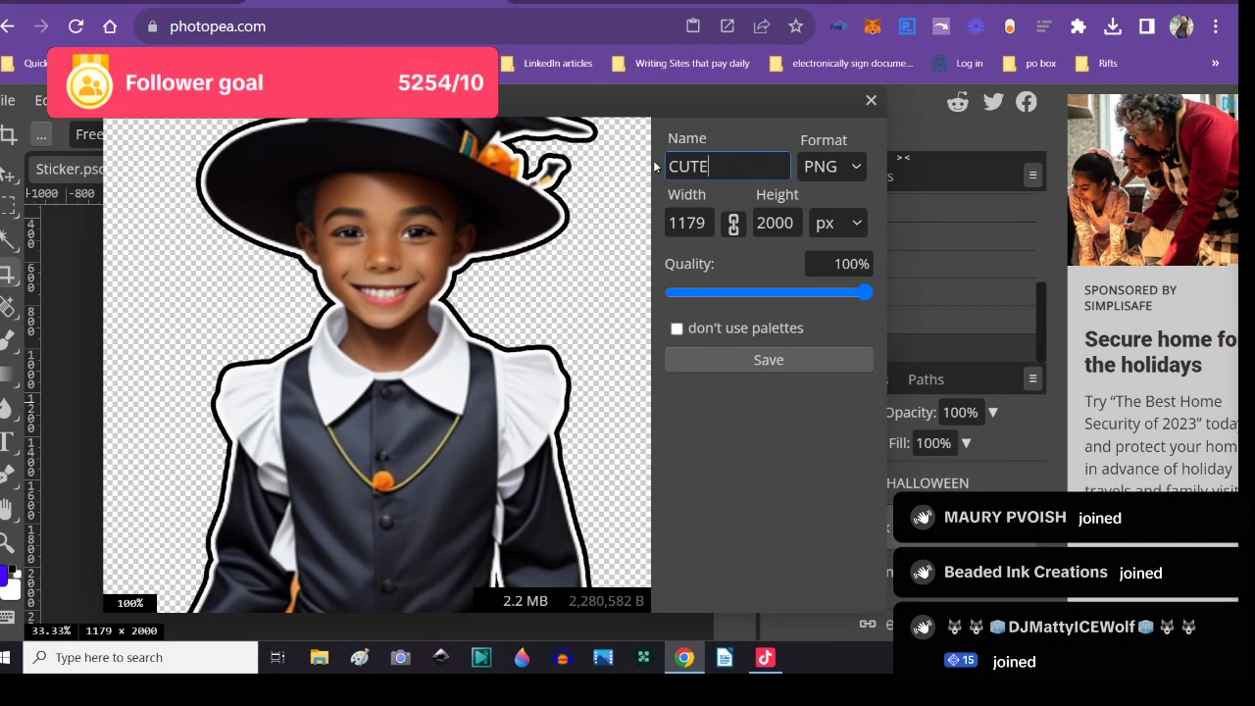
pyautogui.press('BackSpace')
pyautogui.press('BackSpace')
pyautogui.write('c')
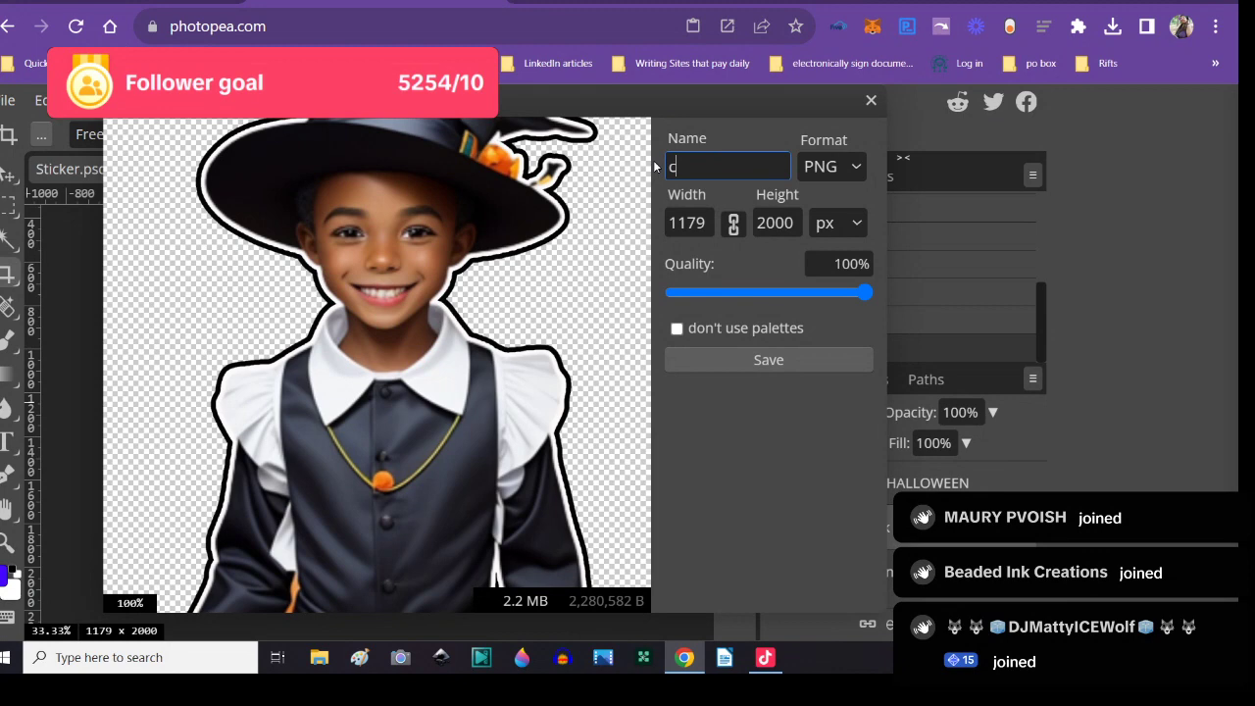
pyautogui.write('yteuteblack')
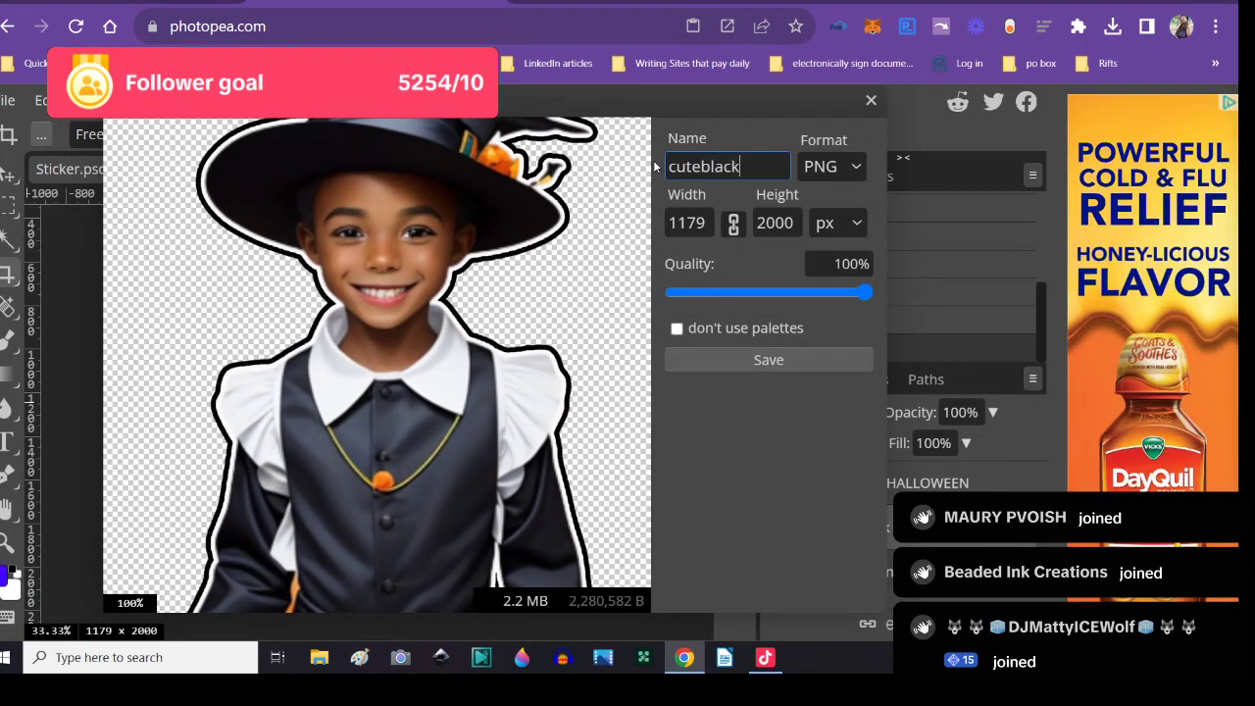
pyautogui.write('boy')
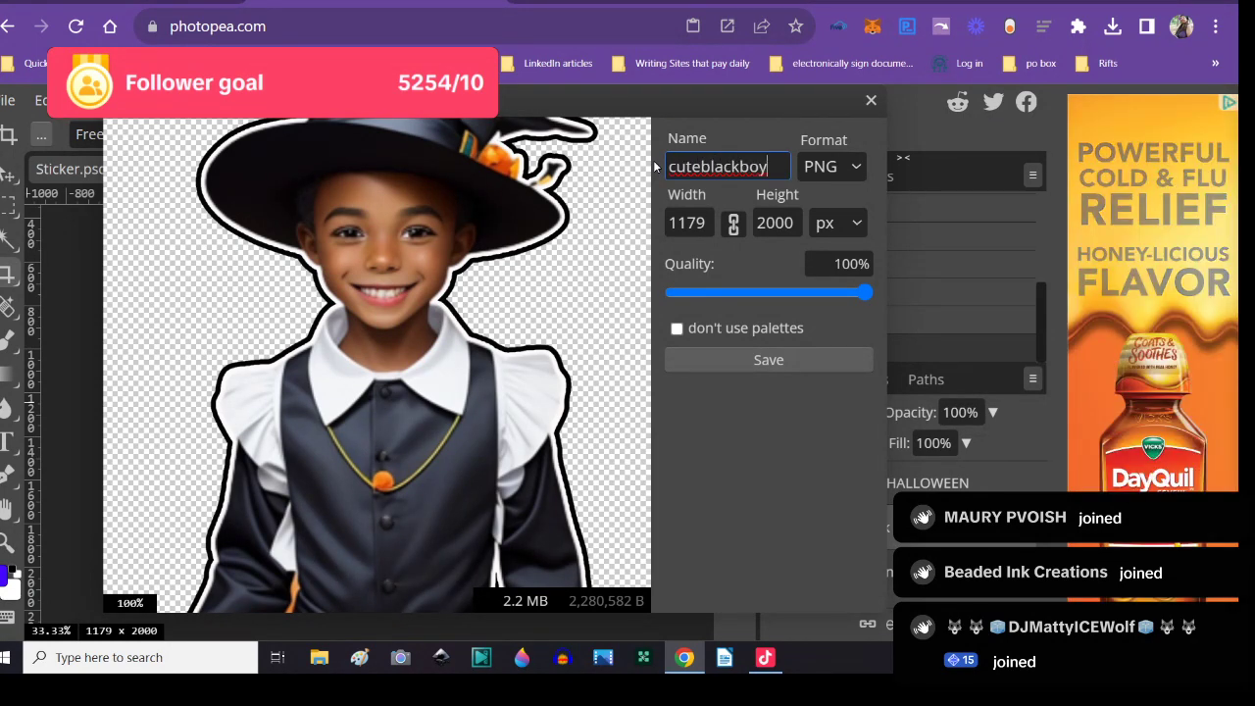
pyautogui.write('halloweenwithtext')
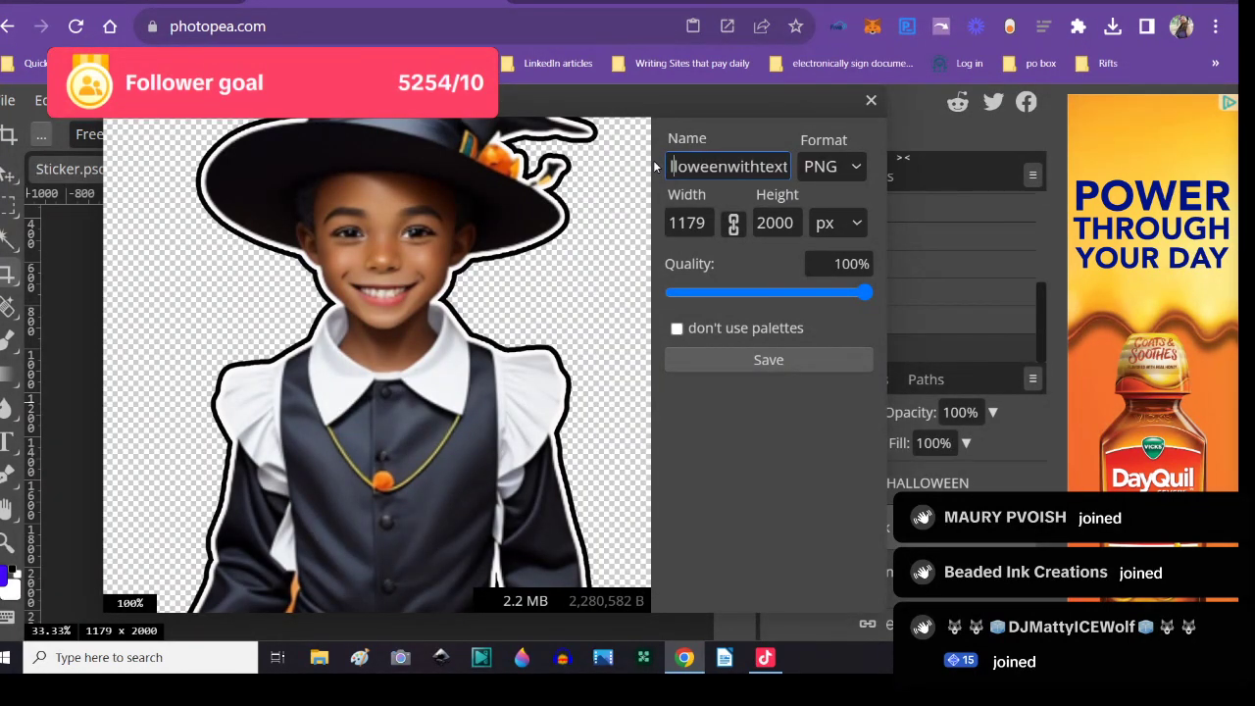
pyautogui.write('bandwoutl')
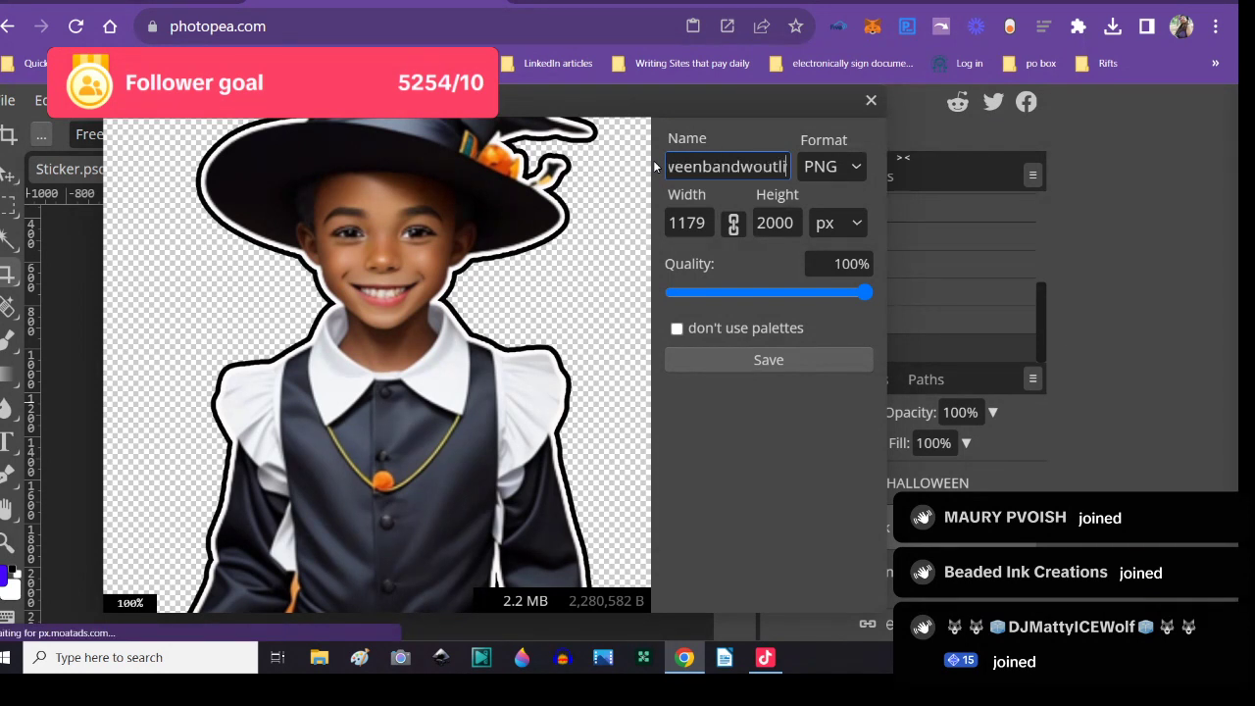
pyautogui.write('ine')
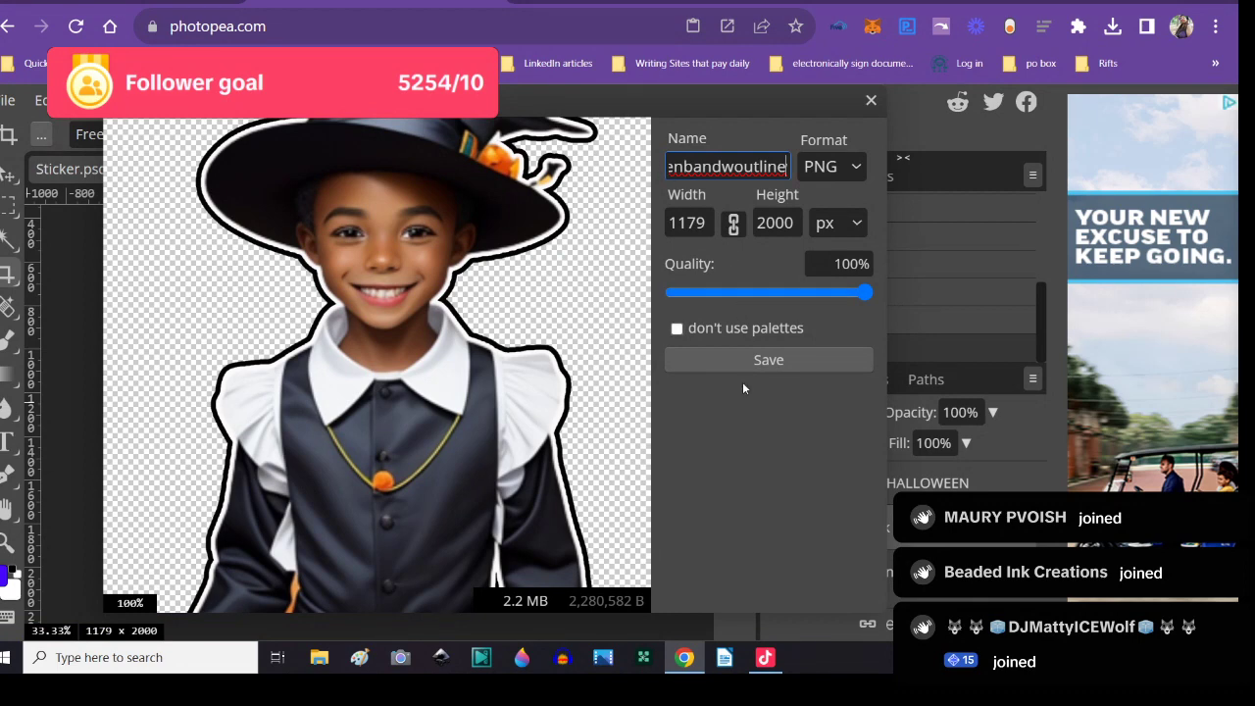
# - Save the PNG in the Halloween stickers folder and dismiss the ad-removal offer
pyautogui.click(729, 356)
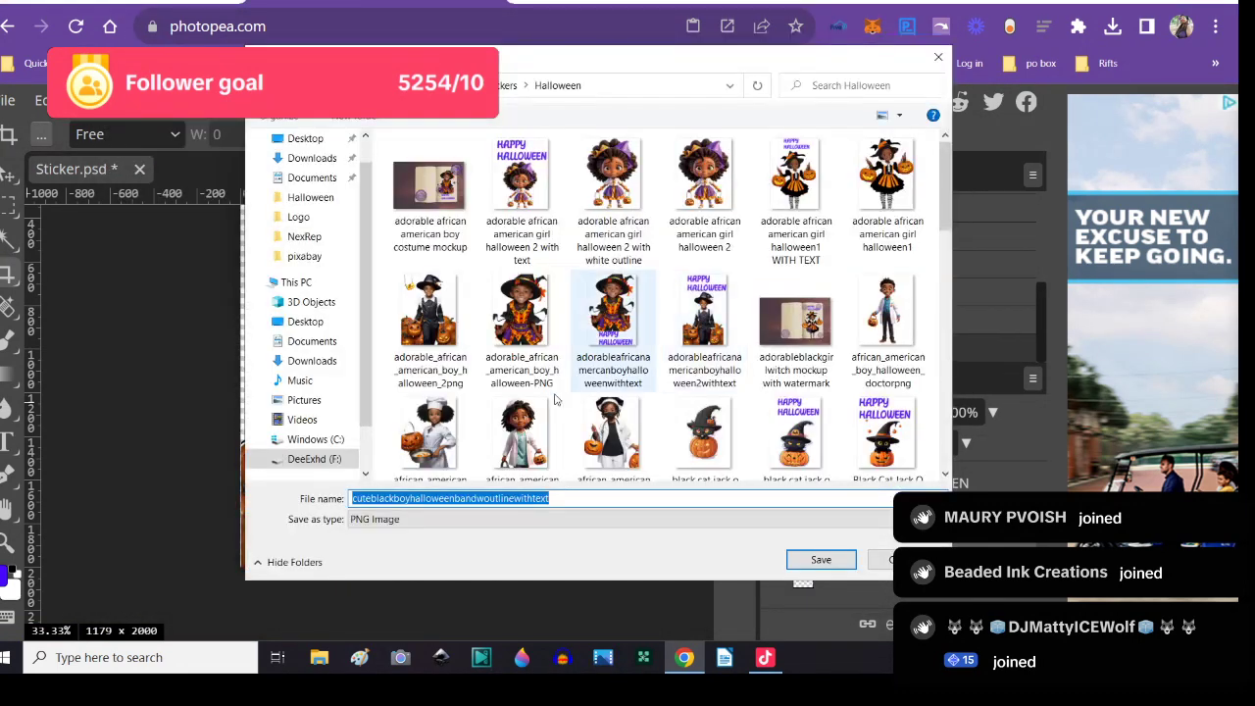
pyautogui.click(823, 561)
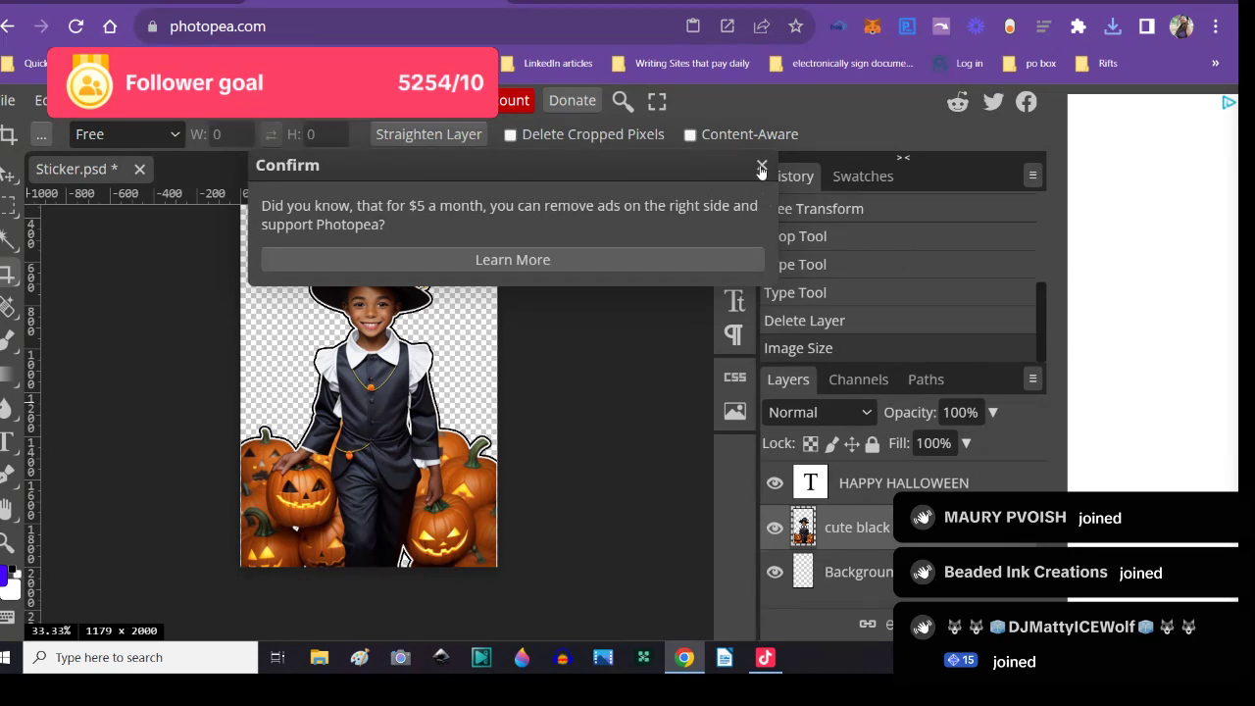
pyautogui.click(732, 276)
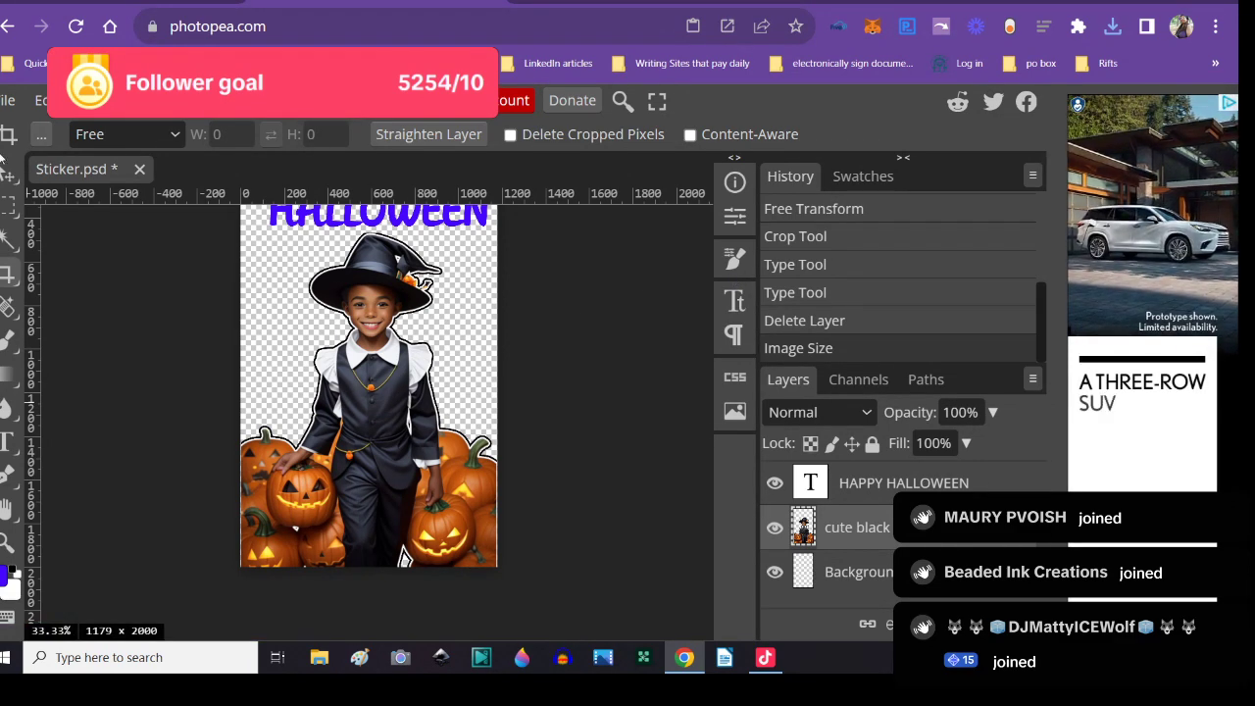
# - Set up a PDF export of the sticker named cuteblackboyhalloweenwblackandwhiteoutlineithtext
pyautogui.click(8, 100)
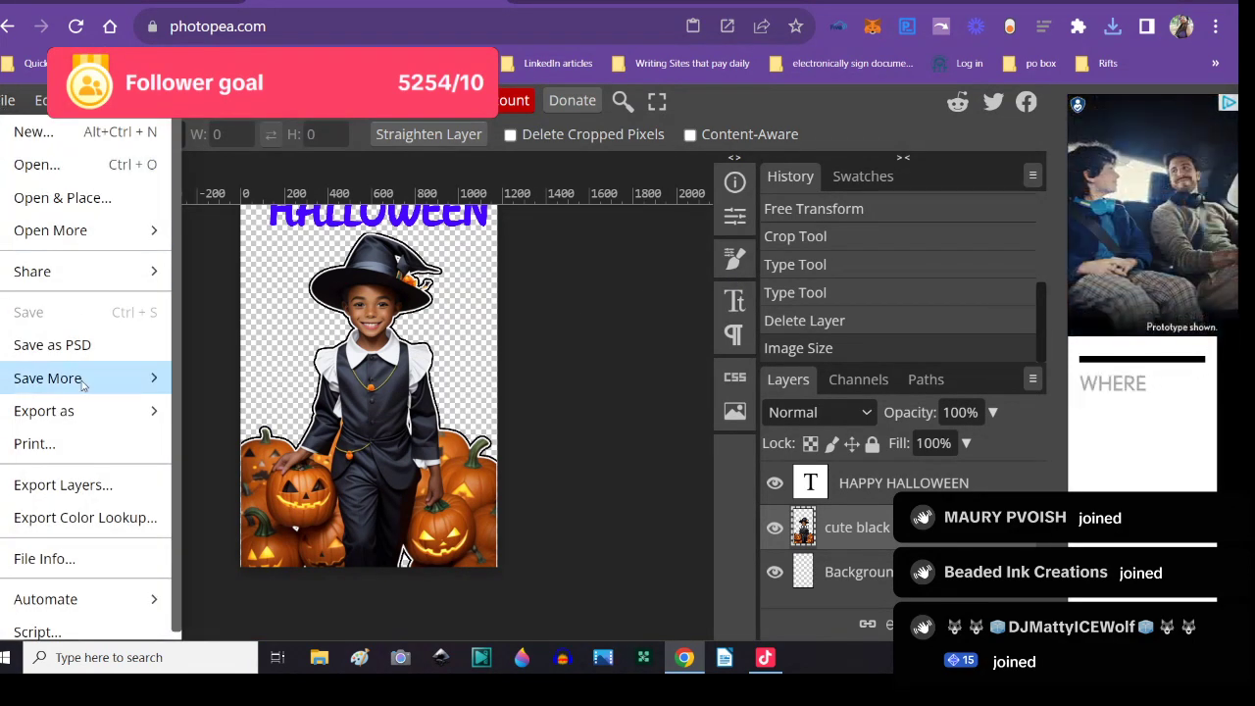
pyautogui.moveTo(118, 410)
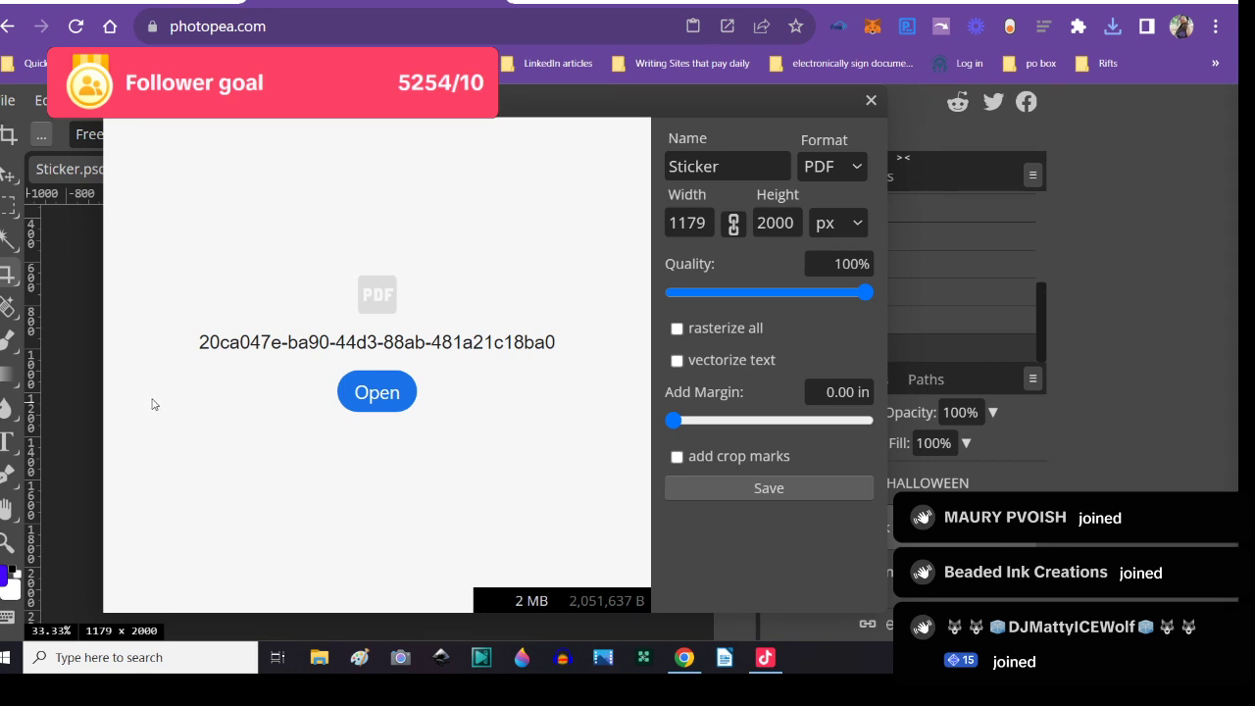
pyautogui.click(732, 159)
pyautogui.moveTo(732, 164); pyautogui.dragTo(647, 173)
pyautogui.write('cuteblackbo')
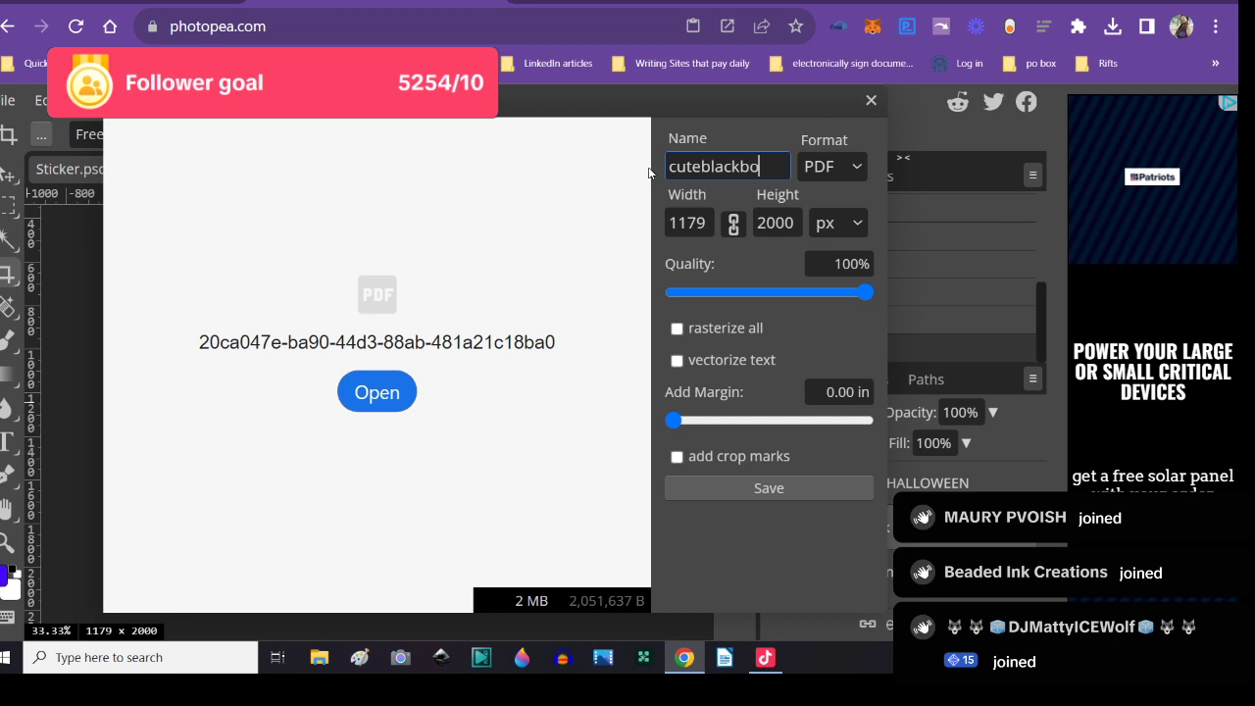
pyautogui.write('yhalloweenwith')
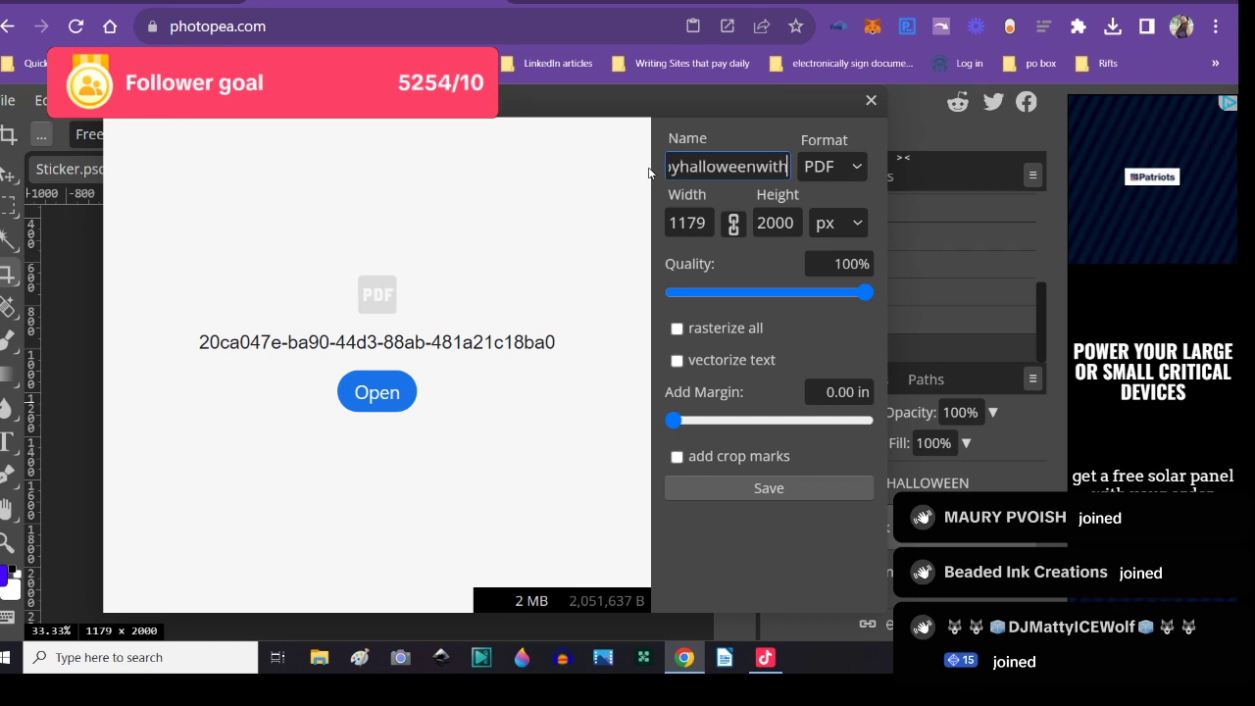
pyautogui.write('text')
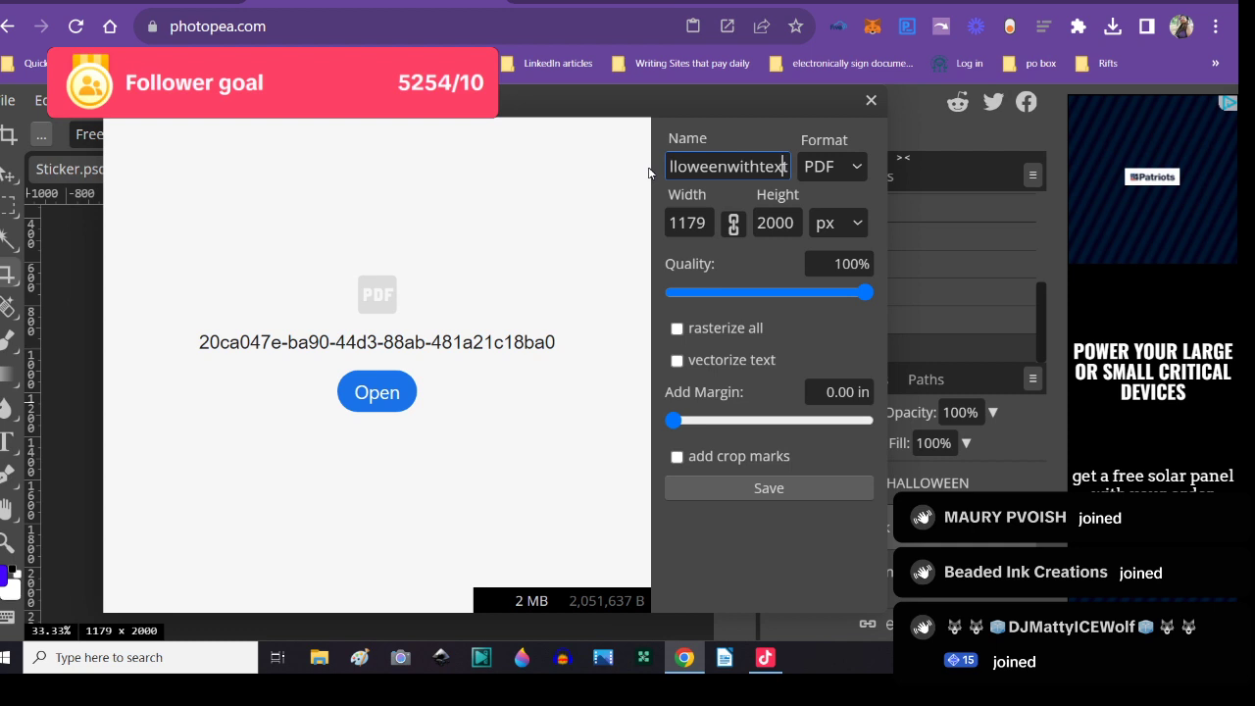
pyautogui.press('Left')
pyautogui.press('Left')
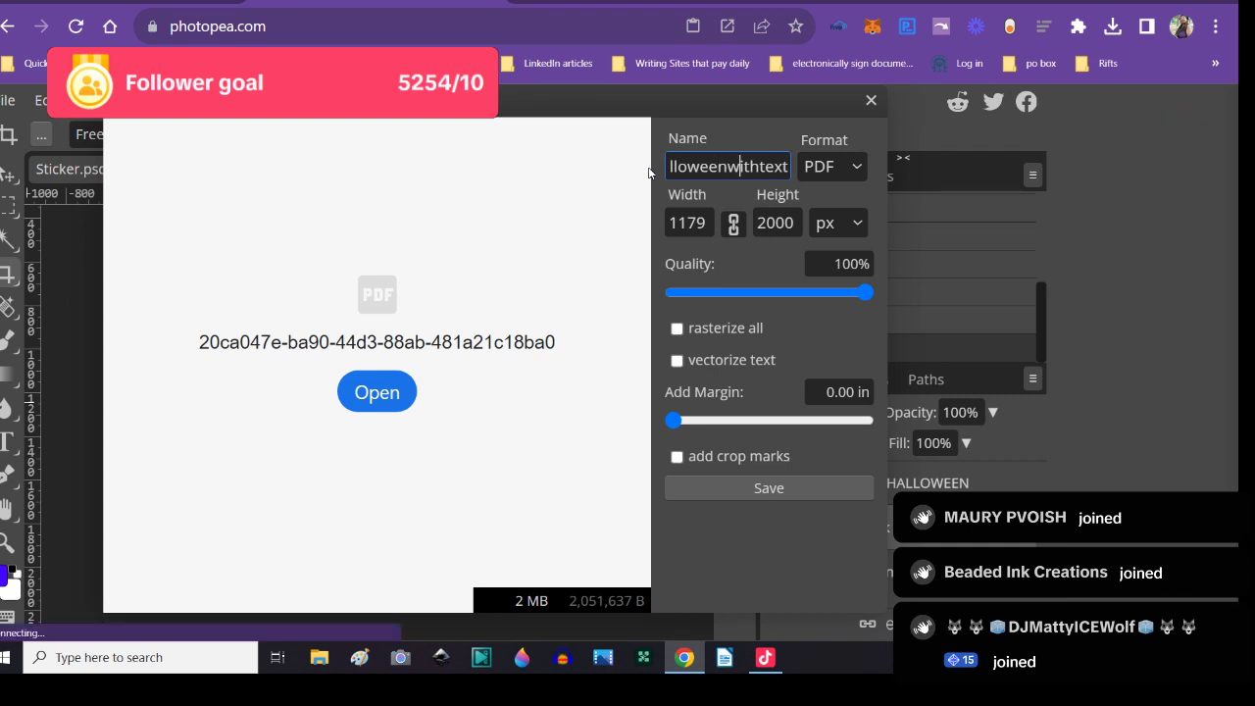
pyautogui.press('BackSpace')
pyautogui.write('bla')
pyautogui.write('ck')
pyautogui.write('andwhi')
pyautogui.write('teoutli')
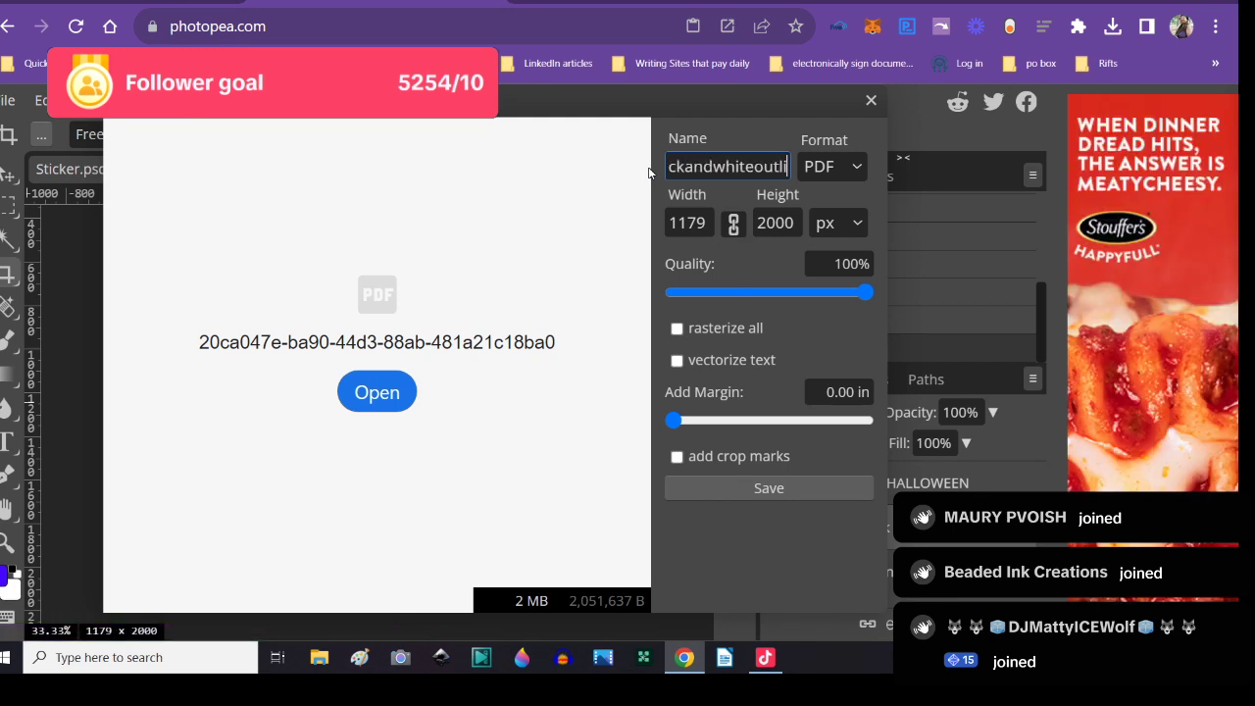
pyautogui.write('ne')
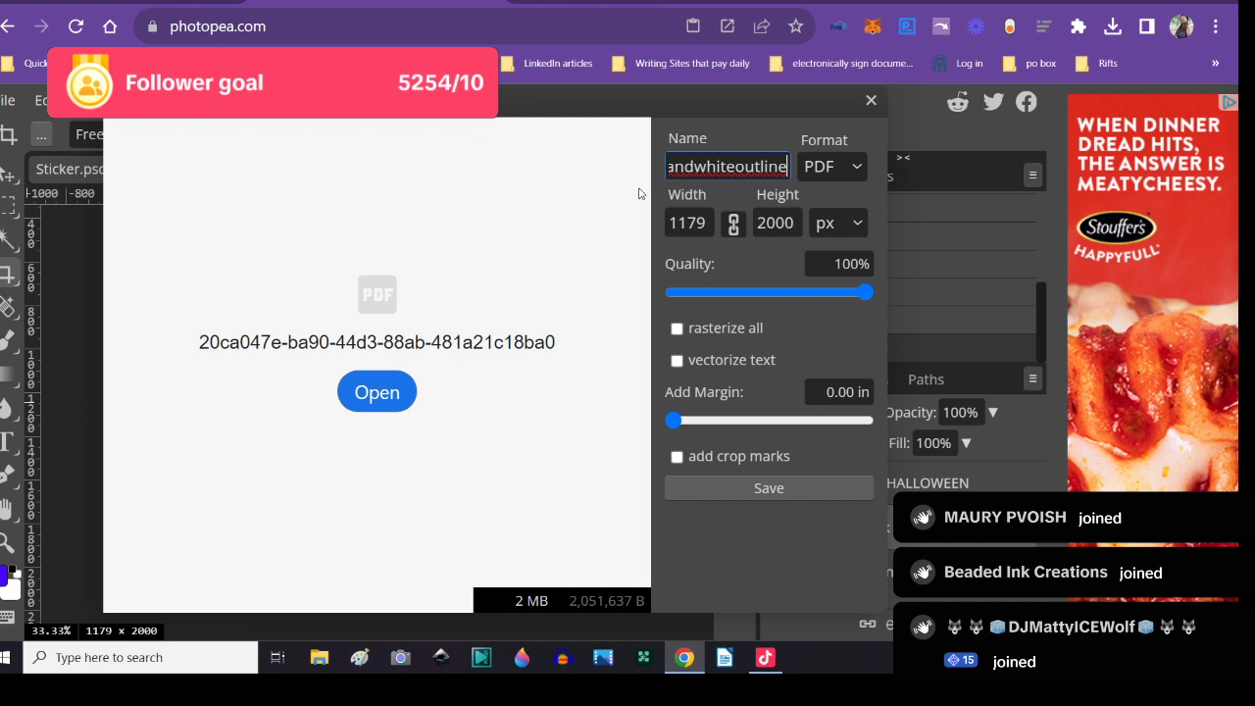
# - Save the PDF in the Halloween stickers folder and close Sticker.psd without saving its changes
pyautogui.click(727, 485)
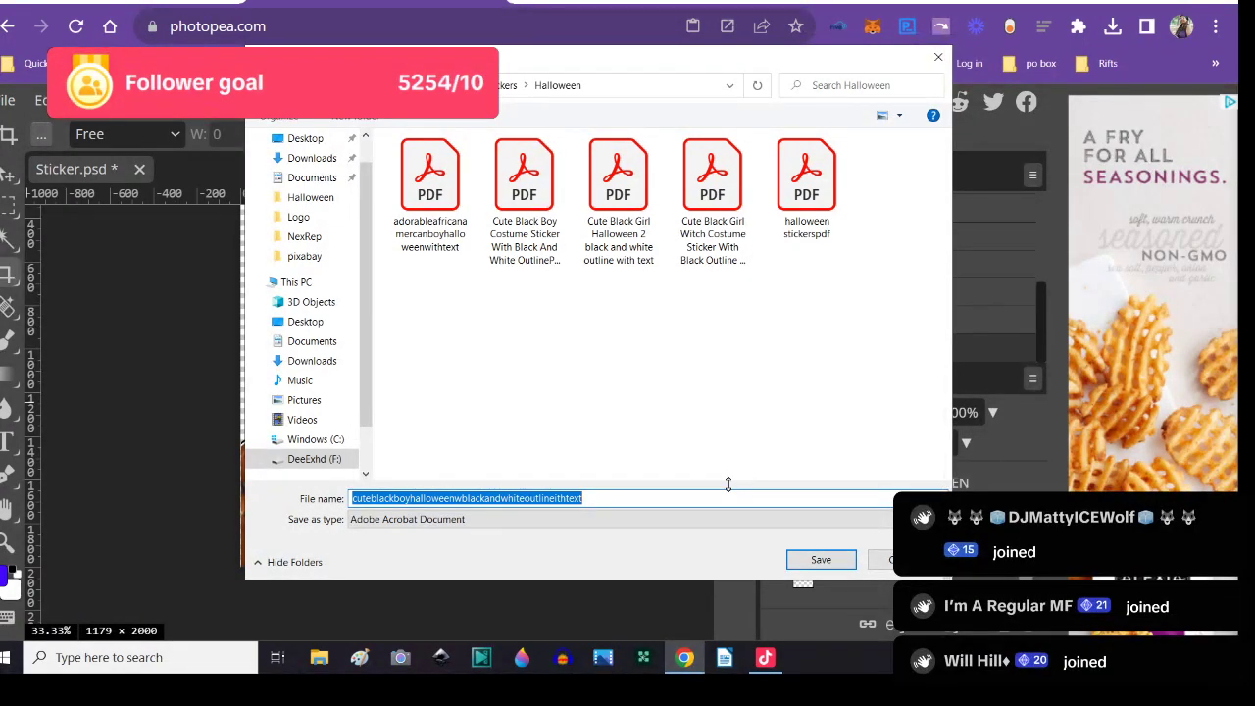
pyautogui.click(828, 565)
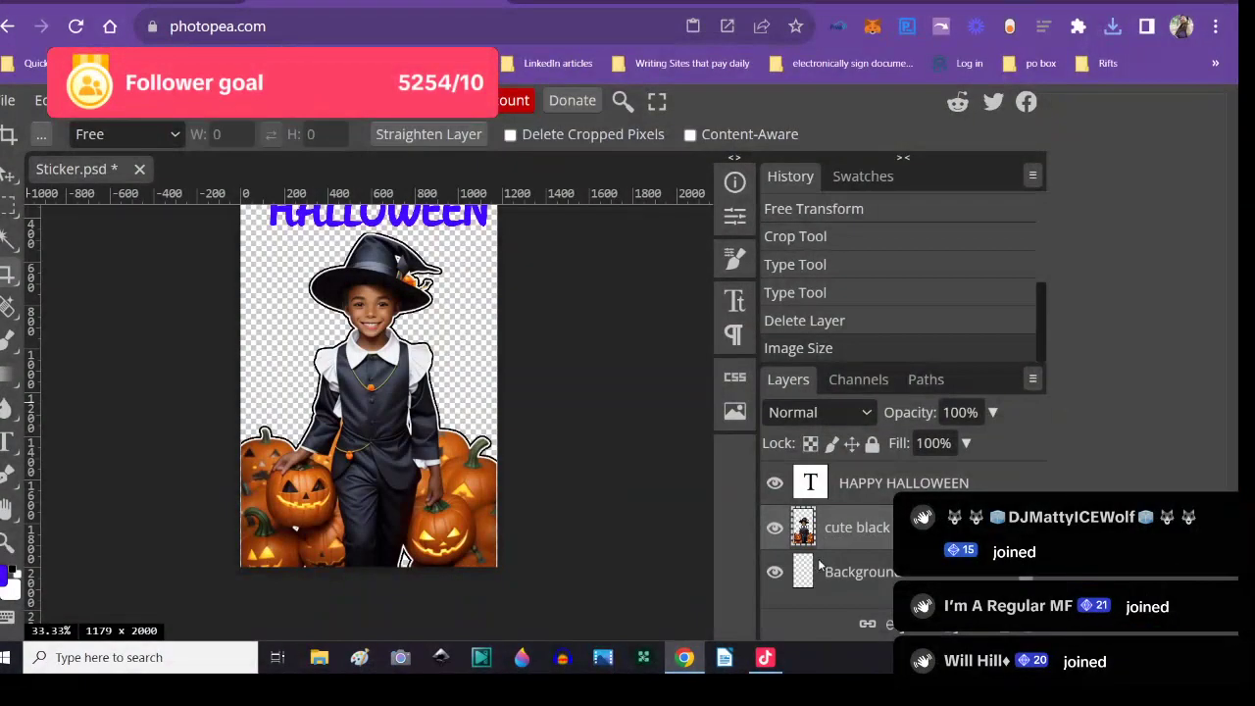
pyautogui.click(139, 169)
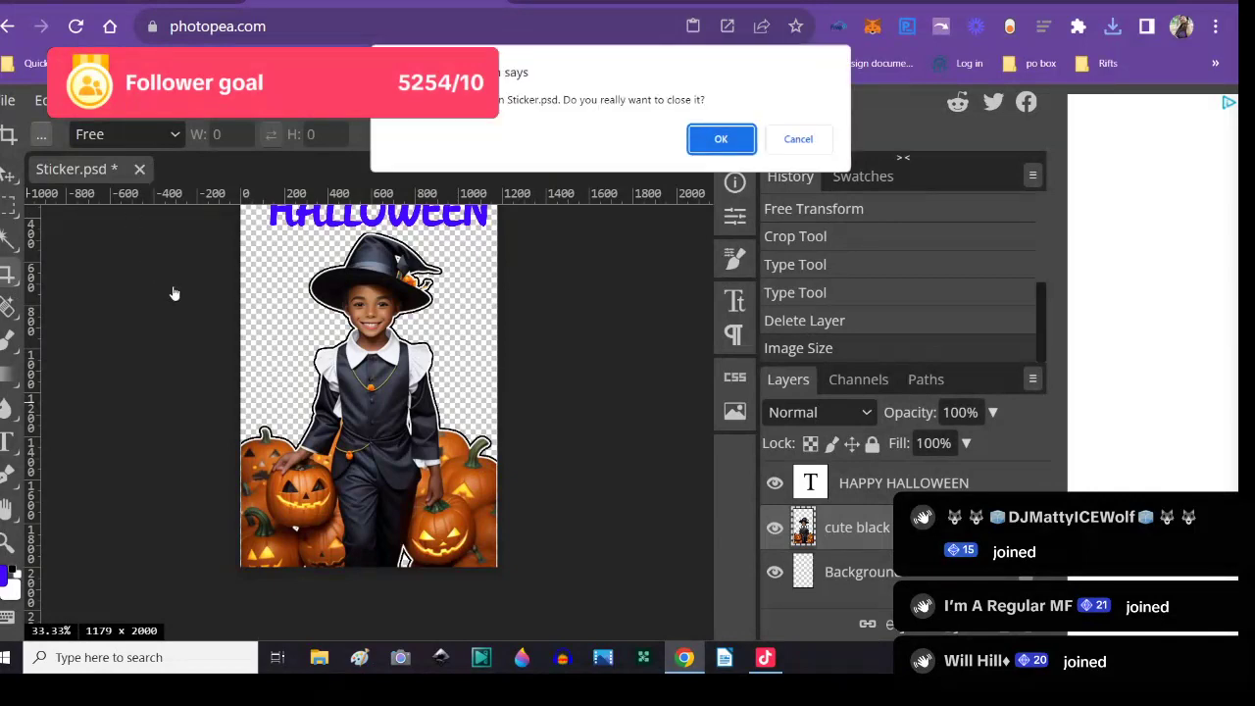
pyautogui.click(719, 140)
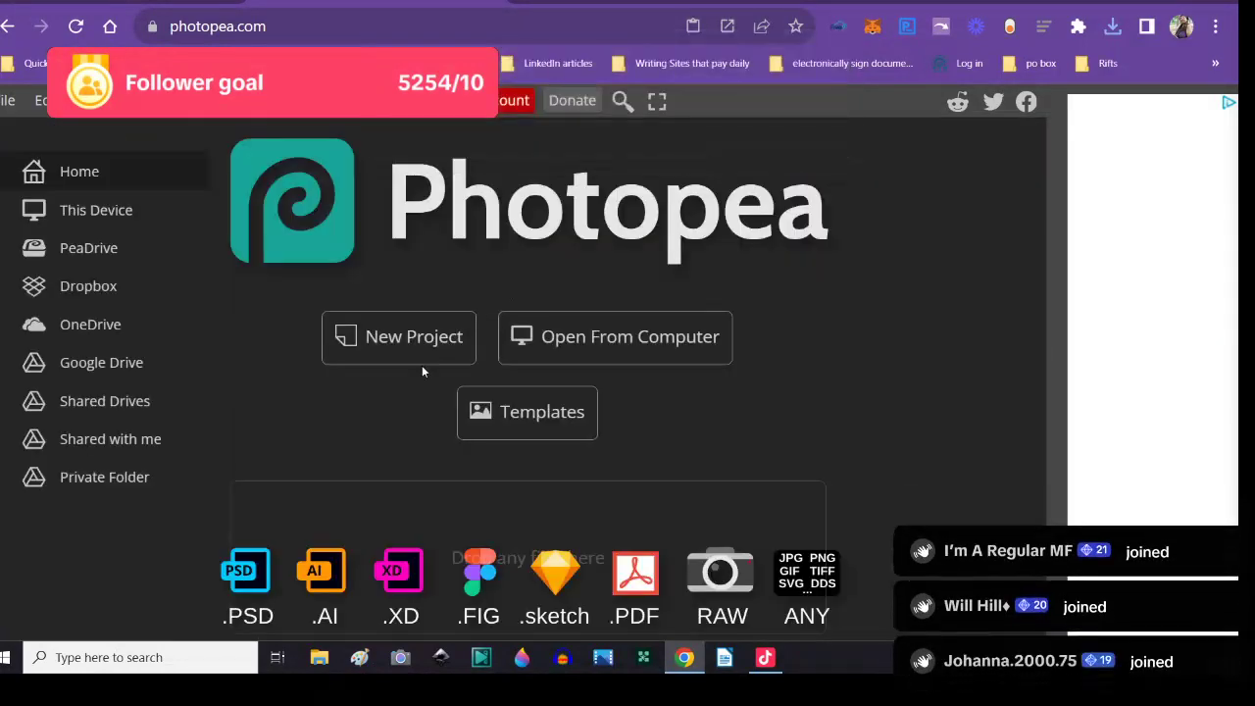
# - Start opening a file from the computer and look through the Halloween stickers folder for a mockup image
pyautogui.click(527, 358)
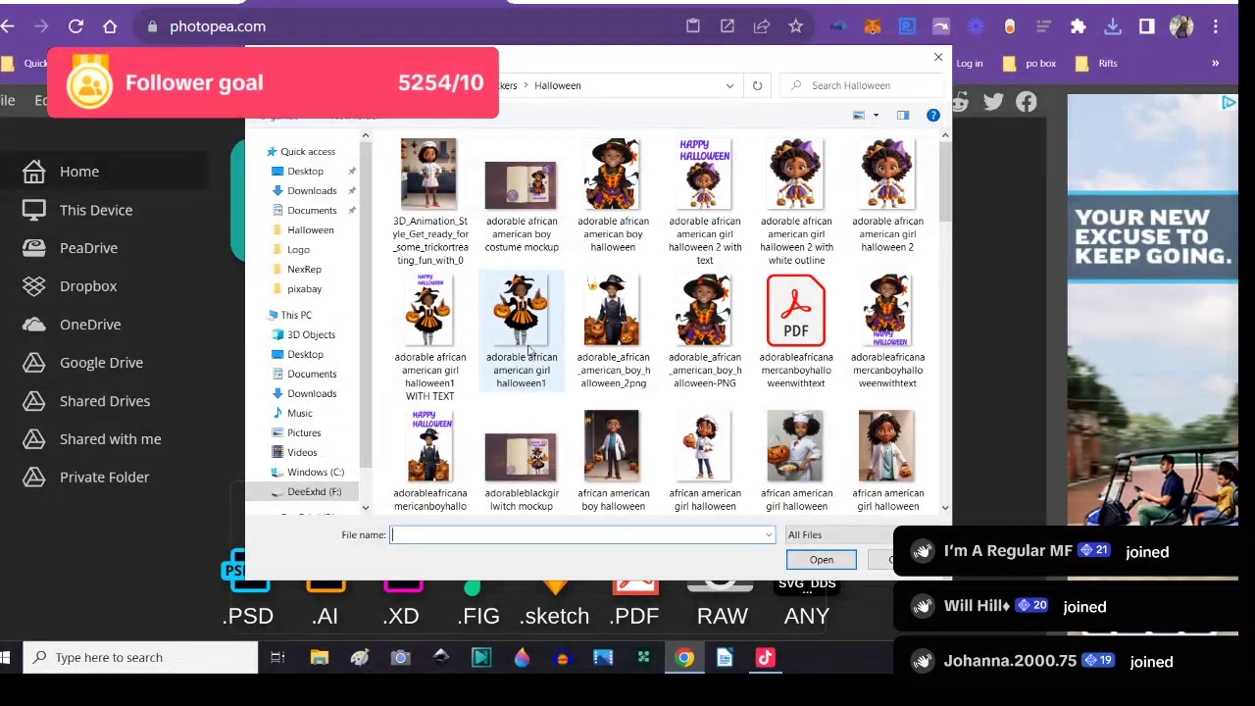
pyautogui.scroll(-5, 529, 350)
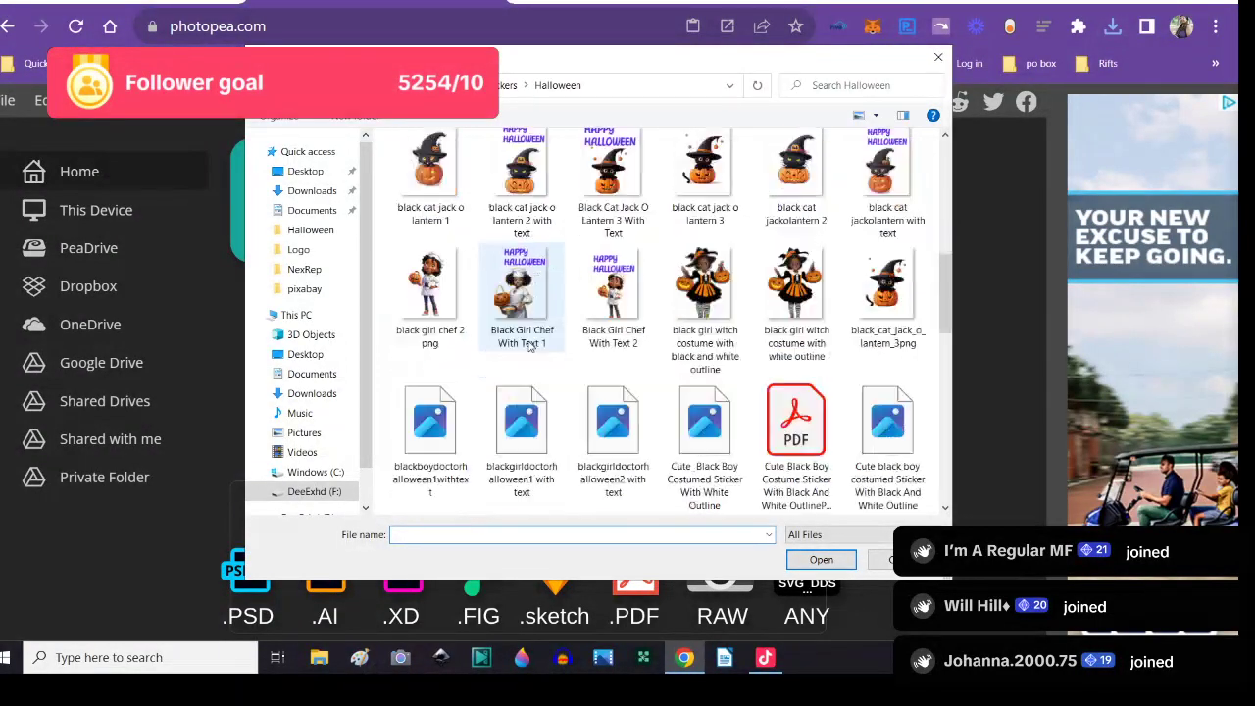
pyautogui.scroll(-10, 529, 350)
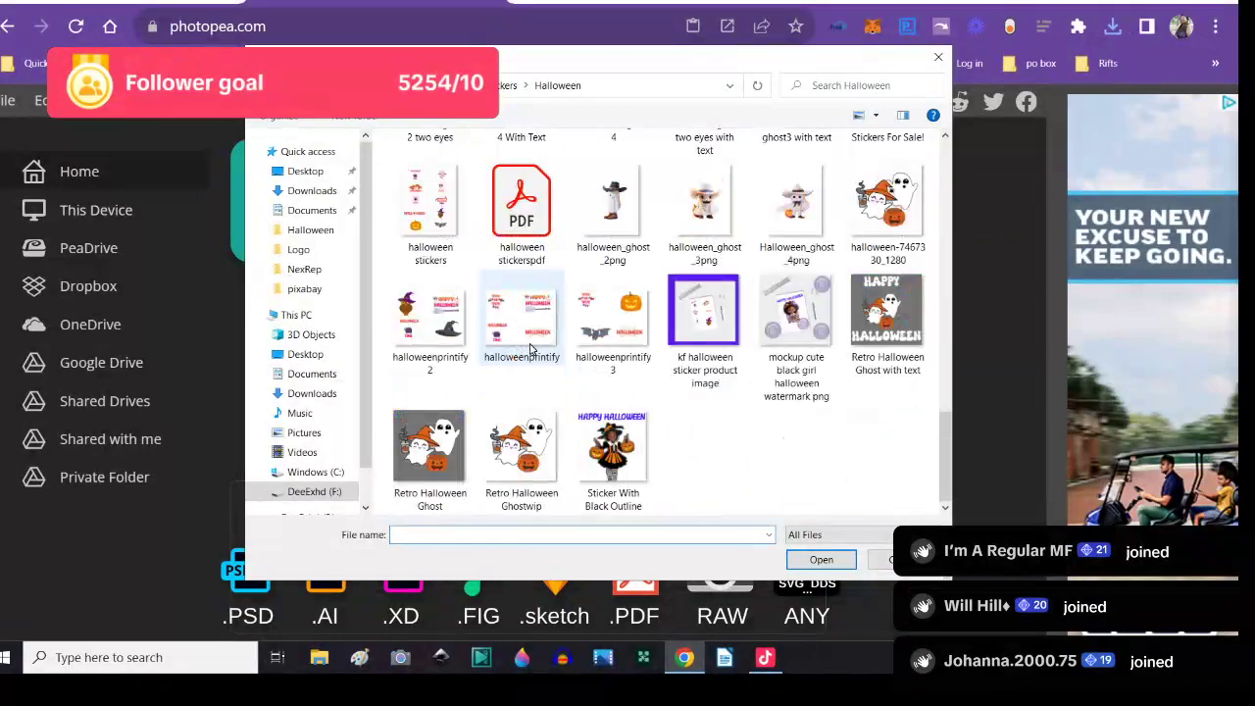
pyautogui.scroll(3, 529, 350)
pyautogui.scroll(-3, 530, 350)
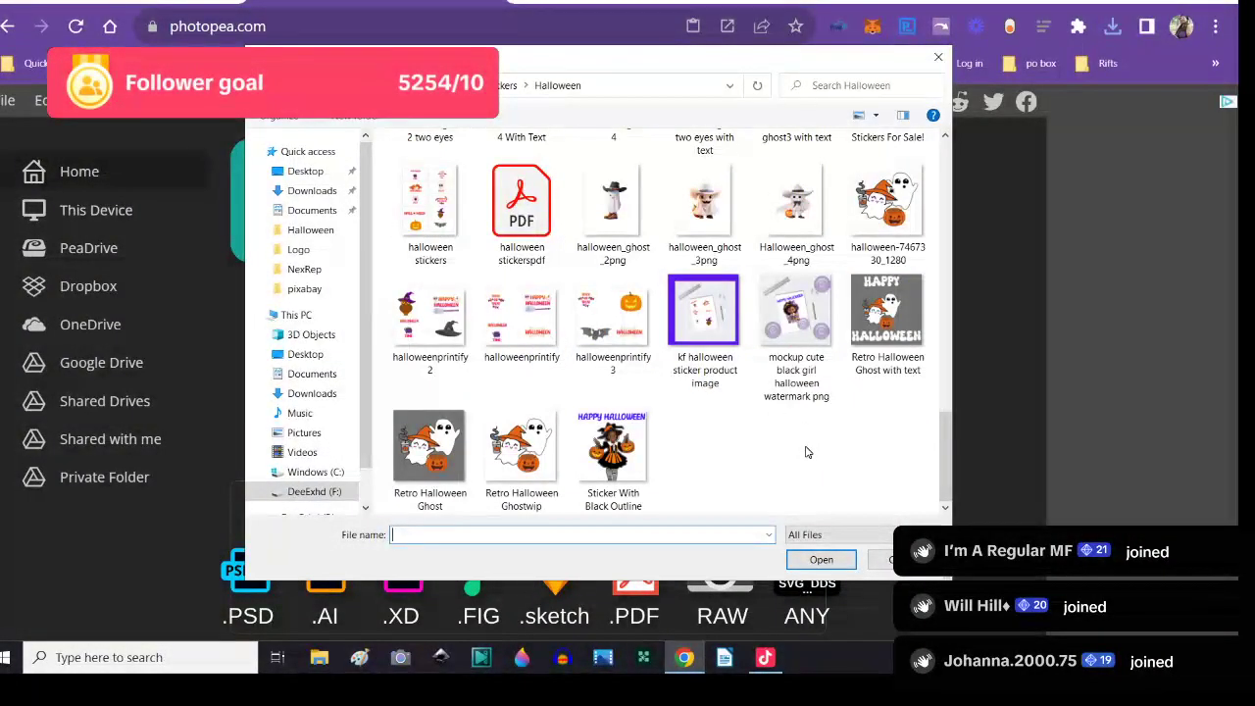
pyautogui.scroll(2, 812, 454)
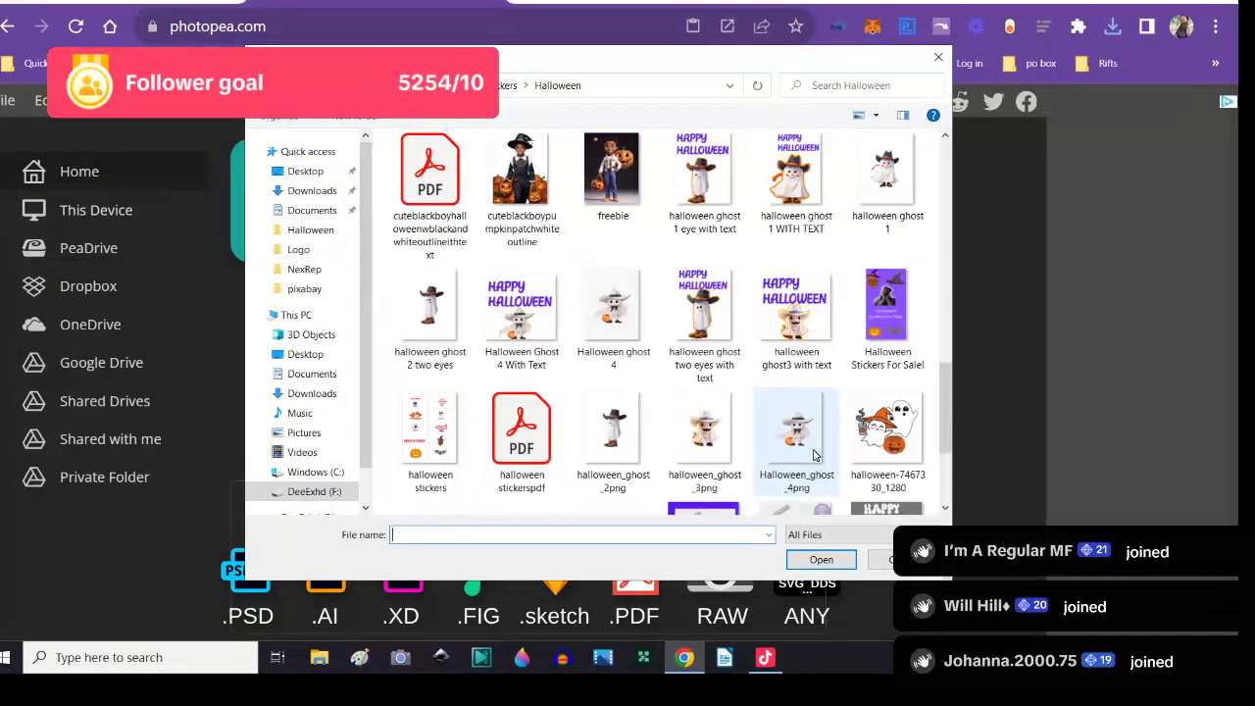
pyautogui.scroll(-2, 685, 423)
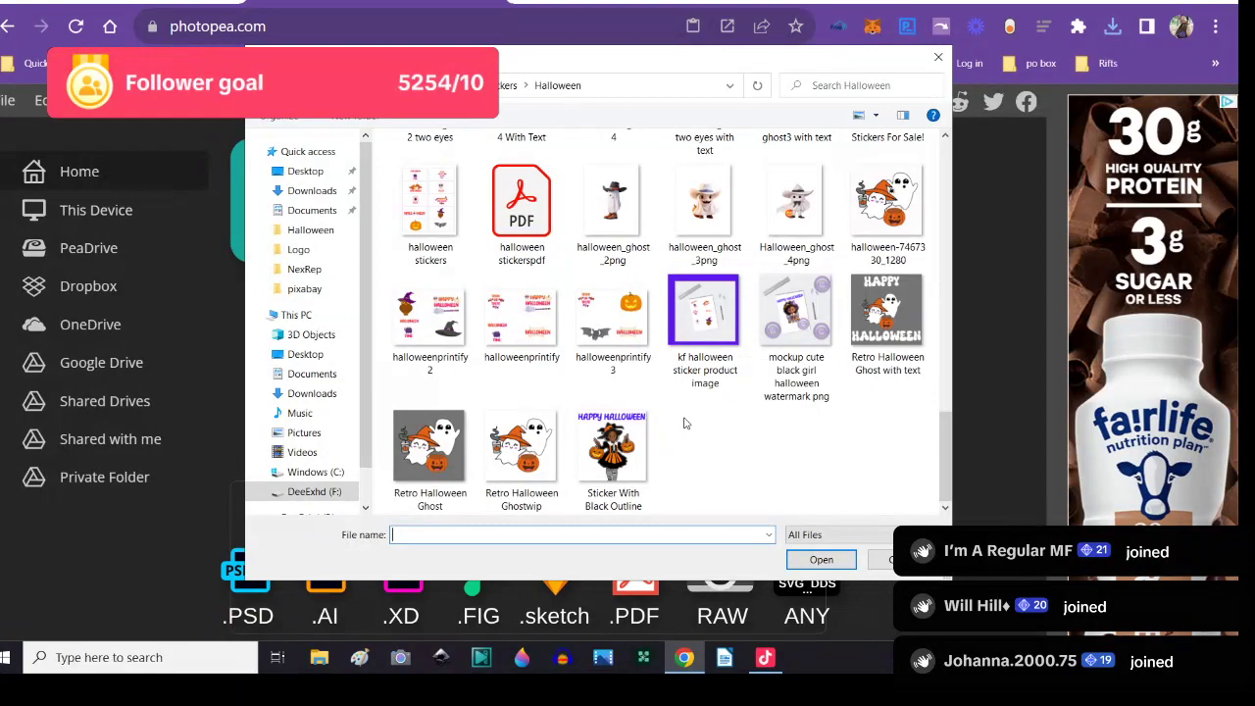
pyautogui.scroll(10, 685, 424)
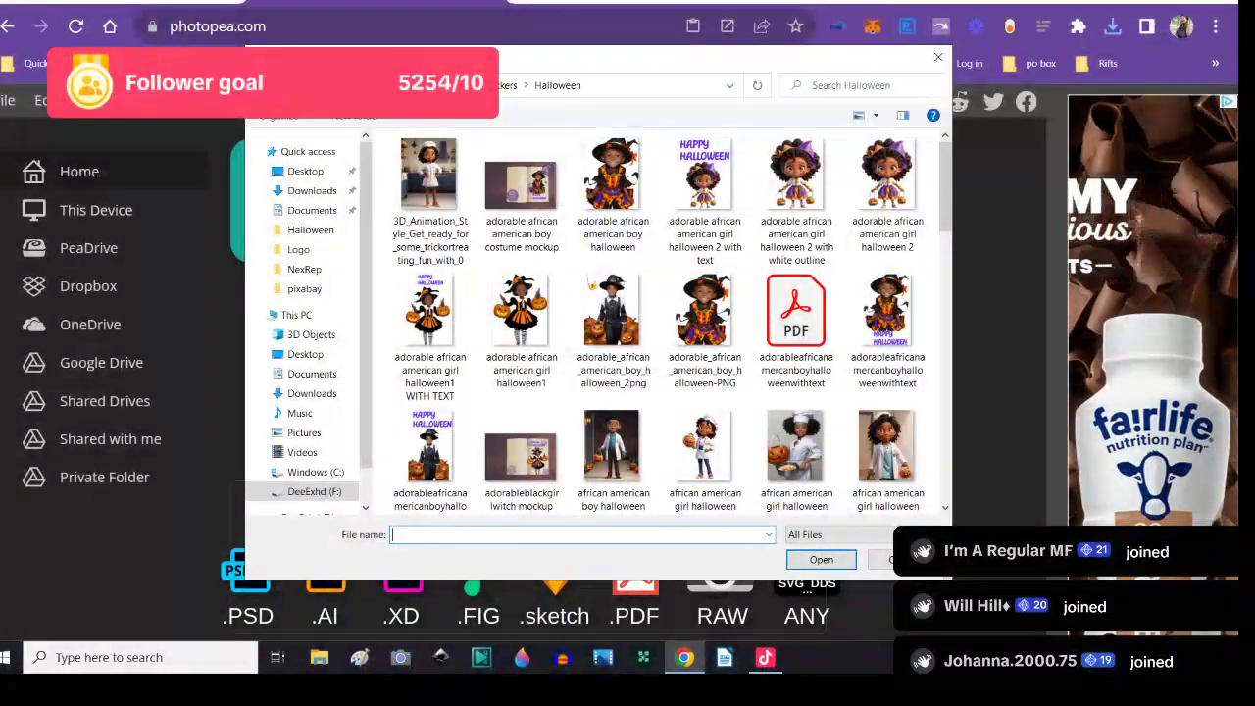
# - Open the laptop photo coffee-2425303 from the pixabay folder on the F: drive
pyautogui.hotkey('alt', 'Left')
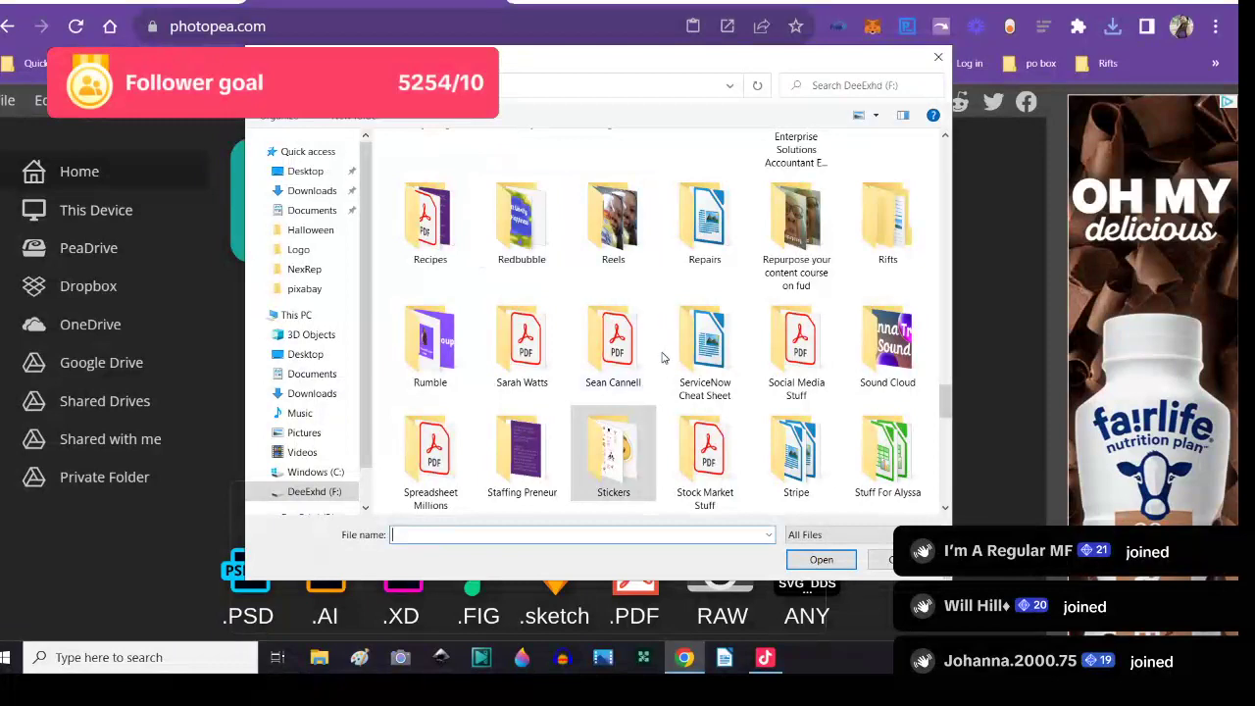
pyautogui.scroll(-2, 663, 367)
pyautogui.scroll(2, 659, 372)
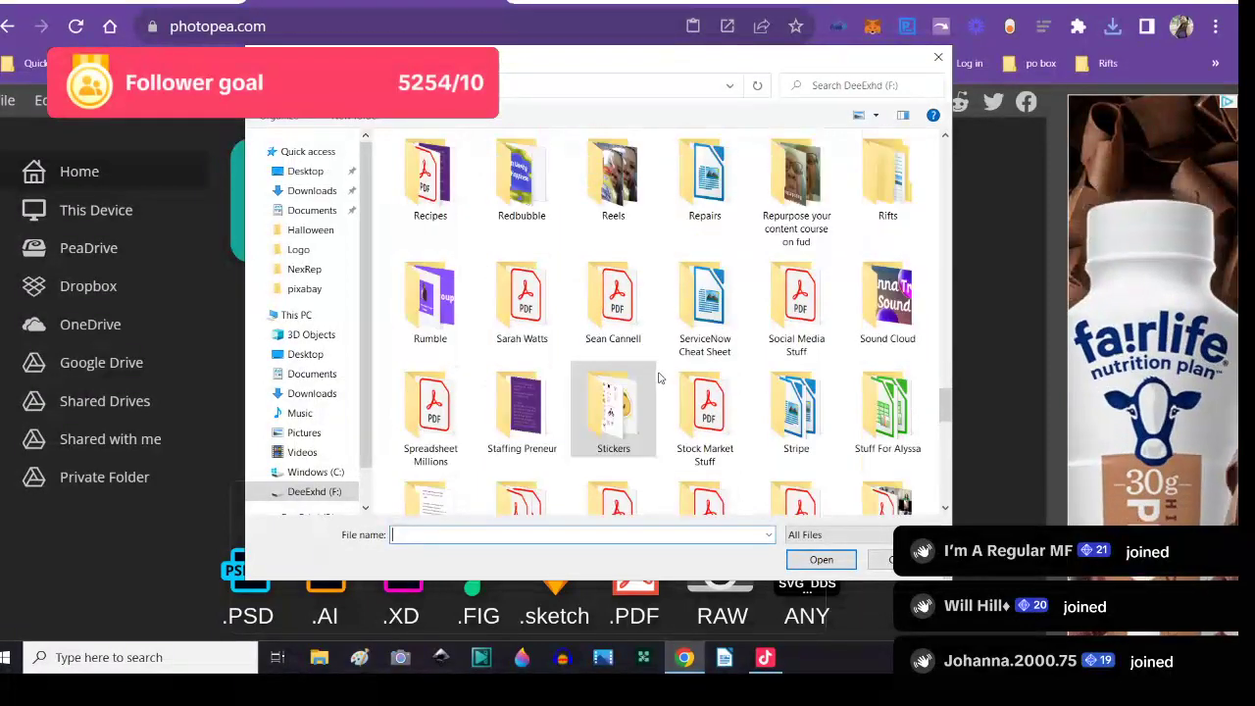
pyautogui.scroll(2, 657, 377)
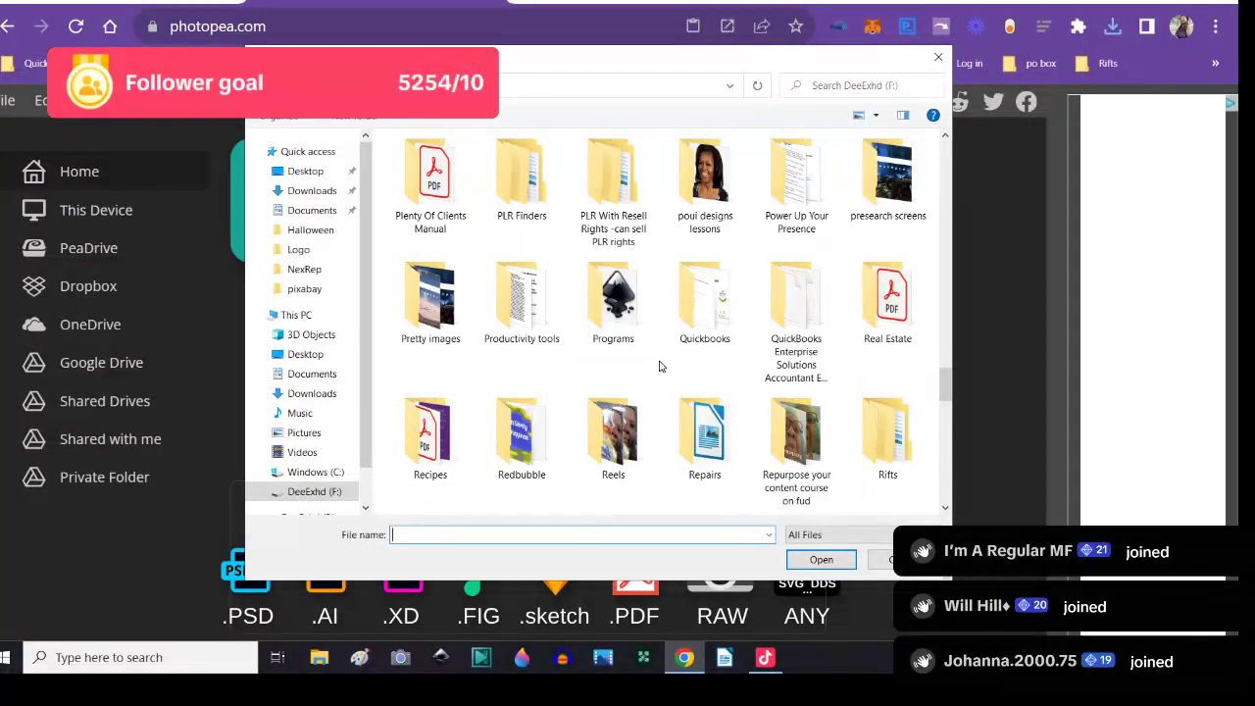
pyautogui.scroll(2, 608, 366)
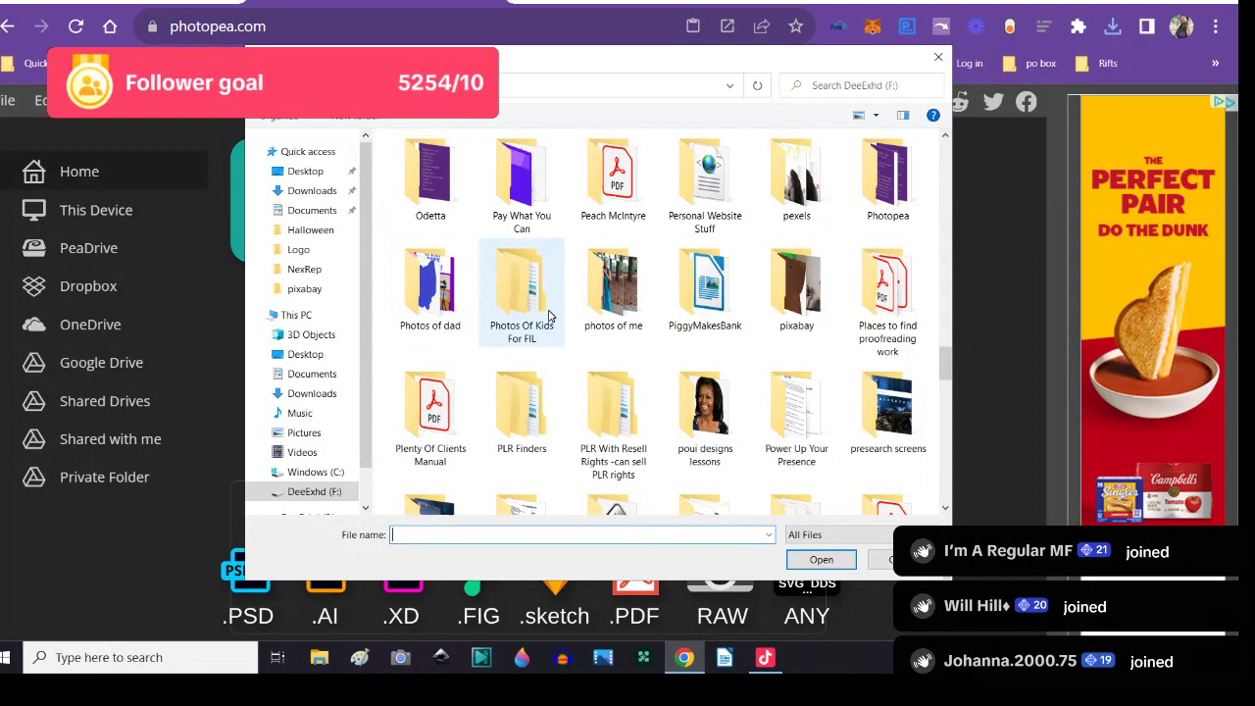
pyautogui.doubleClick(787, 305)
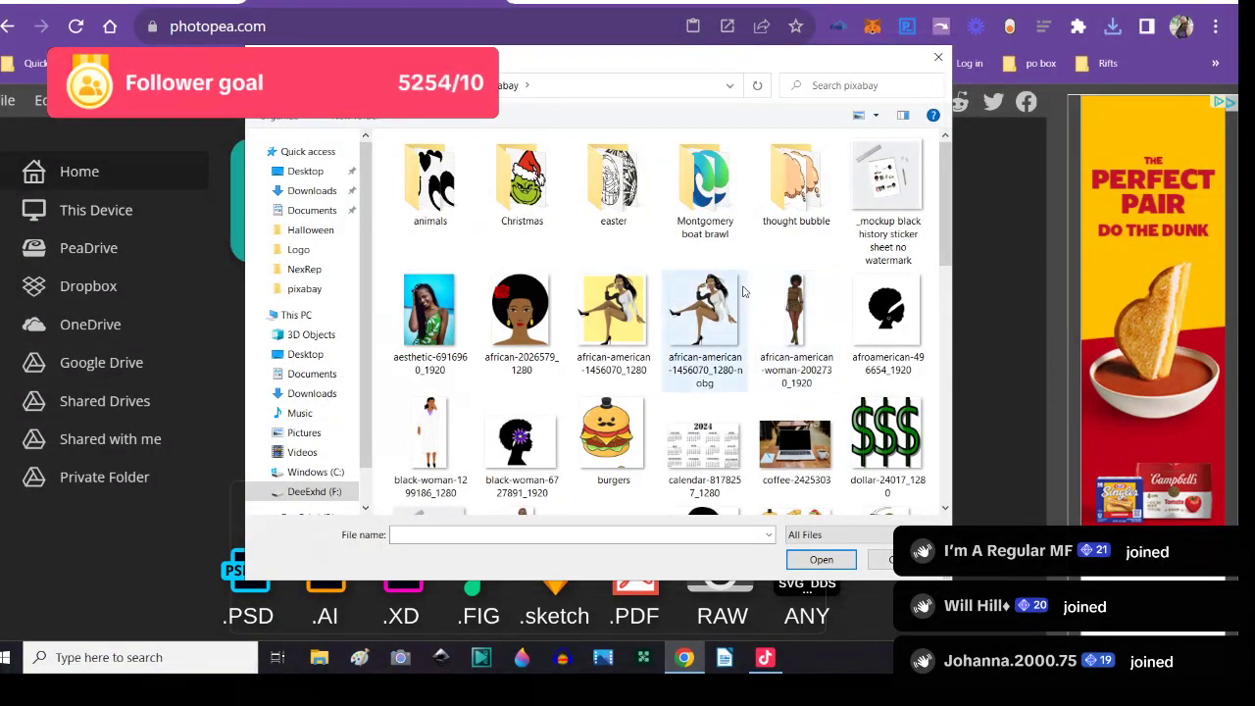
pyautogui.scroll(-2, 743, 291)
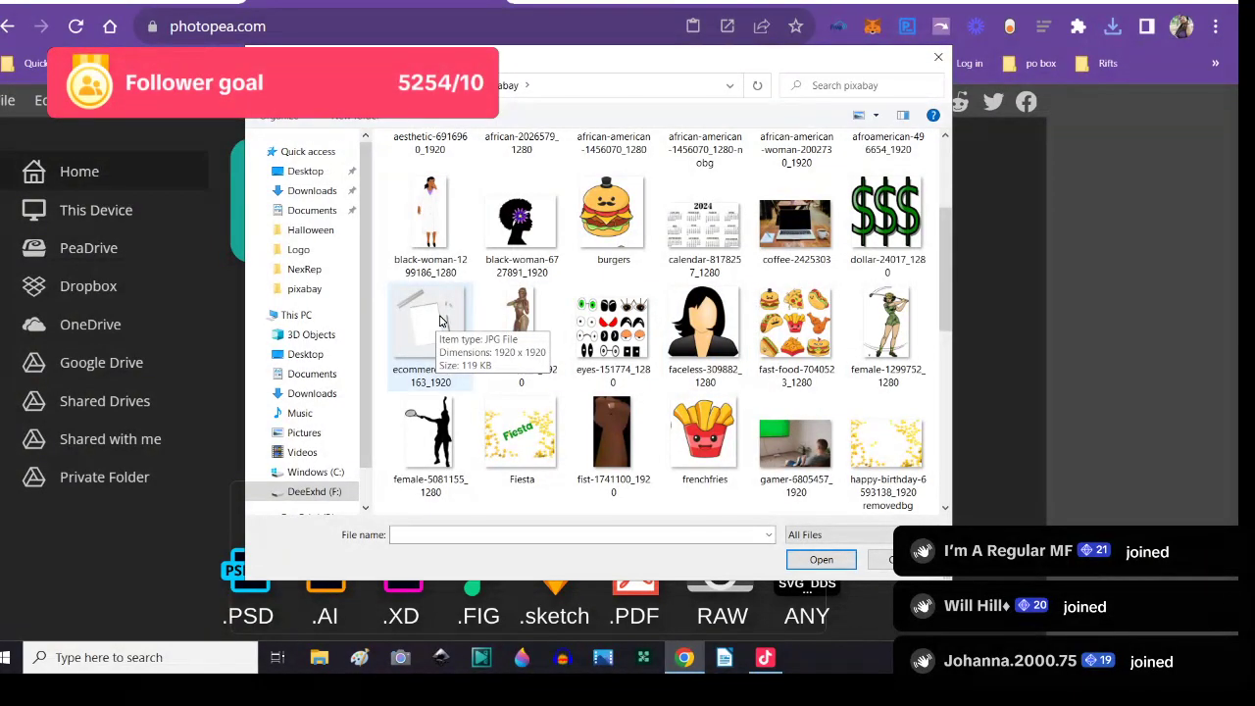
pyautogui.click(790, 232)
pyautogui.click(809, 561)
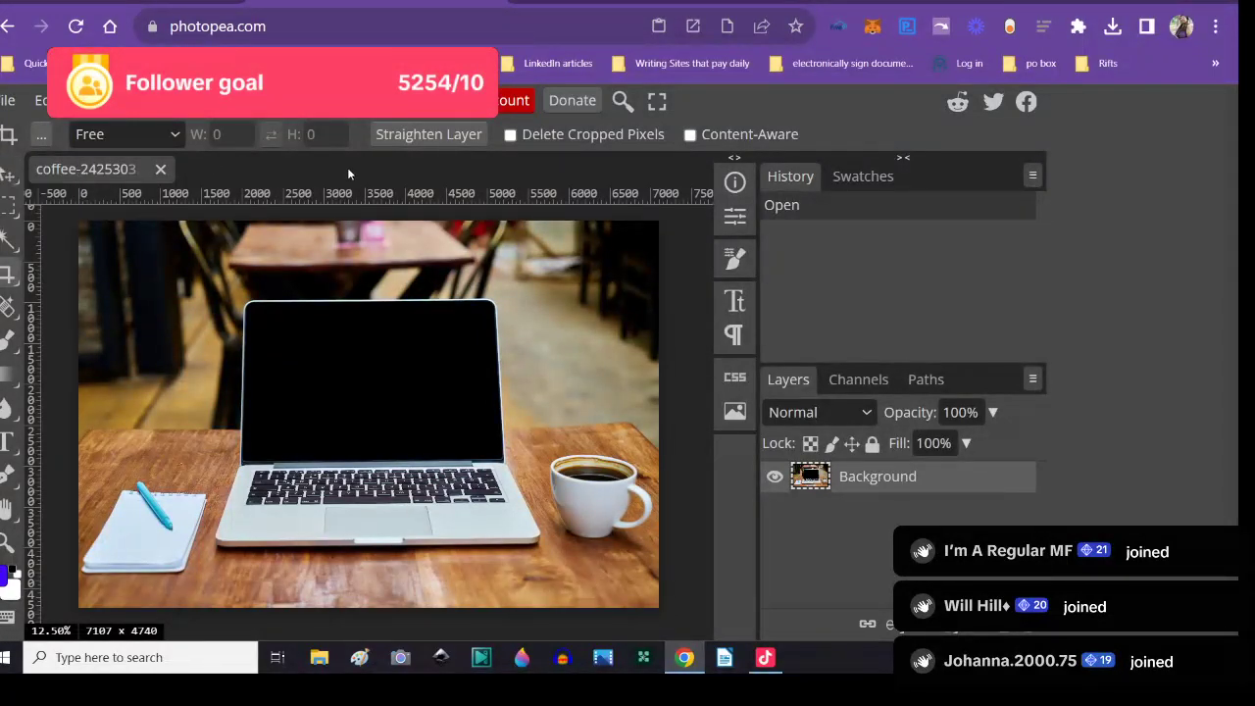
# - Open the blank notepad image ecommerce-3682163_1920 from the pixabay folder and close the coffee-2425303 document
pyautogui.click(8, 100)
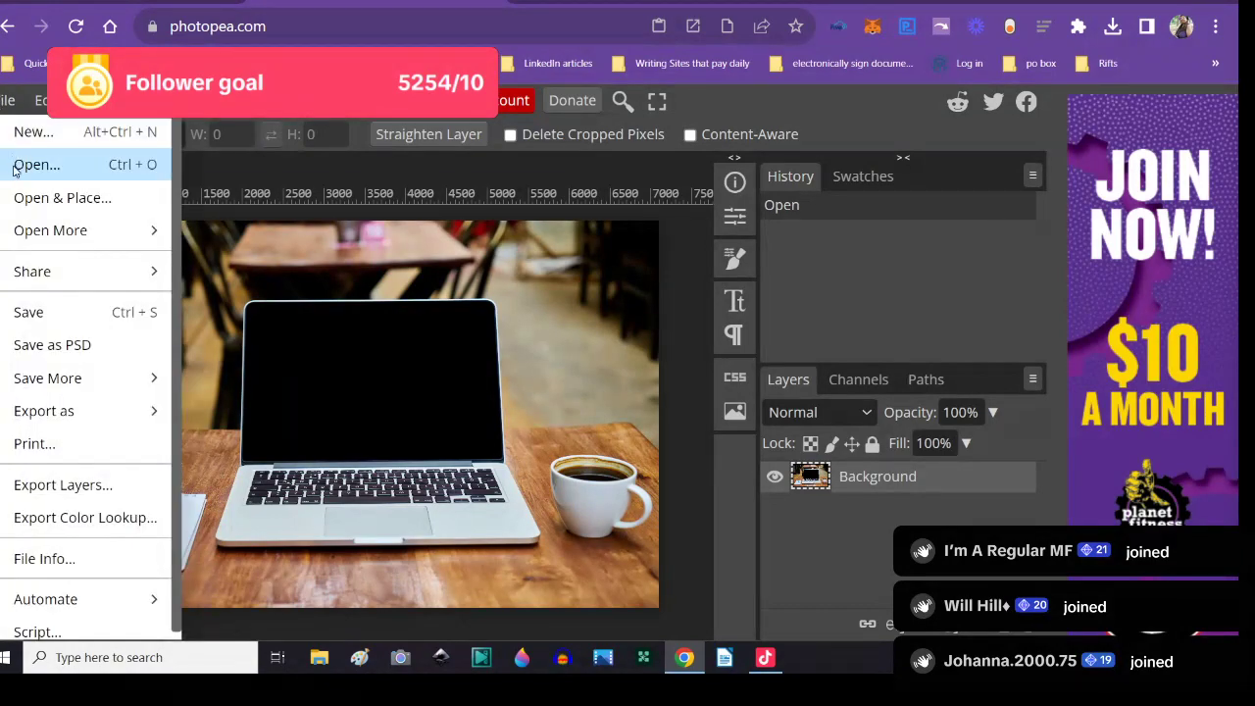
pyautogui.click(15, 169)
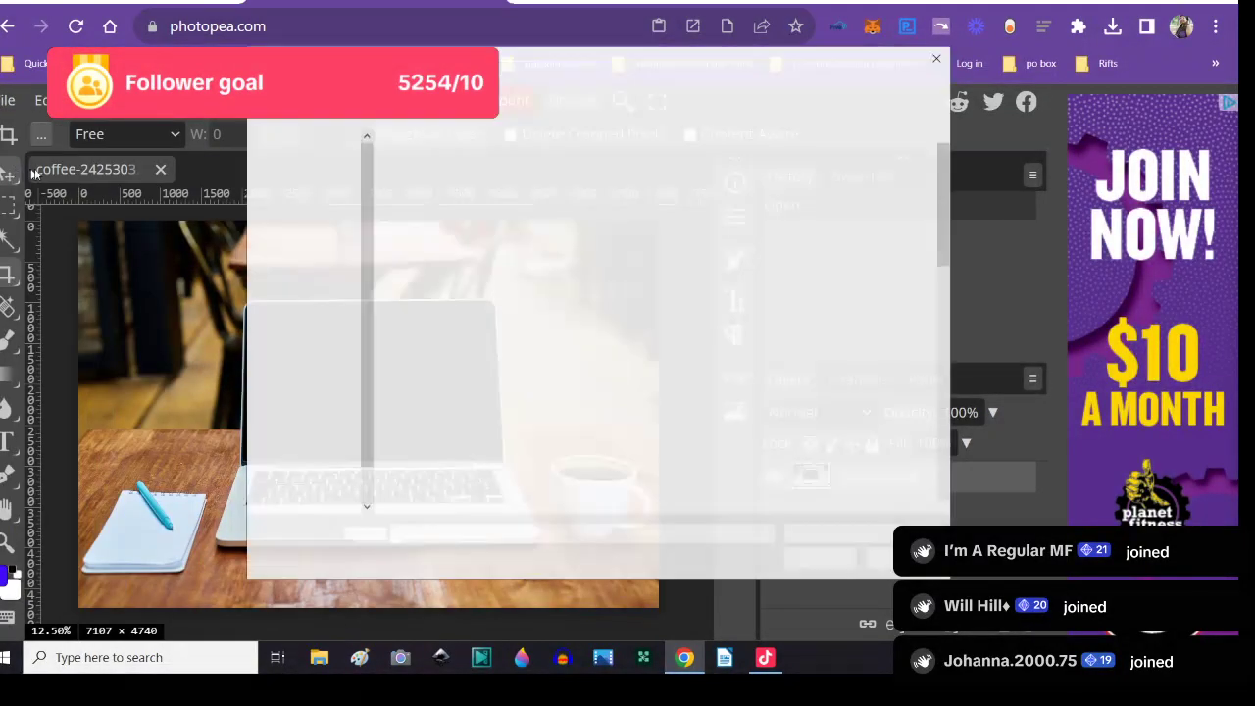
pyautogui.scroll(-10, 533, 368)
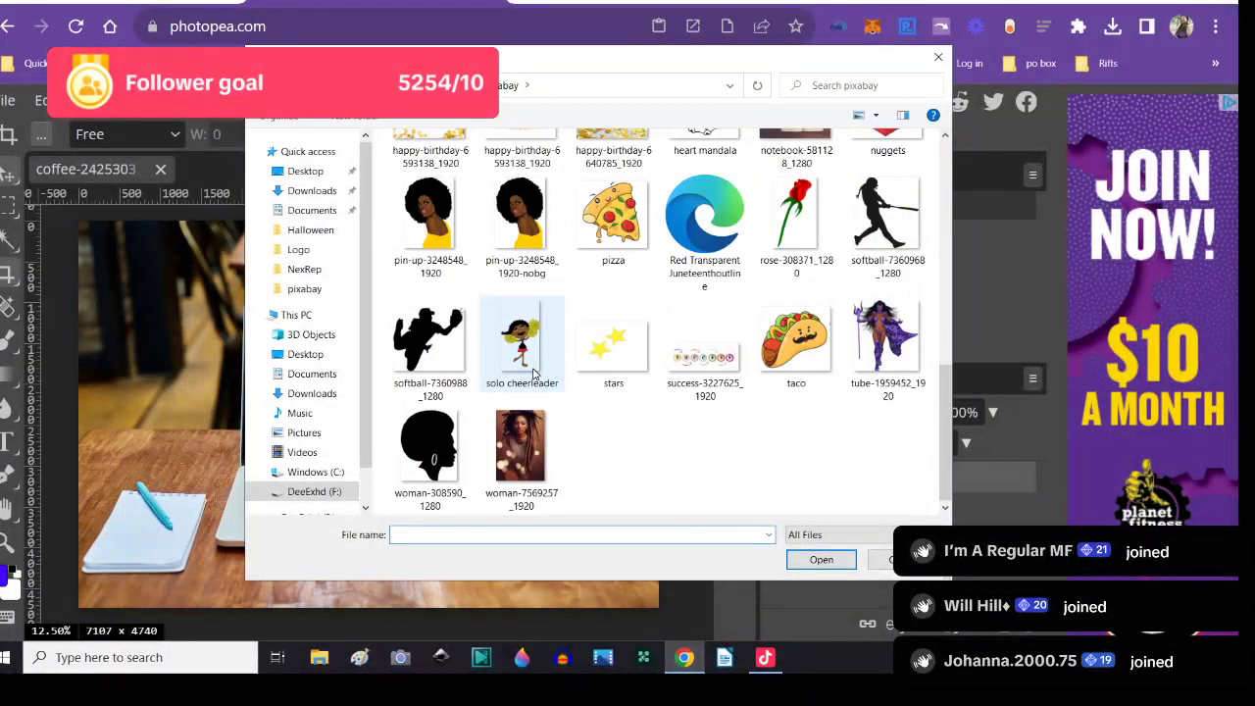
pyautogui.scroll(5, 535, 376)
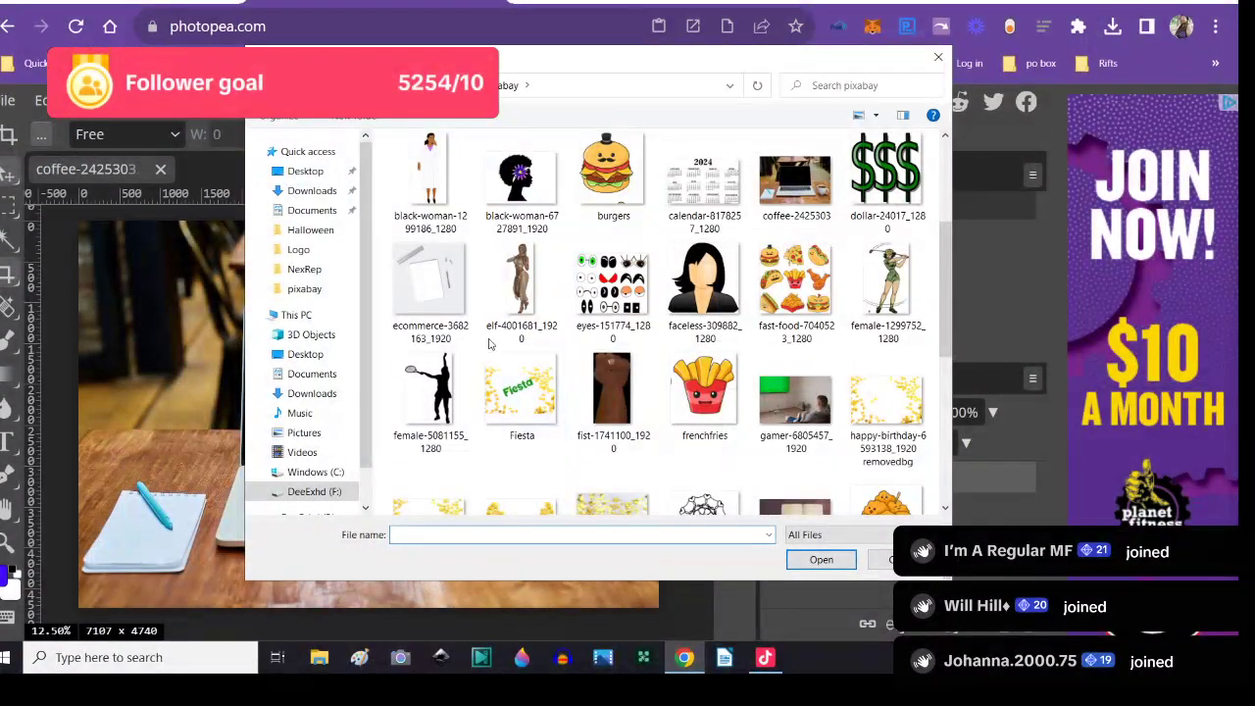
pyautogui.click(429, 284)
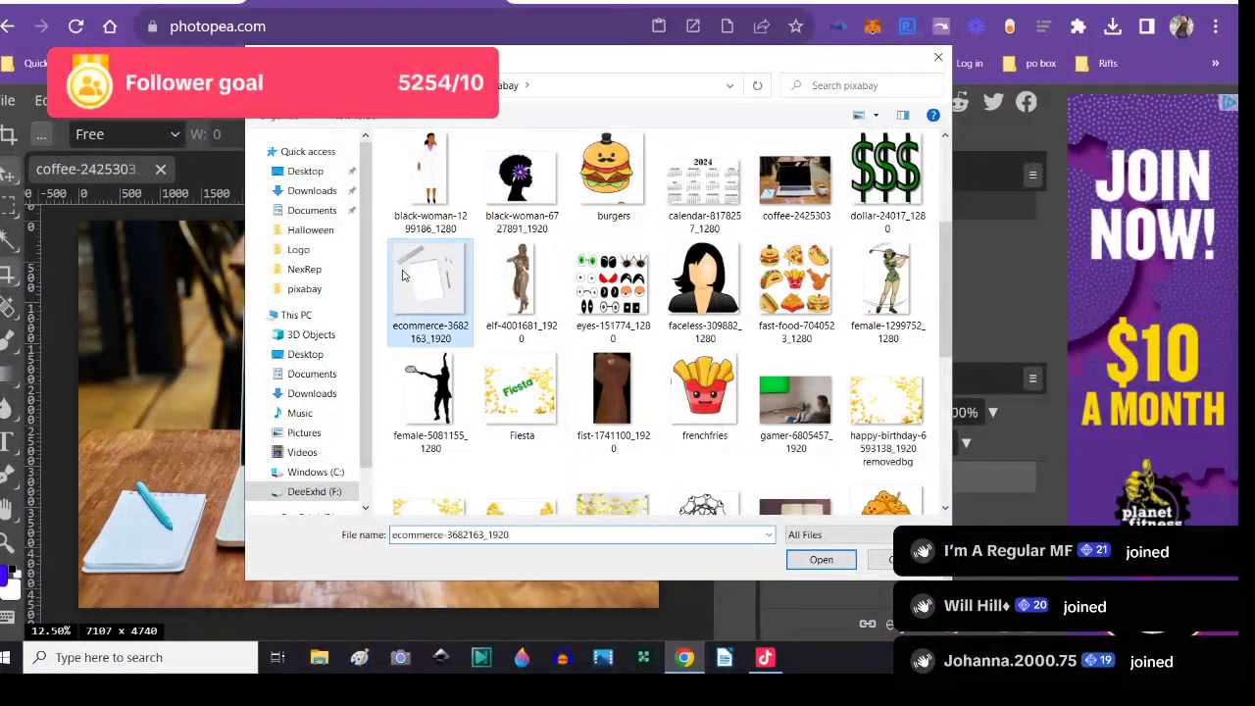
pyautogui.click(821, 559)
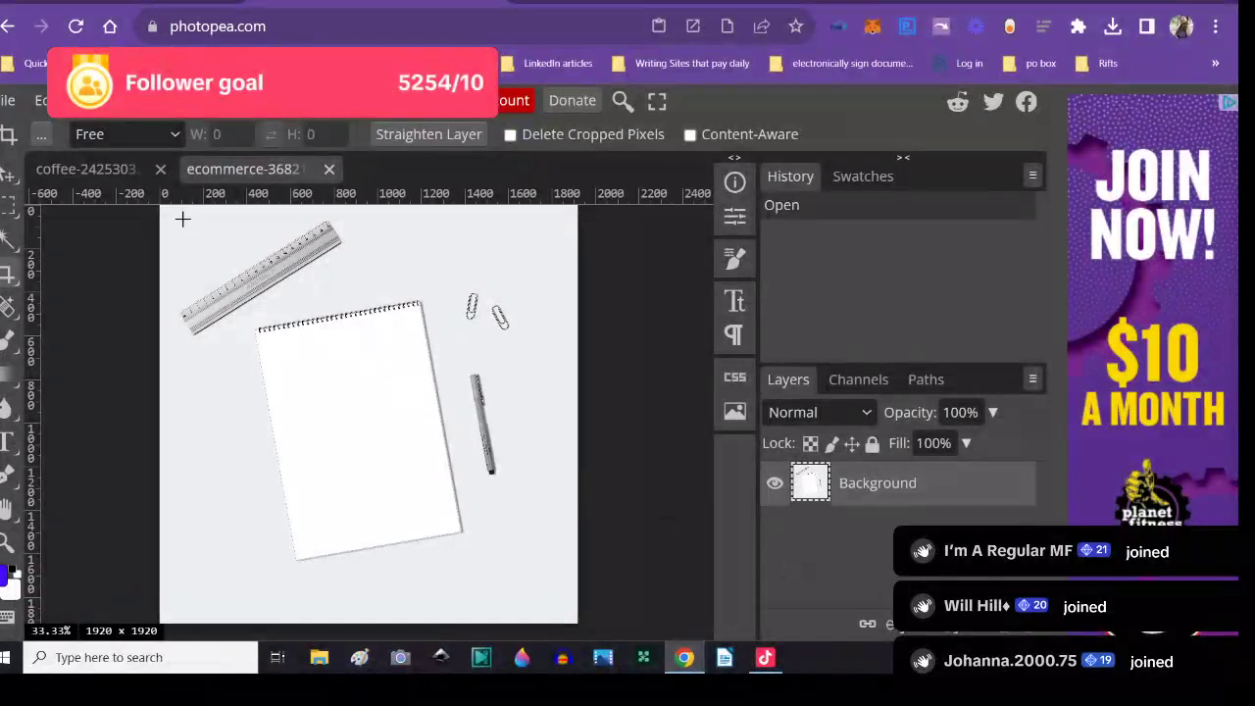
pyautogui.click(160, 169)
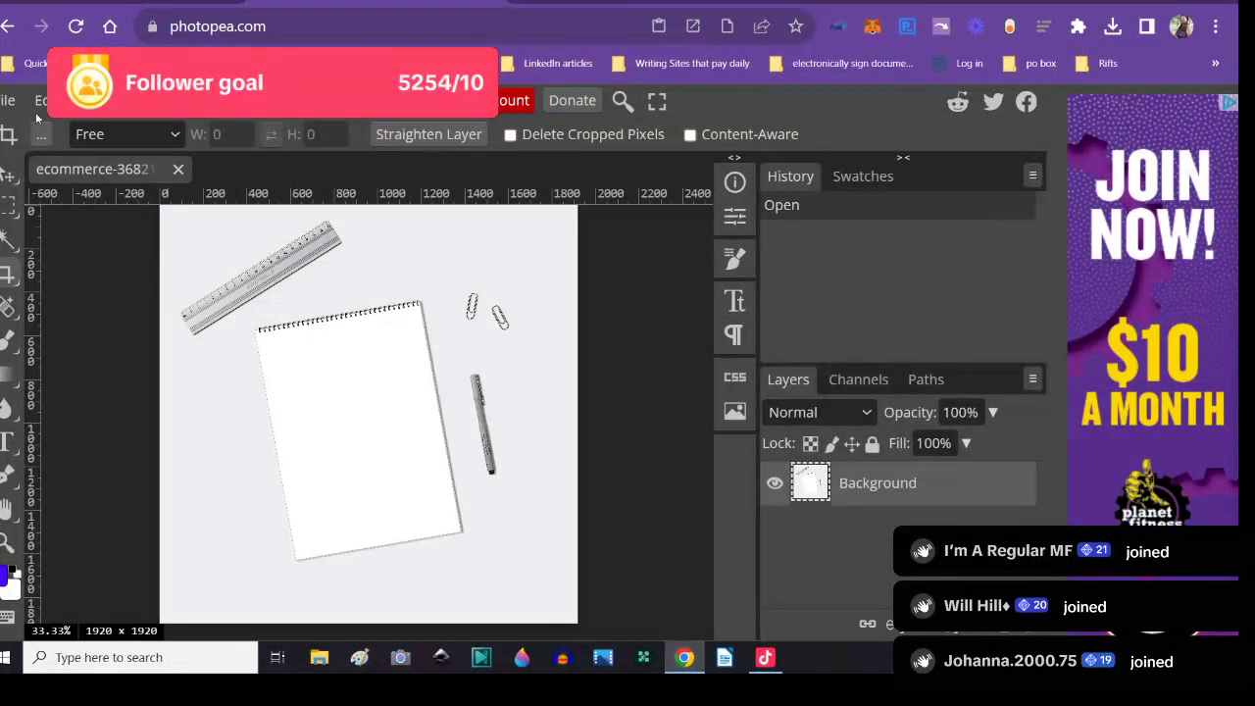
# - Start placing an image into the notepad document and browse to the Halloween folder inside Stickers on the F: drive
pyautogui.click(8, 100)
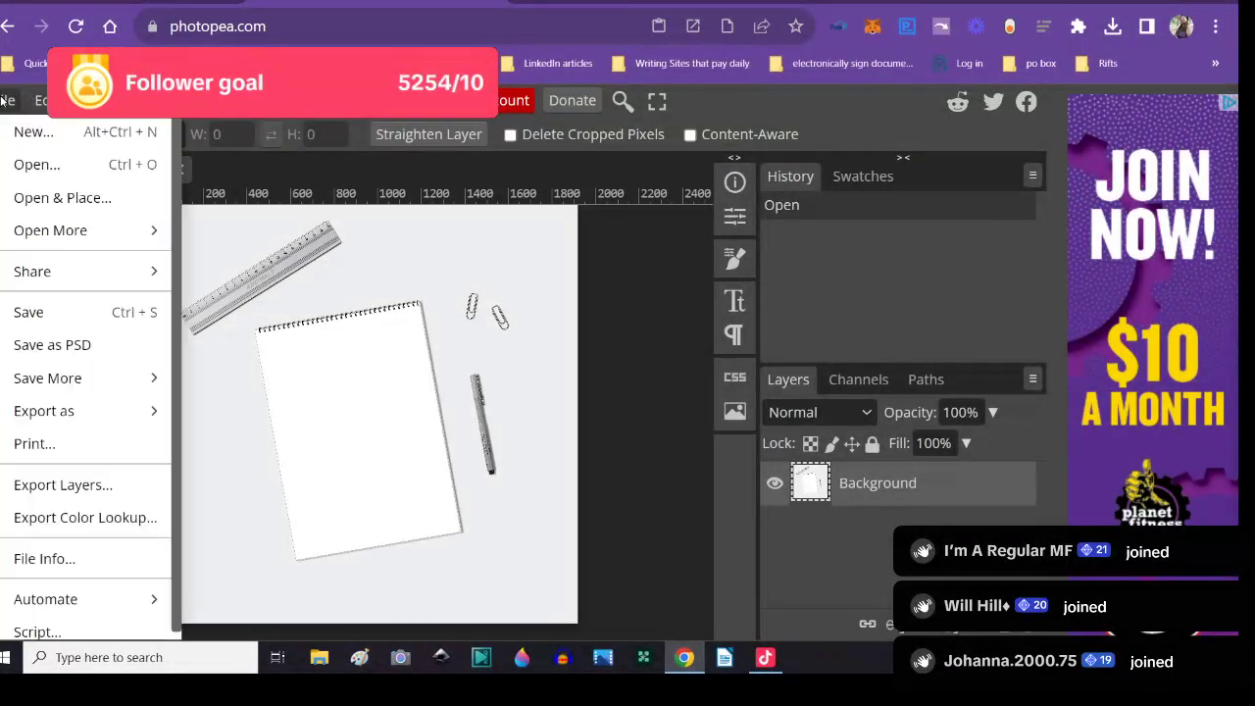
pyautogui.click(31, 199)
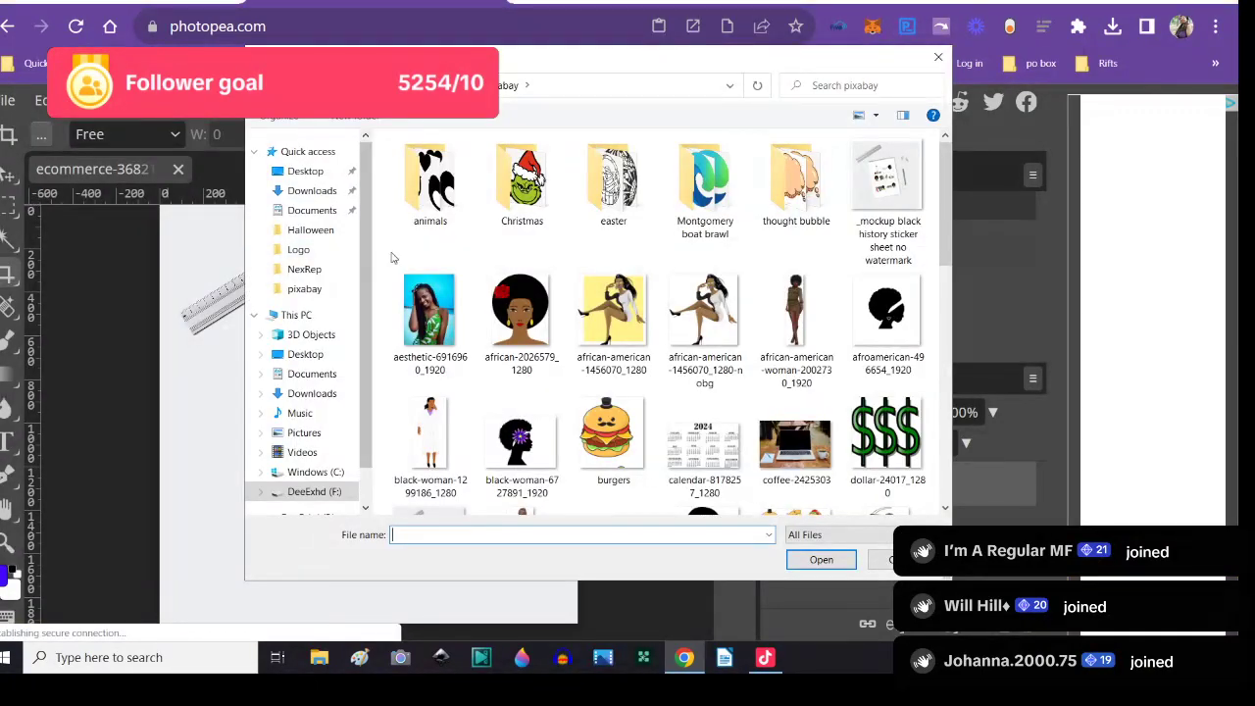
pyautogui.hotkey('alt', 'Up')
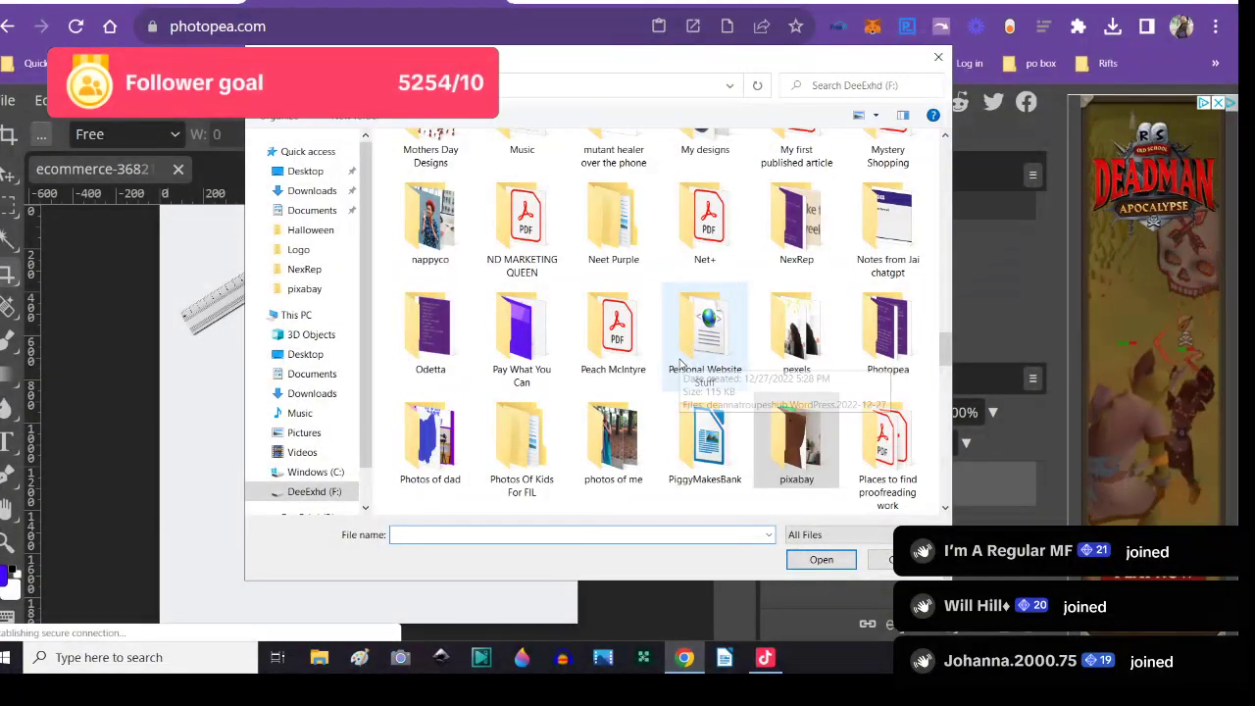
pyautogui.scroll(2, 580, 345)
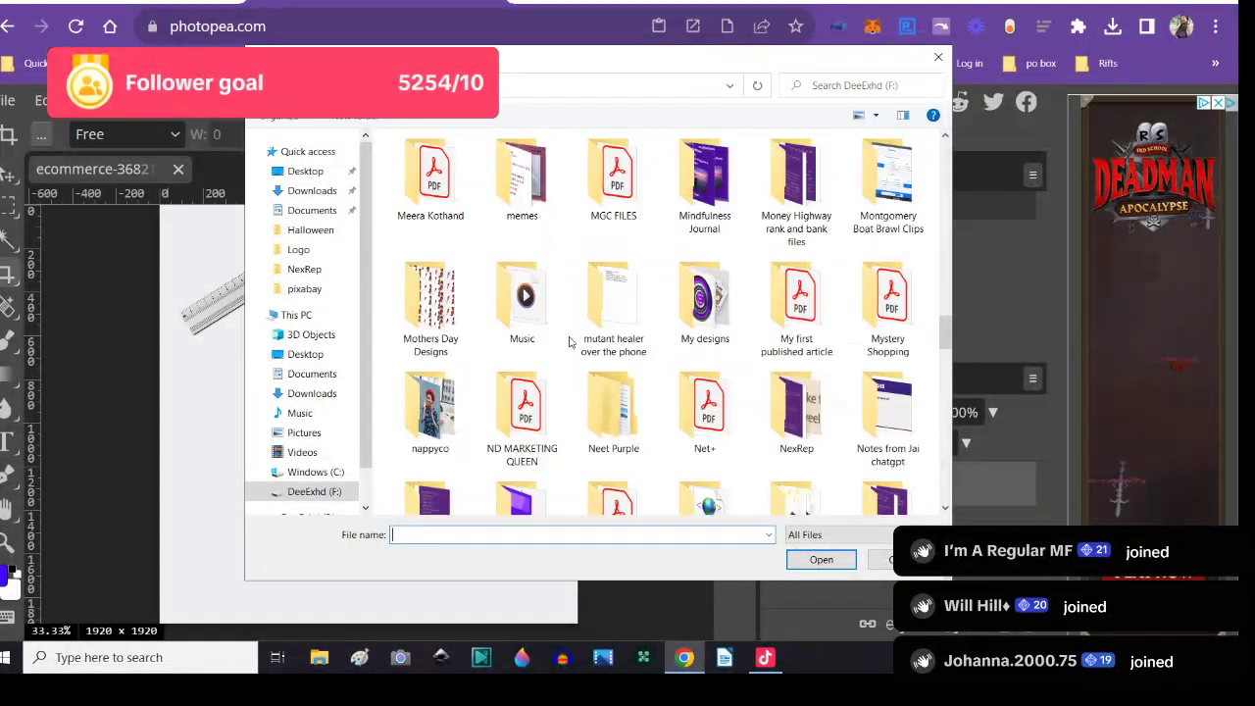
pyautogui.scroll(3, 573, 340)
pyautogui.scroll(1, 573, 341)
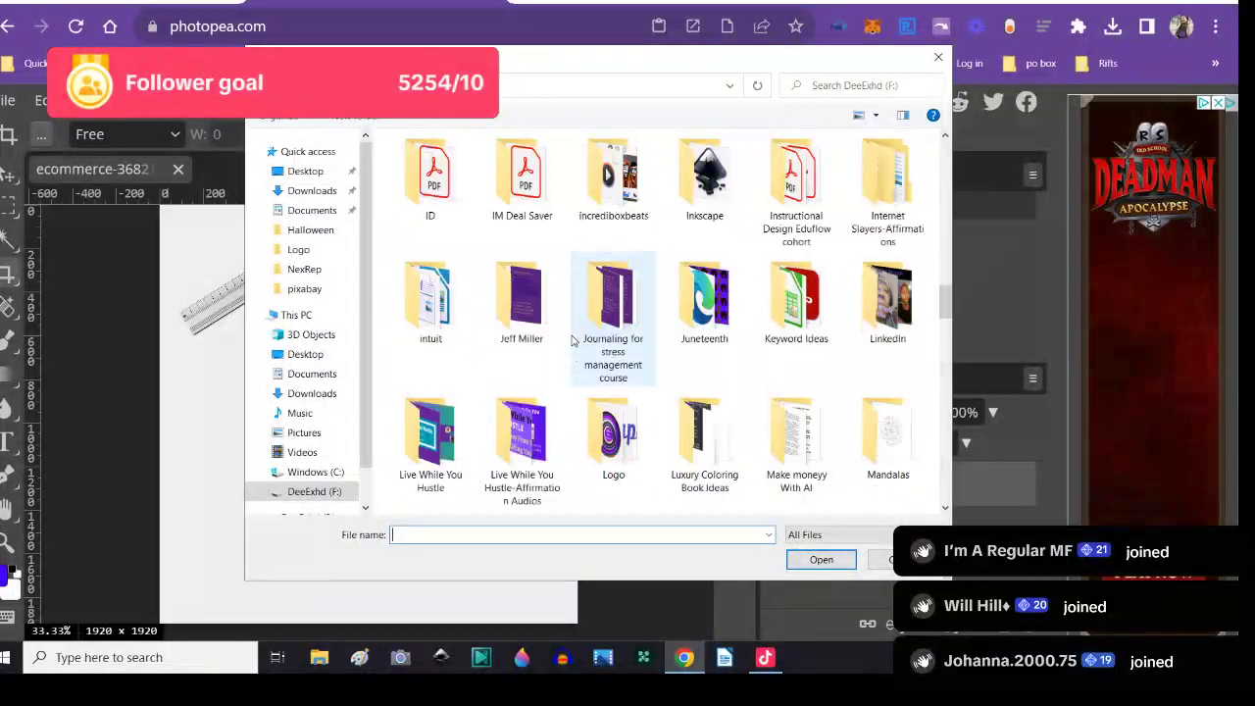
pyautogui.scroll(3, 574, 340)
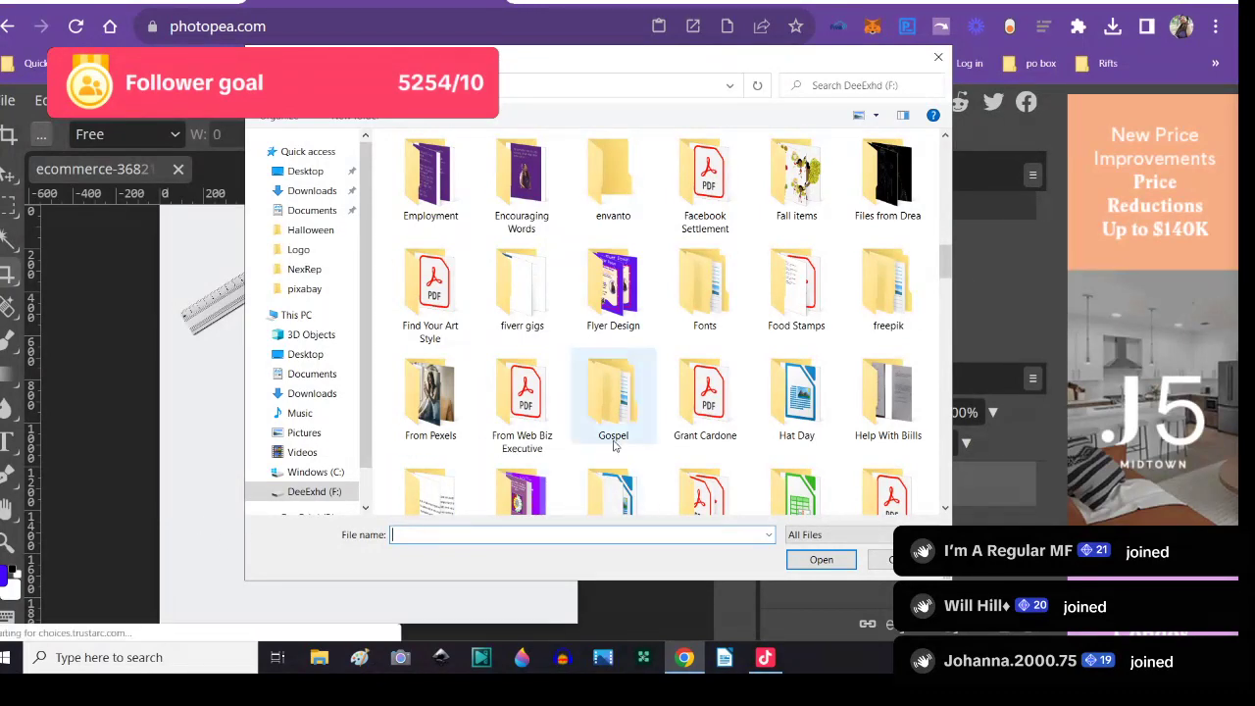
pyautogui.scroll(-2, 600, 431)
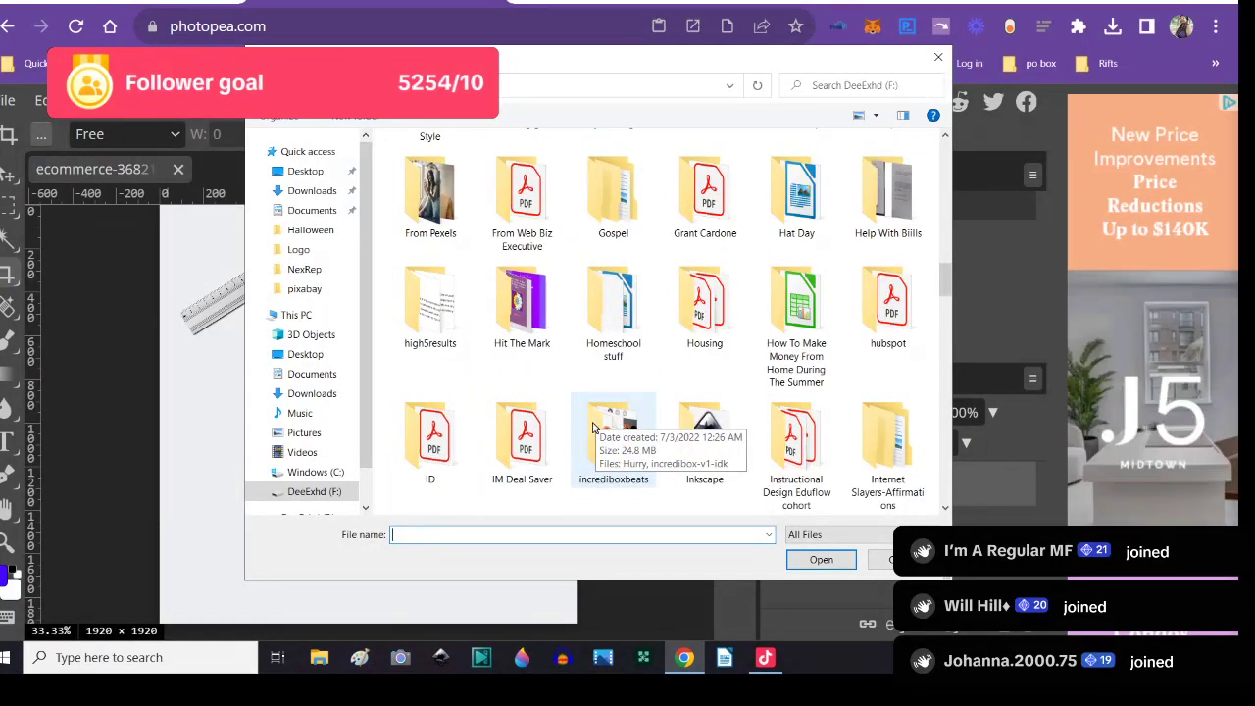
pyautogui.scroll(-2, 592, 426)
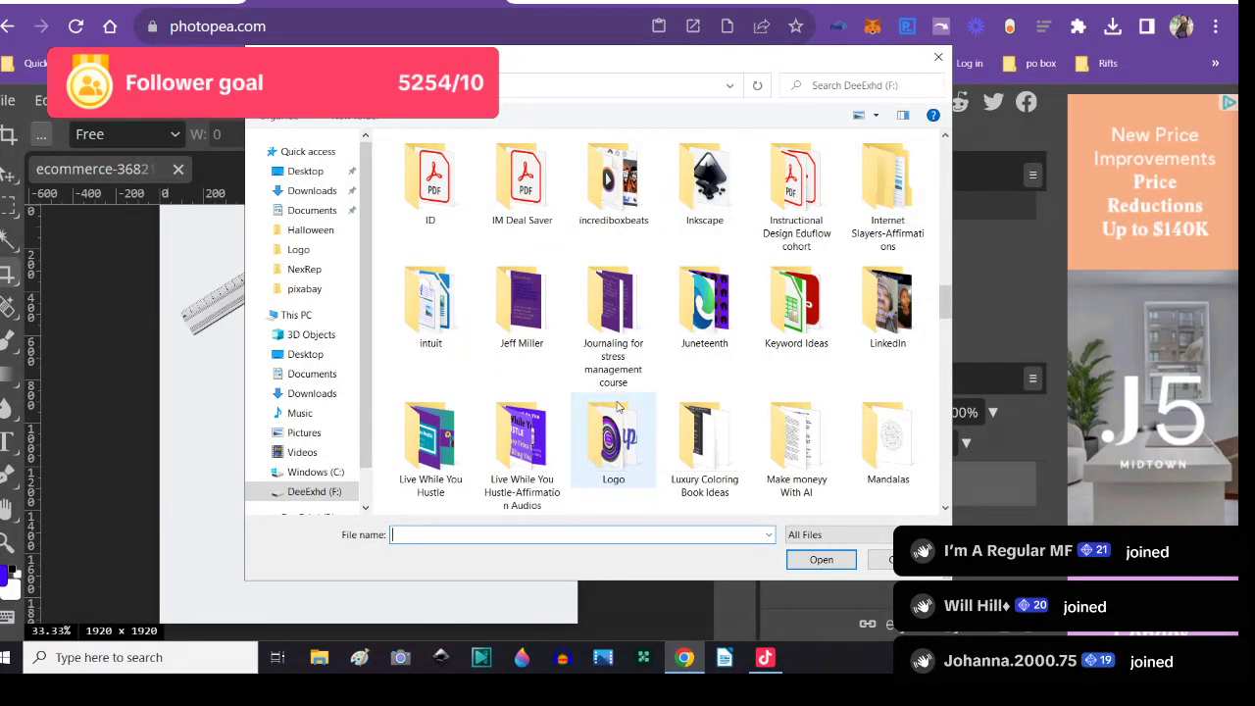
pyautogui.scroll(-2, 617, 407)
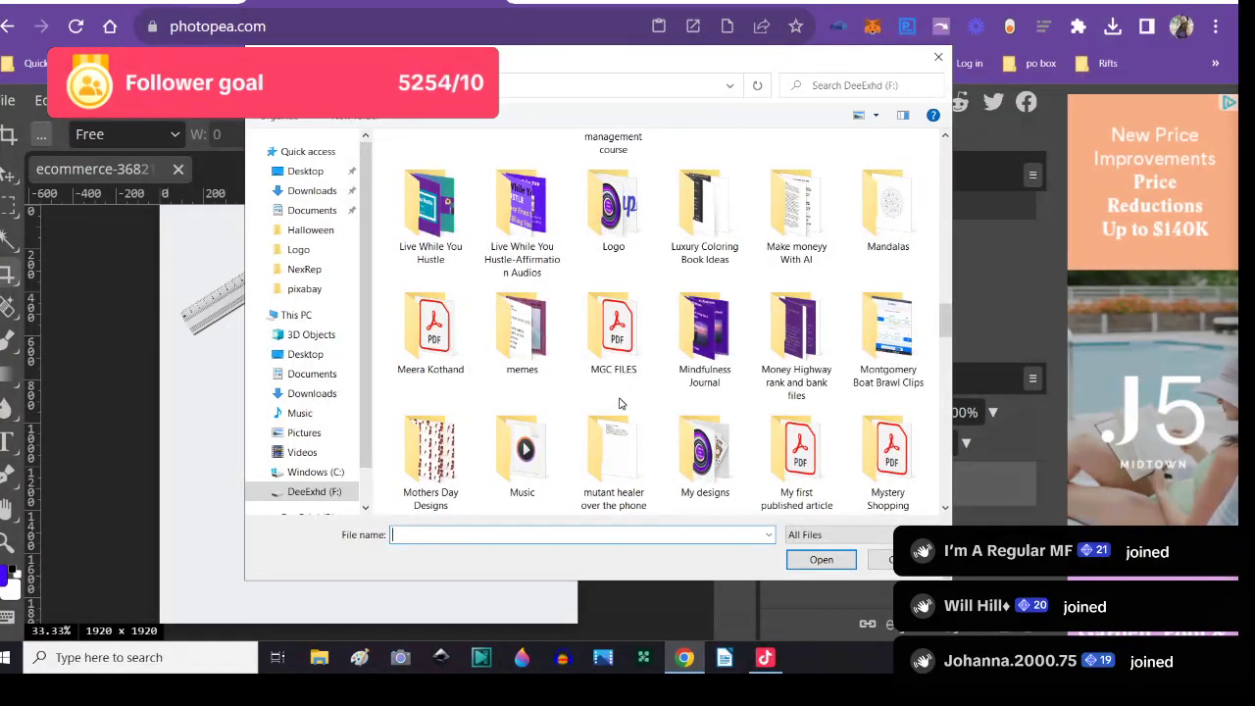
pyautogui.scroll(-2, 620, 401)
pyautogui.scroll(-2, 620, 399)
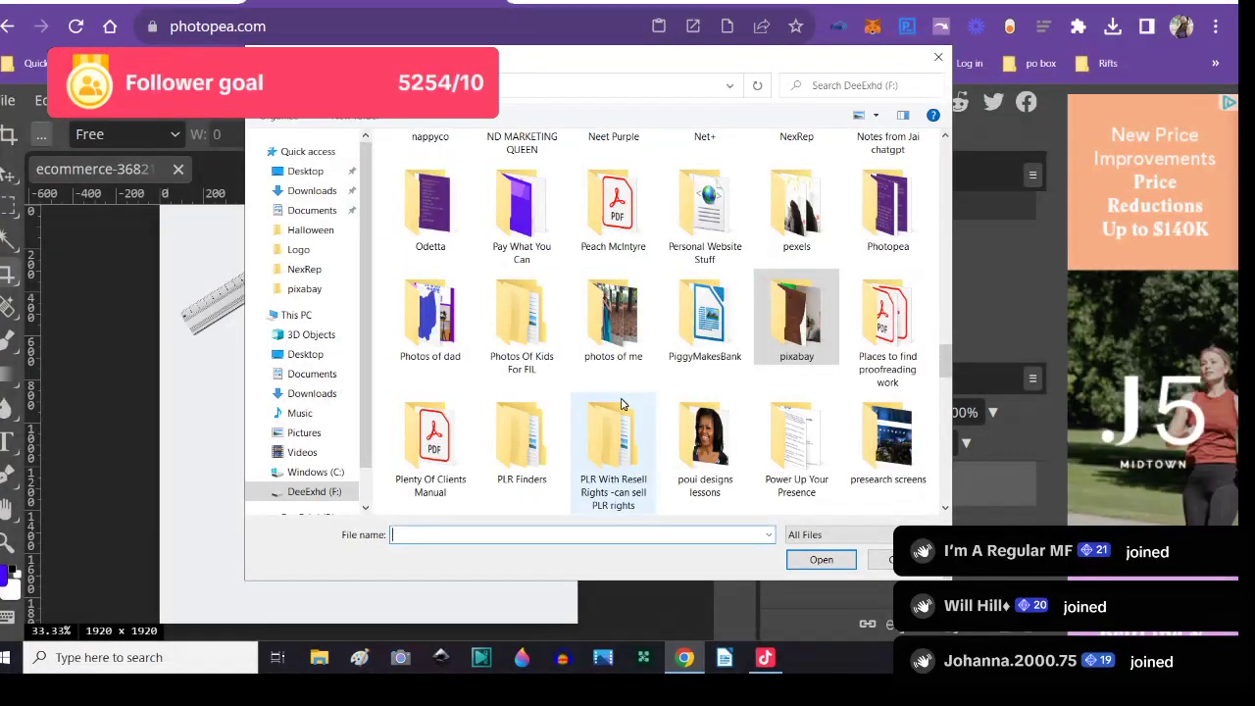
pyautogui.scroll(-2, 619, 405)
pyautogui.scroll(-2, 619, 405)
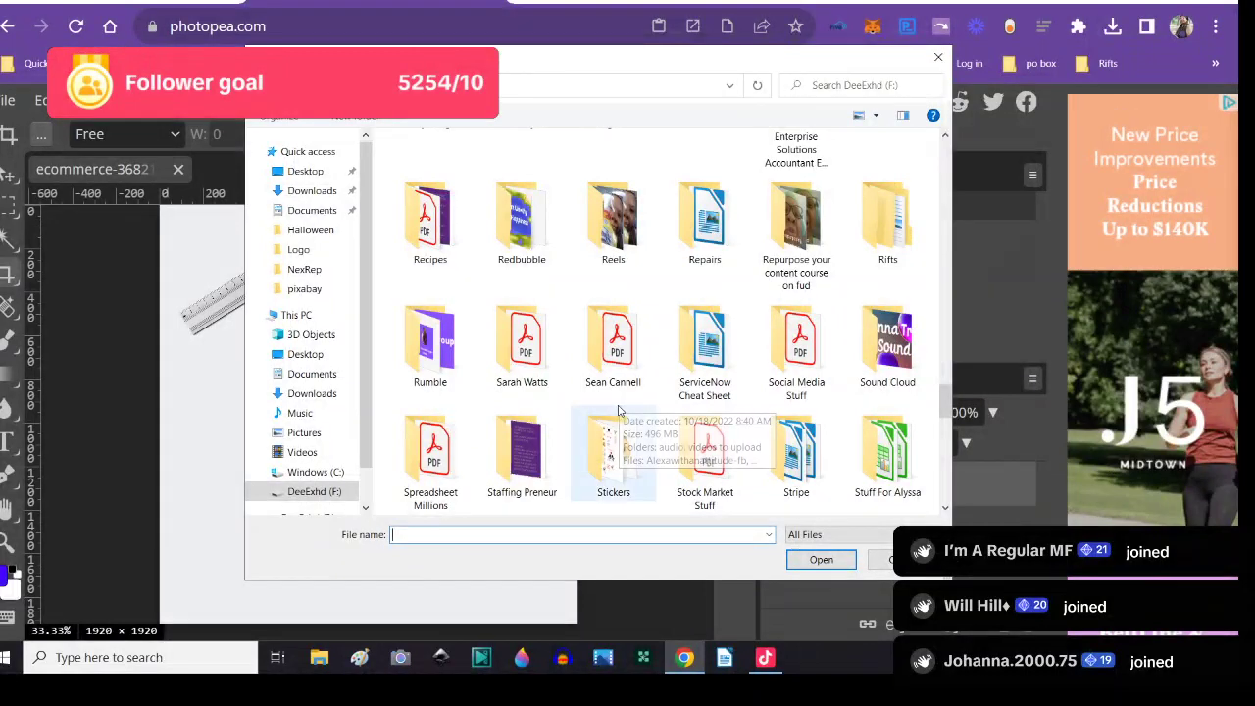
pyautogui.doubleClick(607, 453)
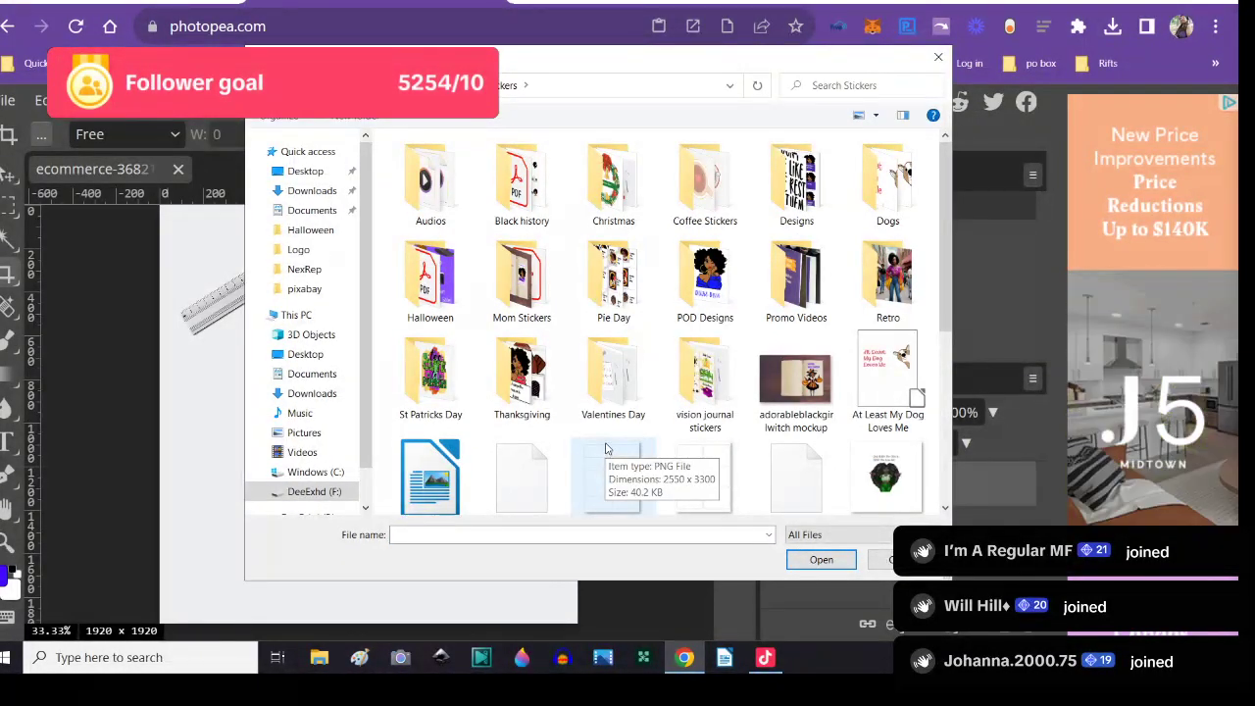
pyautogui.doubleClick(431, 278)
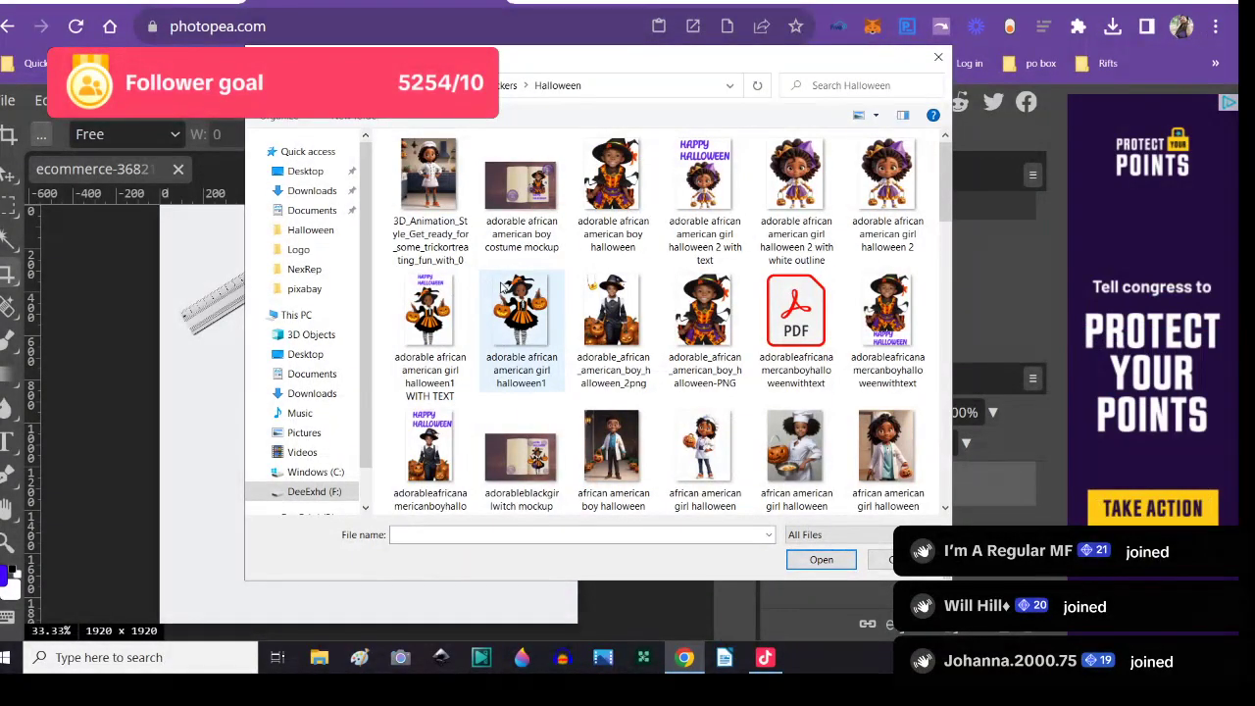
# - Place the sticker image cuteblackboyhalloweenbandwoutlinewithtext from the Halloween folder onto the notepad mockup
pyautogui.scroll(-5, 502, 286)
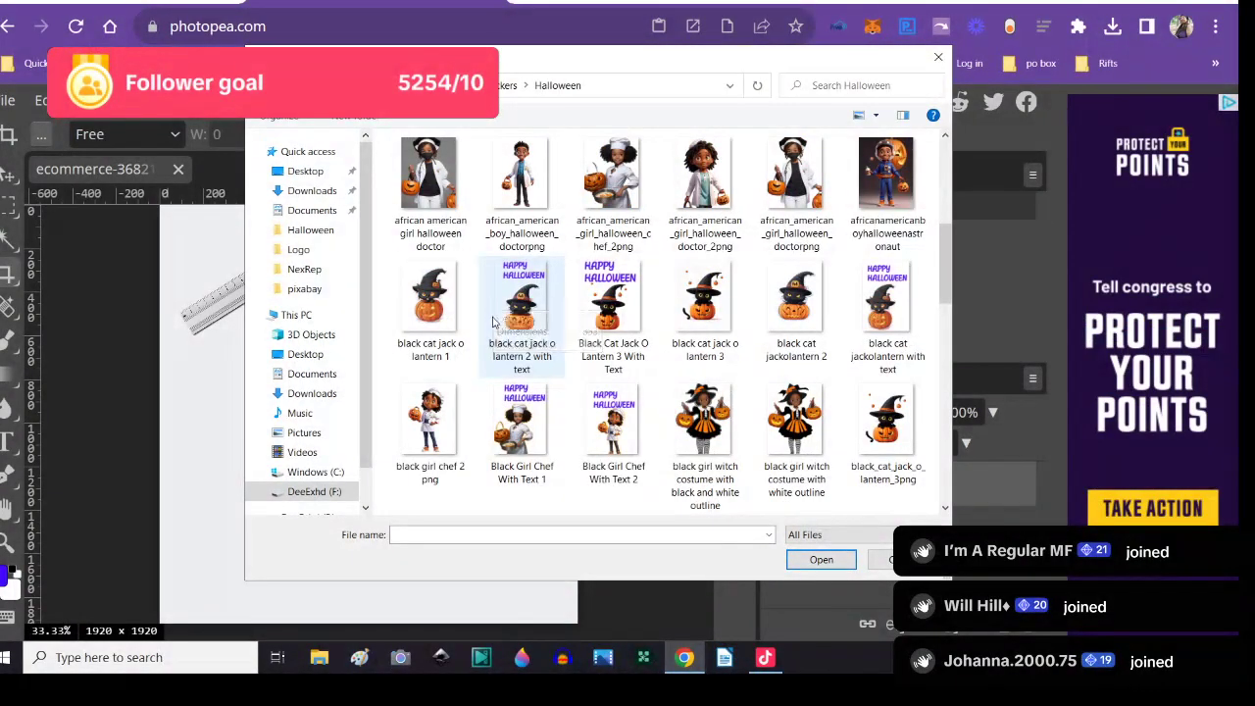
pyautogui.scroll(-1, 493, 329)
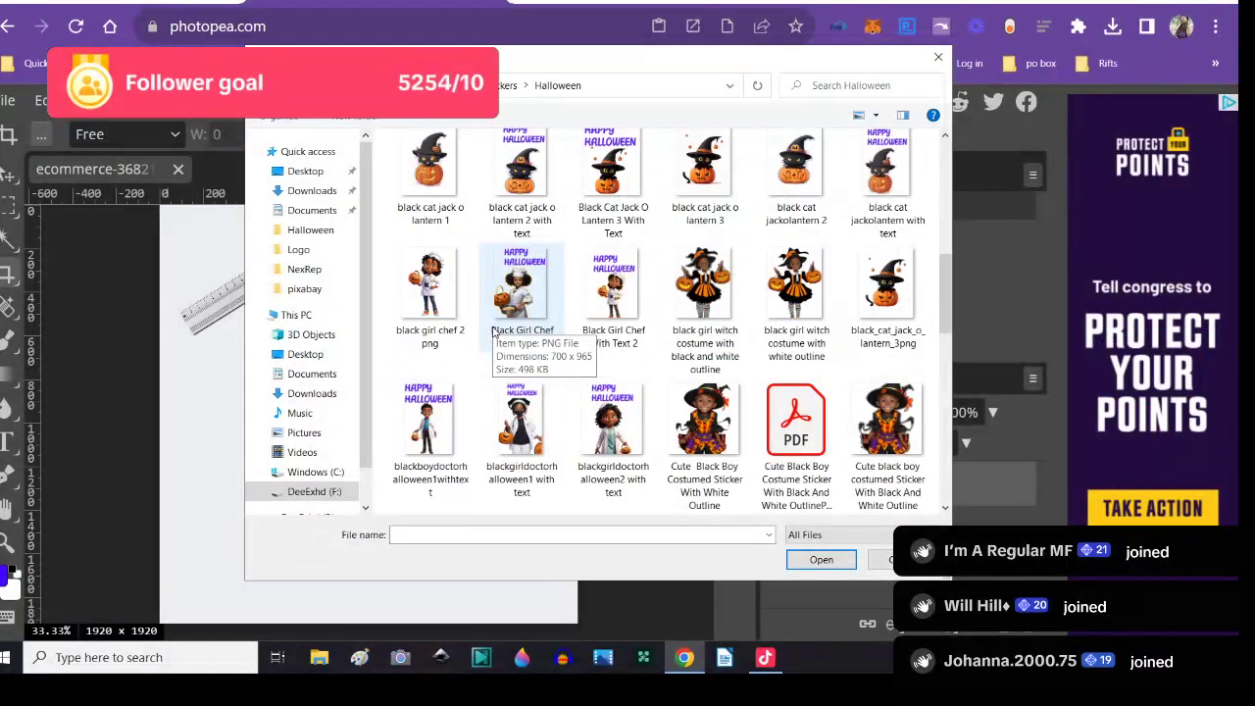
pyautogui.scroll(-1, 495, 338)
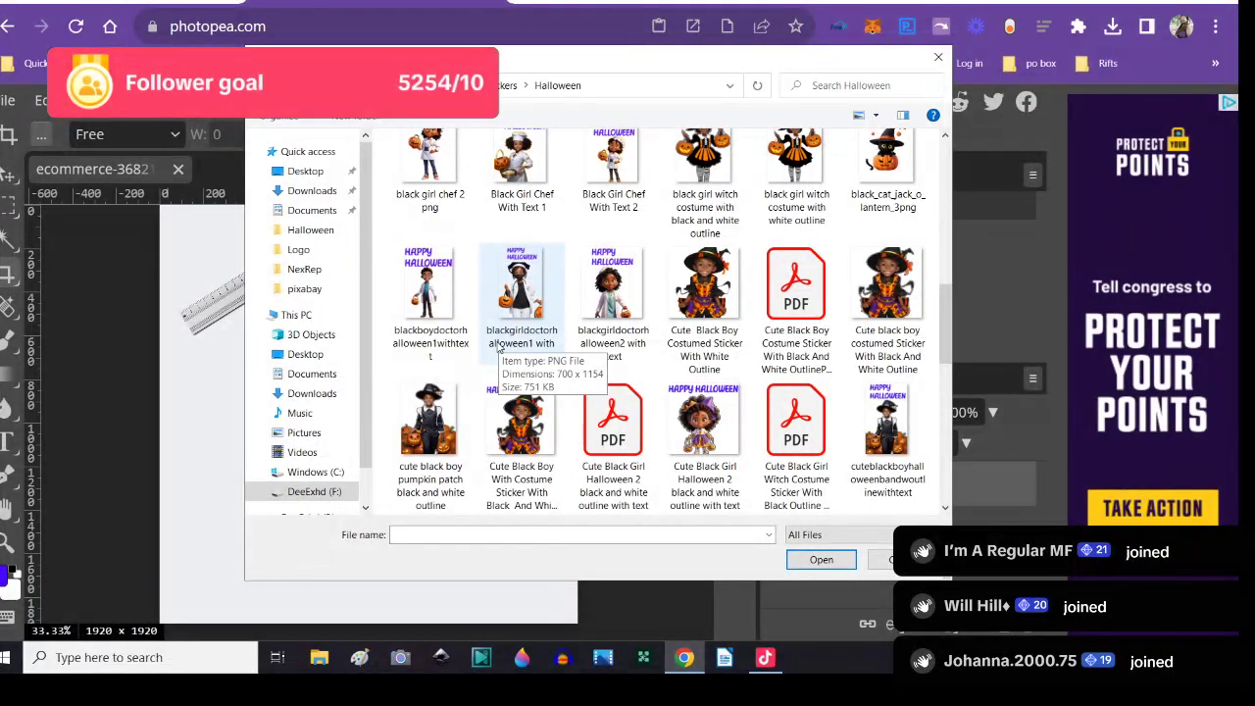
pyautogui.click(872, 451)
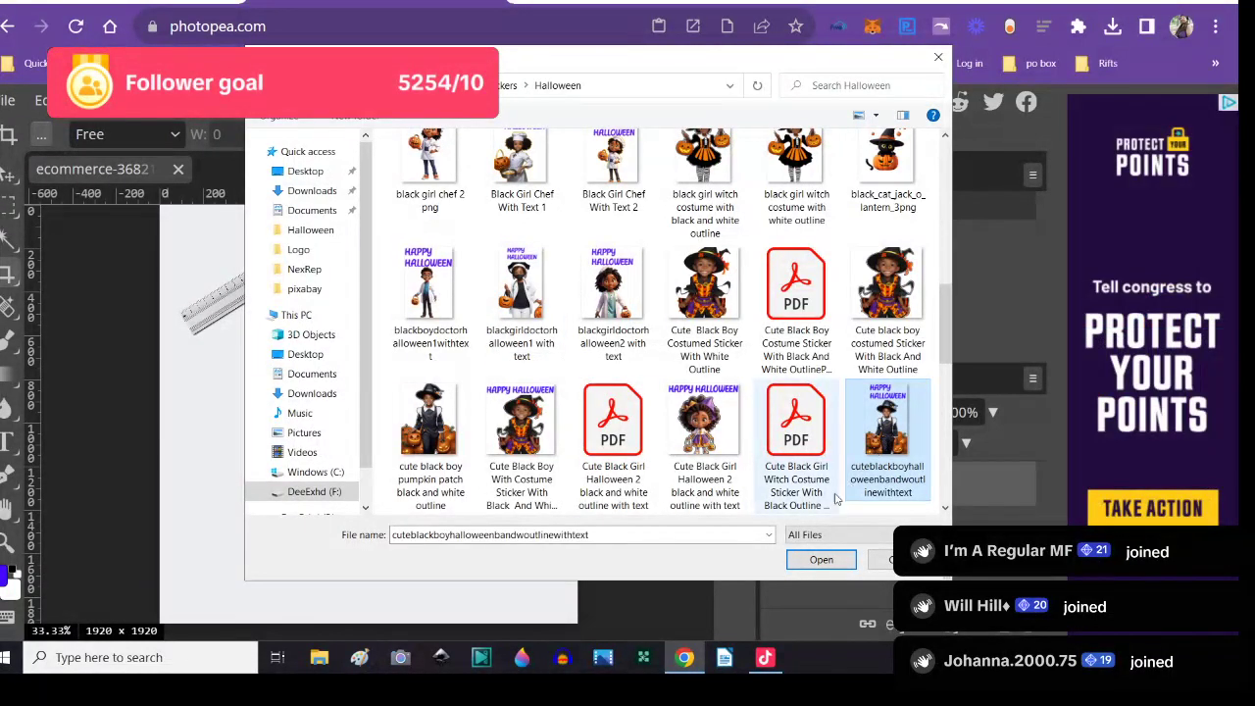
pyautogui.click(820, 558)
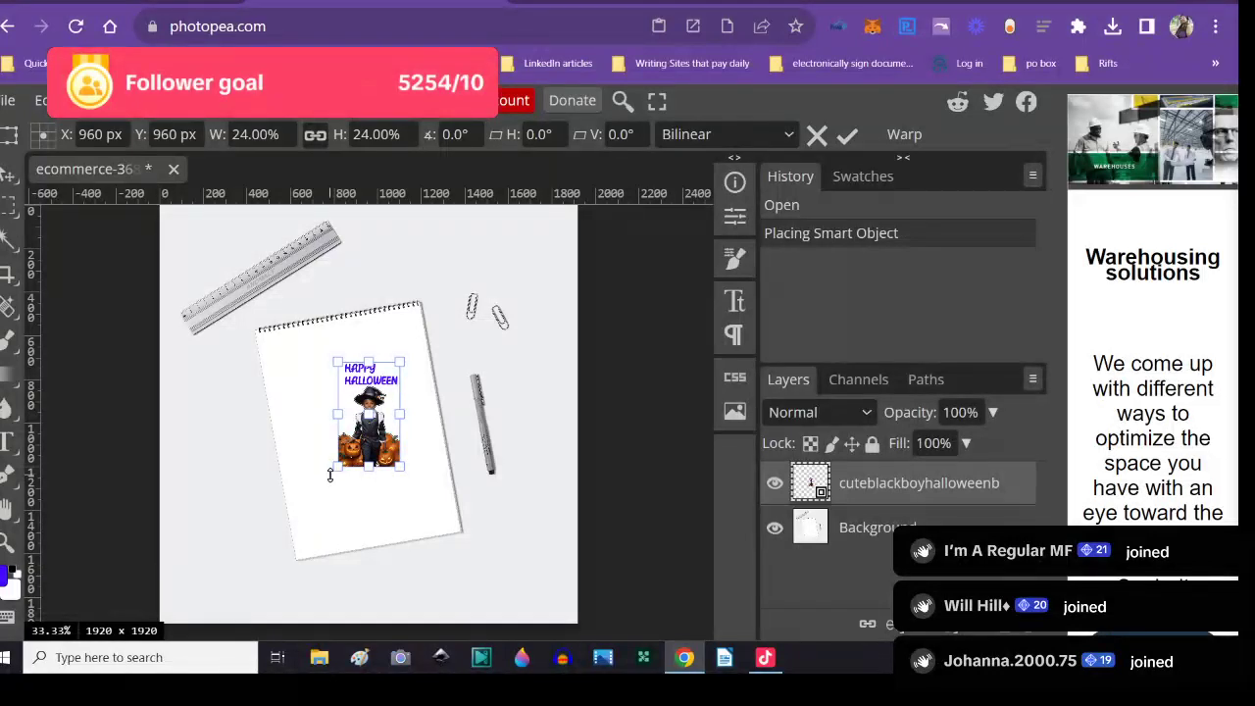
# - Scale the placed sticker to about 42.72%, rotate it about -11.3° to match the tilted notepad, and centre it on the page
pyautogui.moveTo(334, 474); pyautogui.dragTo(301, 528)
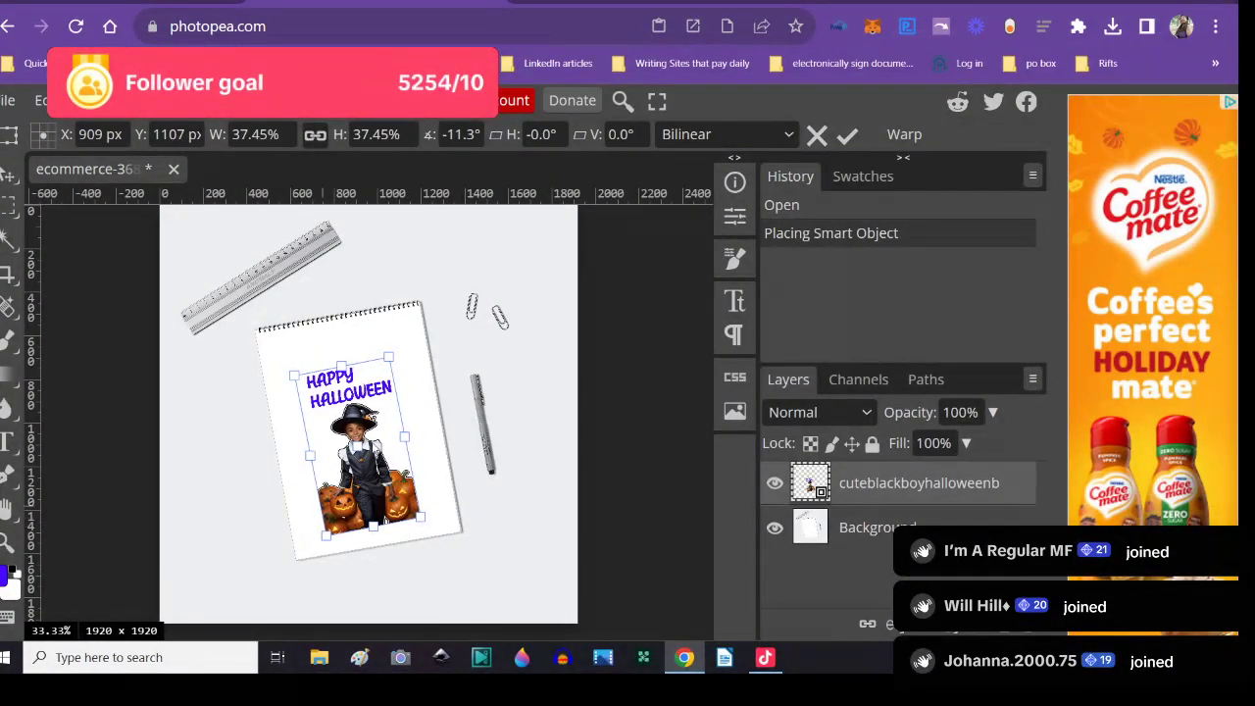
pyautogui.moveTo(390, 355); pyautogui.dragTo(416, 339)
pyautogui.moveTo(370, 425)
pyautogui.mouseDown()
pyautogui.moveTo(358, 422)
pyautogui.moveTo(374, 421)
pyautogui.mouseUp()
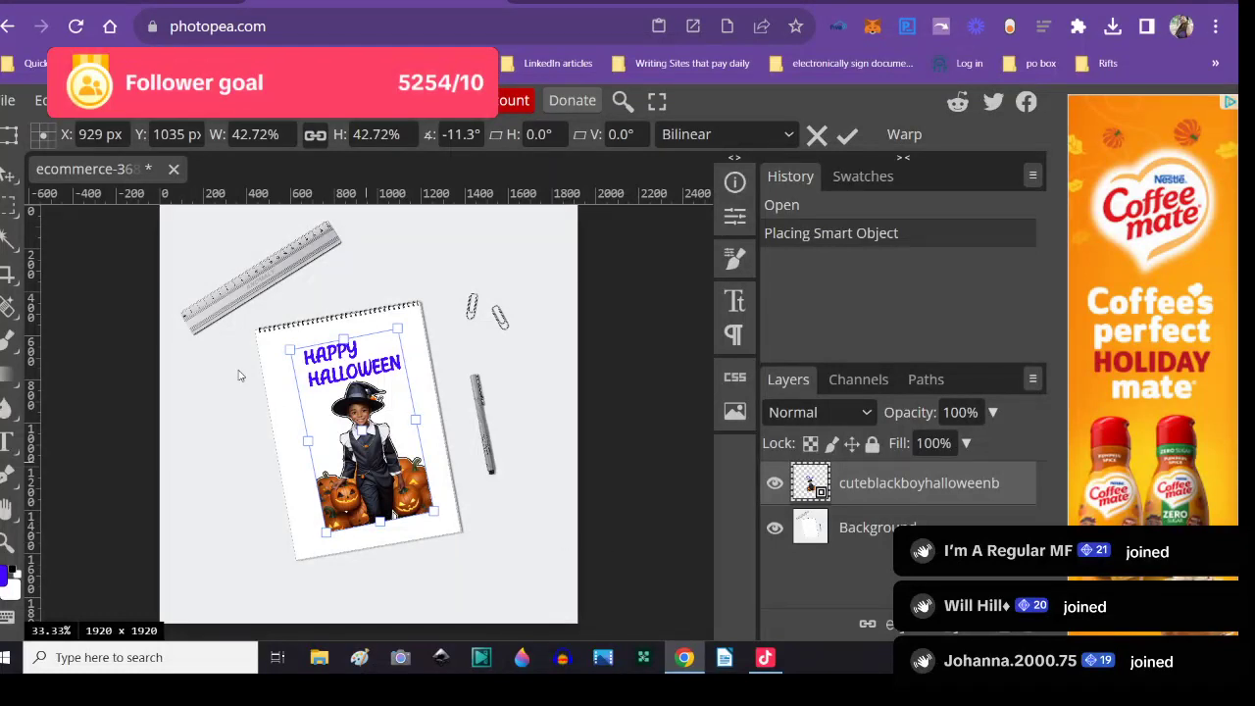
pyautogui.click(6, 102)
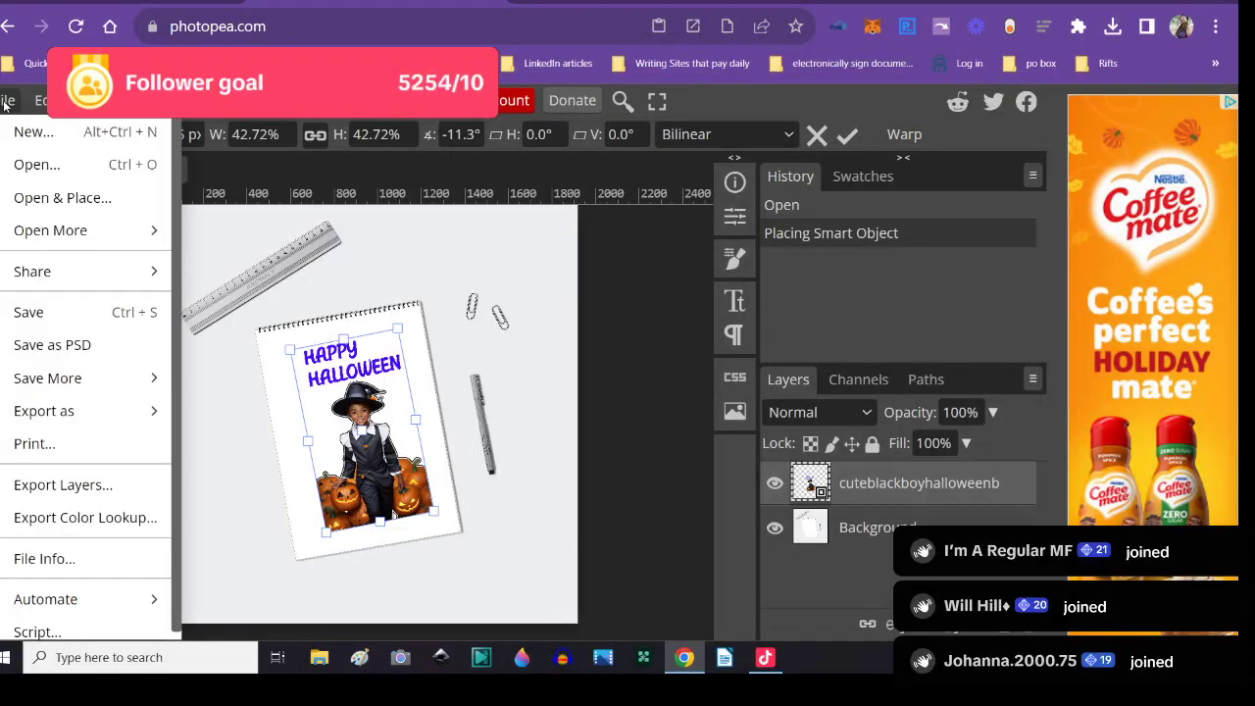
pyautogui.click(32, 199)
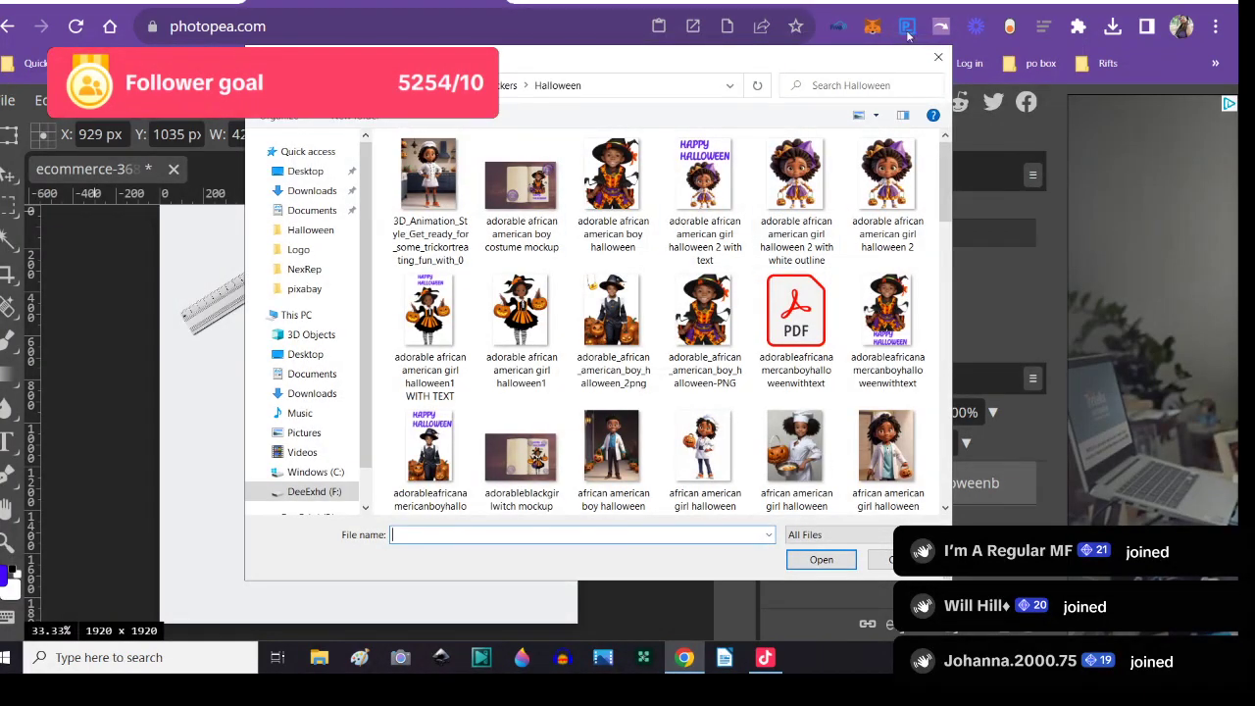
pyautogui.click(938, 57)
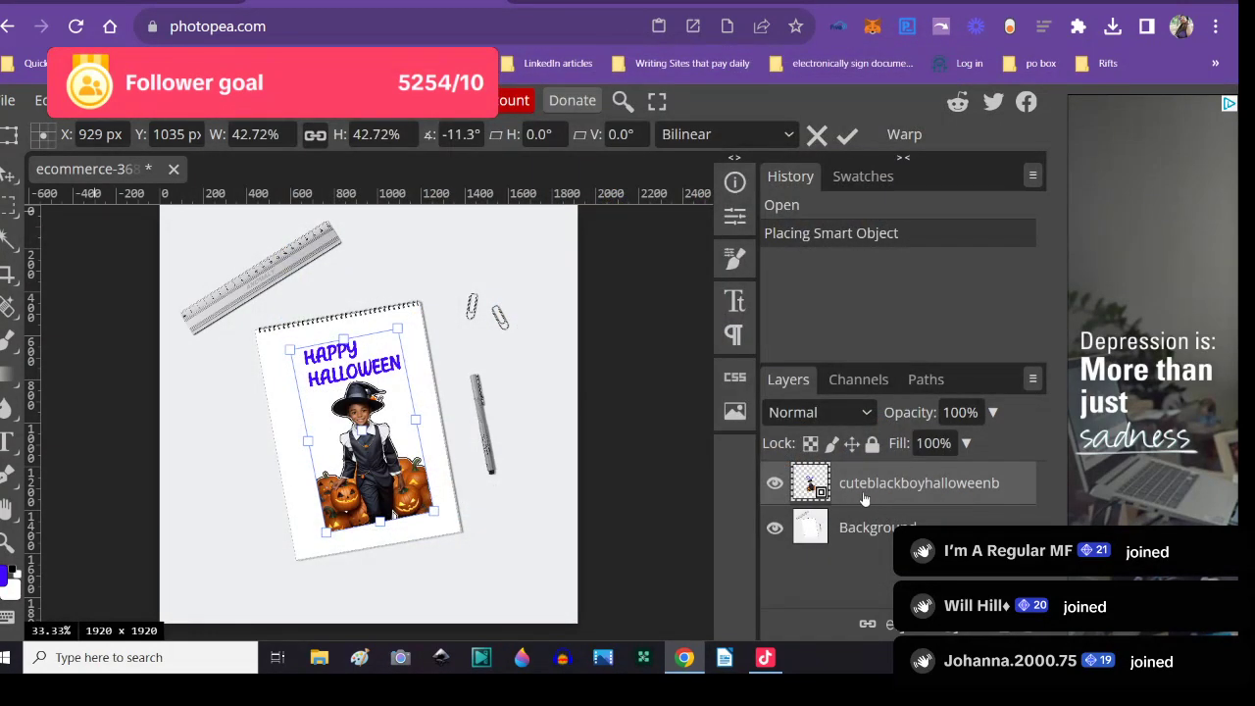
# - Add a new empty layer above the sticker, applying the sticker's transform, and select the new layer
pyautogui.click(152, 100)
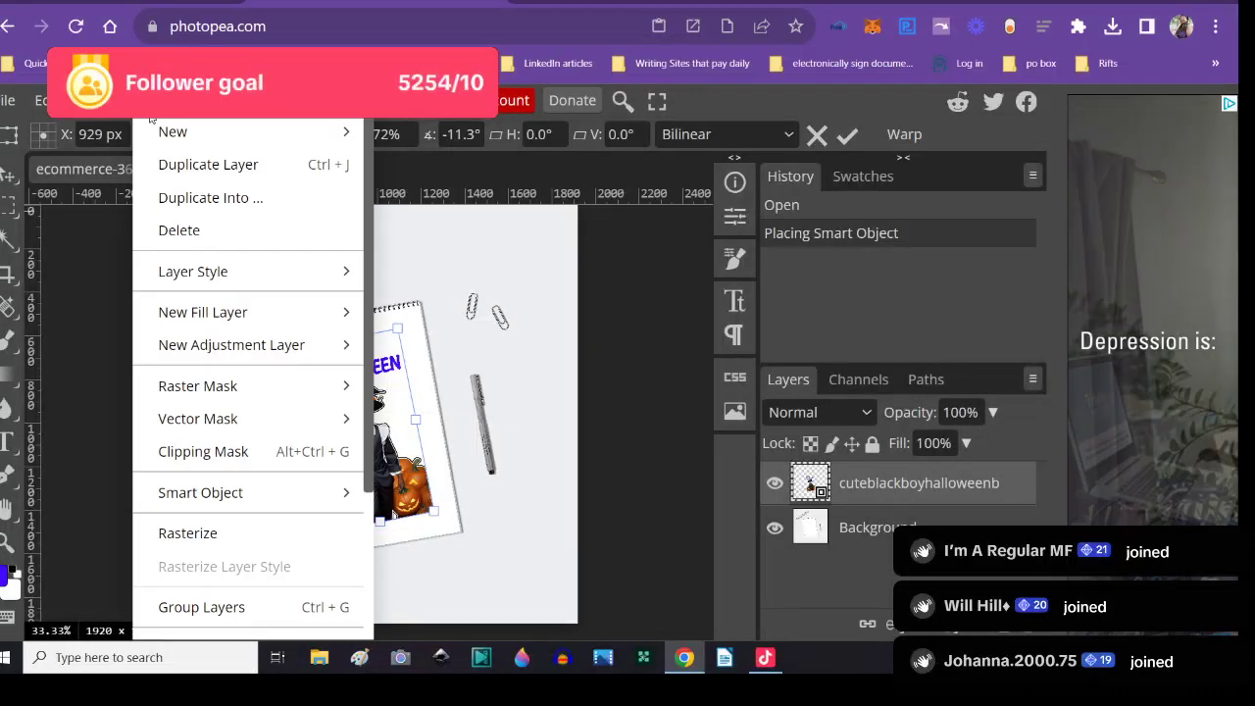
pyautogui.moveTo(157, 131)
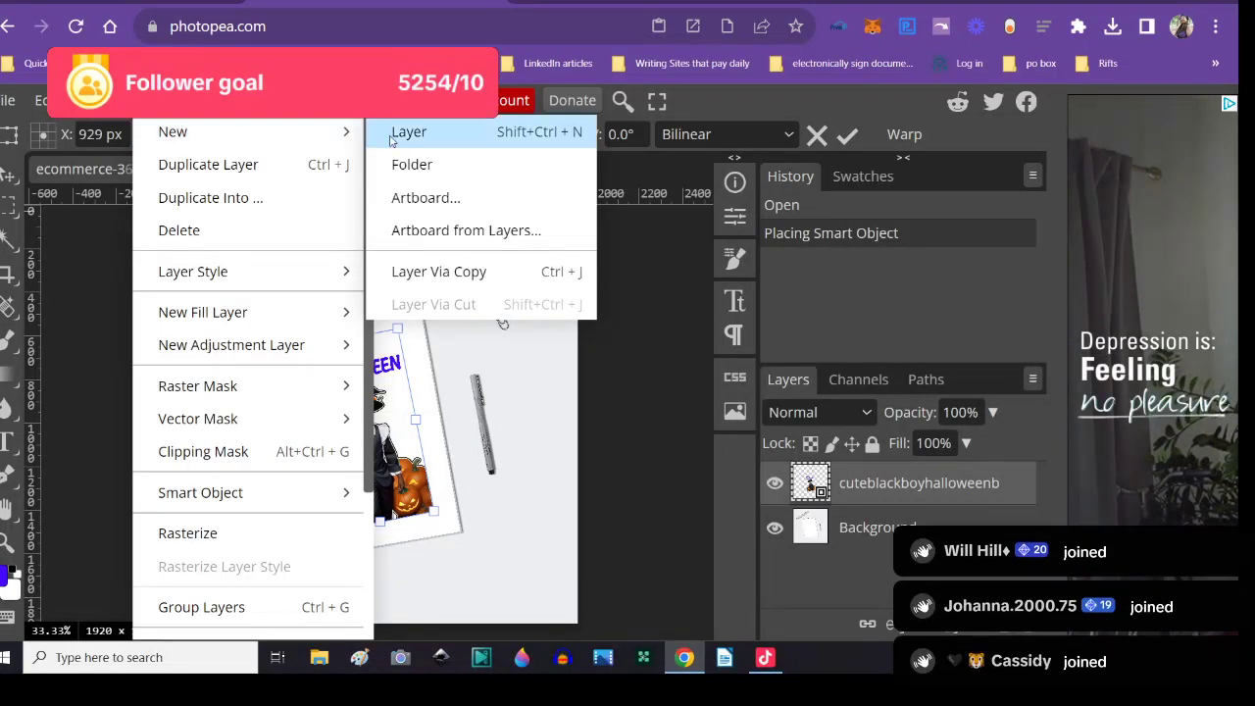
pyautogui.hotkey('ctrl', 'shift', 'n')
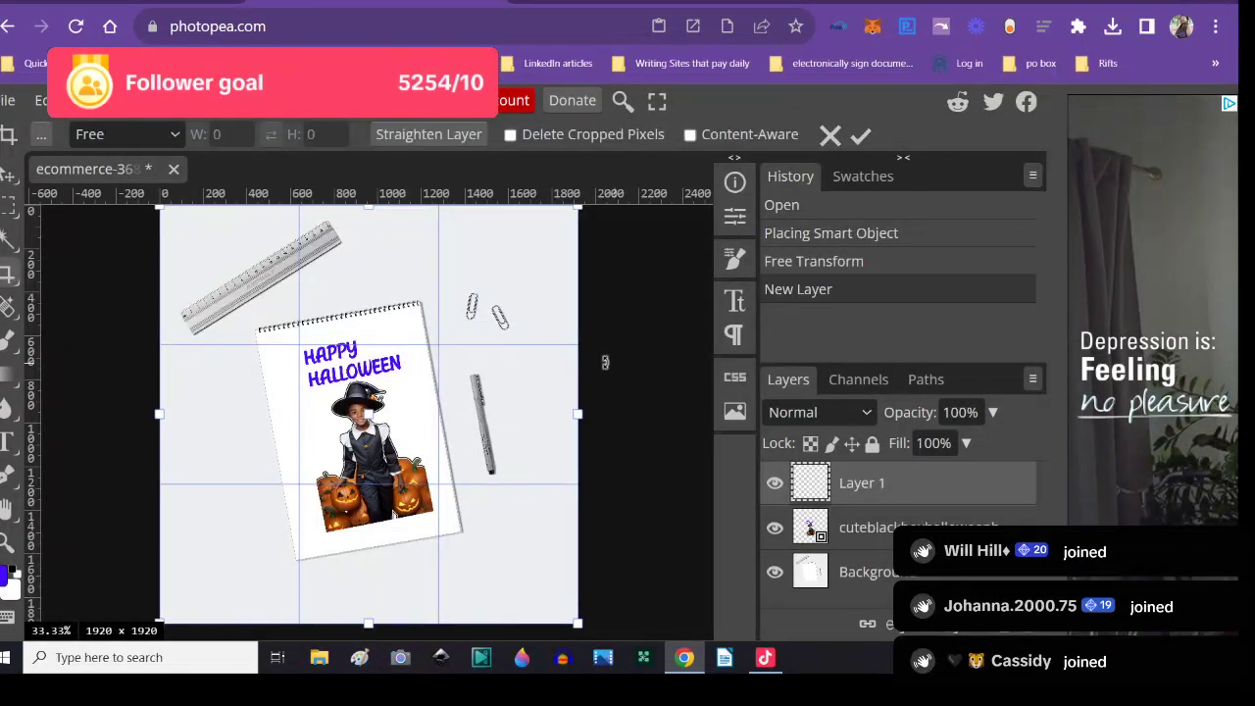
pyautogui.click(821, 490)
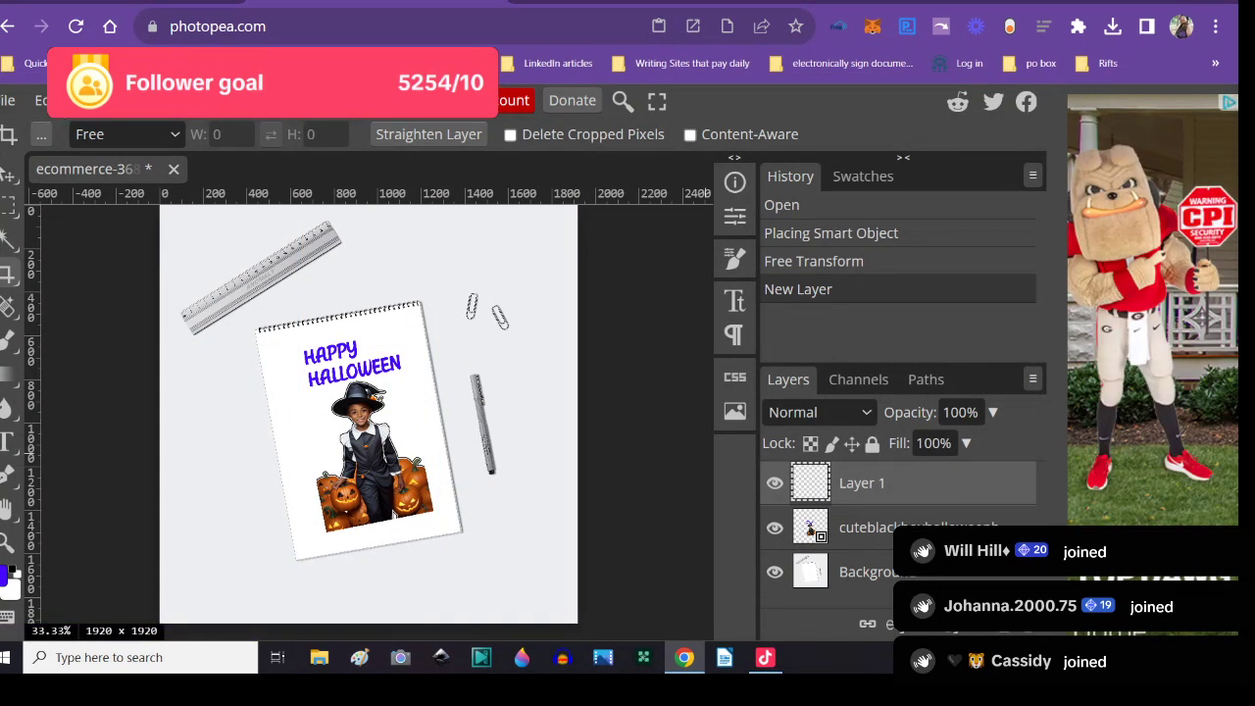
# - Start placing another image and choose the first round purple logo file from the Logo folder on the F: drive
pyautogui.click(8, 100)
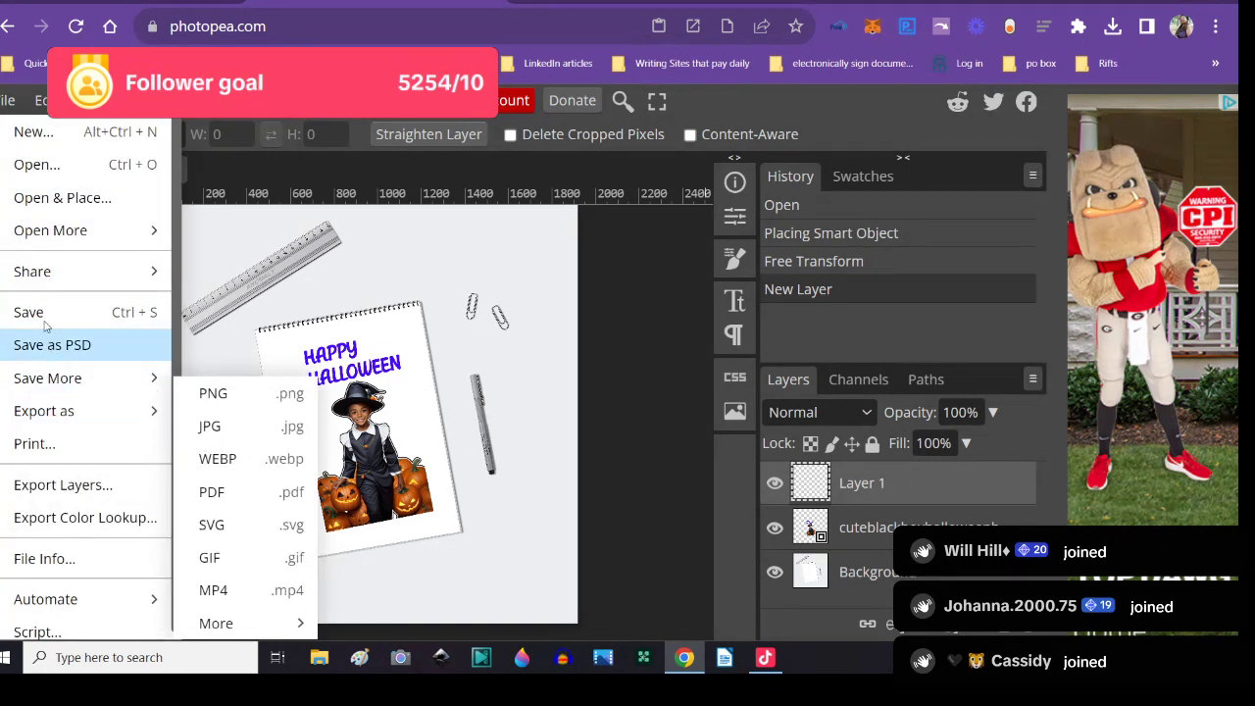
pyautogui.click(27, 197)
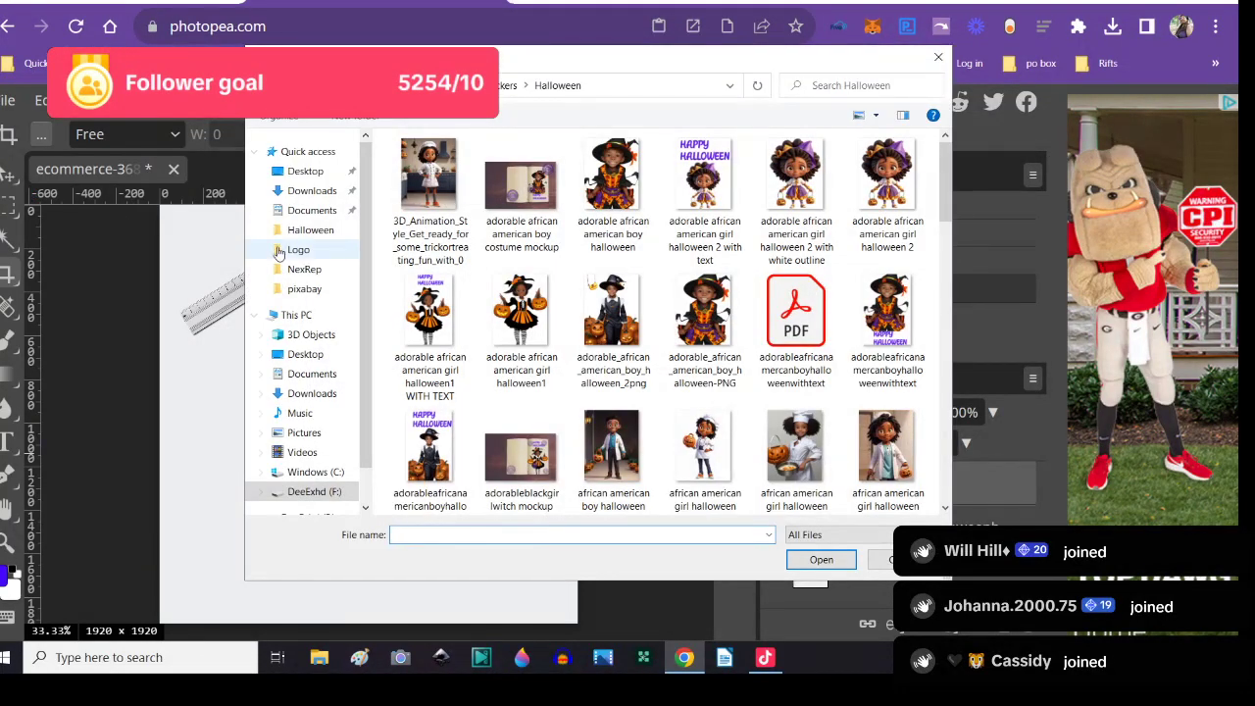
pyautogui.click(314, 491)
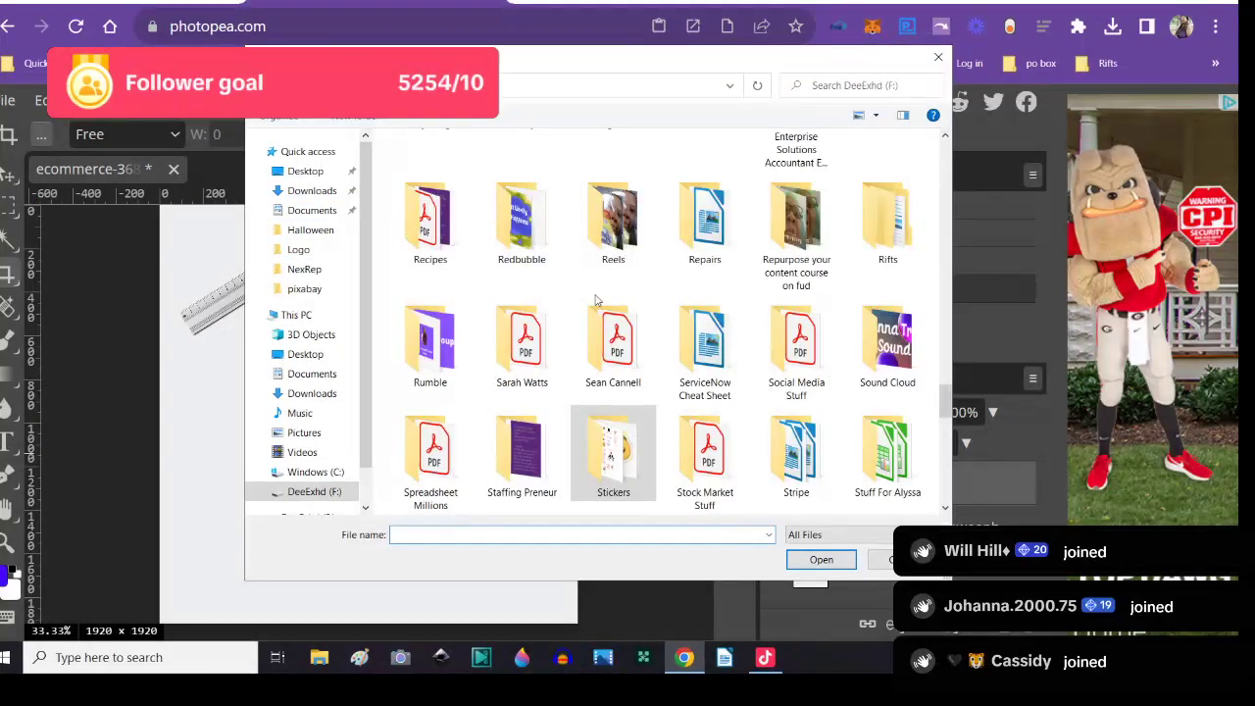
pyautogui.scroll(3, 620, 315)
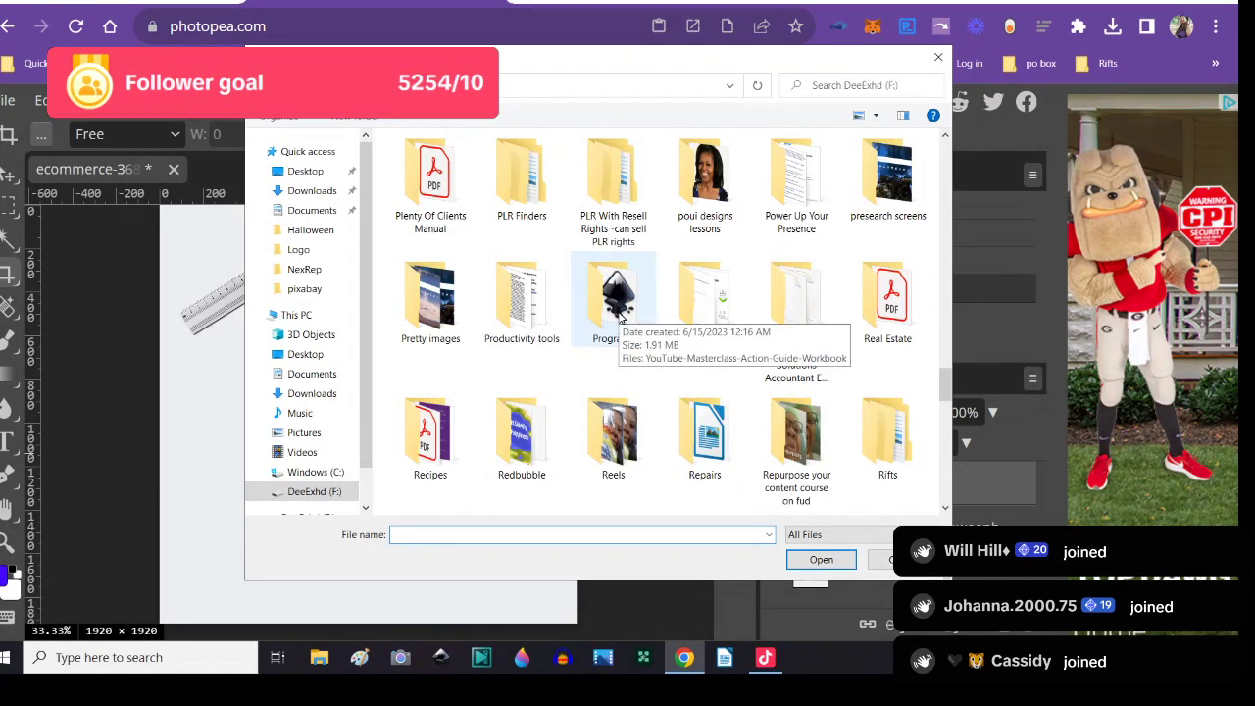
pyautogui.scroll(2, 619, 315)
pyautogui.scroll(4, 620, 315)
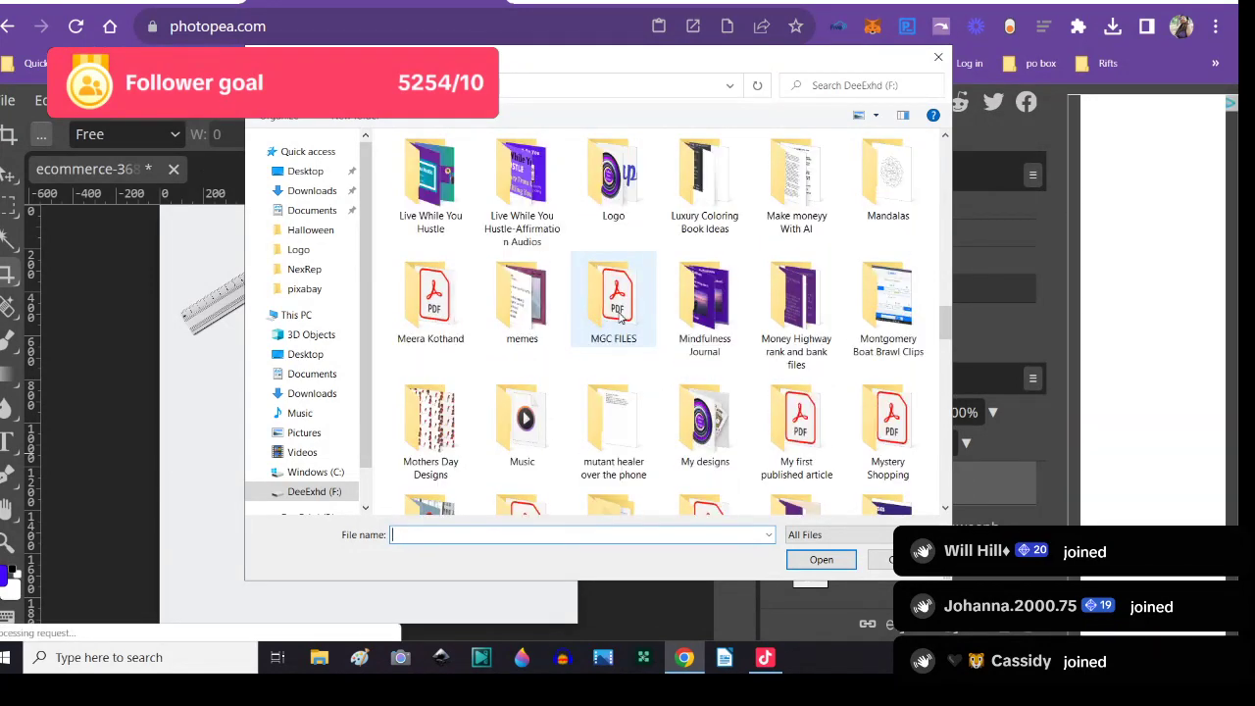
pyautogui.doubleClick(607, 179)
pyautogui.click(421, 176)
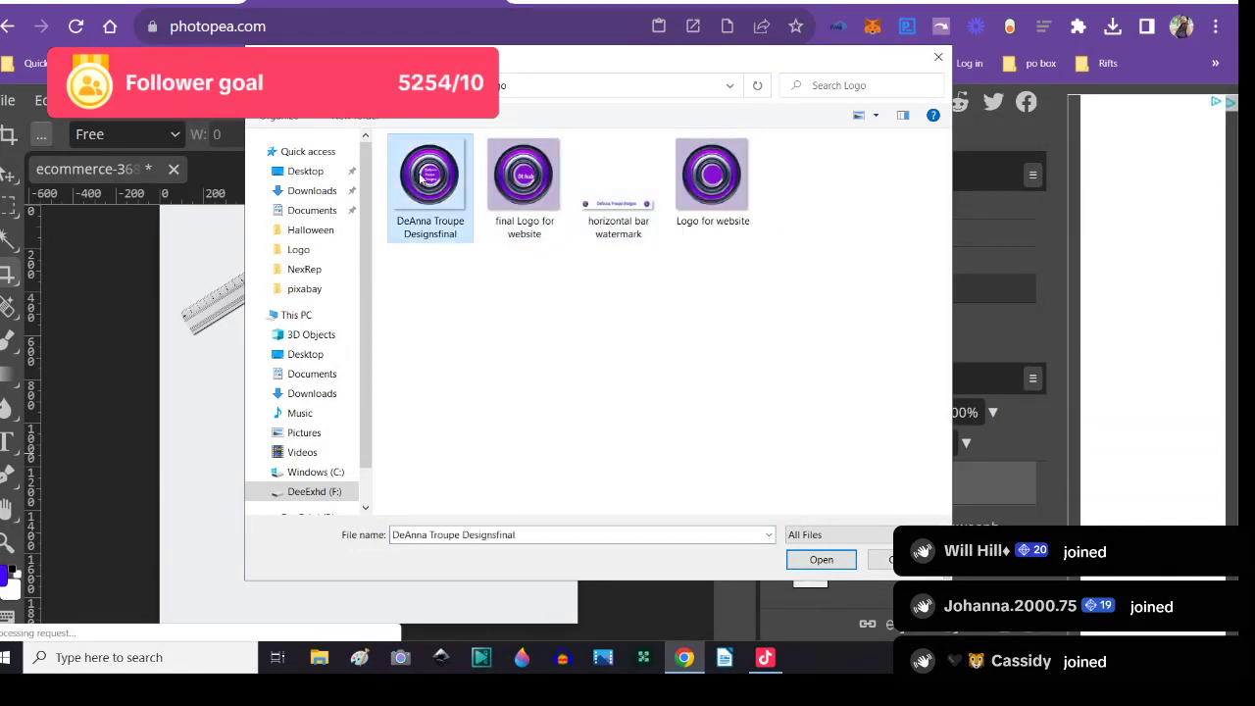
# - Place the selected round purple logo image, scale it to 37.5%, and move it to the canvas's lower-left corner
pyautogui.click(794, 561)
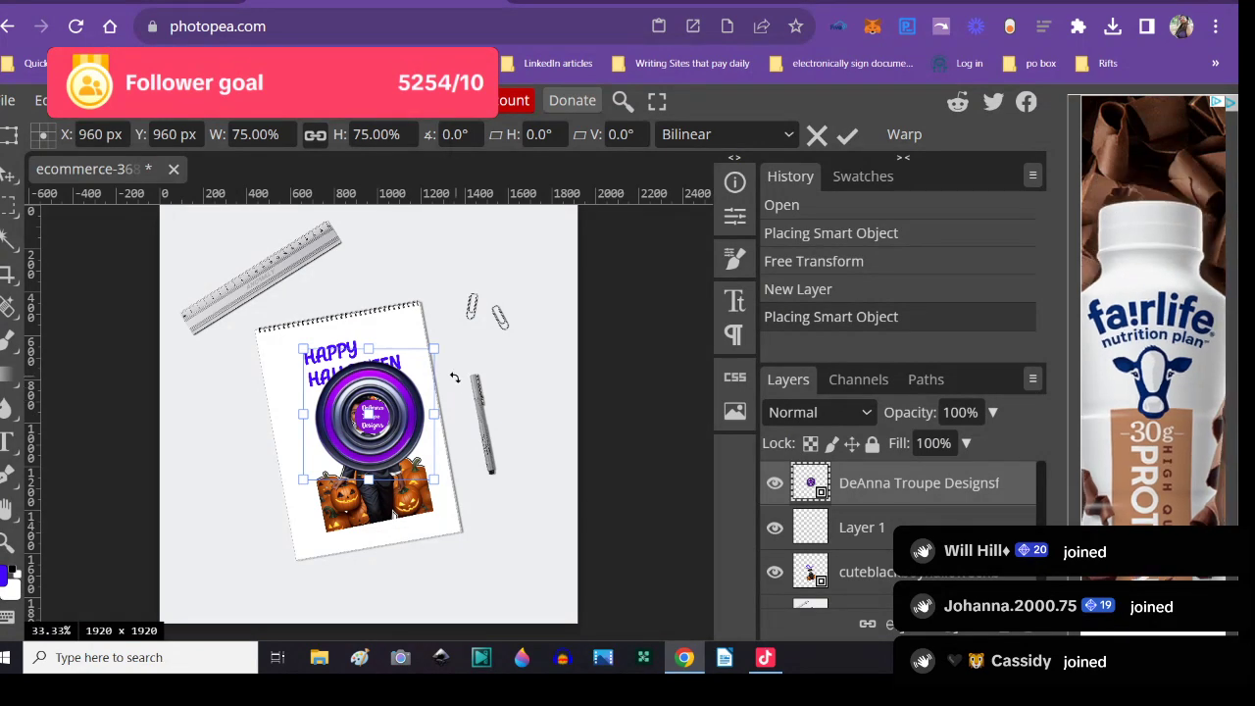
pyautogui.moveTo(432, 348); pyautogui.dragTo(368, 415)
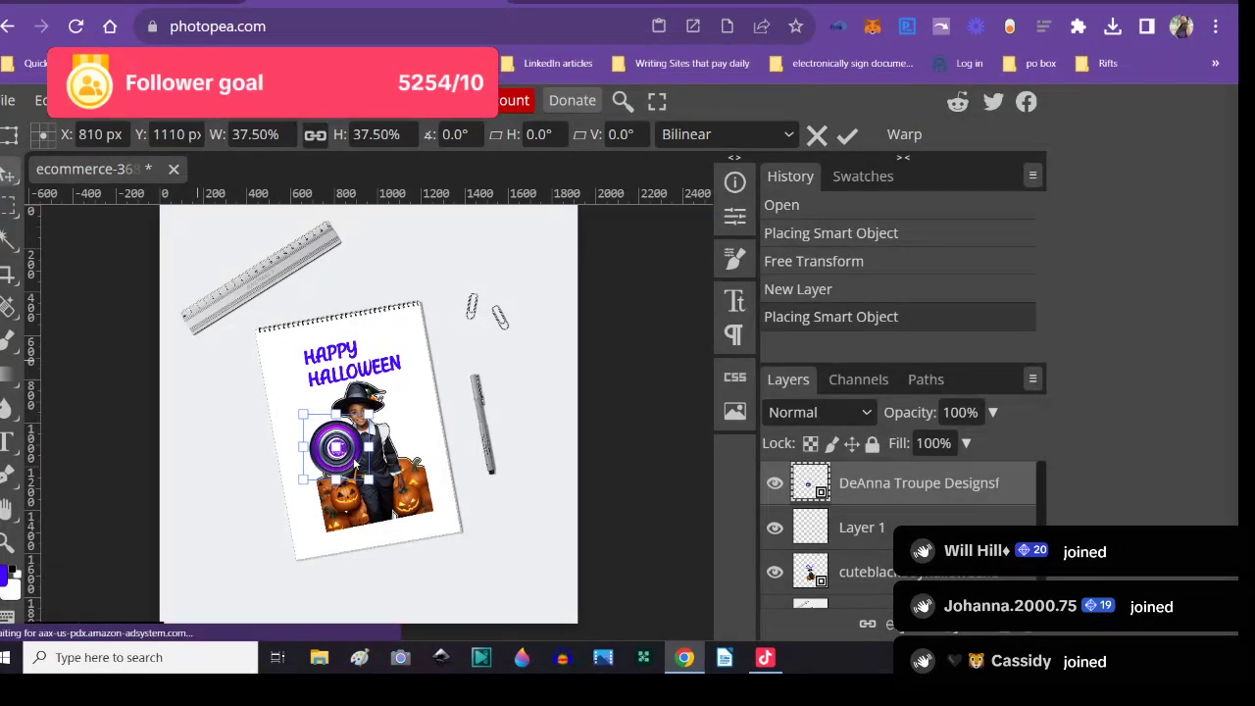
pyautogui.press('Return')
pyautogui.moveTo(342, 449); pyautogui.dragTo(211, 553)
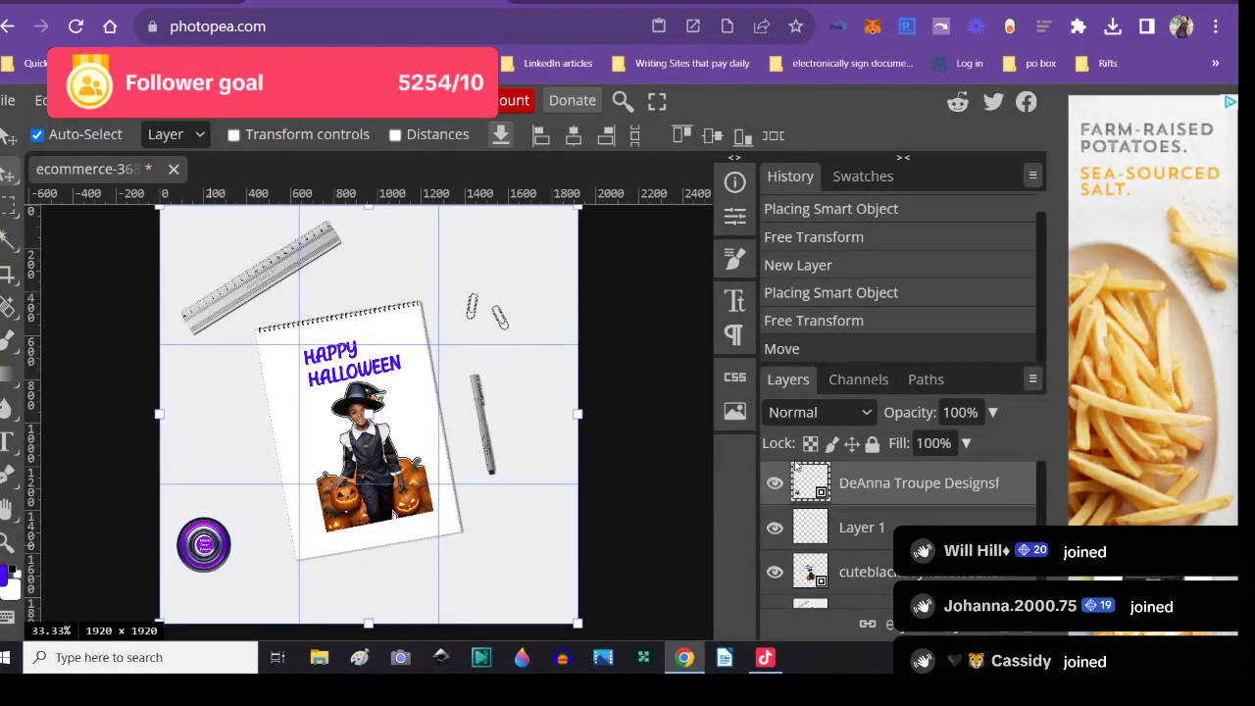
# - Reduce the placed logo layer's opacity to 46%
pyautogui.click(967, 443)
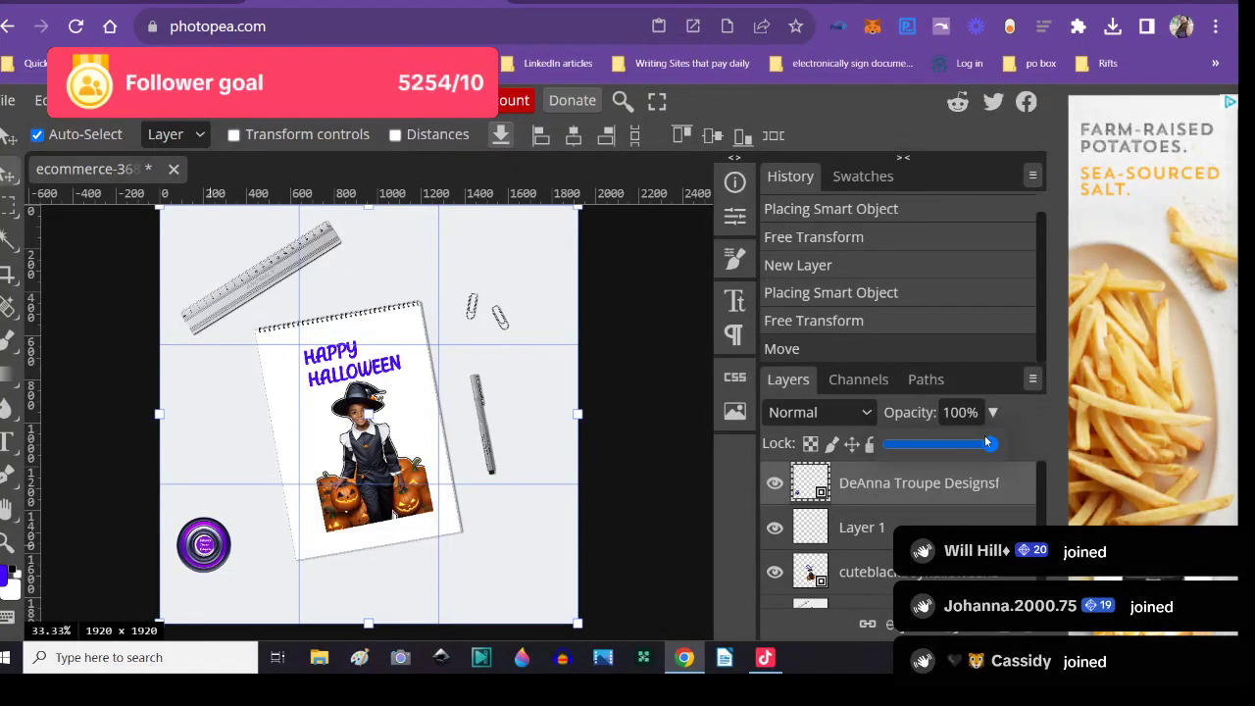
pyautogui.moveTo(988, 445); pyautogui.dragTo(941, 444)
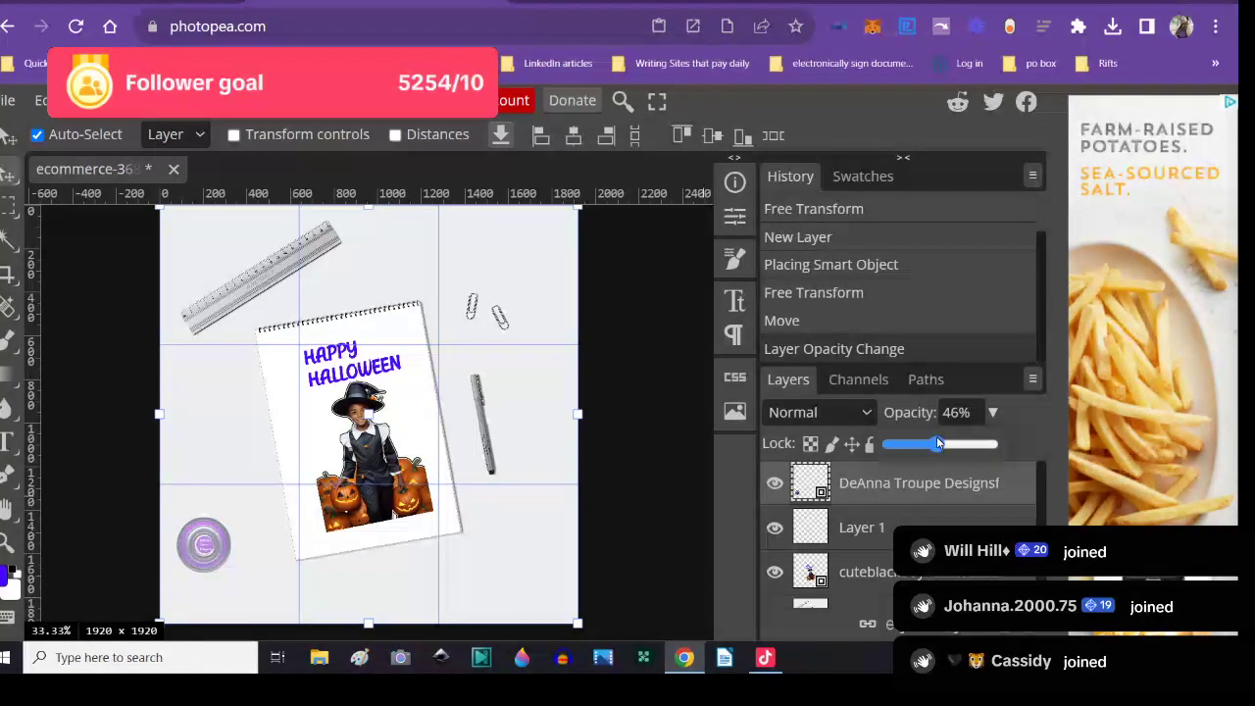
pyautogui.click(684, 561)
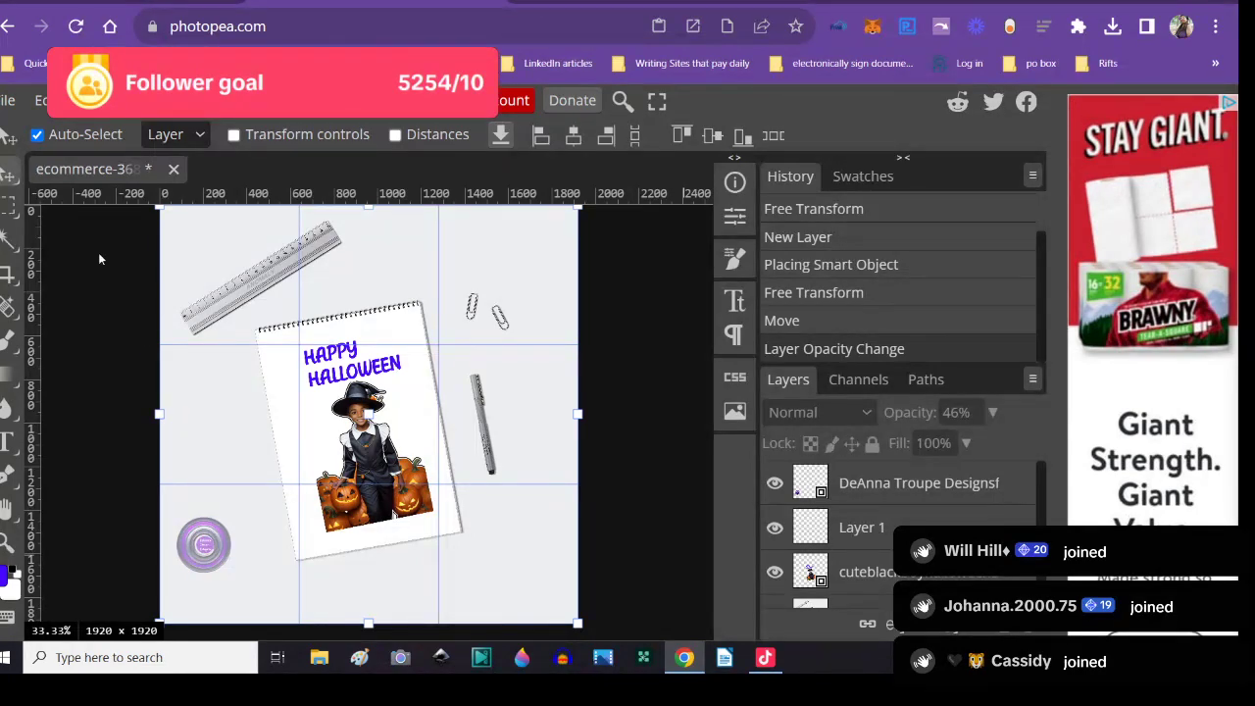
pyautogui.click(39, 101)
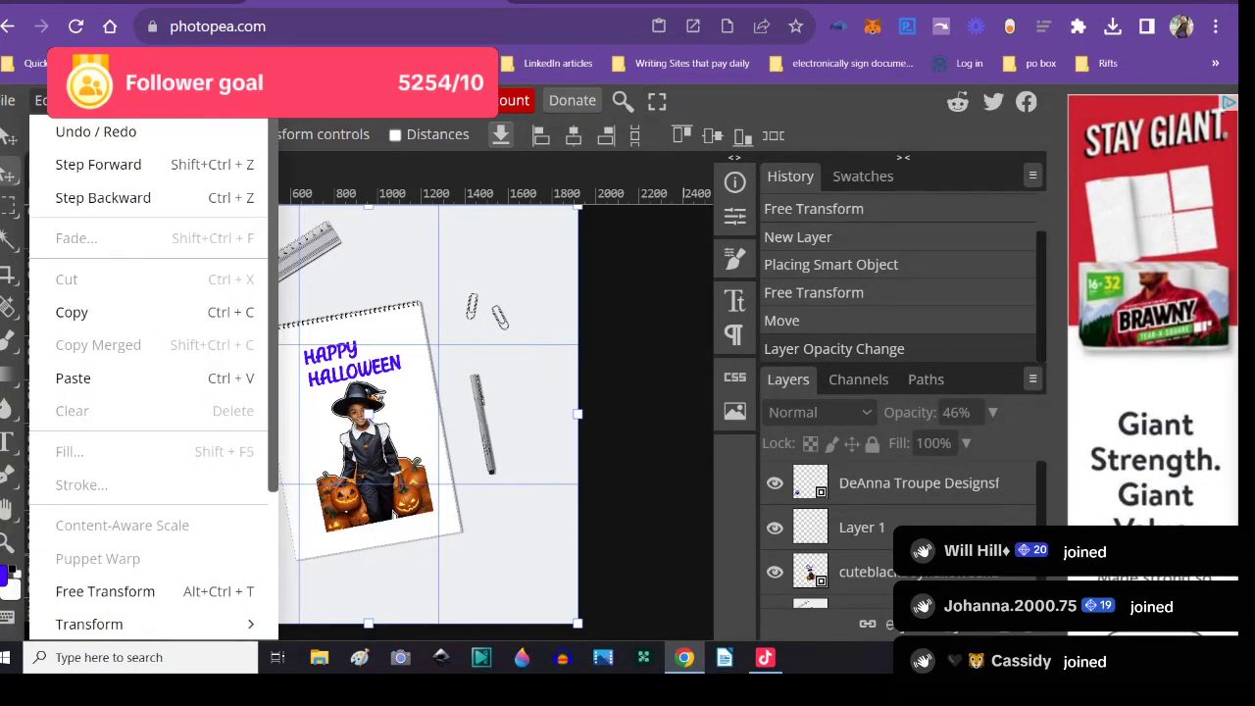
pyautogui.moveTo(155, 100)
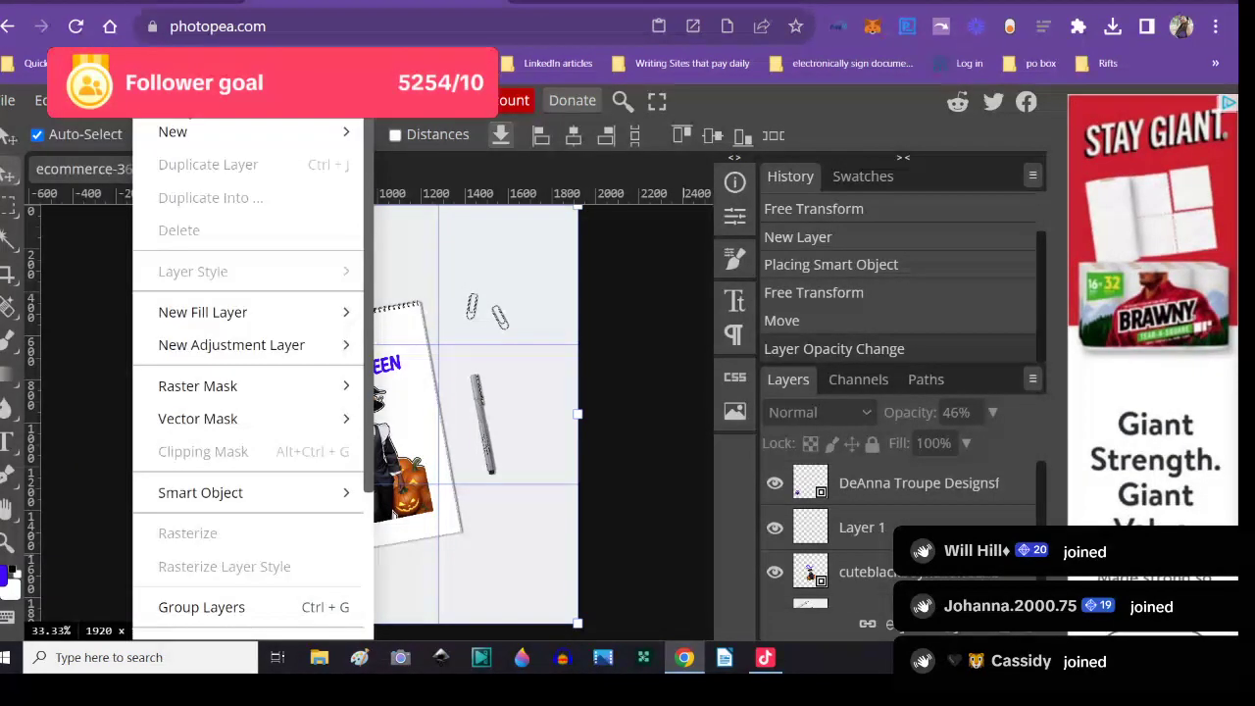
pyautogui.click(706, 516)
# - Hide Layer 1, the cuteblackboyhalloween artwork layer and the Background layer so only the logo layer shows
pyautogui.click(774, 528)
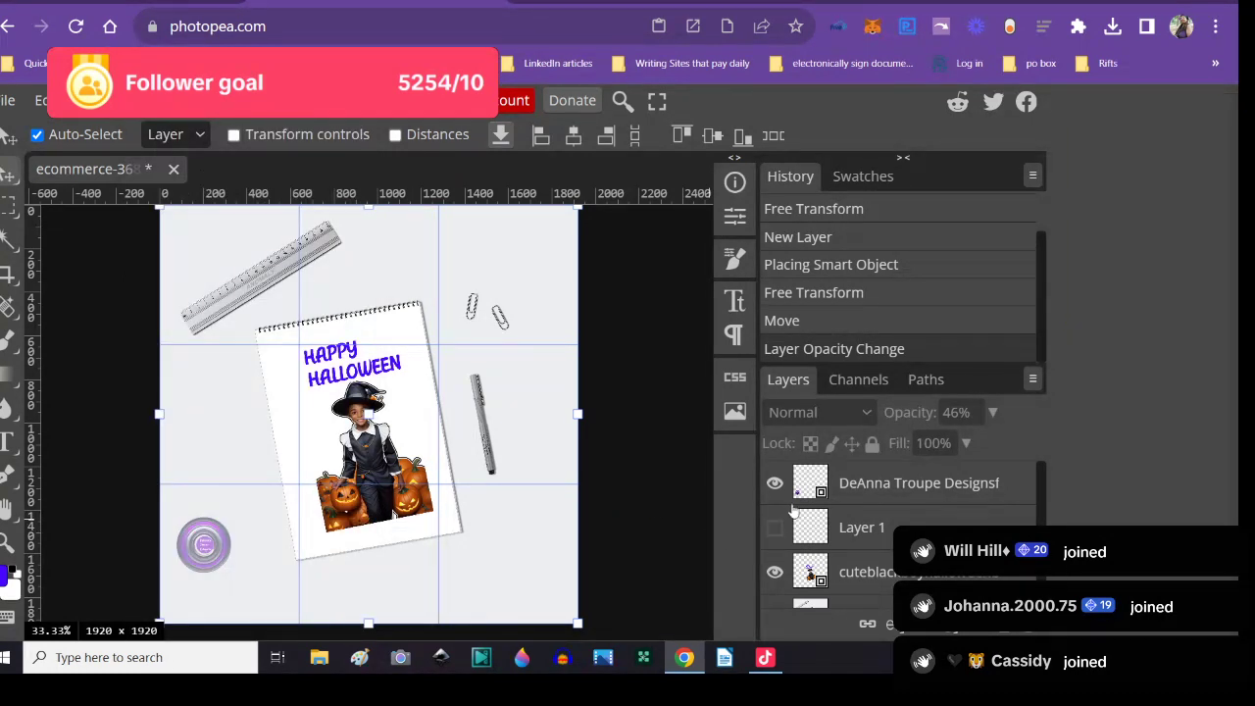
pyautogui.click(843, 485)
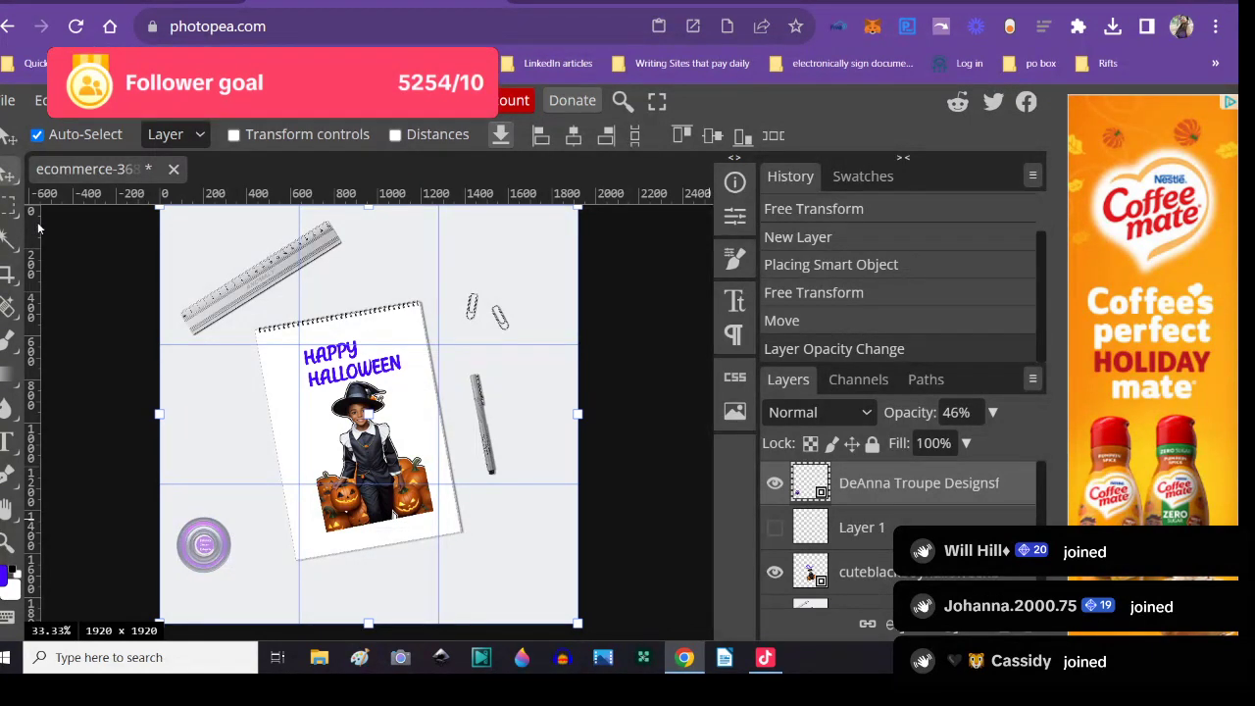
pyautogui.rightClick(203, 540)
pyautogui.click(796, 490)
pyautogui.rightClick(796, 490)
pyautogui.click(773, 576)
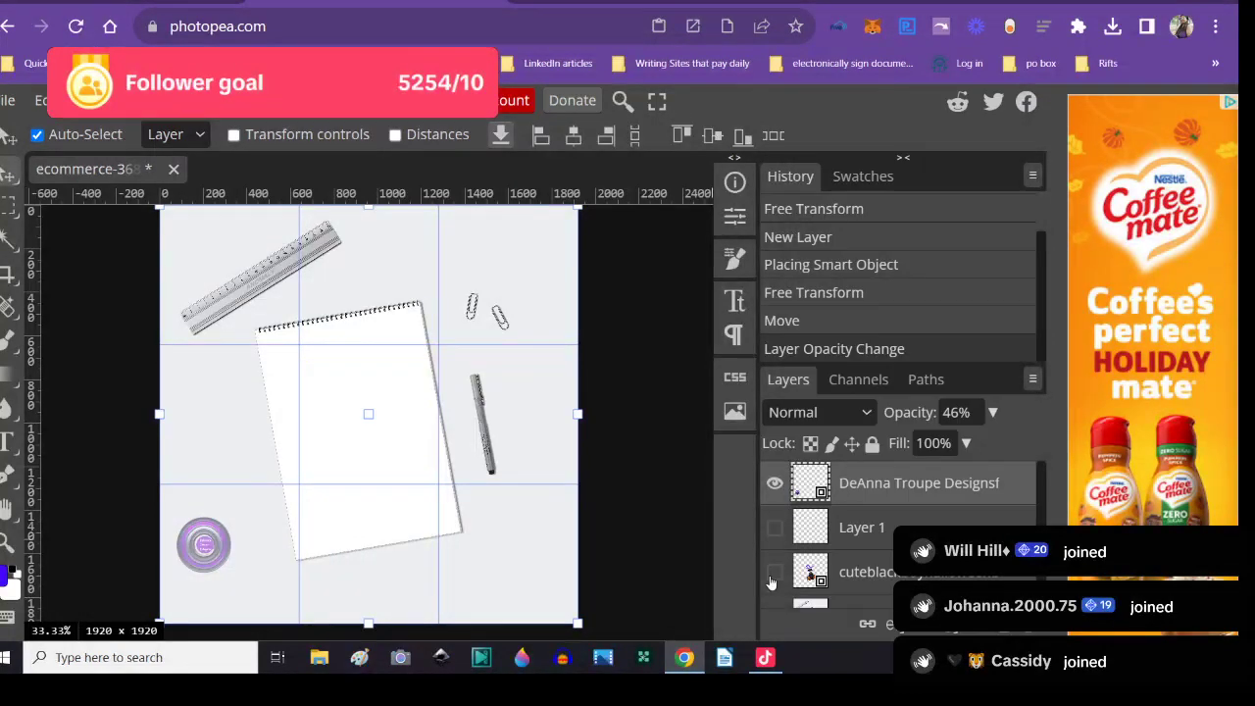
pyautogui.scroll(-1, 772, 583)
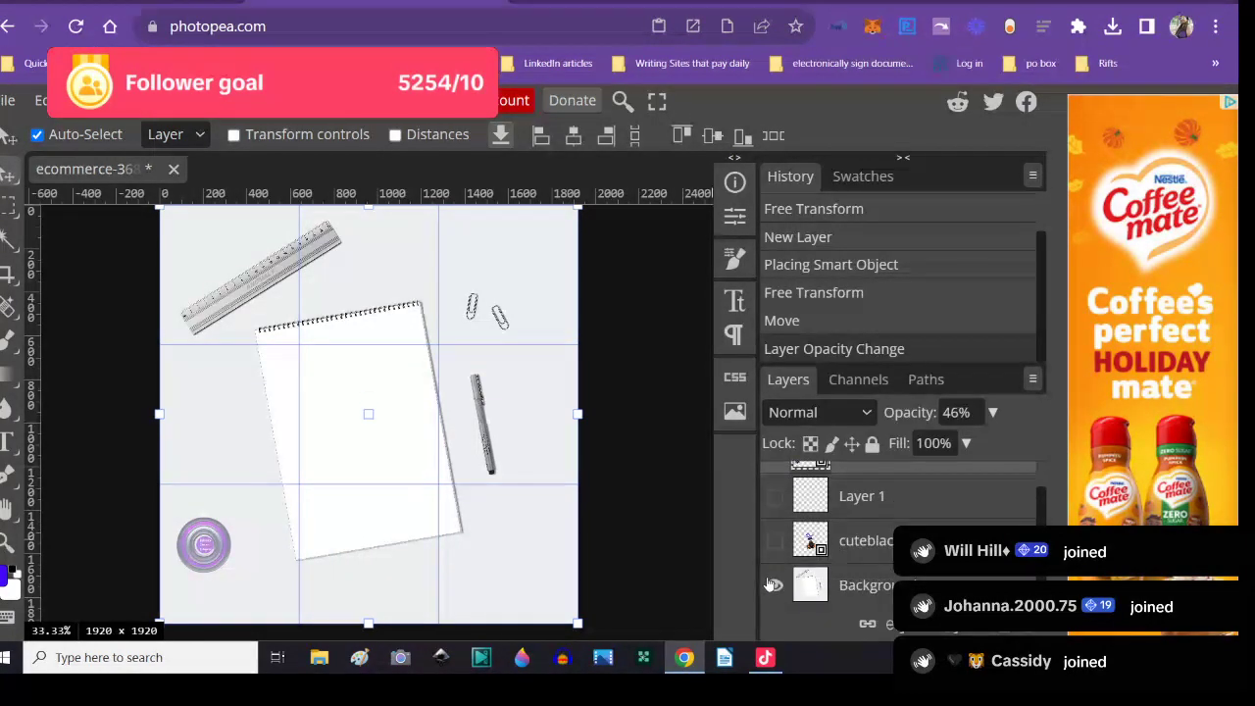
pyautogui.click(775, 588)
pyautogui.scroll(1, 803, 583)
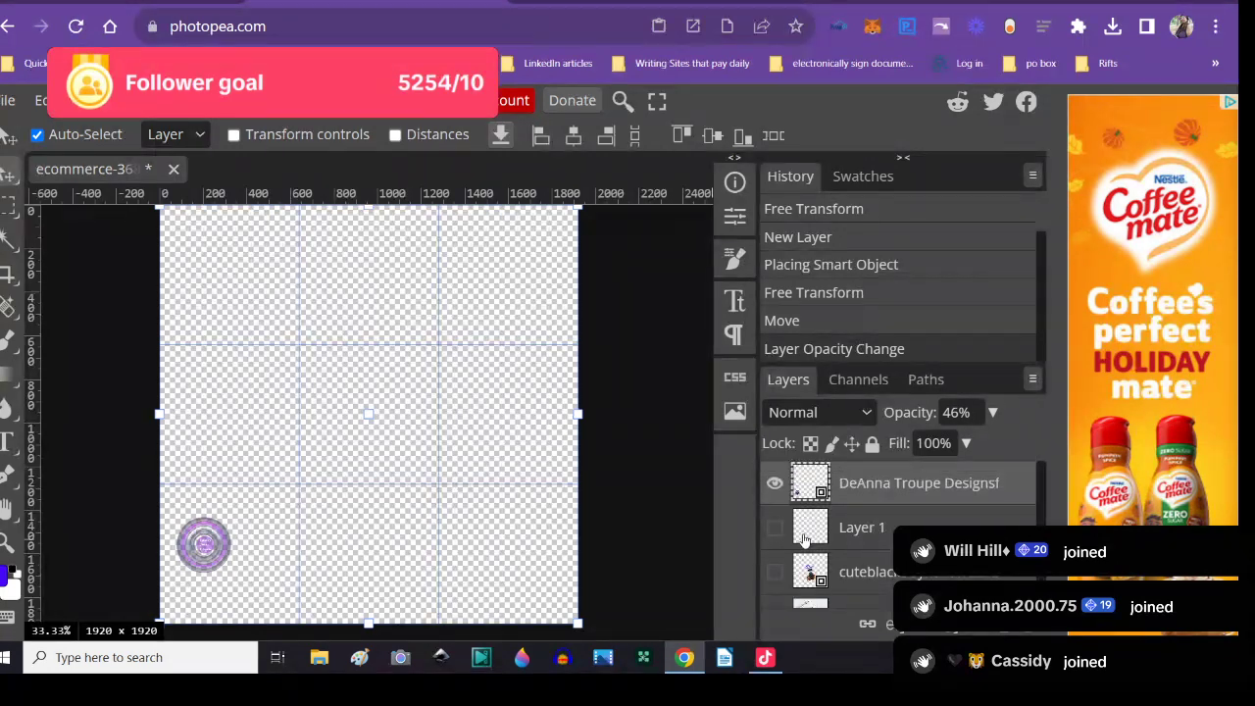
# - Rasterize the logo layer and duplicate it
pyautogui.rightClick(796, 487)
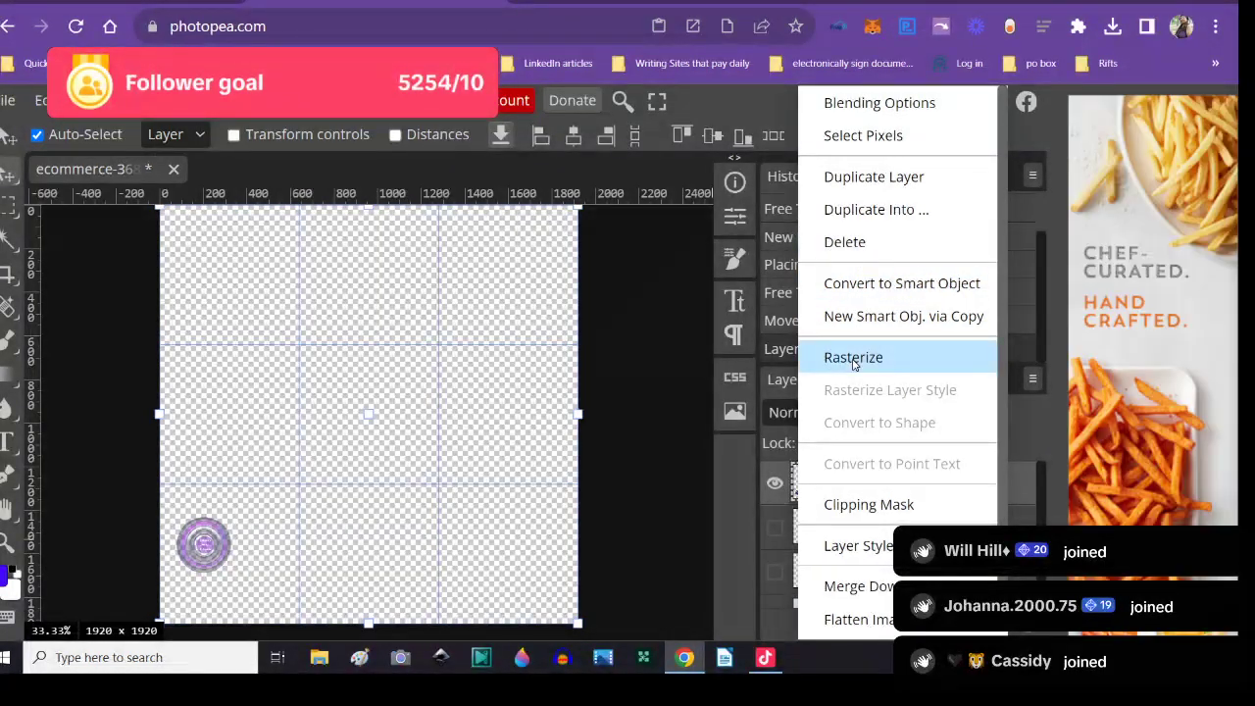
pyautogui.click(853, 359)
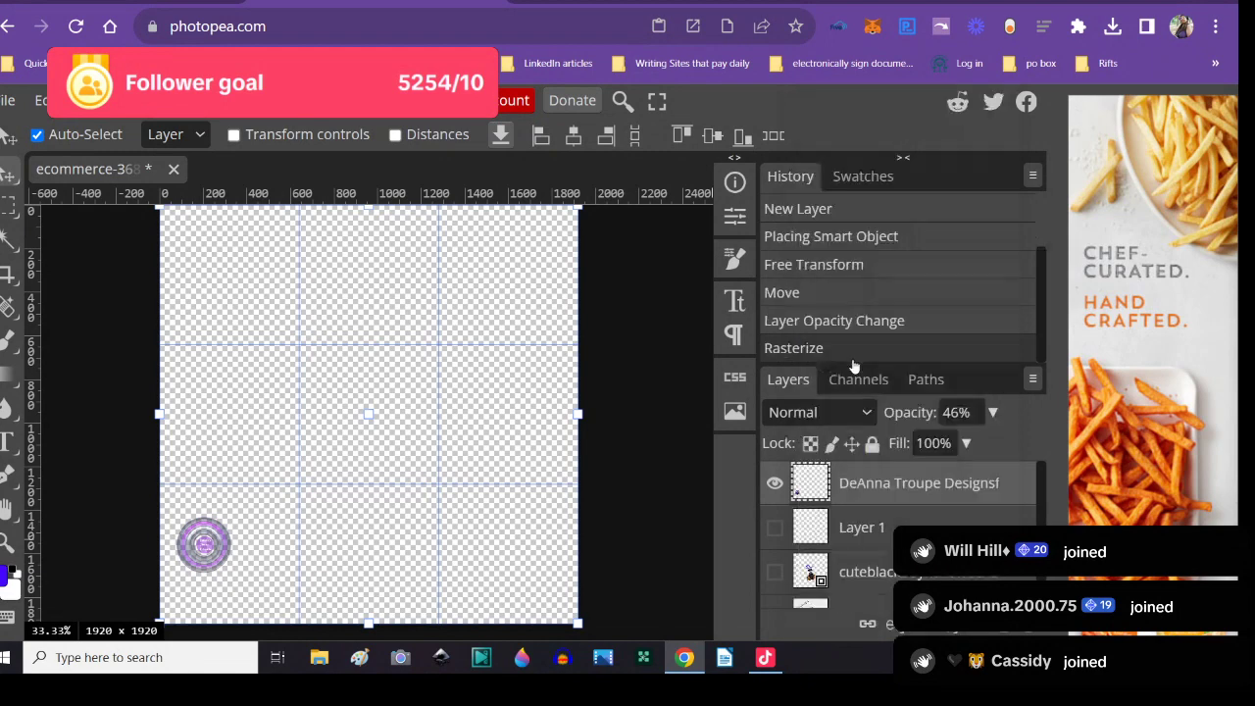
pyautogui.rightClick(824, 474)
pyautogui.click(872, 179)
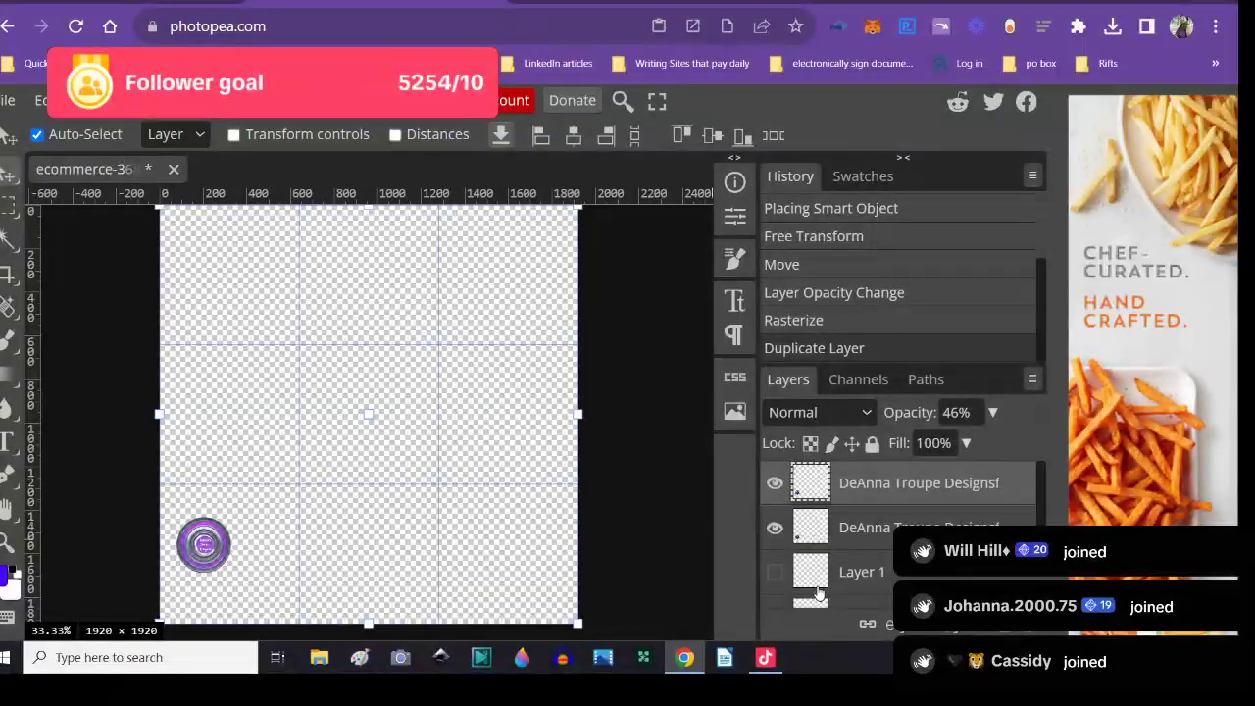
# - Show the Background and Halloween artwork layers again, and move the logo copy onto the notepad page's lower-left corner
pyautogui.scroll(-1, 810, 593)
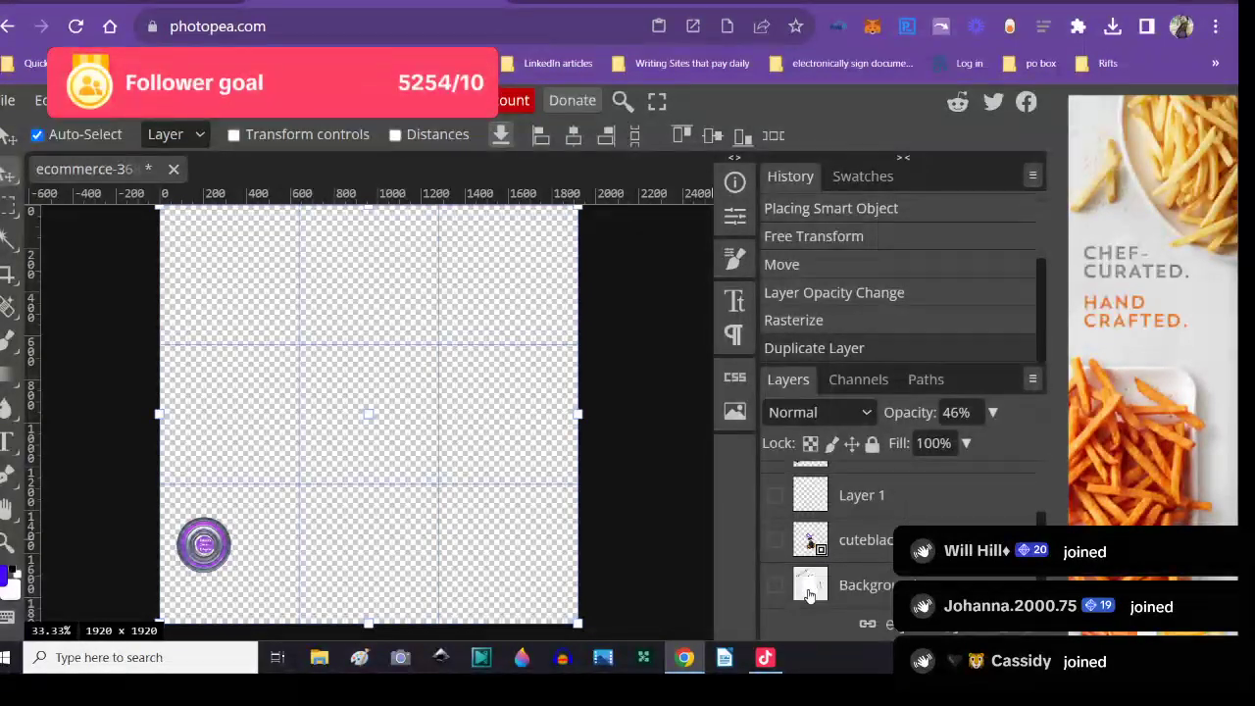
pyautogui.click(810, 588)
pyautogui.click(776, 586)
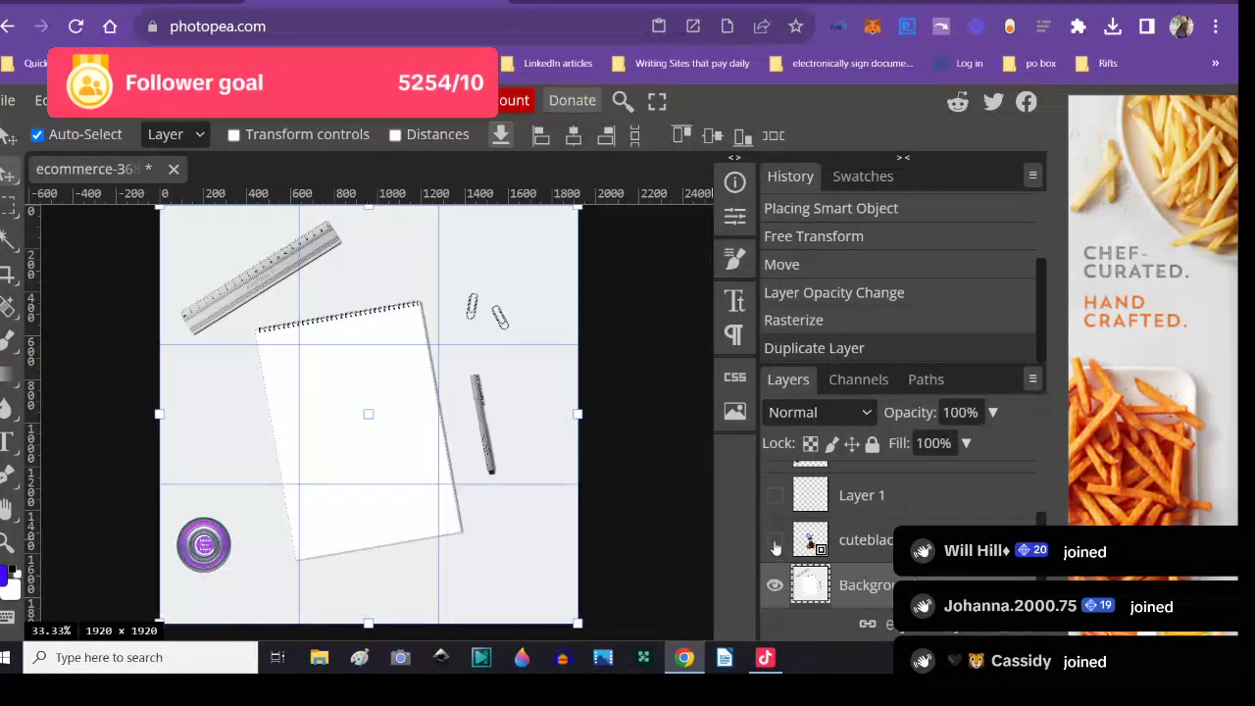
pyautogui.click(774, 540)
pyautogui.moveTo(192, 551); pyautogui.dragTo(307, 533)
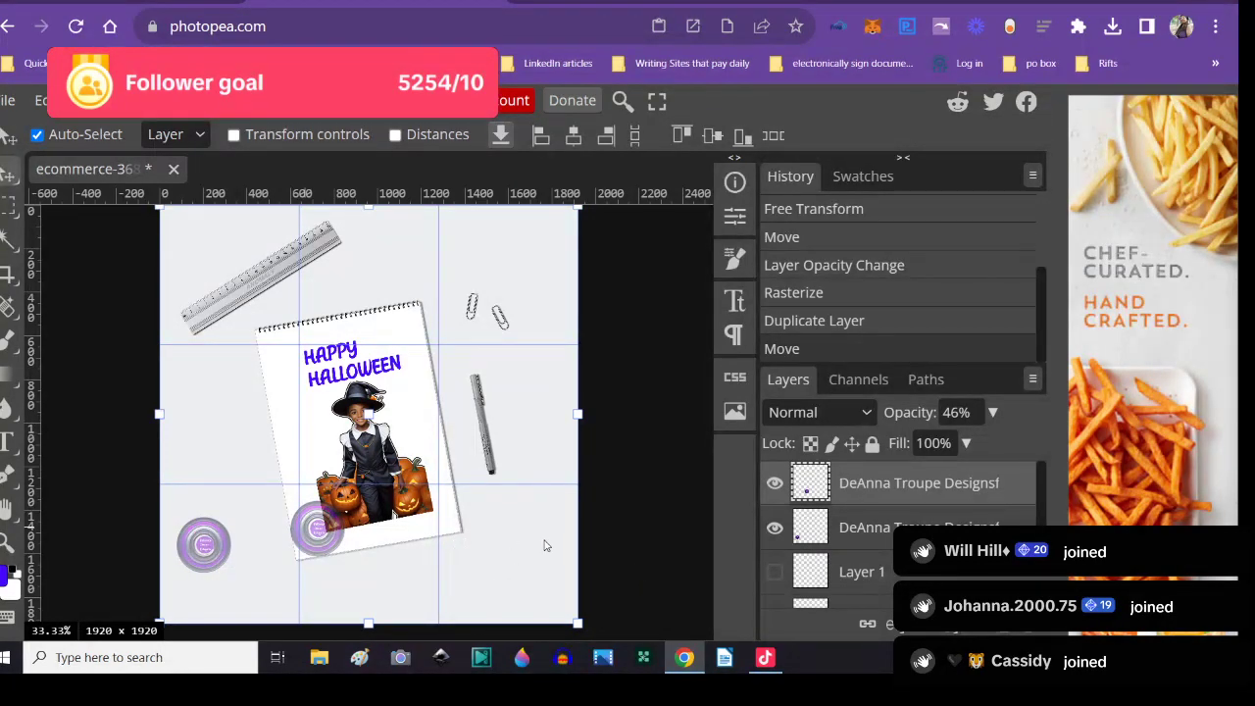
pyautogui.click(670, 556)
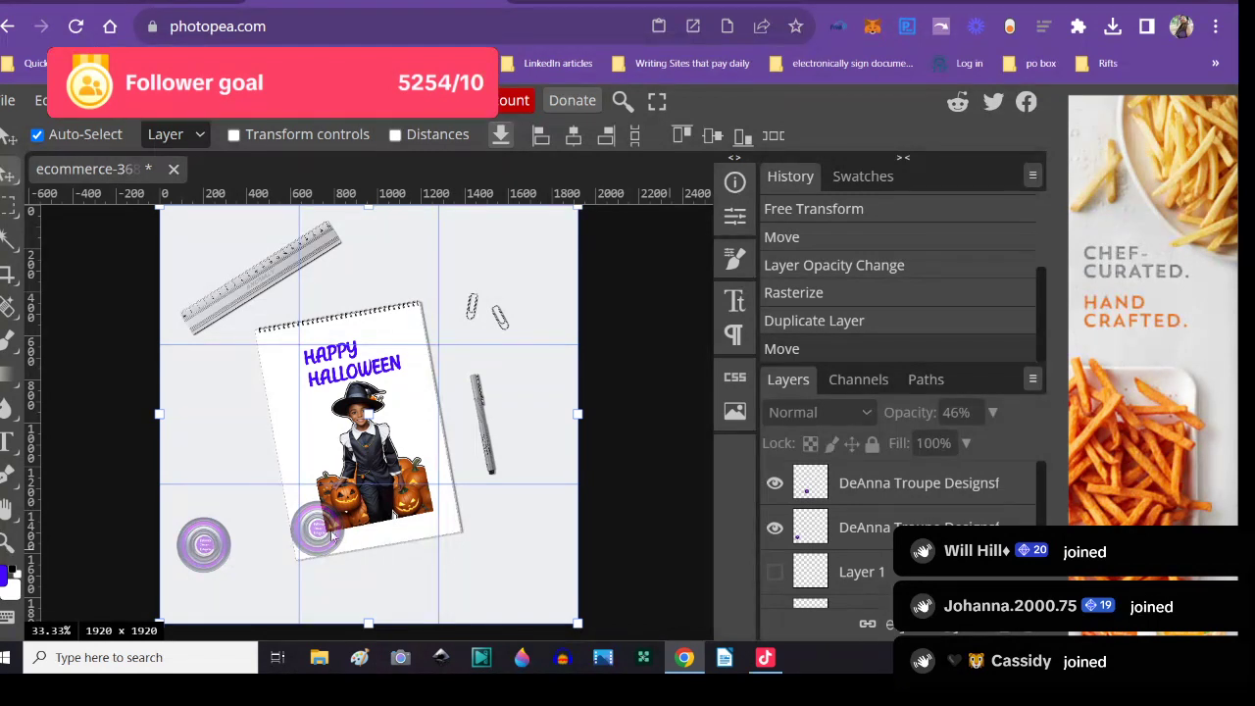
# - Duplicate the logo on the notepad and move the copy to the page's lower-right corner
pyautogui.rightClick(331, 529)
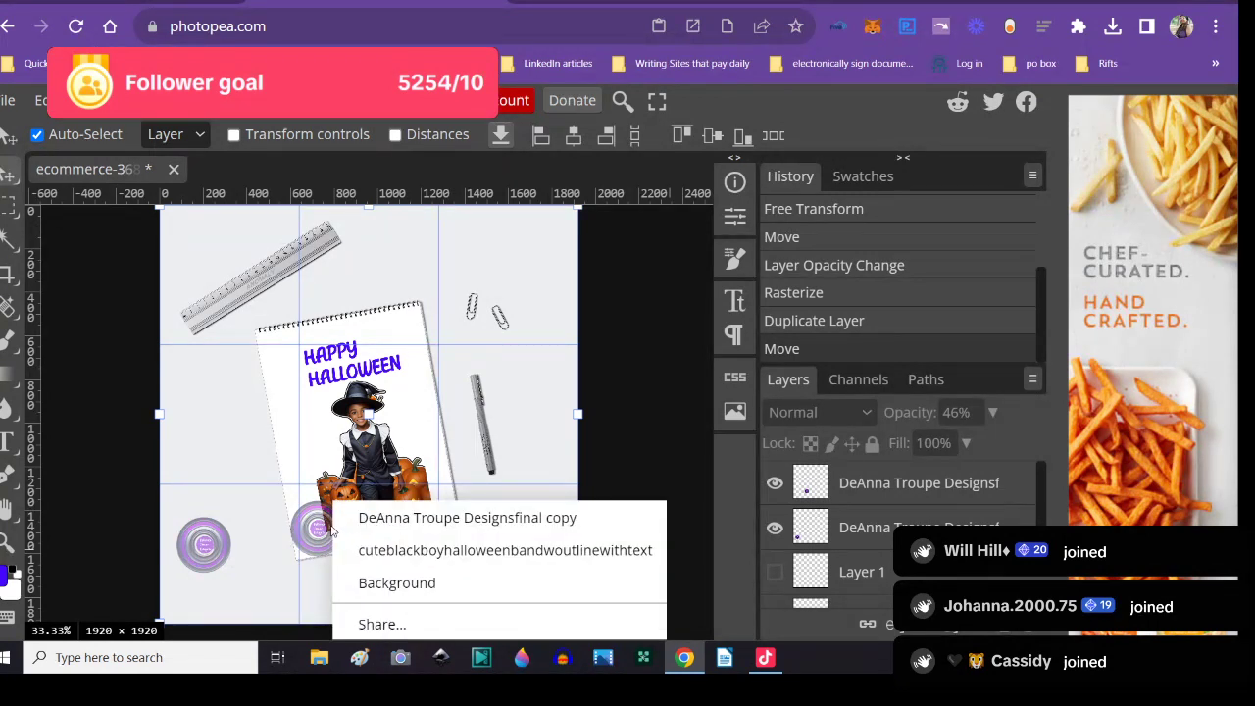
pyautogui.rightClick(869, 497)
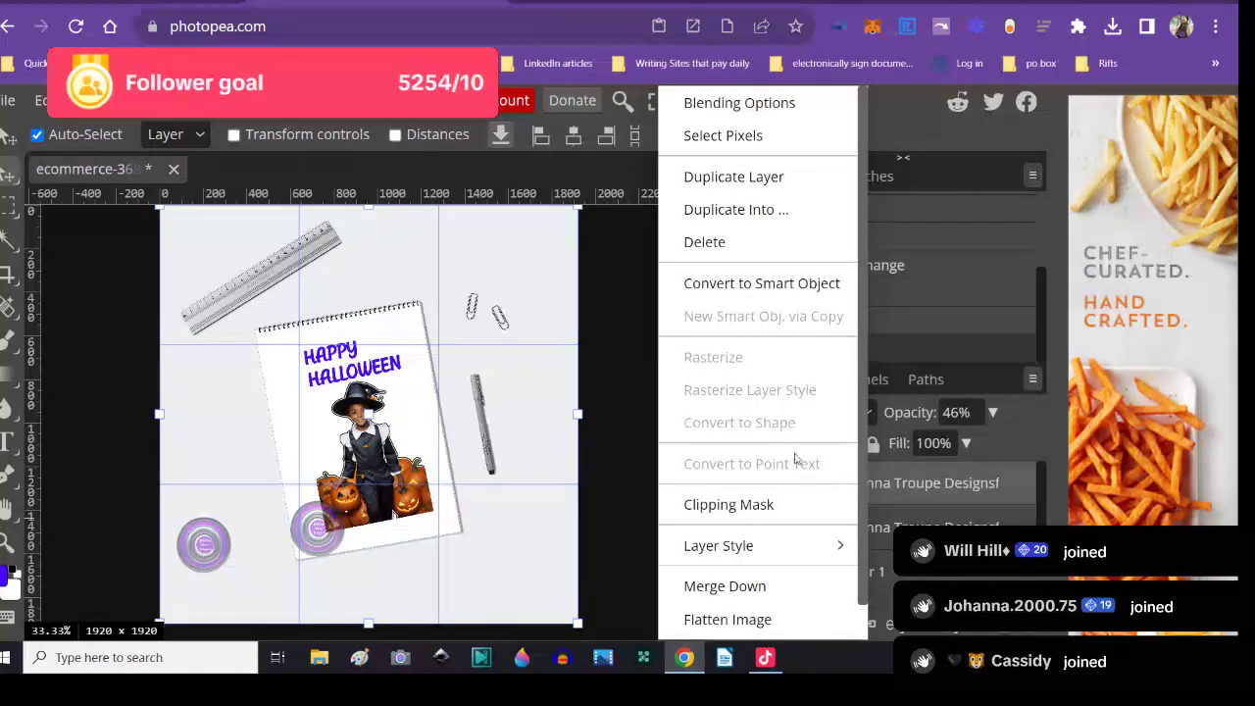
pyautogui.click(723, 178)
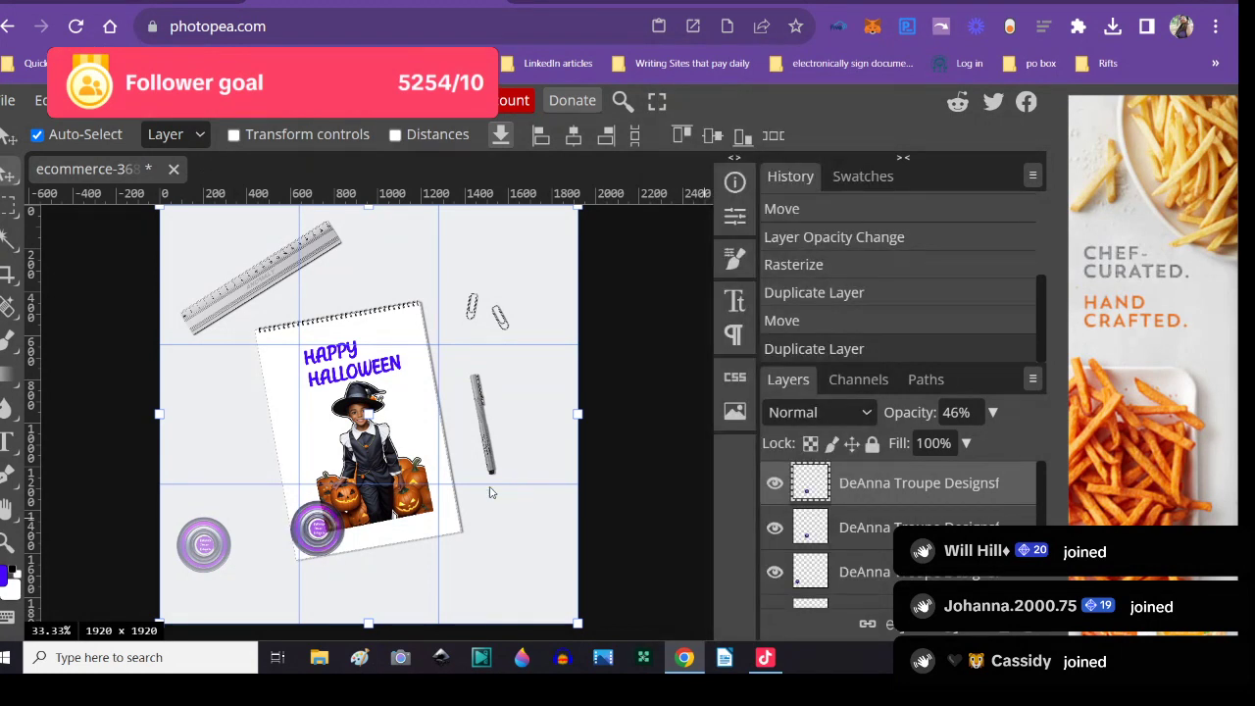
pyautogui.moveTo(311, 529); pyautogui.dragTo(429, 520)
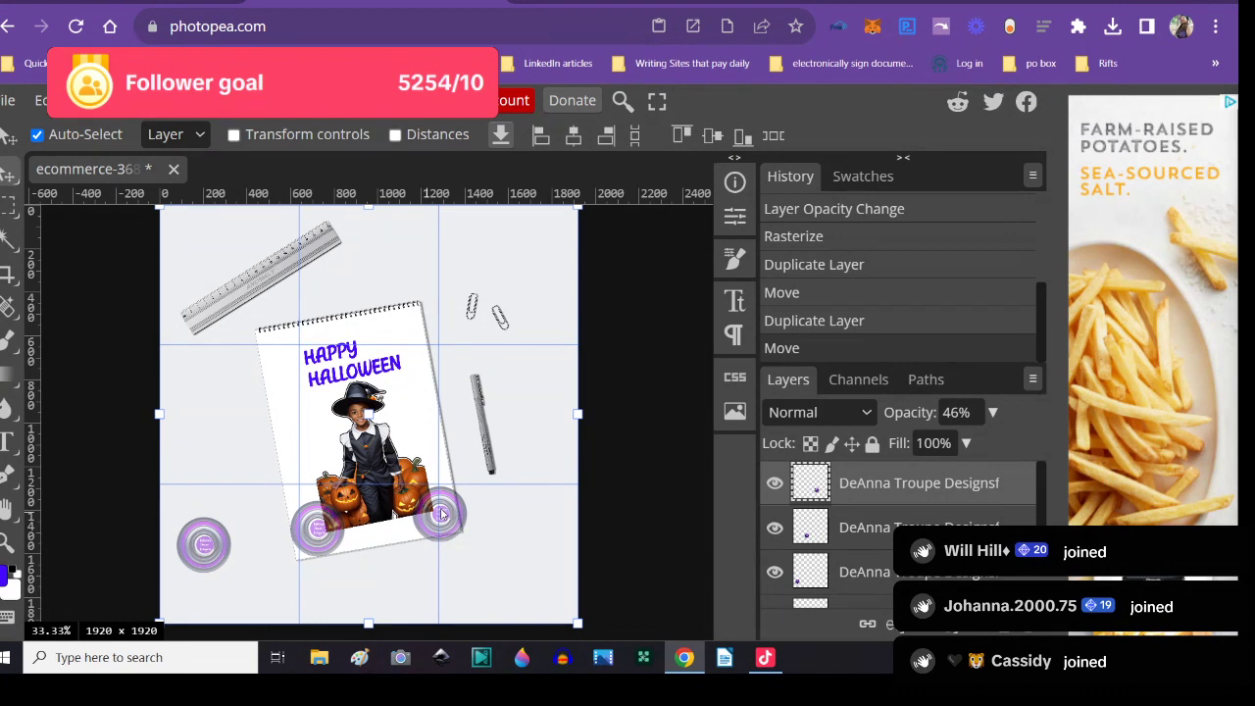
# - Duplicate the topmost logo layer and move the copy to the canvas's lower-right corner, beyond the notepad
pyautogui.rightClick(897, 480)
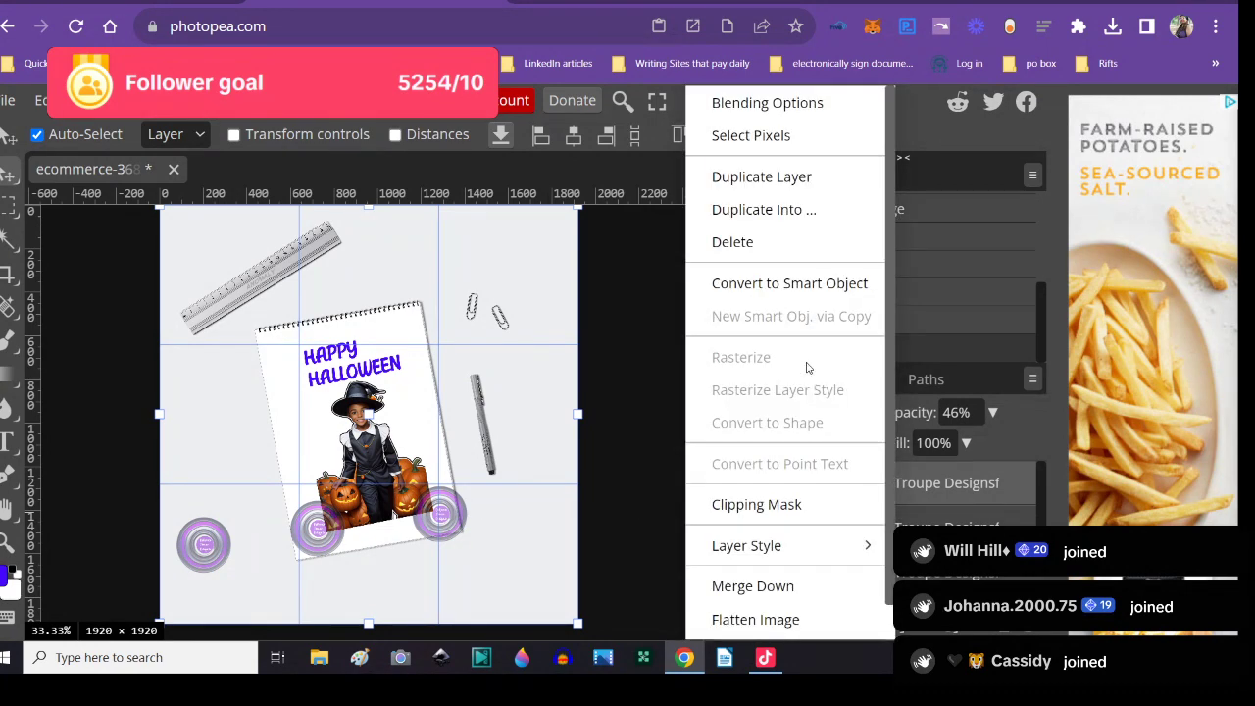
pyautogui.click(757, 178)
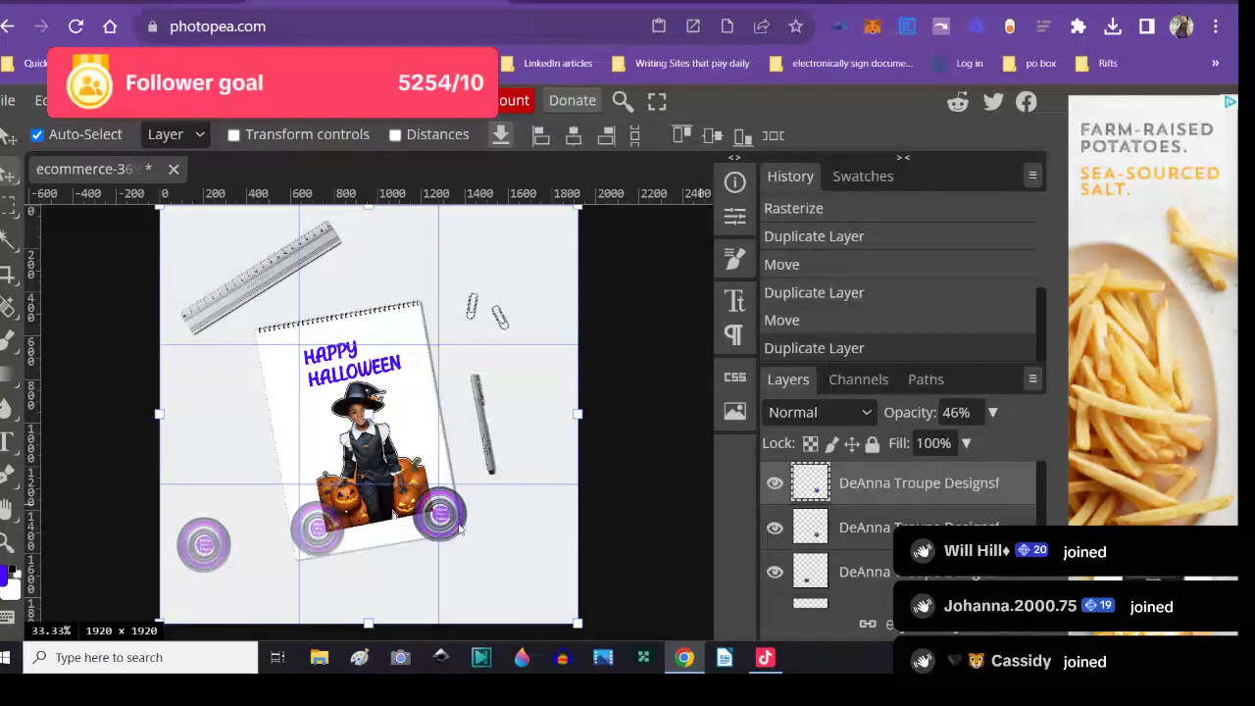
pyautogui.moveTo(443, 518); pyautogui.dragTo(552, 570)
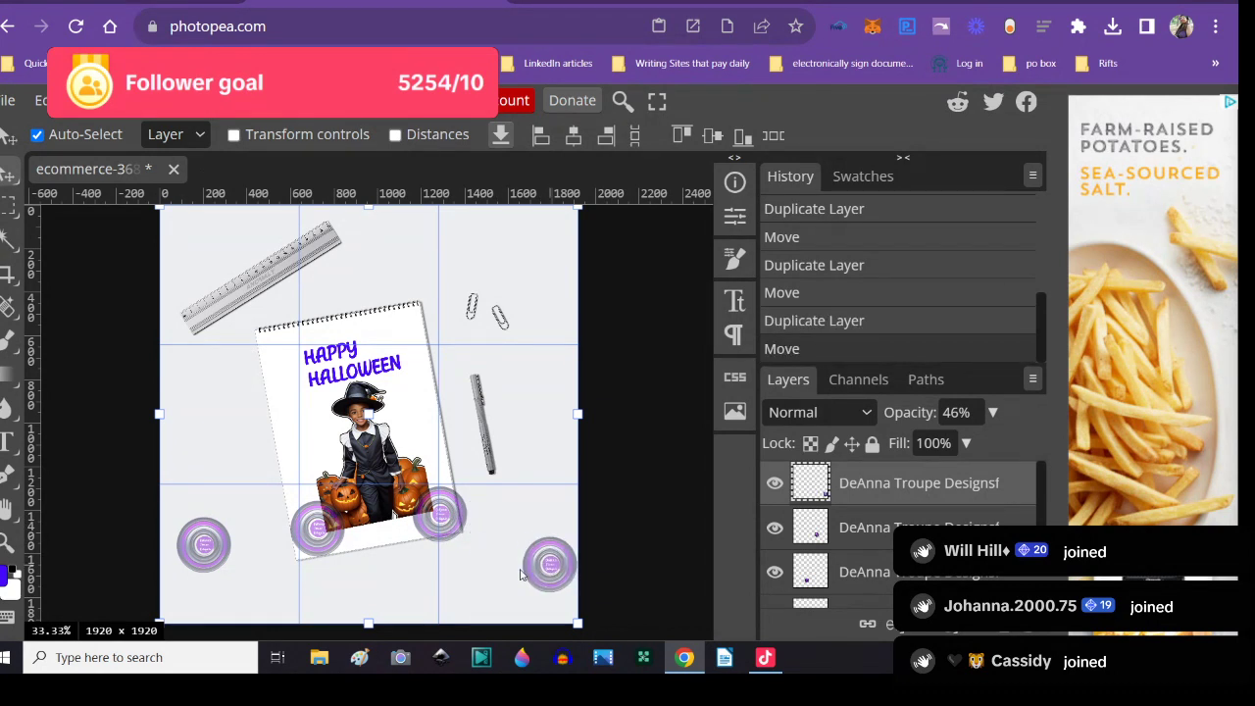
# - Duplicate the logo in the canvas's lower-right corner and move the copy onto the notepad, just left of the boy
pyautogui.rightClick(544, 566)
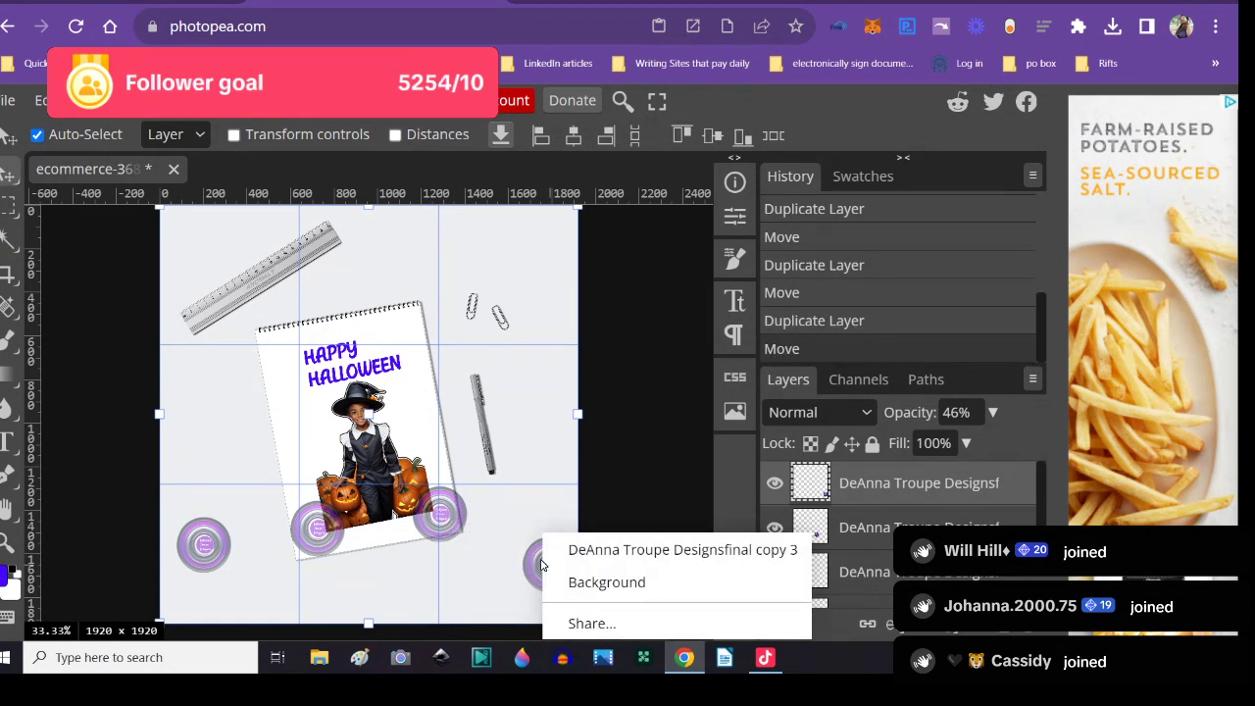
pyautogui.click(574, 582)
pyautogui.rightClick(885, 490)
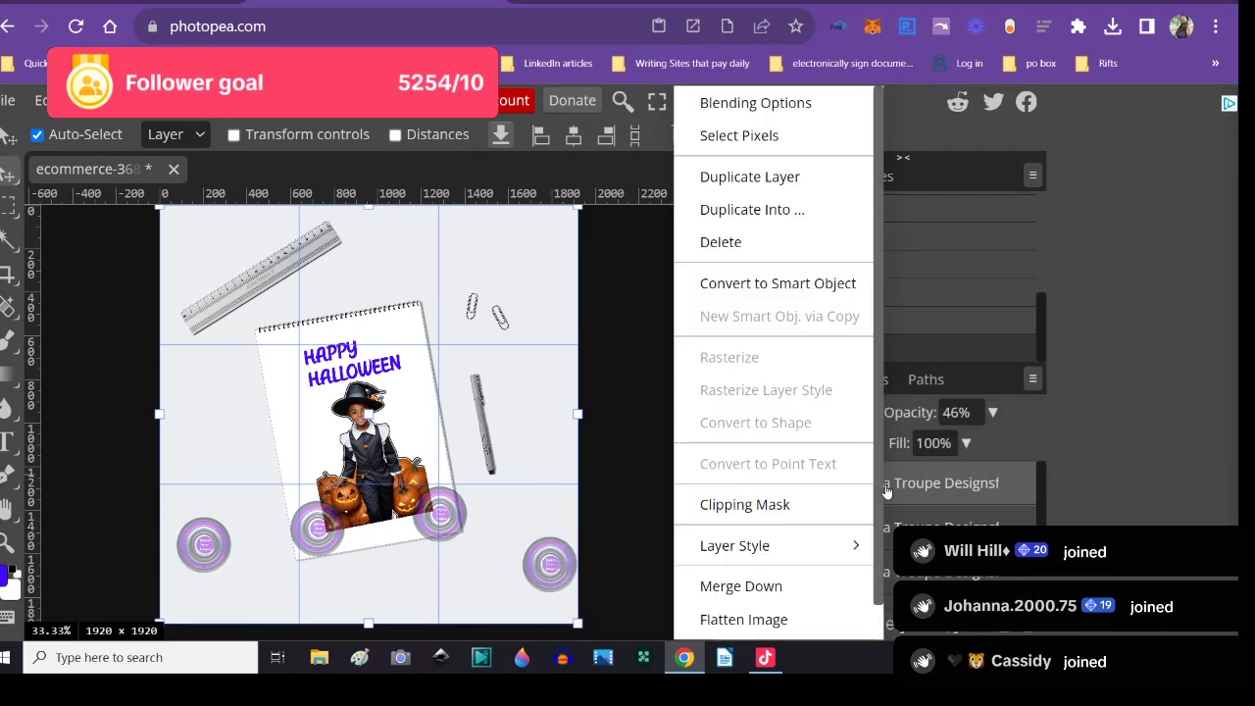
pyautogui.click(789, 178)
pyautogui.moveTo(549, 565); pyautogui.dragTo(319, 443)
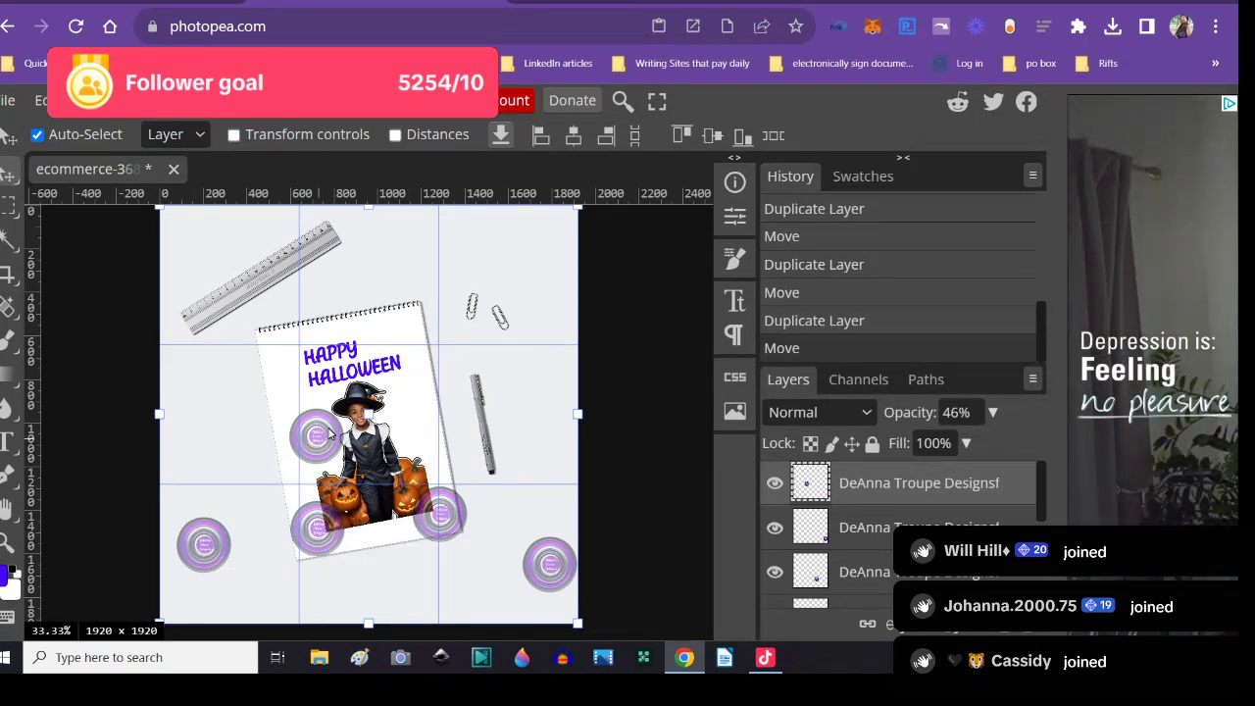
# - Duplicate the logo left of the boy and move the copy over the right side of his upper body
pyautogui.rightClick(329, 434)
pyautogui.click(655, 437)
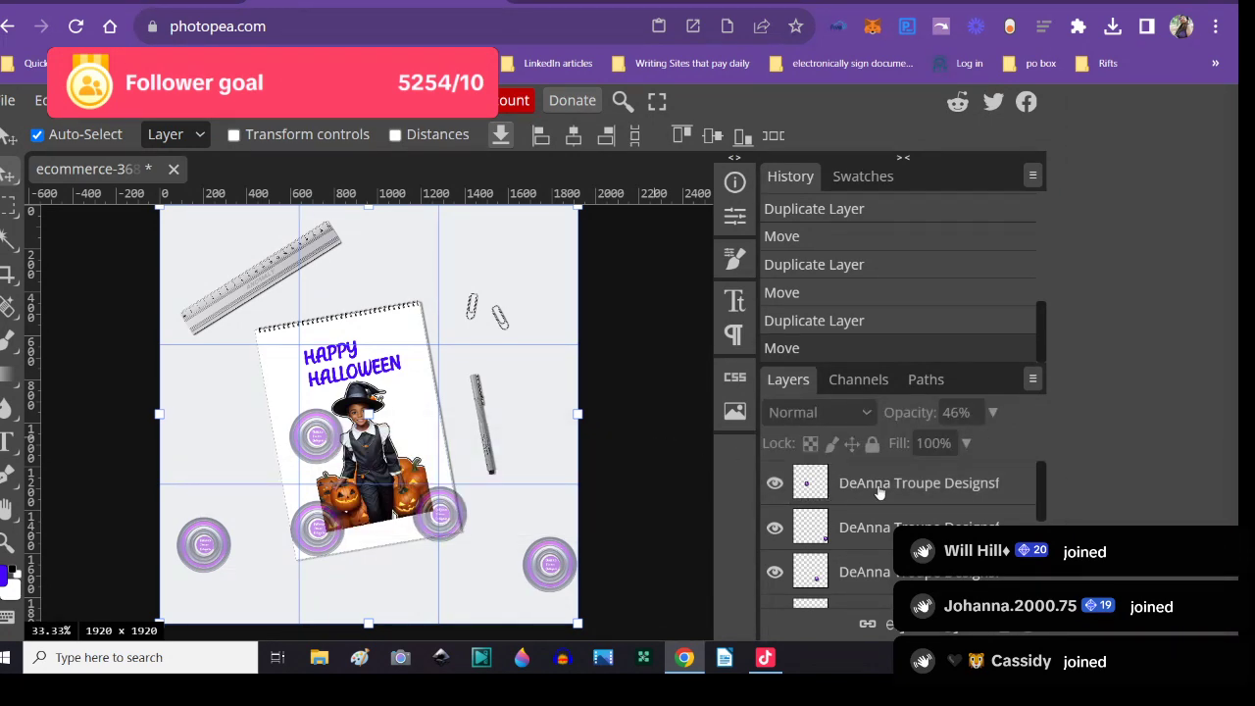
pyautogui.rightClick(843, 485)
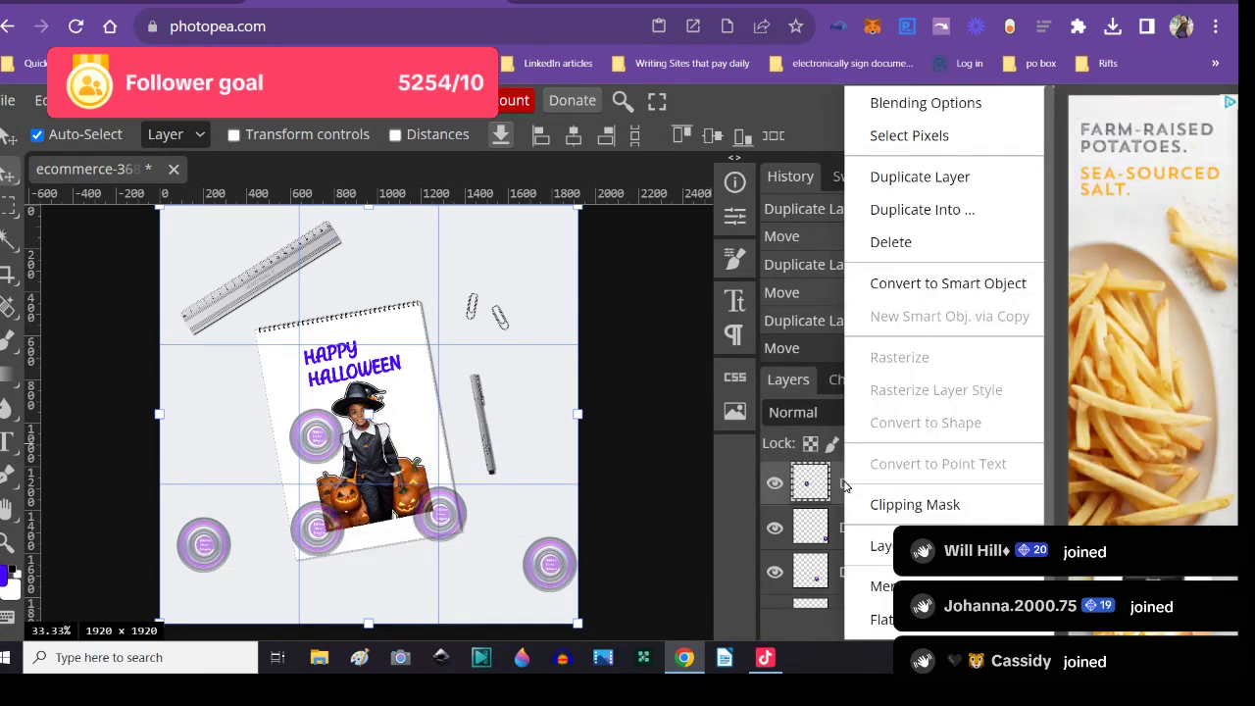
pyautogui.click(900, 179)
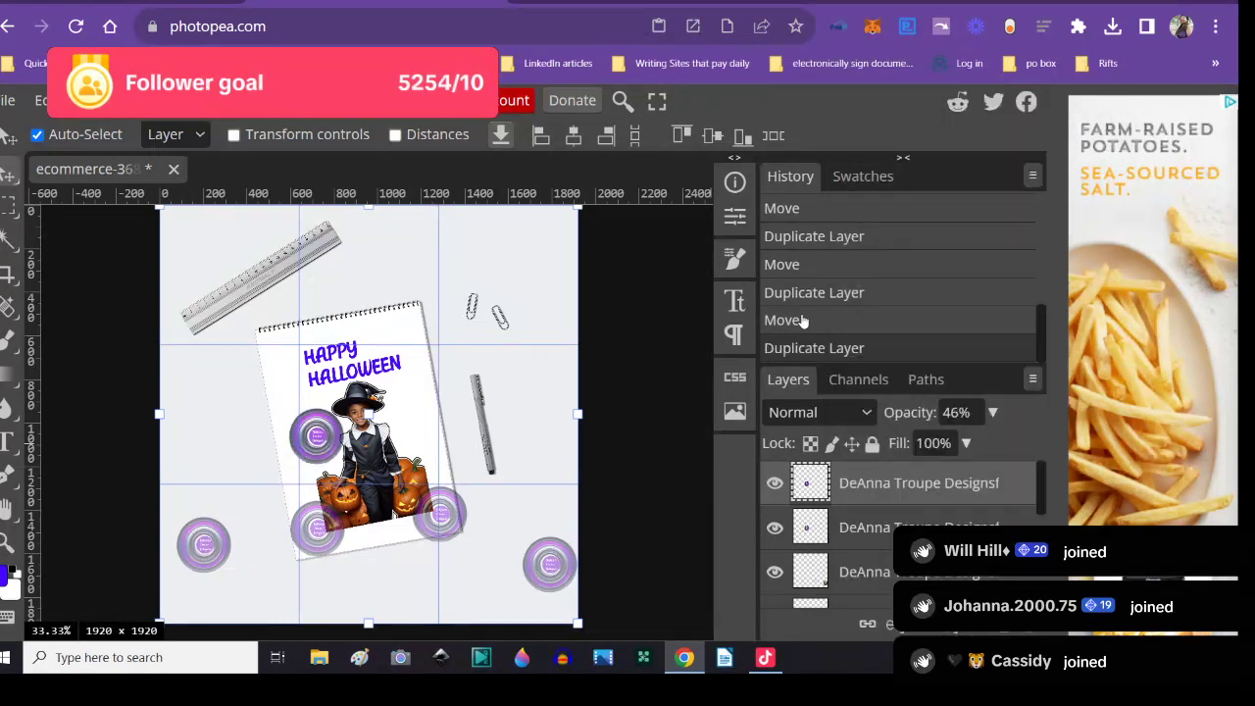
pyautogui.moveTo(322, 445); pyautogui.dragTo(400, 452)
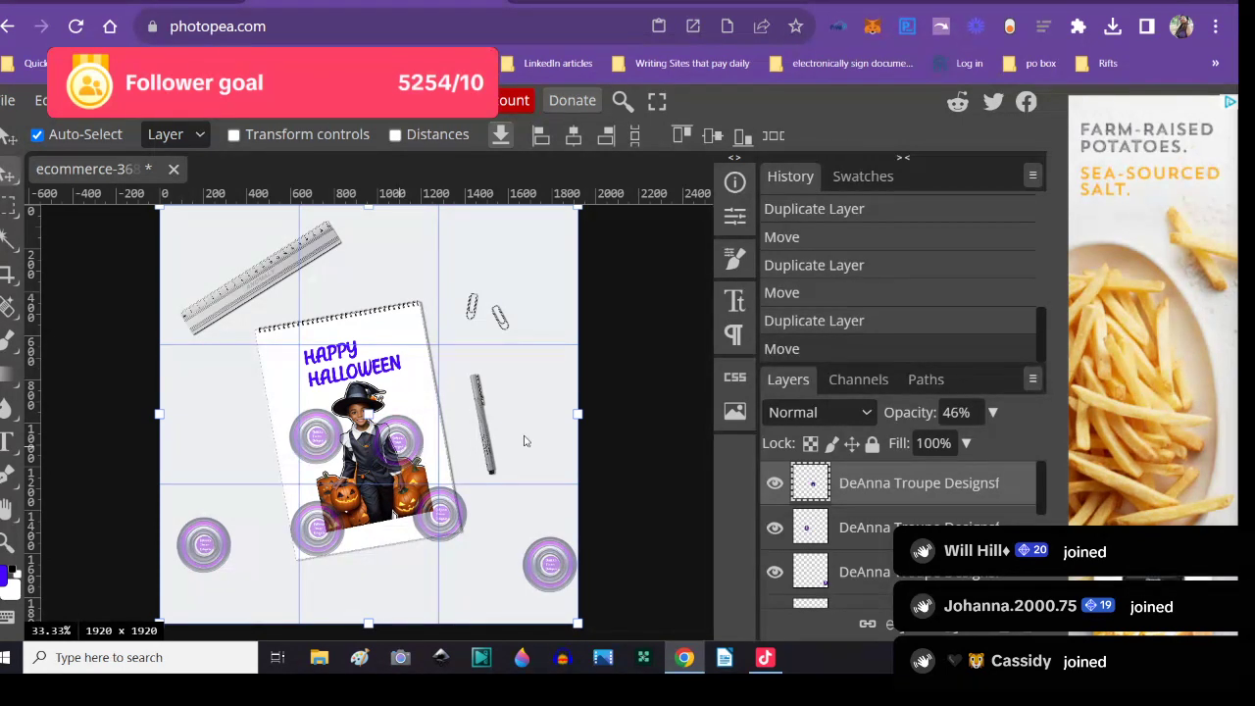
# - Lower the opacity of the logo copy over the boy to 16%
pyautogui.click(992, 412)
pyautogui.moveTo(937, 444); pyautogui.dragTo(909, 445)
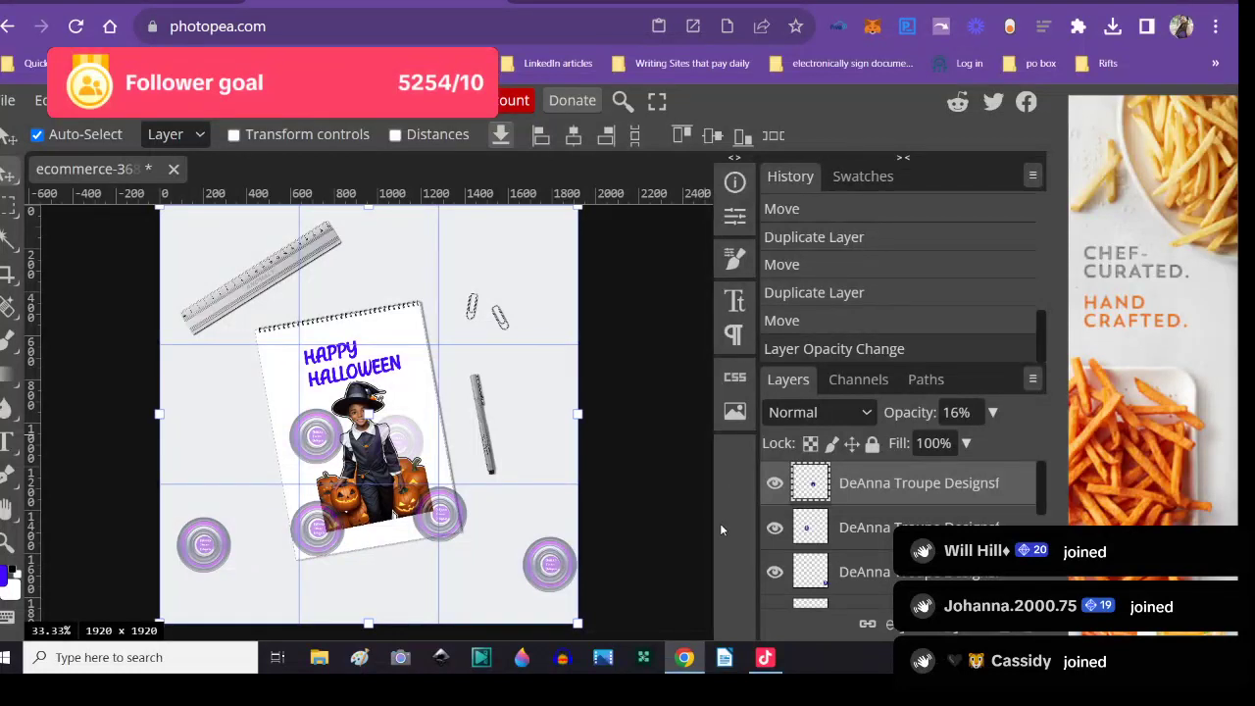
pyautogui.click(669, 489)
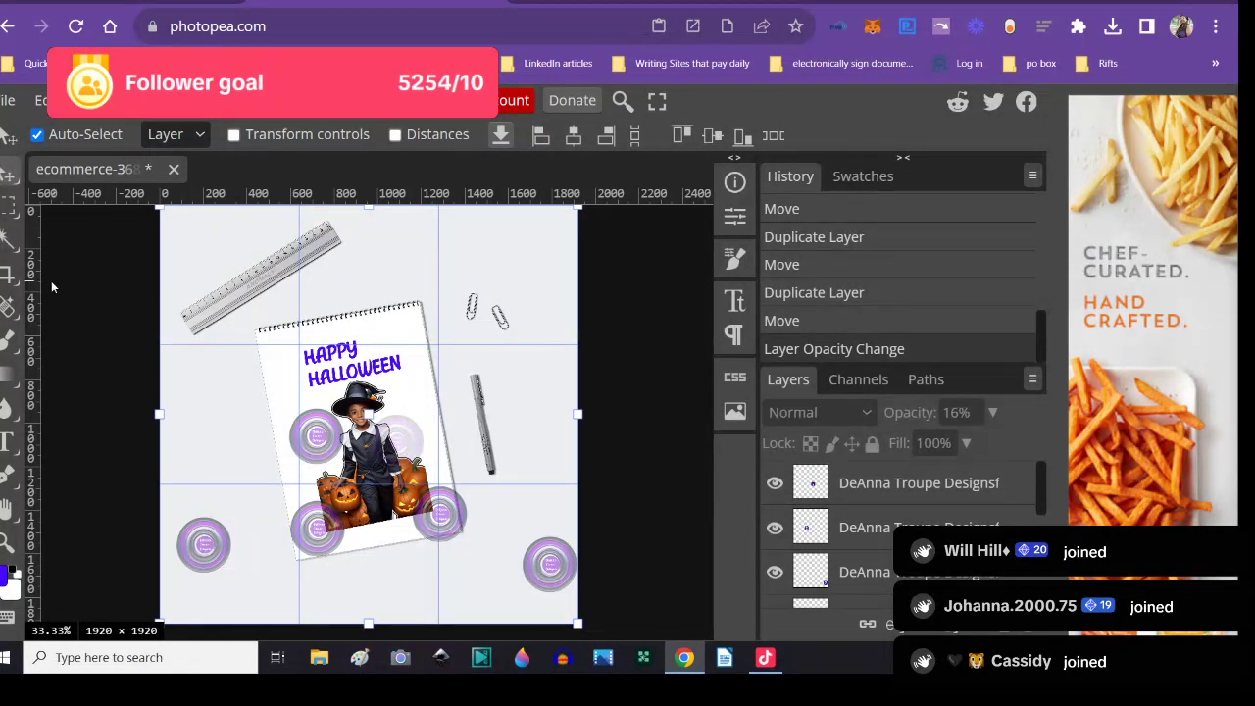
pyautogui.rightClick(9, 172)
pyautogui.click(201, 100)
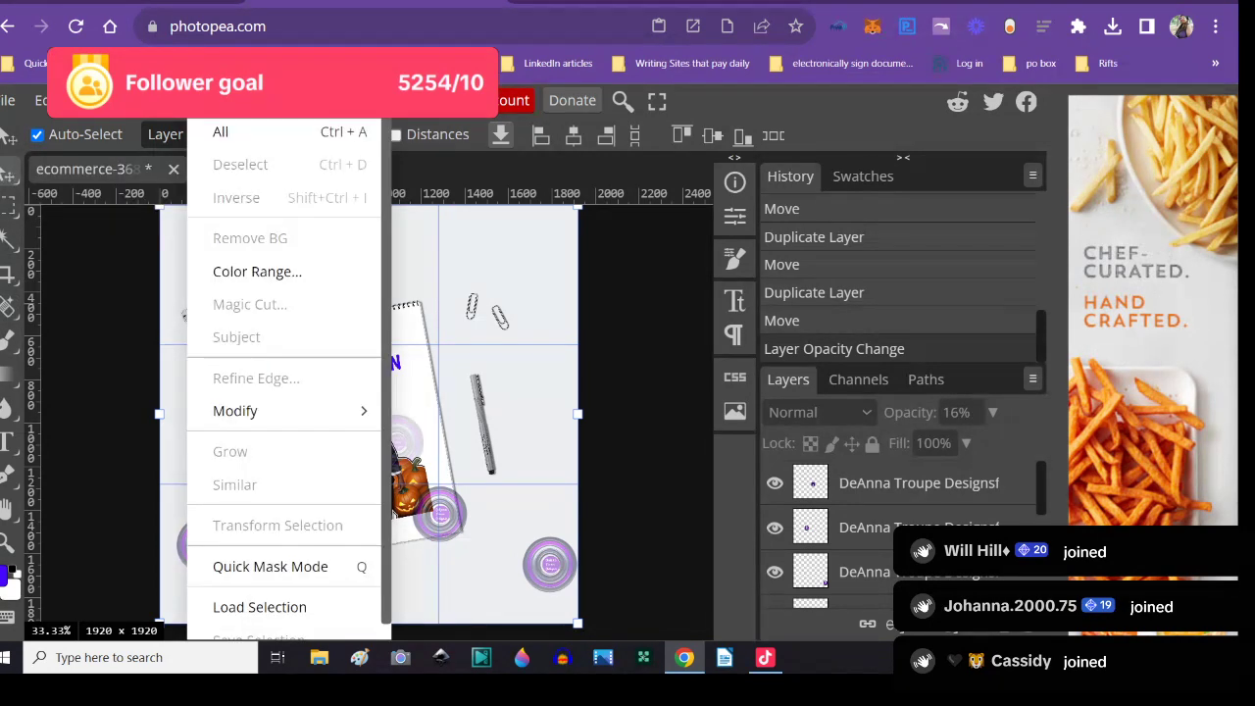
pyautogui.press('Escape')
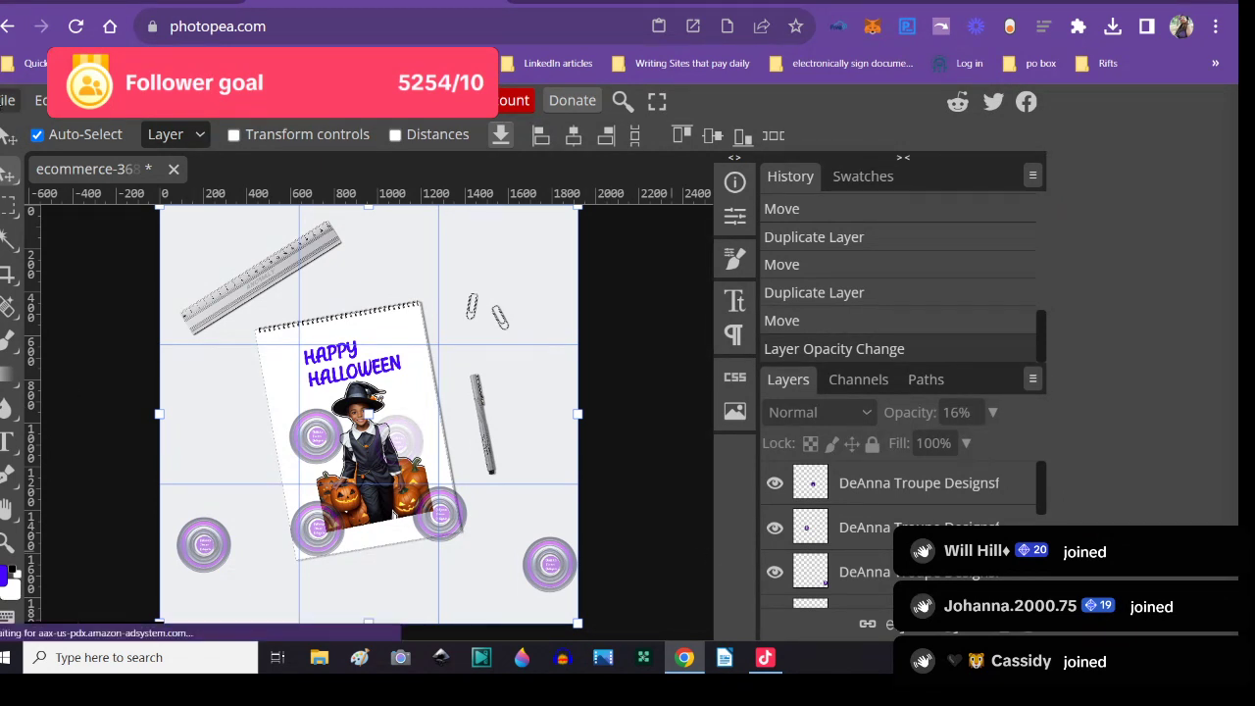
# - Start a PNG export of the watermarked mockup and set its size to 2000 × 2000 px
pyautogui.click(6, 100)
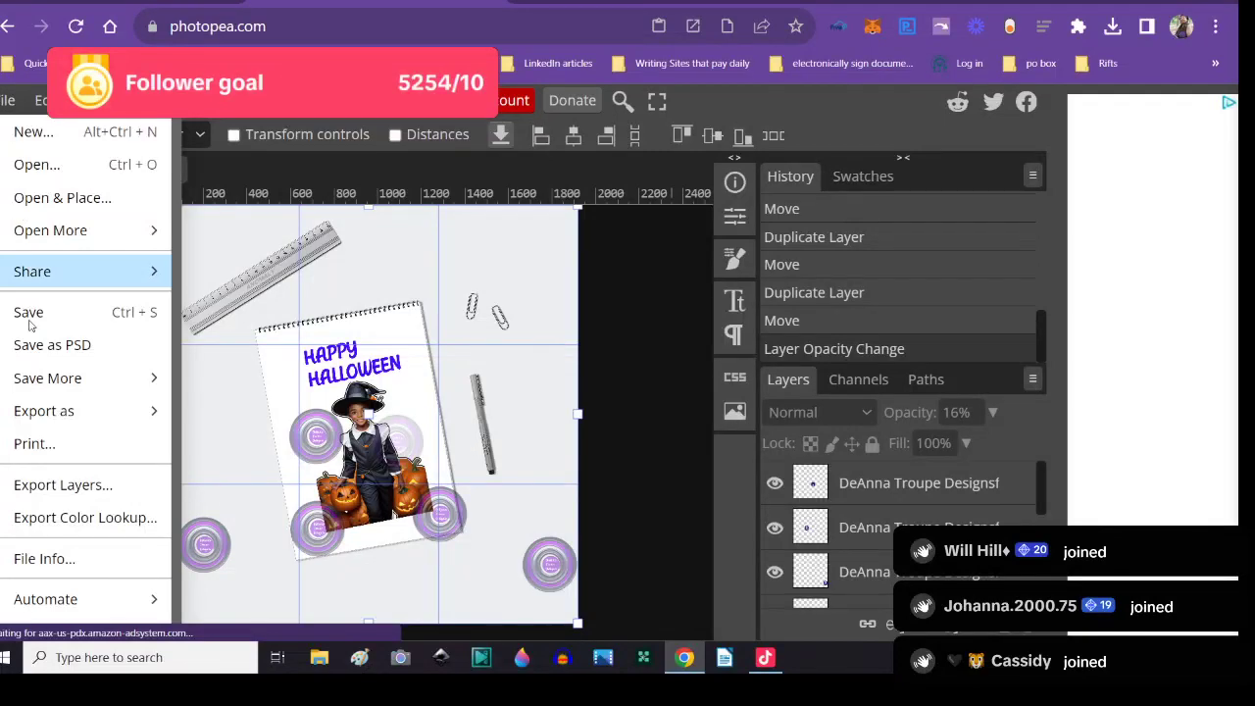
pyautogui.moveTo(41, 416)
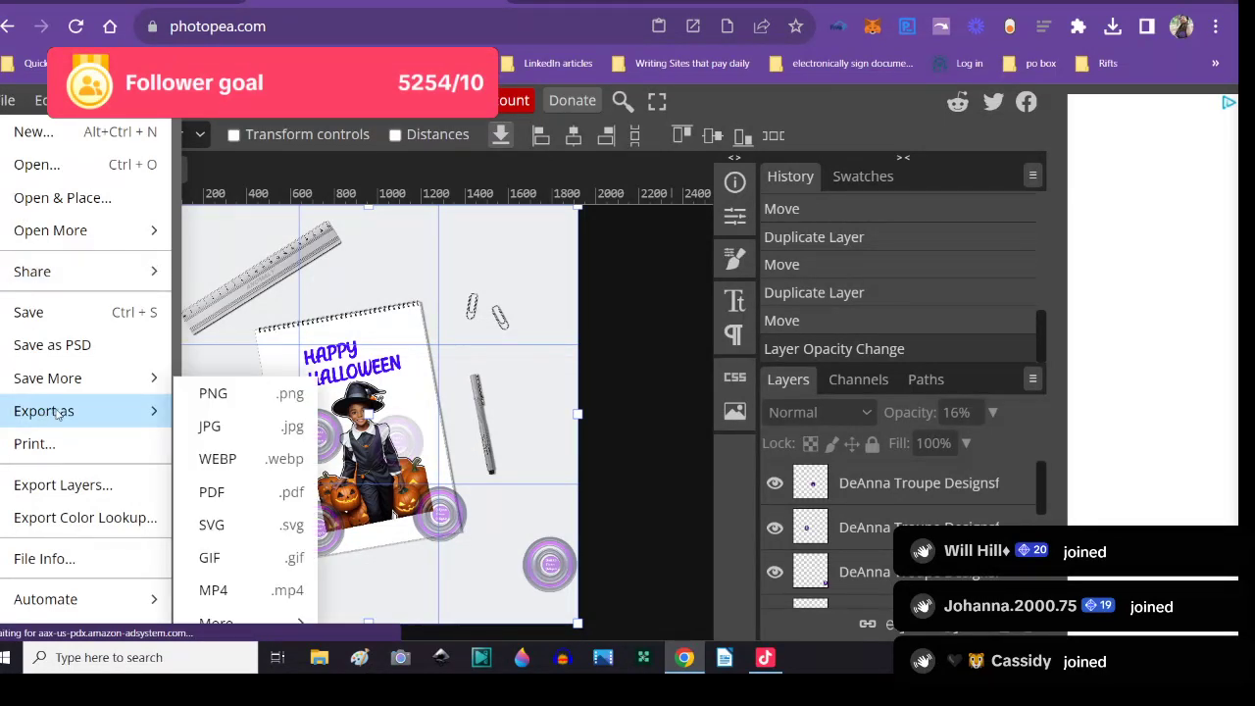
pyautogui.click(199, 397)
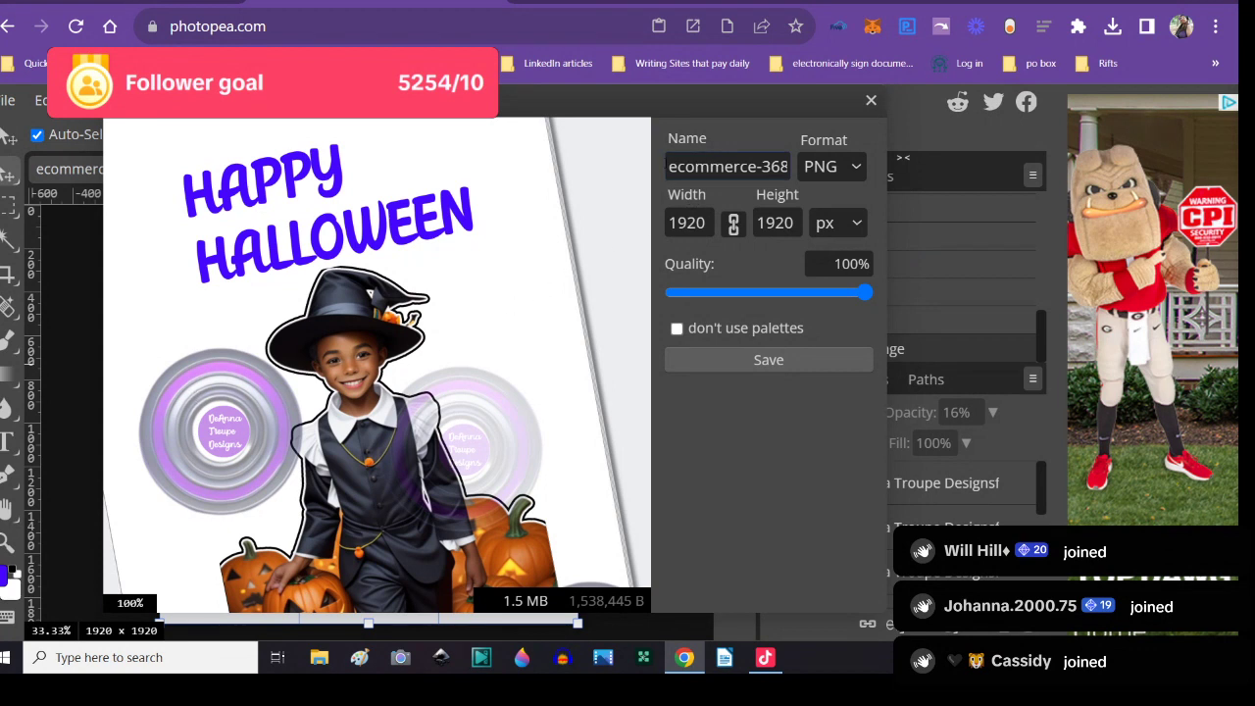
pyautogui.click(686, 222)
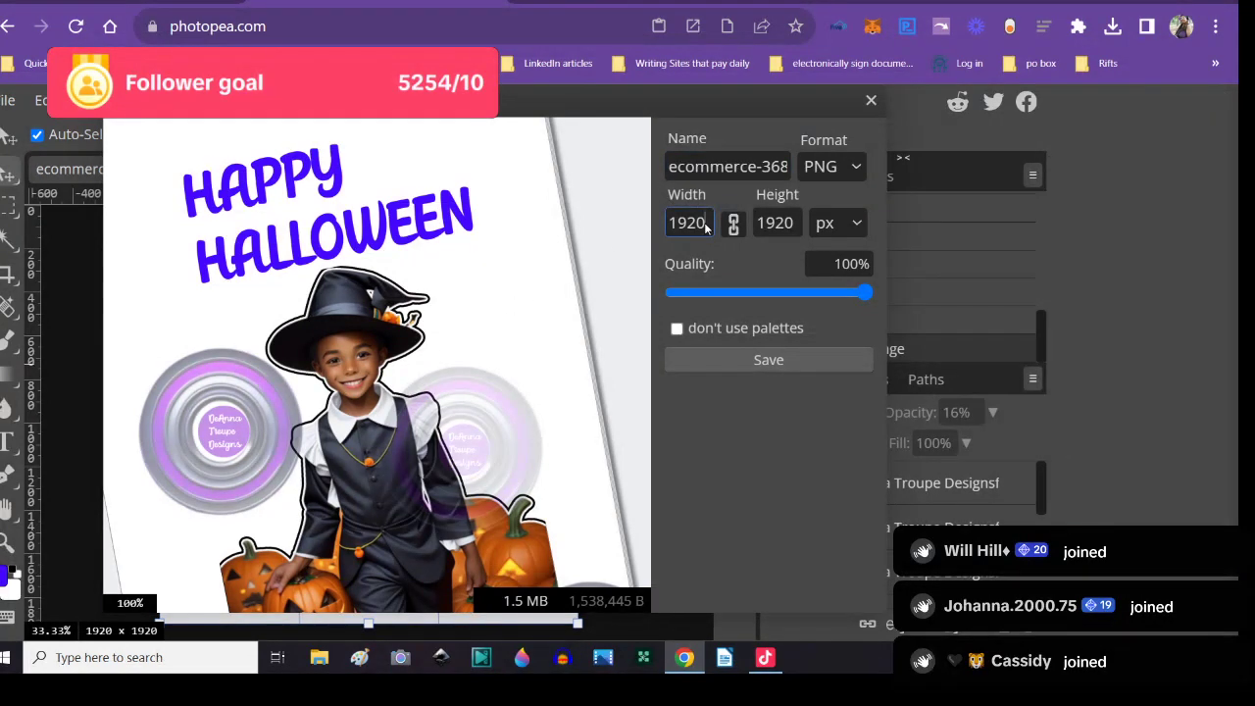
pyautogui.click(744, 167)
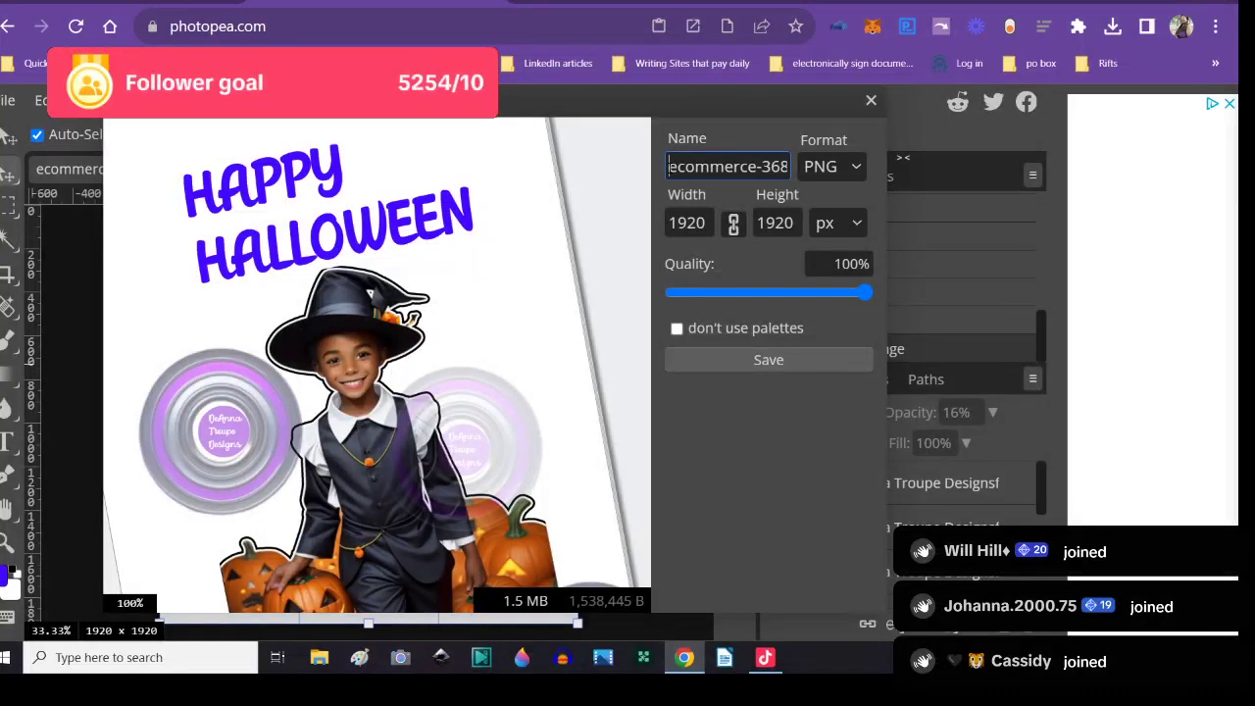
pyautogui.moveTo(704, 222); pyautogui.dragTo(668, 223)
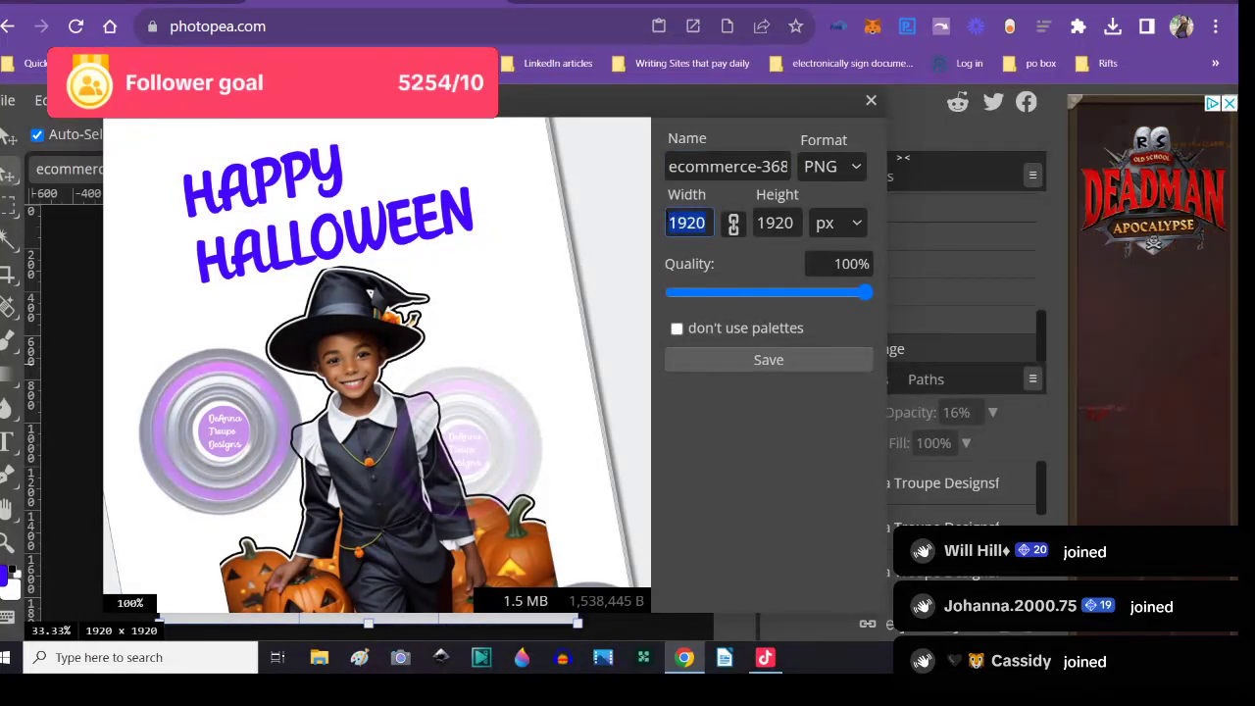
pyautogui.write('2000')
pyautogui.press('Tab')
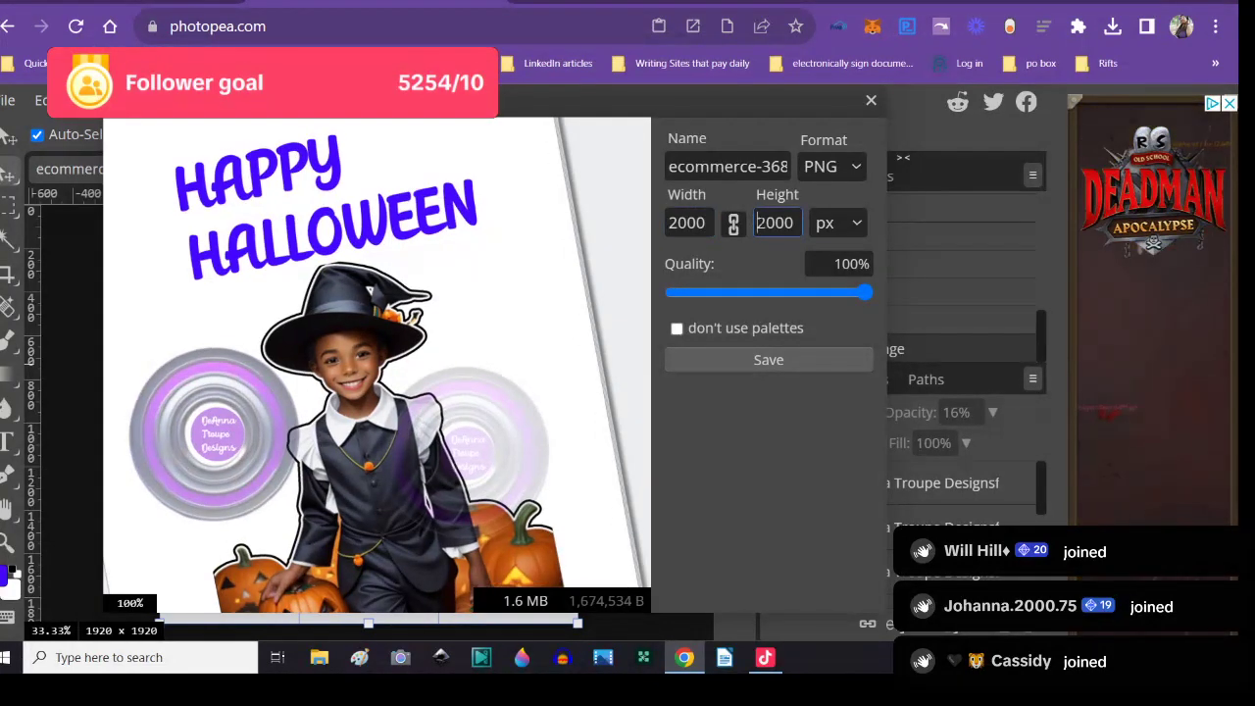
# - Name the exported file "mockup cute black boy halloween pumpkin patch"
pyautogui.click(698, 166)
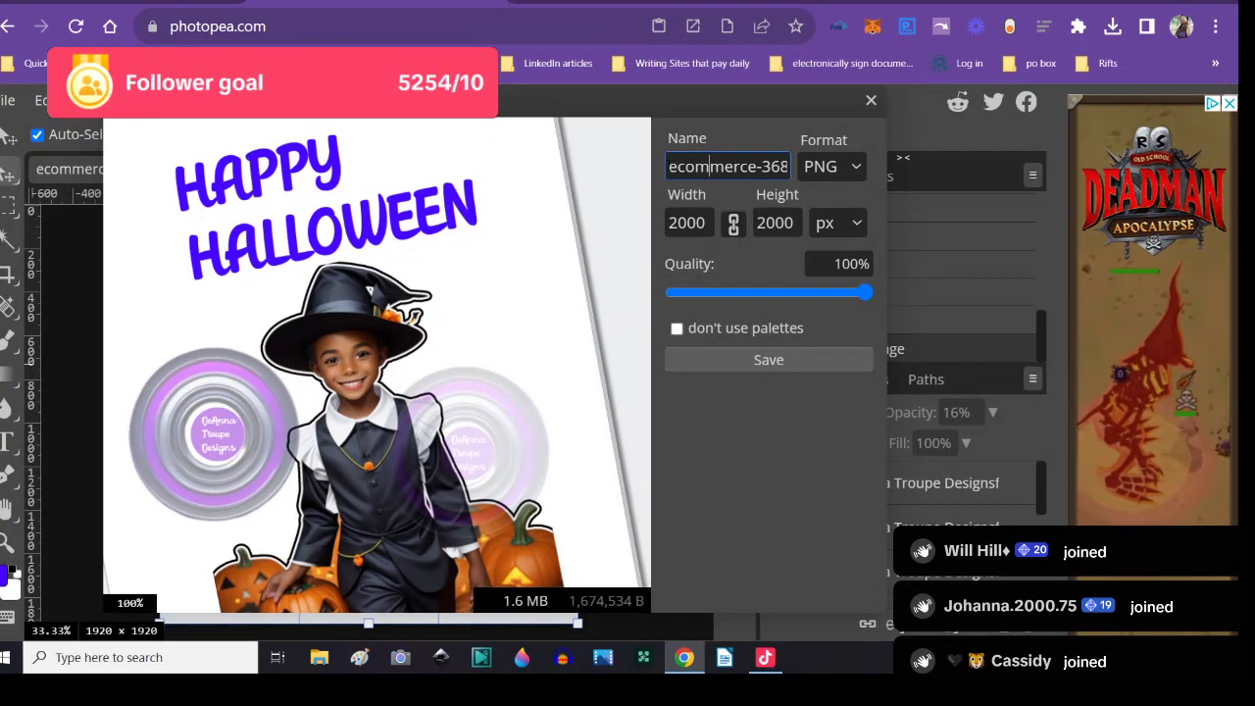
pyautogui.moveTo(667, 167); pyautogui.dragTo(788, 166)
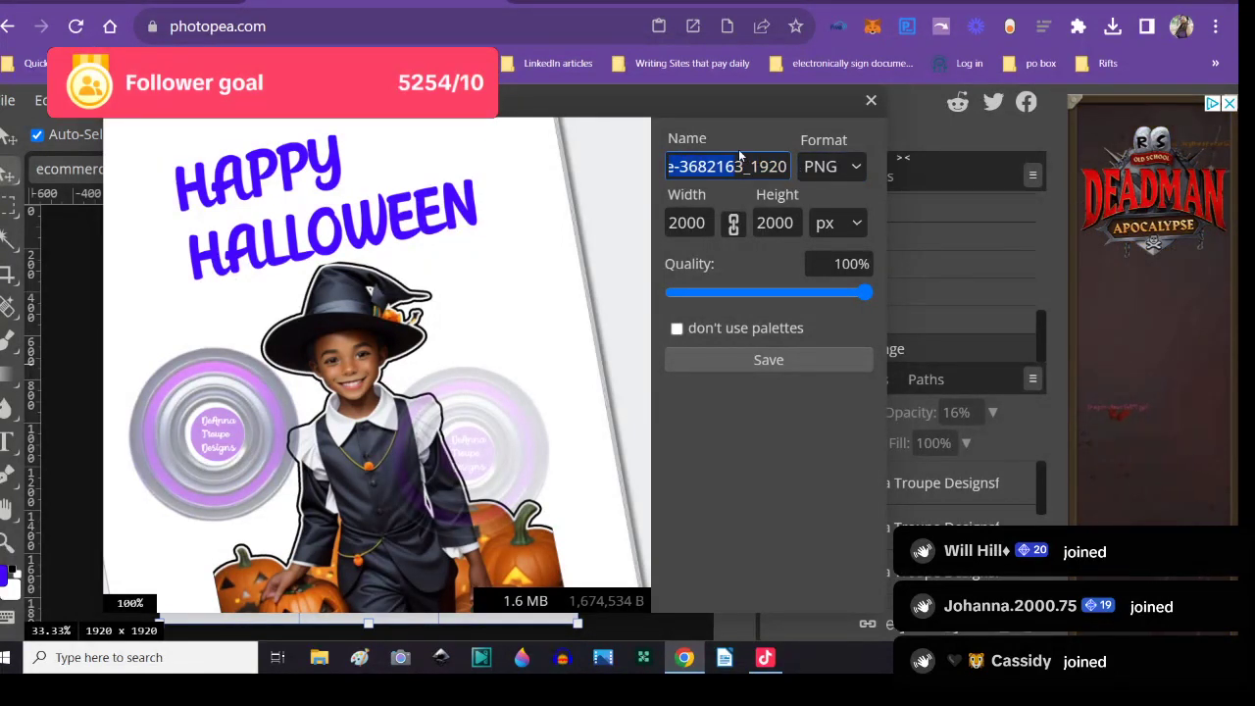
pyautogui.write('moc3')
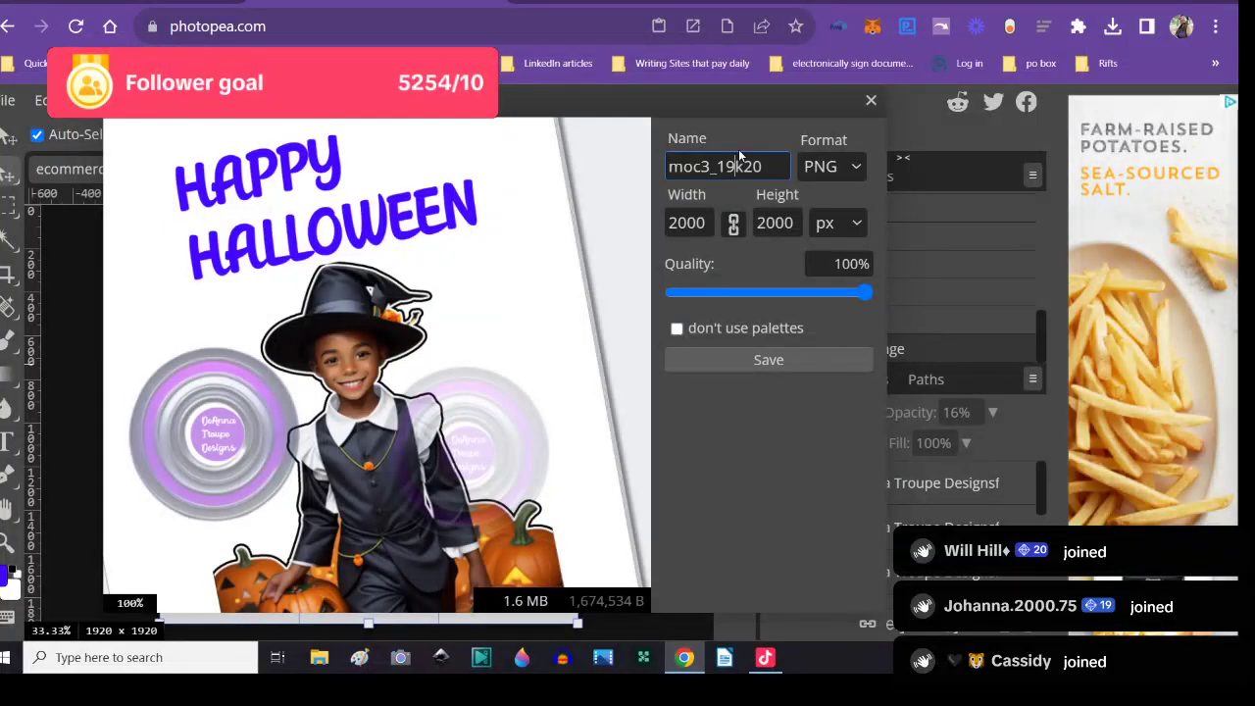
pyautogui.press('Delete')
pyautogui.press('BackSpace')
pyautogui.press('BackSpace')
pyautogui.press('BackSpace')
pyautogui.write('kup cu')
pyautogui.write('te black')
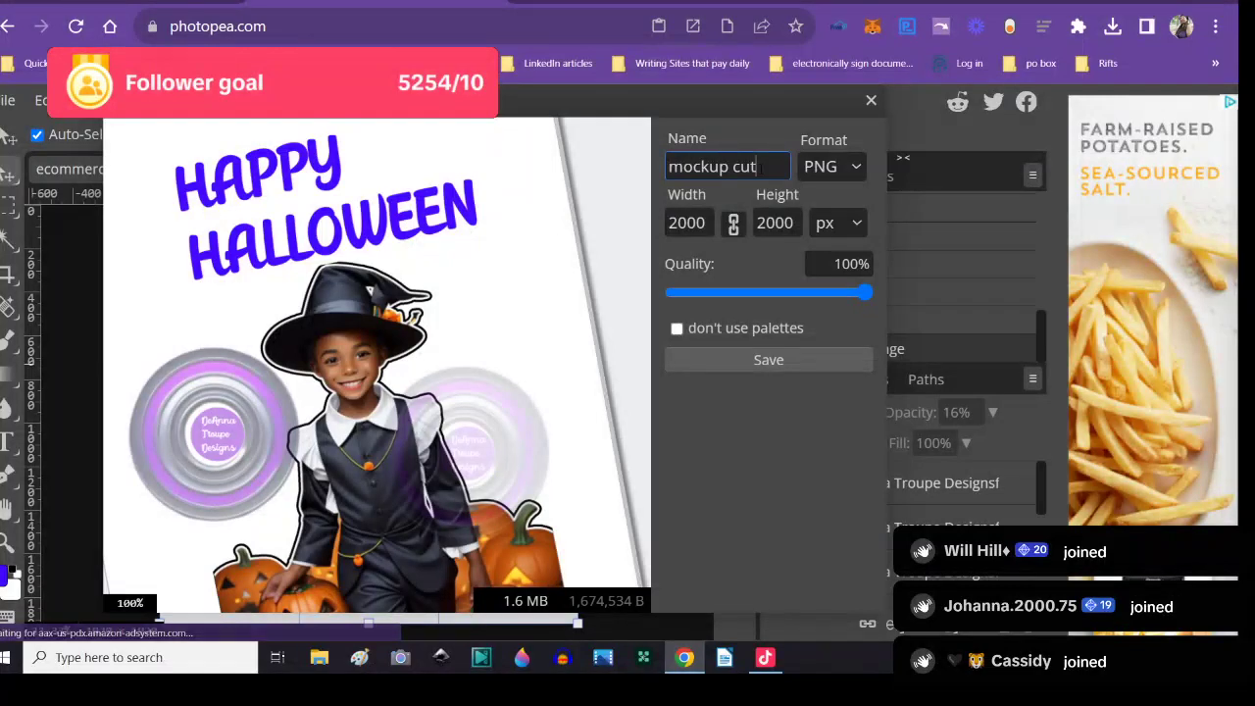
pyautogui.write('bo')
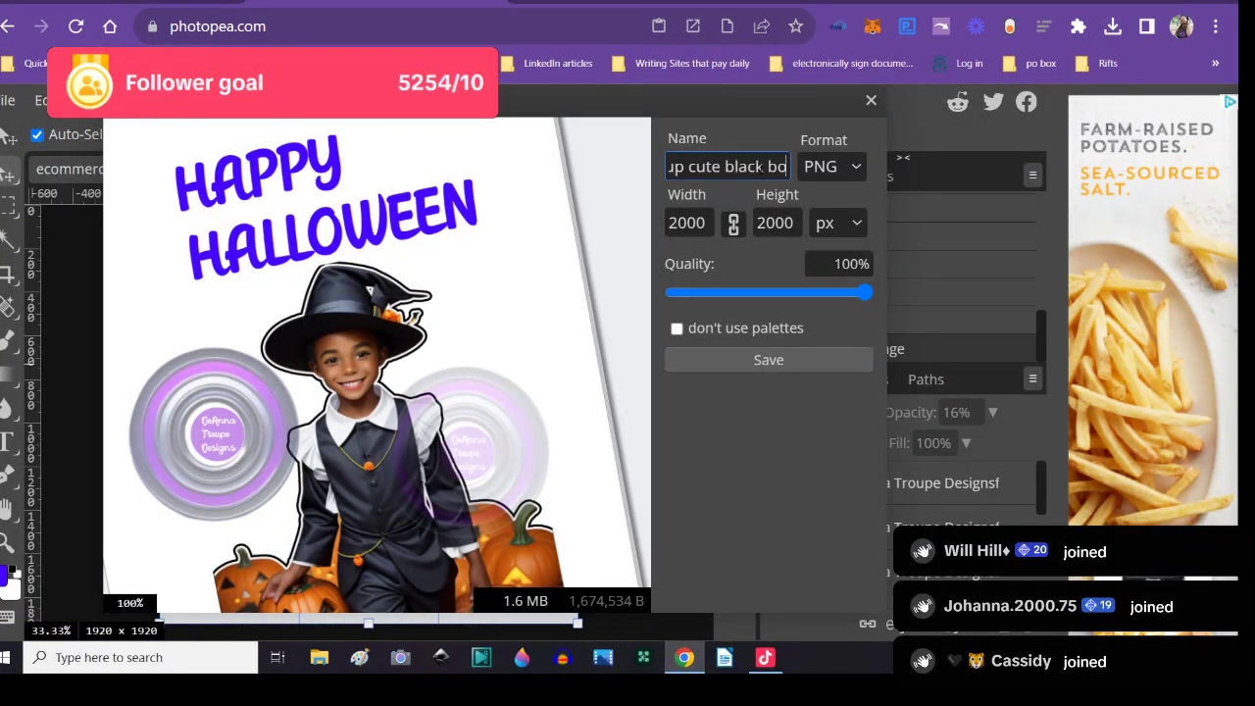
pyautogui.write('y hallowee')
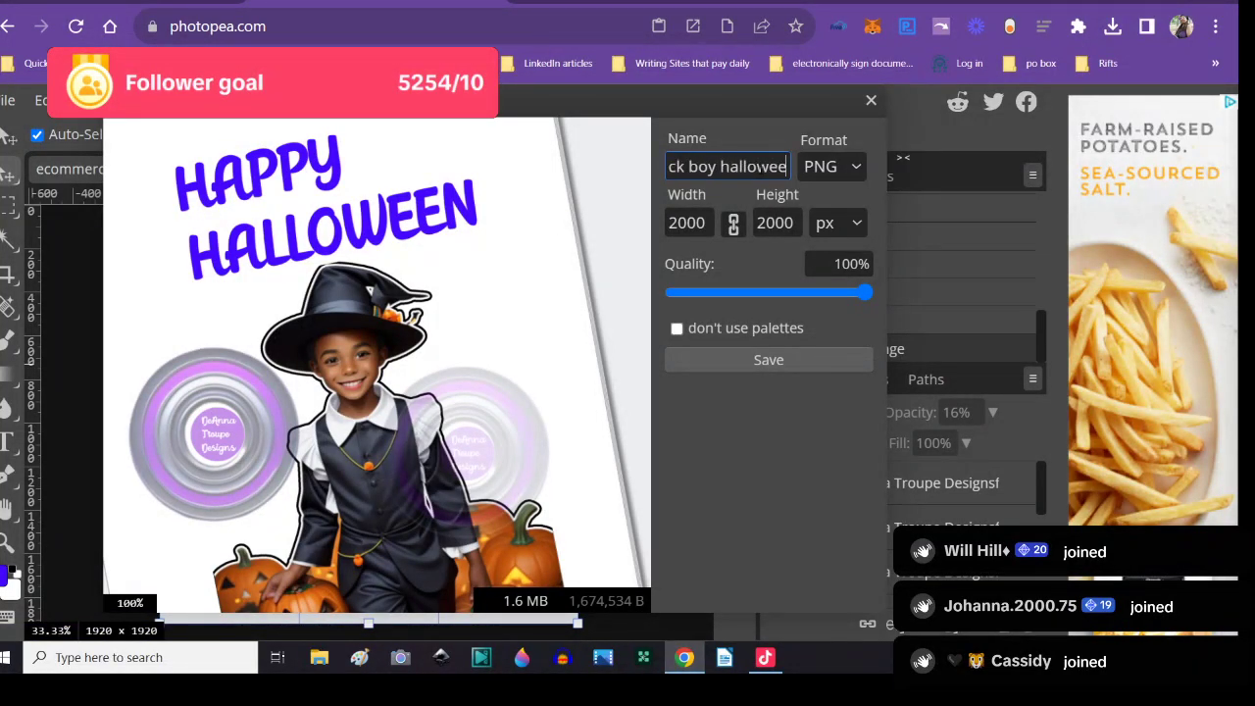
pyautogui.write('n pum')
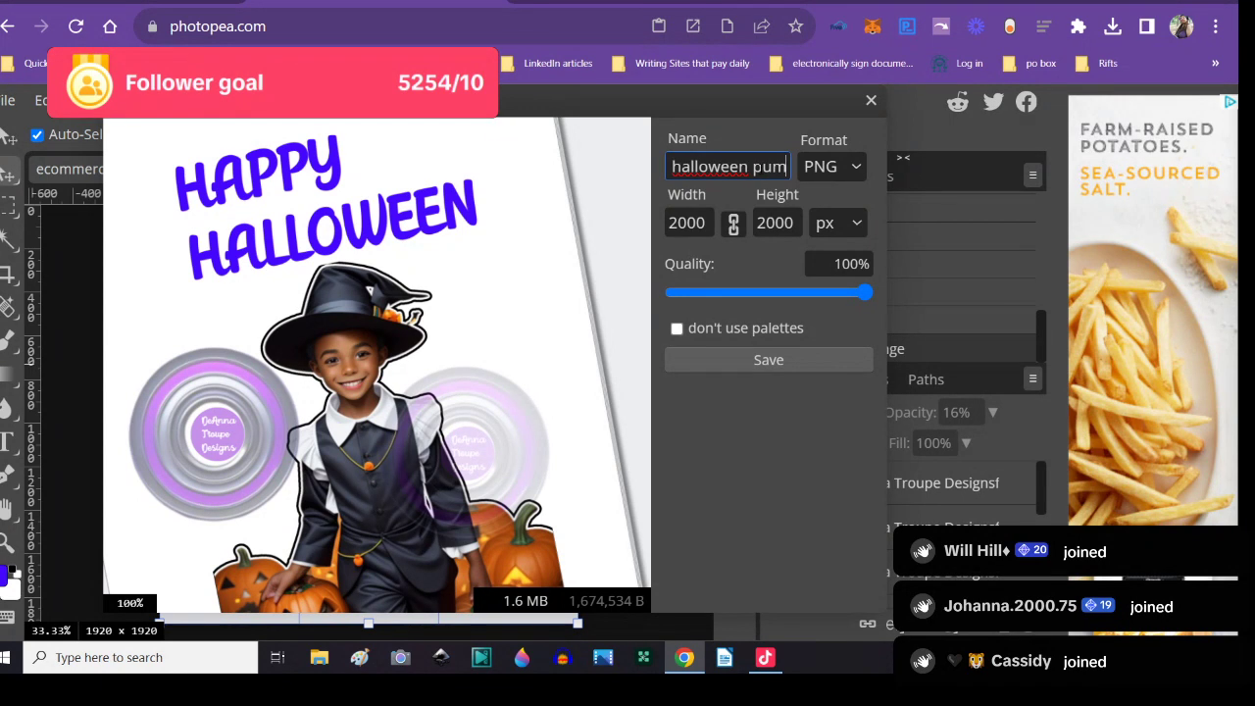
pyautogui.write('pkin patch')
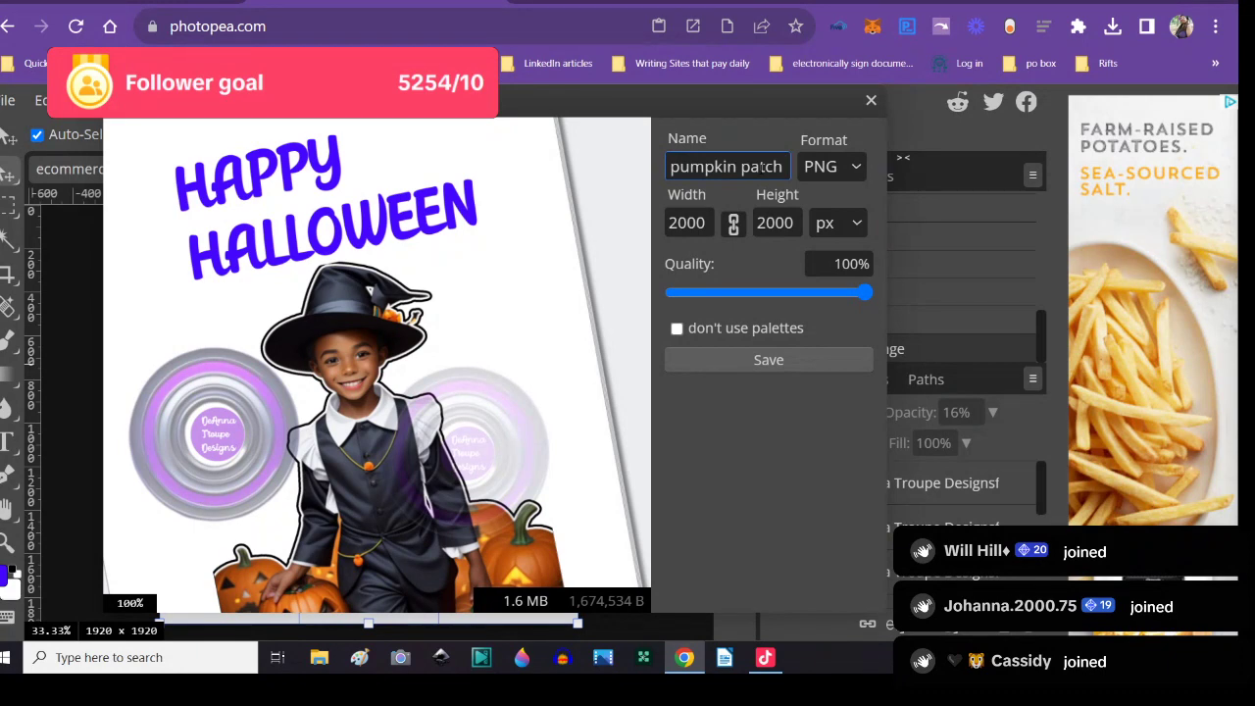
# - Save the exported PNG in the Halloween folder and dismiss the ad-removal offer
pyautogui.click(760, 365)
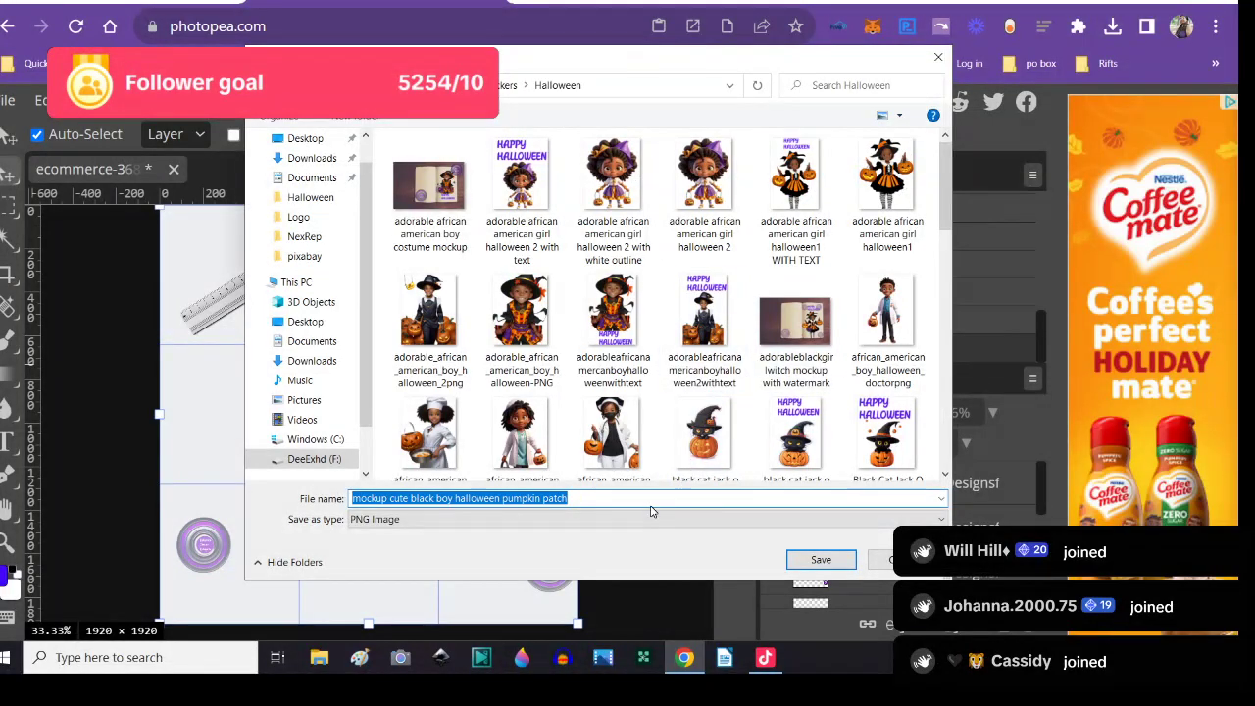
pyautogui.click(820, 559)
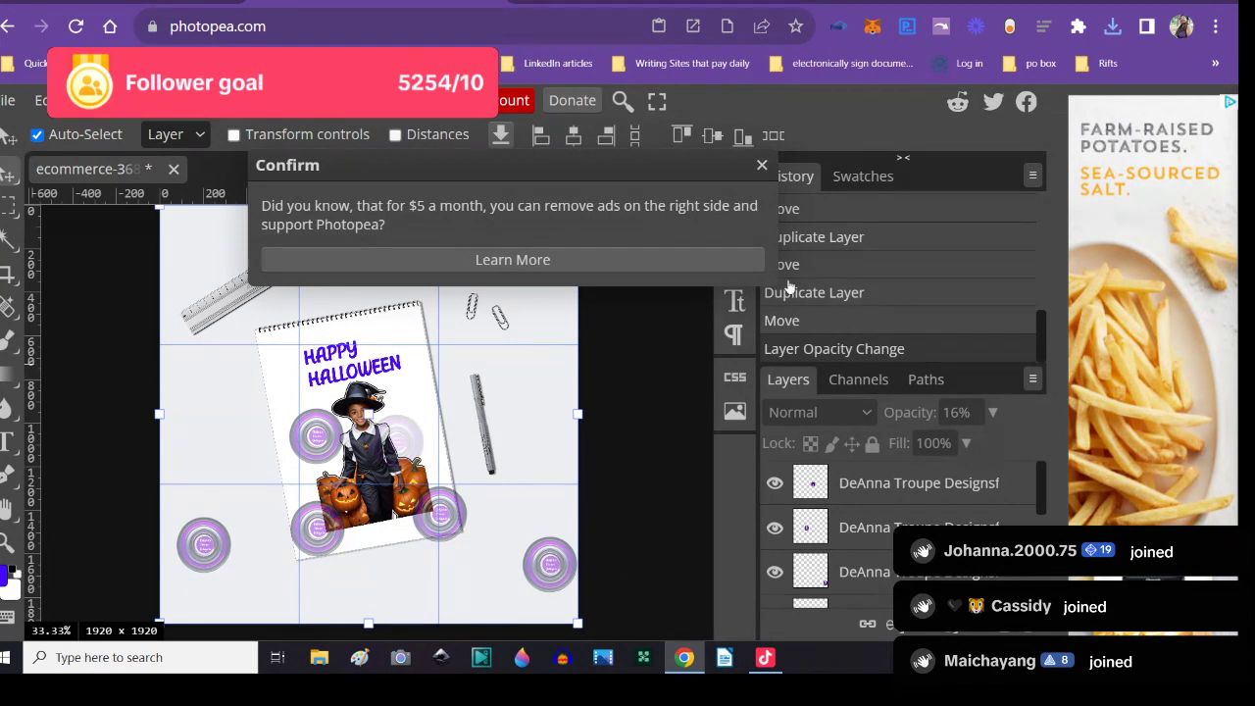
pyautogui.click(761, 166)
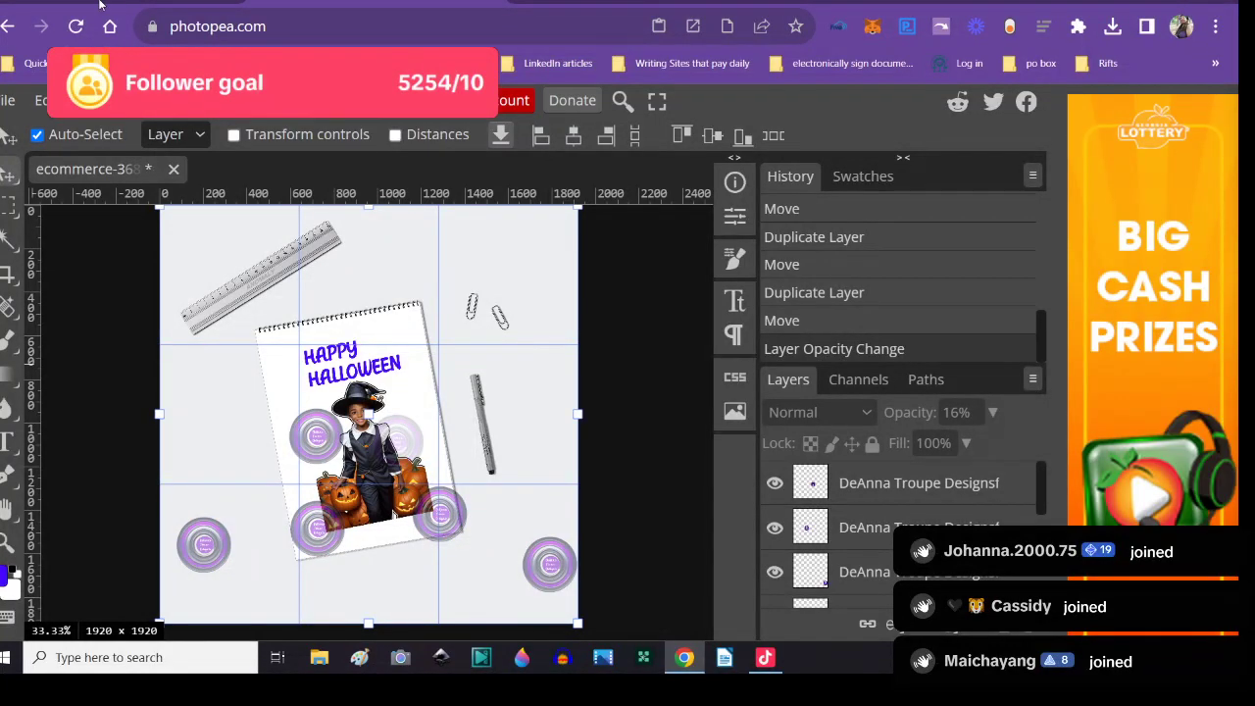
# - Switch to the ChatGPT conversation and write "Please write a product description for a printable sticker featuring a black boy surrounded by pumpkins"
pyautogui.hotkey('ctrl', 'Tab')
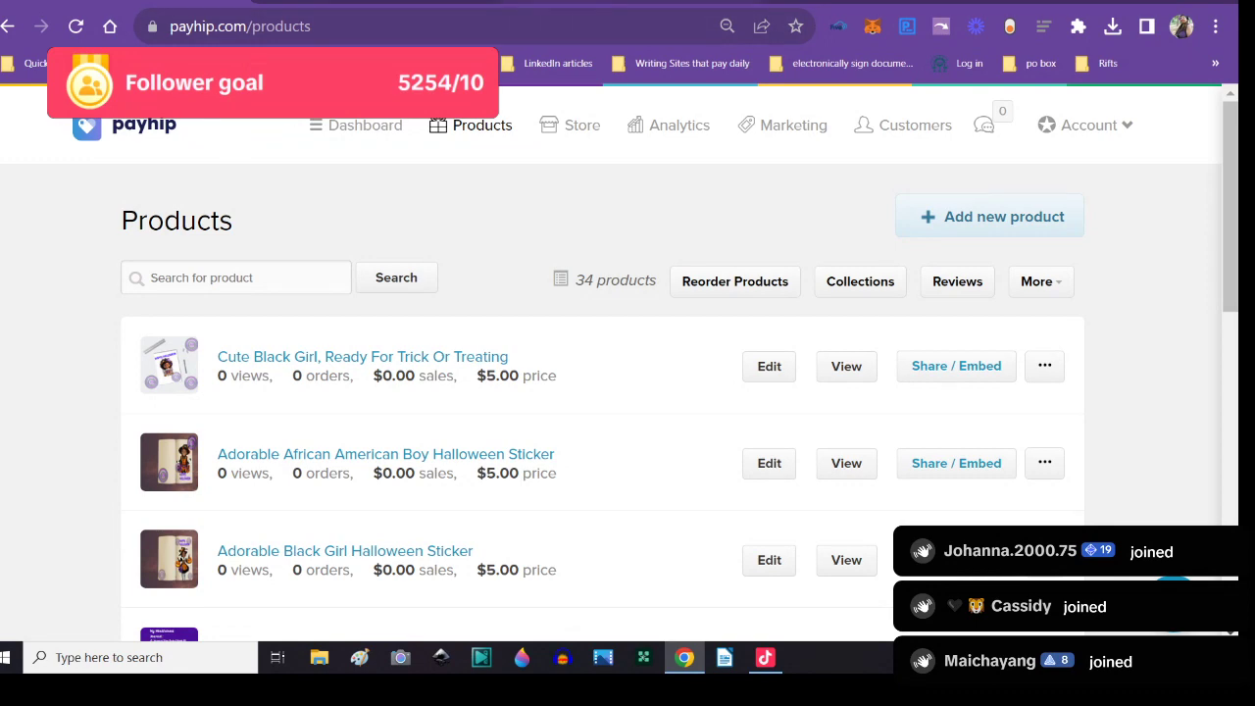
pyautogui.hotkey('ctrl', 'Tab')
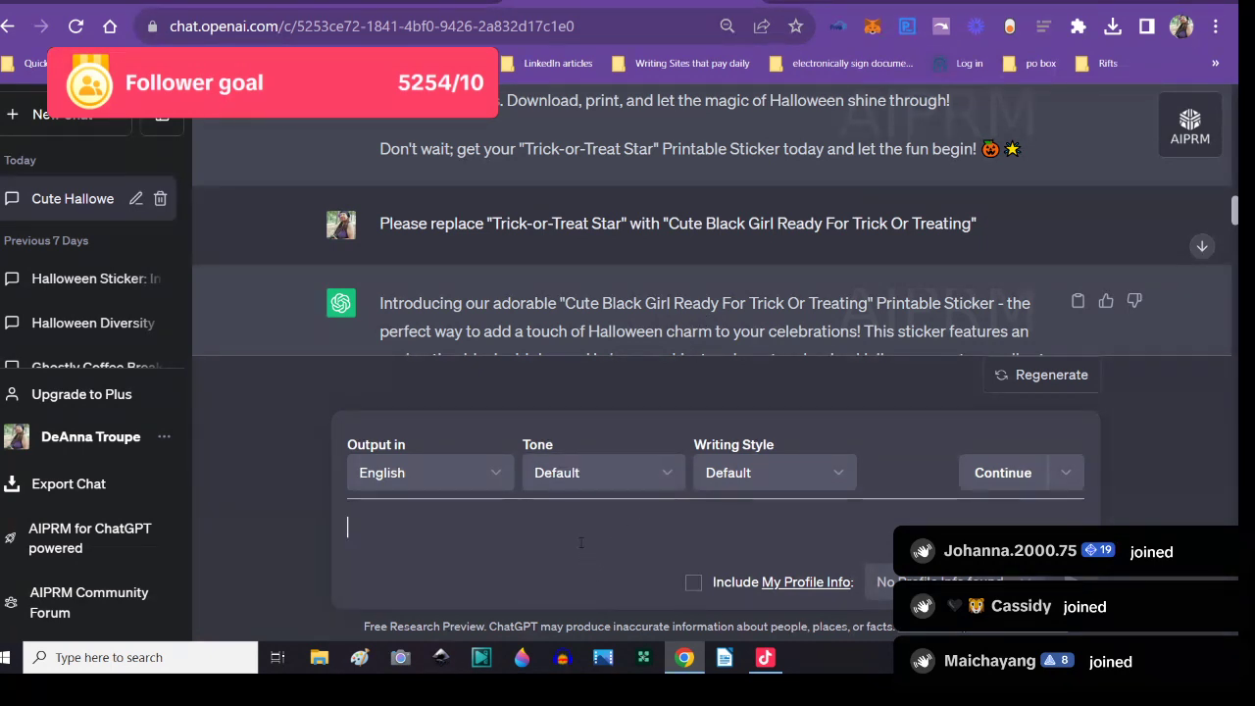
pyautogui.write('Please write a produ')
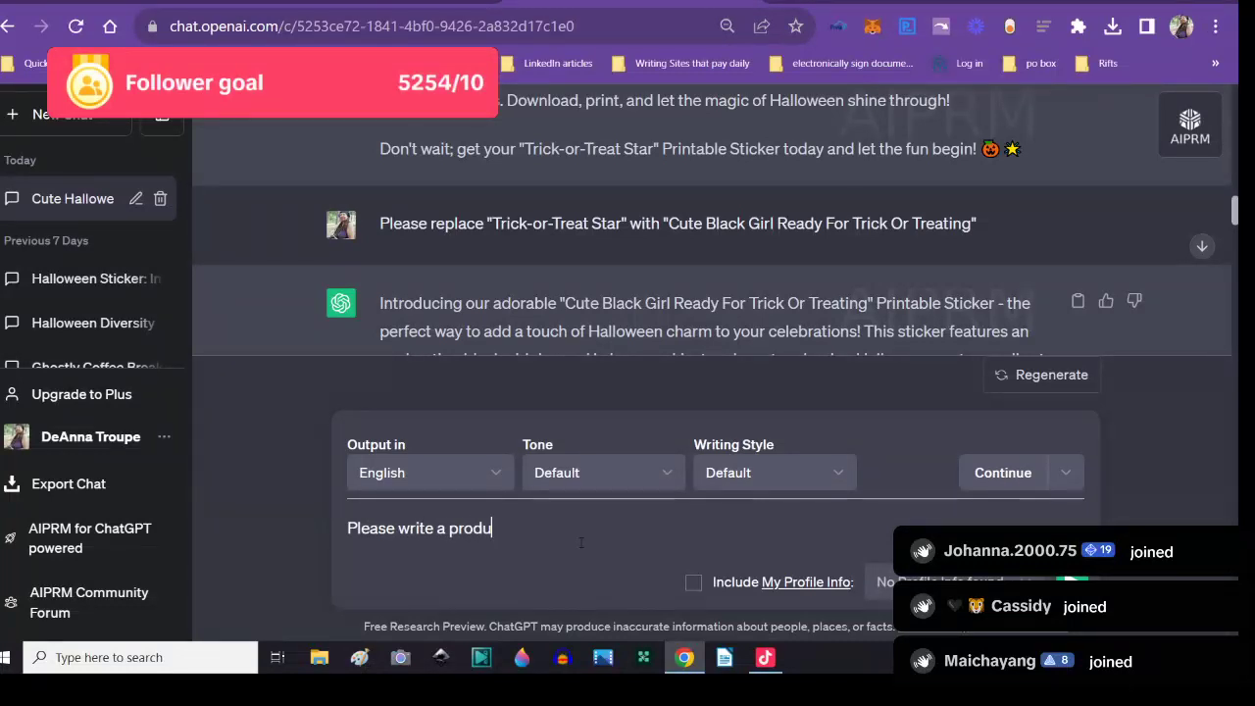
pyautogui.write('ct descriptio')
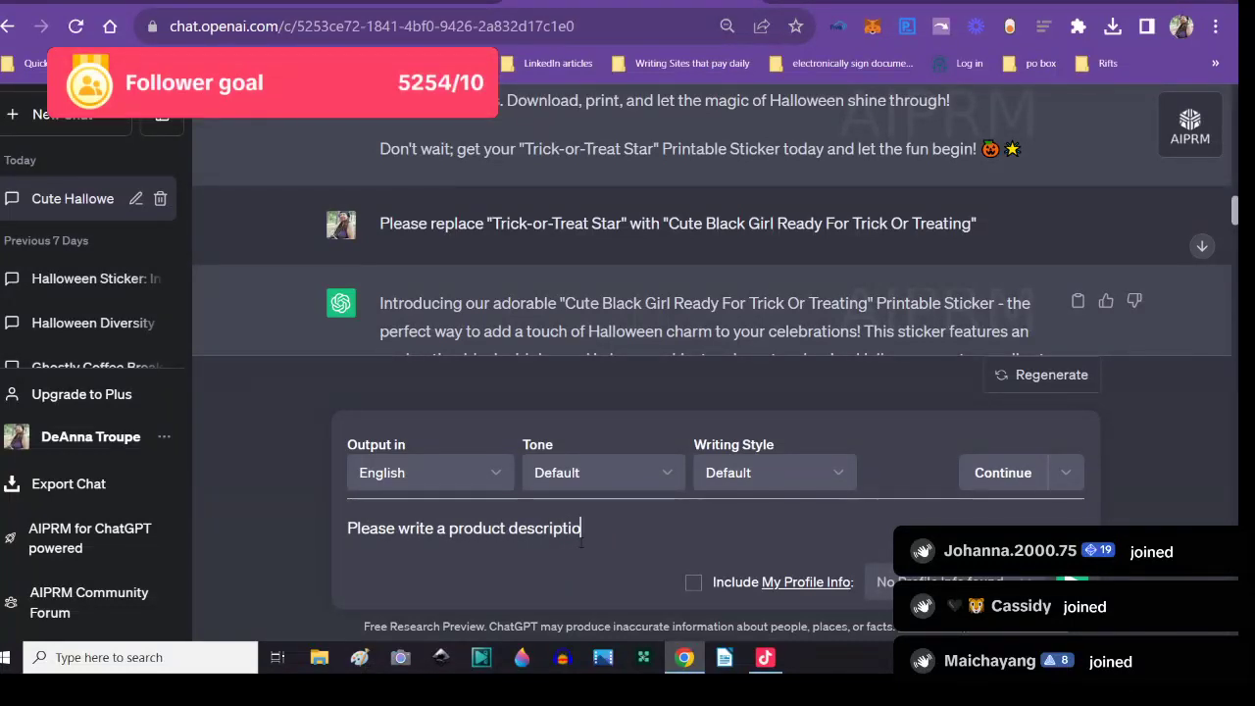
pyautogui.write('n for a ')
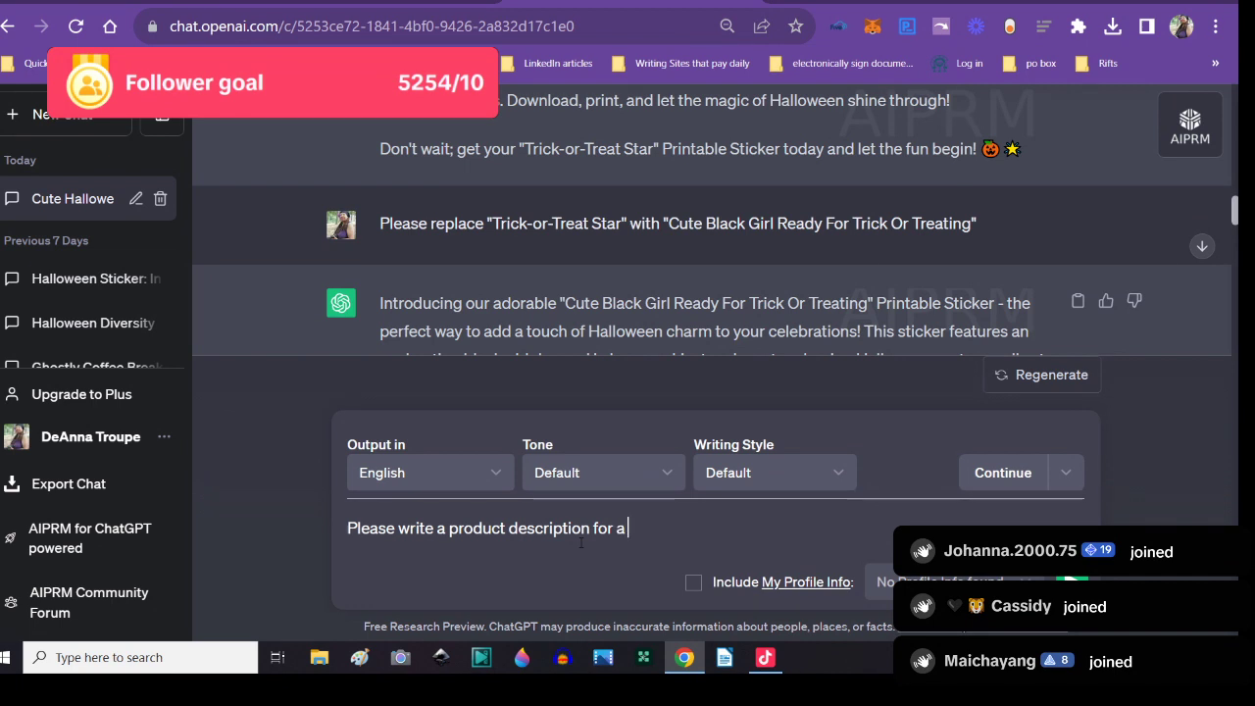
pyautogui.write('printable s')
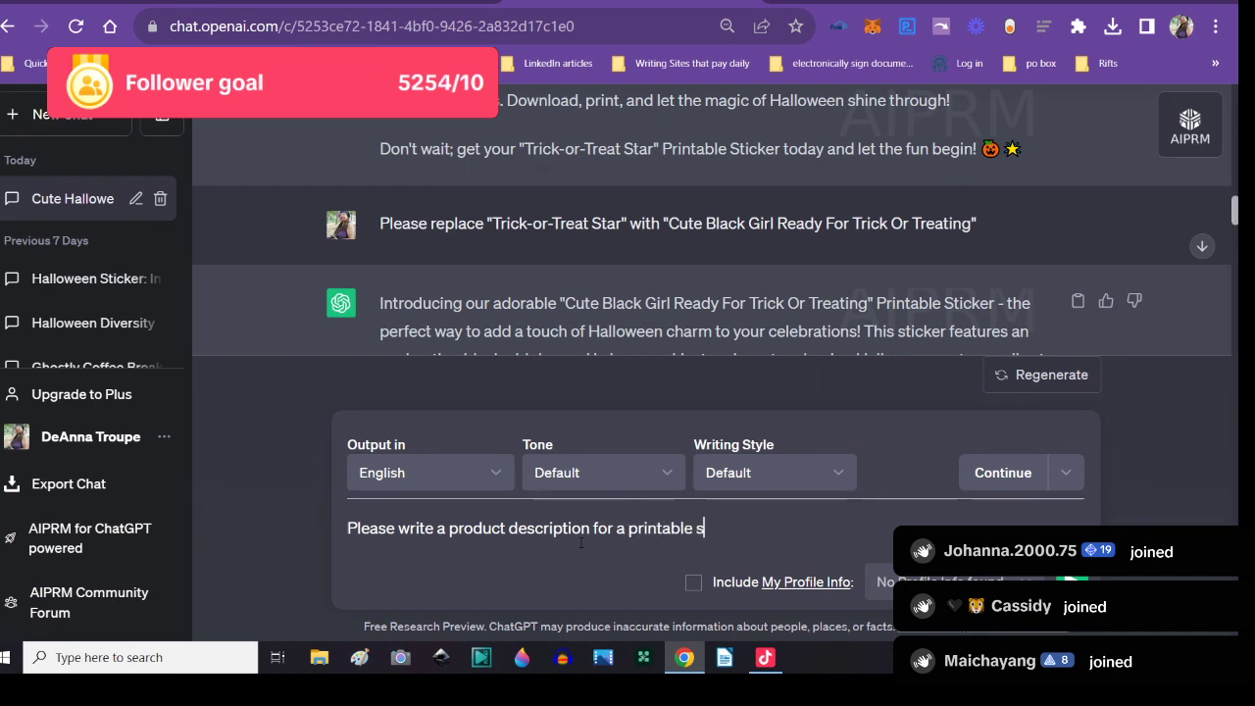
pyautogui.write('ticker featurin')
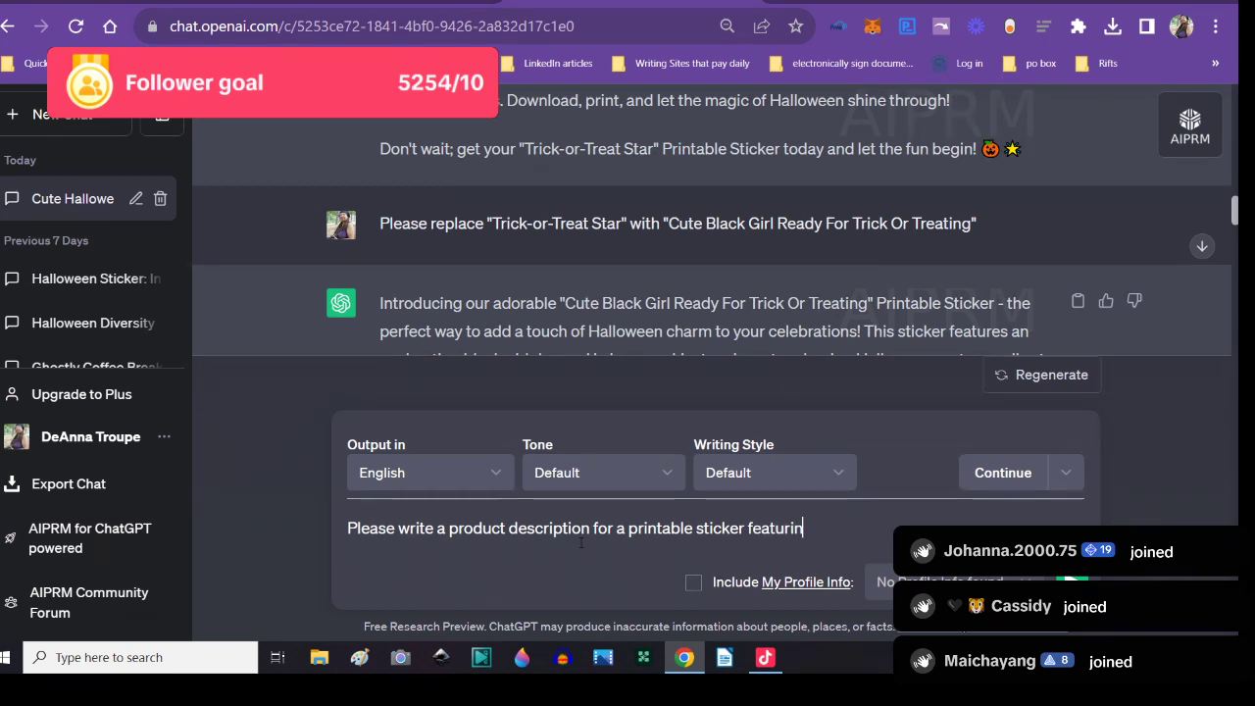
pyautogui.write('g a black boy ')
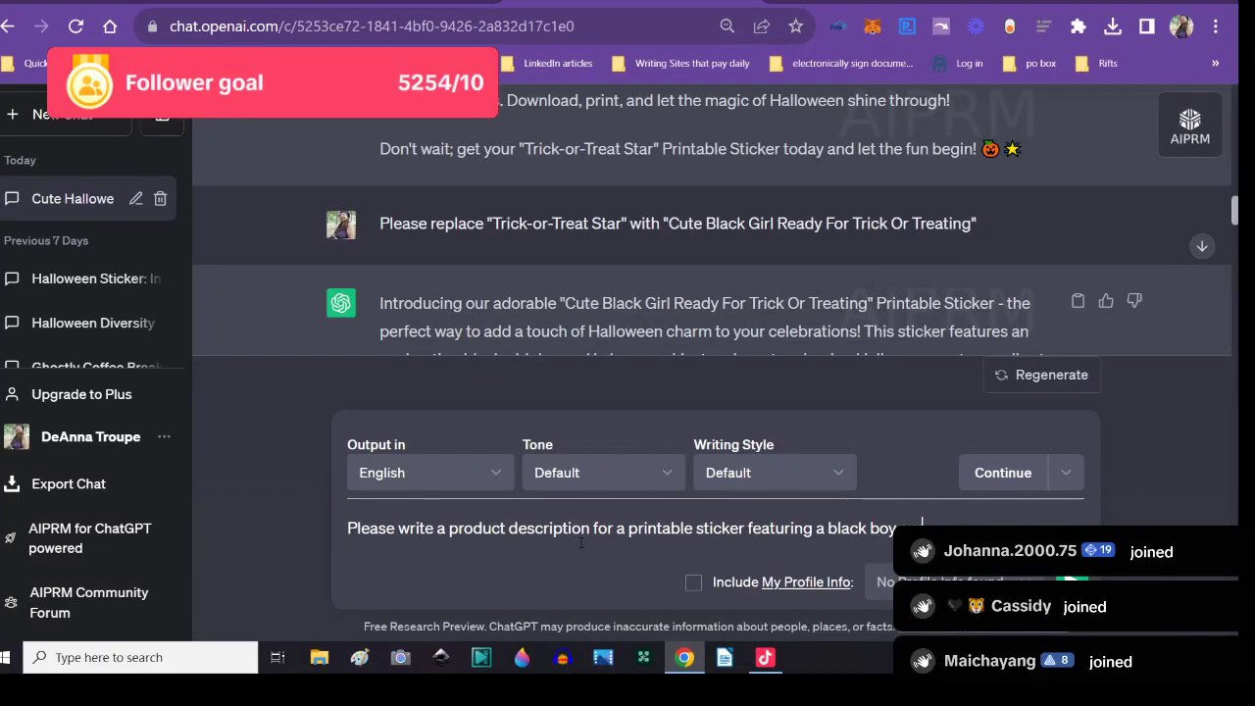
pyautogui.write('in ')
pyautogui.write('costume at H')
pyautogui.write('ween')
pyautogui.write(' pumpkin')
pyautogui.write('s')
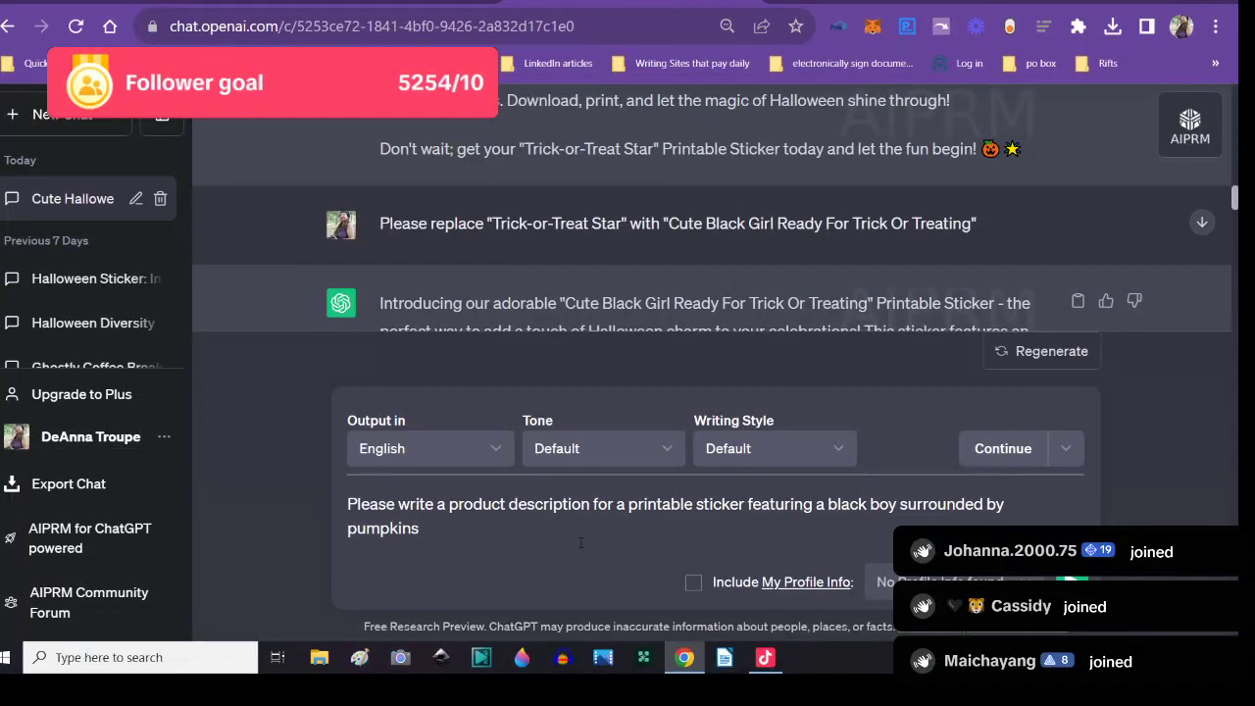
# - Add "The name of the sticker is Cute Black Boy In A Pumpkin Patch." to the prompt and send it
pyautogui.write('. The name of the')
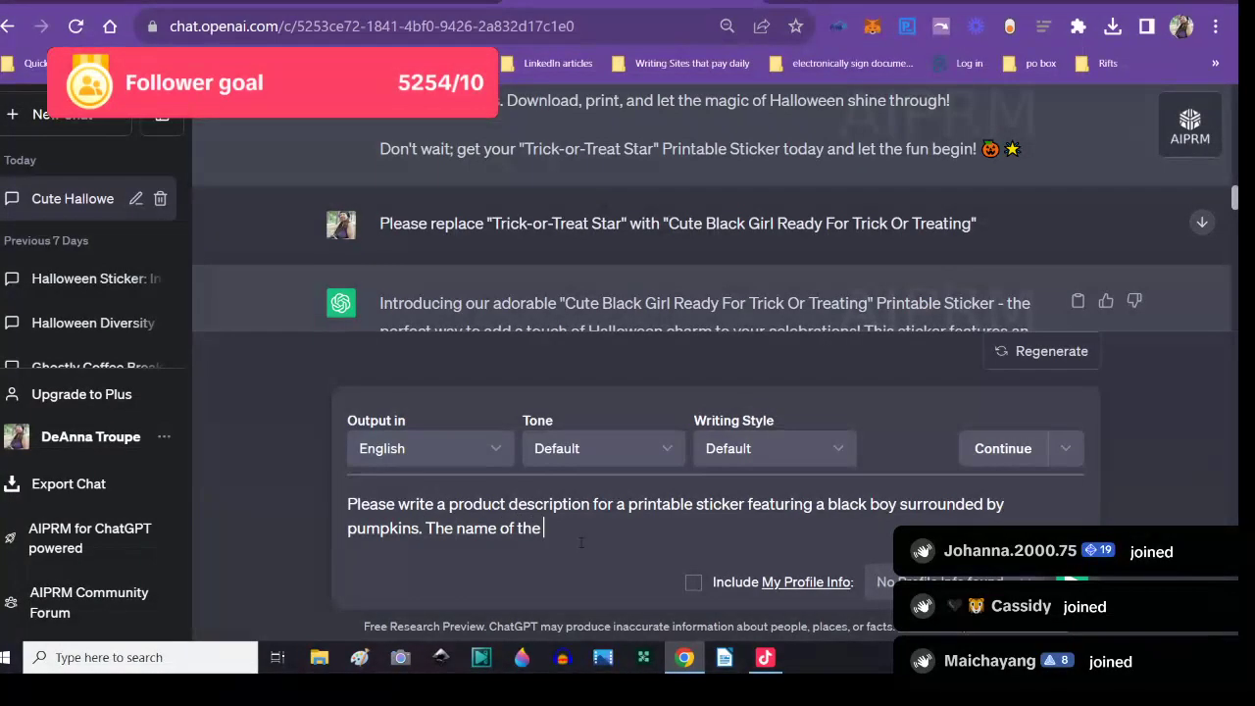
pyautogui.write(' sticker is Cute Black Boy')
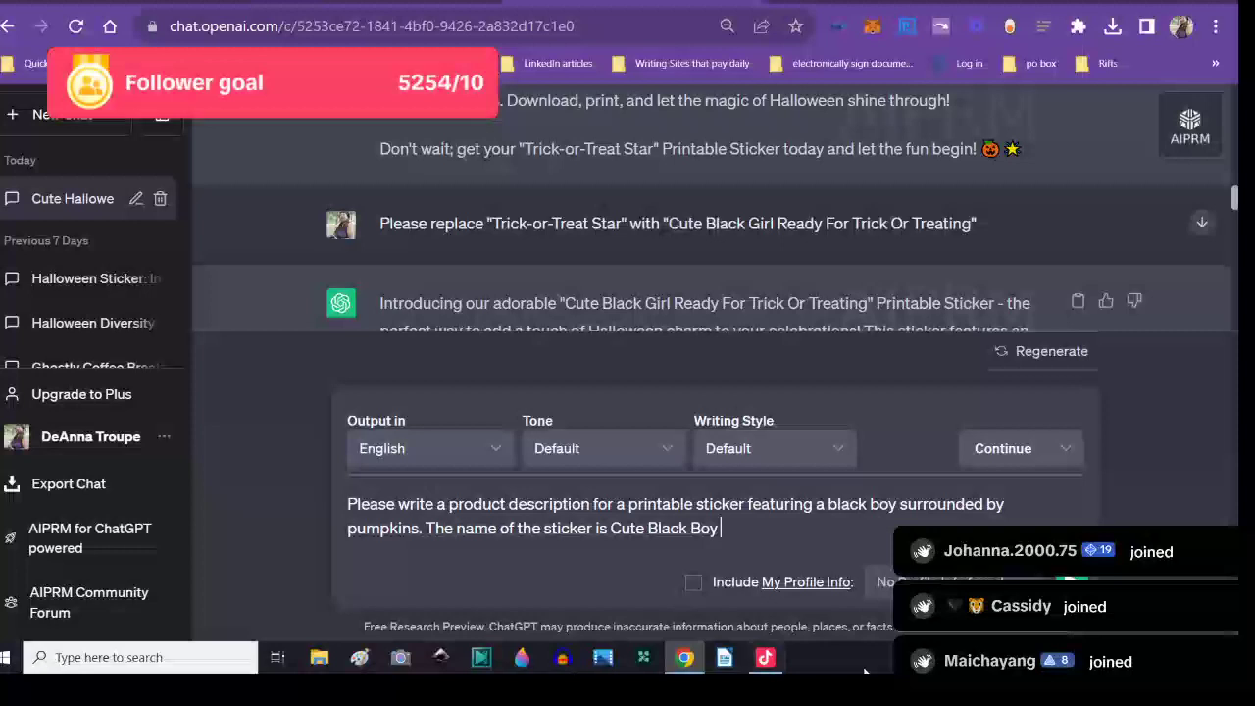
pyautogui.write('In')
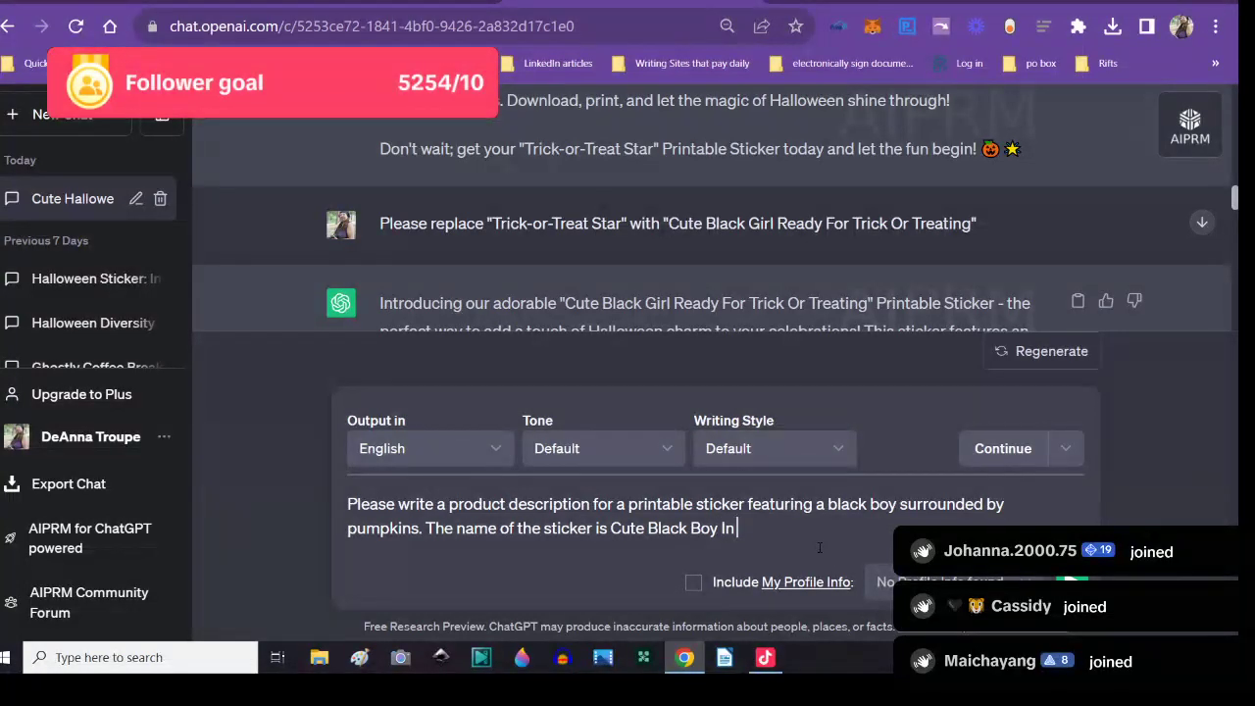
pyautogui.write(' A Pumpki n Pat')
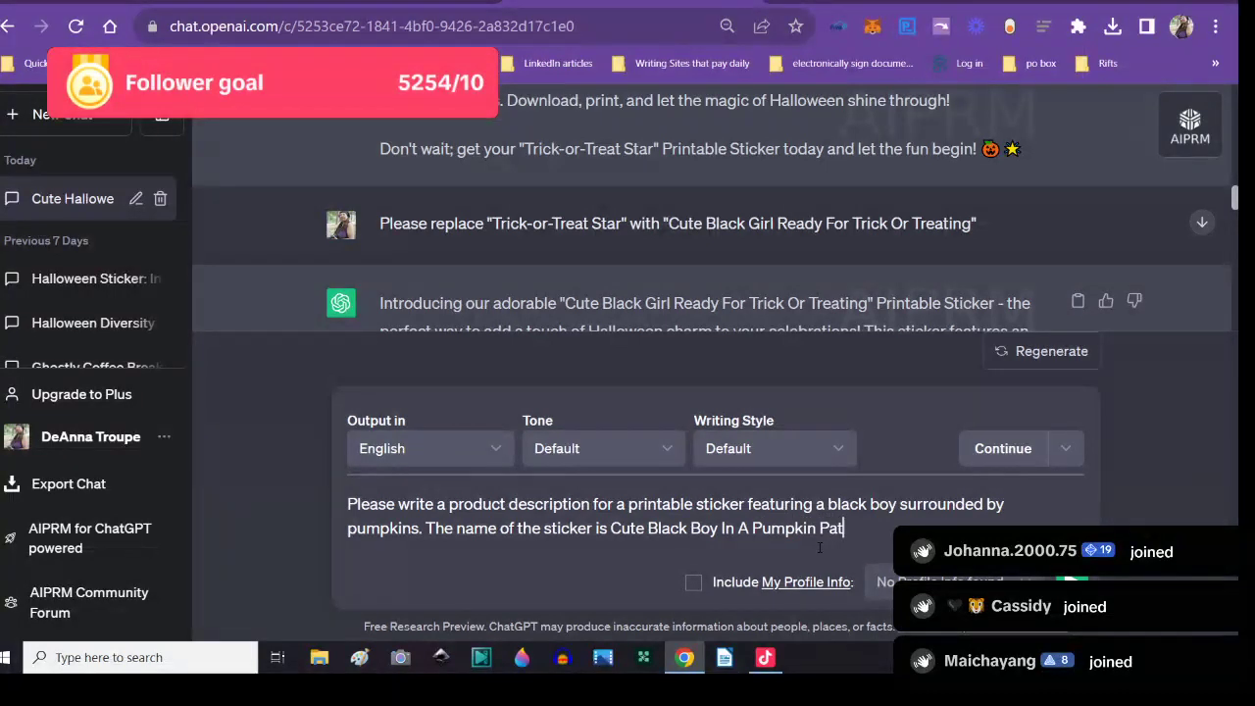
pyautogui.write('ch.')
pyautogui.press('Return')
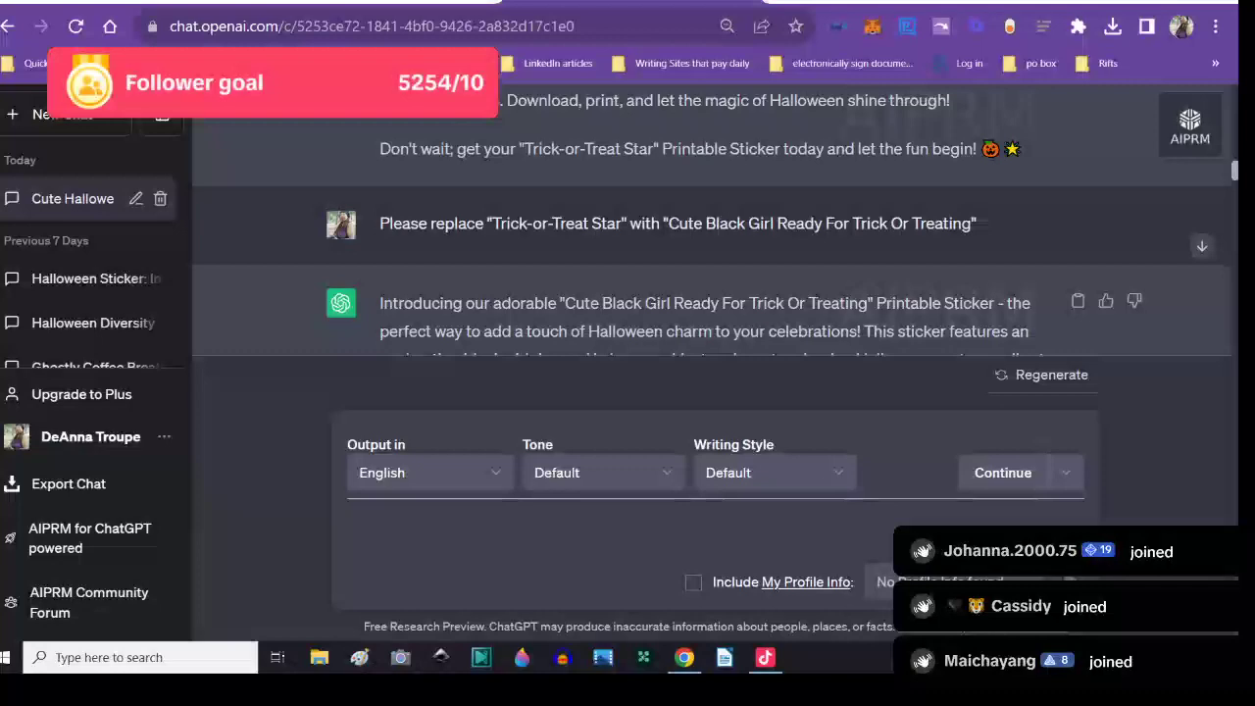
# - Review the generated product description for the "Cute Black Boy In A Pumpkin Patch" printable sticker from introduction to closing lines
pyautogui.scroll(-5, 858, 313)
pyautogui.scroll(-5, 859, 313)
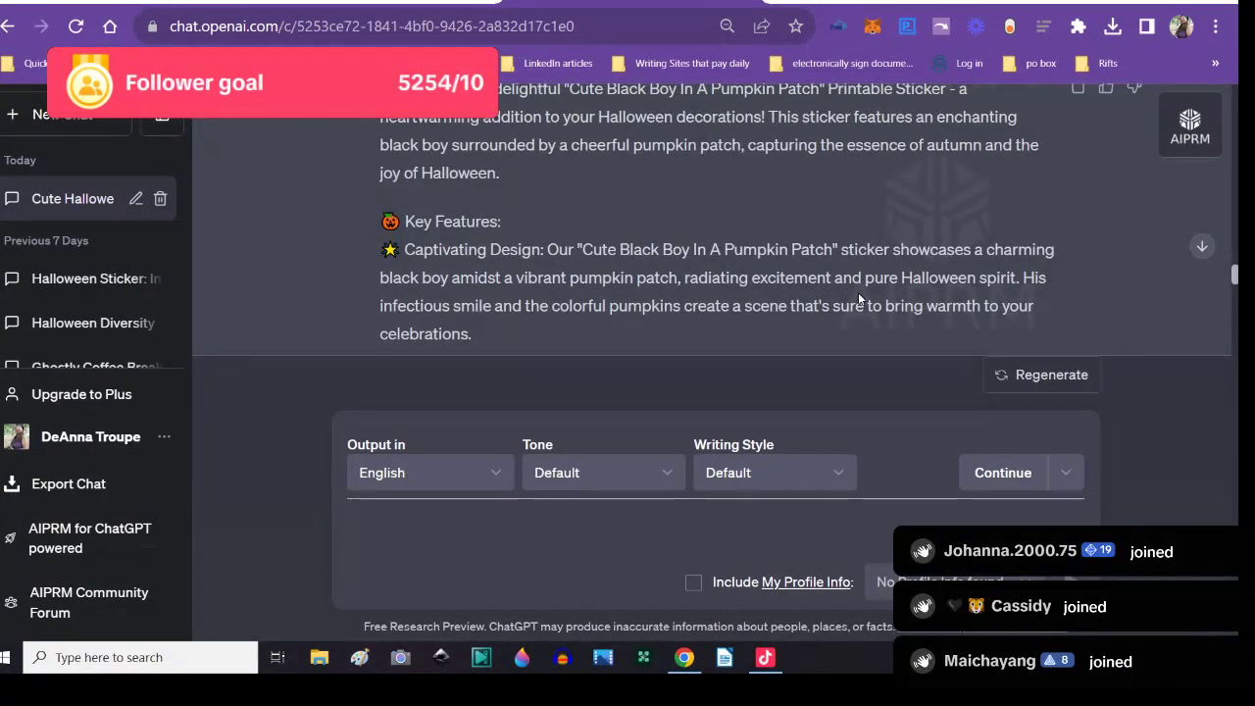
pyautogui.scroll(-1, 857, 292)
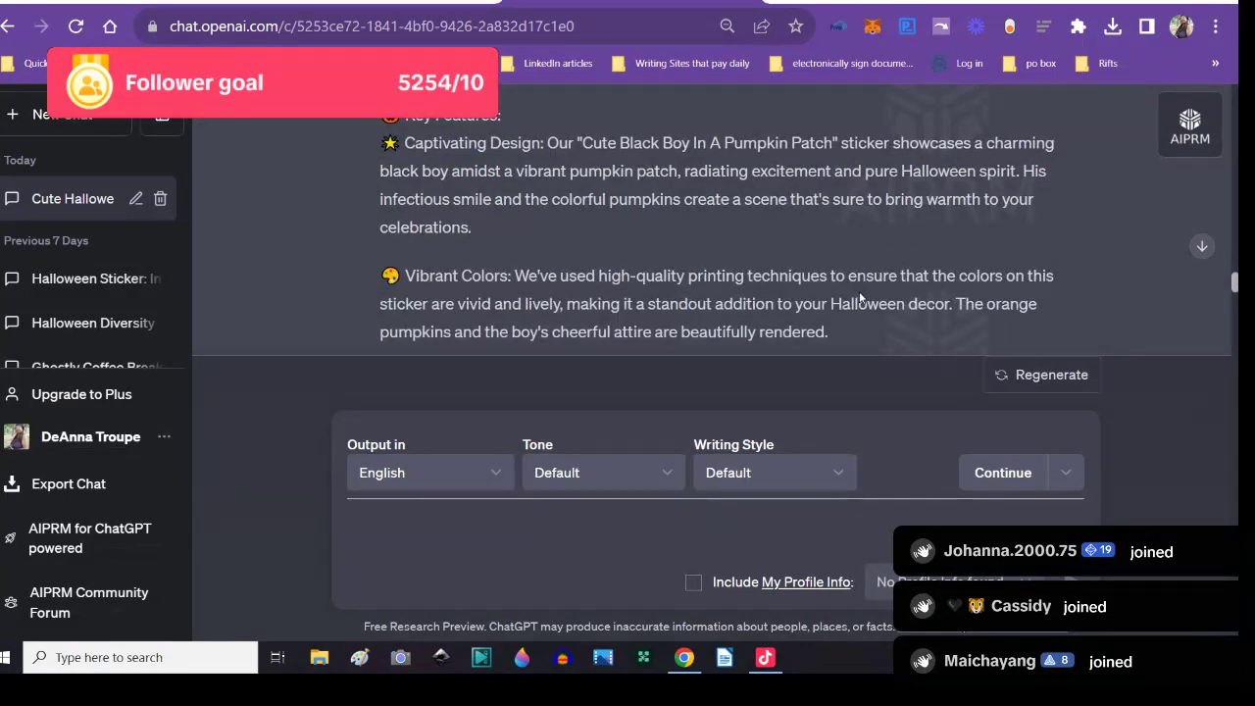
pyautogui.scroll(-1, 860, 297)
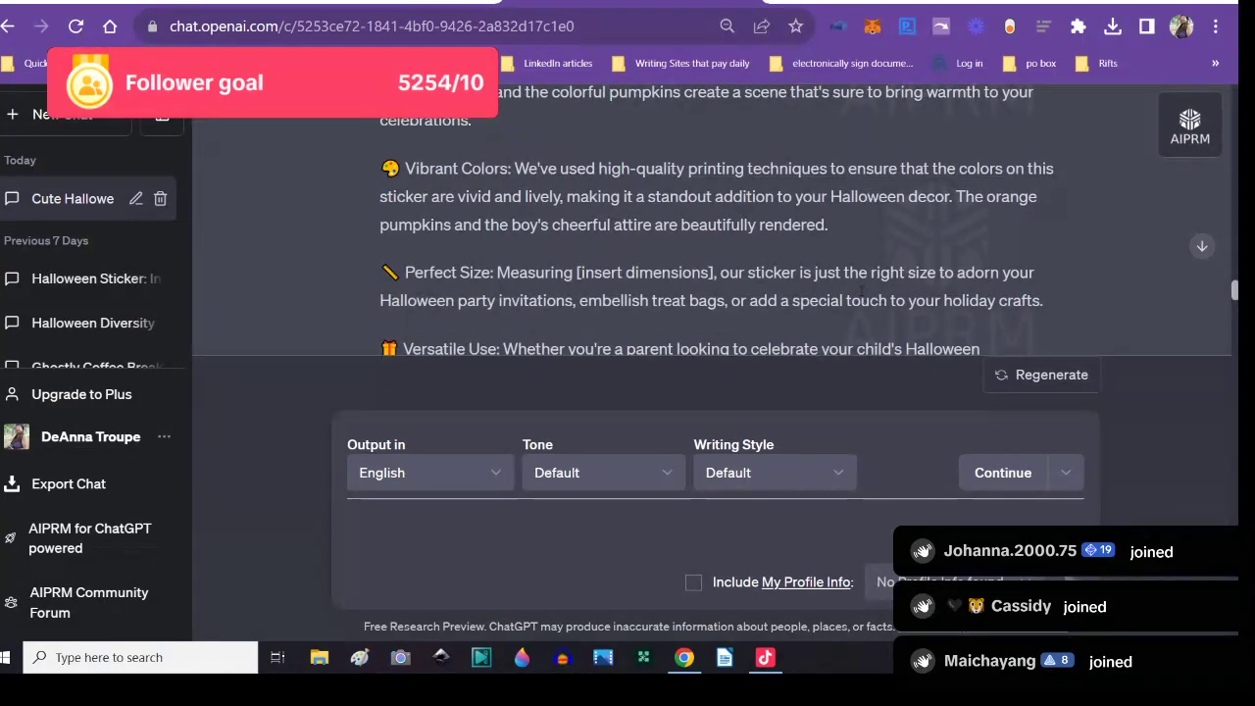
pyautogui.scroll(-1, 859, 297)
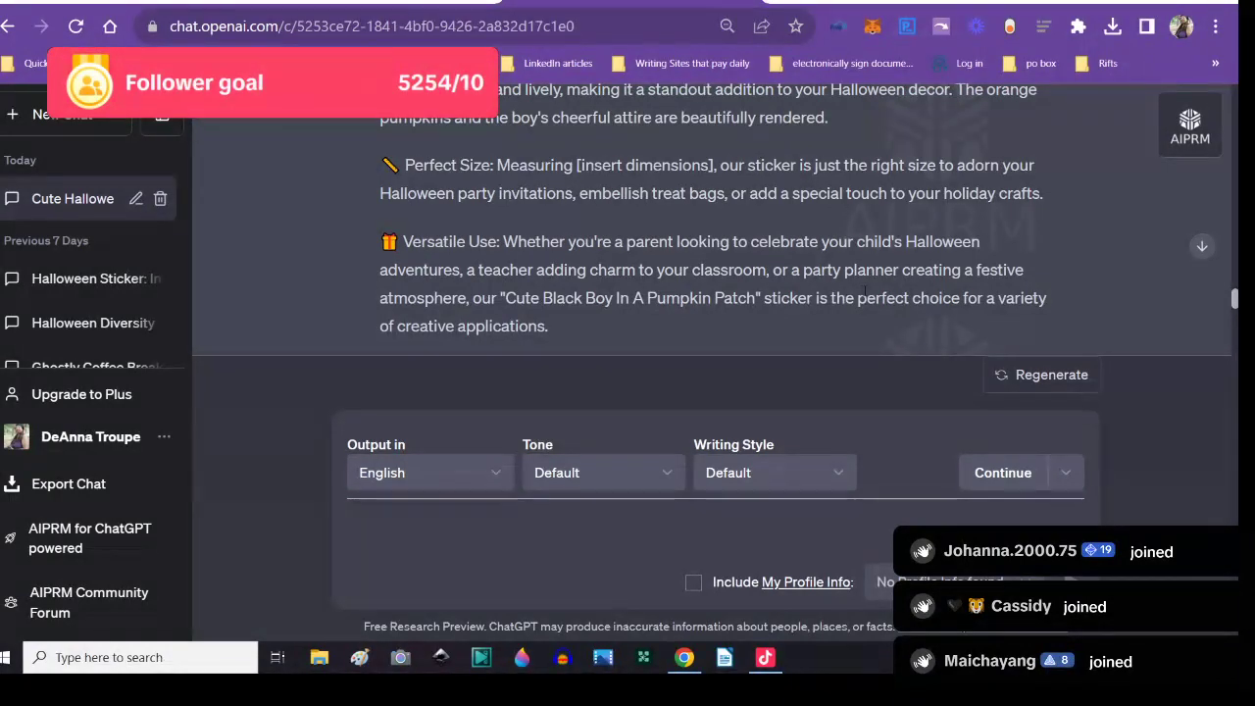
pyautogui.scroll(-1, 865, 291)
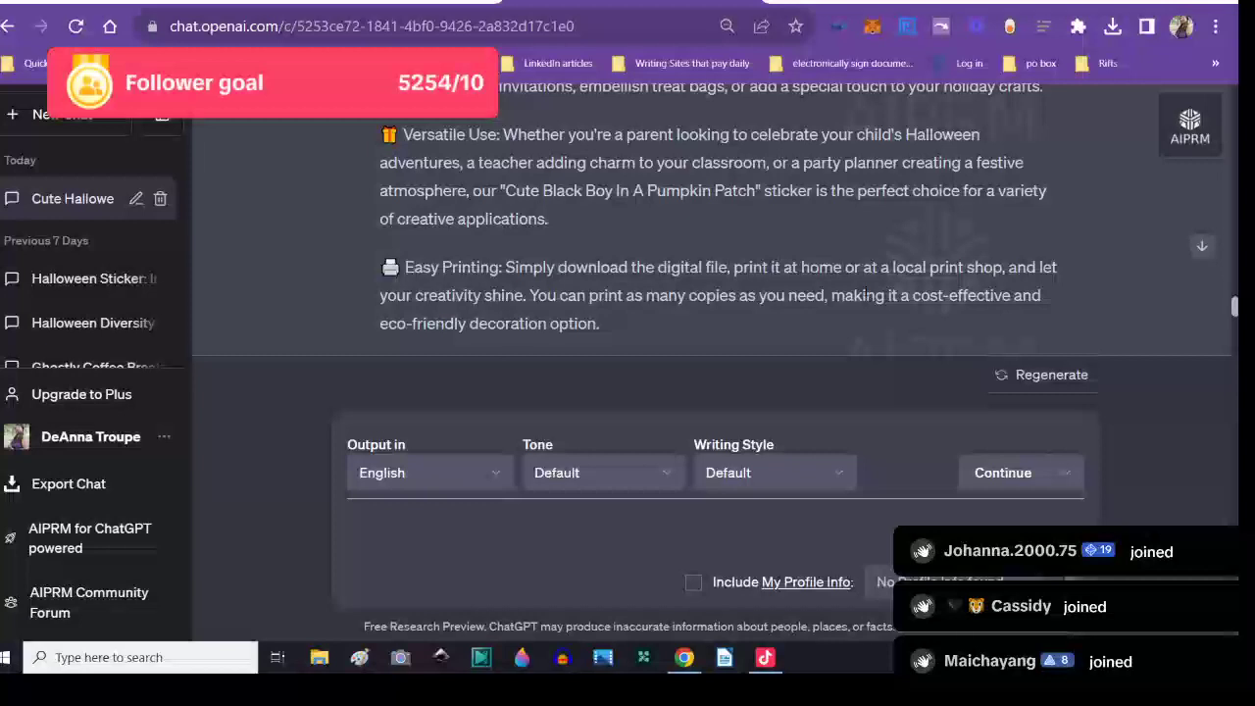
pyautogui.scroll(-2, 865, 291)
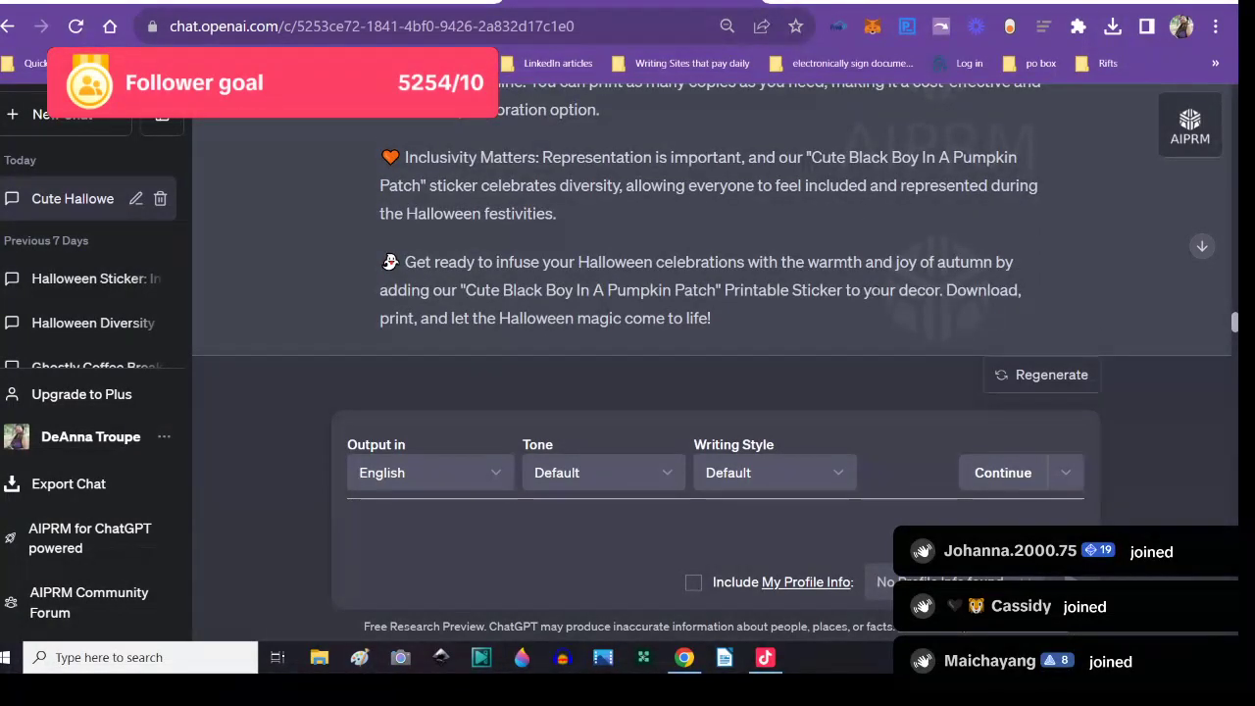
pyautogui.scroll(10, 1088, 162)
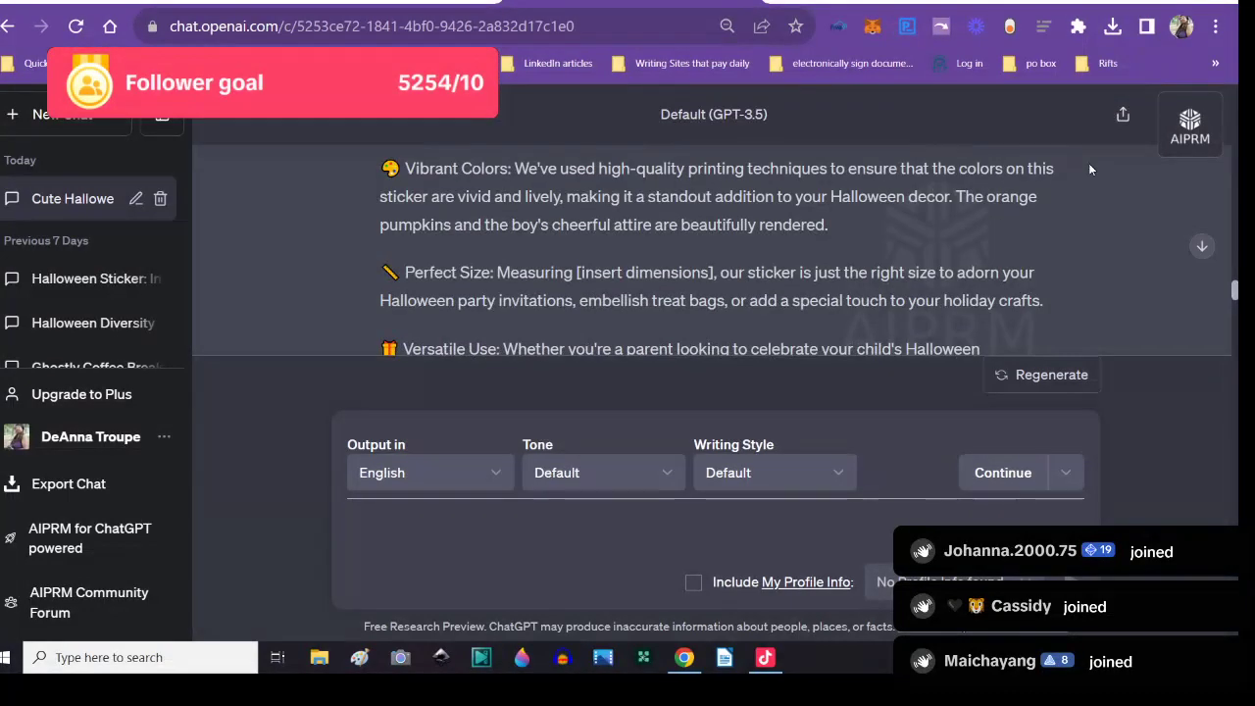
pyautogui.scroll(-2, 1091, 172)
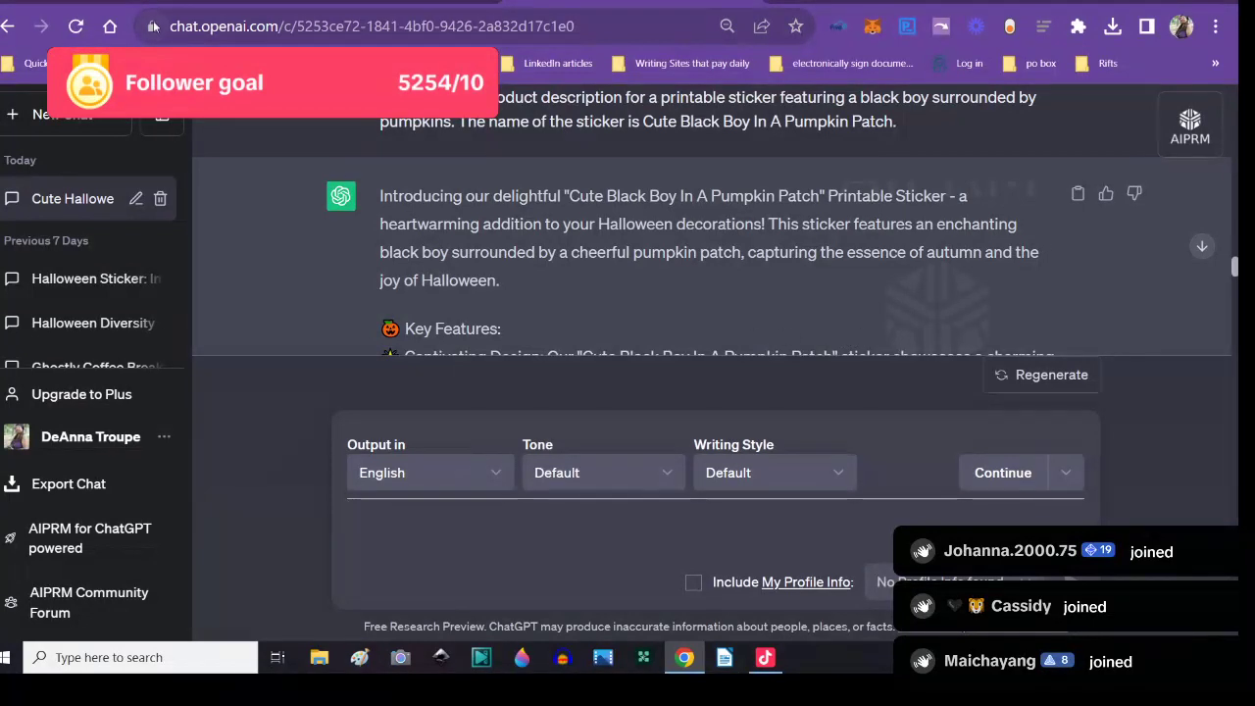
# - Switch to the Payhip products page and start adding a new digital product
pyautogui.hotkey('ctrl', 'Tab')
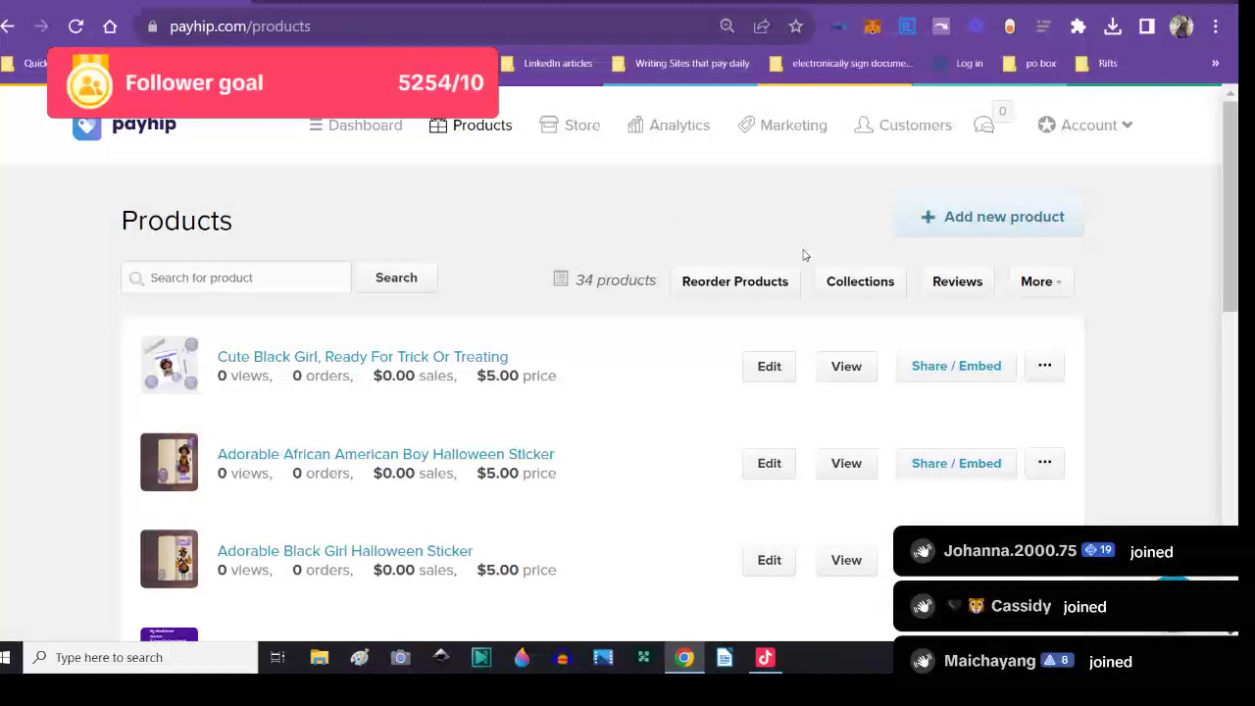
pyautogui.click(926, 214)
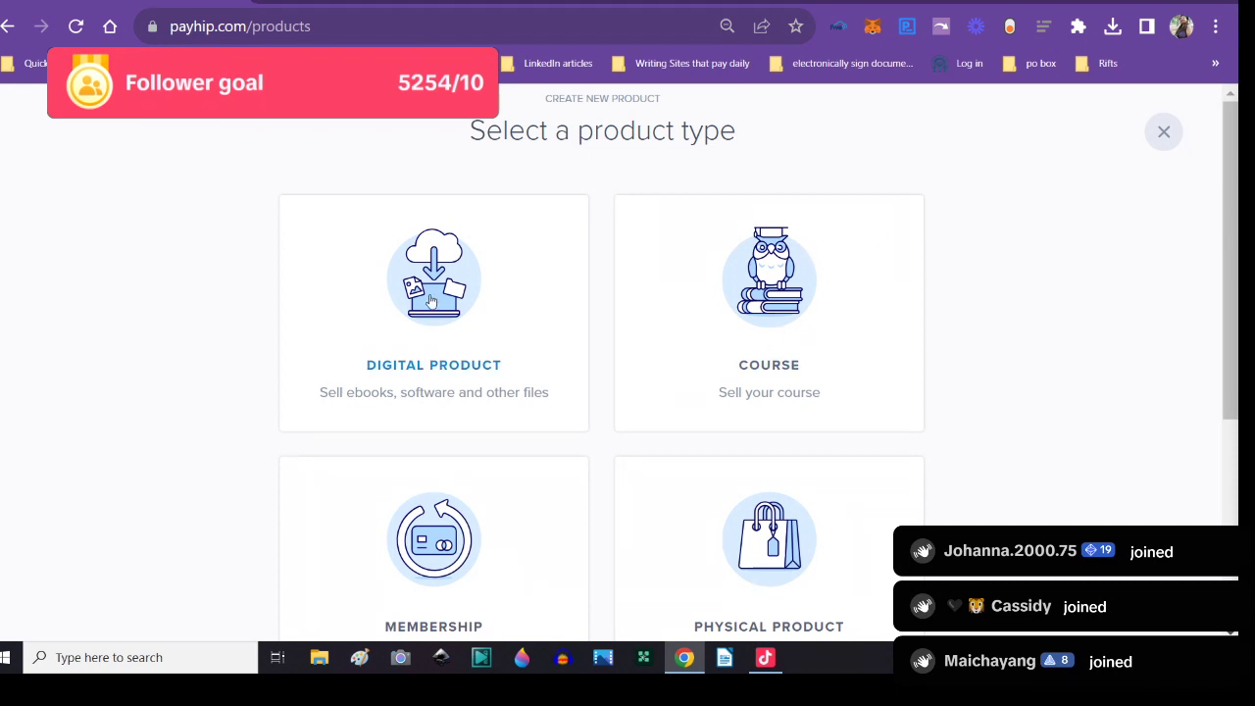
pyautogui.click(428, 300)
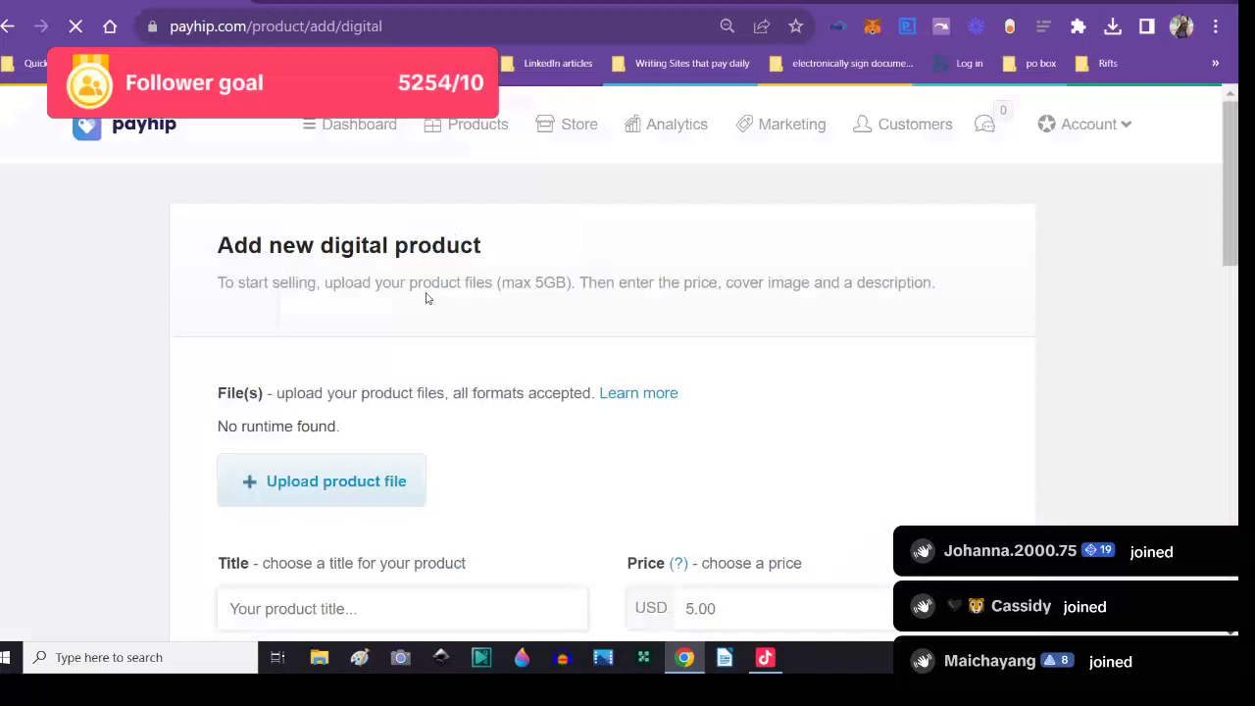
# - Upload cuteblackboyhalloweenwblackandwhiteoutlineithtext.pdf from the Halloween folder as the product file
pyautogui.click(300, 493)
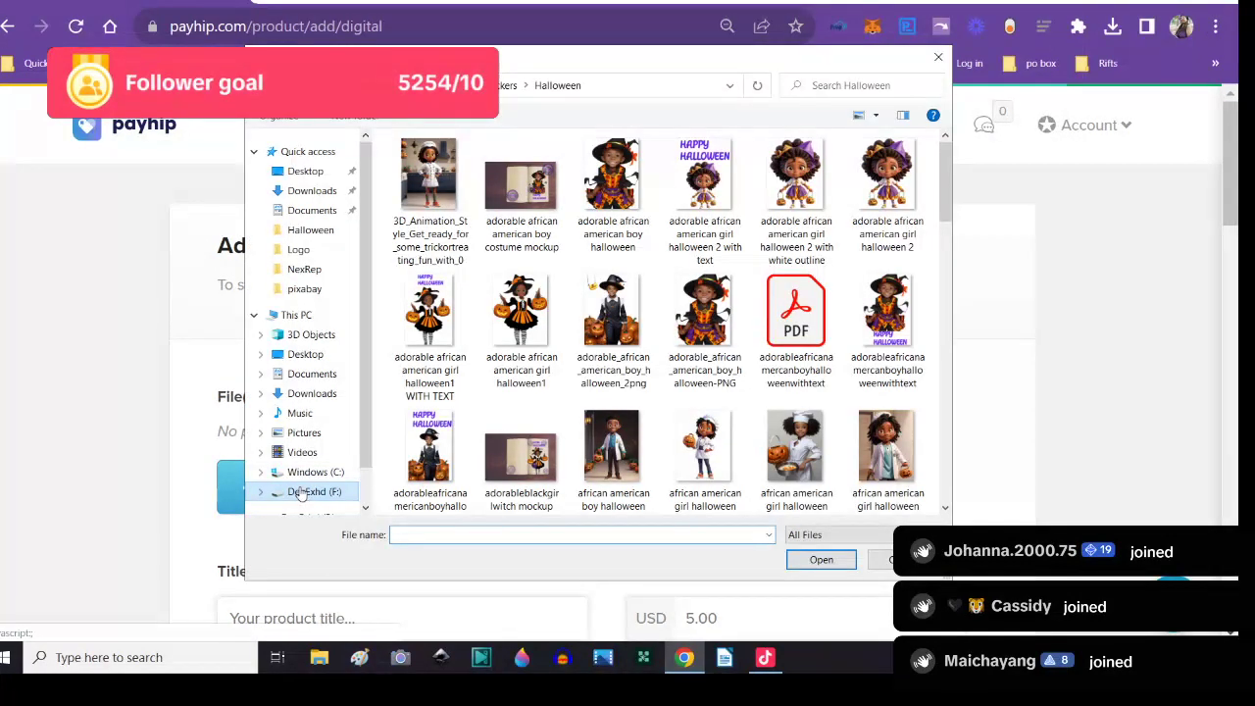
pyautogui.scroll(-10, 545, 342)
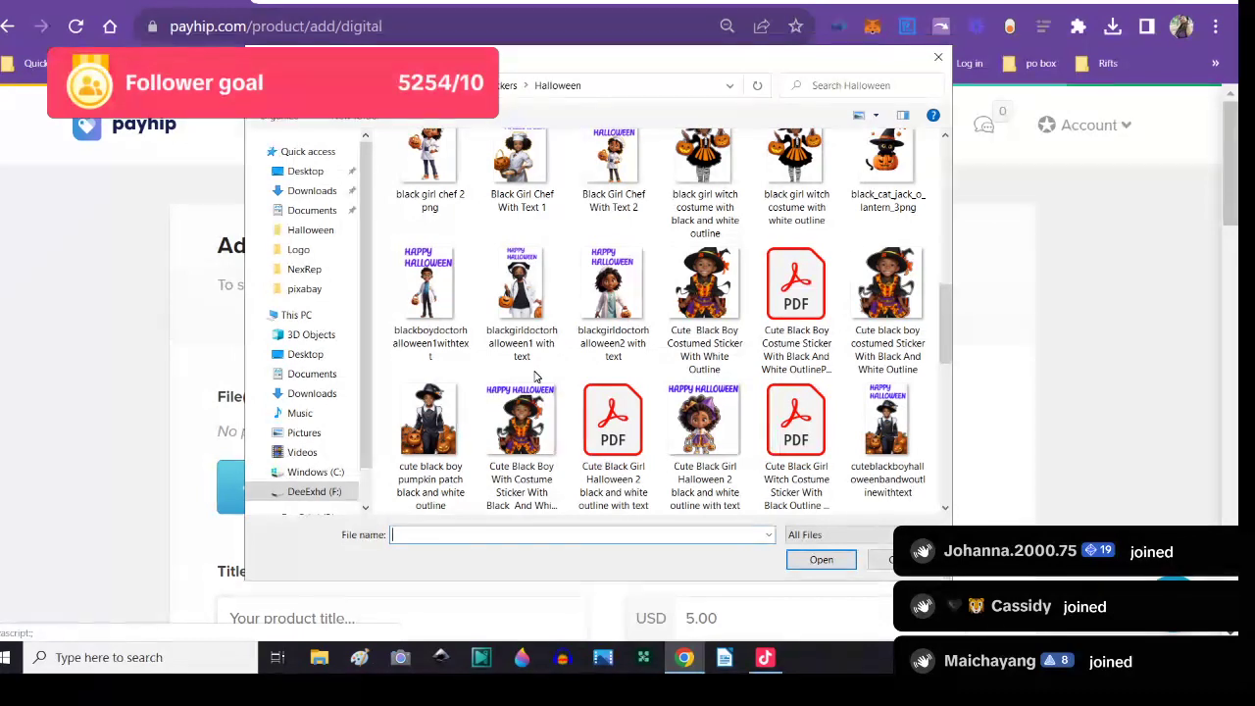
pyautogui.scroll(-2, 535, 377)
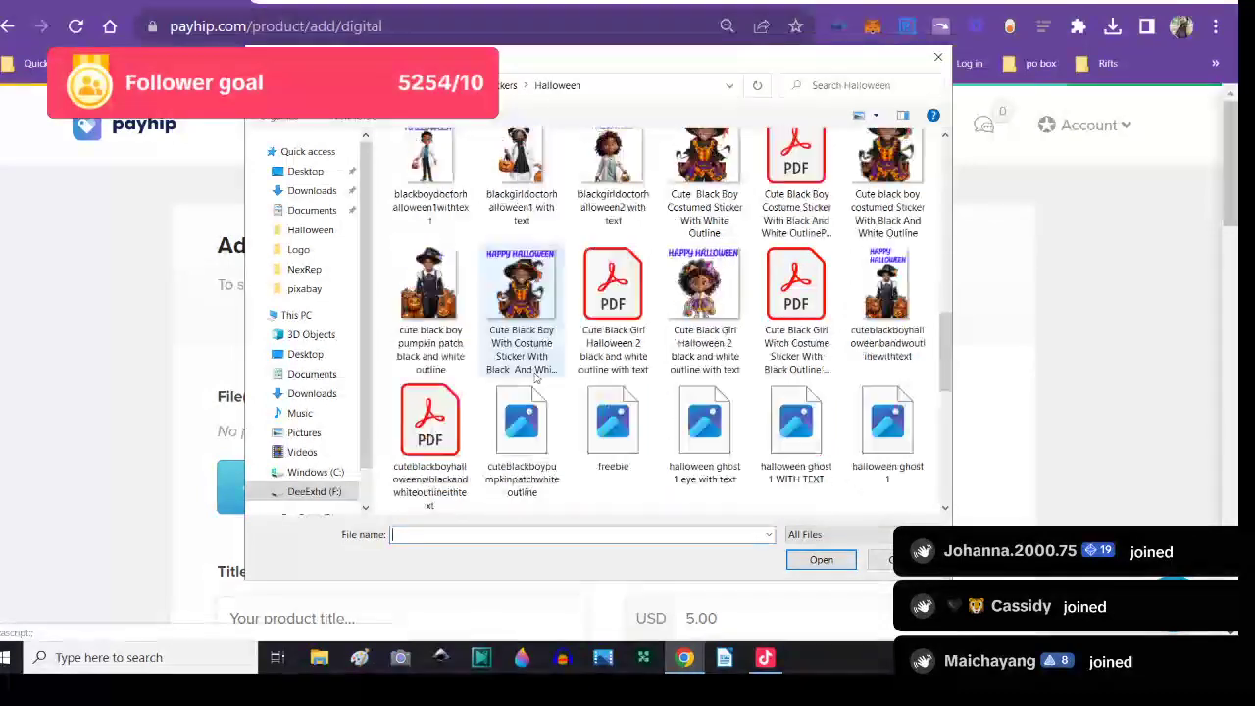
pyautogui.scroll(-3, 535, 377)
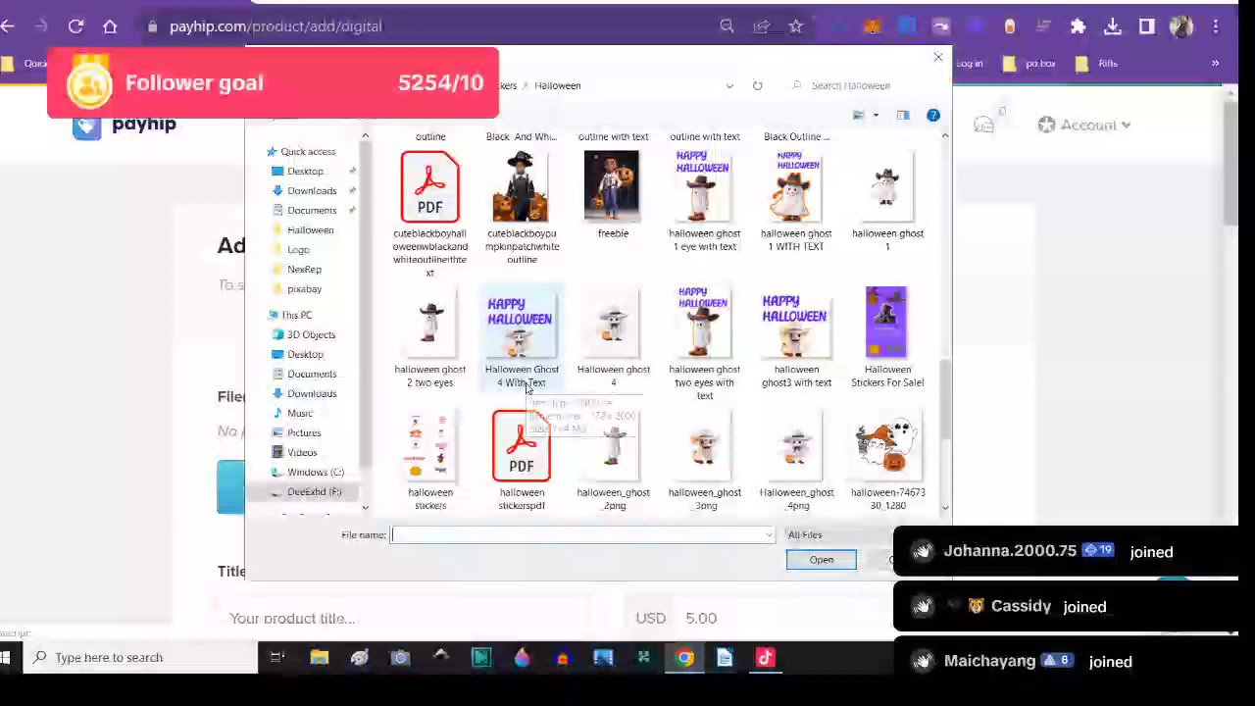
pyautogui.scroll(2, 525, 388)
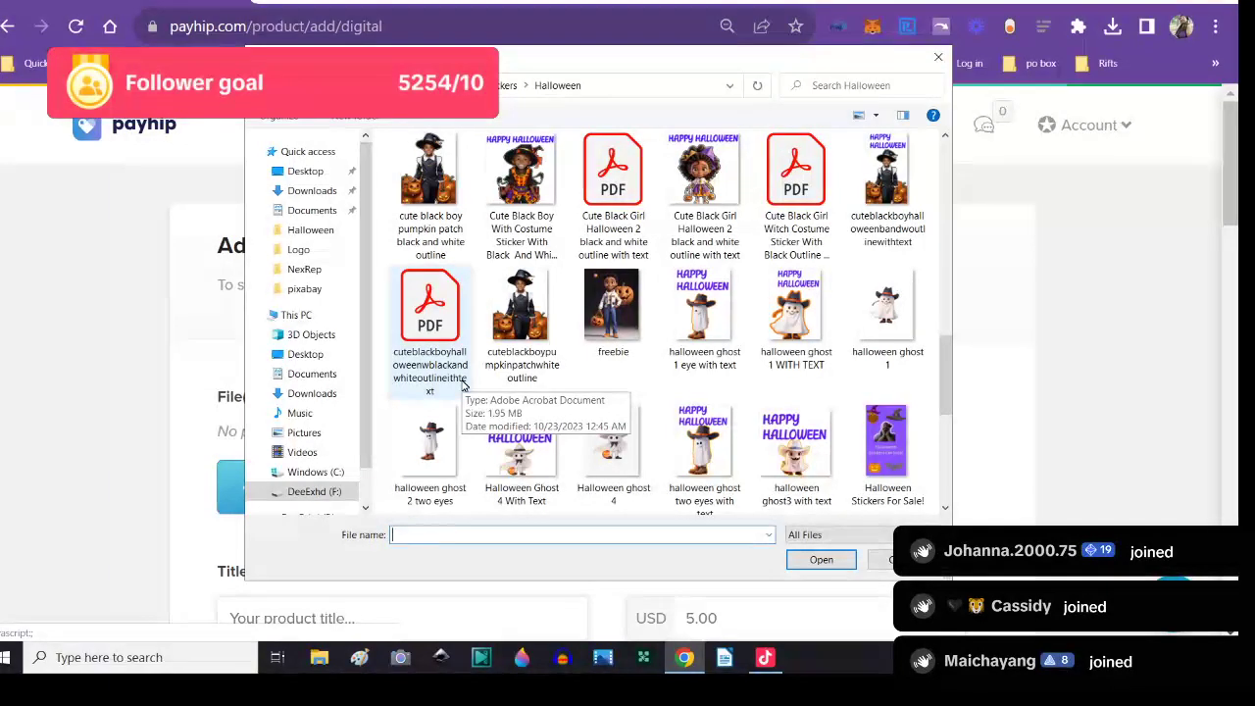
pyautogui.click(413, 325)
pyautogui.click(817, 559)
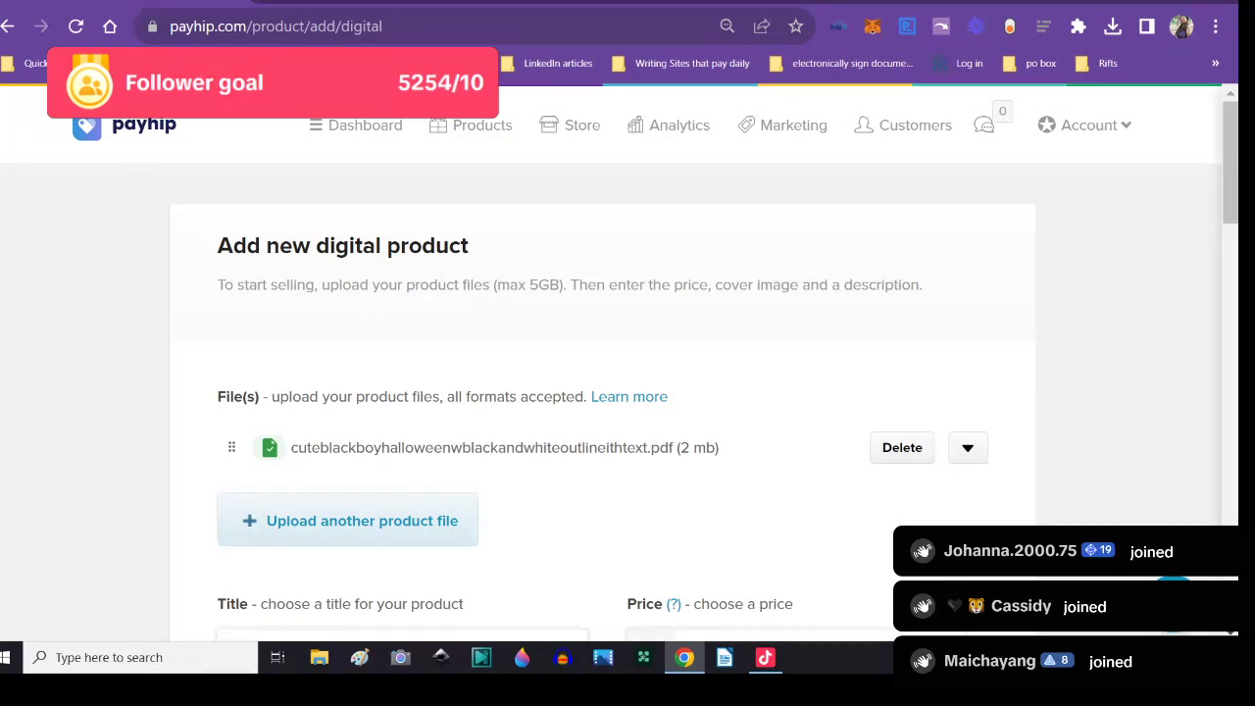
# - Title the product "Cute Black Boy In Pumpkin Patch"
pyautogui.scroll(-1, 517, 584)
pyautogui.click(400, 545)
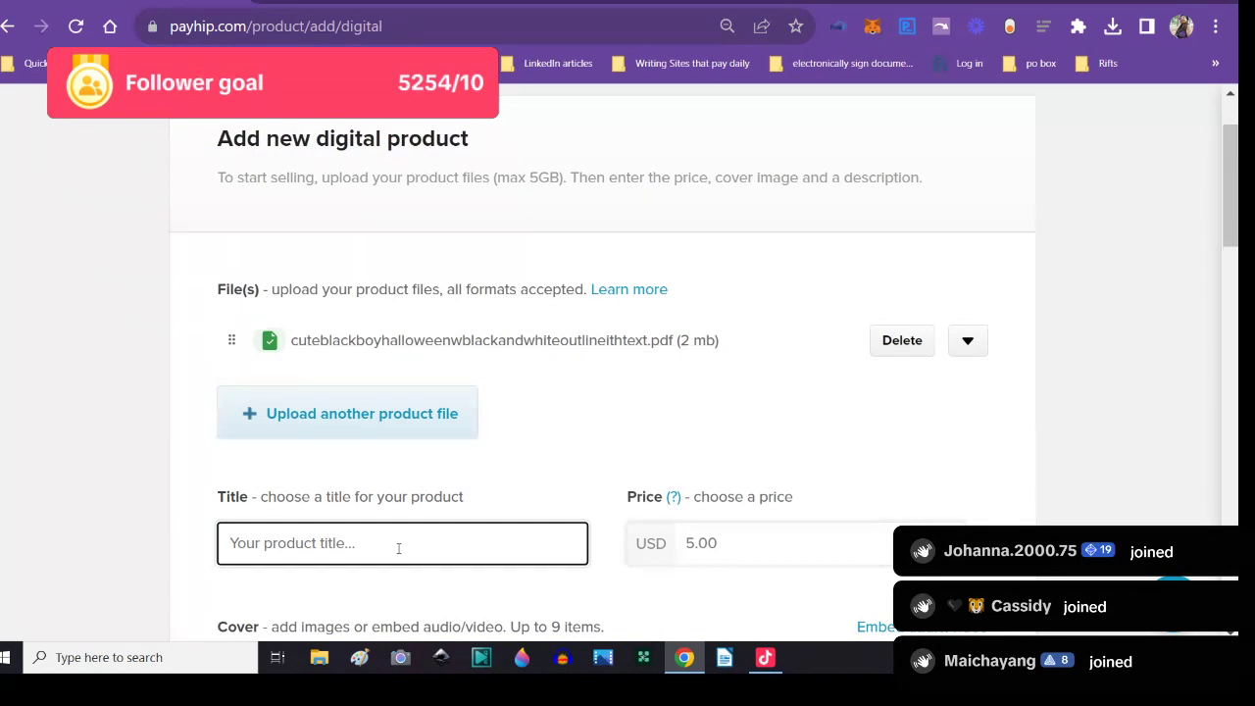
pyautogui.write('Cut')
pyautogui.press('BackSpace')
pyautogui.write('te Black ')
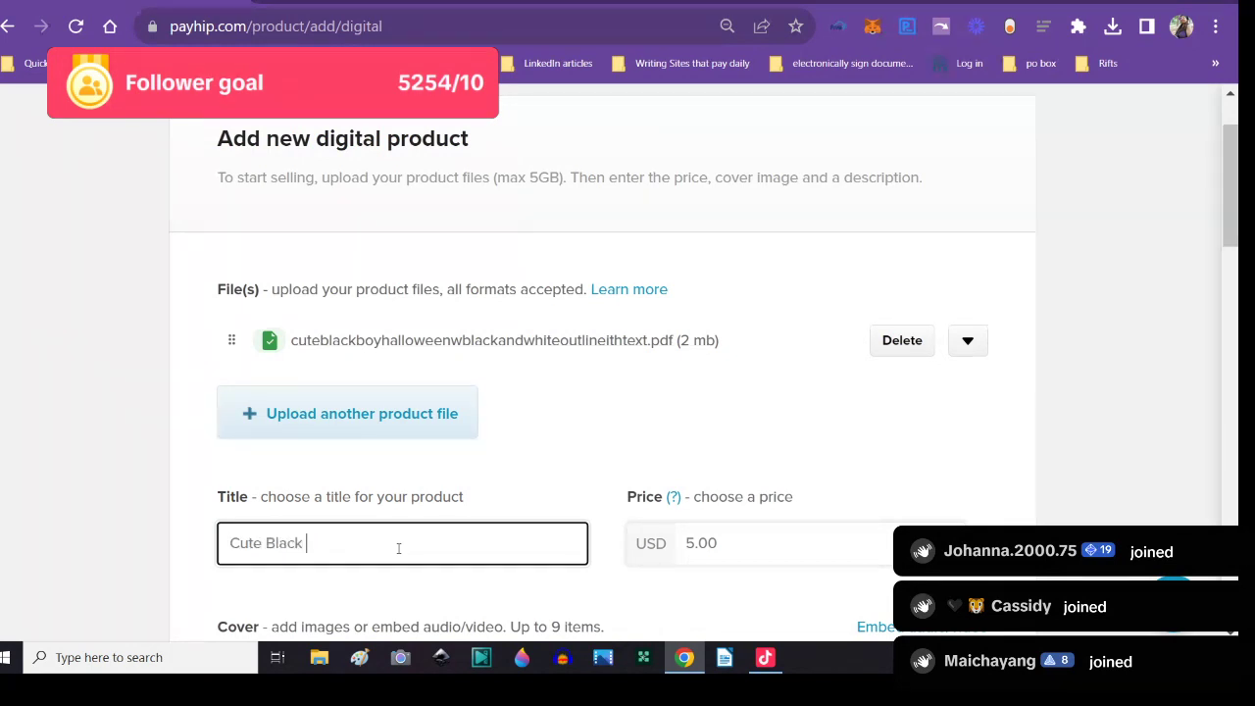
pyautogui.write('Boy In Pumpkin Patch')
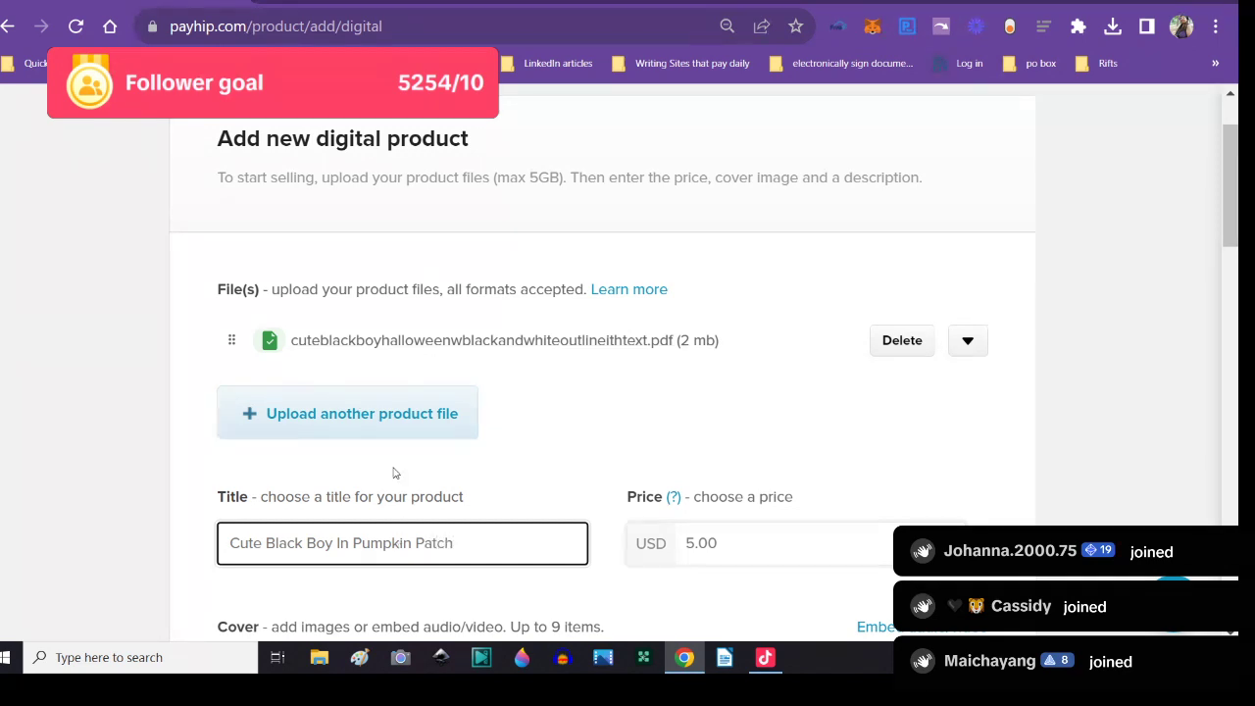
# - Upload "mockup cute black boy halloween pumpkin patch" from the Halloween folder as the product's cover image
pyautogui.scroll(-4, 362, 500)
pyautogui.click(530, 404)
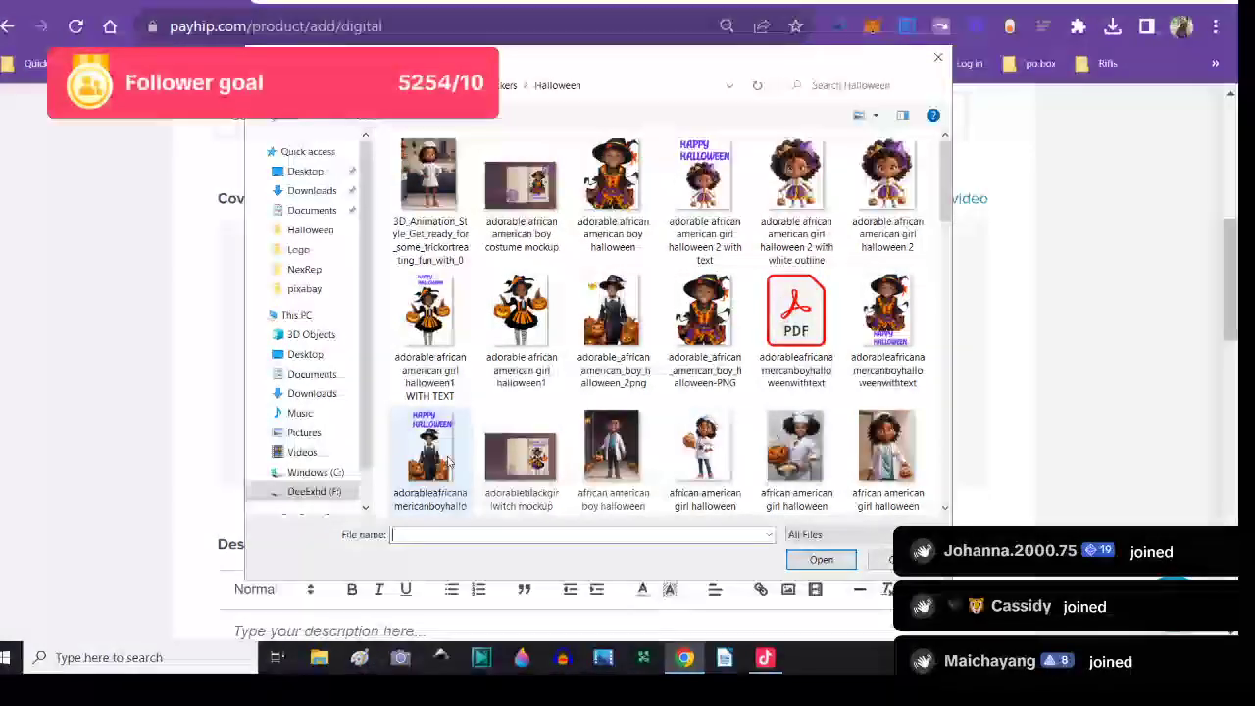
pyautogui.scroll(-1, 449, 461)
pyautogui.scroll(-5, 449, 460)
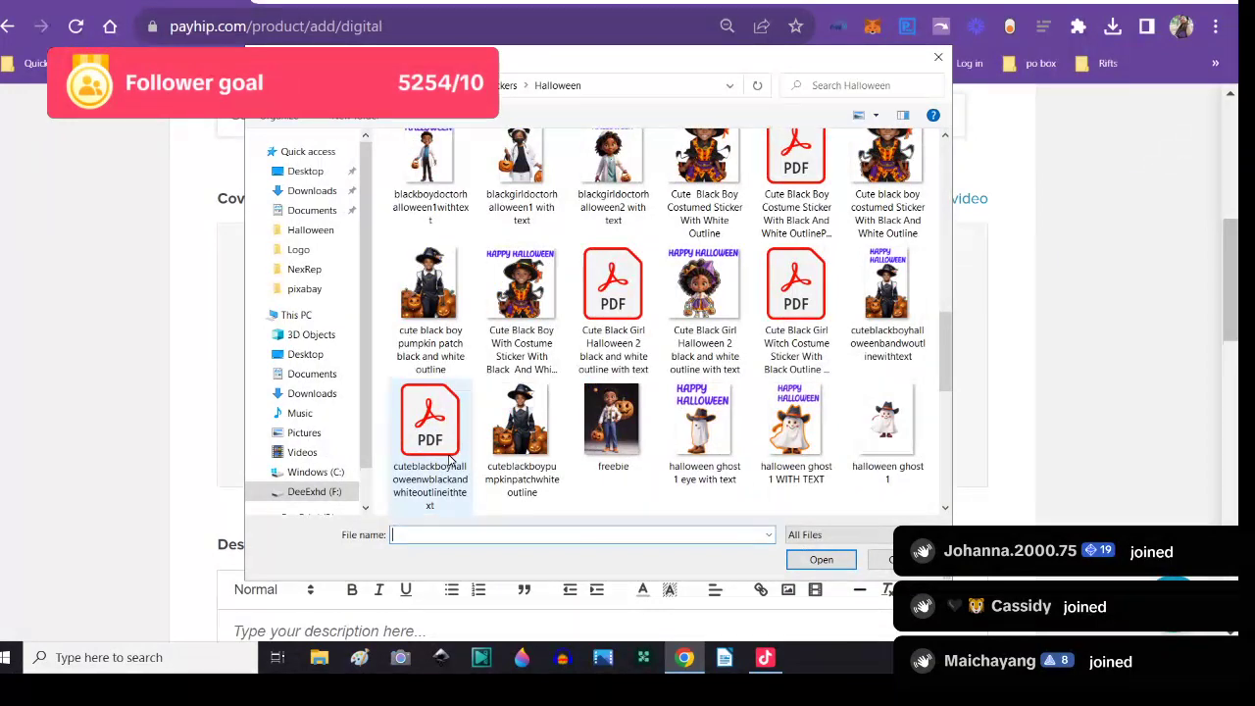
pyautogui.scroll(-2, 449, 461)
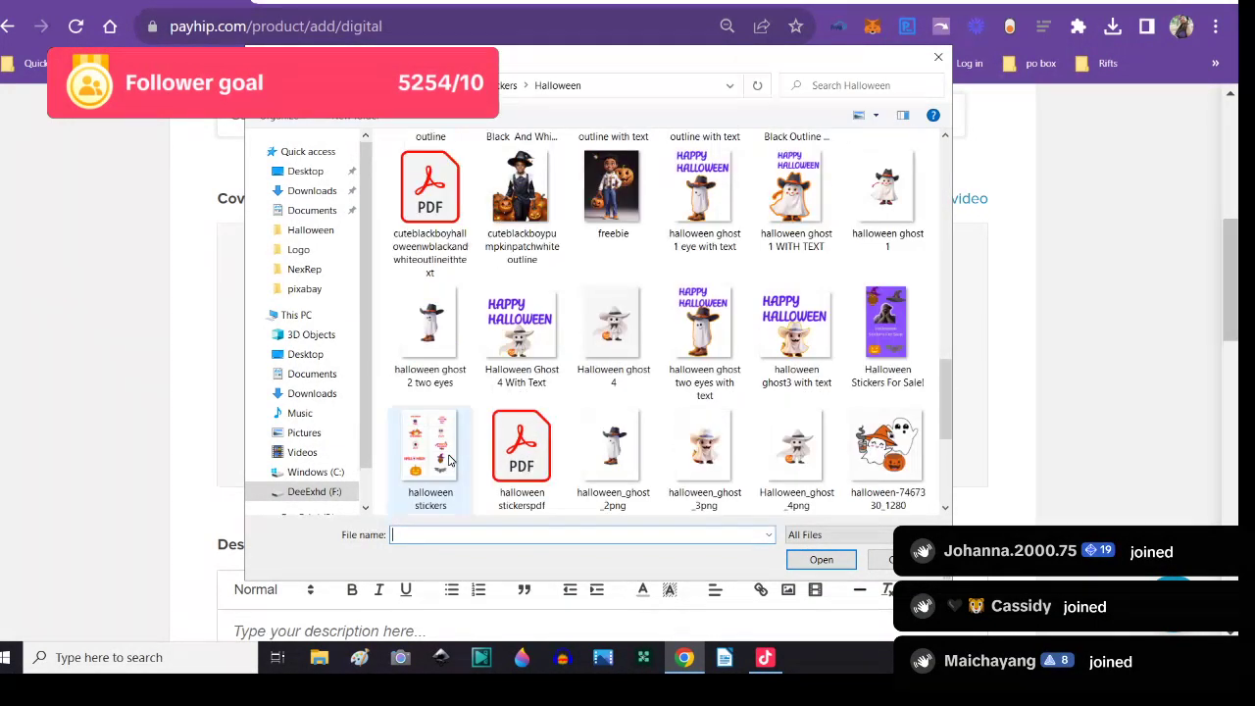
pyautogui.scroll(-2, 449, 461)
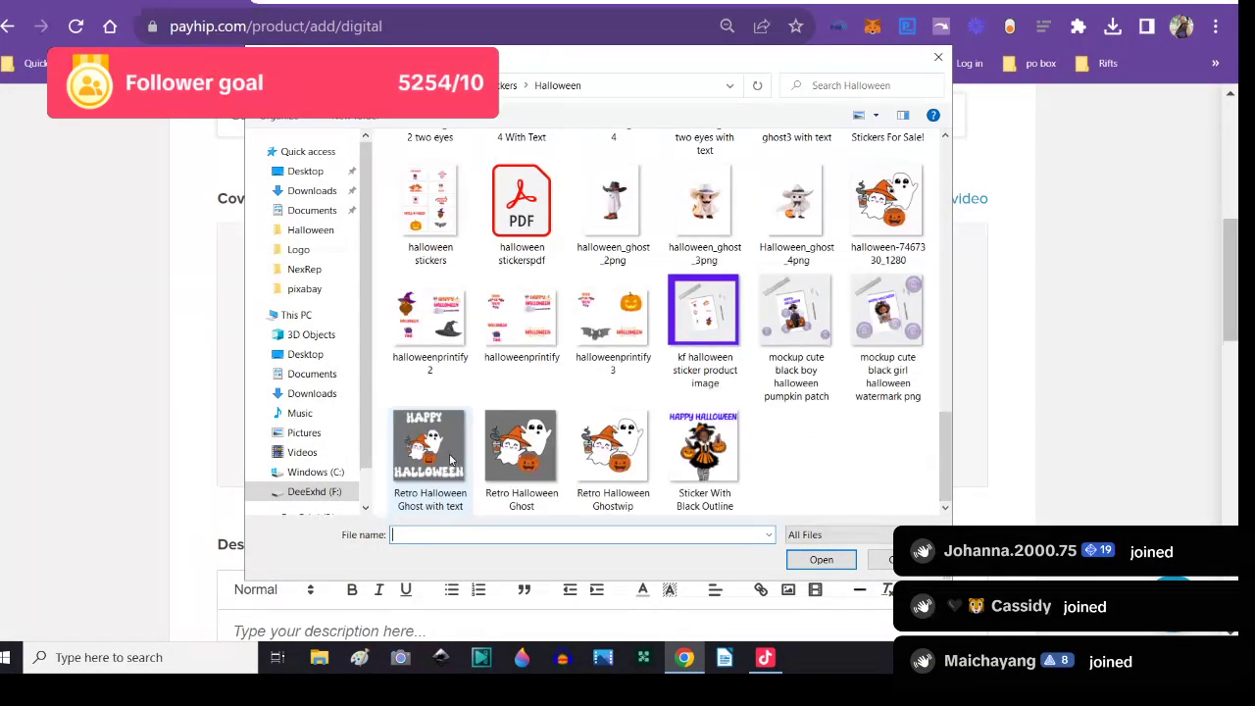
pyautogui.scroll(2, 451, 457)
pyautogui.scroll(-2, 452, 454)
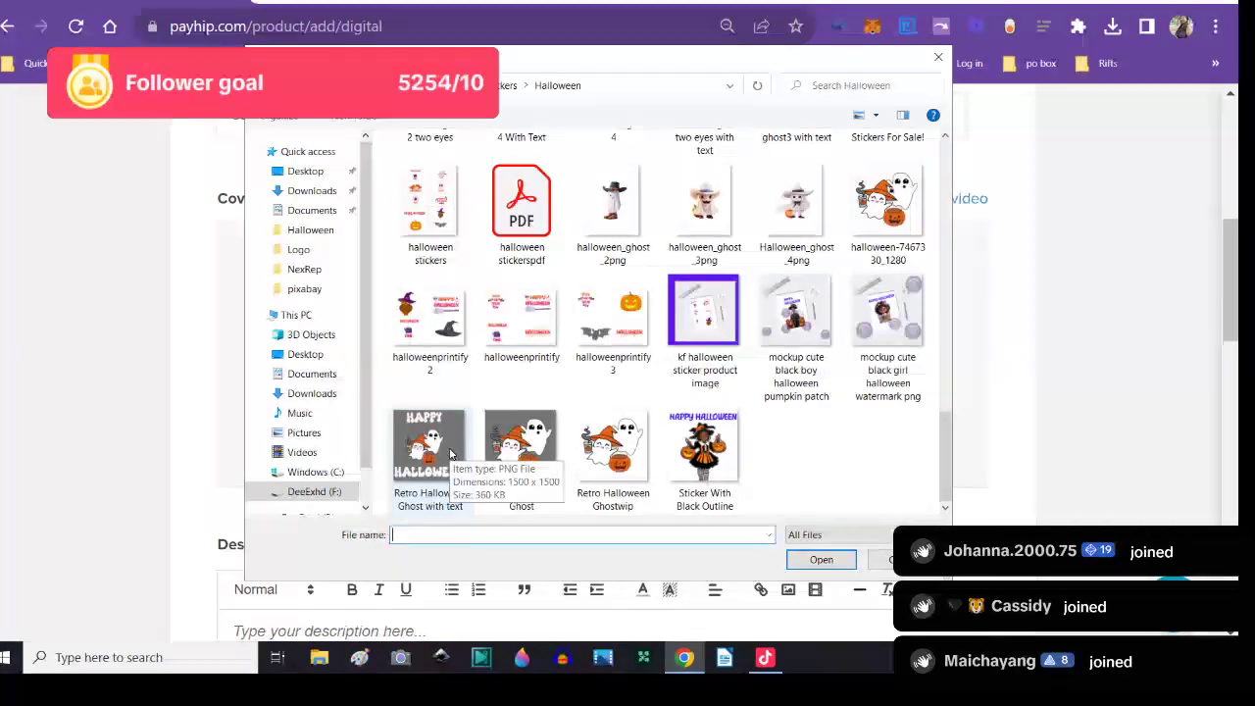
pyautogui.click(795, 365)
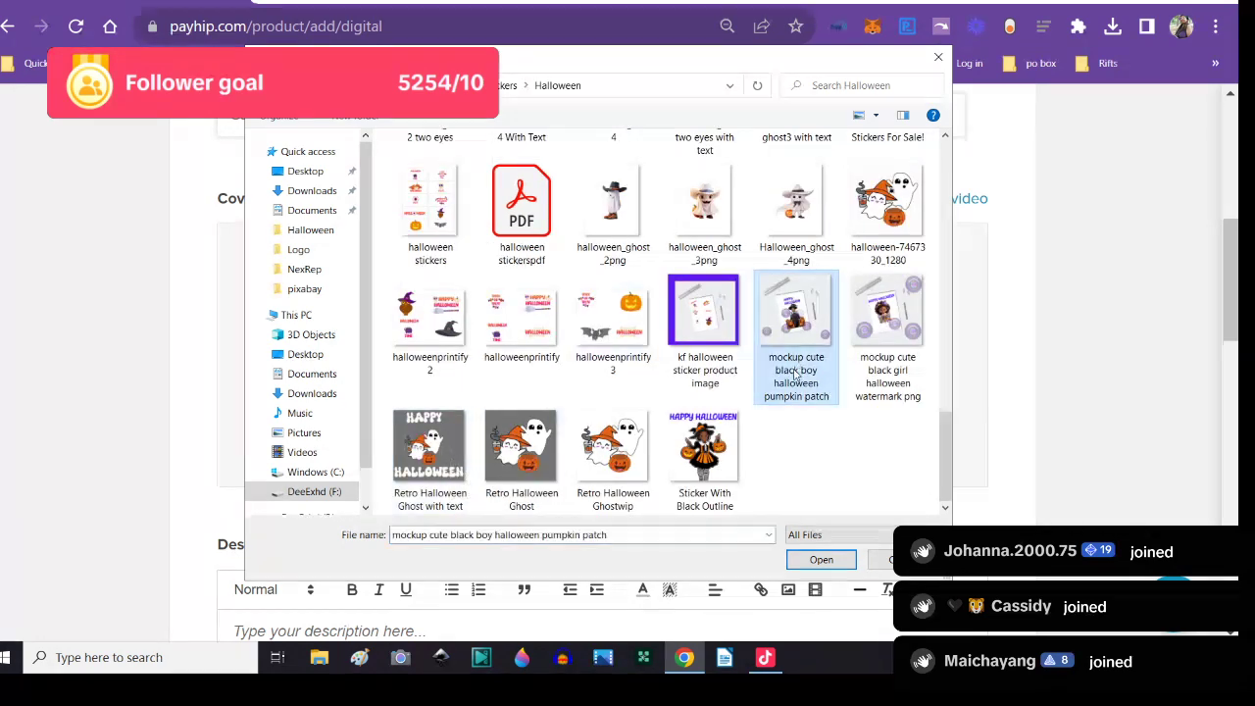
pyautogui.click(821, 561)
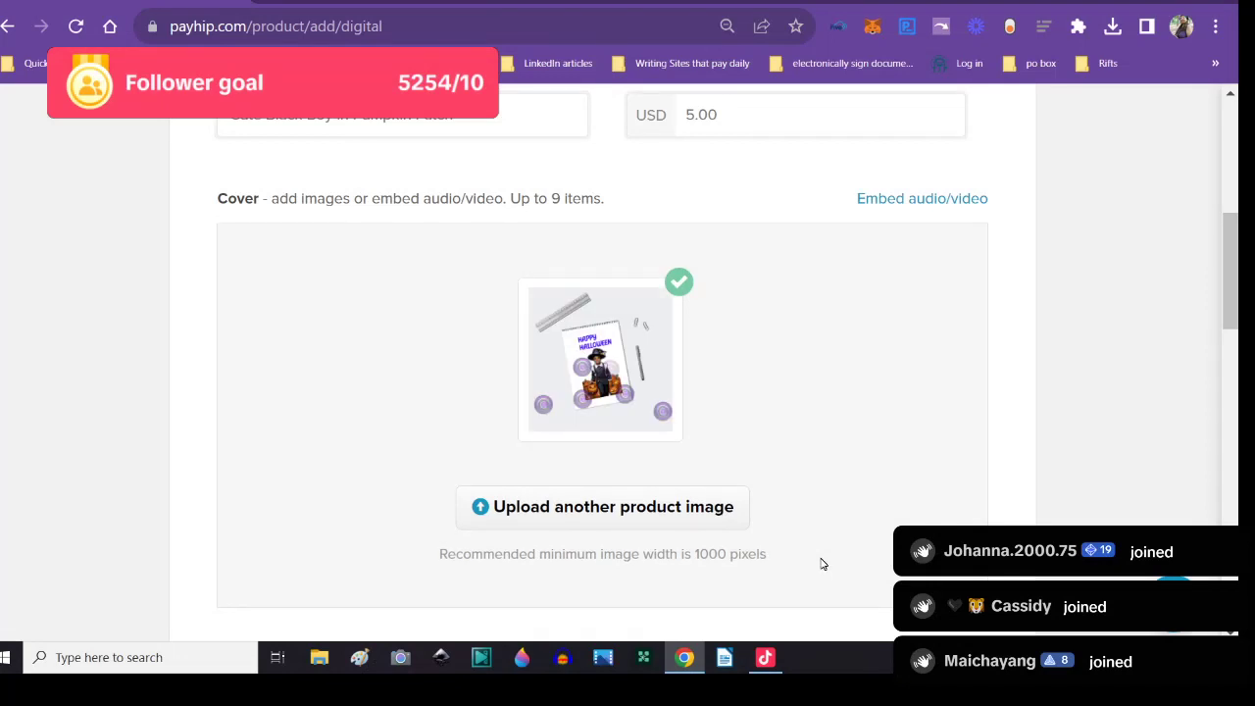
# - Paste the ChatGPT product description as plain text into the product's description
pyautogui.scroll(-3, 821, 564)
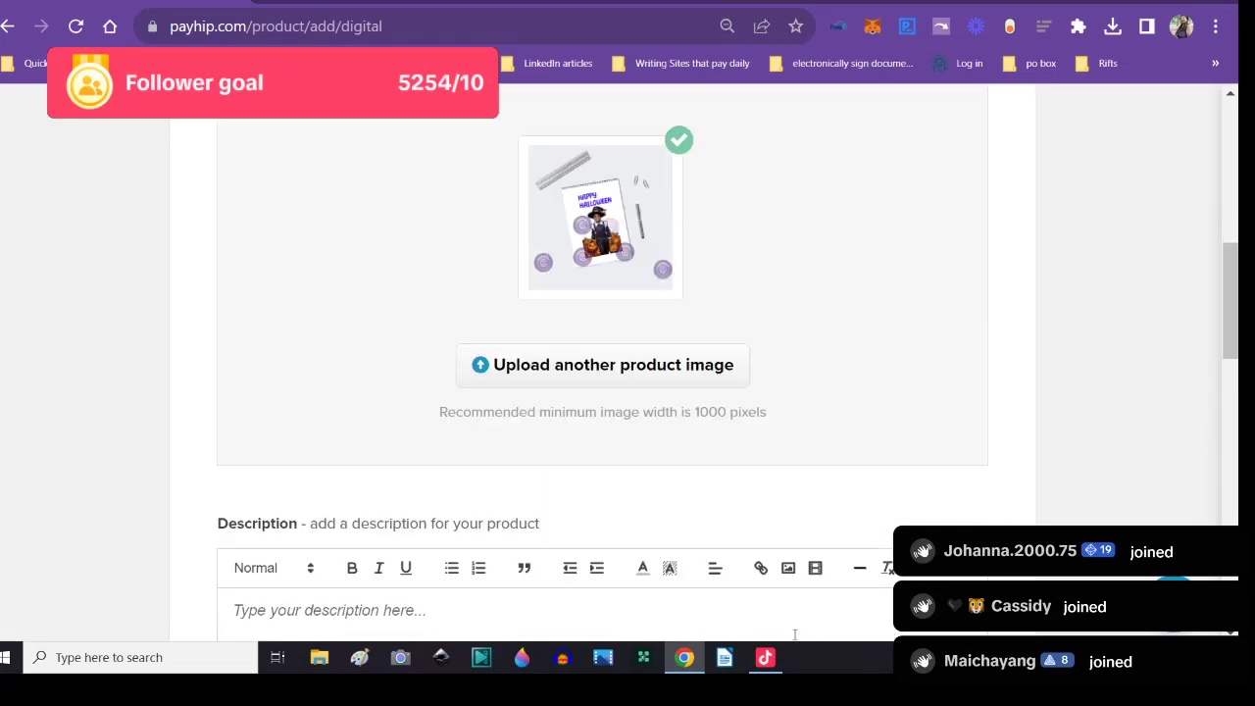
pyautogui.rightClick(404, 457)
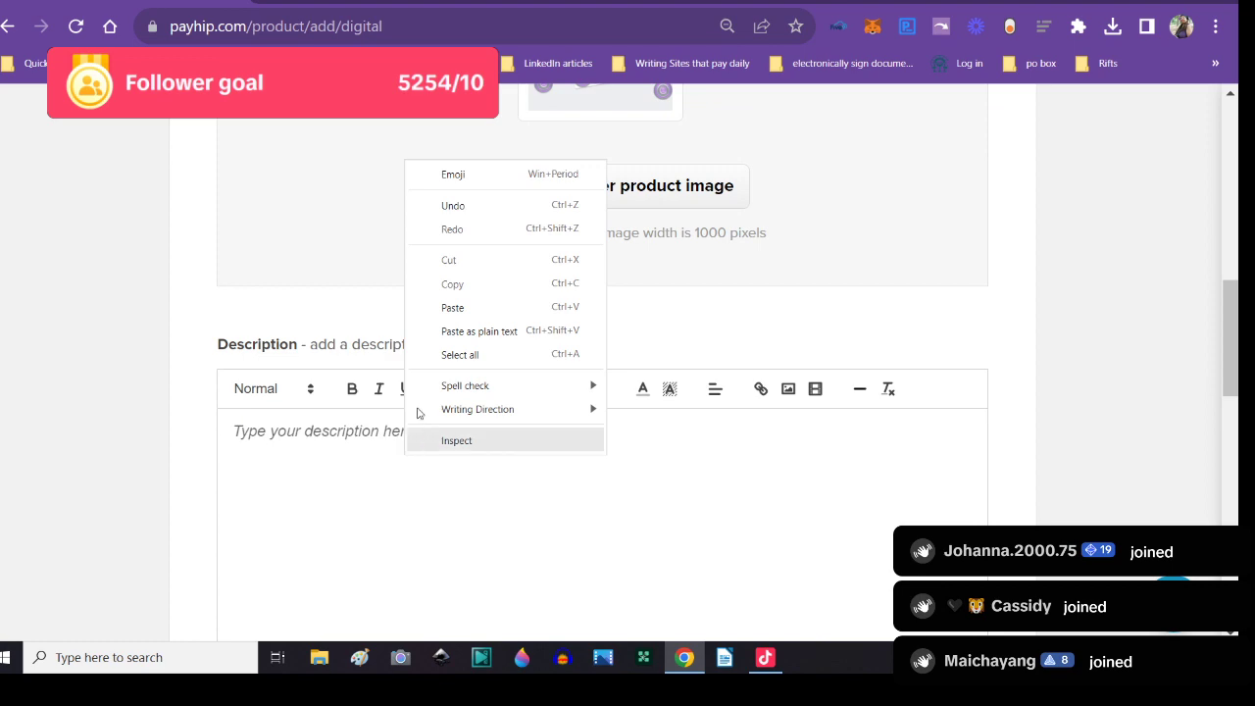
pyautogui.click(454, 330)
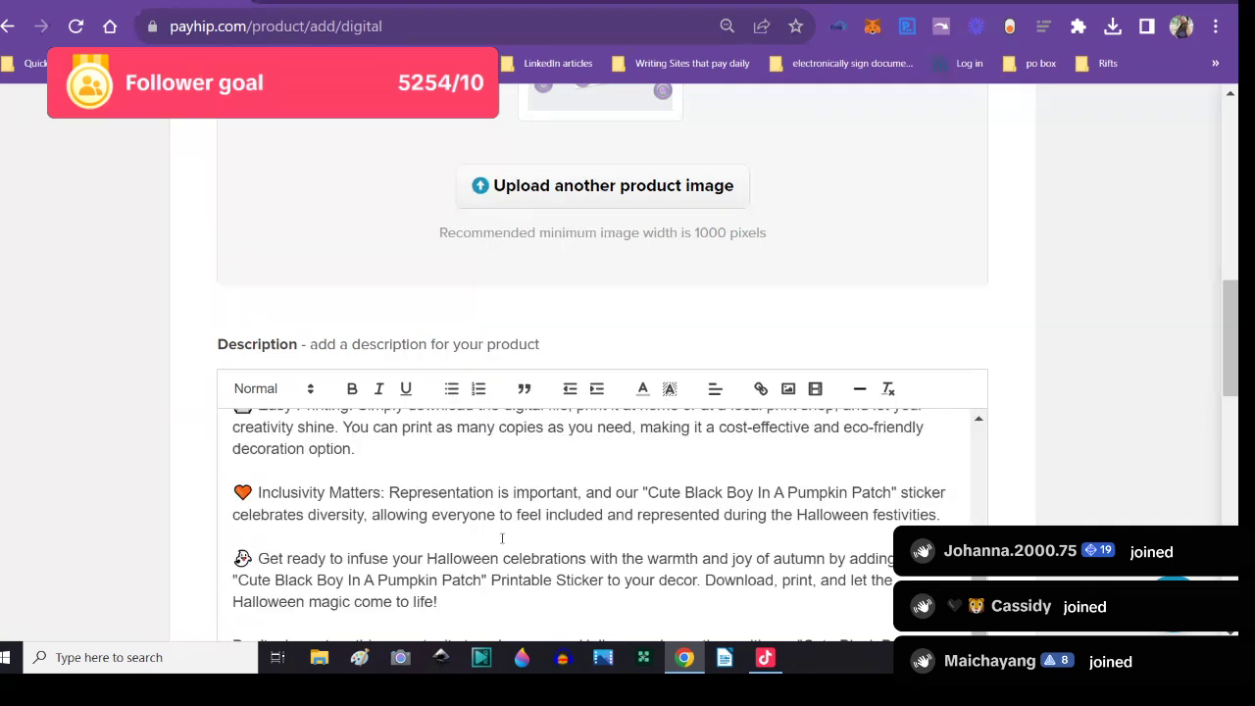
# - Add "Note: The file you get will not have watermarks." as a separate last paragraph of the description
pyautogui.scroll(-5, 494, 598)
pyautogui.scroll(2, 494, 598)
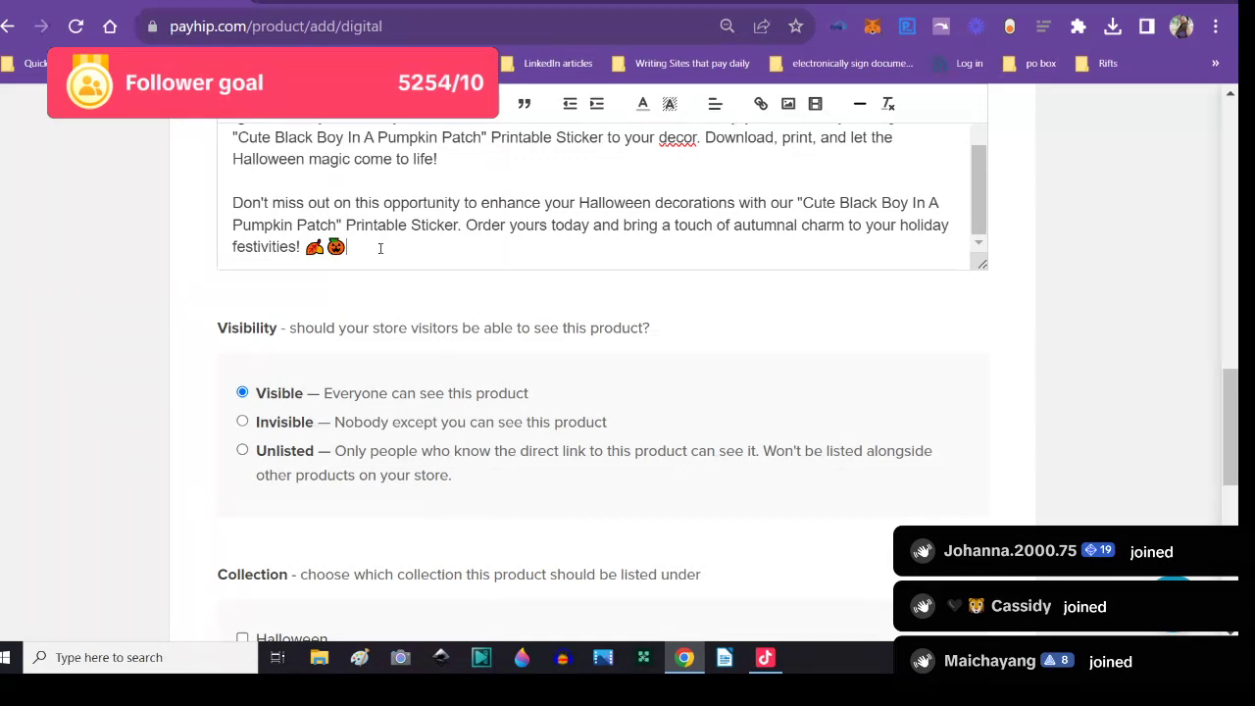
pyautogui.scroll(-1, 380, 248)
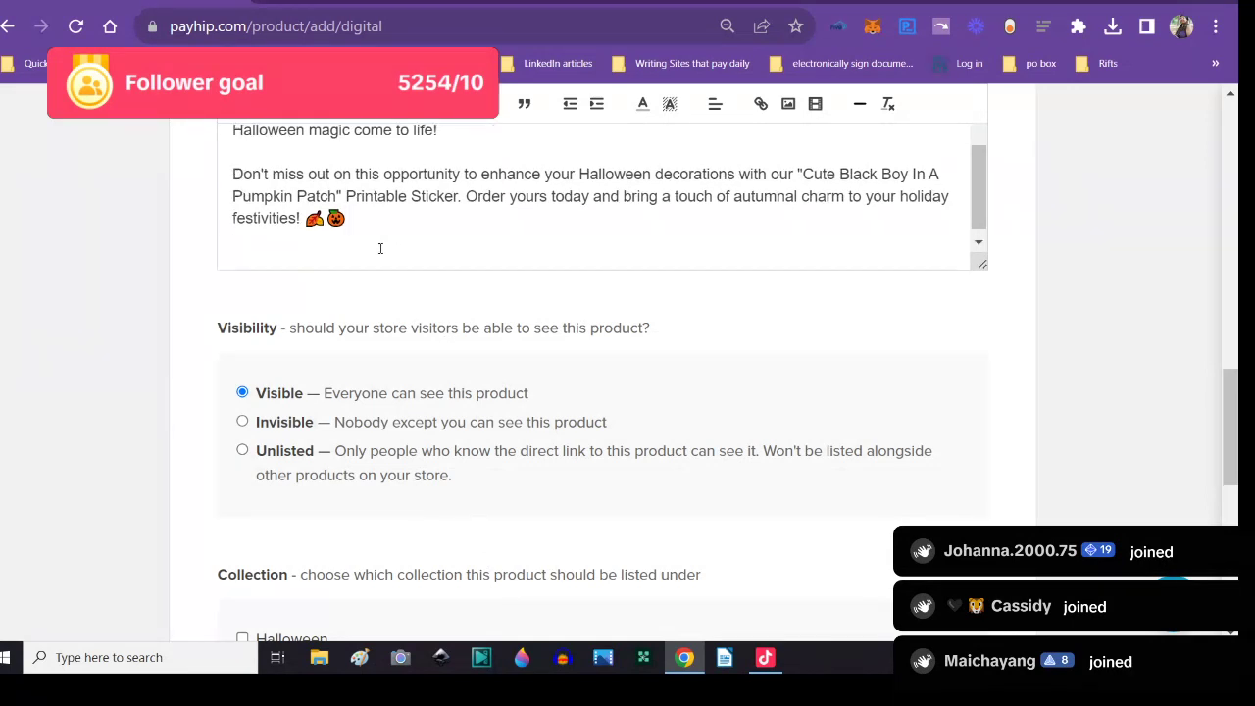
pyautogui.write('Note: The')
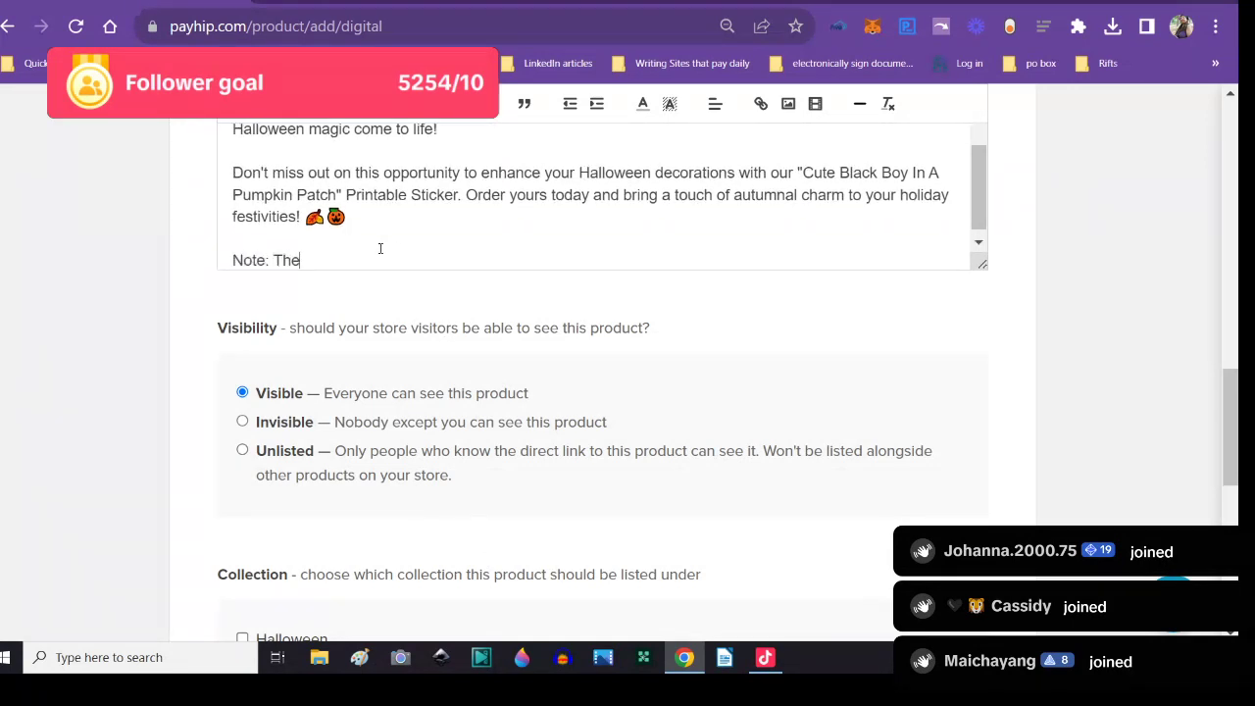
pyautogui.write(' file you get will not have ')
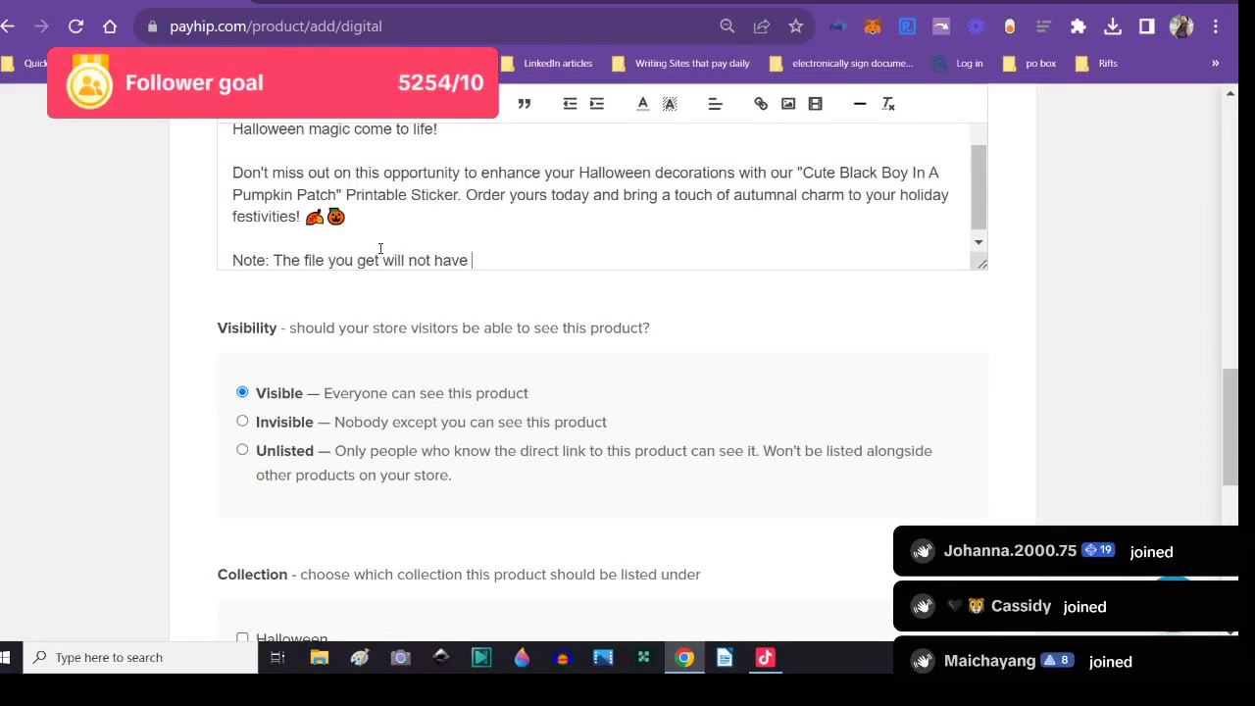
pyautogui.write('watermarks.')
pyautogui.scroll(-2, 485, 476)
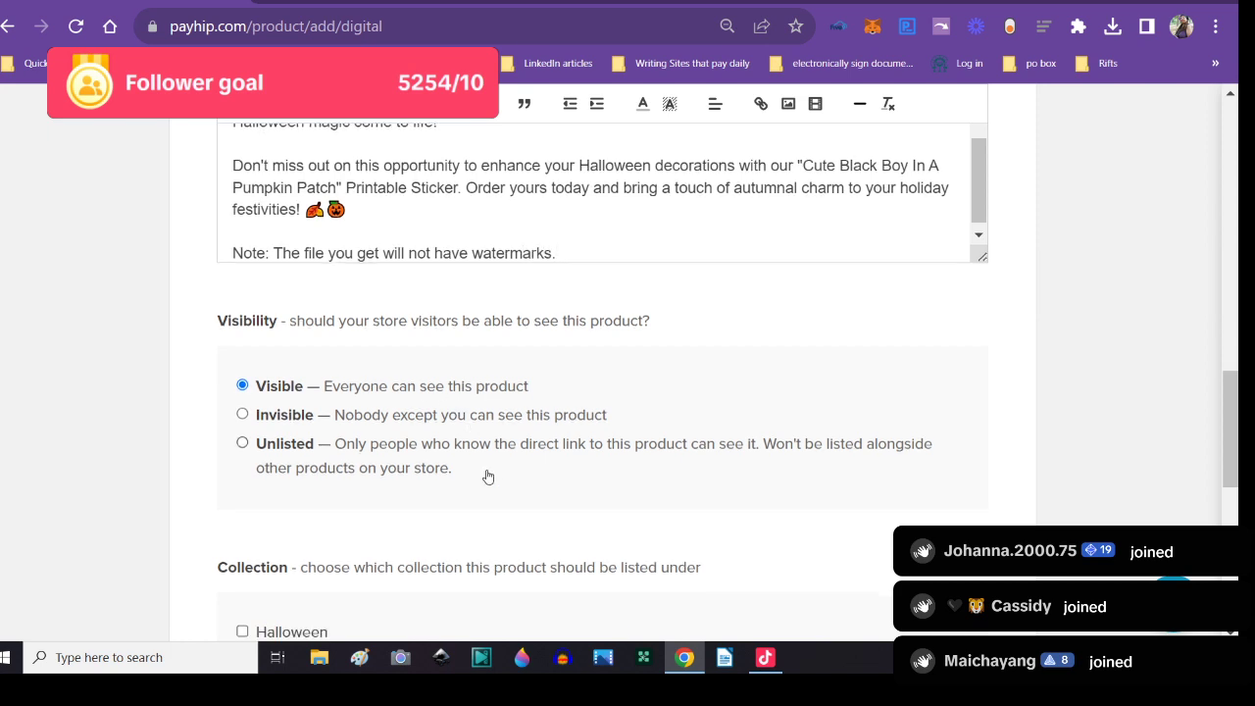
# - List the product under the Halloween and Digital, Printable Stickers collections, and add it to the store
pyautogui.click(242, 423)
pyautogui.scroll(-1, 353, 465)
pyautogui.click(242, 461)
pyautogui.scroll(-3, 521, 441)
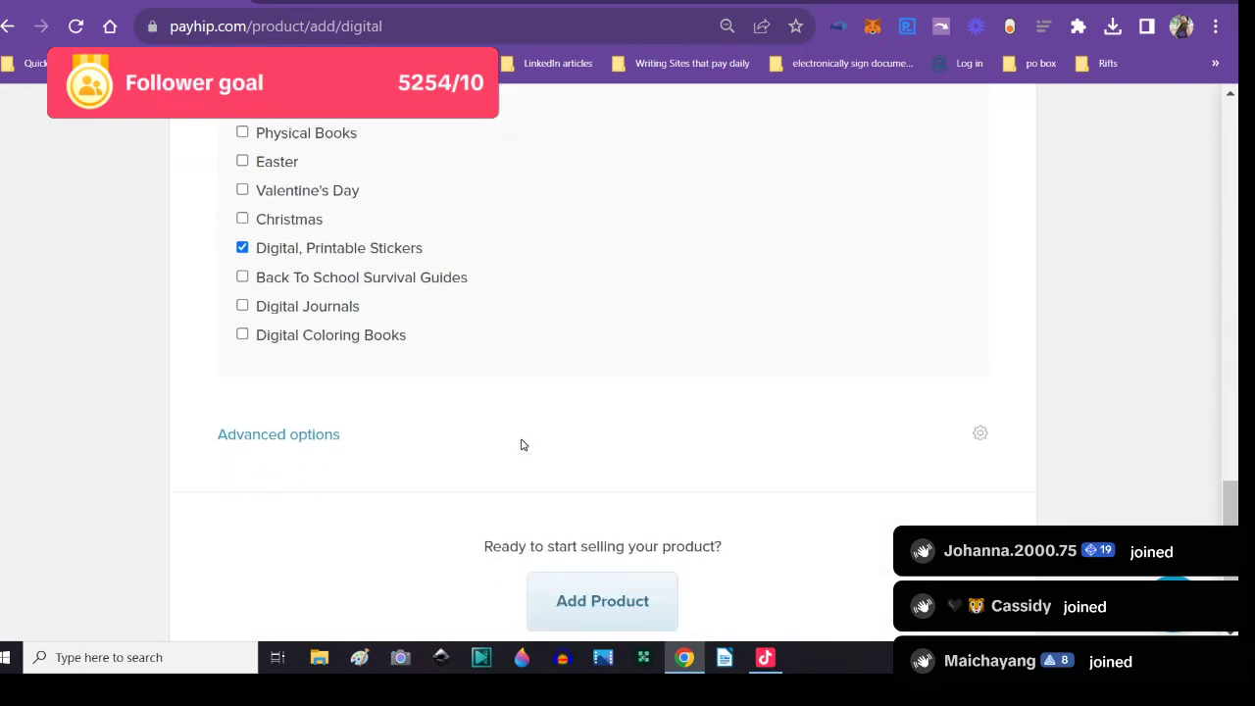
pyautogui.click(552, 471)
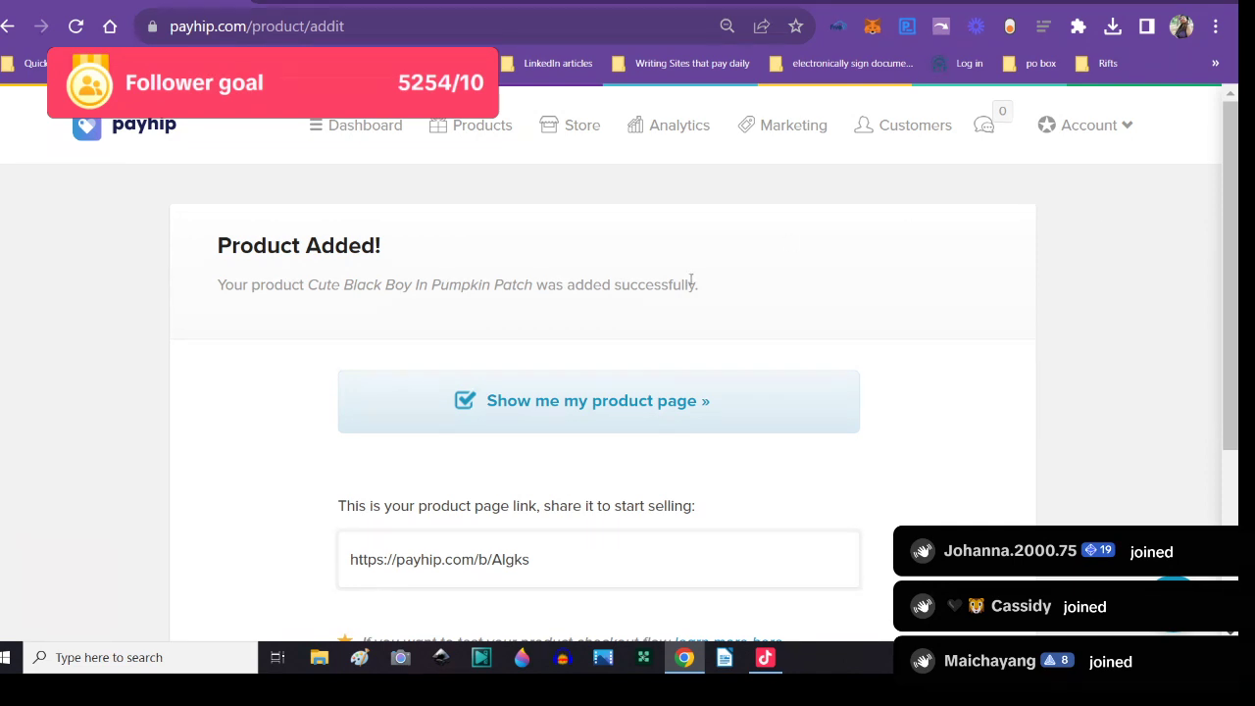
# - Open the store's product list and check the listed Halloween stickers
pyautogui.click(503, 137)
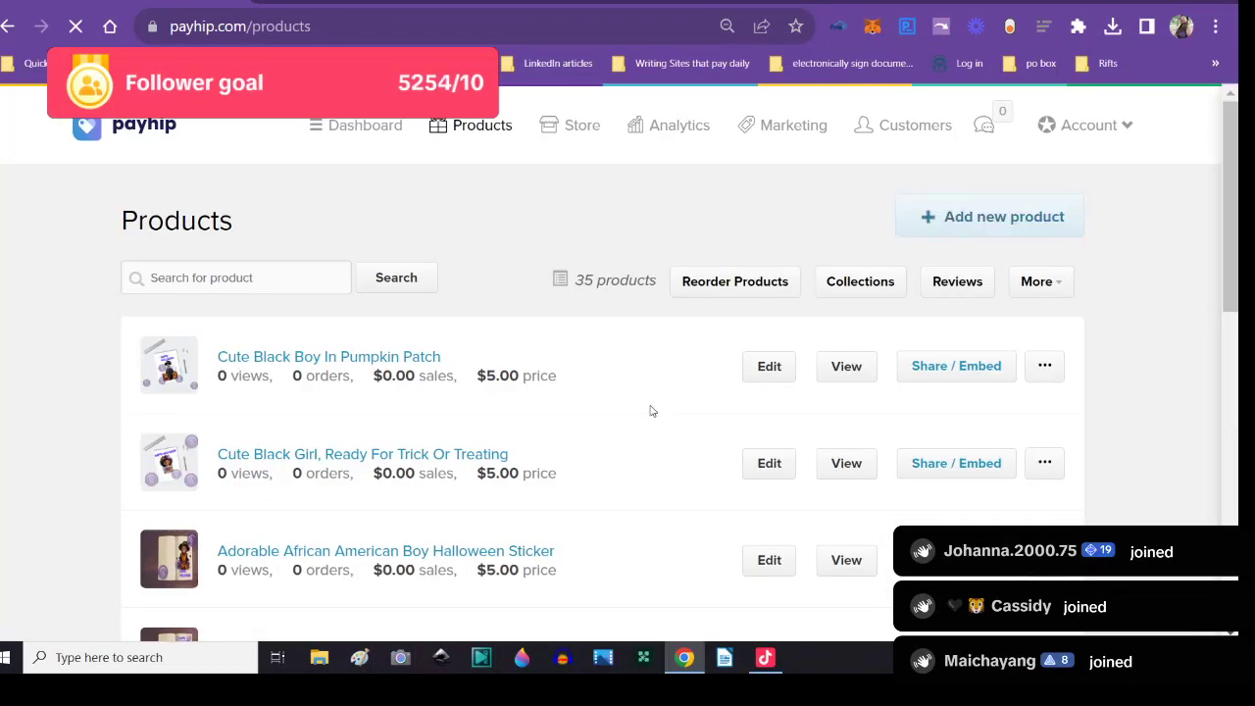
pyautogui.scroll(-1, 523, 461)
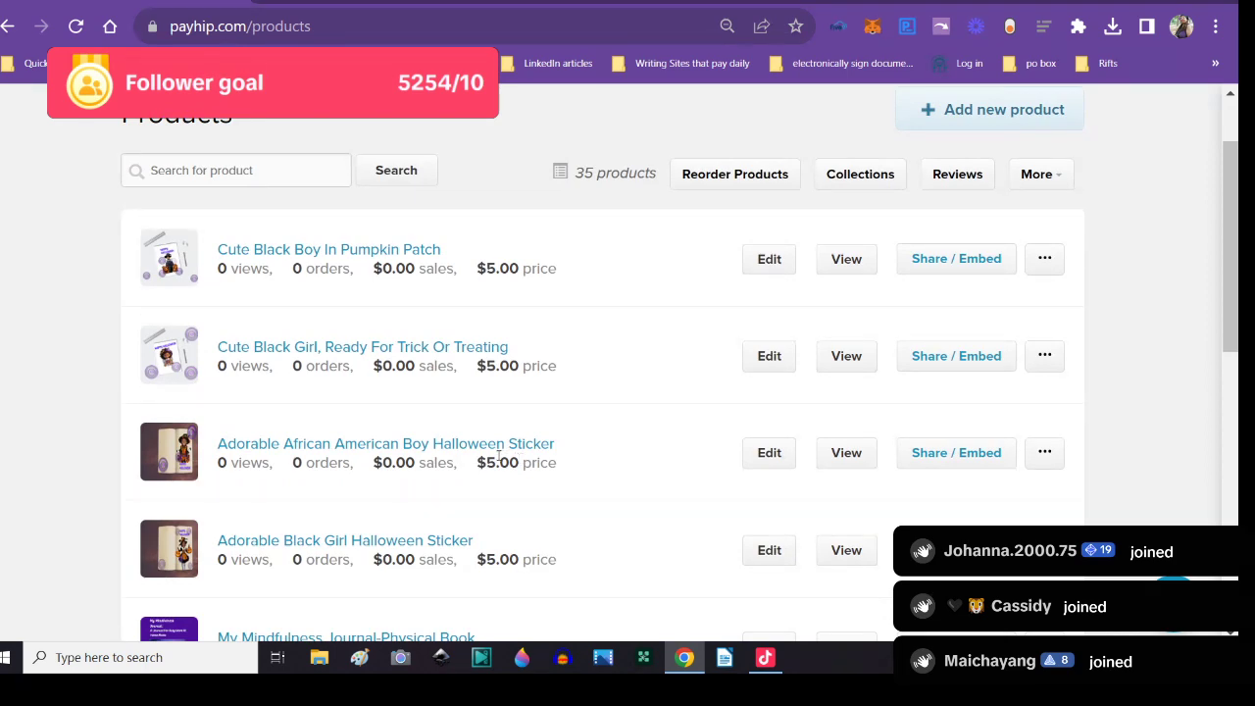
pyautogui.scroll(-1, 497, 456)
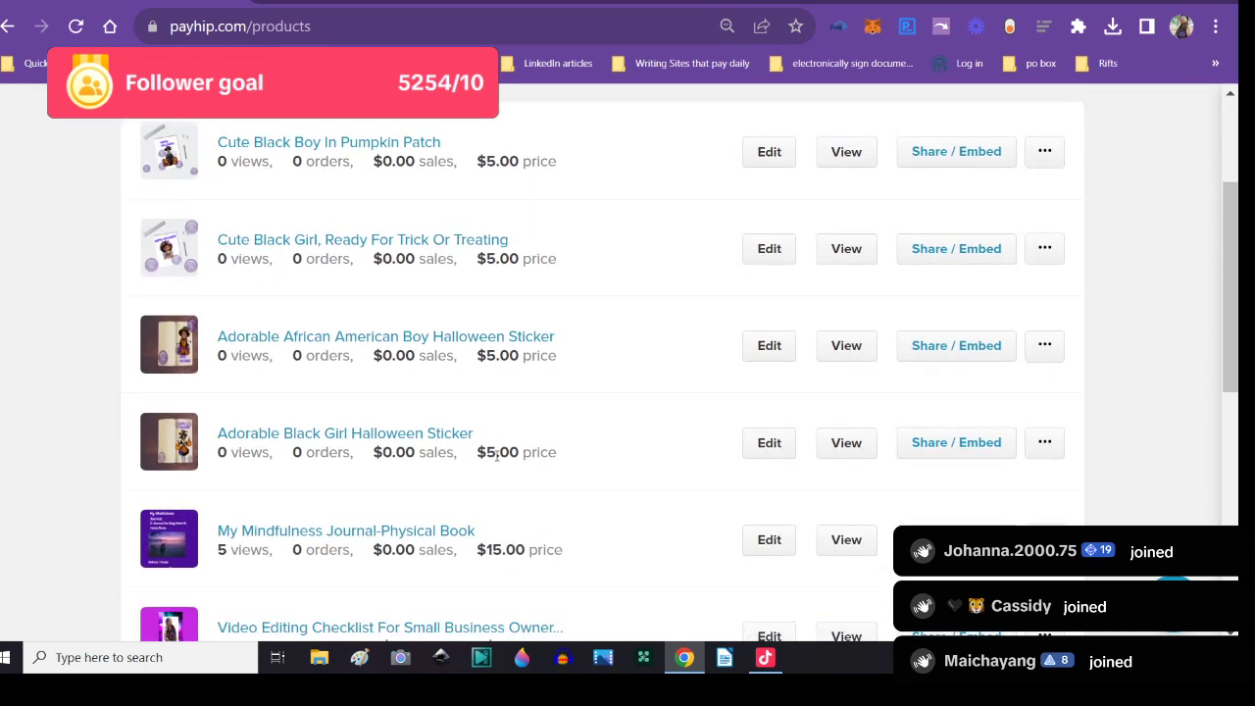
pyautogui.scroll(-1, 498, 457)
pyautogui.scroll(3, 496, 460)
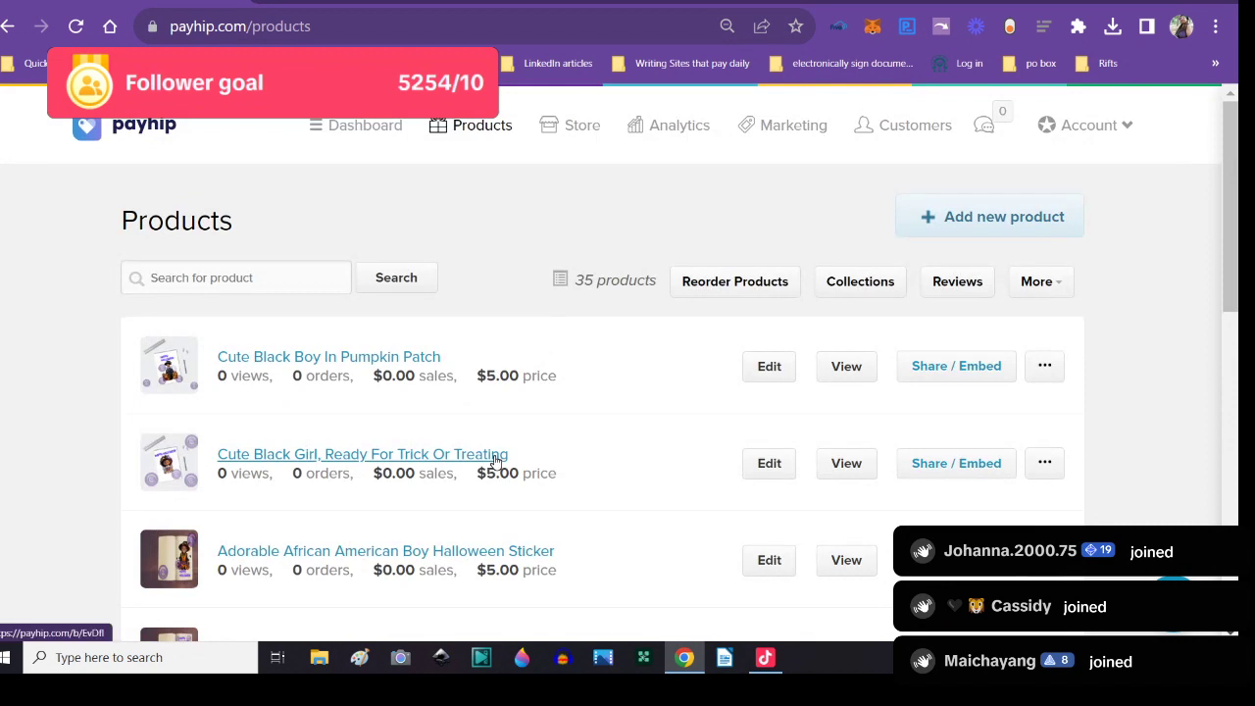
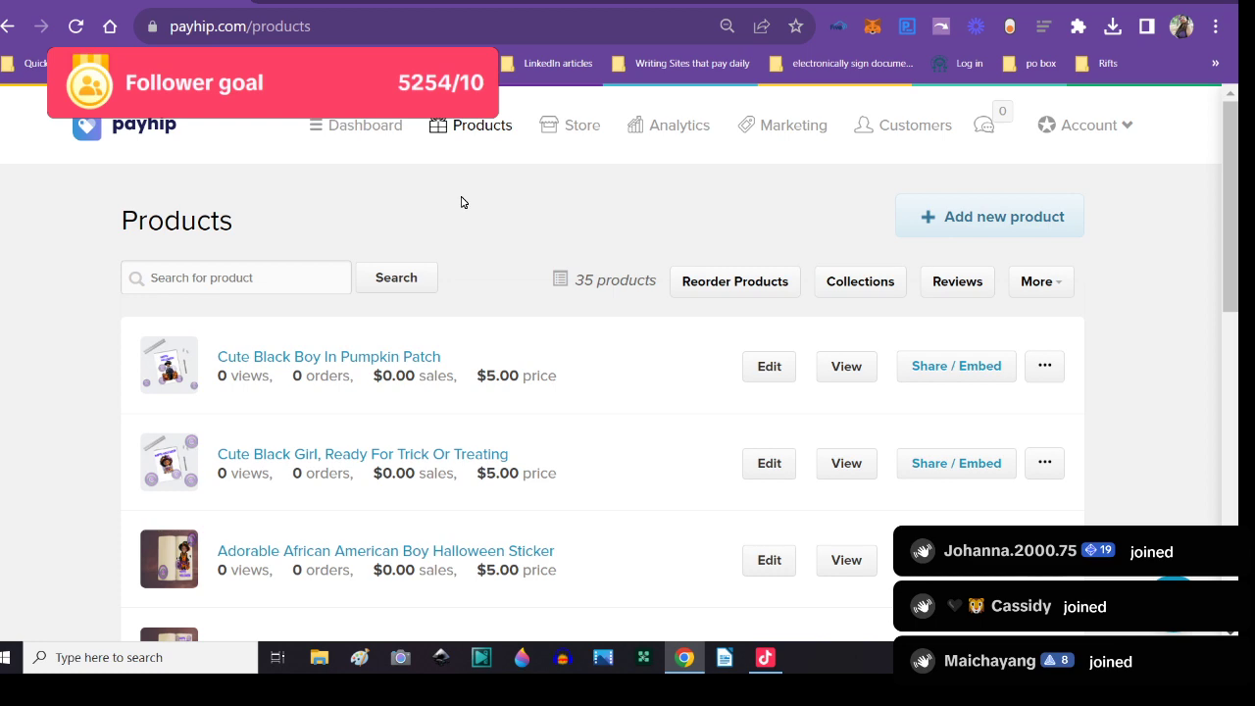
# - Switch to Photopea and close the pumpkin patch mockup document without saving it
pyautogui.click(431, 2)
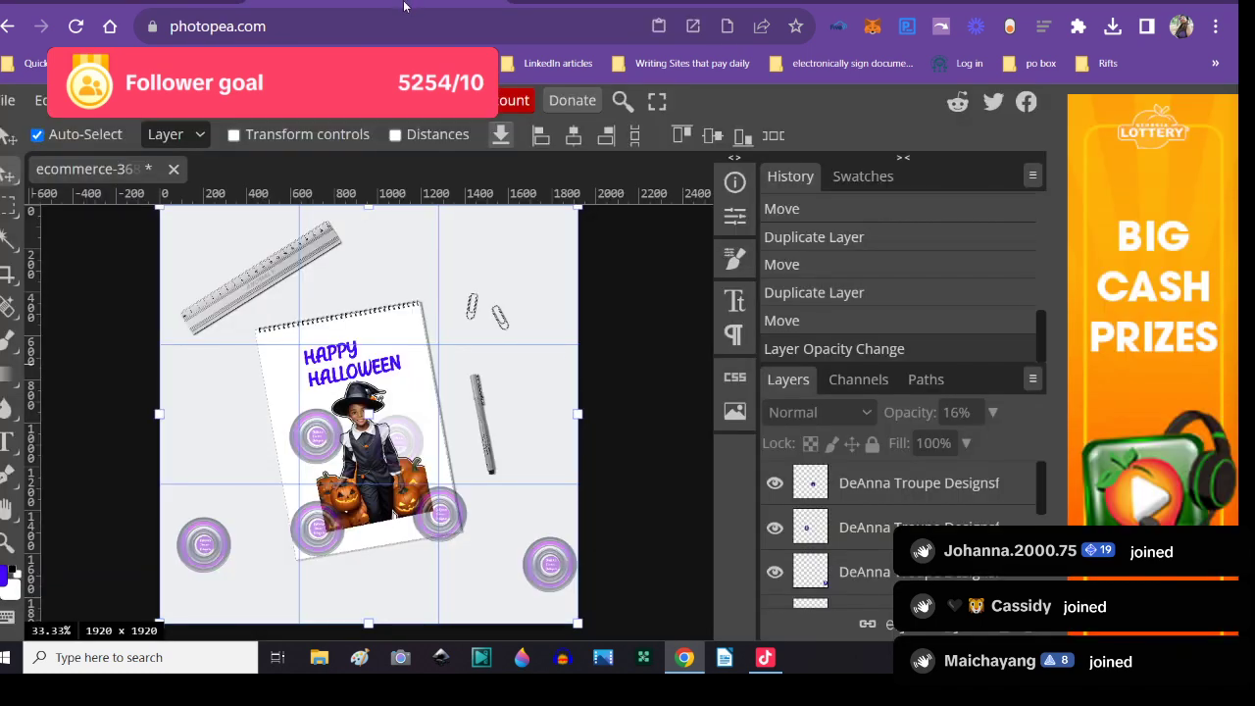
pyautogui.click(174, 171)
pyautogui.click(706, 159)
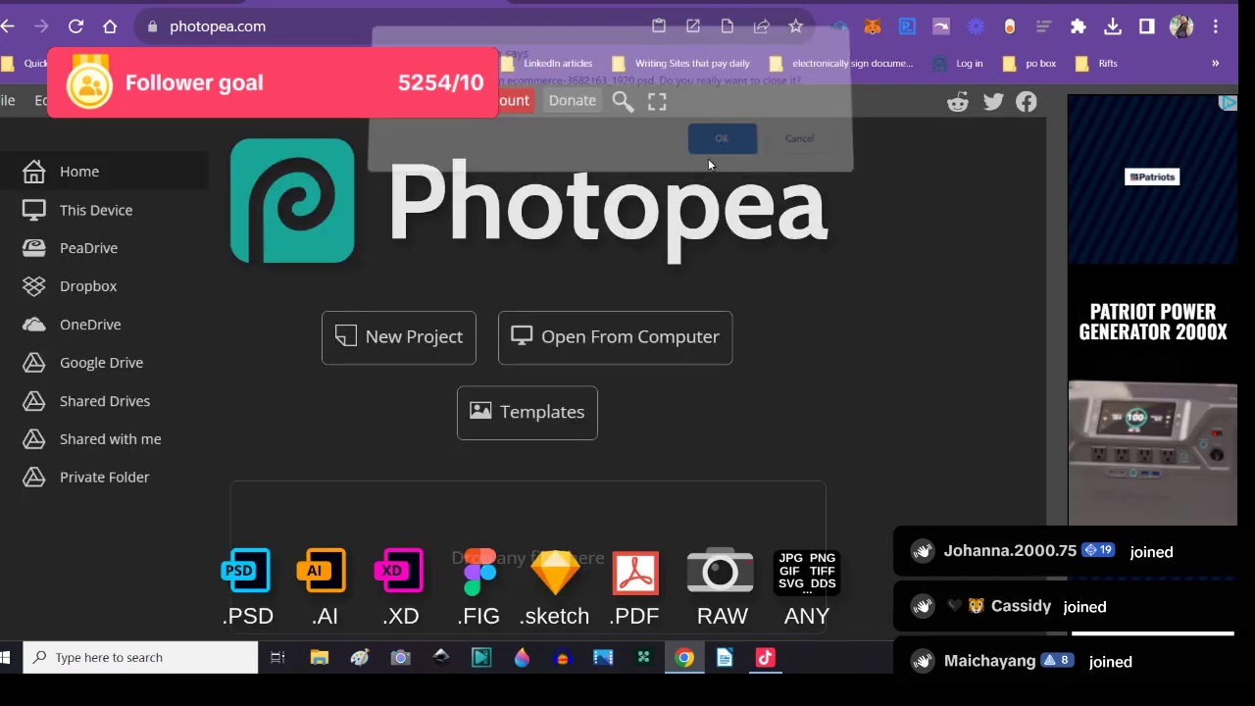
# - Open "african_american_girl_halloween_doctorpng" from the Halloween folder inside Stickers on the DeeExhd (F:) drive
pyautogui.click(601, 358)
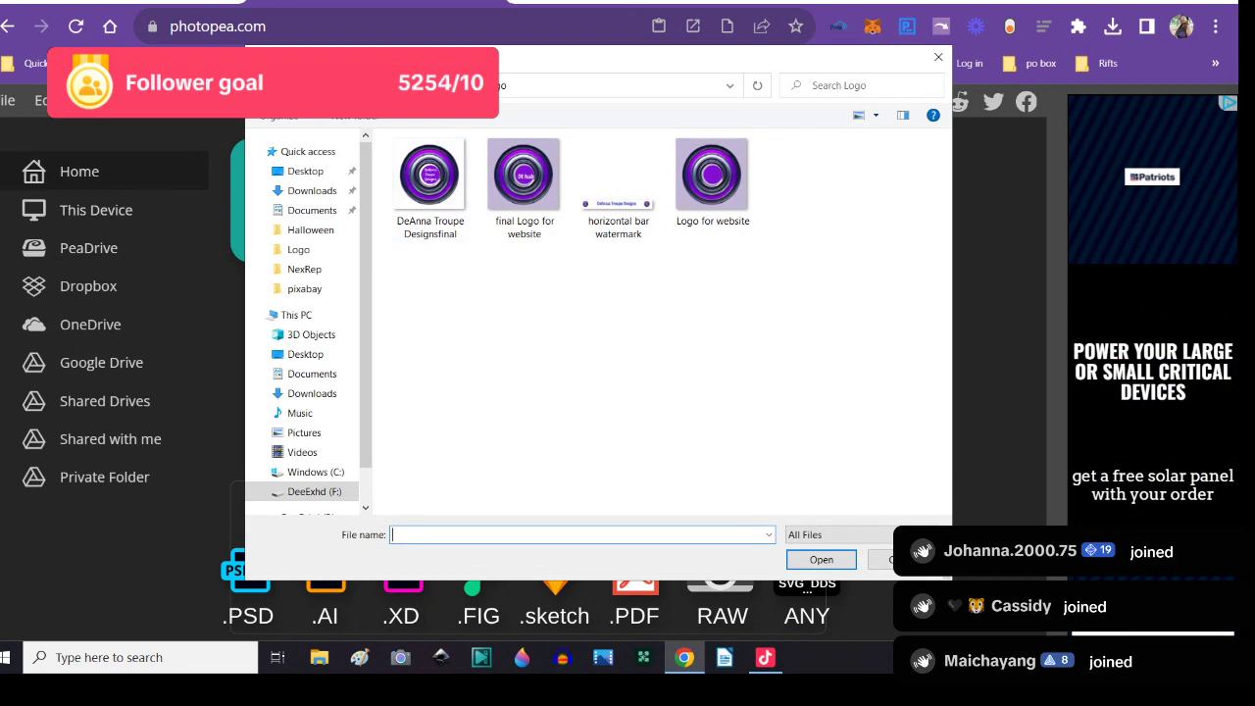
pyautogui.click(324, 85)
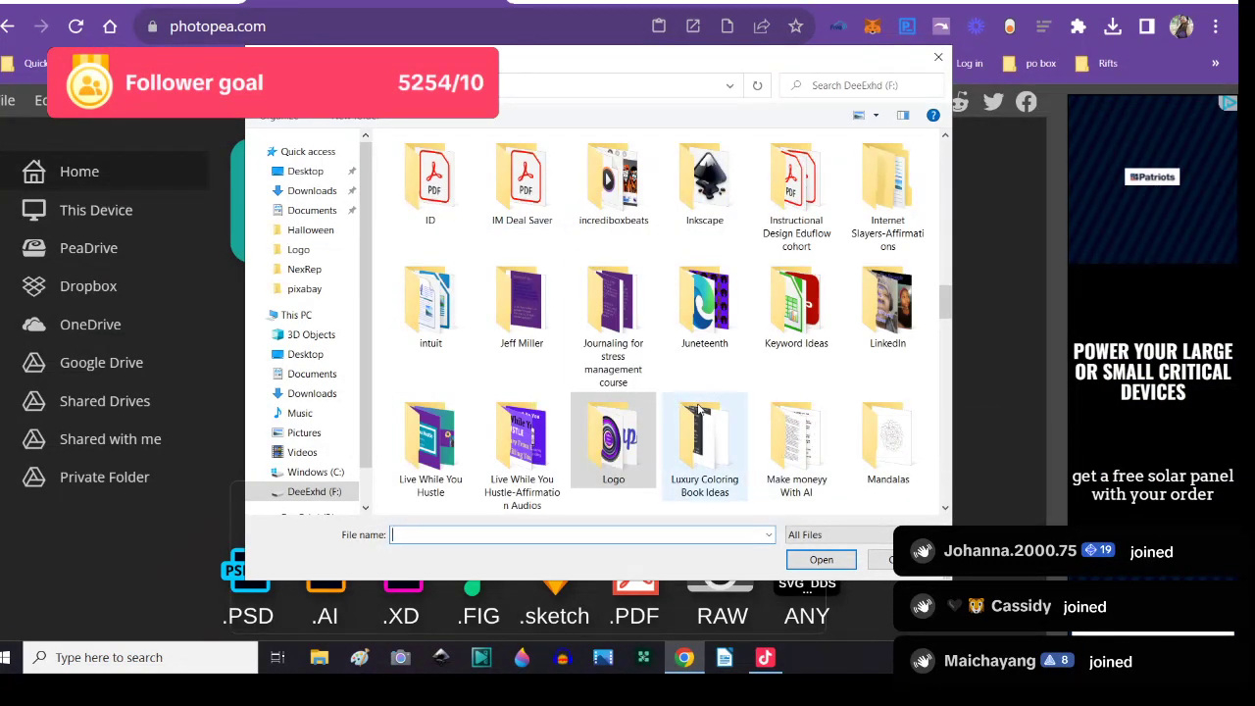
pyautogui.scroll(-2, 727, 389)
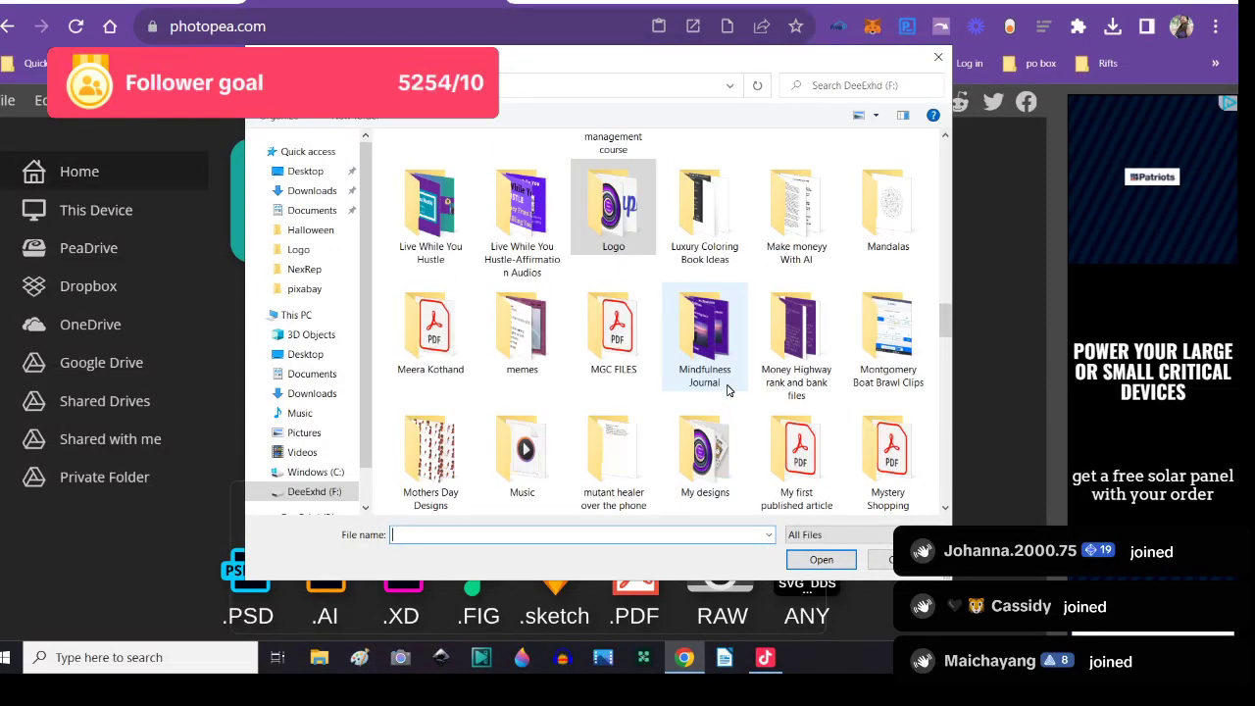
pyautogui.scroll(-4, 728, 389)
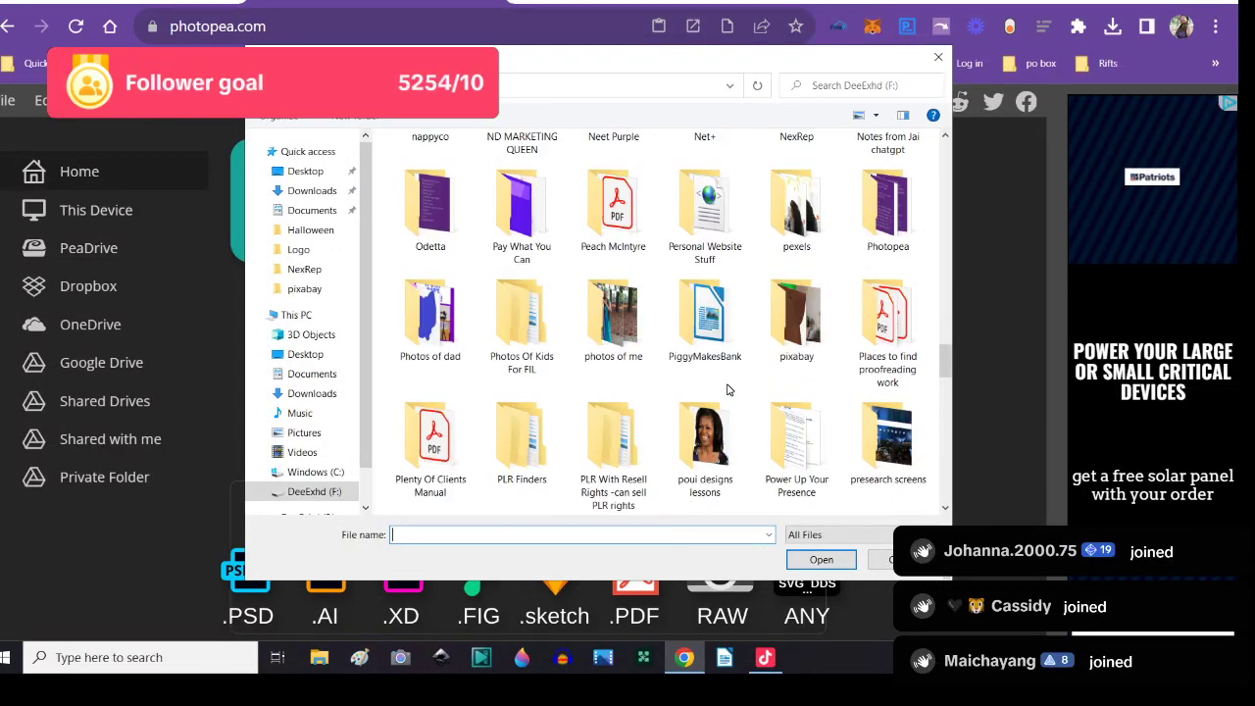
pyautogui.scroll(-2, 727, 389)
pyautogui.scroll(-2, 727, 389)
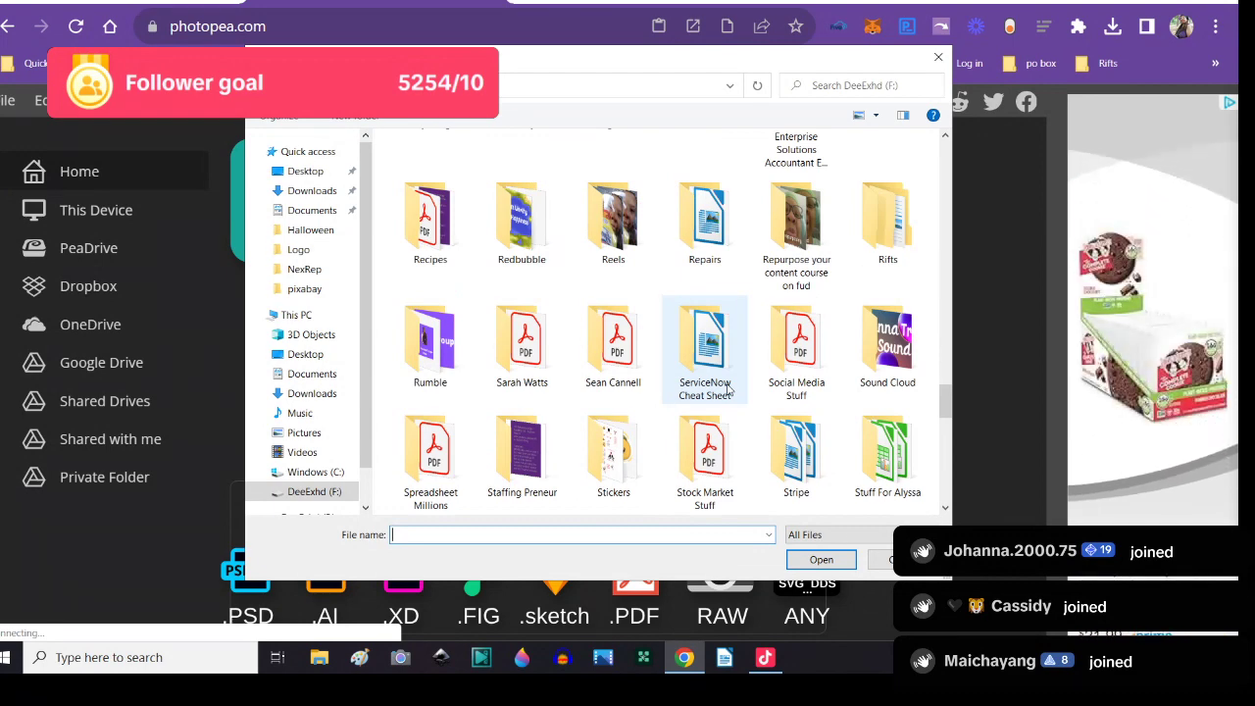
pyautogui.doubleClick(616, 467)
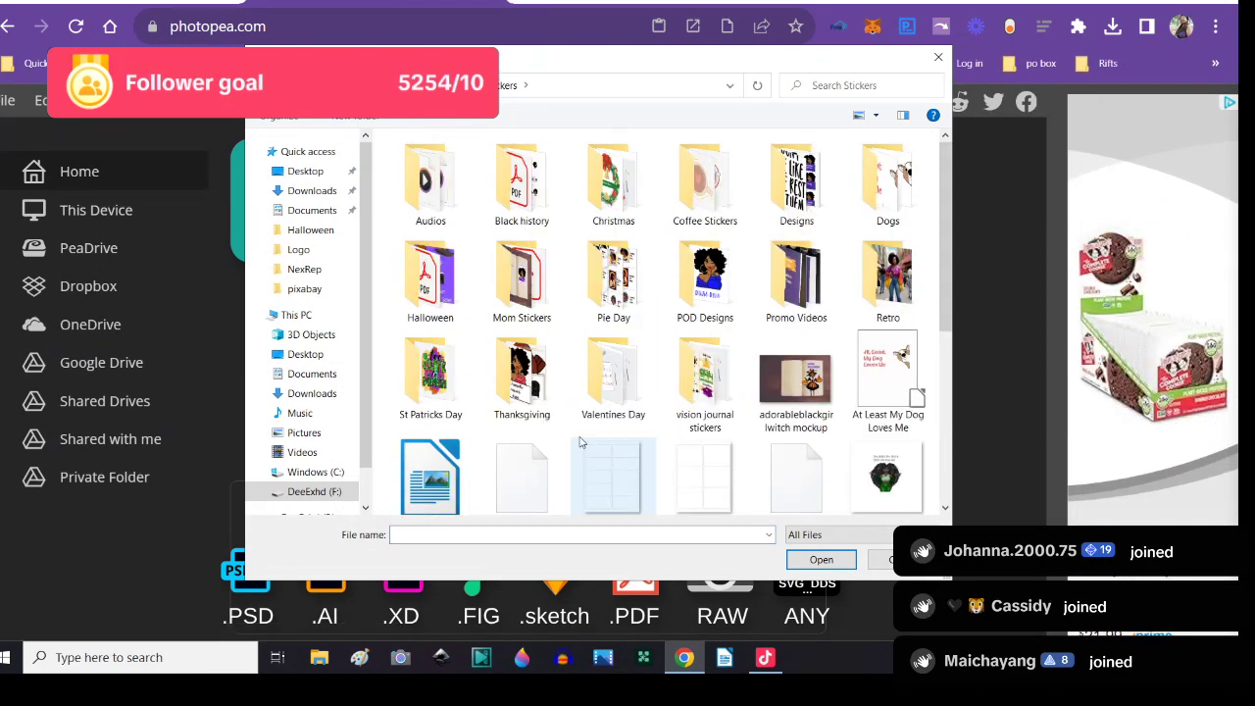
pyautogui.click(446, 299)
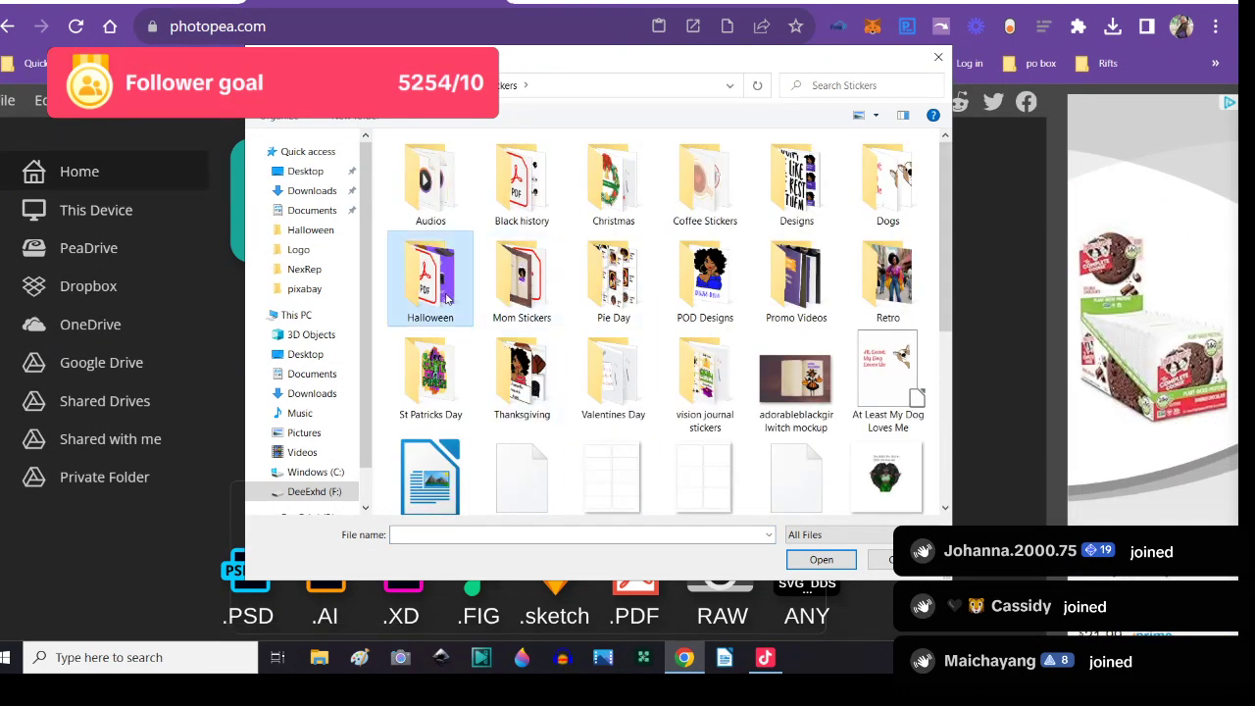
pyautogui.doubleClick(446, 298)
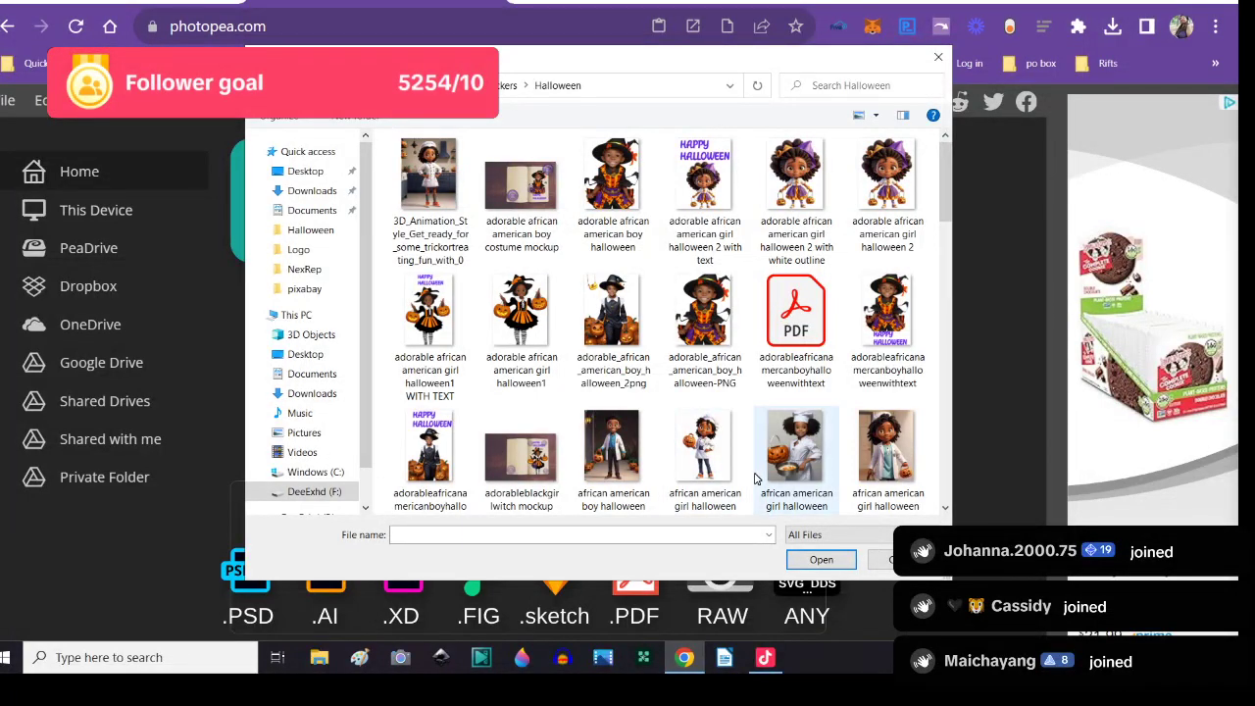
pyautogui.scroll(-1, 725, 477)
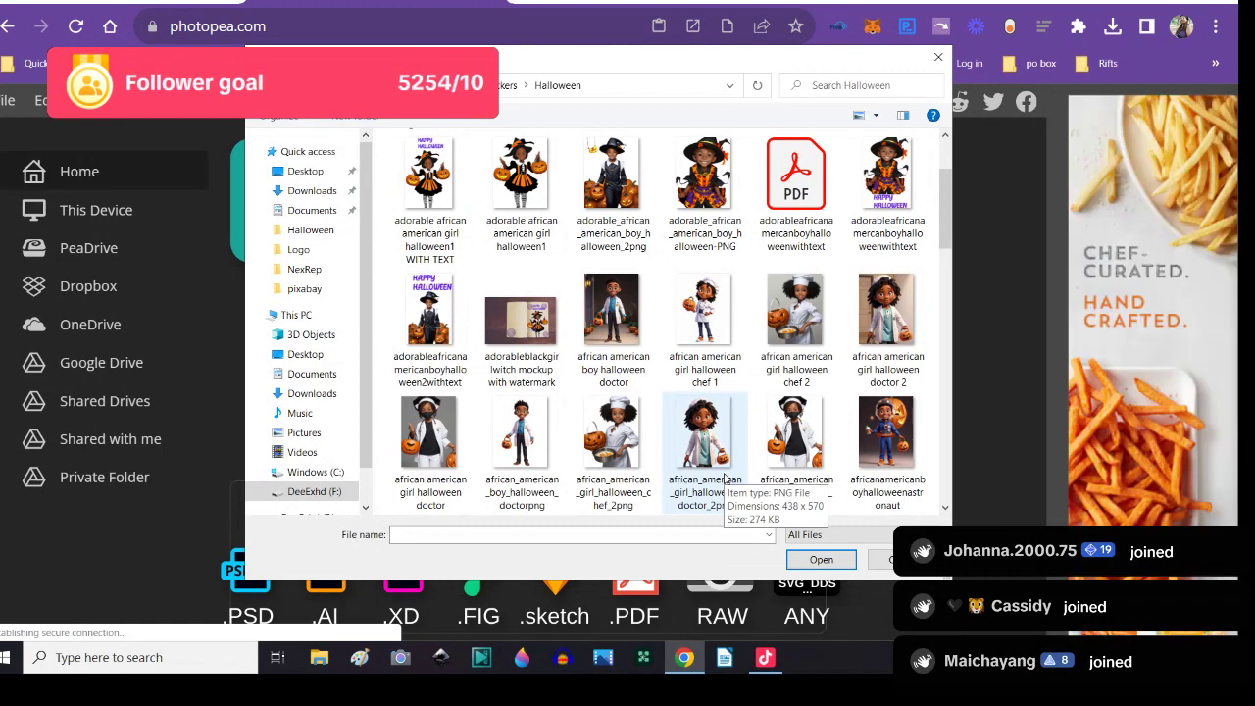
pyautogui.click(791, 449)
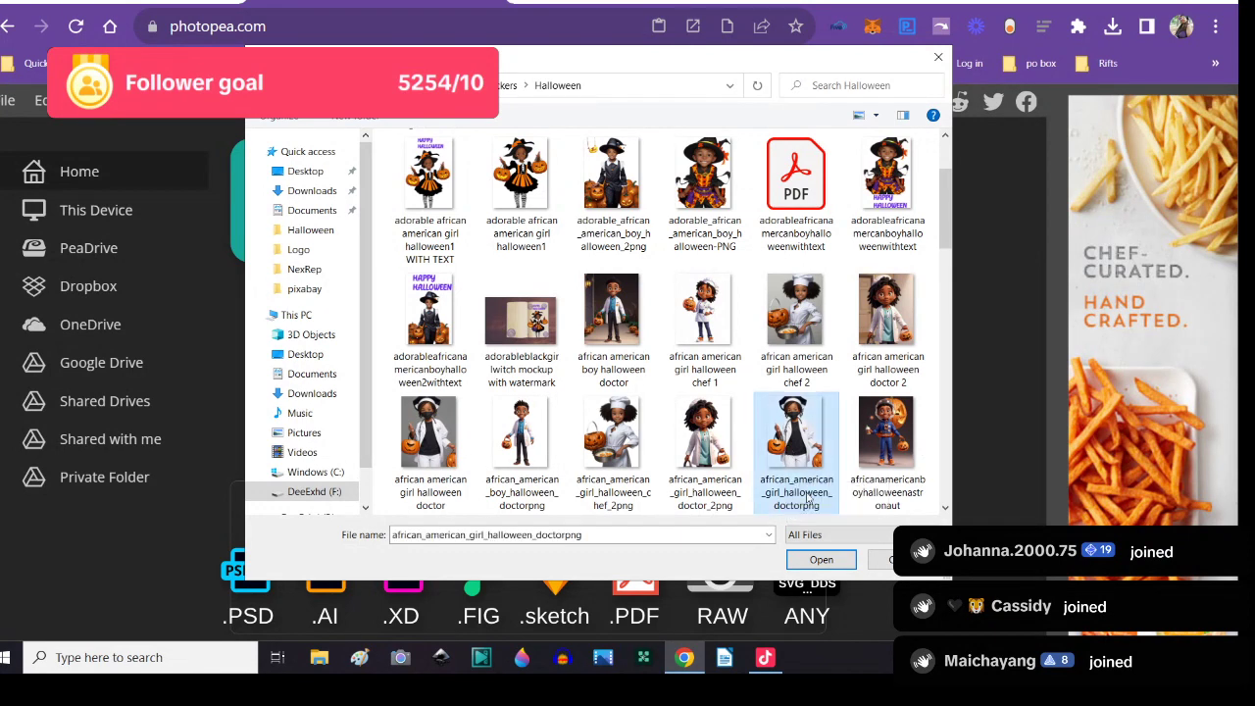
pyautogui.click(821, 560)
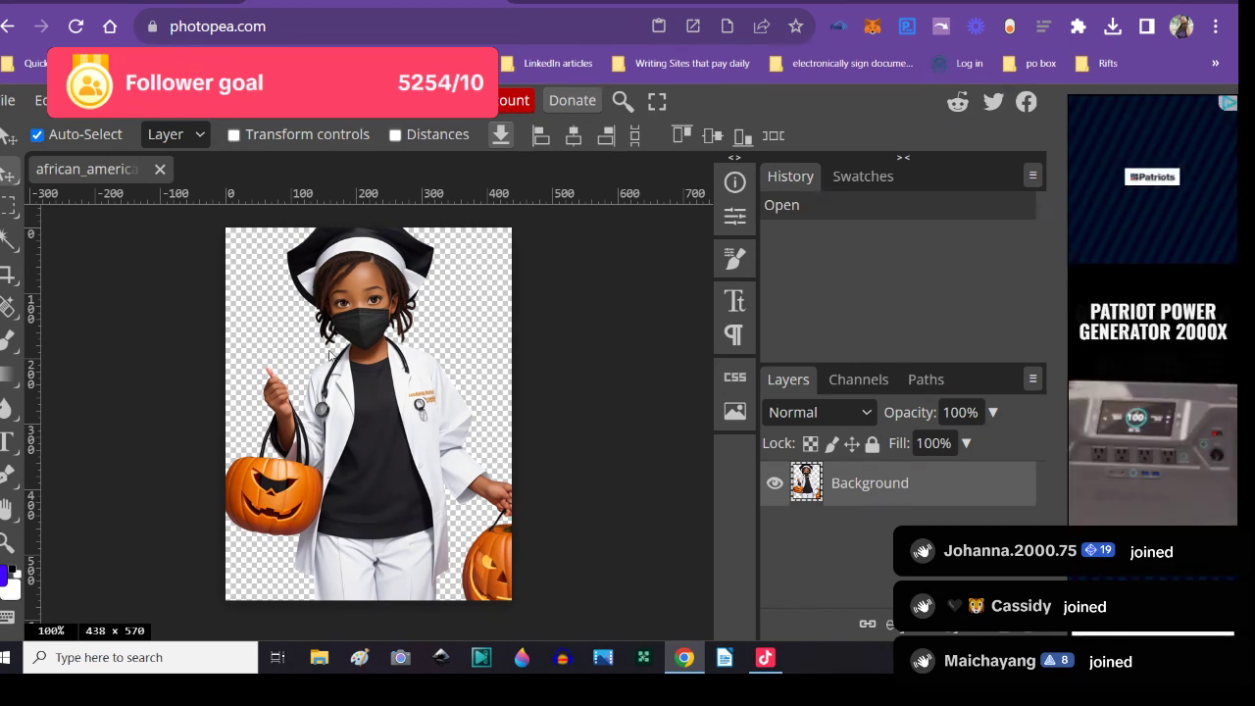
# - Duplicate the girl doctor image's Background layer
pyautogui.click(39, 102)
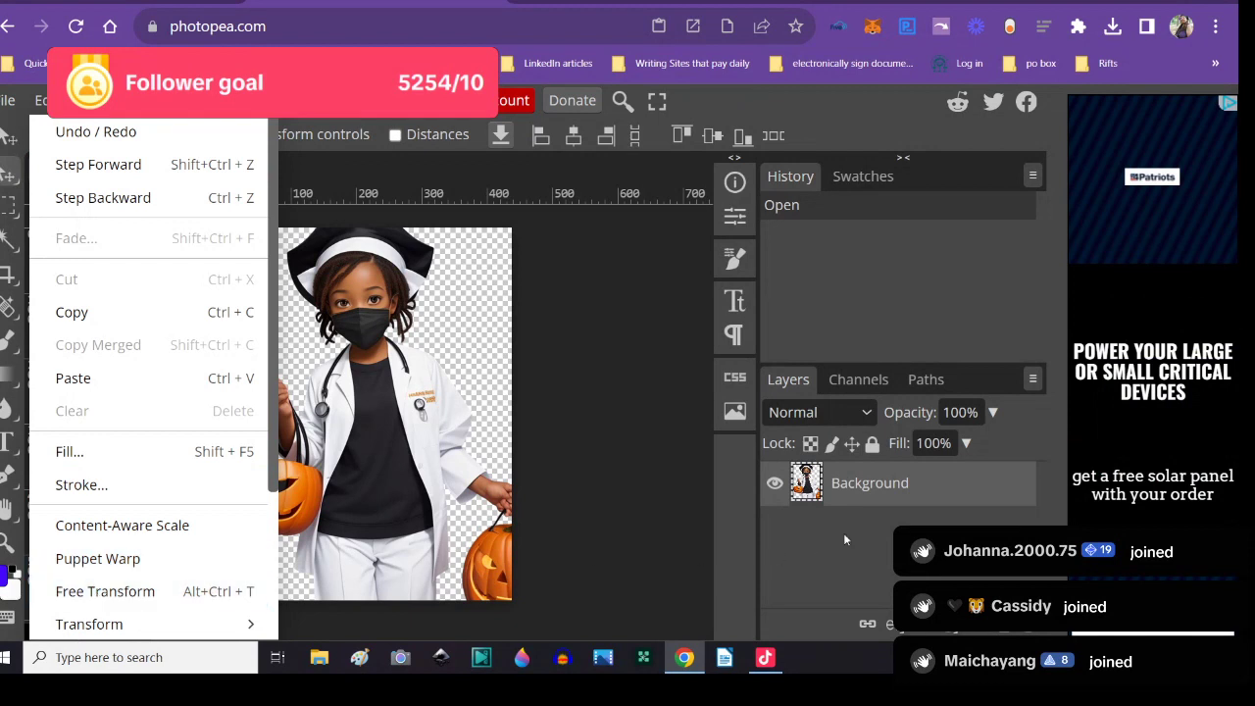
pyautogui.rightClick(870, 481)
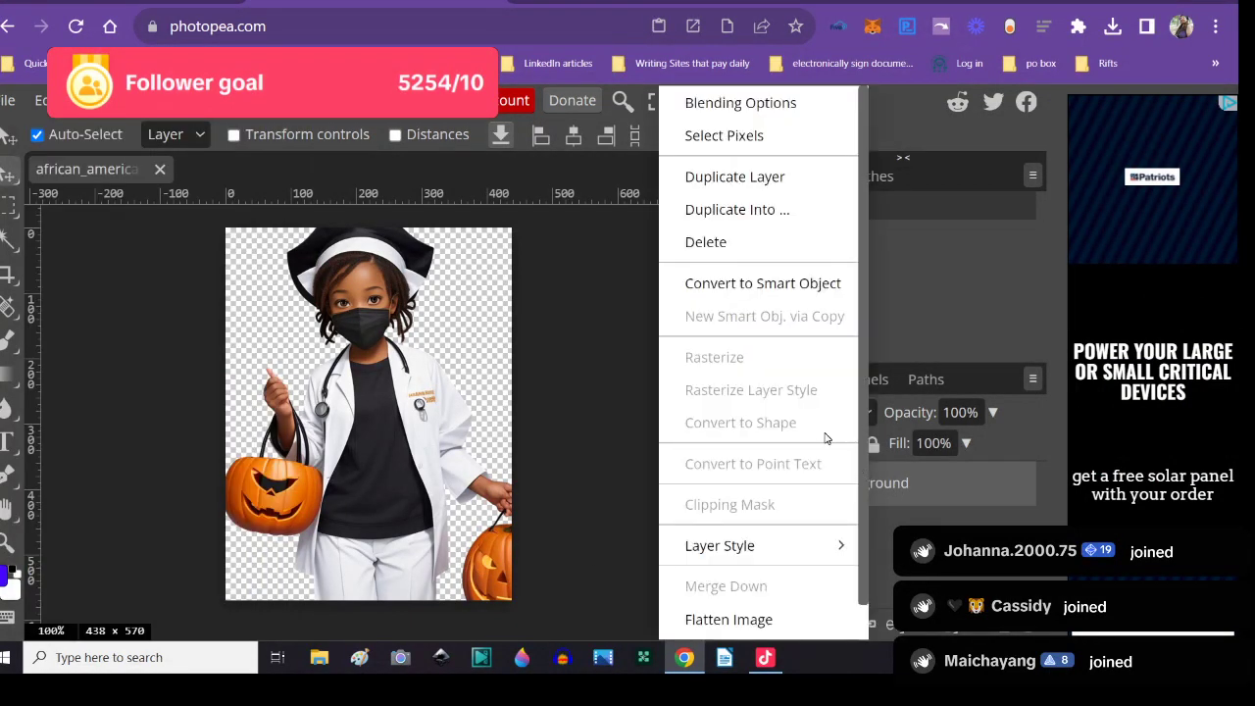
pyautogui.click(730, 177)
pyautogui.rightClick(806, 485)
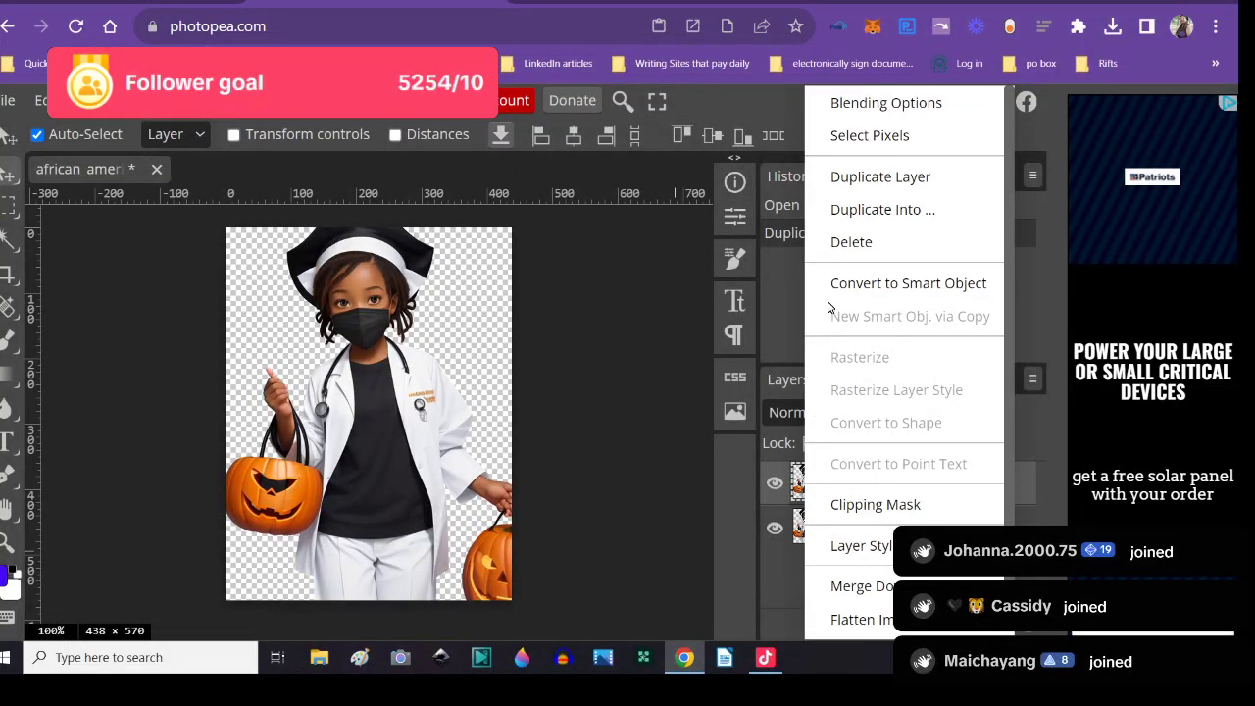
pyautogui.click(6, 174)
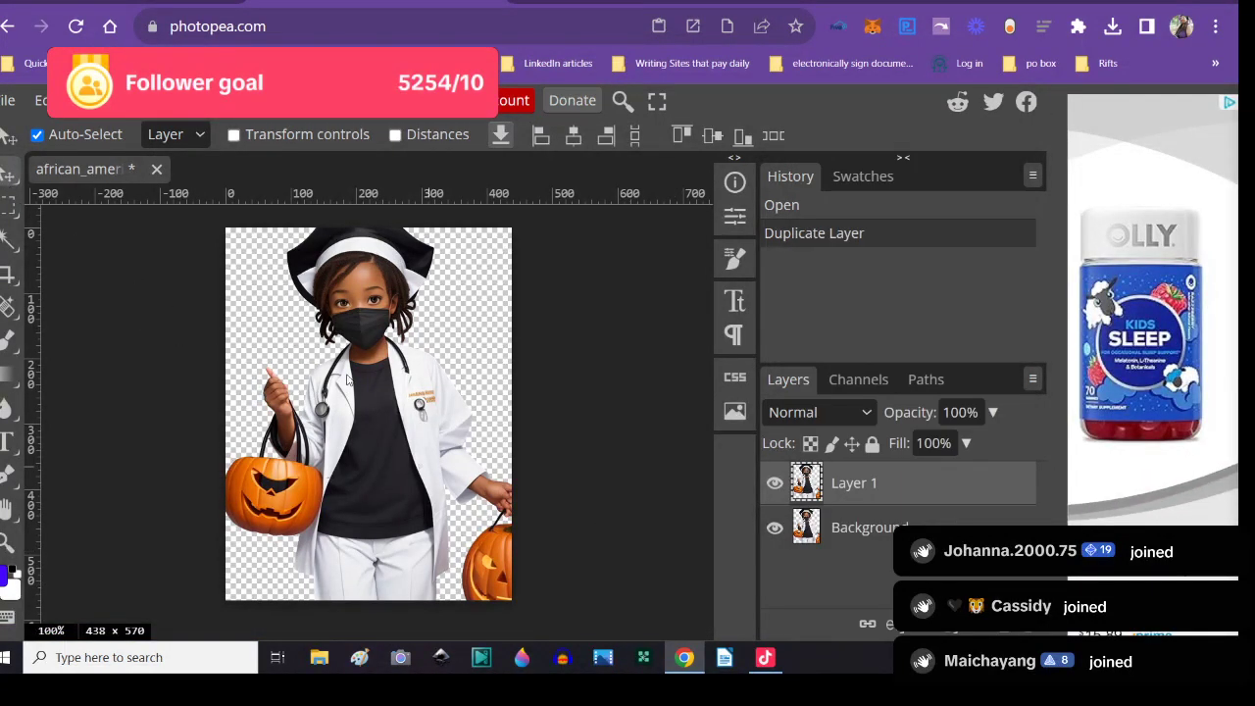
# - Try shifting the duplicated girl layer around the canvas with the Background layer temporarily hidden
pyautogui.moveTo(369, 390); pyautogui.dragTo(344, 408)
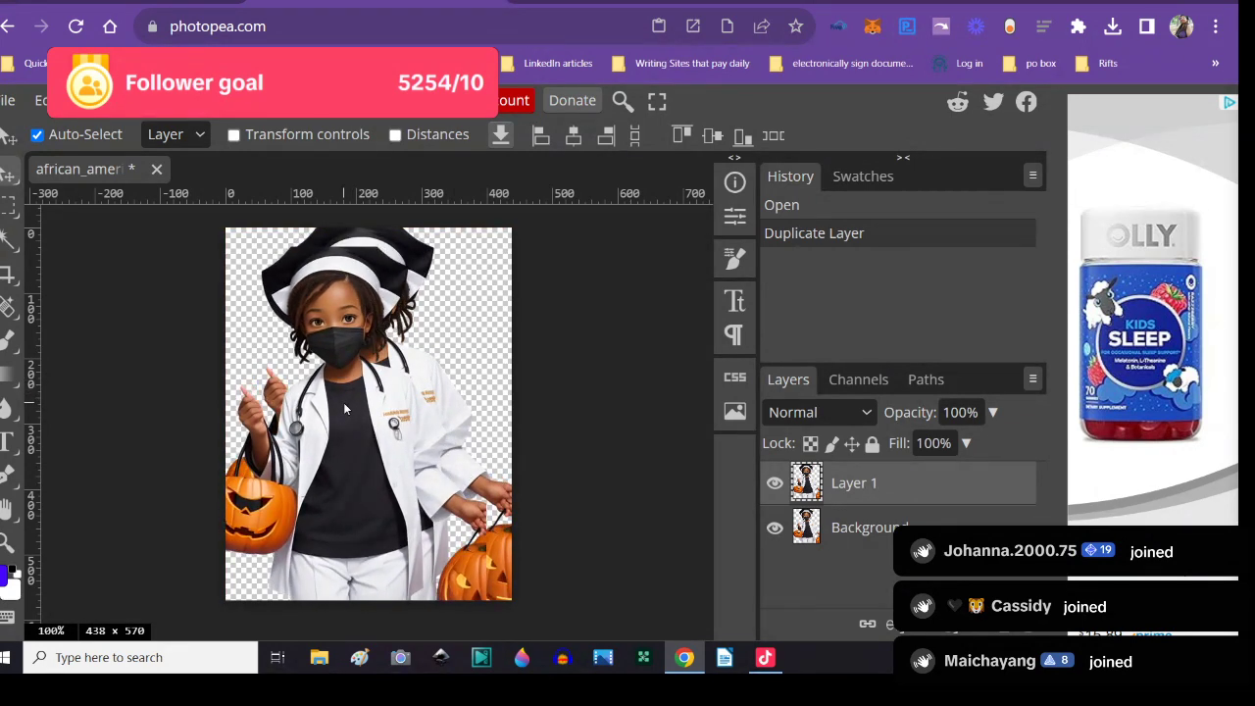
pyautogui.moveTo(344, 409); pyautogui.dragTo(366, 399)
pyautogui.click(774, 527)
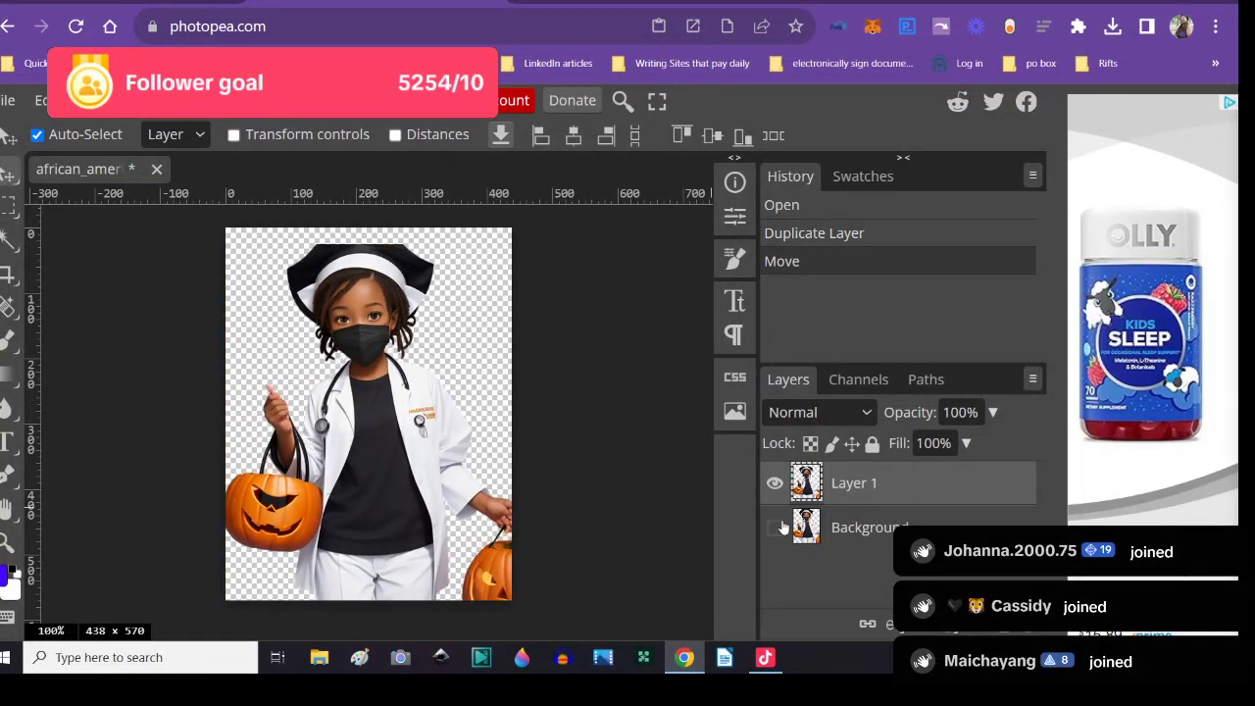
pyautogui.moveTo(362, 451); pyautogui.dragTo(385, 439)
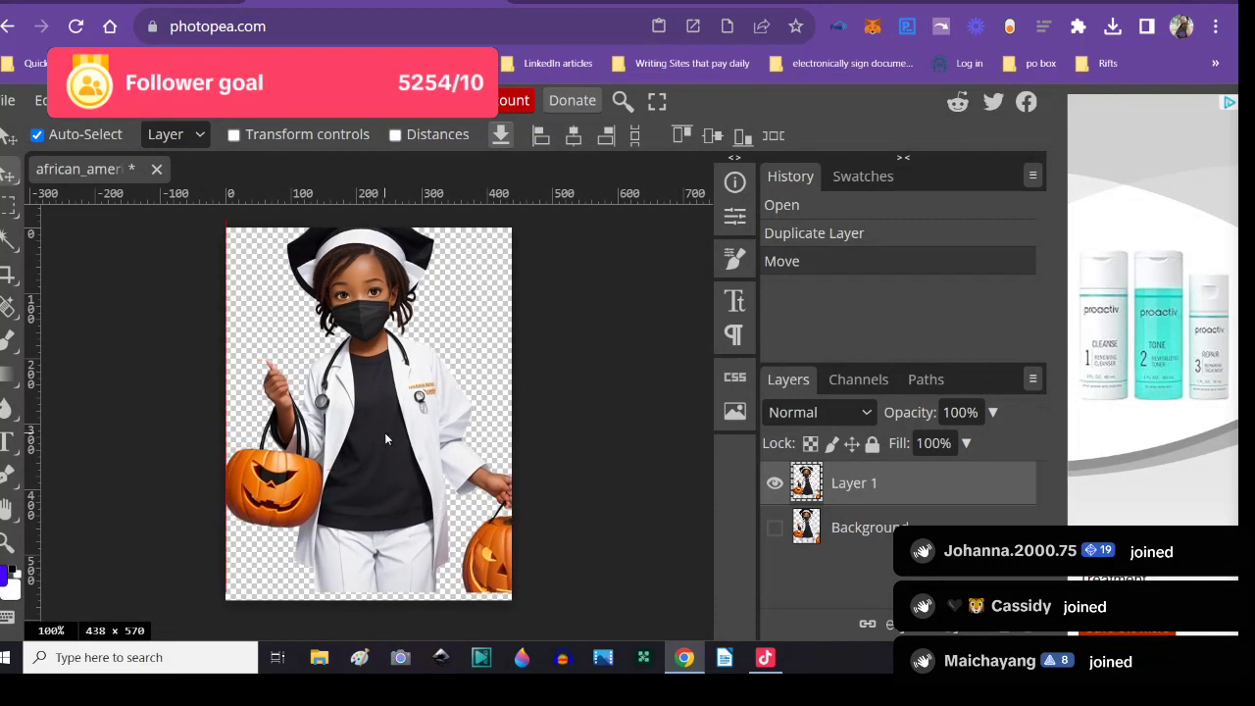
pyautogui.moveTo(384, 432); pyautogui.dragTo(386, 437)
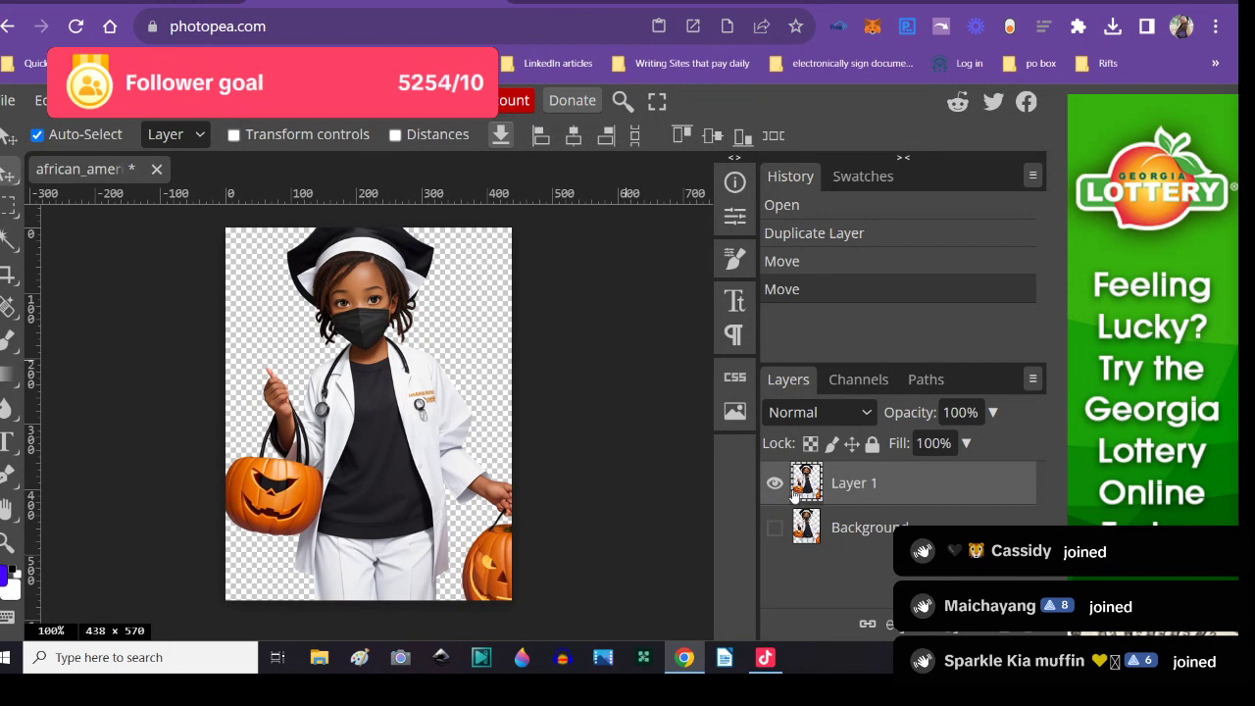
pyautogui.click(774, 527)
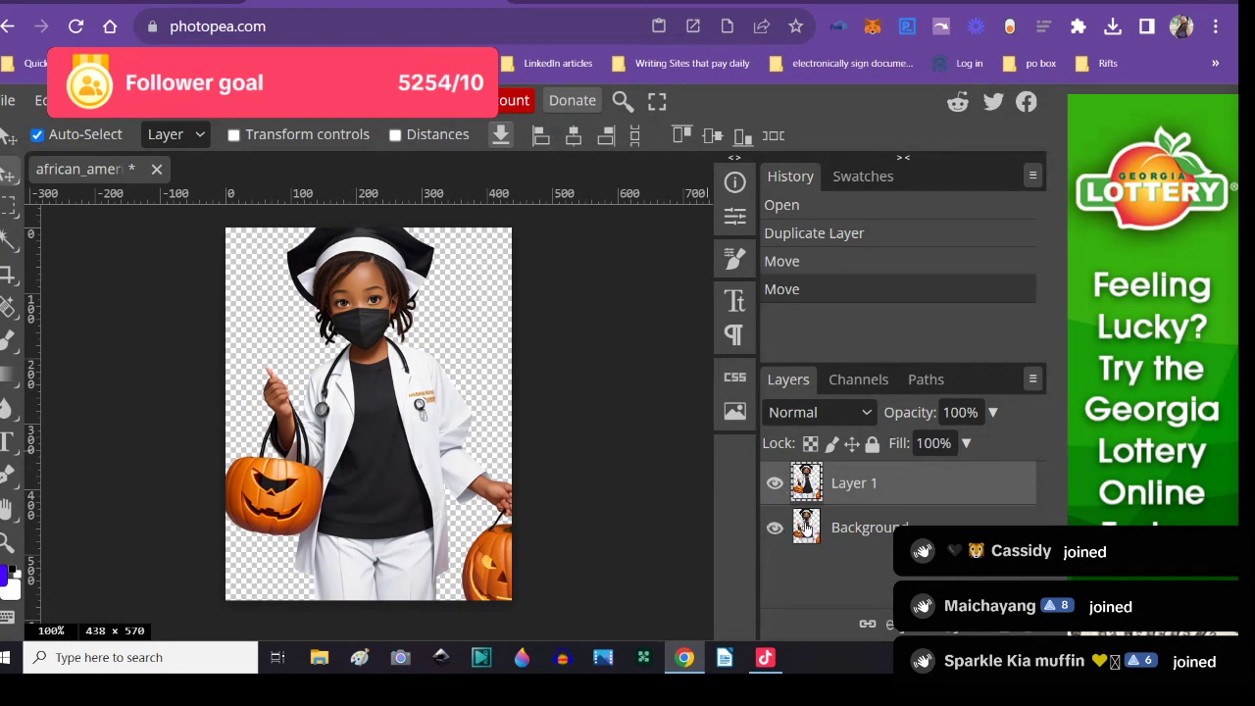
# - Delete the original Background layer and keep only the duplicated girl layer visible
pyautogui.click(774, 482)
pyautogui.click(806, 527)
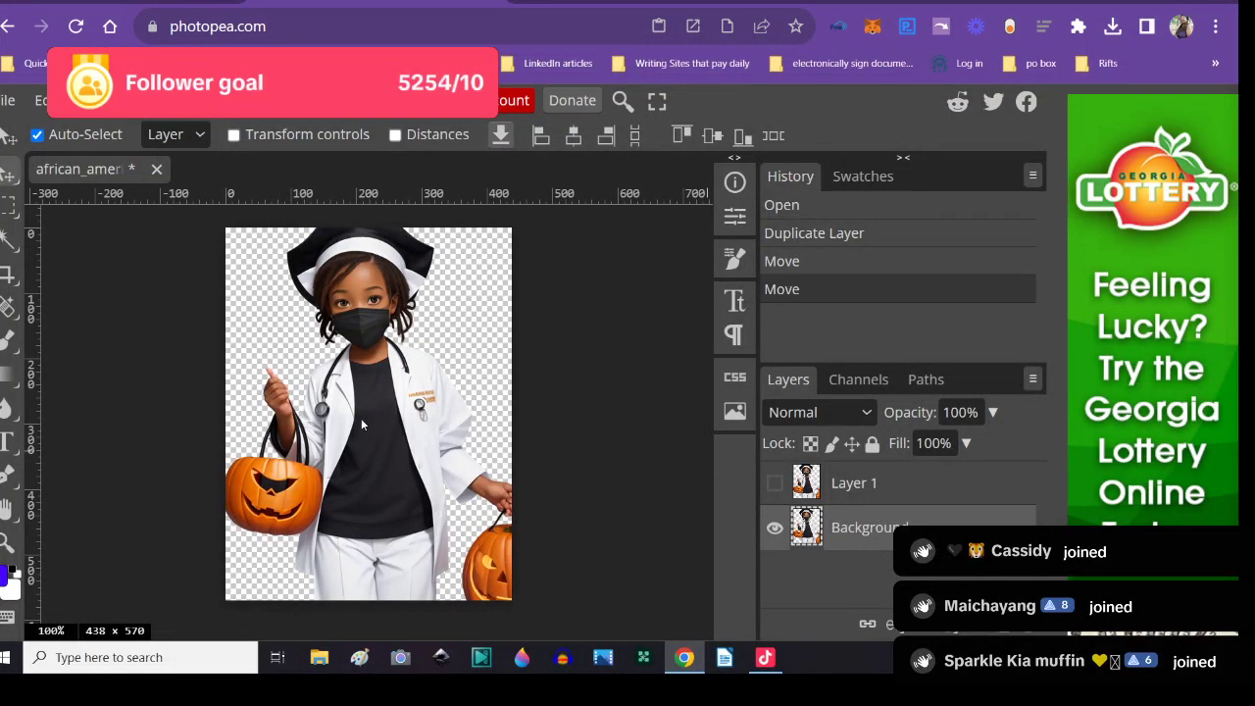
pyautogui.press('Delete')
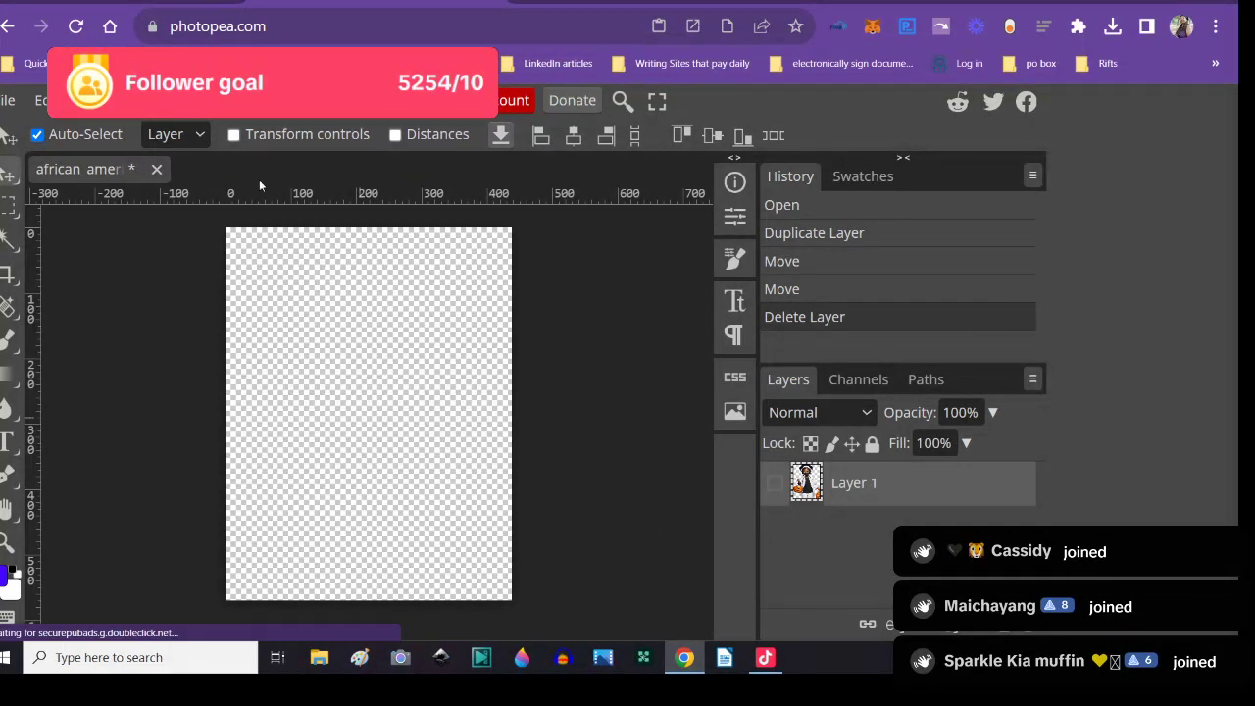
pyautogui.click(774, 484)
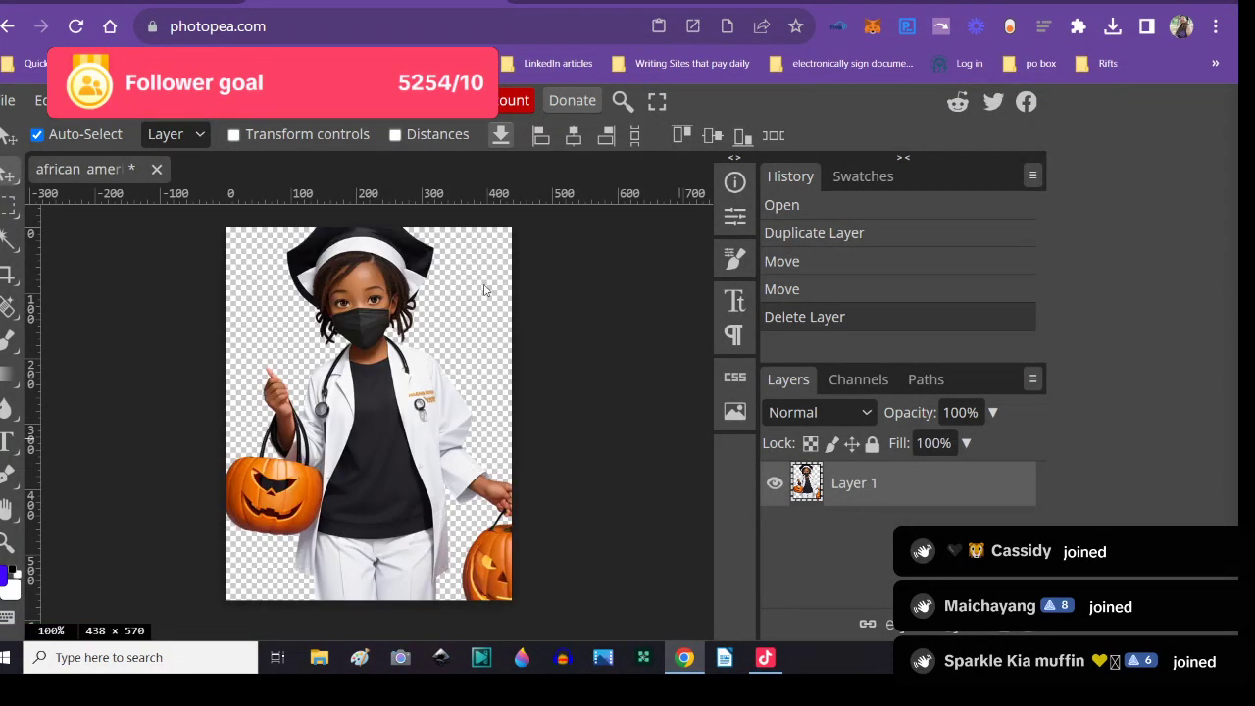
# - Add a new empty layer and place it beneath the girl layer
pyautogui.click(147, 100)
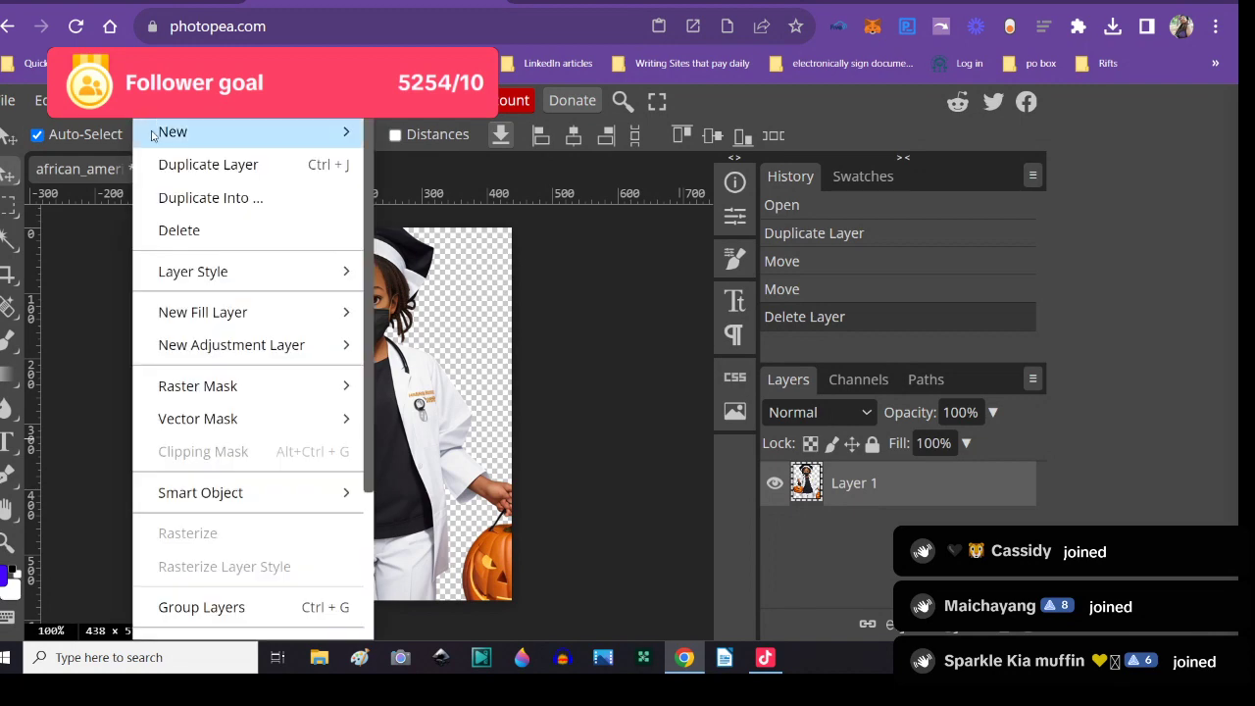
pyautogui.moveTo(152, 134)
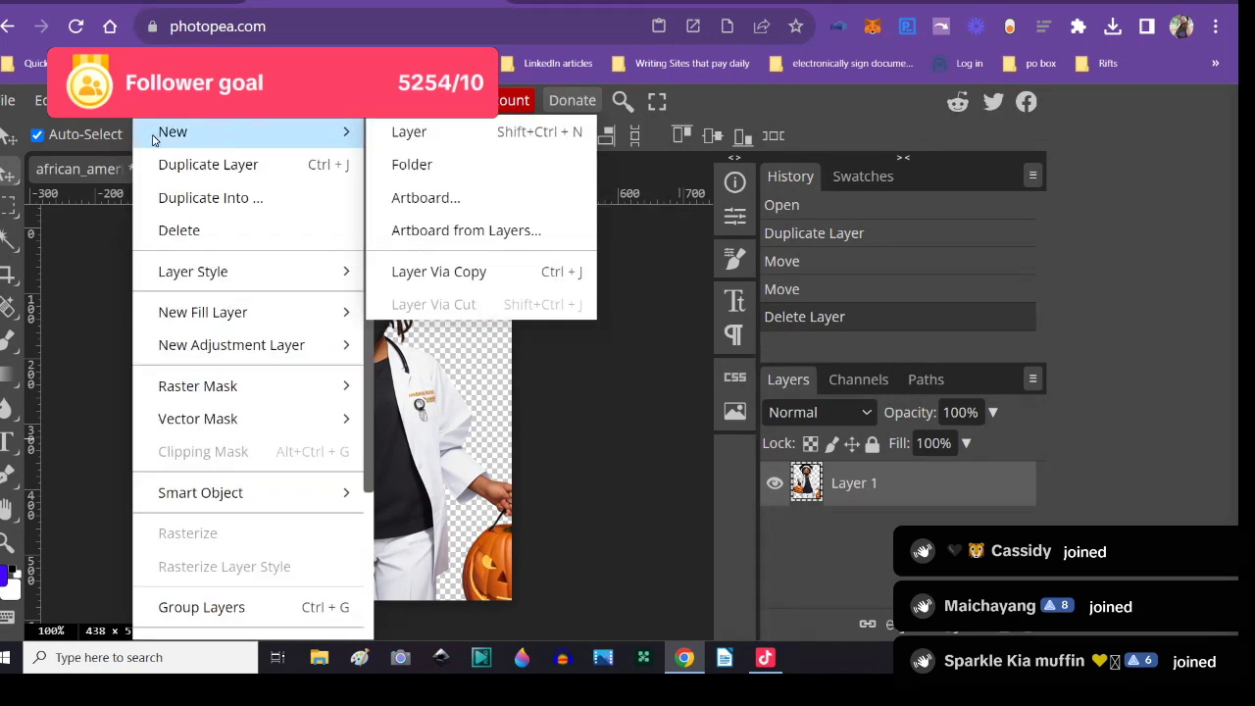
pyautogui.click(408, 134)
pyautogui.moveTo(814, 490); pyautogui.dragTo(806, 534)
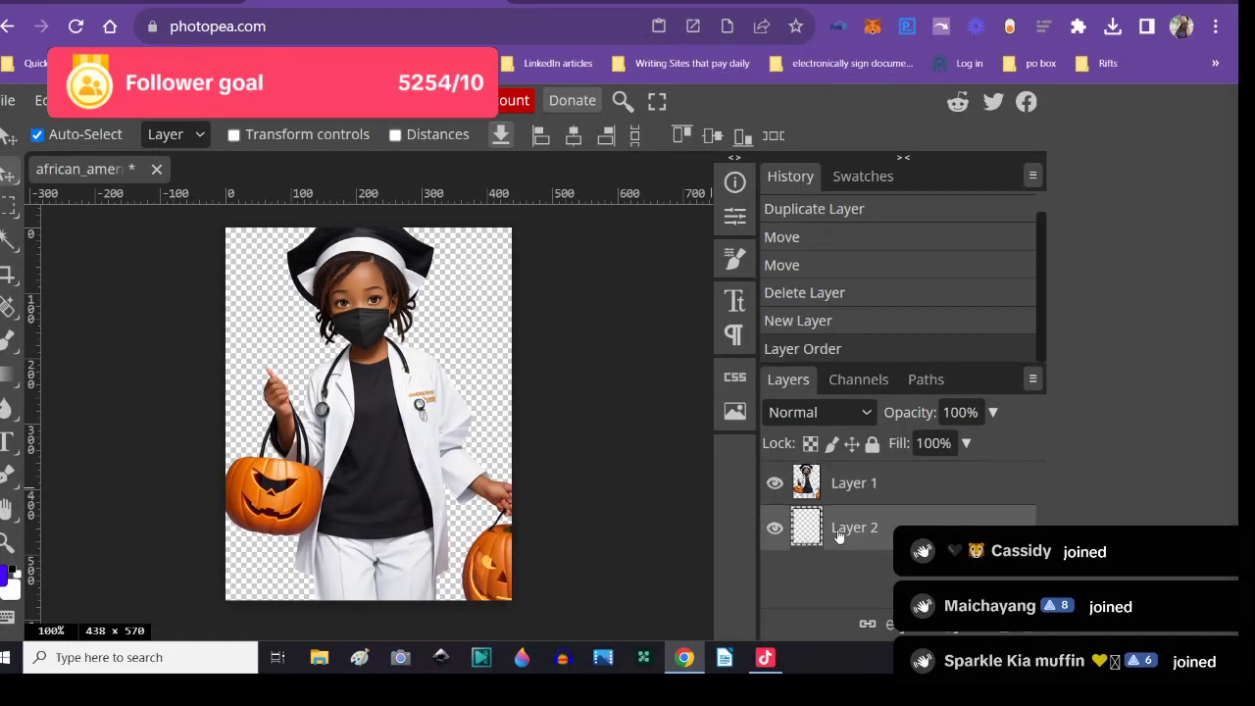
# - Rename the empty layer beneath the girl layer as Background
pyautogui.rightClick(838, 529)
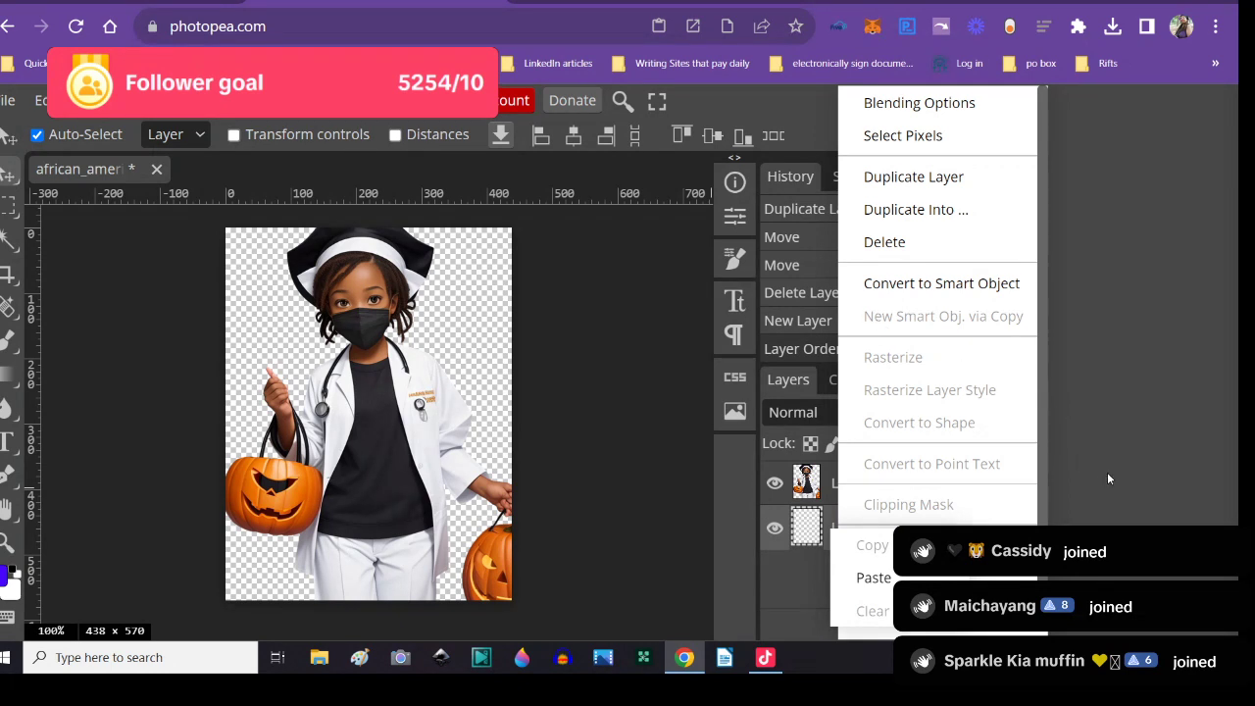
pyautogui.click(799, 592)
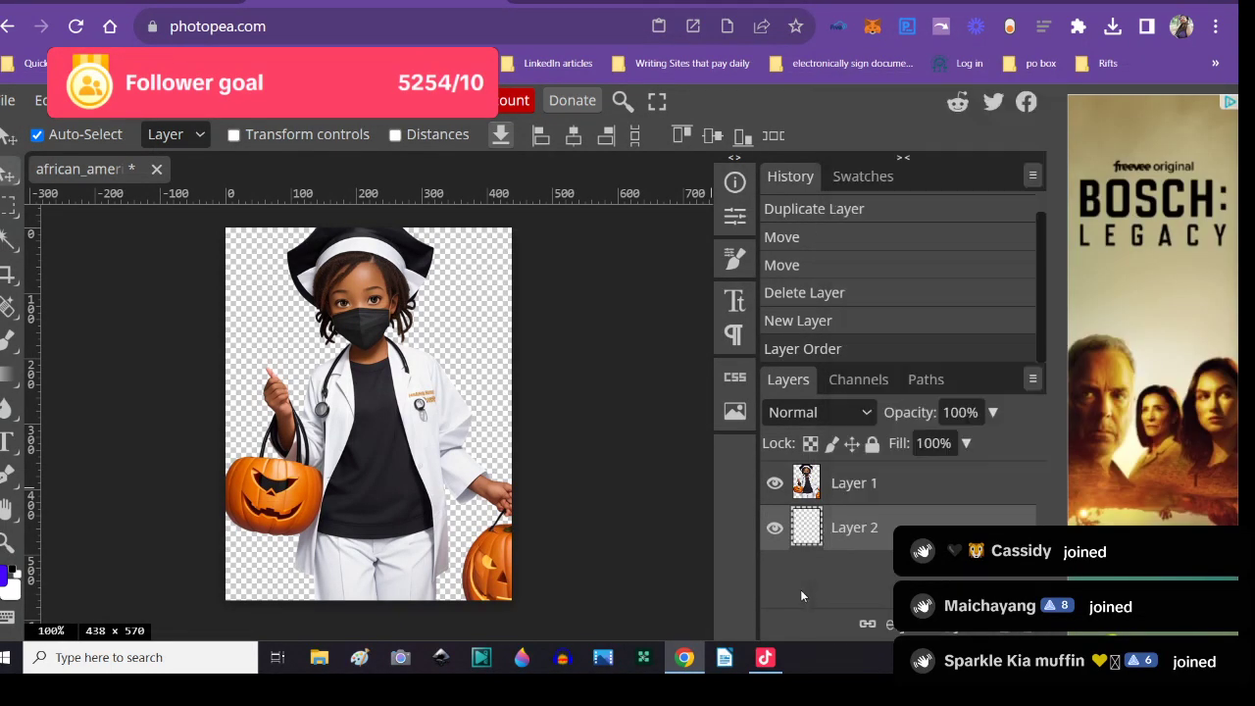
pyautogui.doubleClick(844, 531)
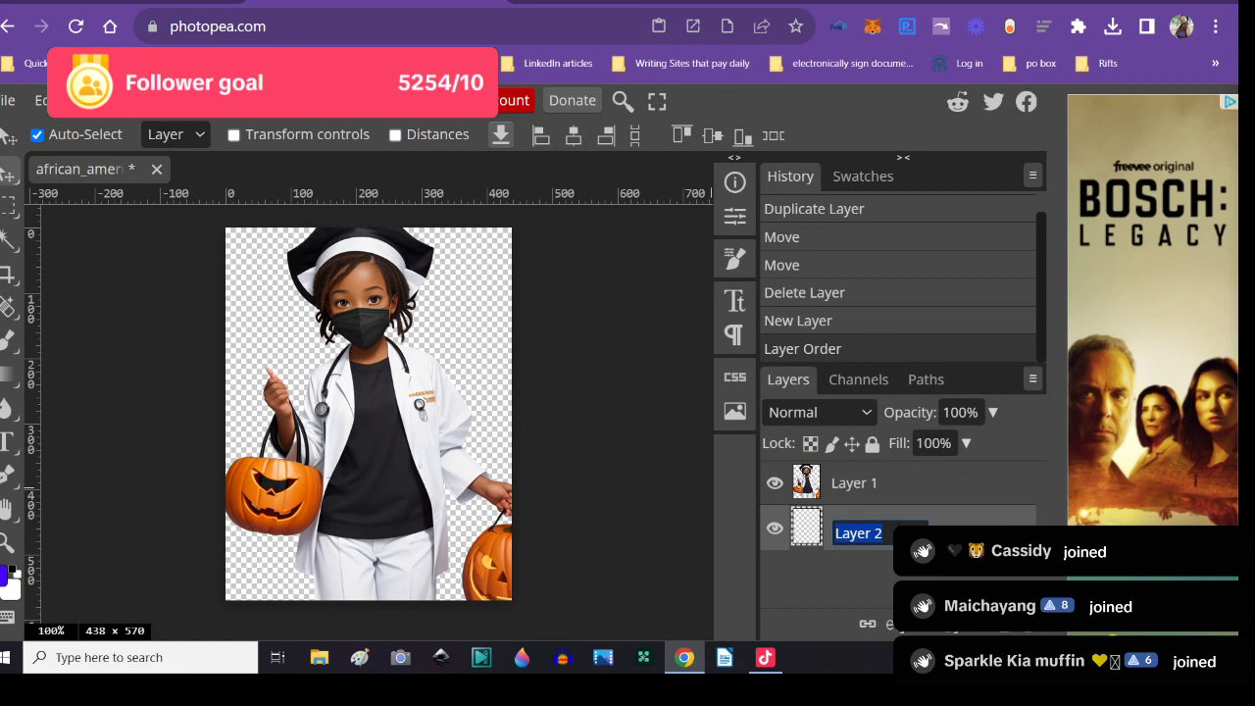
pyautogui.write('Backgrou')
pyautogui.press('Return')
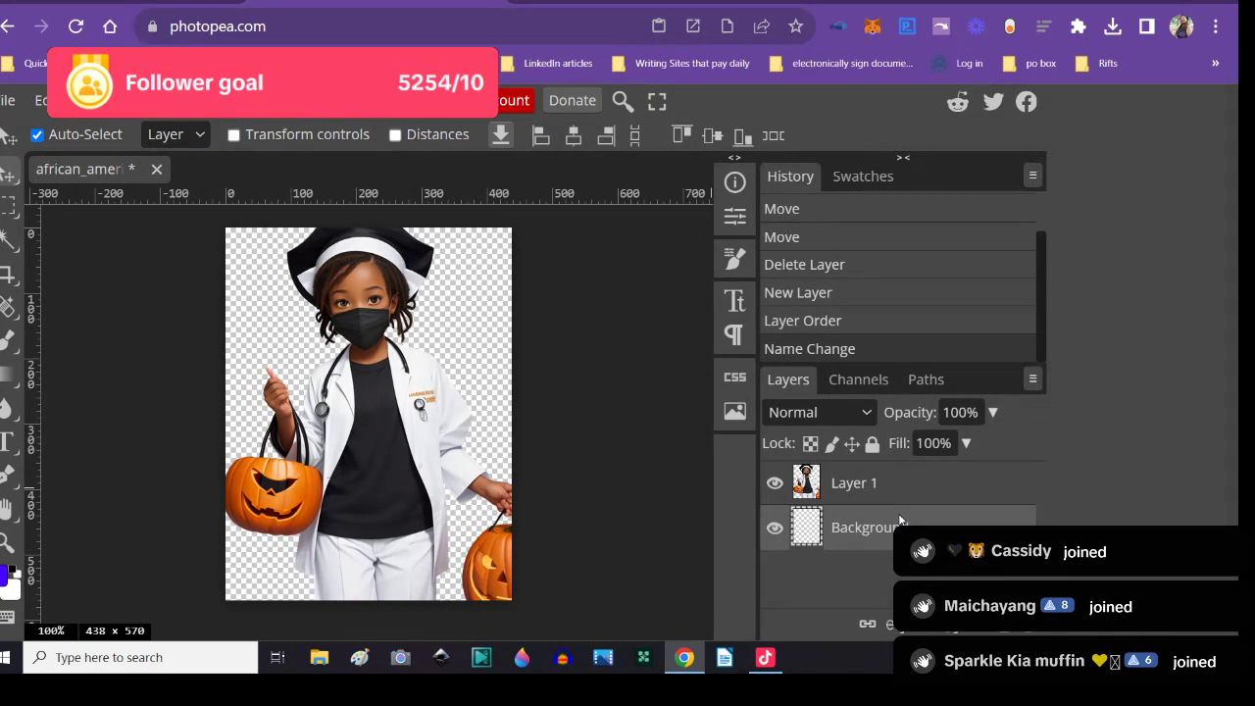
# - Rename the layer containing the girl image as Girl
pyautogui.rightClick(858, 487)
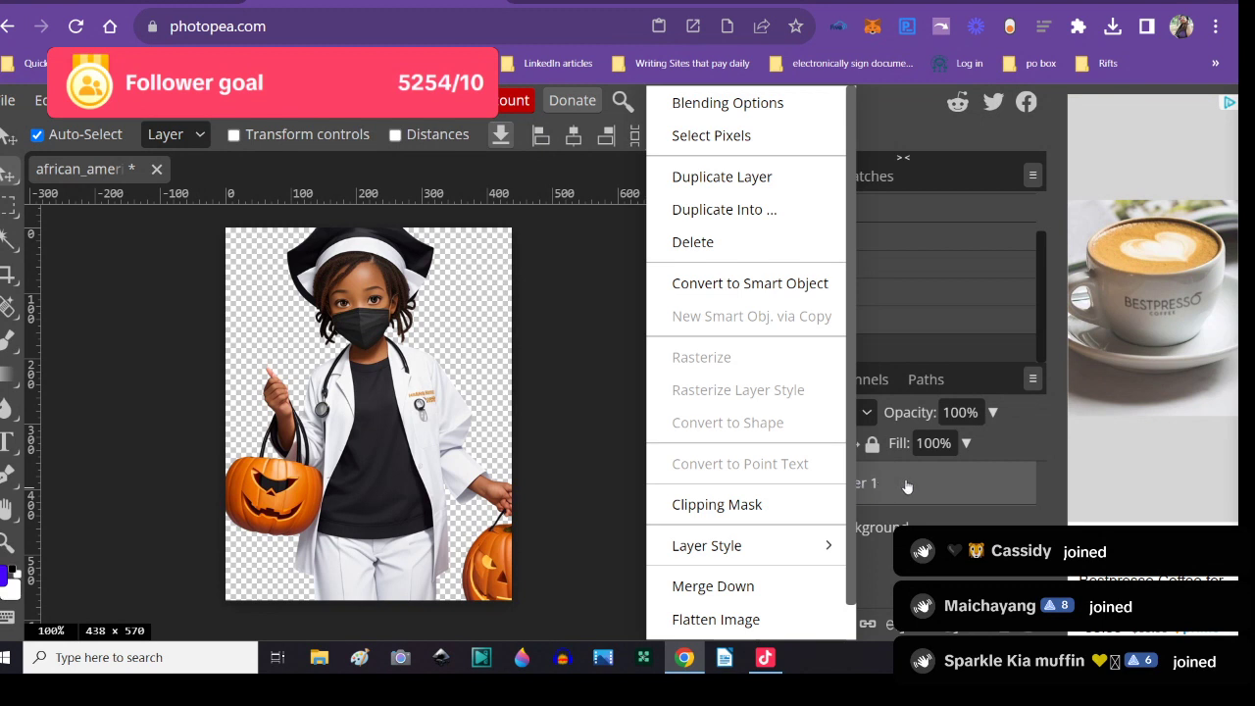
pyautogui.click(907, 486)
pyautogui.doubleClick(862, 487)
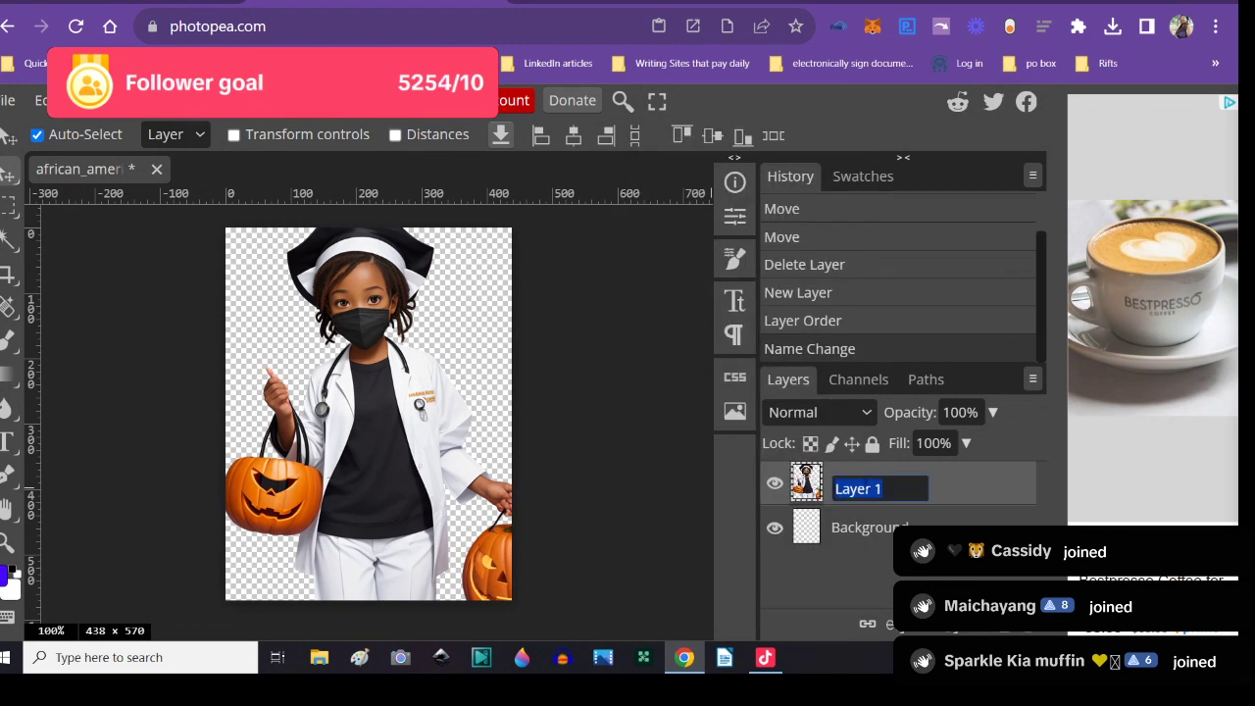
pyautogui.write('Girl')
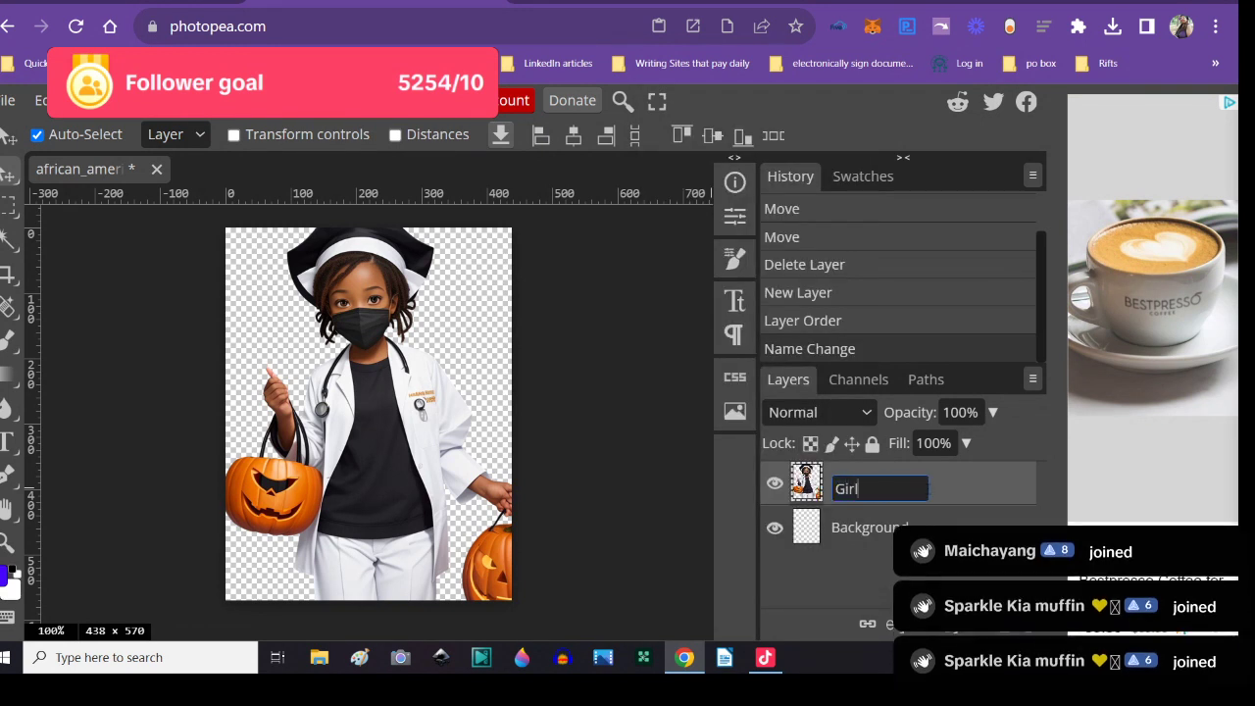
pyautogui.press('Return')
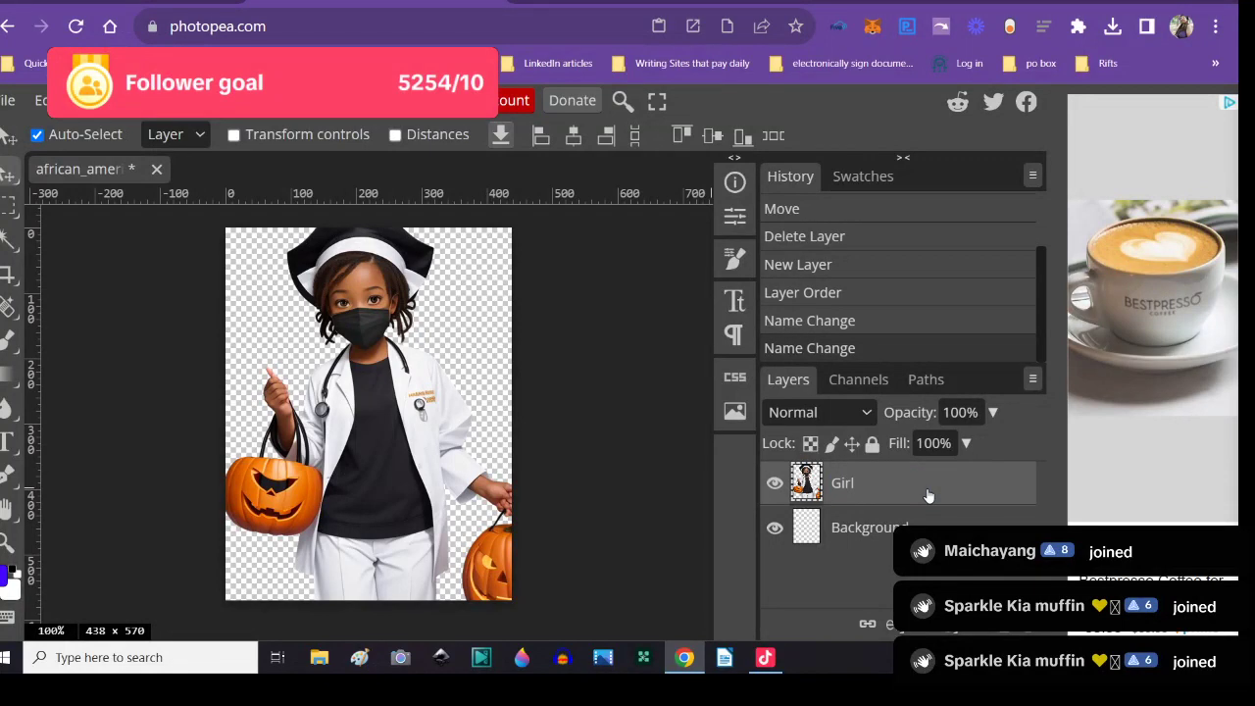
# - Apply an Outer Glow and a 10 px outside stroke in white (fefefe) to the Girl layer
pyautogui.rightClick(927, 495)
pyautogui.click(980, 500)
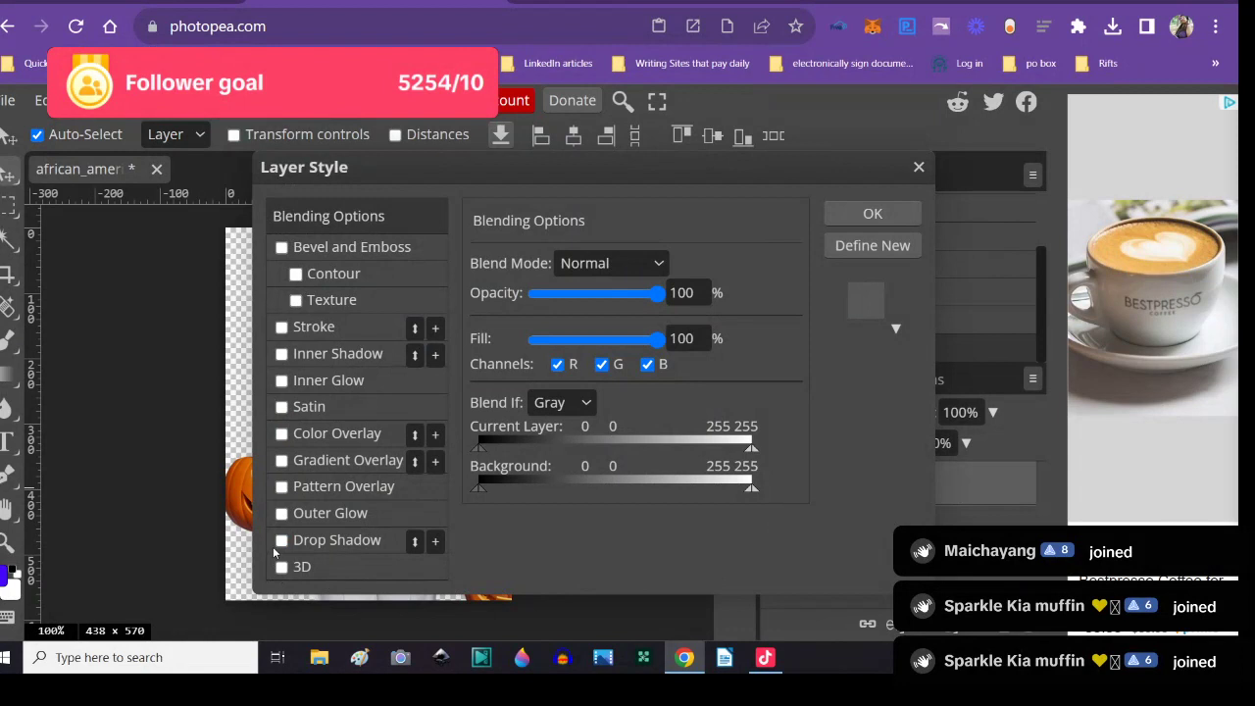
pyautogui.click(283, 513)
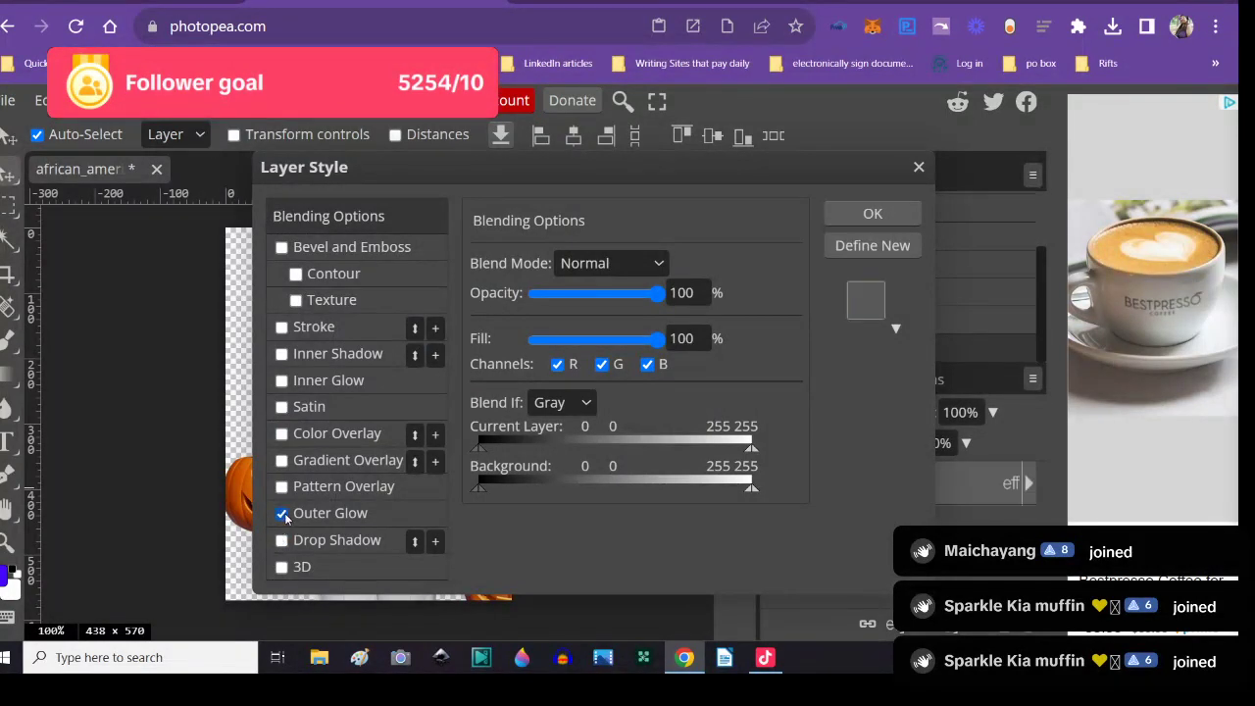
pyautogui.click(317, 327)
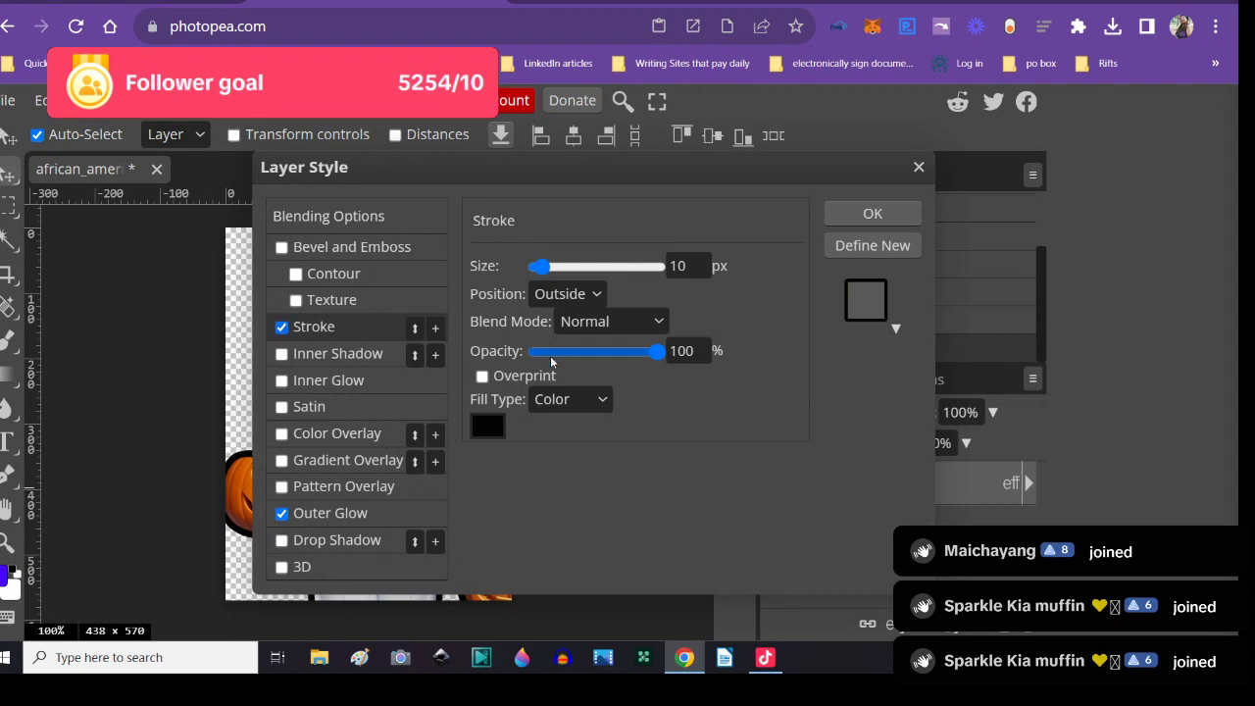
pyautogui.click(486, 427)
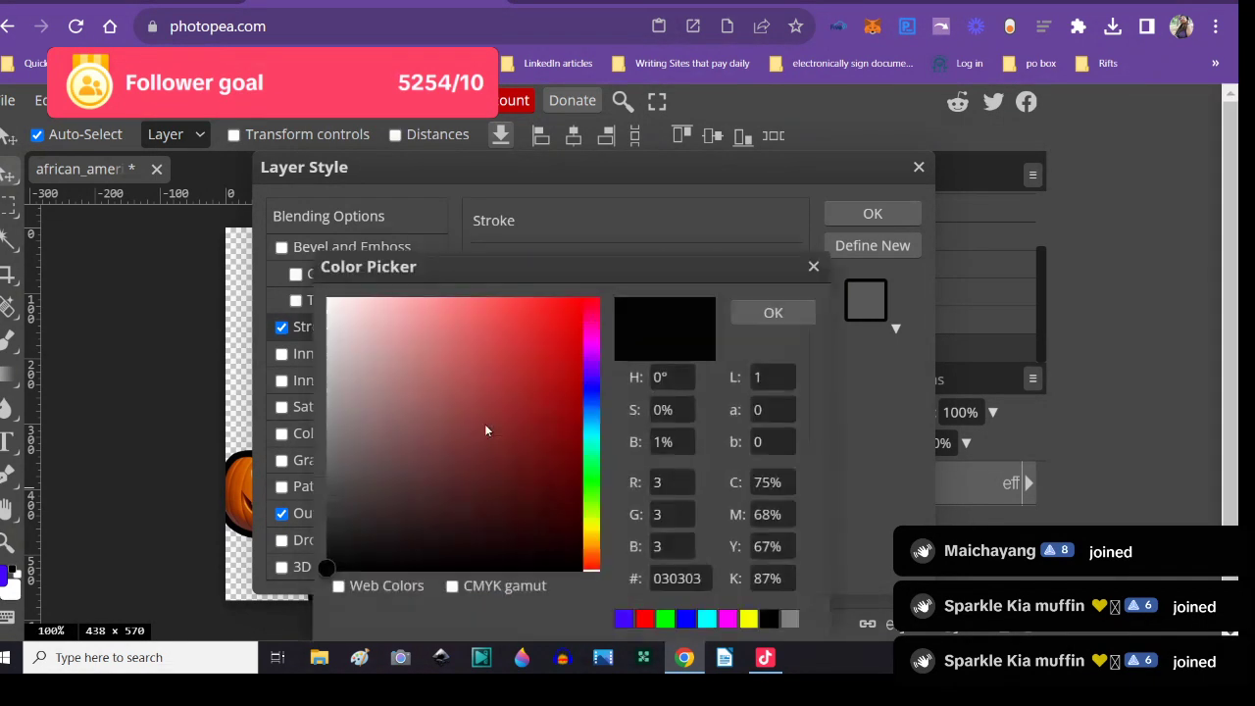
pyautogui.click(326, 300)
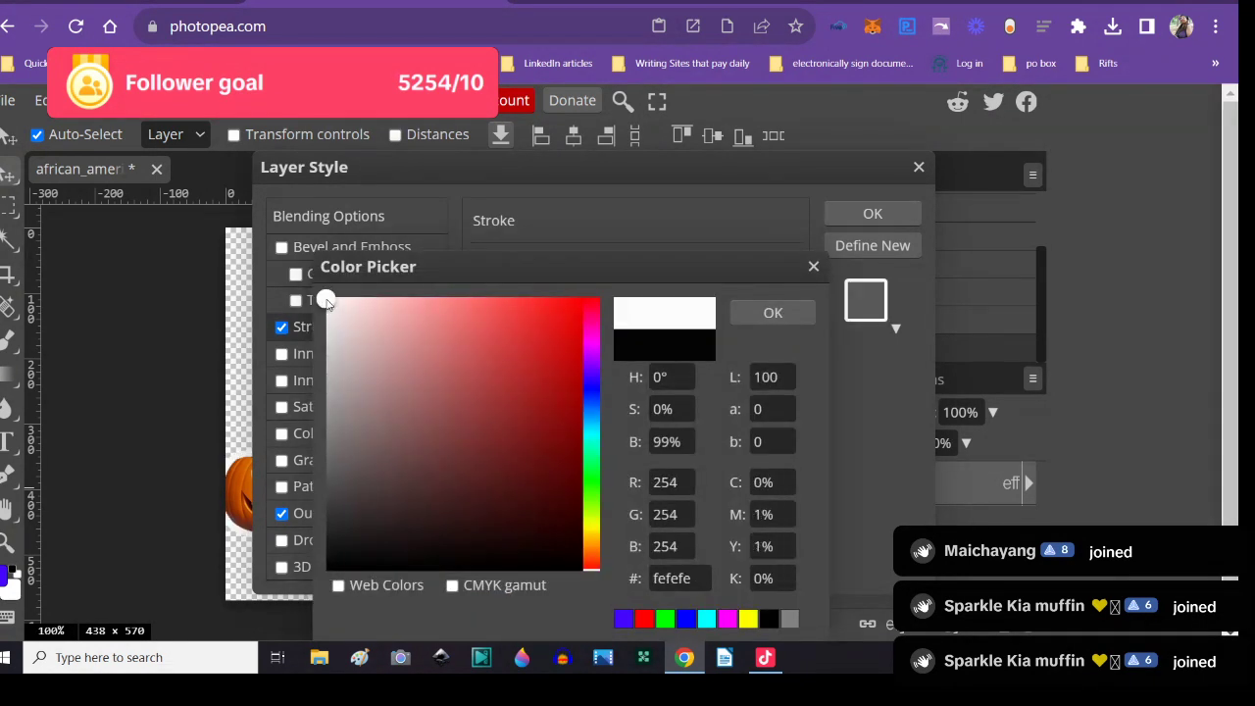
pyautogui.click(851, 216)
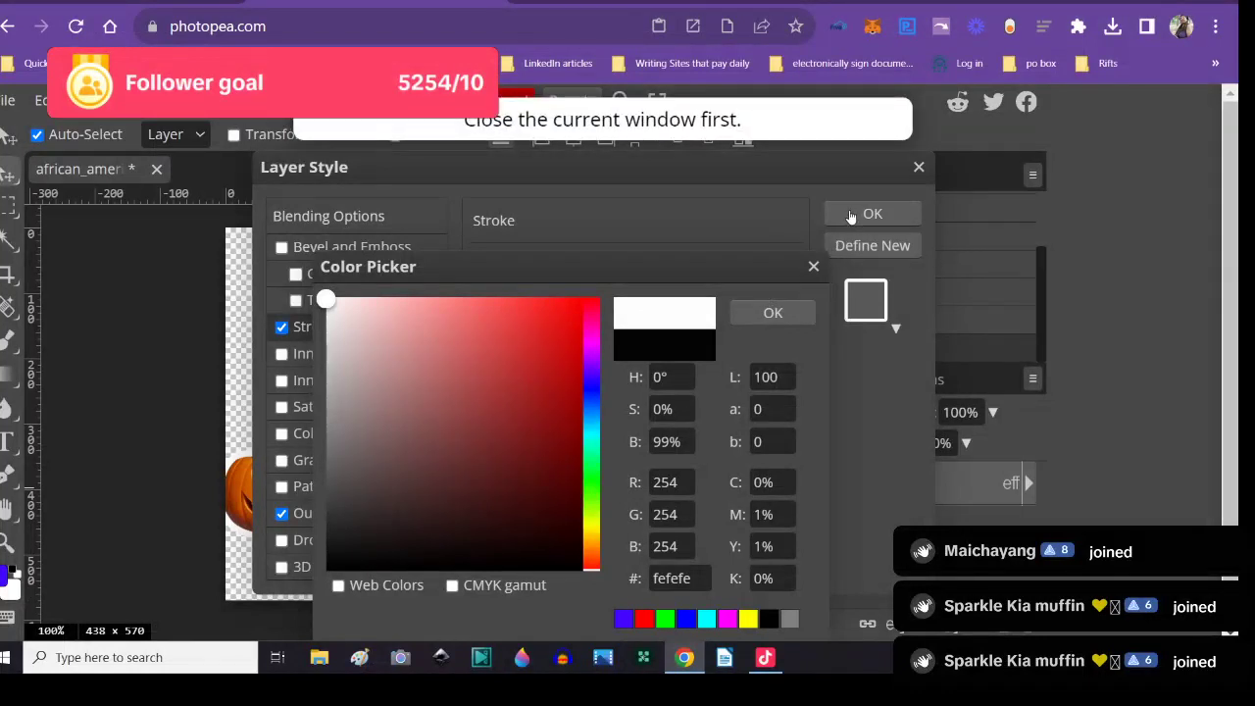
pyautogui.click(852, 218)
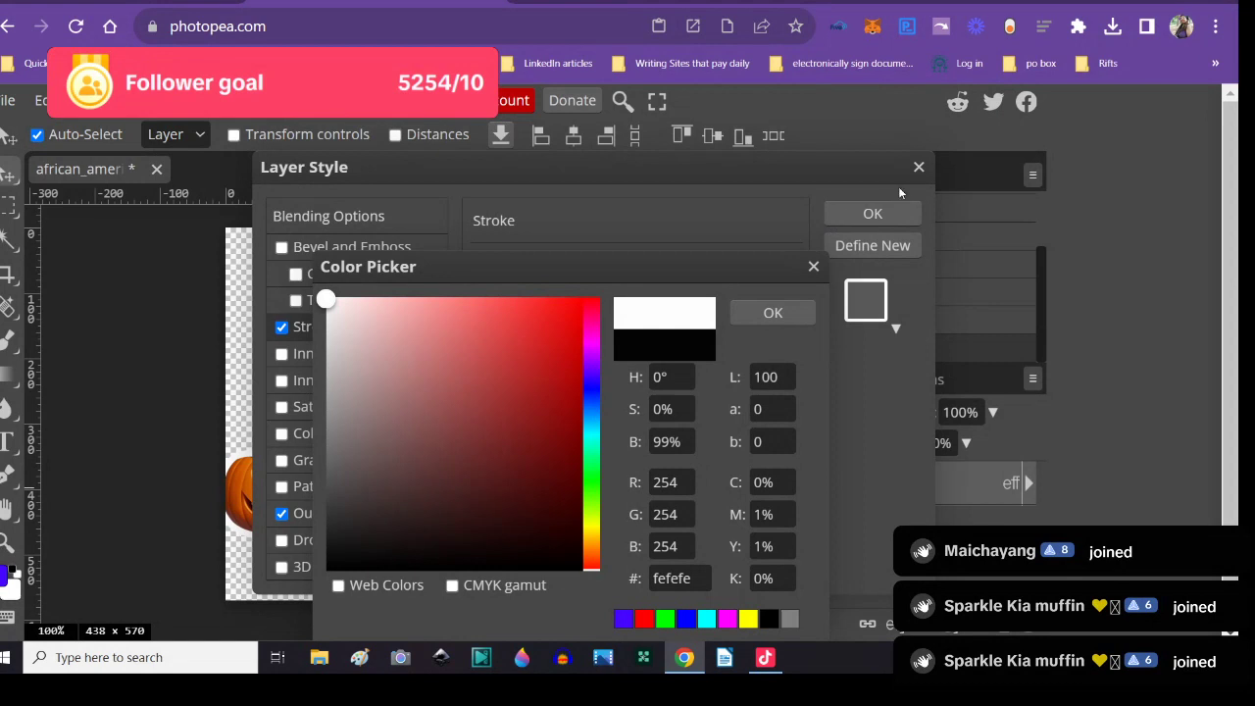
pyautogui.click(774, 313)
pyautogui.click(851, 217)
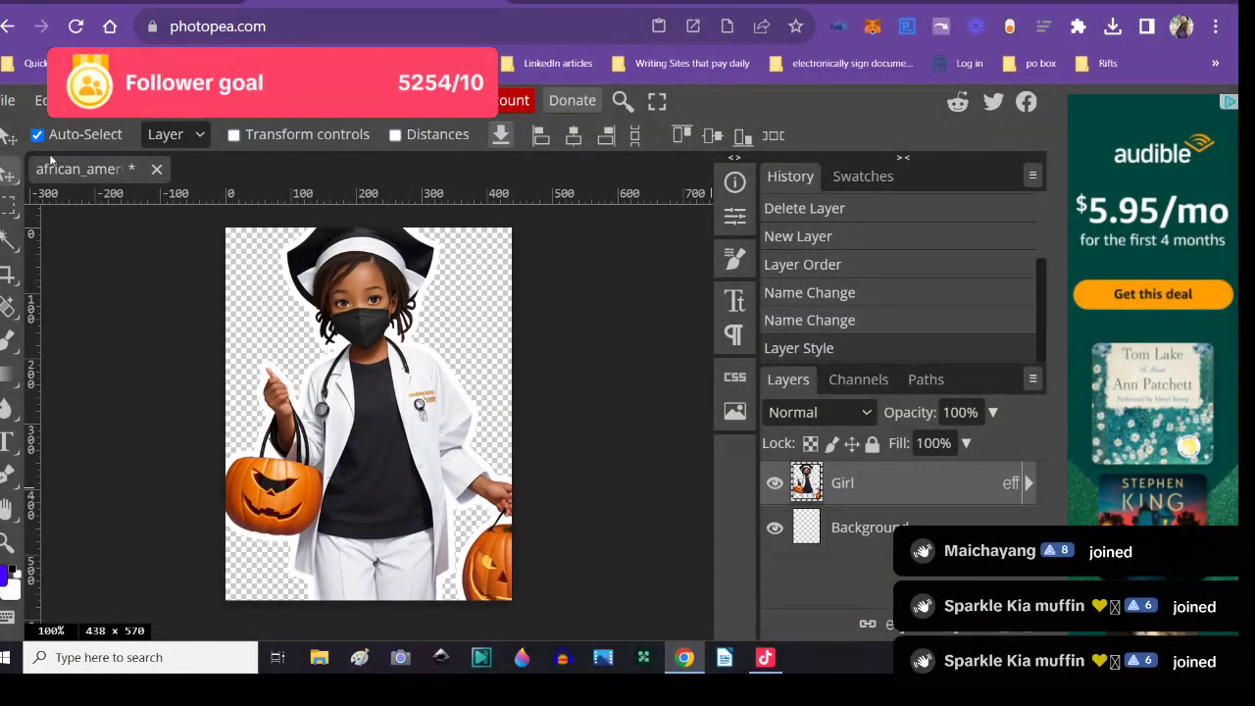
# - Export the image as a PNG named "black girl doctor mask with white outline" into the Halloween folder
pyautogui.click(7, 100)
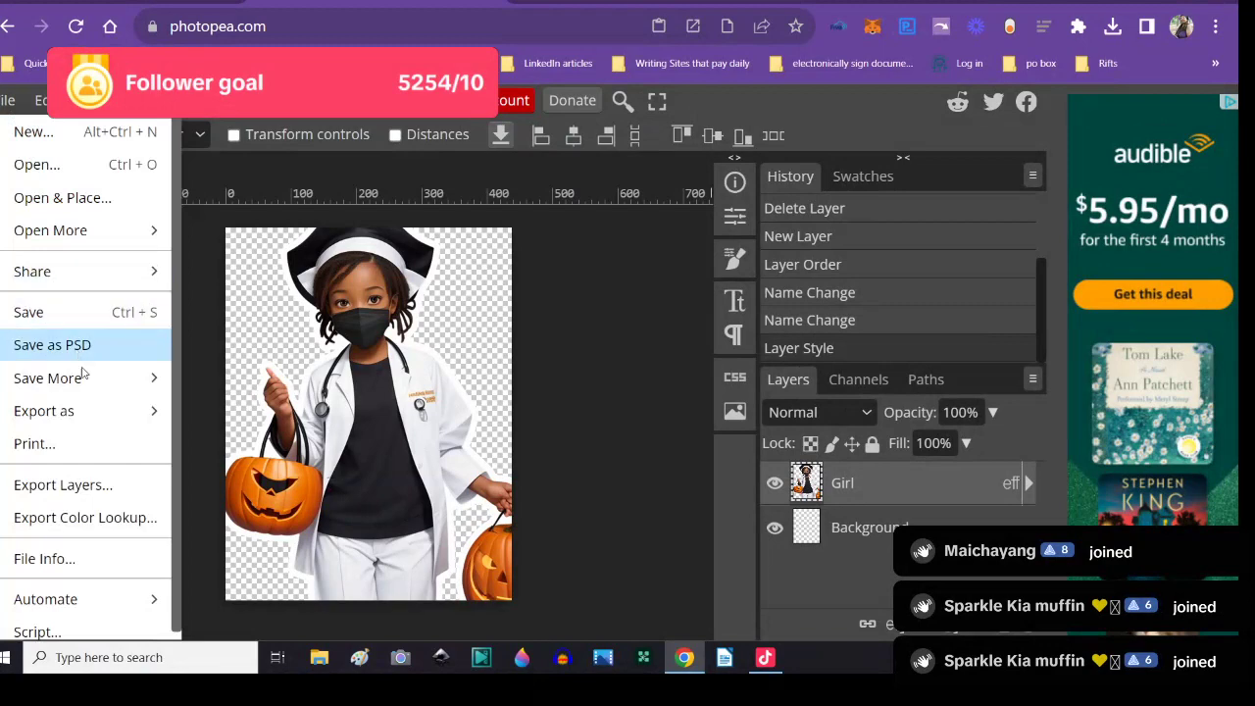
pyautogui.moveTo(98, 419)
pyautogui.click(186, 394)
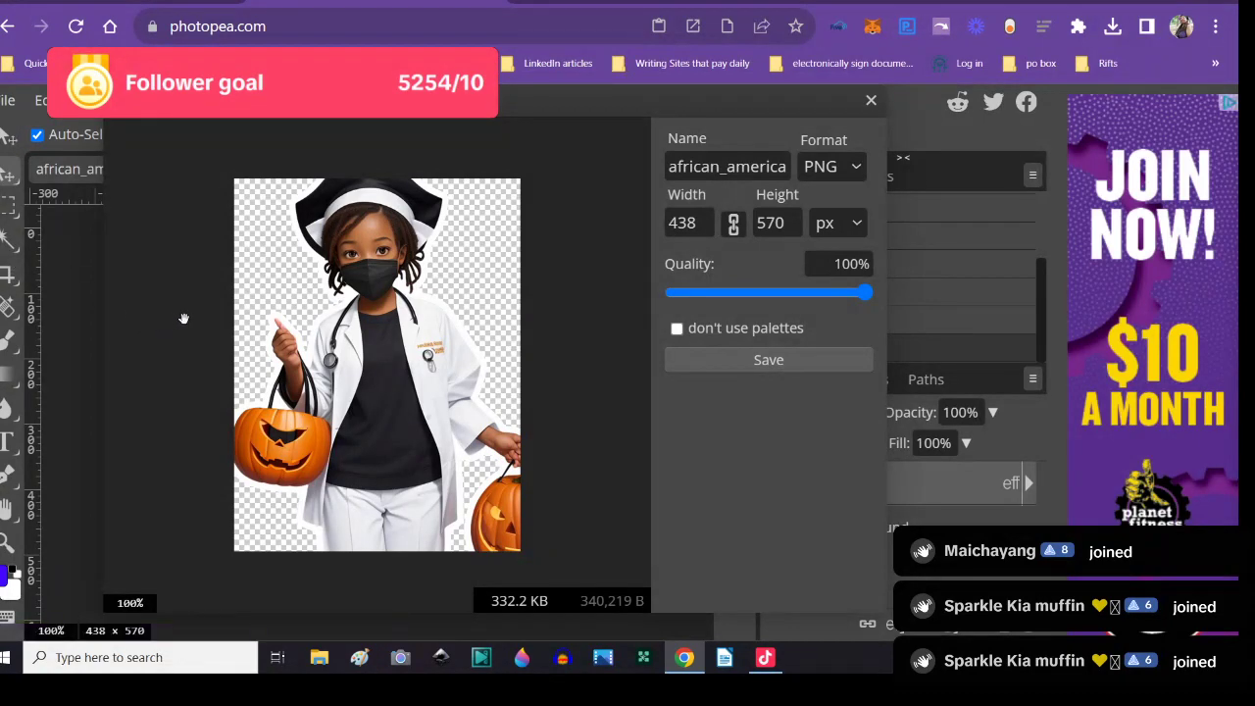
pyautogui.click(727, 166)
pyautogui.doubleClick(727, 167)
pyautogui.press('BackSpace')
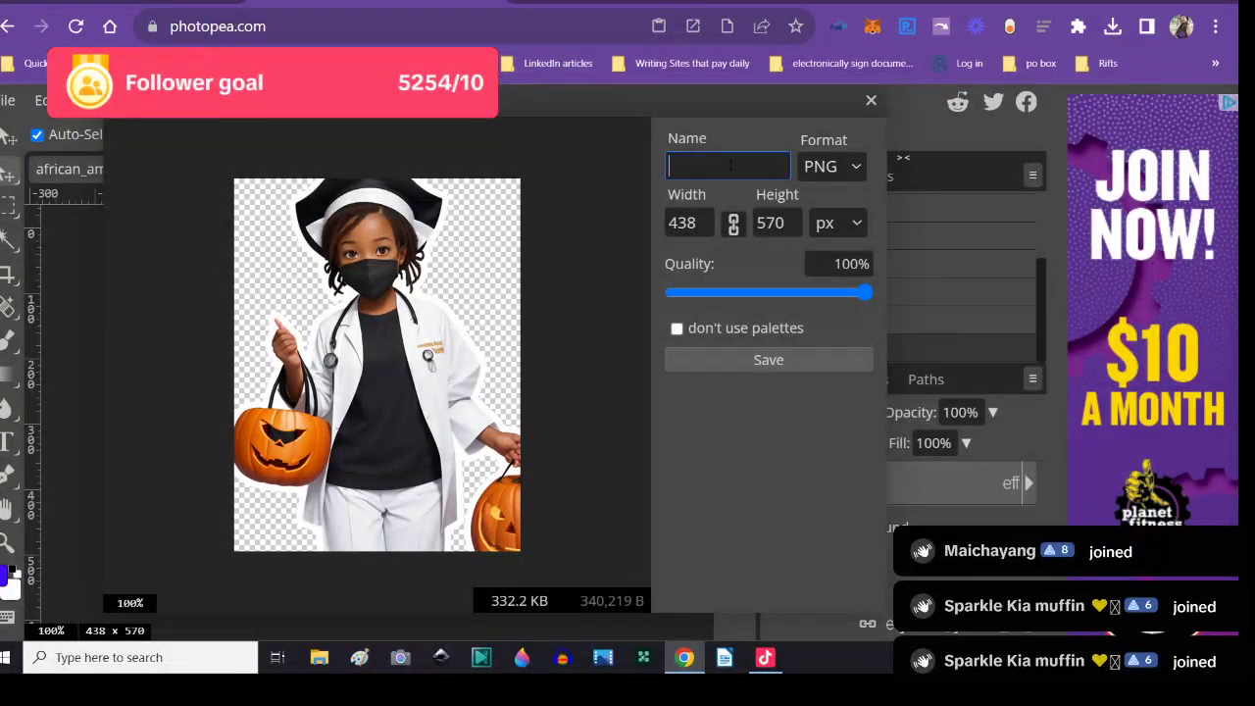
pyautogui.write('black')
pyautogui.write(' girl doctor')
pyautogui.write(' mask whit')
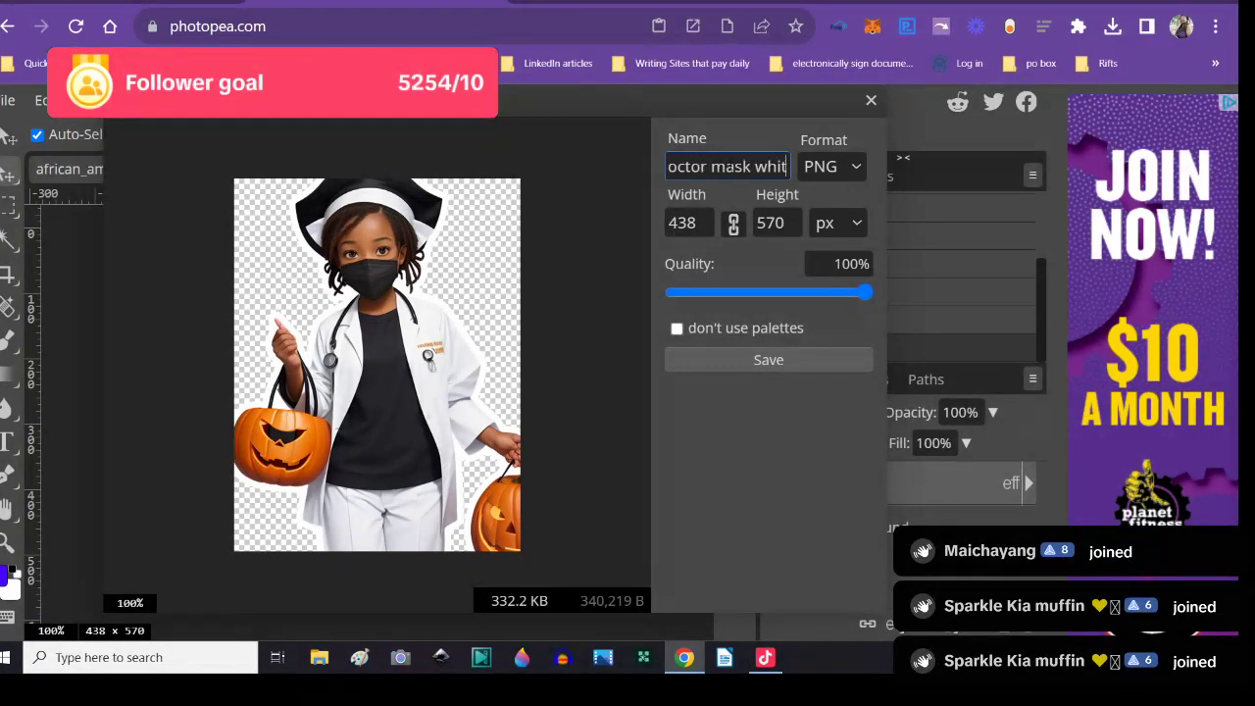
pyautogui.press('BackSpace')
pyautogui.press('BackSpace')
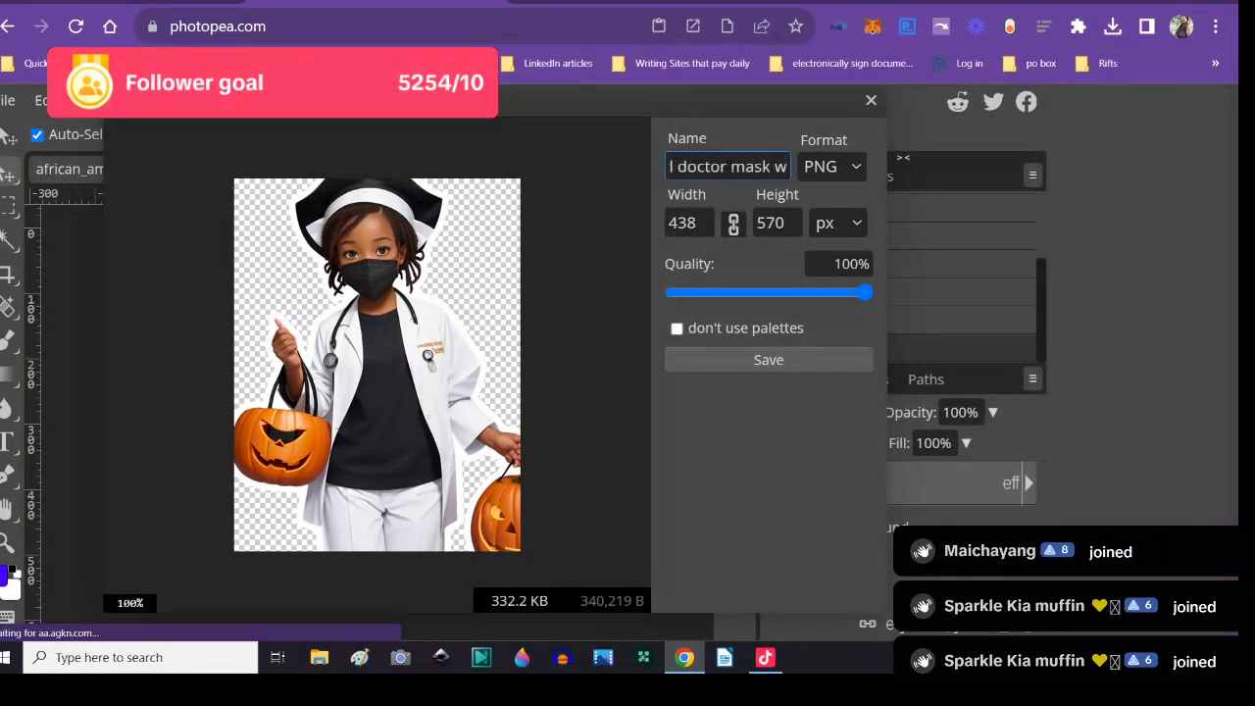
pyautogui.write('ith')
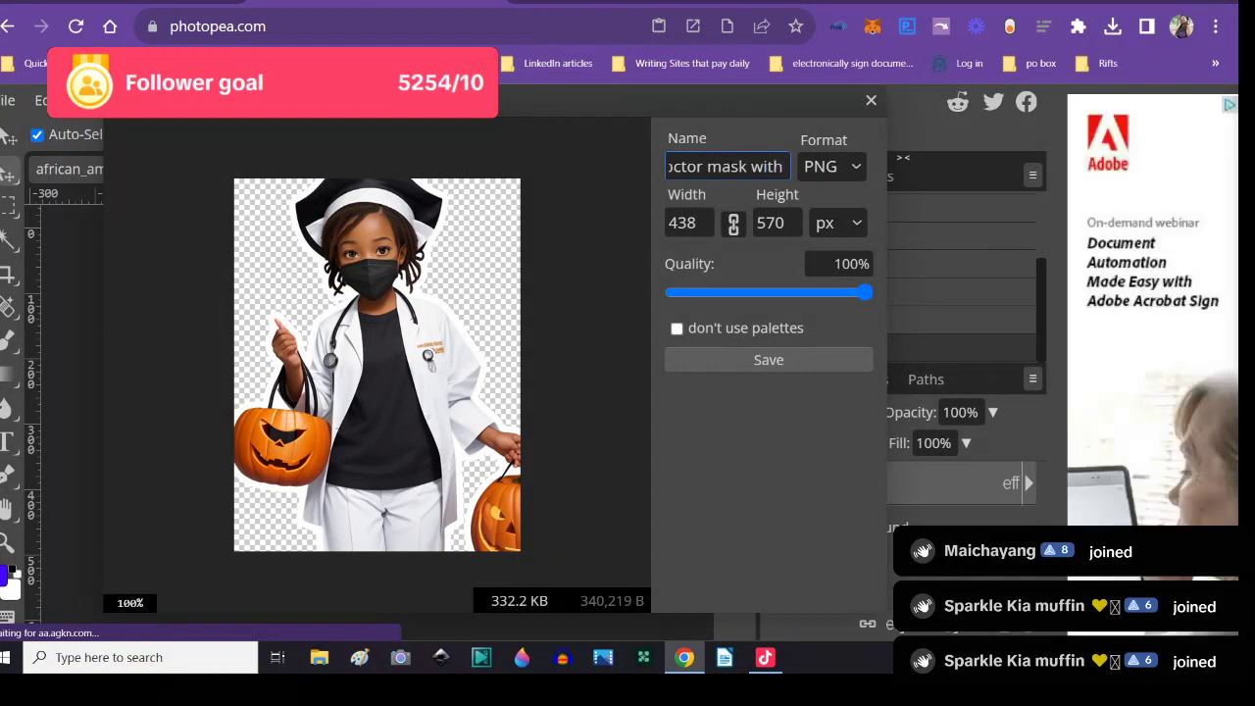
pyautogui.write(' white outline')
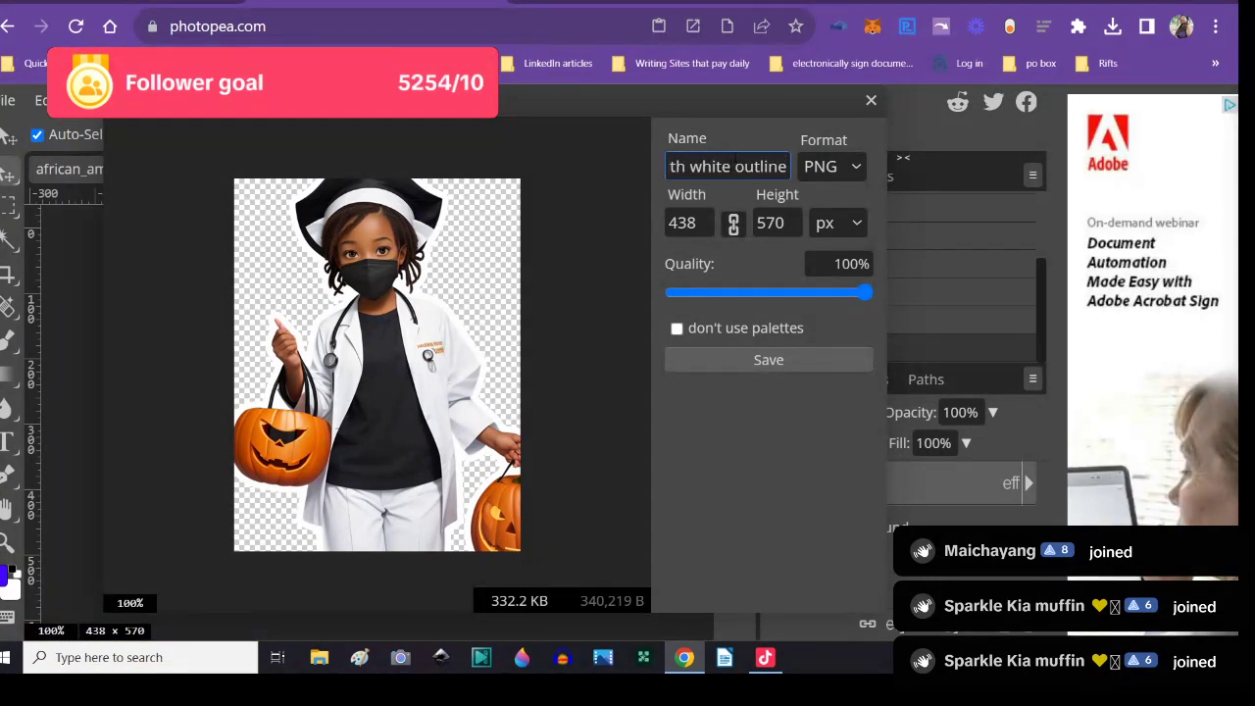
pyautogui.click(793, 361)
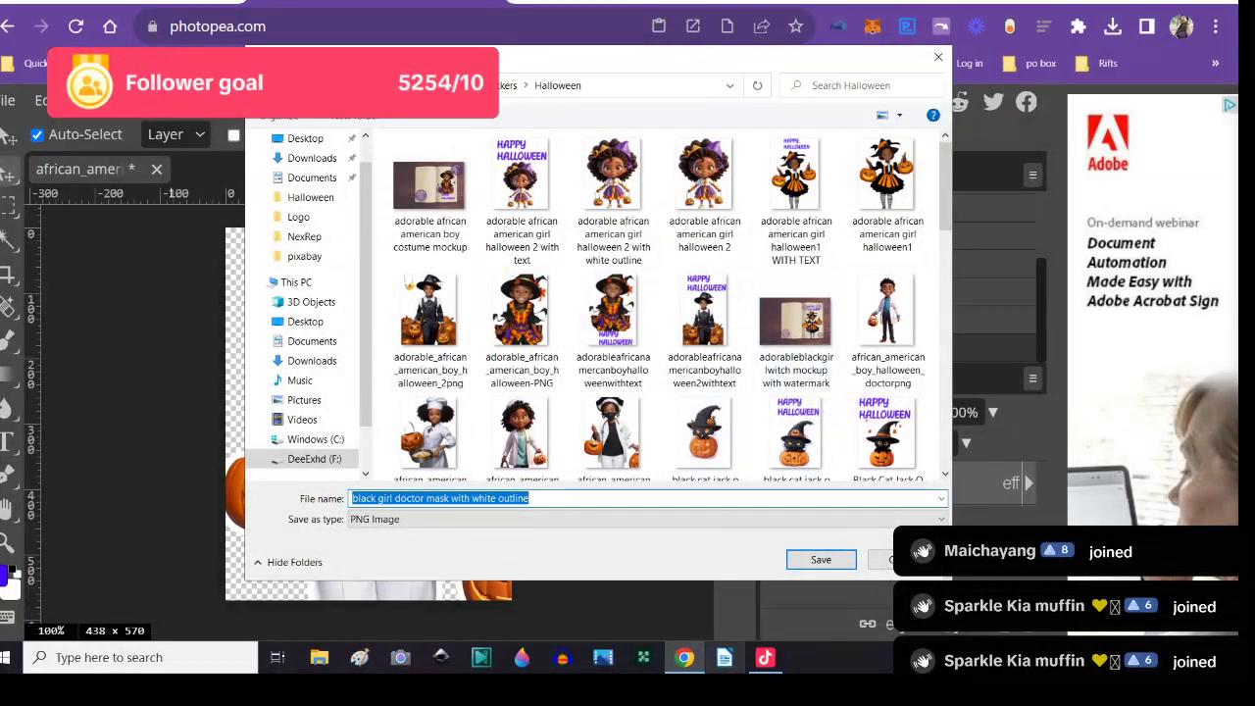
pyautogui.click(799, 563)
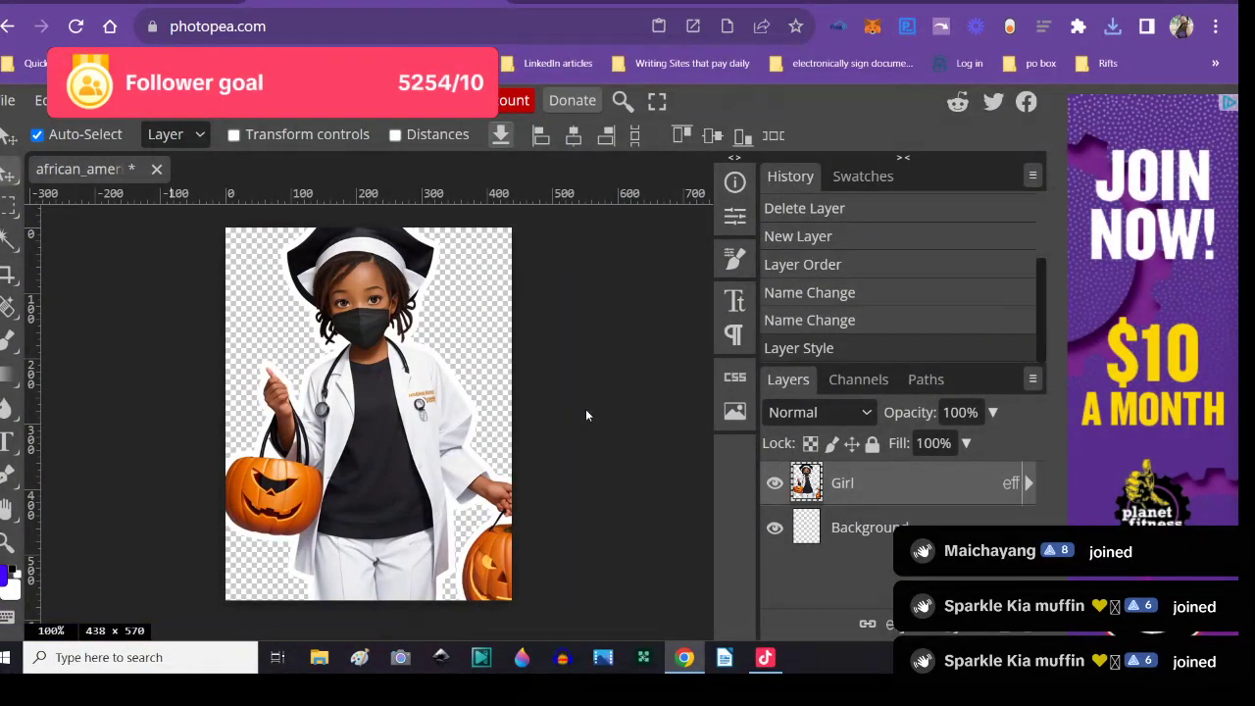
# - Close the girl doctor document without saving it and create a 2000 x 2000 px, 300 DPI transparent project named Sticker
pyautogui.click(156, 169)
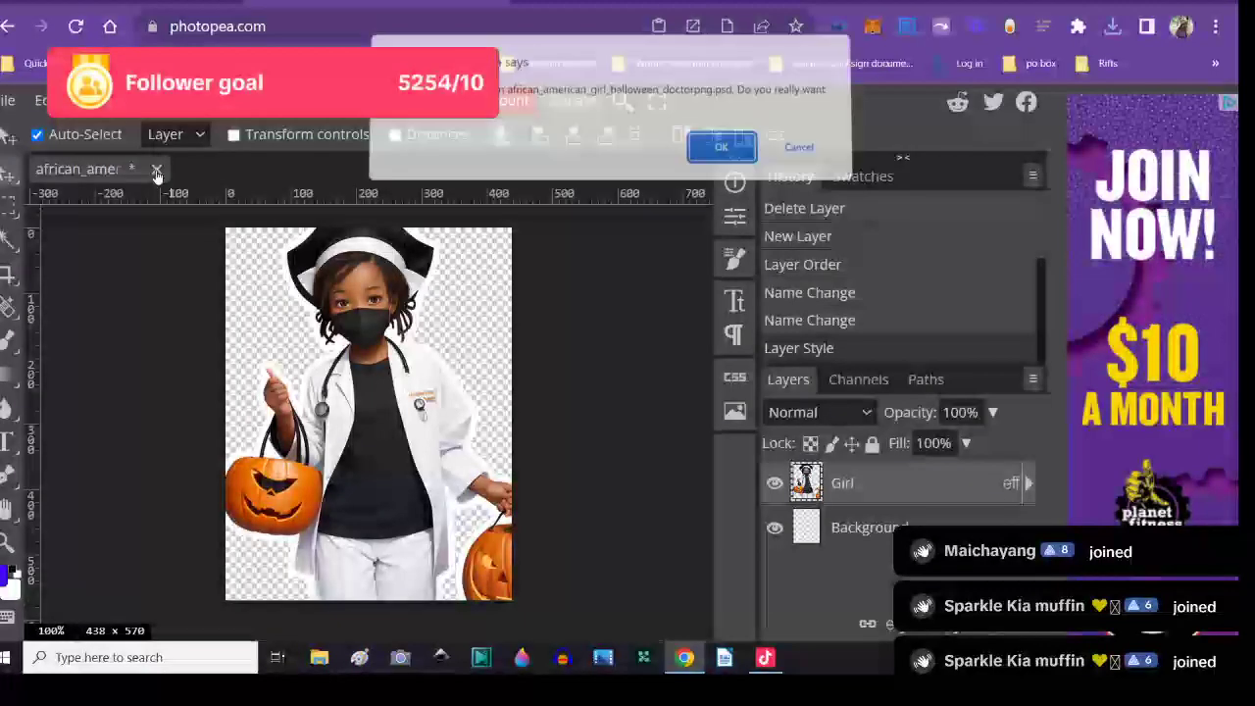
pyautogui.click(731, 157)
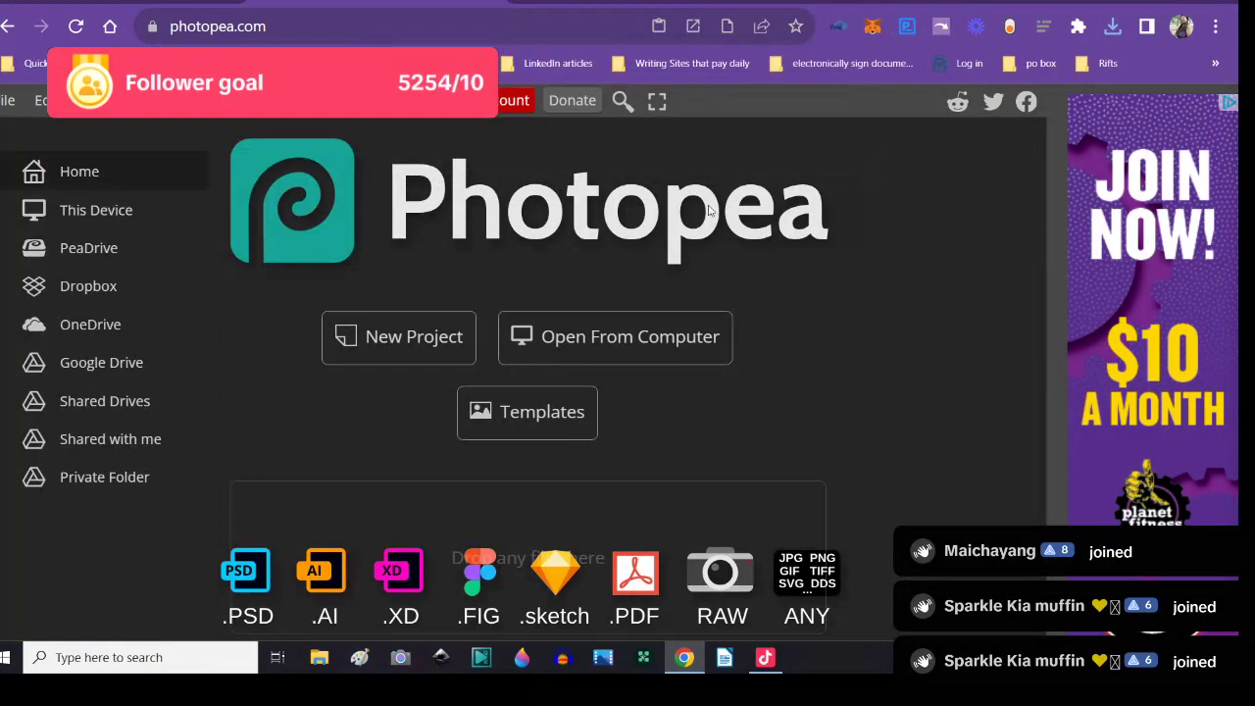
pyautogui.click(615, 339)
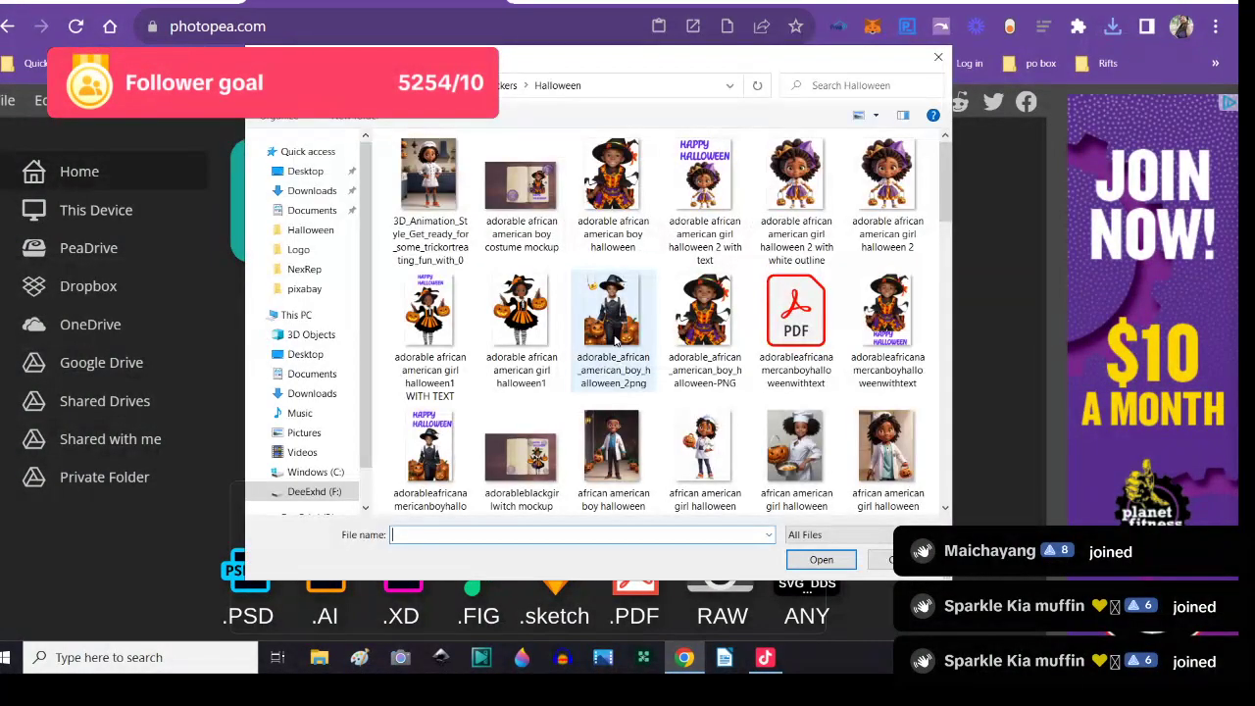
pyautogui.click(884, 558)
pyautogui.click(385, 354)
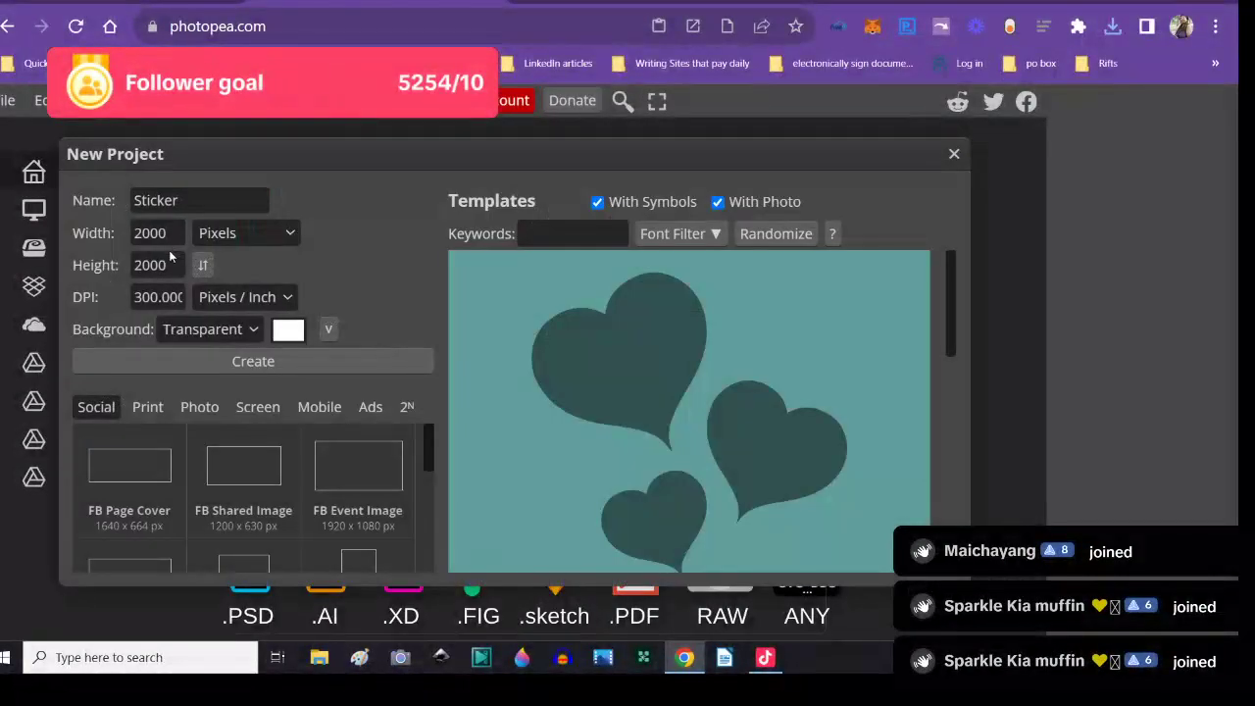
pyautogui.click(231, 361)
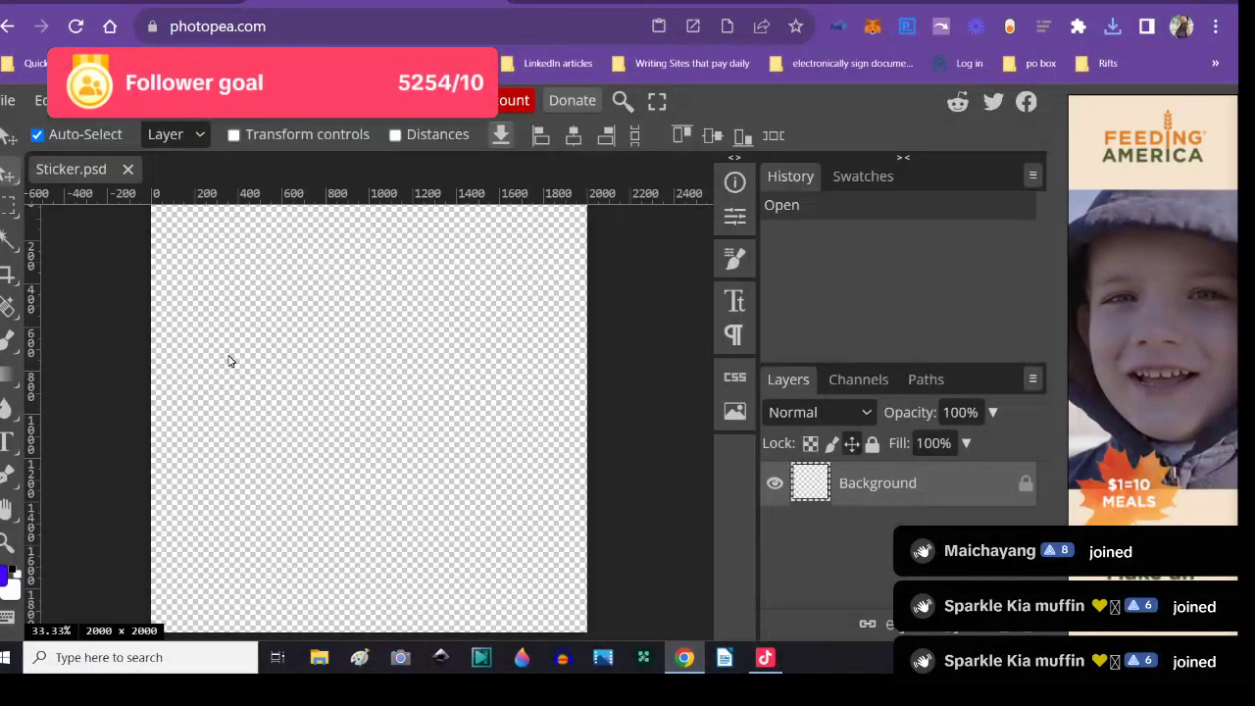
# - Place the "black girl doctor mask with white outline" image from the Halloween folder into the Sticker project
pyautogui.click(8, 100)
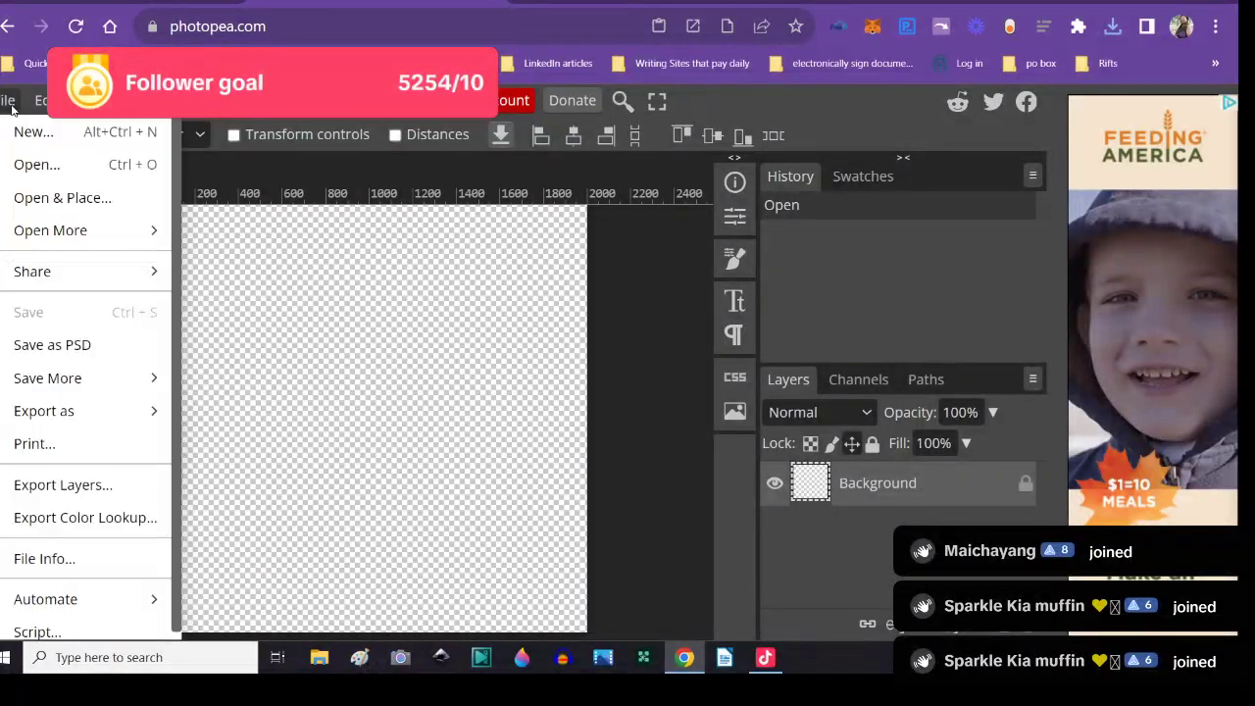
pyautogui.click(32, 205)
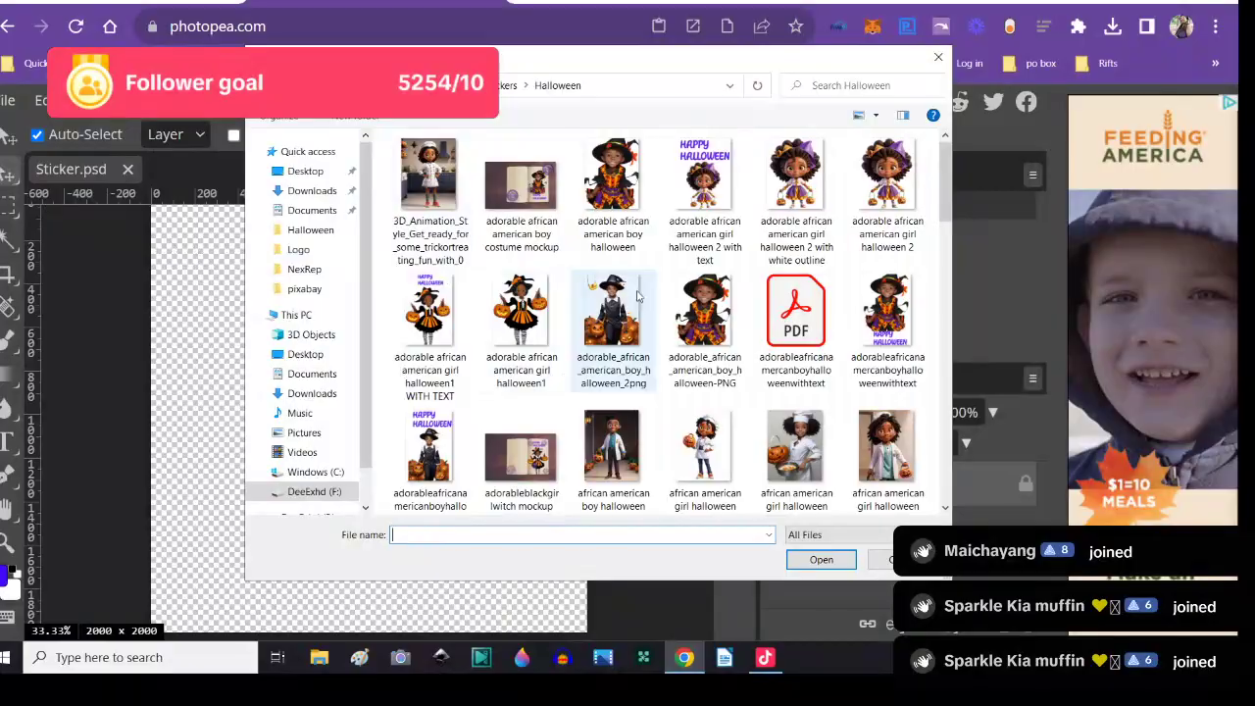
pyautogui.scroll(-5, 608, 323)
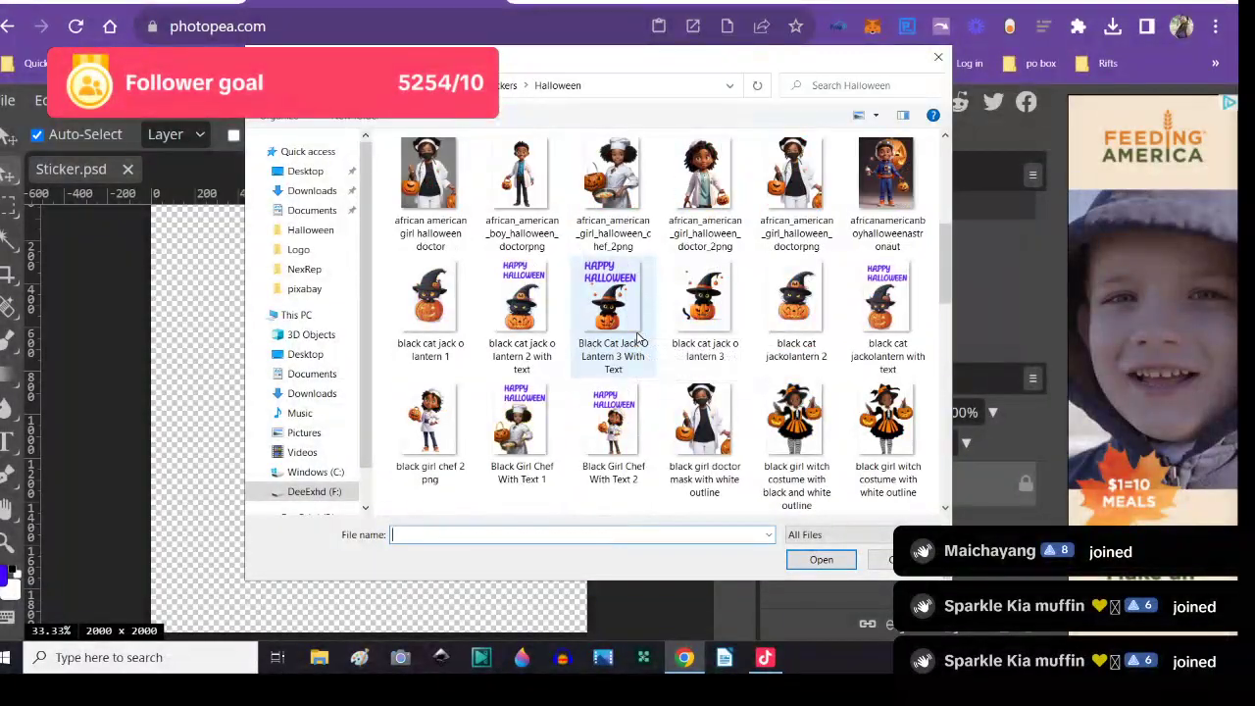
pyautogui.click(698, 416)
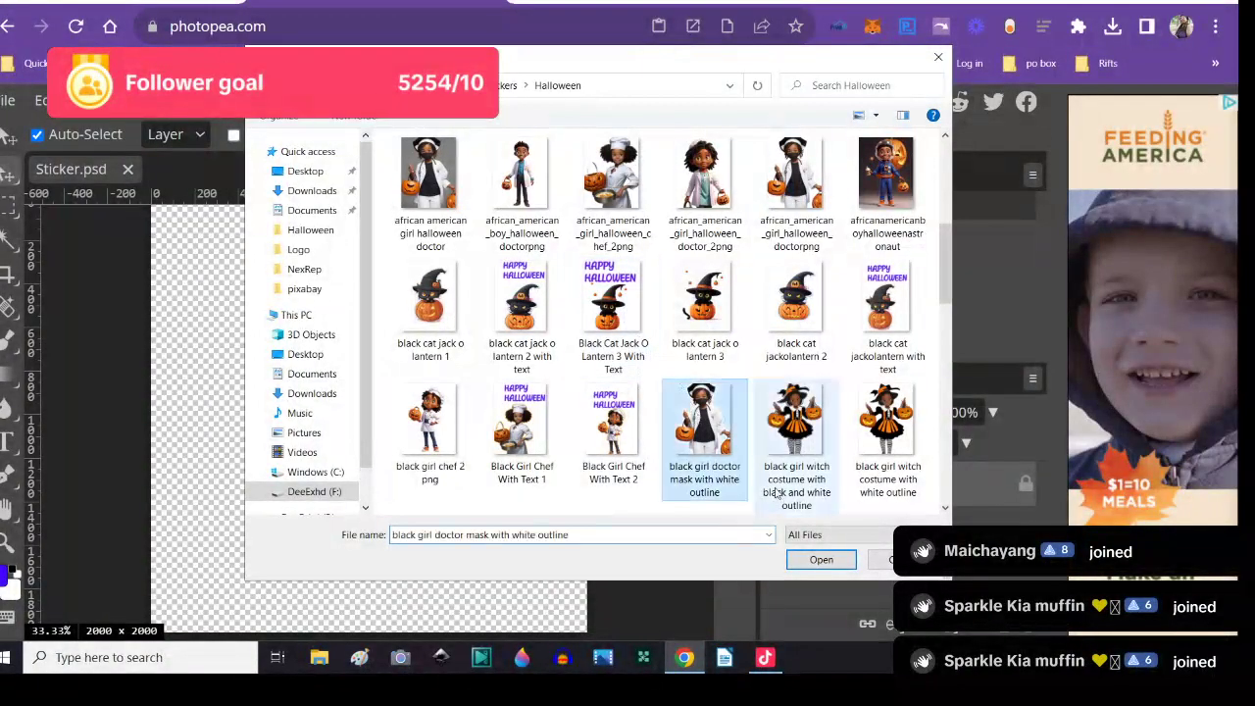
pyautogui.click(839, 565)
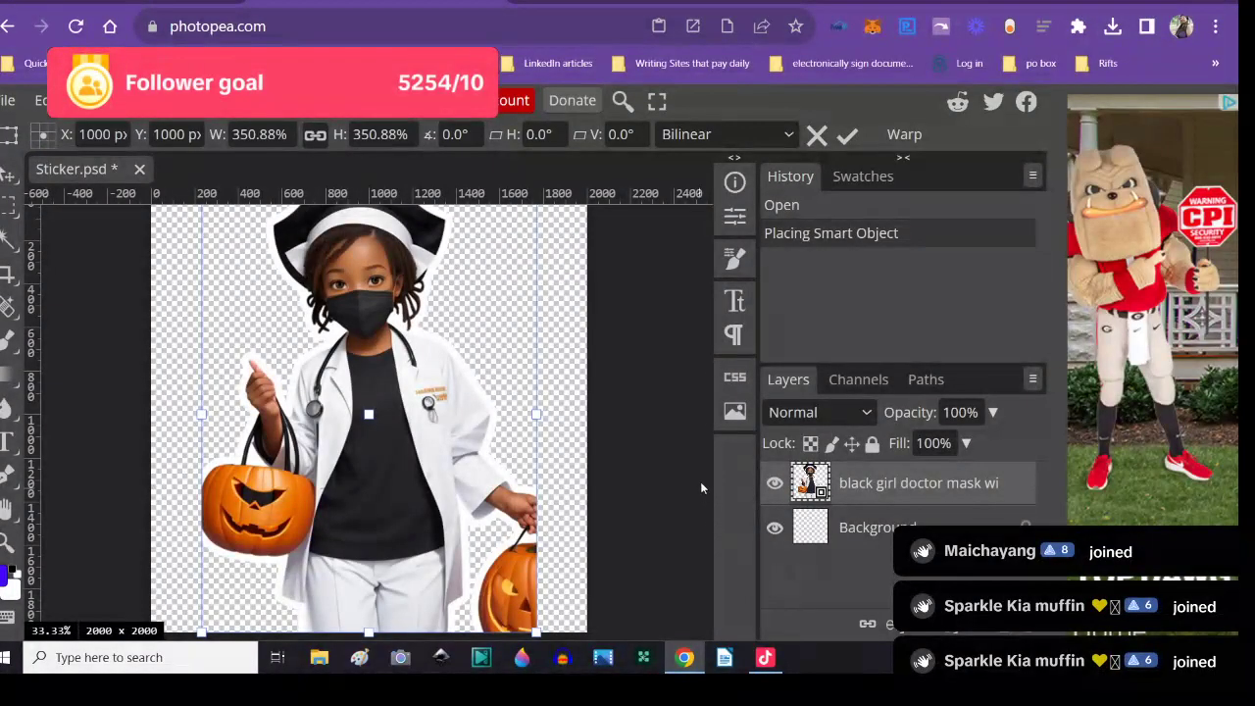
# - Scale the placed girl doctor image proportionally to about 218%, centred along the canvas's lower edge
pyautogui.scroll(3, 699, 480)
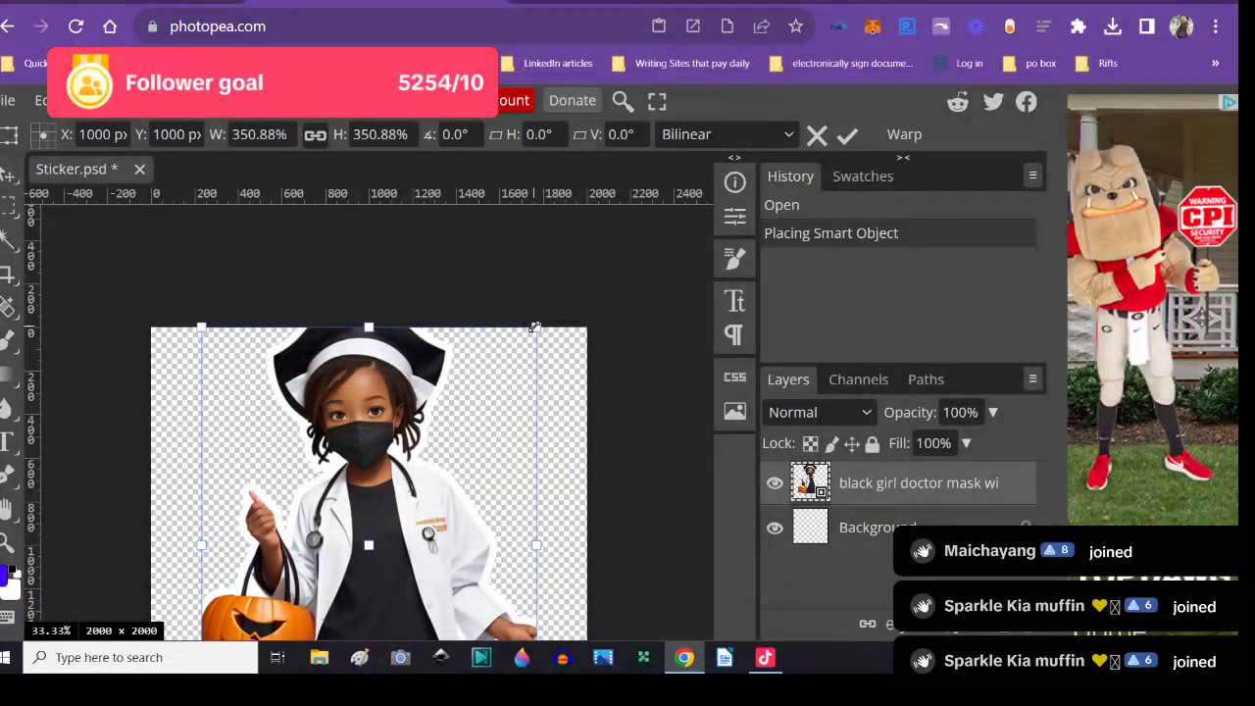
pyautogui.moveTo(536, 327); pyautogui.dragTo(375, 468)
pyautogui.scroll(-2, 652, 449)
pyautogui.moveTo(323, 424); pyautogui.dragTo(384, 426)
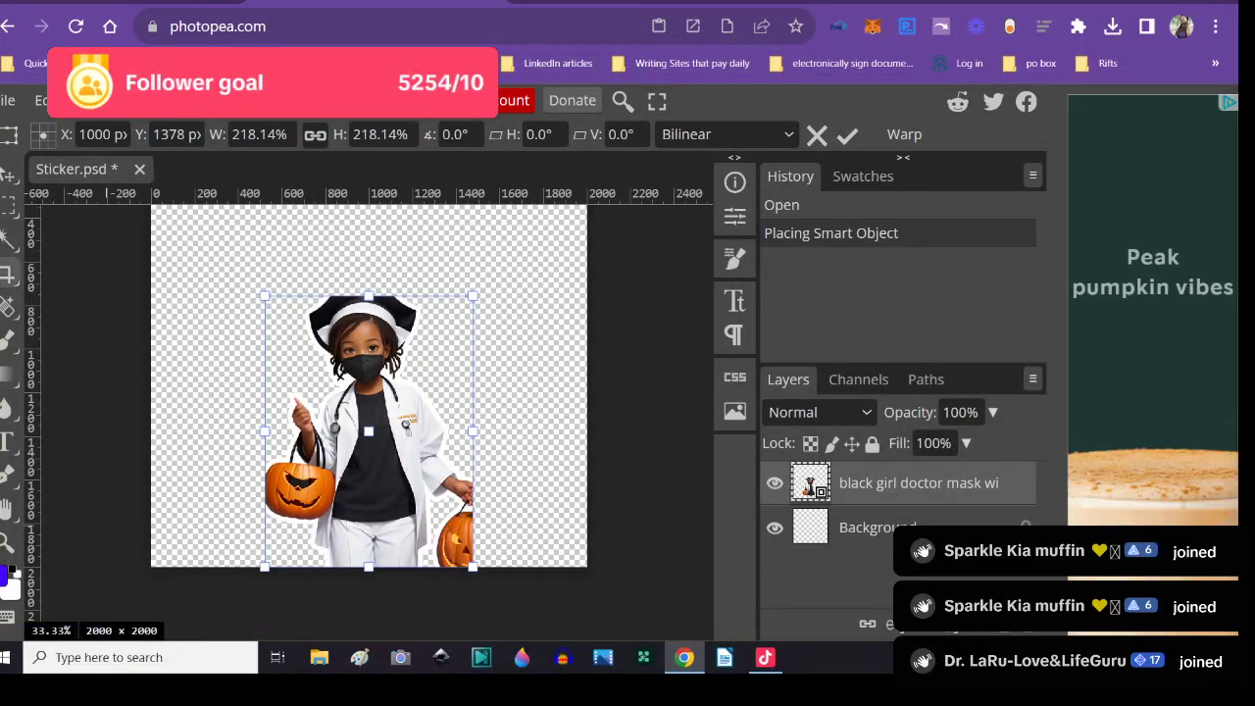
# - Crop the canvas tightly to the girl doctor image's sides and the top of her hat, about 957 x 1165 px
pyautogui.click(8, 274)
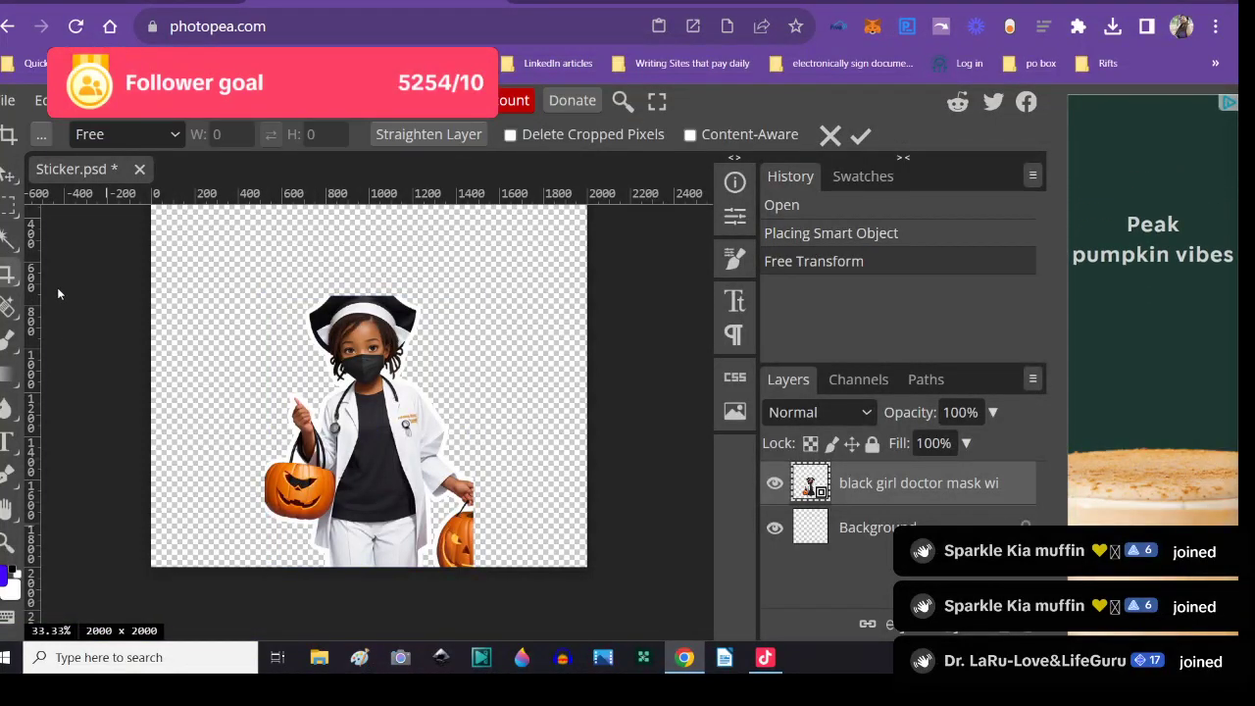
pyautogui.rightClick(7, 274)
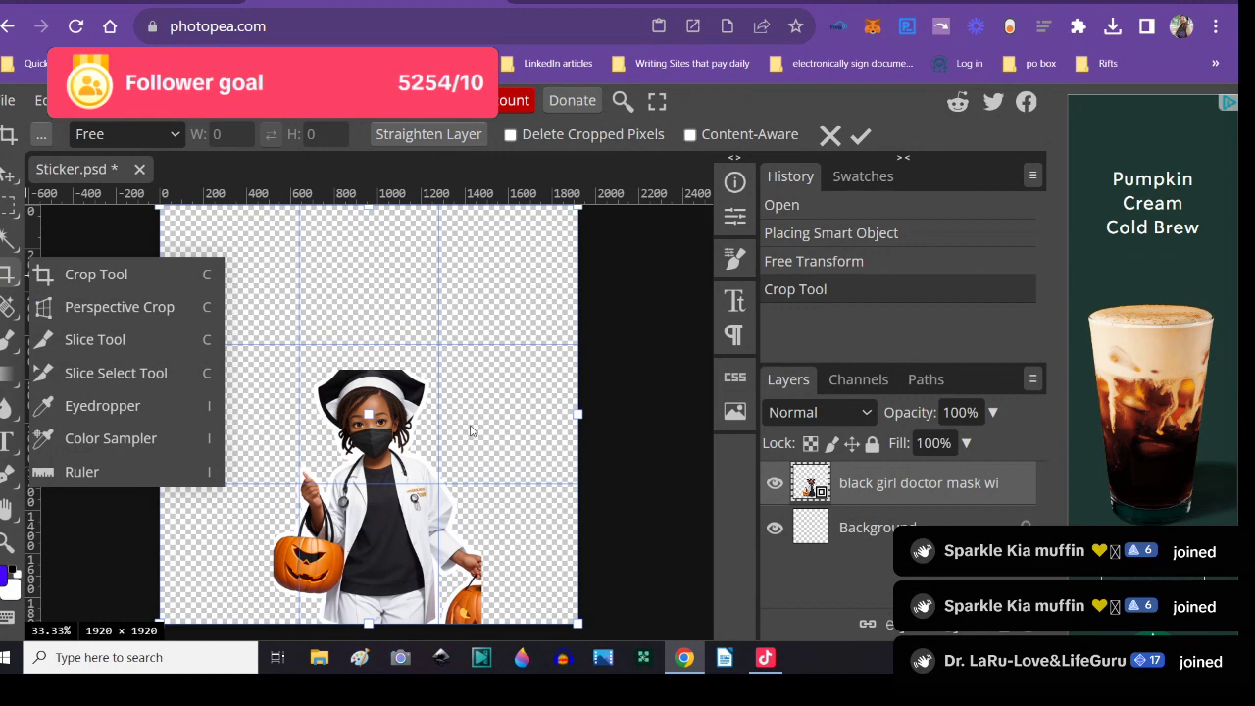
pyautogui.click(569, 418)
pyautogui.moveTo(569, 418); pyautogui.dragTo(480, 458)
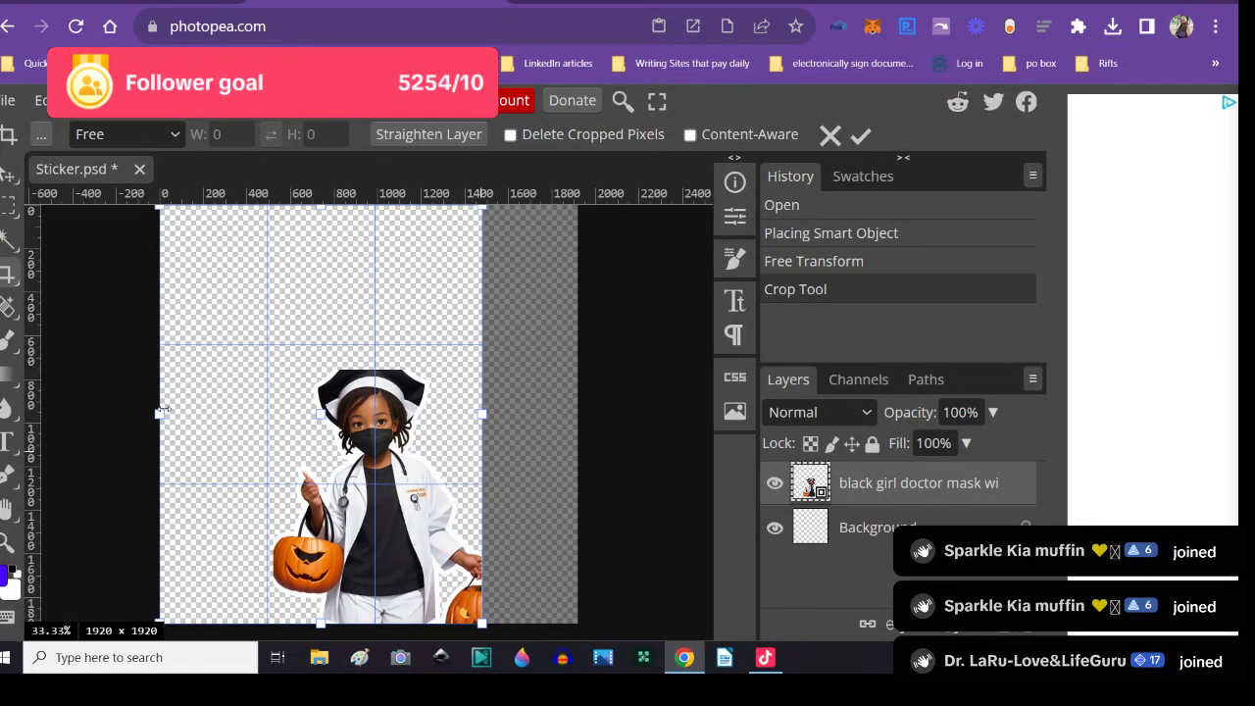
pyautogui.moveTo(196, 414); pyautogui.dragTo(272, 417)
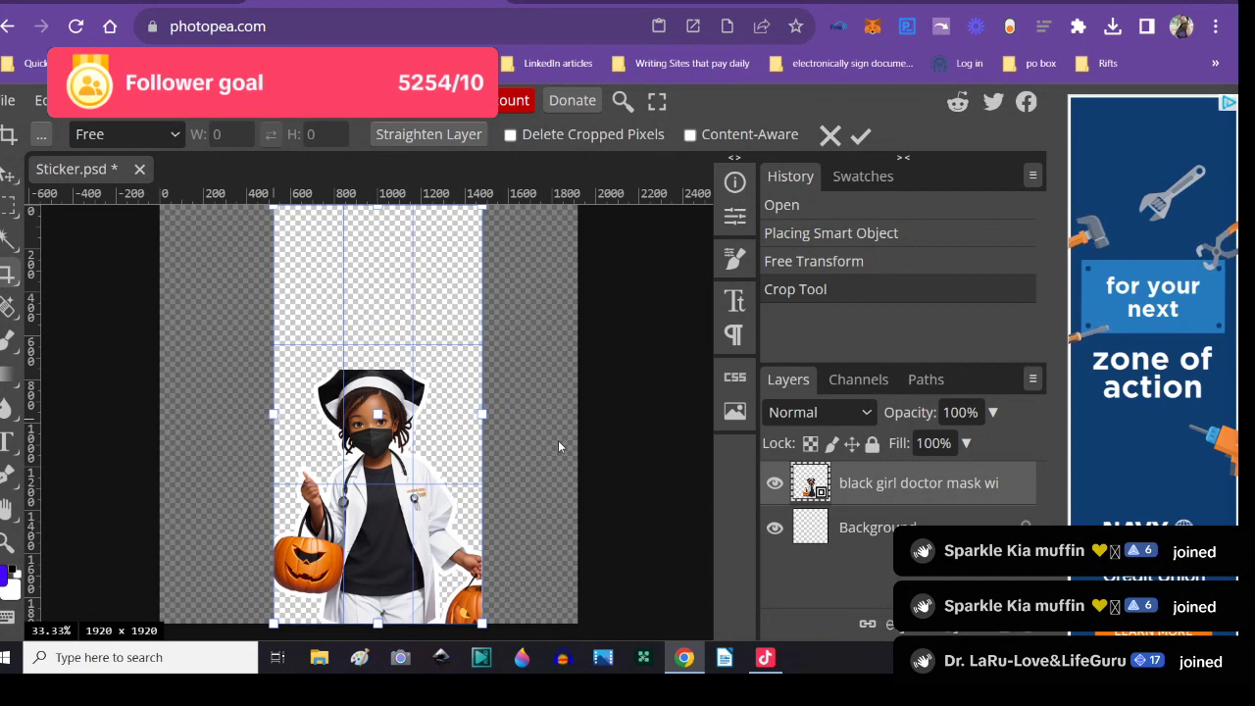
pyautogui.scroll(2, 701, 467)
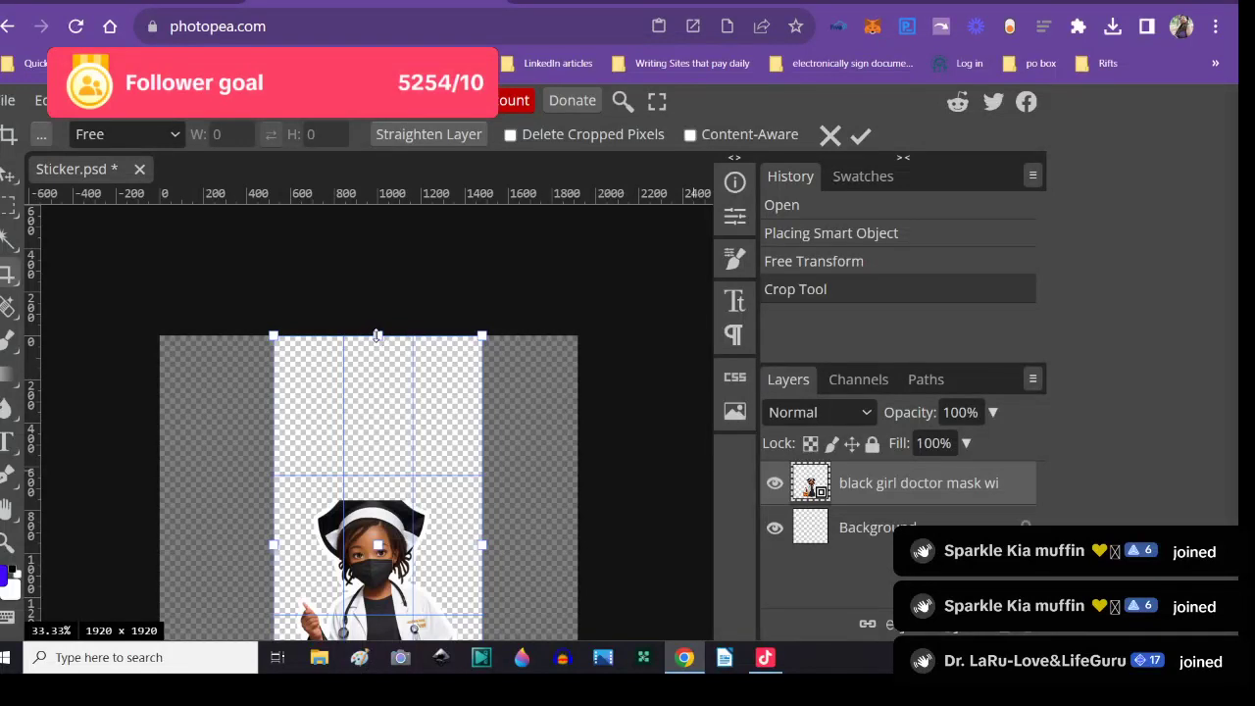
pyautogui.moveTo(377, 335); pyautogui.dragTo(369, 499)
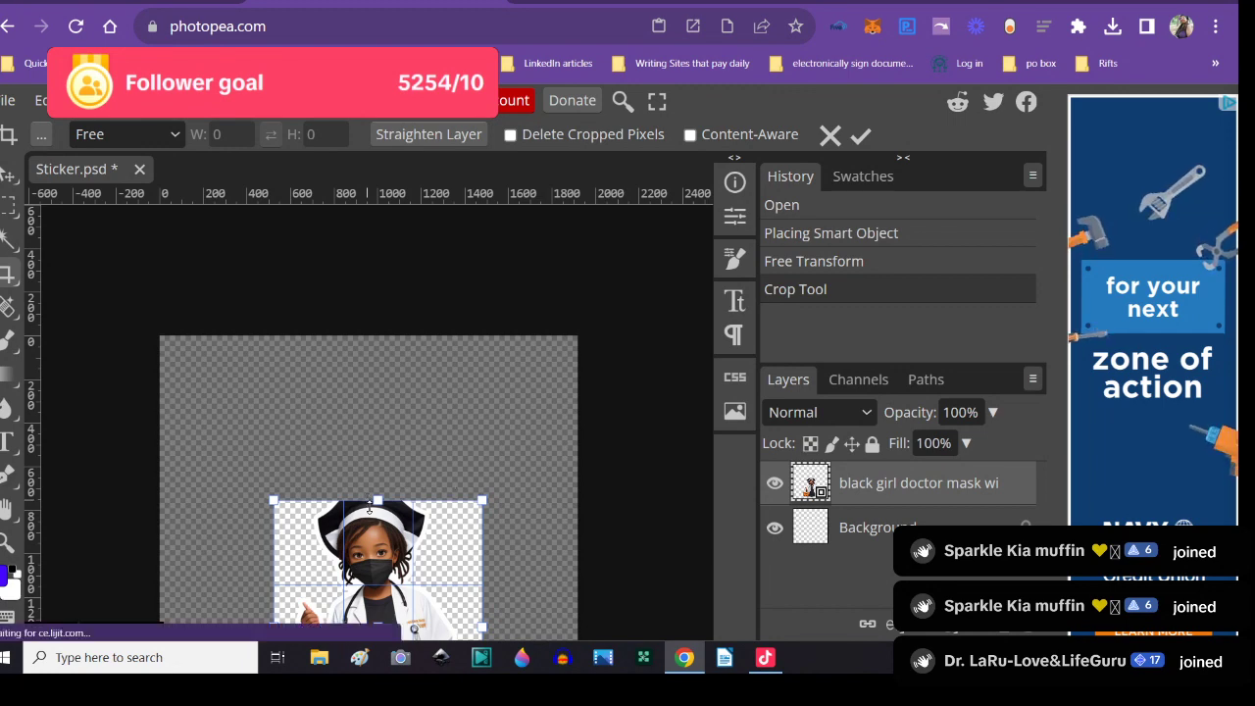
pyautogui.press('Return')
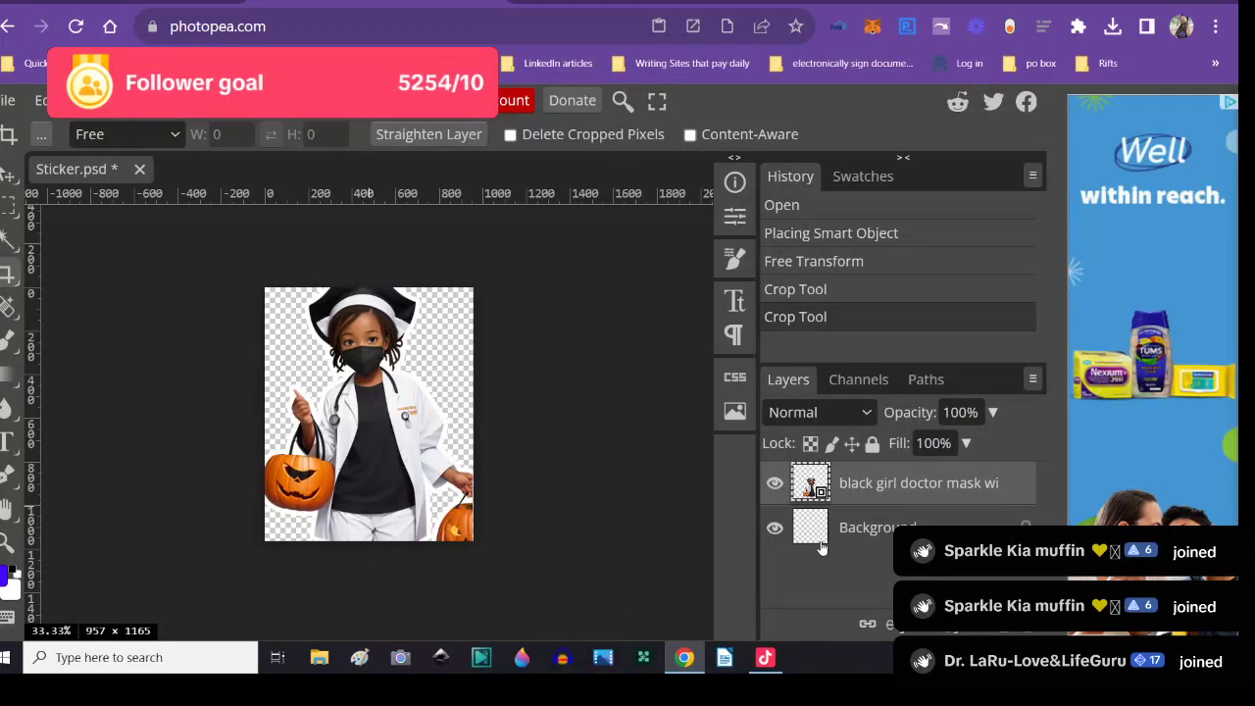
# - Turn on the Outer Glow effect for the girl doctor layer
pyautogui.rightClick(898, 494)
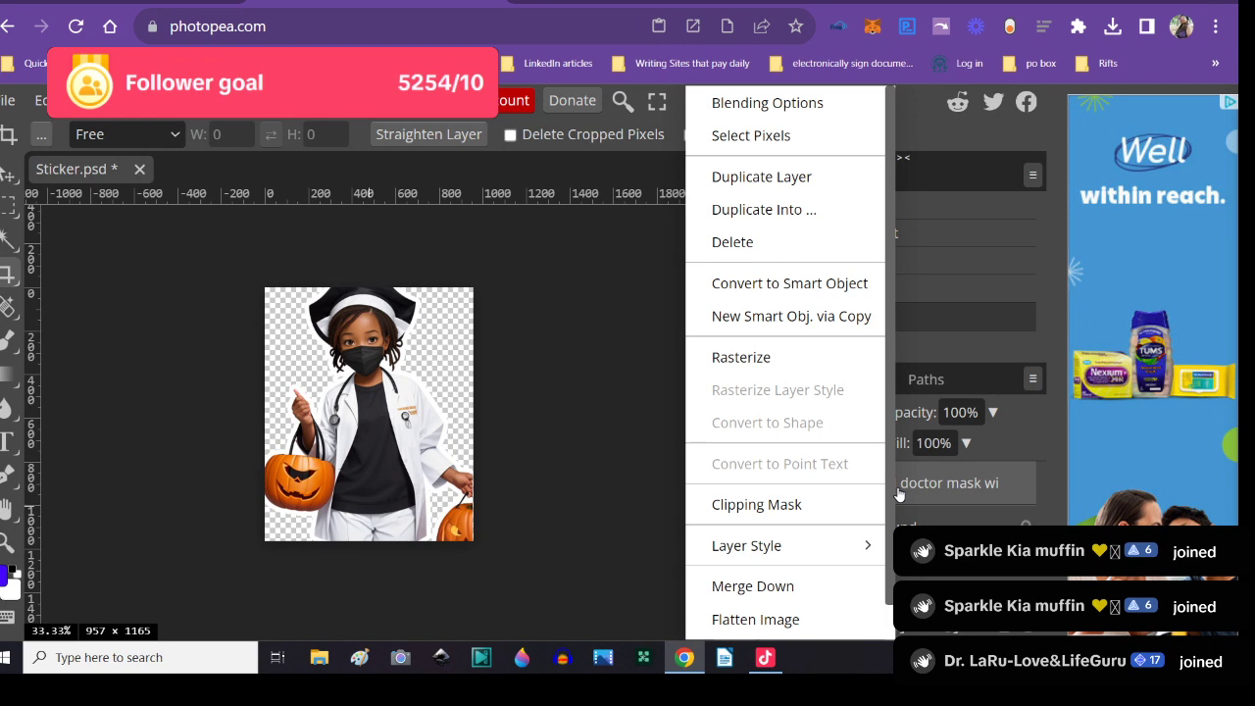
pyautogui.click(931, 493)
pyautogui.doubleClick(951, 493)
pyautogui.press('Escape')
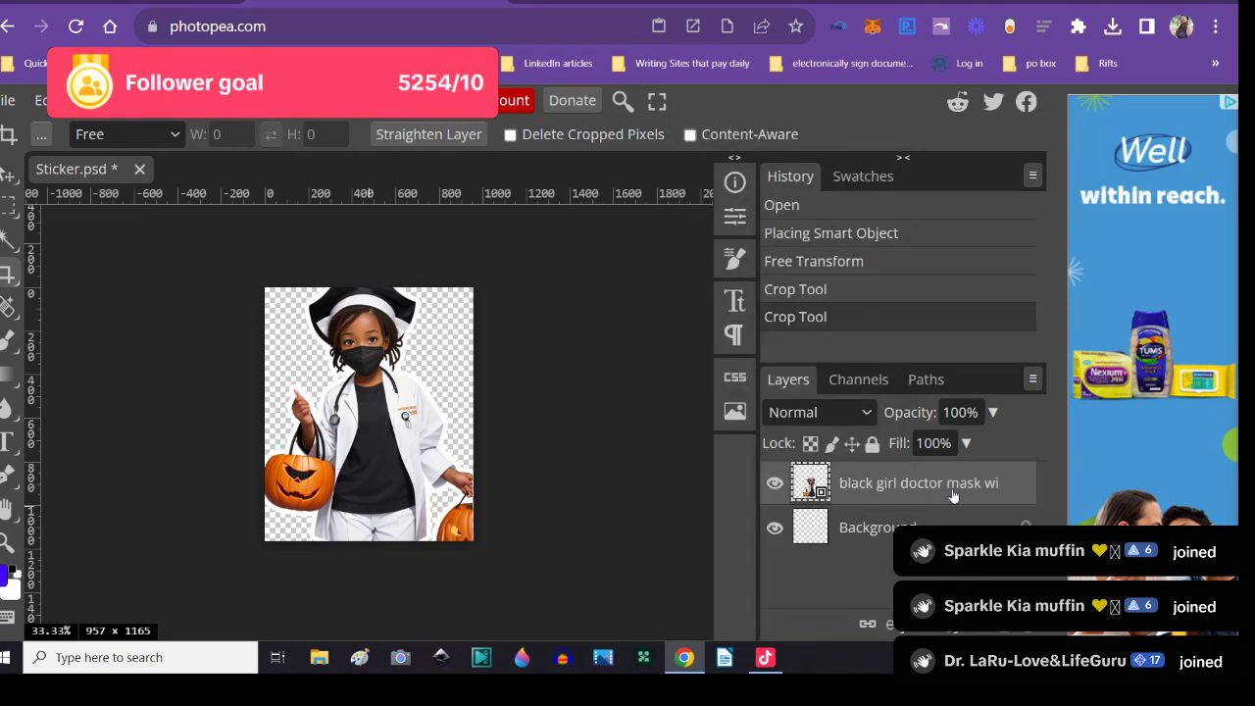
pyautogui.doubleClick(871, 495)
pyautogui.press('Escape')
pyautogui.doubleClick(985, 493)
pyautogui.press('Escape')
pyautogui.doubleClick(1020, 495)
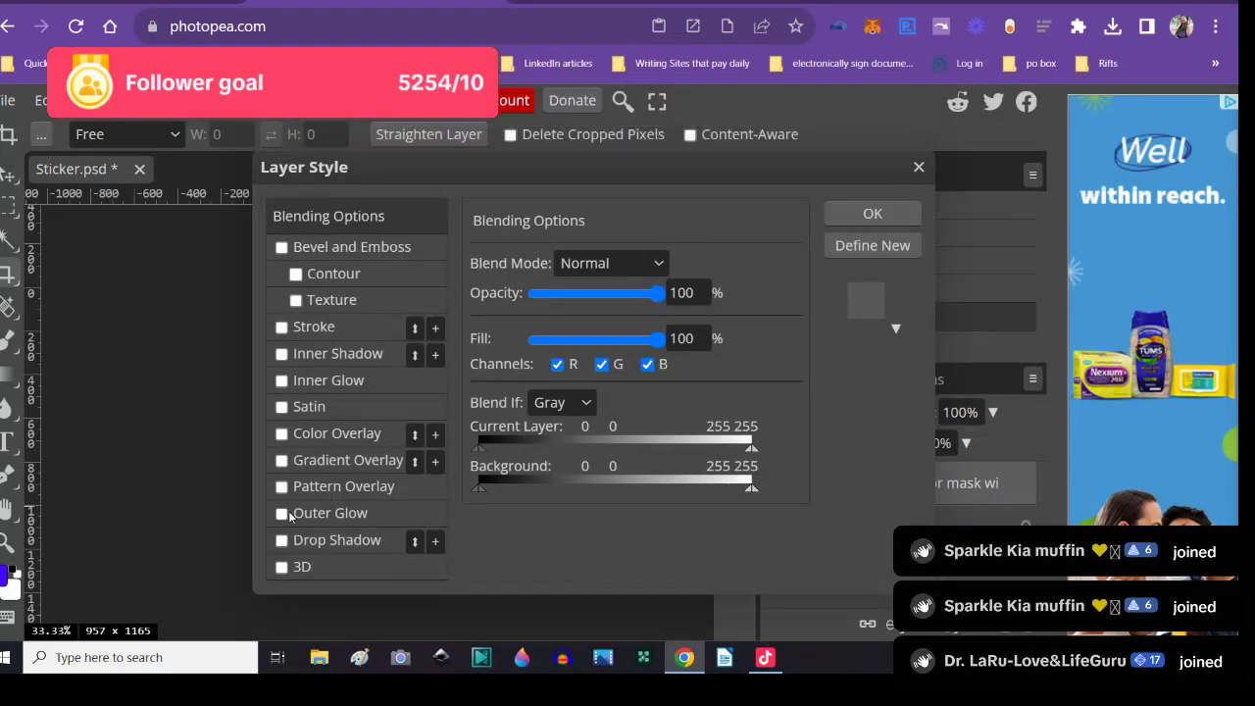
pyautogui.click(281, 512)
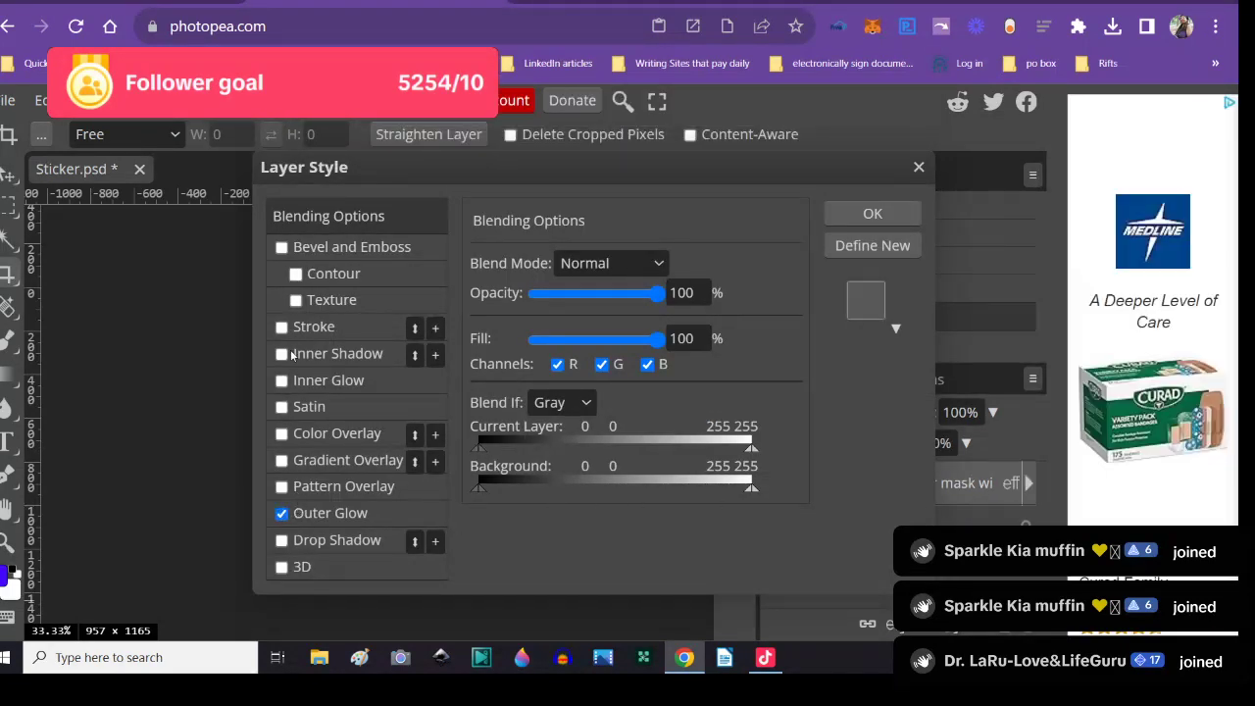
# - Add a 10 px outside stroke in near-black (070707) to the girl doctor layer
pyautogui.click(282, 327)
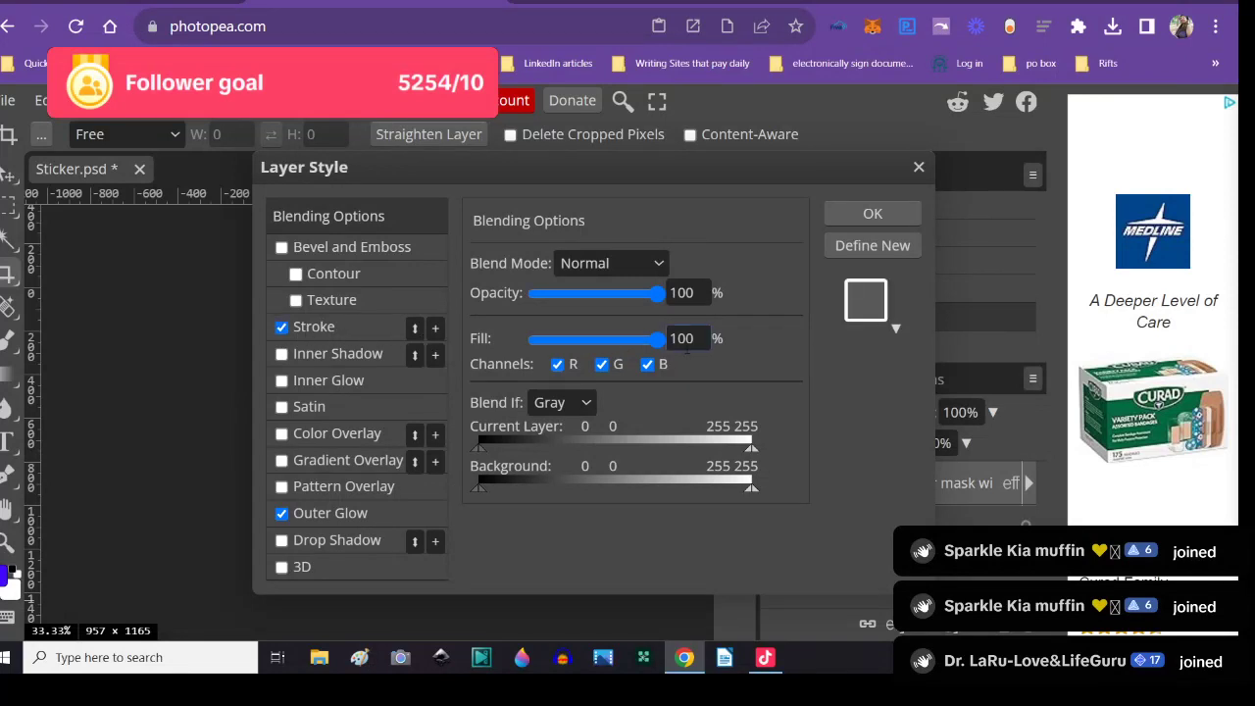
pyautogui.click(309, 330)
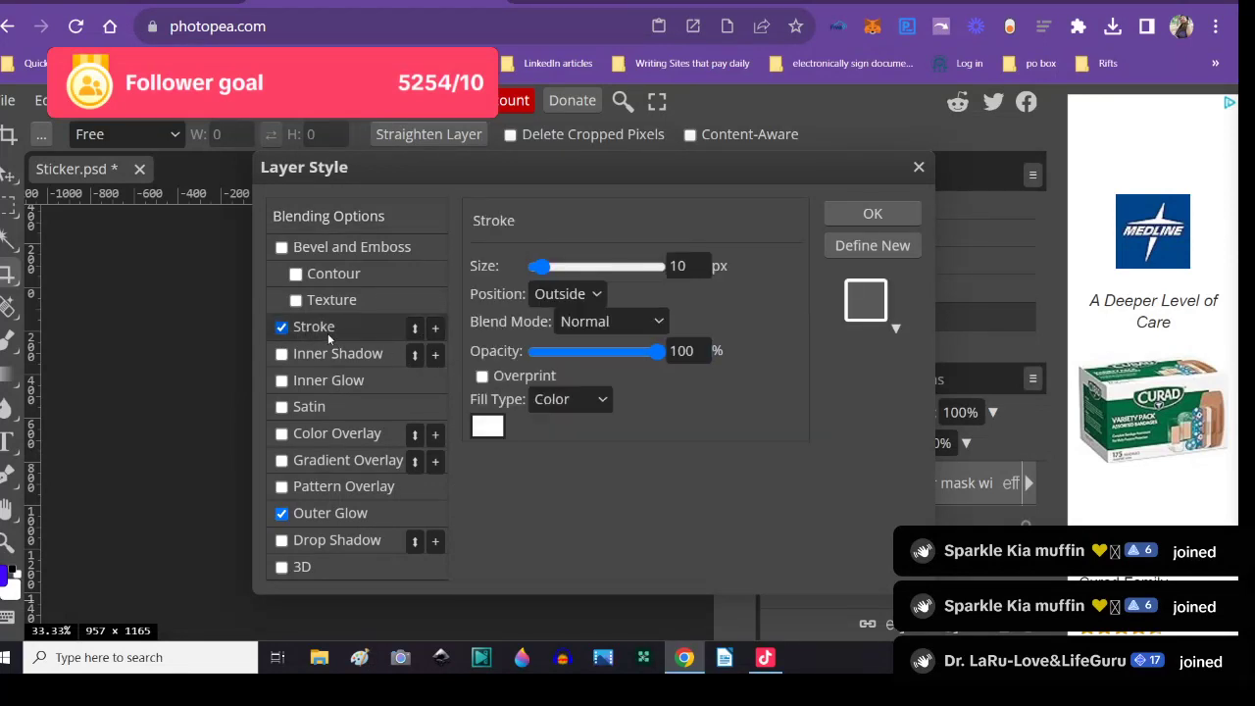
pyautogui.click(487, 425)
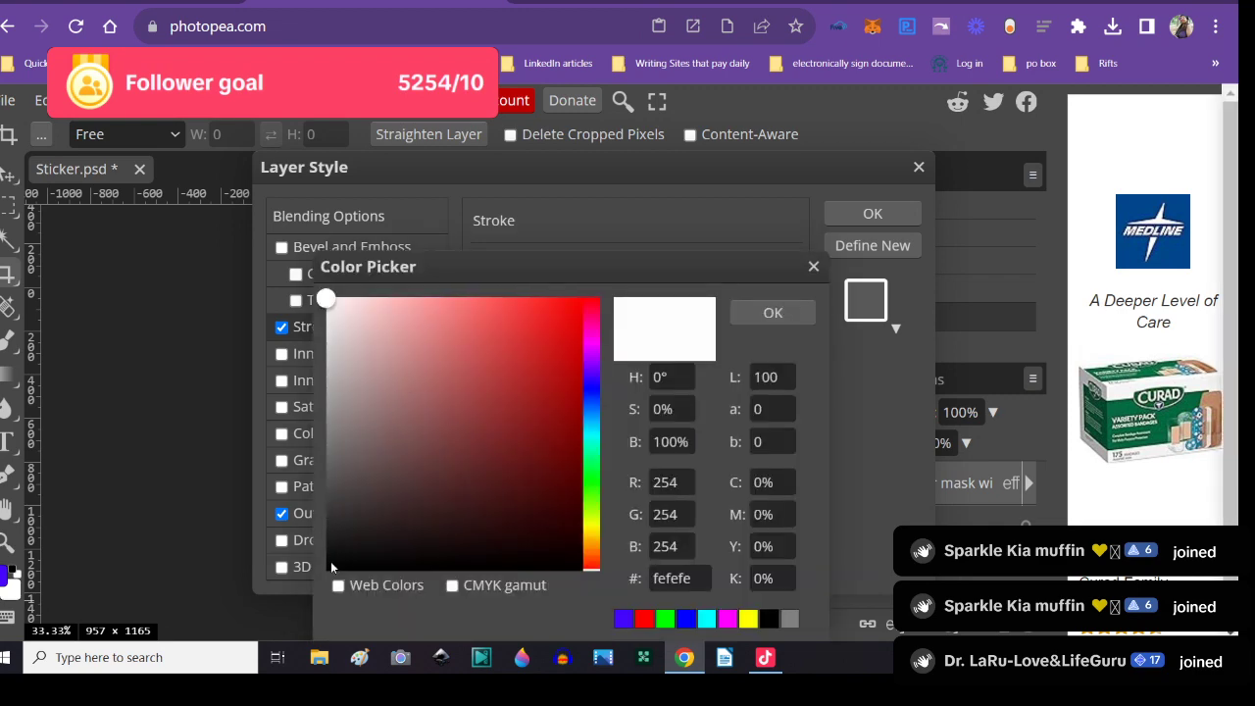
pyautogui.click(331, 565)
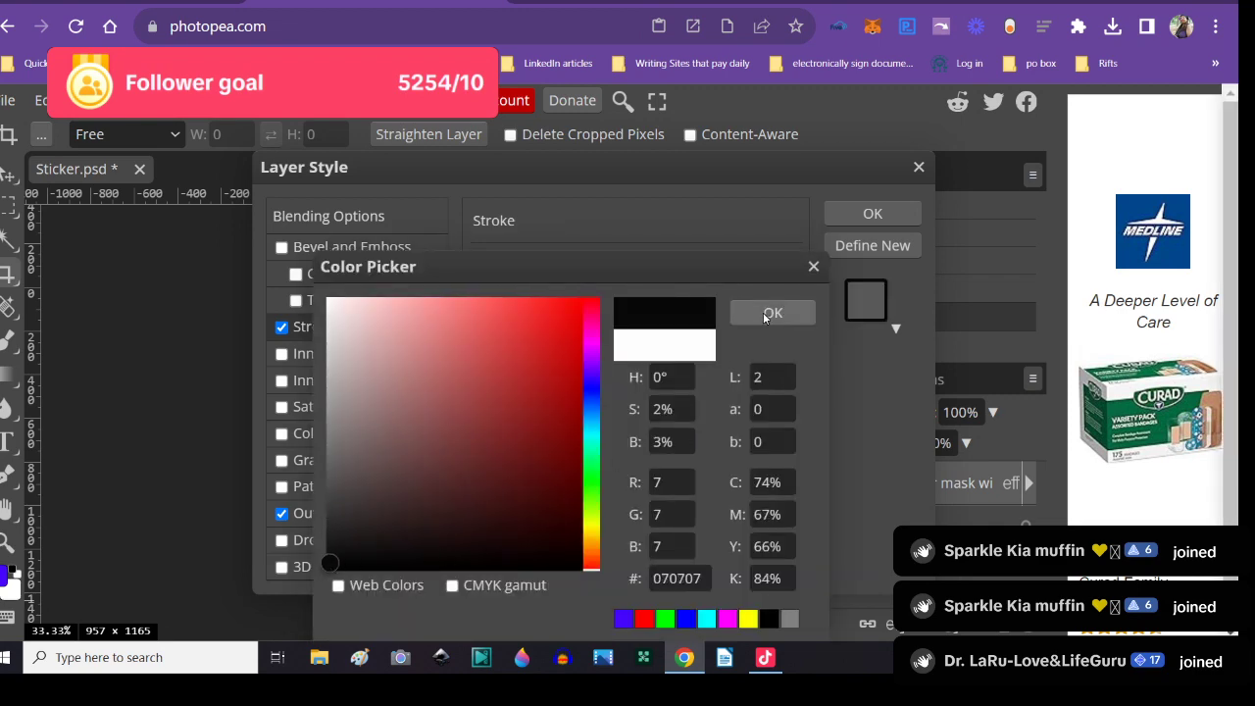
pyautogui.click(769, 317)
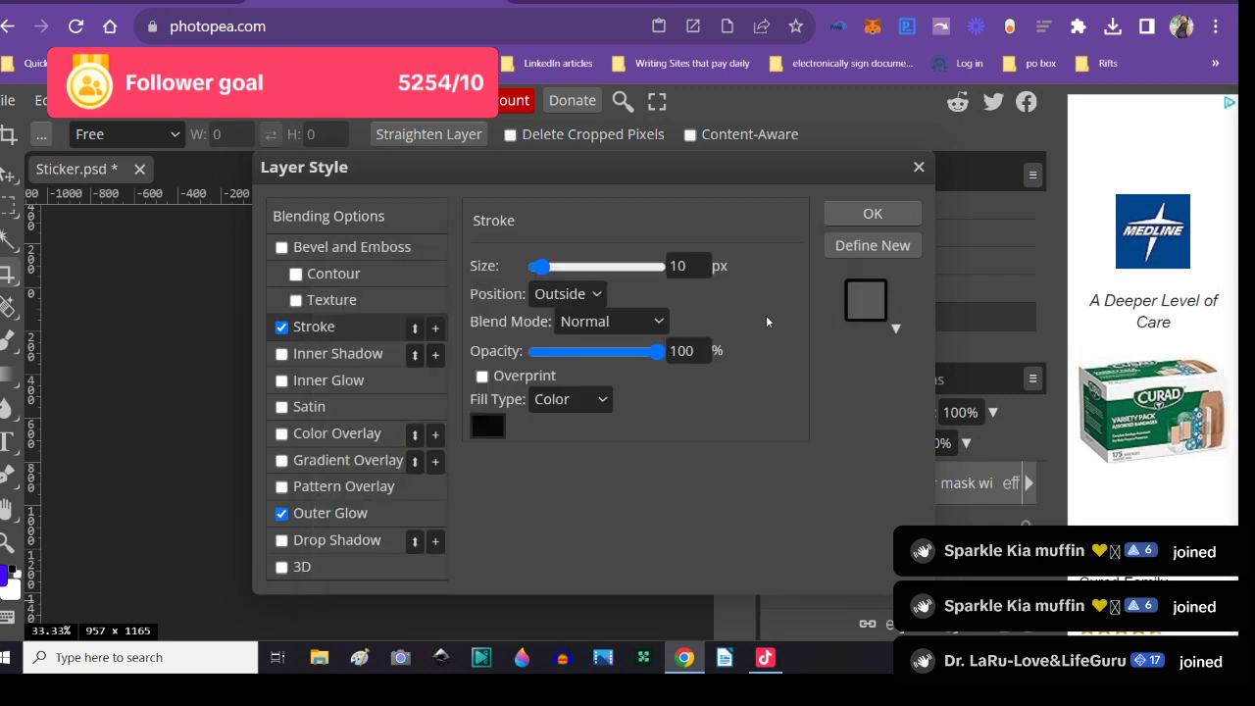
pyautogui.click(854, 217)
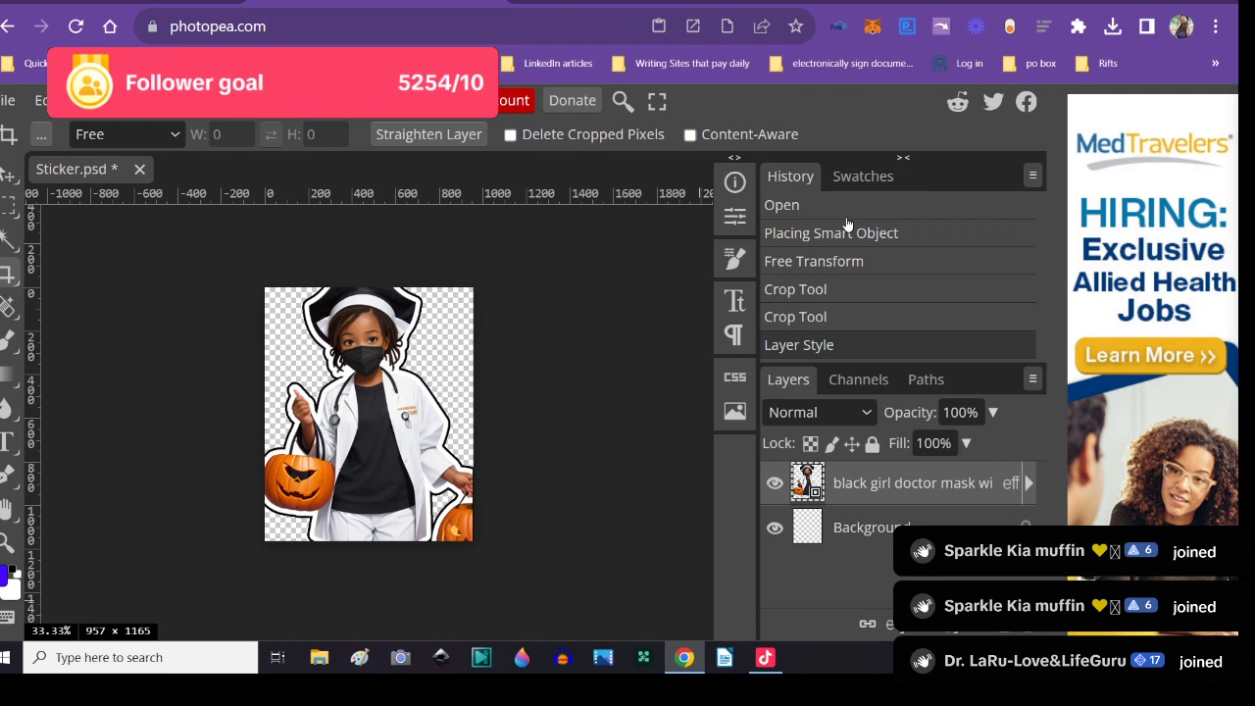
# - Resize the image to a width of 1000 px, keeping its proportions and 300 DPI
pyautogui.click(87, 100)
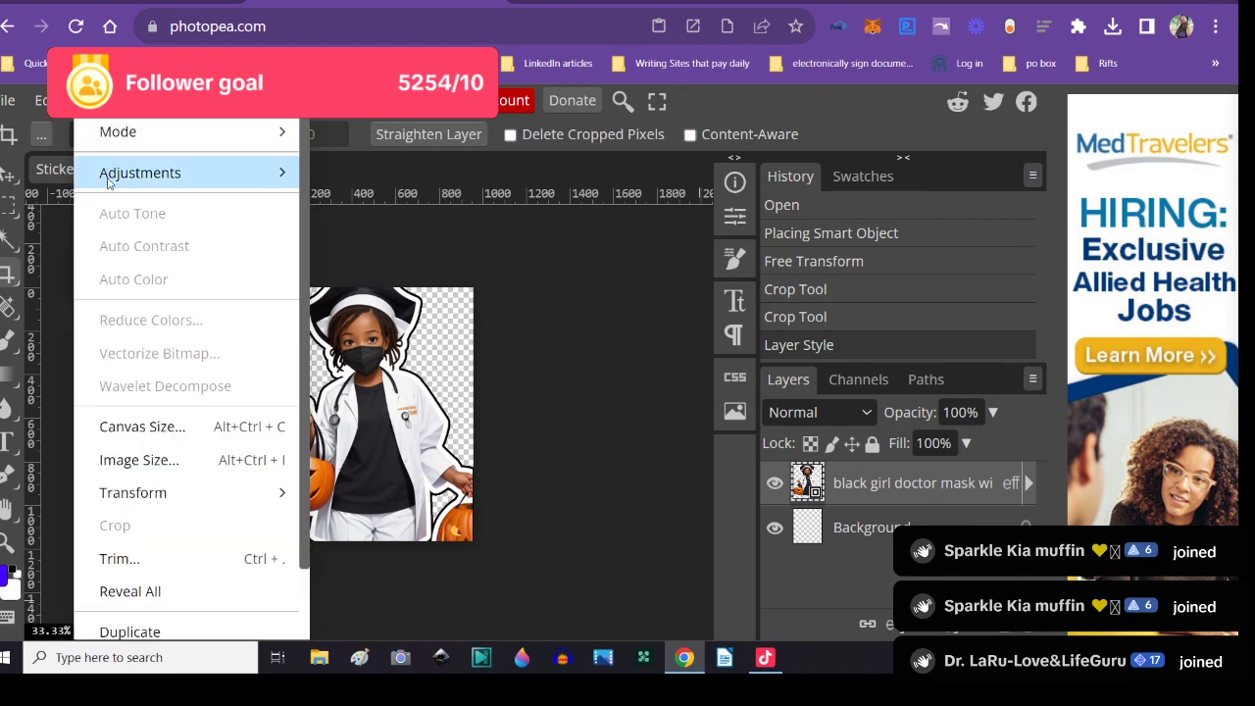
pyautogui.click(127, 457)
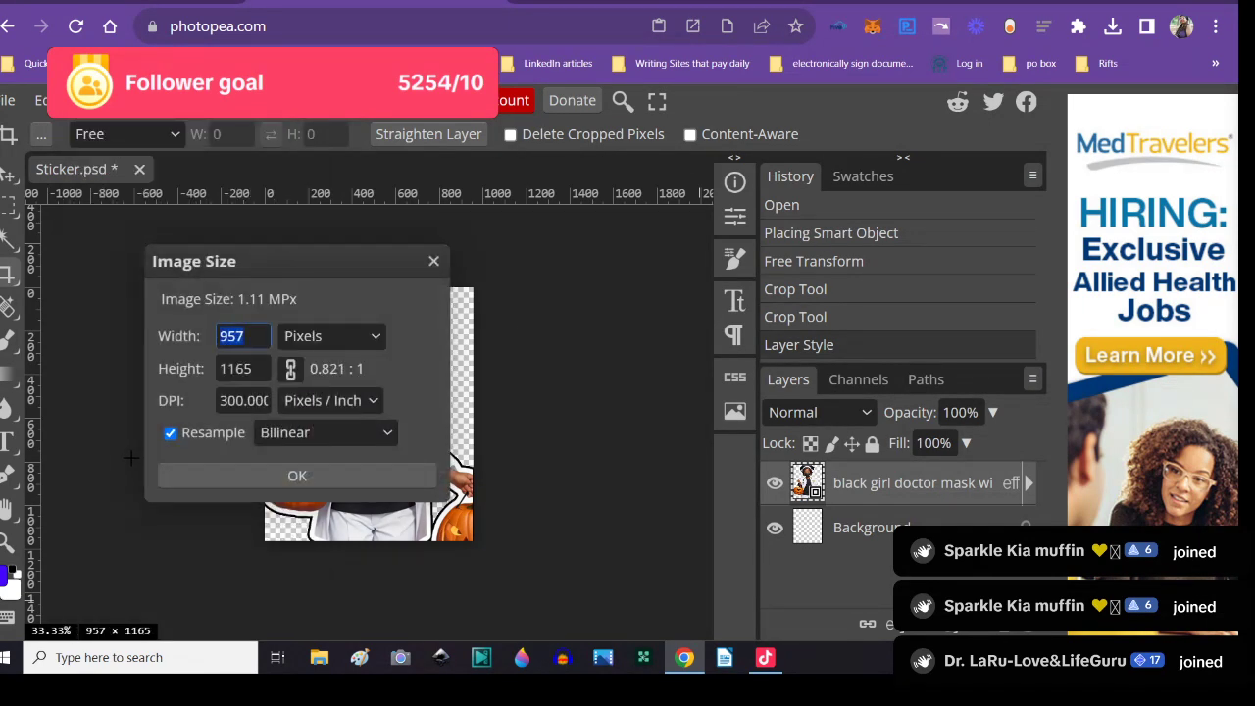
pyautogui.click(257, 335)
pyautogui.moveTo(258, 335); pyautogui.dragTo(206, 338)
pyautogui.click(293, 383)
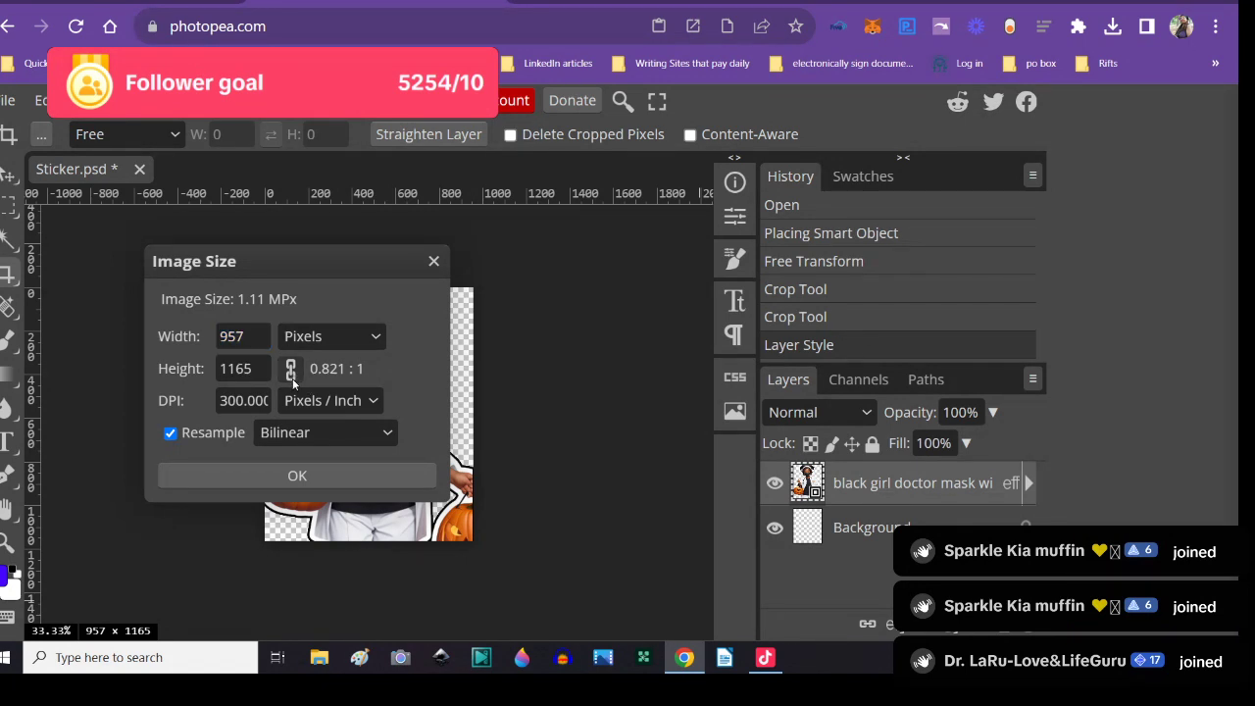
pyautogui.doubleClick(257, 335)
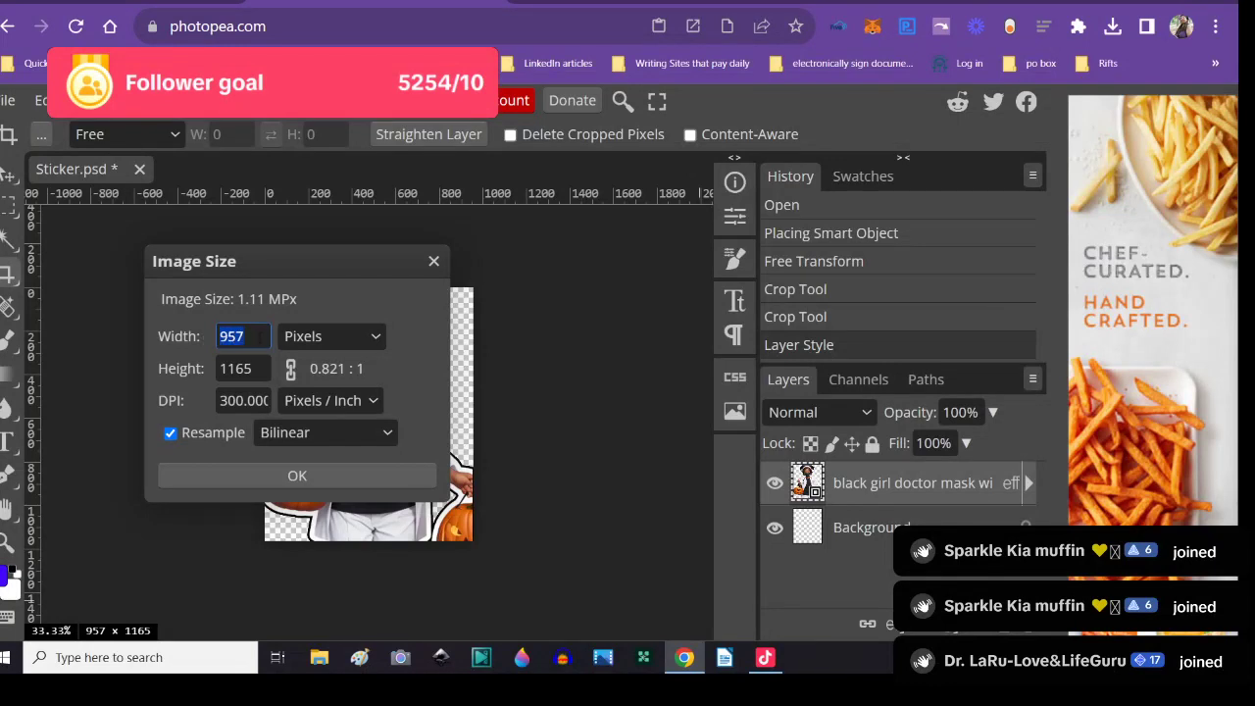
pyautogui.click(263, 335)
pyautogui.hotkey('ctrl', 'a')
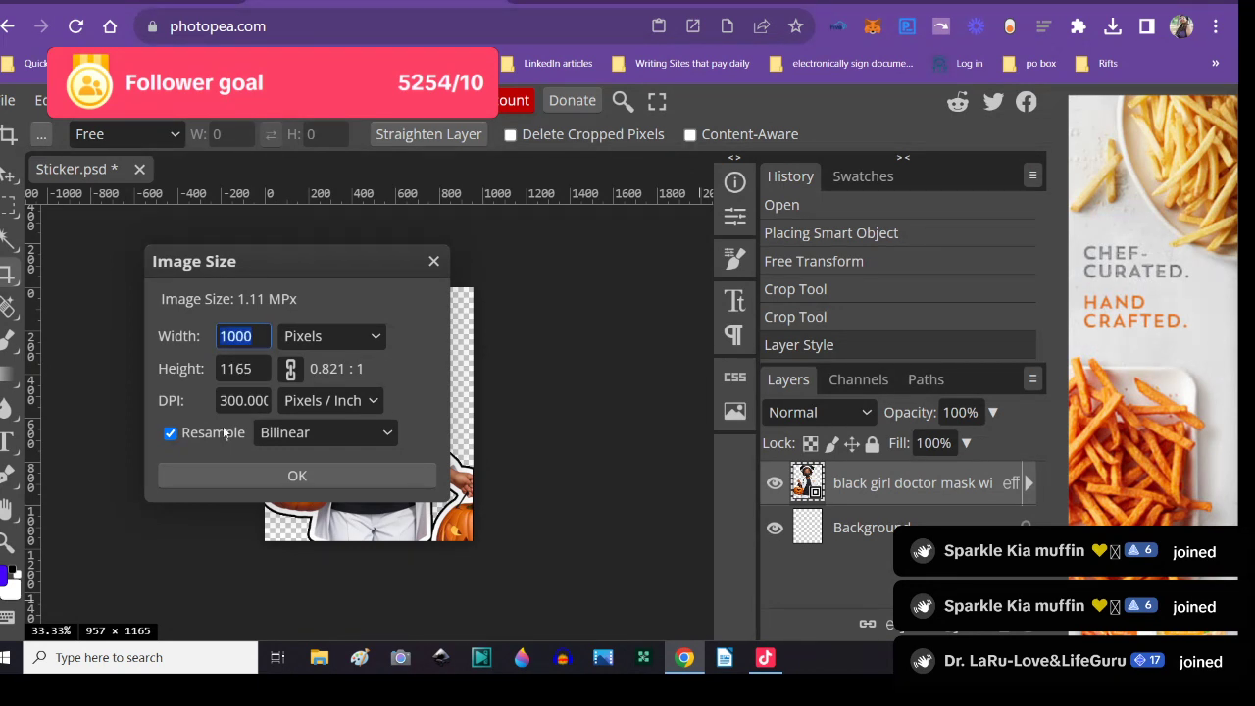
pyautogui.hotkey('ctrl', 'a')
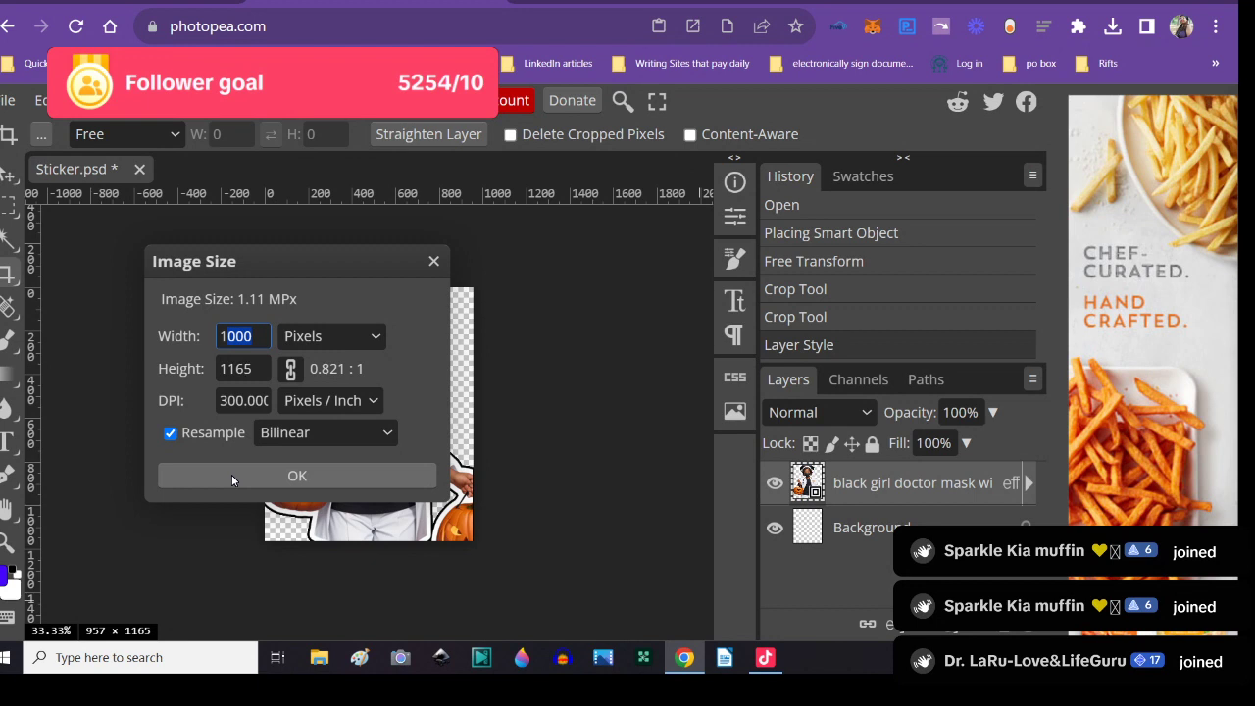
pyautogui.click(245, 470)
pyautogui.click(248, 469)
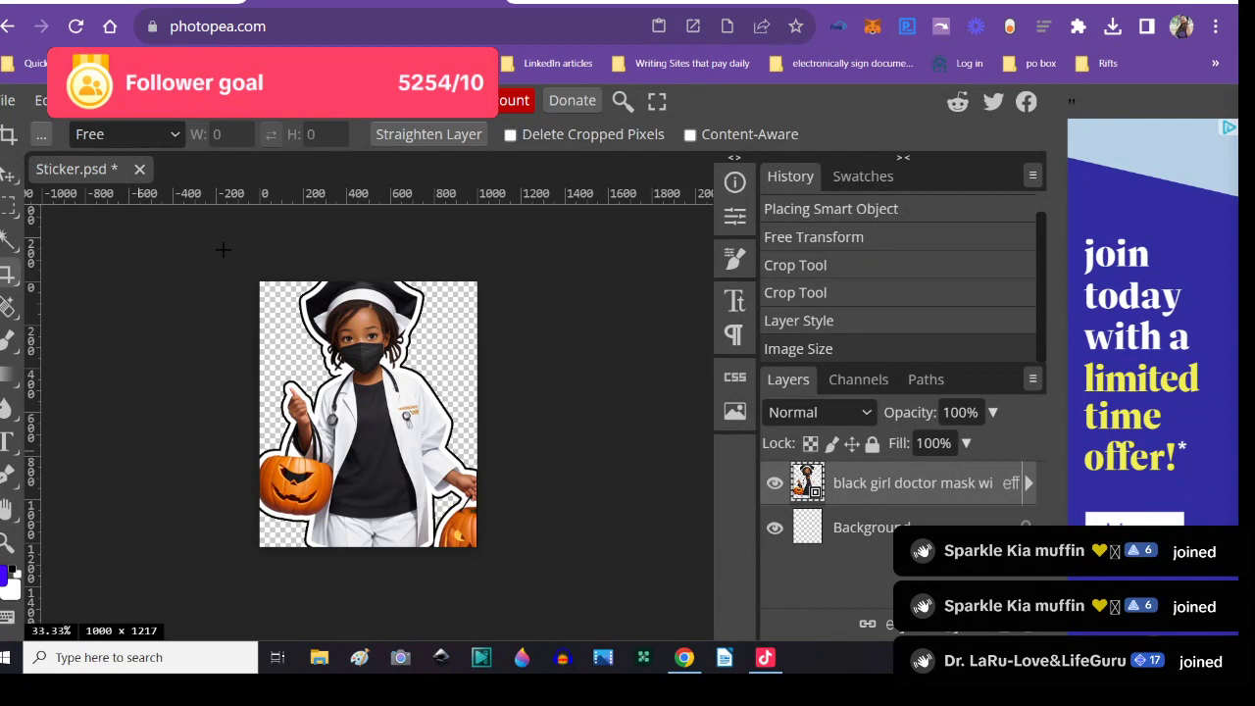
# - Set up a PNG export of the girl doctor sticker under the name blackgirldoctormaskblackandwhiteoutline
pyautogui.click(10, 104)
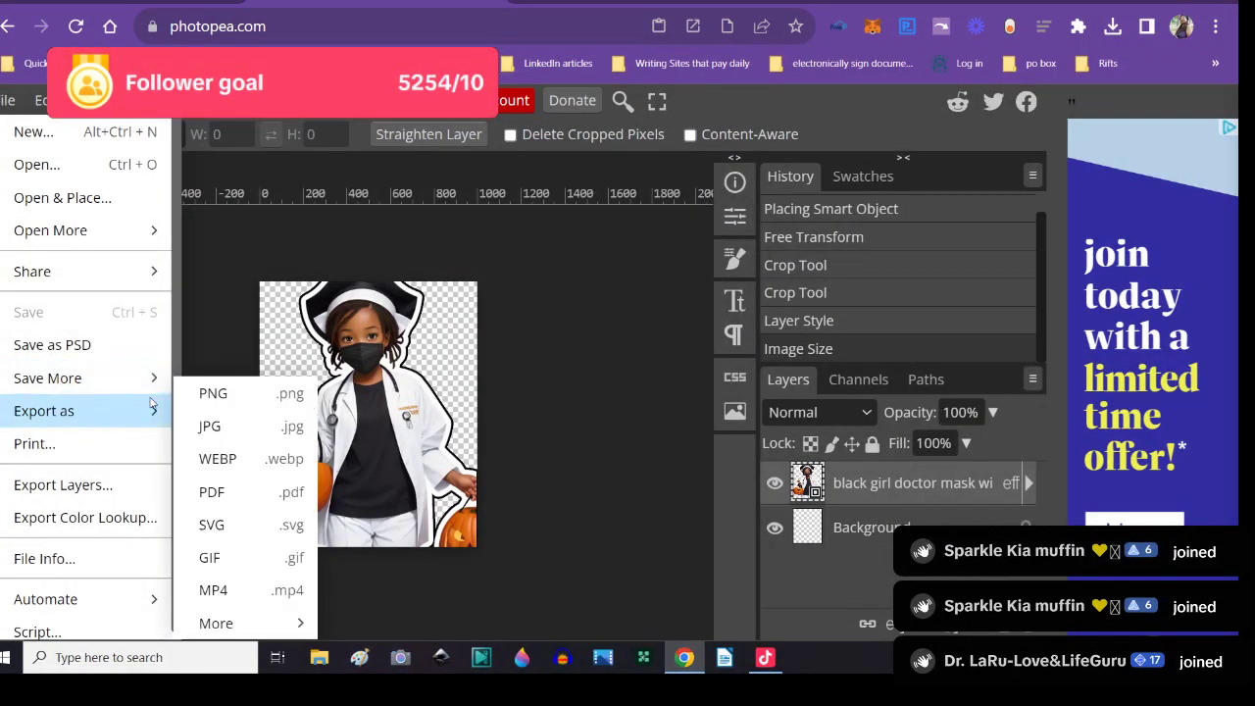
pyautogui.click(201, 393)
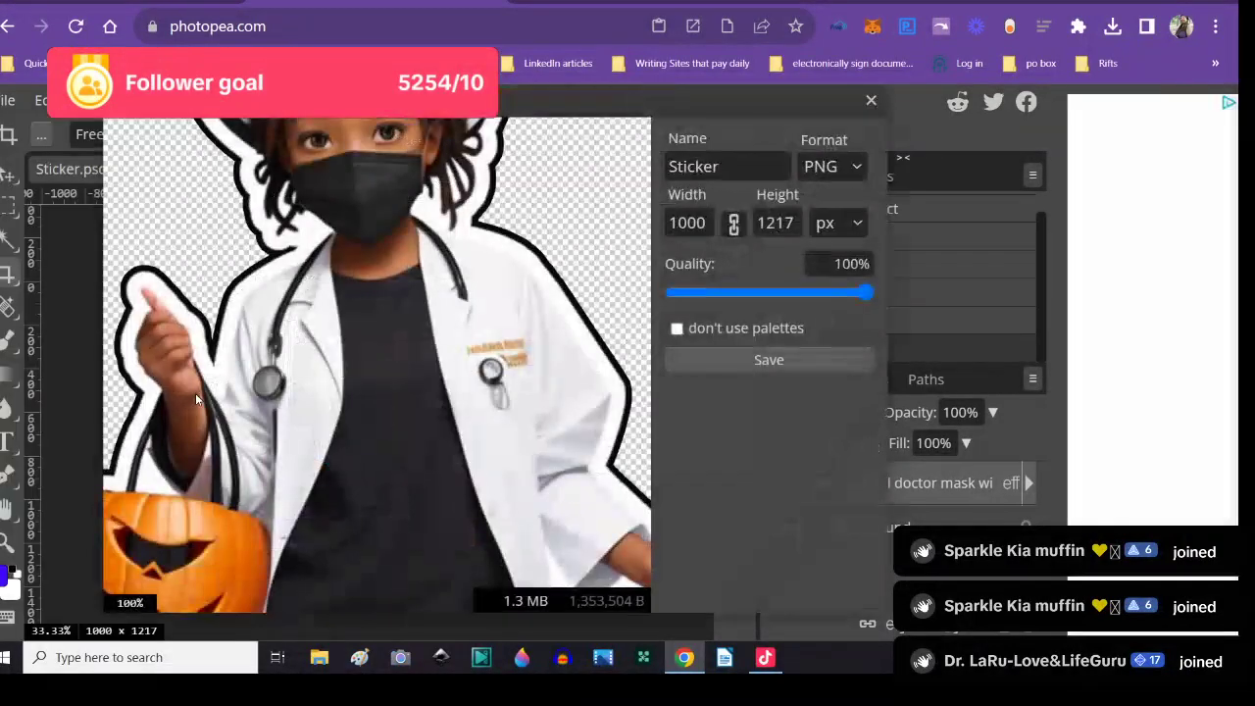
pyautogui.click(743, 169)
pyautogui.moveTo(723, 166); pyautogui.dragTo(669, 166)
pyautogui.click(723, 167)
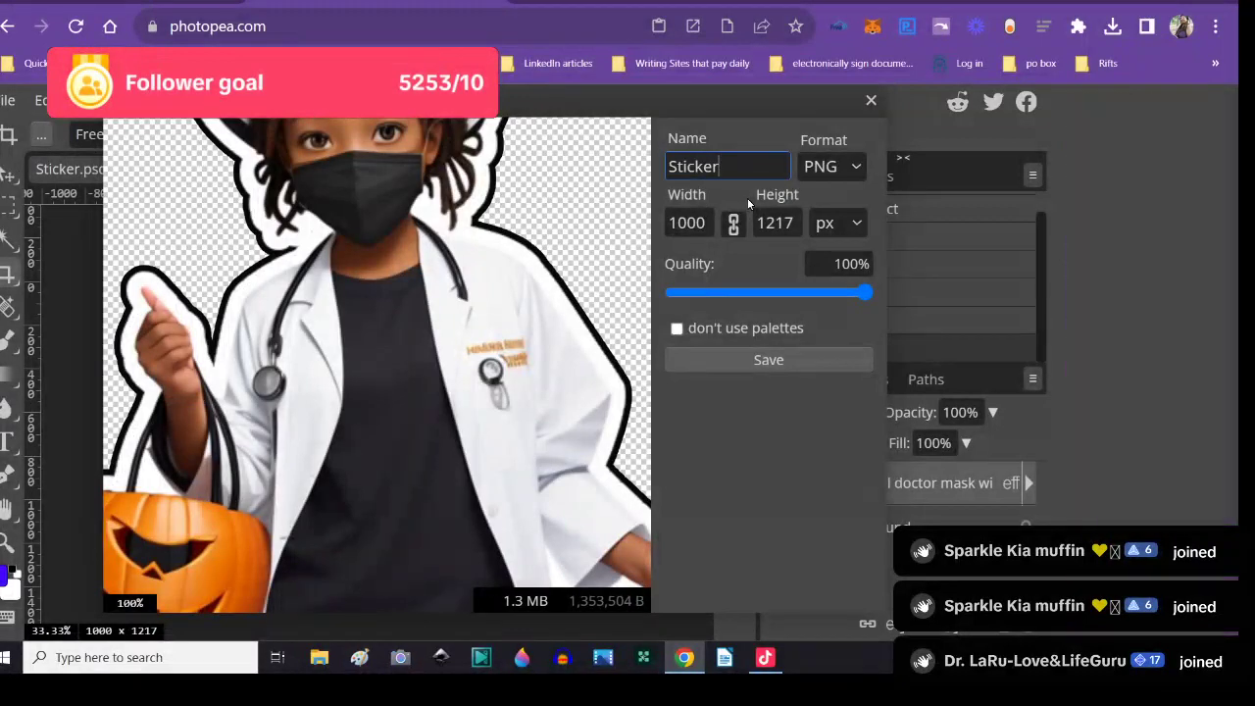
pyautogui.write('black girl')
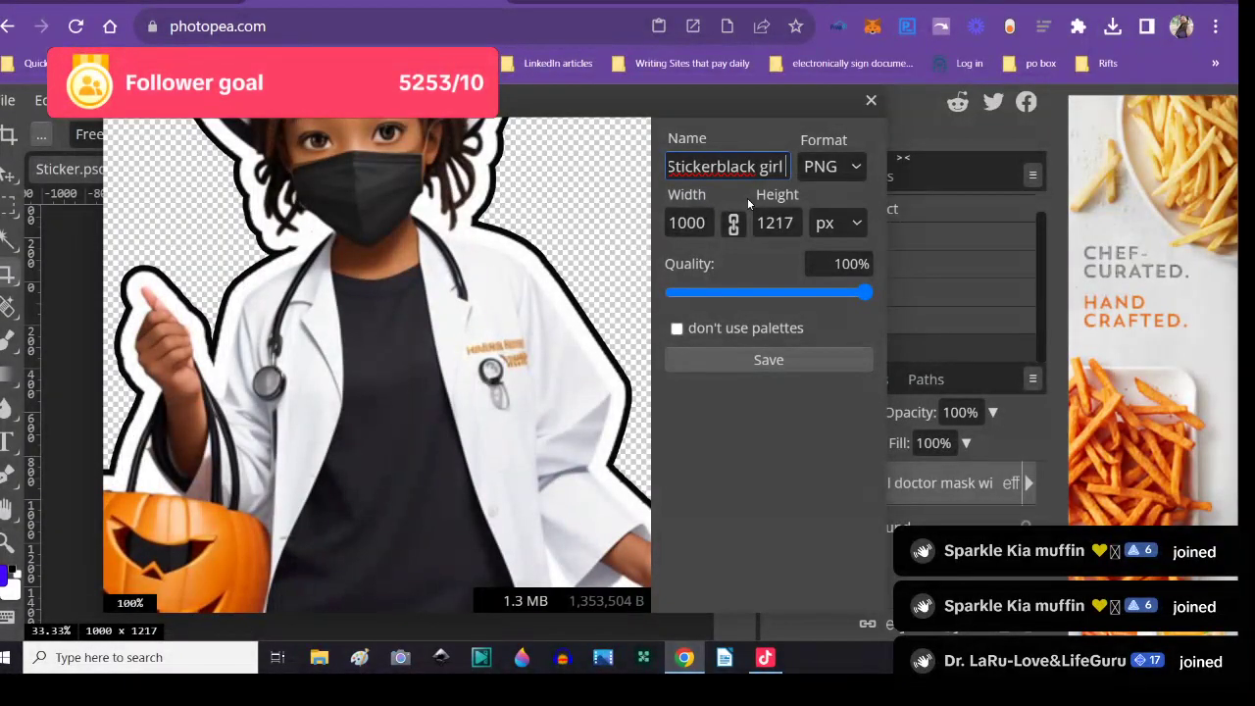
pyautogui.hotkey('ctrl', 'a')
pyautogui.write('bl')
pyautogui.write('ackgir')
pyautogui.write('ldoctormask')
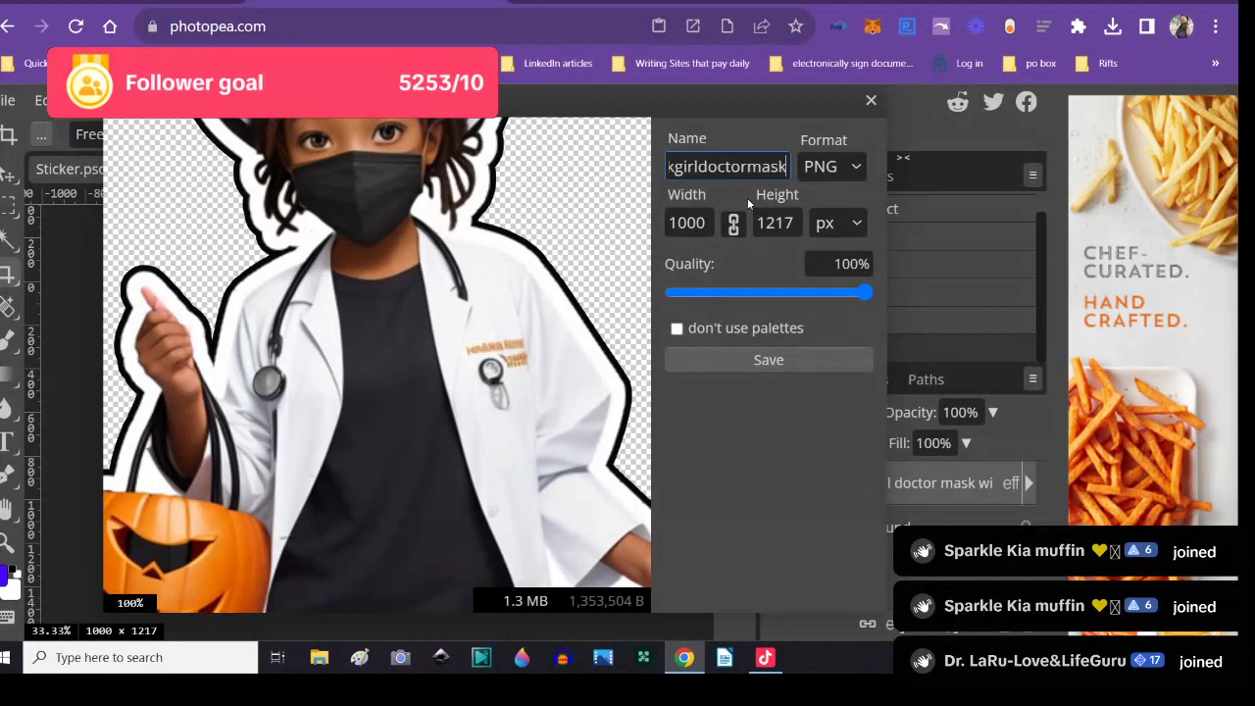
pyautogui.write('blackand')
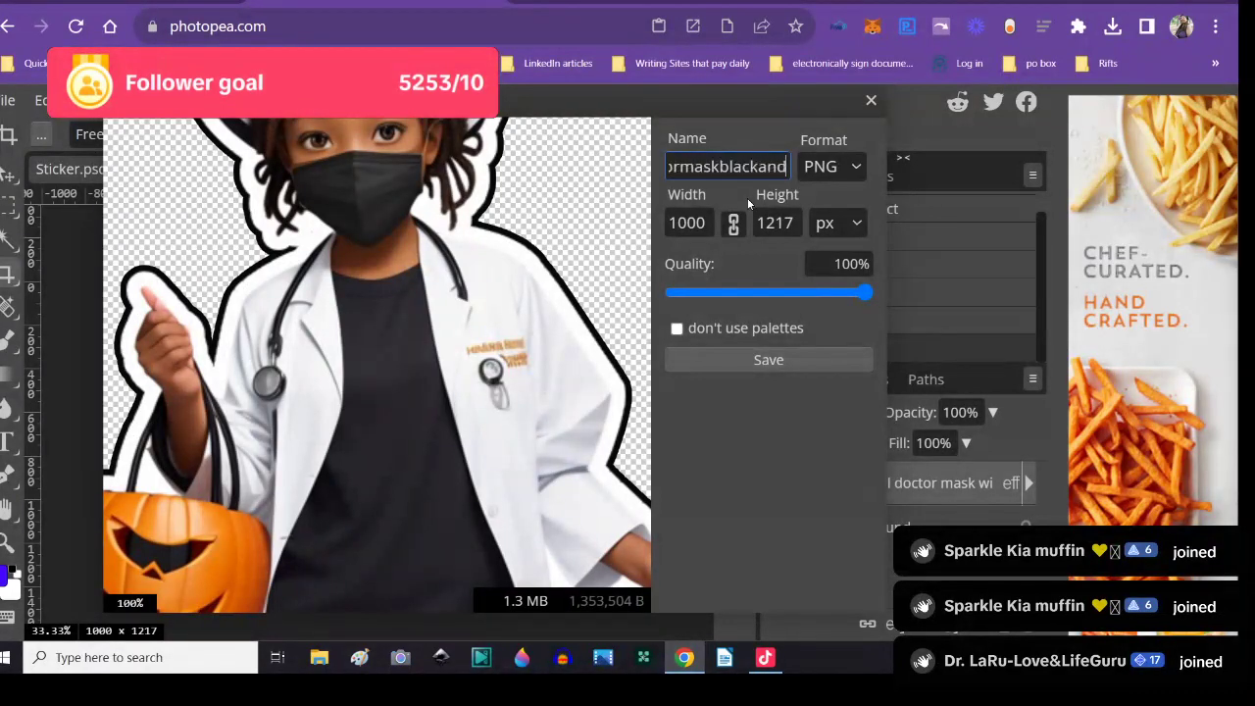
pyautogui.write('whiteoutline')
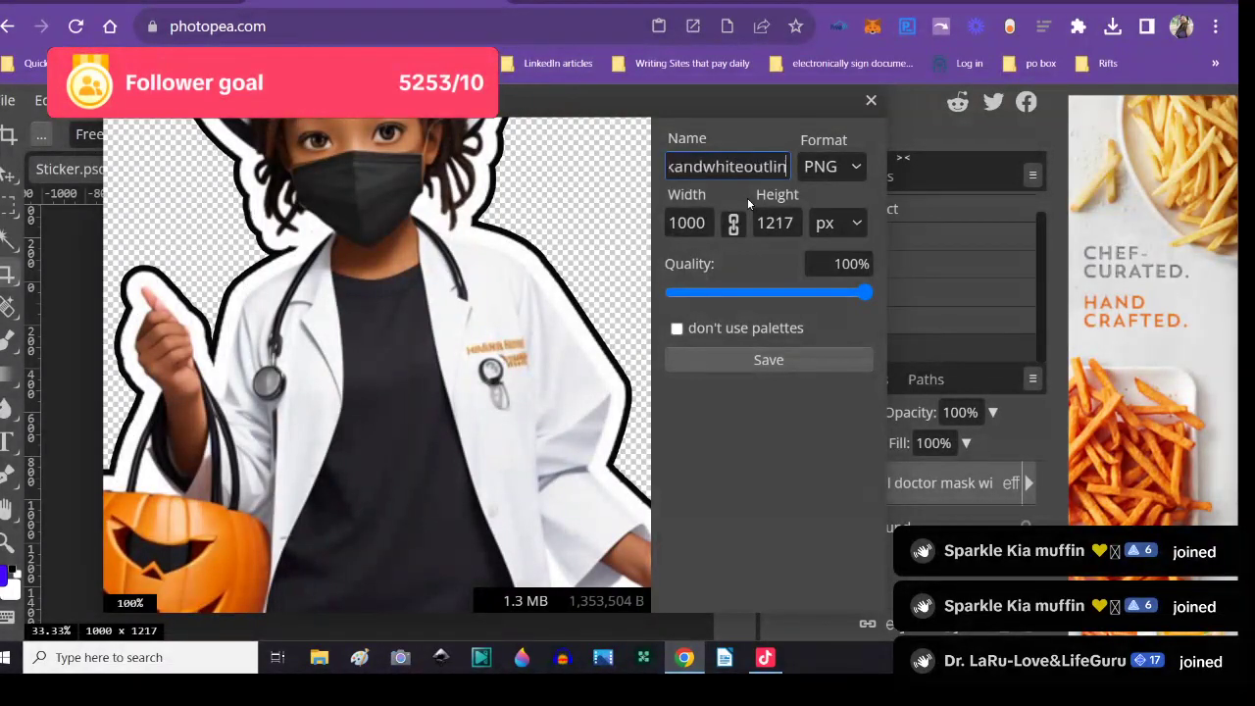
# - Save the exported PNG in the Halloween folder
pyautogui.click(765, 361)
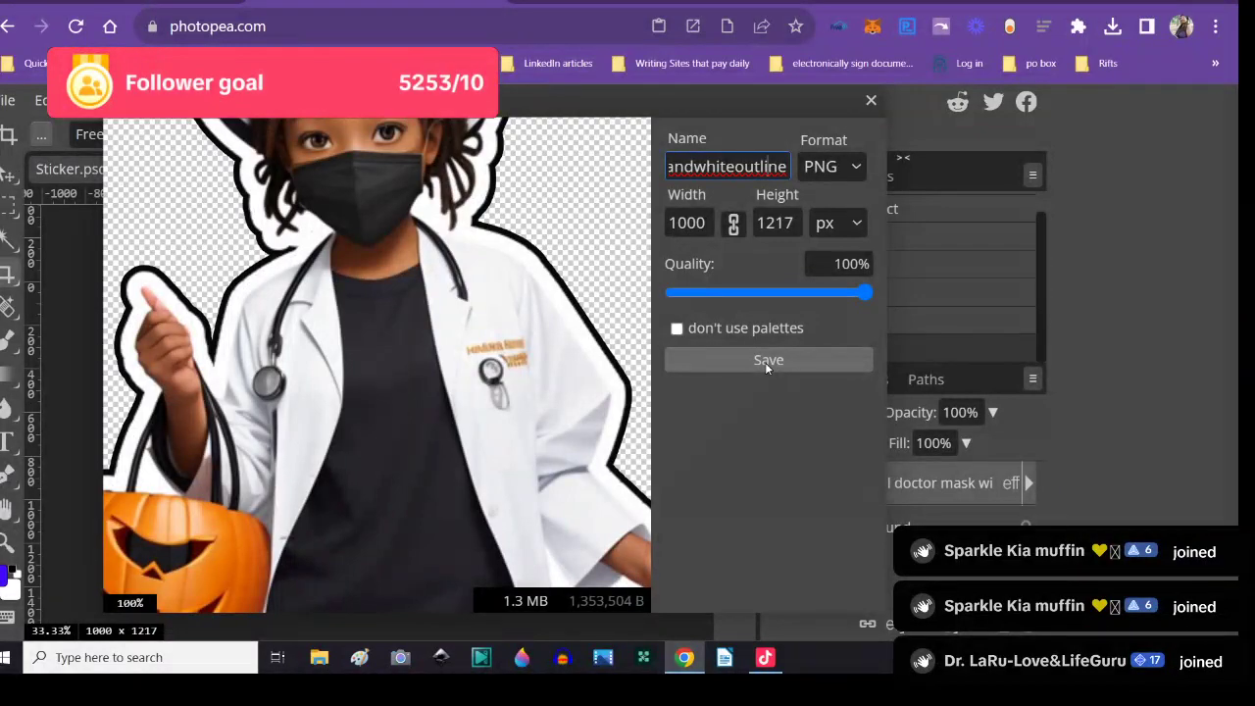
pyautogui.click(768, 361)
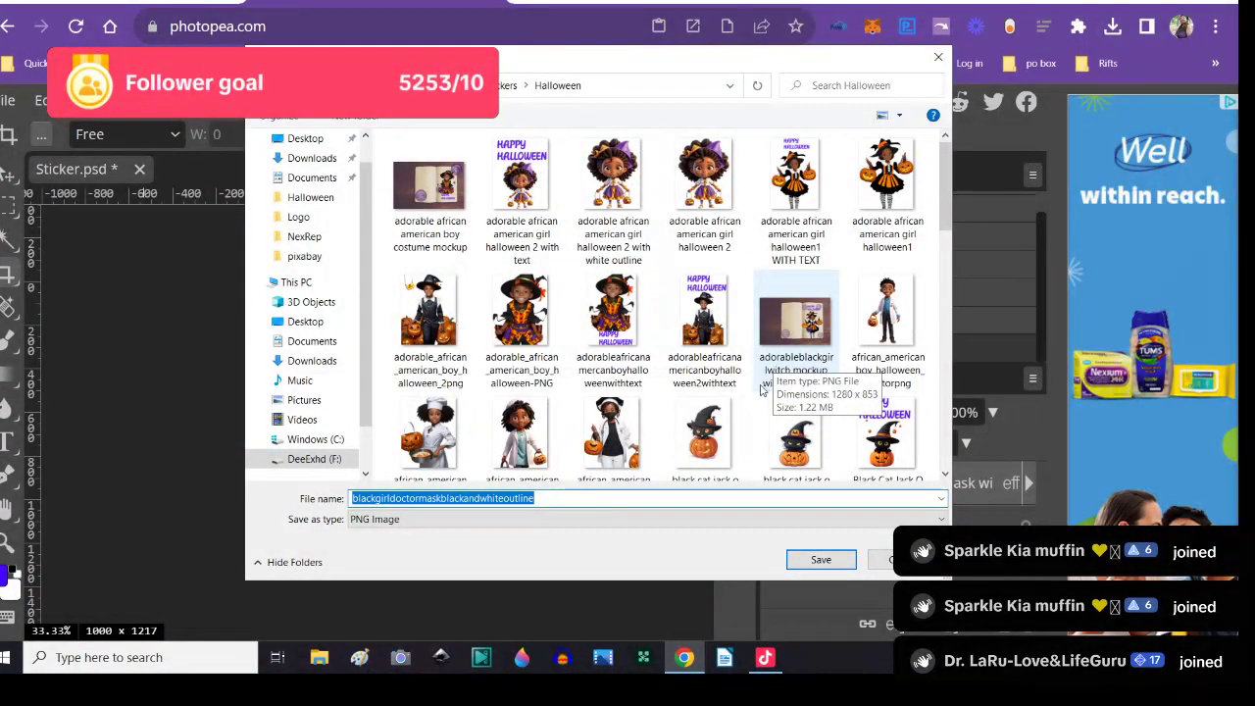
pyautogui.click(820, 559)
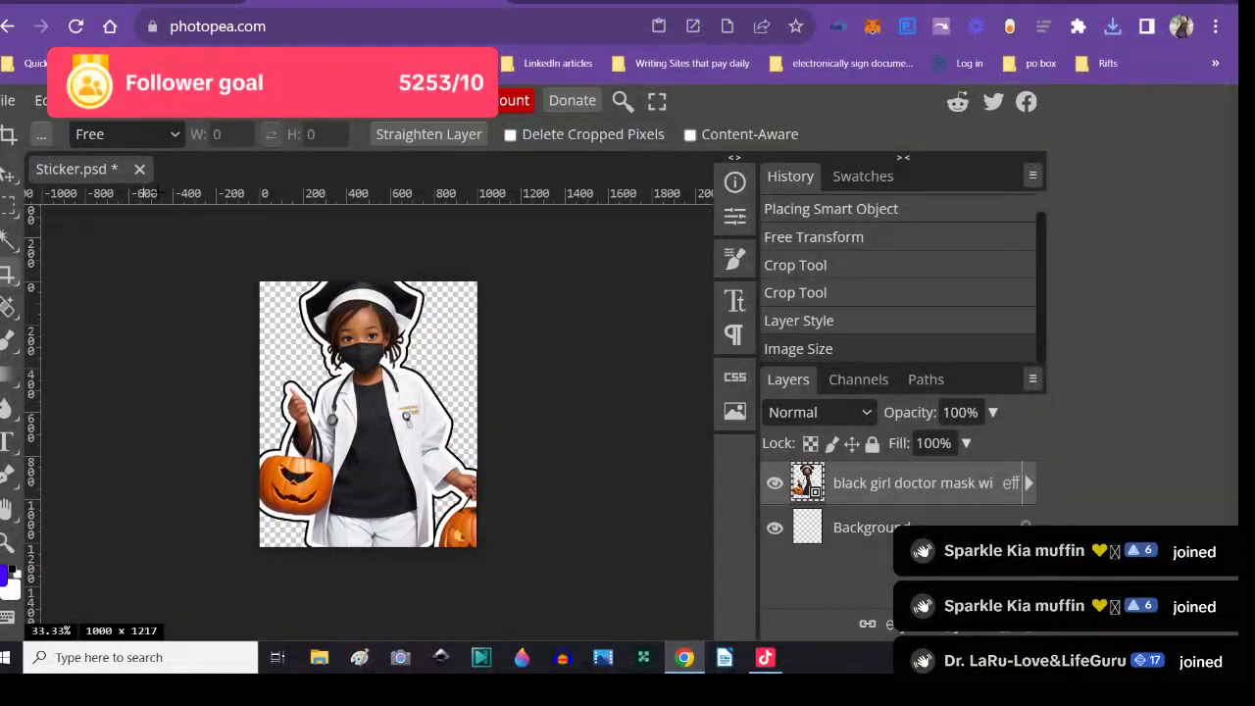
# - Close the Sticker document without saving and create a new transparent 2000 x 2000 px Sticker project at 300 DPI
pyautogui.click(141, 169)
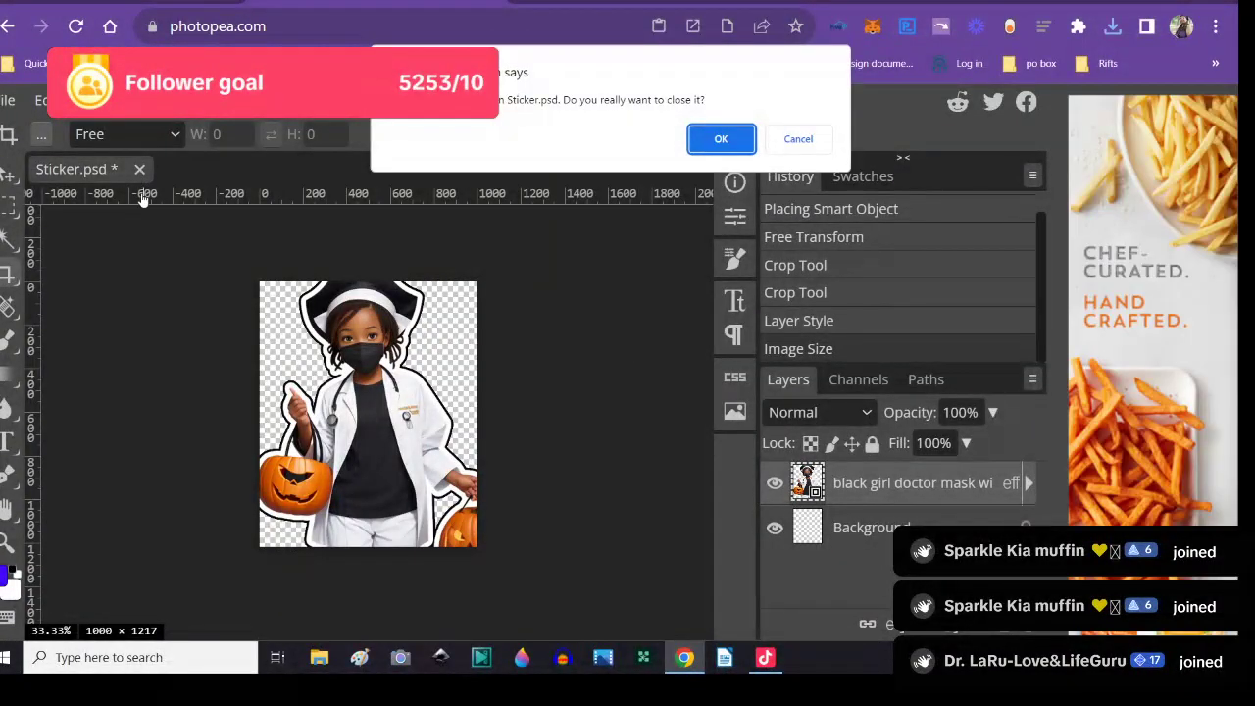
pyautogui.click(704, 138)
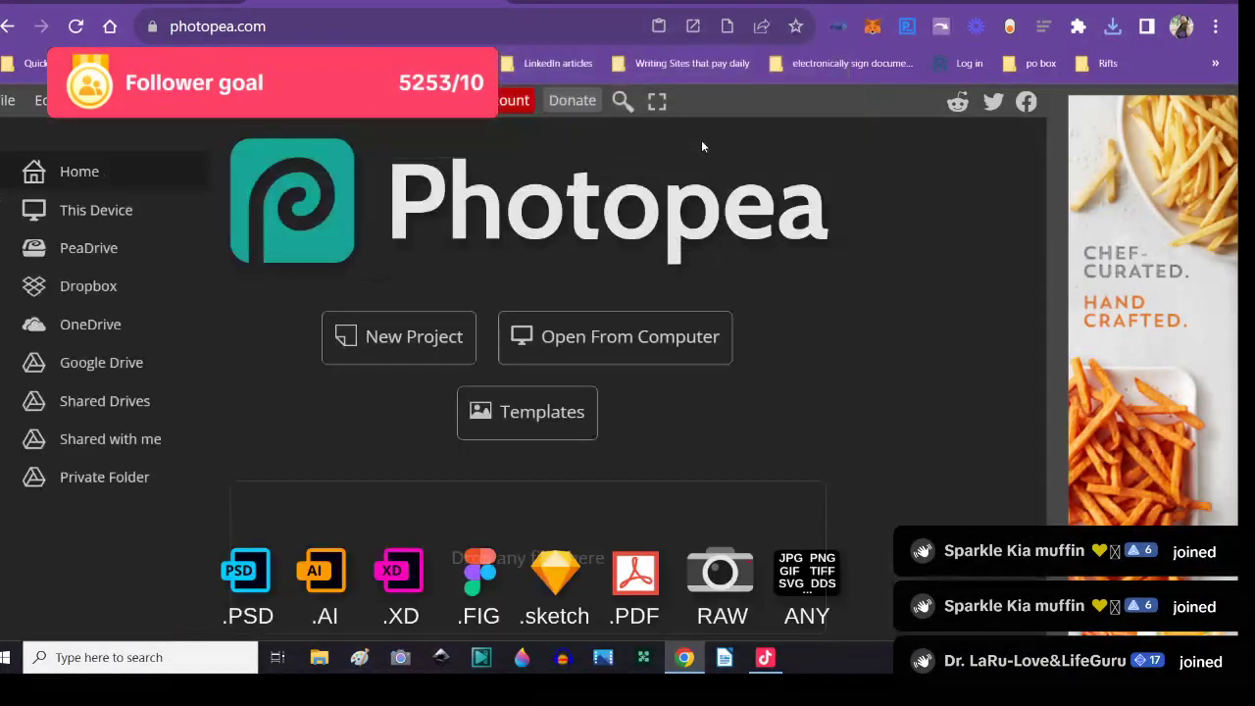
pyautogui.click(407, 333)
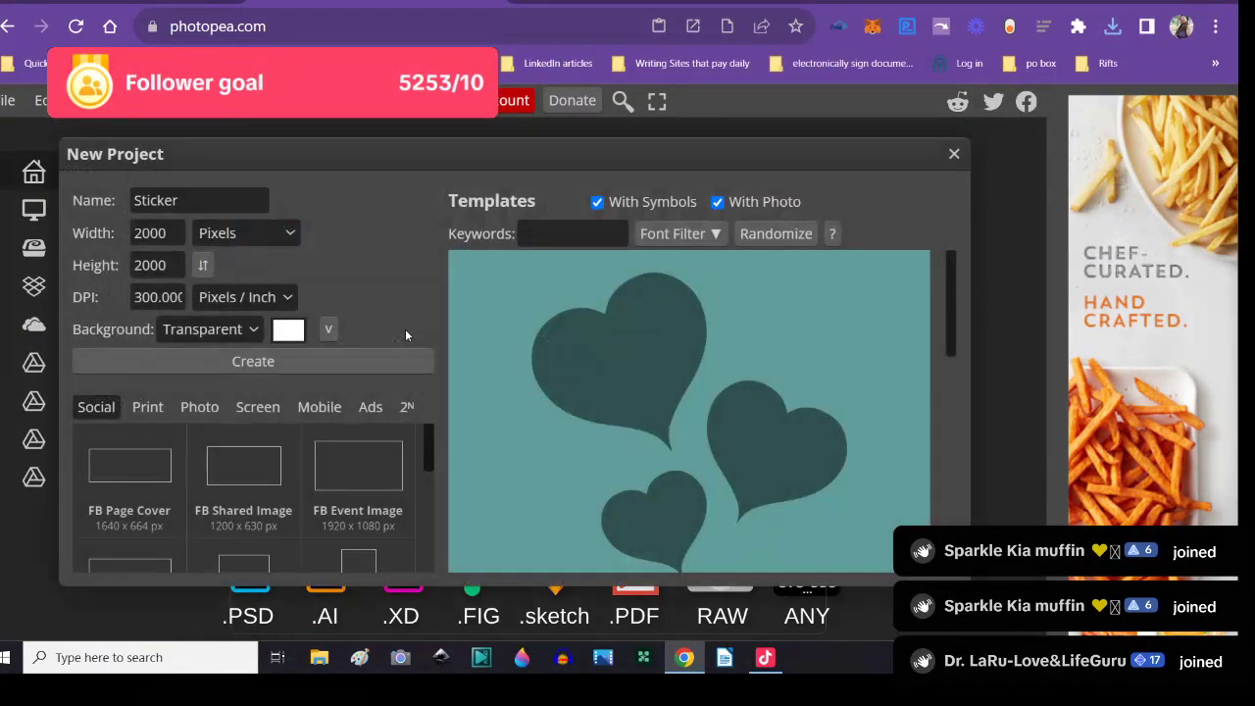
pyautogui.click(324, 363)
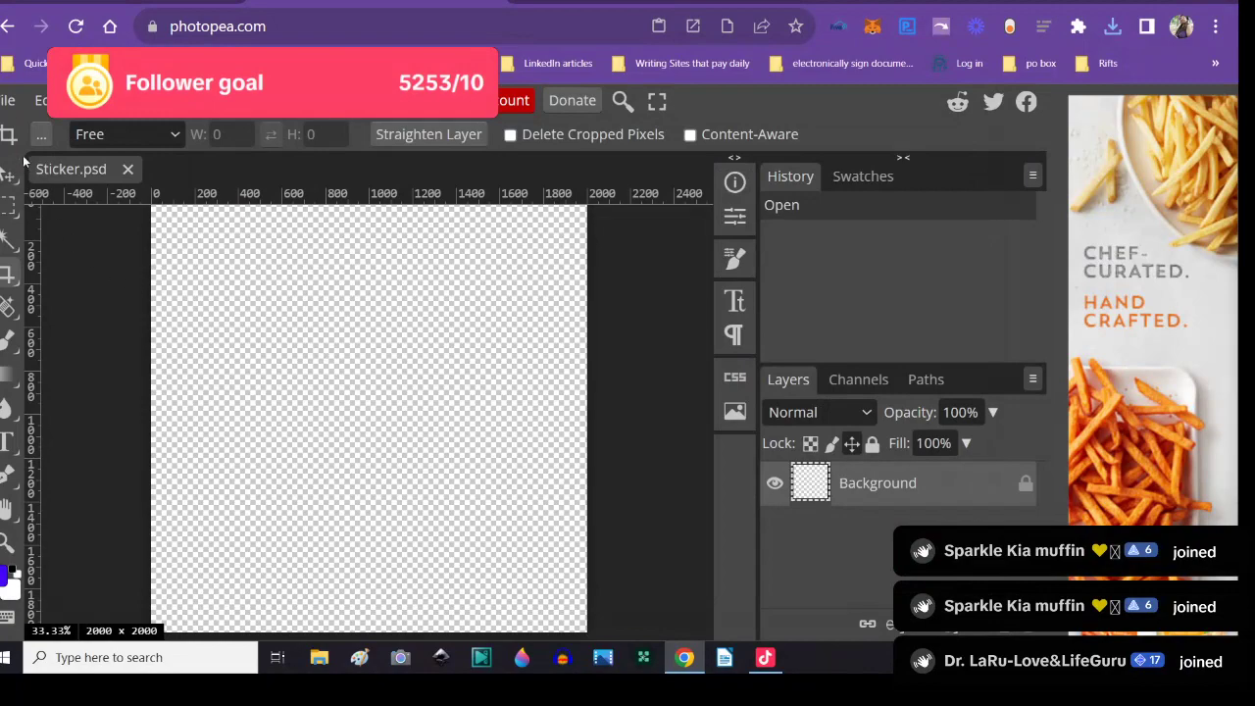
# - Place the blackgirldoctormaskblackandwhiteoutline image from the Halloween folder into the new project
pyautogui.click(8, 100)
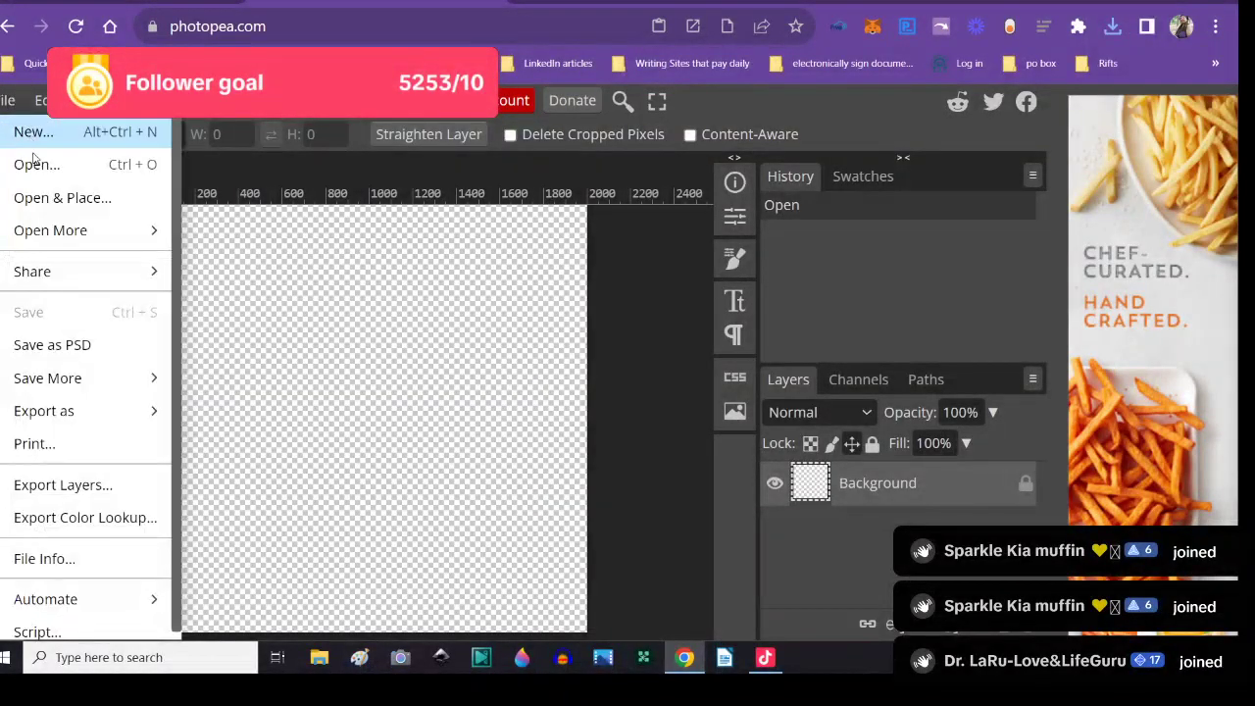
pyautogui.click(61, 198)
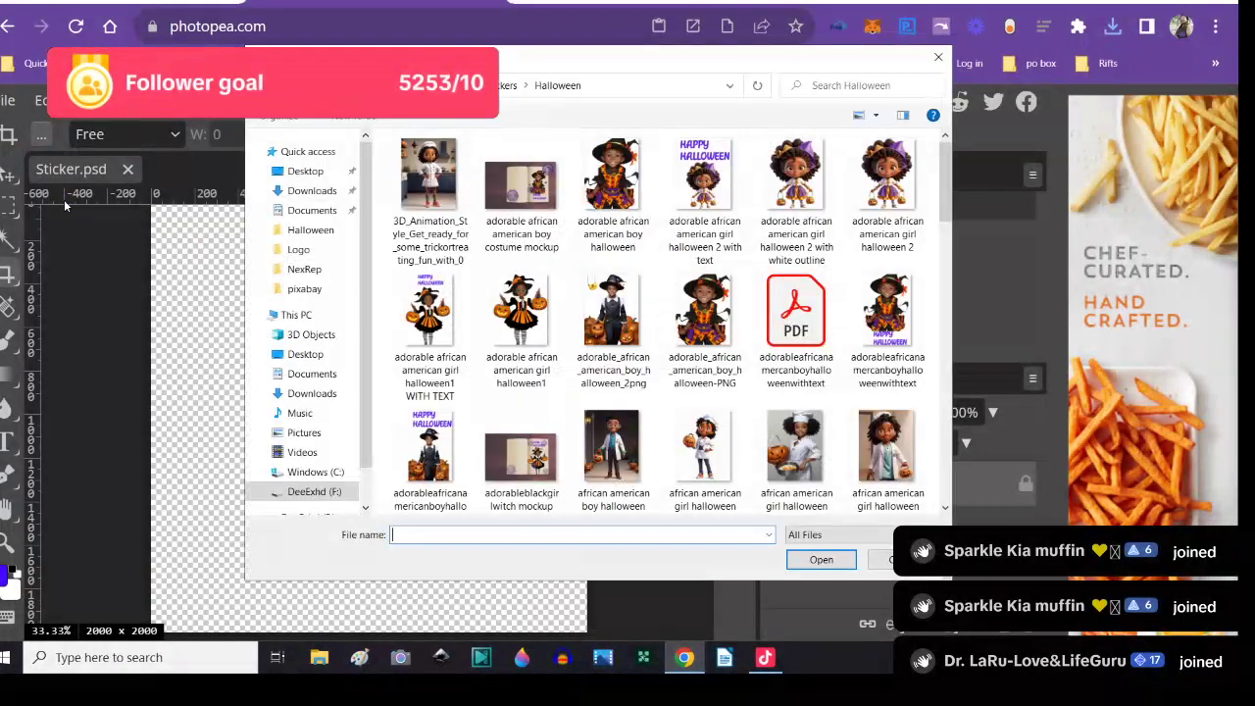
pyautogui.scroll(-3, 704, 386)
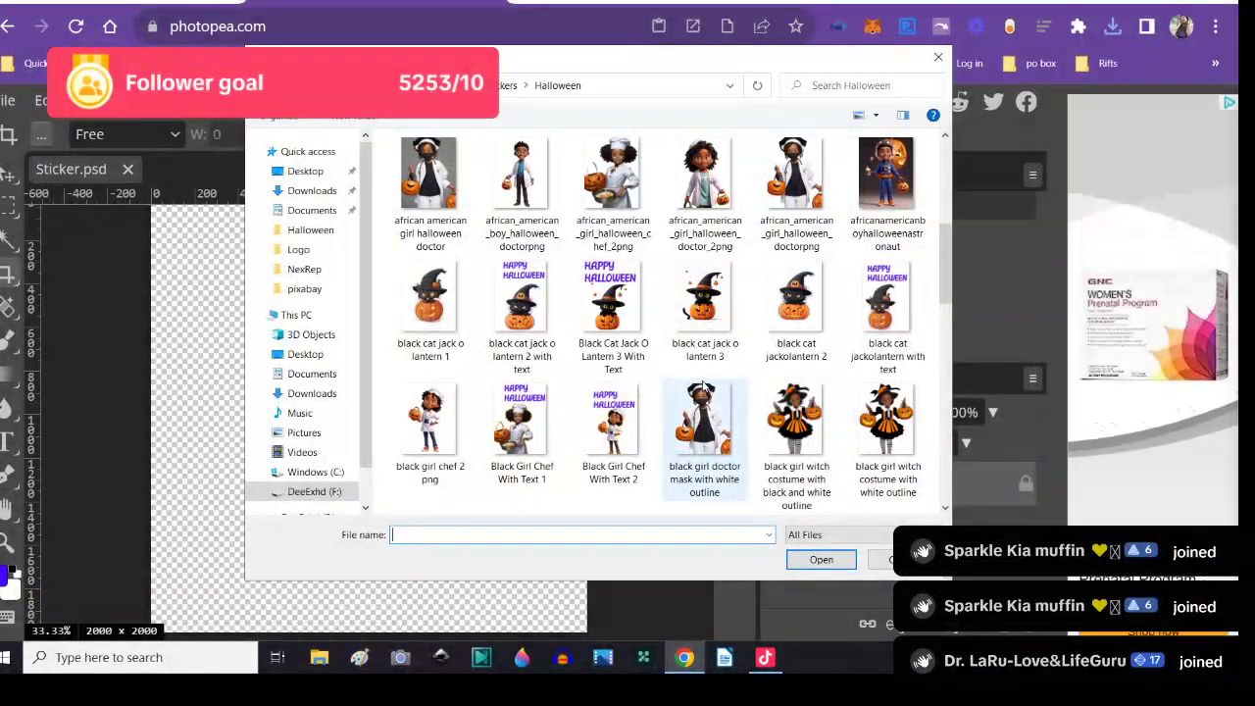
pyautogui.scroll(-1, 696, 378)
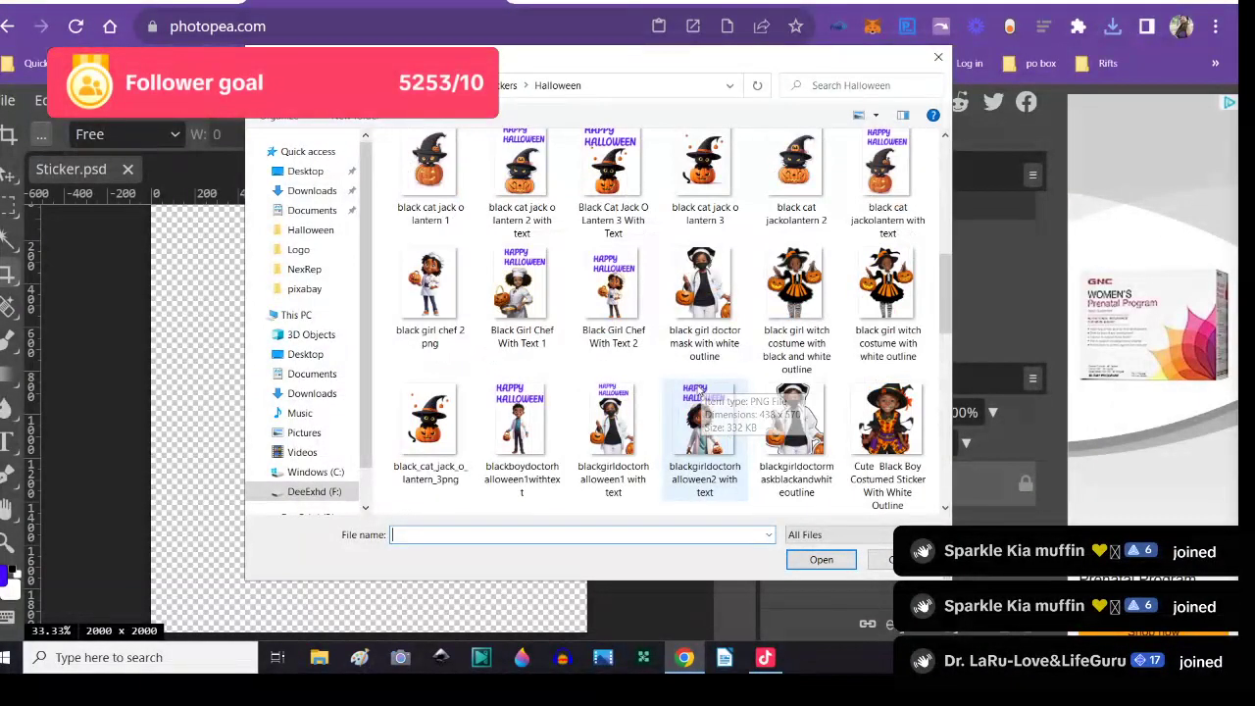
pyautogui.click(697, 359)
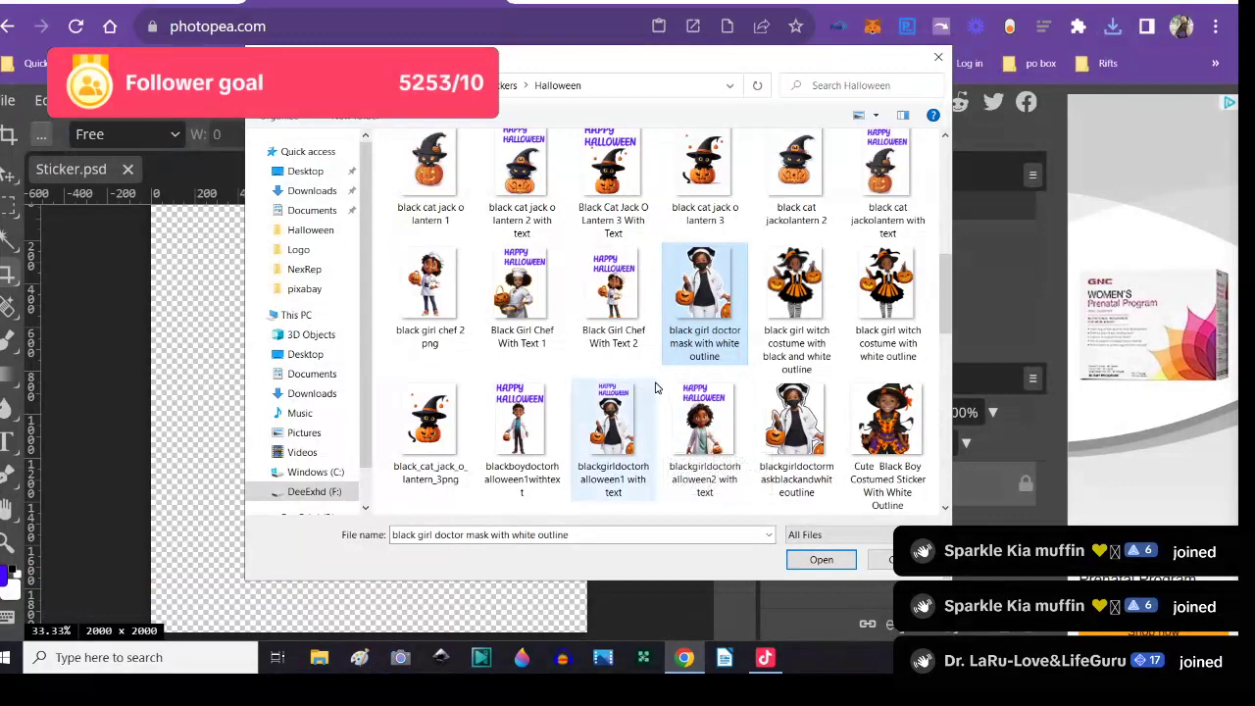
pyautogui.click(794, 432)
pyautogui.click(811, 559)
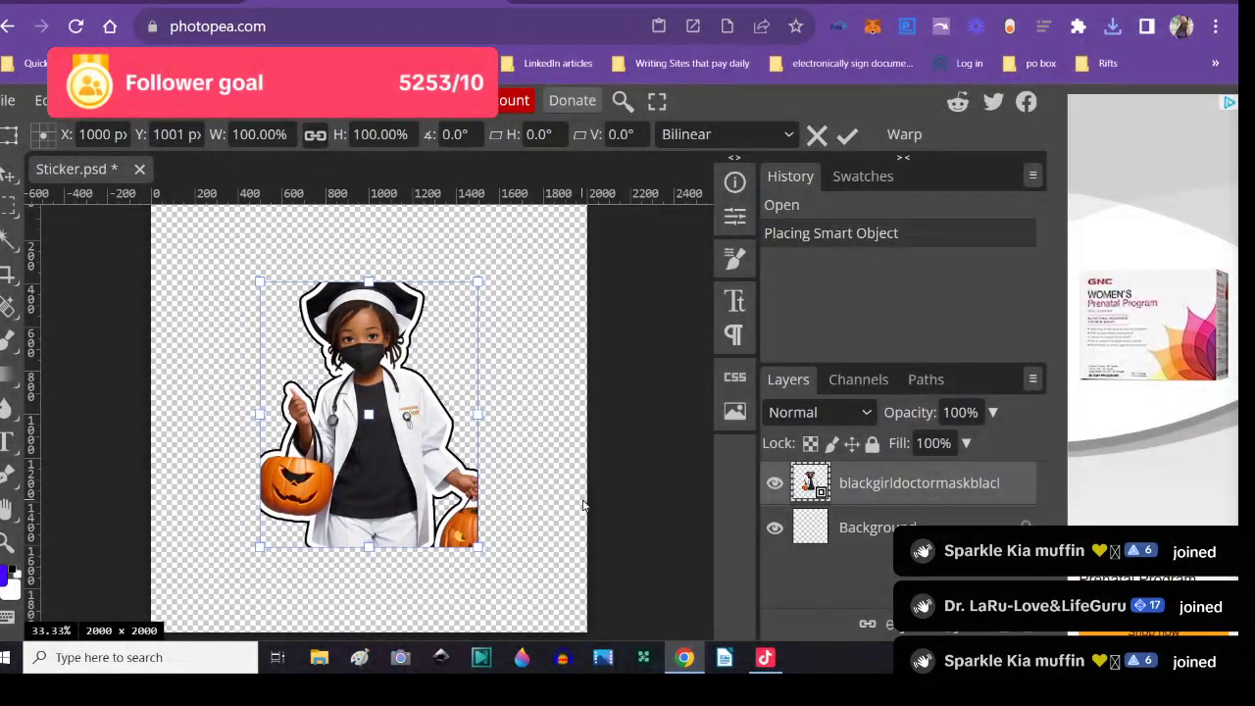
# - Move the placed girl doctor image straight down to the canvas's bottom edge, at about Y 1392 px
pyautogui.scroll(-1, 582, 505)
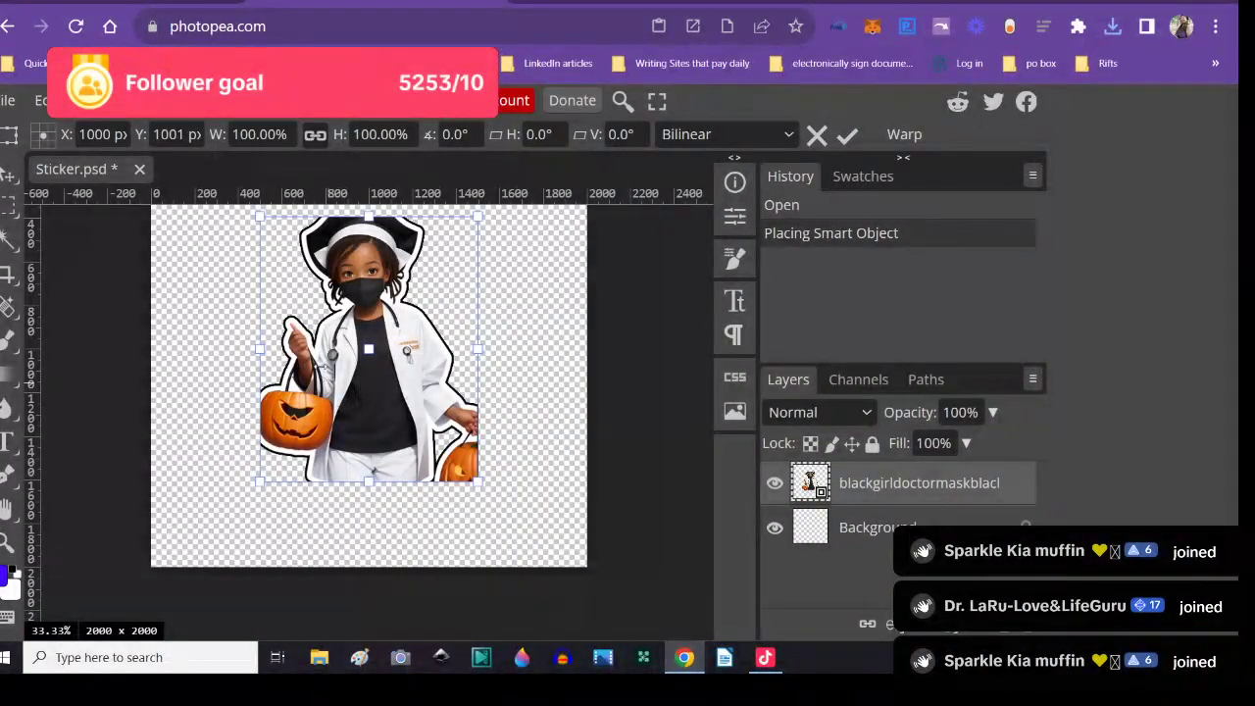
pyautogui.moveTo(367, 374); pyautogui.dragTo(365, 453)
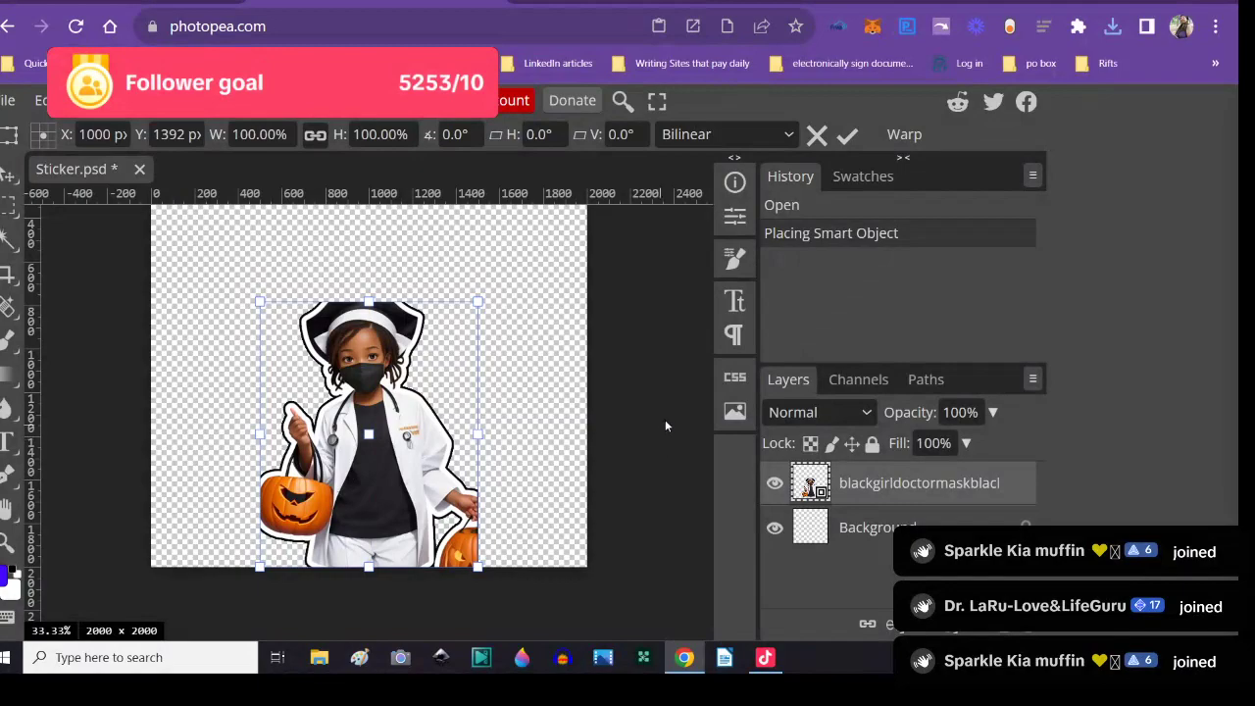
pyautogui.scroll(1, 672, 394)
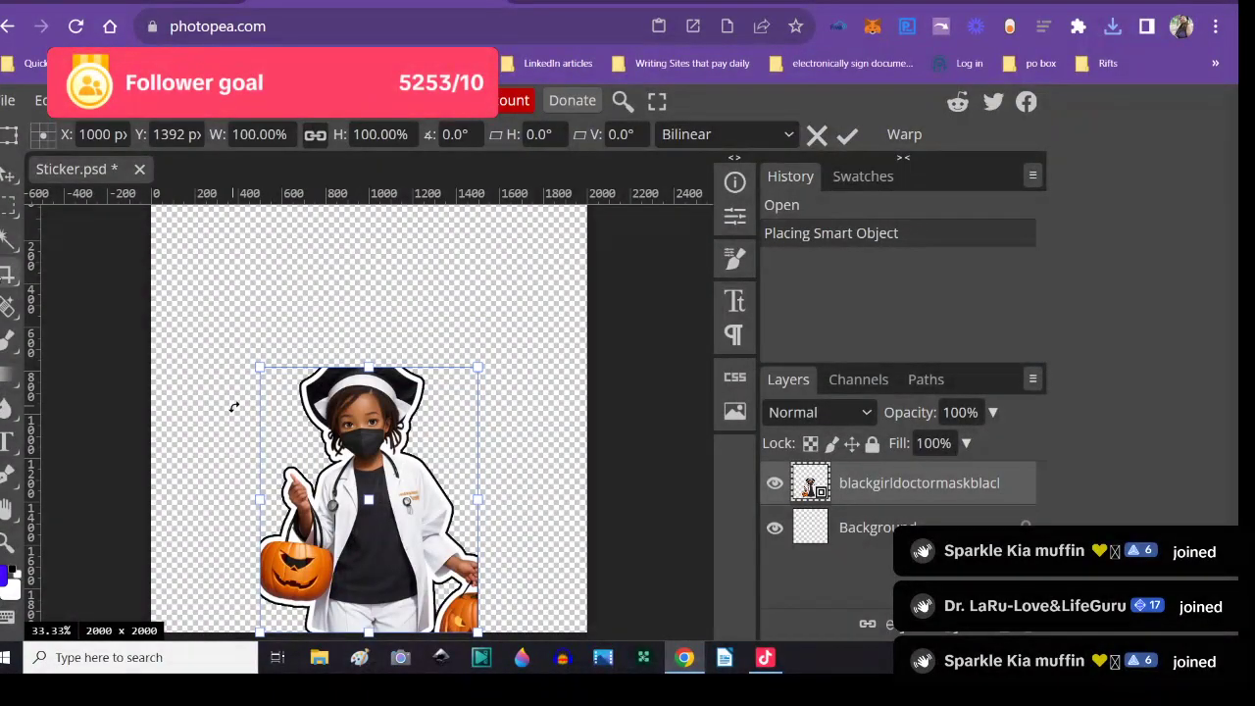
# - Crop the canvas to the girl doctor image's sides, about 1002 px wide, keeping the full height above her hat
pyautogui.click(10, 272)
pyautogui.scroll(-1, 73, 297)
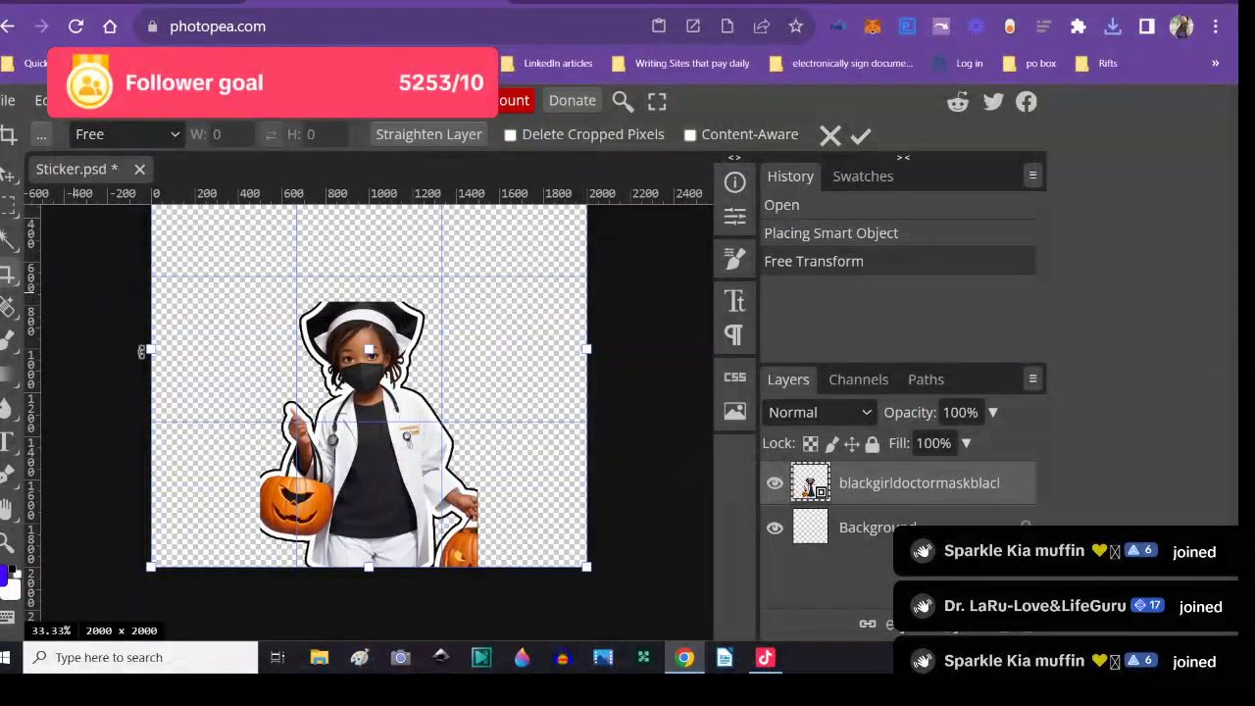
pyautogui.moveTo(150, 349); pyautogui.dragTo(259, 362)
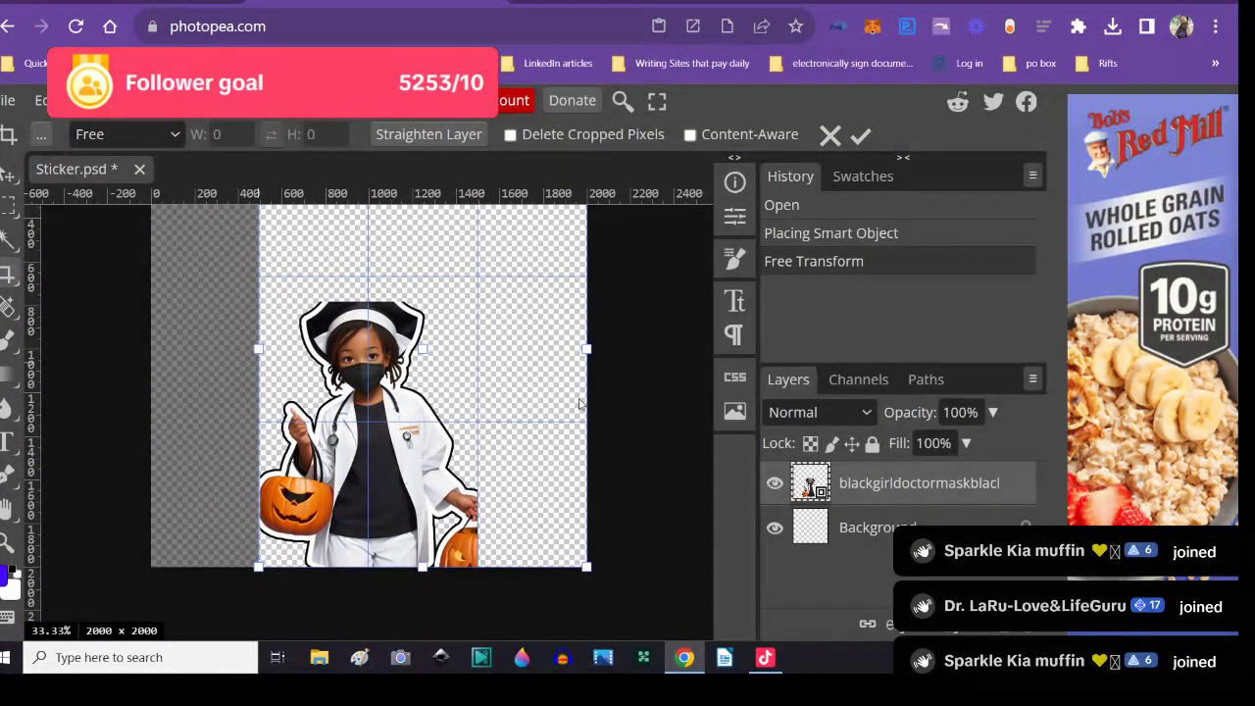
pyautogui.moveTo(600, 356); pyautogui.dragTo(476, 379)
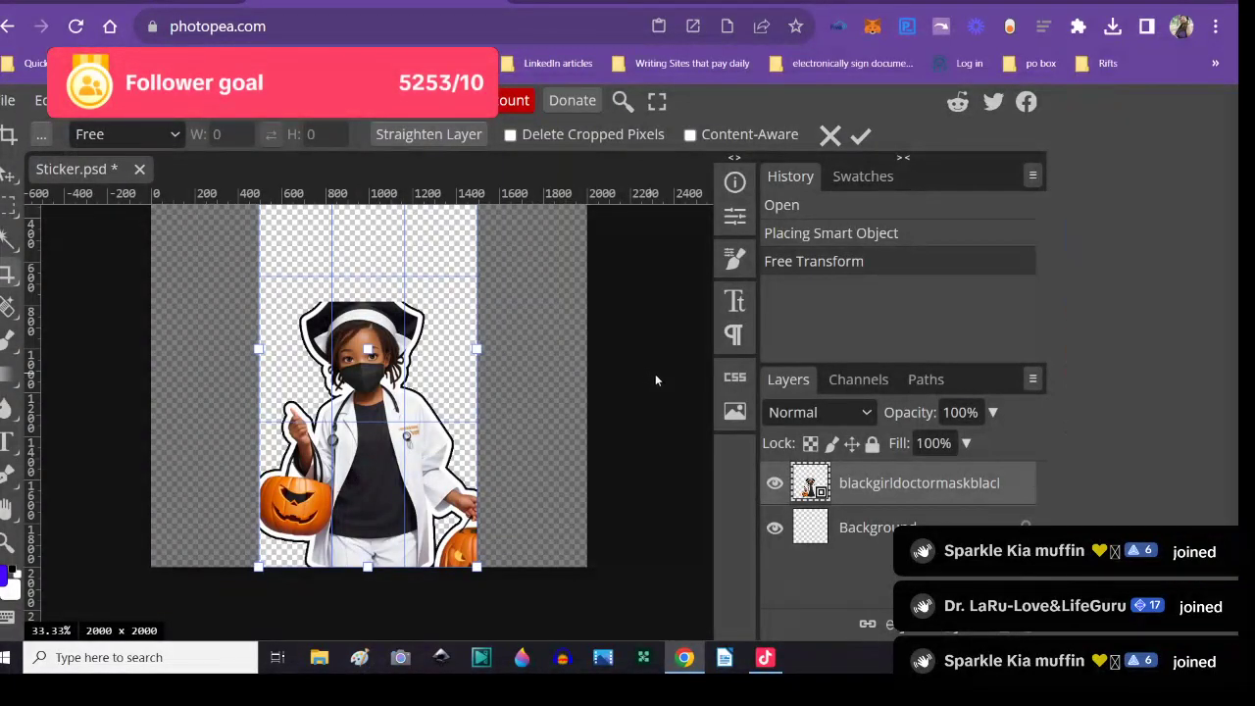
pyautogui.scroll(1, 74, 302)
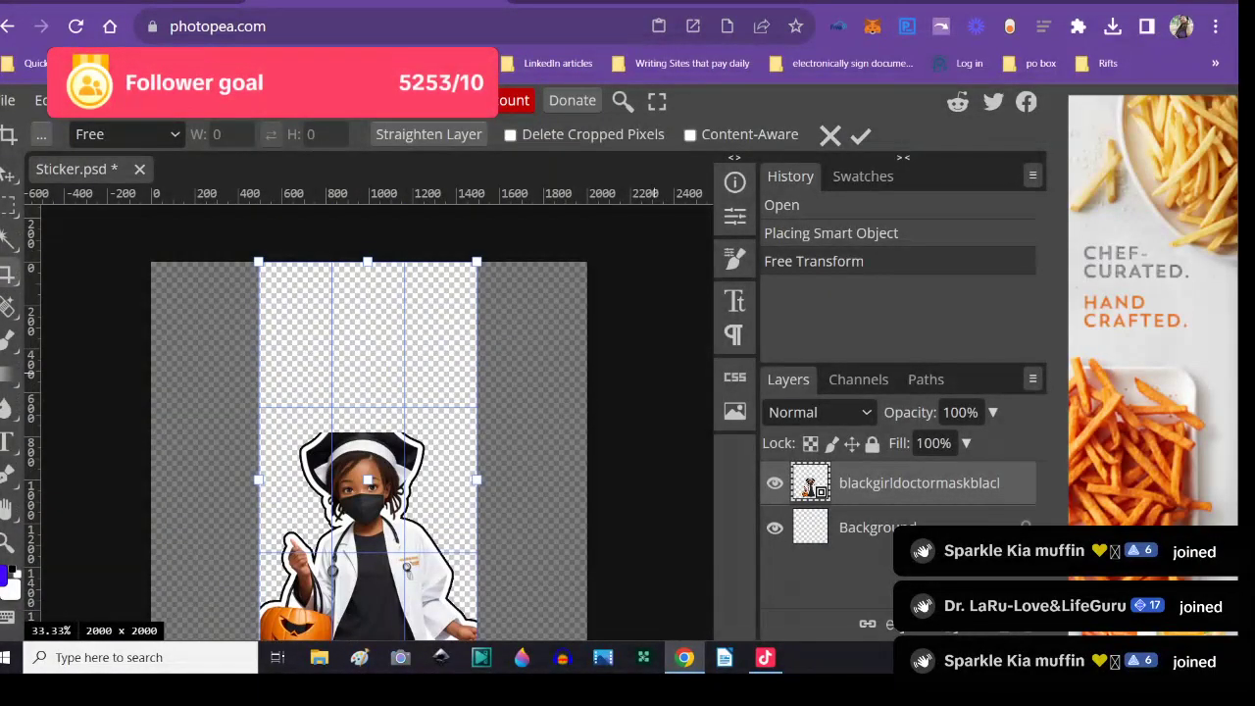
# - Add the two-line purple text HAPPY HALLOWEEN above the girl's hat and shift it towards the canvas's left edge
pyautogui.click(8, 443)
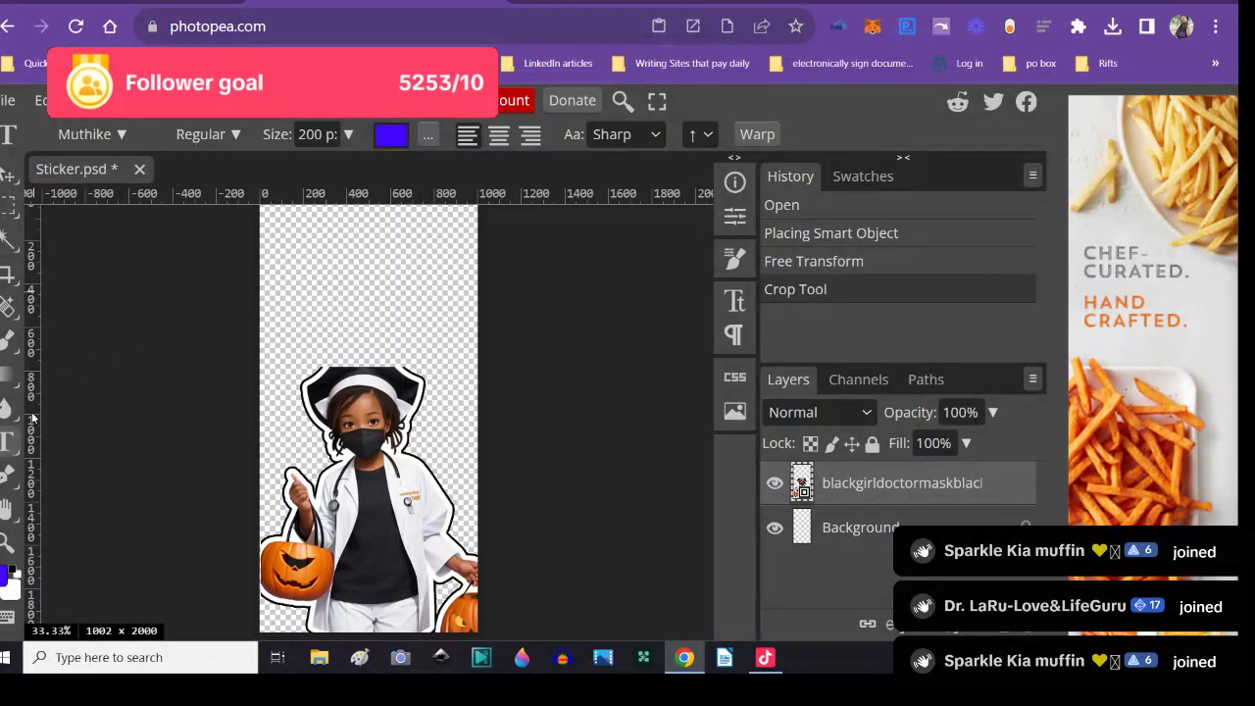
pyautogui.click(303, 272)
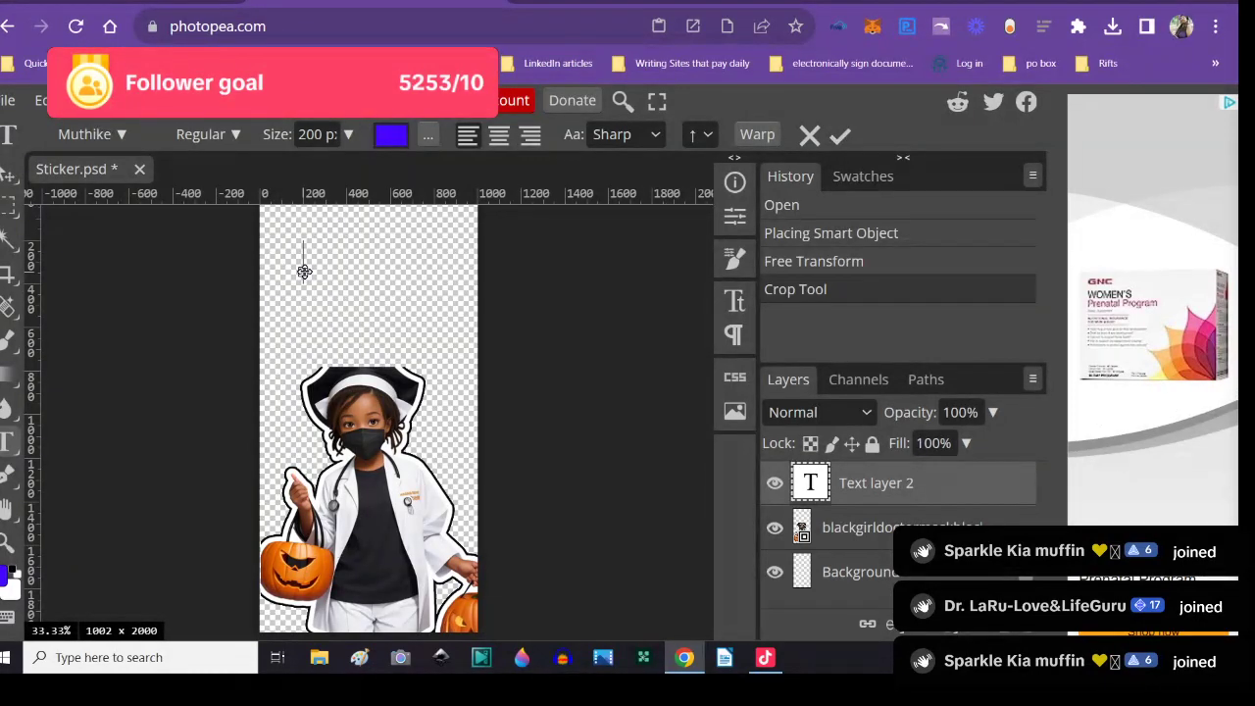
pyautogui.write('HAPPY')
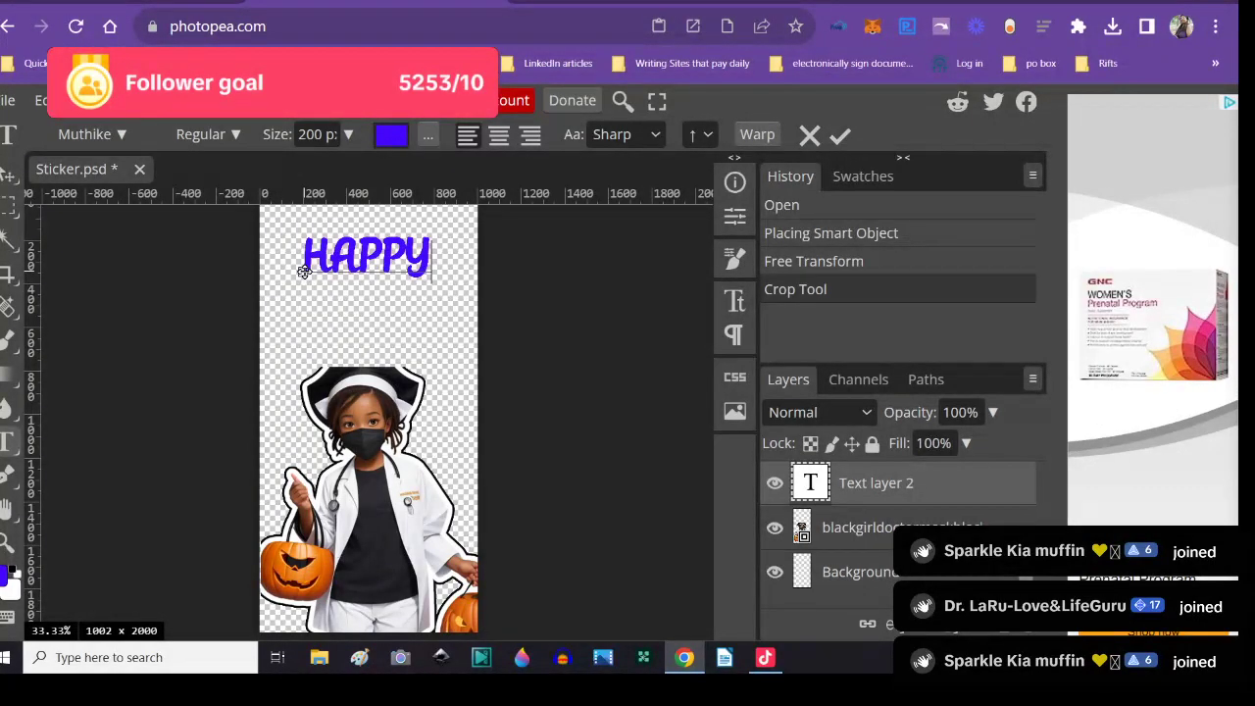
pyautogui.press('Return')
pyautogui.write('HALLOWE')
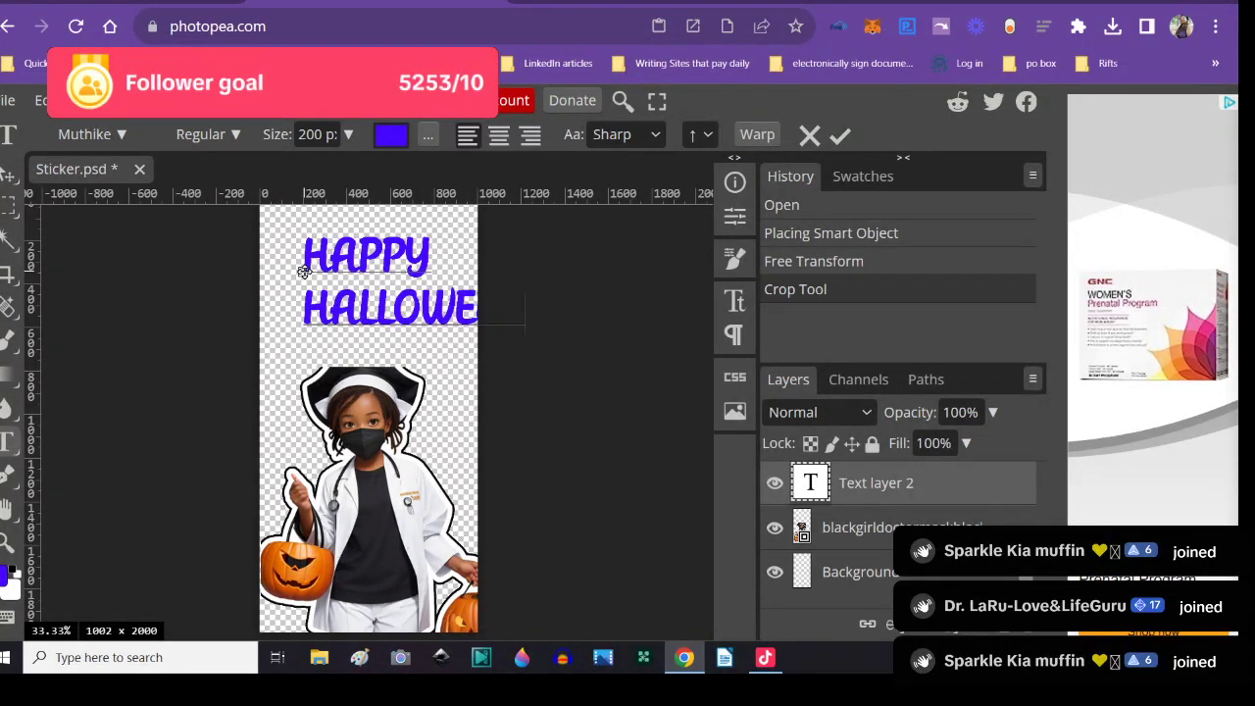
pyautogui.moveTo(302, 259); pyautogui.dragTo(340, 265)
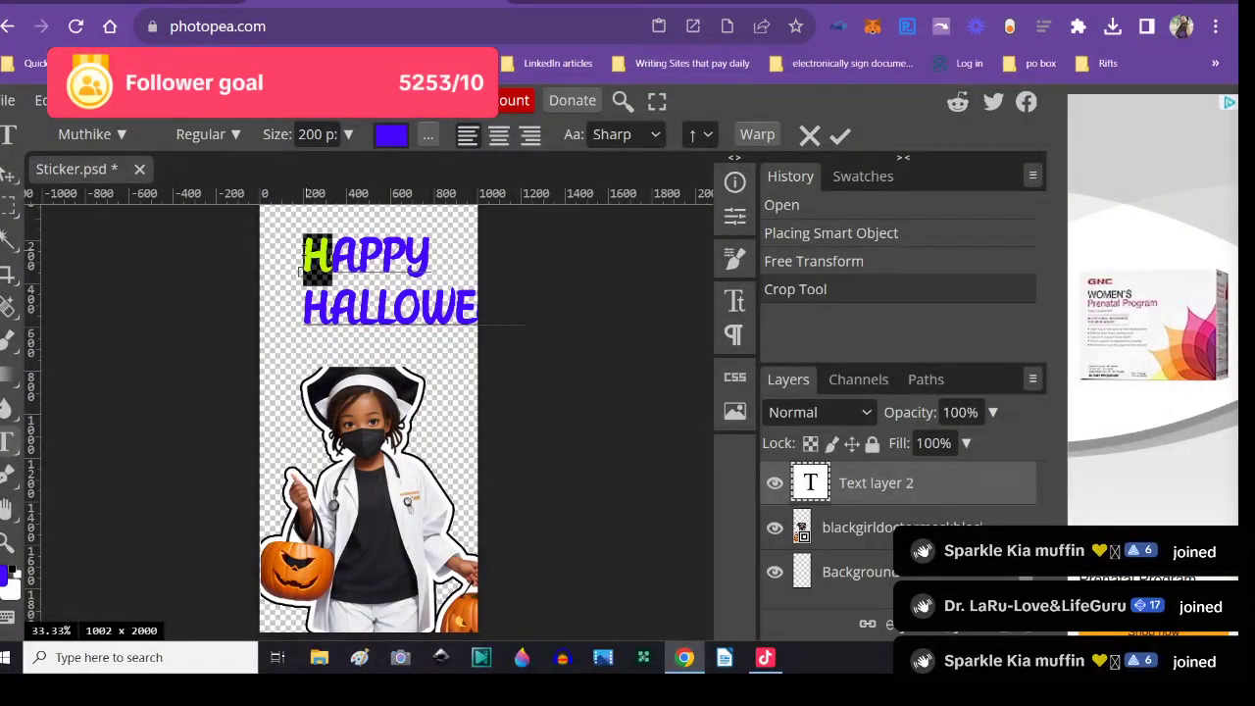
pyautogui.moveTo(283, 236); pyautogui.dragTo(246, 241)
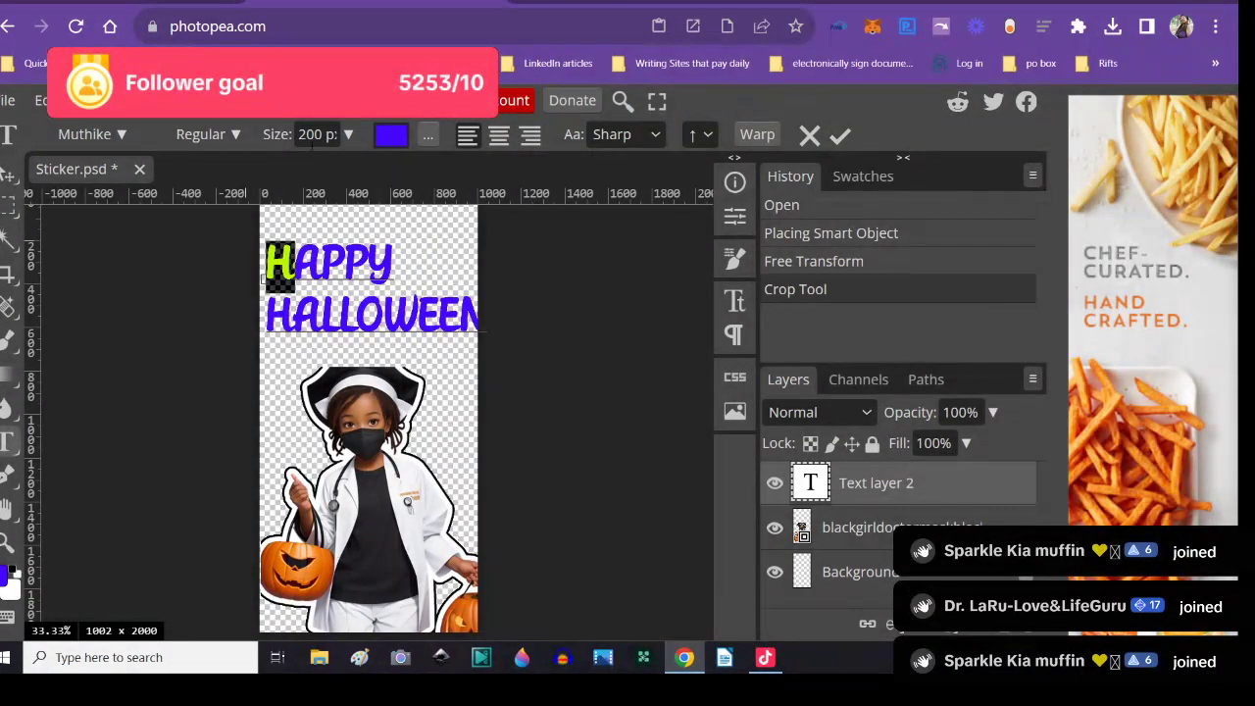
# - Try to set the size of the selected part of the HAPPY HALLOWEEN text to 100
pyautogui.press('BackSpace')
pyautogui.write('1')
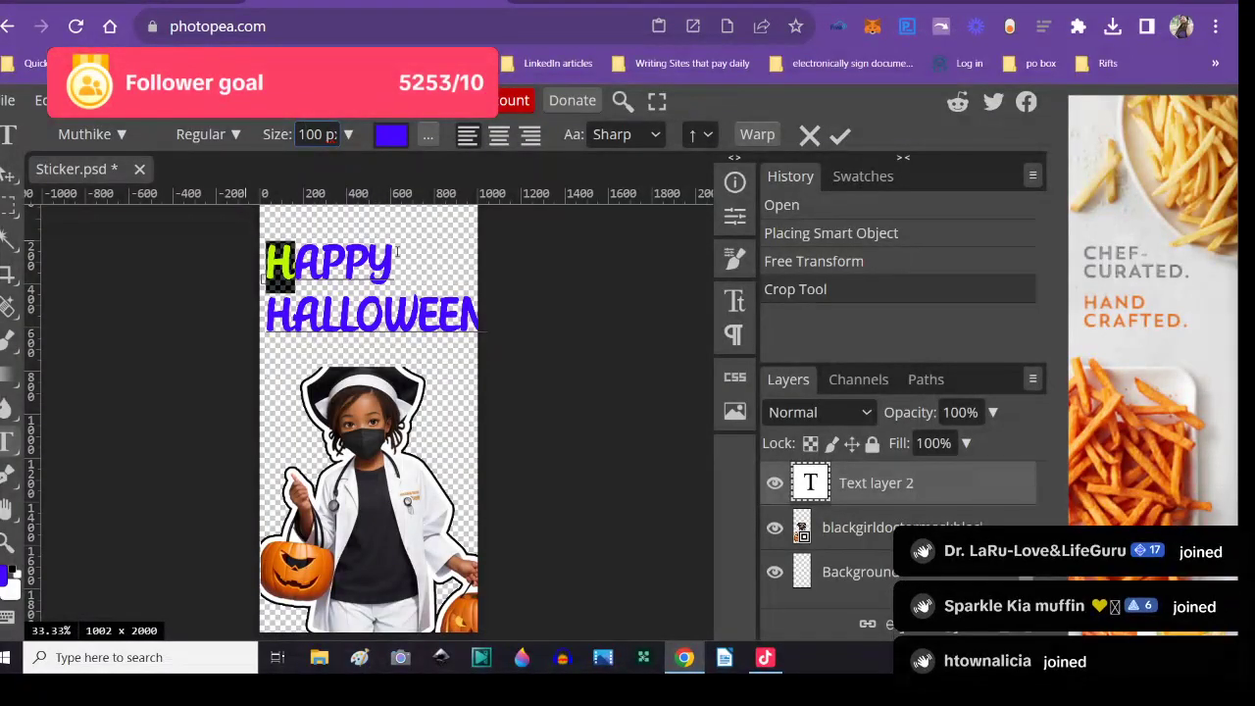
pyautogui.press('Escape')
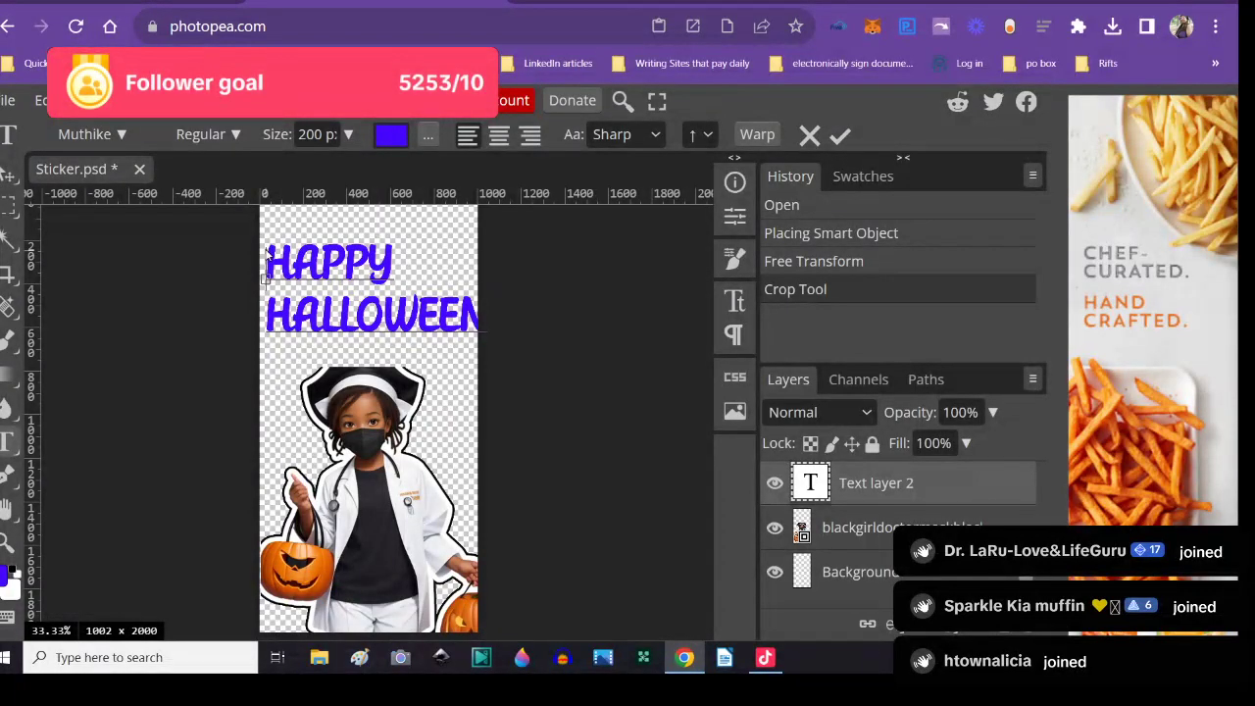
# - Set the size of the whole two-line HAPPY HALLOWEEN text to 190 px so it fits the canvas width
pyautogui.moveTo(268, 252); pyautogui.dragTo(487, 331)
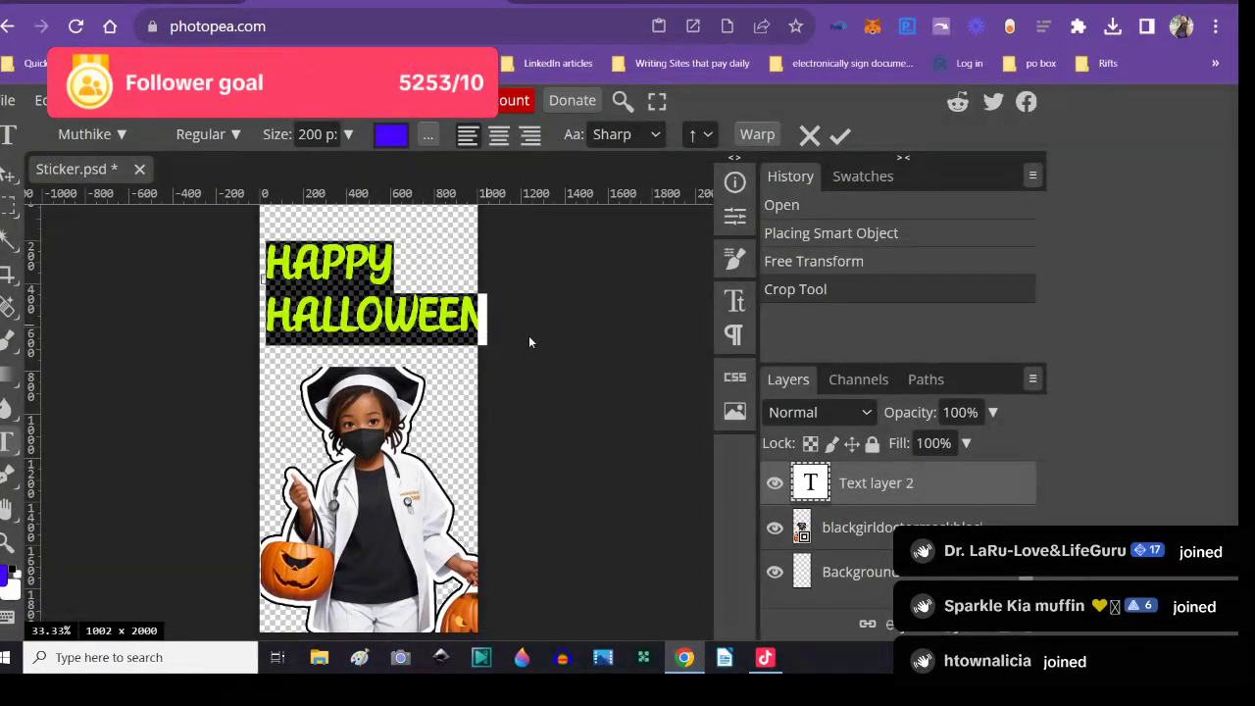
pyautogui.click(303, 134)
pyautogui.press('BackSpace')
pyautogui.write('1')
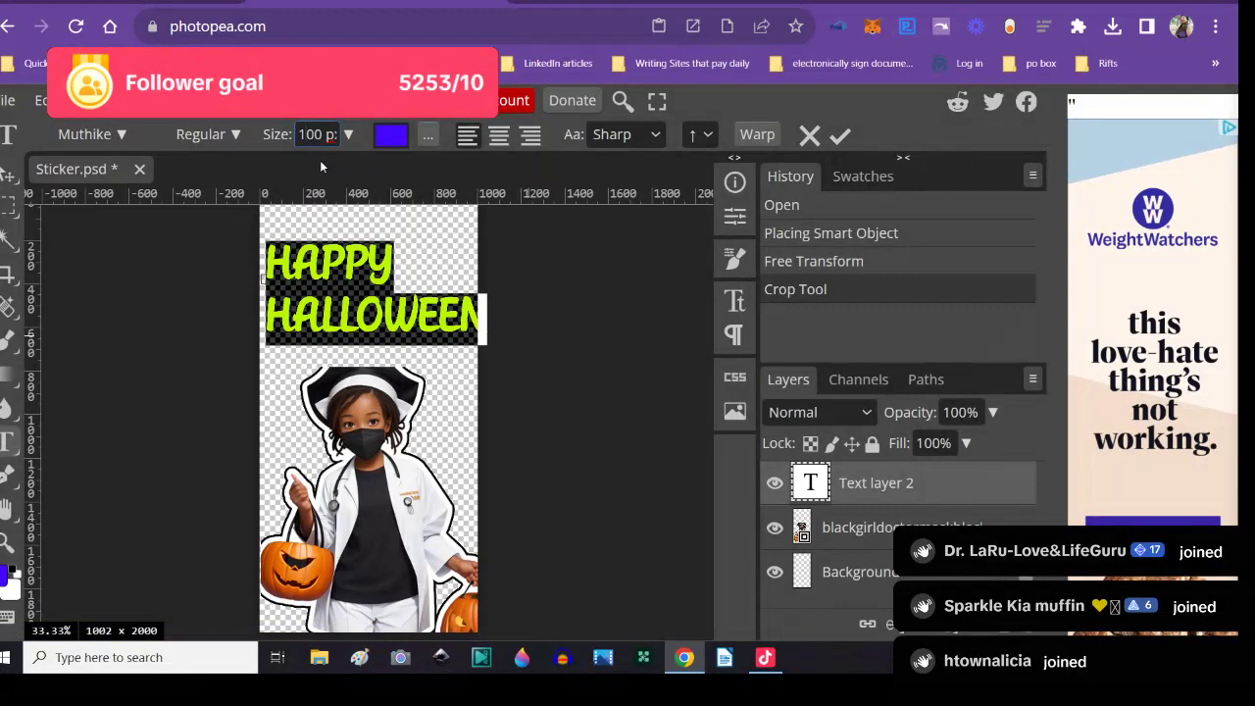
pyautogui.press('Return')
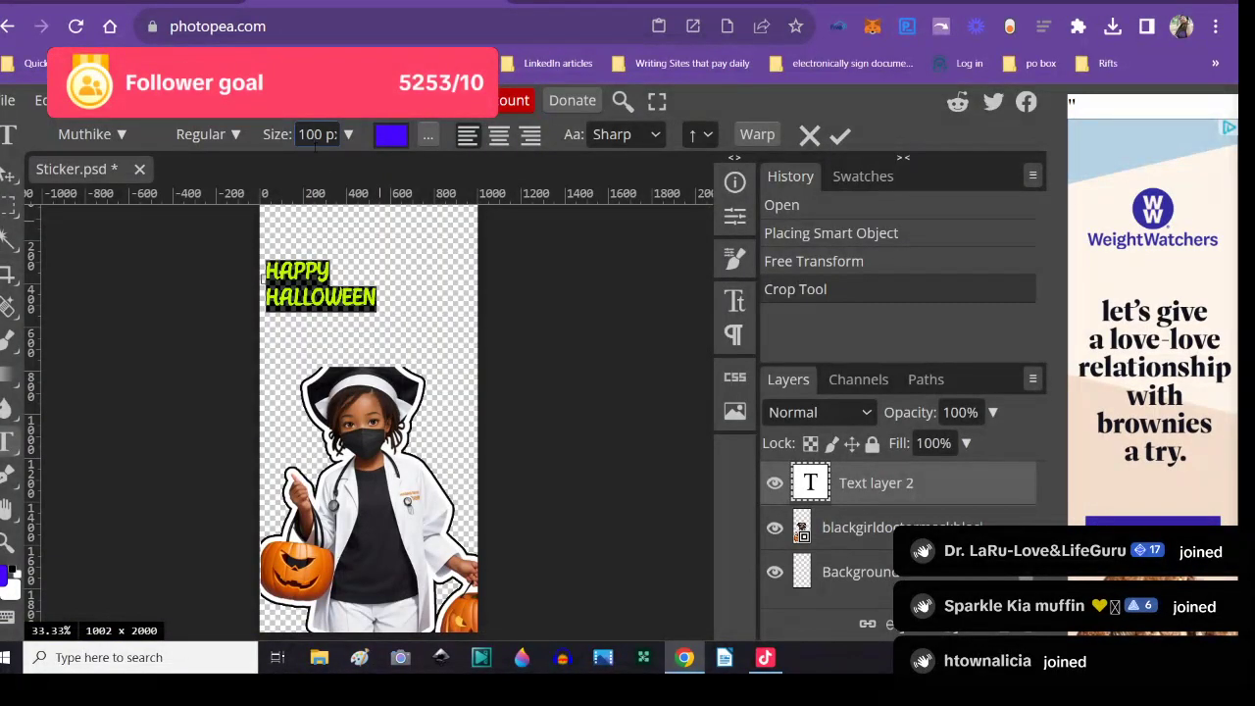
pyautogui.click(316, 135)
pyautogui.press('BackSpace')
pyautogui.press('BackSpace')
pyautogui.write('50')
pyautogui.press('Return')
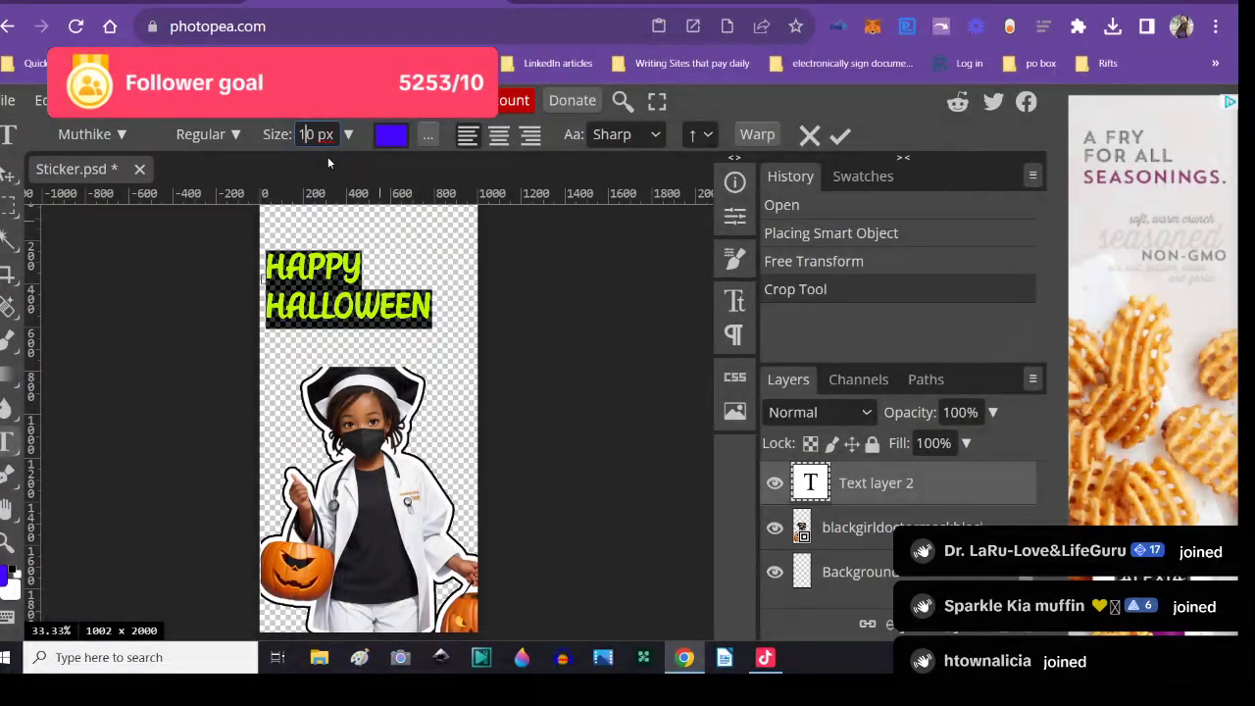
pyautogui.press('Return')
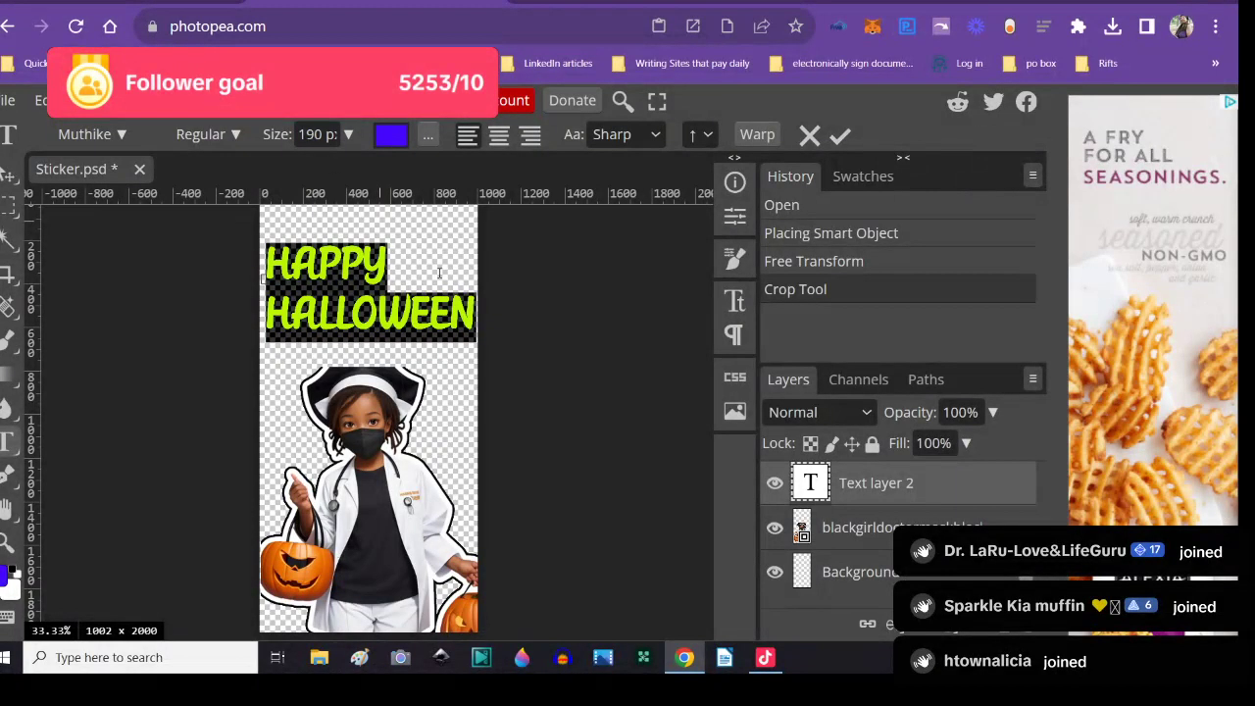
pyautogui.click(370, 341)
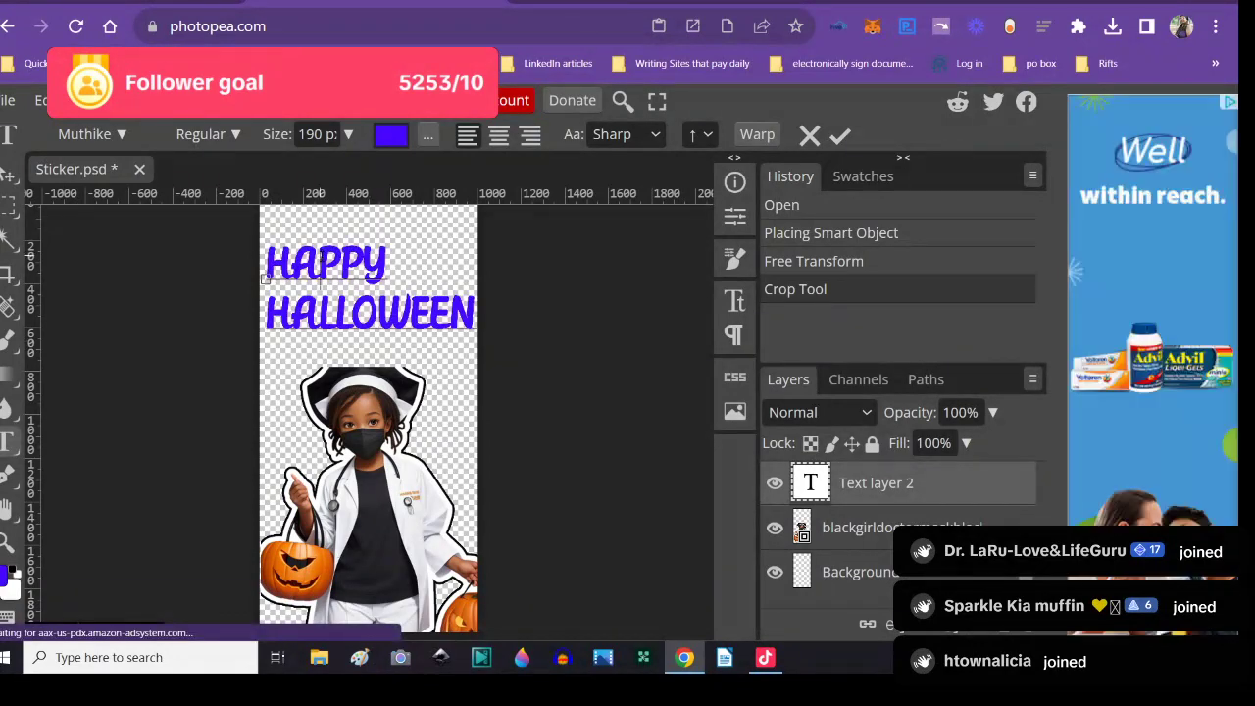
# - Move the HAPPY HALLOWEEN text straight down until it sits directly on top of the girl's hat
pyautogui.moveTo(283, 226); pyautogui.dragTo(281, 260)
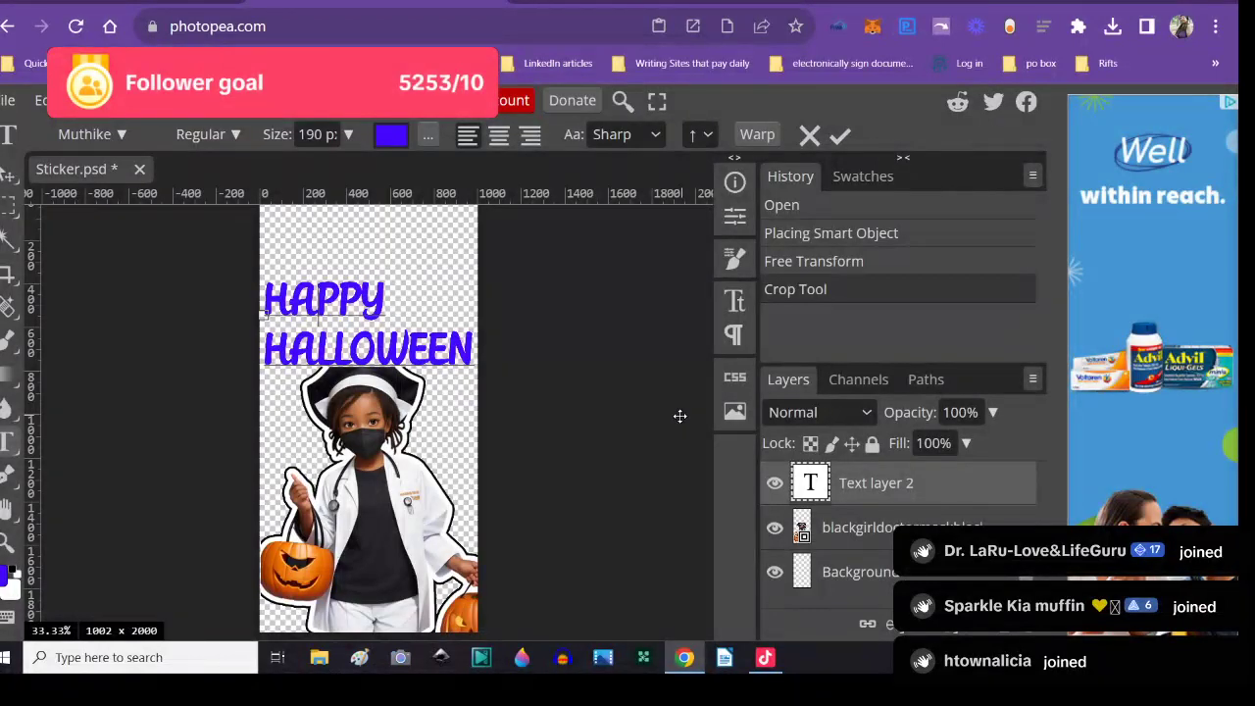
pyautogui.press('Return')
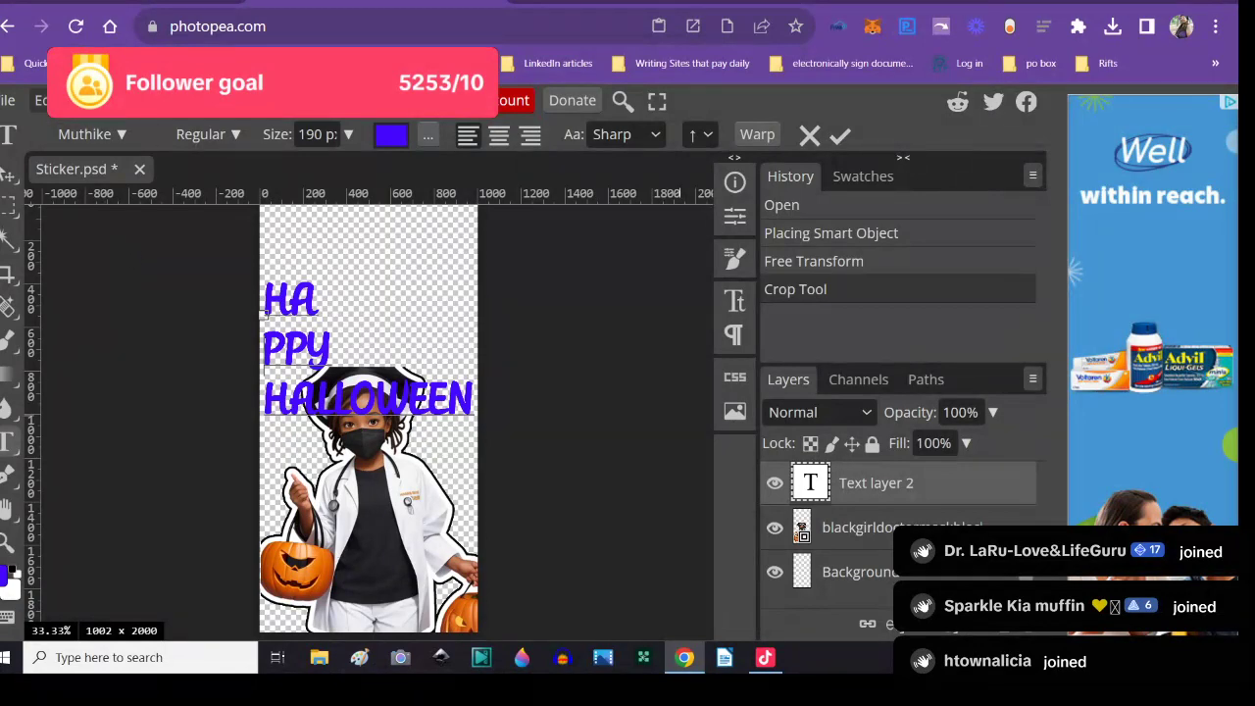
# - Undo back through the text, crop and transform edits, and restore all of them from the history
pyautogui.click(43, 100)
pyautogui.click(65, 133)
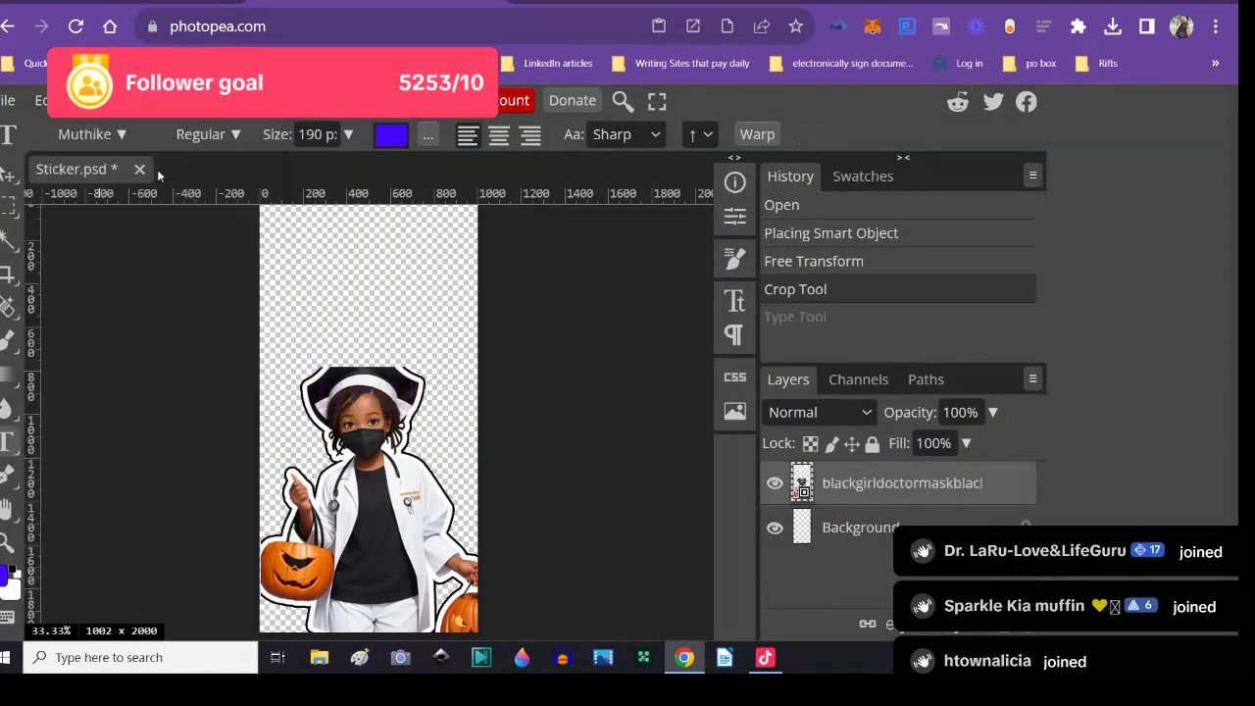
pyautogui.click(43, 100)
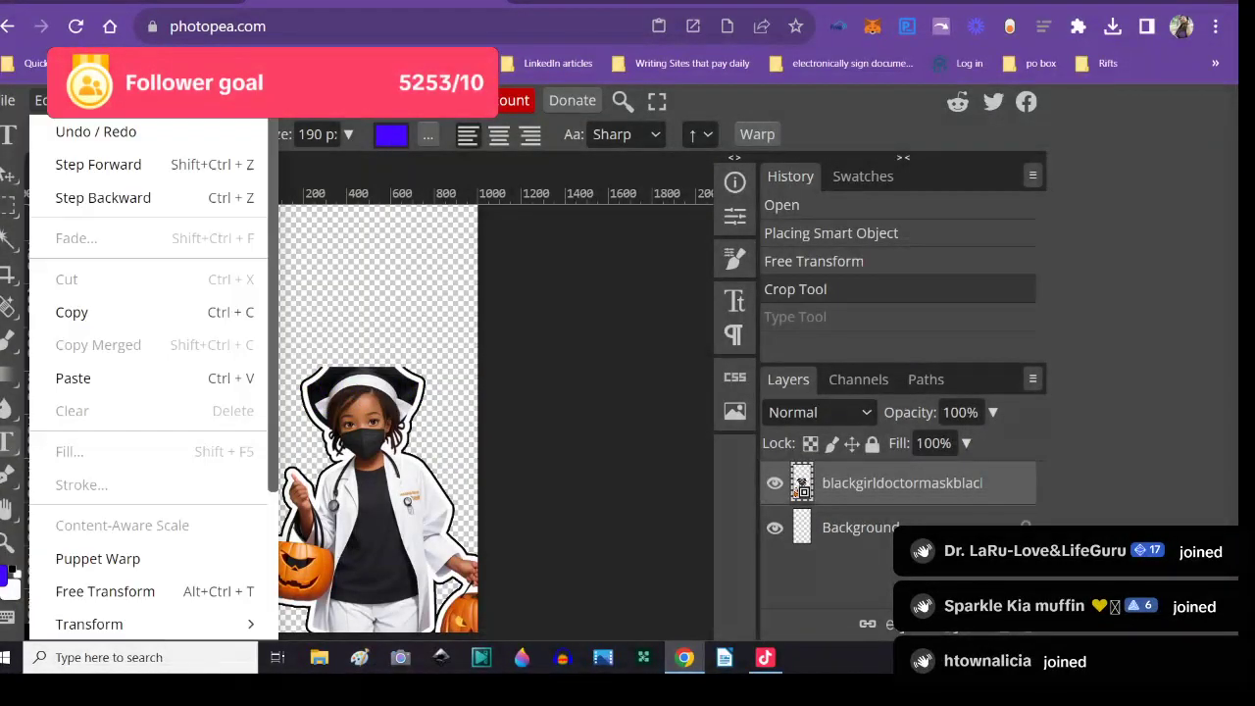
pyautogui.click(66, 133)
pyautogui.click(43, 100)
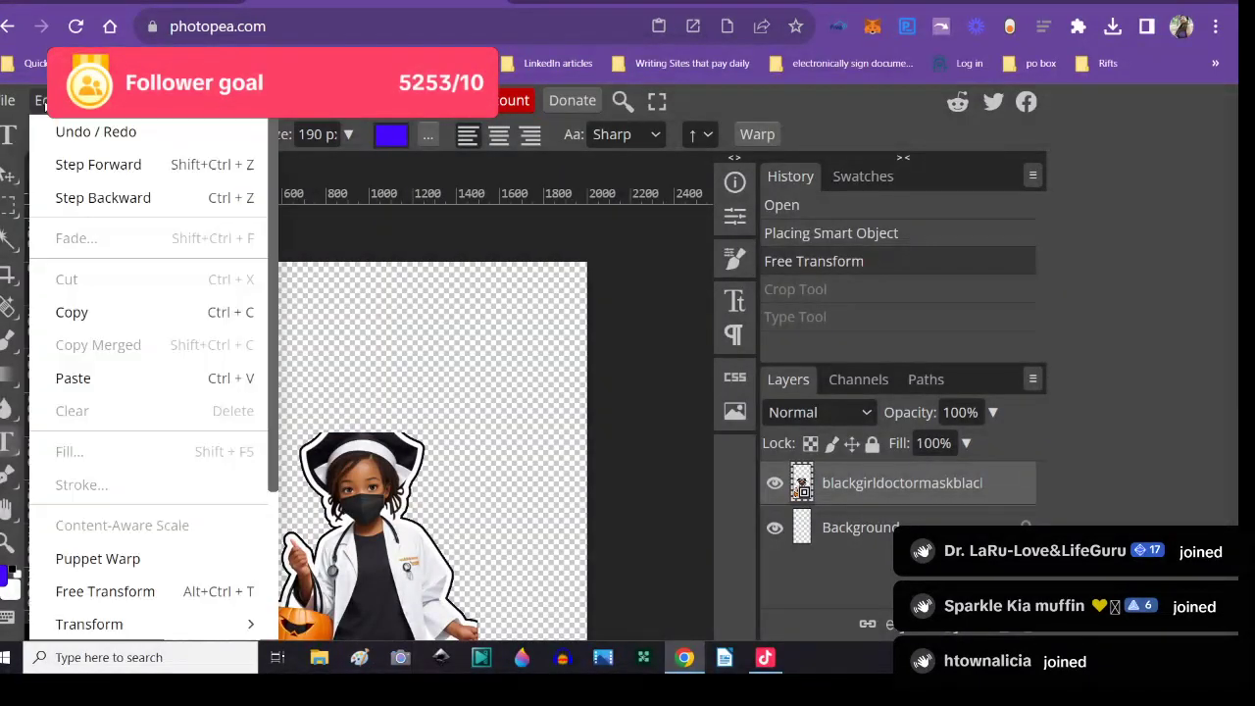
pyautogui.click(71, 134)
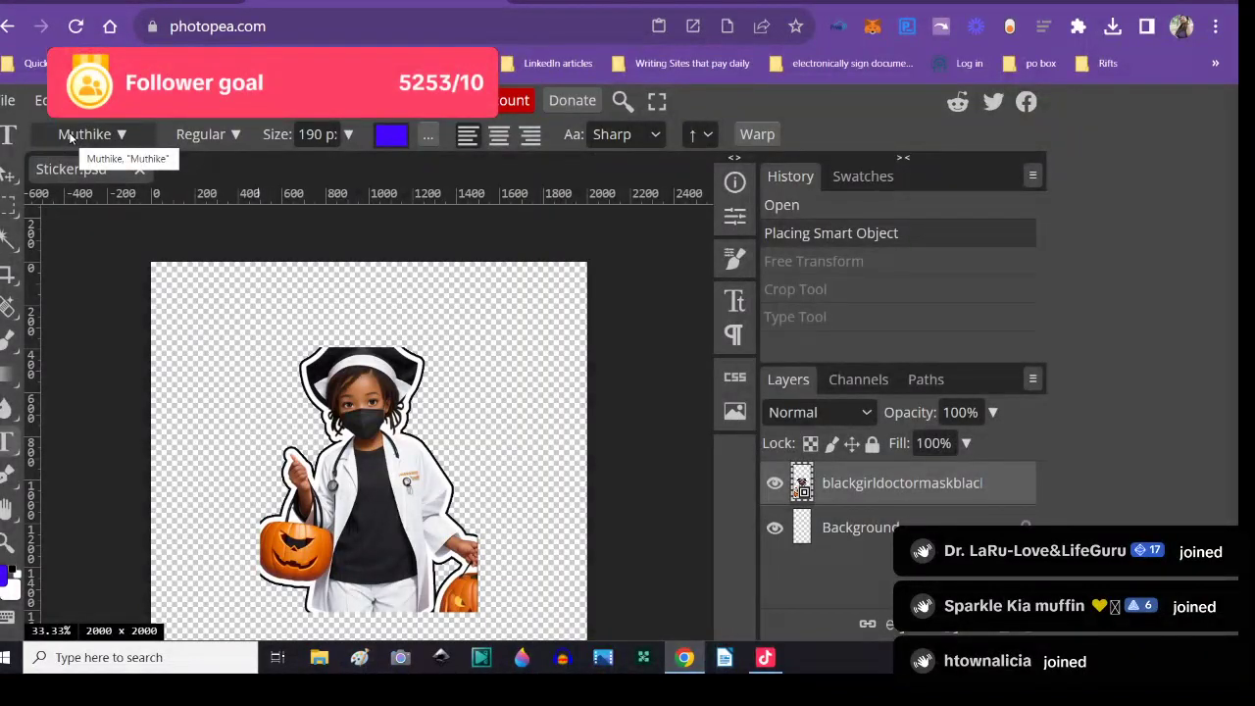
pyautogui.click(797, 262)
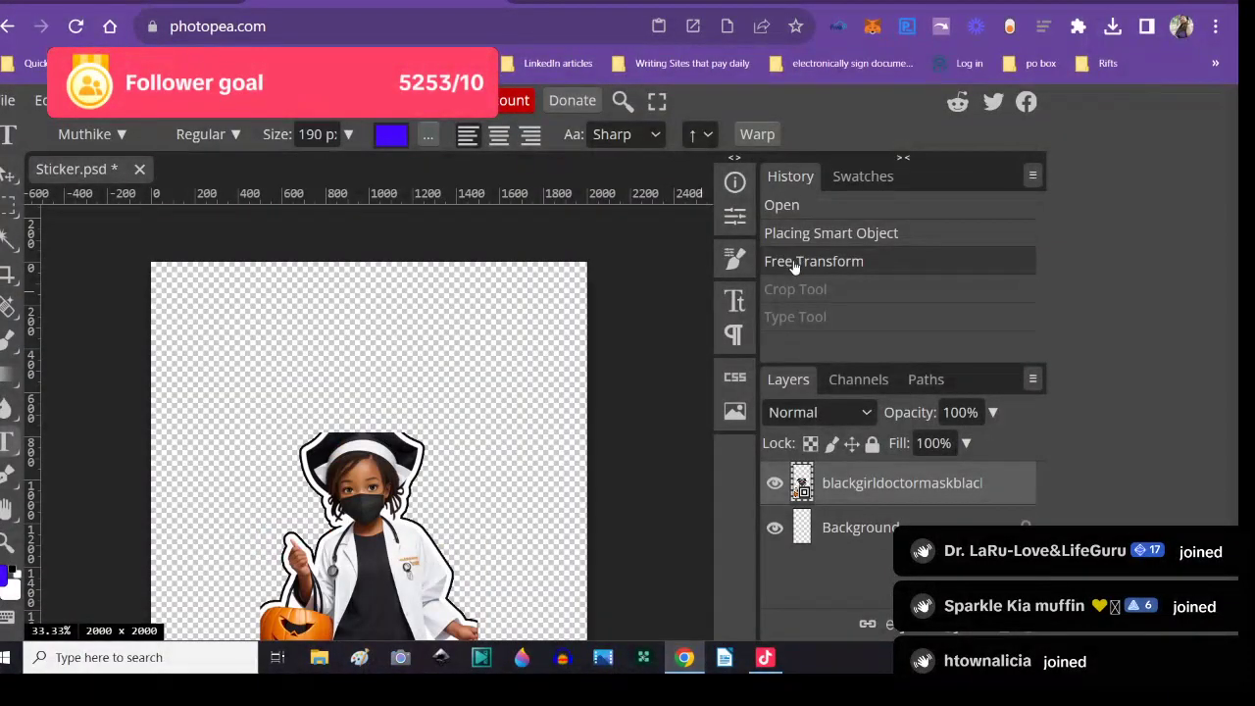
pyautogui.click(789, 292)
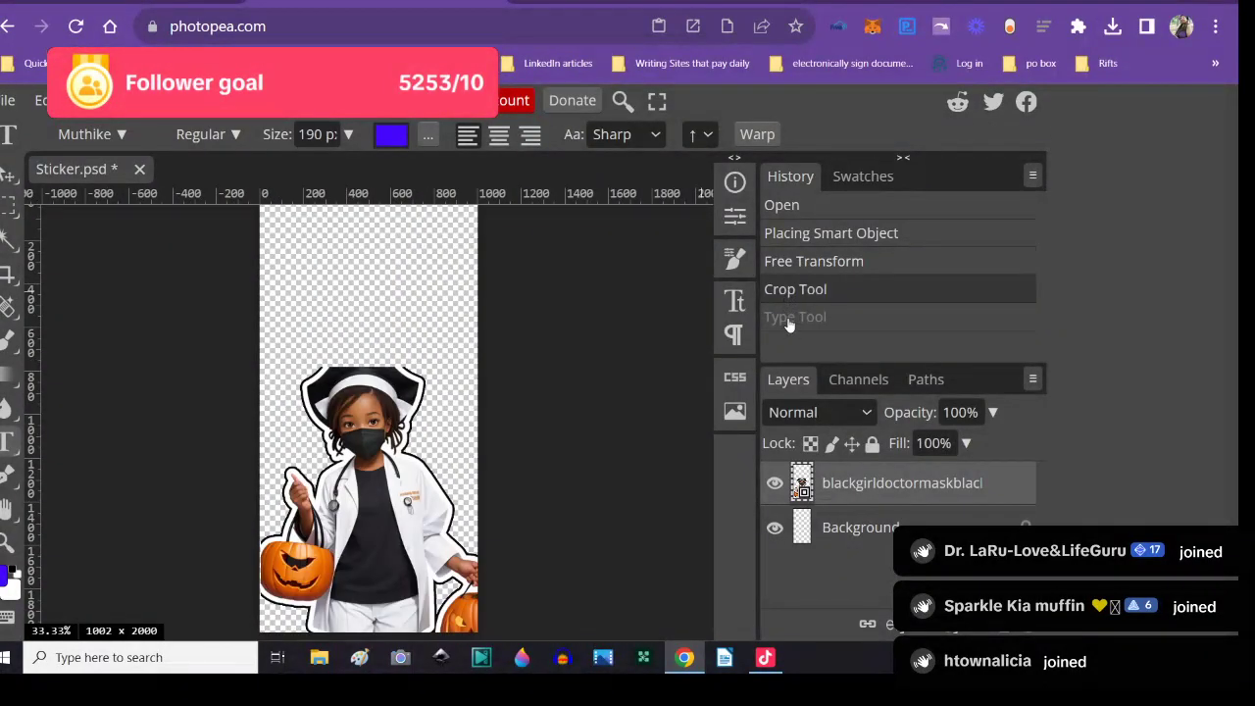
pyautogui.click(790, 319)
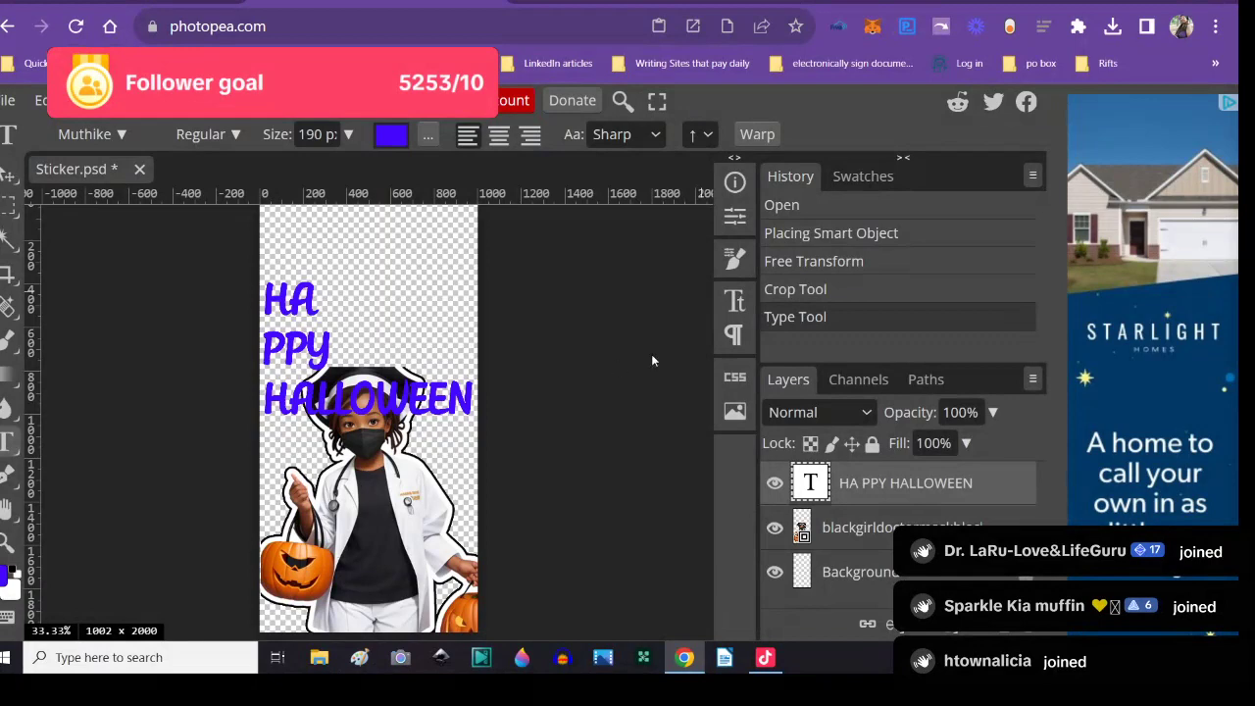
# - Remove the stray line break inside HAPPY and crop the empty canvas above the text, leaving a height of about 1623 px
pyautogui.click(263, 314)
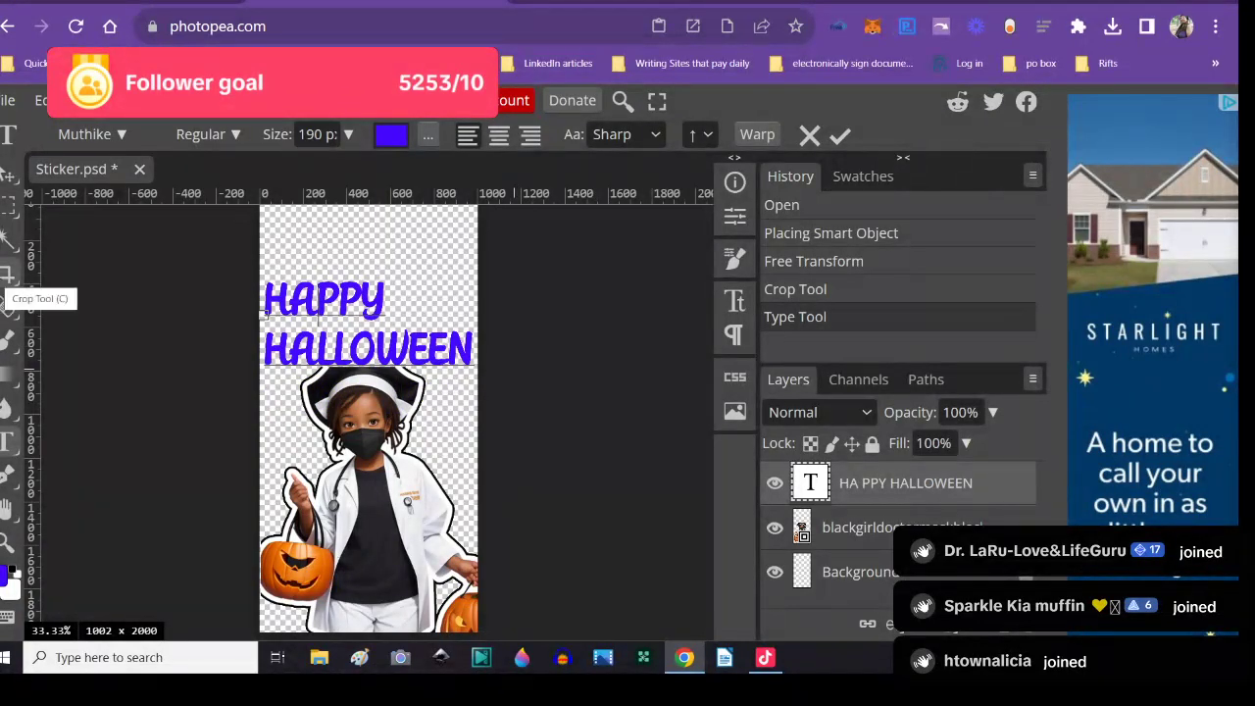
pyautogui.click(8, 273)
pyautogui.scroll(1, 471, 402)
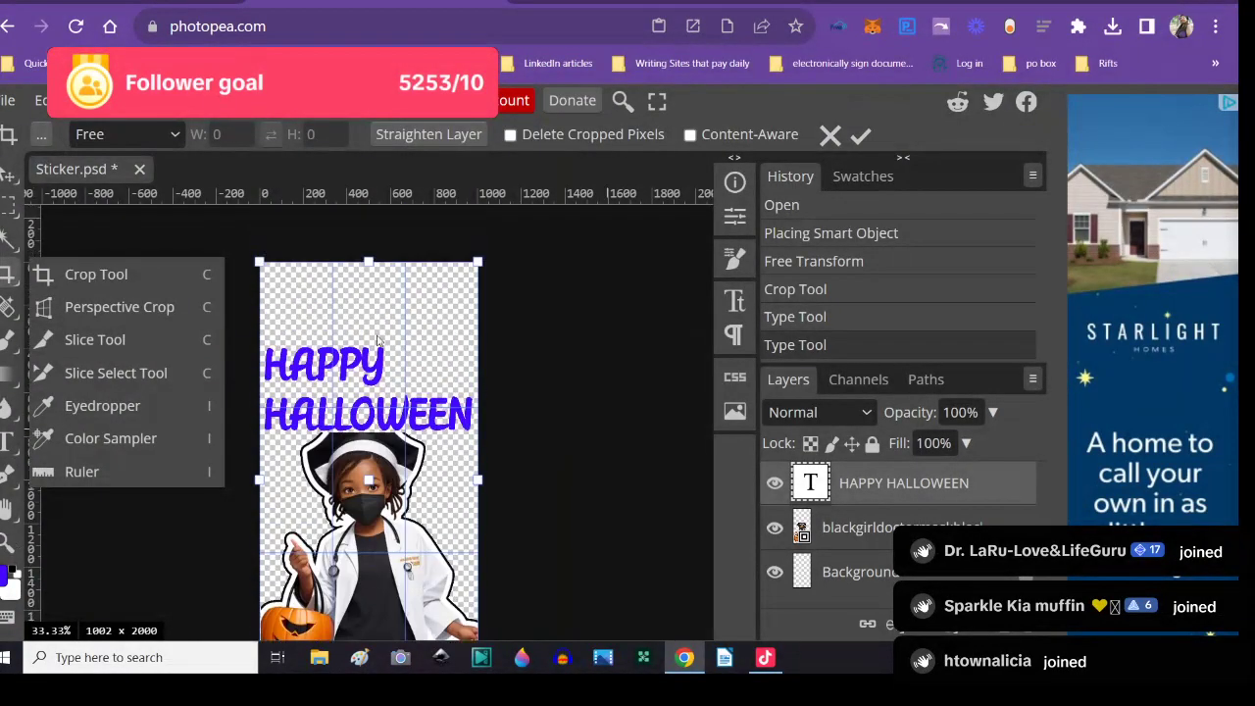
pyautogui.moveTo(369, 261); pyautogui.dragTo(363, 343)
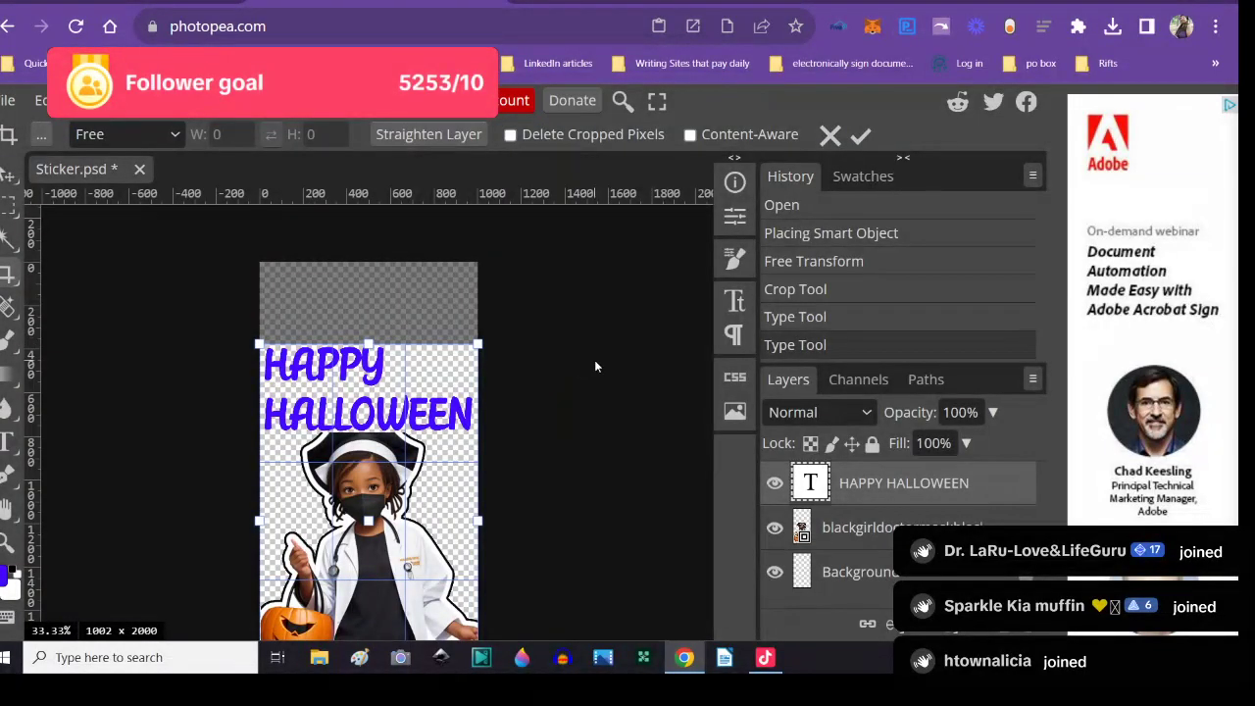
pyautogui.press('Return')
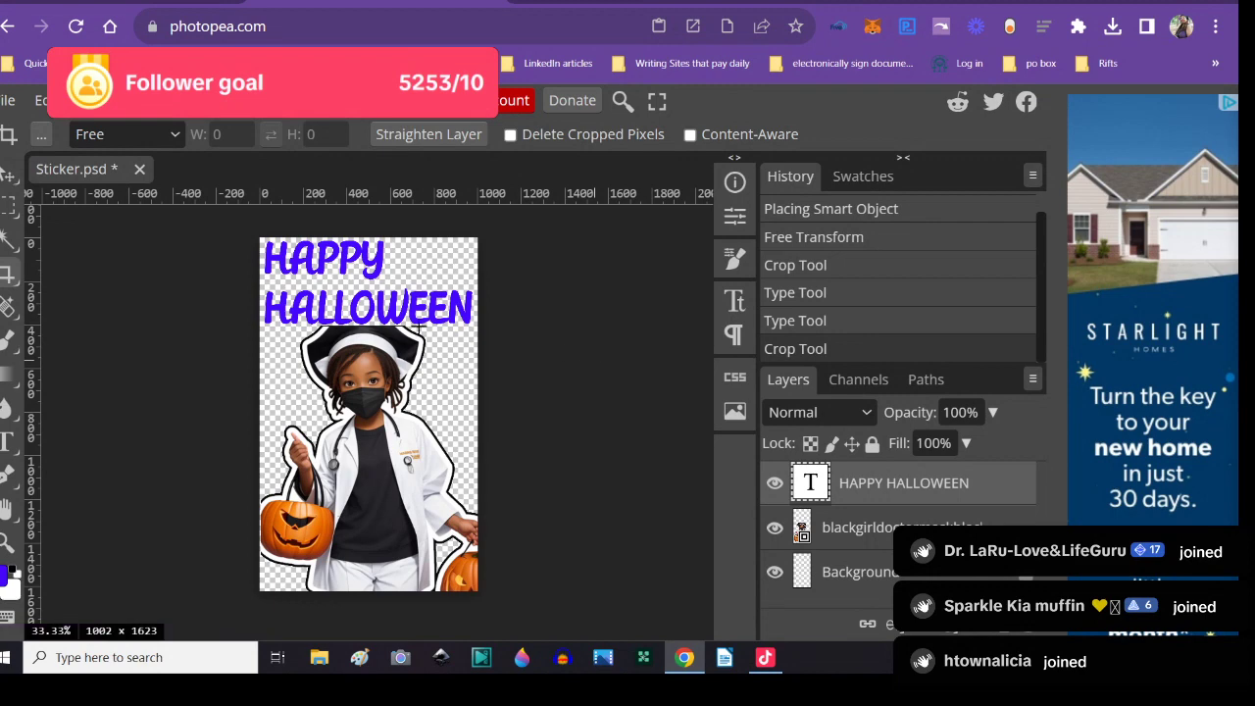
# - Extend the canvas beyond its upper-left corner to about 1120 × 1759 px
pyautogui.click(37, 102)
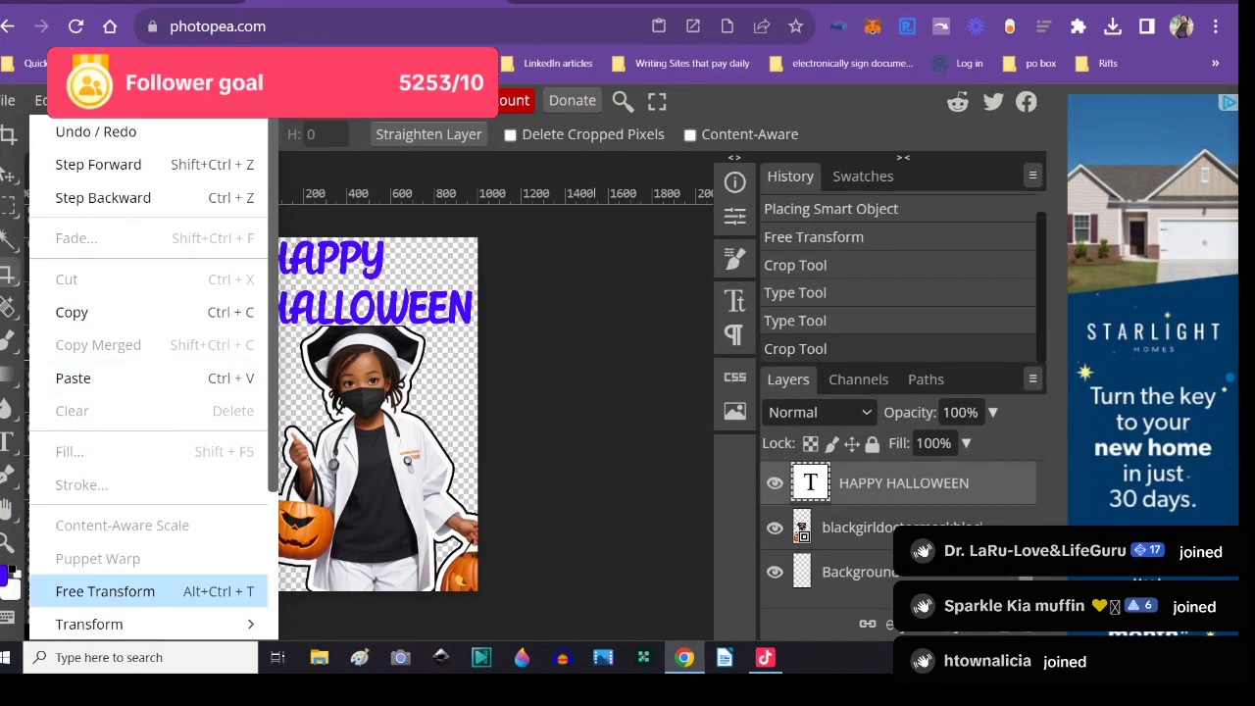
pyautogui.click(137, 591)
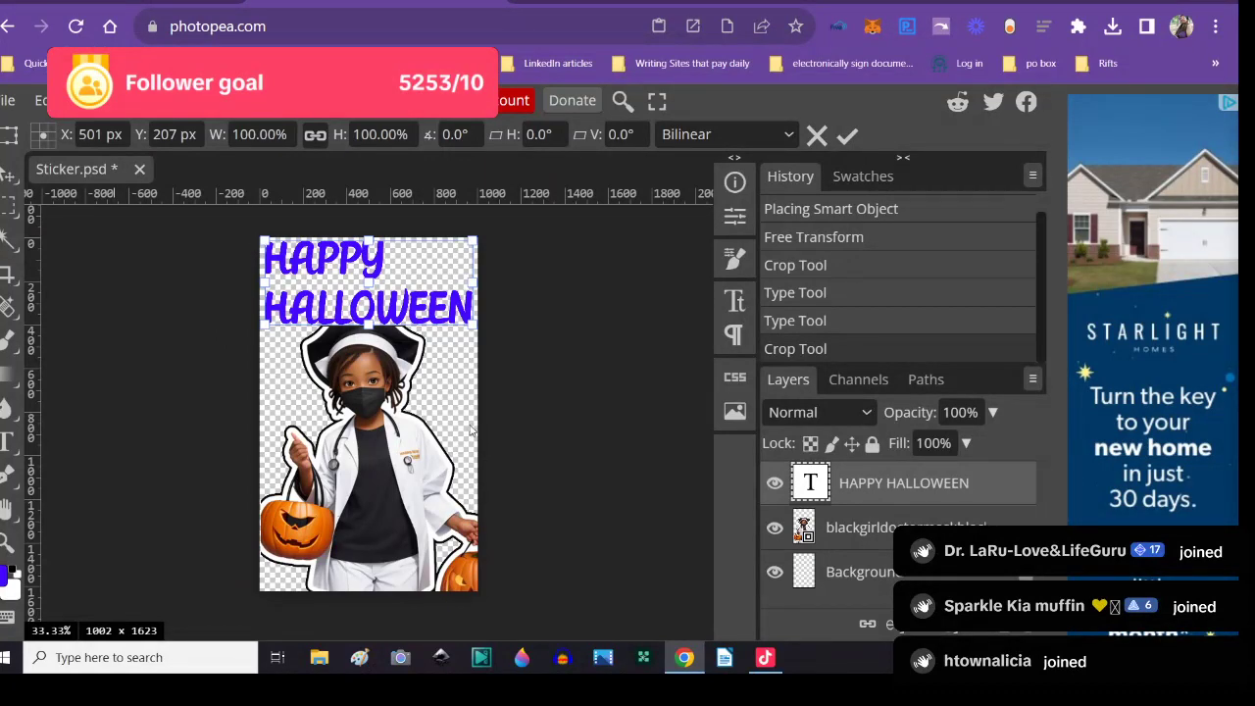
pyautogui.click(803, 527)
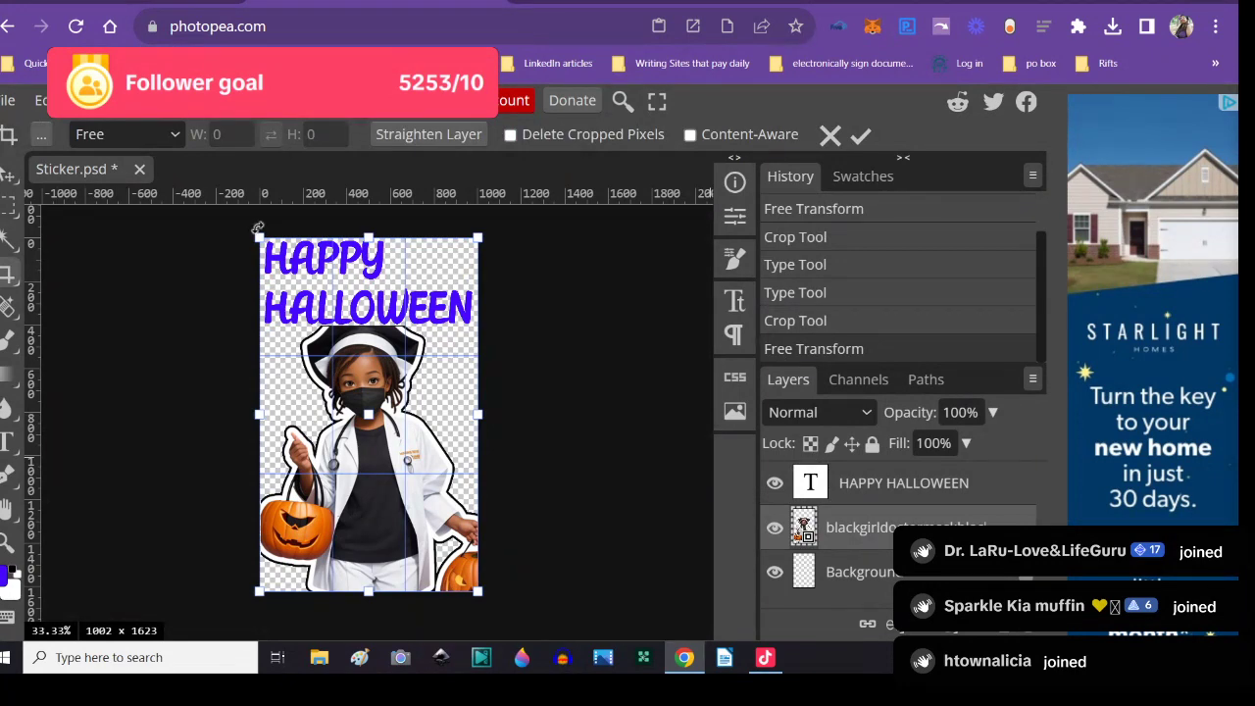
pyautogui.moveTo(258, 236); pyautogui.dragTo(233, 208)
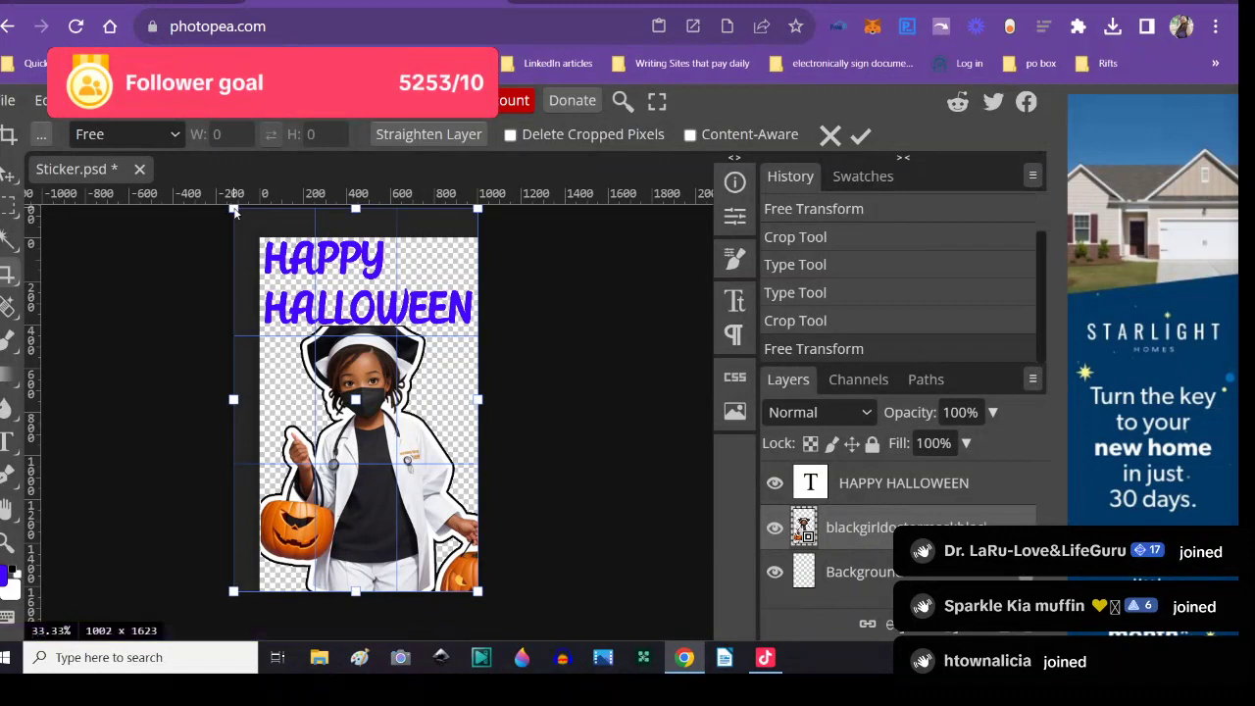
pyautogui.press('Return')
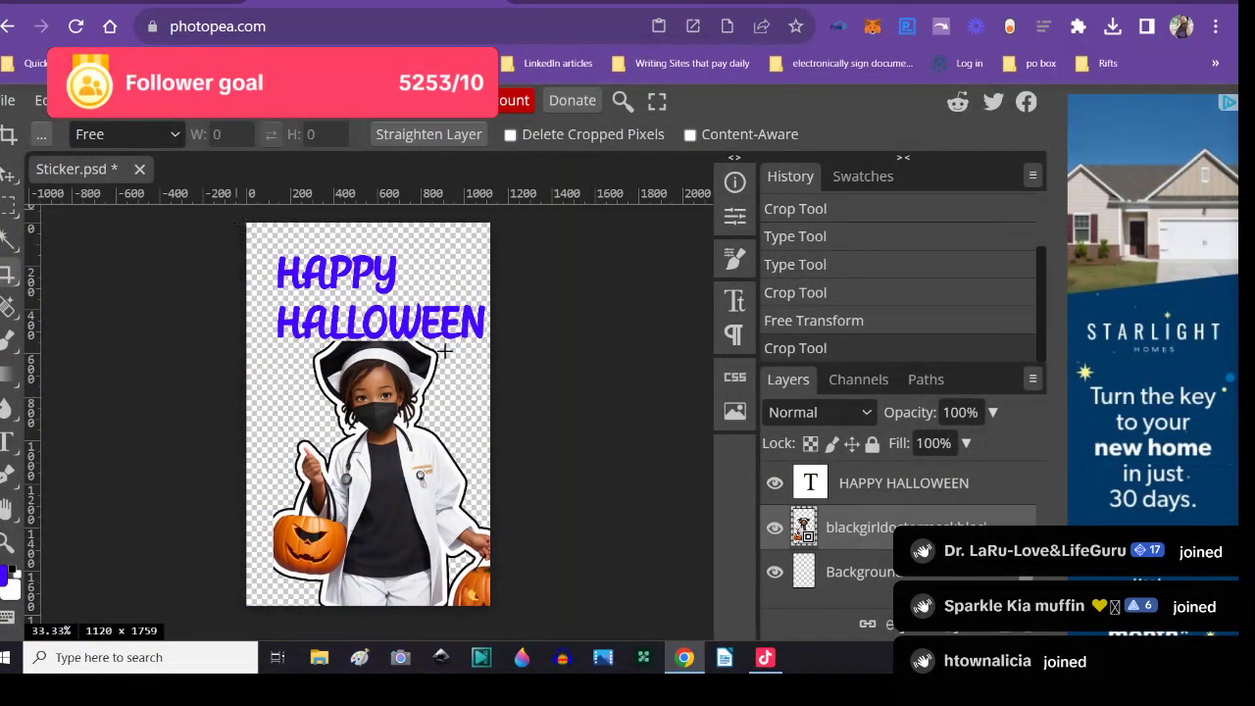
# - Try to shift the HAPPY HALLOWEEN text towards the canvas's left edge, and undo the stray crop
pyautogui.click(814, 499)
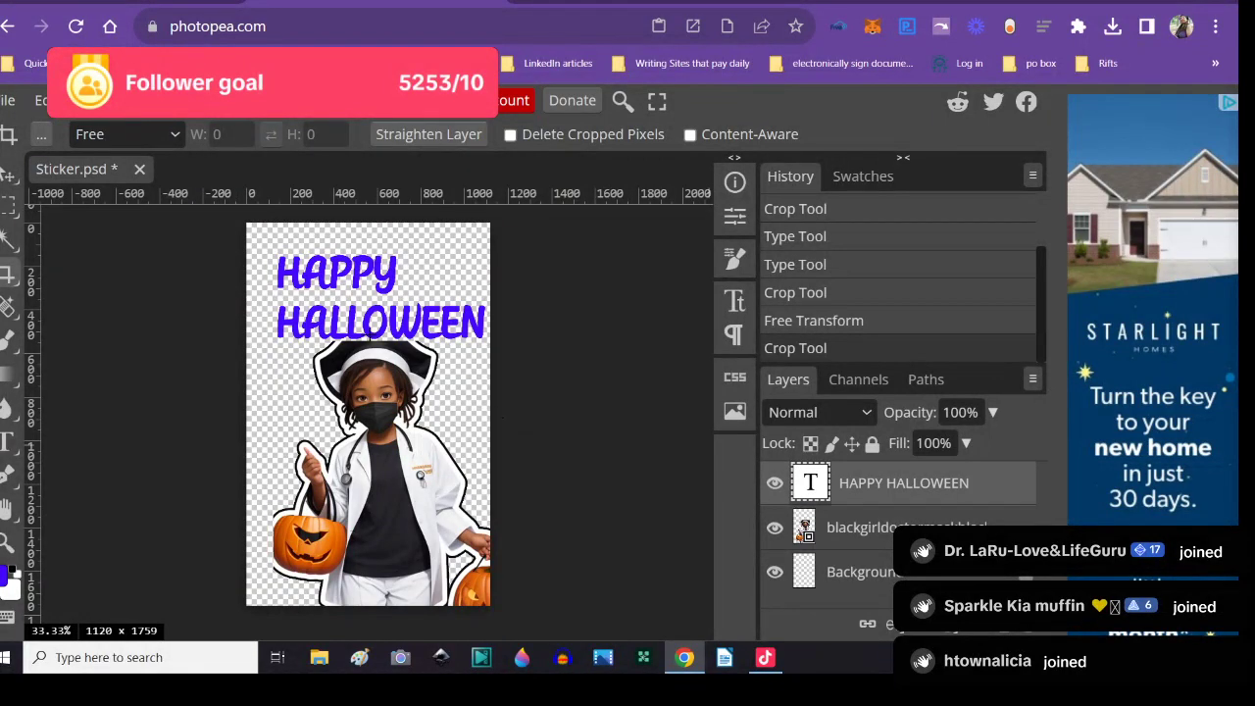
pyautogui.moveTo(370, 326); pyautogui.dragTo(277, 336)
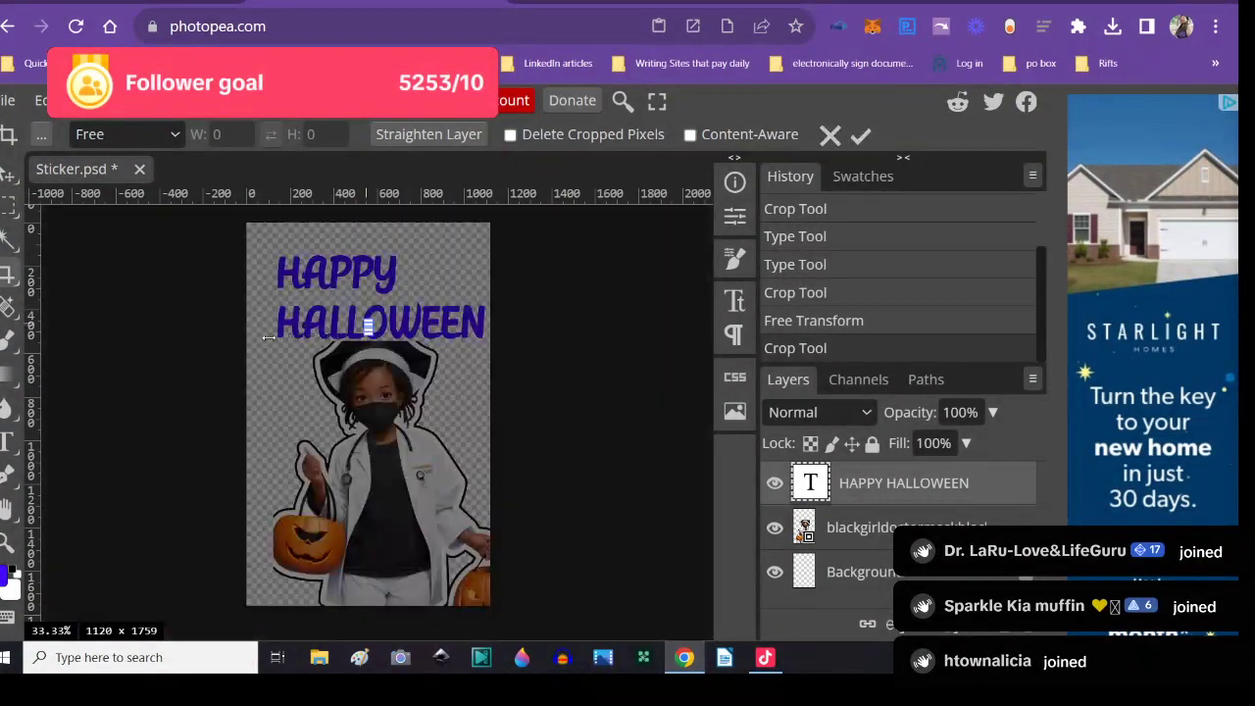
pyautogui.rightClick(9, 174)
pyautogui.click(158, 292)
pyautogui.click(207, 101)
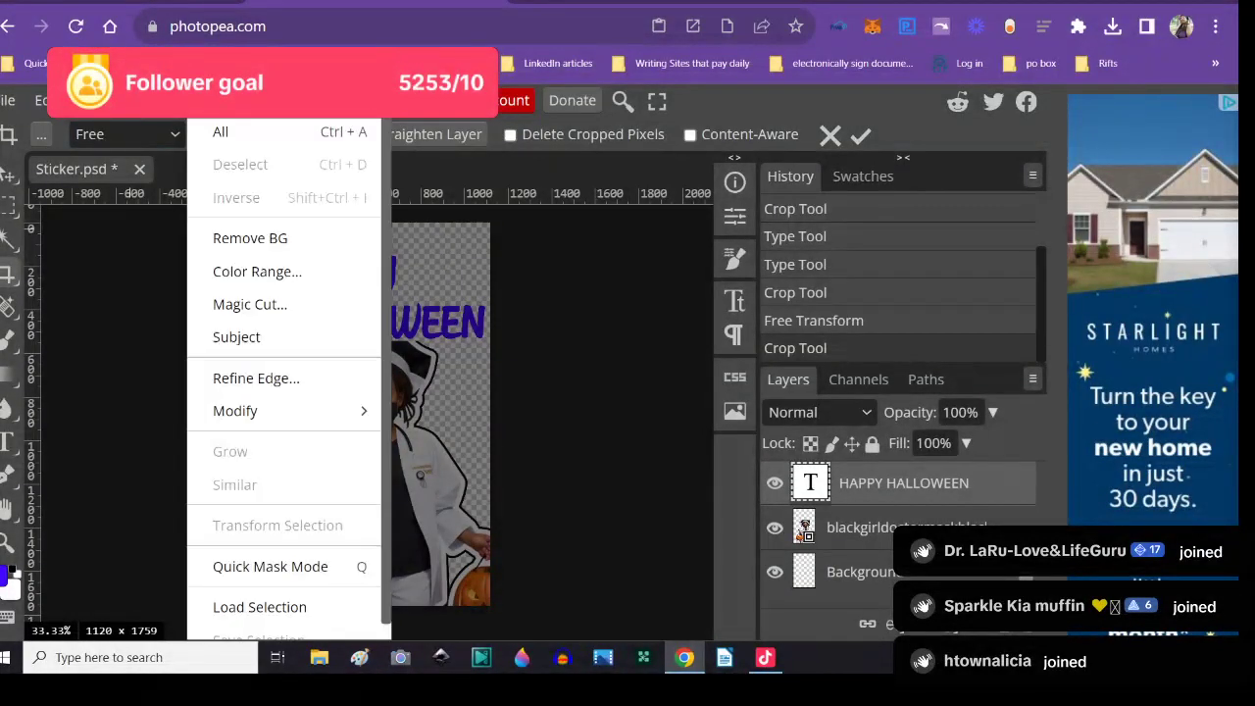
pyautogui.click(22, 259)
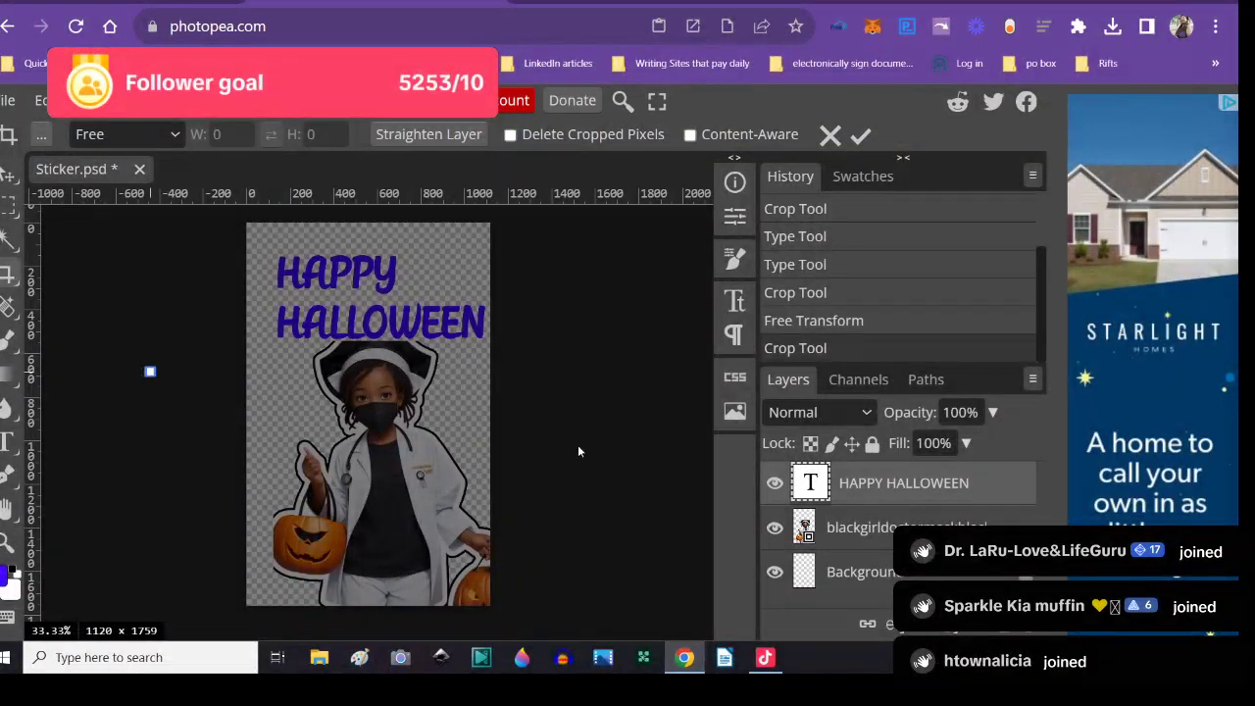
pyautogui.click(799, 515)
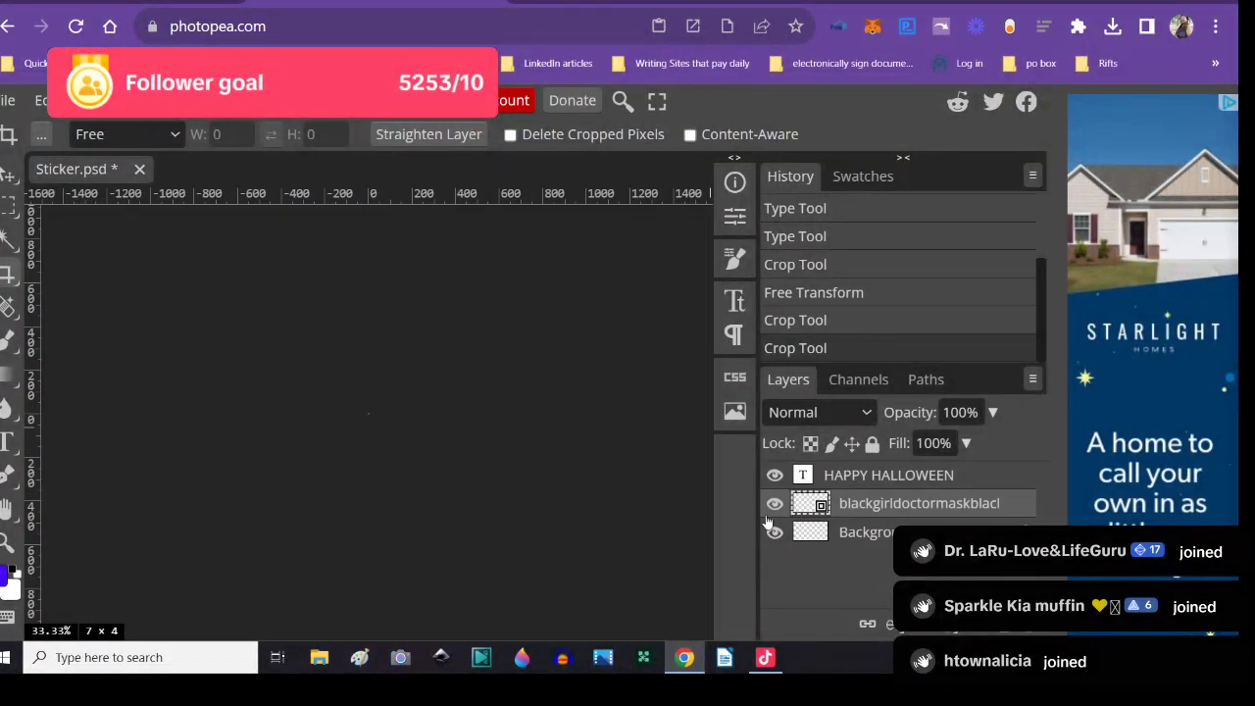
pyautogui.click(41, 100)
pyautogui.click(54, 134)
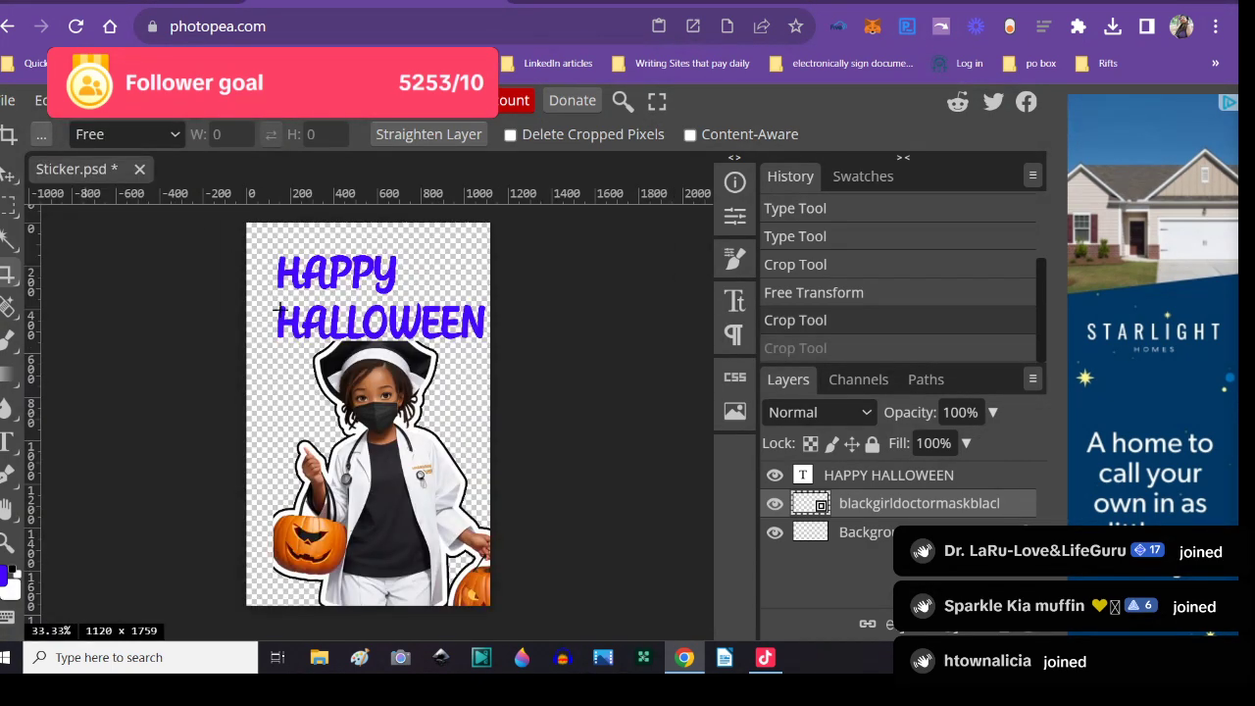
pyautogui.click(41, 100)
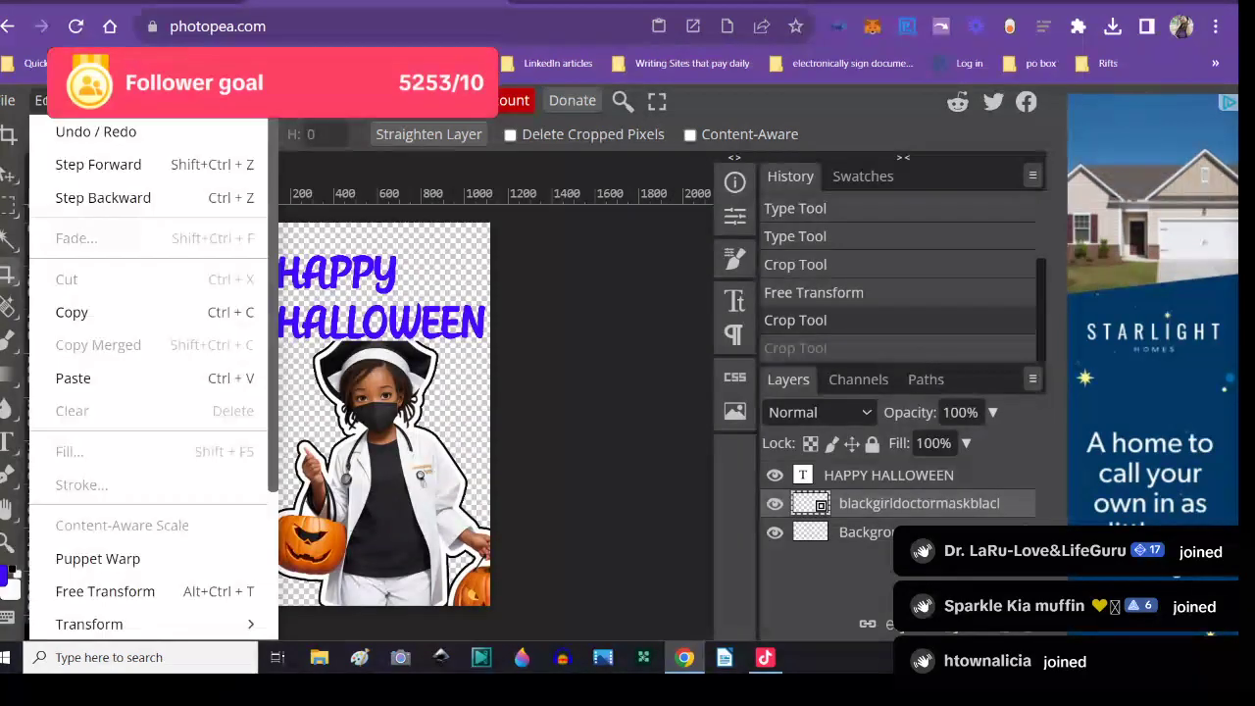
pyautogui.click(116, 585)
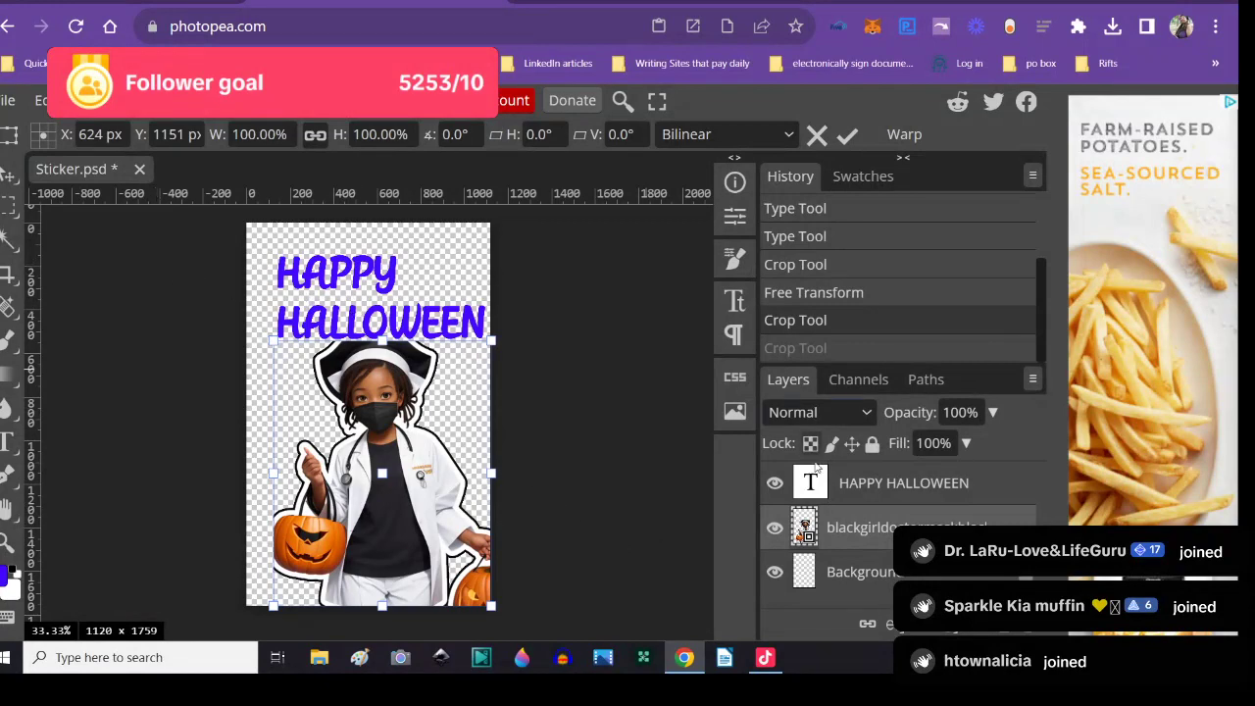
pyautogui.click(813, 484)
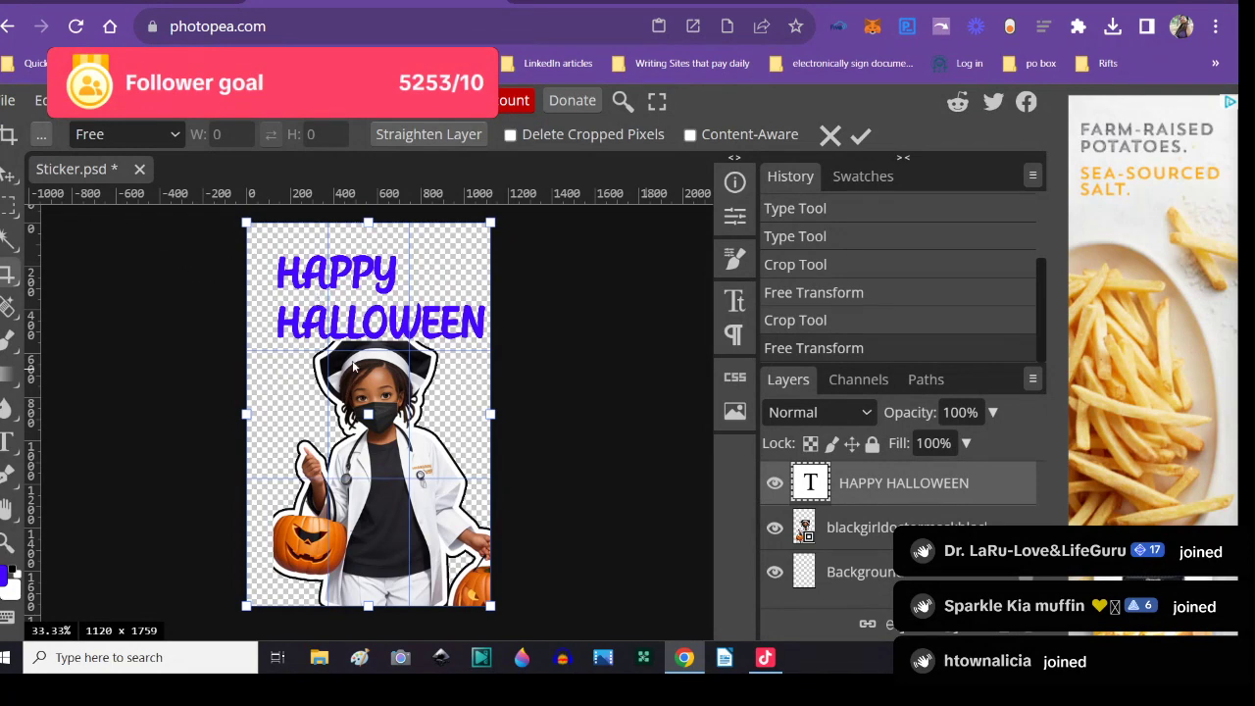
# - Hide the girl doctor image layer and make the Background layer the active one
pyautogui.click(773, 532)
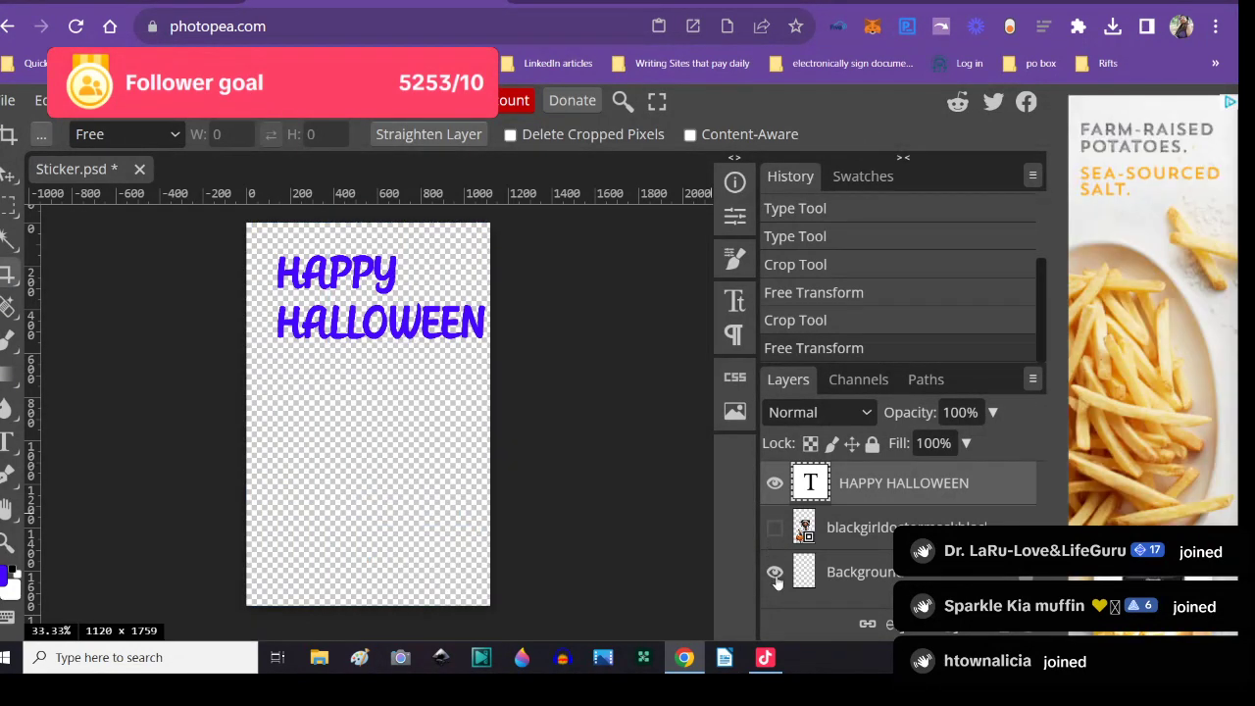
pyautogui.click(774, 573)
pyautogui.click(774, 573)
pyautogui.click(805, 576)
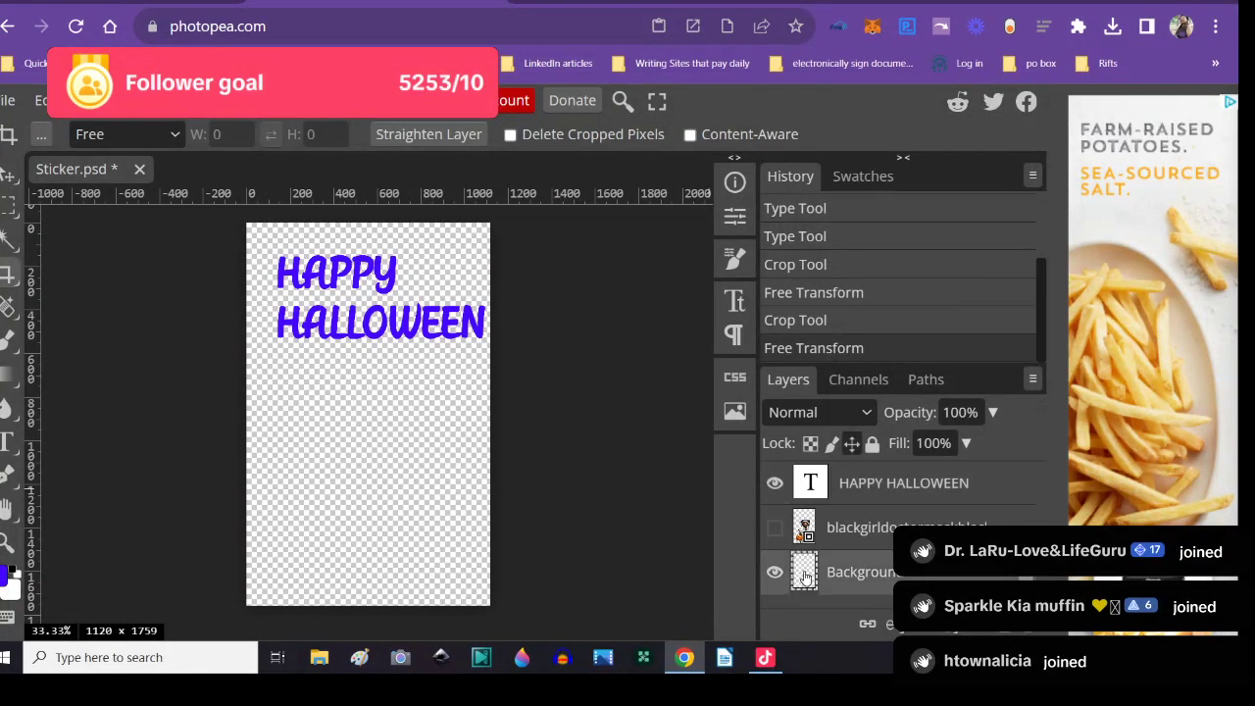
# - Hide the HAPPY HALLOWEEN text, unlock the Background layer's position and try to resize that layer with Free Transform
pyautogui.click(774, 483)
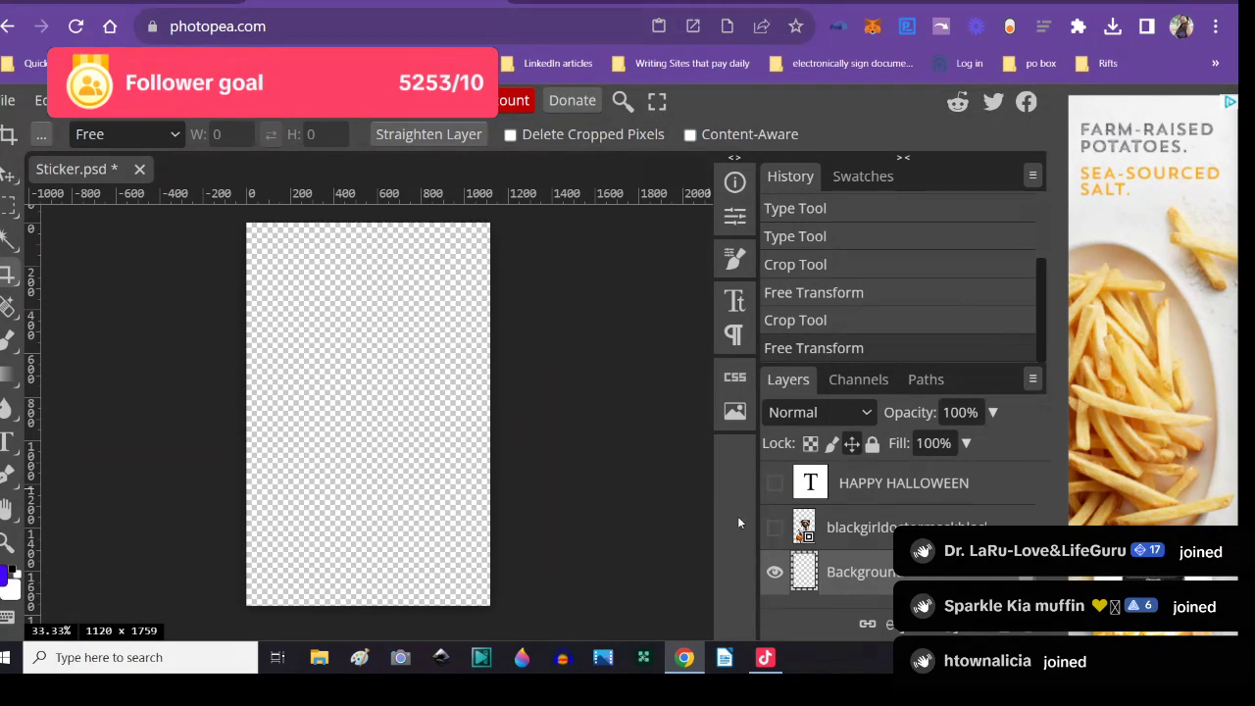
pyautogui.click(41, 100)
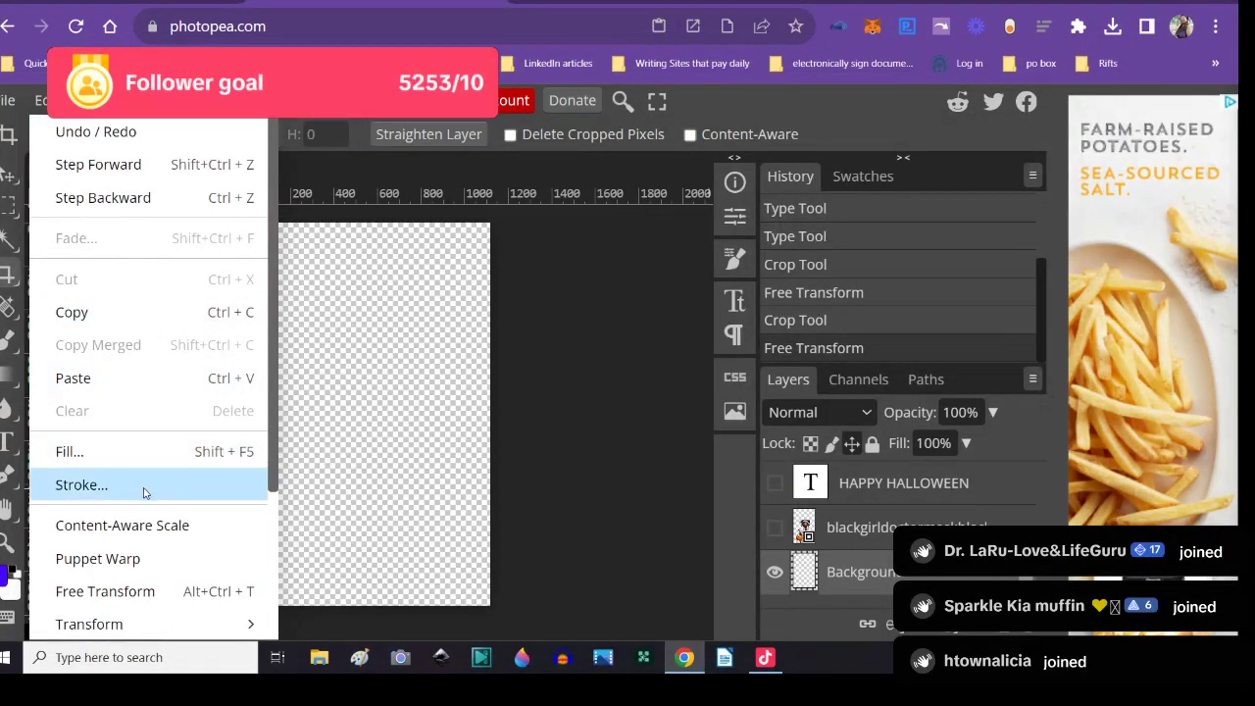
pyautogui.click(145, 591)
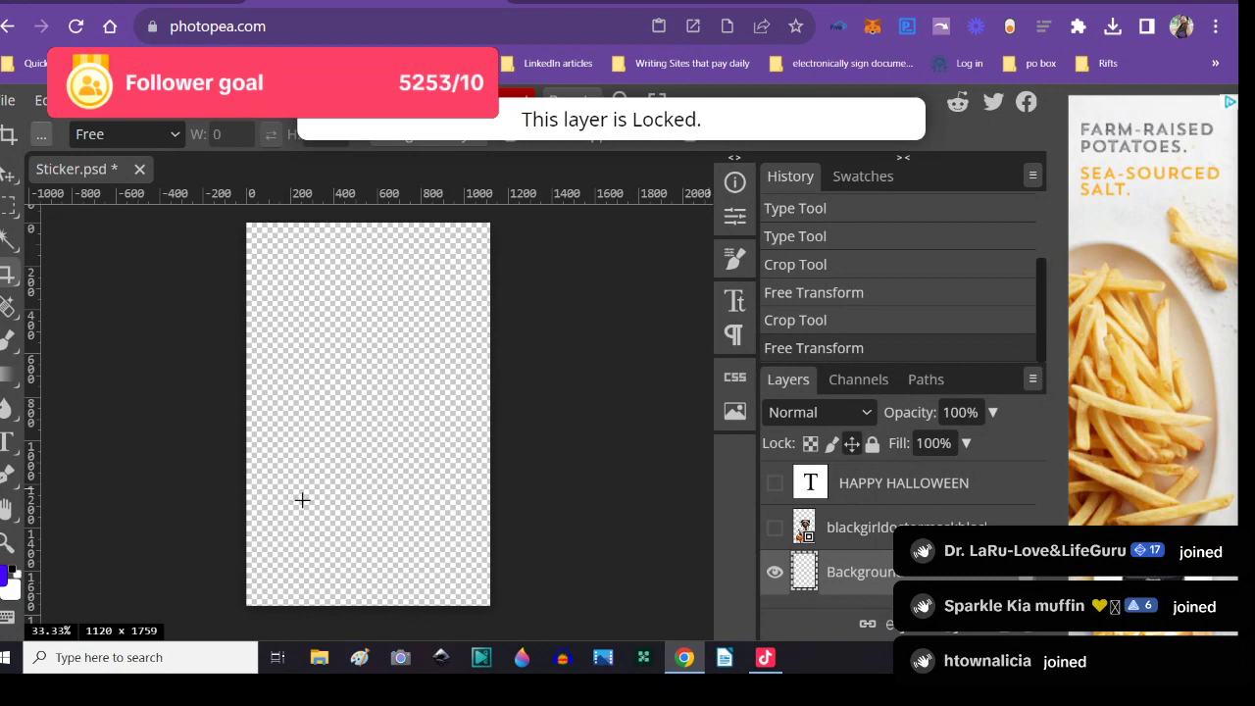
pyautogui.click(851, 443)
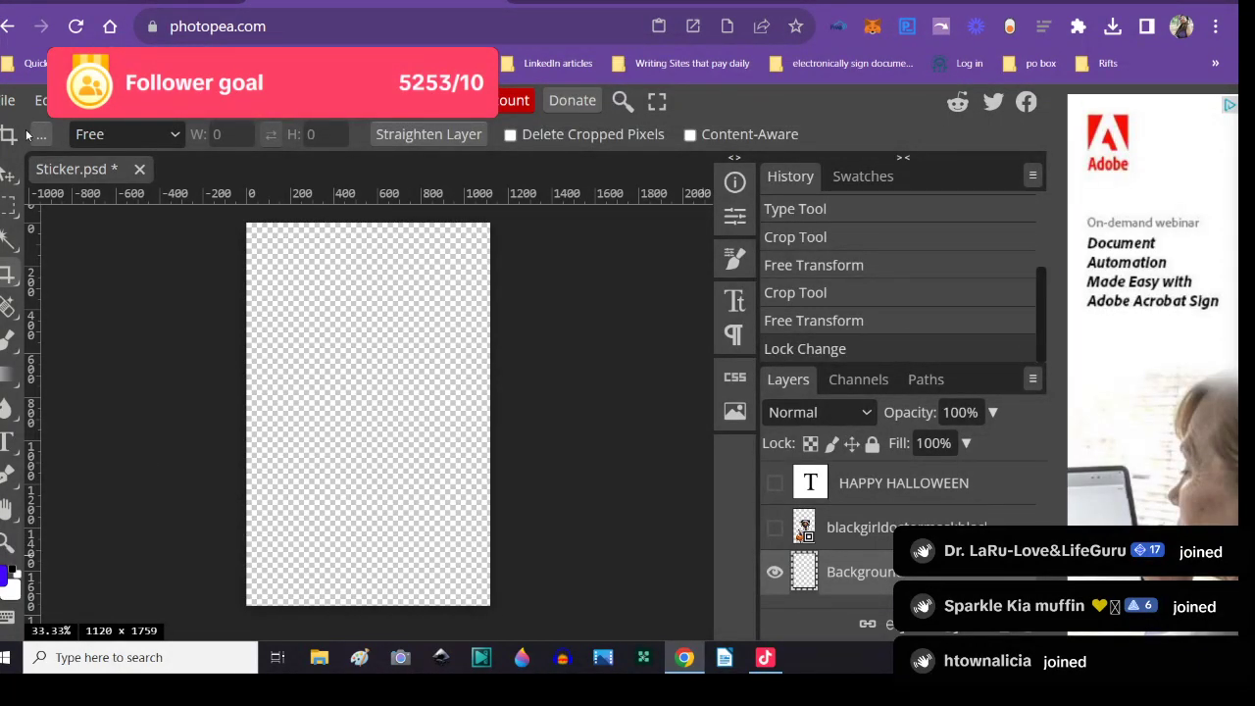
pyautogui.click(41, 100)
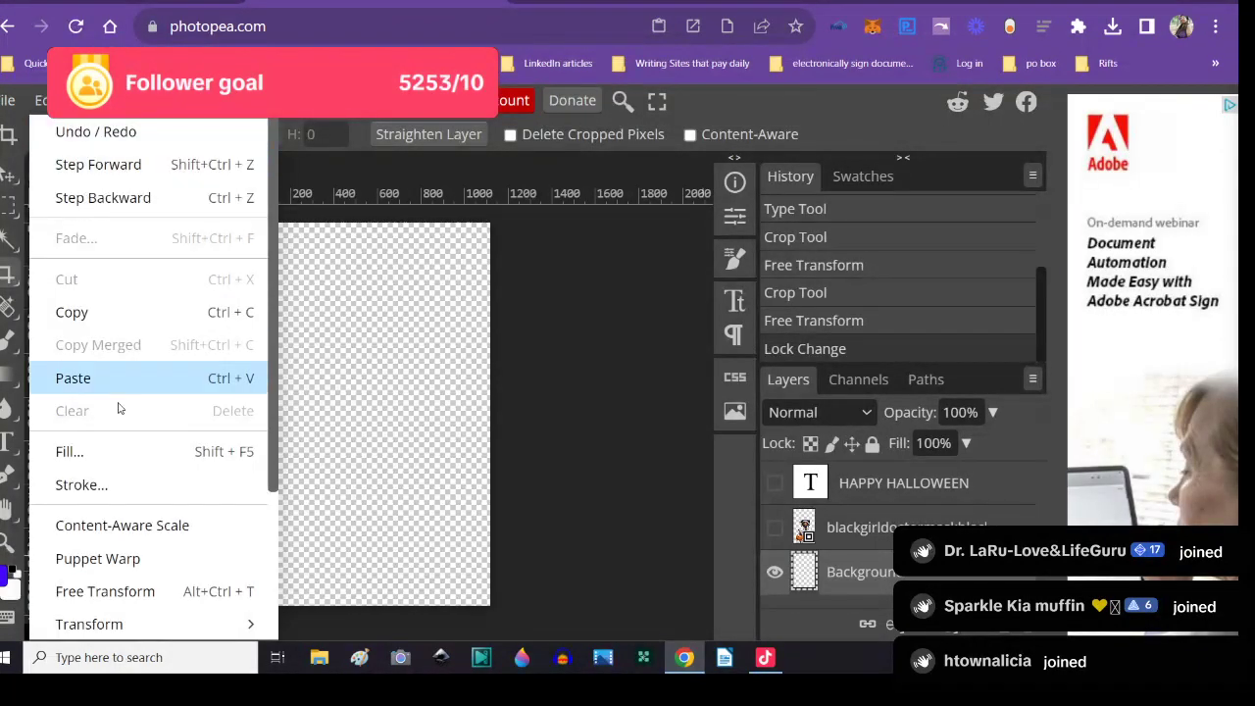
pyautogui.click(144, 592)
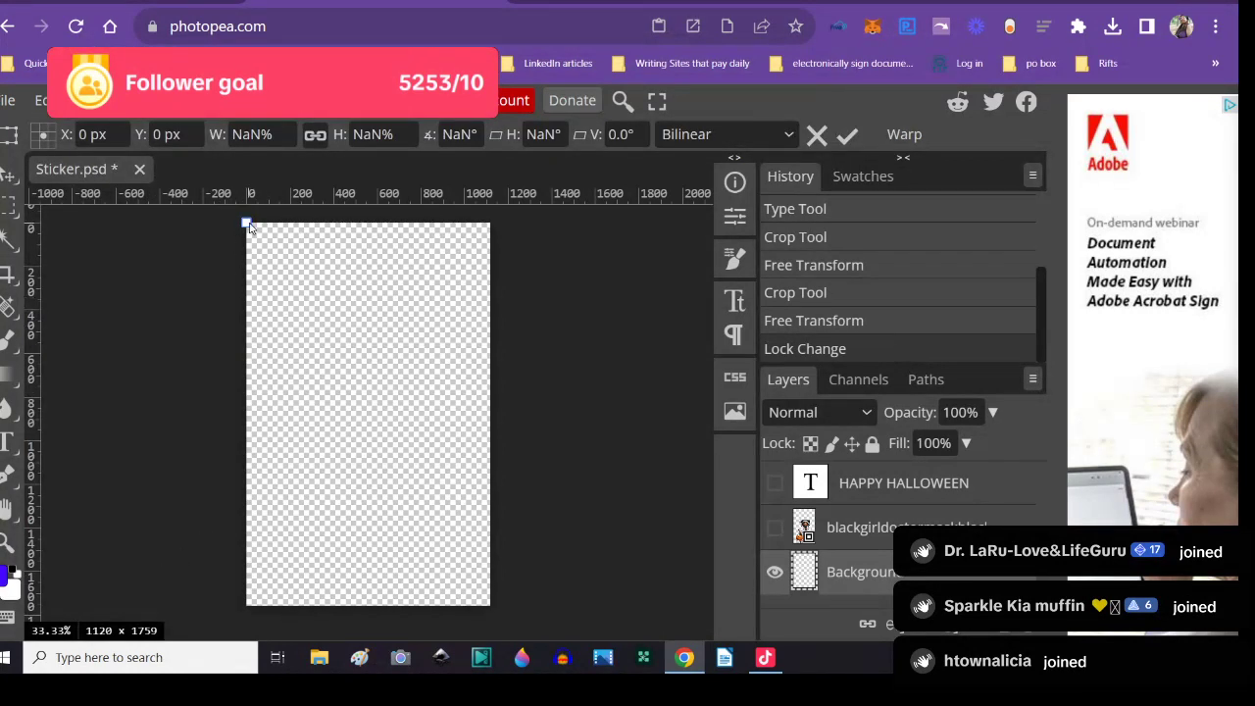
pyautogui.moveTo(245, 223); pyautogui.dragTo(257, 245)
# - Show the girl doctor and text layers again and try to stretch the Background layer beyond the canvas's upper-left corner
pyautogui.click(774, 529)
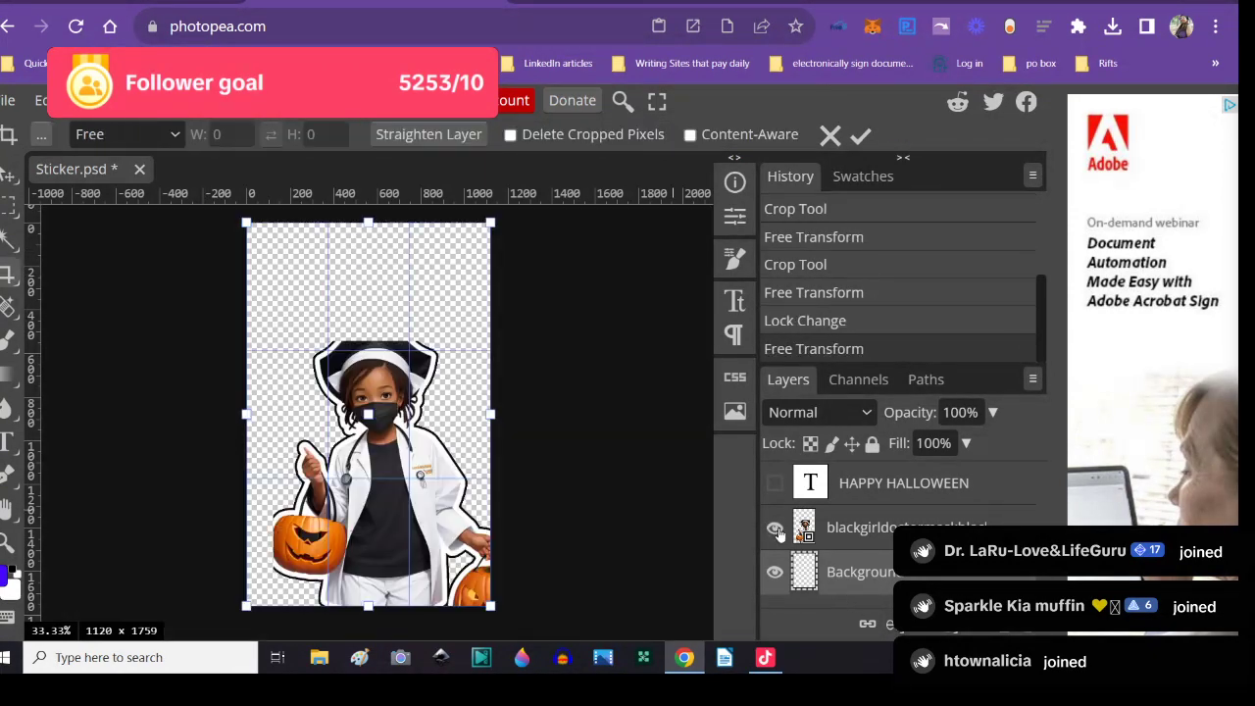
pyautogui.click(773, 483)
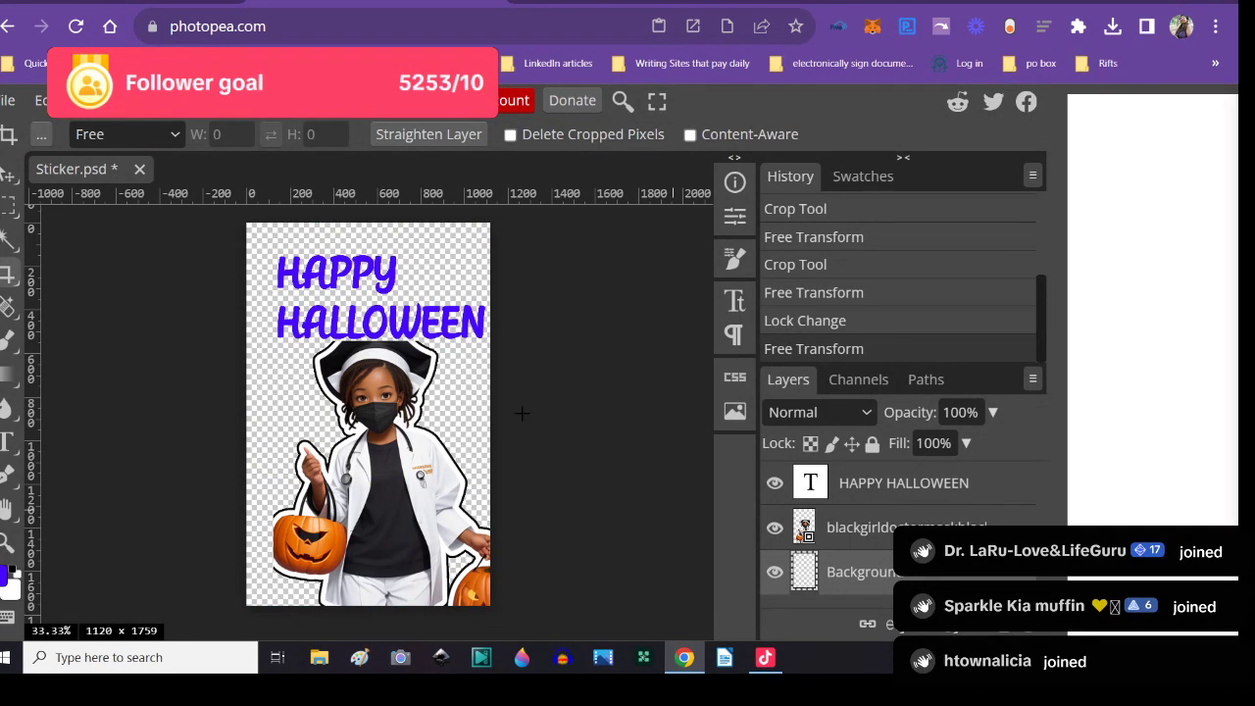
pyautogui.click(41, 100)
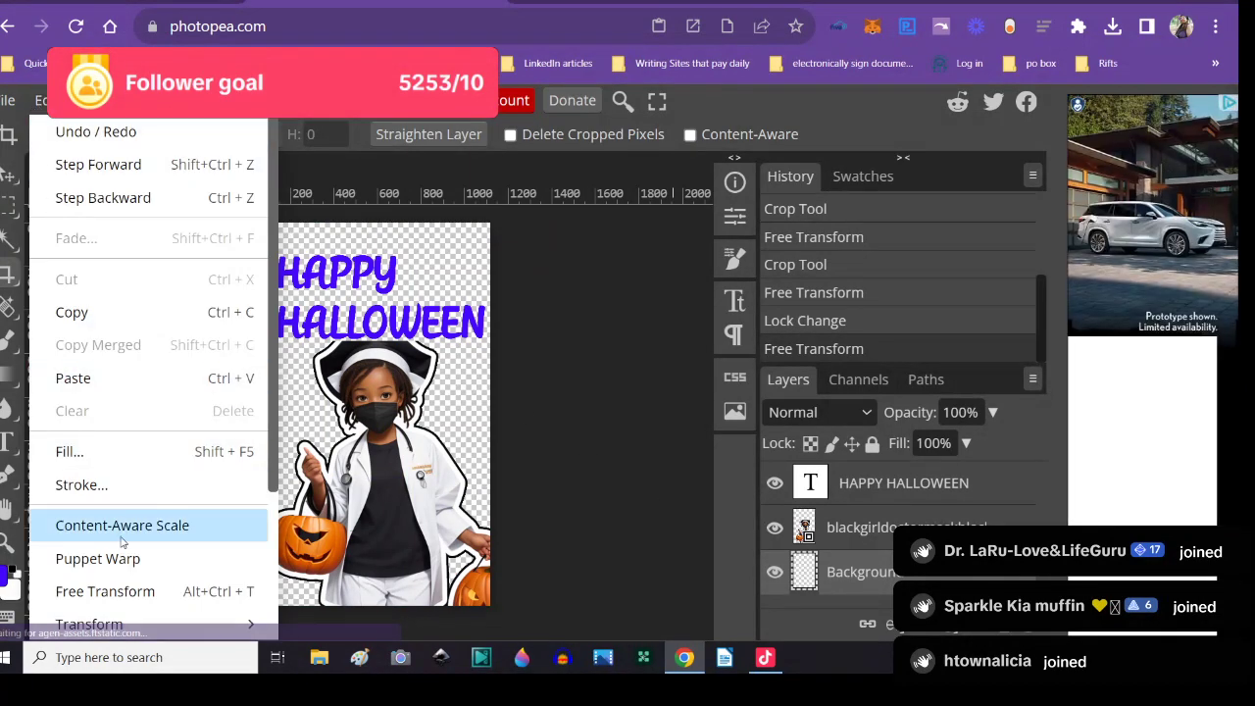
pyautogui.click(132, 591)
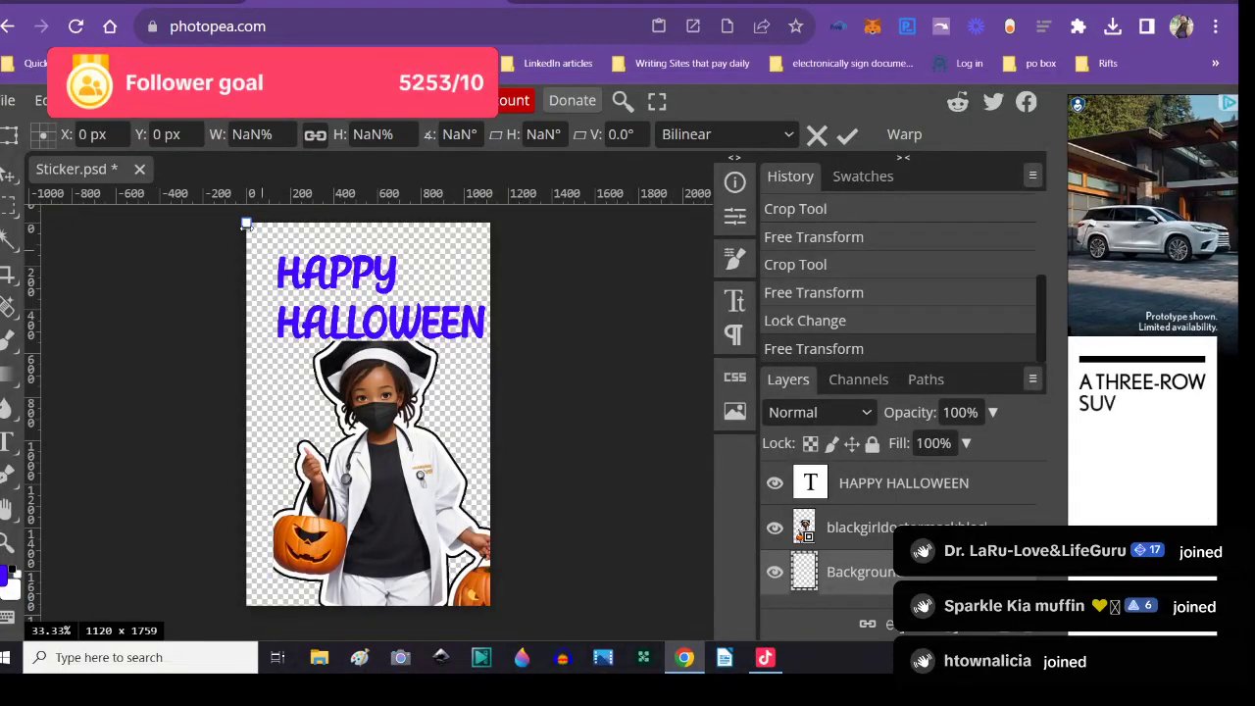
pyautogui.moveTo(246, 225); pyautogui.dragTo(221, 202)
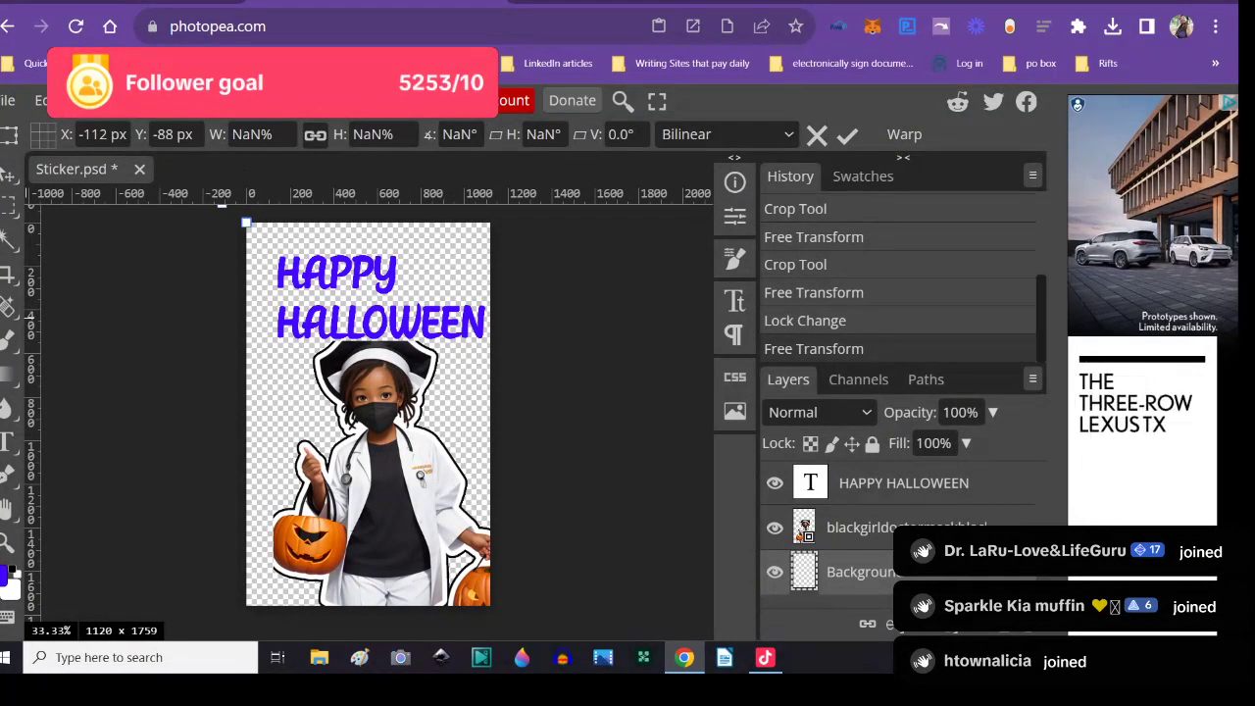
pyautogui.click(8, 275)
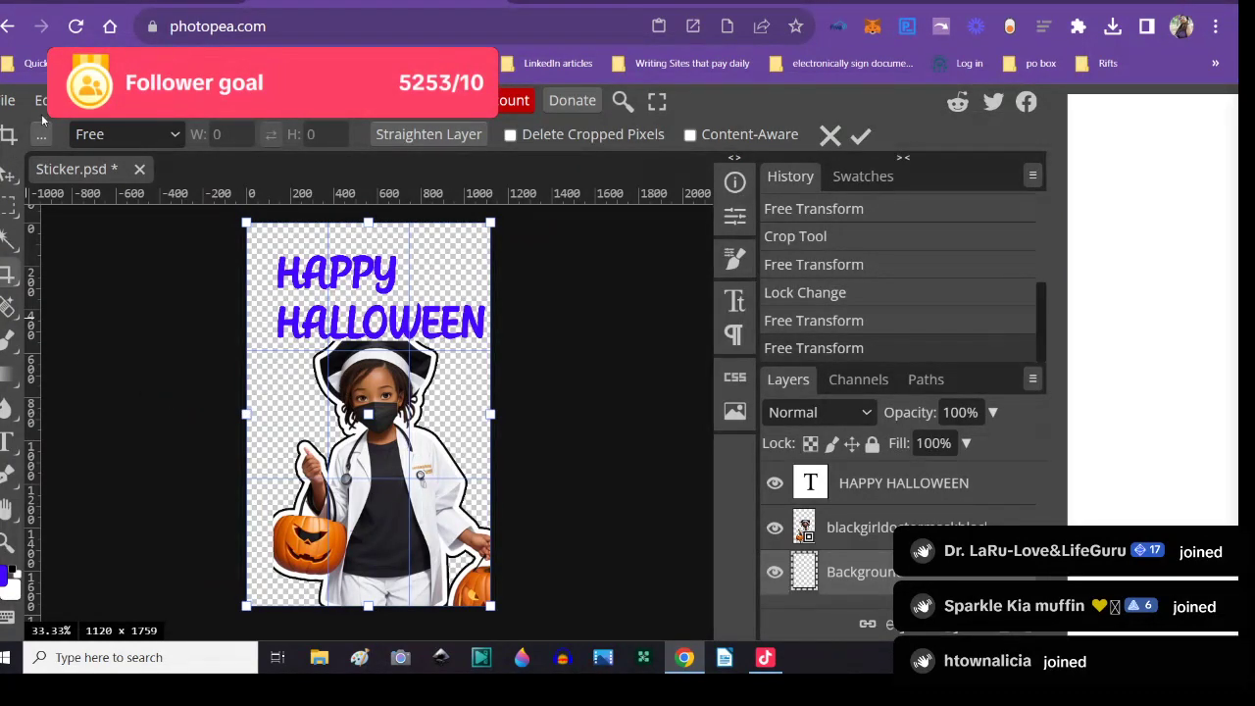
pyautogui.click(87, 100)
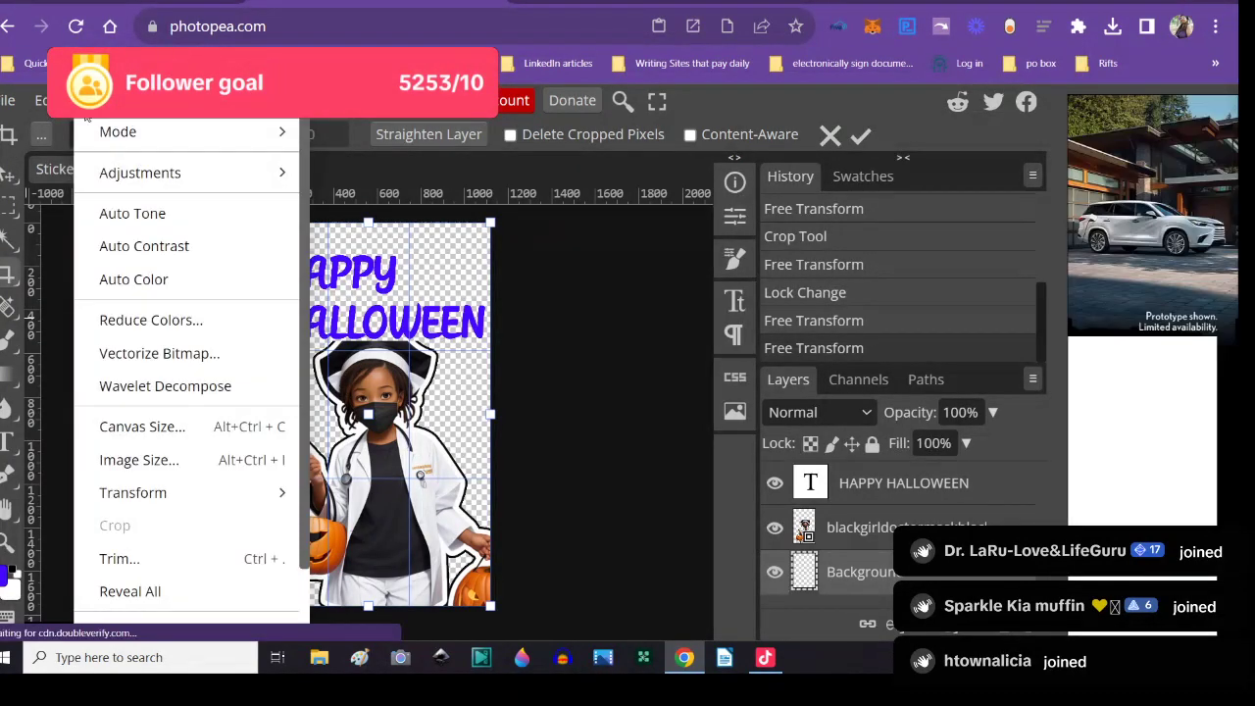
pyautogui.click(139, 459)
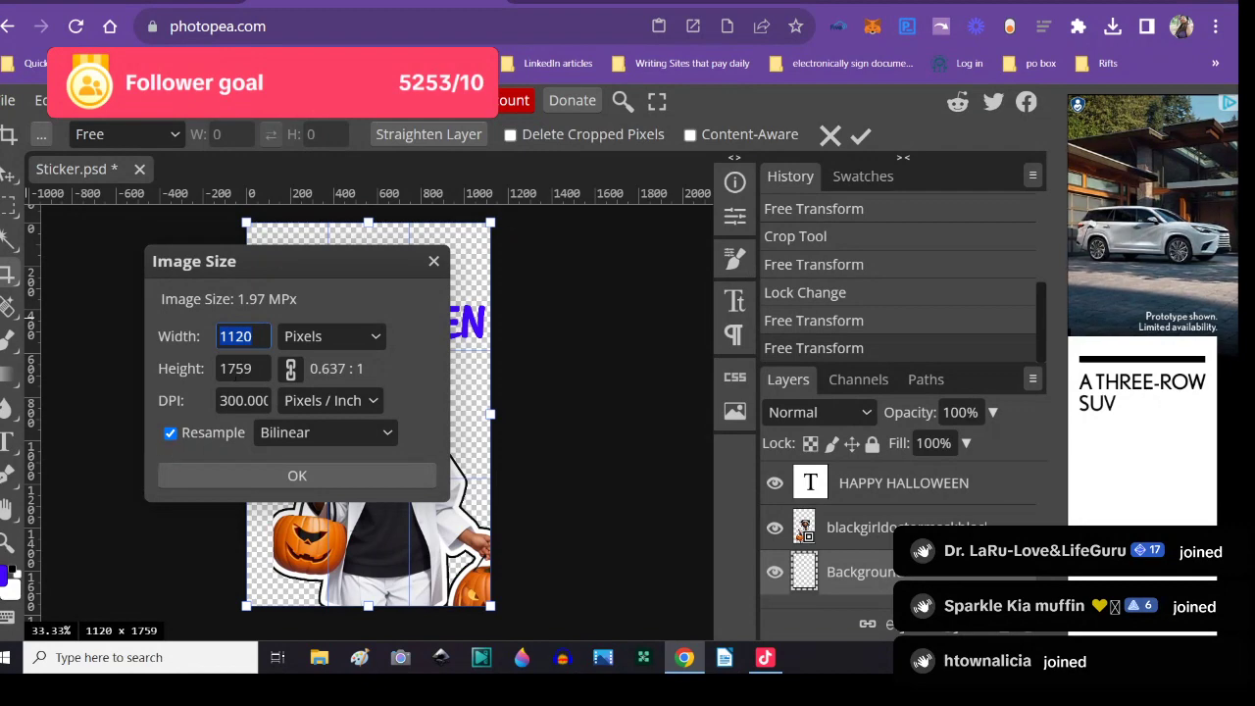
pyautogui.click(247, 336)
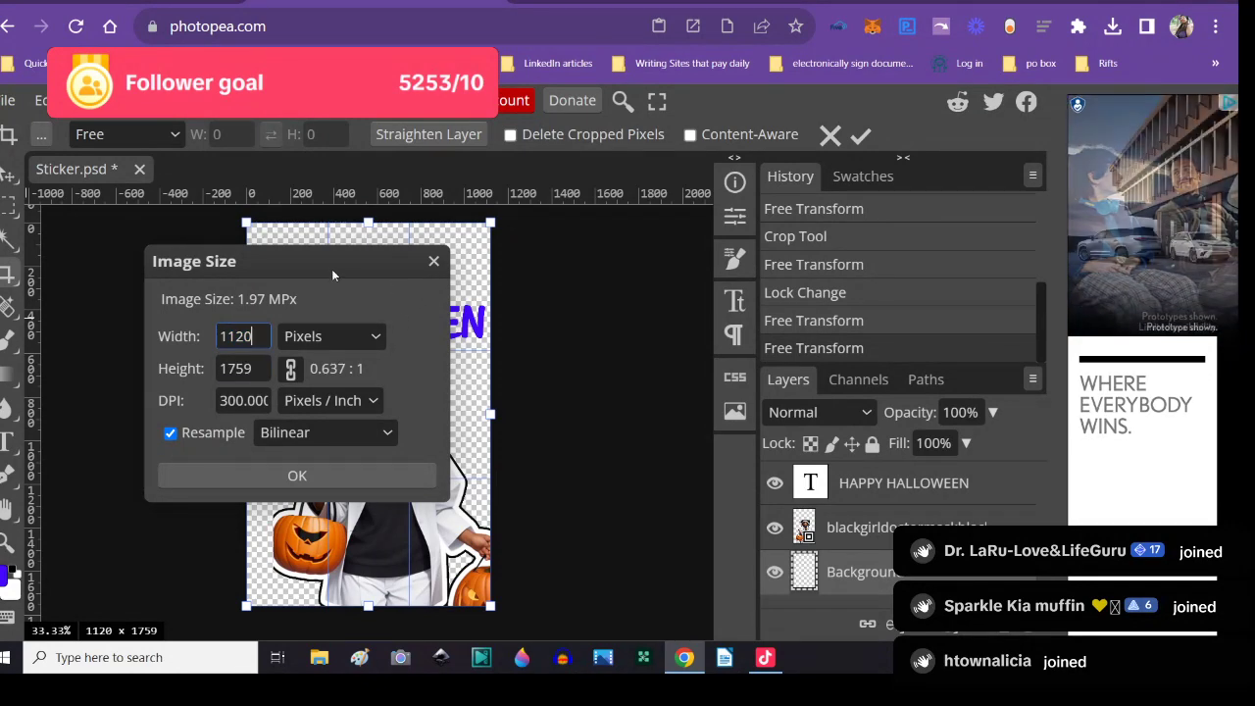
pyautogui.click(433, 261)
# - Set the canvas width to 2000 pixels, keeping the anchor centred
pyautogui.click(88, 100)
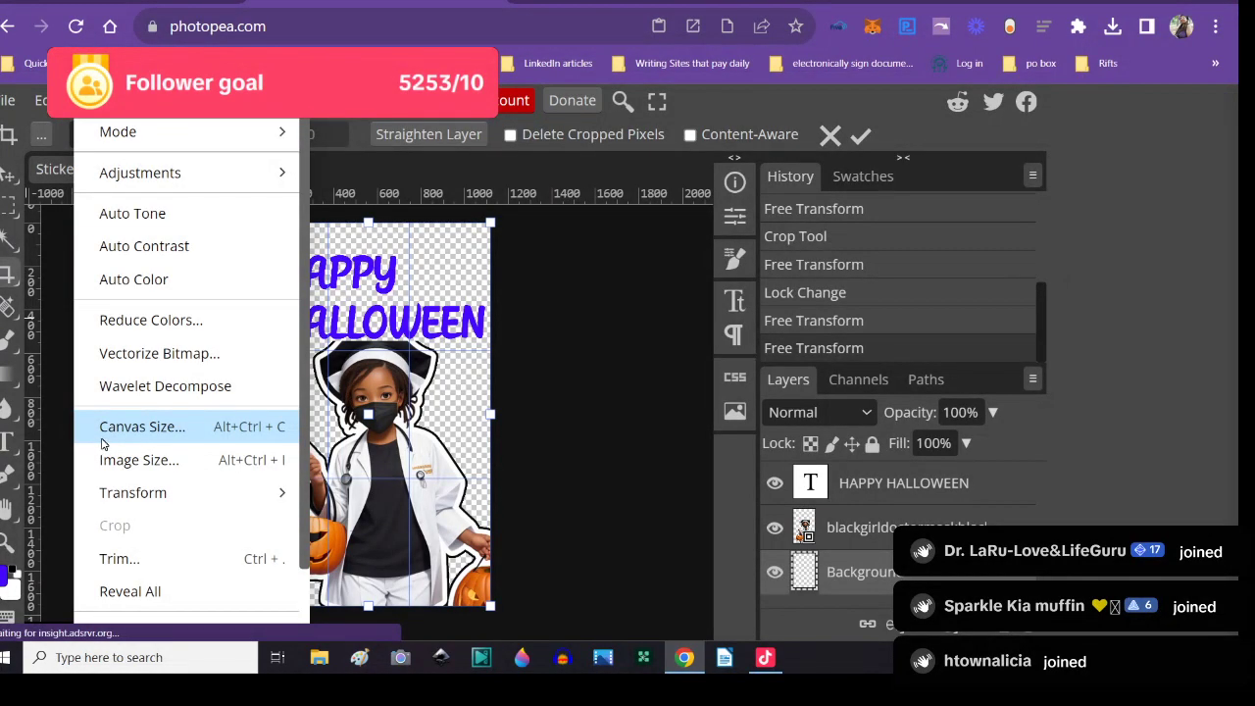
pyautogui.click(147, 428)
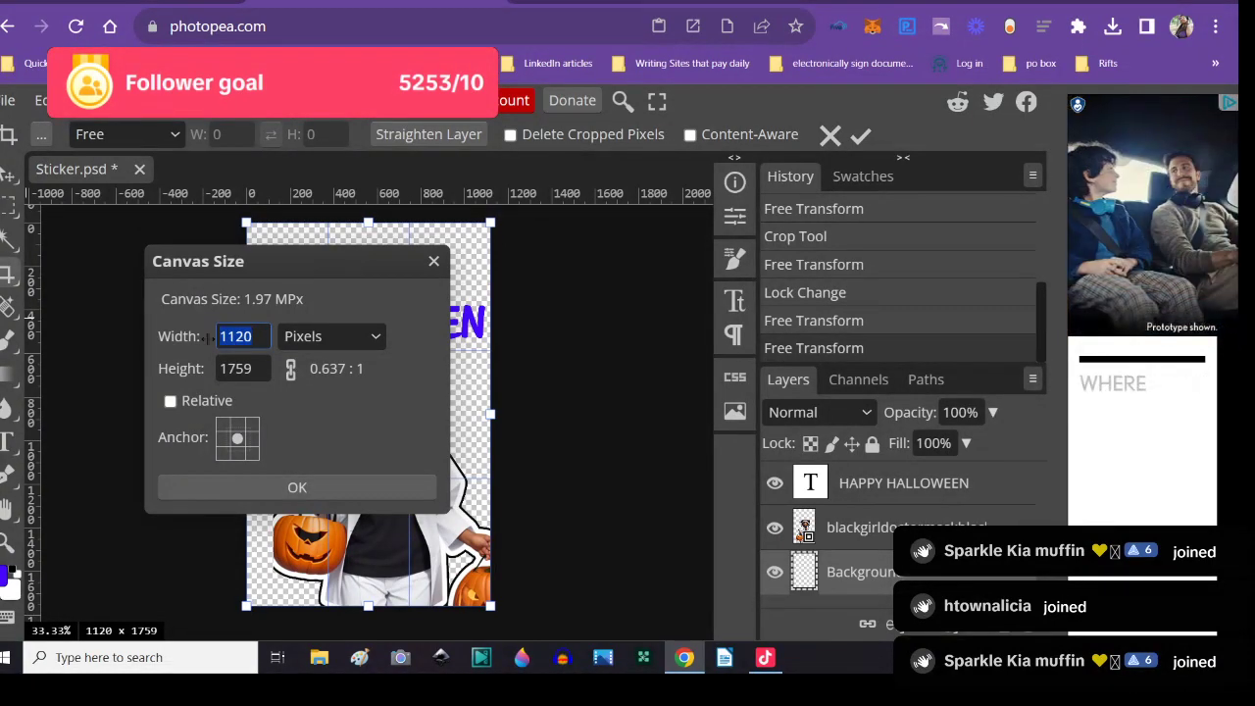
pyautogui.write('2000')
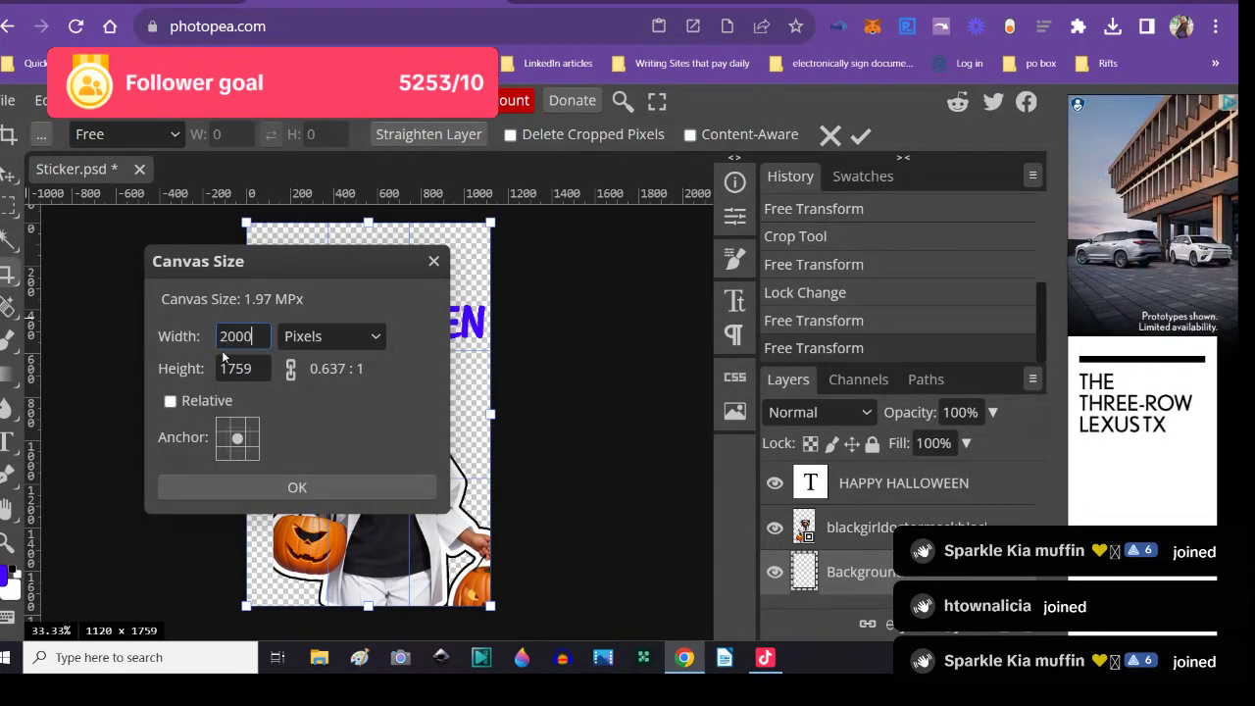
pyautogui.click(191, 484)
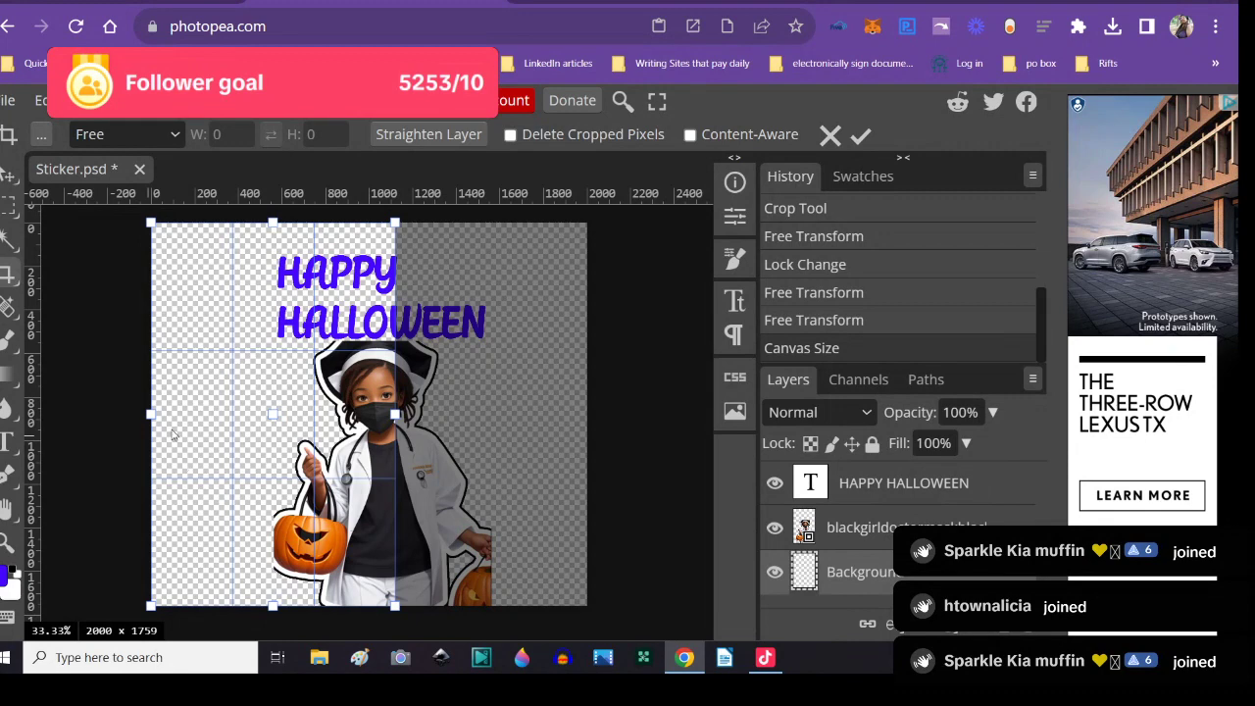
# - Set the canvas height to 2000 pixels, making the canvas square
pyautogui.click(84, 100)
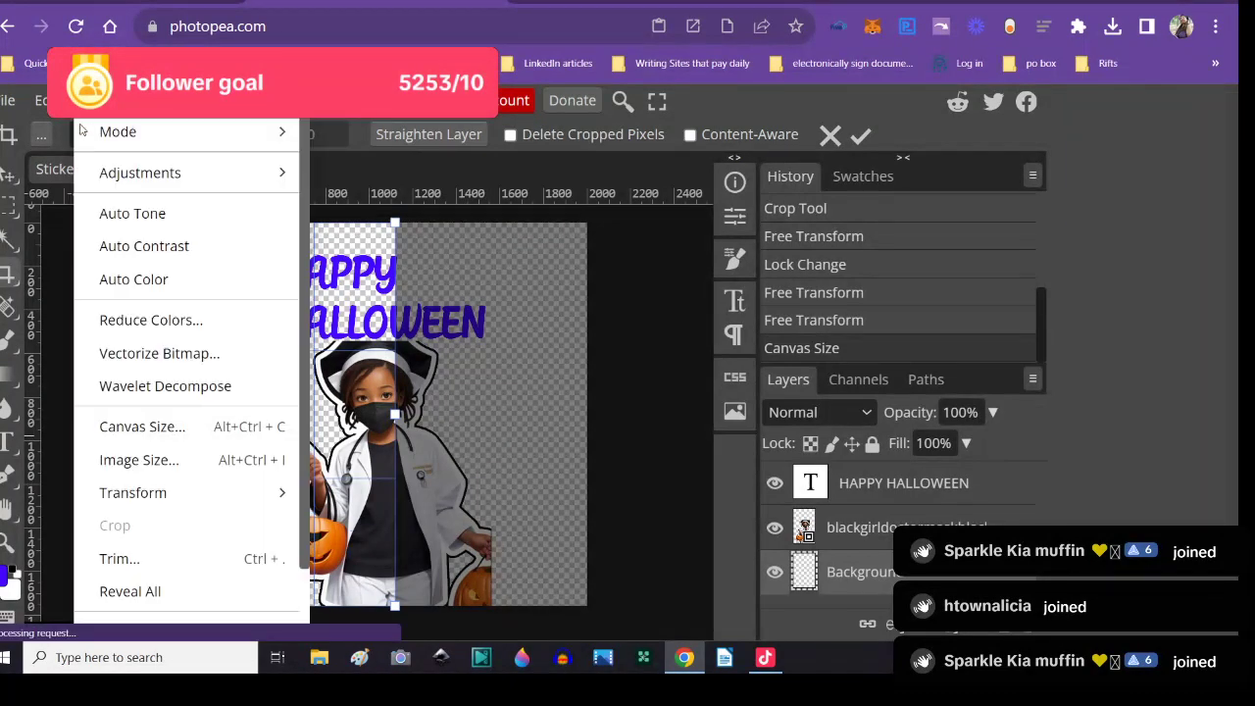
pyautogui.click(121, 428)
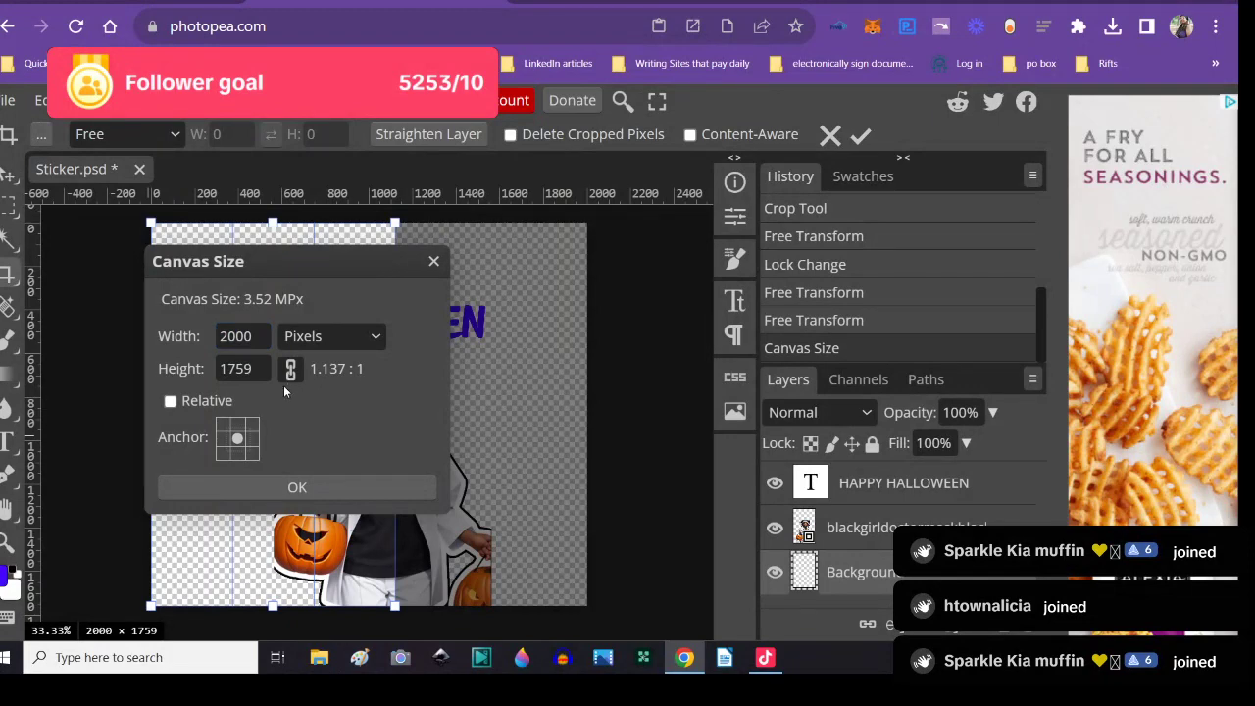
pyautogui.click(250, 369)
pyautogui.hotkey('shift', 'Left')
pyautogui.hotkey('shift', 'Left')
pyautogui.hotkey('shift', 'Left')
pyautogui.write('2000')
pyautogui.click(207, 490)
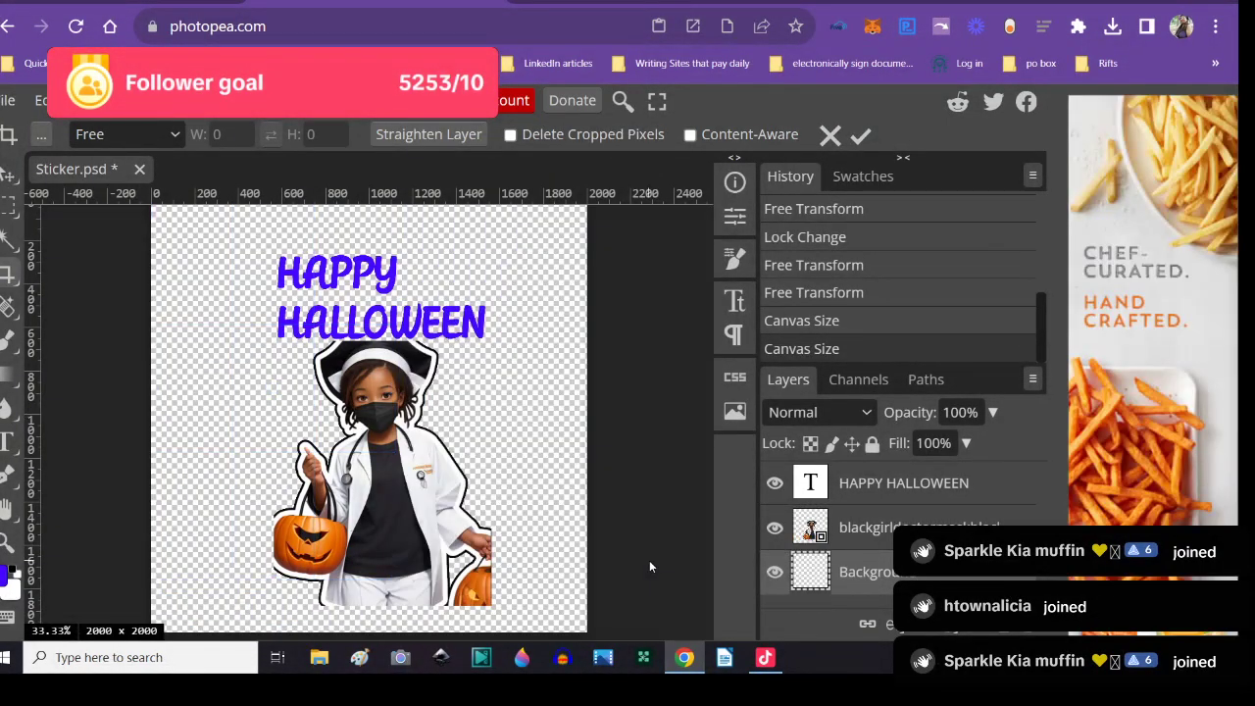
pyautogui.moveTo(649, 560); pyautogui.dragTo(692, 491)
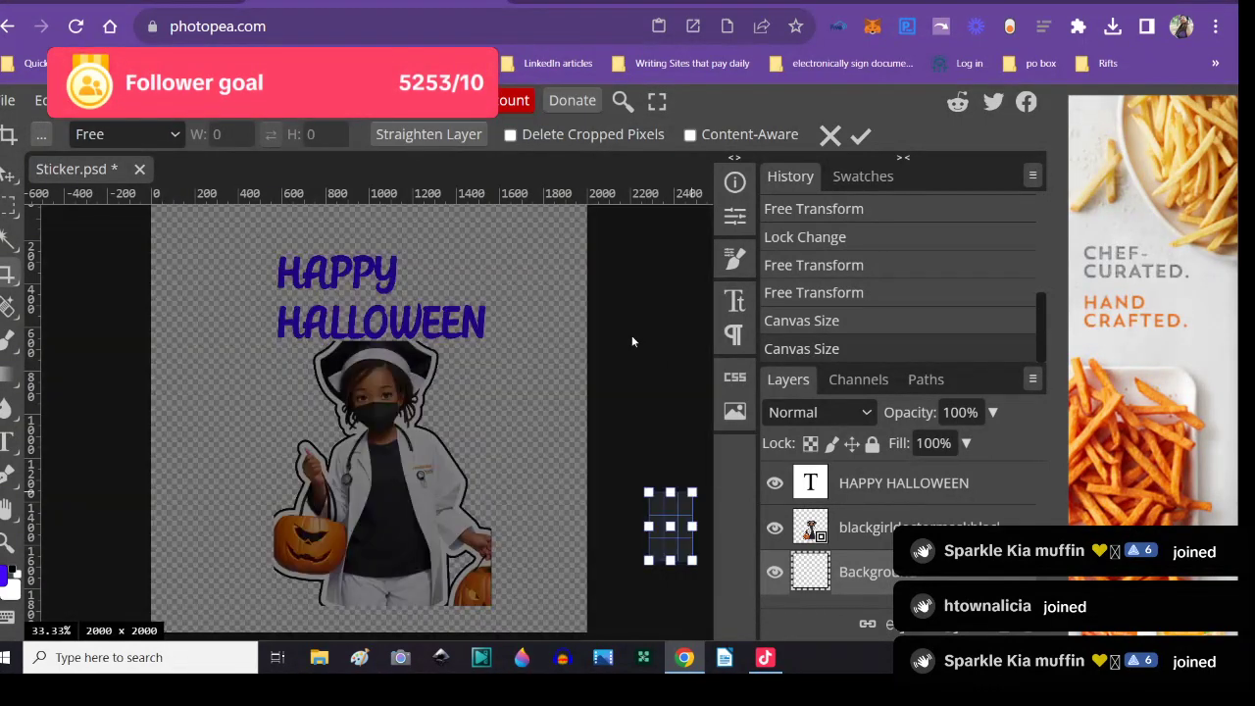
pyautogui.click(9, 174)
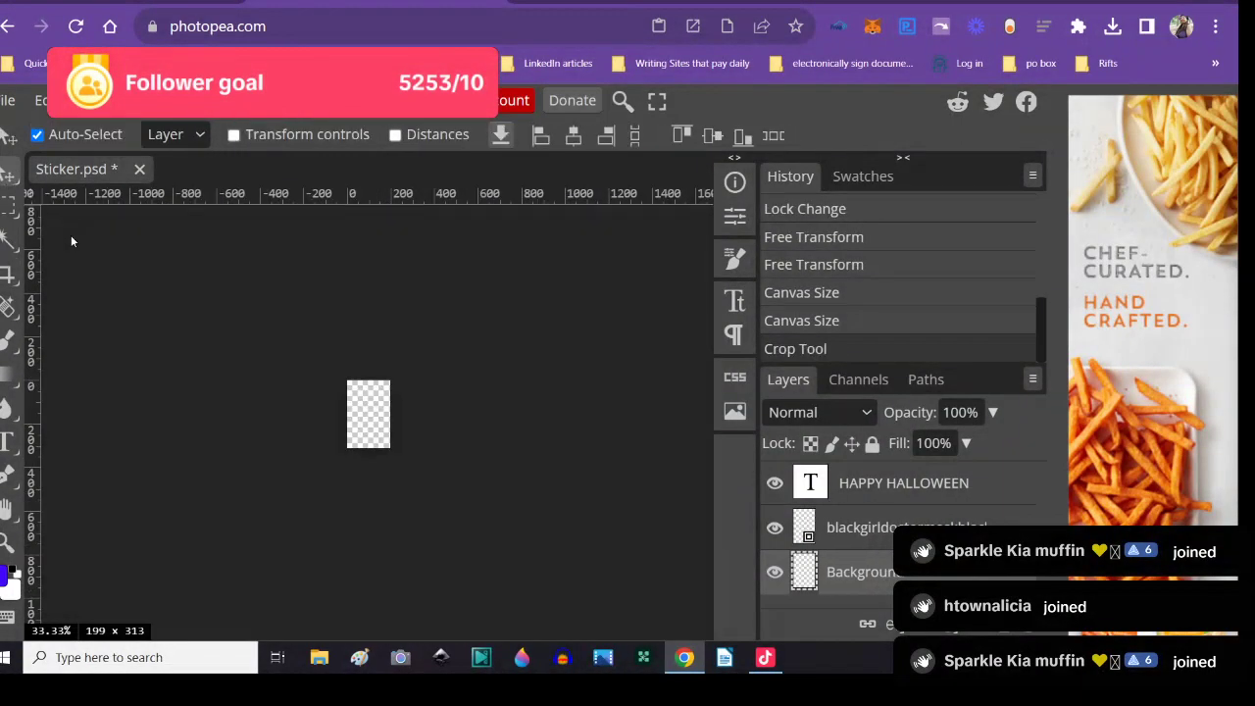
pyautogui.click(41, 100)
pyautogui.click(54, 131)
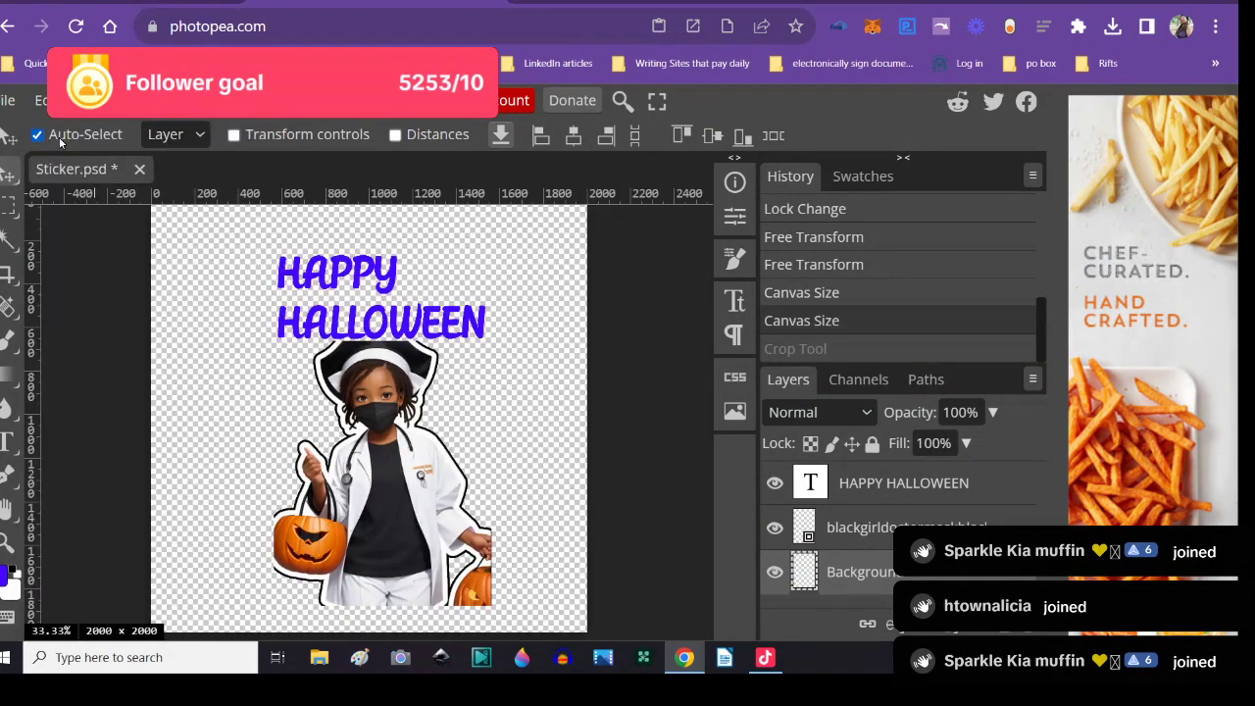
# - Hide the Background layer and move the HAPPY HALLOWEEN text up, leaving a gap above the girl doctor's hat
pyautogui.click(774, 527)
pyautogui.click(774, 571)
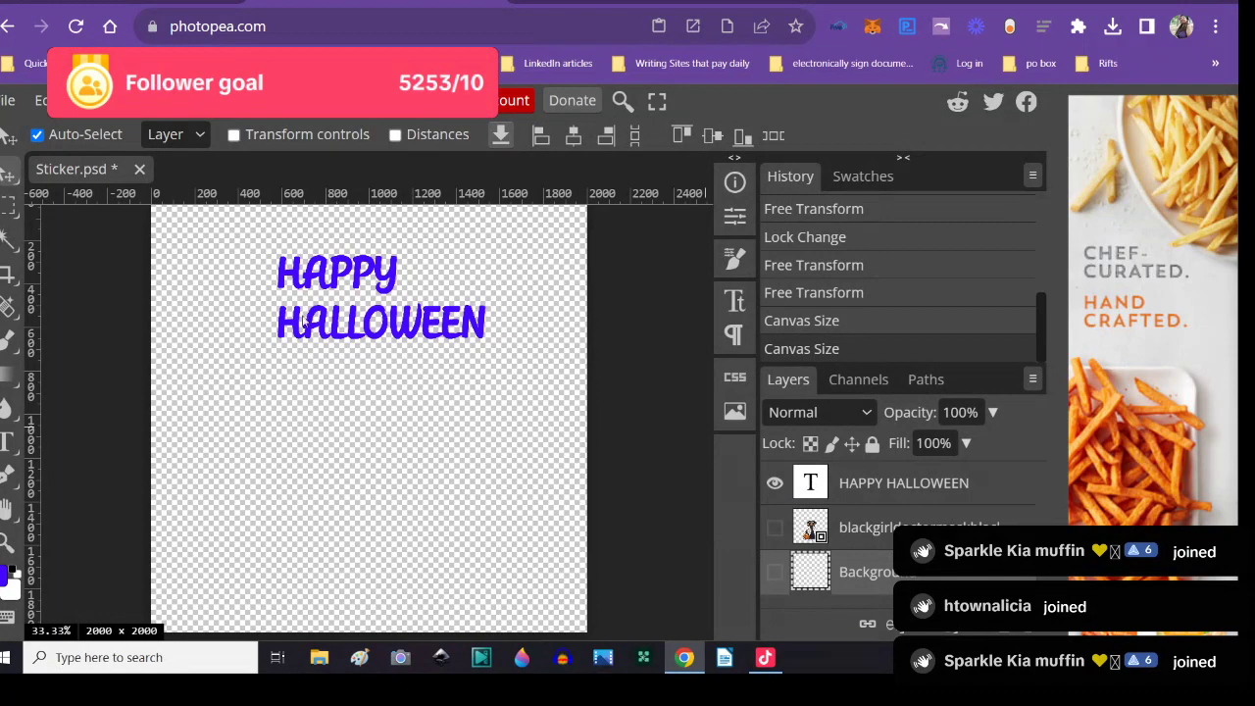
pyautogui.moveTo(324, 316)
pyautogui.mouseDown()
pyautogui.moveTo(313, 306)
pyautogui.moveTo(324, 307)
pyautogui.moveTo(317, 330)
pyautogui.mouseUp()
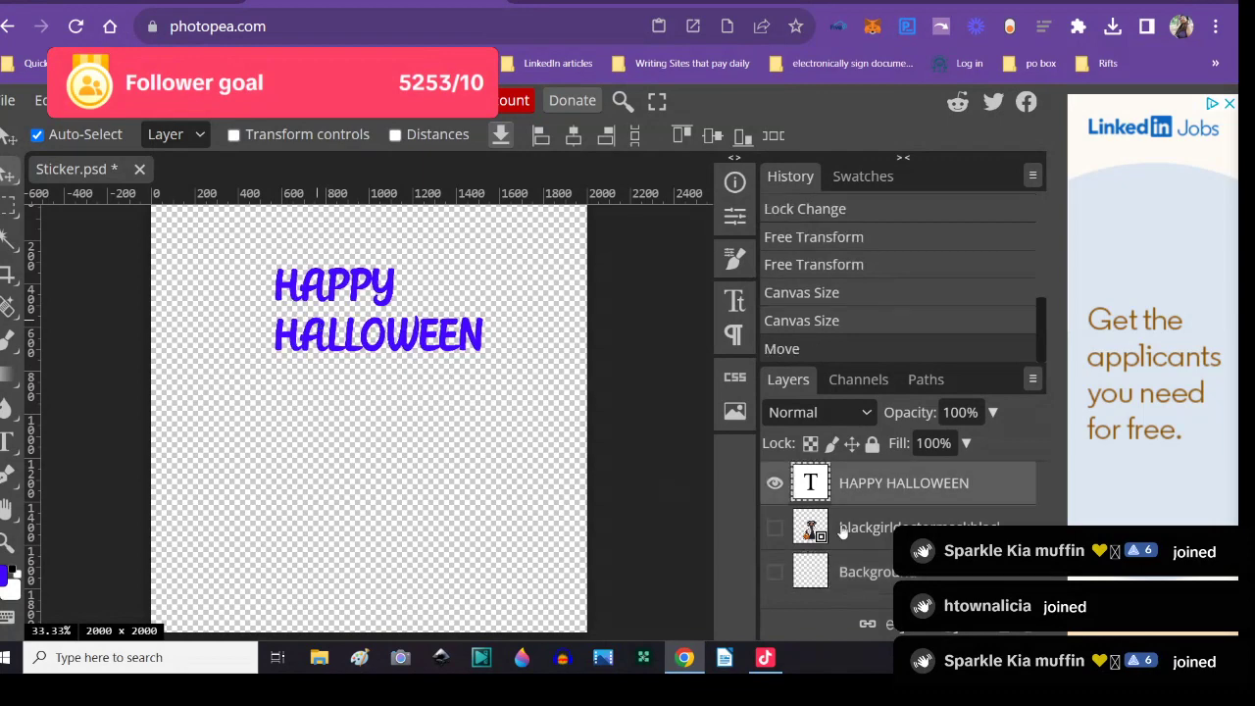
pyautogui.click(775, 527)
pyautogui.moveTo(353, 319); pyautogui.dragTo(358, 288)
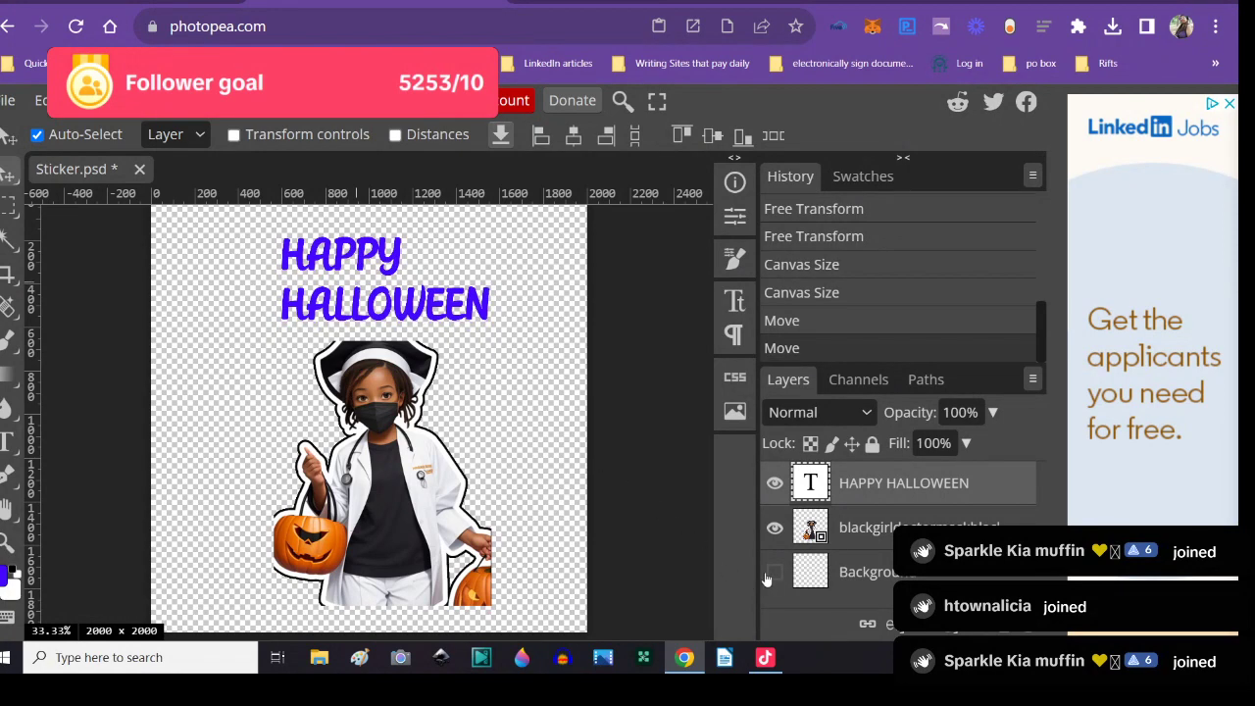
# - Crop the empty canvas on both sides of the girl doctor and text to about 1014 × 2000 px
pyautogui.click(8, 272)
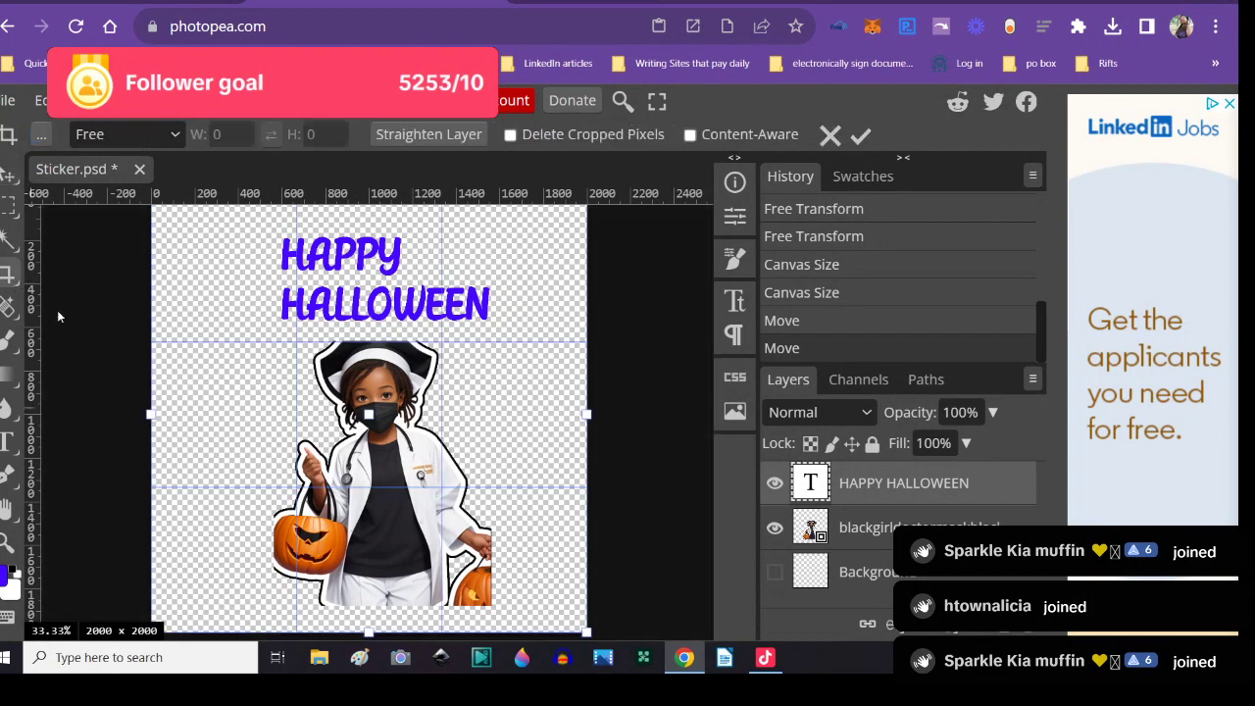
pyautogui.moveTo(150, 412); pyautogui.dragTo(275, 436)
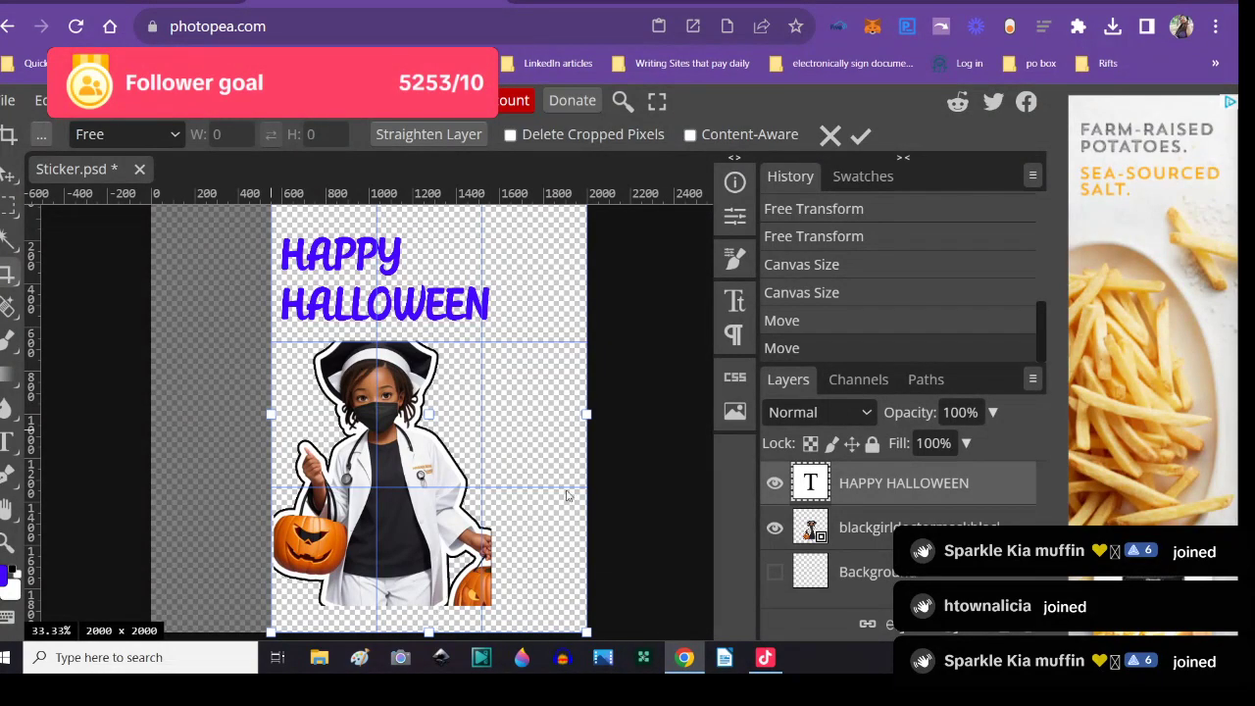
pyautogui.moveTo(584, 414); pyautogui.dragTo(492, 428)
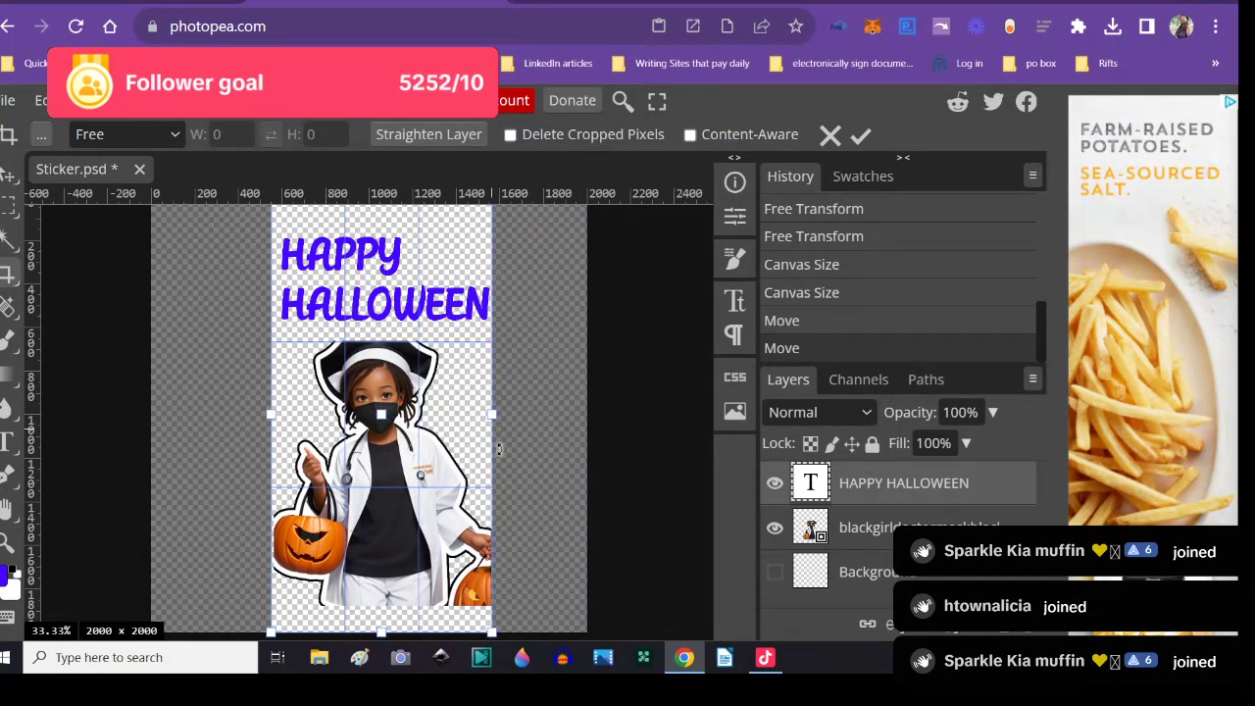
pyautogui.press('Return')
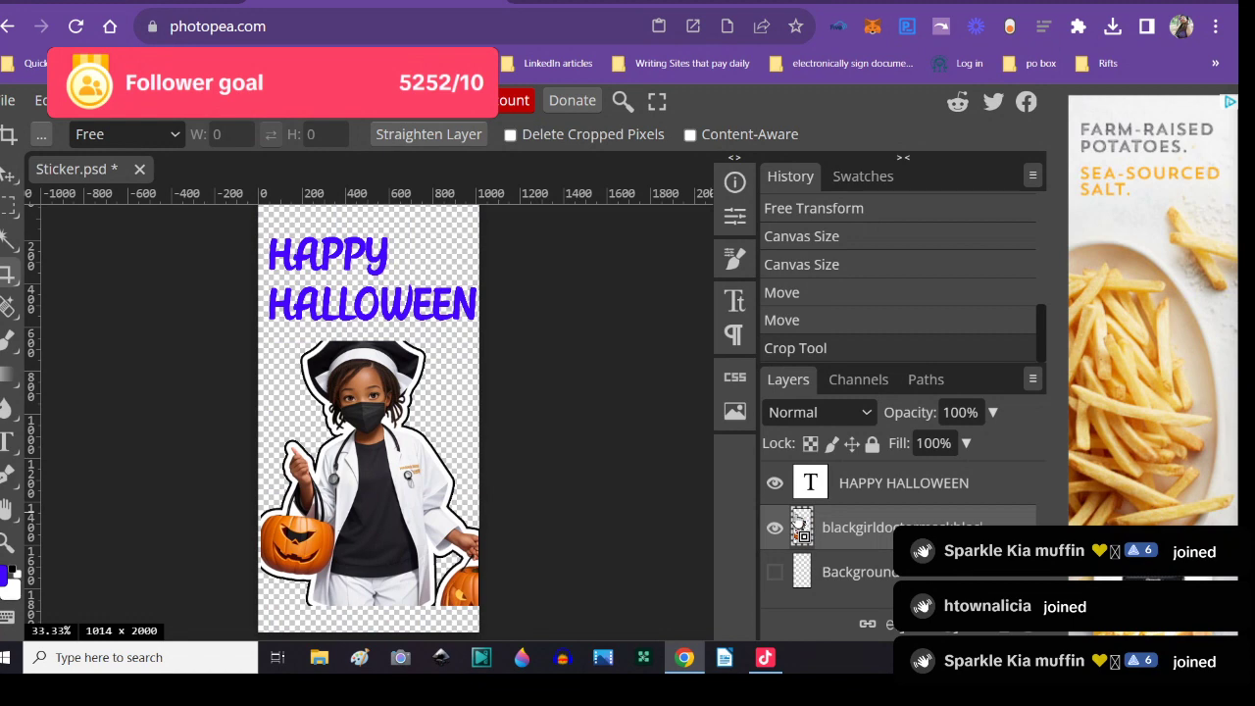
# - Move the girl doctor down to the canvas's lower edge with Free Transform, keeping the text hidden meanwhile, and show the text and Background layers
pyautogui.click(774, 482)
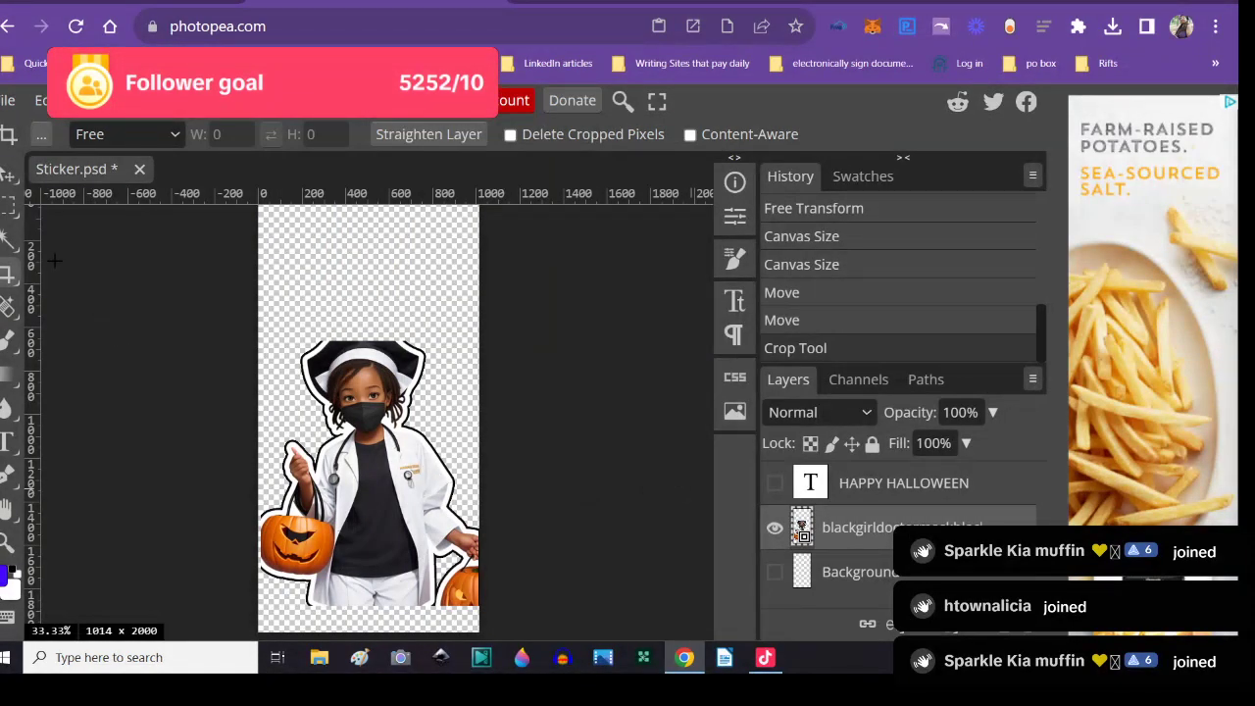
pyautogui.click(10, 182)
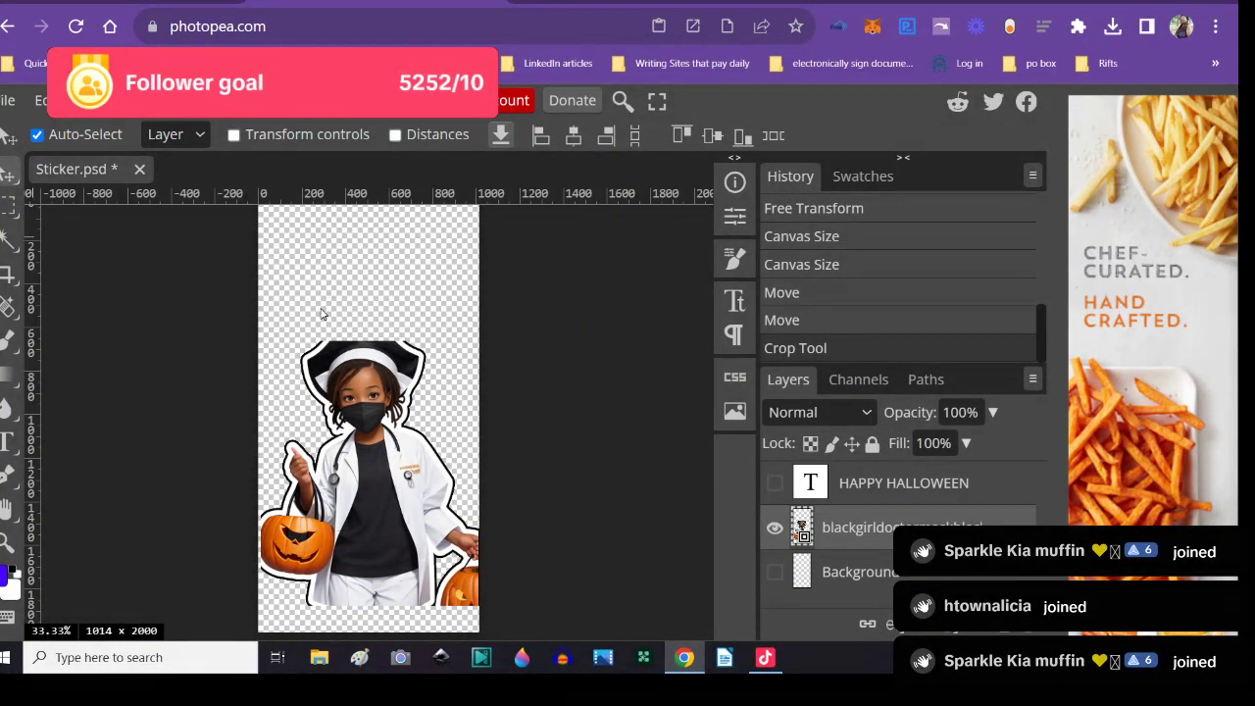
pyautogui.click(39, 100)
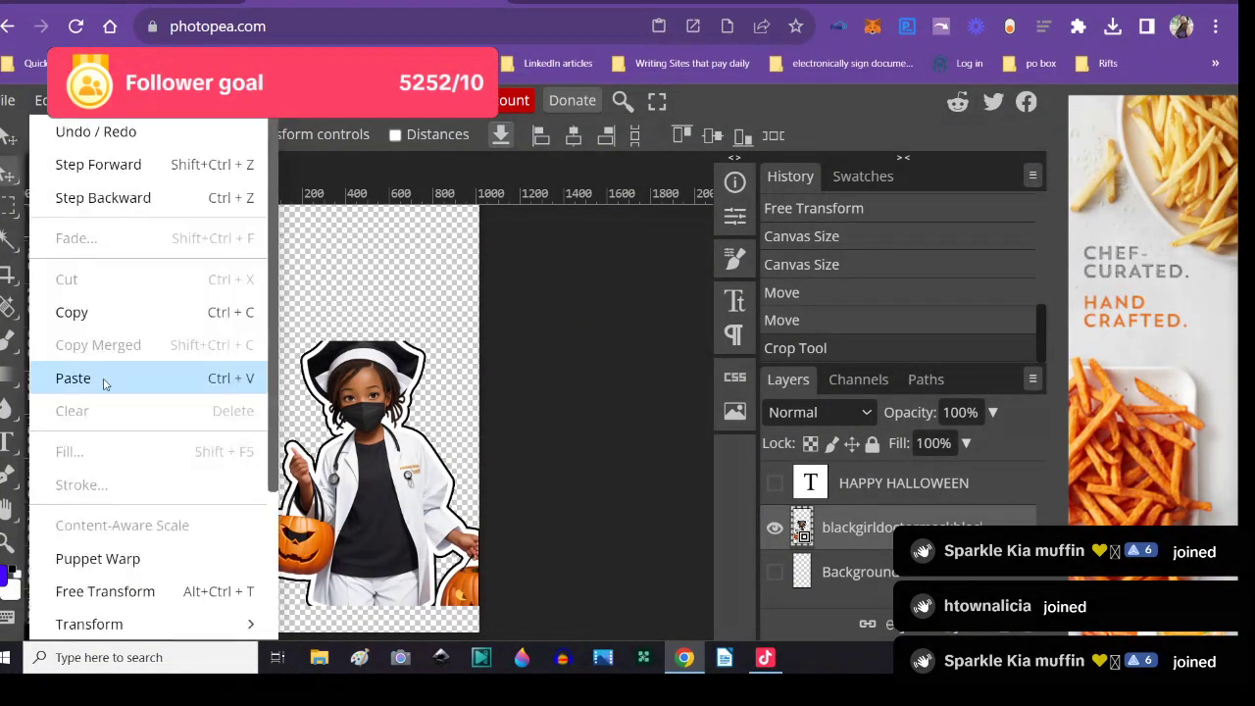
pyautogui.click(93, 591)
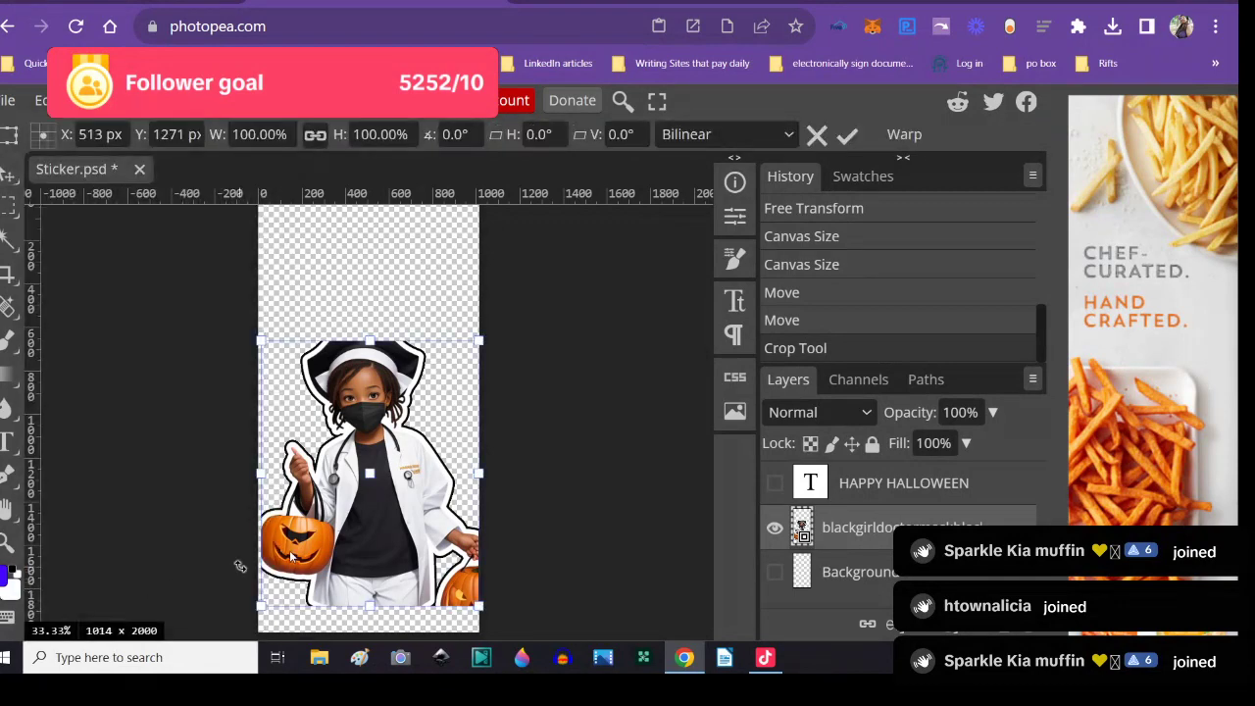
pyautogui.moveTo(369, 490); pyautogui.dragTo(370, 513)
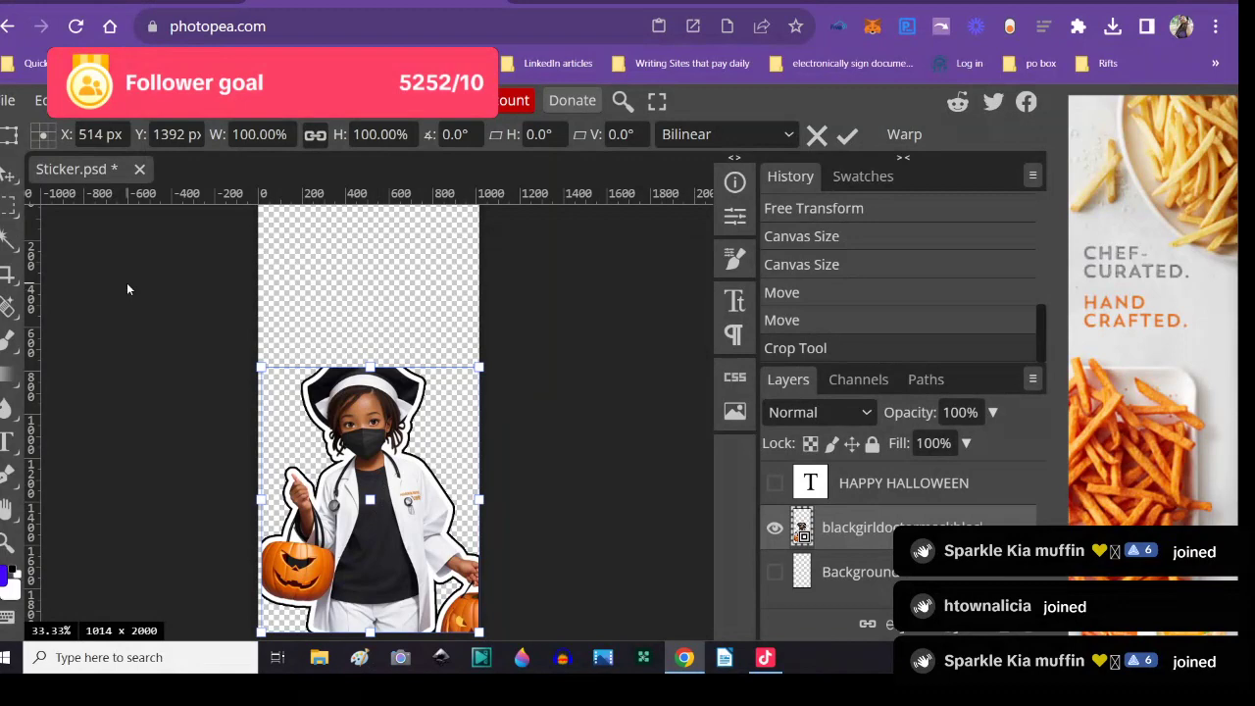
pyautogui.click(780, 487)
pyautogui.click(773, 577)
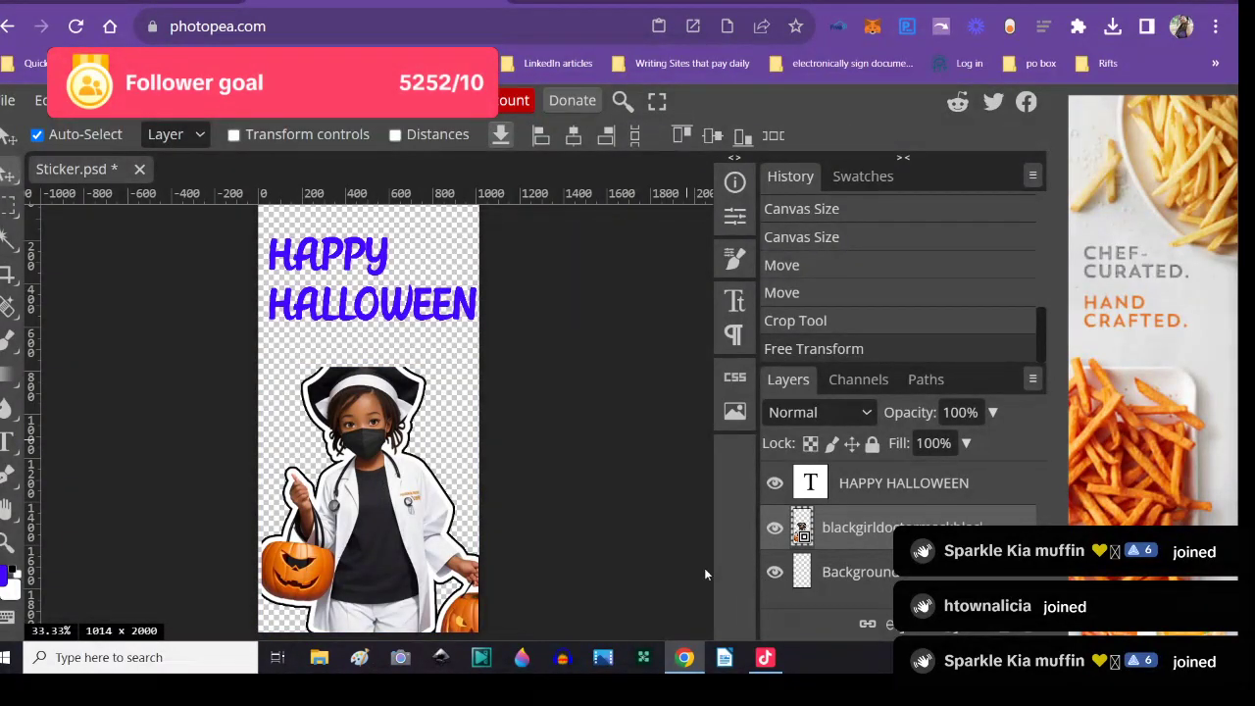
# - Move the HAPPY HALLOWEEN text down and slightly left so it sits just above the girl doctor's hat
pyautogui.click(799, 487)
pyautogui.moveTo(363, 296); pyautogui.dragTo(355, 325)
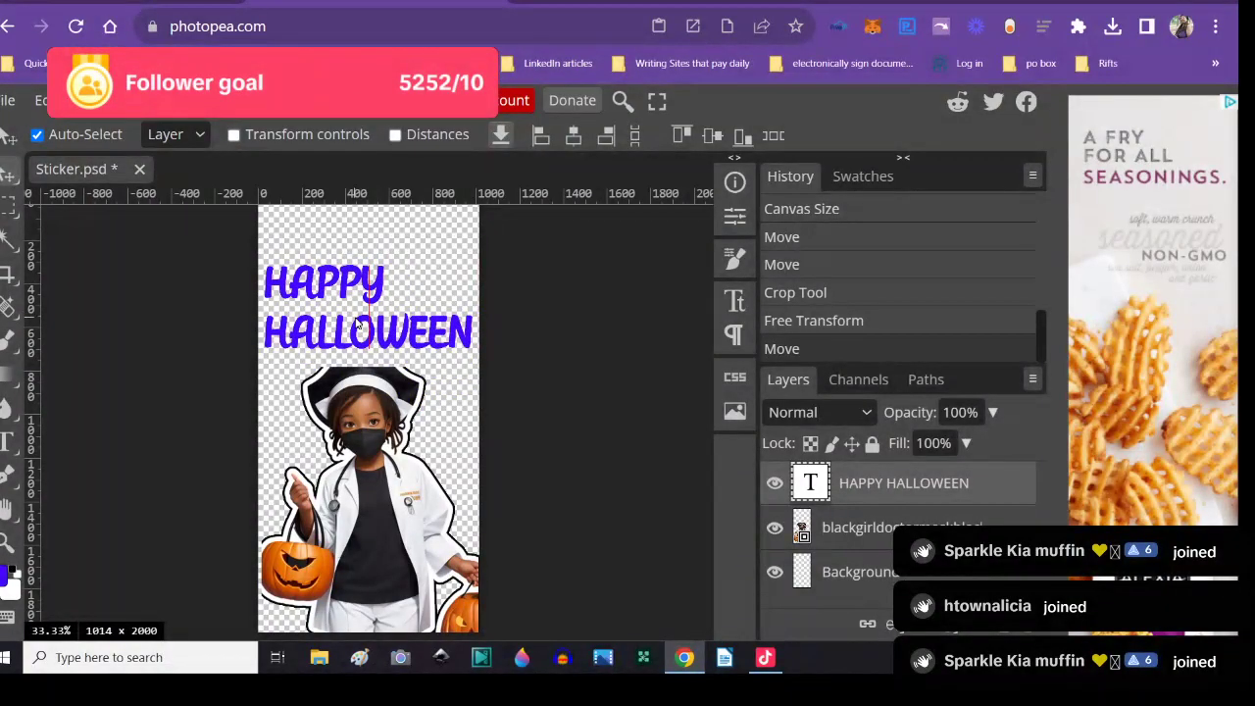
pyautogui.scroll(2, 551, 377)
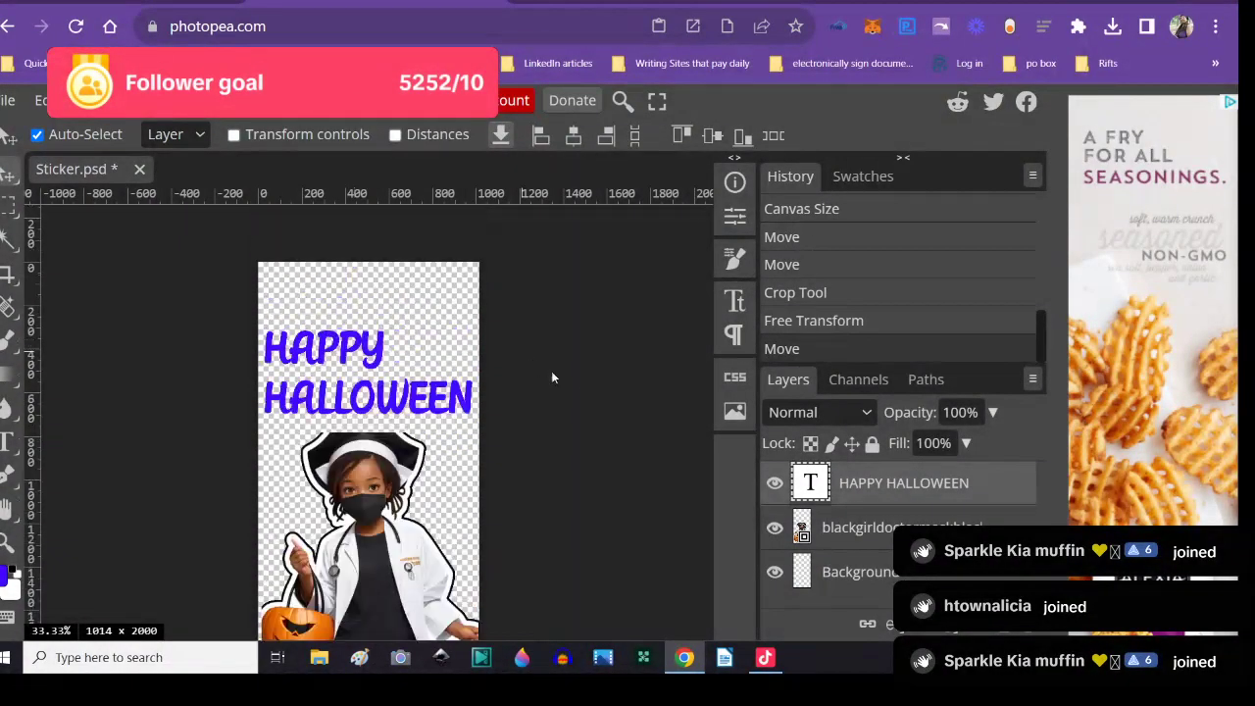
pyautogui.scroll(-4, 586, 393)
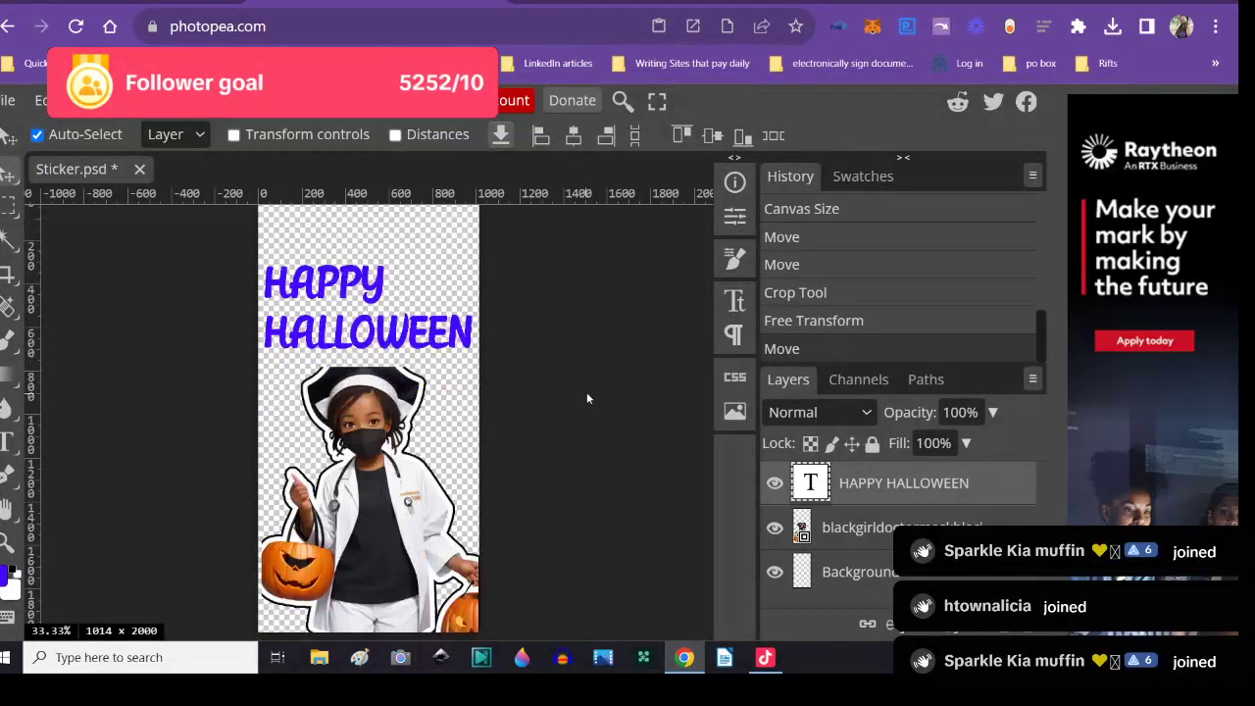
pyautogui.scroll(2, 586, 396)
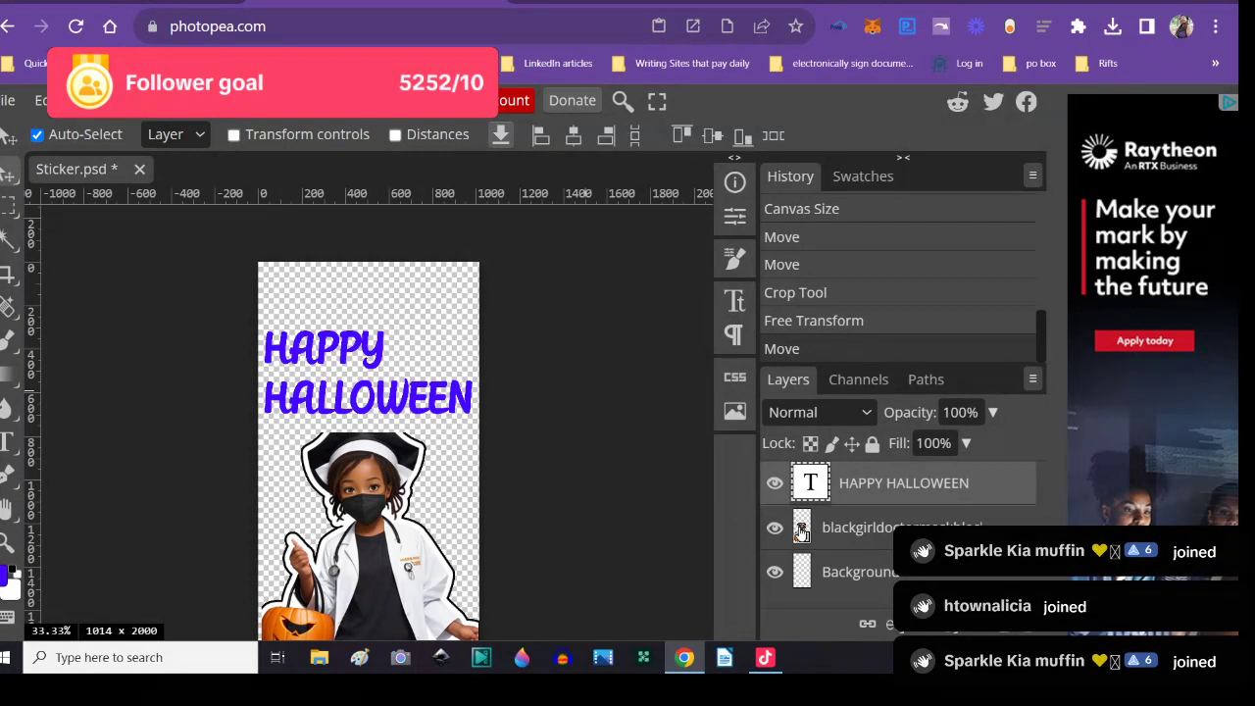
# - Crop the empty strip above the HAPPY HALLOWEEN text, reducing the canvas to about 1014 × 1797 px
pyautogui.click(799, 573)
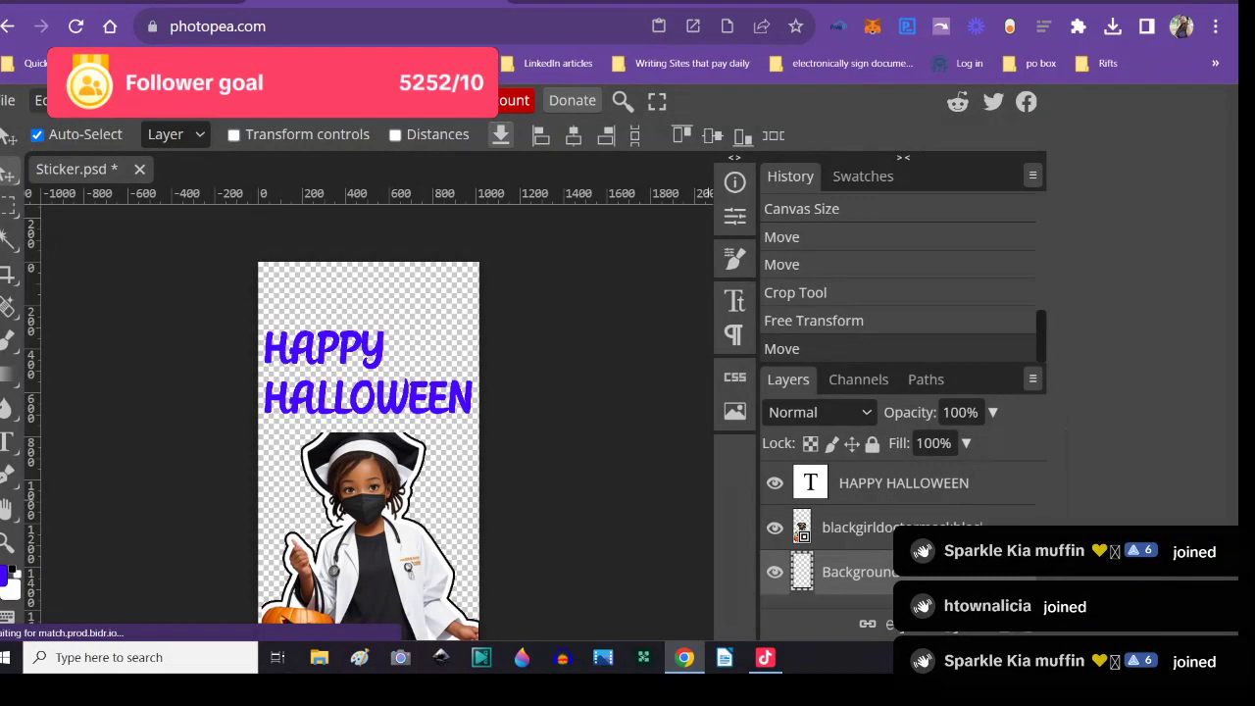
pyautogui.click(42, 100)
pyautogui.click(7, 275)
pyautogui.click(7, 275)
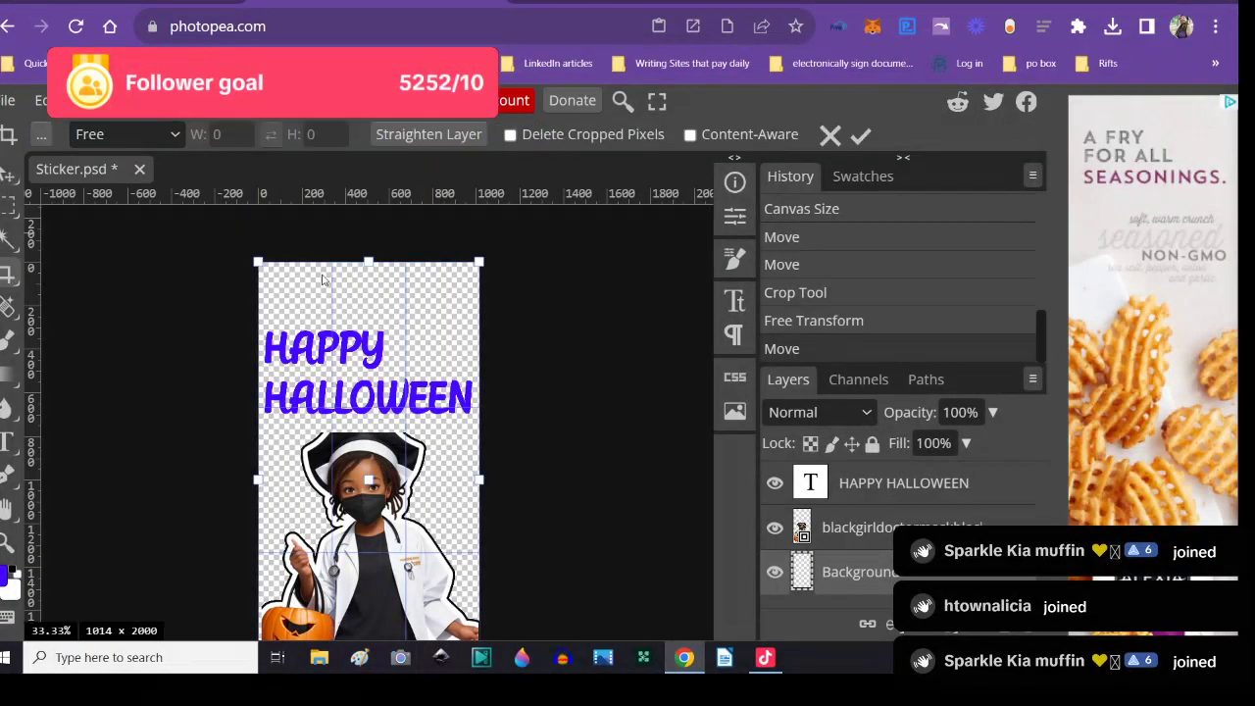
pyautogui.moveTo(368, 262); pyautogui.dragTo(365, 307)
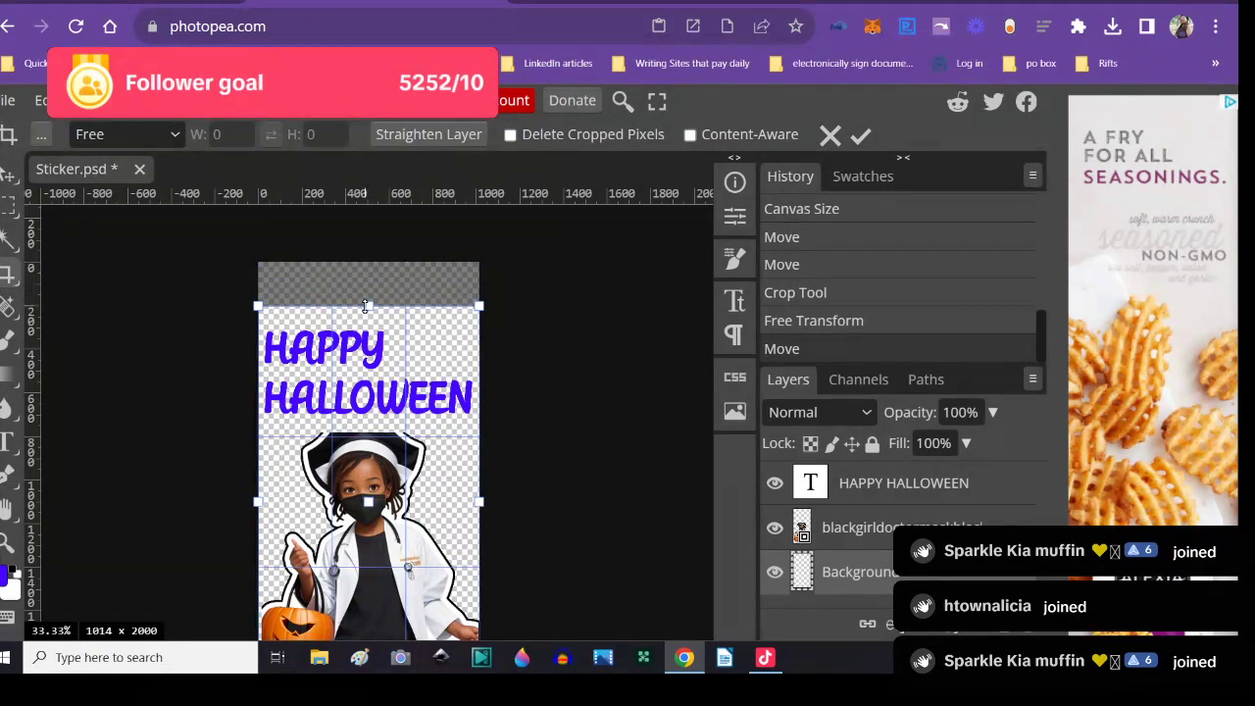
pyautogui.press('Return')
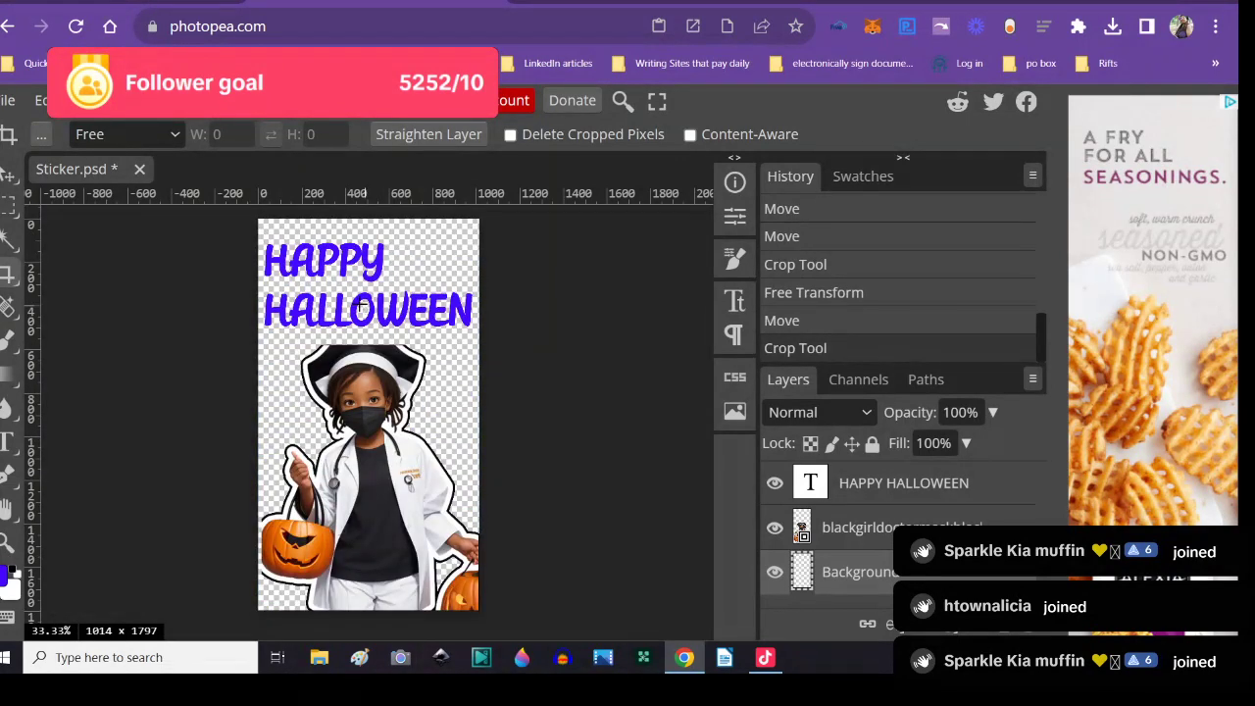
# - Try to resize the image to a height of 2000 pixels, keeping the width and height linked
pyautogui.click(93, 100)
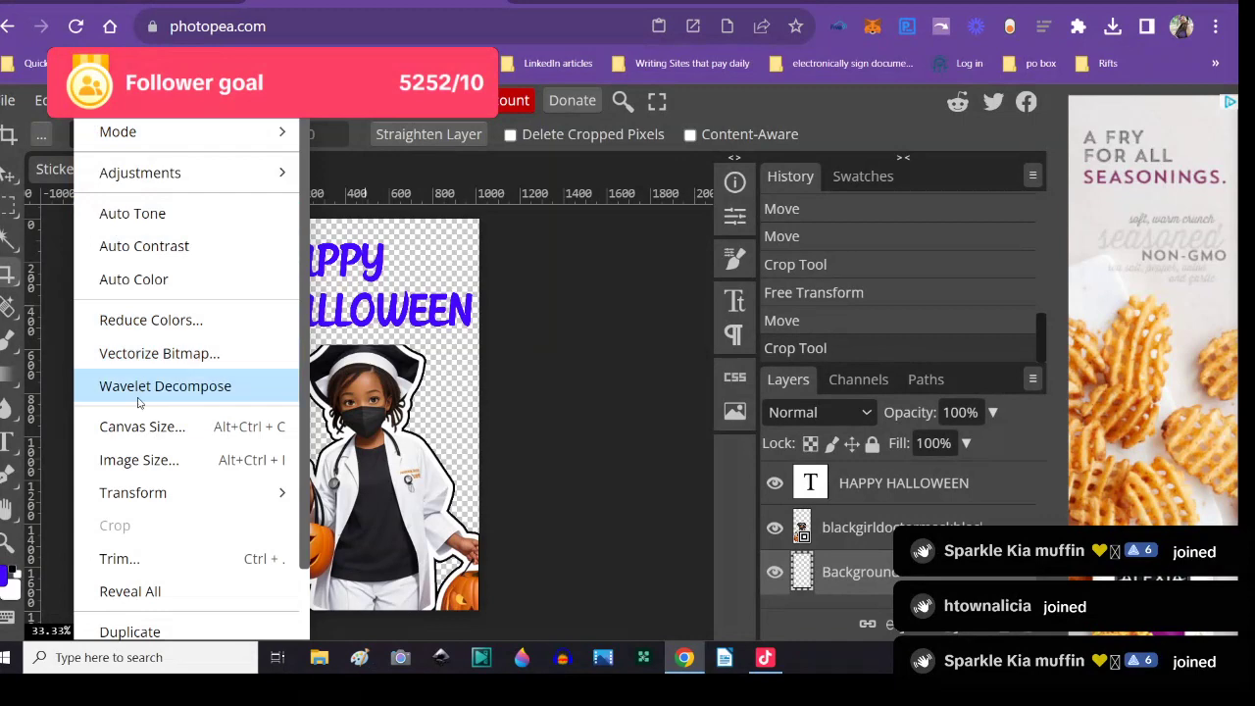
pyautogui.click(134, 461)
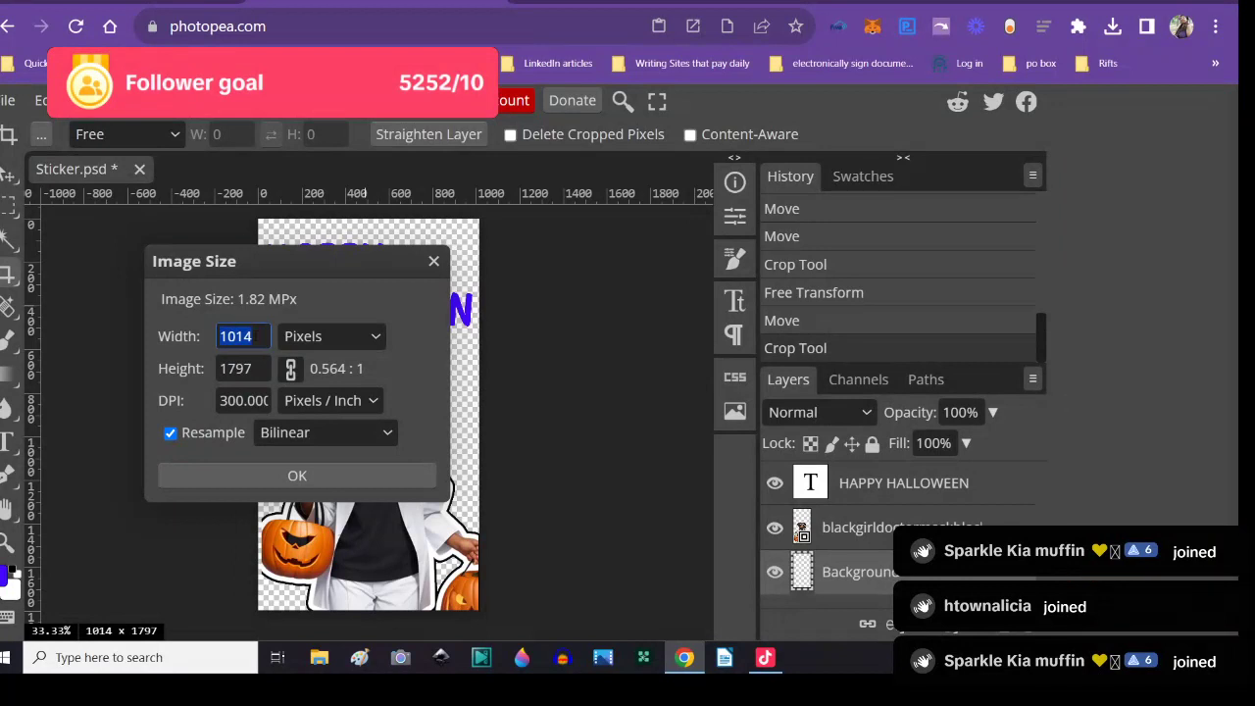
pyautogui.click(251, 335)
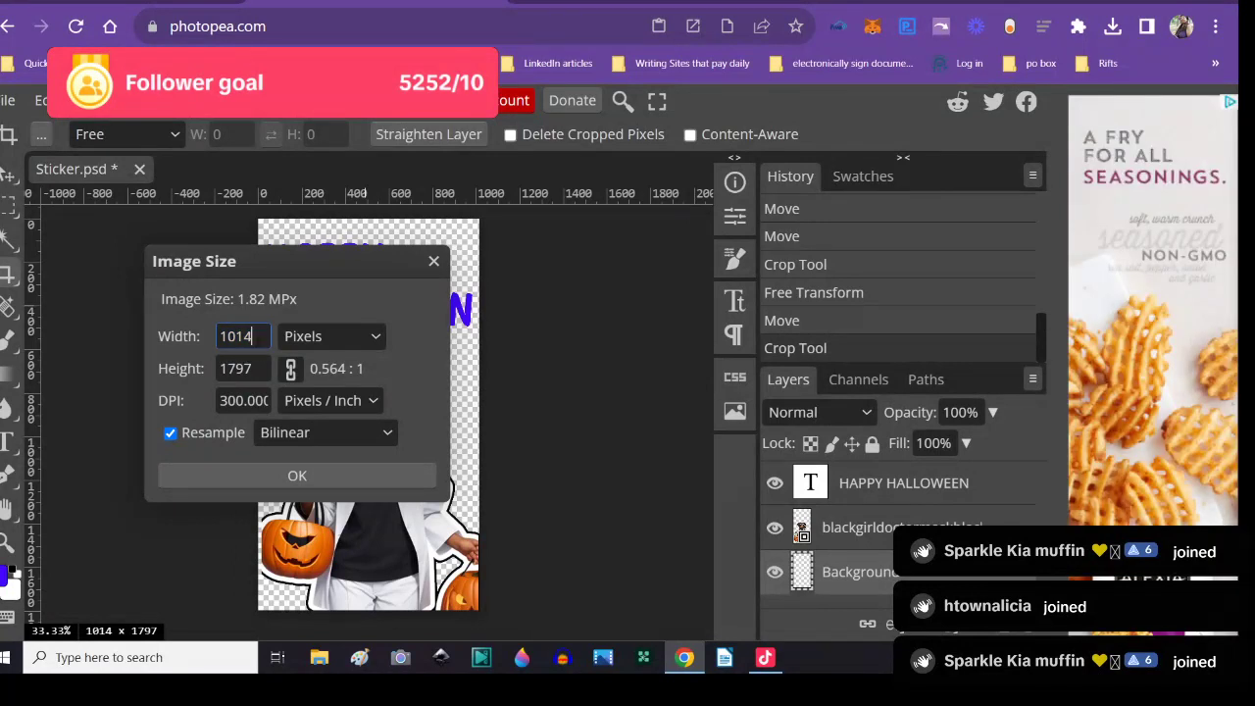
pyautogui.doubleClick(247, 367)
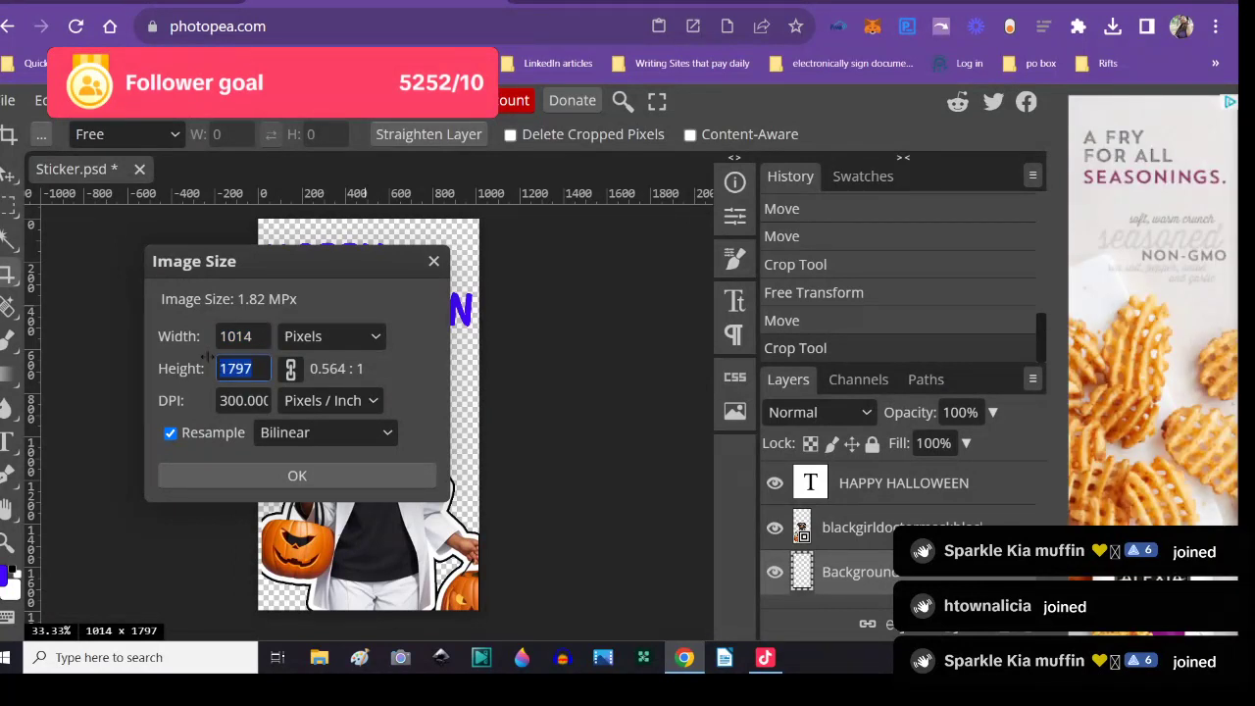
pyautogui.write('2000')
pyautogui.click(207, 356)
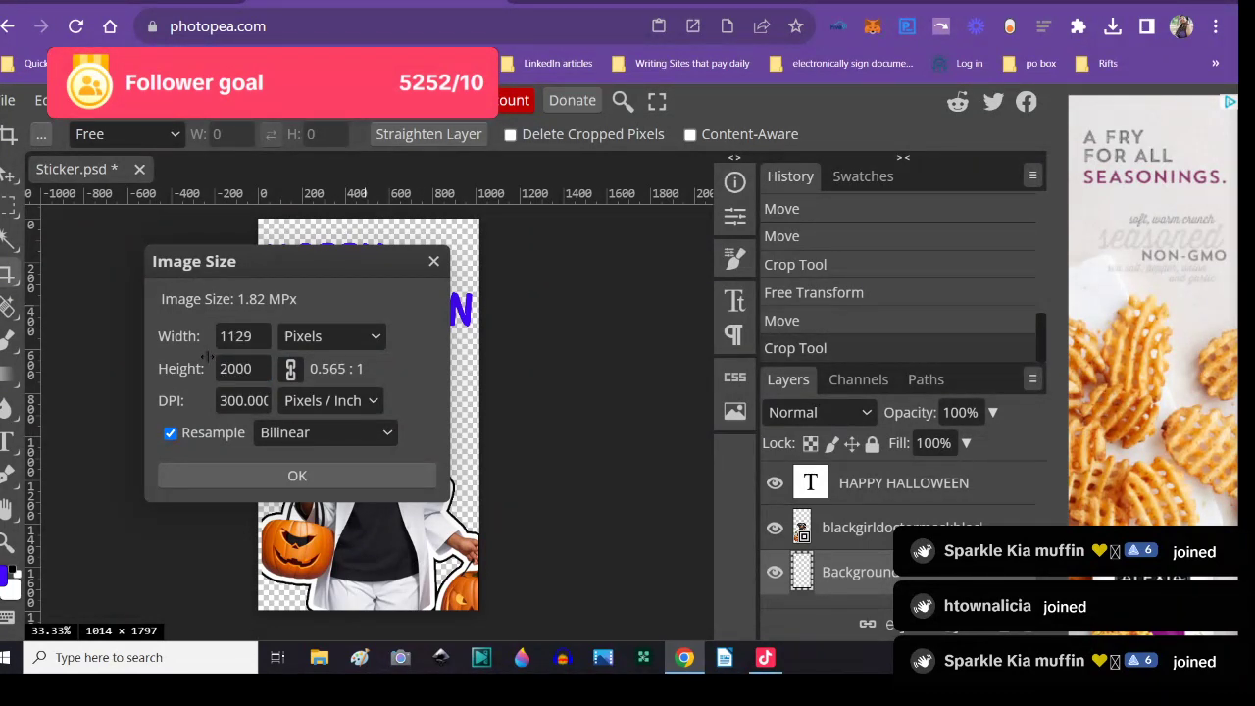
pyautogui.click(234, 481)
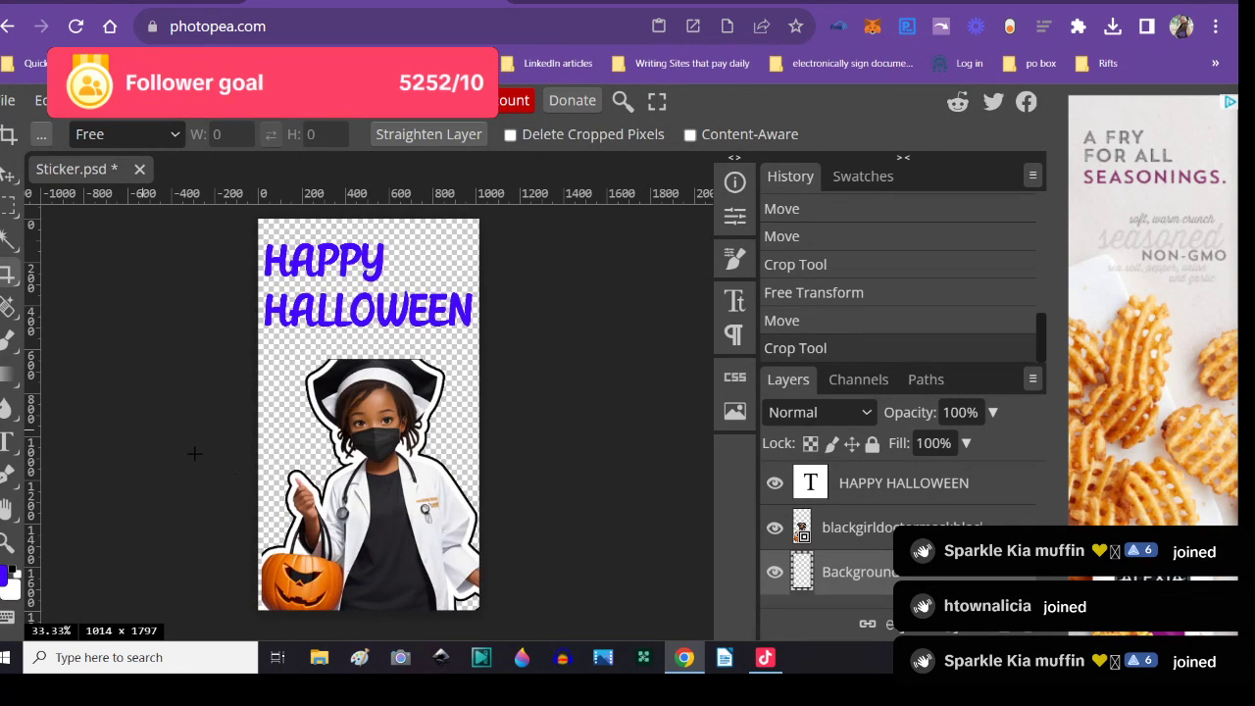
# - Export the design as a PNG named blackgirldoctorwithmaskblackandwhiteoutline at 100% quality and save it in the Halloween folder
pyautogui.click(6, 100)
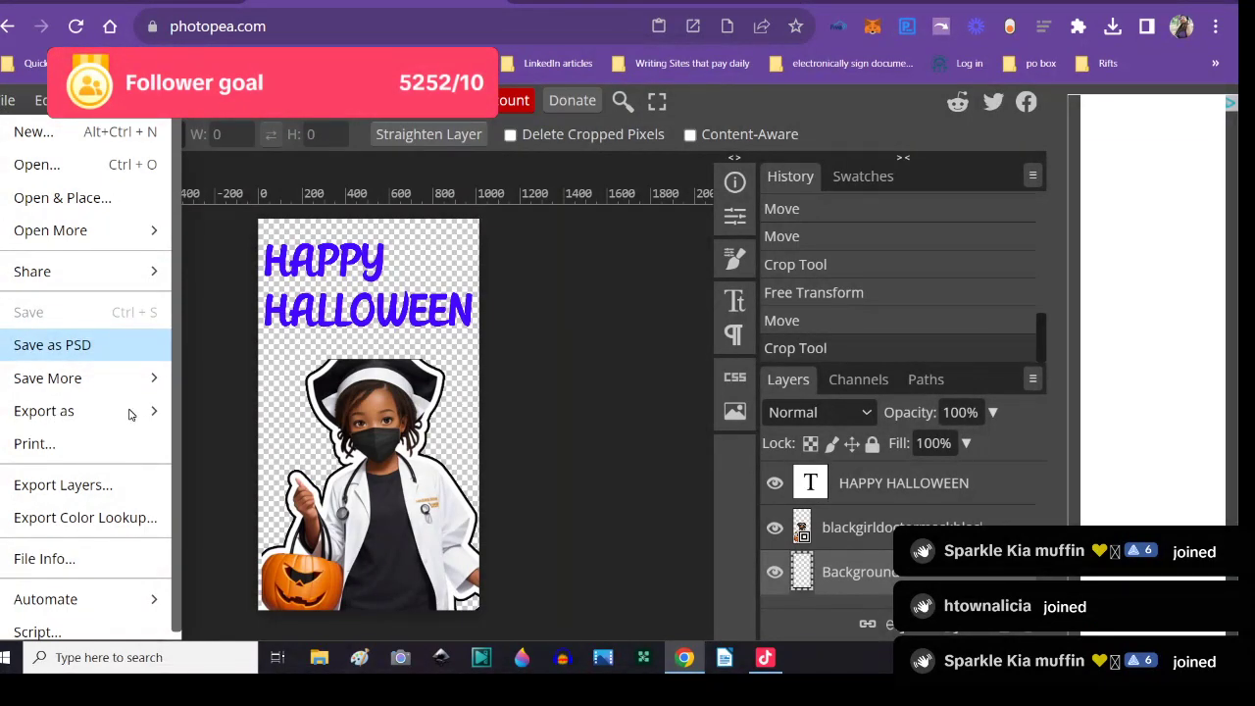
pyautogui.moveTo(149, 412)
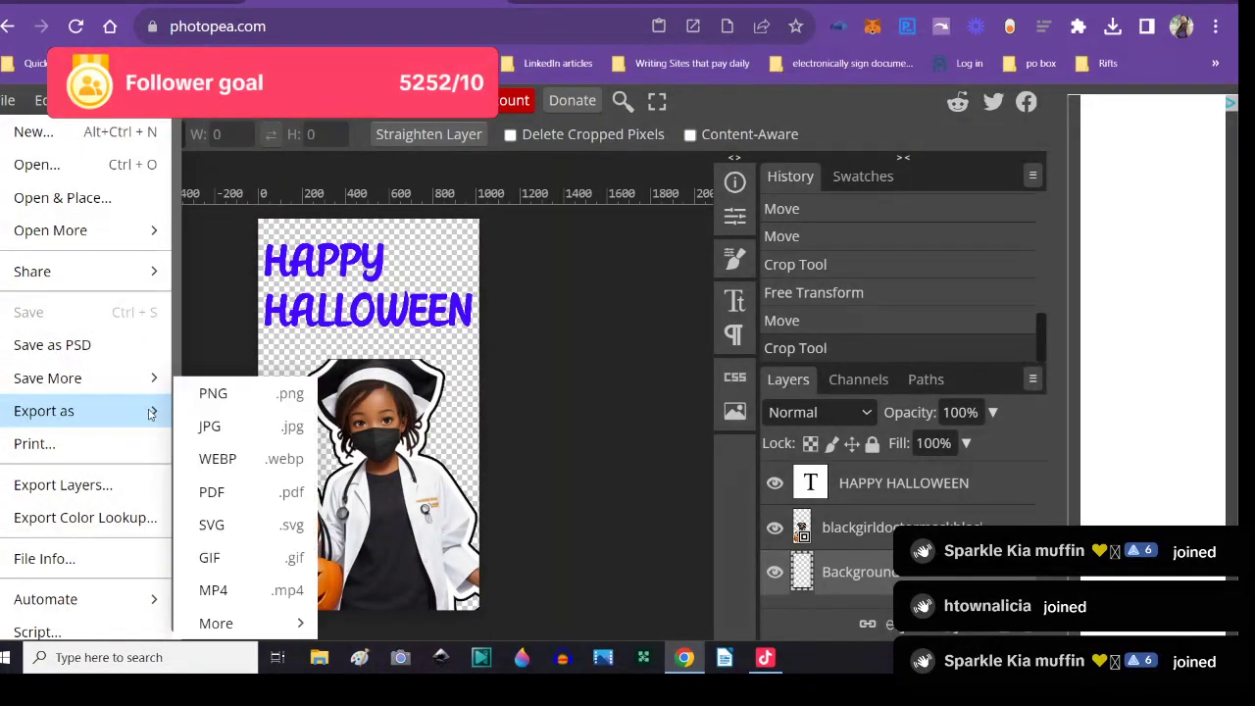
pyautogui.click(205, 394)
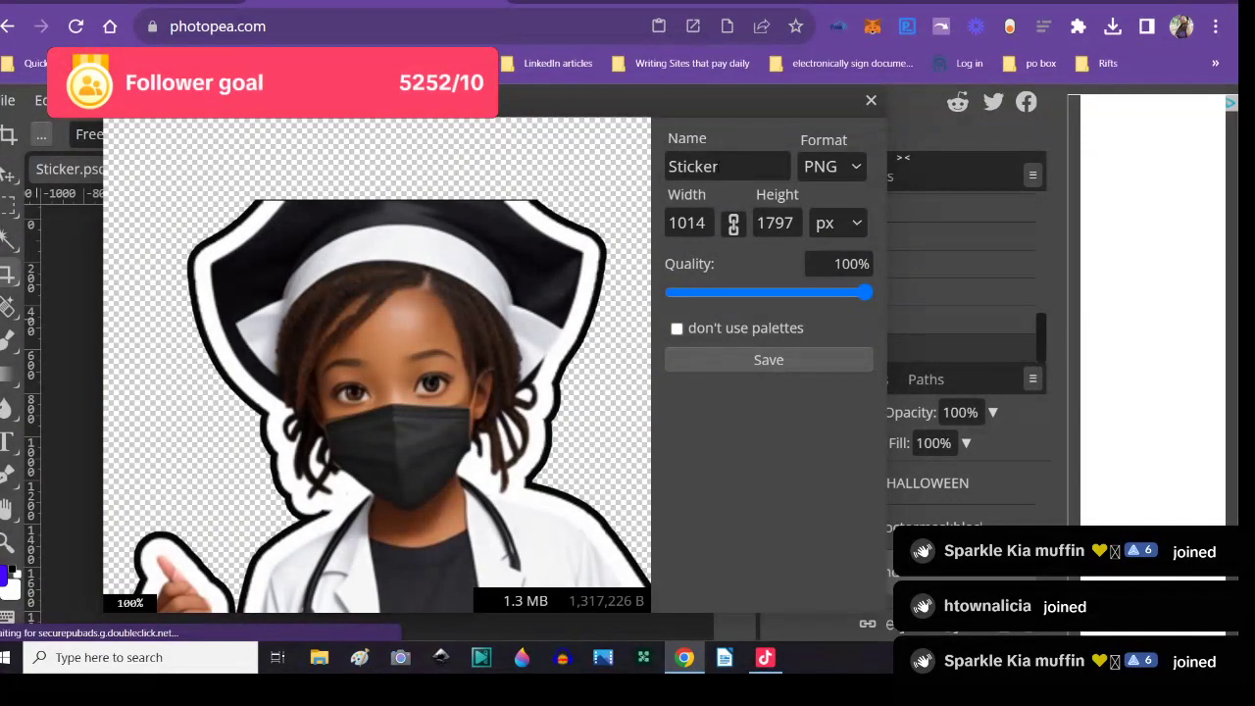
pyautogui.click(710, 166)
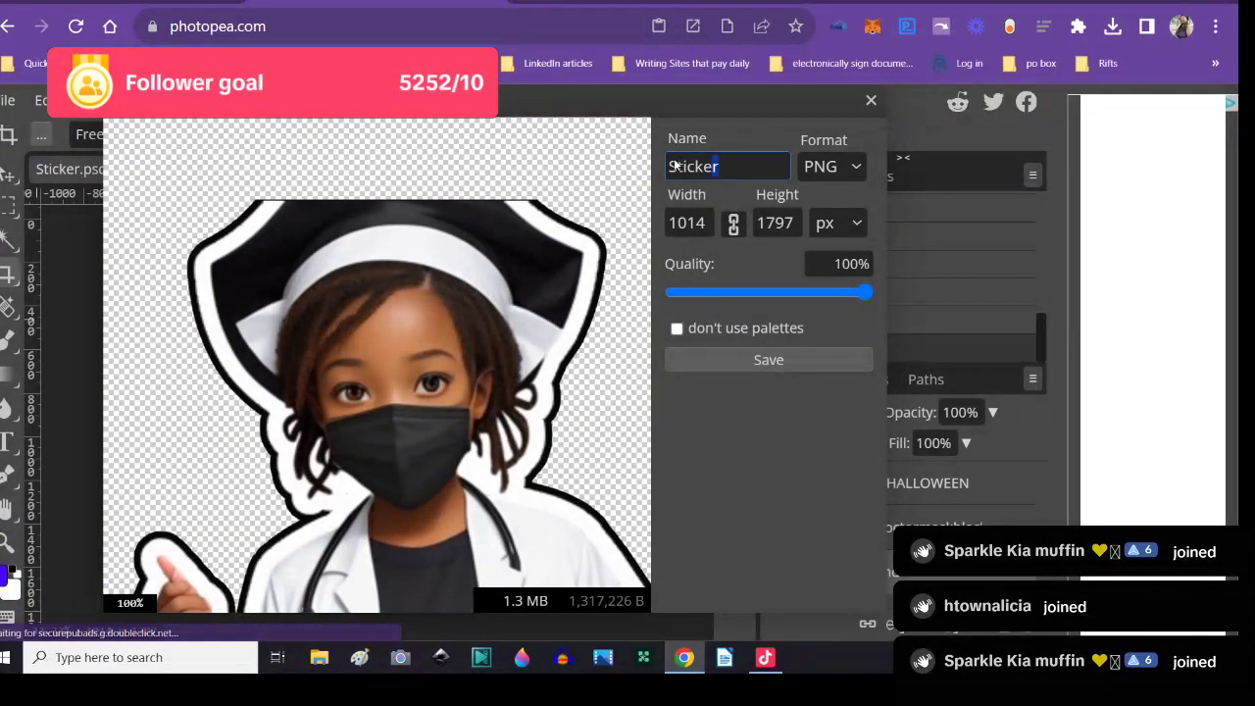
pyautogui.doubleClick(677, 166)
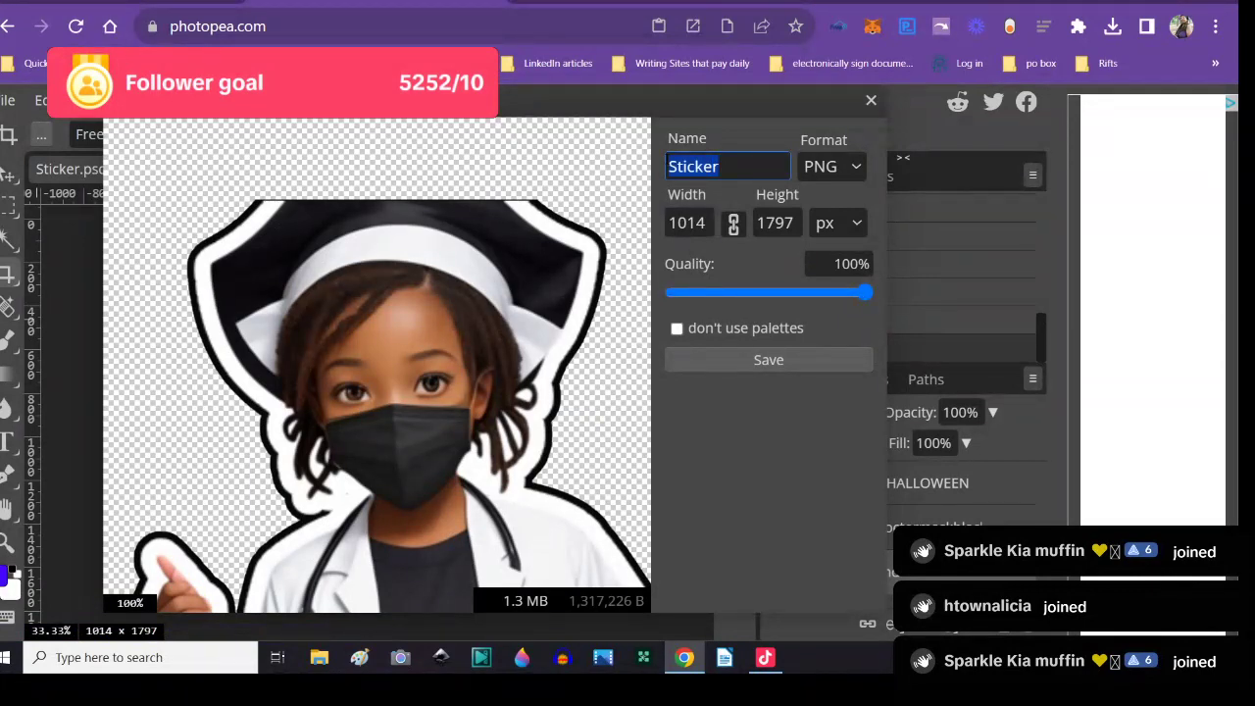
pyautogui.write('black ')
pyautogui.write('girldoc')
pyautogui.write('torwithb')
pyautogui.press('BackSpace')
pyautogui.write('maskblack')
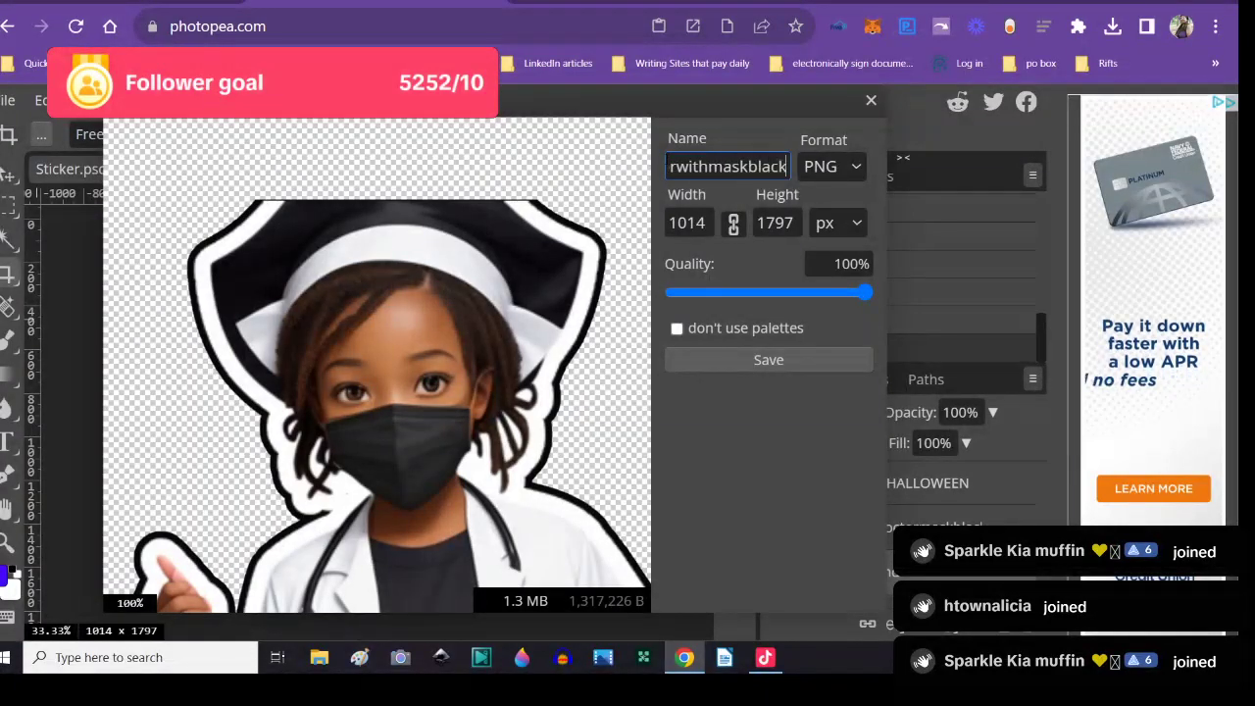
pyautogui.write('andwhiteoutlin')
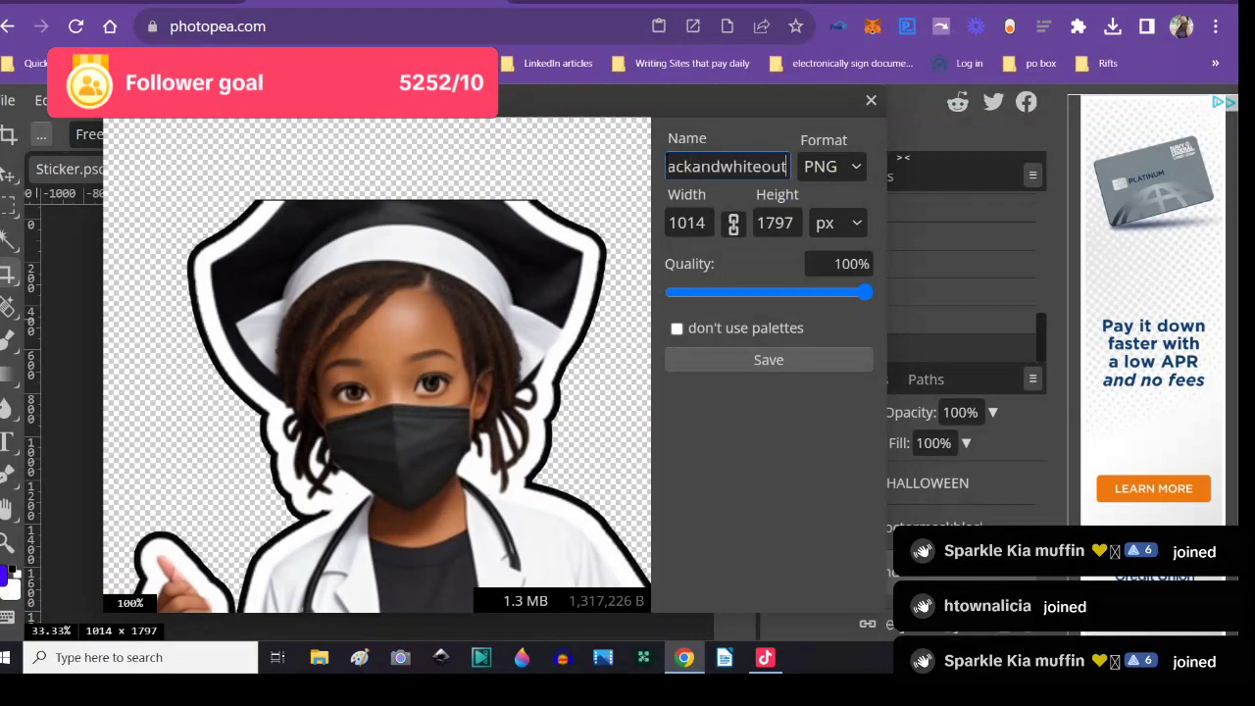
pyautogui.write('e')
pyautogui.click(706, 362)
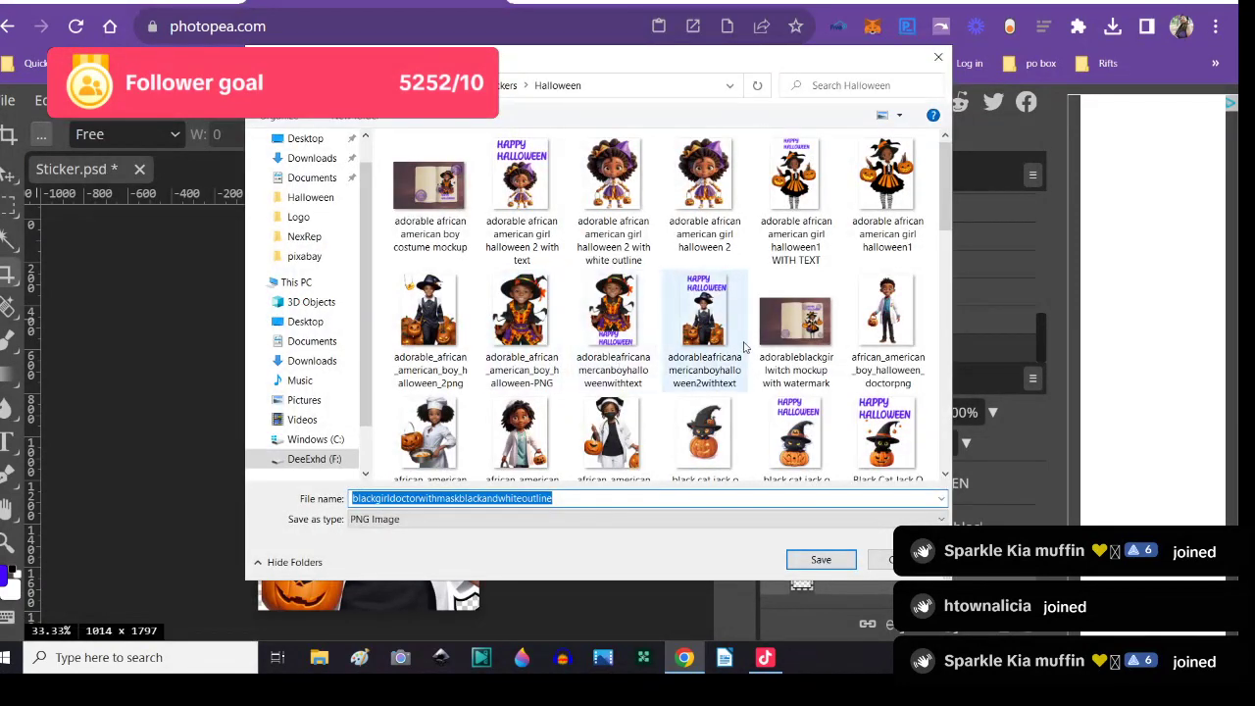
pyautogui.click(813, 560)
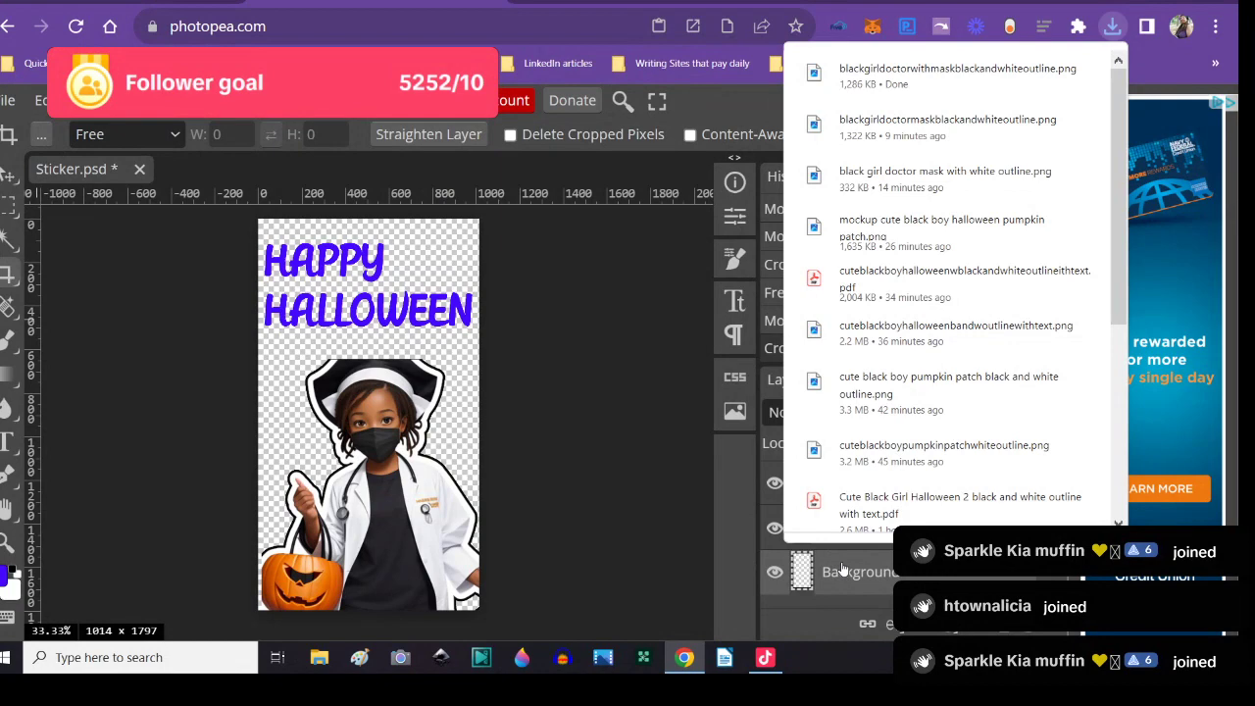
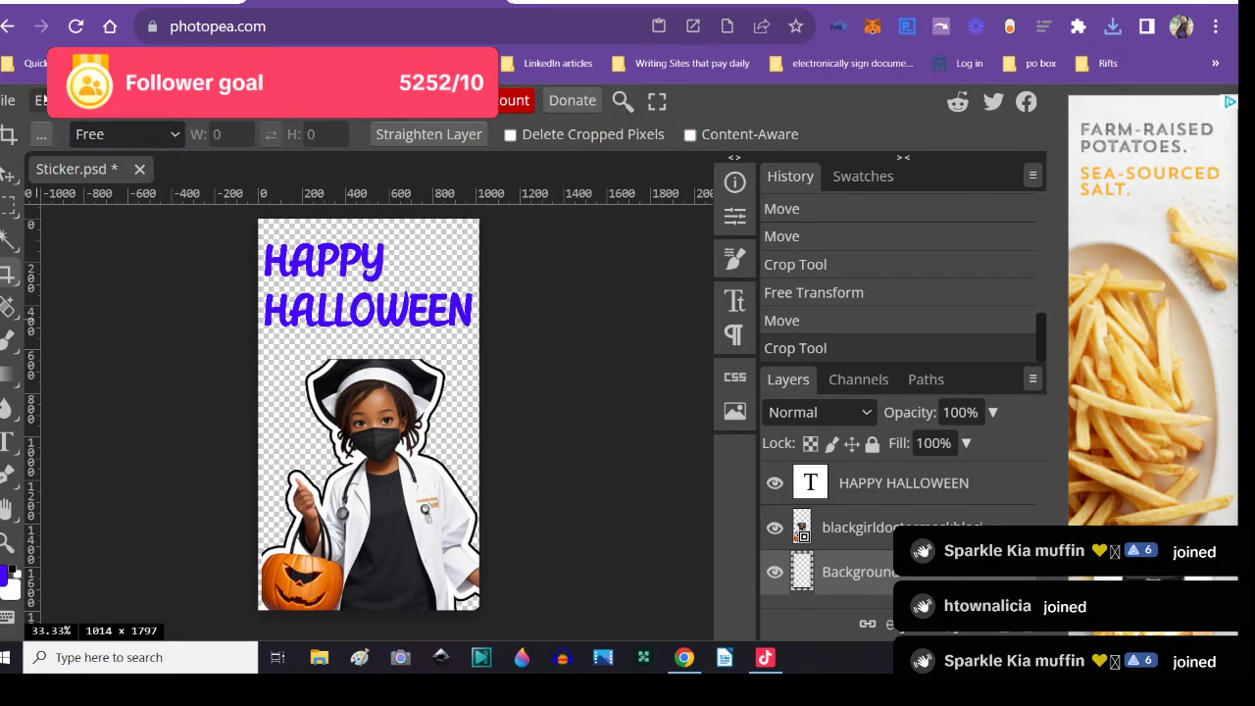
# - Undo the last crop, the HAPPY HALLOWEEN text move and the showing of the Background layer
pyautogui.click(41, 100)
pyautogui.click(59, 131)
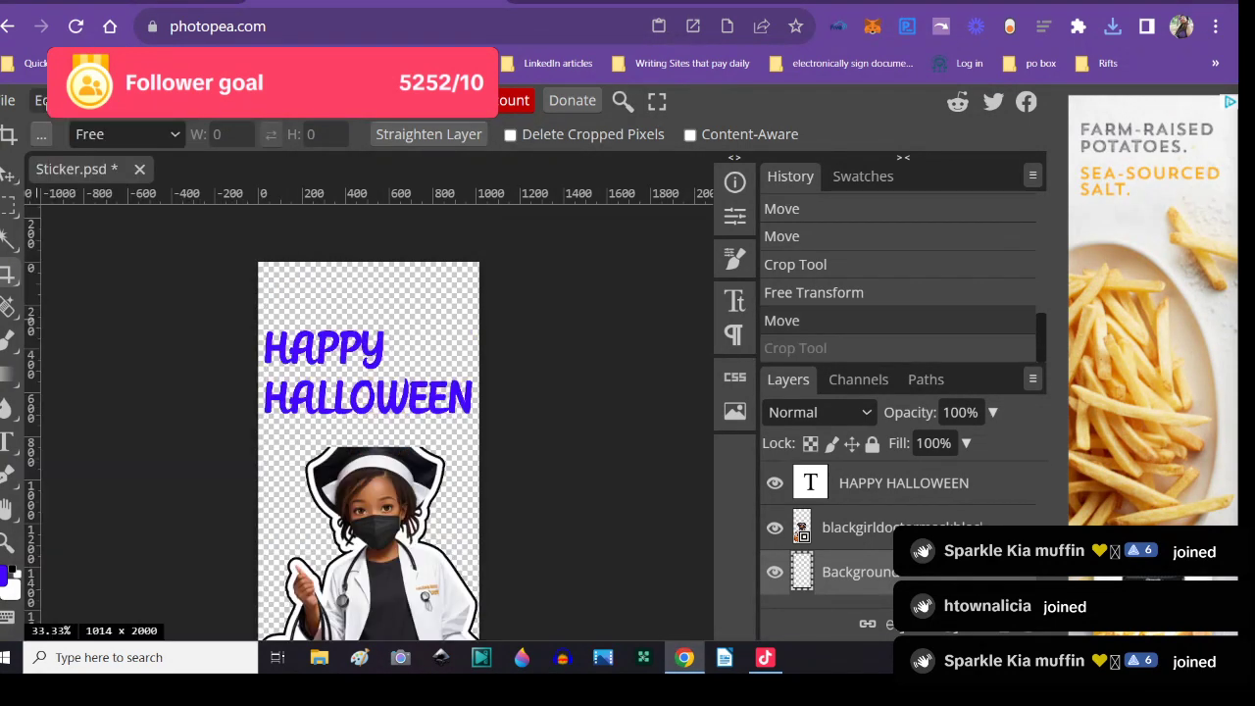
pyautogui.click(41, 100)
pyautogui.click(61, 132)
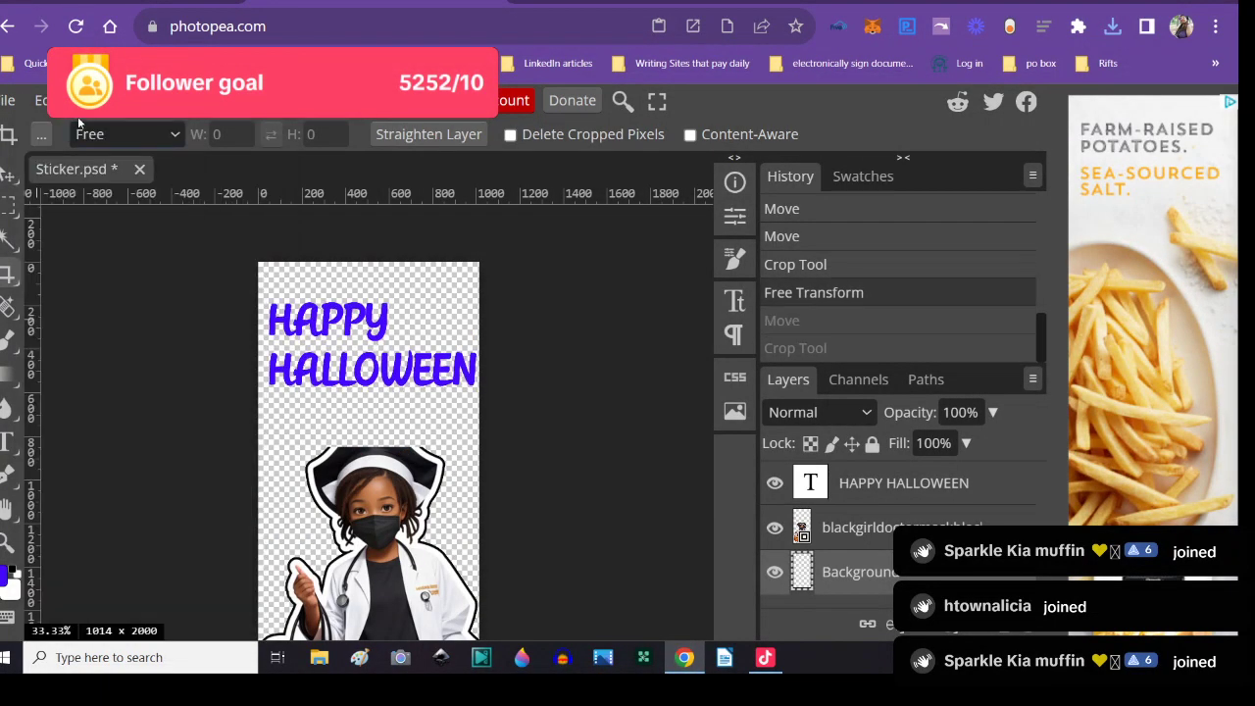
pyautogui.click(41, 100)
pyautogui.click(60, 132)
# - Move the enlarged girl doctor up and left so her second pumpkin comes back into the canvas, and deselect the layer
pyautogui.scroll(-2, 471, 477)
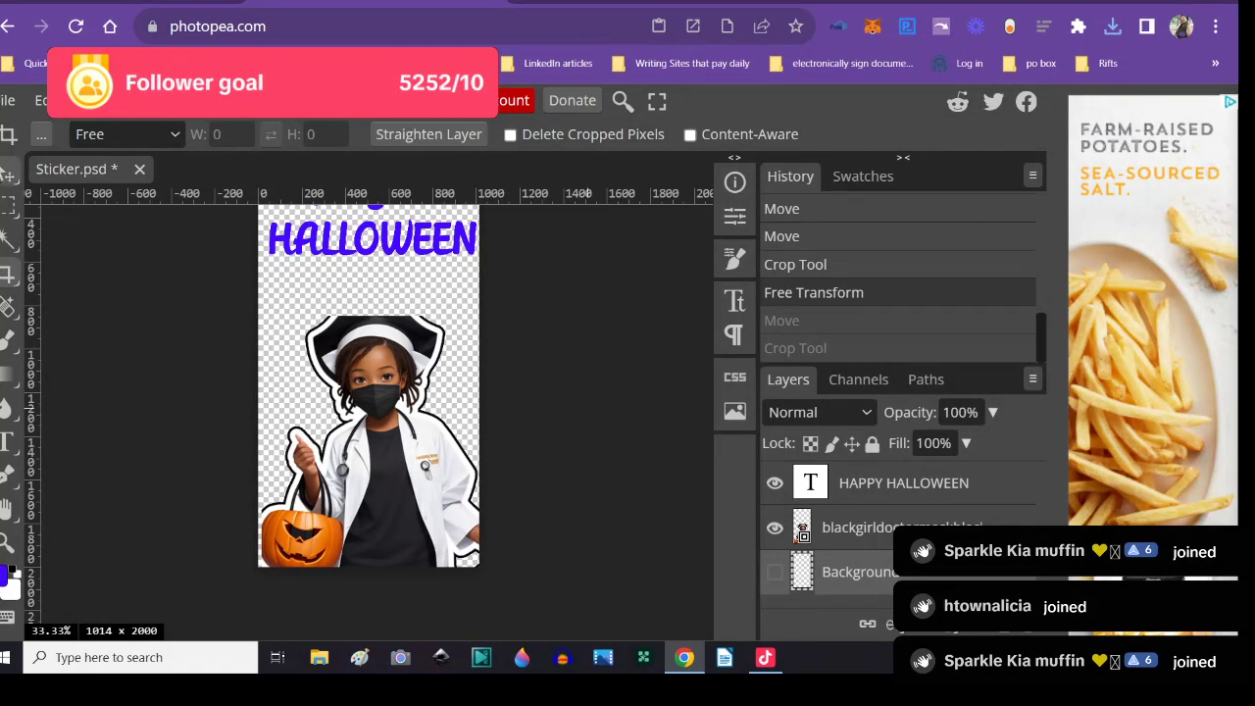
pyautogui.click(8, 173)
pyautogui.moveTo(378, 478); pyautogui.dragTo(351, 440)
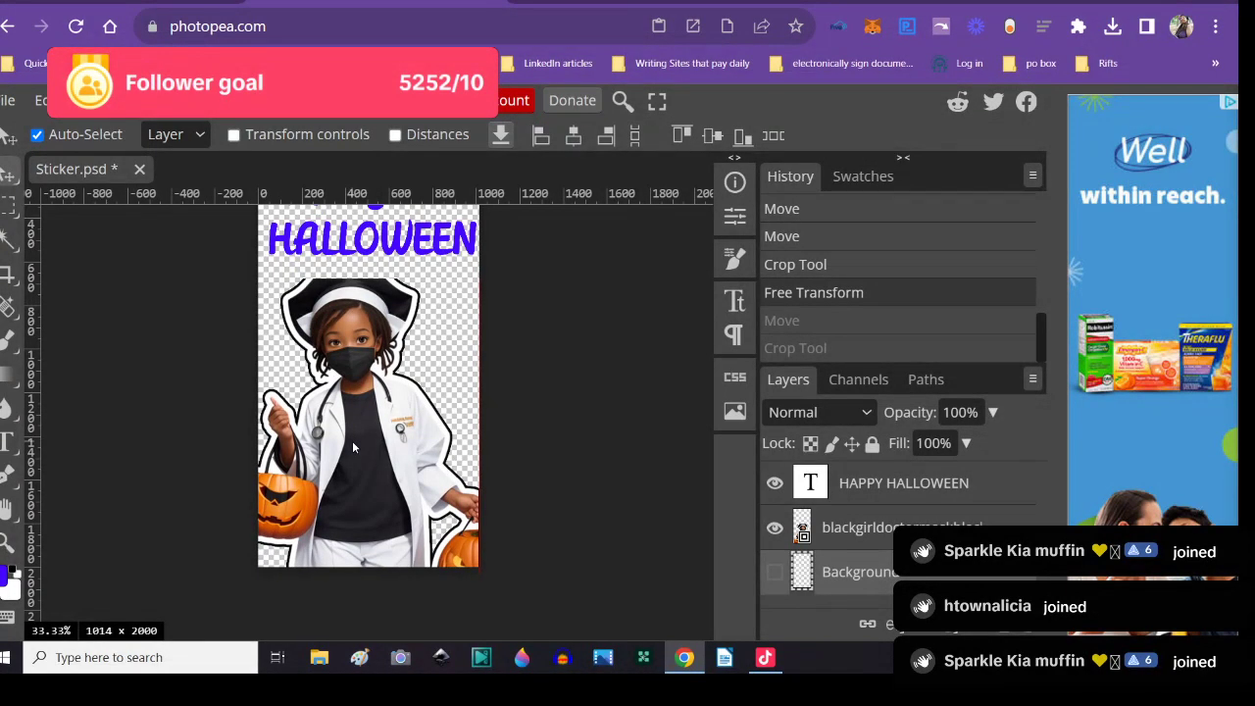
pyautogui.moveTo(353, 444); pyautogui.dragTo(353, 444)
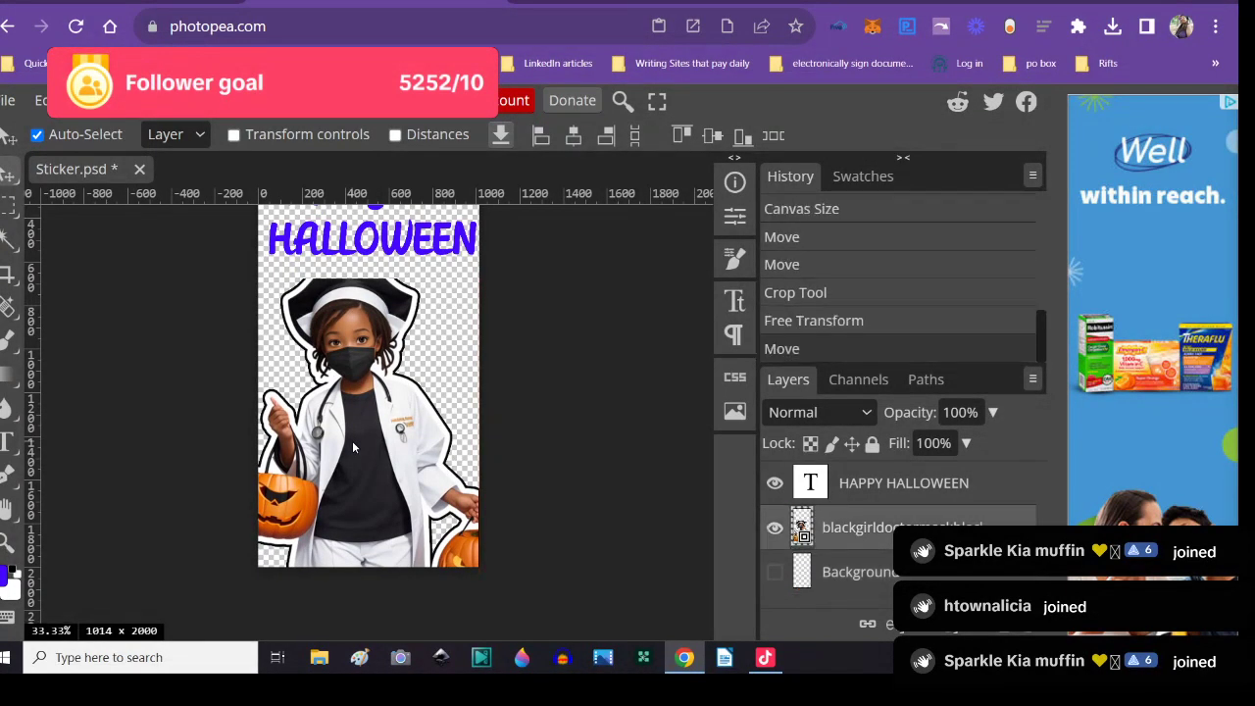
pyautogui.click(595, 493)
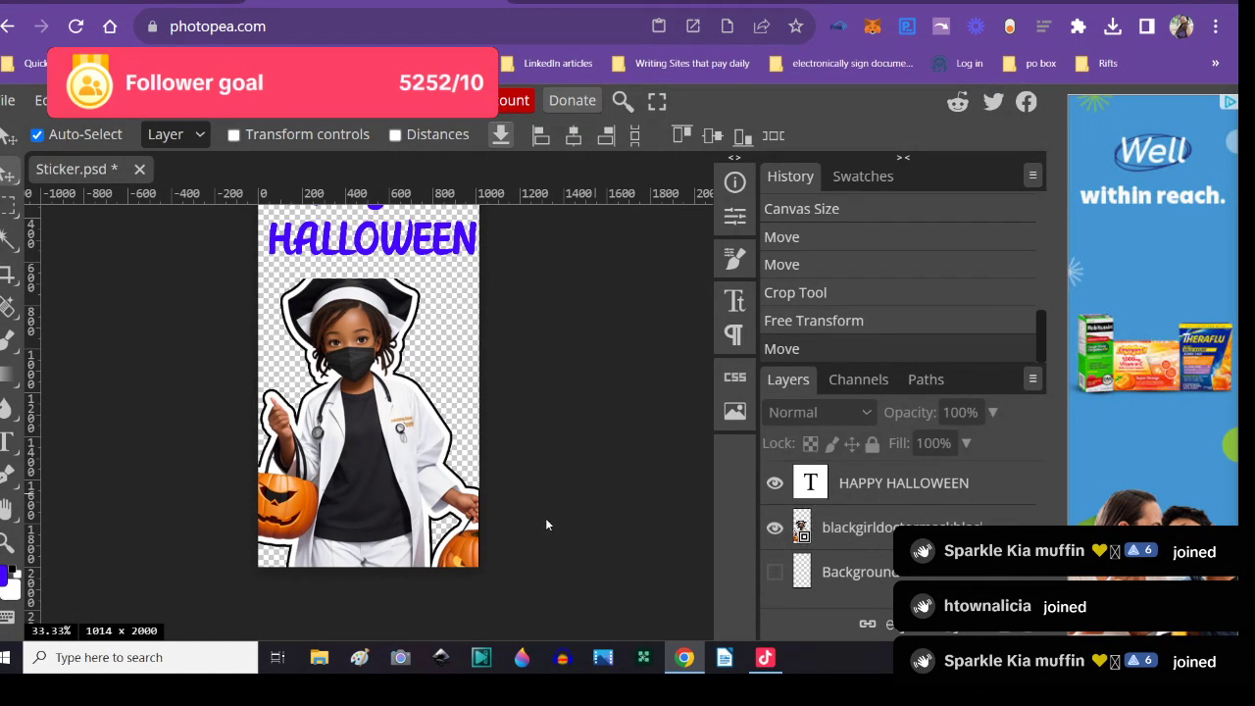
# - Move the girl doctor image up and to the right, directly beneath the HAPPY HALLOWEEN text
pyautogui.scroll(1, 535, 519)
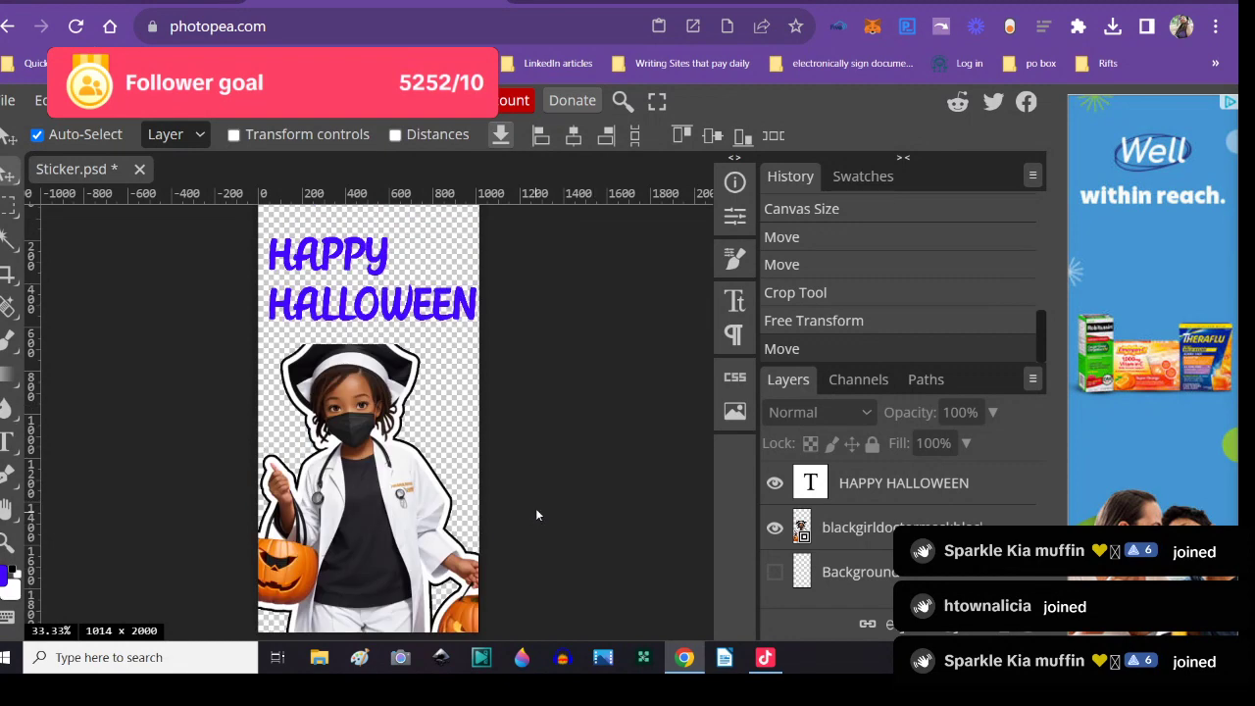
pyautogui.moveTo(327, 491); pyautogui.dragTo(356, 477)
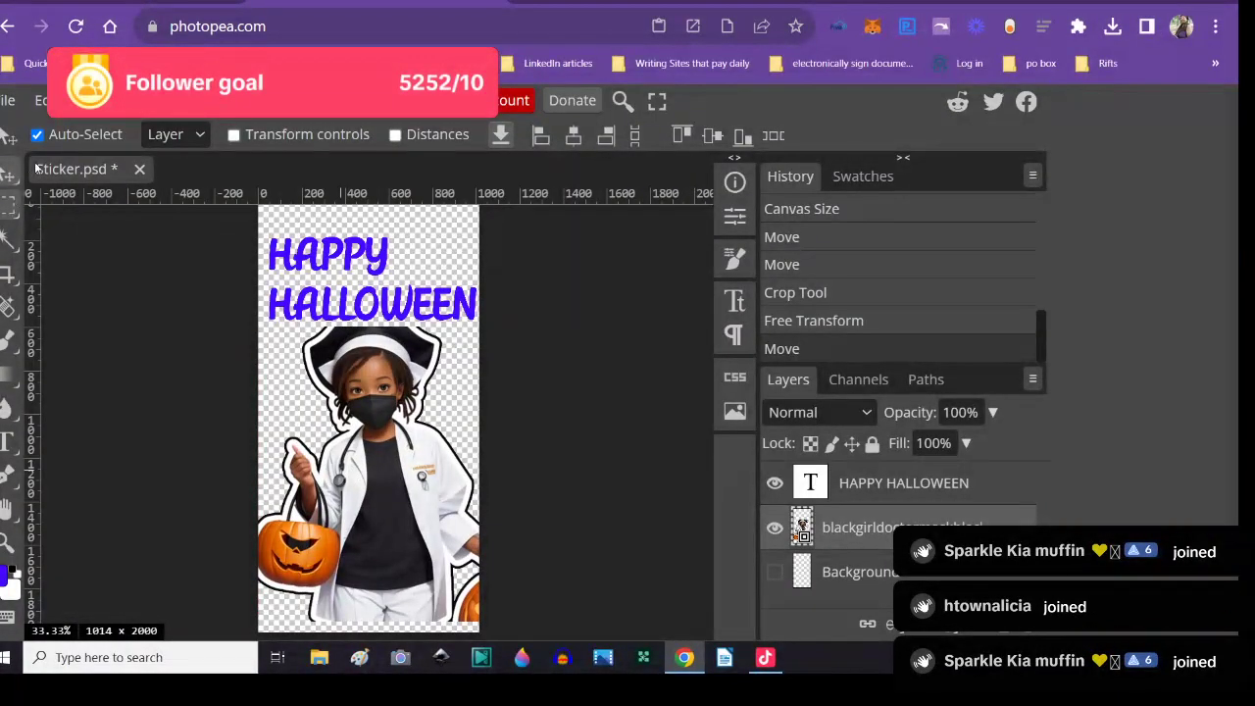
# - Unlink the width from the height and resize the image to a width of 2000 pixels
pyautogui.click(80, 100)
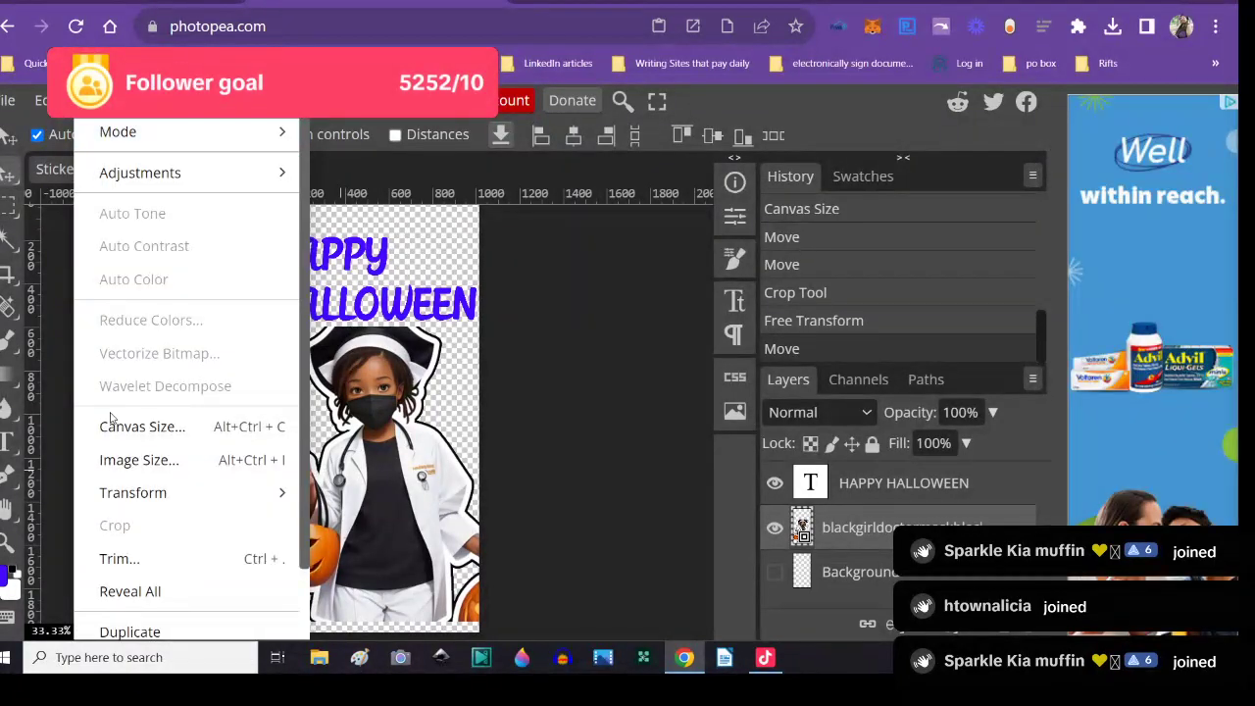
pyautogui.click(120, 460)
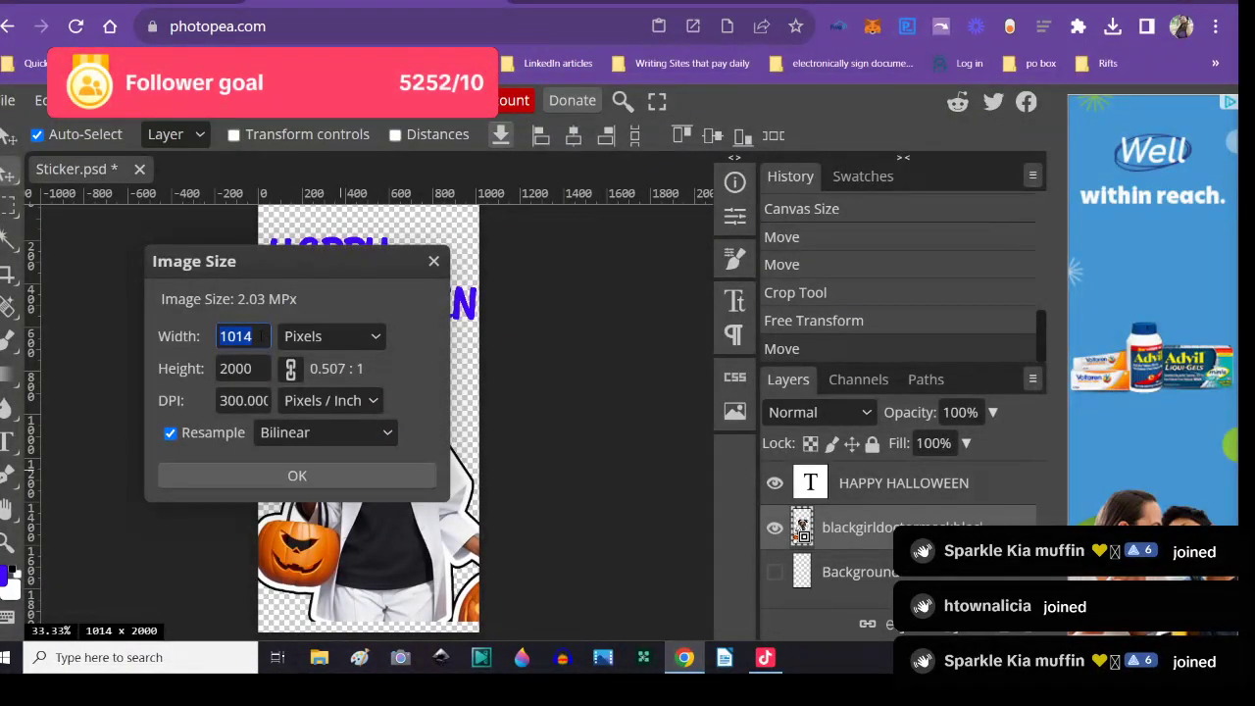
pyautogui.click(290, 378)
pyautogui.doubleClick(235, 336)
pyautogui.write('2000')
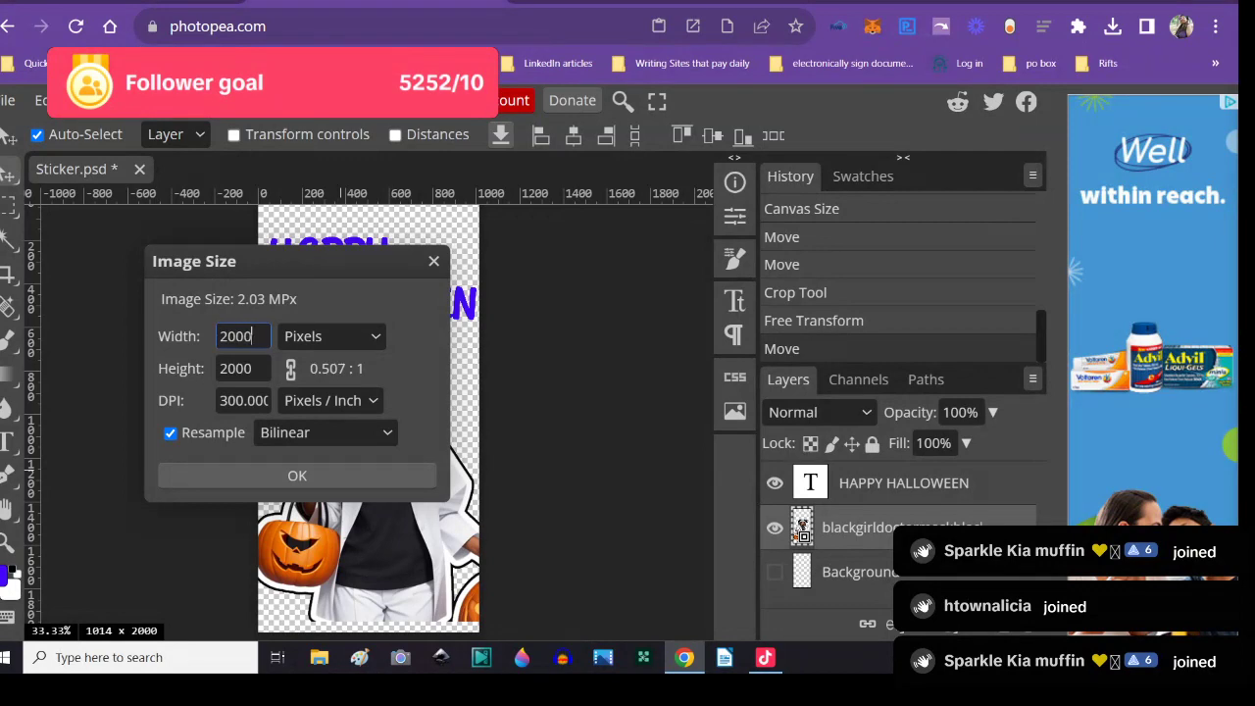
pyautogui.click(243, 478)
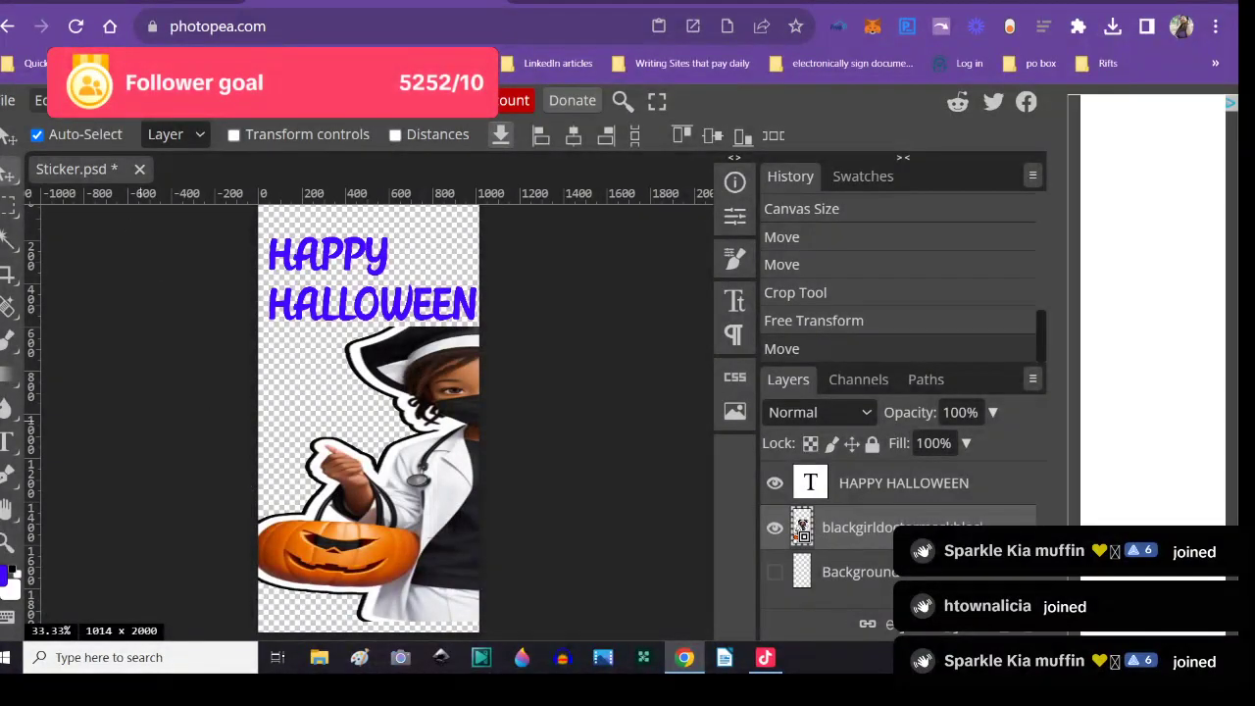
# - Undo the last change and close the Sticker.psd document without saving it
pyautogui.click(43, 101)
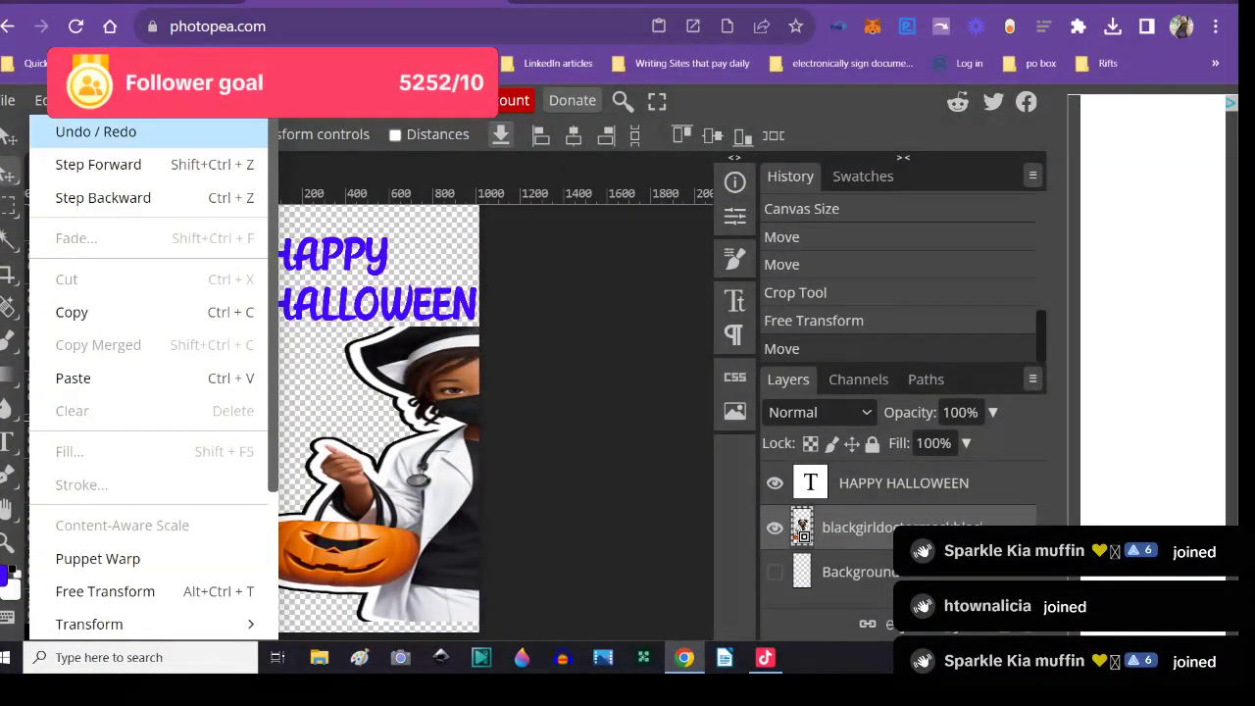
pyautogui.click(95, 131)
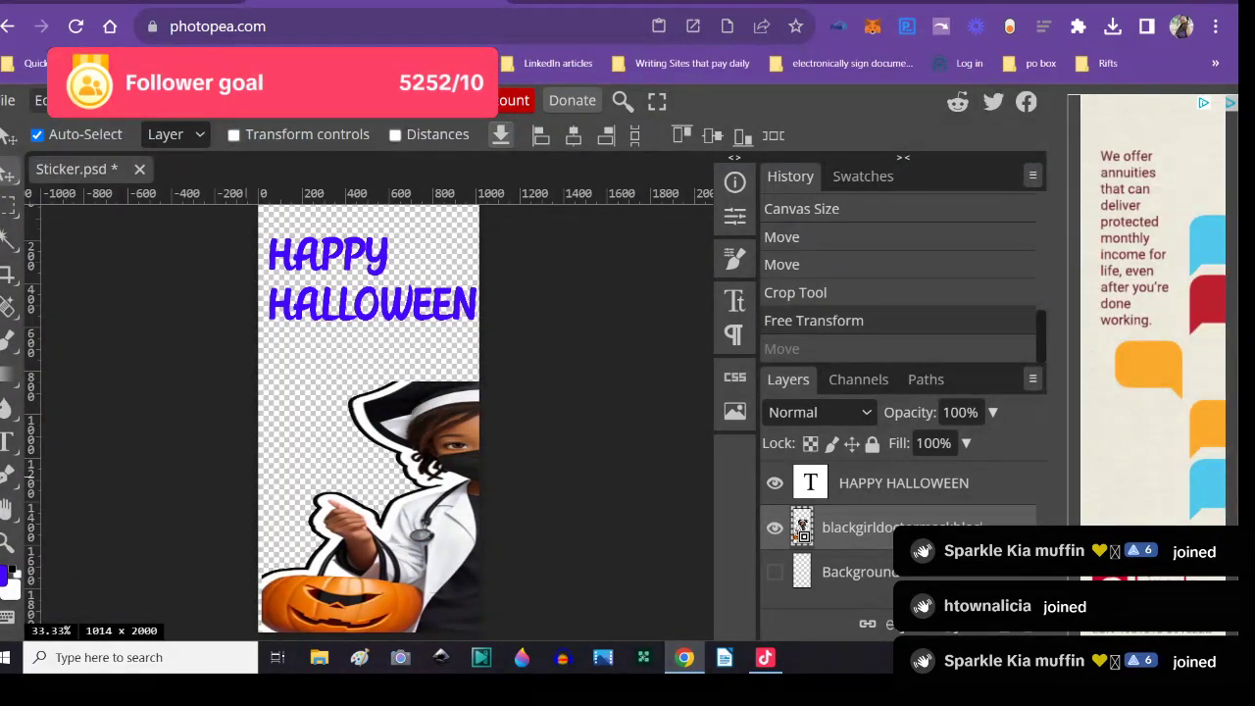
pyautogui.click(43, 101)
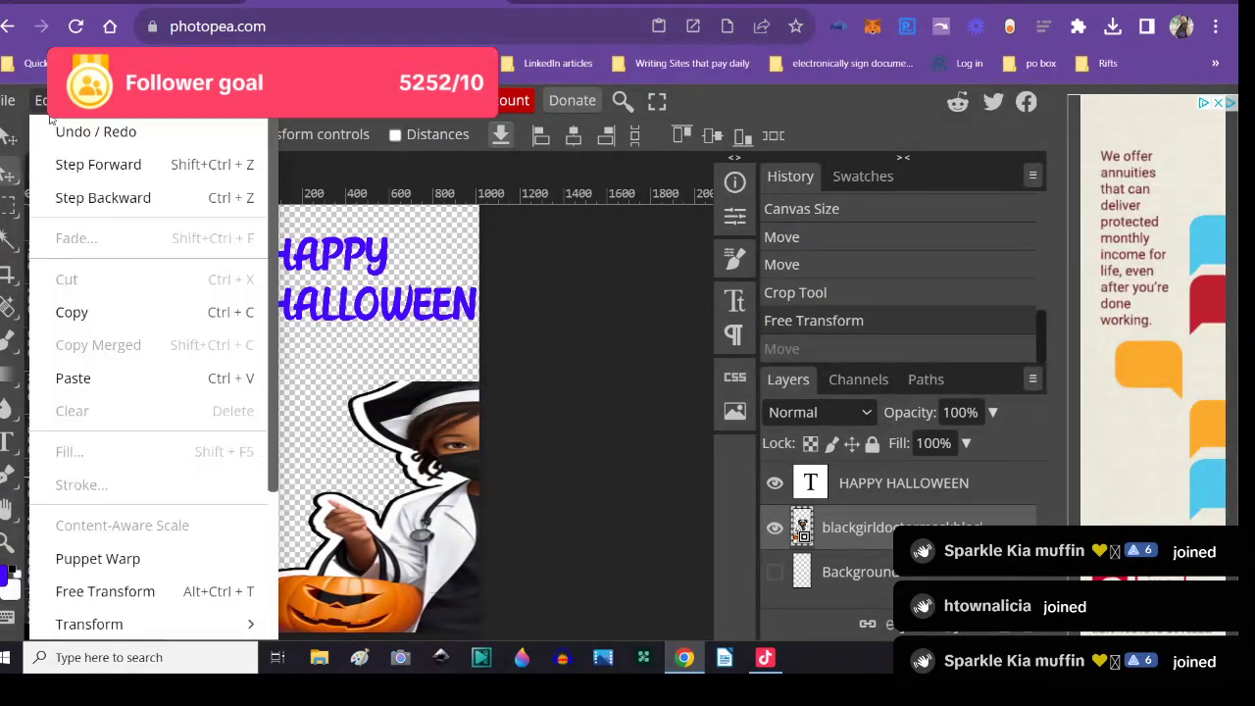
pyautogui.click(575, 378)
pyautogui.click(140, 168)
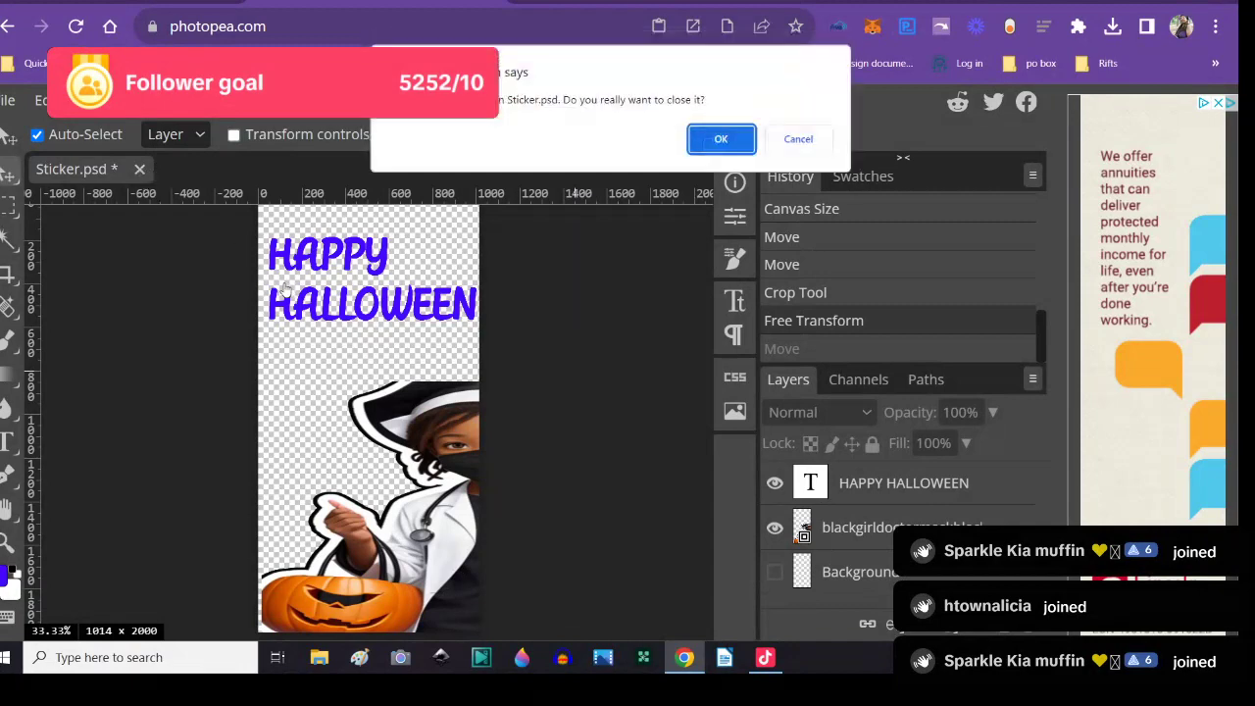
pyautogui.click(720, 138)
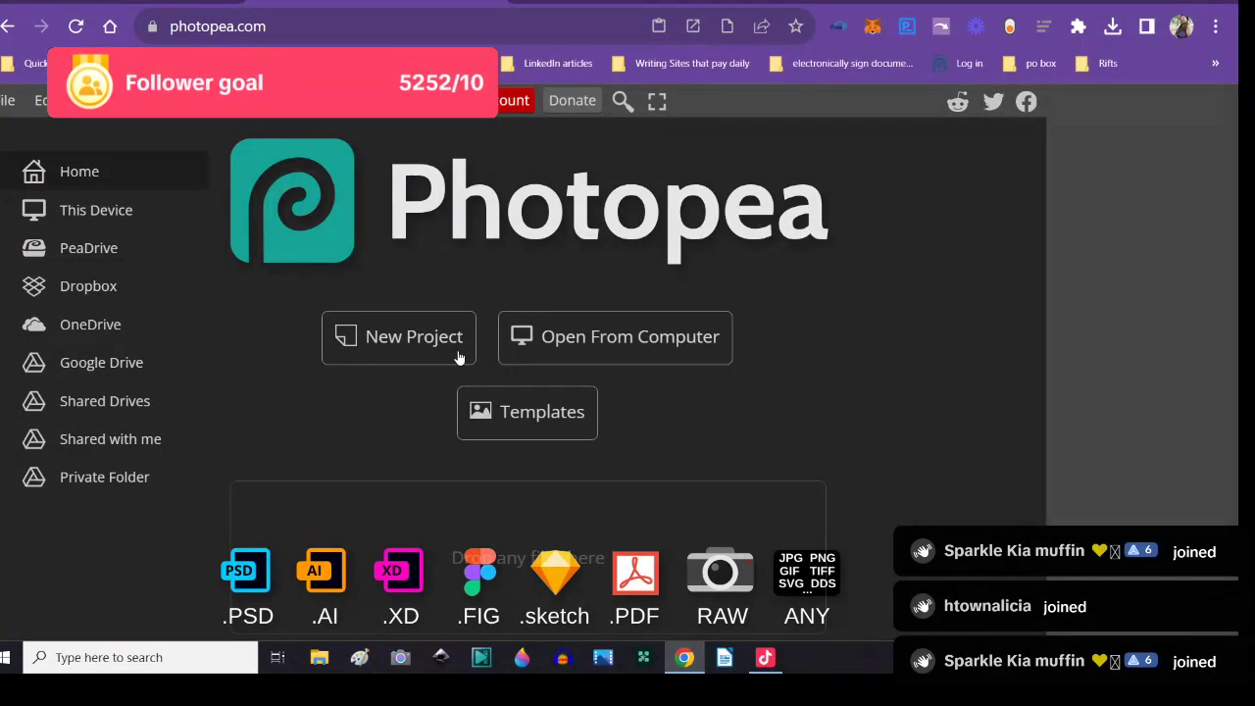
# - Create a new transparent project named Sticker, 3000 by 3000 pixels at 300 DPI
pyautogui.click(458, 358)
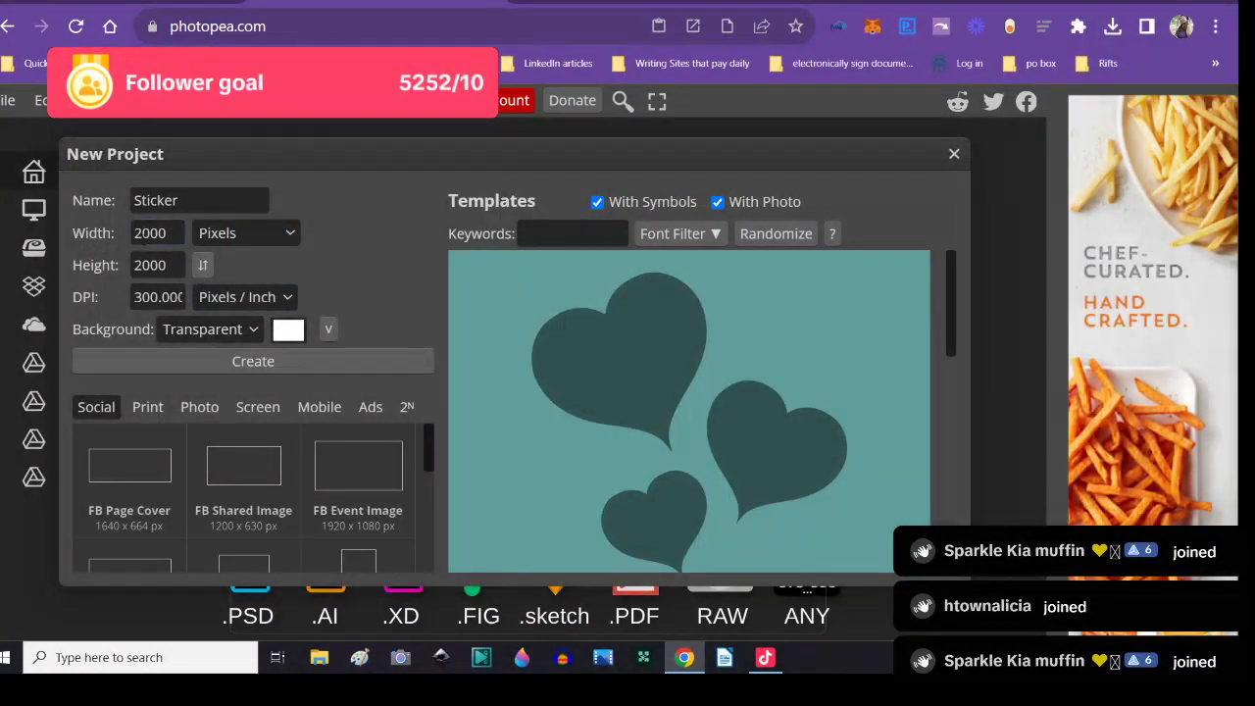
pyautogui.press('BackSpace')
pyautogui.write('3')
pyautogui.click(137, 265)
pyautogui.press('BackSpace')
pyautogui.write('3')
pyautogui.click(165, 362)
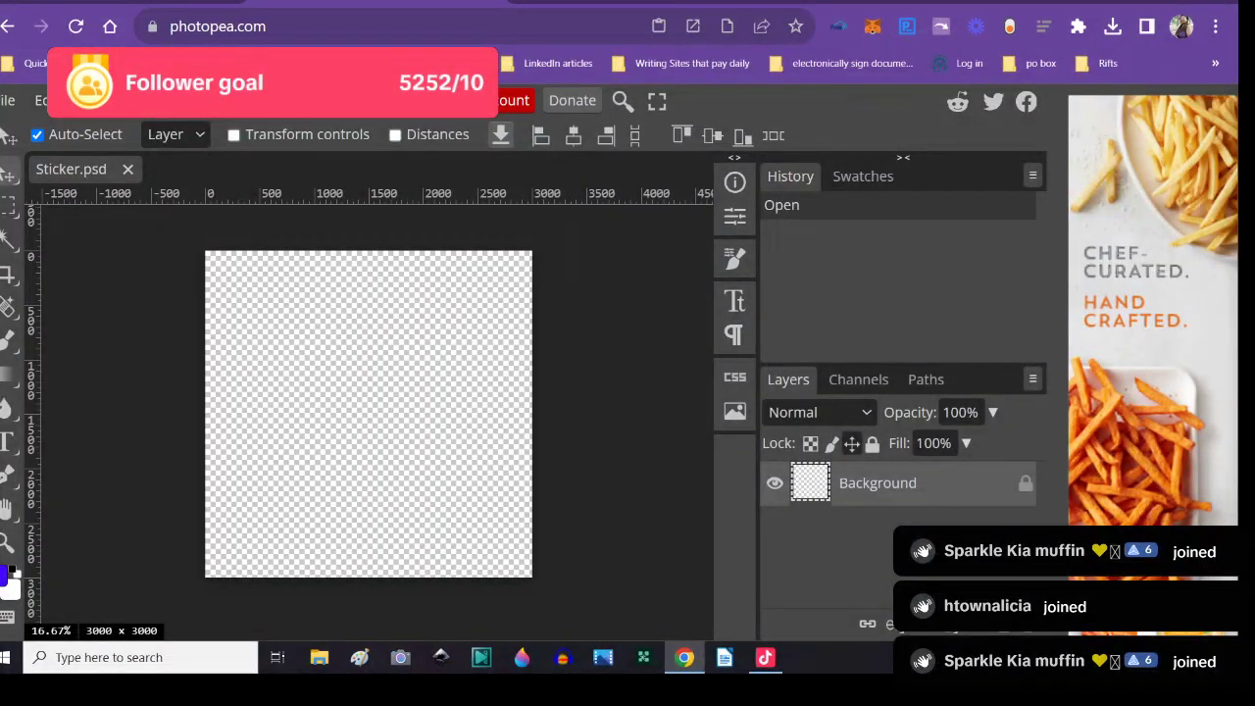
# - Add a new empty layer above the background
pyautogui.click(152, 100)
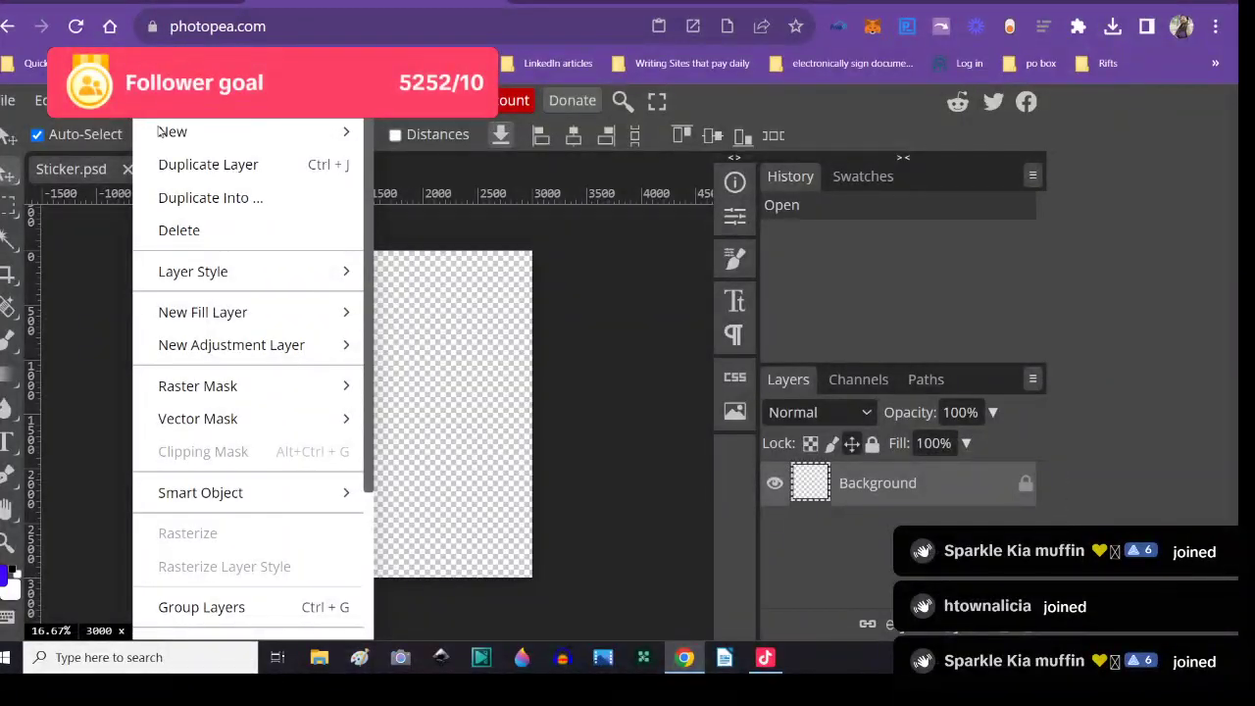
pyautogui.moveTo(161, 131)
pyautogui.click(392, 130)
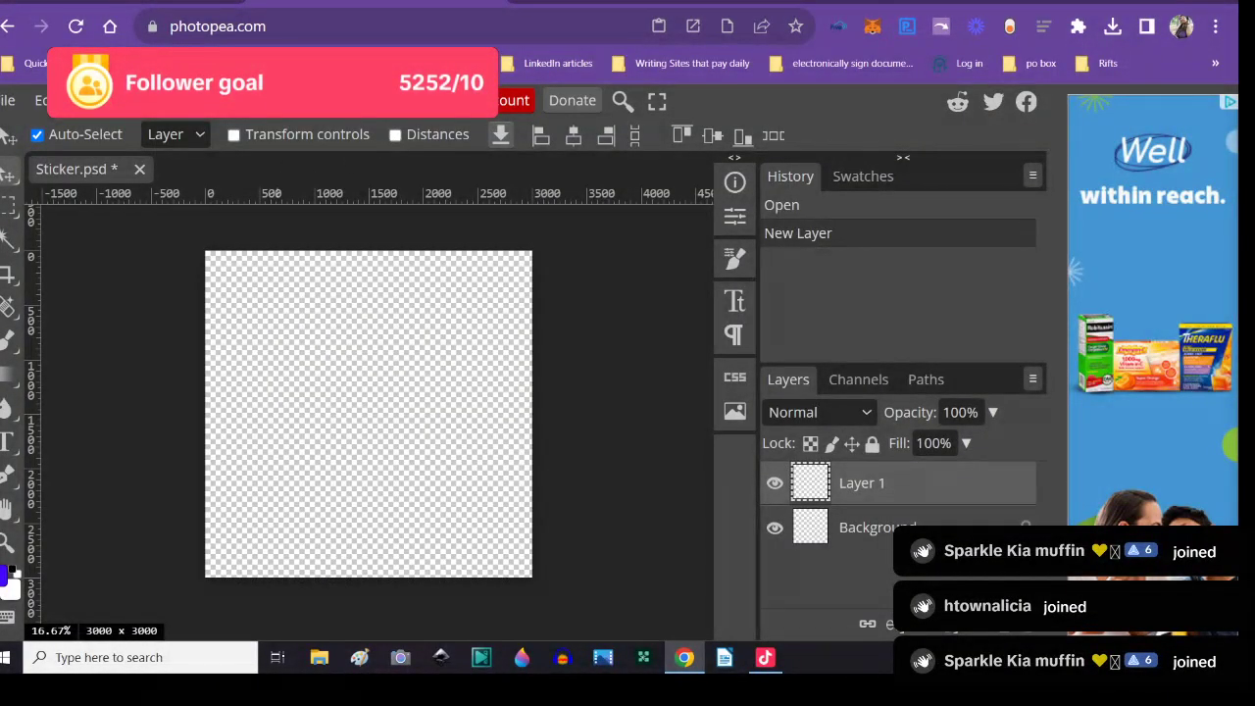
# - Place the image blackgirldoctormaskblackandwhiteoutline from the Halloween folder into the document
pyautogui.click(6, 106)
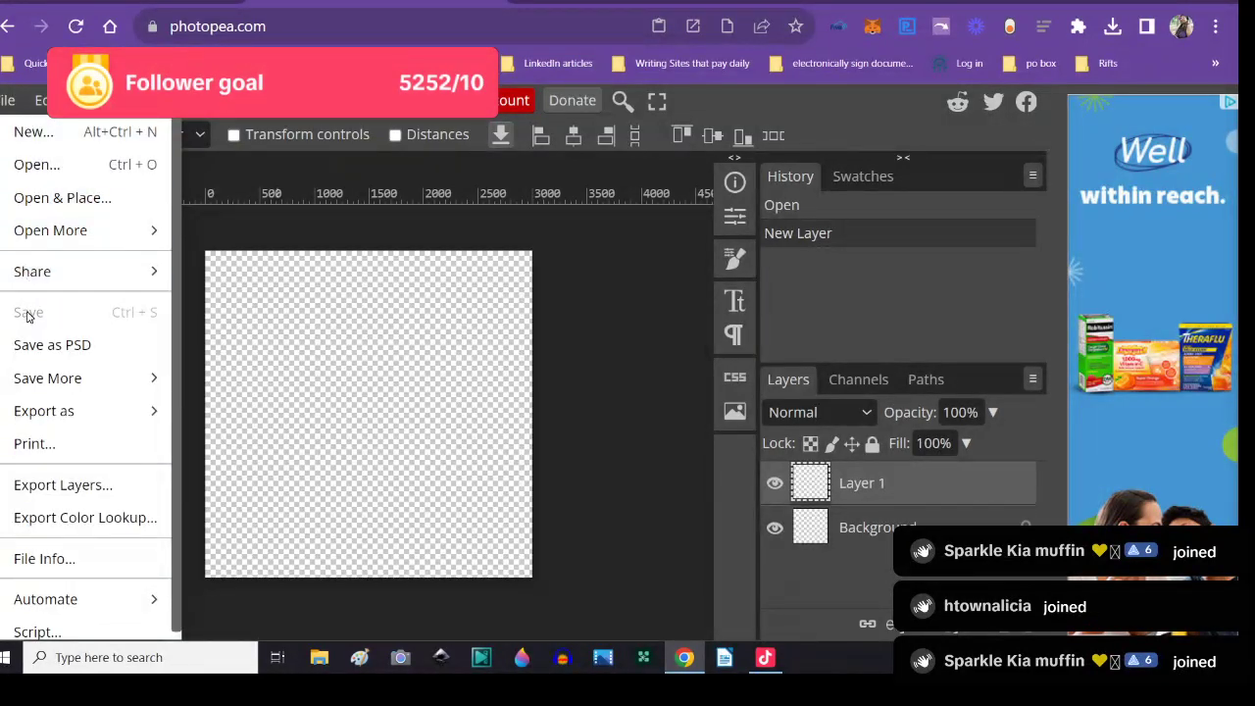
pyautogui.click(59, 197)
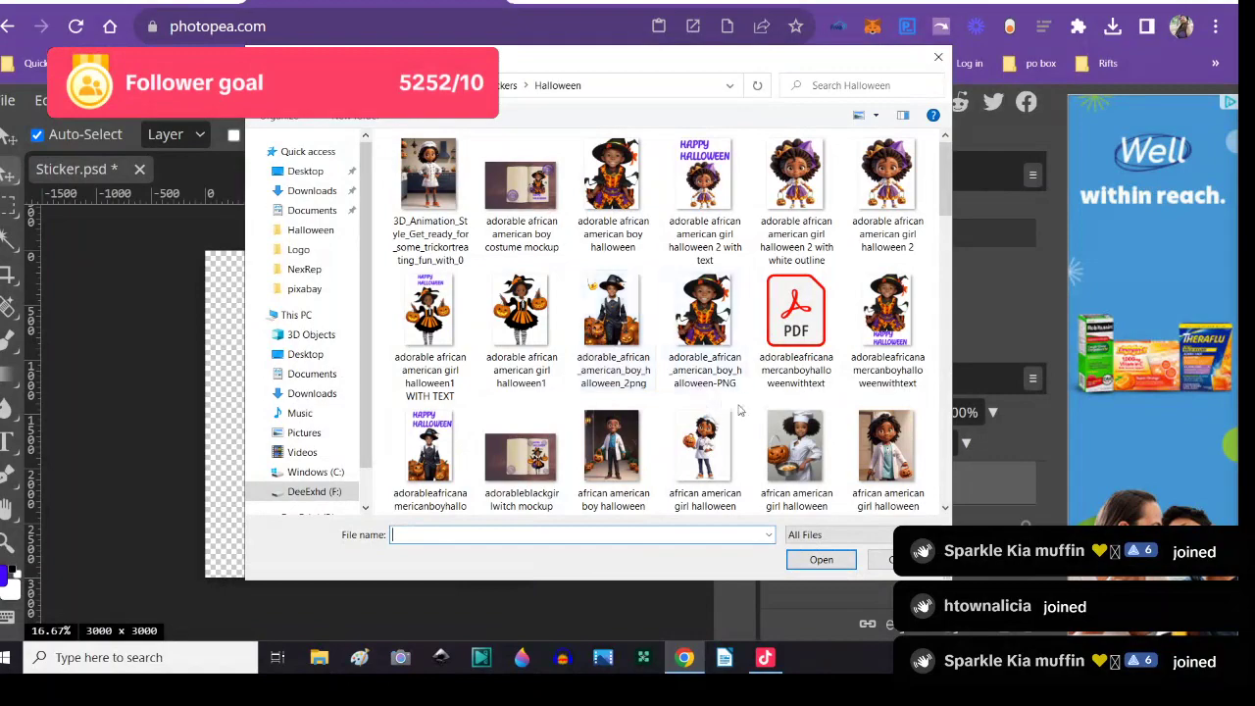
pyautogui.scroll(-1, 789, 441)
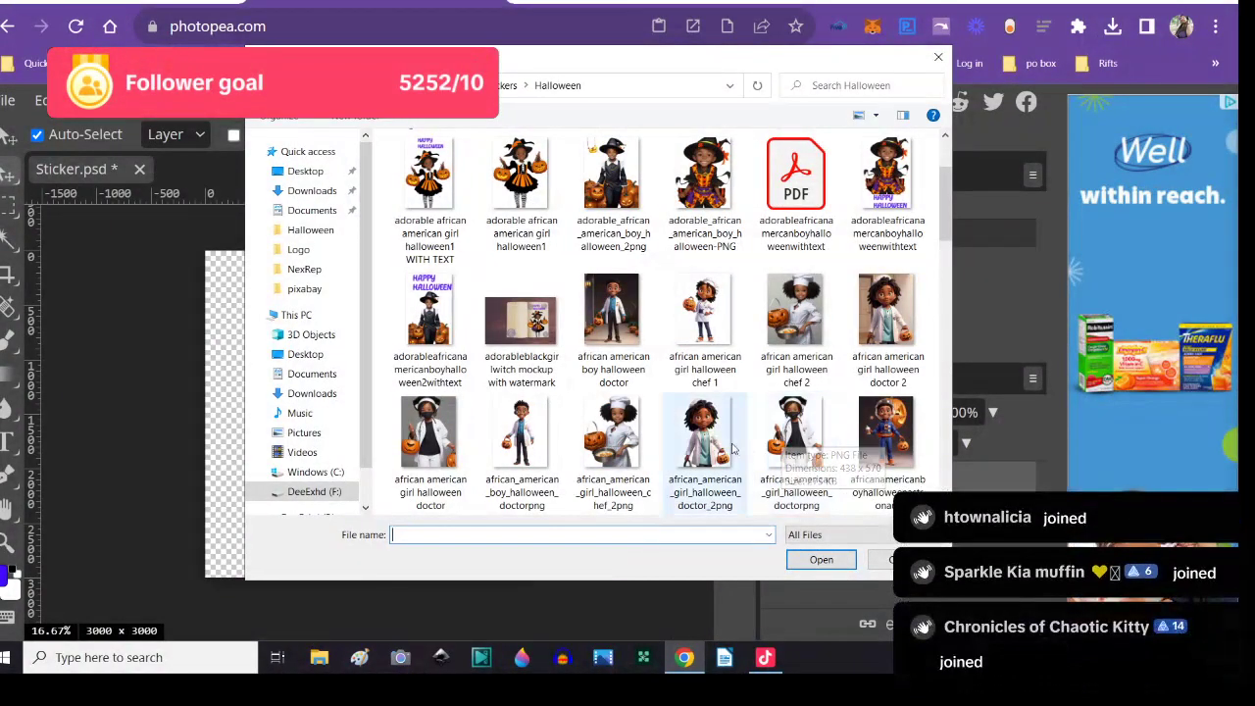
pyautogui.scroll(-2, 720, 449)
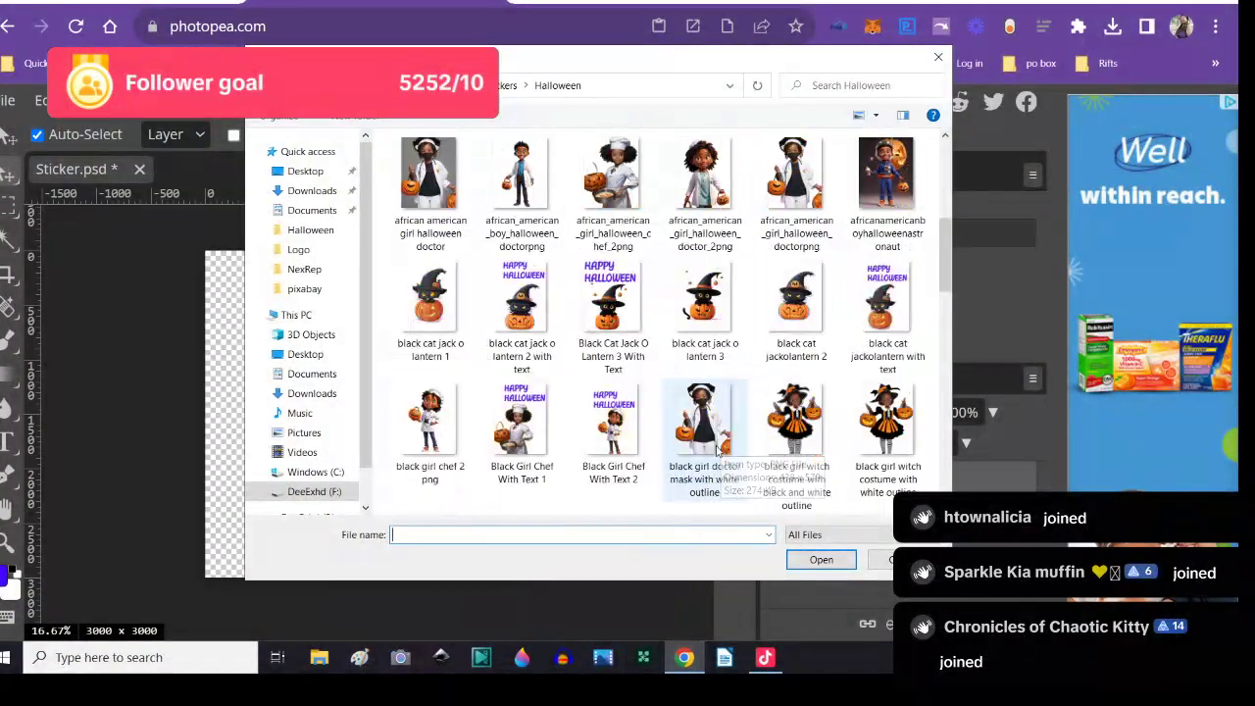
pyautogui.scroll(-1, 719, 449)
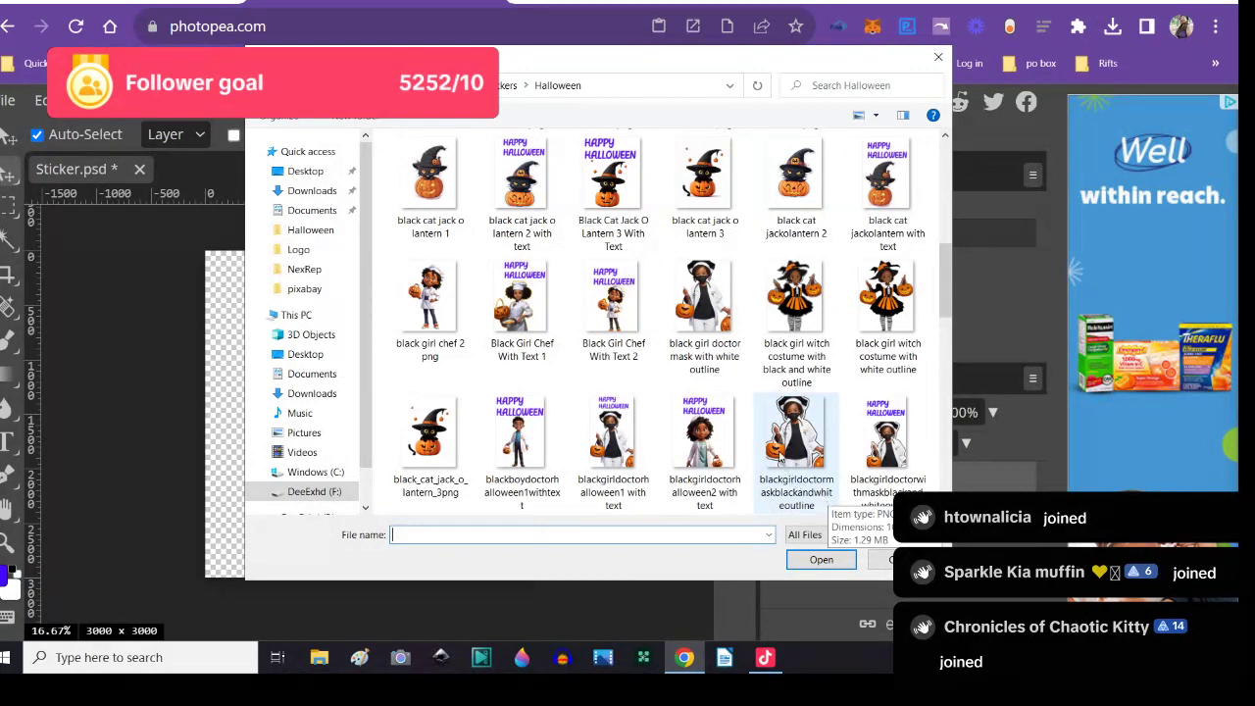
pyautogui.click(781, 456)
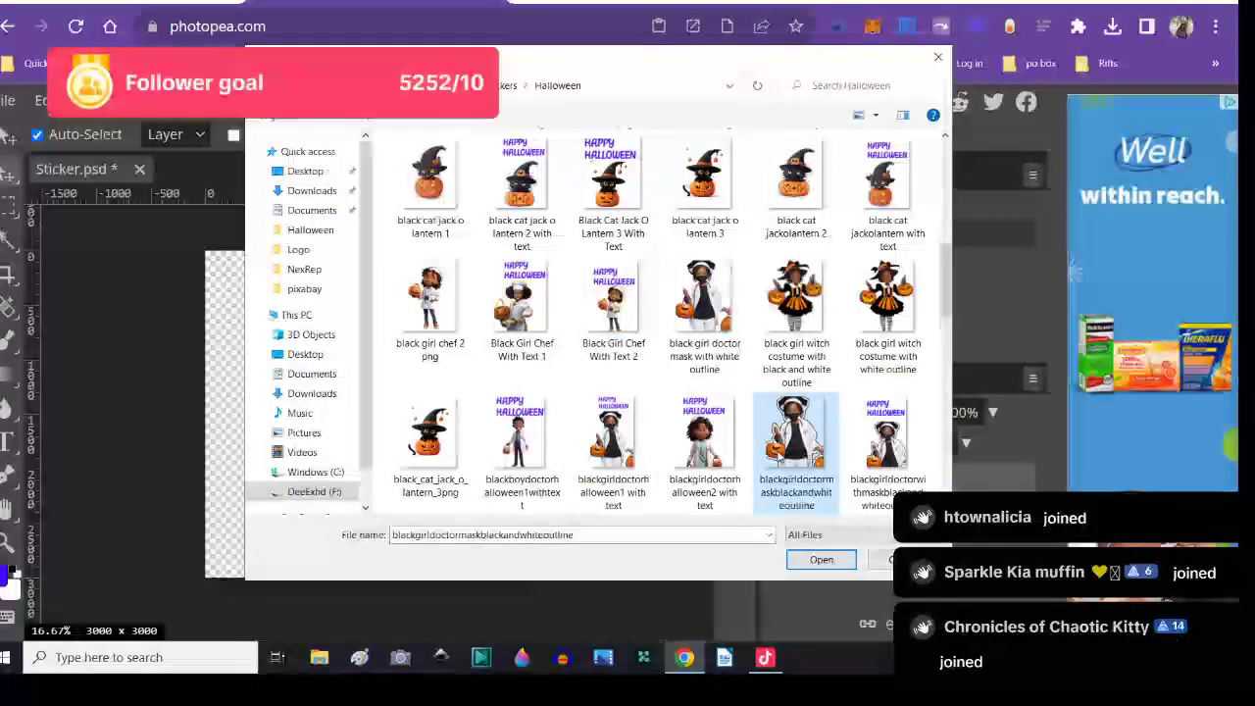
pyautogui.click(815, 562)
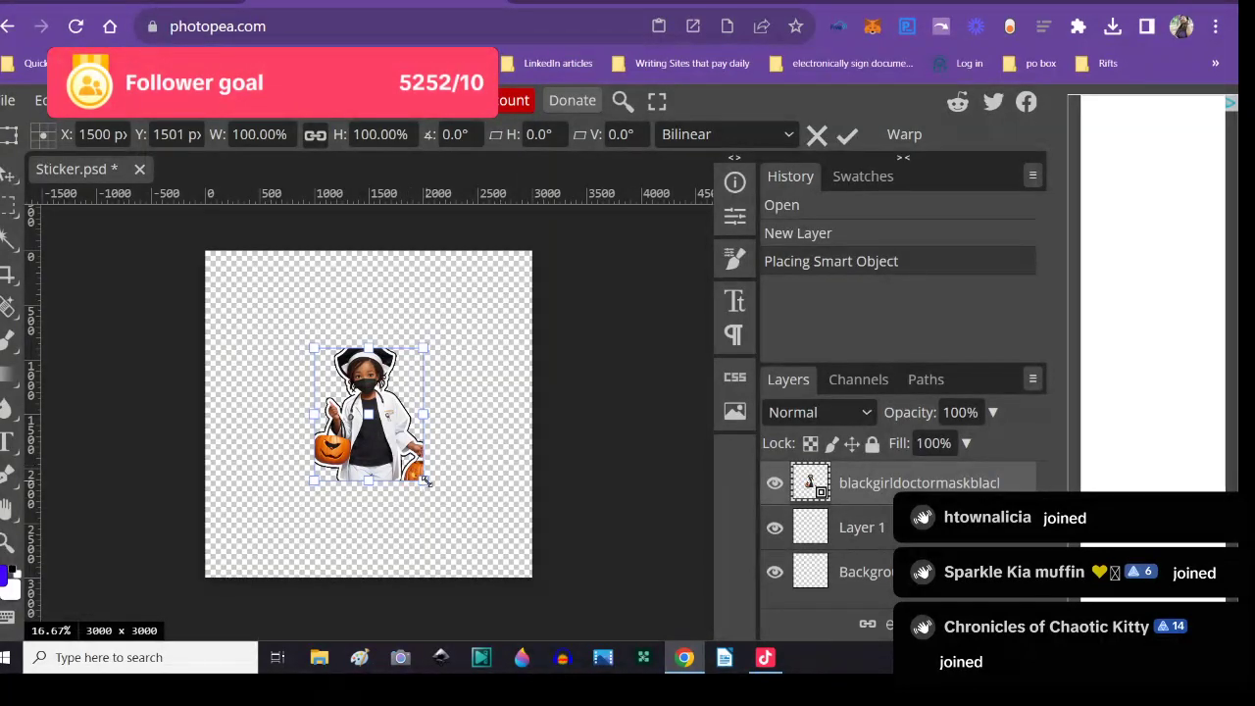
# - Enlarge the placed girl doctor image to about 166% and centre it horizontally along the canvas's bottom edge
pyautogui.moveTo(431, 487); pyautogui.dragTo(484, 573)
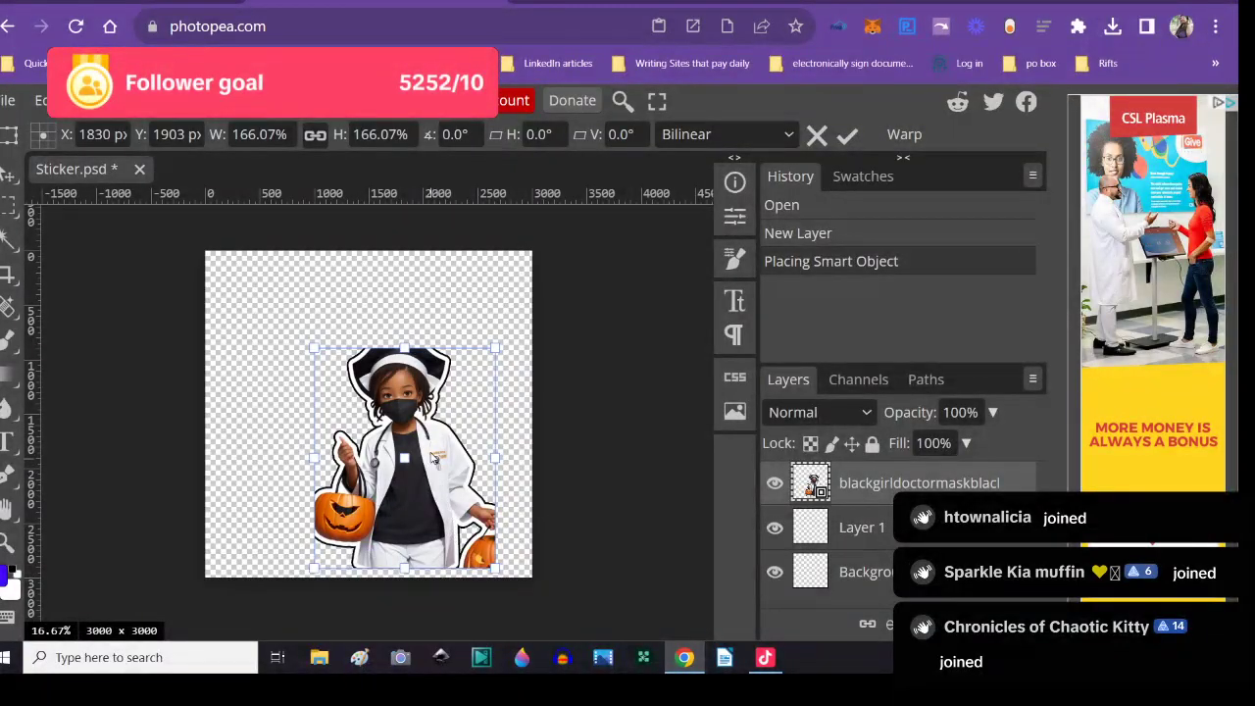
pyautogui.moveTo(411, 458)
pyautogui.mouseDown()
pyautogui.moveTo(372, 468)
pyautogui.moveTo(397, 466)
pyautogui.mouseUp()
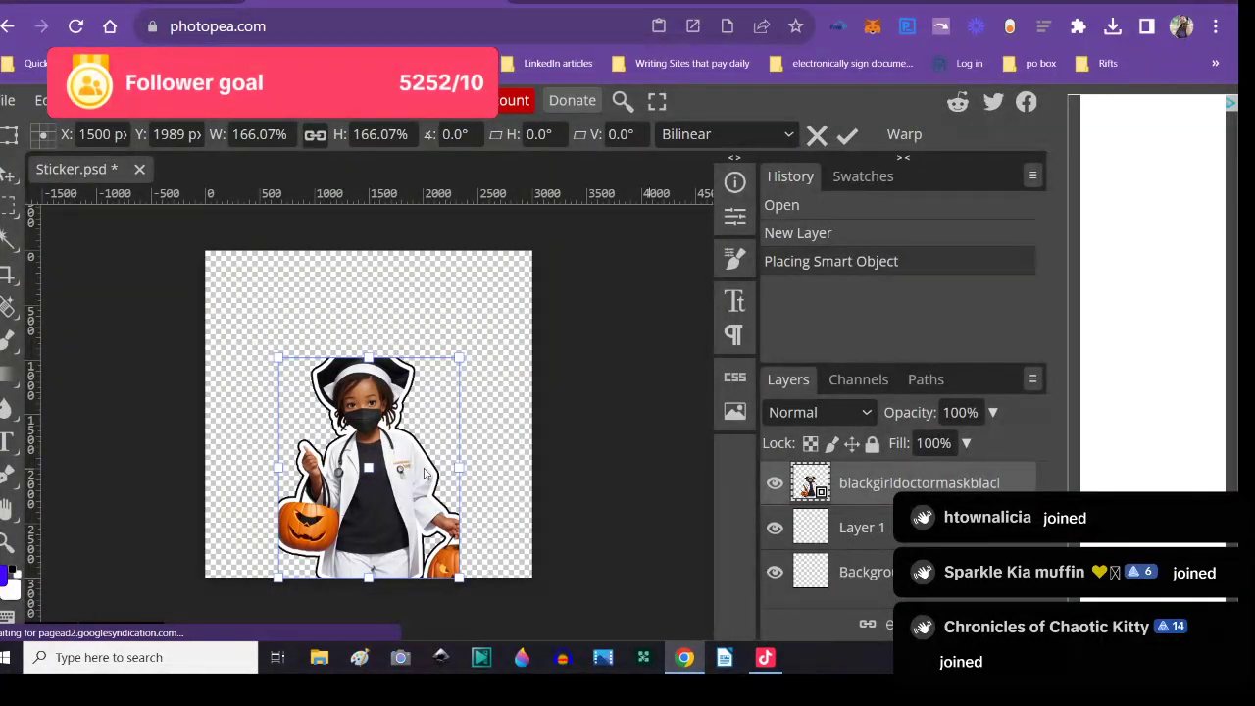
# - Add the purple text HAPPY HALLOWEEN on two lines in Muthike at size 200, positioned just above the girl's hat
pyautogui.click(14, 441)
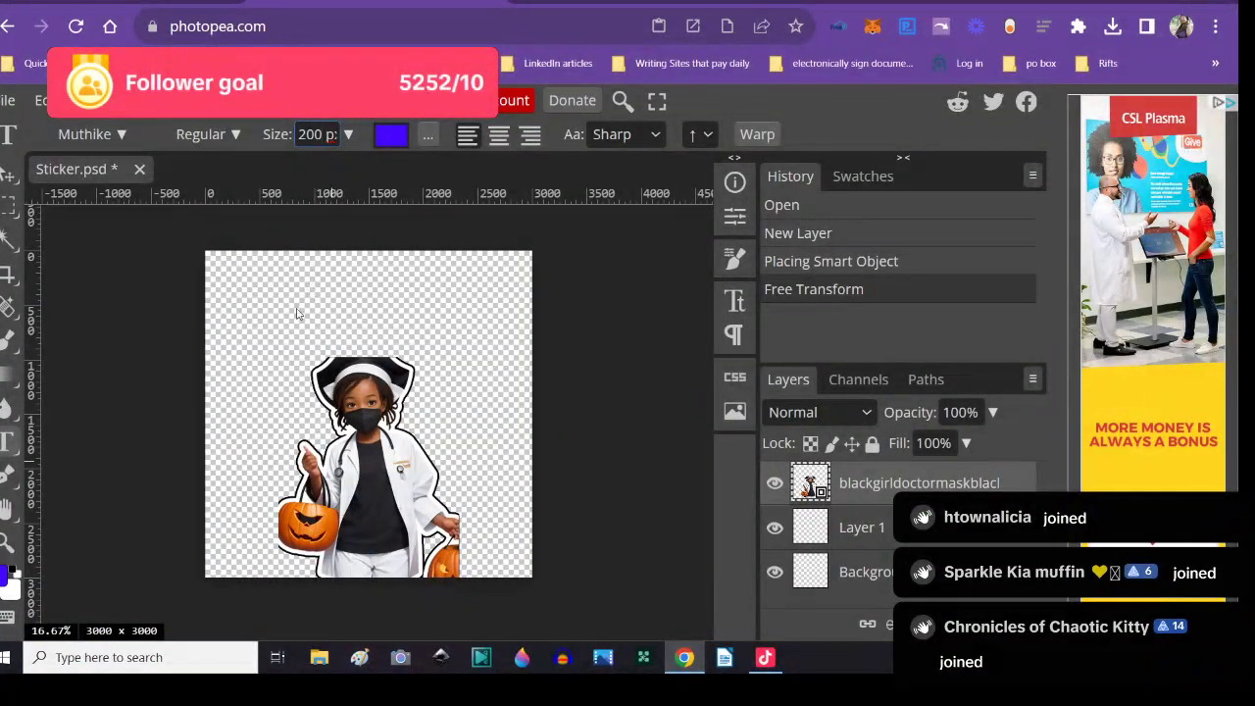
pyautogui.click(292, 311)
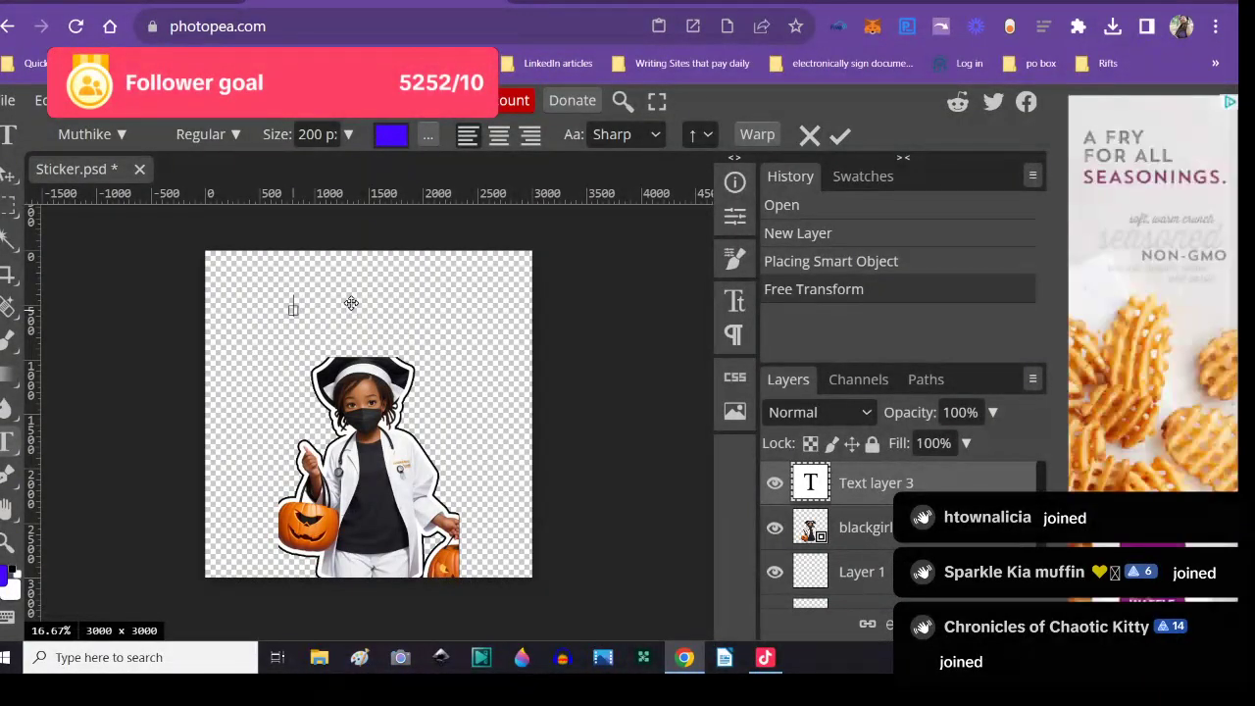
pyautogui.write('HAPPY ')
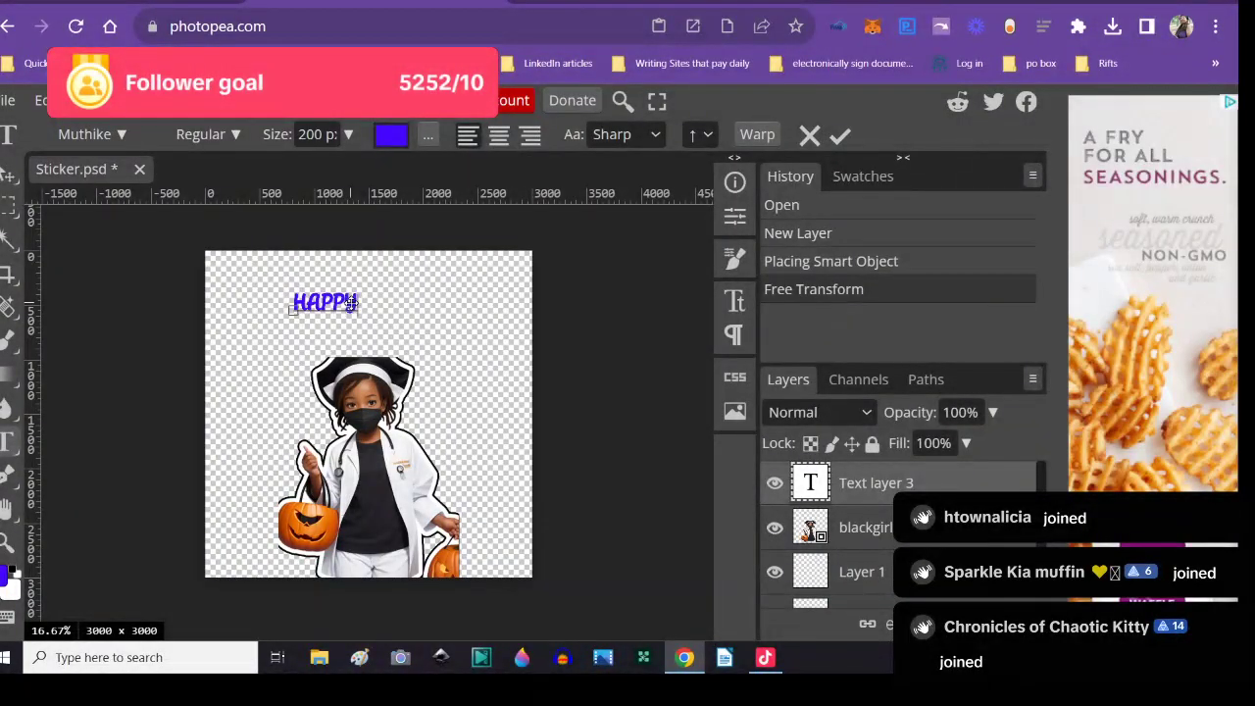
pyautogui.write('HALLOWEEN')
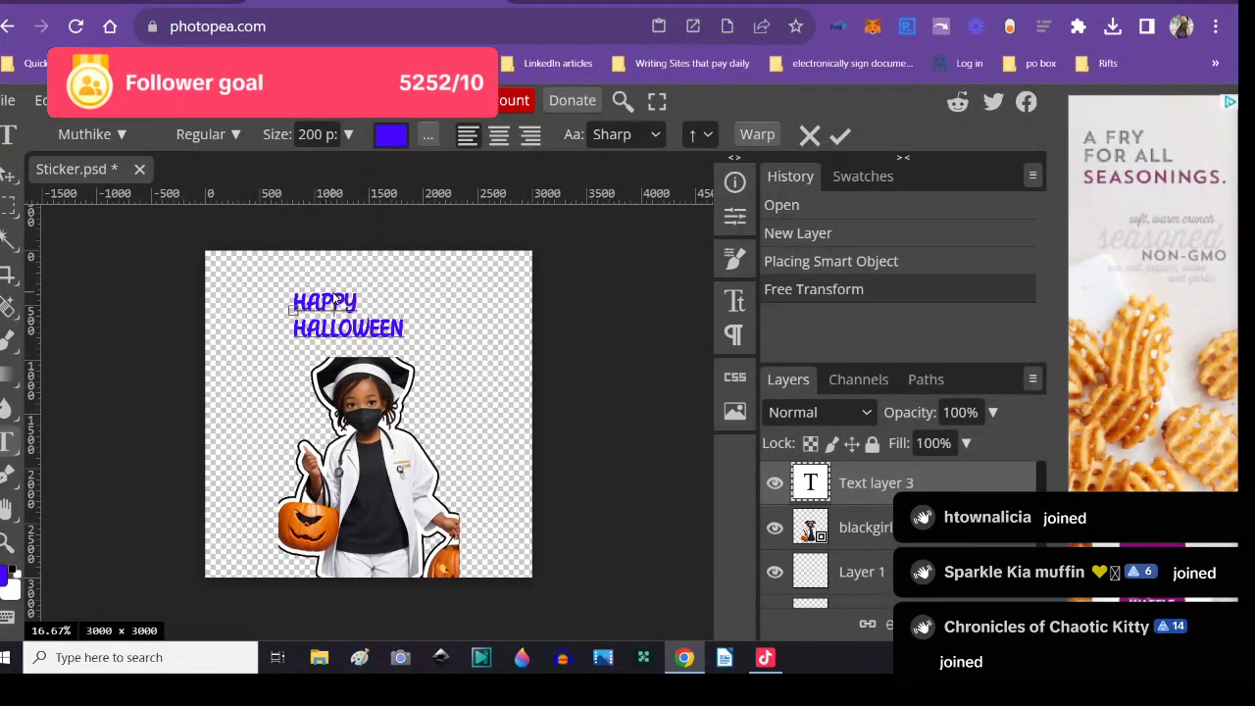
pyautogui.moveTo(291, 276)
pyautogui.mouseDown()
pyautogui.moveTo(330, 290)
pyautogui.moveTo(291, 284)
pyautogui.moveTo(305, 285)
pyautogui.mouseUp()
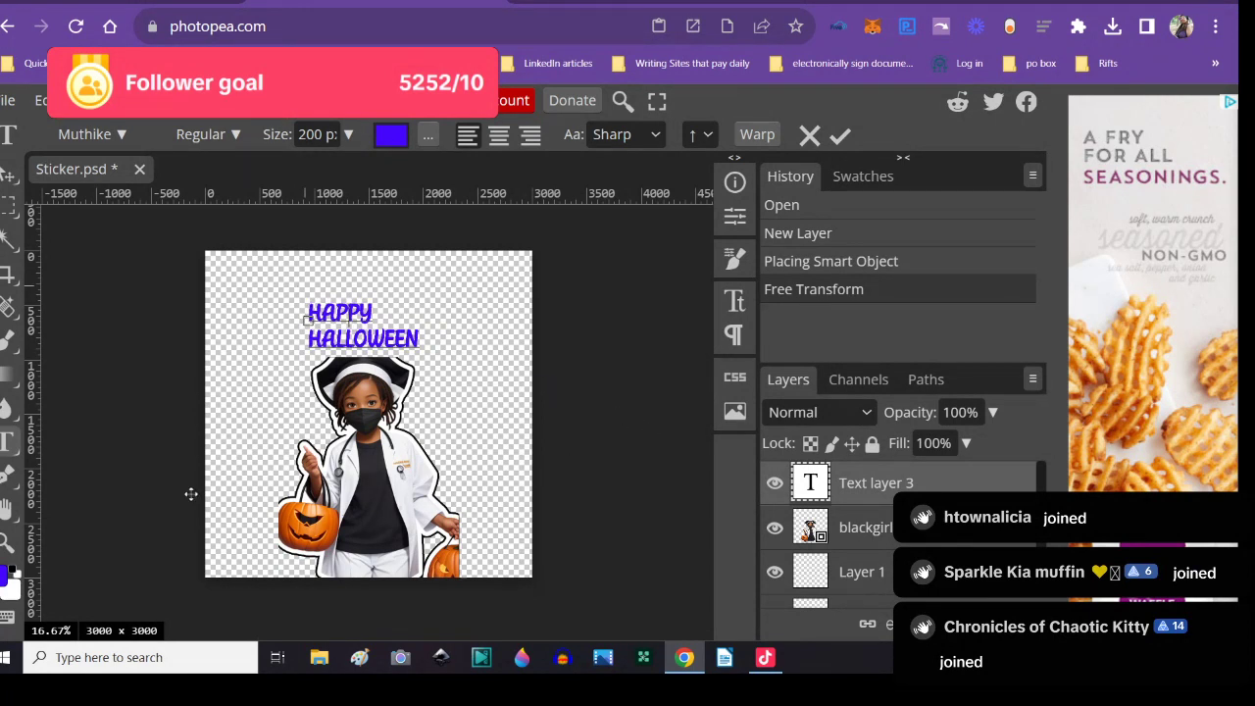
# - Crop the canvas on both sides and at the top to fit the girl and text, about 1656 by 2691 pixels
pyautogui.click(9, 276)
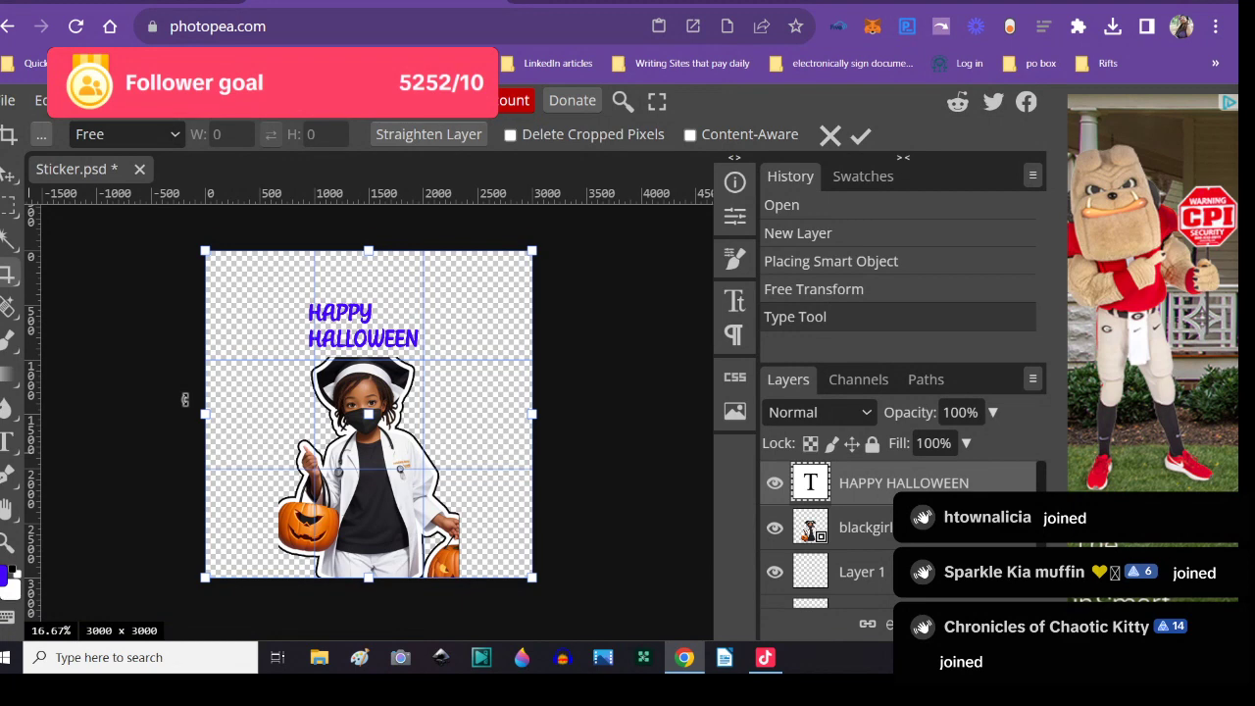
pyautogui.moveTo(203, 416); pyautogui.dragTo(277, 412)
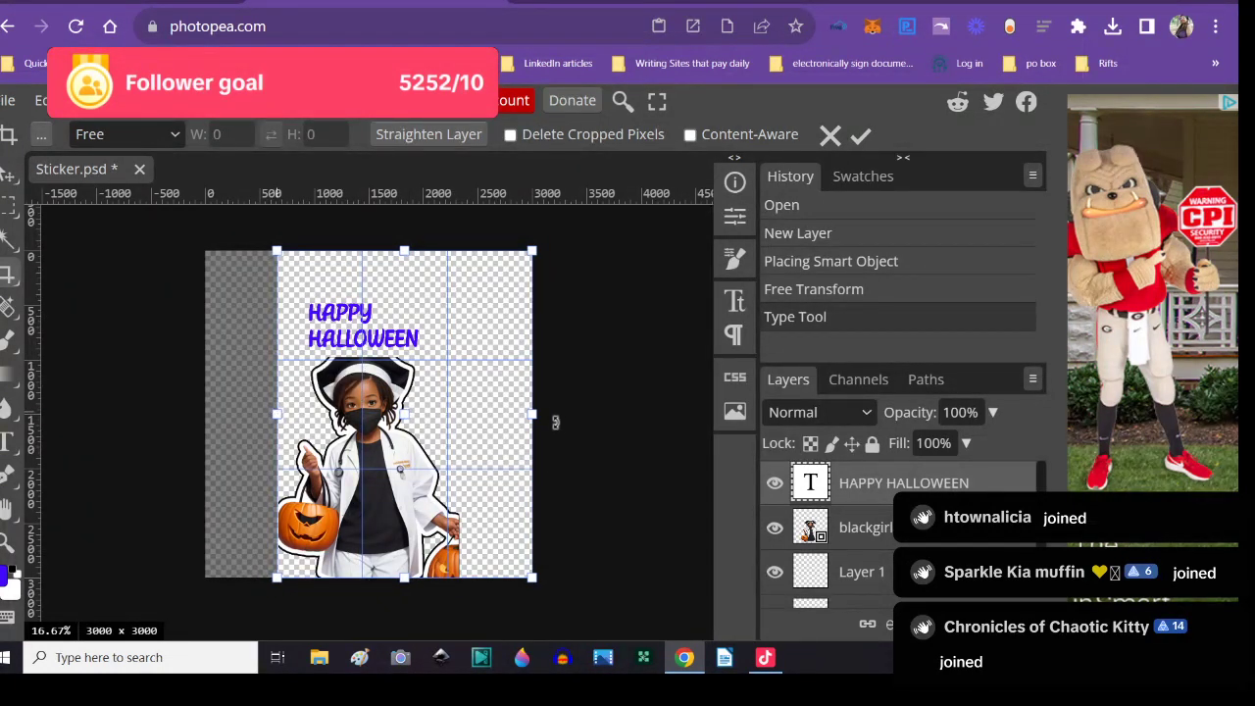
pyautogui.moveTo(529, 415); pyautogui.dragTo(457, 423)
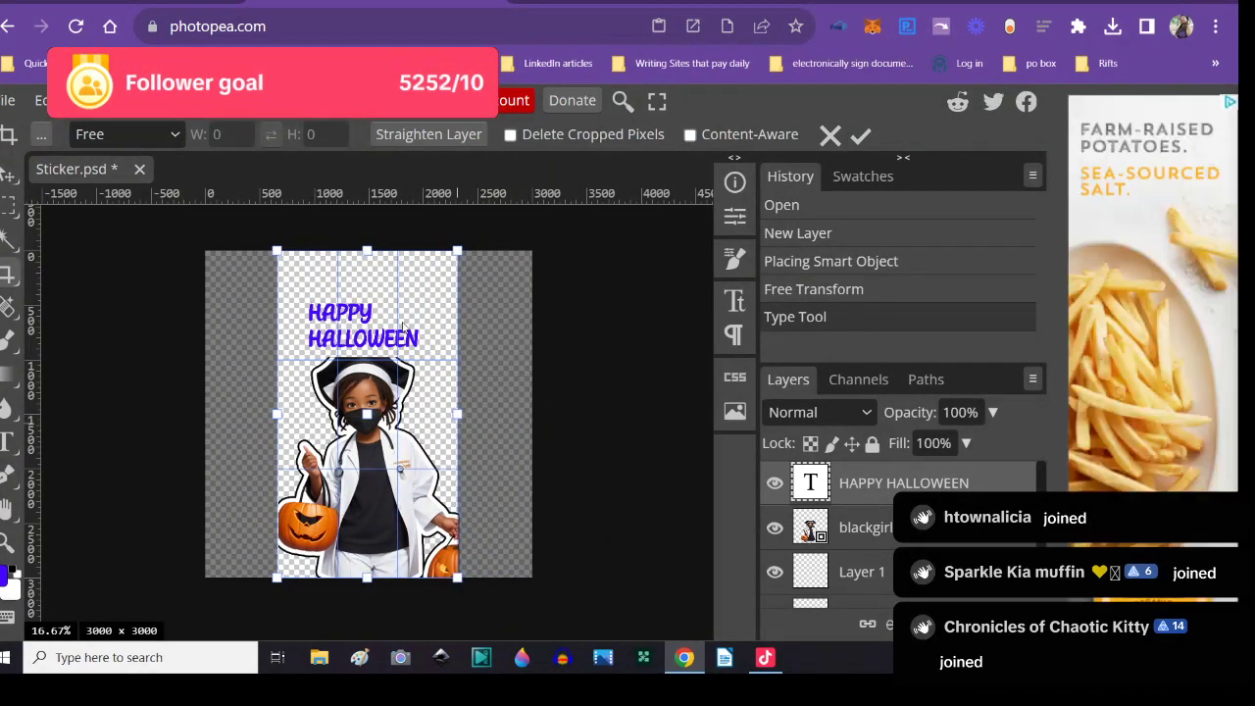
pyautogui.moveTo(367, 249); pyautogui.dragTo(363, 284)
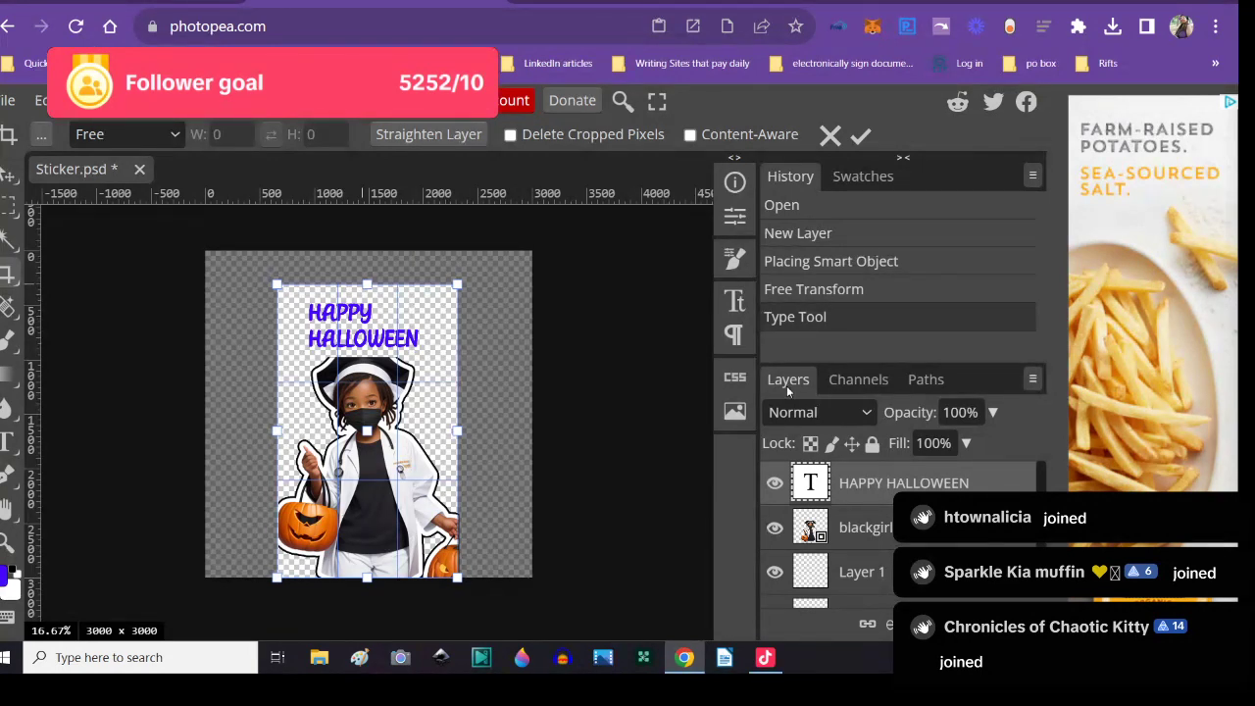
pyautogui.press('Return')
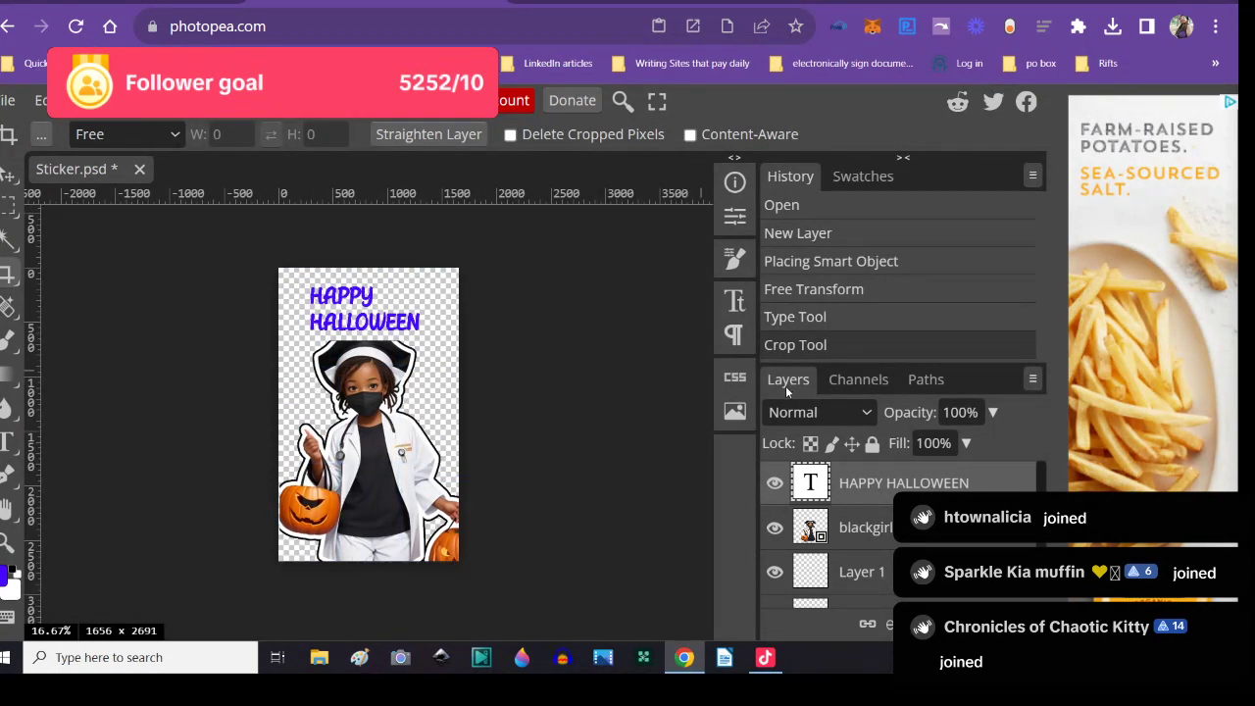
# - Resize the sticker image to a width of 2000 pixels with the width and height proportions linked
pyautogui.click(86, 100)
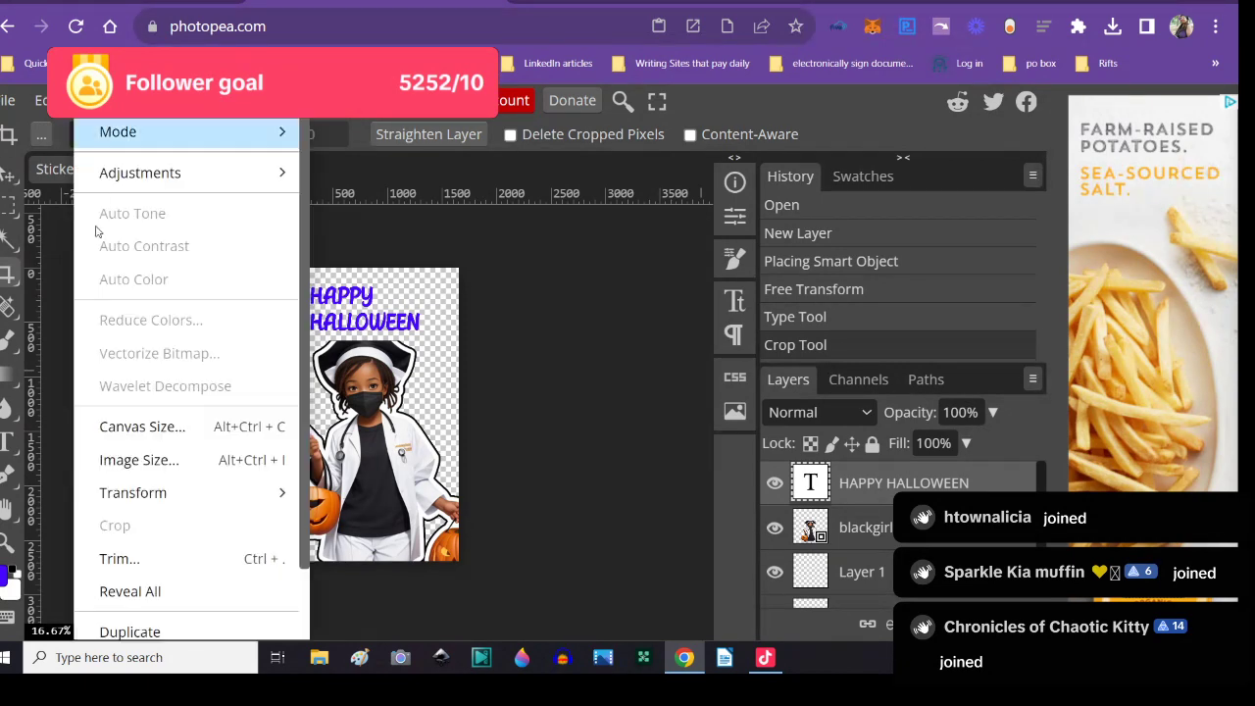
pyautogui.click(123, 458)
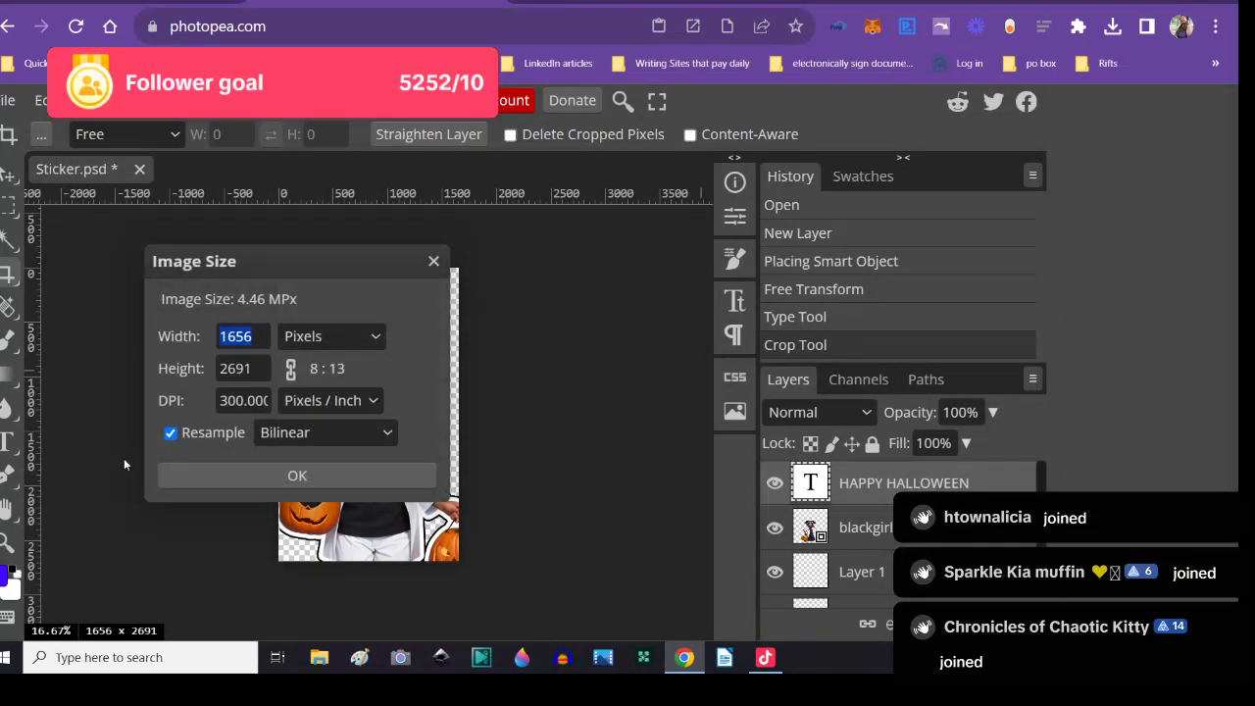
pyautogui.click(290, 373)
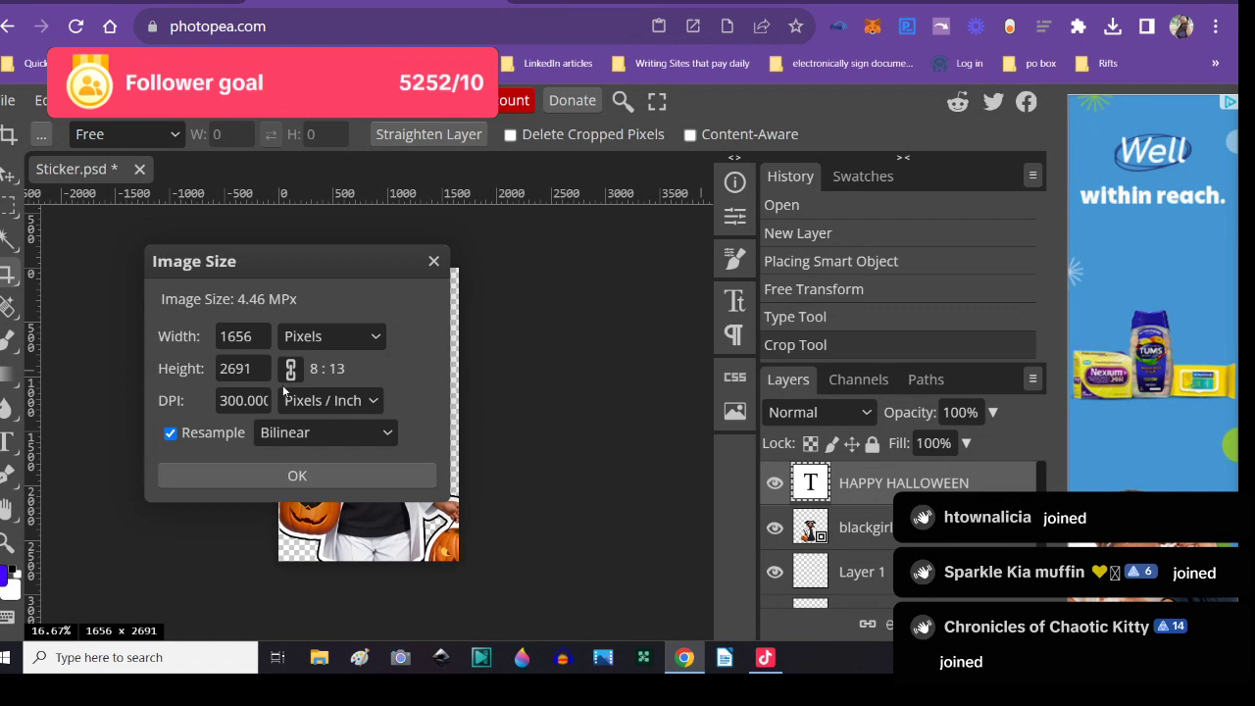
pyautogui.click(241, 336)
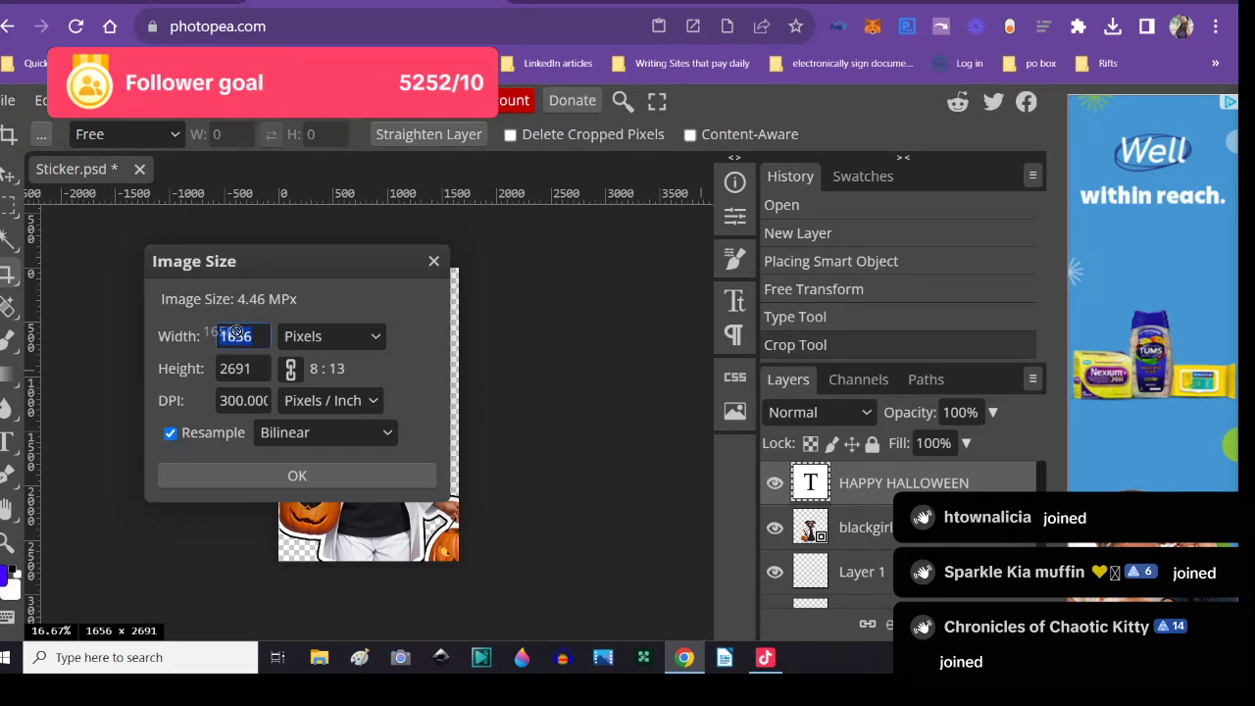
pyautogui.write('2000')
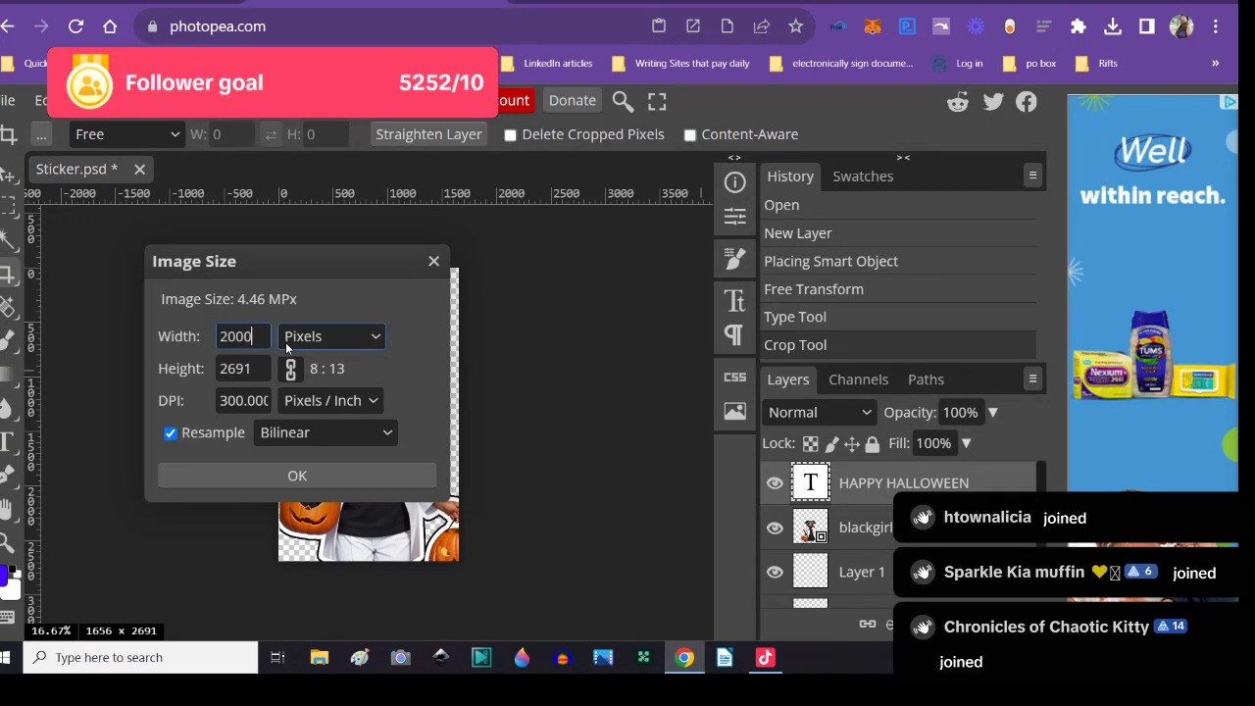
pyautogui.press('Return')
pyautogui.click(268, 477)
pyautogui.moveTo(269, 475); pyautogui.dragTo(20, 333)
pyautogui.moveTo(86, 395); pyautogui.dragTo(84, 389)
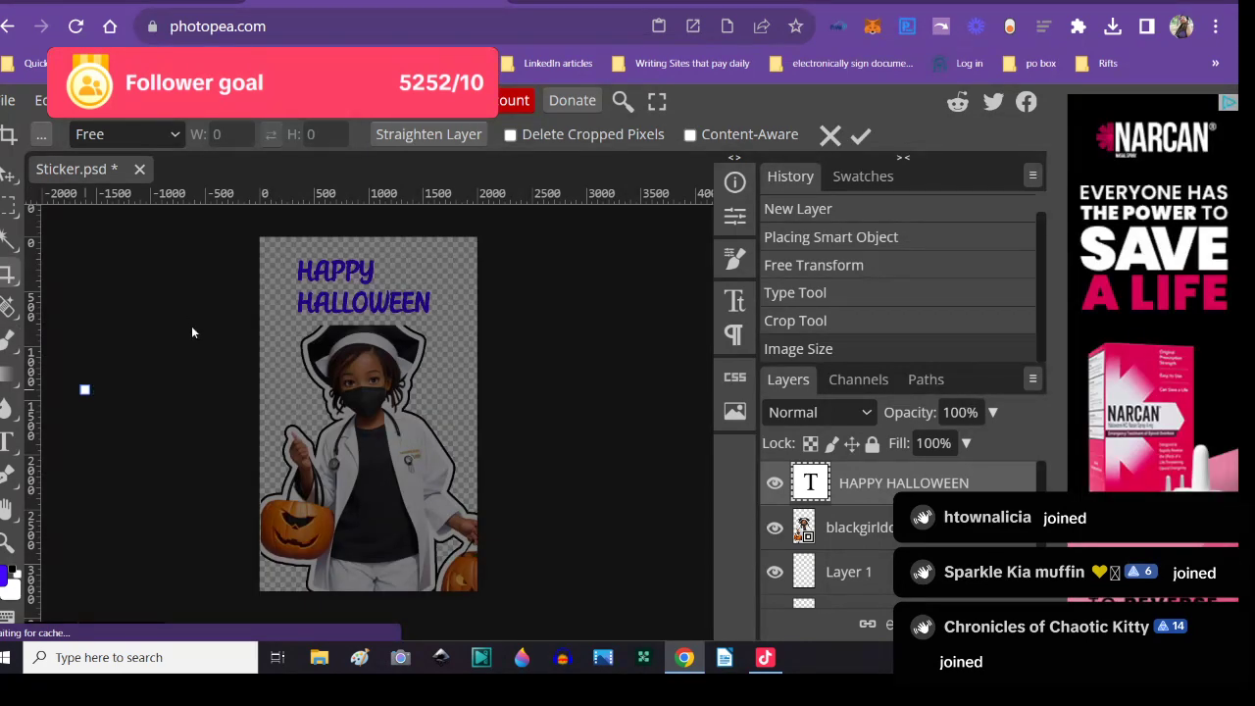
pyautogui.press('Escape')
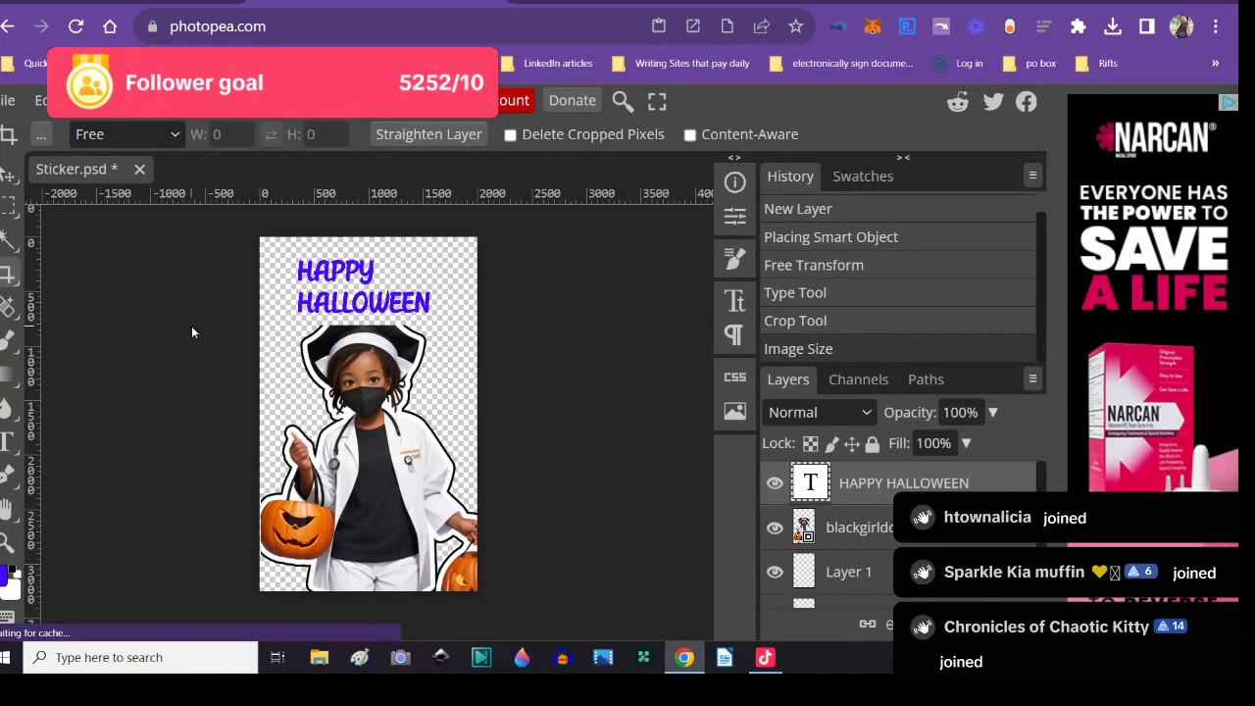
# - Set up a PNG export of the sticker at 2000 by 3250 pixels, named blackgirlhalloweendoctormasktext
pyautogui.click(9, 101)
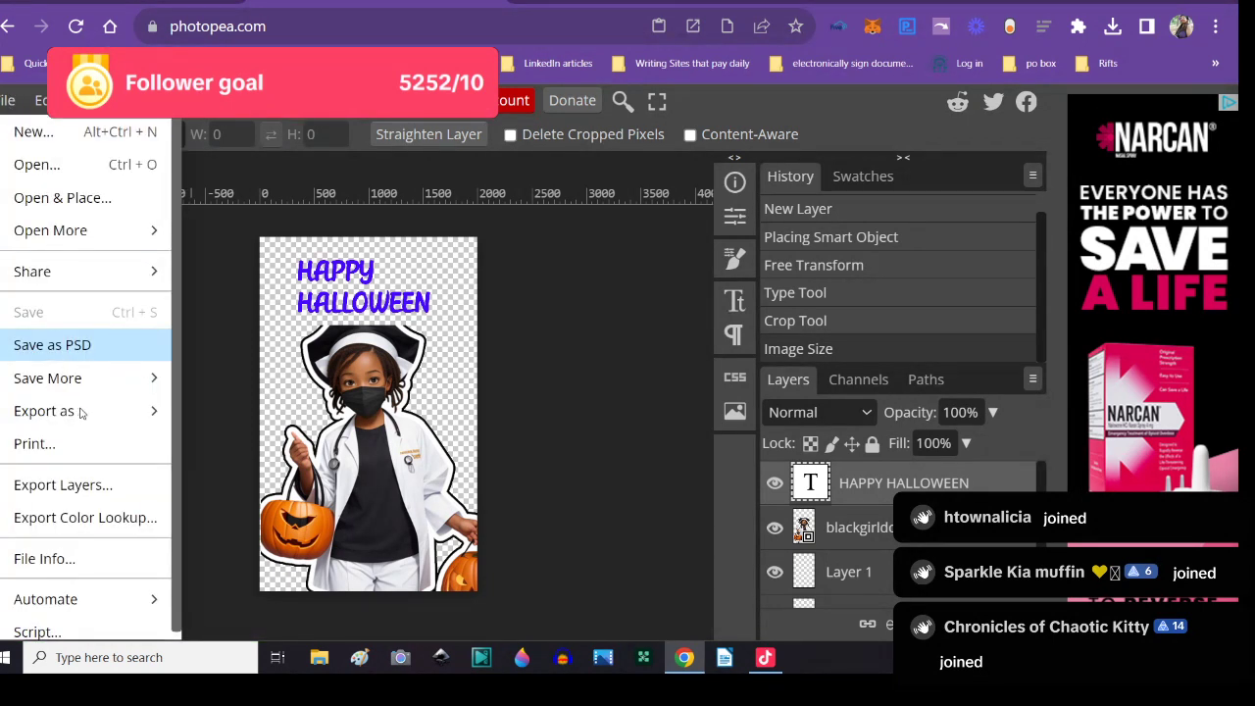
pyautogui.moveTo(84, 413)
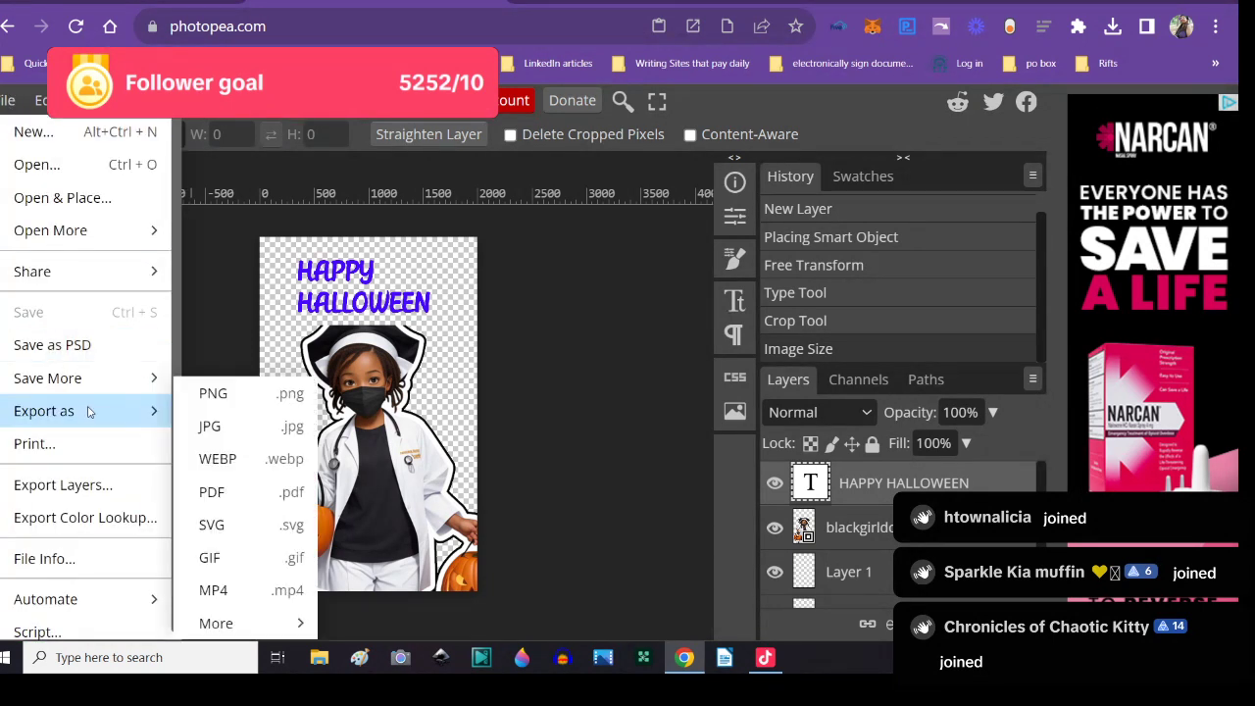
pyautogui.click(177, 397)
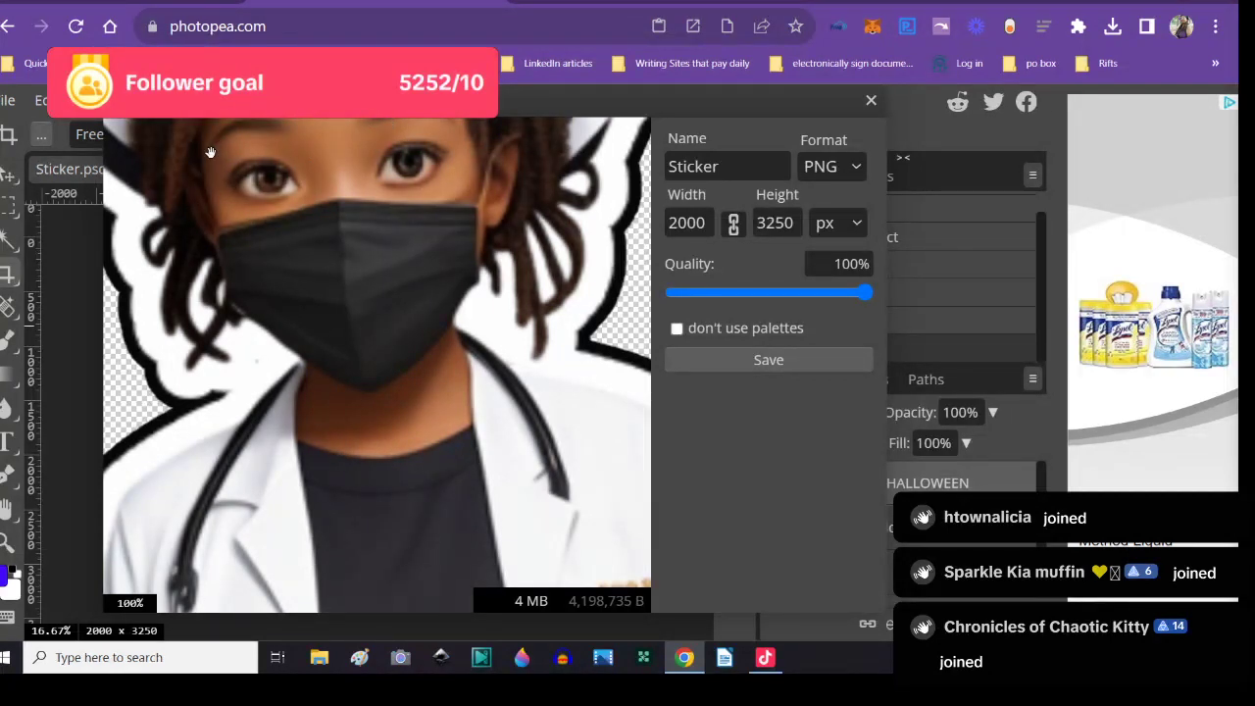
pyautogui.click(724, 164)
pyautogui.moveTo(721, 167); pyautogui.dragTo(667, 168)
pyautogui.write('BLAC')
pyautogui.press('BackSpace')
pyautogui.press('BackSpace')
pyautogui.press('BackSpace')
pyautogui.press('BackSpace')
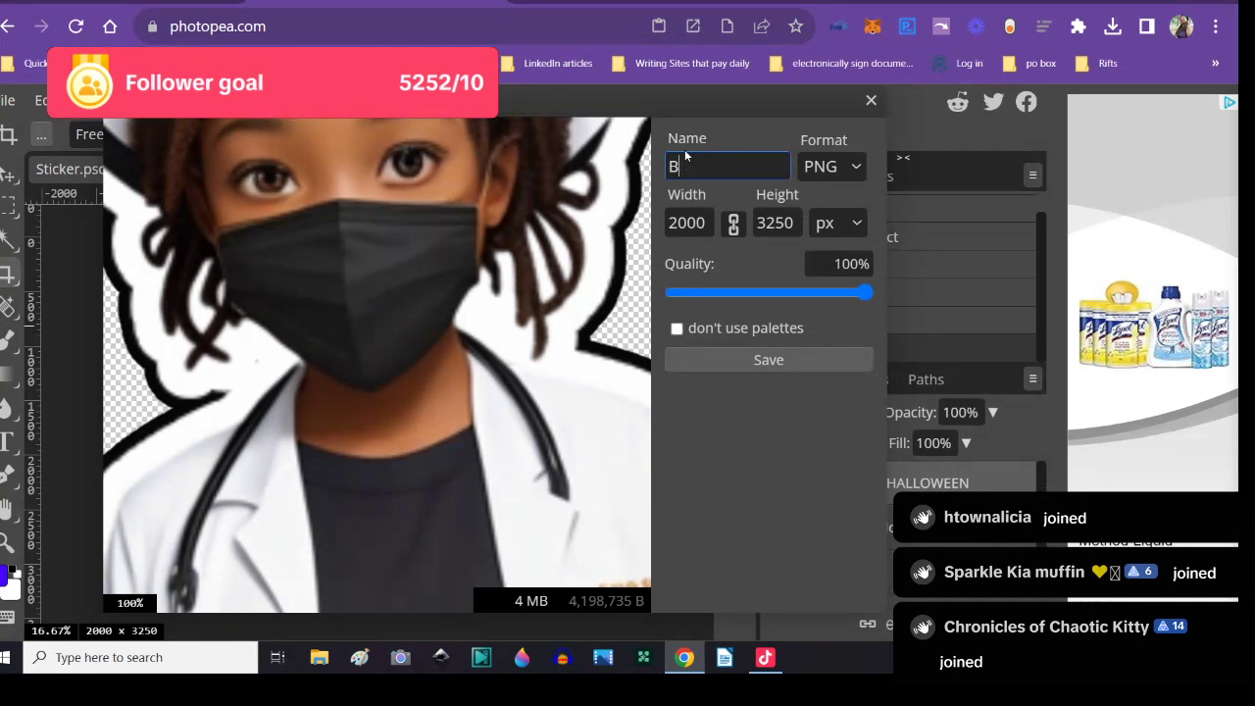
pyautogui.write('blackgirlh')
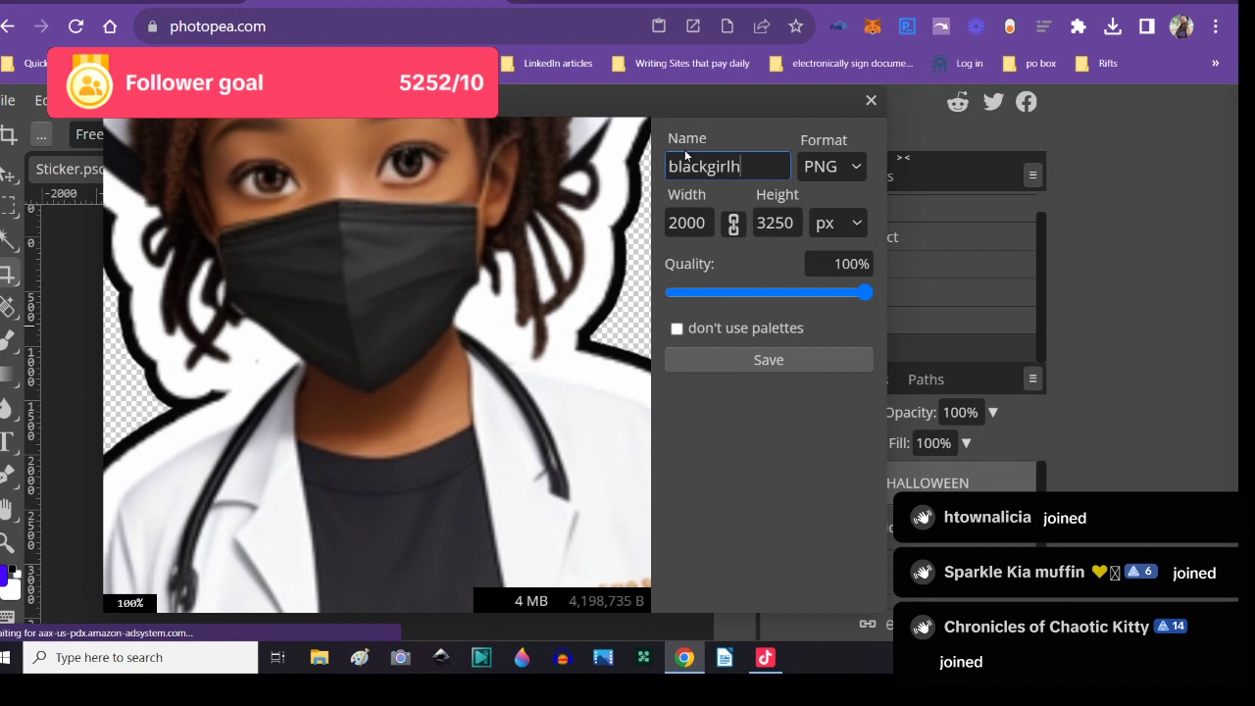
pyautogui.write('allow')
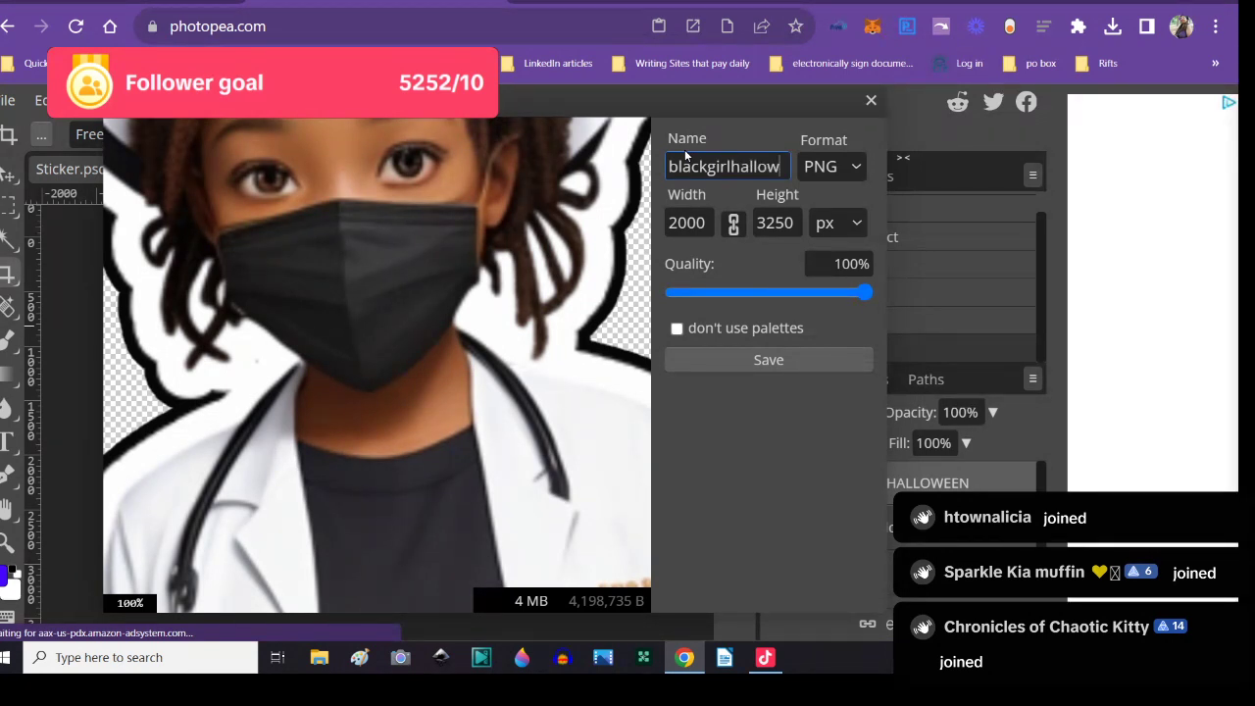
pyautogui.write('eendoctormask')
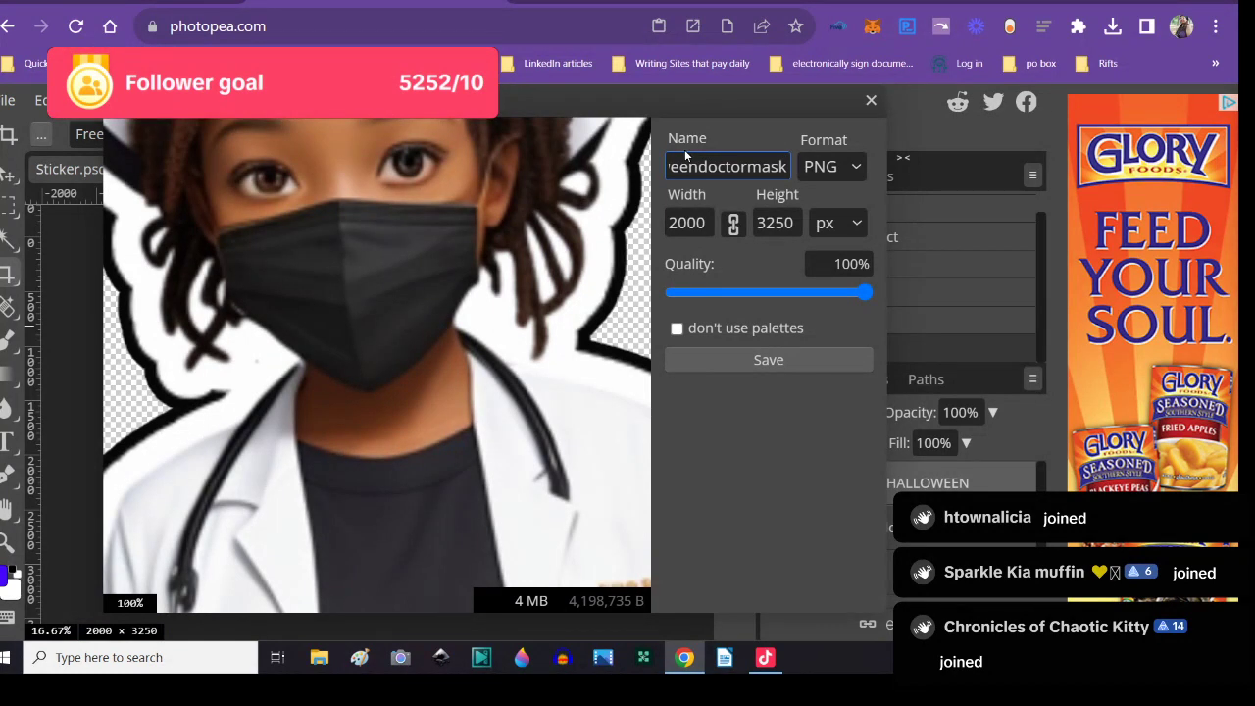
pyautogui.write('text')
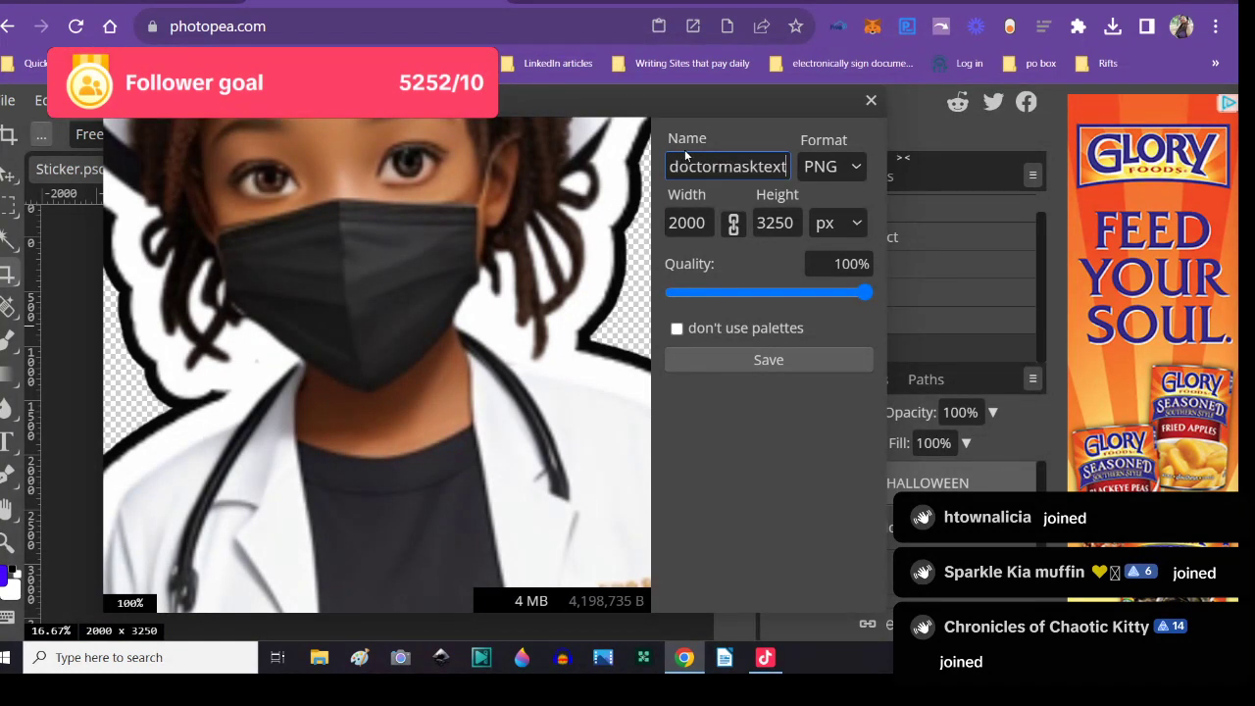
# - Save the exported PNG in the Halloween folder, replacing the existing file "blackgirldoctorhalloween1 with text"
pyautogui.click(729, 358)
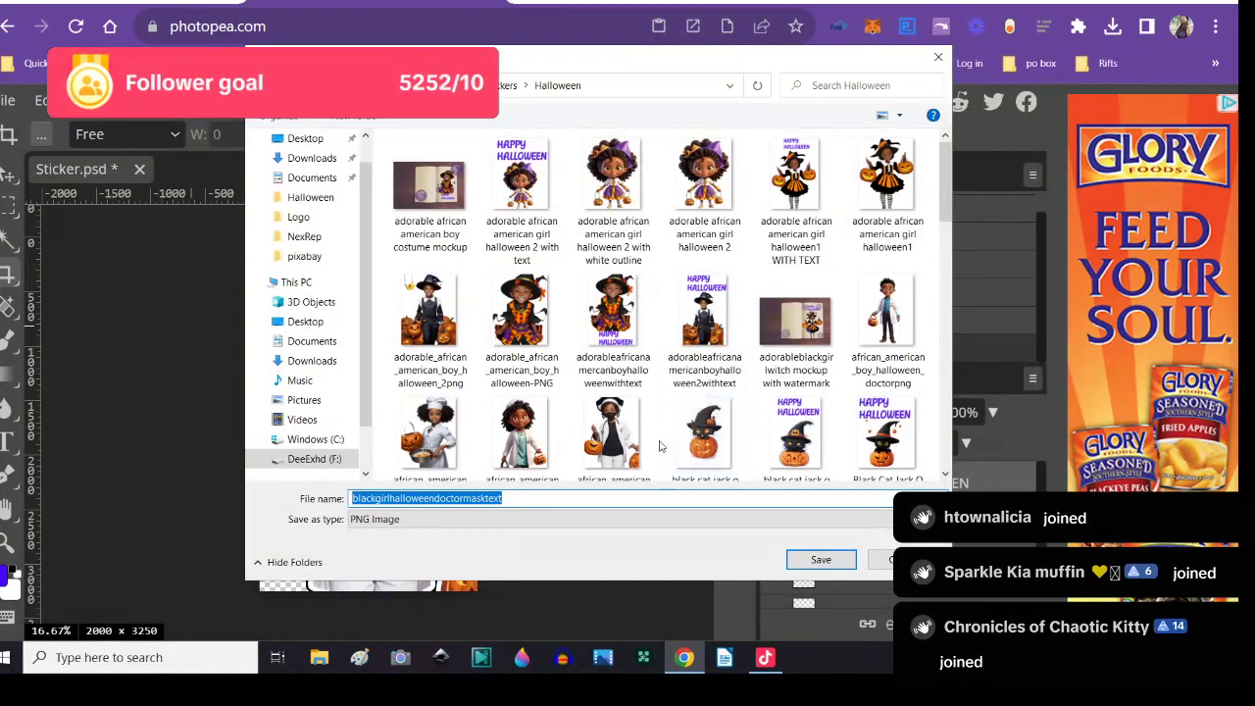
pyautogui.scroll(-1, 659, 446)
pyautogui.scroll(-3, 656, 446)
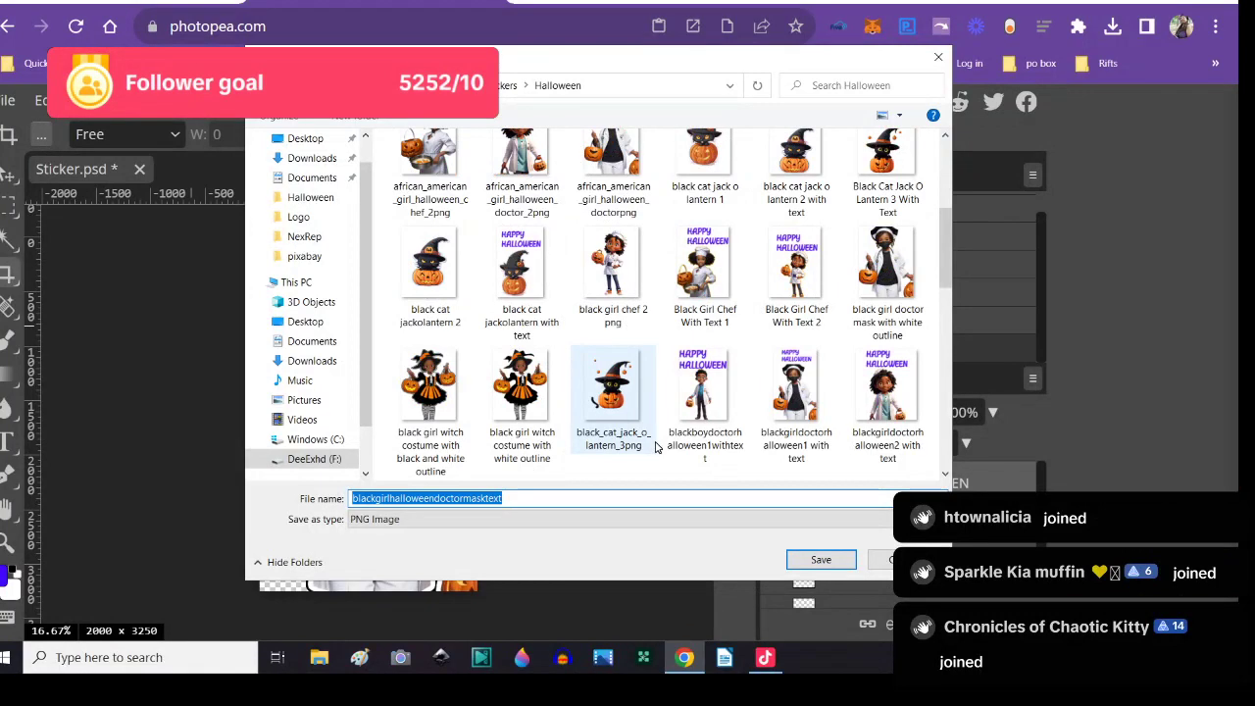
pyautogui.click(784, 410)
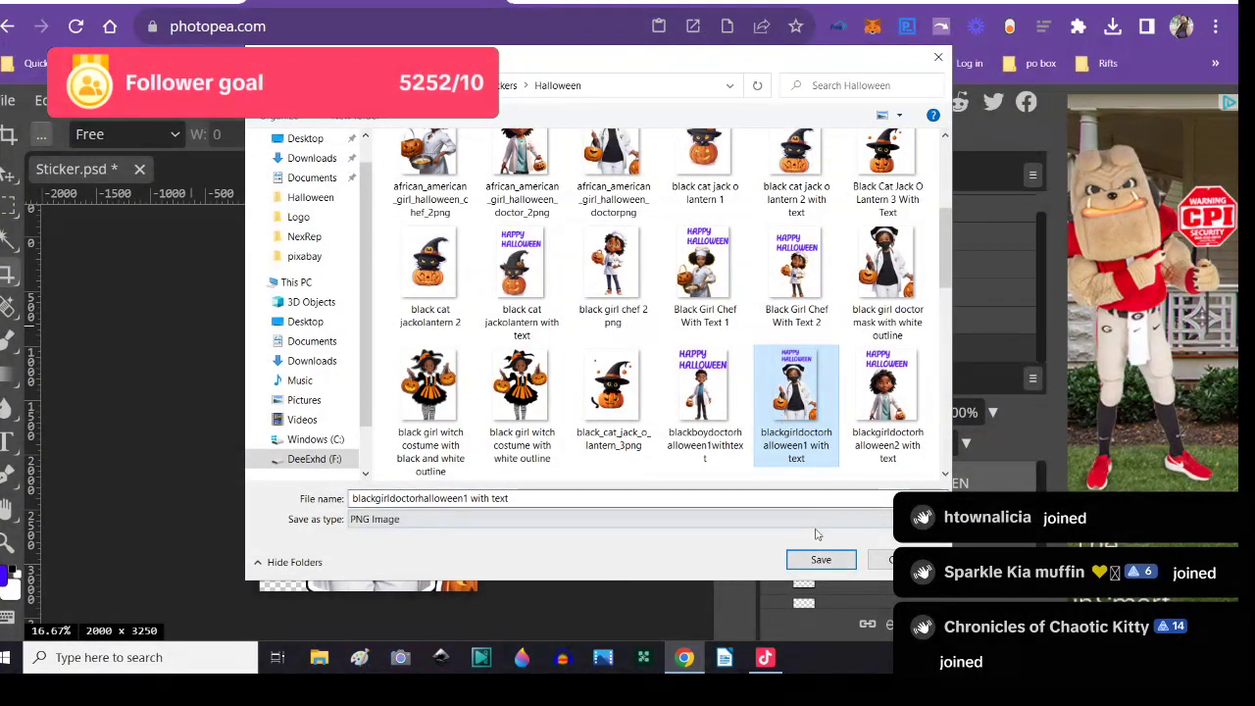
pyautogui.click(821, 559)
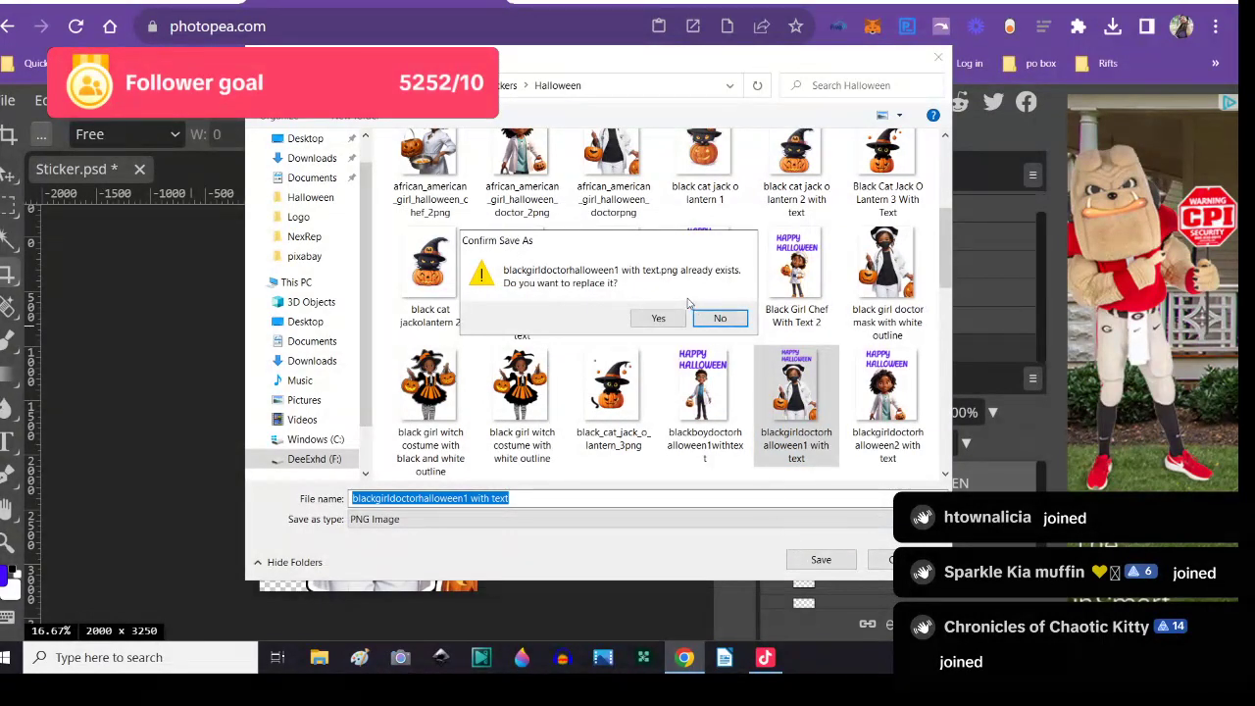
pyautogui.click(658, 320)
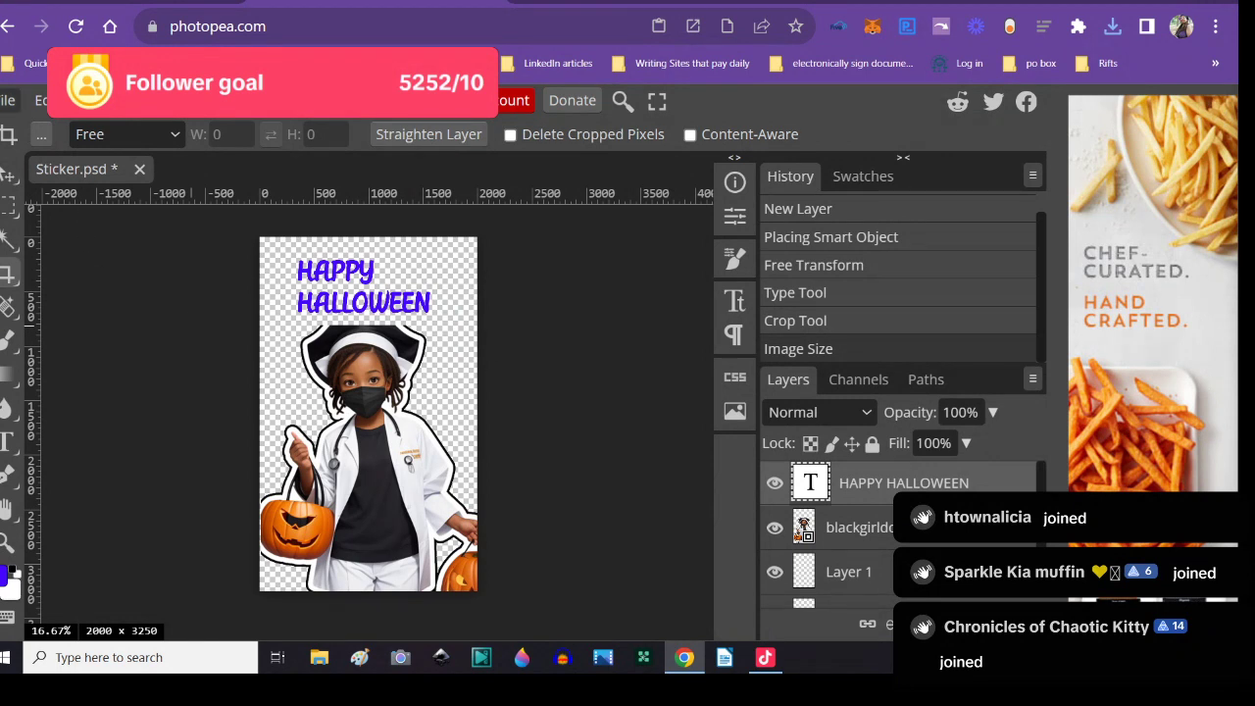
# - Create a new document named Sticker, 3000 by 3000 pixels at 300 DPI with a transparent background
pyautogui.click(8, 100)
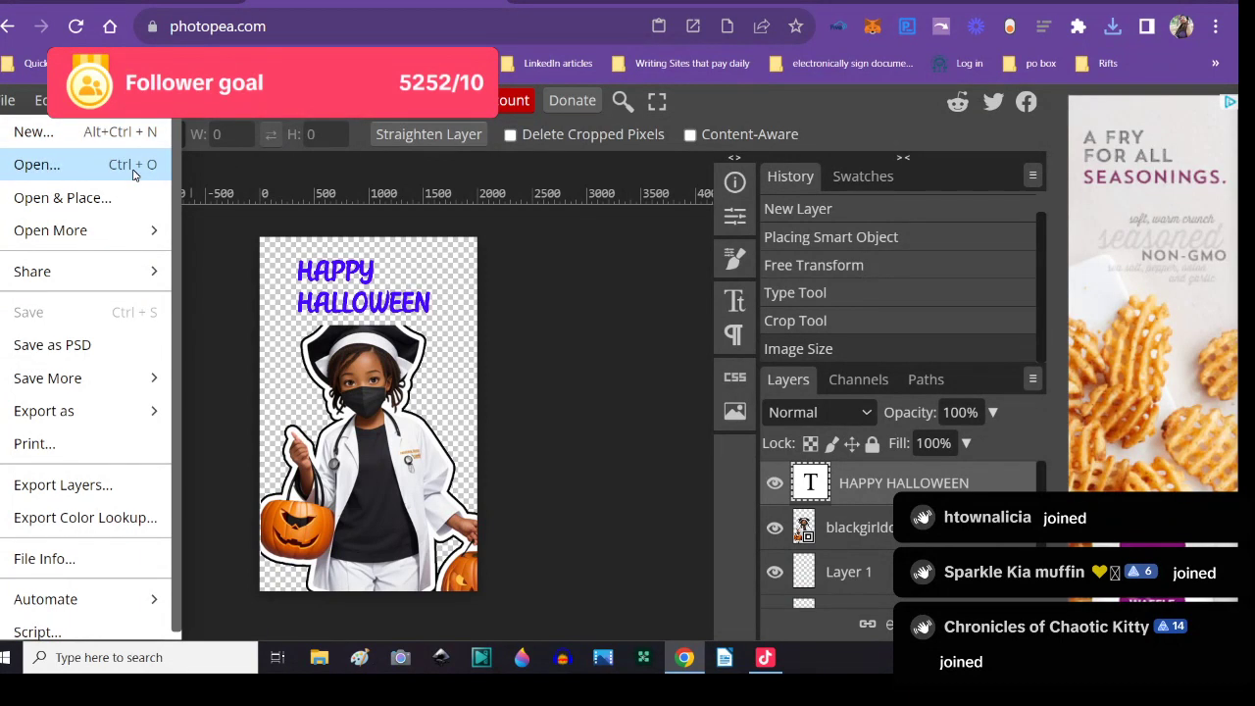
pyautogui.click(30, 131)
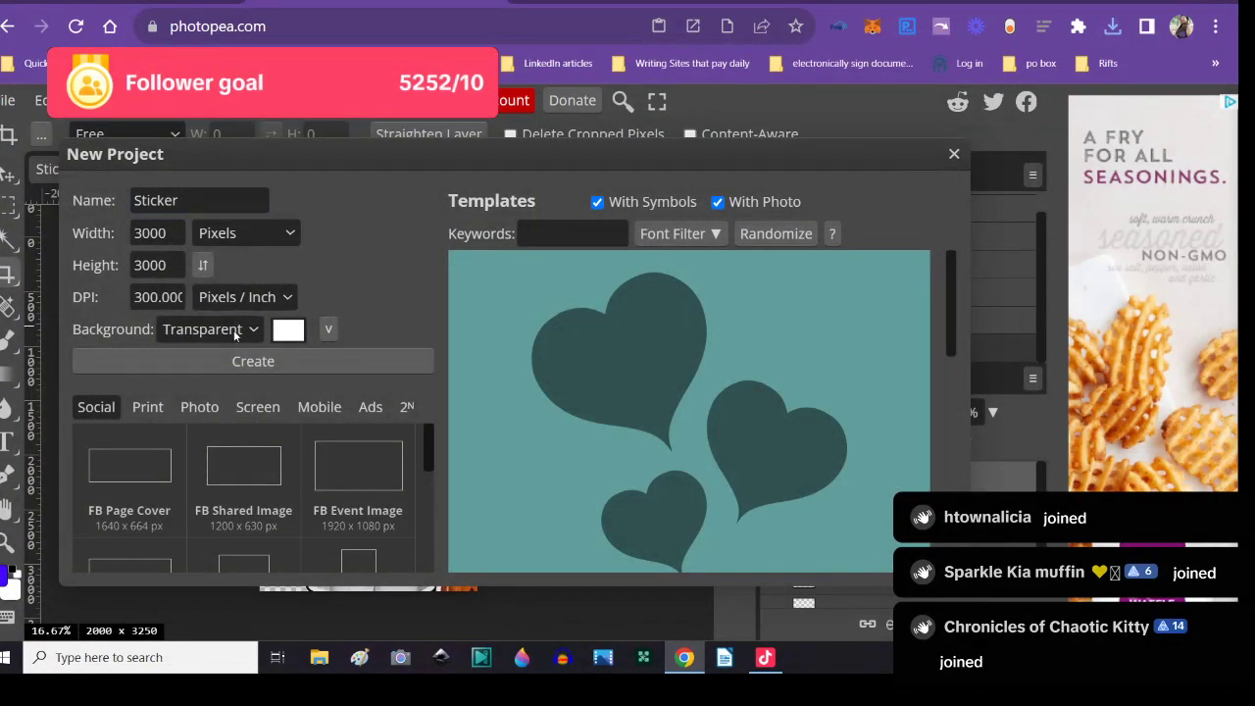
pyautogui.click(232, 362)
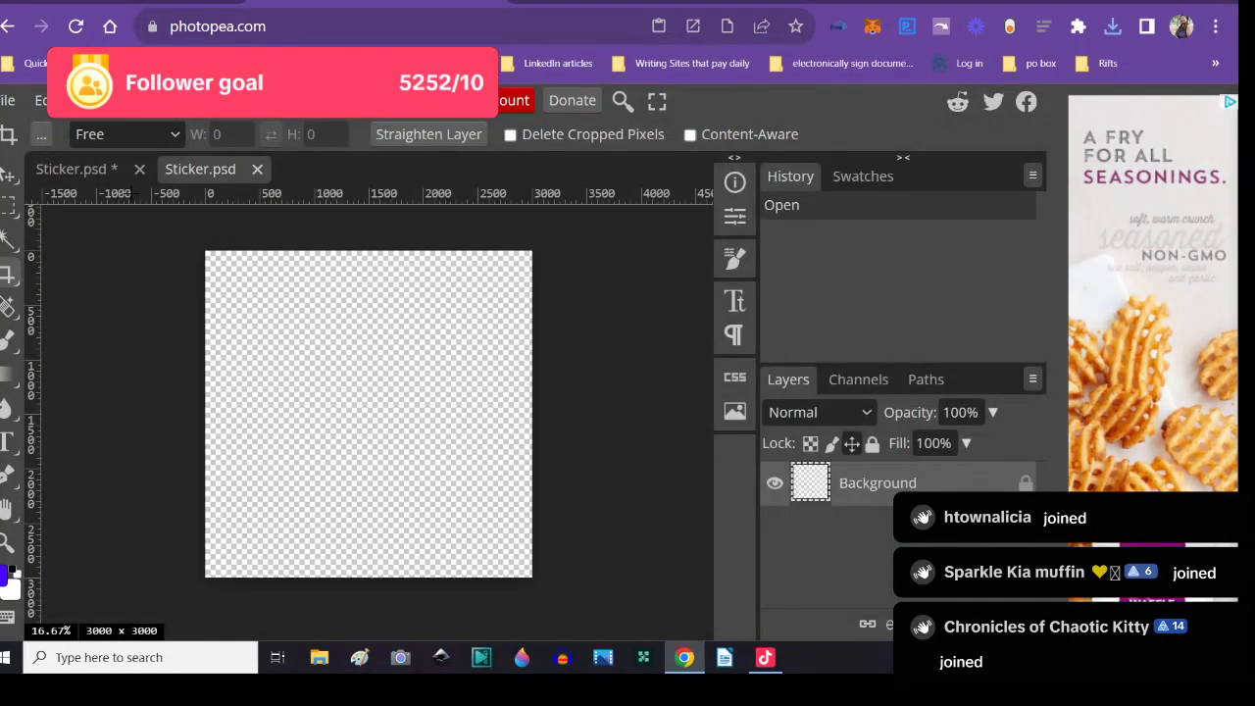
pyautogui.click(95, 172)
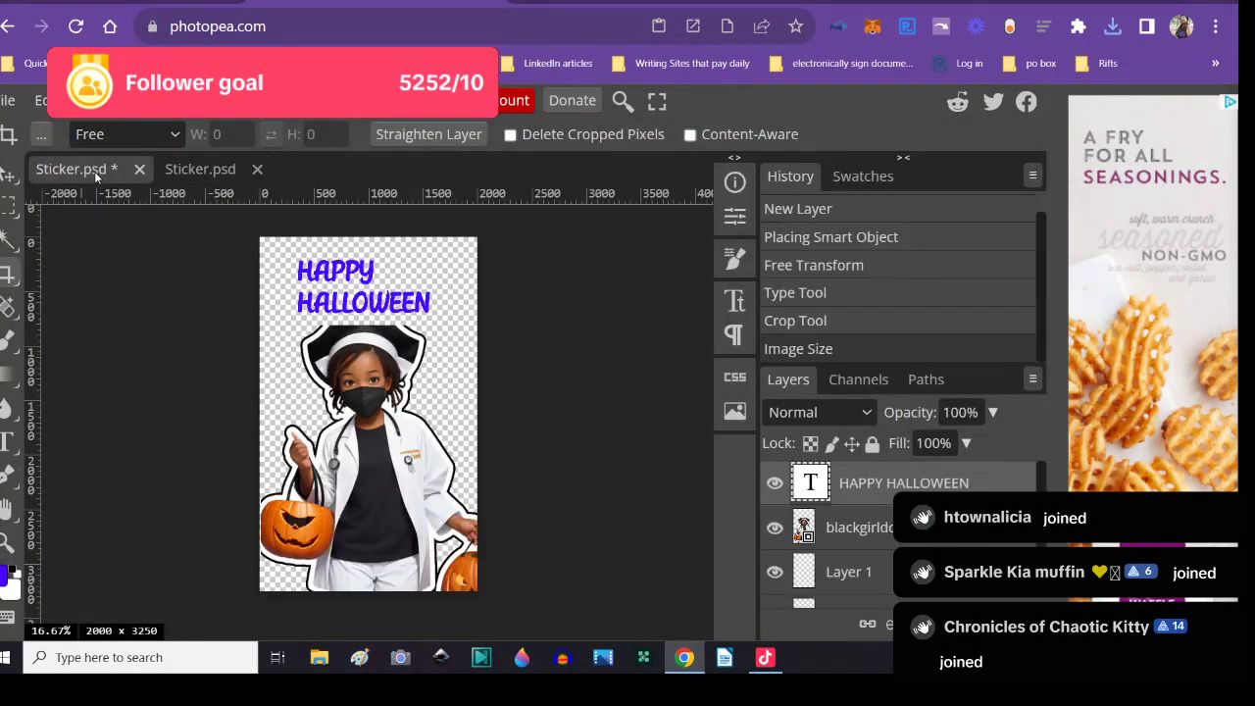
pyautogui.click(186, 172)
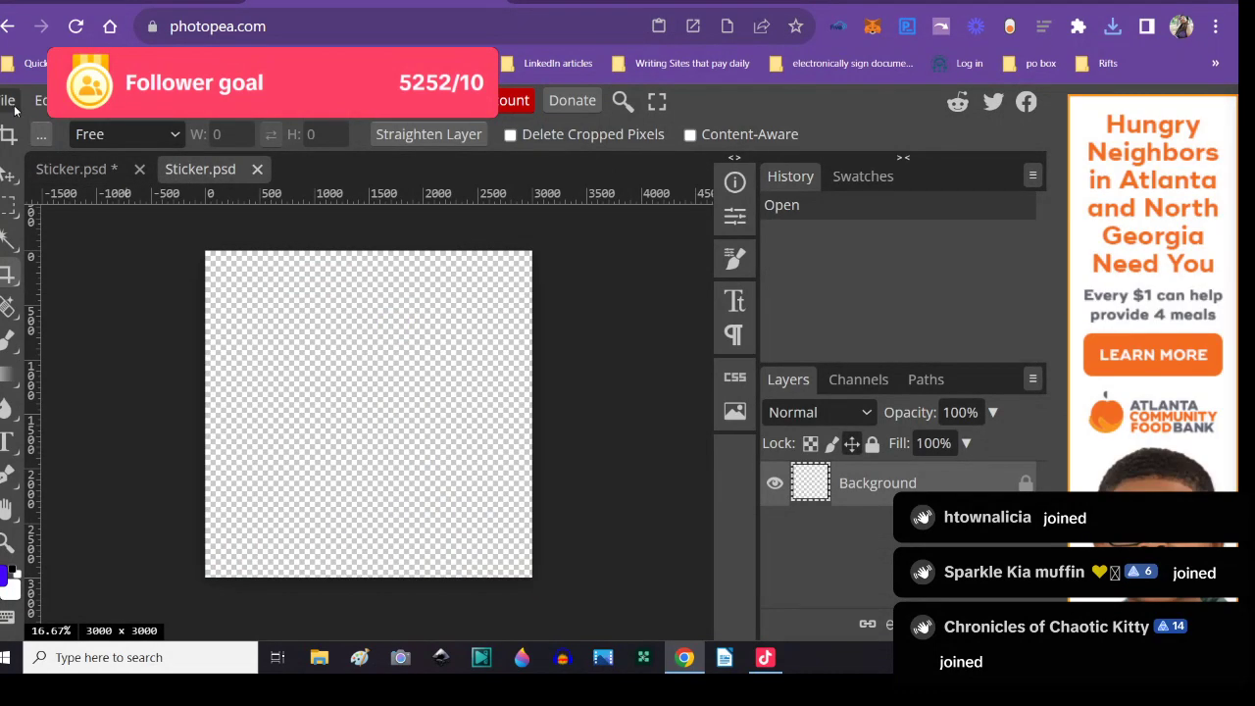
# - Try resizing the Happy Halloween image to 3000 by 3000 pixels with proportions unlinked, and undo that resize
pyautogui.click(57, 173)
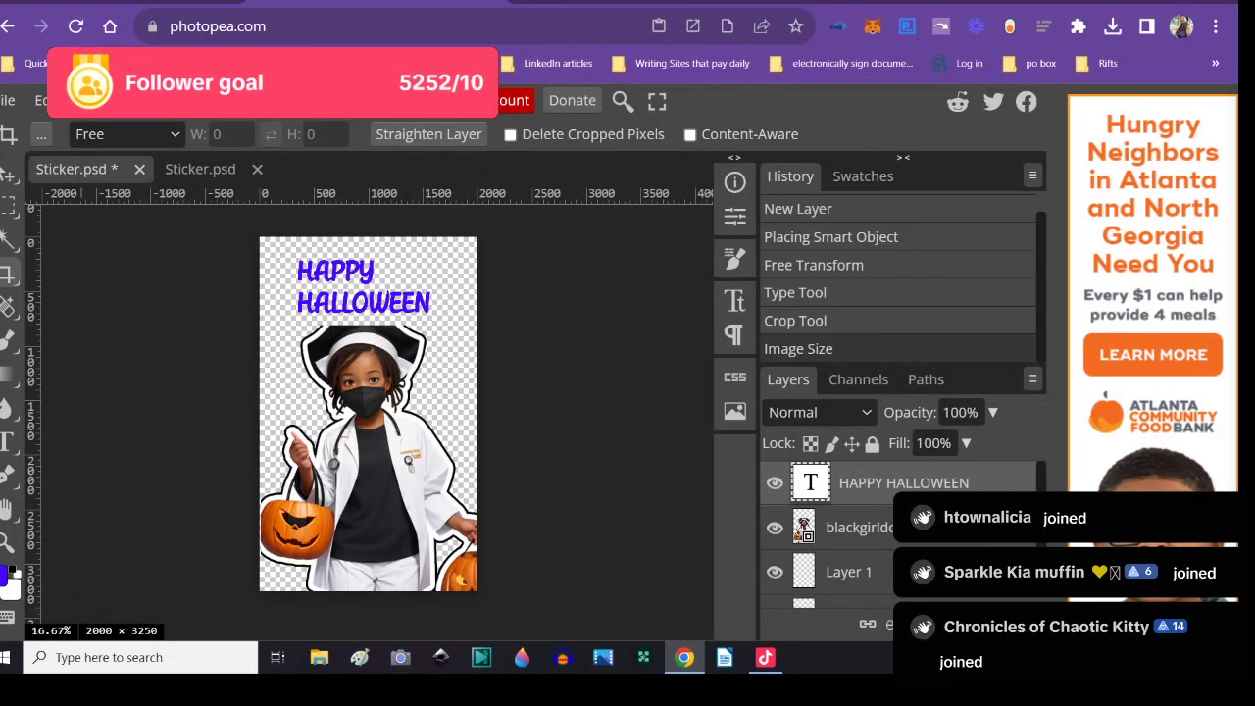
pyautogui.click(90, 100)
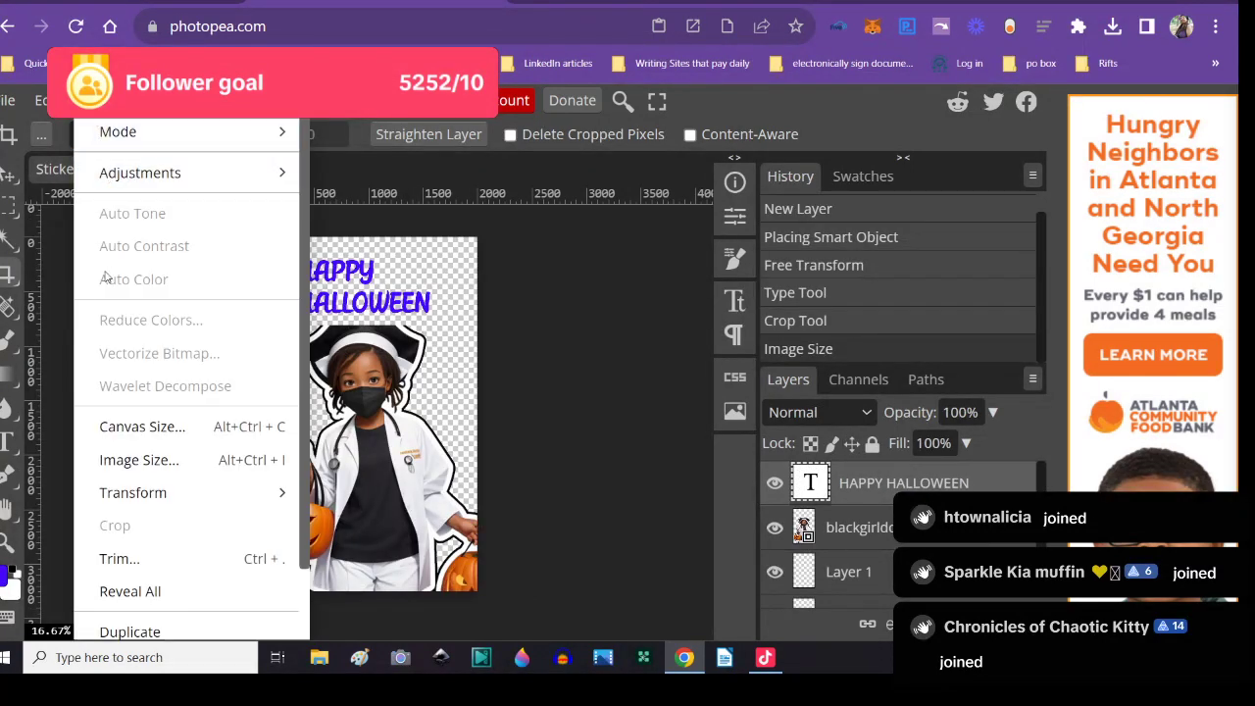
pyautogui.click(134, 461)
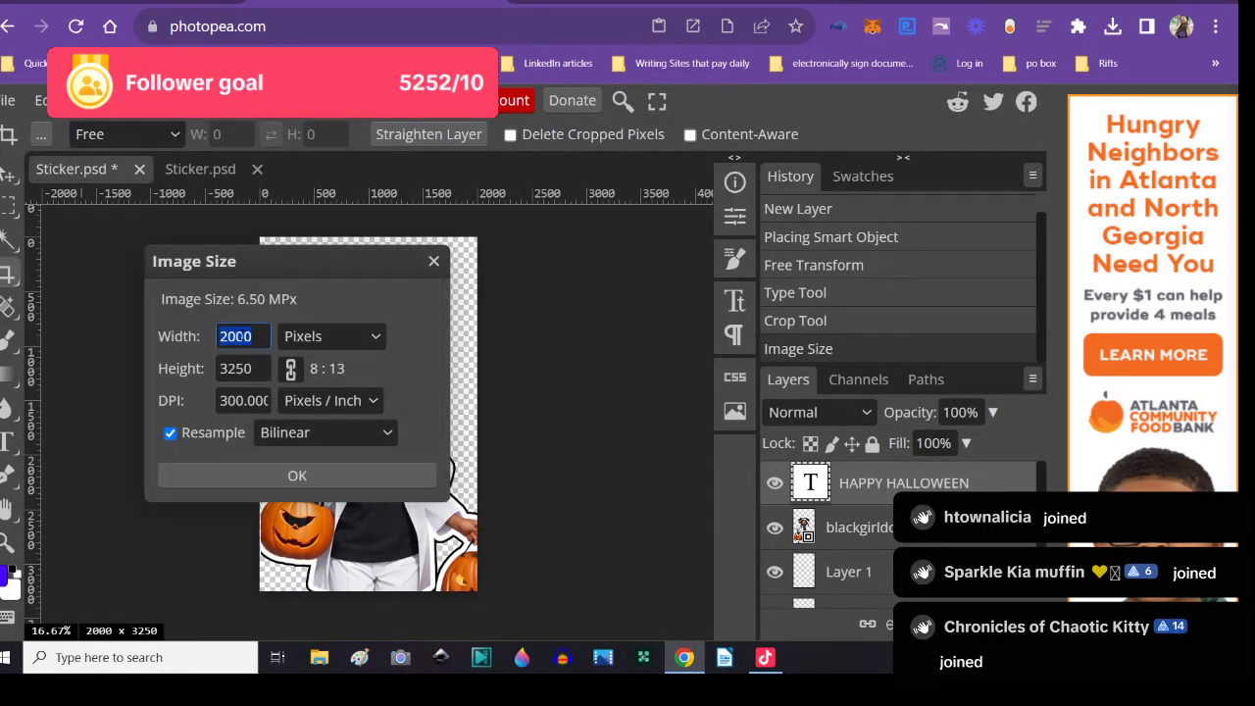
pyautogui.click(263, 369)
pyautogui.click(264, 339)
pyautogui.click(264, 338)
pyautogui.moveTo(263, 335); pyautogui.dragTo(216, 337)
pyautogui.write('3000')
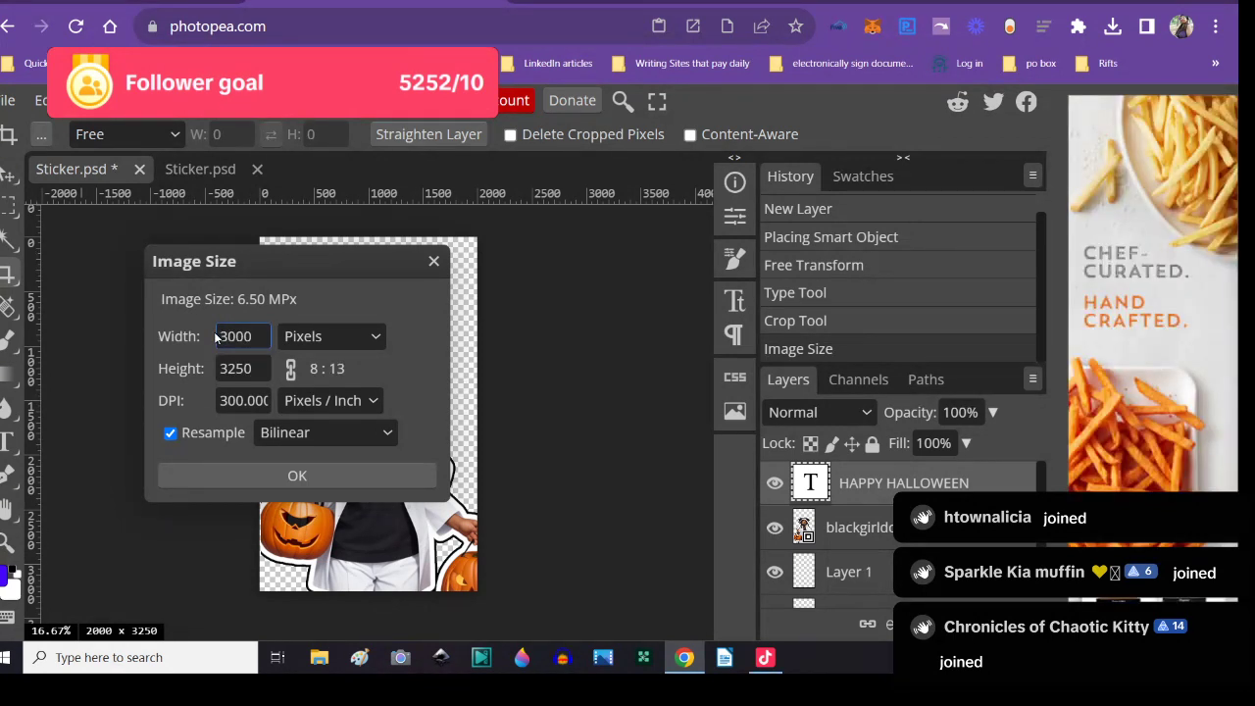
pyautogui.press('Tab')
pyautogui.moveTo(253, 368); pyautogui.dragTo(203, 369)
pyautogui.write('3000')
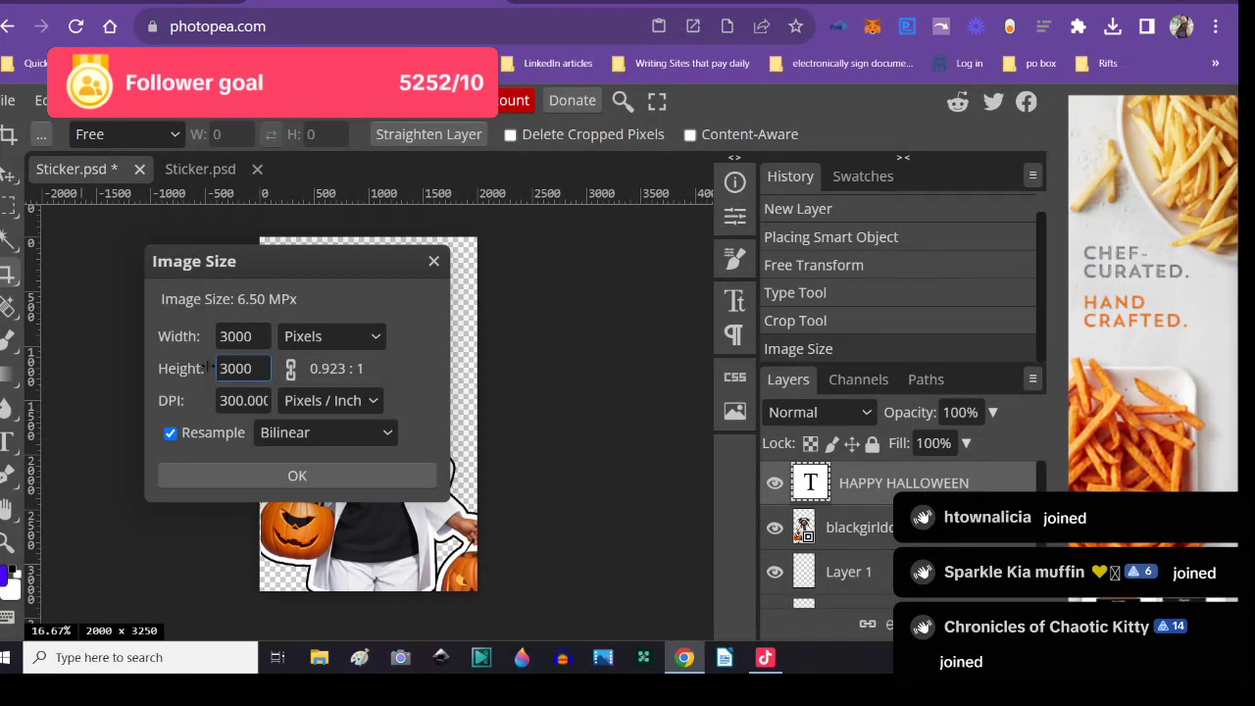
pyautogui.click(266, 480)
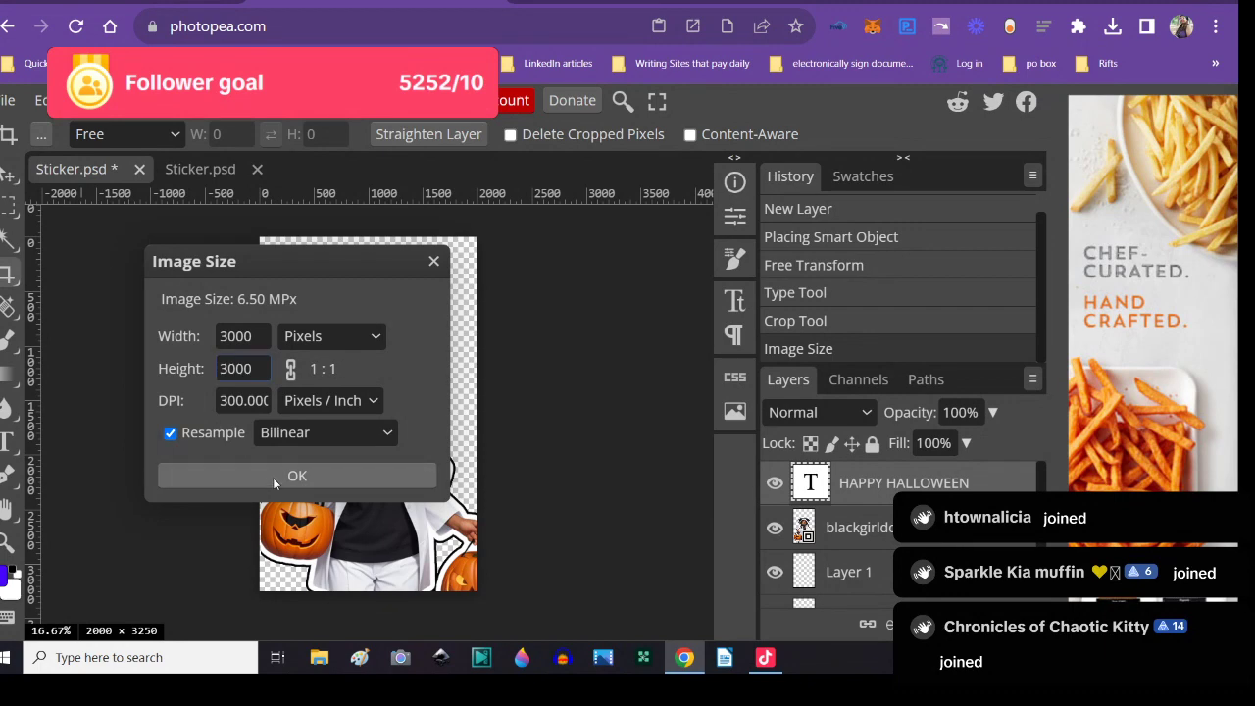
pyautogui.click(285, 475)
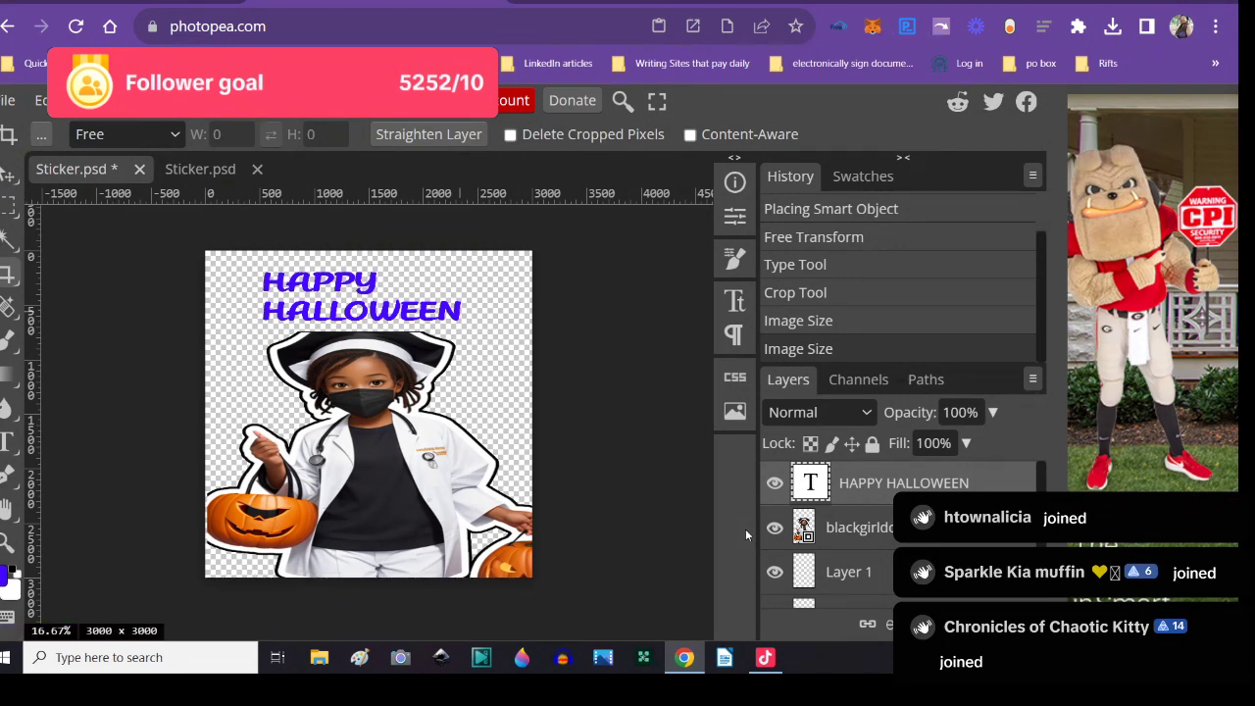
pyautogui.click(37, 101)
pyautogui.click(51, 136)
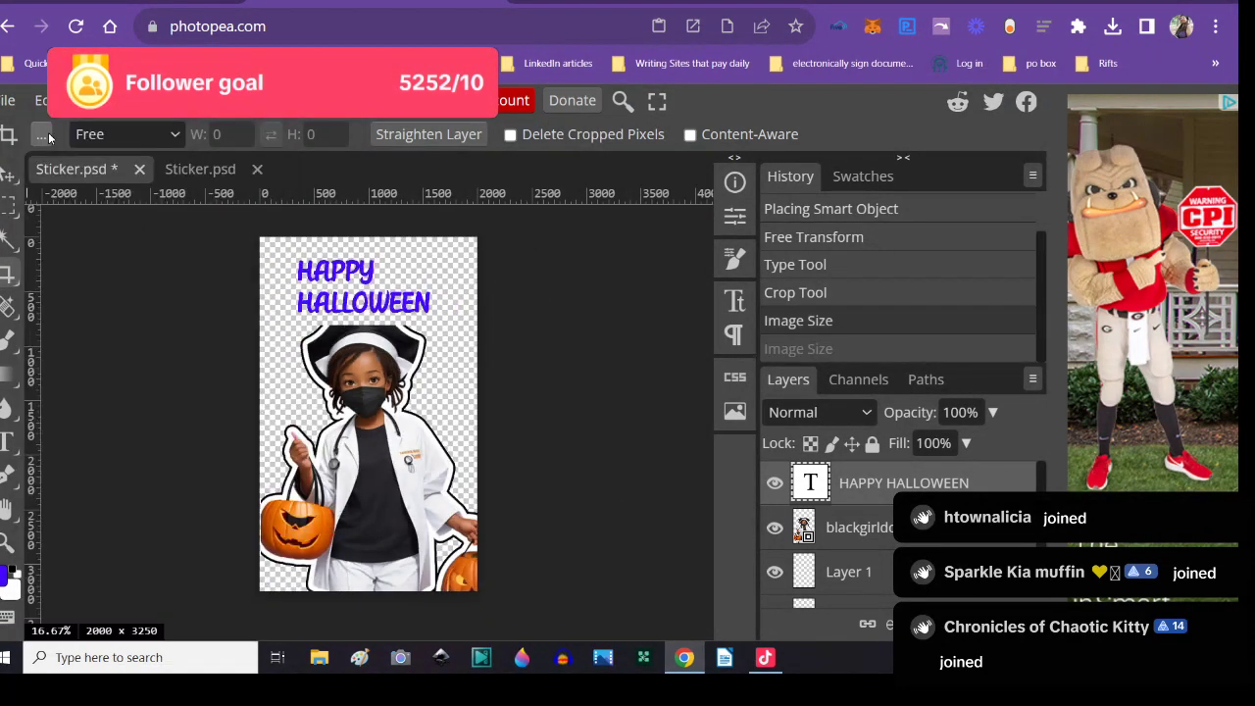
pyautogui.click(80, 101)
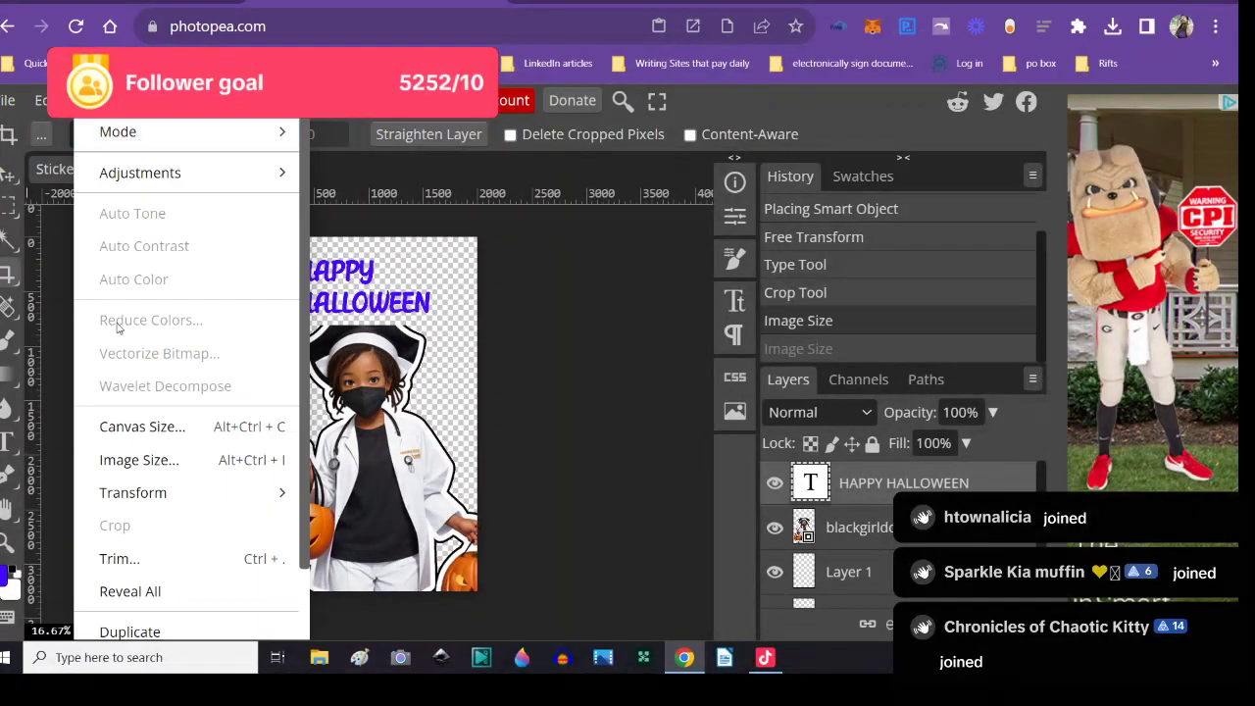
pyautogui.click(132, 430)
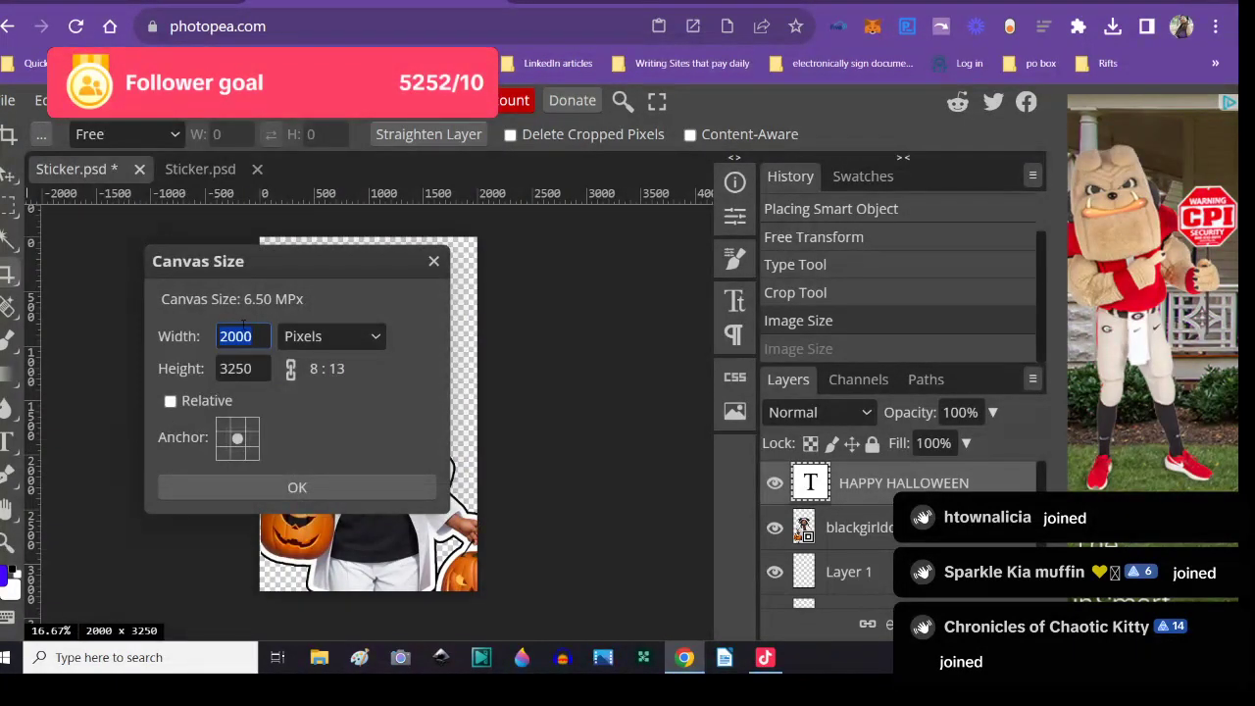
pyautogui.write('3000')
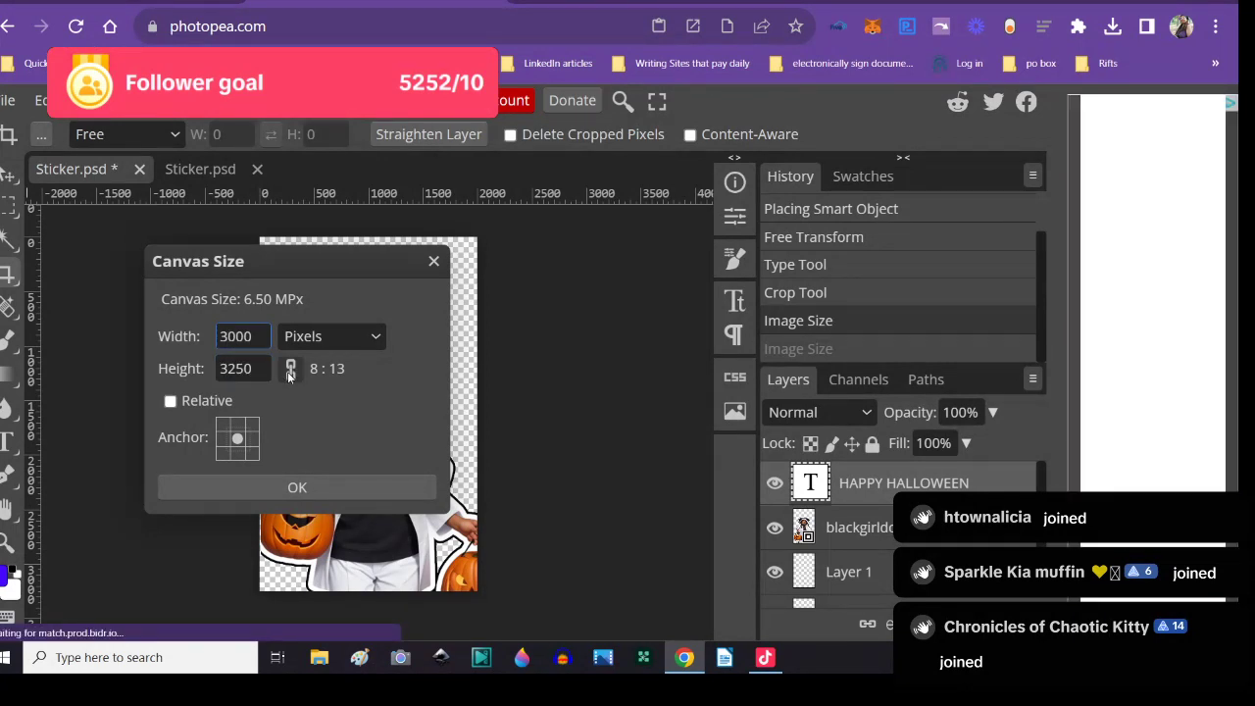
pyautogui.click(288, 372)
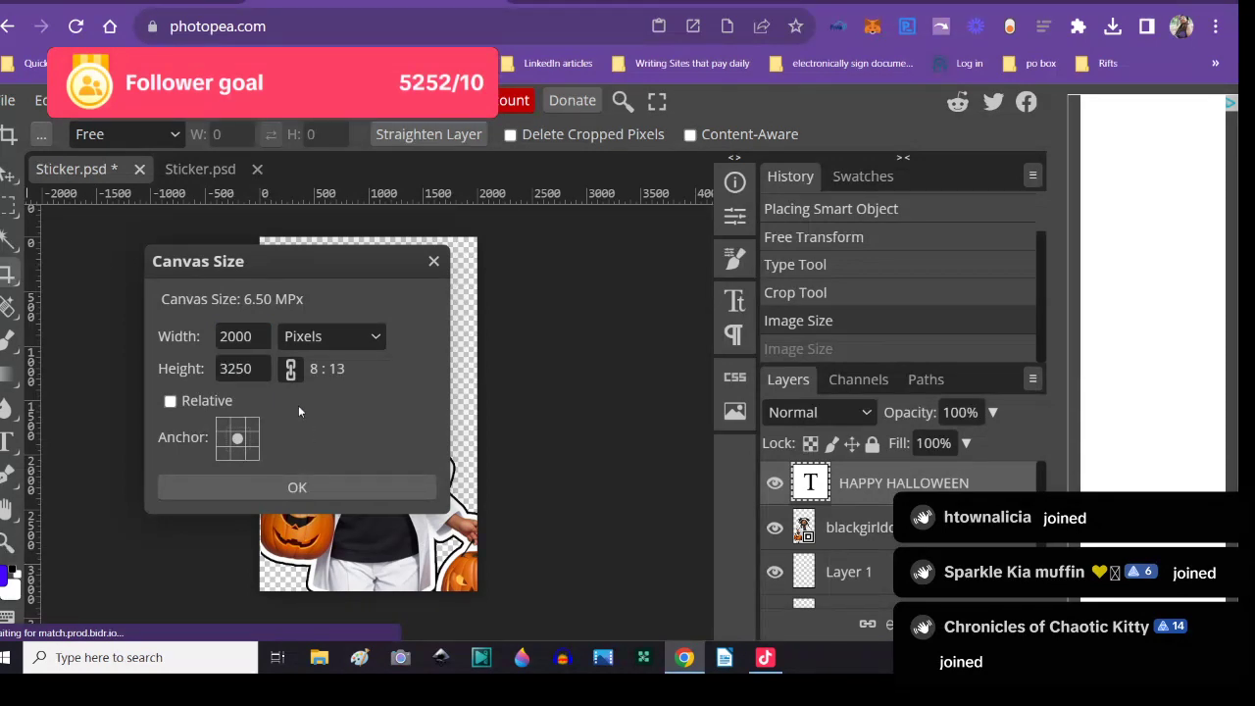
pyautogui.click(224, 336)
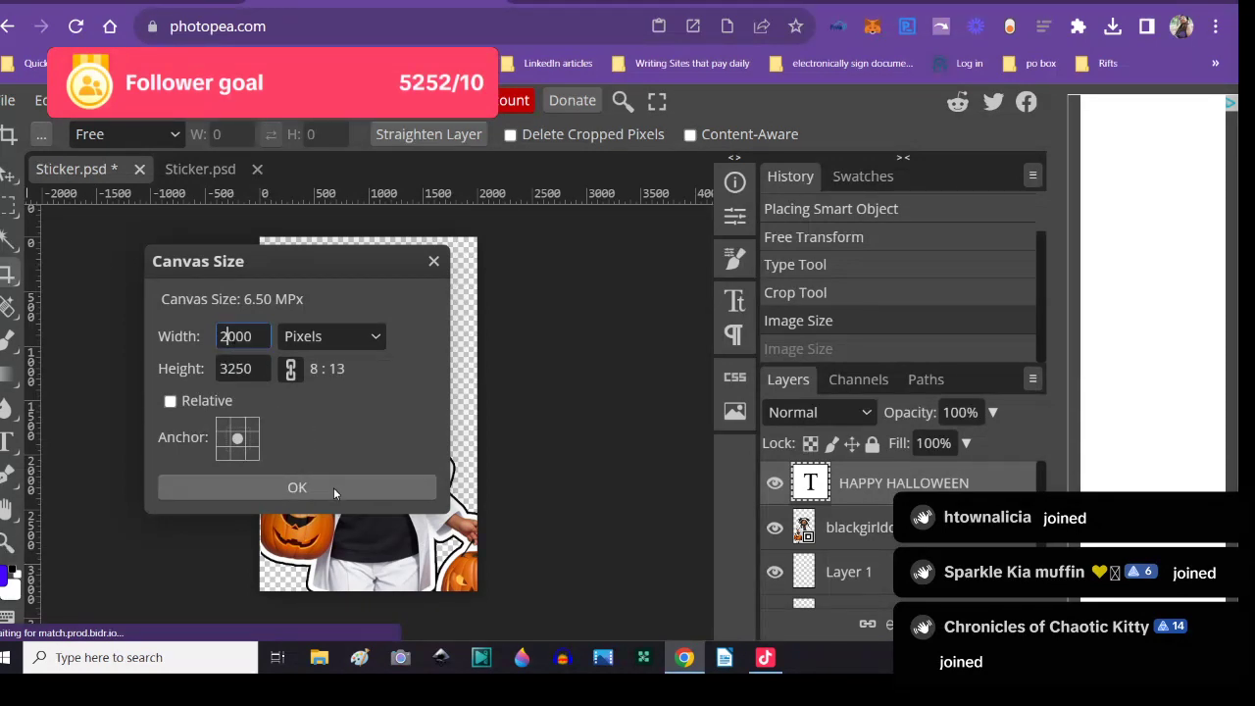
pyautogui.press('BackSpace')
pyautogui.write('2')
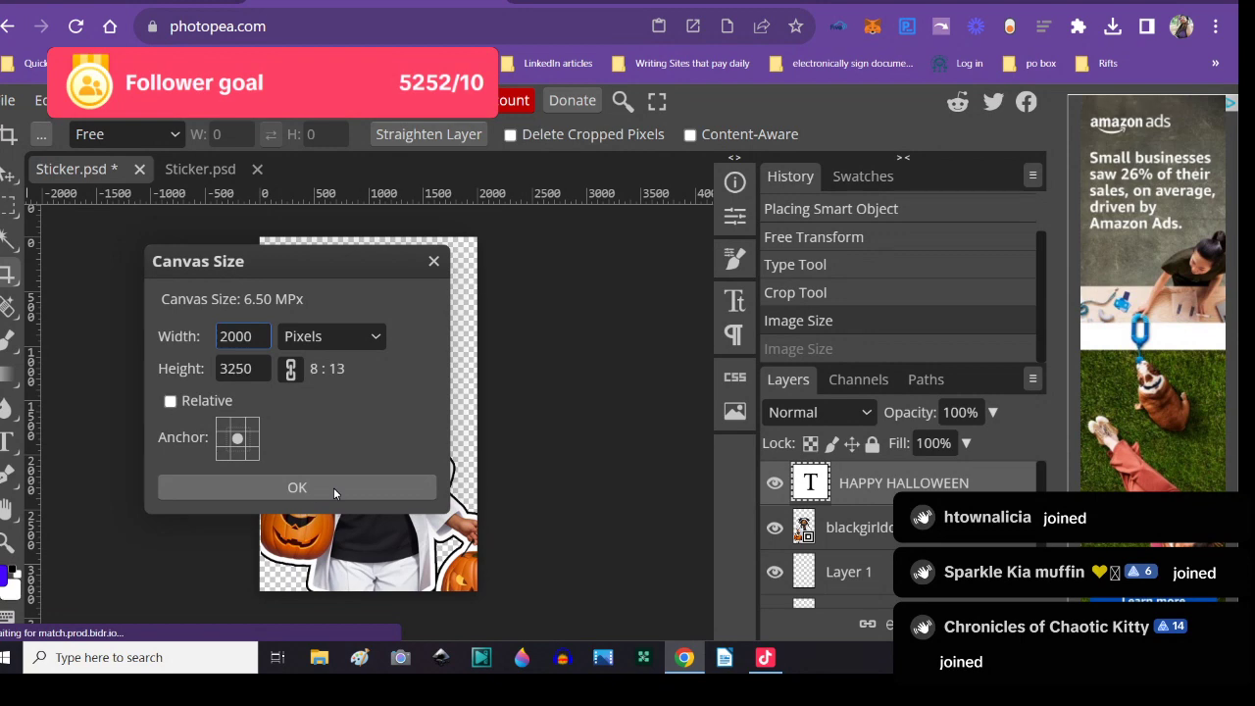
pyautogui.click(306, 487)
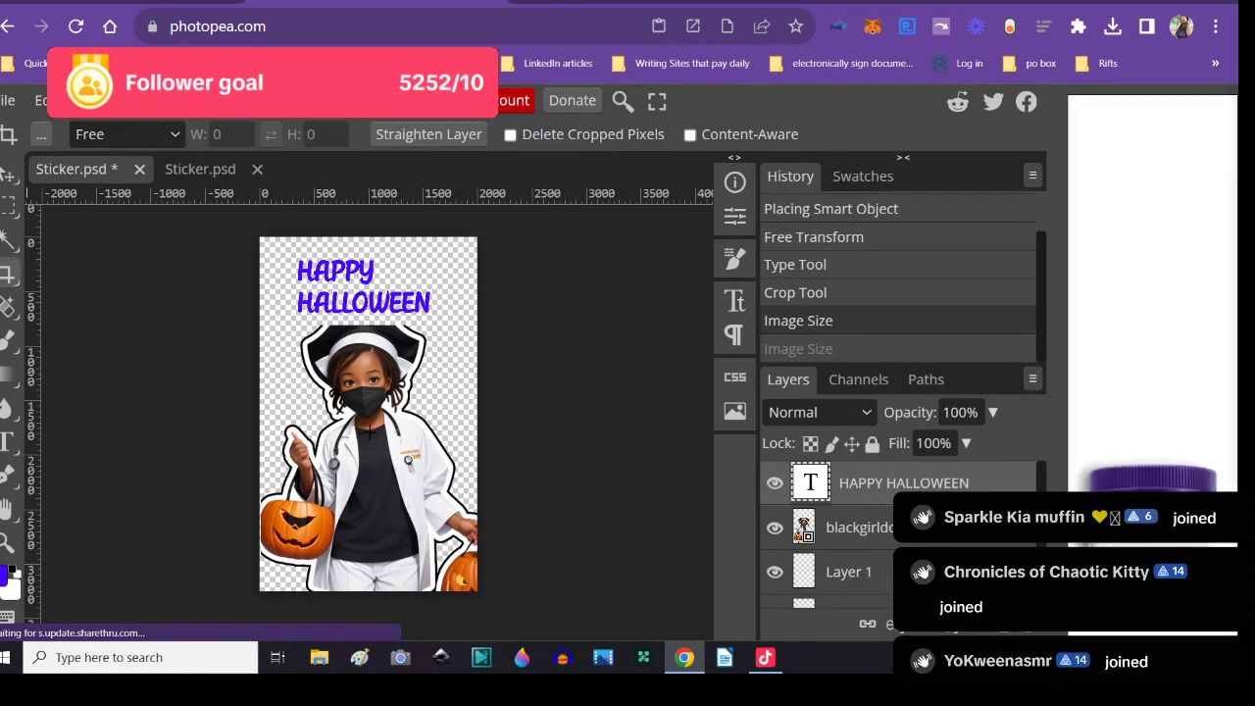
# - Delete the girl doctor image layer from the Happy Halloween sticker document
pyautogui.click(804, 529)
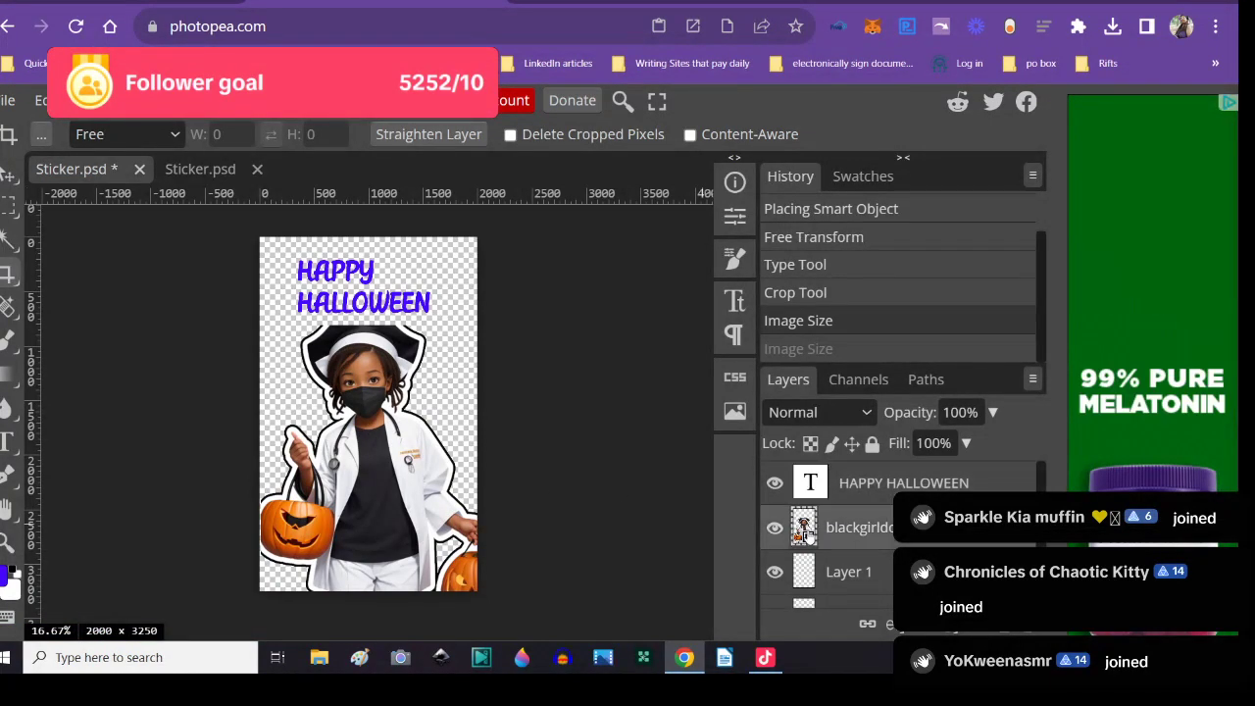
pyautogui.rightClick(805, 529)
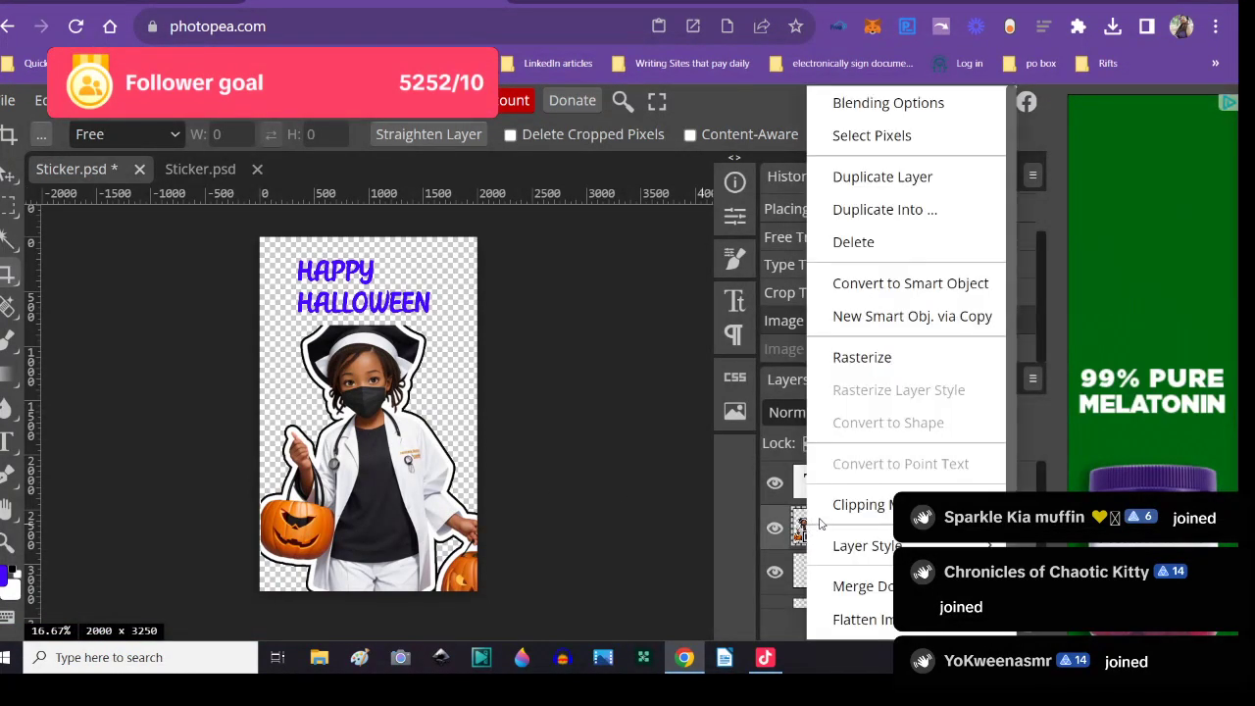
pyautogui.click(823, 241)
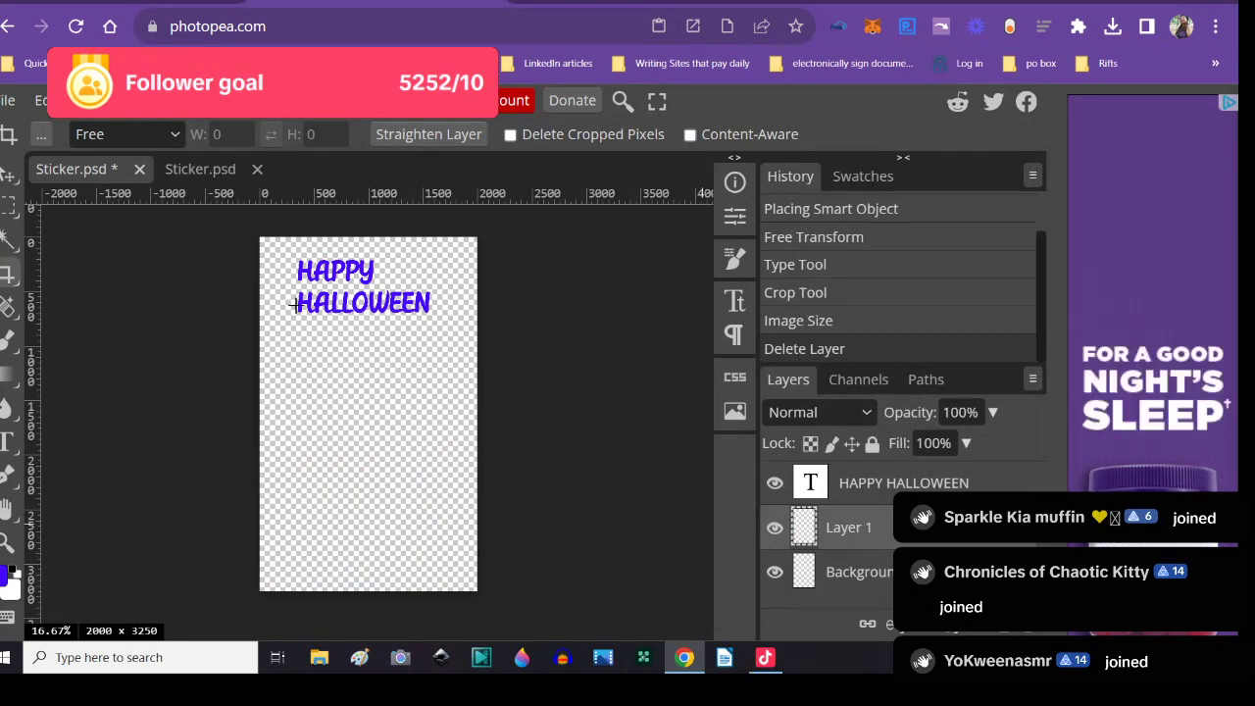
# - Place african_american_boy_halloween_doctorpng in the blank 3000 by 3000 document and move it down to the canvas's lower edge
pyautogui.click(224, 169)
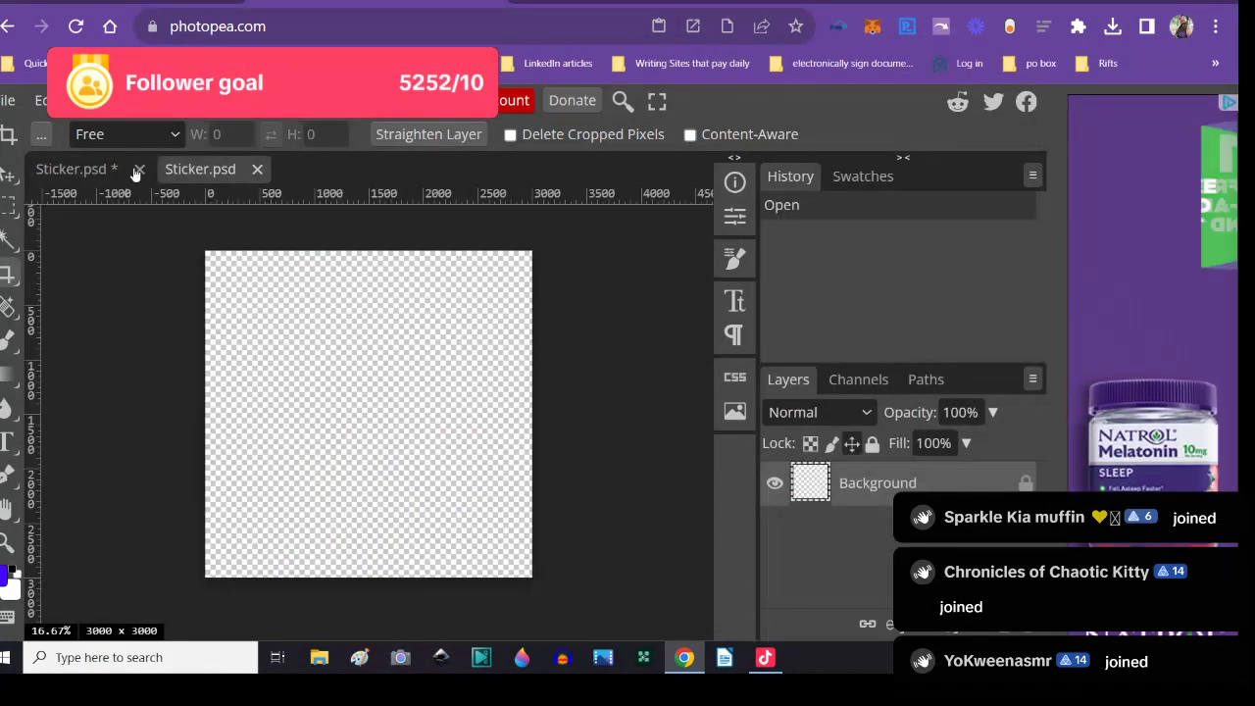
pyautogui.click(8, 104)
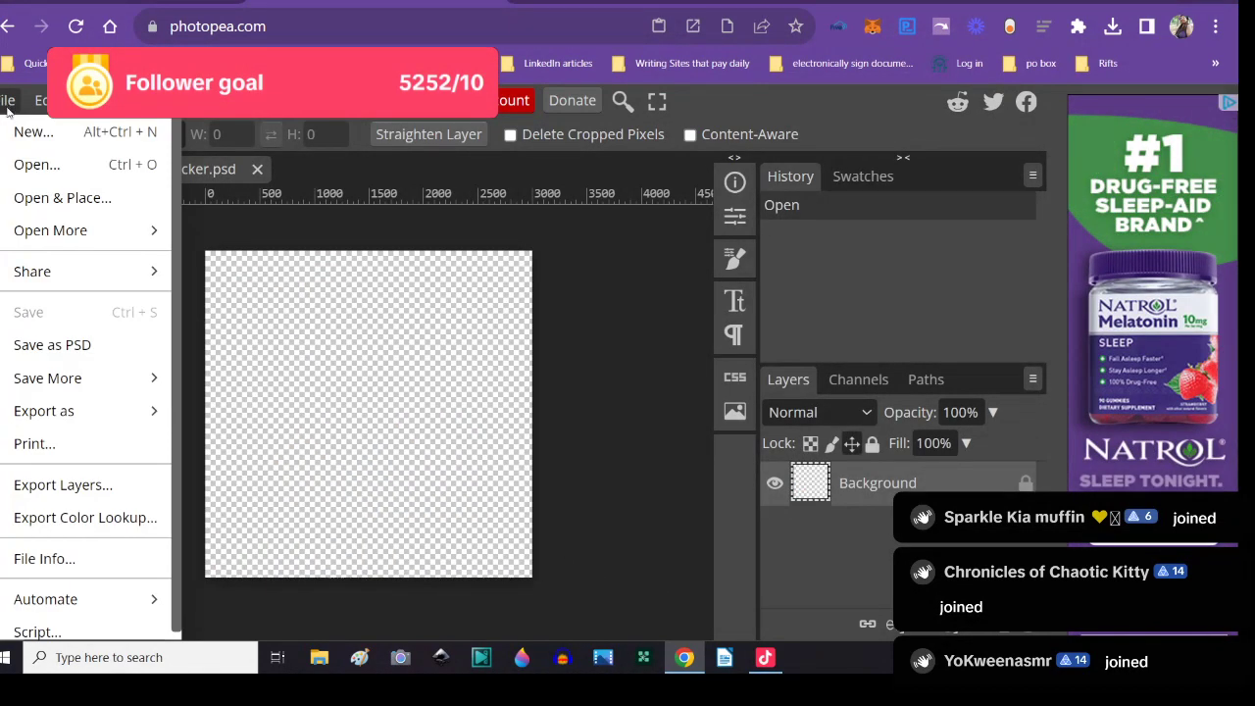
pyautogui.click(24, 197)
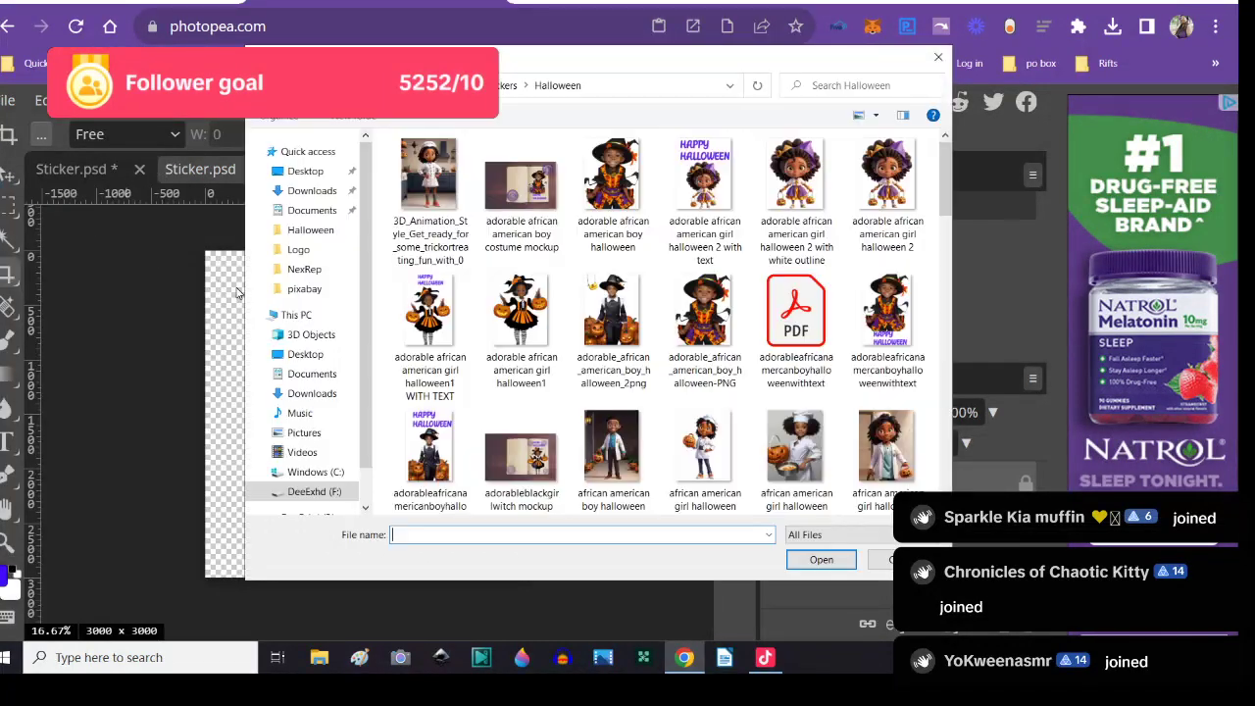
pyautogui.scroll(-1, 608, 372)
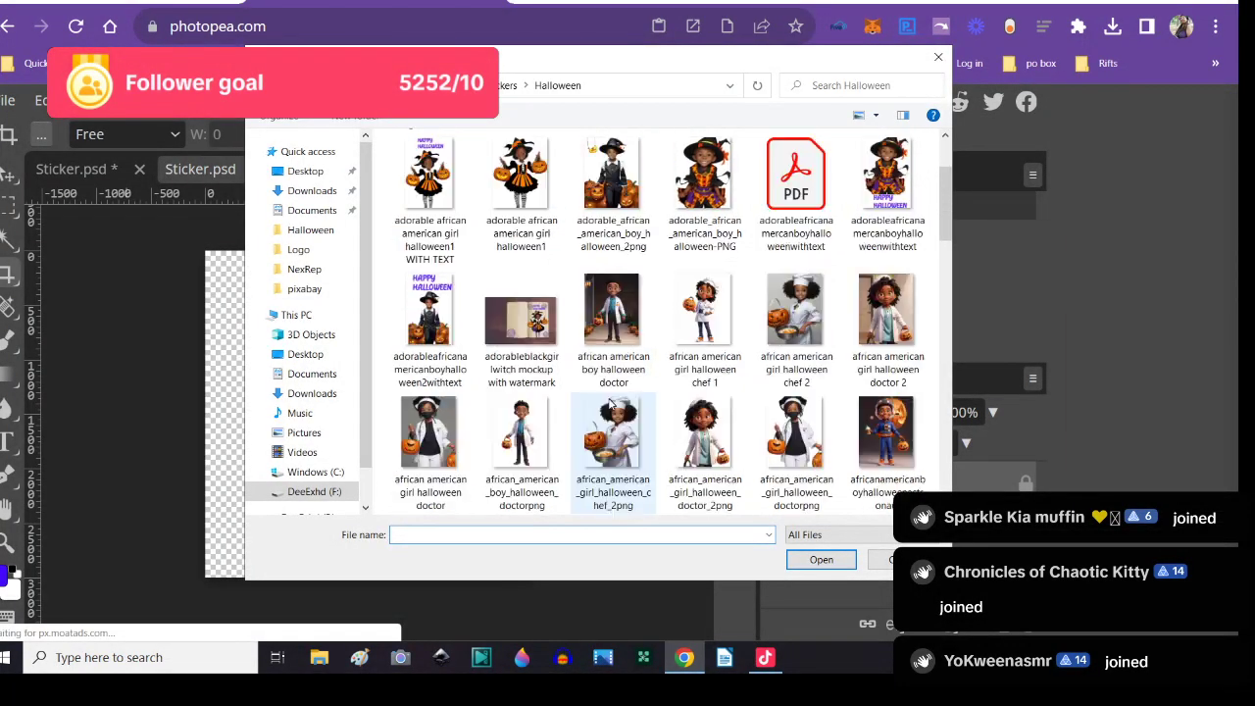
pyautogui.click(527, 441)
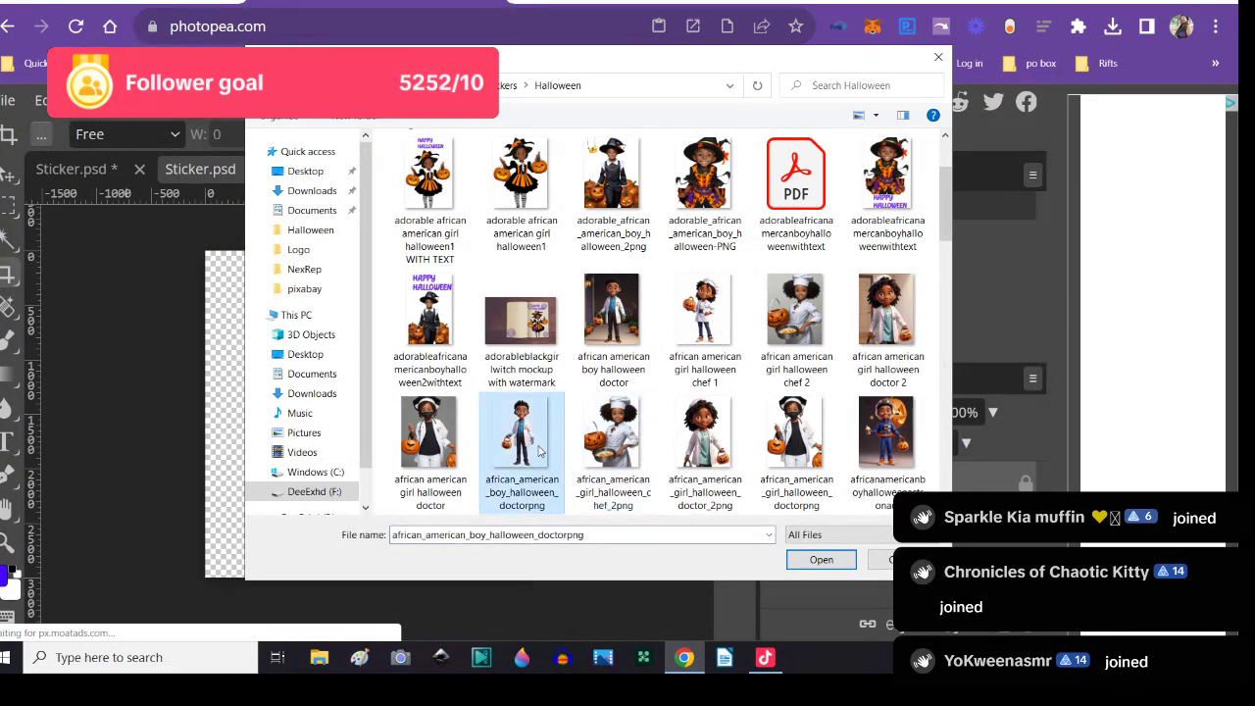
pyautogui.click(794, 562)
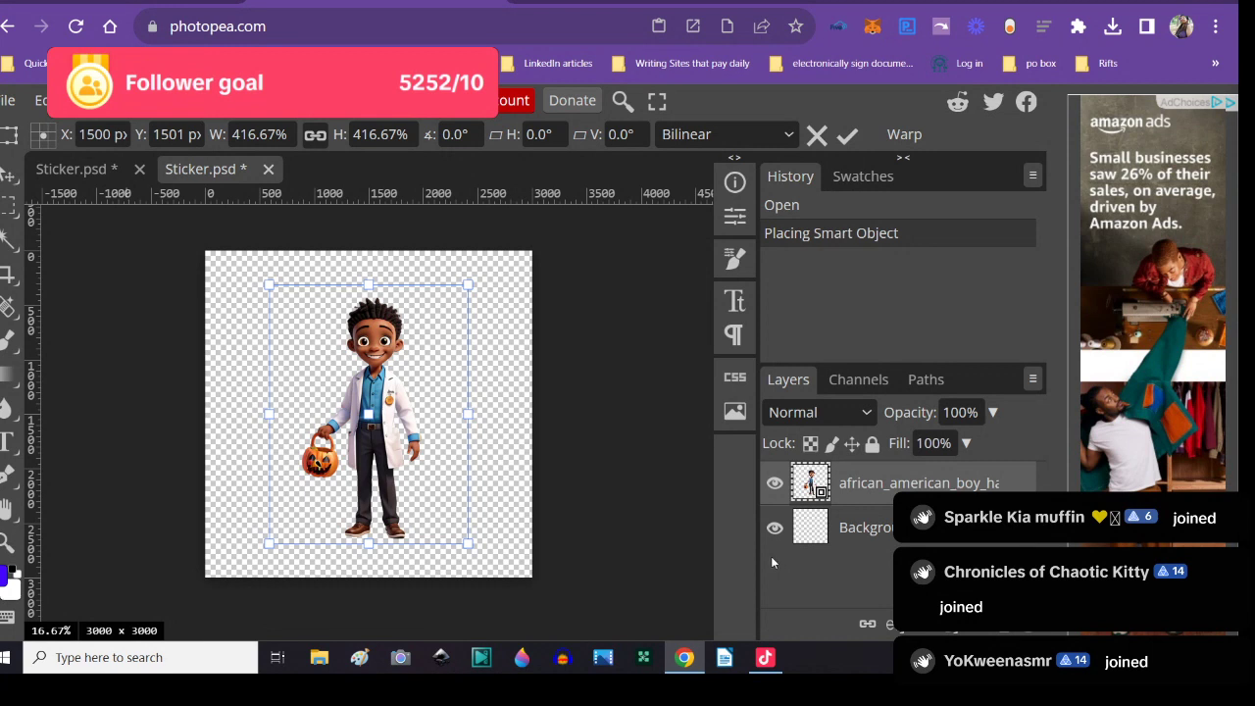
pyautogui.moveTo(385, 428)
pyautogui.mouseDown()
pyautogui.moveTo(385, 476)
pyautogui.moveTo(380, 449)
pyautogui.mouseUp()
pyautogui.hotkey('ctrl', 'z')
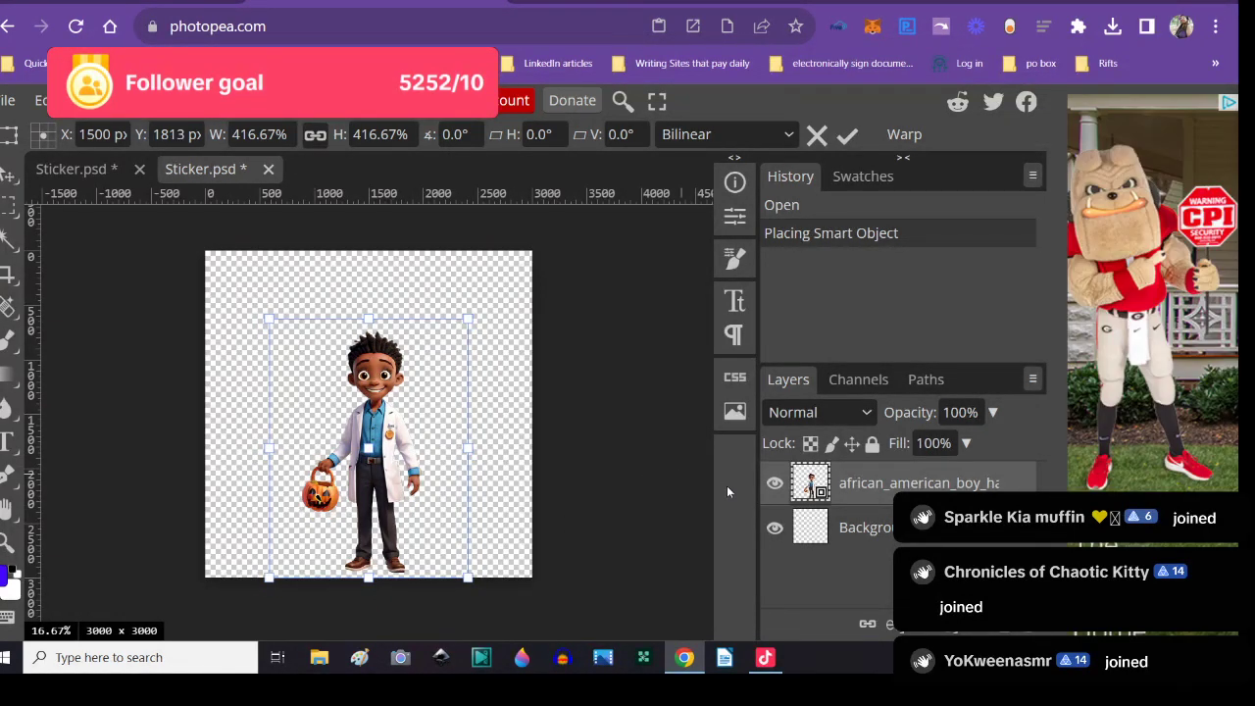
# - Crop the canvas closely around the boy doctor, to about 1092 by 2289 pixels
pyautogui.click(15, 281)
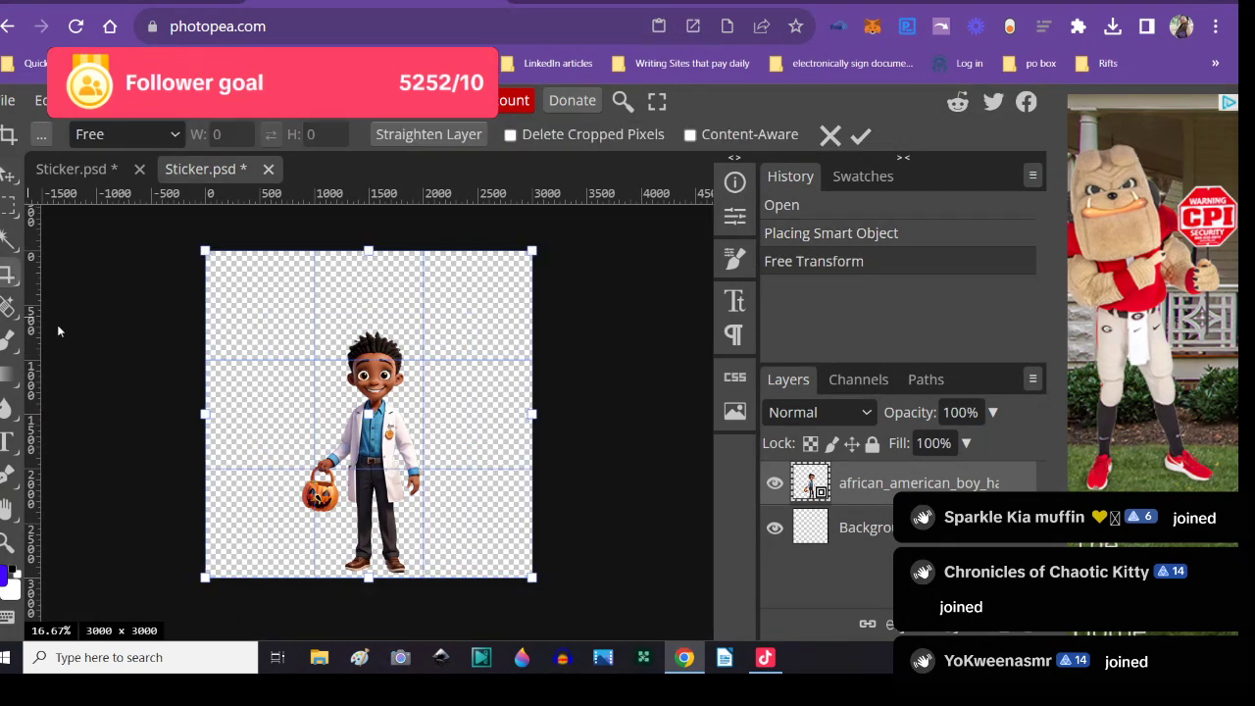
pyautogui.moveTo(206, 416); pyautogui.dragTo(301, 439)
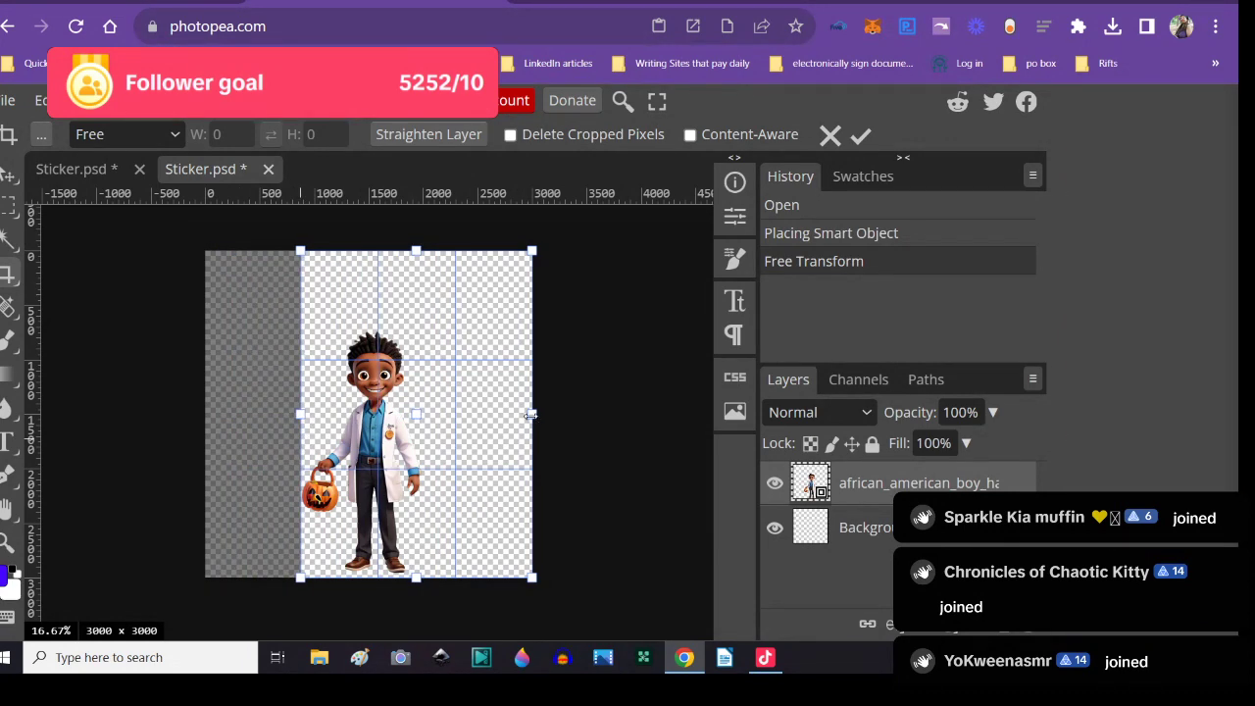
pyautogui.moveTo(519, 416); pyautogui.dragTo(531, 453)
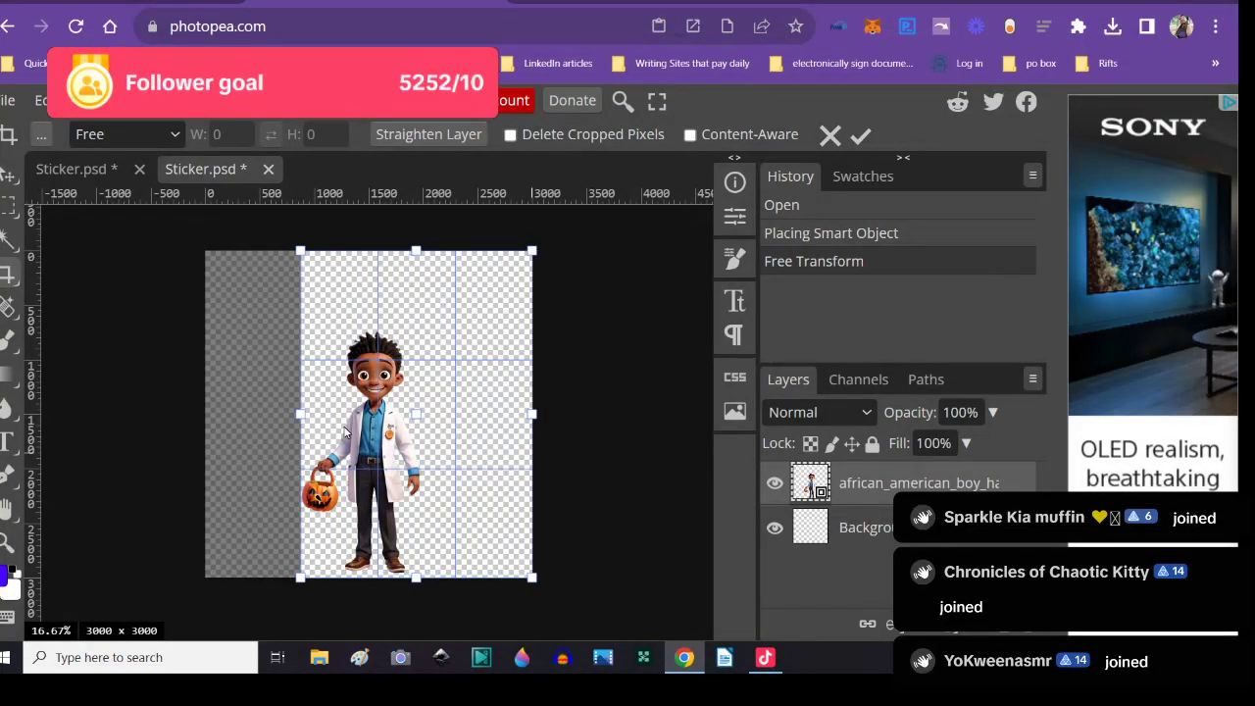
pyautogui.moveTo(527, 415); pyautogui.dragTo(421, 438)
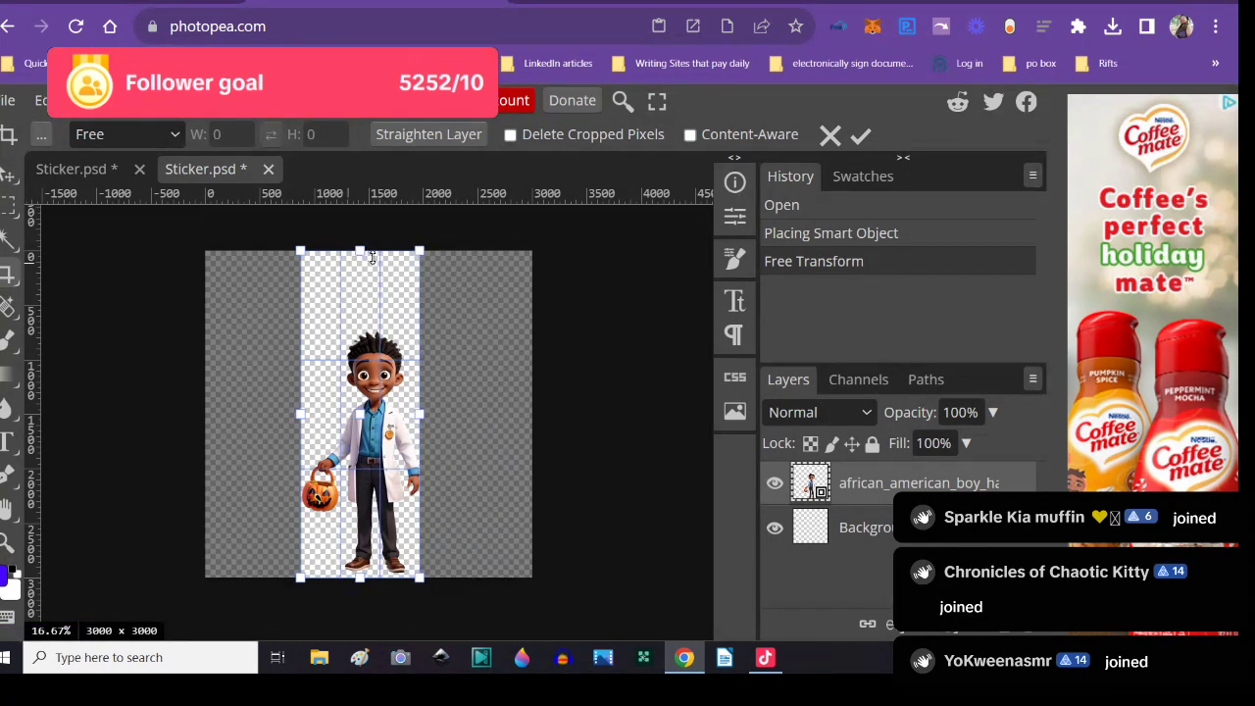
pyautogui.moveTo(359, 253); pyautogui.dragTo(351, 328)
pyautogui.press('Return')
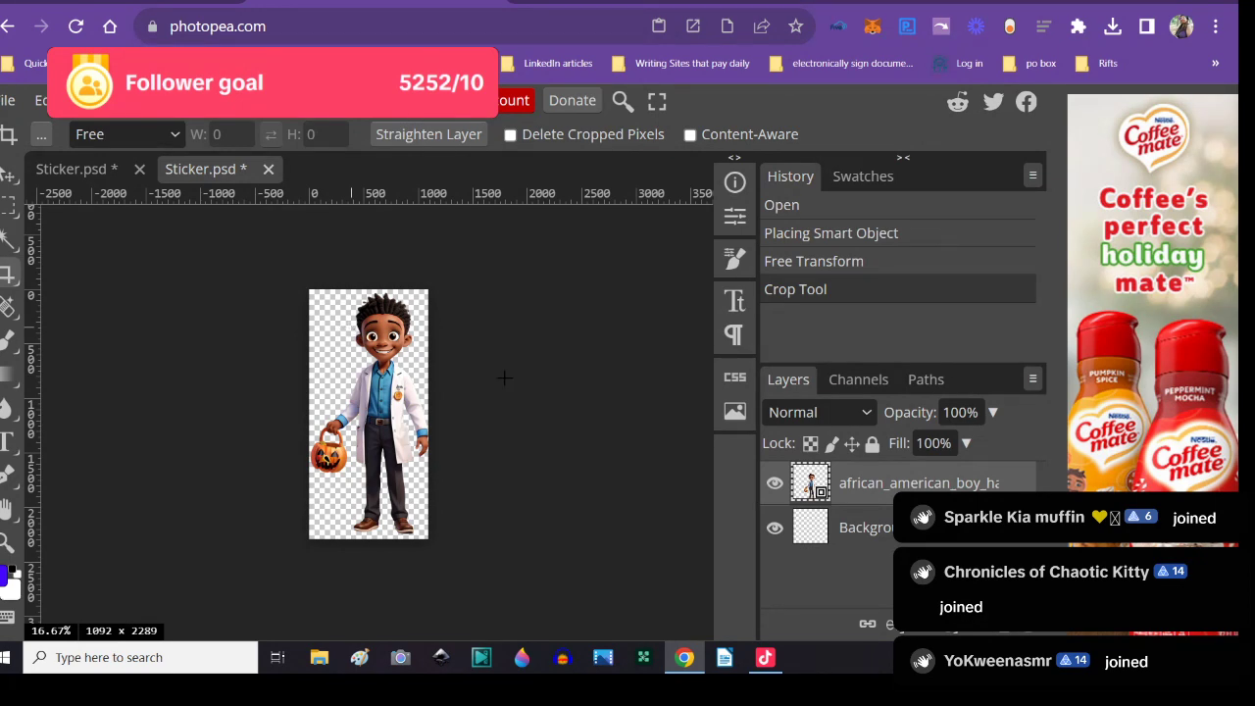
# - Rasterize the boy doctor layer
pyautogui.rightClick(897, 477)
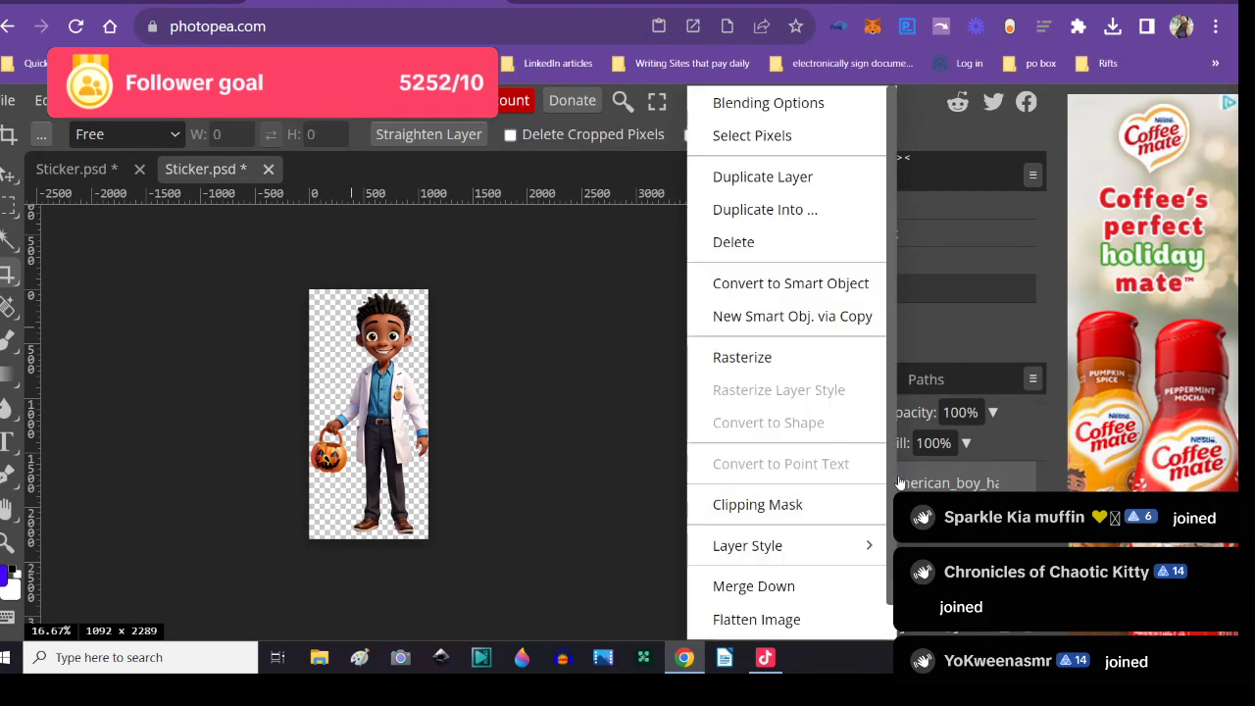
pyautogui.click(1023, 486)
pyautogui.rightClick(1022, 486)
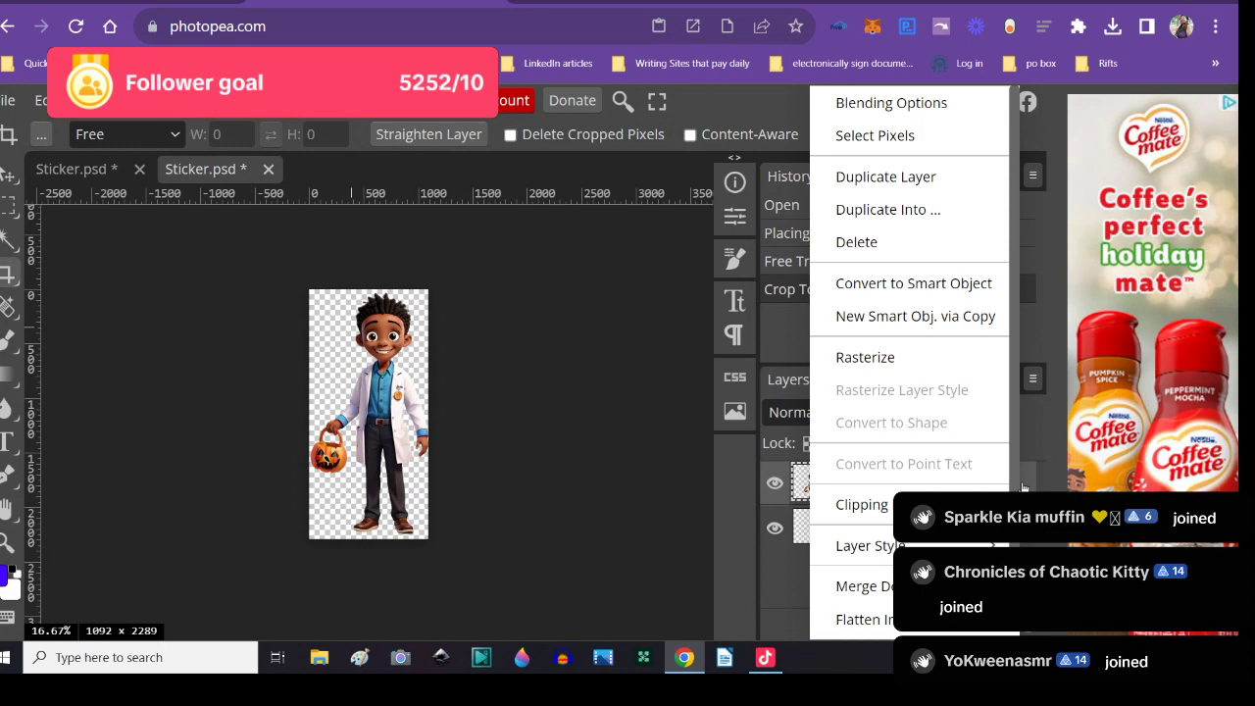
pyautogui.click(861, 360)
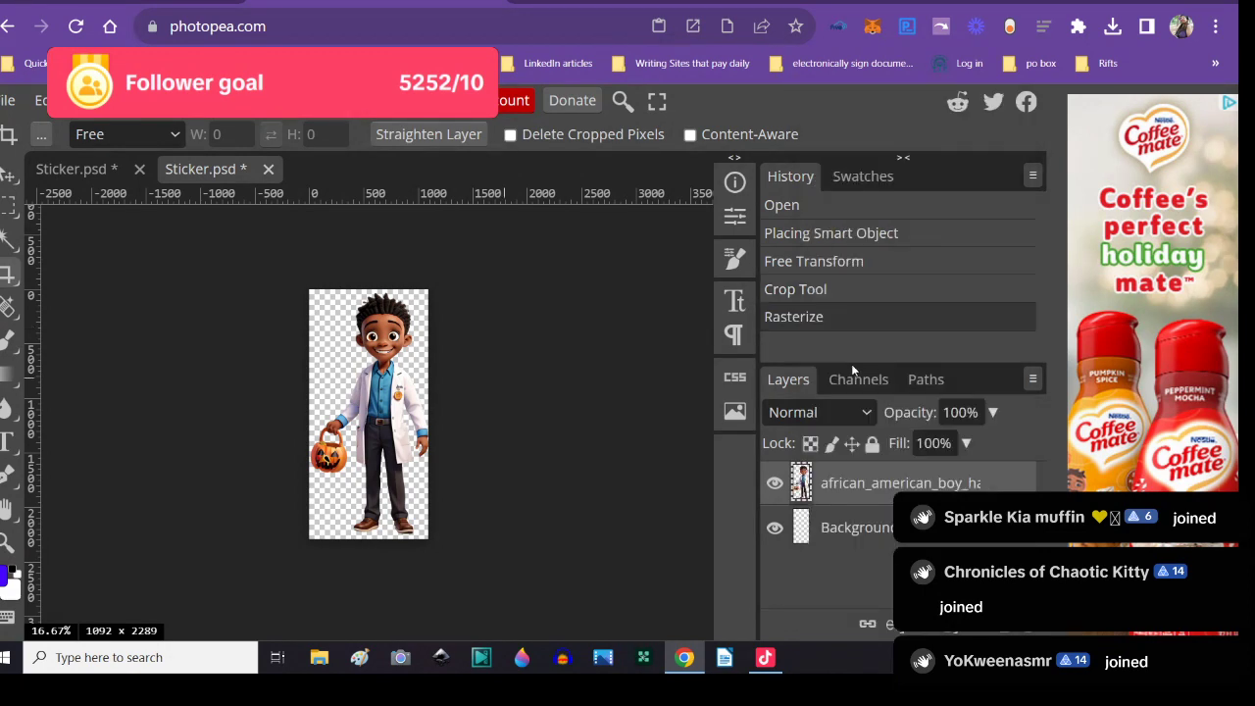
# - Apply an Outer Glow and a white (ffffff) 10 px outside Stroke to the boy doctor layer
pyautogui.rightClick(1023, 486)
pyautogui.press('Escape')
pyautogui.doubleClick(980, 482)
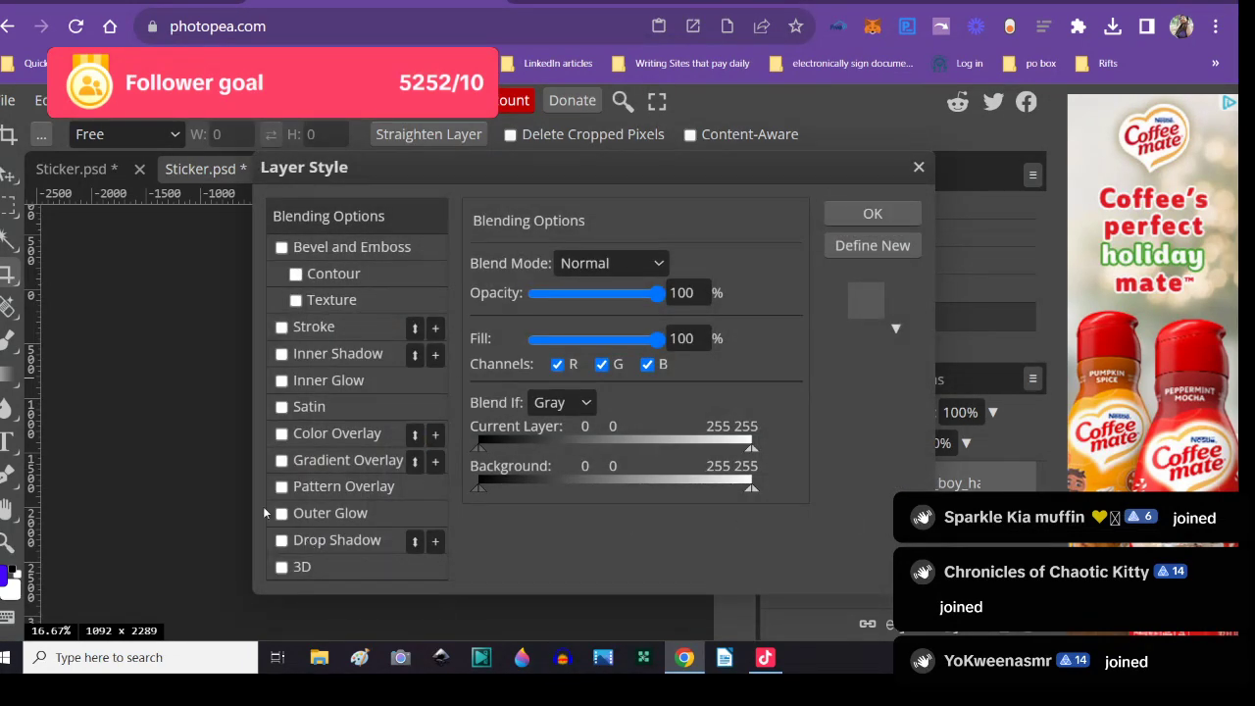
pyautogui.click(282, 512)
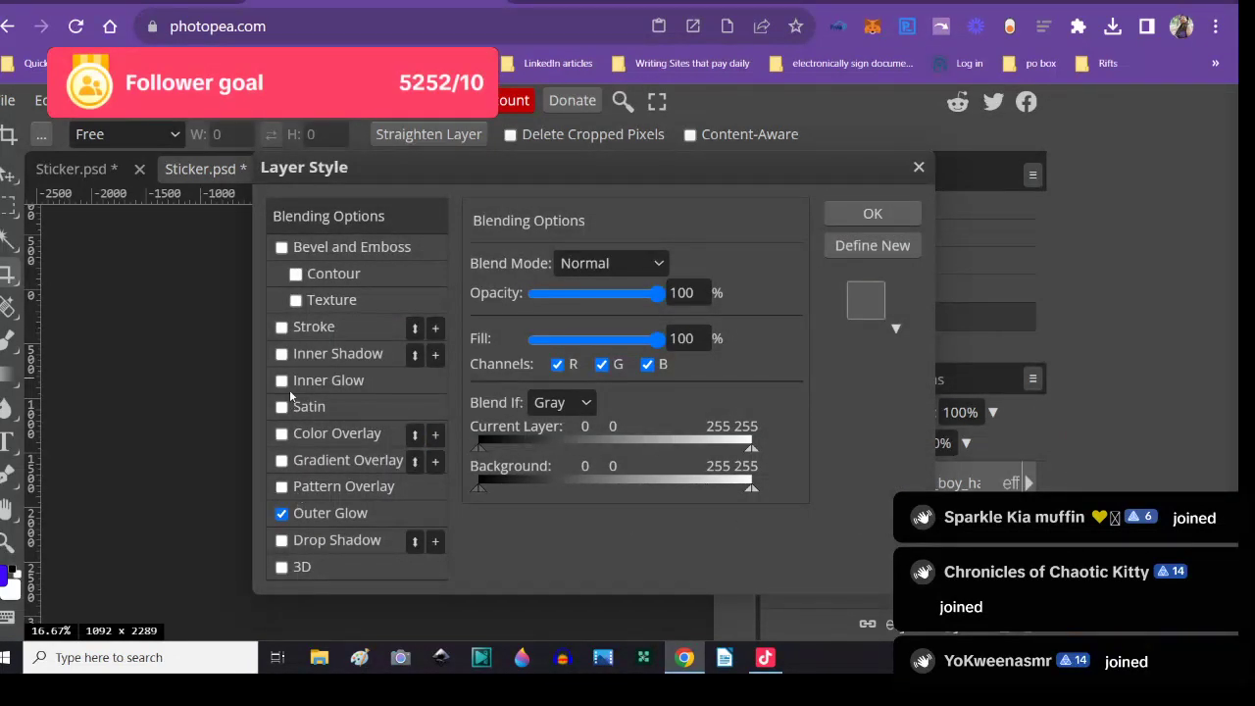
pyautogui.click(281, 328)
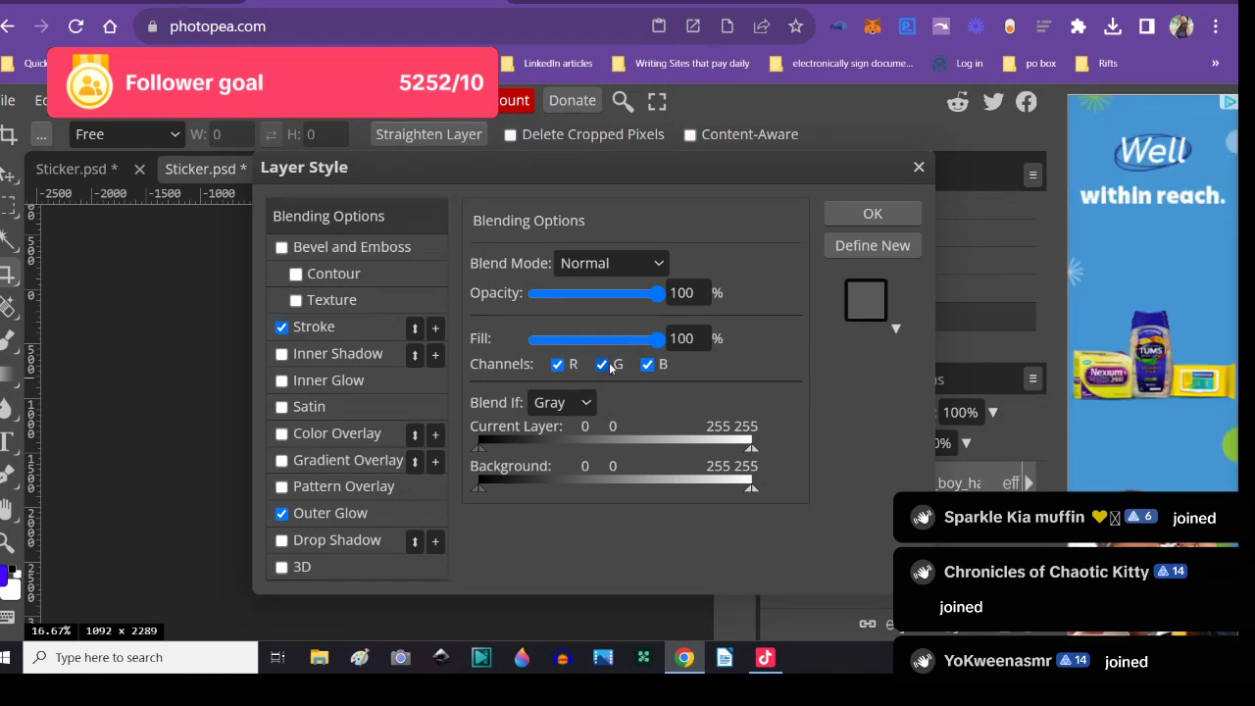
pyautogui.click(314, 329)
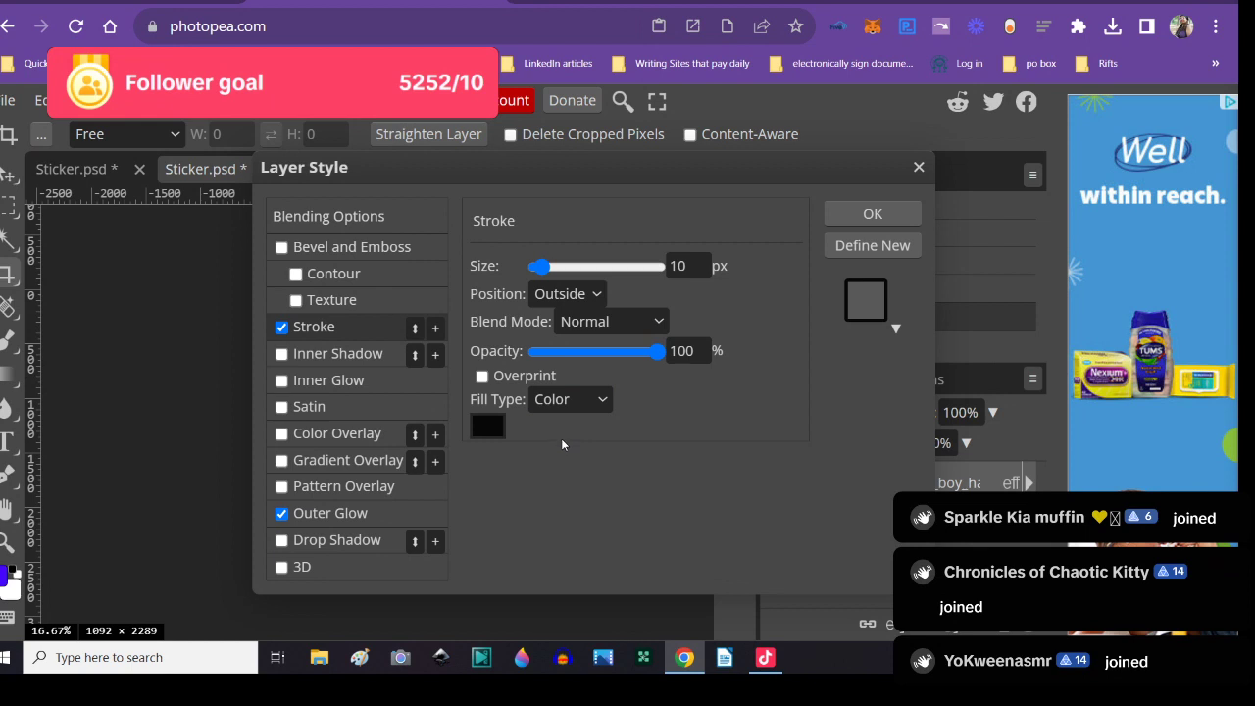
pyautogui.click(487, 425)
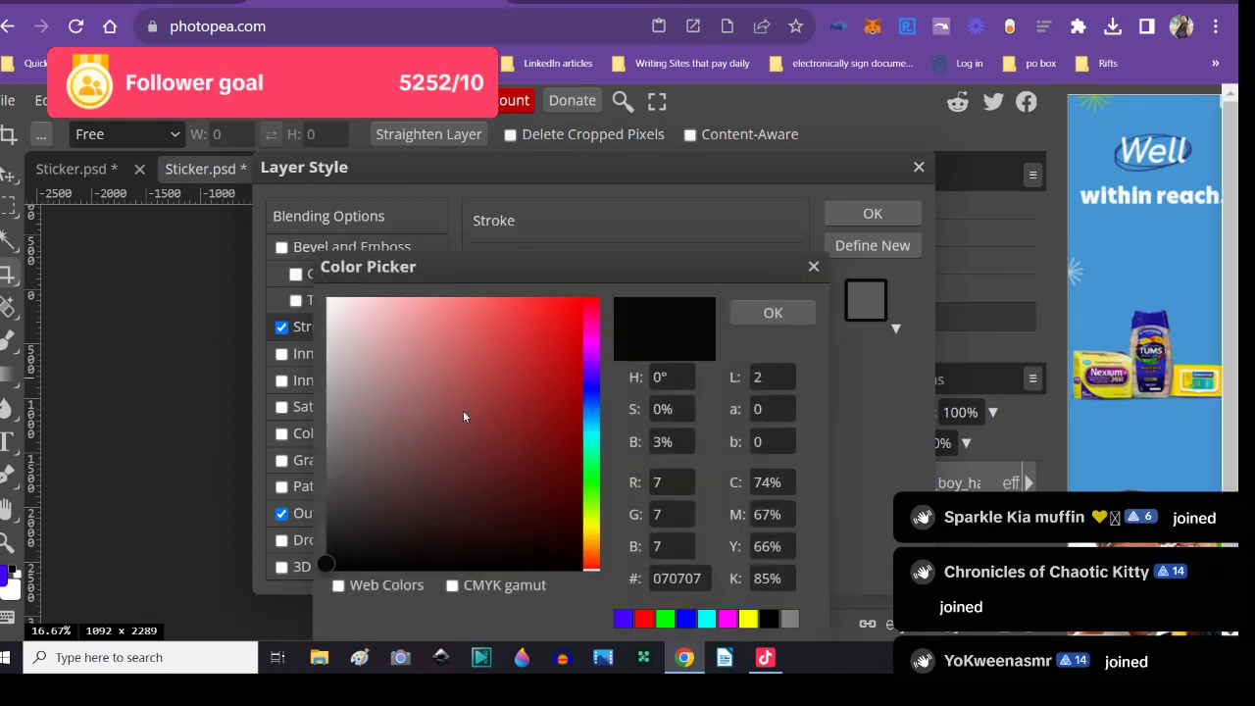
pyautogui.click(326, 298)
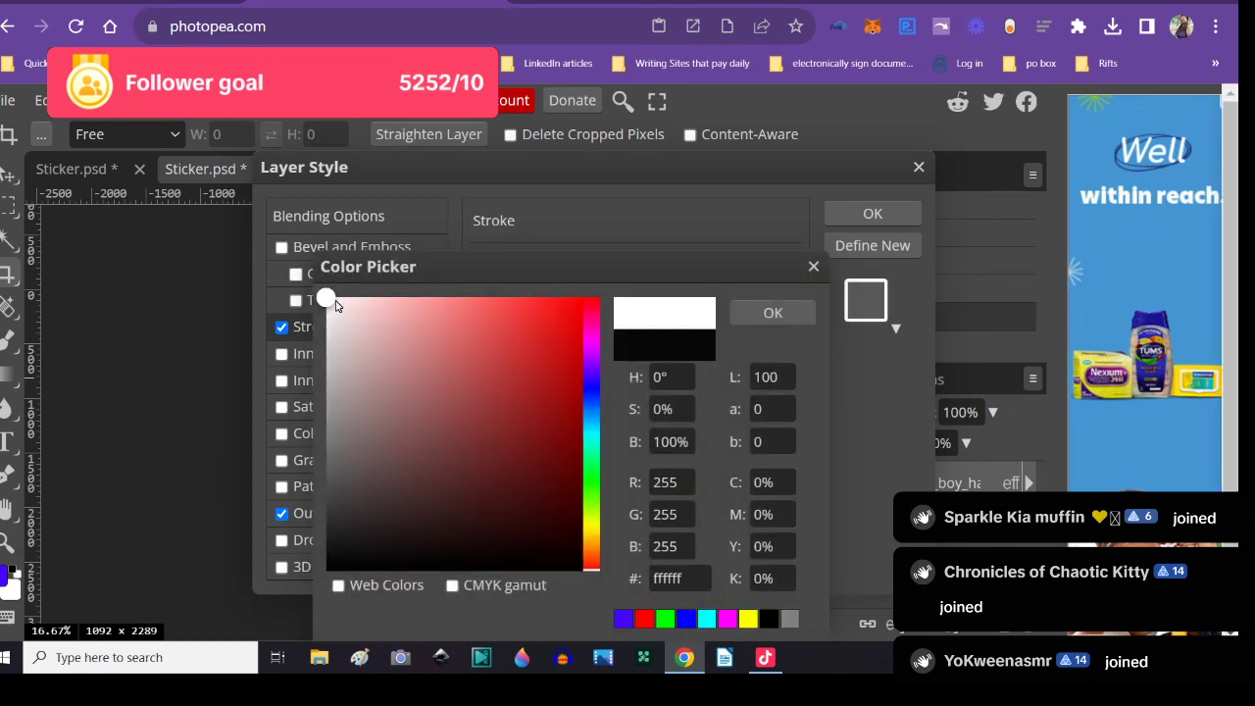
pyautogui.click(782, 320)
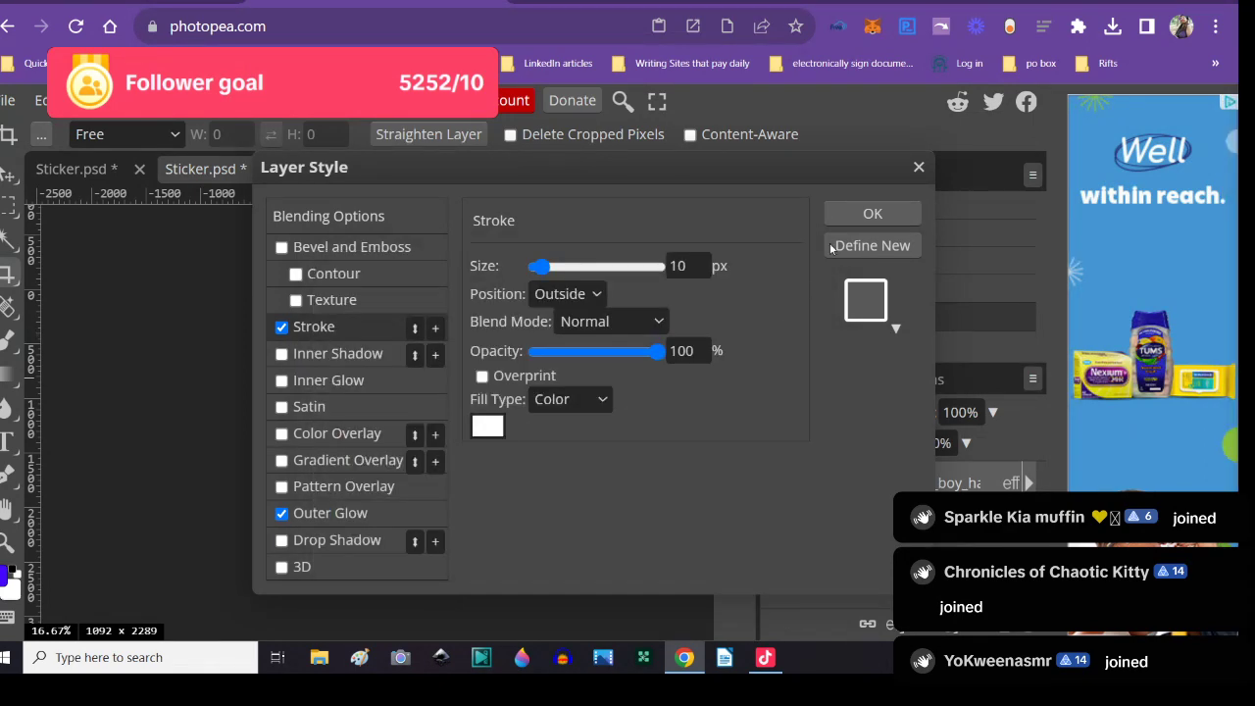
pyautogui.click(851, 213)
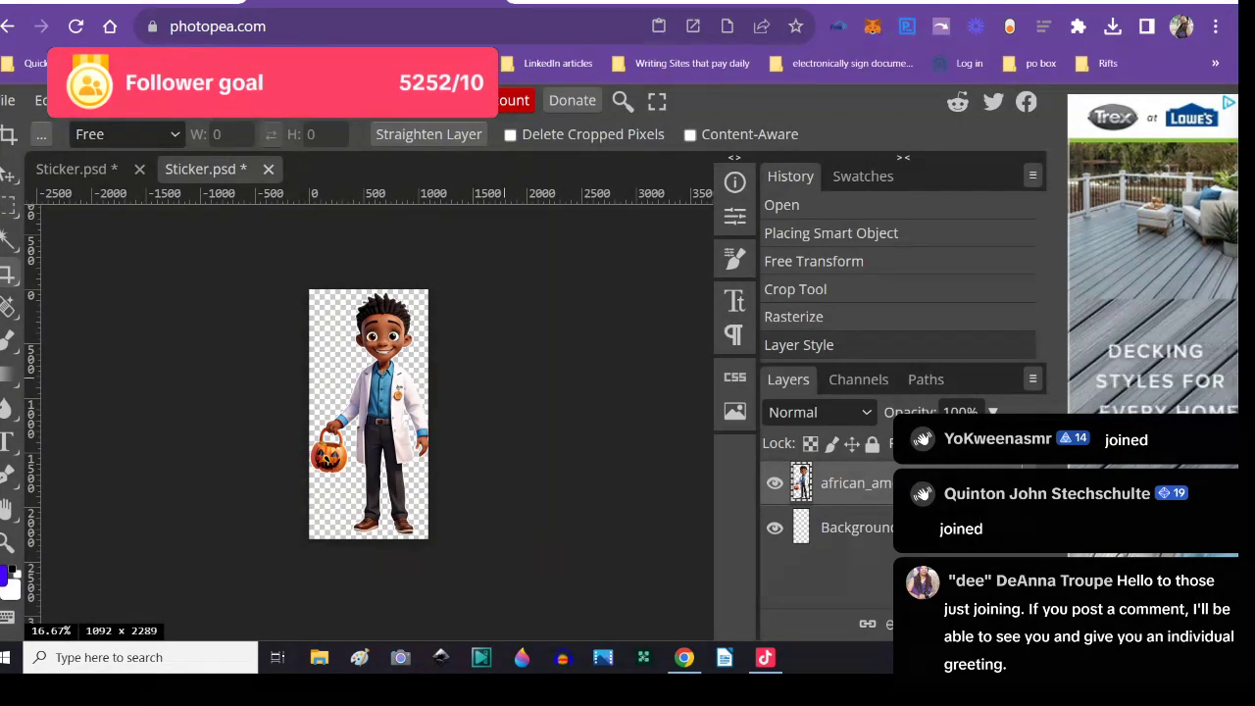
# - Export the outlined boy doctor as a PNG named blackboydoctorwhiteoutline into the Halloween folder
pyautogui.click(5, 100)
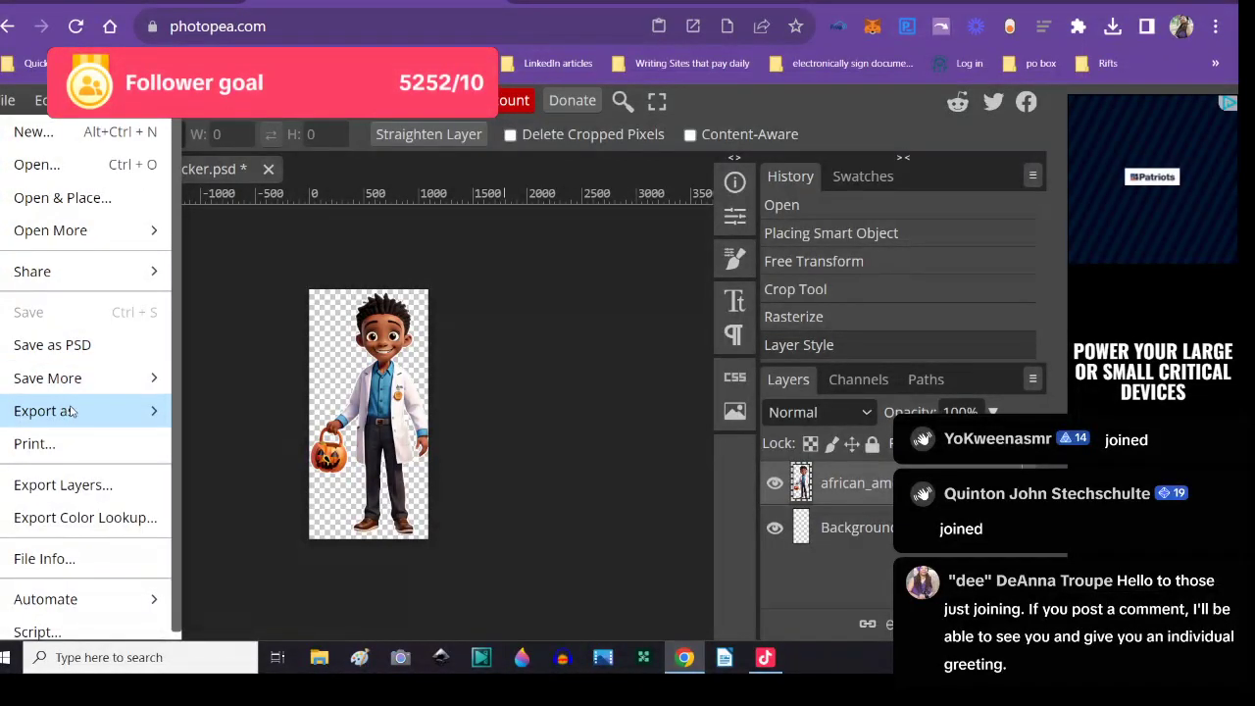
pyautogui.moveTo(121, 415)
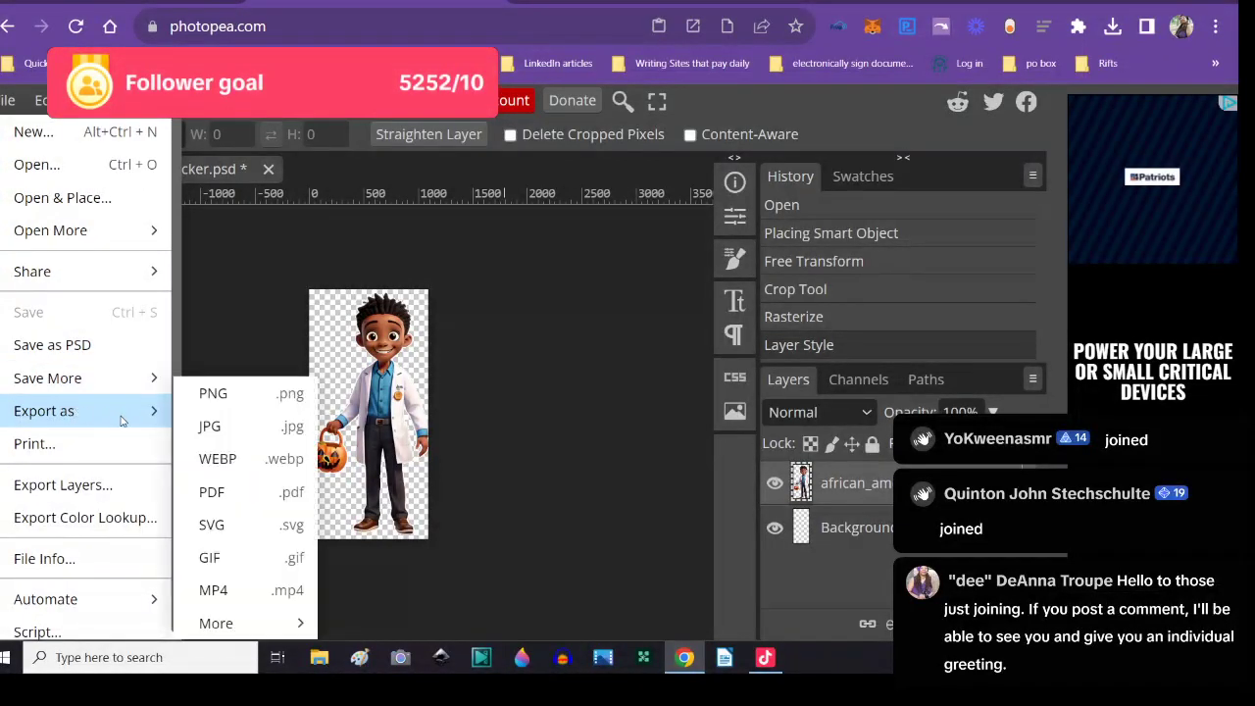
pyautogui.click(206, 397)
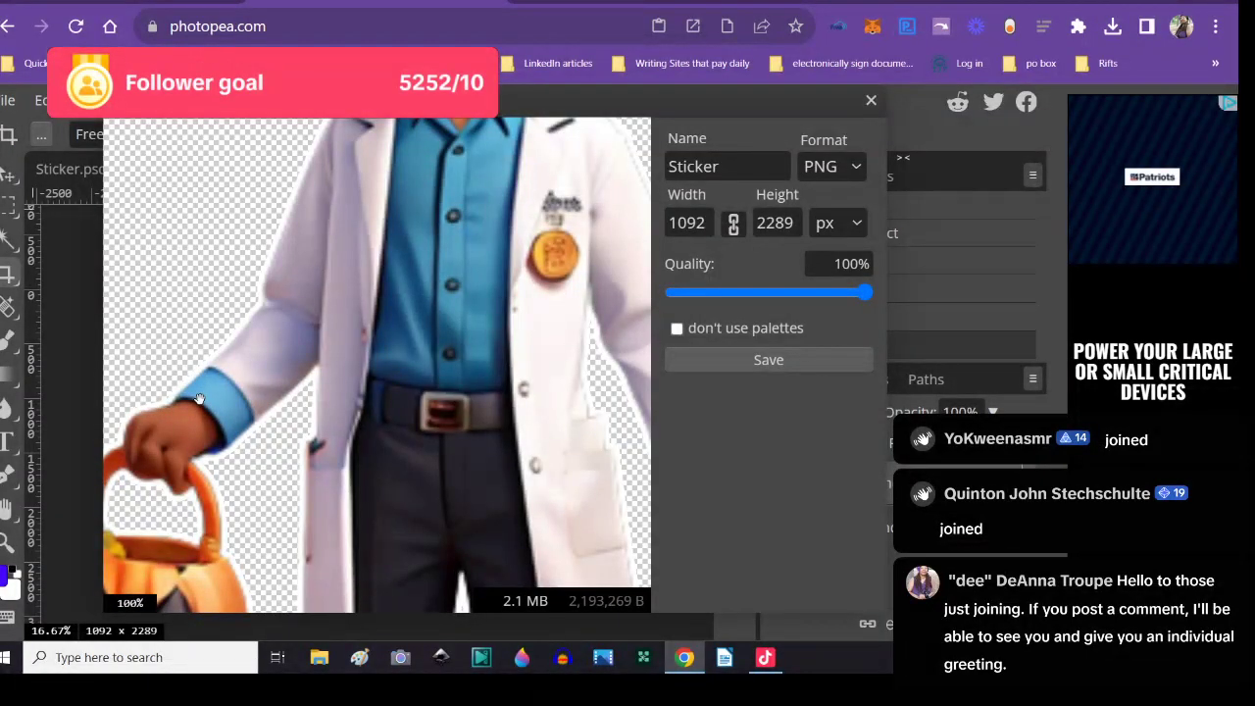
pyautogui.click(670, 166)
pyautogui.moveTo(720, 167); pyautogui.dragTo(660, 170)
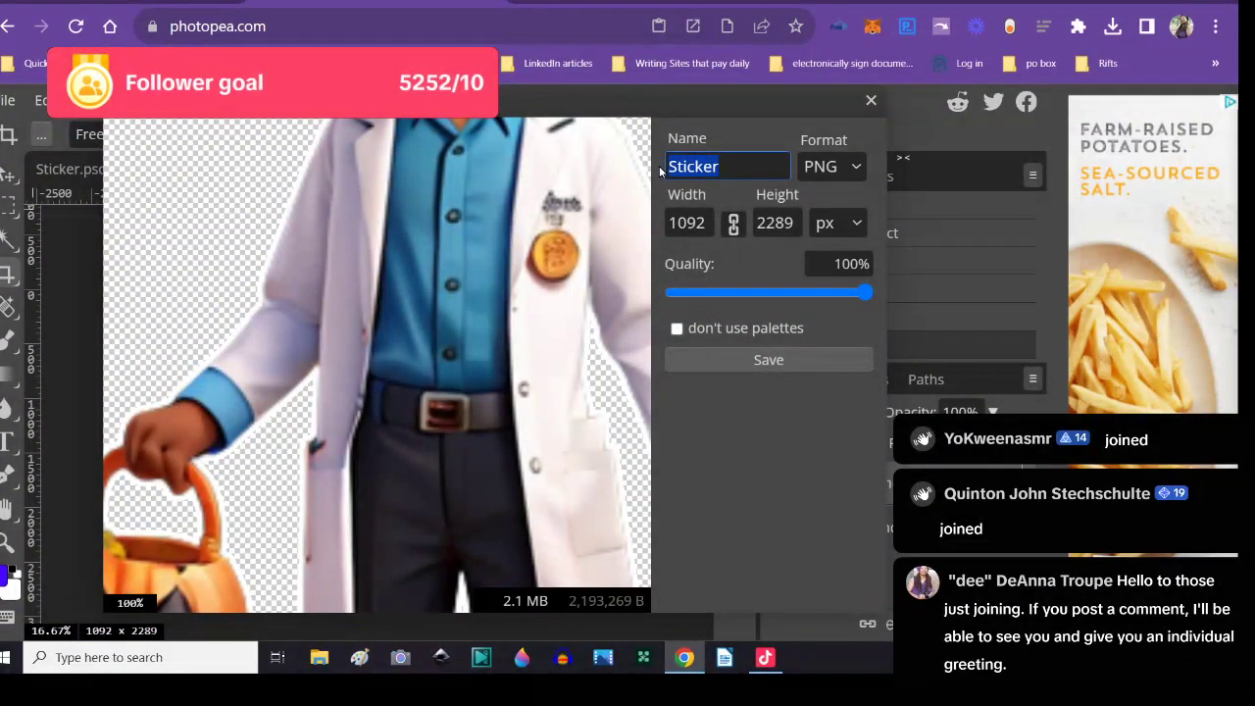
pyautogui.write('blackbo')
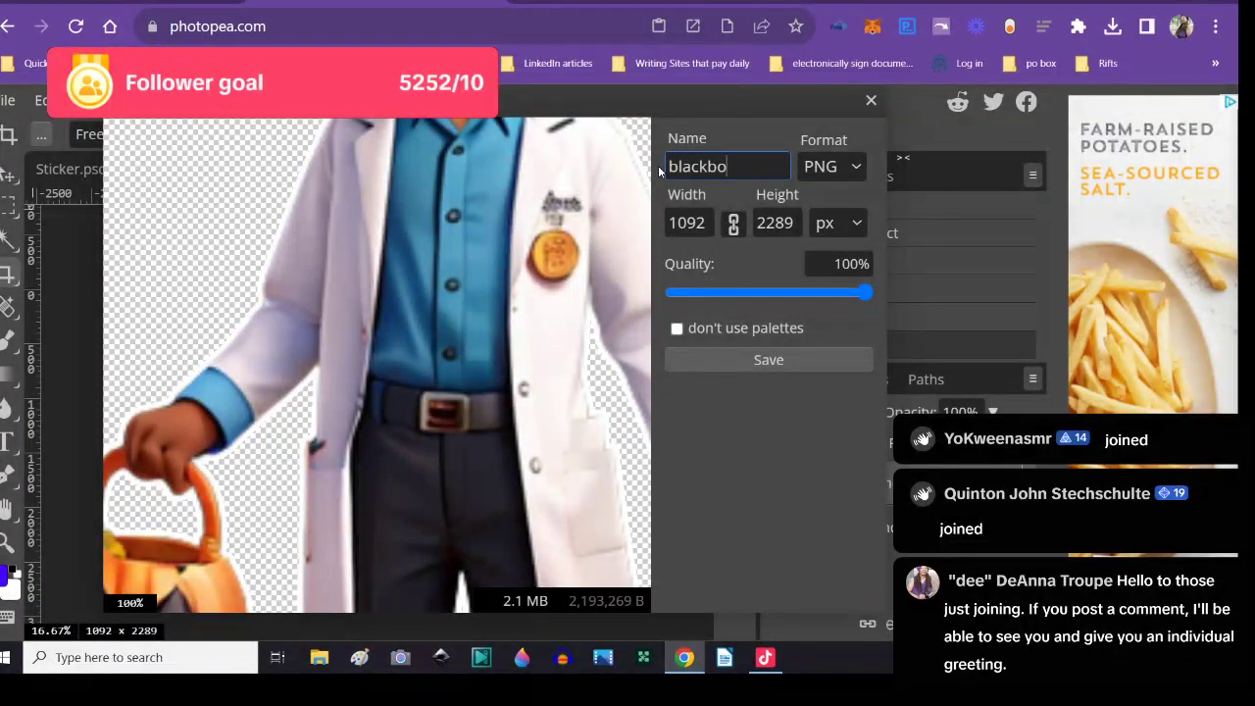
pyautogui.write('ydoctorw')
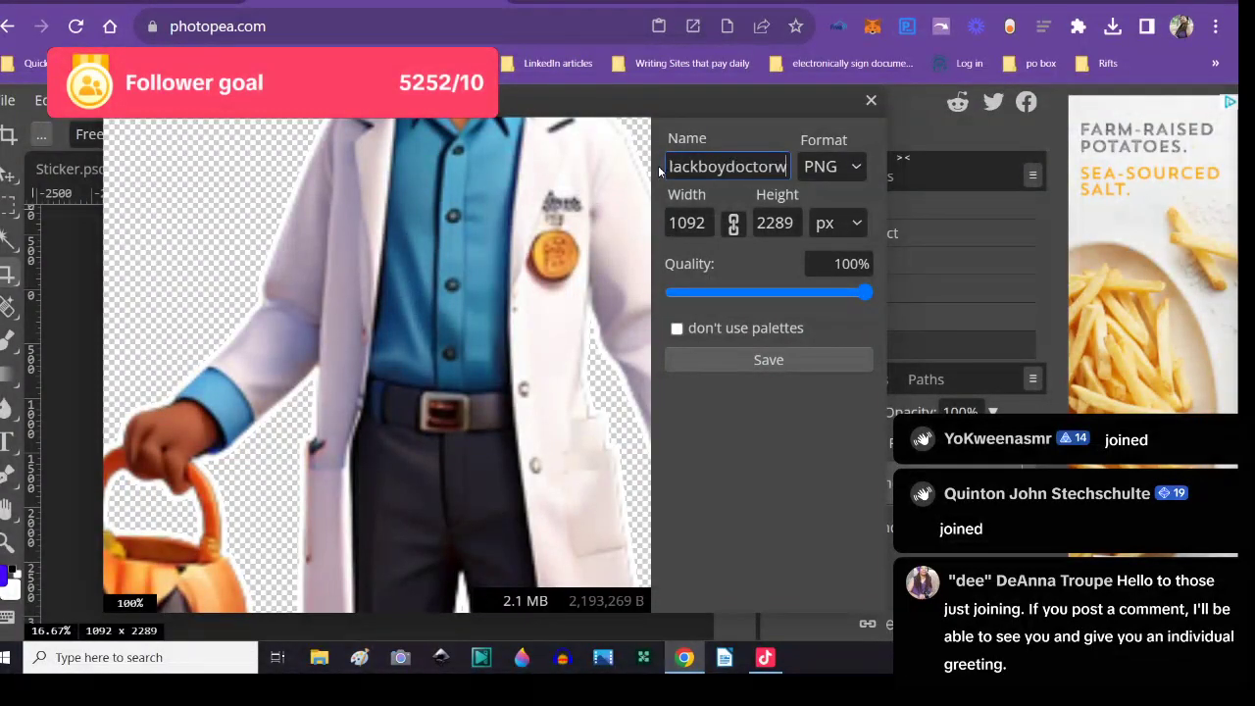
pyautogui.write('hiteoutline')
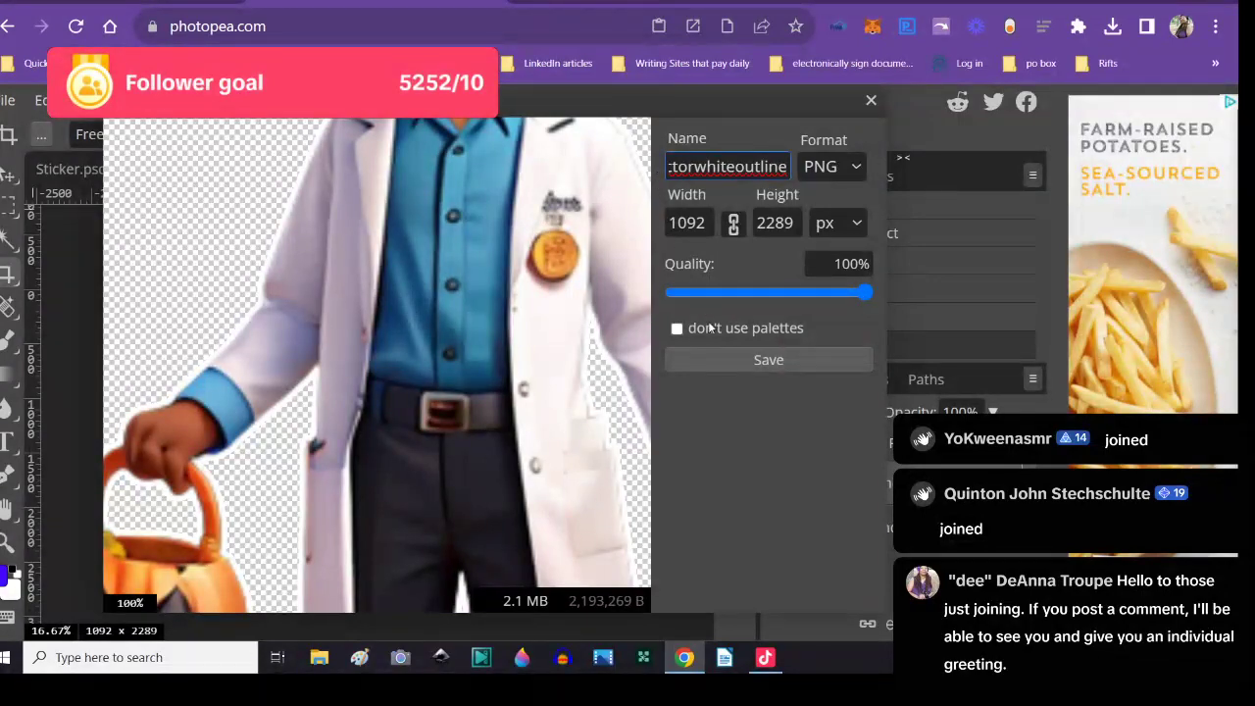
pyautogui.click(715, 363)
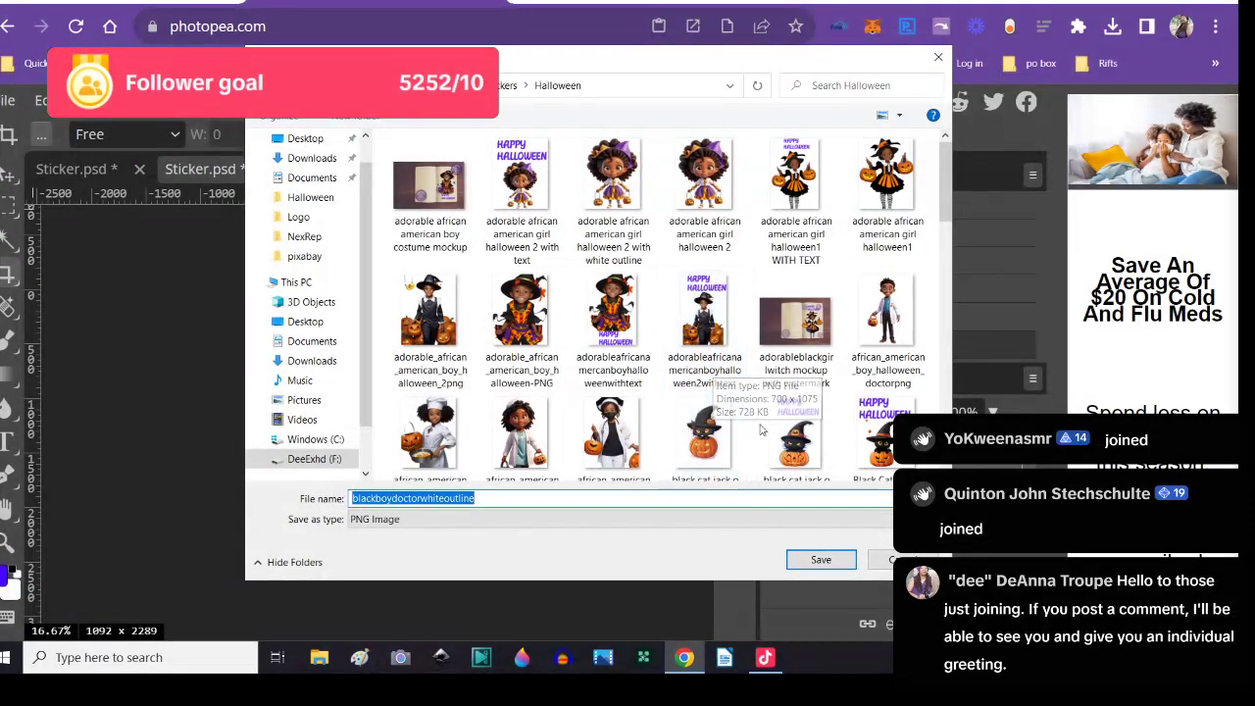
pyautogui.click(802, 558)
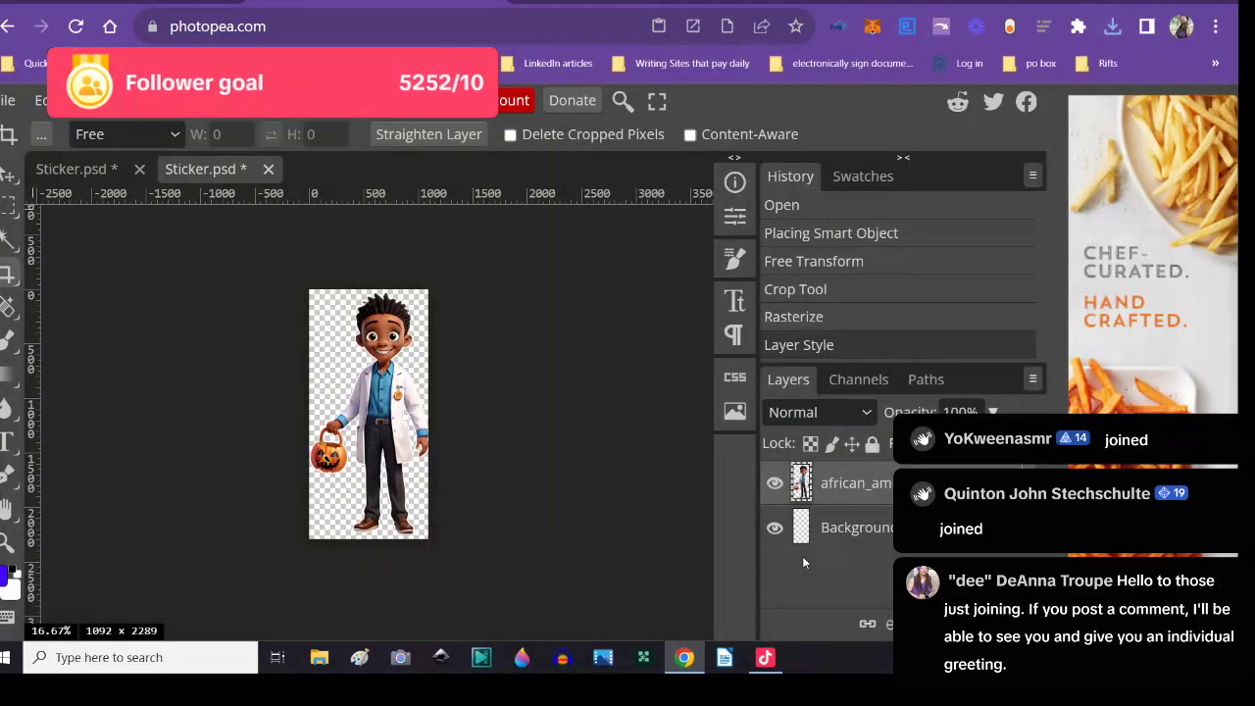
# - Close the boy doctor document without saving it and open the blackboydoctorwhiteoutline image from the Halloween folder
pyautogui.click(267, 171)
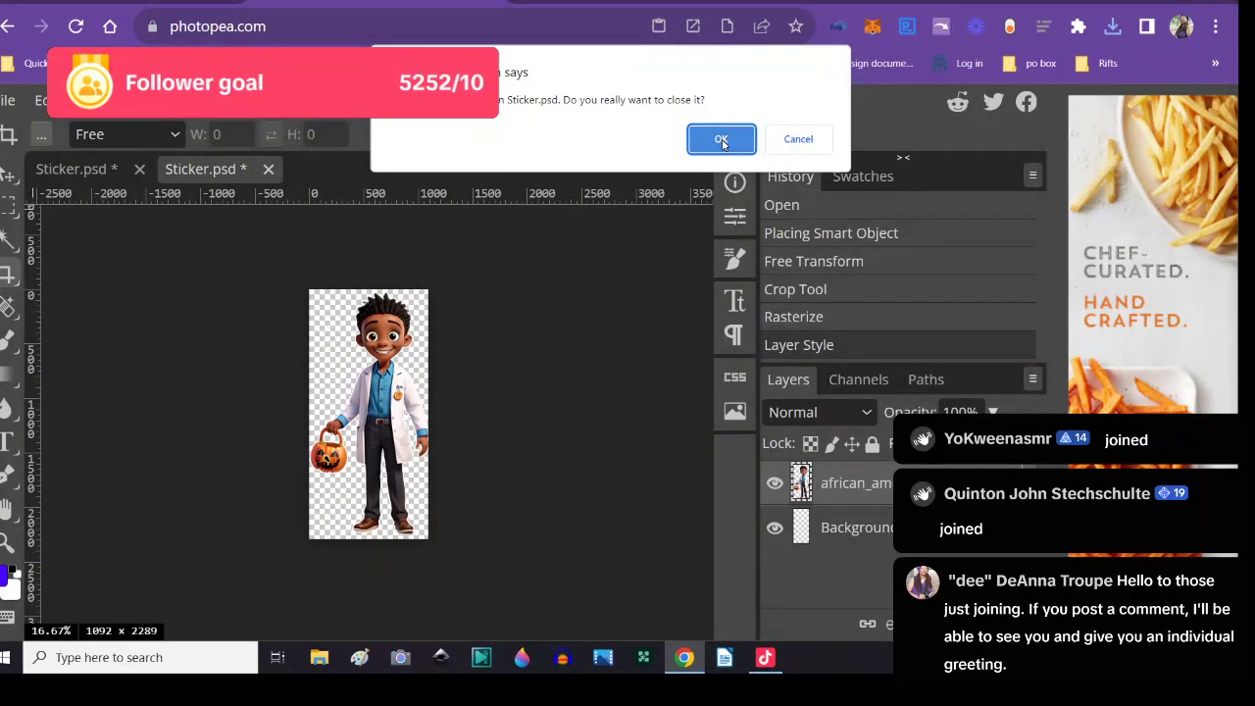
pyautogui.click(722, 140)
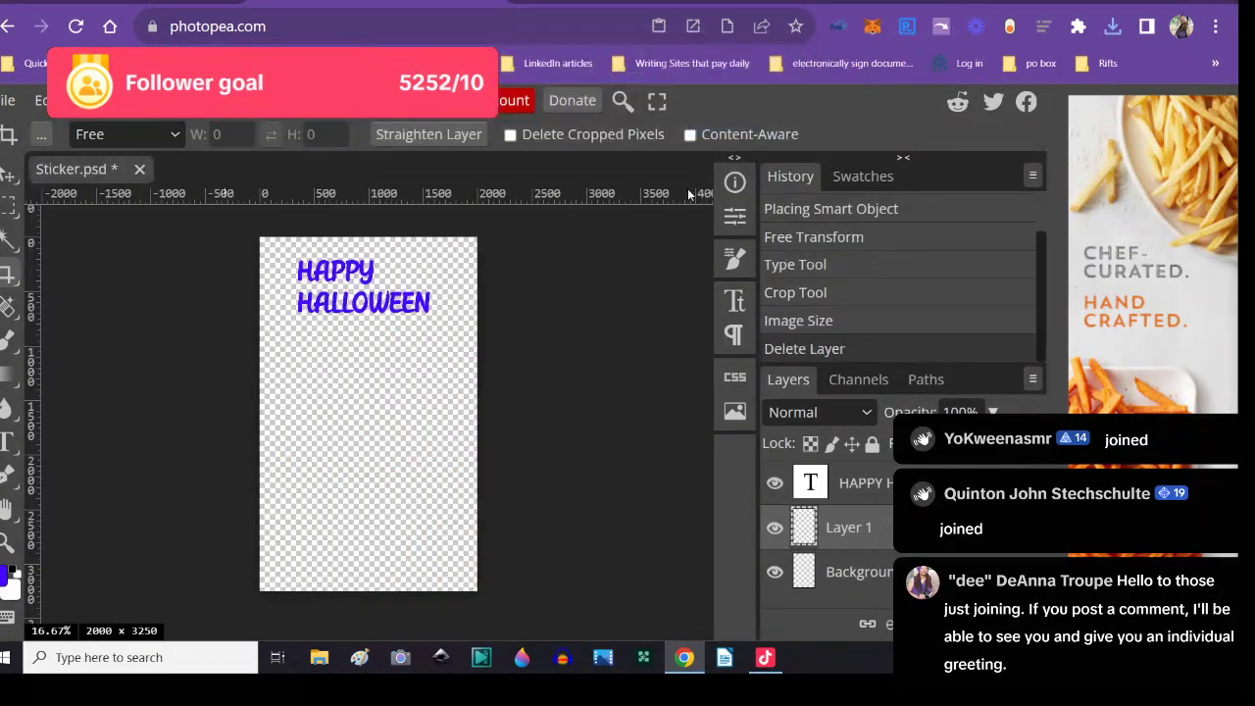
pyautogui.click(10, 100)
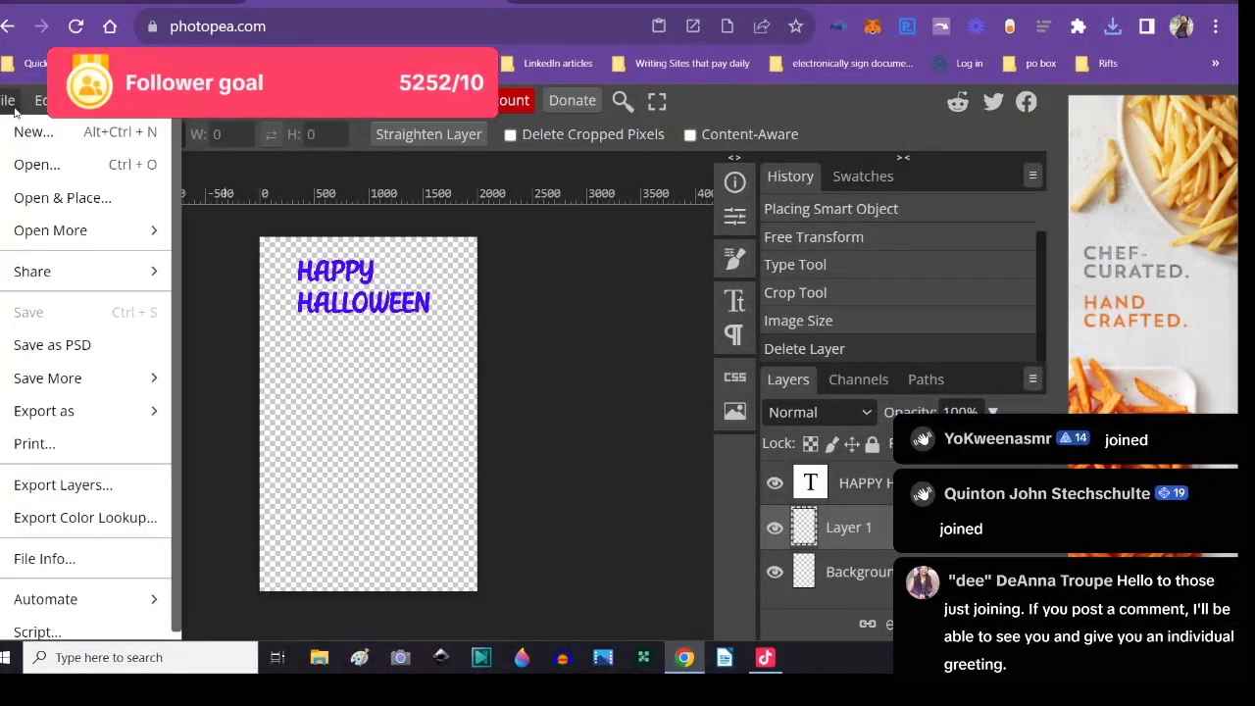
pyautogui.click(26, 177)
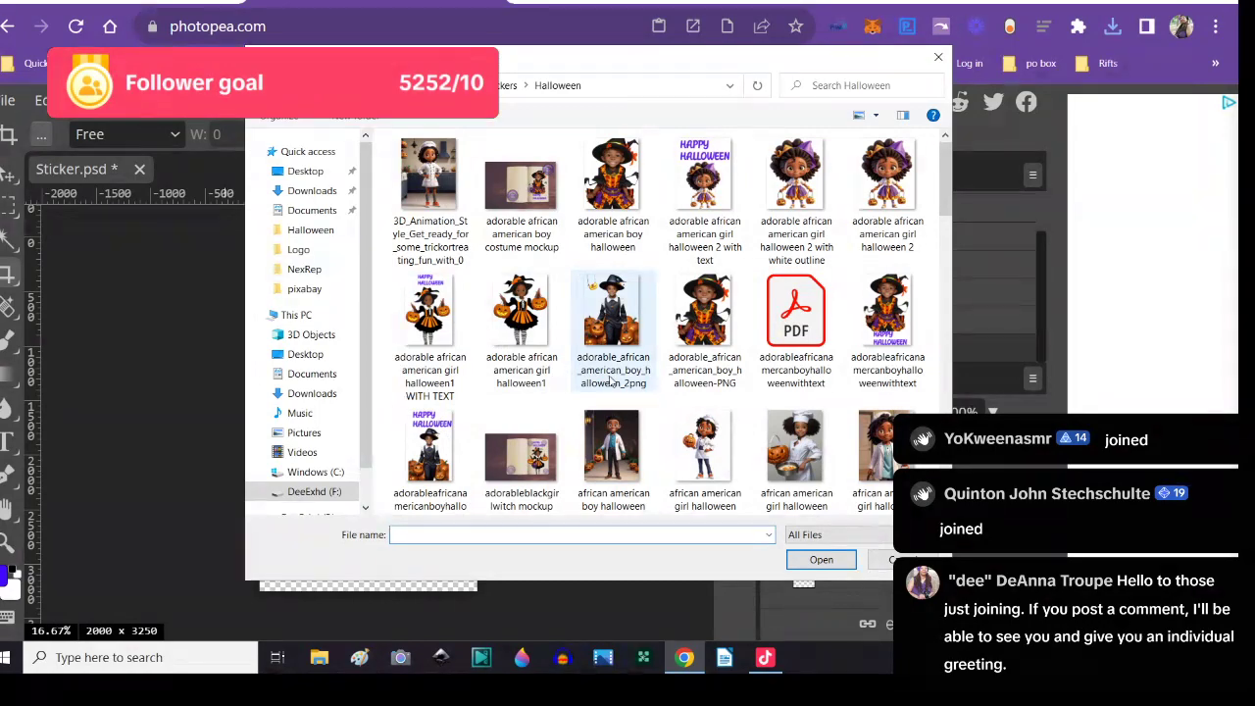
pyautogui.scroll(-1, 695, 456)
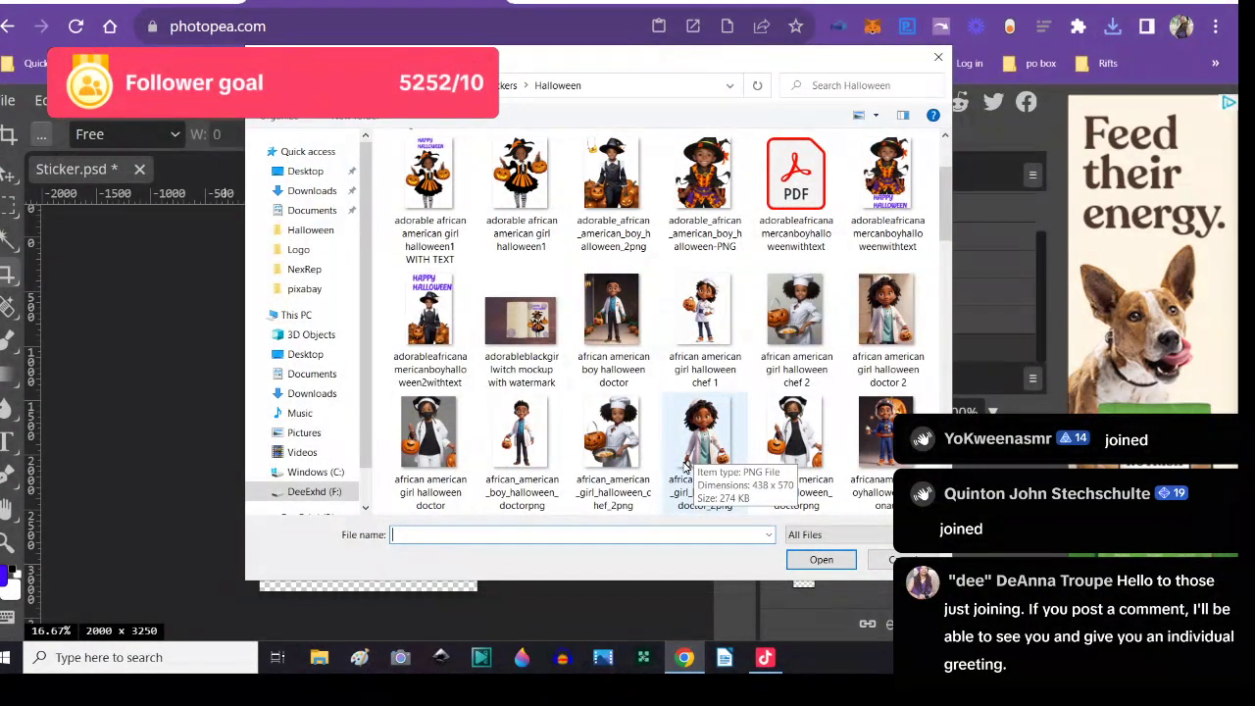
pyautogui.scroll(-5, 684, 468)
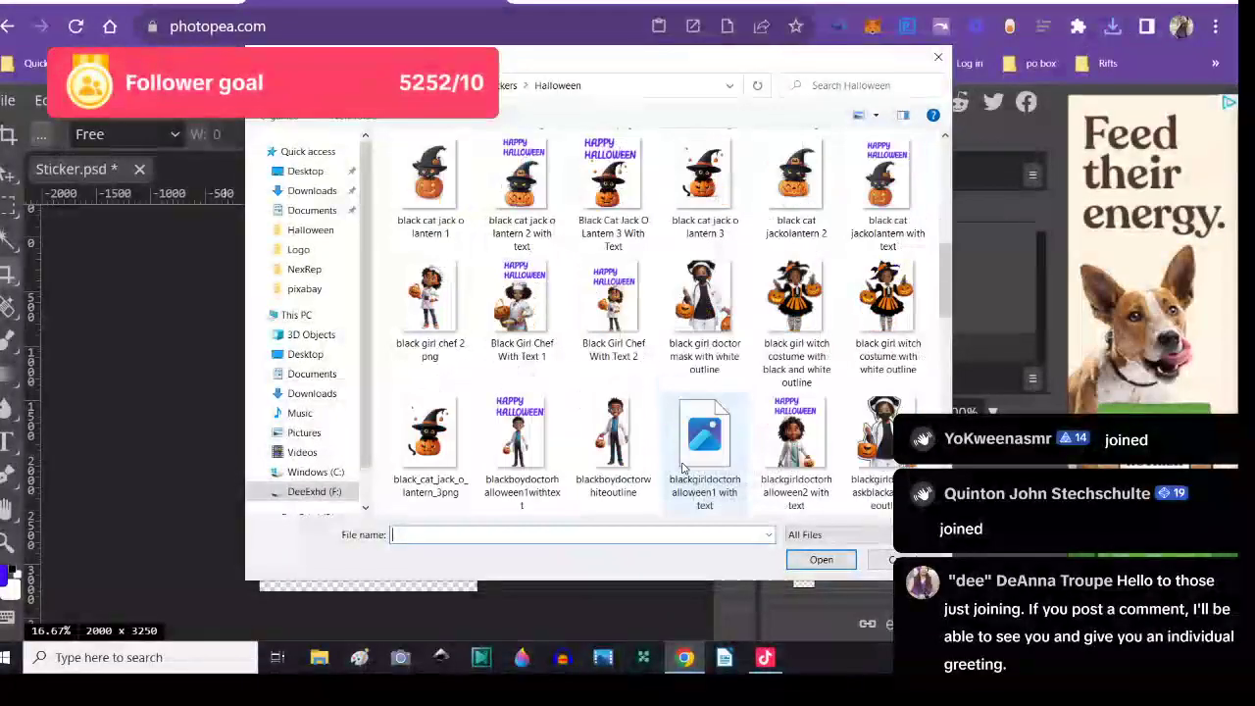
pyautogui.click(613, 441)
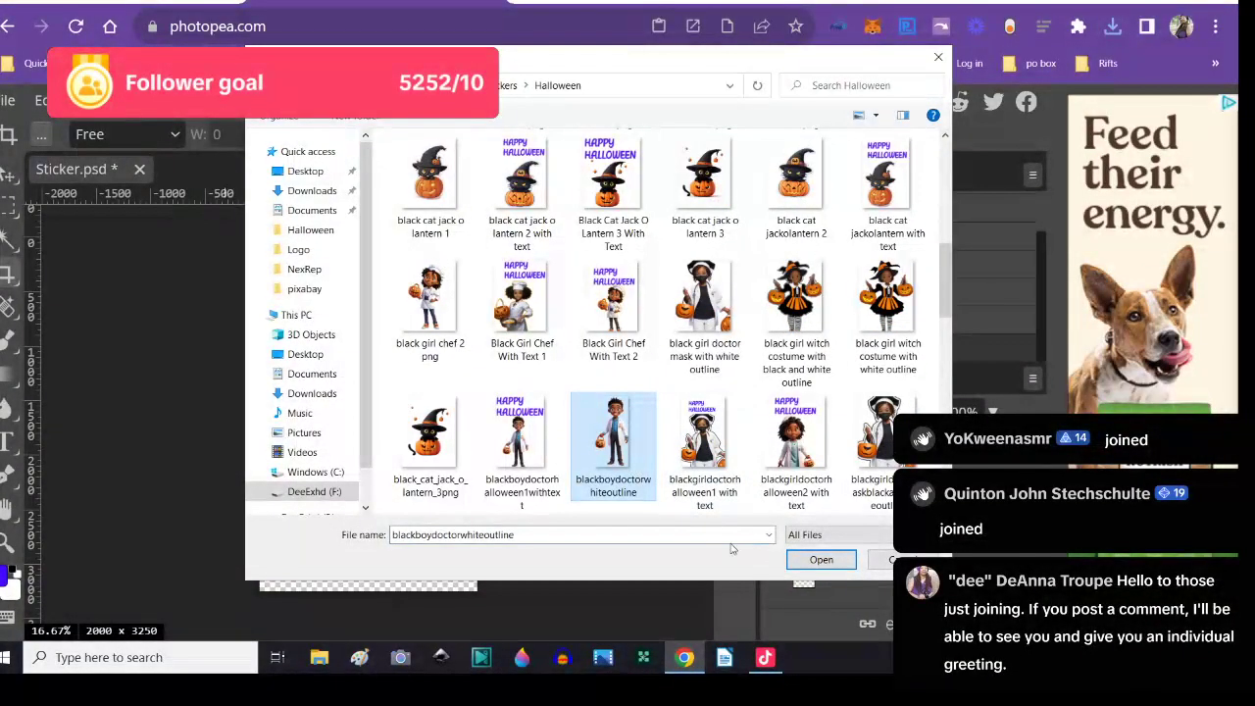
pyautogui.click(804, 566)
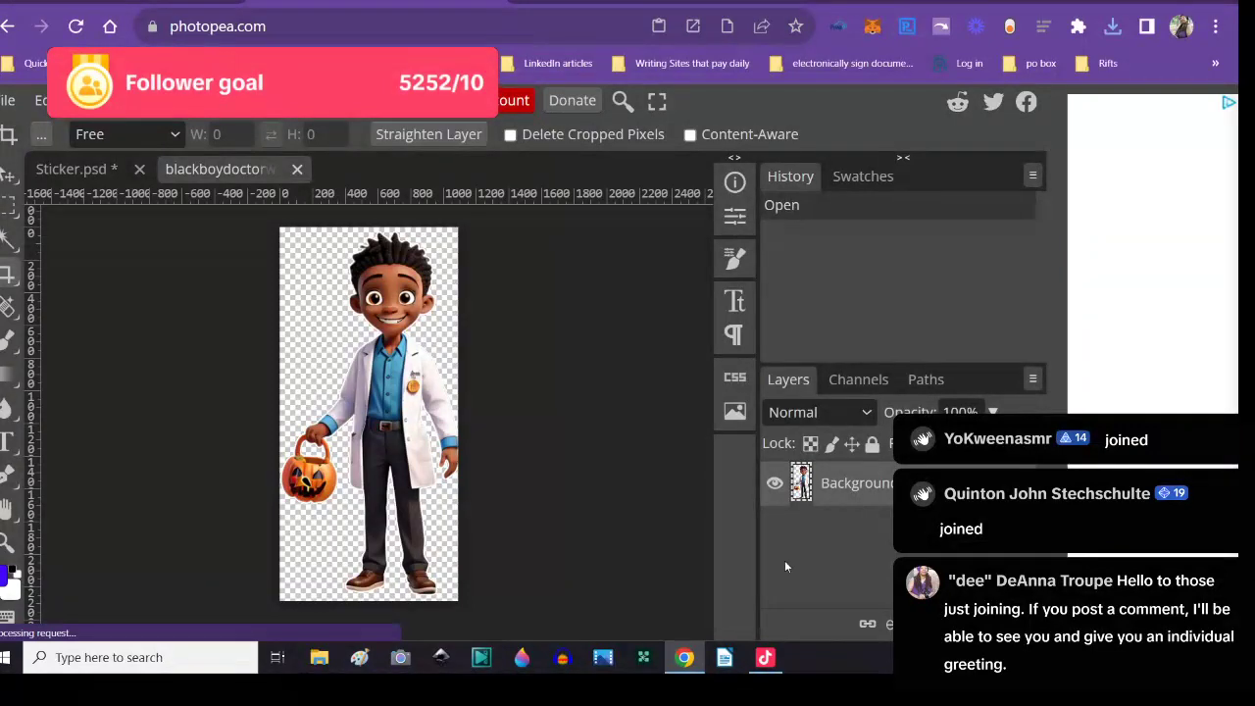
# - Duplicate the boy doctor's Background layer and clear everything from the original Background layer
pyautogui.rightClick(885, 500)
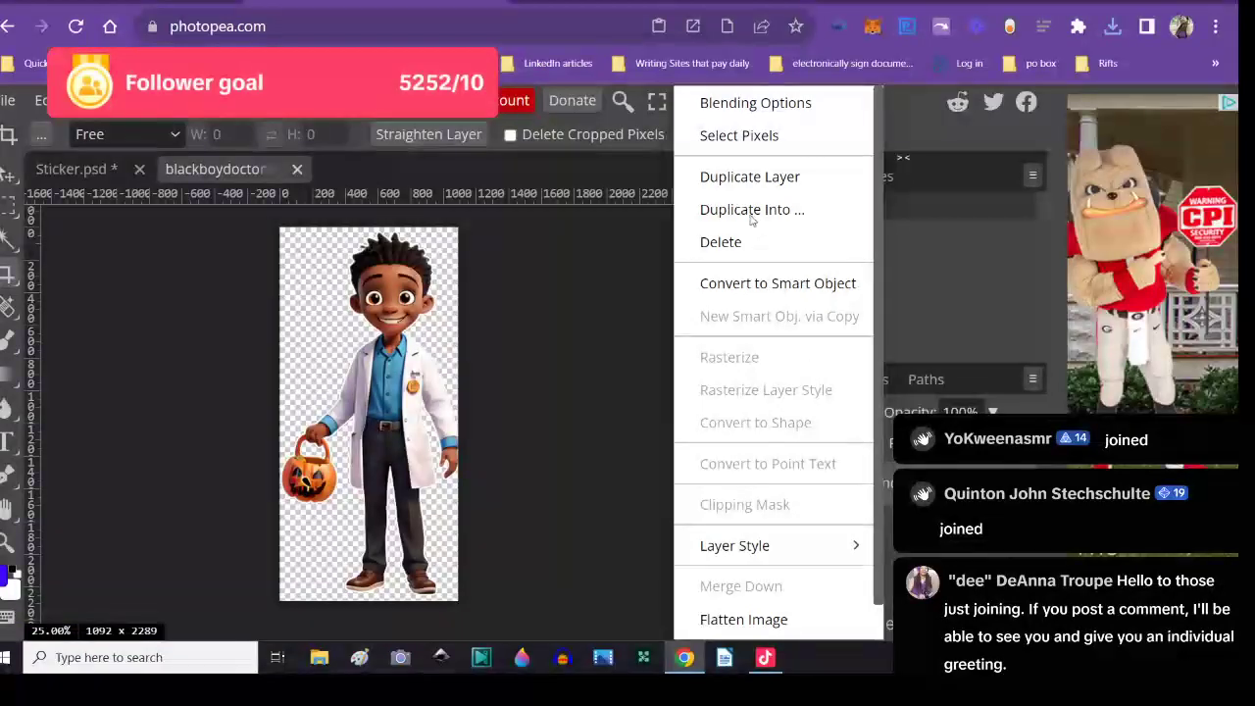
pyautogui.click(736, 177)
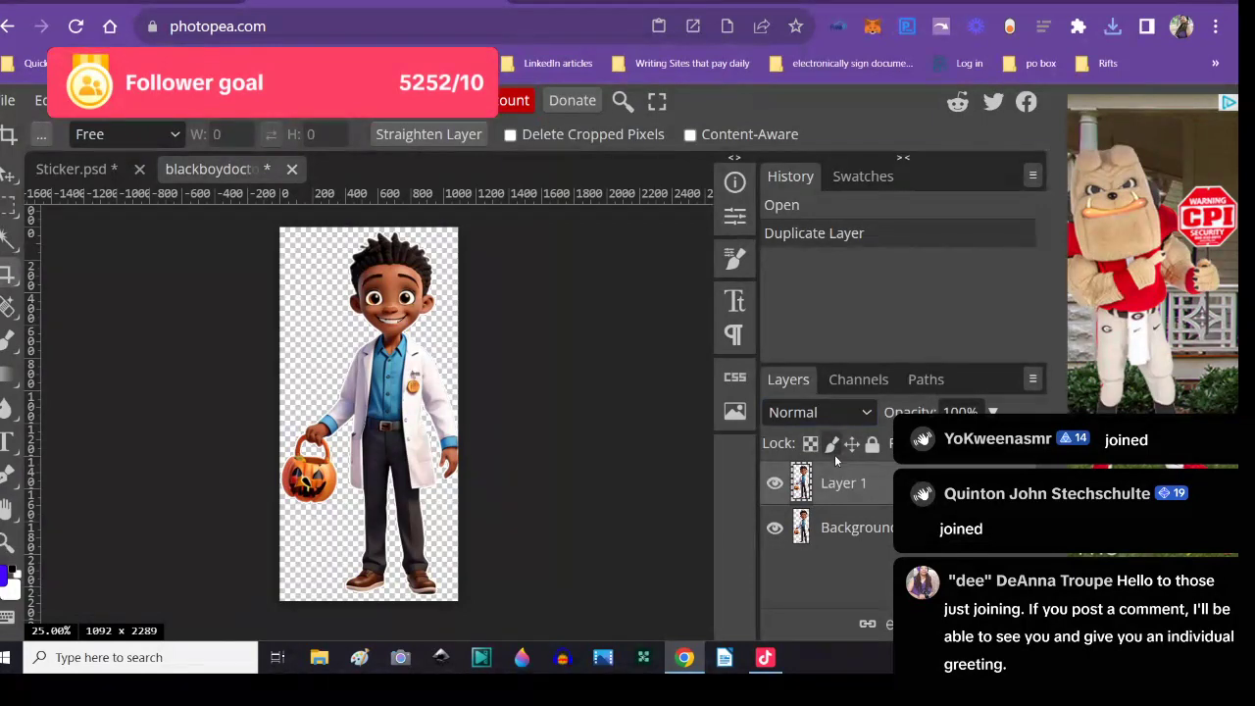
pyautogui.click(806, 530)
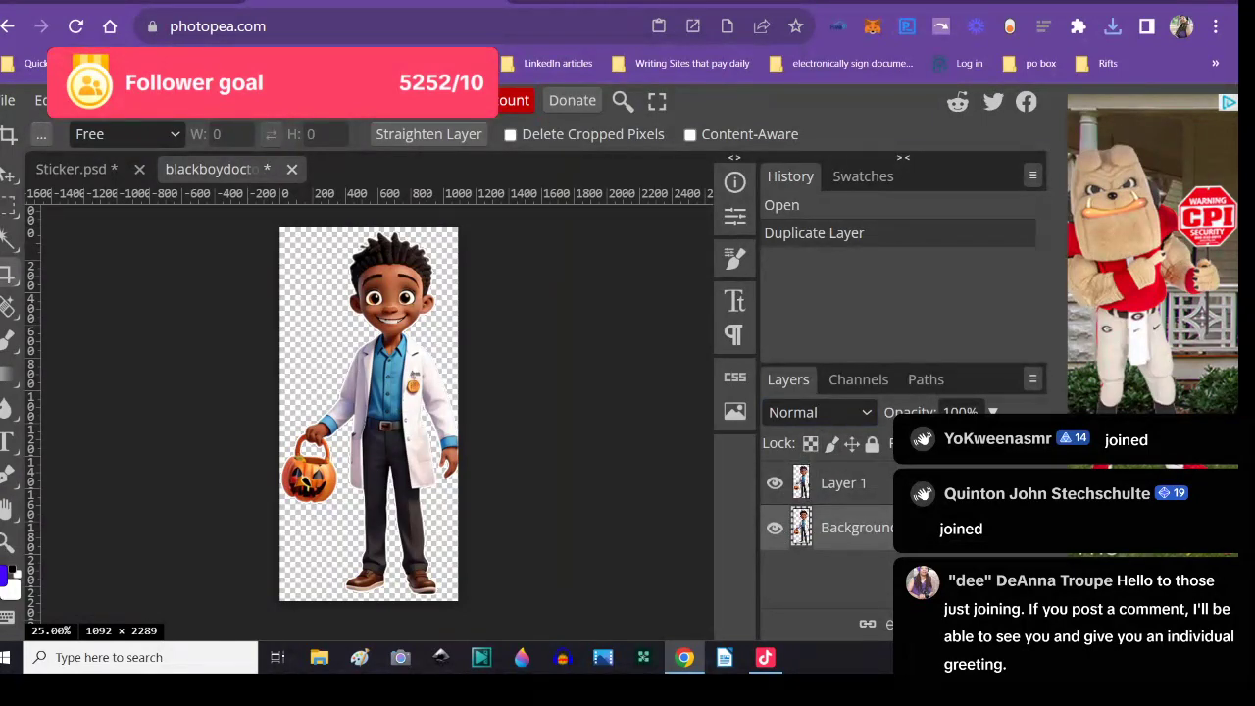
pyautogui.click(223, 100)
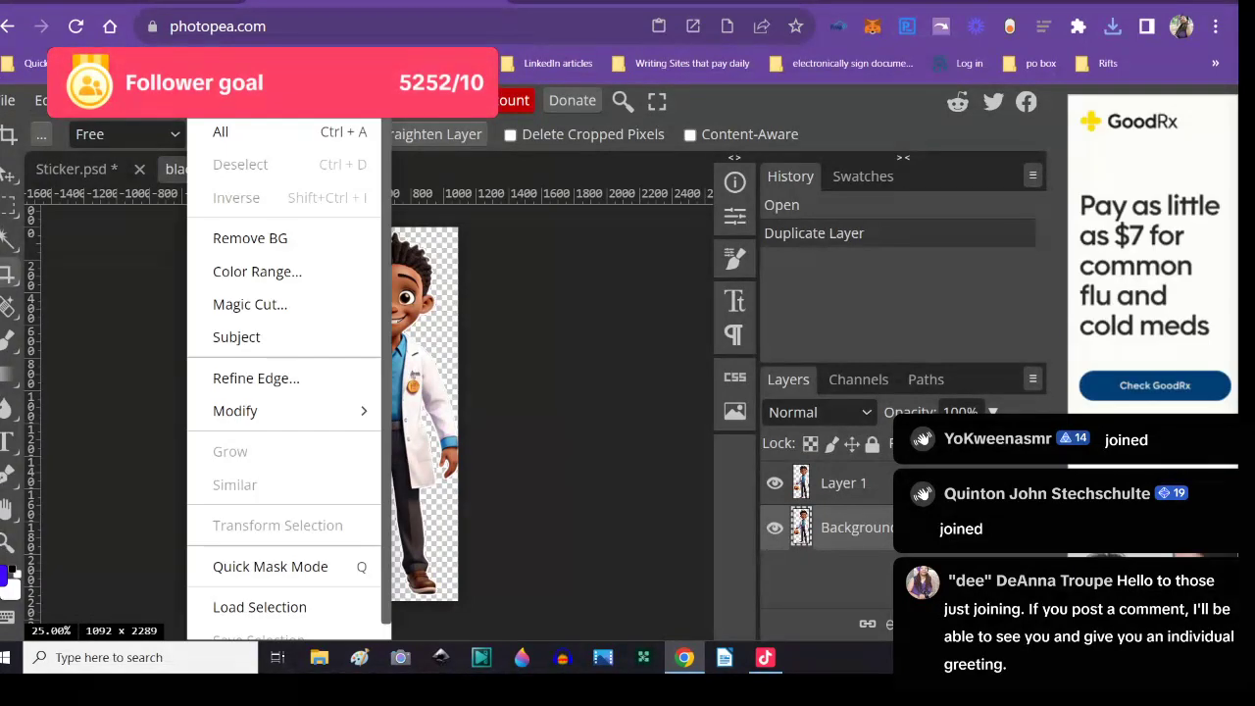
pyautogui.click(219, 131)
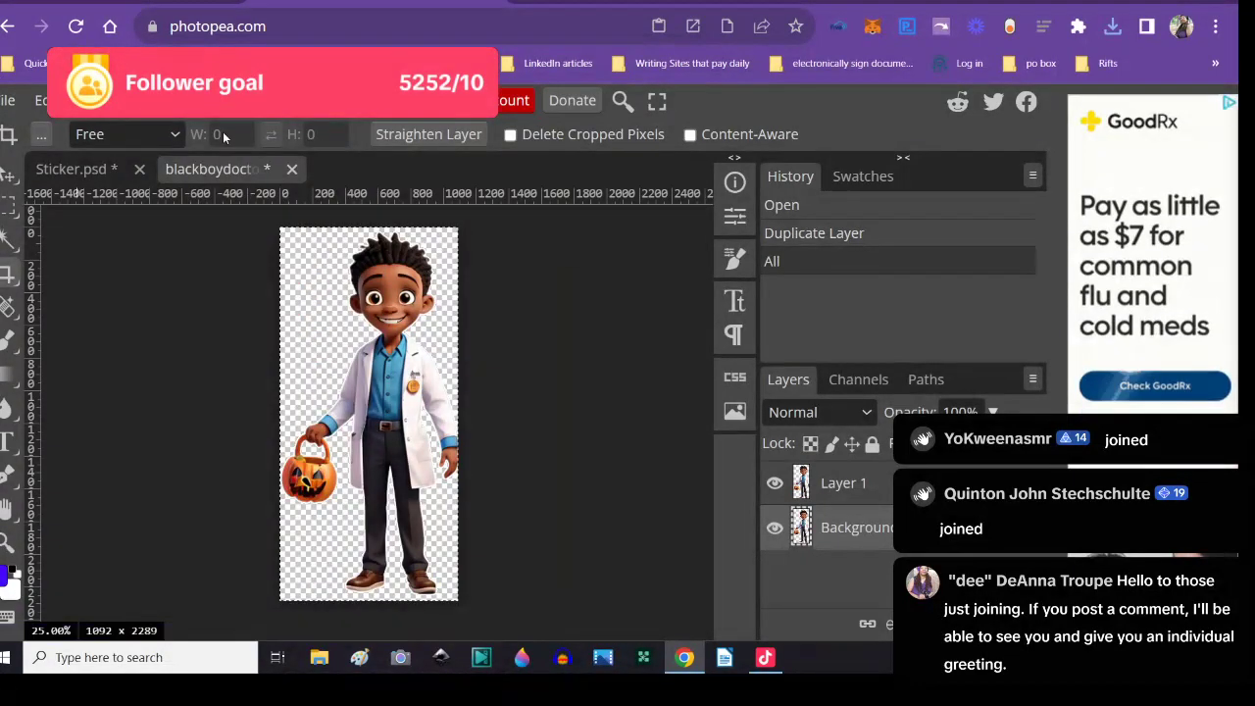
pyautogui.press('Delete')
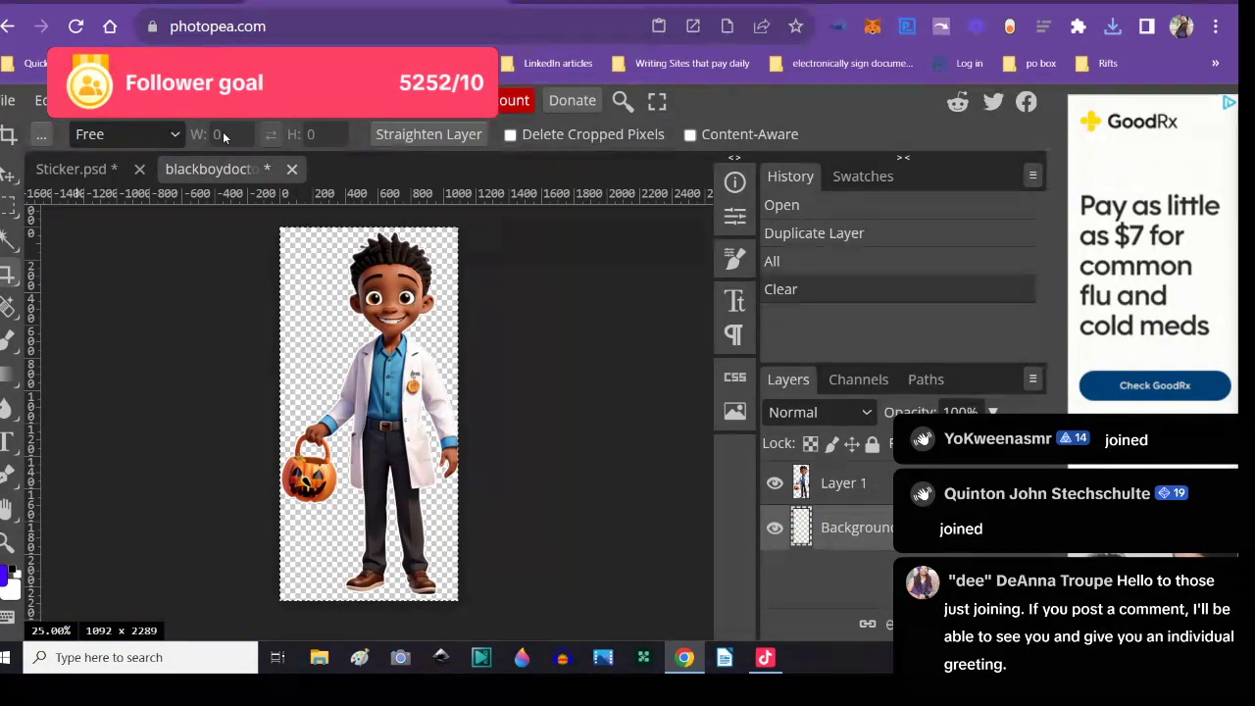
# - Rename the duplicated boy doctor layer to boydoctor
pyautogui.click(829, 485)
pyautogui.rightClick(829, 486)
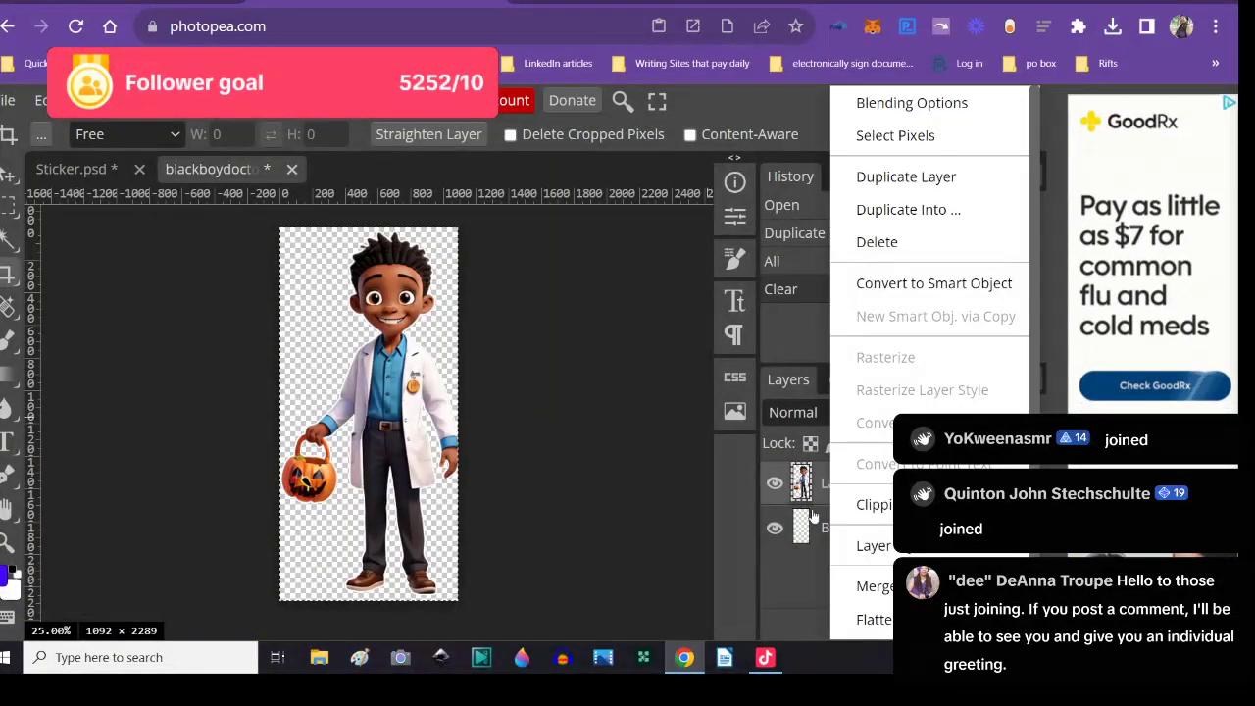
pyautogui.click(786, 591)
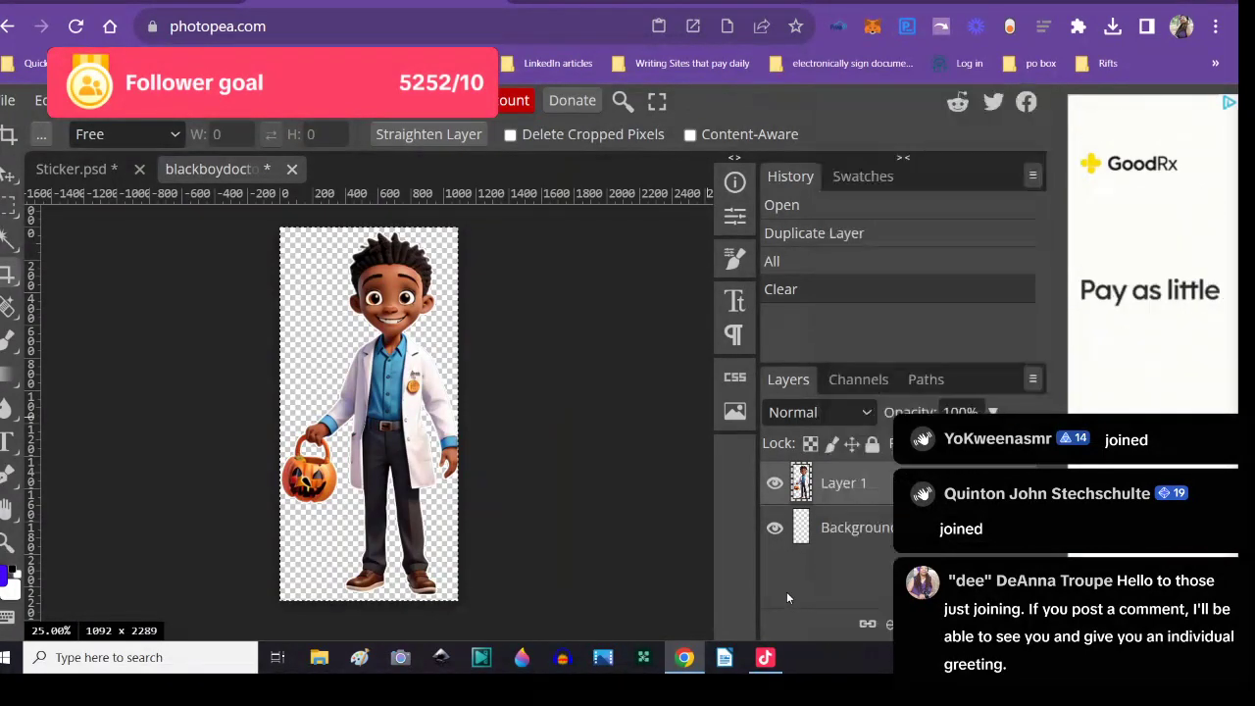
pyautogui.doubleClick(841, 488)
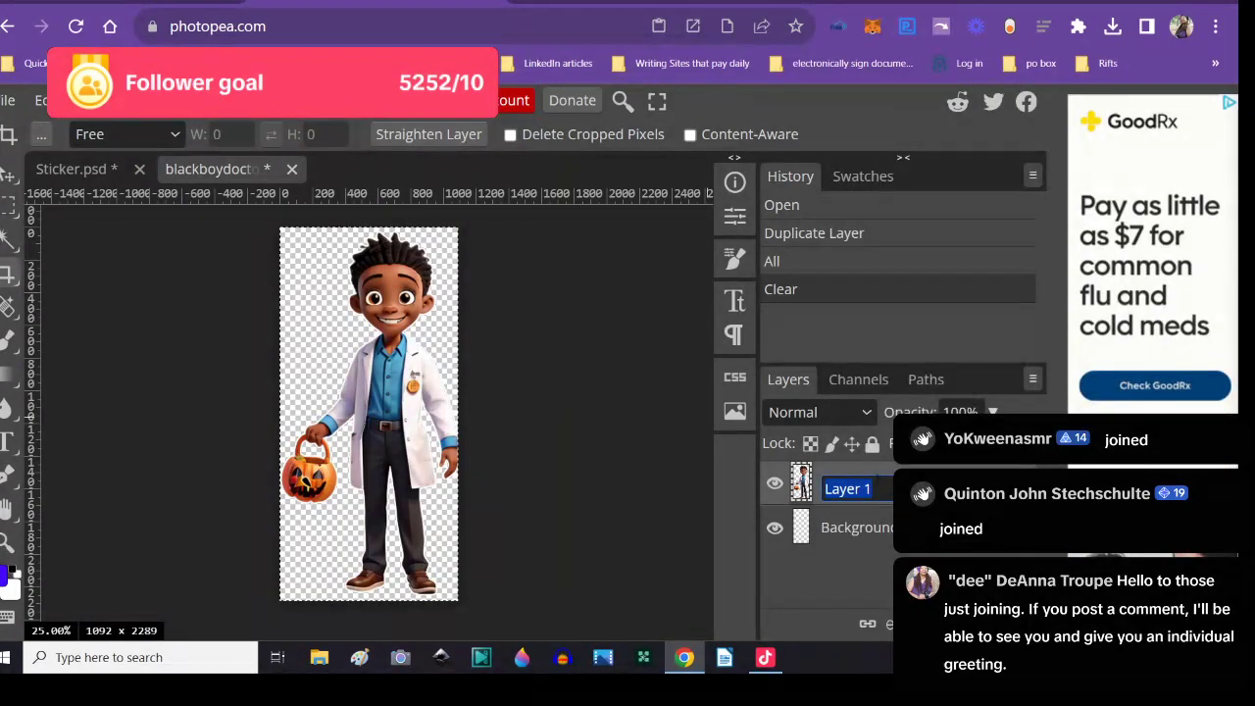
pyautogui.write('boy')
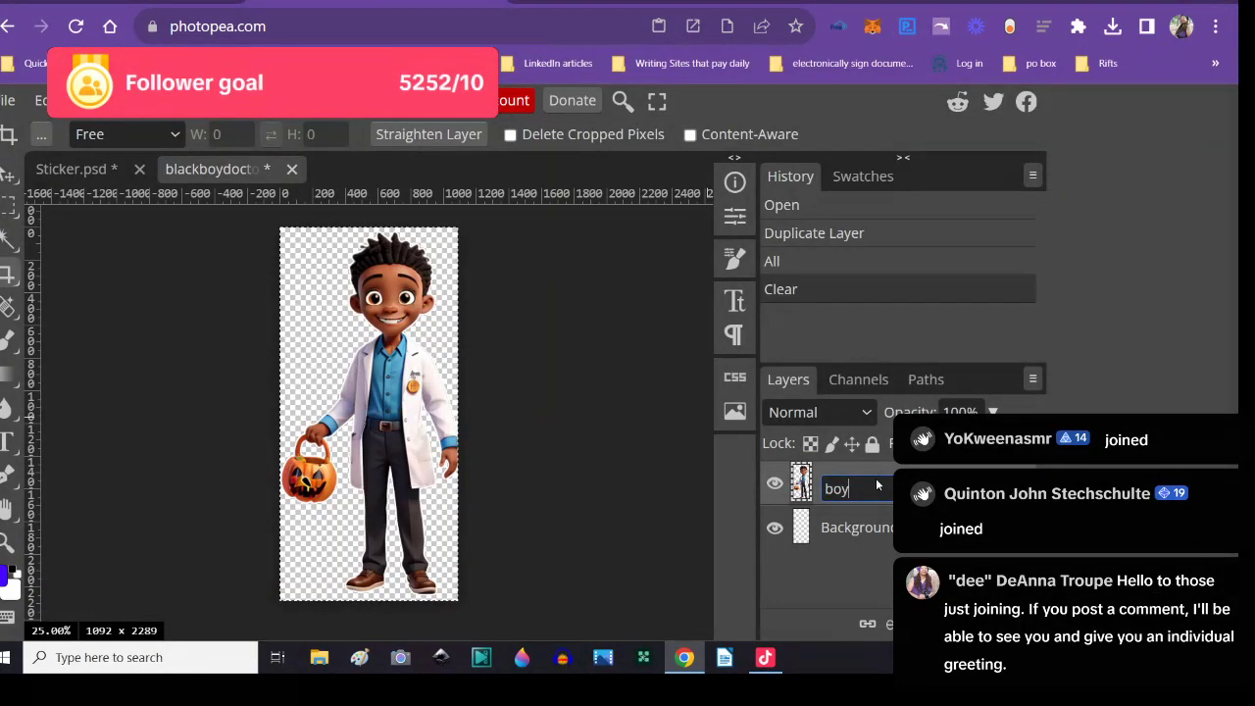
pyautogui.write('doctor')
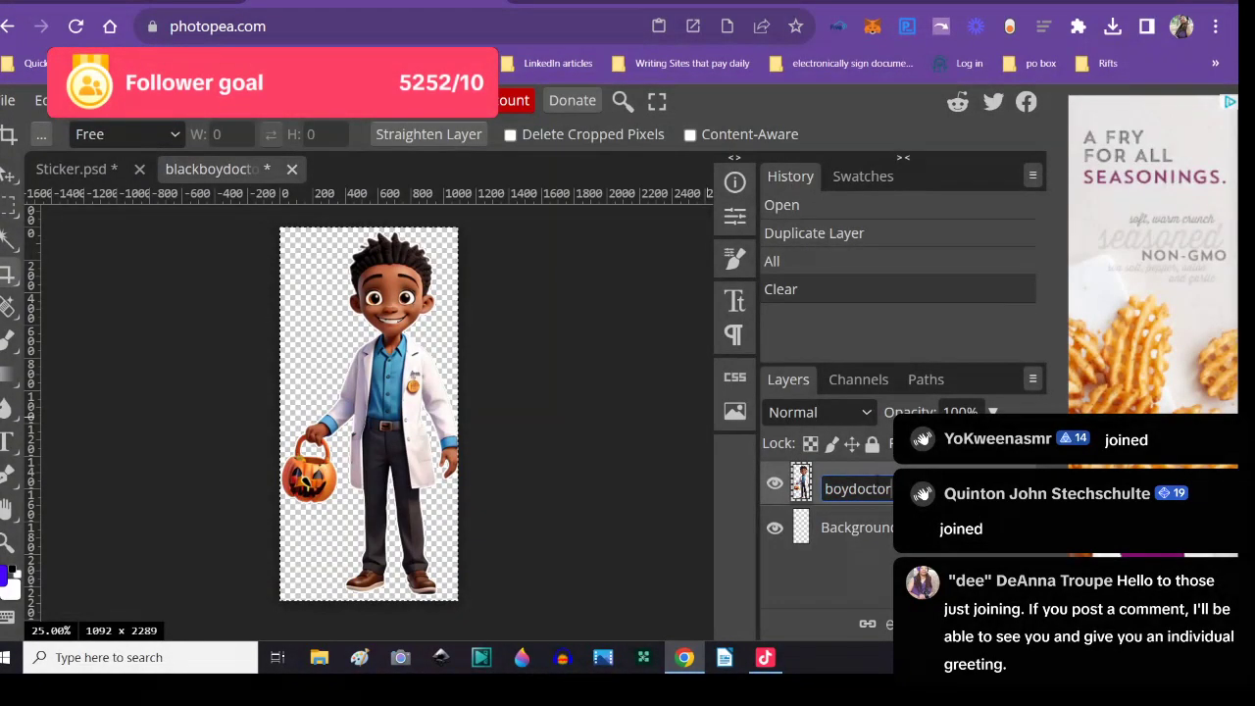
pyautogui.press('Return')
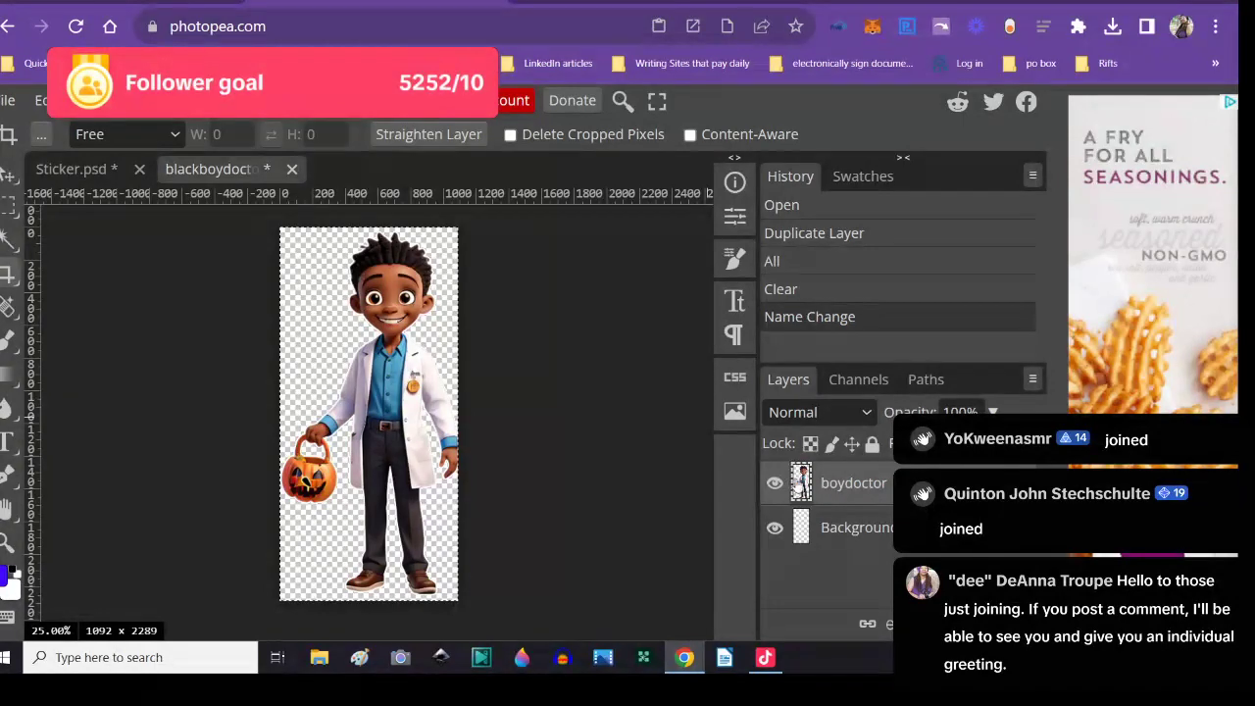
# - Give the boydoctor layer an Outer Glow and a 10 px outside stroke in near-black #030303
pyautogui.rightClick(806, 487)
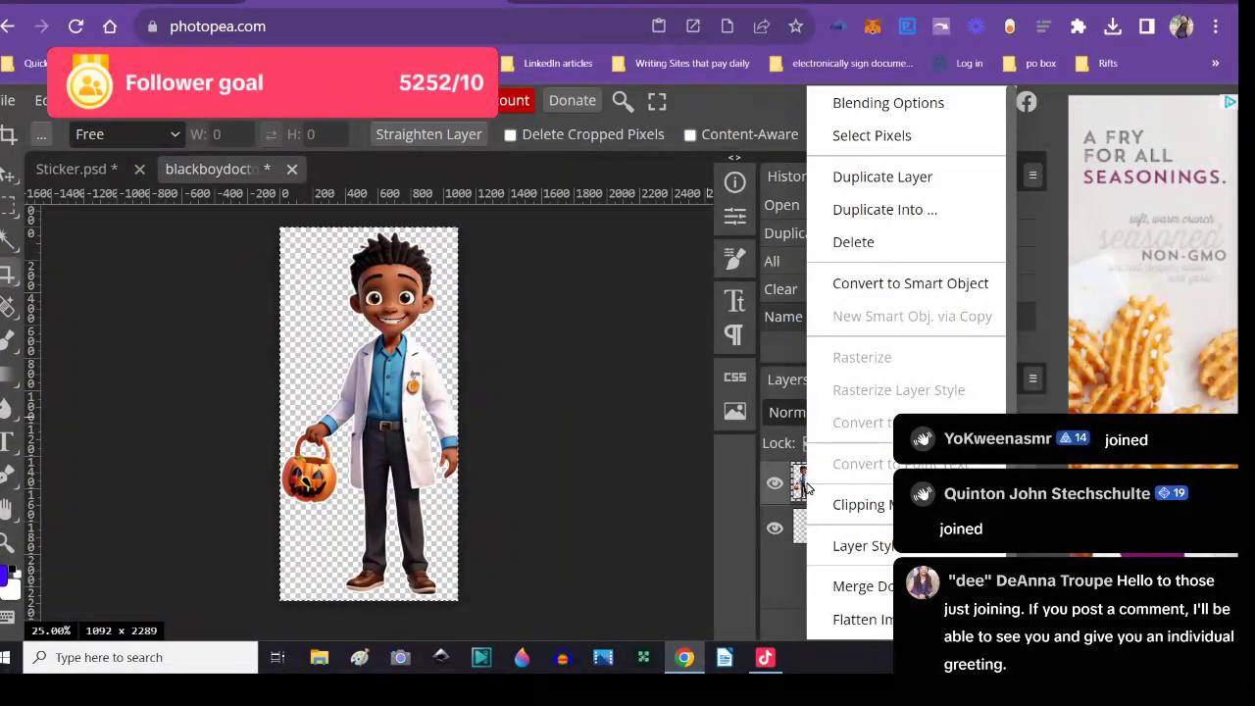
pyautogui.click(700, 515)
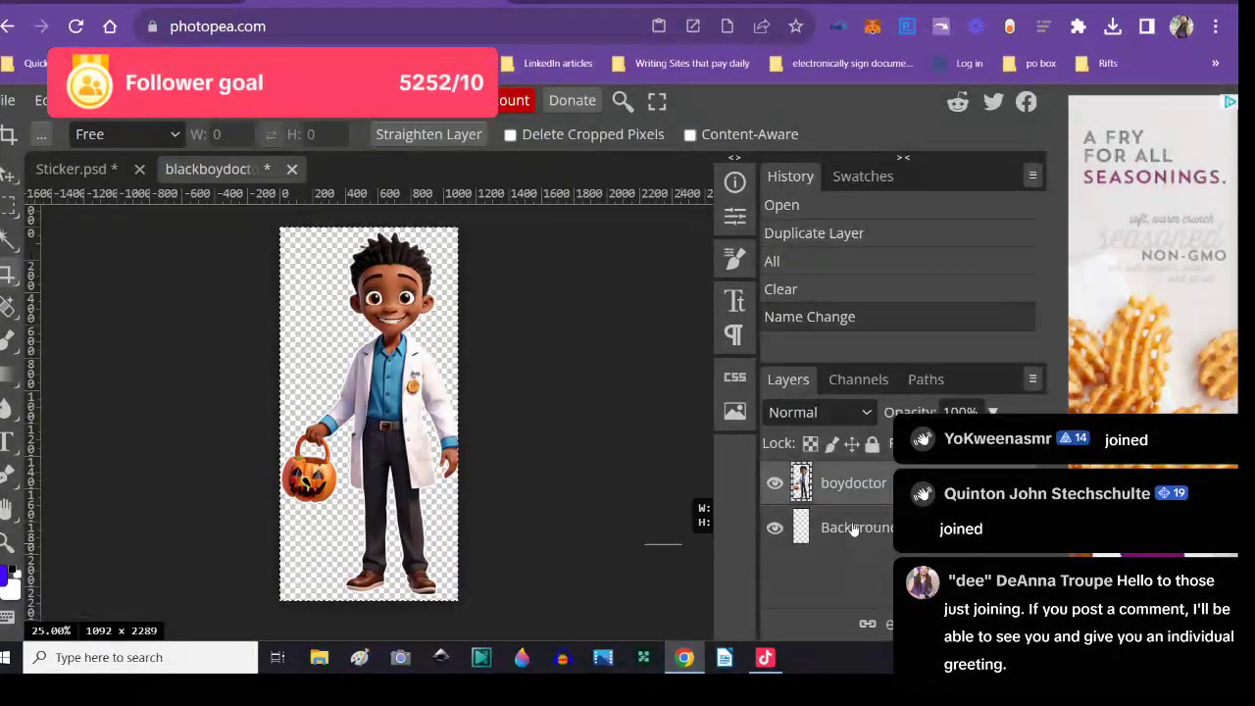
pyautogui.doubleClick(812, 537)
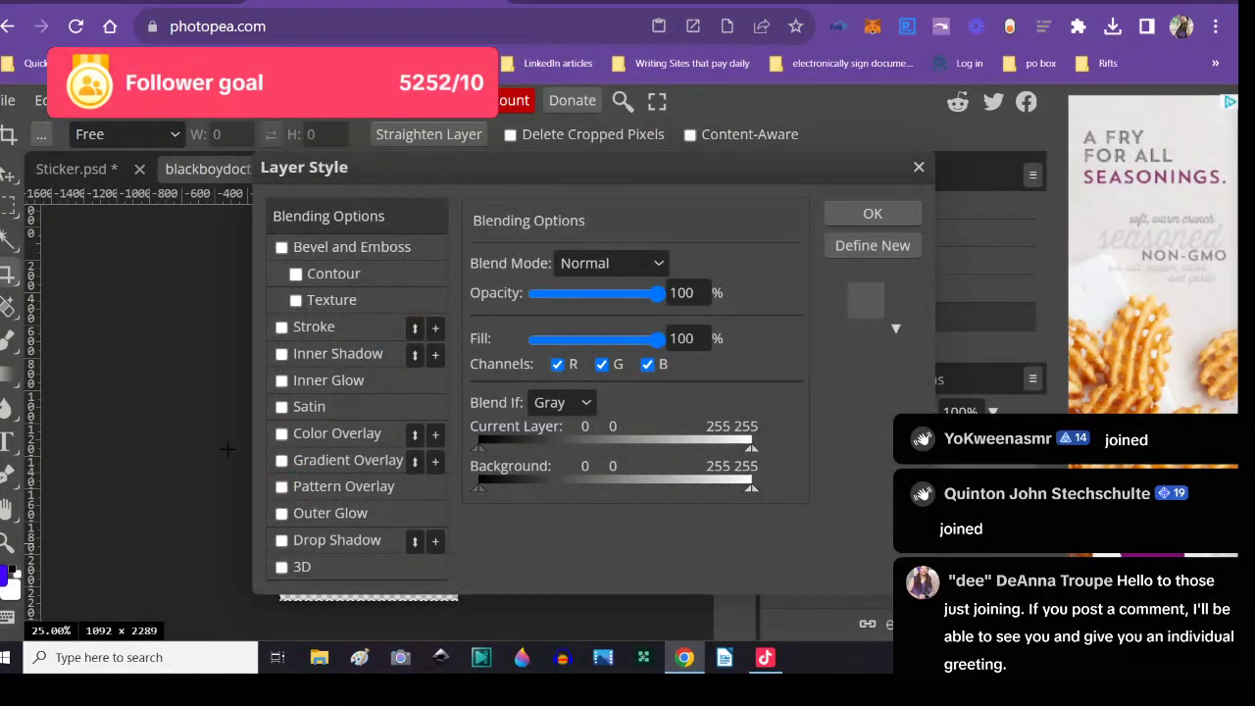
pyautogui.click(281, 514)
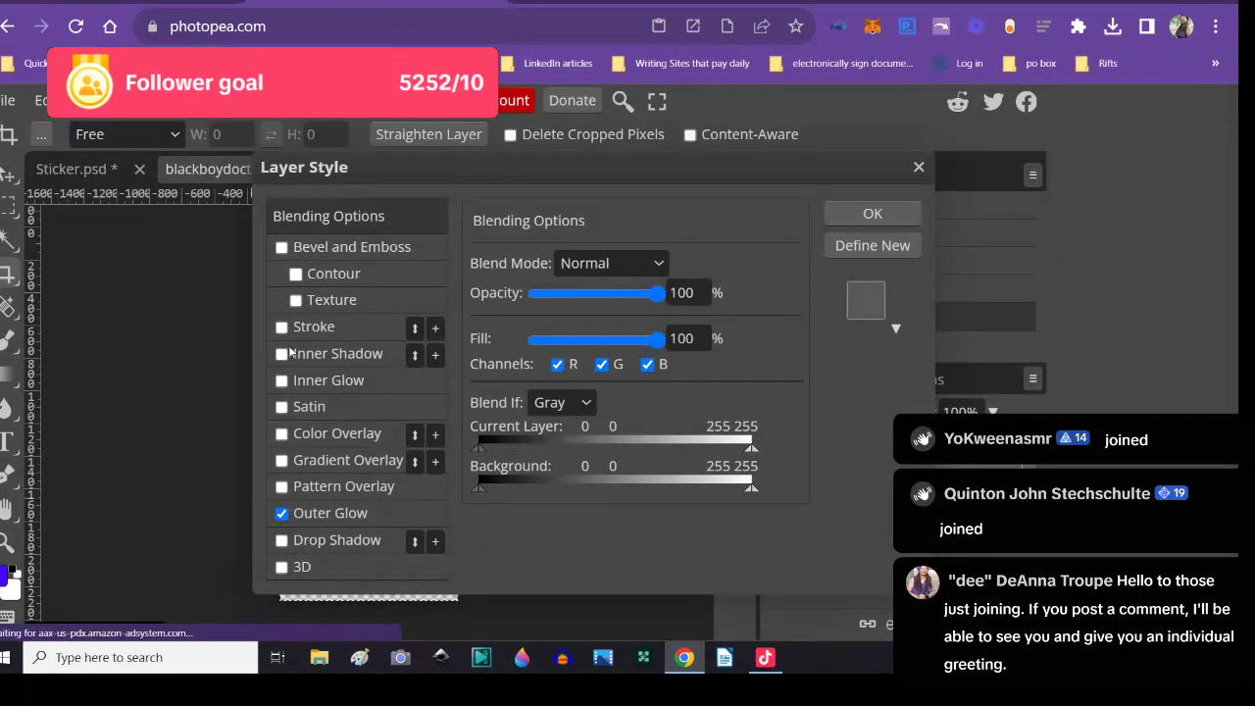
pyautogui.click(319, 331)
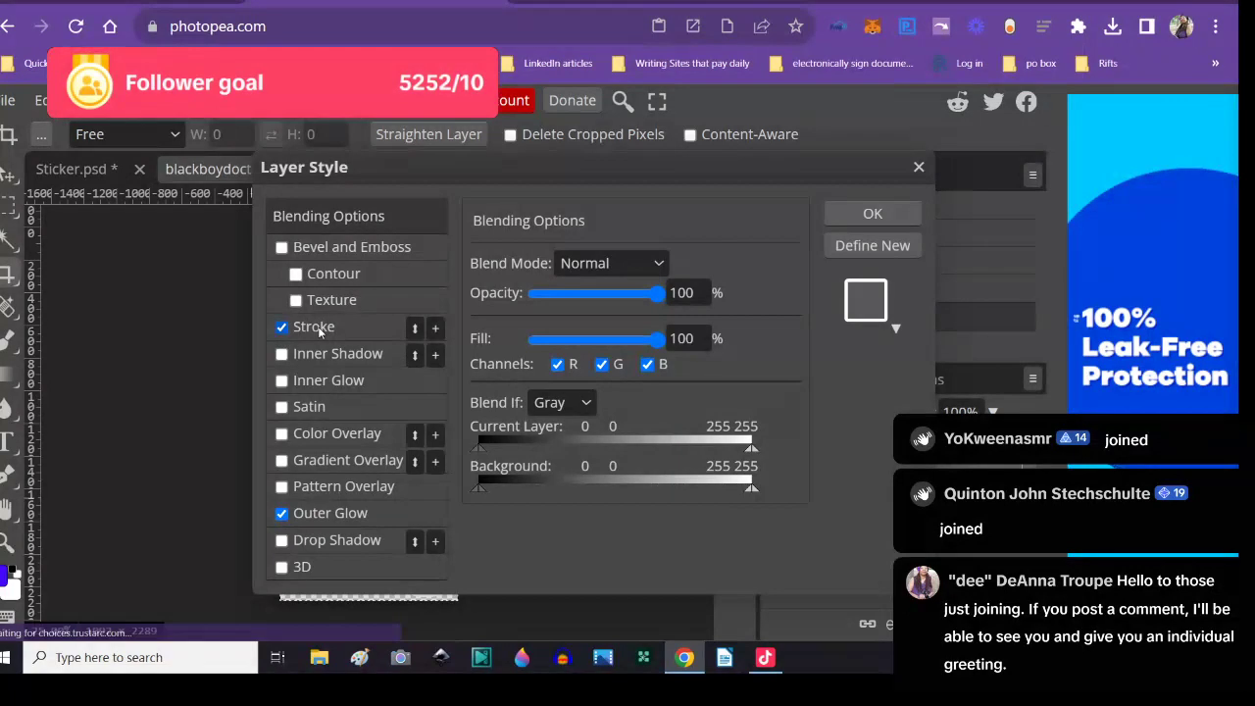
pyautogui.click(319, 331)
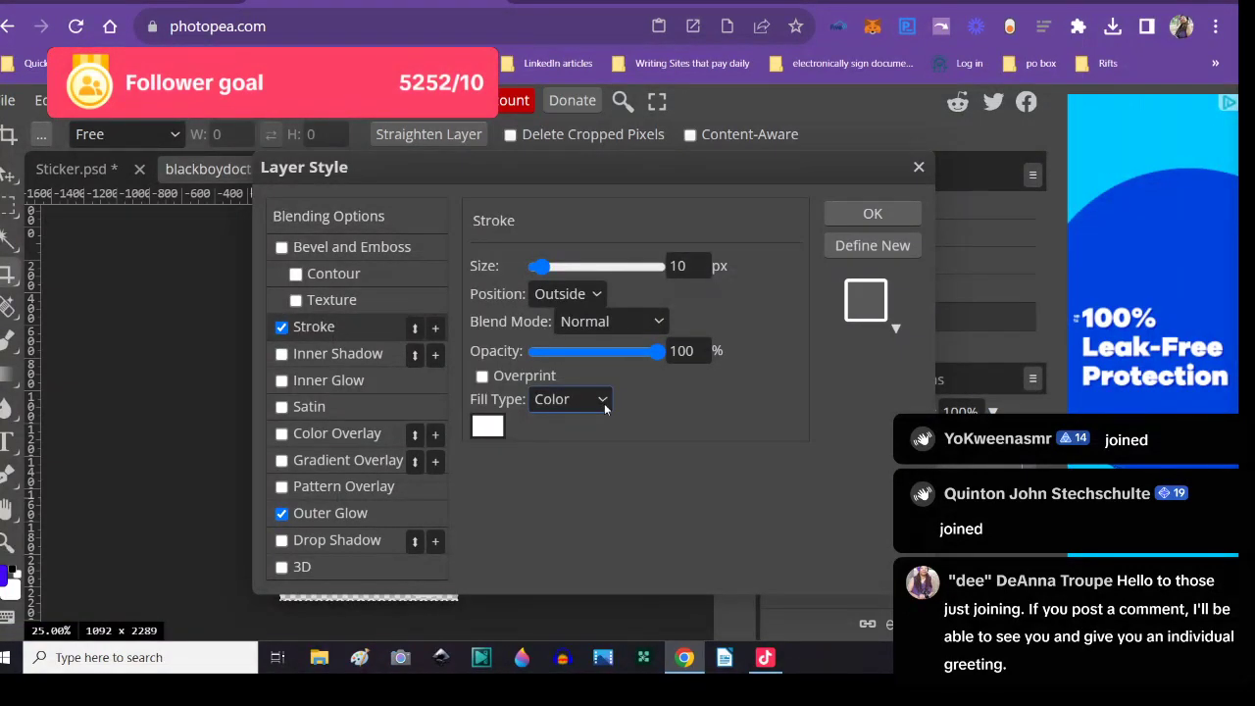
pyautogui.click(486, 428)
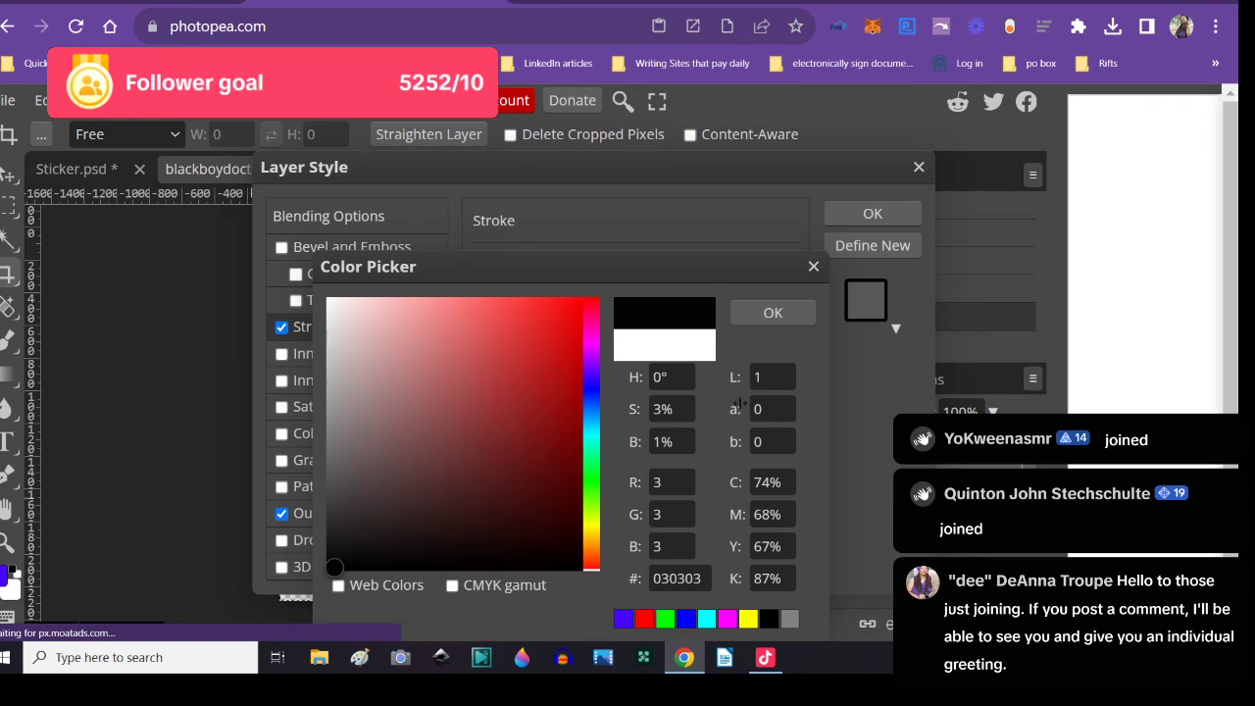
pyautogui.click(770, 313)
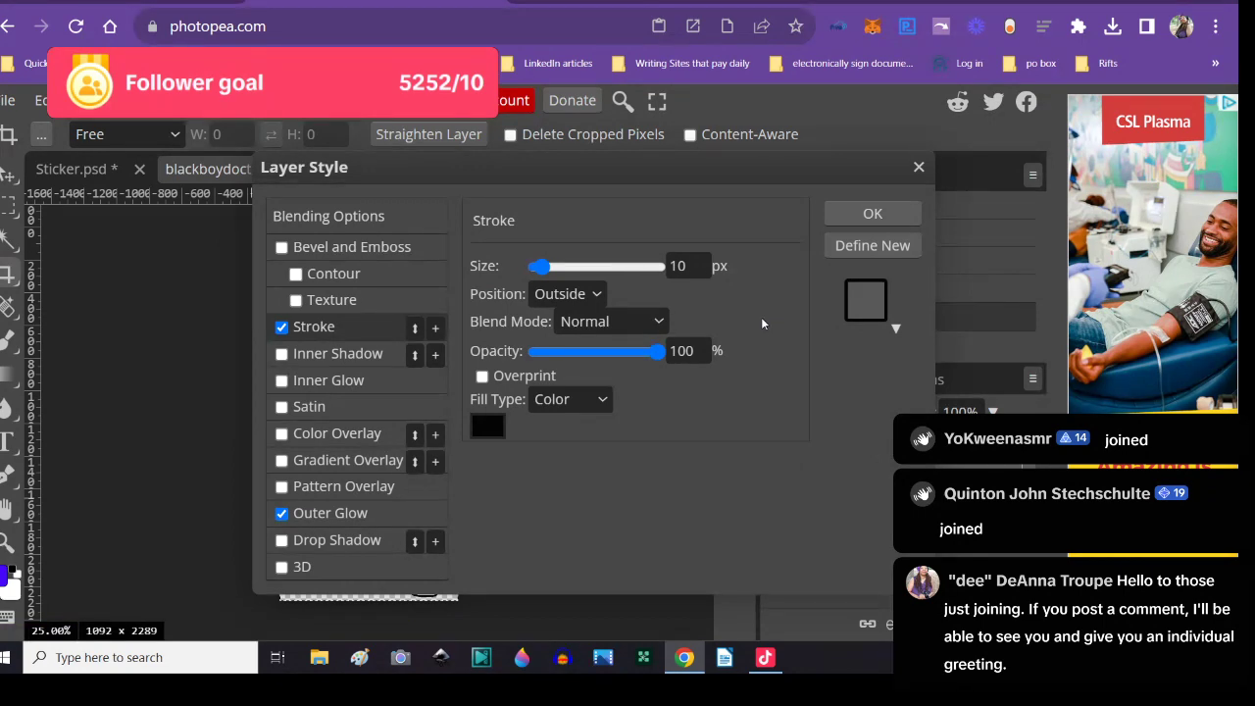
pyautogui.click(837, 216)
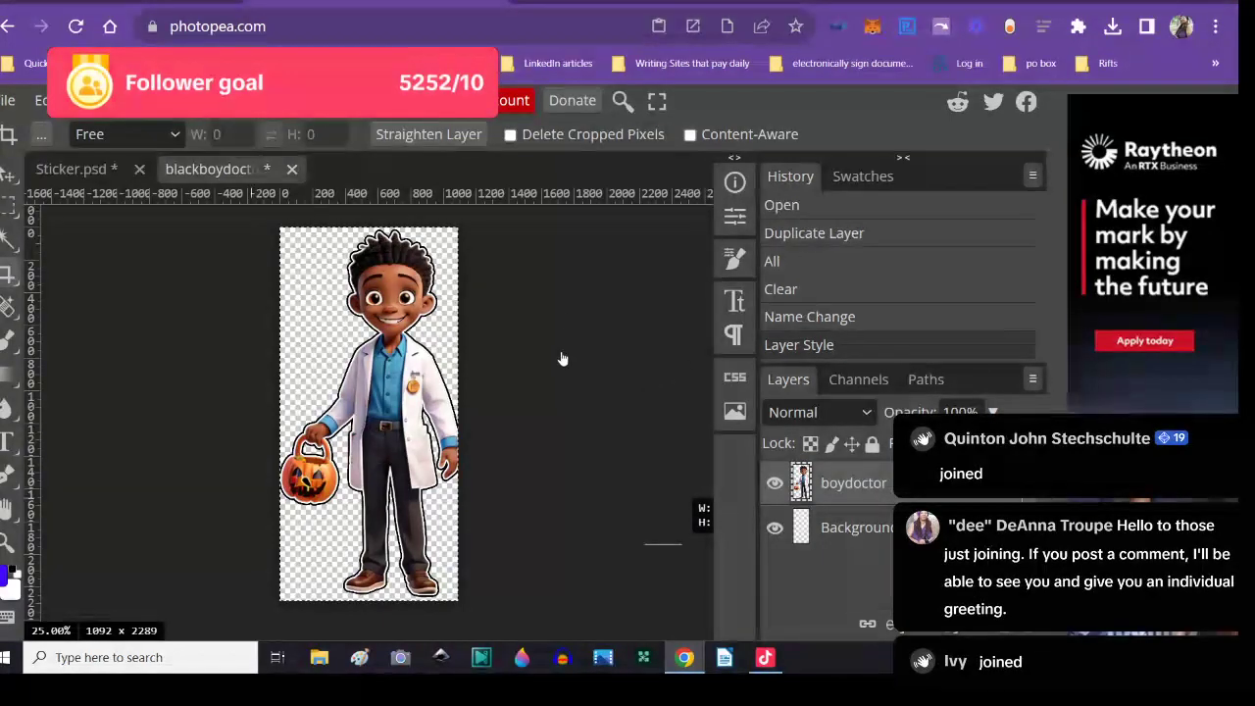
# - Copy the full contents of the boydoctor layer and paste them into the Sticker document
pyautogui.moveTo(564, 298); pyautogui.dragTo(622, 372)
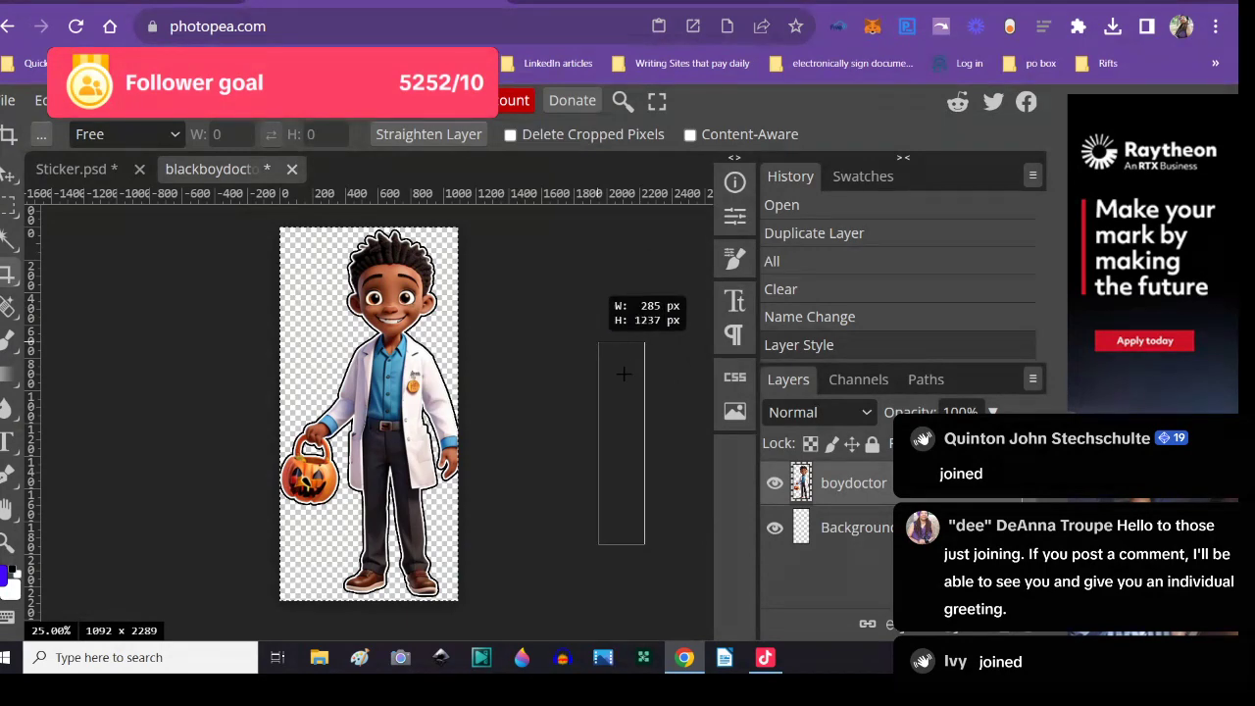
pyautogui.click(8, 176)
pyautogui.click(201, 99)
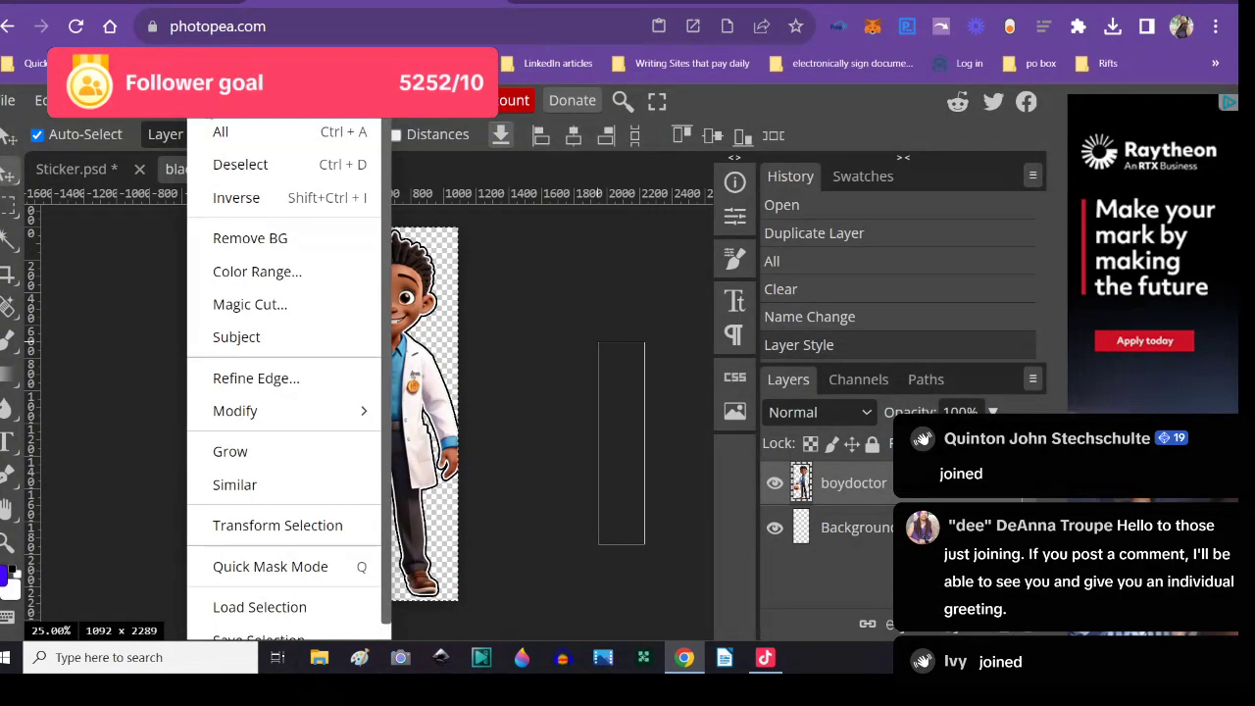
pyautogui.click(217, 131)
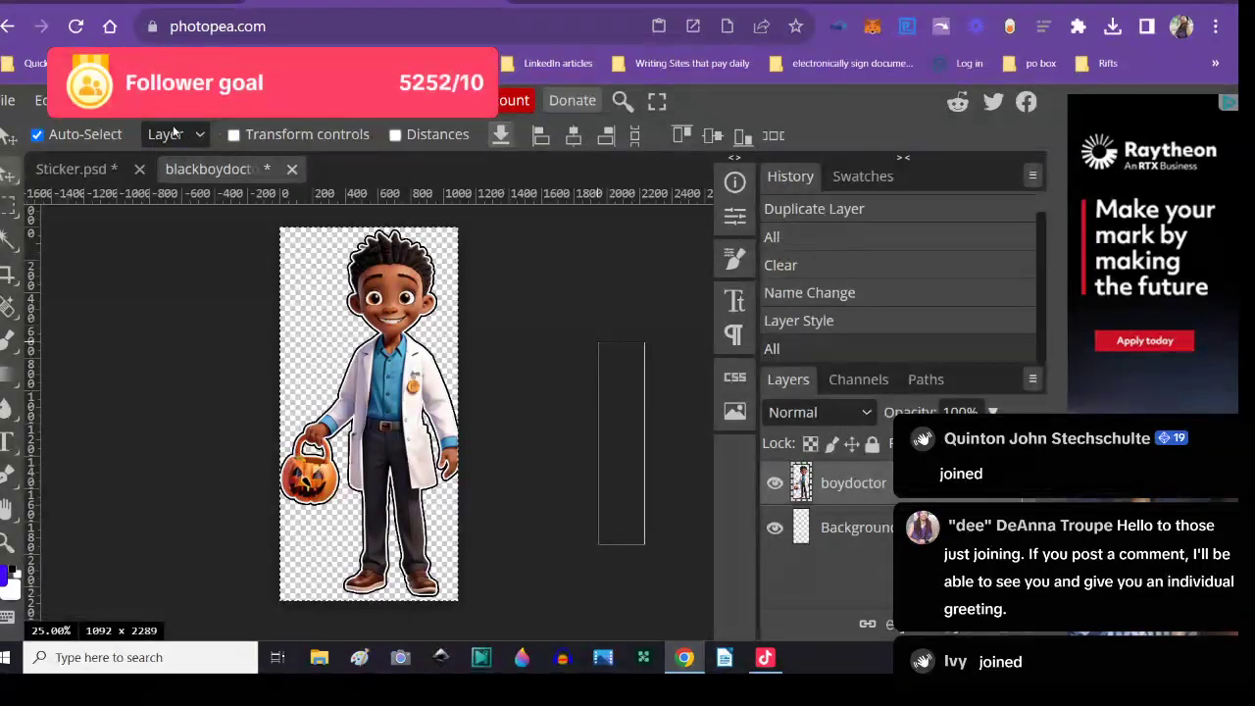
pyautogui.click(41, 100)
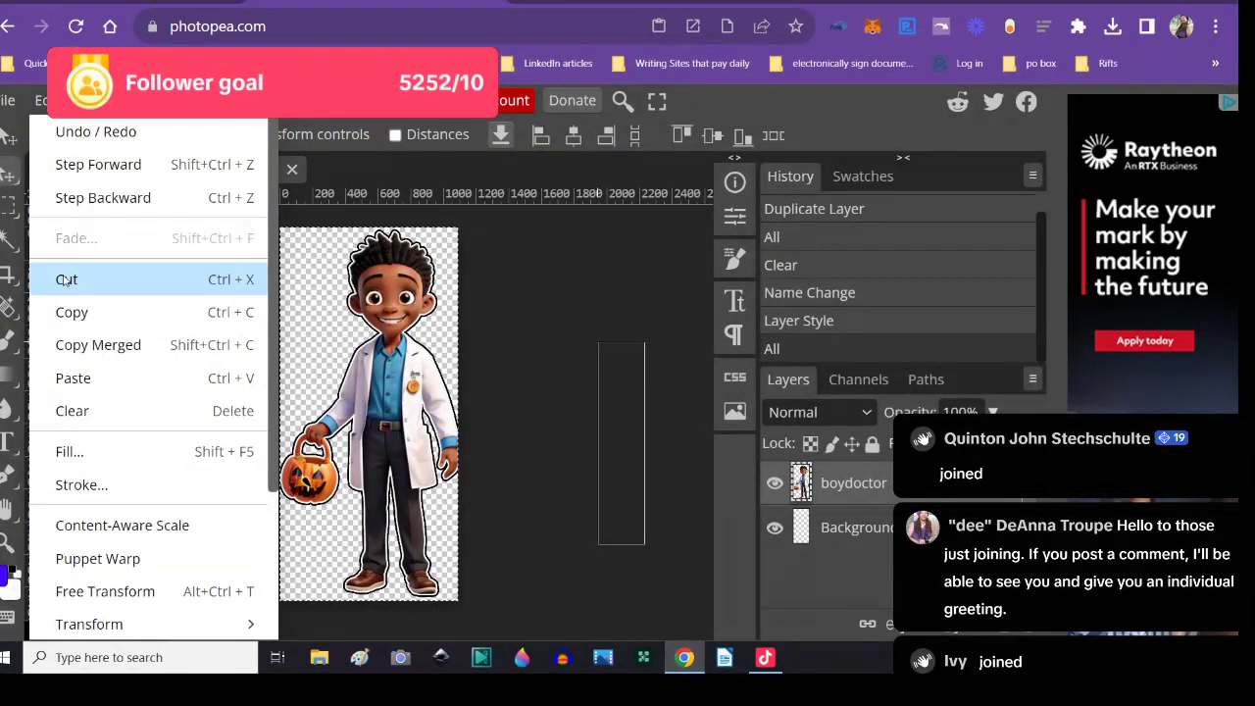
pyautogui.click(61, 312)
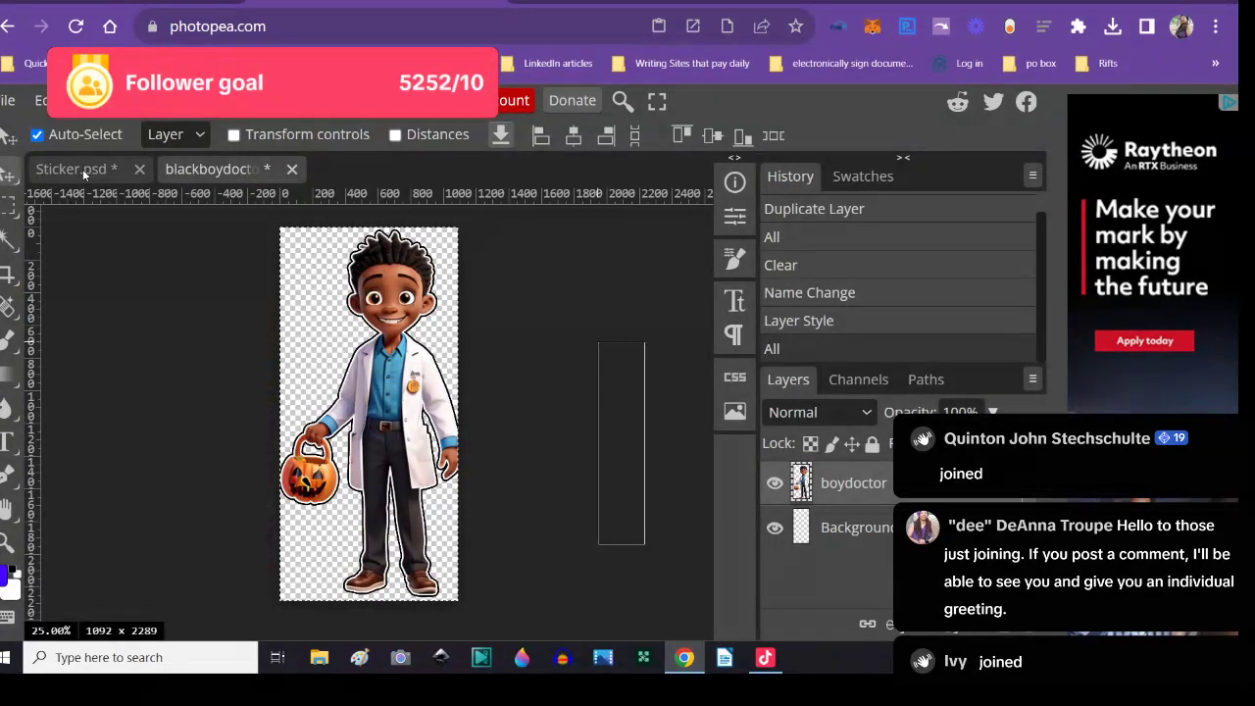
pyautogui.click(82, 168)
pyautogui.click(41, 100)
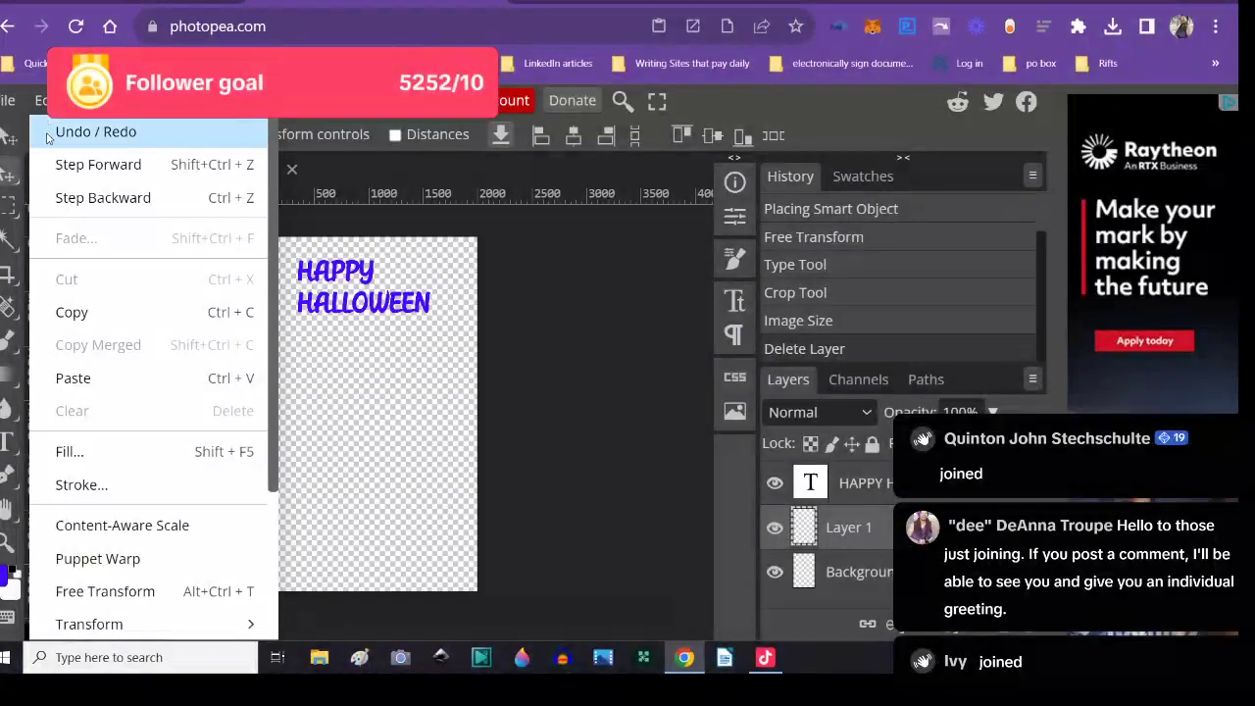
pyautogui.click(72, 377)
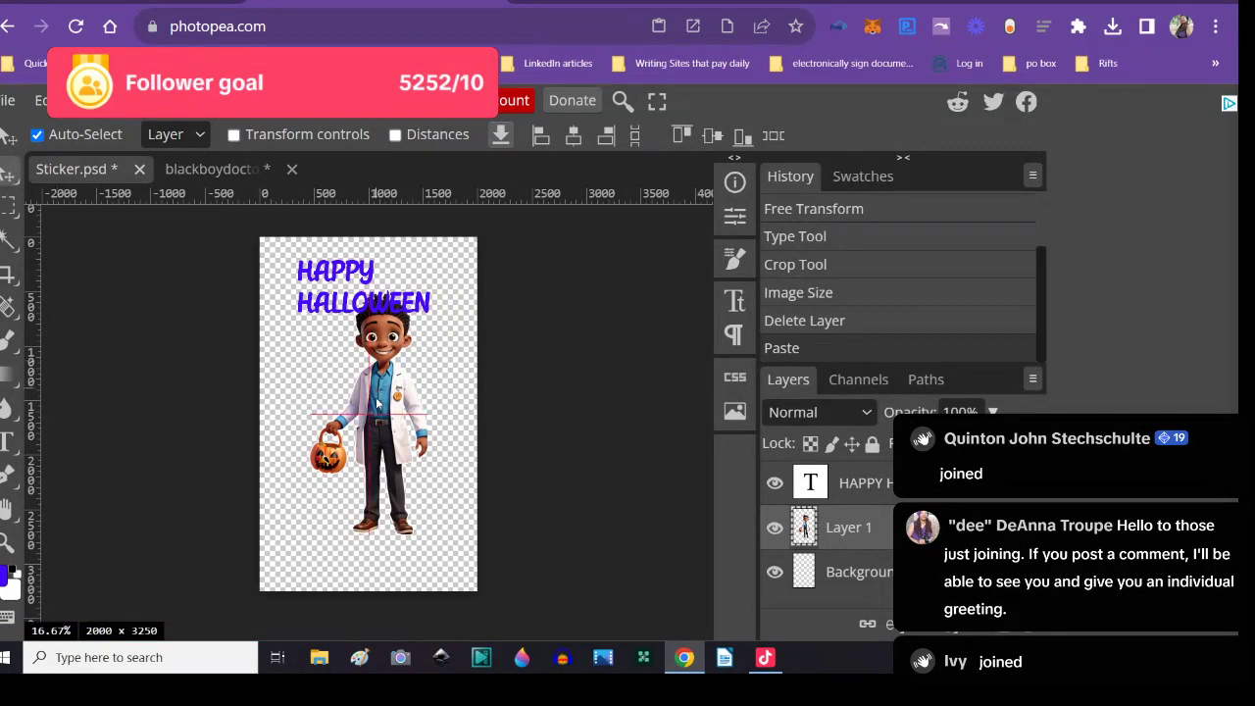
# - Try to position the pasted boy doctor below the HAPPY HALLOWEEN text, and undo the last move
pyautogui.moveTo(377, 402); pyautogui.dragTo(364, 449)
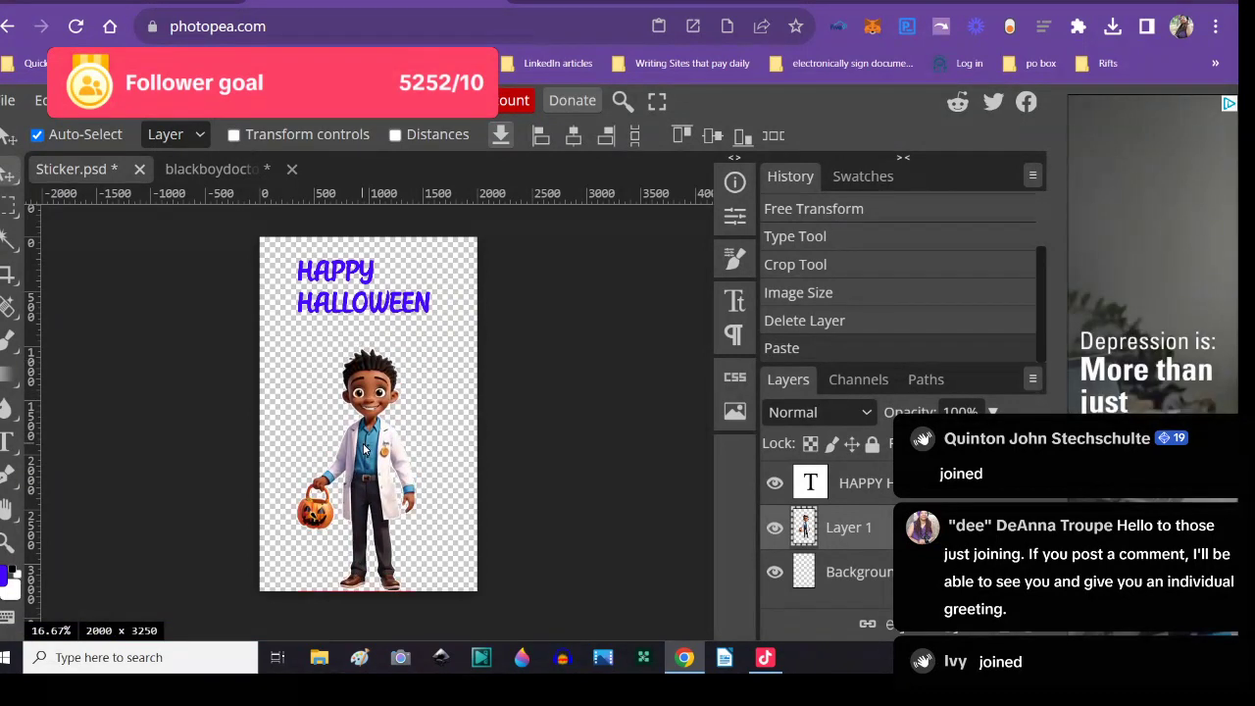
pyautogui.moveTo(363, 448)
pyautogui.mouseDown()
pyautogui.moveTo(359, 436)
pyautogui.moveTo(355, 447)
pyautogui.mouseUp()
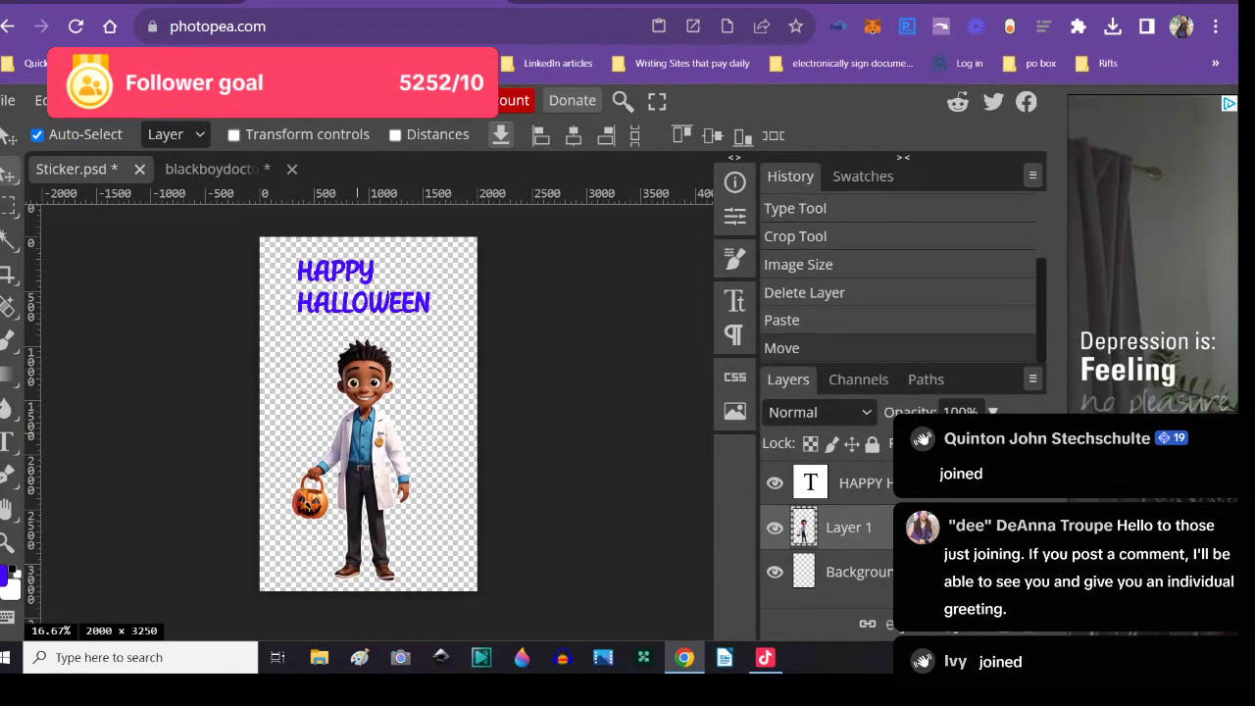
pyautogui.click(41, 100)
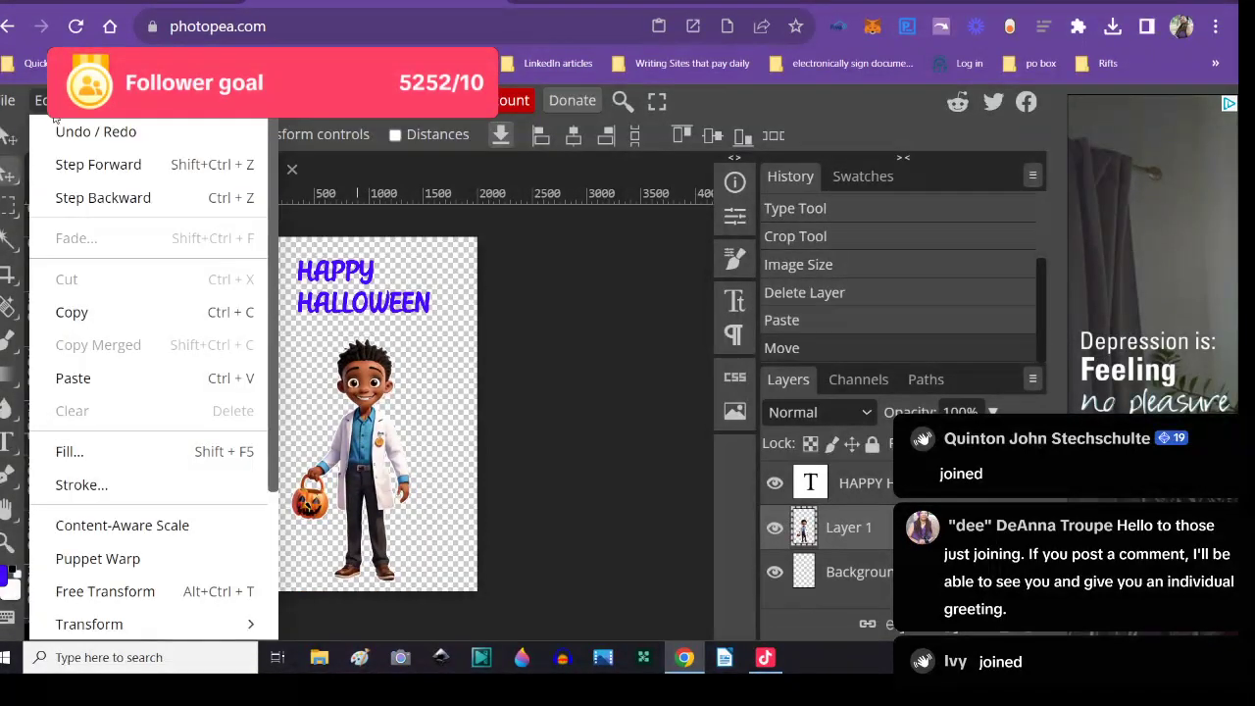
pyautogui.click(63, 143)
# - Return to the black-outlined boy doctor document and deselect everything
pyautogui.click(189, 169)
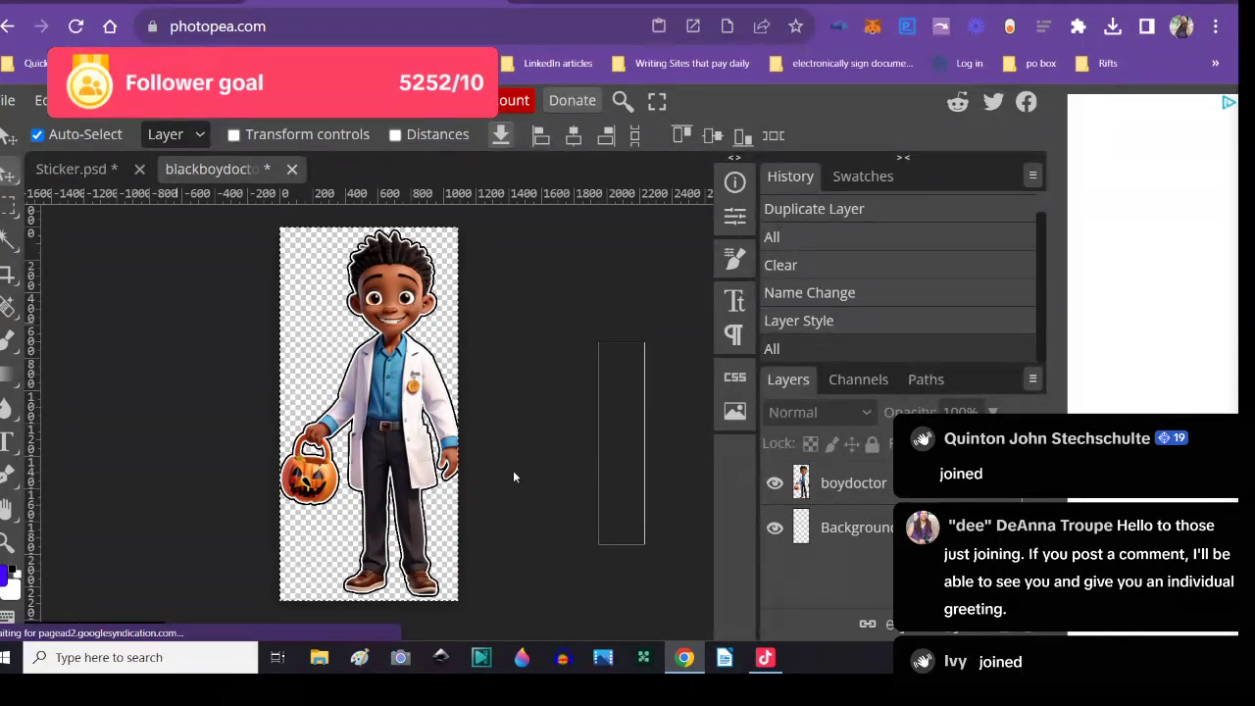
pyautogui.click(8, 100)
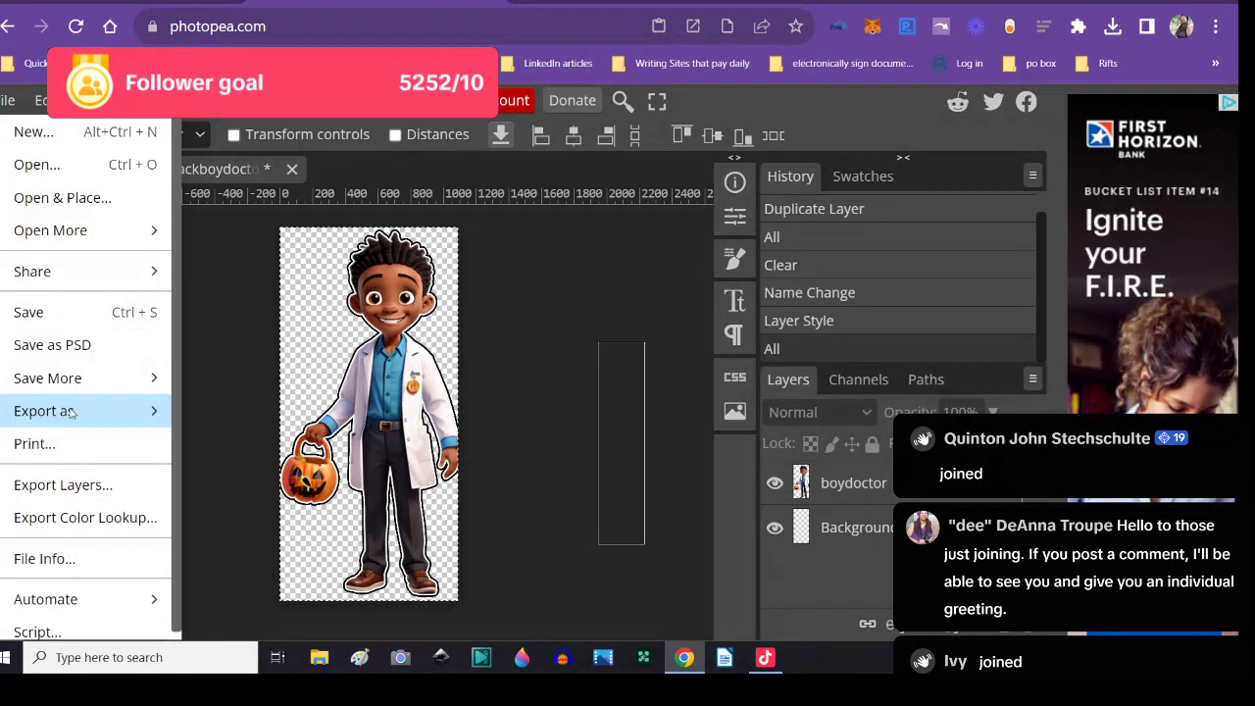
pyautogui.moveTo(105, 410)
pyautogui.click(215, 294)
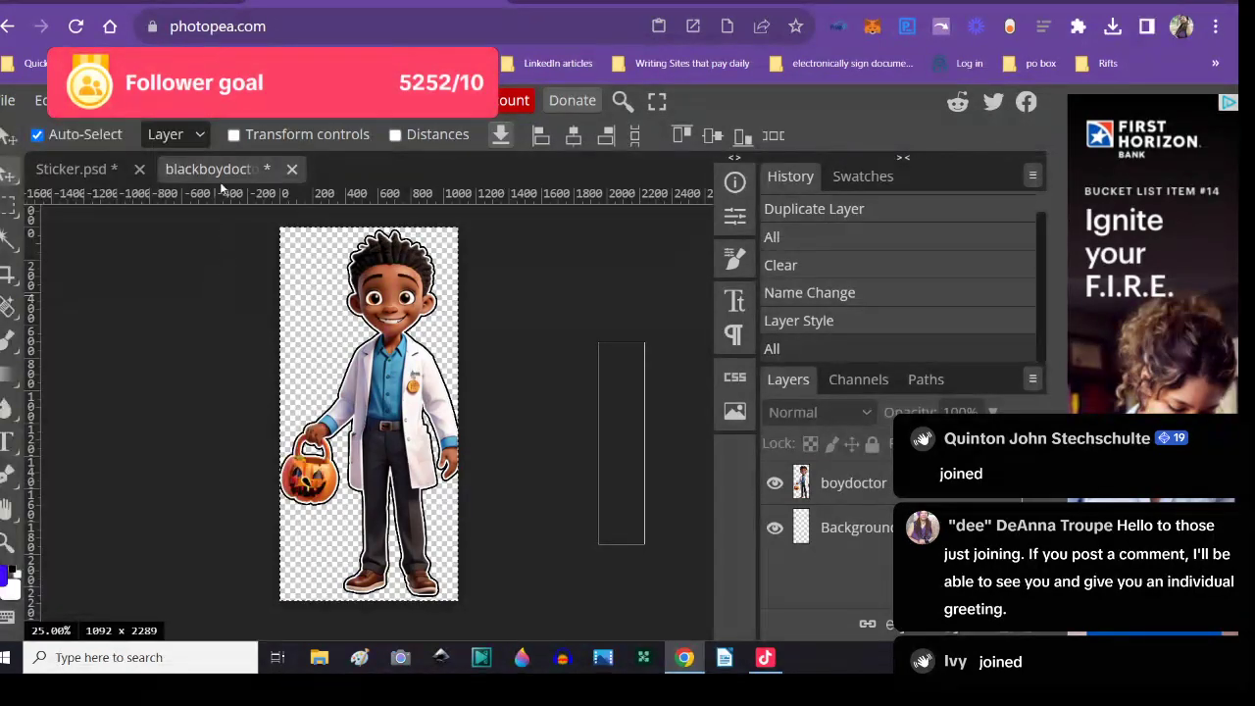
pyautogui.click(171, 100)
pyautogui.click(218, 162)
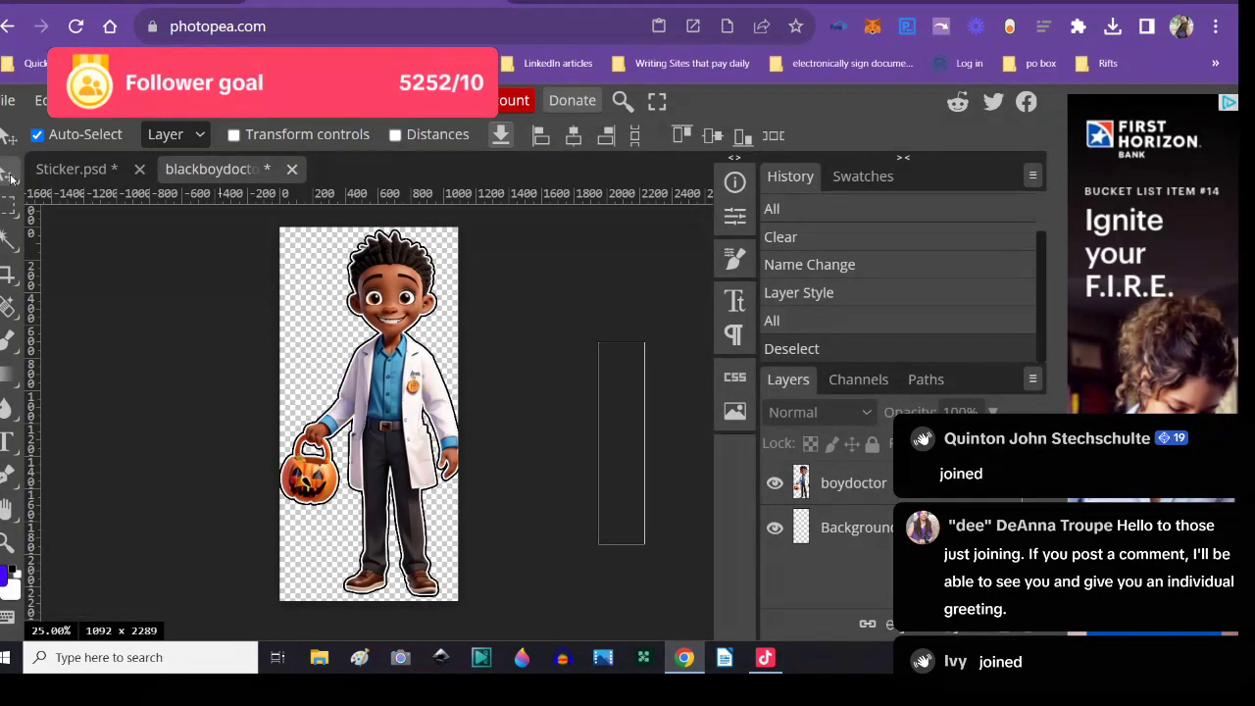
# - Export the double-outlined boy doctor as a PNG named blackboydoctorblackandwhiteoutline into the Halloween folder
pyautogui.click(6, 102)
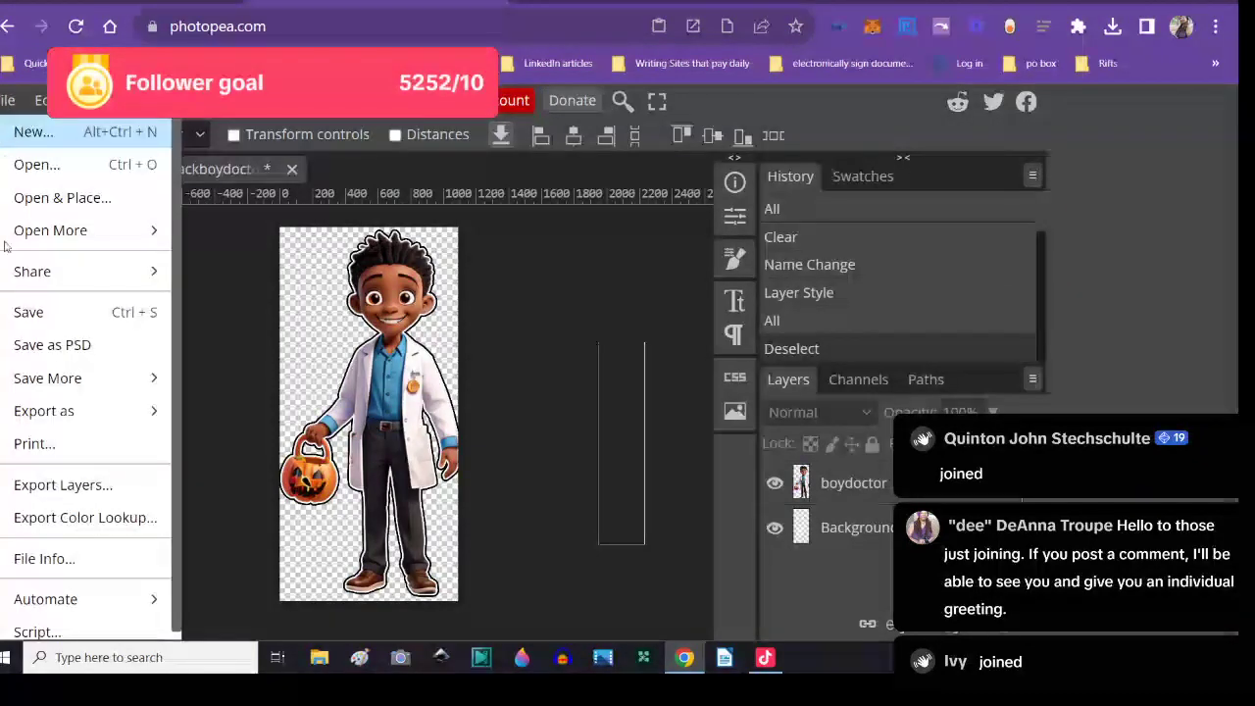
pyautogui.moveTo(154, 412)
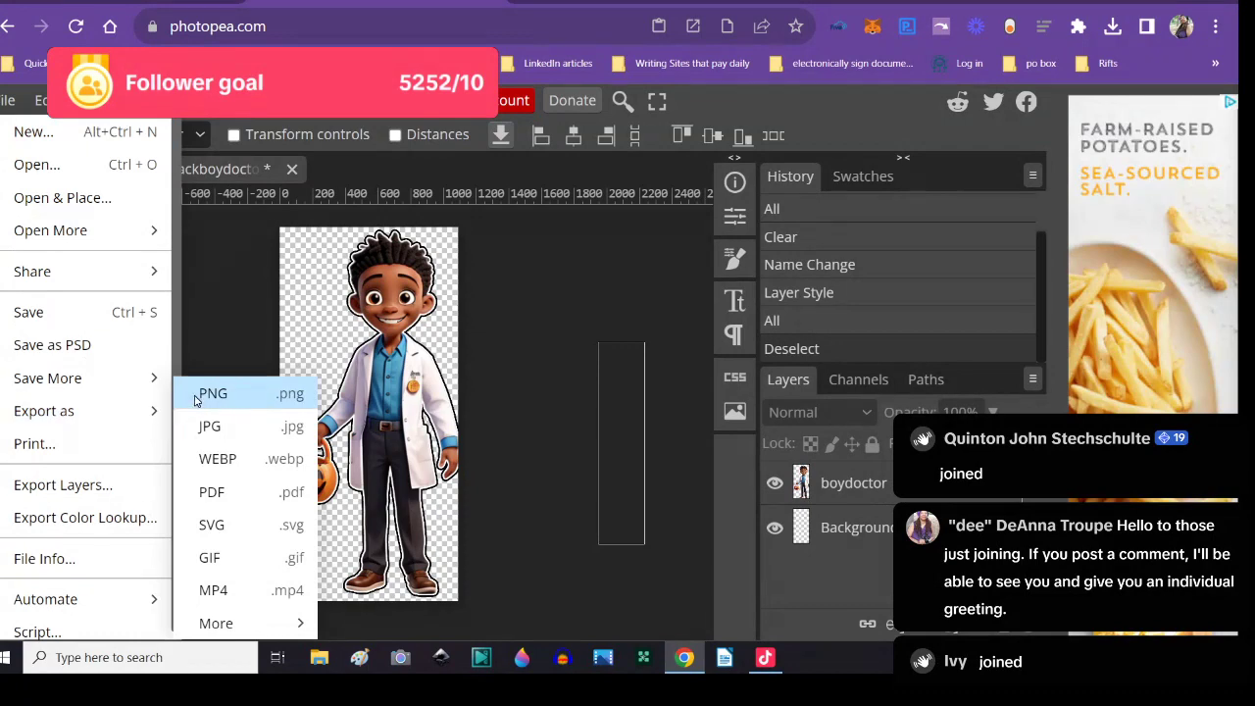
pyautogui.click(195, 397)
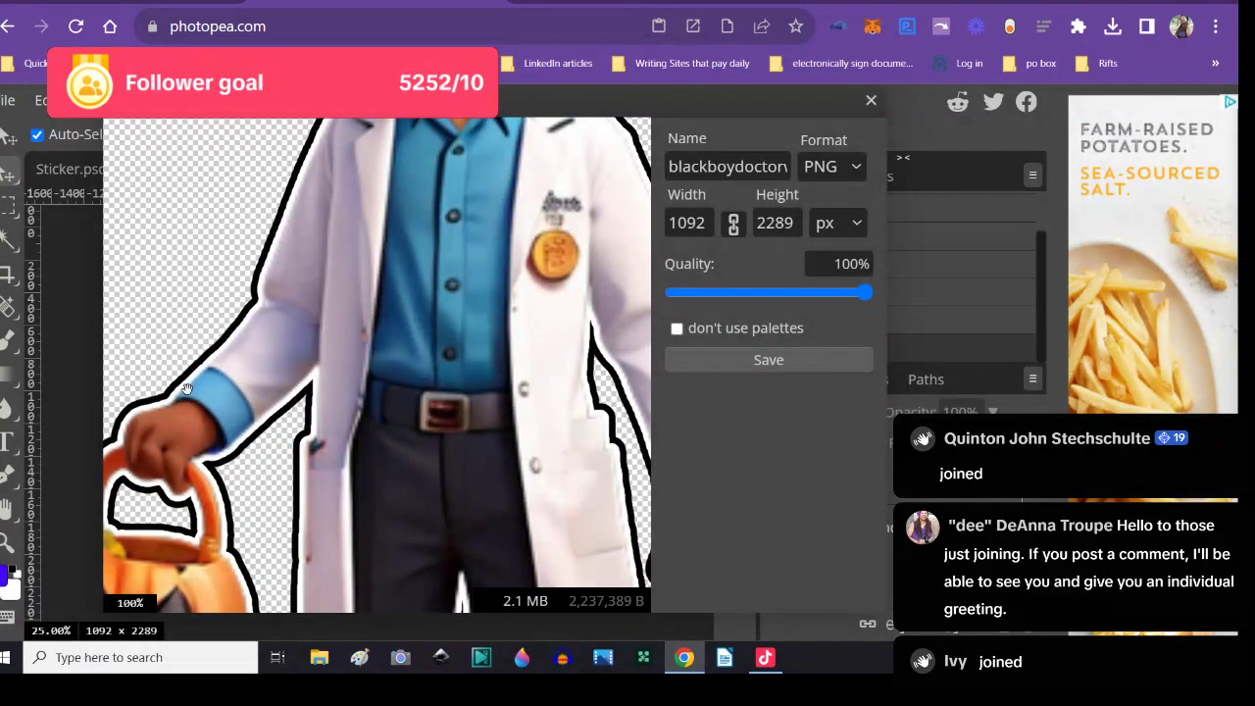
pyautogui.click(733, 166)
pyautogui.write('whiteoutline')
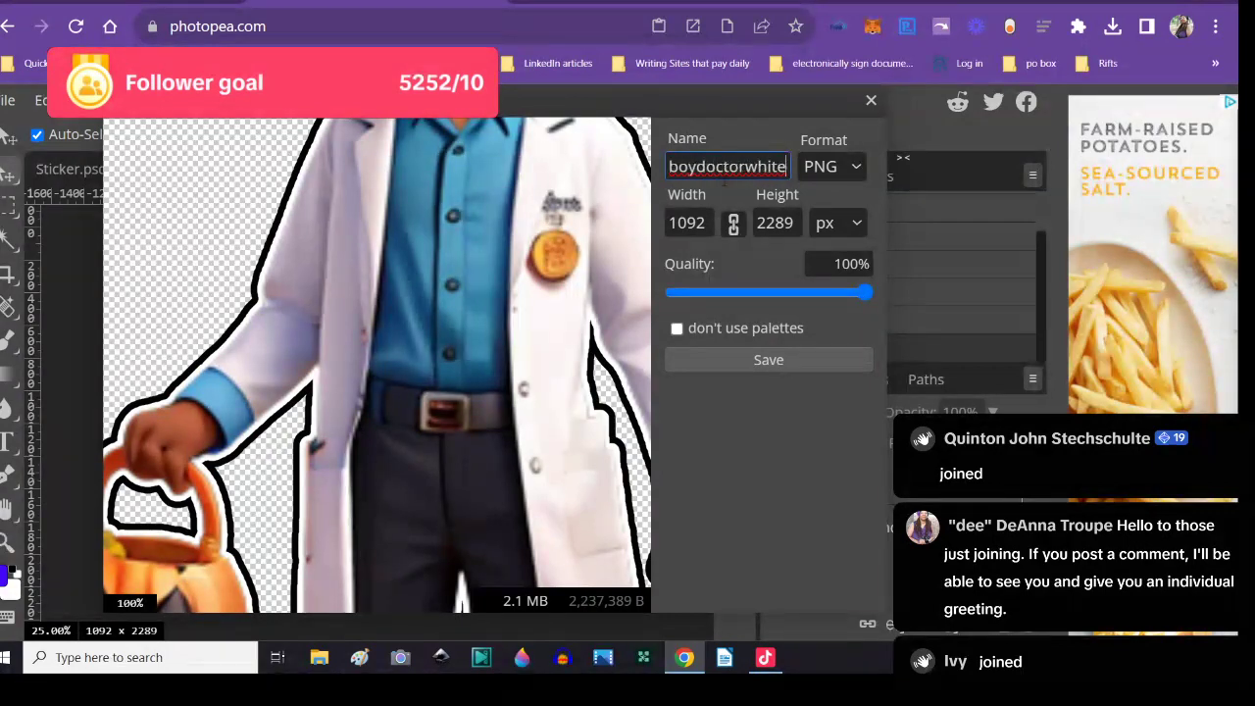
pyautogui.press('Left')
pyautogui.press('Left')
pyautogui.press('Left')
pyautogui.press('Left')
pyautogui.press('Left')
pyautogui.press('Left')
pyautogui.press('Left')
pyautogui.press('Left')
pyautogui.press('Left')
pyautogui.press('Left')
pyautogui.press('Left')
pyautogui.press('Left')
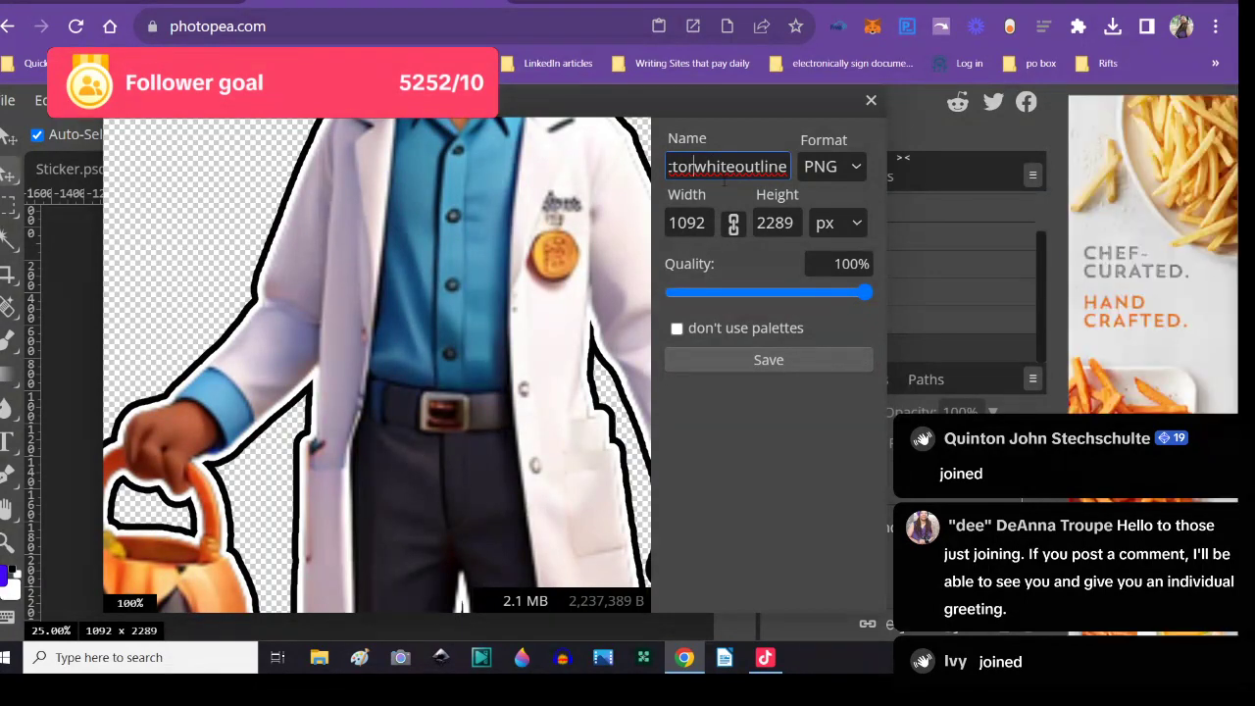
pyautogui.write('blackandwhi')
pyautogui.click(748, 360)
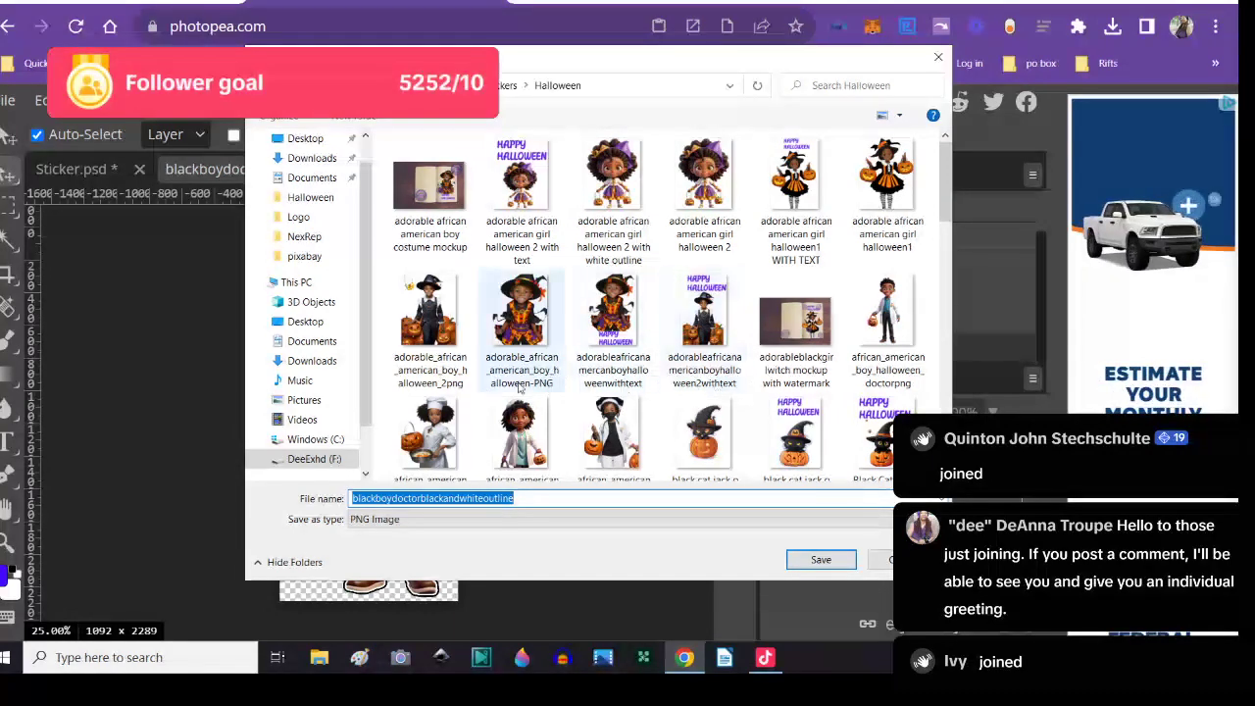
pyautogui.click(802, 562)
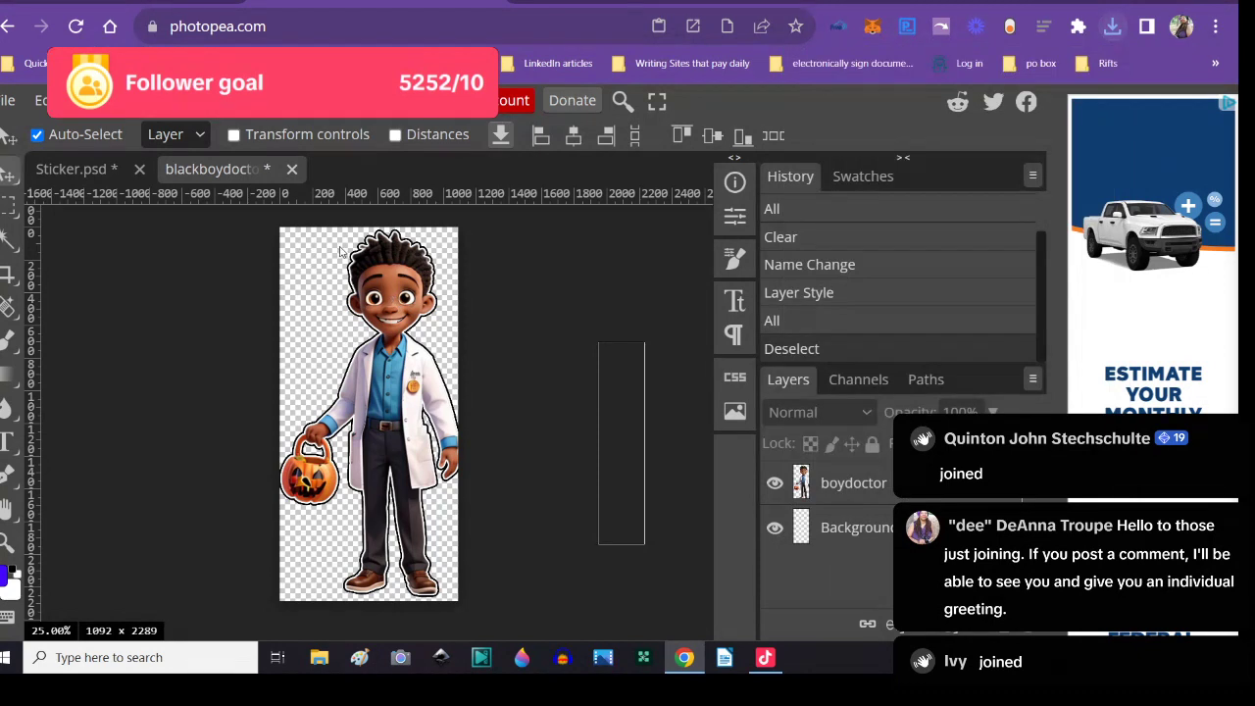
# - Close the boy doctor document without saving it and delete the pasted boy doctor layer from the Sticker document
pyautogui.click(291, 170)
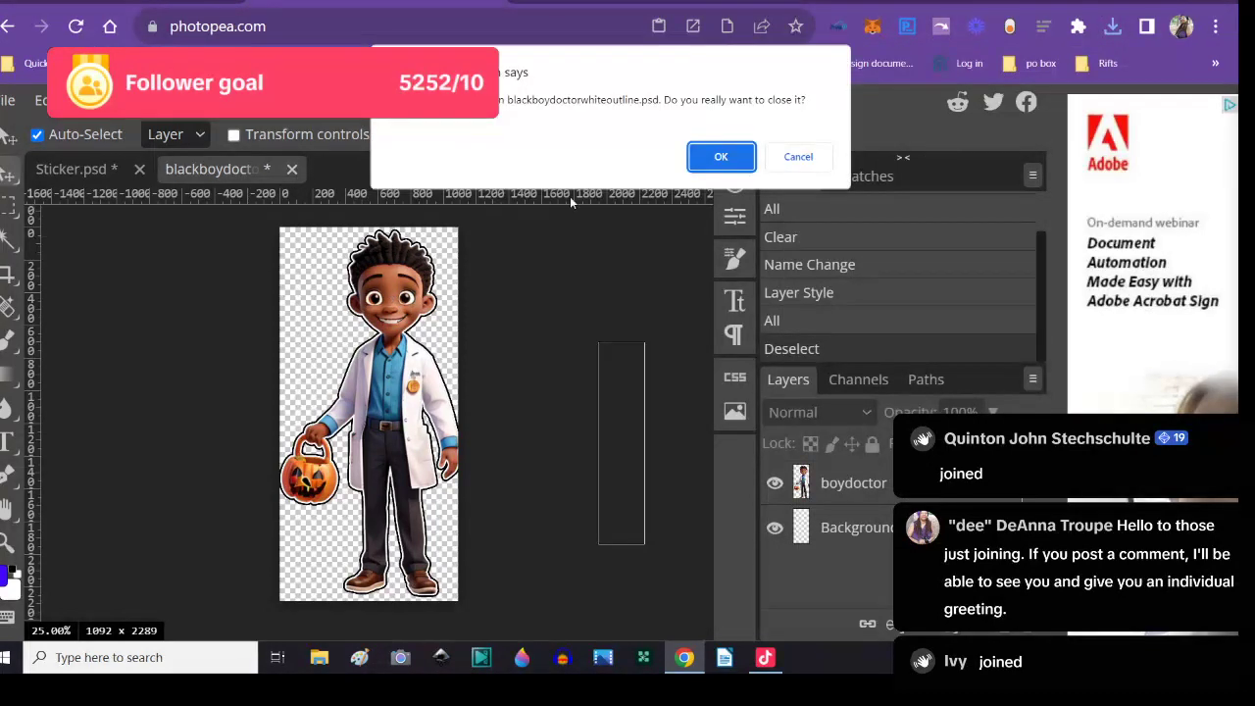
pyautogui.click(694, 159)
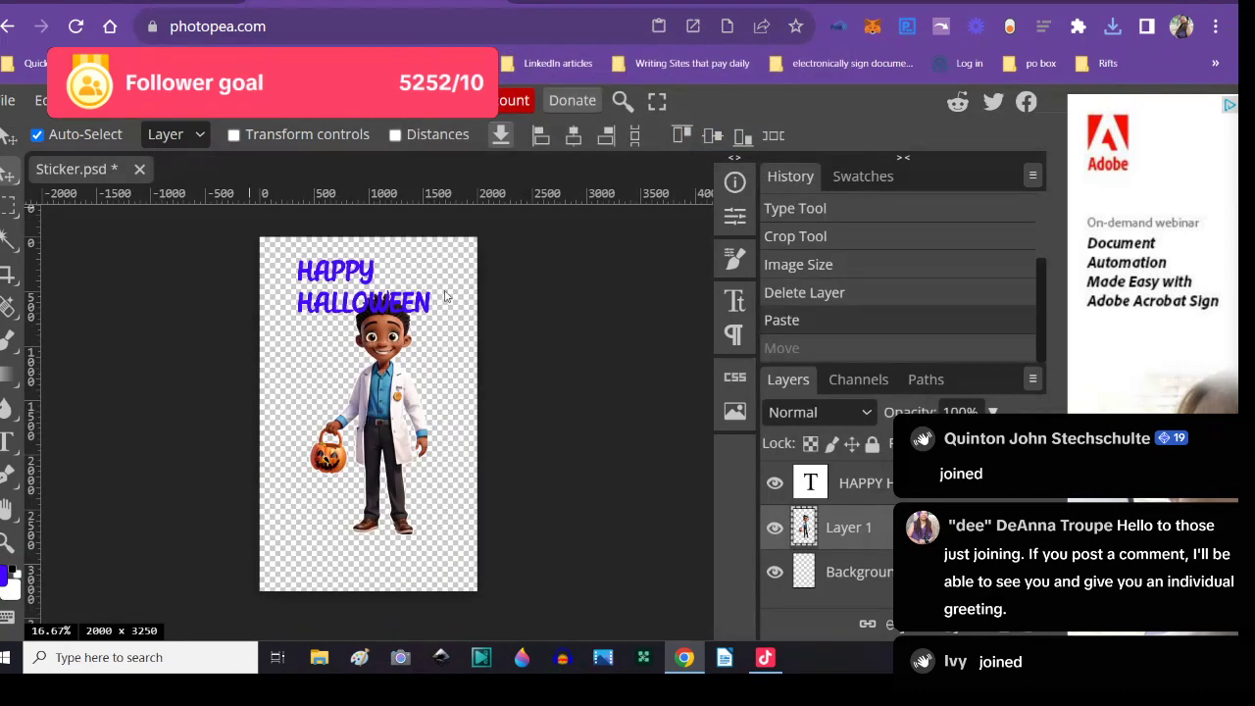
pyautogui.rightClick(835, 524)
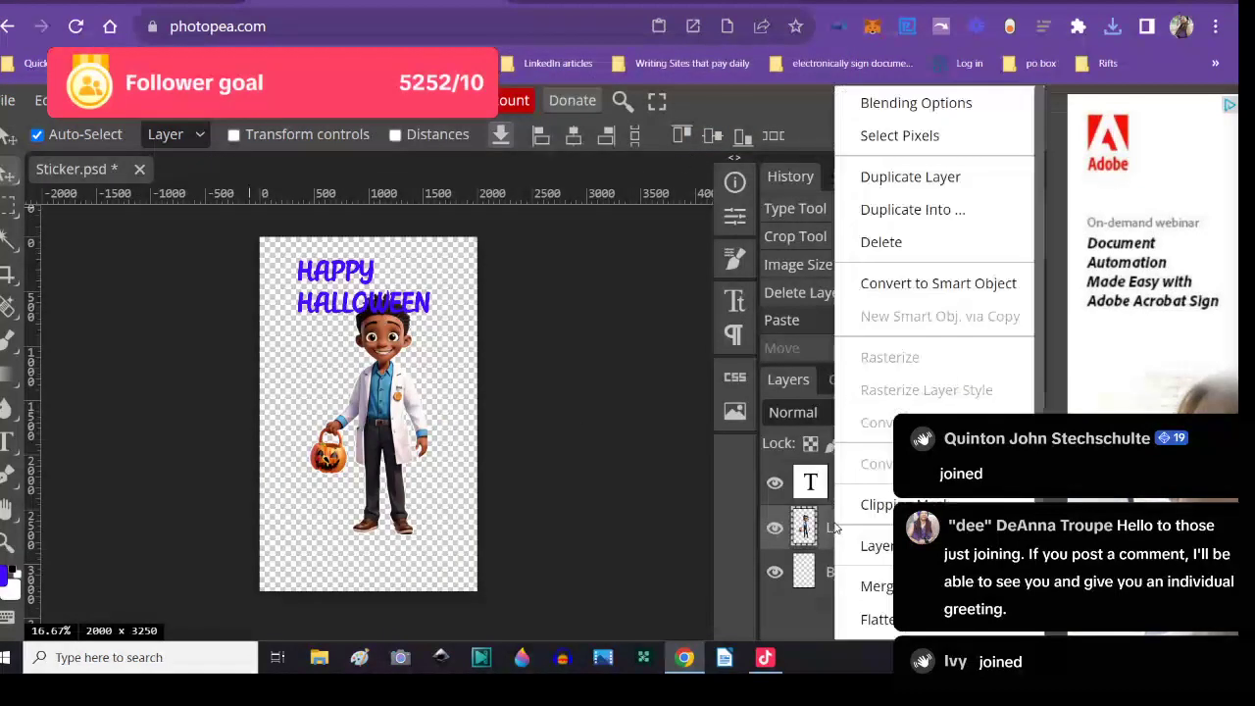
pyautogui.click(884, 244)
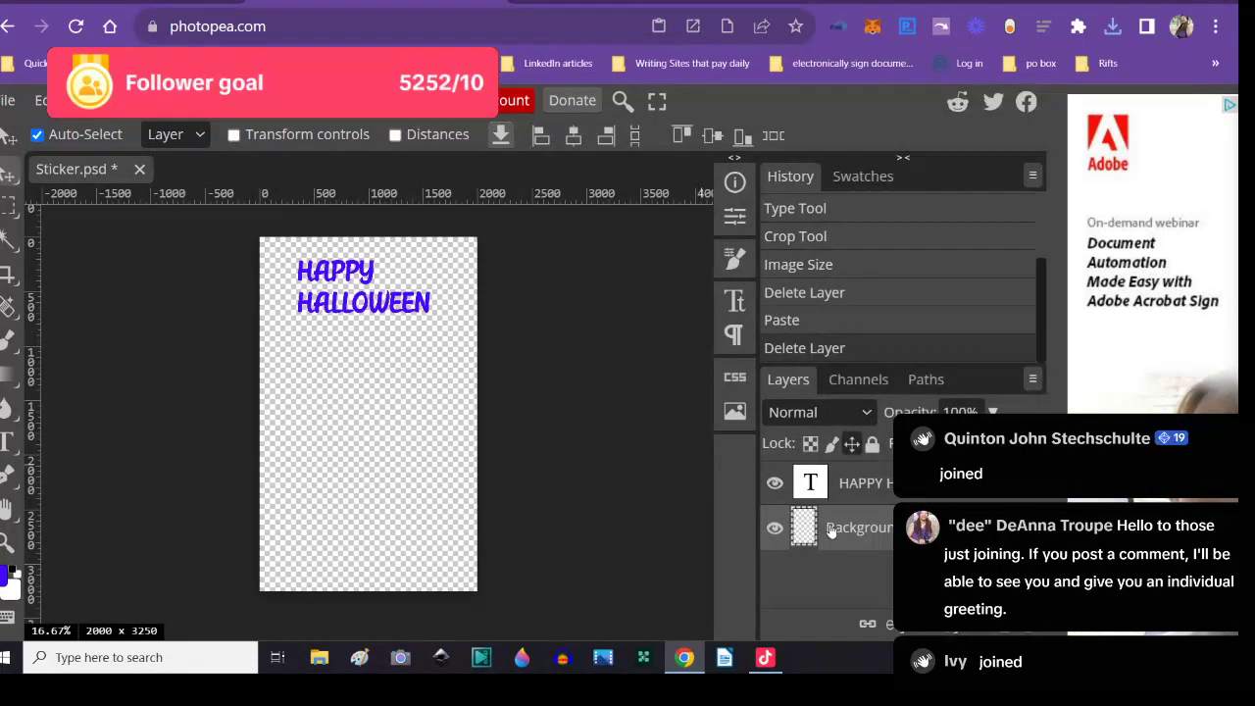
# - Place the blackboydoctorblackandwhiteoutline image from the Halloween folder into the Sticker document
pyautogui.click(8, 100)
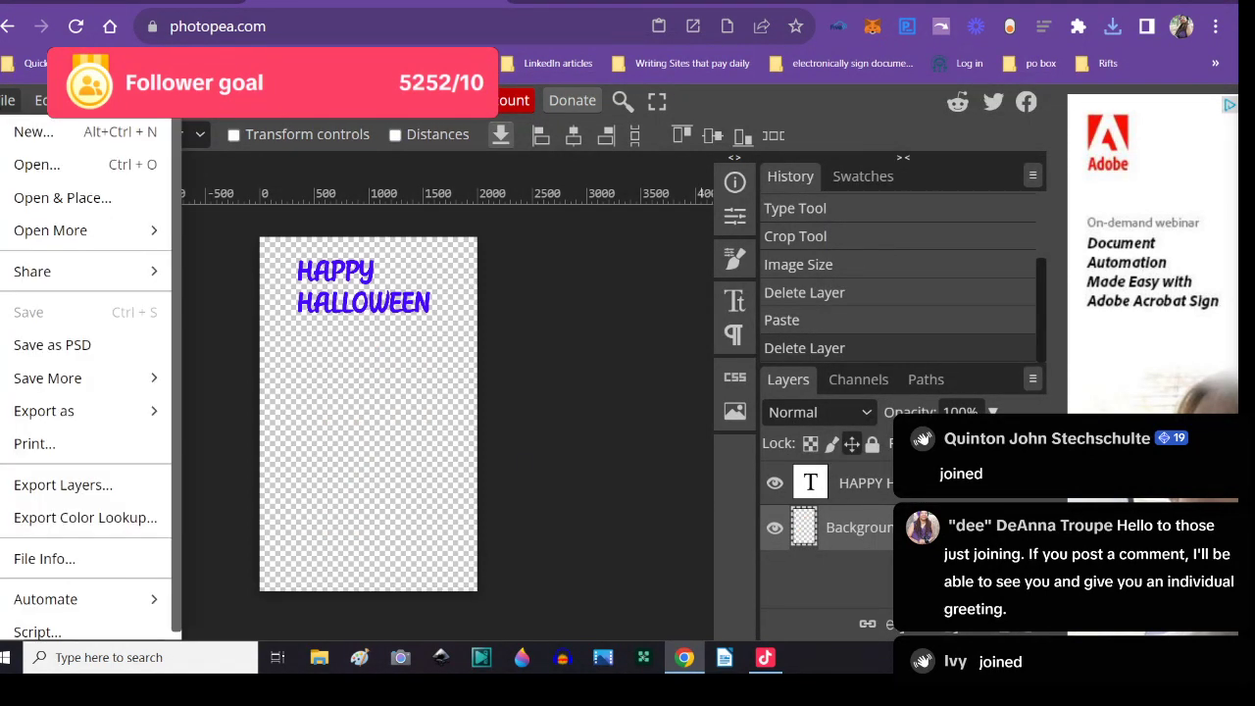
pyautogui.click(43, 200)
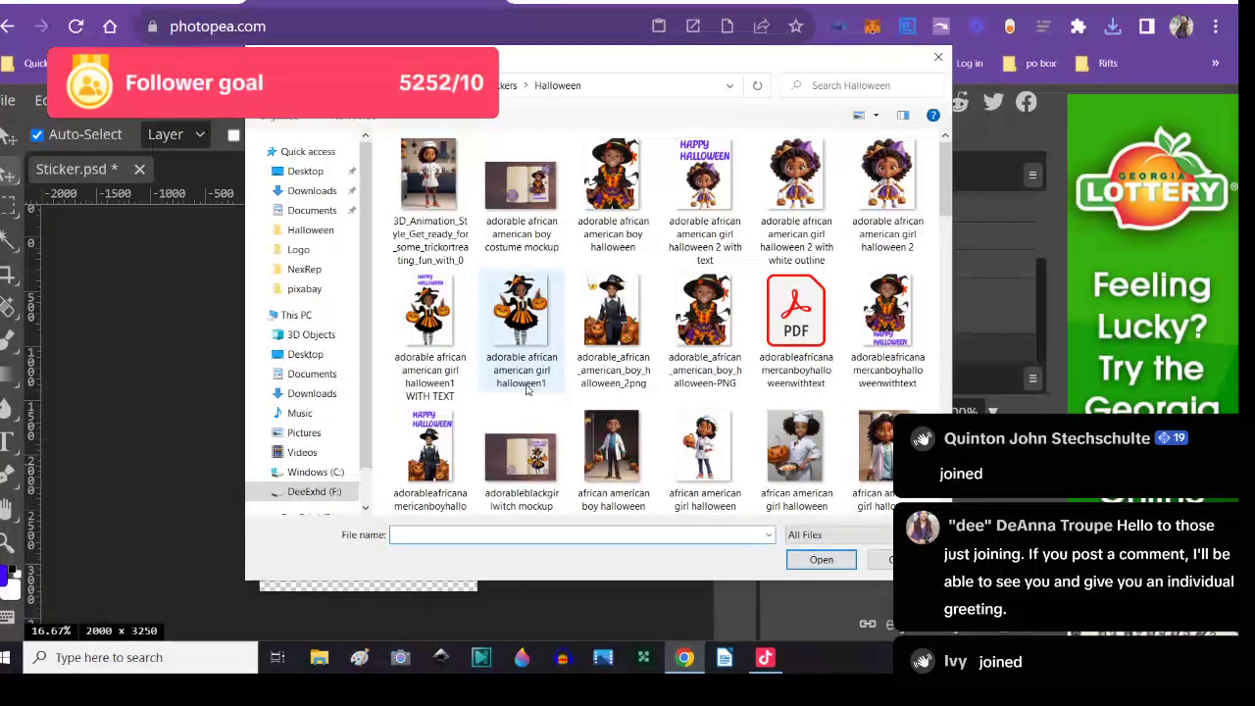
pyautogui.scroll(-1, 525, 389)
pyautogui.scroll(-2, 526, 390)
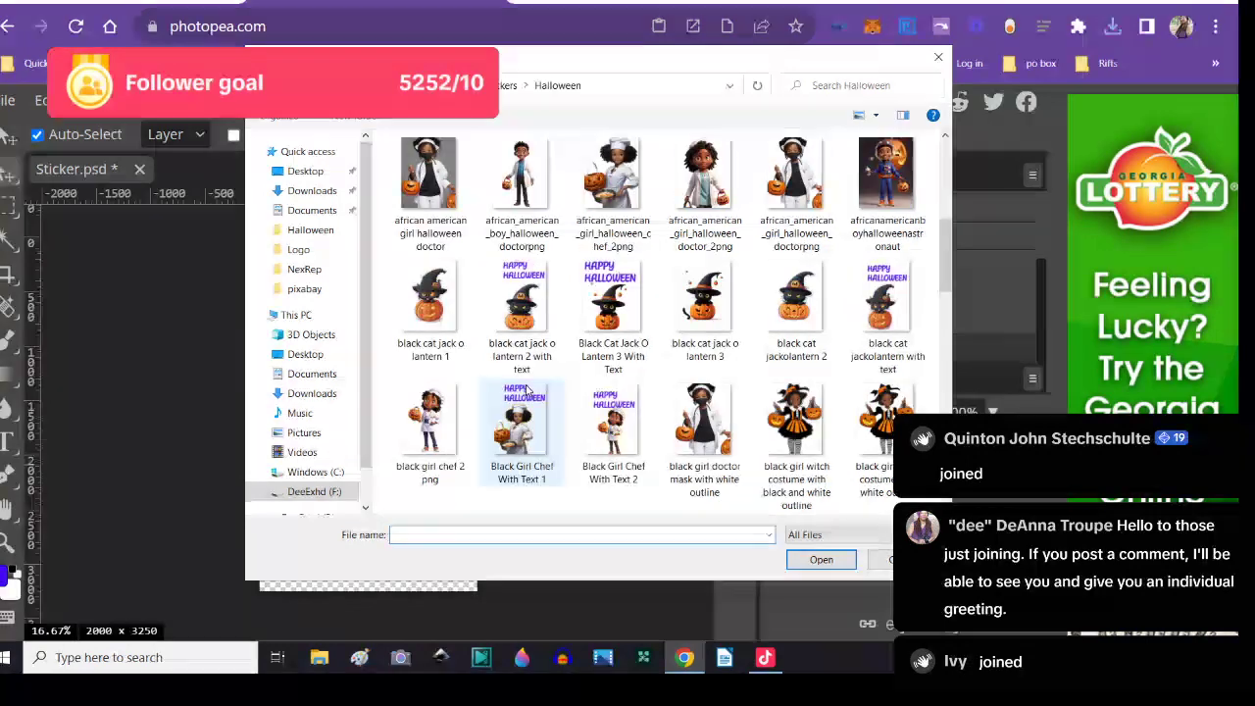
pyautogui.scroll(-2, 525, 389)
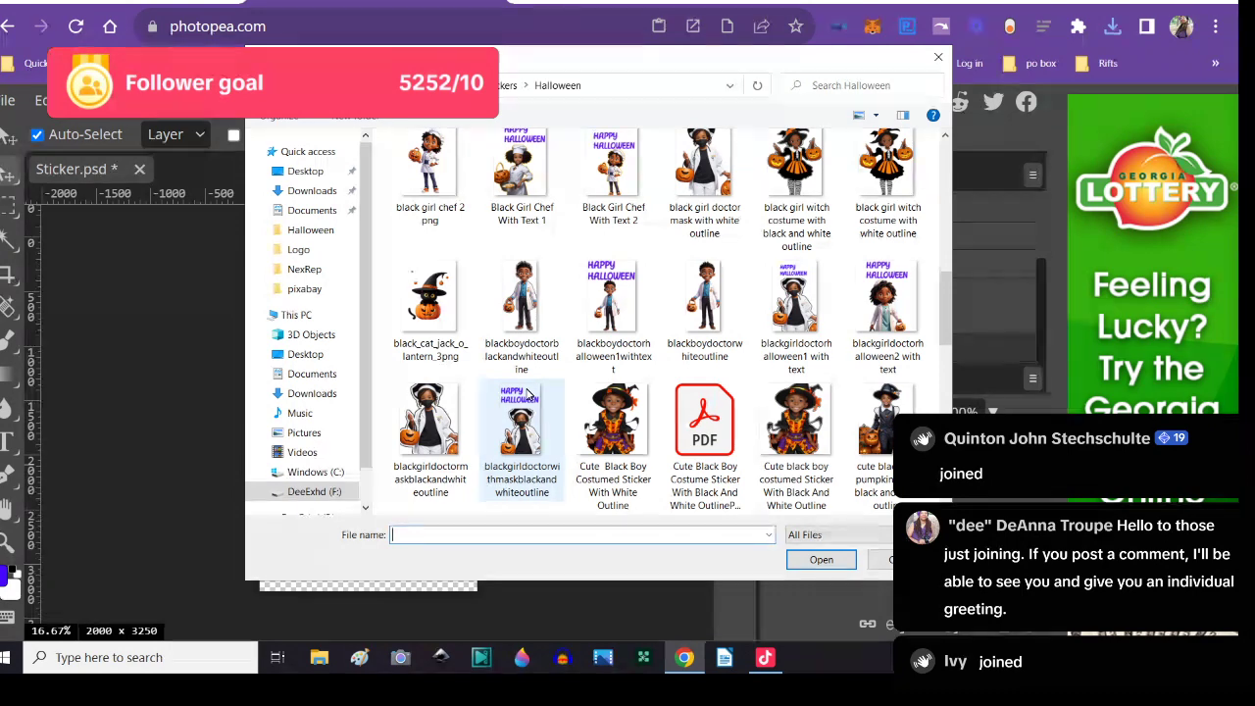
pyautogui.click(519, 338)
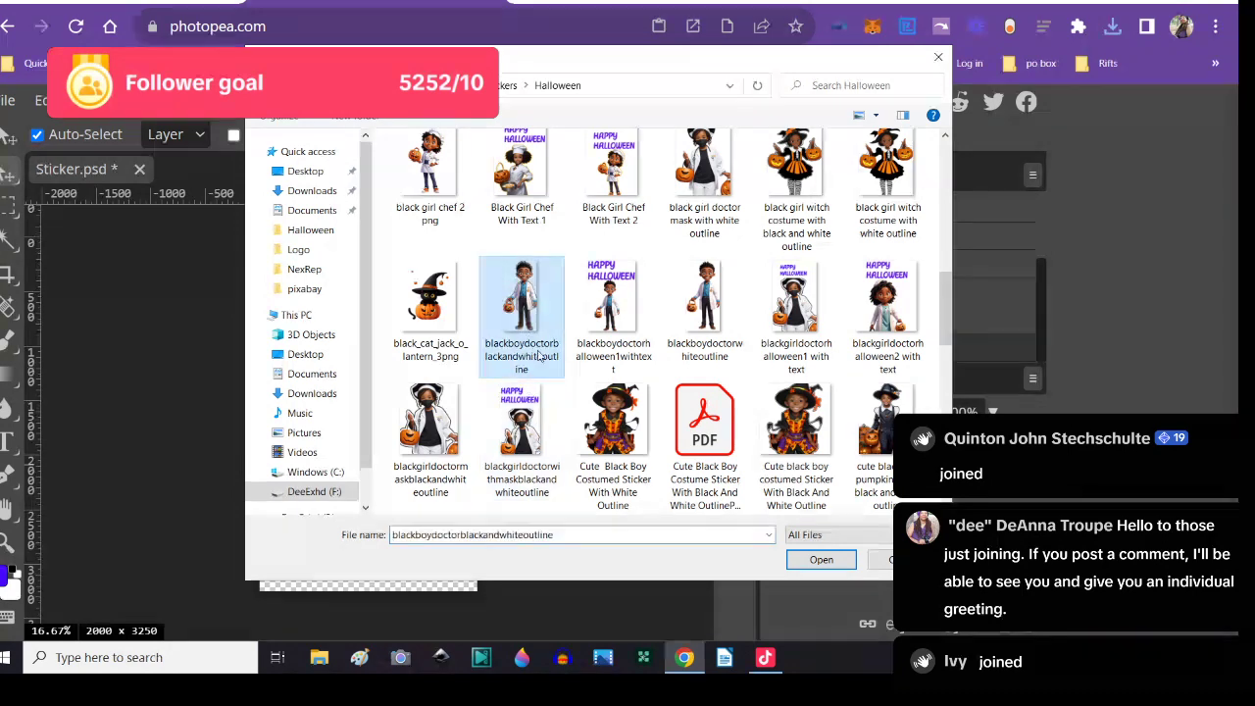
pyautogui.click(813, 560)
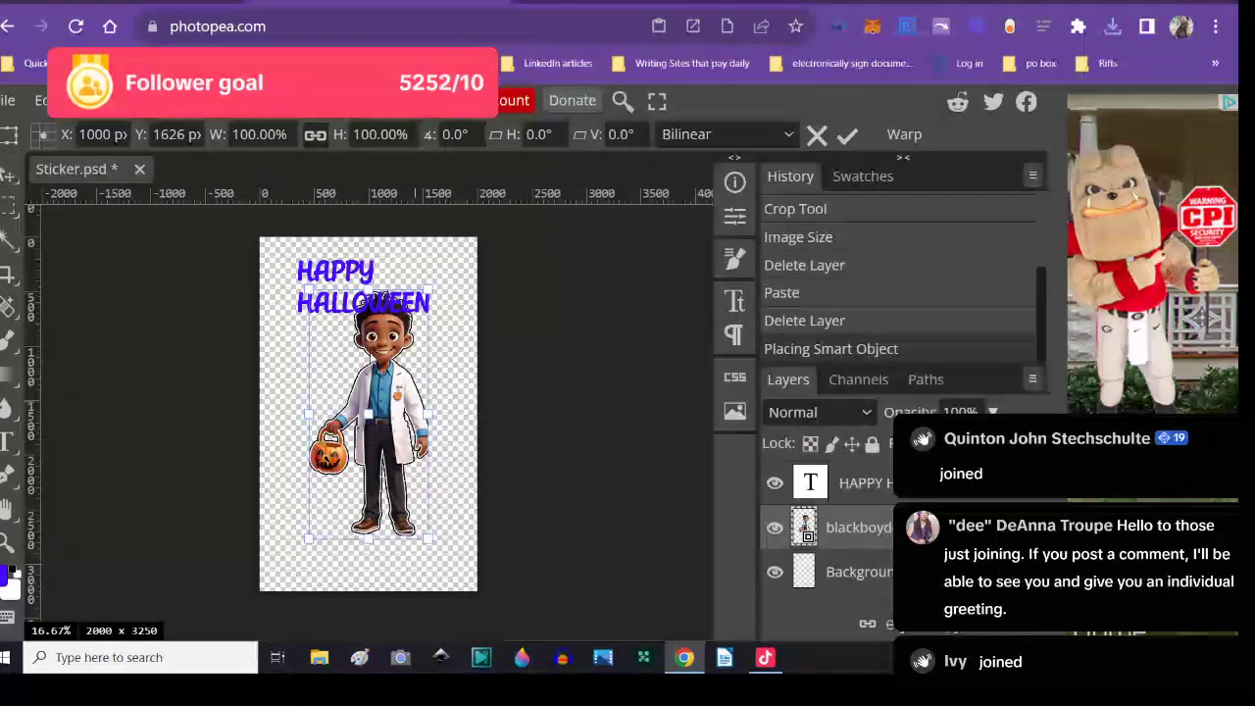
# - Position the boy doctor at the canvas's lower edge and move the HAPPY HALLOWEEN text down to just above his head
pyautogui.moveTo(383, 378); pyautogui.dragTo(370, 436)
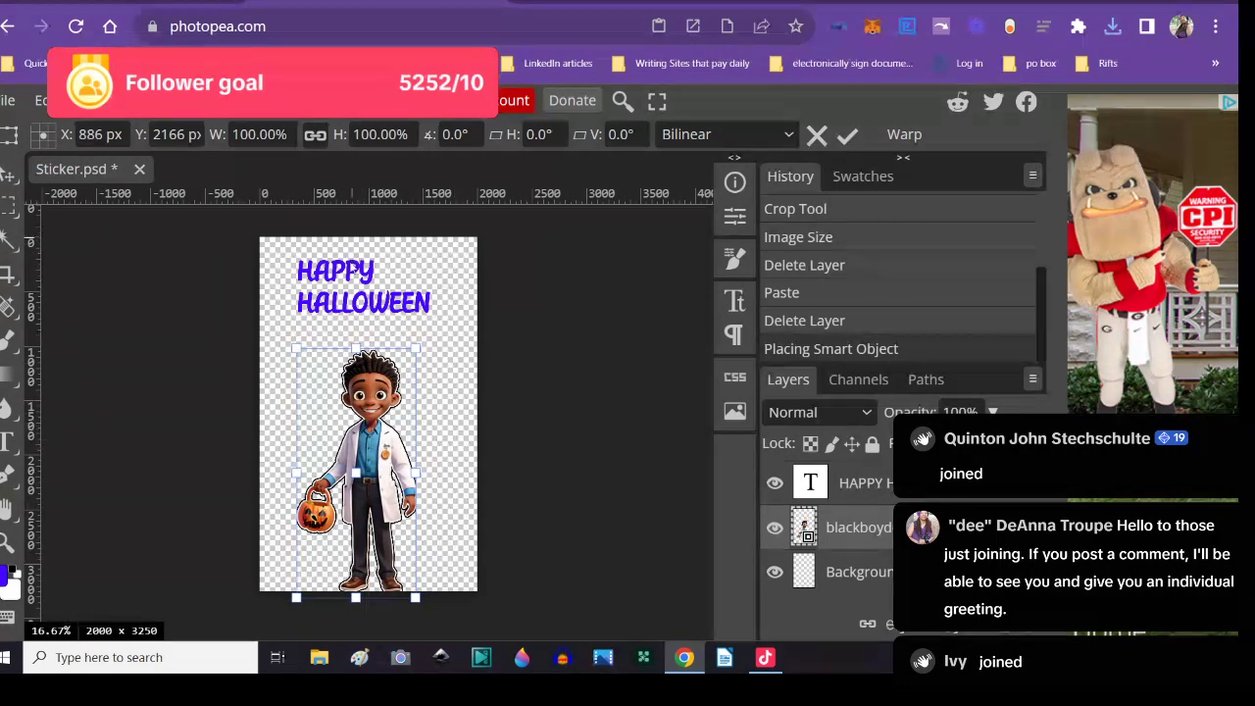
pyautogui.click(848, 482)
pyautogui.moveTo(355, 318)
pyautogui.mouseDown()
pyautogui.moveTo(351, 335)
pyautogui.moveTo(364, 335)
pyautogui.mouseUp()
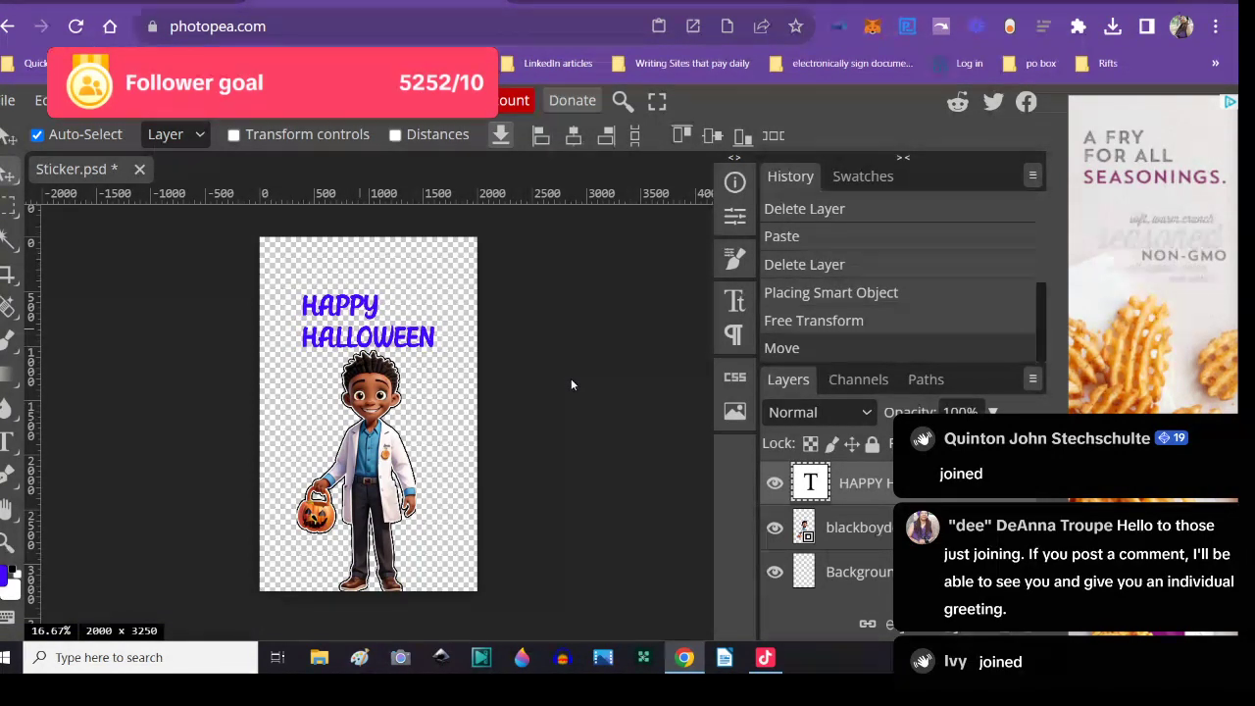
# - Crop the canvas to about 1284 × 3250 px, trimming both sides close to the text and shifting the frame slightly down
pyautogui.click(9, 274)
pyautogui.moveTo(257, 413)
pyautogui.mouseDown()
pyautogui.moveTo(308, 415)
pyautogui.moveTo(297, 414)
pyautogui.mouseUp()
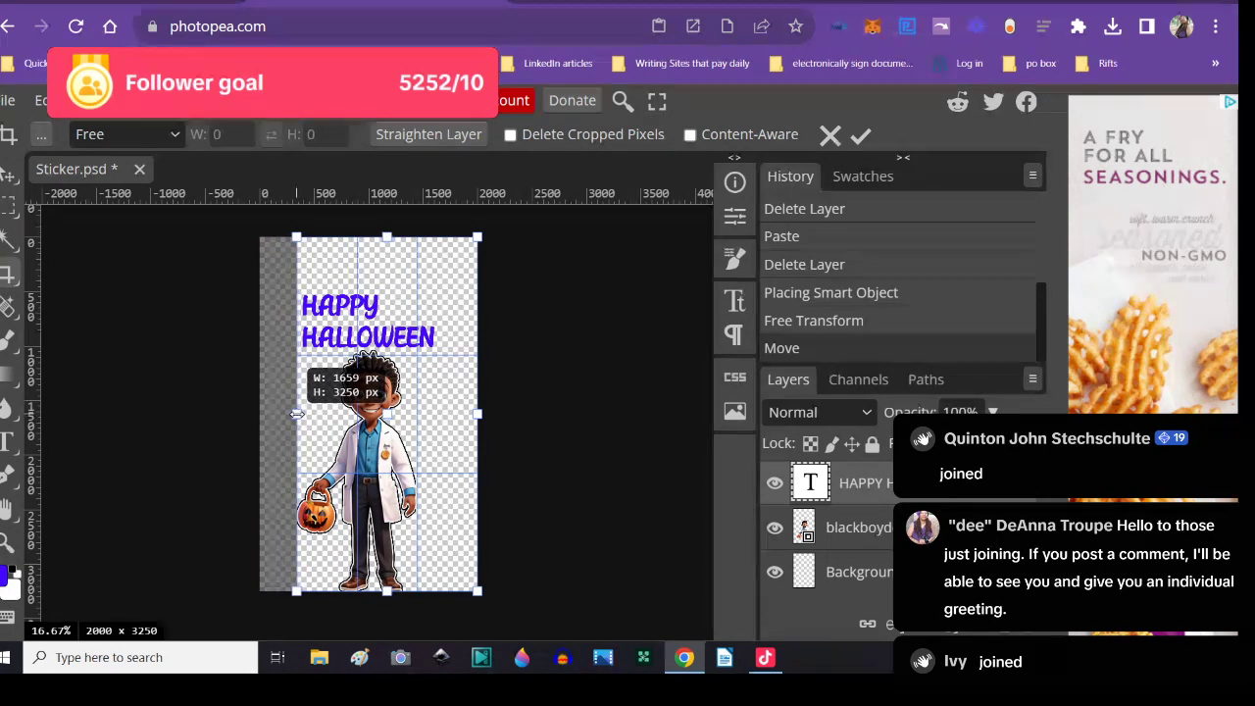
pyautogui.moveTo(299, 420); pyautogui.dragTo(296, 414)
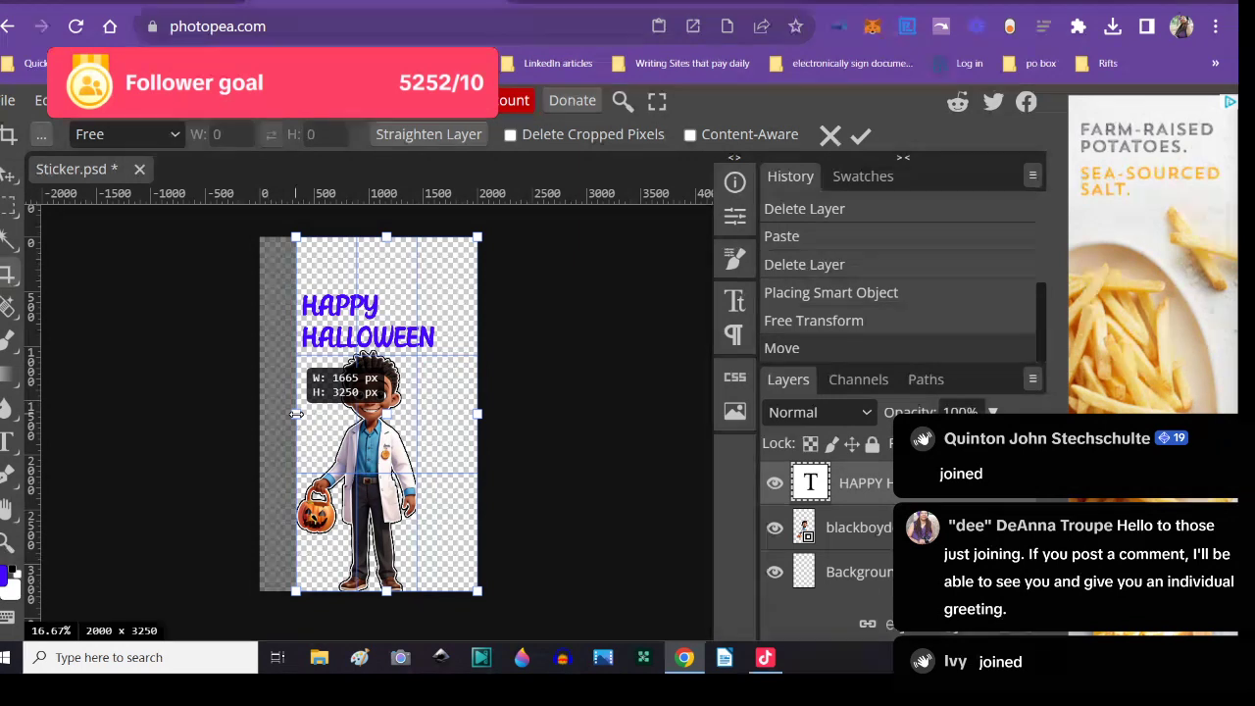
pyautogui.moveTo(296, 414); pyautogui.dragTo(296, 413)
pyautogui.moveTo(477, 414); pyautogui.dragTo(438, 433)
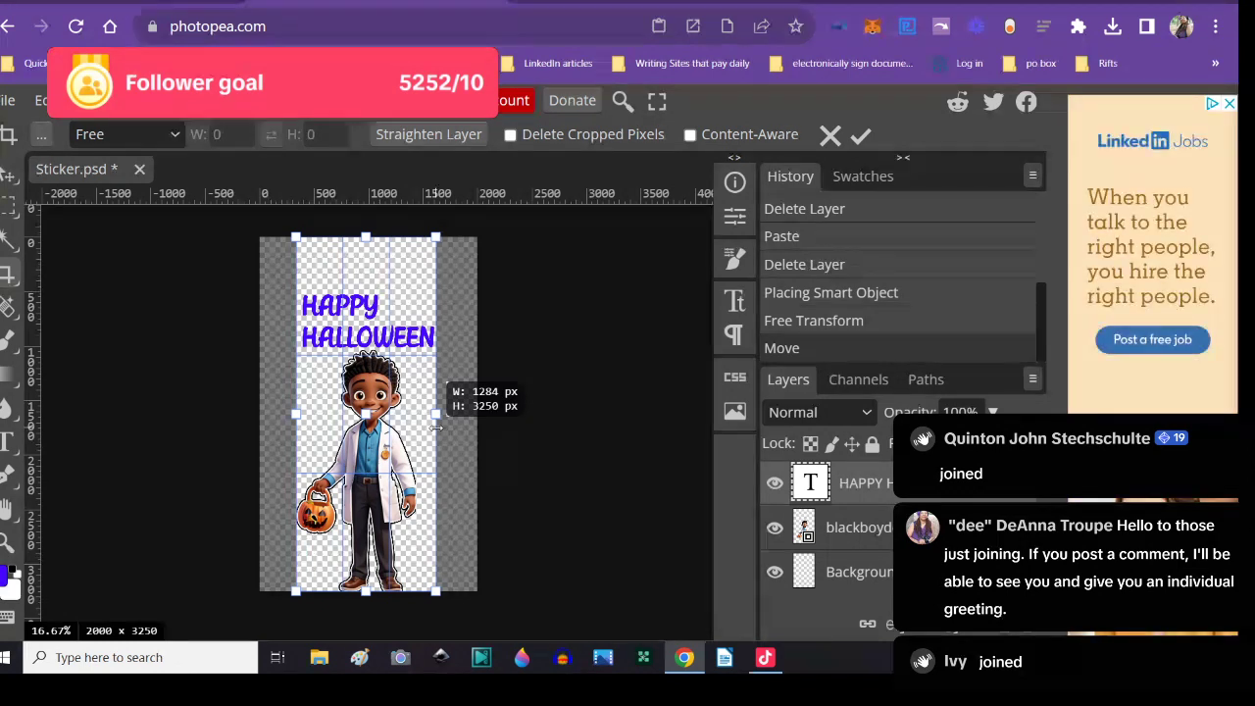
pyautogui.moveTo(436, 427); pyautogui.dragTo(436, 427)
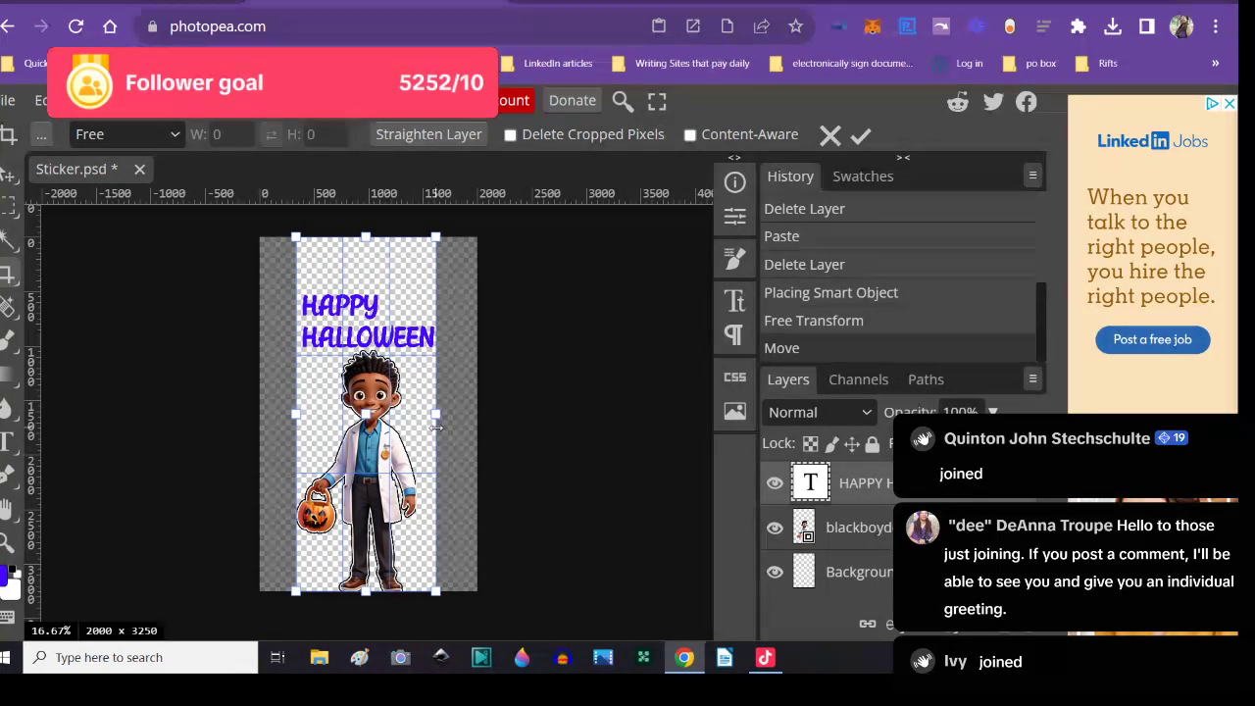
pyautogui.moveTo(422, 437)
pyautogui.mouseDown()
pyautogui.moveTo(367, 419)
pyautogui.moveTo(422, 449)
pyautogui.mouseUp()
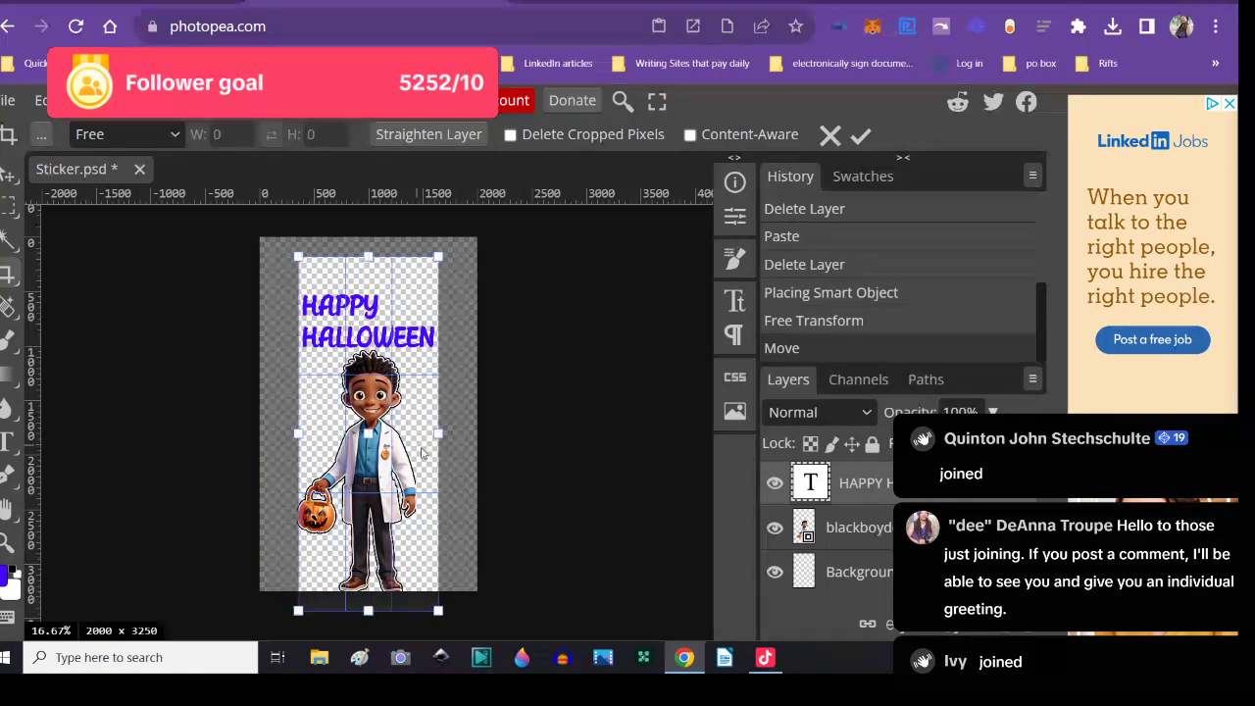
pyautogui.press('Return')
# - Hide the HAPPY HALLOWEEN layer and crop the canvas to about 1073 px wide, flush with the boy doctor's raised sleeve side
pyautogui.click(774, 483)
pyautogui.moveTo(676, 503); pyautogui.dragTo(58, 319)
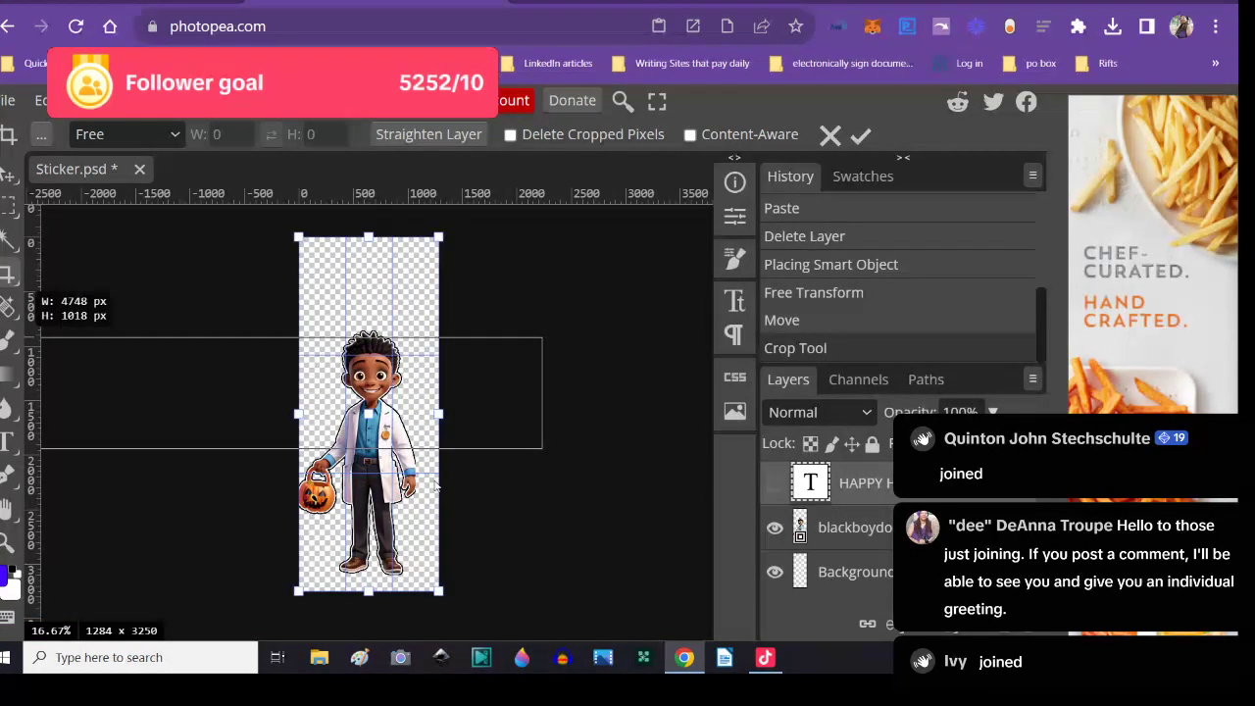
pyautogui.moveTo(435, 415); pyautogui.dragTo(415, 423)
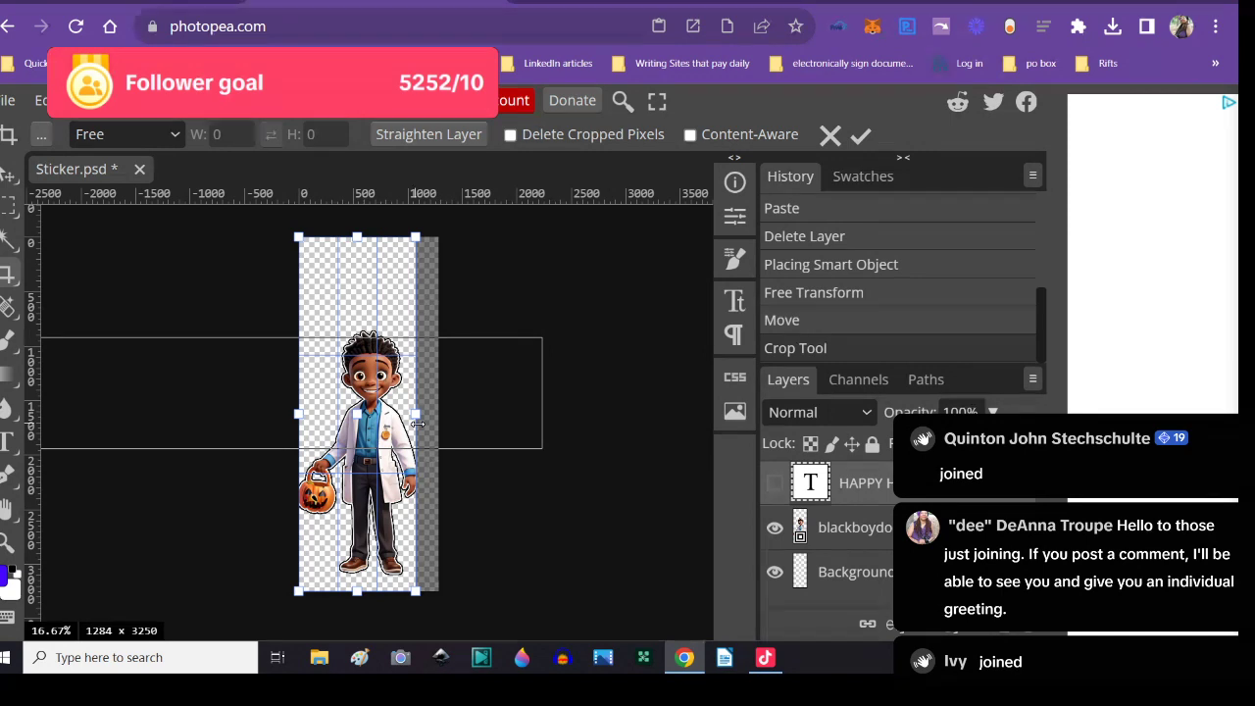
pyautogui.press('Return')
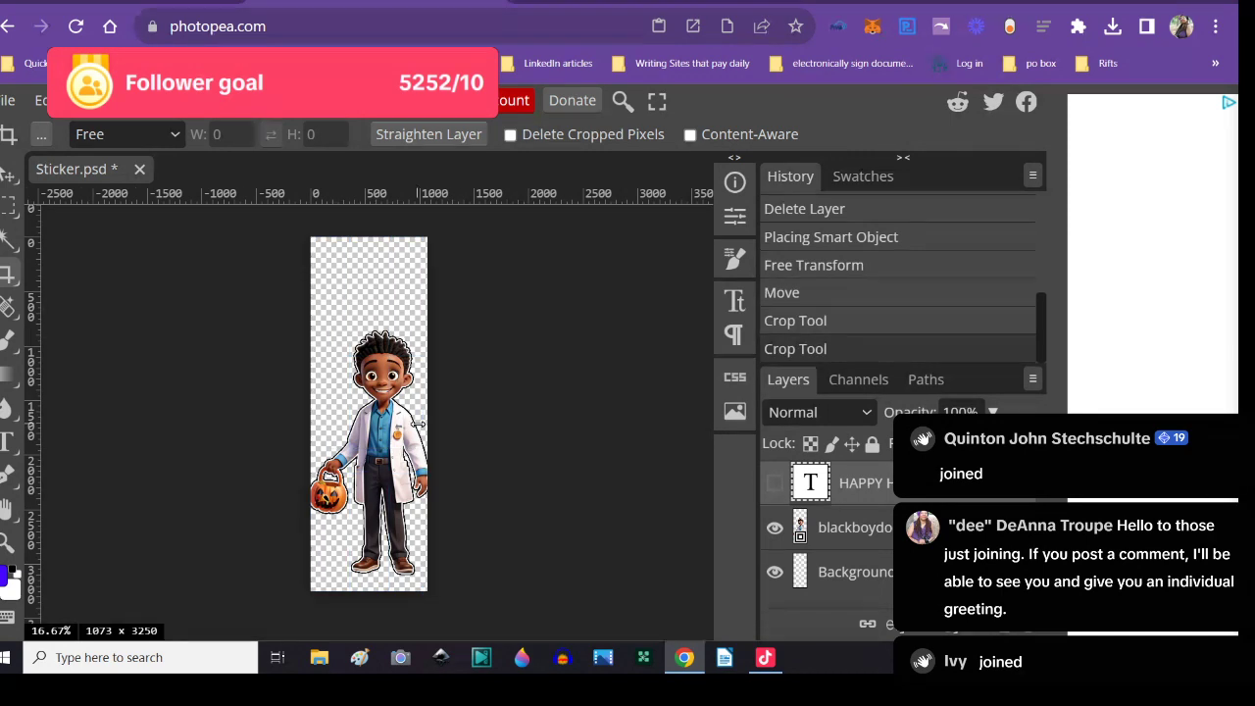
# - Move the boy doctor down so his shoes rest on the canvas's lower edge
pyautogui.moveTo(554, 449); pyautogui.dragTo(462, 457)
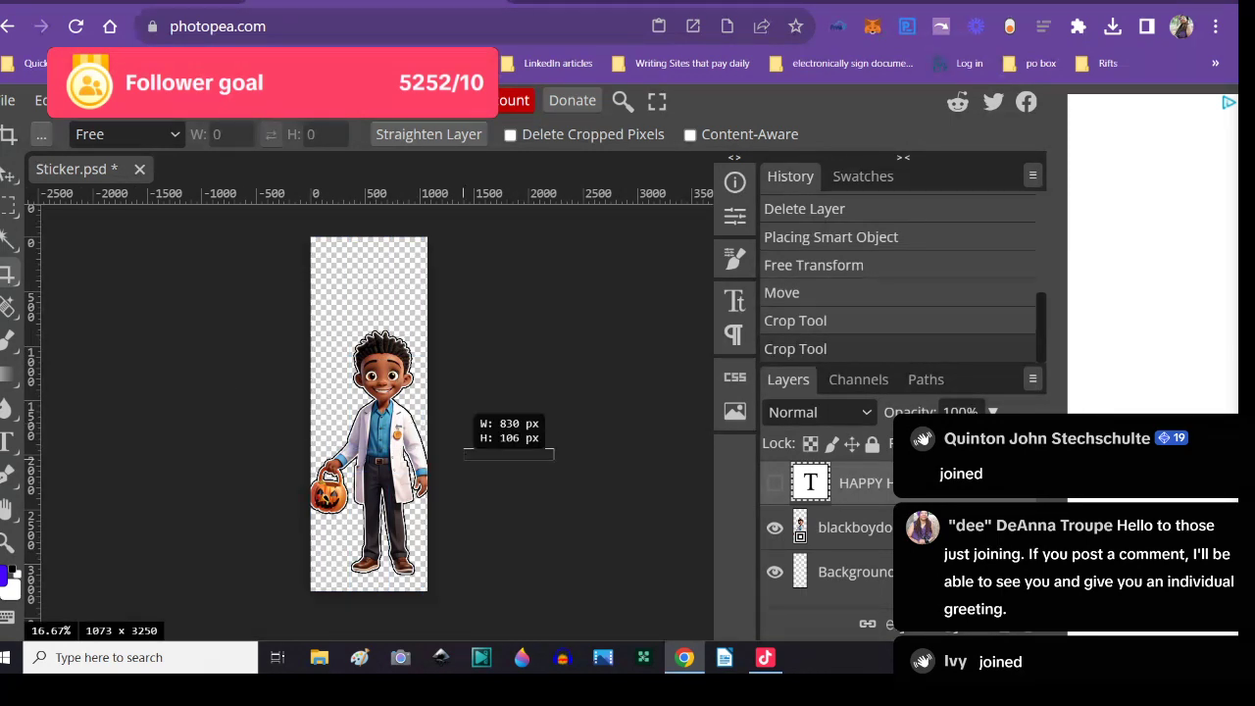
pyautogui.click(6, 177)
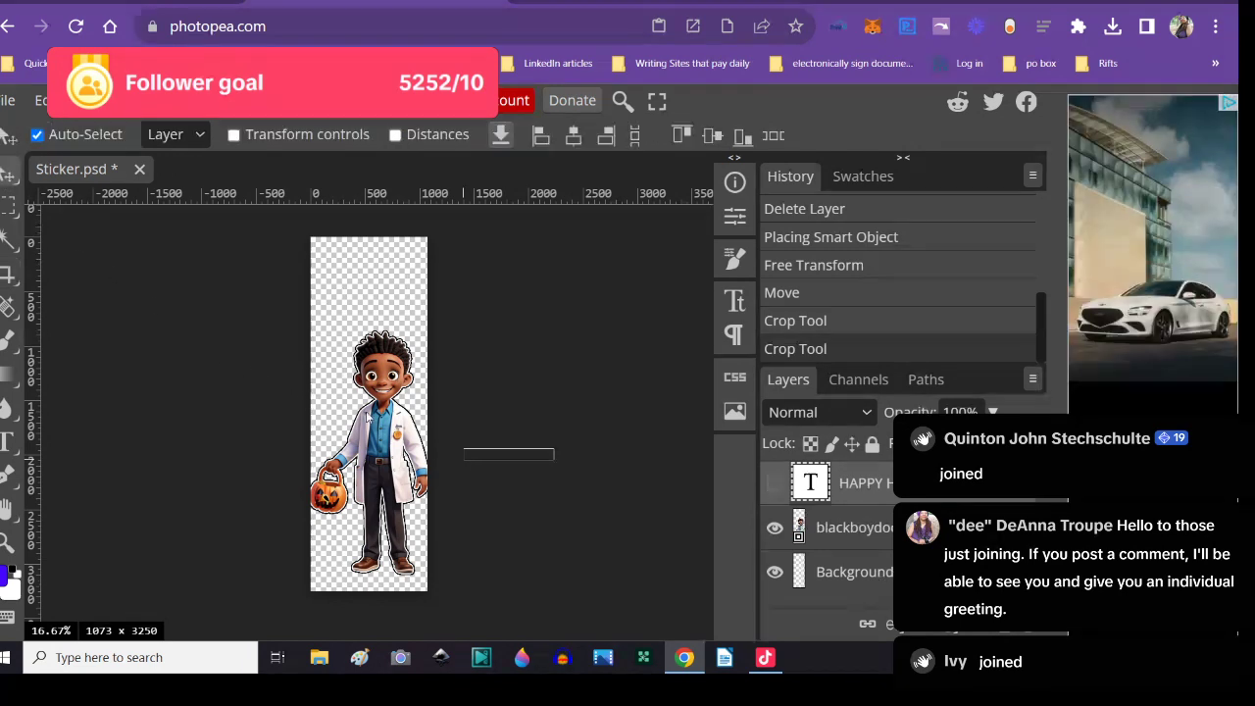
pyautogui.moveTo(378, 424)
pyautogui.mouseDown()
pyautogui.moveTo(375, 443)
pyautogui.moveTo(369, 432)
pyautogui.moveTo(380, 443)
pyautogui.mouseUp()
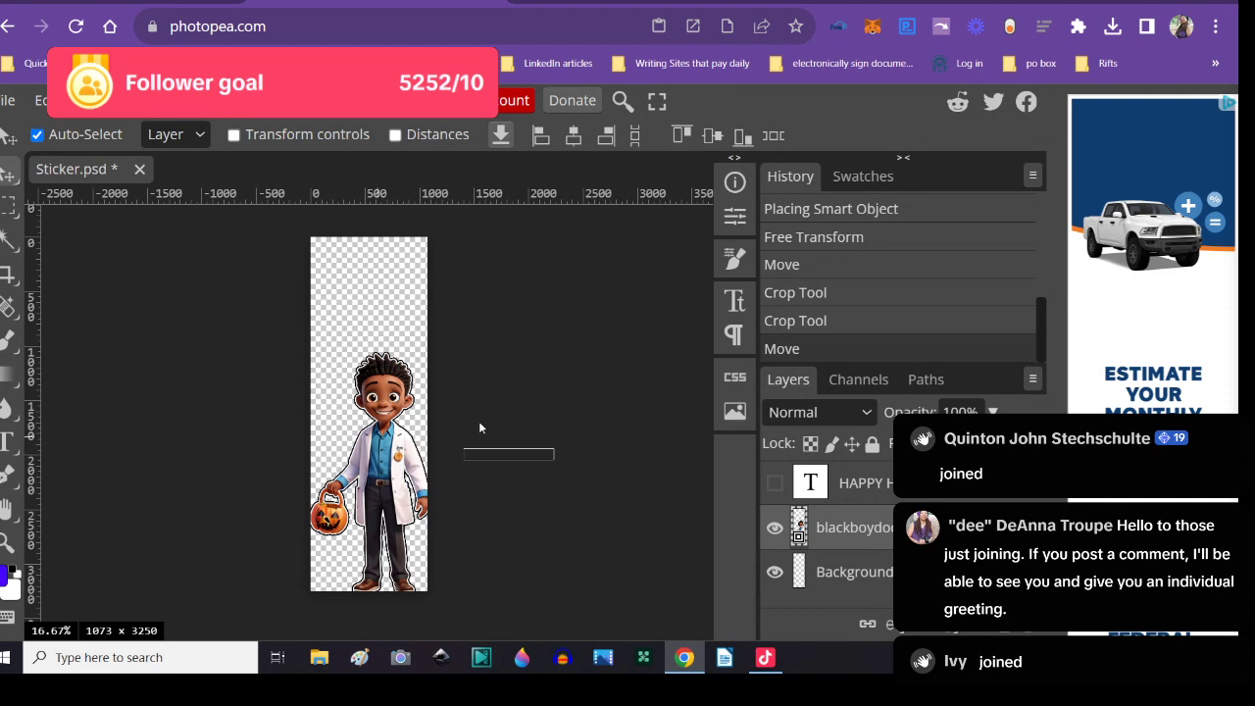
# - Show the oversized HAPPY HALLOWEEN text layer again and delete it
pyautogui.click(774, 482)
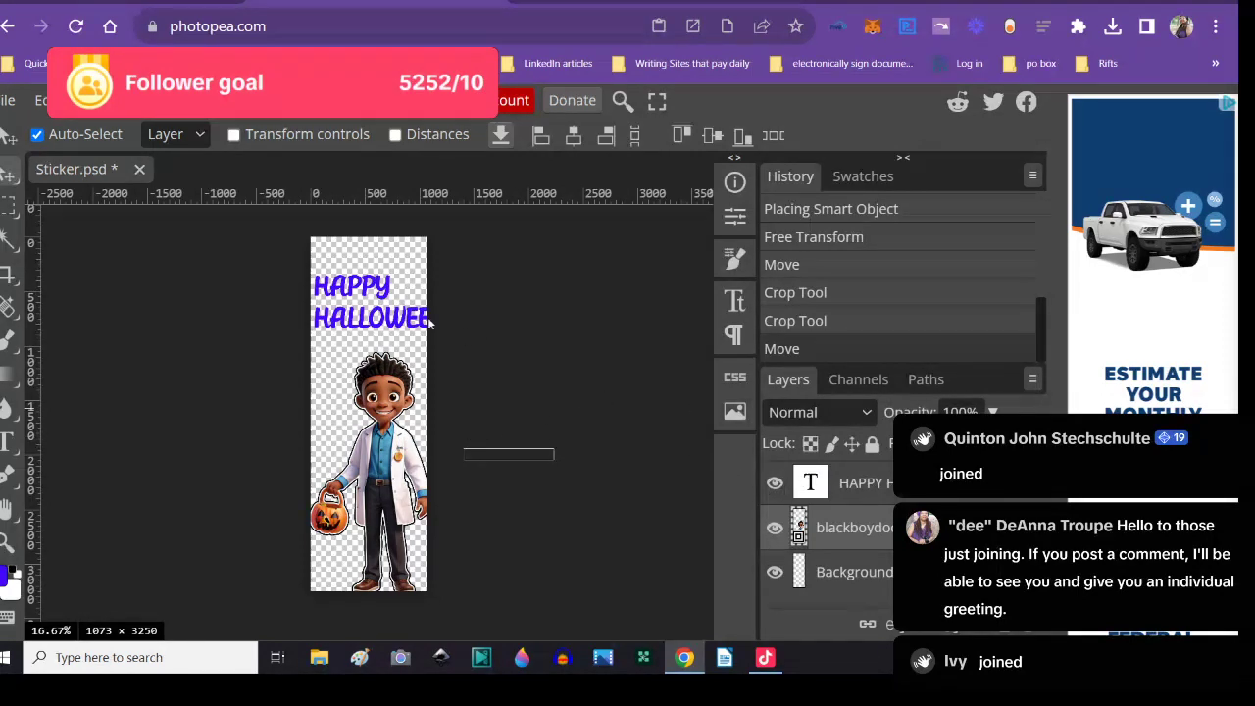
pyautogui.click(829, 496)
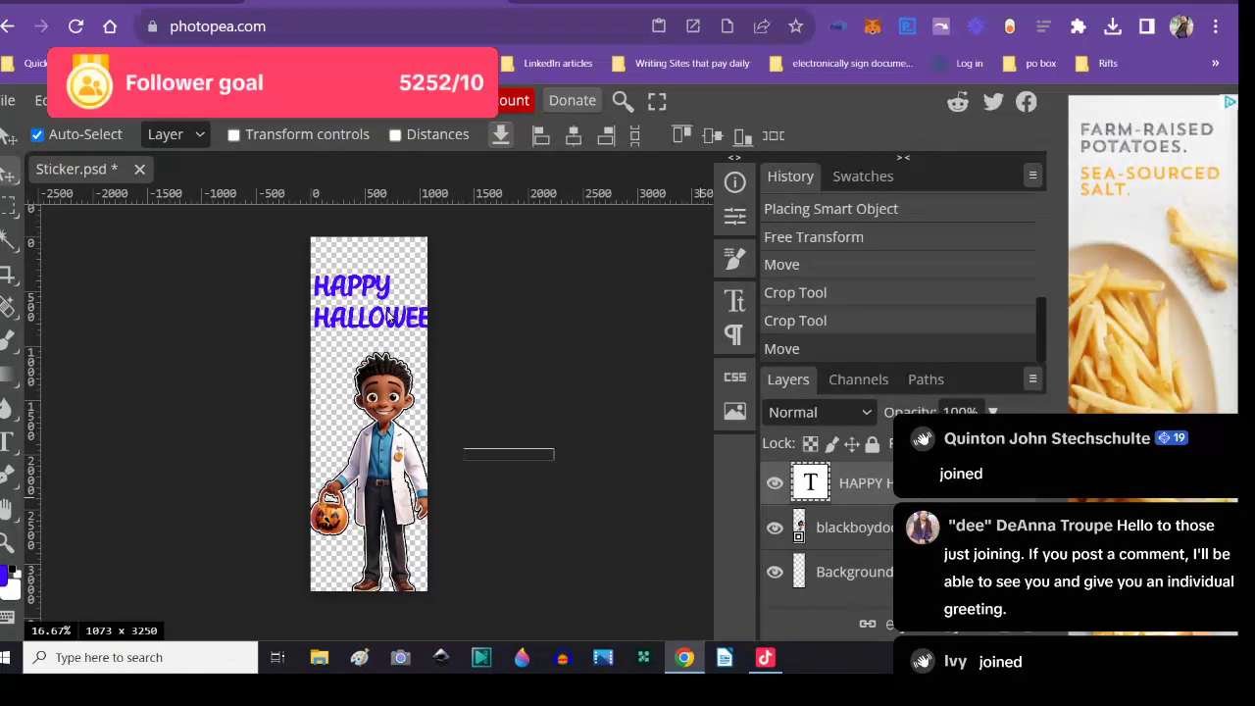
pyautogui.press('Delete')
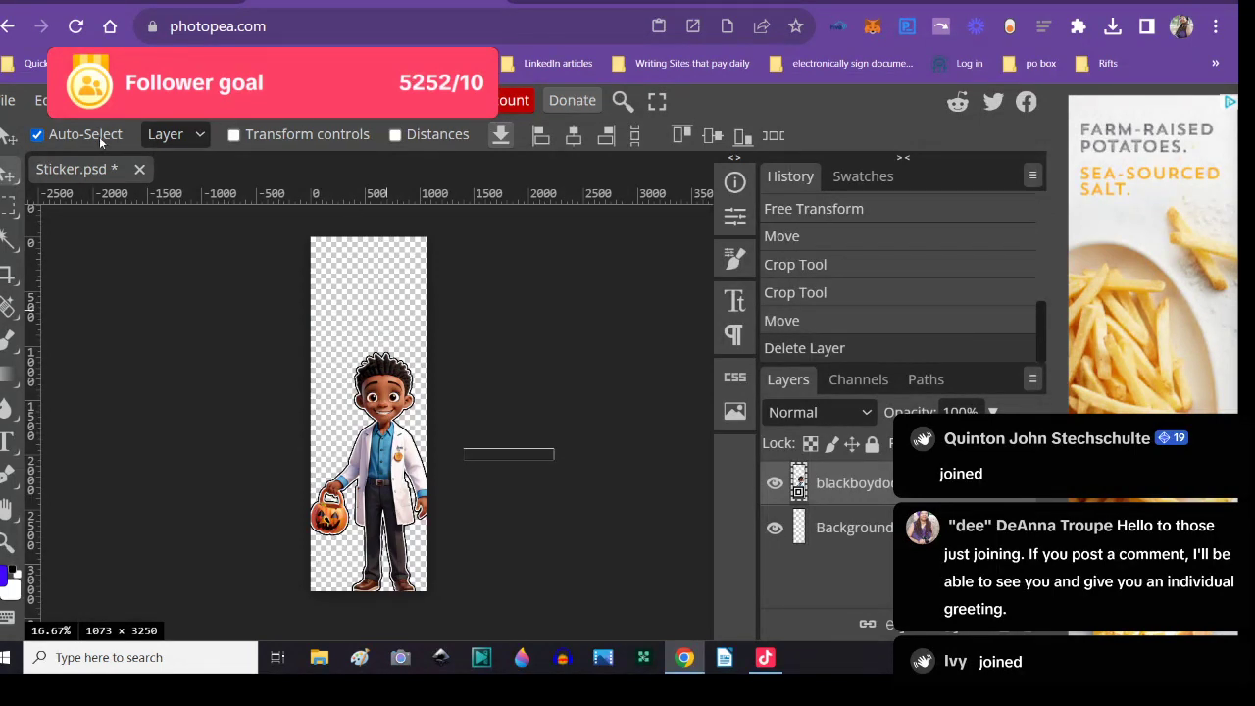
# - Set the Type tool's font size to 200 px
pyautogui.click(8, 443)
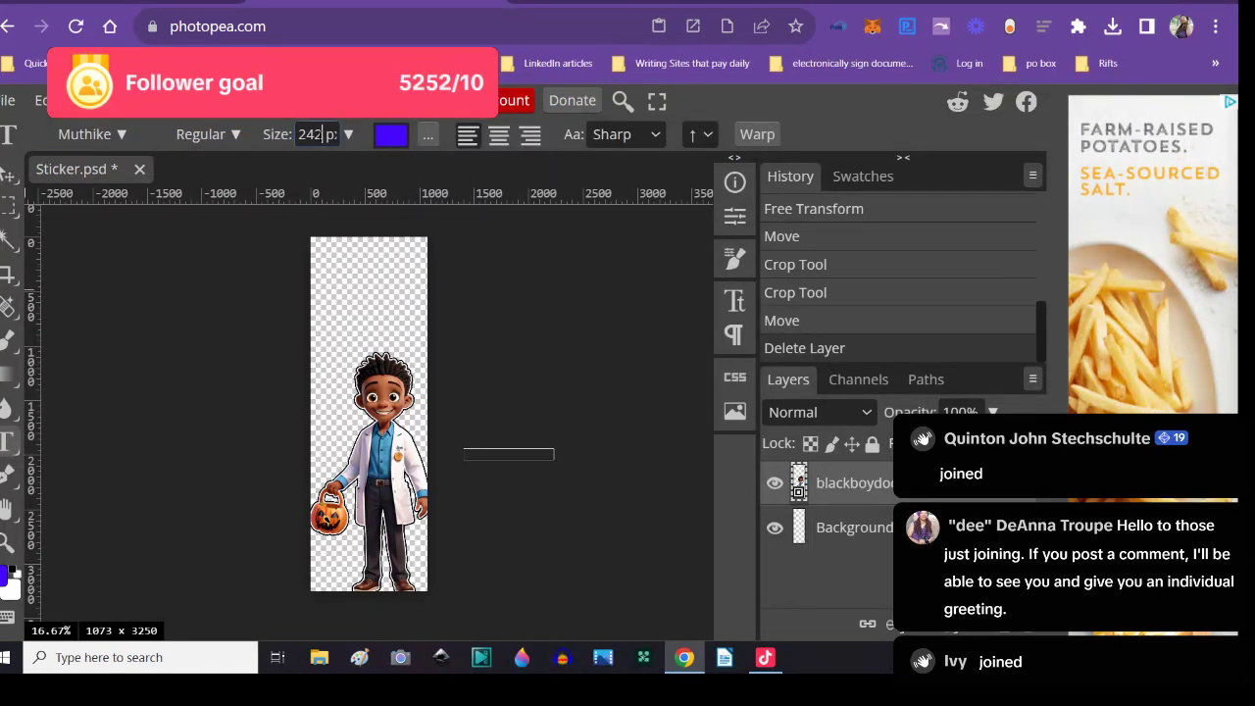
pyautogui.doubleClick(318, 135)
pyautogui.write('20')
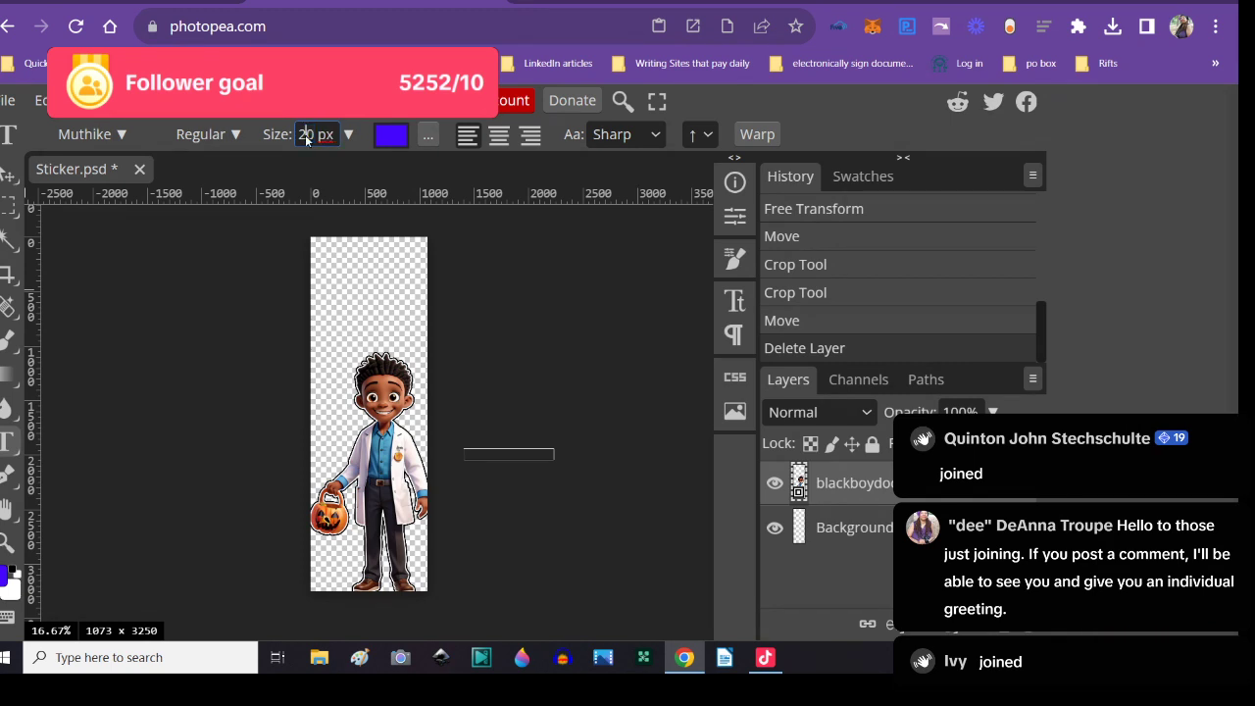
pyautogui.write('0')
pyautogui.press('Return')
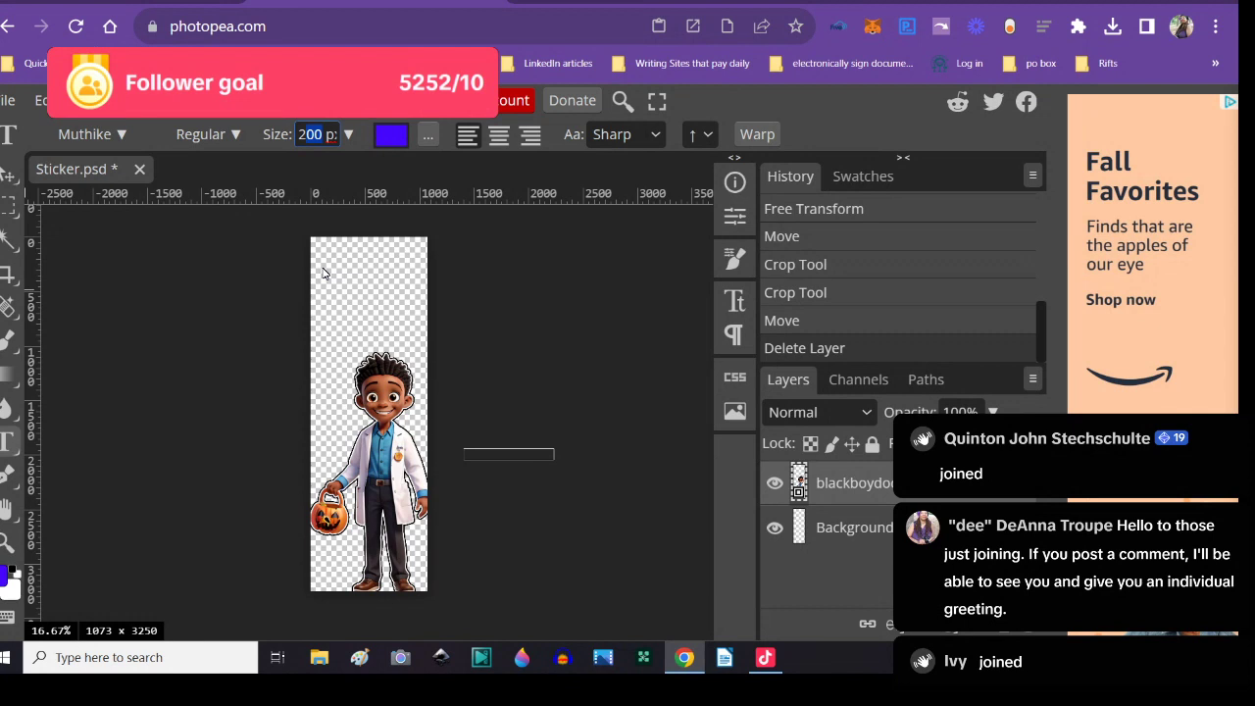
pyautogui.write('24')
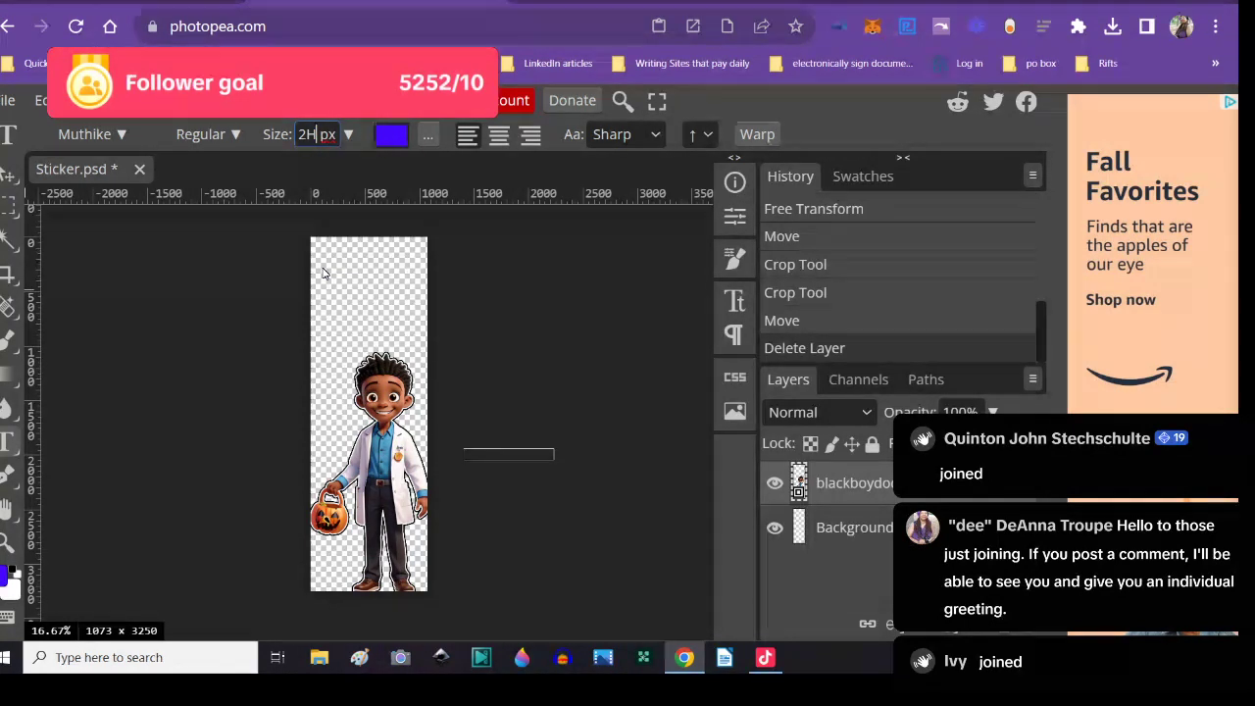
pyautogui.press('BackSpace')
pyautogui.write('00')
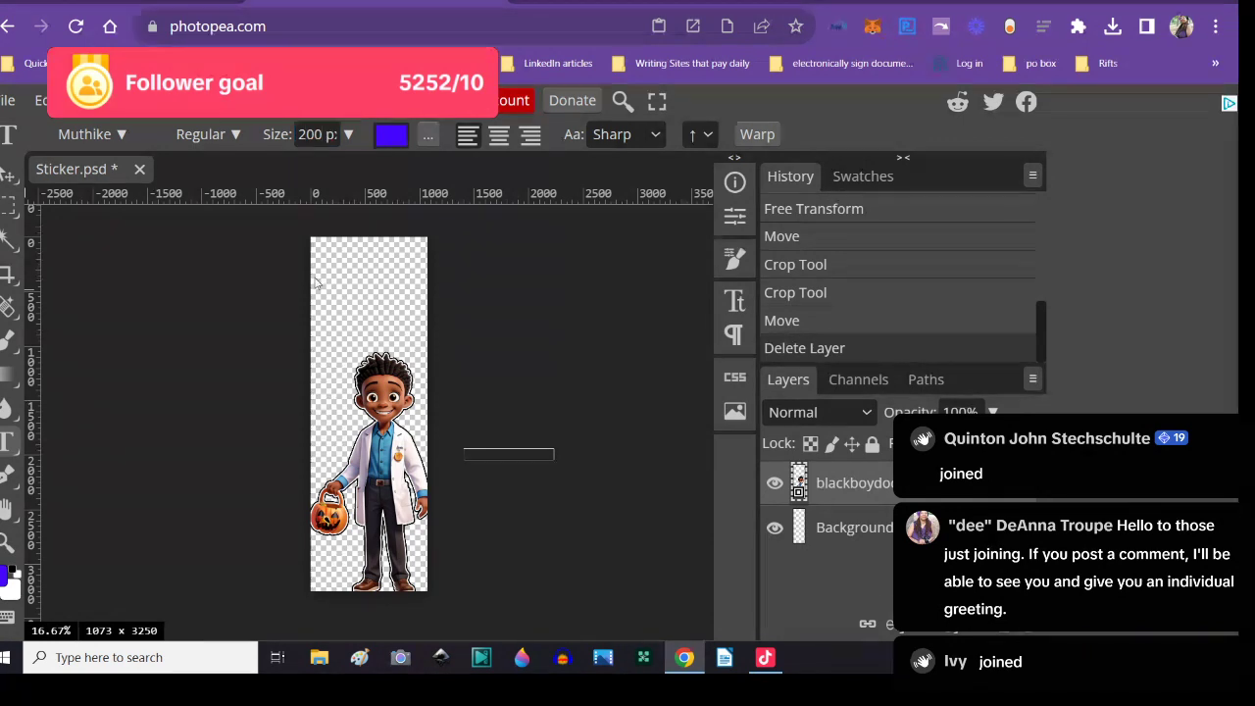
# - Add the two-line text HAPPY HALLOWEEN above the boy doctor and move it down close to his head
pyautogui.click(322, 286)
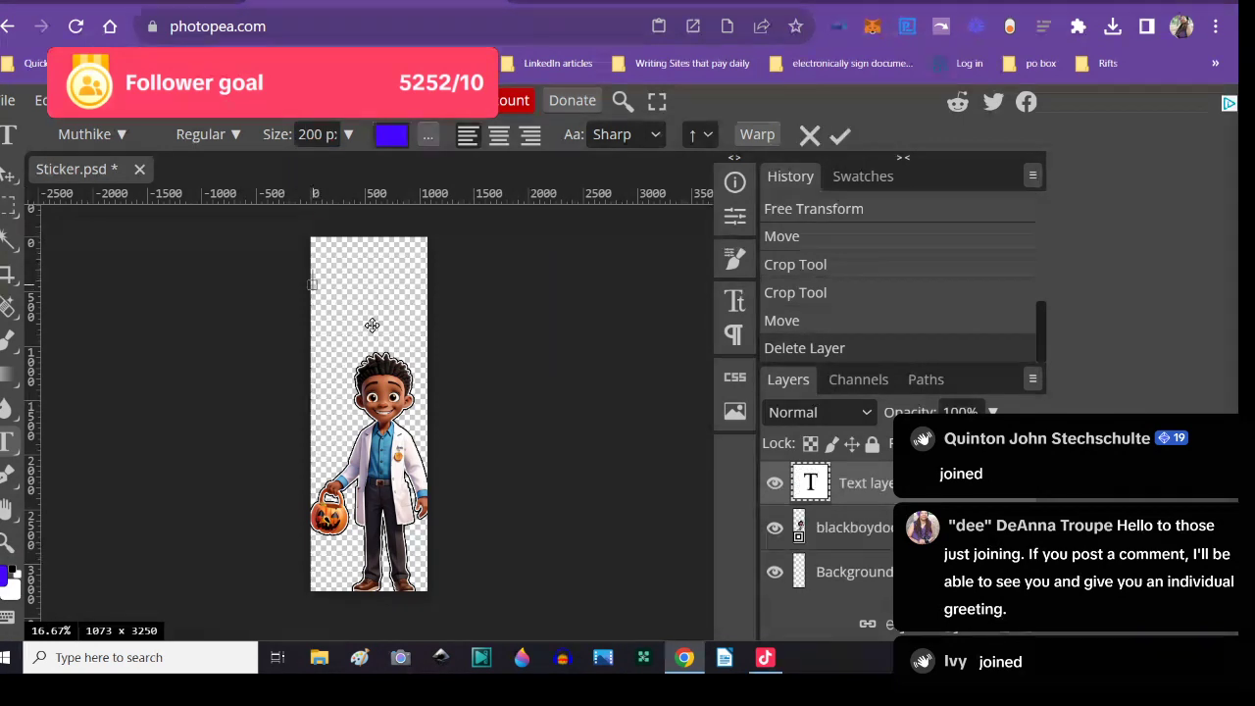
pyautogui.write('H')
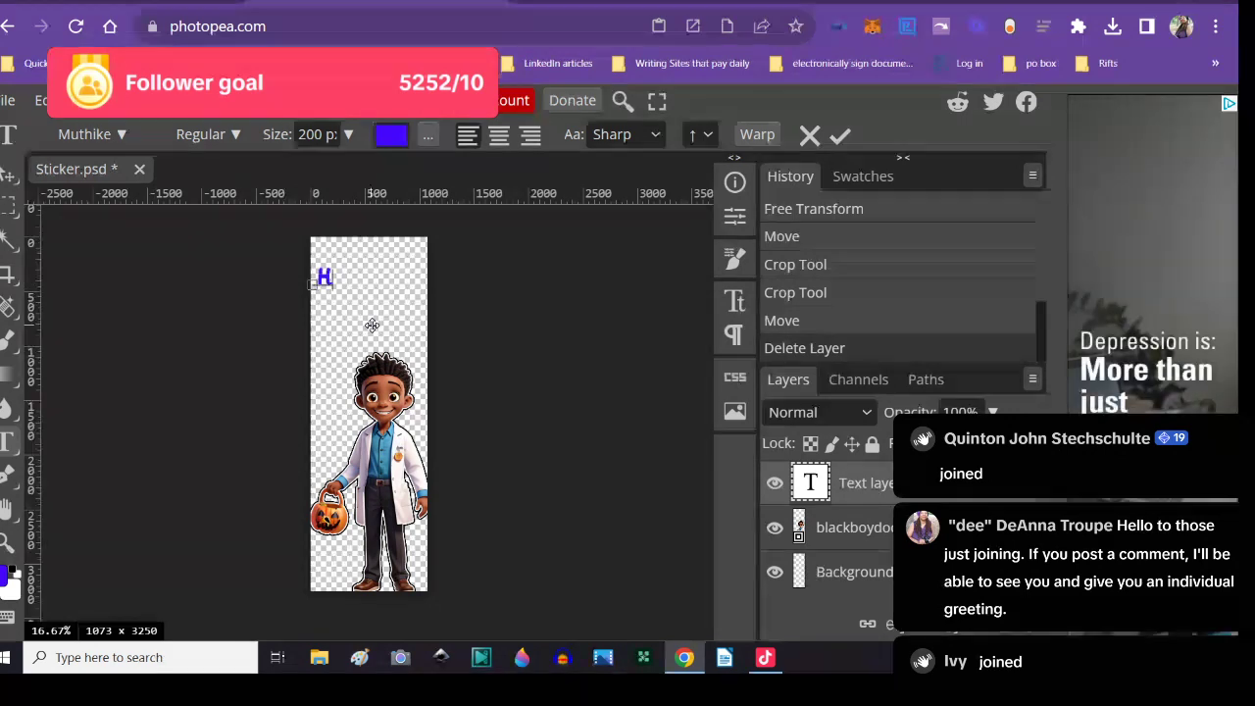
pyautogui.write('APPY')
pyautogui.press('Return')
pyautogui.write('H')
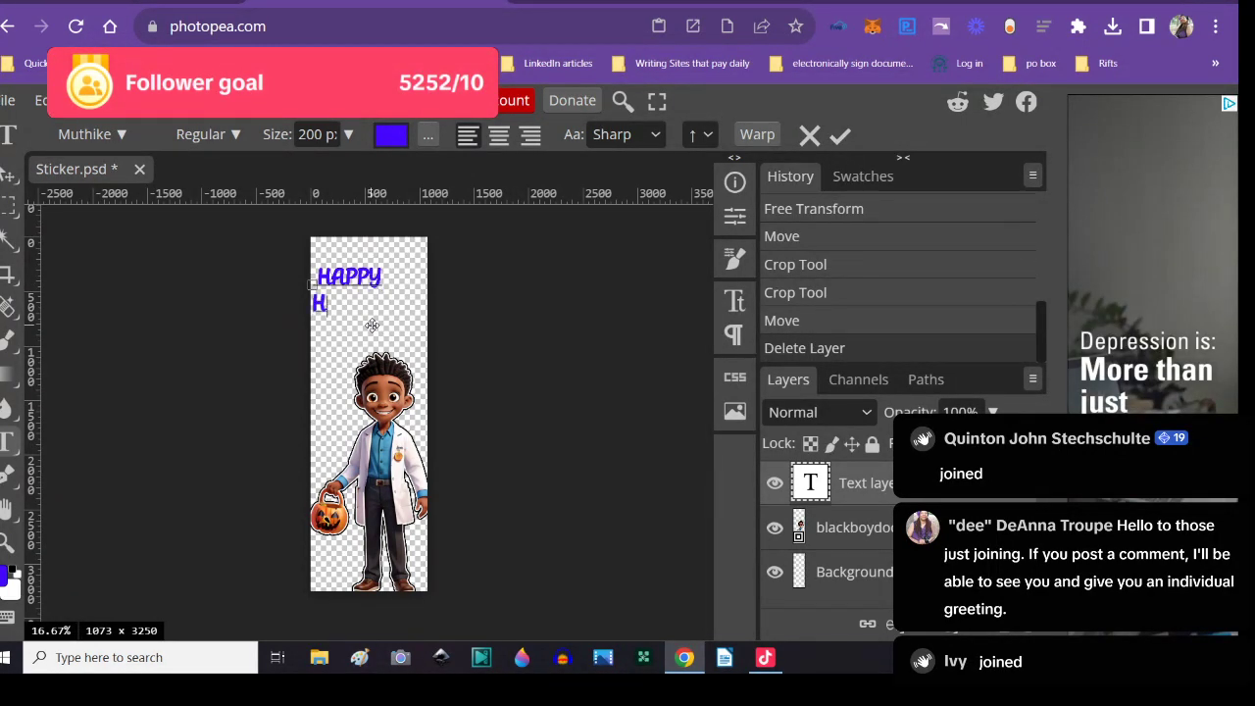
pyautogui.write('ALLOWEEN')
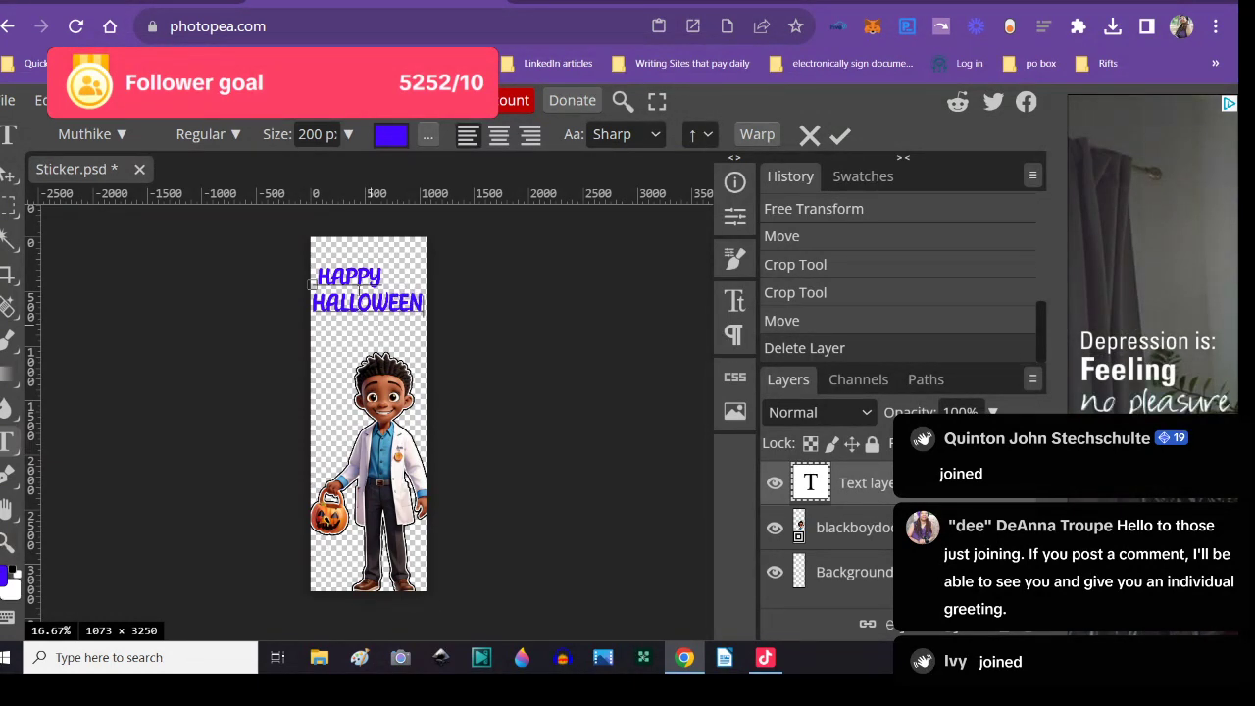
pyautogui.moveTo(327, 251); pyautogui.dragTo(331, 284)
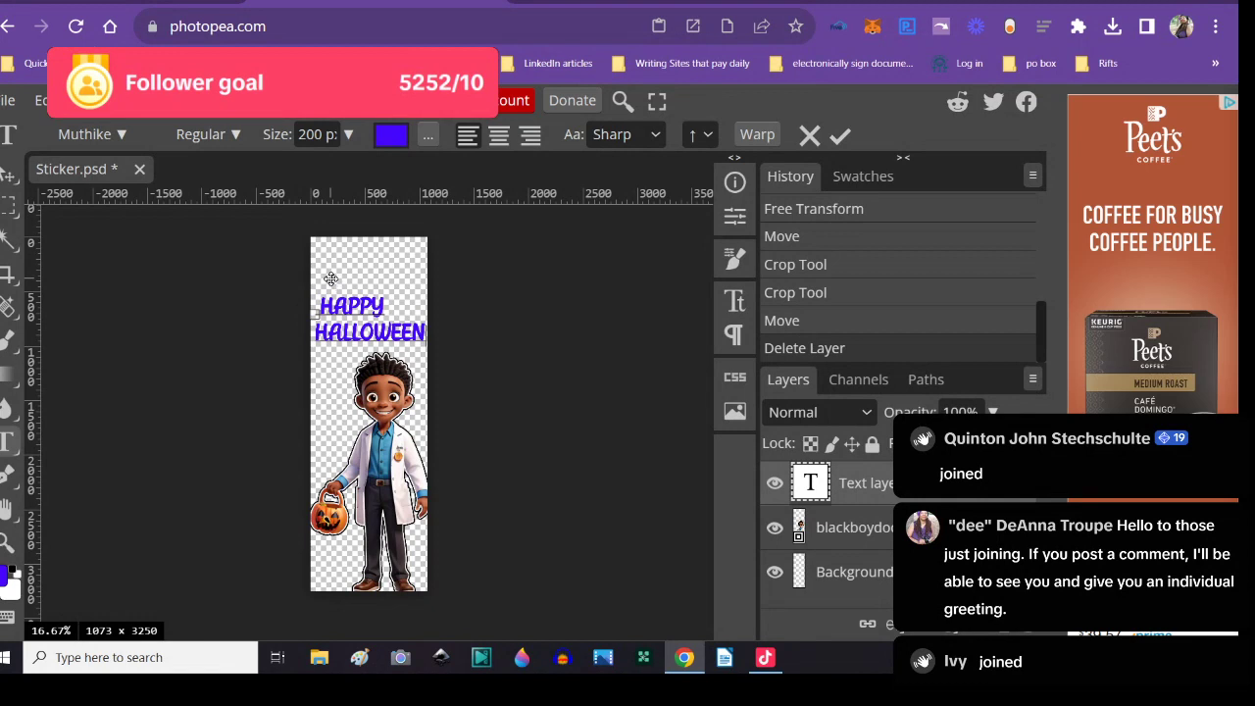
# - Crop the empty space above the text, reducing the canvas to about 1073 × 2869 px
pyautogui.click(14, 275)
pyautogui.moveTo(368, 238); pyautogui.dragTo(366, 280)
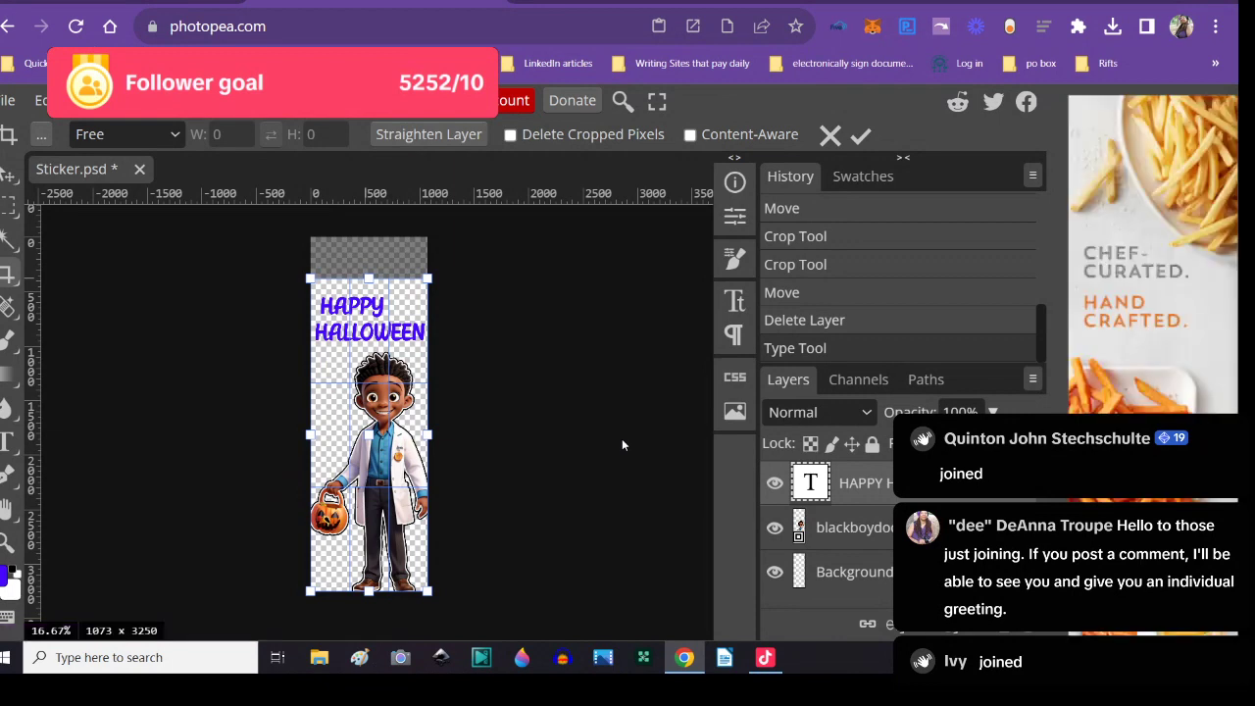
pyautogui.press('Return')
pyautogui.moveTo(554, 469); pyautogui.dragTo(83, 209)
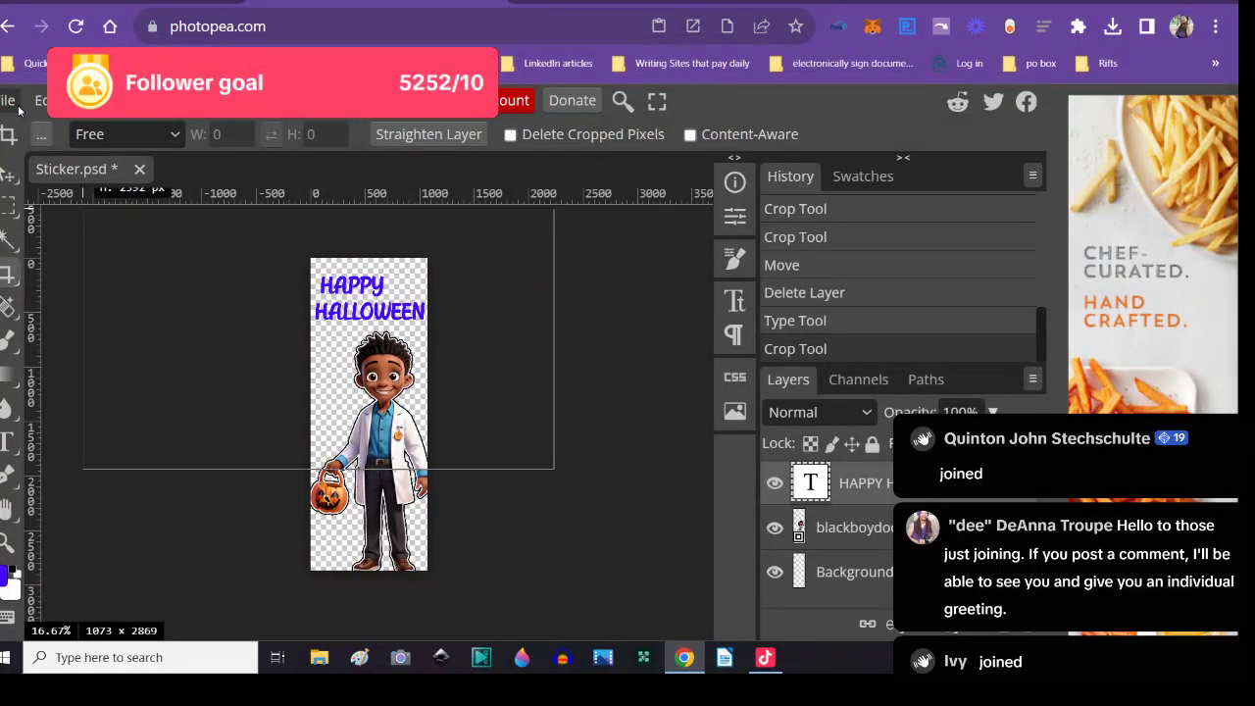
# - Try resizing the image to 2000 px wide without linked proportions, and undo the resize
pyautogui.click(89, 100)
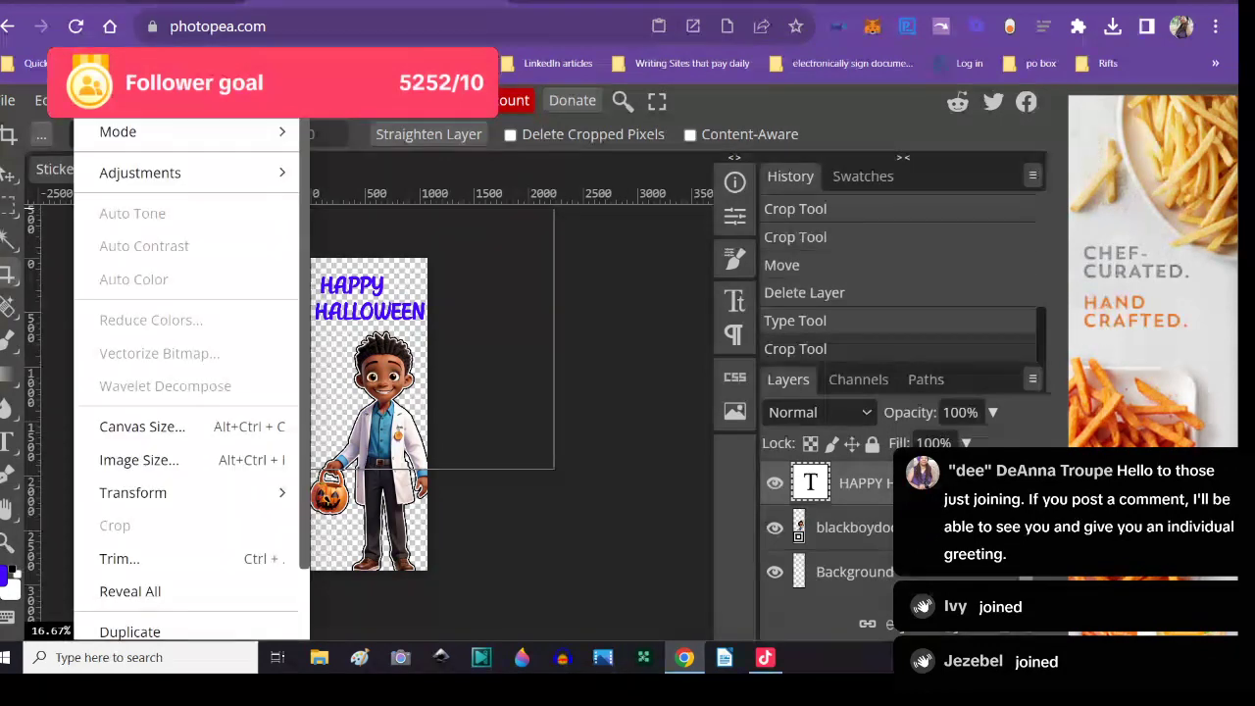
pyautogui.click(147, 457)
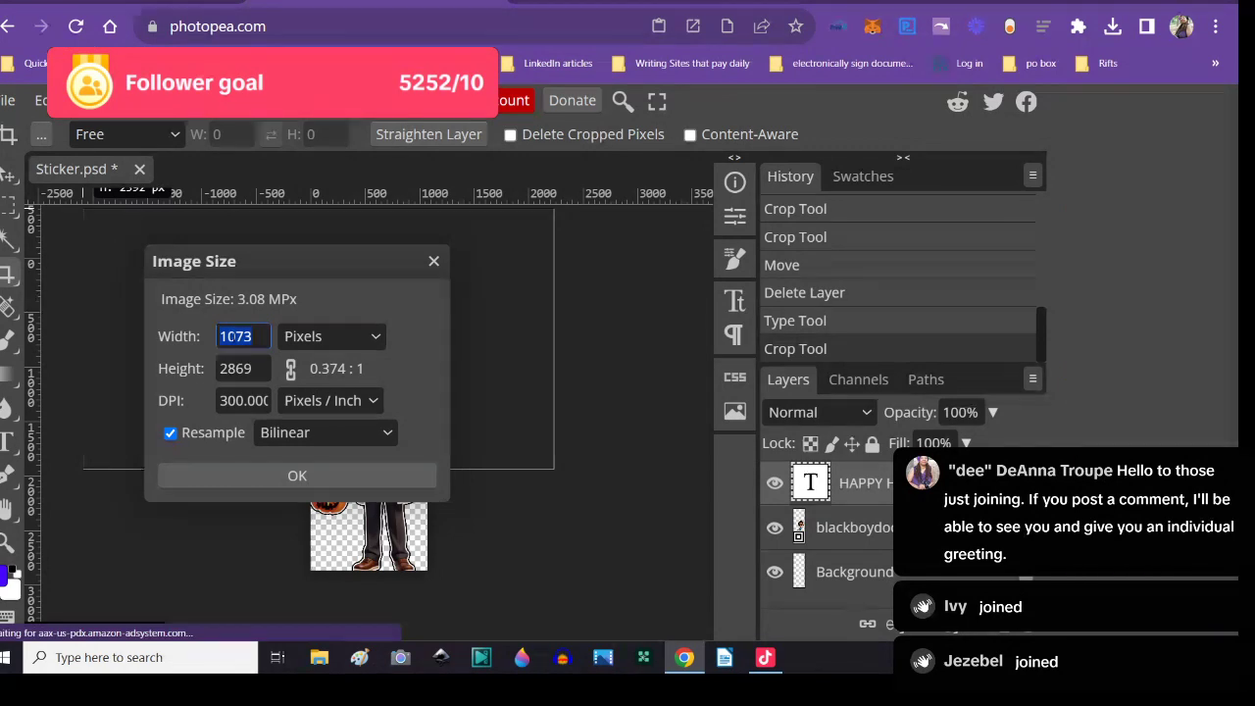
pyautogui.click(222, 335)
pyautogui.press('BackSpace')
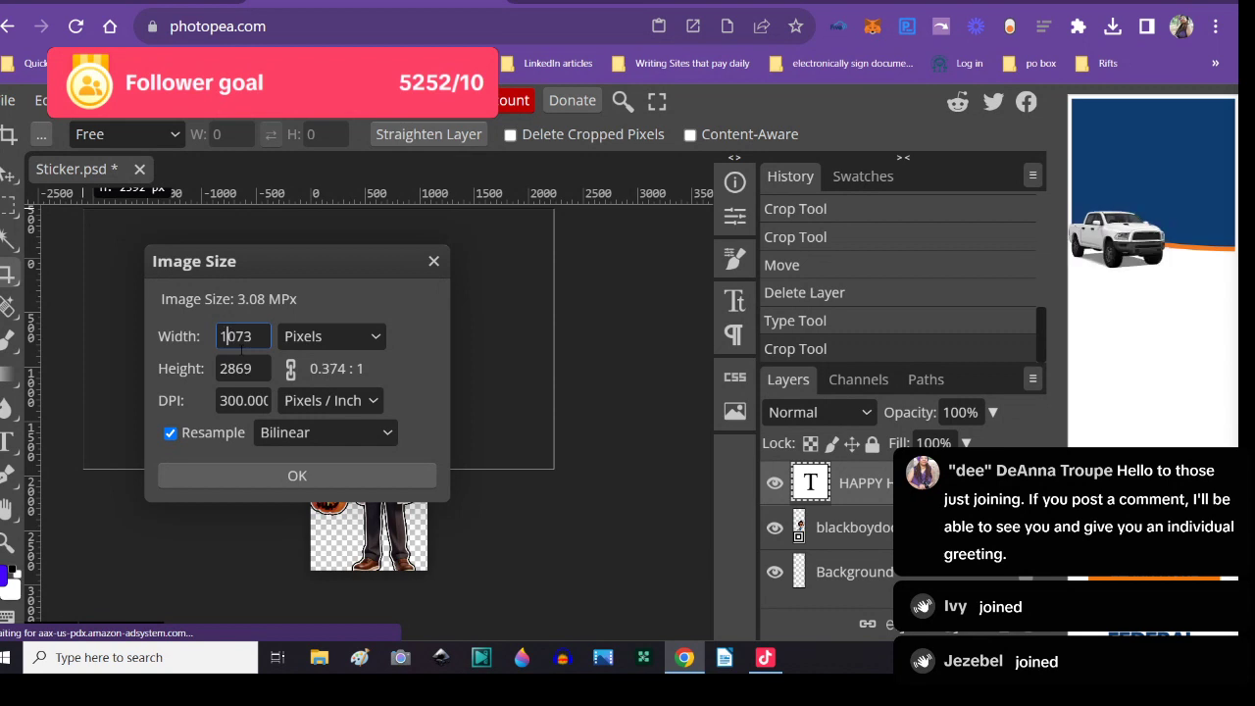
pyautogui.write('2')
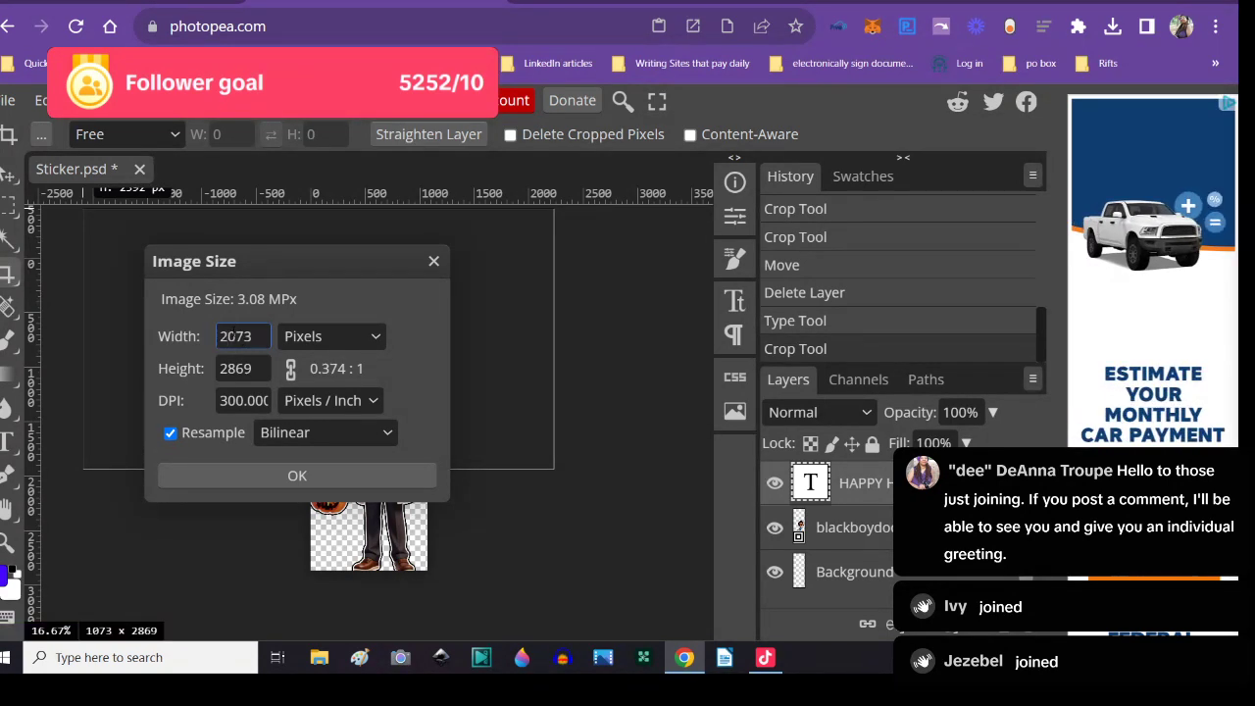
pyautogui.moveTo(236, 336); pyautogui.dragTo(253, 337)
pyautogui.write('00')
pyautogui.click(287, 477)
pyautogui.moveTo(293, 475); pyautogui.dragTo(133, 243)
pyautogui.click(41, 100)
pyautogui.click(59, 134)
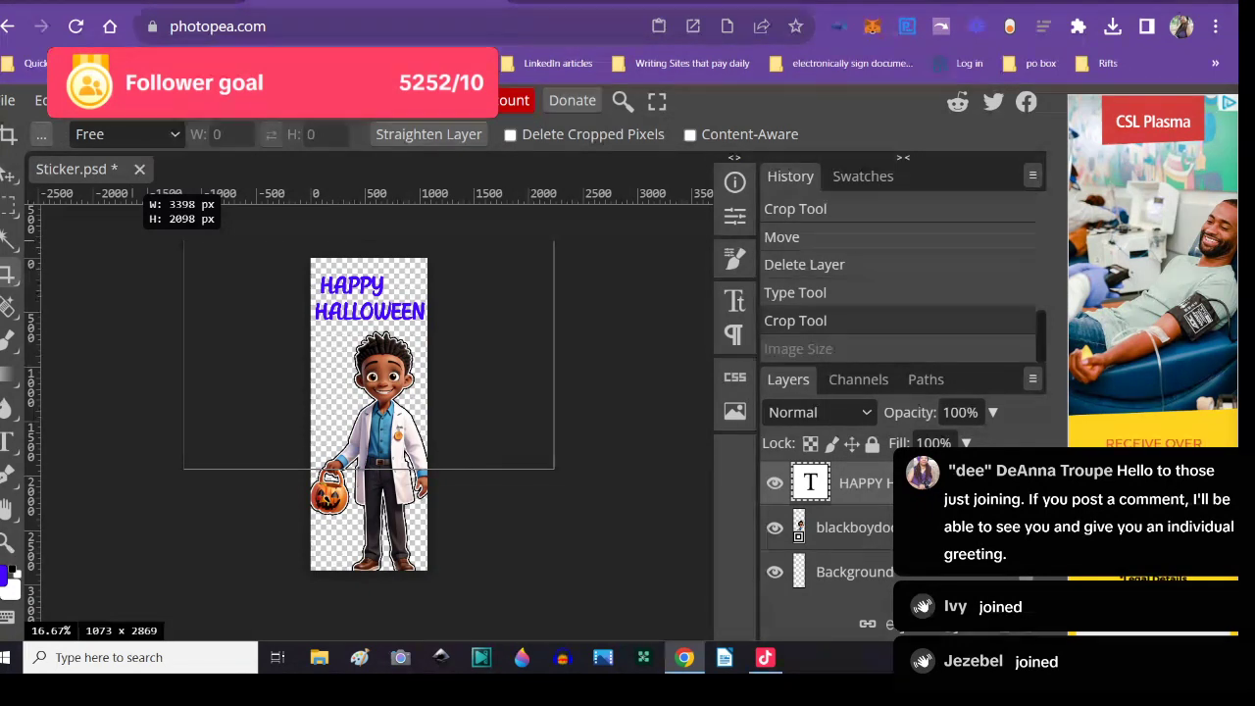
# - Resize the image to a width of 2000 px with the width and height proportions linked
pyautogui.click(93, 100)
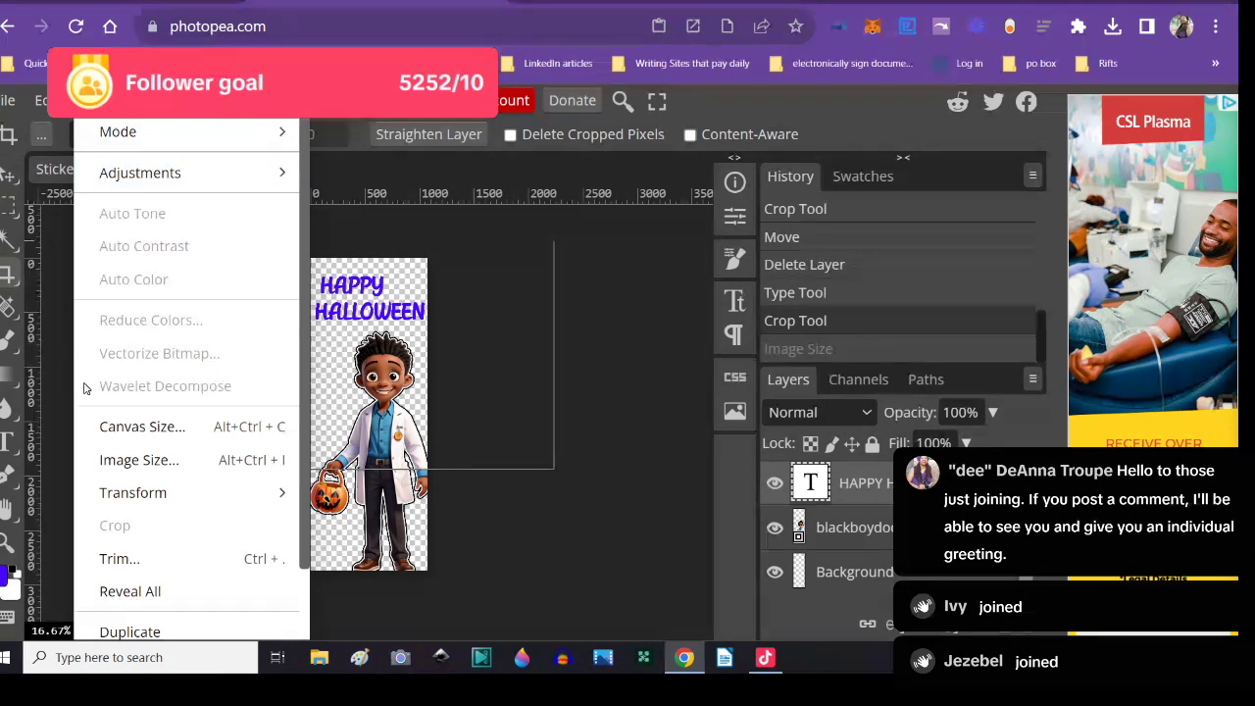
pyautogui.click(124, 460)
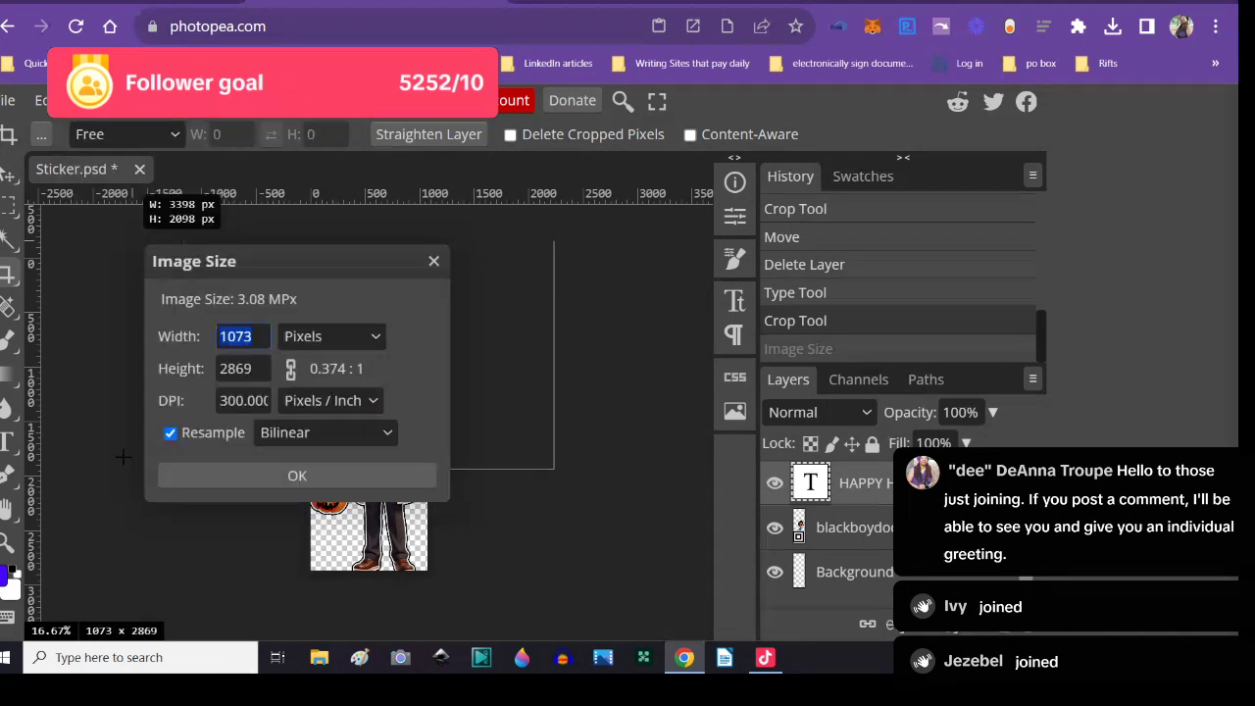
pyautogui.click(280, 379)
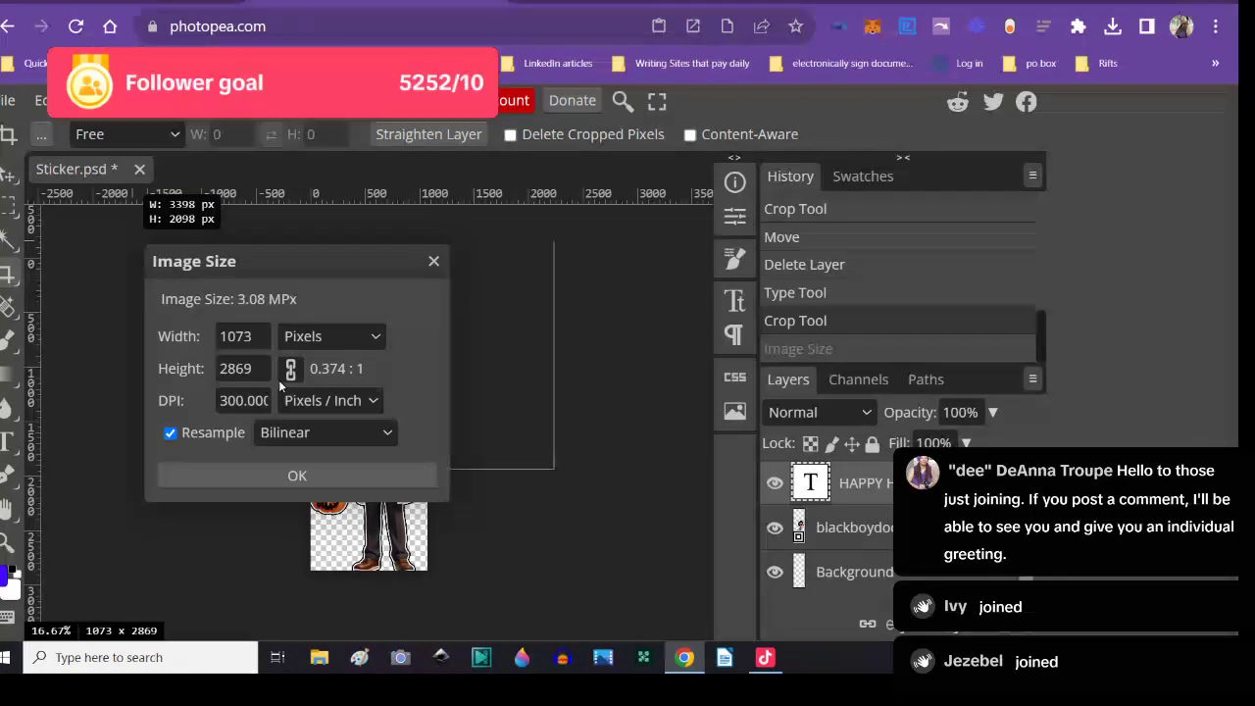
pyautogui.click(255, 335)
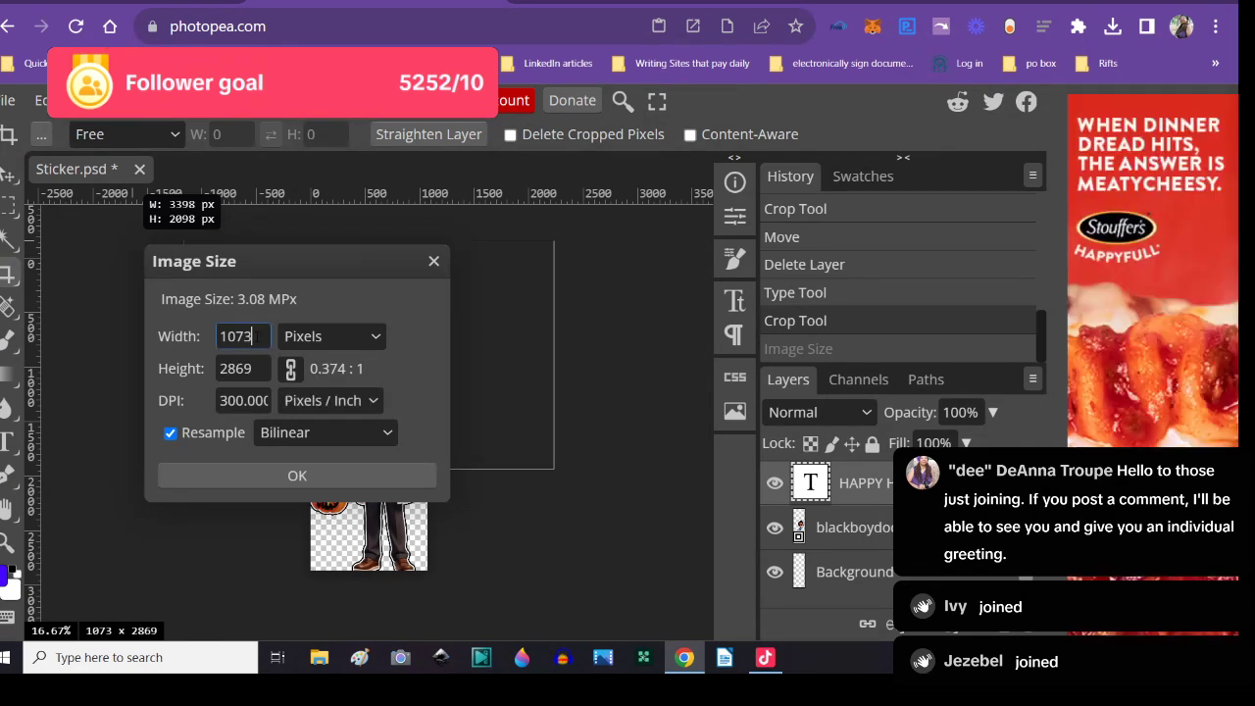
pyautogui.moveTo(255, 335); pyautogui.dragTo(173, 306)
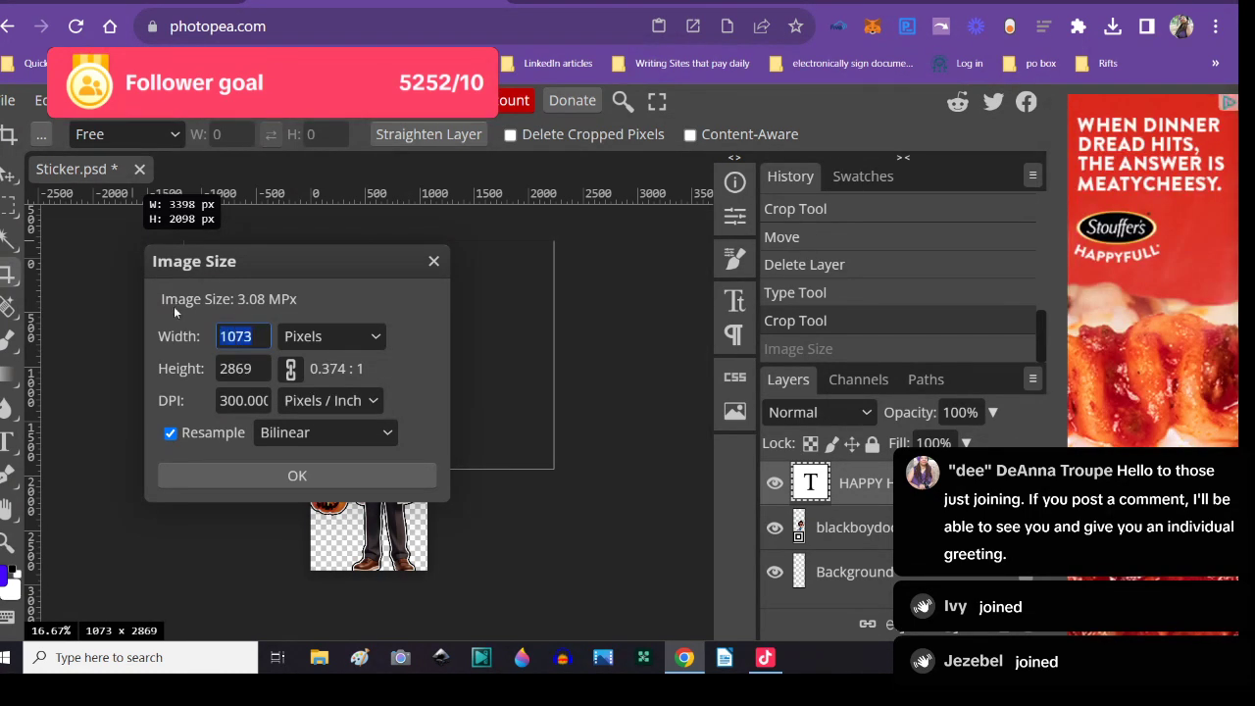
pyautogui.write('2000')
pyautogui.click(224, 473)
pyautogui.moveTo(227, 458); pyautogui.dragTo(593, 467)
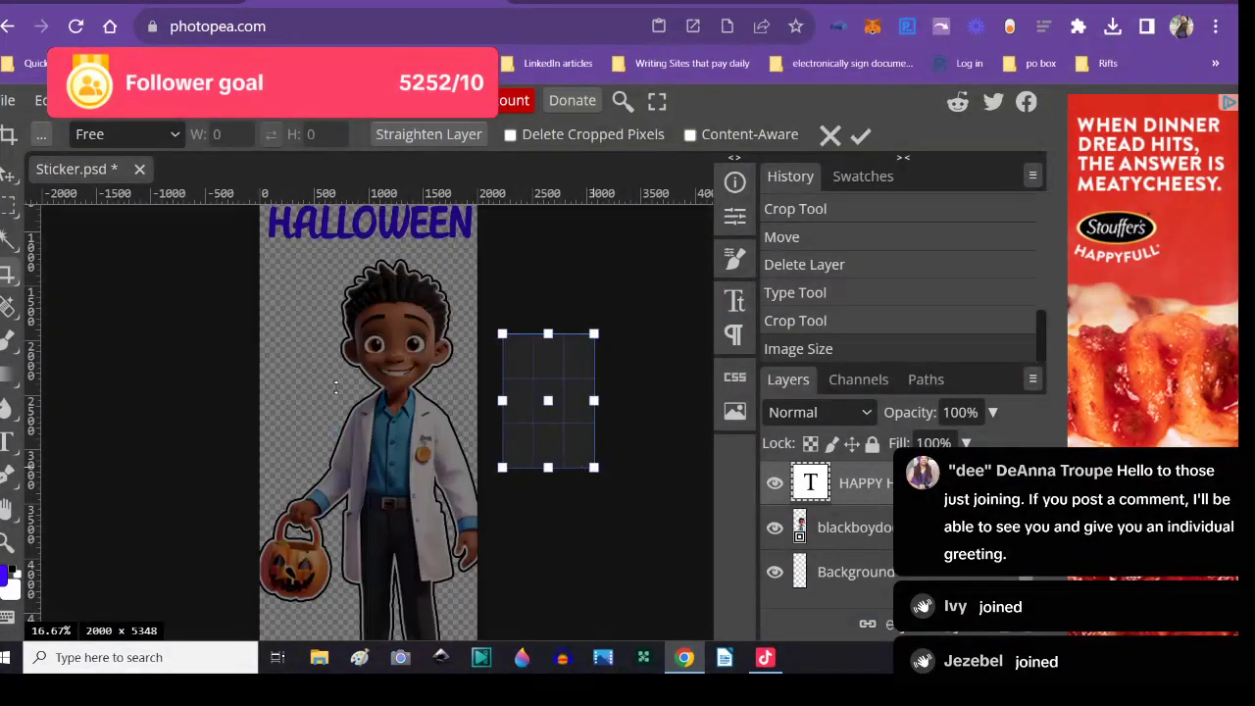
# - Start a PNG export of the sticker and enter the name blackboydoctorwhiteandblackbackground
pyautogui.click(15, 105)
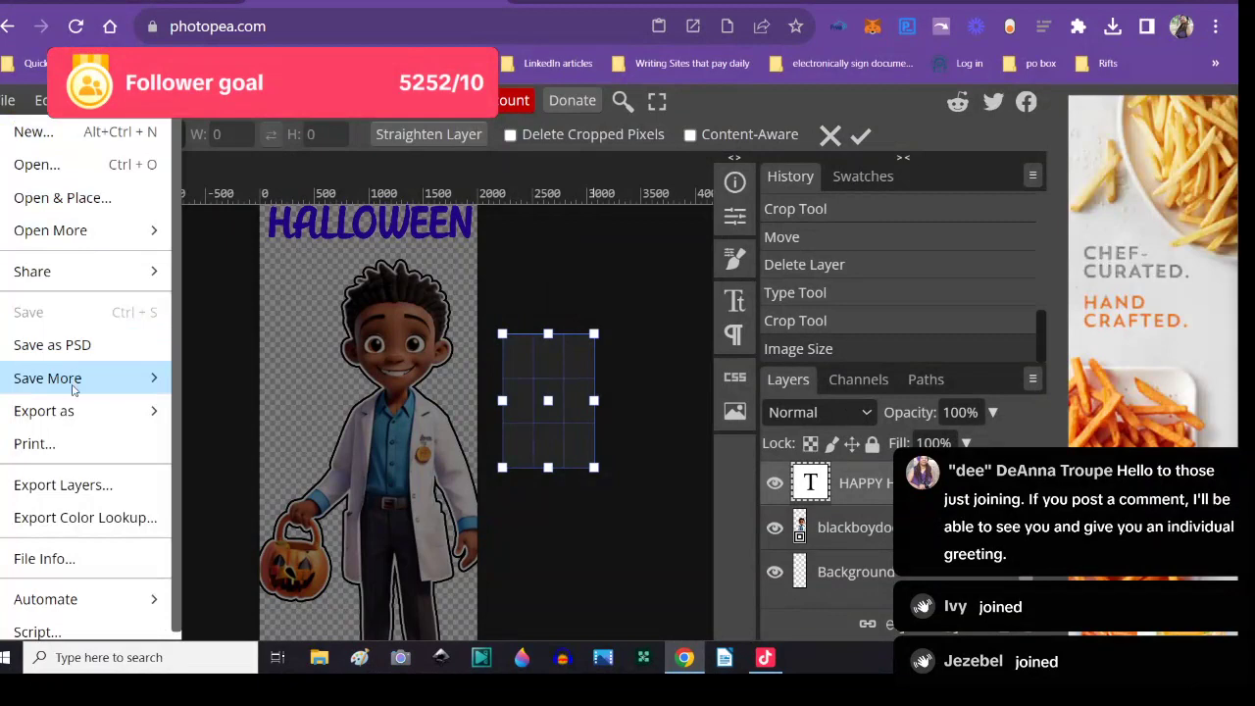
pyautogui.moveTo(73, 410)
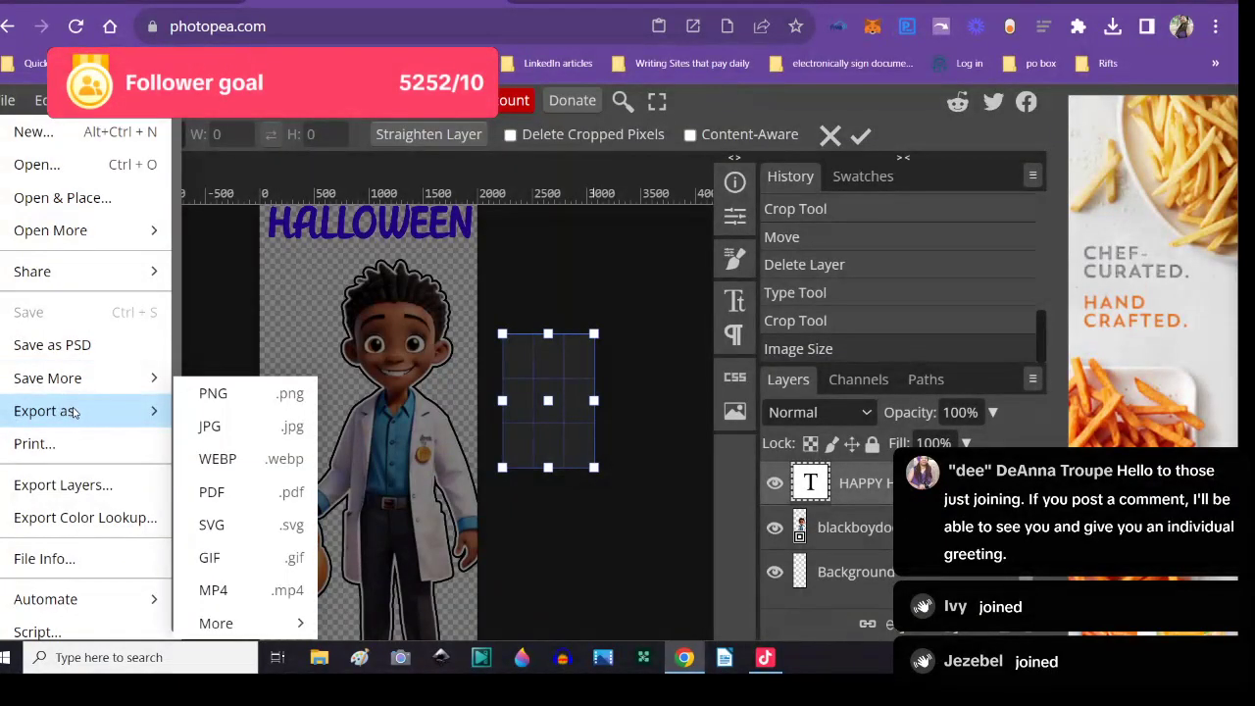
pyautogui.click(190, 397)
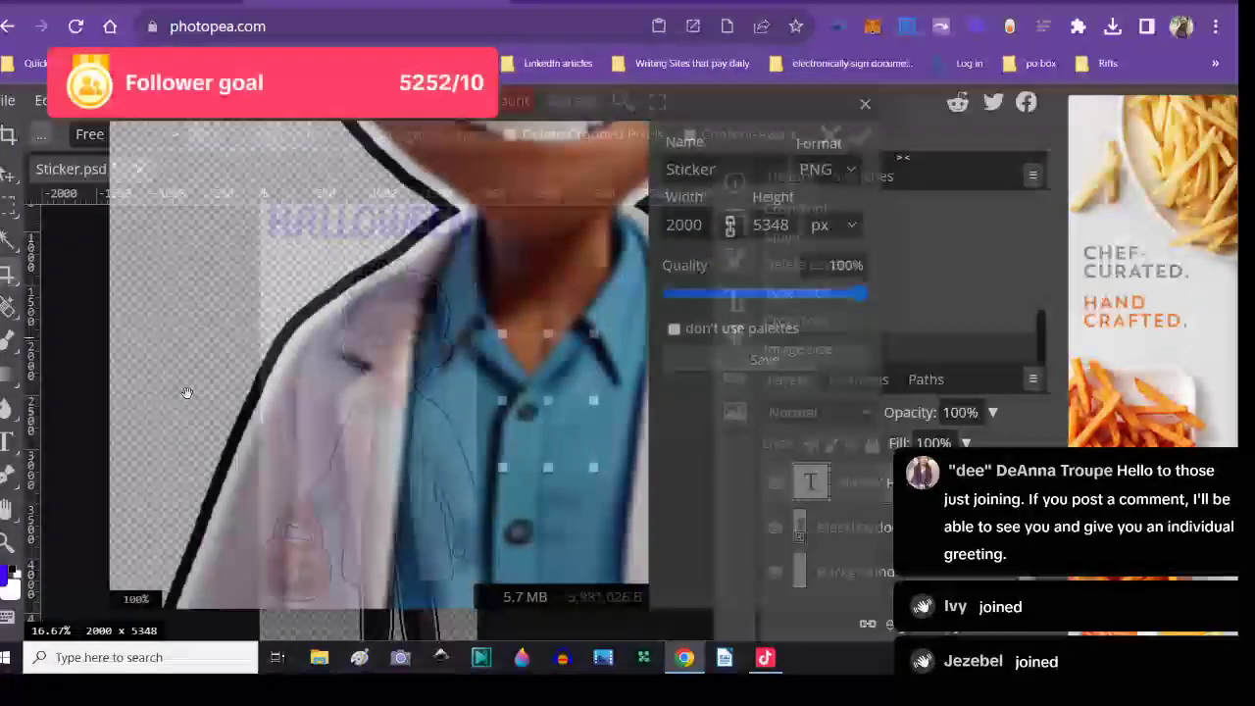
pyautogui.click(723, 167)
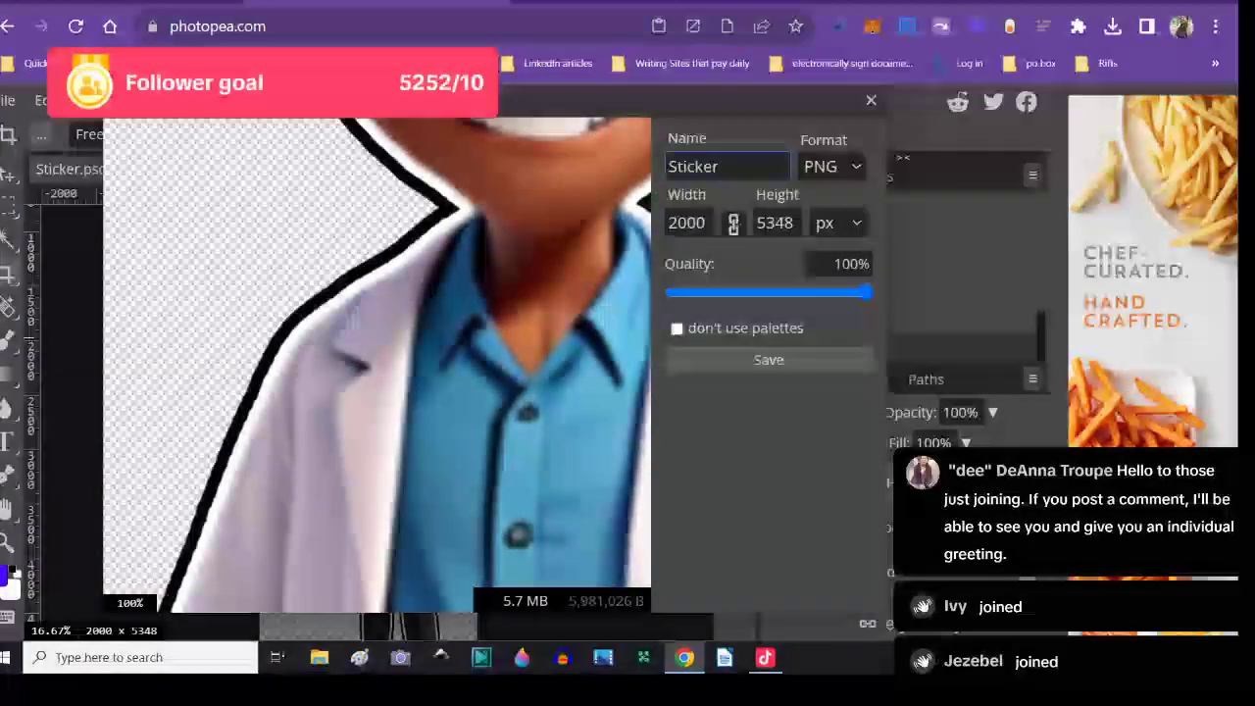
pyautogui.moveTo(723, 167); pyautogui.dragTo(667, 166)
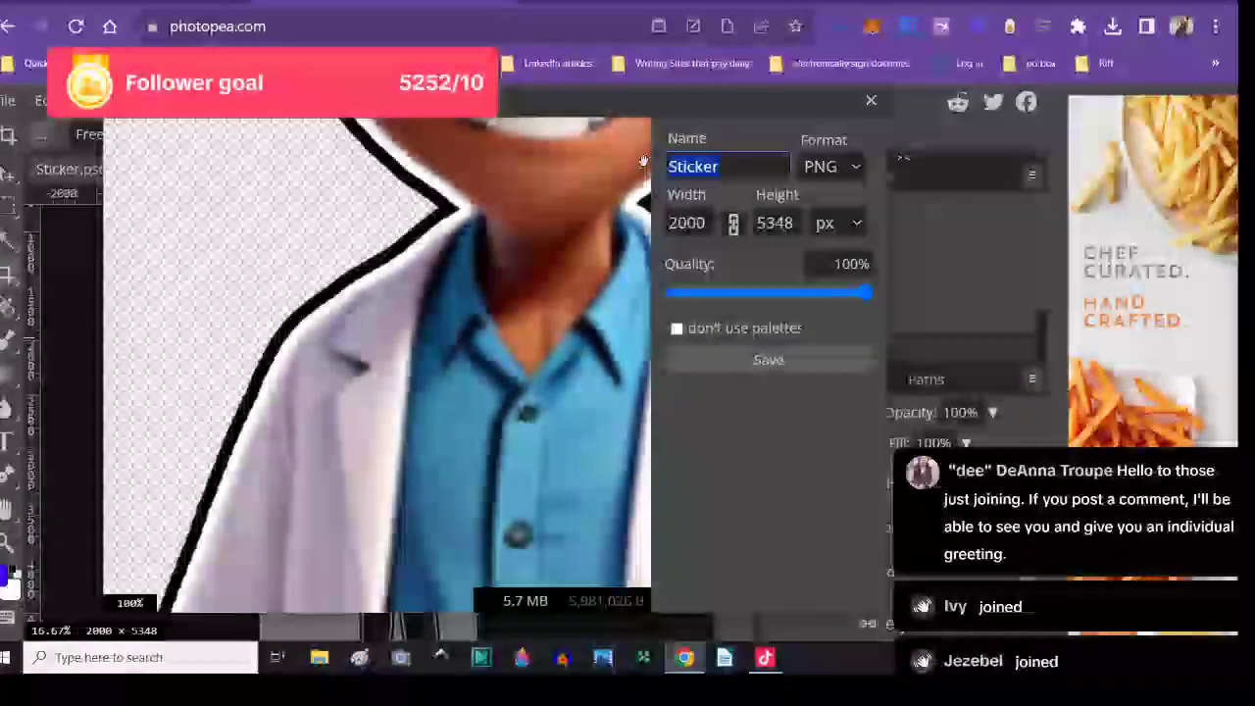
pyautogui.write('blackbo')
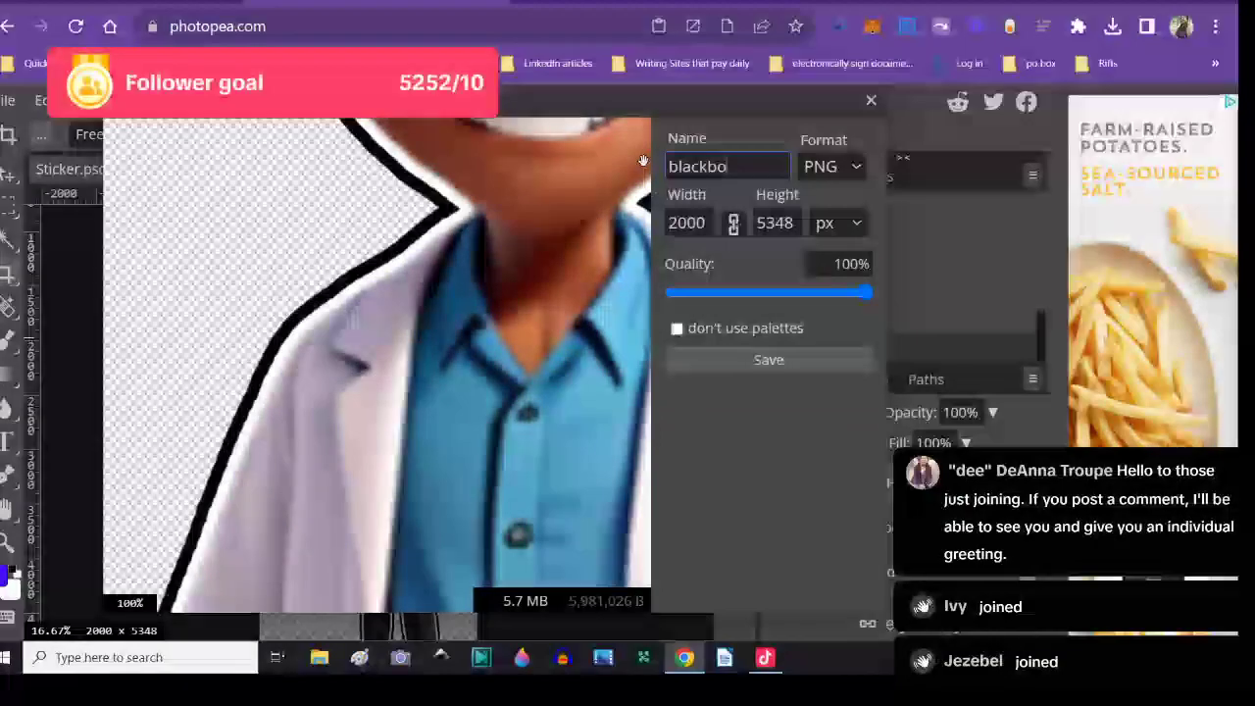
pyautogui.write('ydoctorw')
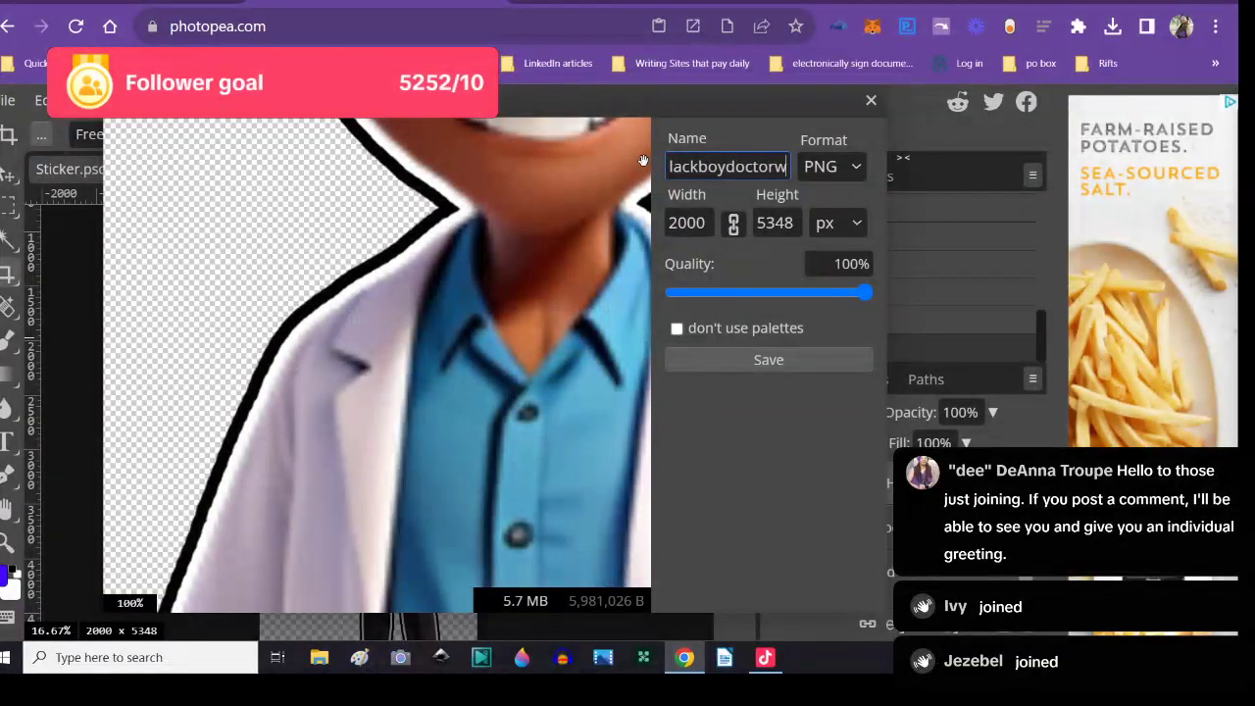
pyautogui.write('hiteandblack')
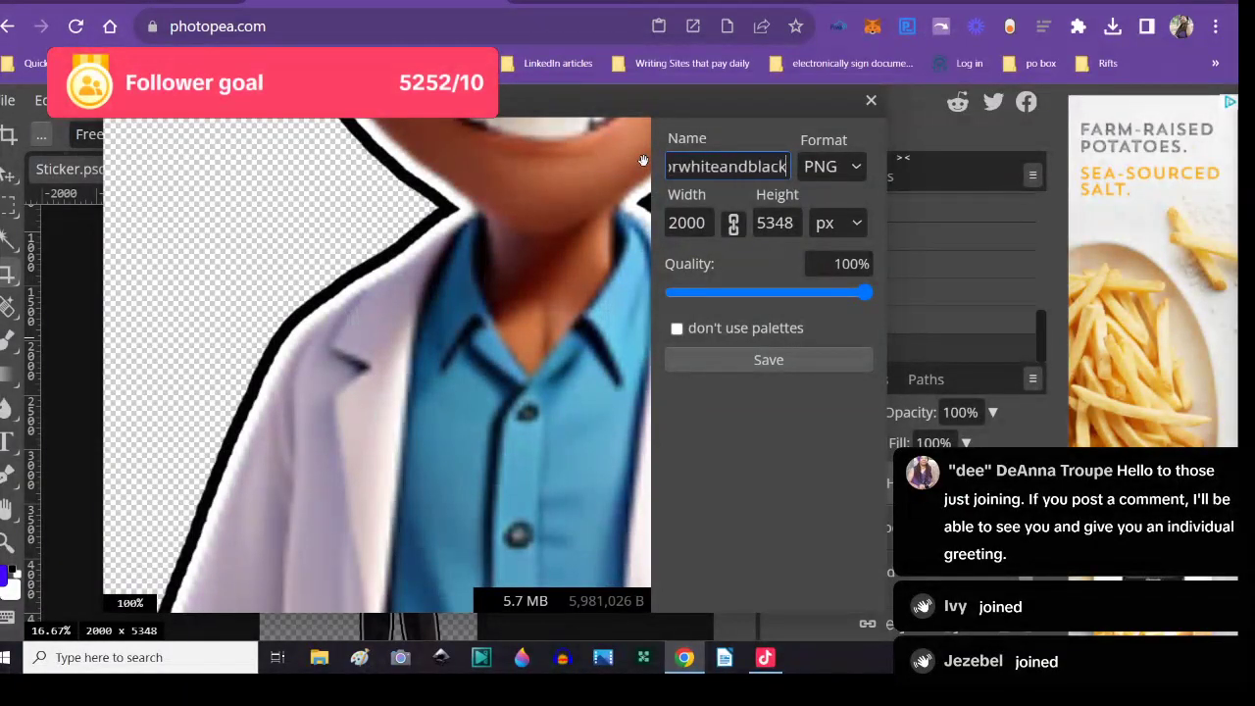
pyautogui.write('background')
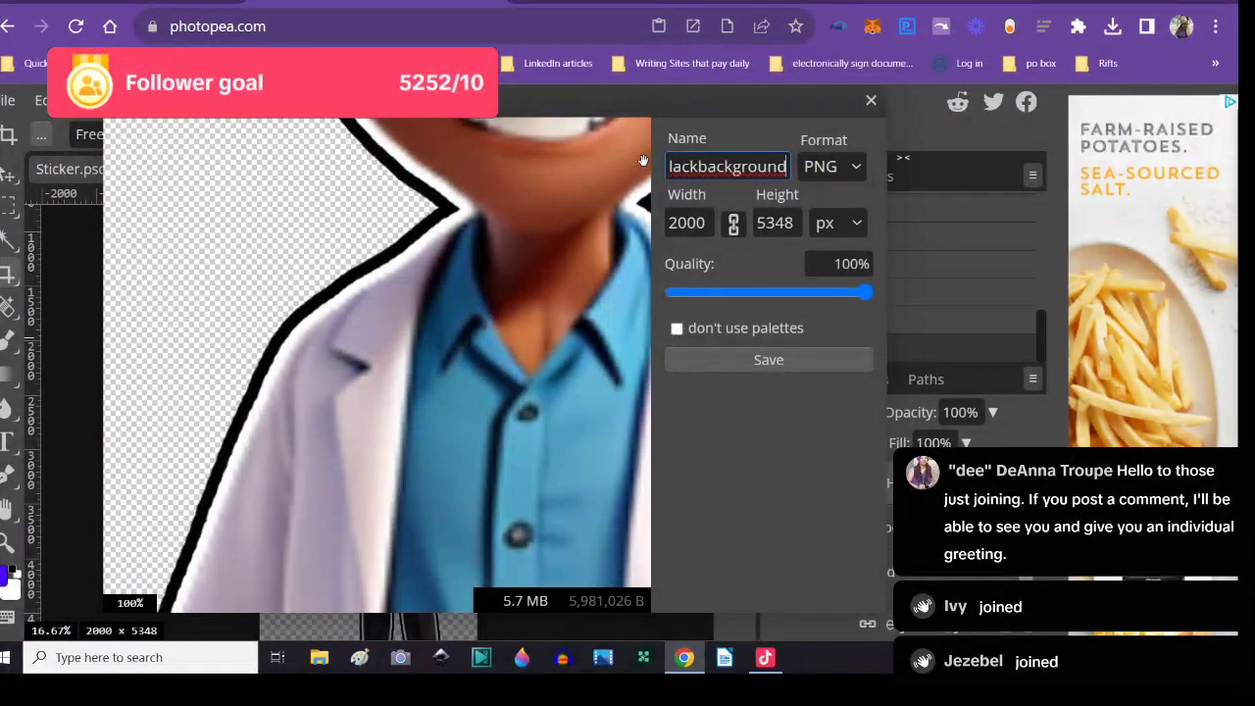
# - Replace the name's ending to make it blackboydoctorwhiteandblackoutlinetext, and save the PNG in the Halloween folder
pyautogui.press('BackSpace')
pyautogui.press('BackSpace')
pyautogui.press('BackSpace')
pyautogui.press('BackSpace')
pyautogui.press('BackSpace')
pyautogui.press('BackSpace')
pyautogui.press('BackSpace')
pyautogui.press('BackSpace')
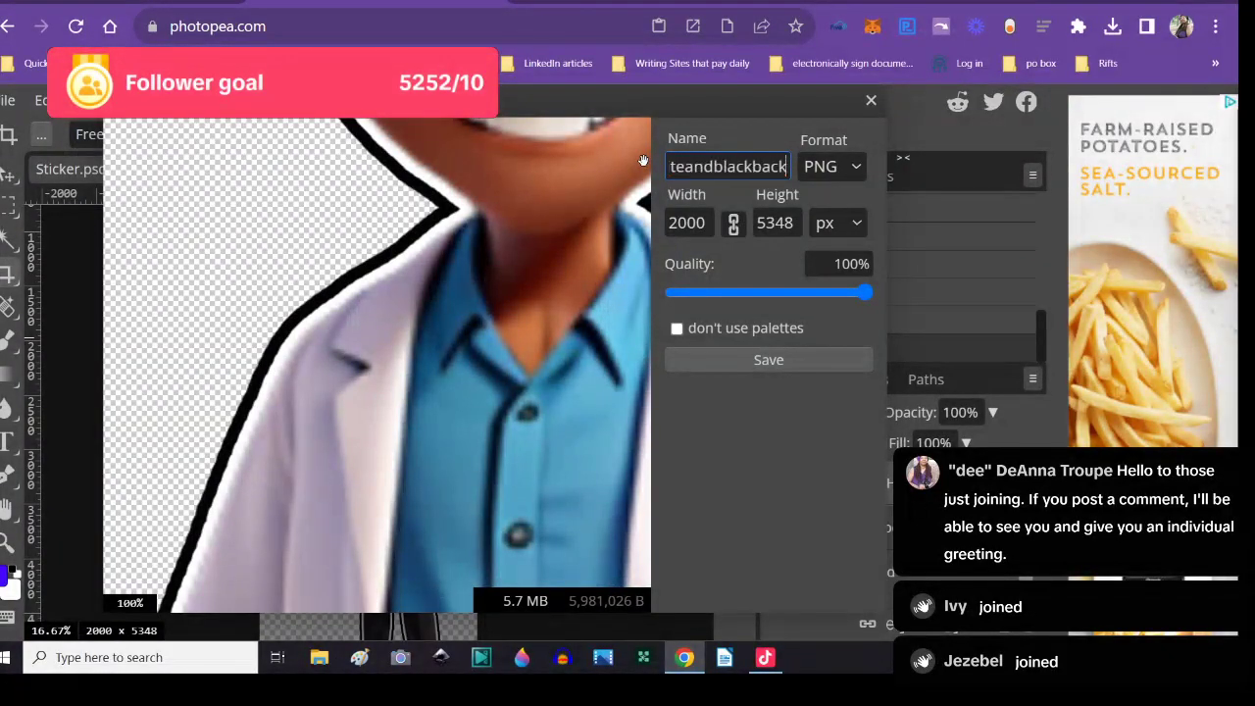
pyautogui.press('BackSpace')
pyautogui.press('BackSpace')
pyautogui.write('outlinetext')
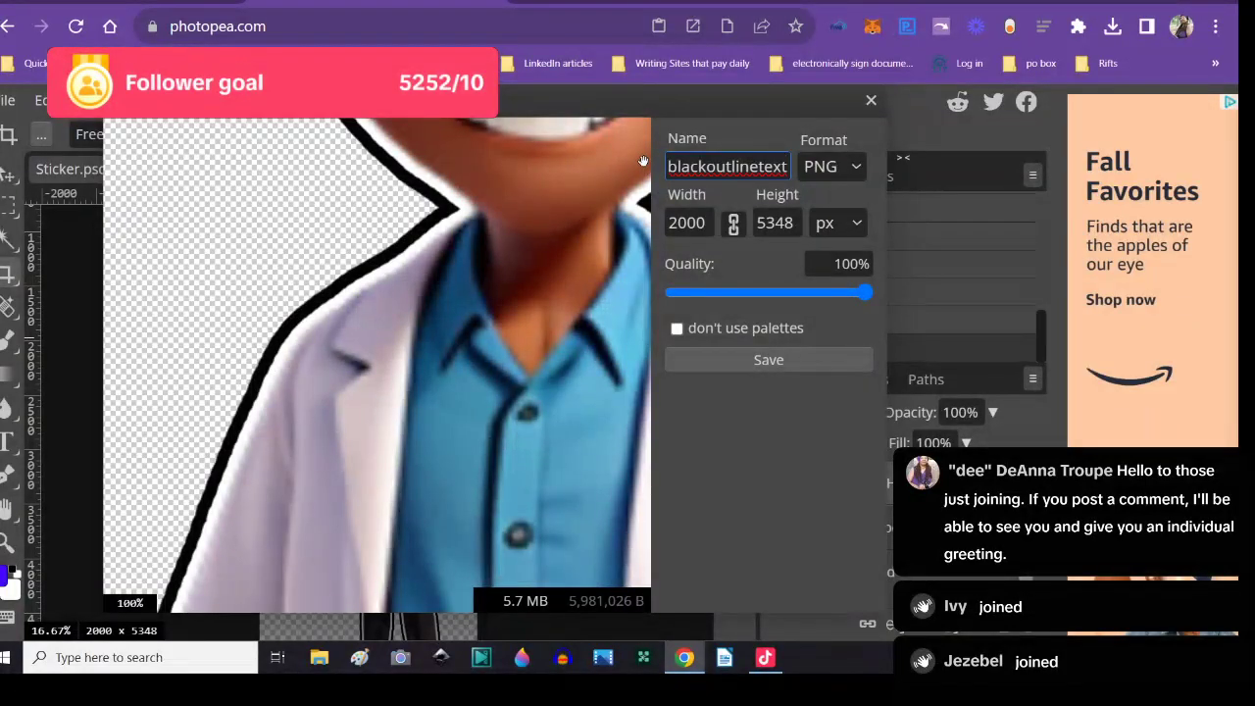
pyautogui.moveTo(715, 167); pyautogui.dragTo(752, 166)
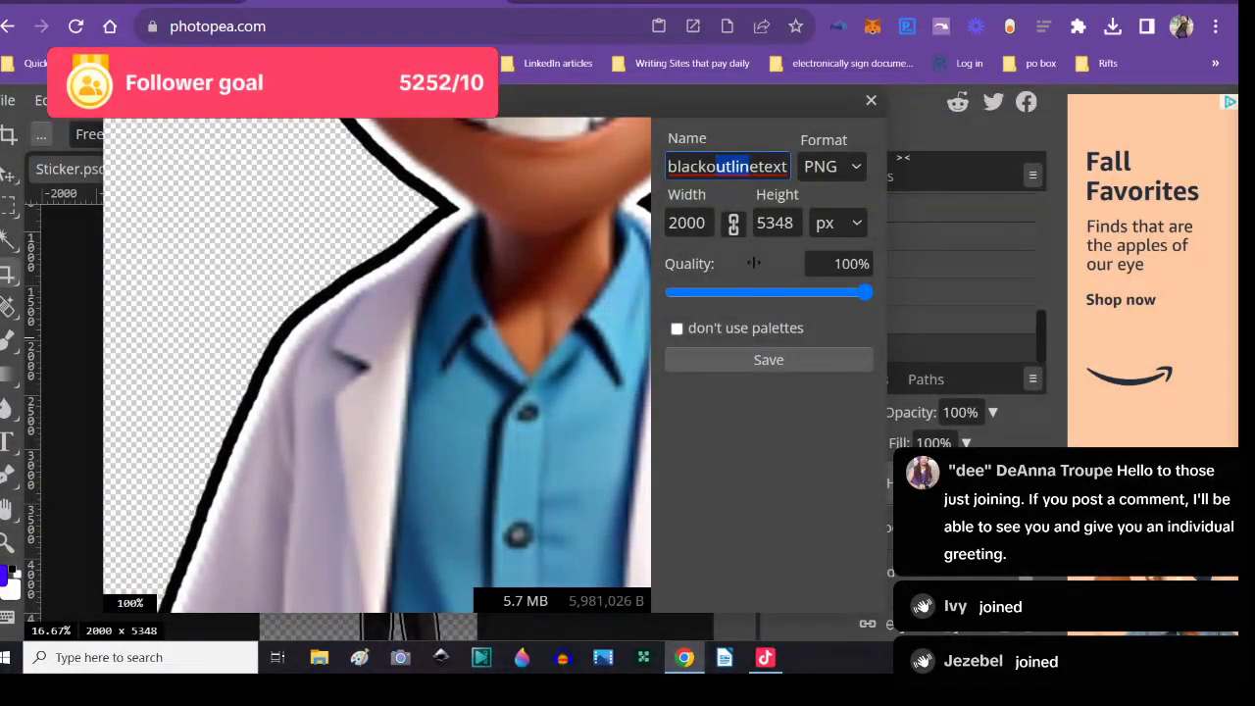
pyautogui.click(753, 365)
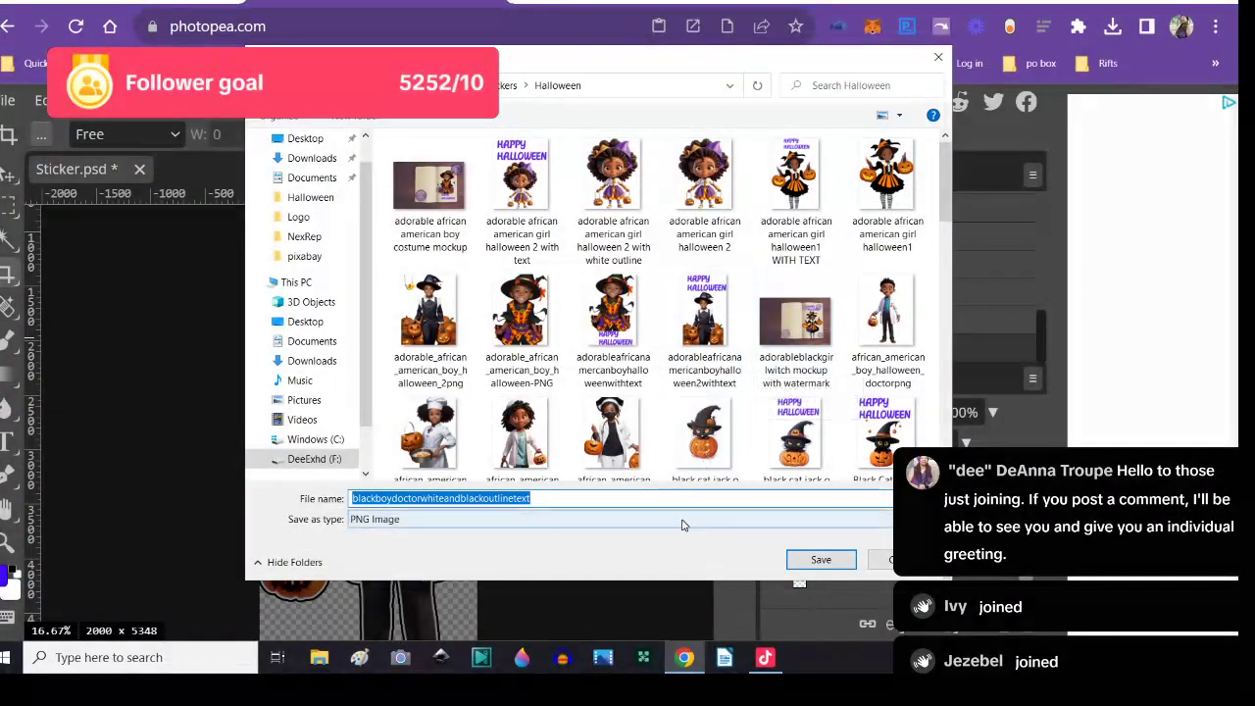
pyautogui.click(819, 559)
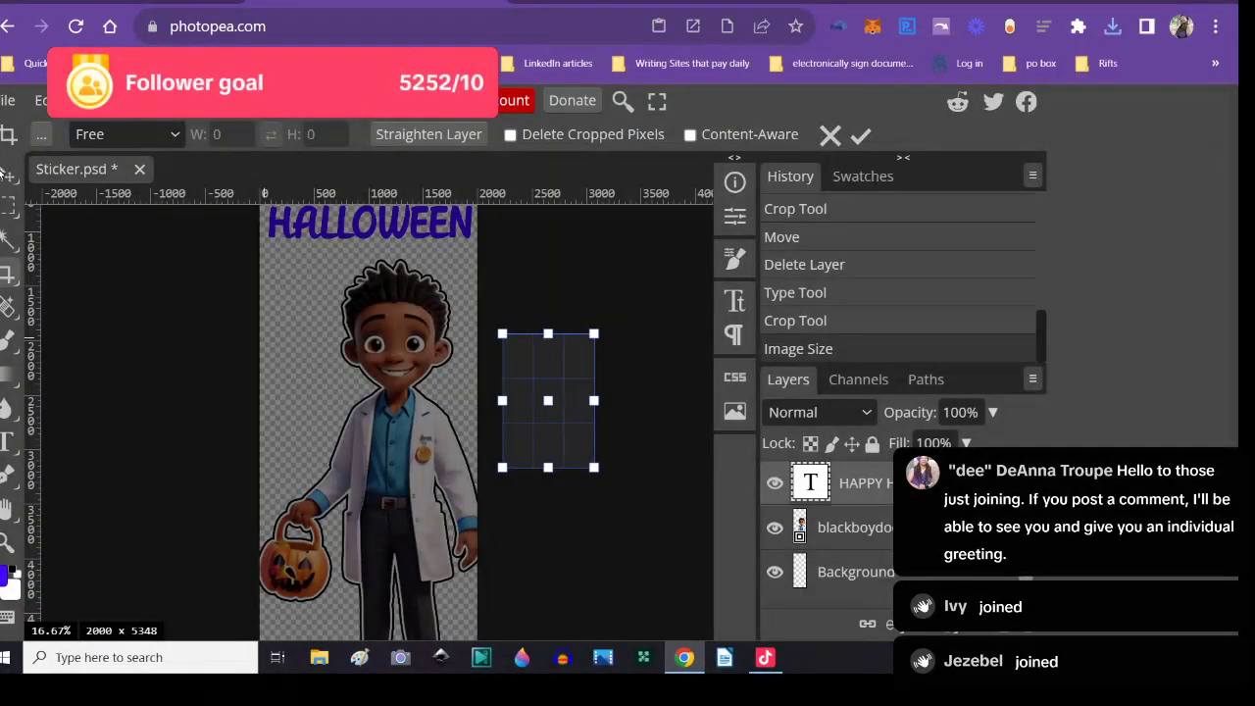
# - Switch from the Crop tool to the Move tool and undo the accidental crop
pyautogui.click(8, 173)
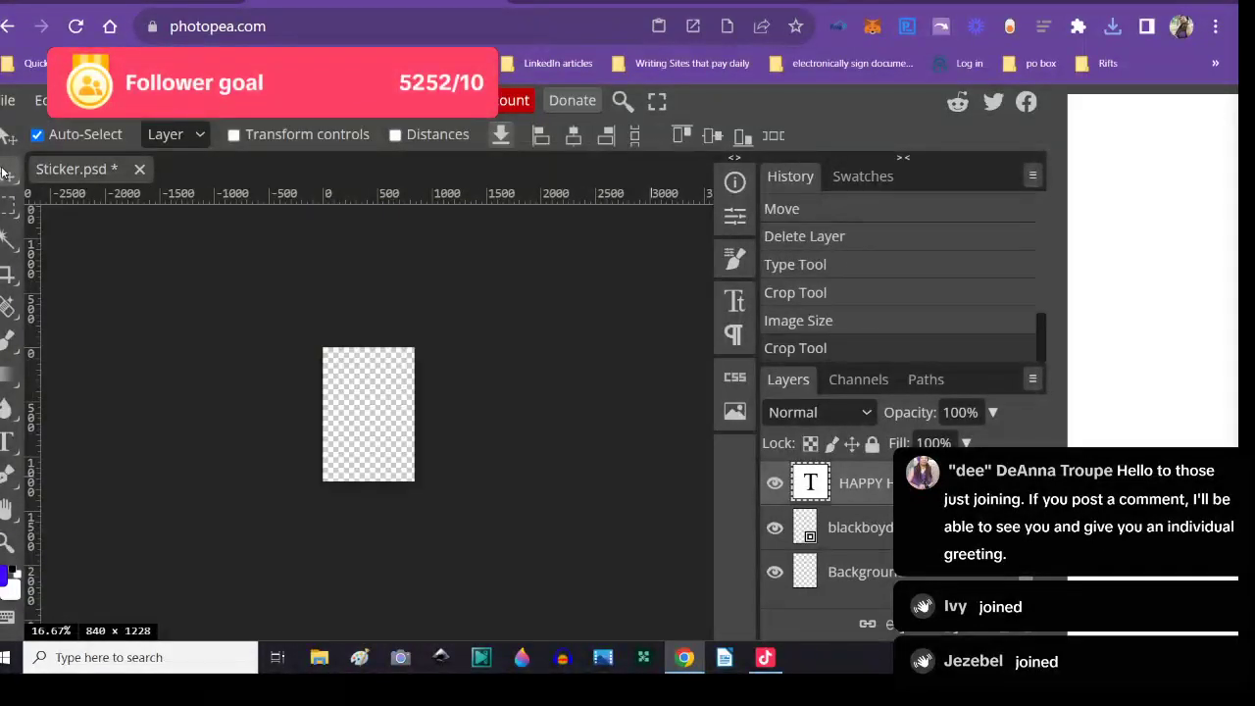
pyautogui.click(39, 100)
pyautogui.click(51, 134)
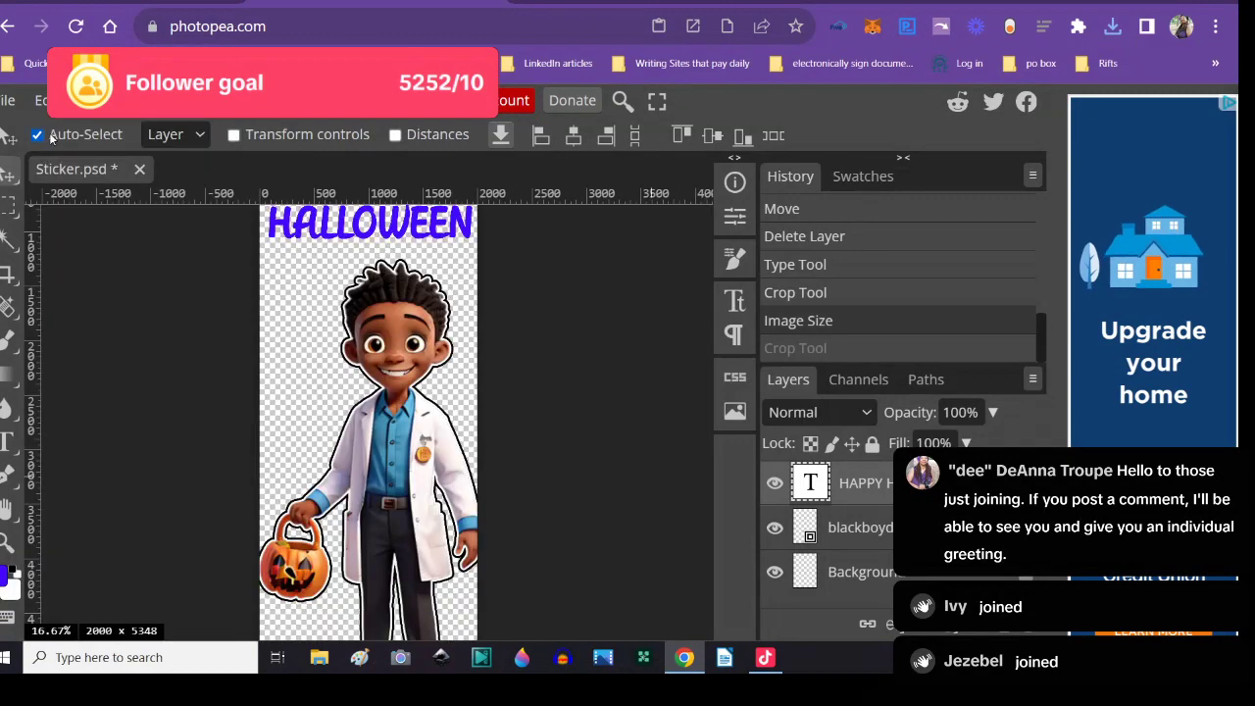
# - Export the sticker as a PDF named blackboydoctorblackandwhiteoutlinewithtext and save it in the Halloween folder
pyautogui.click(7, 100)
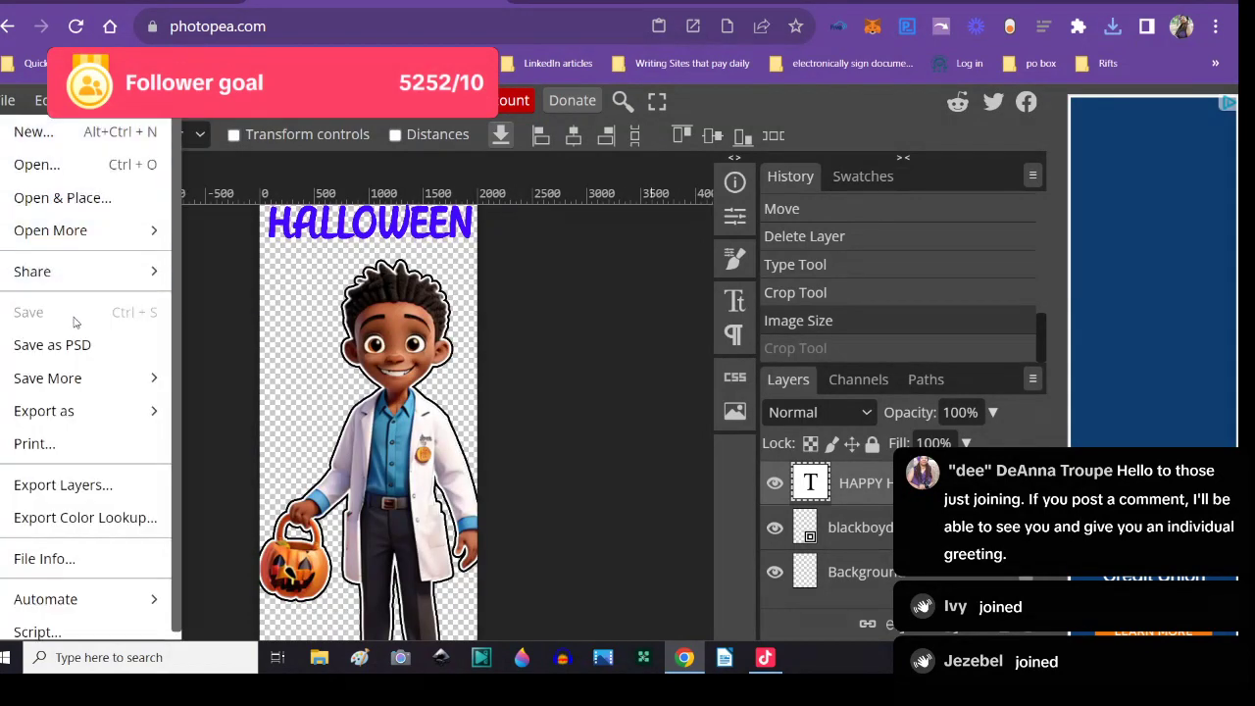
pyautogui.moveTo(103, 404)
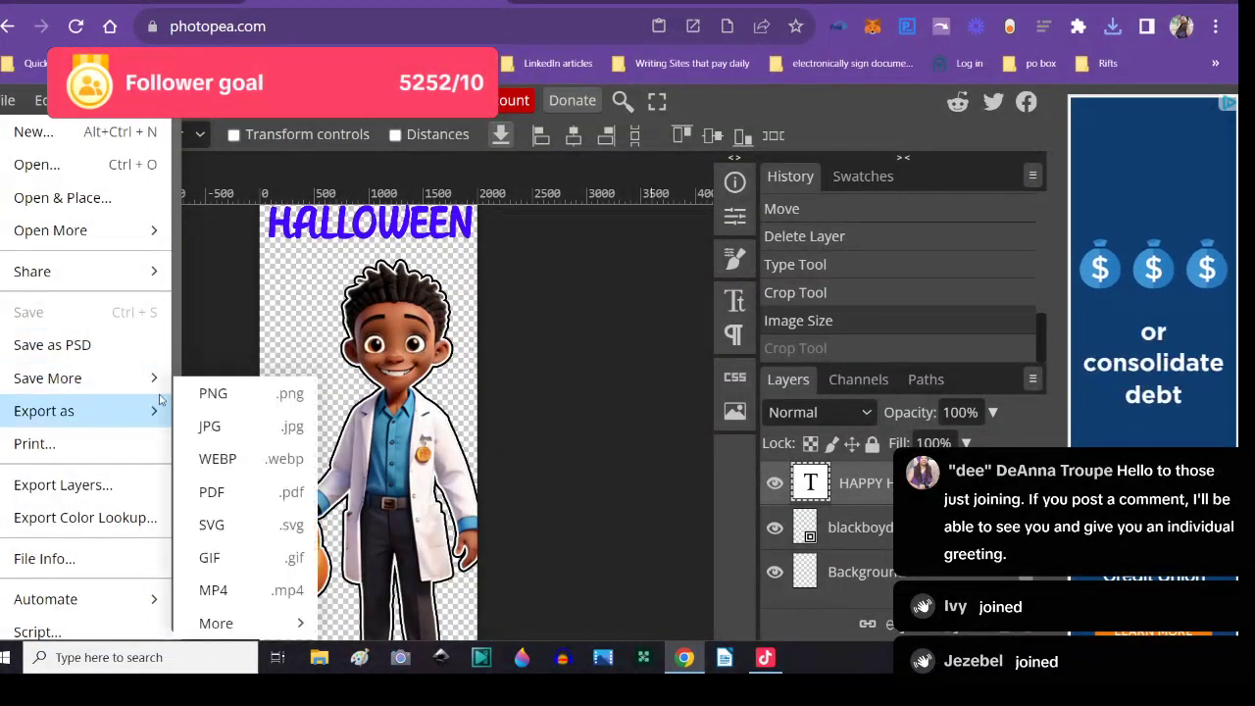
pyautogui.click(201, 495)
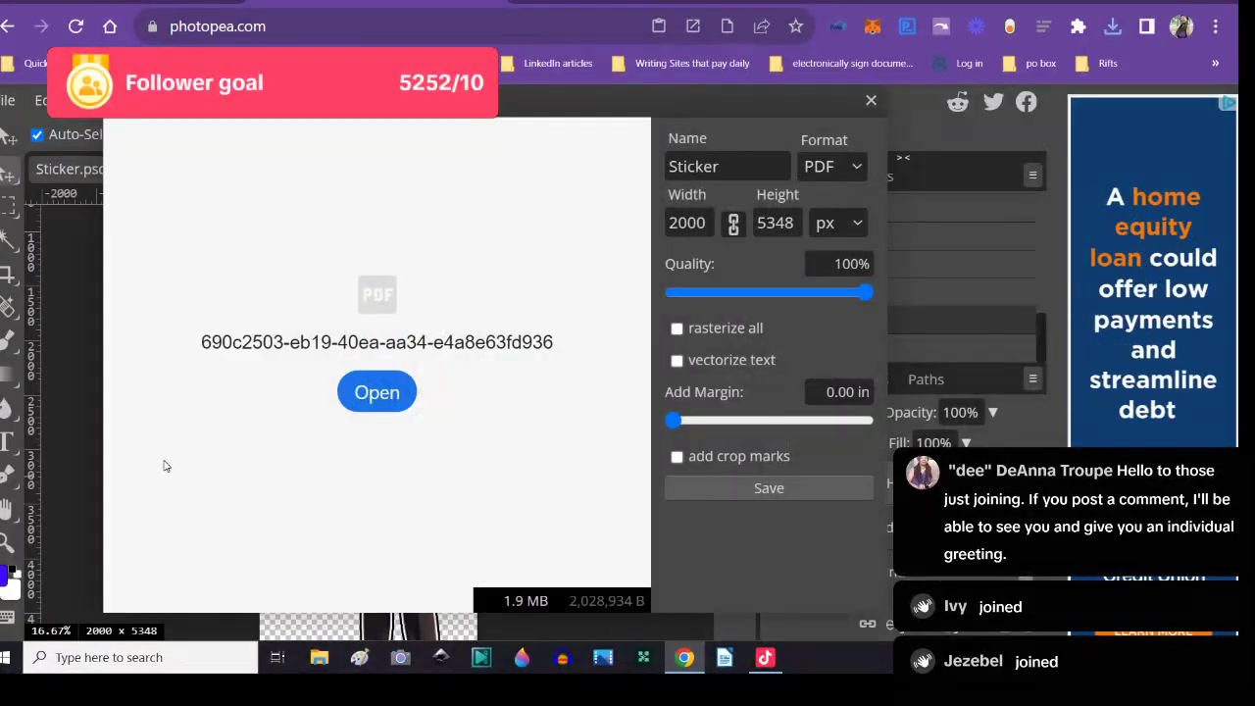
pyautogui.click(726, 166)
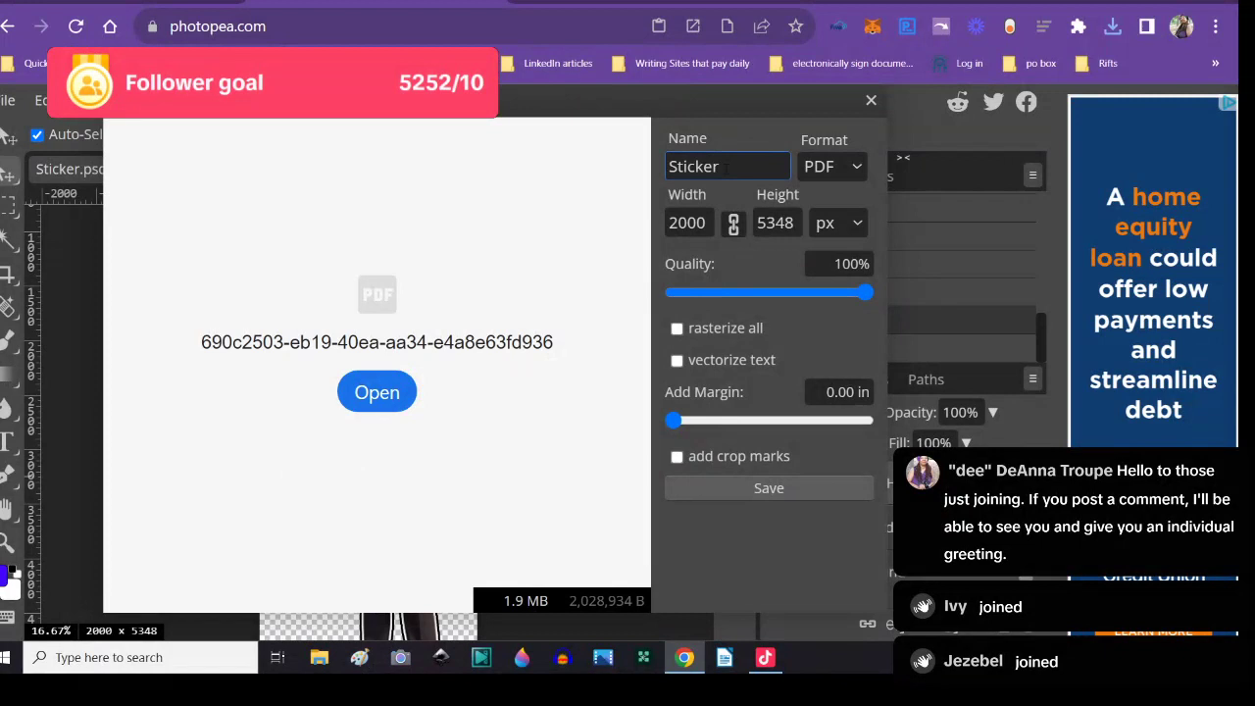
pyautogui.hotkey('ctrl', 'a')
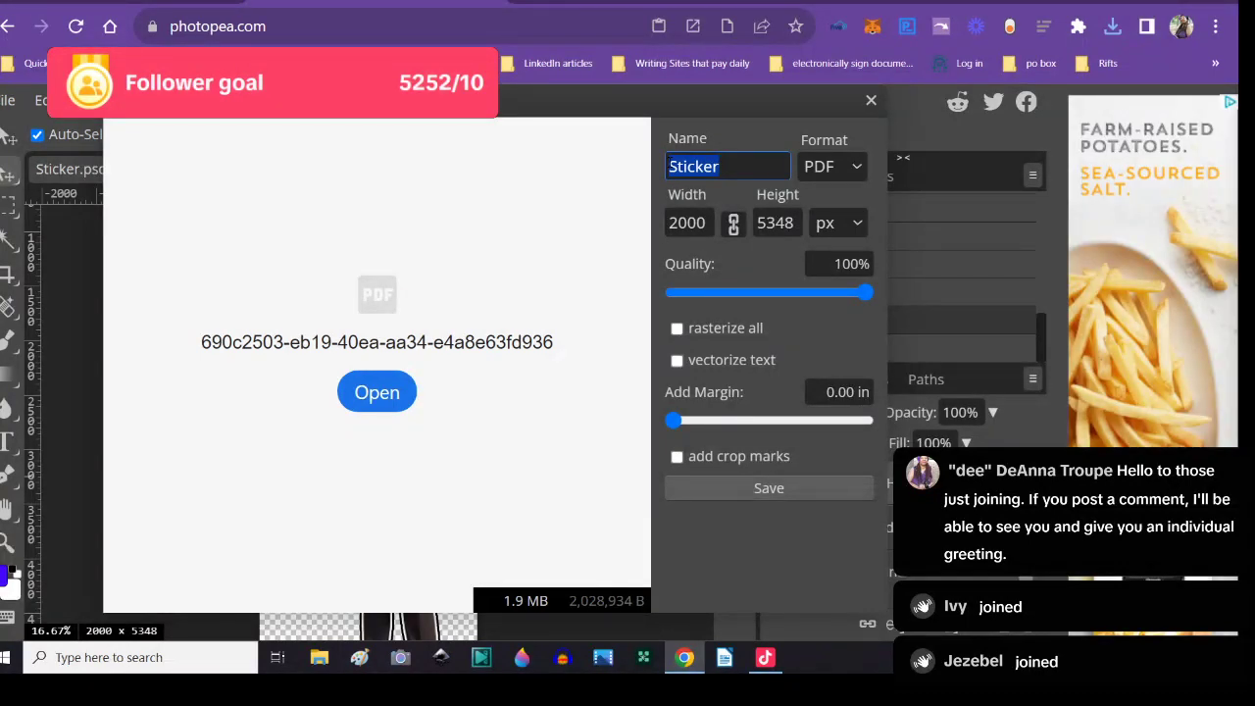
pyautogui.write('blackboydoctor')
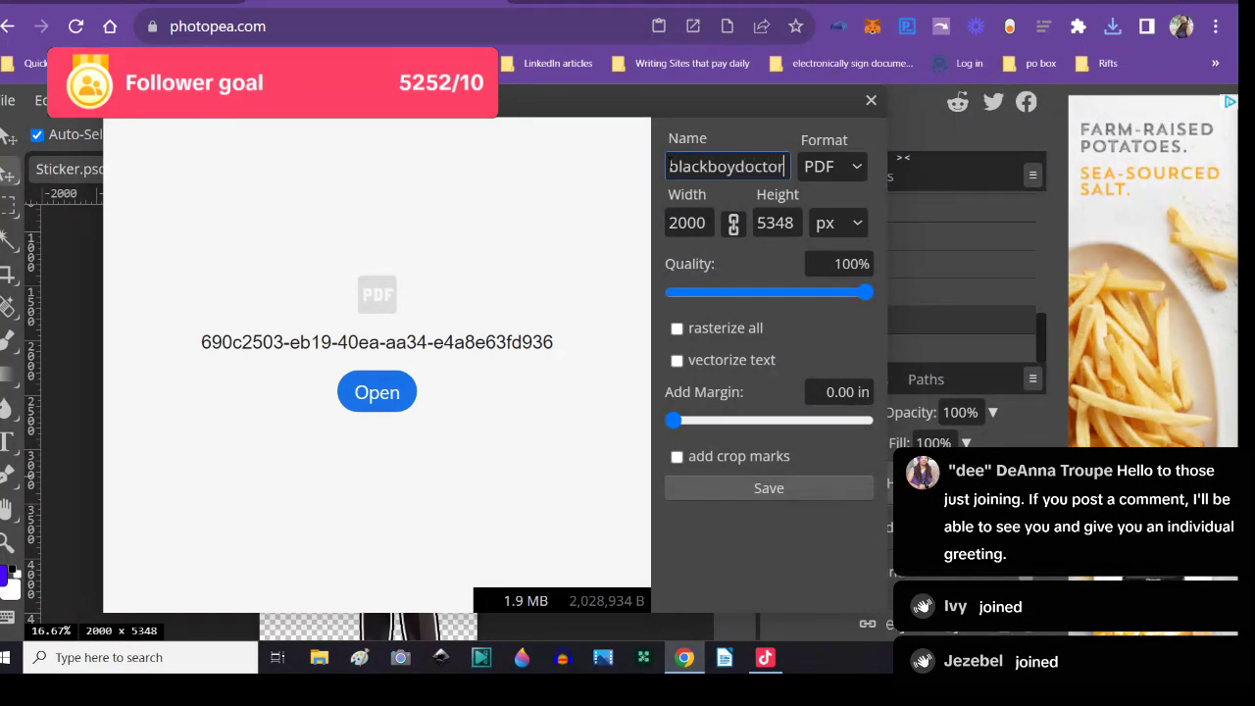
pyautogui.write('bla')
pyautogui.write('ckandwhiteou')
pyautogui.write('tlinewithtex')
pyautogui.write('t')
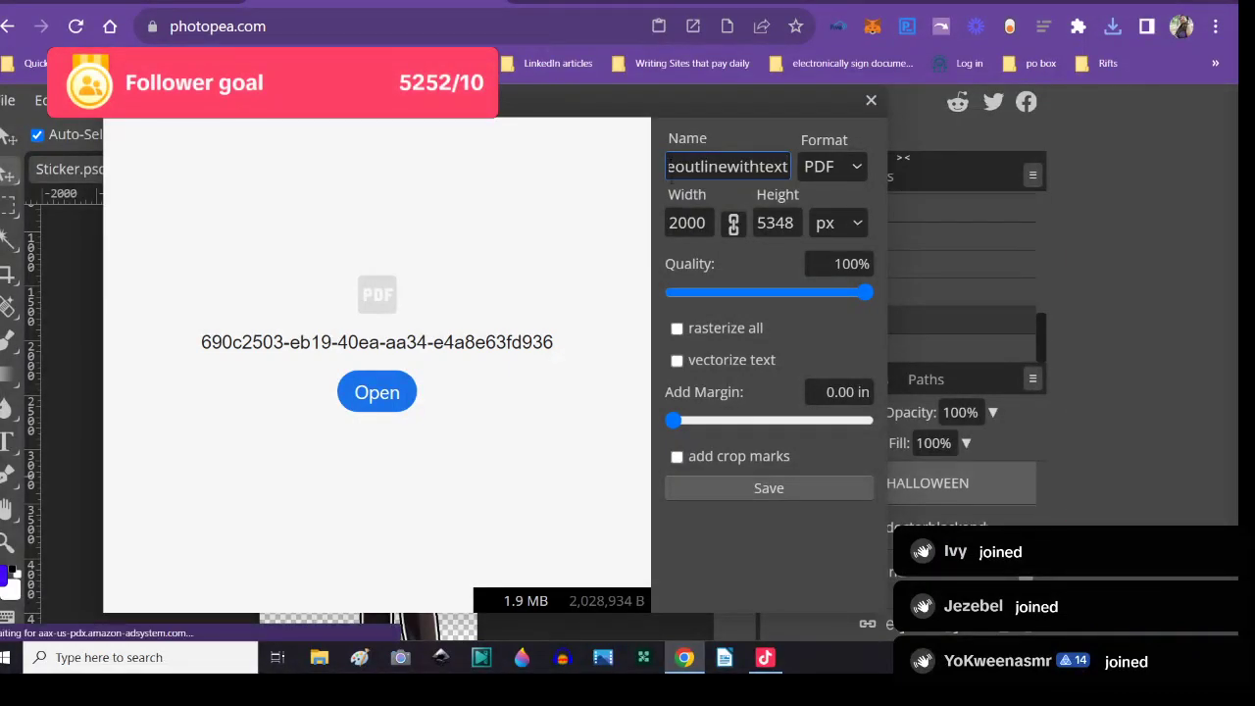
pyautogui.click(672, 490)
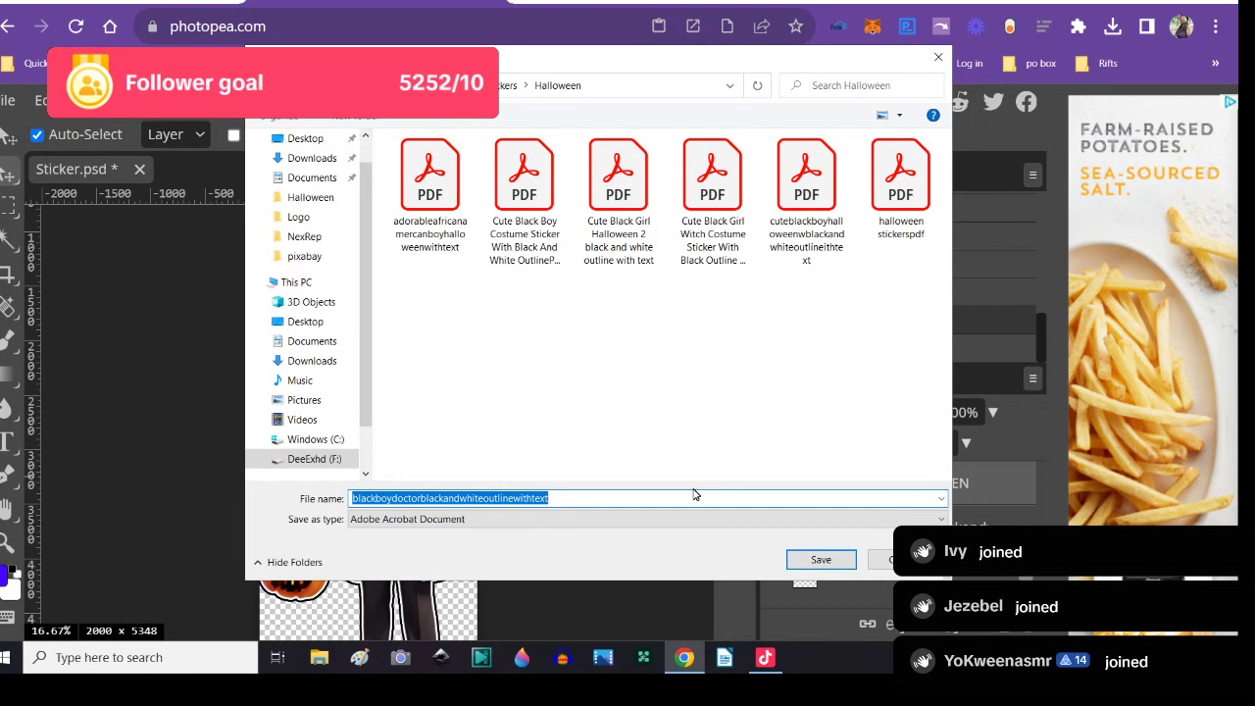
pyautogui.click(799, 560)
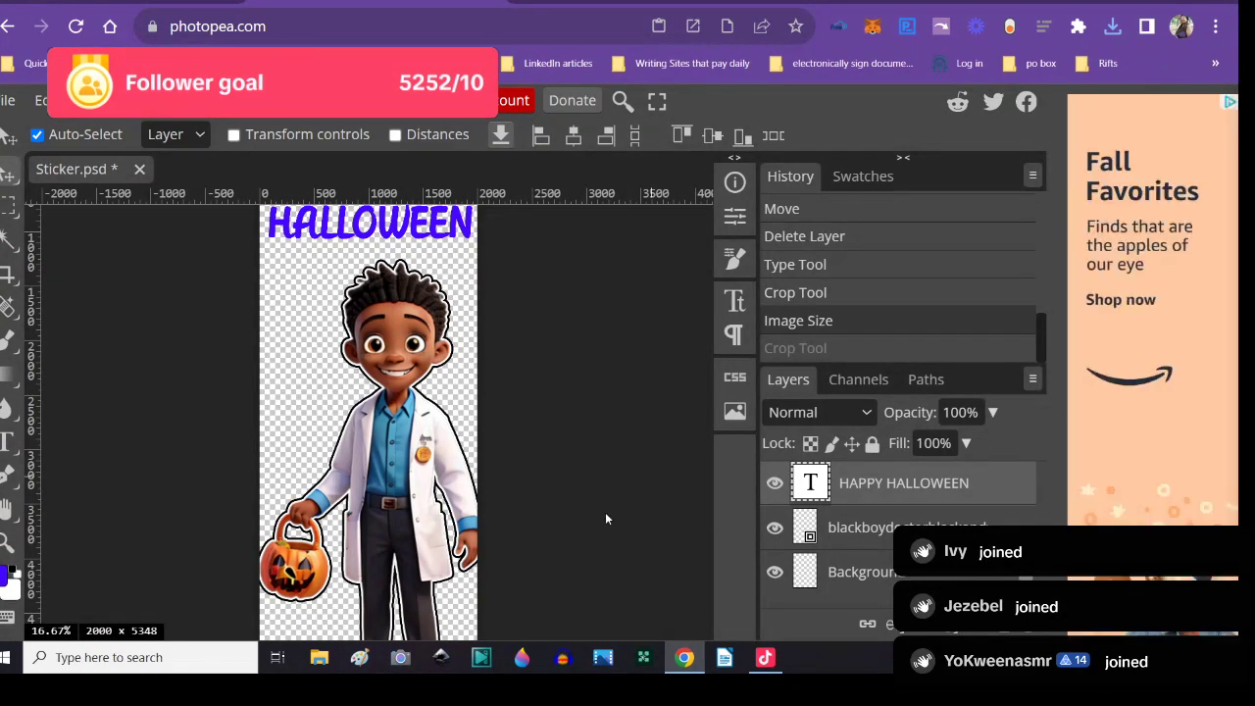
# - Close the Sticker.psd document and discard its unsaved changes
pyautogui.scroll(2, 569, 426)
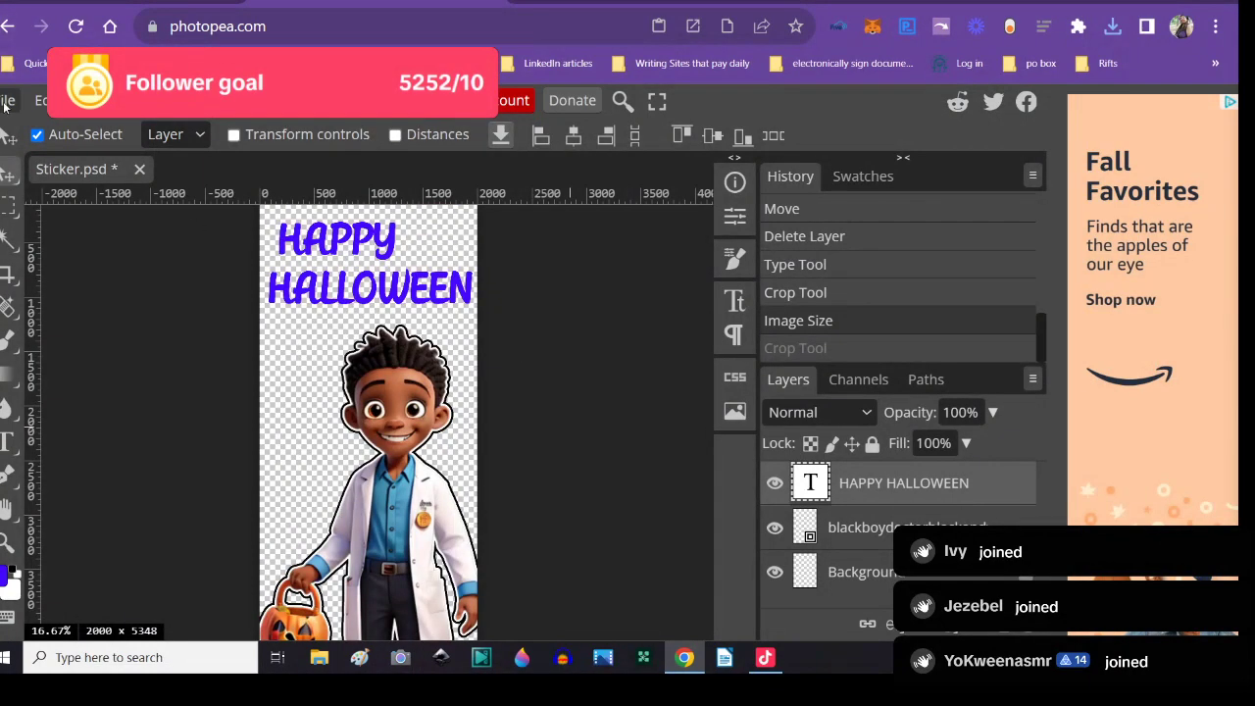
pyautogui.click(140, 169)
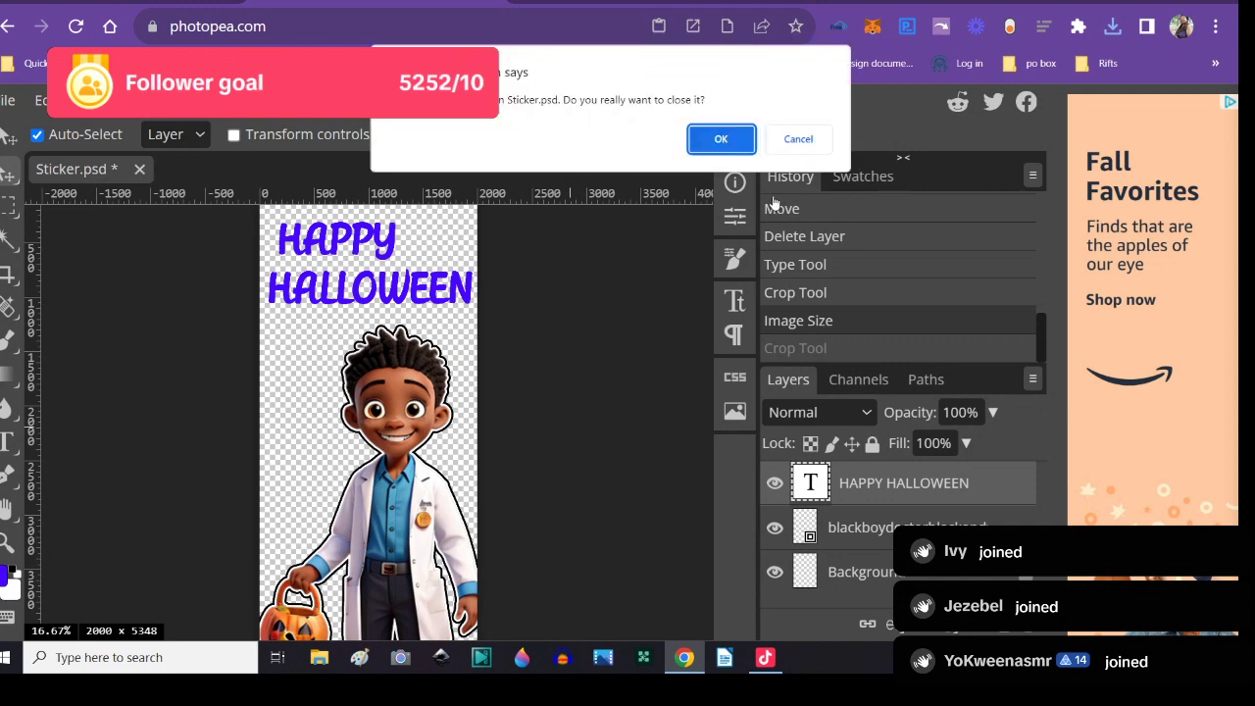
pyautogui.click(718, 143)
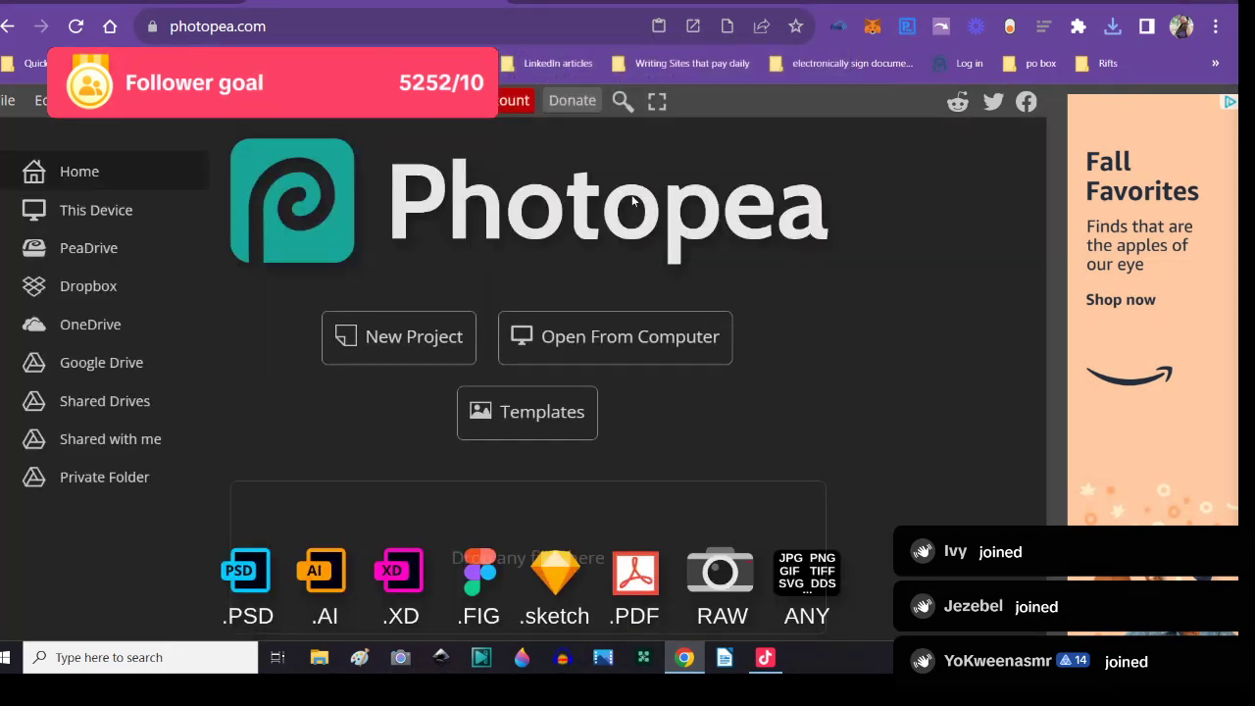
# - Look through the pixabay folder on the F: drive for an image to open, and close the file browser without choosing one
pyautogui.click(557, 337)
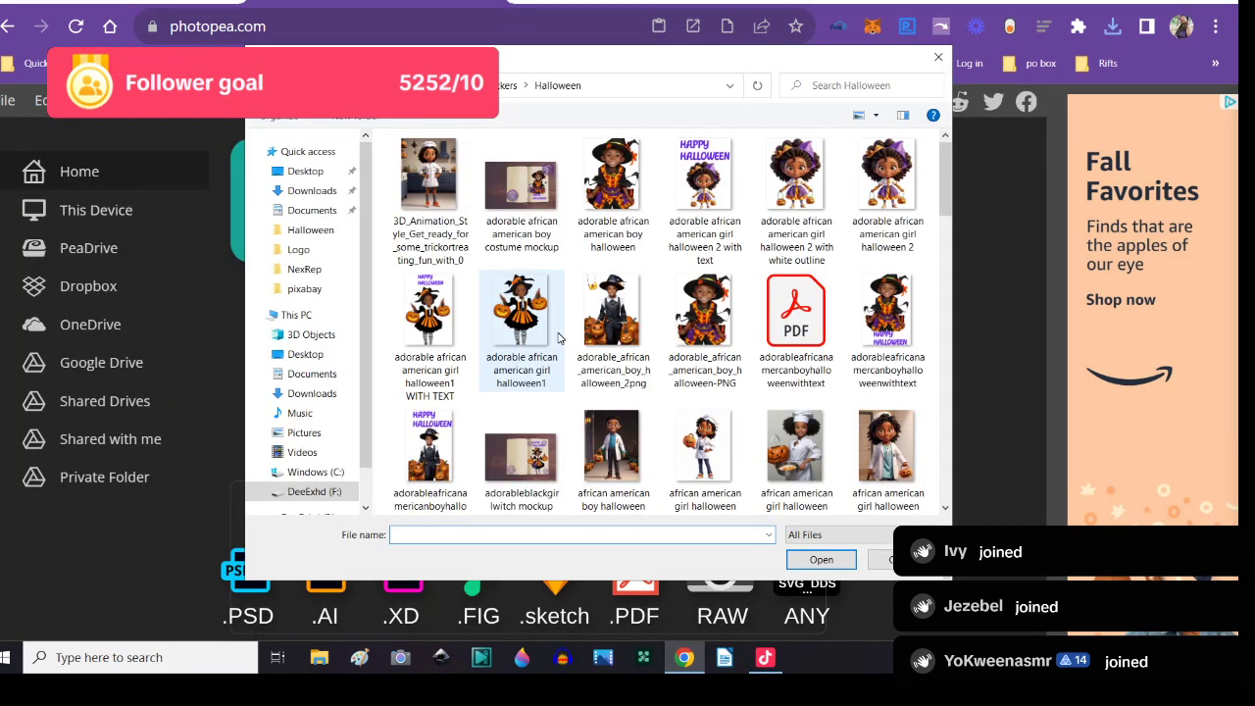
pyautogui.scroll(-1, 556, 353)
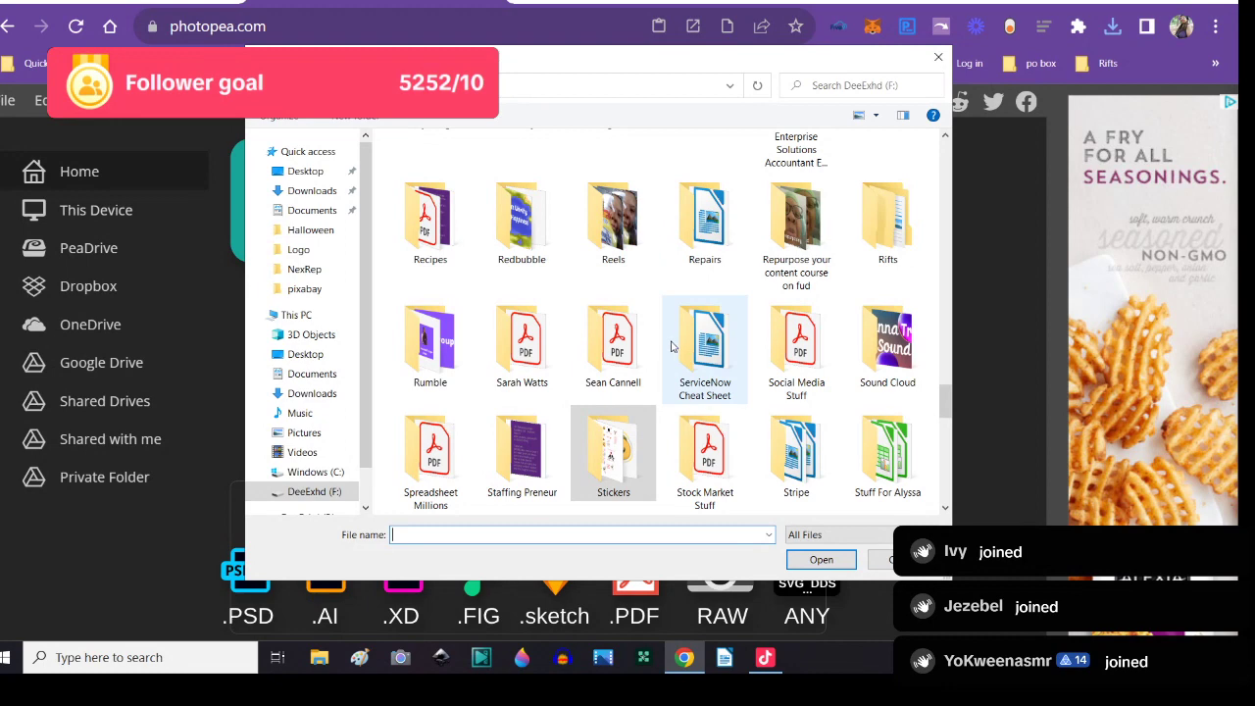
pyautogui.scroll(-3, 664, 345)
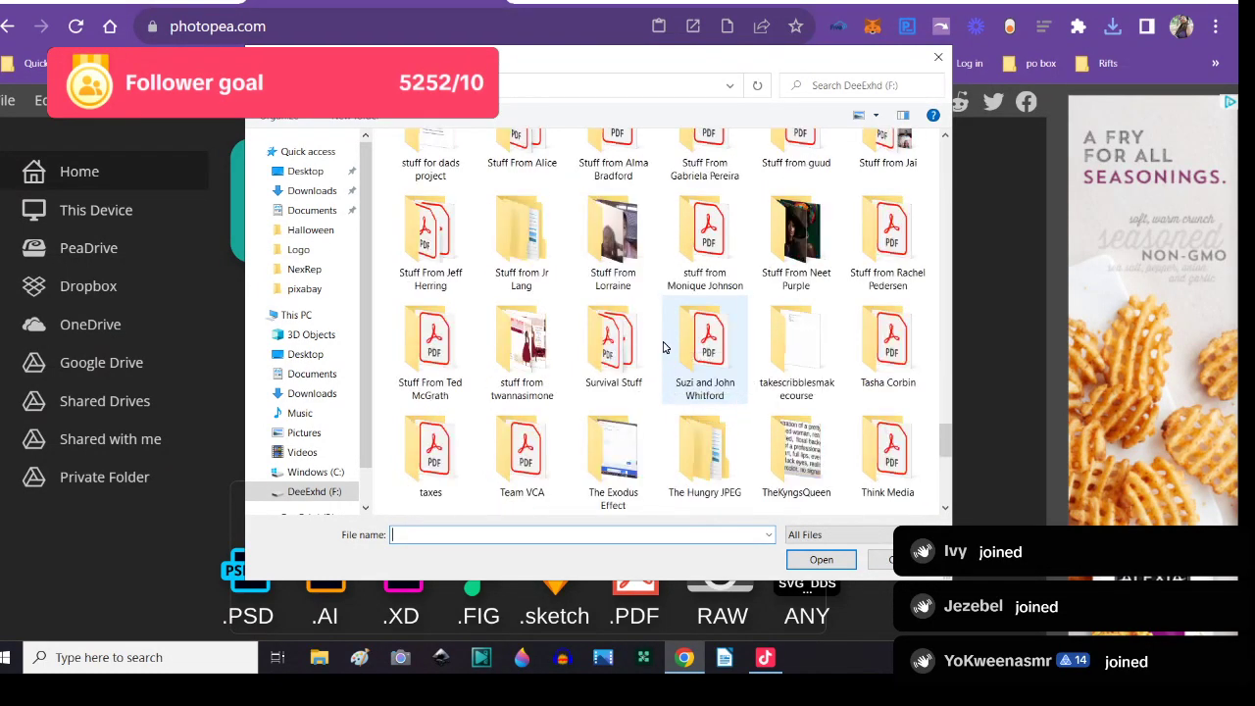
pyautogui.scroll(3, 665, 345)
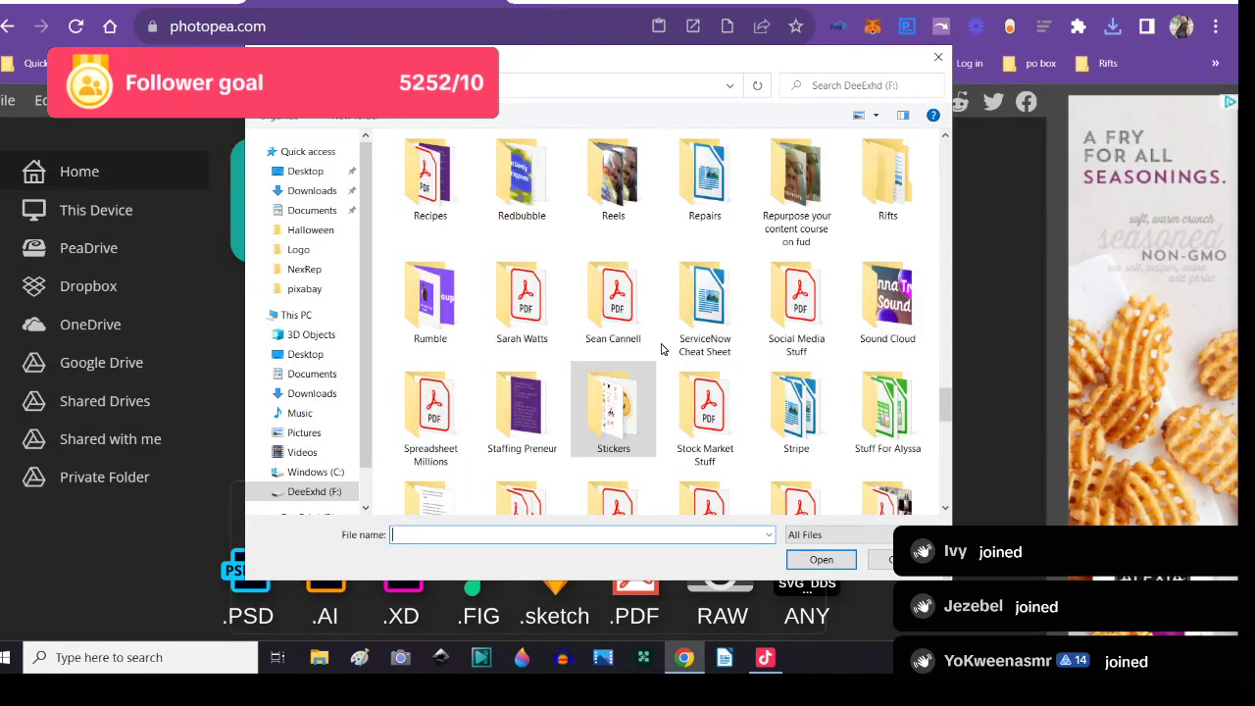
pyautogui.scroll(2, 664, 343)
pyautogui.scroll(2, 662, 334)
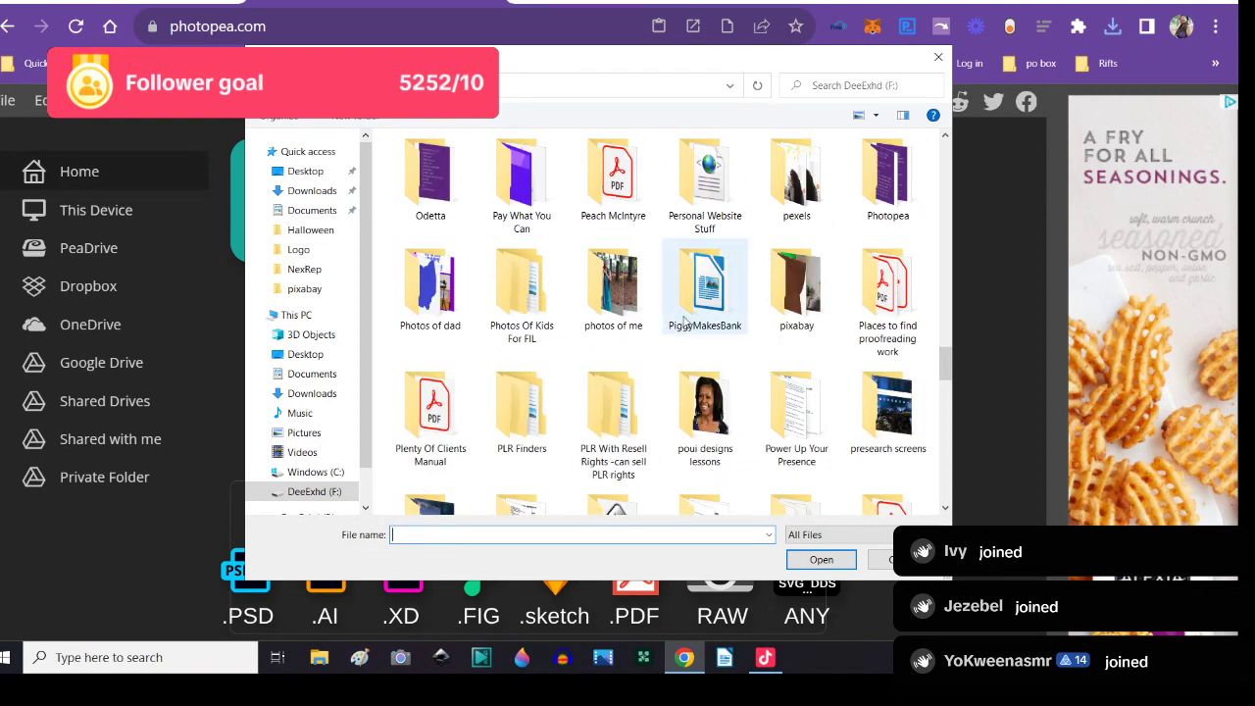
pyautogui.doubleClick(789, 294)
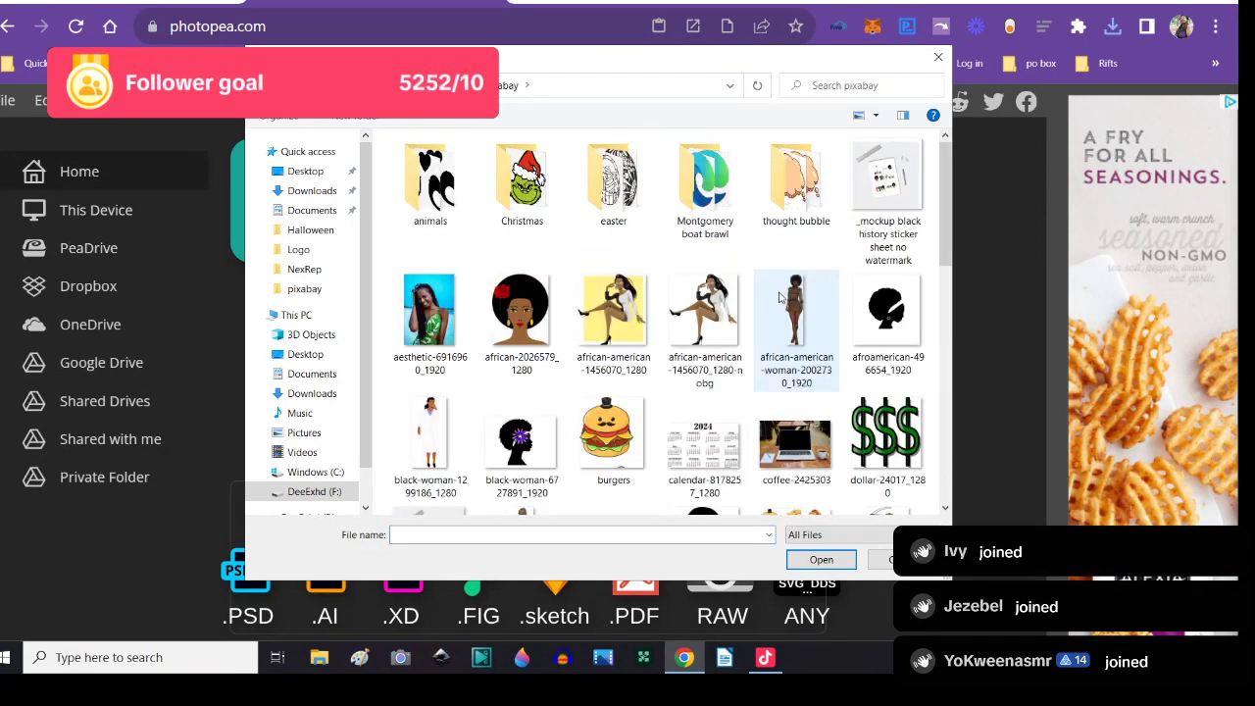
pyautogui.scroll(-2, 706, 314)
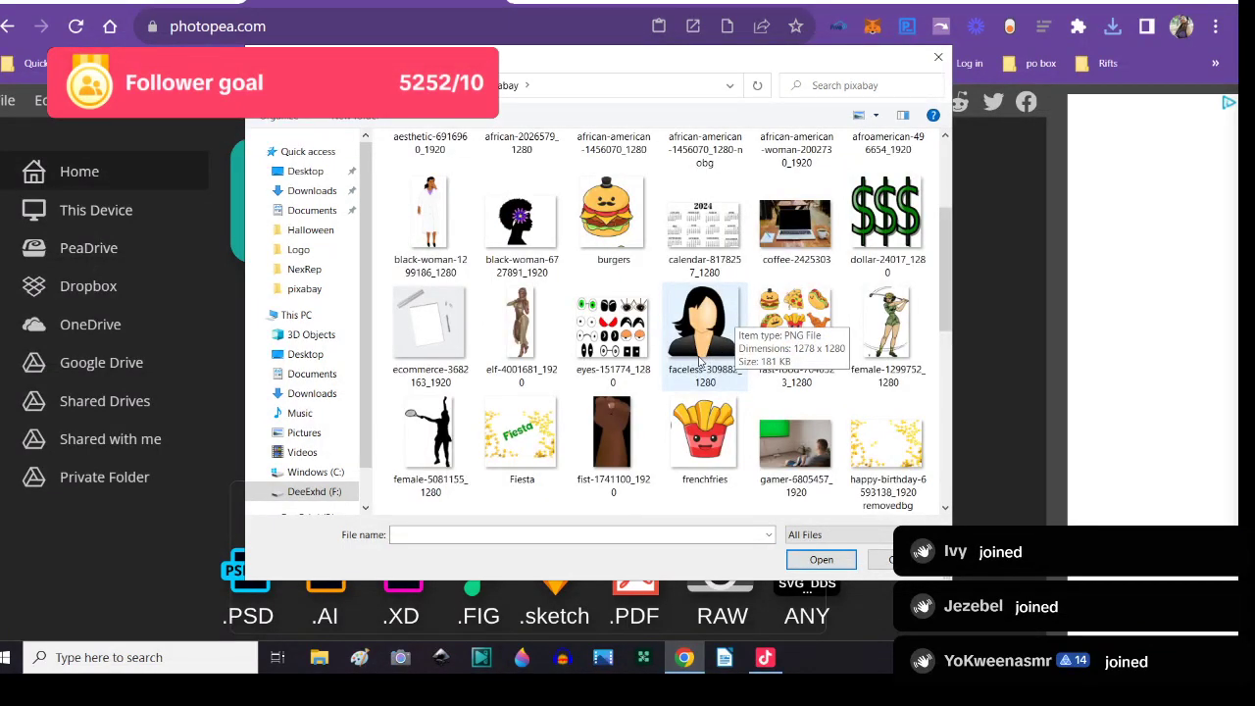
pyautogui.scroll(2, 701, 361)
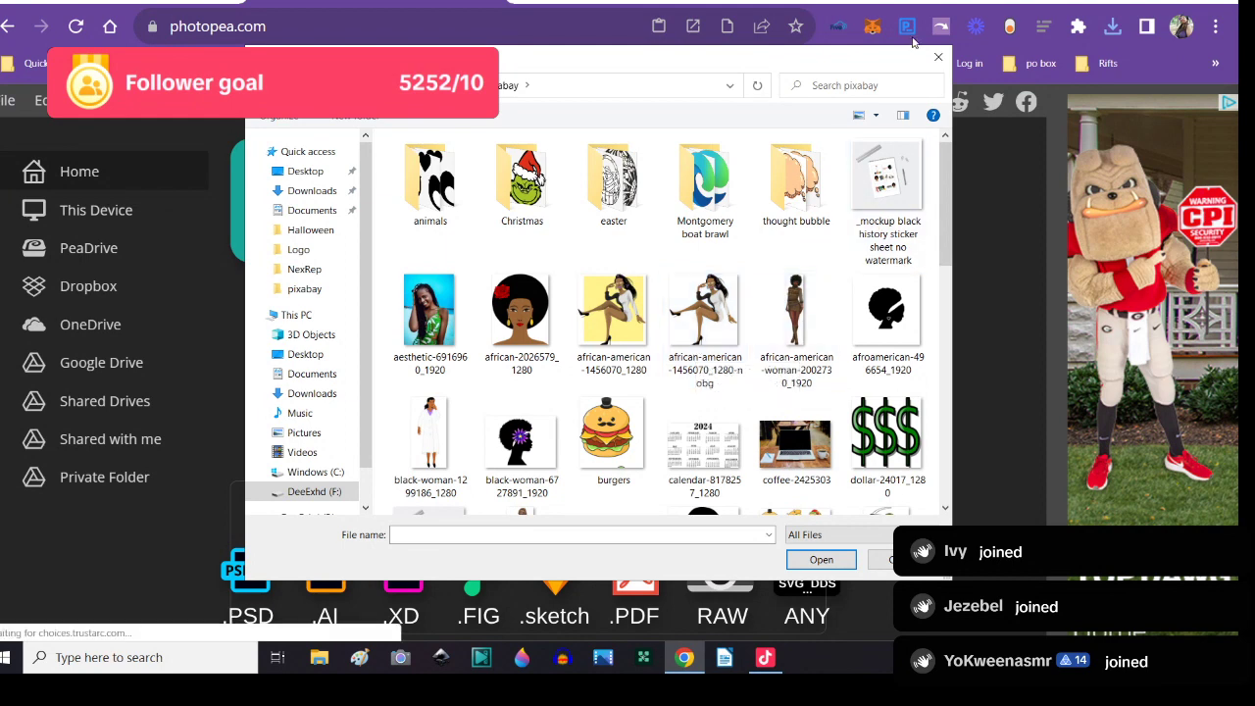
pyautogui.click(939, 60)
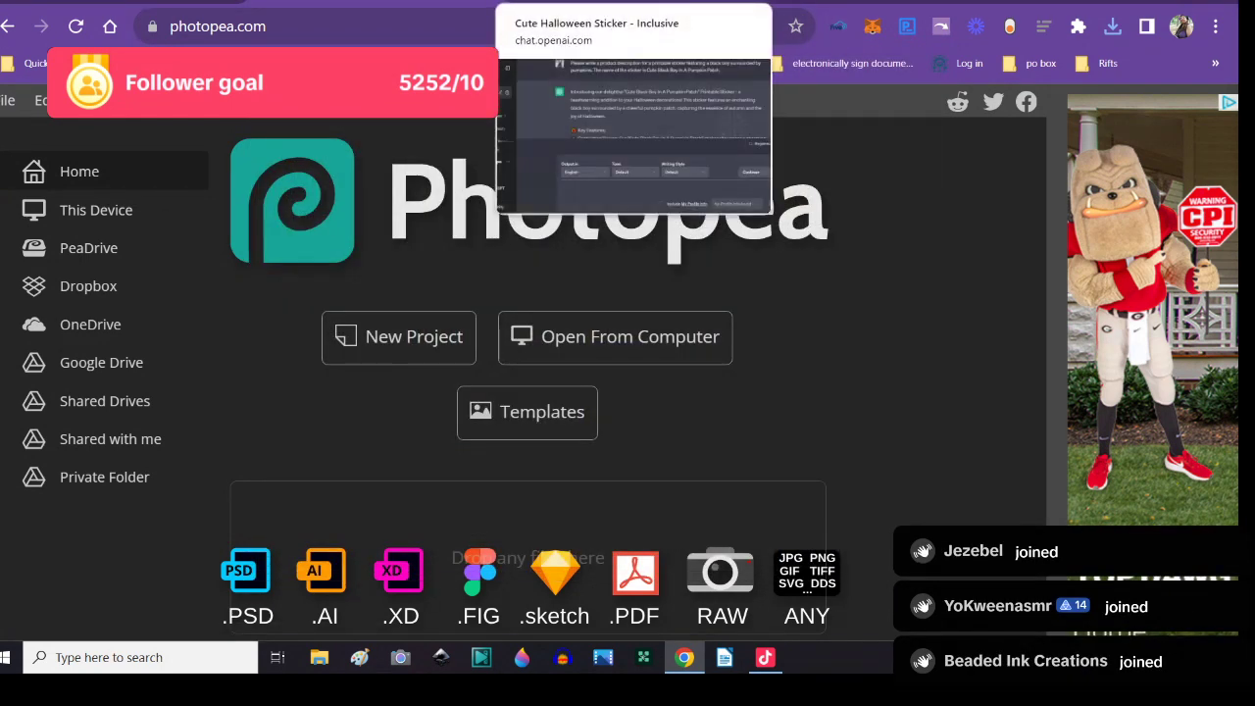
# - Switch to the ChatGPT browser tab, load canva.com in it, and create a new blank Resume design
pyautogui.click(627, 4)
pyautogui.click(644, 20)
pyautogui.write('canva.com')
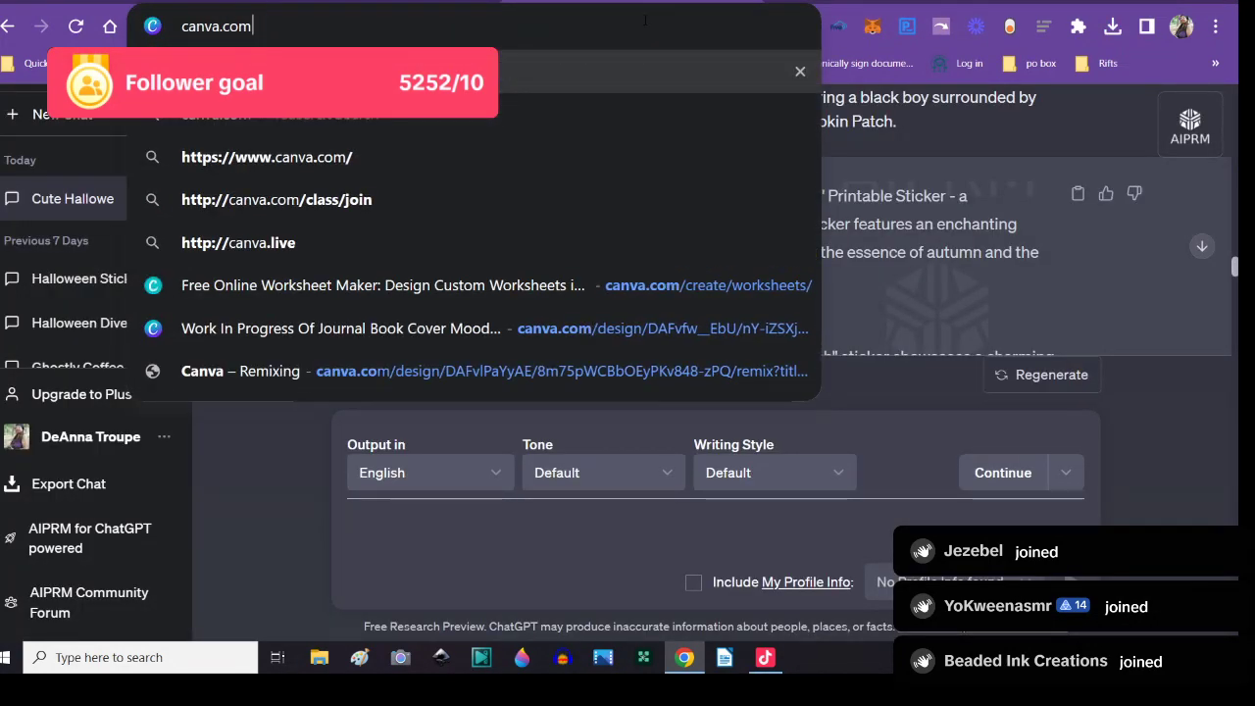
pyautogui.press('Return')
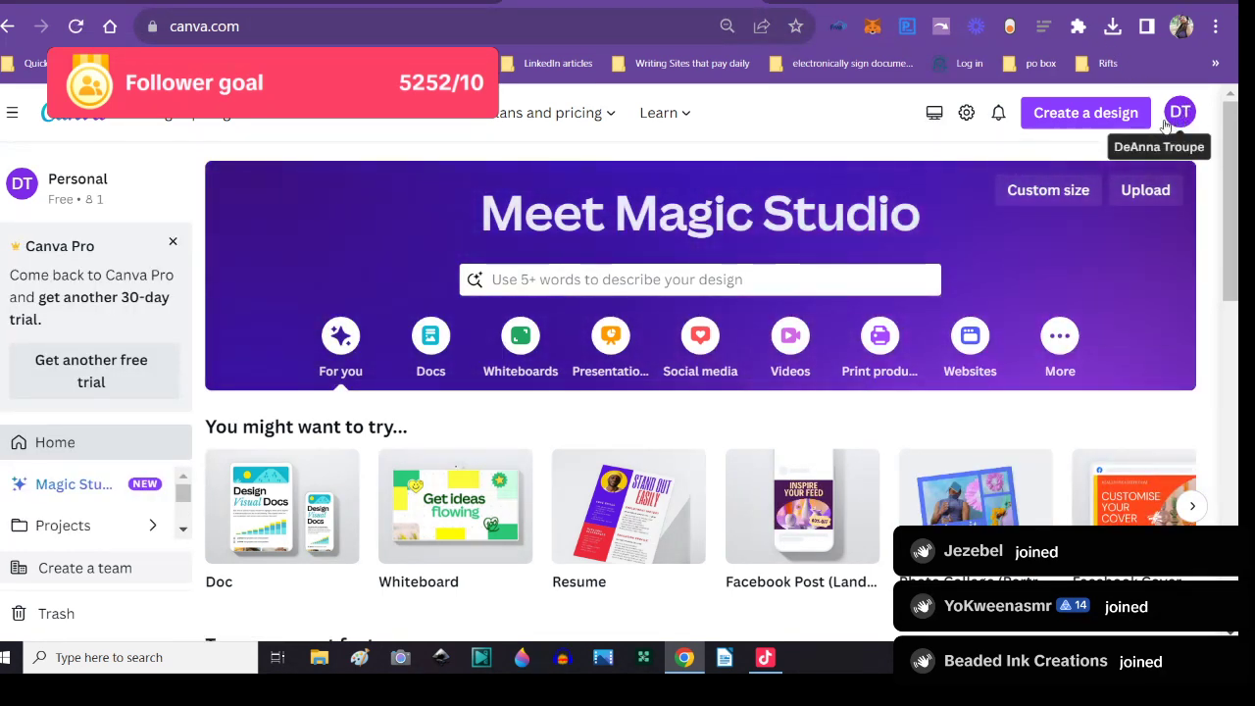
pyautogui.click(1127, 115)
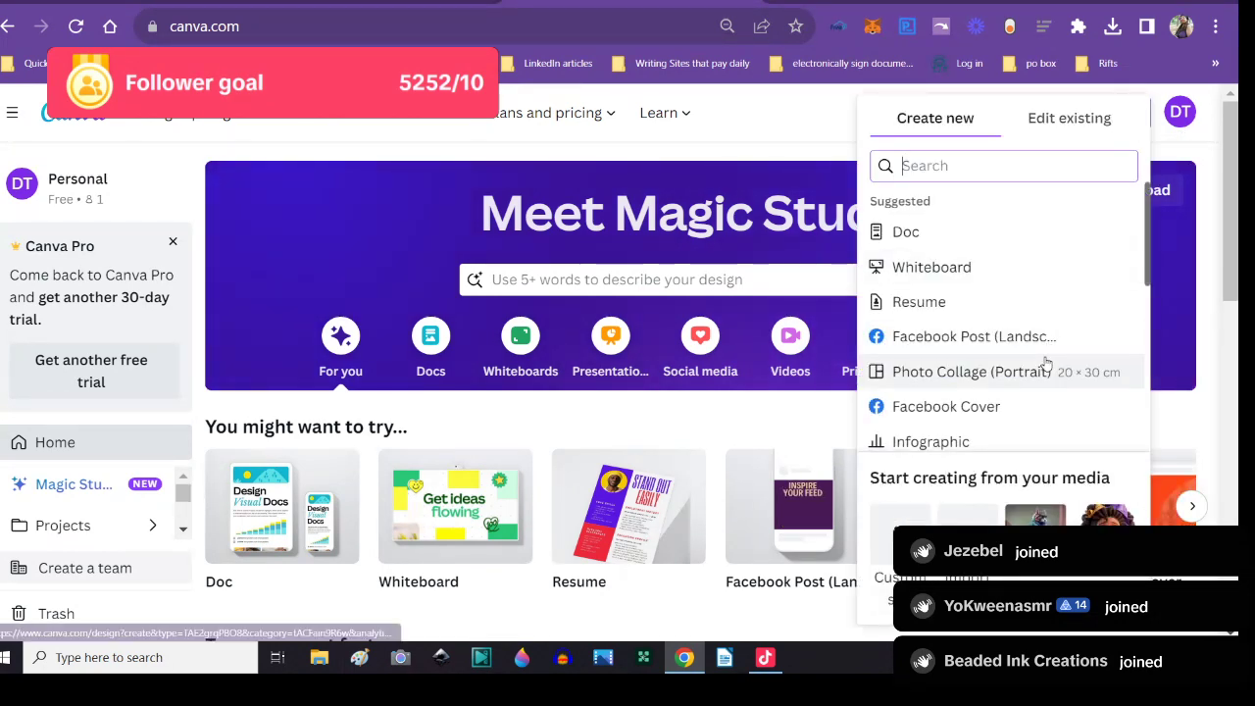
pyautogui.click(938, 312)
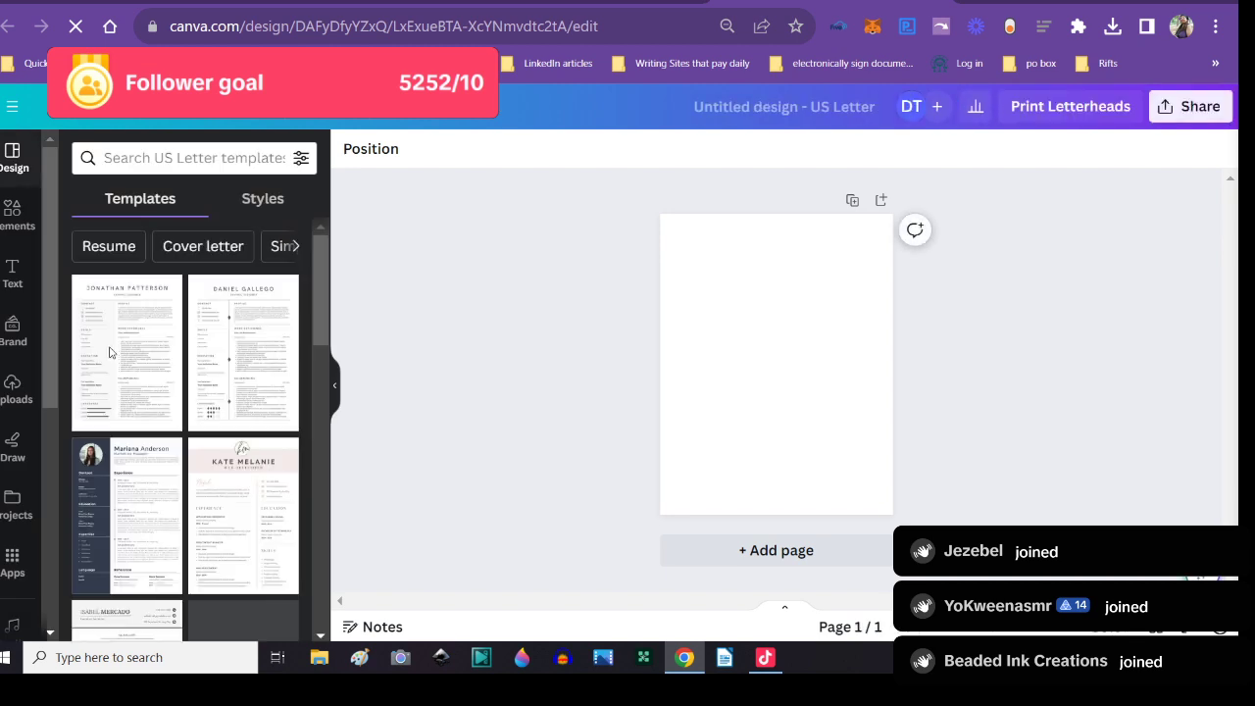
# - Look through the uploaded images in Canva for the wooden desk photo with a coffee cup and blank paper
pyautogui.click(10, 383)
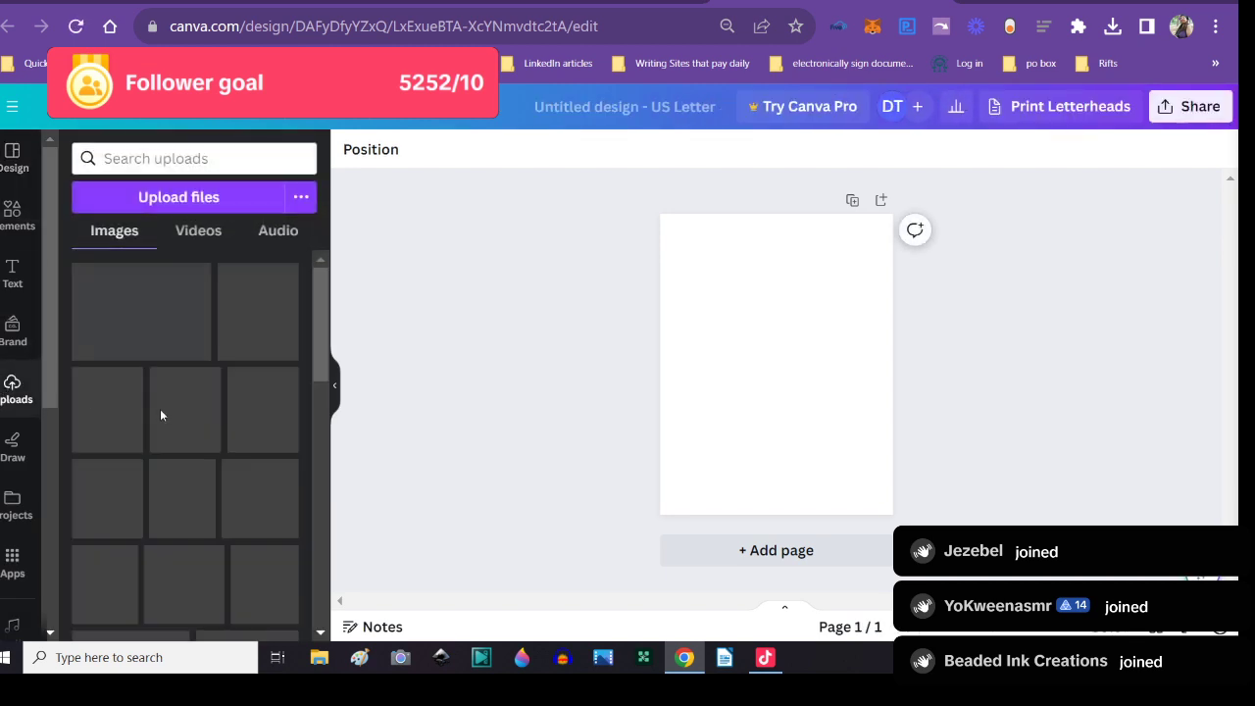
pyautogui.scroll(-2, 209, 402)
pyautogui.scroll(-5, 209, 402)
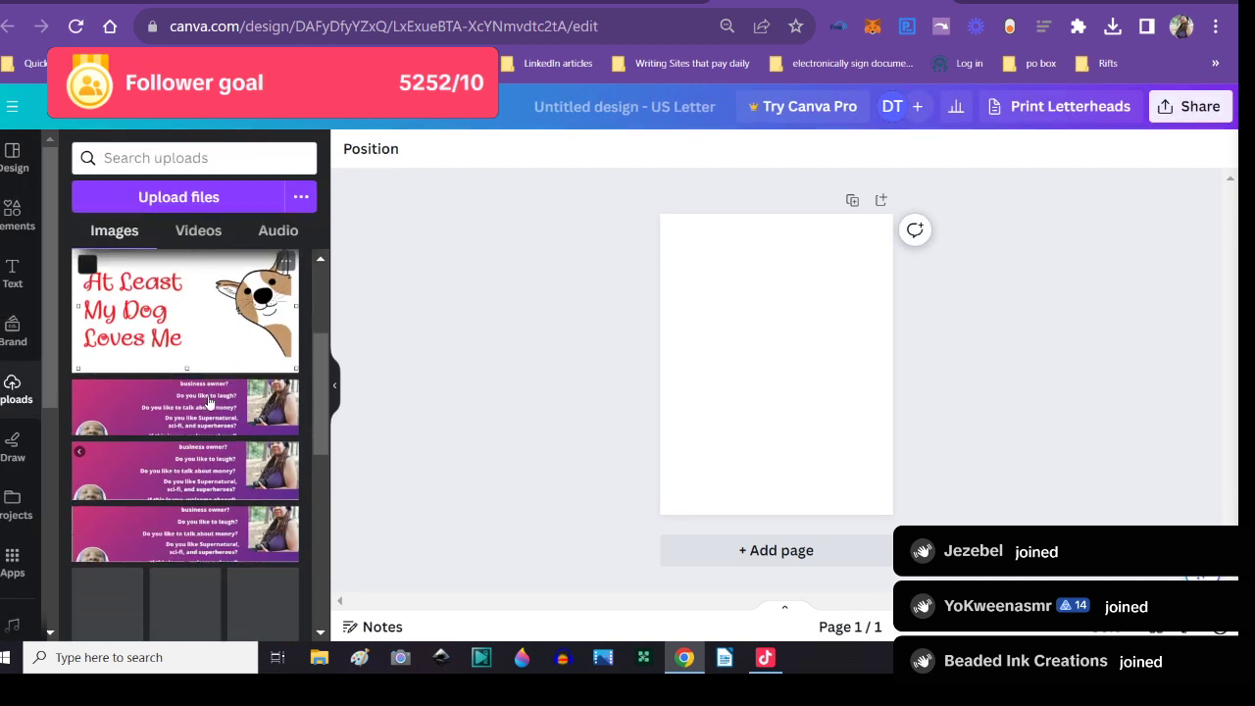
pyautogui.scroll(-3, 209, 402)
pyautogui.scroll(-1, 209, 405)
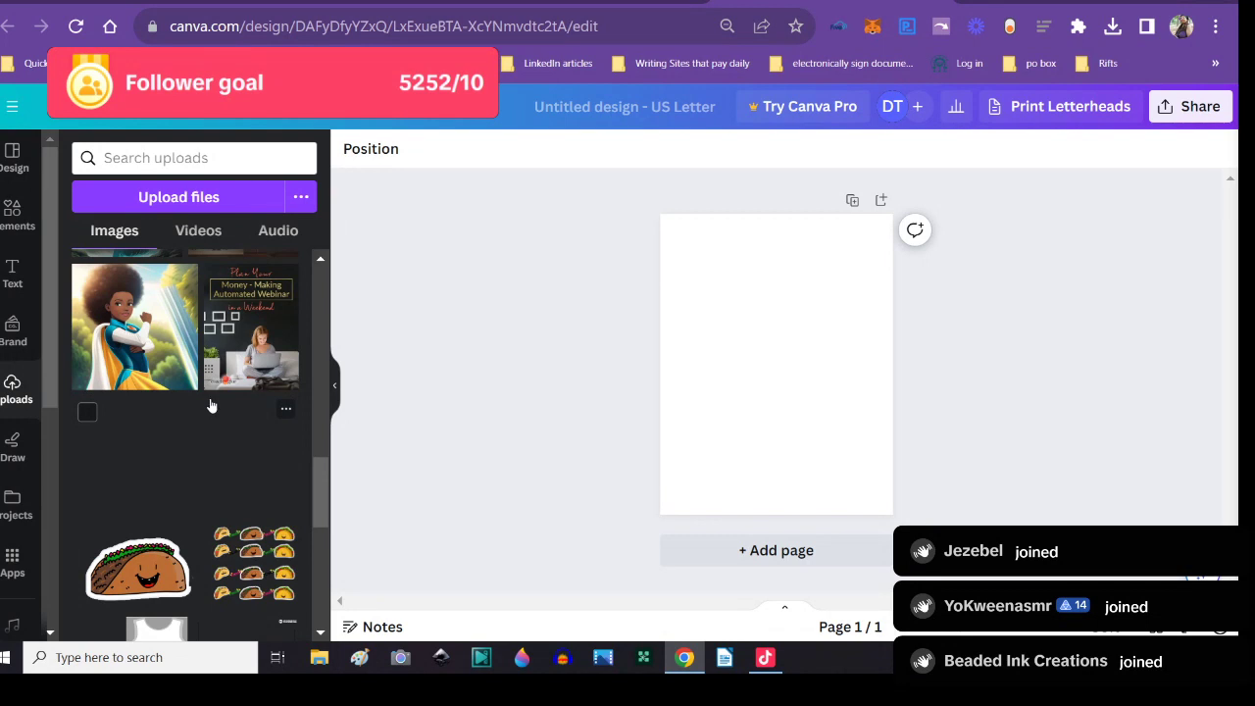
pyautogui.scroll(-3, 211, 405)
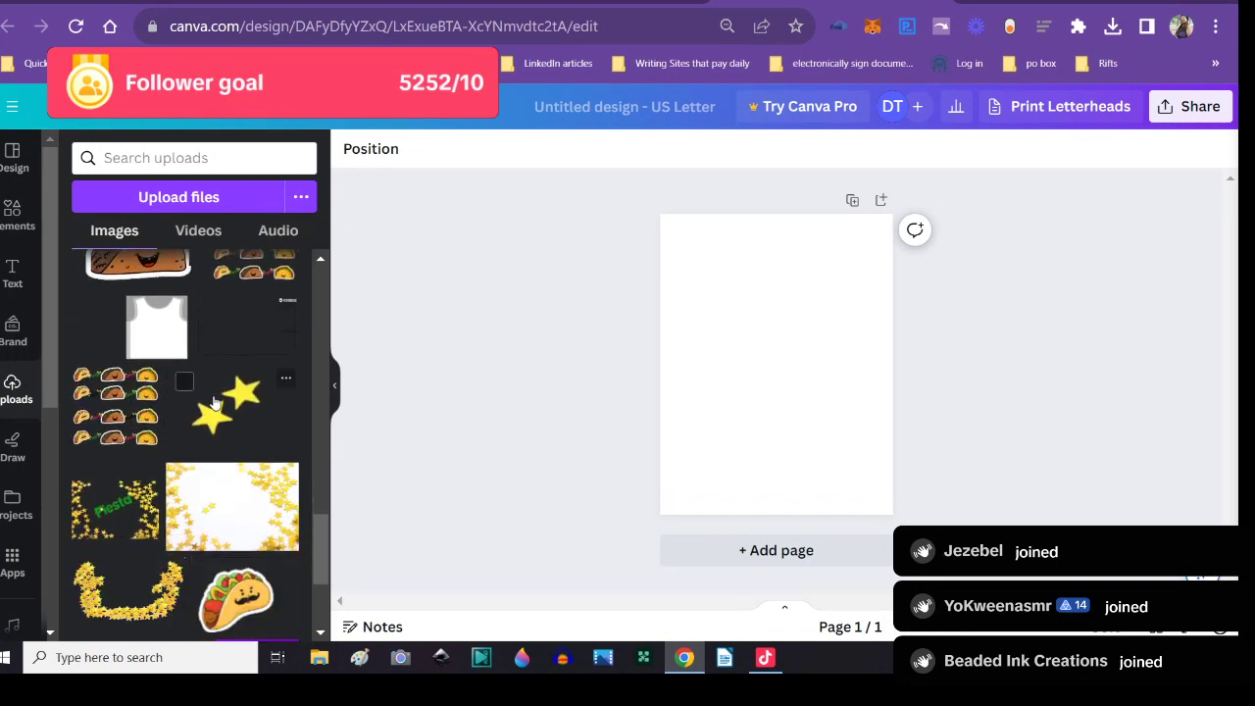
pyautogui.scroll(-6, 216, 400)
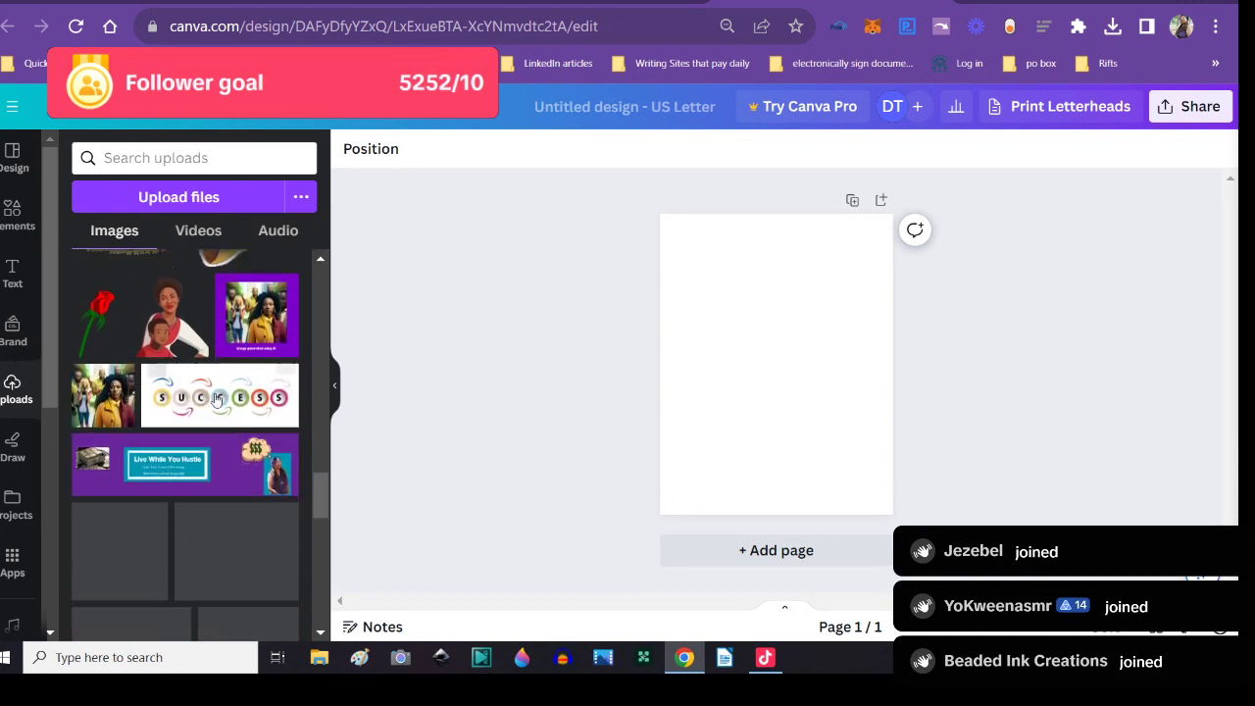
pyautogui.scroll(-3, 217, 400)
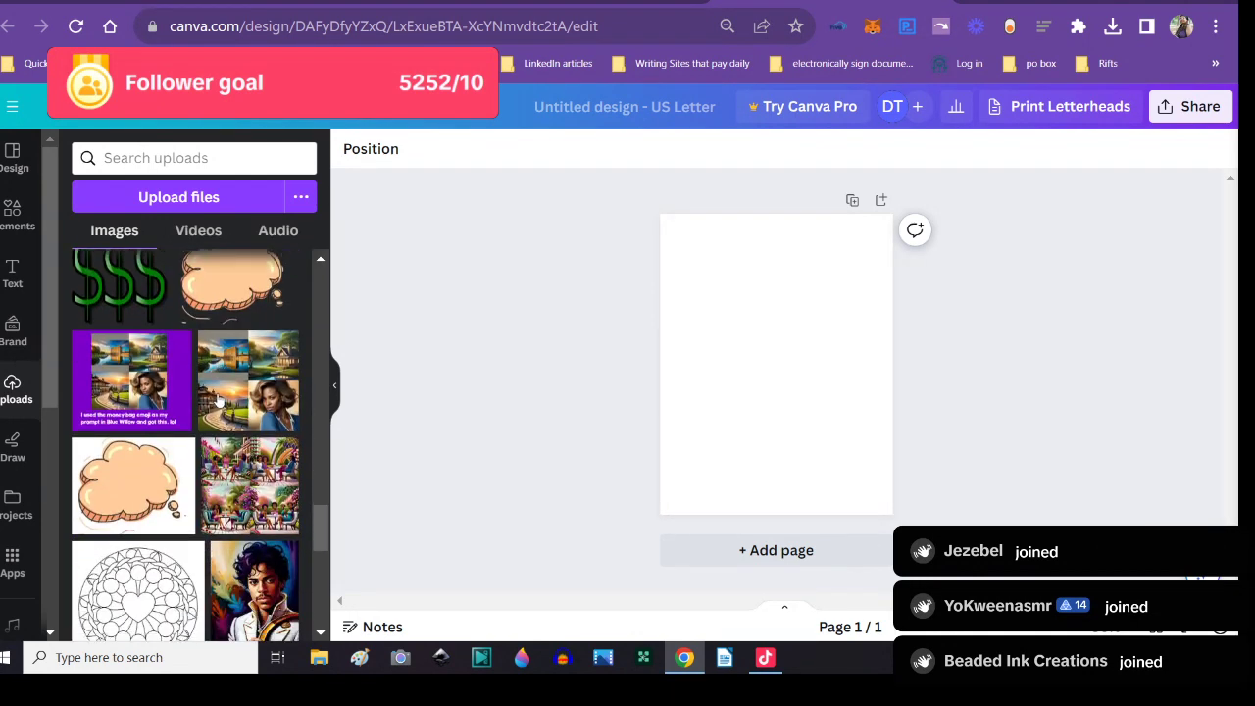
pyautogui.scroll(-3, 217, 400)
pyautogui.scroll(-2, 218, 402)
pyautogui.scroll(-2, 218, 402)
pyautogui.scroll(-5, 220, 400)
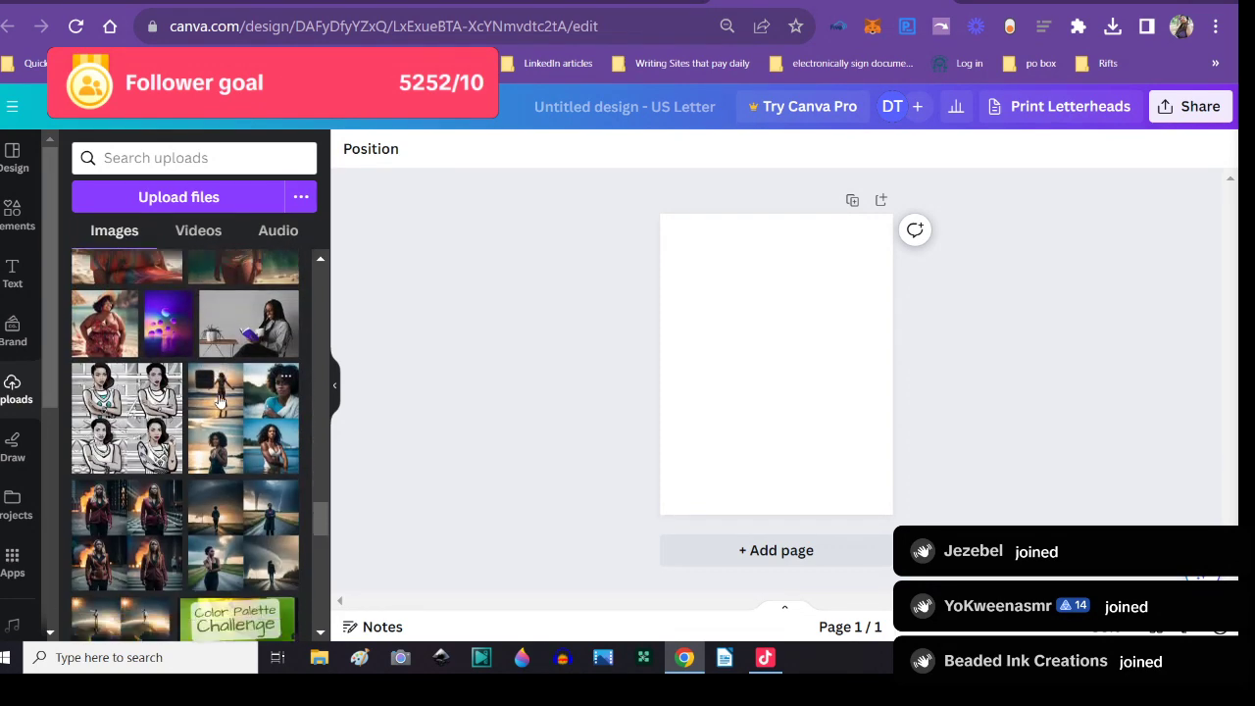
pyautogui.scroll(-5, 220, 400)
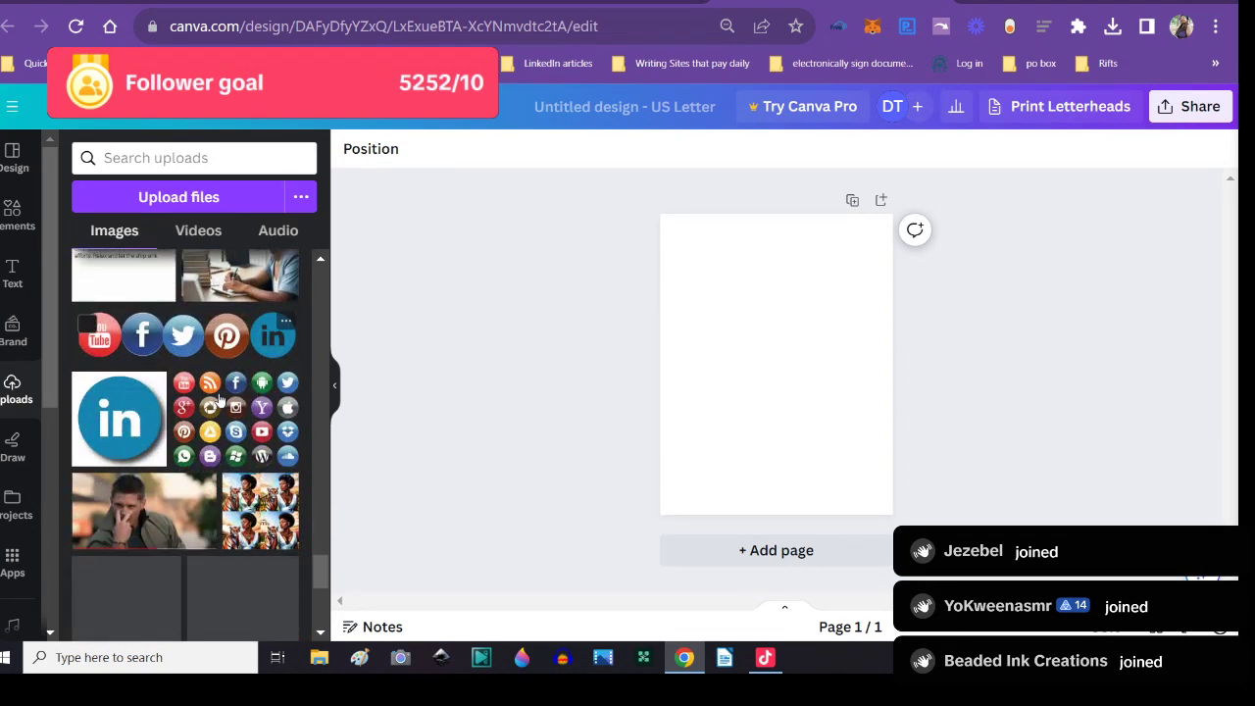
pyautogui.scroll(-6, 219, 400)
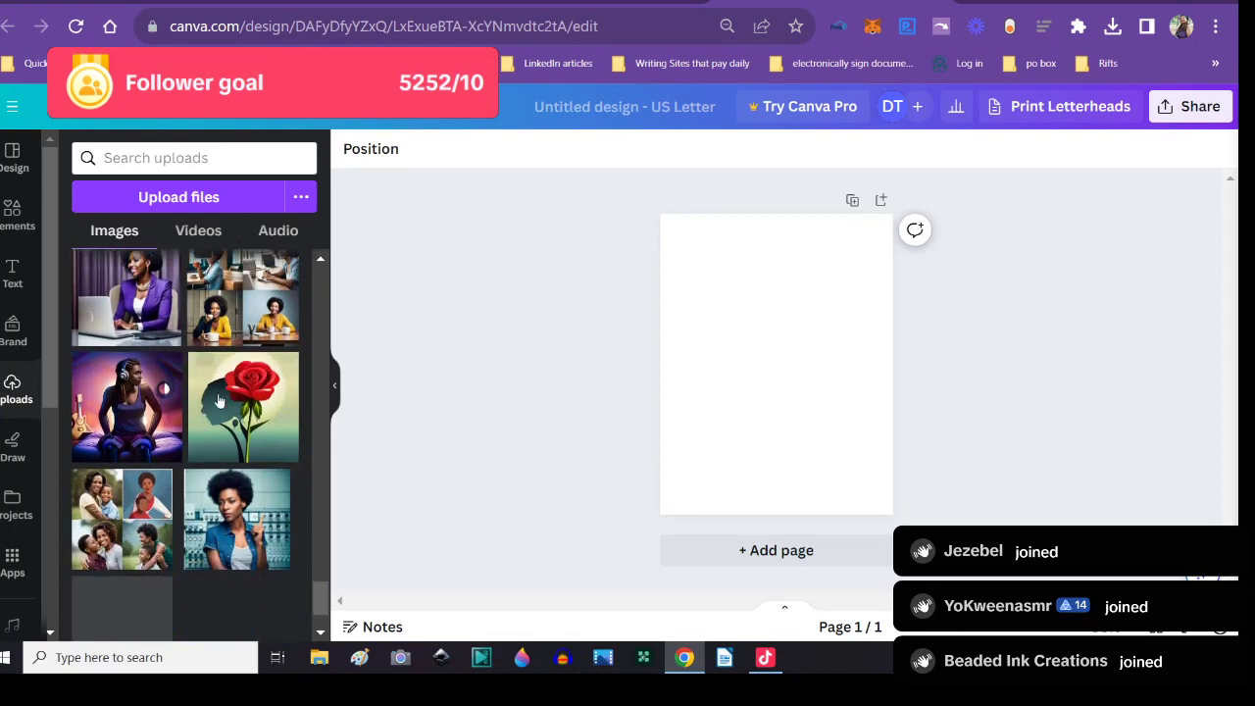
pyautogui.scroll(5, 220, 400)
pyautogui.scroll(-4, 220, 400)
pyautogui.scroll(-8, 220, 400)
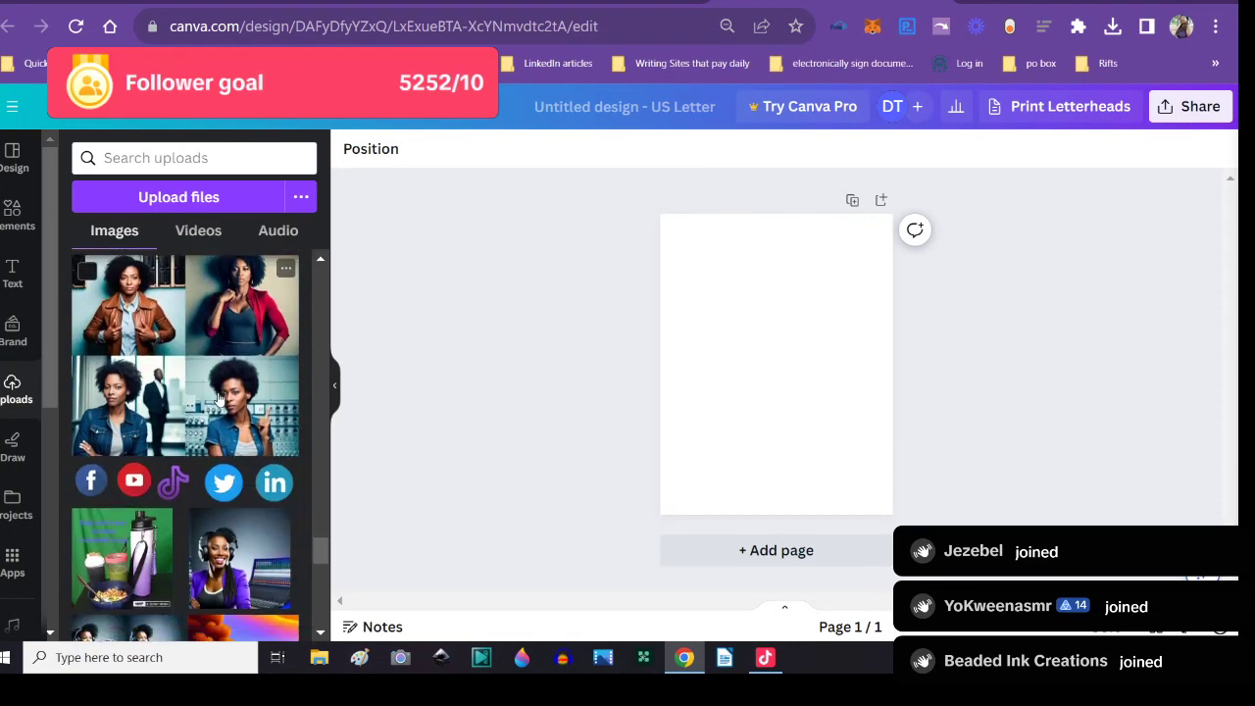
pyautogui.scroll(-5, 220, 393)
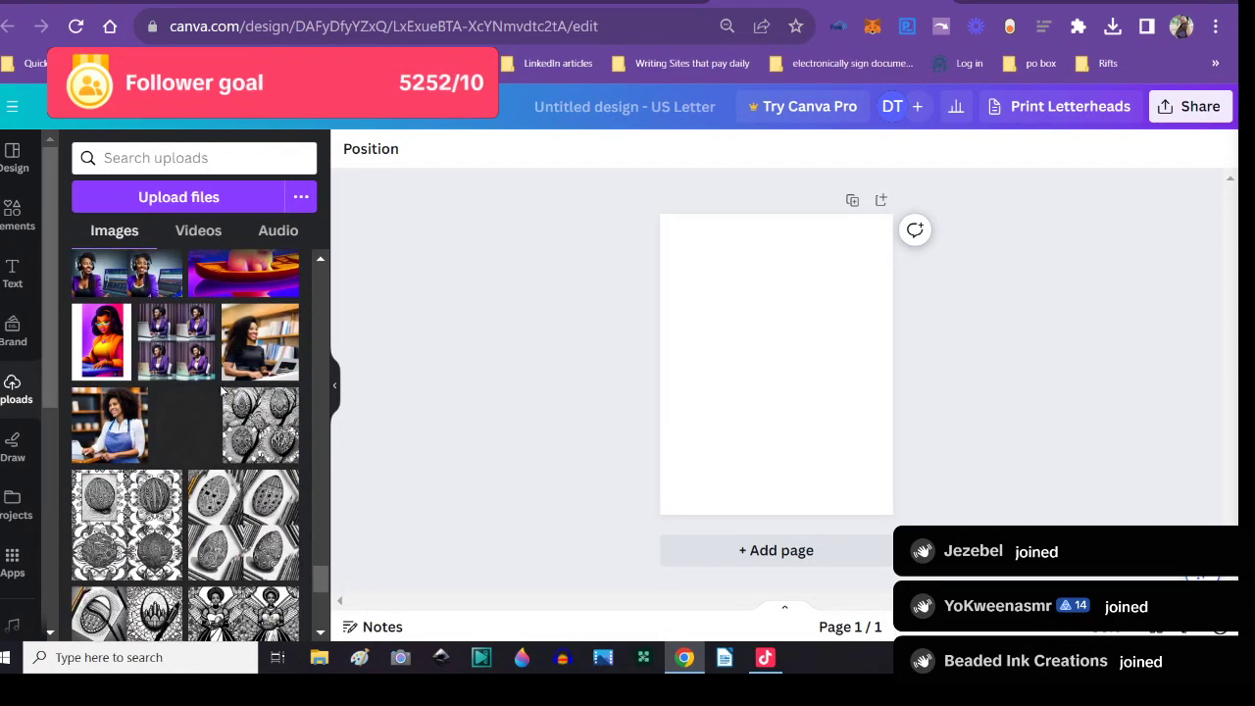
pyautogui.scroll(-8, 224, 390)
pyautogui.scroll(-5, 223, 385)
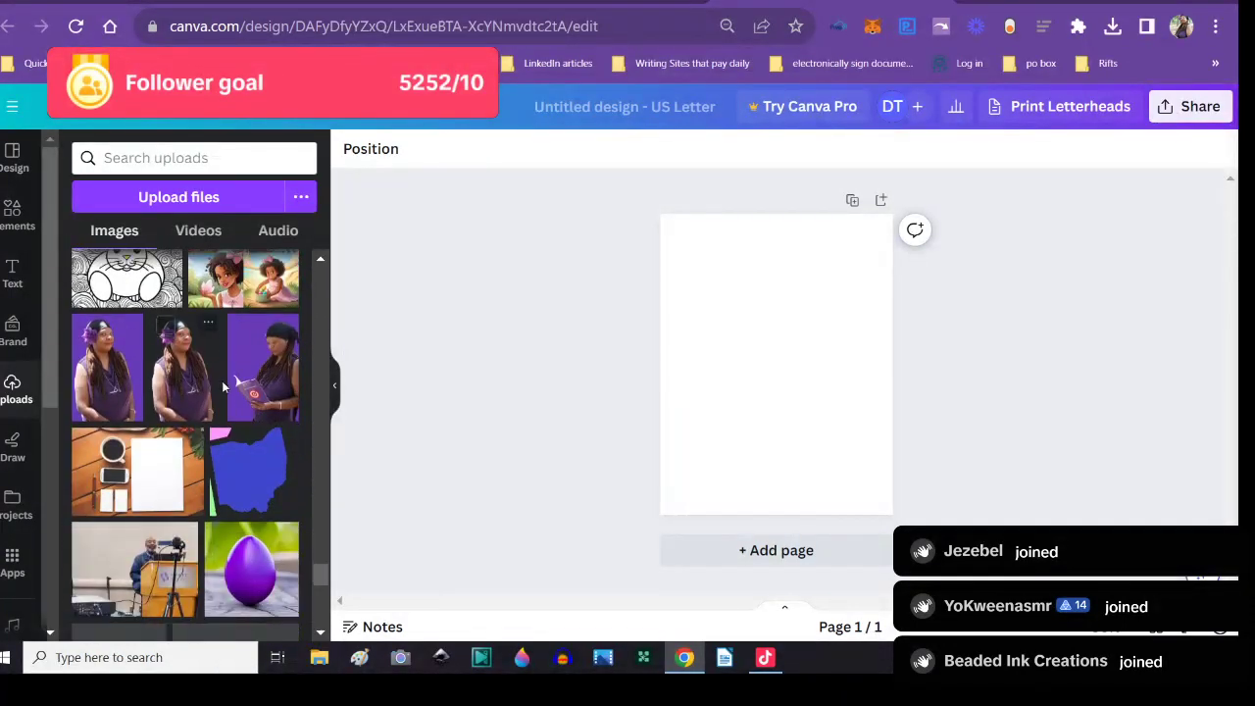
# - Place the wooden desk photo with the coffee cup and blank paper on the page, and start downloading that upload
pyautogui.click(173, 456)
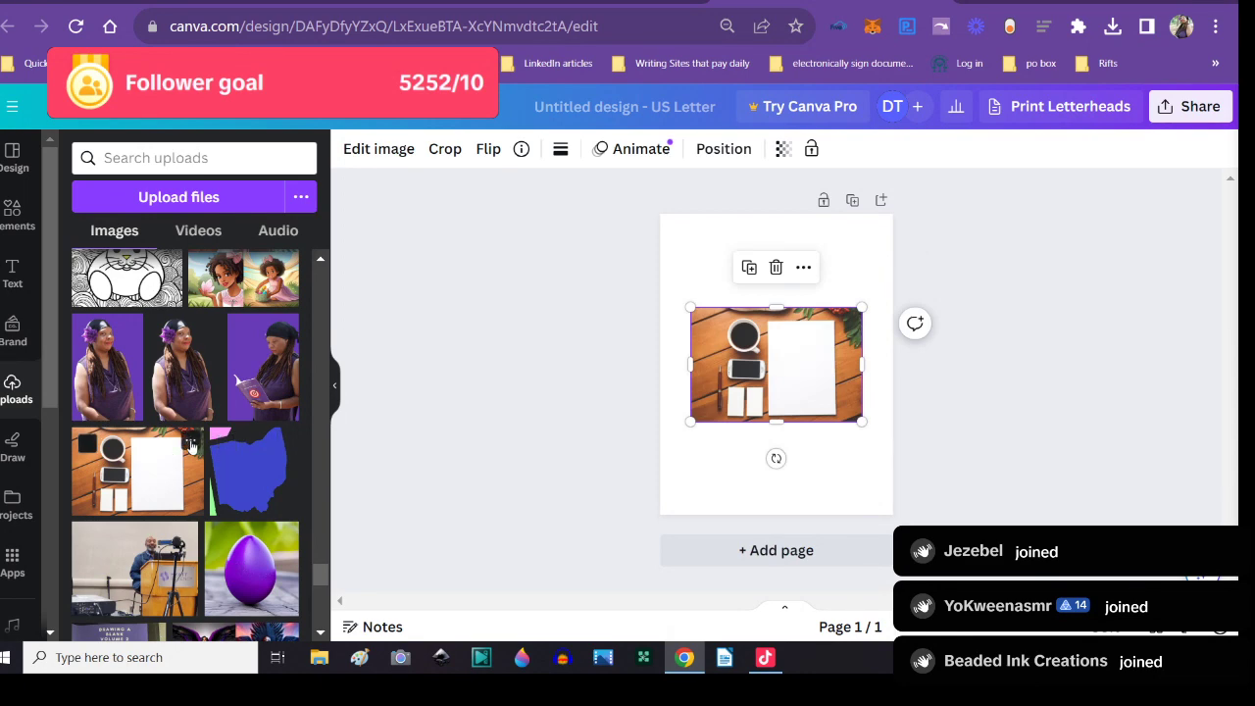
pyautogui.click(191, 441)
pyautogui.click(253, 344)
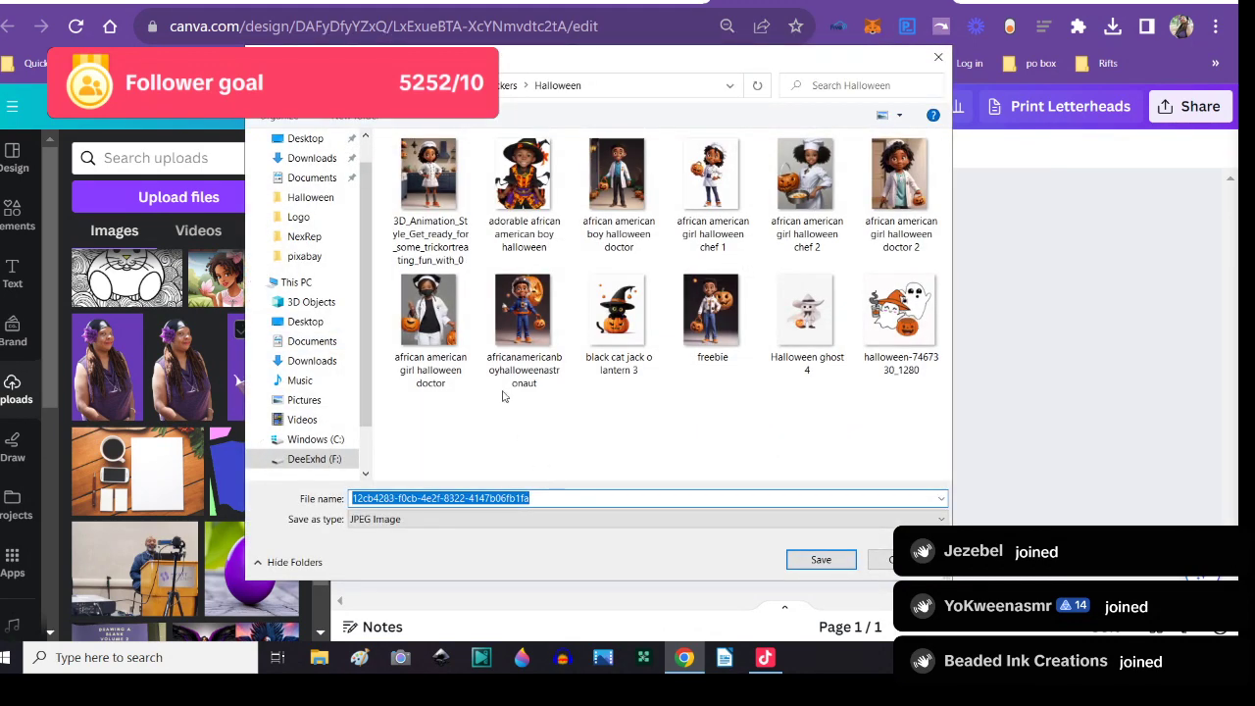
# - Choose the pixabay folder on the F: drive as the save location for the desk photo
pyautogui.click(411, 85)
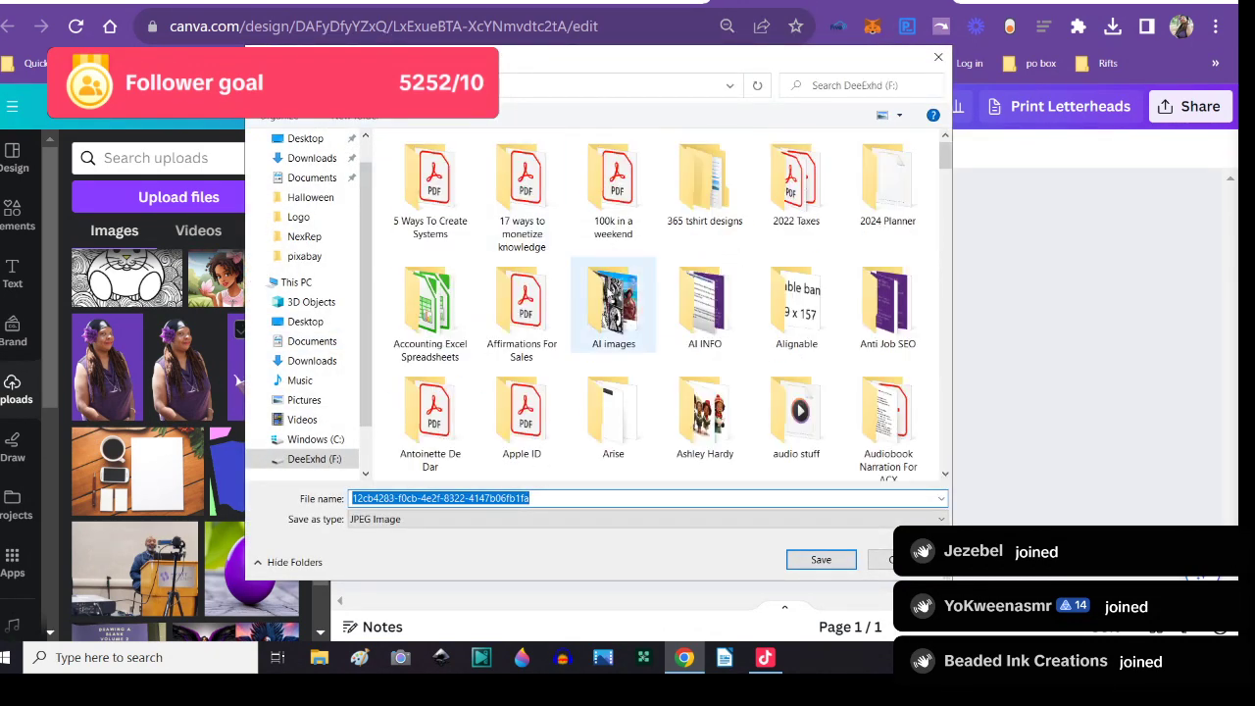
pyautogui.scroll(-10, 676, 371)
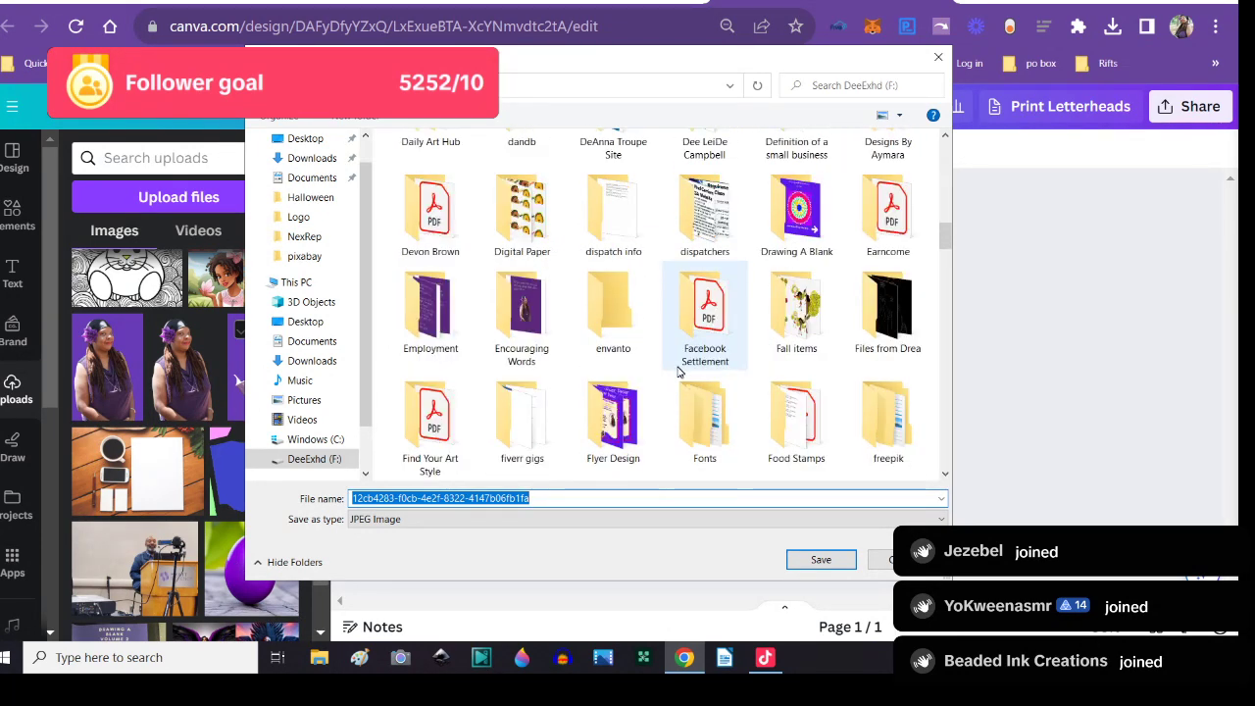
pyautogui.scroll(-5, 677, 371)
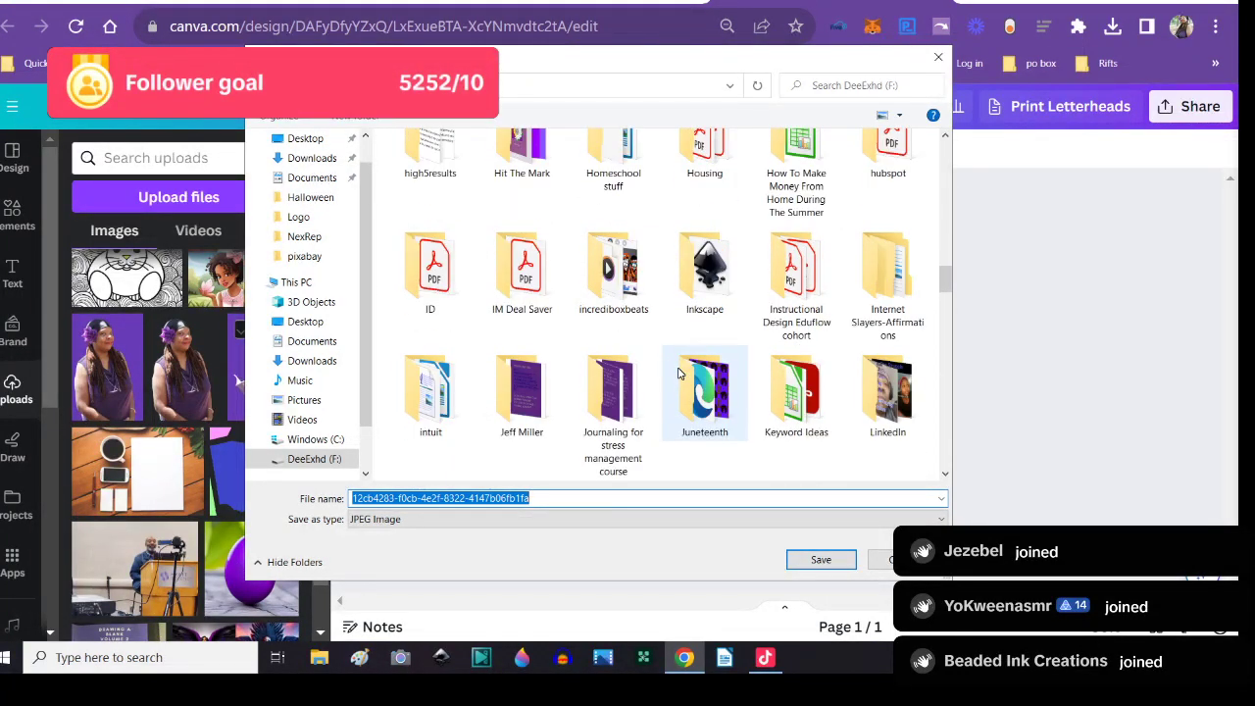
pyautogui.scroll(-6, 677, 372)
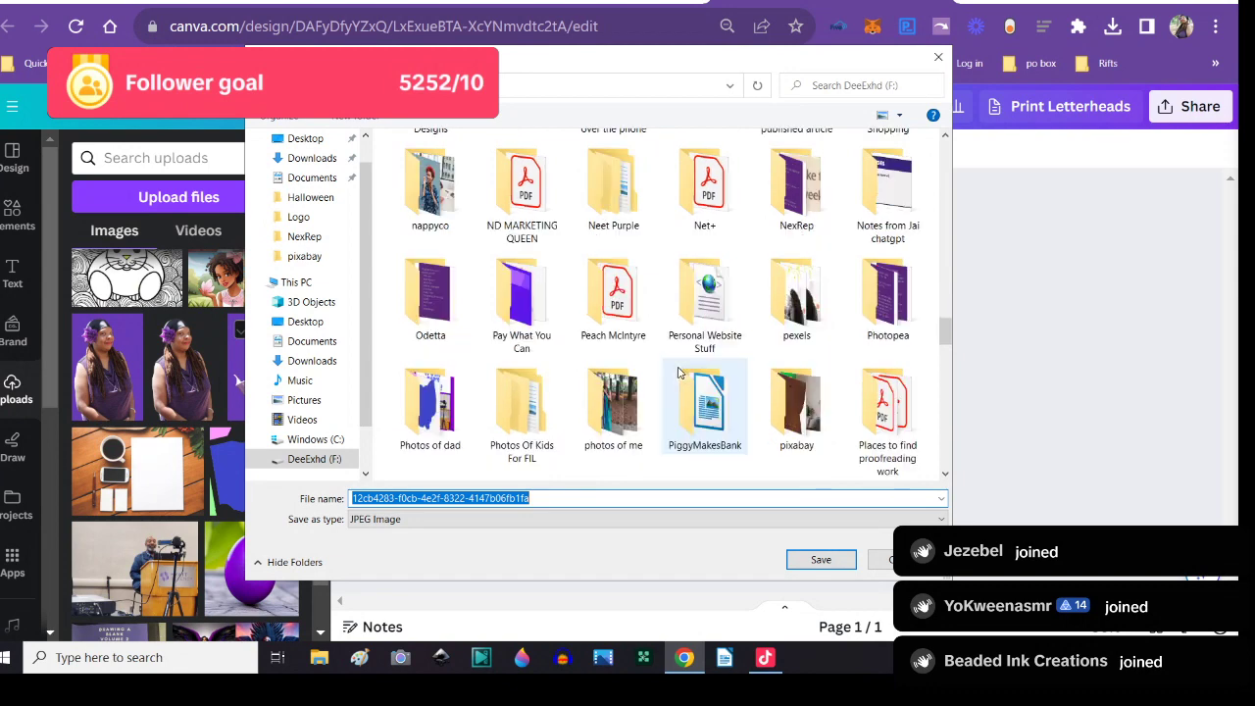
pyautogui.doubleClick(806, 431)
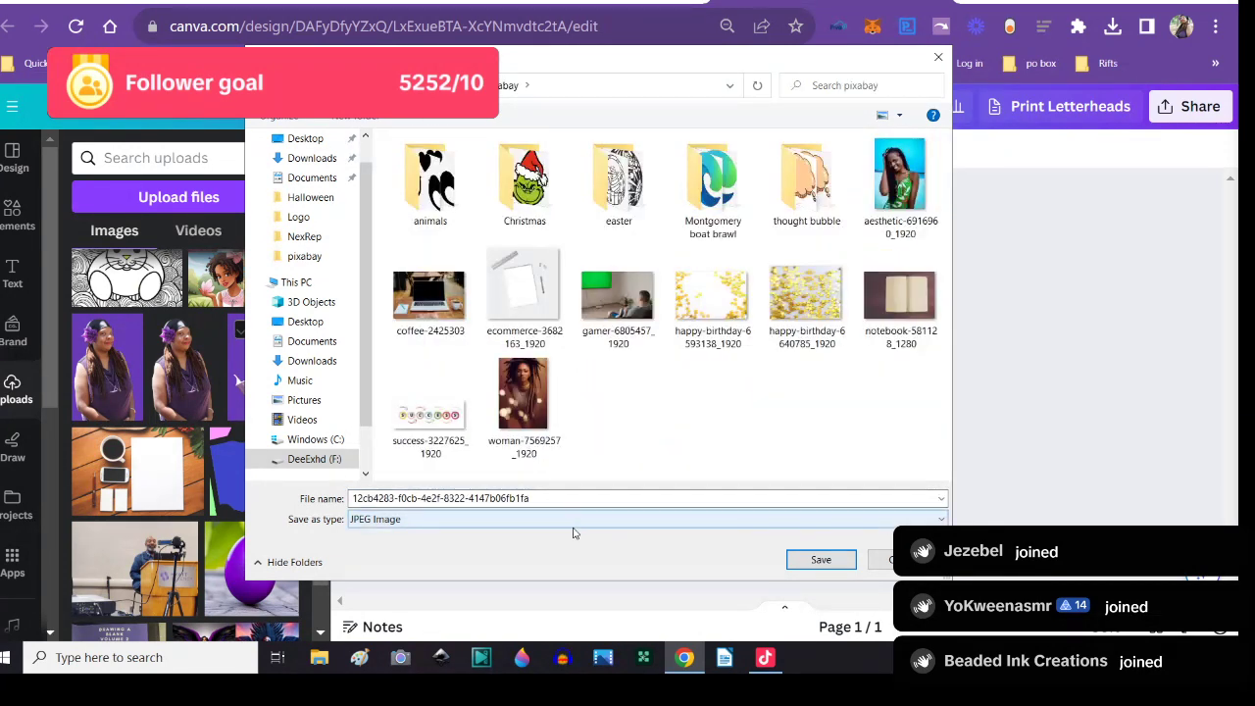
# - Name the desk photo desktopformockup and save it as a JPEG image
pyautogui.doubleClick(542, 499)
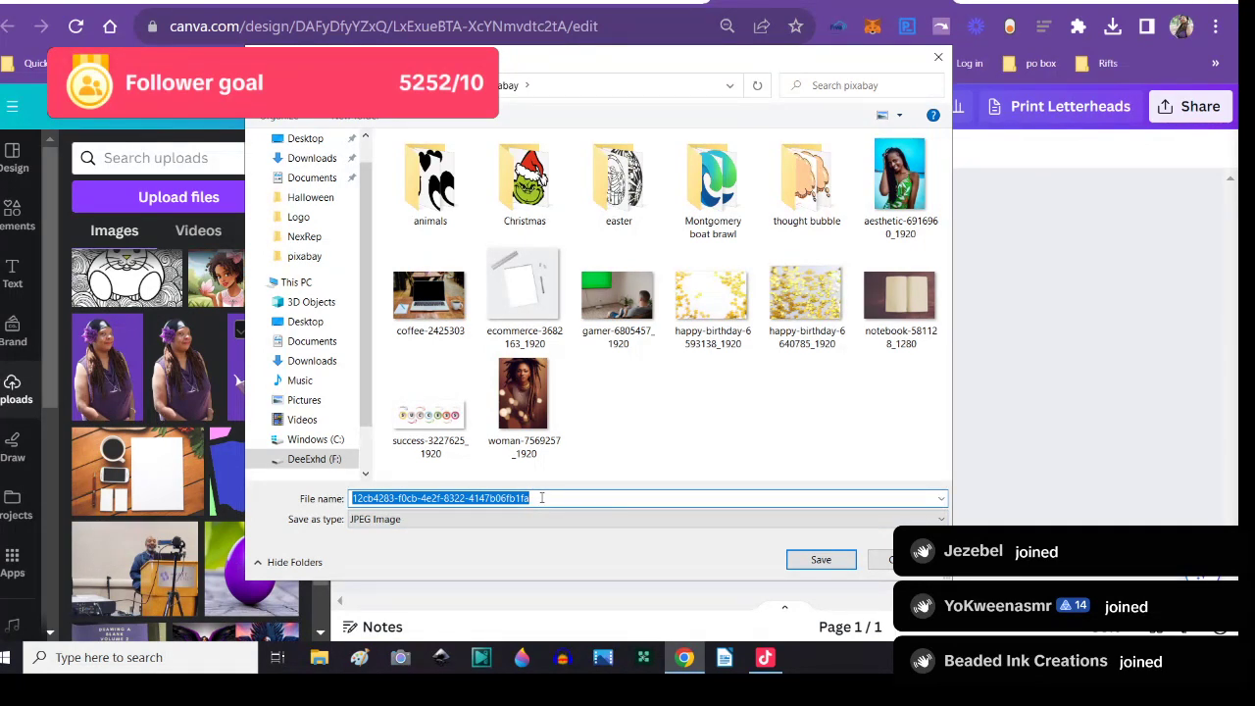
pyautogui.write('desto')
pyautogui.press('BackSpace')
pyautogui.press('BackSpace')
pyautogui.write('ktopformo')
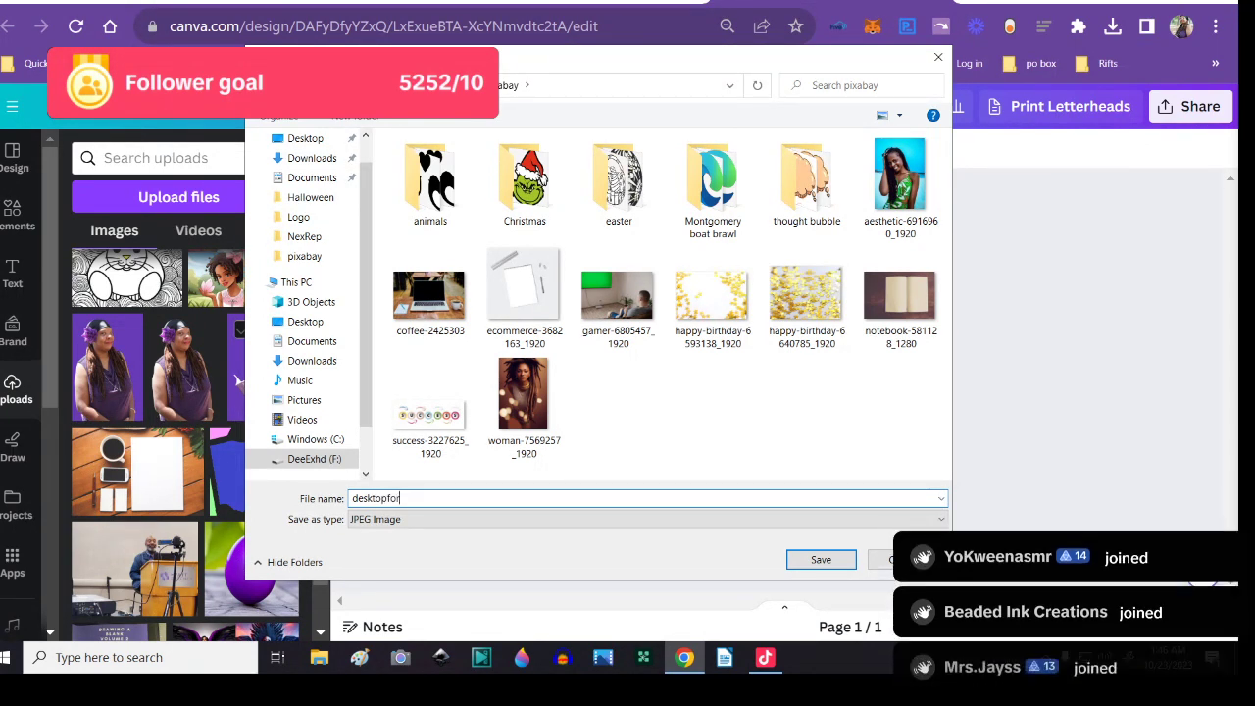
pyautogui.press('BackSpace')
pyautogui.press('BackSpace')
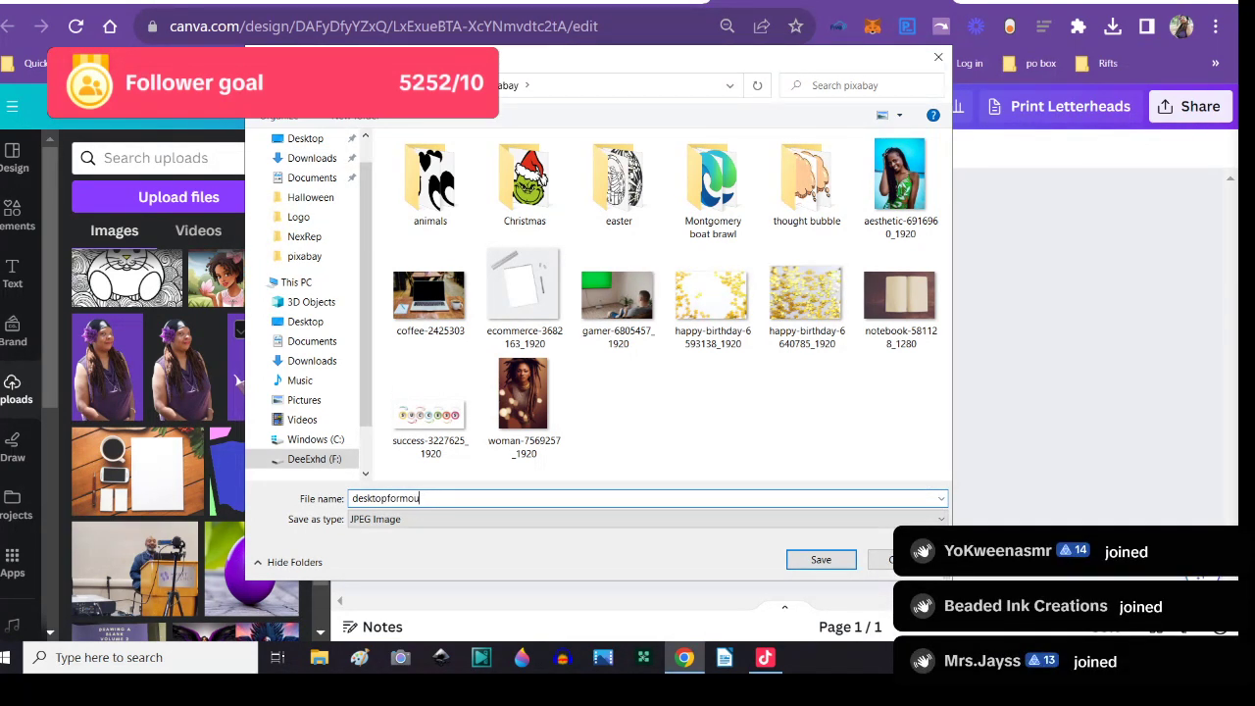
pyautogui.write('p')
pyautogui.click(820, 563)
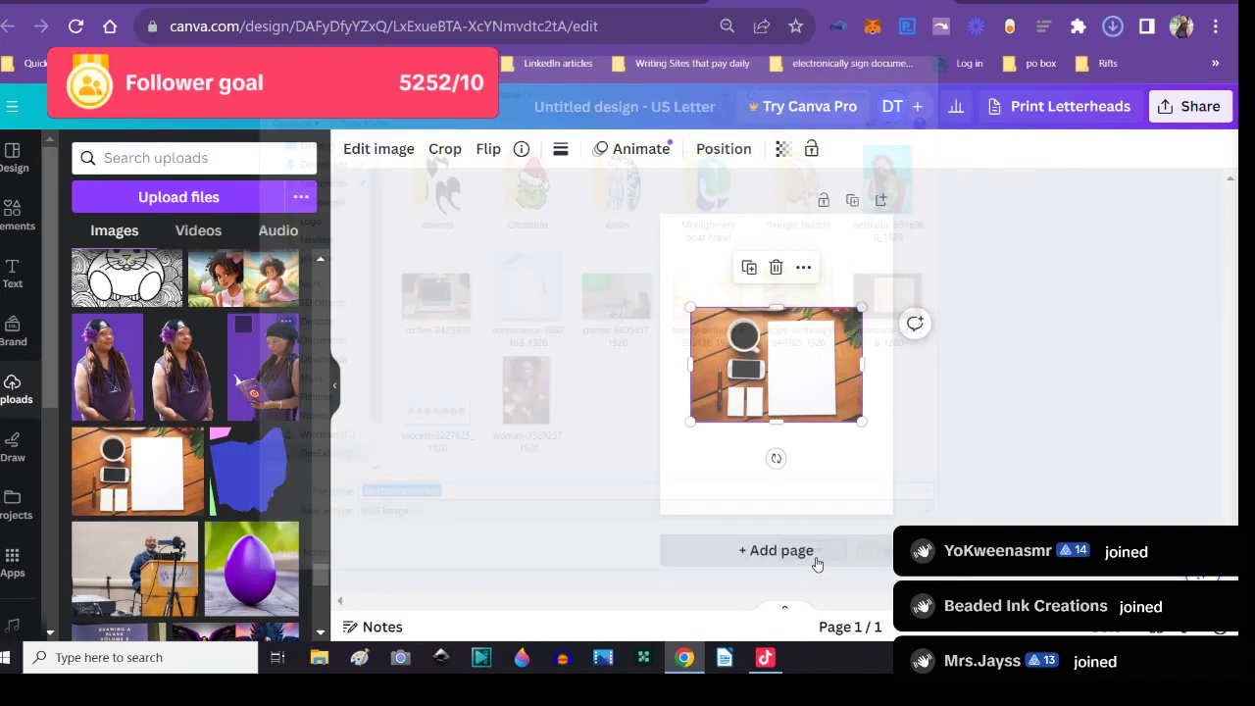
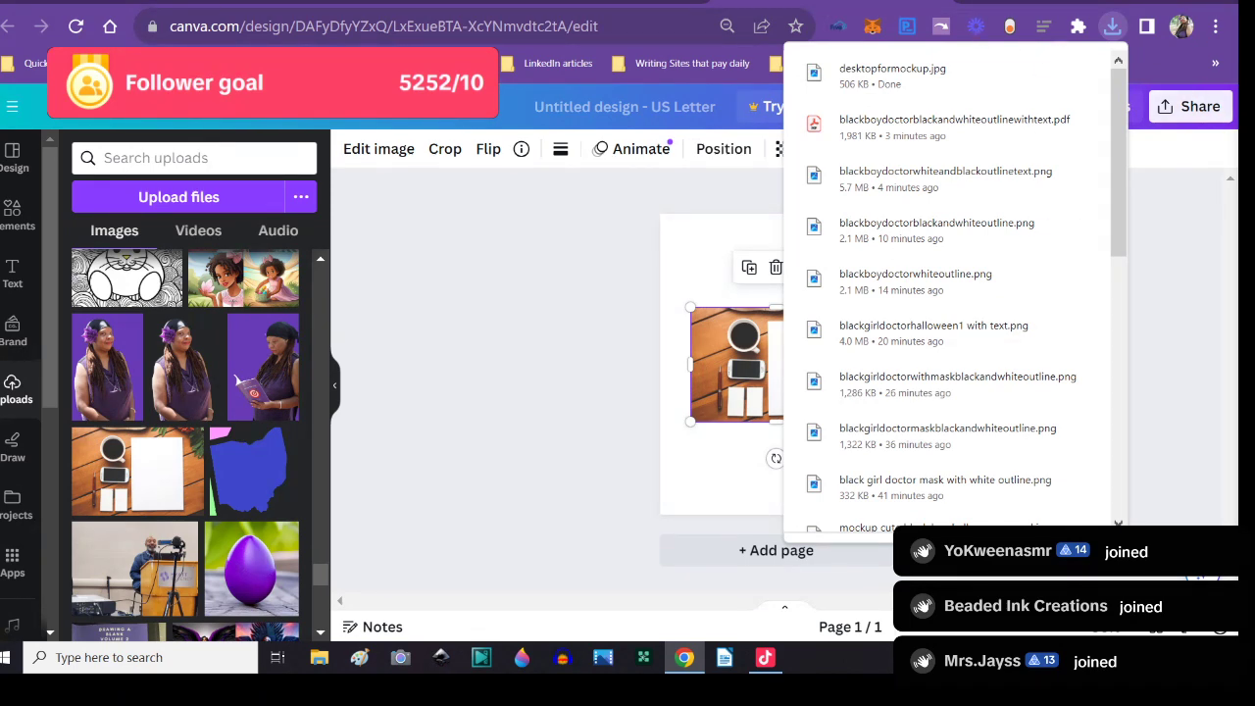
# - Close the Canva design tab and switch to the Photopea tab
pyautogui.click(895, 12)
pyautogui.click(895, 12)
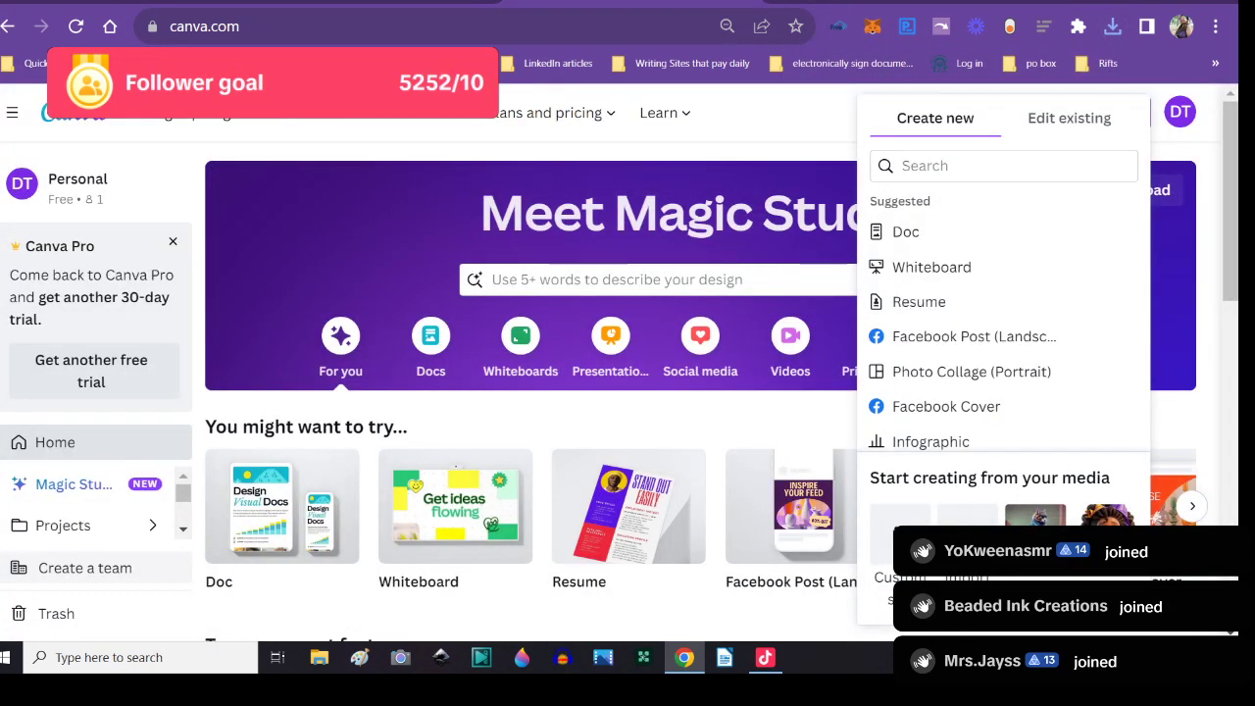
pyautogui.hotkey('ctrl', 'Tab')
# - Open the desktopformockup image from the pixabay folder on the F: drive in Photopea
pyautogui.click(573, 333)
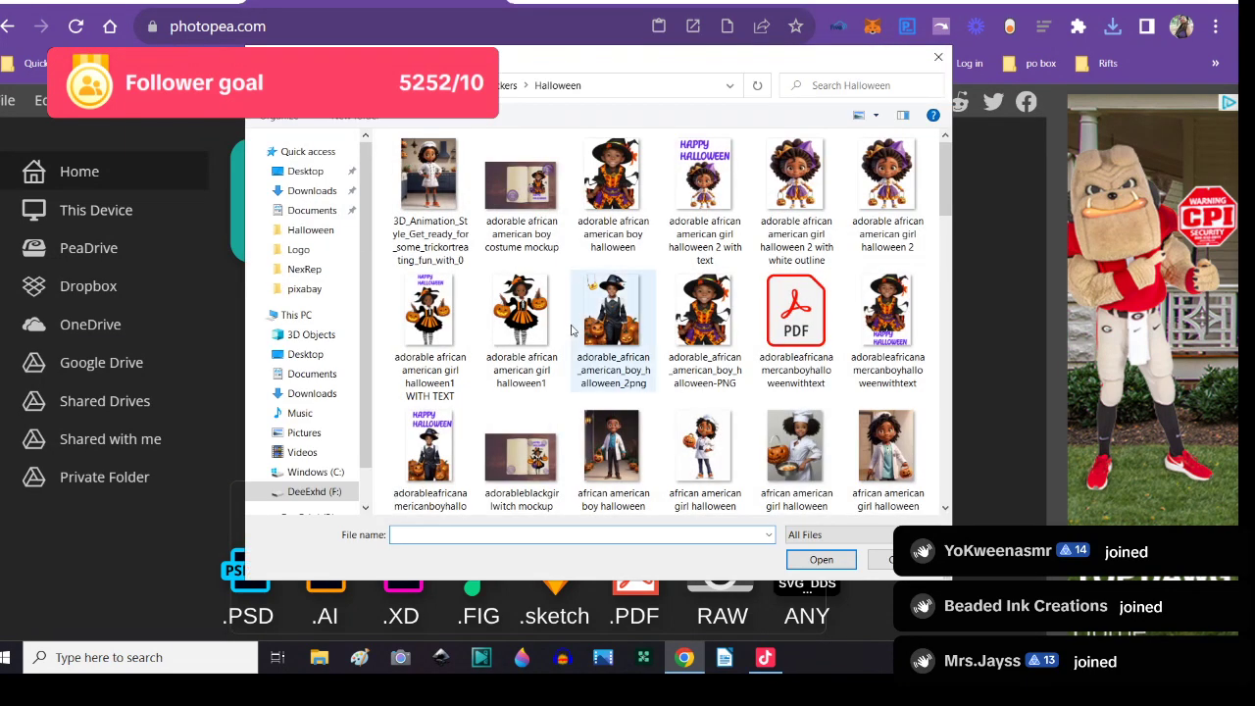
pyautogui.hotkey('alt', 'Up')
pyautogui.hotkey('alt', 'Up')
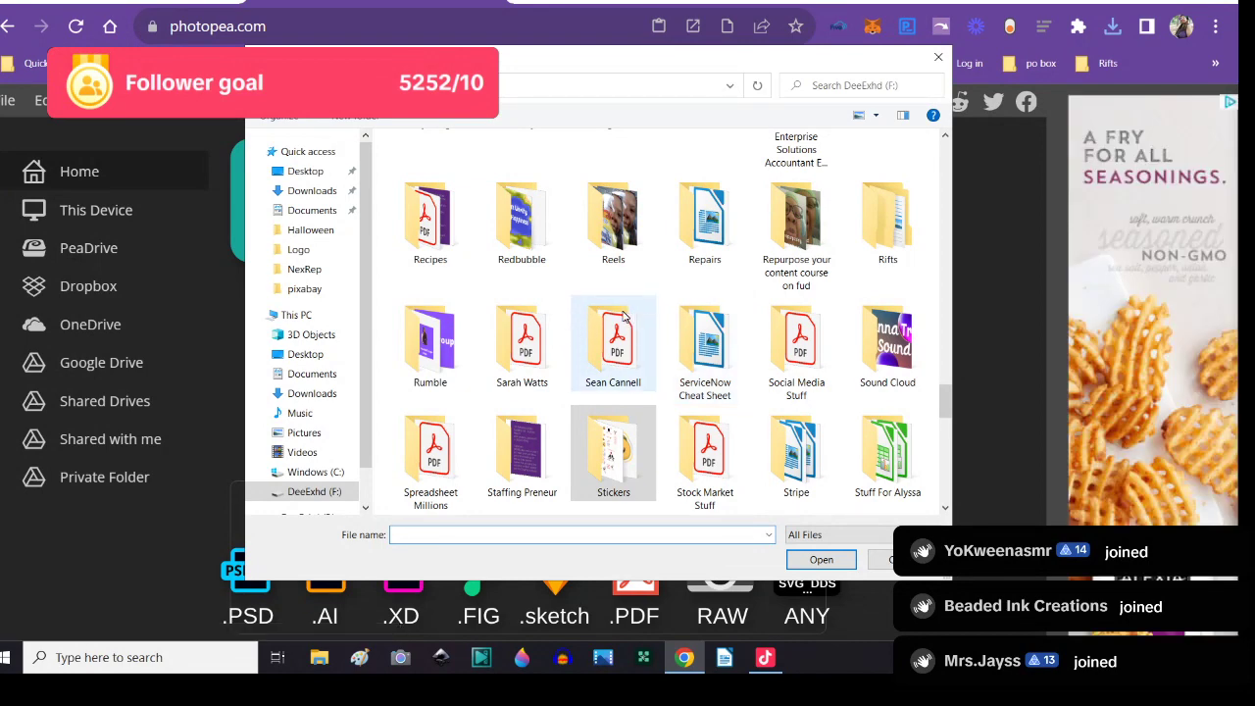
pyautogui.scroll(2, 624, 311)
pyautogui.scroll(2, 623, 312)
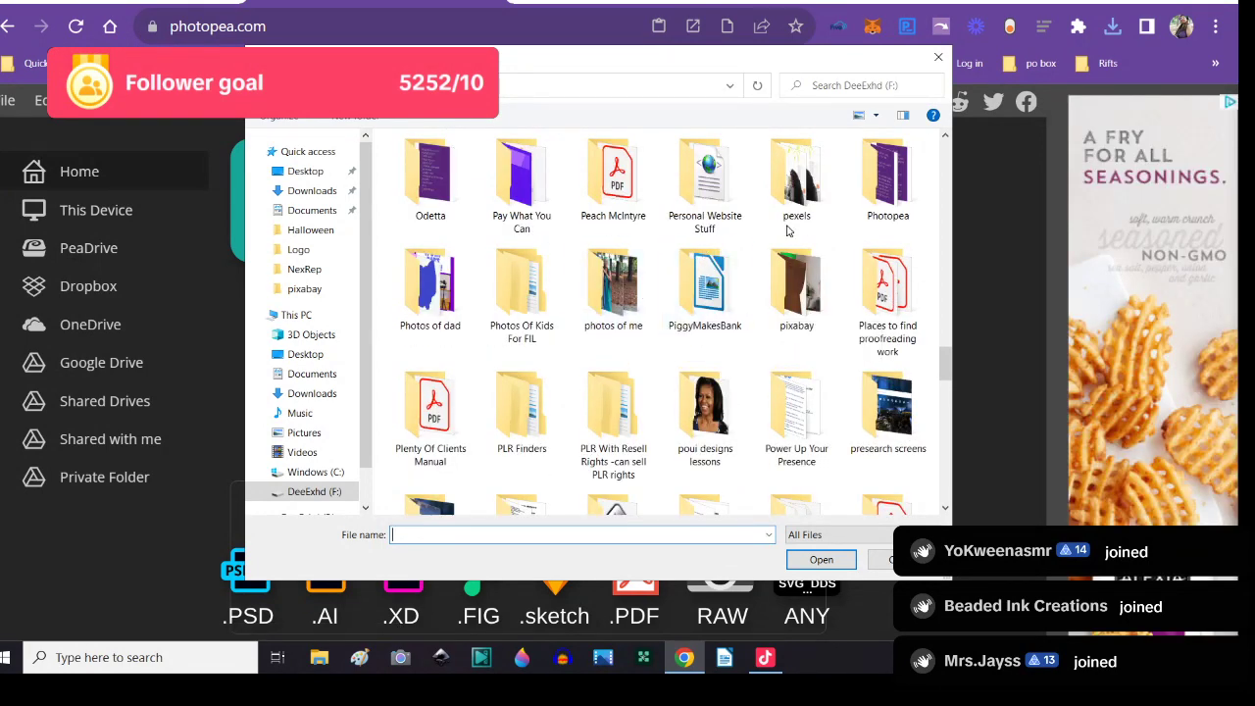
pyautogui.doubleClick(798, 293)
pyautogui.scroll(-5, 757, 294)
pyautogui.scroll(-2, 757, 294)
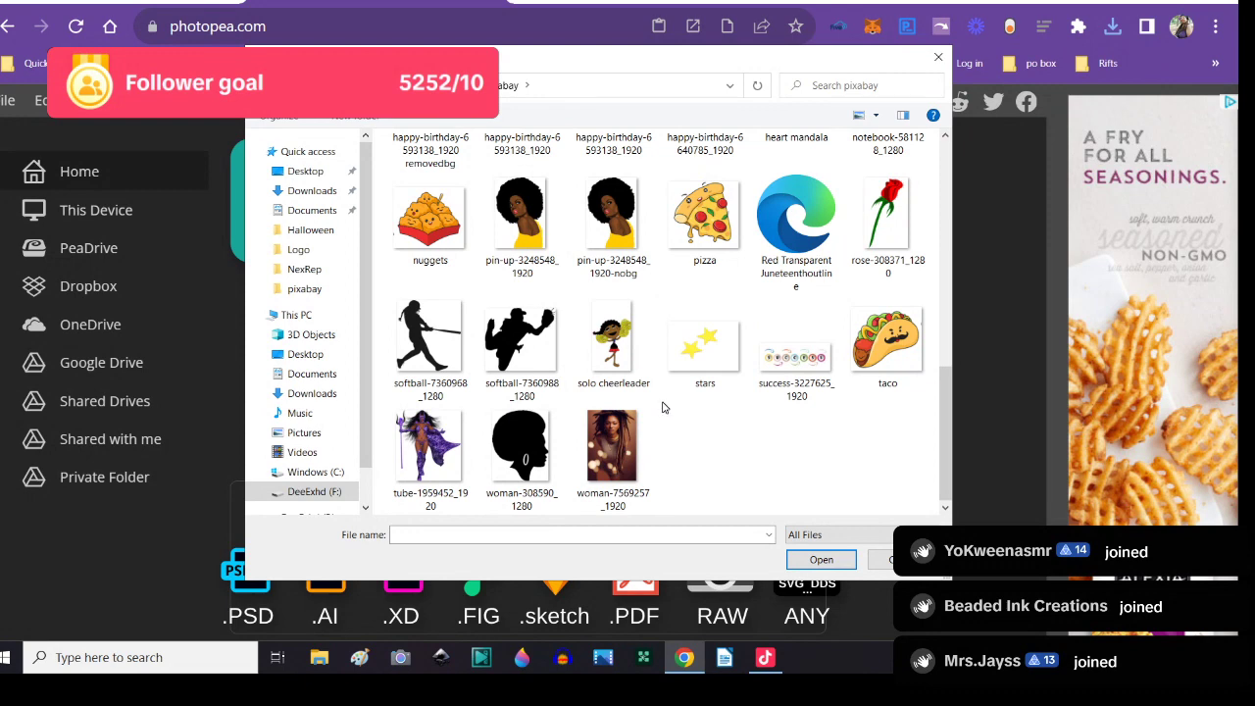
pyautogui.scroll(2, 661, 404)
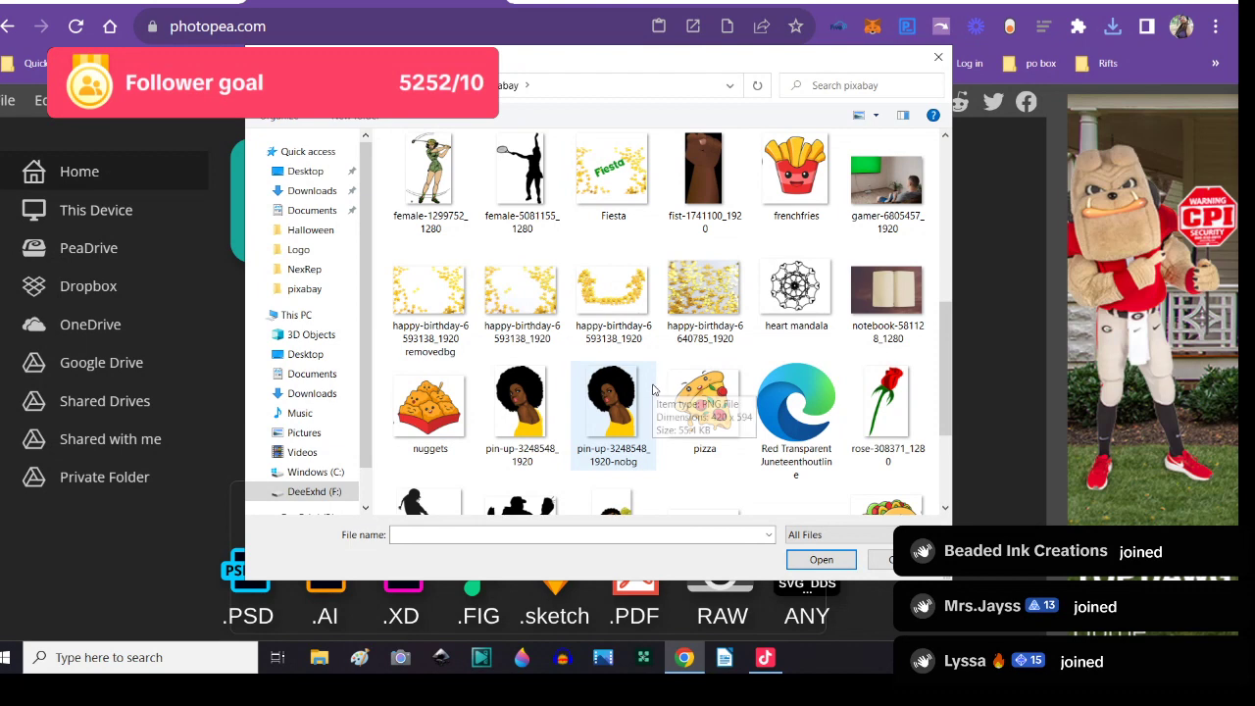
pyautogui.scroll(2, 903, 387)
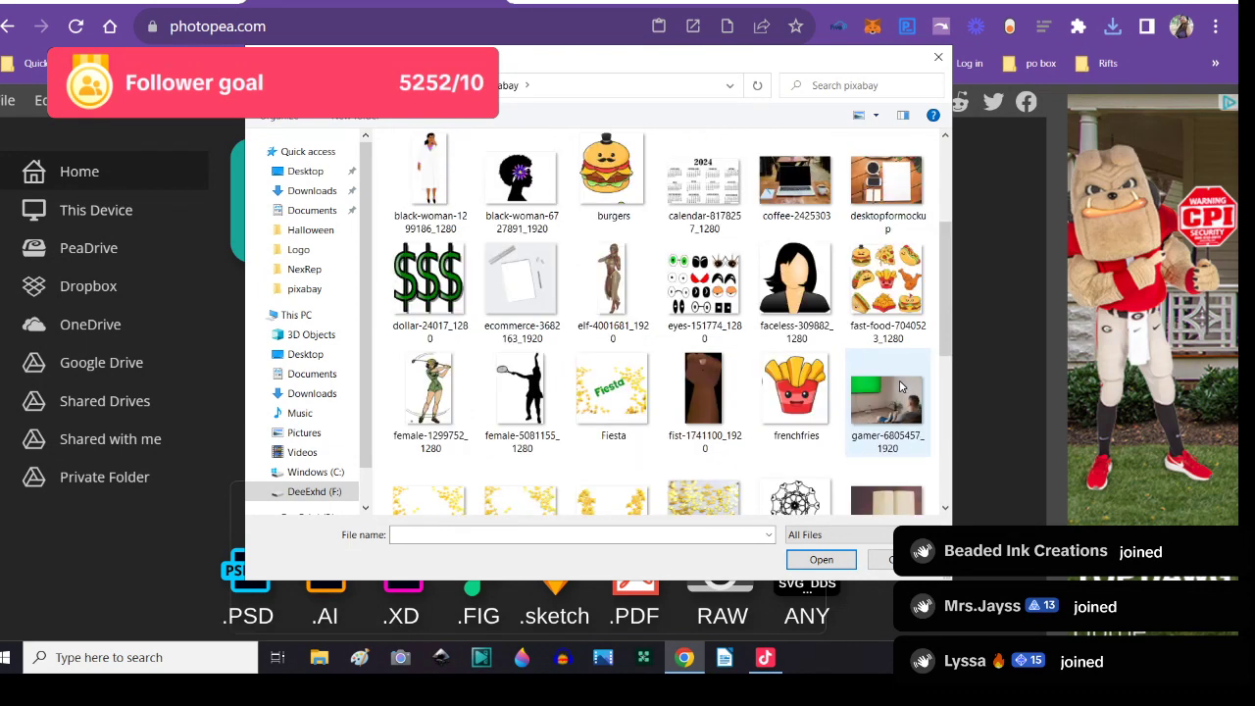
pyautogui.click(894, 196)
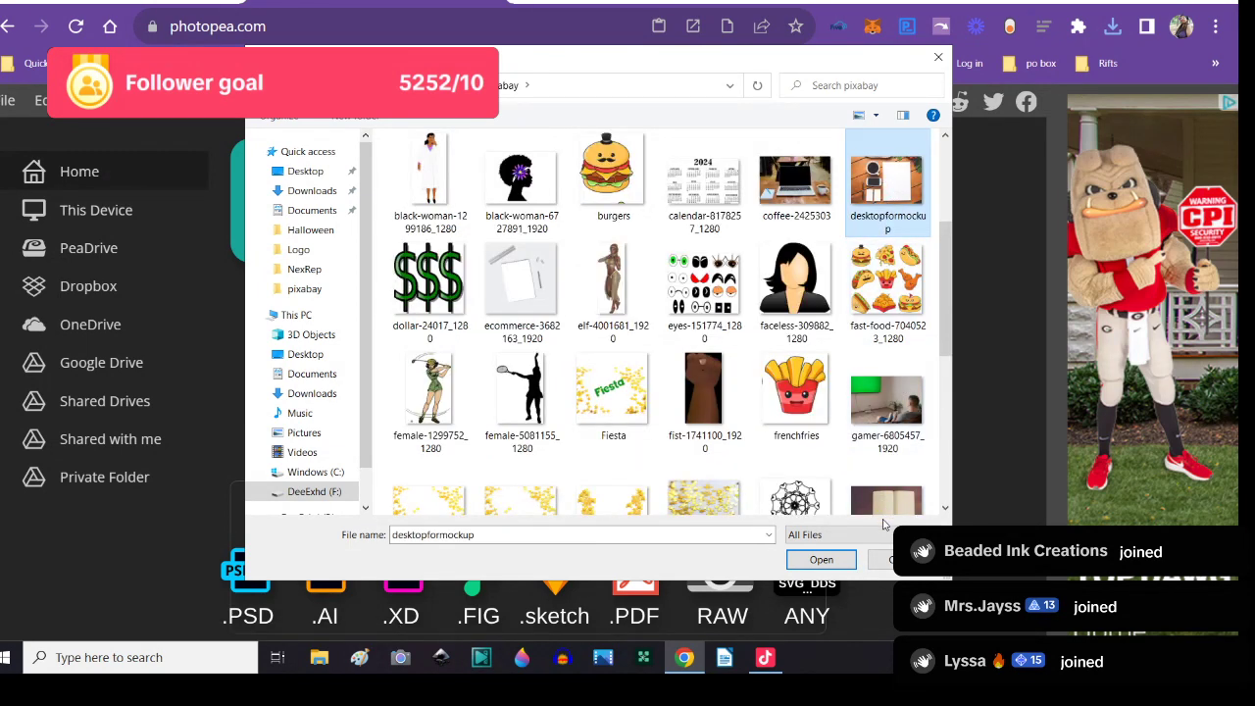
pyautogui.click(823, 560)
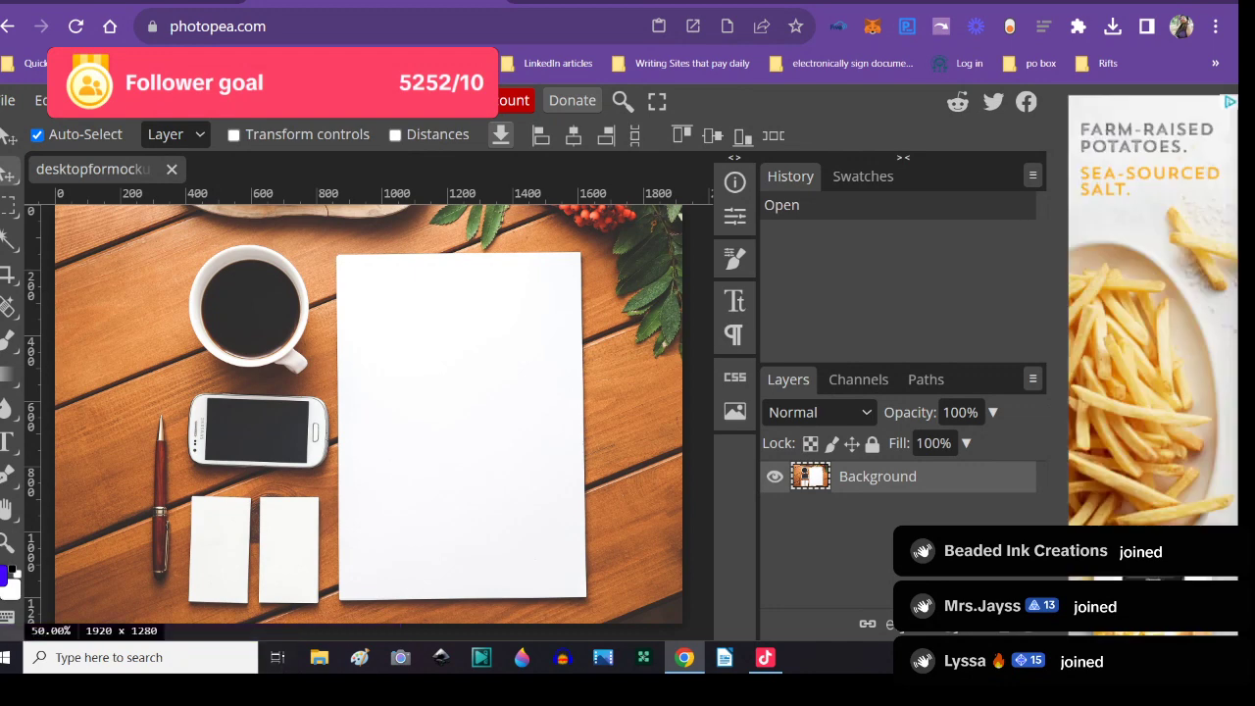
# - Start placing an image into the desk photo and browse to the Halloween folder inside Stickers on the F: drive
pyautogui.click(9, 100)
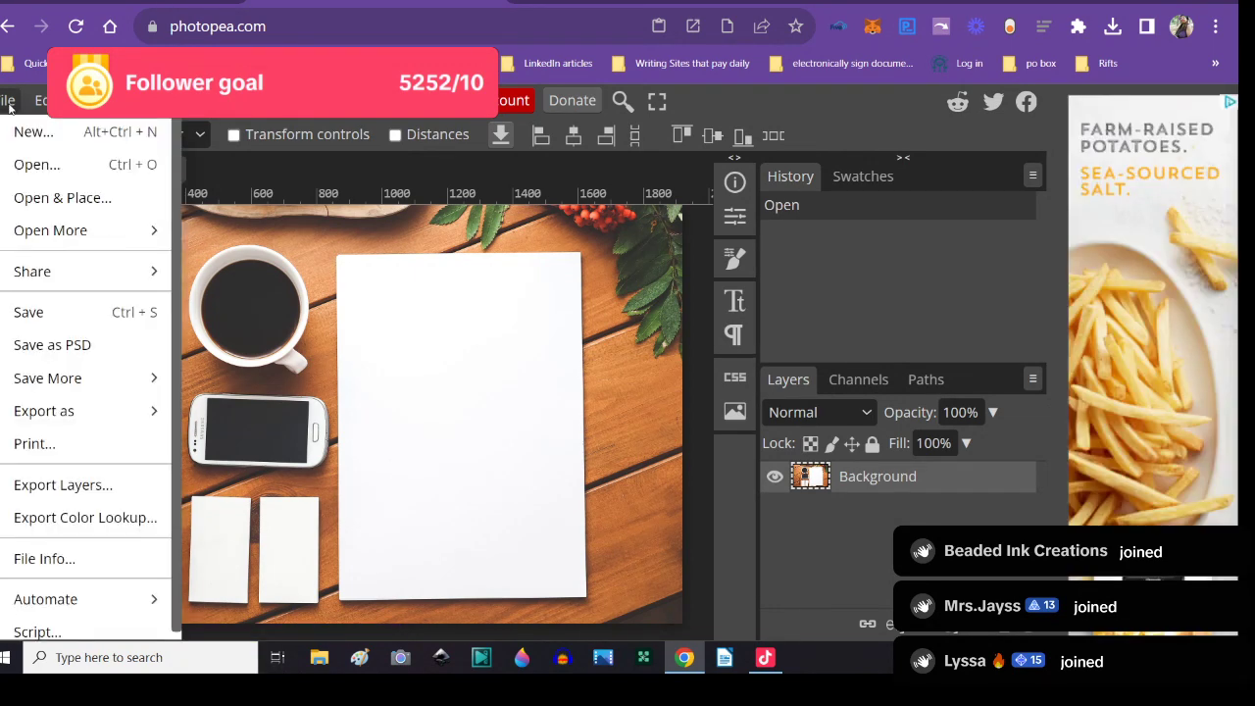
pyautogui.click(59, 198)
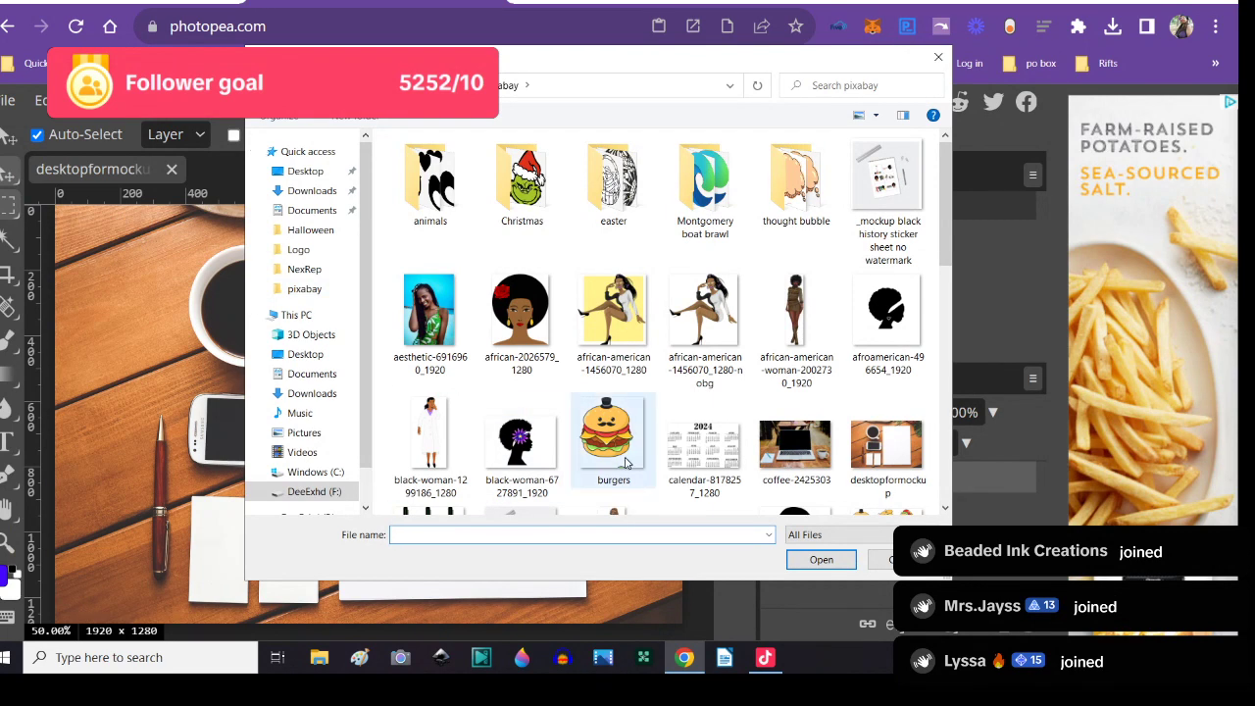
pyautogui.hotkey('alt', 'Up')
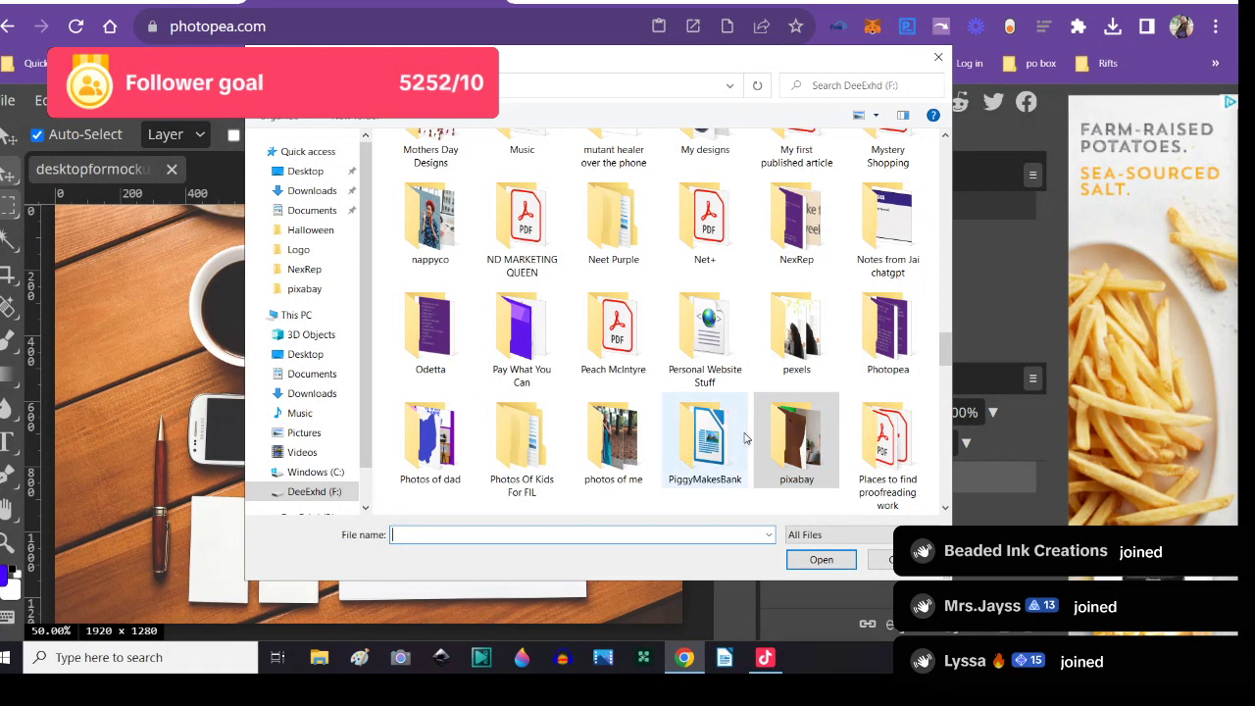
pyautogui.scroll(-2, 747, 431)
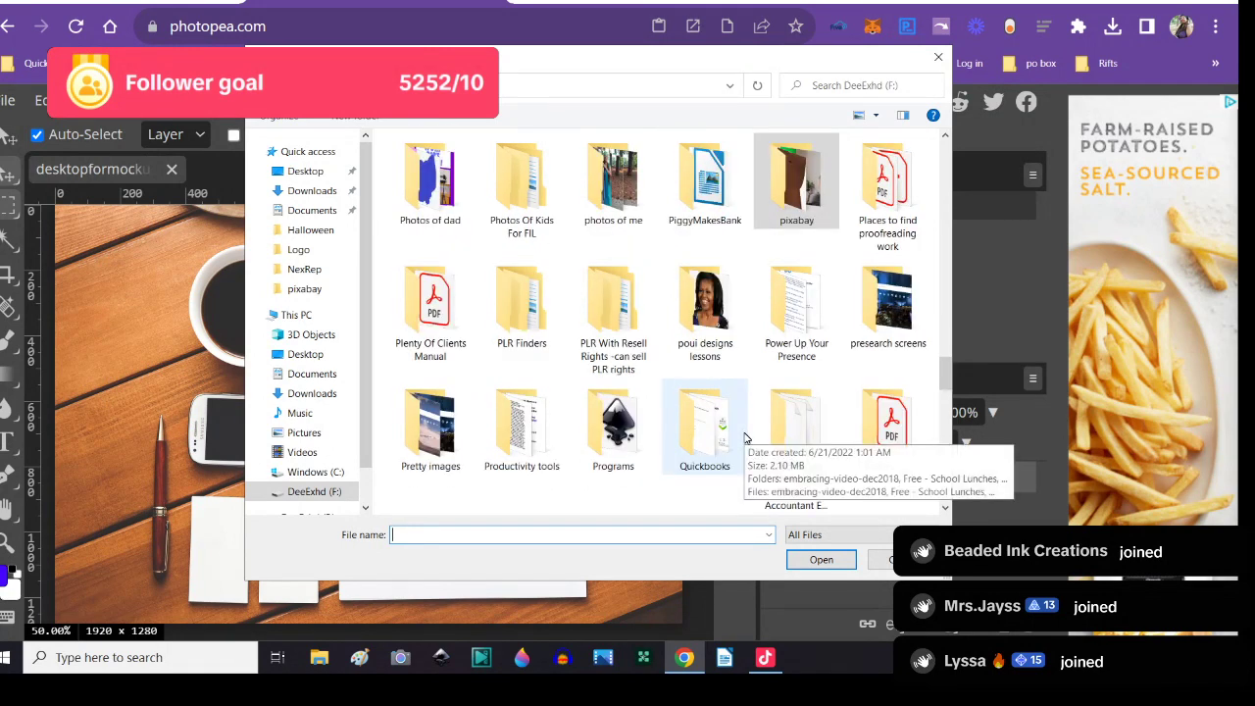
pyautogui.scroll(-2, 744, 438)
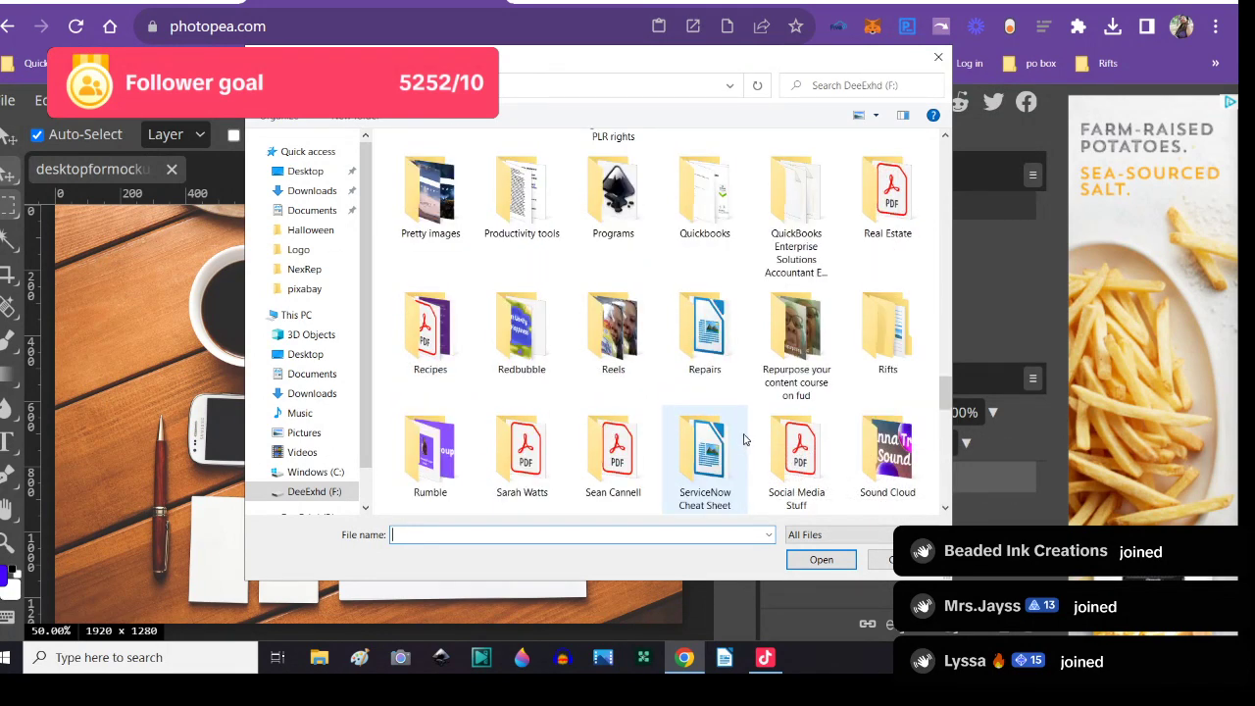
pyautogui.scroll(-2, 743, 439)
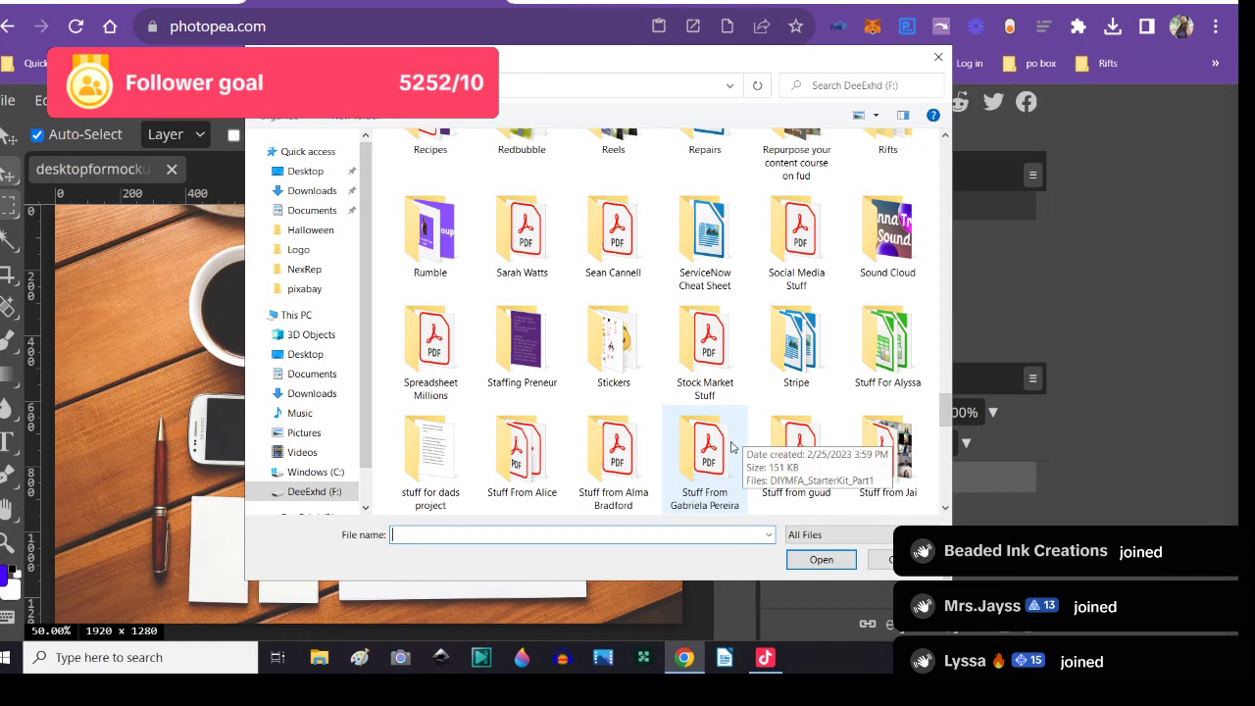
pyautogui.doubleClick(609, 364)
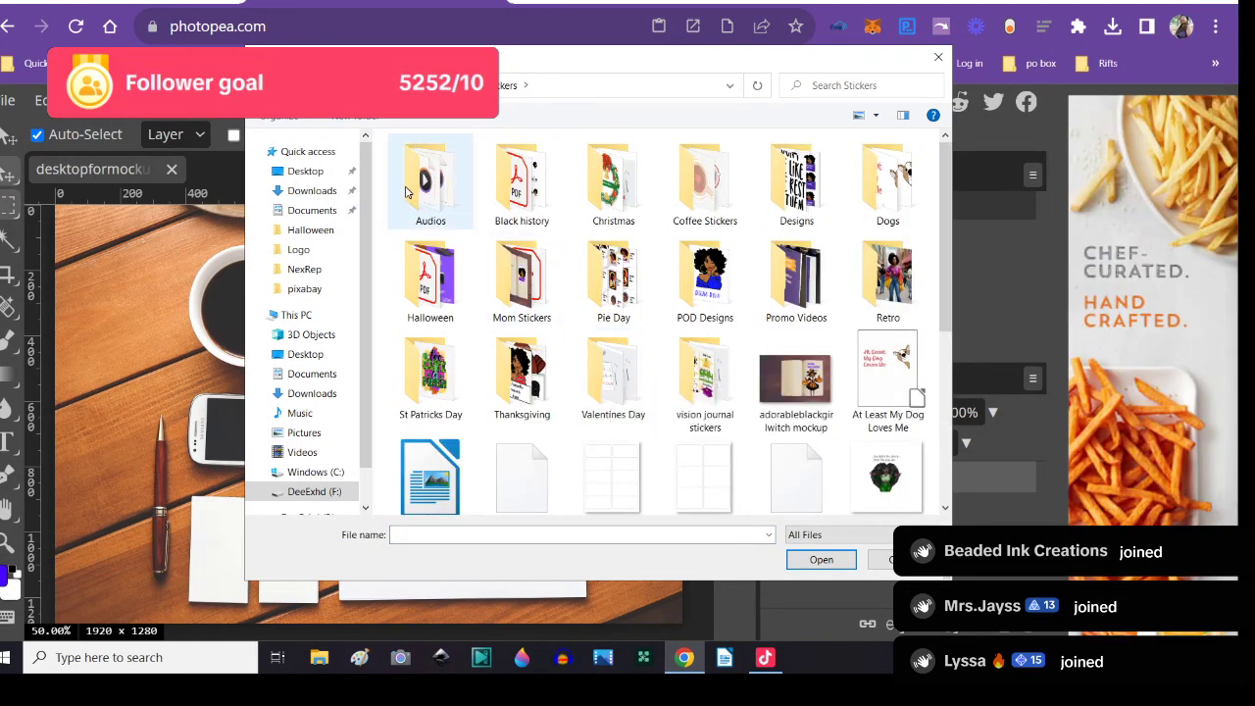
pyautogui.doubleClick(432, 284)
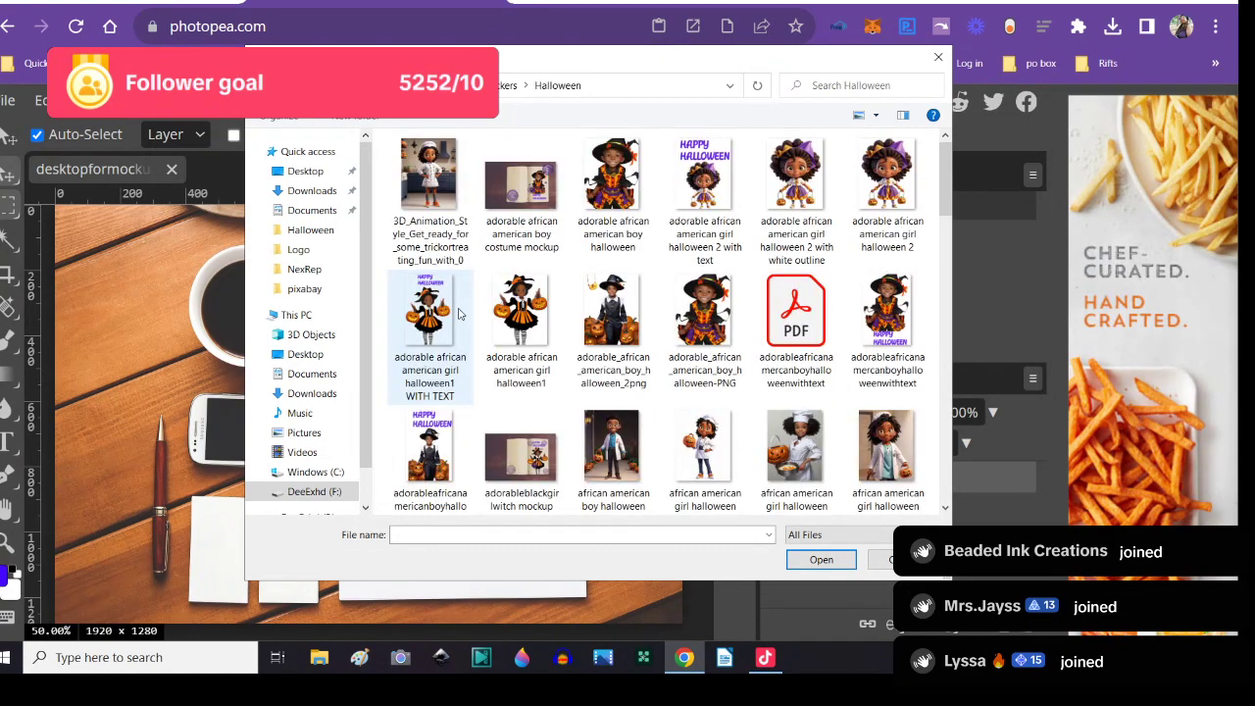
# - Try placing the blackboydoctorhalloween1withtext sticker on the desk photo, and delete its layer
pyautogui.scroll(-5, 499, 348)
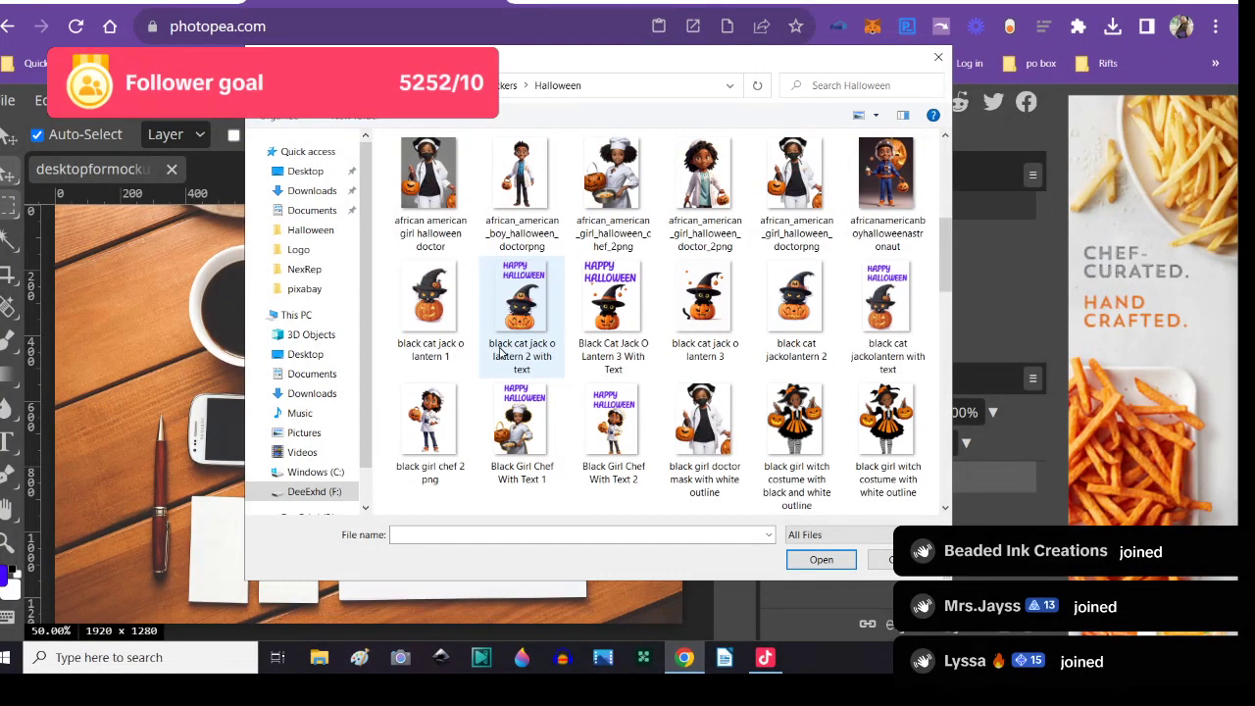
pyautogui.scroll(-2, 500, 351)
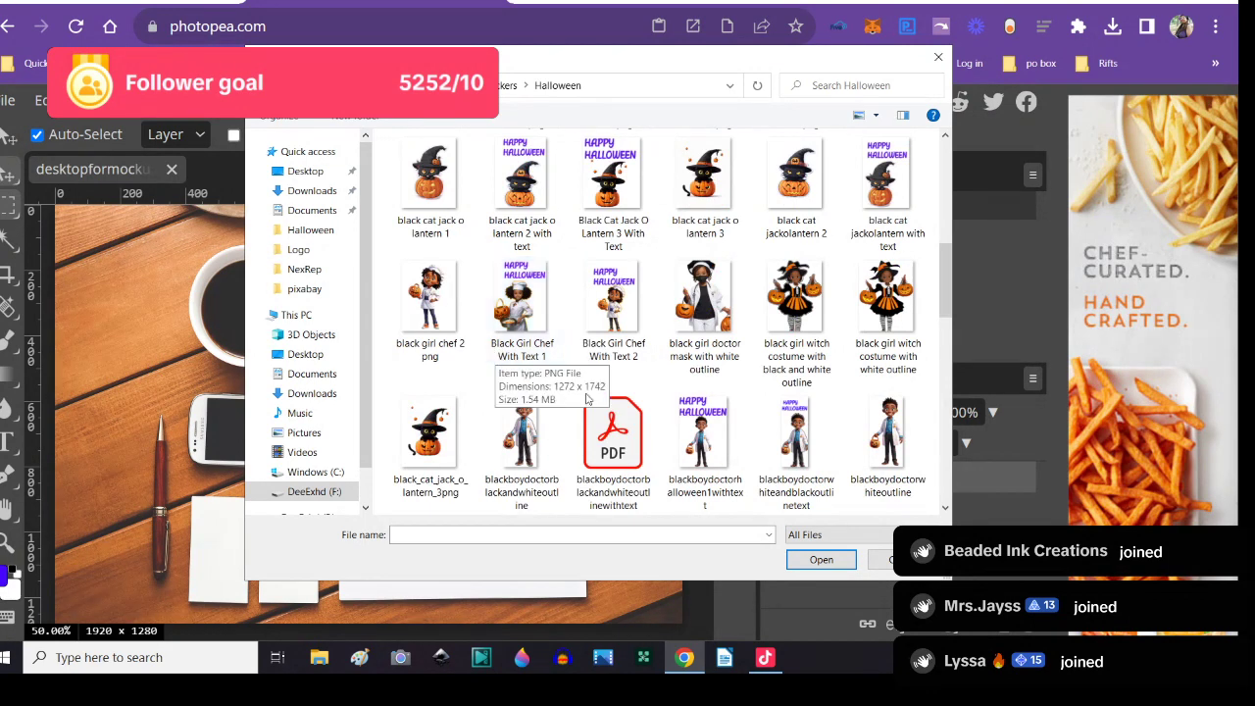
pyautogui.click(693, 444)
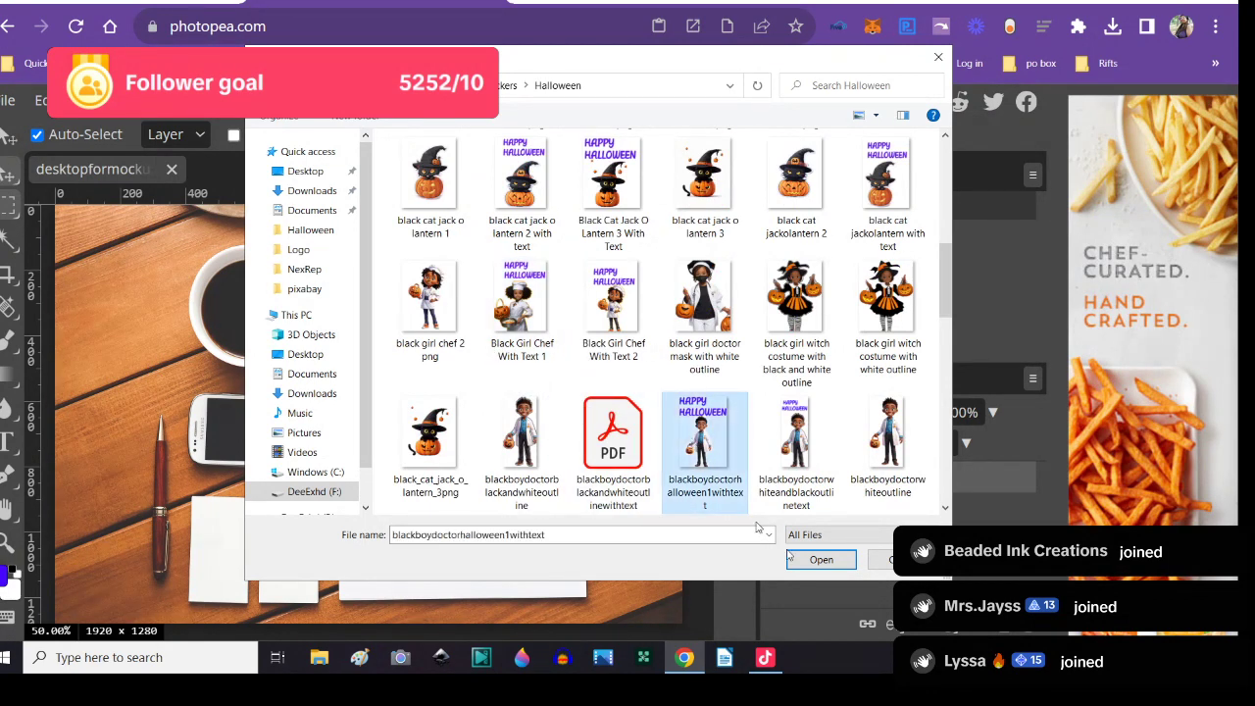
pyautogui.click(815, 559)
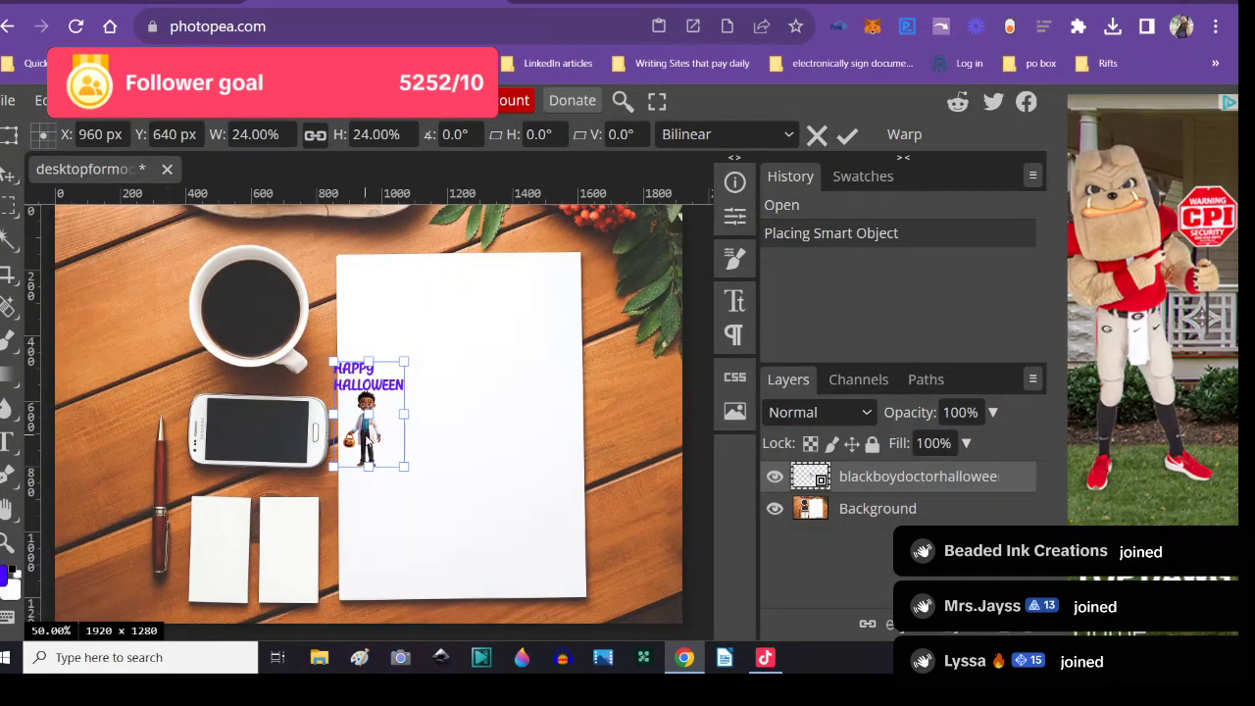
pyautogui.press('Delete')
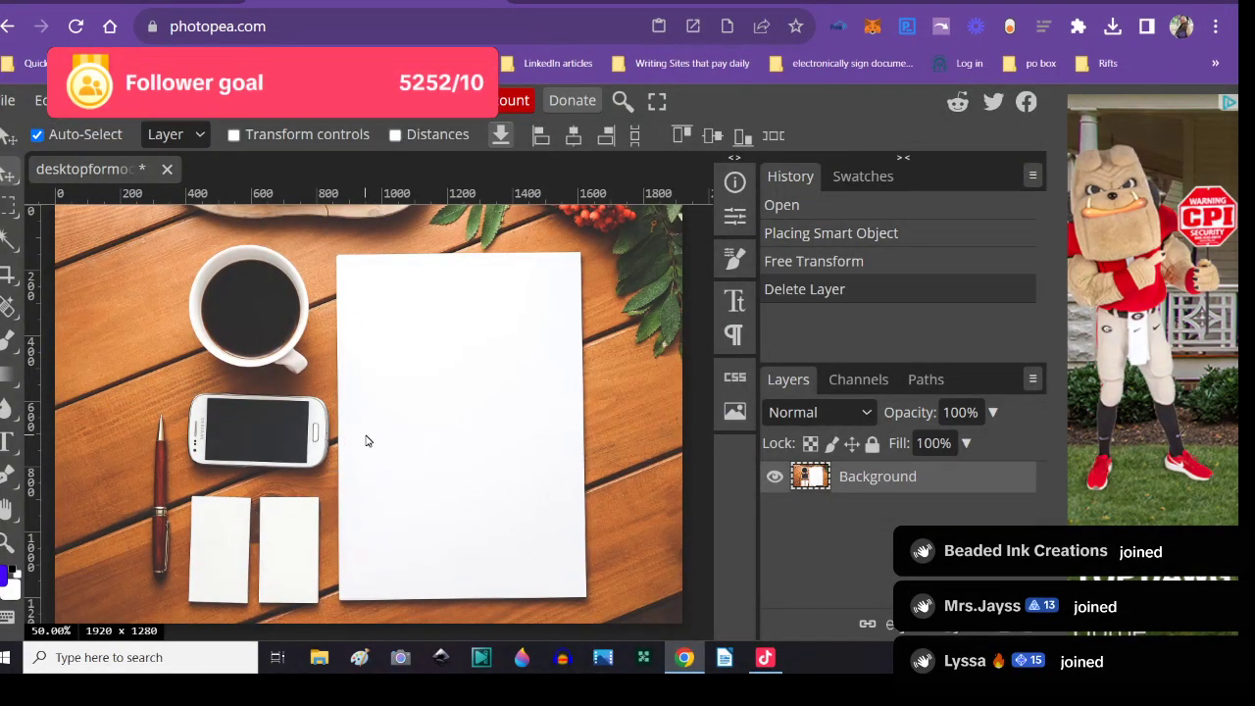
# - Place the blackboydoctorwhiteandblackoutlinetext sticker from the Halloween folder into the desk photo
pyautogui.click(6, 103)
pyautogui.moveTo(61, 378)
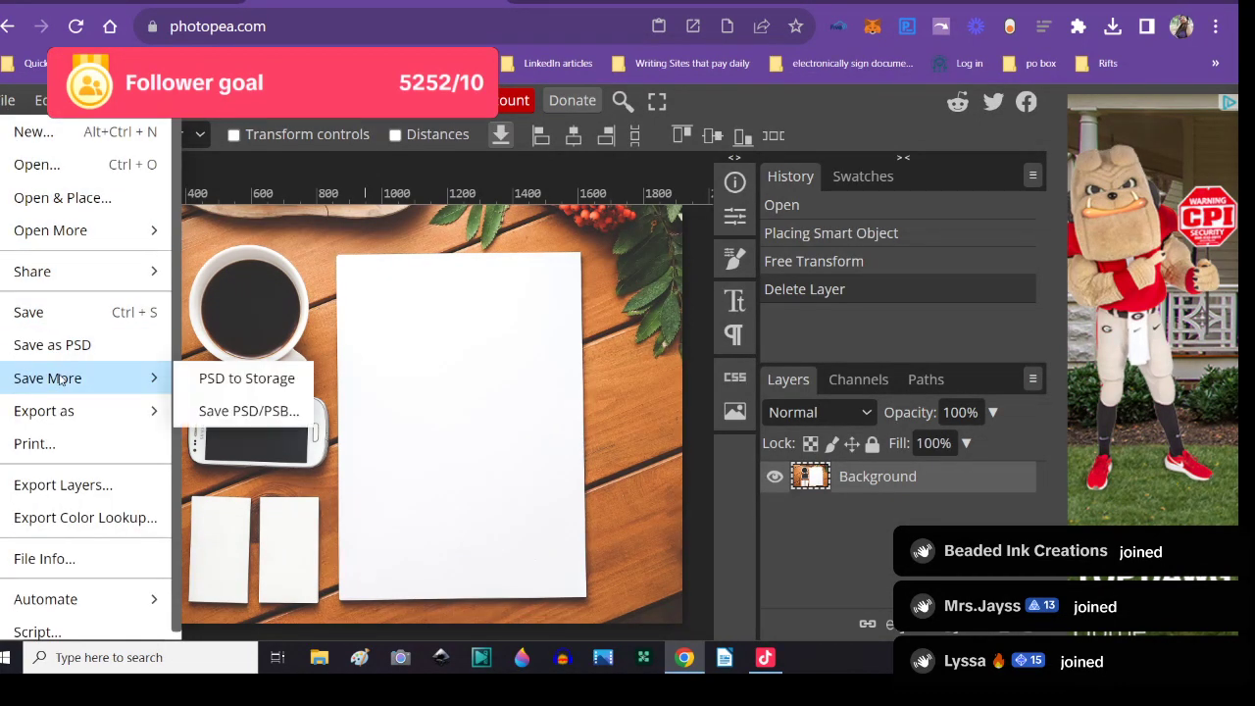
pyautogui.click(31, 198)
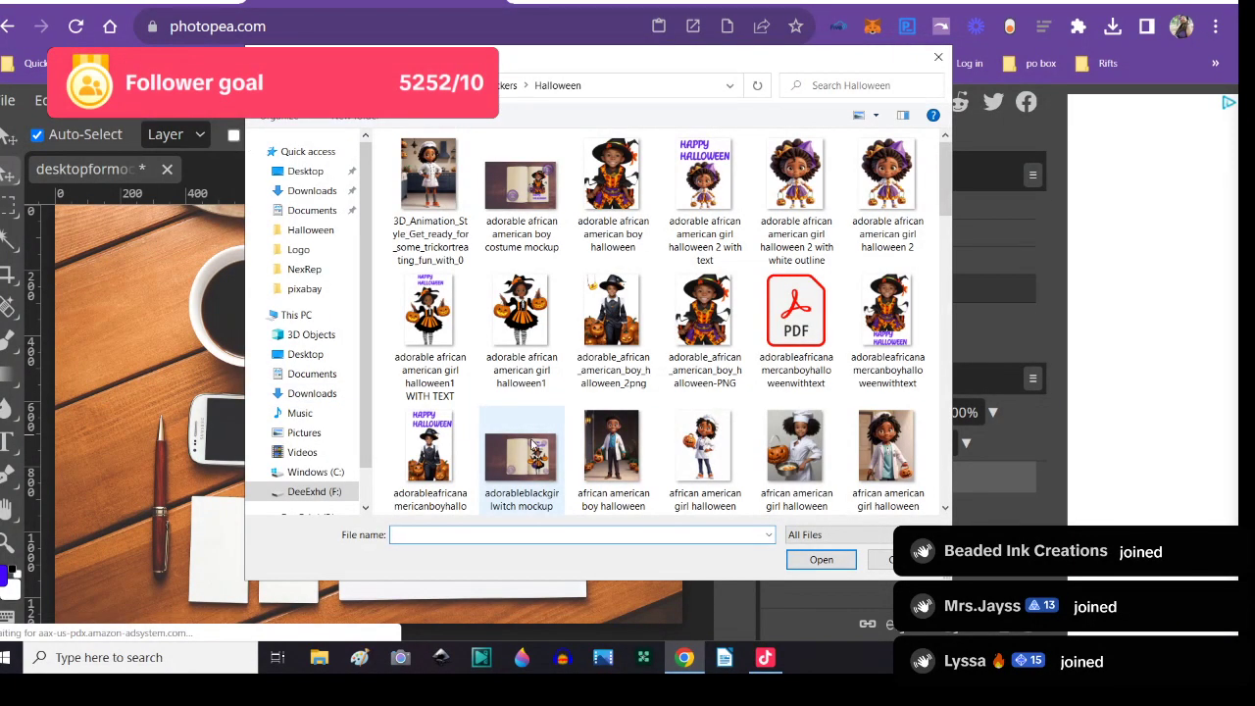
pyautogui.scroll(-1, 532, 446)
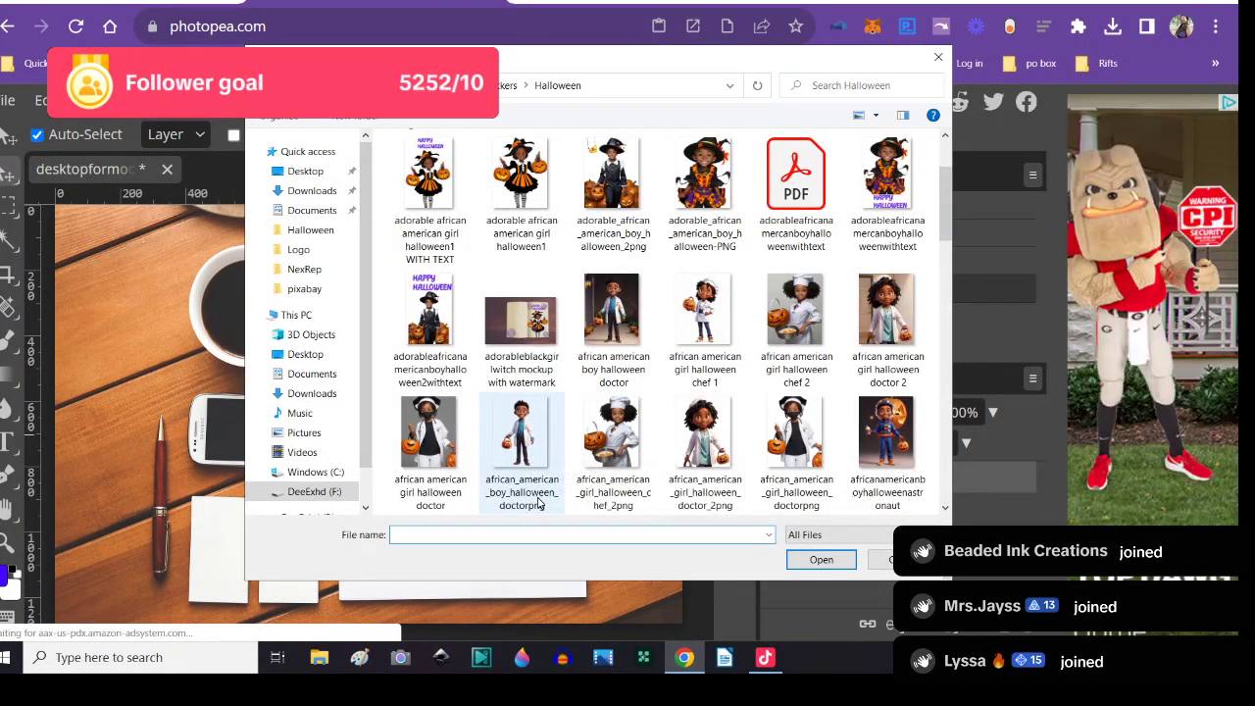
pyautogui.scroll(-2, 538, 503)
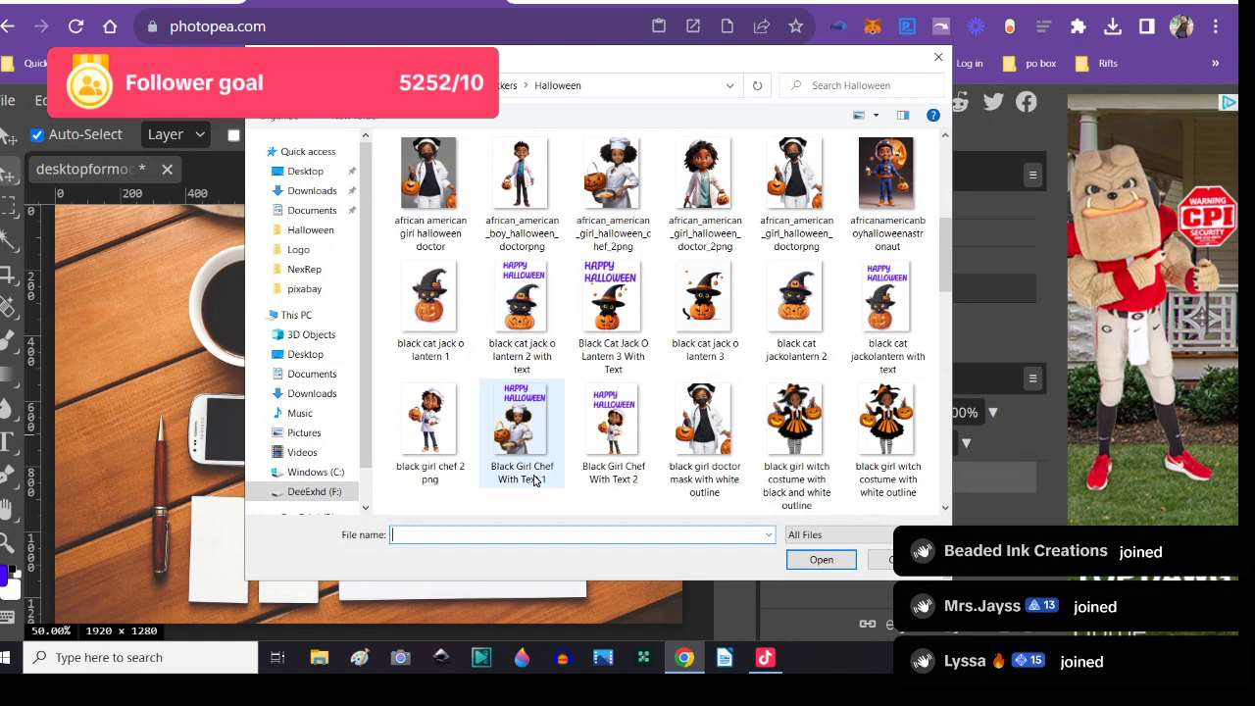
pyautogui.scroll(-1, 535, 479)
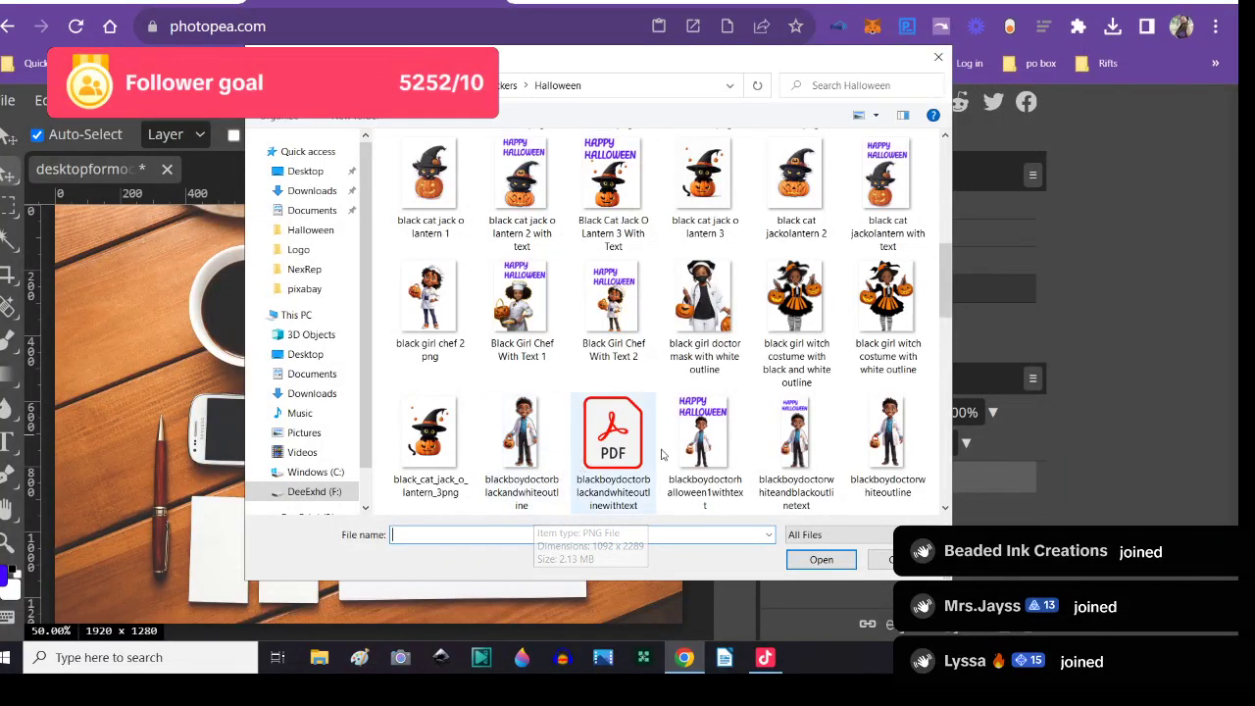
pyautogui.click(796, 451)
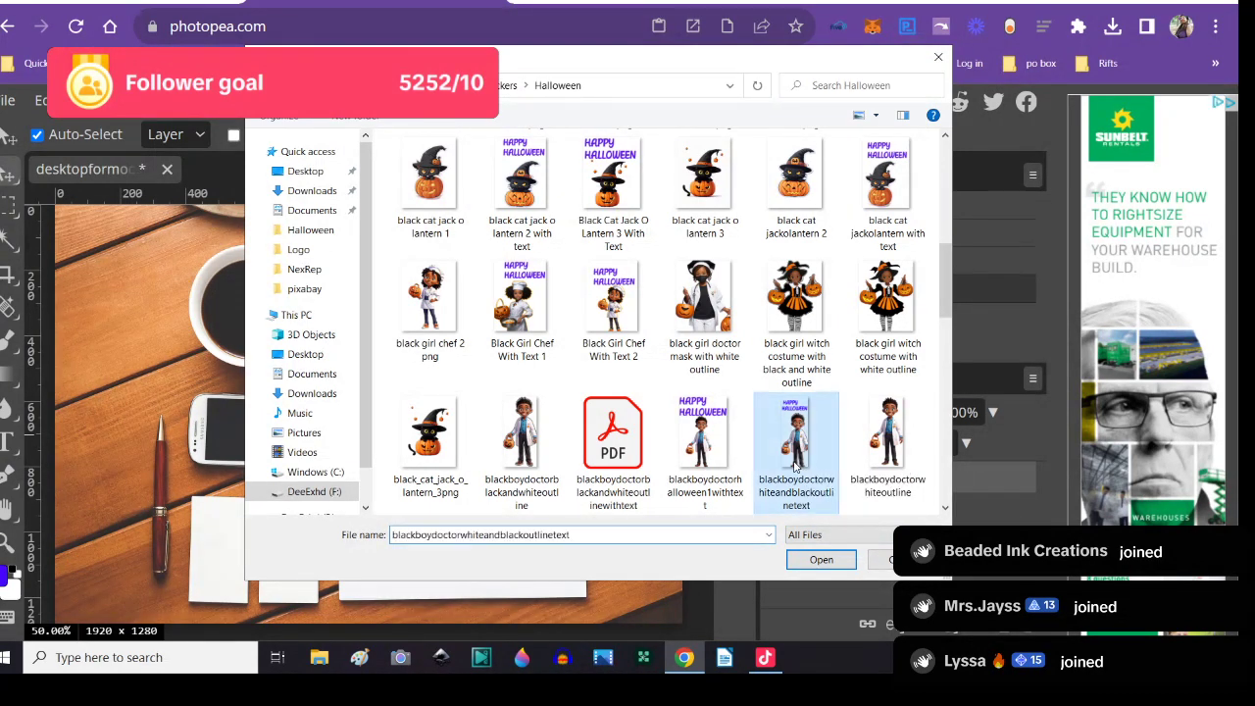
pyautogui.click(818, 561)
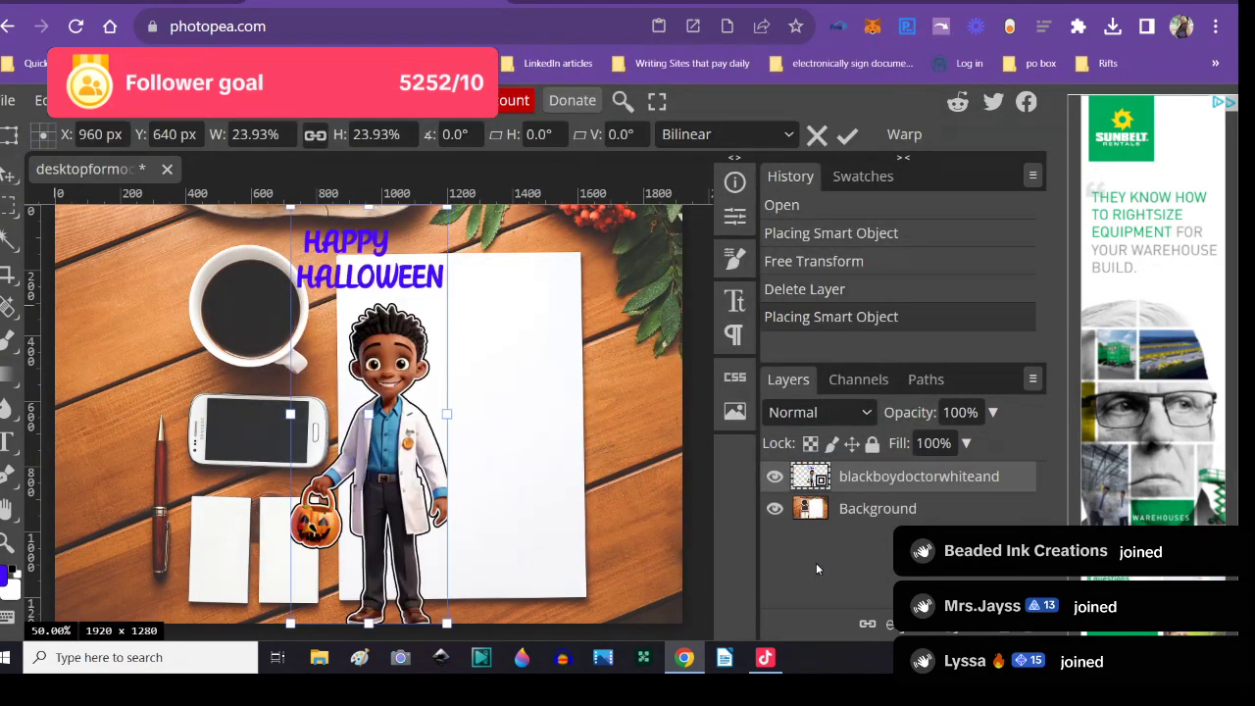
# - Scale the placed doctor sticker proportionally to about 15.71% and move it onto the blank white sheet
pyautogui.scroll(2, 459, 448)
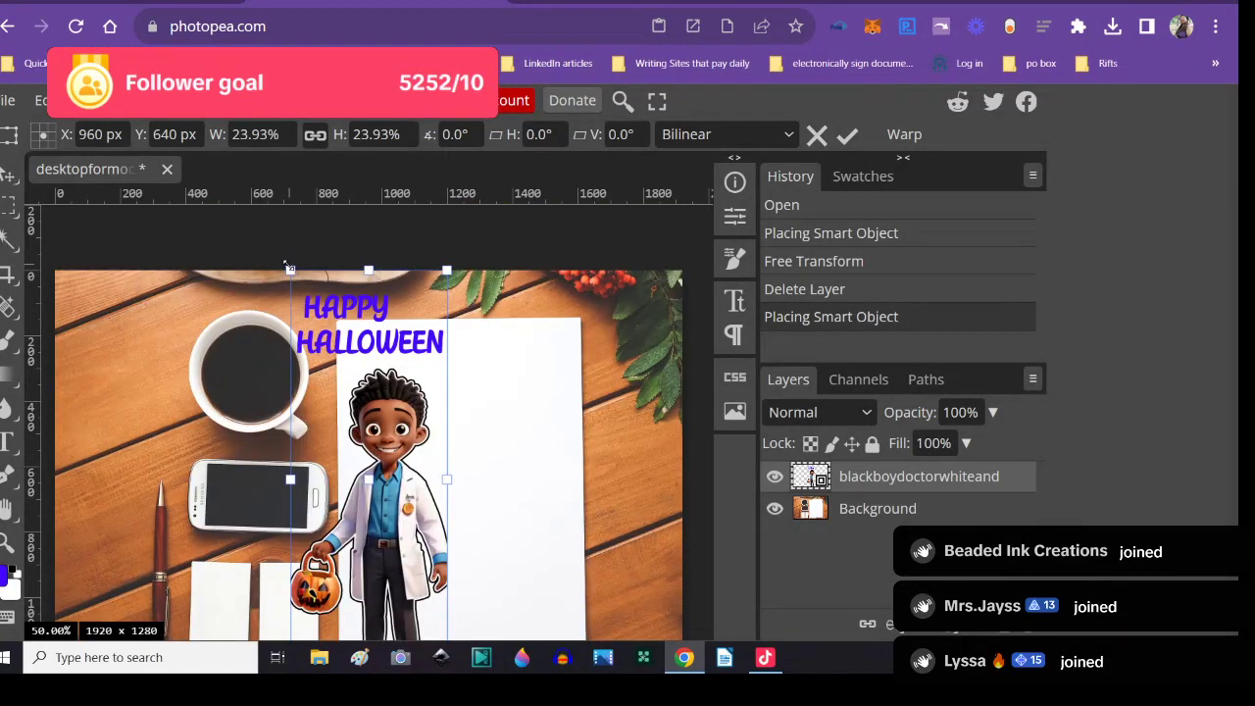
pyautogui.moveTo(341, 321); pyautogui.dragTo(409, 390)
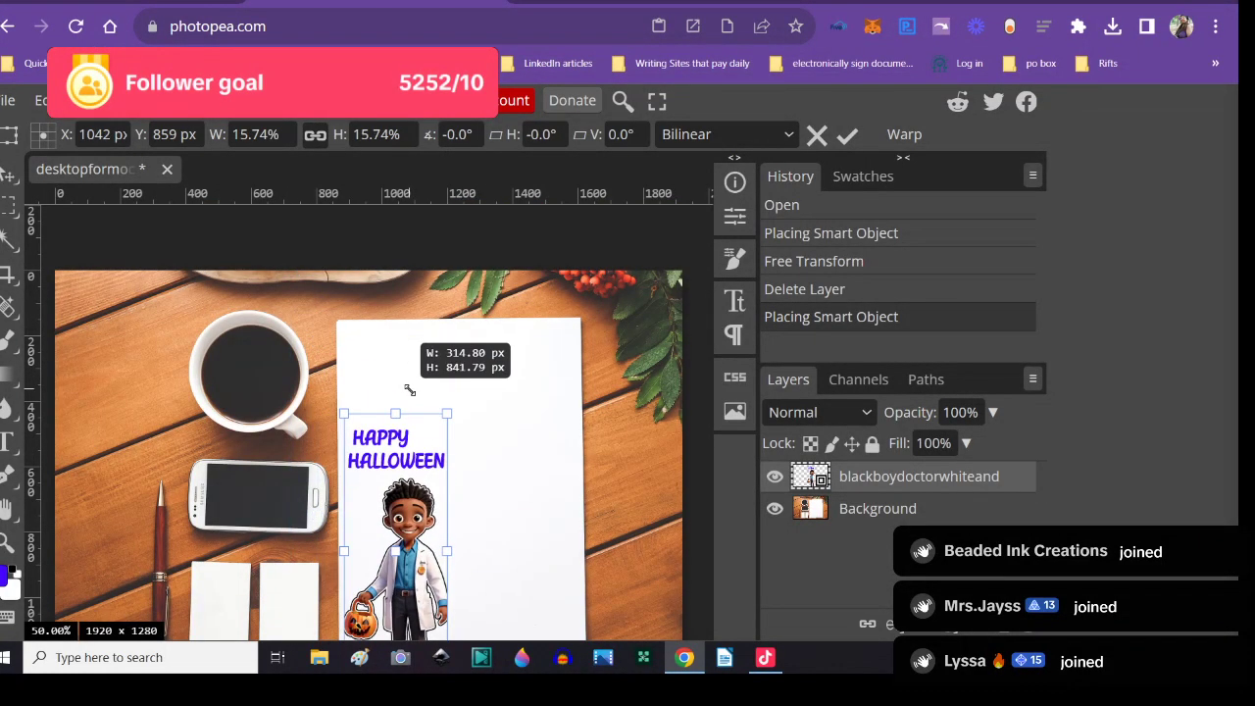
pyautogui.moveTo(449, 475); pyautogui.dragTo(452, 427)
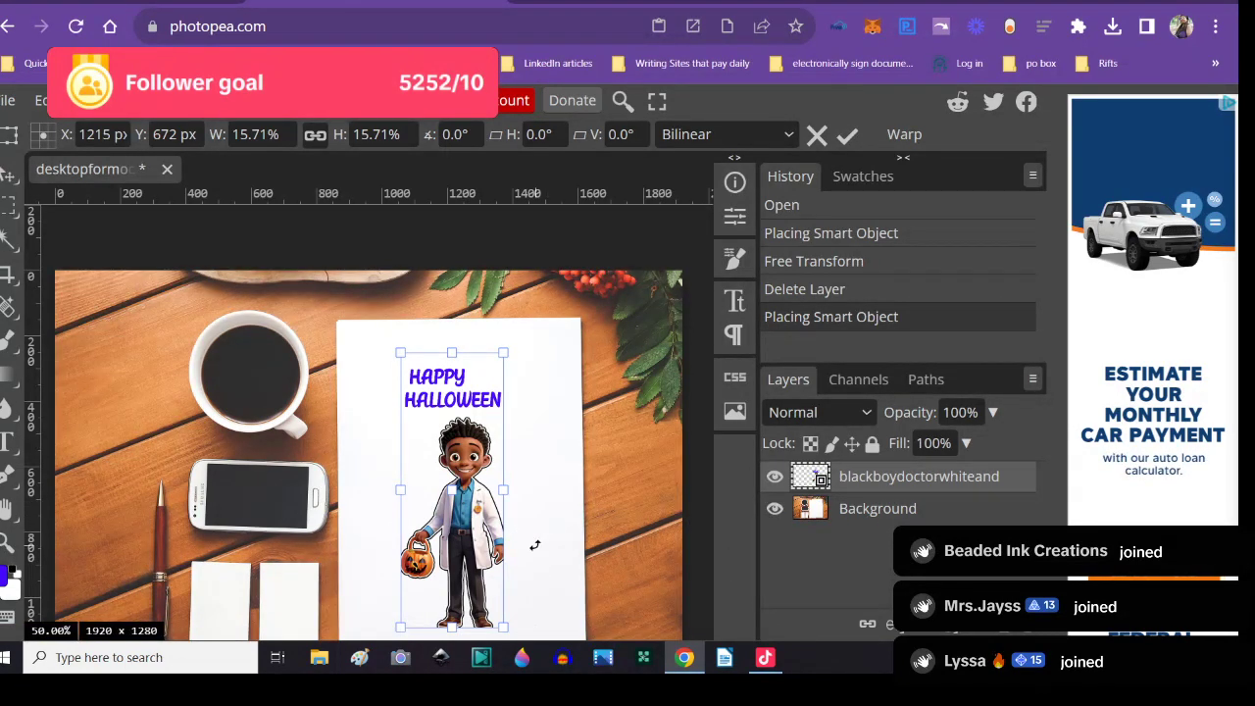
pyautogui.moveTo(475, 490)
pyautogui.mouseDown()
pyautogui.moveTo(493, 479)
pyautogui.moveTo(474, 495)
pyautogui.mouseUp()
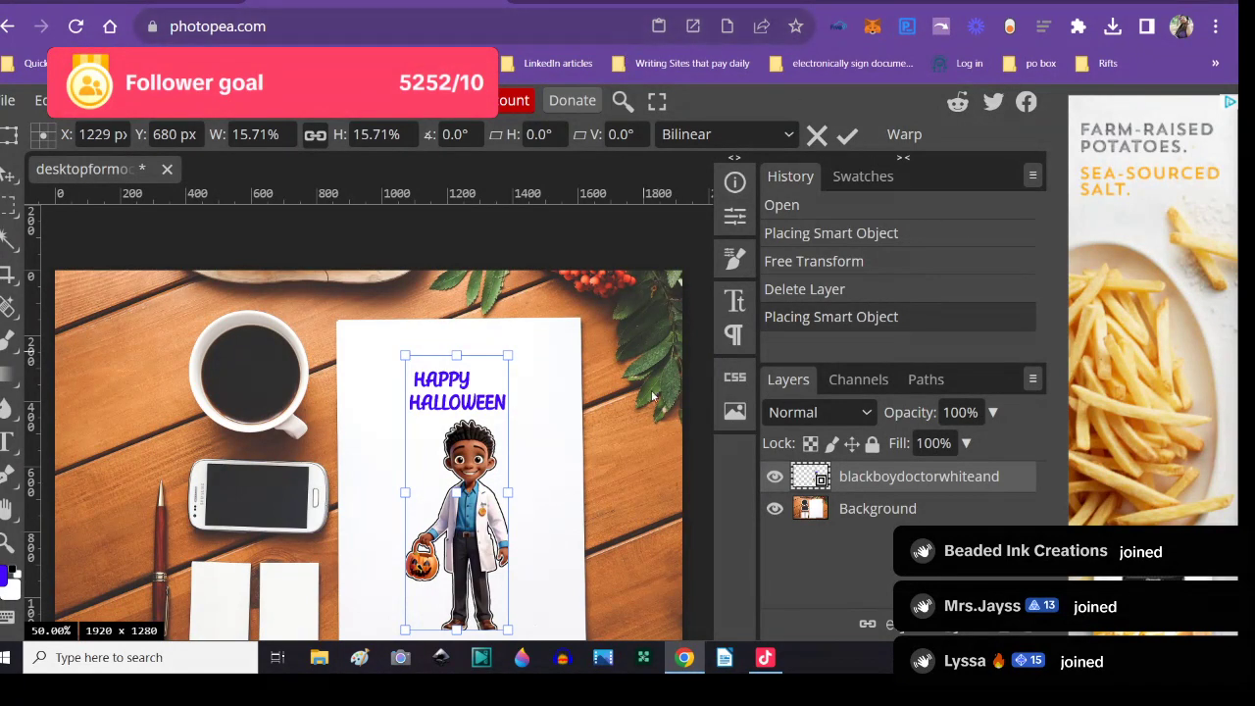
# - Reposition the doctor sticker near the bottom edge of the white sheet, at about X 1247 px, Y 768 px
pyautogui.scroll(-3, 642, 416)
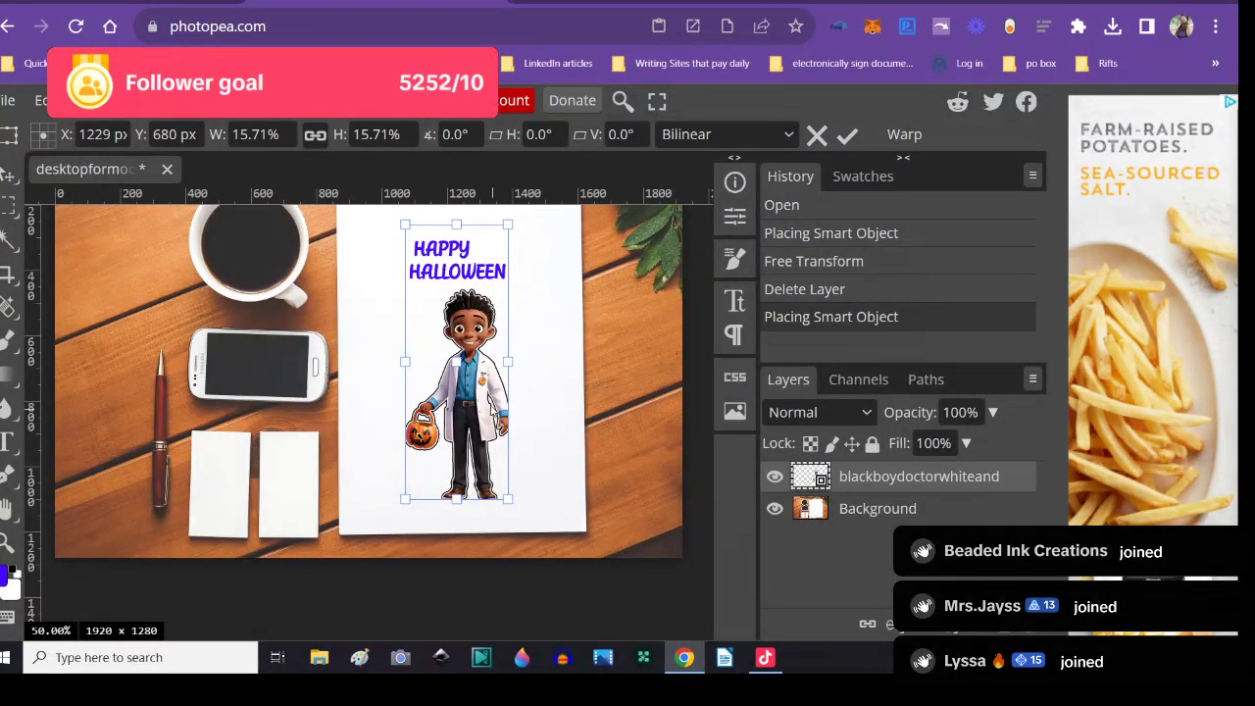
pyautogui.moveTo(475, 404); pyautogui.dragTo(437, 429)
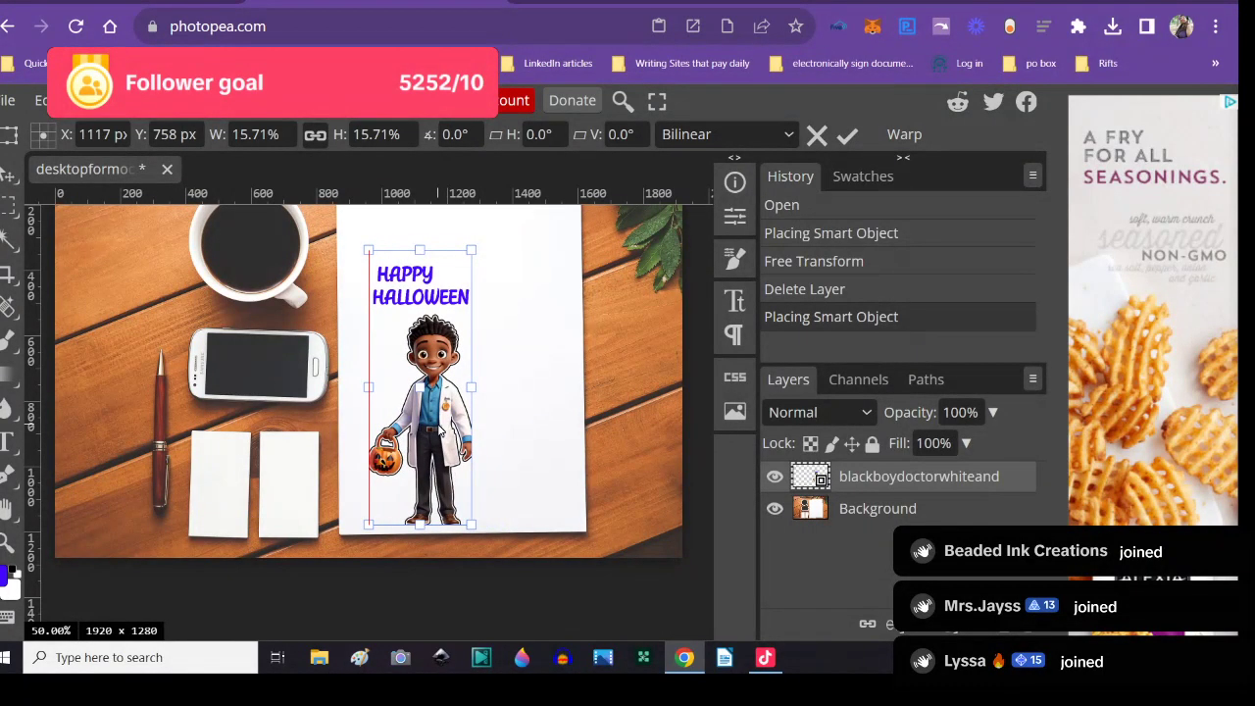
pyautogui.moveTo(445, 431); pyautogui.dragTo(479, 432)
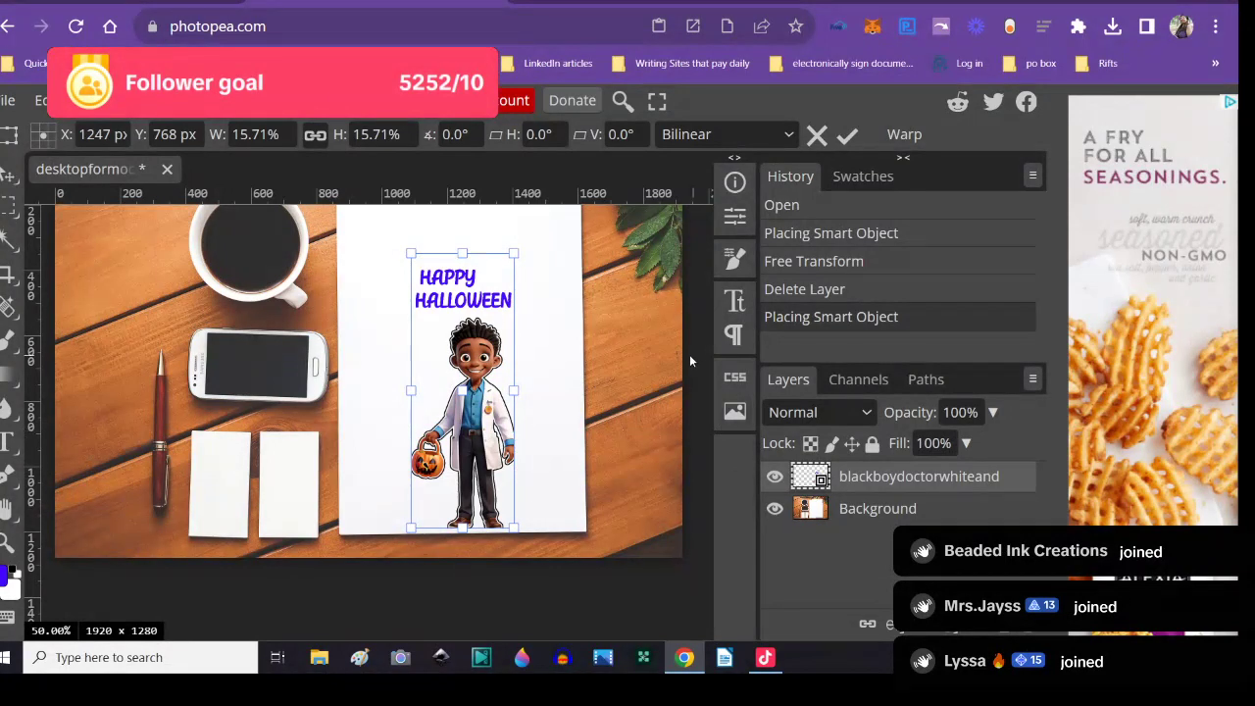
pyautogui.scroll(-2, 647, 329)
pyautogui.scroll(3, 638, 324)
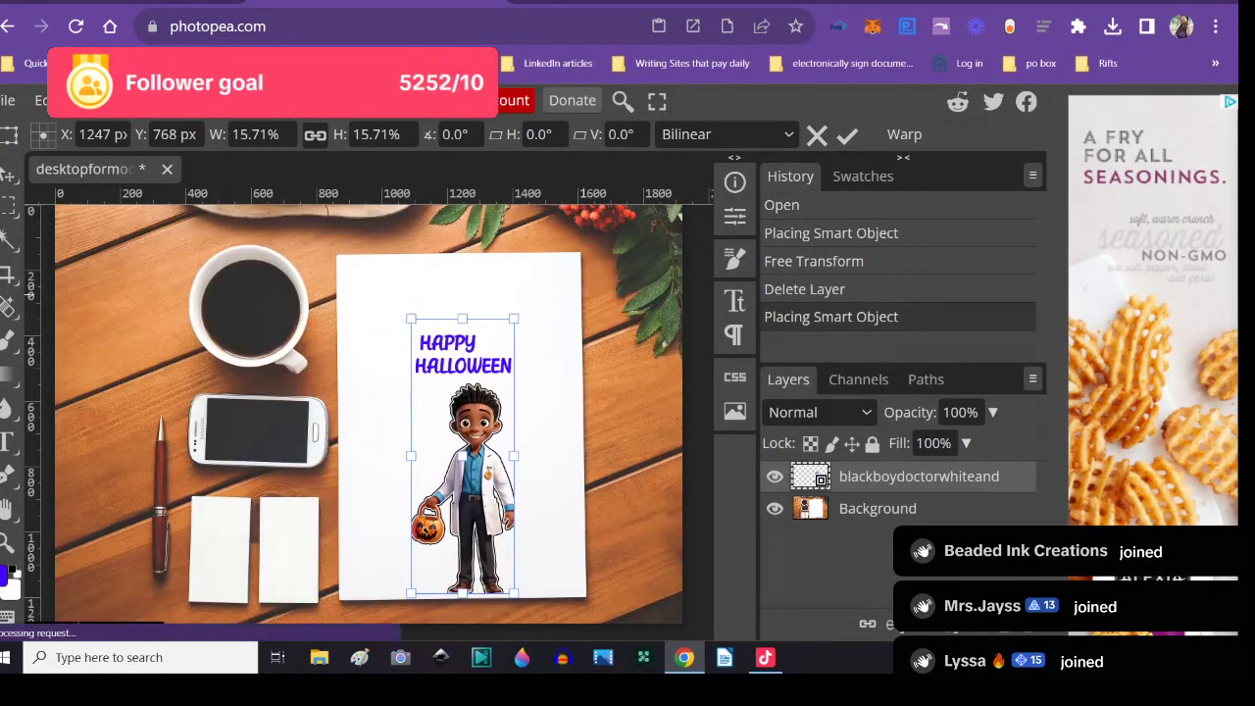
# - Nudge the doctor sticker left to X 1241 px on the white sheet and apply the transform
pyautogui.click(313, 100)
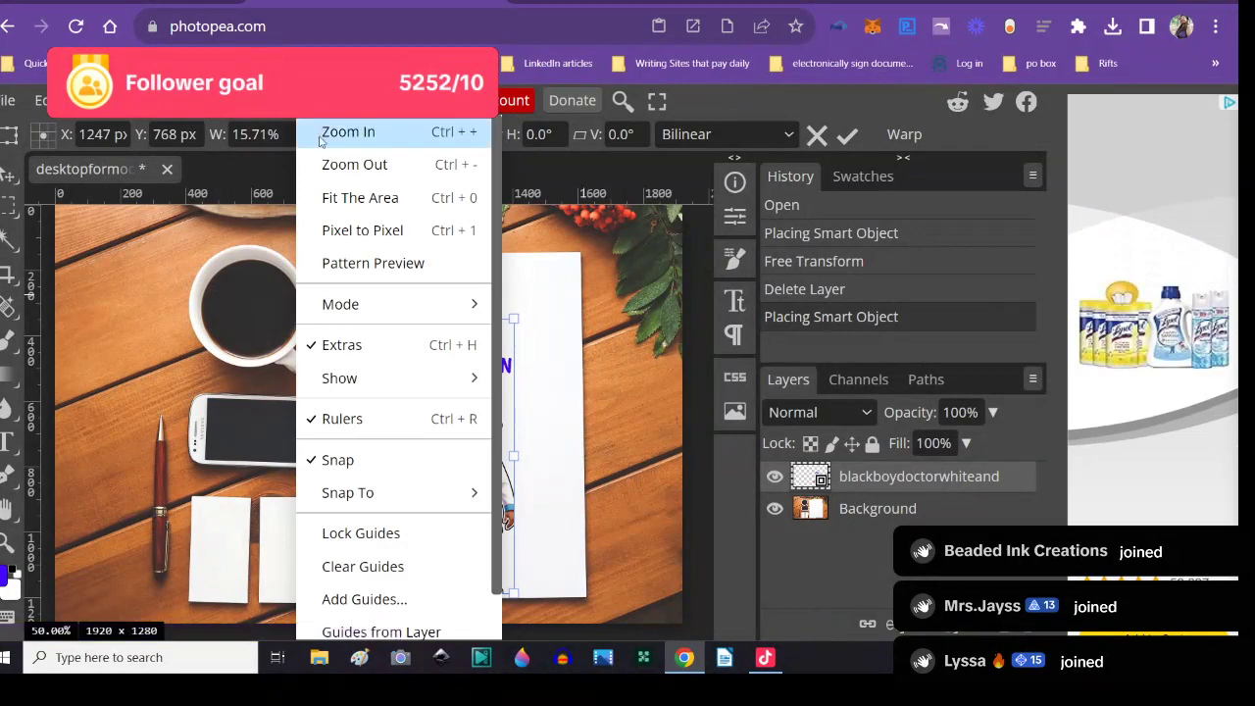
pyautogui.click(328, 165)
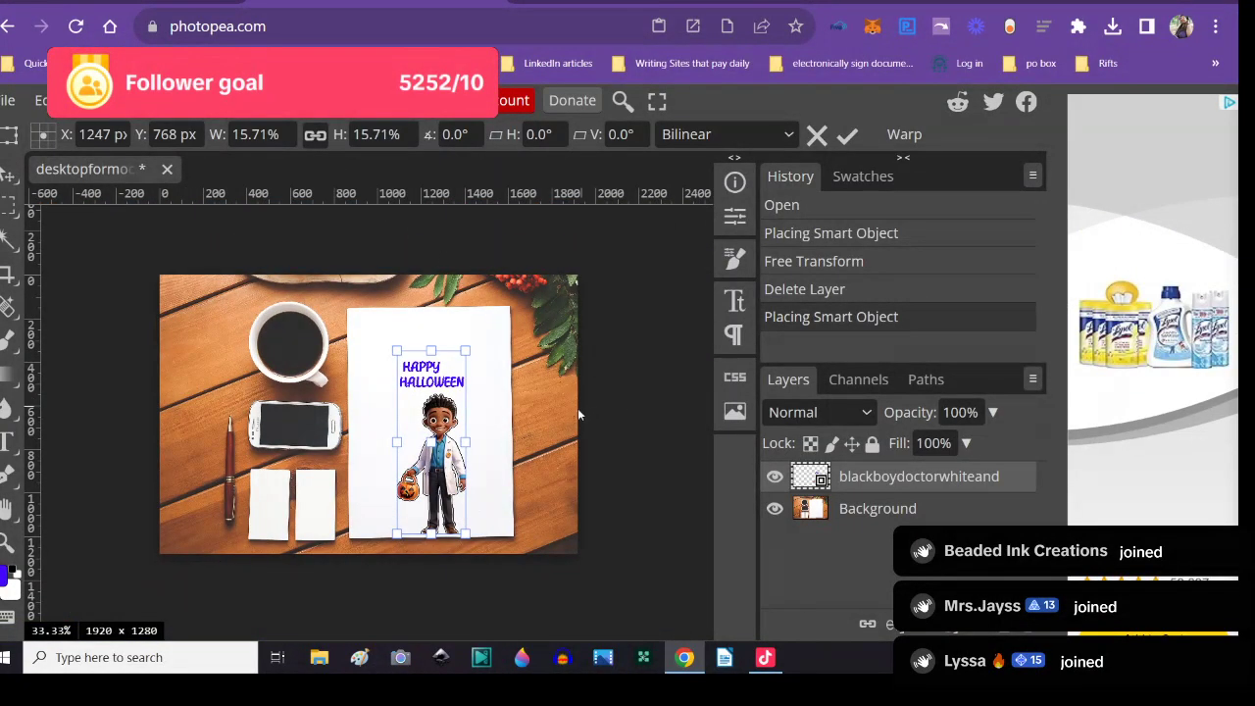
pyautogui.press('Left')
pyautogui.press('Left')
pyautogui.press('Left')
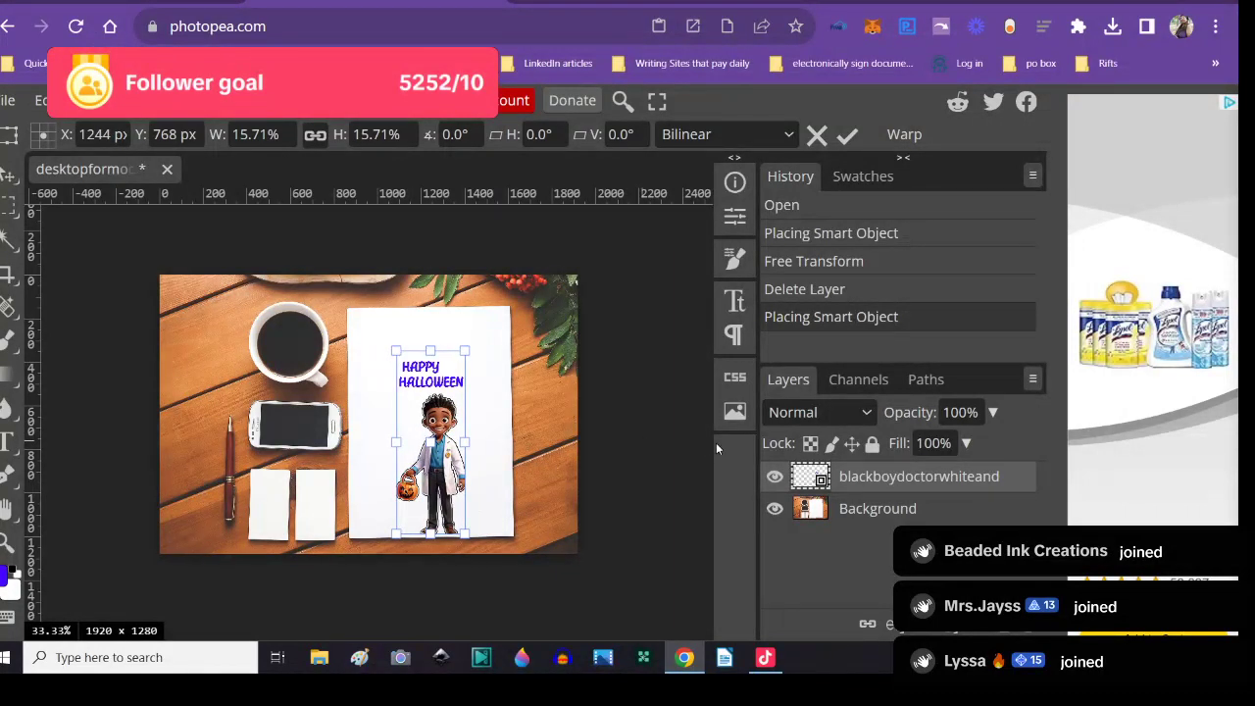
pyautogui.press('Left')
pyautogui.press('Left')
pyautogui.press('Left')
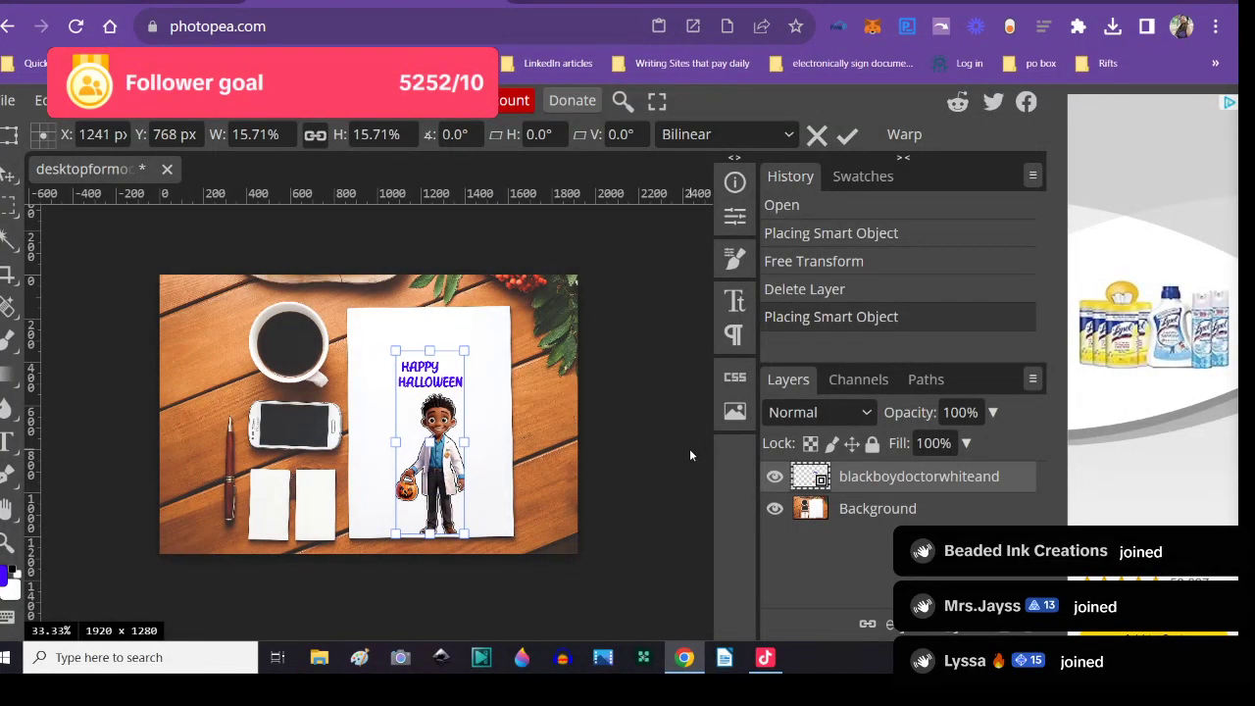
pyautogui.press('Return')
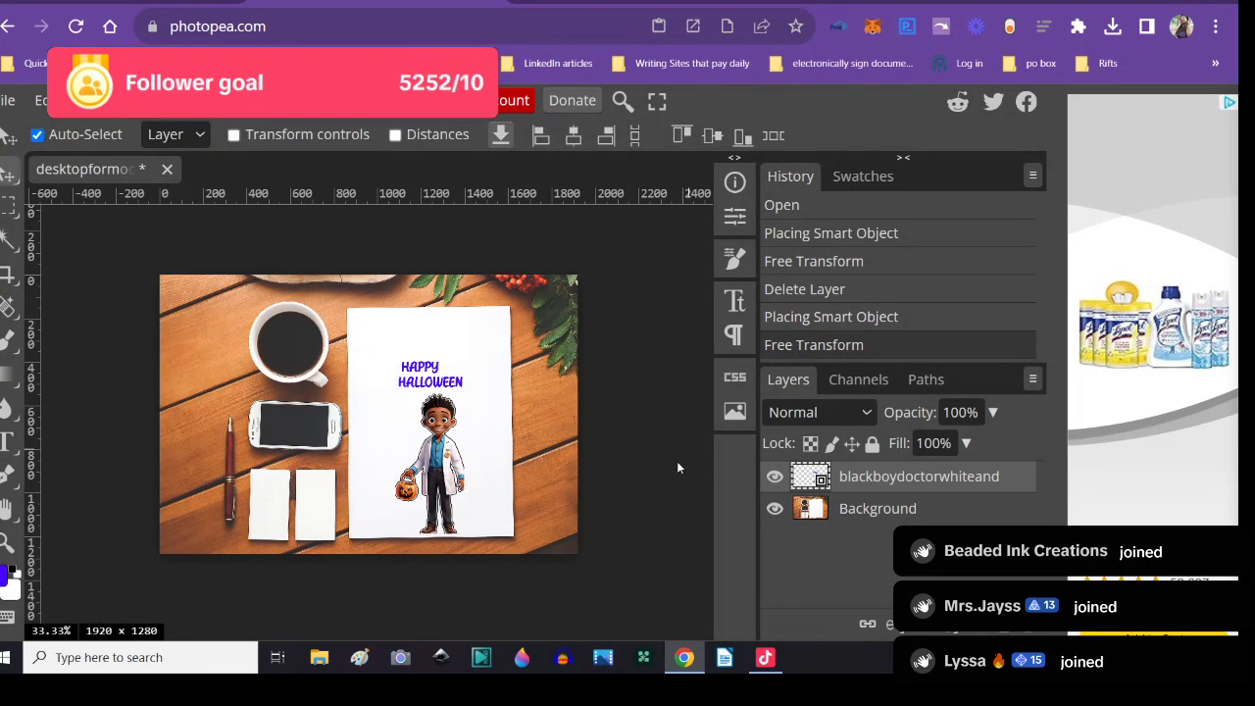
# - Duplicate the doctor sticker layer and move the copy over the phone and the two small blank cards
pyautogui.rightClick(811, 478)
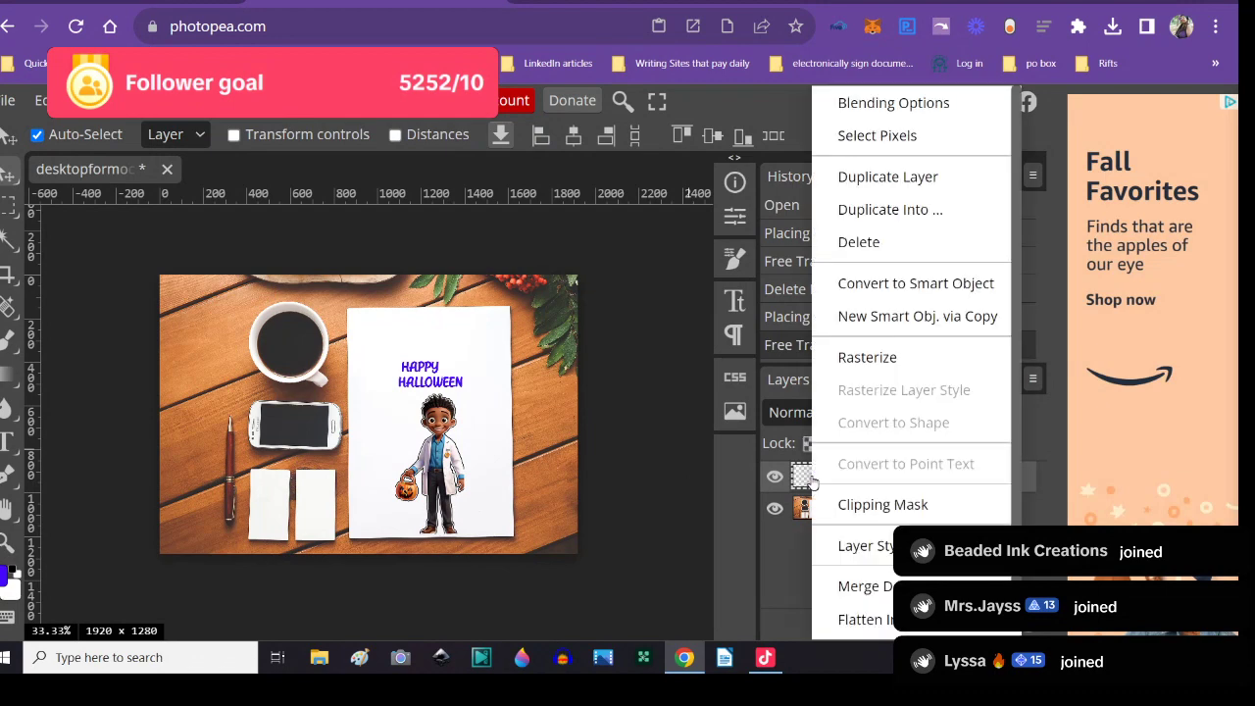
pyautogui.click(888, 177)
pyautogui.moveTo(441, 441); pyautogui.dragTo(316, 463)
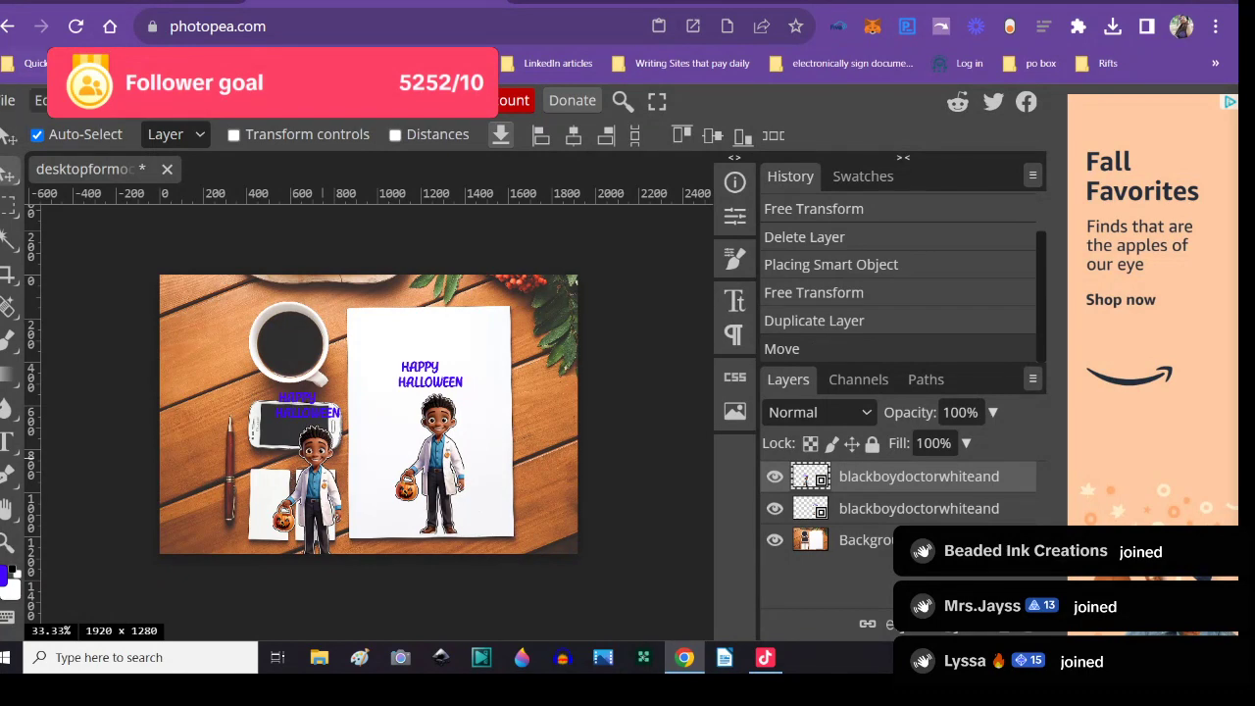
# - Scale the duplicated doctor sticker proportionally to about 9.07% over the two small cards and apply the transform
pyautogui.click(41, 100)
pyautogui.click(77, 586)
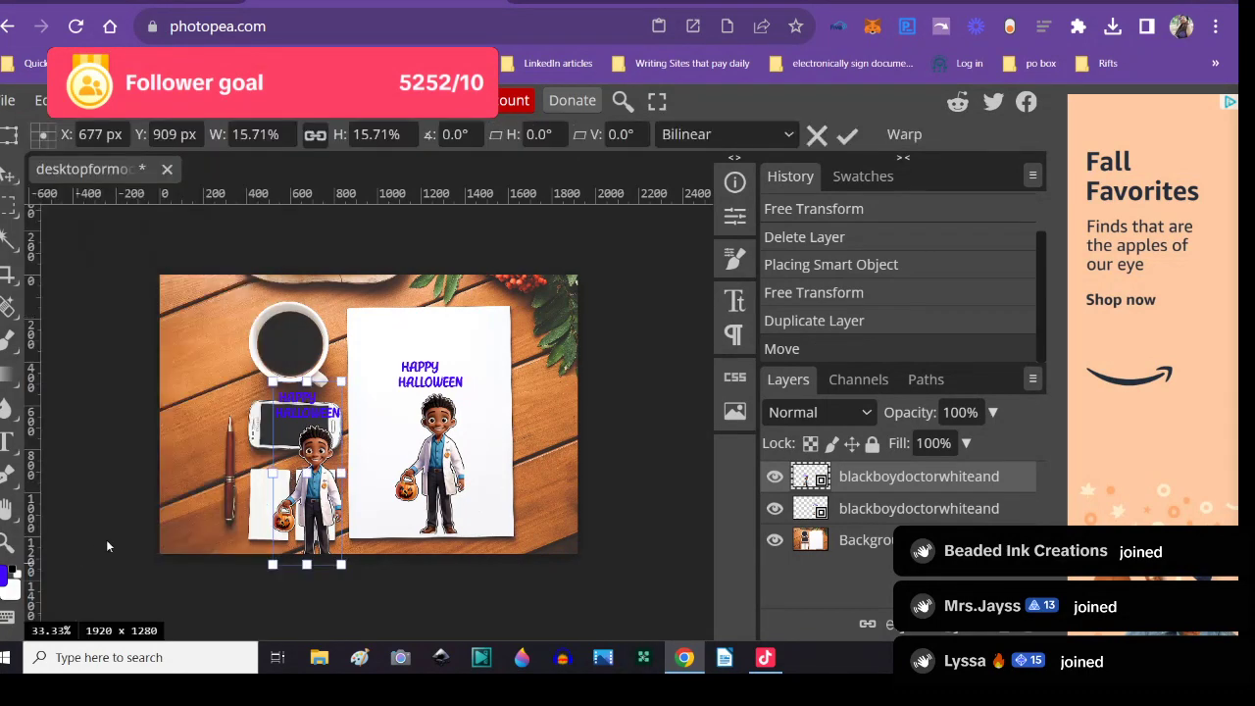
pyautogui.moveTo(340, 378); pyautogui.dragTo(314, 458)
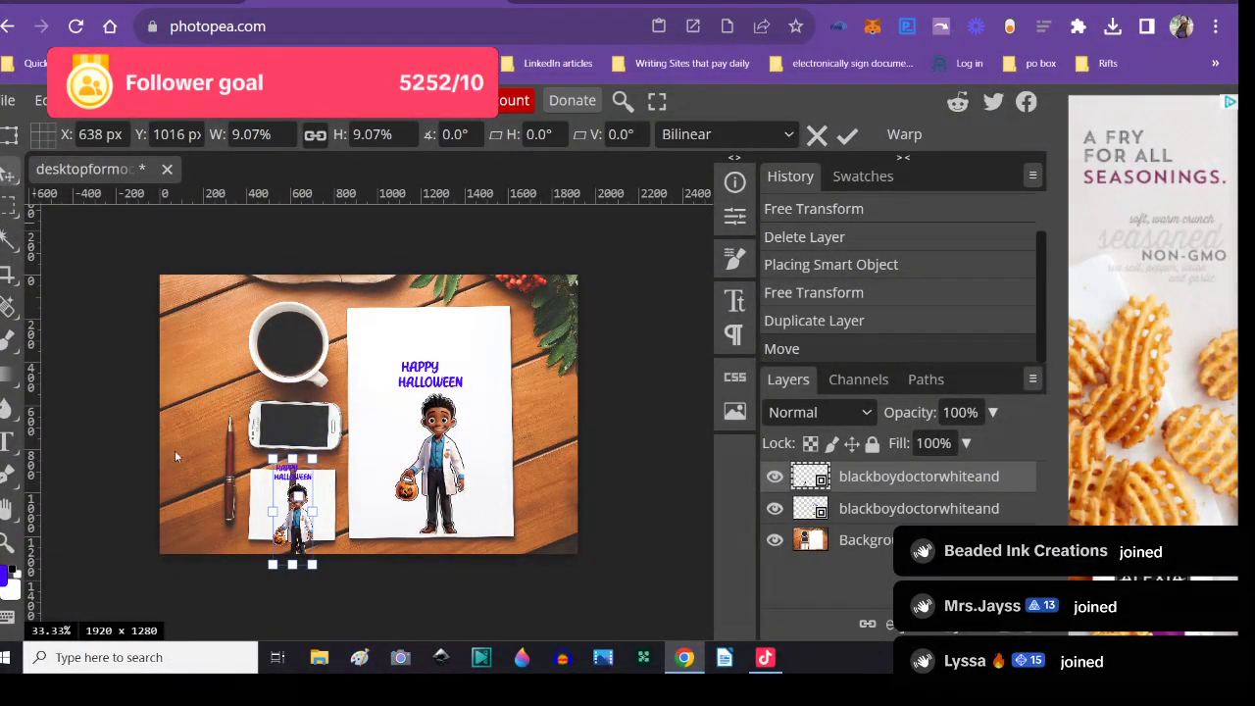
pyautogui.press('Return')
pyautogui.moveTo(290, 513)
pyautogui.mouseDown()
pyautogui.moveTo(314, 502)
pyautogui.moveTo(146, 236)
pyautogui.moveTo(204, 336)
pyautogui.moveTo(260, 505)
pyautogui.moveTo(291, 521)
pyautogui.mouseUp()
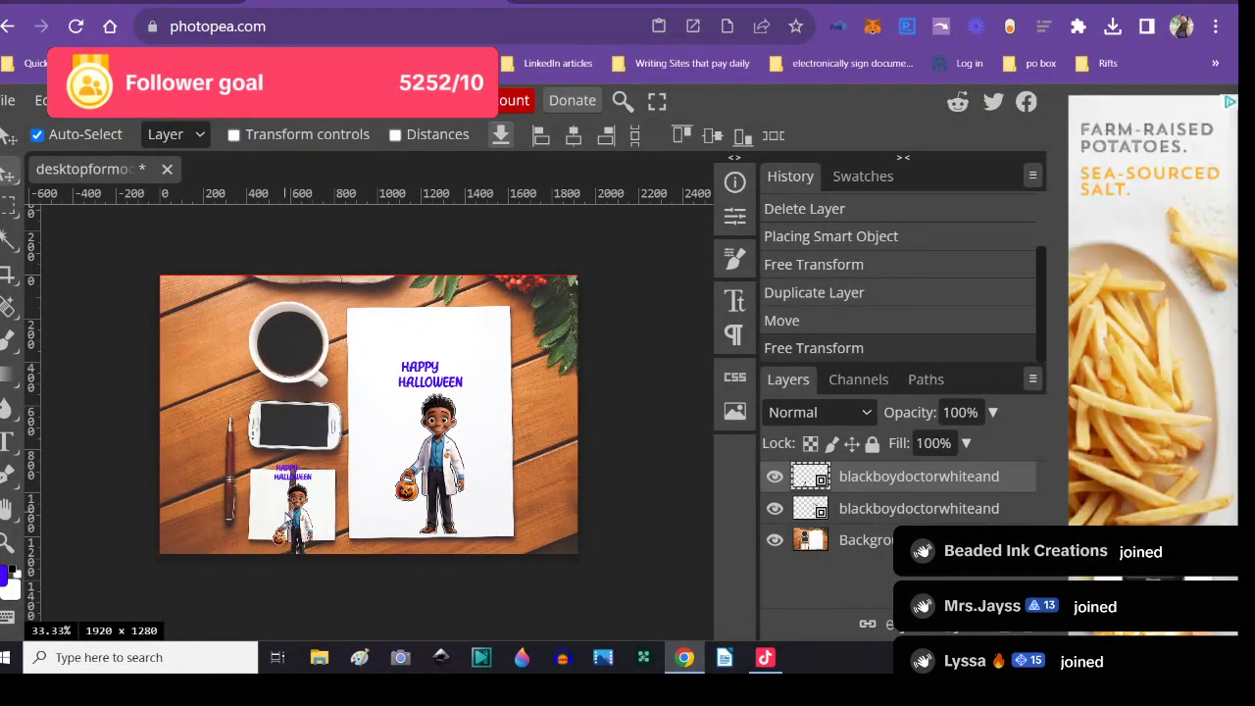
# - Hide the Background layer to check the two stickers on their own, and show it again
pyautogui.click(818, 540)
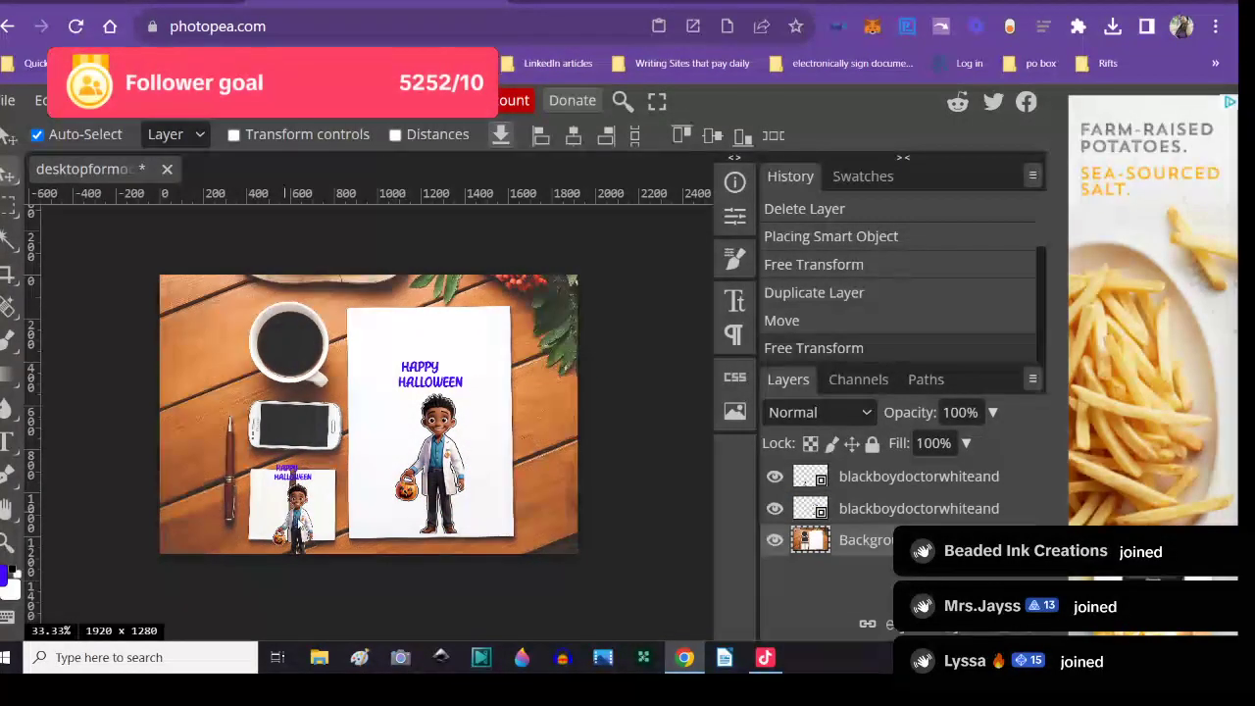
pyautogui.click(774, 541)
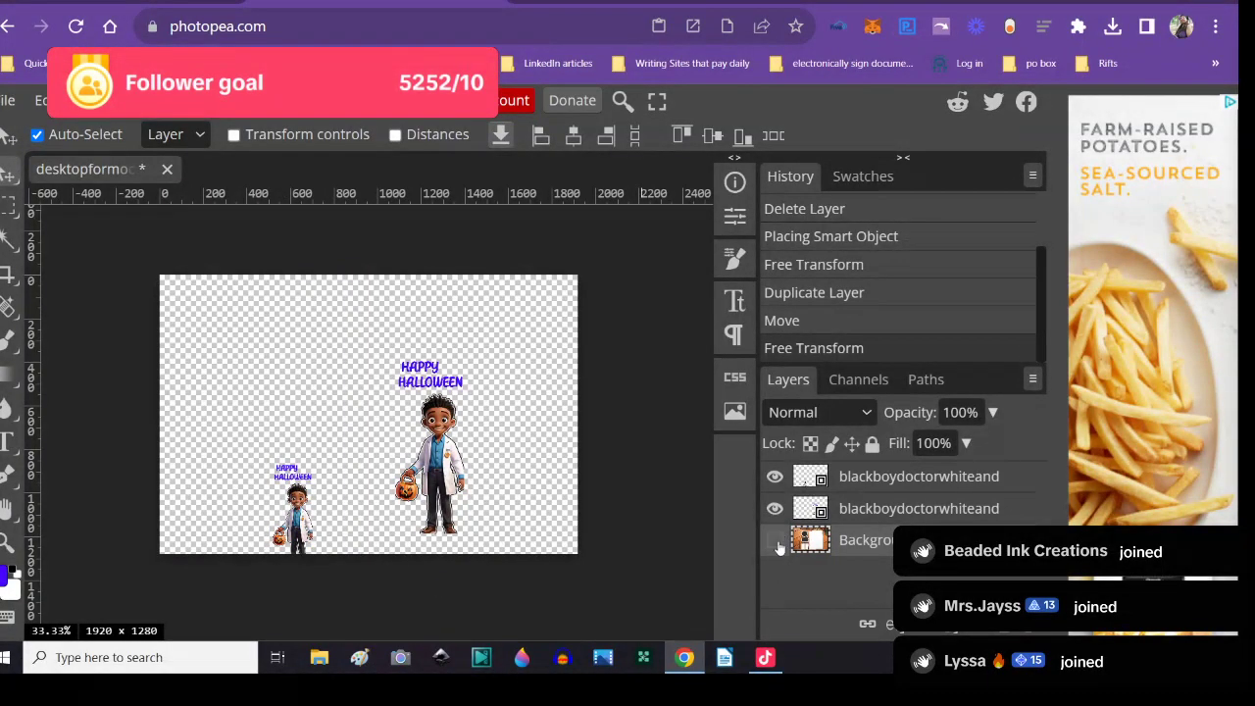
pyautogui.click(774, 541)
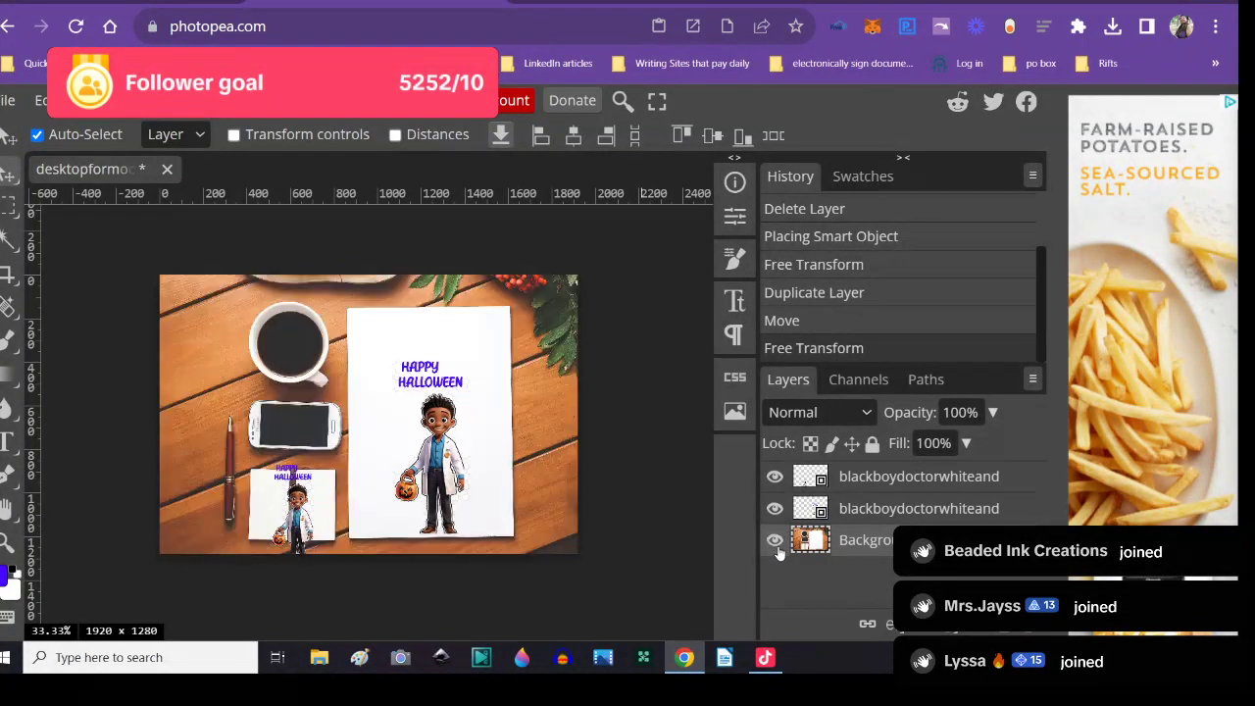
# - Move the small doctor sticker onto the right blank card, scale it proportionally to about 6.35% to fit, and apply the transform
pyautogui.click(796, 478)
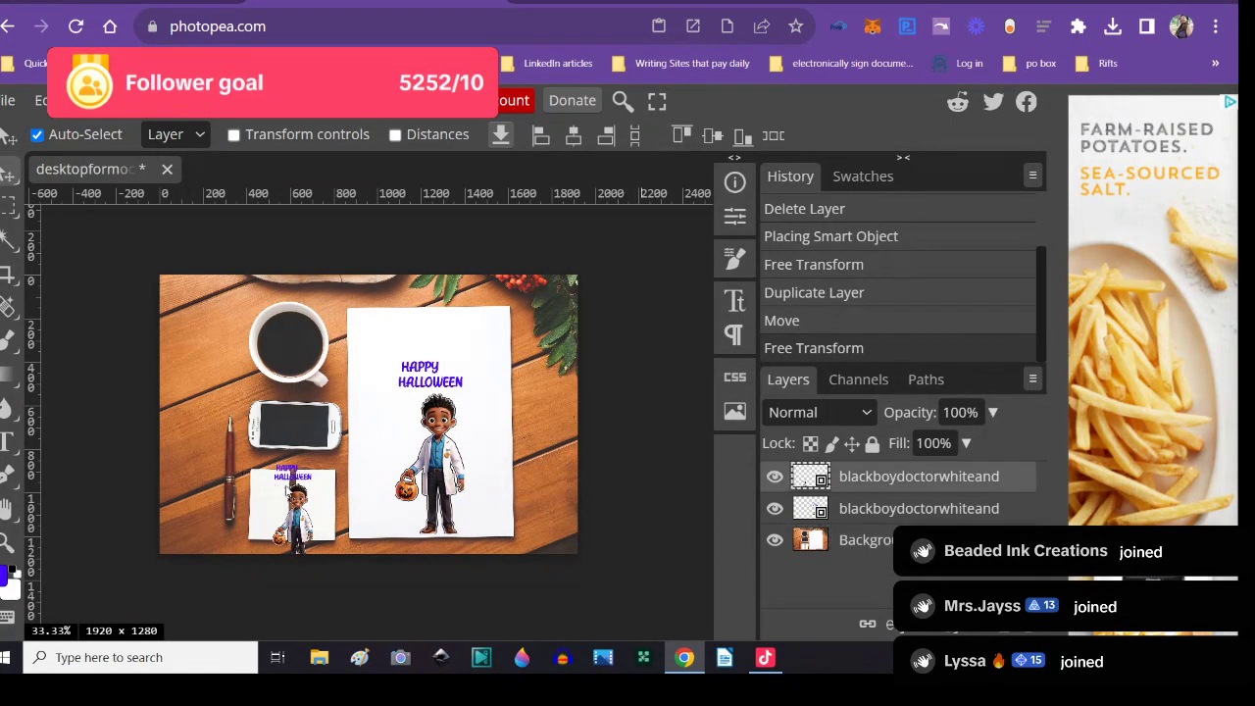
pyautogui.moveTo(293, 482); pyautogui.dragTo(316, 471)
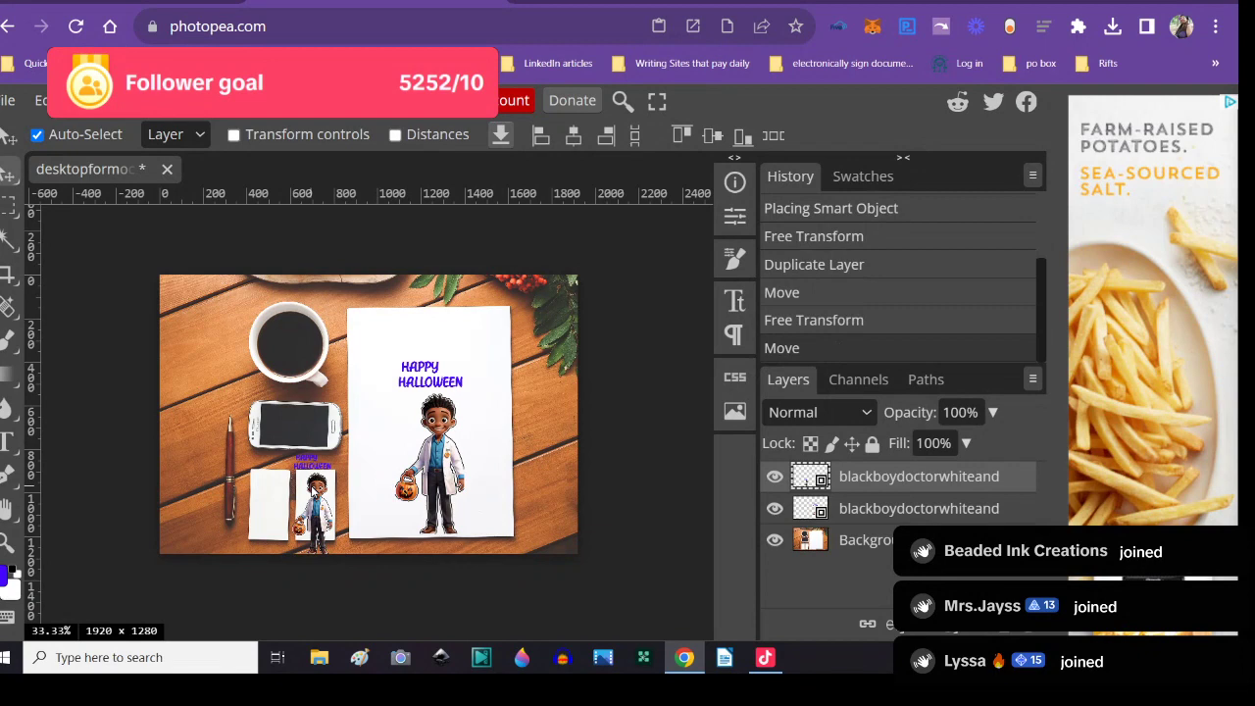
pyautogui.click(42, 100)
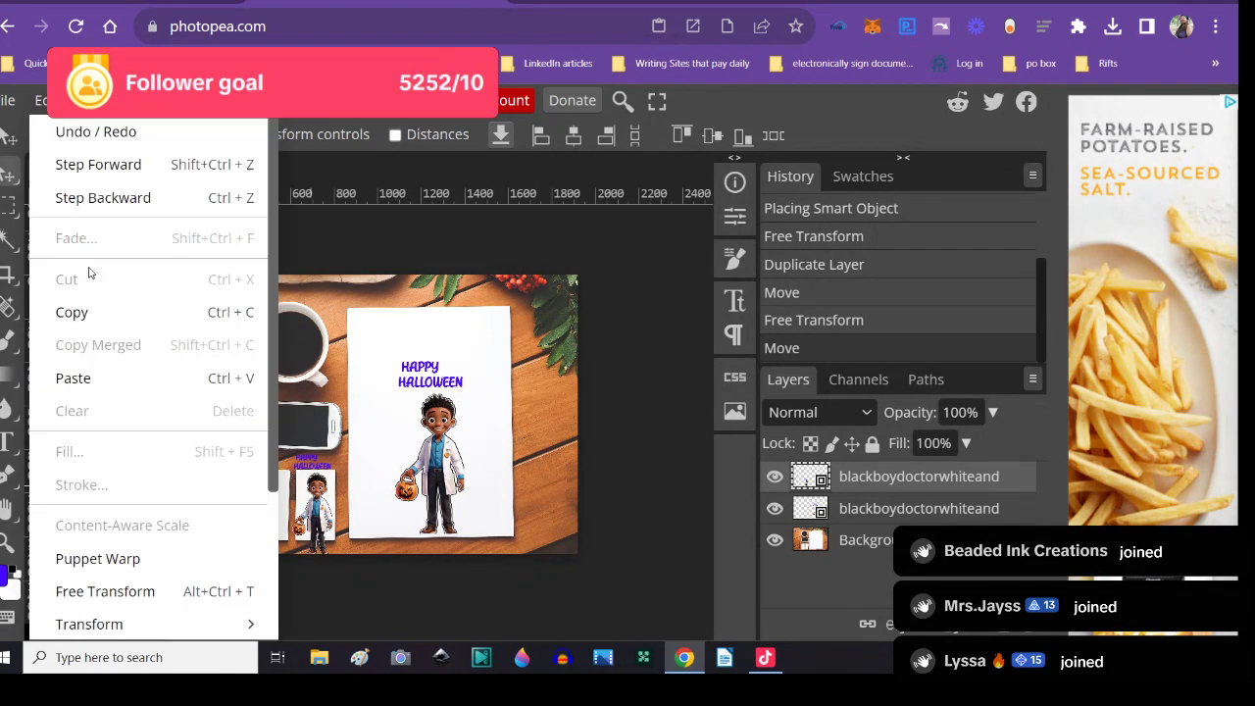
pyautogui.click(125, 592)
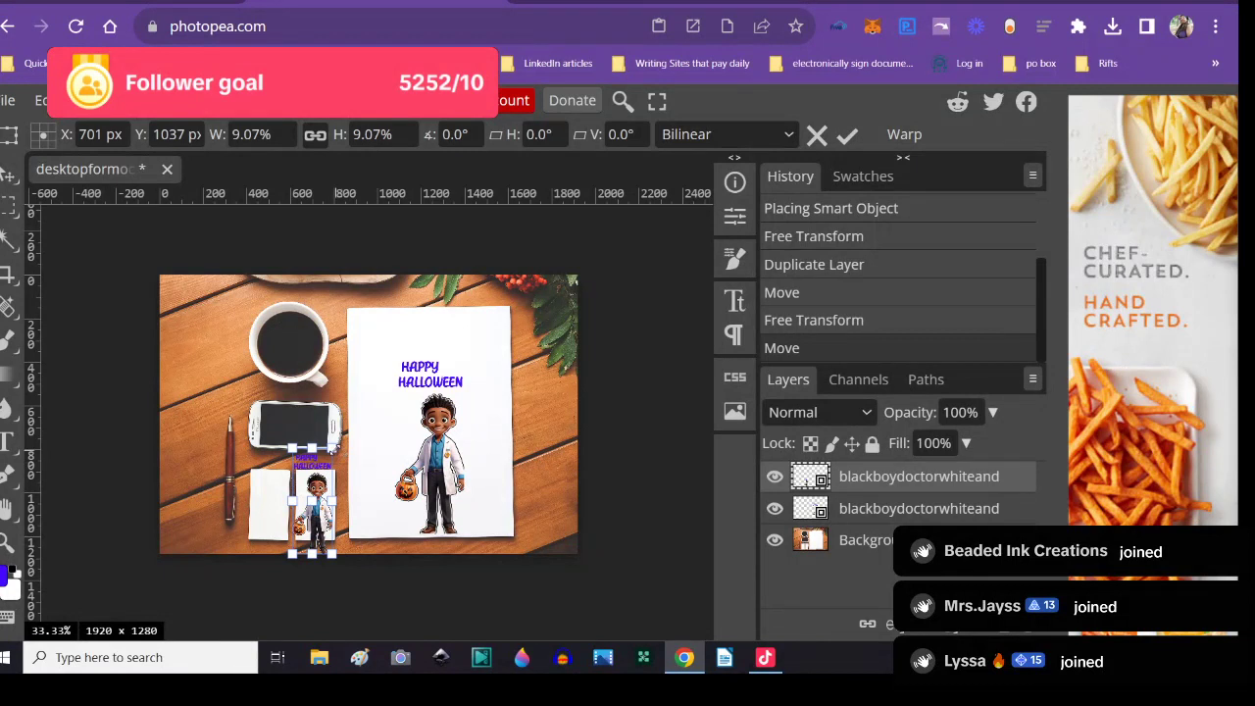
pyautogui.moveTo(335, 447); pyautogui.dragTo(314, 501)
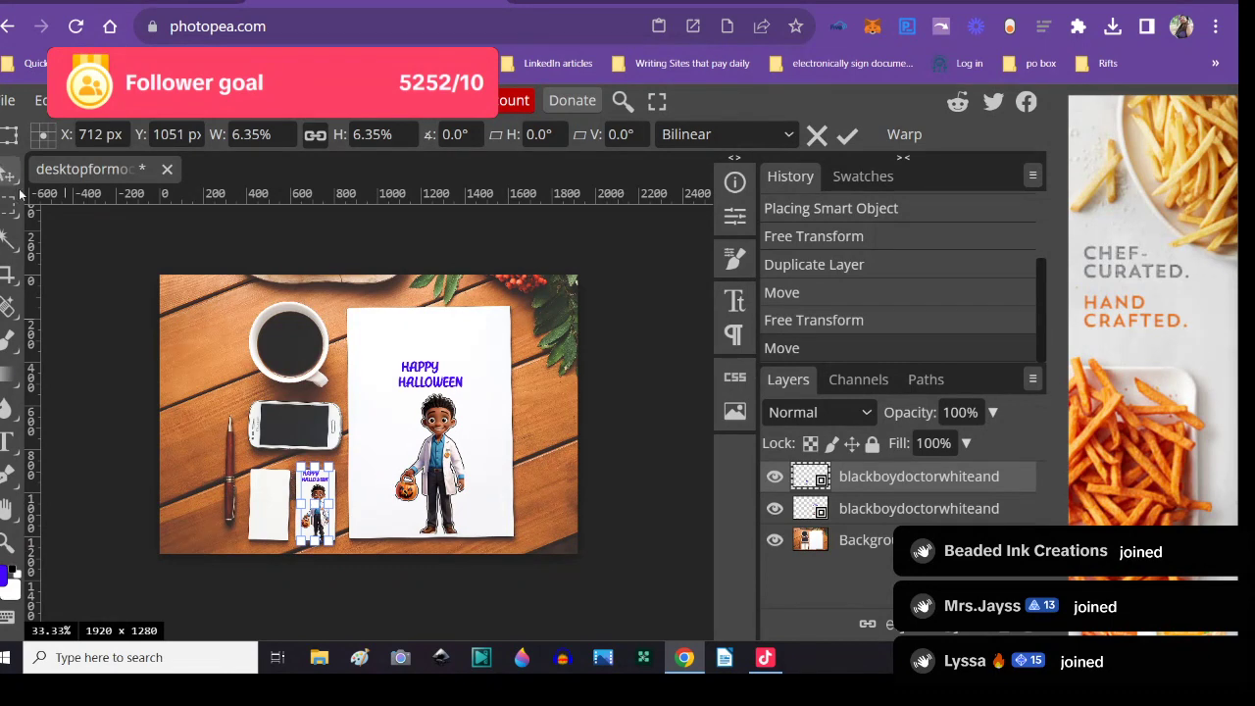
pyautogui.press('Return')
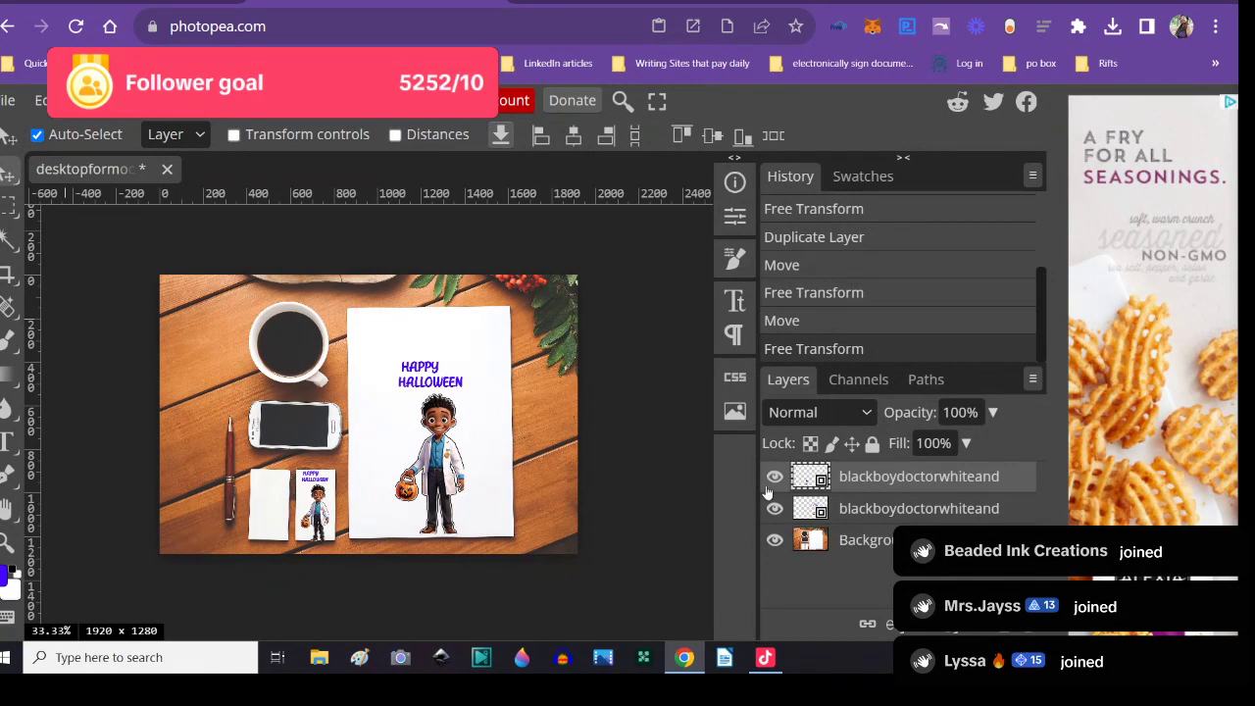
# - Duplicate the small doctor sticker layer and move the copy onto the left blank card
pyautogui.rightClick(799, 478)
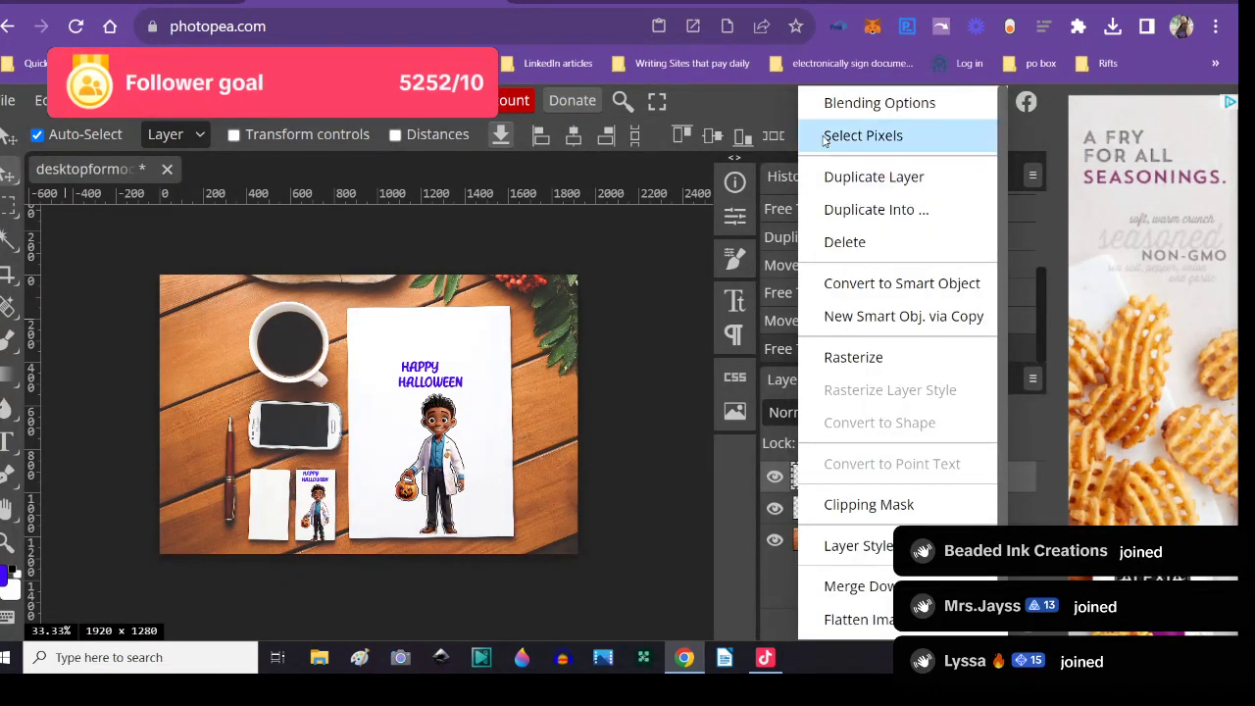
pyautogui.click(873, 177)
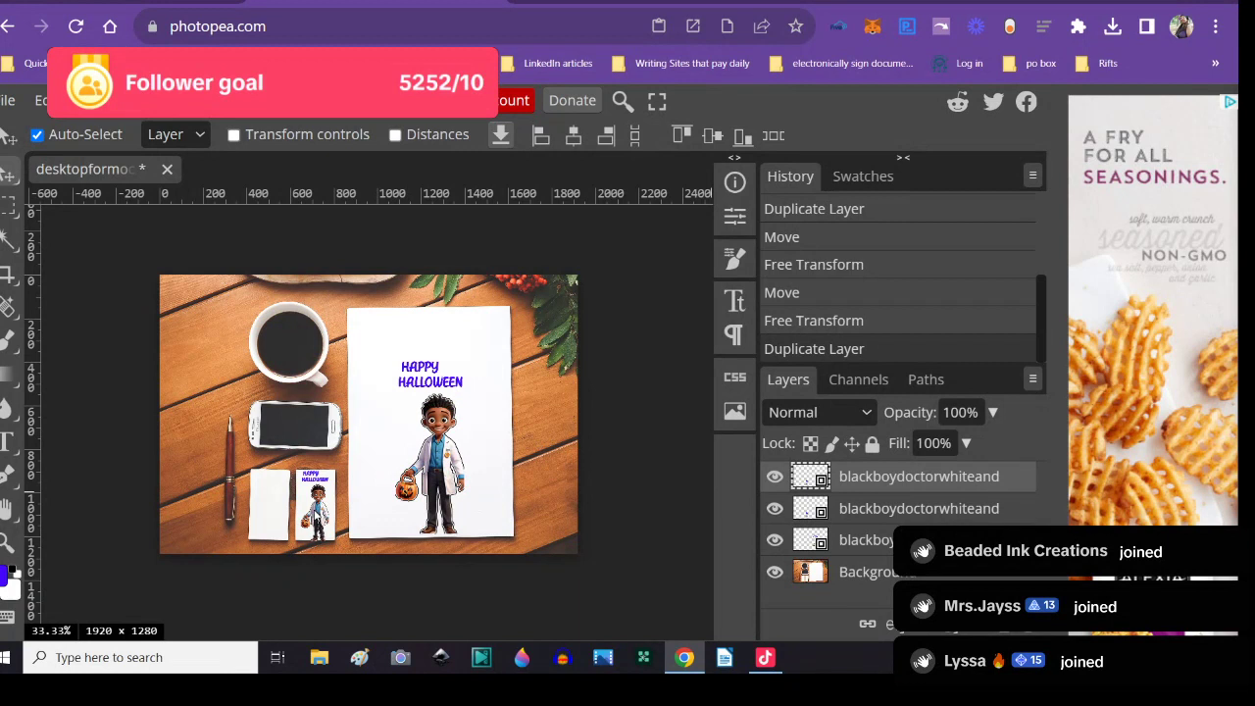
pyautogui.moveTo(318, 502); pyautogui.dragTo(275, 508)
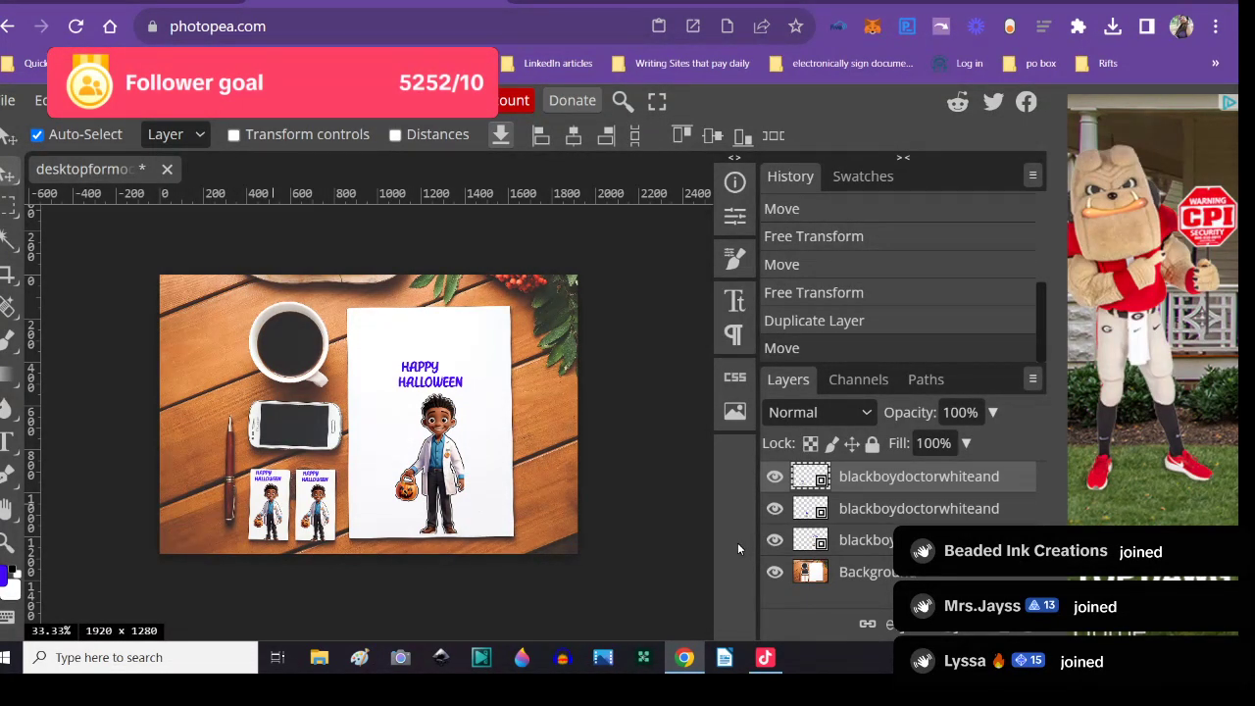
# - Enlarge the doctor sticker on the large white sheet proportionally to about 19.29% and position it at about X 1226 px, Y 669 px
pyautogui.click(412, 487)
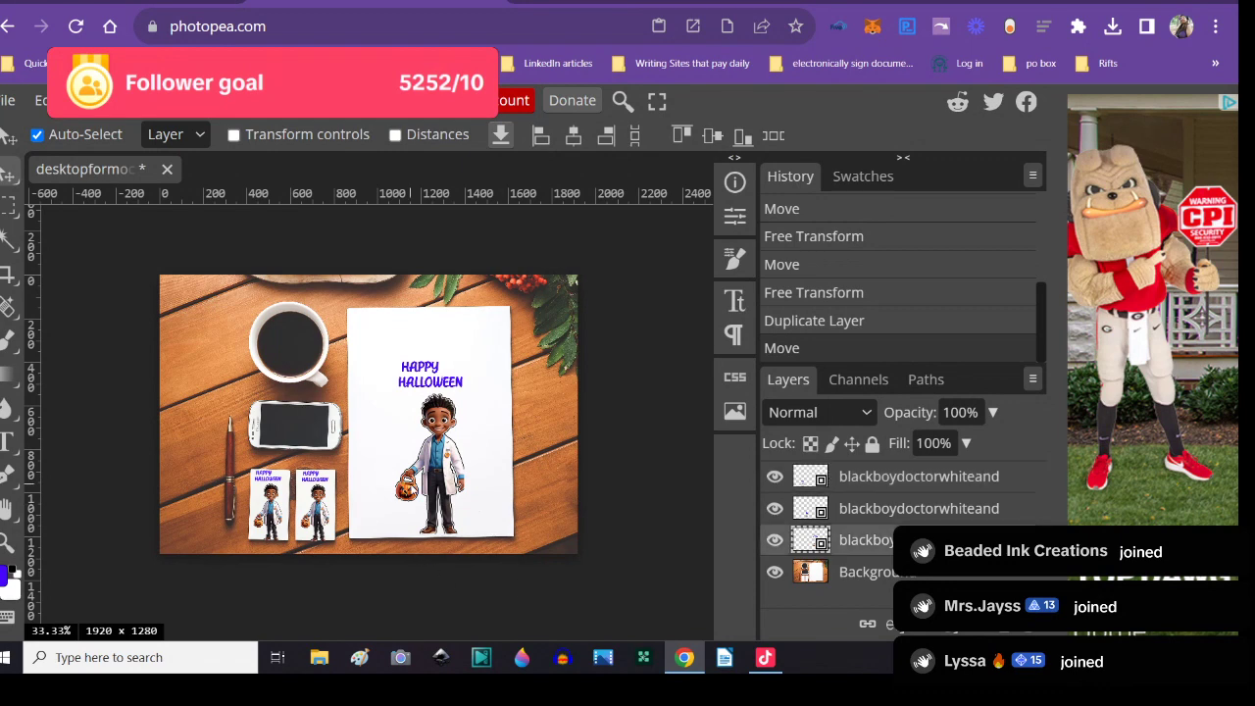
pyautogui.moveTo(431, 487); pyautogui.dragTo(433, 485)
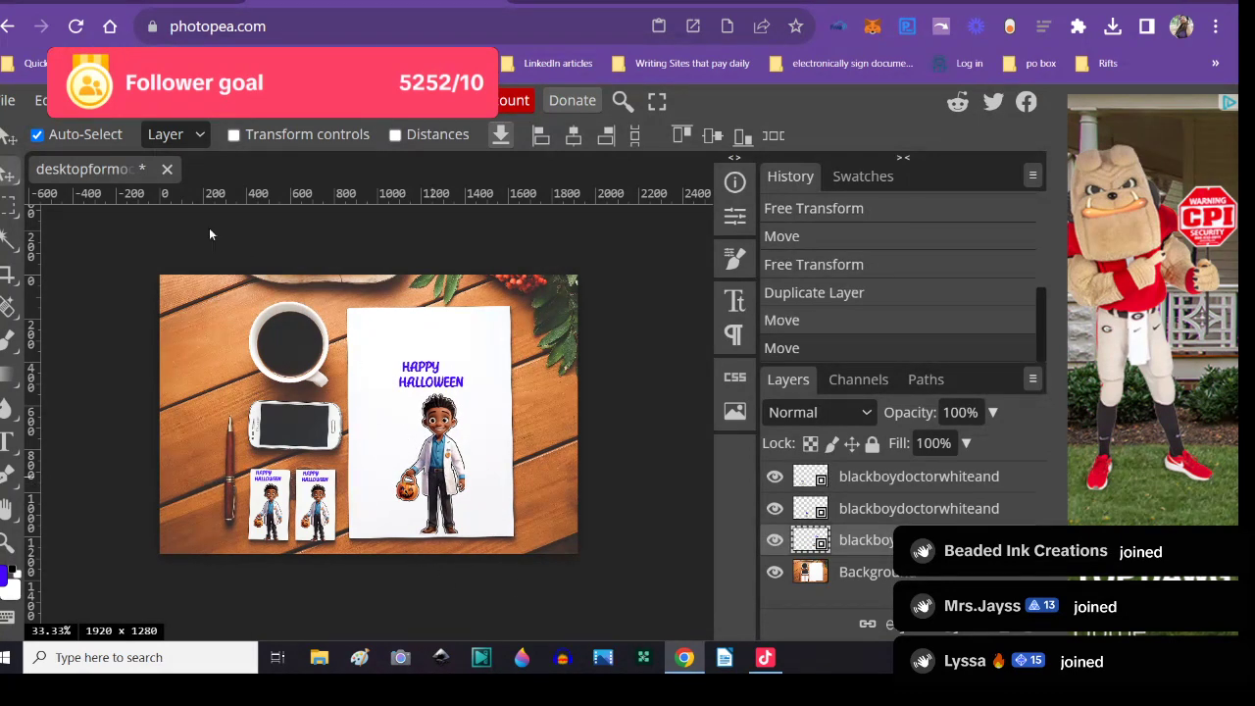
pyautogui.click(40, 99)
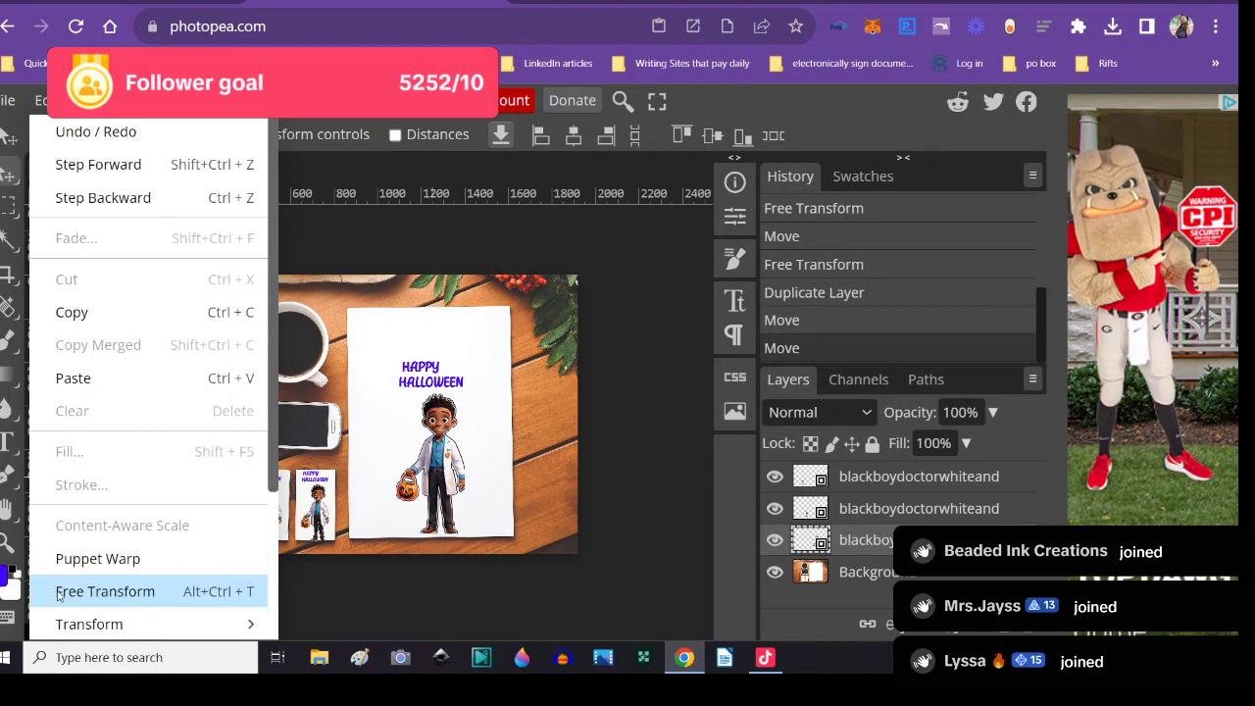
pyautogui.click(105, 591)
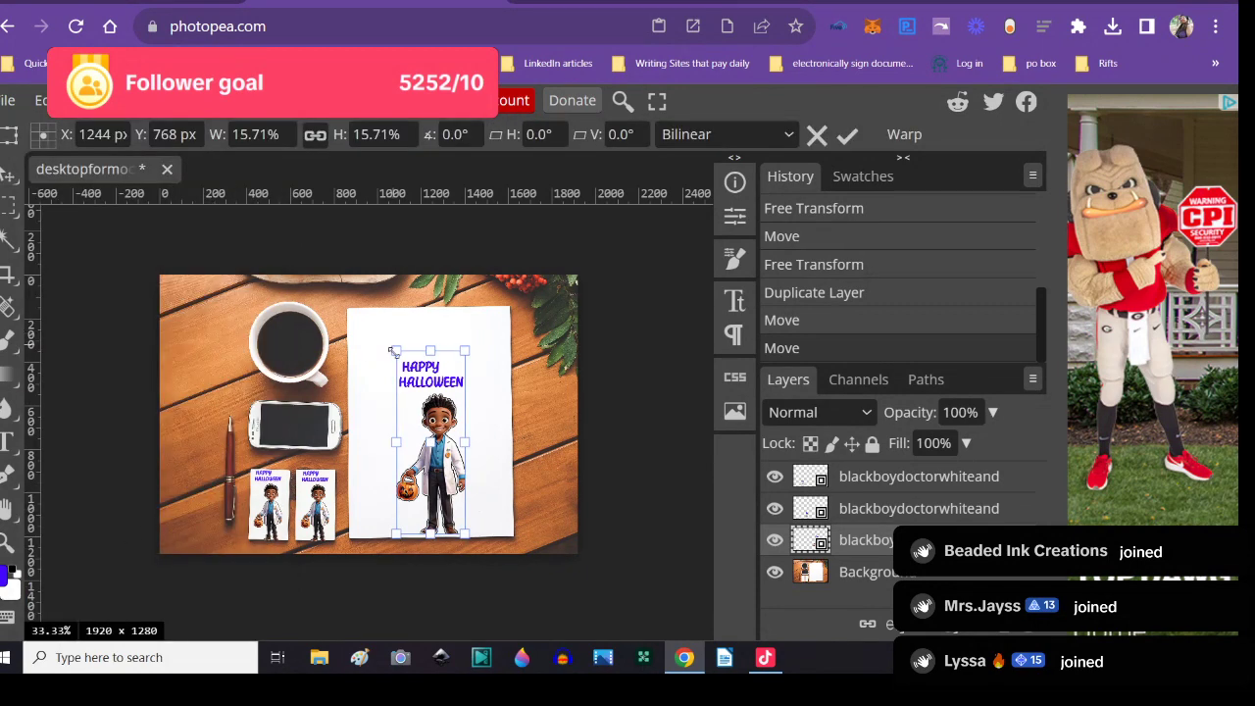
pyautogui.moveTo(390, 350); pyautogui.dragTo(359, 318)
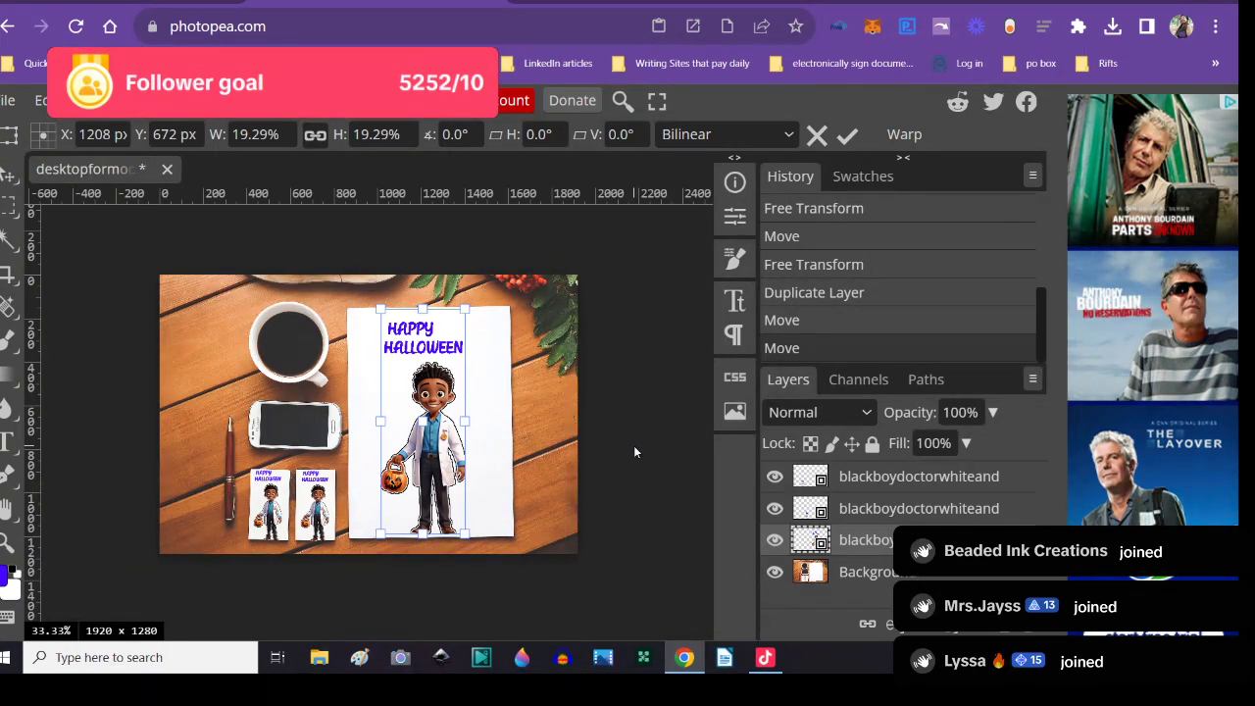
pyautogui.moveTo(432, 435)
pyautogui.mouseDown()
pyautogui.moveTo(659, 482)
pyautogui.moveTo(416, 442)
pyautogui.moveTo(402, 453)
pyautogui.moveTo(408, 431)
pyautogui.moveTo(473, 413)
pyautogui.moveTo(473, 401)
pyautogui.moveTo(474, 417)
pyautogui.moveTo(434, 450)
pyautogui.moveTo(438, 439)
pyautogui.mouseUp()
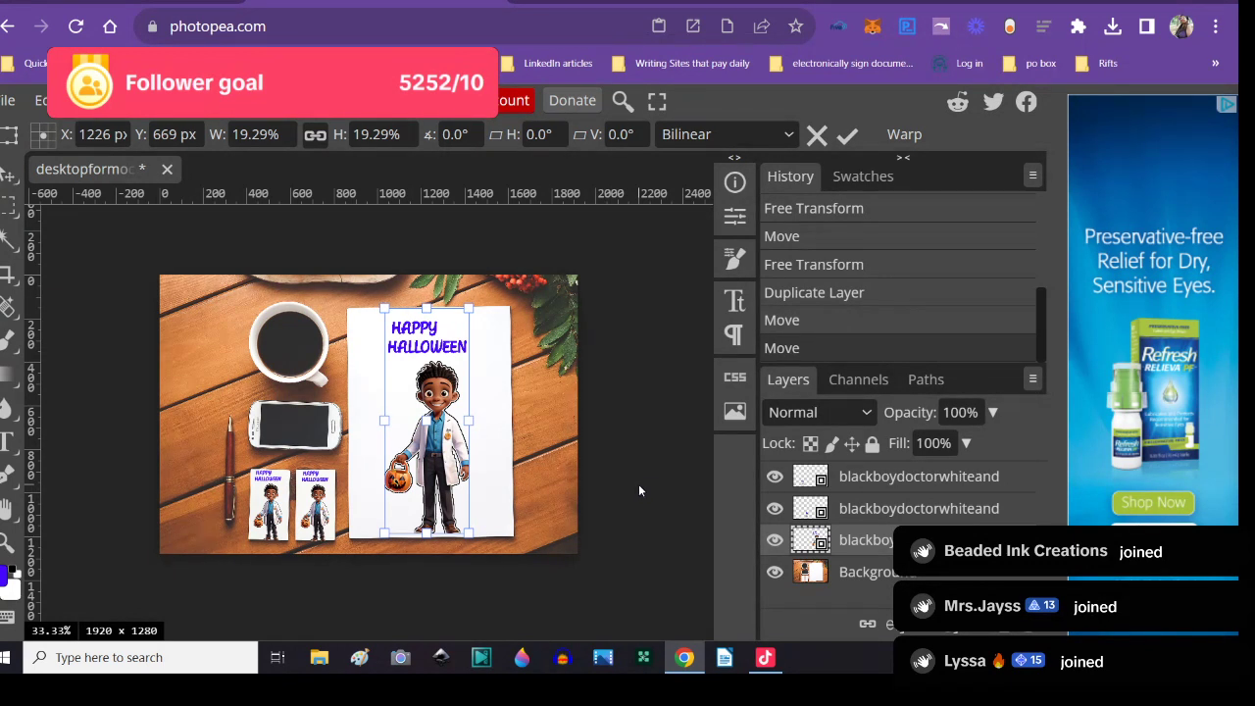
# - Export the desk mockup as an image file
pyautogui.click(12, 100)
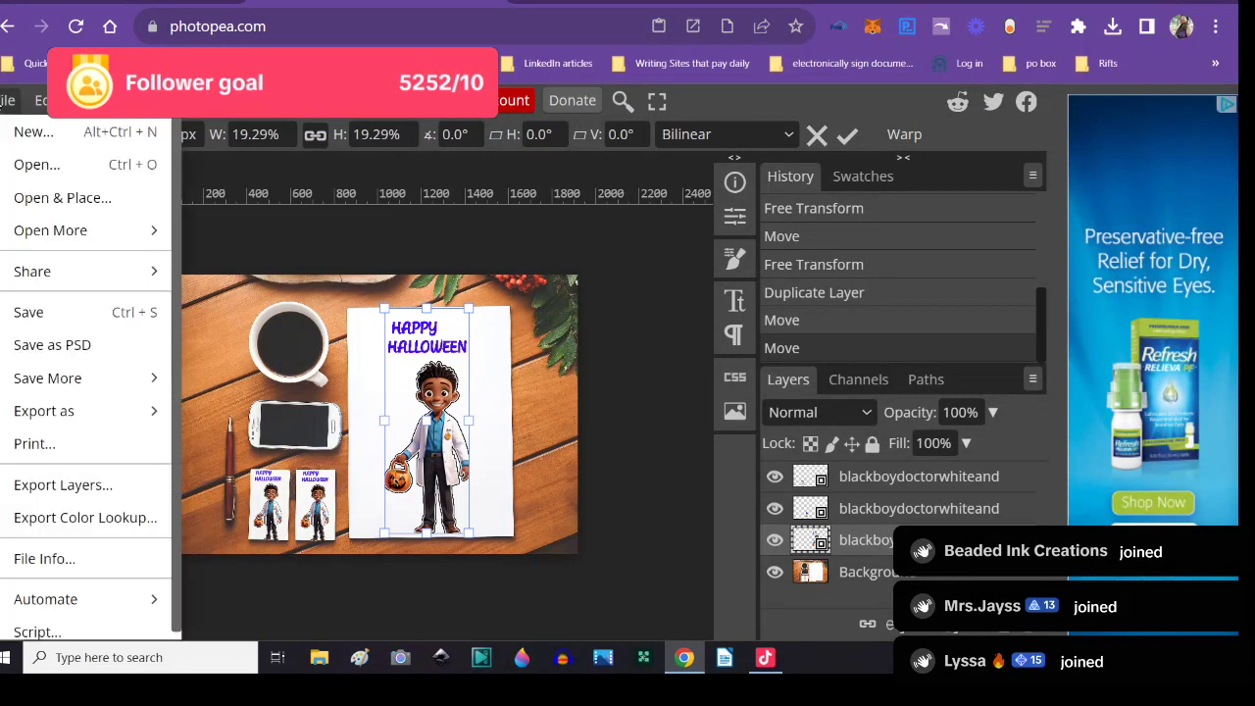
pyautogui.moveTo(46, 412)
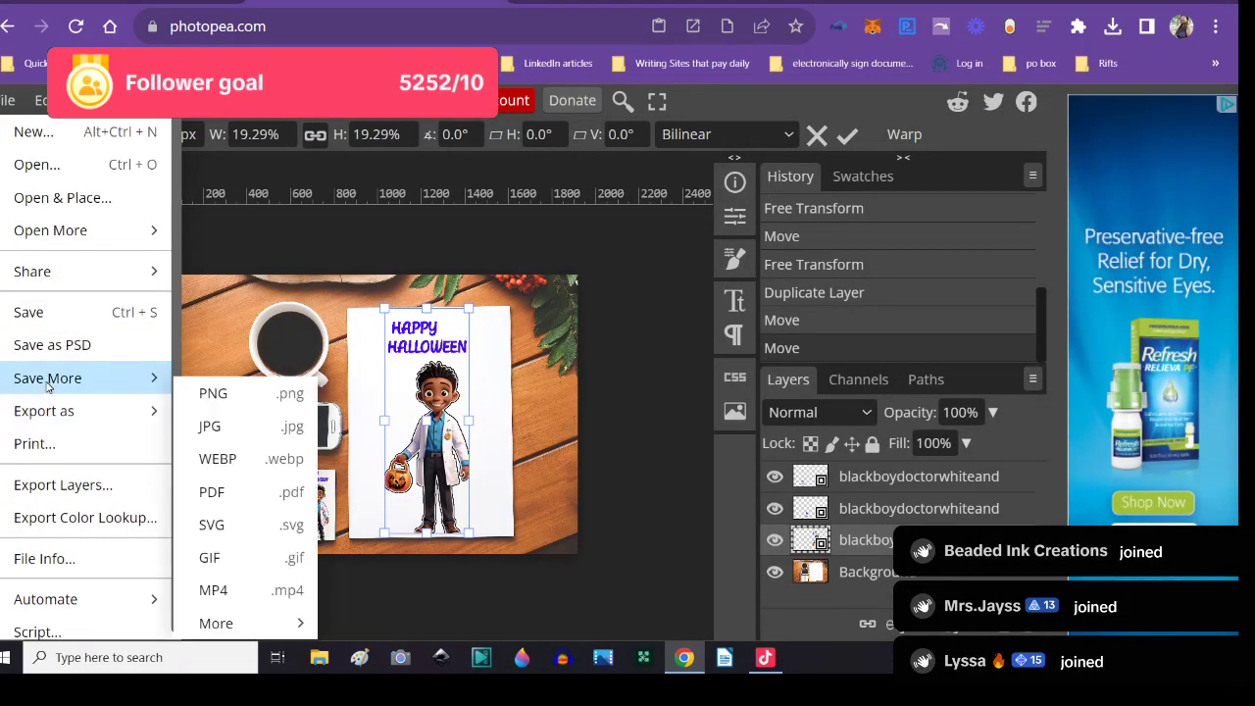
# - Export the sticker mockup as a PNG named mockupblackboydoctorhalloween
pyautogui.click(207, 406)
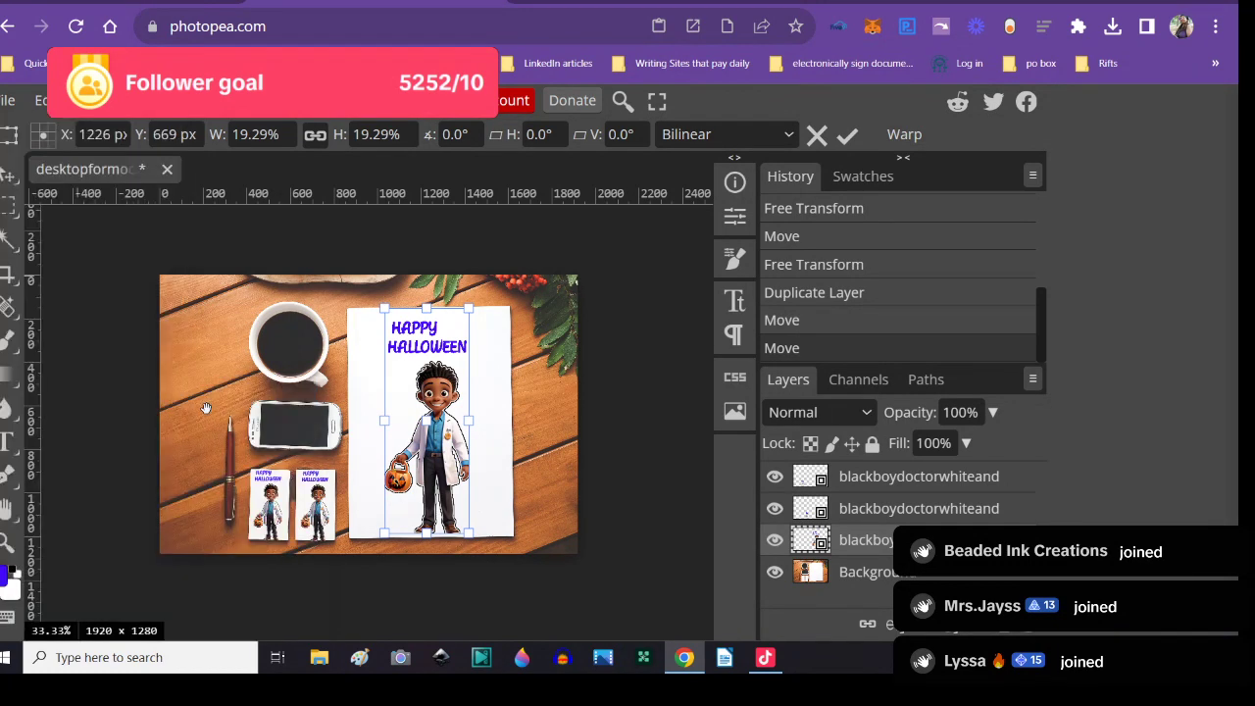
pyautogui.click(705, 167)
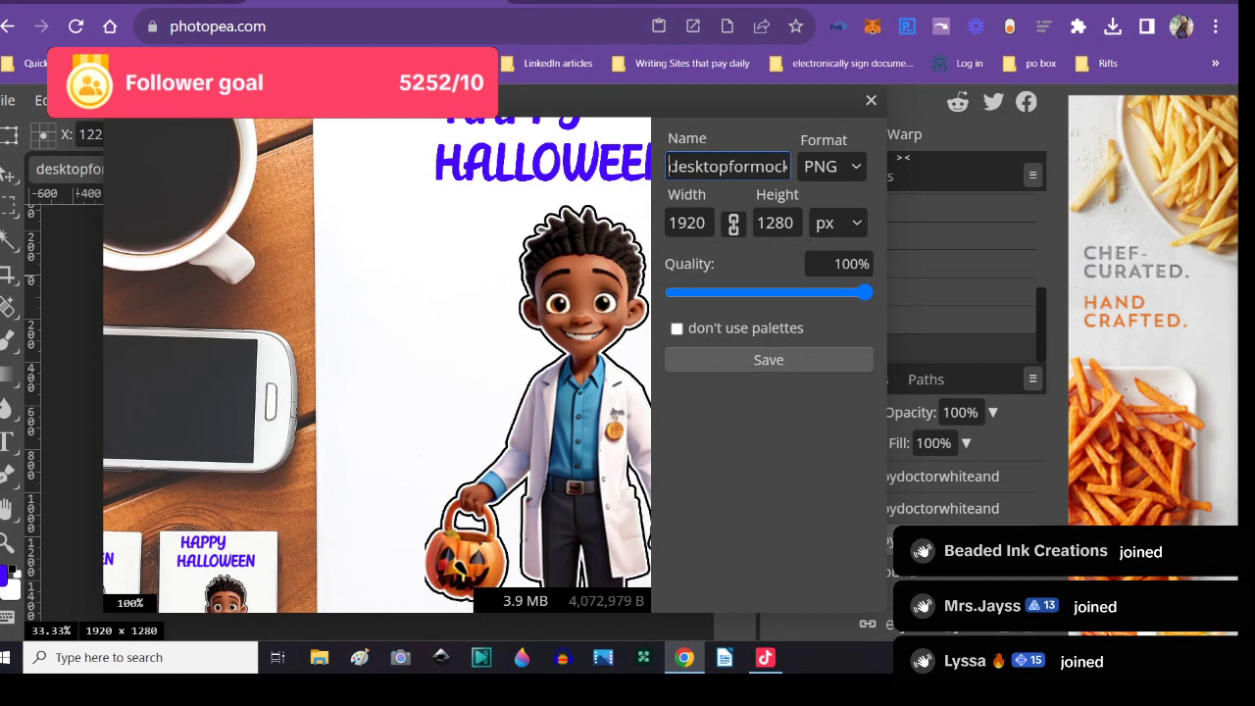
pyautogui.moveTo(693, 166); pyautogui.dragTo(667, 167)
pyautogui.doubleClick(683, 166)
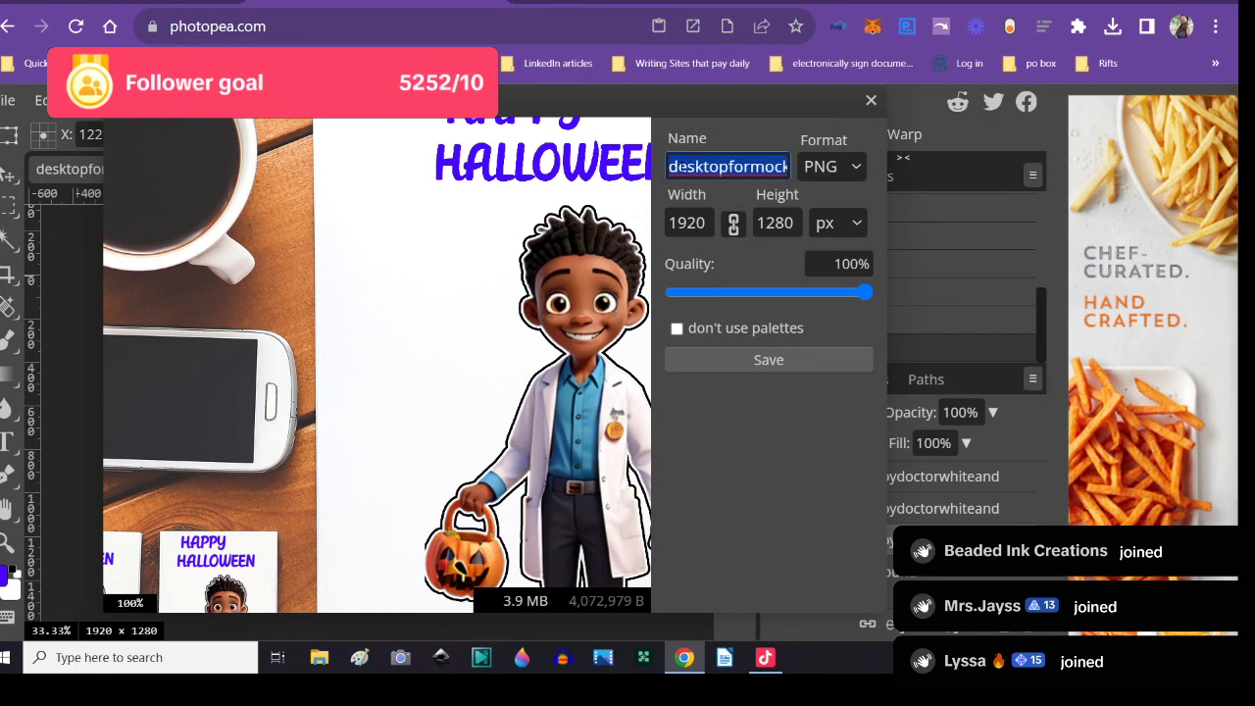
pyautogui.write('mockup')
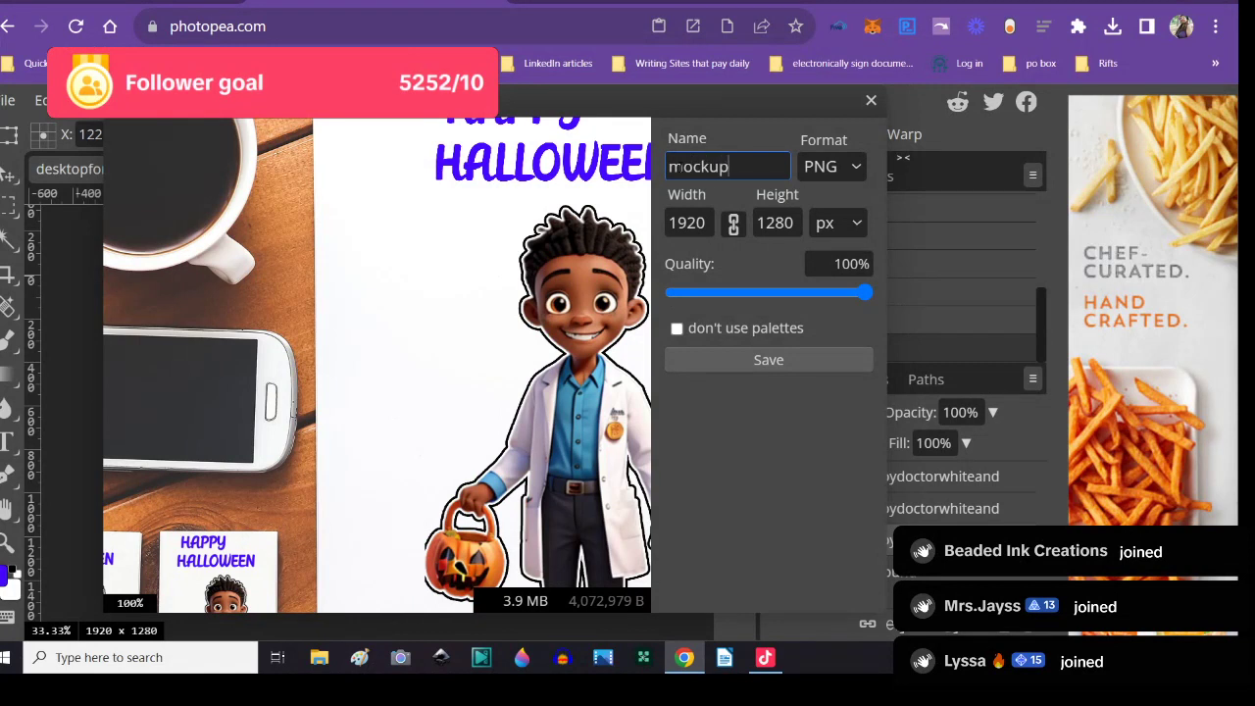
pyautogui.write('black')
pyautogui.press('BackSpace')
pyautogui.write('ckboydoct')
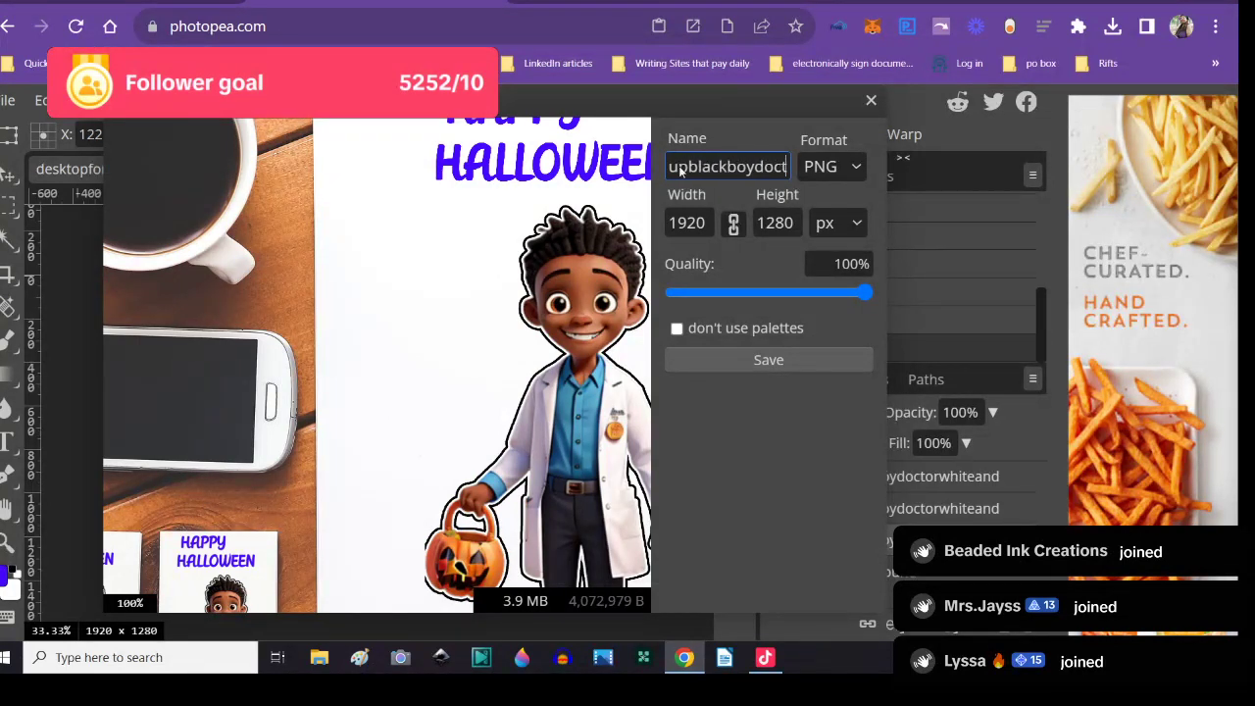
pyautogui.write('orhalloween')
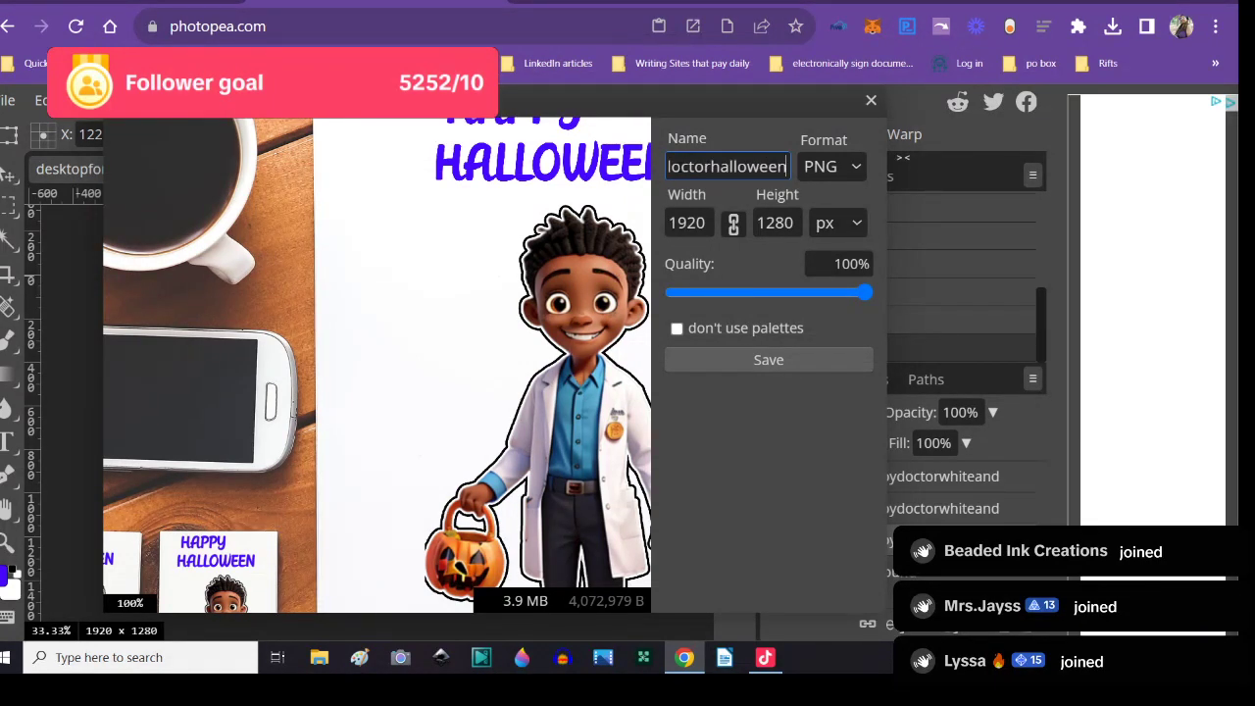
pyautogui.click(706, 361)
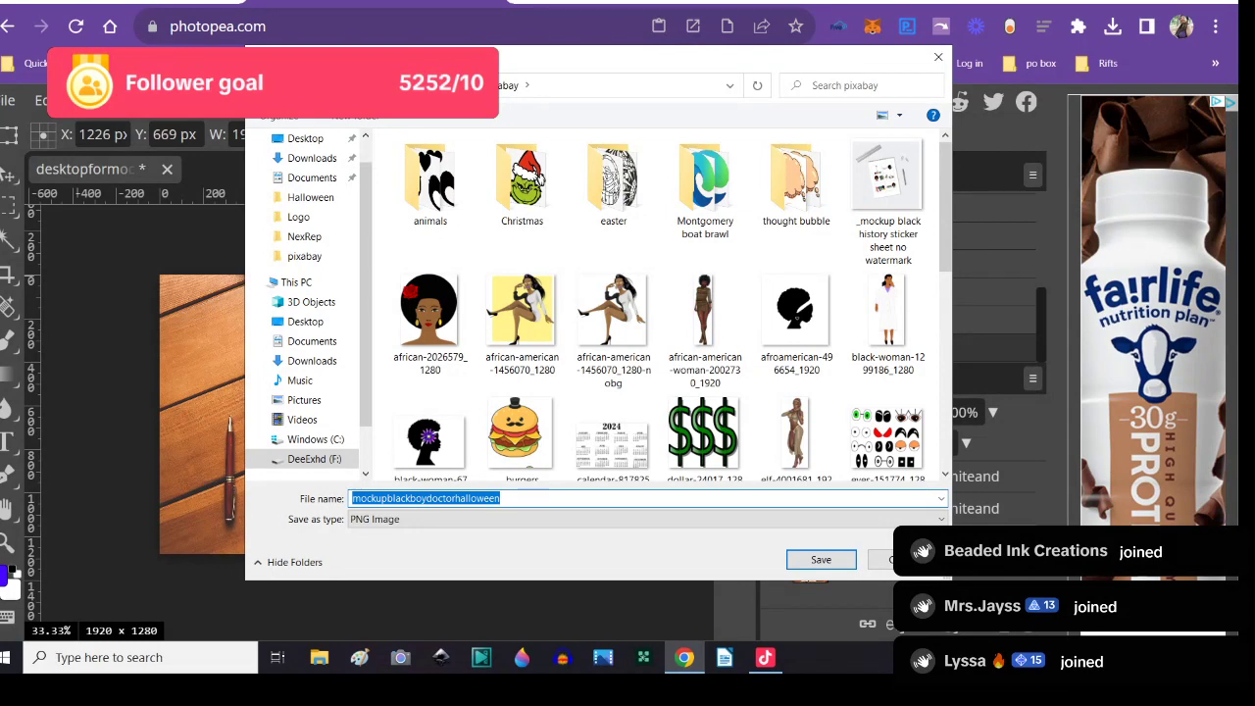
# - Save the exported PNG in the Halloween folder inside Stickers on the F: drive
pyautogui.click(441, 85)
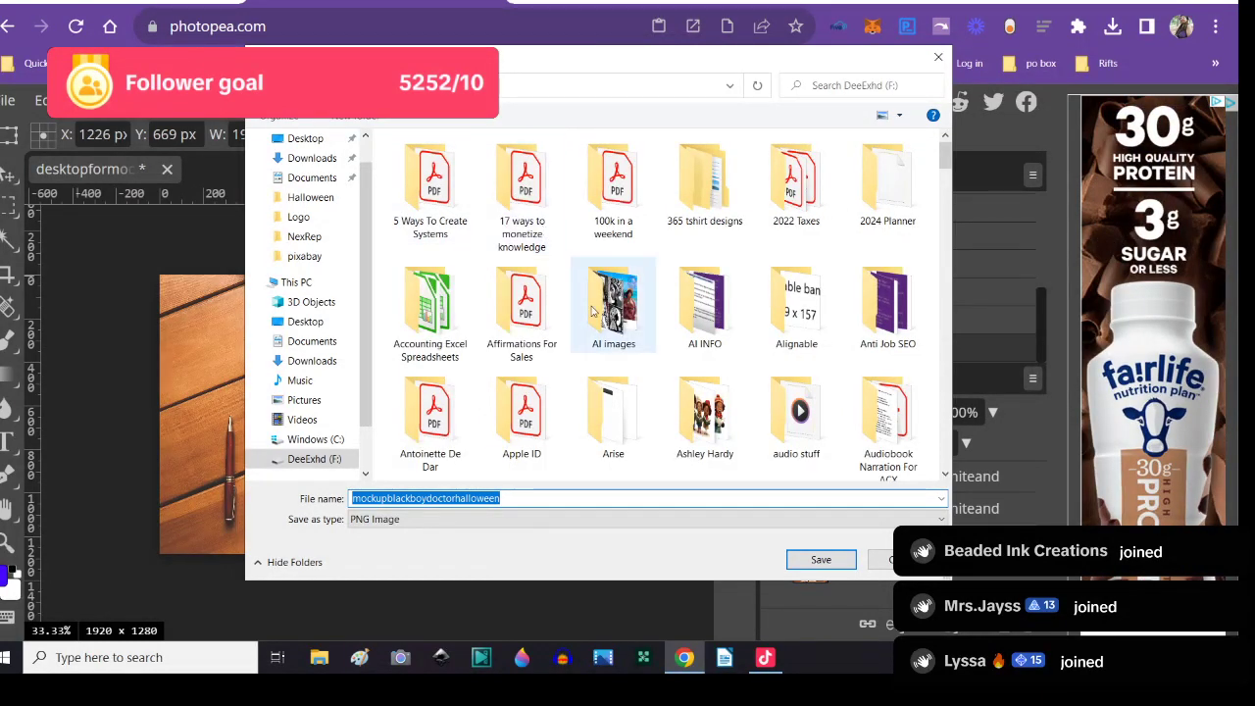
pyautogui.scroll(-2, 635, 385)
pyautogui.scroll(-2, 631, 385)
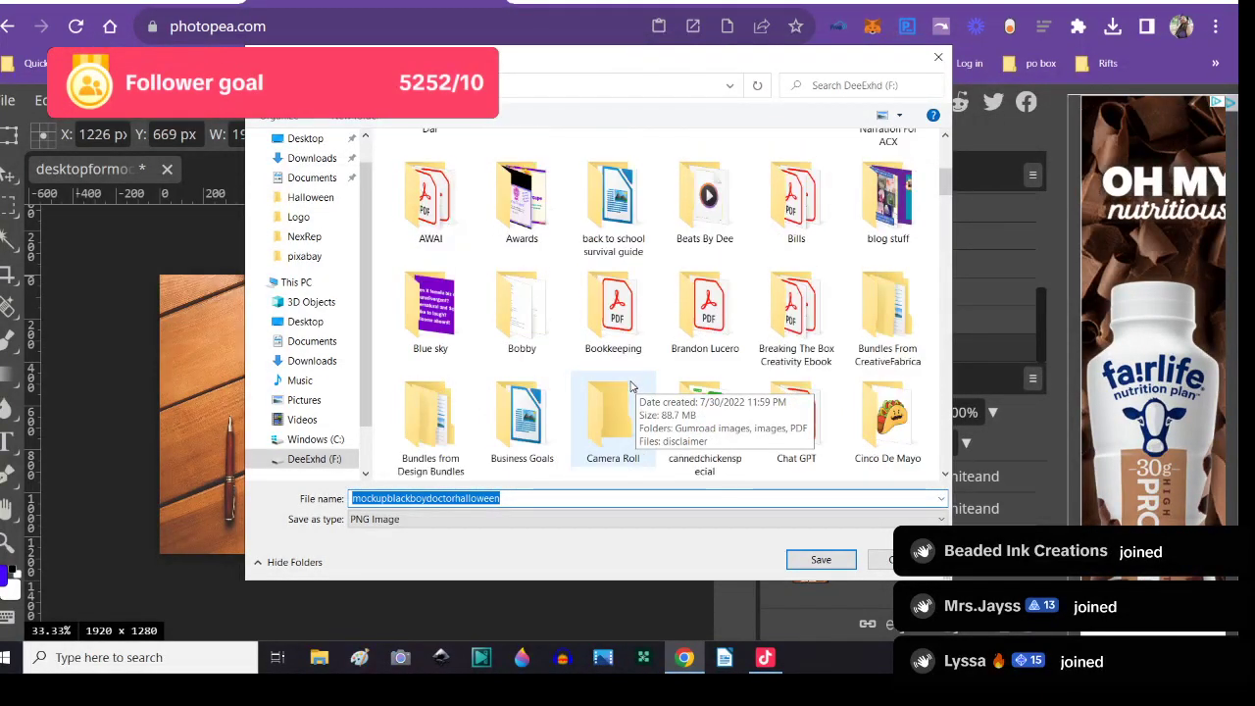
pyautogui.scroll(-2, 632, 386)
pyautogui.scroll(-2, 630, 373)
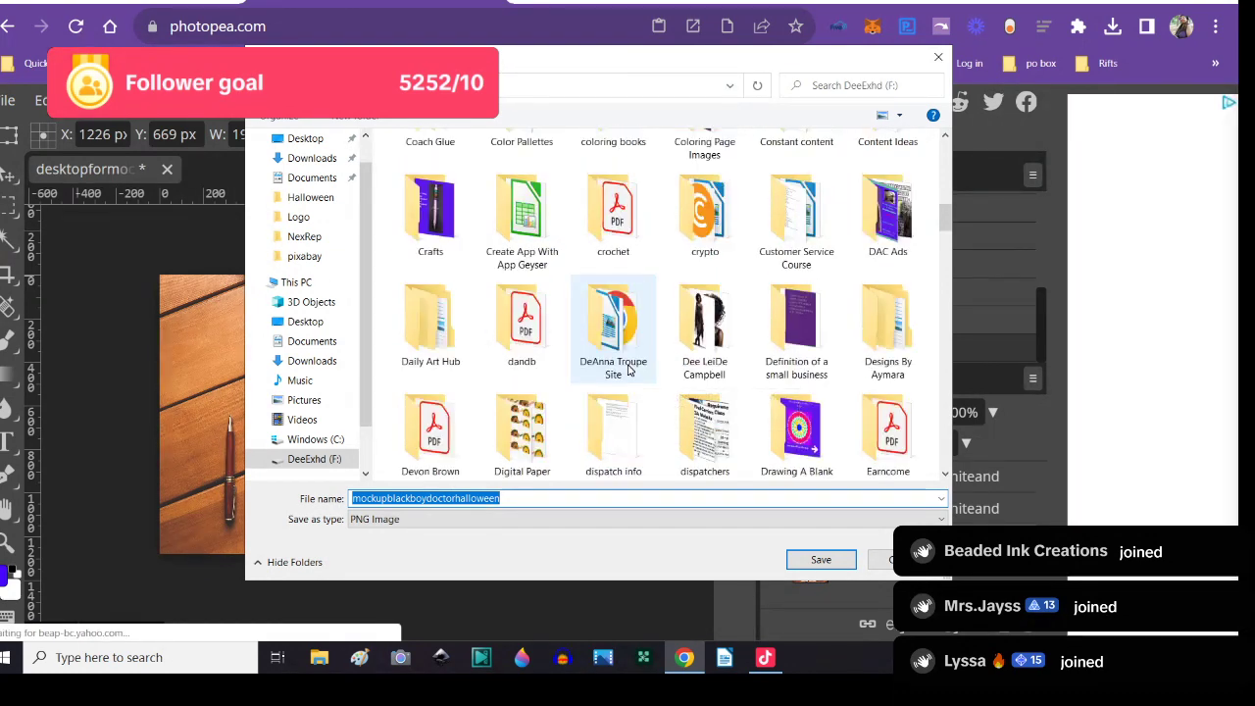
pyautogui.scroll(5, 588, 333)
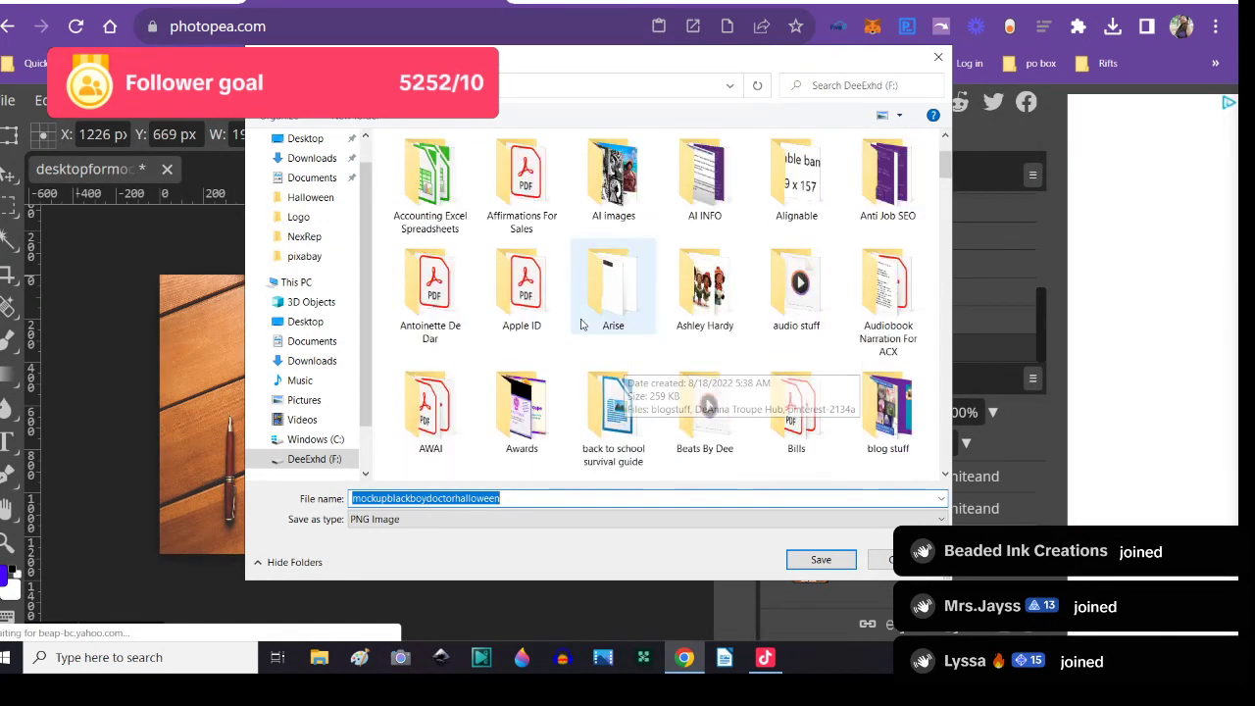
pyautogui.scroll(-5, 562, 314)
pyautogui.scroll(-5, 564, 314)
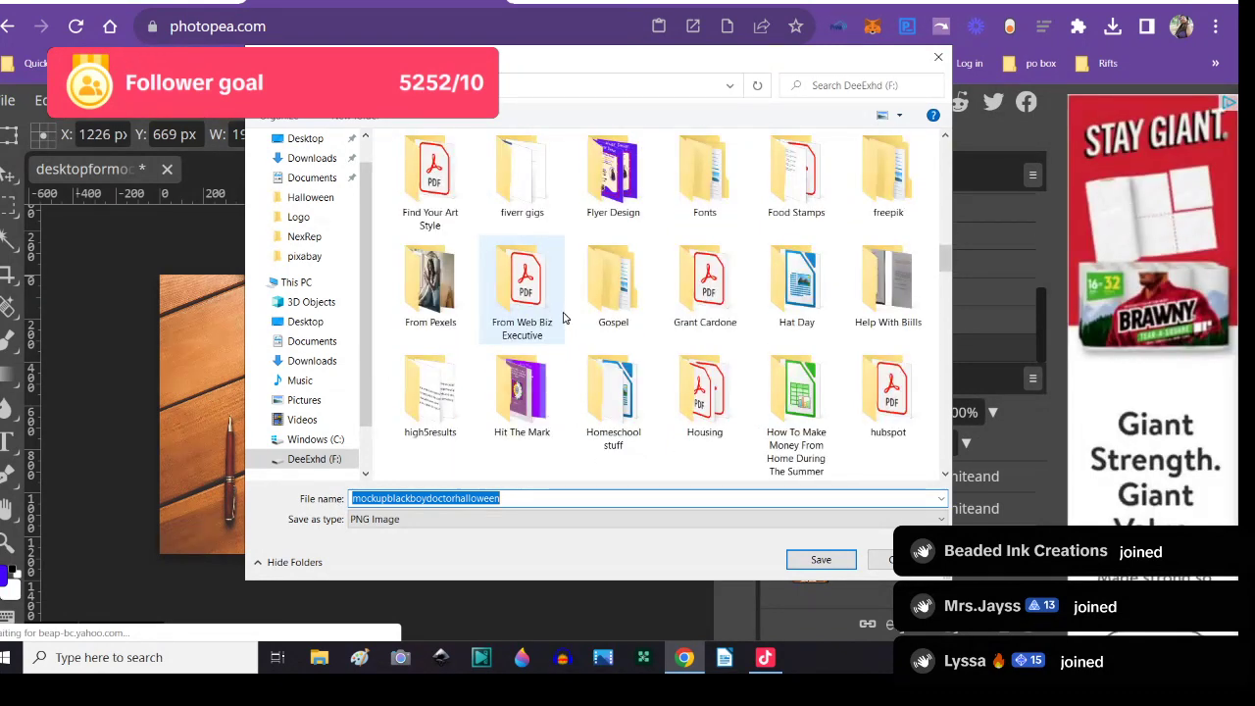
pyautogui.scroll(-4, 563, 318)
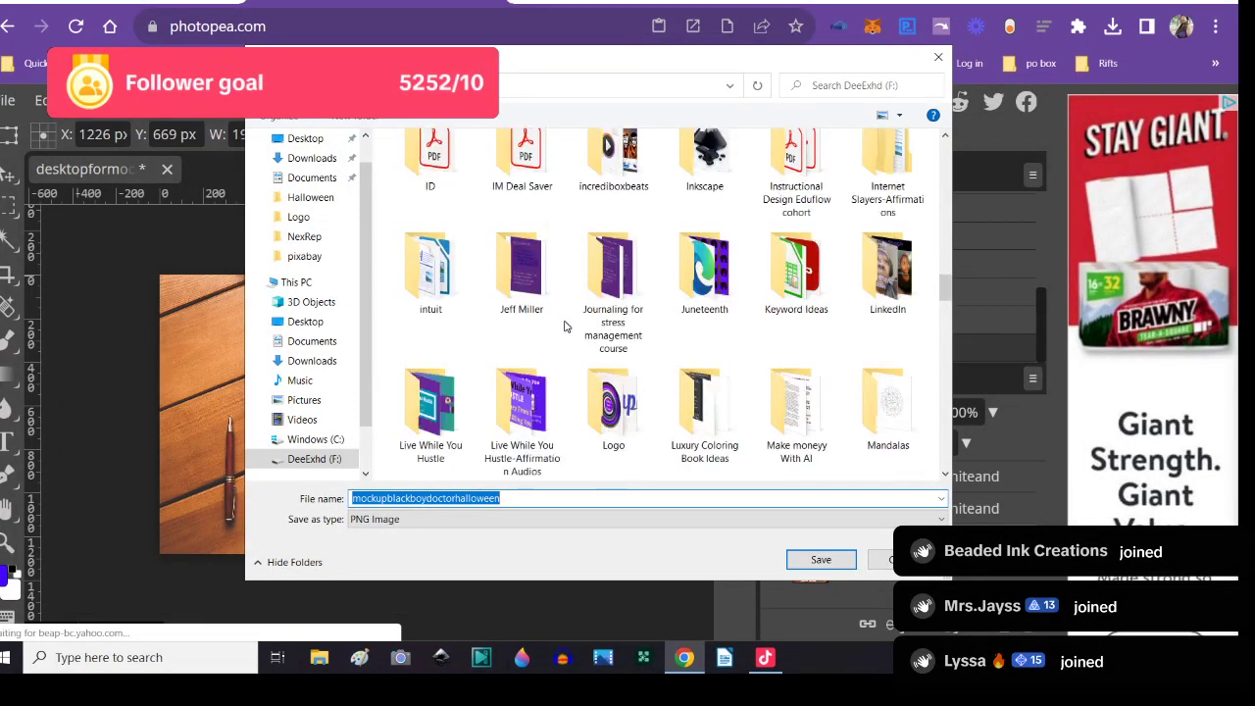
pyautogui.scroll(-2, 564, 327)
pyautogui.scroll(-3, 564, 329)
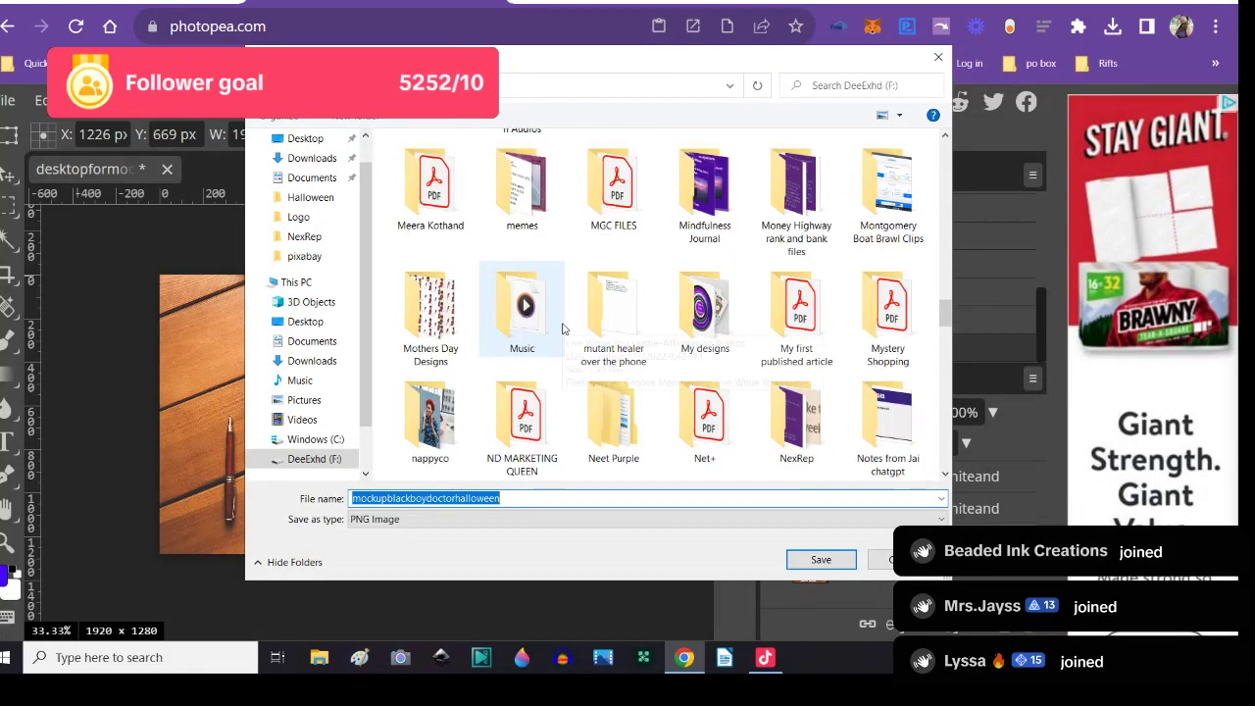
pyautogui.scroll(-3, 564, 328)
pyautogui.scroll(-2, 563, 330)
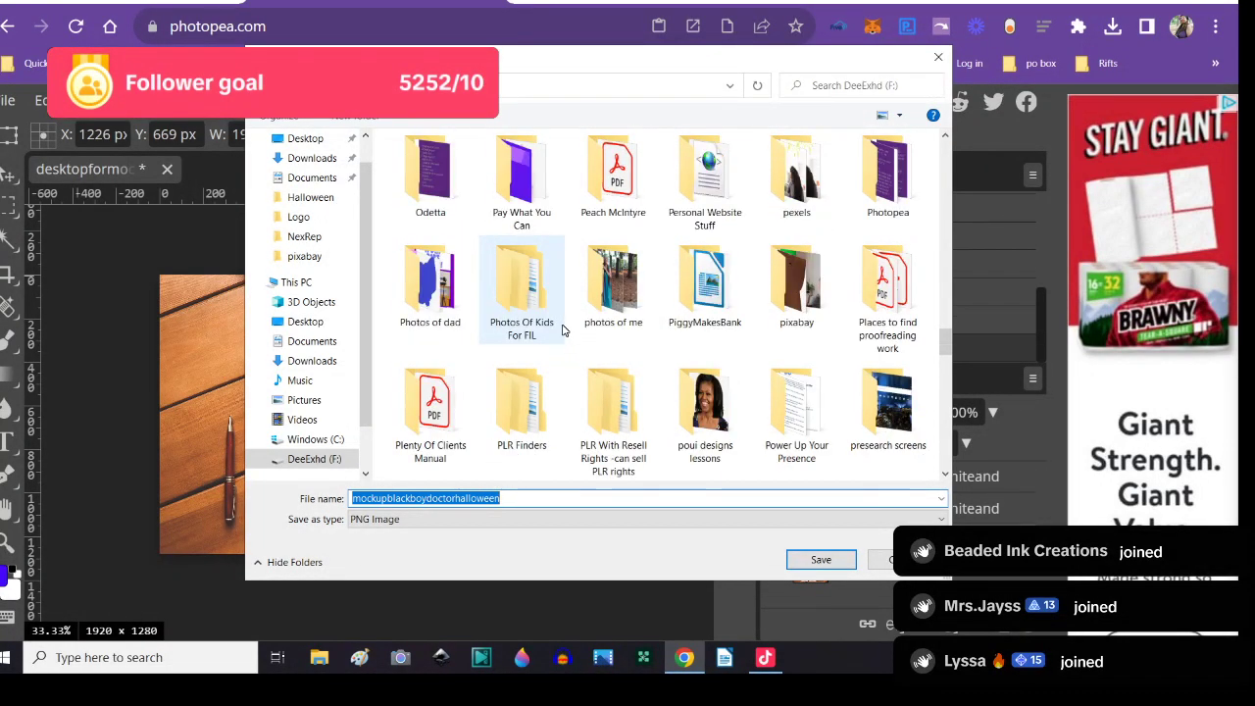
pyautogui.scroll(-2, 564, 331)
pyautogui.scroll(-2, 564, 331)
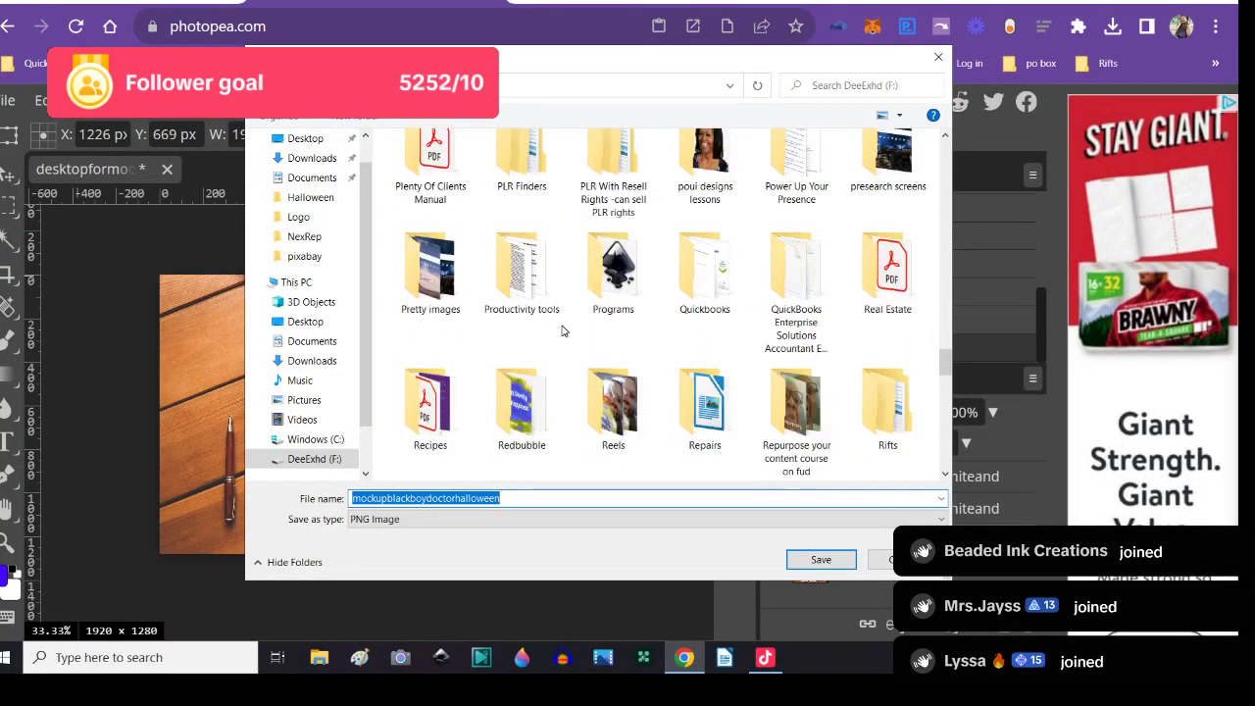
pyautogui.scroll(-3, 564, 331)
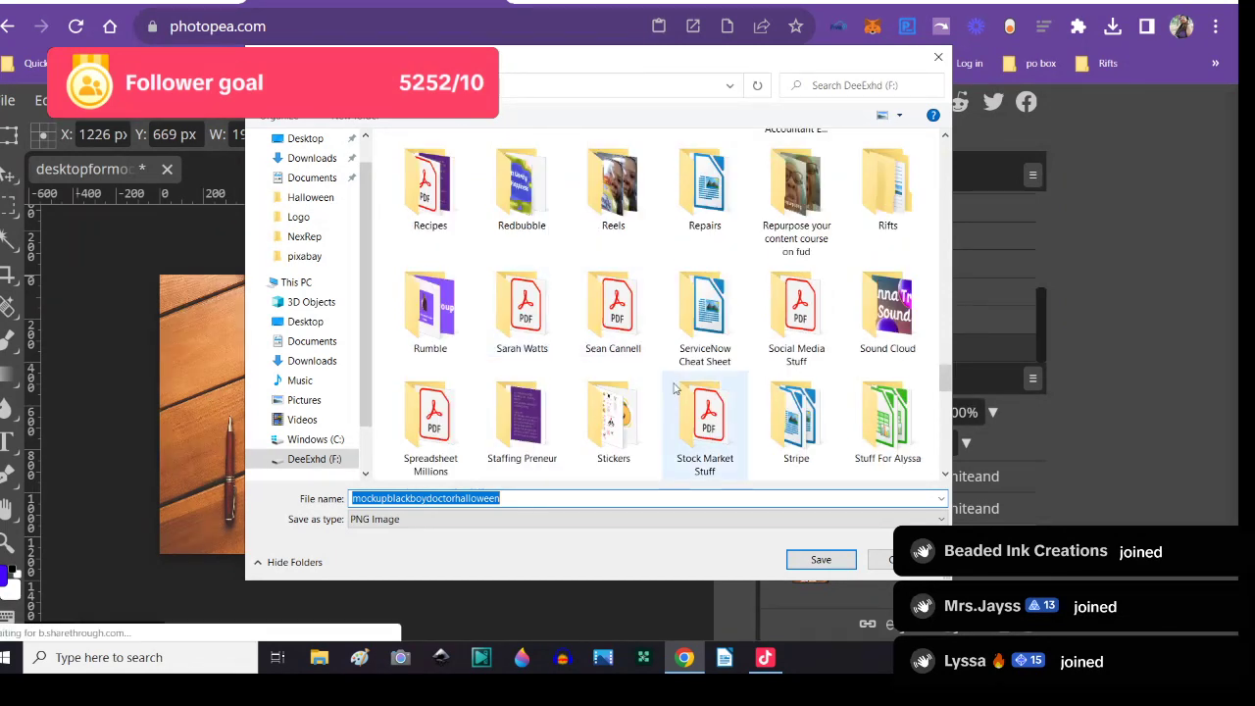
pyautogui.doubleClick(627, 419)
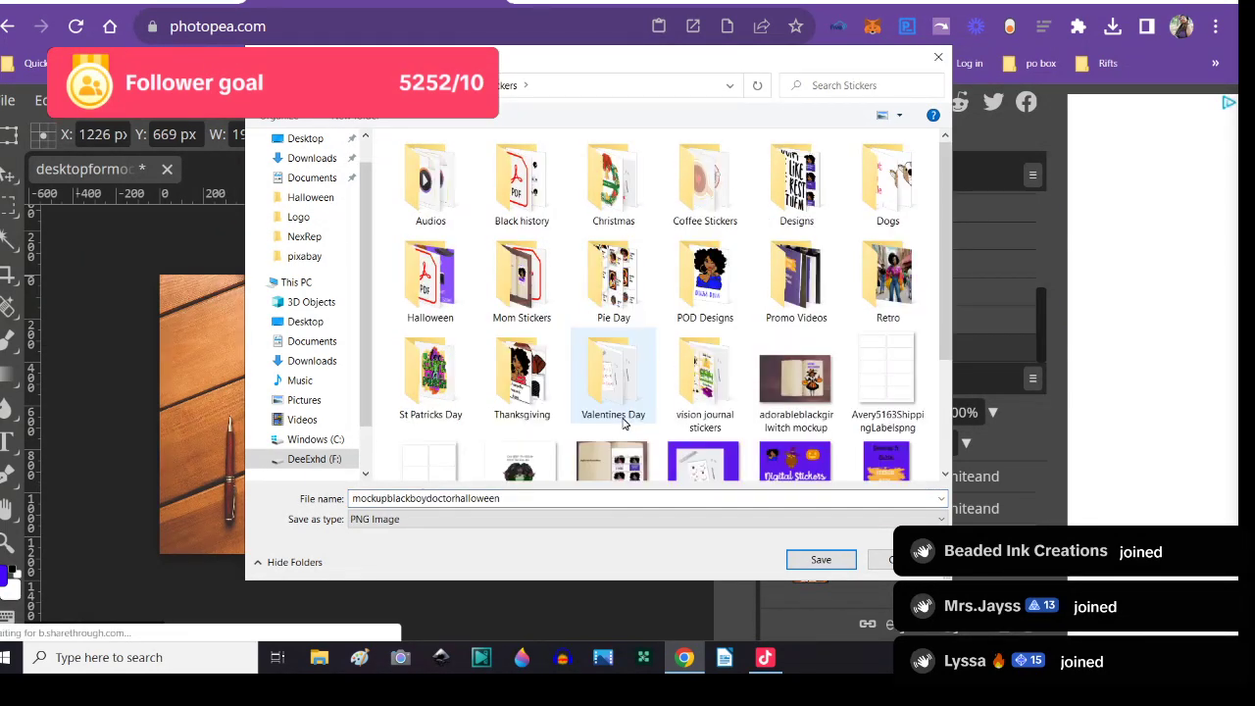
pyautogui.doubleClick(448, 294)
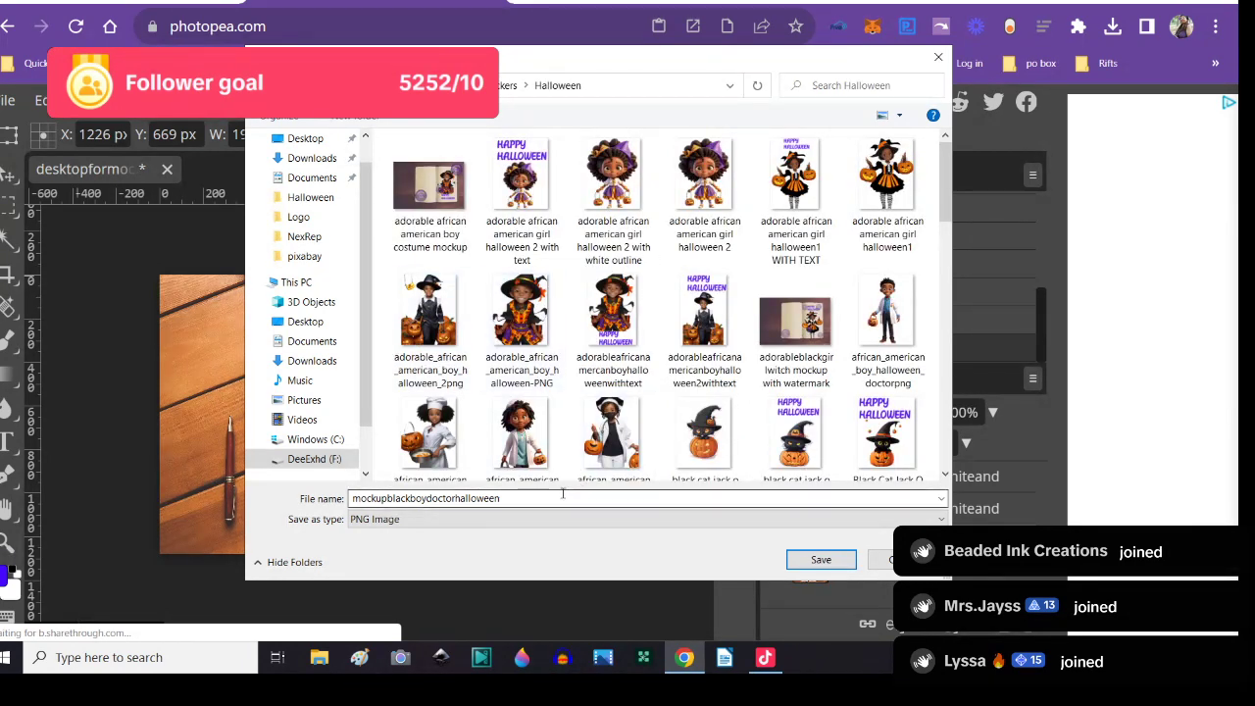
pyautogui.click(821, 559)
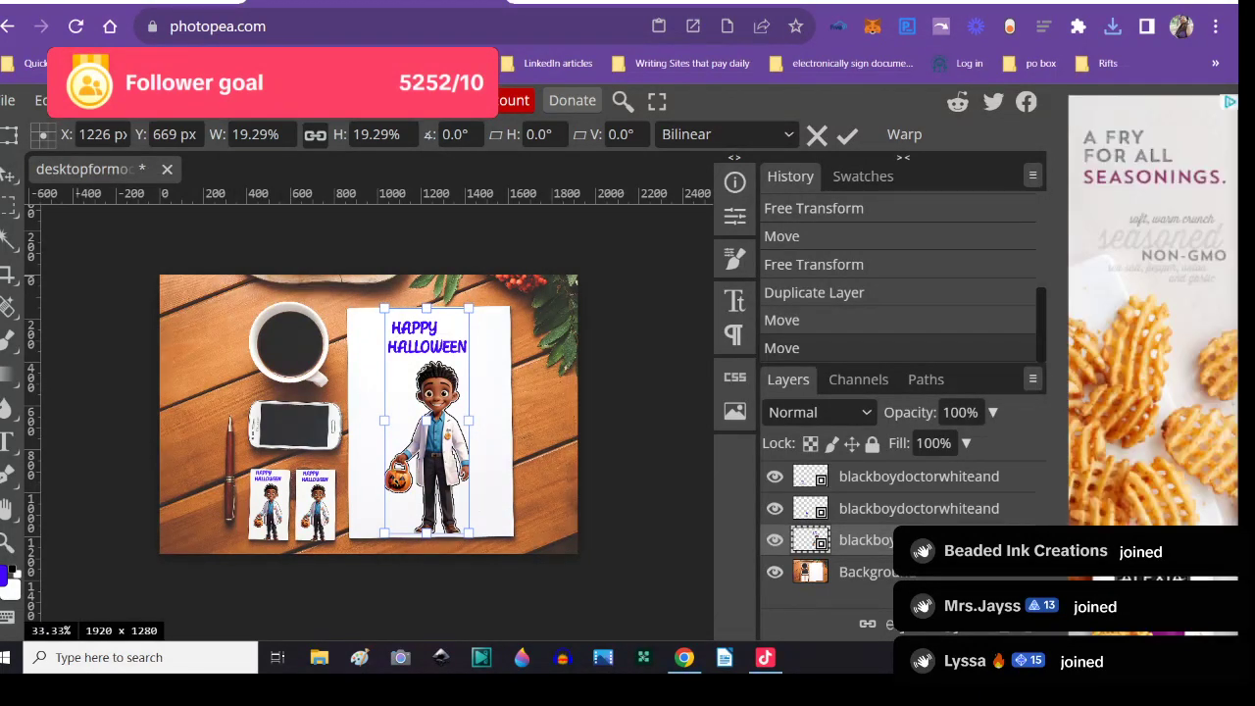
pyautogui.click(10, 100)
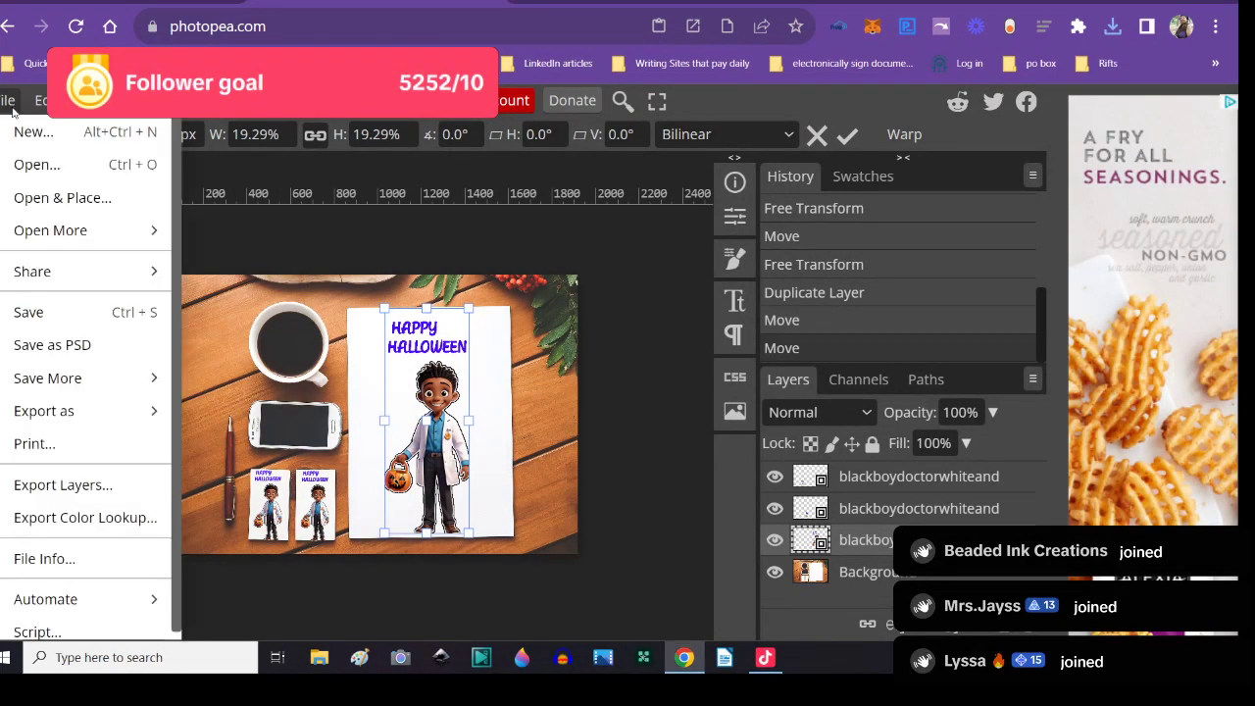
pyautogui.moveTo(21, 423)
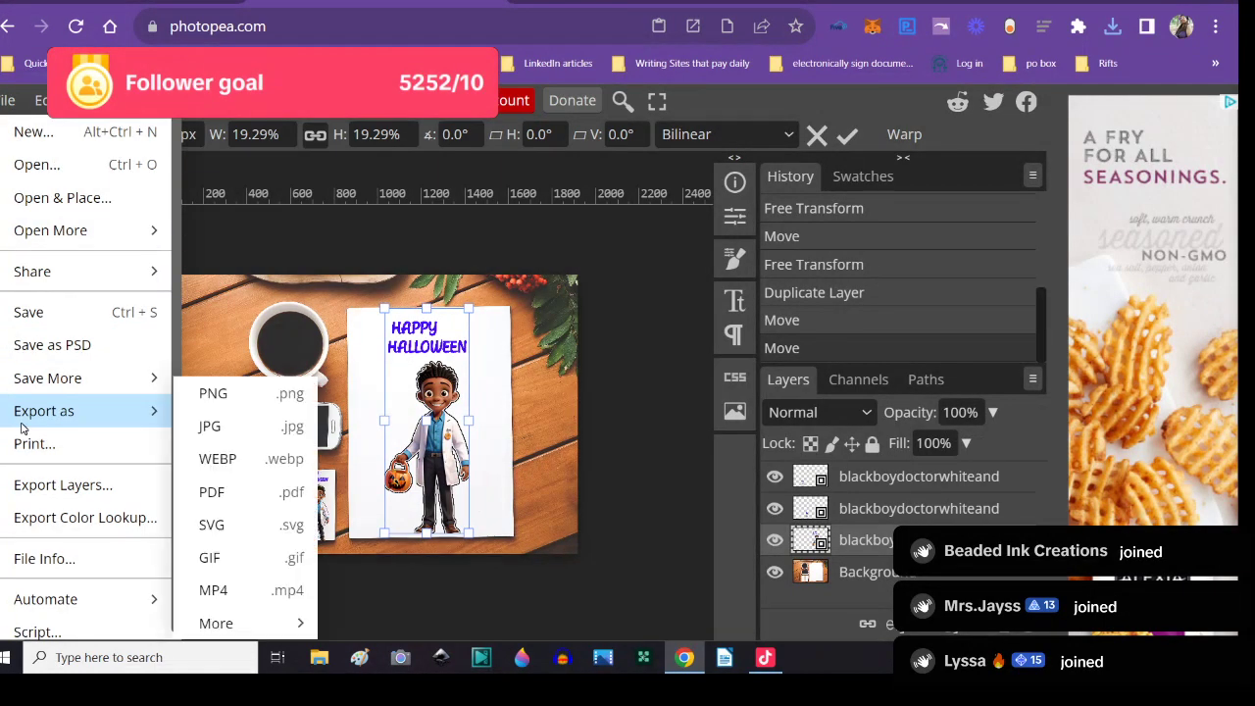
pyautogui.click(690, 467)
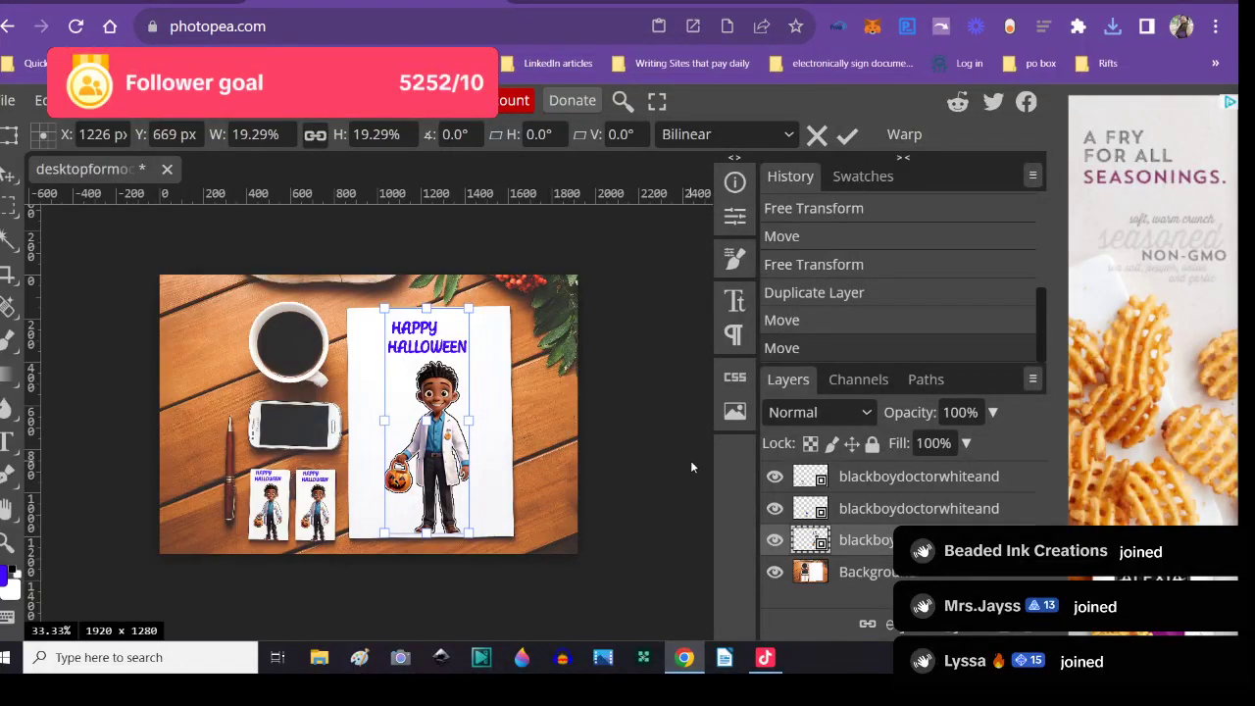
# - Switch to the blank browser tab and open ChatGPT at chat.openai.com
pyautogui.click(522, 0)
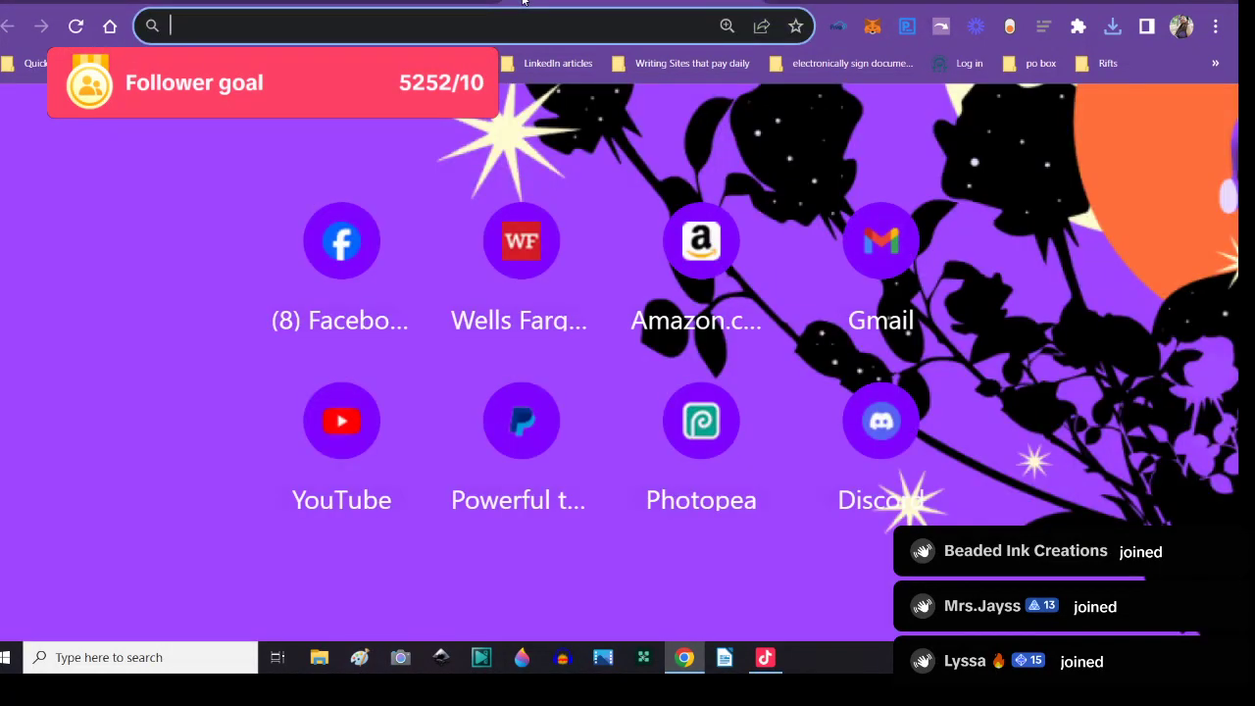
pyautogui.write('ch')
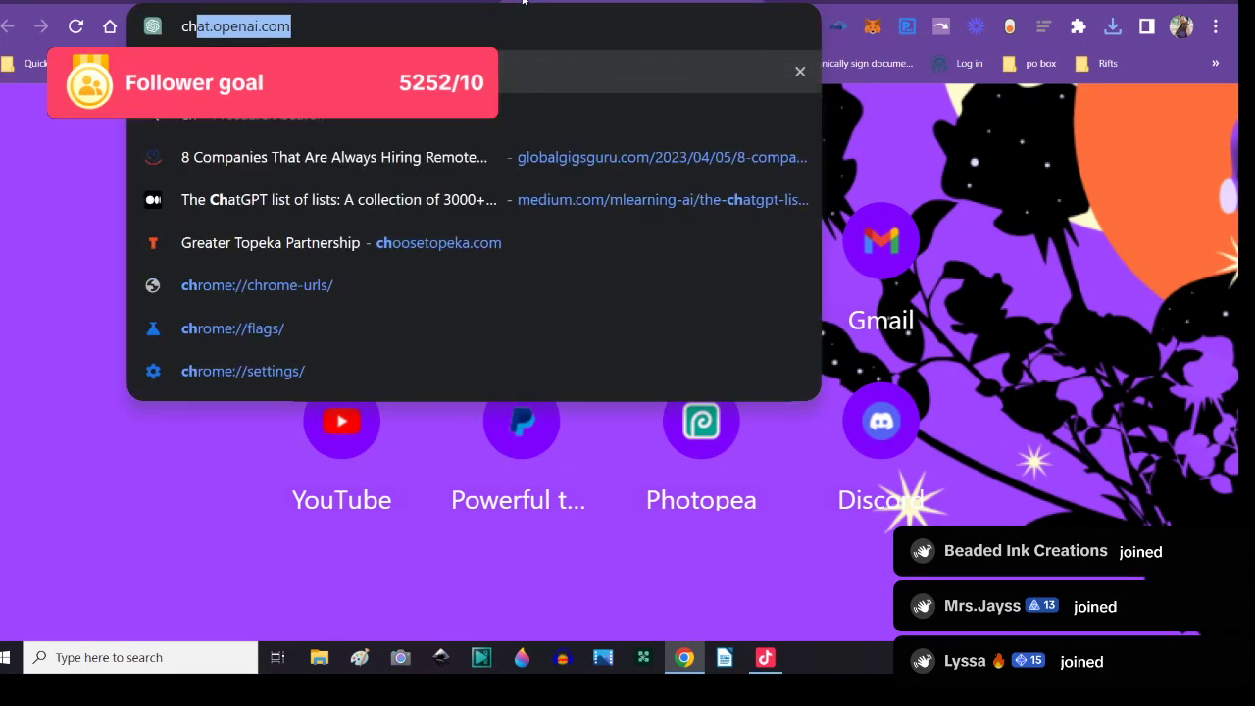
pyautogui.press('Return')
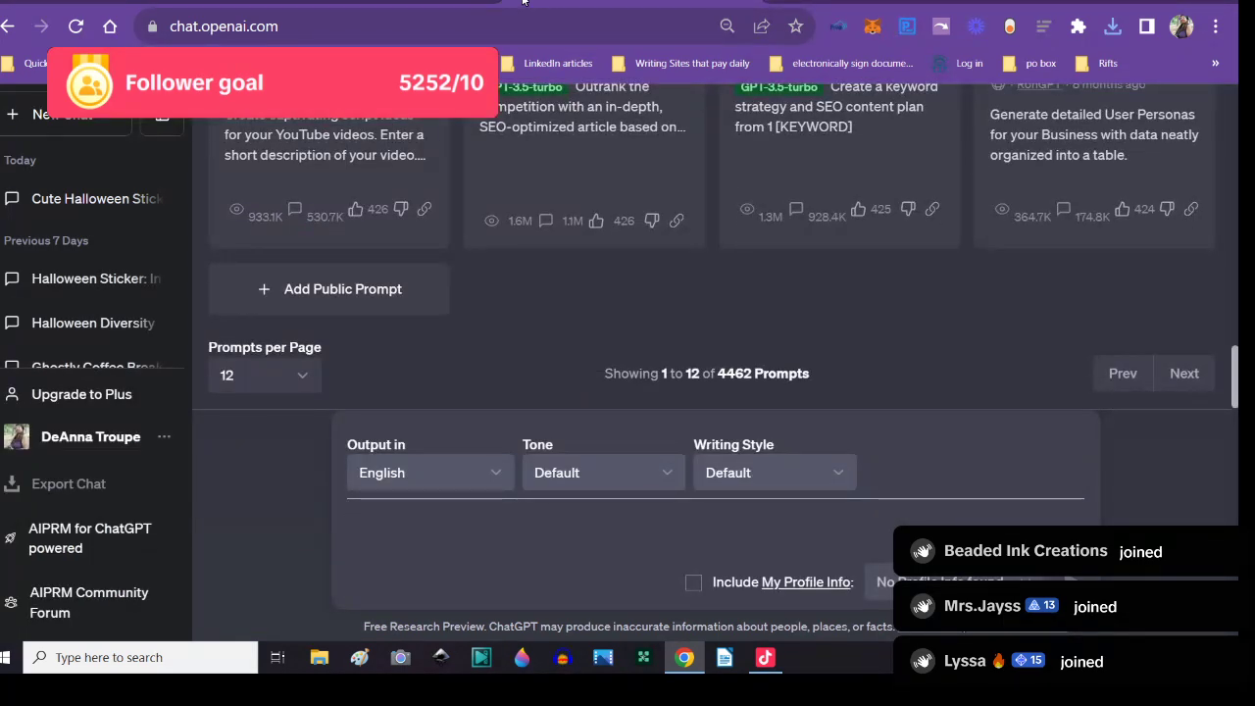
# - Begin the ChatGPT prompt with "Please write a product description for a", removing any wording after it
pyautogui.write('Please writ')
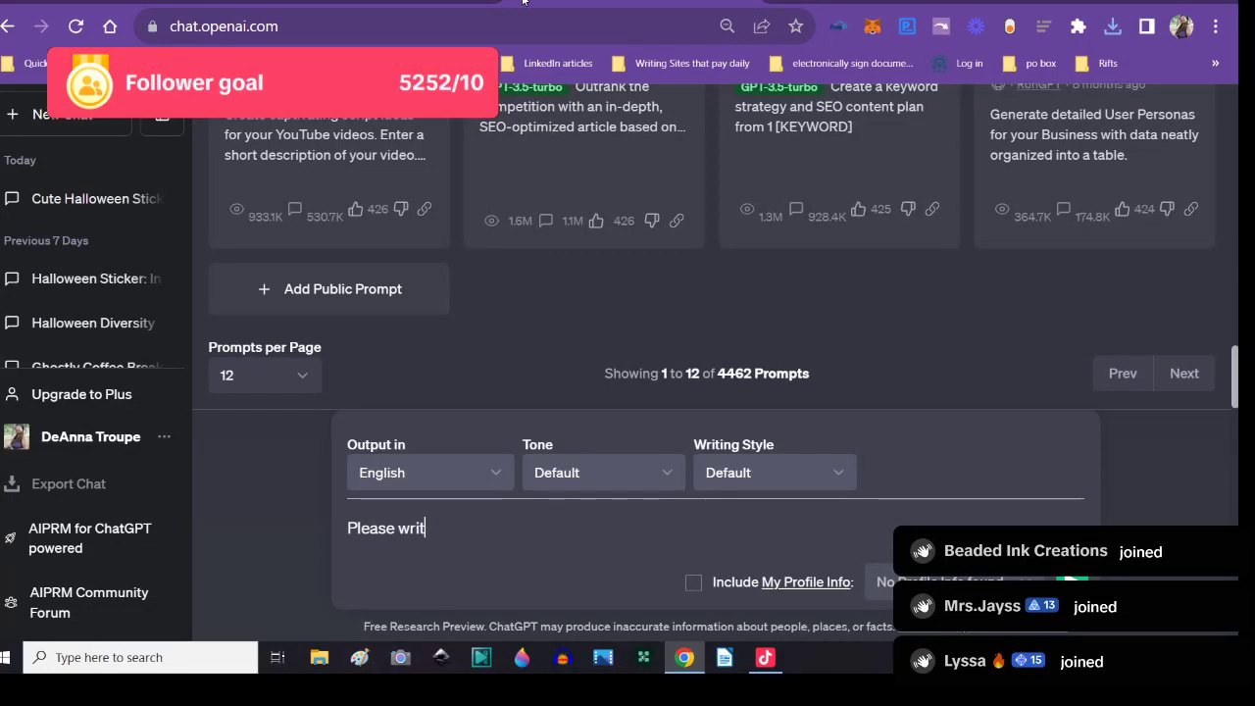
pyautogui.write('e a prodcut')
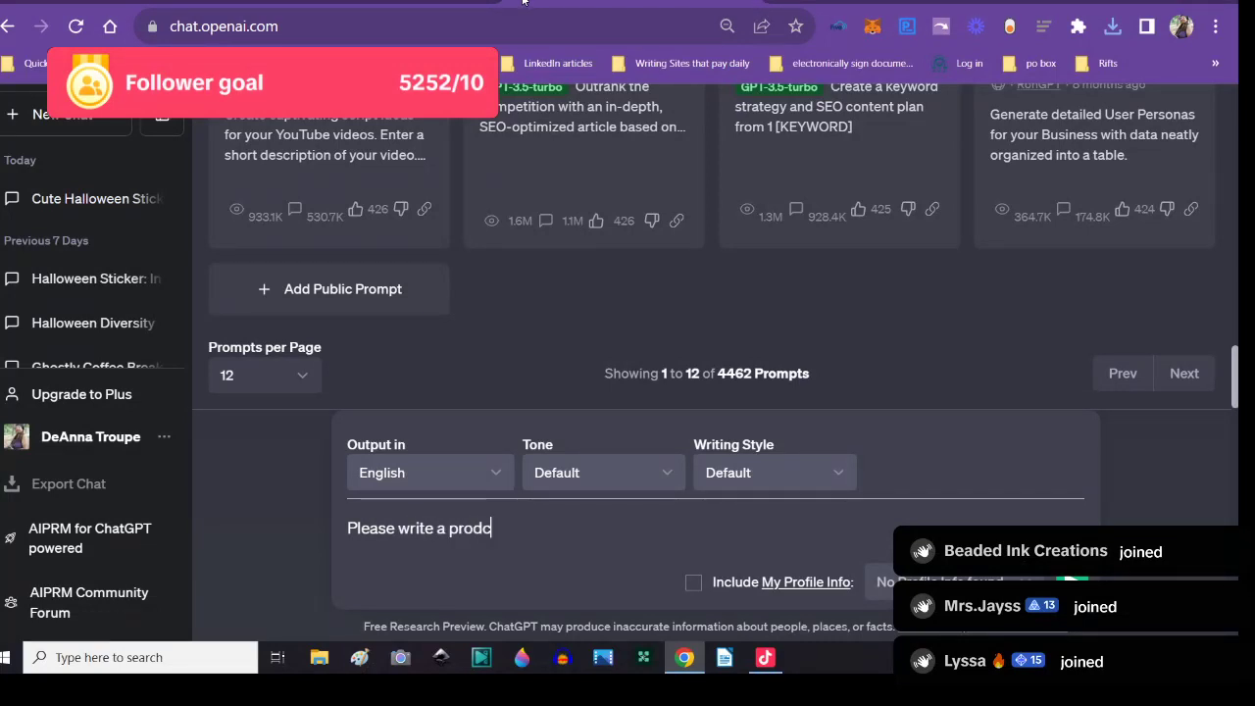
pyautogui.press('BackSpace')
pyautogui.press('BackSpace')
pyautogui.press('BackSpace')
pyautogui.press('BackSpace')
pyautogui.write('uct des')
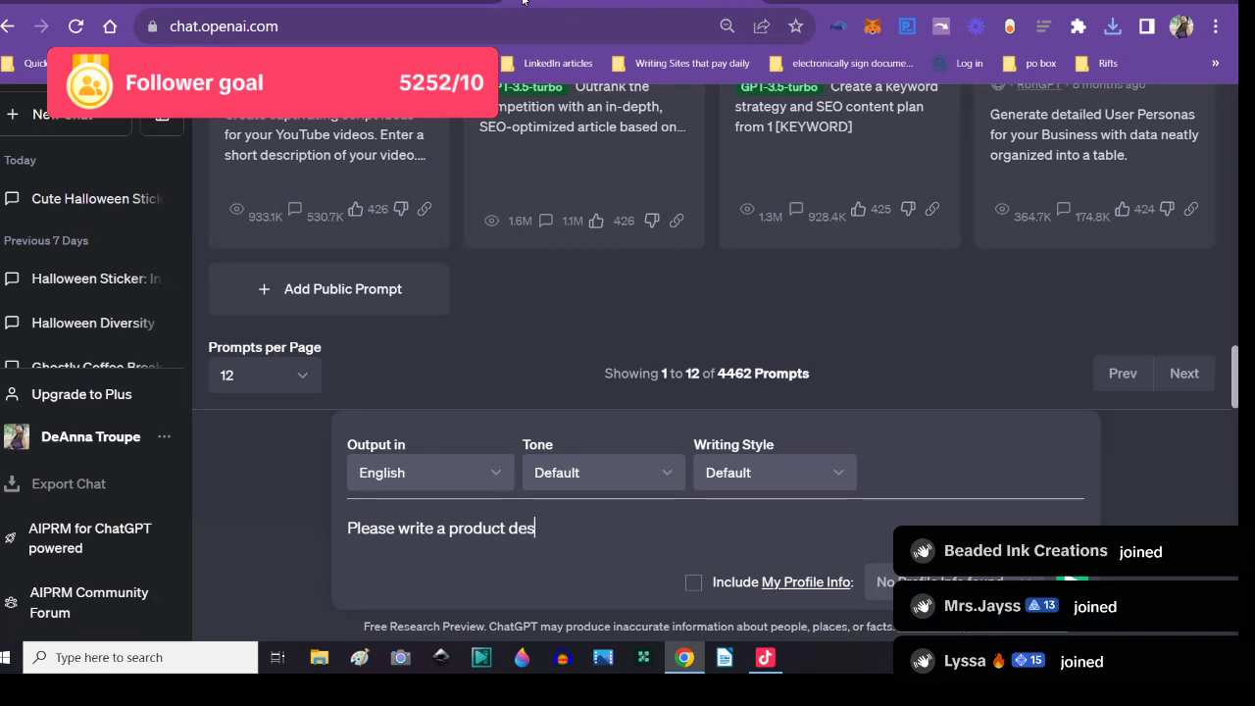
pyautogui.write('cription for a black boy')
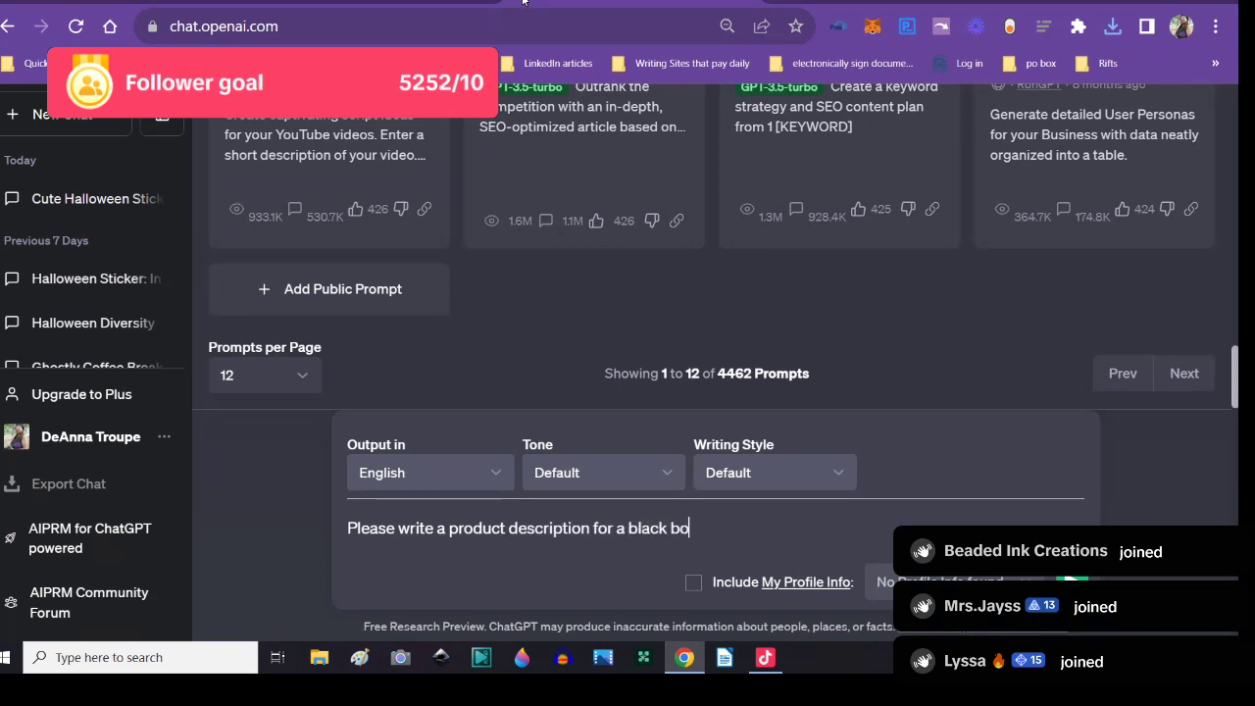
pyautogui.press('BackSpace')
pyautogui.press('BackSpace')
pyautogui.press('BackSpace')
pyautogui.press('BackSpace')
pyautogui.press('BackSpace')
pyautogui.press('BackSpace')
pyautogui.press('BackSpace')
pyautogui.press('BackSpace')
pyautogui.press('BackSpace')
pyautogui.press('BackSpace')
pyautogui.press('BackSpace')
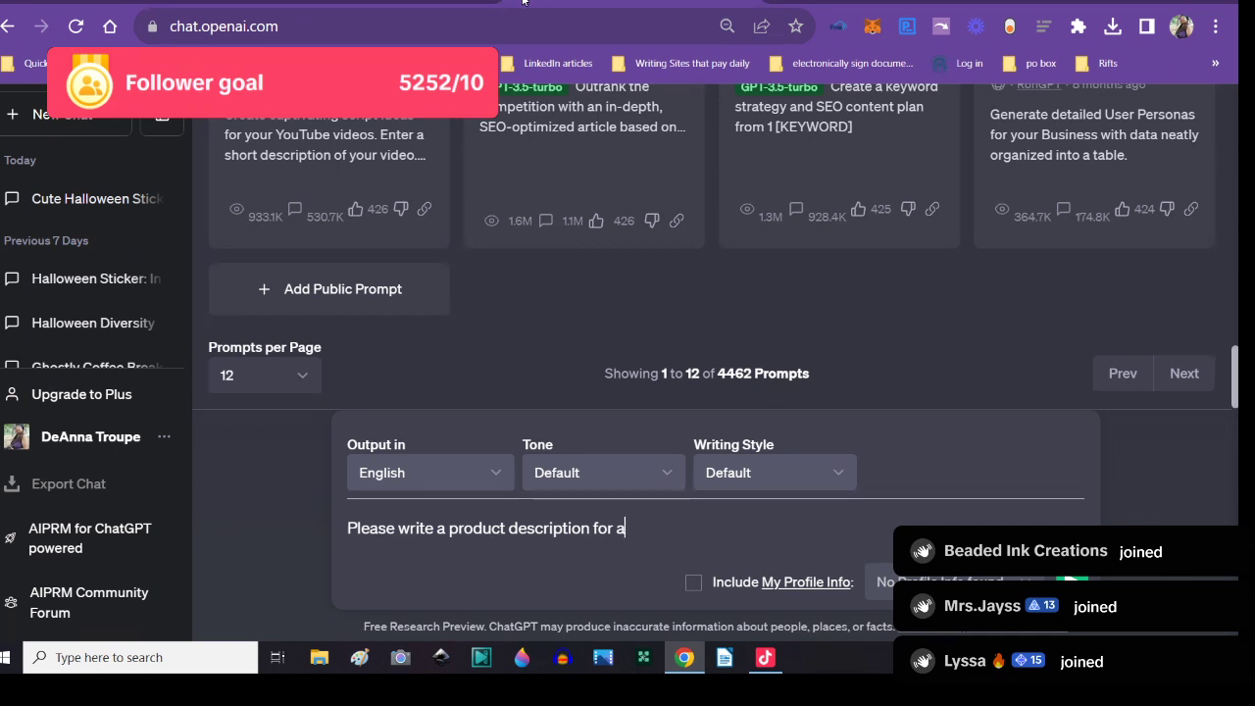
# - Continue the ChatGPT prompt with "printable sticker of a black boy dressed like a doctor."
pyautogui.write('printab')
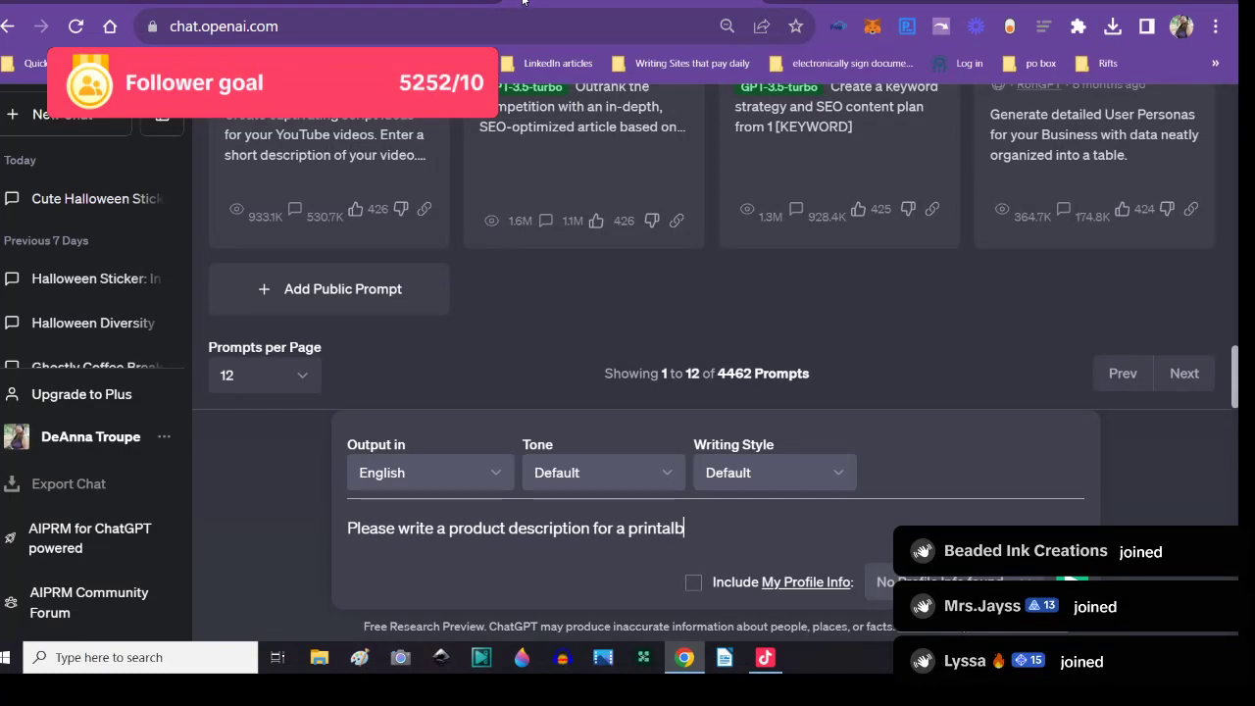
pyautogui.write('le sticker o')
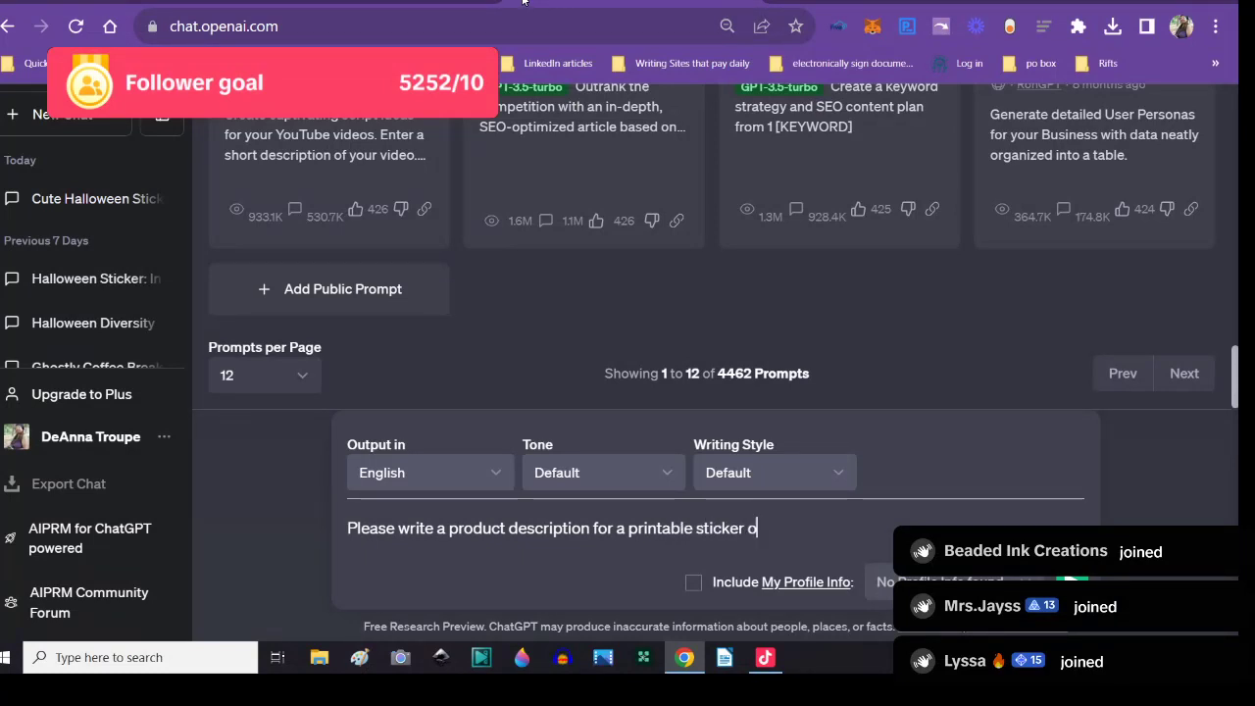
pyautogui.write('f a black boy')
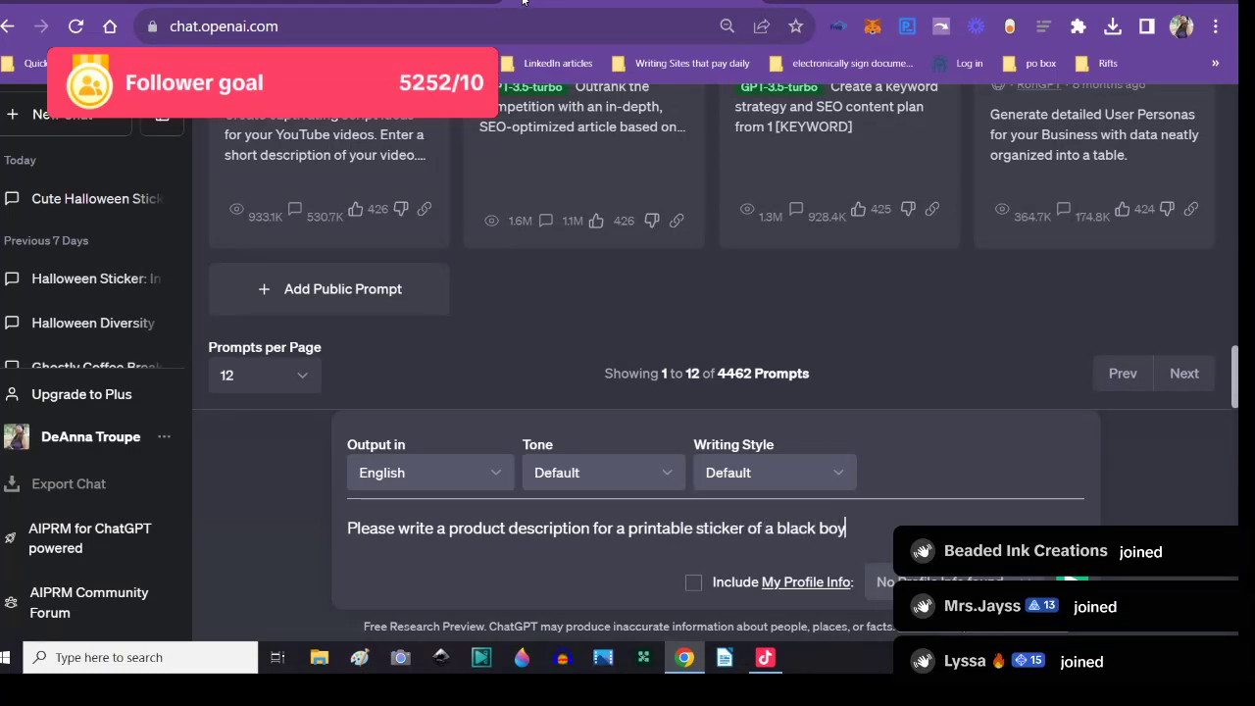
pyautogui.write(' dressed like')
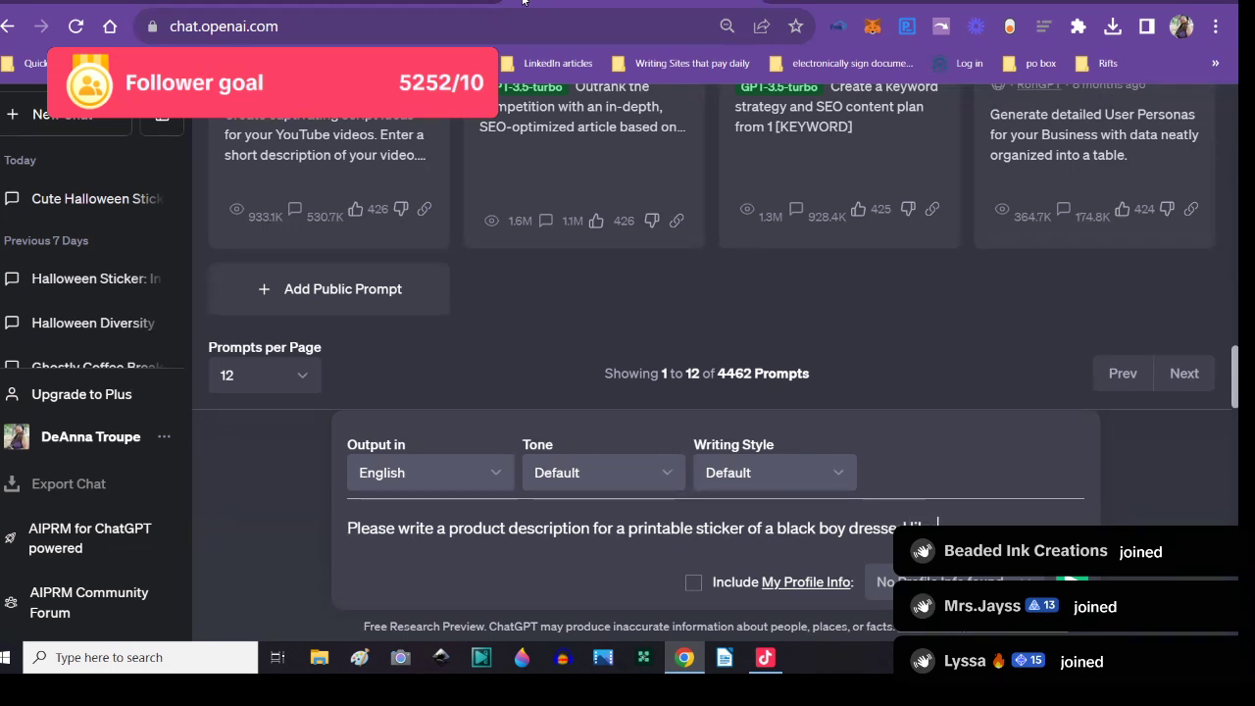
pyautogui.write(' a stick')
# - Add "The title of the sticker is cute black boy doctor ready for trick or treat." to the prompt and submit it
pyautogui.write('e title o')
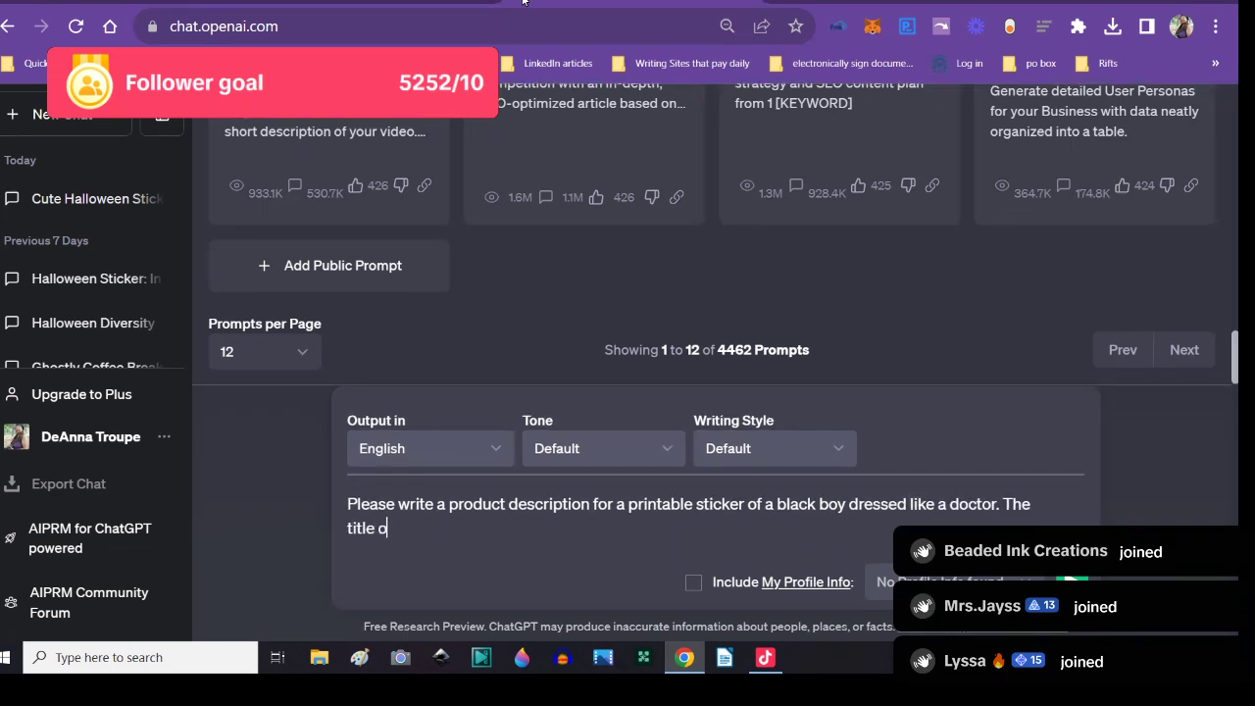
pyautogui.write('f the sticker i')
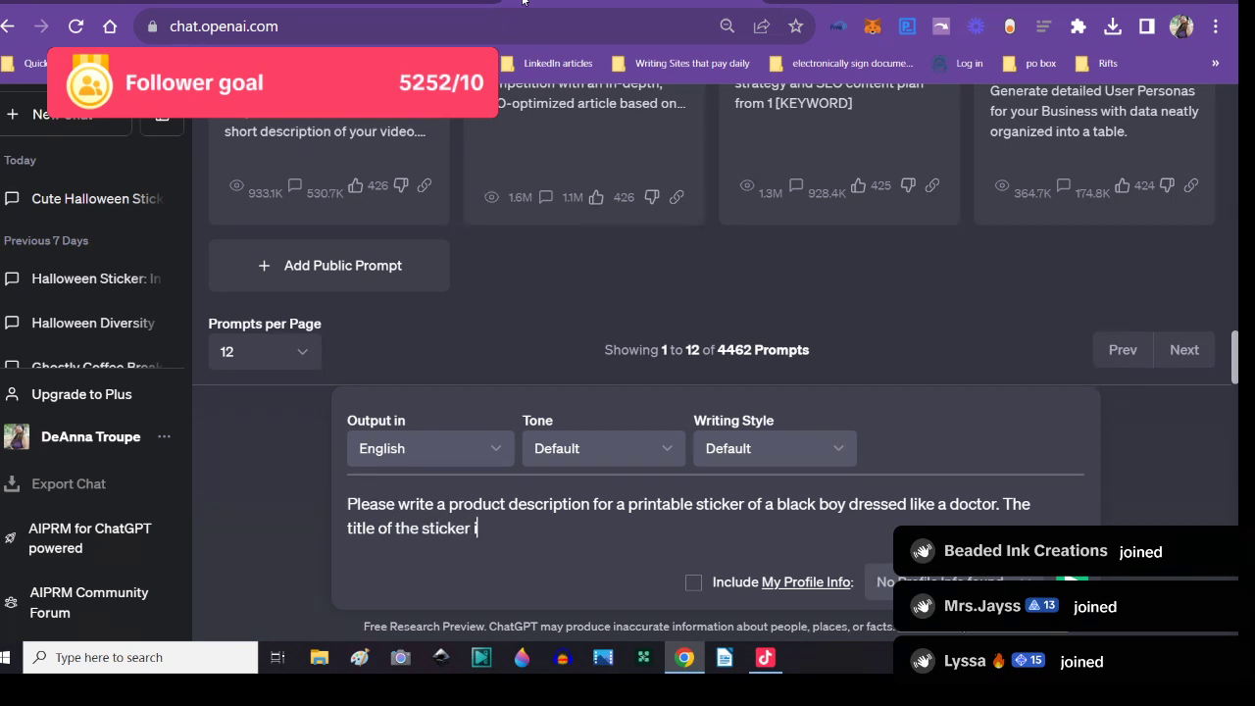
pyautogui.write('s cute black boy dre')
pyautogui.press('BackSpace')
pyautogui.write('essed li')
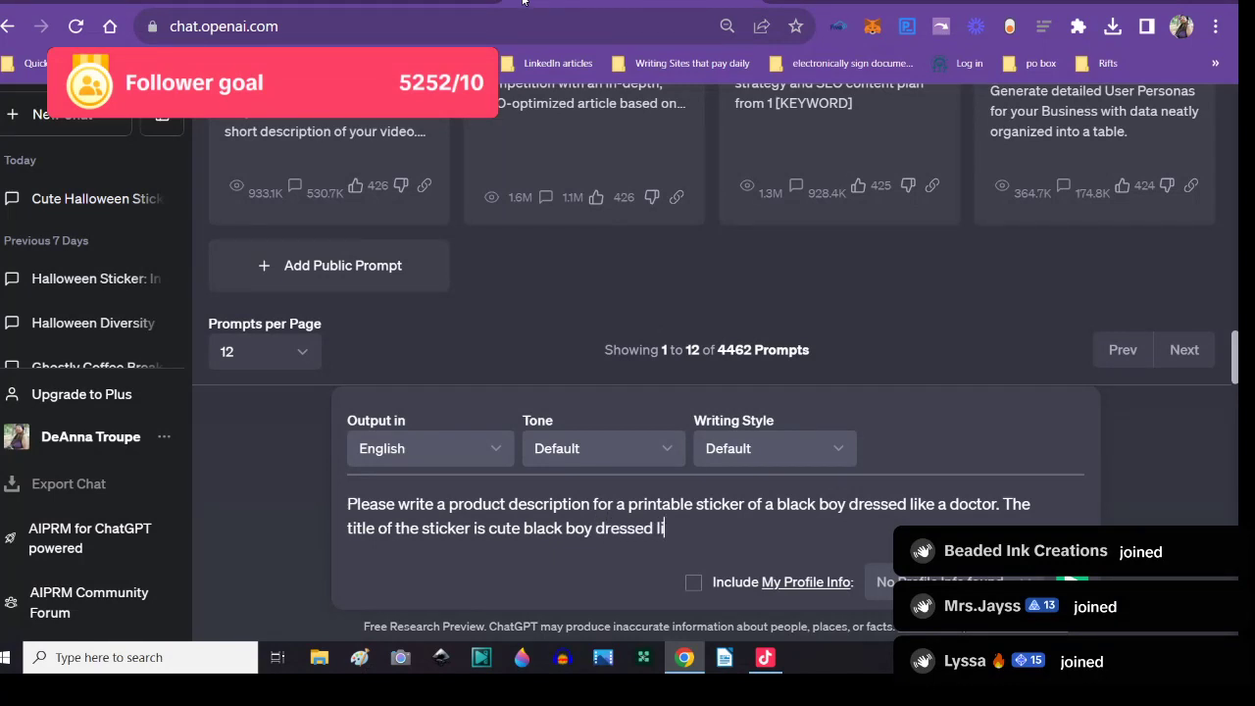
pyautogui.press('BackSpace')
pyautogui.press('BackSpace')
pyautogui.press('BackSpace')
pyautogui.press('BackSpace')
pyautogui.press('BackSpace')
pyautogui.press('BackSpace')
pyautogui.press('BackSpace')
pyautogui.press('BackSpace')
pyautogui.write('octor ready for ')
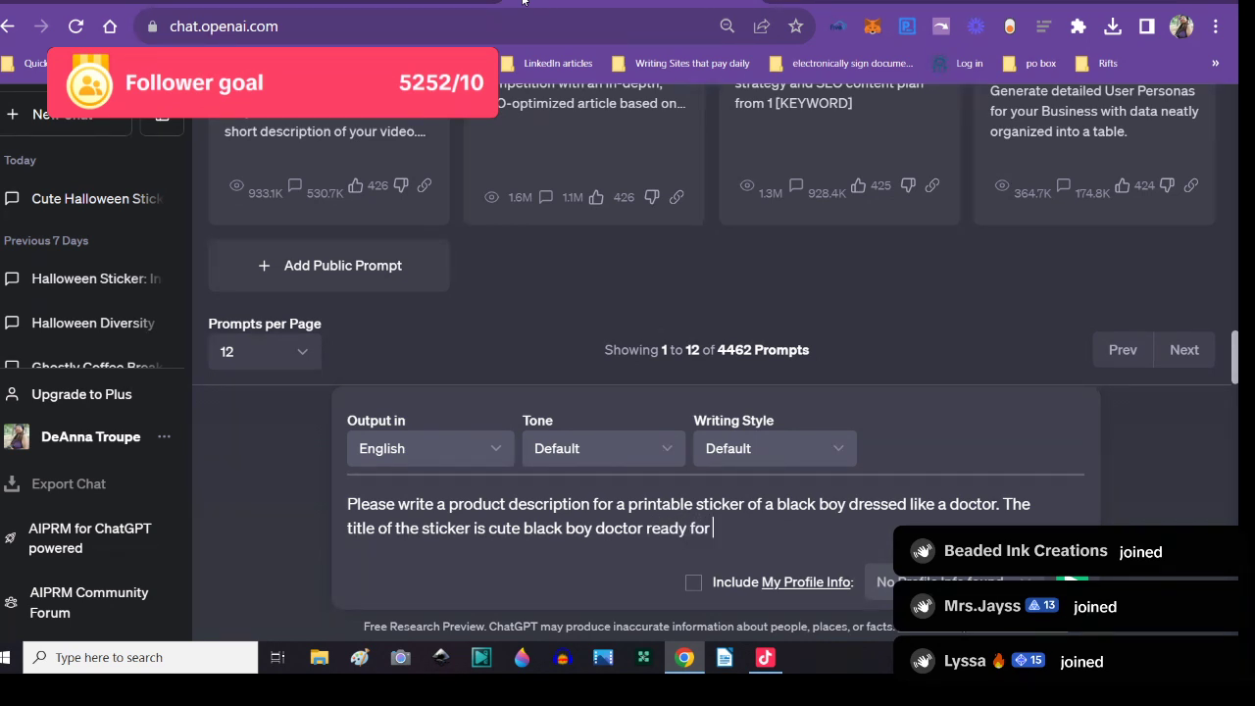
pyautogui.write('trick or treat.')
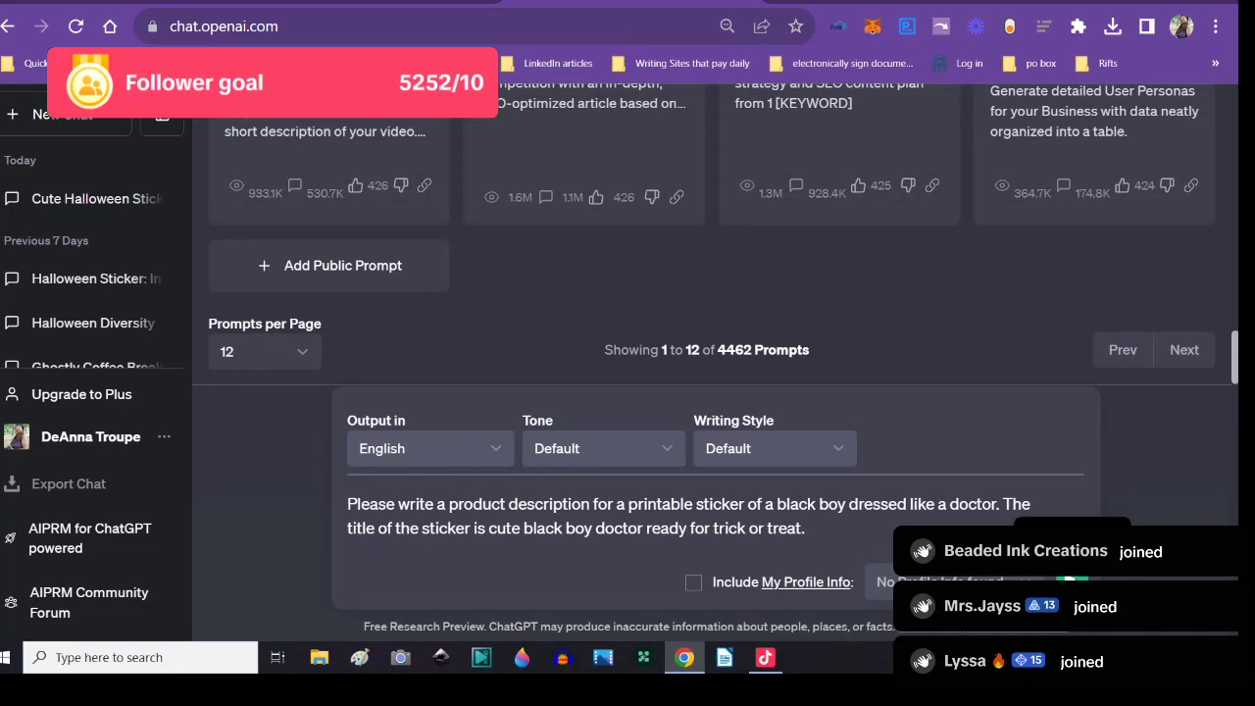
pyautogui.press('Return')
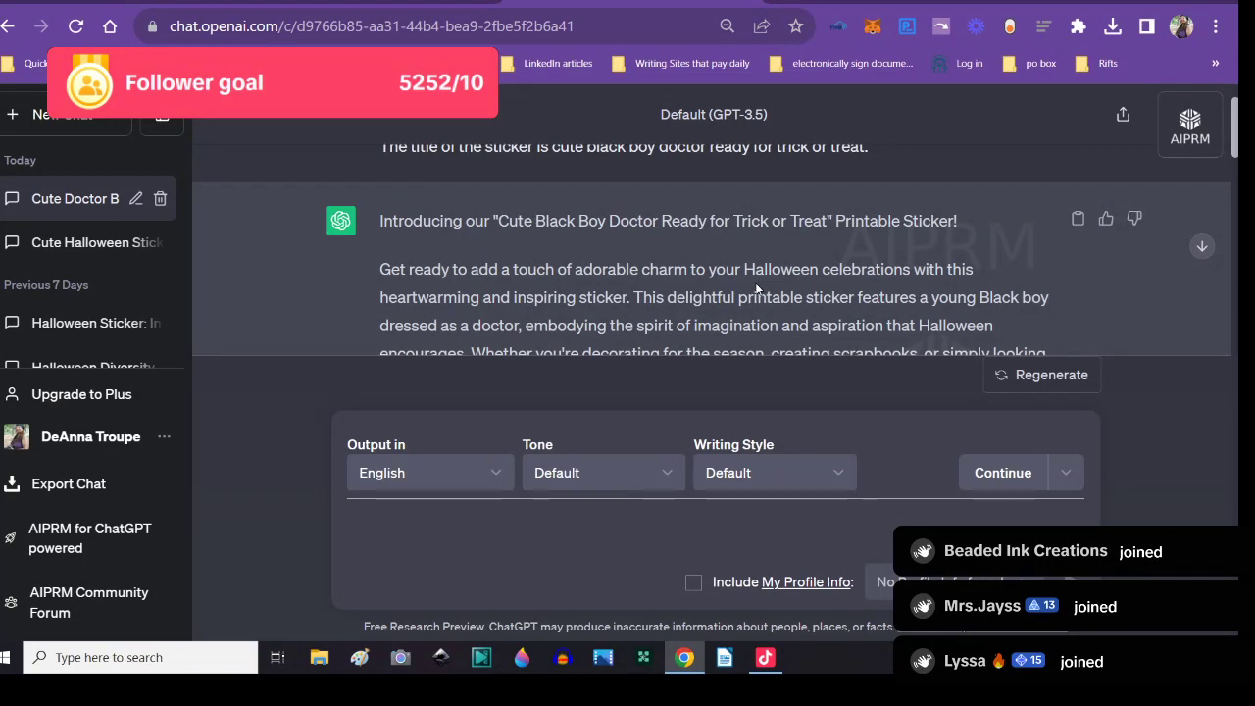
# - Read through the generated product description, from the introduction and key features to the closing paragraph
pyautogui.scroll(-1, 757, 281)
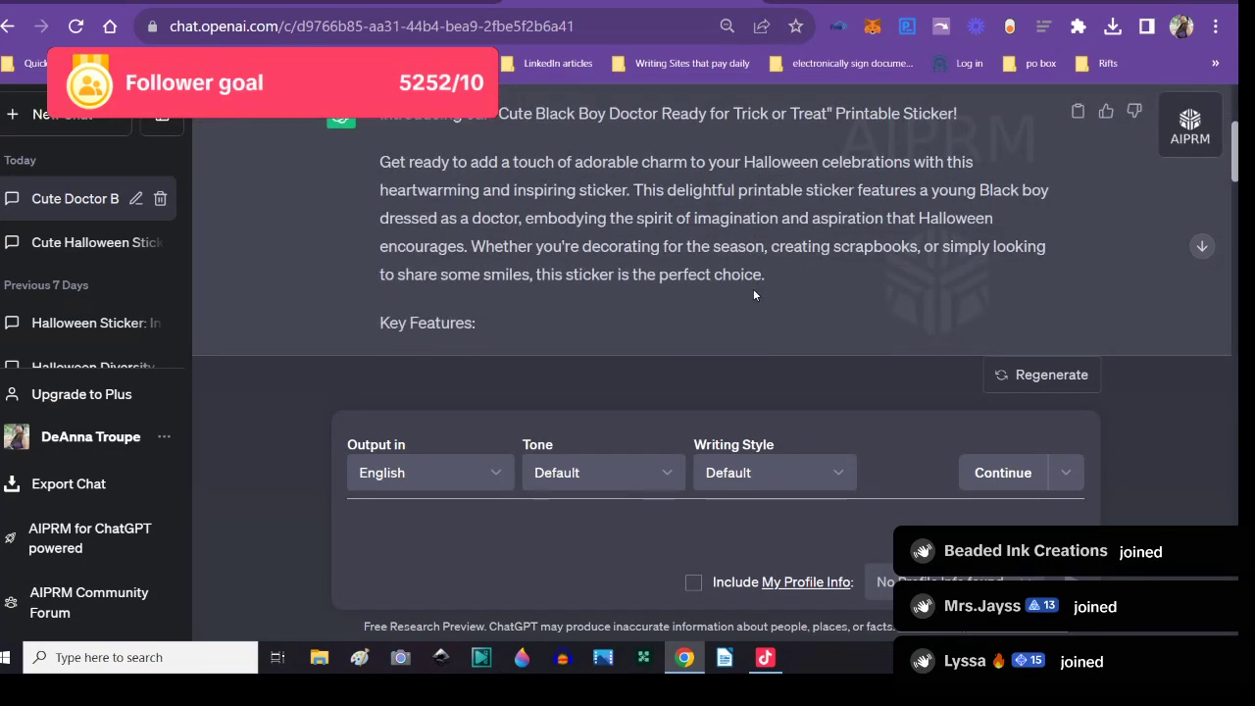
pyautogui.scroll(-1, 752, 289)
pyautogui.scroll(-2, 754, 291)
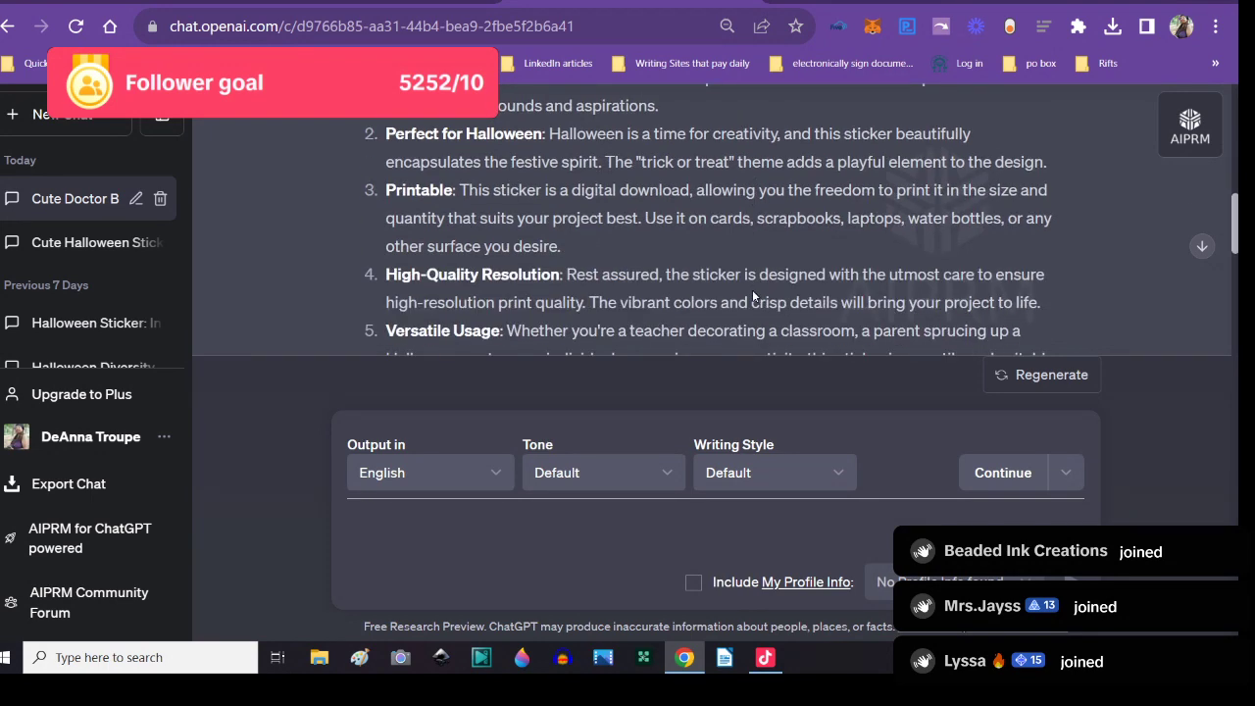
pyautogui.scroll(-1, 751, 290)
pyautogui.scroll(-2, 751, 290)
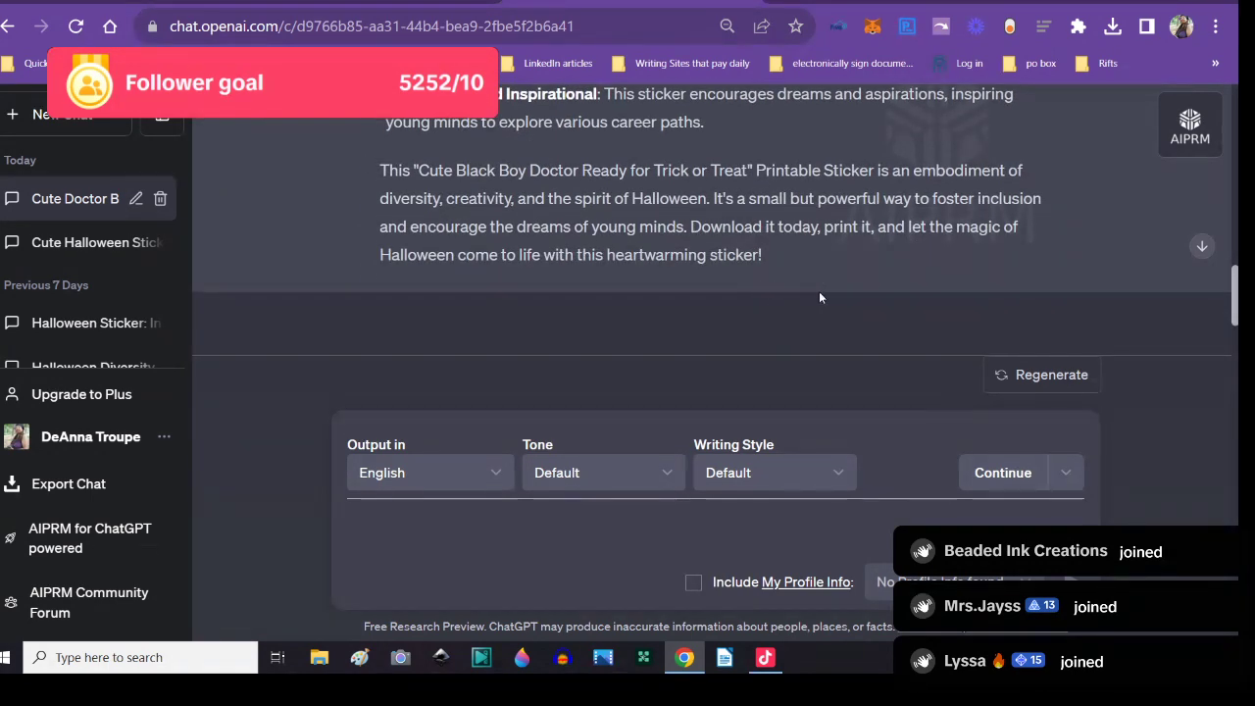
pyautogui.scroll(10, 1016, 223)
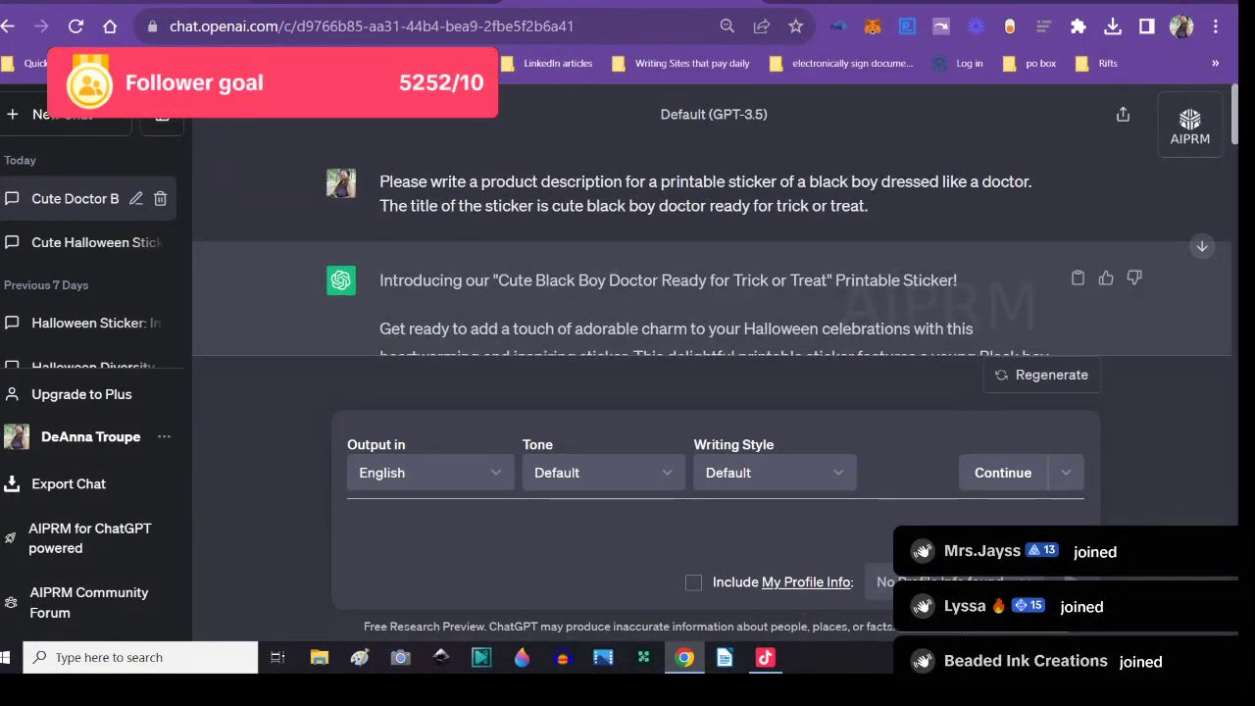
# - Switch to the Payhip products page and start adding a new digital product
pyautogui.hotkey('ctrl', 'Tab')
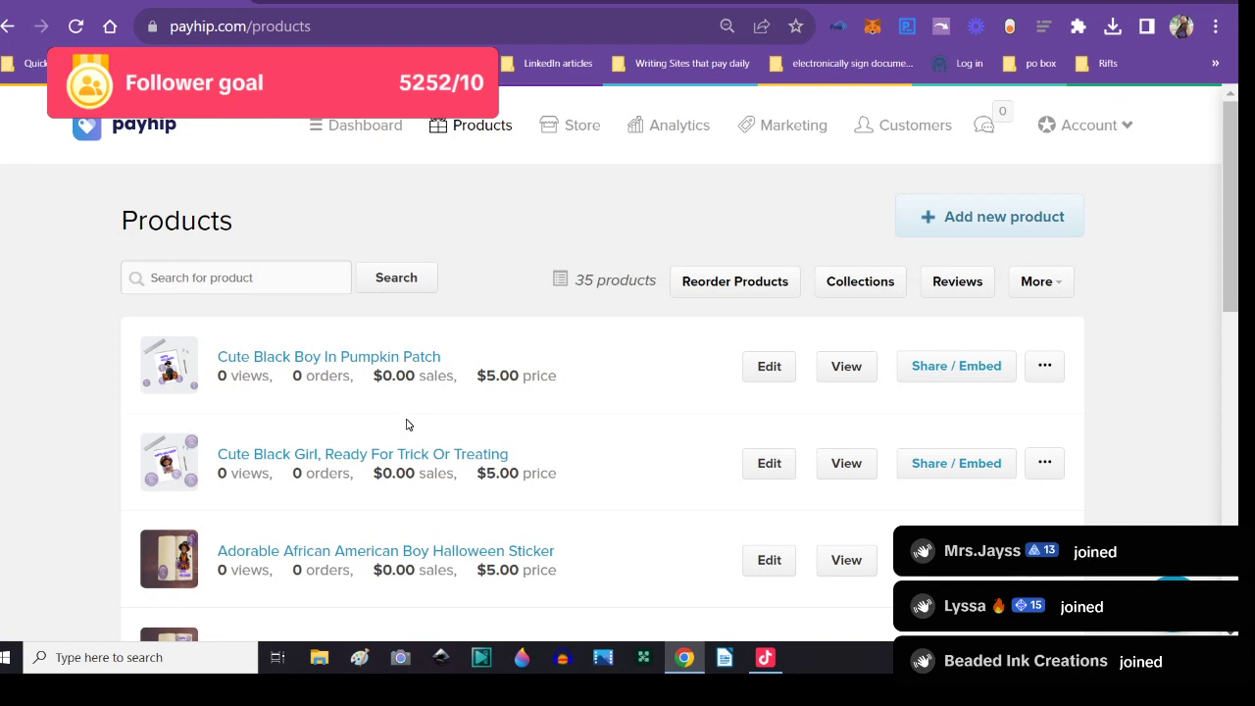
pyautogui.scroll(-1, 404, 425)
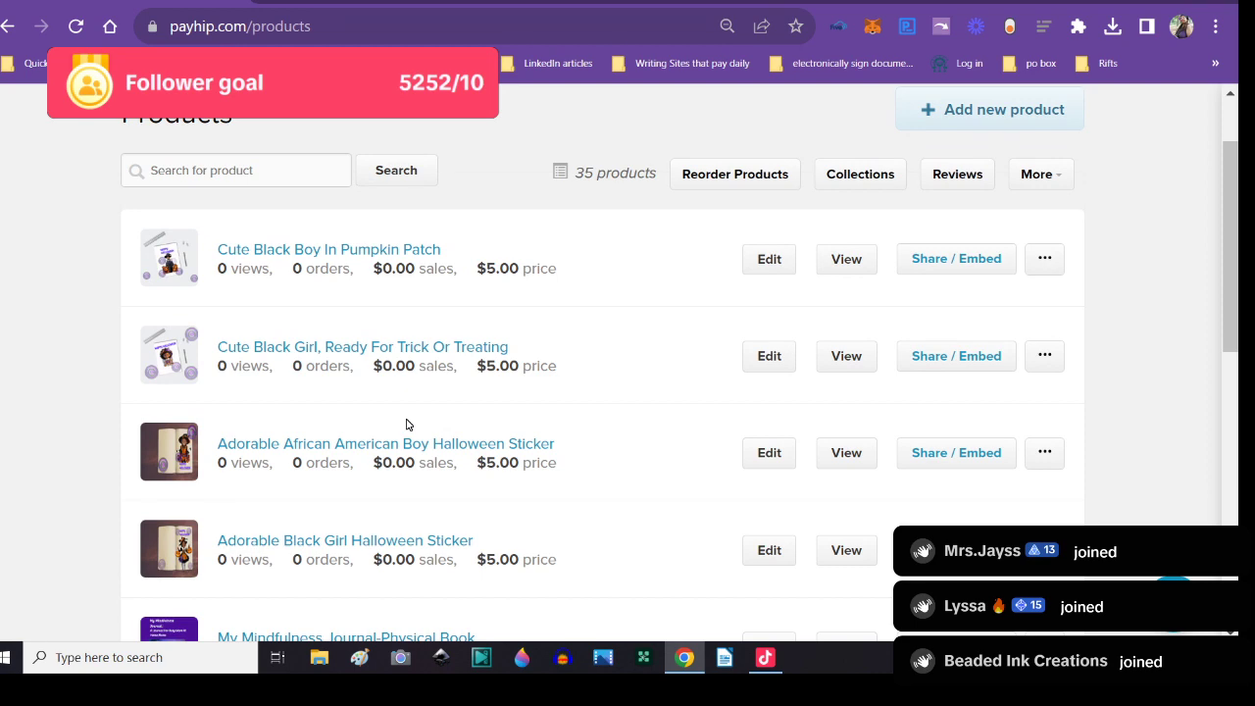
pyautogui.scroll(1, 730, 343)
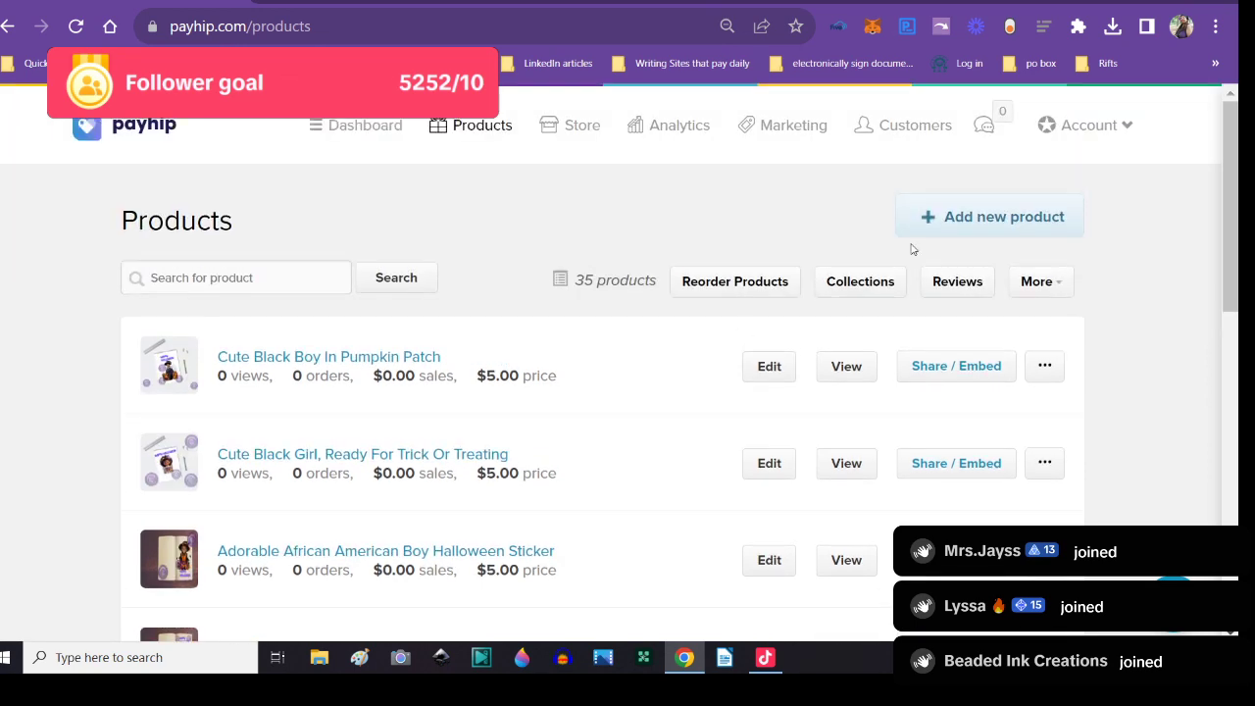
pyautogui.click(988, 218)
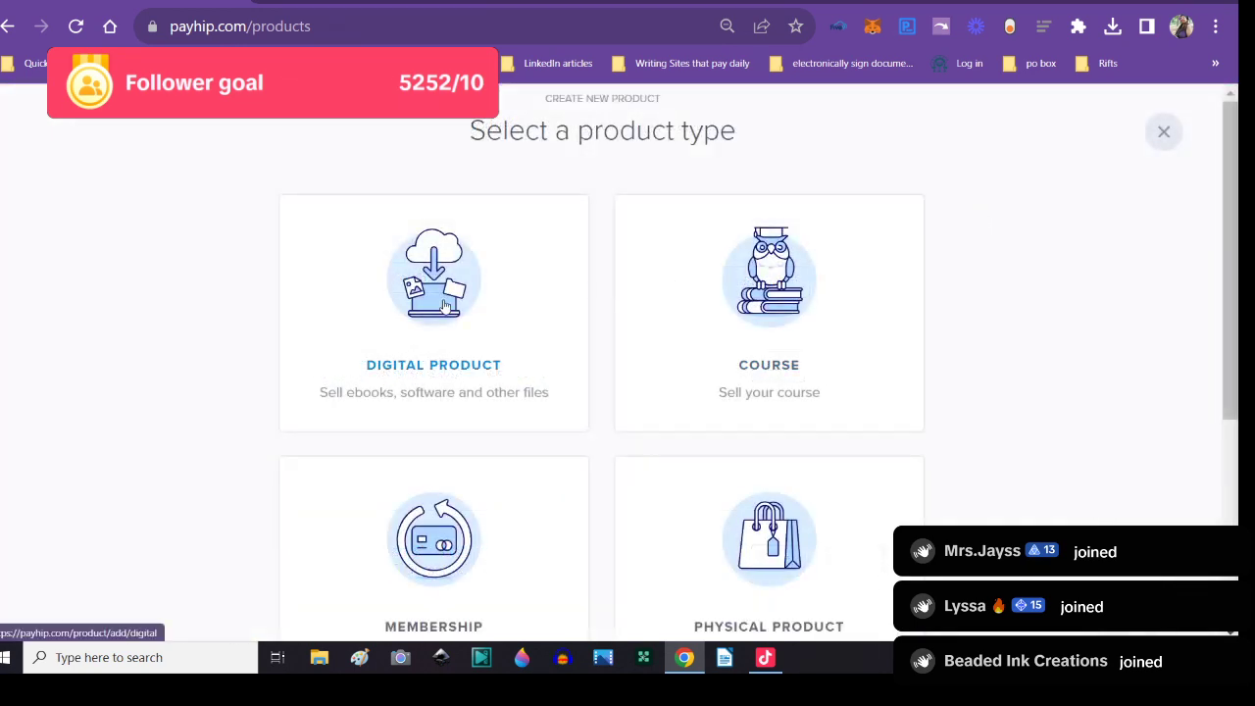
pyautogui.click(442, 310)
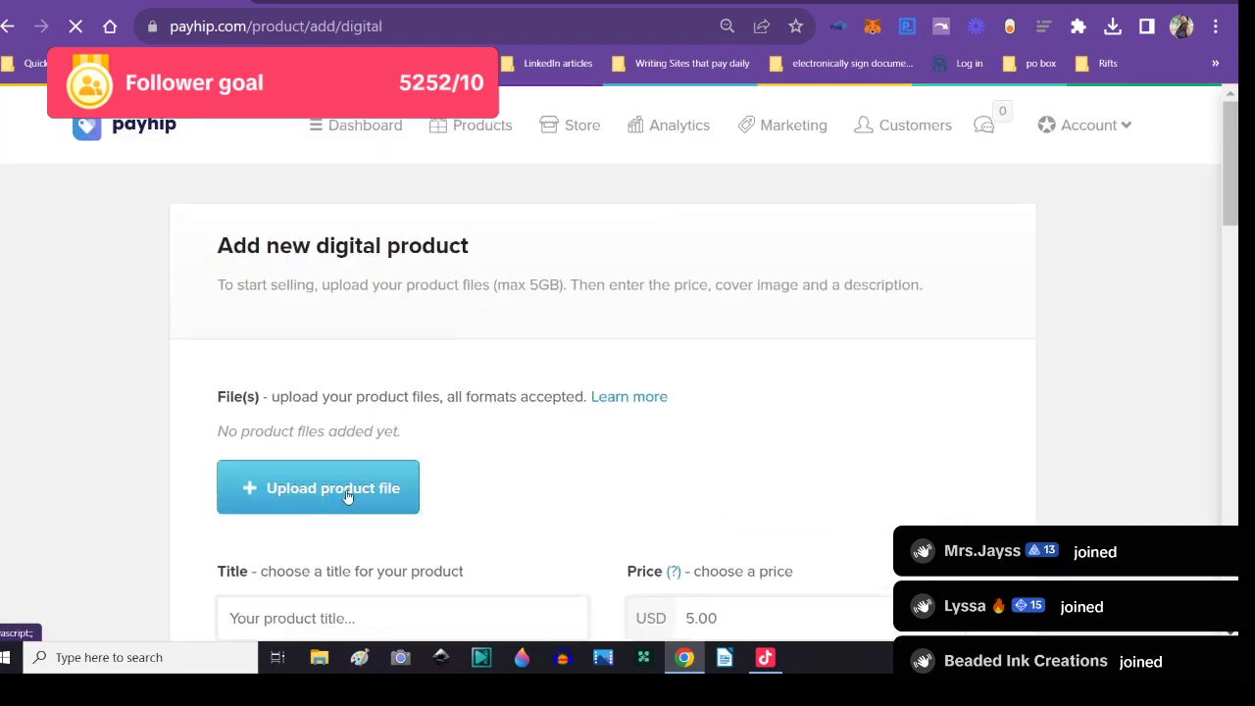
# - Look through the Halloween folder for the black boy doctor sticker files to upload, then close the file chooser without picking any
pyautogui.click(406, 481)
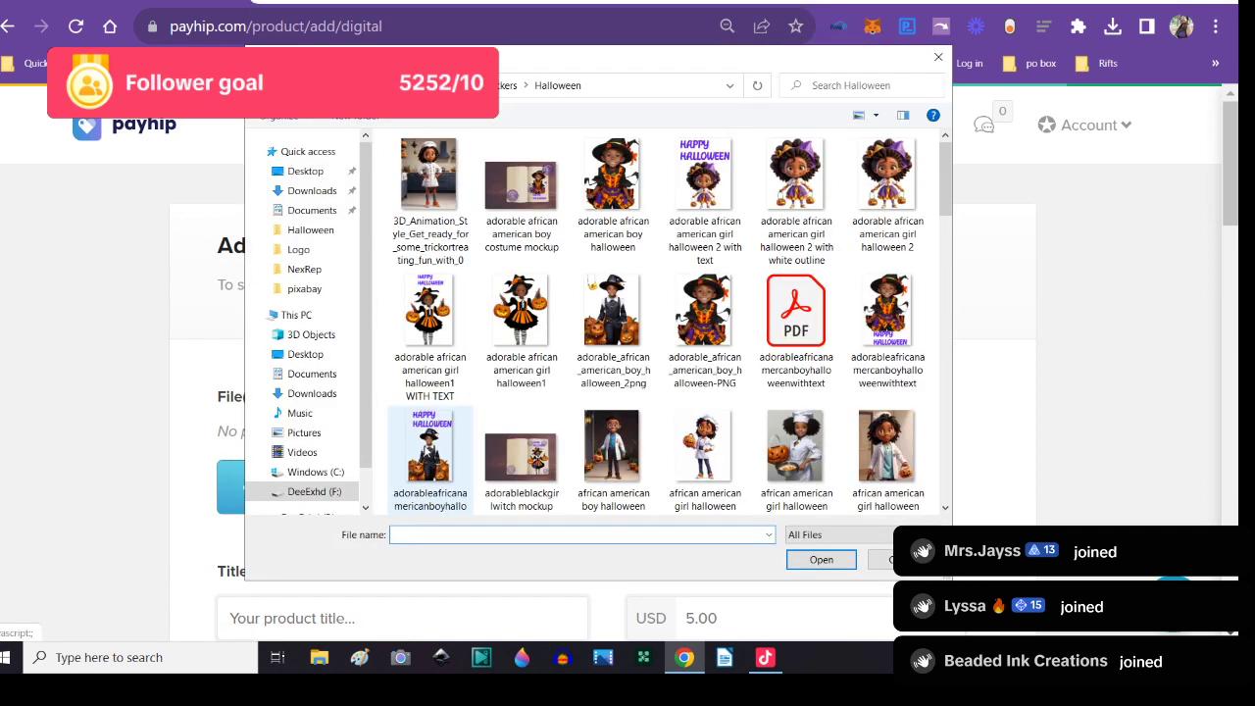
pyautogui.scroll(-1, 511, 394)
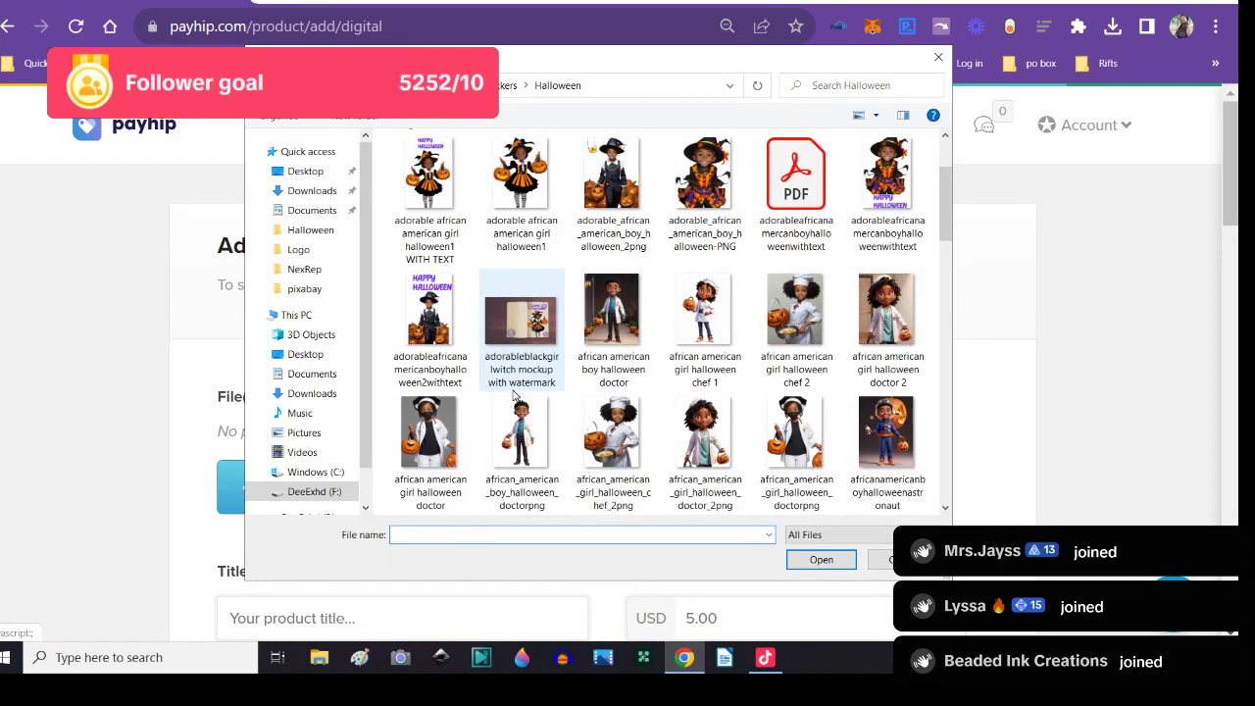
pyautogui.scroll(-2, 511, 394)
pyautogui.scroll(-1, 512, 394)
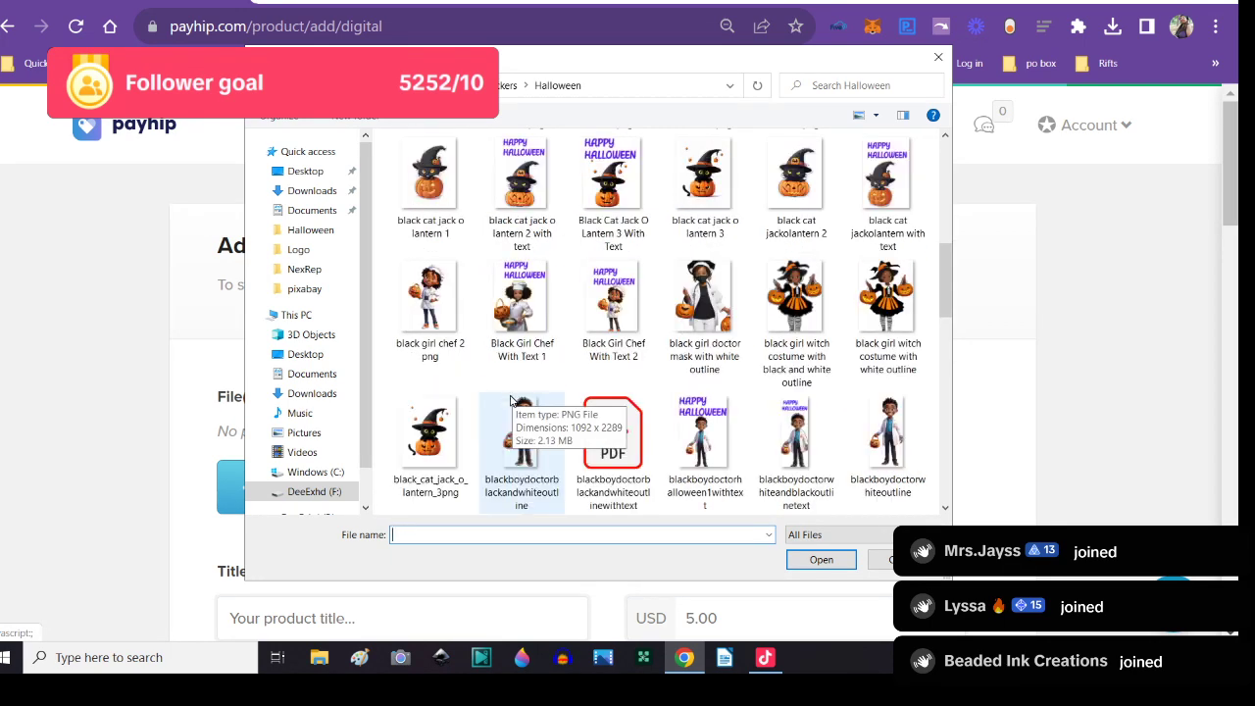
pyautogui.scroll(-1, 615, 373)
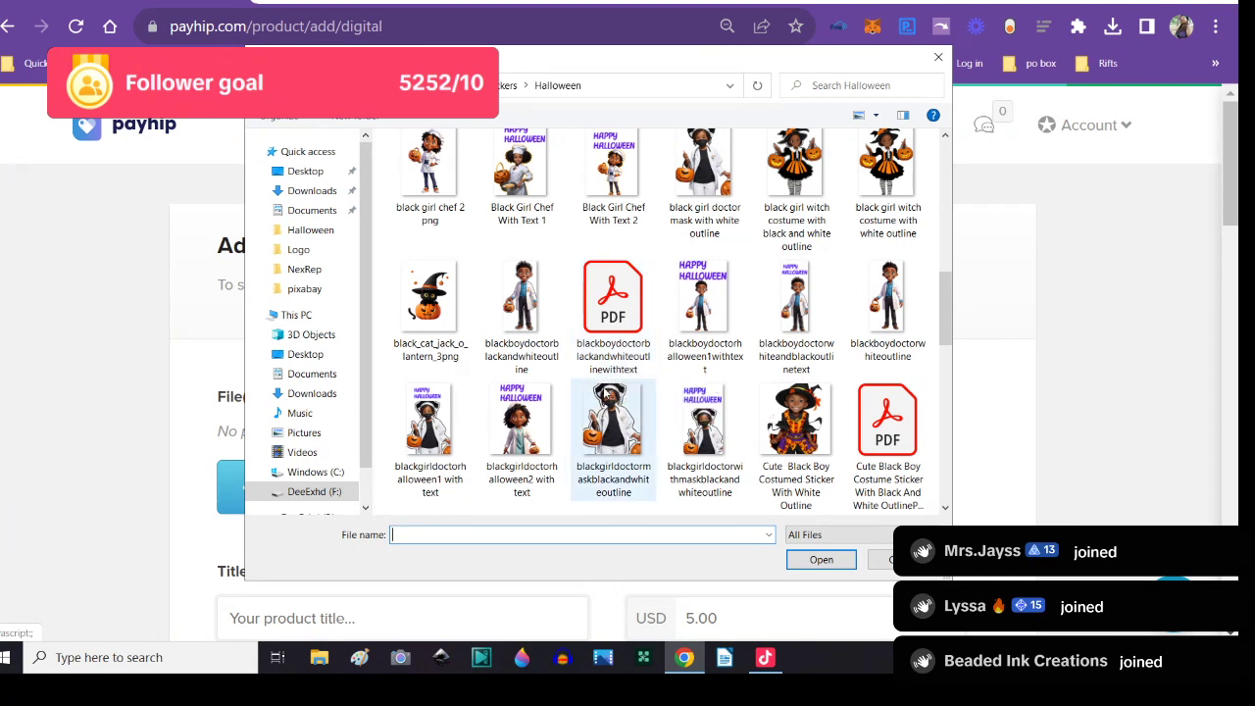
pyautogui.scroll(-1, 605, 402)
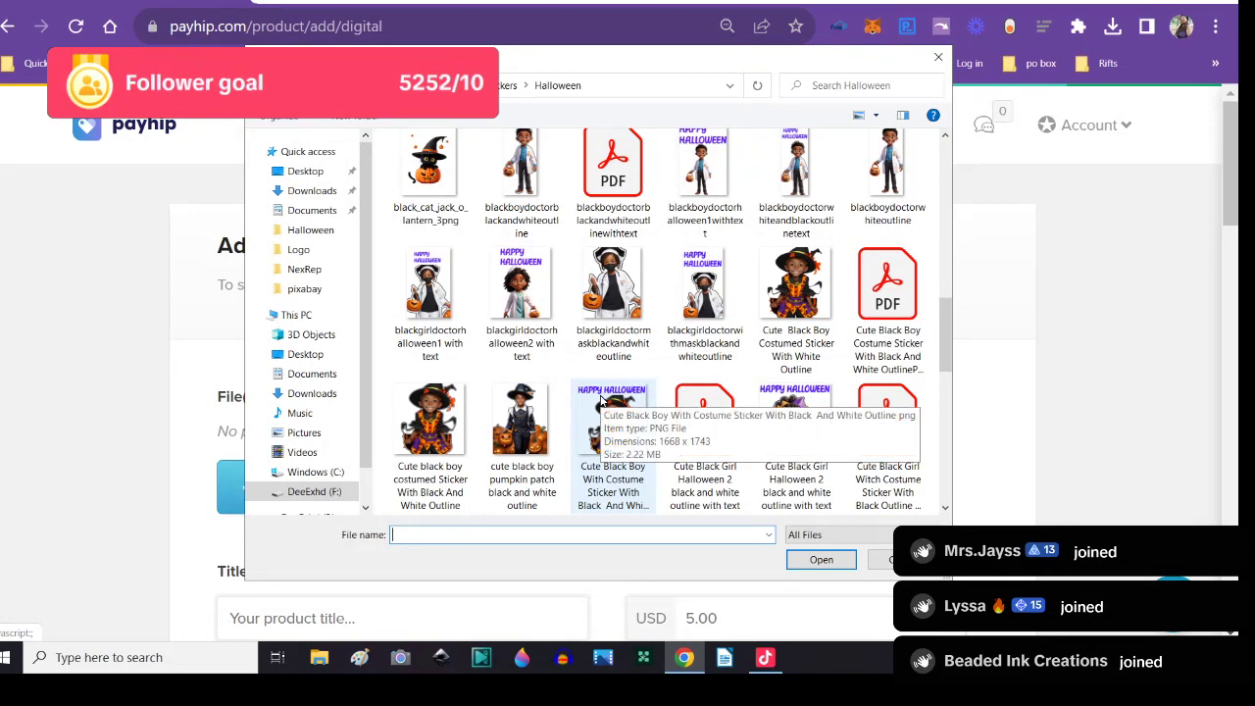
pyautogui.scroll(-1, 593, 406)
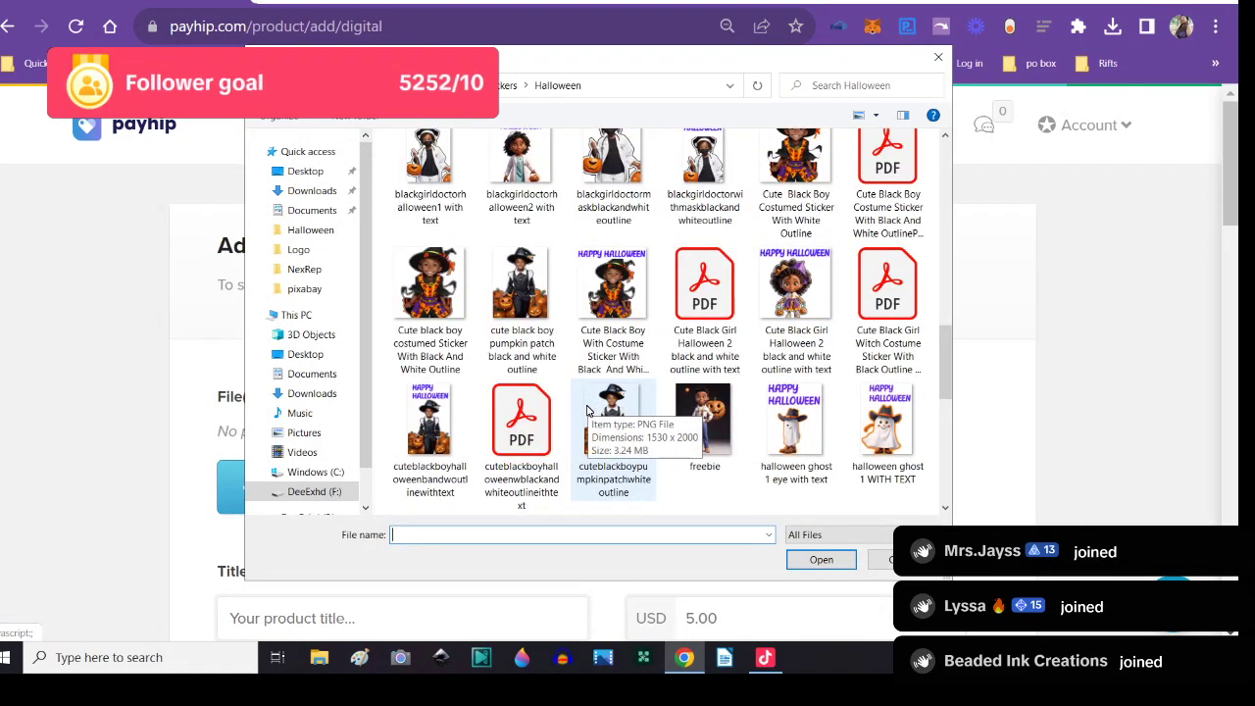
pyautogui.scroll(-2, 591, 422)
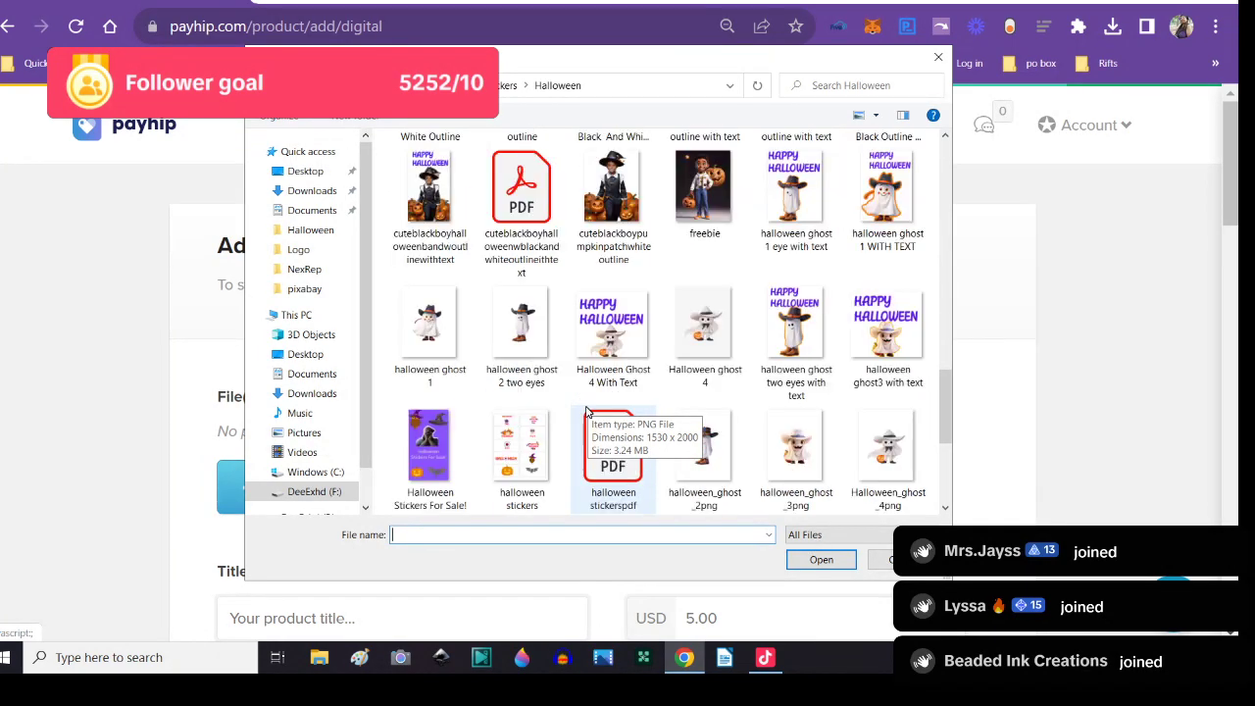
pyautogui.scroll(3, 698, 453)
pyautogui.scroll(2, 698, 453)
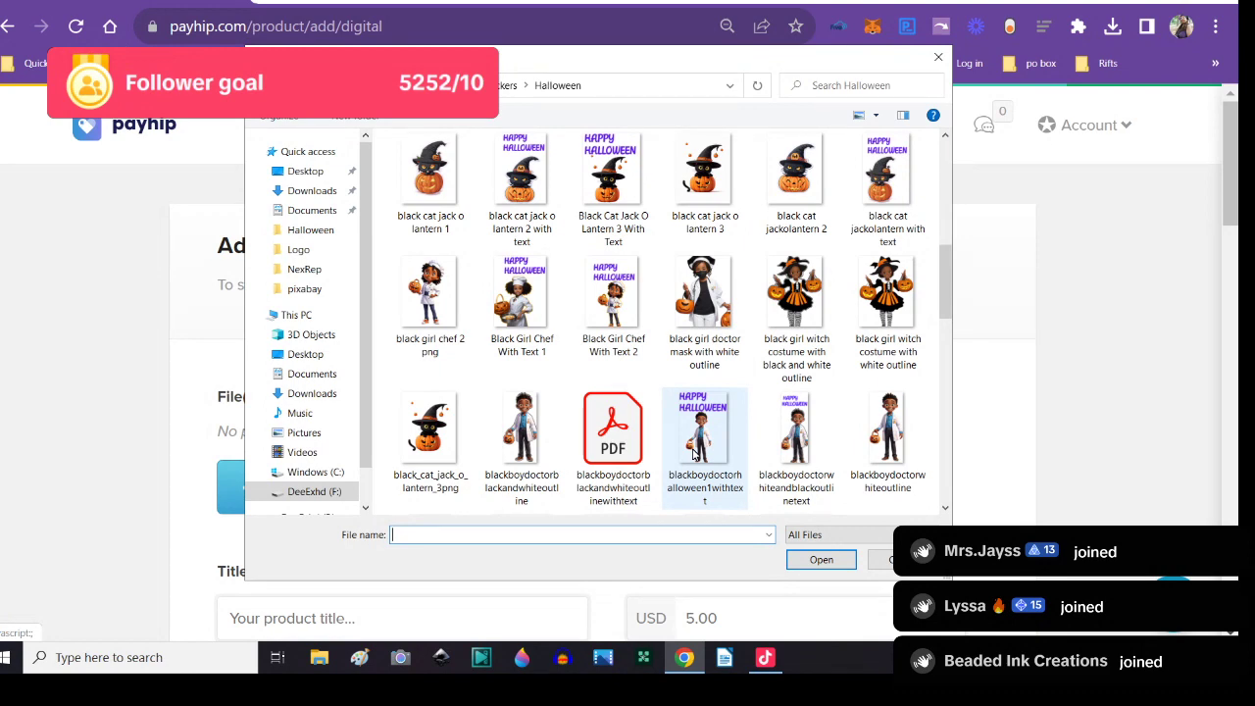
pyautogui.scroll(2, 693, 453)
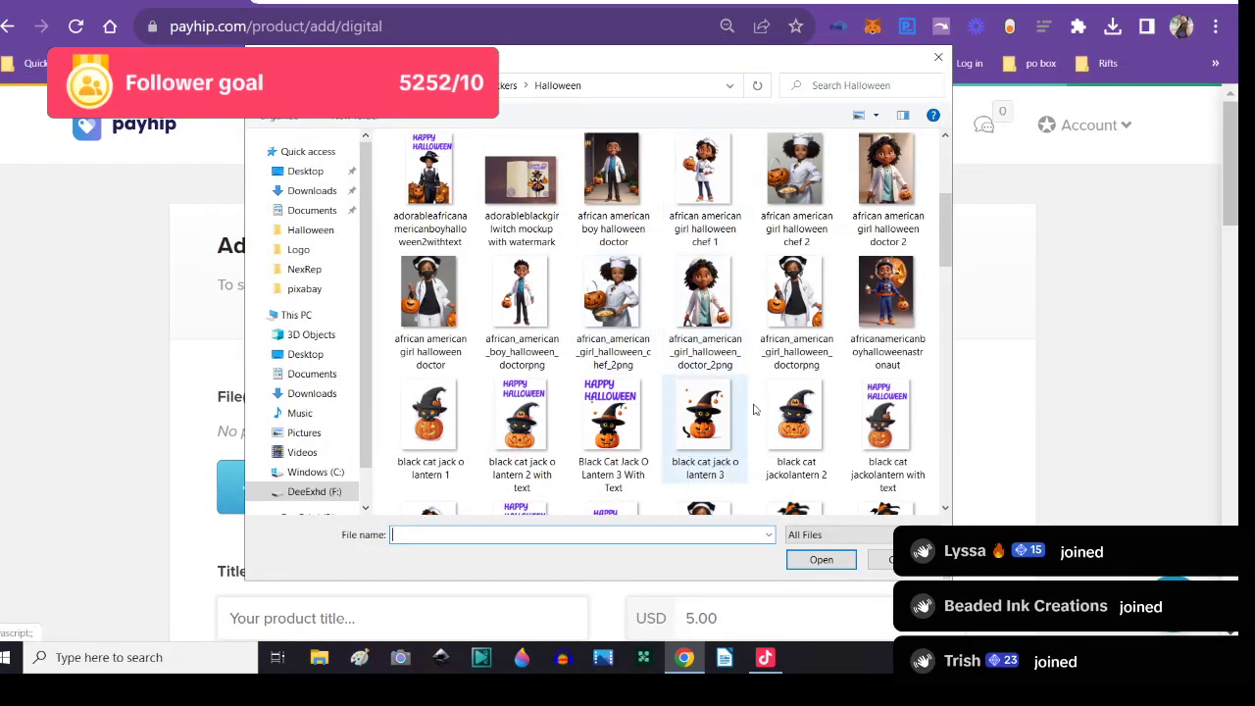
pyautogui.click(881, 541)
pyautogui.click(882, 541)
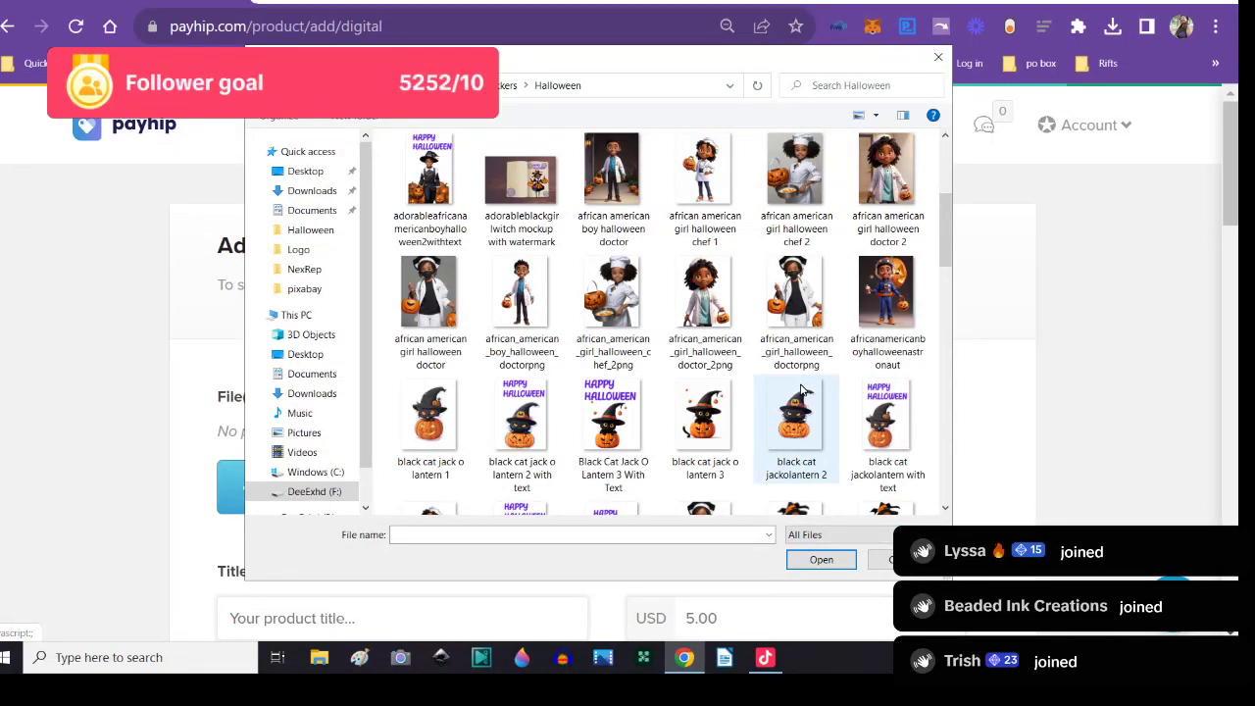
pyautogui.scroll(-3, 799, 392)
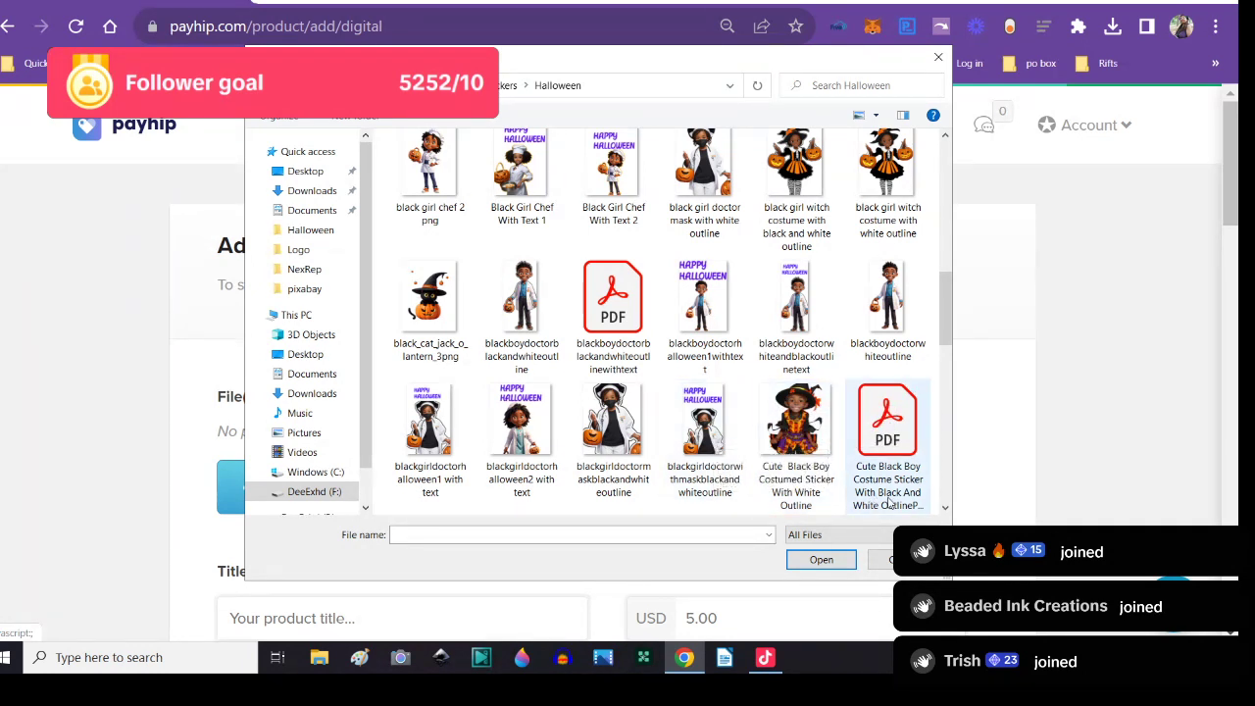
pyautogui.click(944, 508)
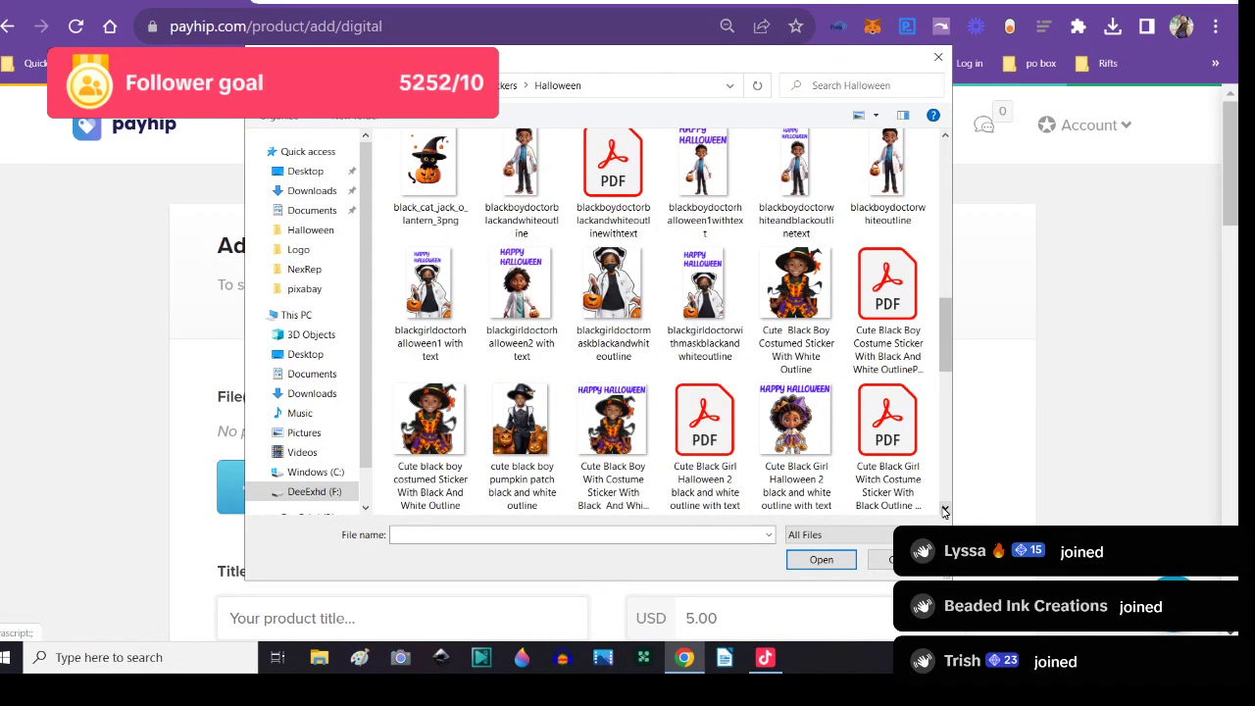
pyautogui.click(887, 558)
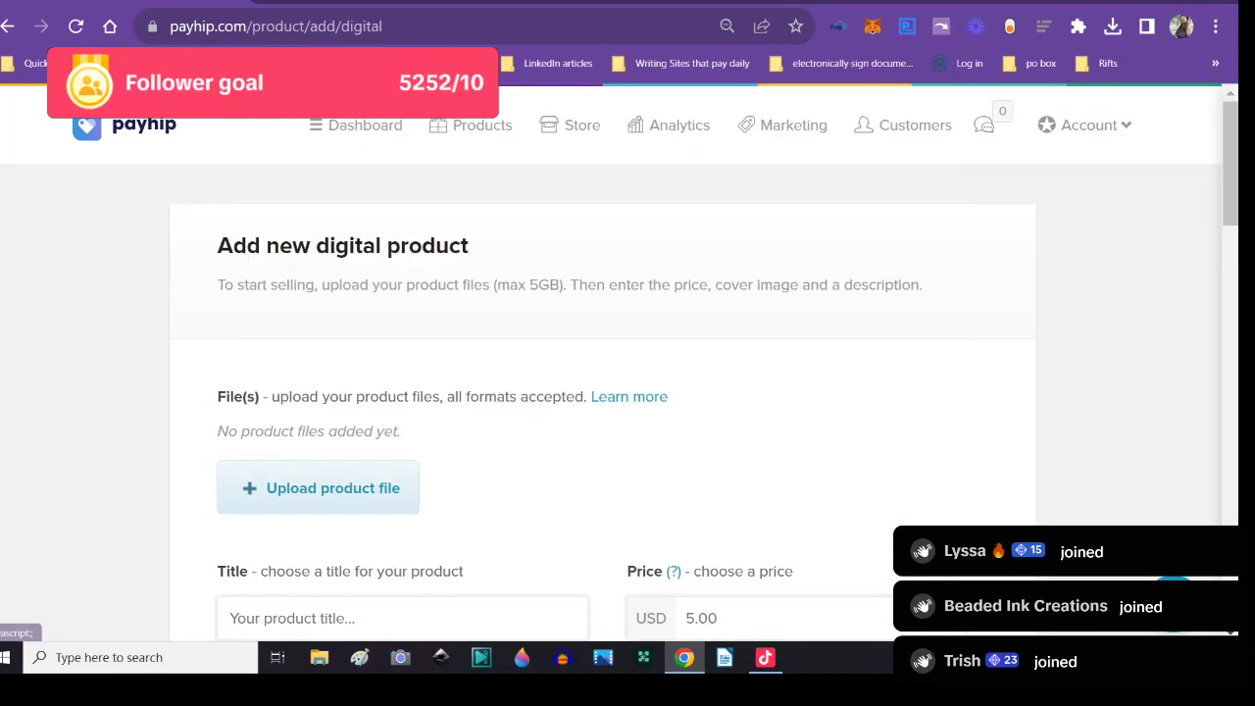
# - Switch to Photopea and close the desktopformockup document, discarding its unsaved changes
pyautogui.click(404, 3)
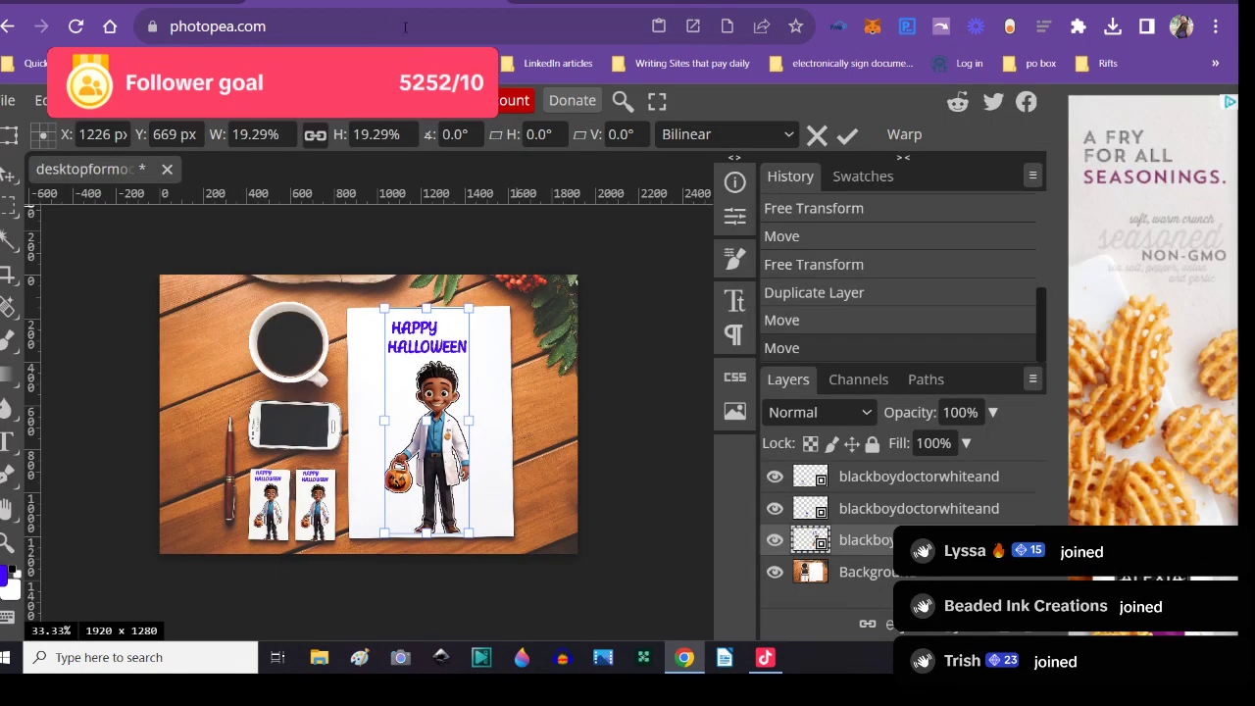
pyautogui.click(5, 102)
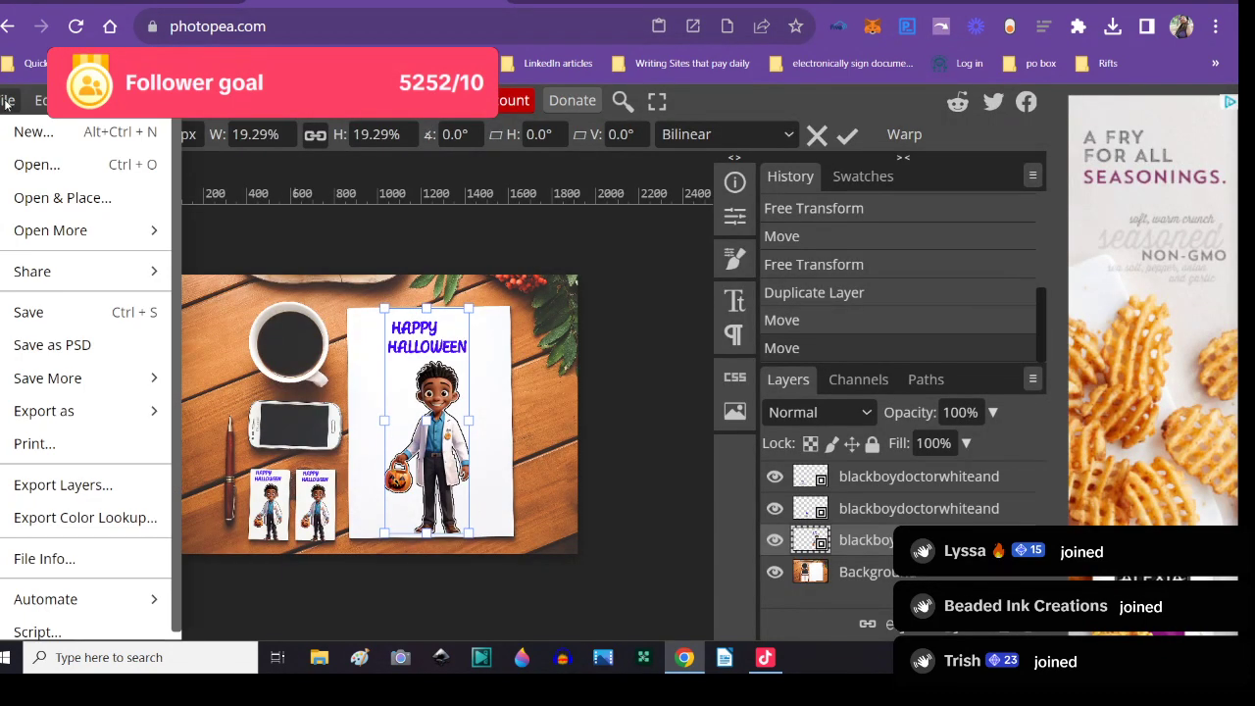
pyautogui.click(15, 167)
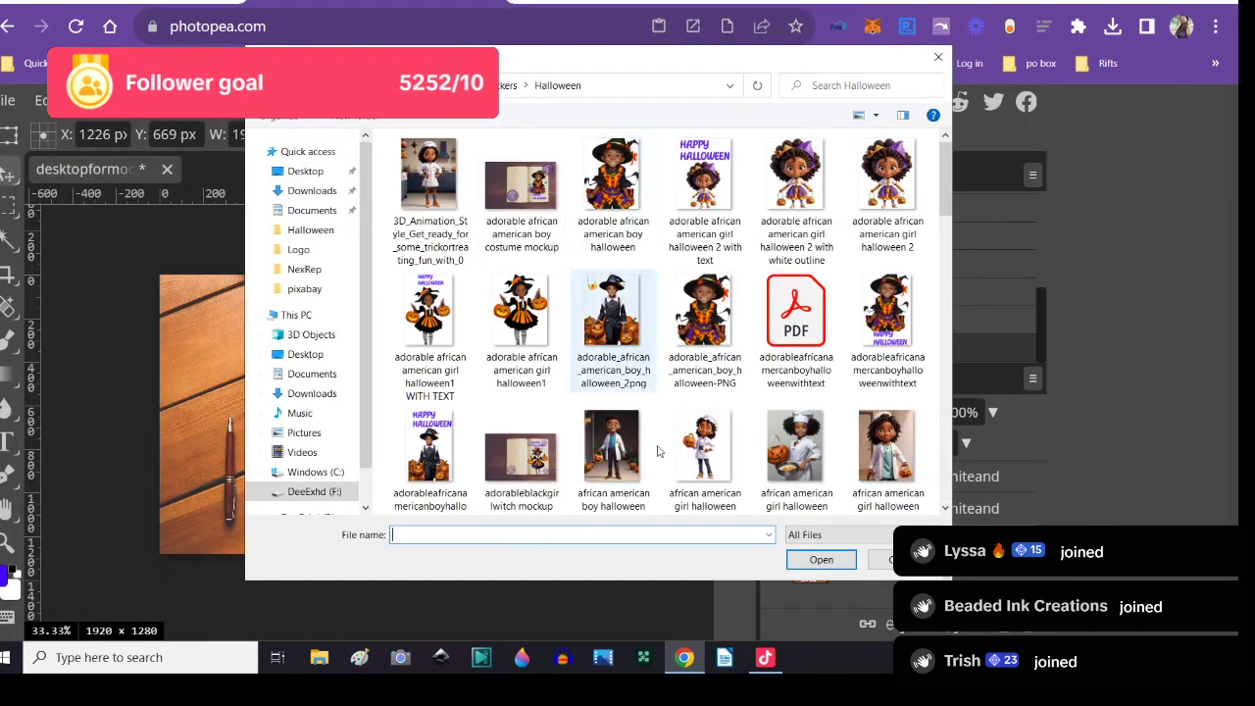
pyautogui.click(885, 559)
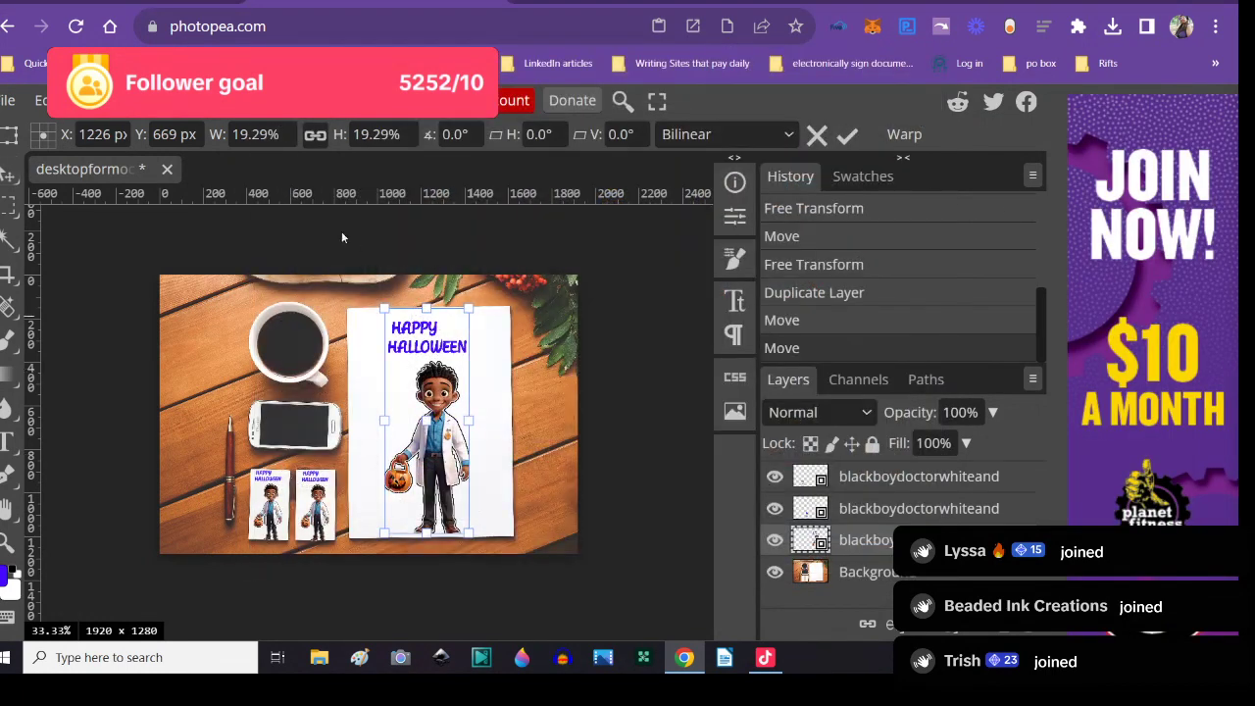
pyautogui.click(167, 168)
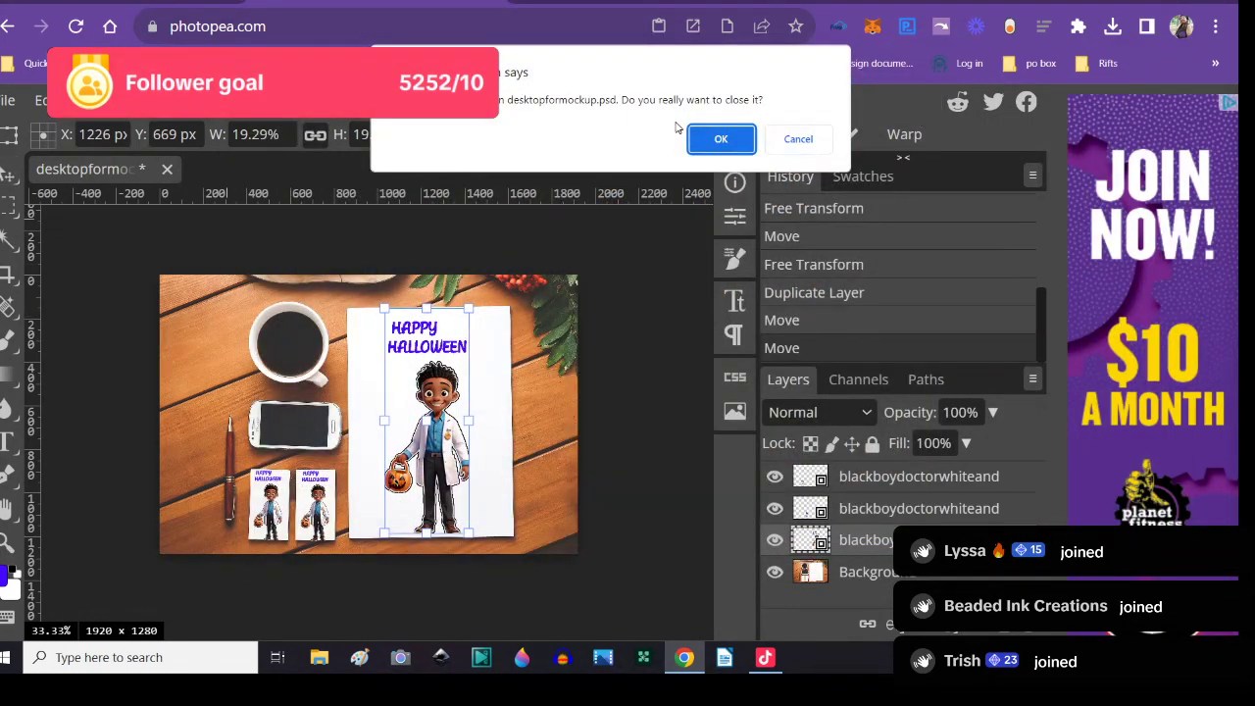
pyautogui.click(720, 140)
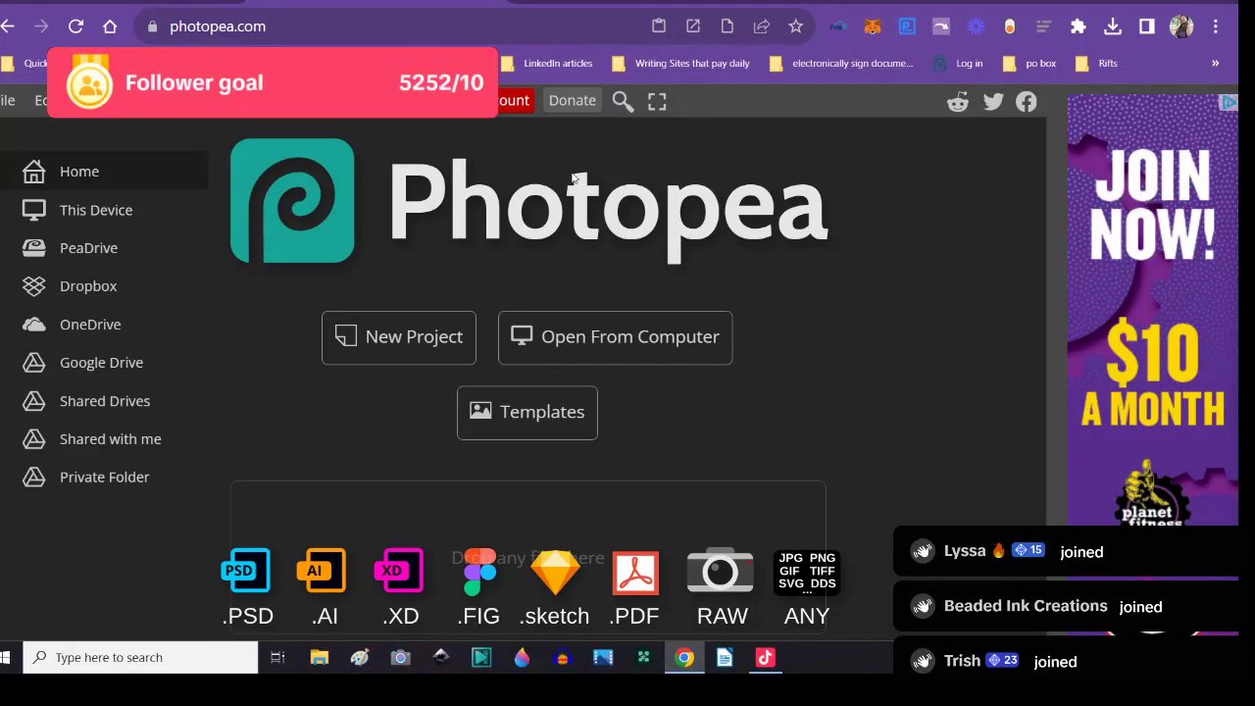
# - Find the masked black girl doctor sticker with Happy Halloween text in the Halloween folder and rename it blackgirldoctorwithmaskblackandwhiteoutlinetext
pyautogui.click(505, 339)
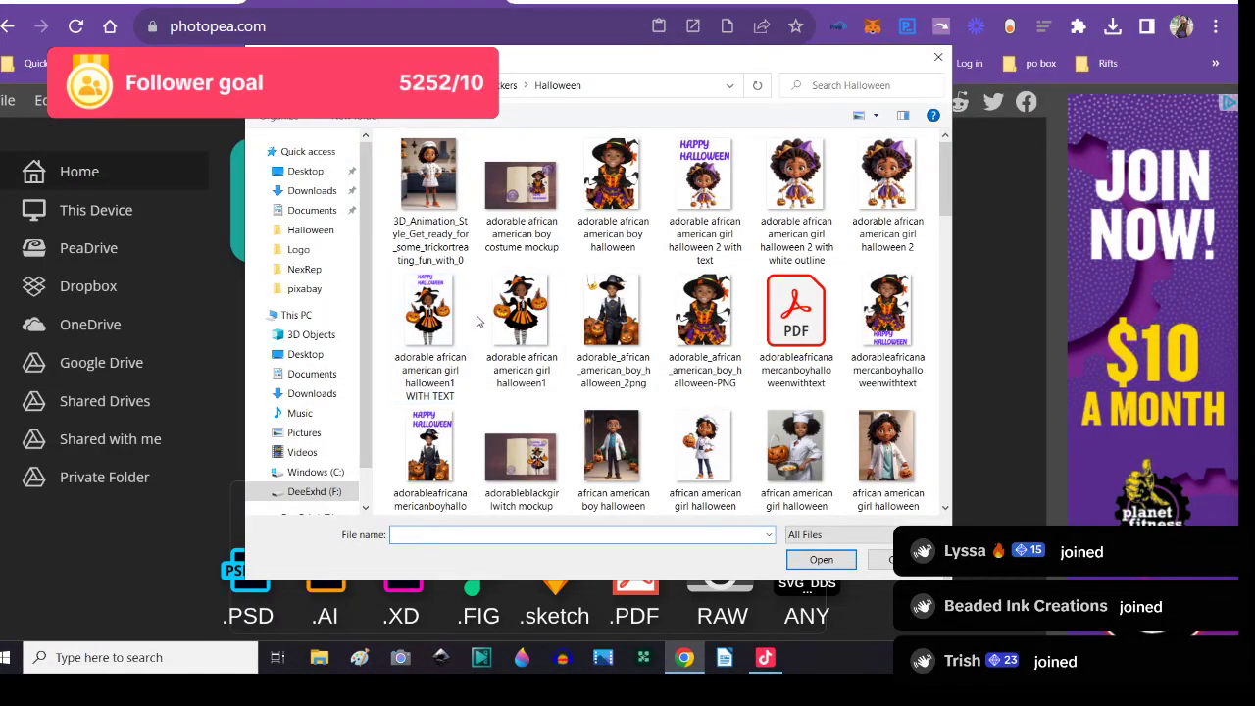
pyautogui.scroll(-2, 529, 334)
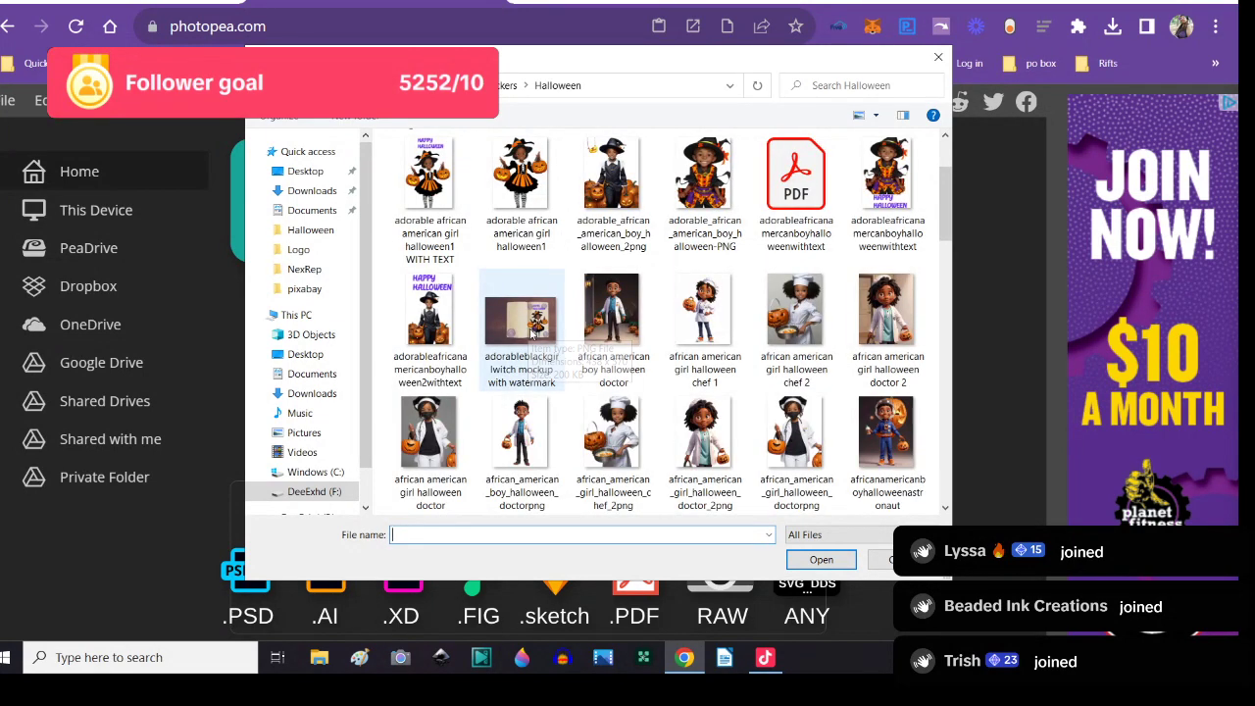
pyautogui.scroll(-3, 544, 337)
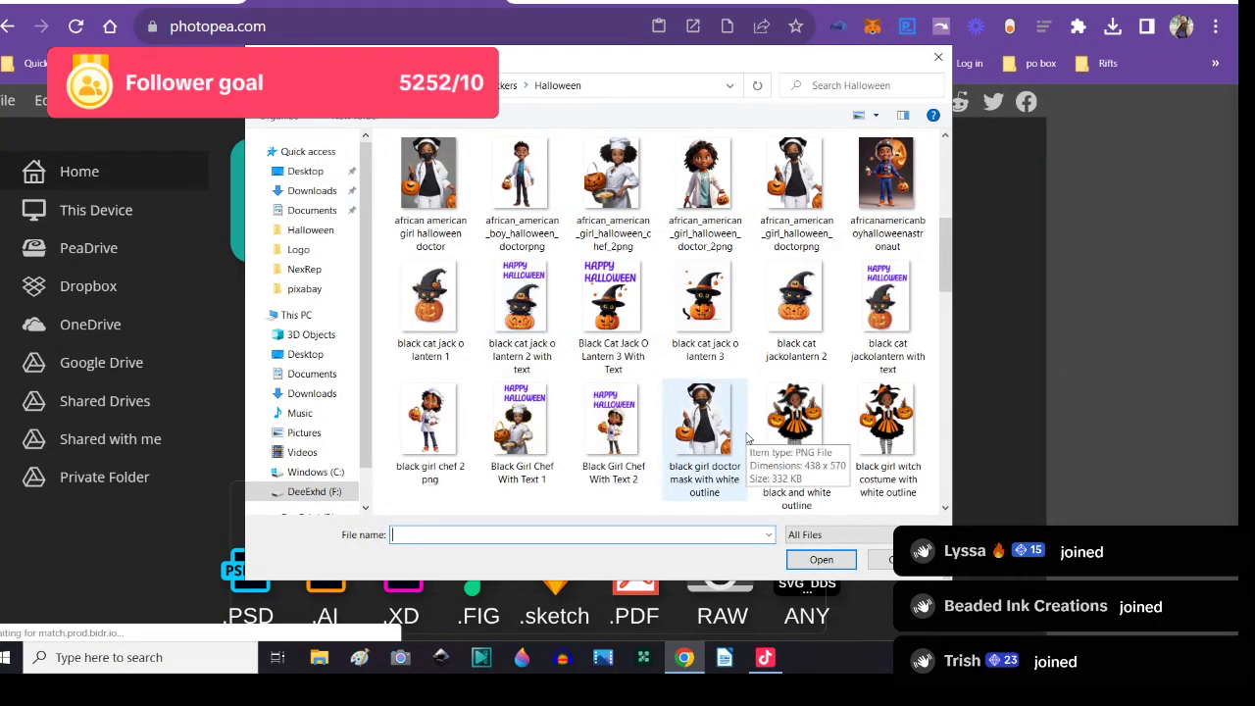
pyautogui.scroll(-1, 745, 438)
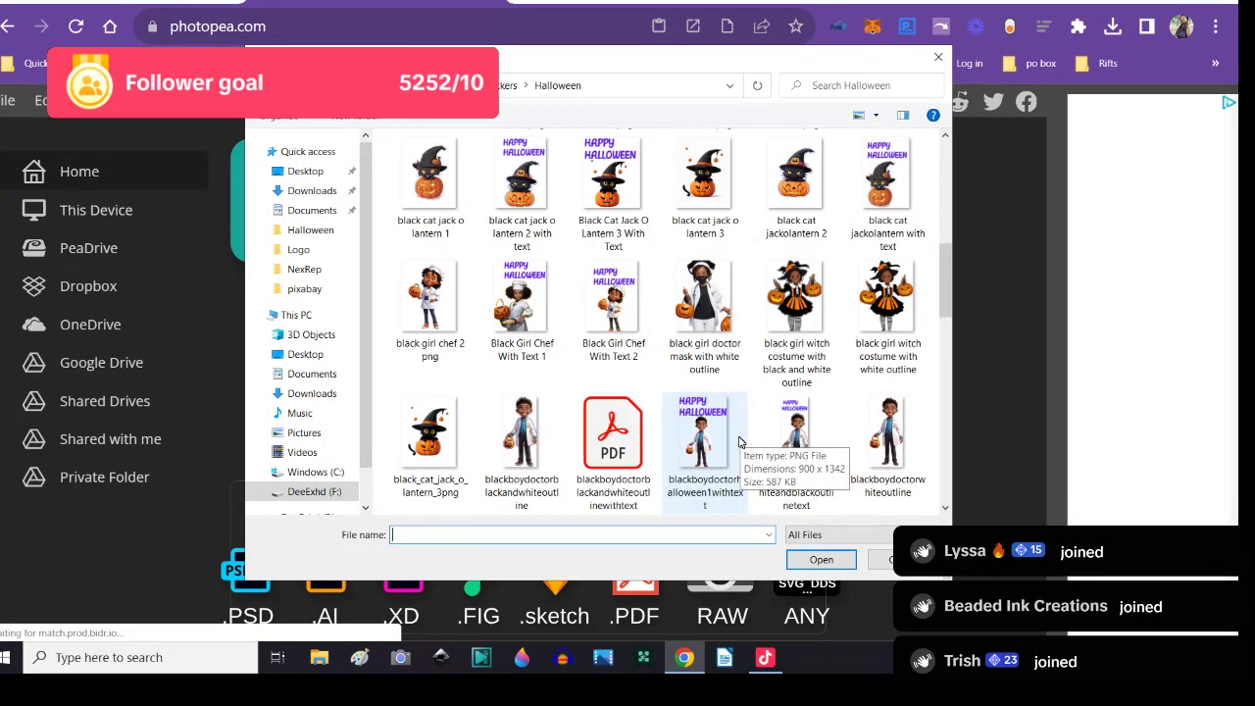
pyautogui.scroll(-1, 784, 470)
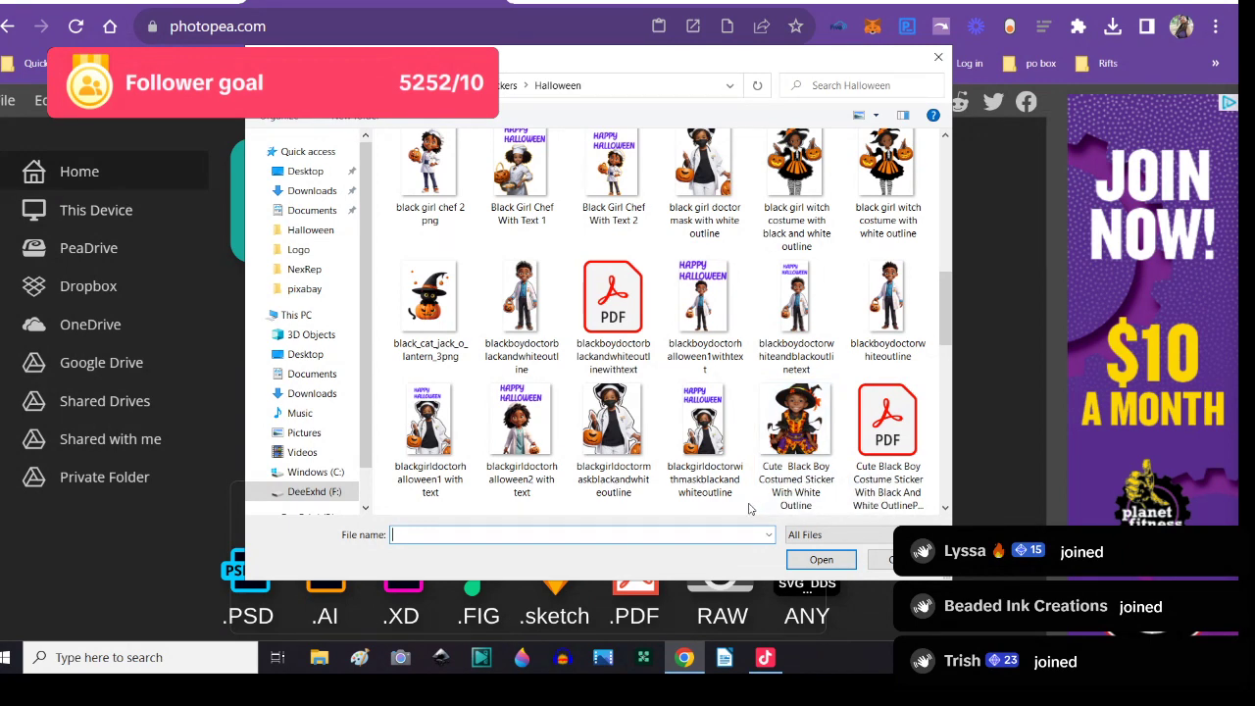
pyautogui.scroll(-1, 749, 508)
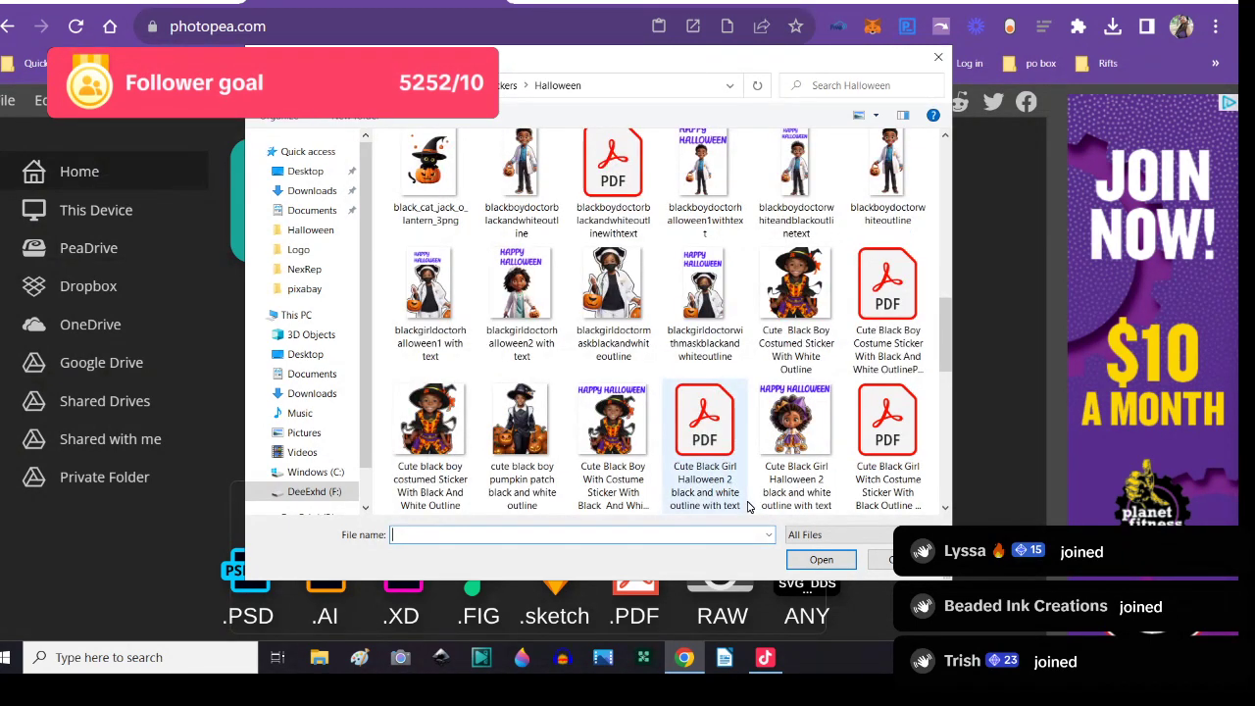
pyautogui.click(705, 316)
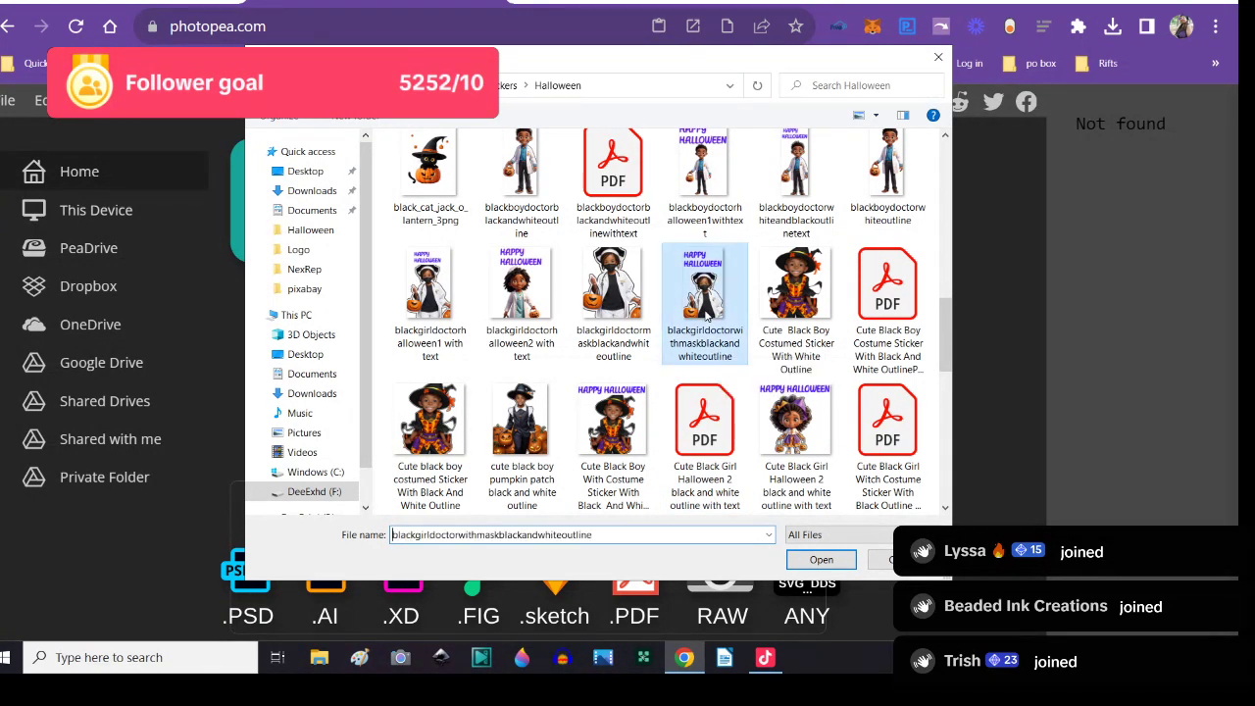
pyautogui.rightClick(698, 355)
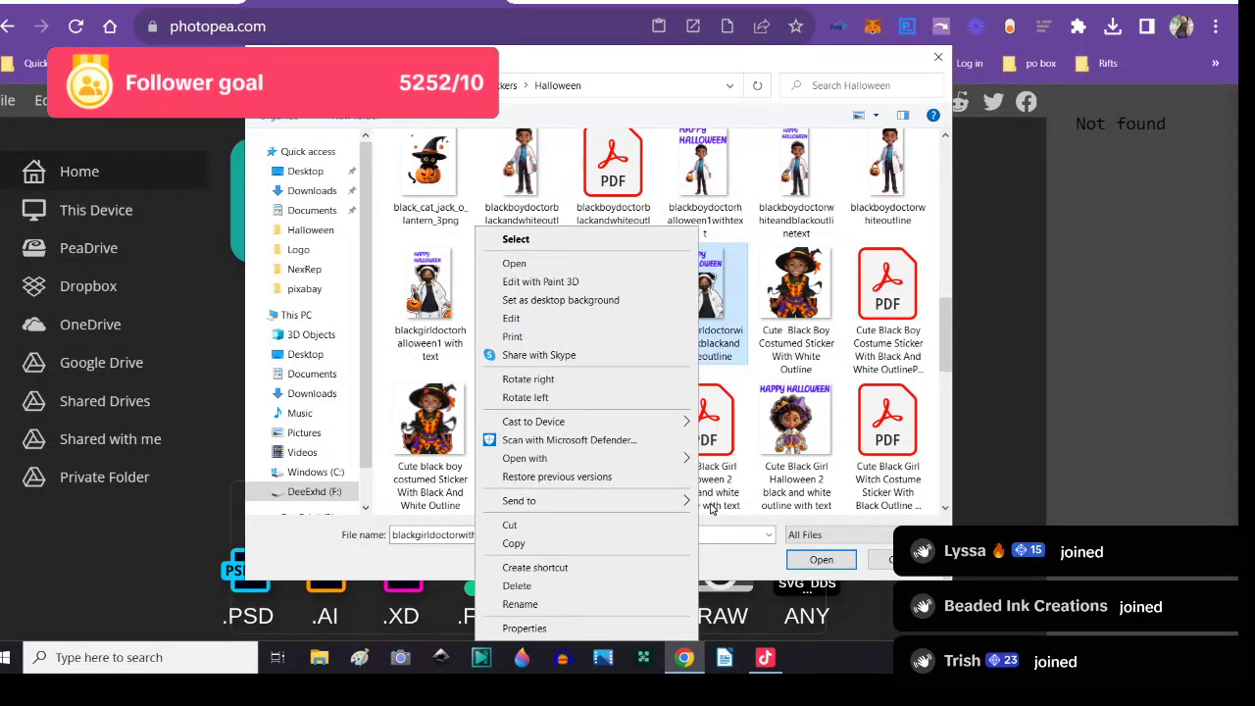
pyautogui.click(566, 606)
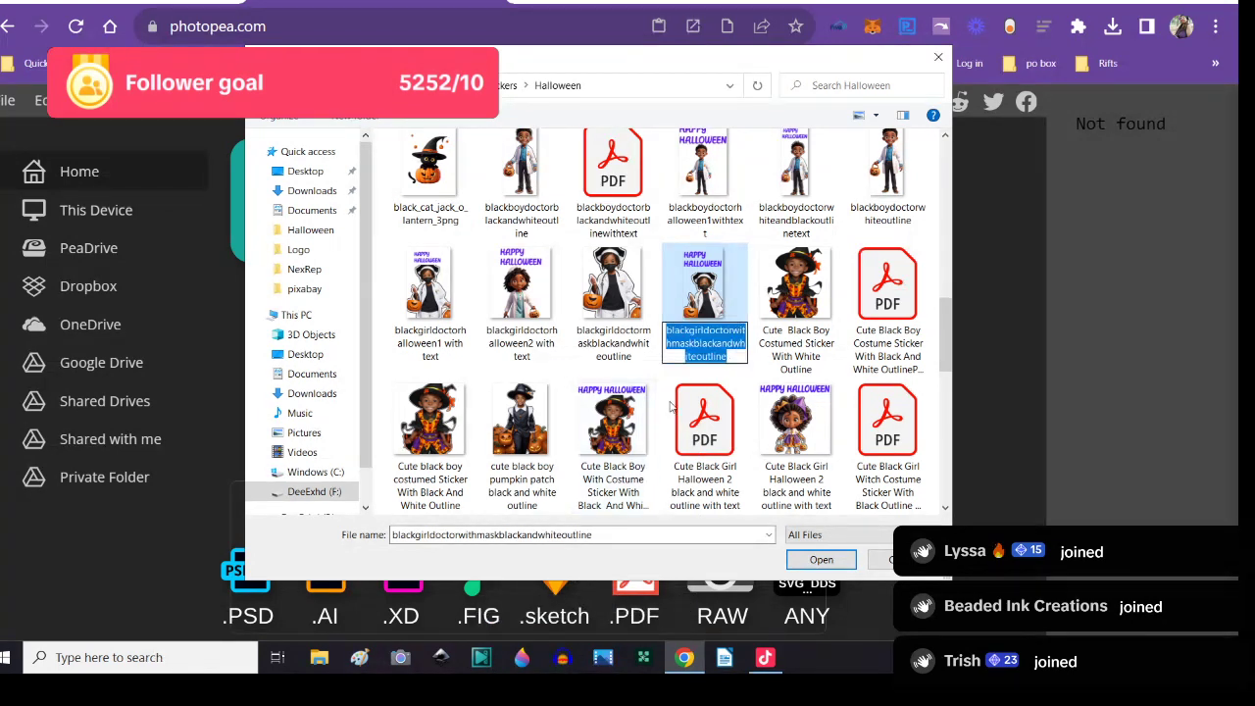
pyautogui.click(731, 357)
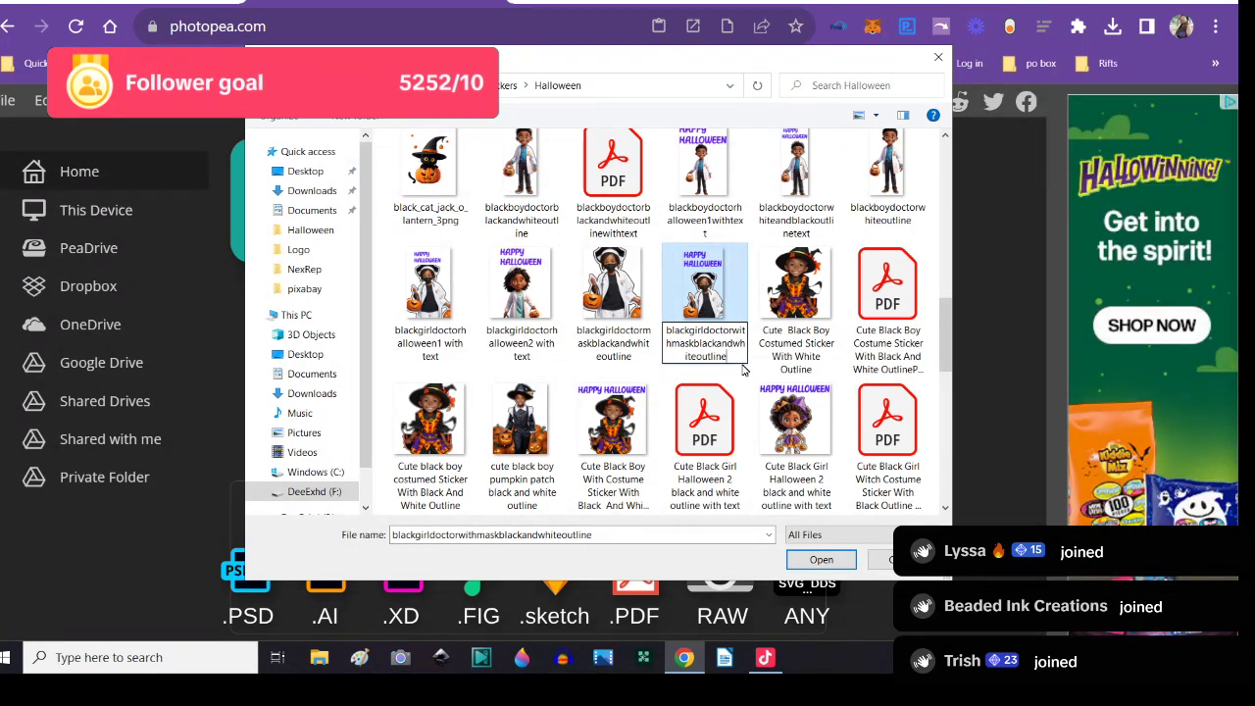
pyautogui.write('text')
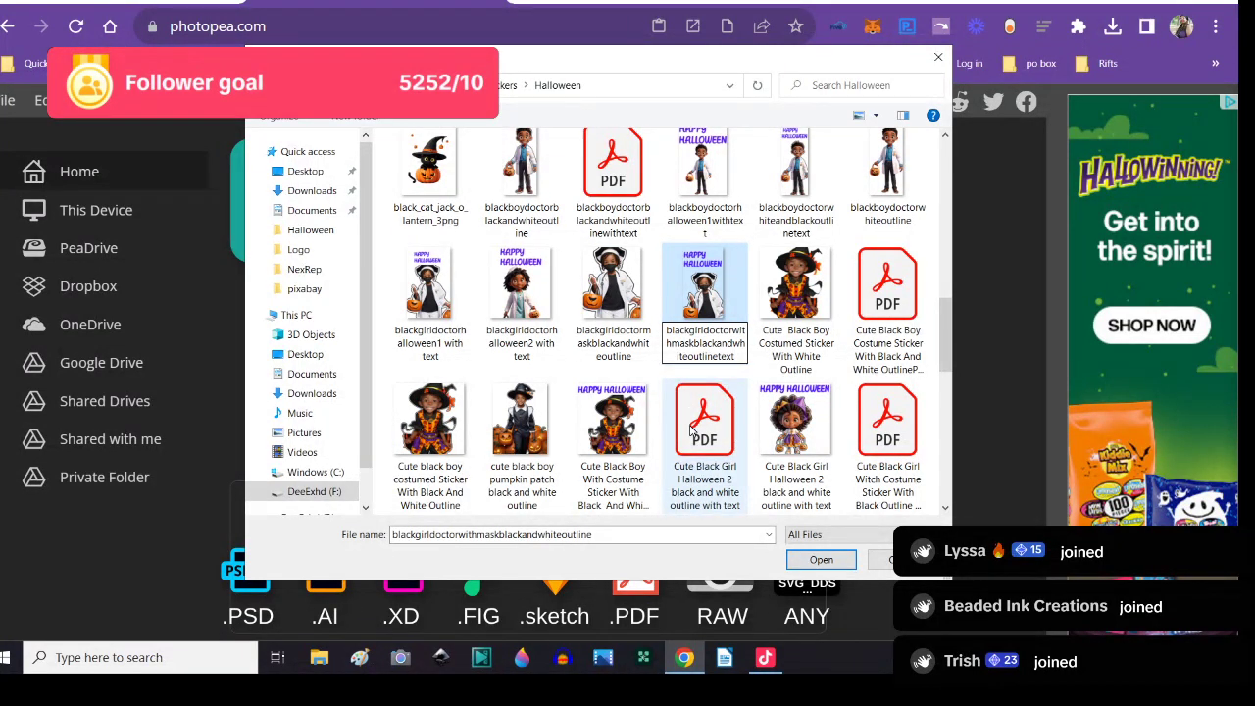
pyautogui.press('Return')
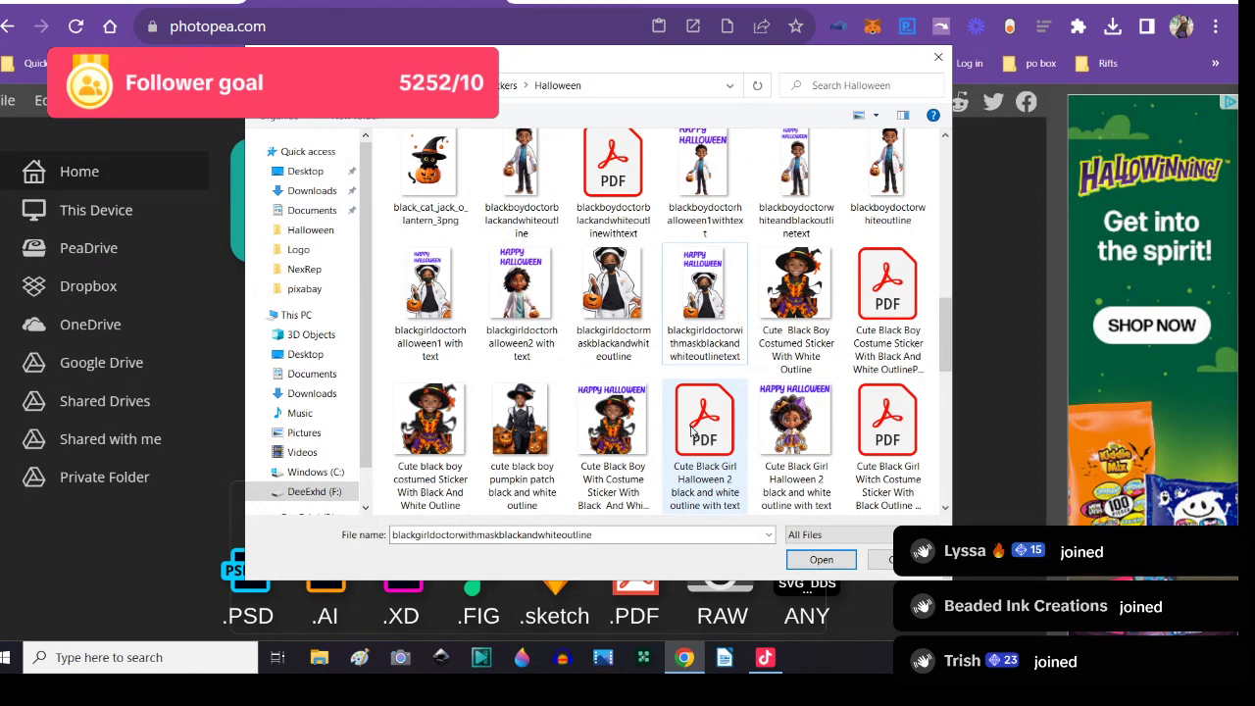
# - Open the blackgirldoctorwithmaskblackandwhiteoutlinetext sticker from the Halloween folder as a document
pyautogui.click(820, 559)
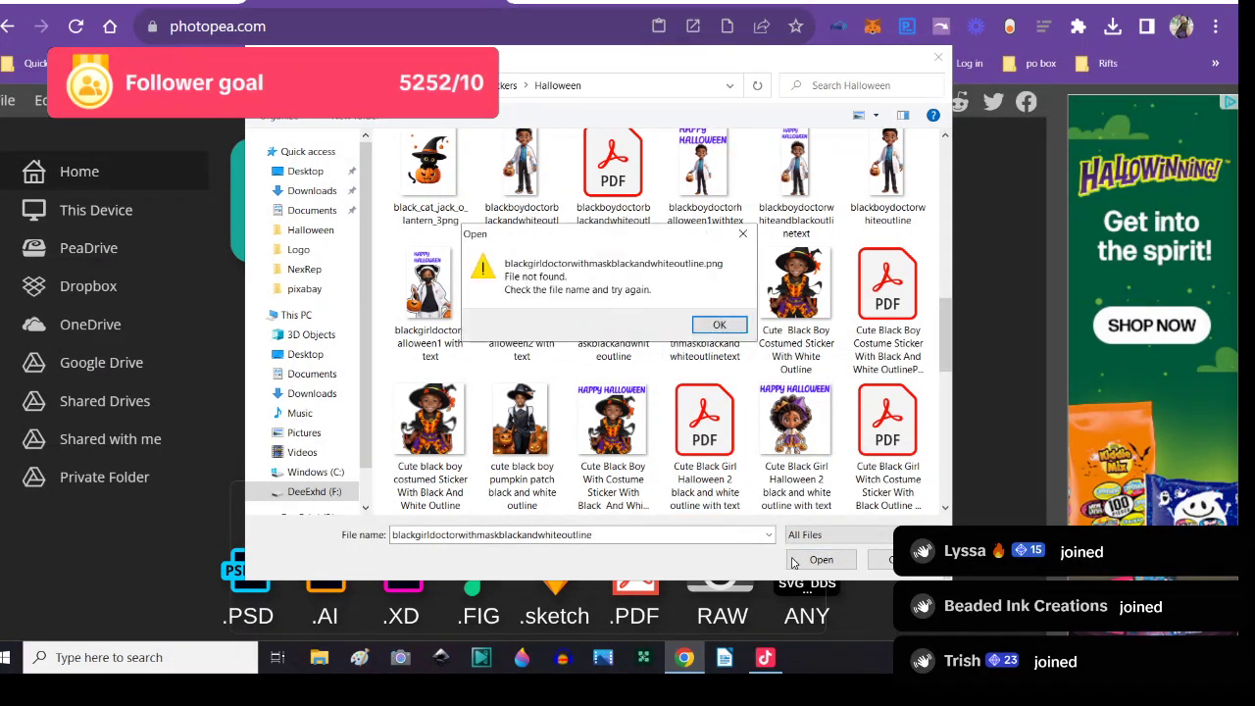
pyautogui.click(705, 328)
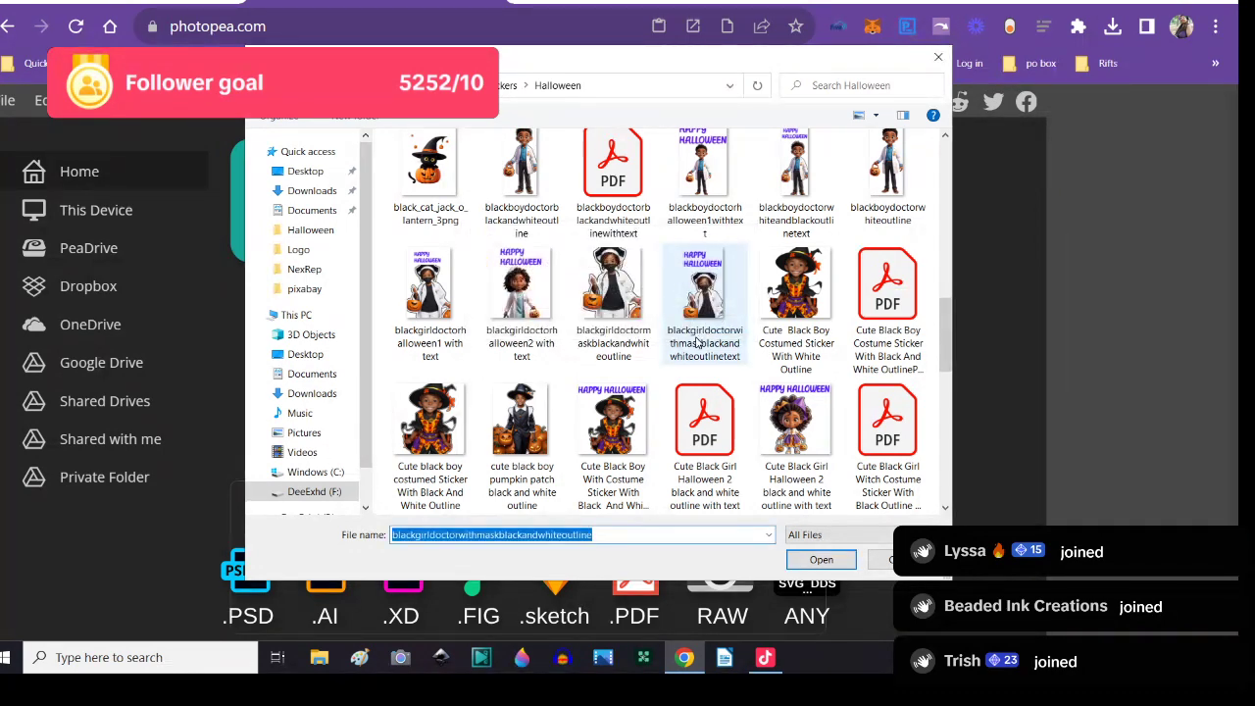
pyautogui.click(700, 338)
pyautogui.click(814, 557)
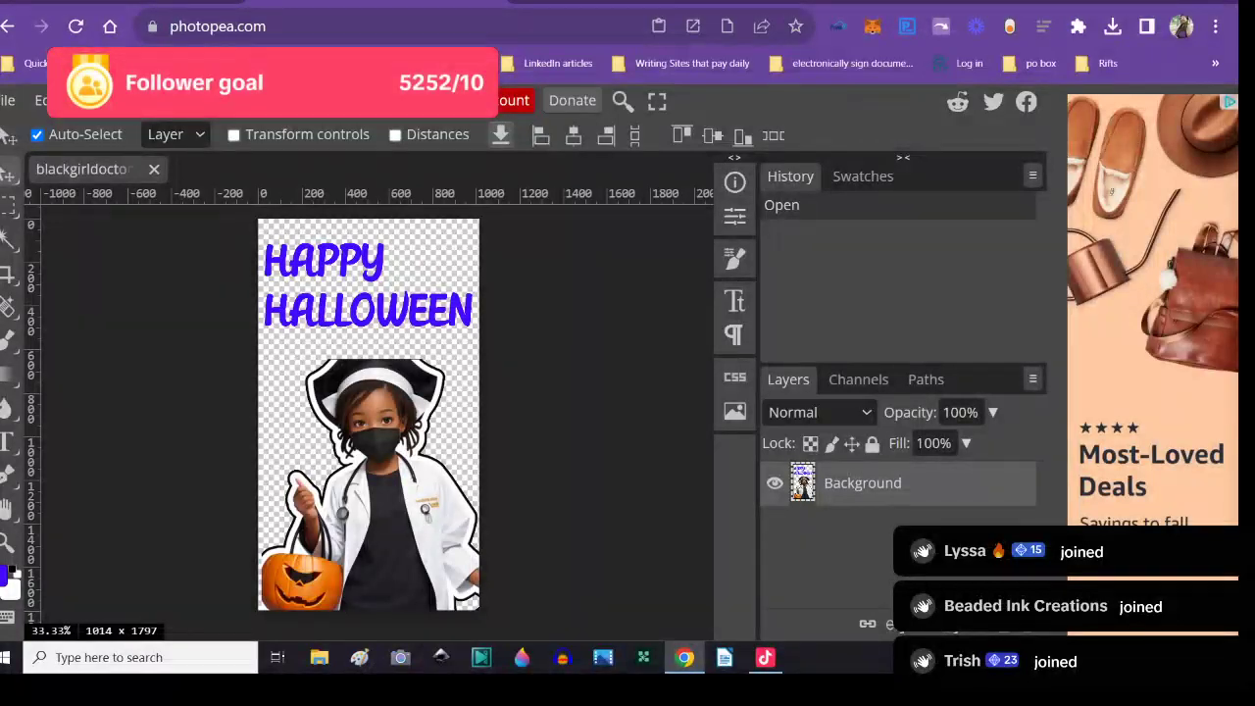
# - Export the sticker as a PDF at 100% quality and save it in the Halloween folder as blackgirldoctorwithmaskblackandwhiteoutlinetext
pyautogui.click(8, 100)
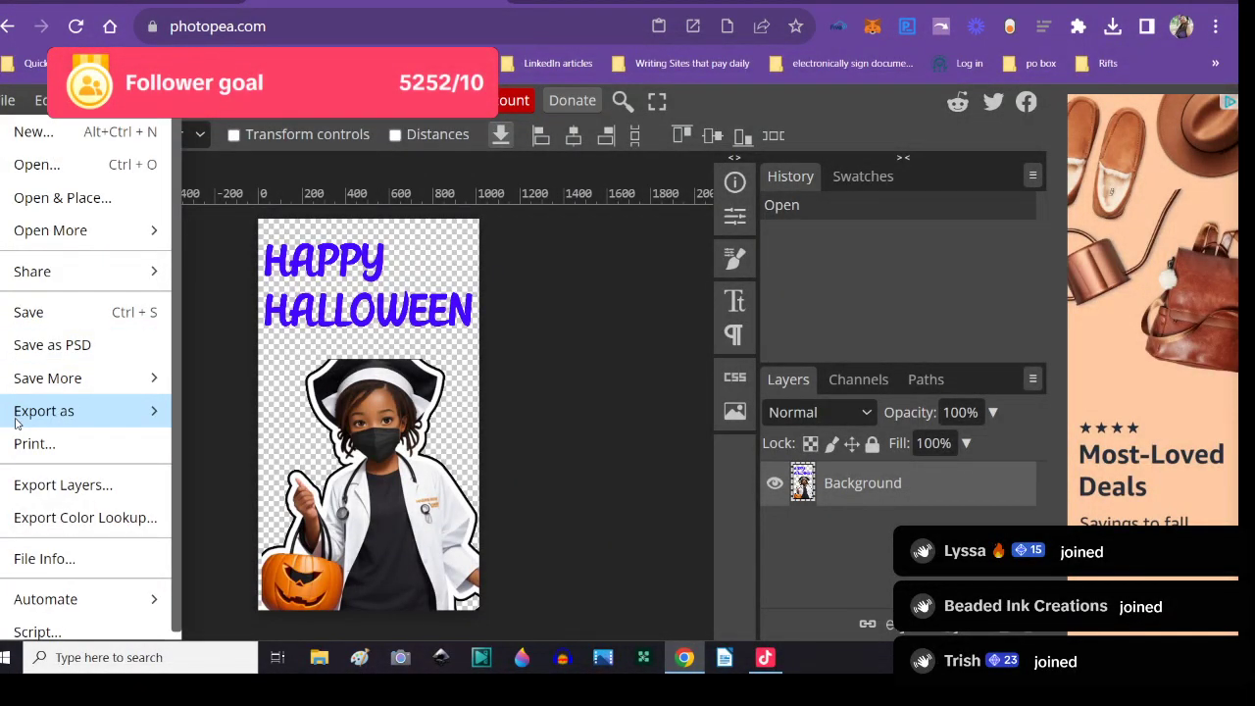
pyautogui.moveTo(23, 409)
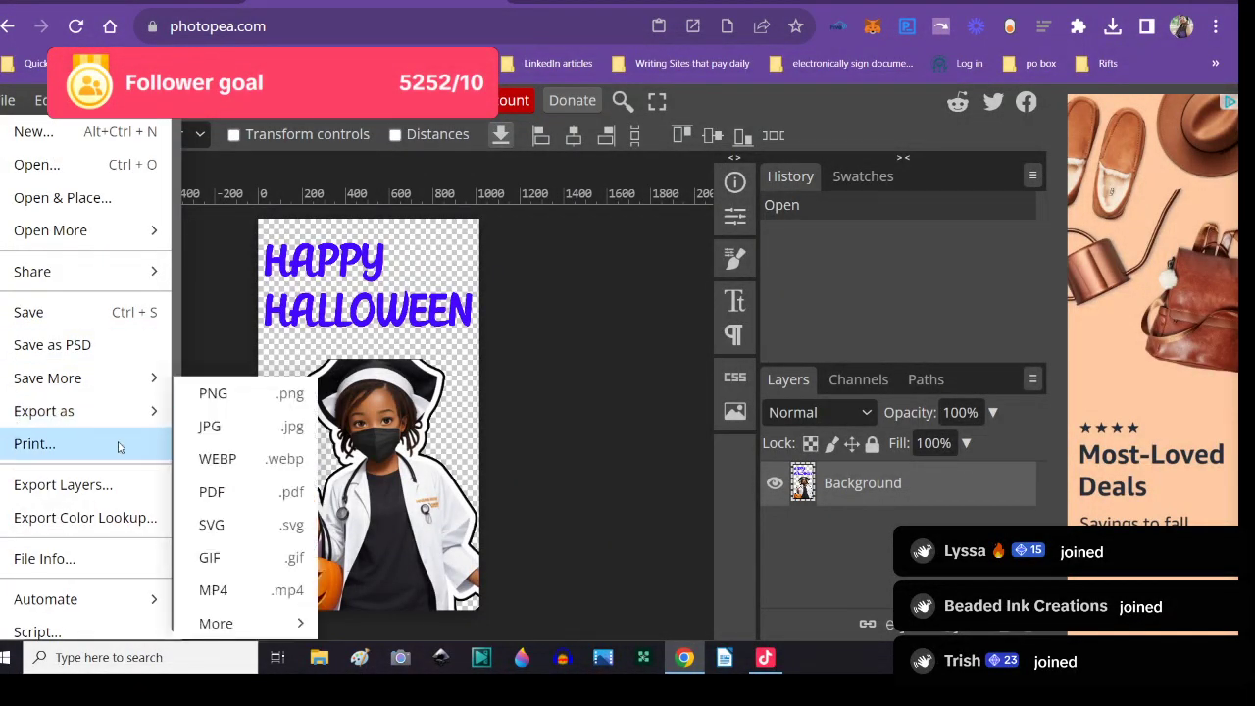
pyautogui.click(210, 492)
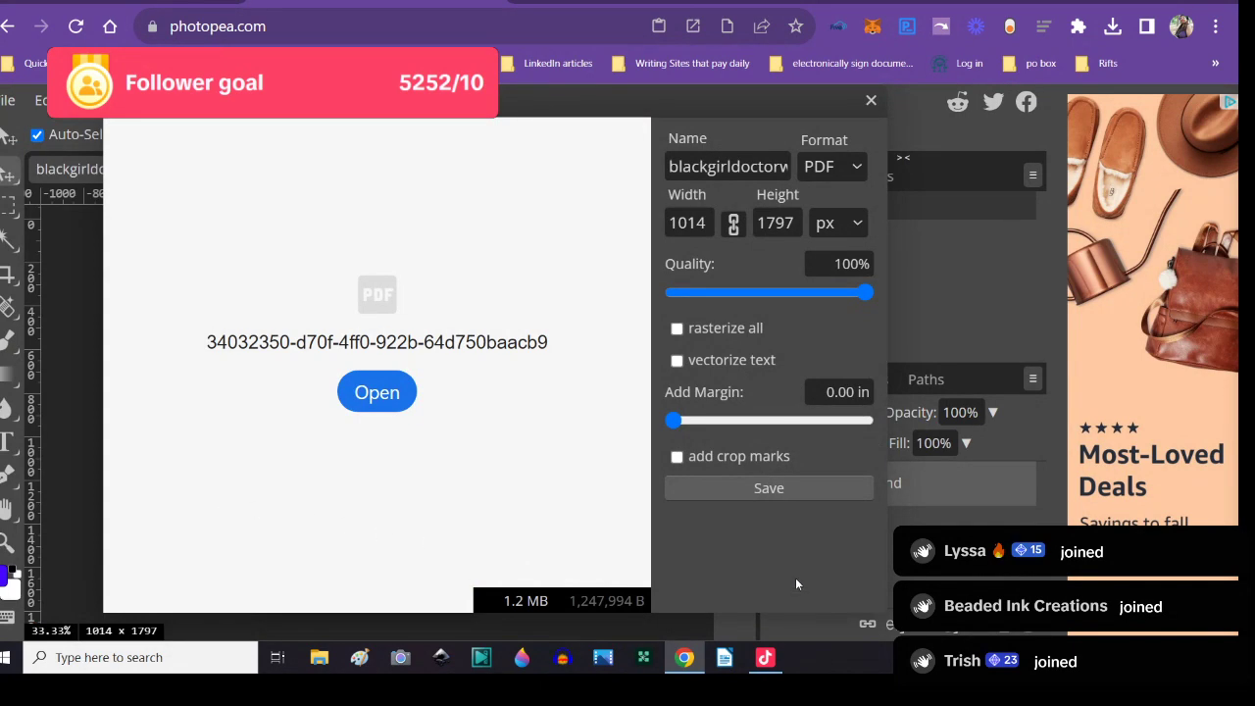
pyautogui.click(790, 490)
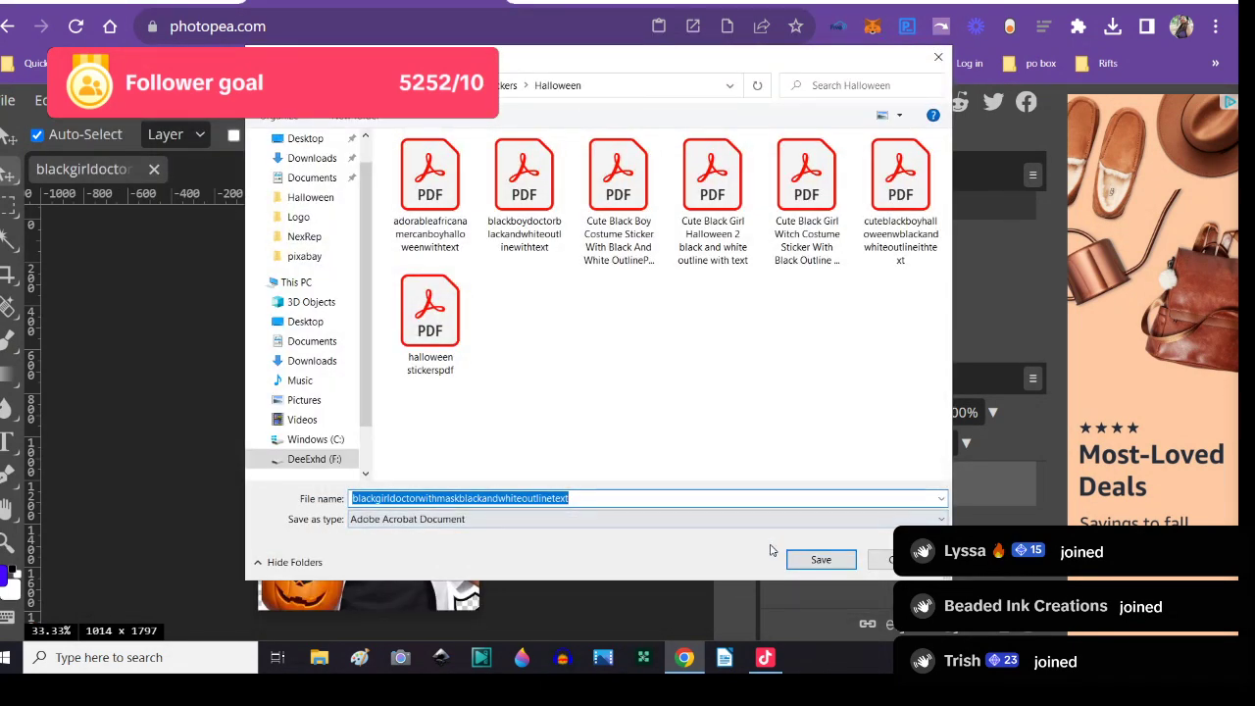
pyautogui.click(820, 557)
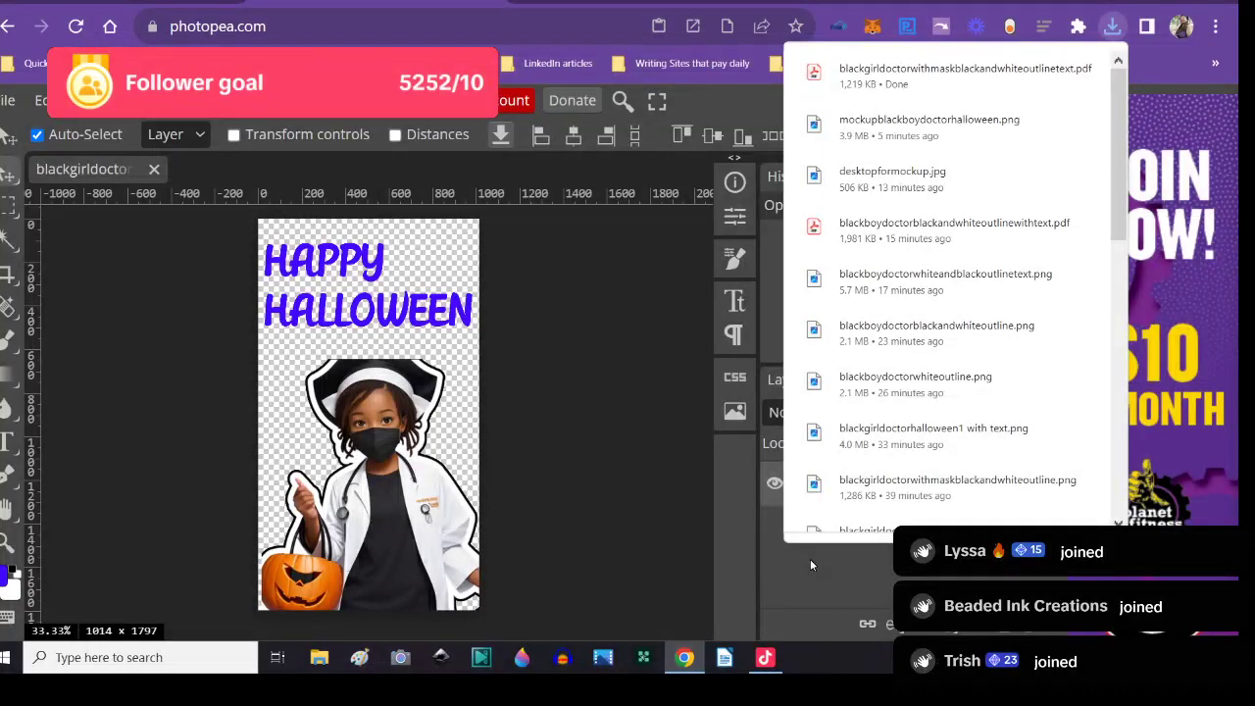
pyautogui.click(810, 558)
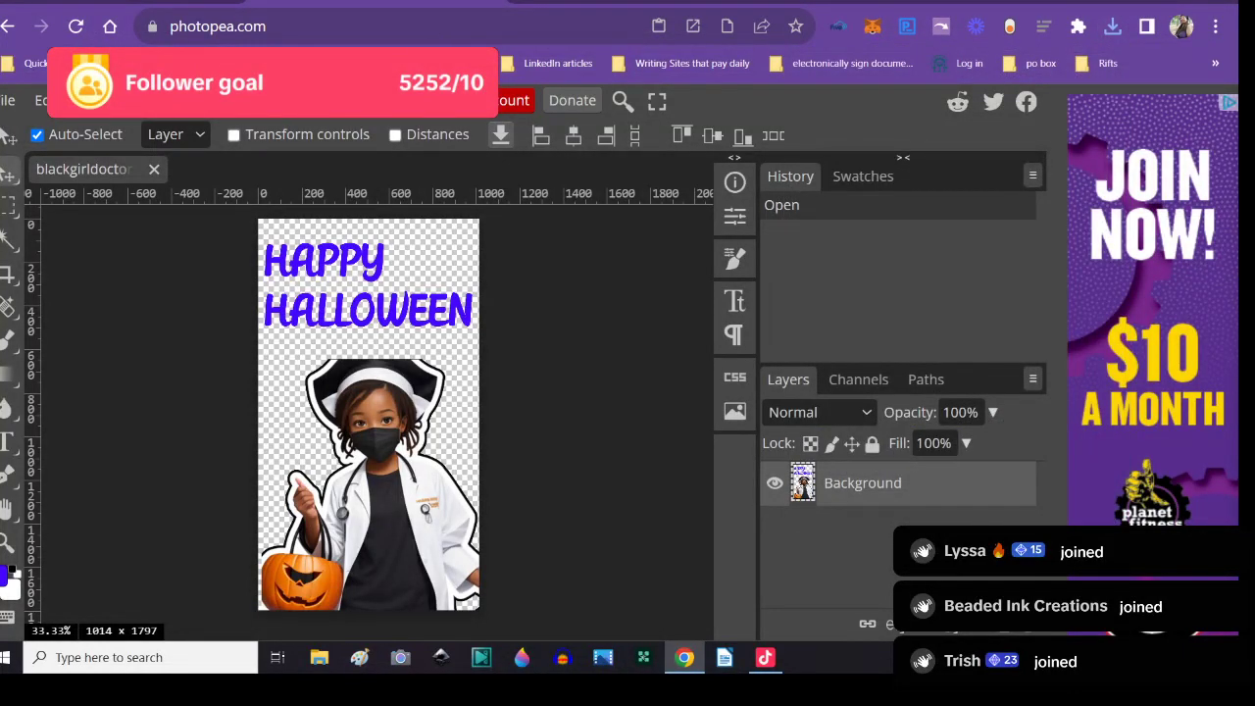
# - Switch to ChatGPT and start a new chat
pyautogui.click(558, 1)
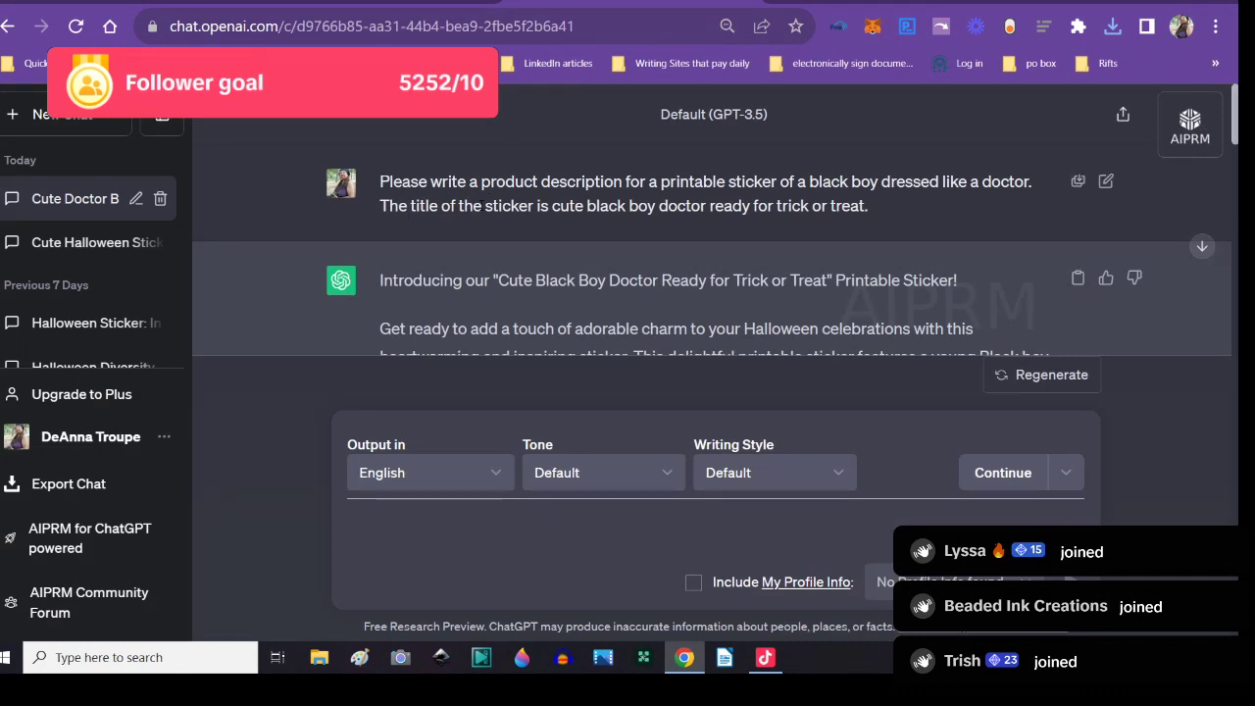
pyautogui.click(85, 249)
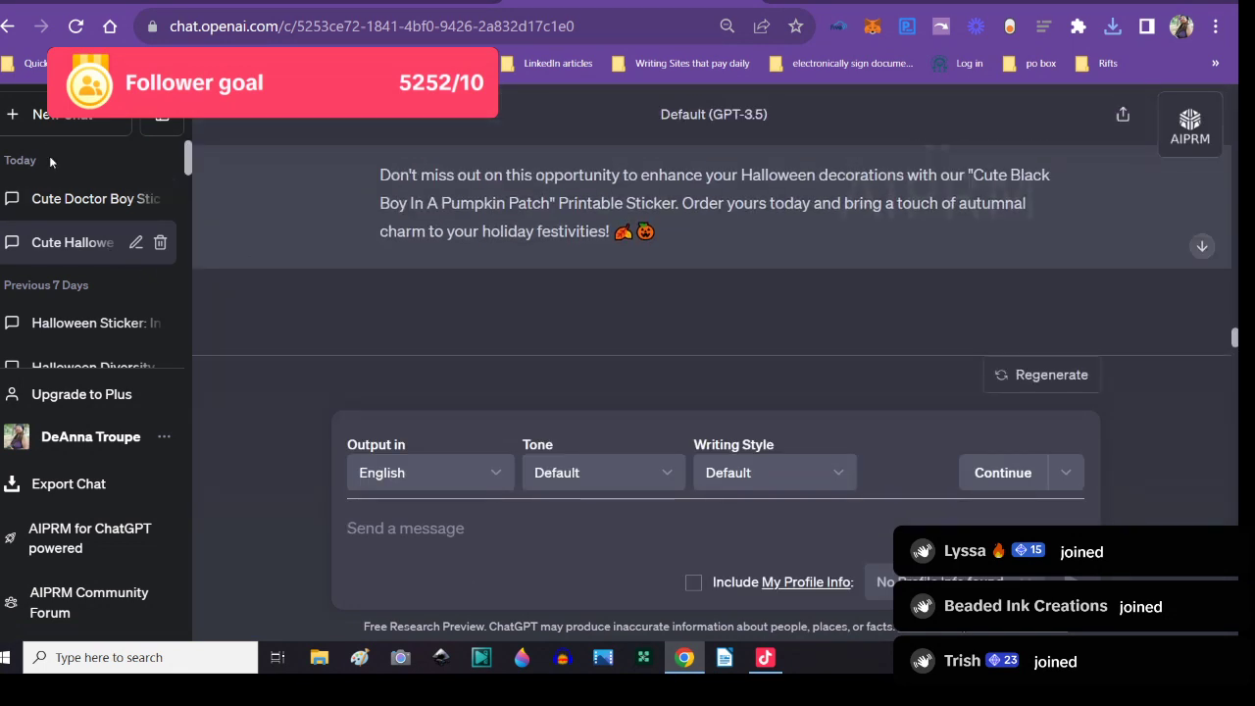
pyautogui.click(54, 116)
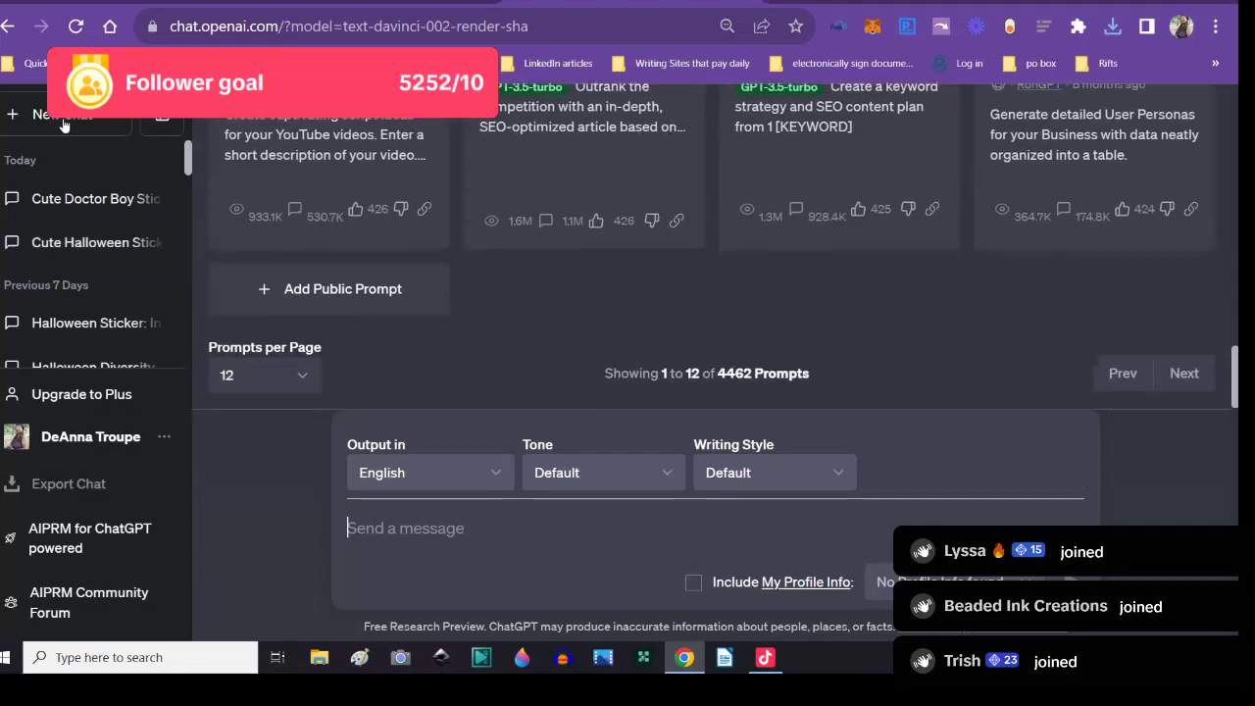
# - Draft a prompt asking for a product description for a sticker featuring a black girl dressed as a doctor
pyautogui.click(375, 540)
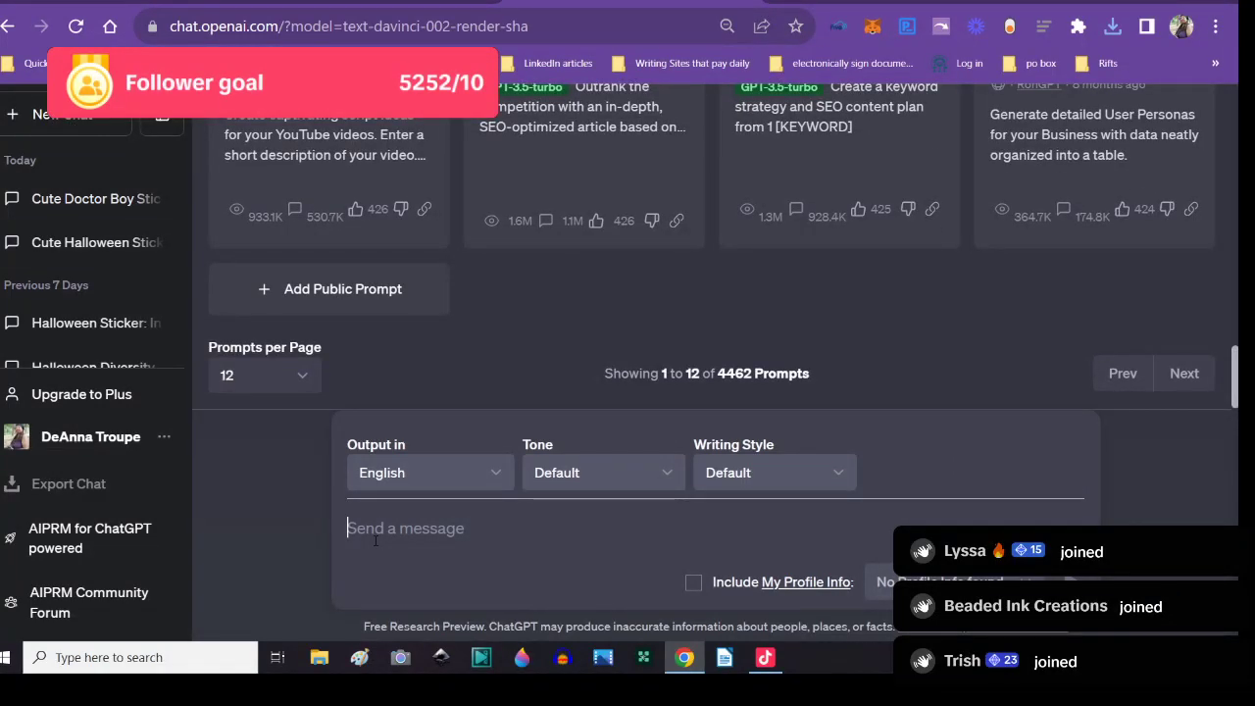
pyautogui.write('PLease')
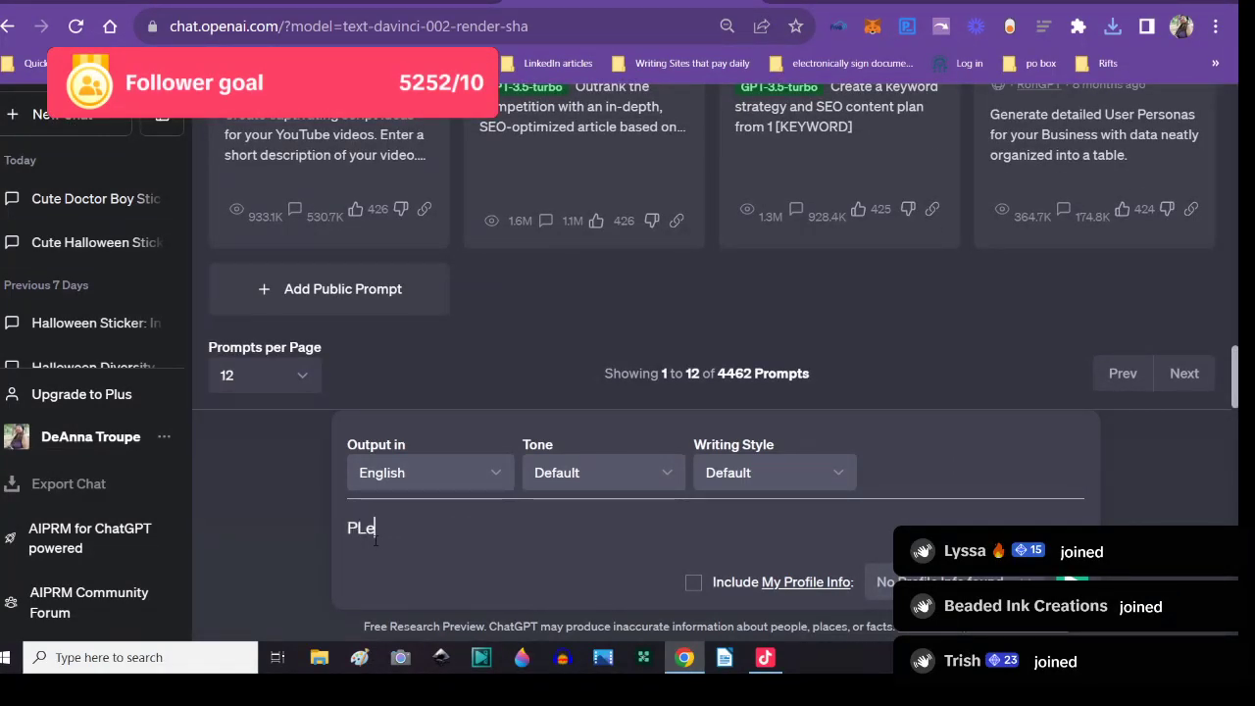
pyautogui.press('BackSpace')
pyautogui.press('BackSpace')
pyautogui.press('BackSpace')
pyautogui.press('BackSpace')
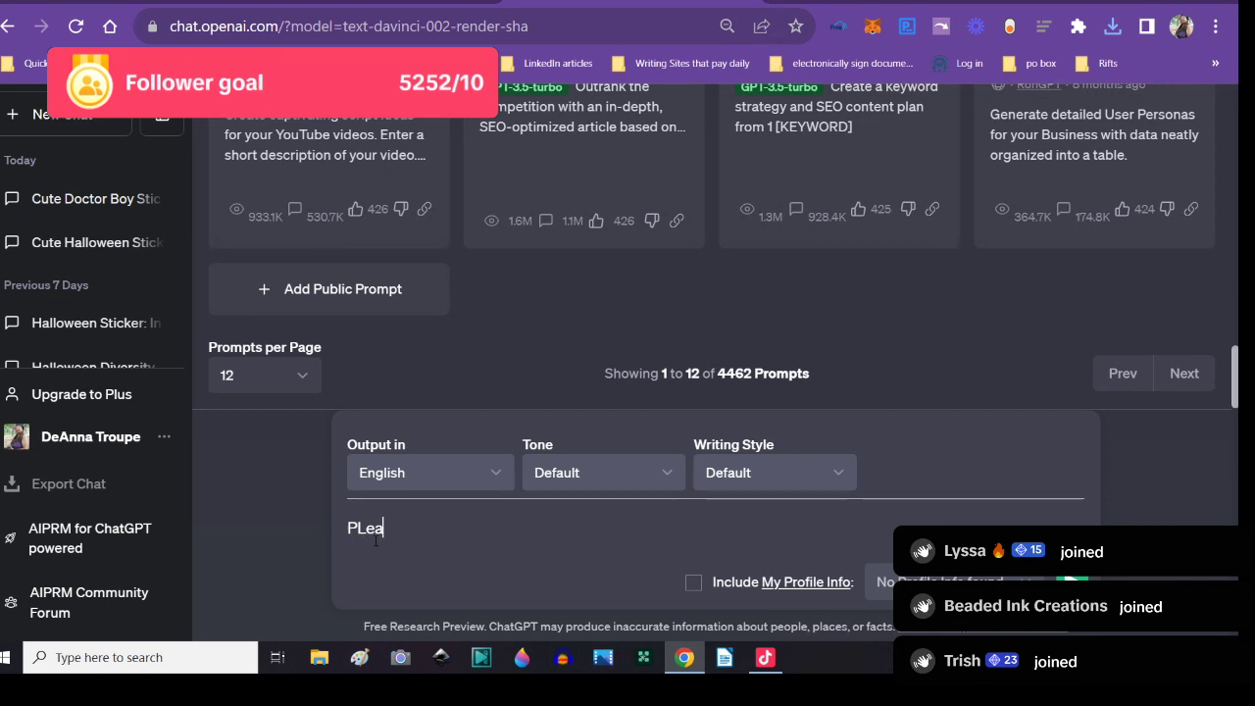
pyautogui.write('ease cre')
pyautogui.press('BackSpace')
pyautogui.press('BackSpace')
pyautogui.press('BackSpace')
pyautogui.write('w')
pyautogui.press('BackSpace')
pyautogui.press('BackSpace')
pyautogui.write('write a ')
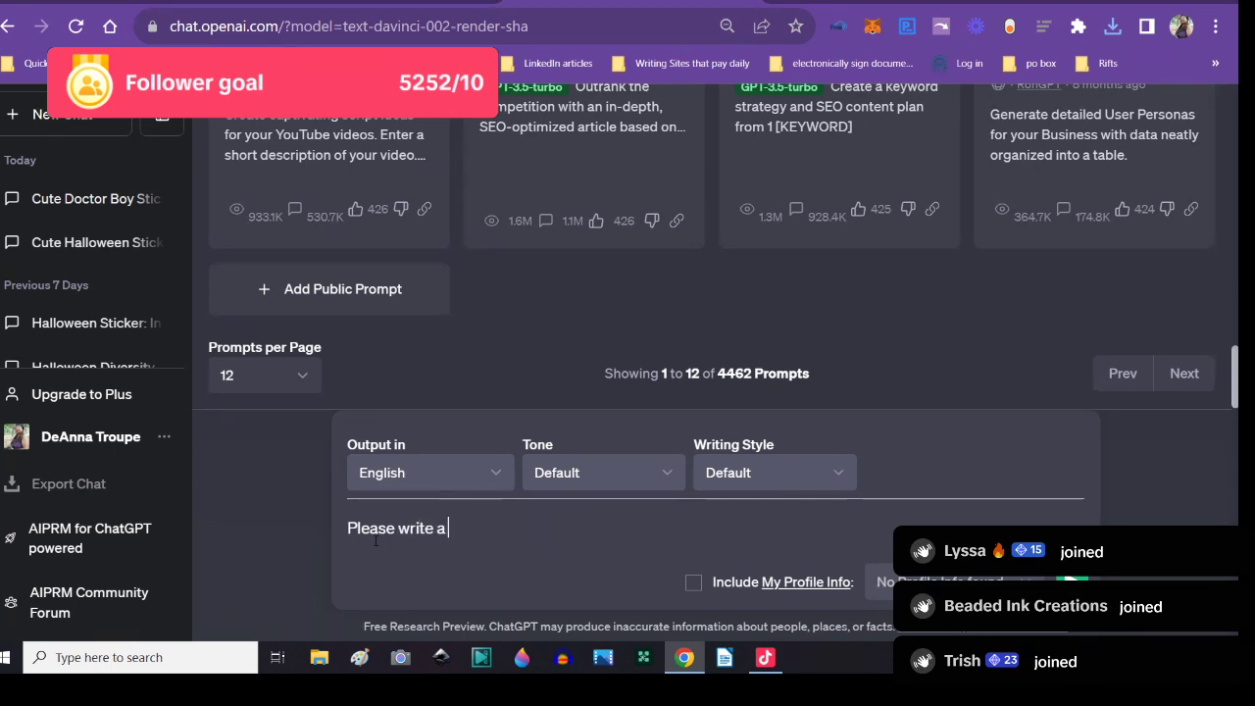
pyautogui.write('product des')
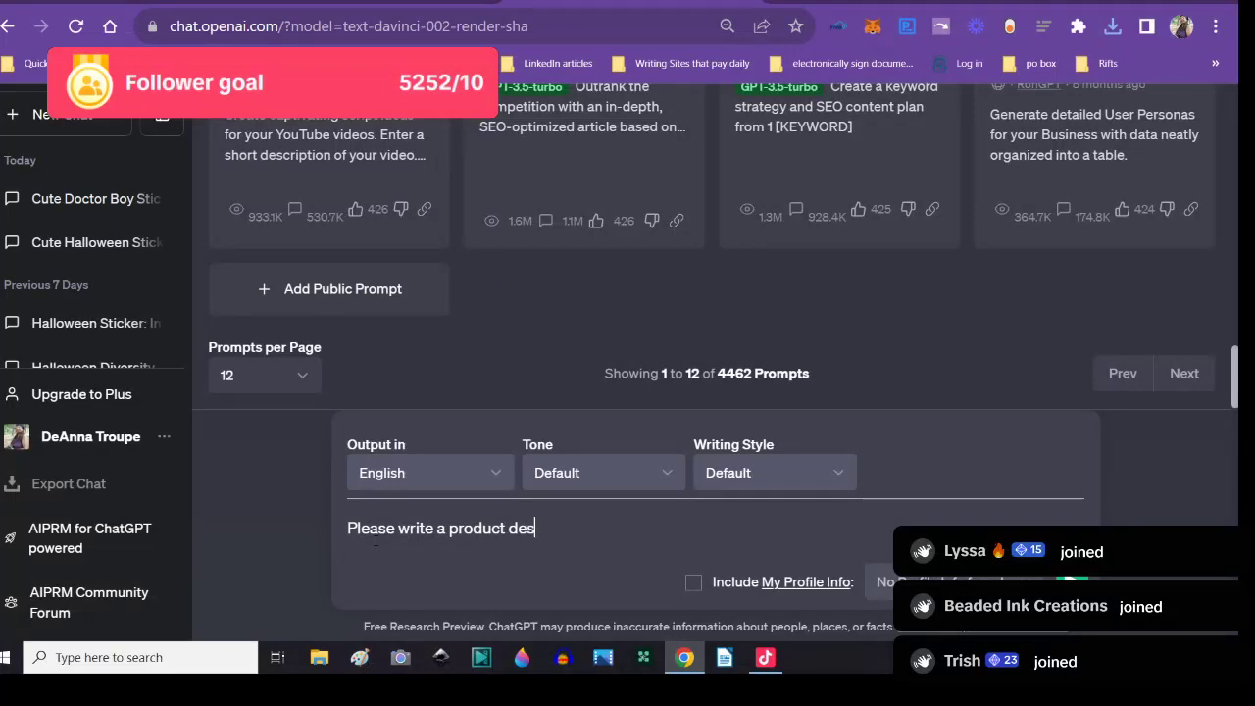
pyautogui.write('cription for a ')
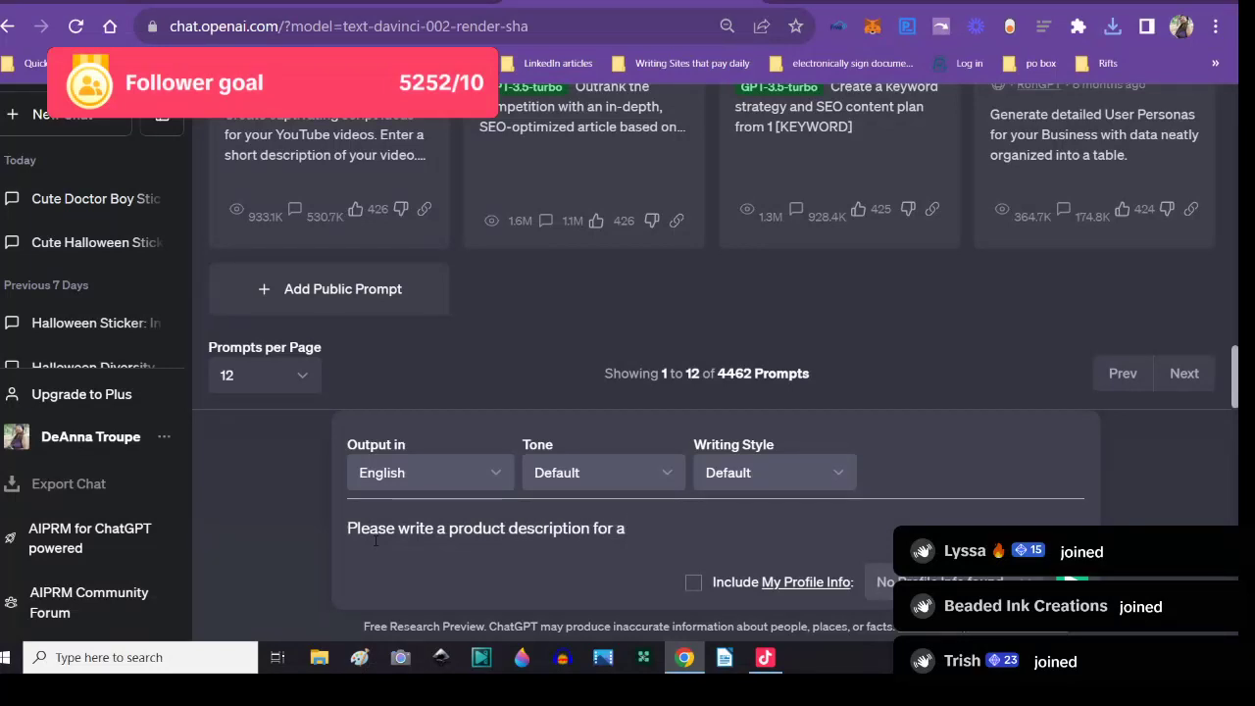
pyautogui.write('sticker fe')
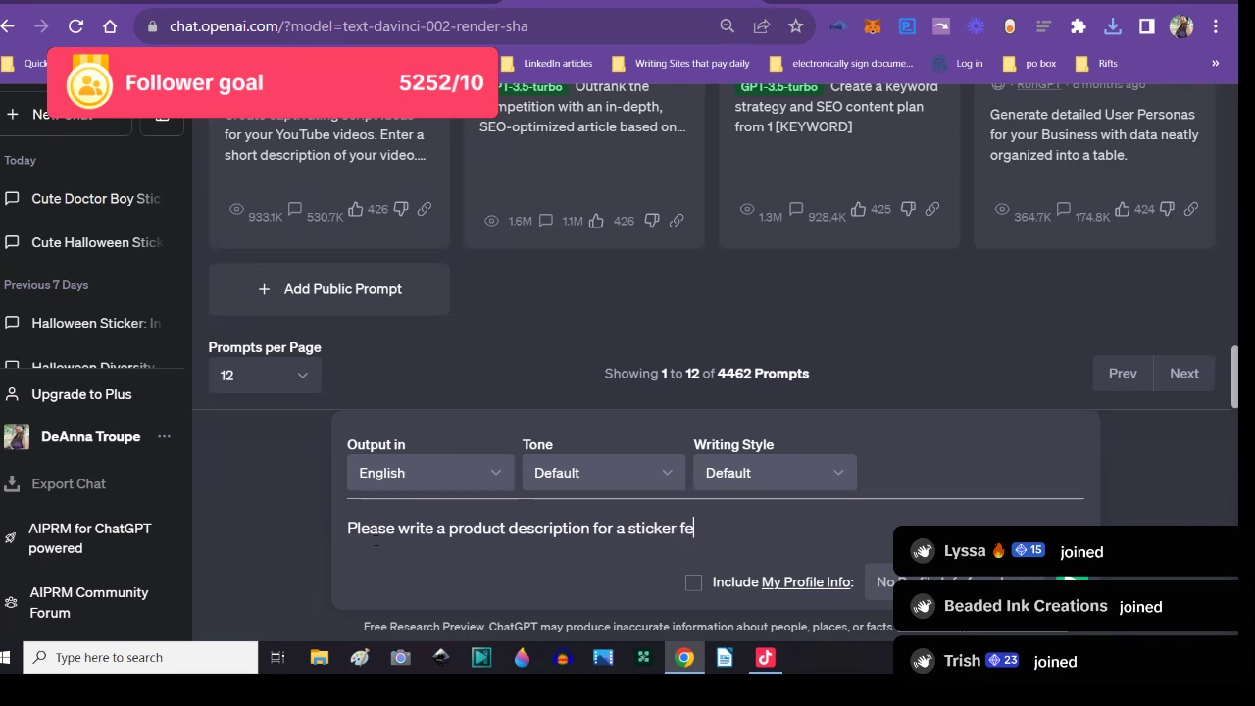
pyautogui.write('aturing a black ')
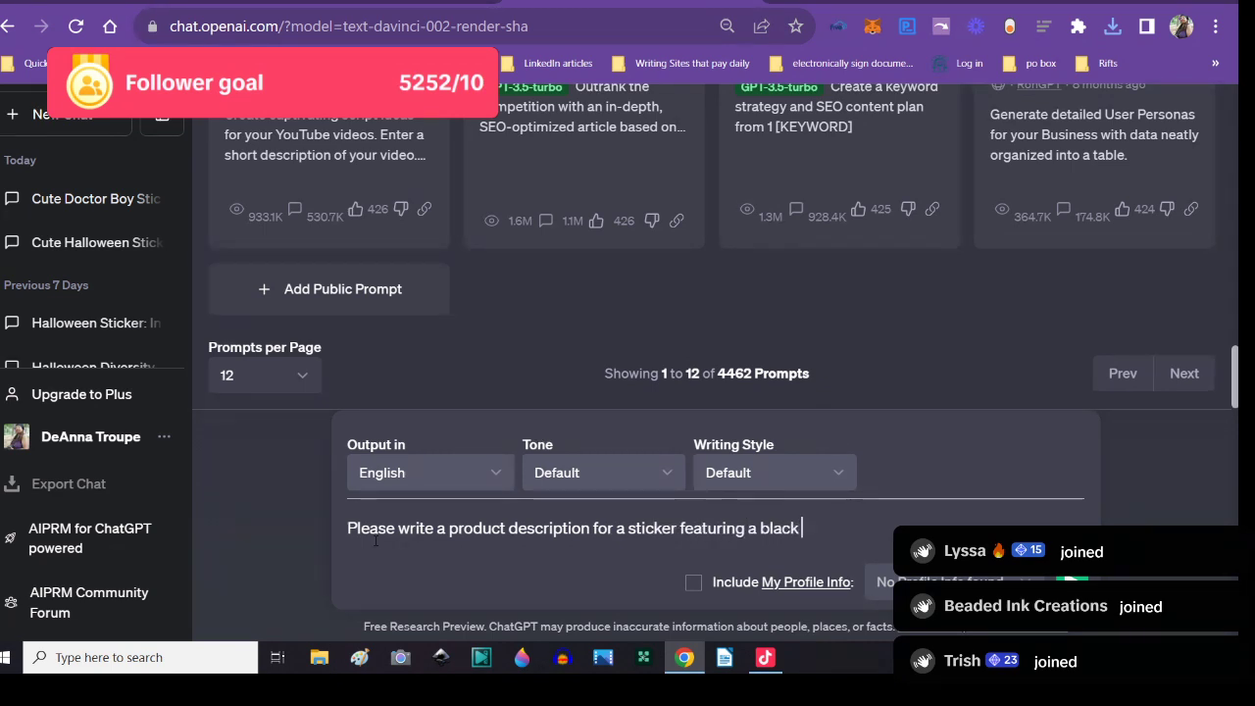
pyautogui.write('girl dressed a ')
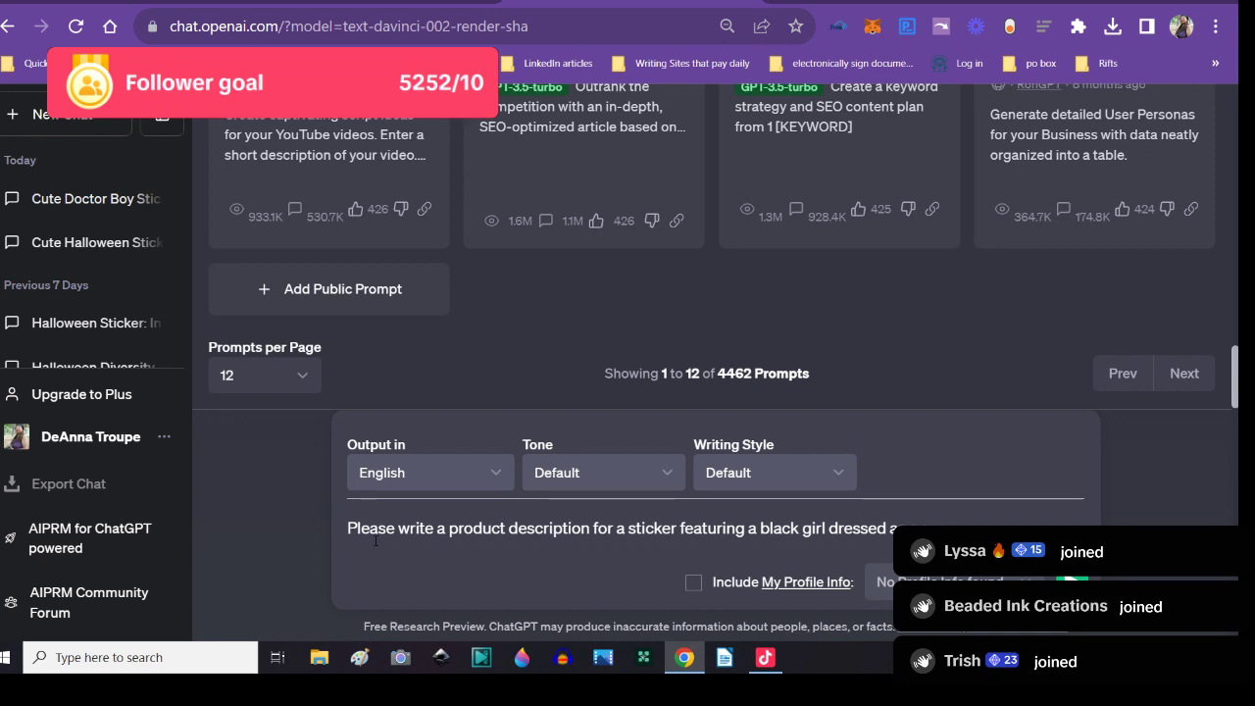
pyautogui.write('s a cute ')
# - Add to the prompt that the sticker's title is cute black girl dressed as a doctor ready for trick or treat, and send it
pyautogui.write('T')
pyautogui.write('he title of the')
pyautogui.write(' sticker is cute b')
pyautogui.write('lack g')
pyautogui.write('ir')
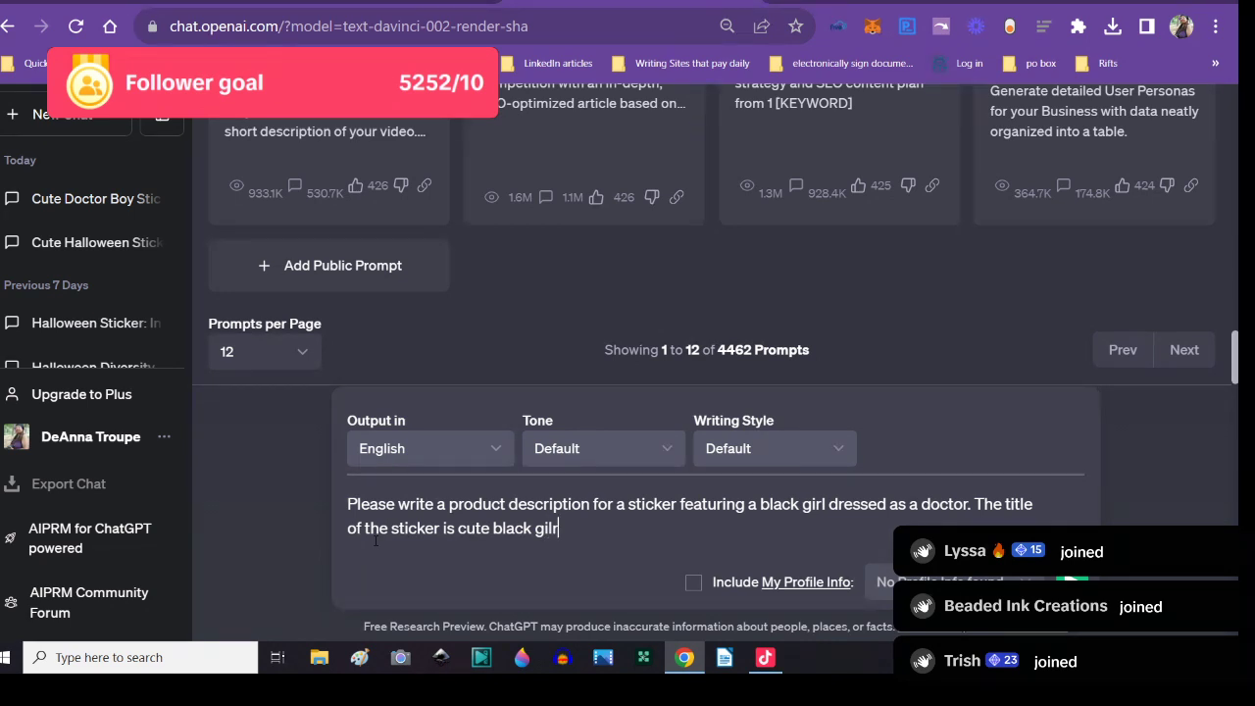
pyautogui.write('l dressed as ')
pyautogui.write('a c')
pyautogui.write('octor')
pyautogui.write(' read')
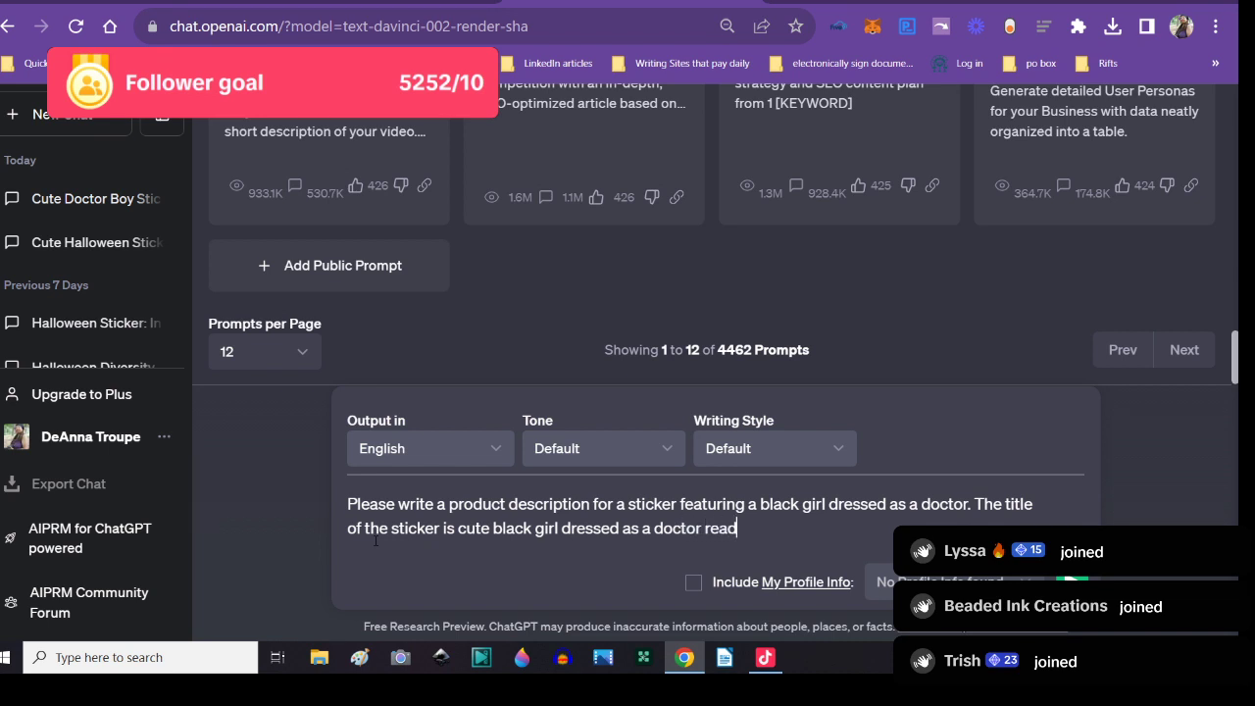
pyautogui.write('y for trick or trea')
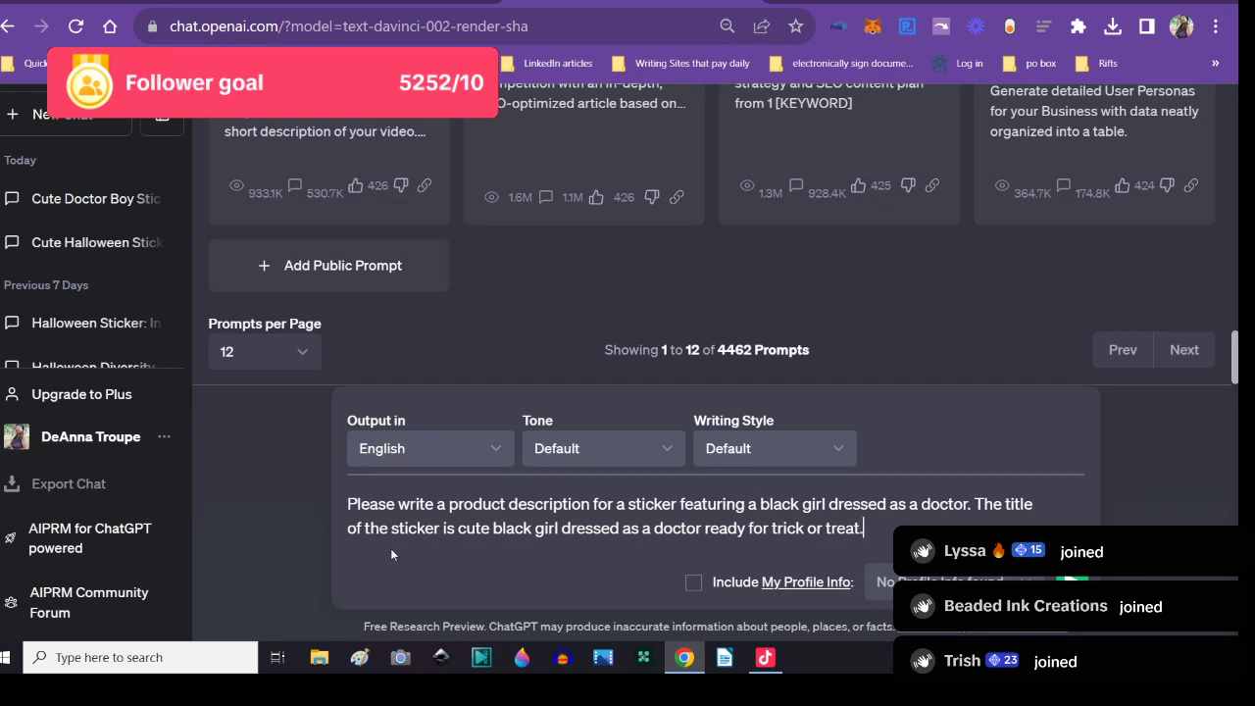
pyautogui.write('t.')
pyautogui.press('Return')
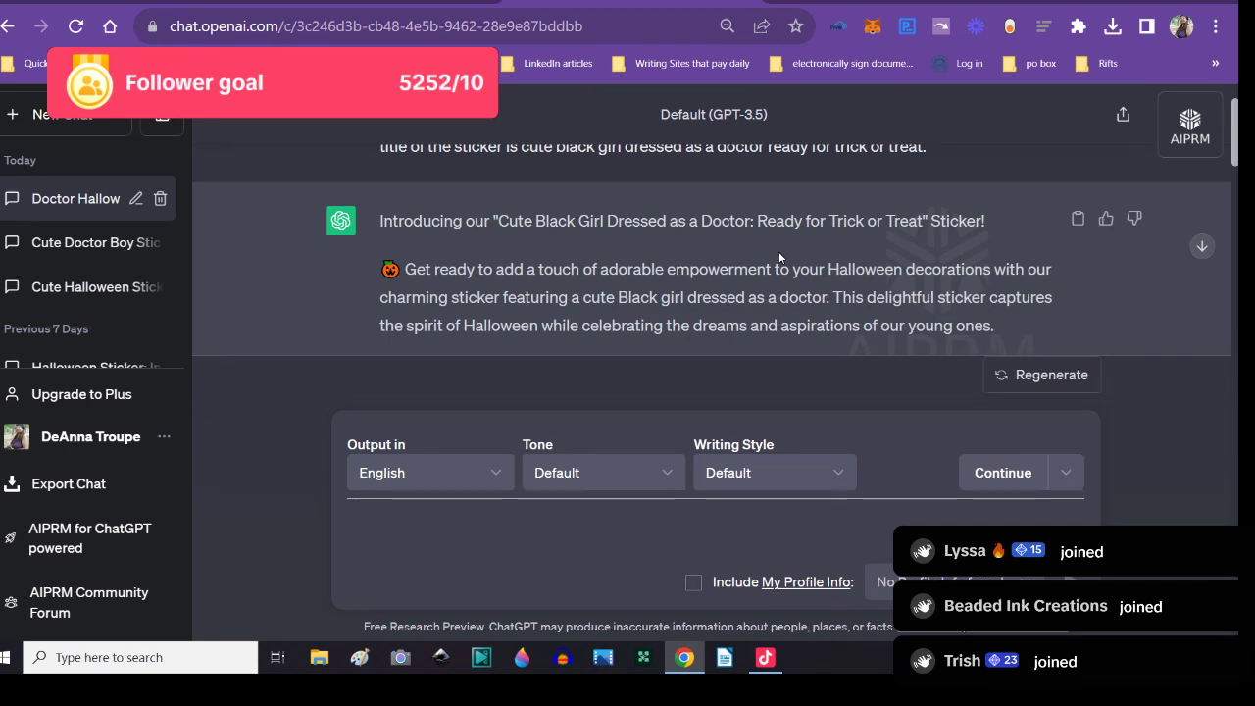
# - Read through the generated product description for the black girl doctor sticker from beginning to end
pyautogui.scroll(-1, 778, 250)
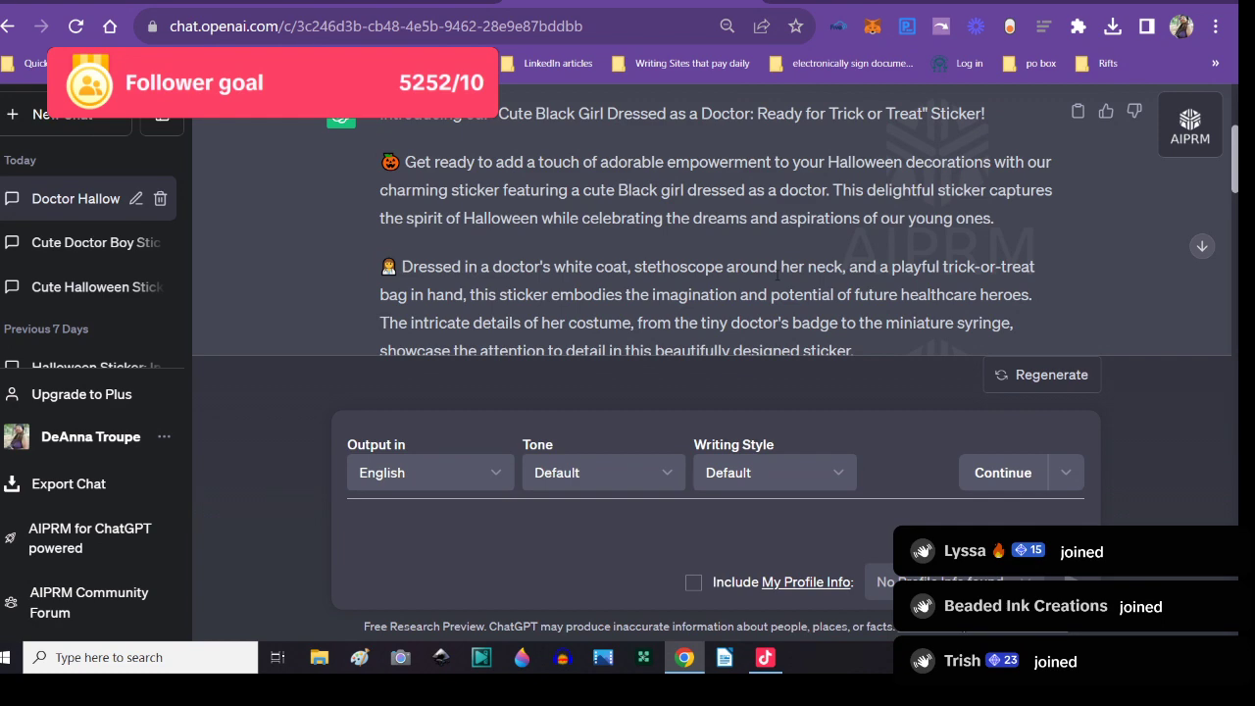
pyautogui.scroll(-1, 777, 274)
pyautogui.scroll(-2, 775, 279)
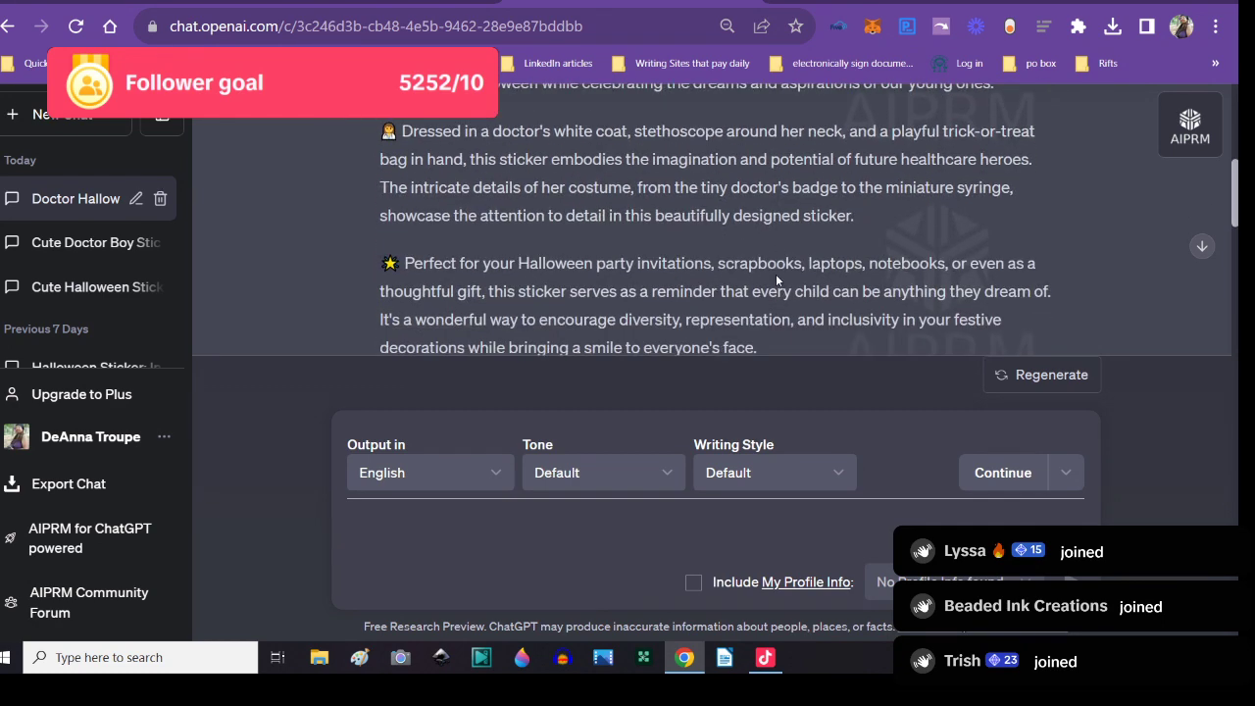
pyautogui.scroll(-2, 776, 280)
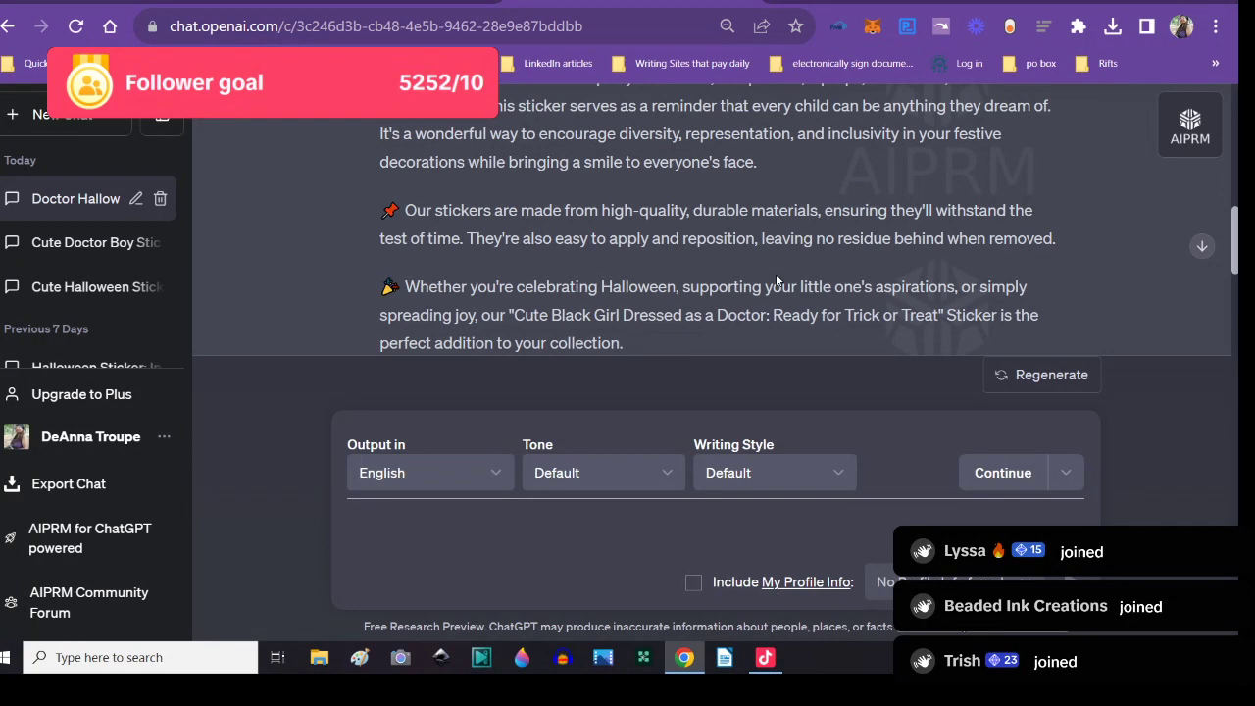
pyautogui.scroll(-2, 776, 279)
pyautogui.scroll(-2, 775, 274)
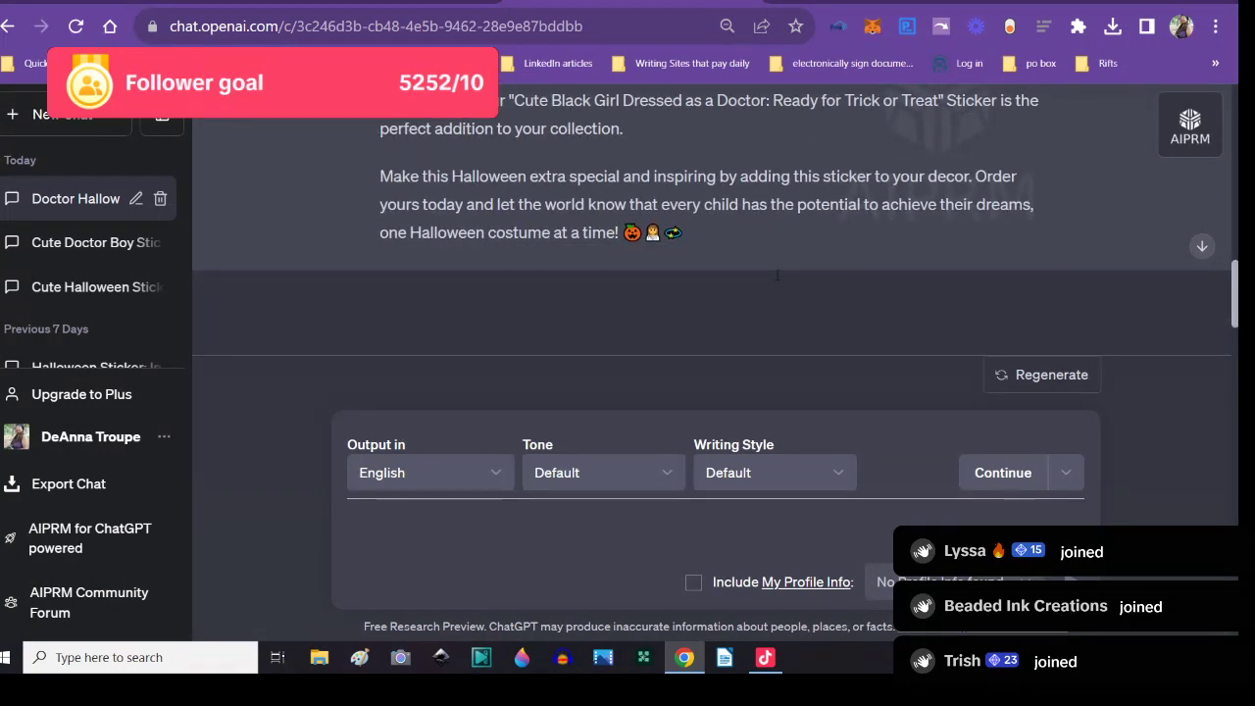
pyautogui.scroll(4, 775, 273)
pyautogui.scroll(5, 788, 269)
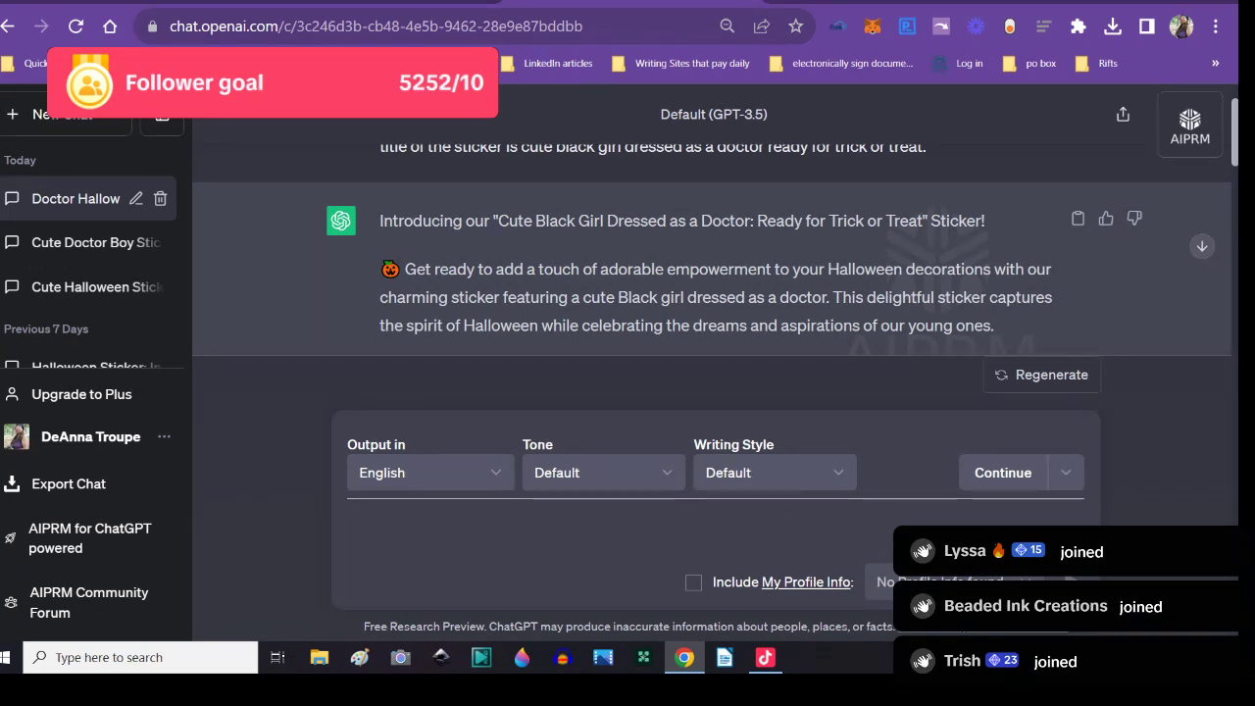
# - Switch to the Payhip new digital product page and upload the blackgirldoctorwithmaskblackandwhiteoutlinetext PDF from the Halloween folder as the product file
pyautogui.hotkey('ctrl', 'Tab')
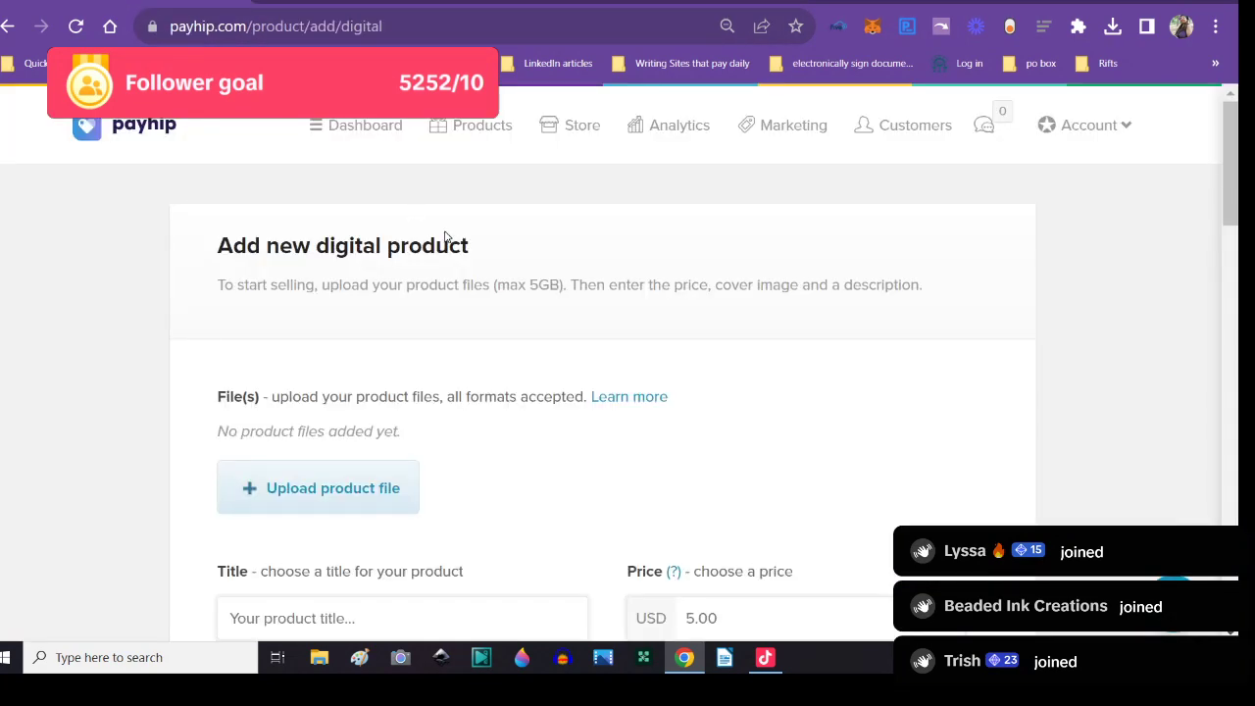
pyautogui.click(391, 488)
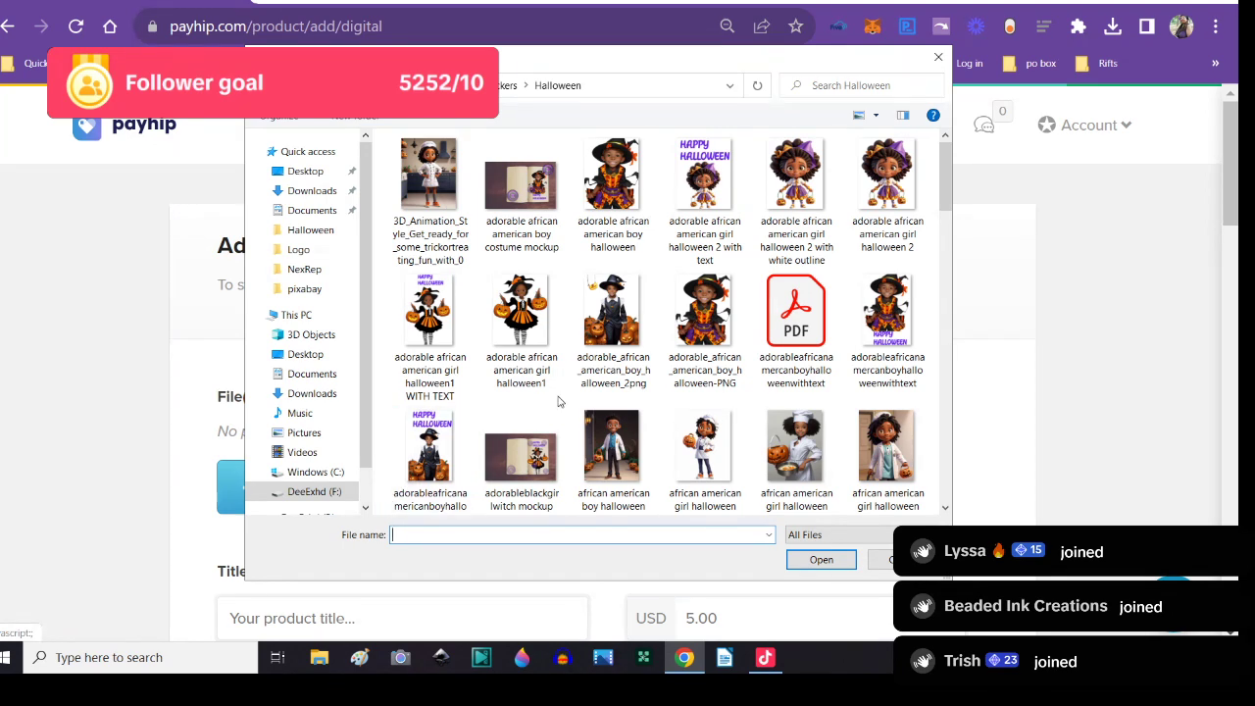
pyautogui.scroll(-1, 558, 403)
pyautogui.scroll(-2, 557, 403)
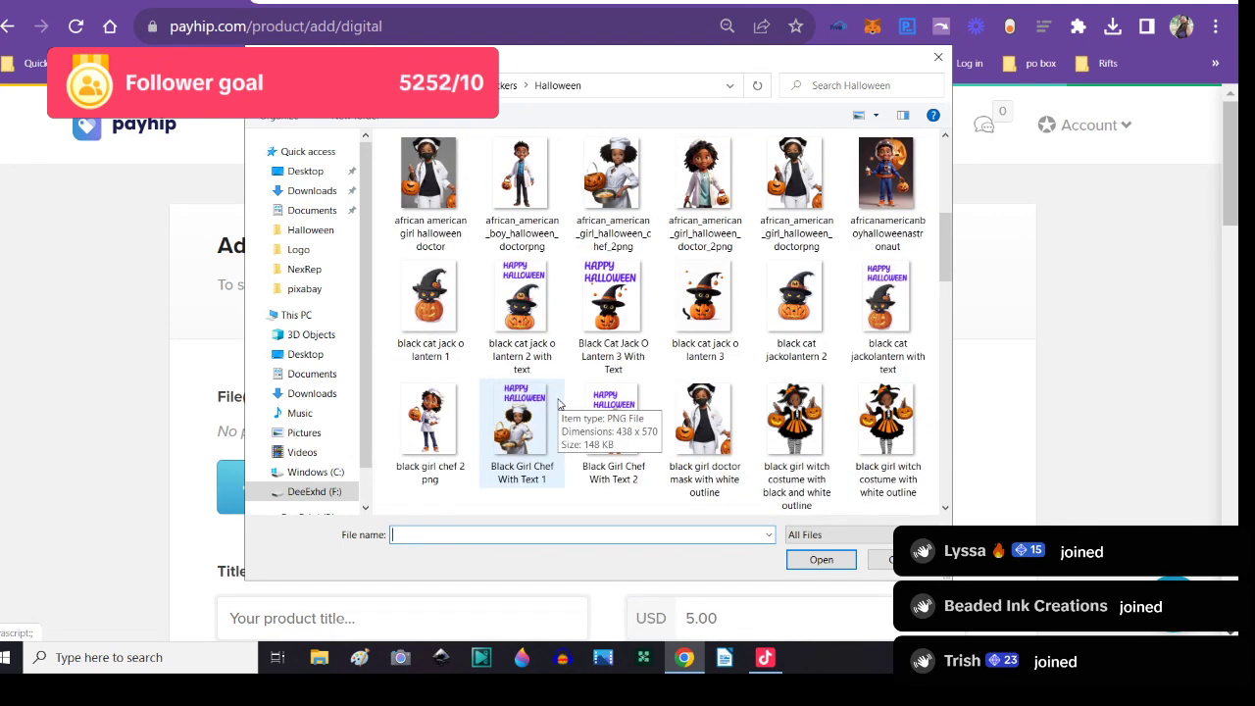
pyautogui.scroll(-1, 559, 409)
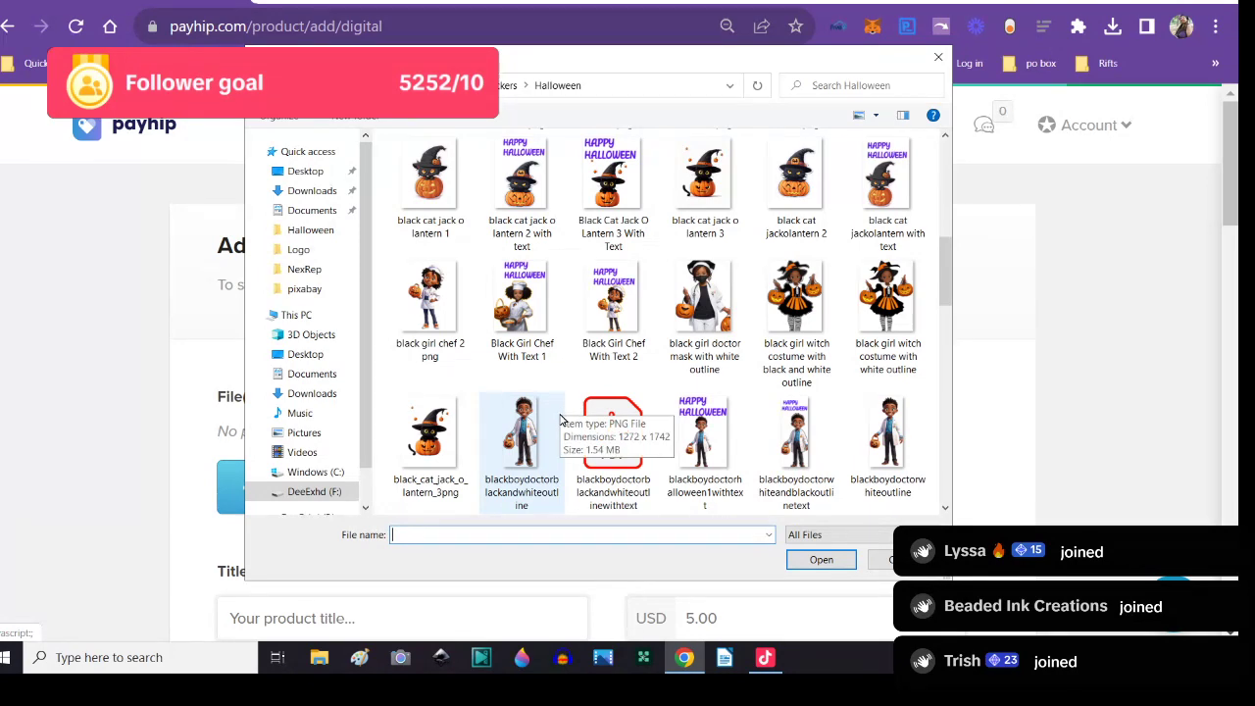
pyautogui.scroll(-1, 560, 419)
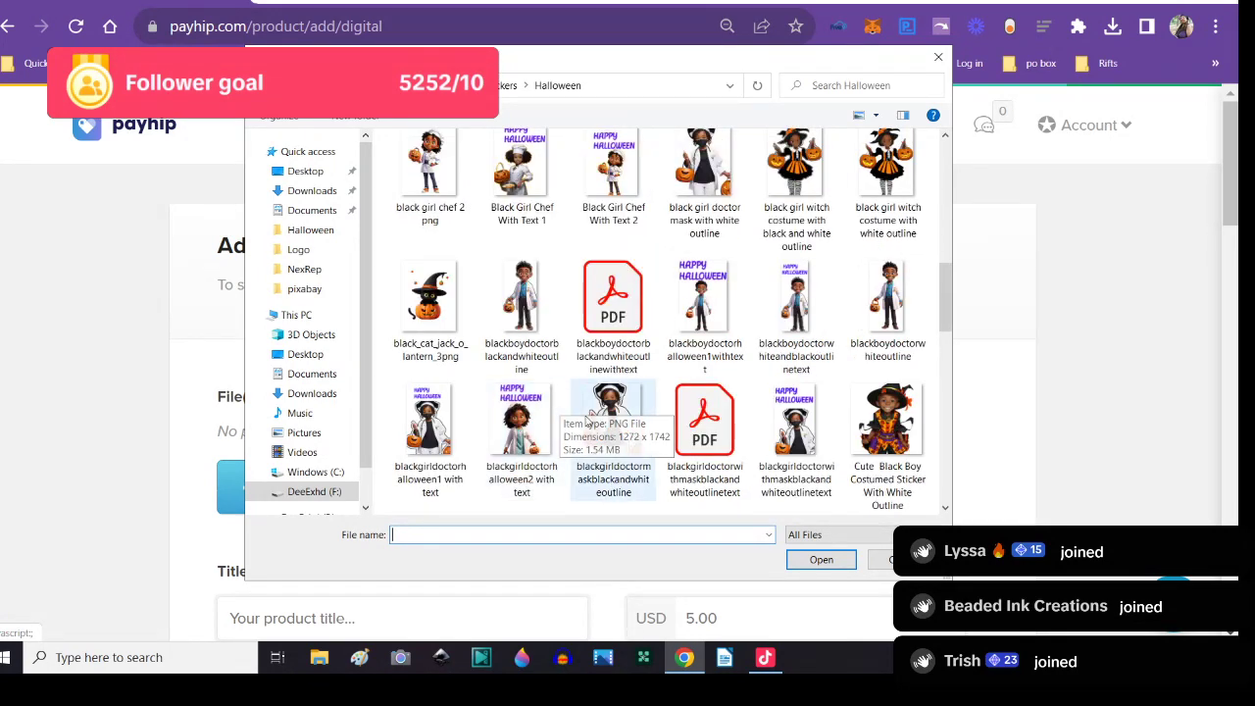
pyautogui.click(686, 431)
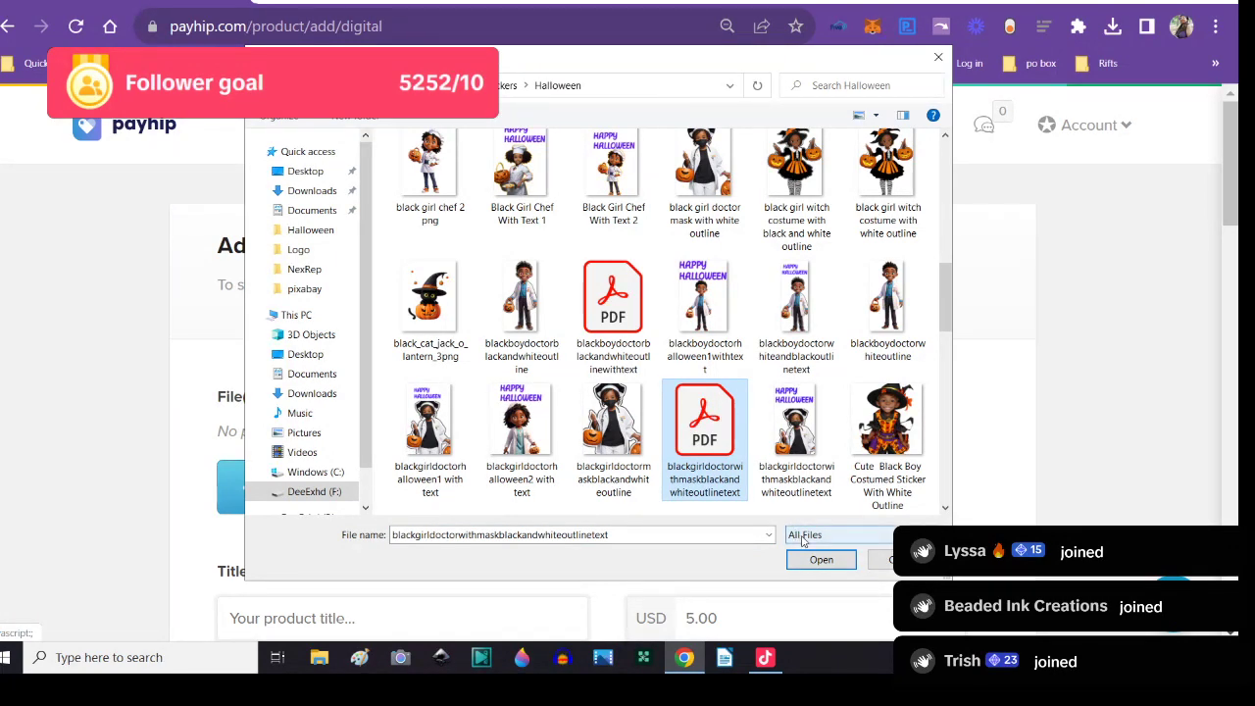
pyautogui.click(820, 560)
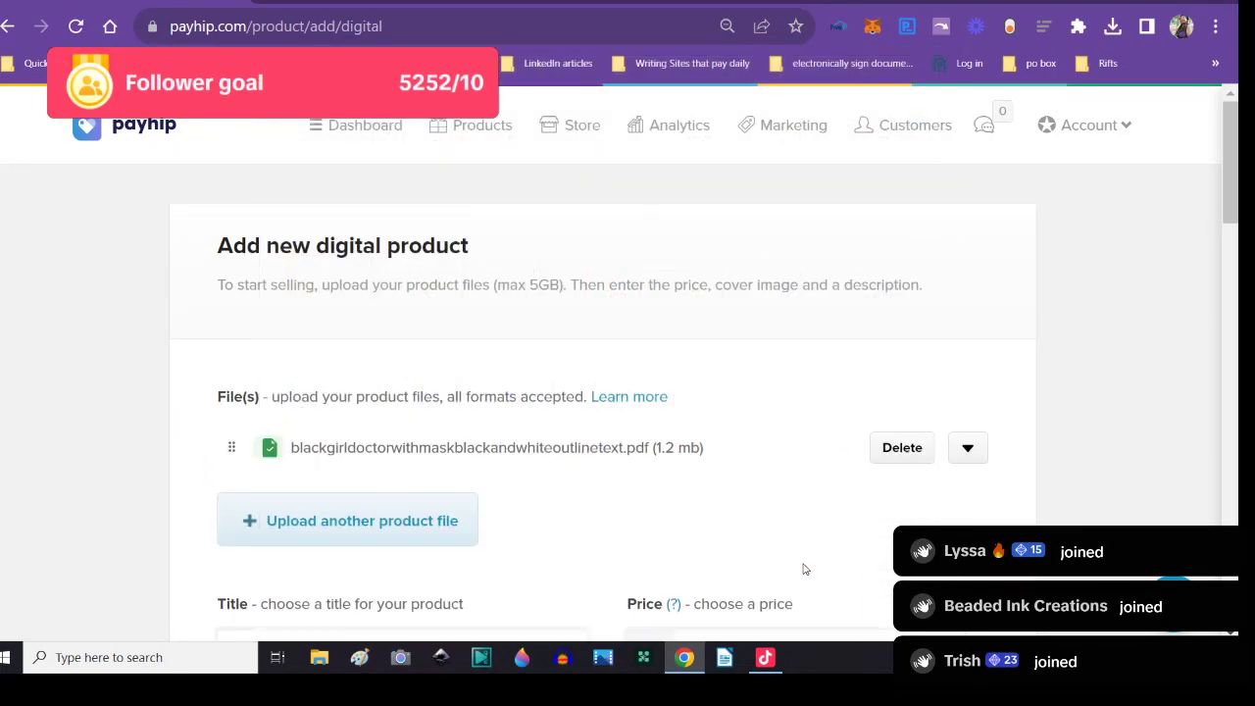
# - Title the product Black Girl Doctor Ready For Halloween
pyautogui.scroll(-2, 610, 555)
pyautogui.click(404, 453)
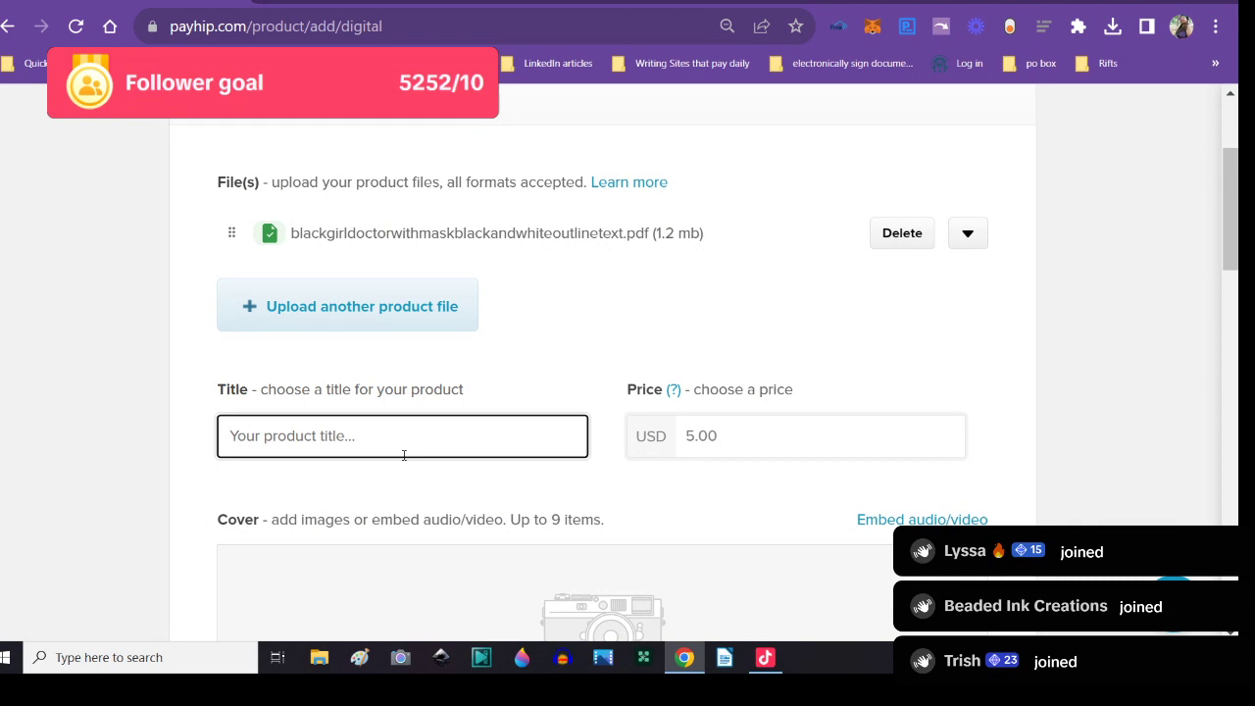
pyautogui.write('Black Gi')
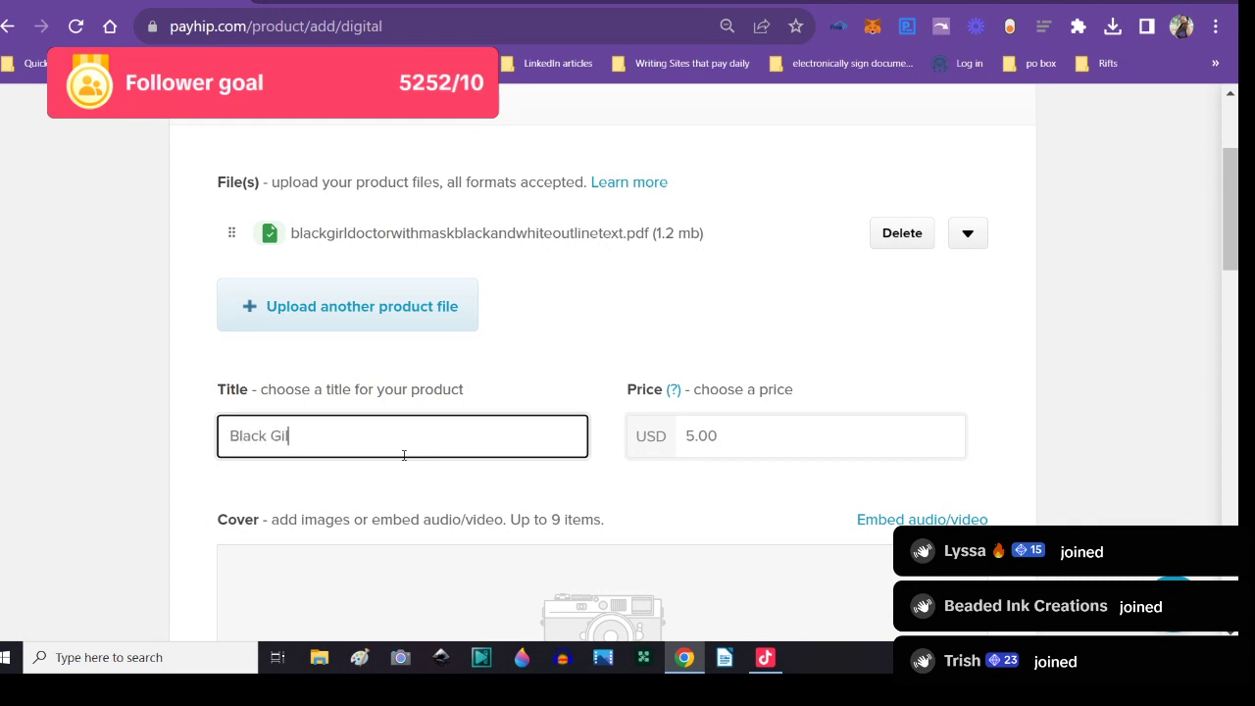
pyautogui.write('rl Doctor')
pyautogui.write(' Reay')
pyautogui.write('y For Ha')
pyautogui.write('llowee')
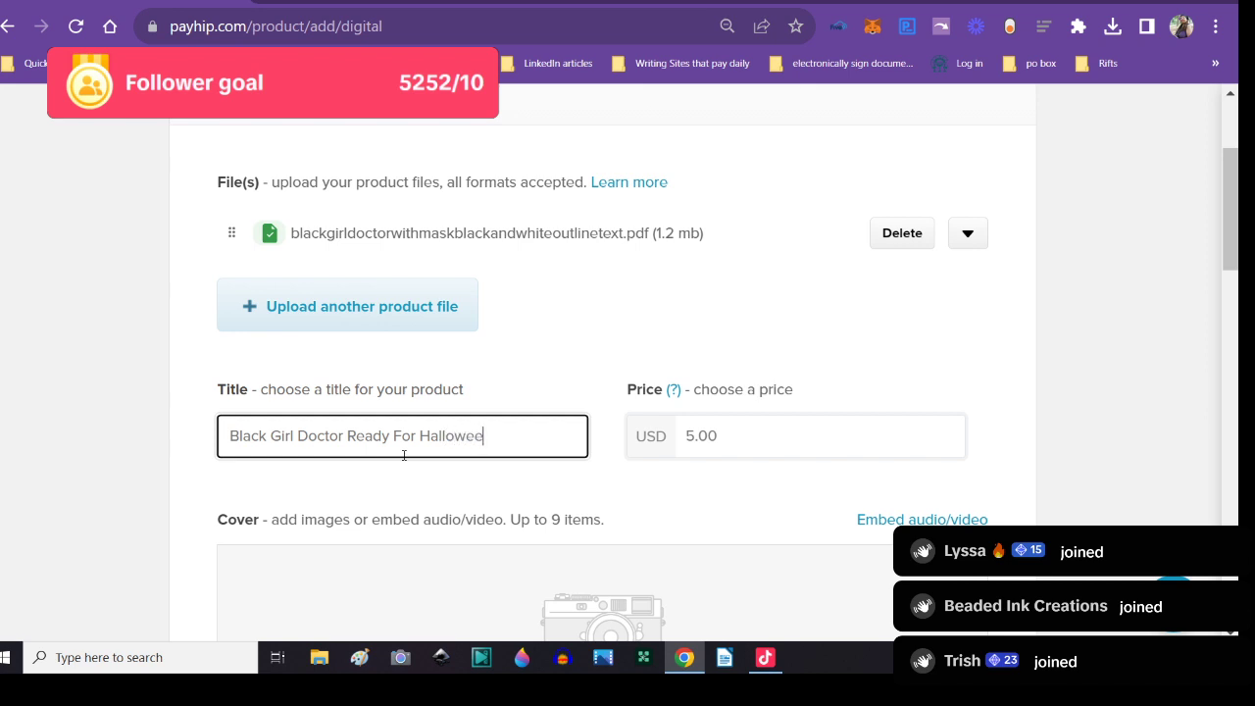
pyautogui.write('n')
pyautogui.scroll(-3, 403, 460)
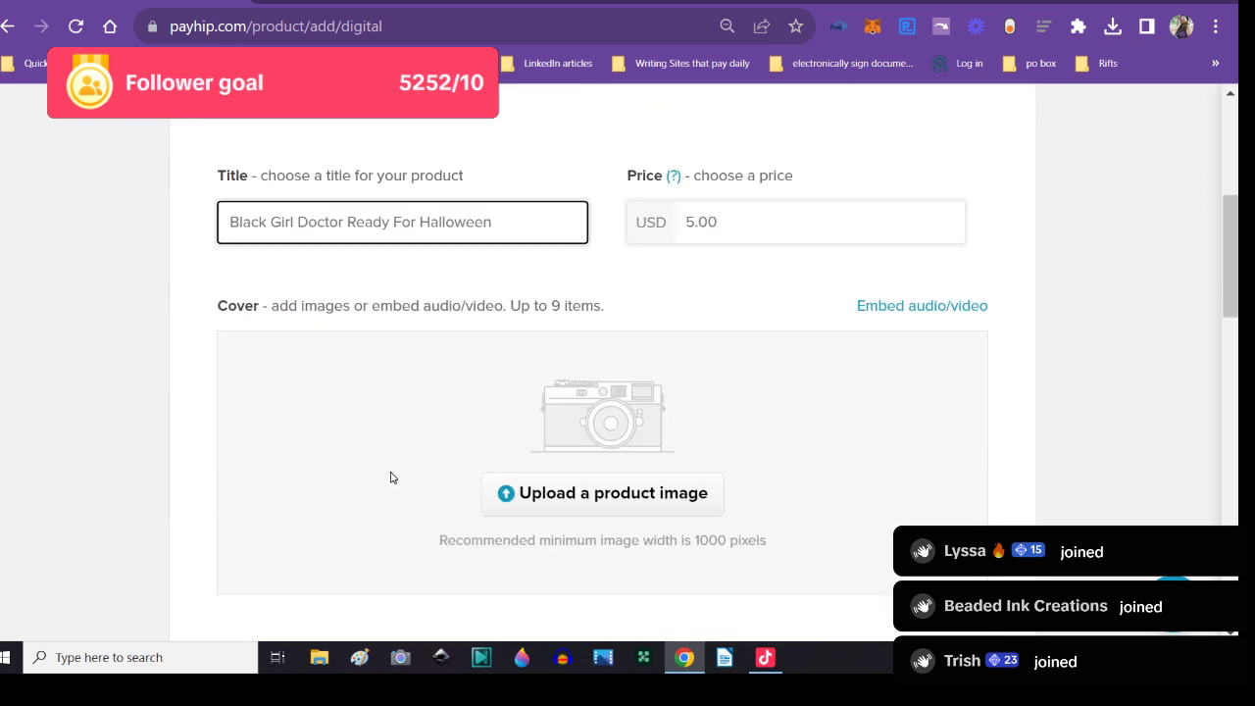
pyautogui.click(538, 405)
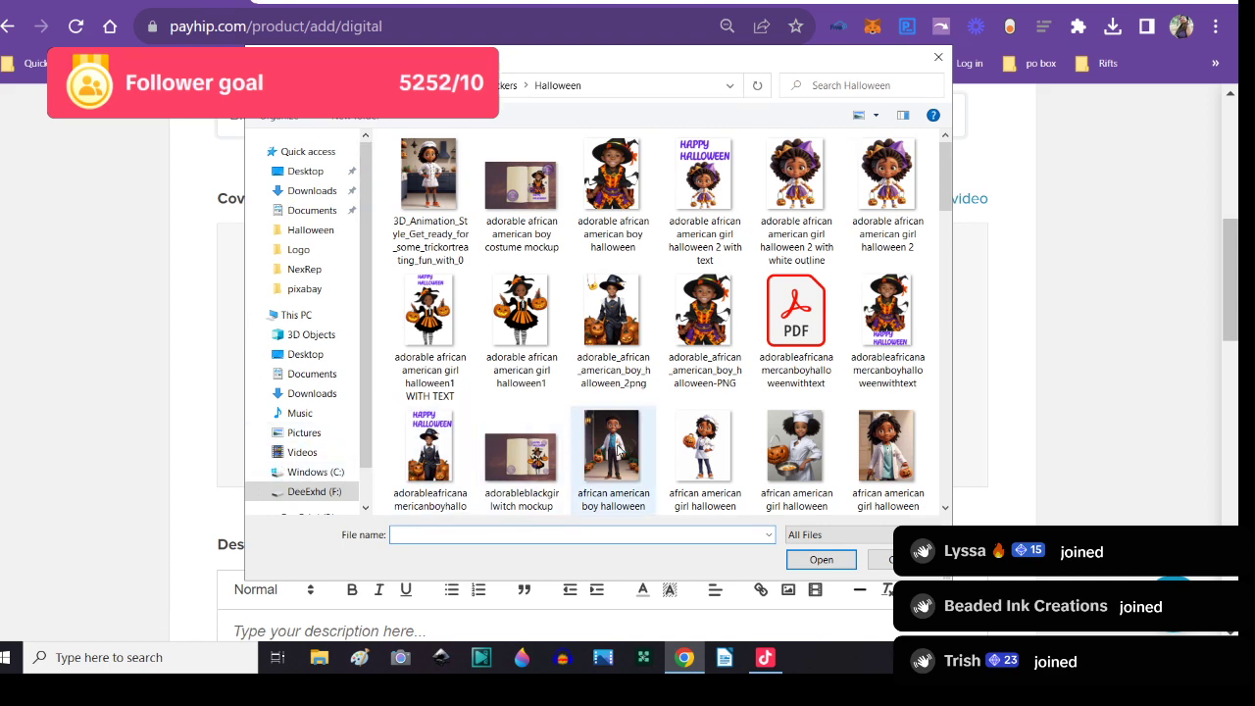
pyautogui.scroll(-1, 617, 448)
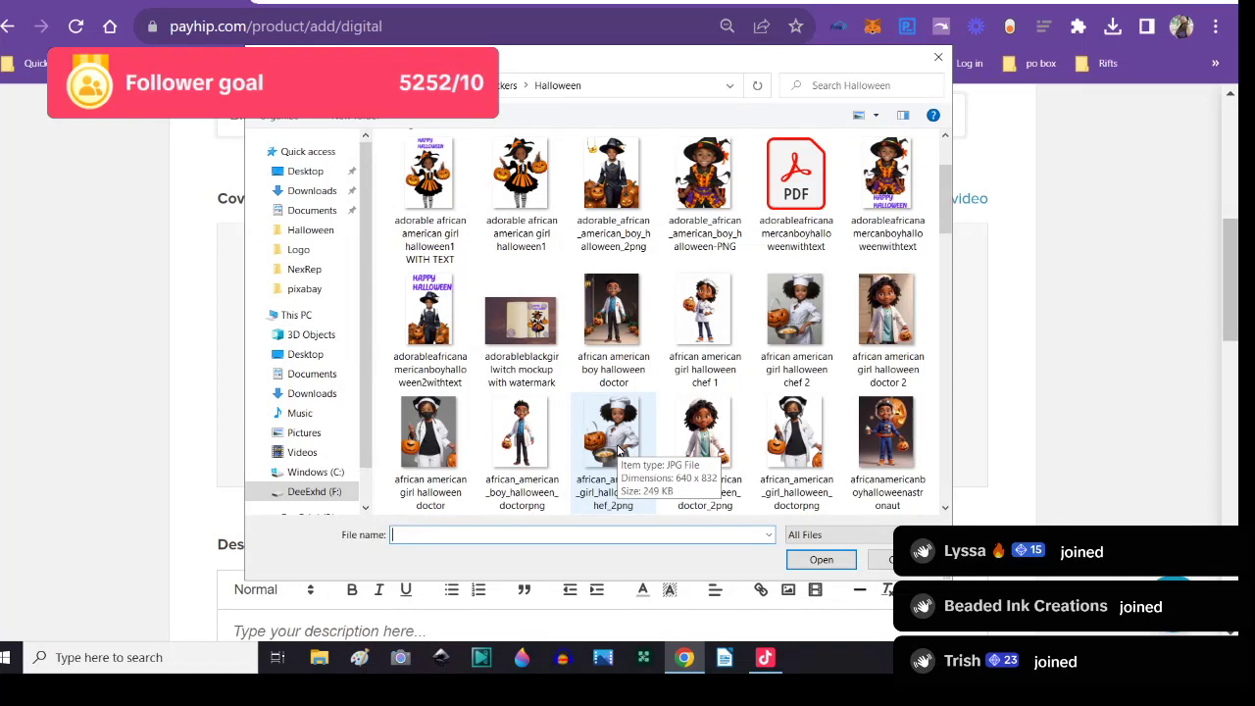
pyautogui.scroll(-2, 618, 449)
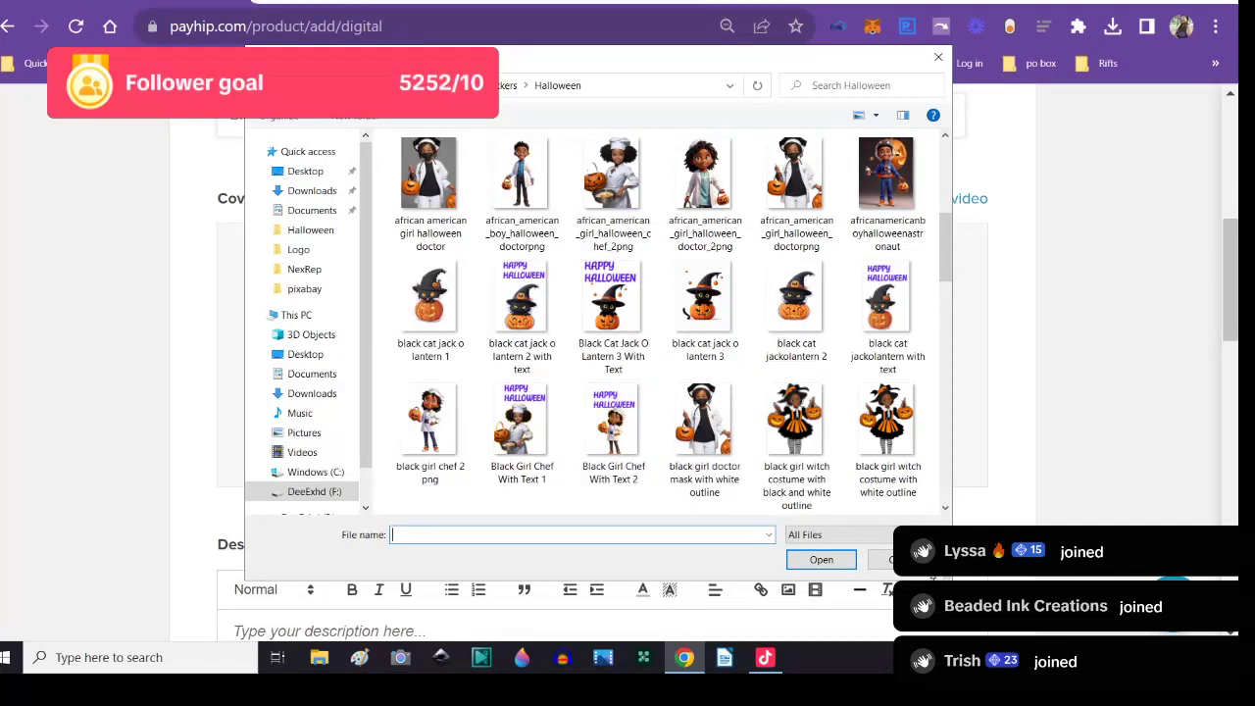
pyautogui.click(882, 560)
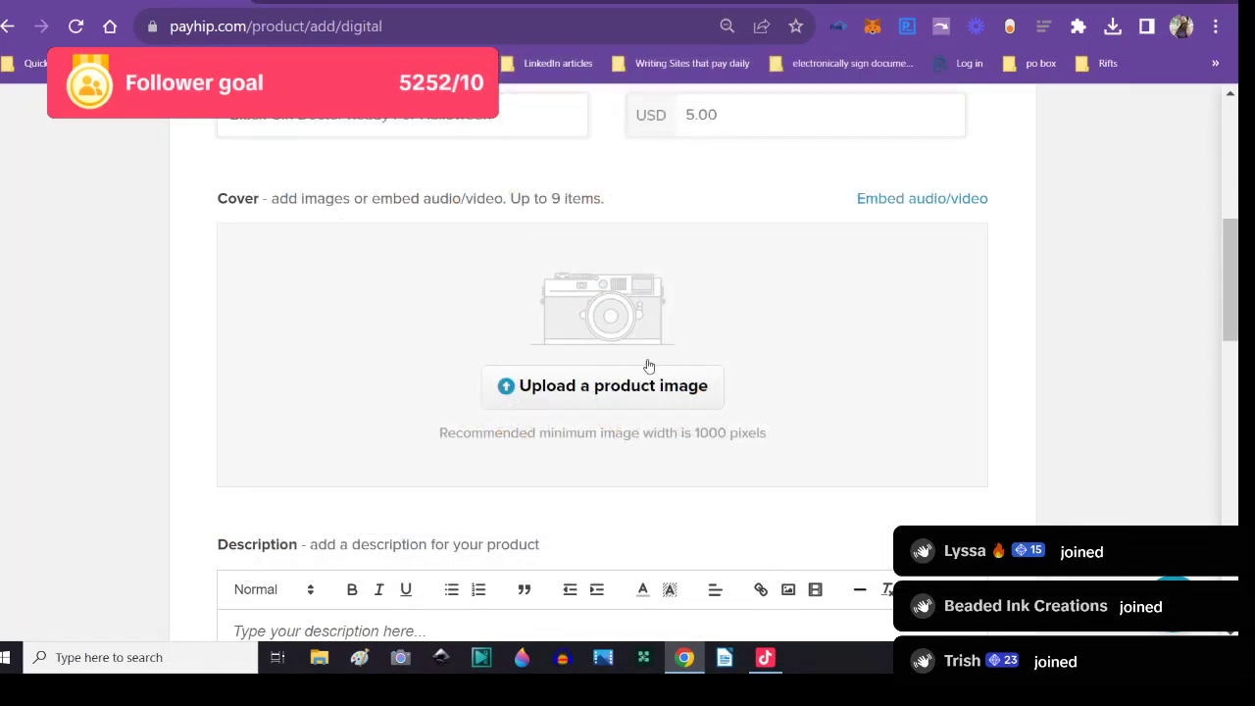
# - Switch to Photopea and close the open black girl doctor sticker document
pyautogui.hotkey('ctrl', 'Tab')
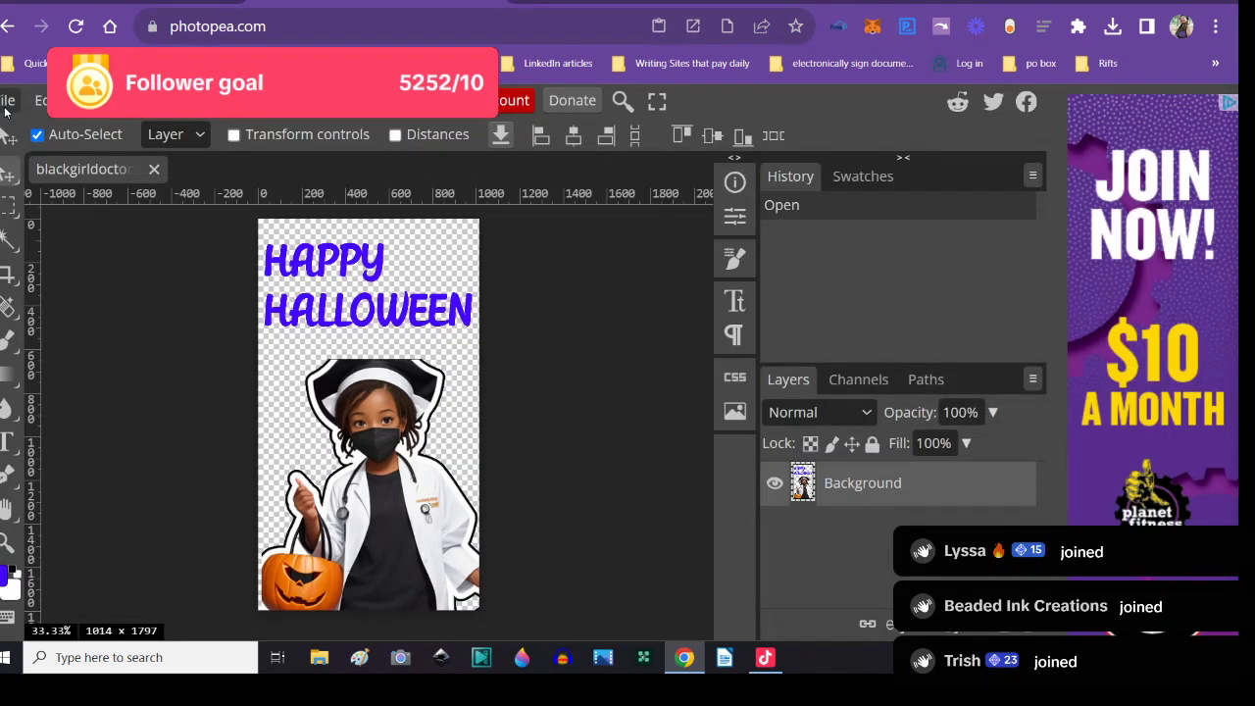
pyautogui.click(155, 170)
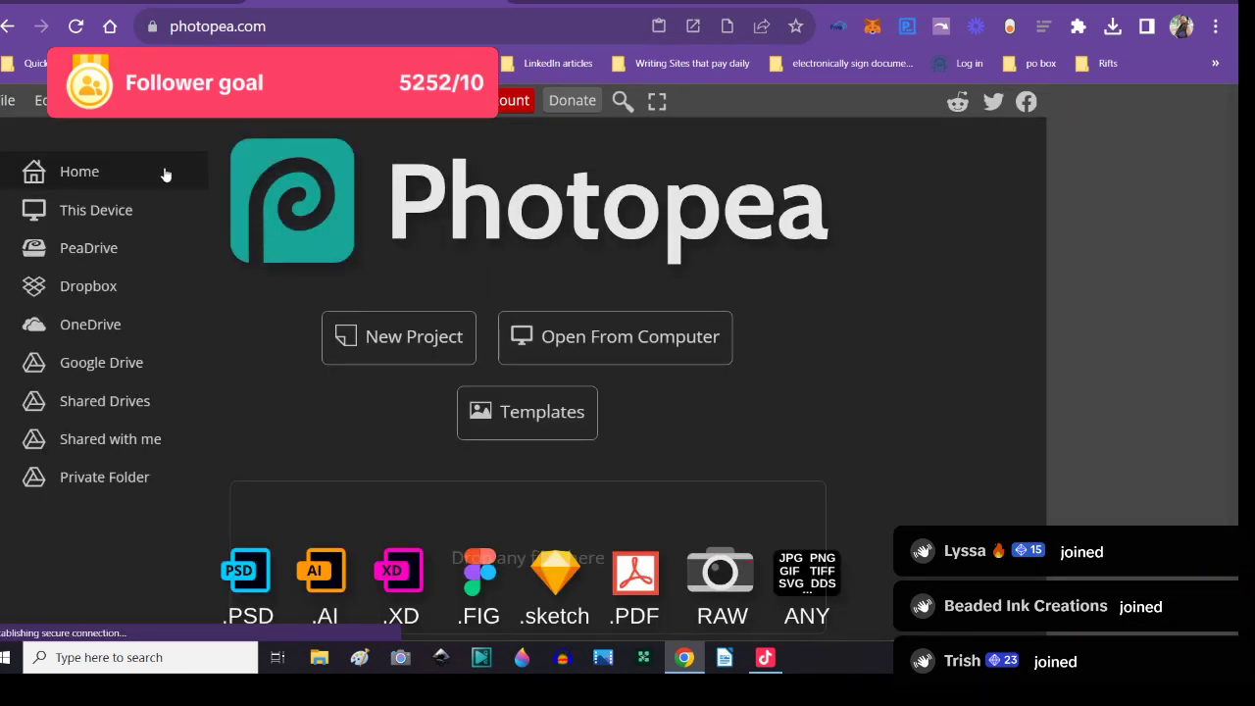
pyautogui.click(398, 338)
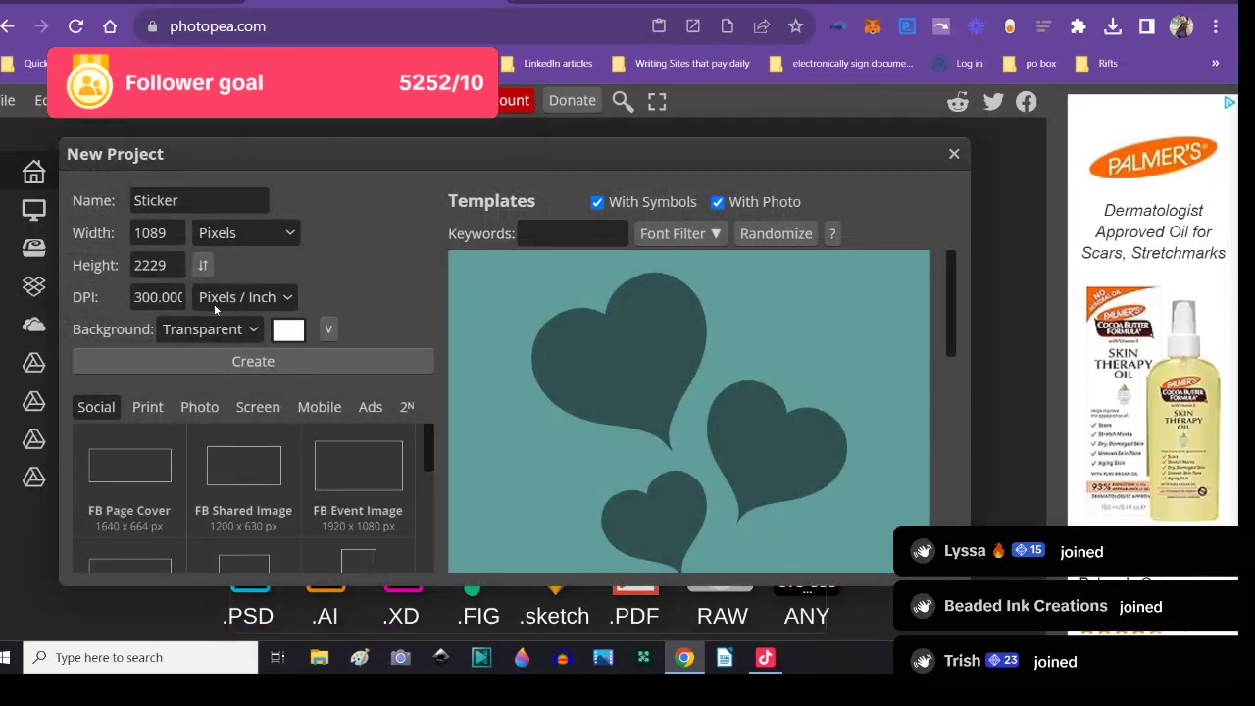
pyautogui.doubleClick(157, 232)
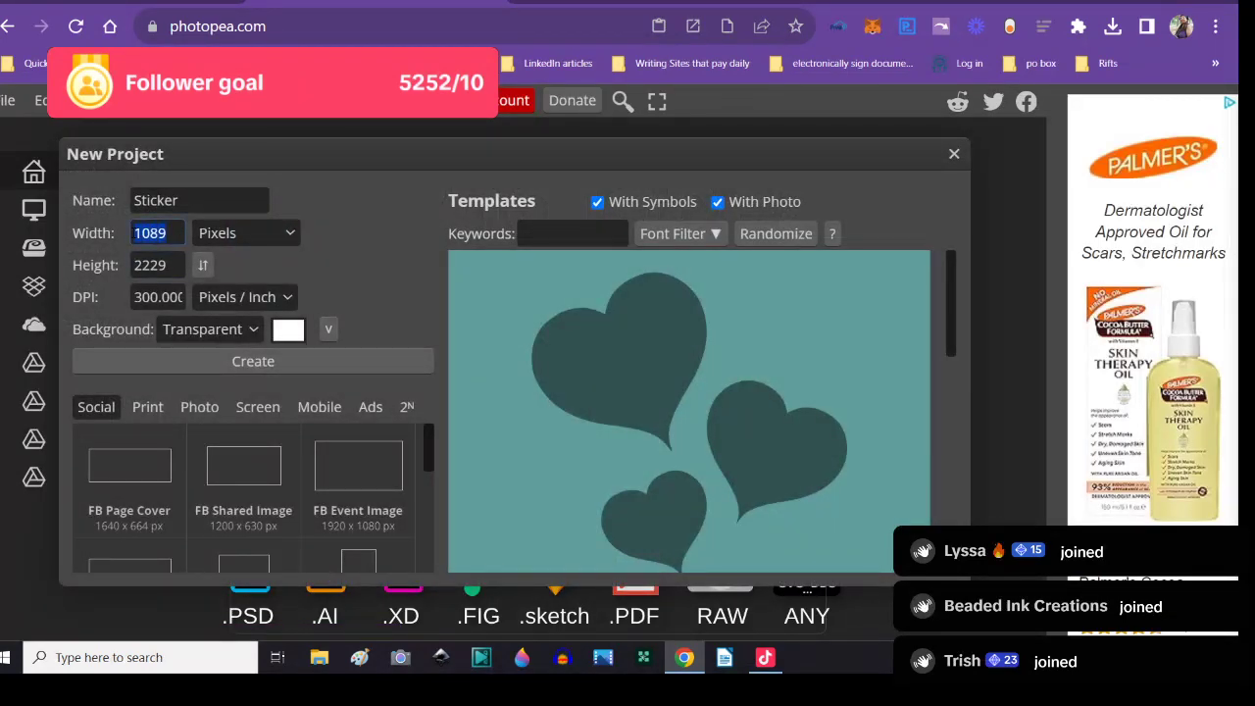
pyautogui.write('3000')
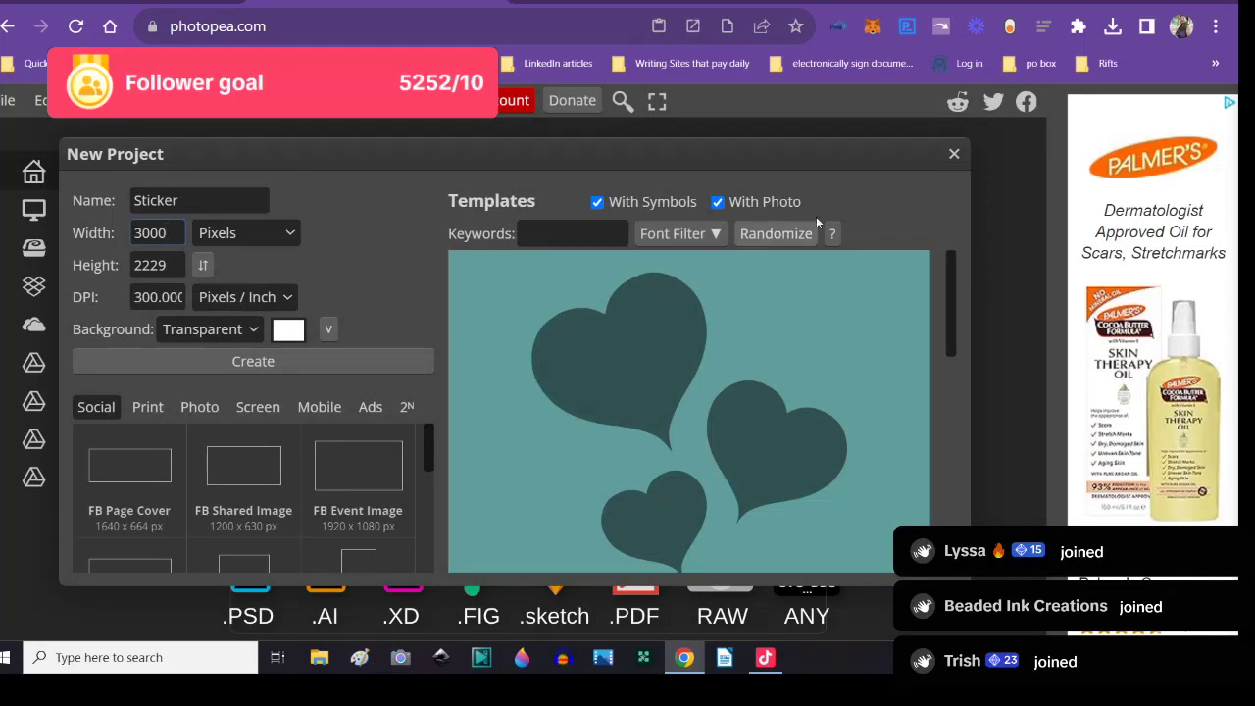
pyautogui.click(953, 155)
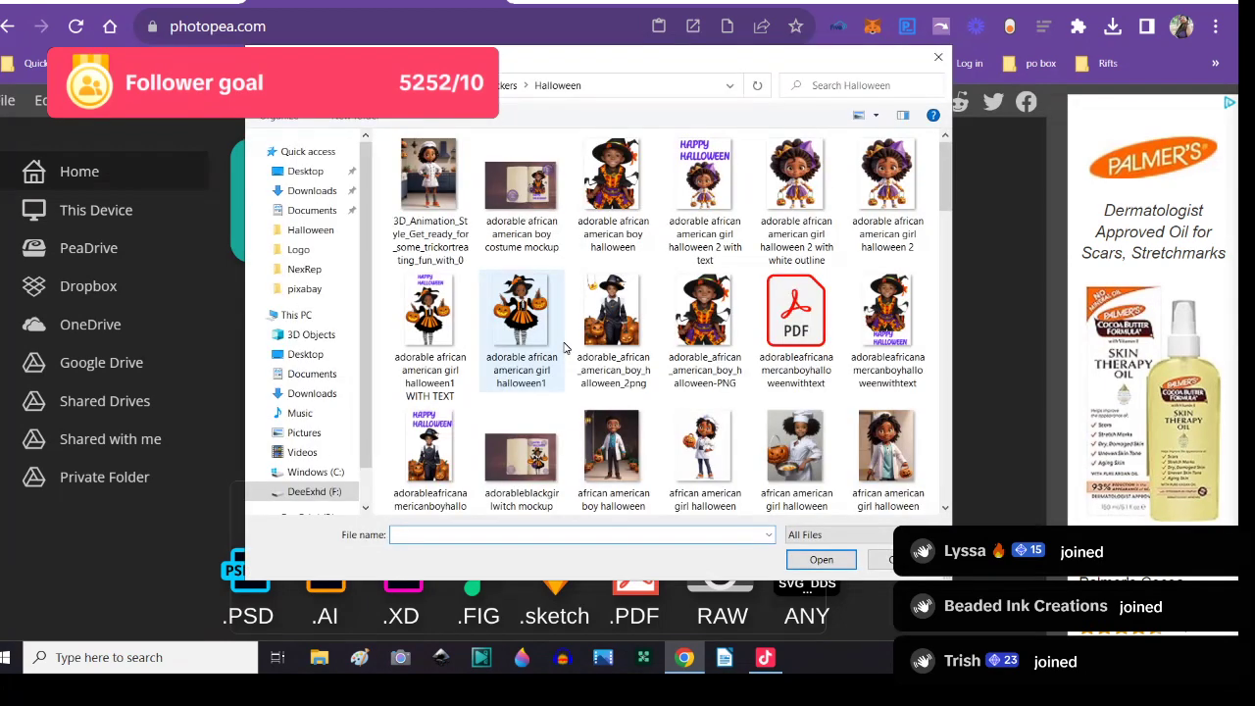
# - Open the desktopformockup image from the pixabay folder on the DeeExhd (F:) drive
pyautogui.scroll(-1, 566, 347)
pyautogui.scroll(-2, 566, 346)
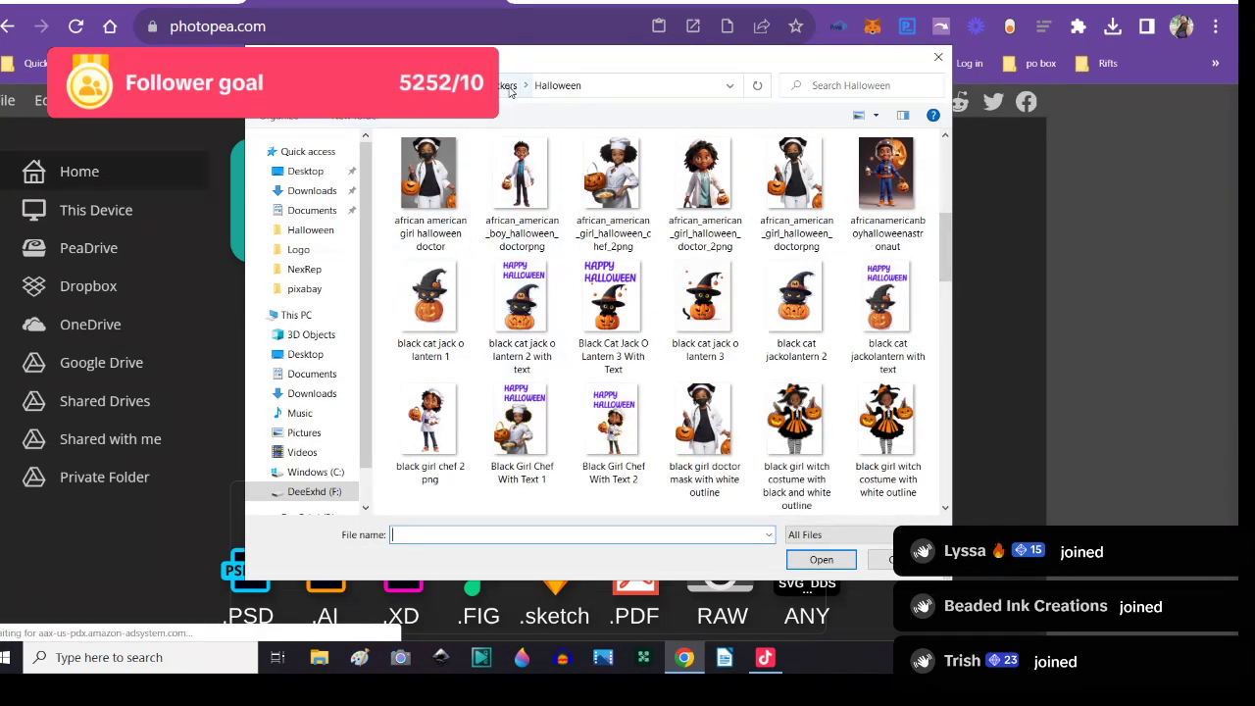
pyautogui.hotkey('alt', 'Up')
pyautogui.hotkey('alt', 'Up')
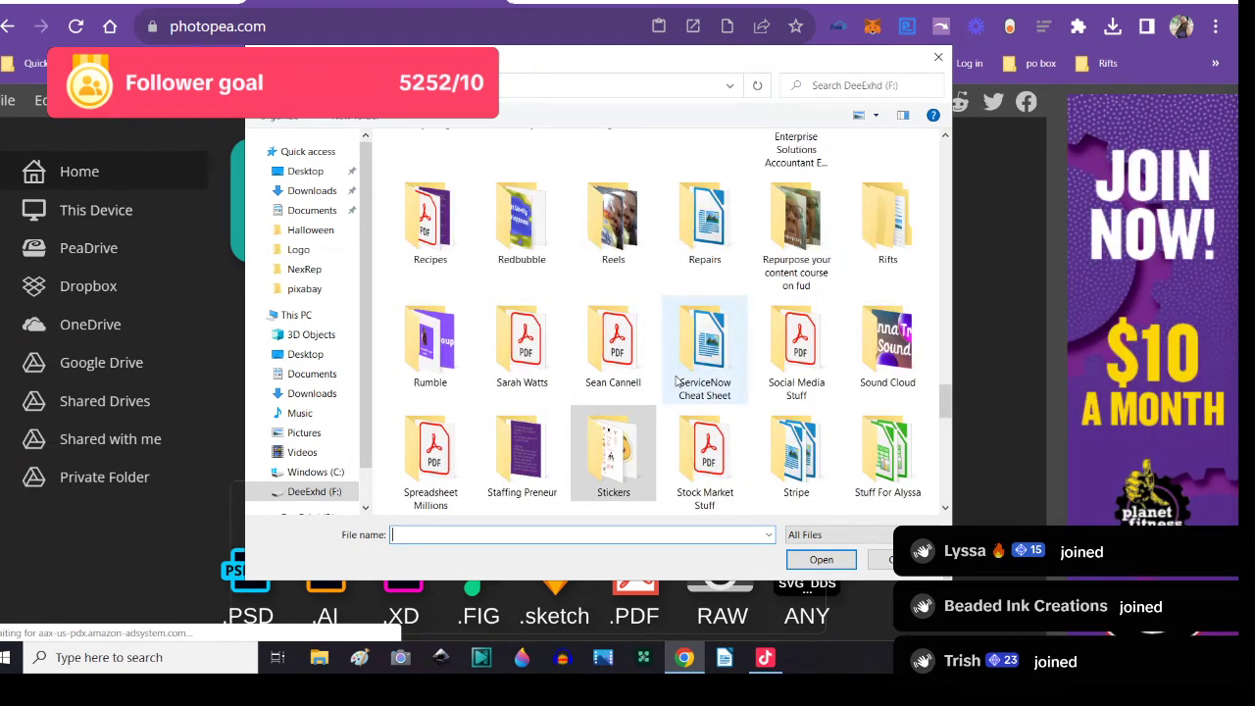
pyautogui.scroll(-2, 691, 439)
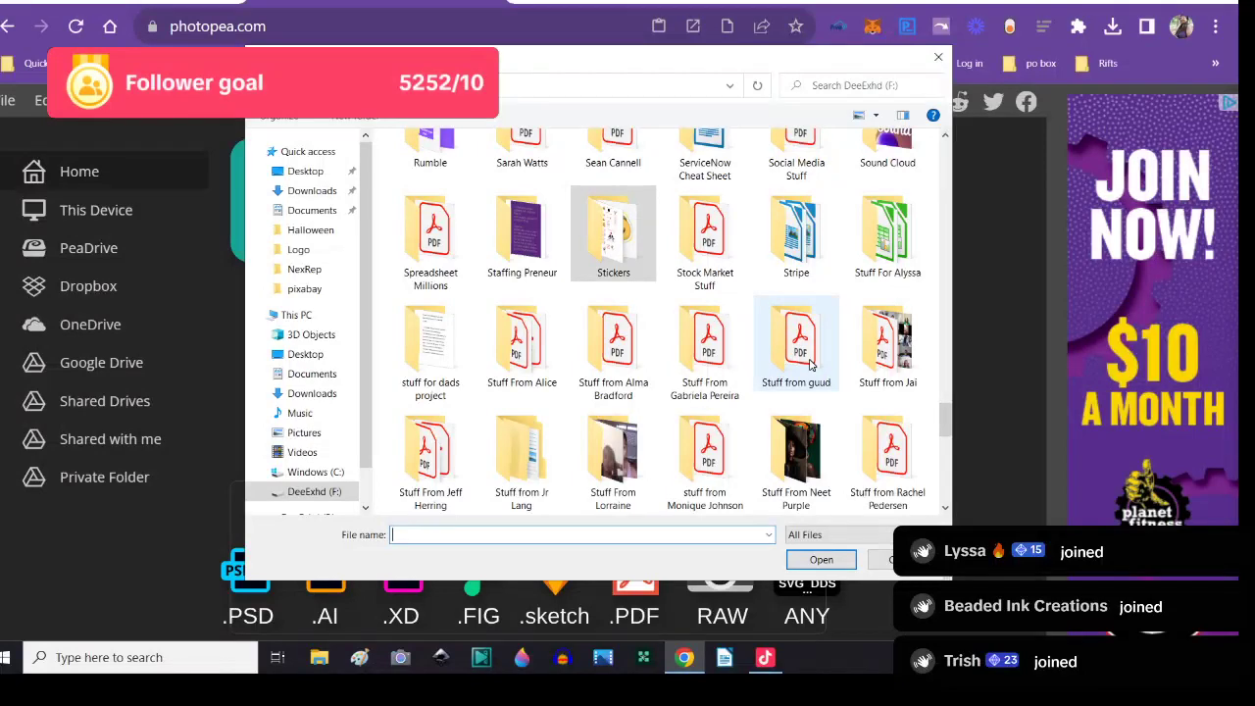
pyautogui.scroll(2, 784, 359)
pyautogui.scroll(3, 777, 358)
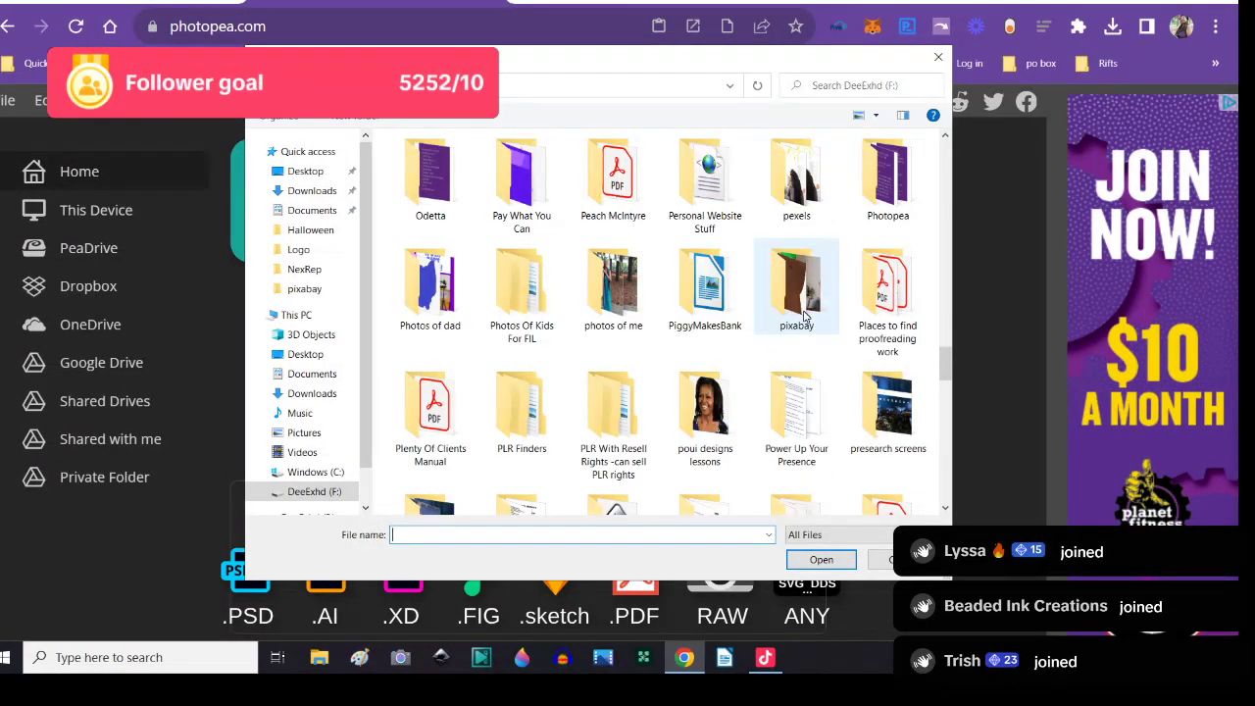
pyautogui.doubleClick(800, 315)
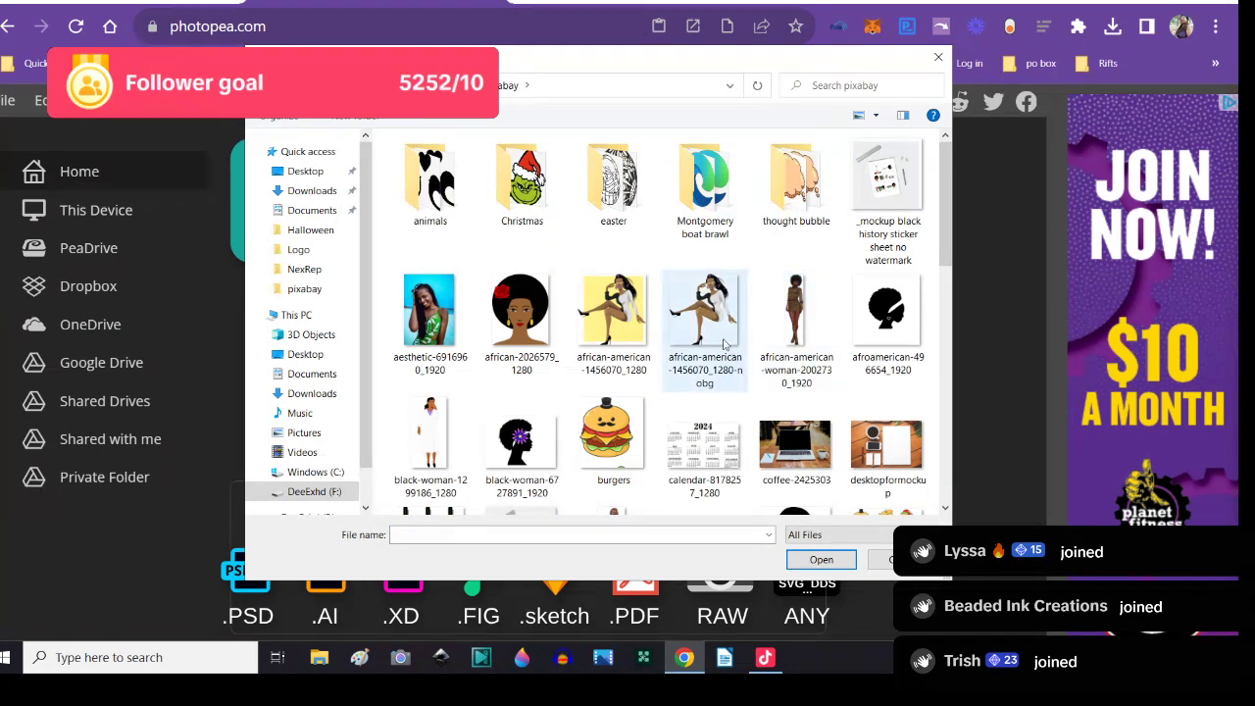
pyautogui.scroll(-2, 574, 347)
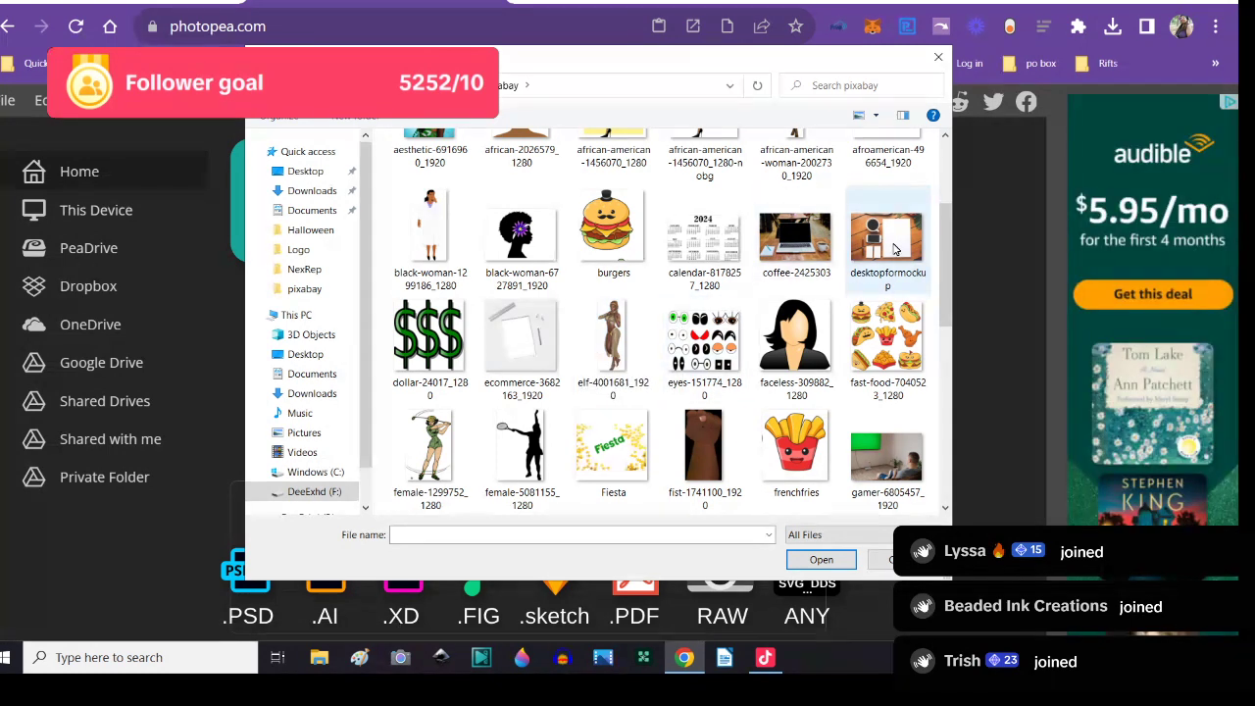
pyautogui.click(893, 249)
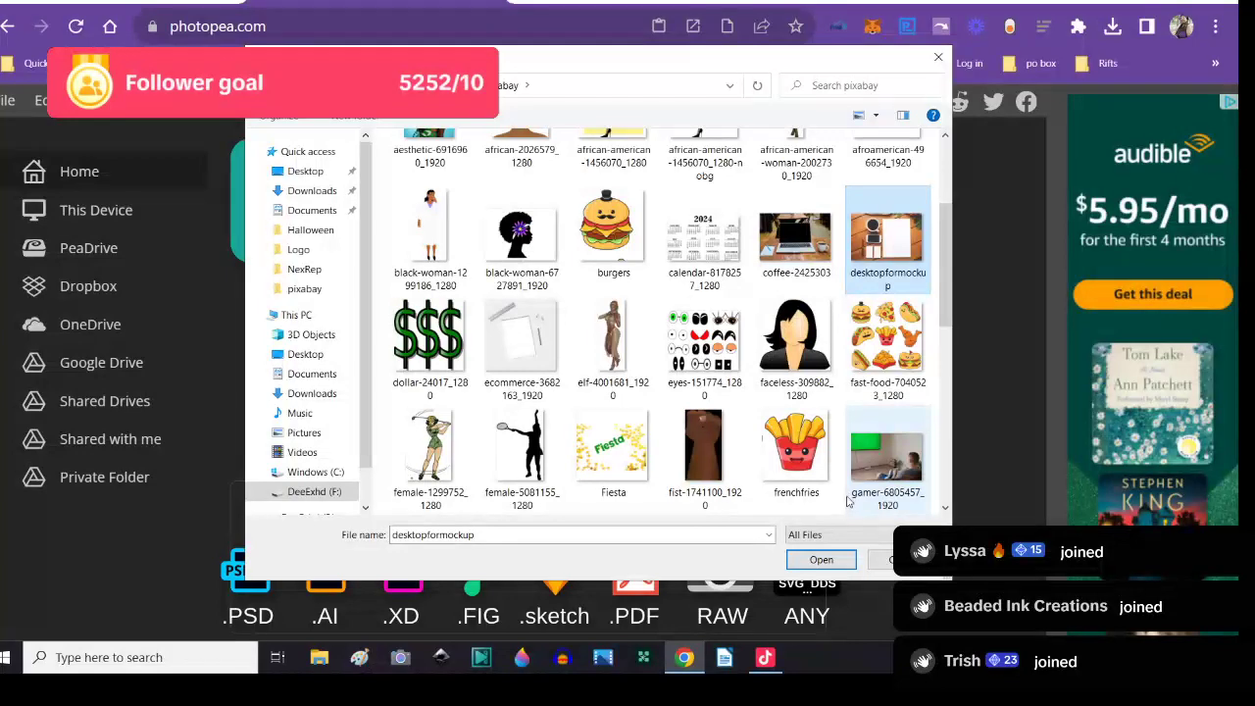
pyautogui.click(820, 561)
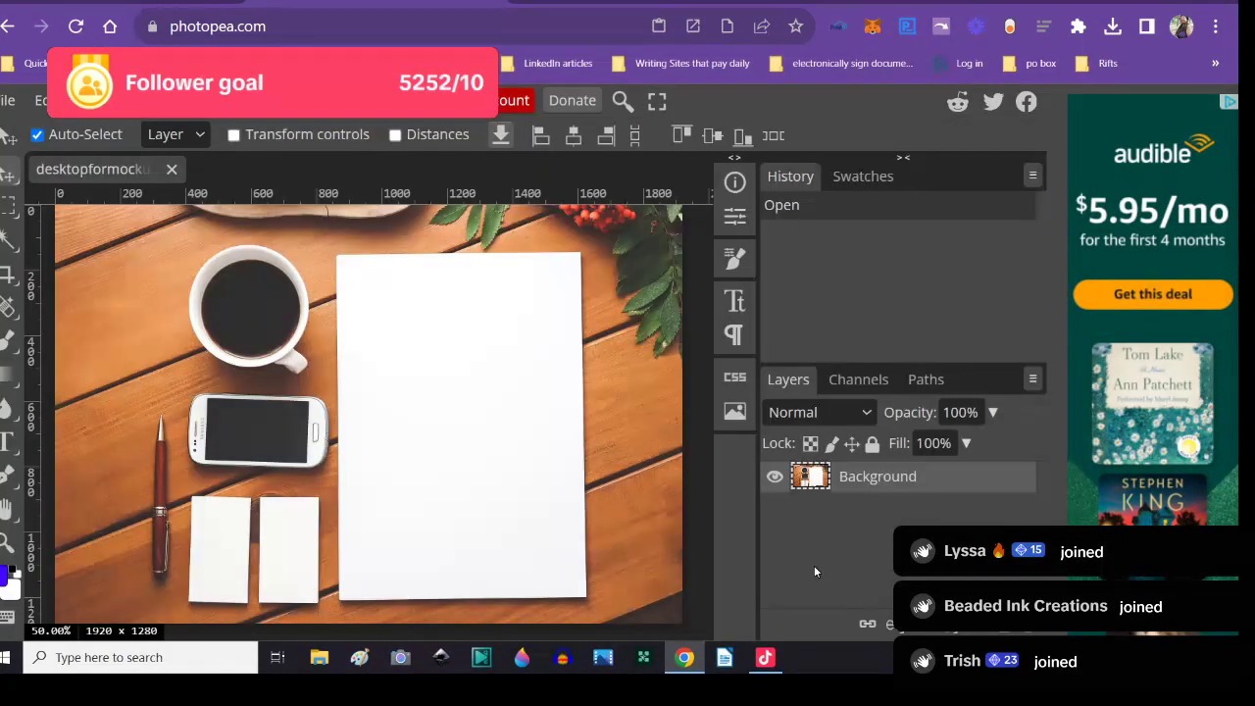
# - Start placing a file into the desk mockup and browse to the Halloween folder inside Stickers on the DeeExhd (F:) drive
pyautogui.click(10, 103)
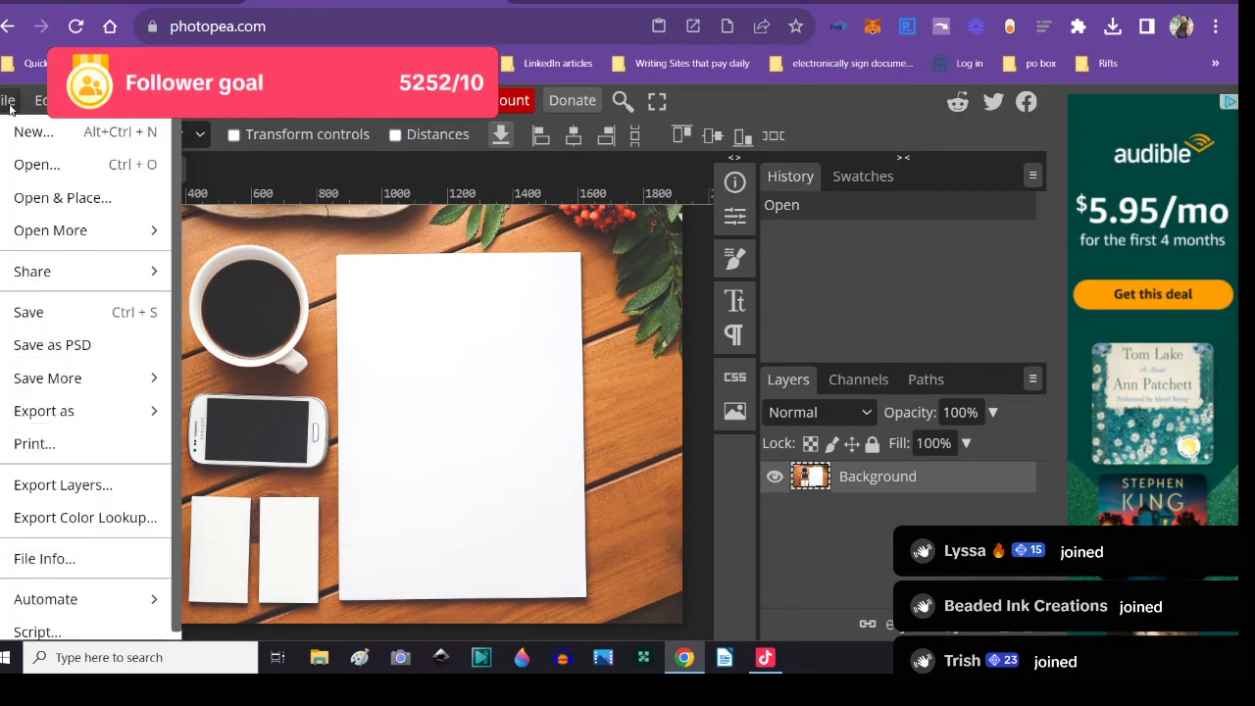
pyautogui.click(22, 200)
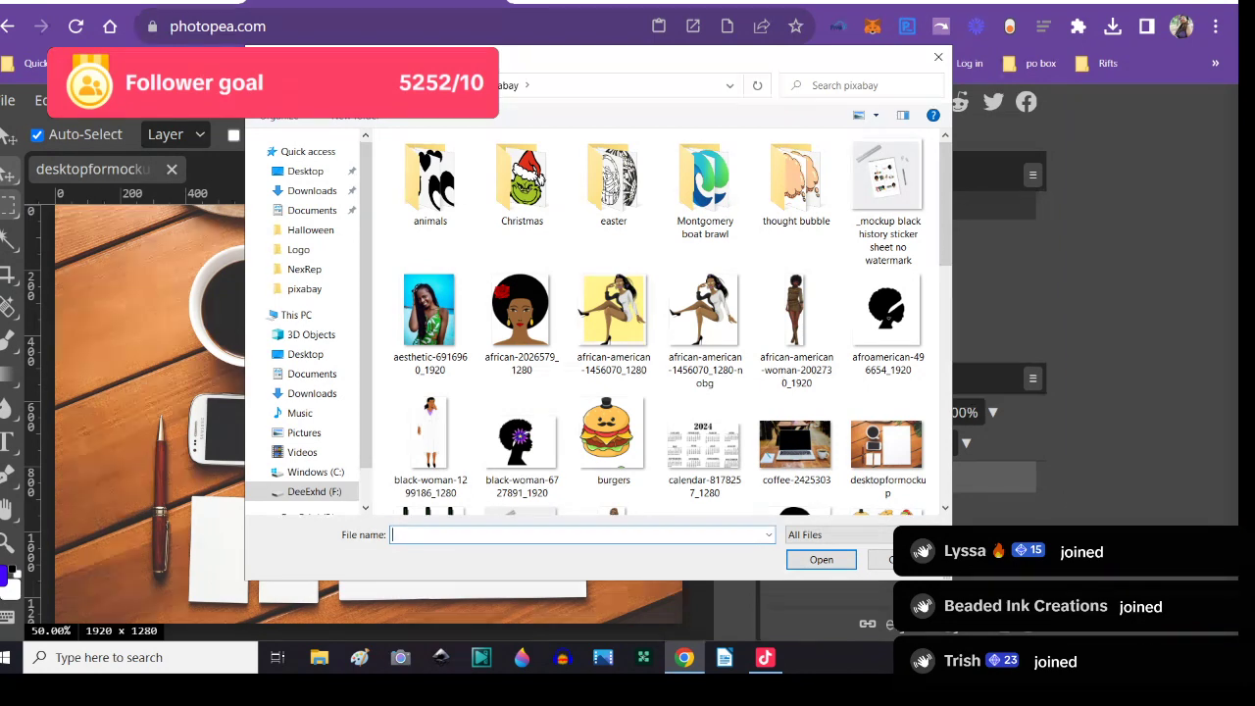
pyautogui.hotkey('alt', 'Up')
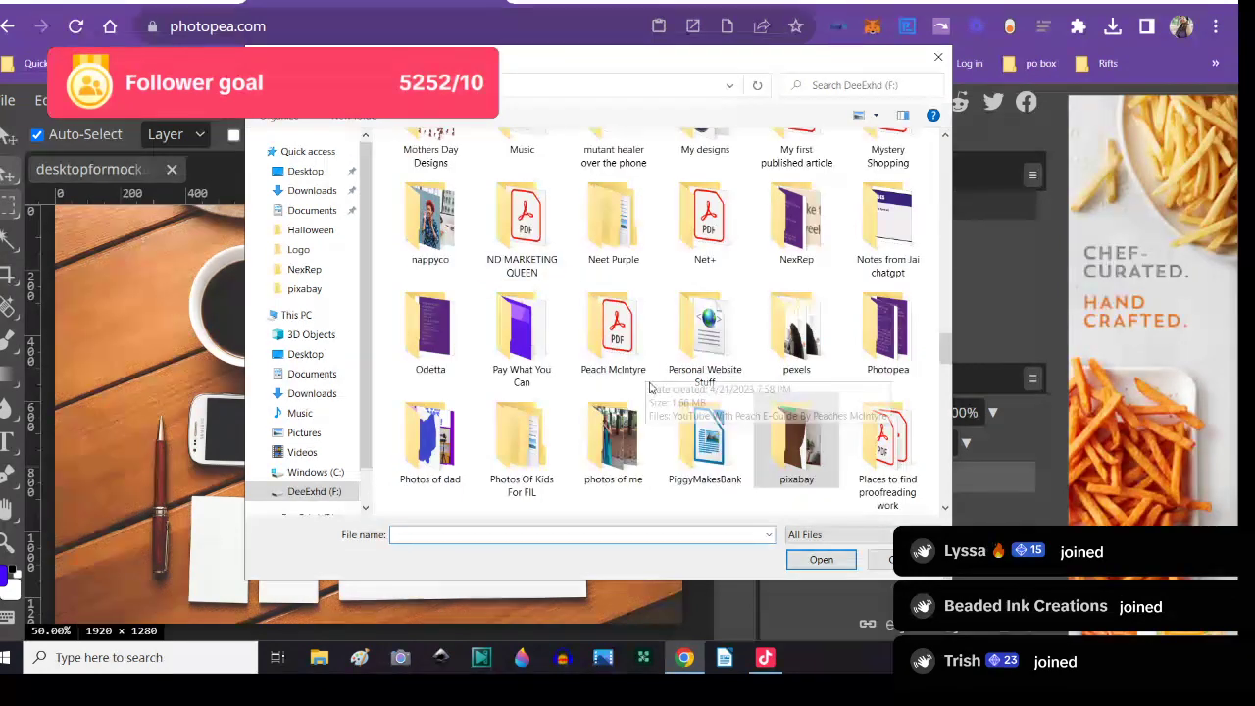
pyautogui.scroll(-3, 657, 417)
pyautogui.scroll(-1, 653, 434)
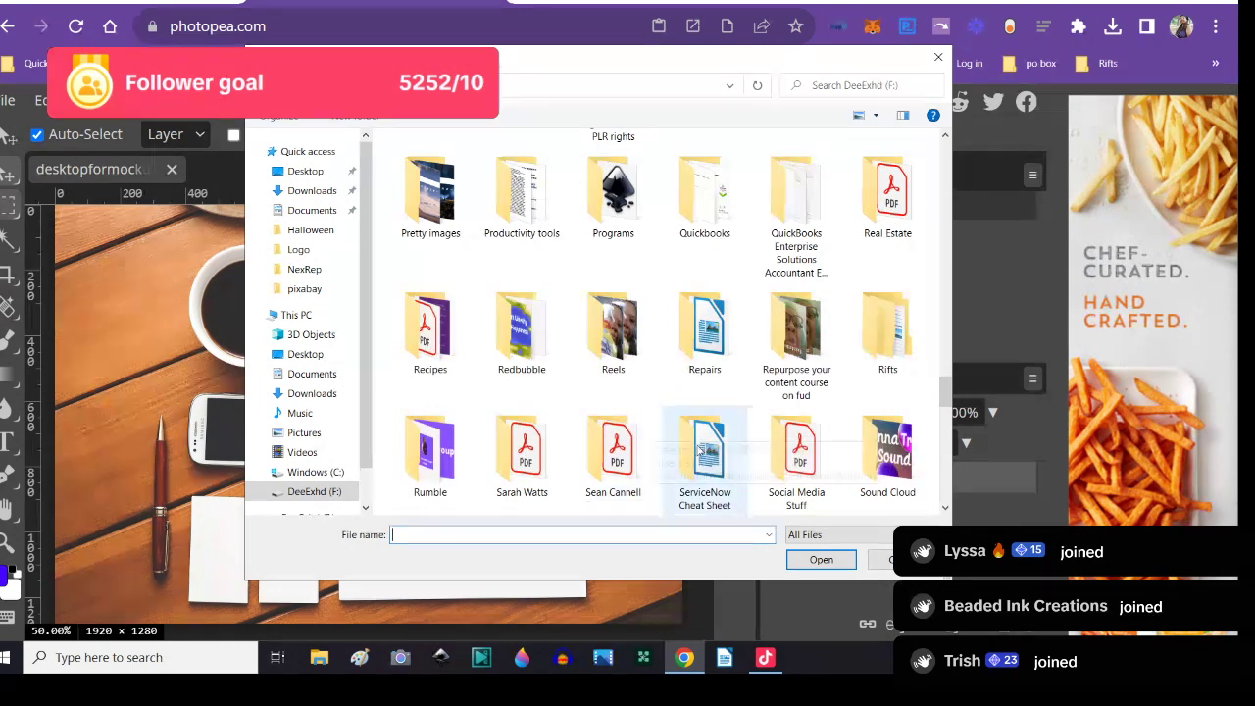
pyautogui.scroll(-2, 720, 444)
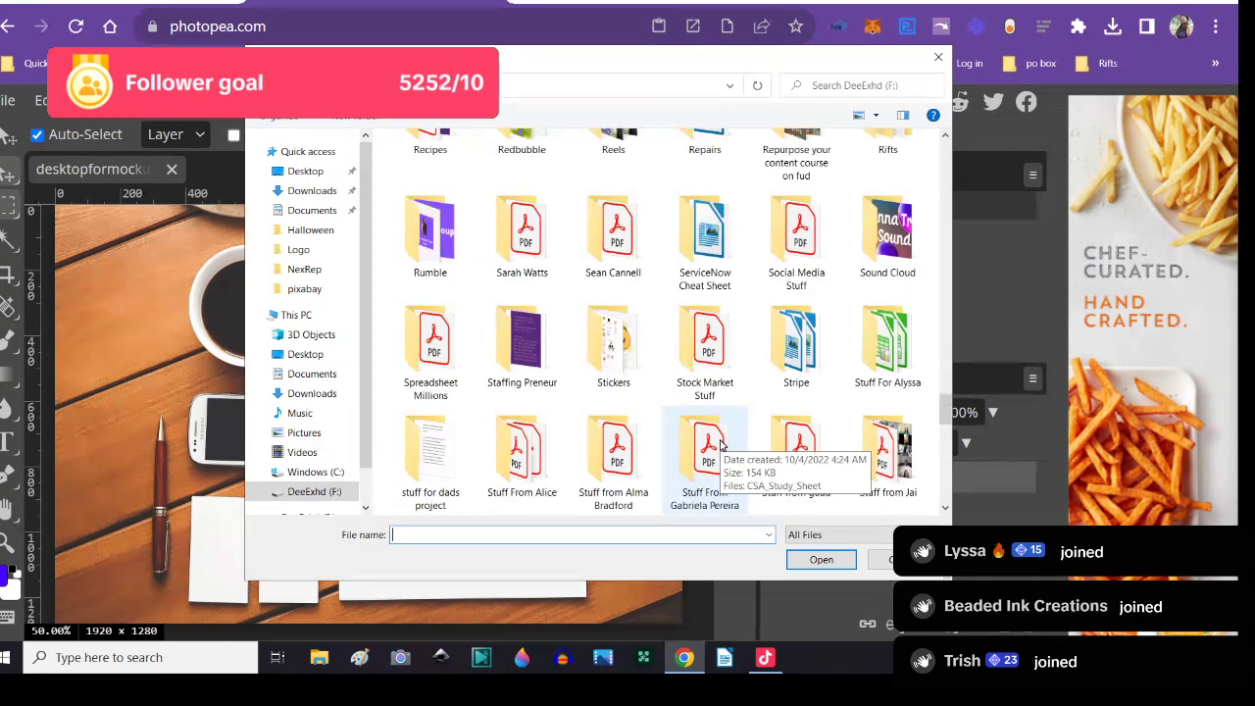
pyautogui.click(630, 371)
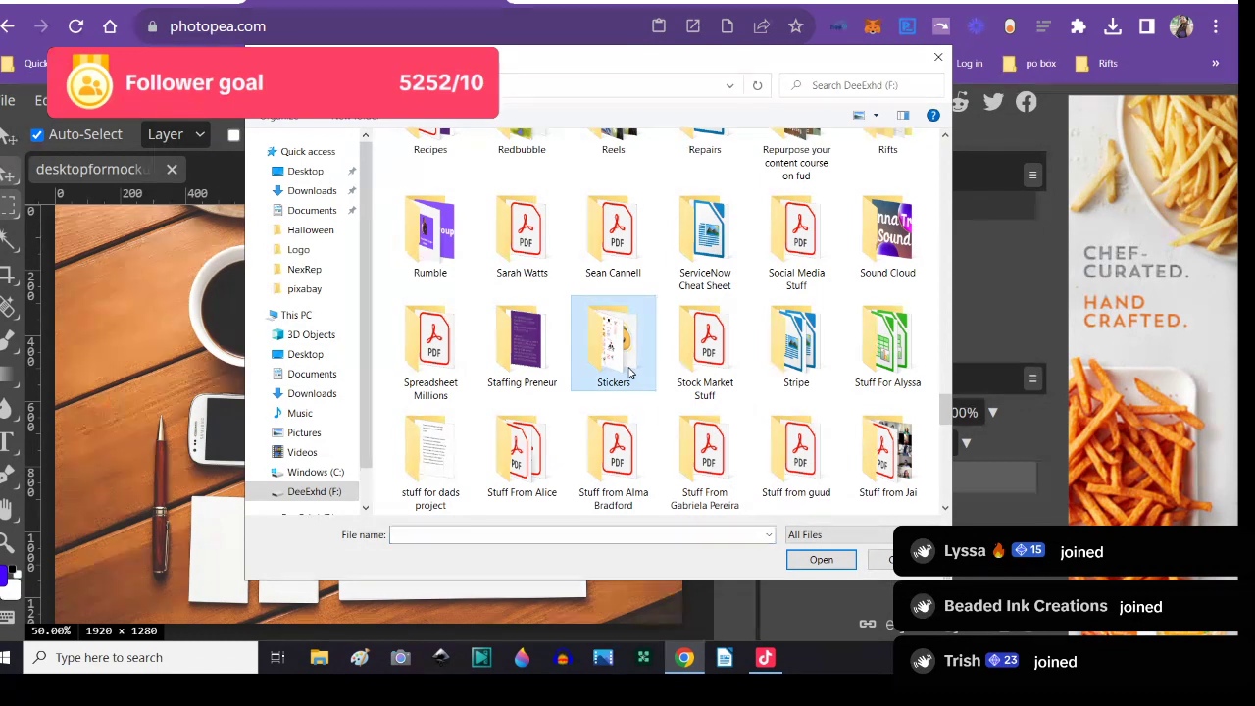
pyautogui.doubleClick(613, 364)
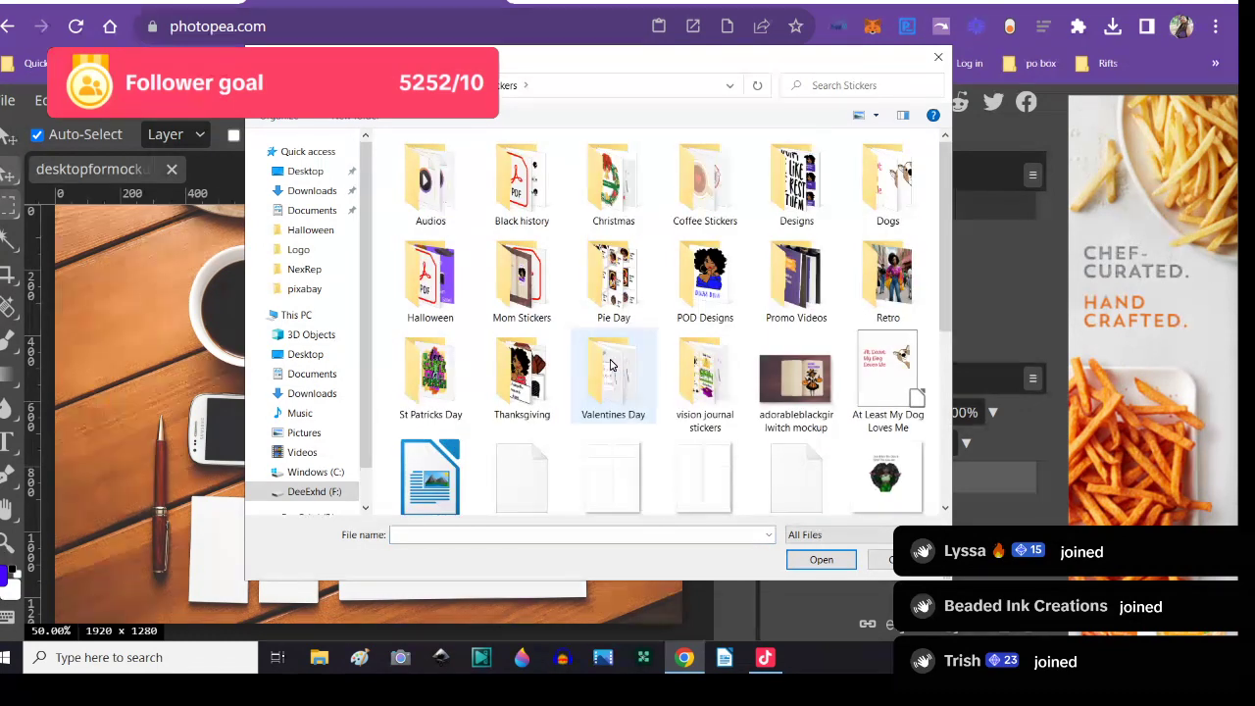
pyautogui.doubleClick(443, 298)
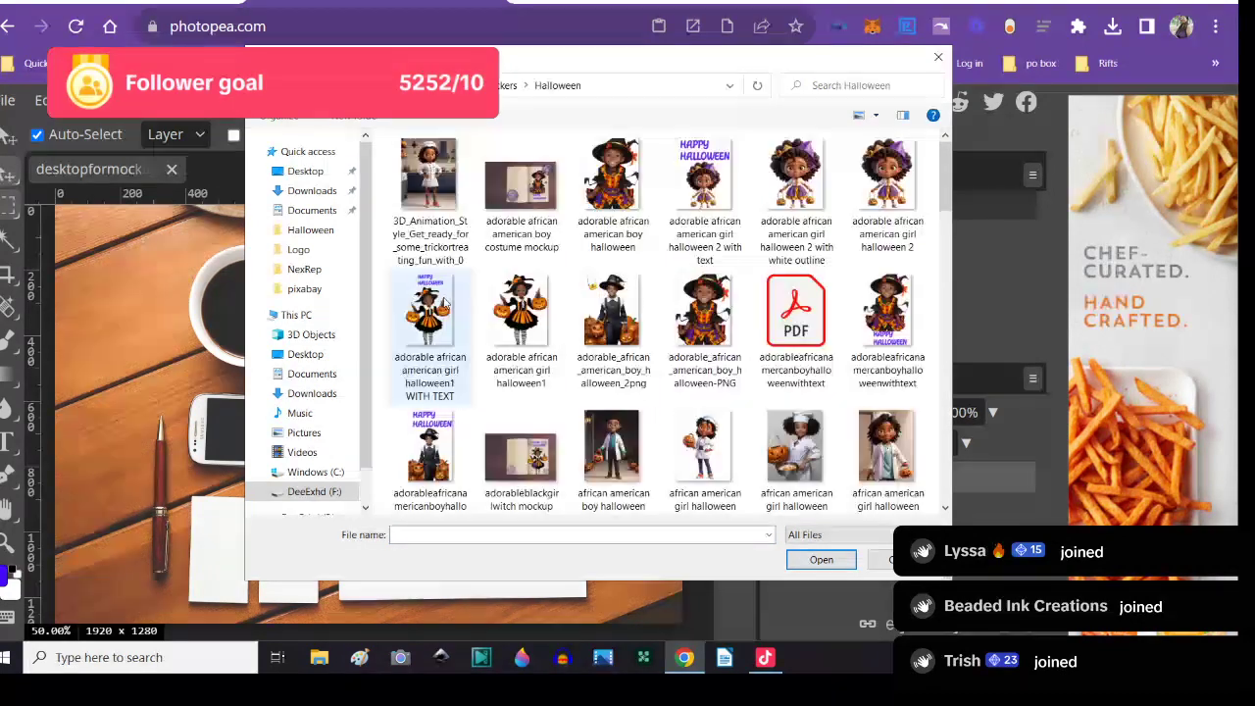
# - Place the blackgirldoctorwithmaskblackandwhiteoutlinetext image, not the PDF of the same name, into the mockup
pyautogui.scroll(-1, 704, 427)
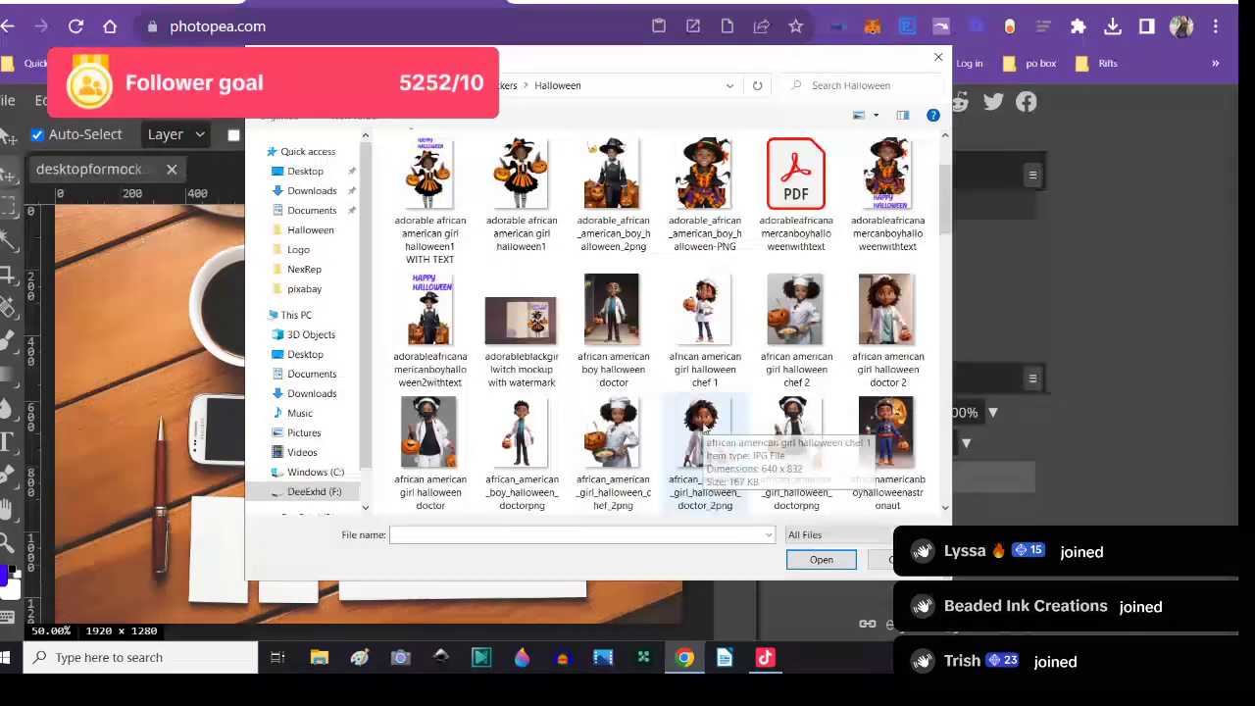
pyautogui.scroll(-2, 703, 427)
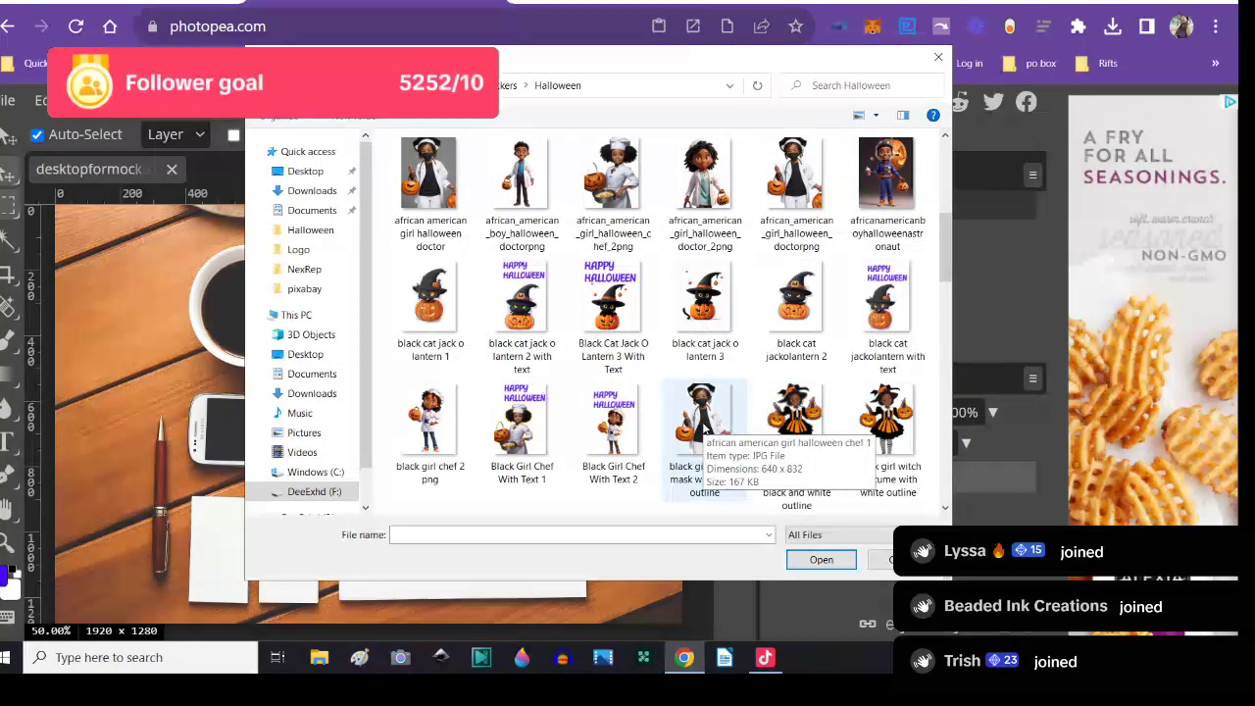
pyautogui.scroll(-1, 704, 427)
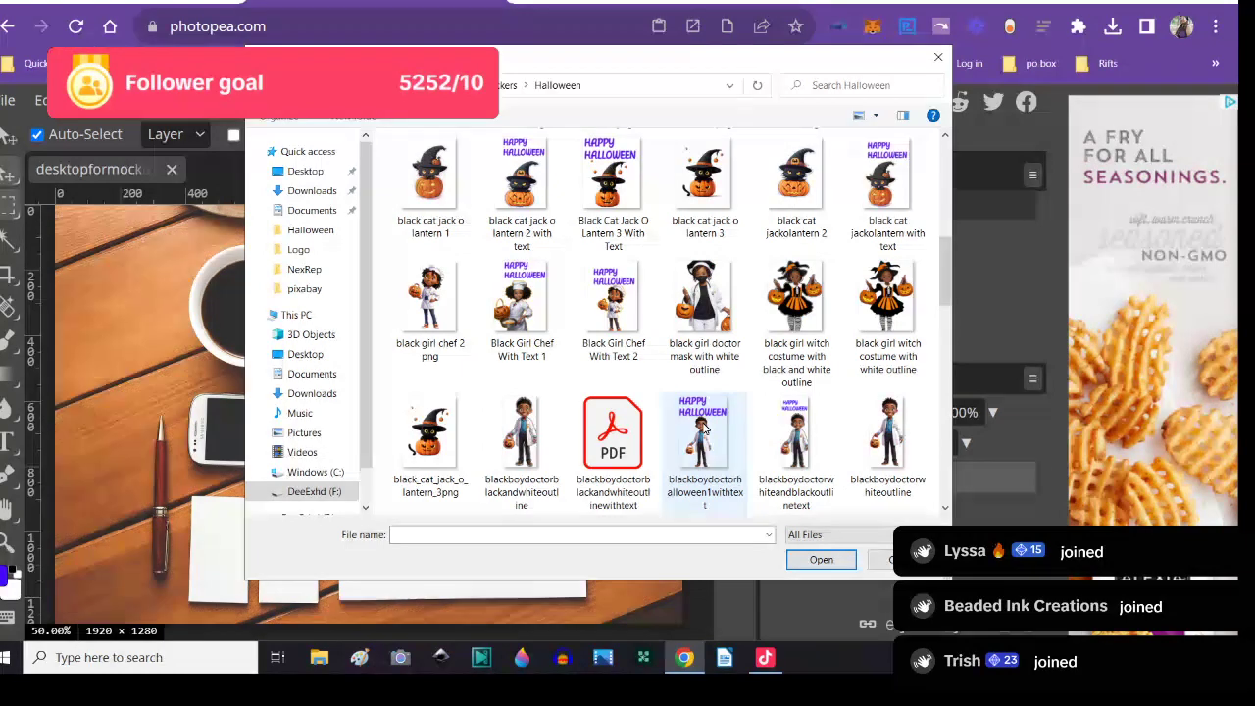
pyautogui.scroll(-1, 704, 427)
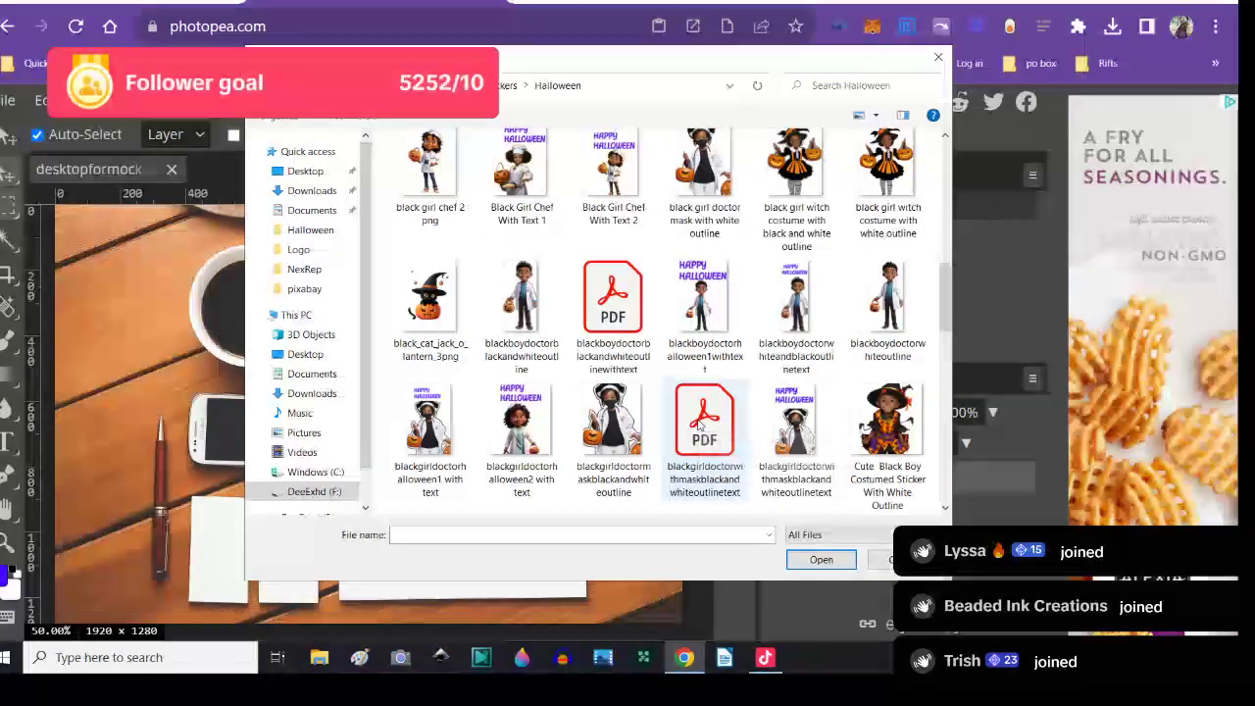
pyautogui.click(794, 495)
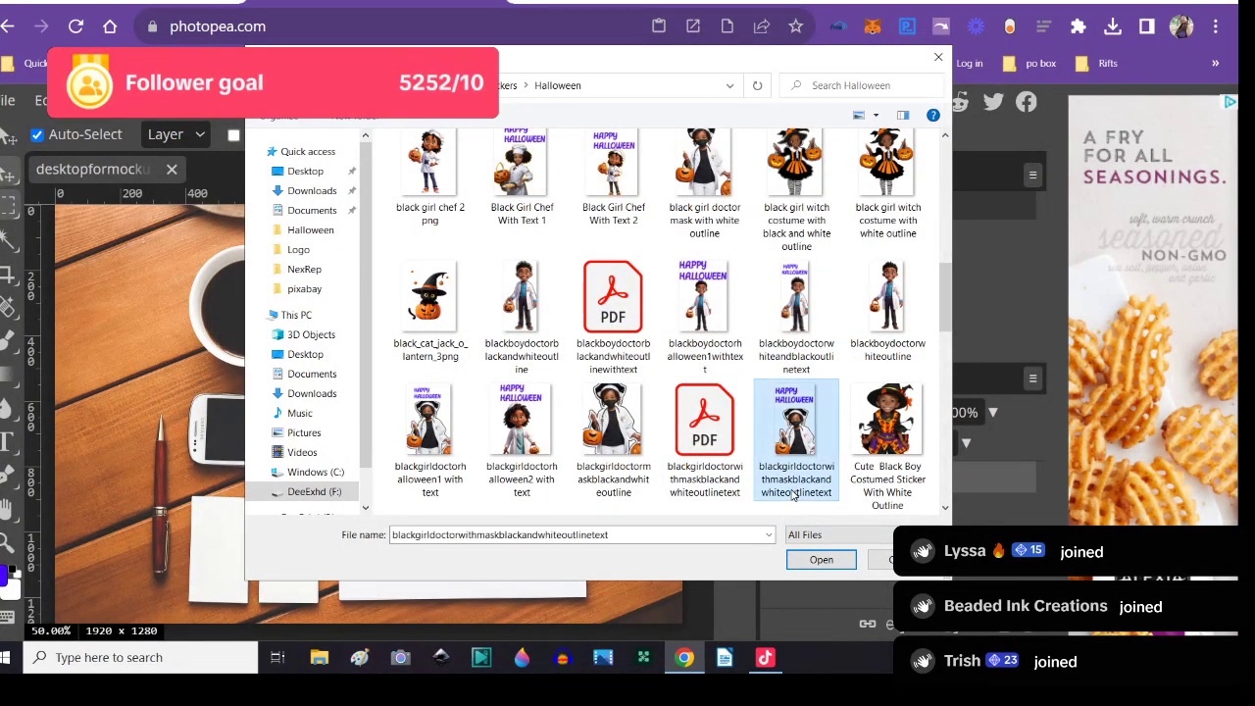
pyautogui.click(808, 561)
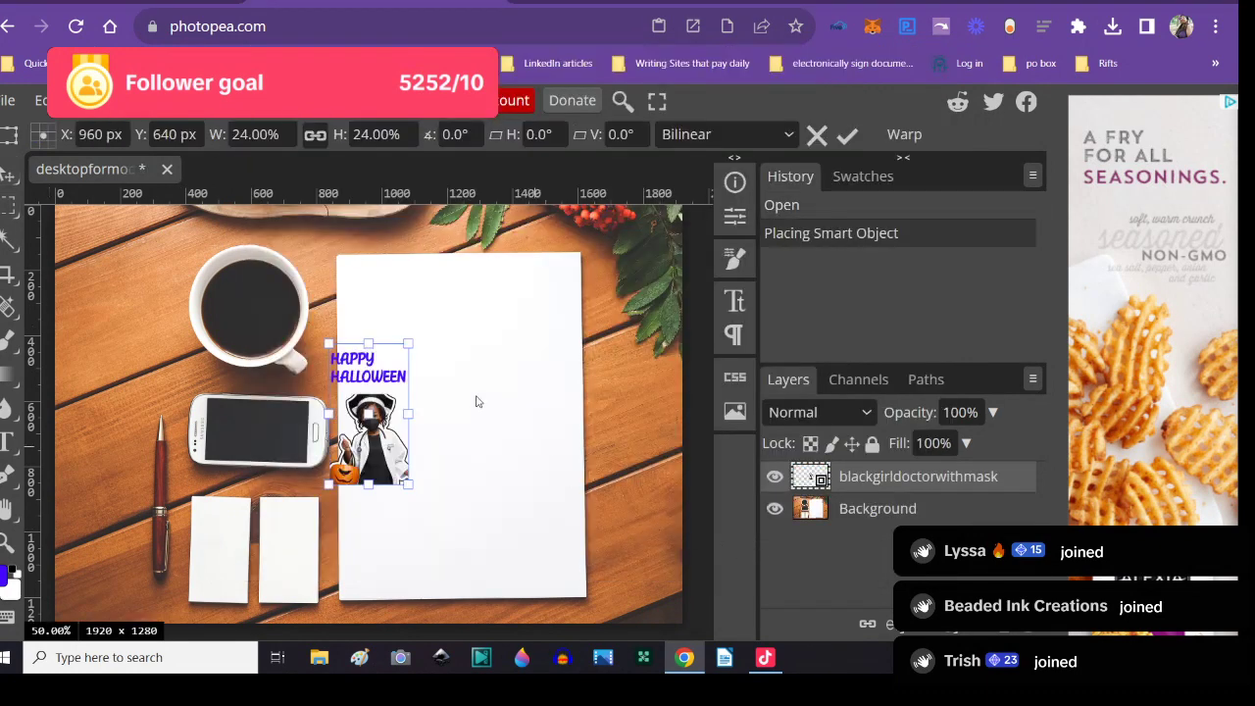
# - Enlarge the placed sticker to about 53% and position it over the blank white sheet, centred at about X 1228, Y 676 px
pyautogui.moveTo(373, 404); pyautogui.dragTo(470, 492)
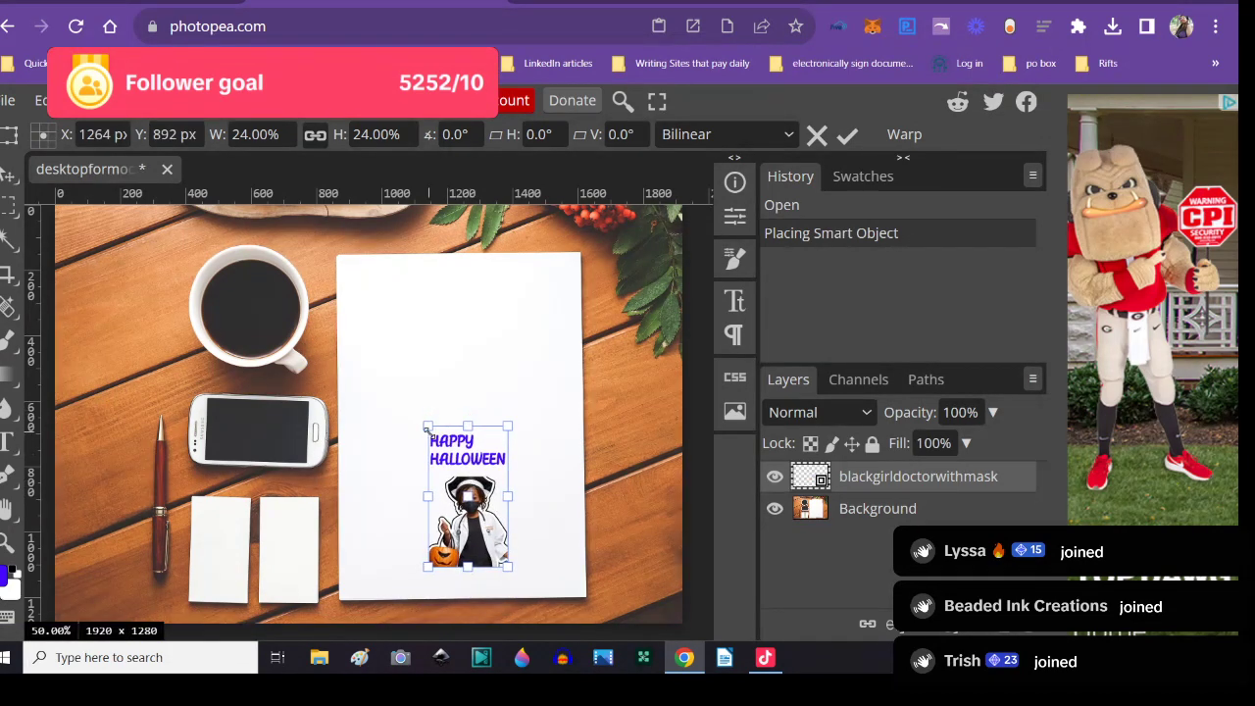
pyautogui.moveTo(425, 427); pyautogui.dragTo(340, 295)
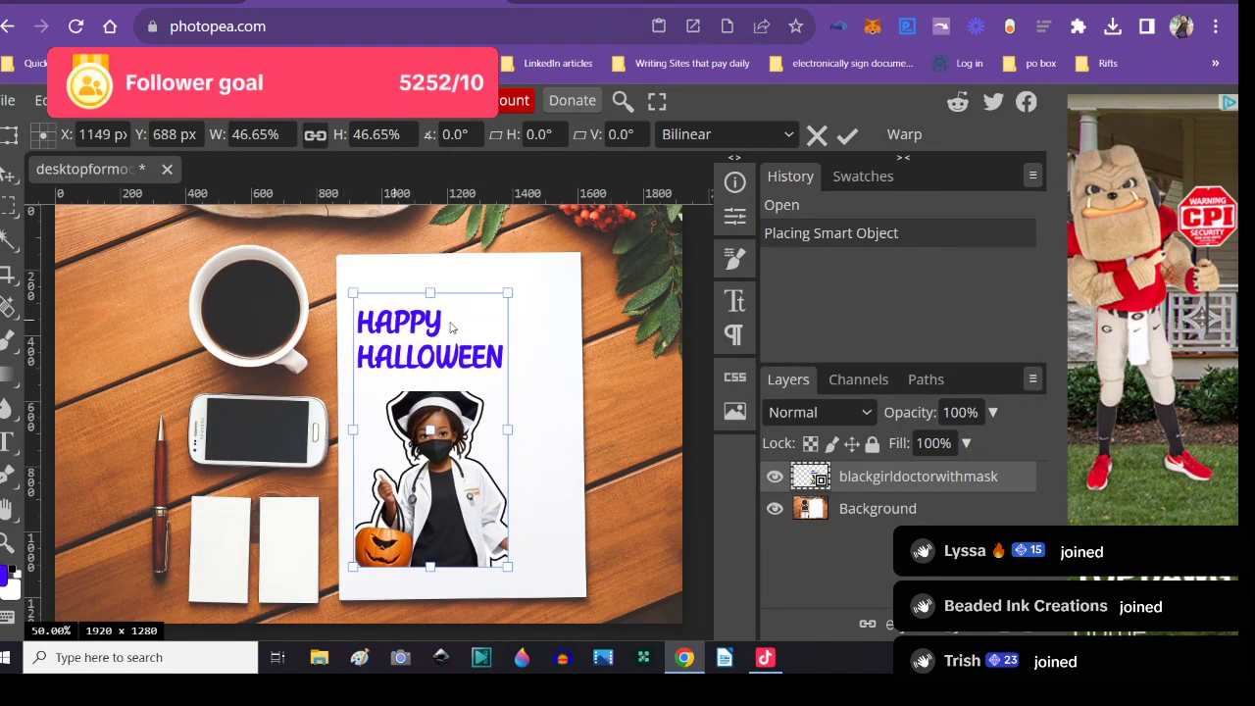
pyautogui.moveTo(502, 297); pyautogui.dragTo(545, 264)
pyautogui.moveTo(454, 422)
pyautogui.mouseDown()
pyautogui.moveTo(478, 432)
pyautogui.moveTo(449, 434)
pyautogui.moveTo(464, 437)
pyautogui.mouseUp()
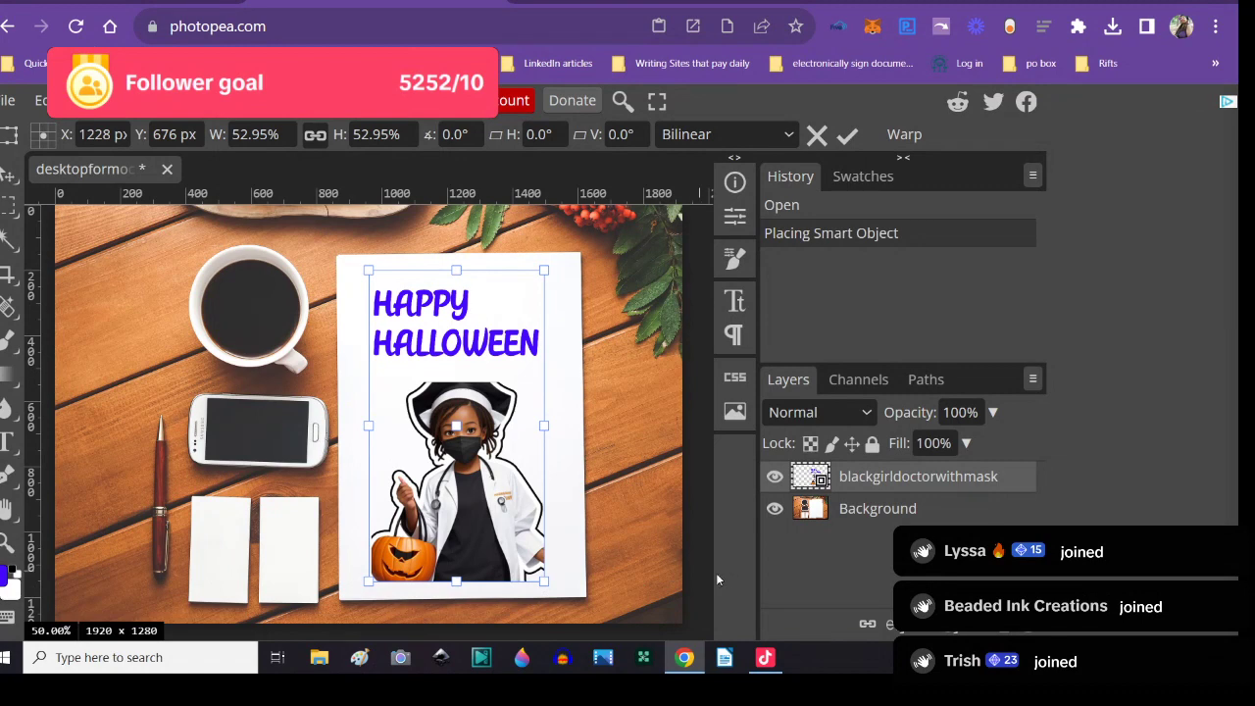
pyautogui.press('Return')
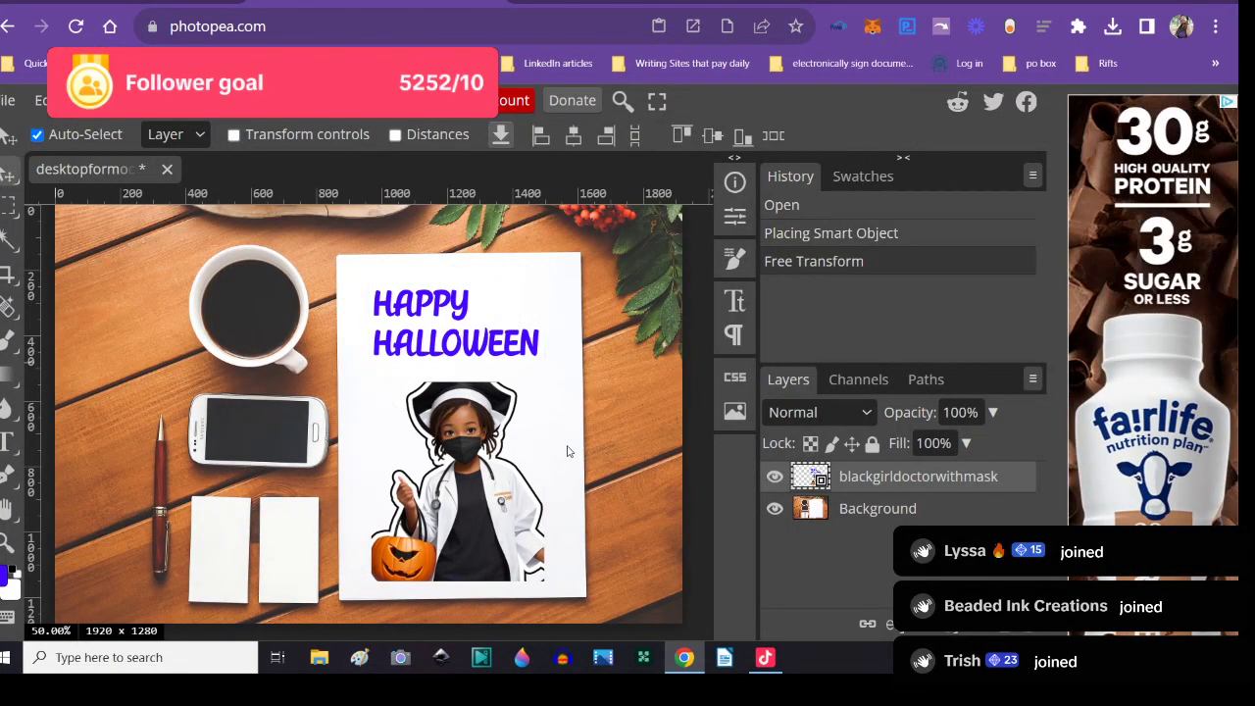
# - Add a new empty layer above the blackgirldoctorwithmask sticker layer
pyautogui.rightClick(797, 481)
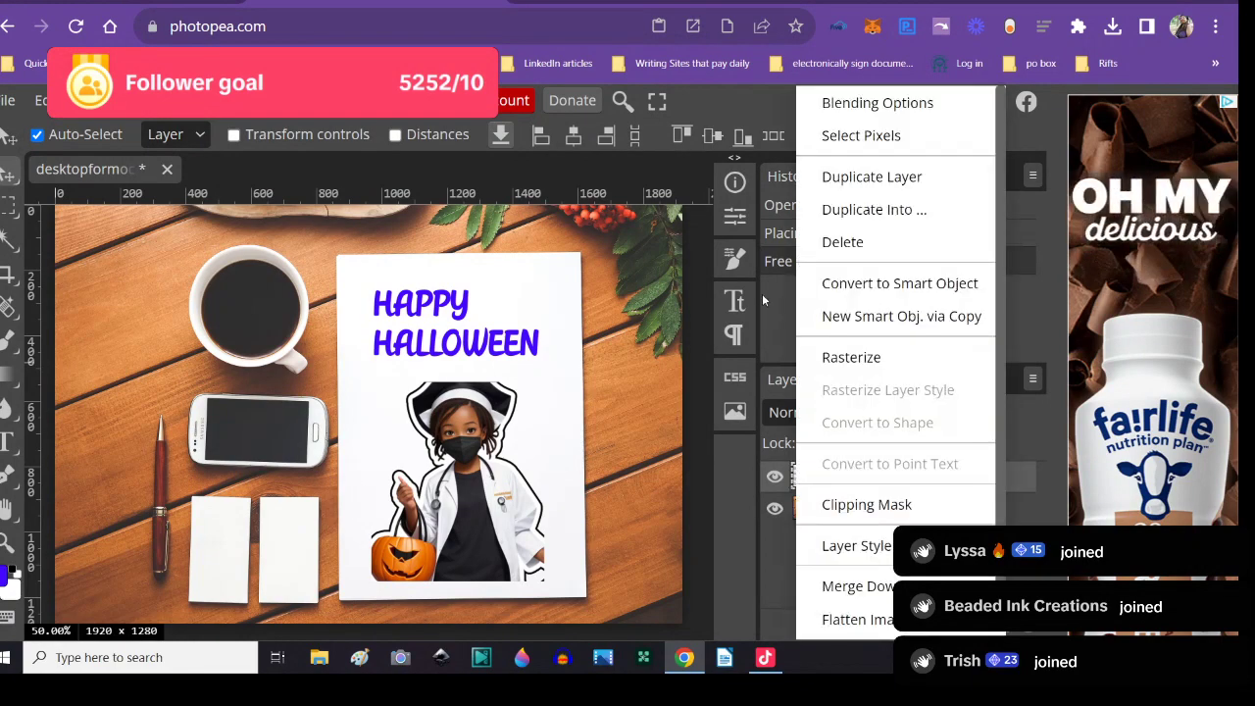
pyautogui.click(152, 100)
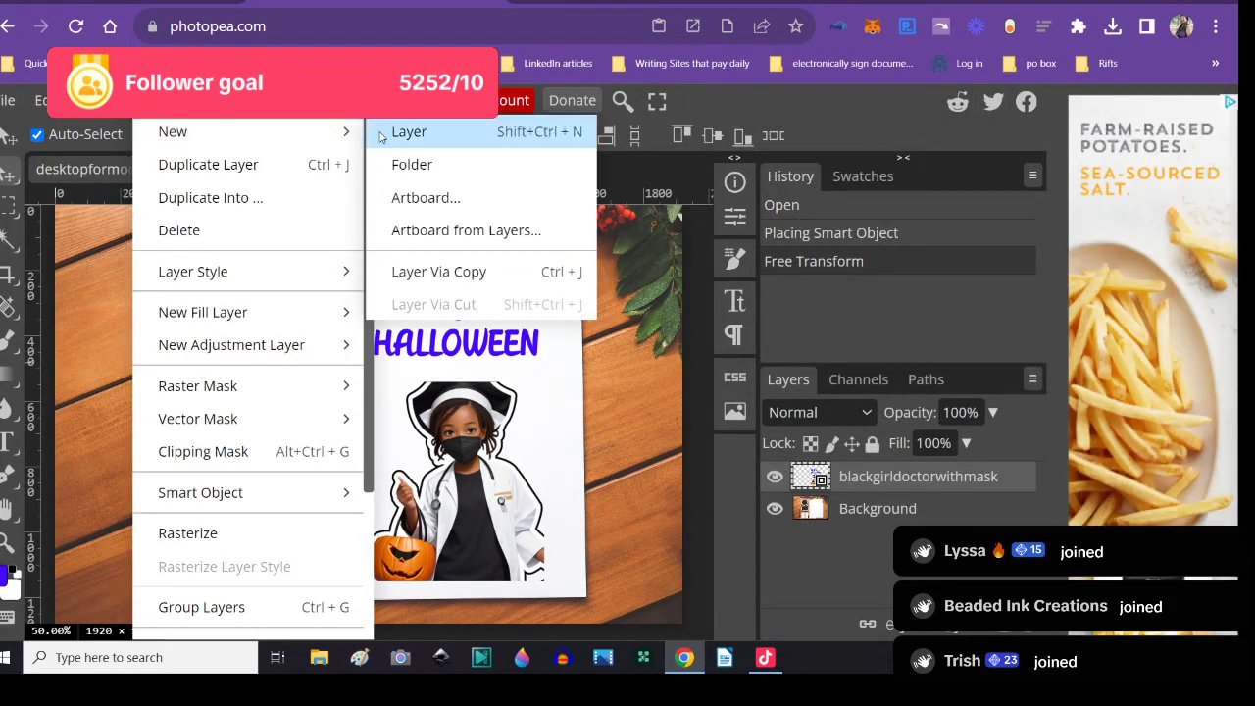
pyautogui.click(388, 137)
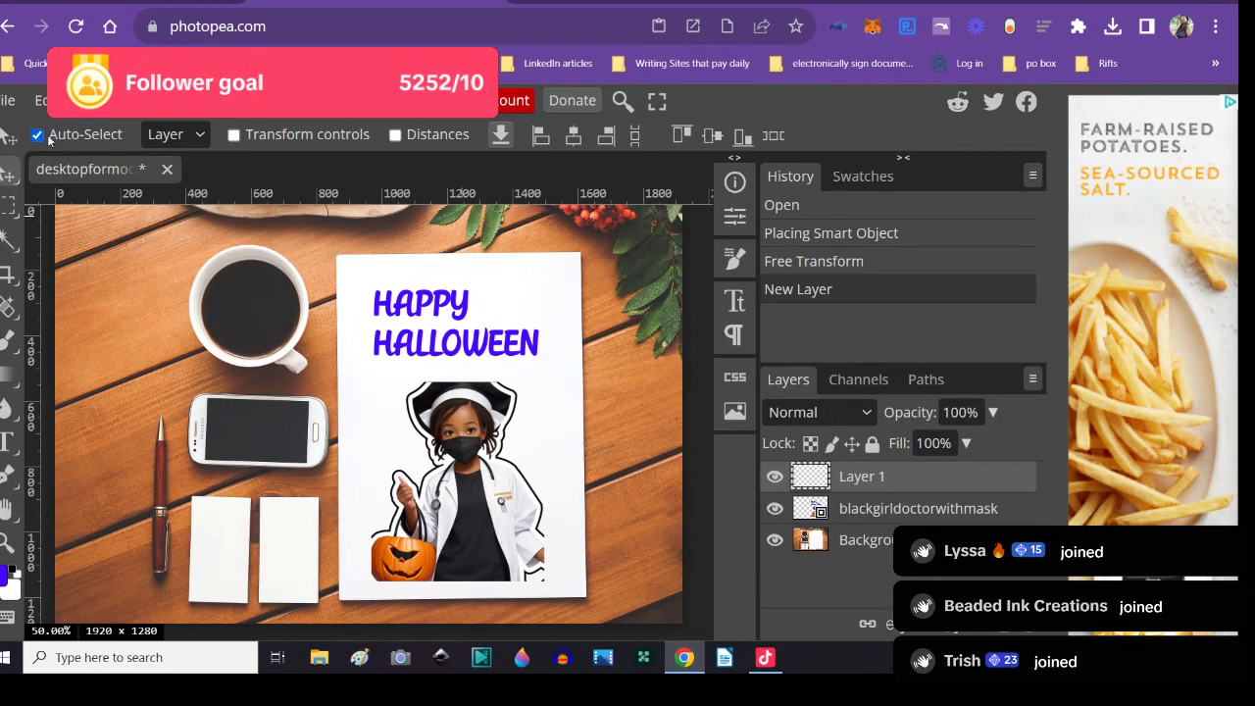
pyautogui.click(9, 101)
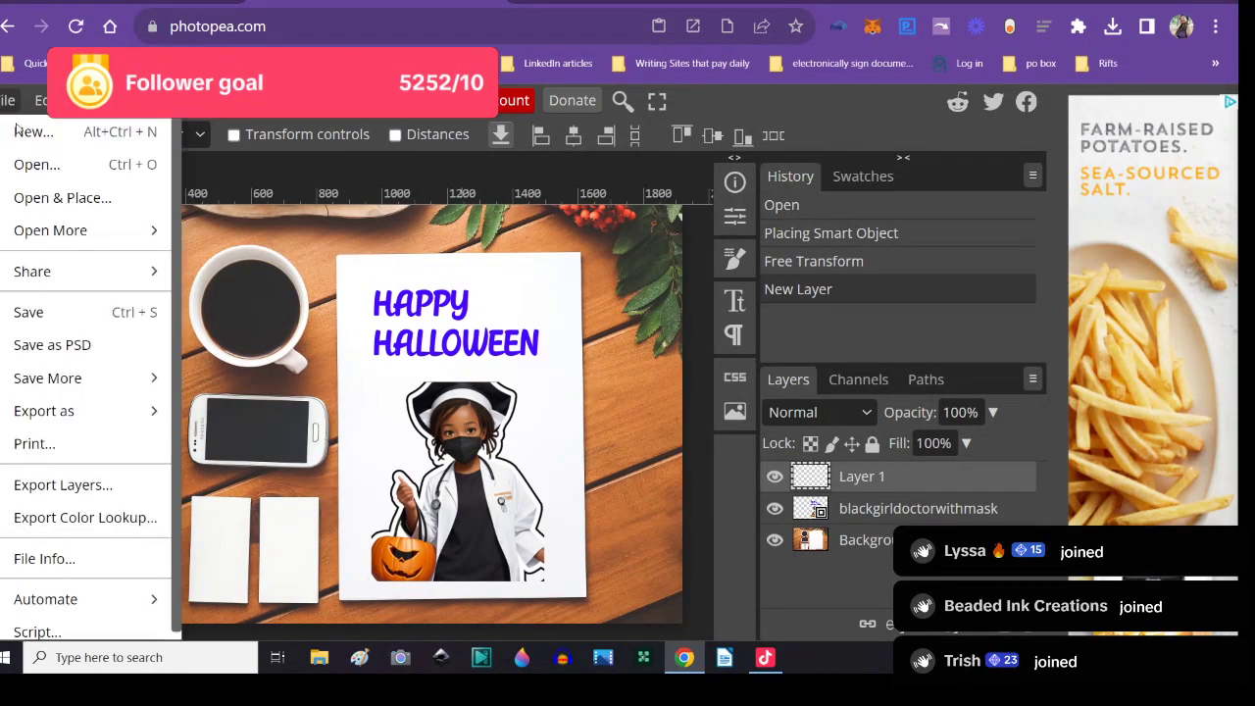
pyautogui.click(29, 199)
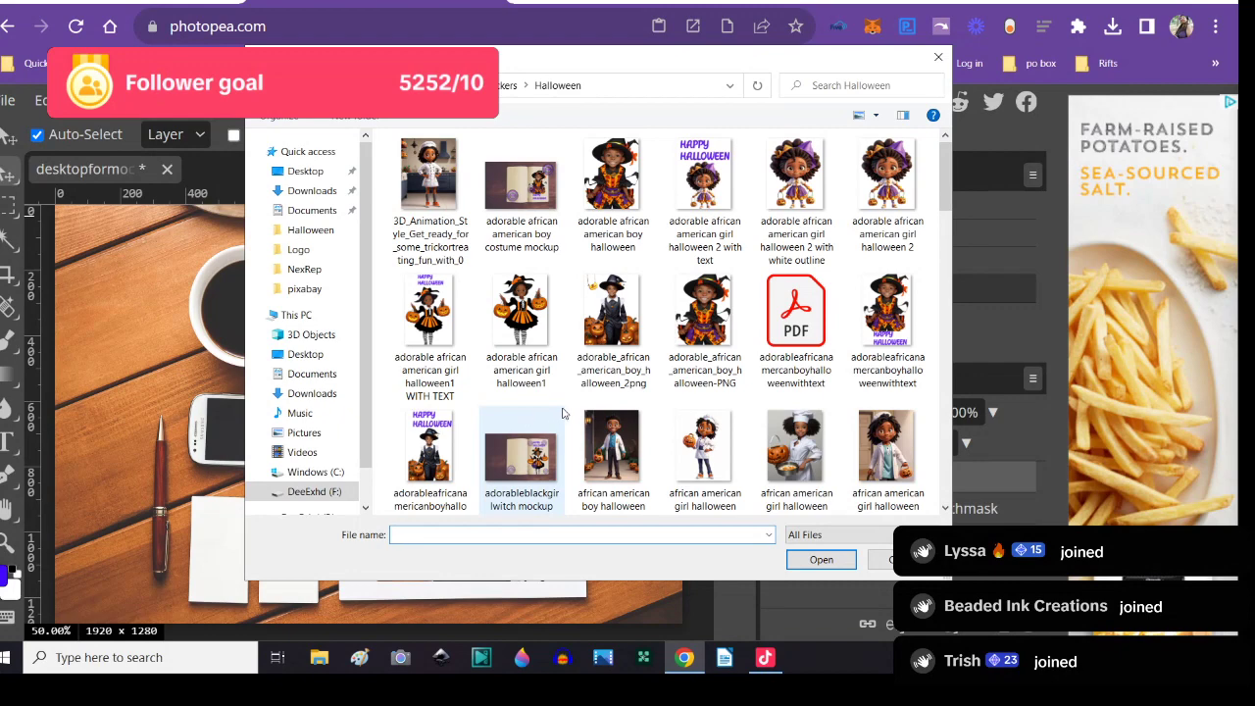
pyautogui.click(887, 451)
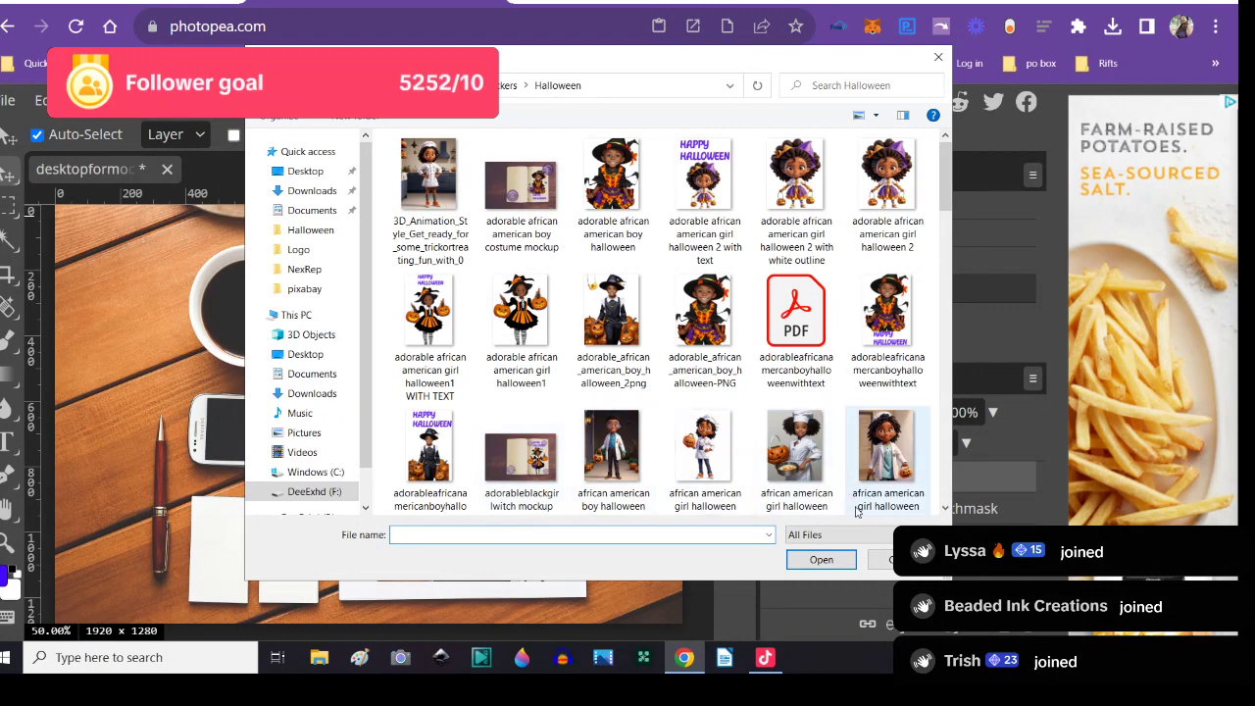
pyautogui.click(842, 560)
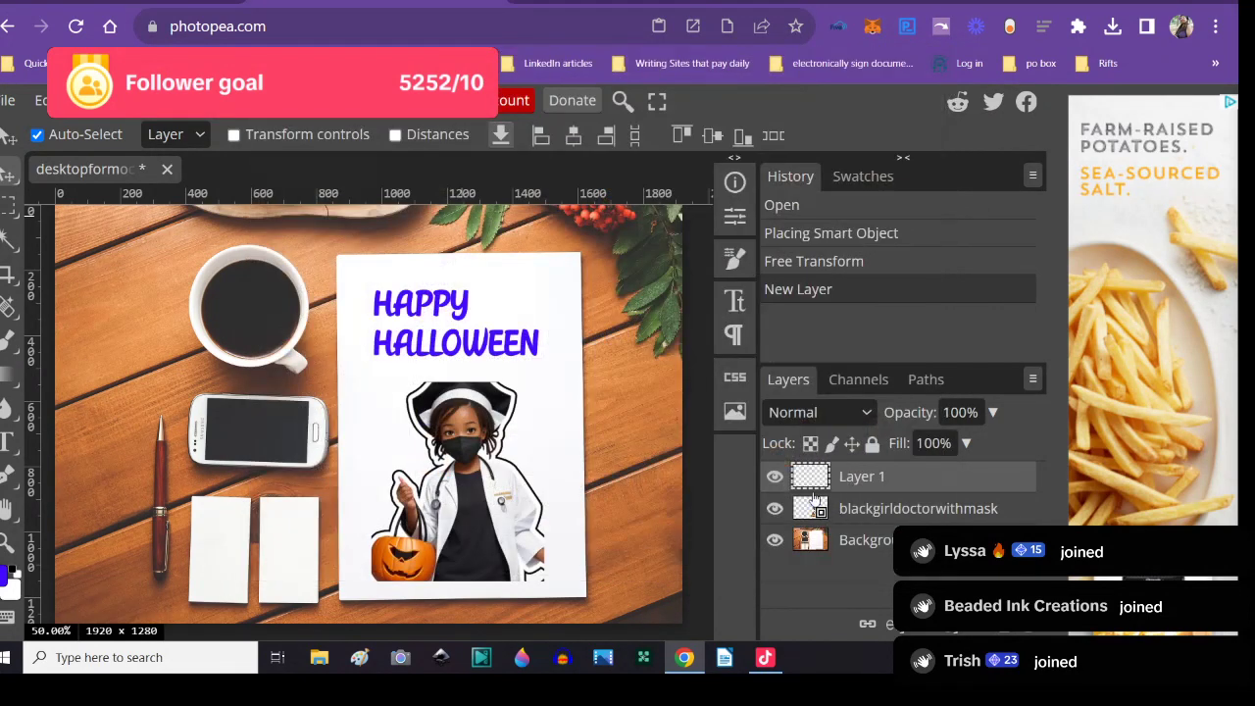
# - Delete the empty layer above the sticker and duplicate the blackgirldoctorwithmask layer
pyautogui.rightClick(814, 469)
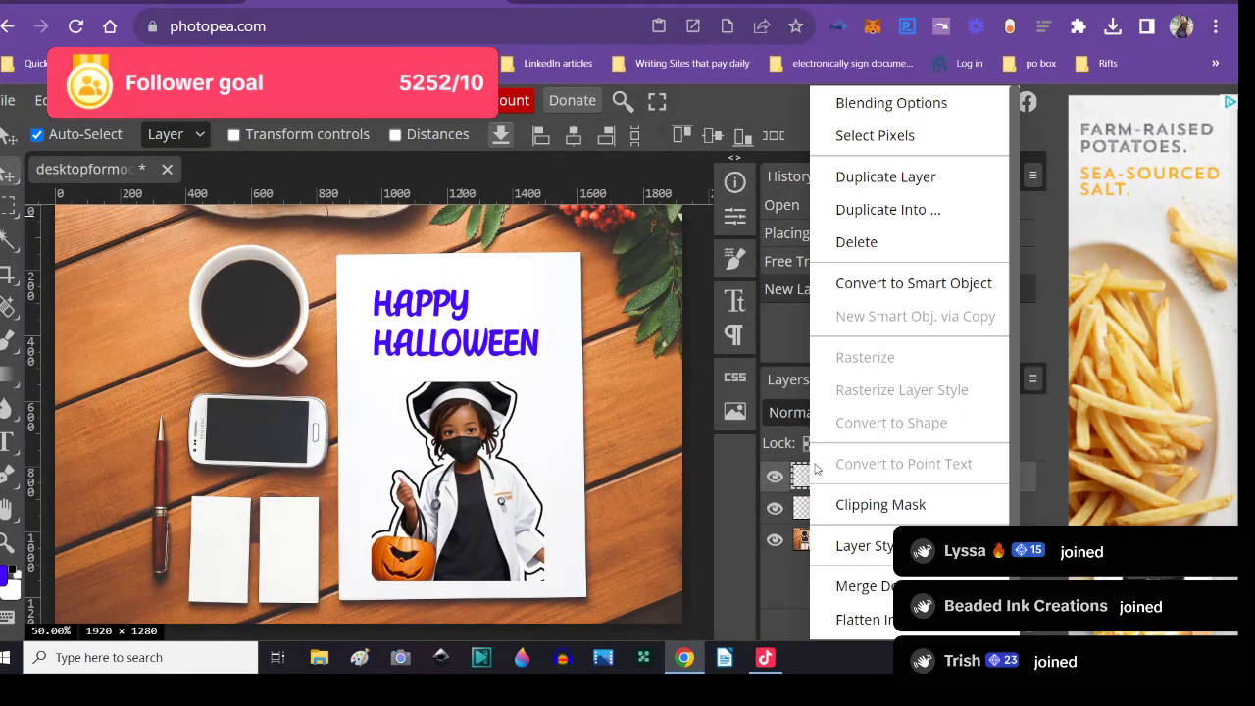
pyautogui.click(849, 243)
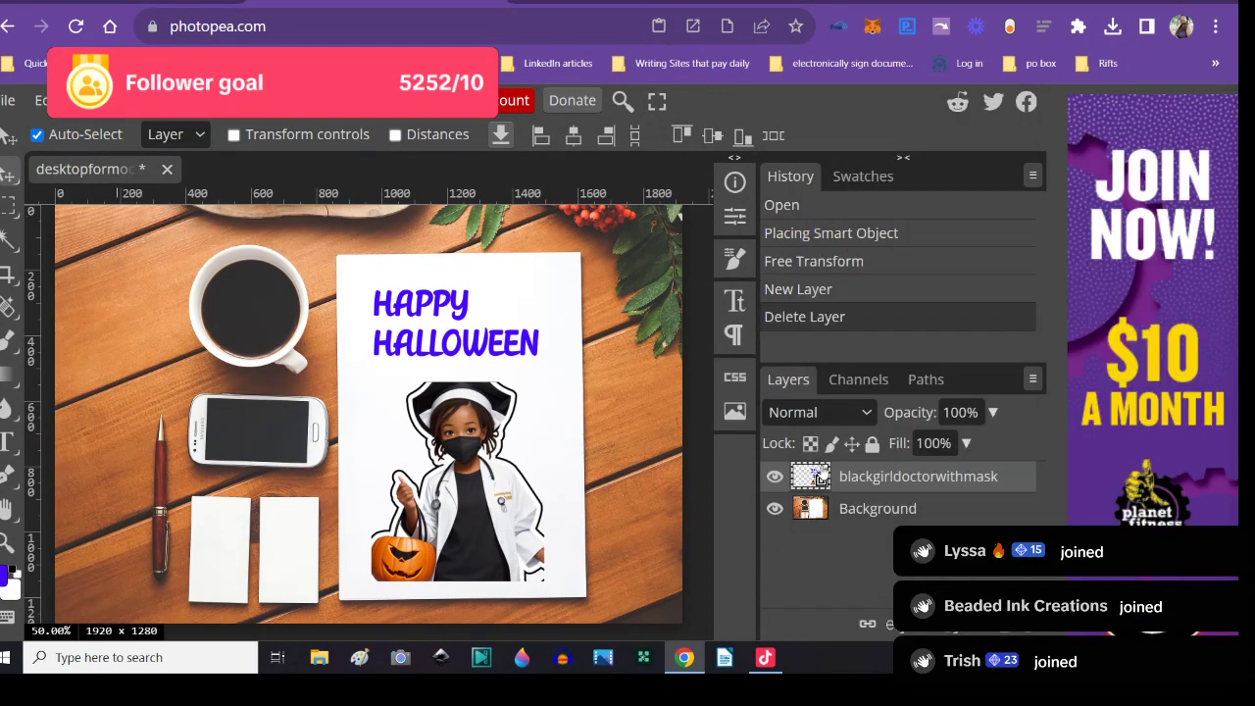
pyautogui.rightClick(828, 474)
pyautogui.click(868, 178)
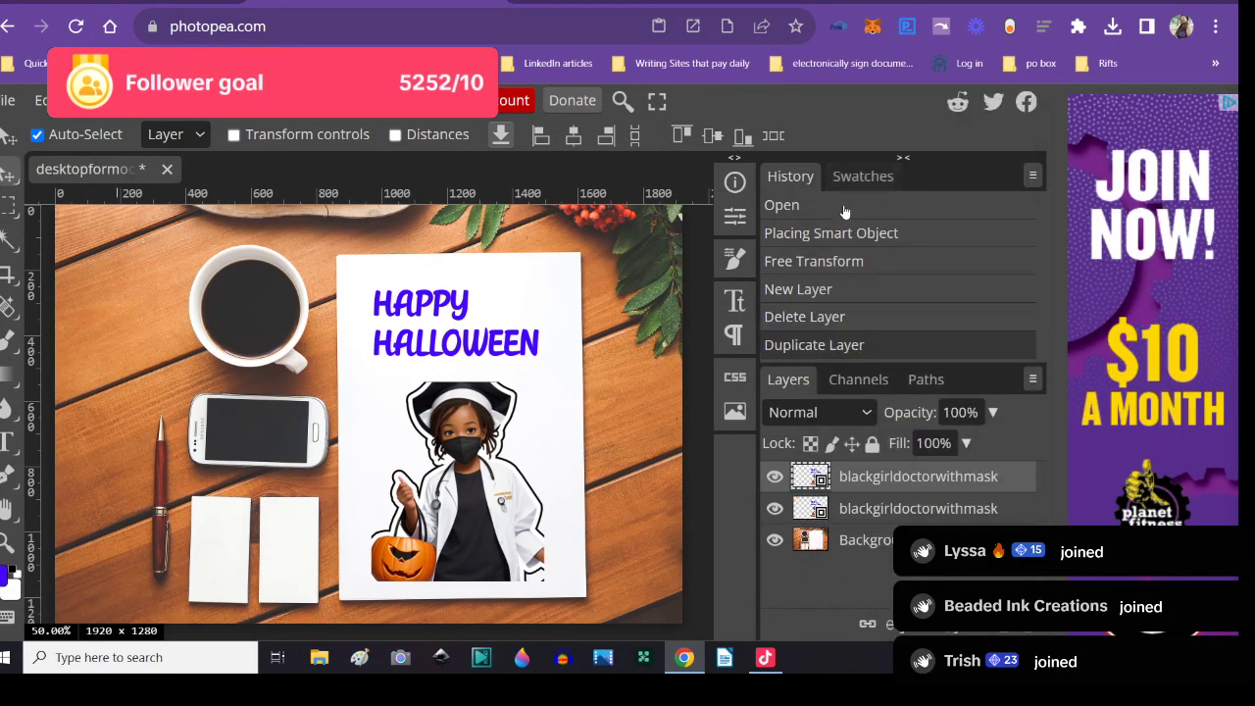
# - Move the sticker copy off the white sheet over the cup and phone, and scale it down to about 33.5%
pyautogui.moveTo(397, 444); pyautogui.dragTo(258, 409)
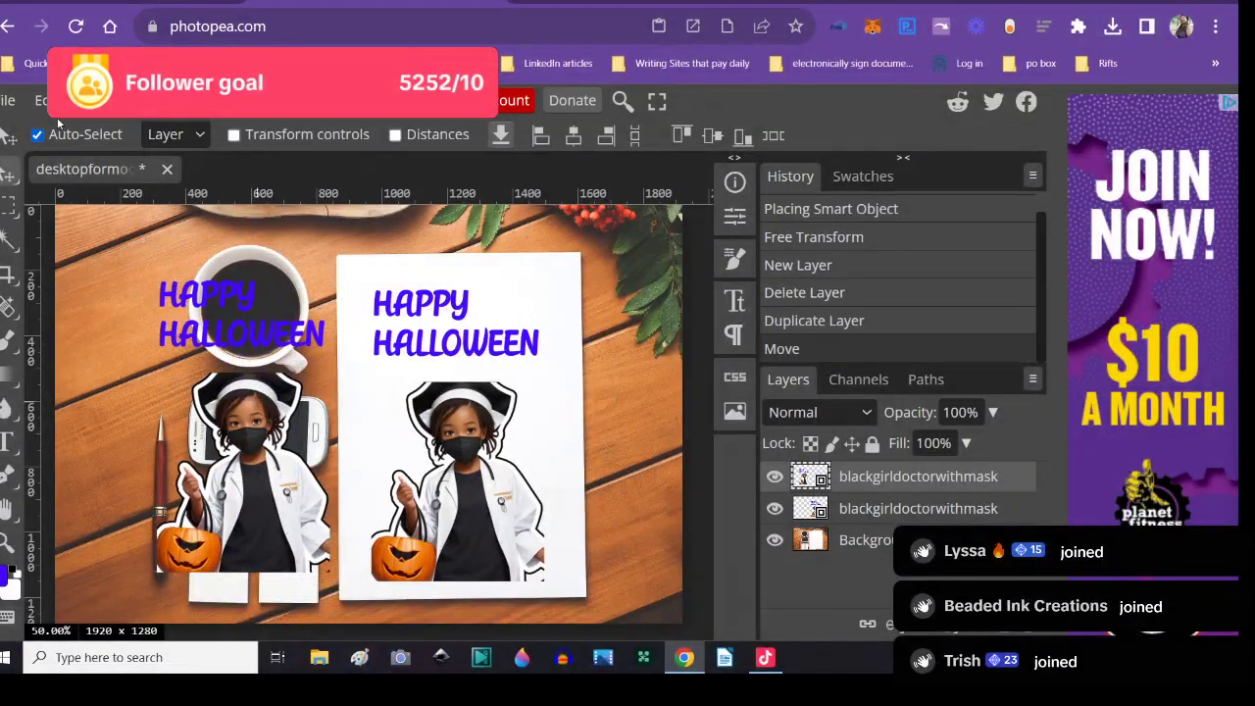
pyautogui.click(39, 100)
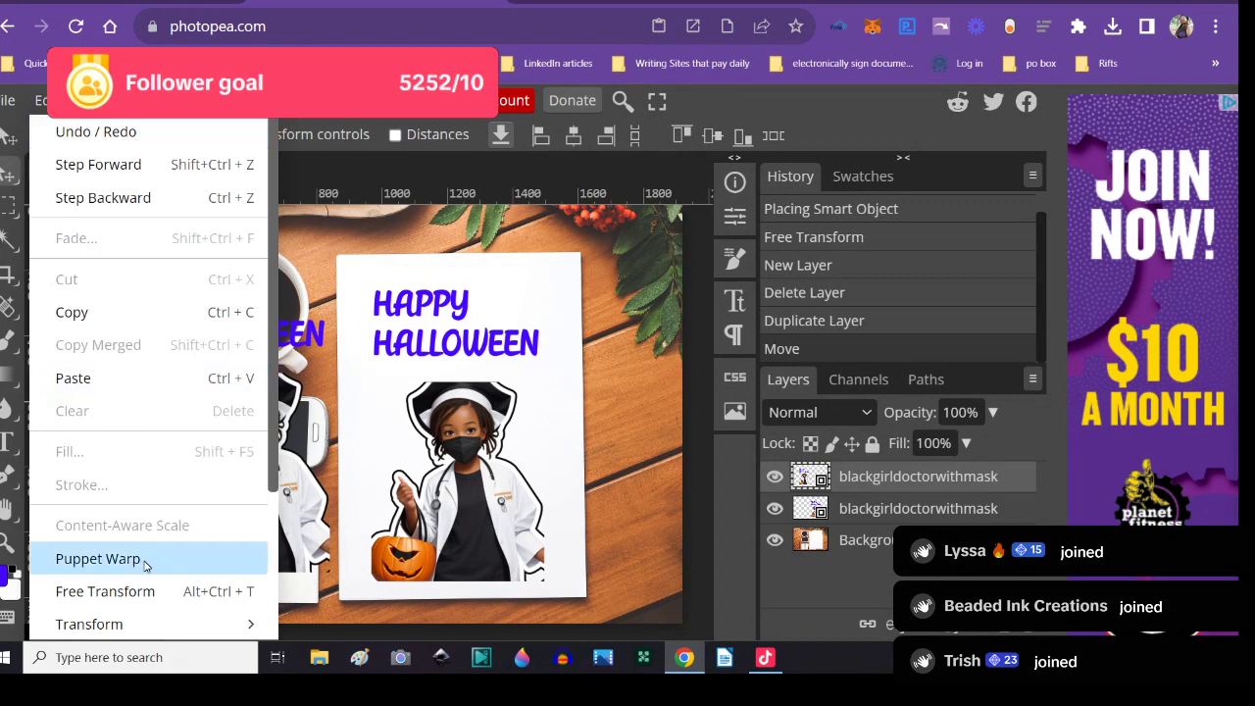
pyautogui.click(145, 591)
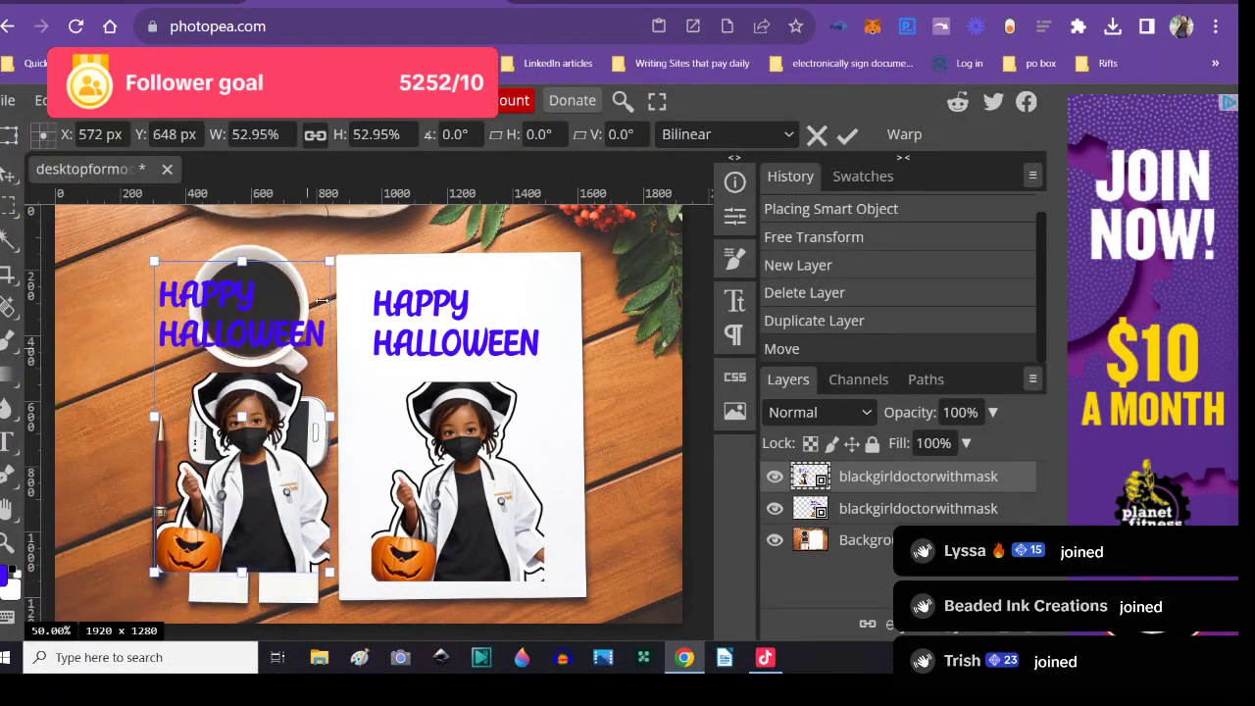
pyautogui.moveTo(328, 262); pyautogui.dragTo(265, 375)
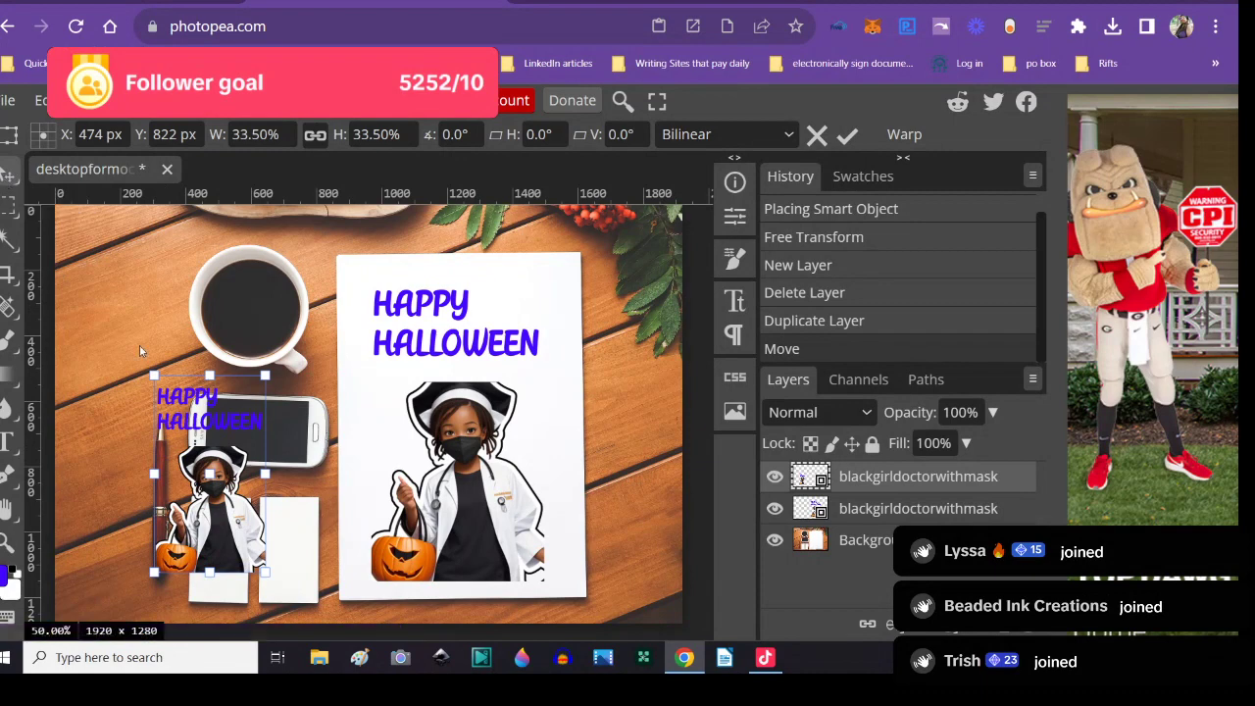
pyautogui.press('Return')
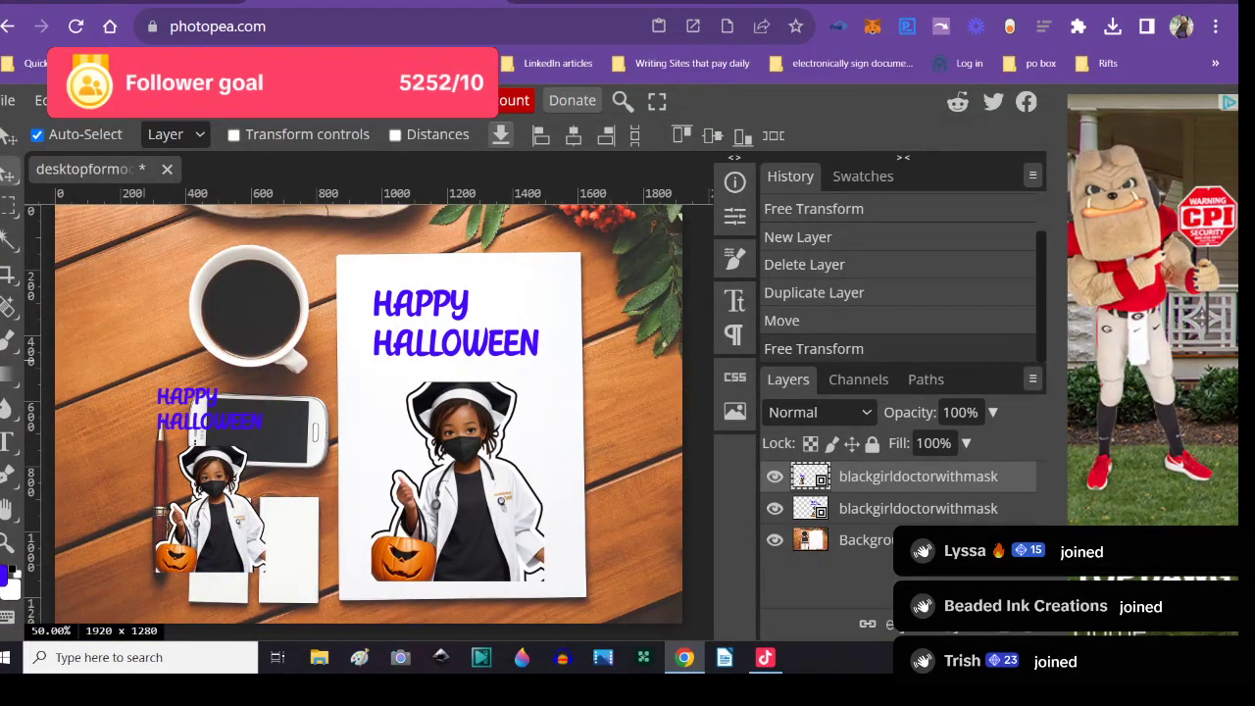
# - Shrink the sticker copy to about 17% and fit it on the small blank card beside the pen, centred at about X 501, Y 1056 px
pyautogui.click(41, 100)
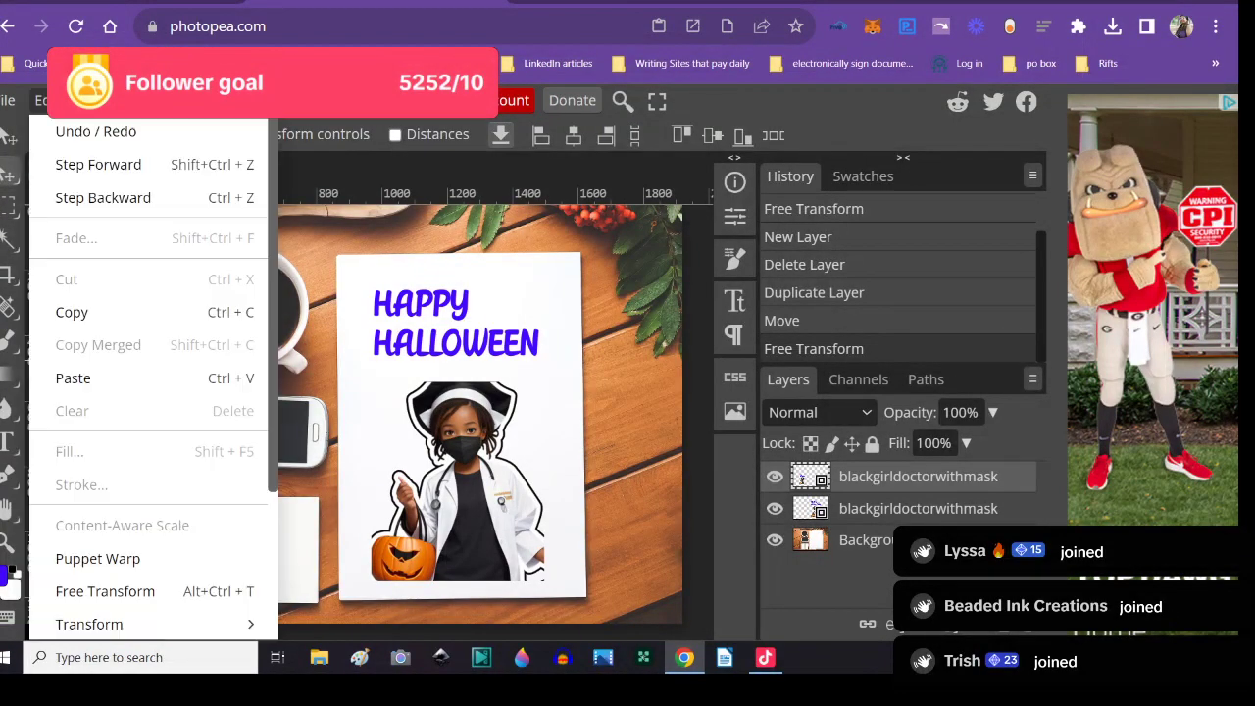
pyautogui.click(127, 591)
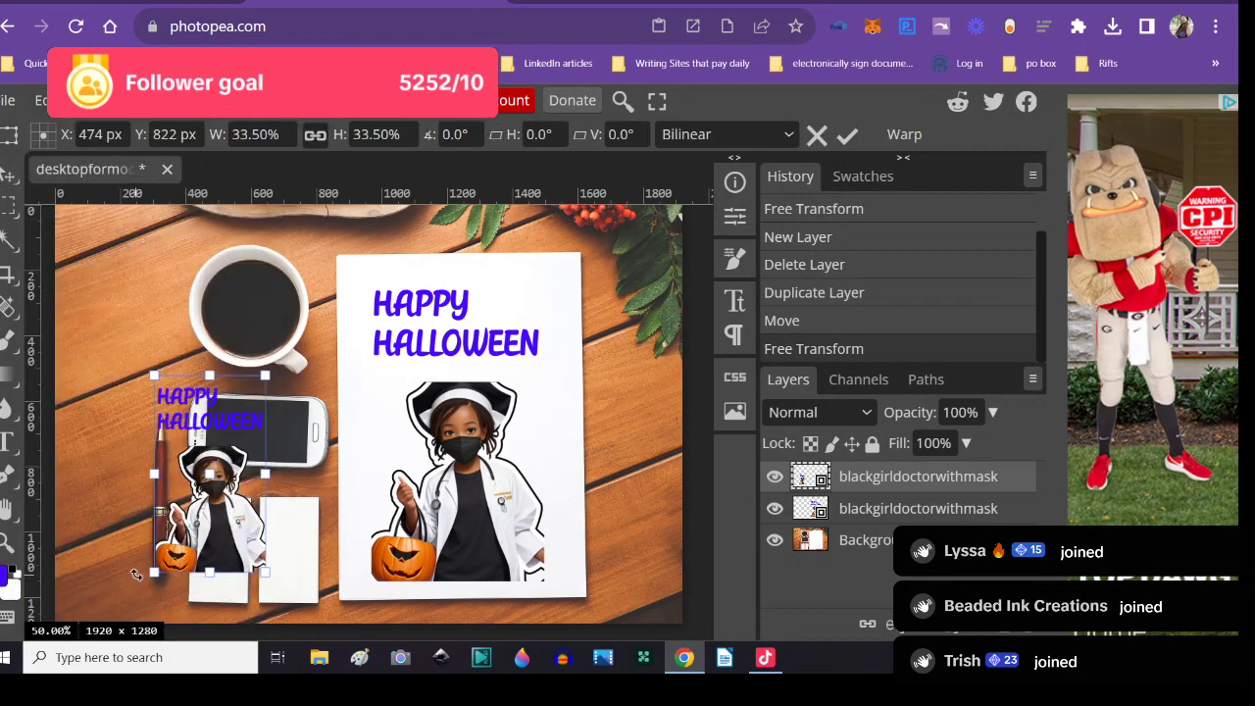
pyautogui.moveTo(265, 374); pyautogui.dragTo(199, 421)
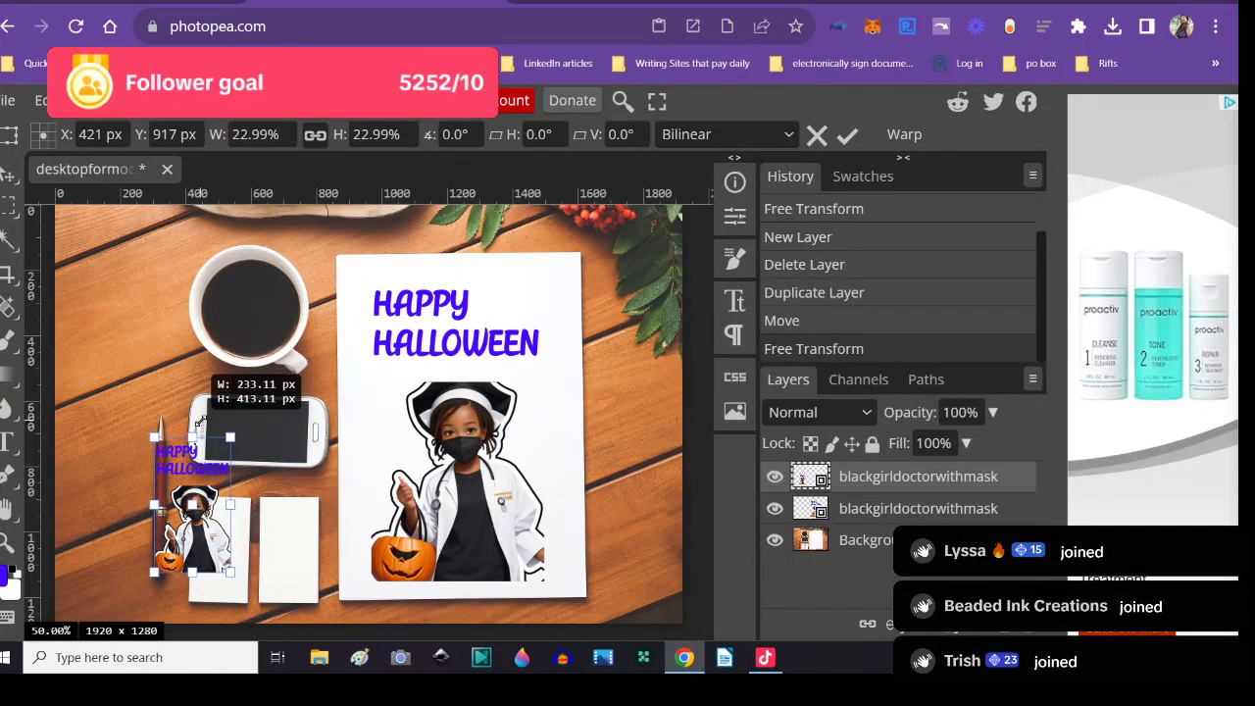
pyautogui.moveTo(199, 421); pyautogui.dragTo(221, 457)
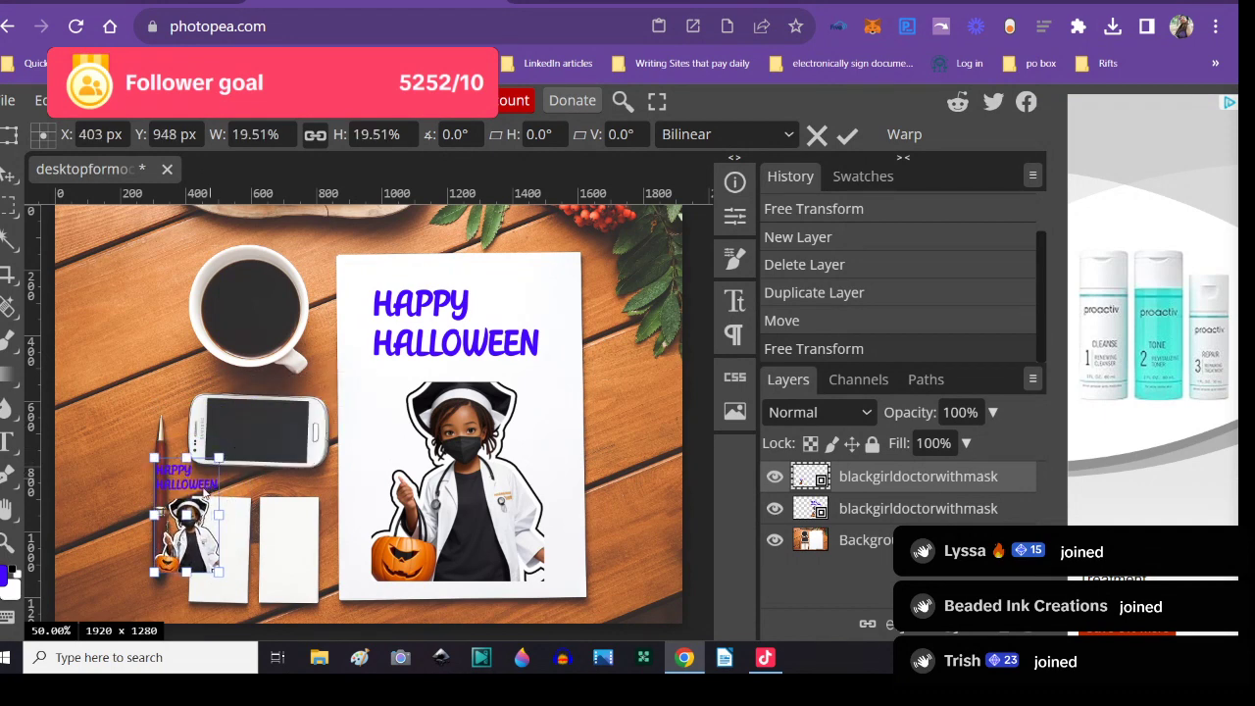
pyautogui.moveTo(201, 502); pyautogui.dragTo(229, 522)
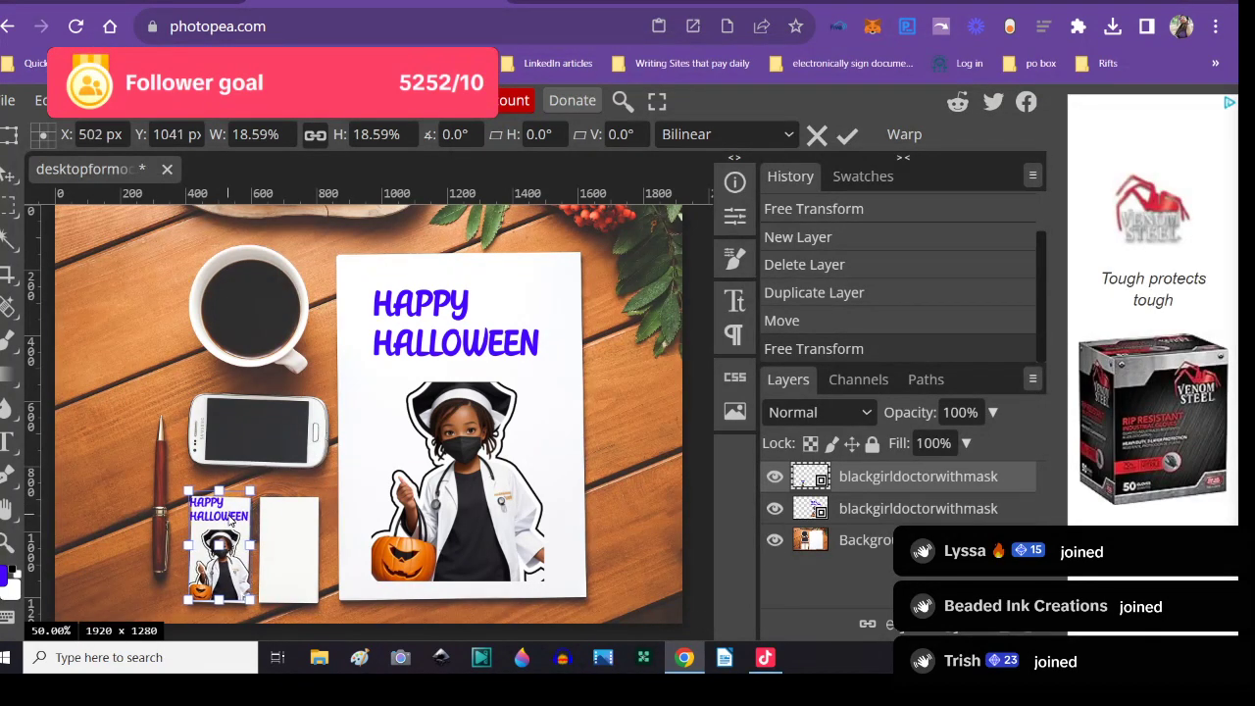
pyautogui.moveTo(250, 490); pyautogui.dragTo(226, 527)
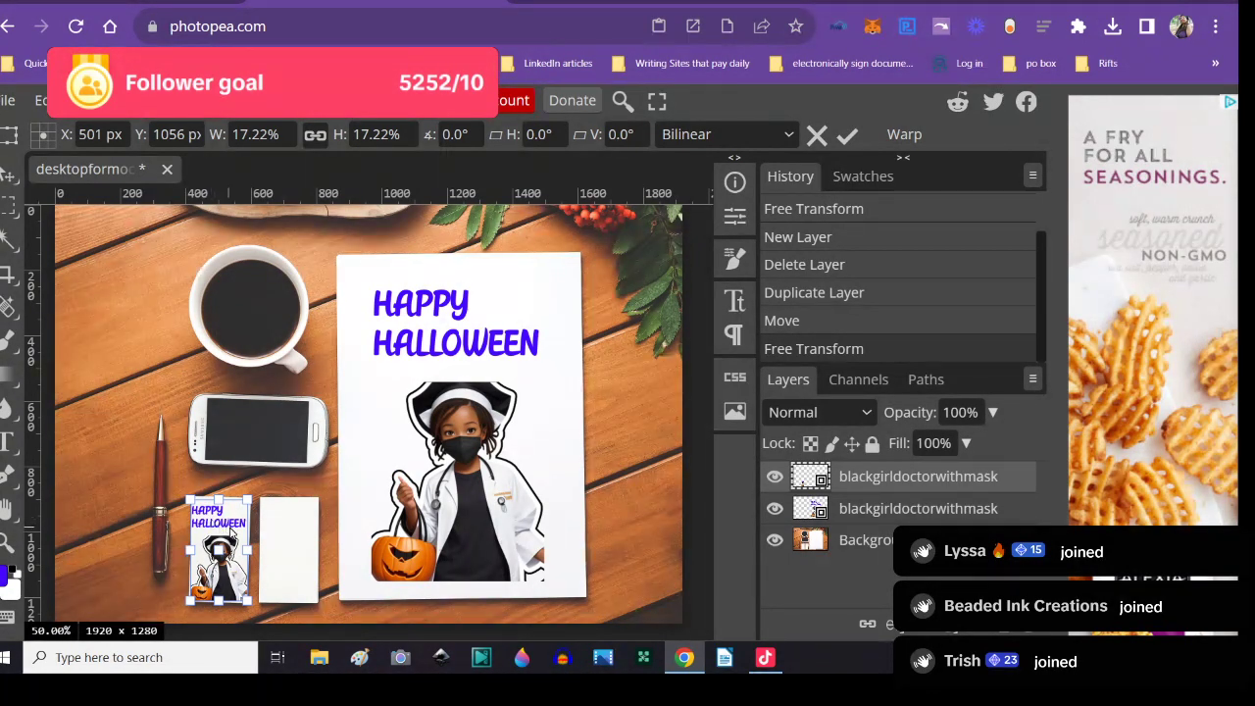
pyautogui.rightClick(218, 532)
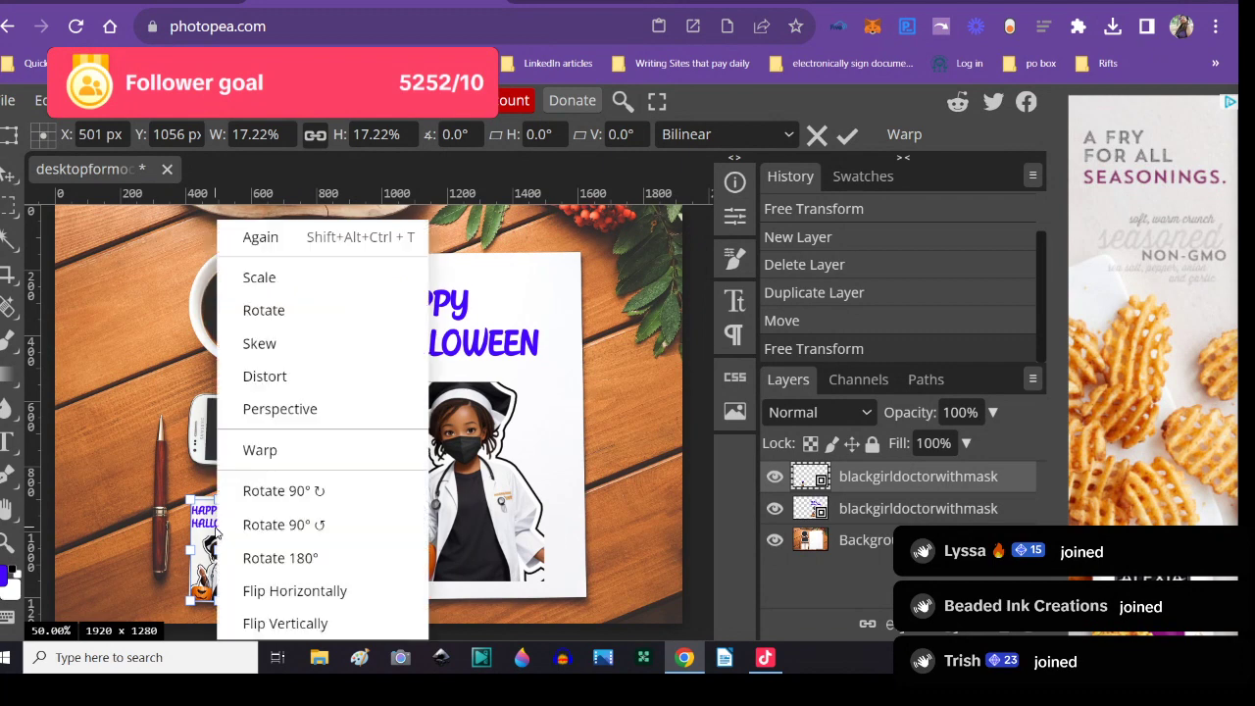
pyautogui.click(216, 535)
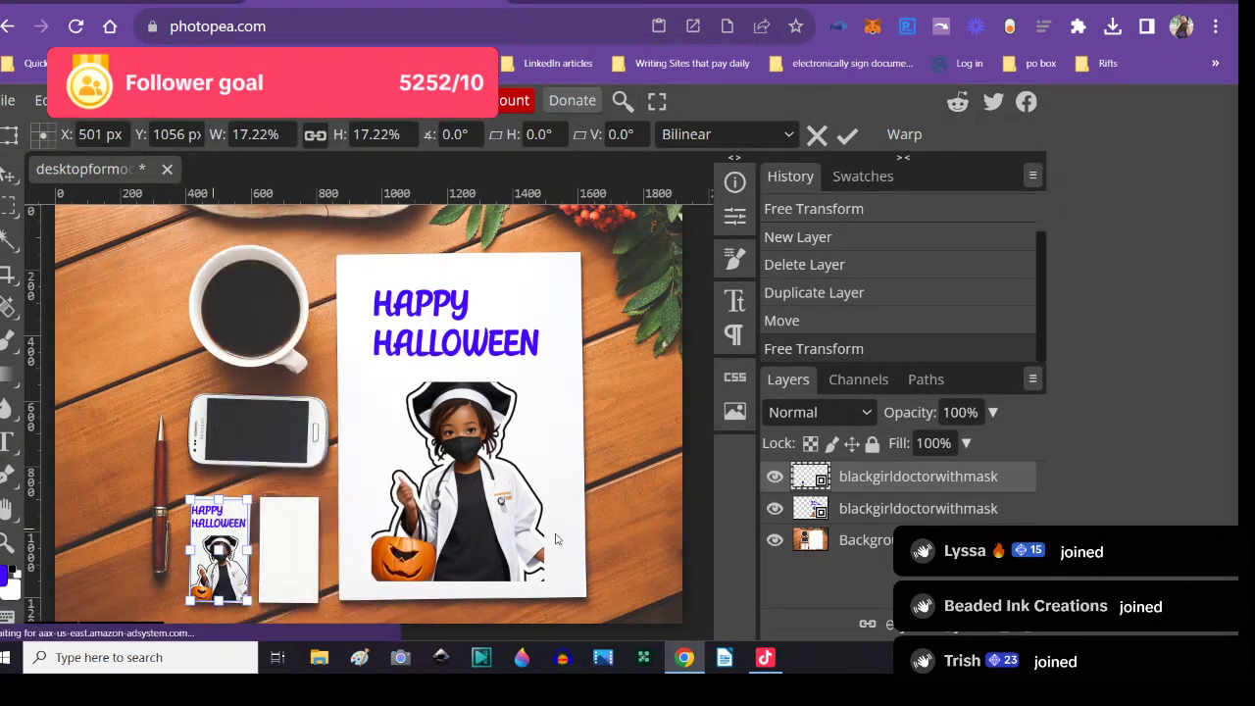
# - Duplicate the small sticker layer and move the copy onto the second, still blank card
pyautogui.rightClick(806, 476)
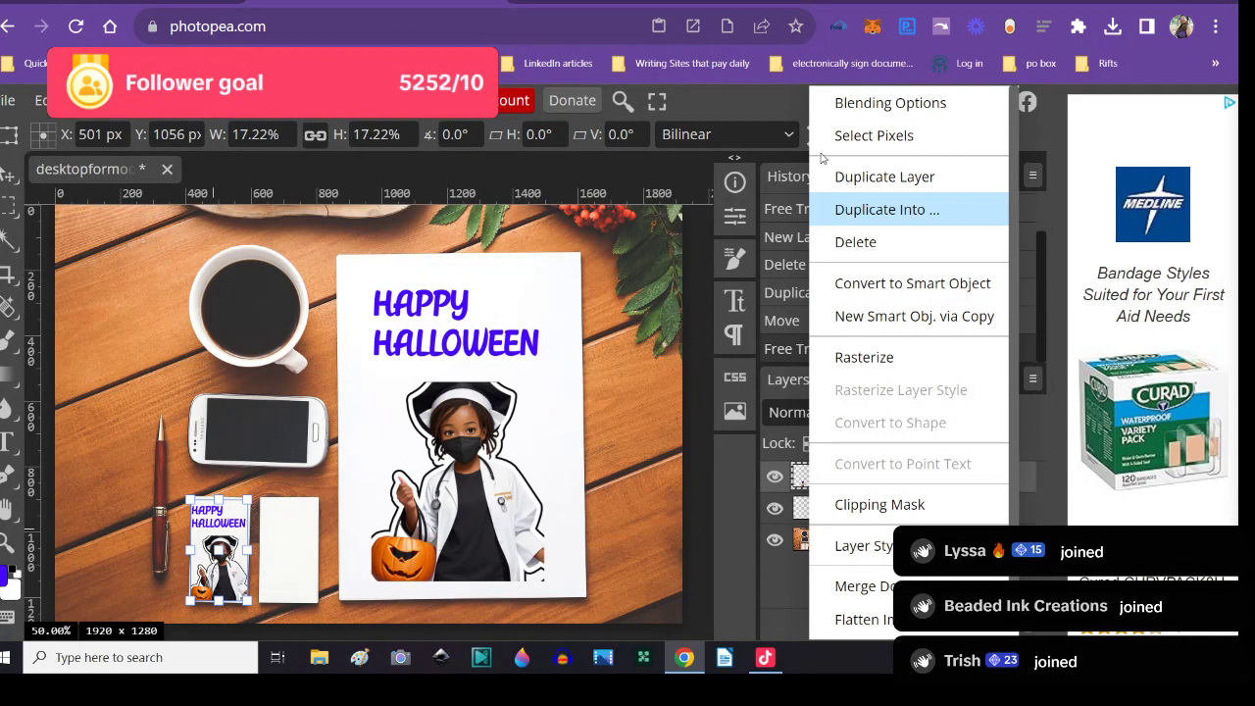
pyautogui.click(838, 176)
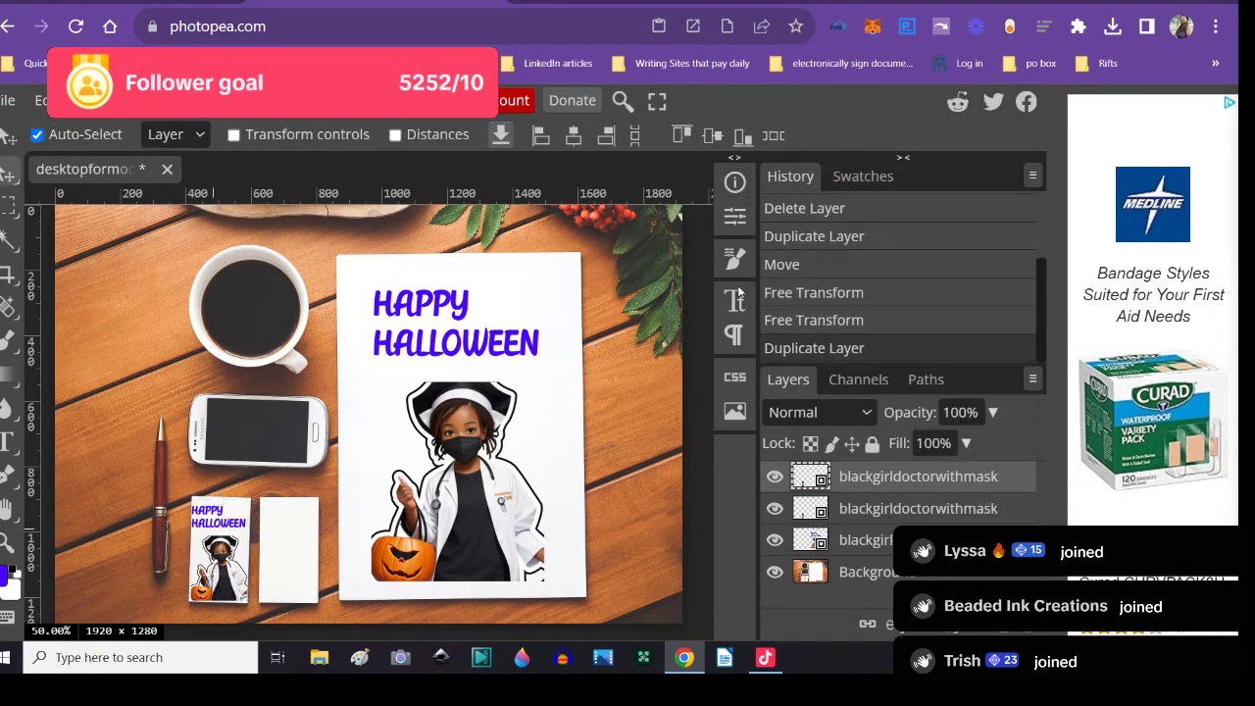
pyautogui.moveTo(221, 556); pyautogui.dragTo(292, 560)
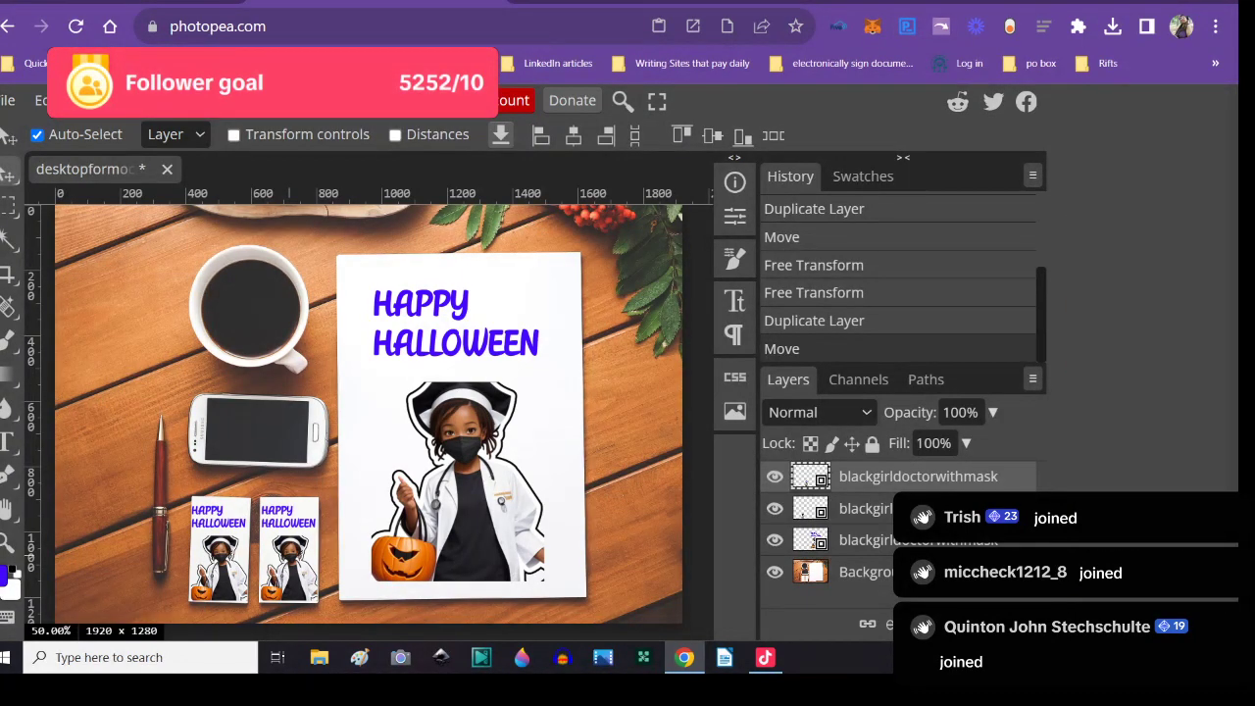
# - Export the mockup as a PNG named mockupblackgirldoctormasktext and save it in the Halloween folder
pyautogui.click(5, 102)
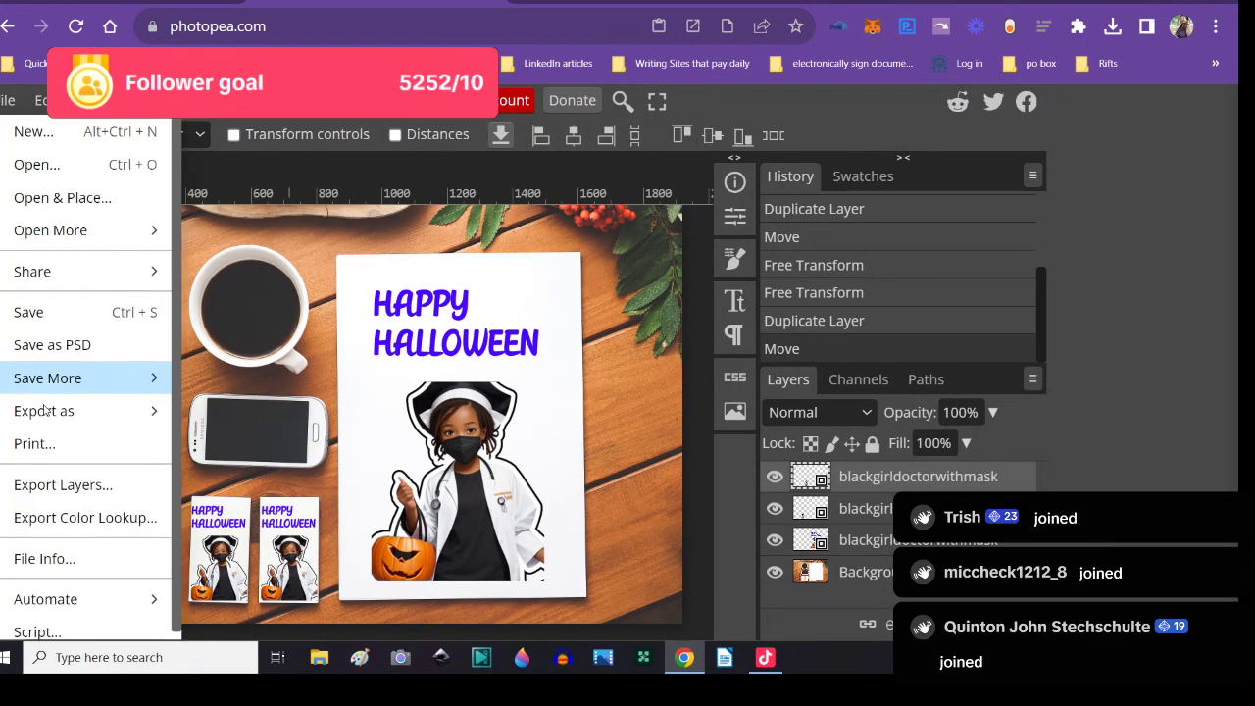
pyautogui.moveTo(47, 412)
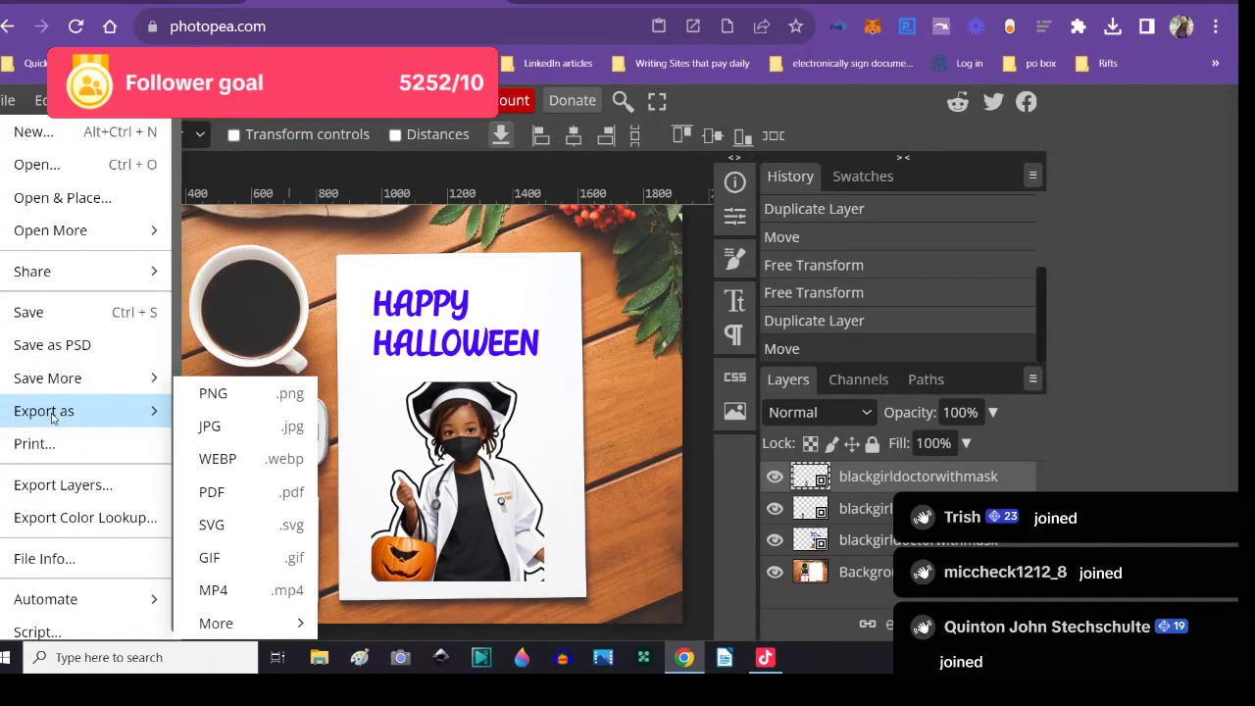
pyautogui.click(202, 396)
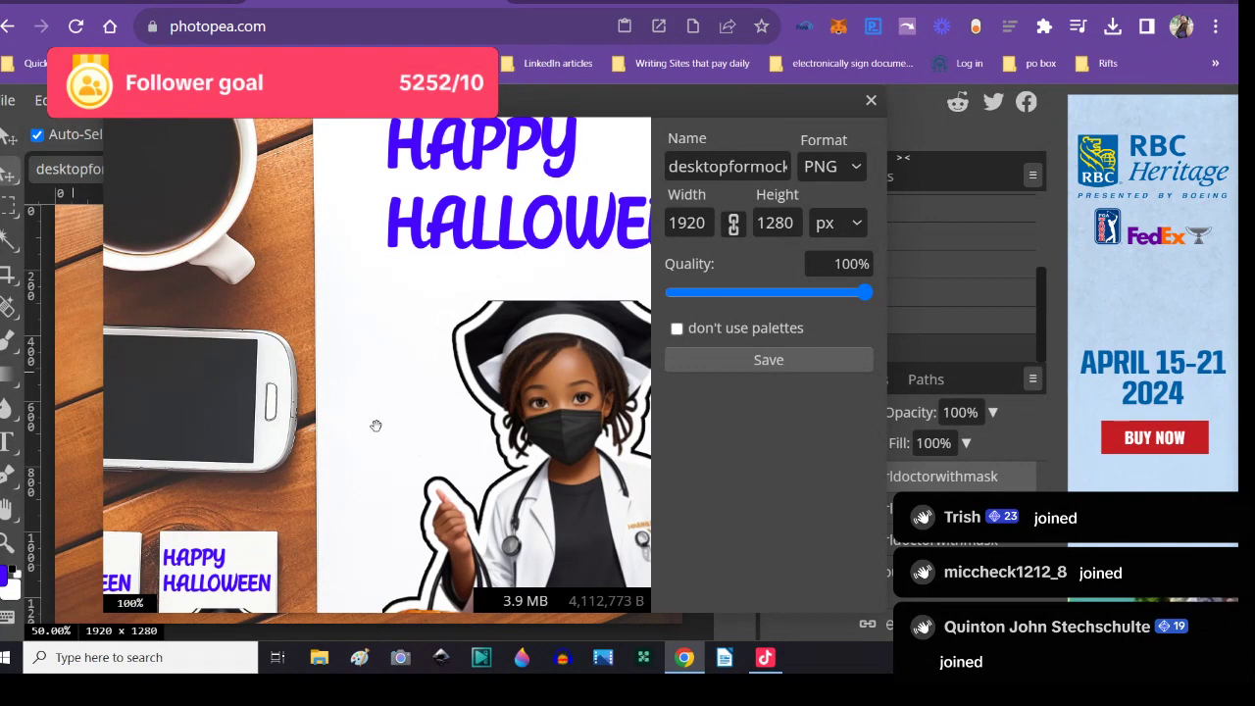
pyautogui.click(671, 165)
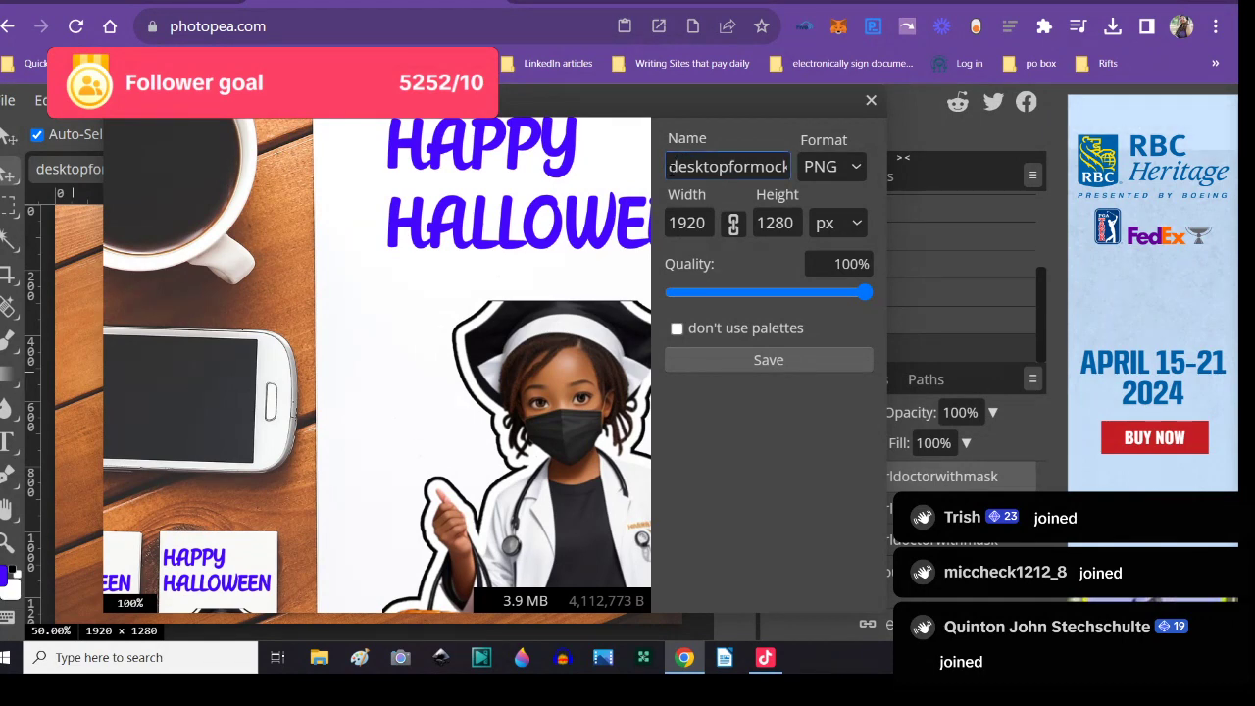
pyautogui.doubleClick(671, 165)
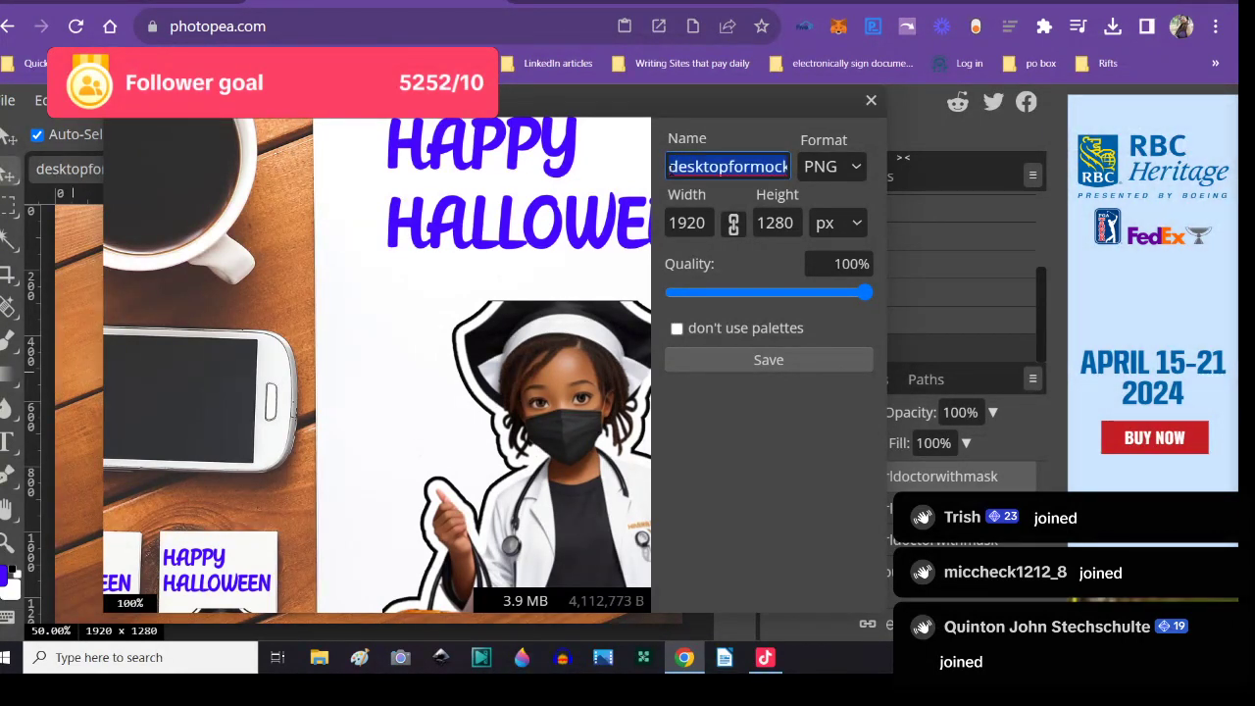
pyautogui.write('mockup')
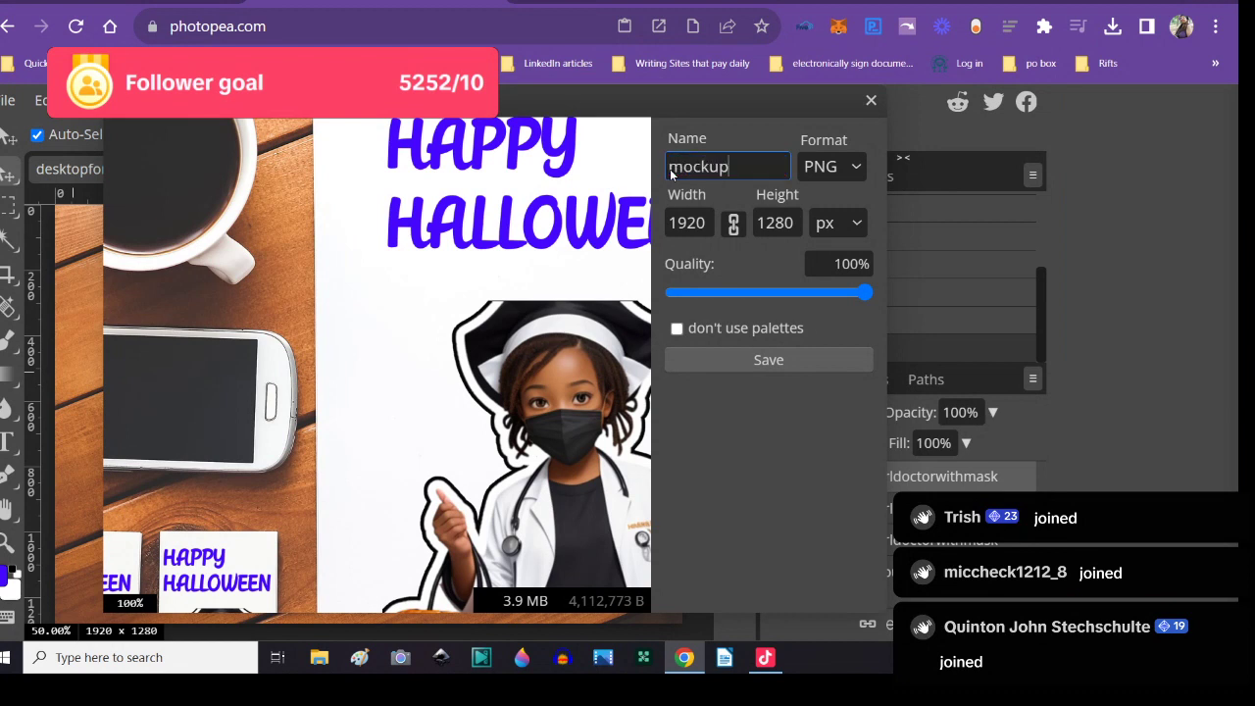
pyautogui.write(' fo')
pyautogui.press('BackSpace')
pyautogui.press('BackSpace')
pyautogui.write('o')
pyautogui.press('BackSpace')
pyautogui.write('blackgir')
pyautogui.write('ldoctormas')
pyautogui.write('ktext')
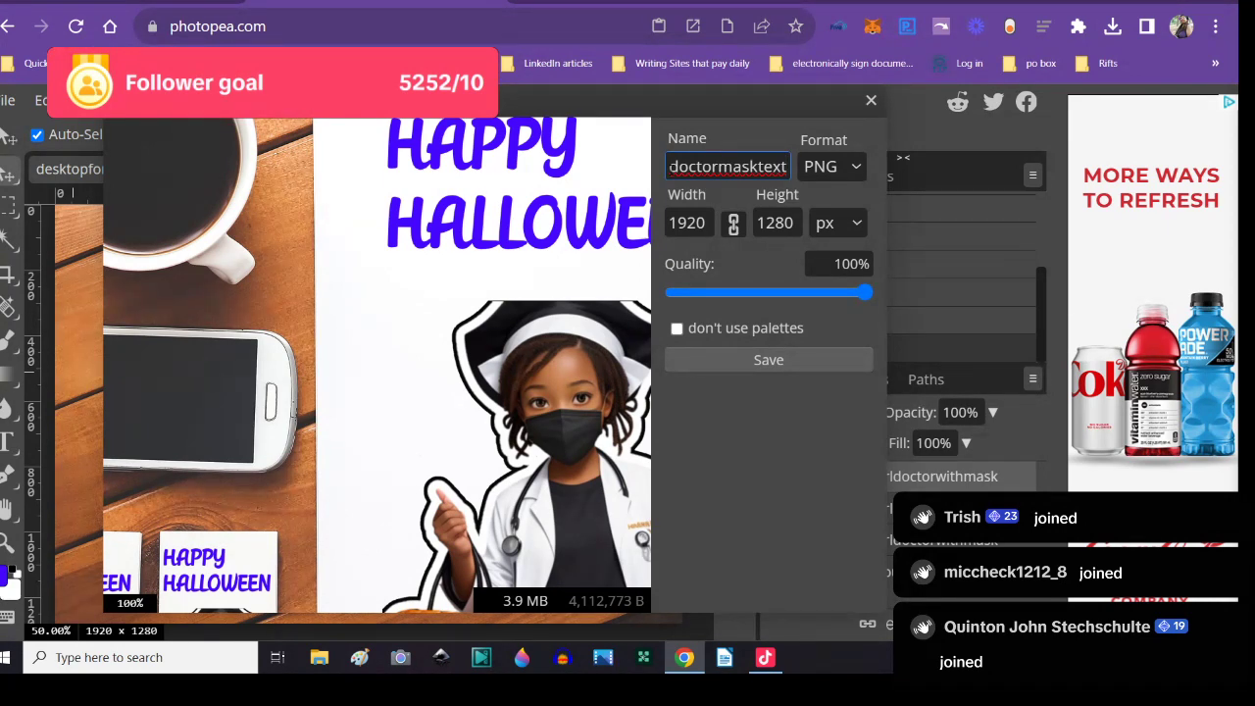
pyautogui.click(745, 358)
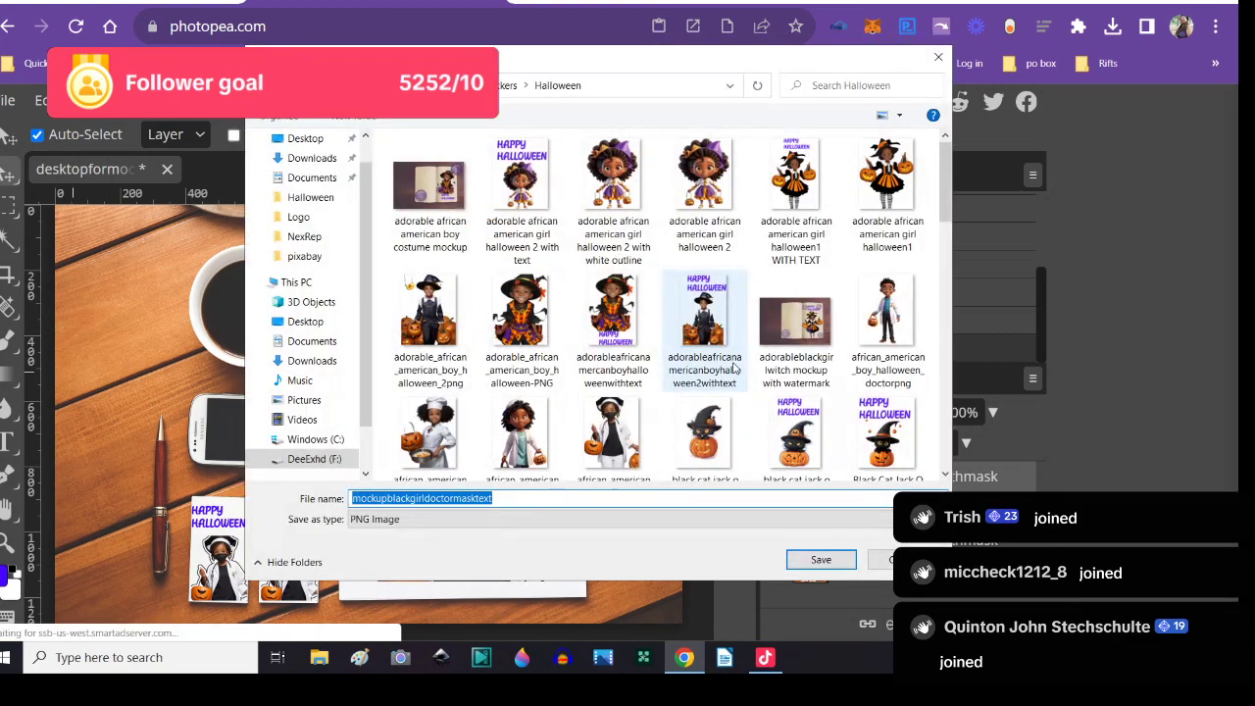
pyautogui.click(796, 560)
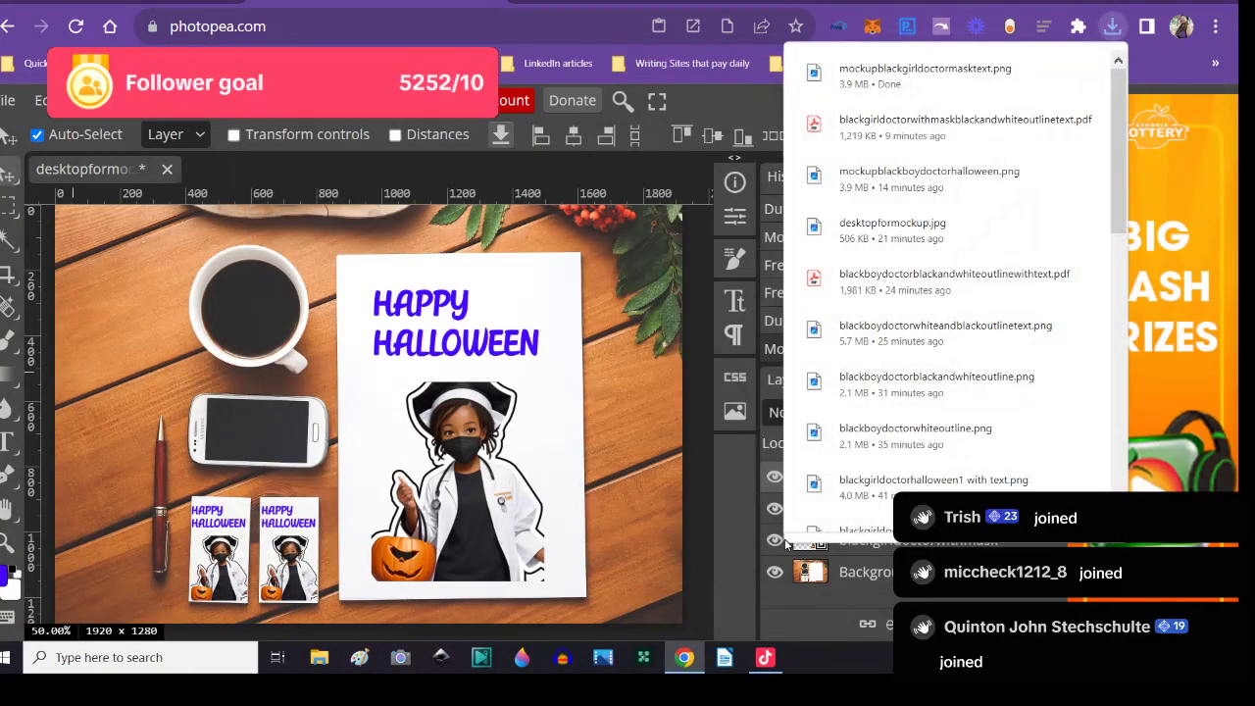
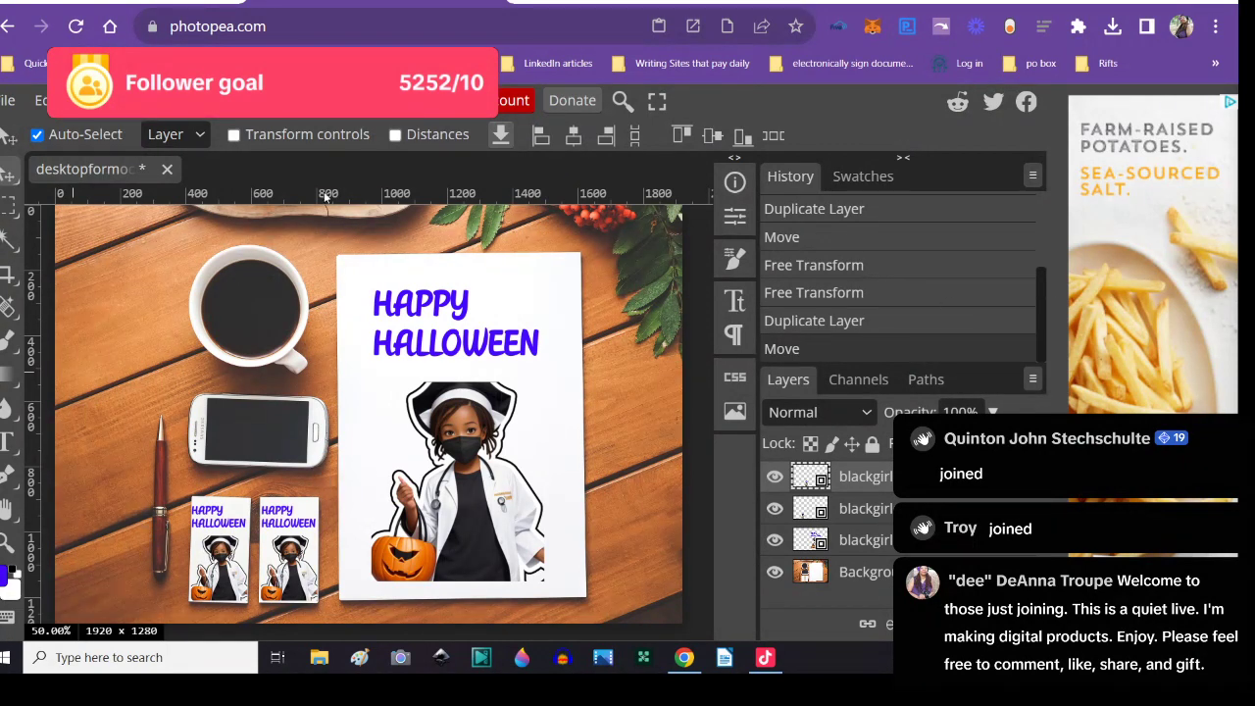
pyautogui.click(8, 101)
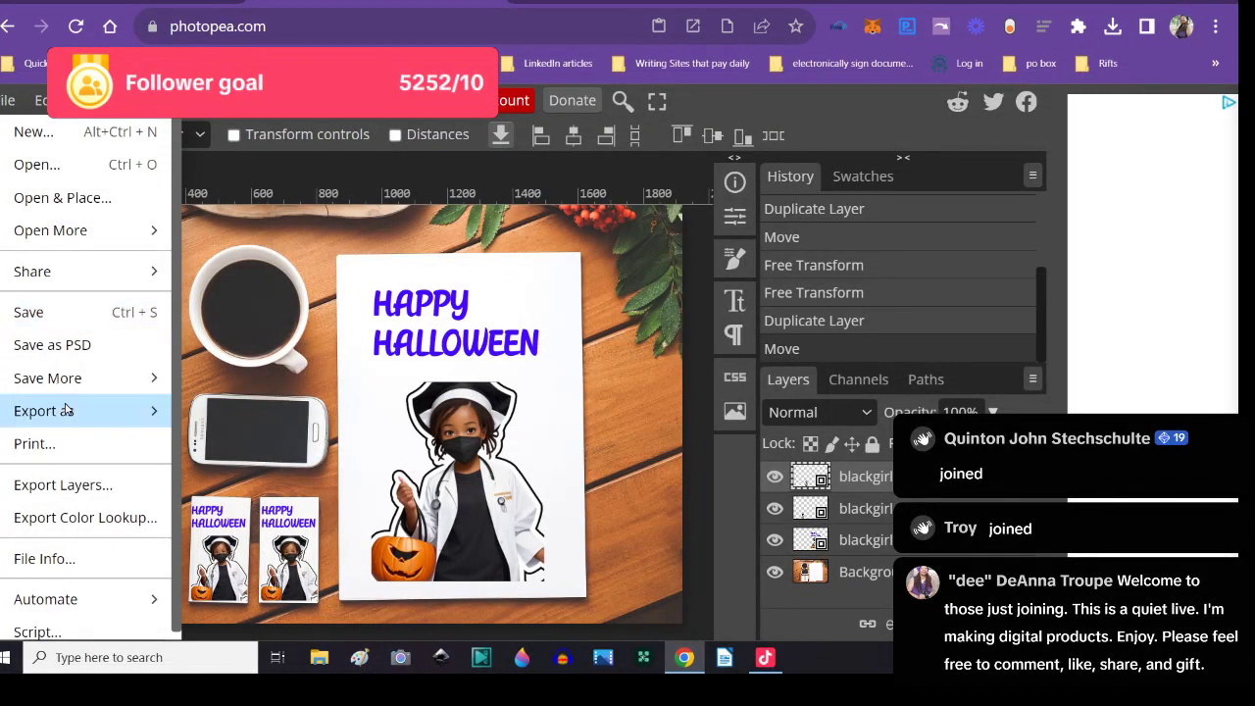
pyautogui.moveTo(76, 384)
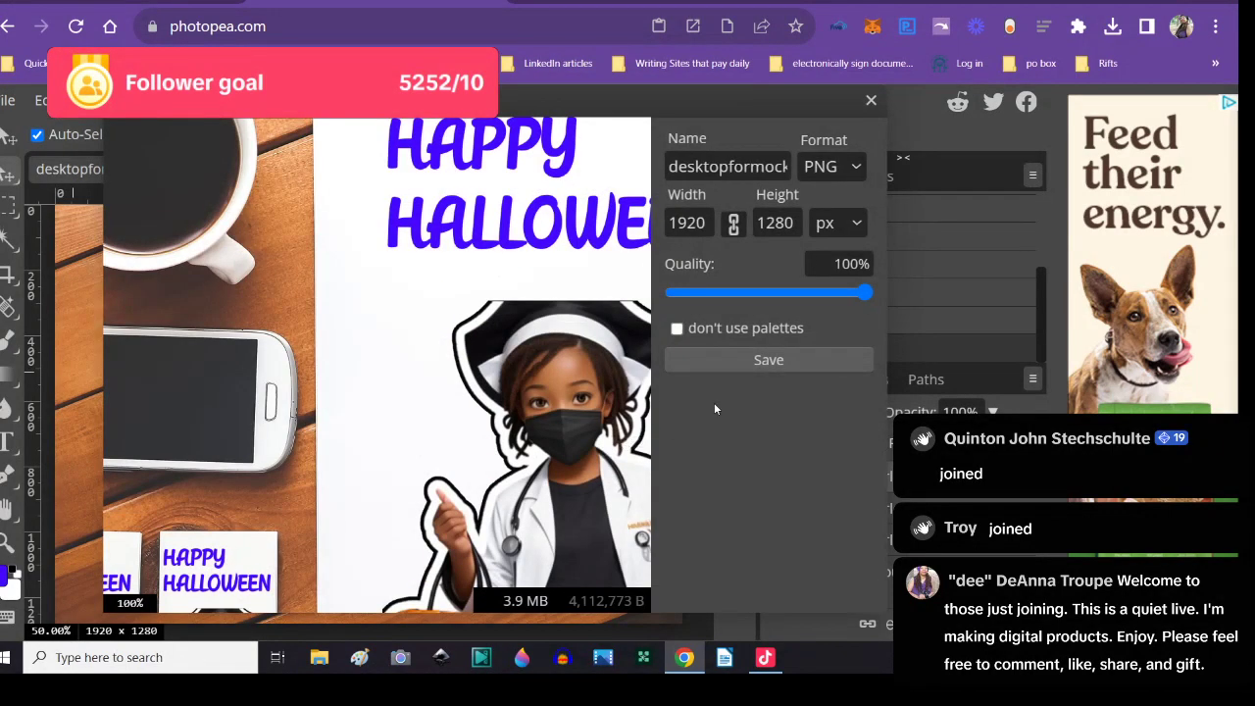
pyautogui.click(871, 100)
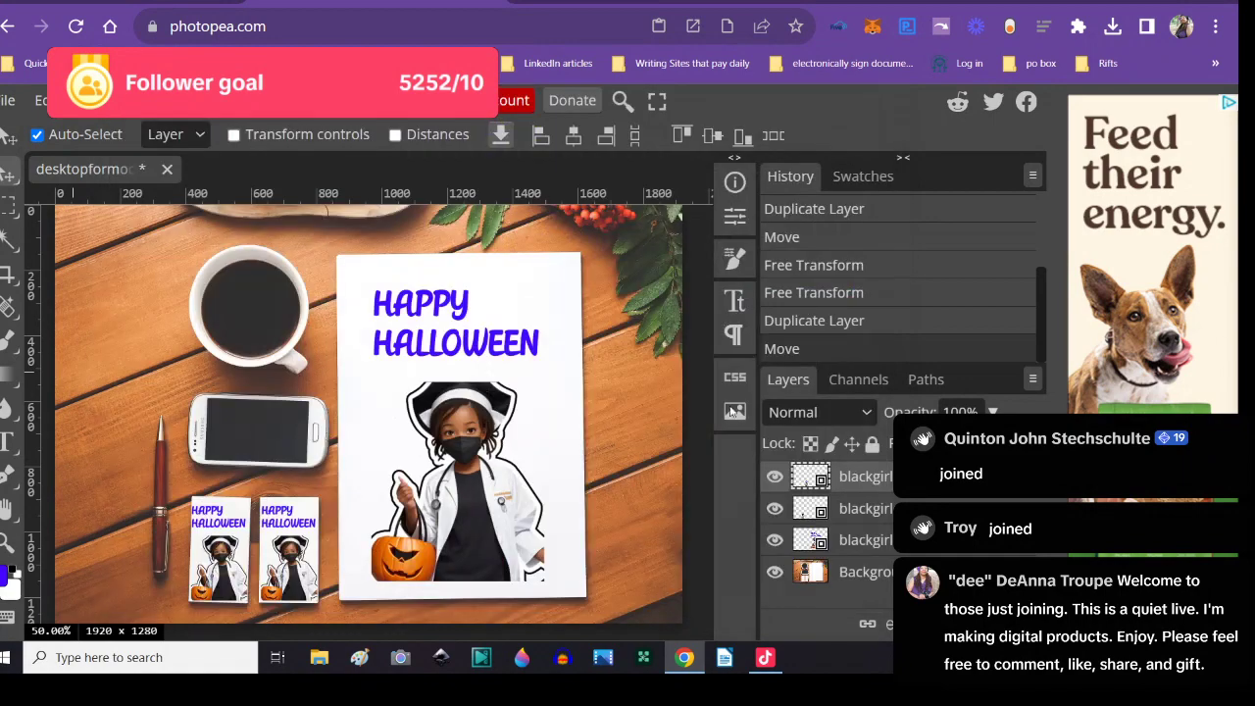
pyautogui.click(318, 656)
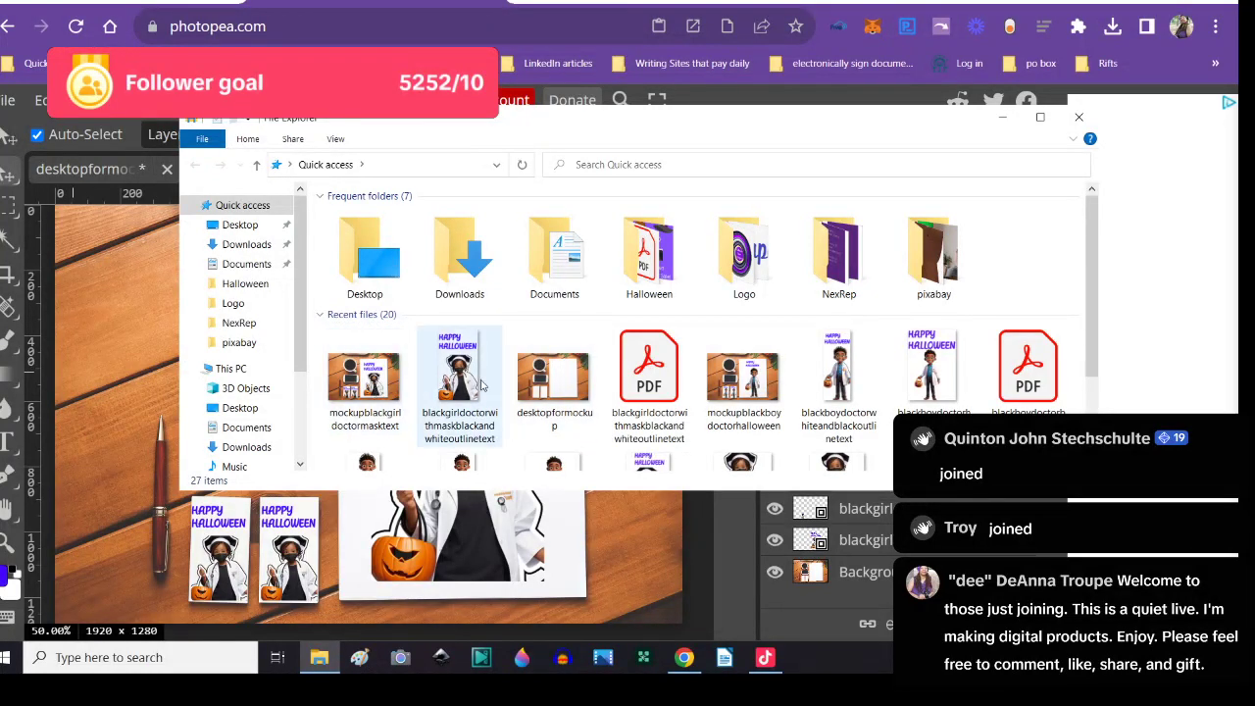
pyautogui.click(1075, 120)
# - Switch to the Payhip product form and upload mockupblackgirldoctormasktext from the Halloween folder as the cover image
pyautogui.click(78, 2)
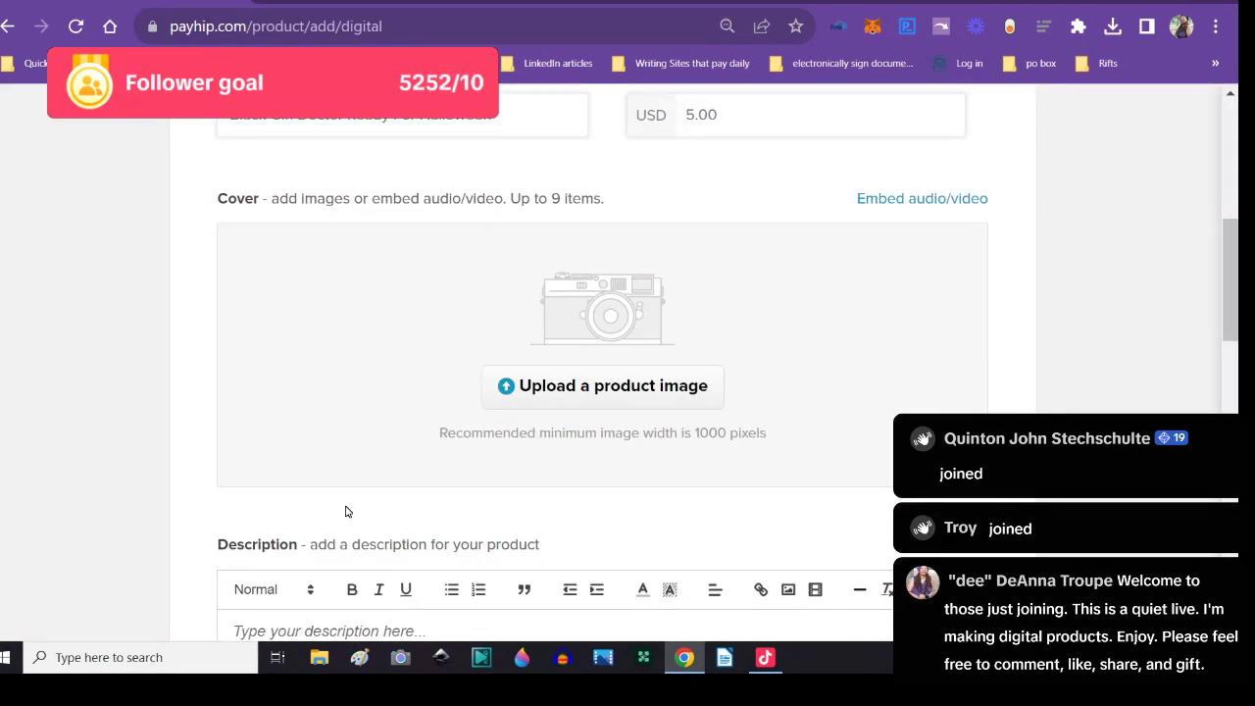
pyautogui.scroll(4, 366, 466)
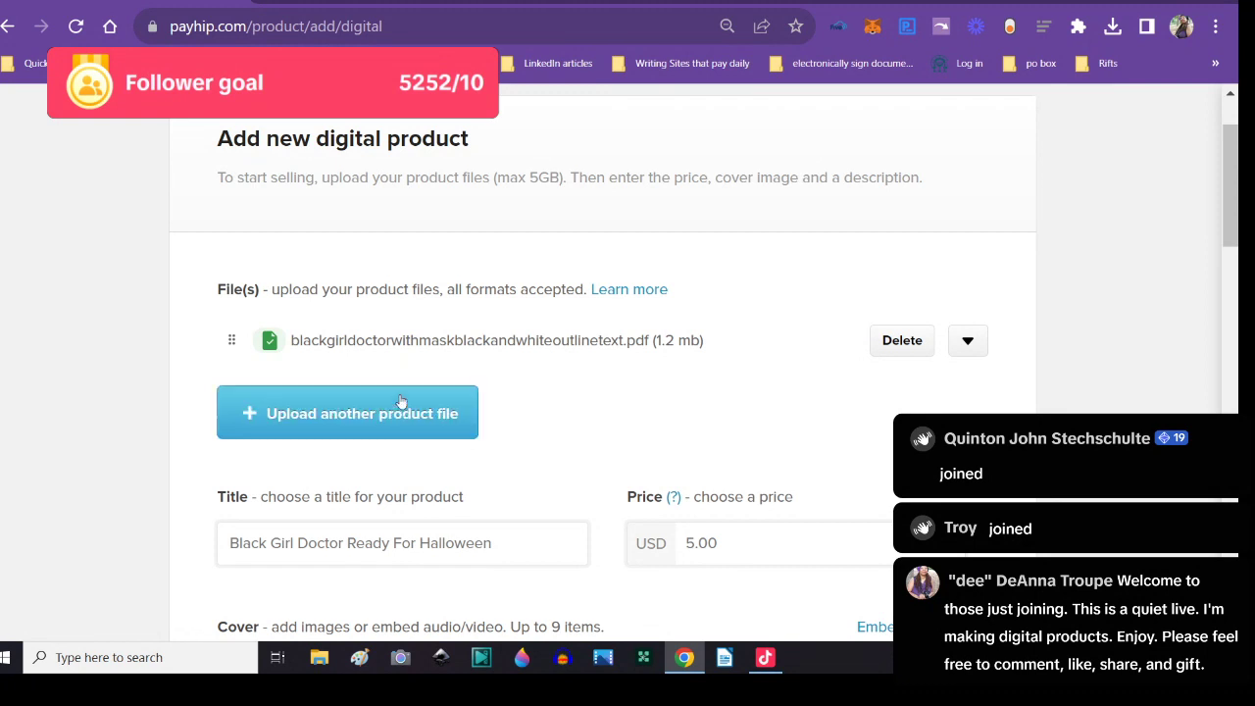
pyautogui.scroll(-3, 428, 380)
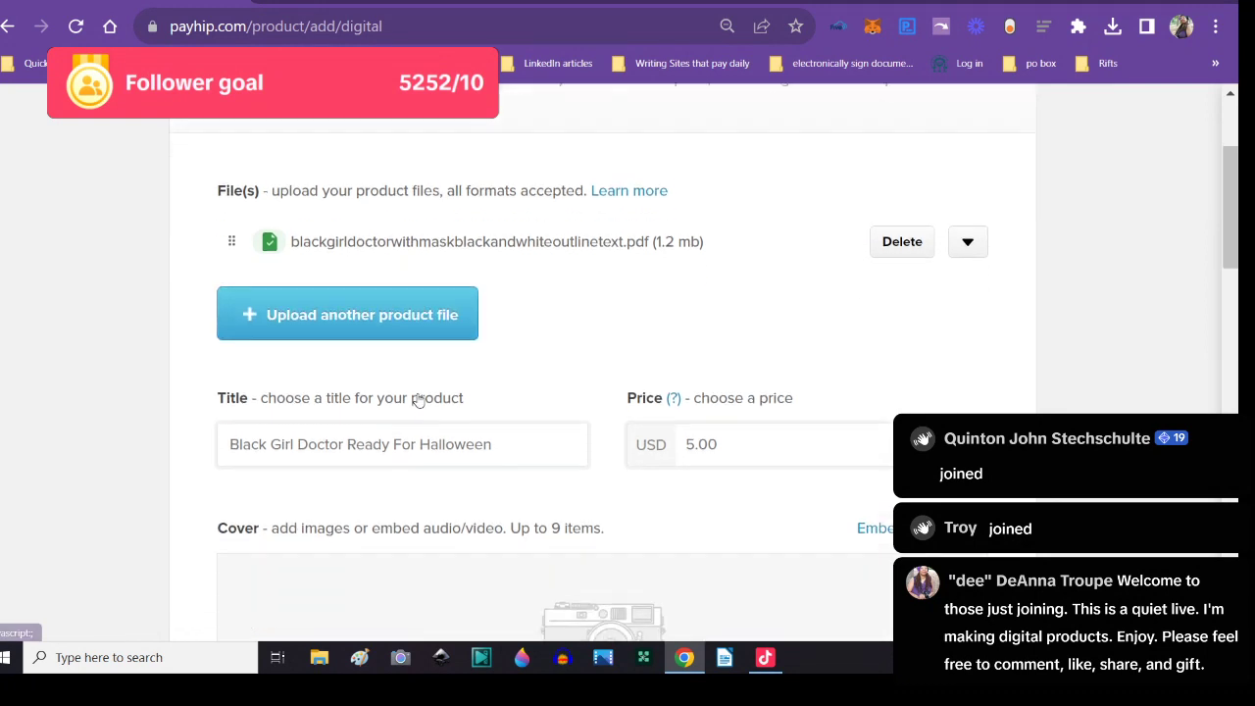
pyautogui.click(546, 511)
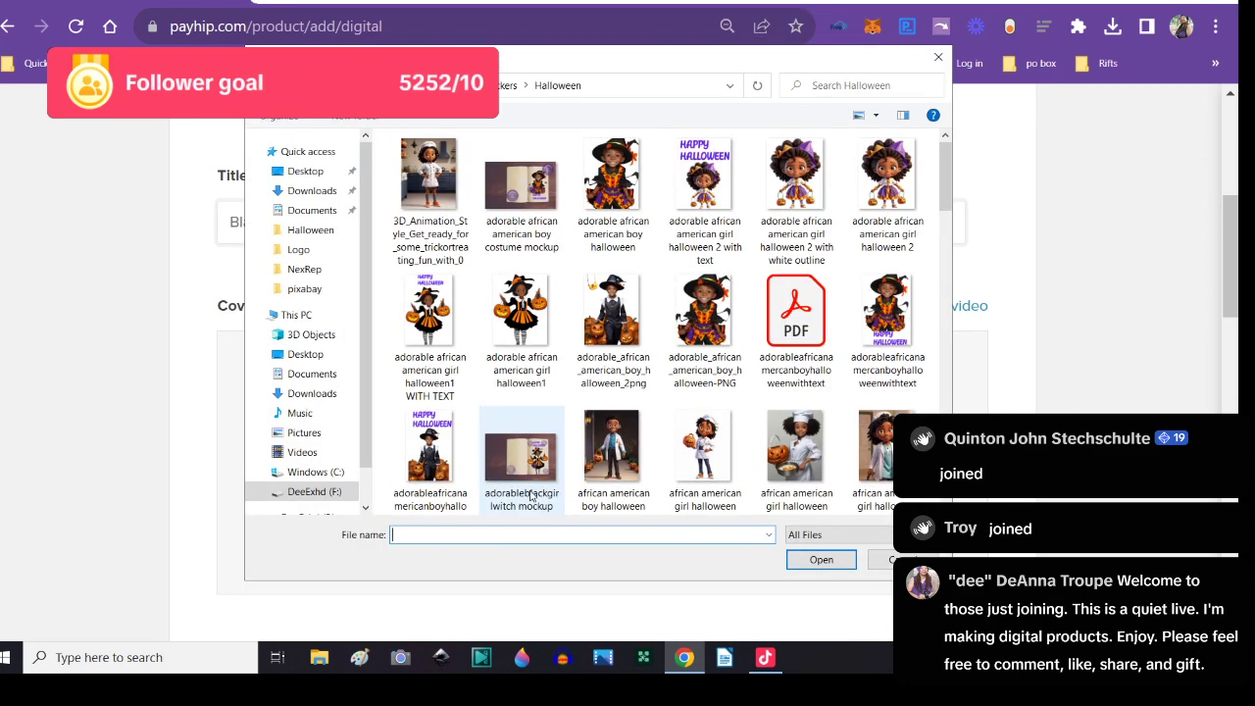
pyautogui.scroll(-6, 534, 502)
pyautogui.scroll(-10, 525, 493)
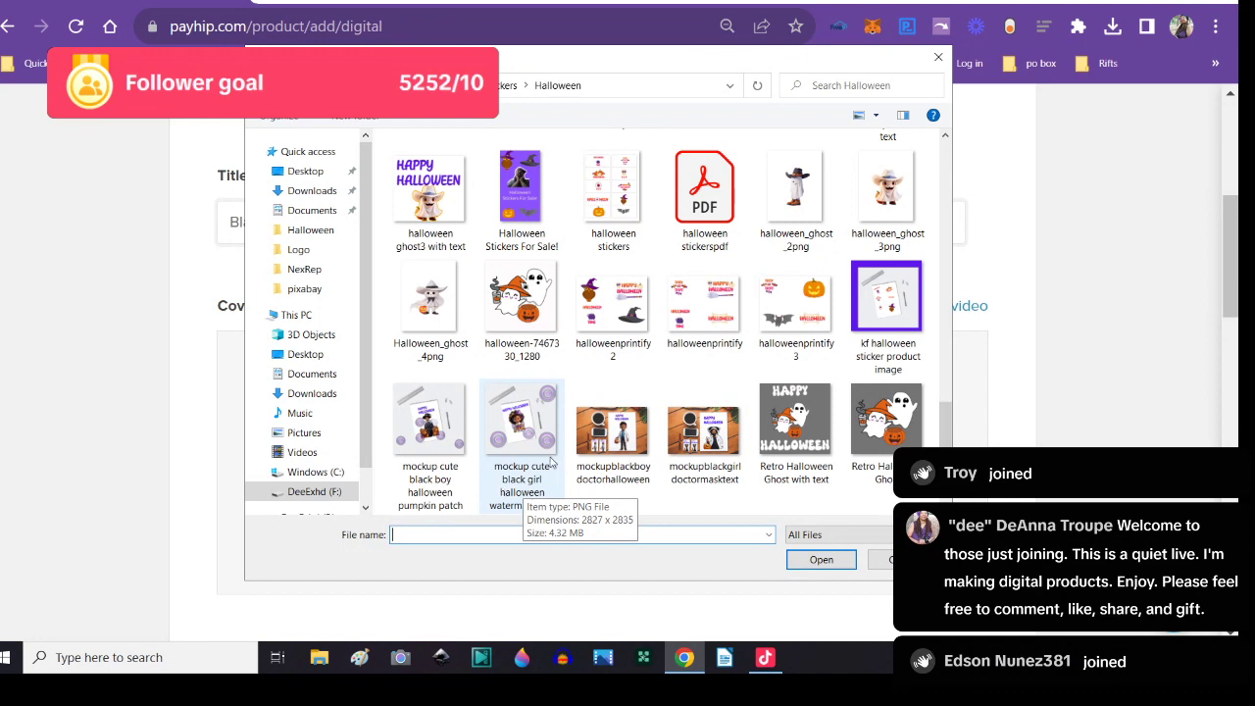
pyautogui.click(690, 474)
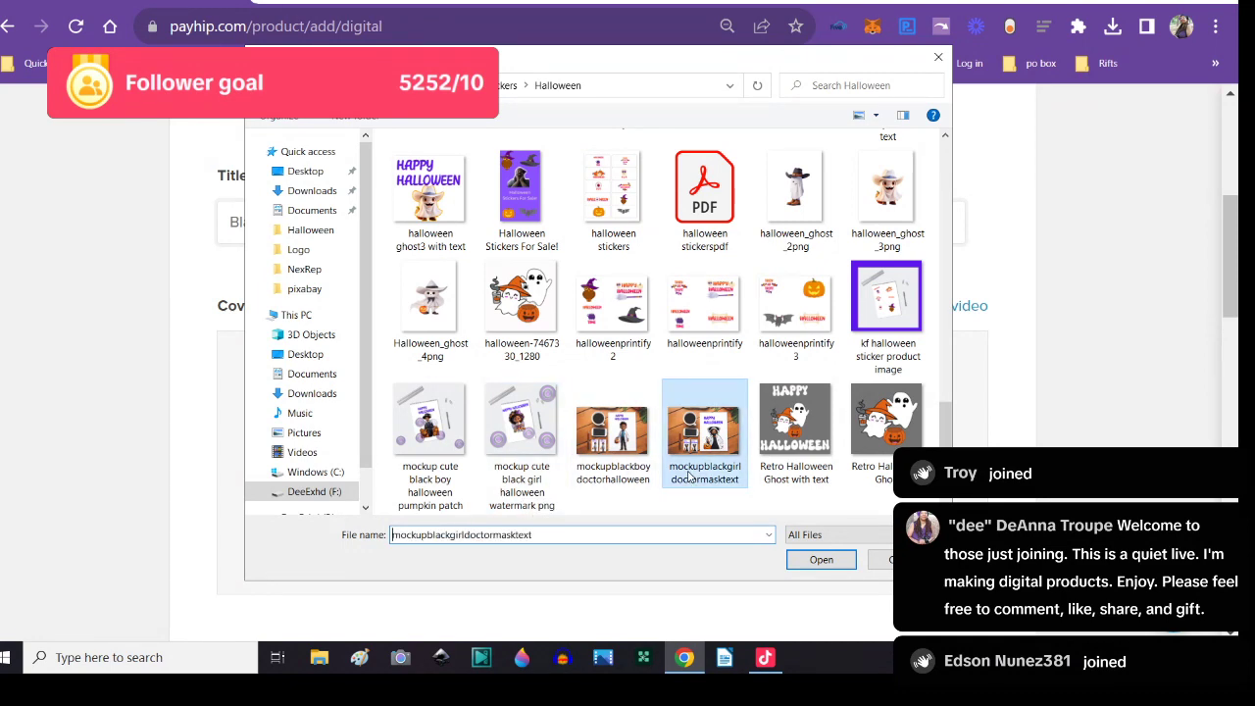
pyautogui.click(817, 565)
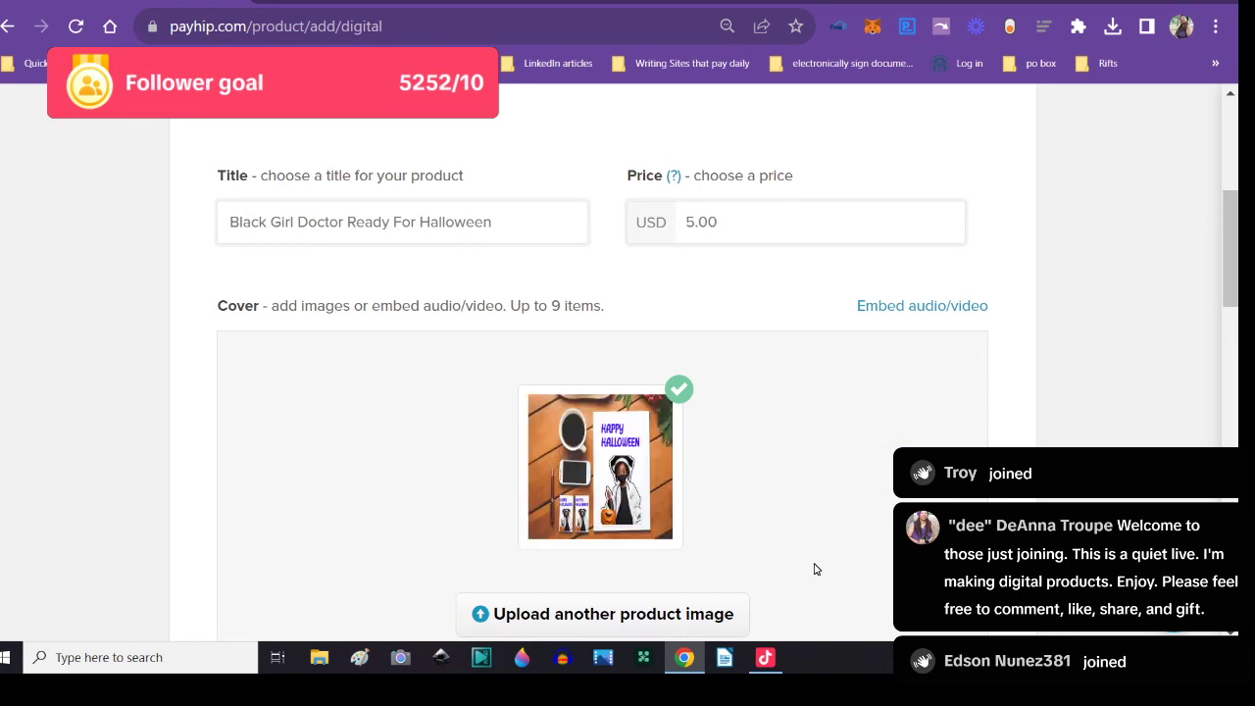
# - Switch to ChatGPT and copy the full generated description of the Cute Black Girl Dressed as a Doctor sticker
pyautogui.scroll(-3, 814, 569)
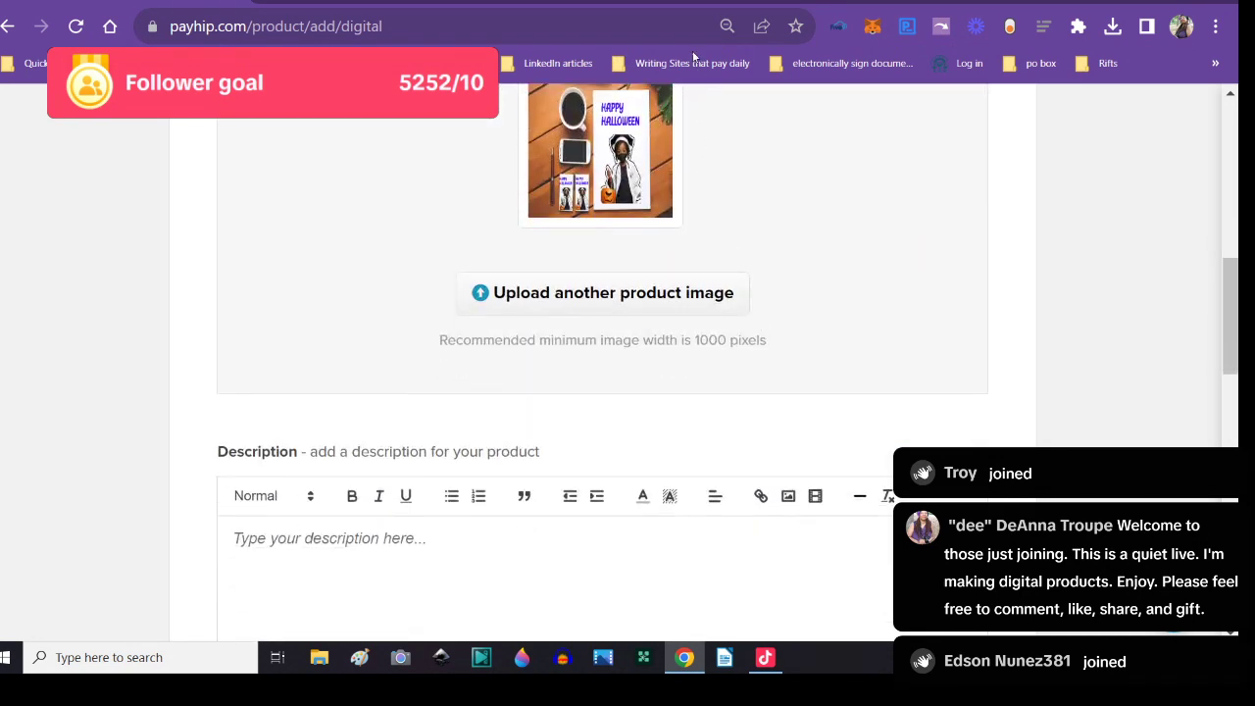
pyautogui.click(686, 3)
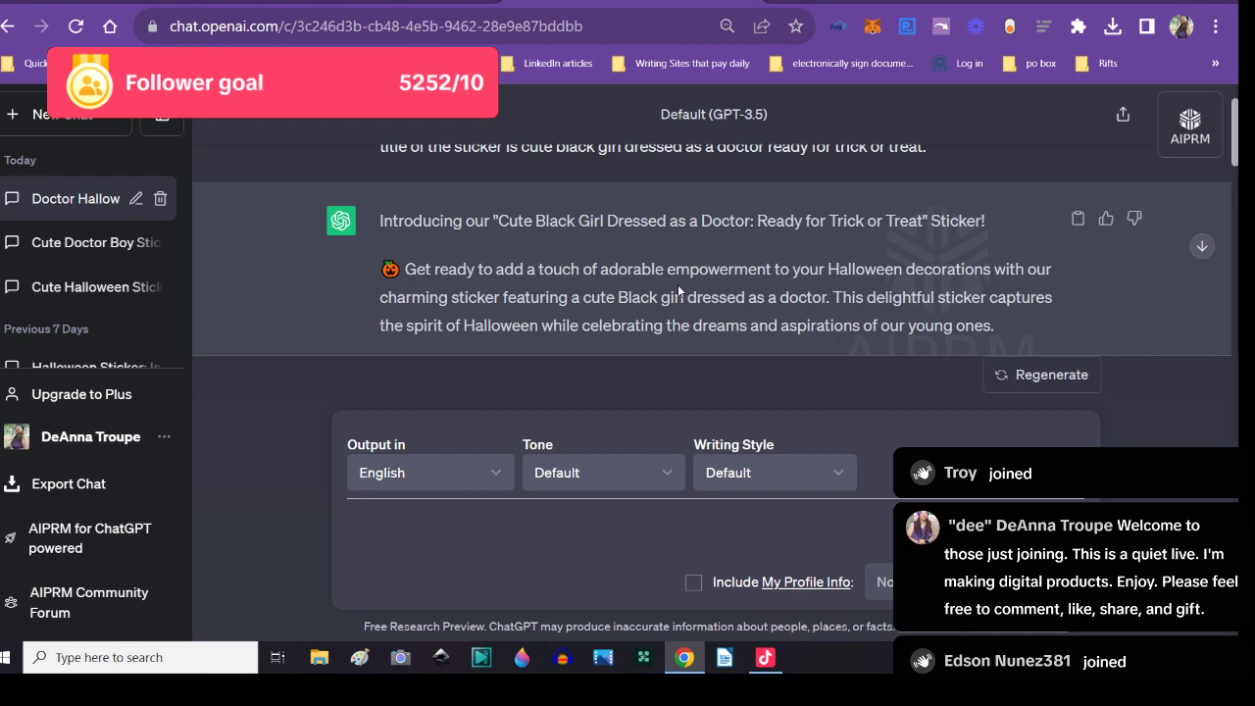
pyautogui.scroll(-1, 678, 290)
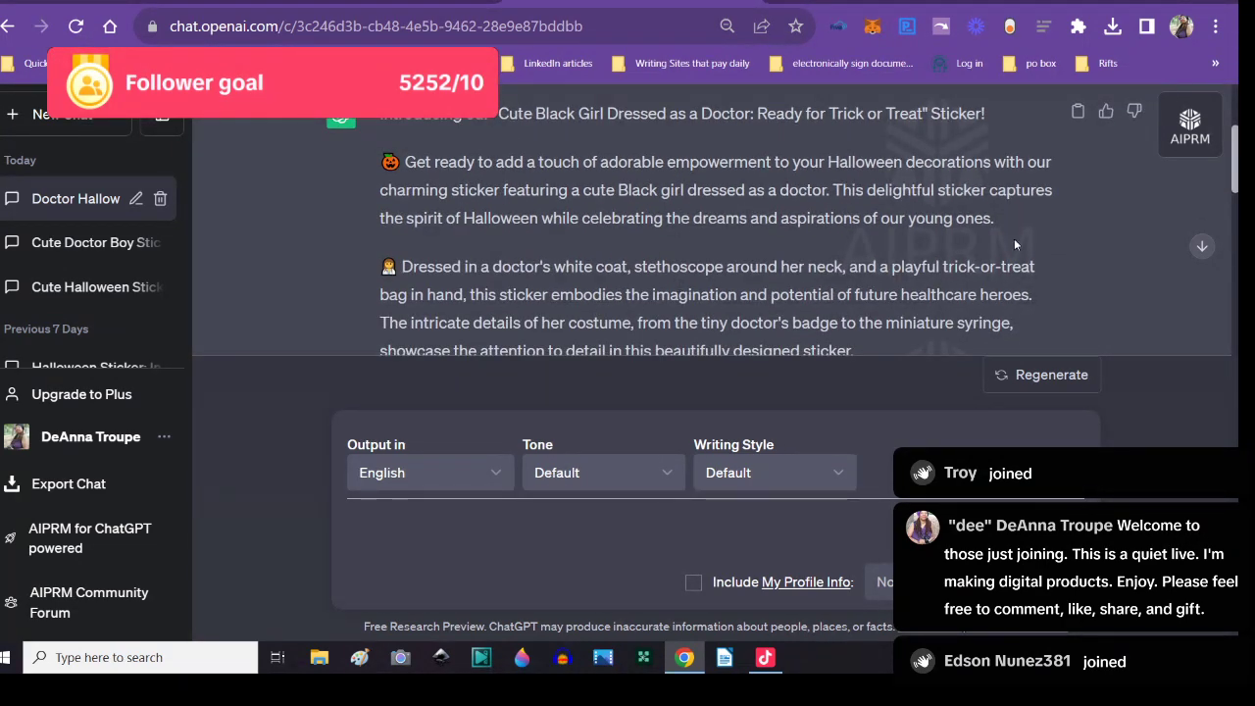
pyautogui.scroll(2, 1014, 217)
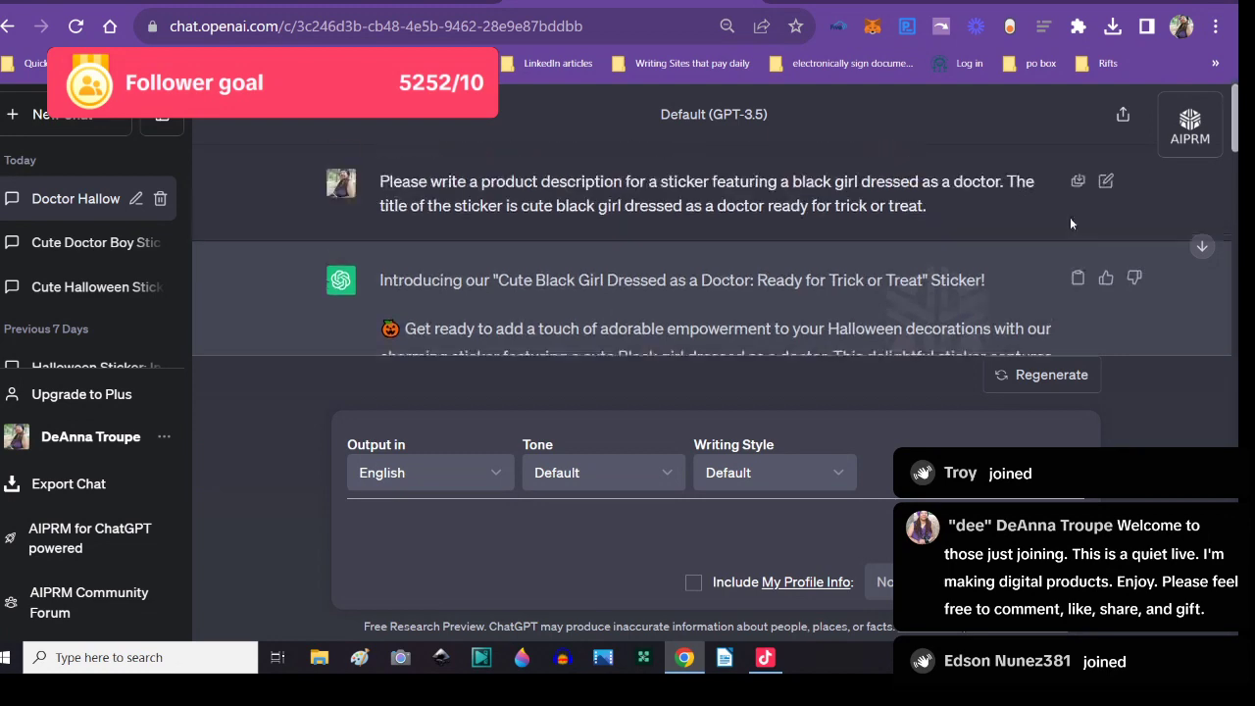
pyautogui.click(1077, 278)
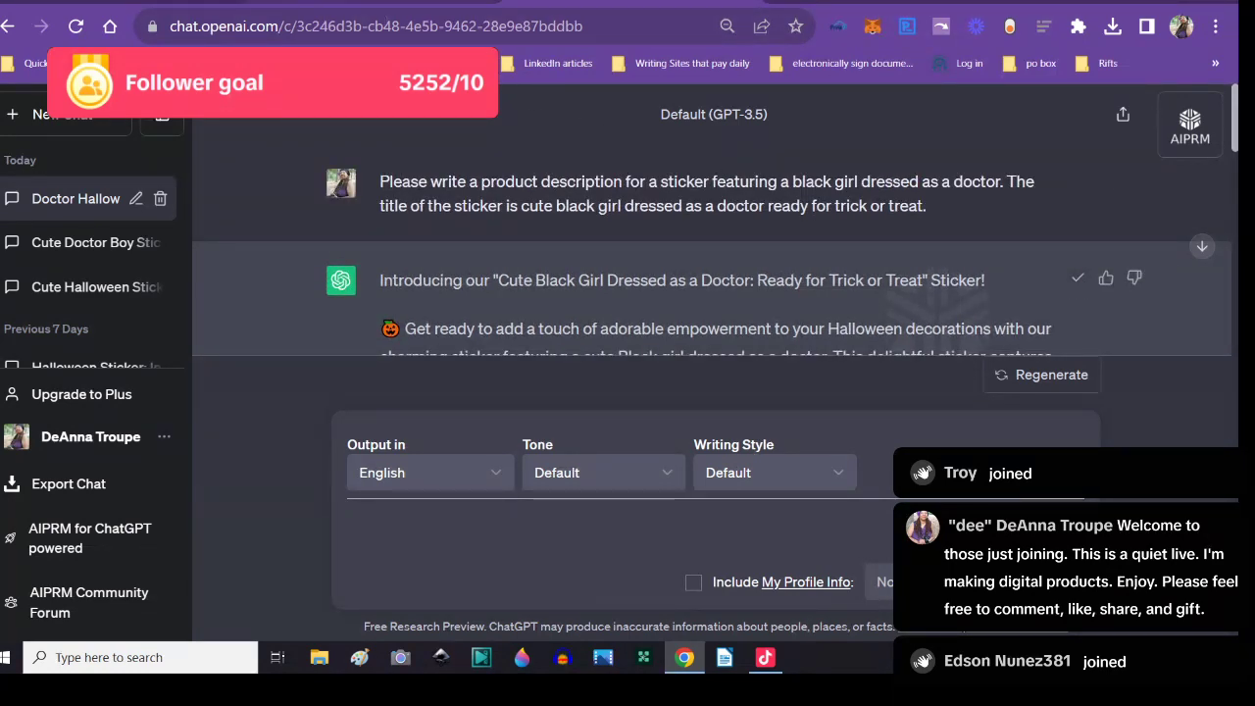
# - Paste the copied sticker text as plain text into the Description of the Payhip product
pyautogui.click(294, 7)
pyautogui.scroll(-1, 359, 566)
pyautogui.click(326, 502)
pyautogui.rightClick(323, 498)
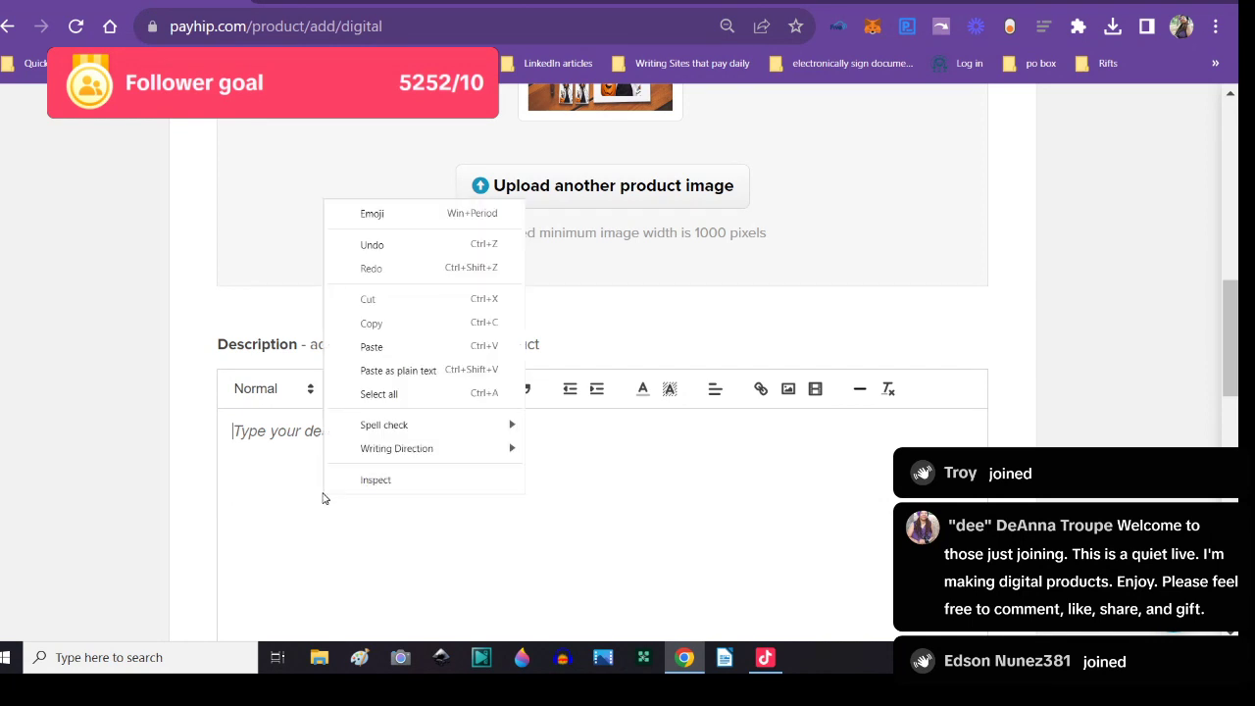
pyautogui.click(368, 369)
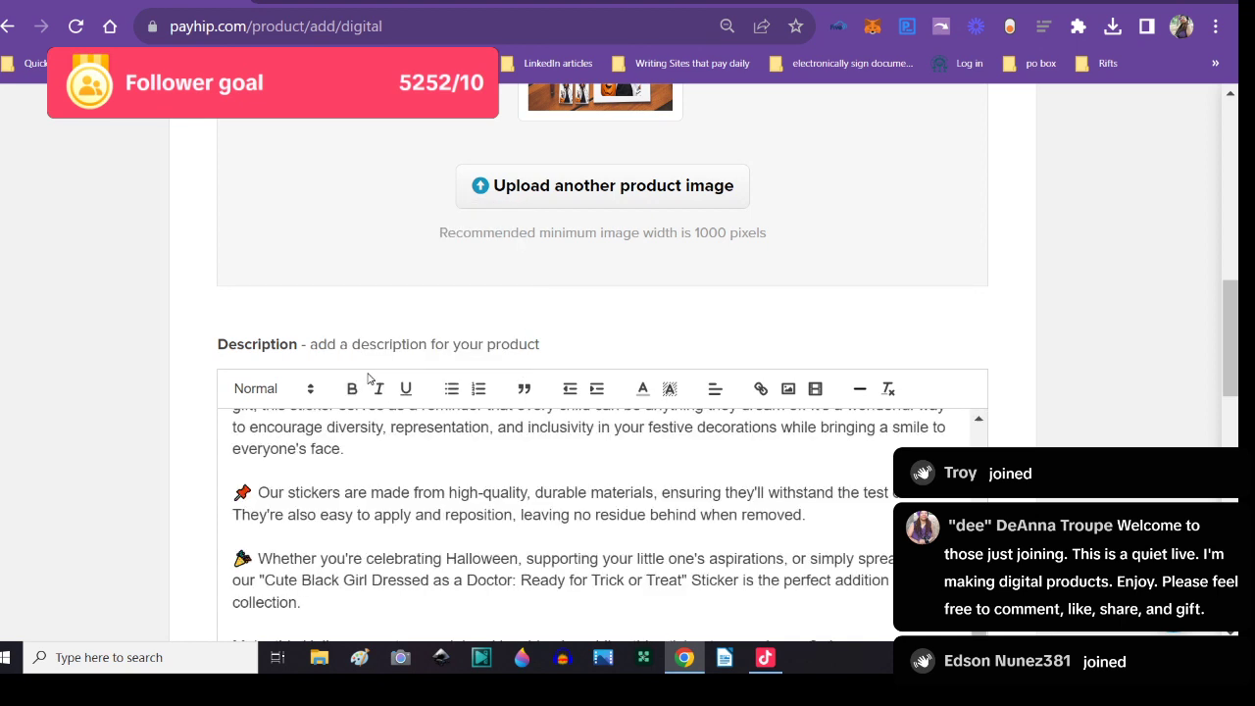
# - Switch to Photopea and place the round purple designer logo from the Logo folder on drive F: into the desk mockup
pyautogui.hotkey('ctrl', 'Tab')
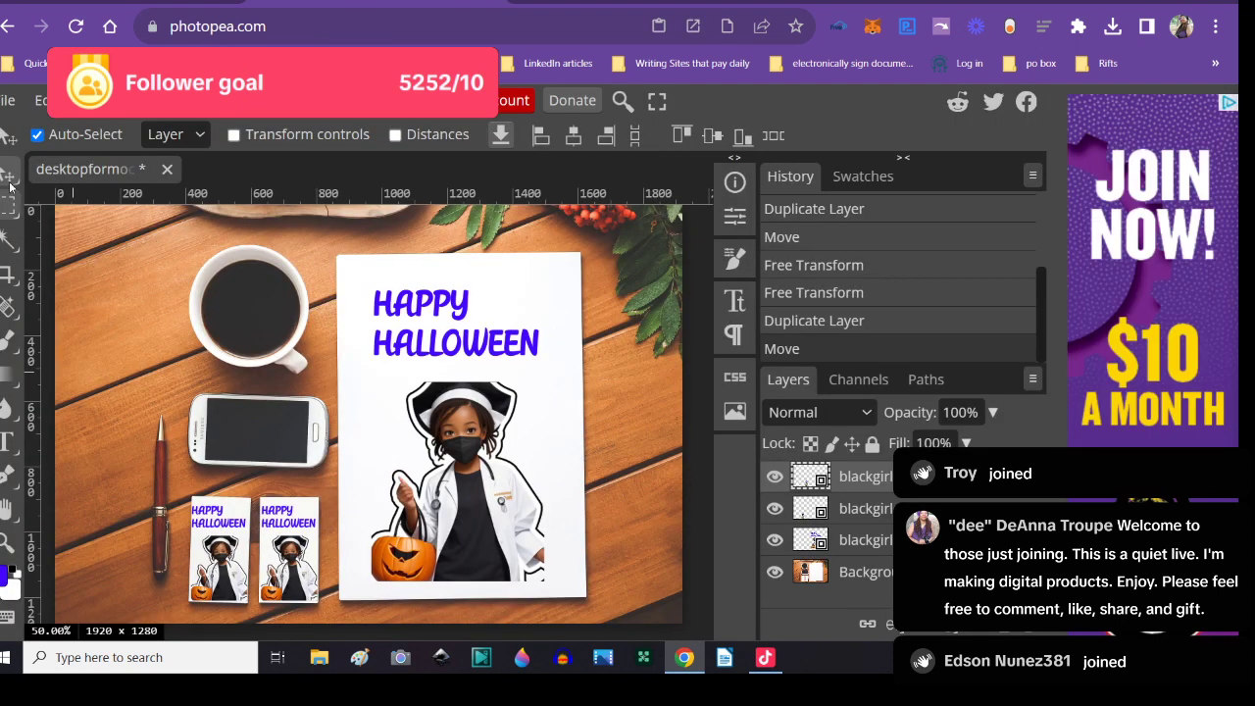
pyautogui.click(7, 101)
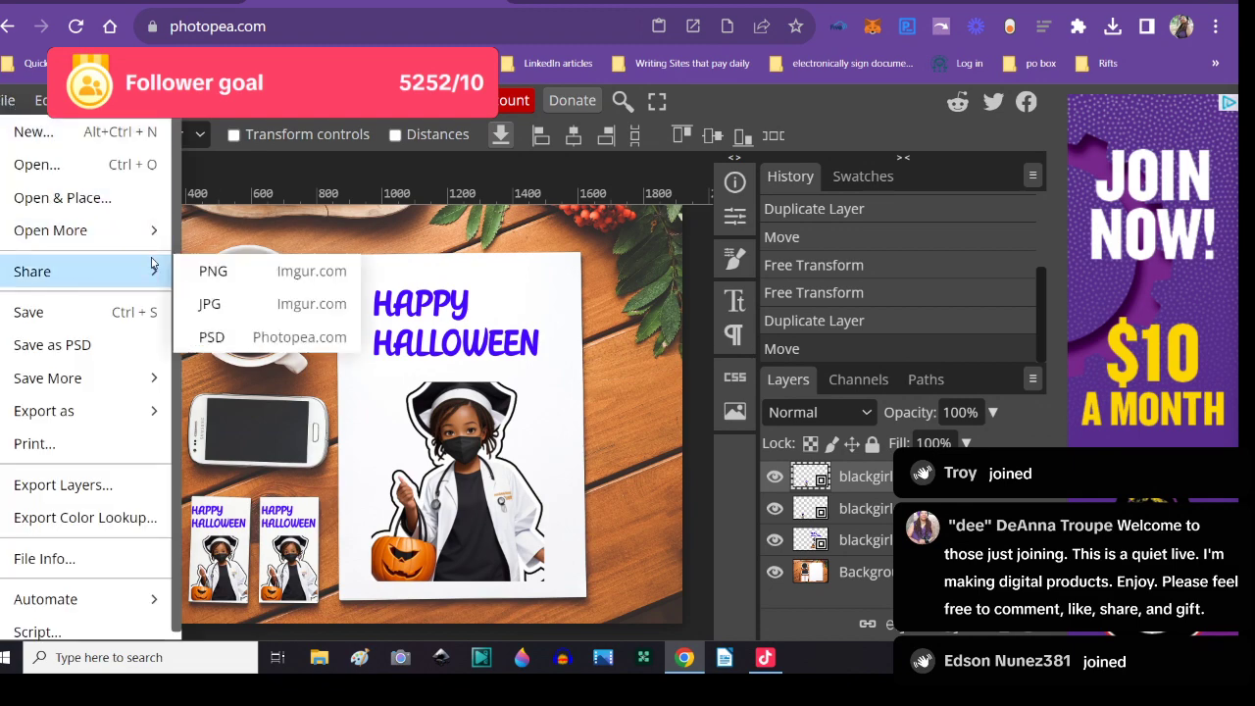
pyautogui.click(93, 197)
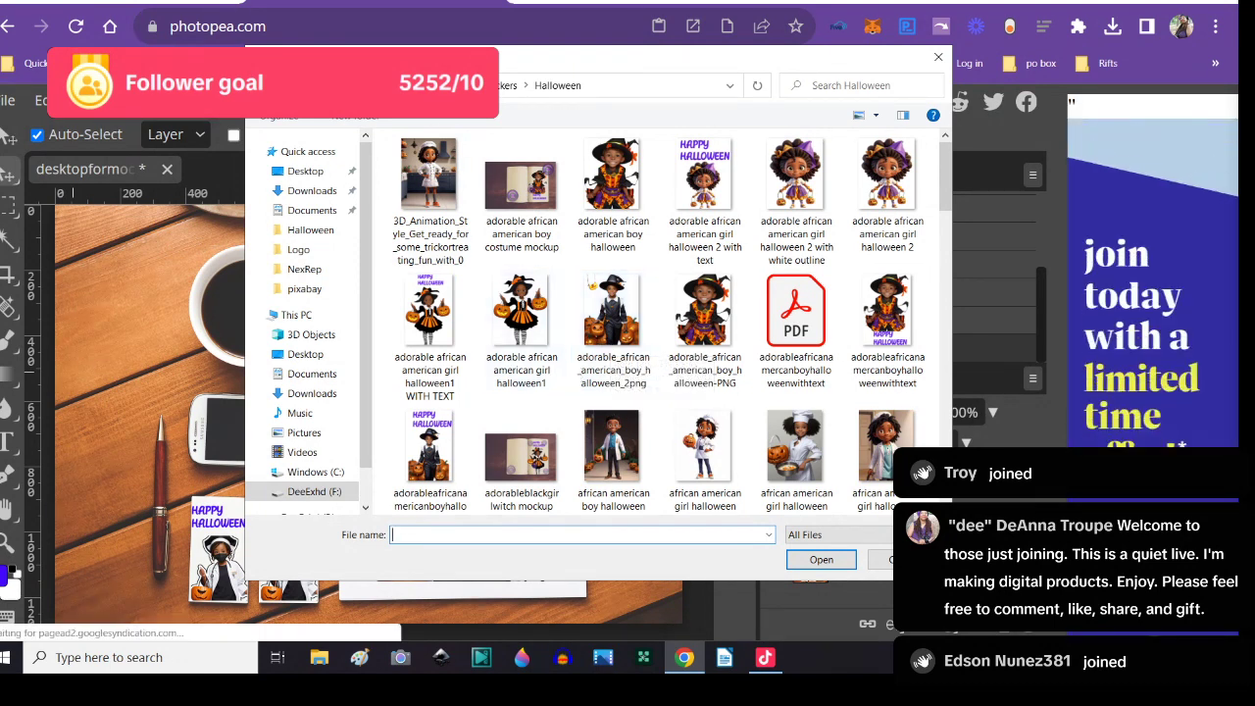
pyautogui.click(469, 86)
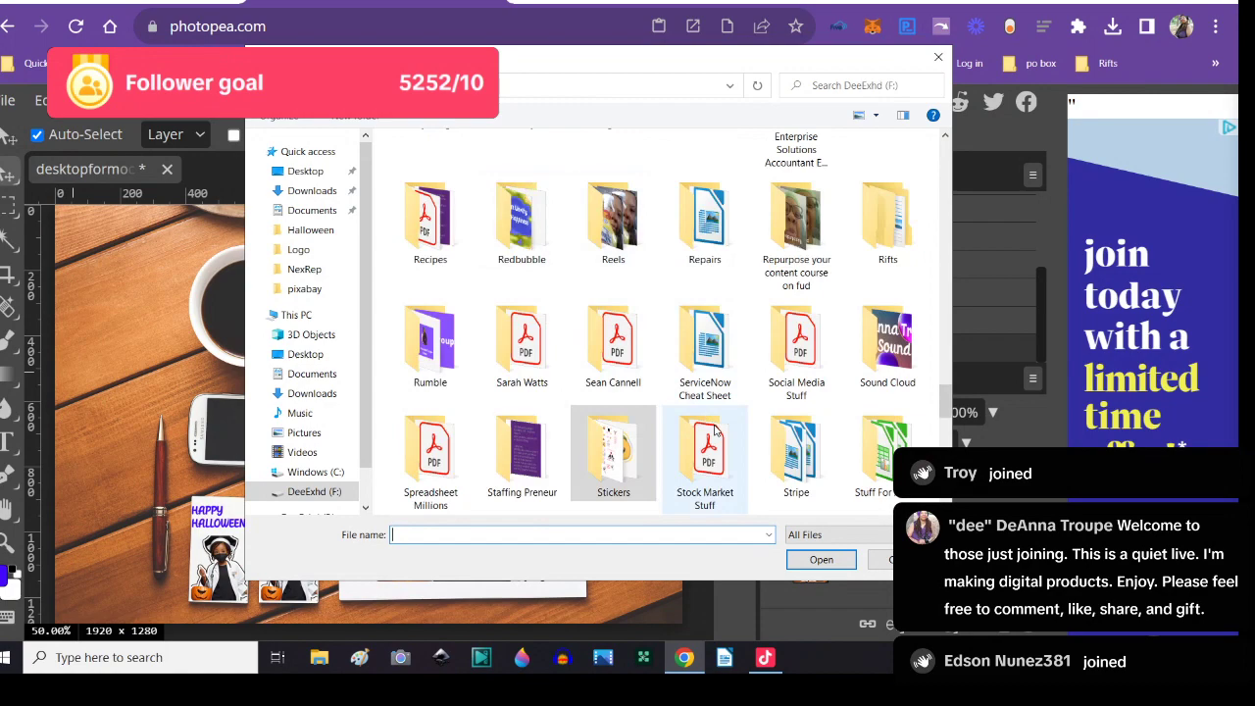
pyautogui.scroll(-3, 673, 364)
pyautogui.scroll(10, 702, 408)
pyautogui.scroll(3, 701, 409)
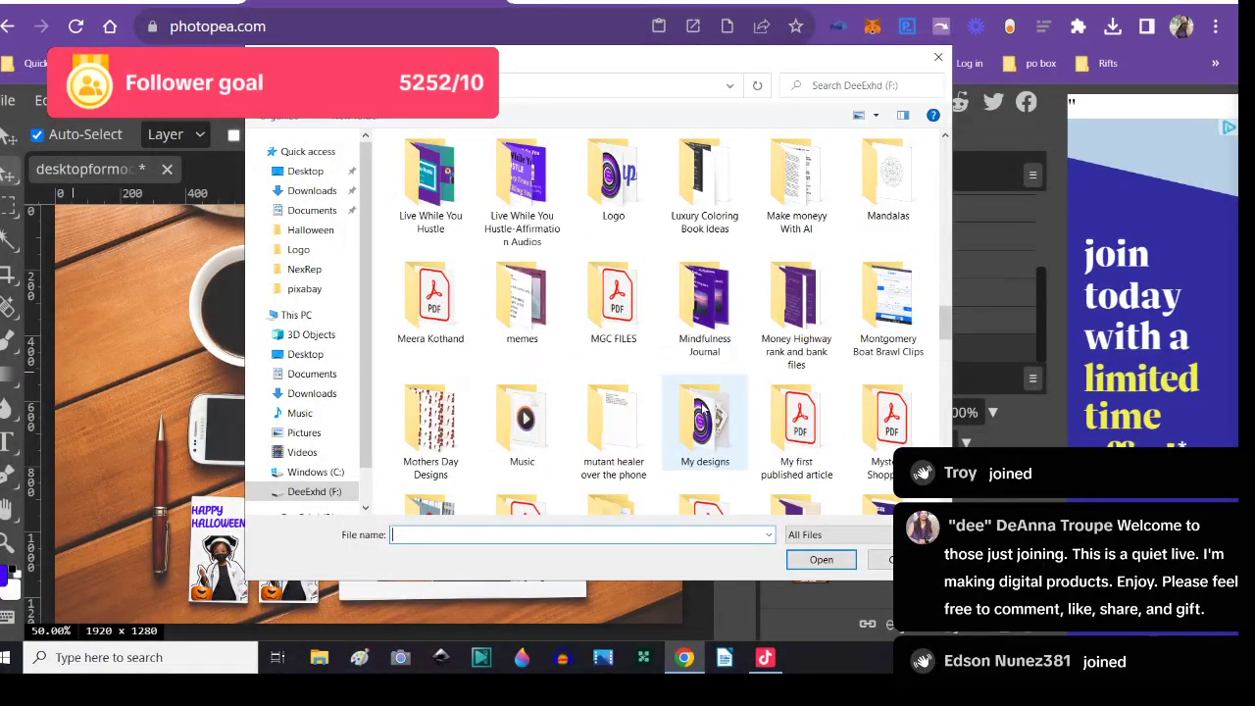
pyautogui.doubleClick(602, 186)
pyautogui.click(616, 201)
pyautogui.click(429, 182)
pyautogui.click(820, 558)
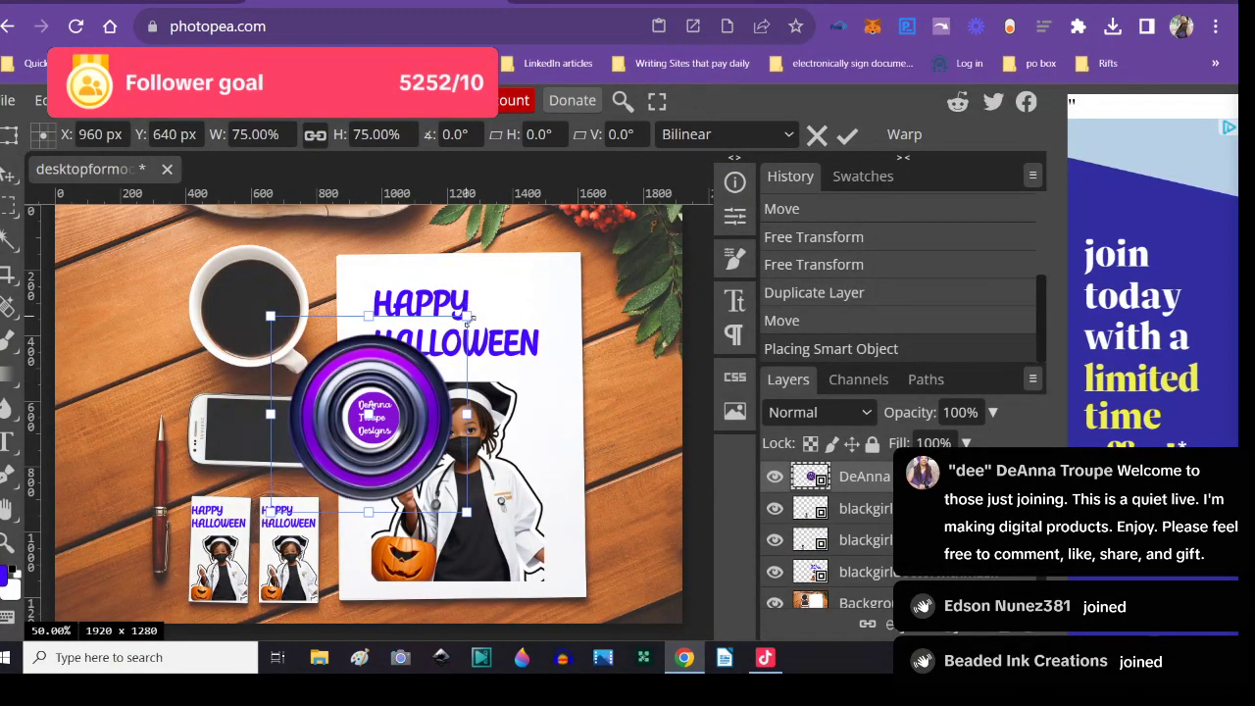
# - Shrink the placed logo to about 27.7% and position it at 33% opacity over the small card beside the pen
pyautogui.moveTo(470, 316); pyautogui.dragTo(343, 441)
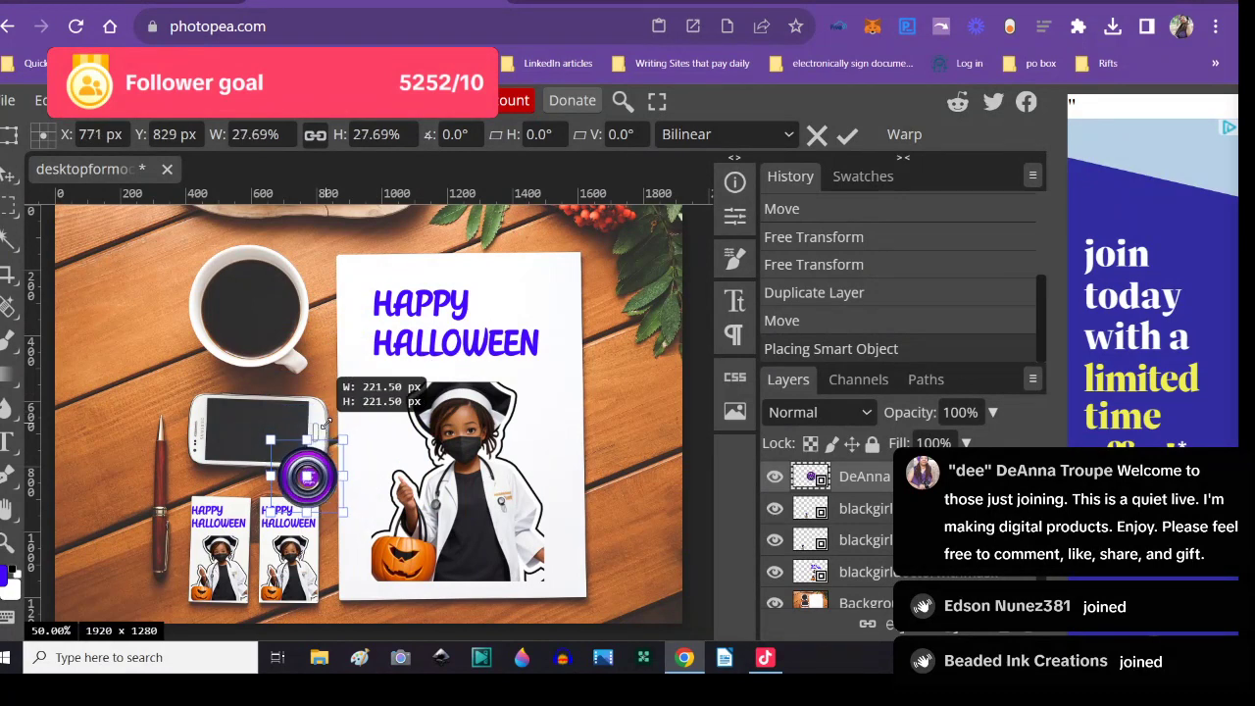
pyautogui.click(992, 412)
pyautogui.moveTo(996, 443); pyautogui.dragTo(922, 443)
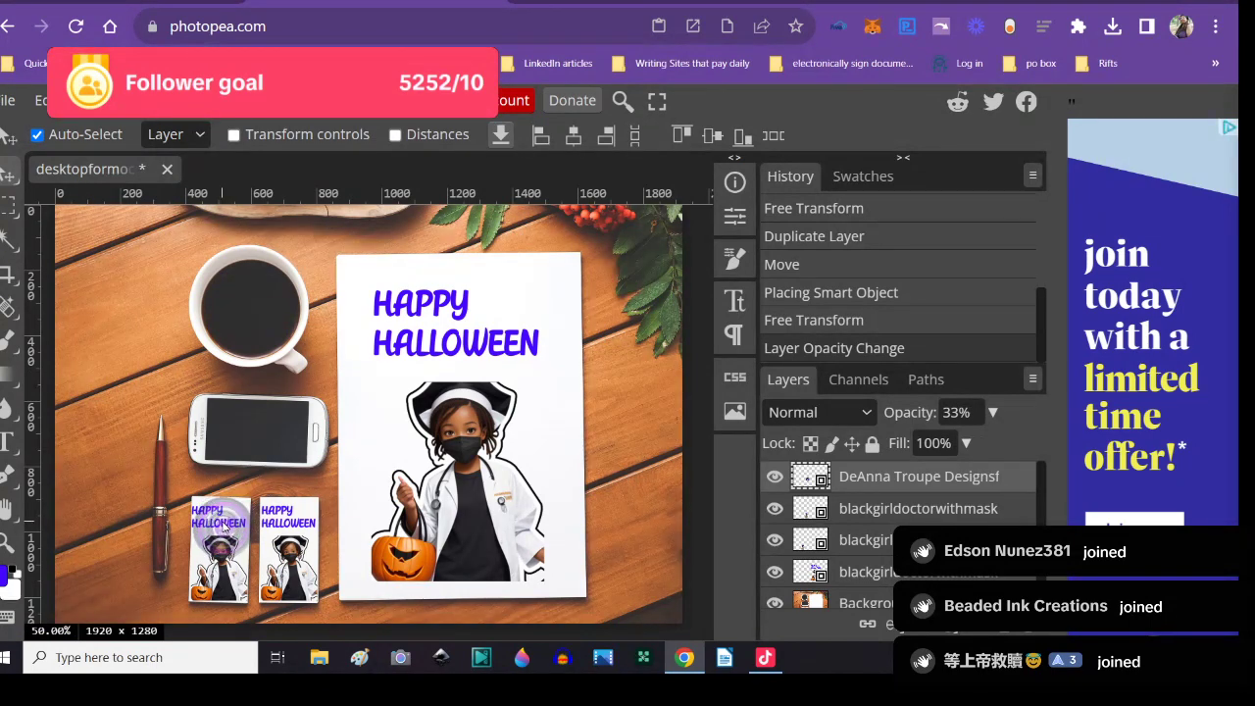
pyautogui.moveTo(224, 526); pyautogui.dragTo(225, 524)
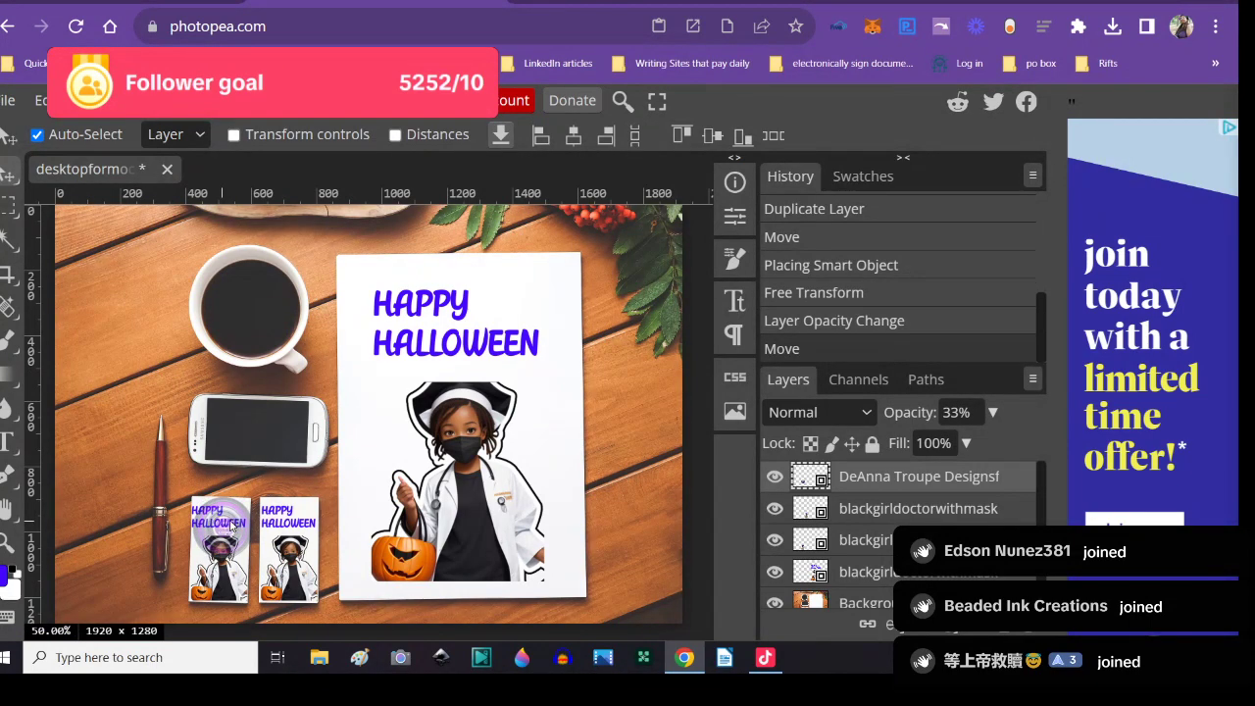
# - Duplicate the logo watermark layer and move the copy over the second small card
pyautogui.rightClick(876, 487)
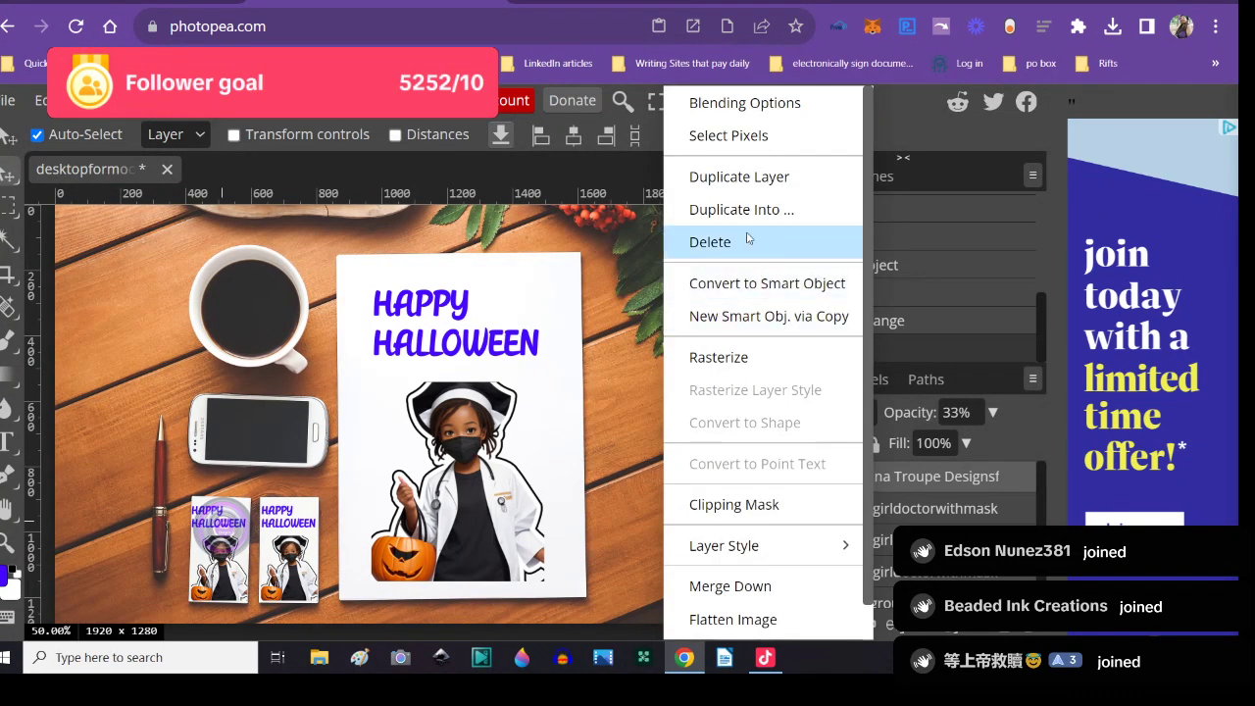
pyautogui.click(737, 178)
pyautogui.moveTo(220, 519); pyautogui.dragTo(299, 522)
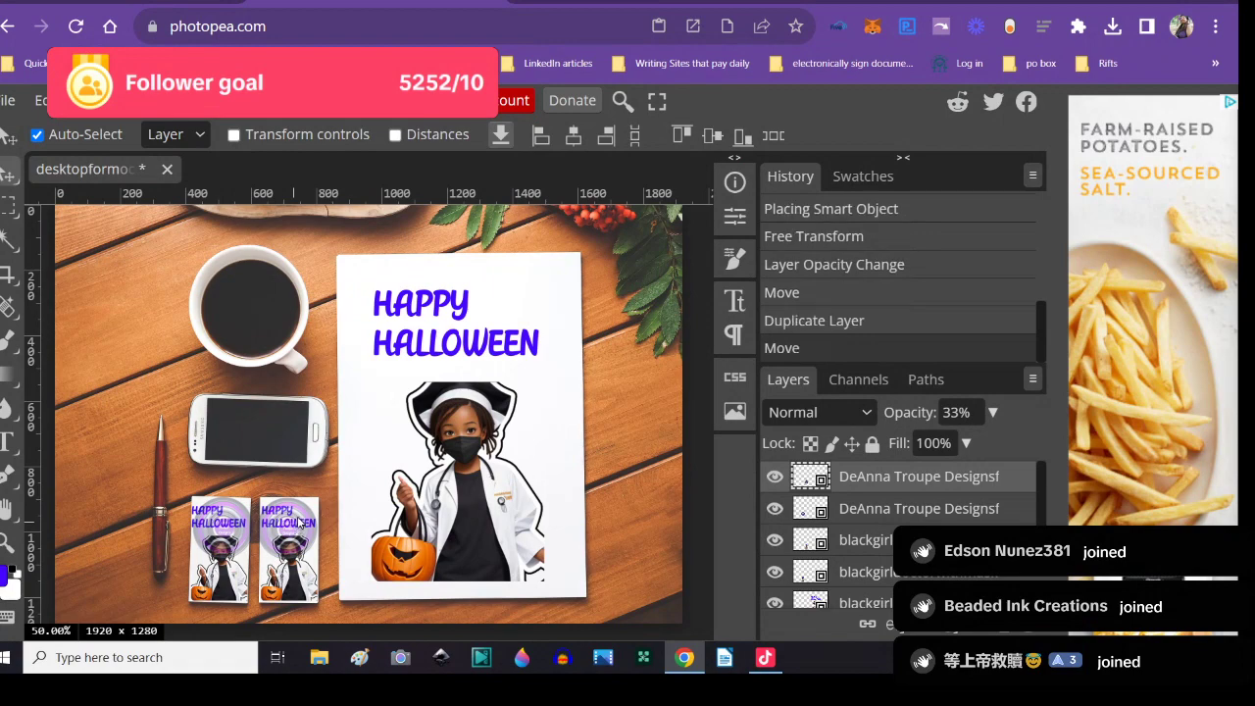
# - Duplicate the logo watermark twice more, placing one copy over the pumpkin's outer edge and one over the doctor's lower body on the white sheet
pyautogui.rightClick(875, 485)
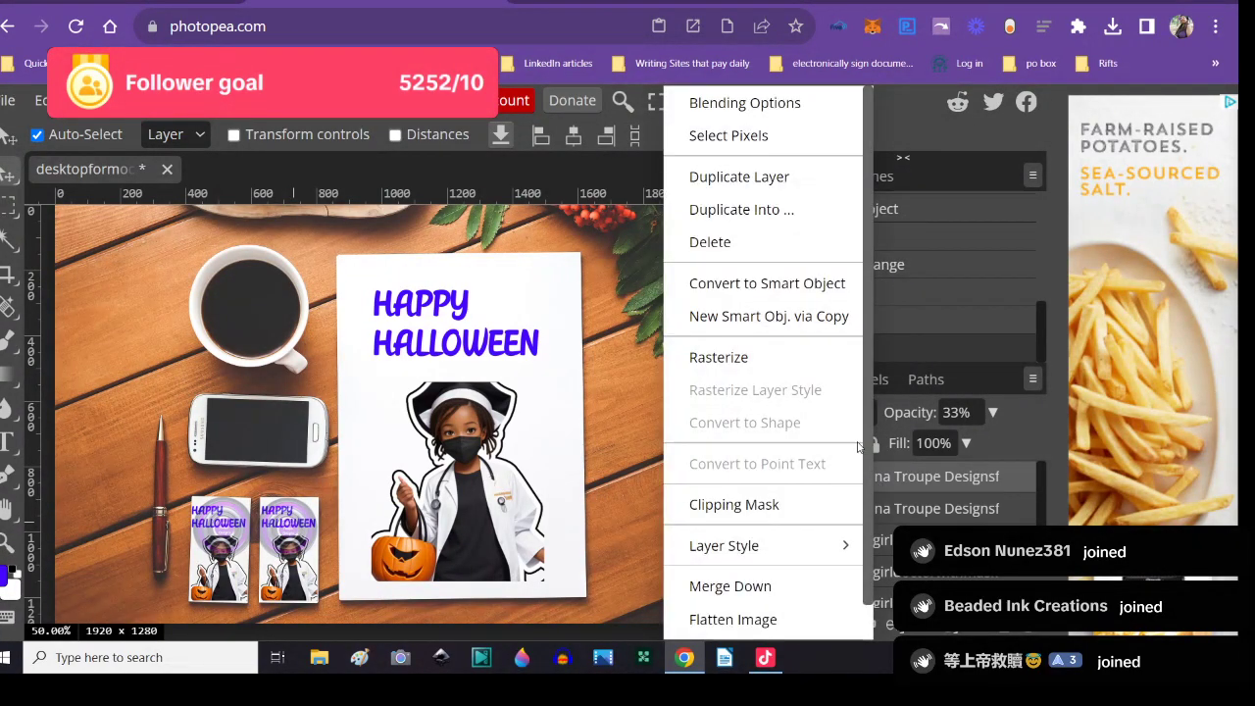
pyautogui.click(742, 178)
pyautogui.moveTo(294, 537); pyautogui.dragTo(375, 568)
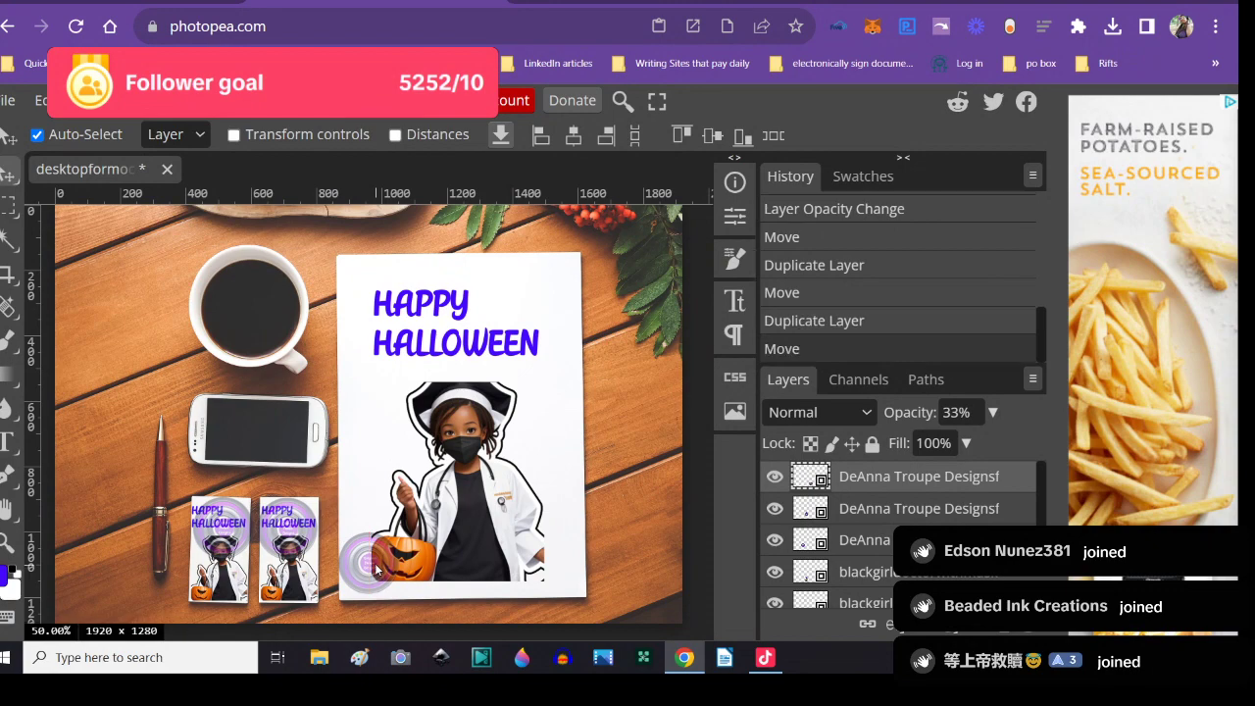
pyautogui.rightClick(911, 474)
pyautogui.click(774, 177)
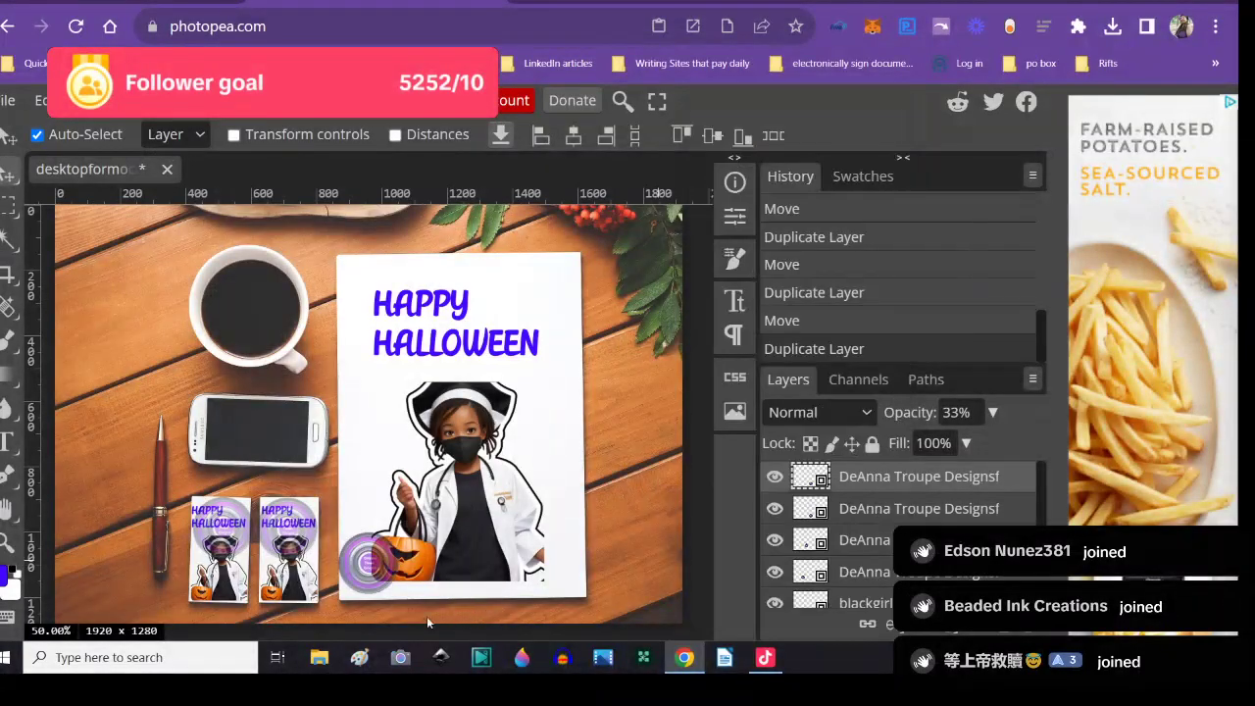
pyautogui.moveTo(370, 566); pyautogui.dragTo(469, 575)
# - Duplicate the logo watermark once more, place the copy over the white sheet's lower right corner, and deselect the layers
pyautogui.rightClick(469, 575)
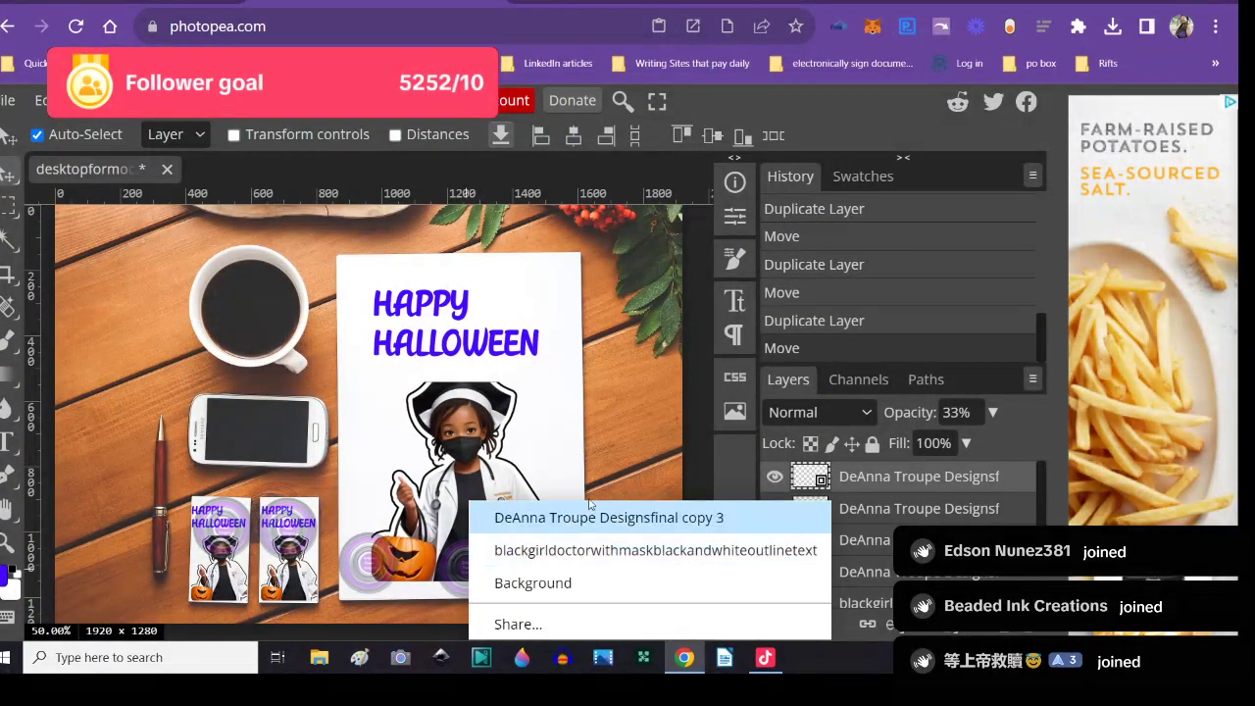
pyautogui.click(549, 582)
pyautogui.scroll(3, 867, 480)
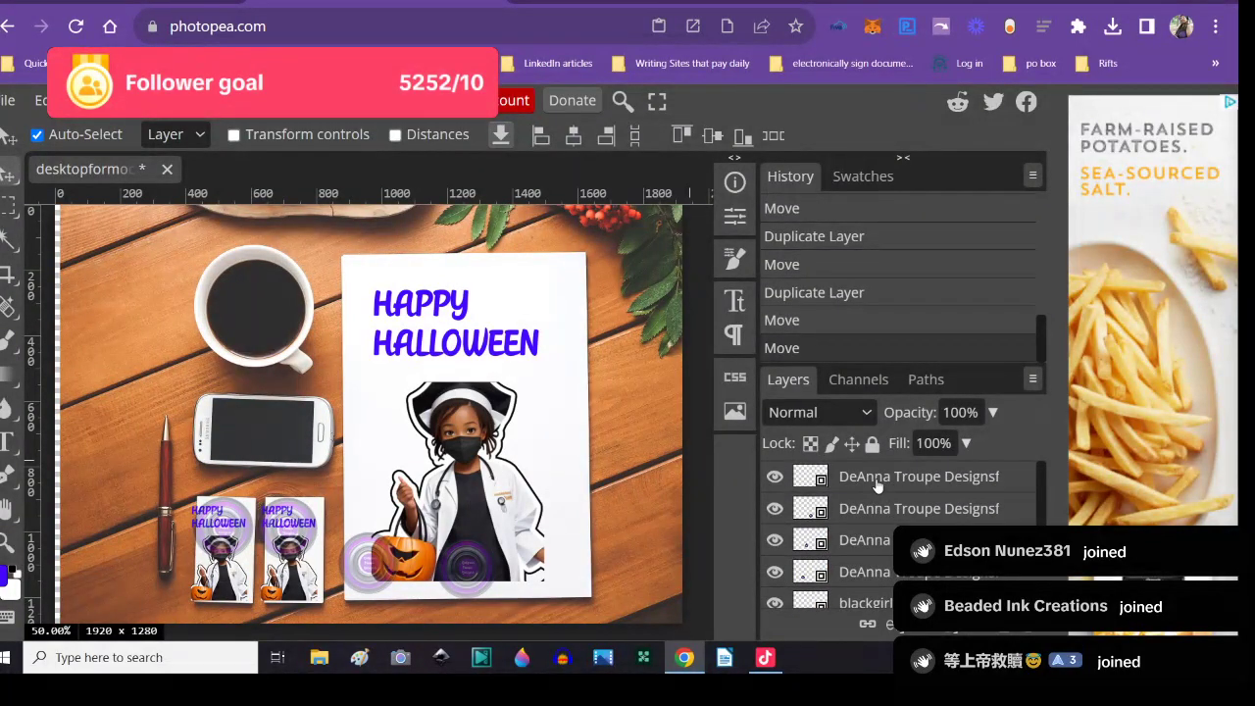
pyautogui.rightClick(877, 484)
pyautogui.click(713, 178)
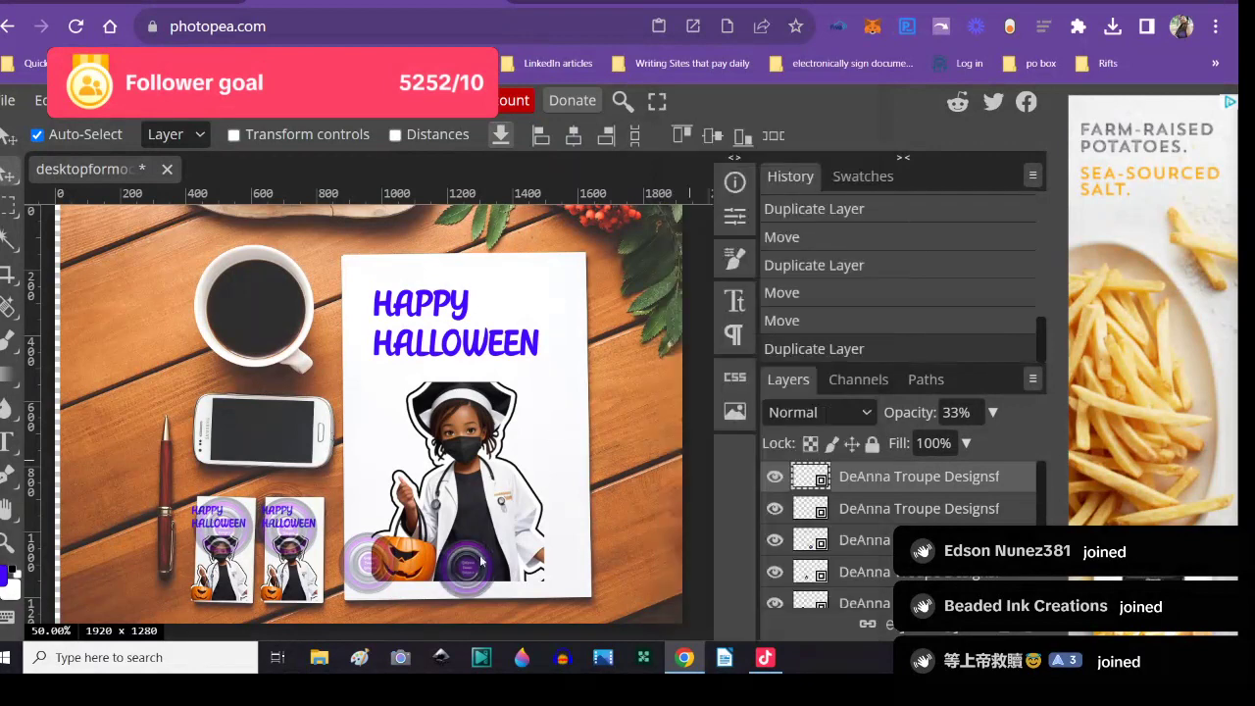
pyautogui.moveTo(471, 575); pyautogui.dragTo(564, 577)
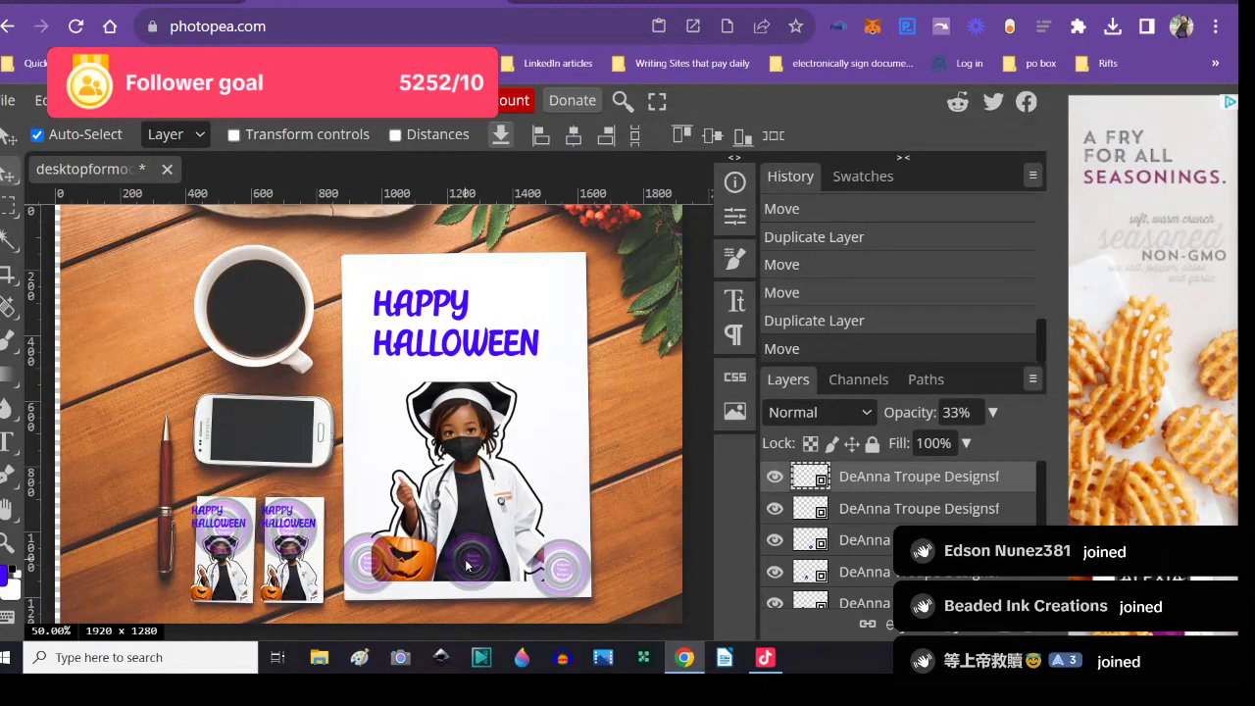
pyautogui.click(467, 566)
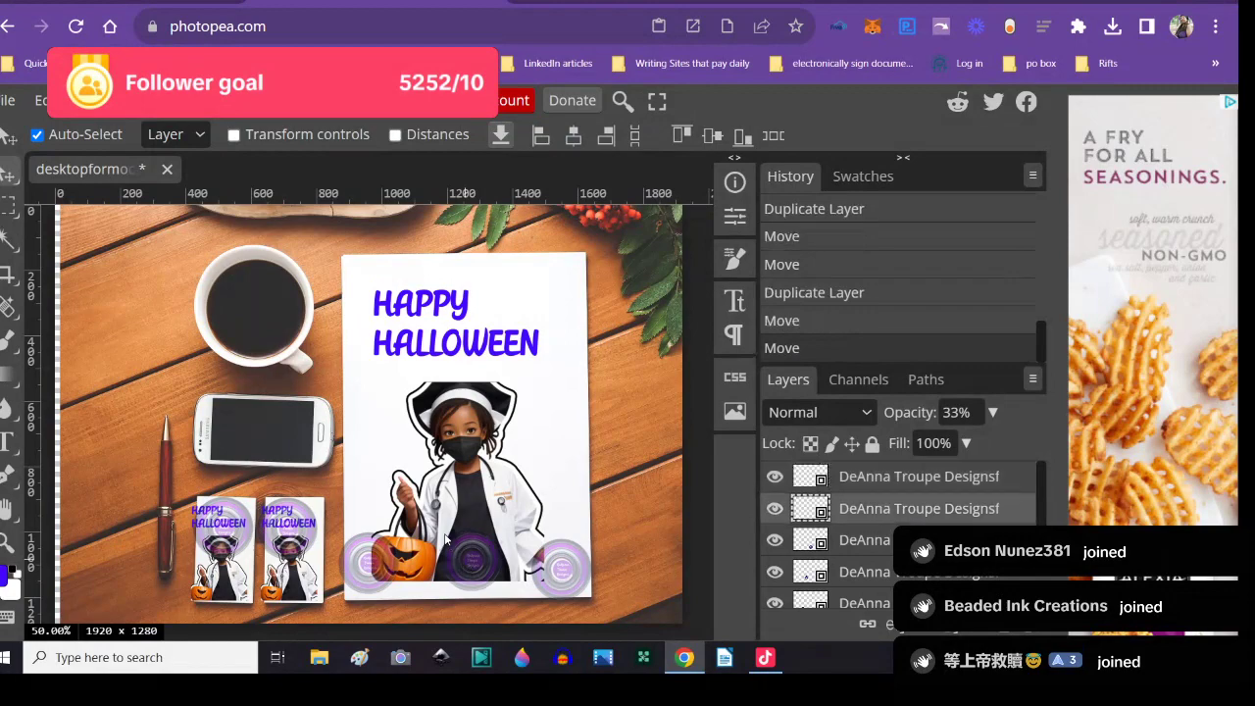
pyautogui.rightClick(562, 571)
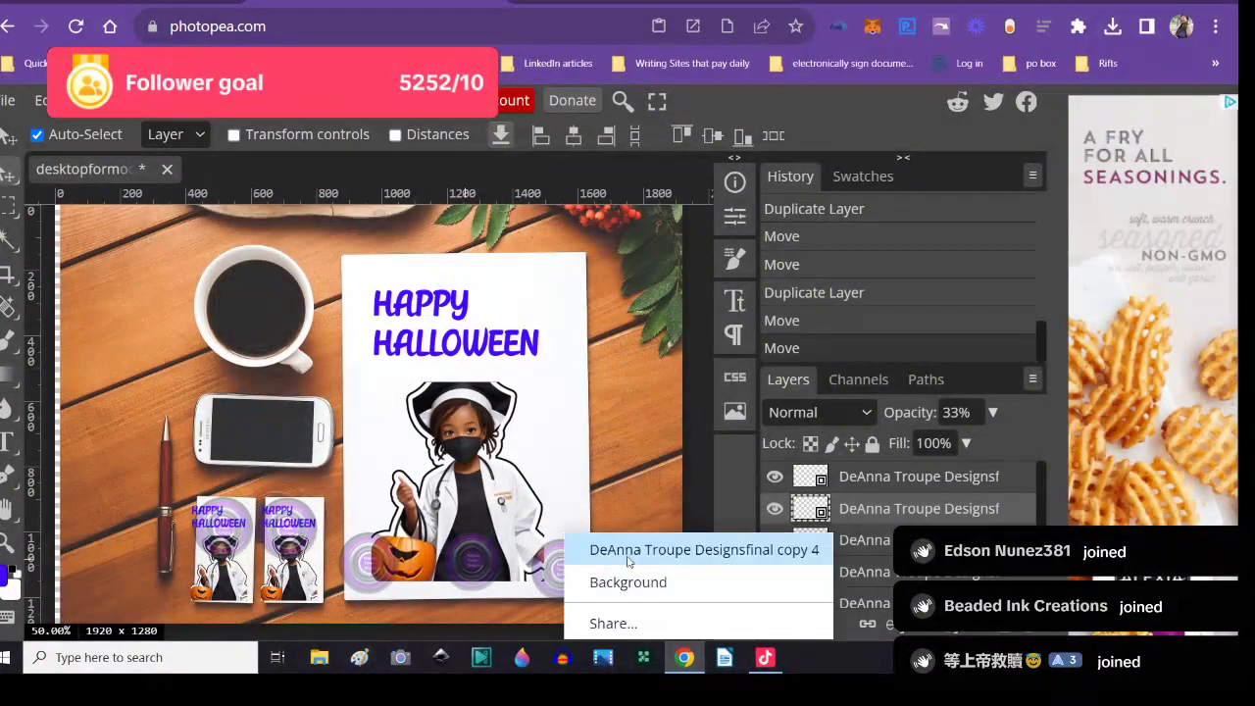
pyautogui.click(697, 456)
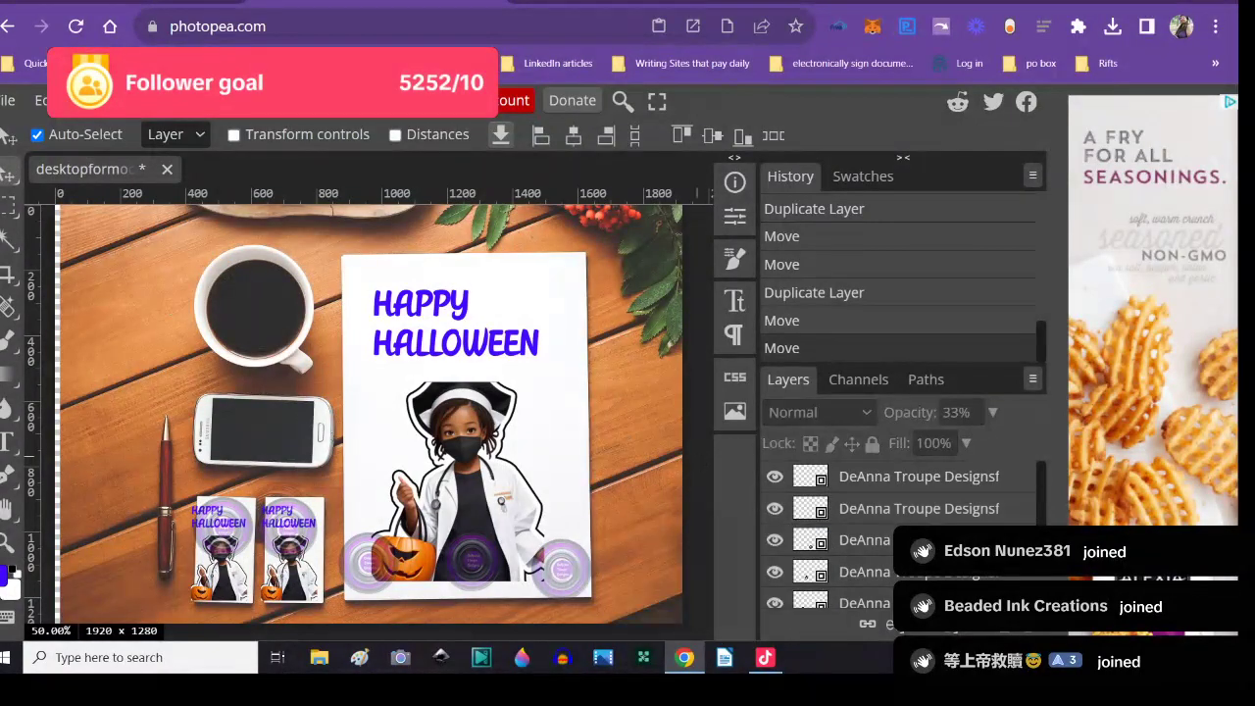
# - Set up a PNG export of the mockup at 1920 x 1280 px, named "mockup black girl doctor text watermark"
pyautogui.click(9, 101)
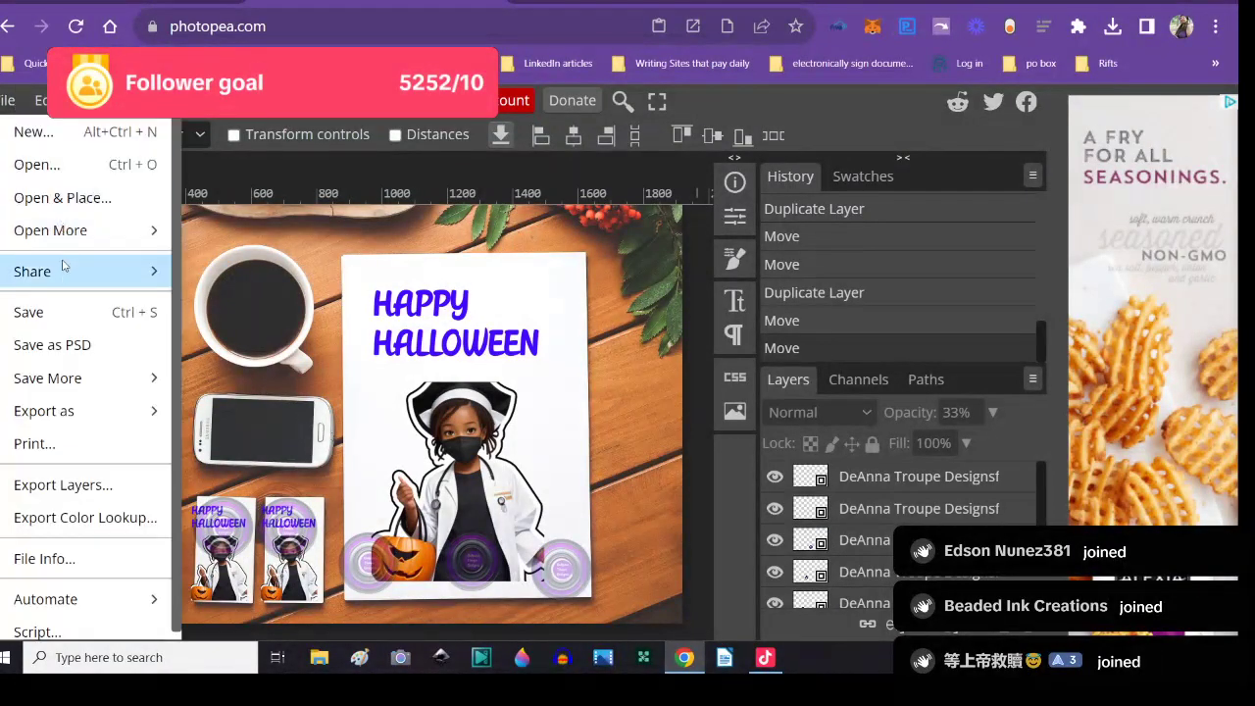
pyautogui.moveTo(86, 412)
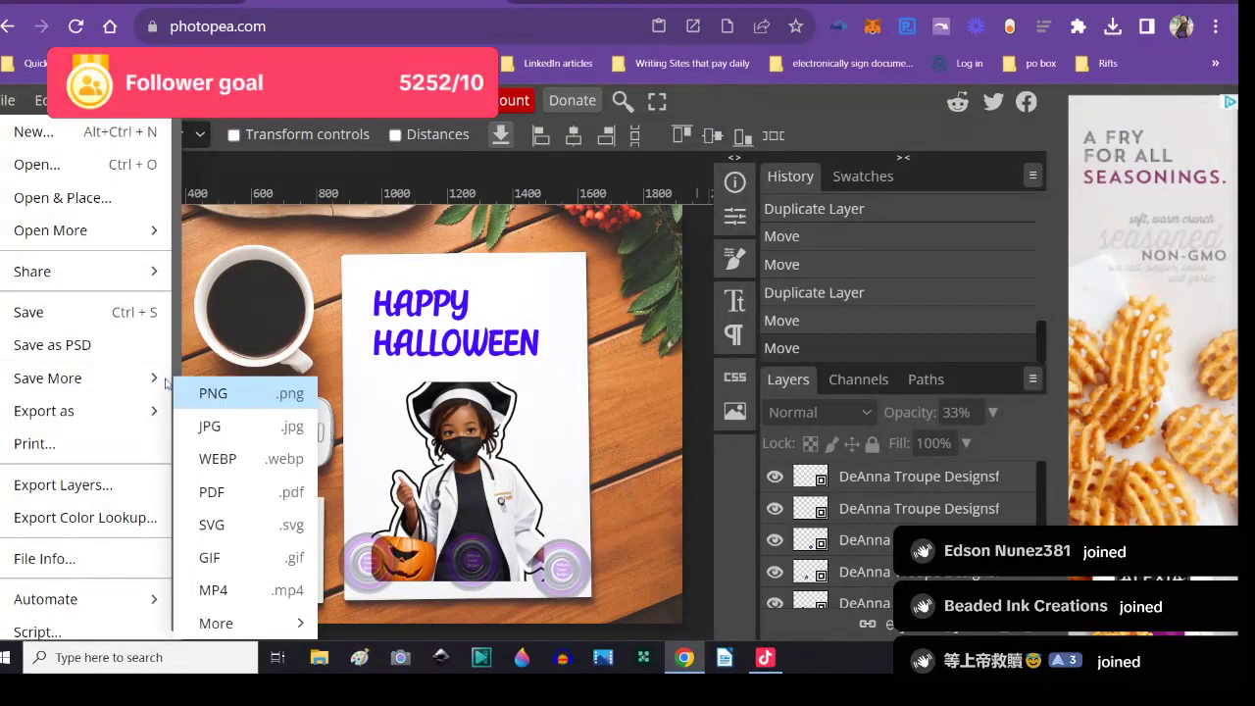
pyautogui.click(213, 393)
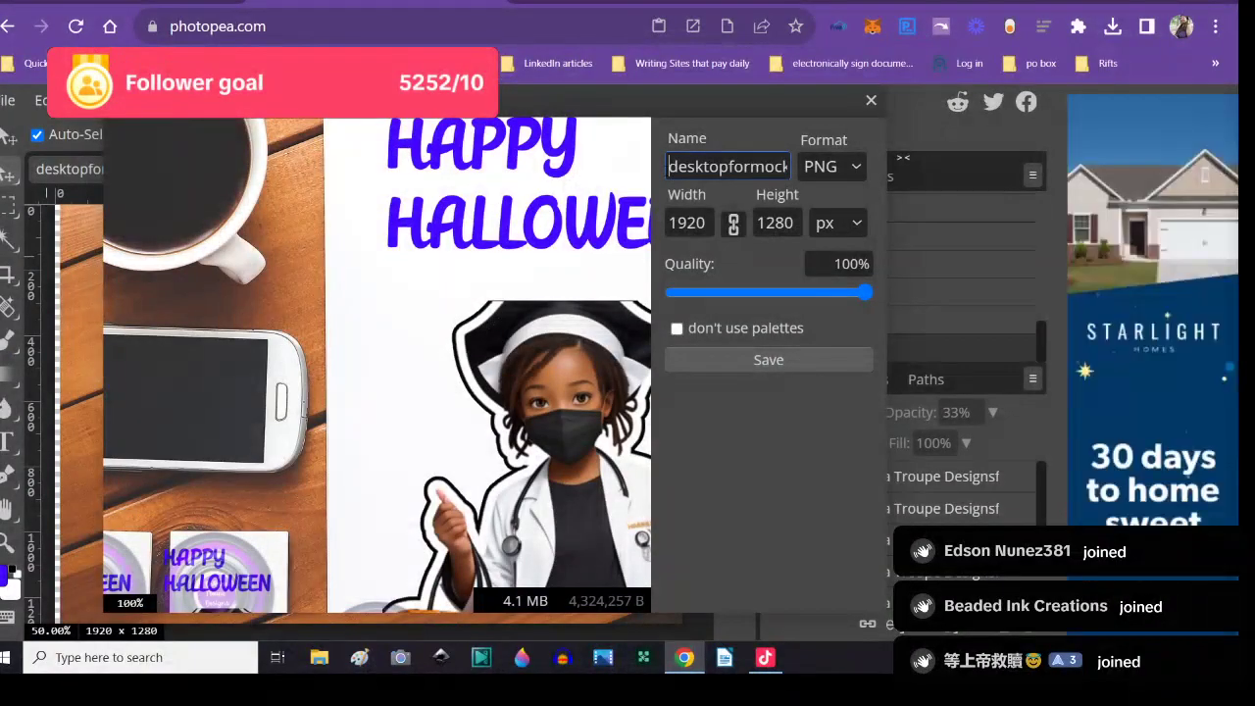
pyautogui.doubleClick(679, 167)
pyautogui.write('m')
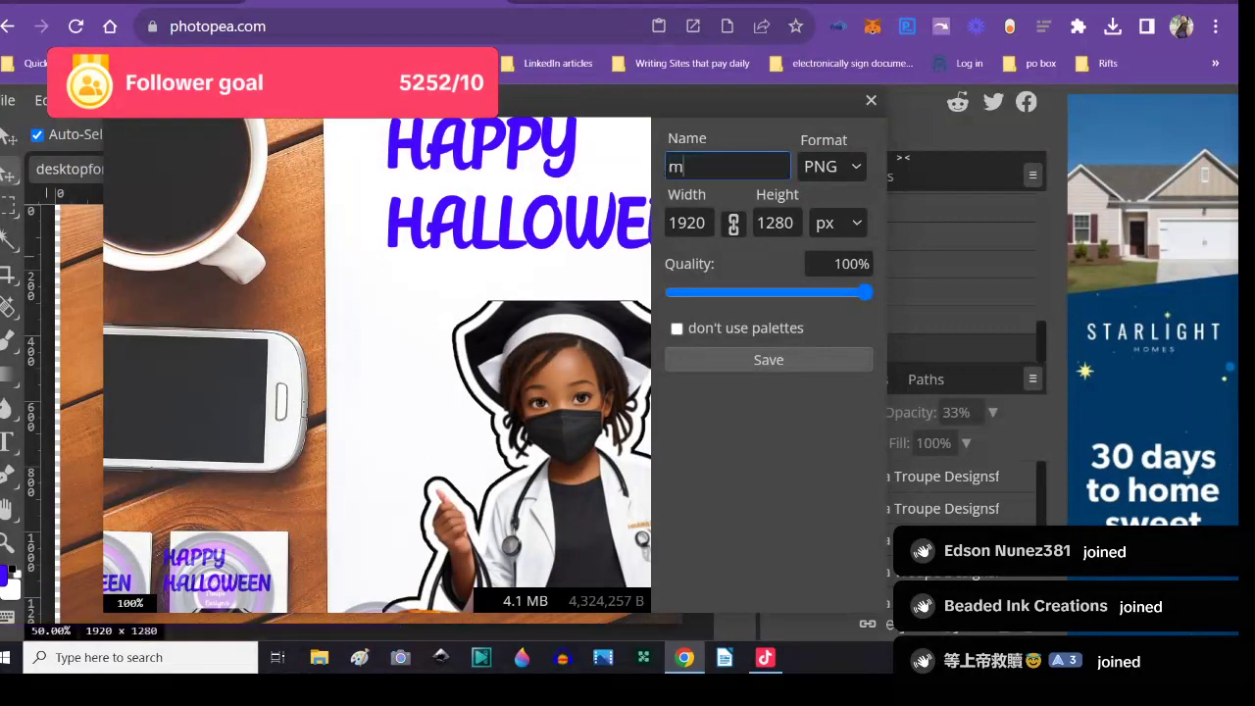
pyautogui.write('ockup black girul d')
pyautogui.press('BackSpace')
pyautogui.press('BackSpace')
pyautogui.press('BackSpace')
pyautogui.press('BackSpace')
pyautogui.write('l d')
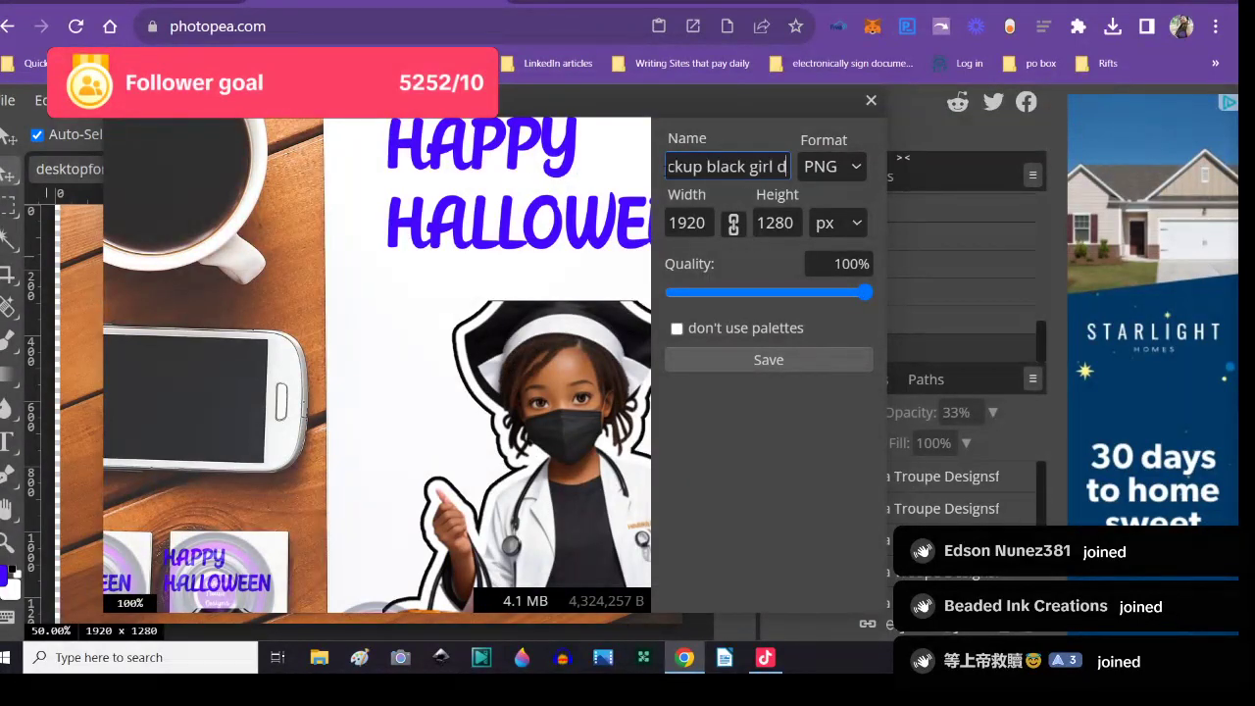
pyautogui.write('octor')
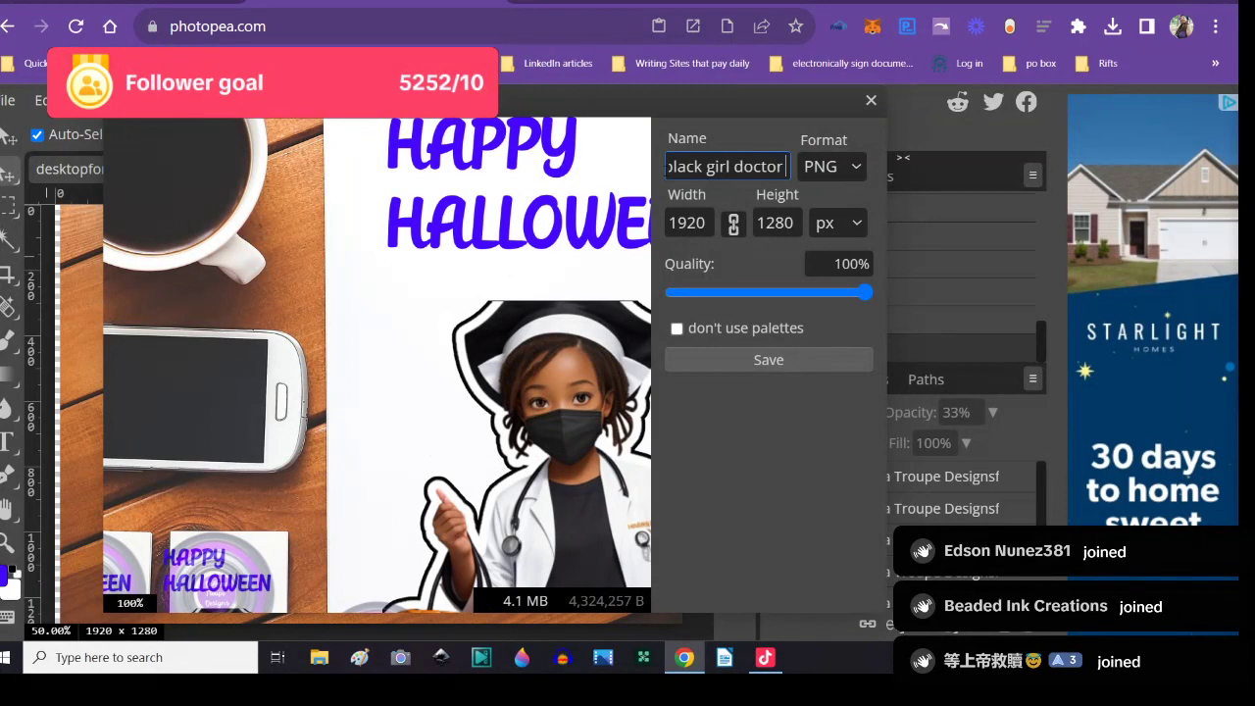
pyautogui.write(' text')
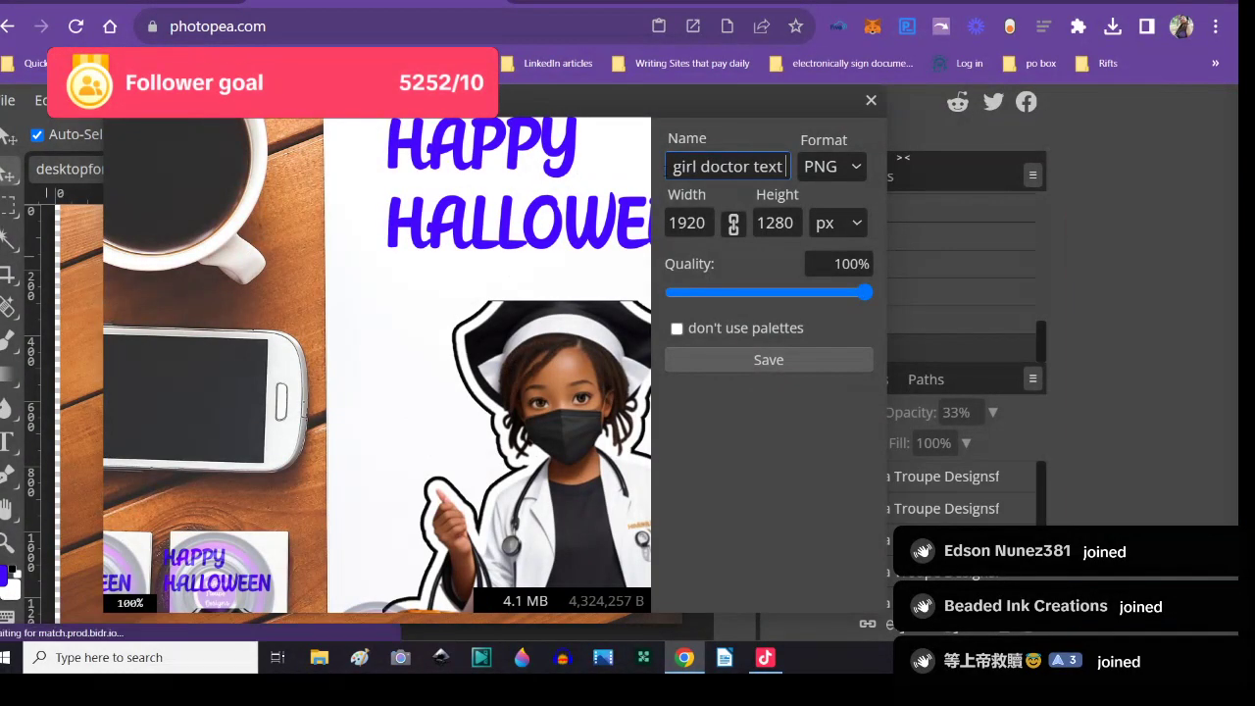
pyautogui.write(' watermark')
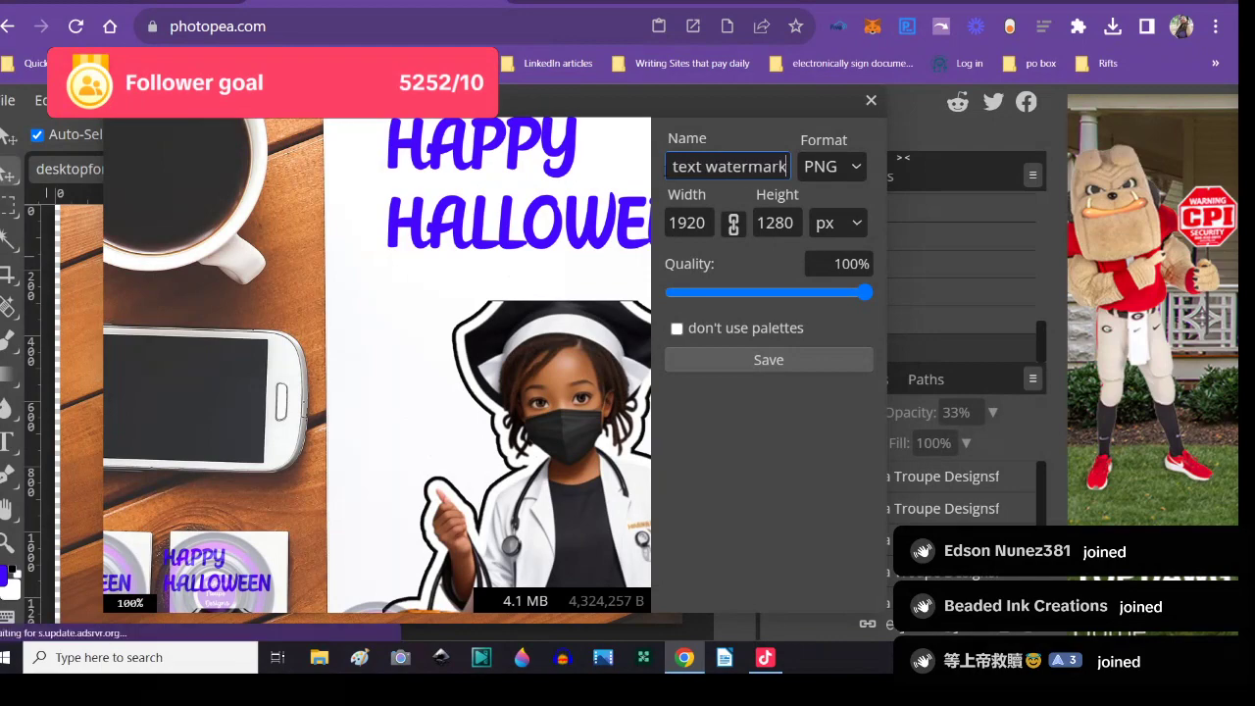
pyautogui.click(705, 362)
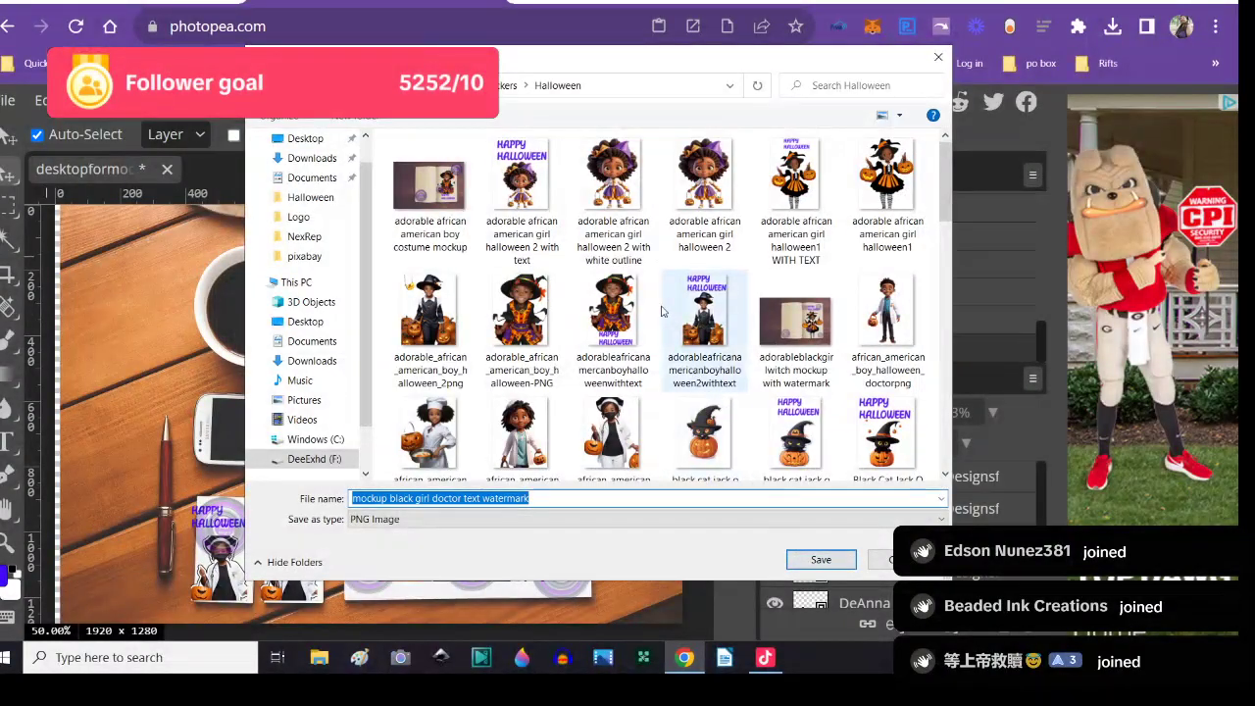
# - Find the existing mockupblackgirldoctormasktext file in the Halloween folder and save the PNG export over it
pyautogui.scroll(-3, 679, 423)
pyautogui.scroll(-8, 679, 423)
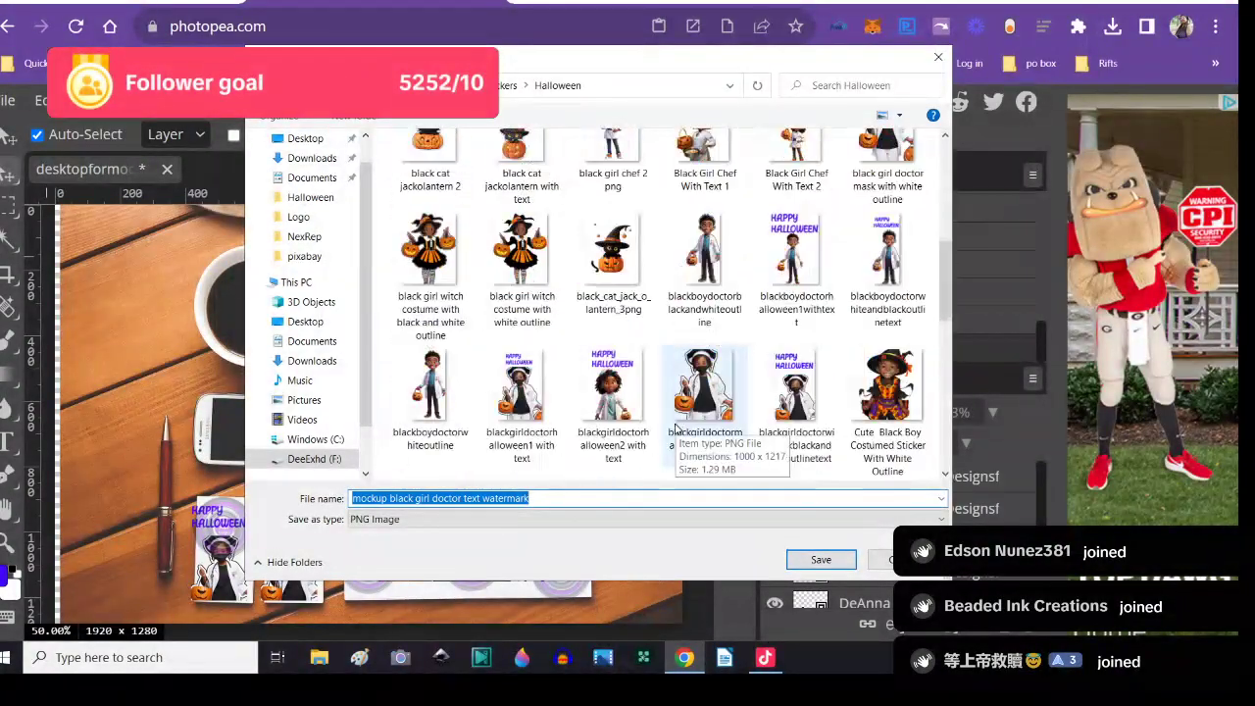
pyautogui.scroll(-2, 674, 426)
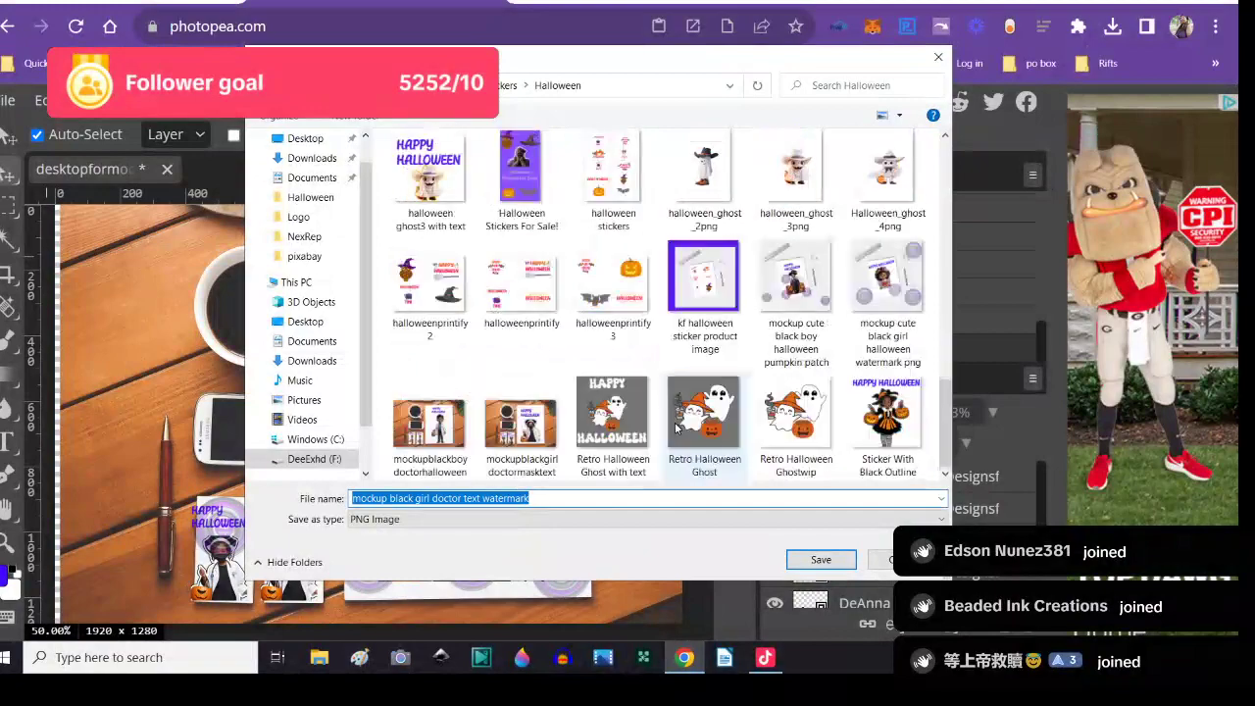
pyautogui.scroll(3, 675, 428)
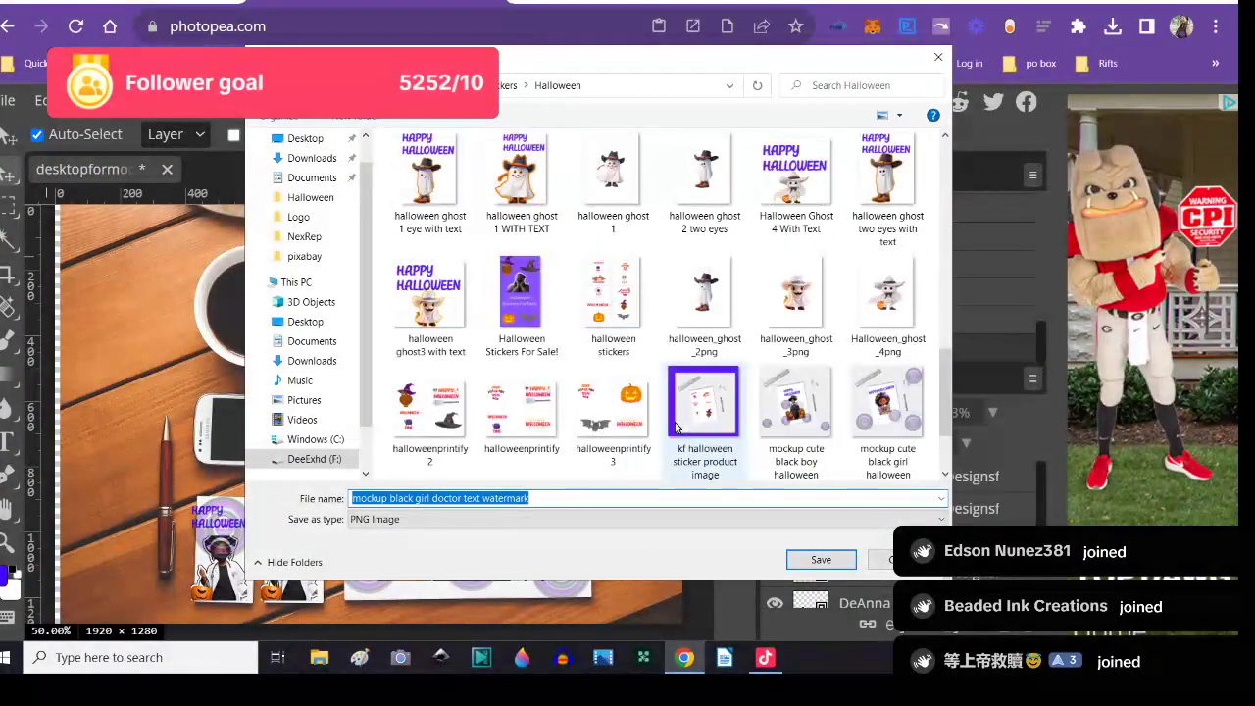
pyautogui.scroll(3, 673, 416)
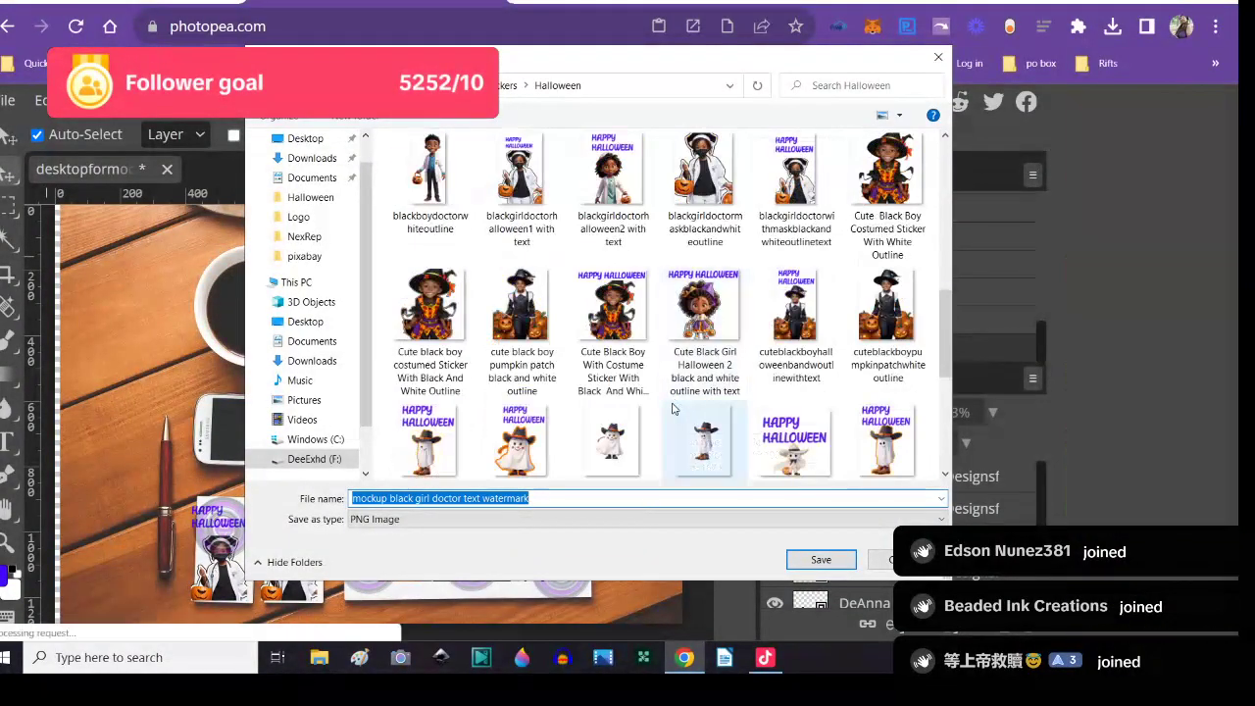
pyautogui.scroll(10, 673, 408)
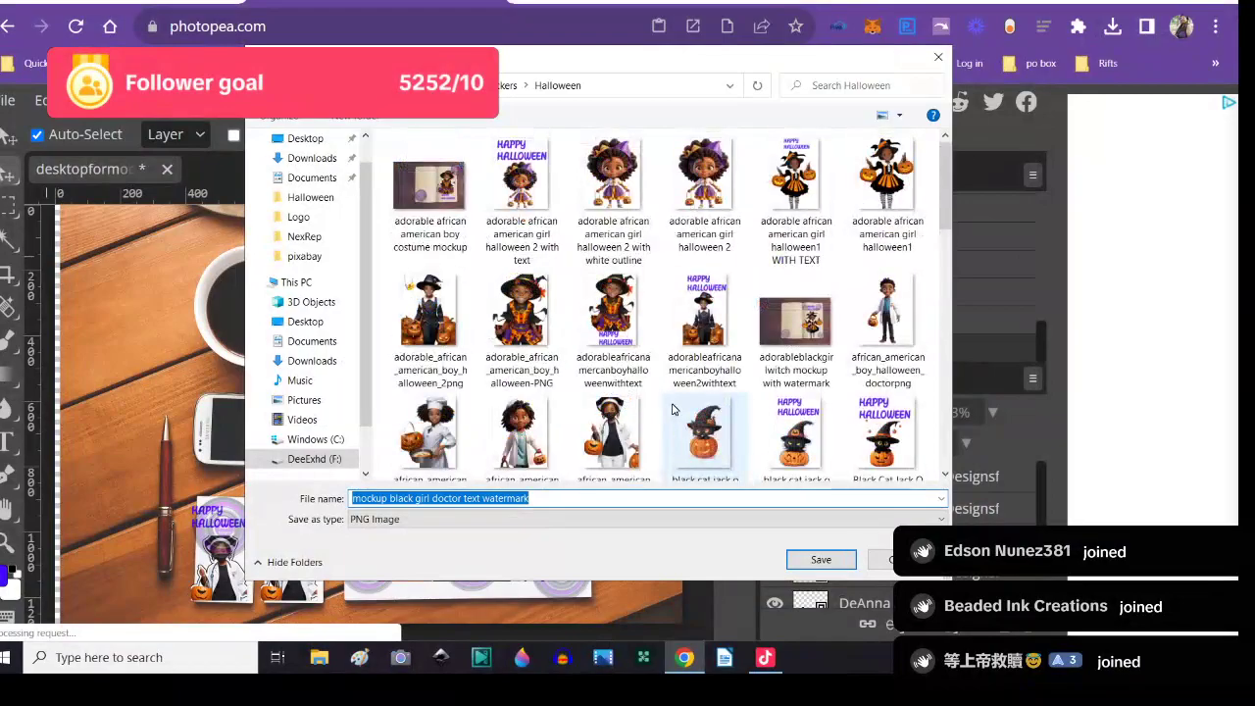
pyautogui.scroll(-2, 672, 410)
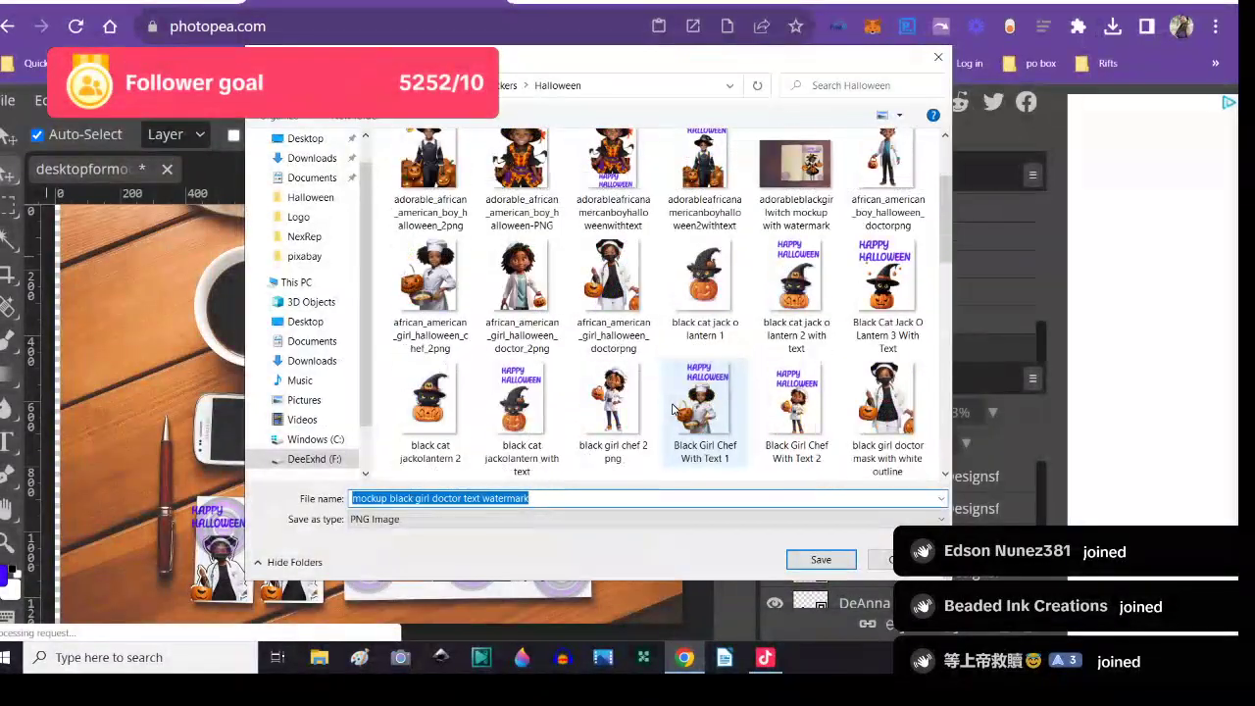
pyautogui.scroll(-3, 673, 409)
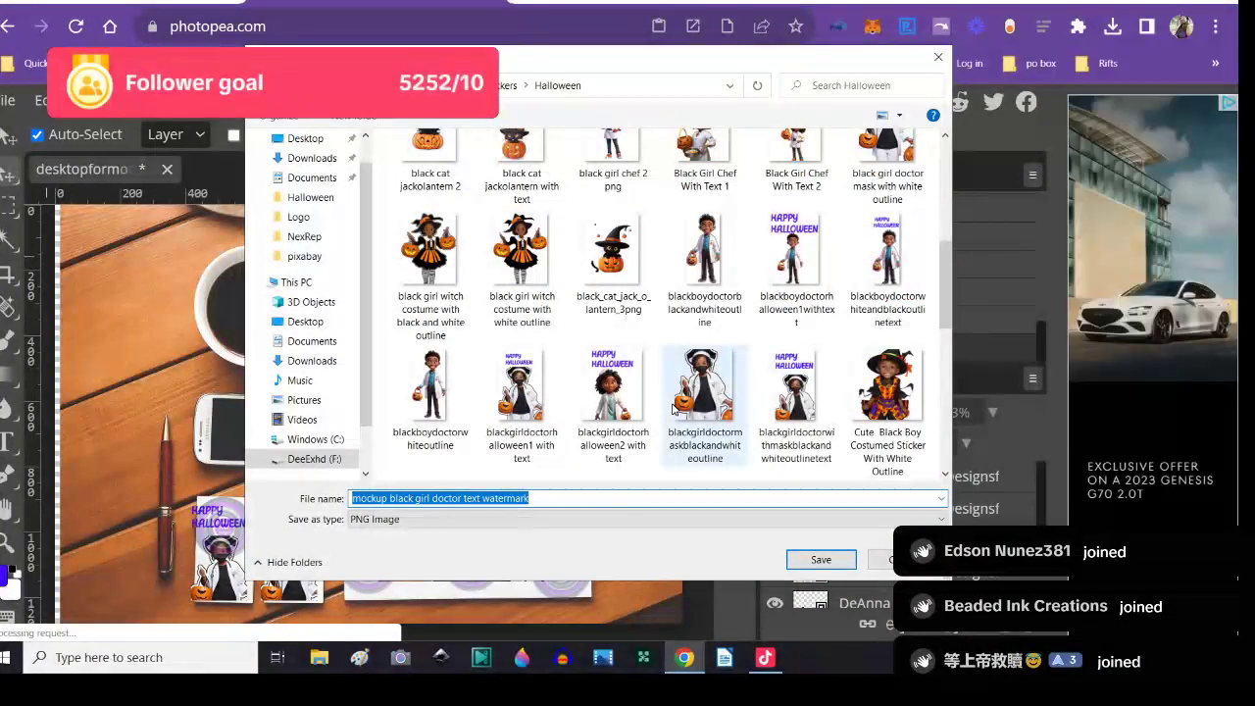
pyautogui.scroll(-2, 672, 410)
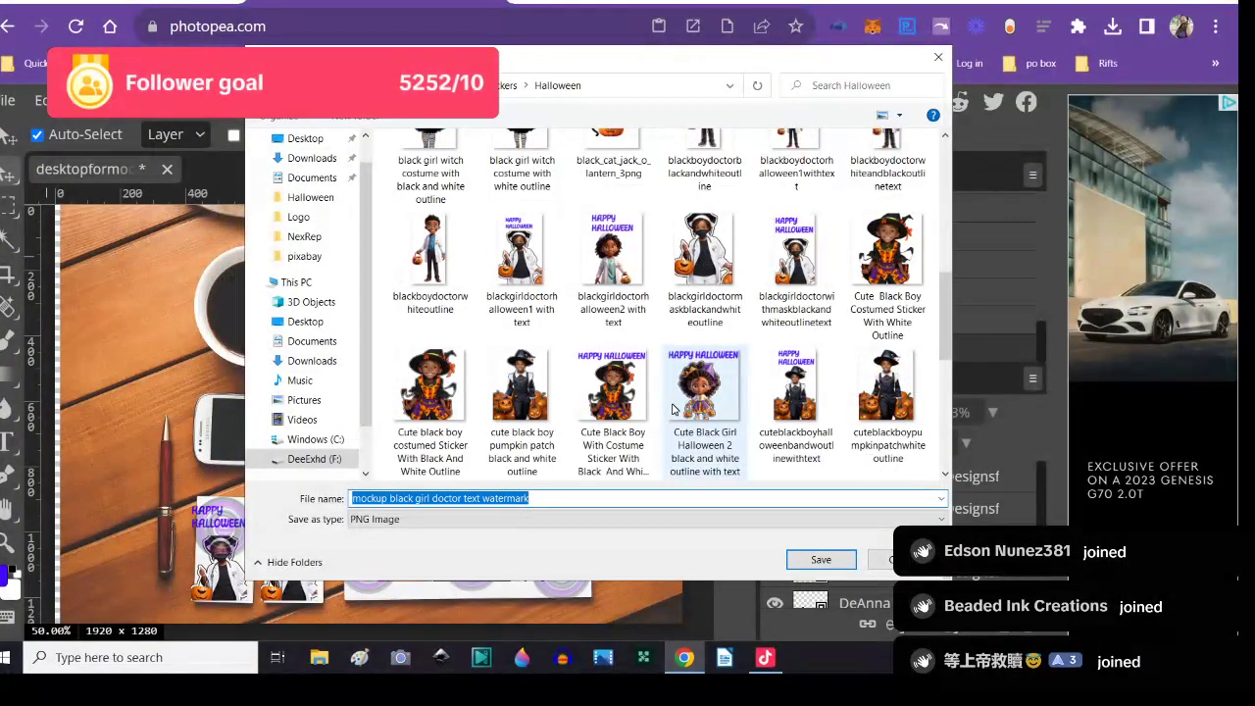
pyautogui.scroll(-6, 672, 410)
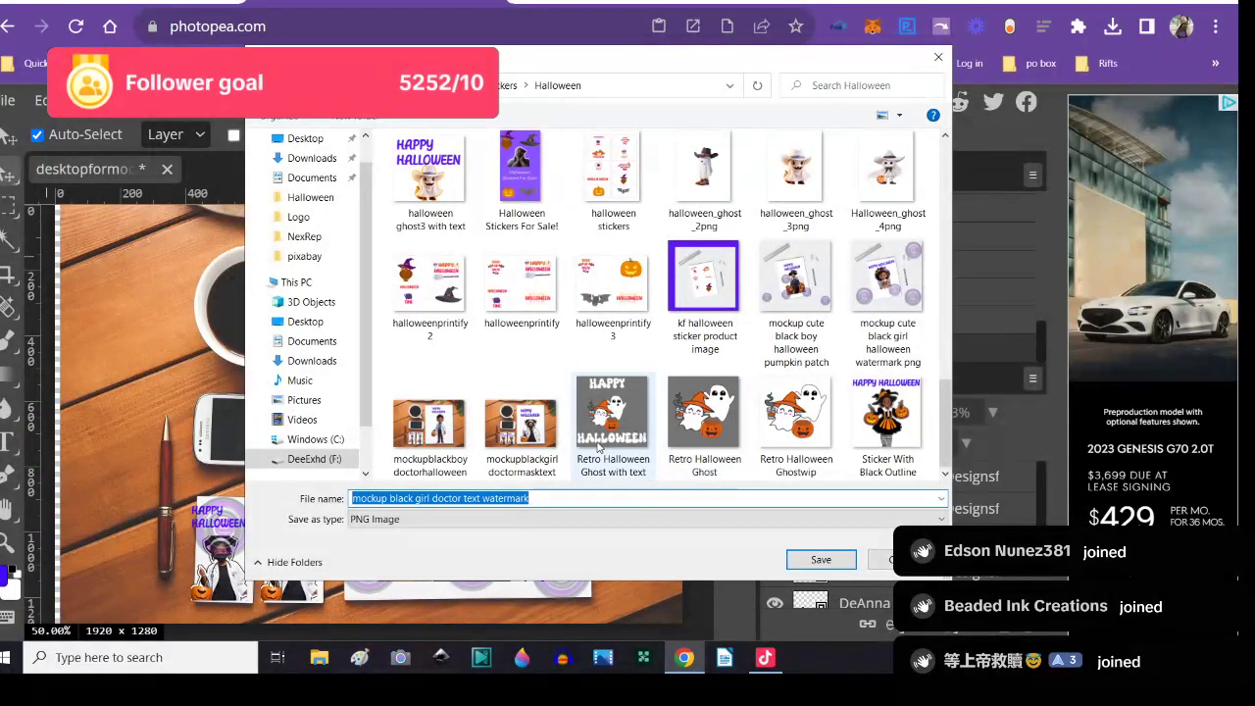
pyautogui.click(526, 446)
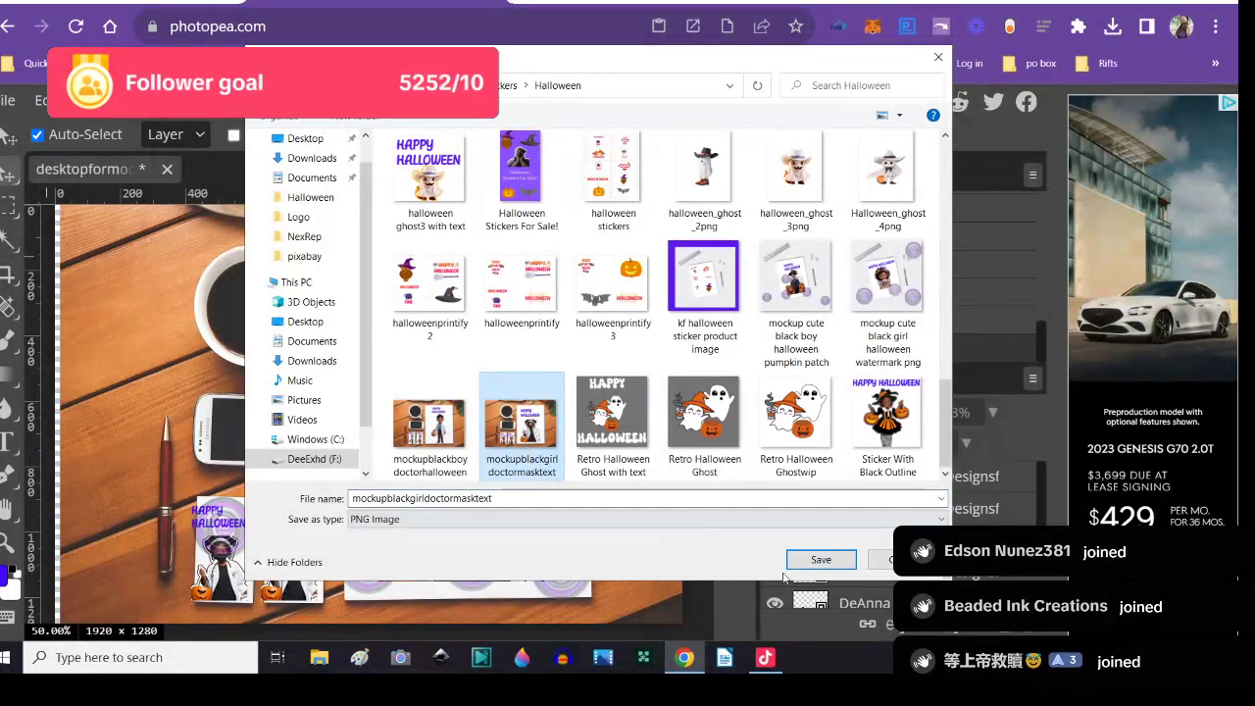
pyautogui.click(823, 559)
pyautogui.click(639, 326)
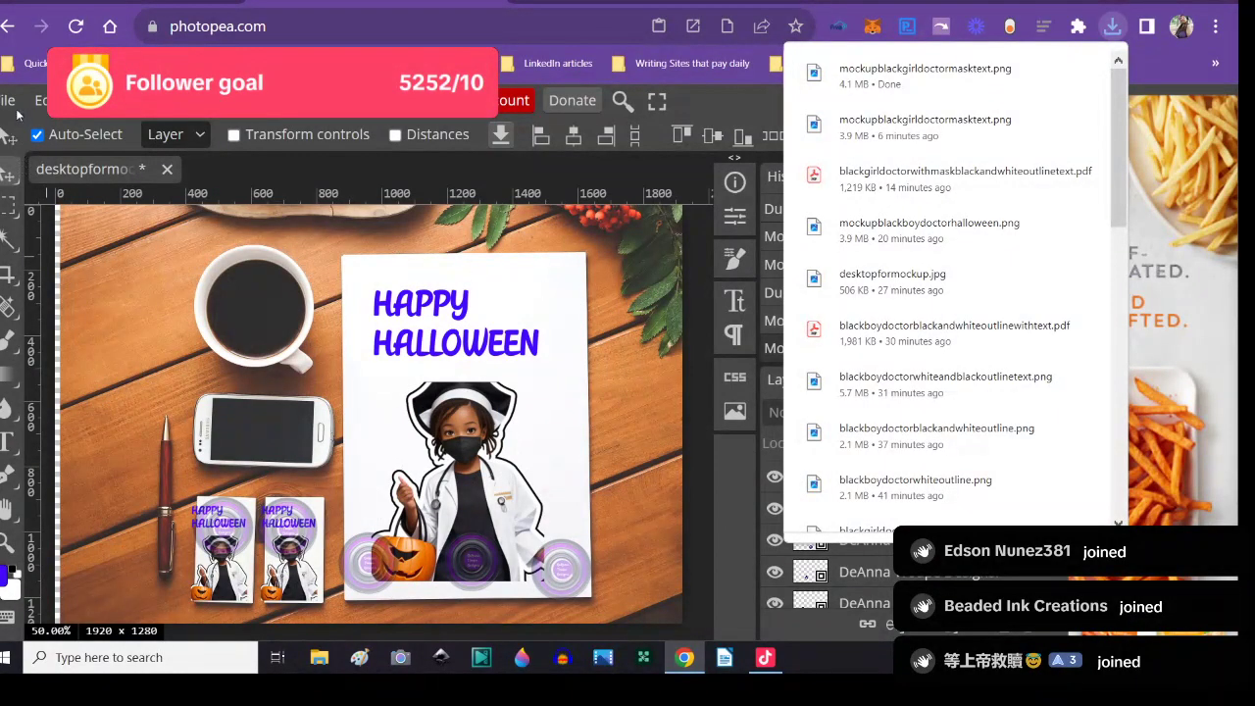
# - Shift the background desk photo slightly left to cover the transparent strip along the canvas's left edge
pyautogui.click(107, 278)
pyautogui.moveTo(144, 254); pyautogui.dragTo(120, 262)
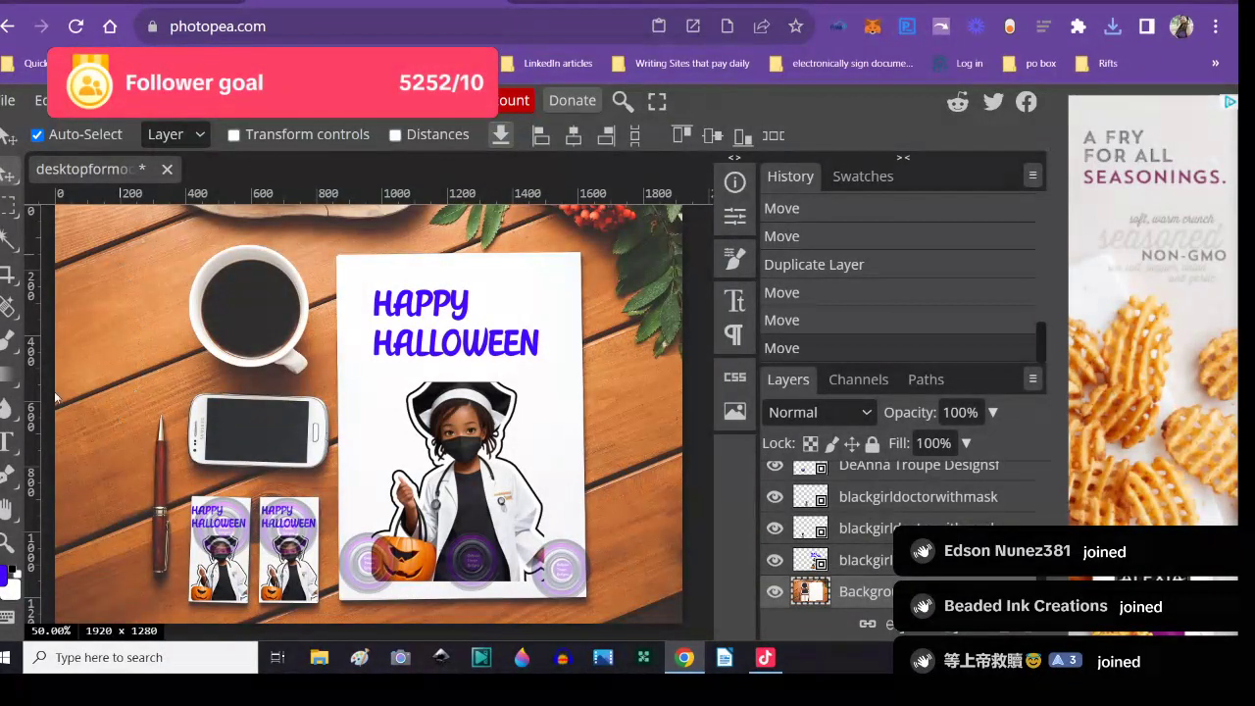
# - Export the mockup as a 1920 x 1280 px PNG over mockupblackgirldoctormasktext in the Halloween folder, and close the document without saving it
pyautogui.click(8, 100)
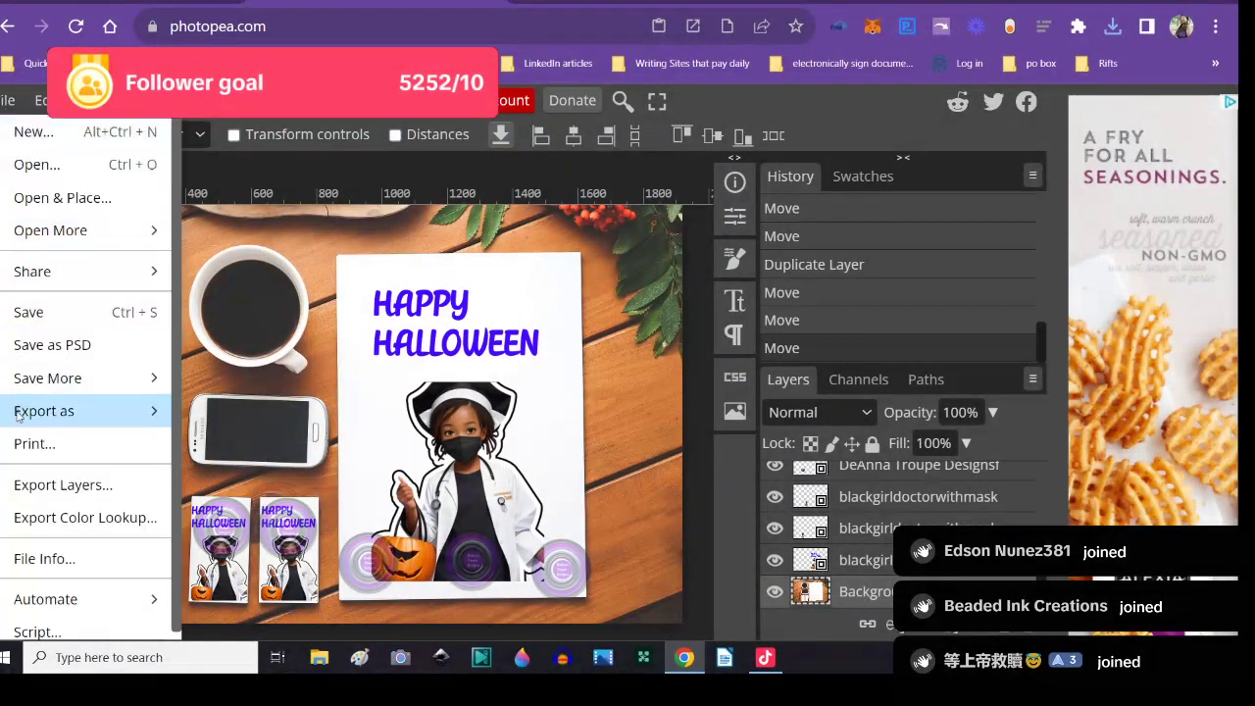
pyautogui.moveTo(21, 411)
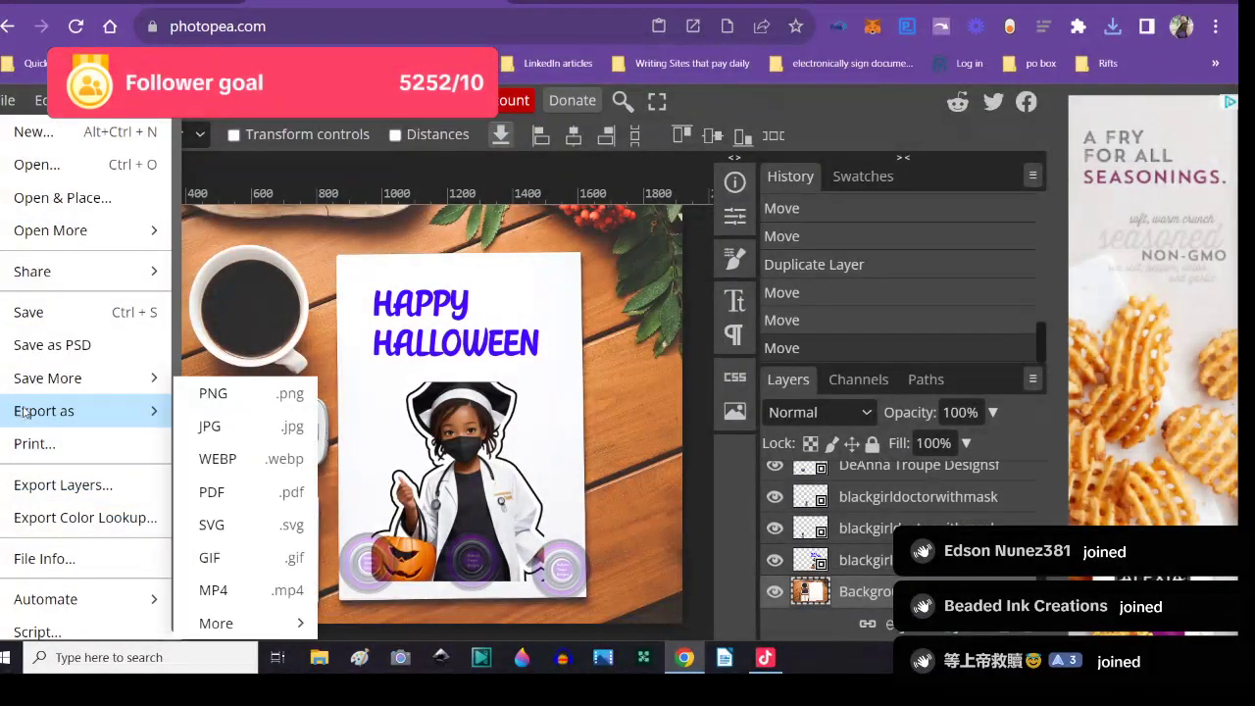
pyautogui.click(213, 393)
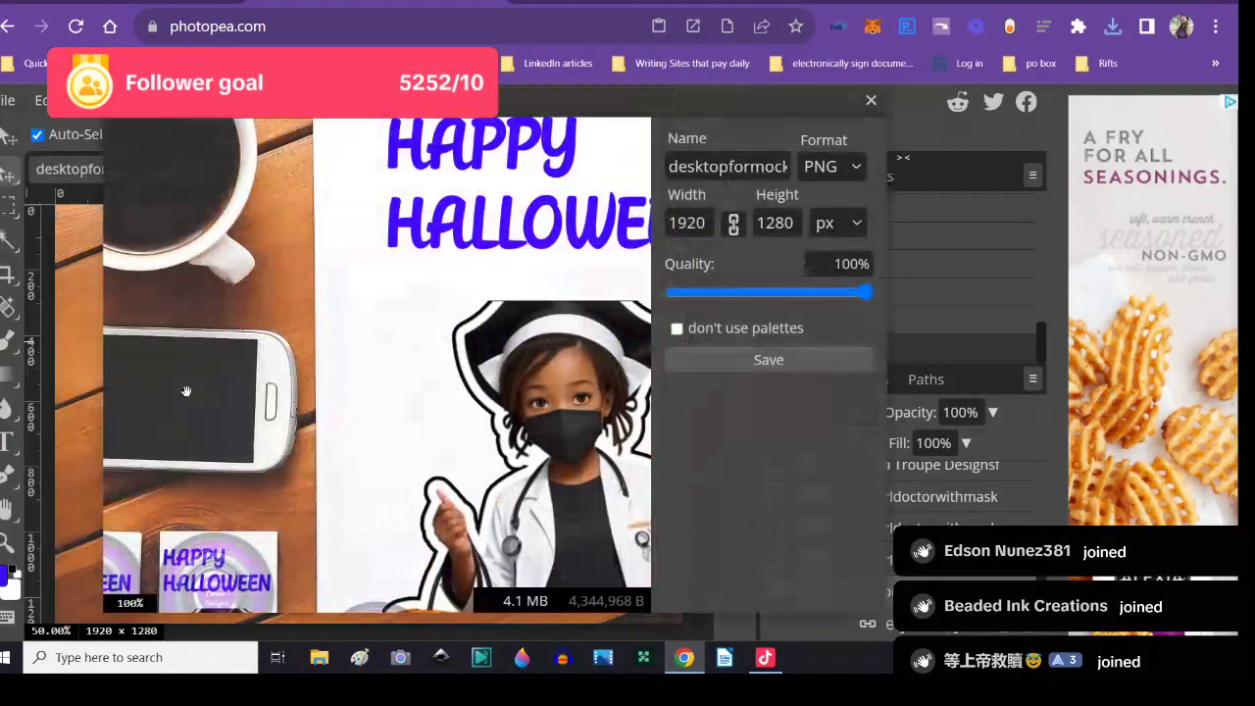
pyautogui.click(734, 363)
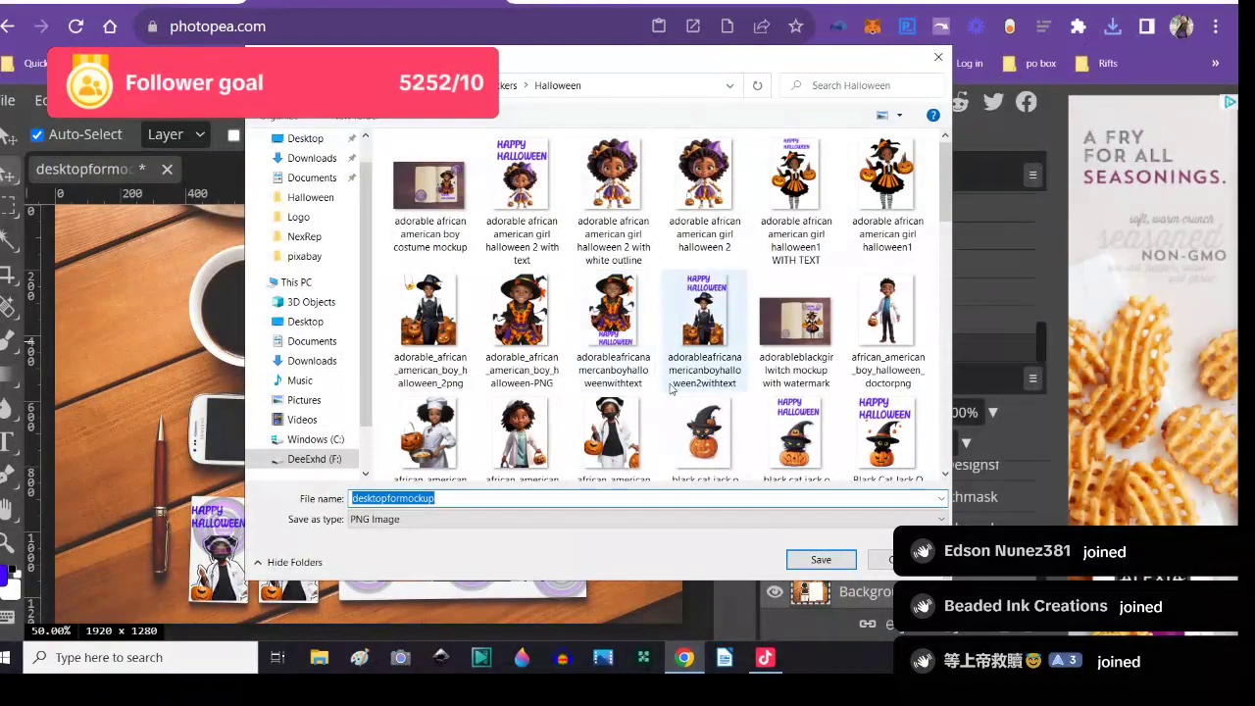
pyautogui.scroll(-3, 662, 393)
pyautogui.scroll(-10, 665, 394)
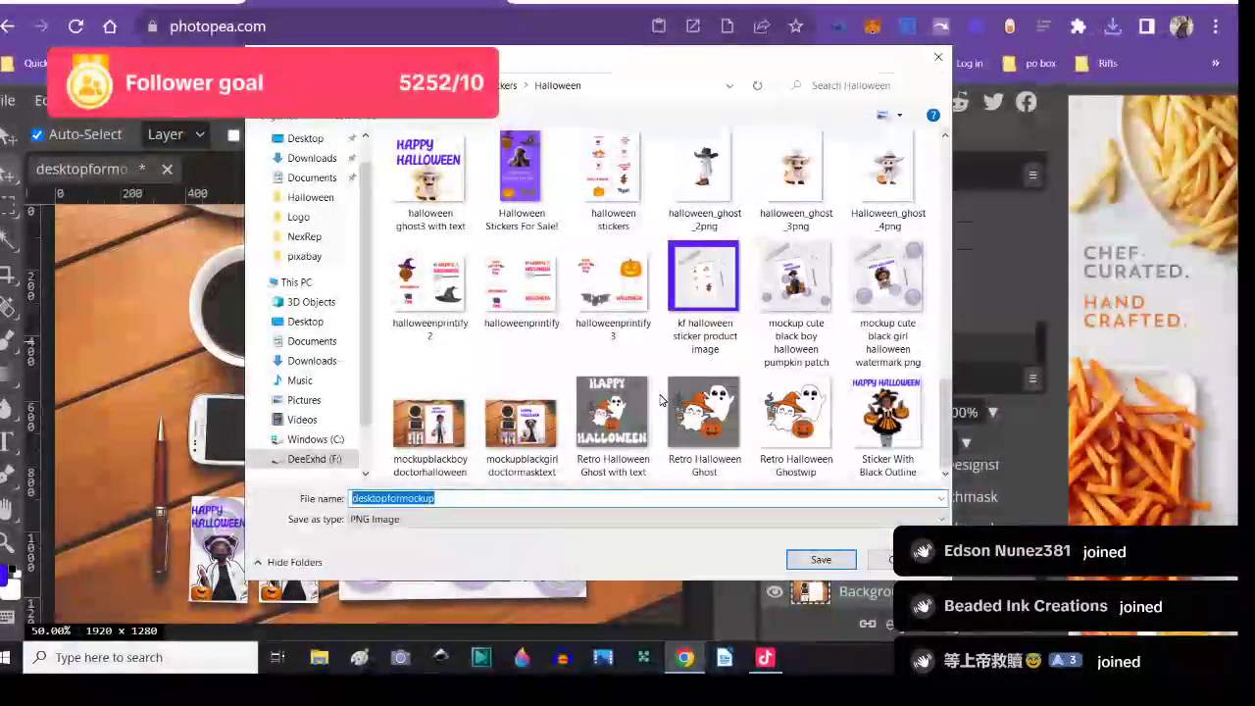
pyautogui.click(520, 424)
pyautogui.click(800, 558)
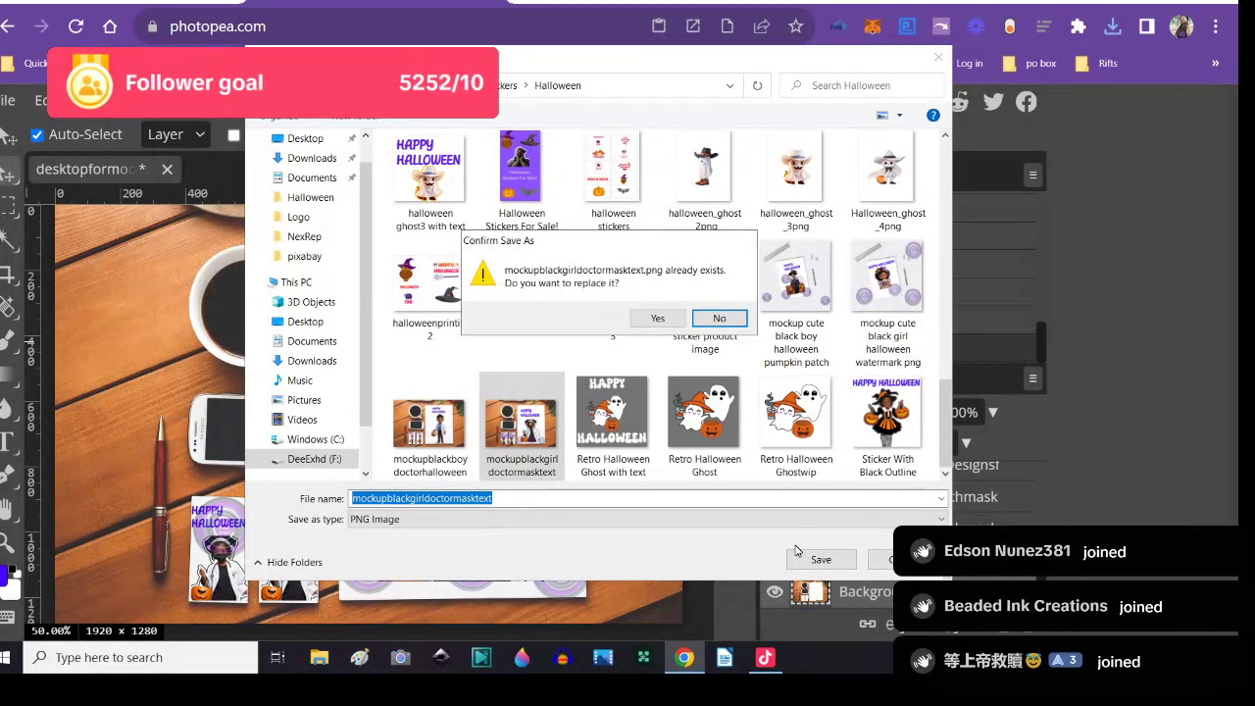
pyautogui.click(802, 567)
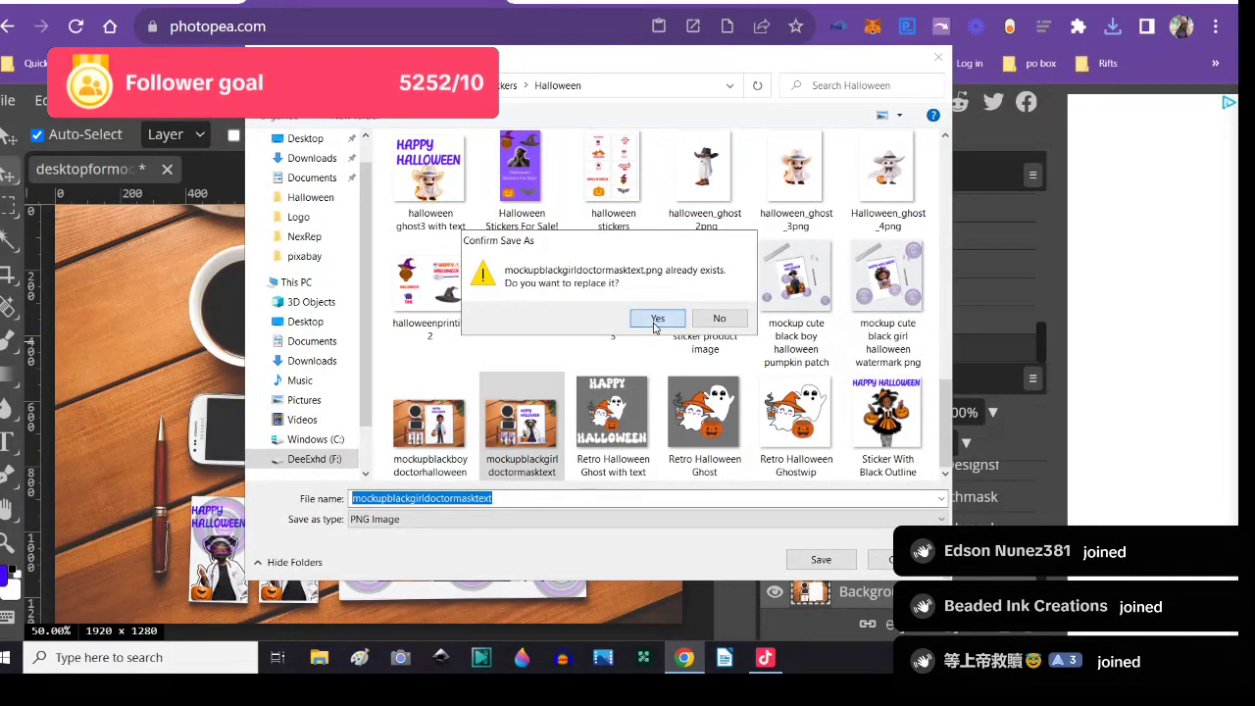
pyautogui.click(655, 320)
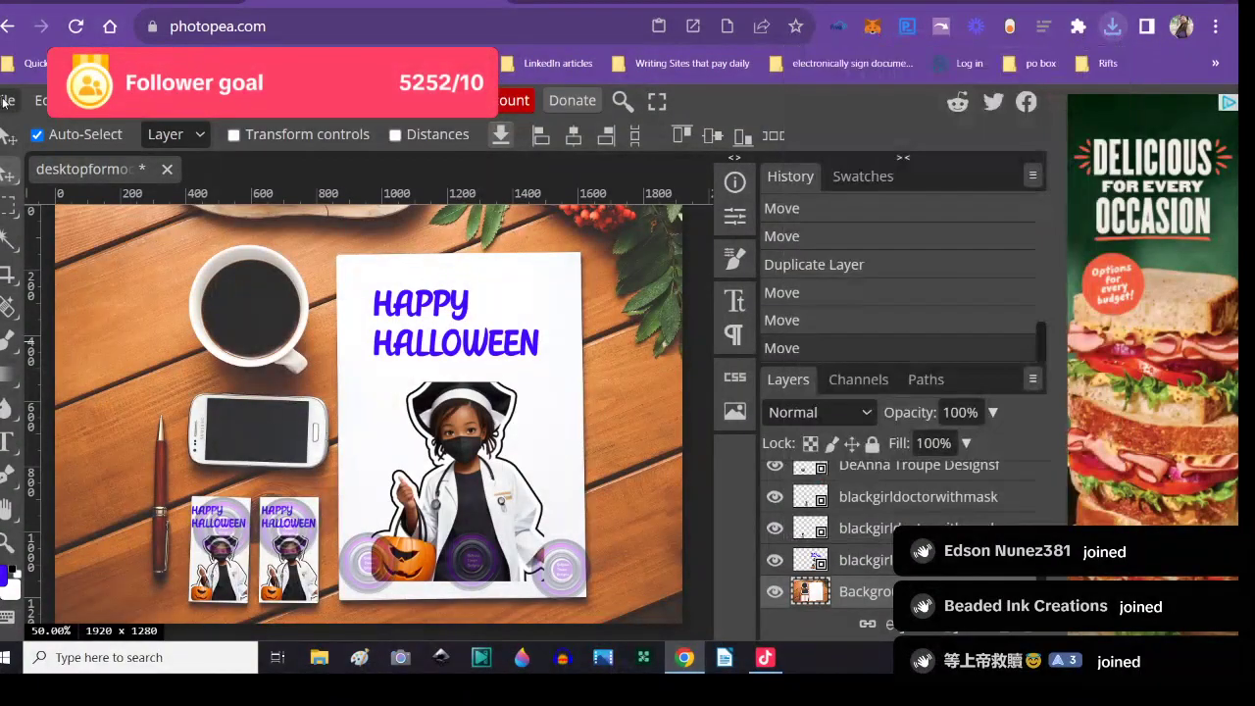
pyautogui.click(167, 170)
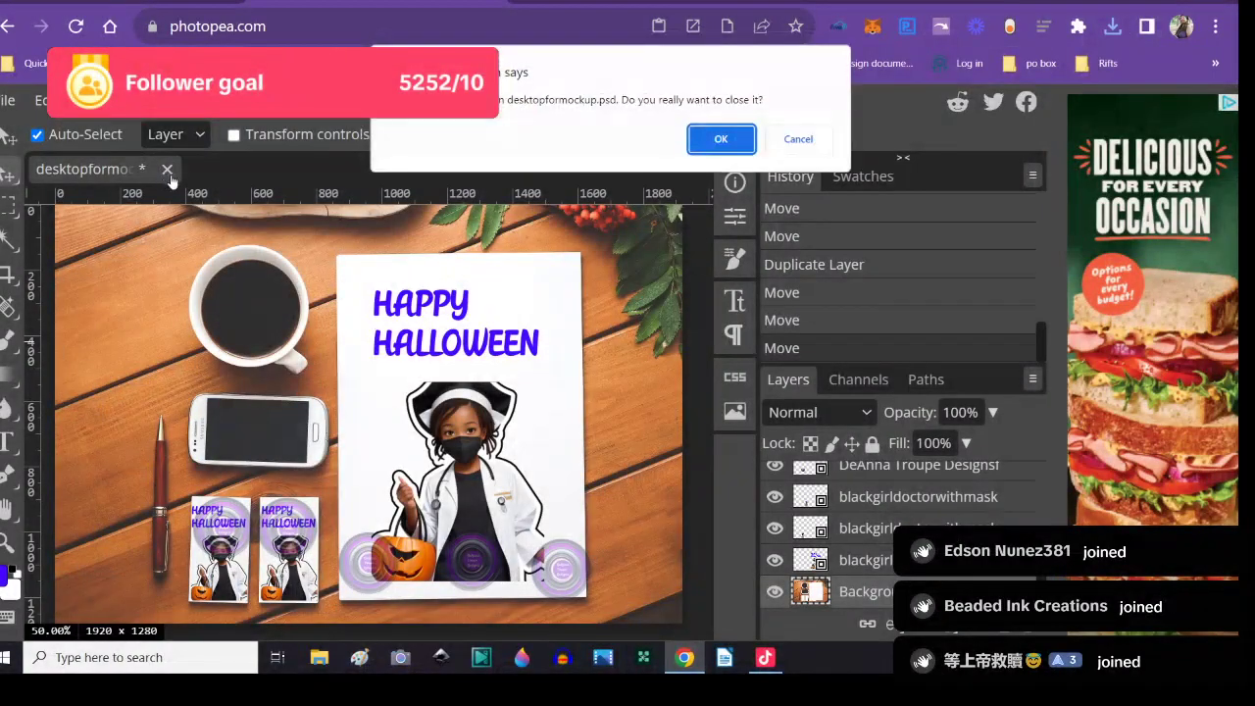
pyautogui.click(701, 140)
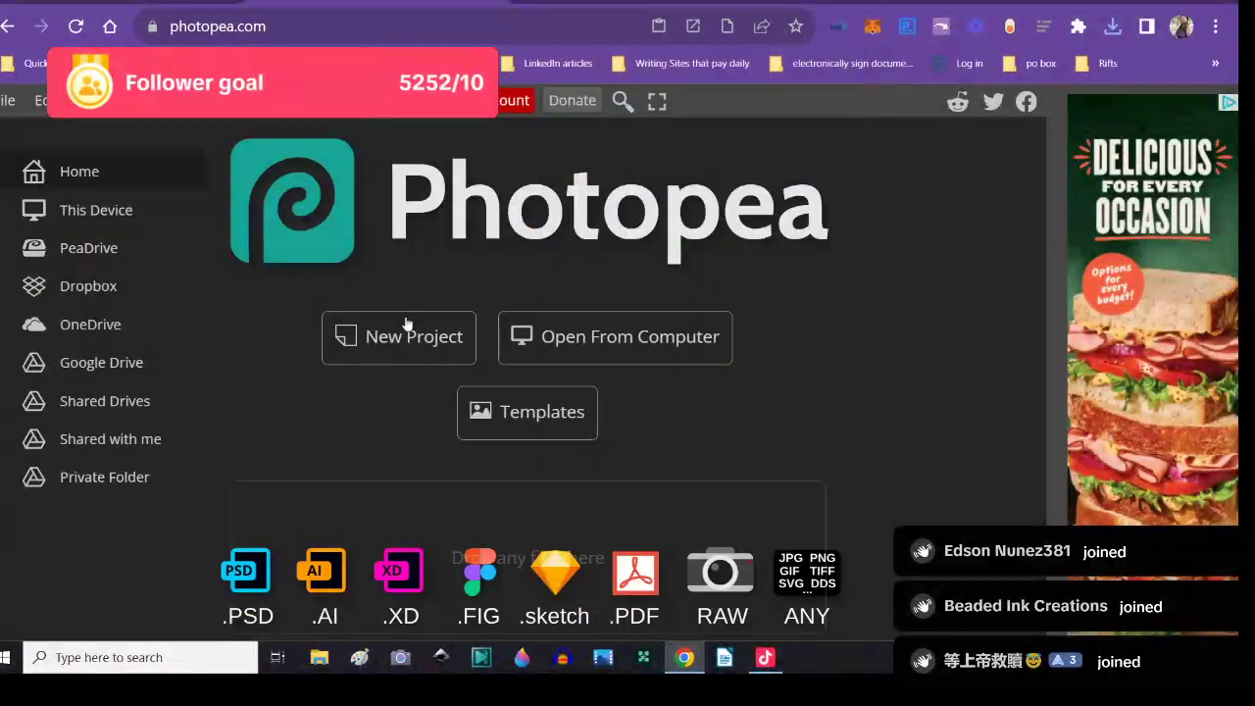
# - Open the mockupblackboydoctorhalloween image from the Halloween folder inside the Stickers folder
pyautogui.click(522, 338)
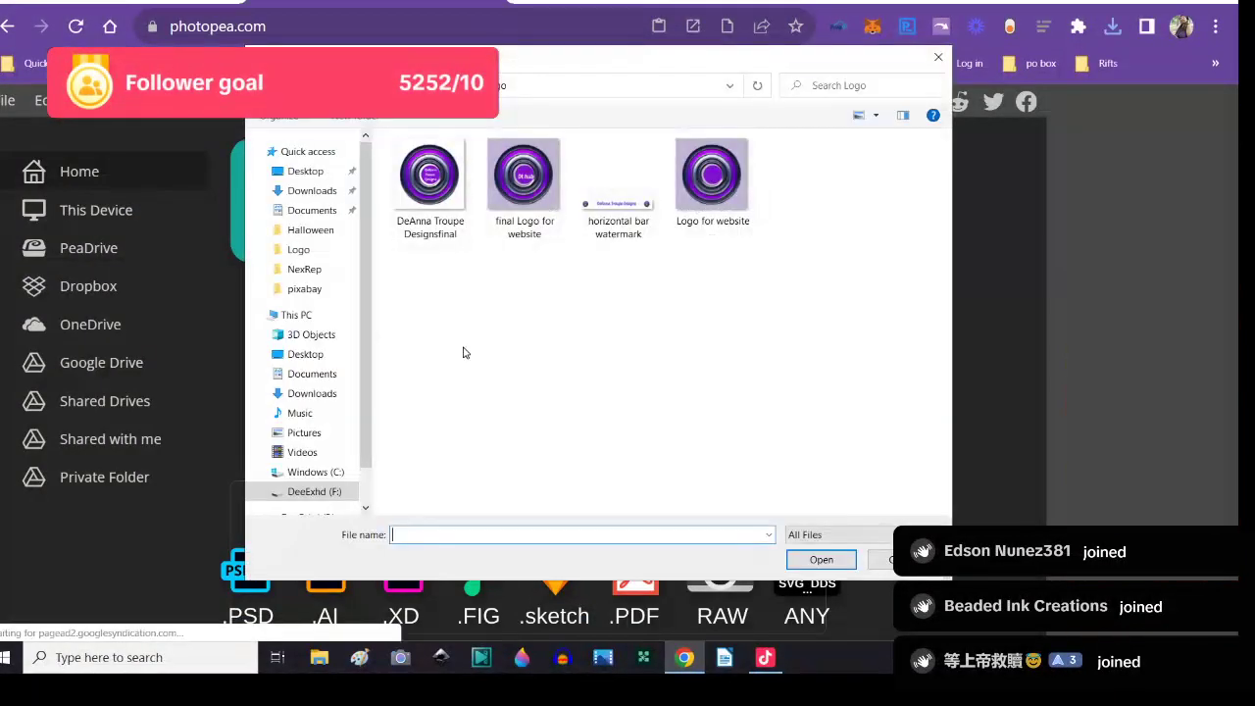
pyautogui.hotkey('alt', 'Up')
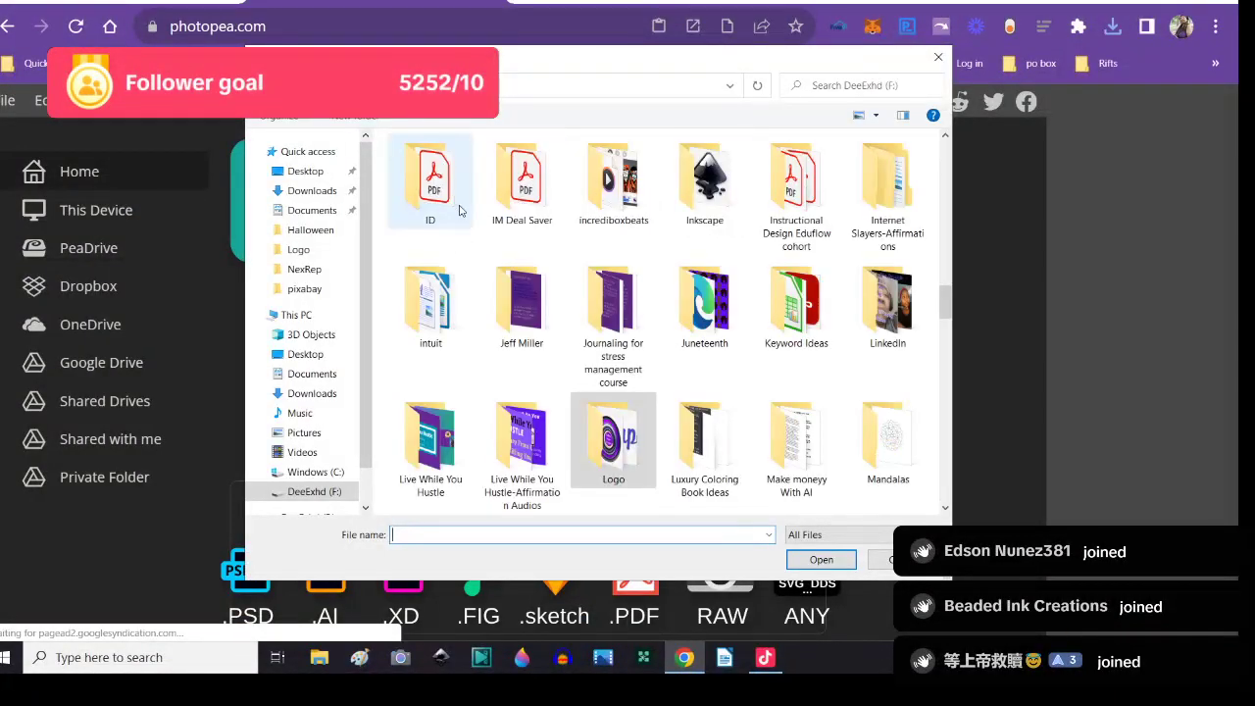
pyautogui.scroll(3, 483, 255)
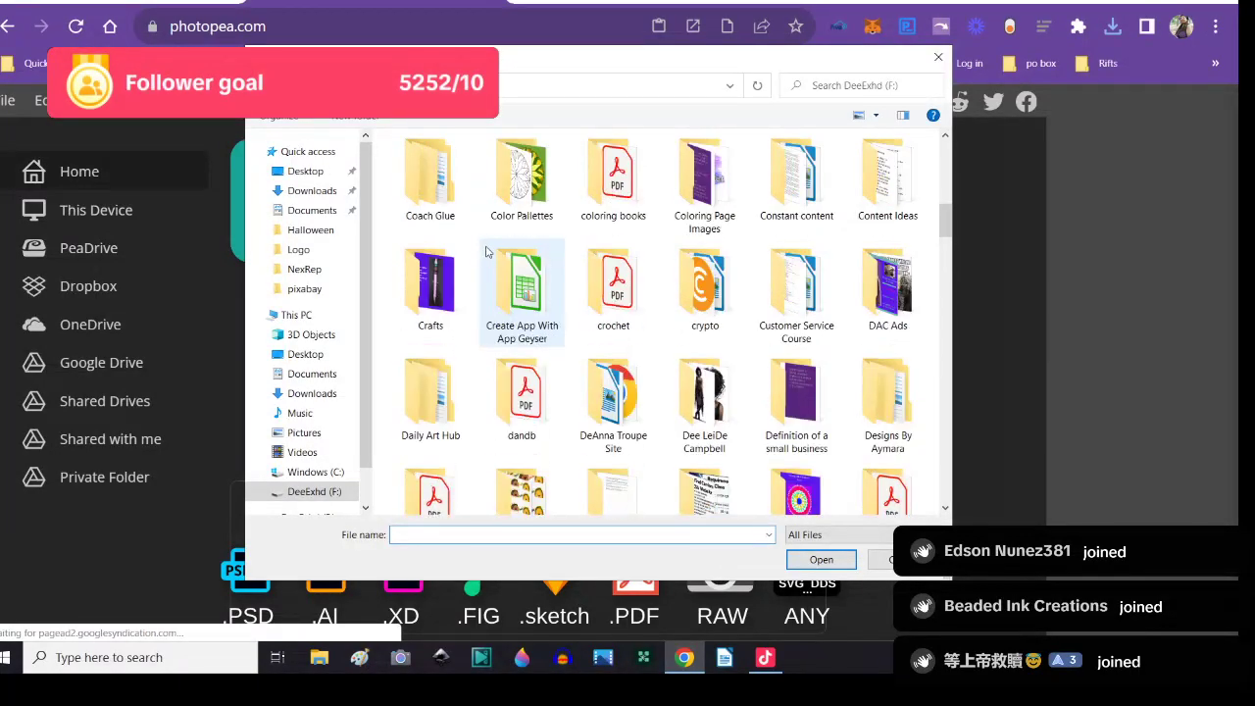
pyautogui.scroll(-10, 616, 402)
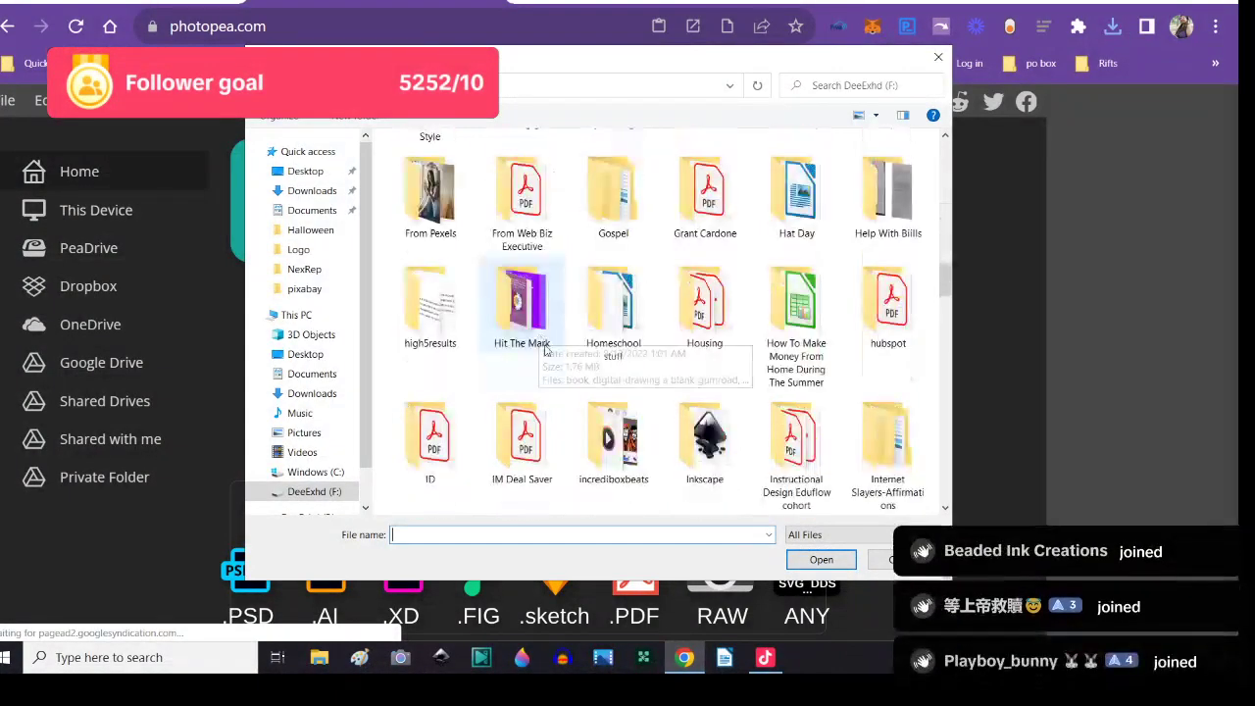
pyautogui.scroll(-5, 615, 402)
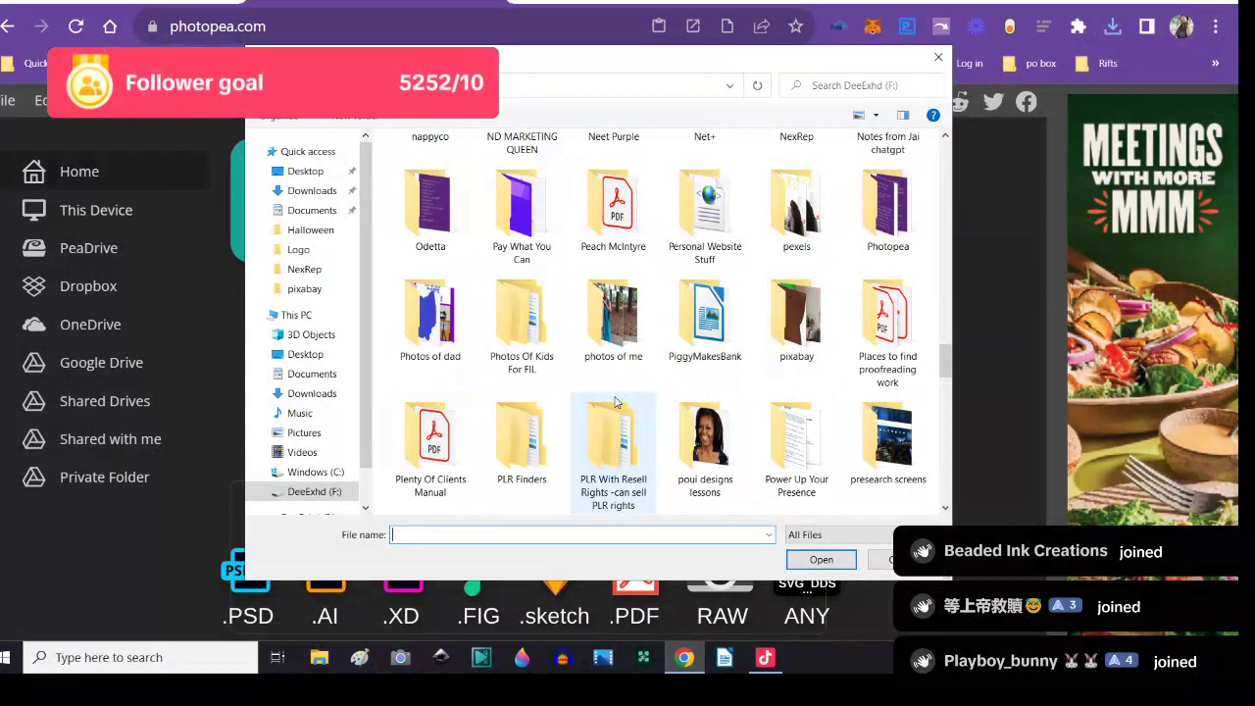
pyautogui.scroll(-3, 617, 402)
pyautogui.scroll(-2, 621, 398)
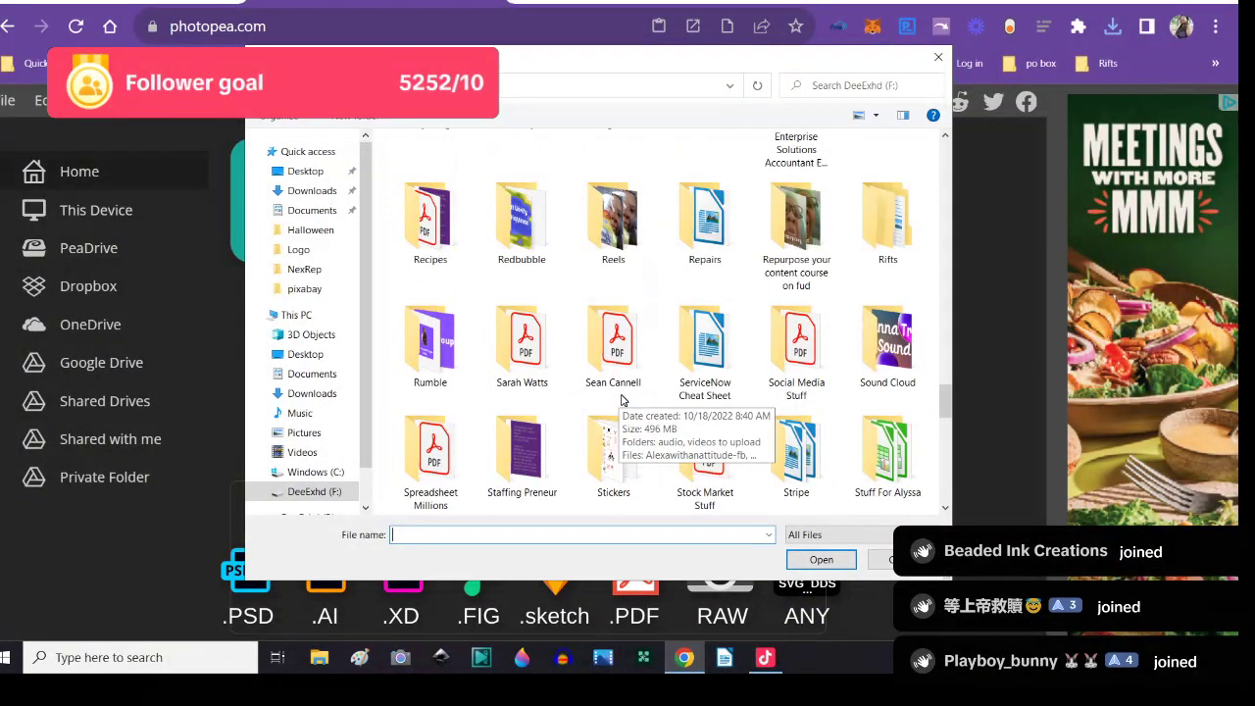
pyautogui.doubleClick(613, 446)
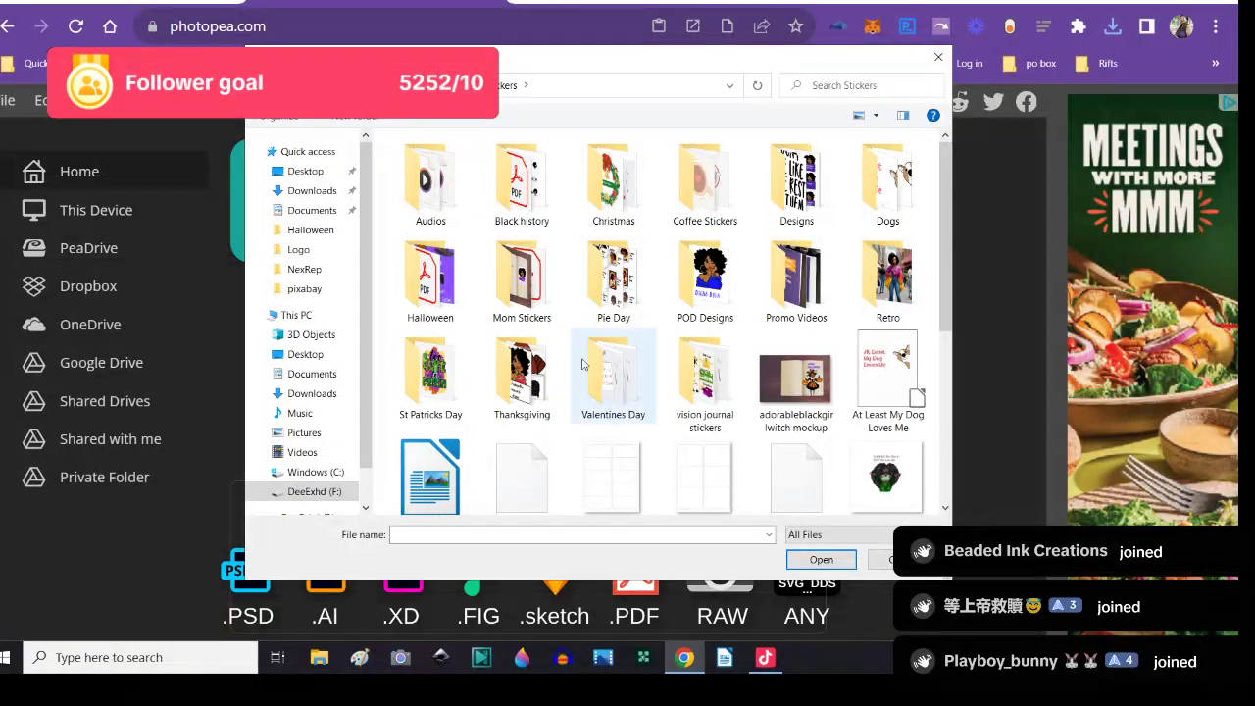
pyautogui.doubleClick(465, 312)
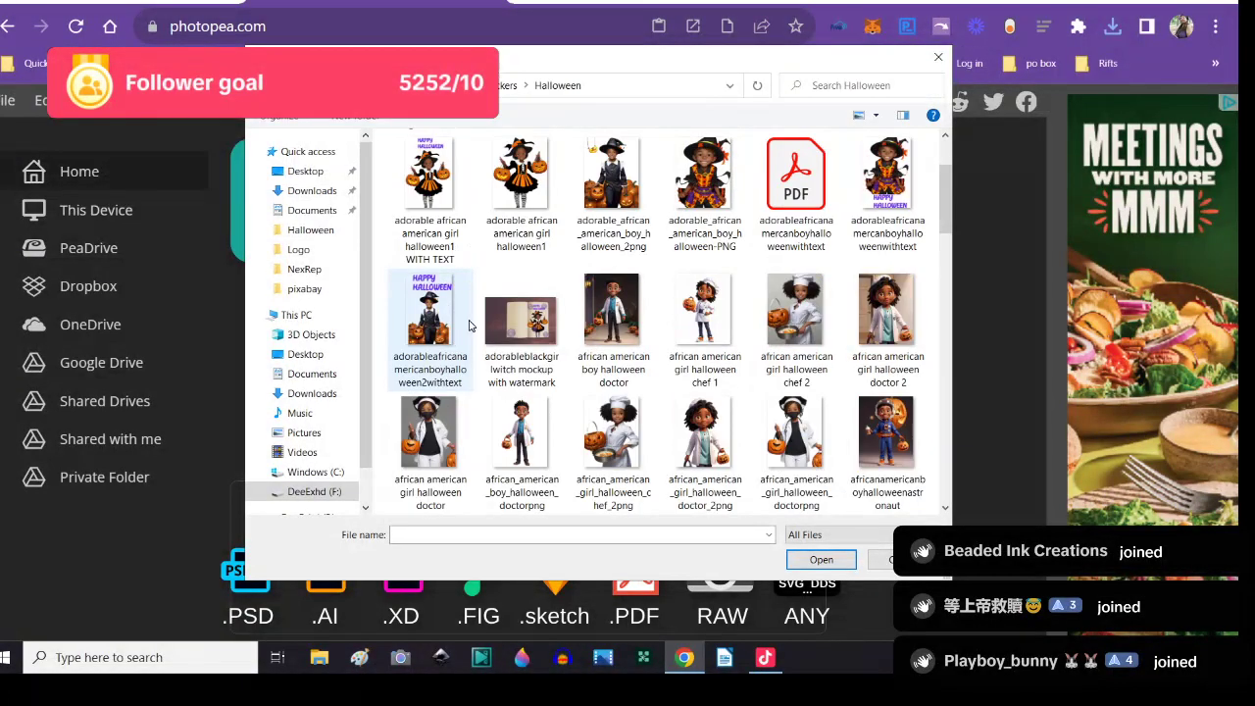
pyautogui.scroll(-5, 564, 389)
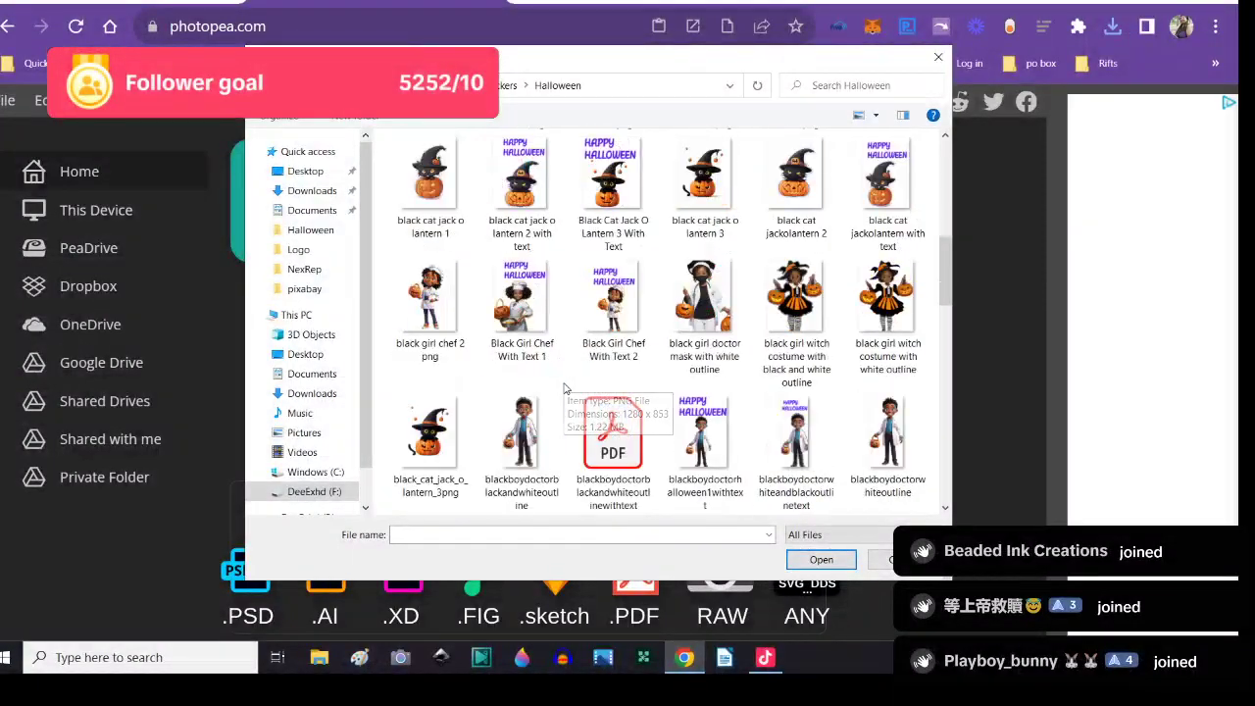
pyautogui.scroll(-15, 564, 389)
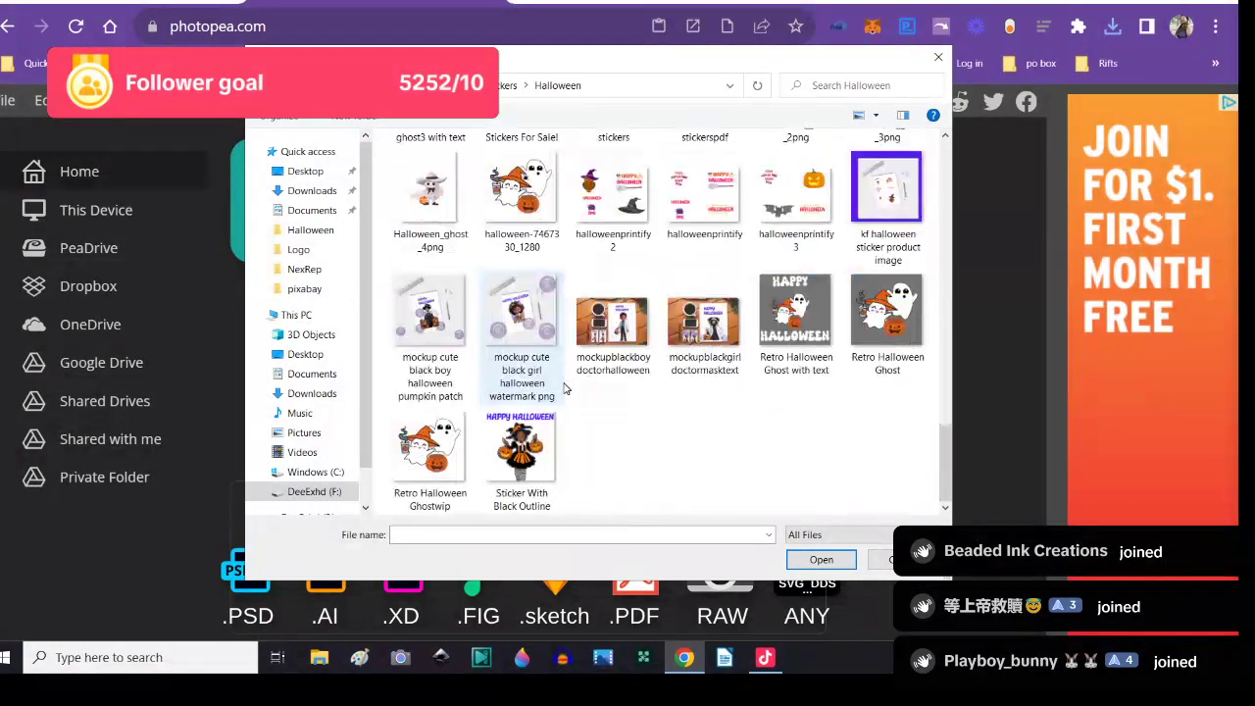
pyautogui.click(612, 350)
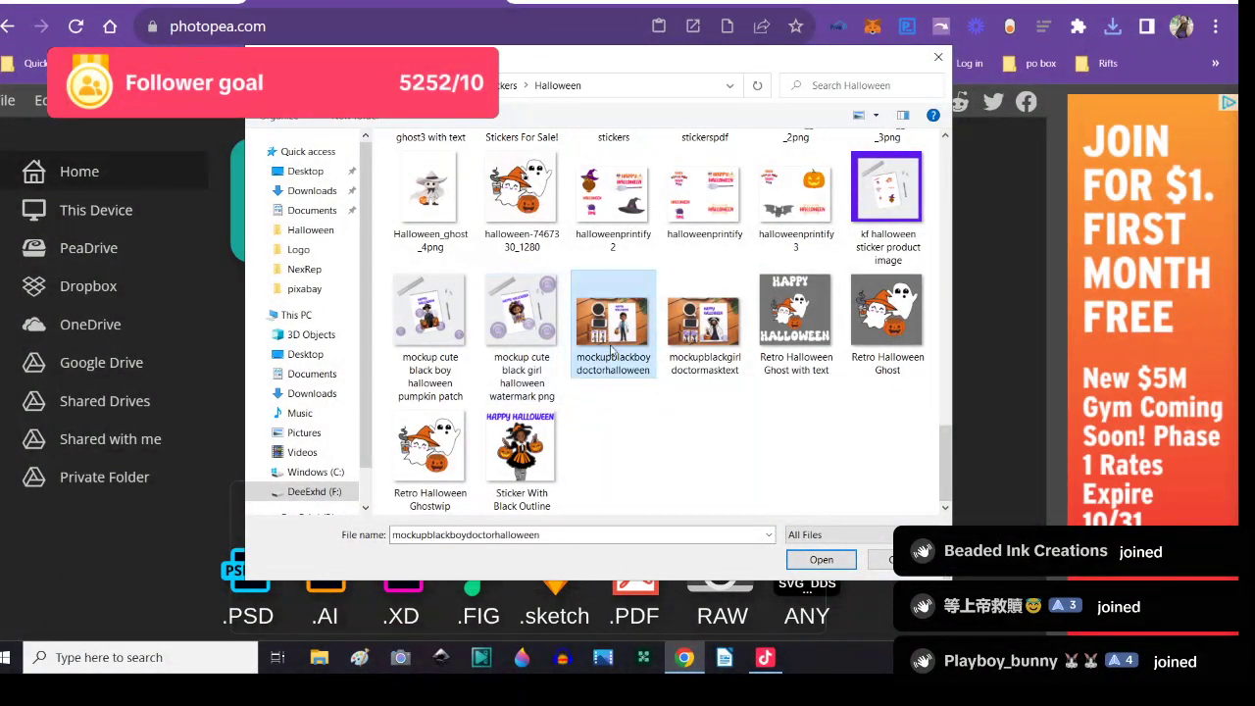
pyautogui.click(802, 565)
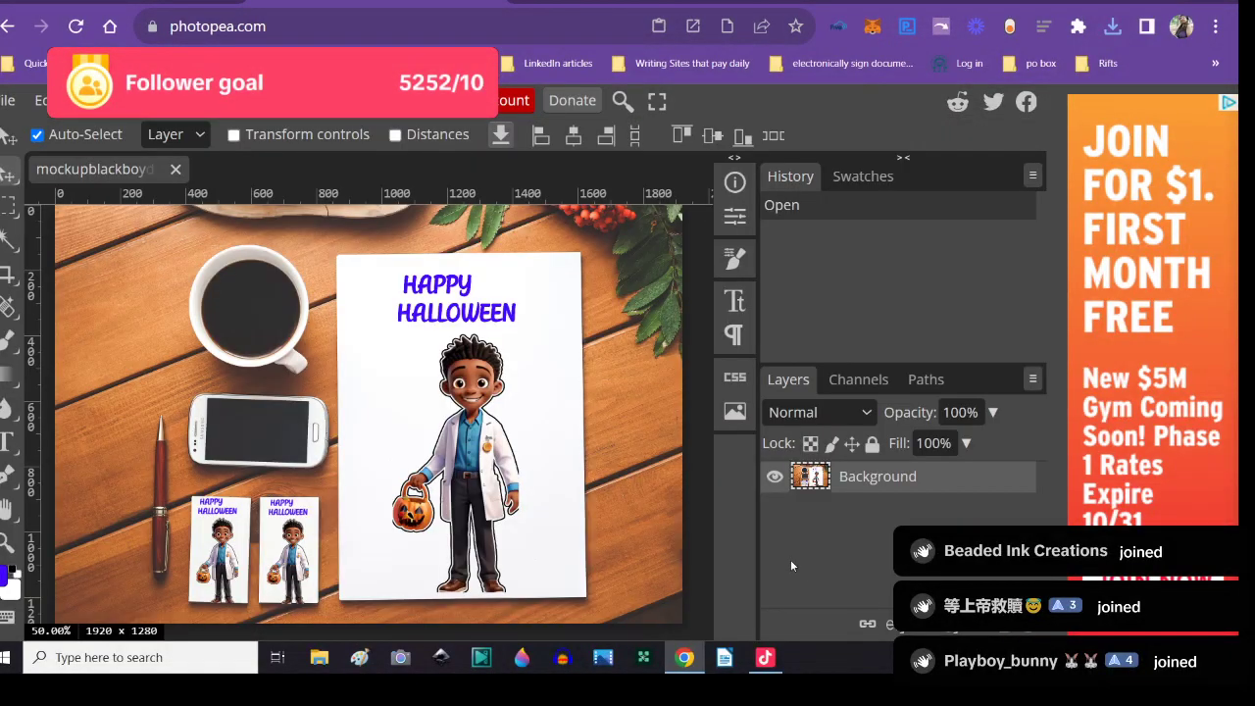
pyautogui.click(8, 102)
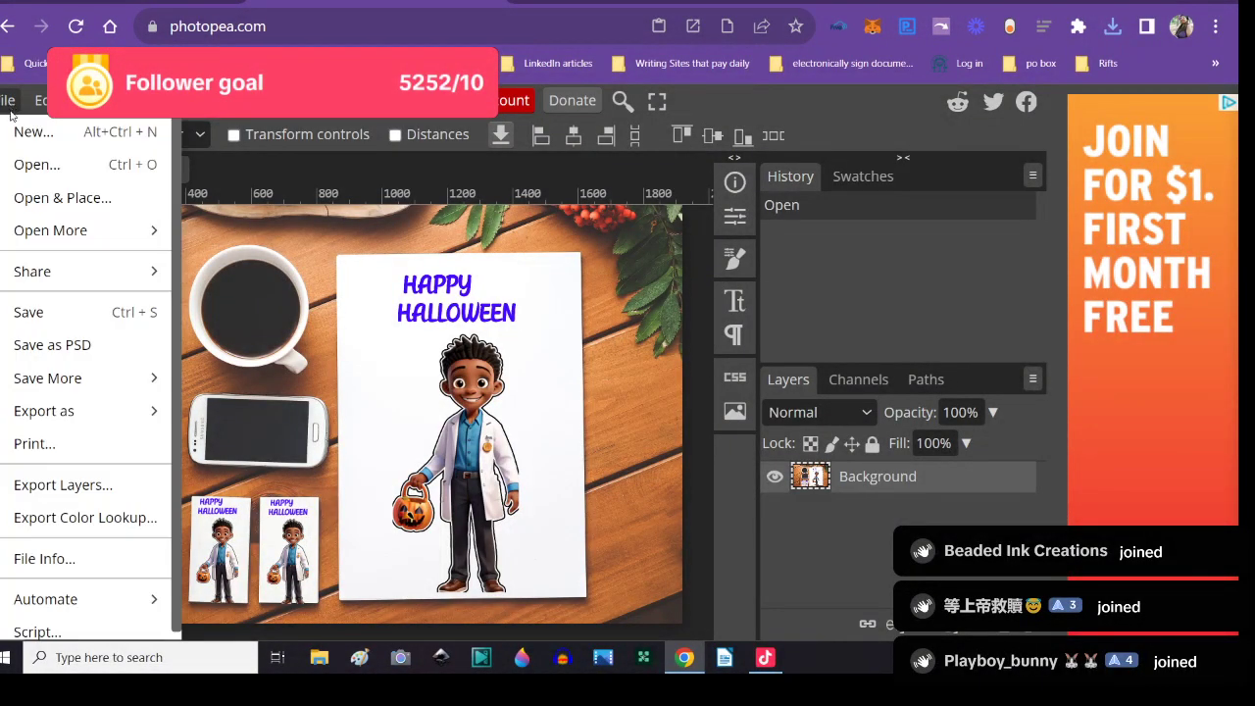
pyautogui.click(85, 198)
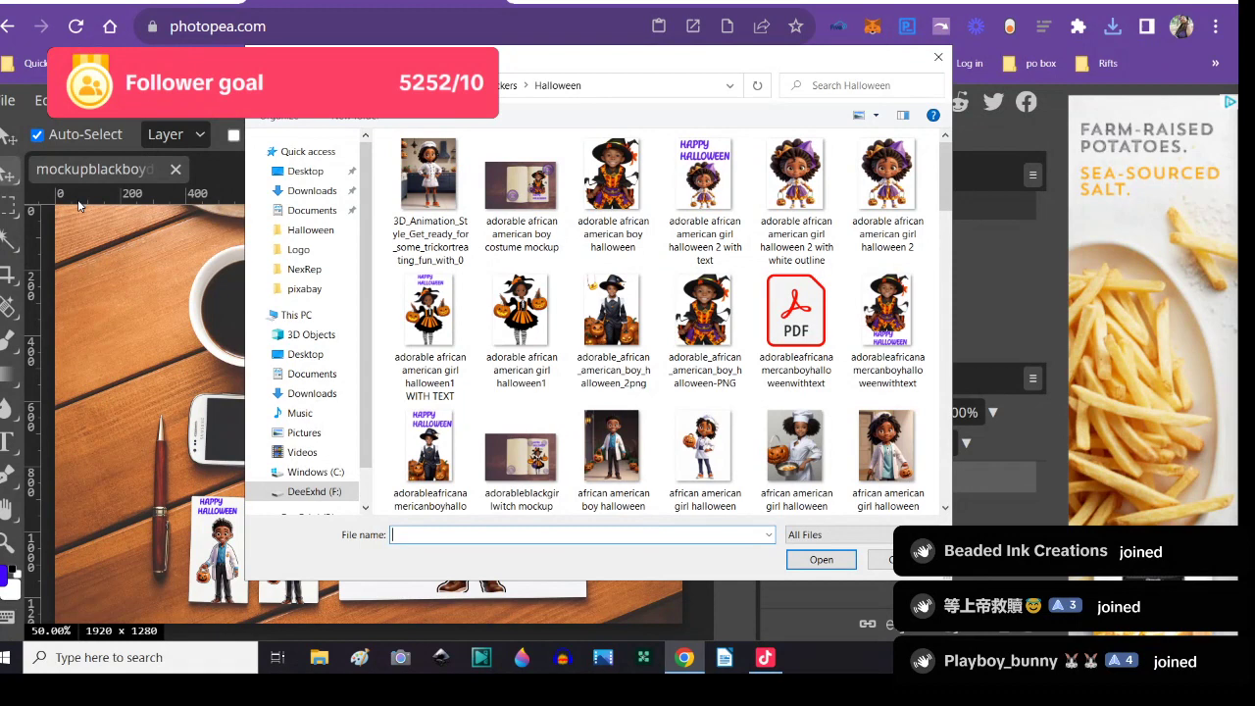
pyautogui.scroll(1, 110, 266)
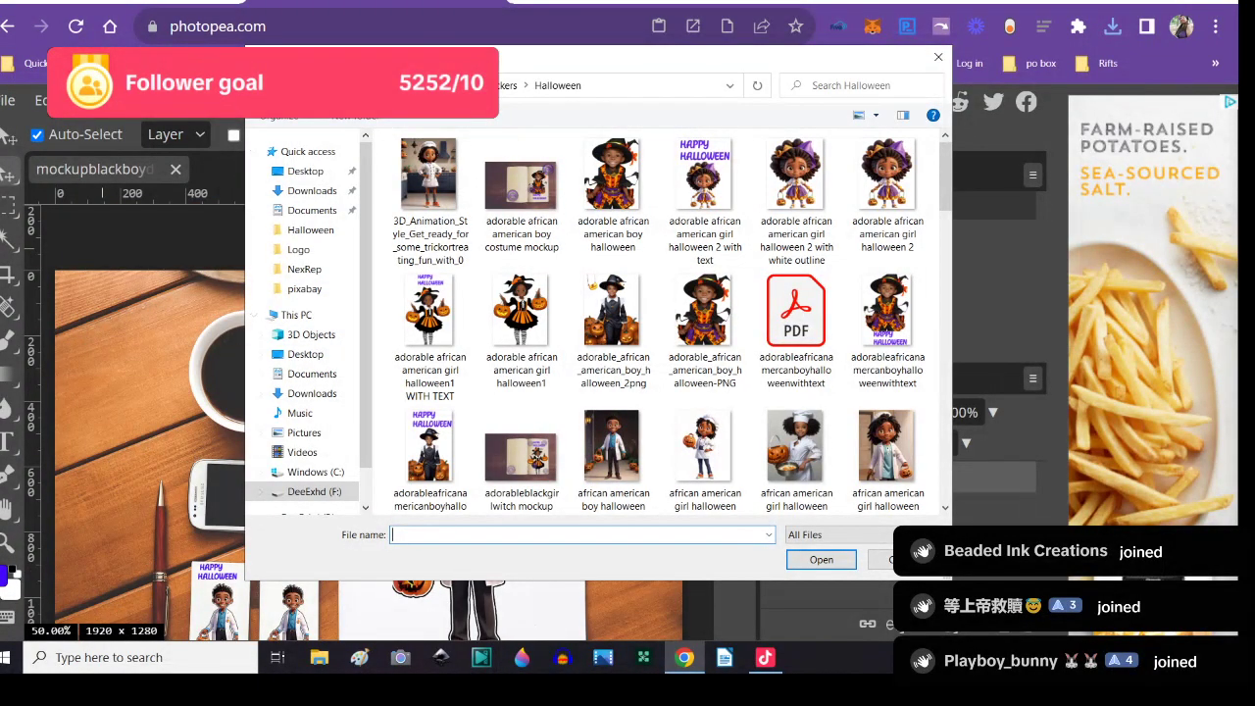
pyautogui.press('Escape')
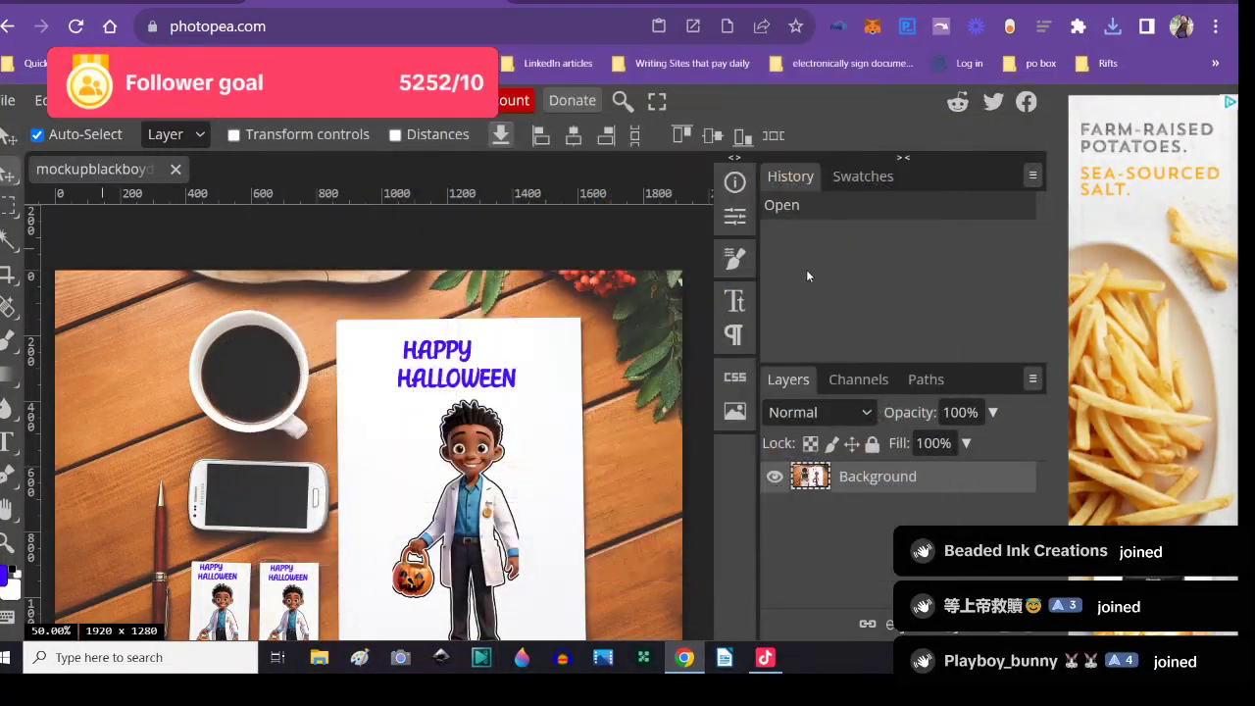
pyautogui.scroll(-2, 604, 521)
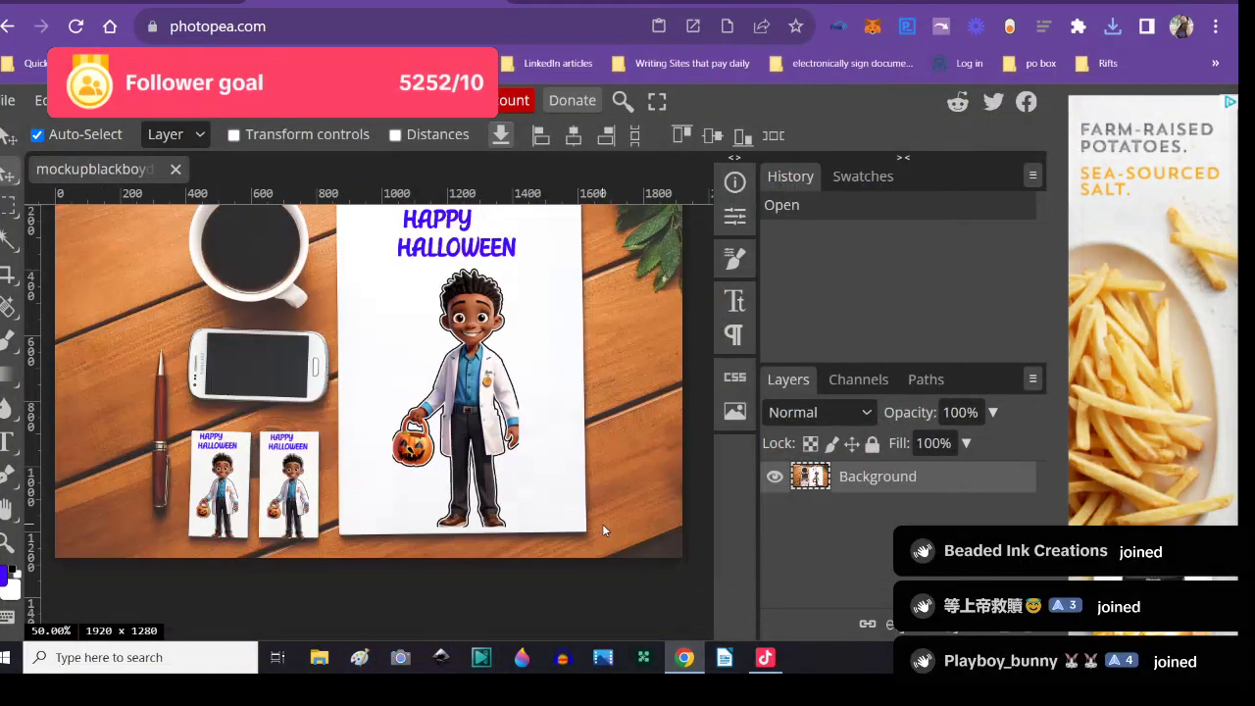
# - Place the round purple logo whose file name ends in "Designsfinal" from the drive's Logo folder into the mockup as a new layer
pyautogui.click(10, 100)
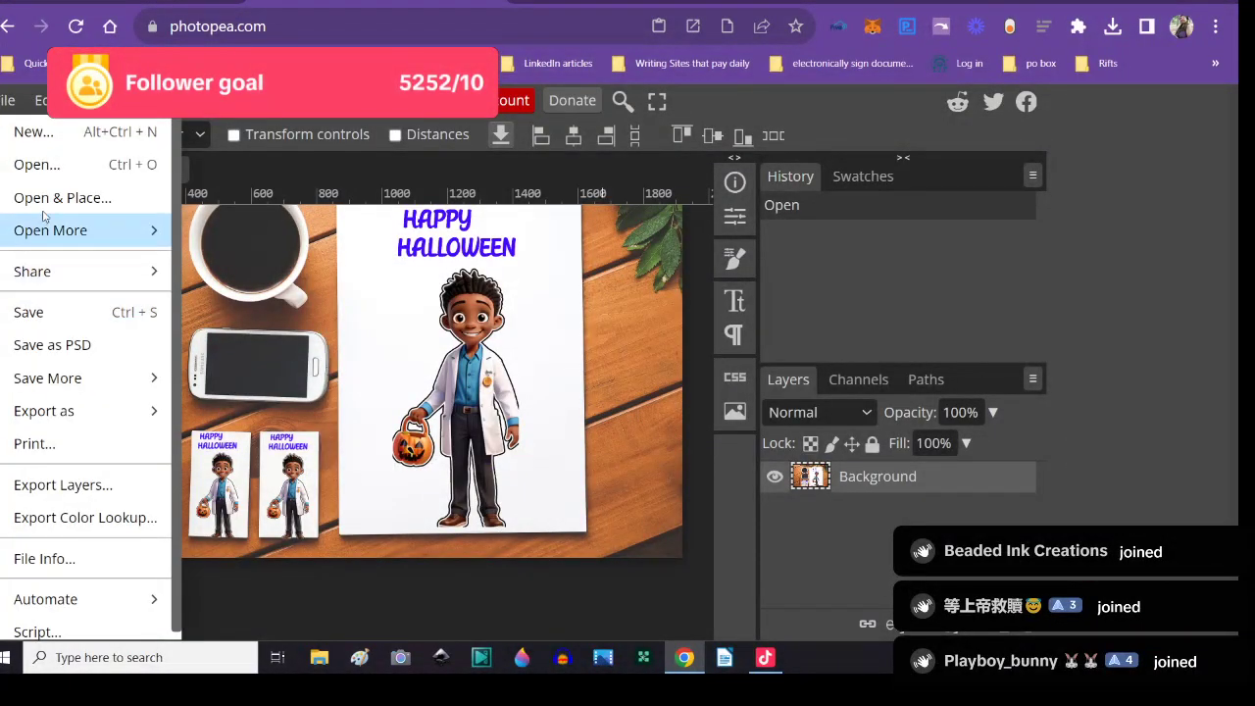
pyautogui.press('Escape')
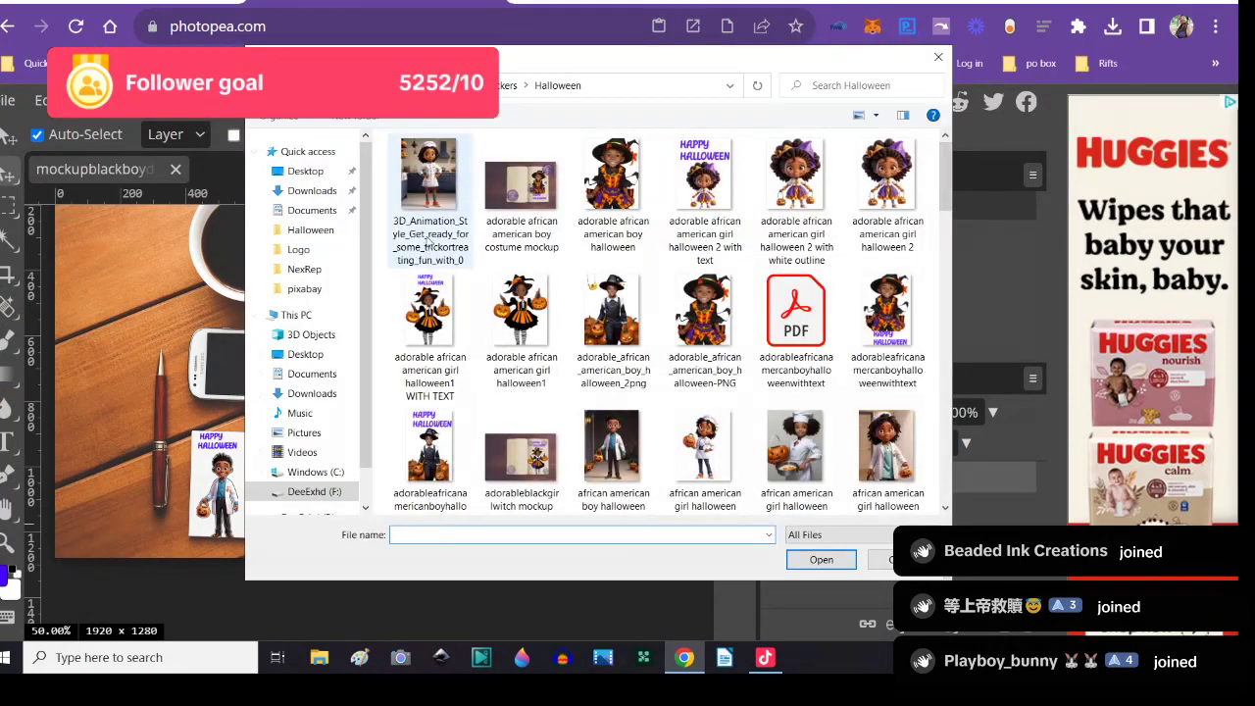
pyautogui.hotkey('alt', 'Up')
pyautogui.hotkey('alt', 'Up')
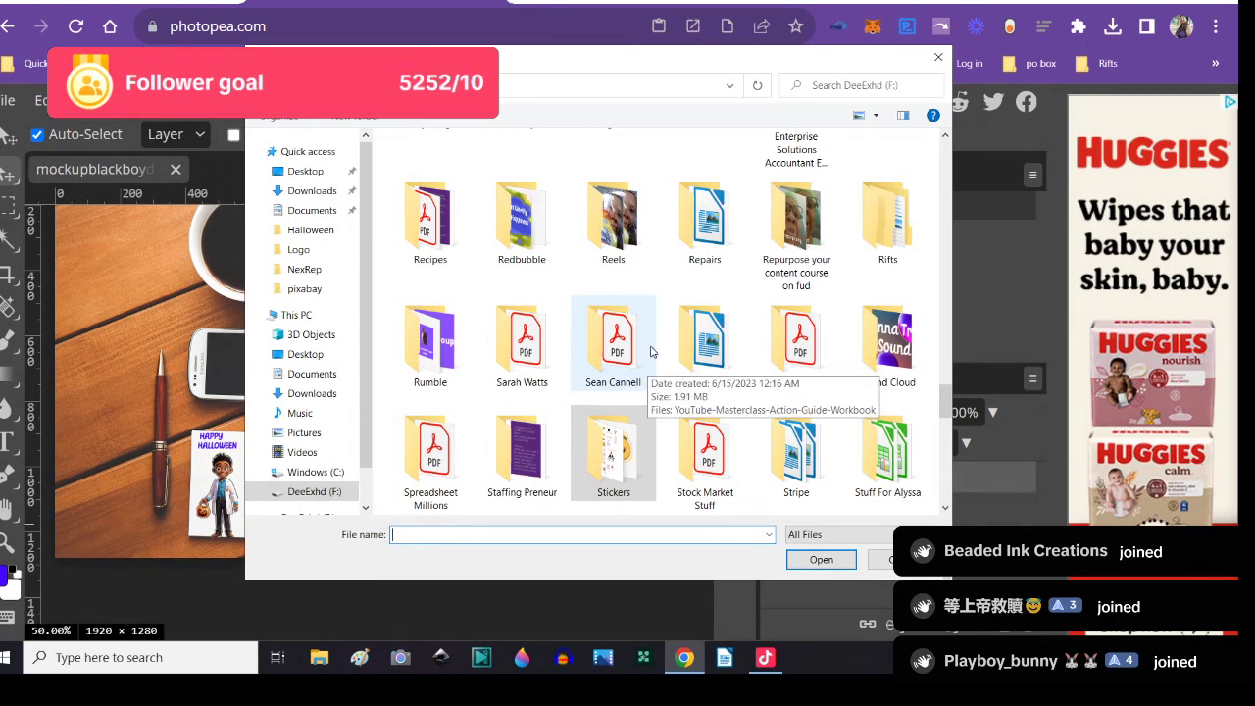
pyautogui.scroll(2, 652, 348)
pyautogui.scroll(2, 652, 343)
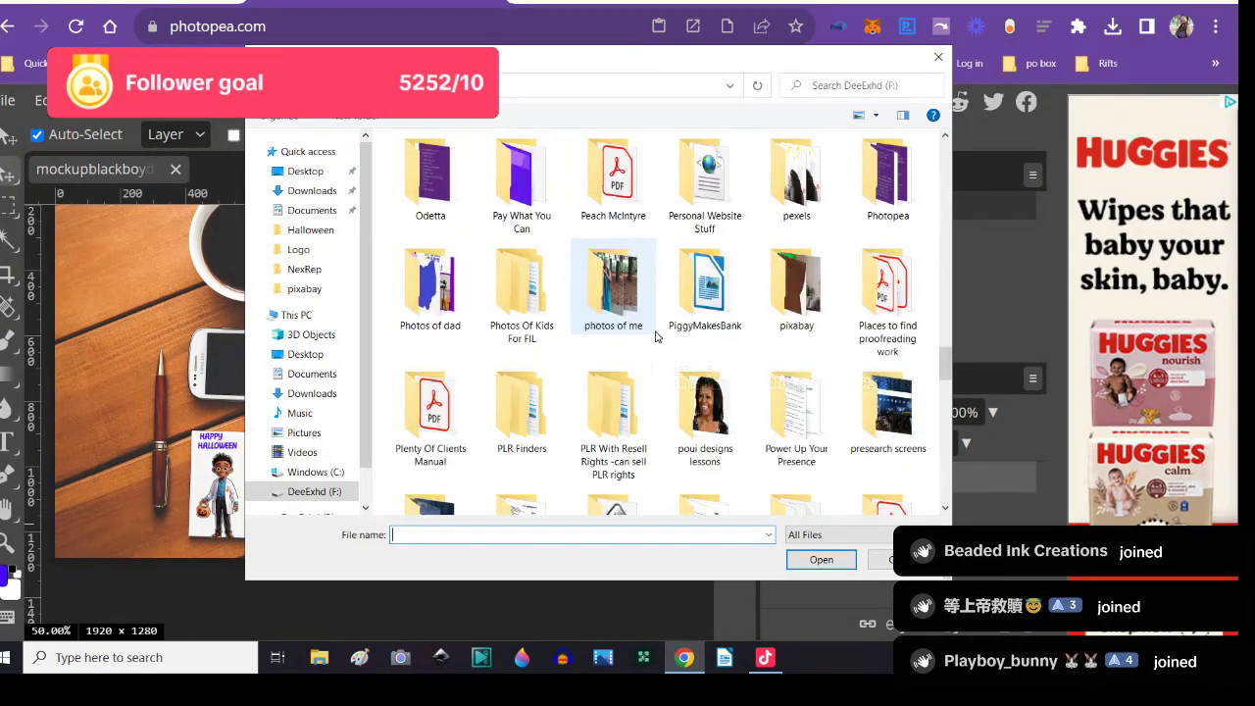
pyautogui.scroll(2, 654, 331)
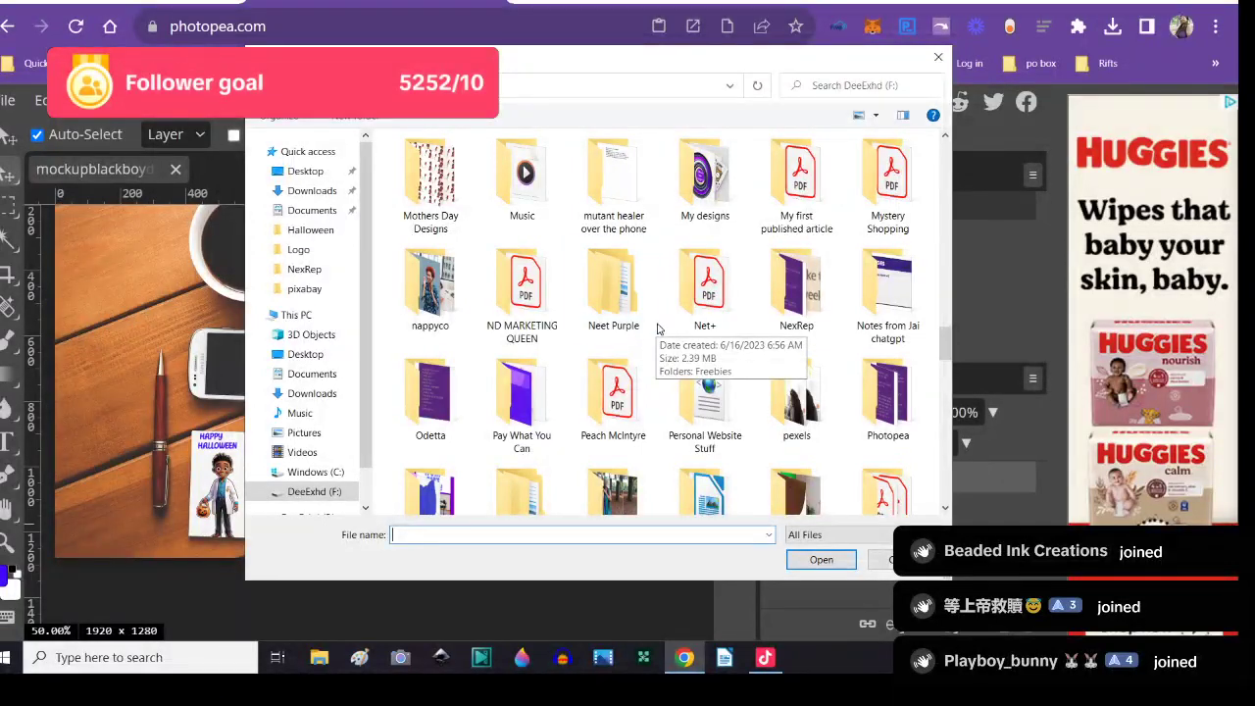
pyautogui.scroll(2, 657, 329)
pyautogui.scroll(2, 659, 327)
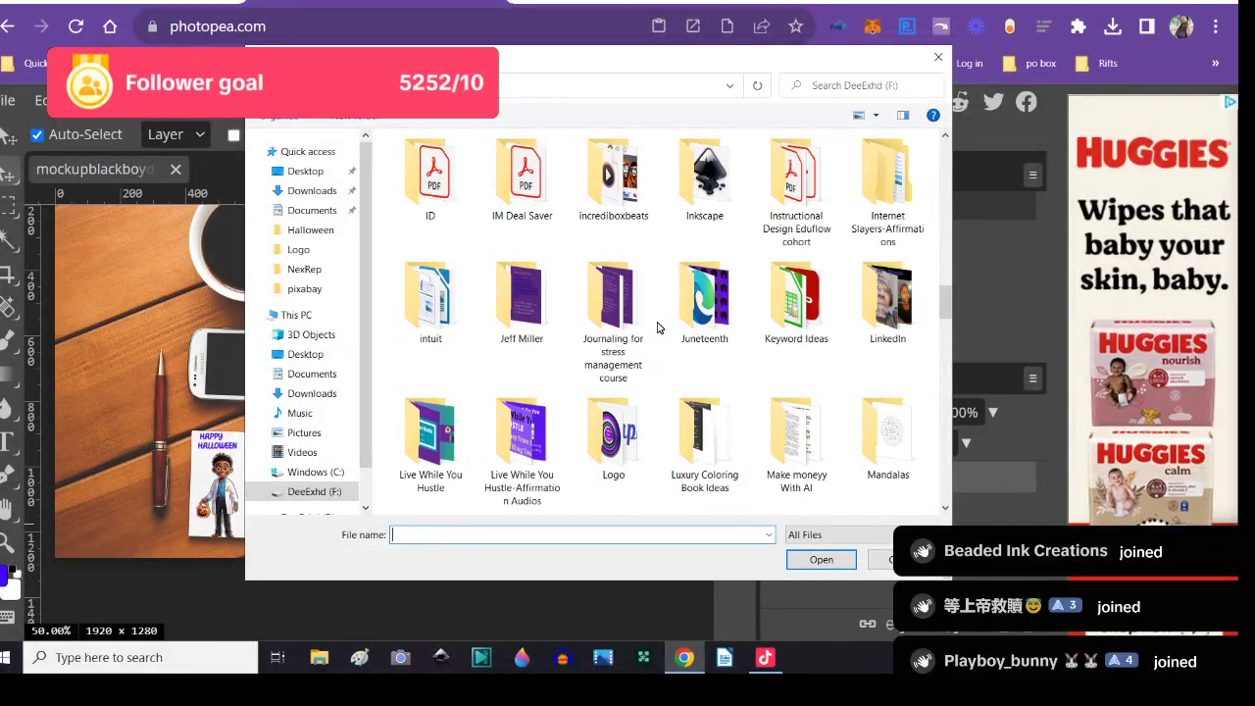
pyautogui.doubleClick(608, 439)
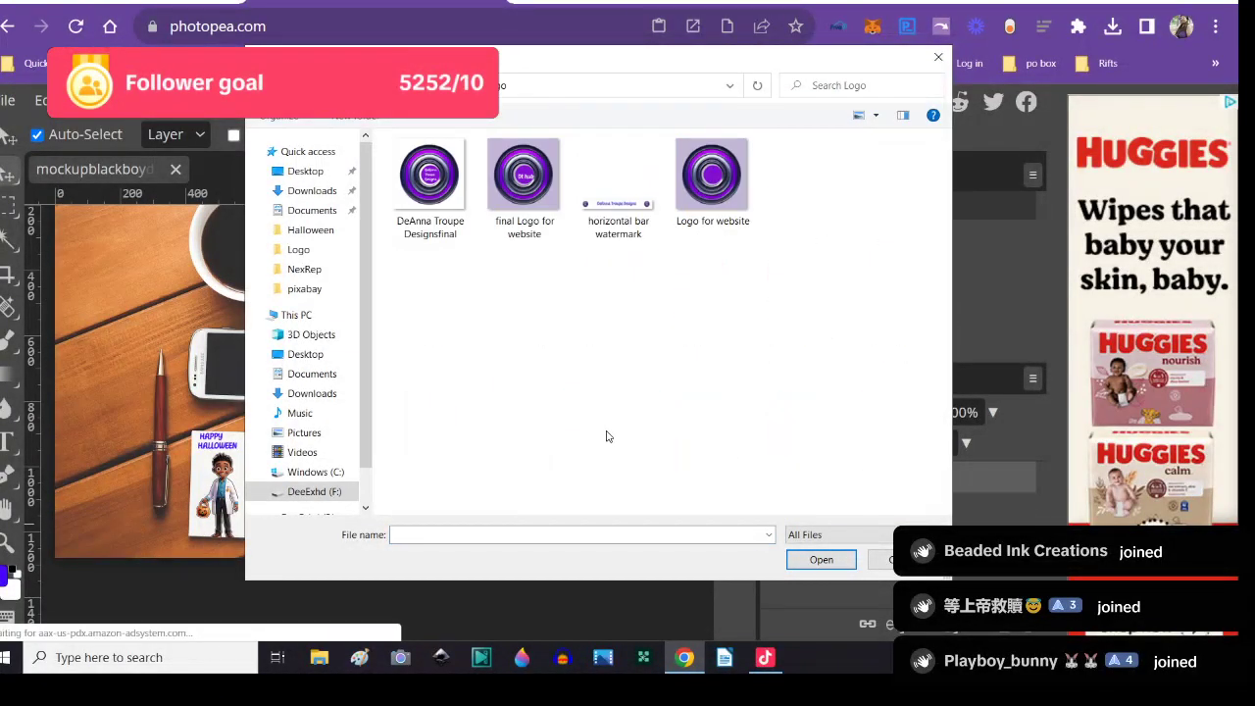
pyautogui.click(458, 229)
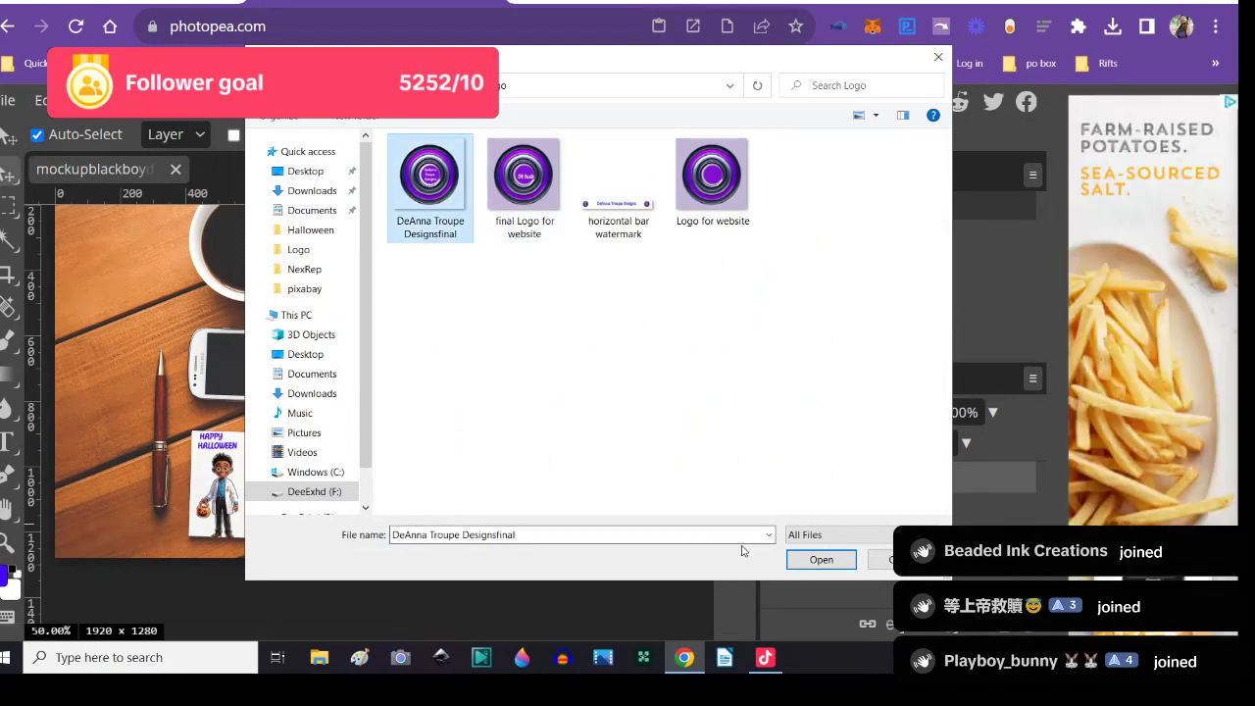
pyautogui.click(816, 560)
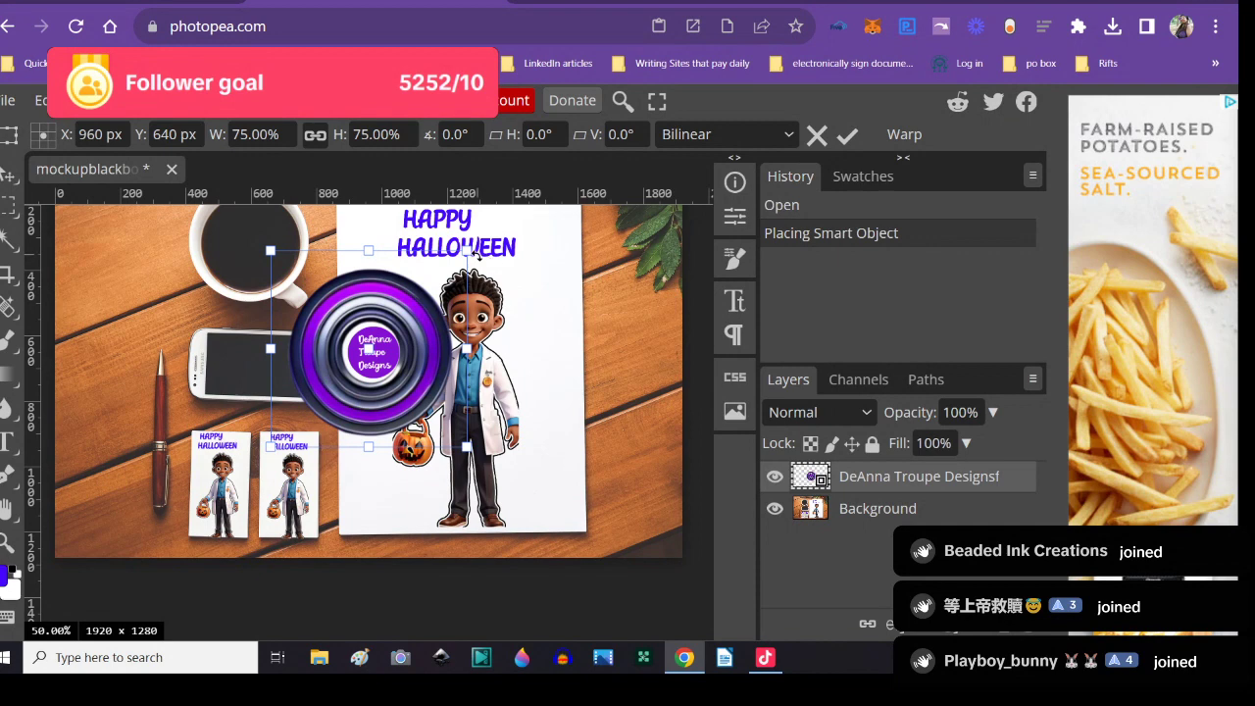
# - Scale the placed logo to 21.31%, move it over the bottom of the small sticker nearest the pen, and set its opacity to 37%
pyautogui.moveTo(467, 250); pyautogui.dragTo(323, 390)
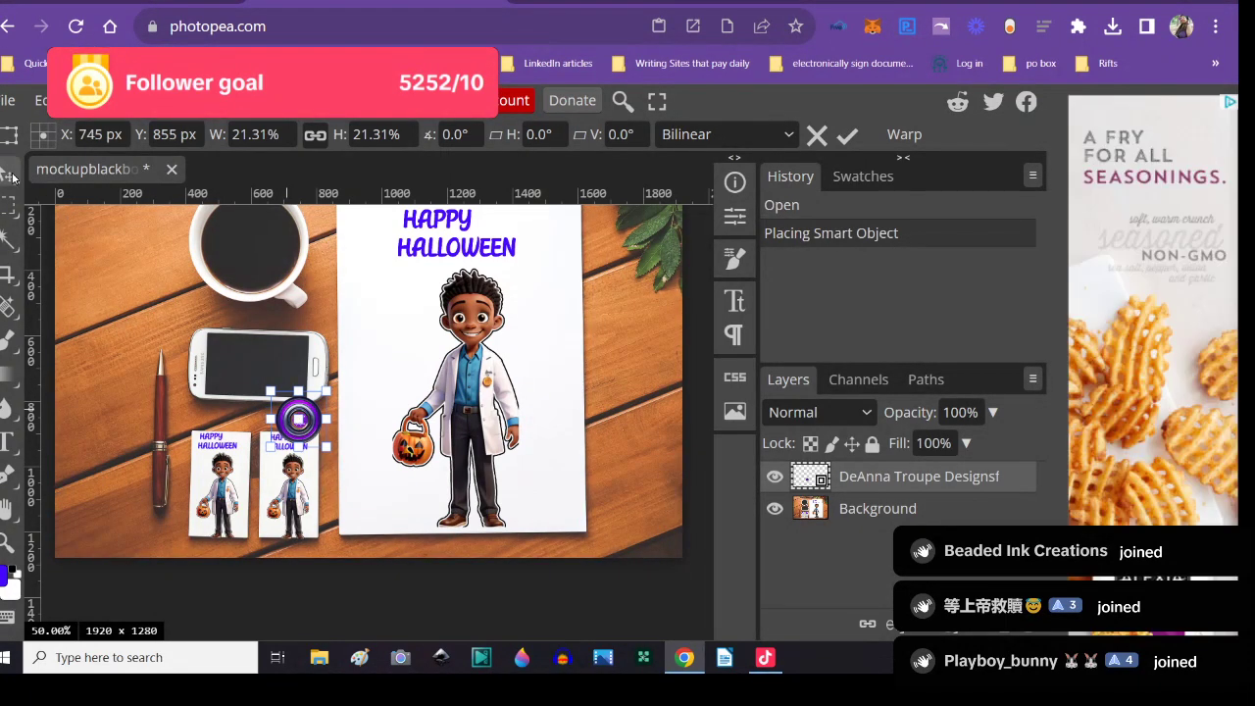
pyautogui.press('Return')
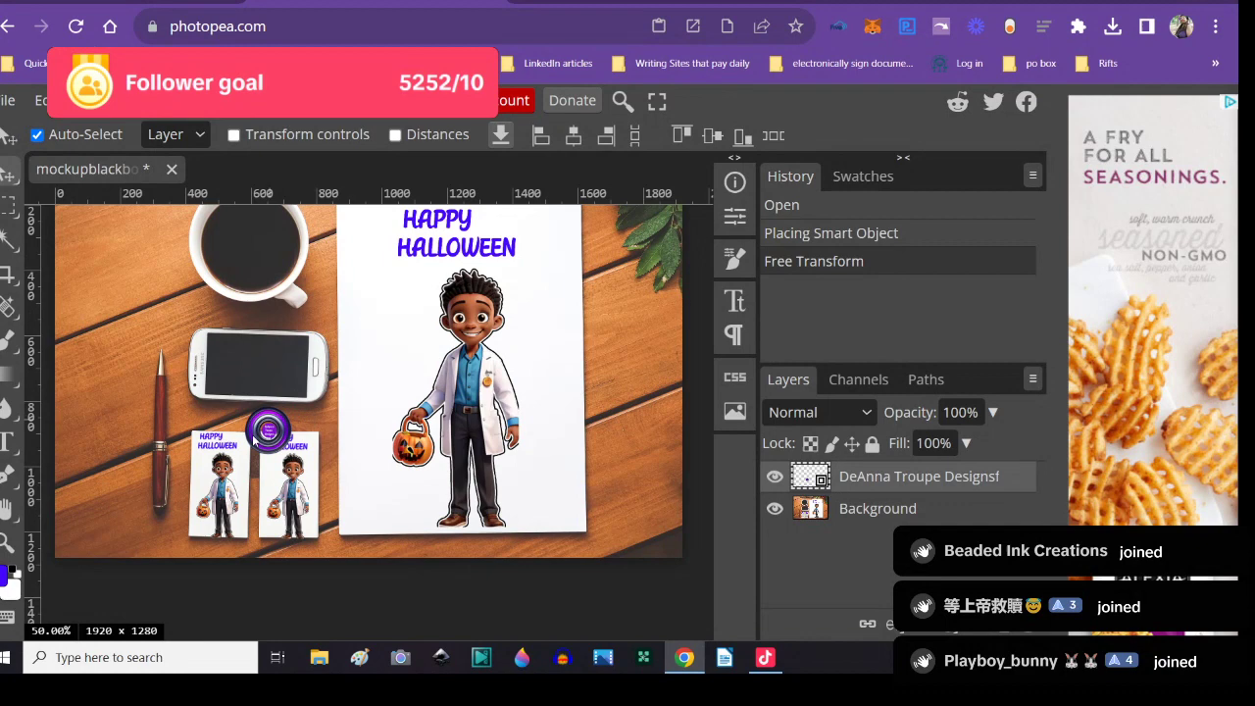
pyautogui.click(207, 516)
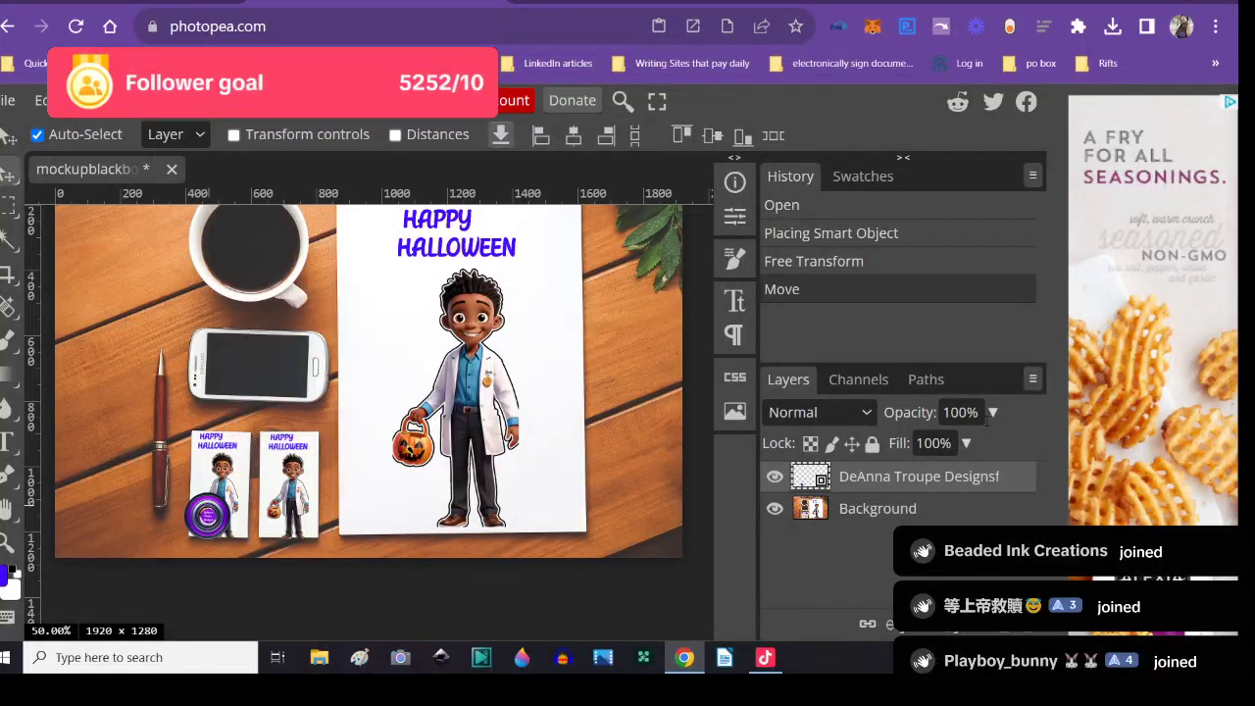
pyautogui.click(992, 413)
pyautogui.moveTo(988, 447); pyautogui.dragTo(927, 413)
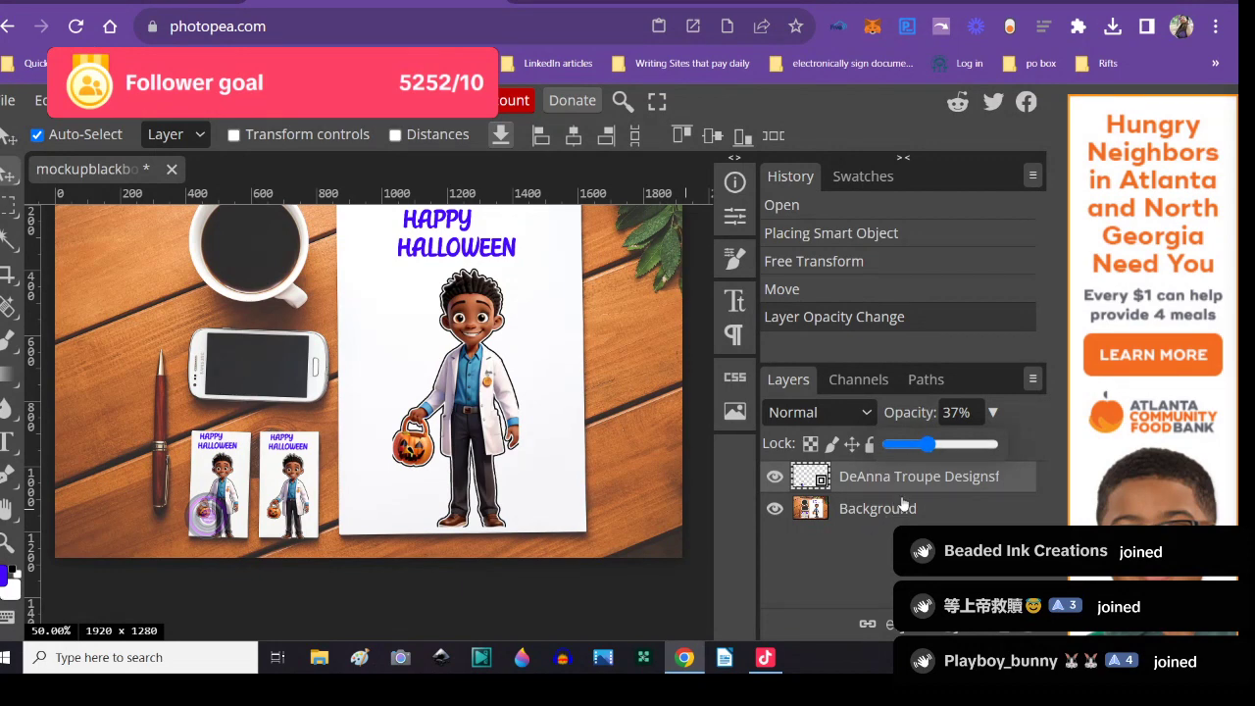
# - Place a copy of the logo over the lower-left part of the second small sticker and duplicate that copy in place
pyautogui.rightClick(931, 482)
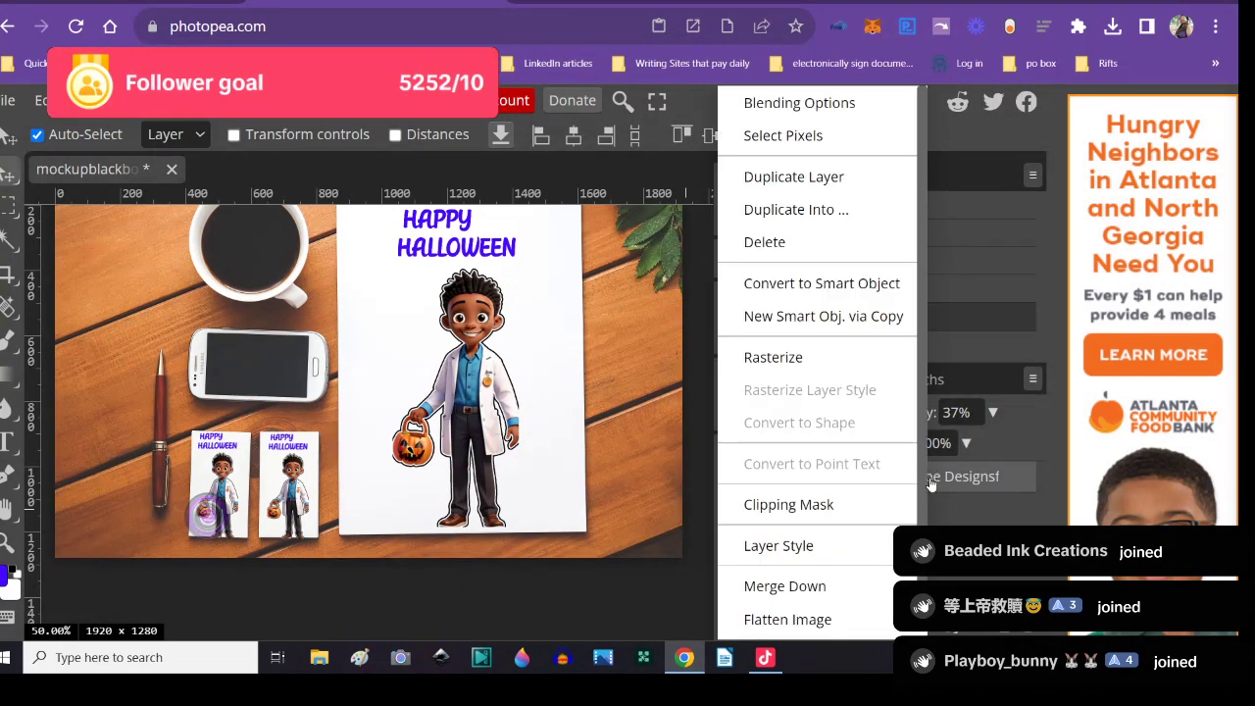
pyautogui.click(800, 178)
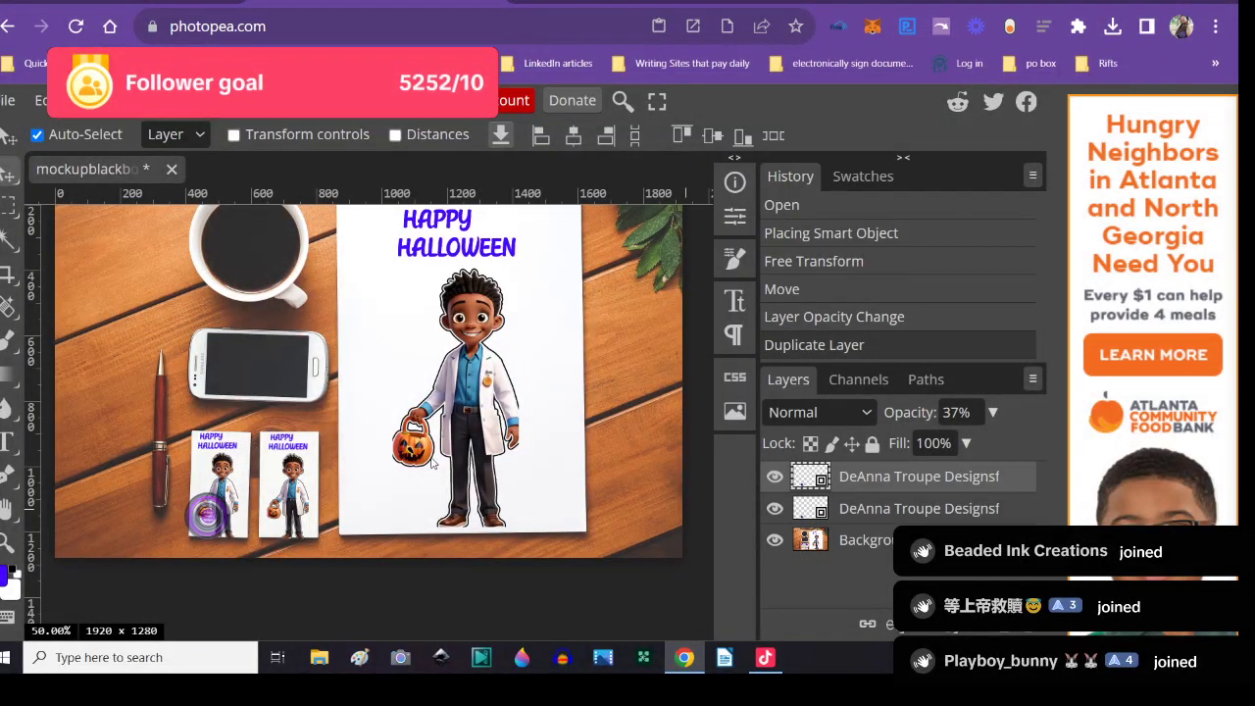
pyautogui.click(273, 516)
pyautogui.moveTo(273, 517); pyautogui.dragTo(278, 517)
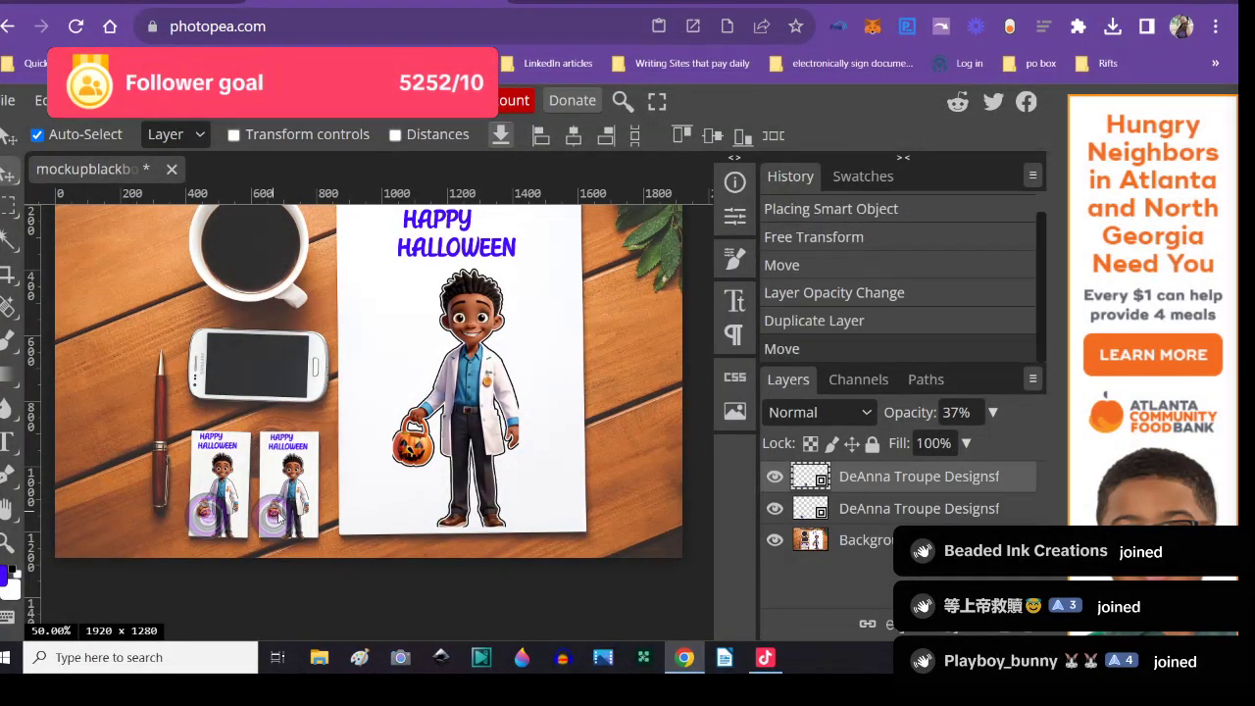
pyautogui.rightClick(890, 479)
pyautogui.click(791, 182)
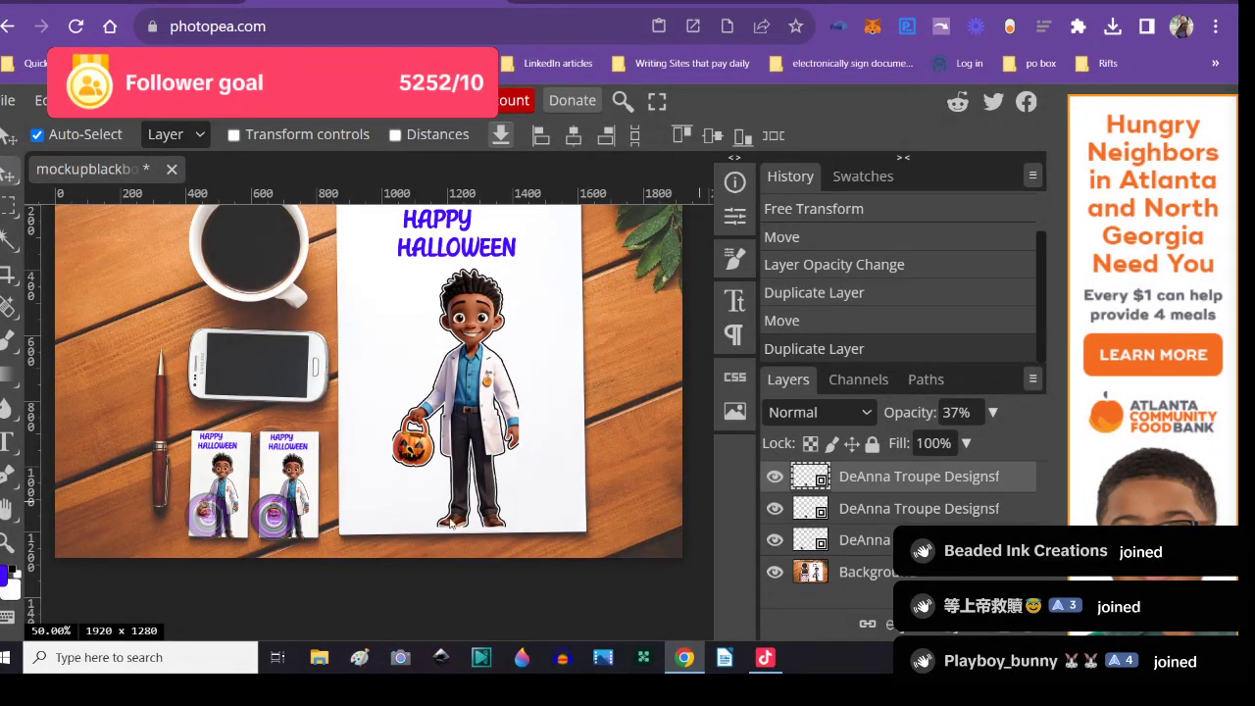
pyautogui.moveTo(285, 512); pyautogui.dragTo(226, 407)
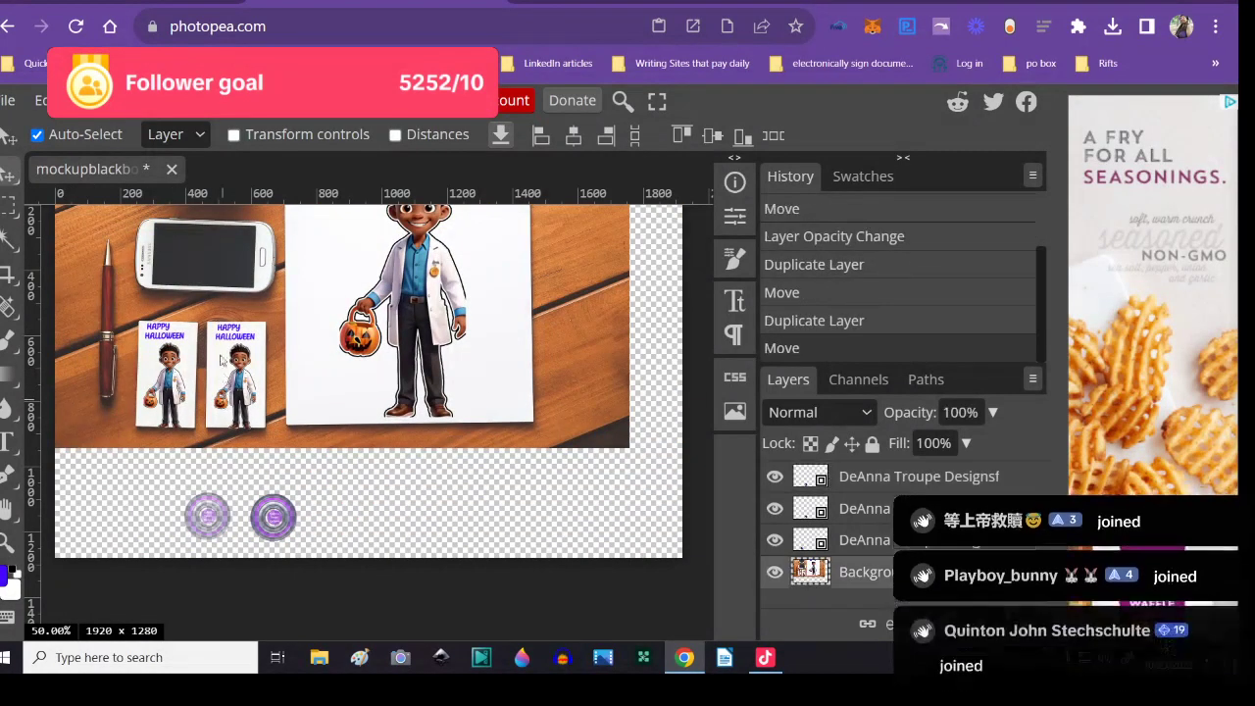
pyautogui.click(41, 100)
pyautogui.click(59, 139)
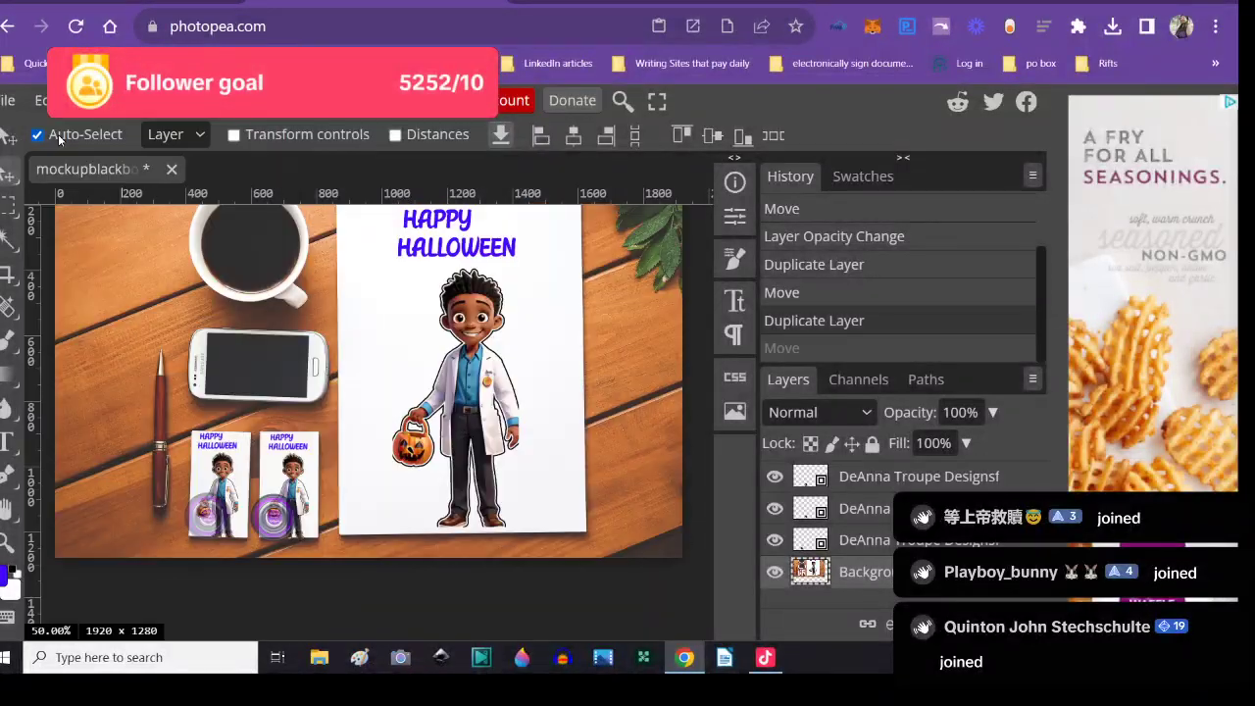
pyautogui.click(773, 577)
pyautogui.click(774, 576)
# - Duplicate the topmost logo layer and place the copy in the lower-left corner of the large white sheet
pyautogui.click(794, 480)
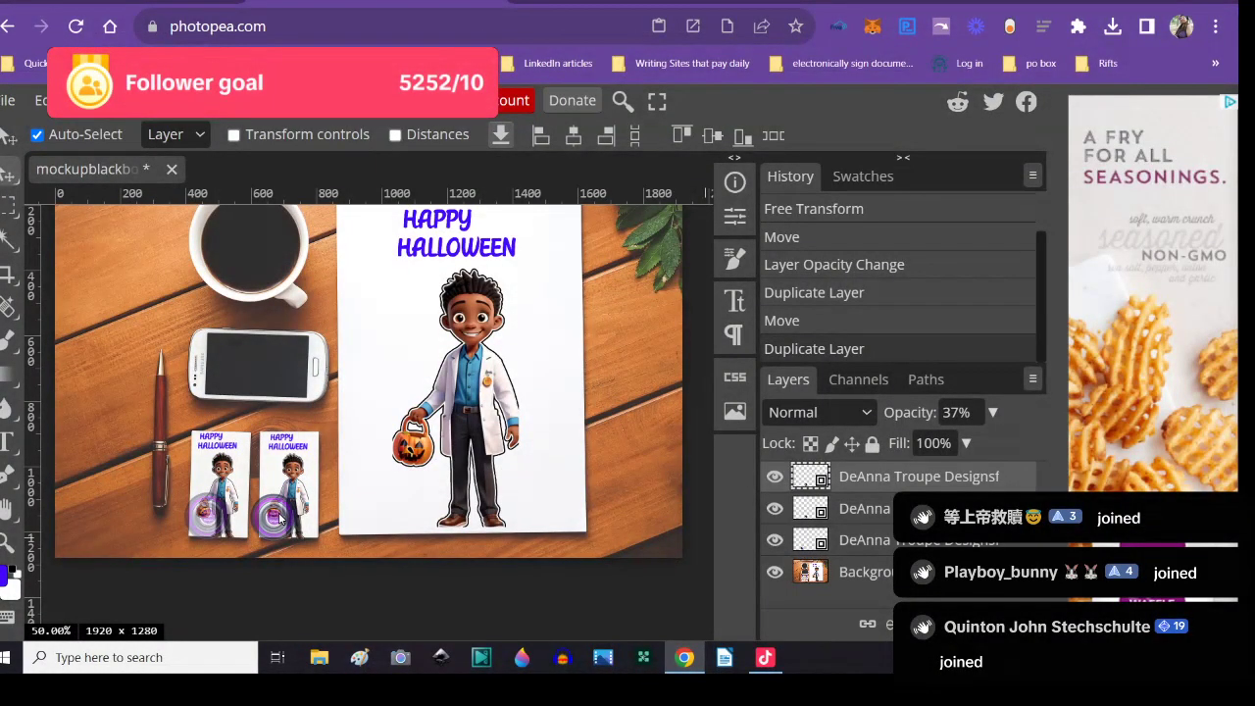
pyautogui.rightClick(870, 482)
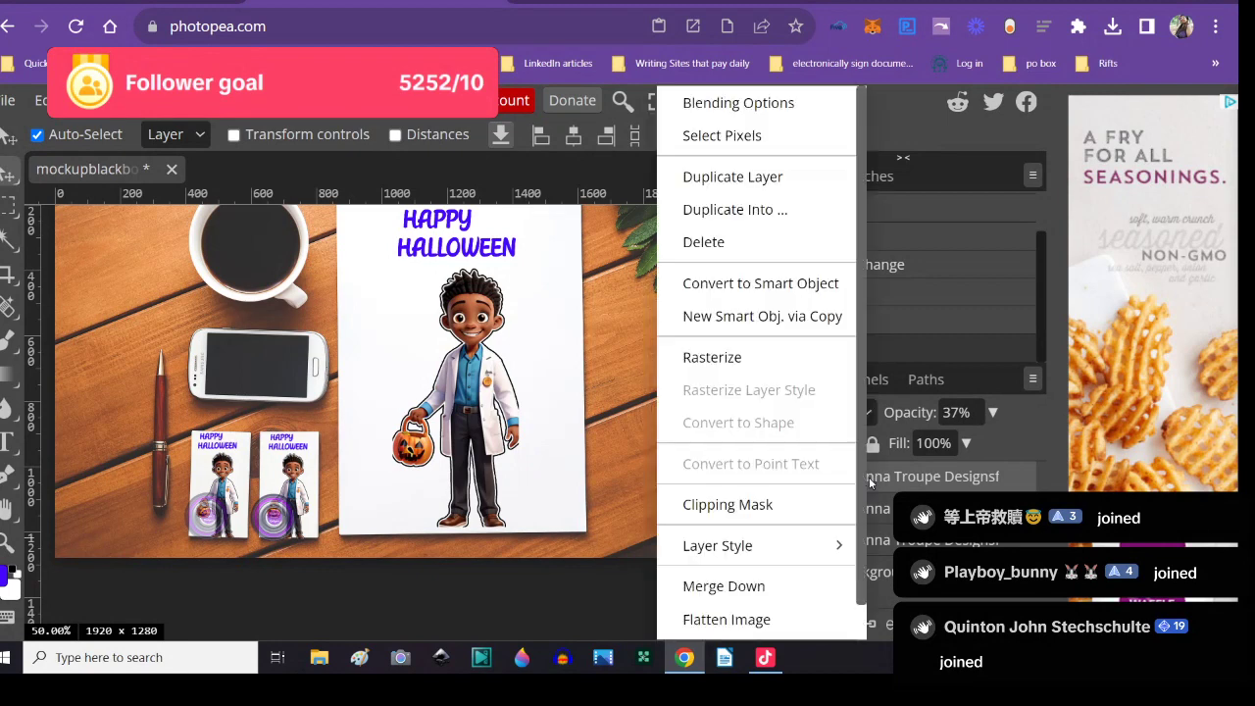
pyautogui.click(750, 182)
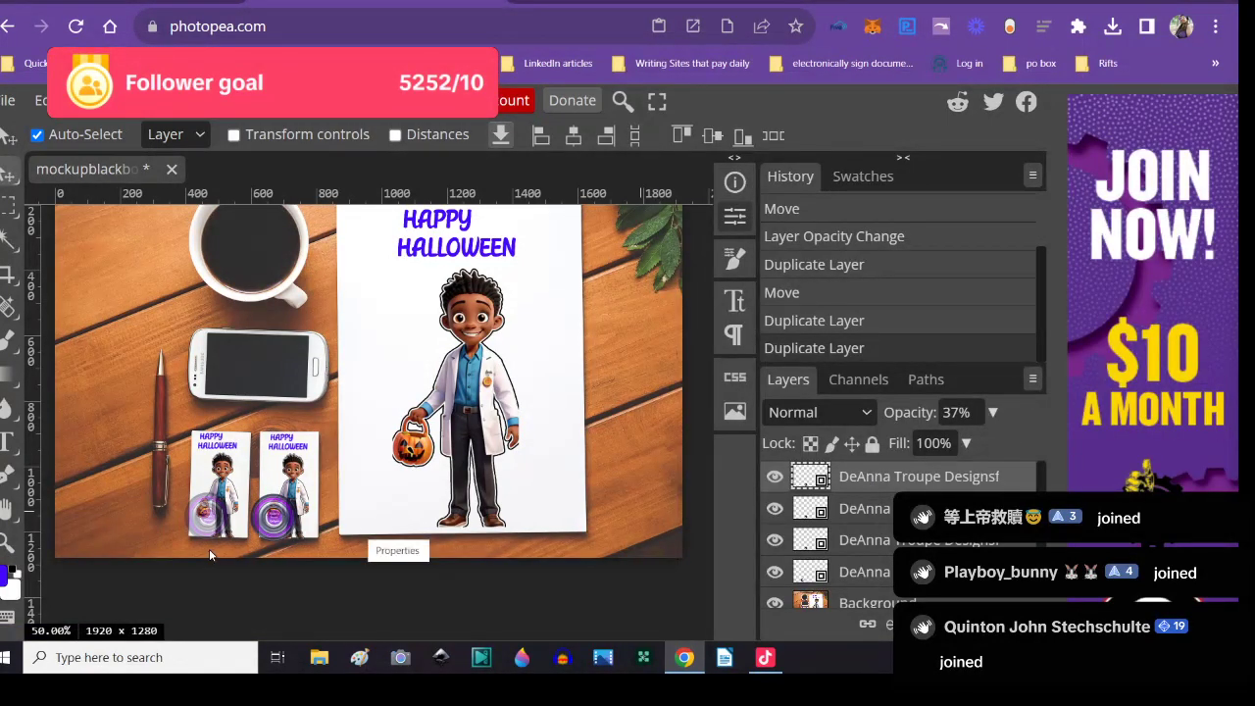
pyautogui.moveTo(286, 524); pyautogui.dragTo(380, 516)
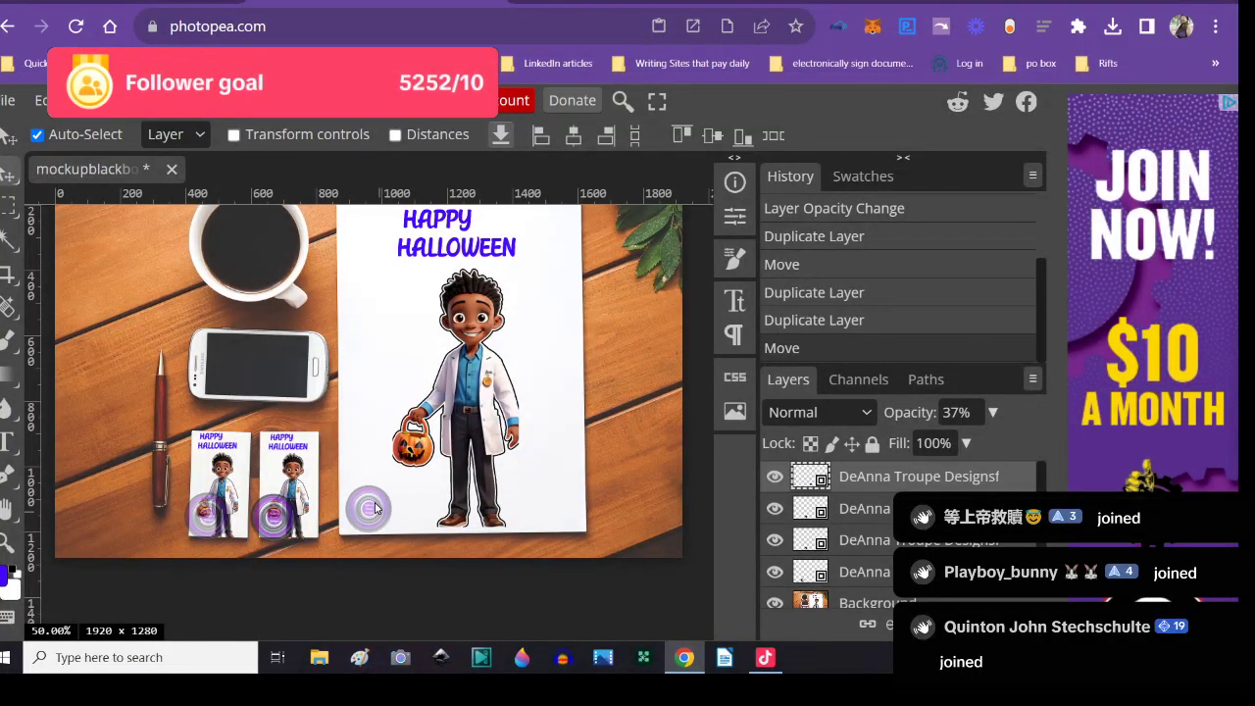
# - Place another logo copy over the boy's leg on the large sheet and duplicate that copy in place
pyautogui.rightClick(861, 480)
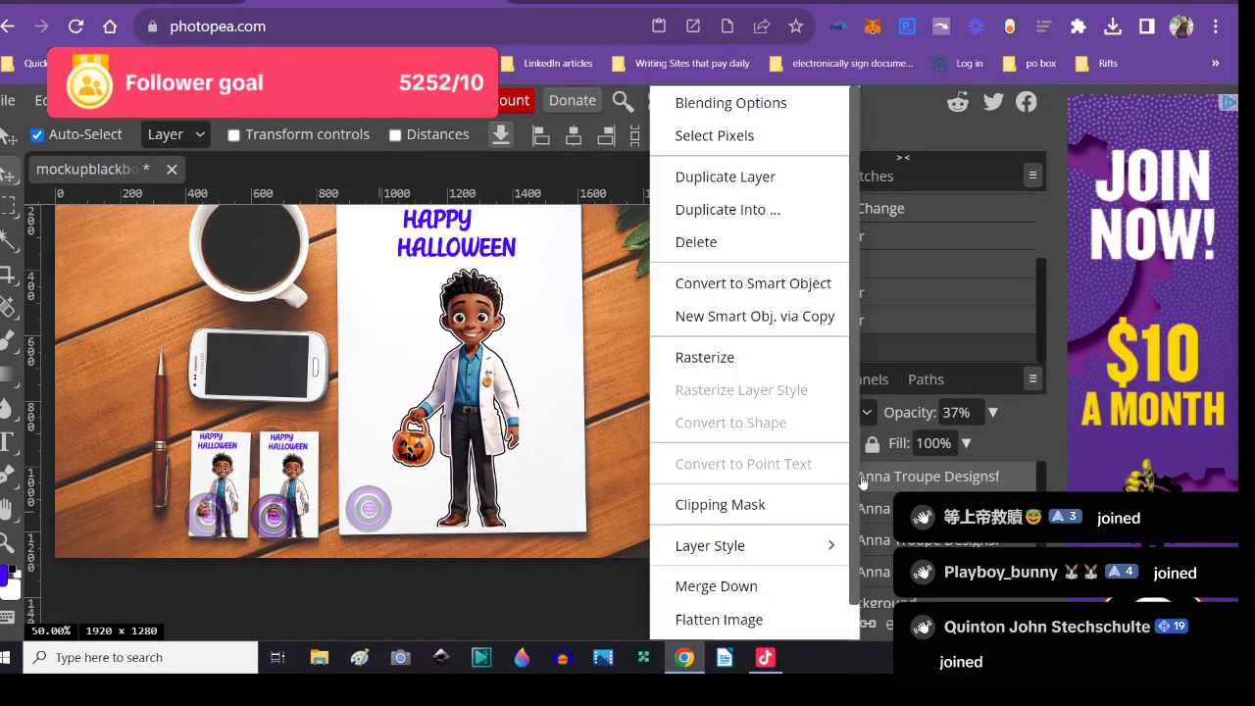
pyautogui.click(759, 176)
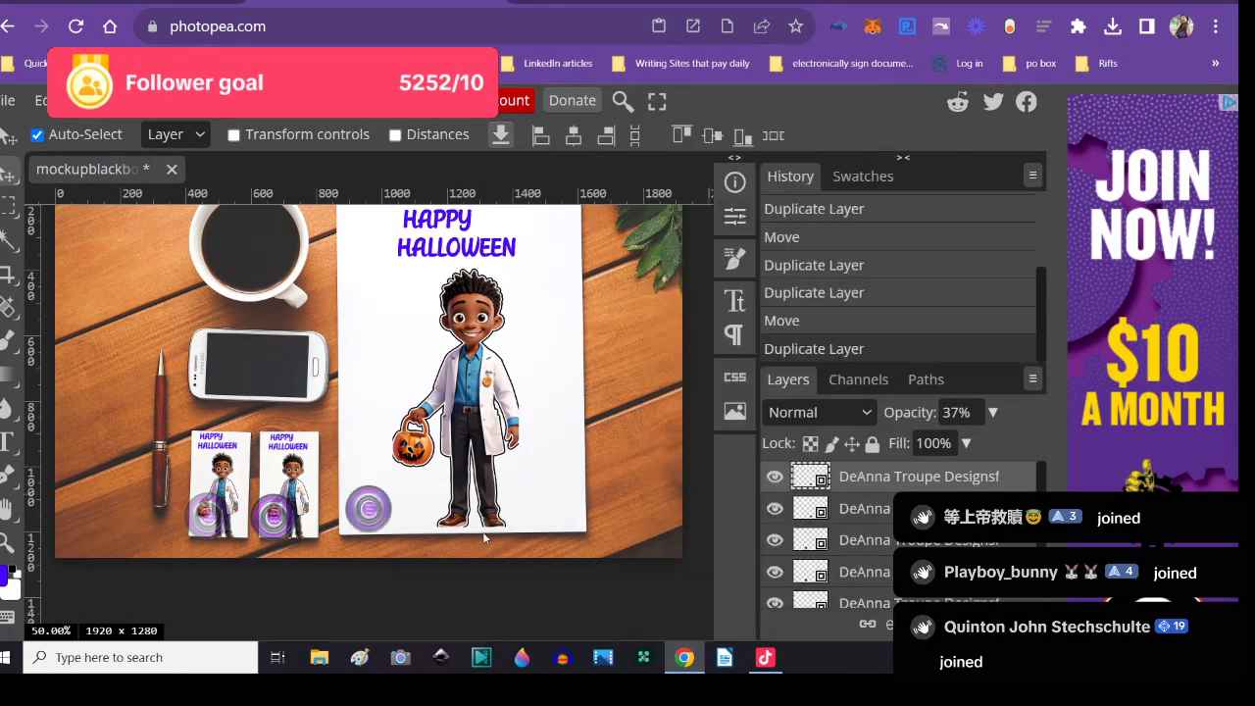
pyautogui.moveTo(378, 517); pyautogui.dragTo(461, 495)
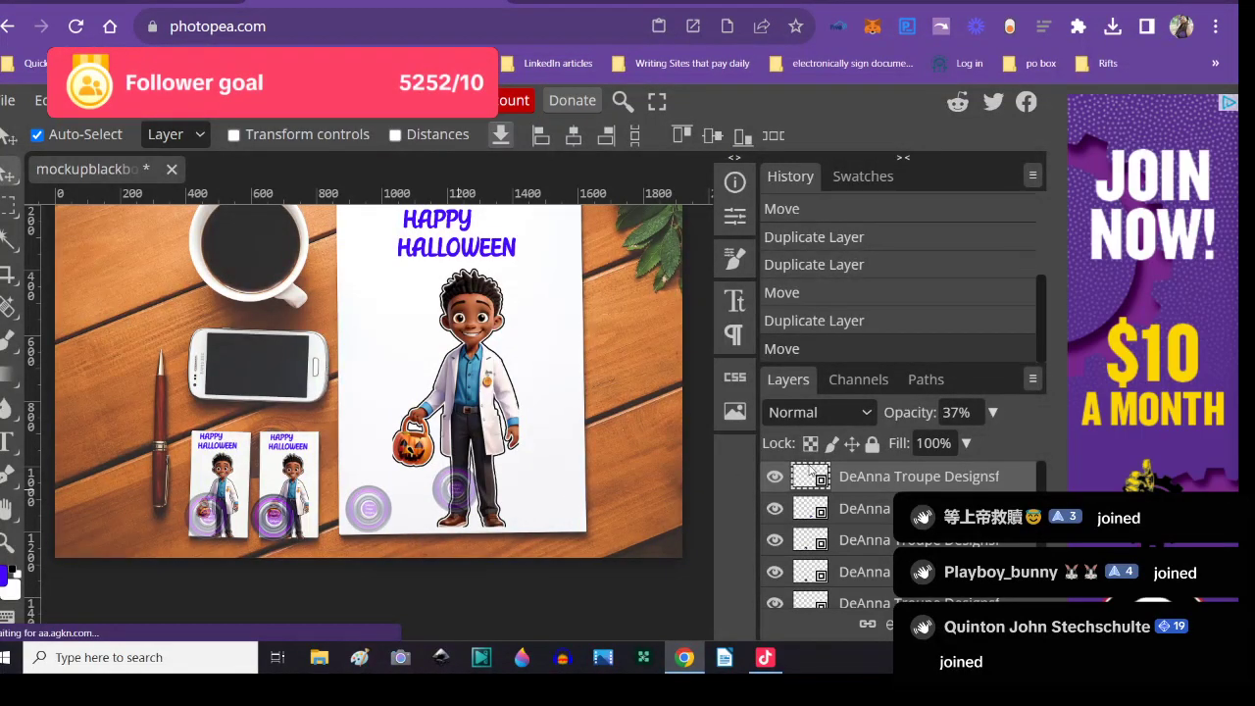
pyautogui.rightClick(857, 480)
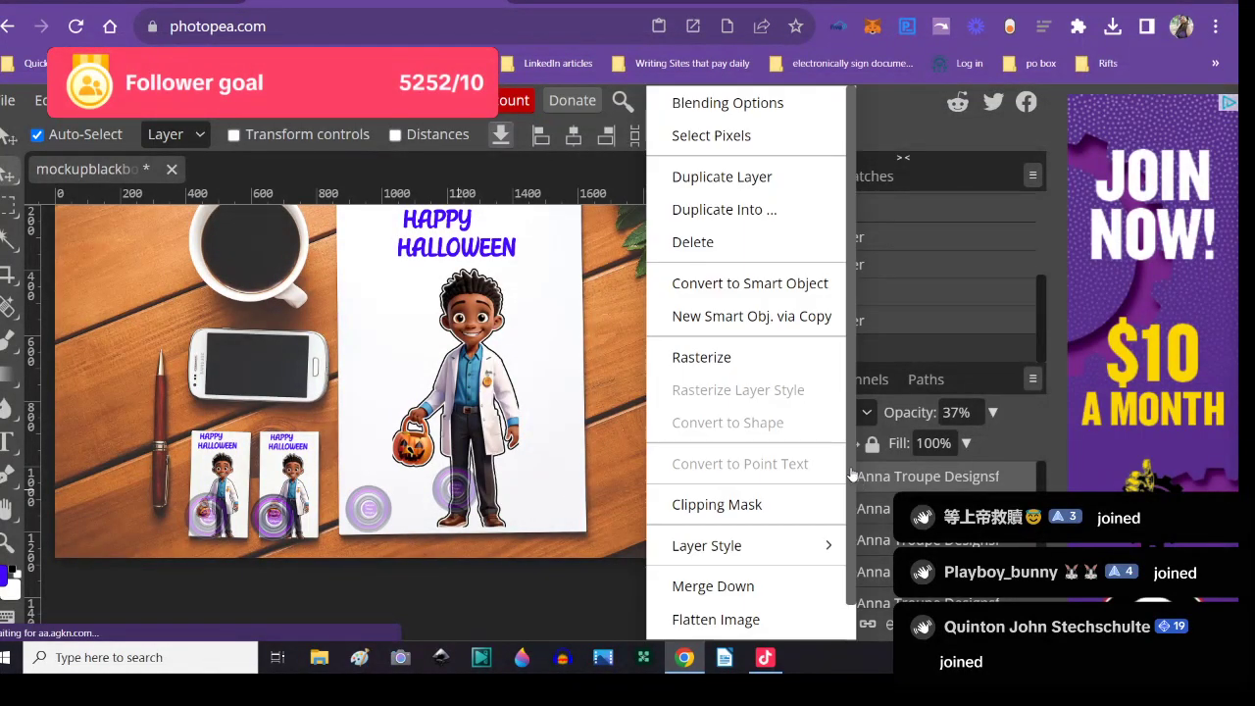
pyautogui.click(725, 177)
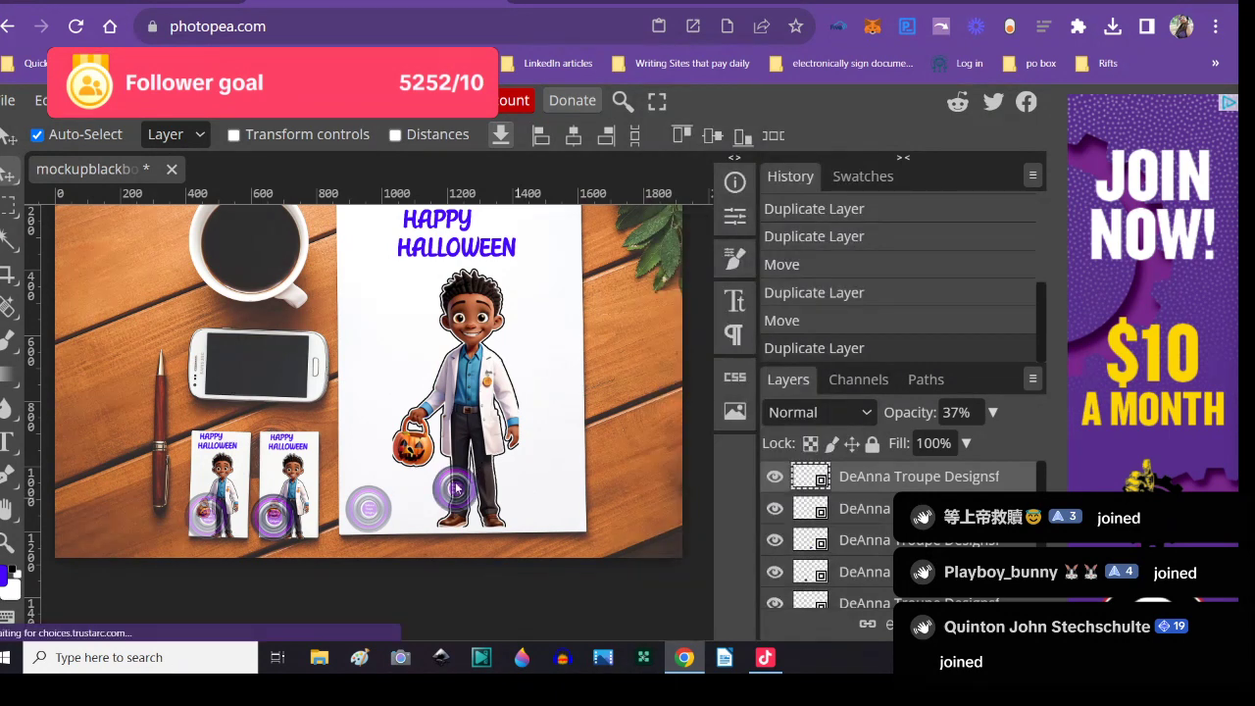
pyautogui.moveTo(463, 489); pyautogui.dragTo(534, 492)
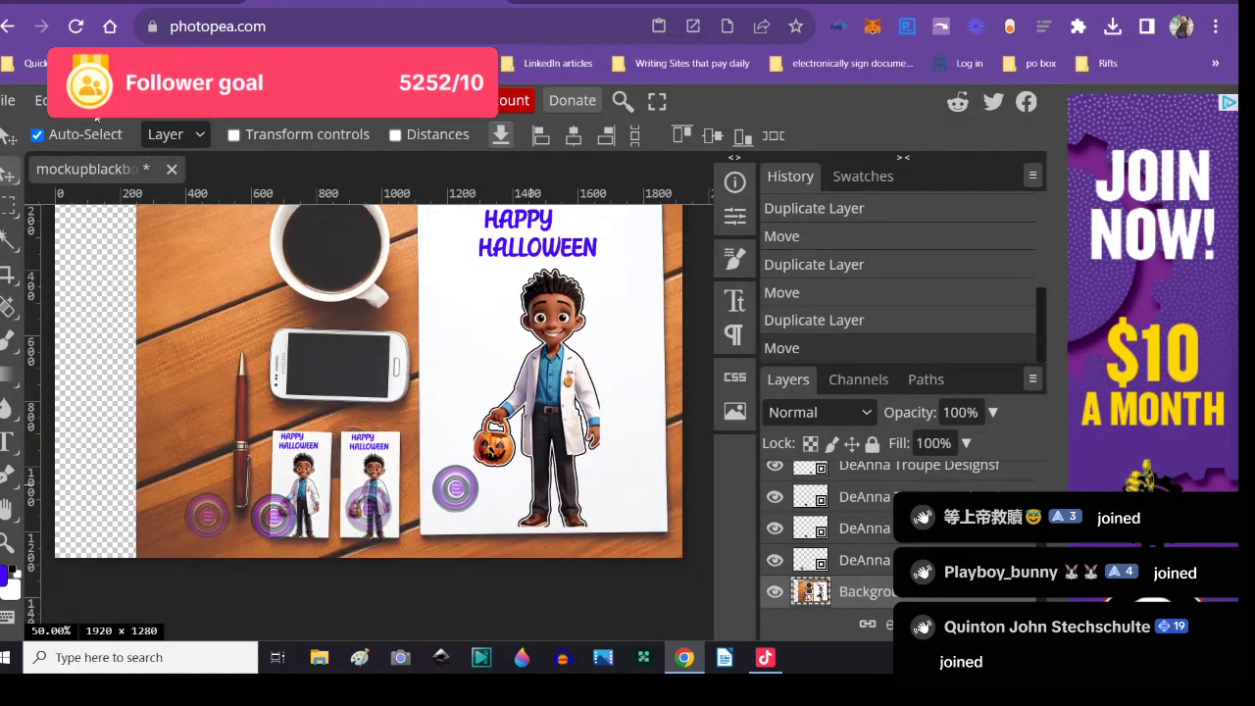
pyautogui.click(43, 102)
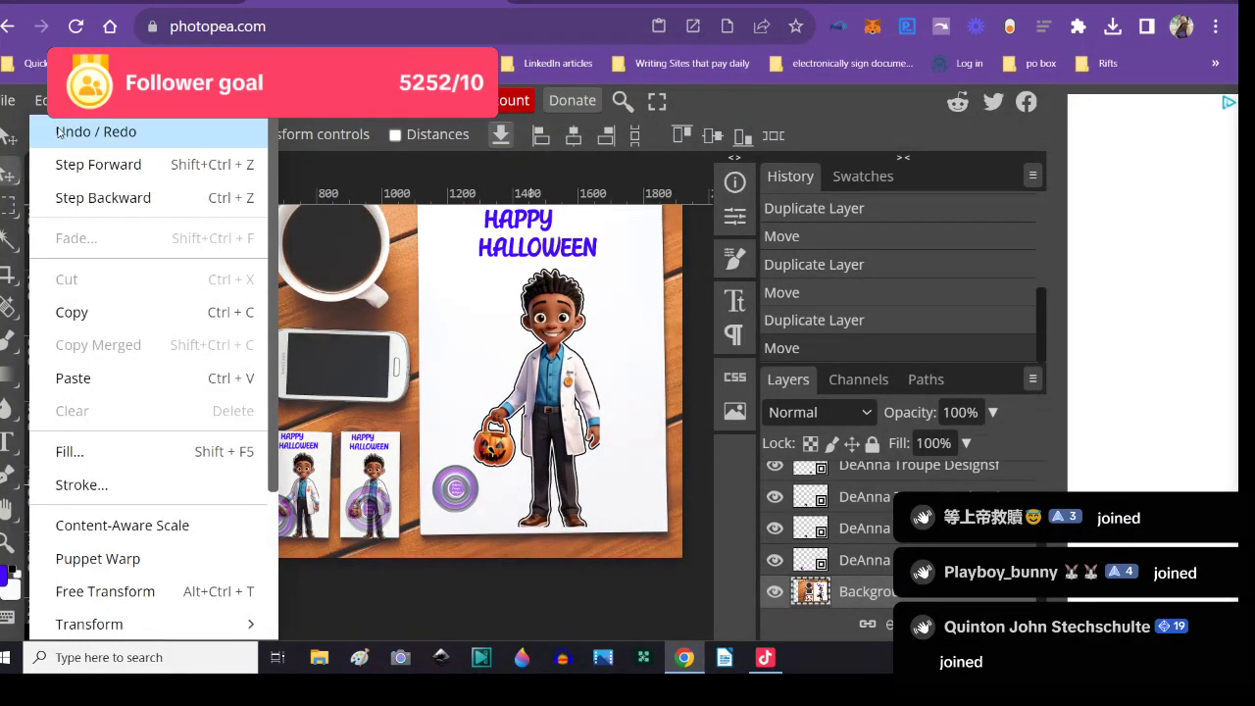
pyautogui.click(64, 135)
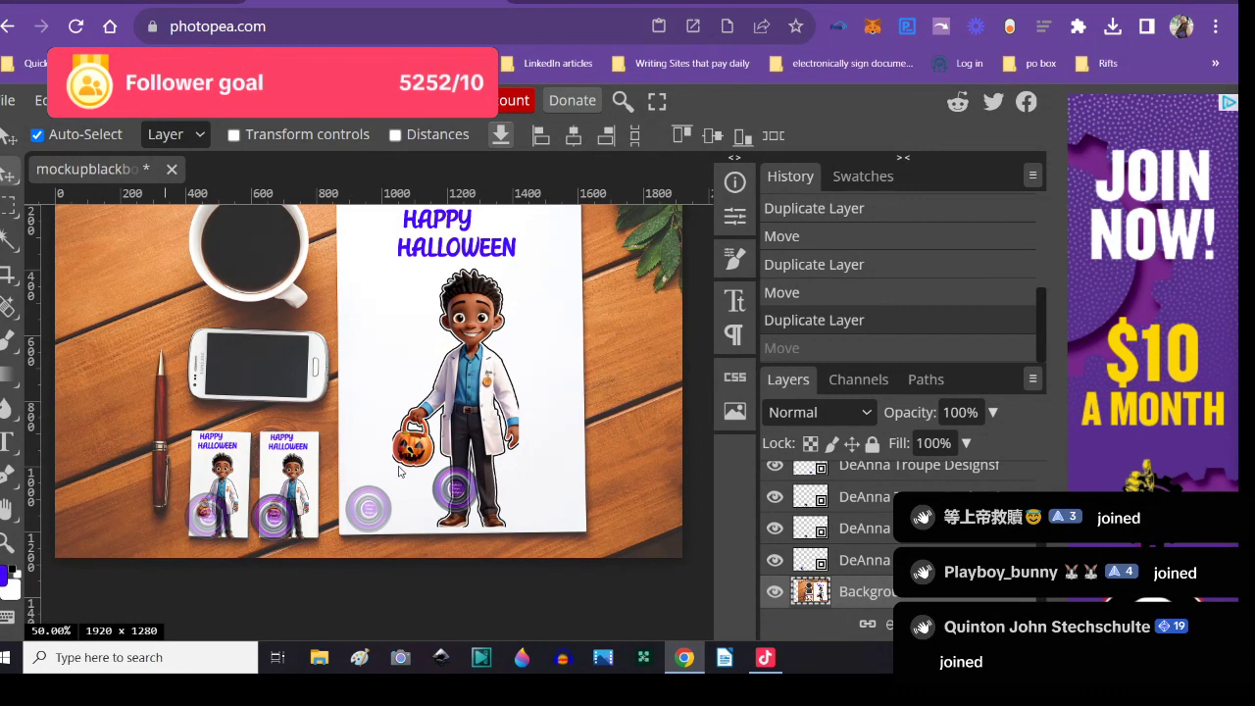
pyautogui.rightClick(457, 499)
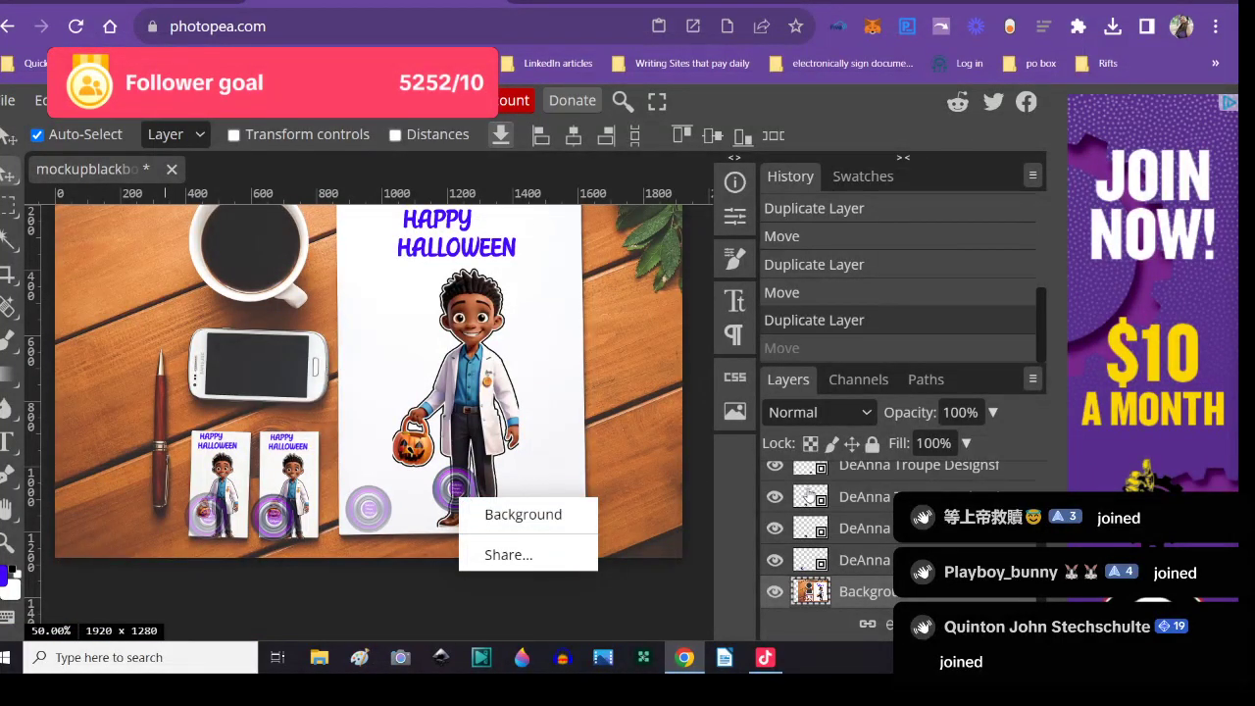
# - Duplicate the topmost logo layer and place the copy to the right of the boy's legs, near the large sheet's lower-right corner
pyautogui.scroll(2, 881, 490)
pyautogui.click(881, 488)
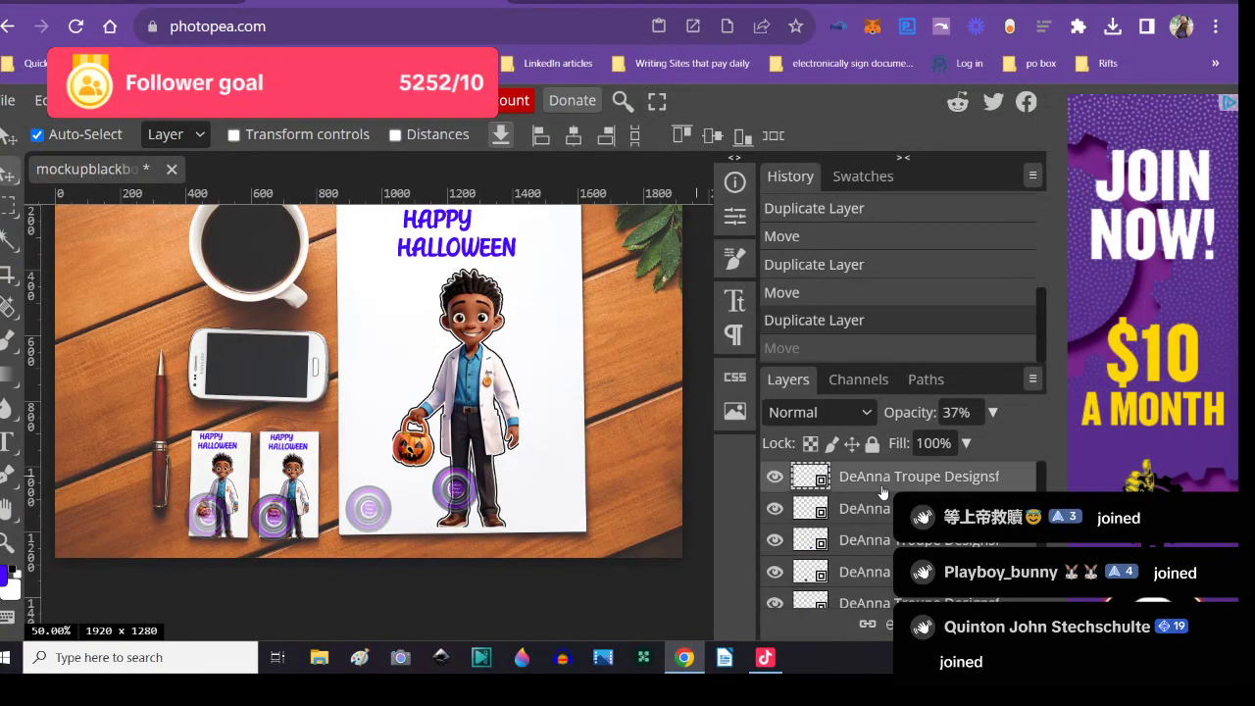
pyautogui.rightClick(881, 486)
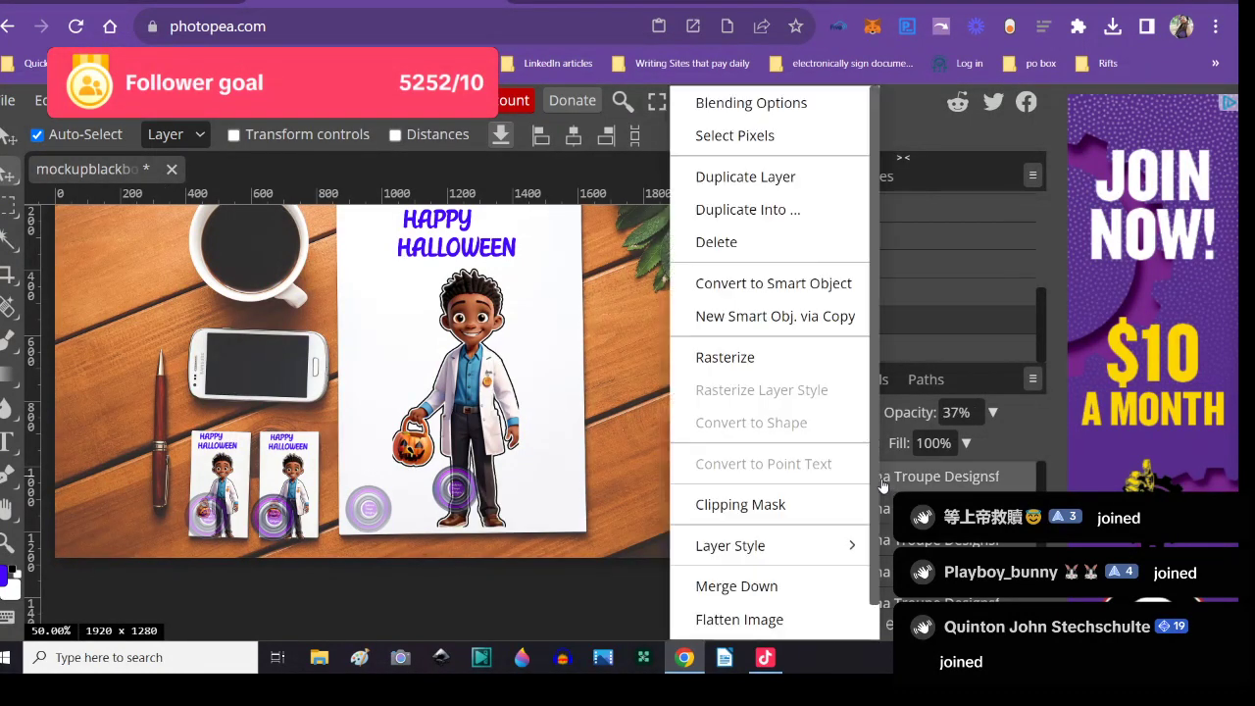
pyautogui.click(733, 179)
pyautogui.moveTo(454, 492); pyautogui.dragTo(532, 493)
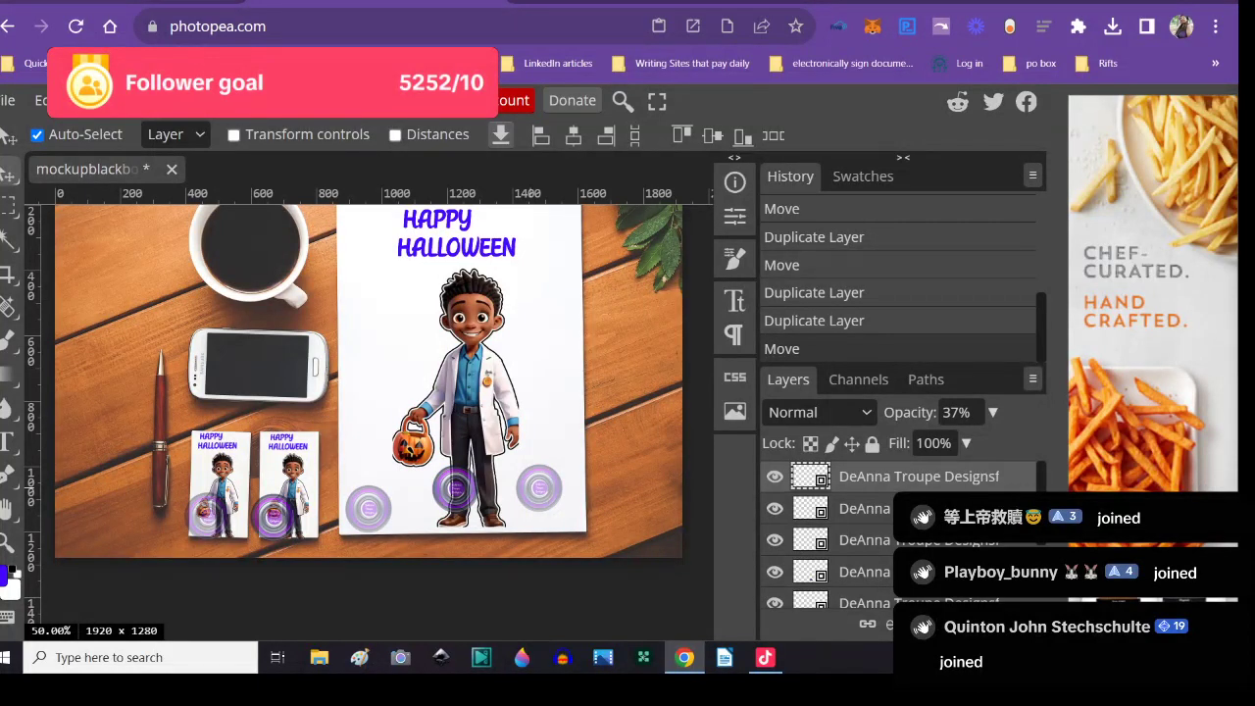
# - Export the watermarked boy doctor mockup as PNG at 100% quality, replacing mockupblackboydoctorhalloween in the Halloween folder
pyautogui.click(8, 101)
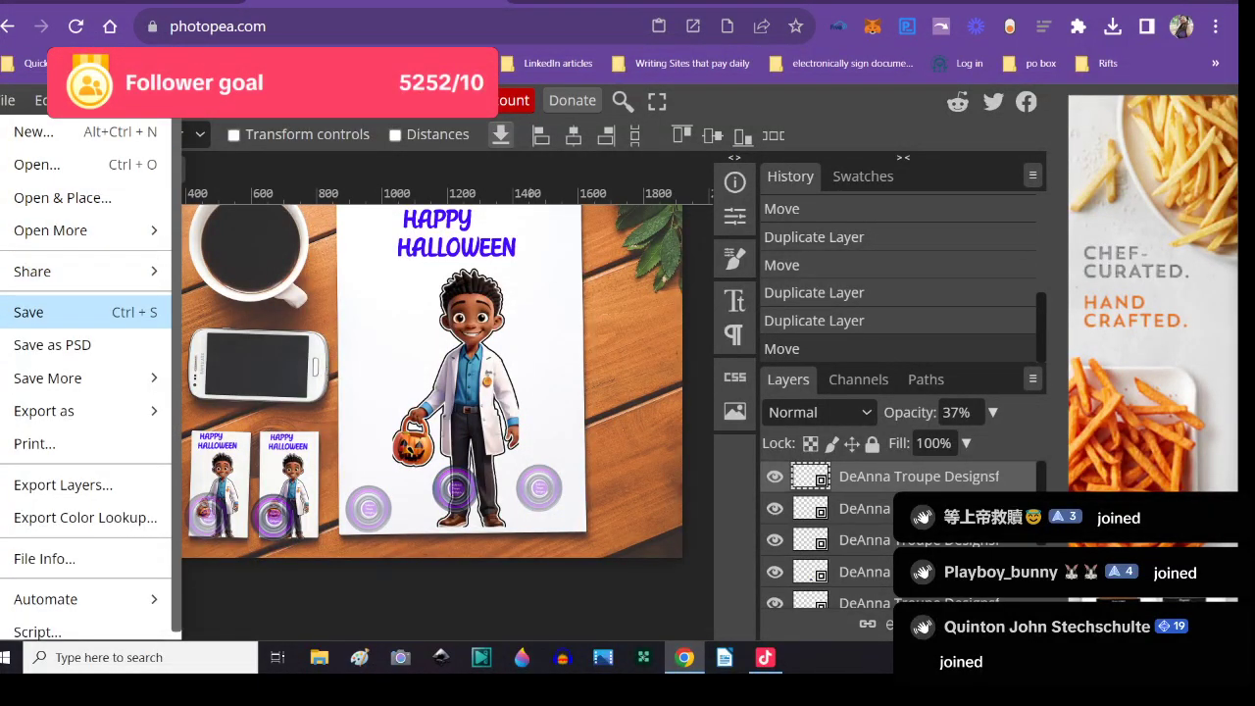
pyautogui.moveTo(124, 421)
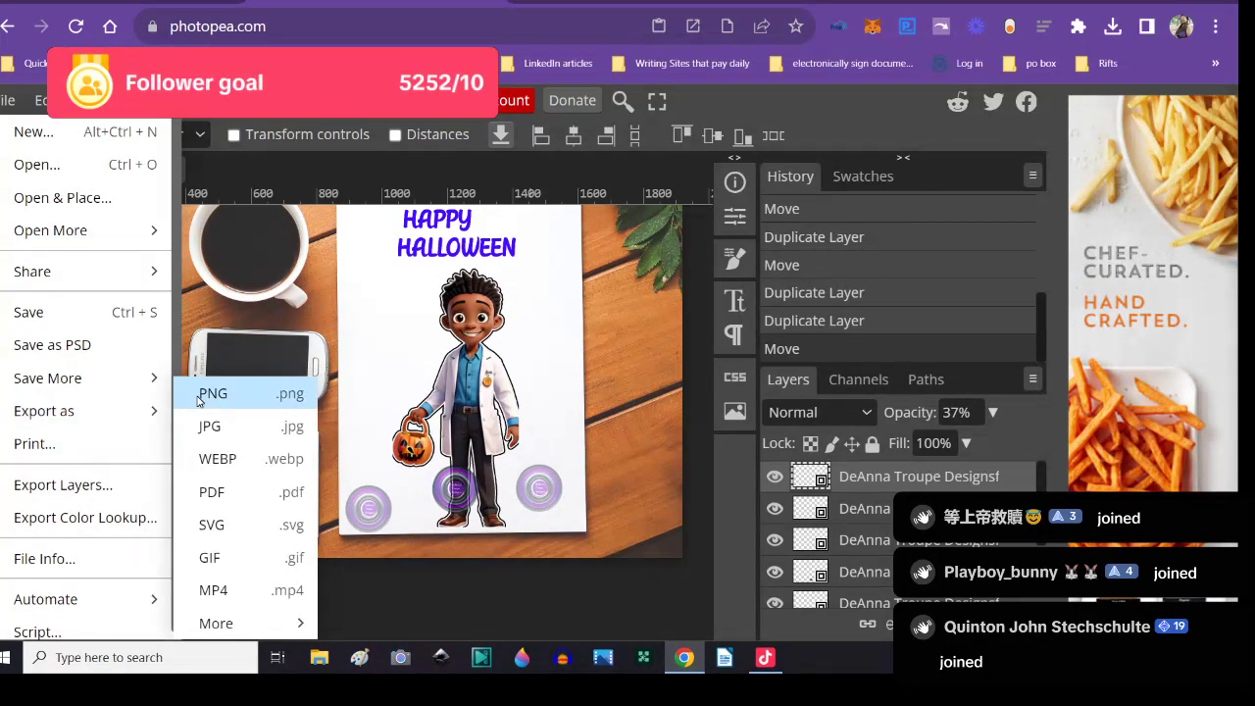
pyautogui.click(213, 393)
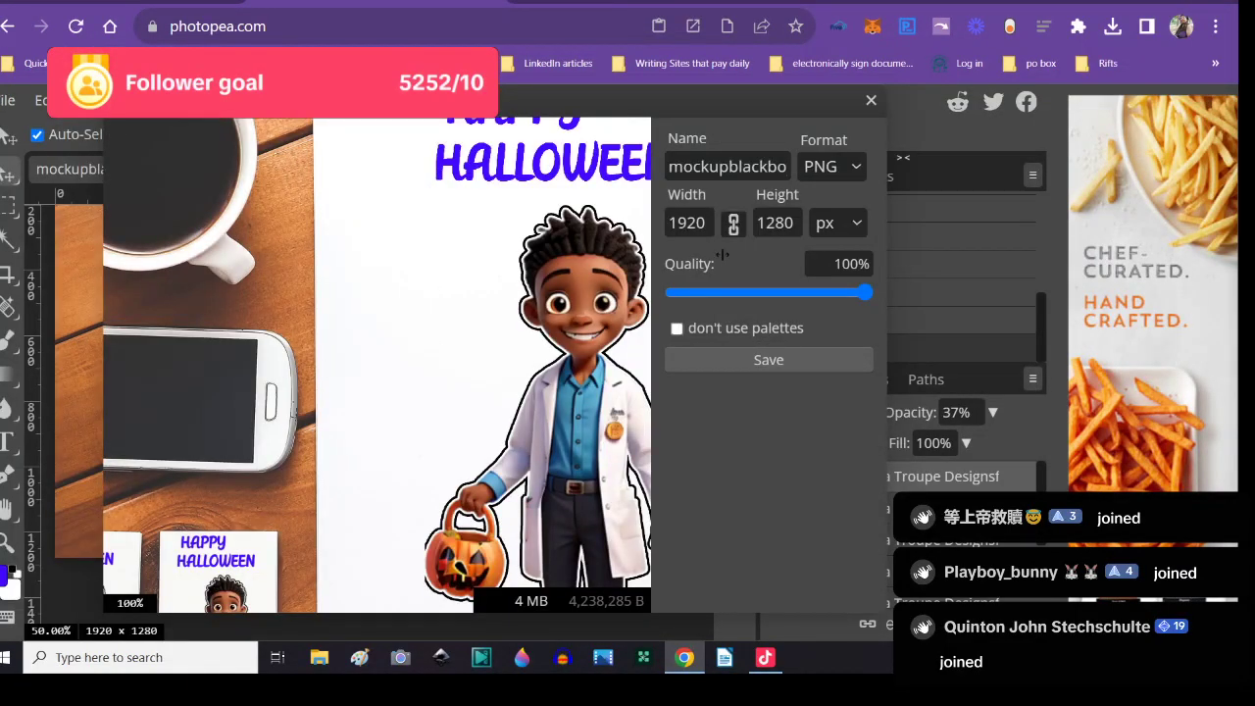
pyautogui.click(745, 362)
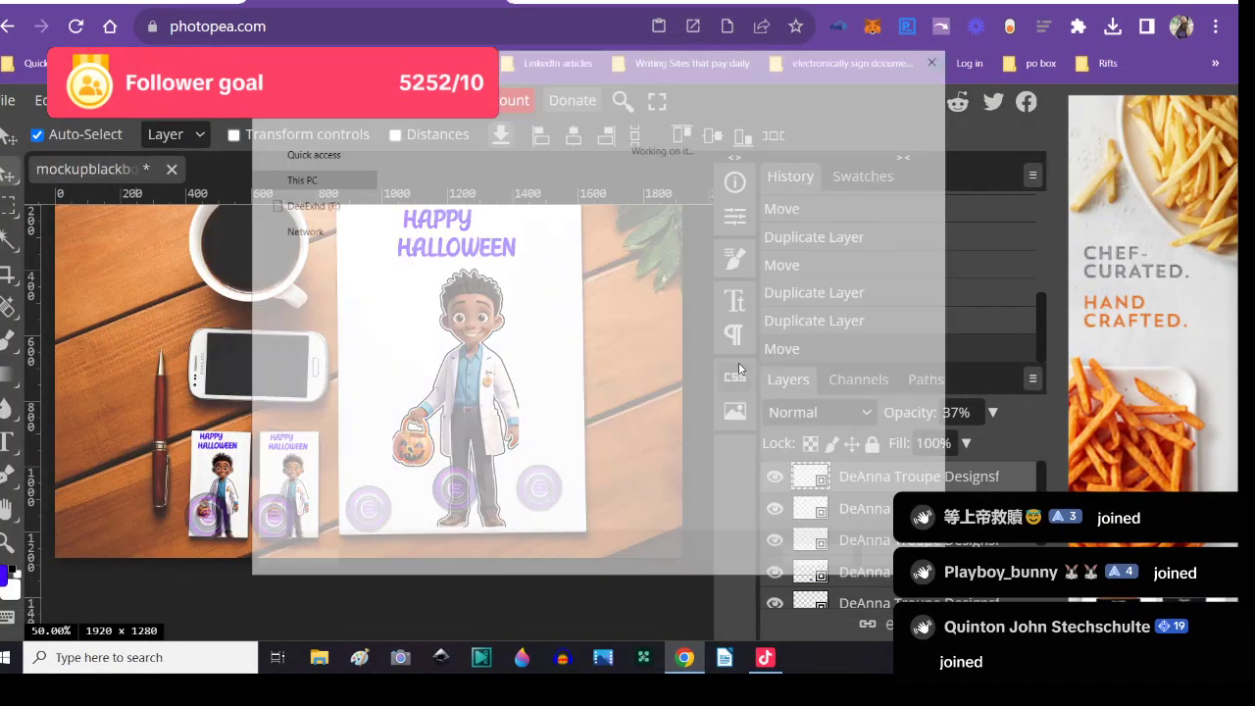
pyautogui.scroll(-10, 724, 382)
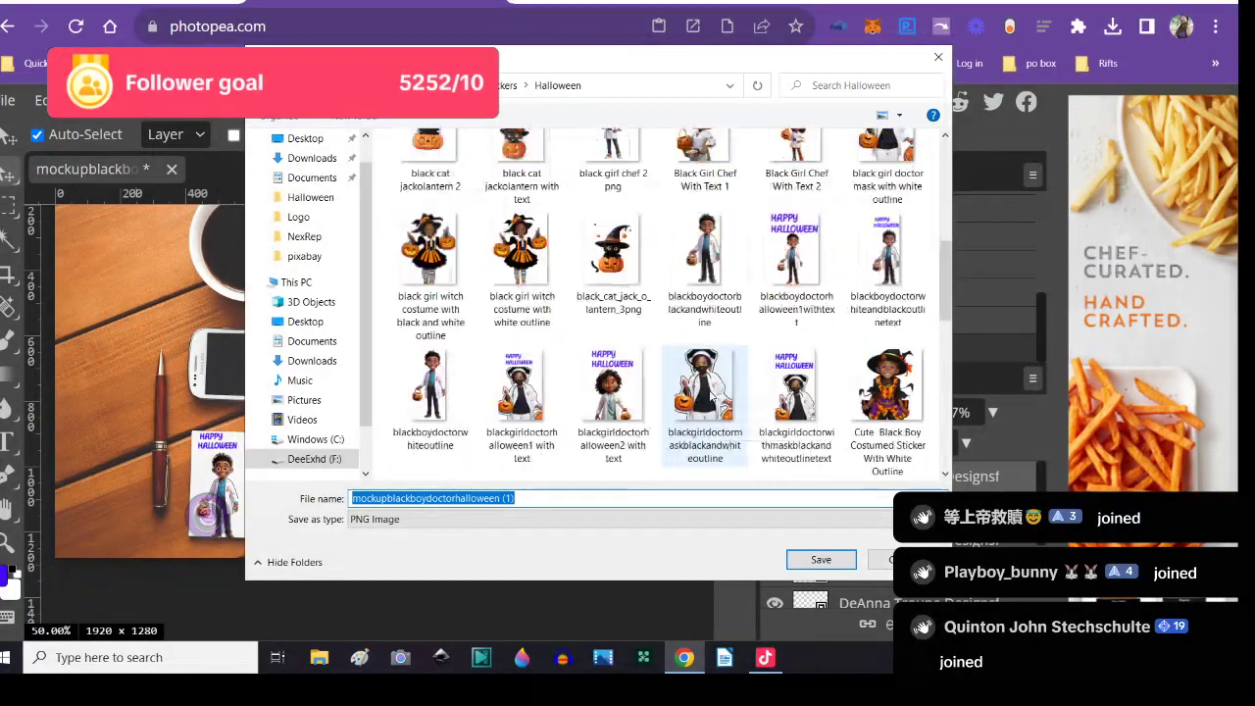
pyautogui.scroll(-3, 711, 397)
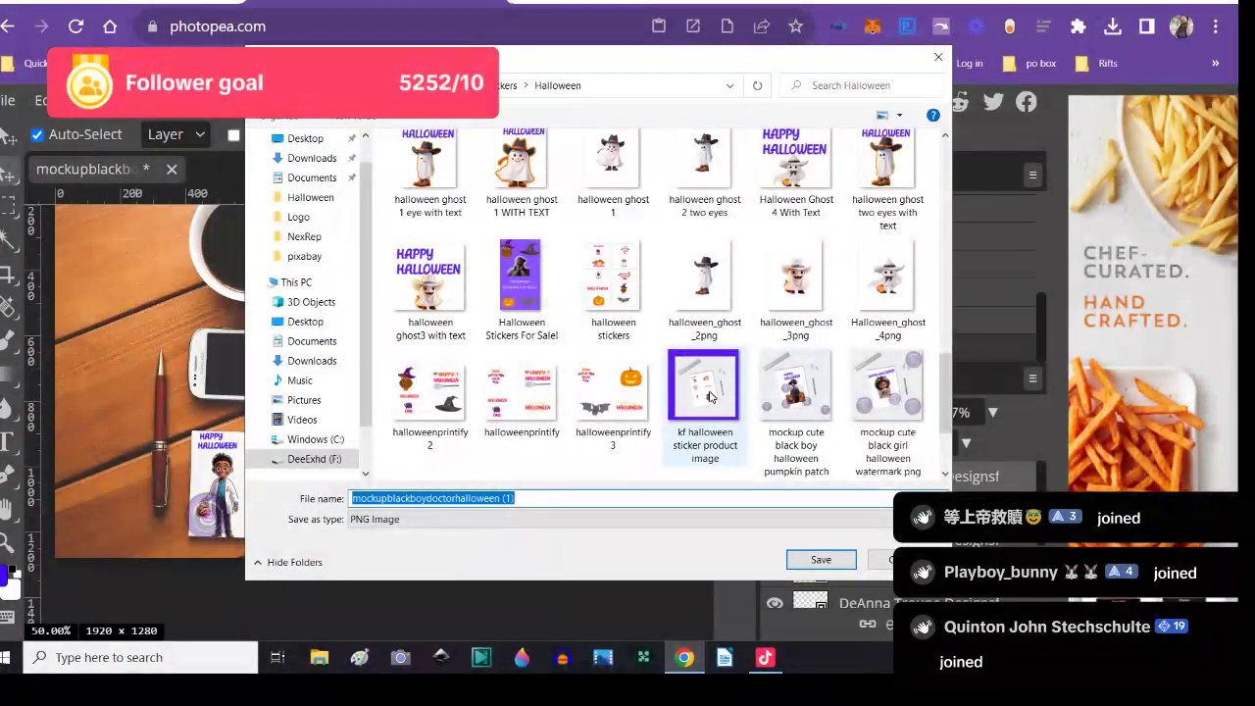
pyautogui.click(410, 446)
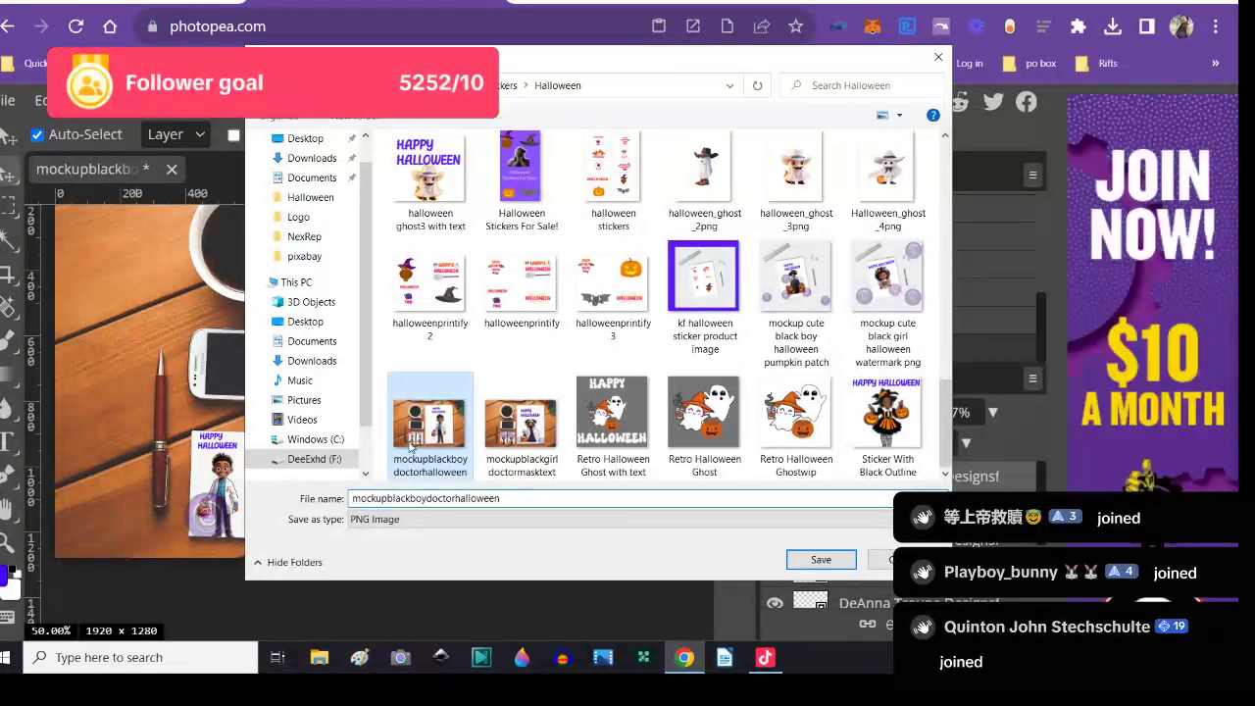
pyautogui.click(794, 560)
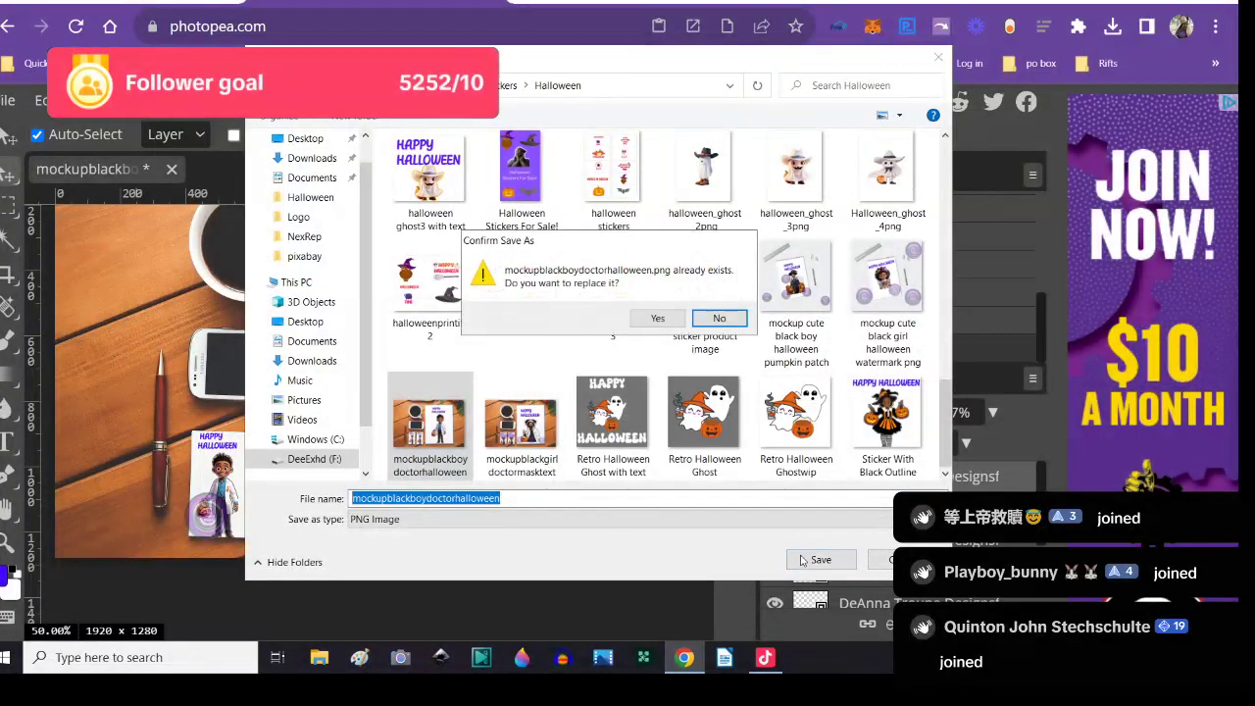
pyautogui.click(654, 318)
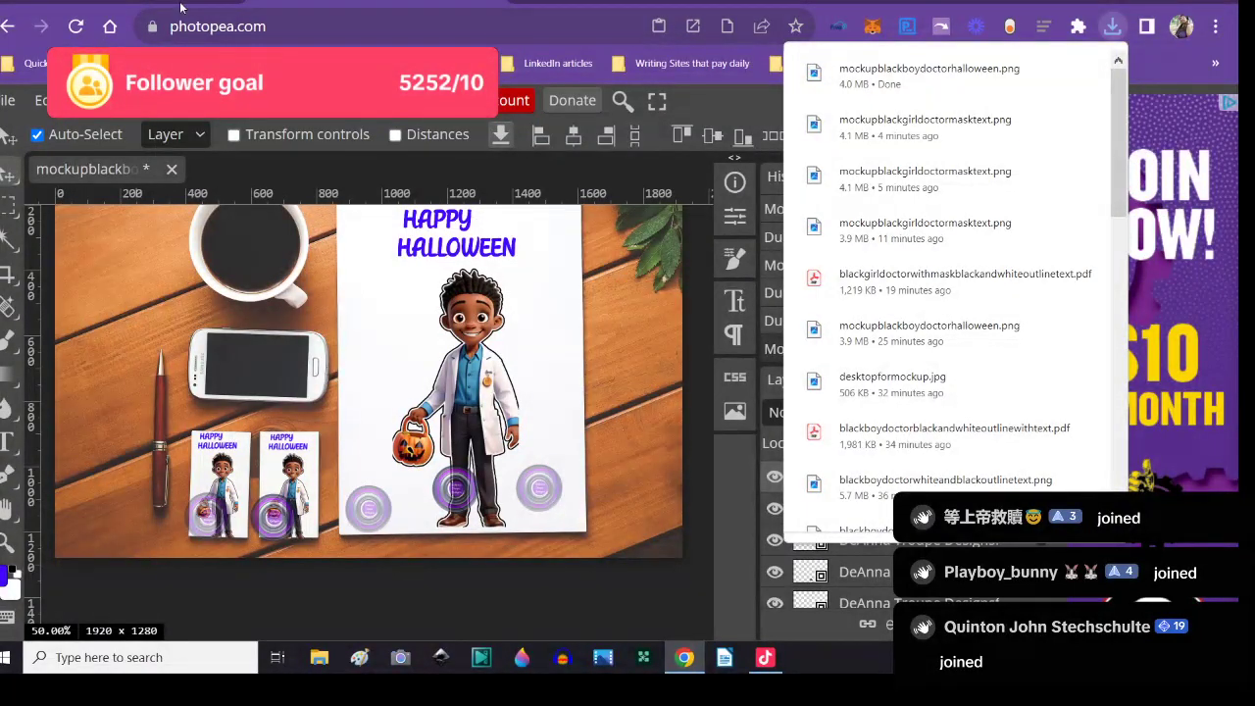
# - Switch to the Payhip product form and delete the description paragraph about high-quality, durable materials, then check the remaining text
pyautogui.hotkey('ctrl', 'Tab')
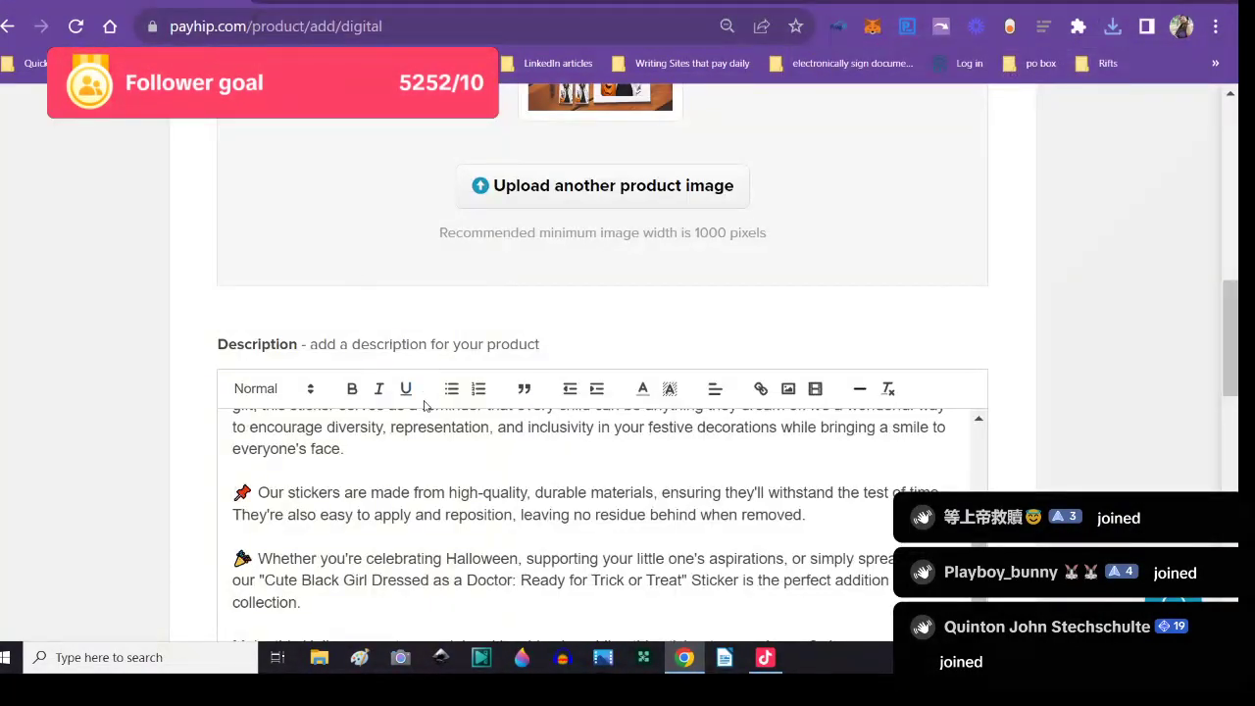
pyautogui.scroll(5, 463, 506)
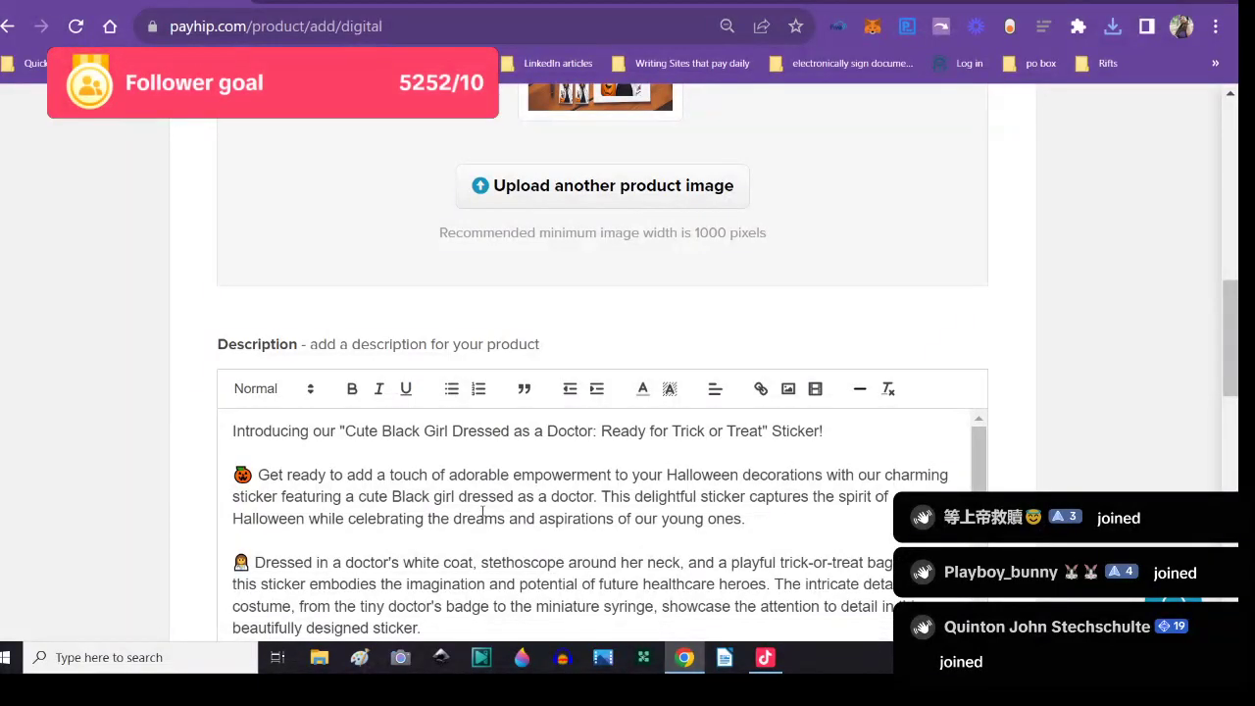
pyautogui.scroll(-2, 482, 511)
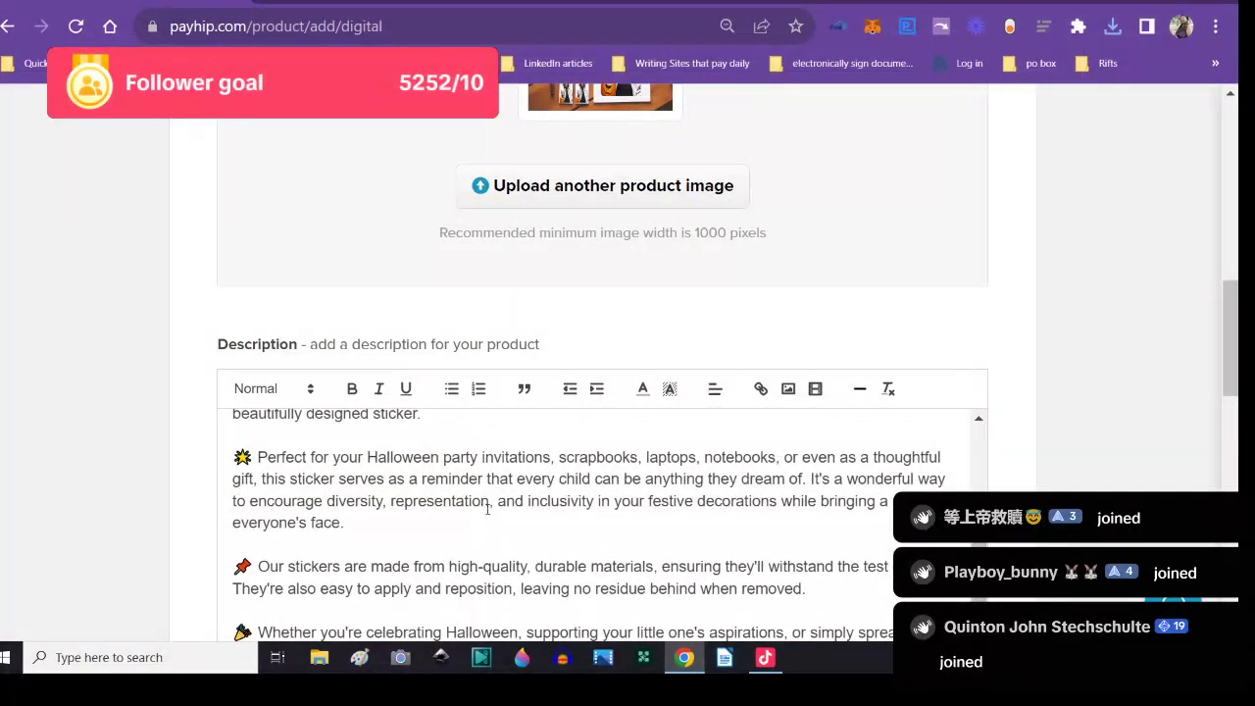
pyautogui.click(826, 601)
pyautogui.moveTo(474, 600); pyautogui.dragTo(228, 573)
pyautogui.press('BackSpace')
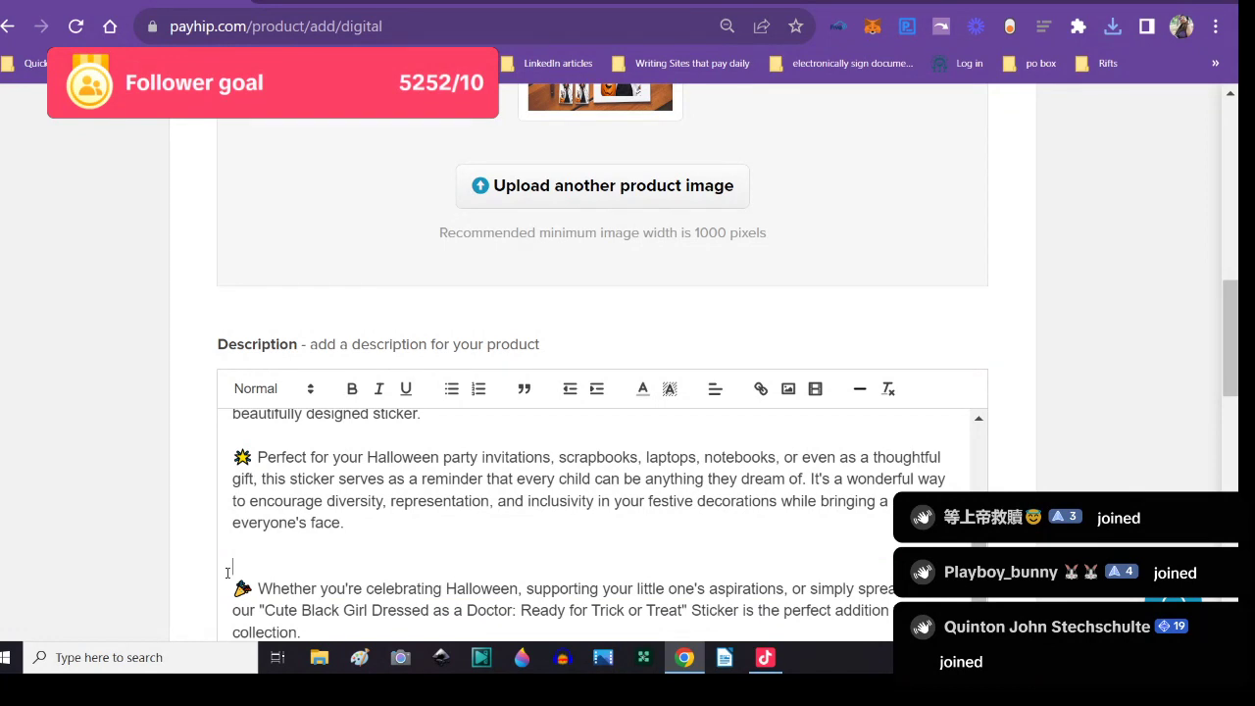
pyautogui.moveTo(227, 571); pyautogui.dragTo(279, 623)
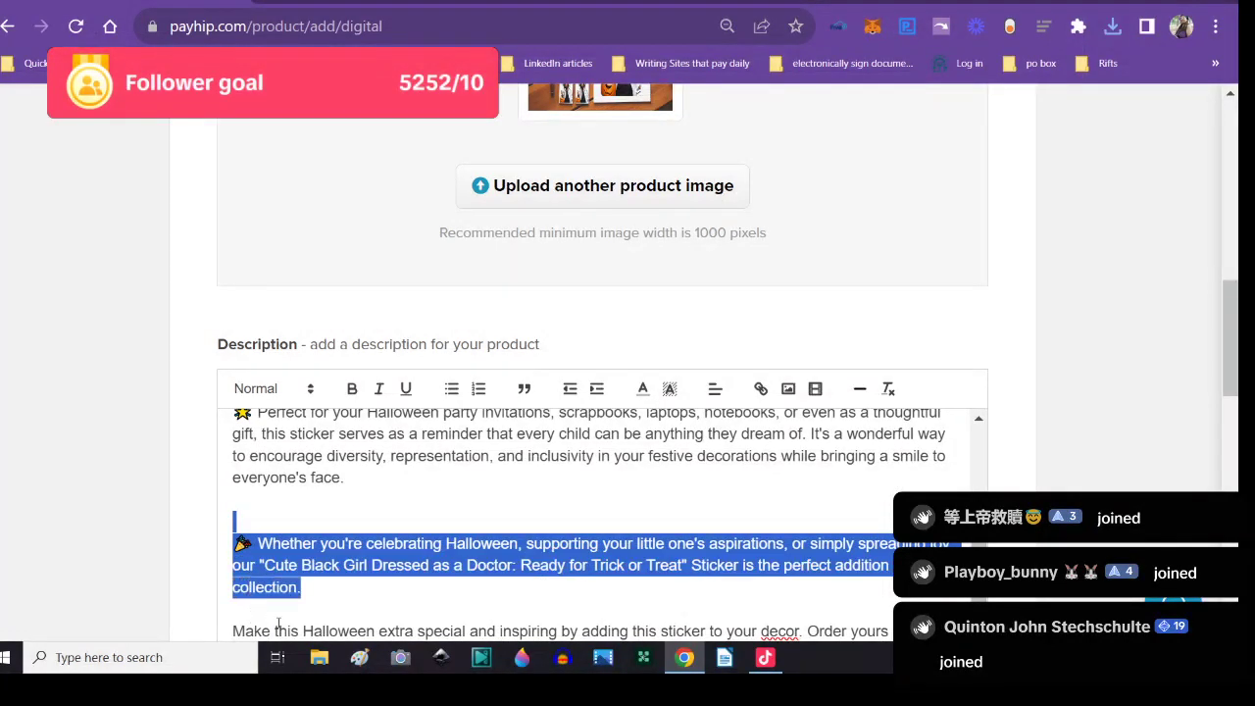
pyautogui.click(356, 511)
pyautogui.scroll(3, 338, 504)
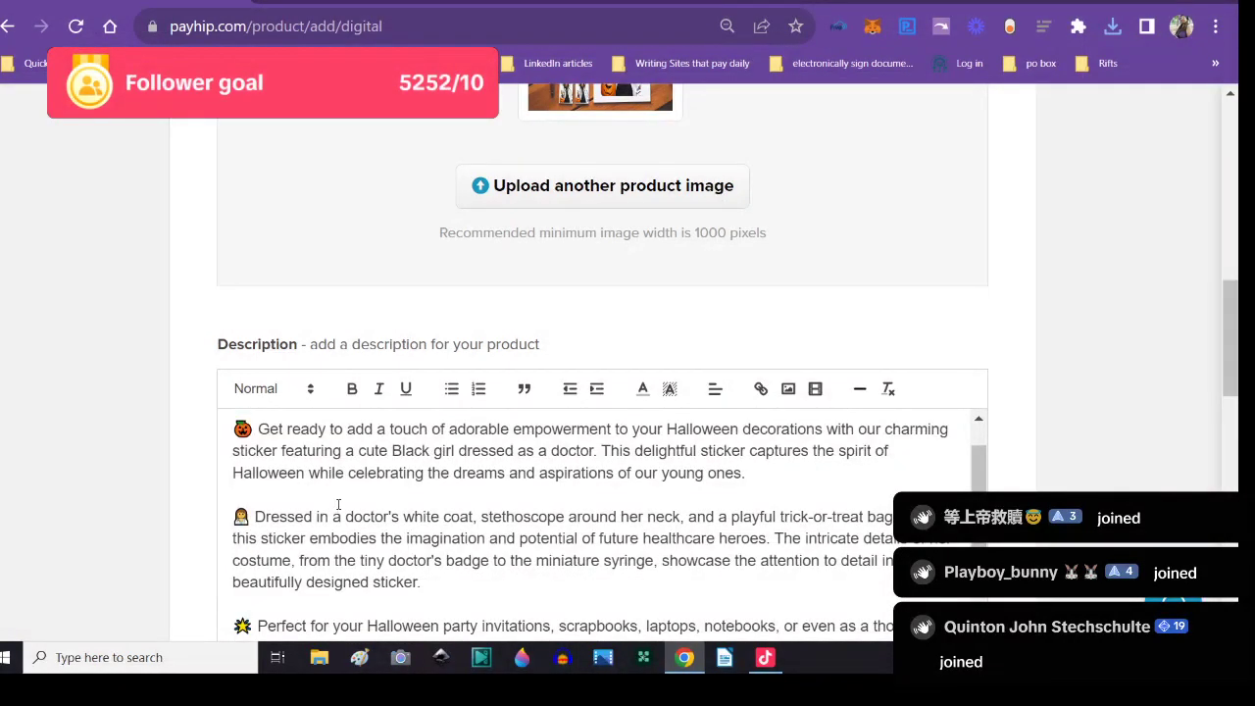
pyautogui.scroll(1, 338, 503)
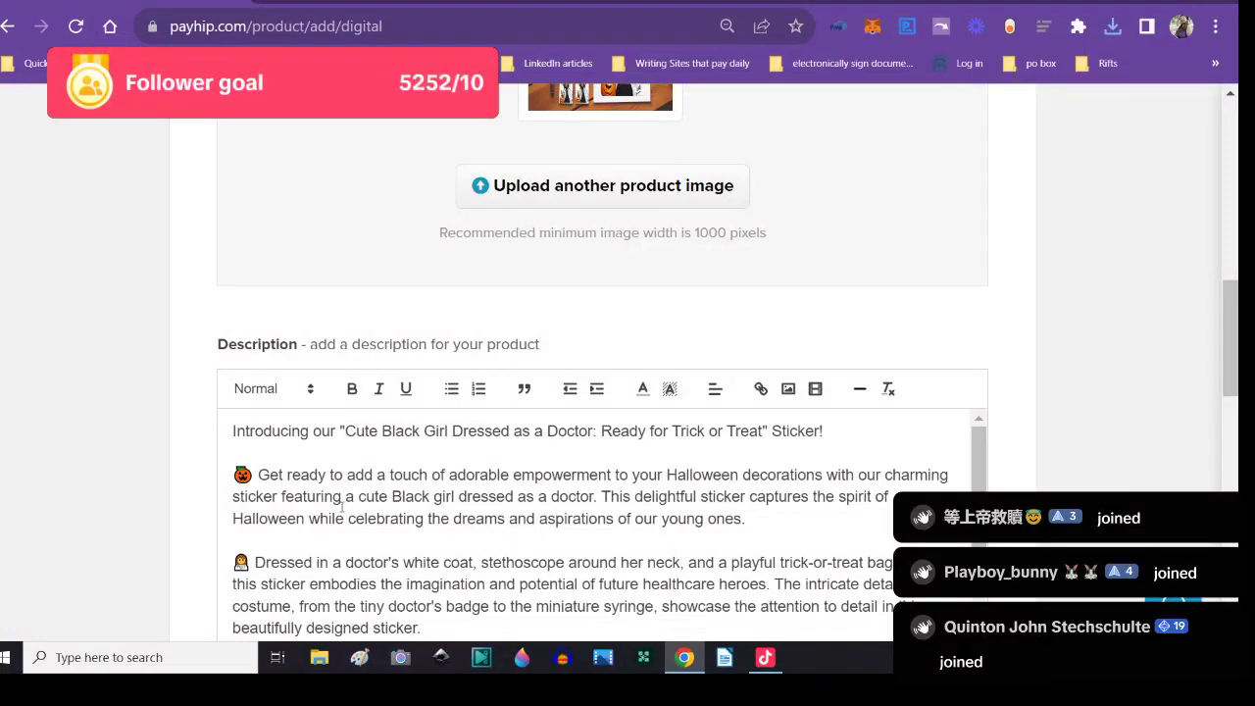
pyautogui.scroll(-4, 549, 522)
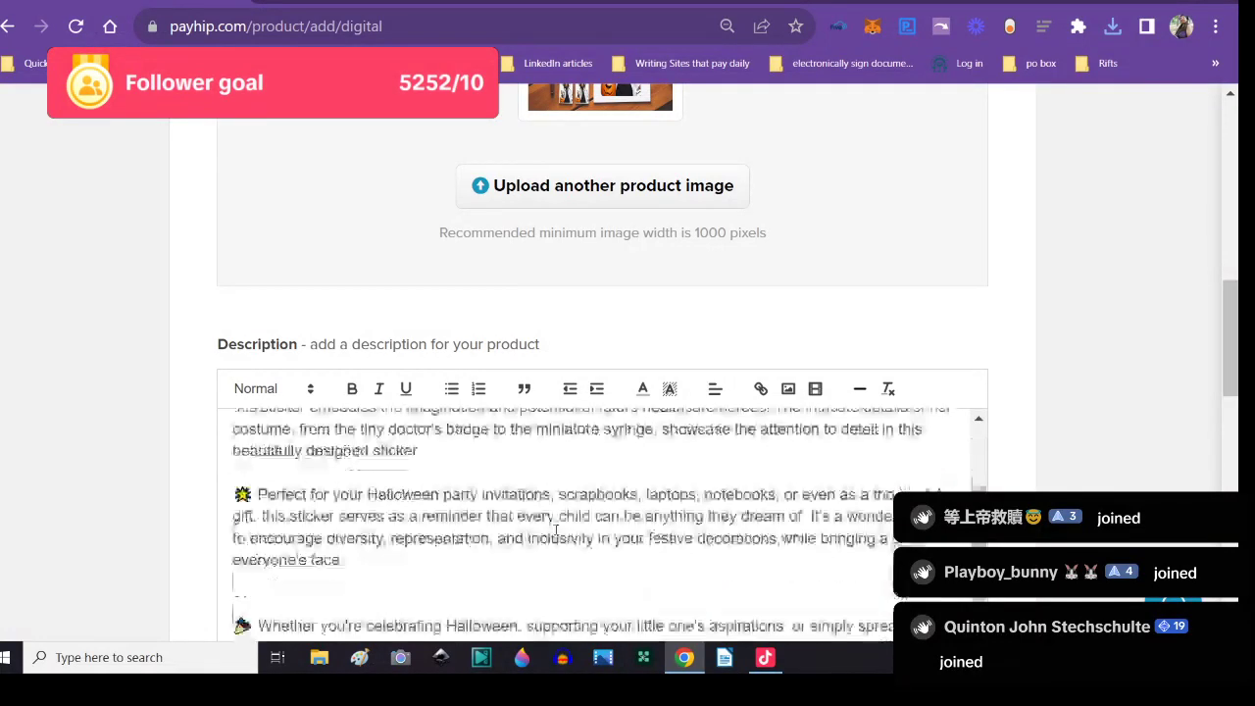
# - Assign the girl doctor sticker product to the Halloween and Digital, Printable Stickers collections
pyautogui.scroll(-3, 584, 572)
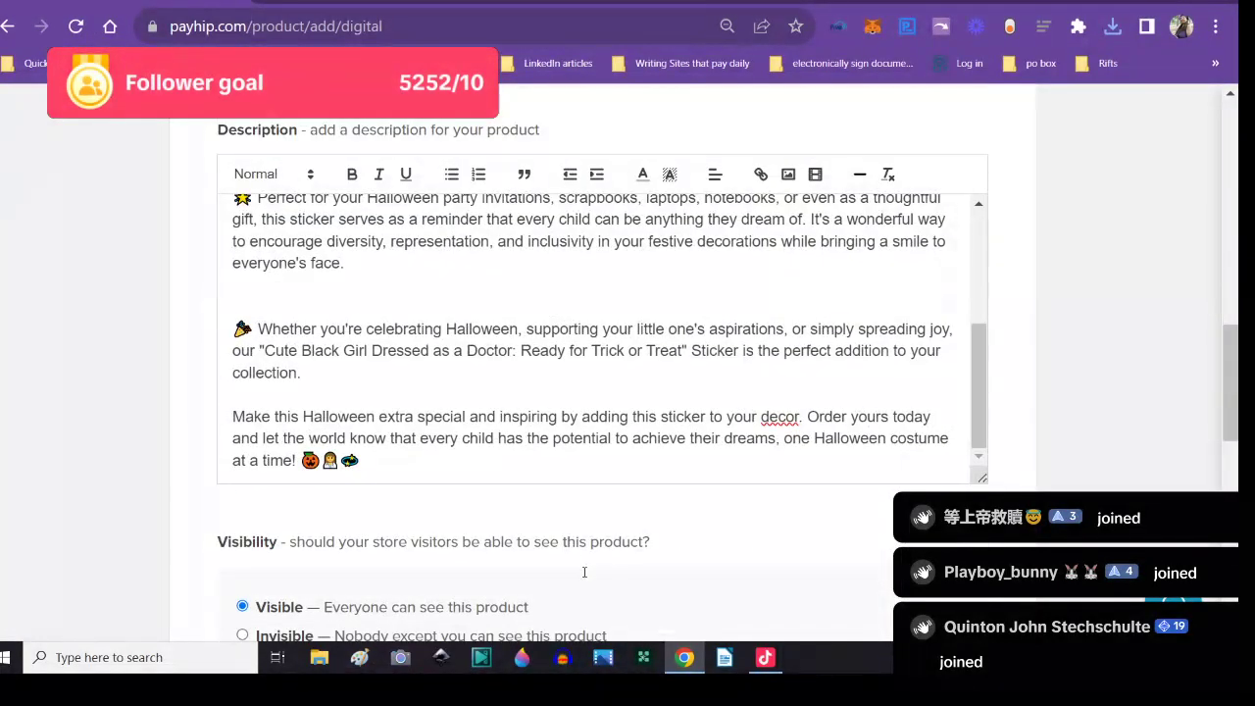
pyautogui.scroll(-6, 583, 576)
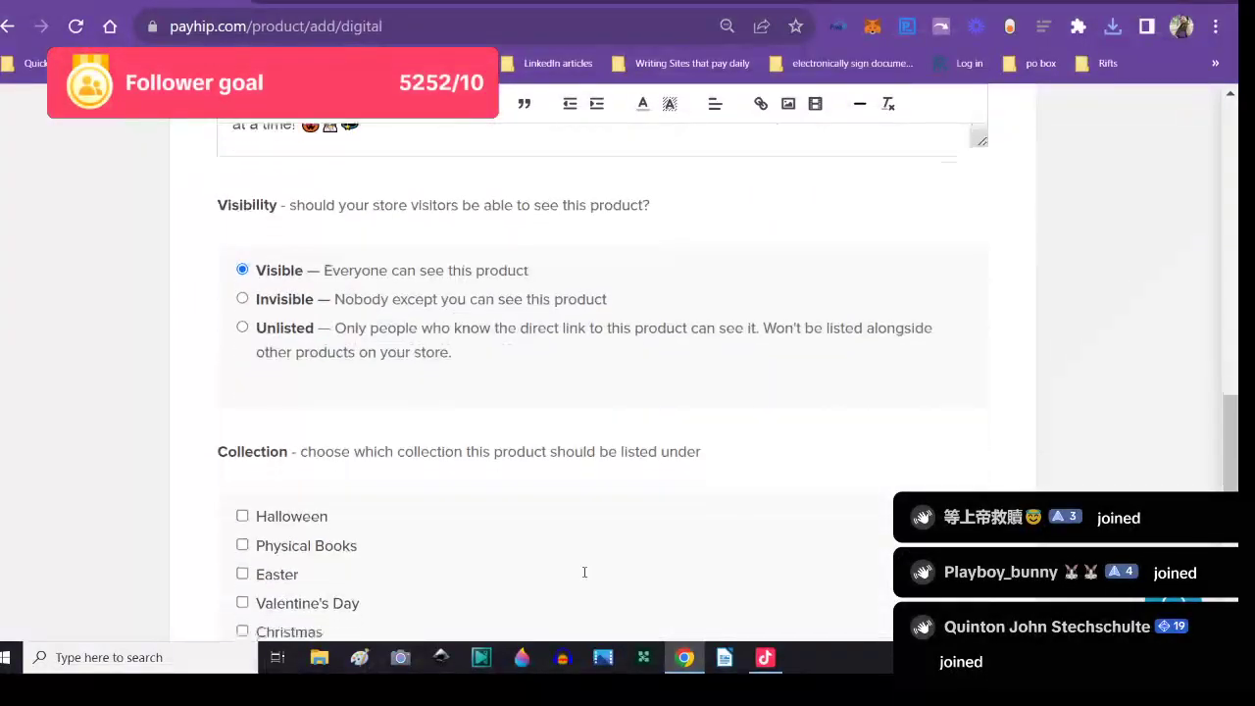
pyautogui.click(242, 423)
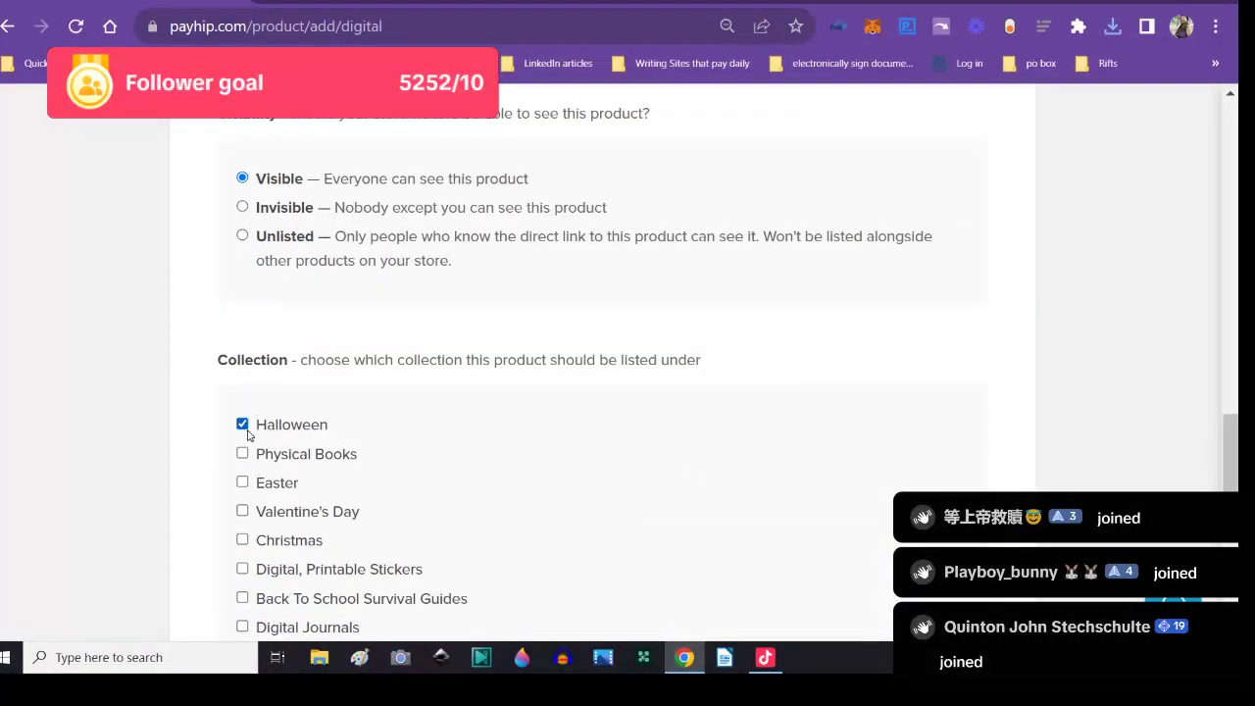
pyautogui.scroll(-1, 367, 516)
pyautogui.scroll(-3, 366, 515)
pyautogui.click(242, 355)
pyautogui.scroll(-4, 605, 468)
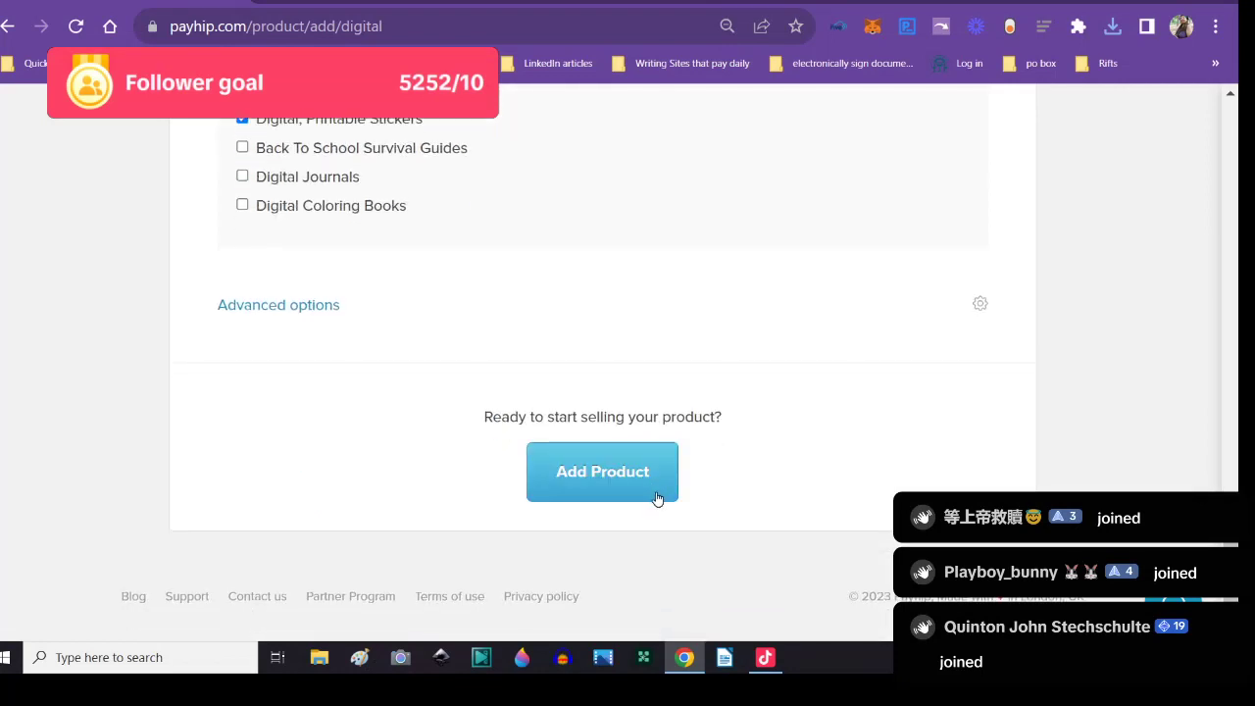
# - Add the girl doctor sticker product to the store and open the list of all products
pyautogui.click(648, 497)
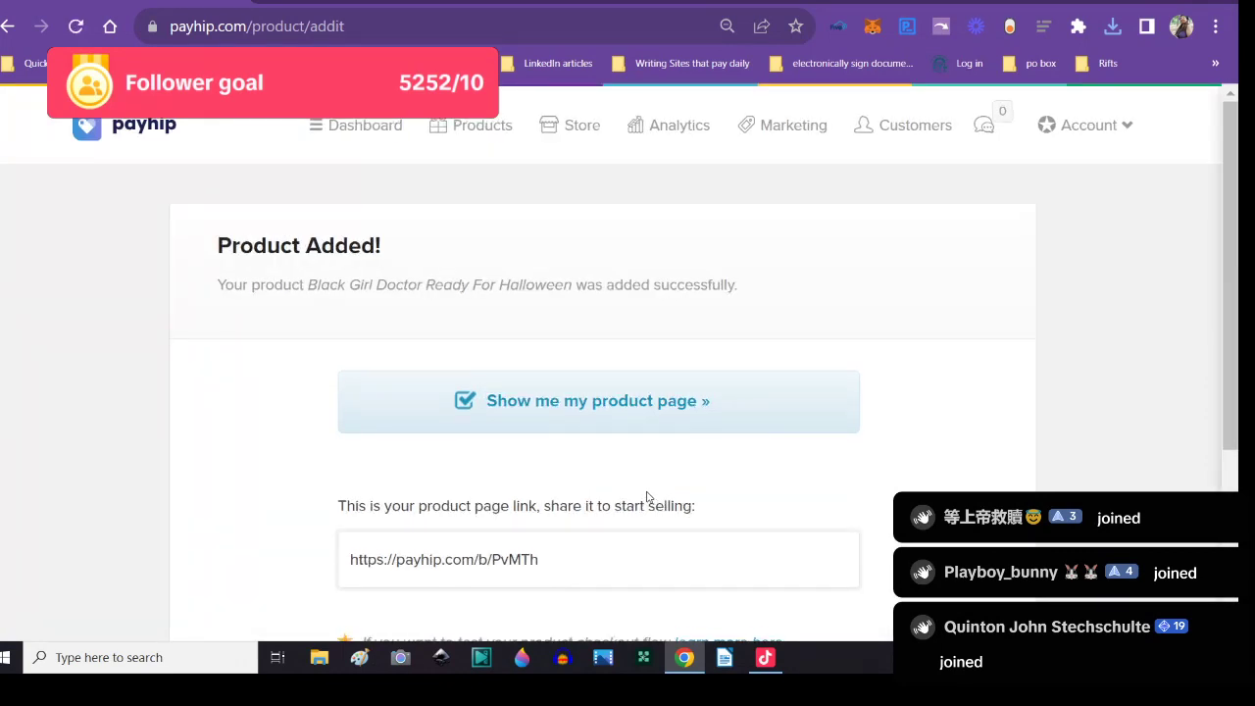
pyautogui.click(481, 131)
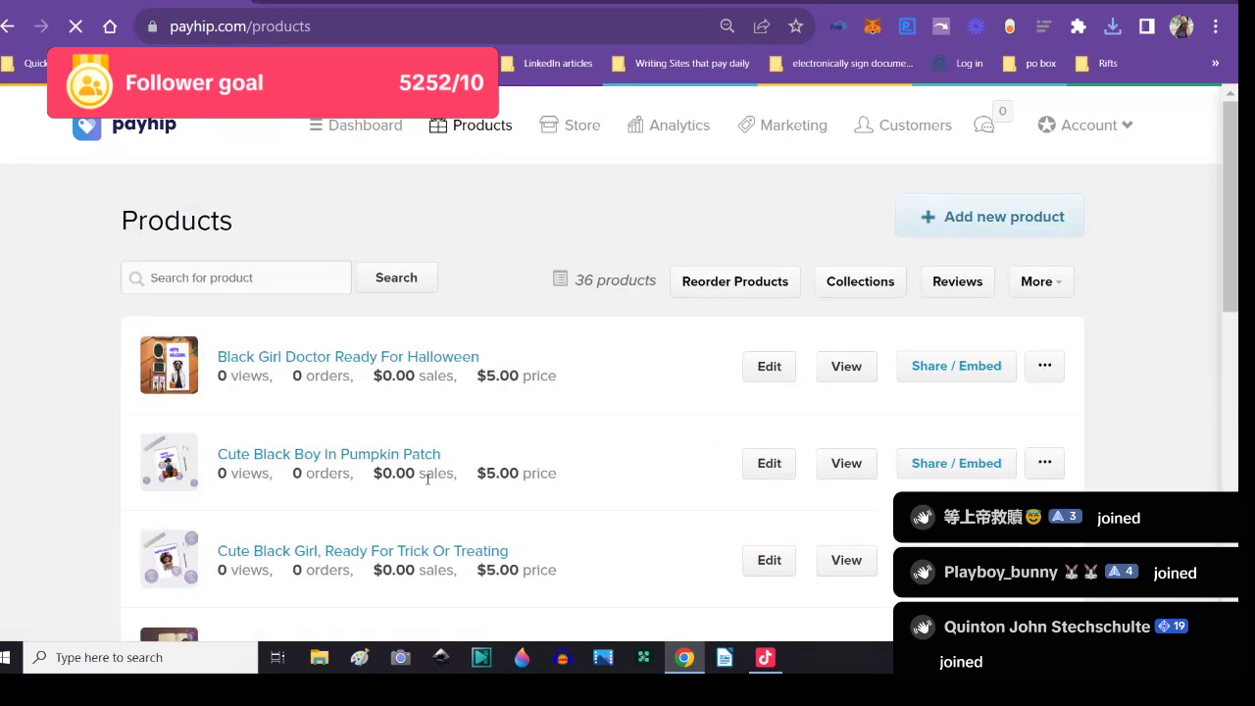